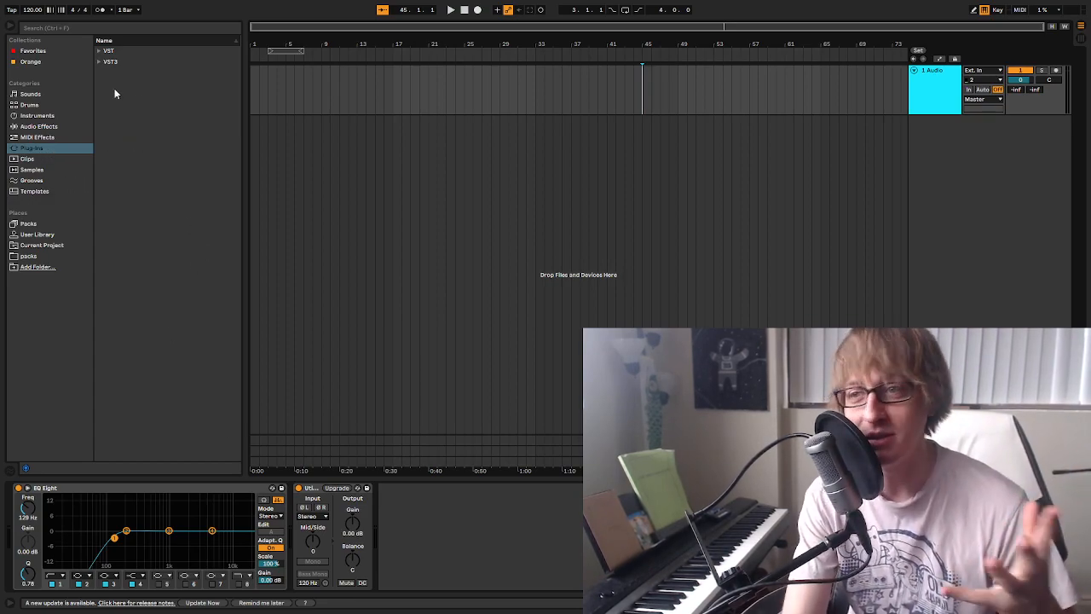
Load the iZotope Iris 2 VST instrument onto a new MIDI track below the audio track
left_click(101, 51)
scroll(147, 245, "down", 5)
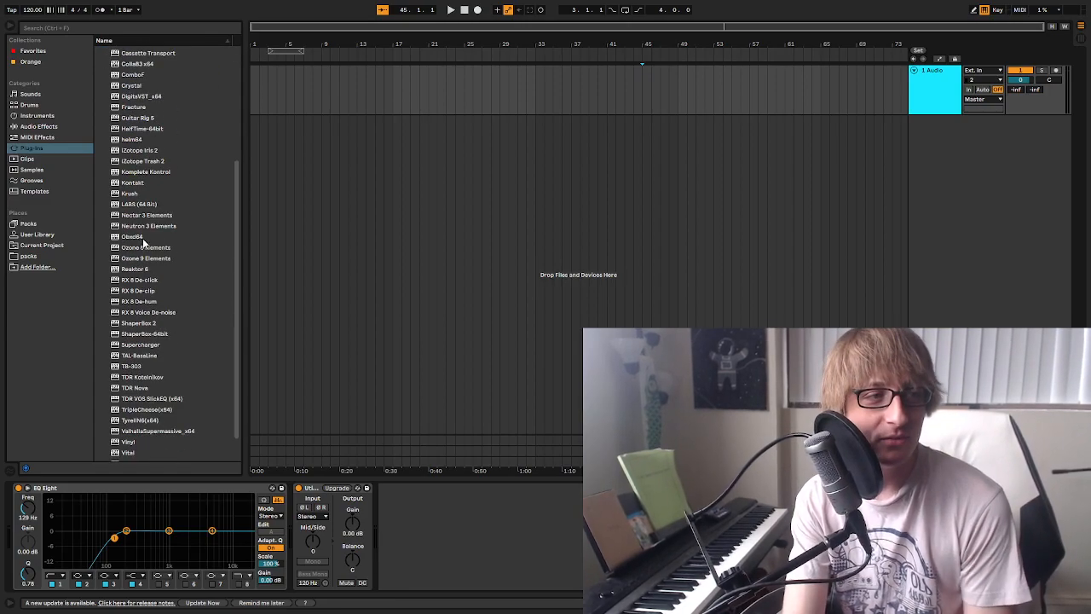
left_click_drag(141, 150, 914, 200)
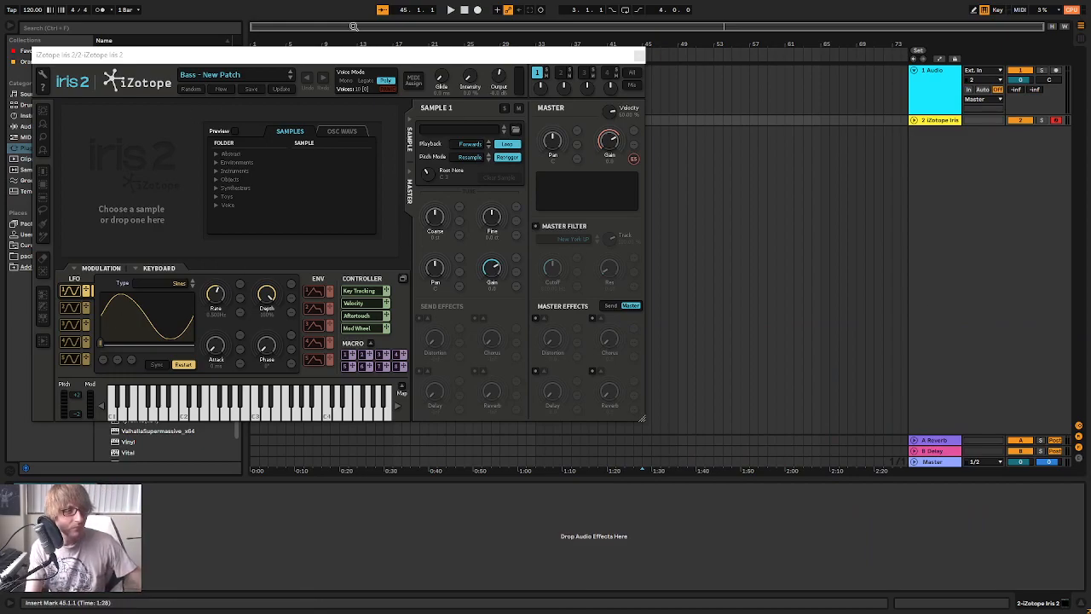
Load the Winters Chill patch from the Keys category in iZotope Iris 2
left_click_drag(503, 56, 809, 71)
left_click(515, 90)
mouse_move(463, 161)
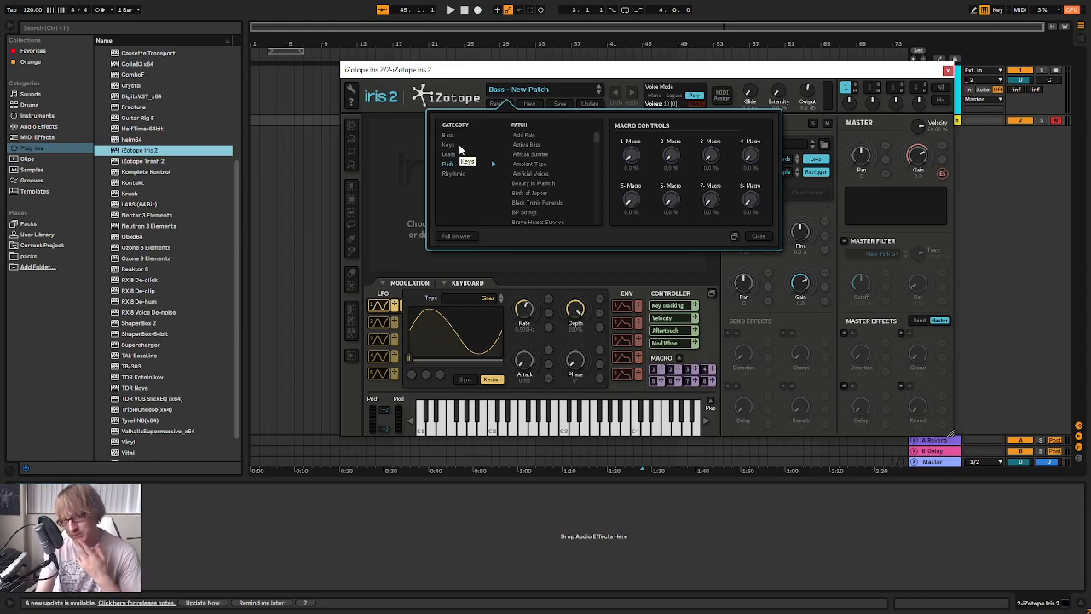
scroll(547, 180, "down", 5)
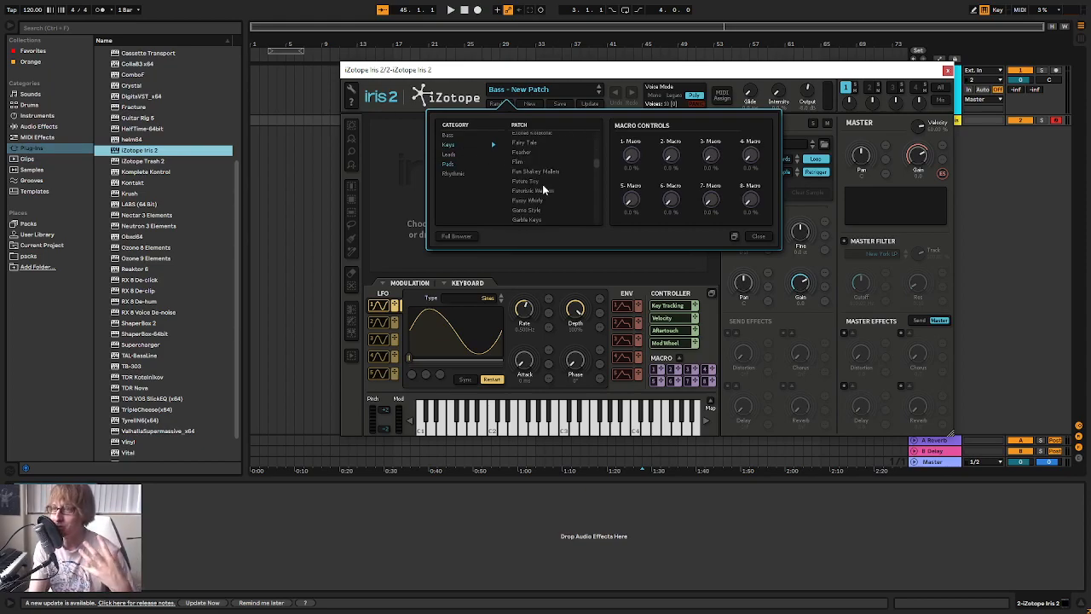
scroll(545, 174, "down", 5)
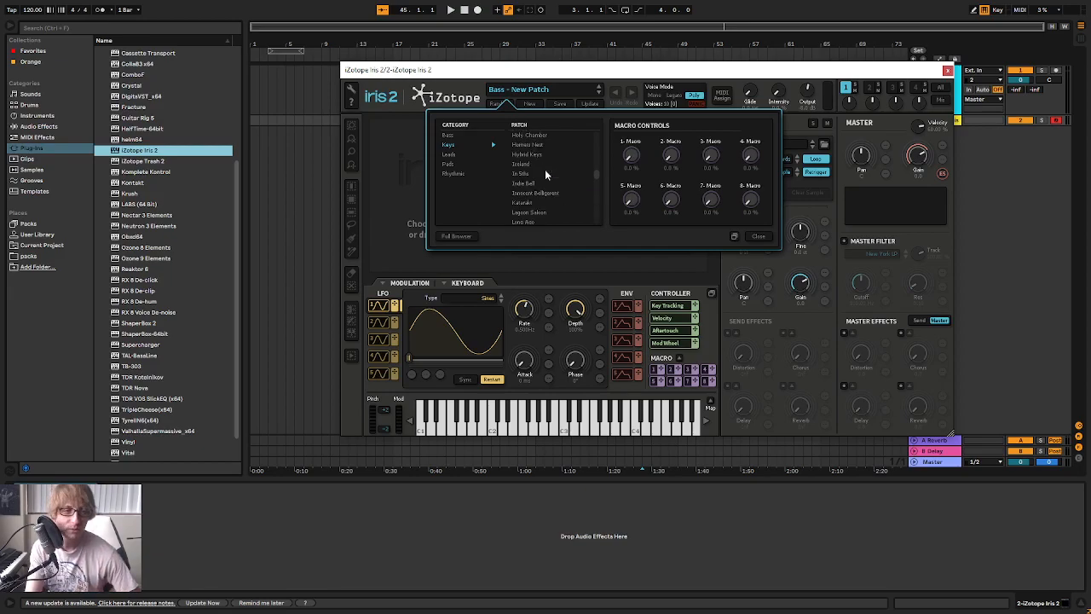
scroll(544, 195, "down", 5)
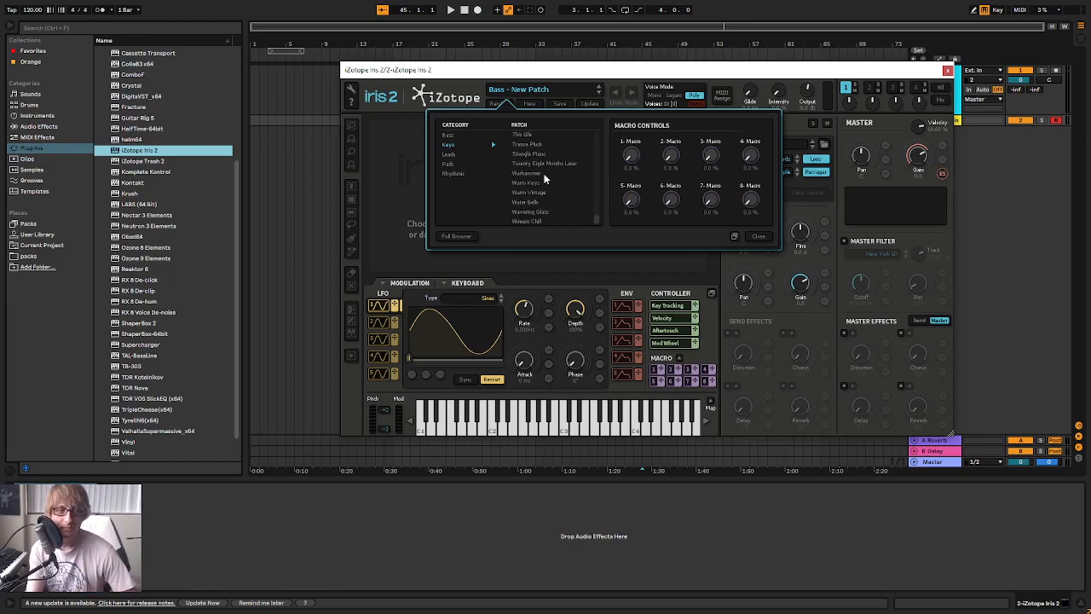
left_click(539, 221)
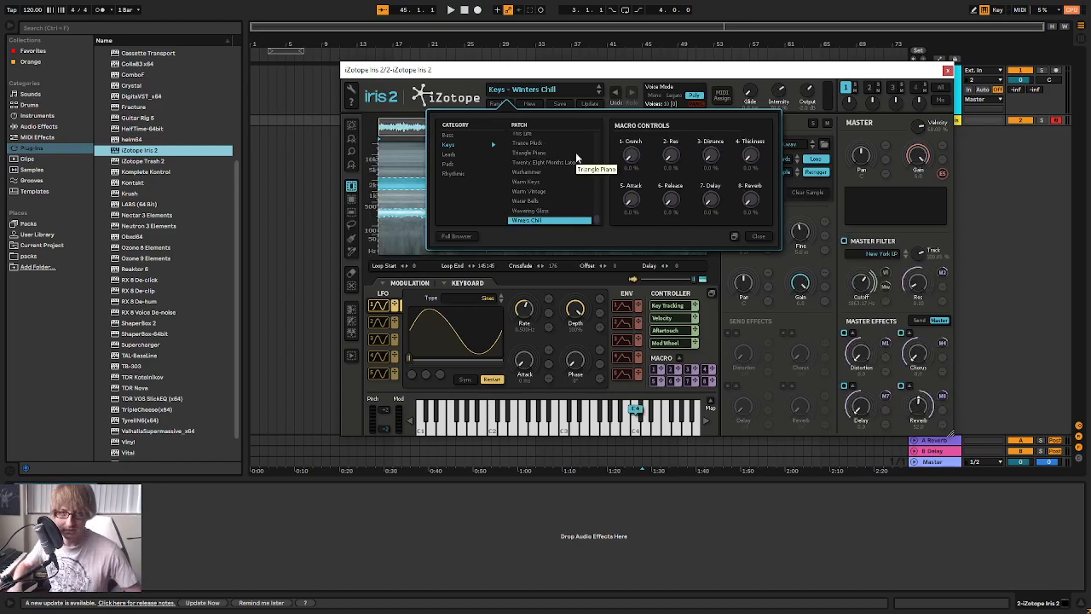
Show the session mixer and lower the iZotope Iris 2 track's volume
left_click_drag(932, 75, 907, 84)
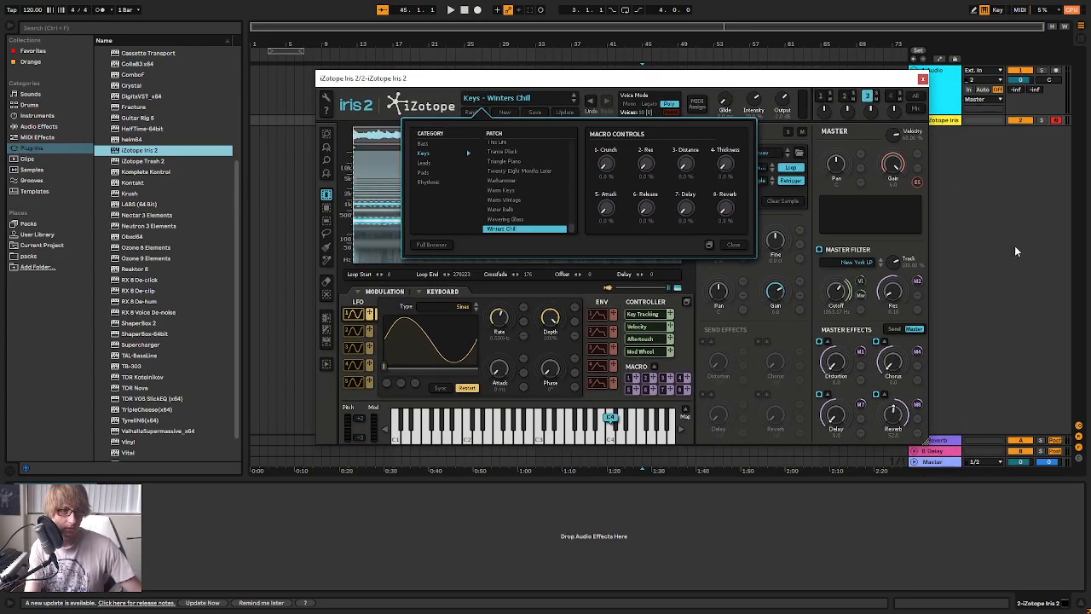
key("Tab")
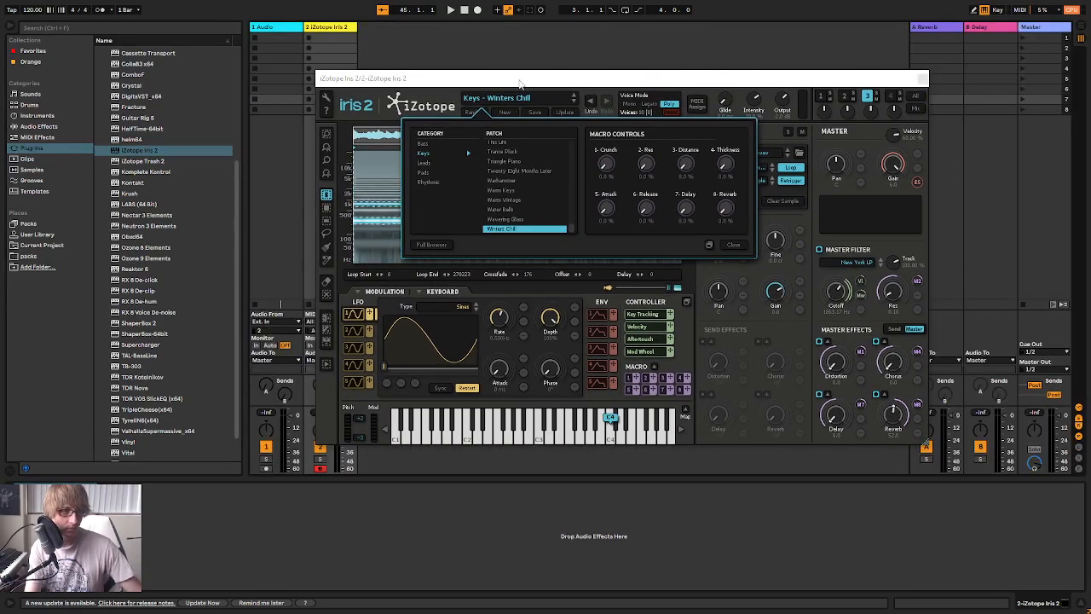
left_click_drag(500, 78, 585, 48)
left_click_drag(345, 416, 346, 429)
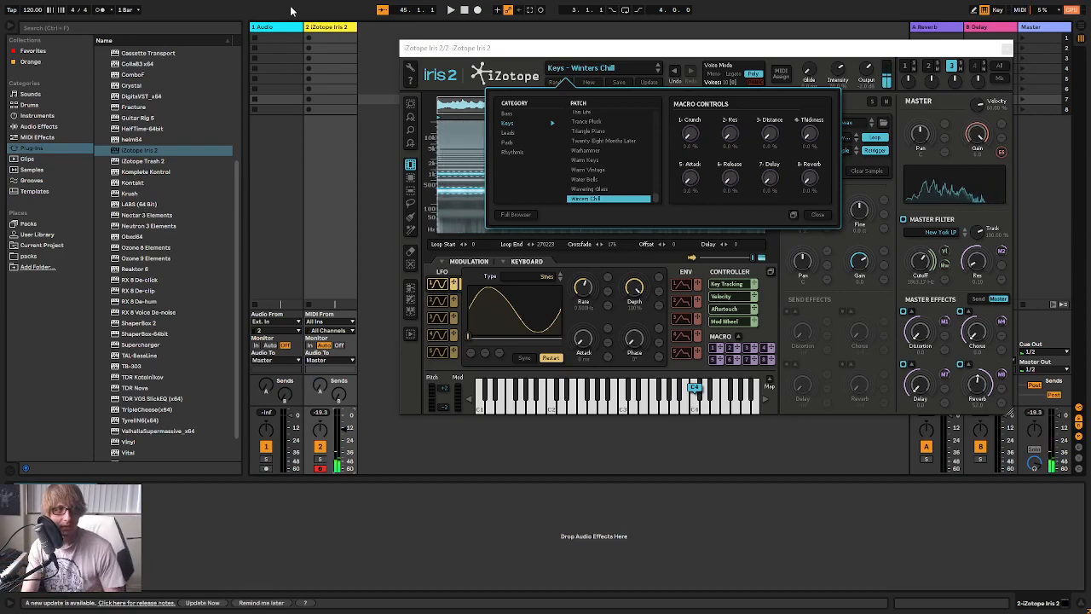
Delete the unused 1 Audio track so only the iZotope Iris 2 track remains
left_click(274, 29)
key("Delete")
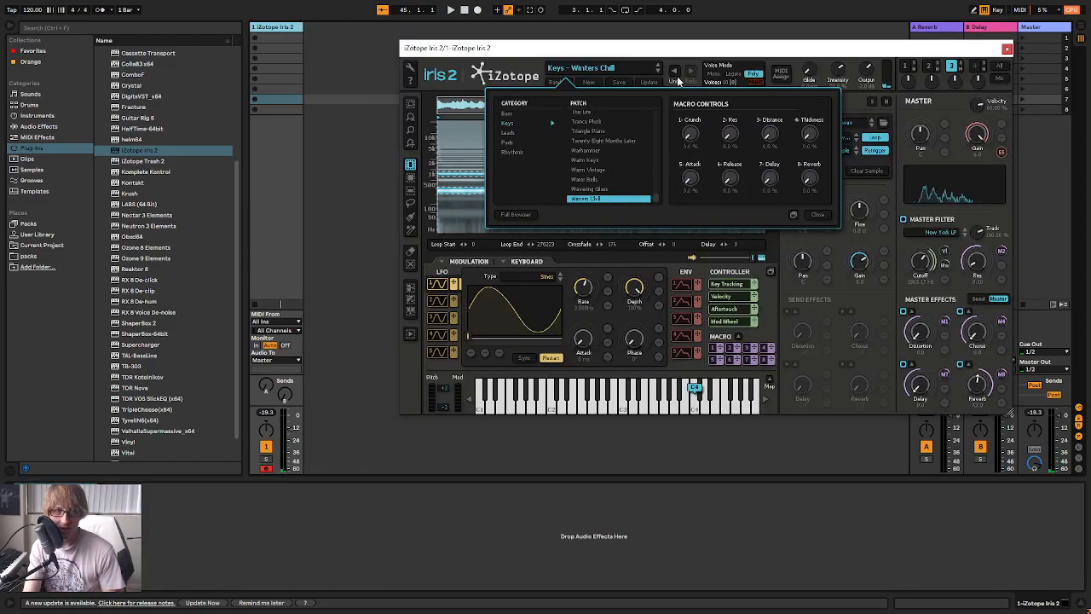
left_click_drag(681, 48, 600, 74)
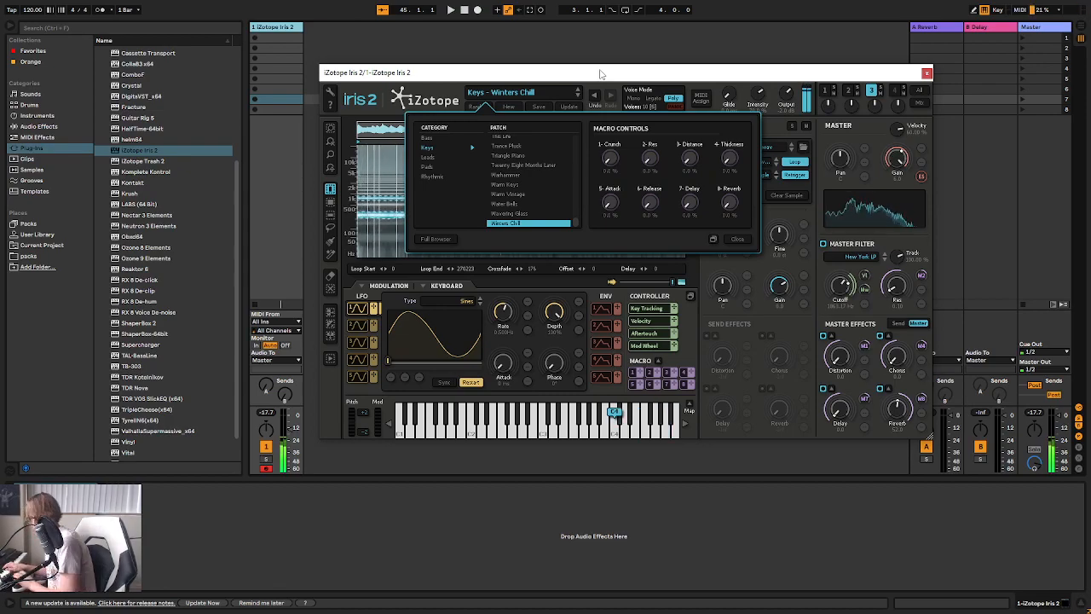
Create a one-bar MIDI clip at bar 1 of the Iris 2 track in the arrangement and enlarge its note editor
left_click(280, 34)
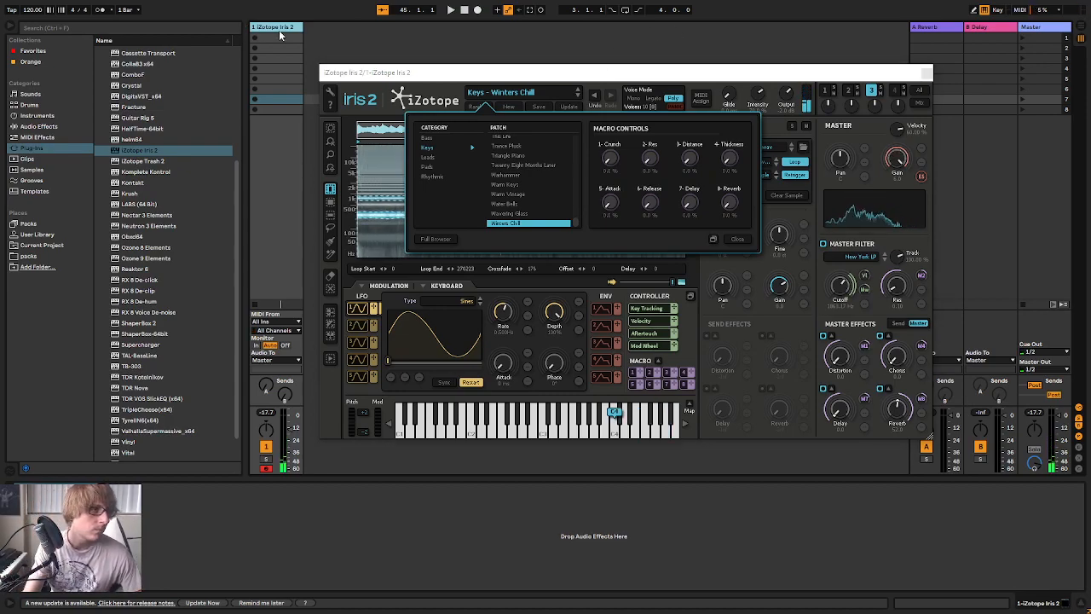
key("Tab")
double_click(253, 73)
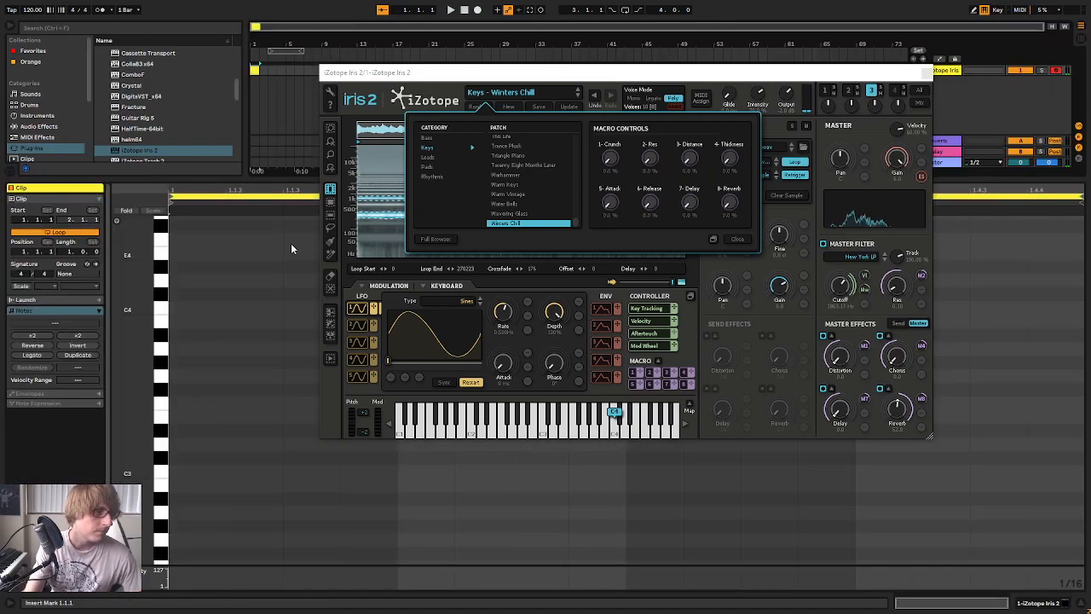
left_click(927, 74)
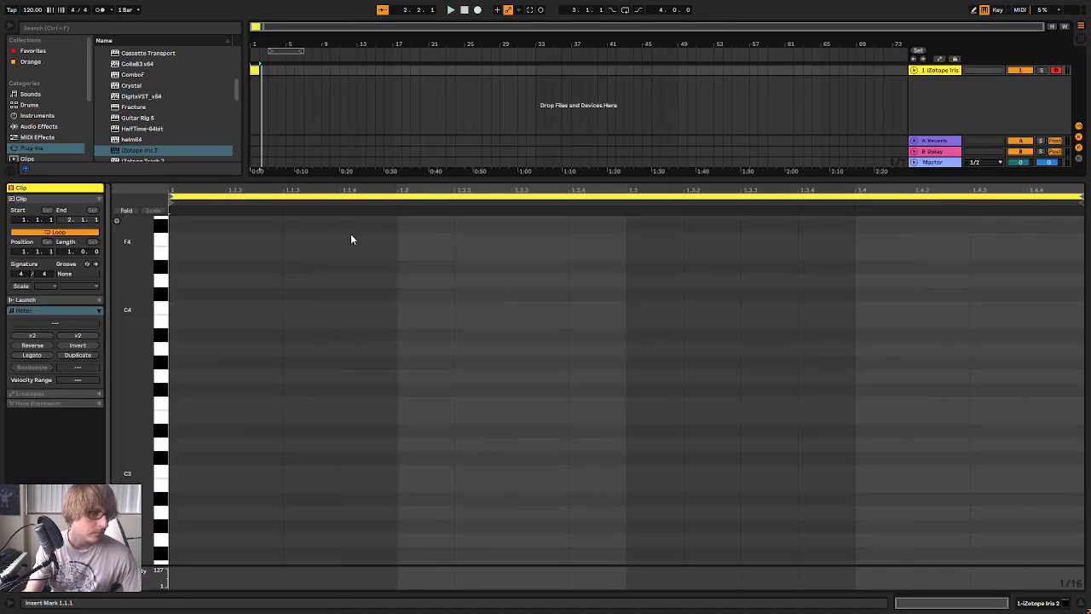
left_click_drag(390, 182, 366, 128)
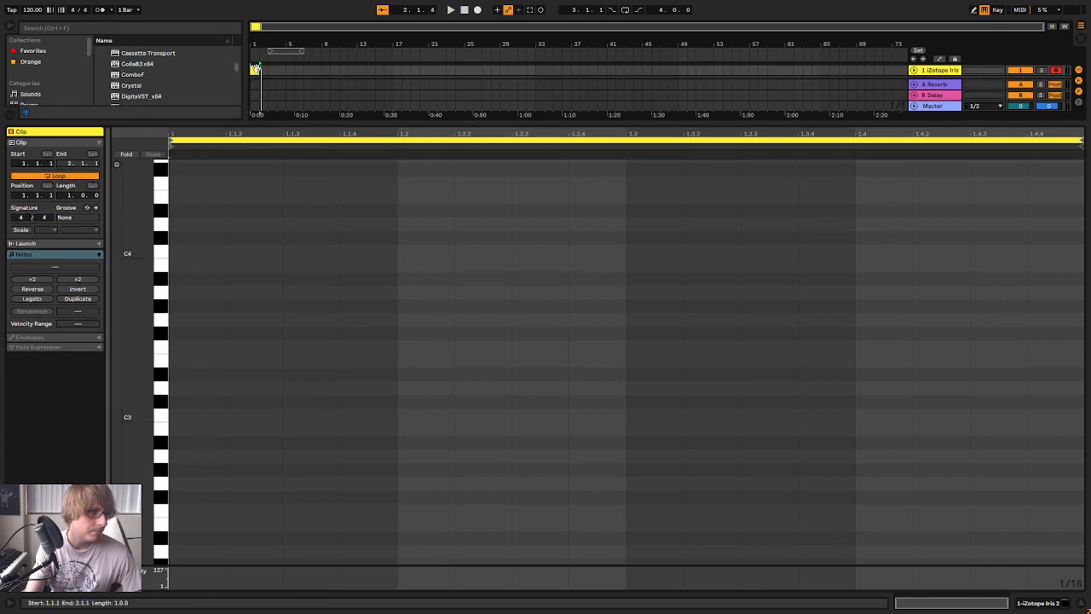
key("space")
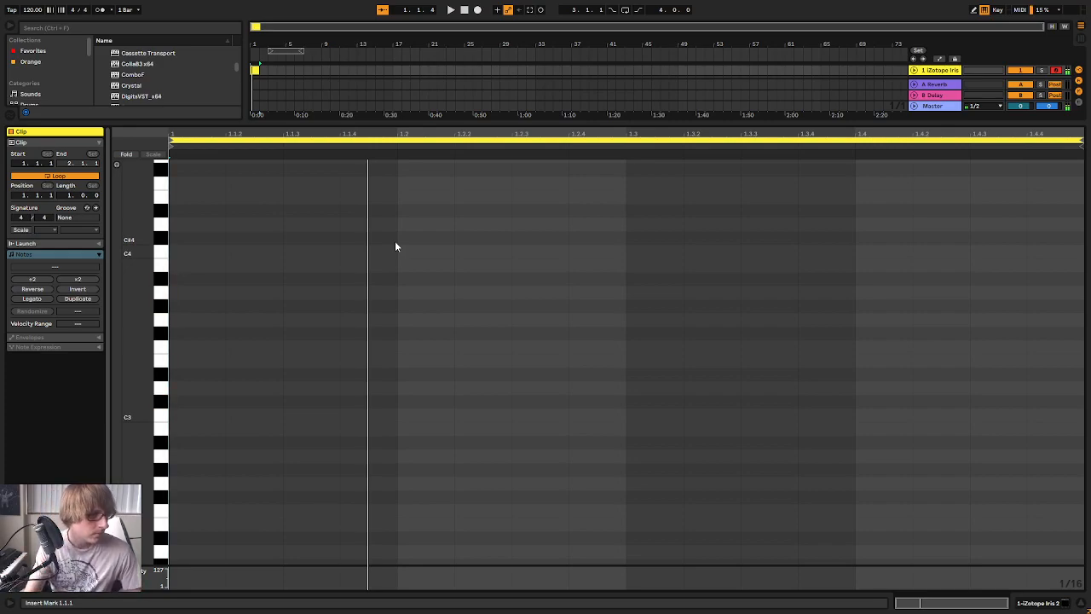
Draw consecutive sixteenth notes C#3, A3 and G#3 from the clip's start and play them back
left_click(207, 399)
double_click(206, 402)
double_click(254, 292)
double_click(304, 307)
key("space")
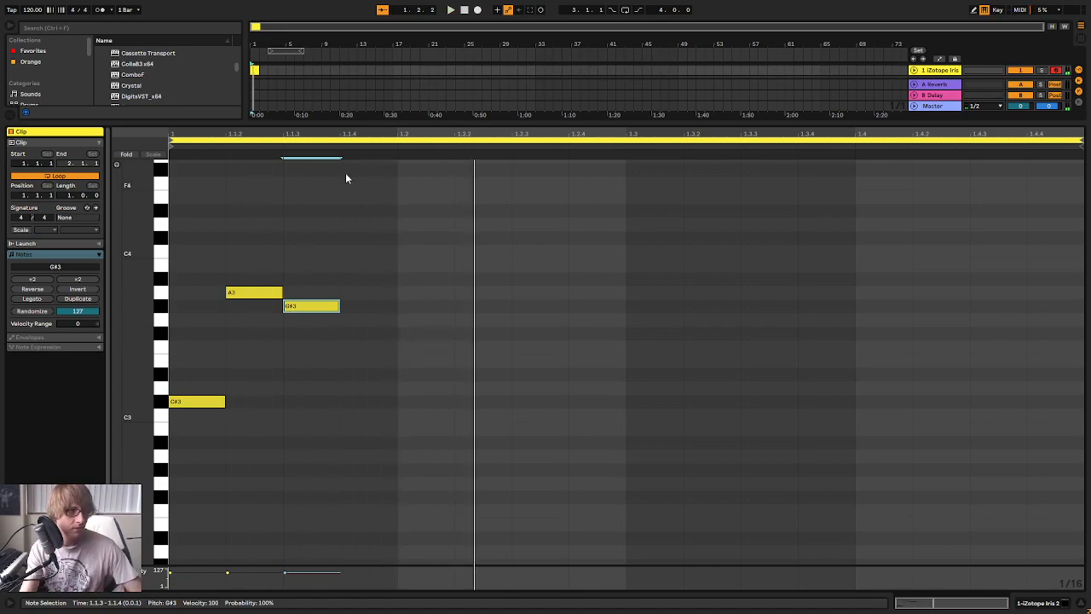
Extend the MIDI clip to two bars and make it one continuous unlooped clip
left_click_drag(258, 70, 268, 70)
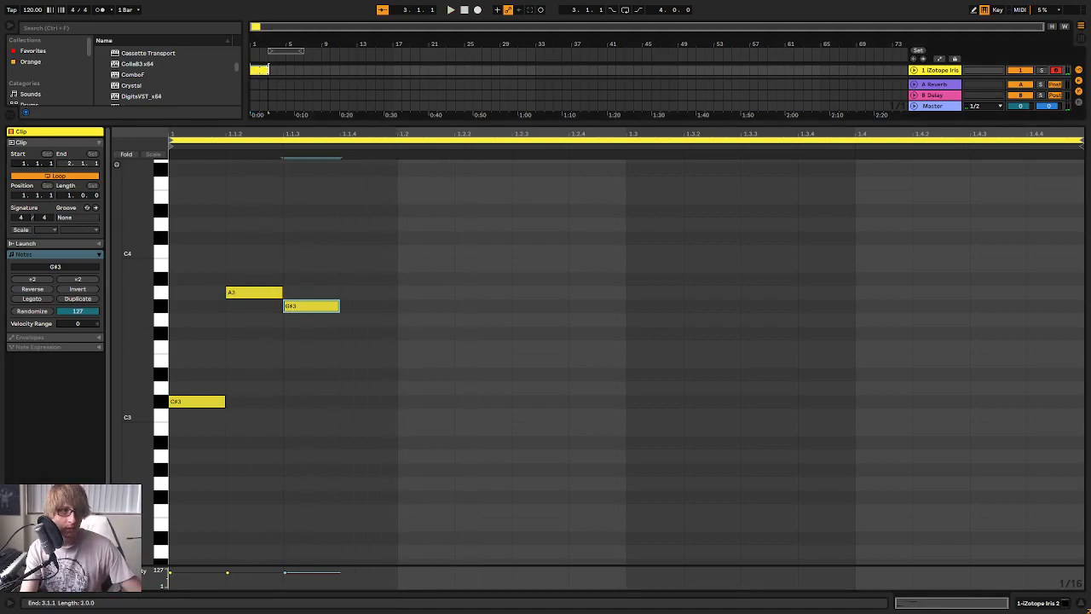
right_click(259, 71)
left_click(277, 172)
Clear all notes from the two-bar clip and place a short C#3 at its start
left_click_drag(191, 467, 860, 246)
key("Delete")
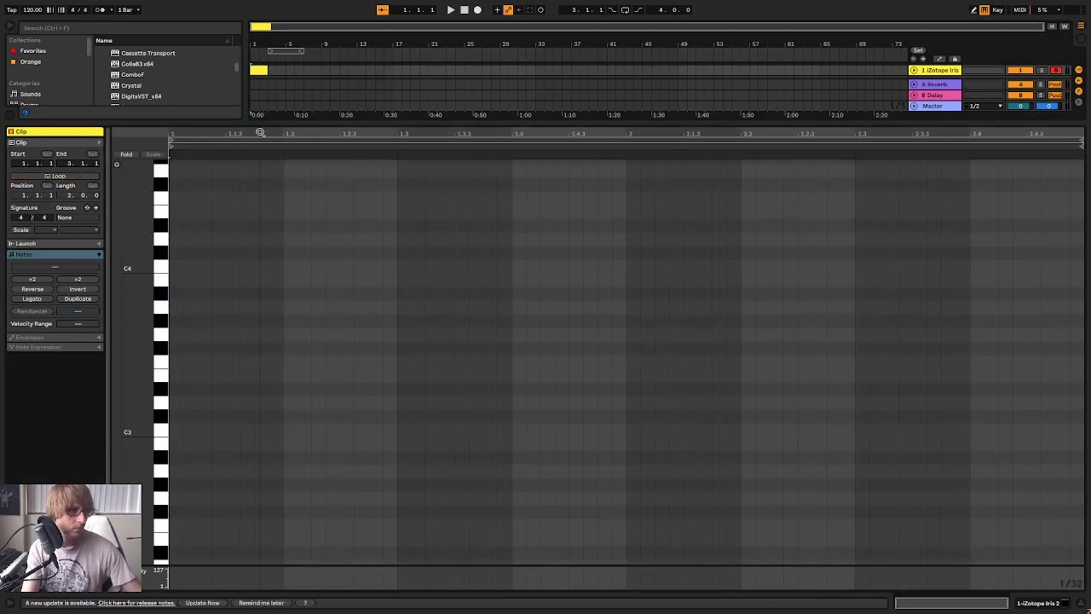
double_click(173, 415)
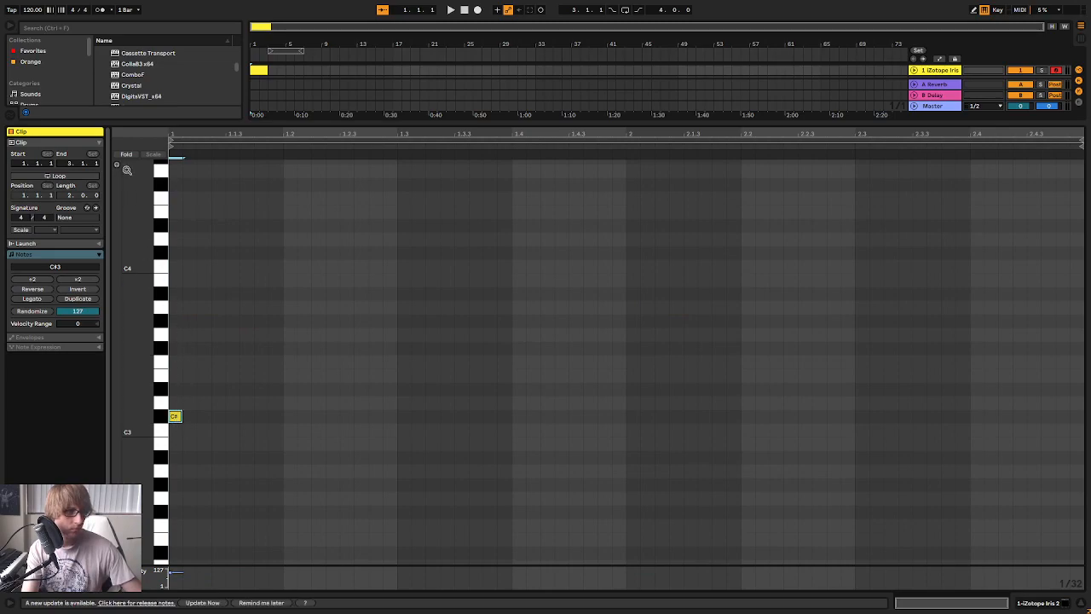
double_click(203, 308)
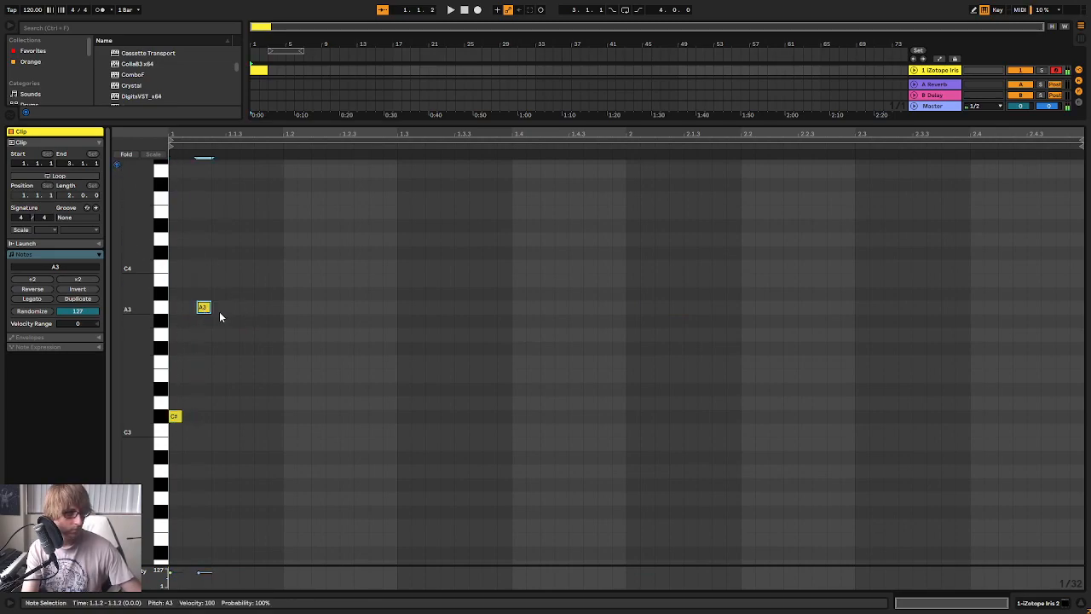
key("space")
key("space")
left_click_drag(200, 312, 205, 319)
key("Delete")
Lengthen the C#3 to an eighth note, add an equally long A3 right after it, and play the result
left_click(175, 416)
left_click_drag(198, 416, 251, 311)
key("ctrl+d")
key("space")
key("space")
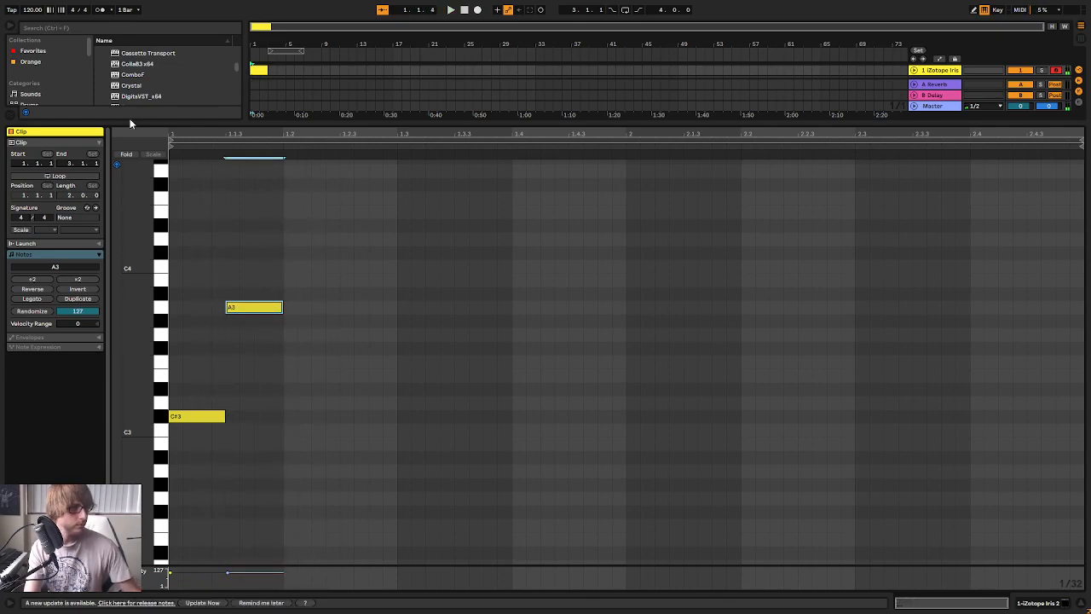
Duplicate the A3 to beat 1.2, lower the copy to G#3 and play the phrase
key("ctrl+d")
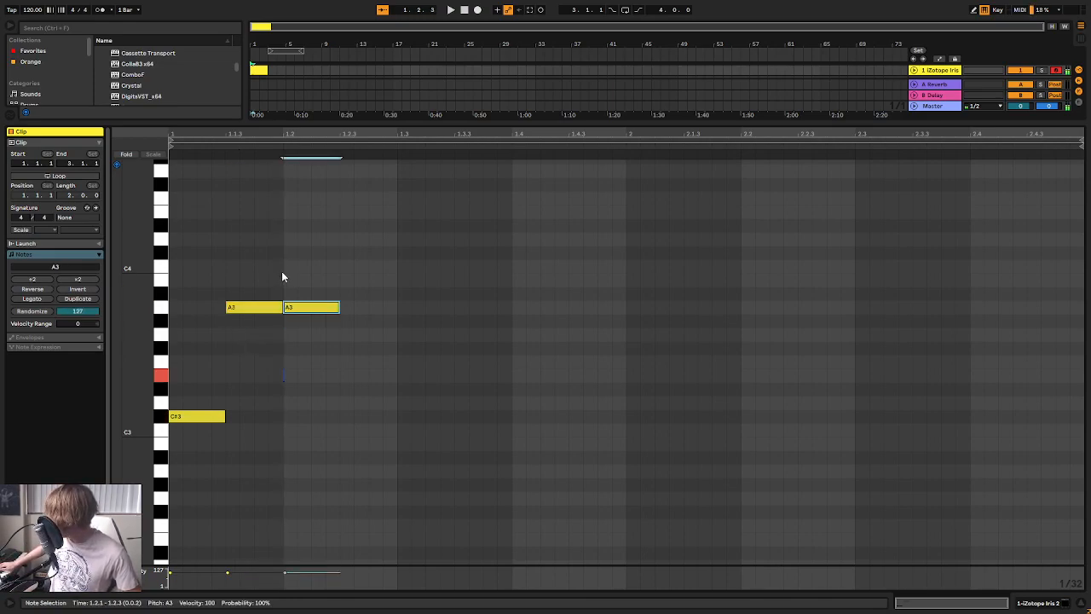
key("Down")
key("space")
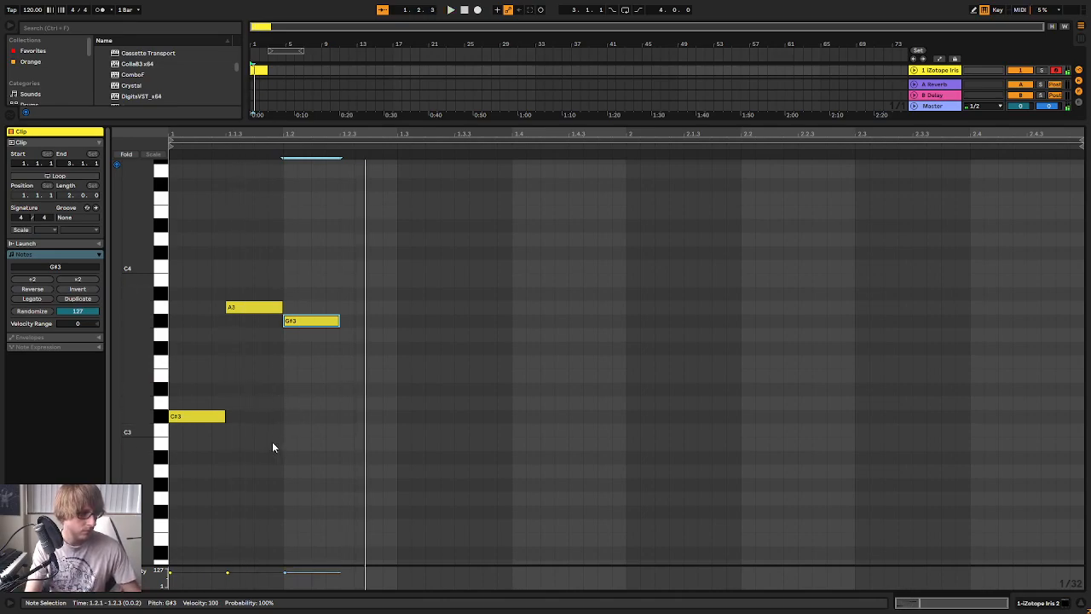
Extend the MIDI clip to eight bars, ending at 9.1.1
left_click_drag(266, 72, 323, 75)
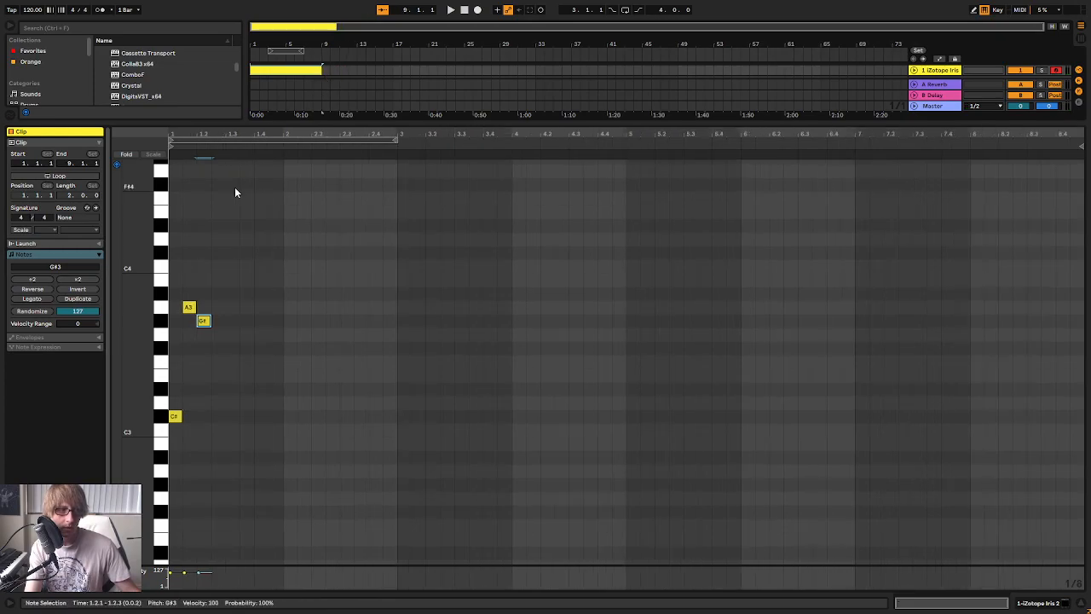
key("space")
mouse_move(234, 132)
left_mouse_down()
mouse_move(260, 131)
mouse_move(239, 128)
left_mouse_up()
Draw eighth notes D#3, E3 and F#3 in sequence after the G#3 and play the melody
left_click(975, 10)
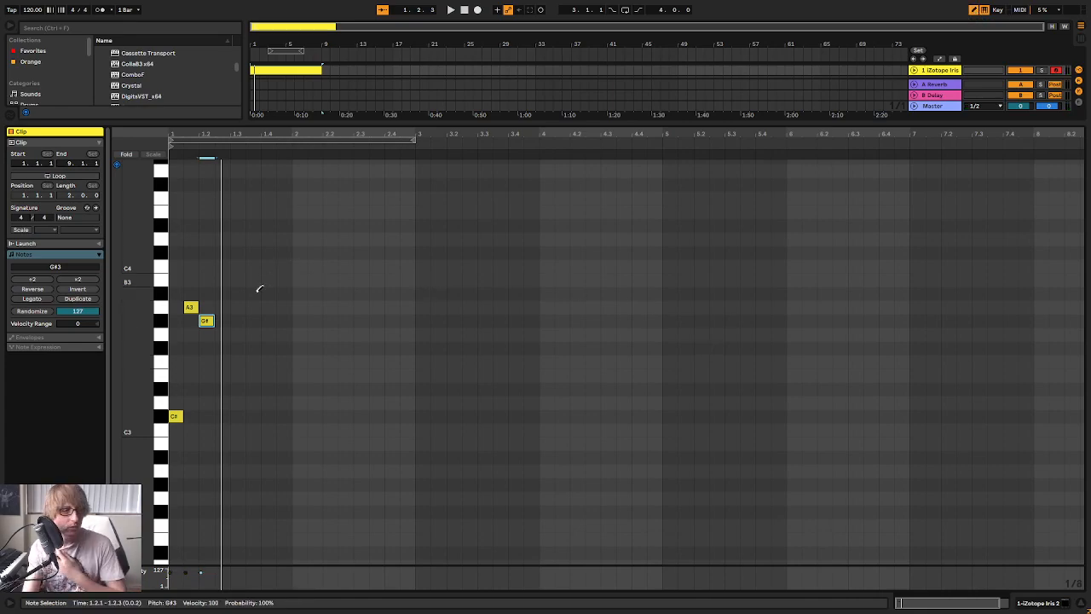
left_click(224, 388)
left_click(237, 375)
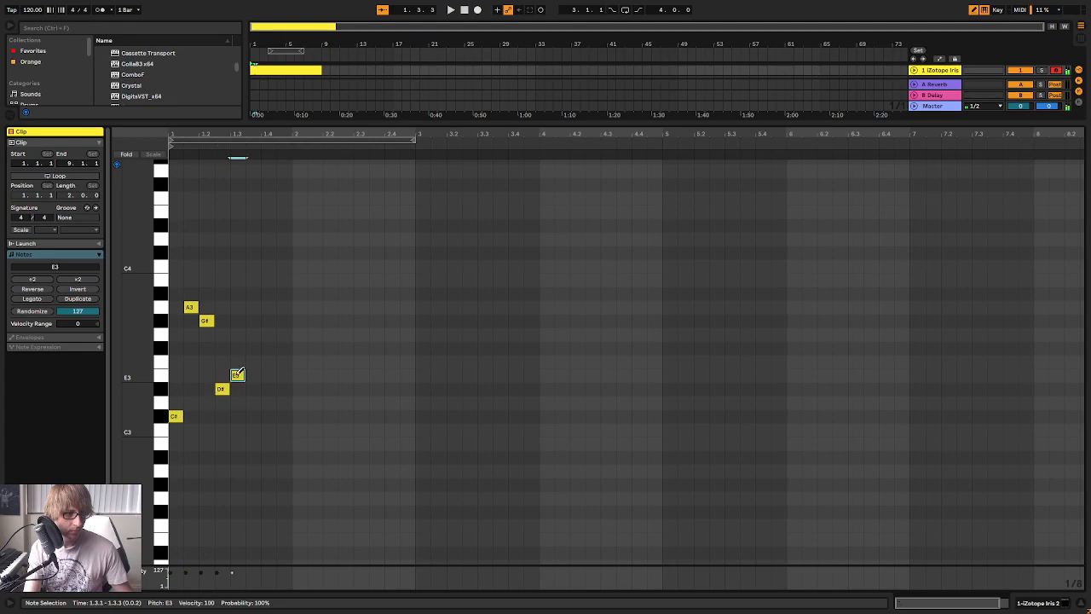
left_click(256, 333)
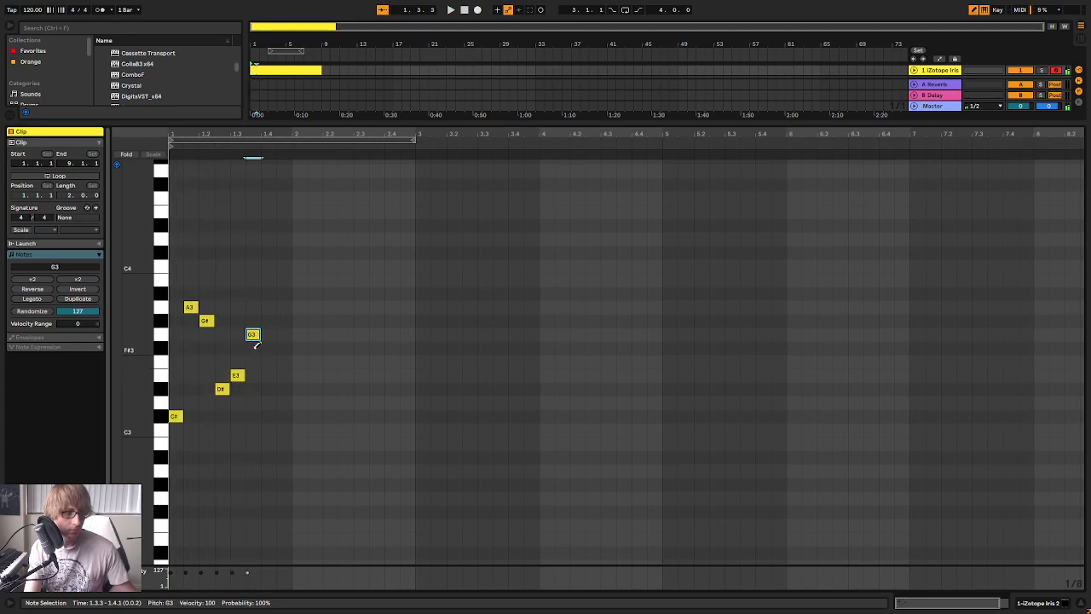
key("Down")
key("space")
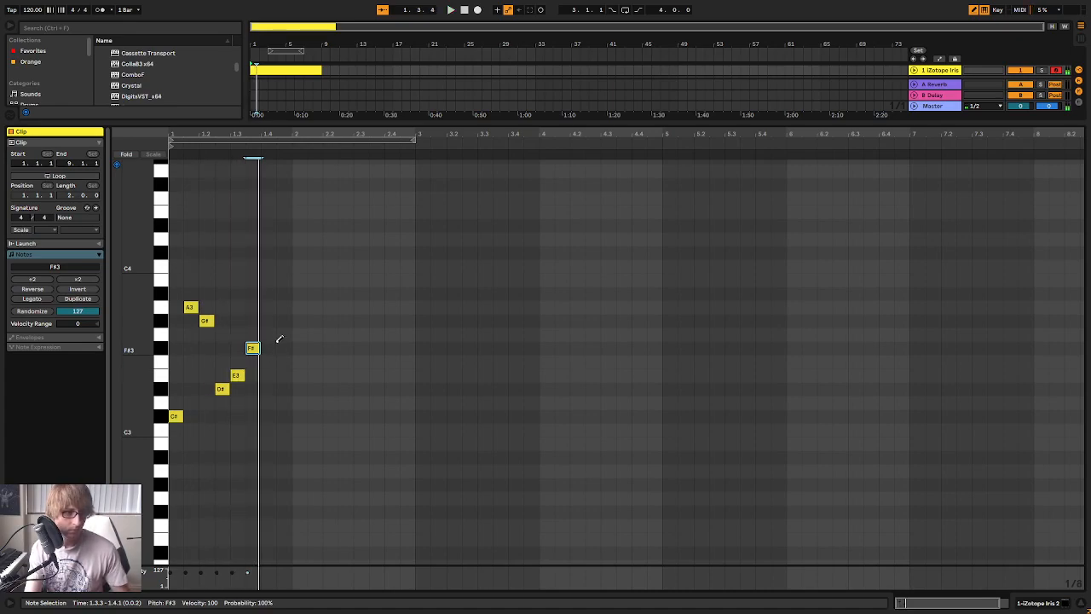
left_click(267, 307)
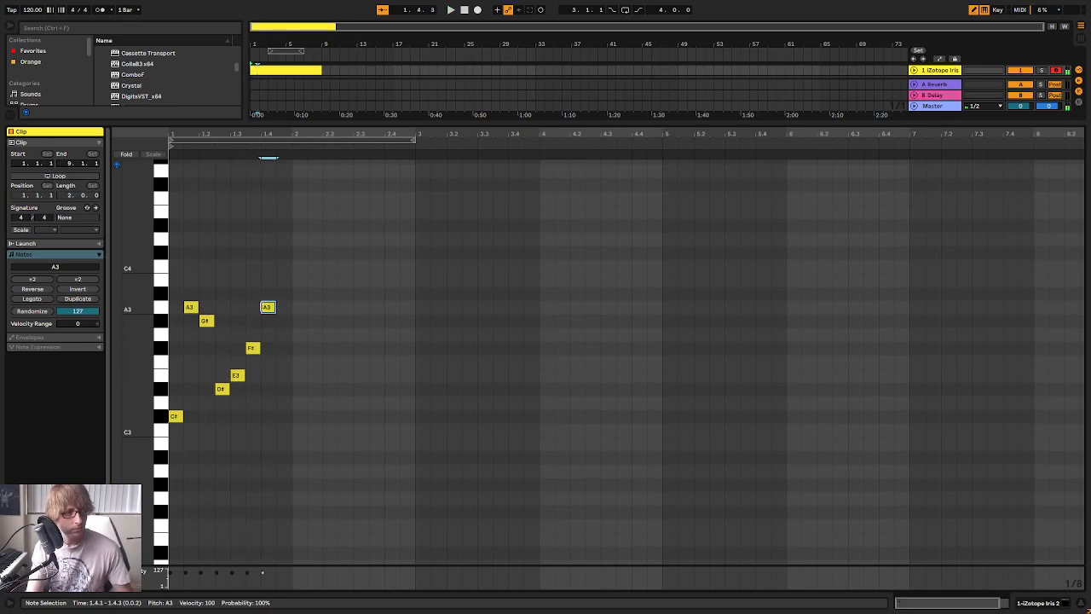
left_click(273, 303)
key("space")
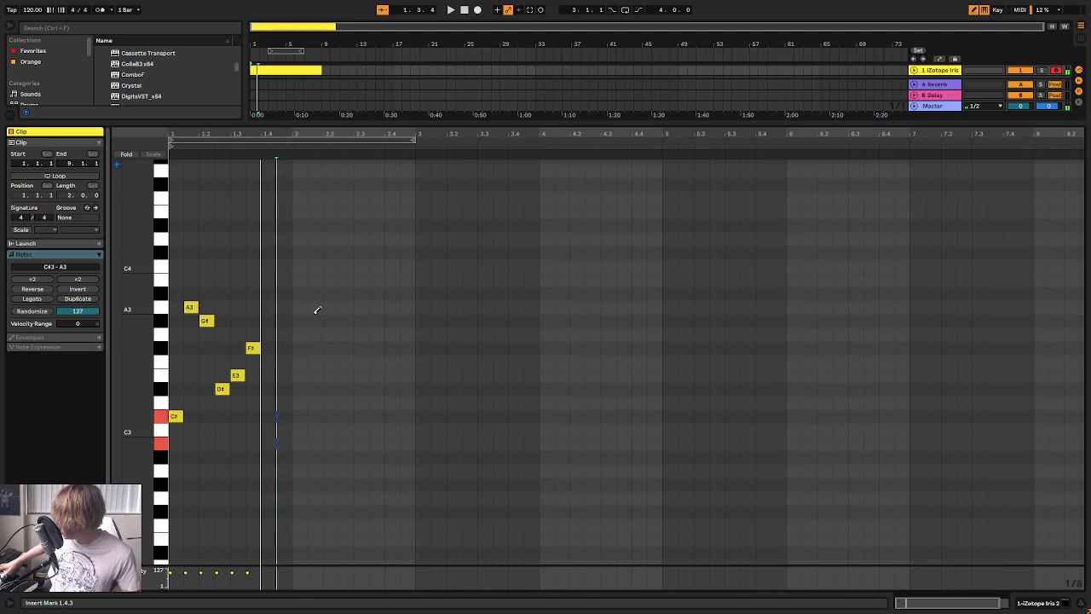
Complete the first bar with eighth notes C#3 and B2 on beat 4, and duplicate the whole phrase into bar 2
left_click(273, 418)
left_click(285, 444)
key("space")
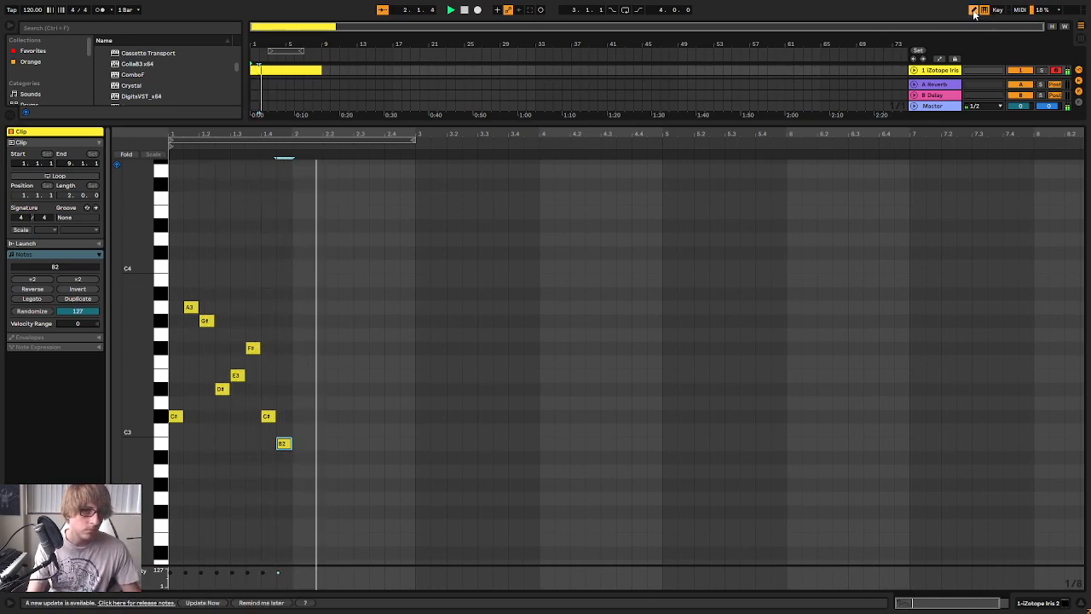
key("ctrl+a")
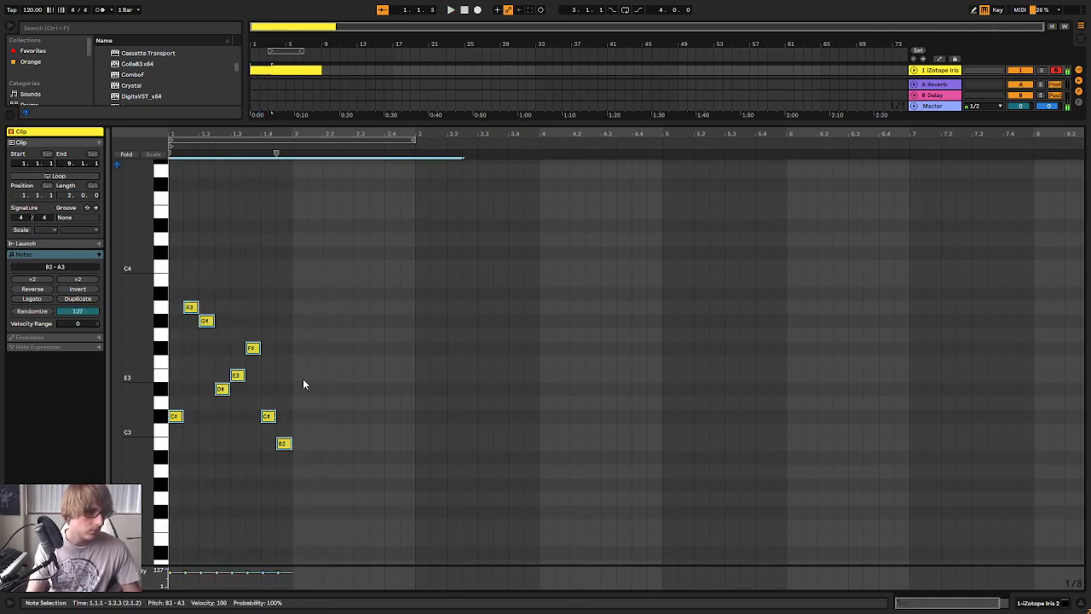
key("ctrl+d")
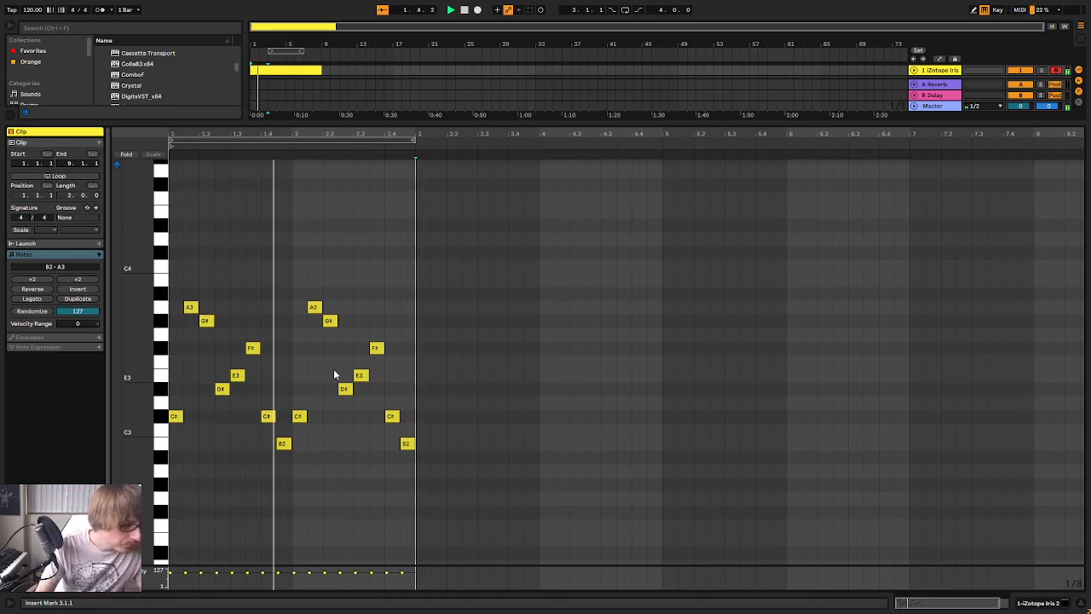
Raise the two eighth notes on beat 4 of bar 1 to D#3 and E3, and play the melody
left_click(267, 416)
key("Up")
key("Up")
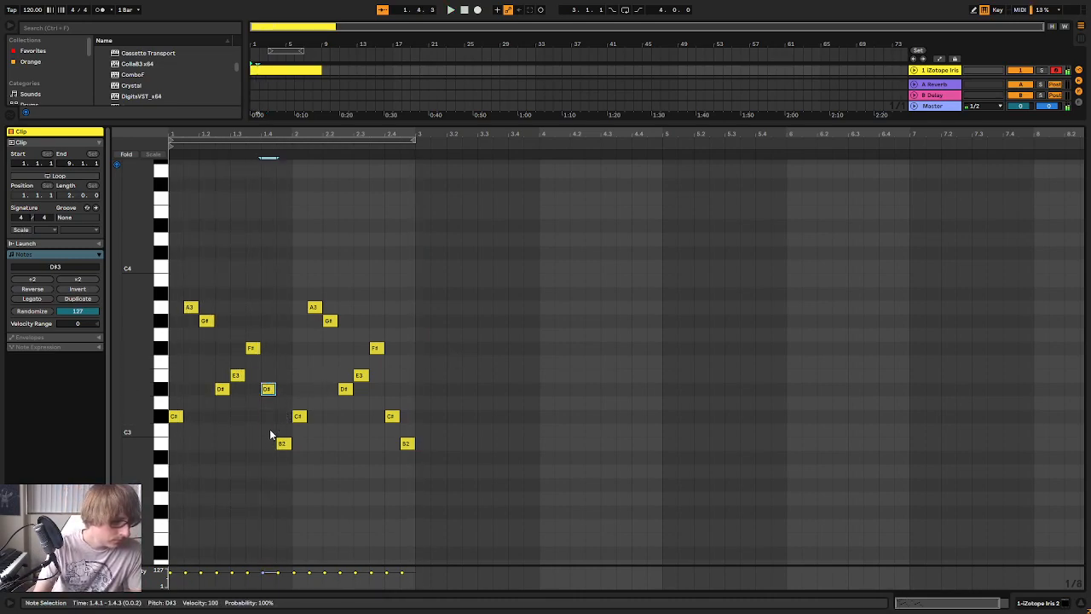
left_click(253, 348)
left_click(235, 378)
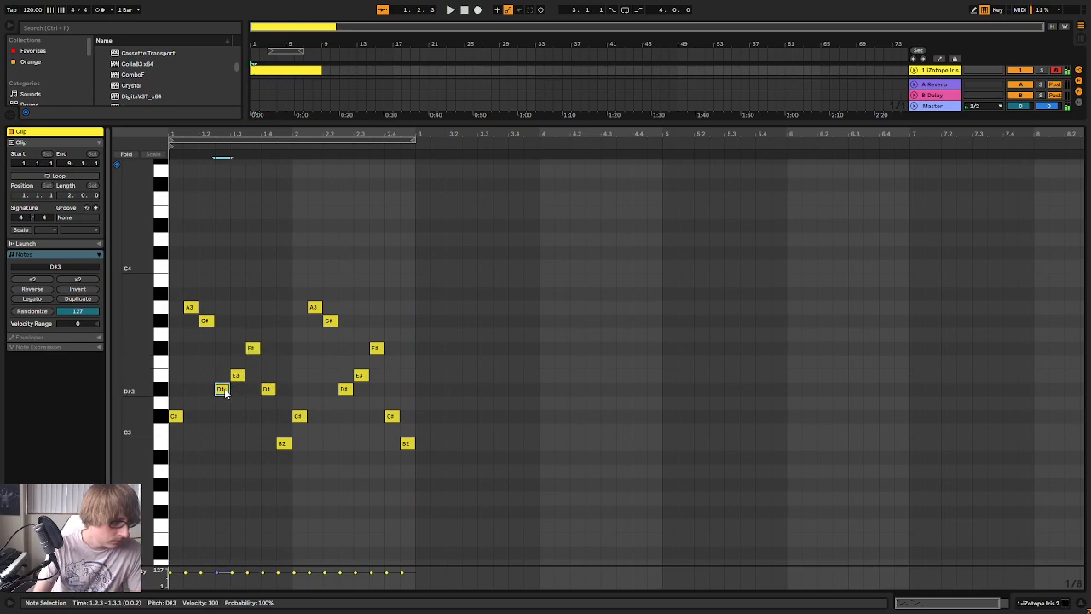
left_click_drag(283, 450, 287, 394)
key("space")
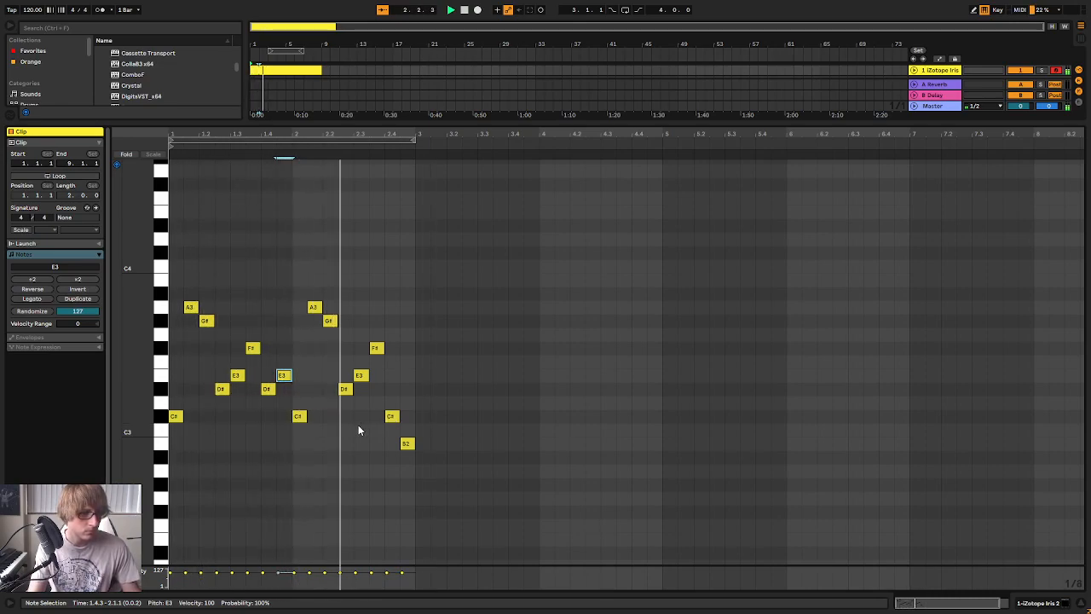
Duplicate the whole two-bar phrase into bars 3 and 4 and start playback
key("space")
left_click(509, 377)
key("ctrl+a")
key("ctrl+d")
key("space")
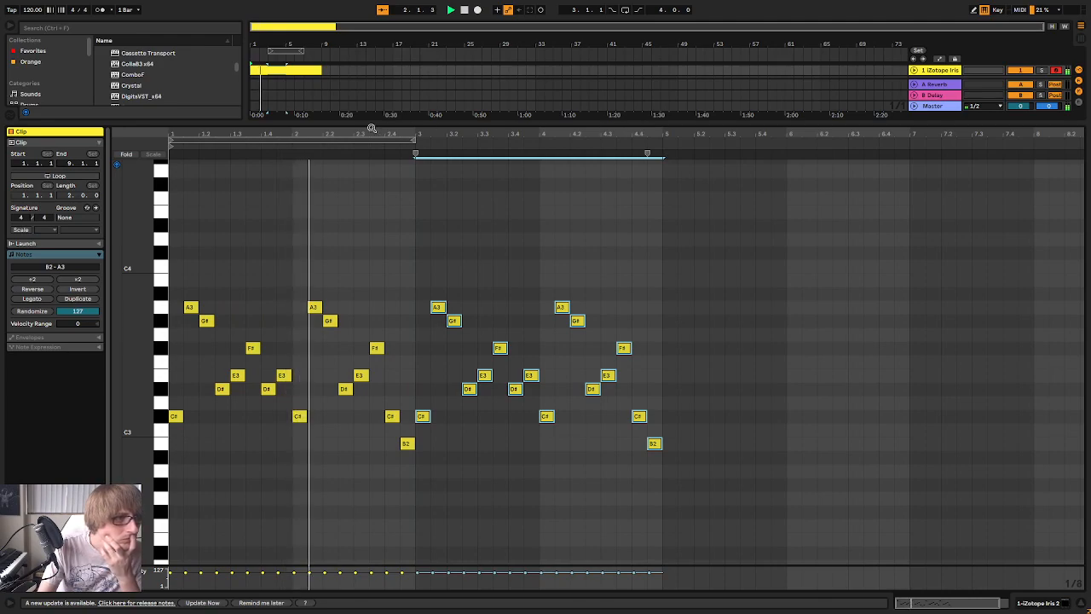
Raise the C#3 at the start of bar 4 to G#3
left_click_drag(453, 133, 450, 151)
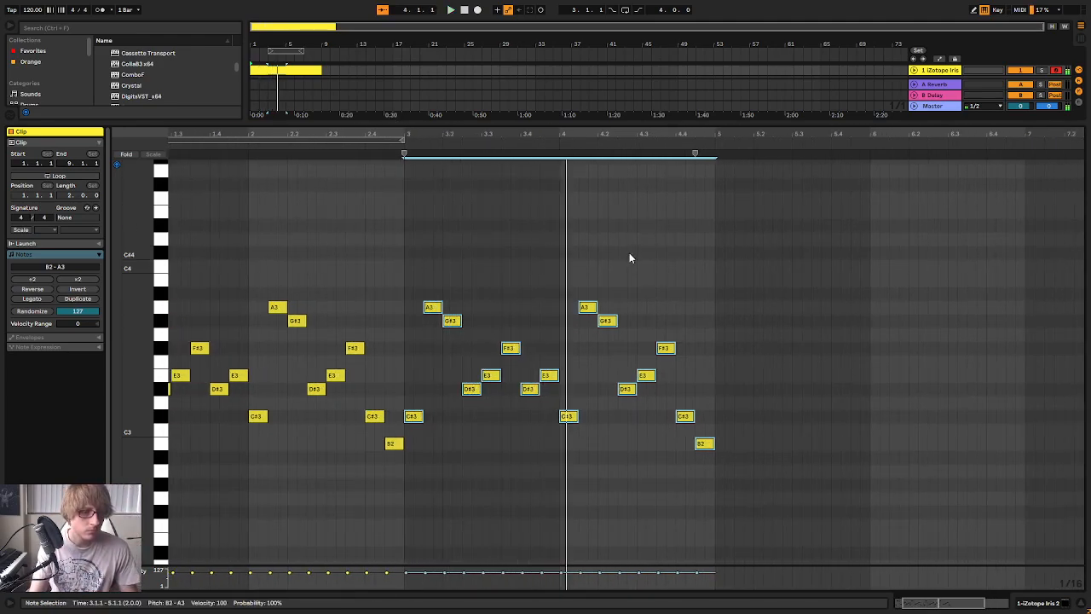
left_click_drag(580, 414, 563, 453)
key("Up")
key("Up")
key("Up")
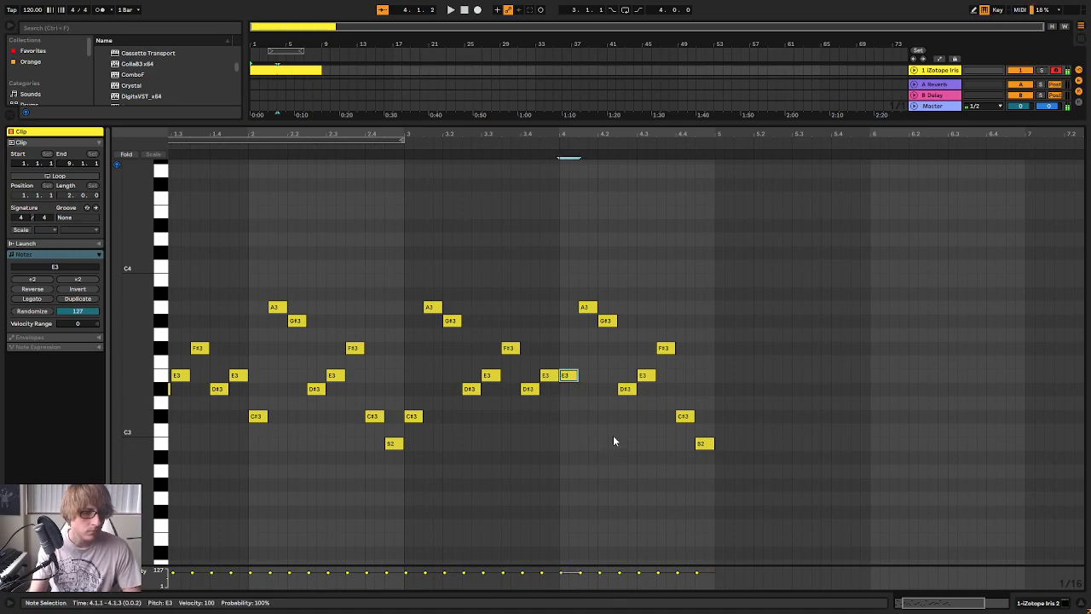
key("Up")
key("Up")
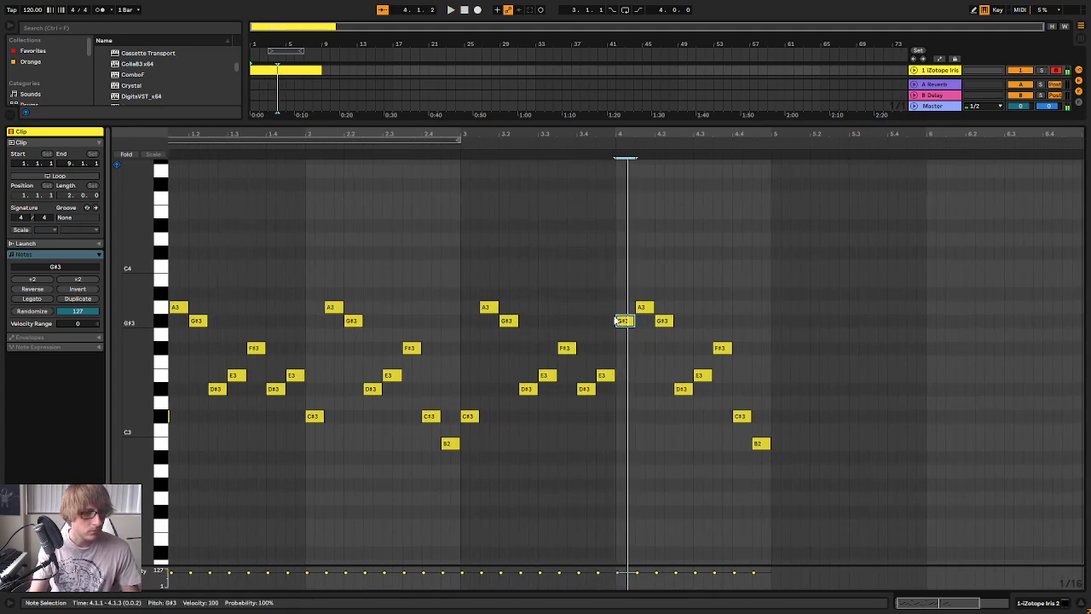
Change the second, third and fourth eighth notes of bar 4 to D#3, F#3 and E3
left_click_drag(646, 309, 643, 398)
left_click_drag(665, 324, 665, 349)
left_click_drag(686, 390, 682, 380)
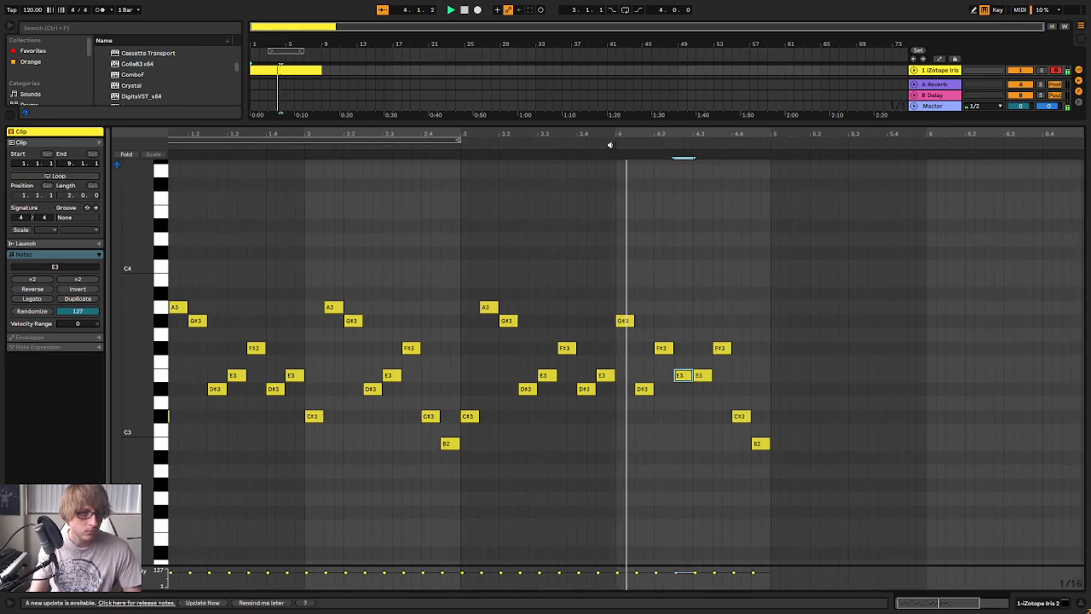
Change the last four eighth notes of bar 4 to C#3, B2, E3 and D#3, and play the melody from the start
scroll(613, 162, "right", 3)
left_click(653, 378)
left_click_drag(654, 381, 653, 418)
left_click(671, 350)
left_click_drag(671, 359, 693, 380)
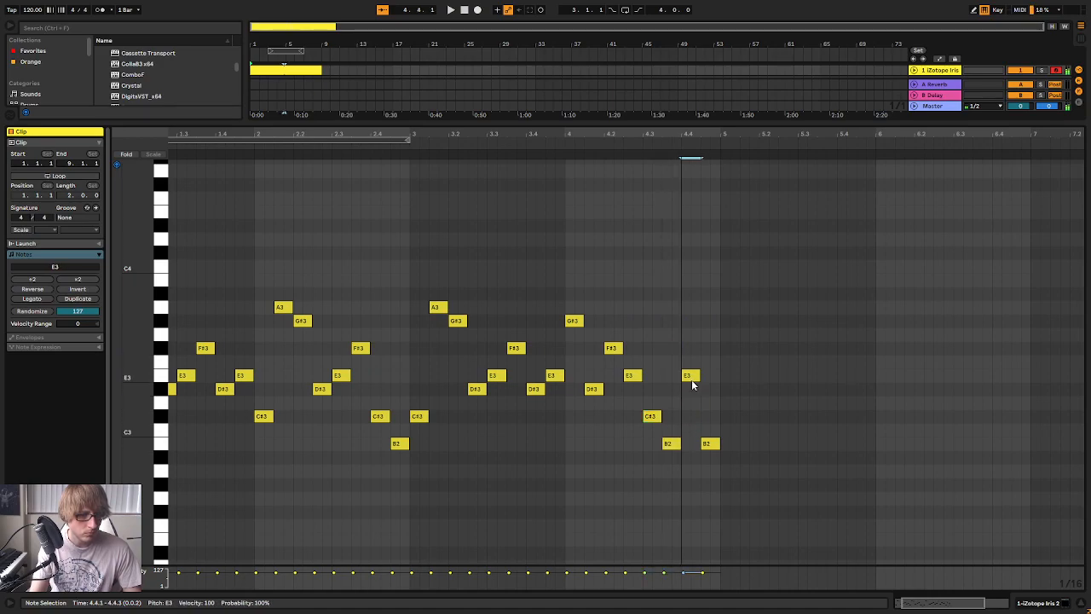
left_click_drag(719, 452, 717, 397)
key("space")
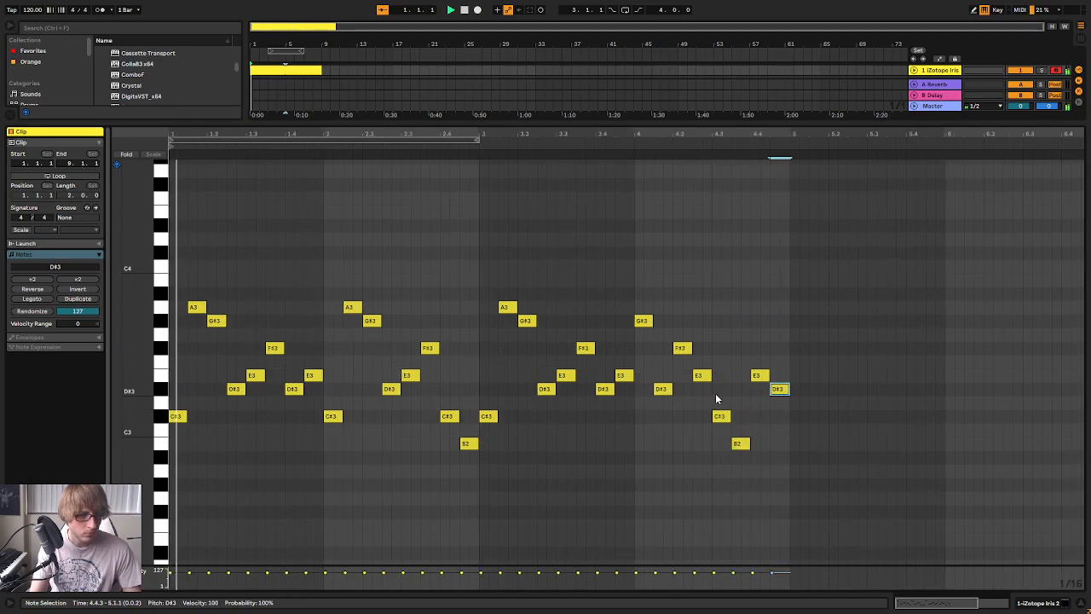
left_click(832, 335)
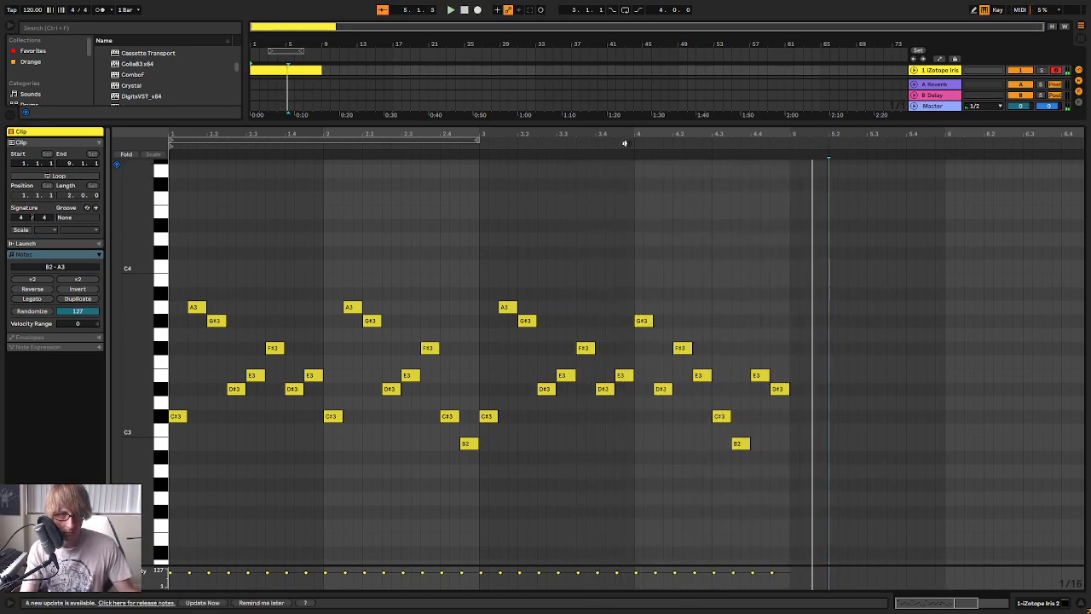
Audition the notes of bar 4, swap its F#3 and E3 so E3 comes first, and play the bar
left_click(631, 155)
left_click(612, 389)
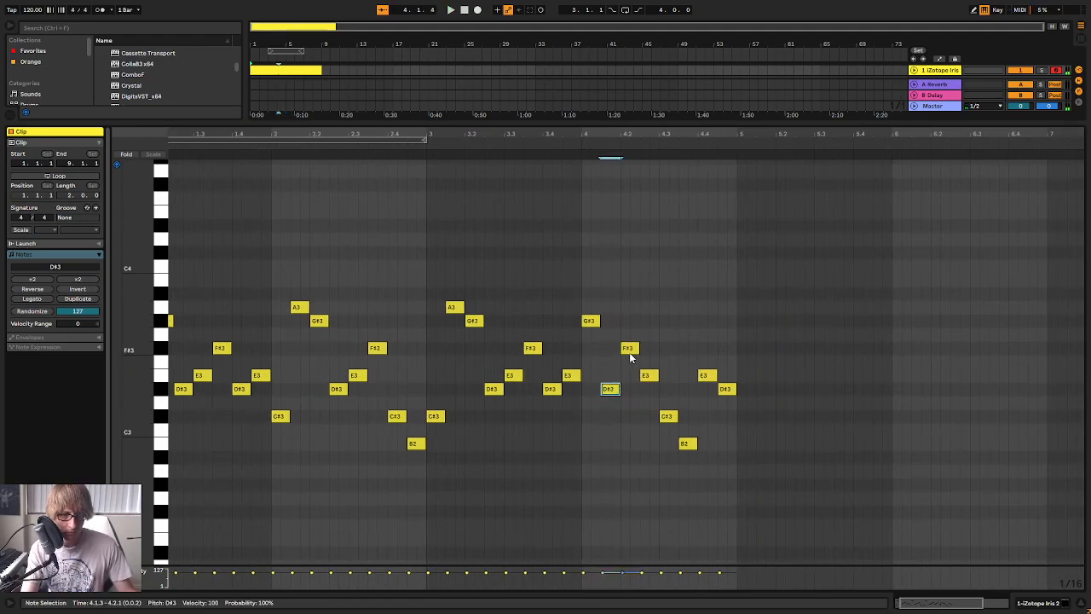
left_click(650, 377)
left_click(631, 349)
left_click(669, 415)
left_click(685, 442)
left_click_drag(632, 350, 654, 355)
left_click(577, 160)
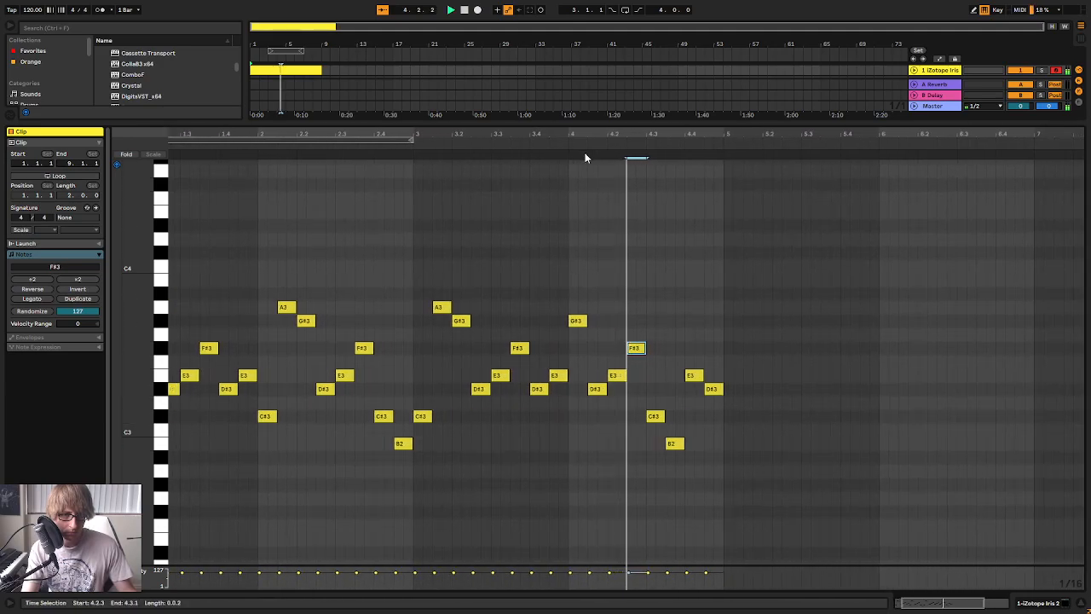
key("space")
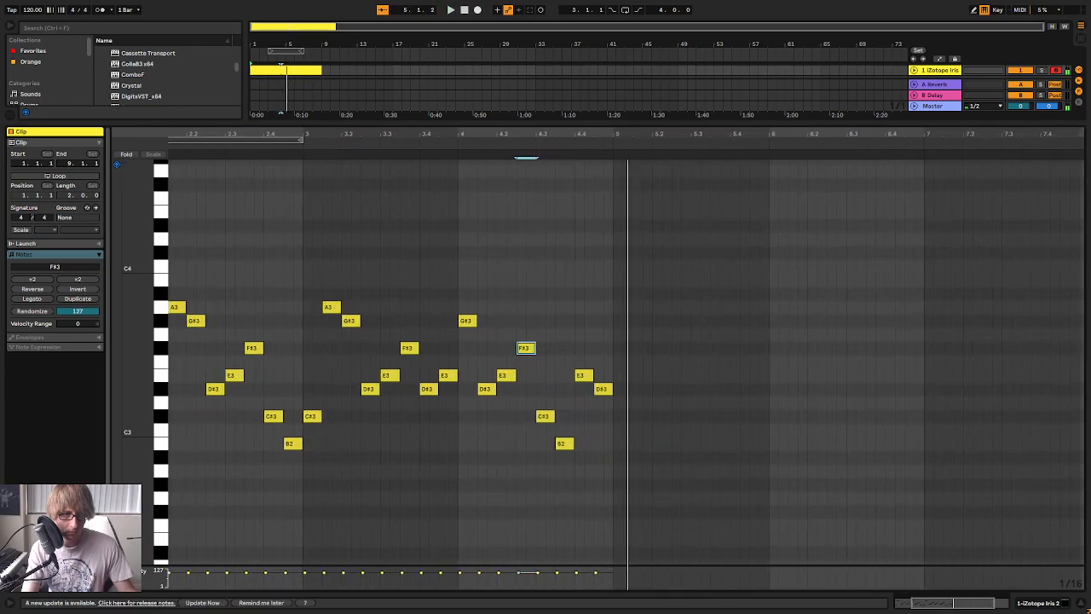
Duplicate the complete four-bar melody into bars 5 to 8
double_click(617, 133)
left_click(793, 372)
key("ctrl+a")
key("ctrl+d")
Show the iZotope Iris track's device view and list the audio effects in the browser
left_click_drag(676, 124, 677, 271)
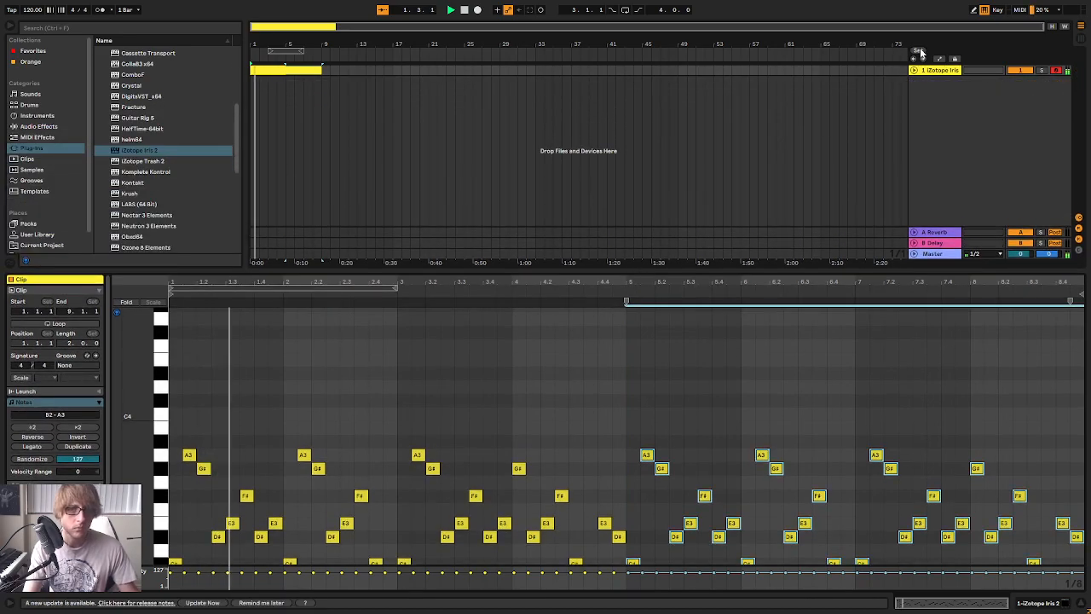
left_click(945, 72)
double_click(945, 72)
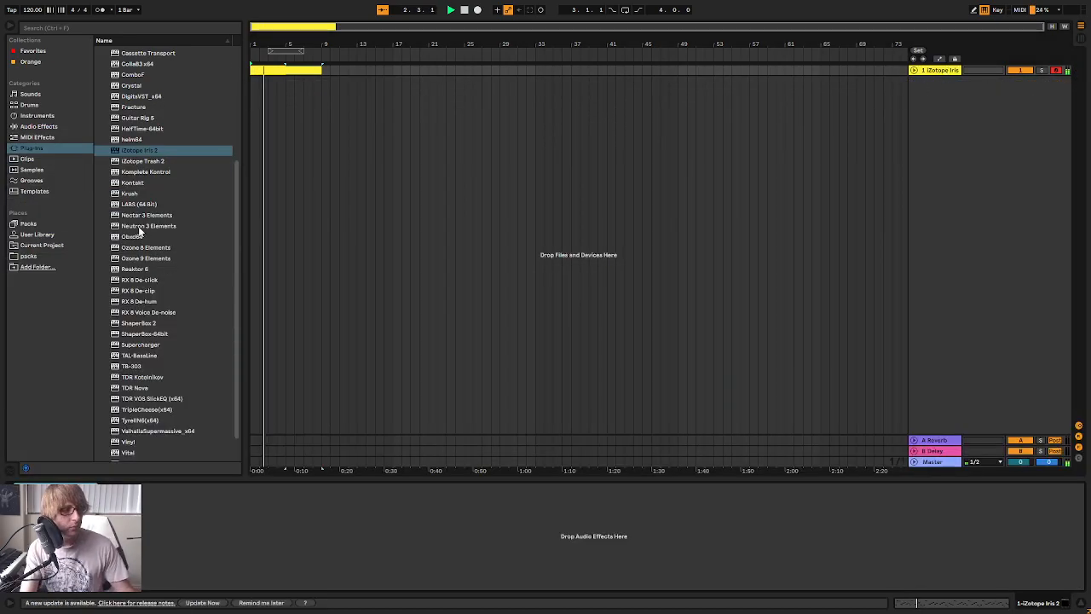
scroll(136, 178, "up", 1)
left_click(134, 176)
scroll(134, 175, "up", 2)
left_click(39, 126)
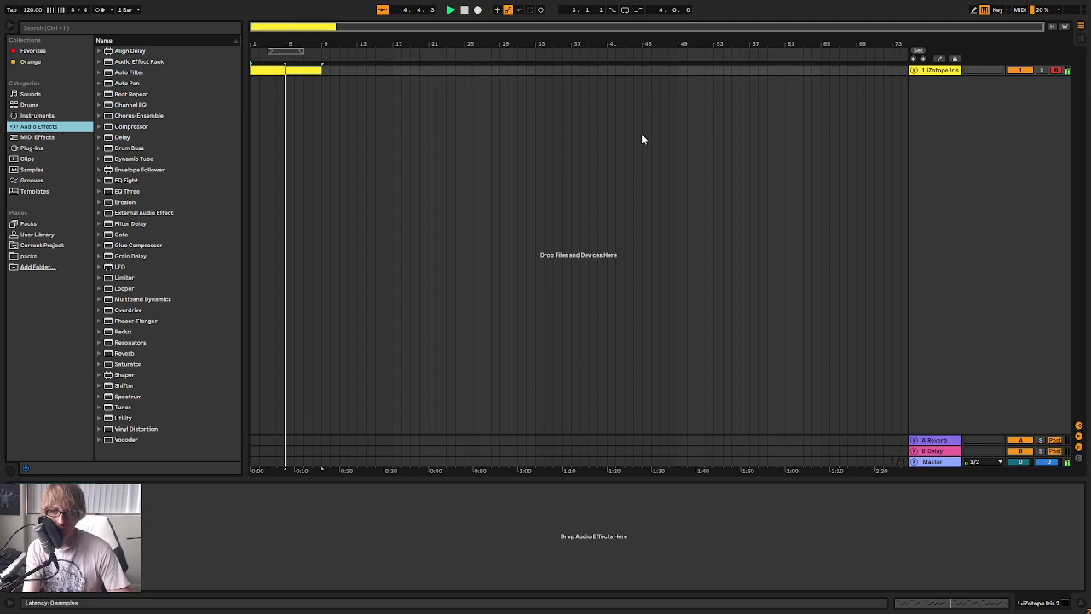
Look through the Keys patches in the Iris 2 patch list down to Winters Chill and replay the melody
left_click_drag(664, 73, 764, 73)
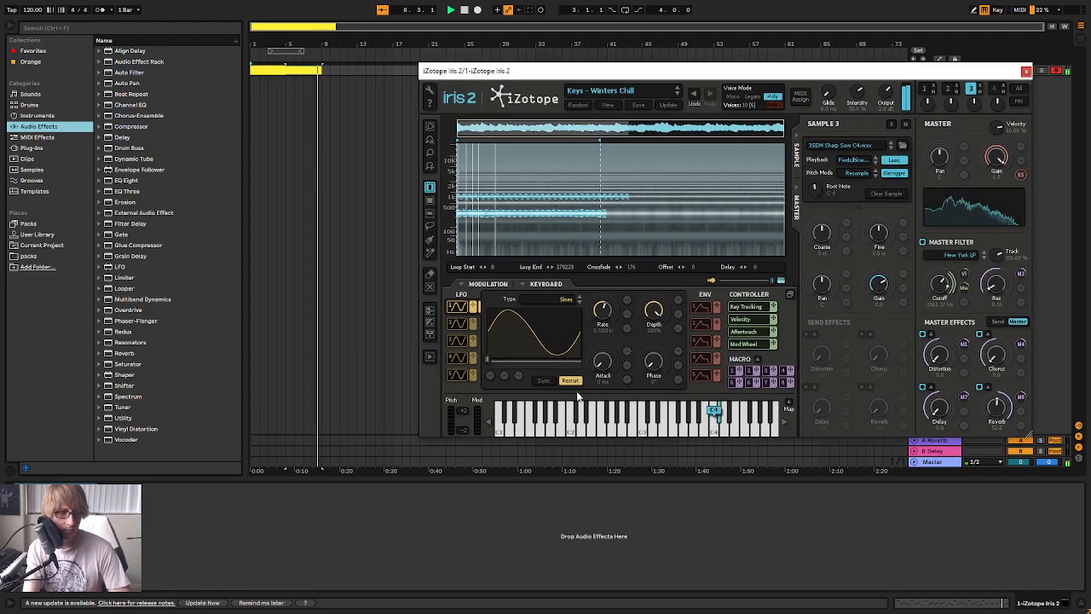
left_click(634, 88)
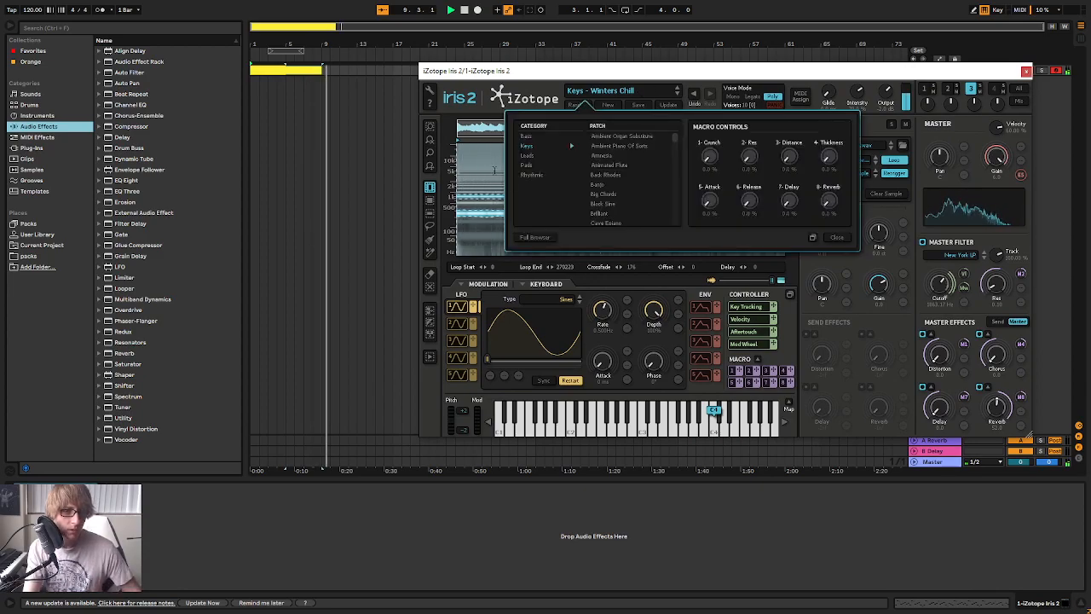
left_click_drag(675, 137, 675, 222)
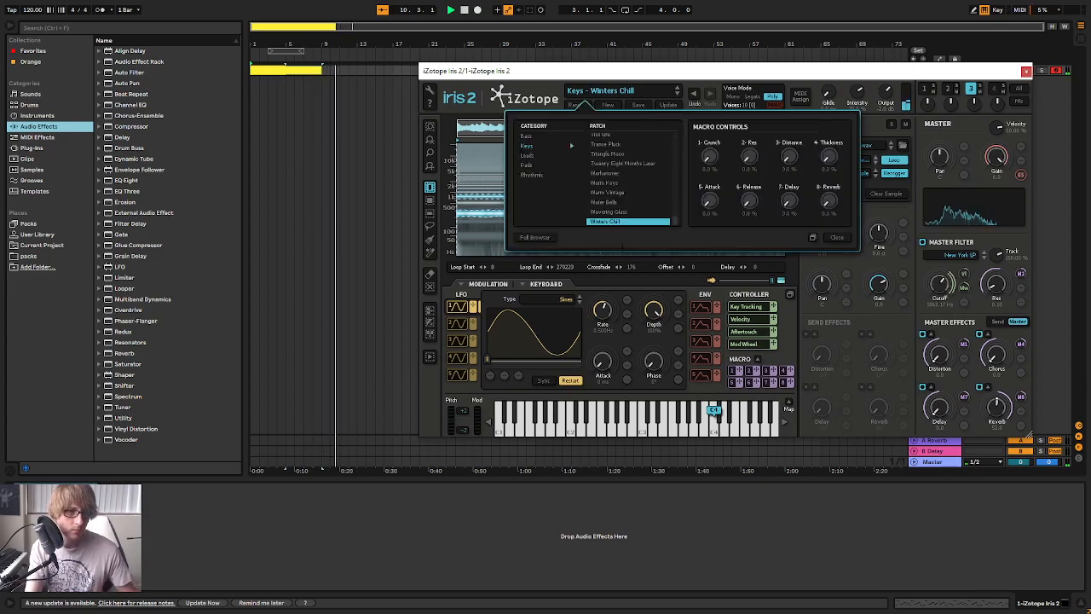
key("space")
key("space")
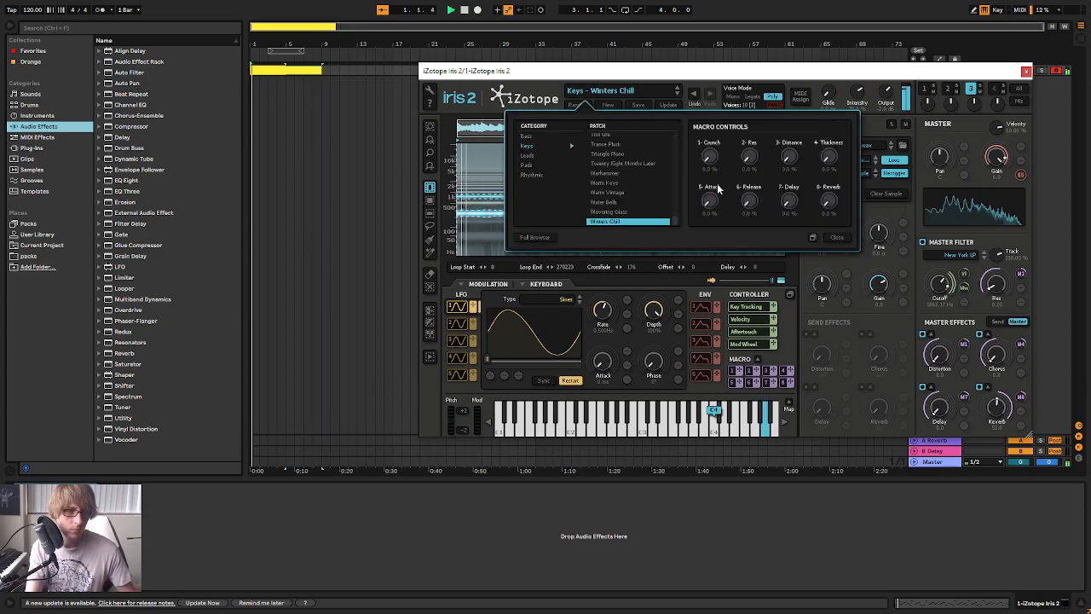
double_click(302, 68)
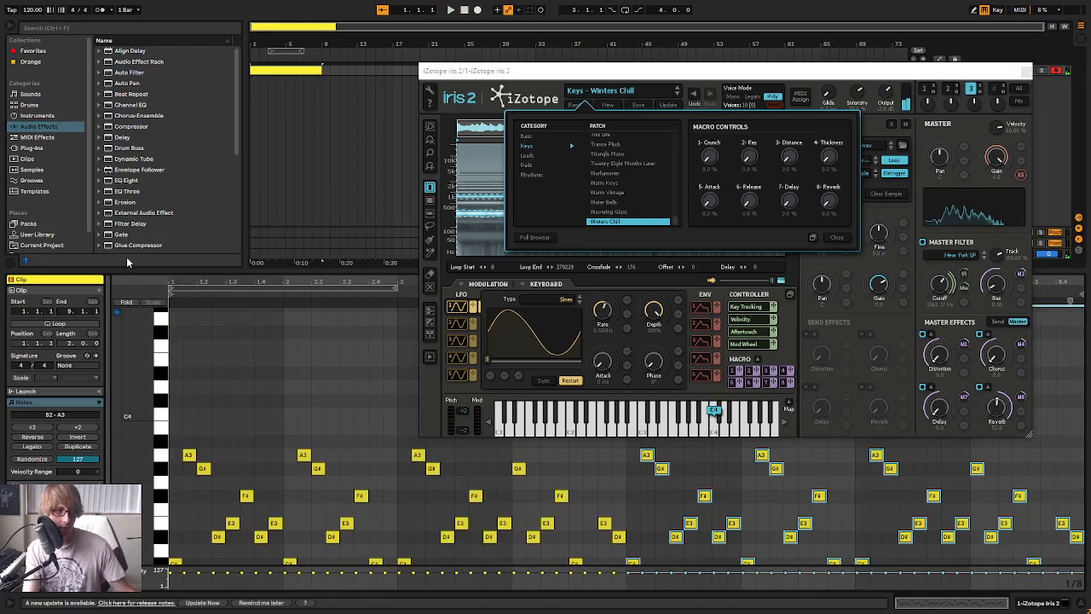
left_click(58, 324)
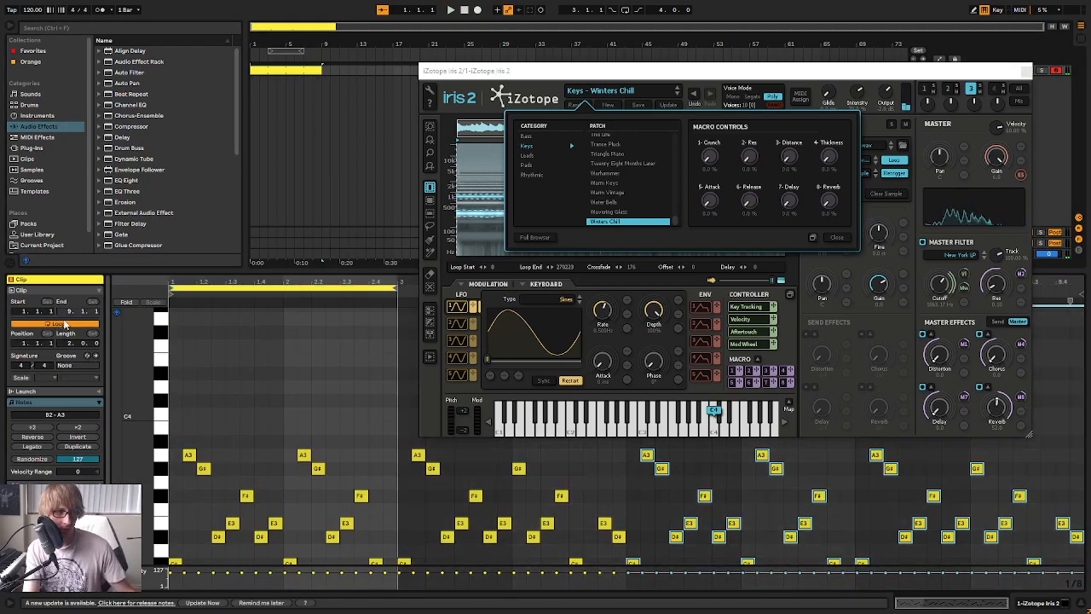
left_click(320, 68)
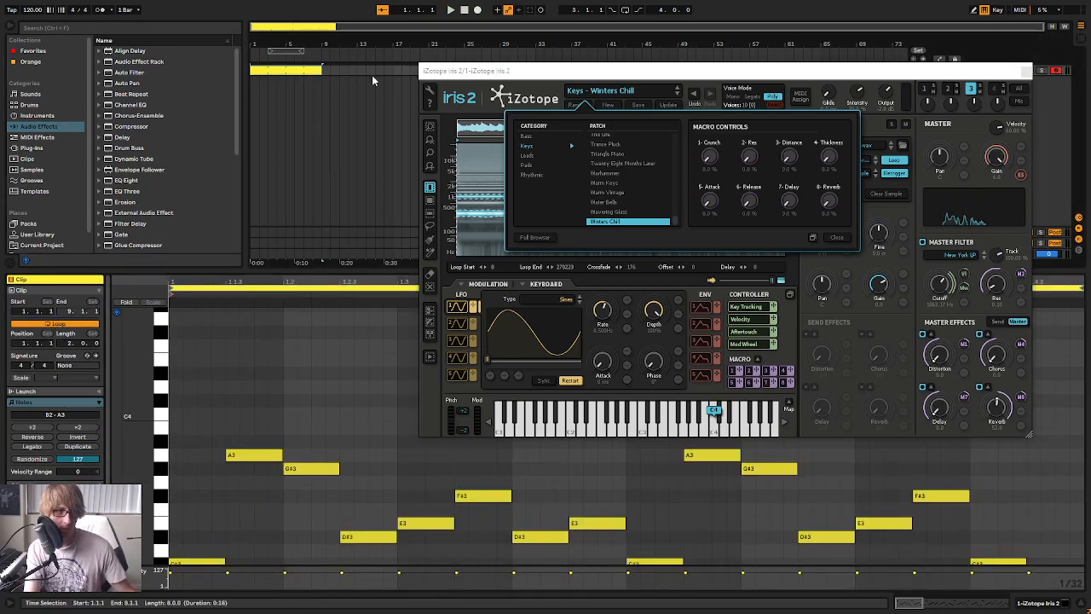
left_click(64, 325)
Close the Iris 2 window, unfold the iZotope Iris track and play its clip from the start
left_click(1025, 71)
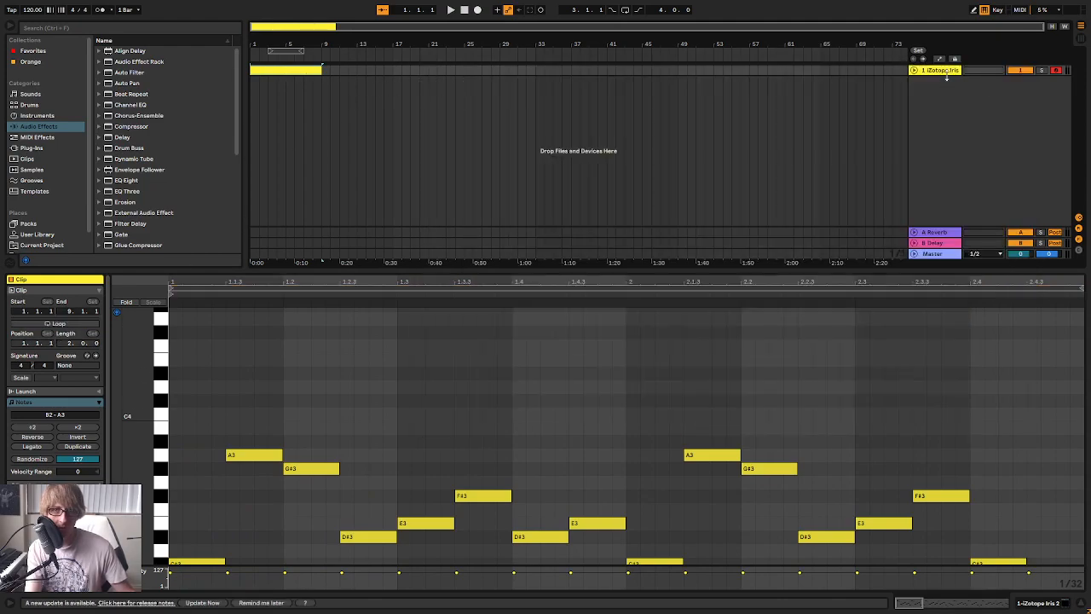
left_click(913, 70)
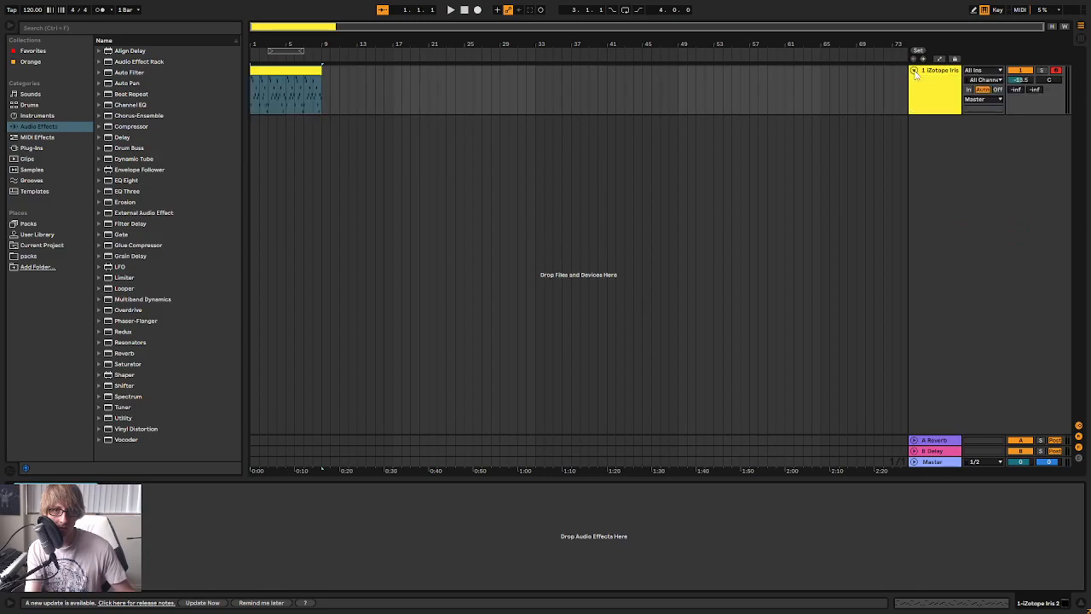
left_click(922, 58)
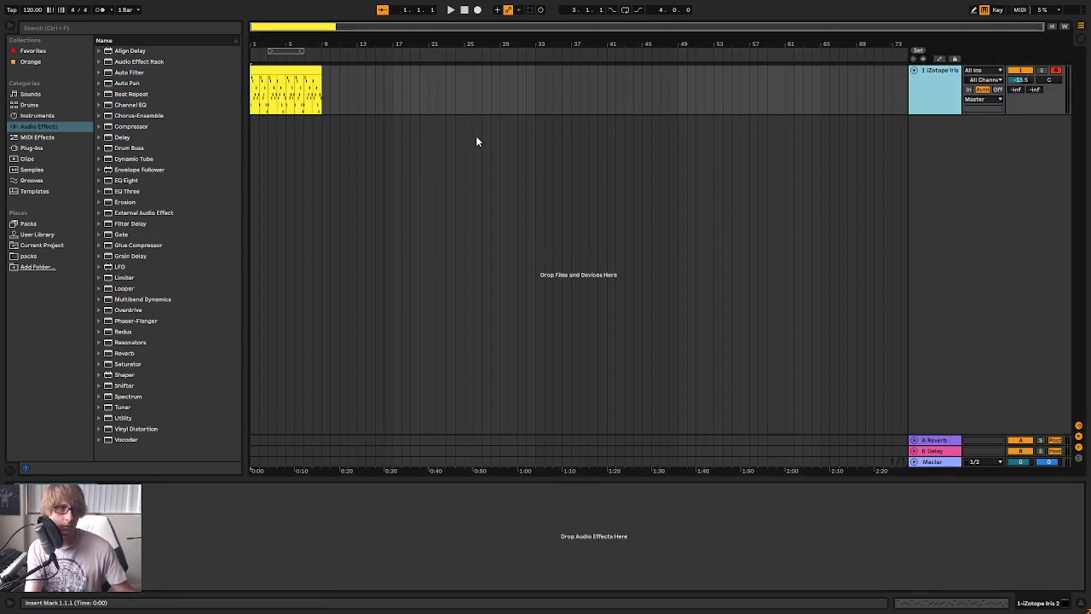
left_click(297, 74)
key("space")
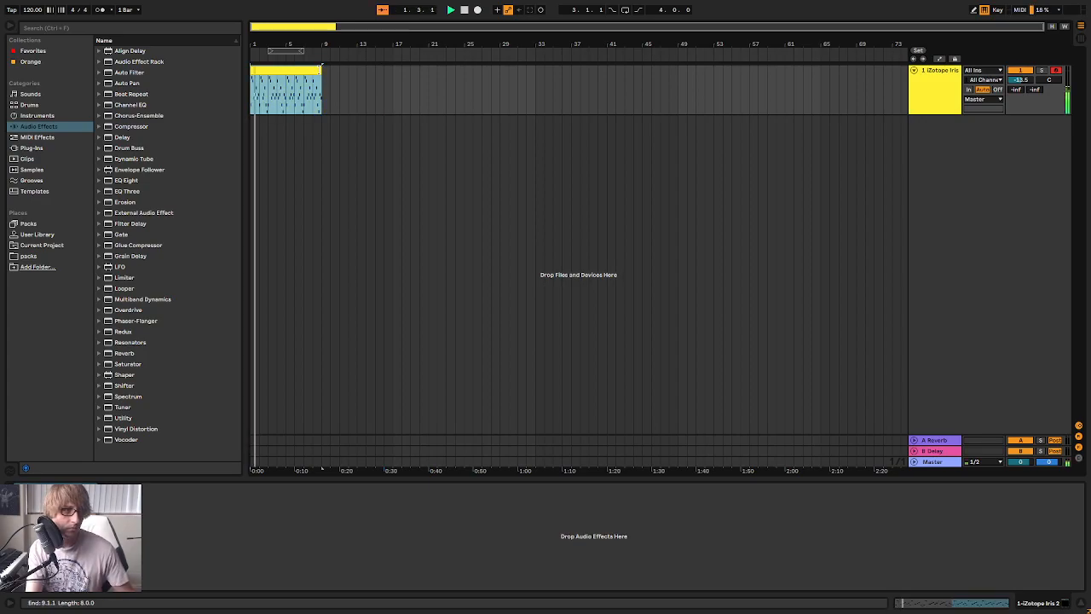
Consolidate the eight-bar clip and extend its loop along the arrangement to 73.1.1
right_click(301, 73)
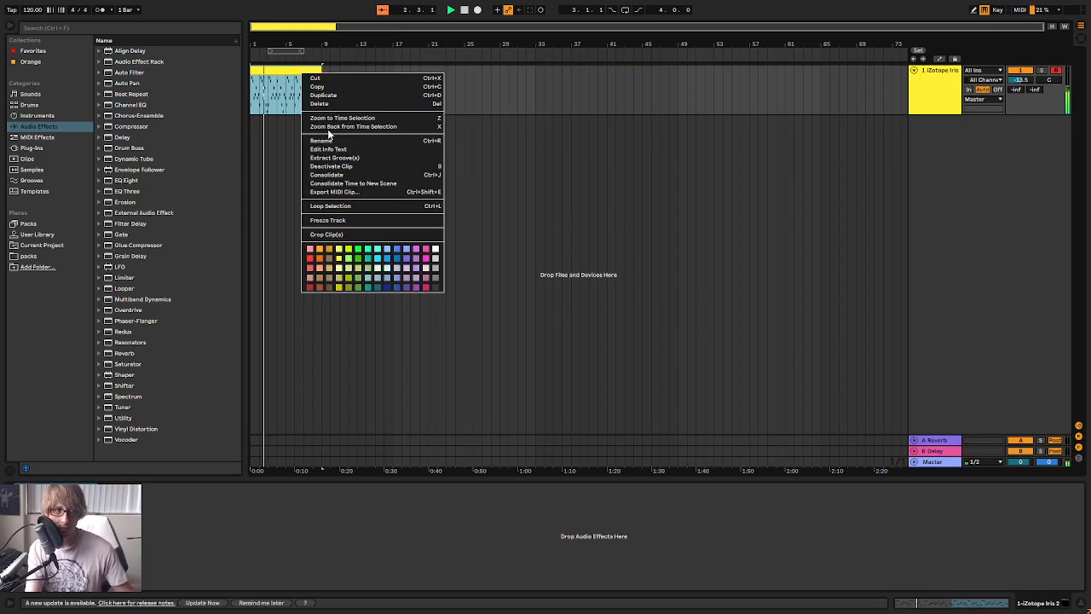
left_click(341, 176)
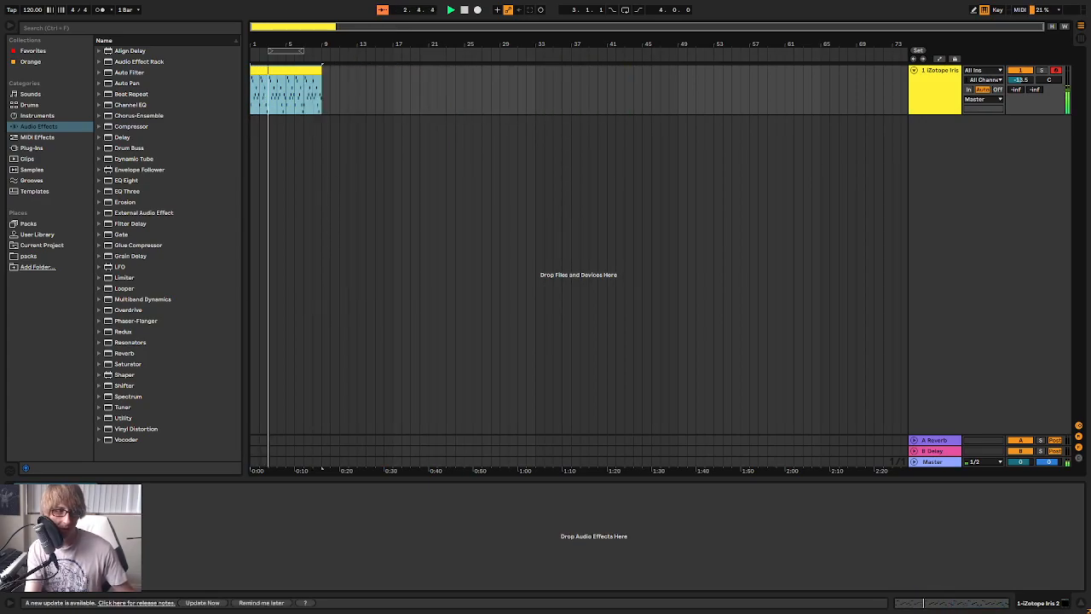
double_click(296, 69)
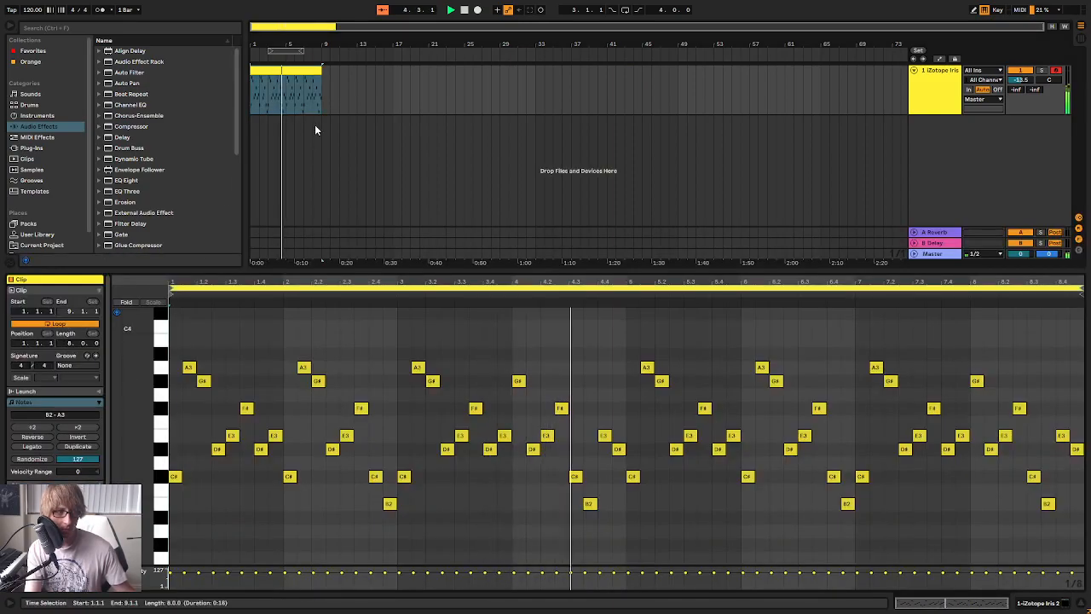
left_click_drag(321, 70, 893, 72)
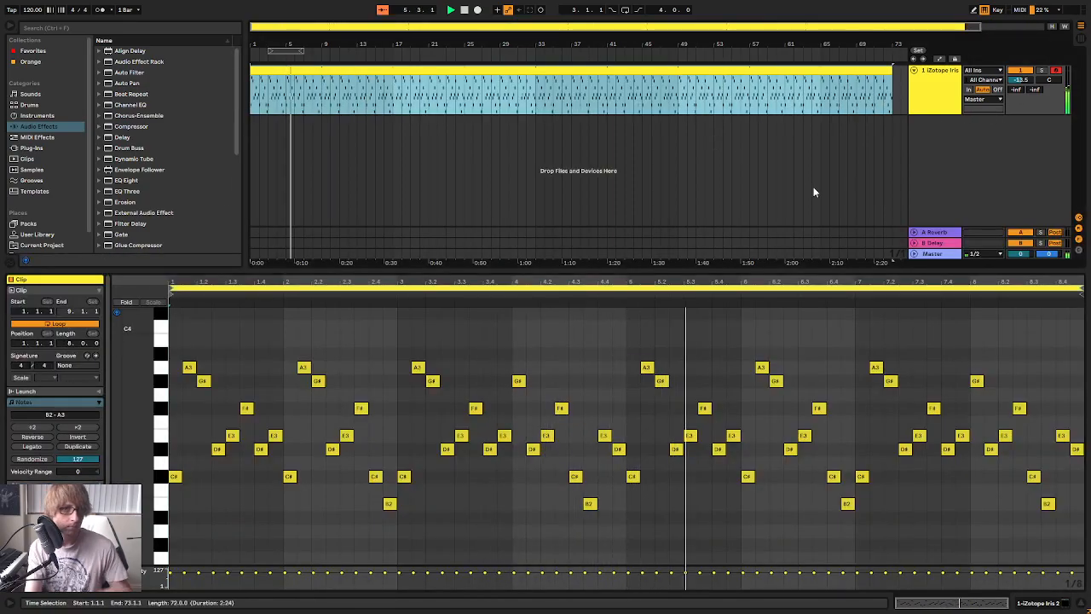
Rename the iZotope Iris track as Arp
left_click(934, 106)
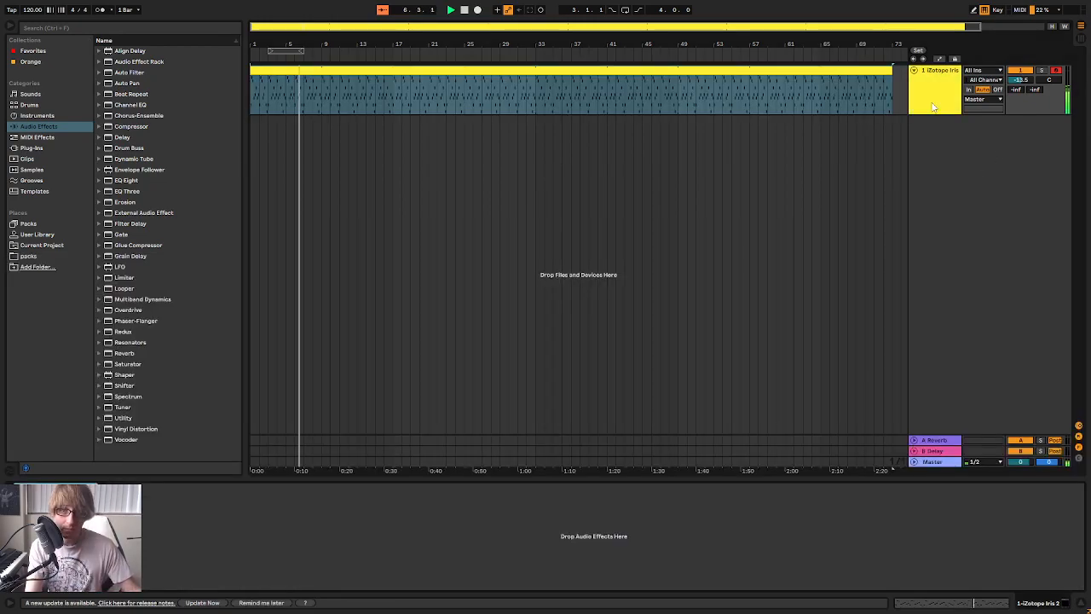
right_click(932, 104)
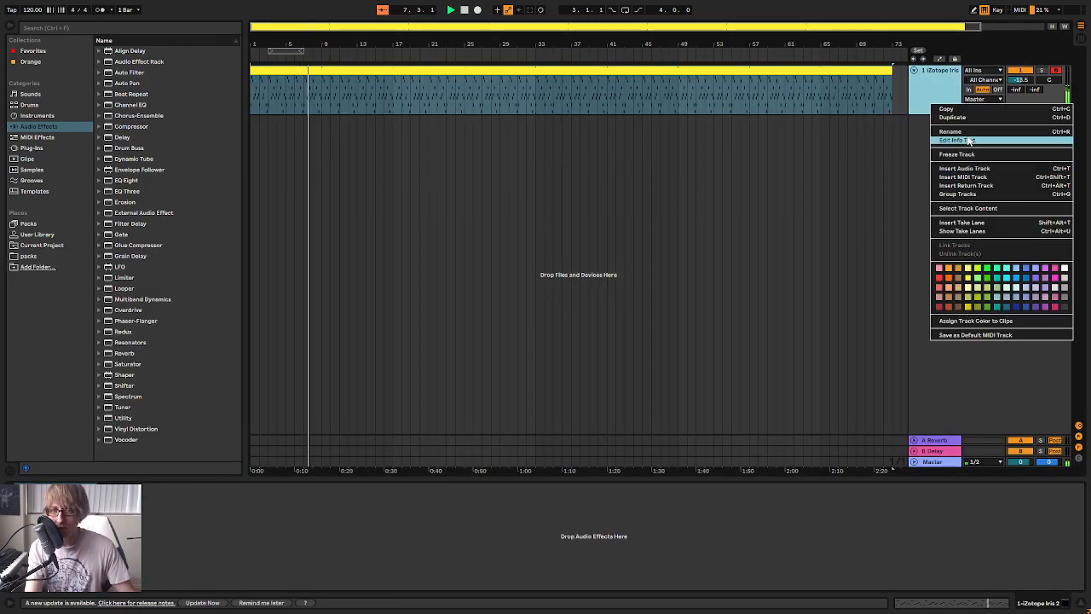
left_click(972, 132)
type("Arp")
key("Return")
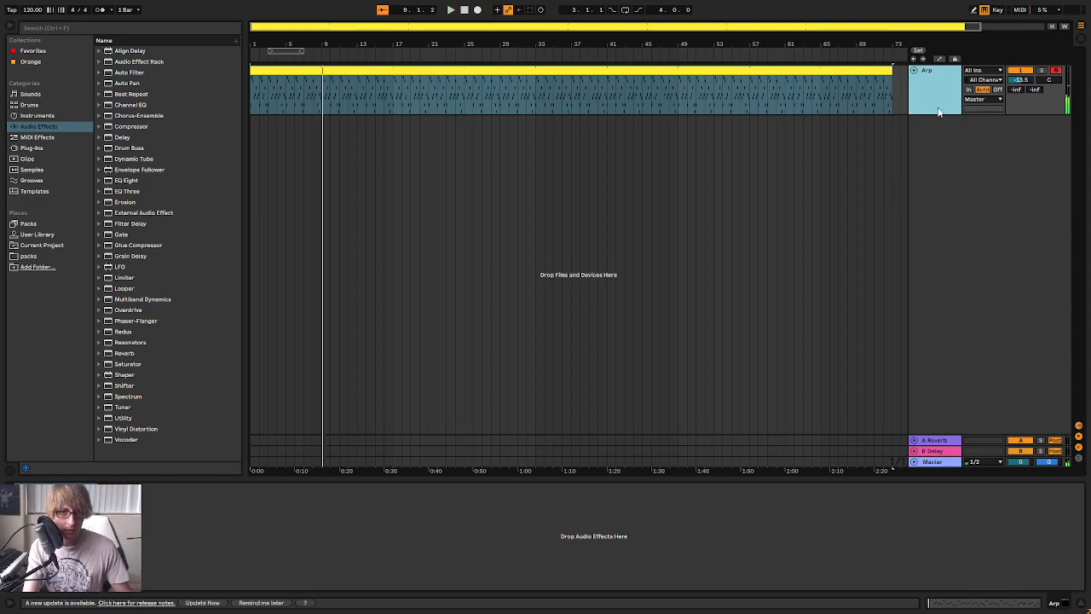
Reopen the Arp track's Iris 2 window, show Winters Chill with its macro controls, and audition the Crunch macro during playback
left_click(939, 112)
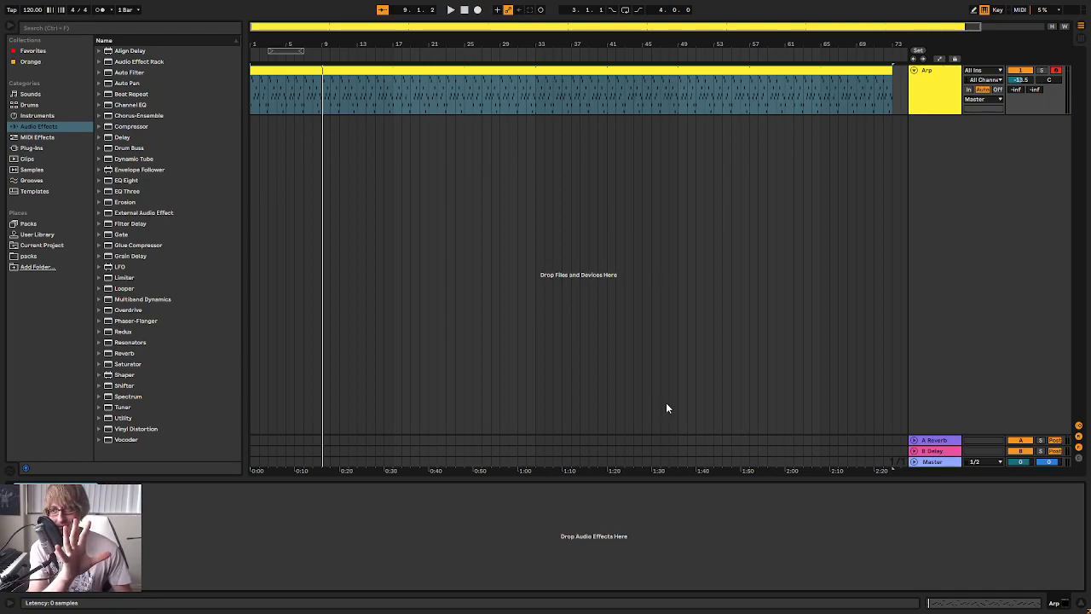
key("ctrl+alt+p")
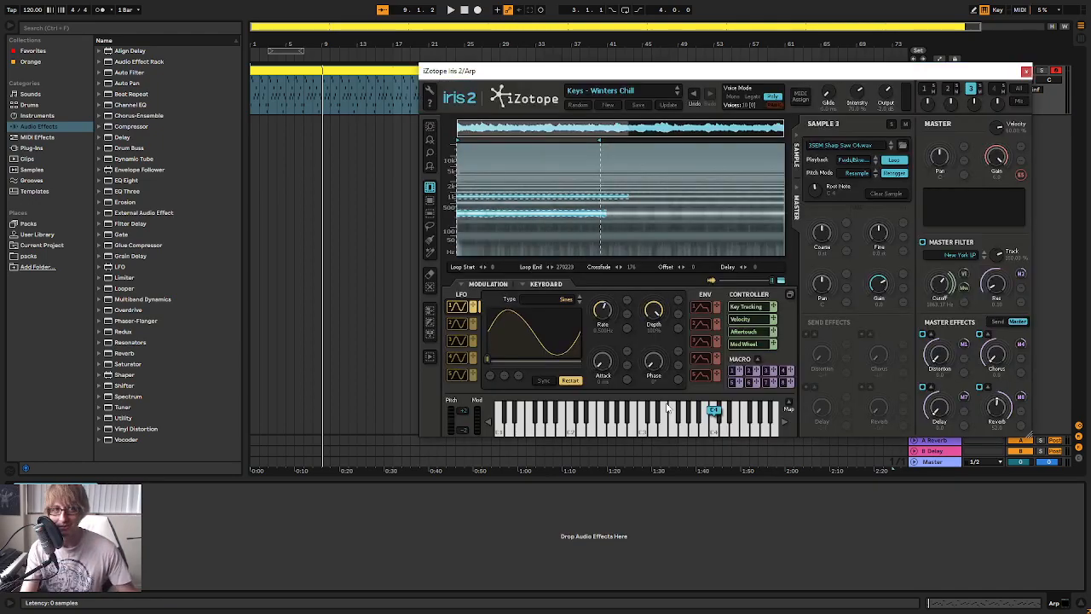
left_click(647, 89)
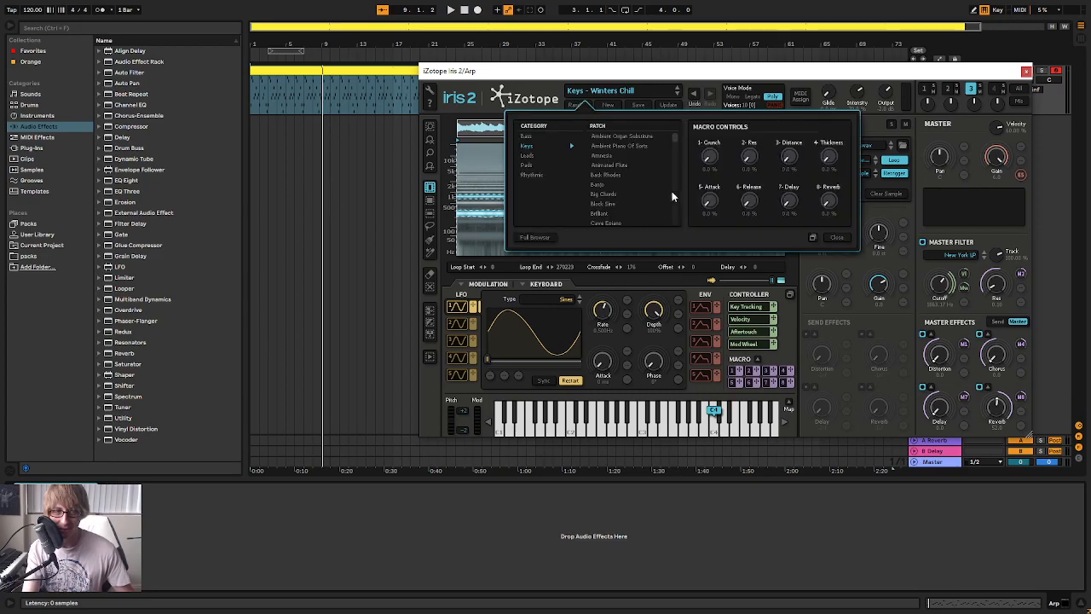
left_click_drag(676, 135, 672, 223)
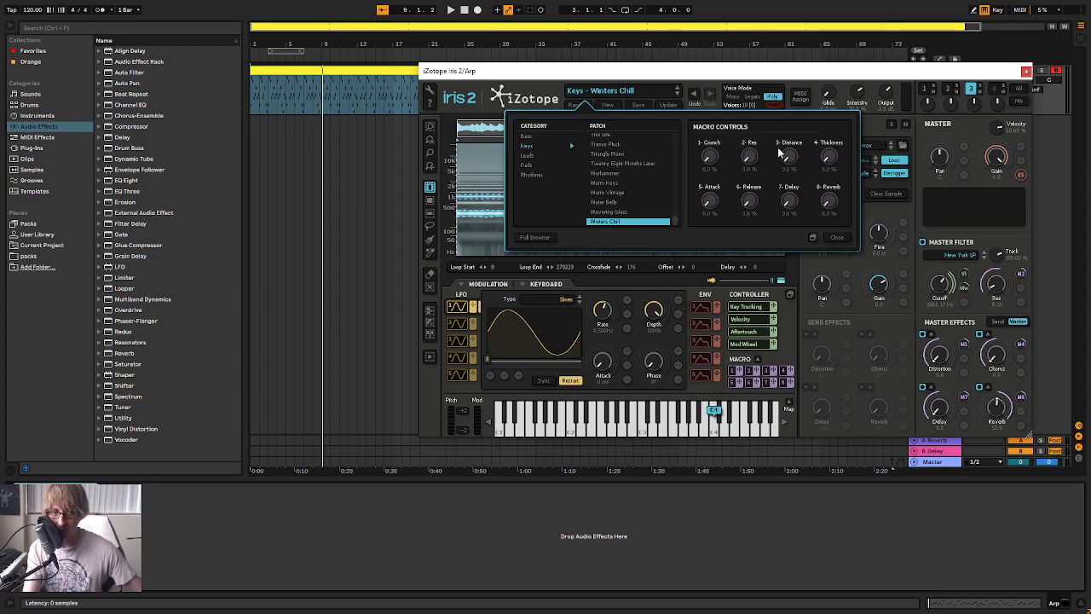
key("space")
left_click_drag(710, 166, 721, 129)
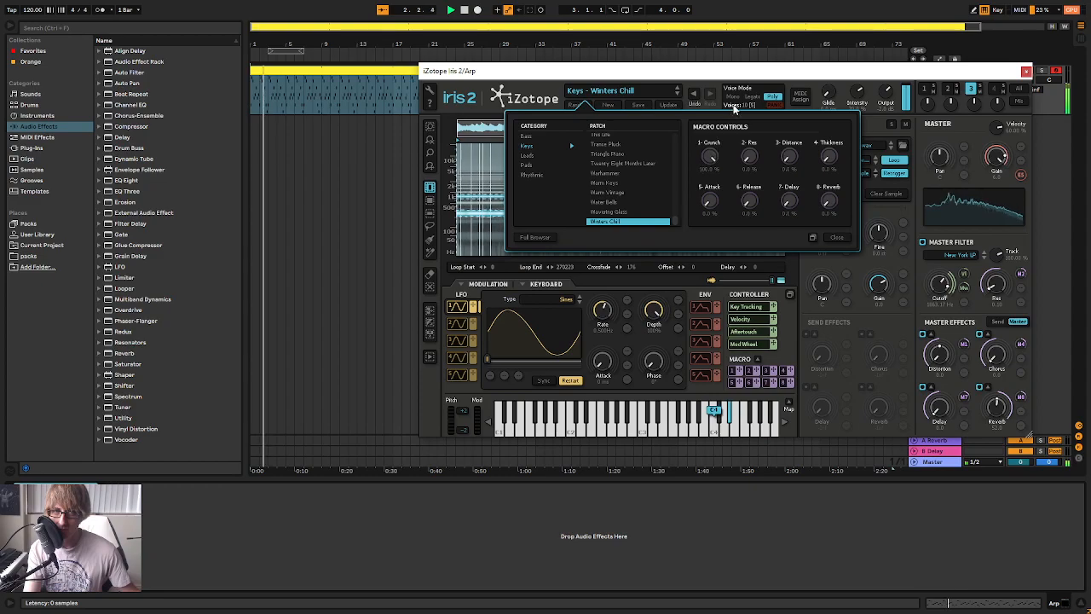
Raise the Winters Chill Distance macro to 100 %, audition the Thickness macro during playback, and close the Iris 2 window
left_click_drag(789, 159, 809, 90)
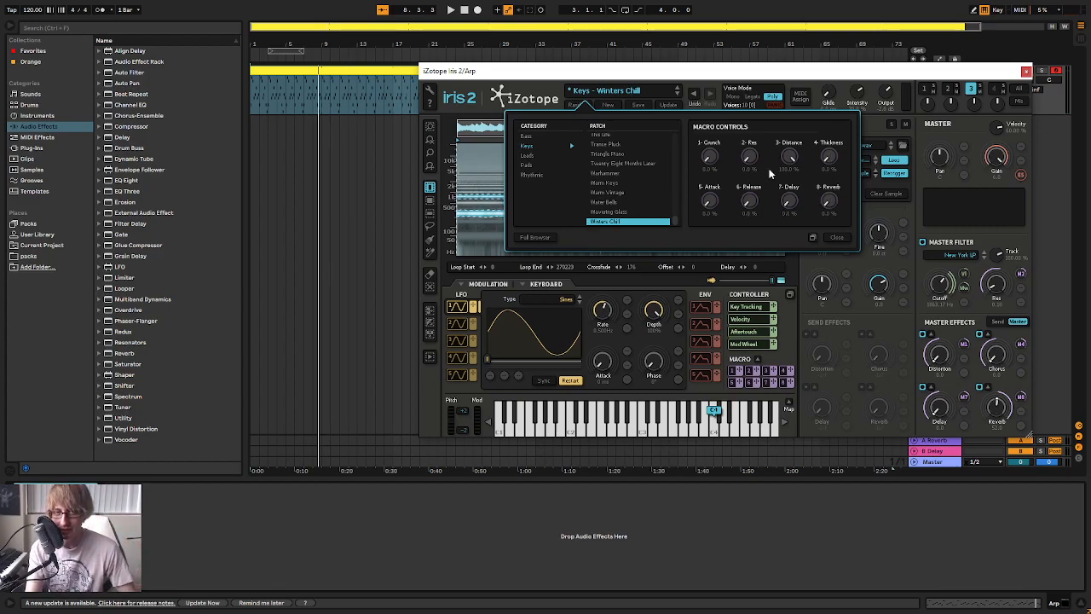
key("space")
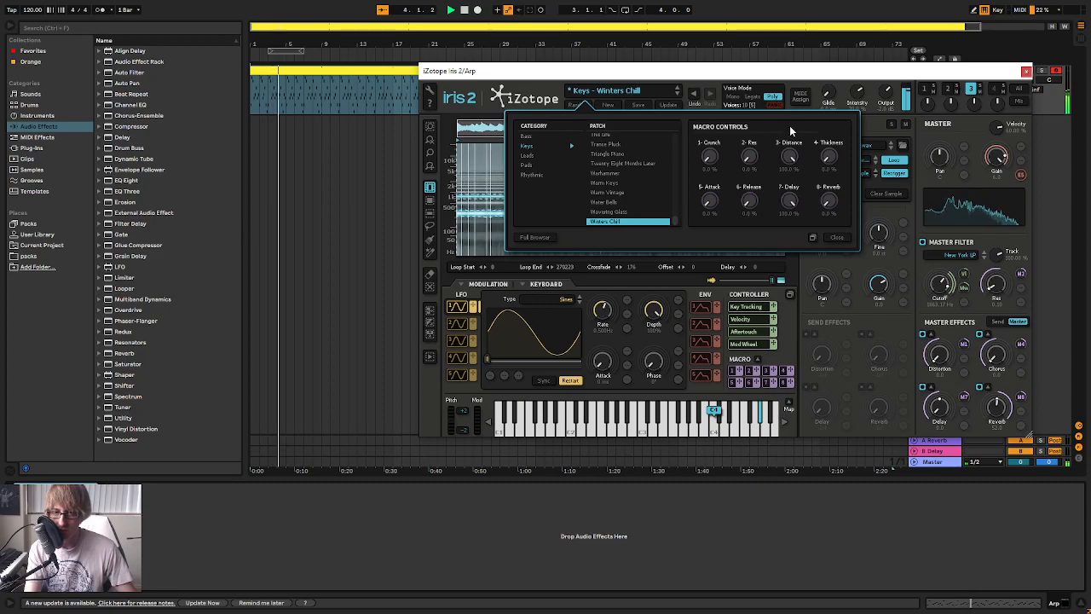
left_click_drag(829, 158, 829, 116)
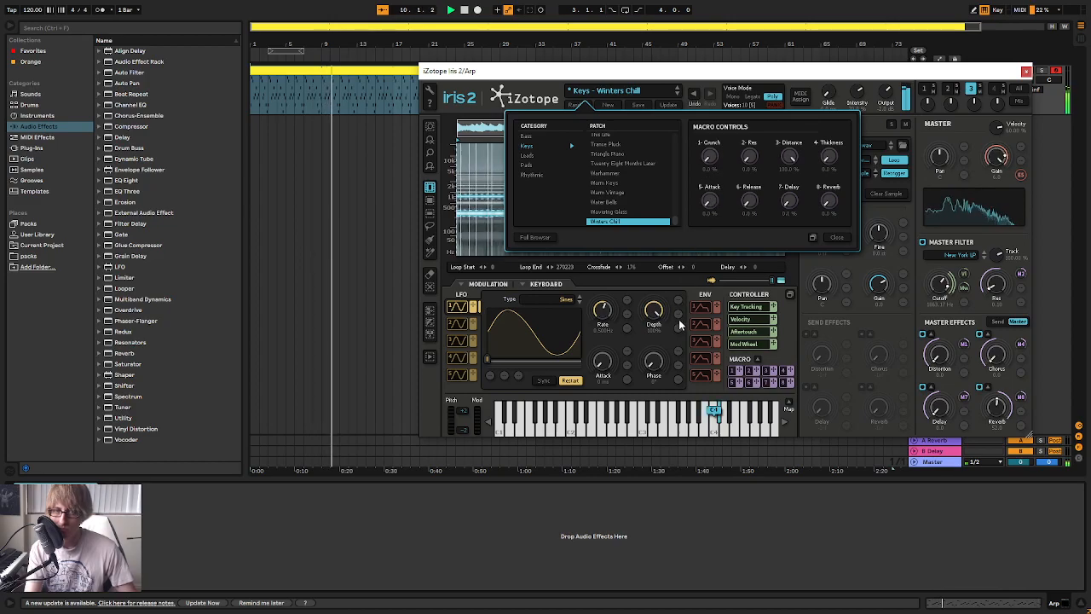
left_click(840, 238)
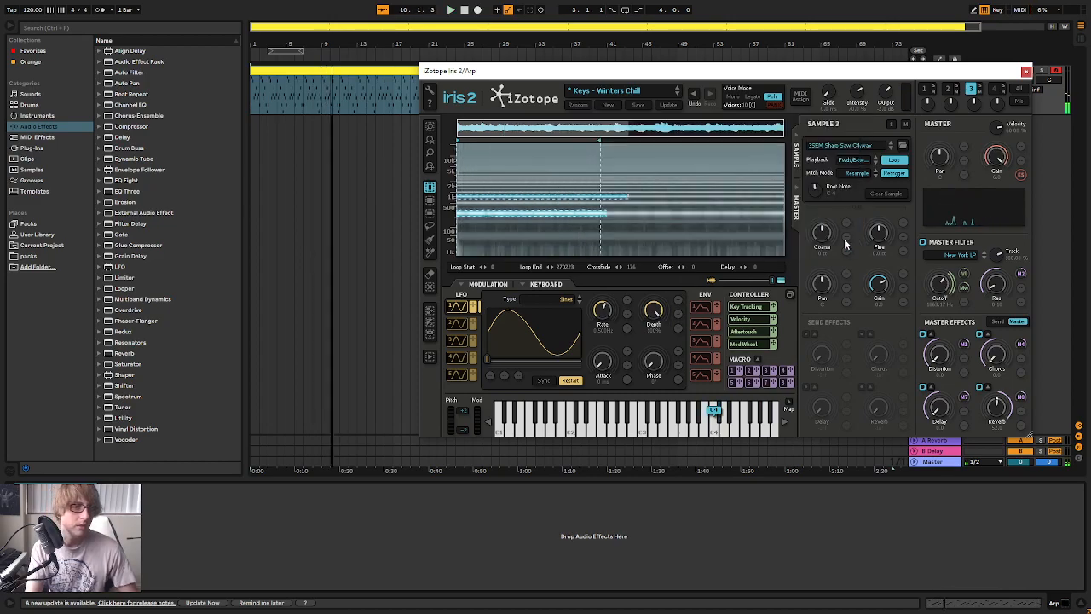
left_click(1026, 71)
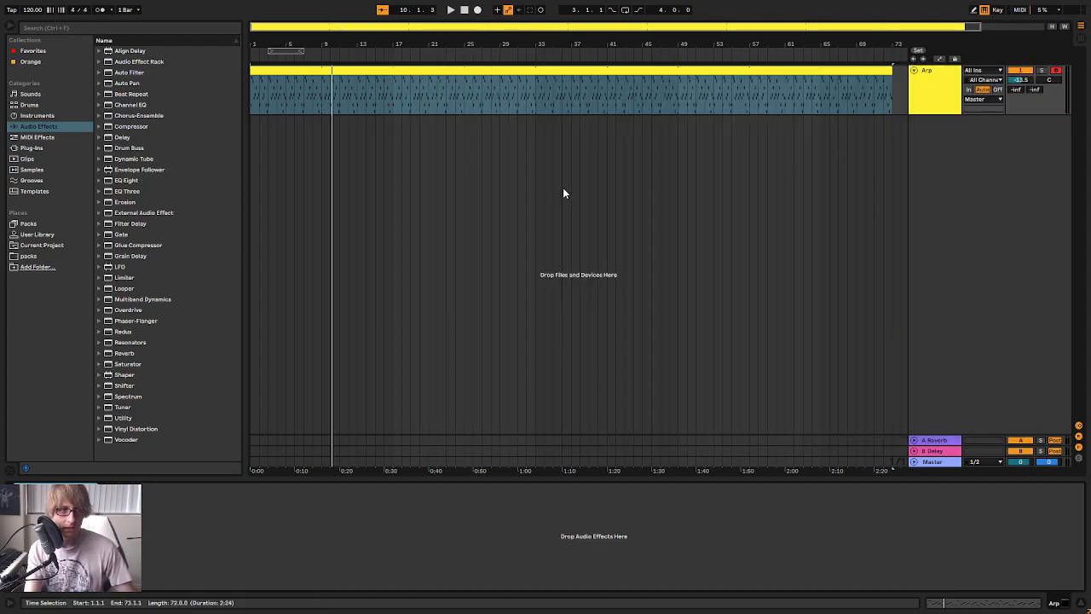
Add the Delay audio effect to the Arp track and start playback from bar 1
left_click(40, 146)
left_click(36, 128)
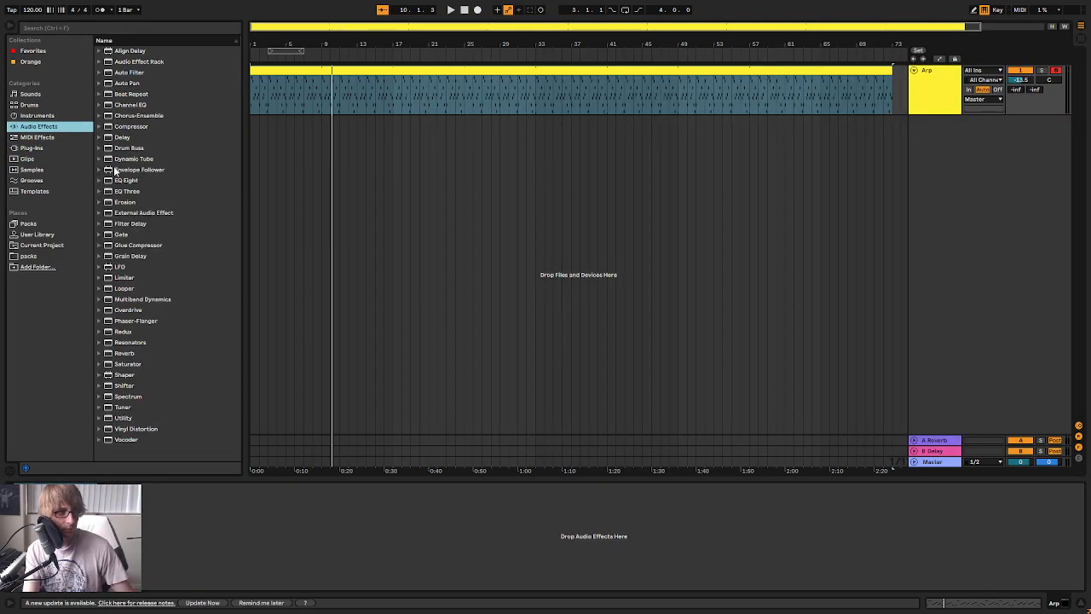
double_click(119, 137)
key("space")
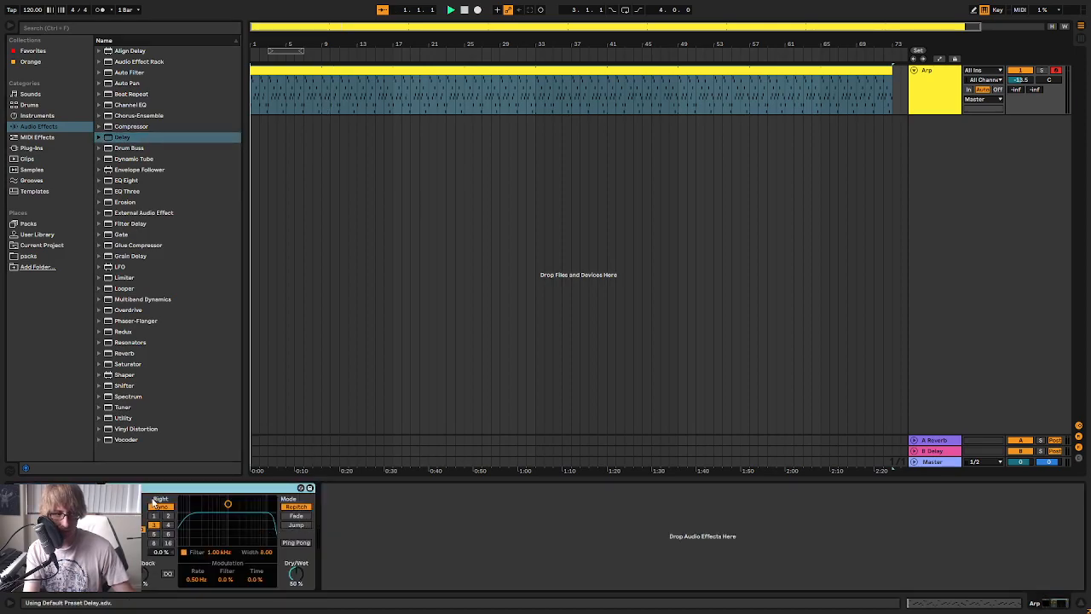
Set the Delay's Dry/Wet to 40 %, narrow its filter width to 3.83, and enable Ping Pong
left_click_drag(296, 573, 296, 586)
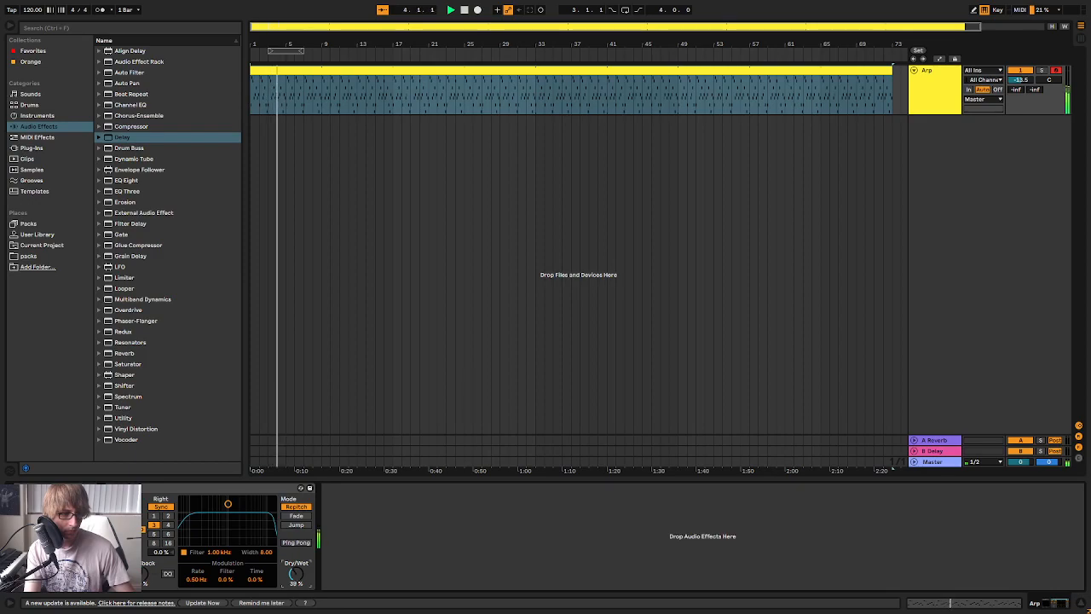
left_click_drag(227, 504, 222, 531)
left_click(284, 544)
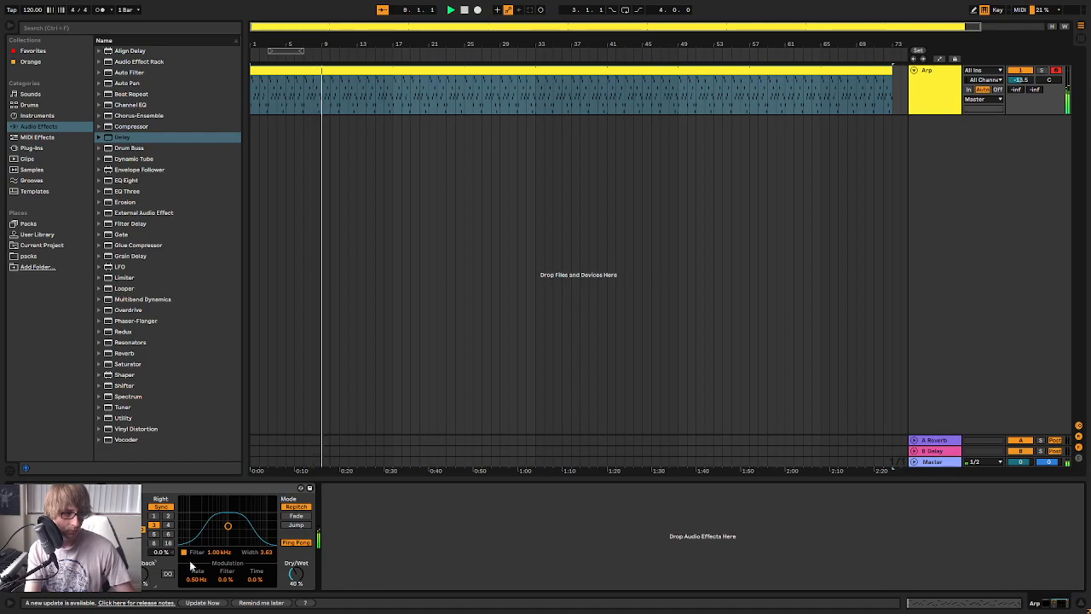
Try right-channel delay times of 2 and 1, return to 3, and lower the Delay's Dry/Wet to 38 % during playback
left_click(168, 516)
left_click(154, 517)
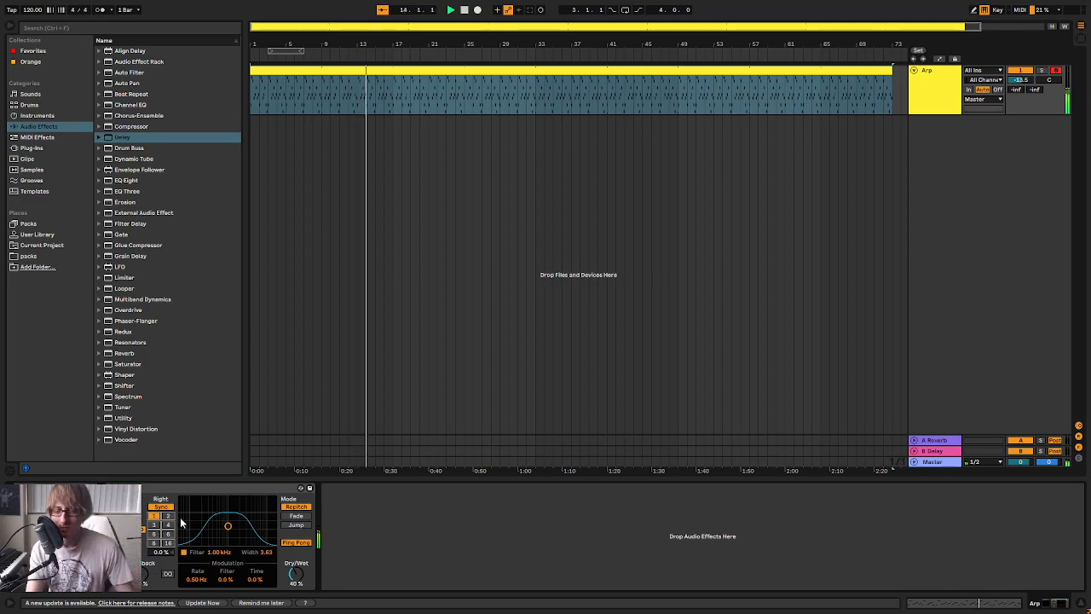
key("space")
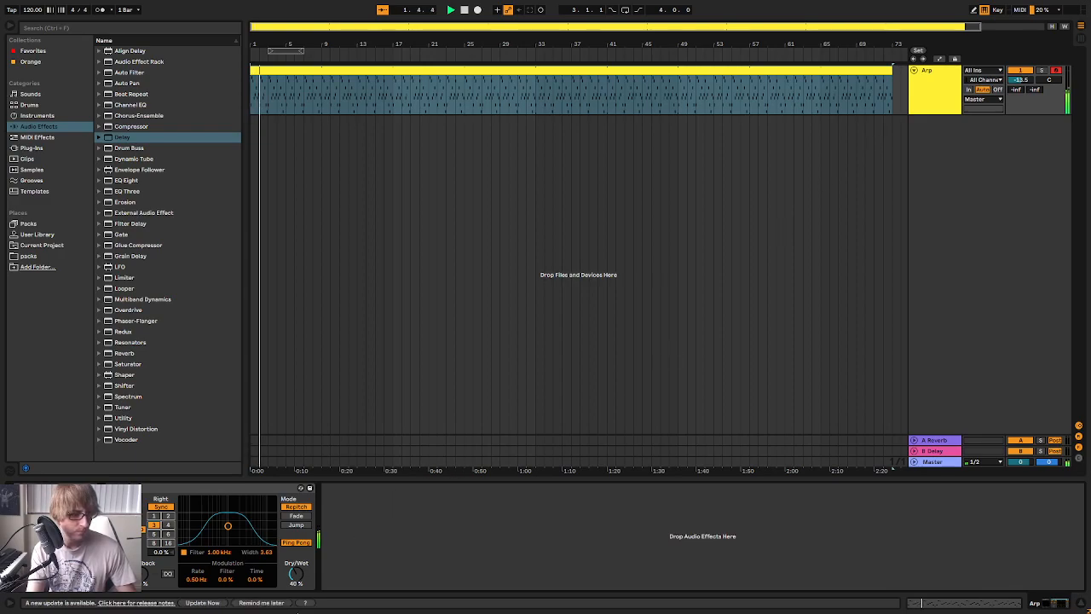
left_click_drag(296, 578, 296, 583)
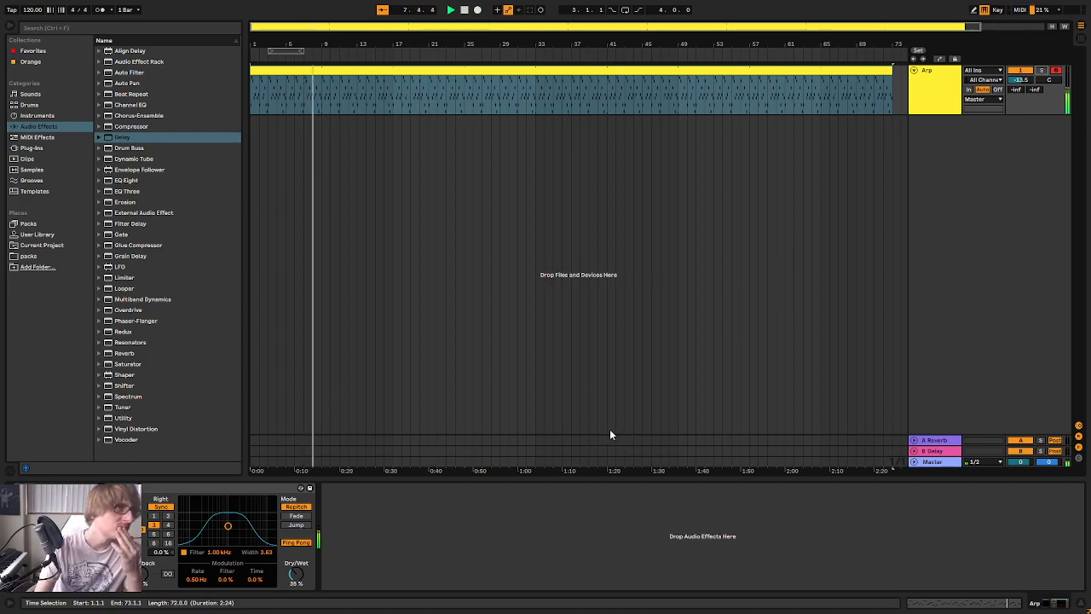
Load the Vapordrums.adg rack from the User Library onto a new track below Arp
left_click_drag(546, 481, 511, 567)
key("minus")
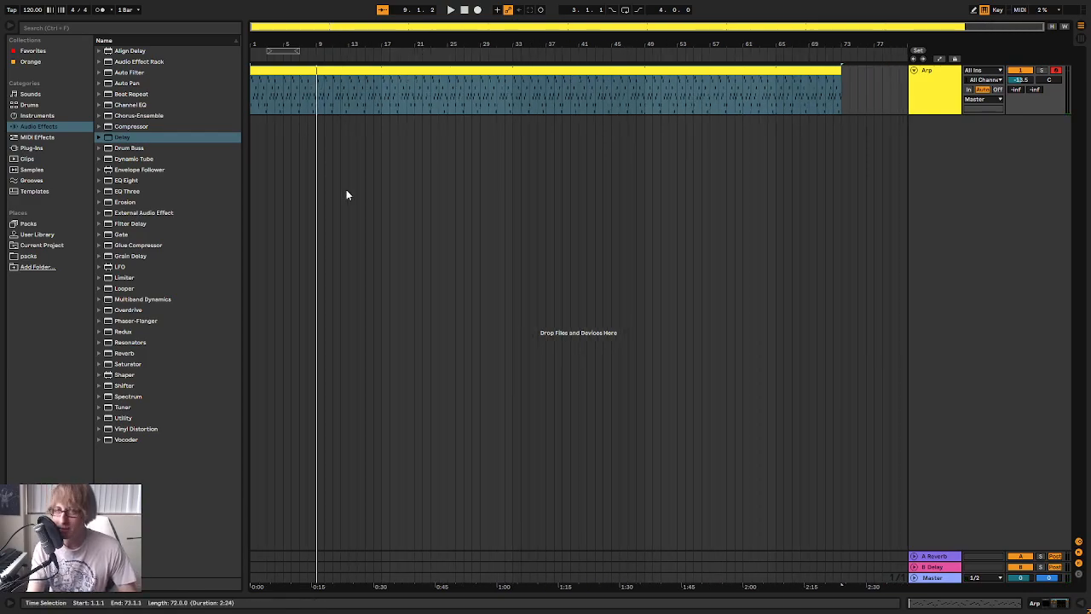
left_click(457, 135)
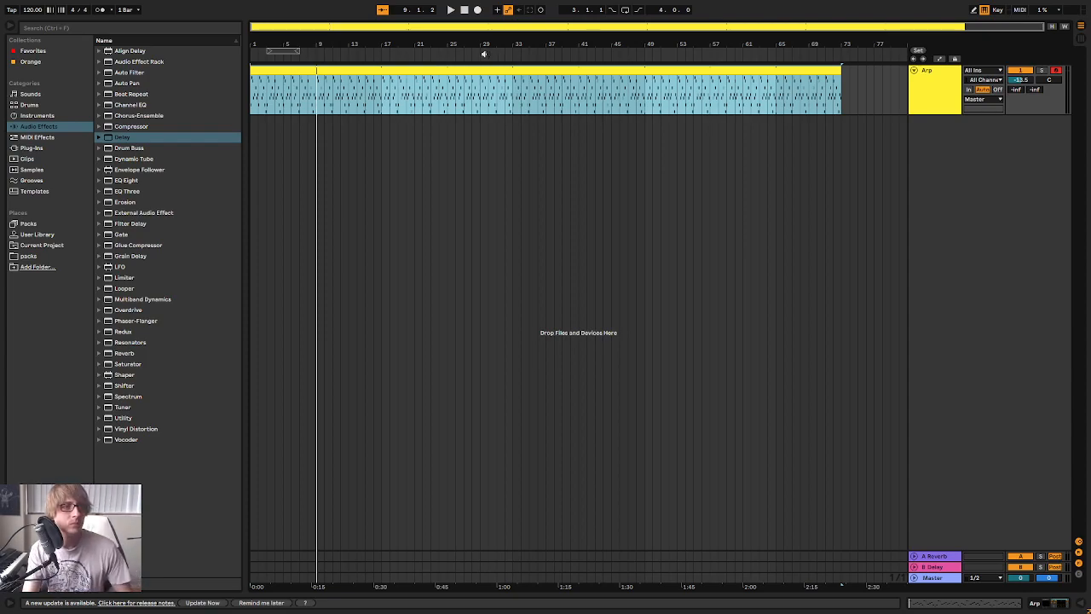
left_click(487, 90)
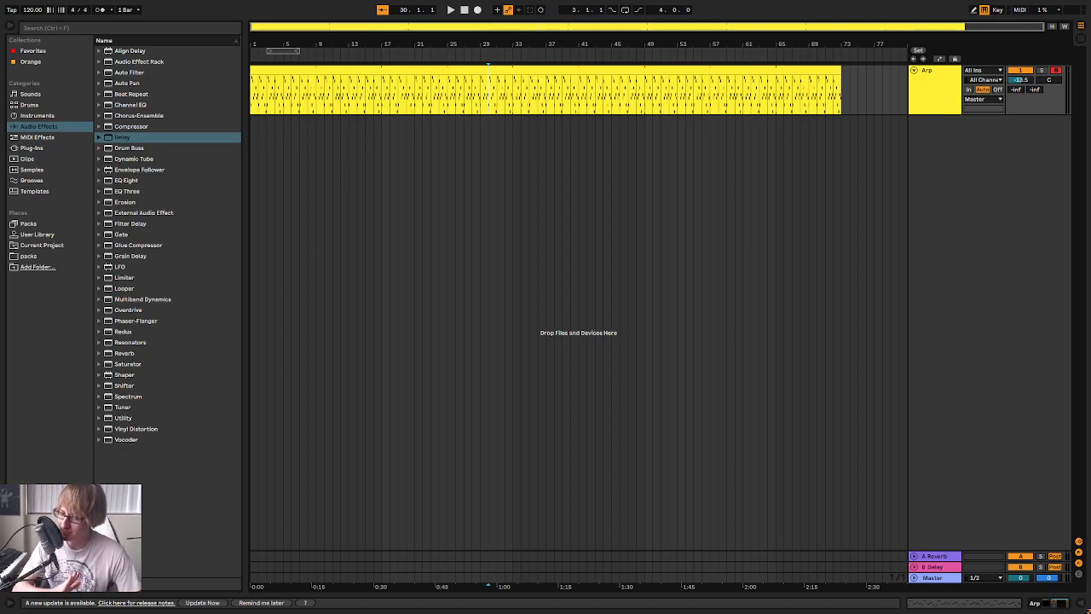
left_click(39, 234)
left_click(100, 82)
scroll(153, 282, "down", 10)
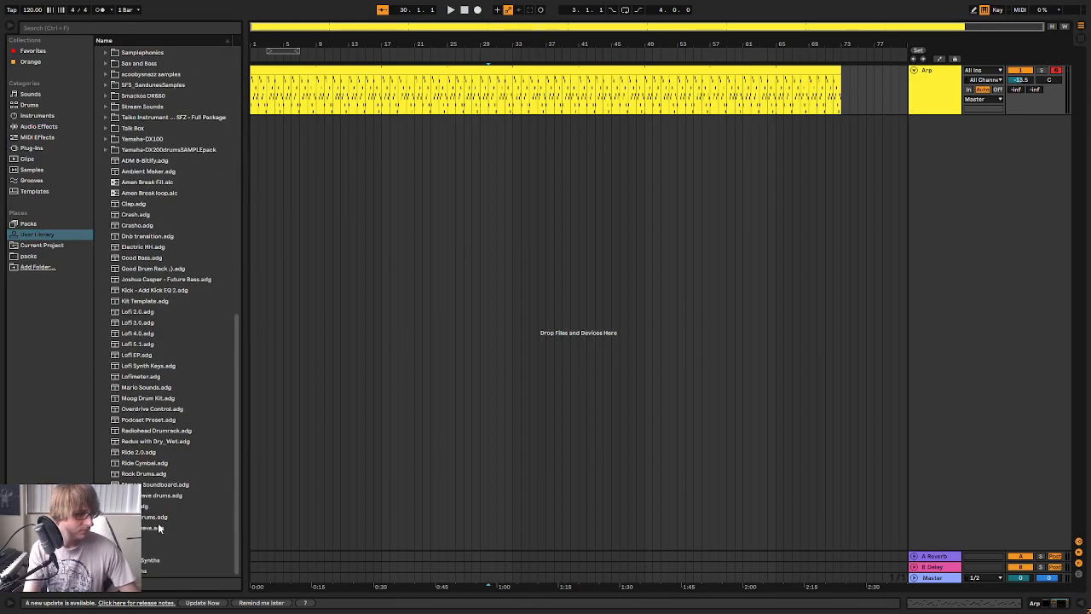
left_click(154, 530)
mouse_move(152, 530)
left_mouse_down()
mouse_move(952, 225)
mouse_move(158, 552)
mouse_move(148, 531)
left_mouse_up()
left_click_drag(166, 517, 1010, 276)
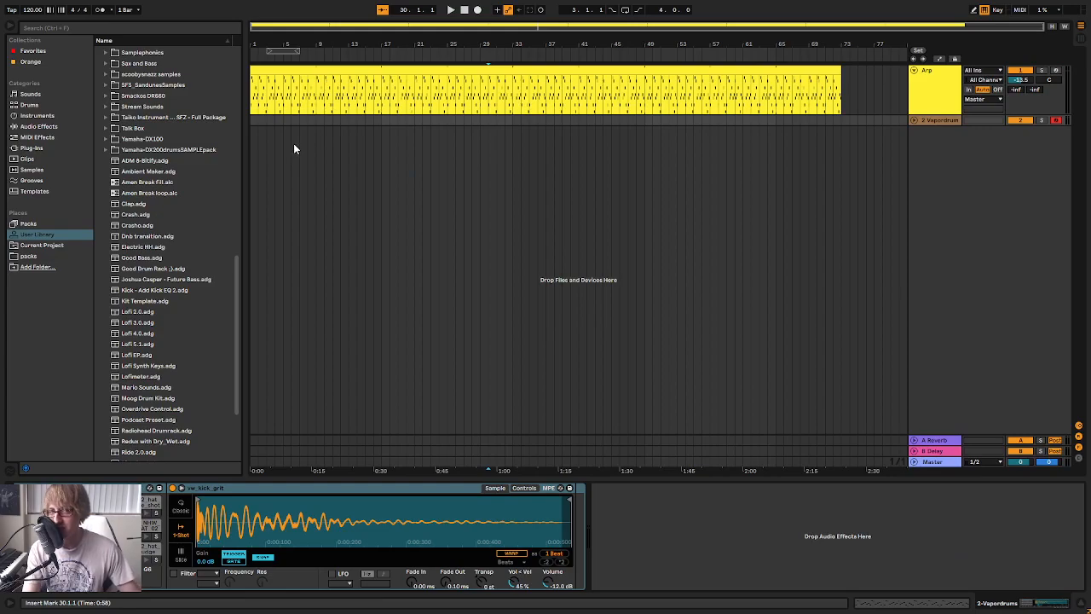
Create a one-bar MIDI clip at bar 1 of the drum track and replace its rack with Synthwave drums.adg
double_click(256, 121)
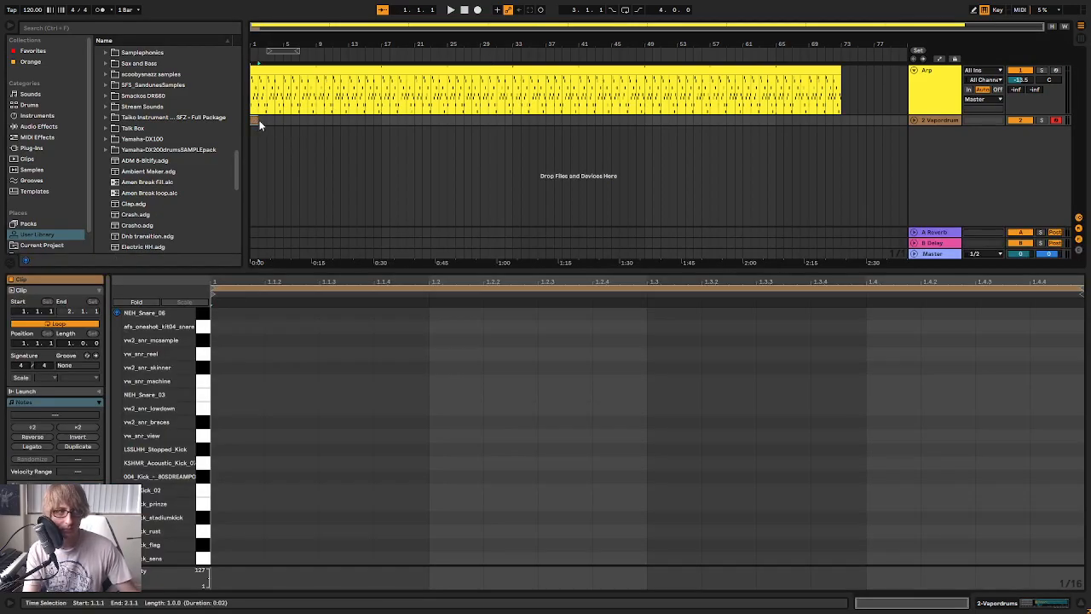
scroll(171, 200, "down", 10)
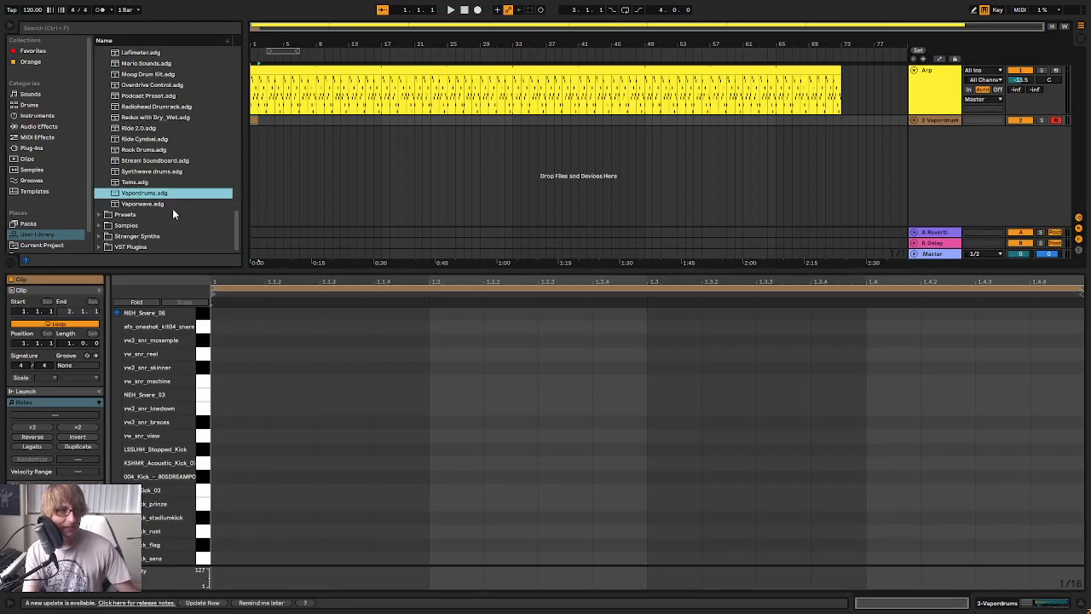
left_click(173, 172)
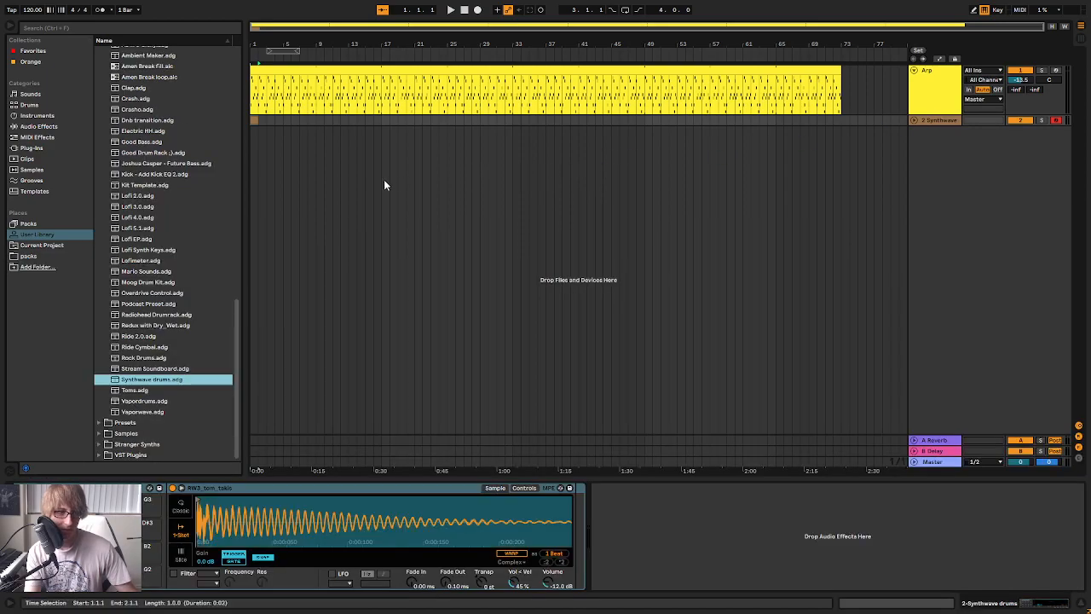
Extend the drum track's one-bar clip to two bars and play the arrangement from the start
double_click(256, 122)
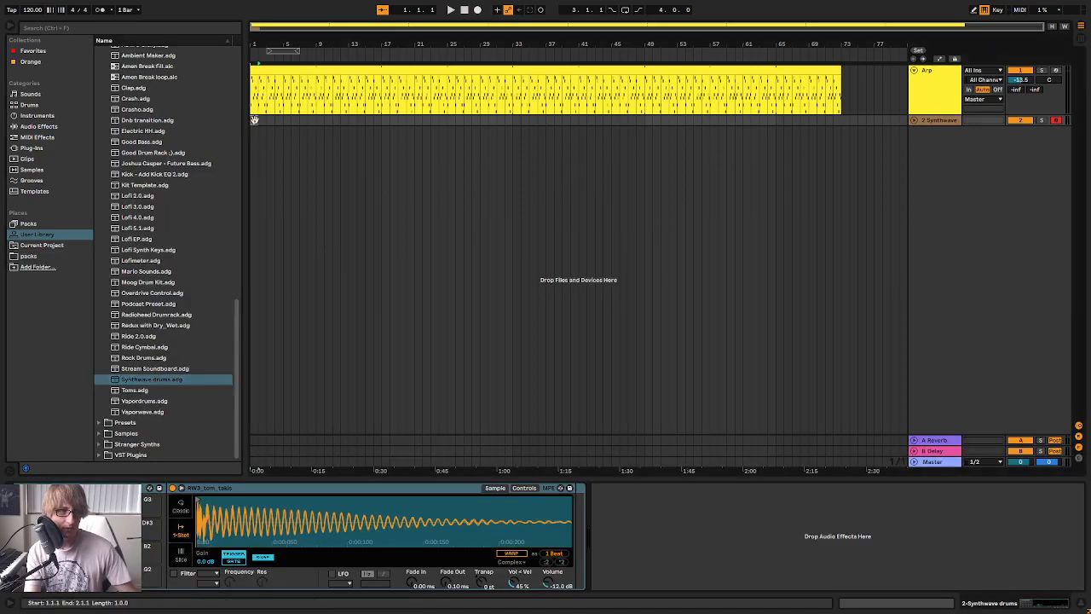
mouse_move(263, 120)
left_mouse_down()
mouse_move(841, 123)
mouse_move(262, 139)
left_mouse_up()
key("space")
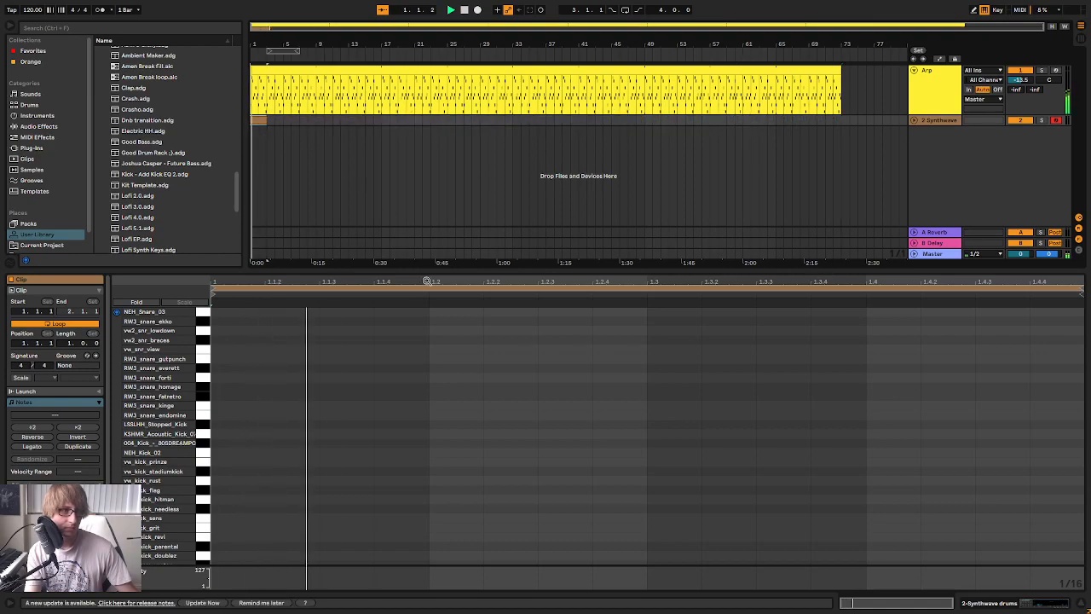
Rename the Synthwave drums track as Kick and stop playback
right_click(934, 118)
left_click(969, 164)
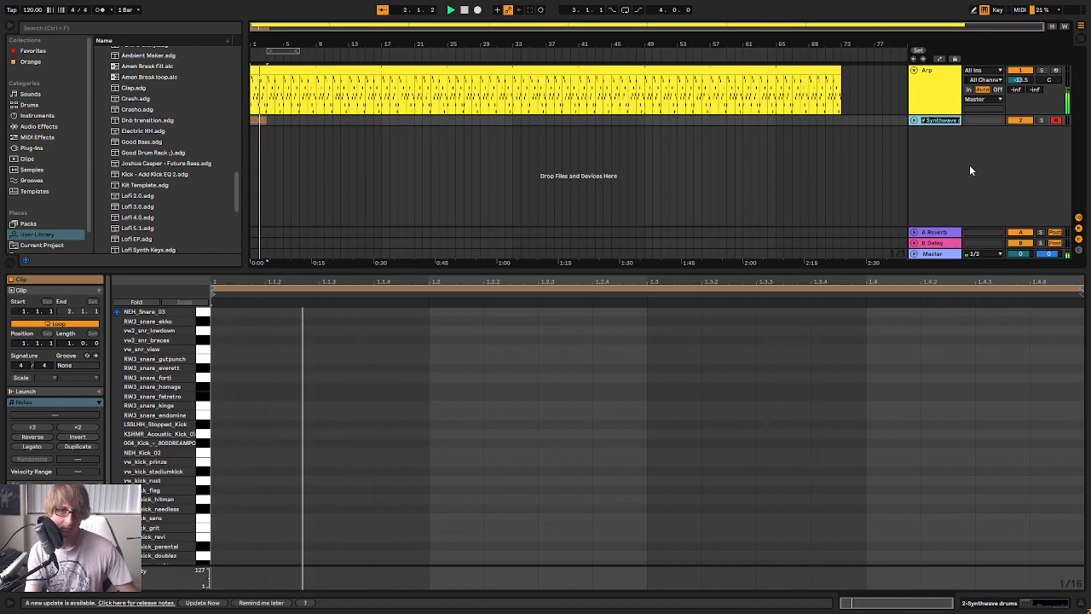
type("K")
key("space")
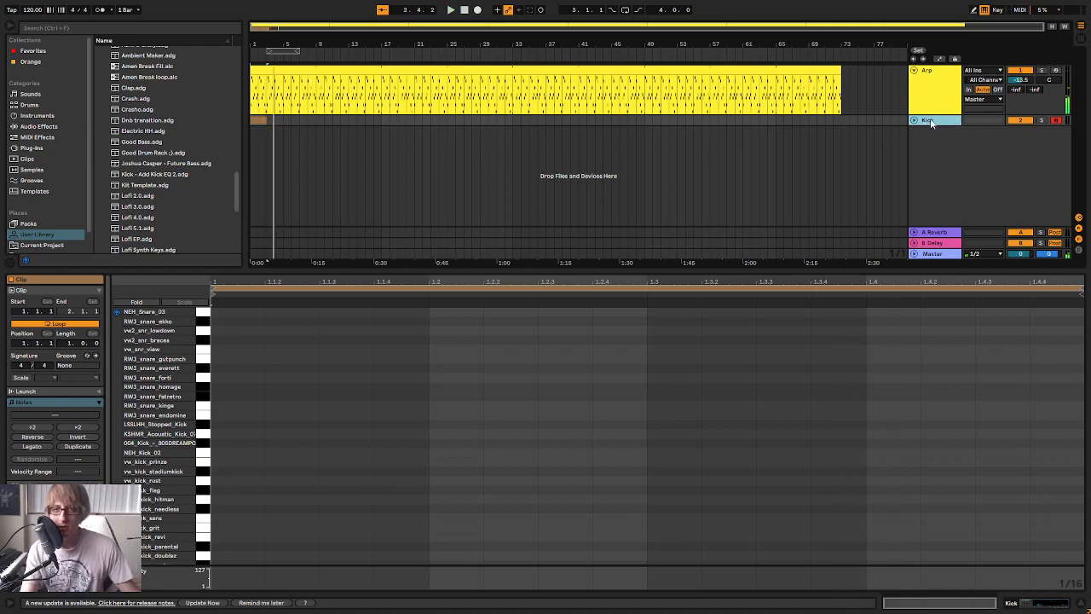
Duplicate the Kick track twice to make three drum tracks
right_click(931, 121)
left_click(951, 142)
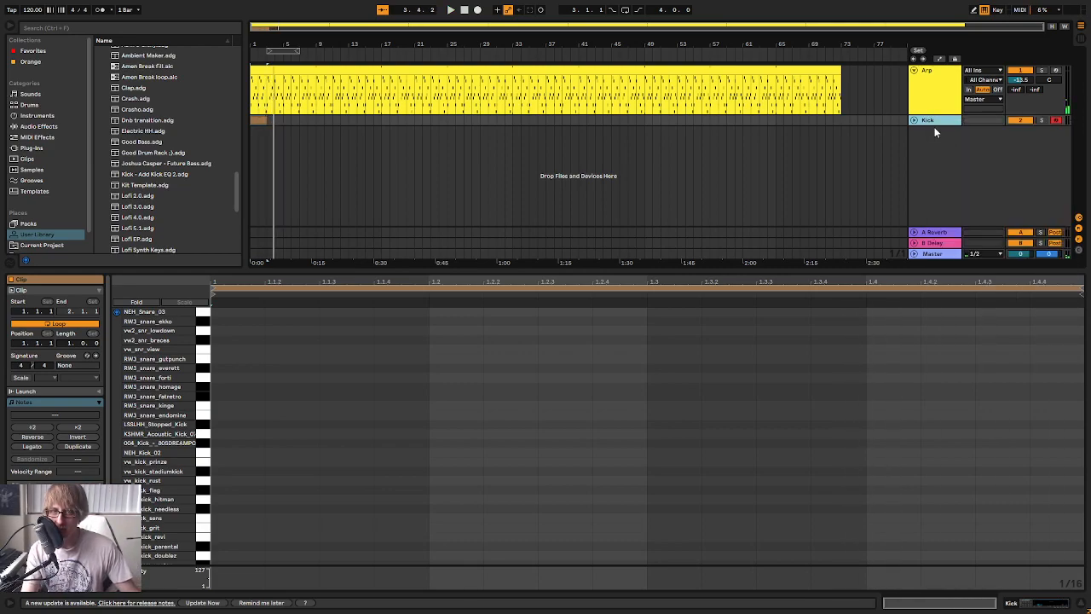
right_click(934, 131)
left_click(936, 130)
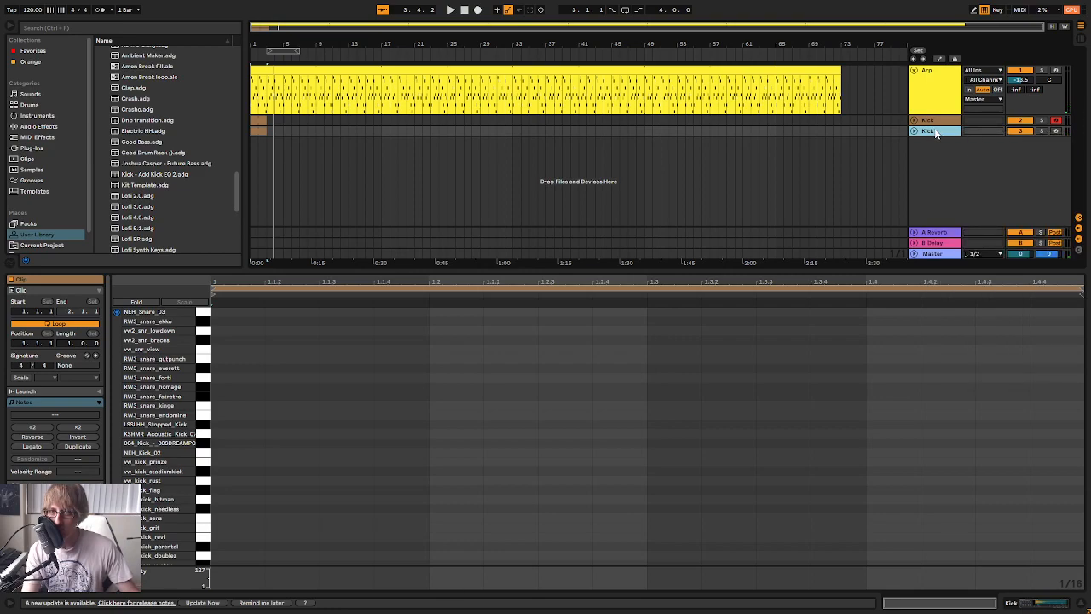
right_click(935, 131)
left_click(959, 175)
Rename the second drum track as Snare and the third as Hat
right_click(940, 132)
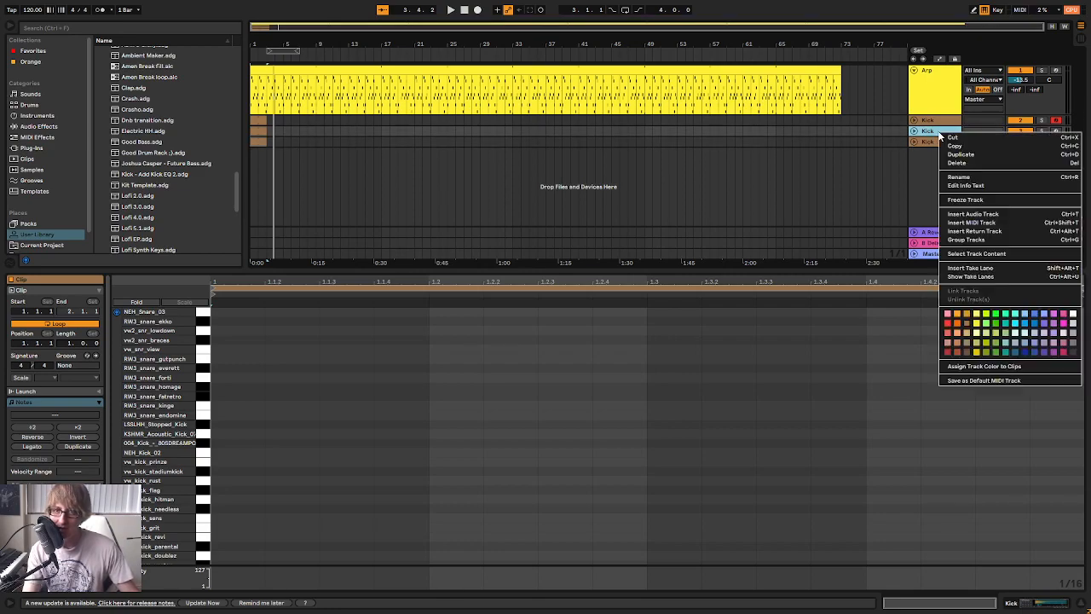
left_click(966, 177)
type("Snare")
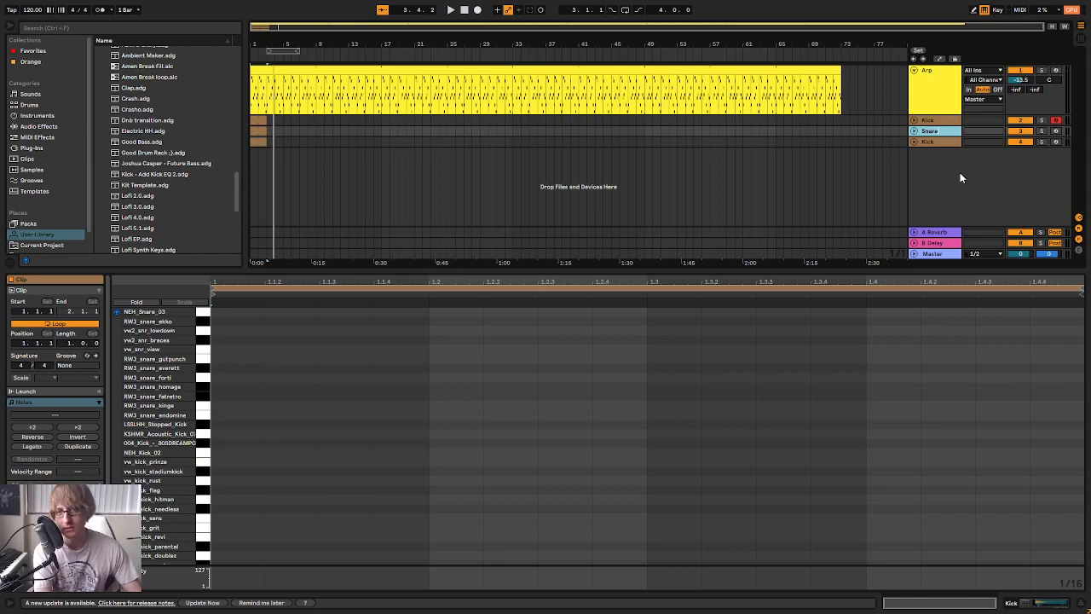
key("Tab")
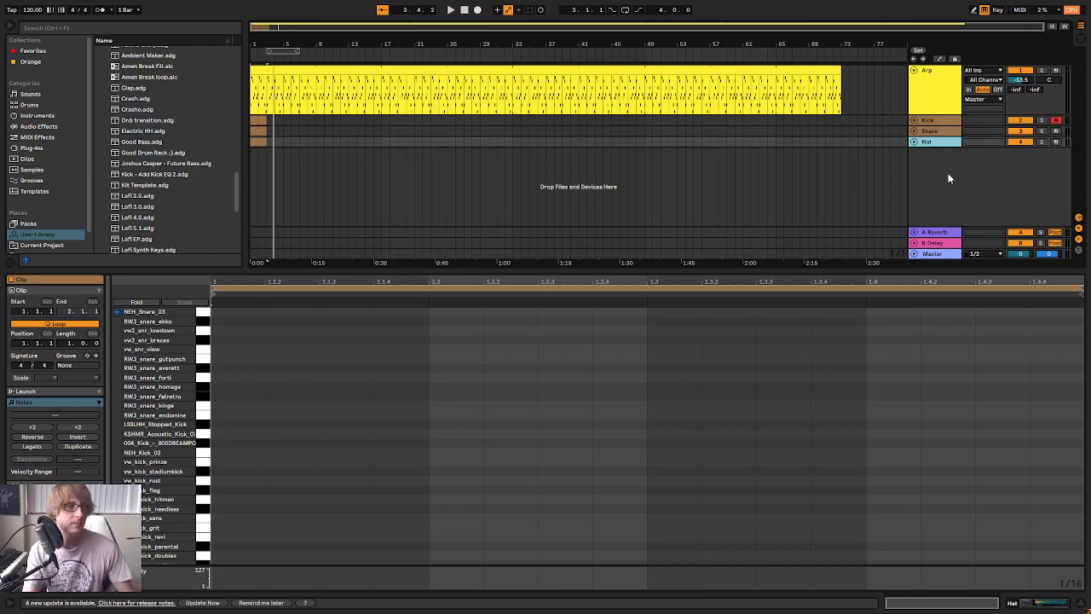
Find the EQ Eight drum presets among the audio effects and select Kick EQ 2
left_click(34, 126)
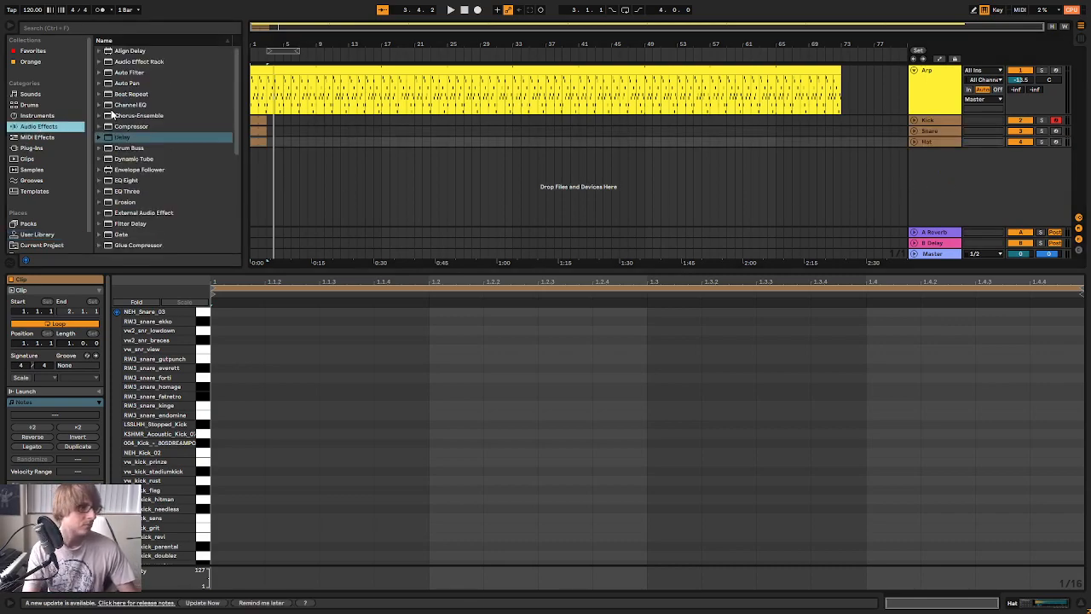
left_click(100, 181)
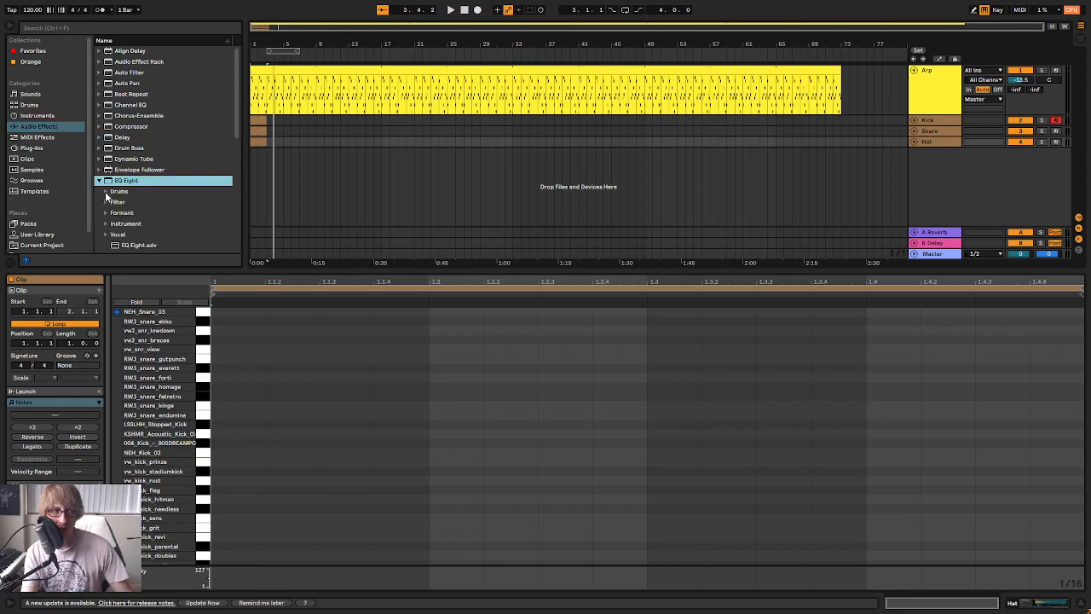
left_click(106, 193)
left_click(145, 197)
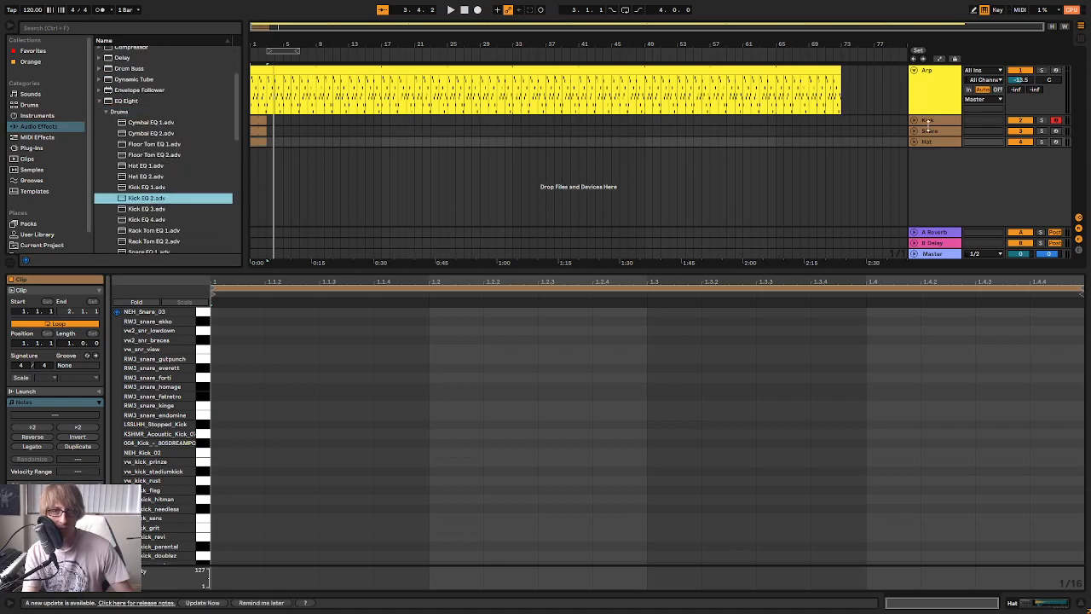
Unfold the Kick, Snare and Hat tracks in the arrangement
left_click(914, 121)
left_click(915, 170)
left_click(916, 222)
left_click(915, 220)
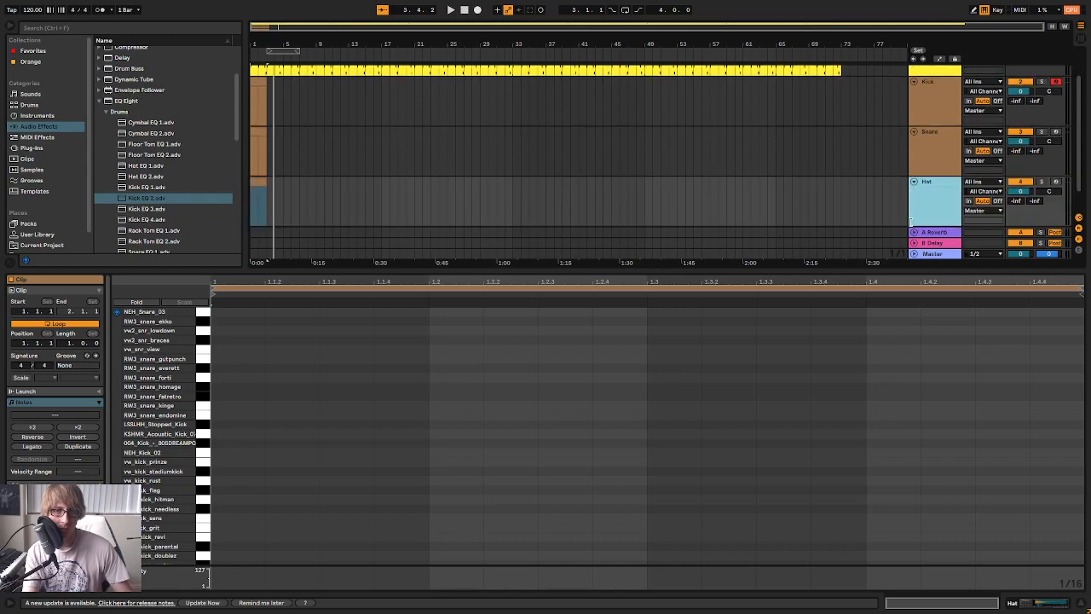
scroll(793, 171, "down", 2)
scroll(758, 158, "up", 1)
Load the EQ Eight presets Kick EQ 2, Snare EQ 1 and Hat EQ 1 on the Kick, Snare and Hat tracks respectively
left_click(926, 124)
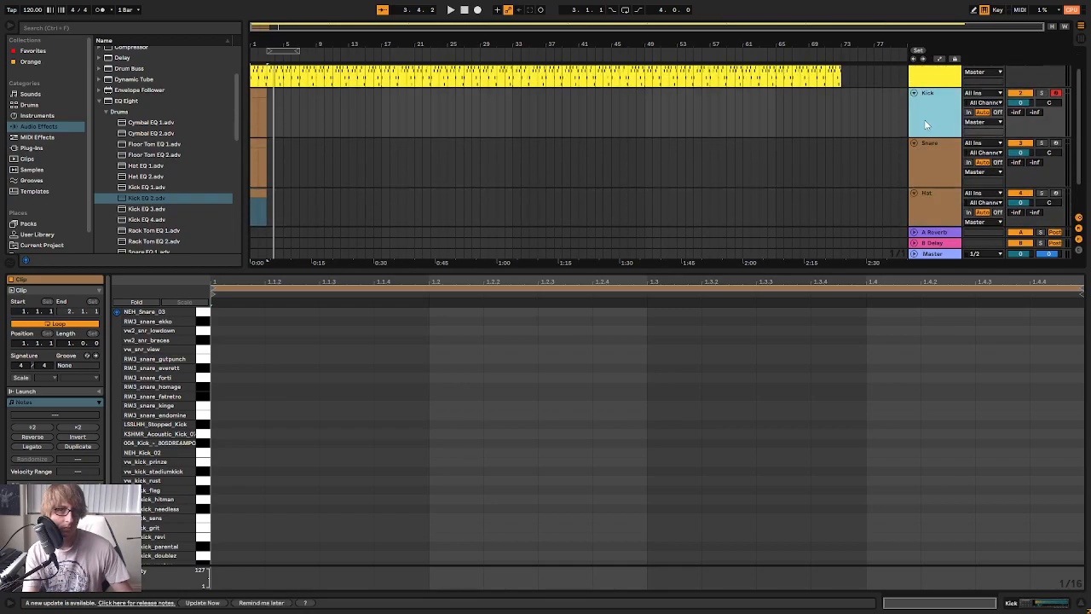
left_click(138, 198)
scroll(162, 219, "down", 2)
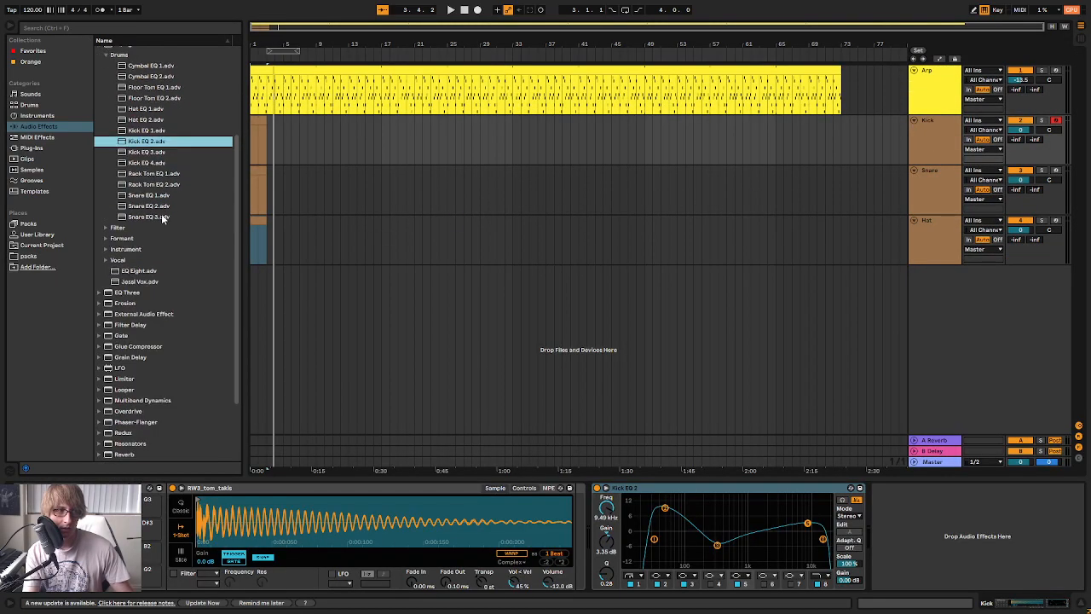
left_click(158, 196)
left_click_drag(933, 175, 933, 175)
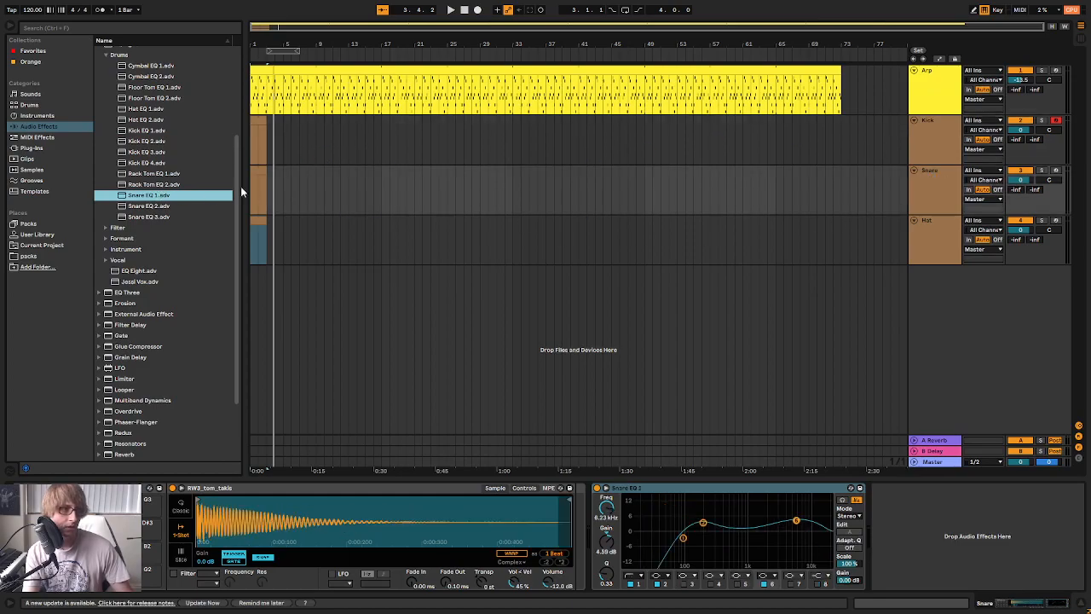
left_click(164, 109)
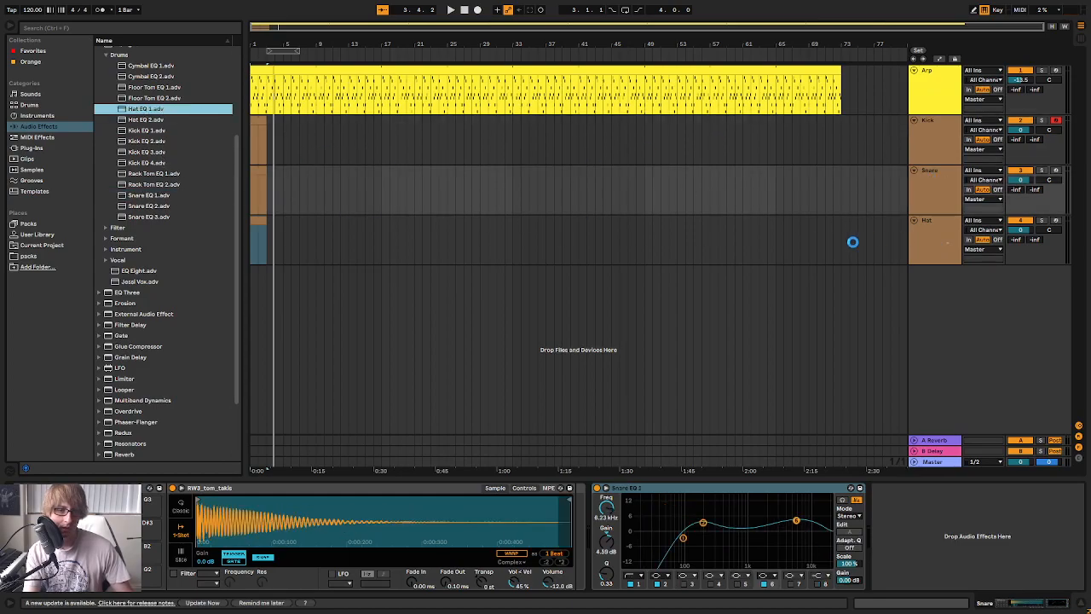
left_click_drag(853, 242, 808, 256)
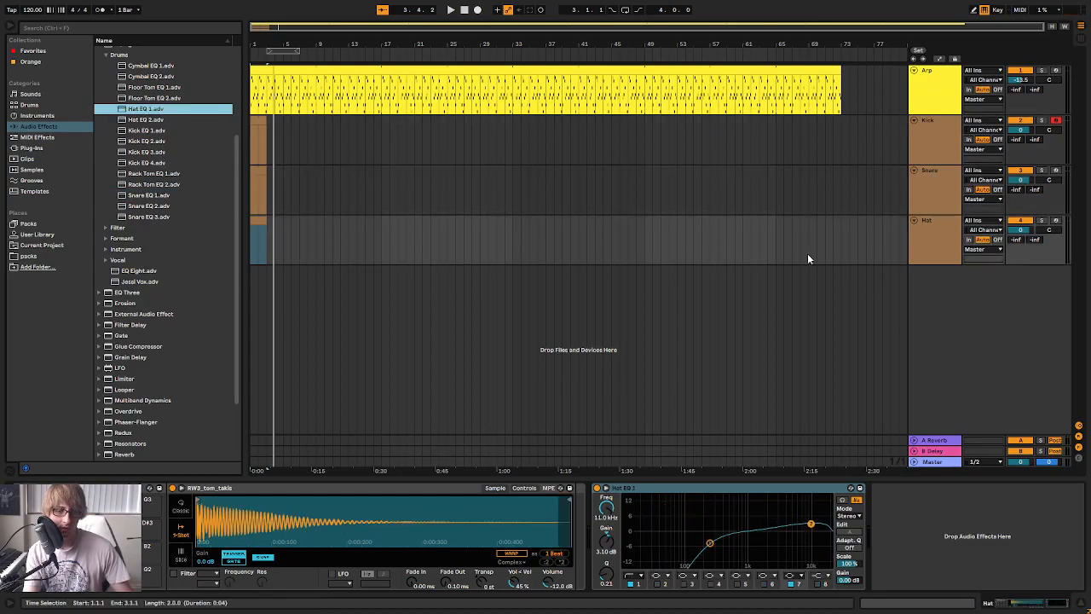
Extend the looped Kick, Snare and Hat clips together to bar 73, where the Arp clip ends
left_click(253, 130)
left_click(258, 224, "shift")
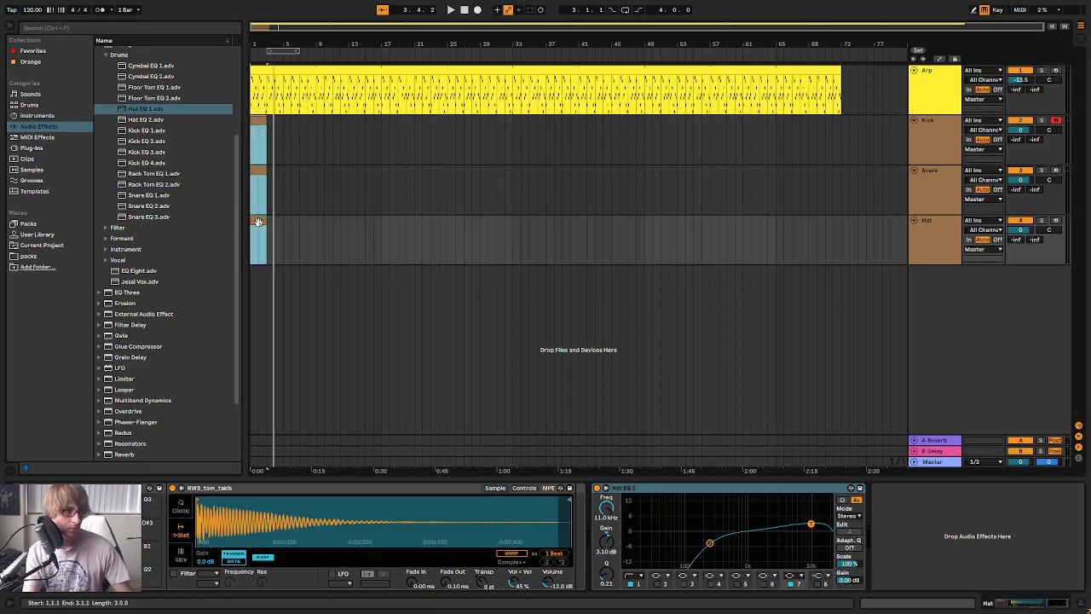
left_click_drag(270, 226, 842, 226)
left_click(505, 136)
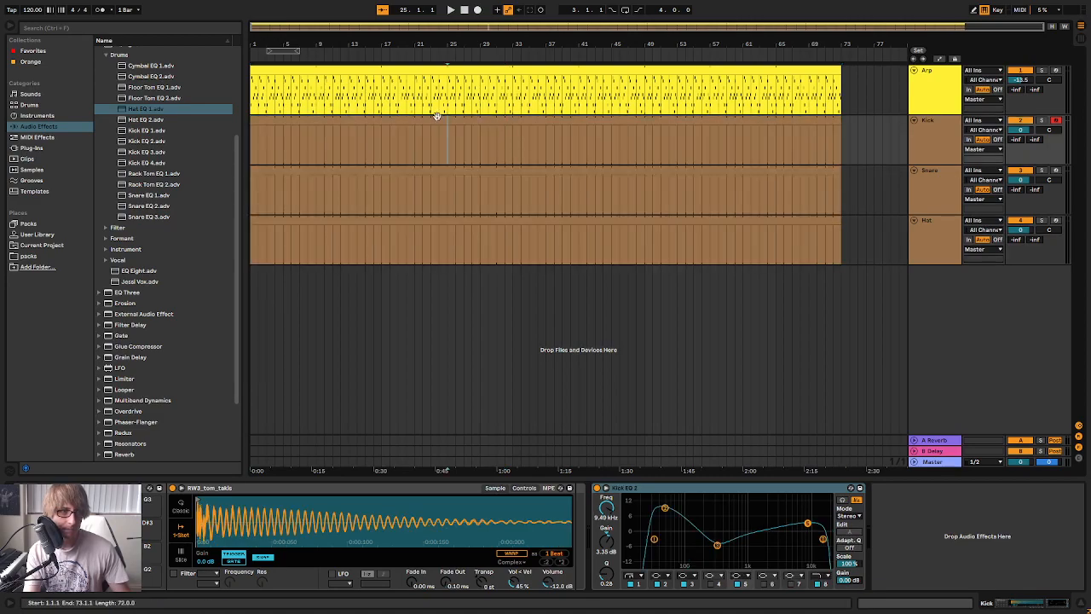
Lower the volumes of the Kick, Snare and Hat tracks in the mixer
double_click(437, 117)
key("Tab")
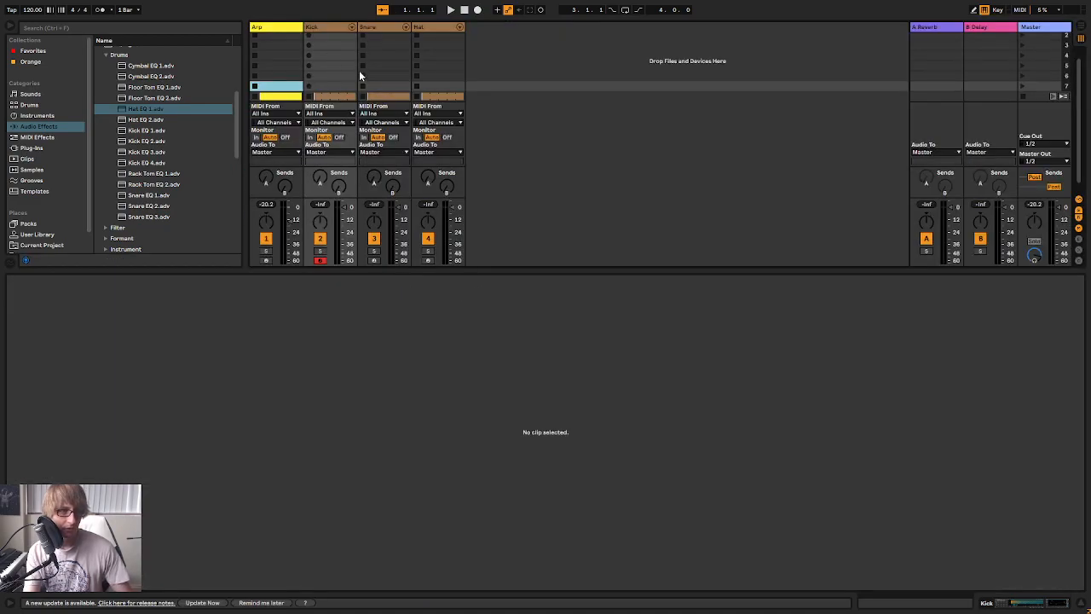
left_click(433, 26, "shift")
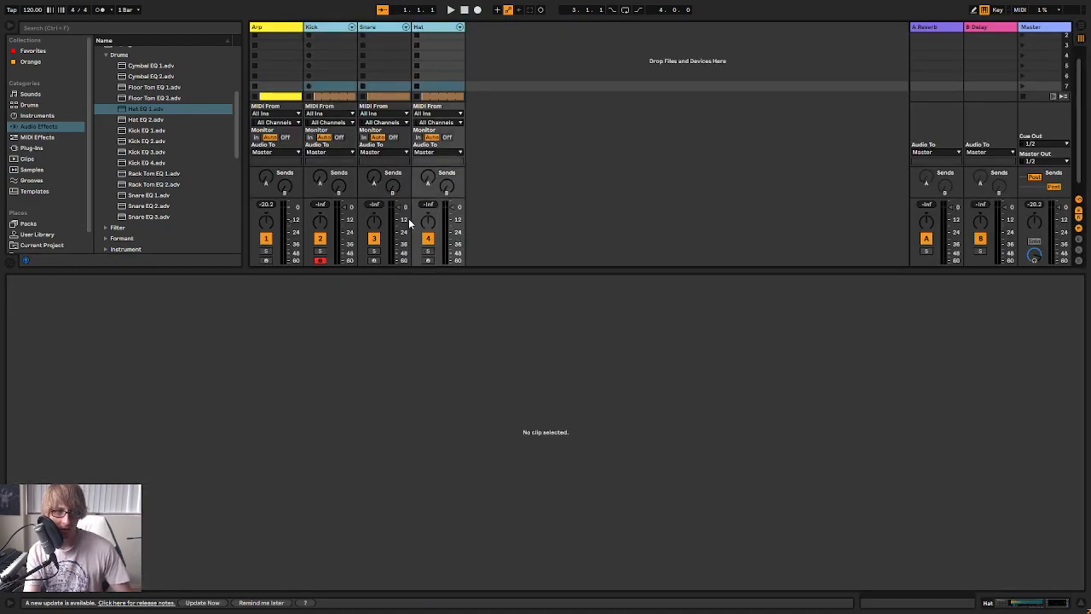
left_click(443, 29)
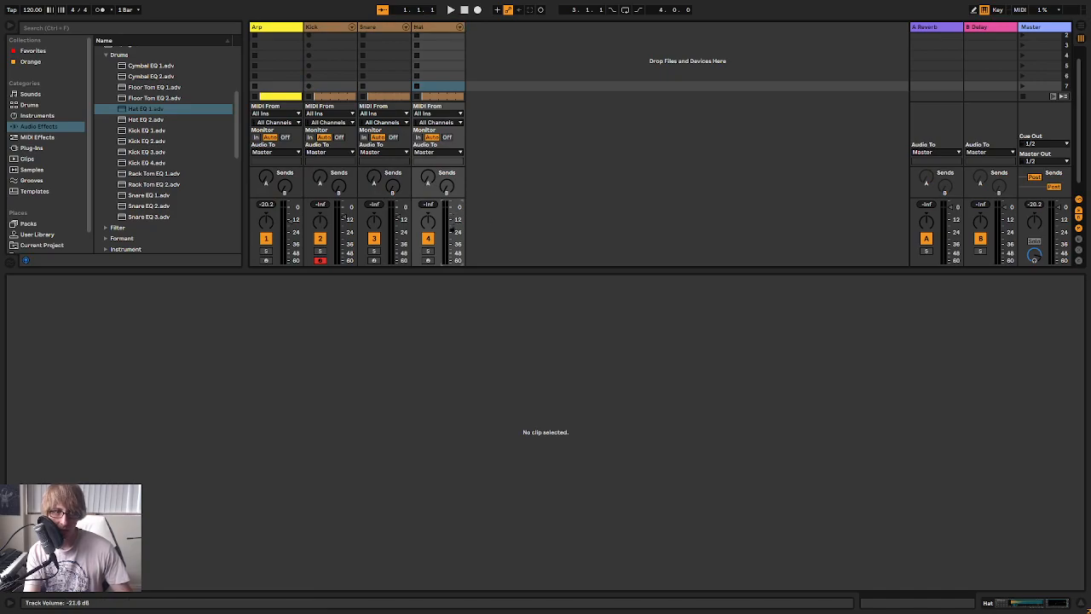
key("Tab")
Audition kick samples, add an RW3_kick_needless note at the Kick clip's start during playback, and lower the Kick volume to about -13.5 dB
left_click(351, 126)
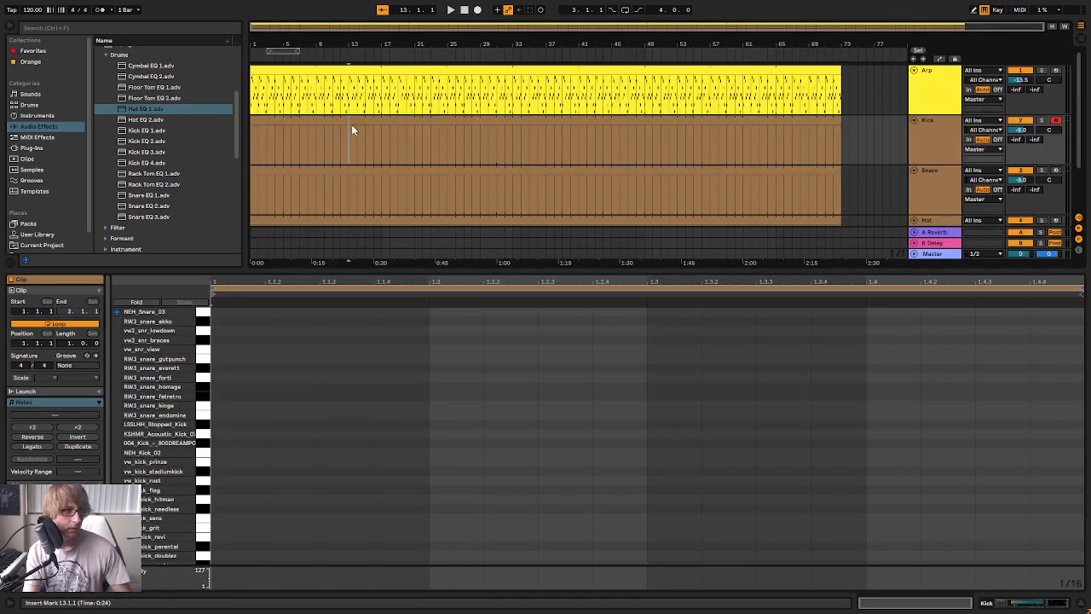
left_click(204, 404)
scroll(203, 469, "down", 1)
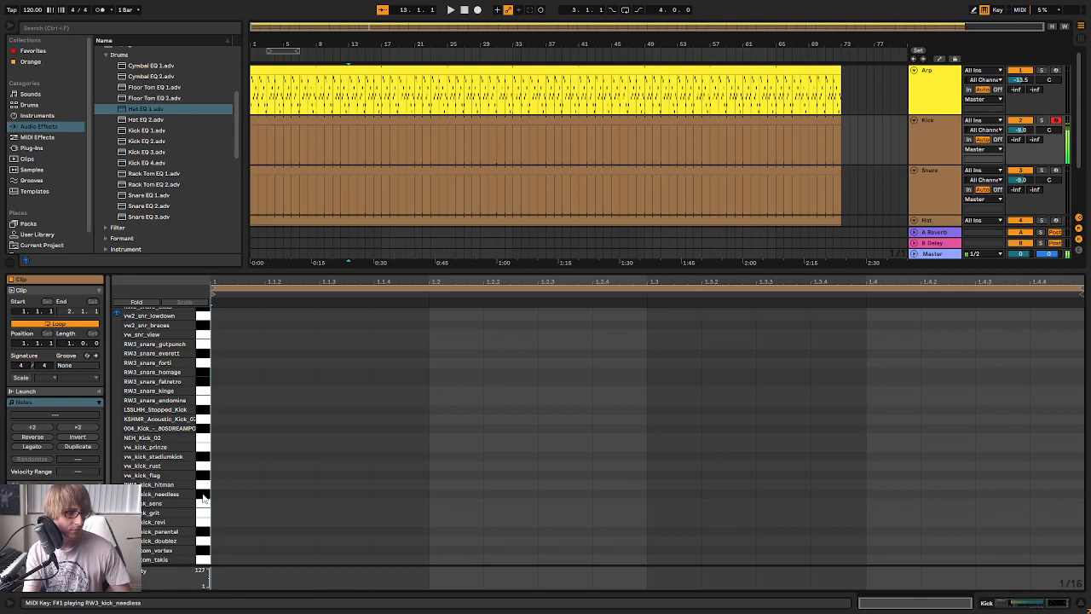
key("space")
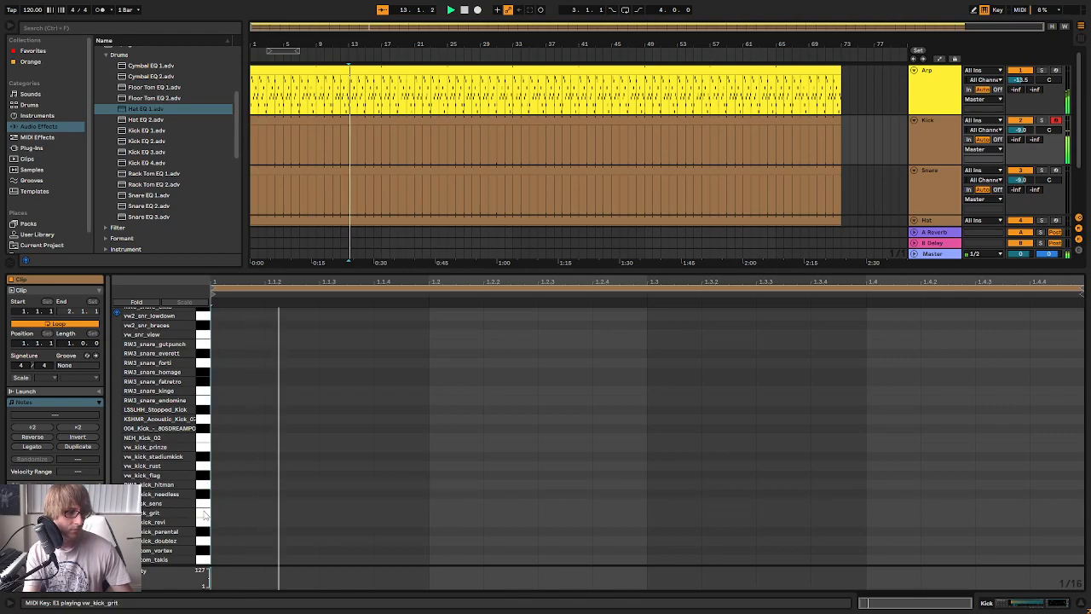
double_click(224, 494)
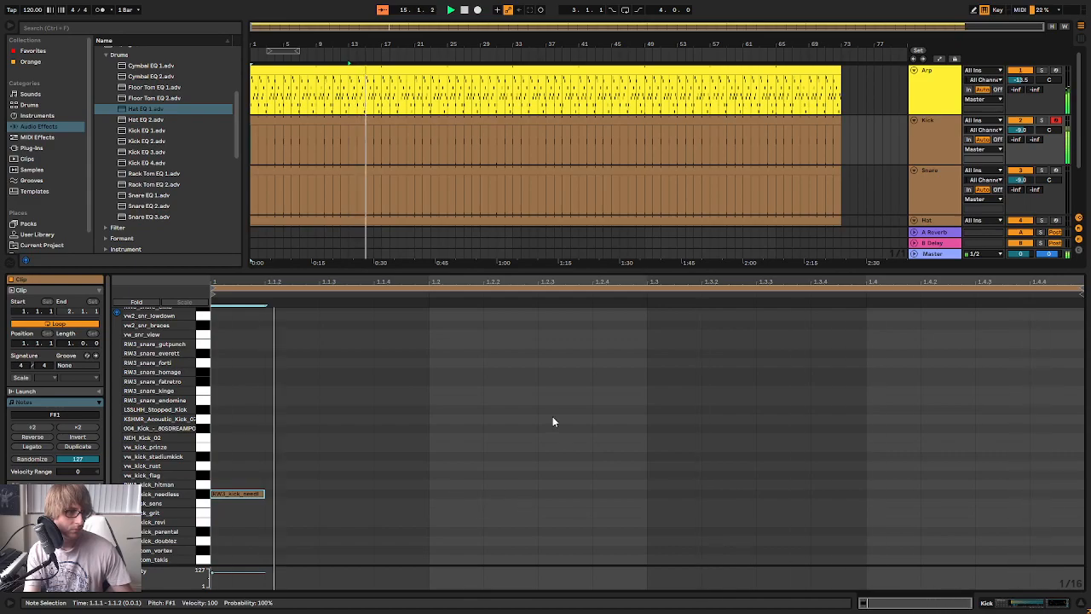
key("Tab")
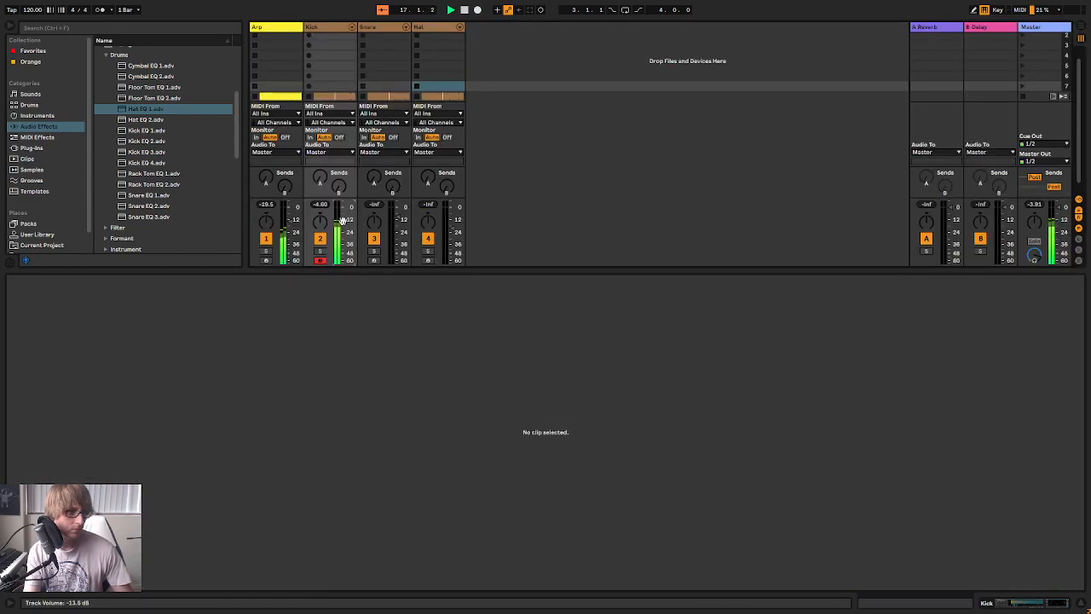
key("Tab")
Duplicate the first kick note onto beats 2, 3 and 4 for a four-on-the-floor pattern
left_click_drag(324, 466, 250, 550)
key("ctrl+d")
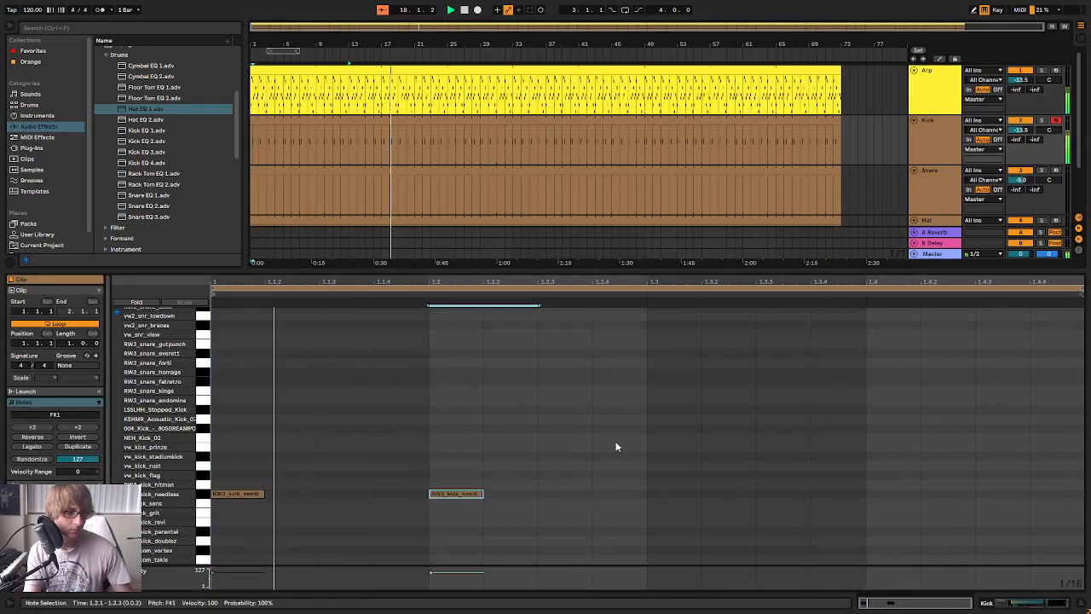
key("ctrl+d")
key("ctrl+d")
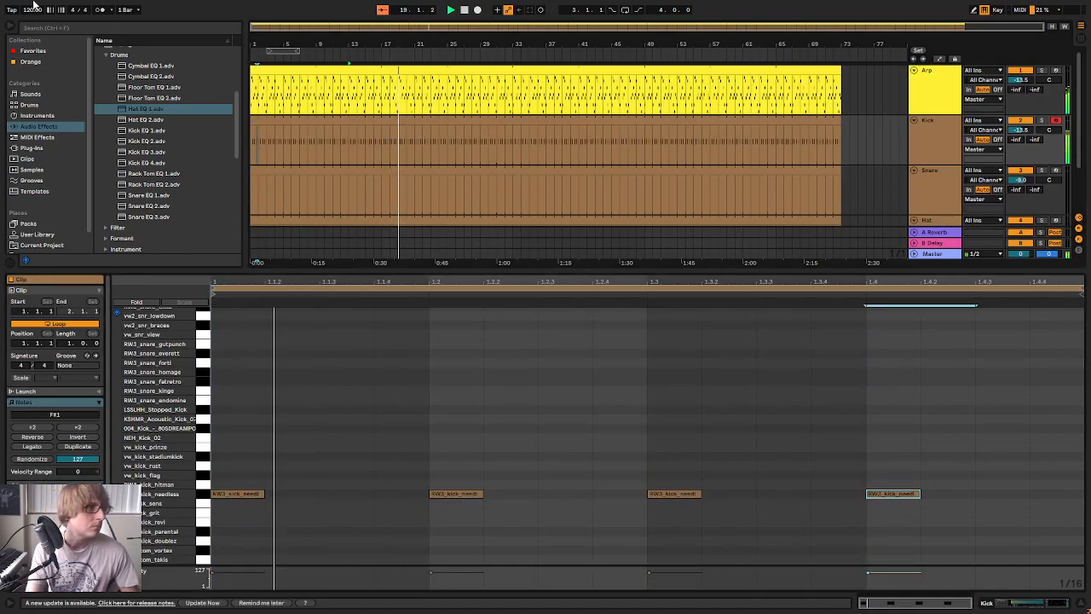
Try song tempos of 130, 150, 100 and 120 BPM while the arrangement plays
type("130")
key("Return")
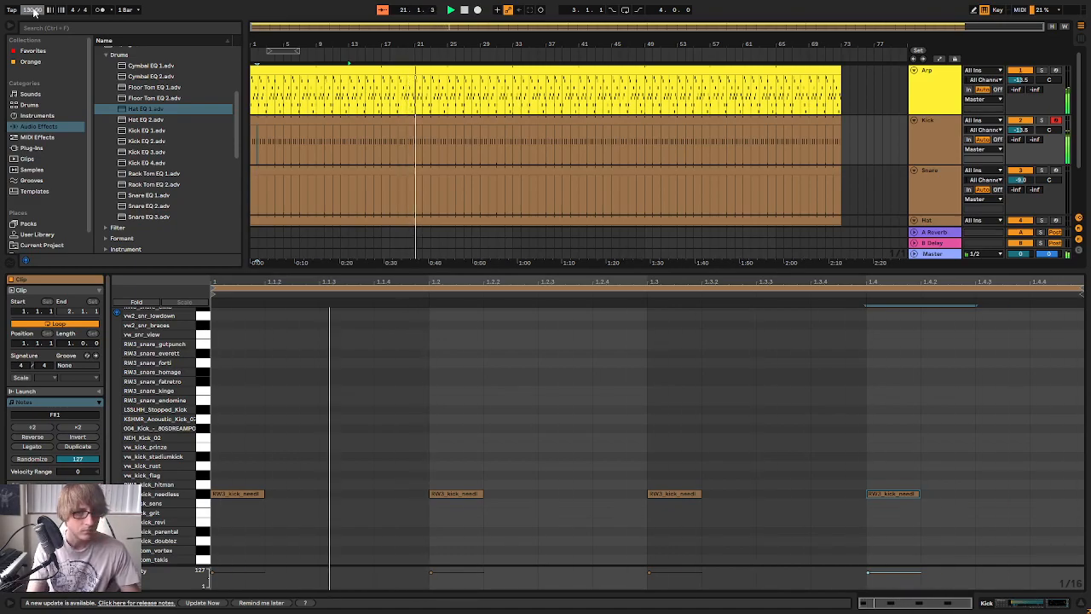
type("150")
key("Return")
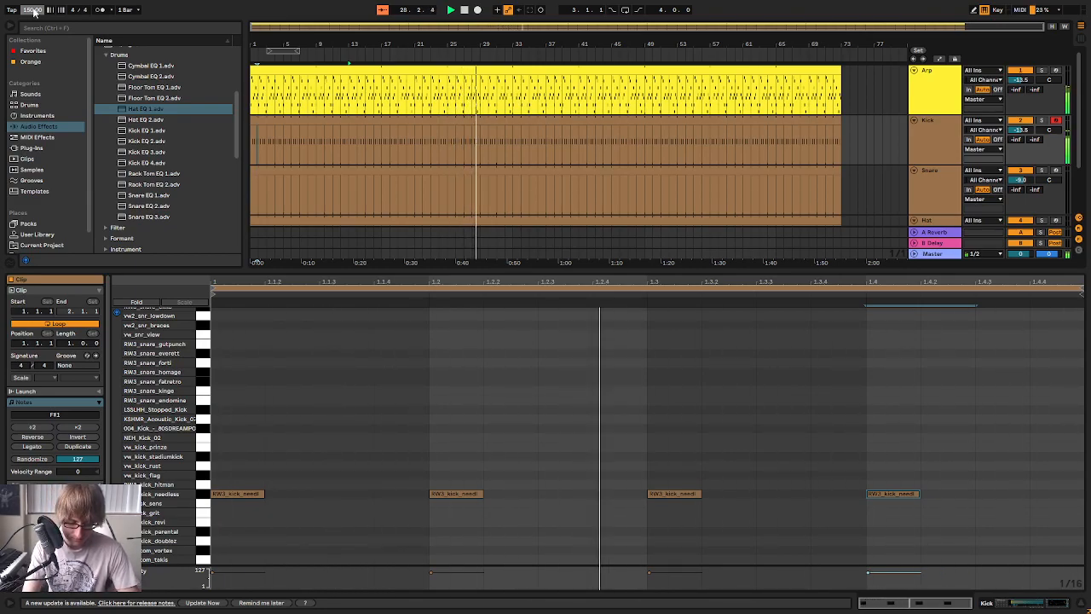
key("Return")
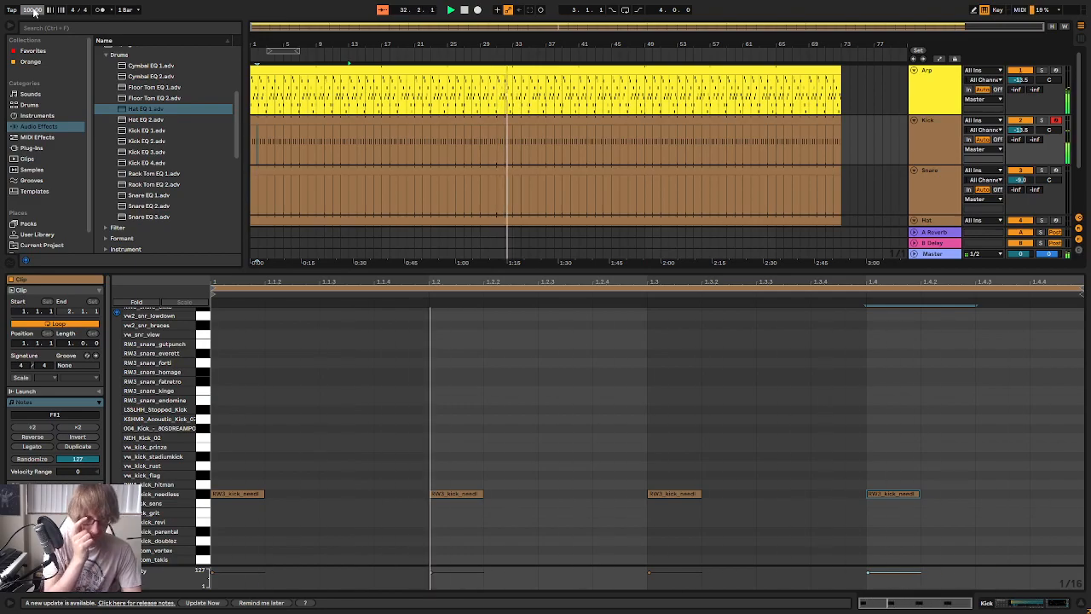
type("120")
key("Return")
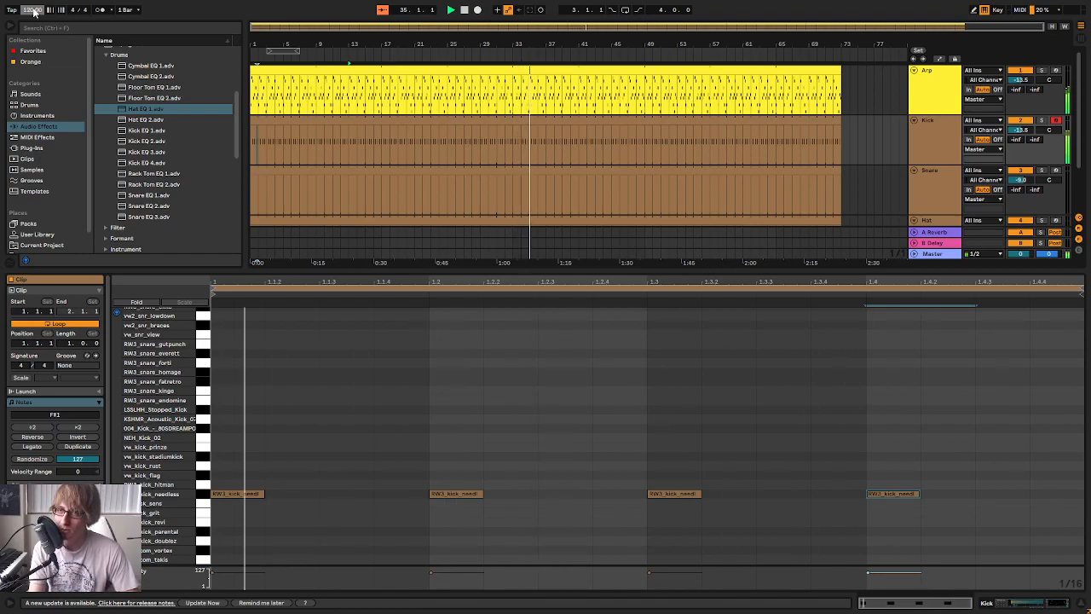
Set the song tempo to 140 BPM
type("140")
key("Return")
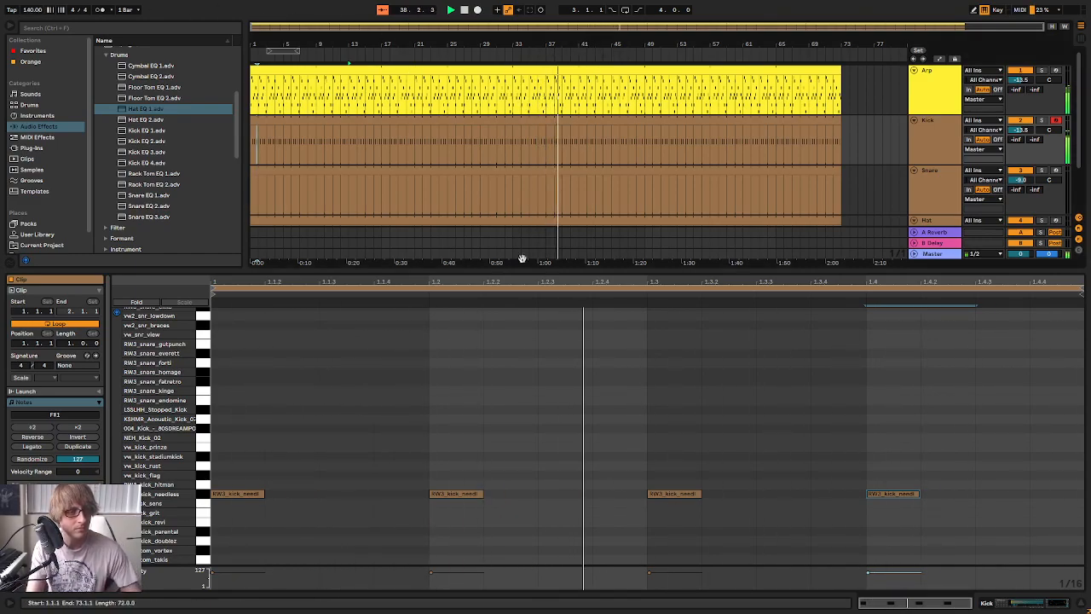
Add vw2_snr_lowdown notes on beats 2 and 4 of the Snare clip
left_click(628, 175)
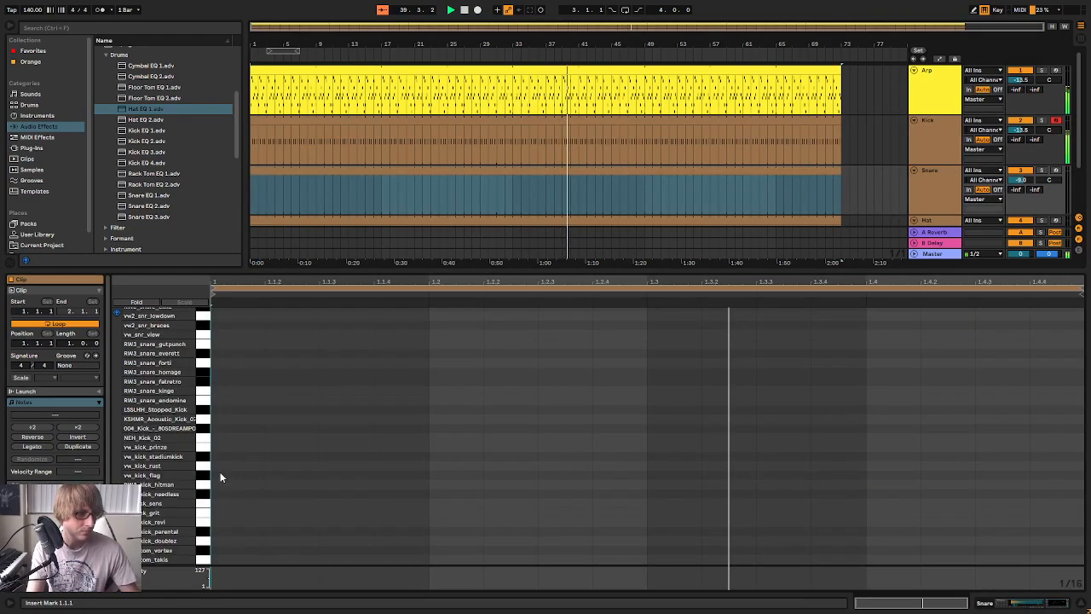
scroll(202, 417, "up", 3)
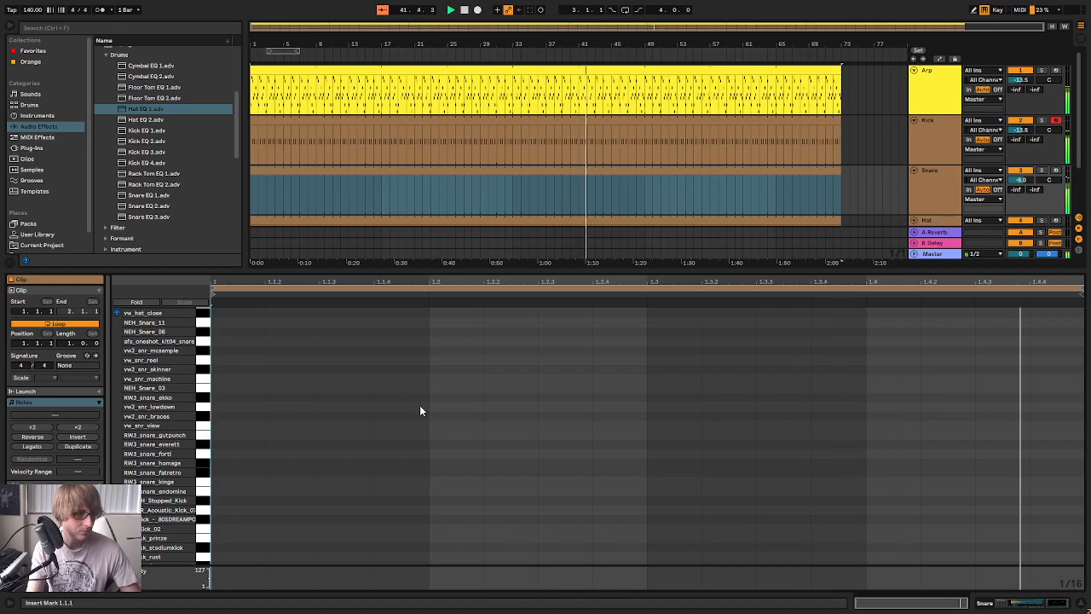
double_click(447, 408)
double_click(878, 408)
Lower the Snare track's volume to about -13.9 dB and set the Hat track's volume to about -20 dB
key("Tab")
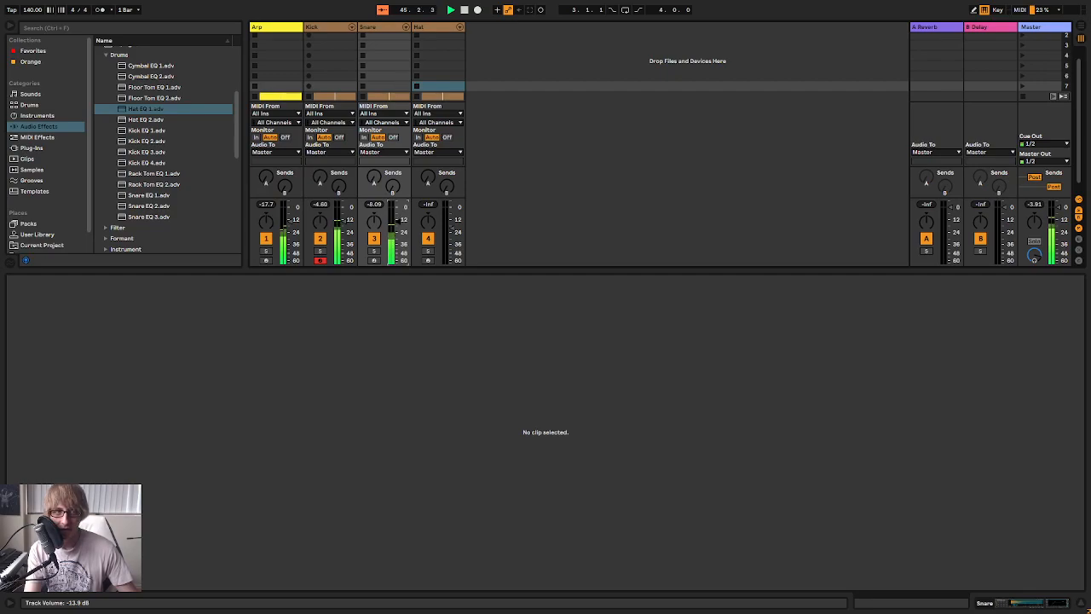
double_click(436, 28)
key("Tab")
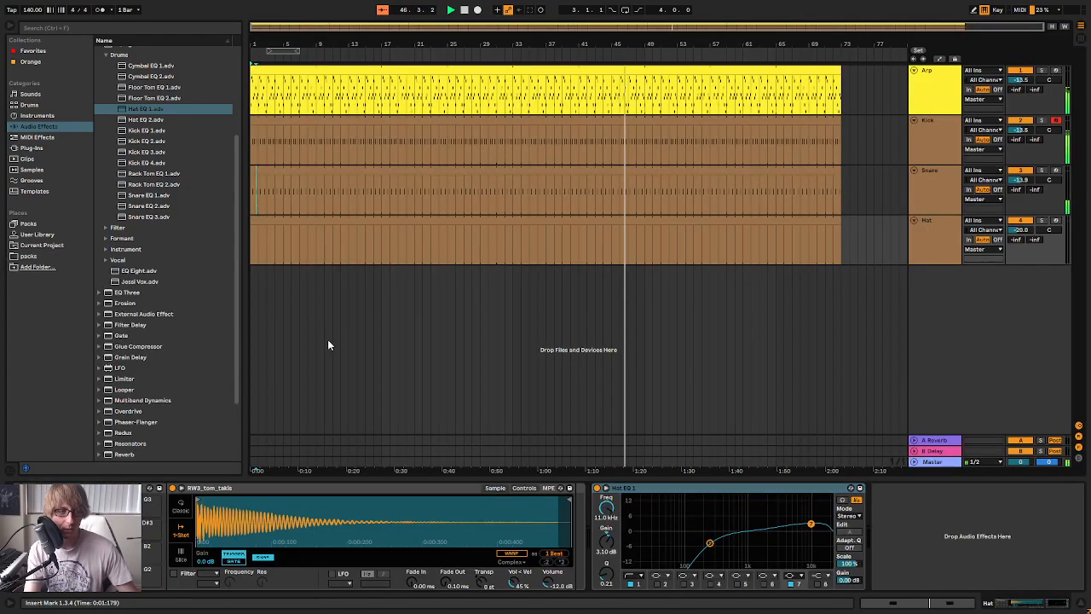
Audition hi-hat samples and add an LBN_hihat_resonant note at the start of the Hat clip
double_click(405, 222)
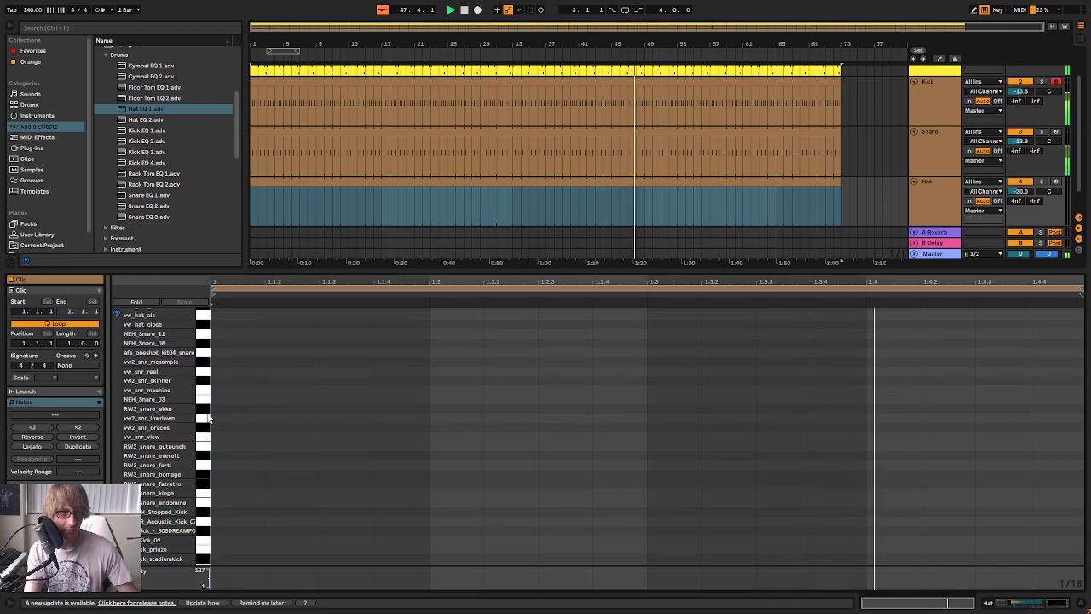
scroll(207, 400, "up", 3)
left_click(205, 380)
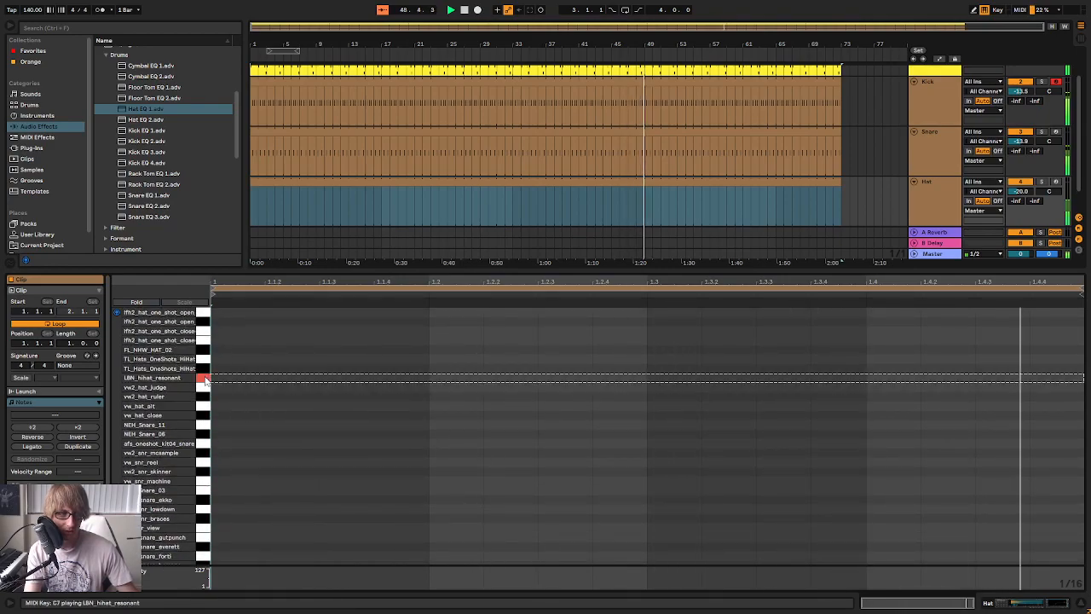
double_click(236, 380)
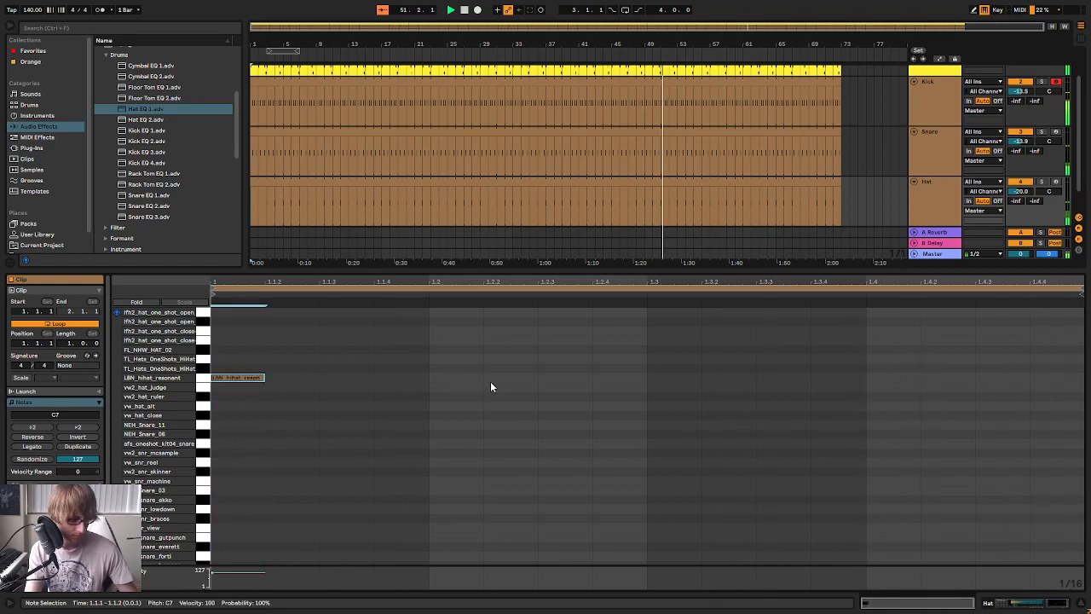
Paste the hi-hat note onto beats 2, 3 and 4 of the Hat clip
left_click(428, 364)
key("ctrl+v")
left_click(647, 364)
key("ctrl+v")
left_click(868, 344)
key("ctrl+v")
Copy all four hi-hat notes and paste them half a beat later, starting at 1.1.3, to fill the offbeats
left_click_drag(953, 324, 233, 492)
key("ctrl+c")
left_click(318, 386)
key("ctrl+v")
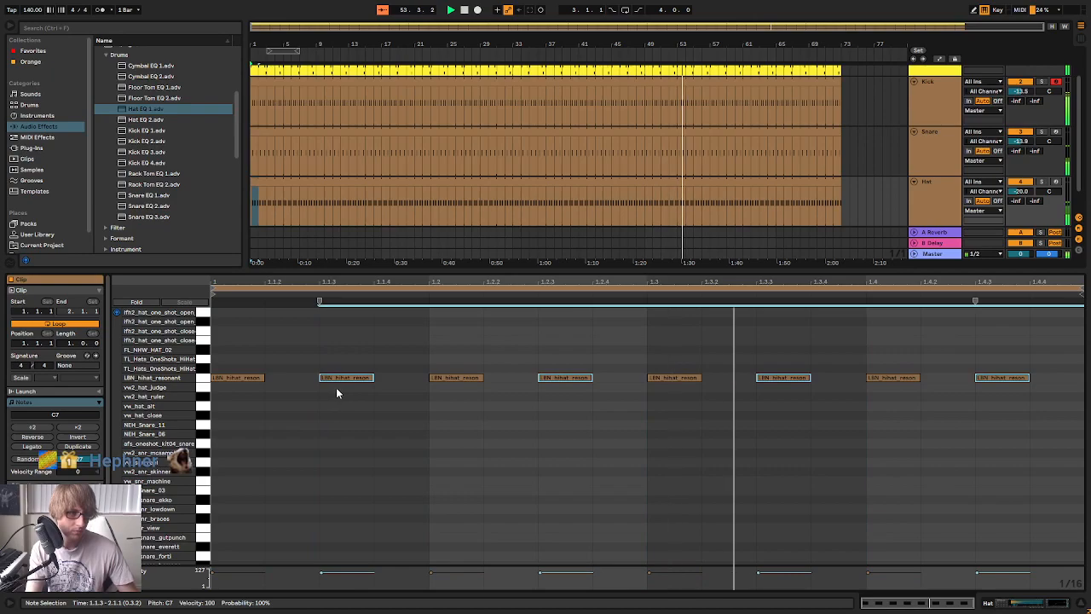
left_click(994, 336)
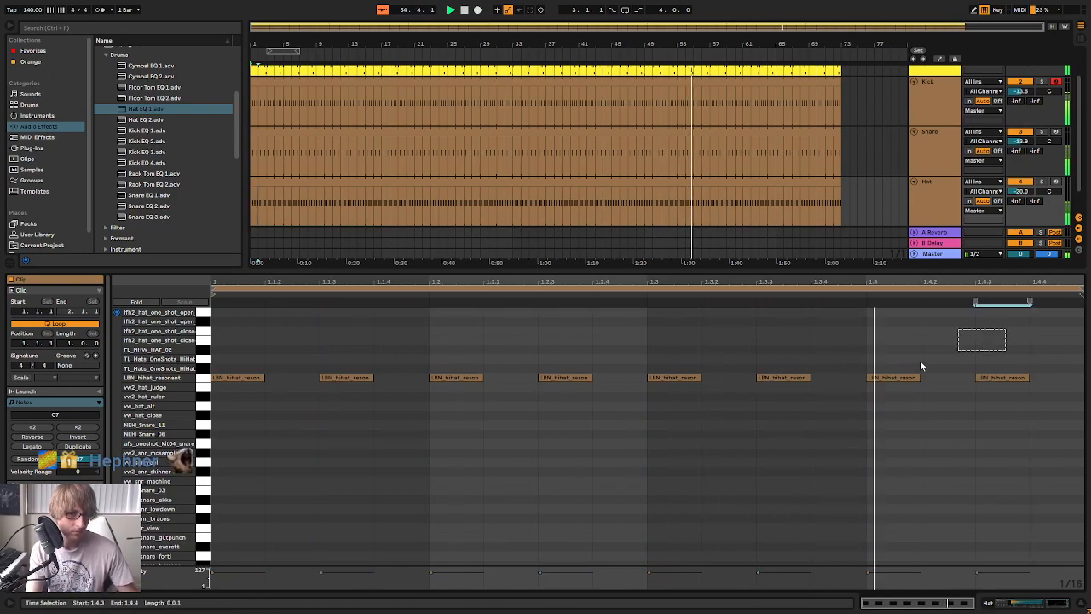
Paste the copied hi-hat notes starting at 1.1.2 to fill the remaining sixteenths of the Hat clip, and stop playback
left_click(267, 345)
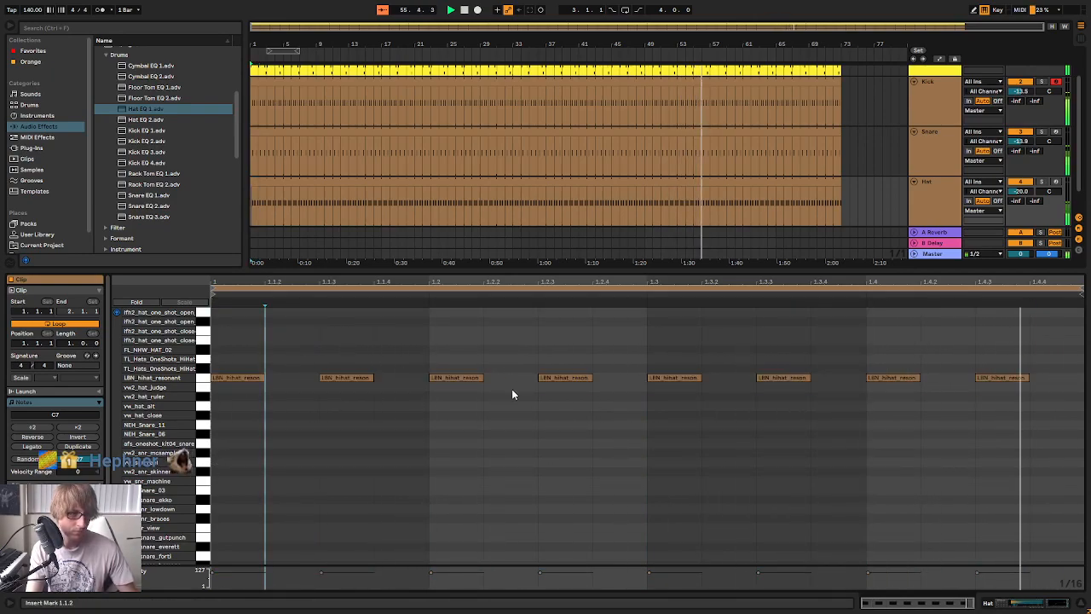
key("ctrl+v")
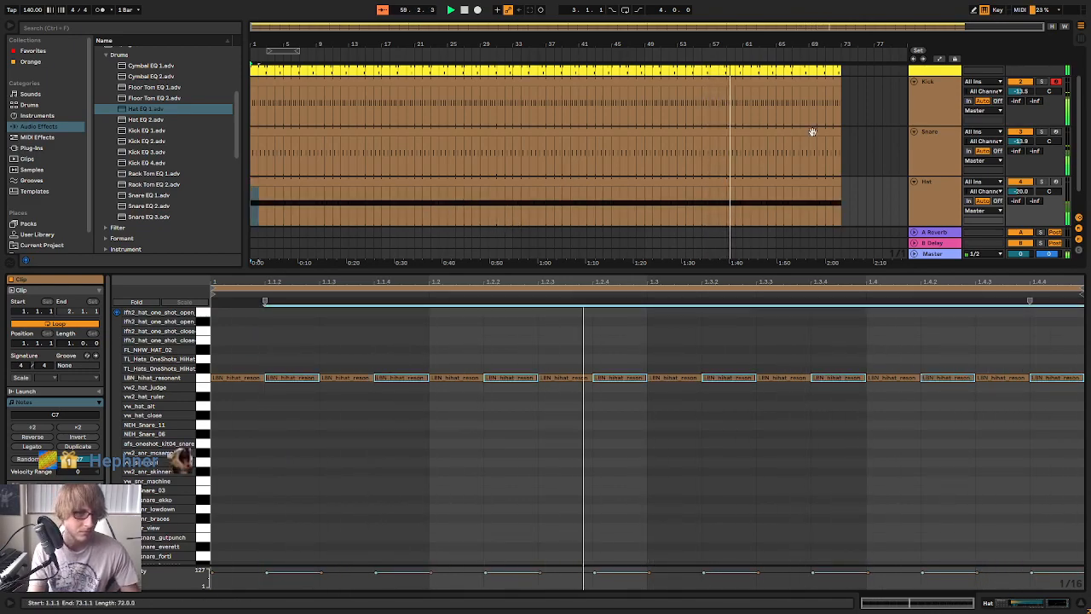
left_click(462, 10)
Fold the Hat, Snare, Kick and Arp tracks in the arrangement, playing the track briefly in between
left_click_drag(422, 45, 532, 35)
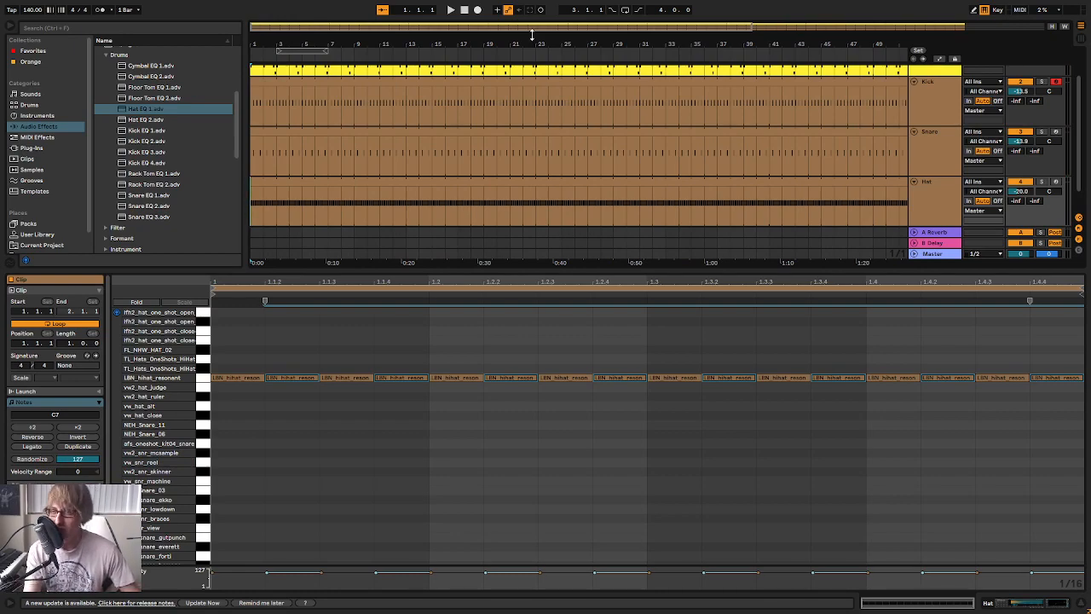
left_click_drag(510, 46, 509, 17)
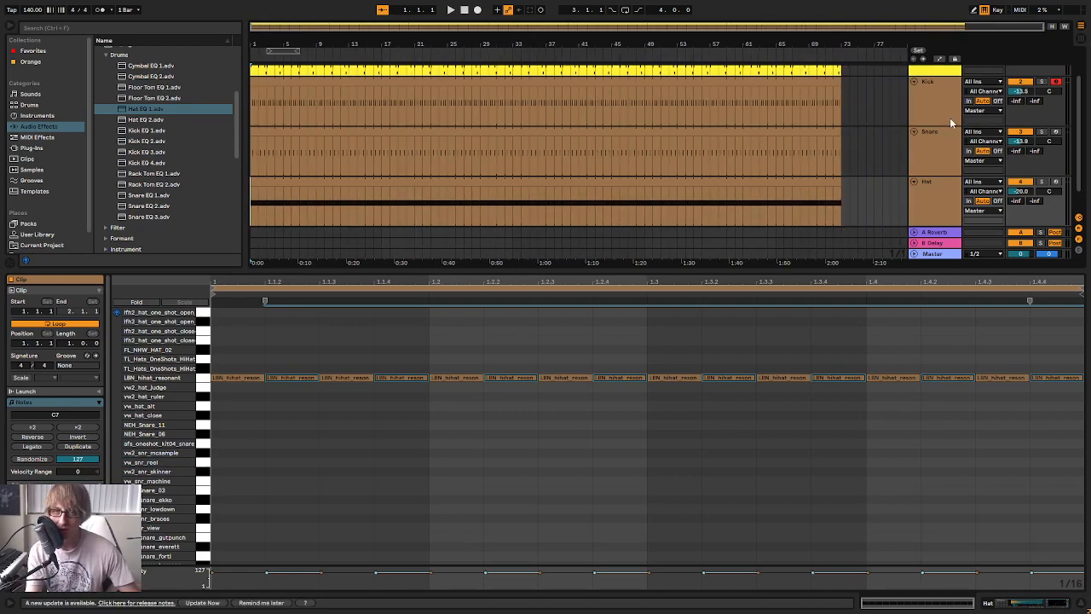
left_click(915, 182)
left_click(915, 132)
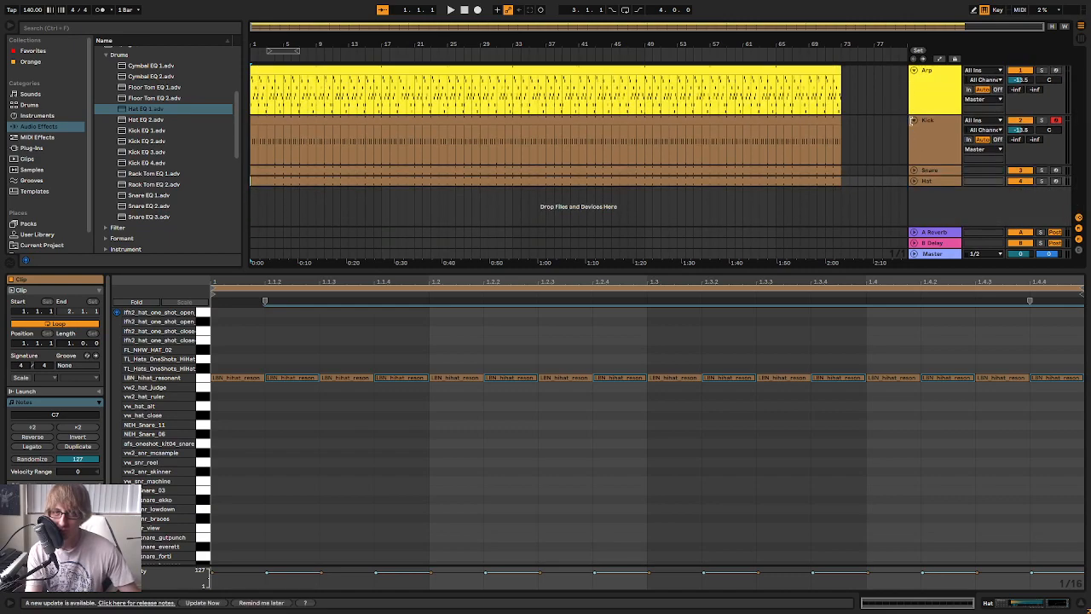
left_click(914, 120)
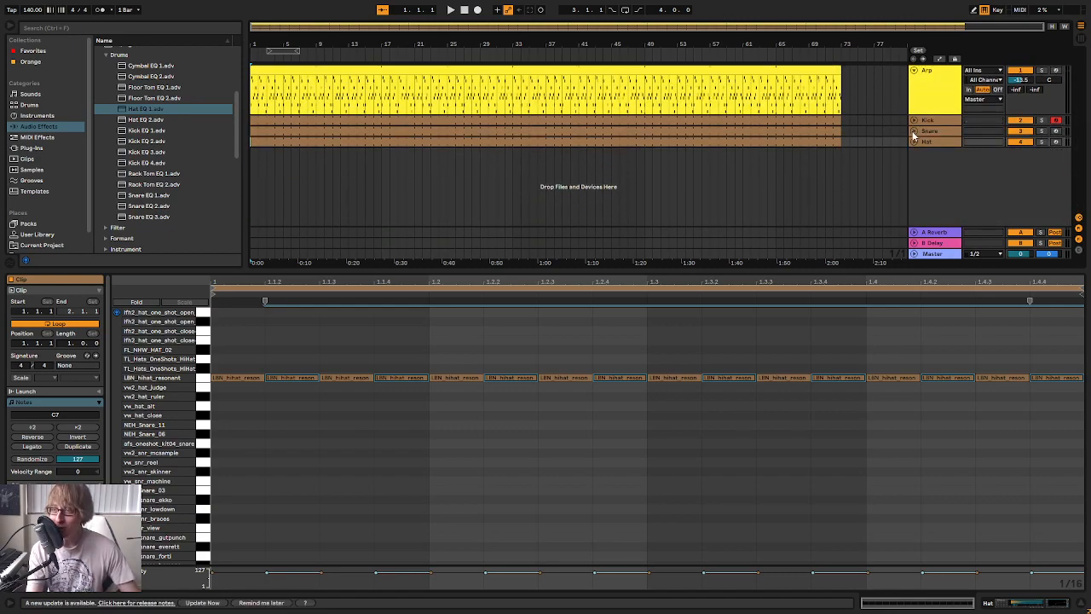
key("space")
key("space")
left_click_drag(348, 34, 663, 30)
key("space")
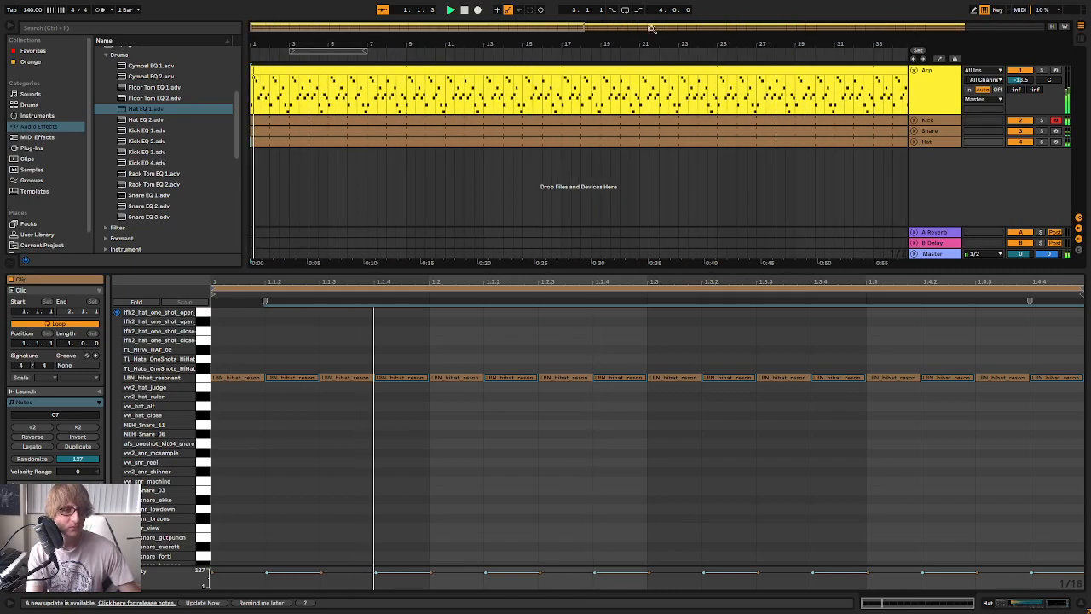
left_click(914, 71)
left_click_drag(597, 43, 597, 30)
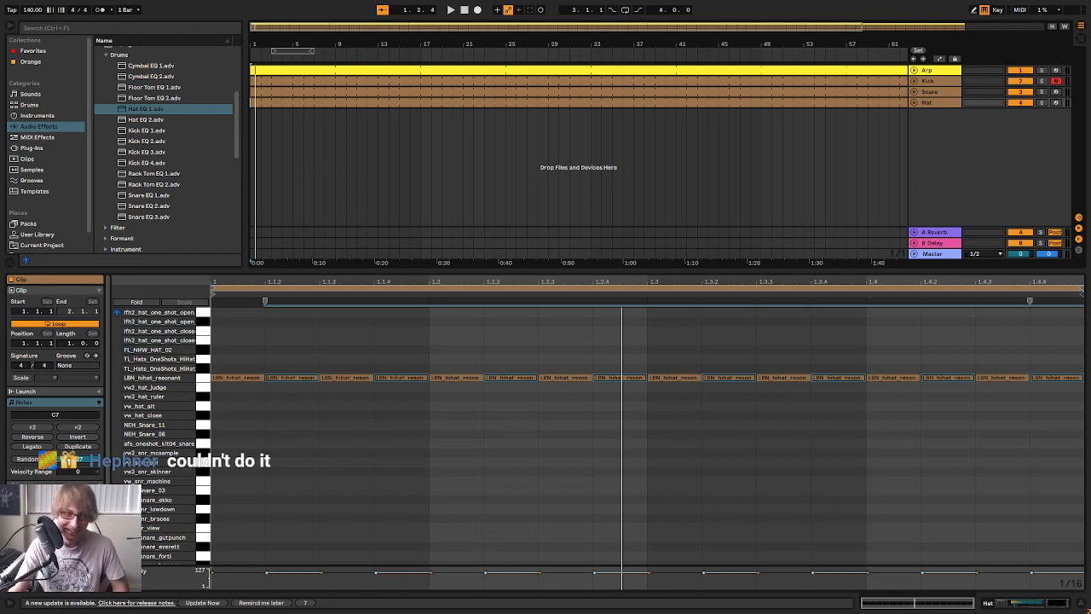
Play the arrangement briefly and open the Arp clip to view its notes
left_click(647, 466)
key("space")
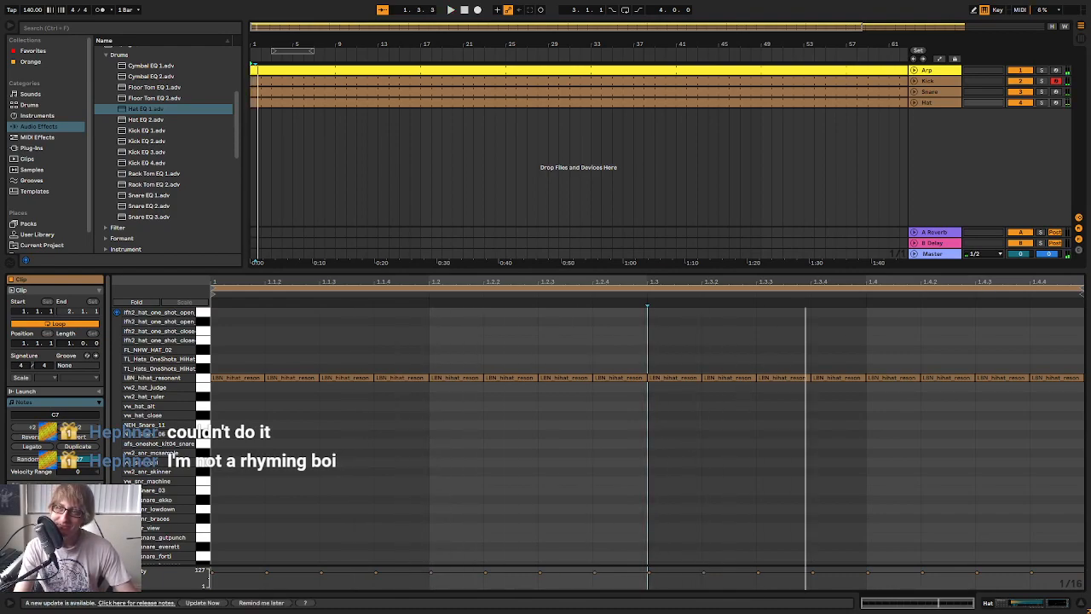
left_click(683, 502)
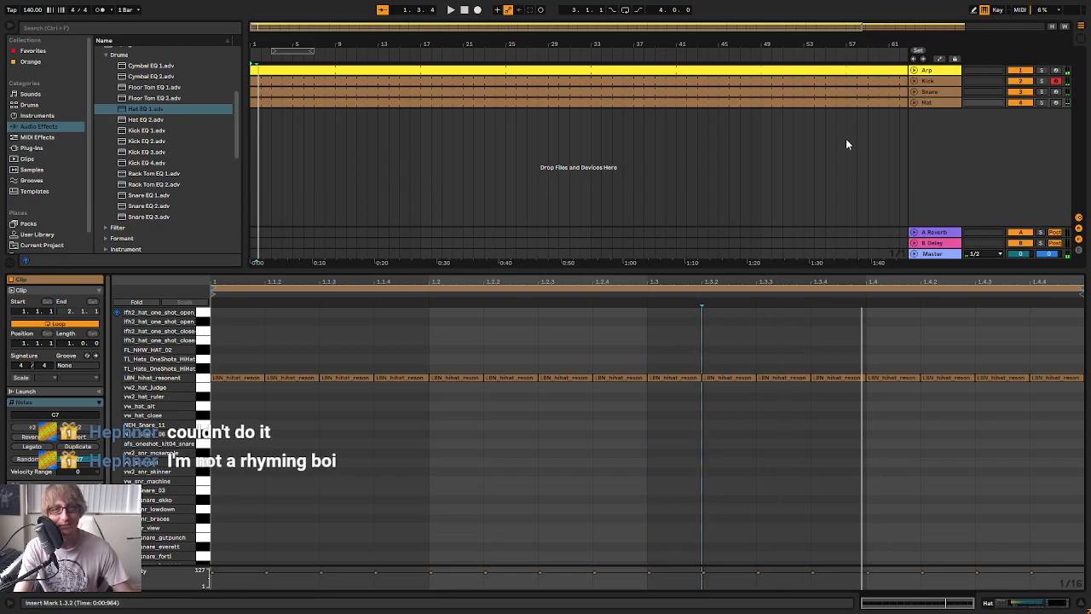
left_click(929, 91)
left_click(582, 72)
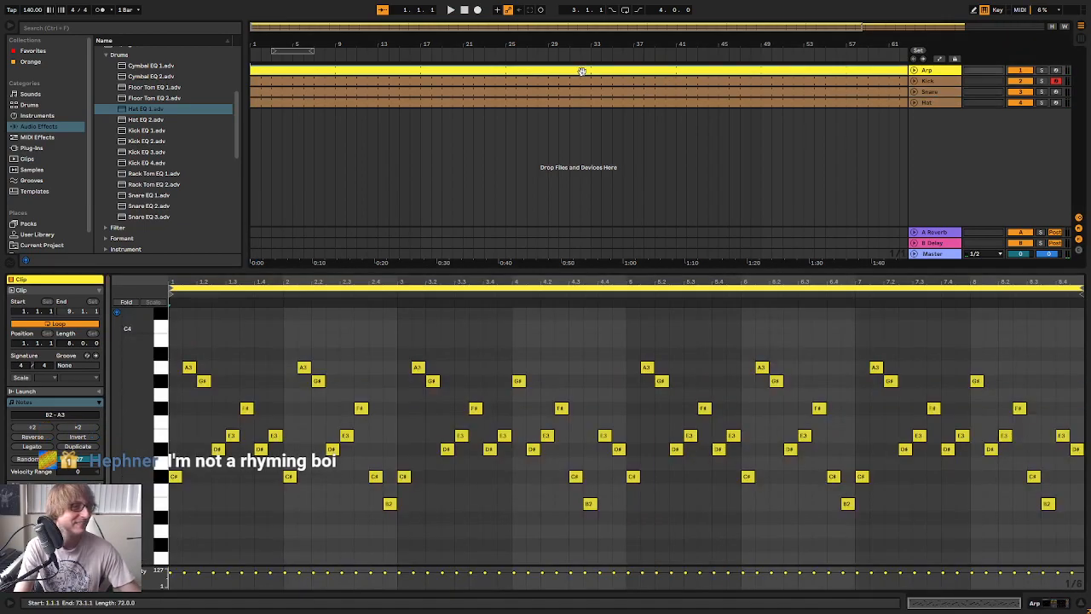
Load the helm64 plug-in onto a new MIDI track below the Hat track
left_click(53, 151)
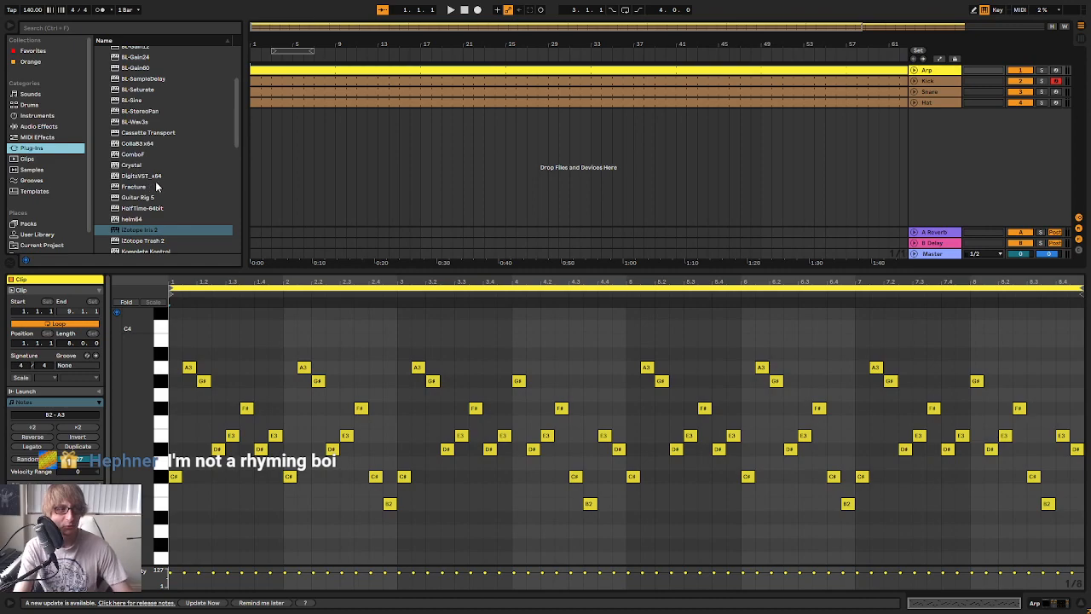
scroll(156, 188, "down", 3)
left_click(143, 141)
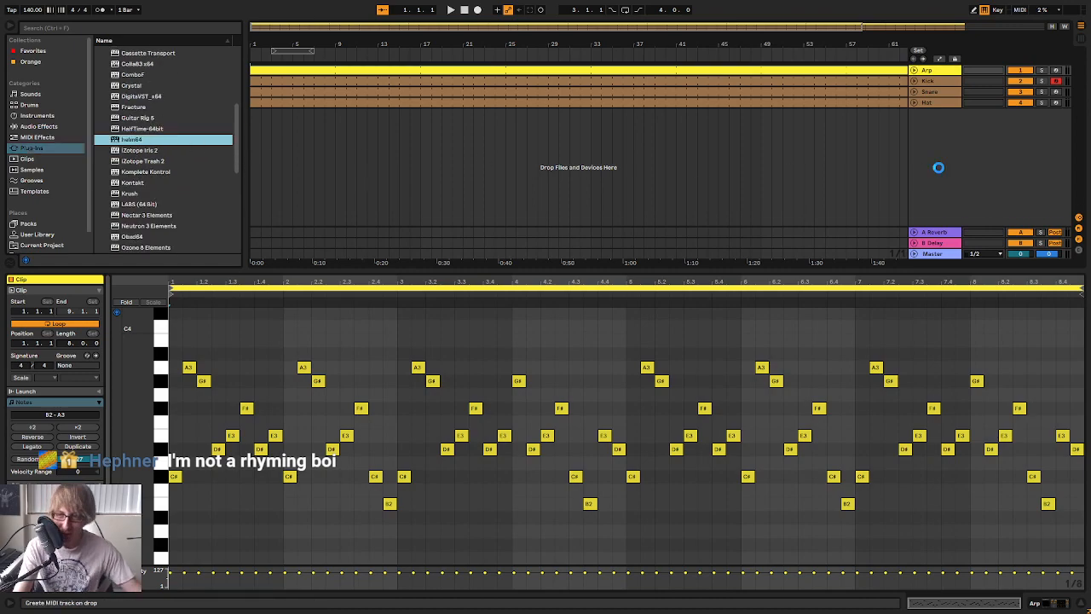
left_click_drag(939, 167, 939, 170)
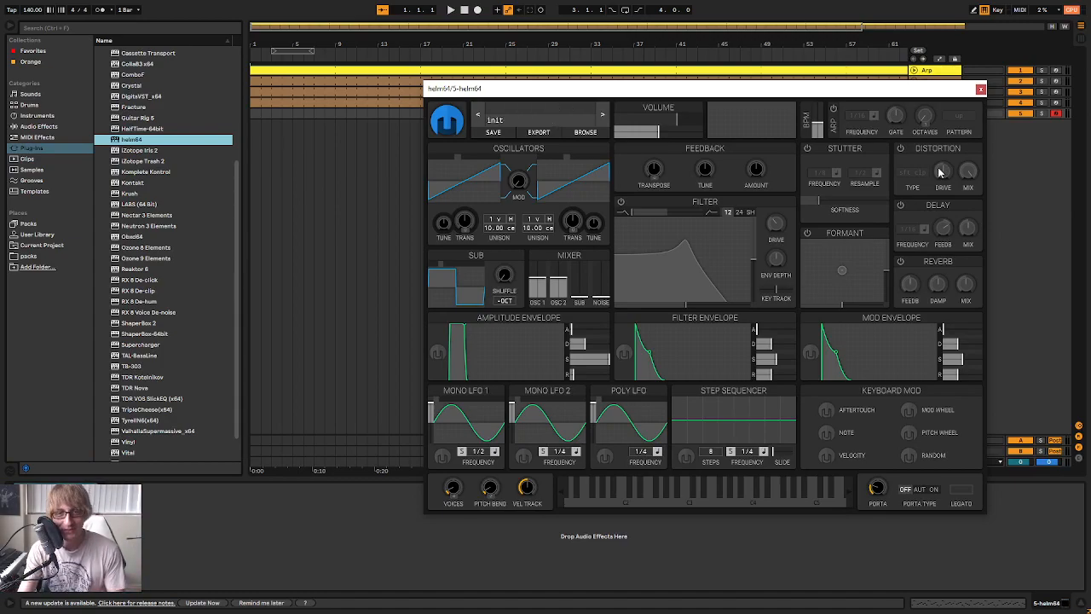
left_click_drag(842, 87, 835, 86)
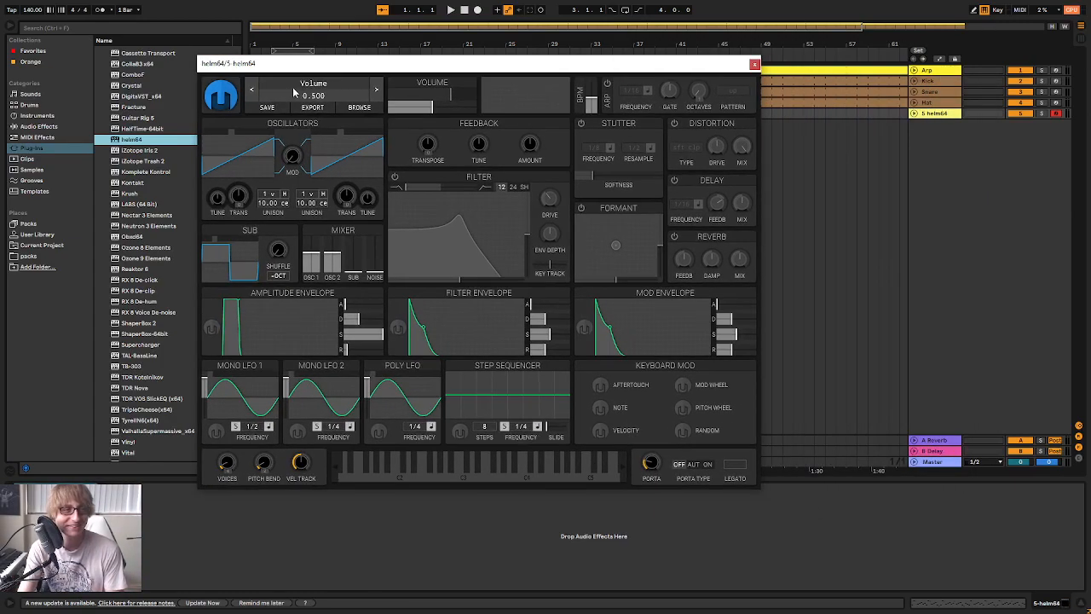
Load the CM Subsine patch from helm64's factory Bass presets and close the plug-in window
left_click(294, 94)
left_click(255, 137)
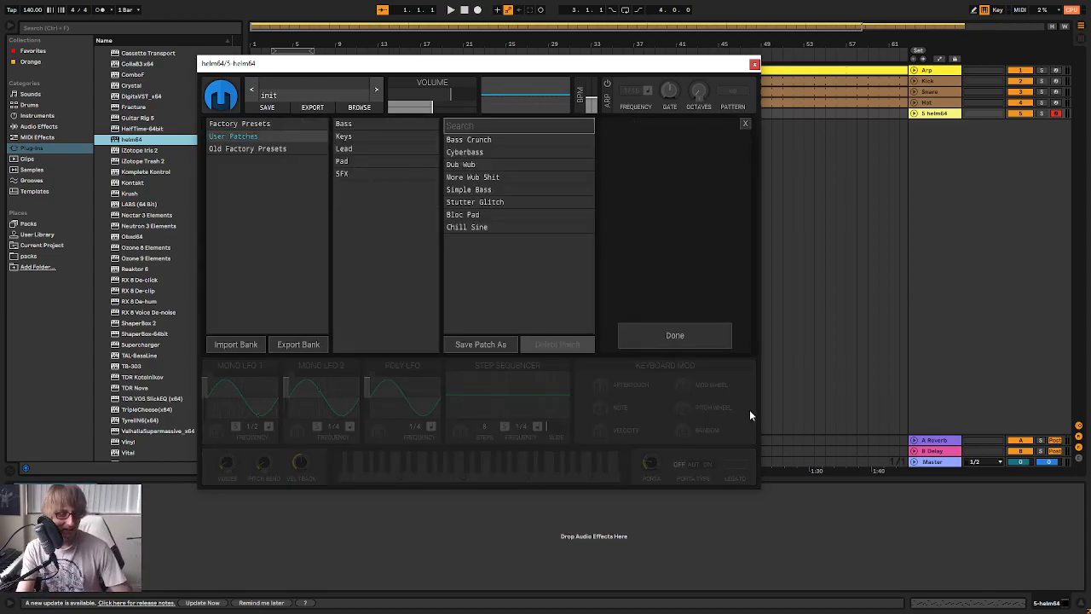
left_click(248, 124)
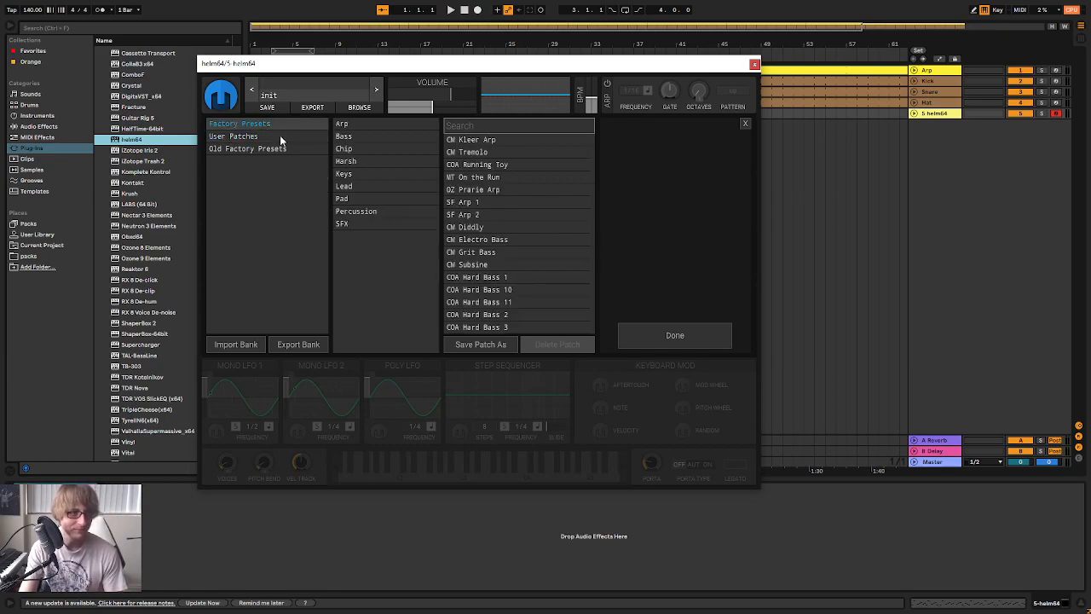
left_click(363, 137)
left_click(516, 176)
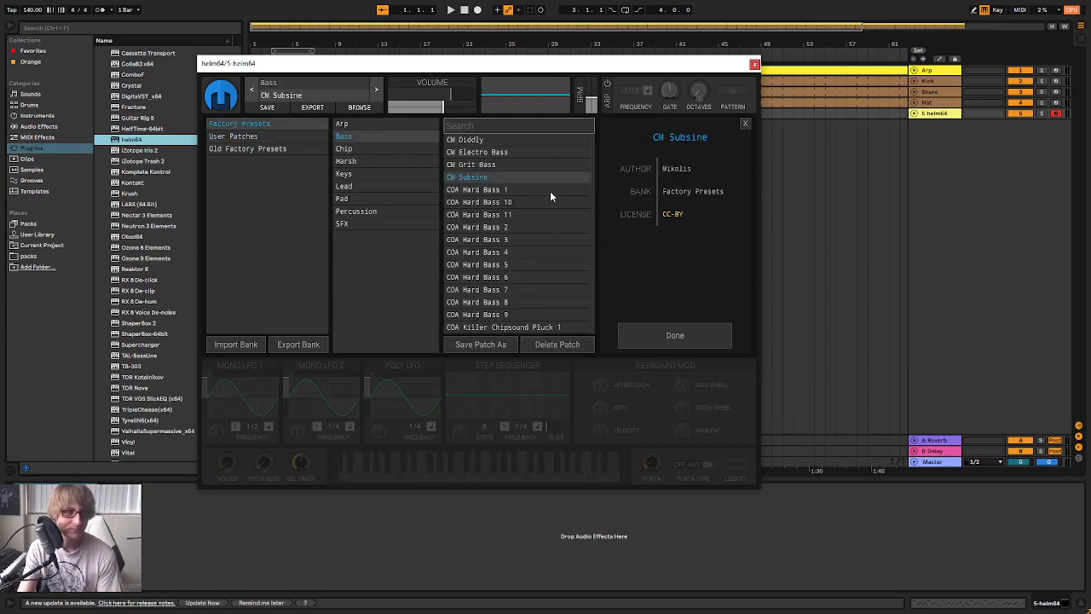
left_click(676, 335)
left_click(755, 64)
Switch to the Session view and rename the helm64 track Sub Bass
key("Tab")
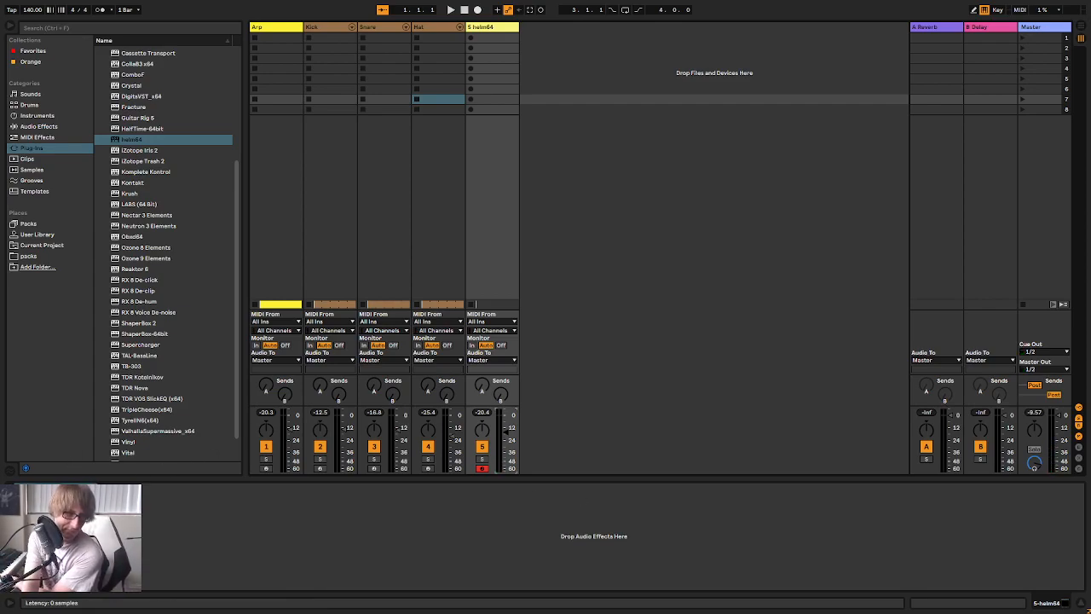
left_click(36, 489)
left_click(754, 65)
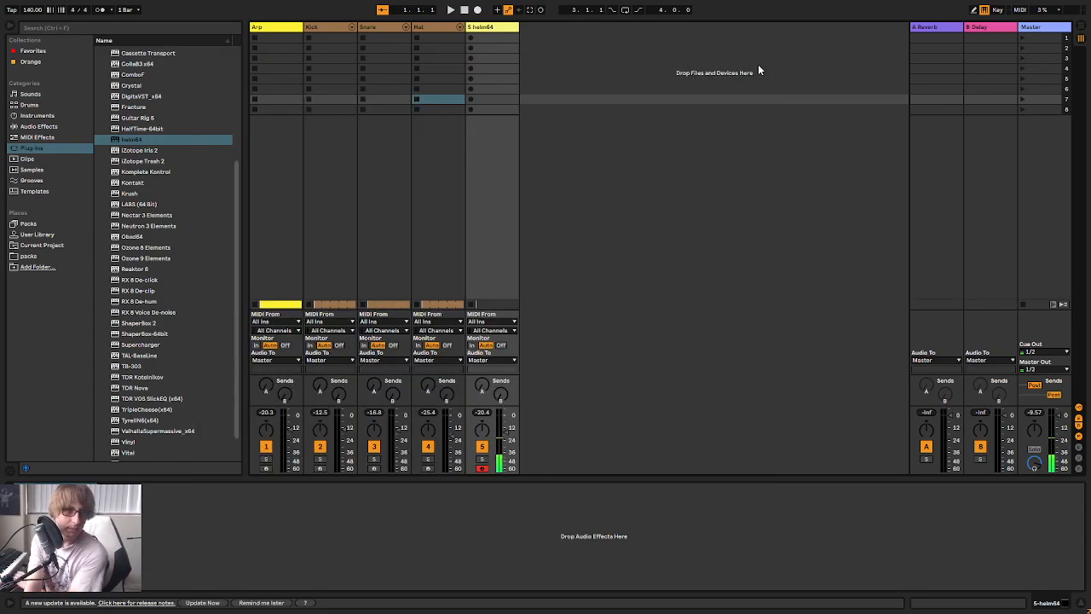
right_click(482, 27)
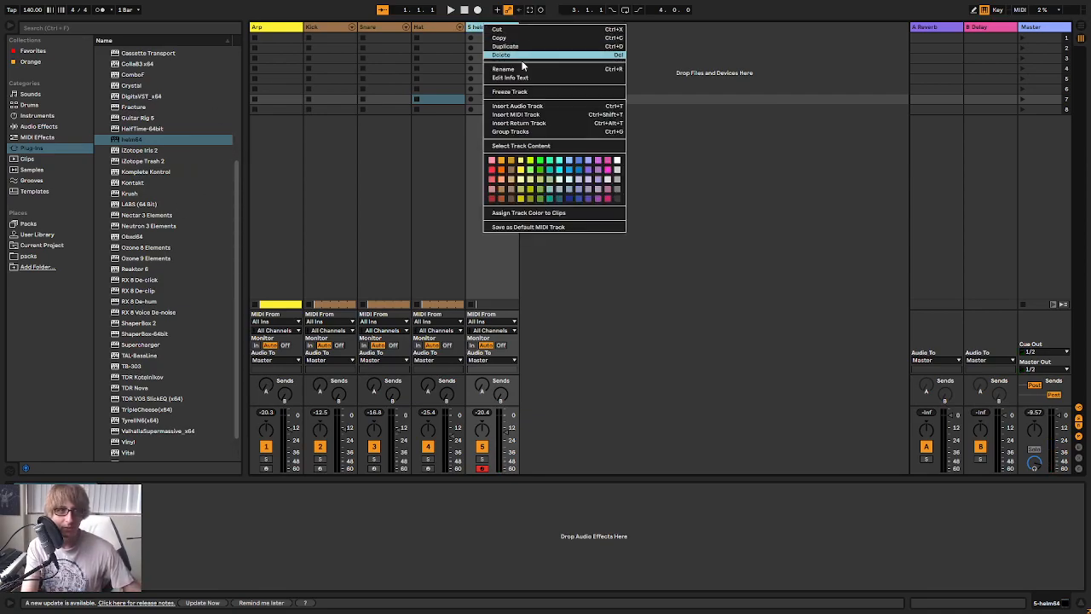
left_click(528, 78)
right_click(497, 29)
left_click(517, 73)
type("Sub Bass")
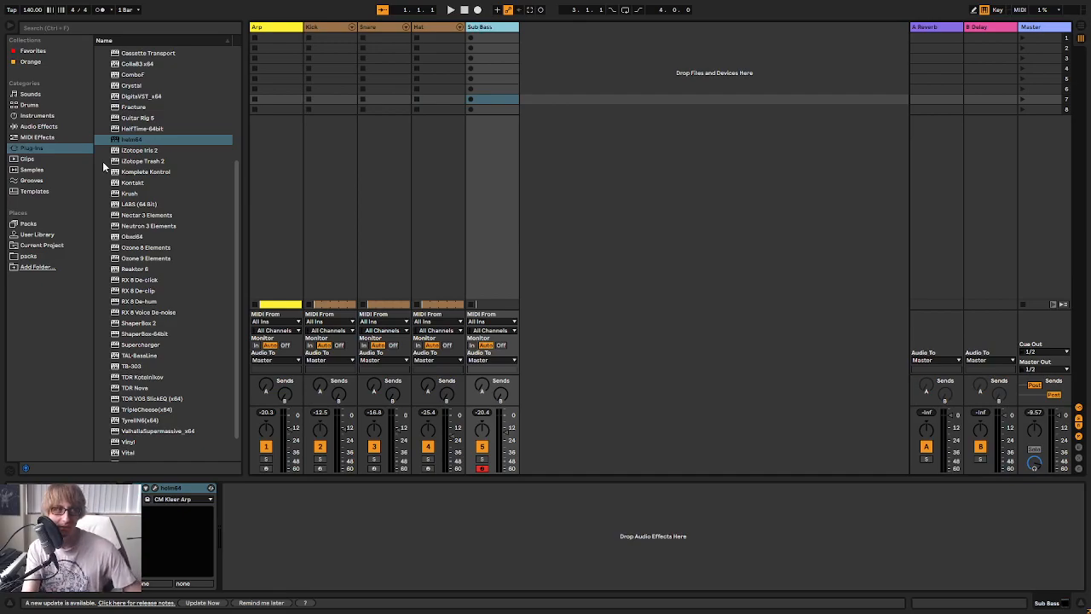
Load another helm64 instance onto a new MIDI track beside Sub Bass and turn on its filter
left_click(141, 142)
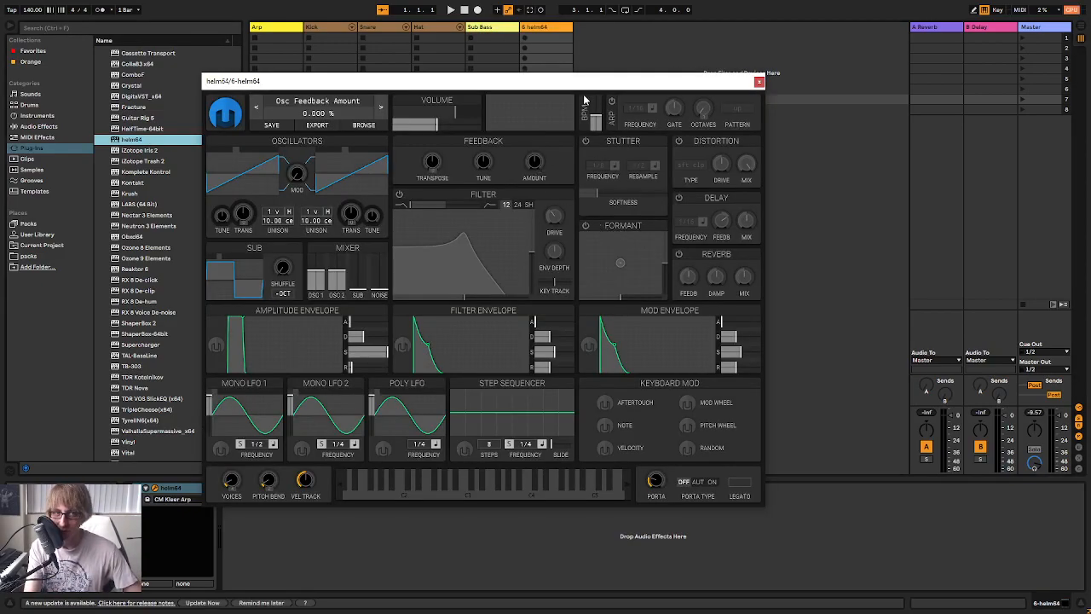
left_click_drag(592, 88, 748, 61)
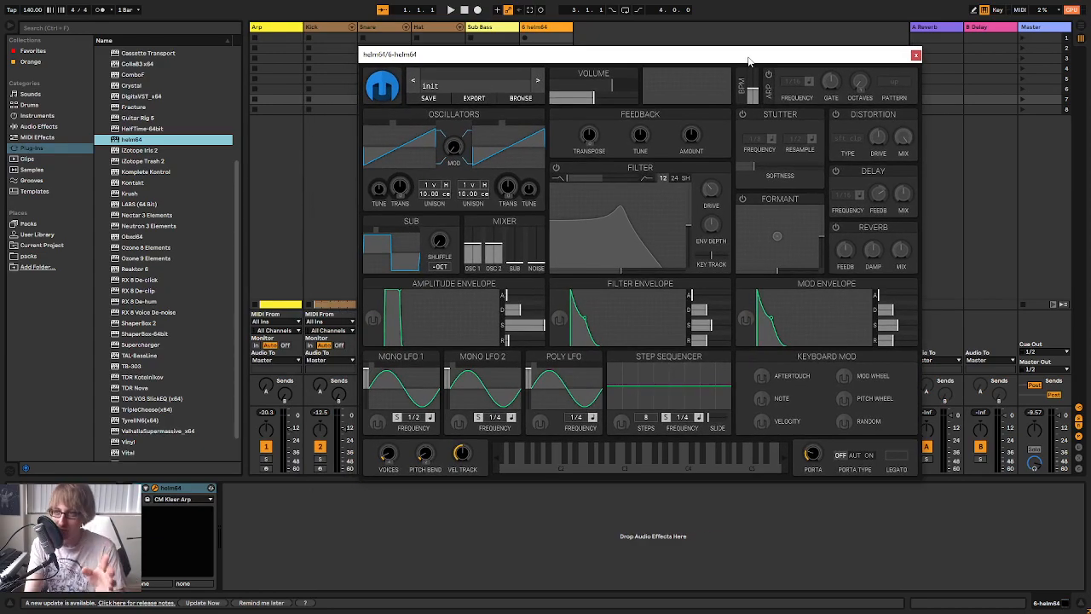
left_click(556, 169)
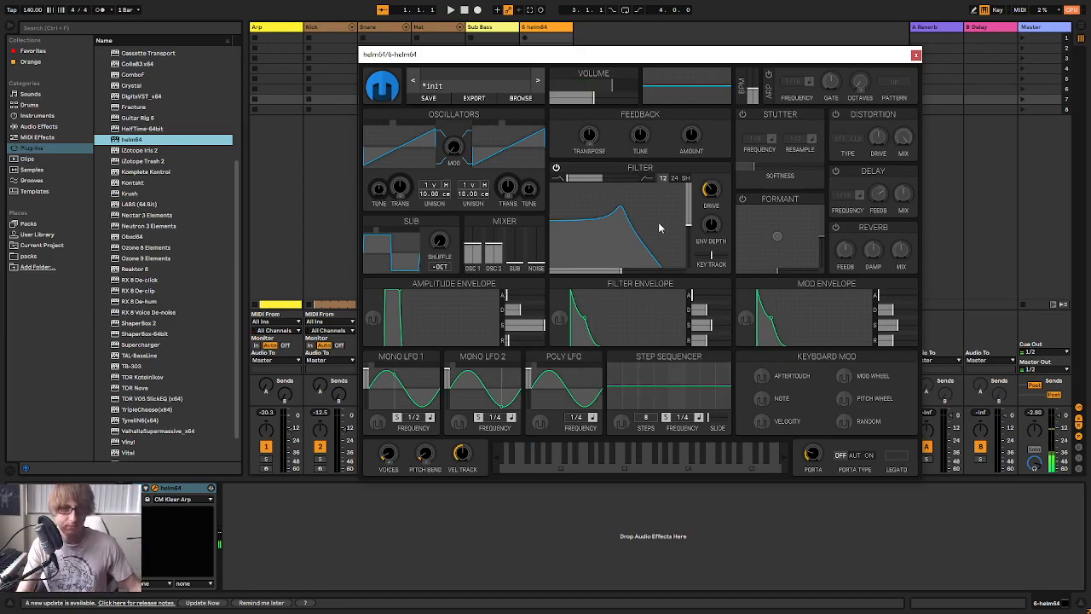
left_click_drag(782, 57, 1039, 49)
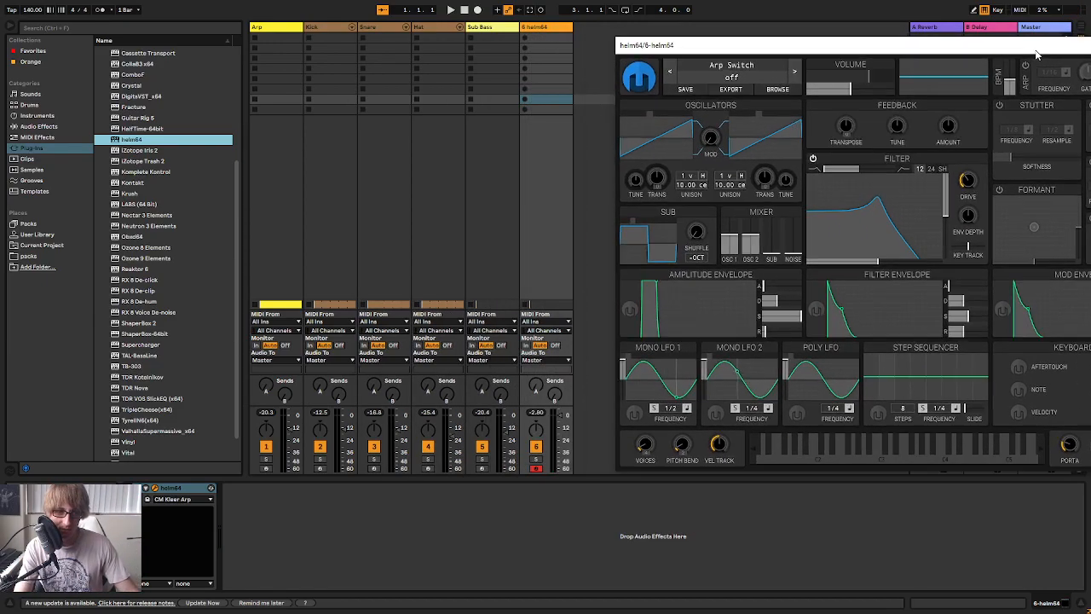
Lower the new helm64 track's volume slightly and set helm64's sub oscillator volume to 1.000 and filter cutoff to 71.72 semitones
left_click_drag(561, 421, 561, 425)
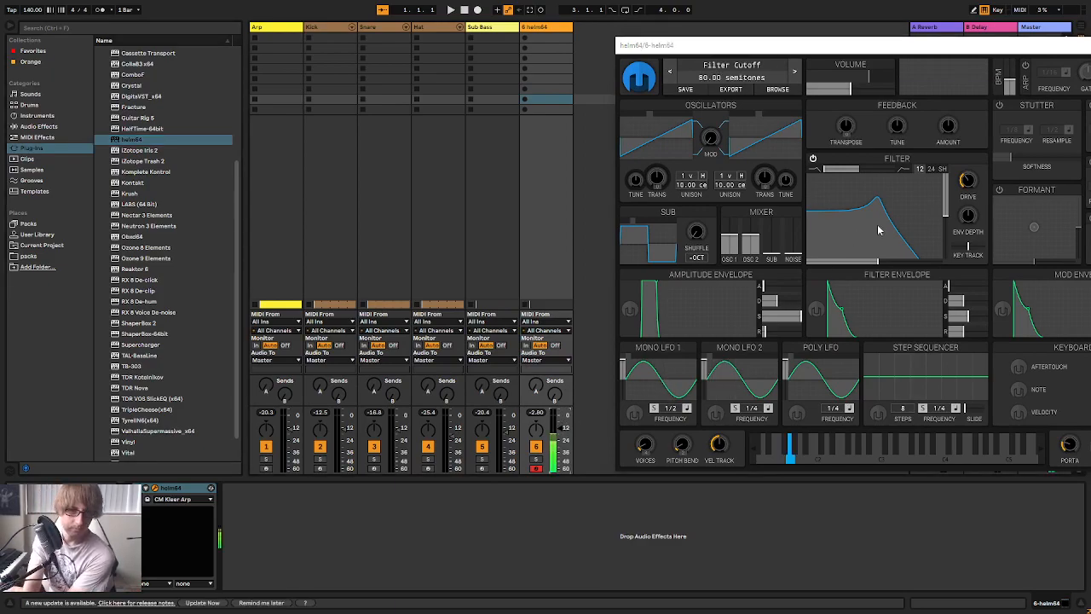
left_click_drag(878, 229, 861, 231)
left_click_drag(771, 246, 778, 214)
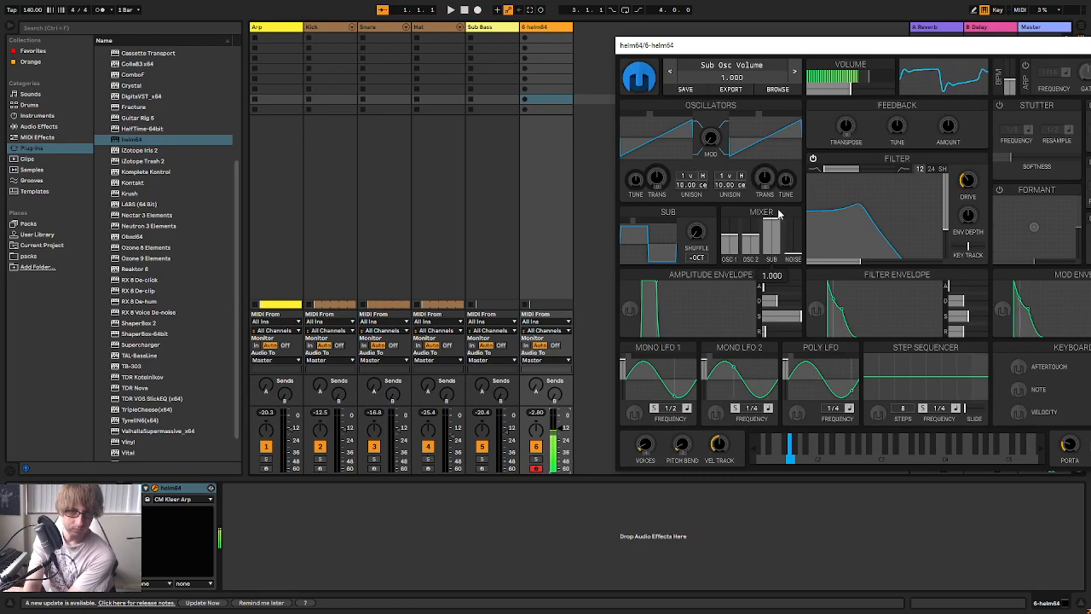
mouse_move(862, 225)
left_mouse_down()
mouse_move(882, 222)
mouse_move(866, 236)
left_mouse_up()
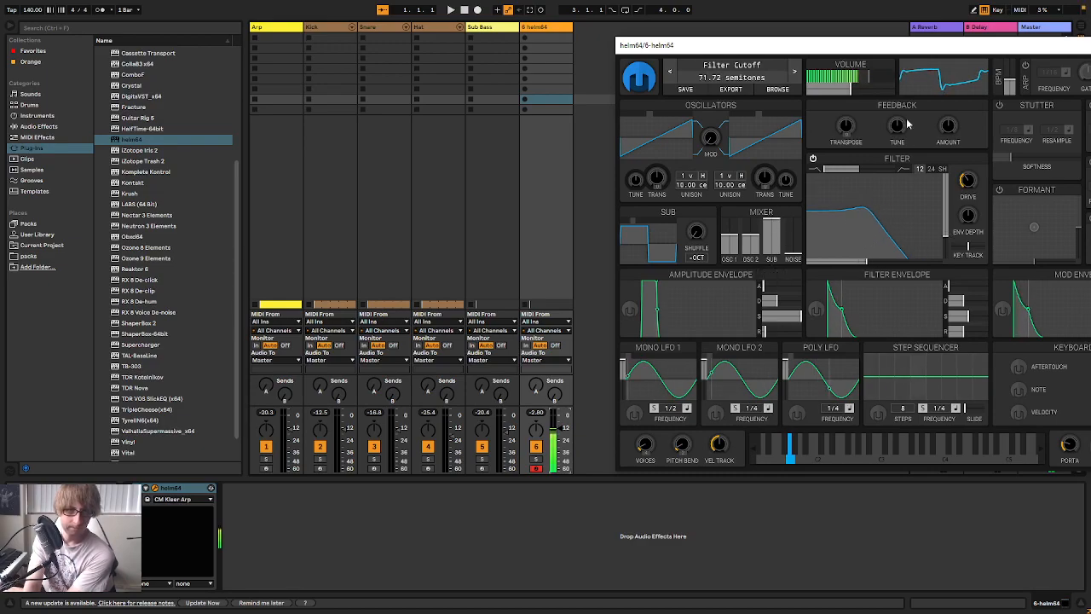
left_click_drag(888, 52, 857, 57)
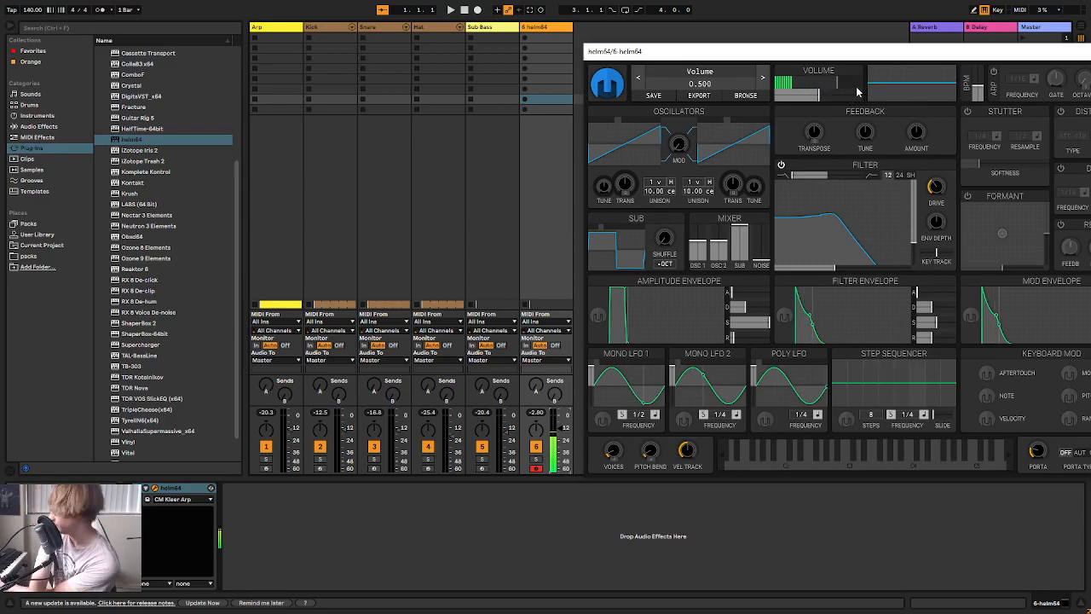
Move the helm64 window off the track headers and rename the new helm64 track Bass
left_click_drag(932, 63, 1018, 249)
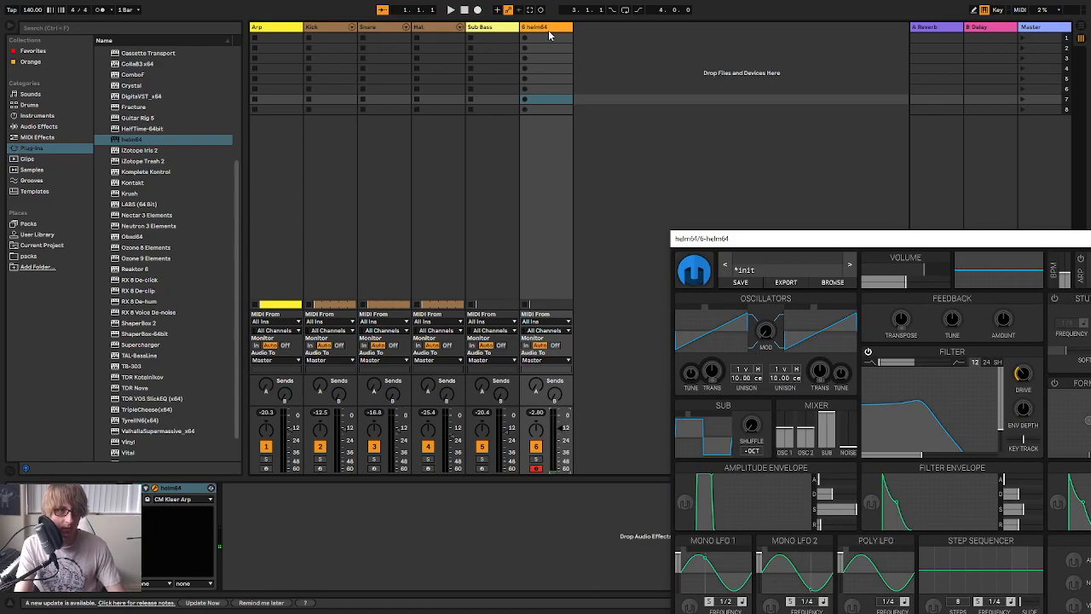
right_click(549, 34)
left_click(588, 77)
type("Bass")
left_click(549, 36)
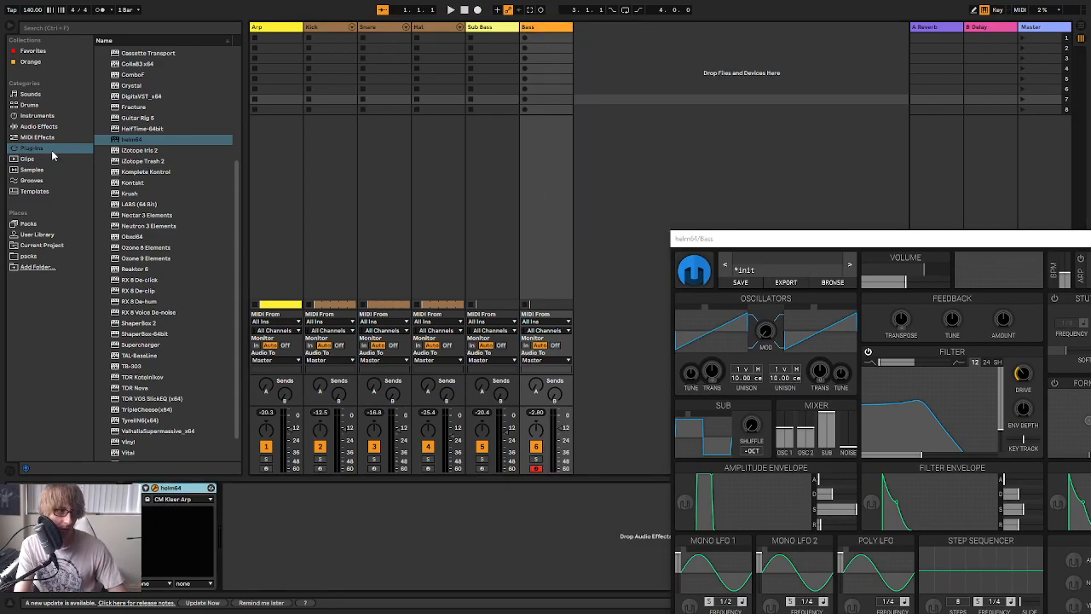
Add the Medium Sidechain compressor preset after helm64 on the Bass track
left_click(38, 126)
scroll(128, 196, "up", 5)
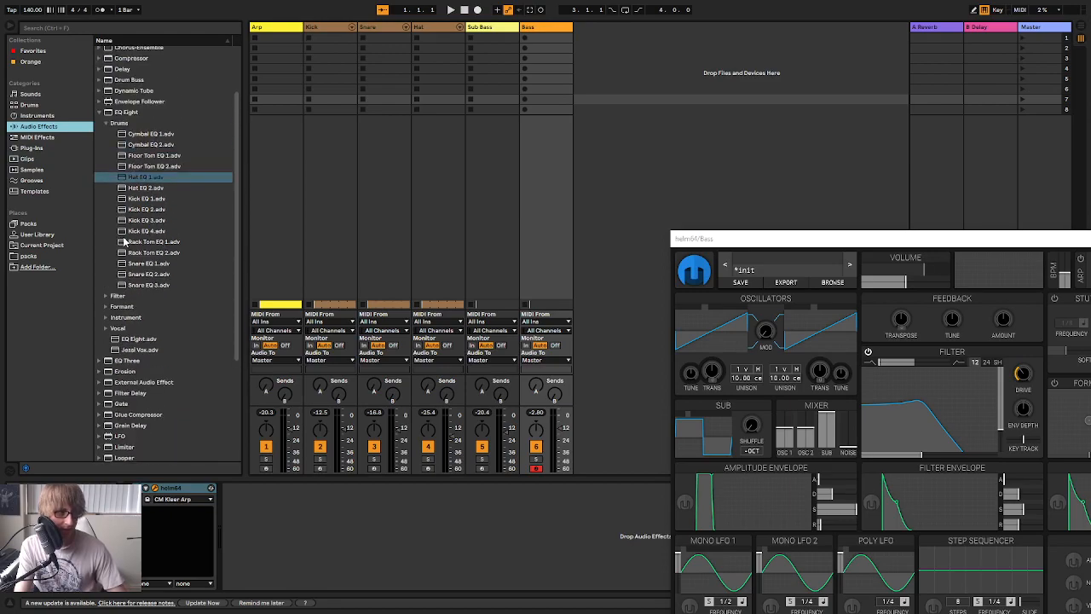
left_click(100, 181)
left_click(100, 126)
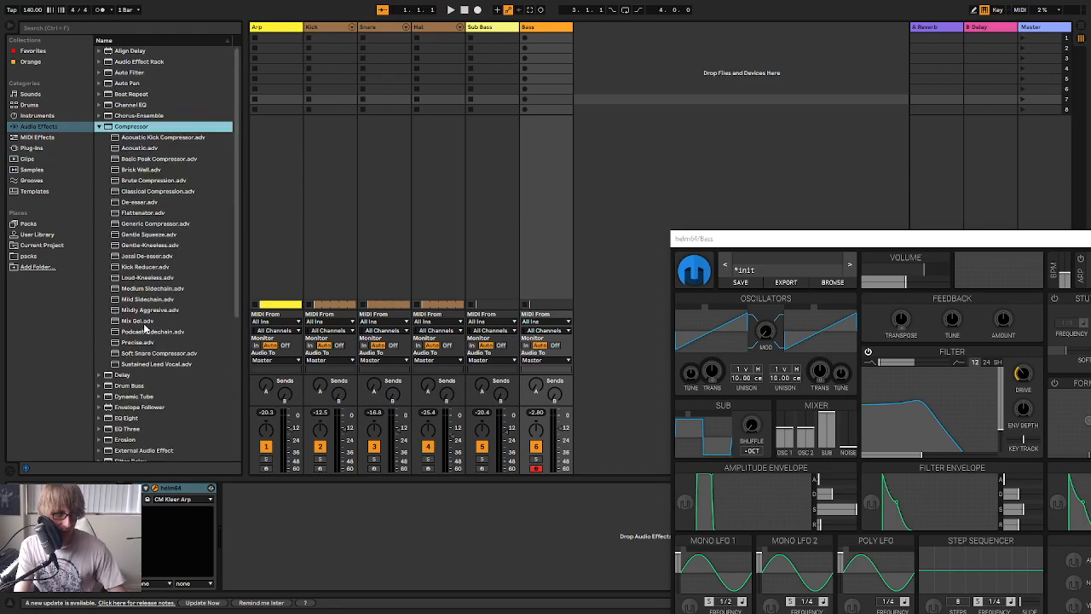
left_click(162, 291)
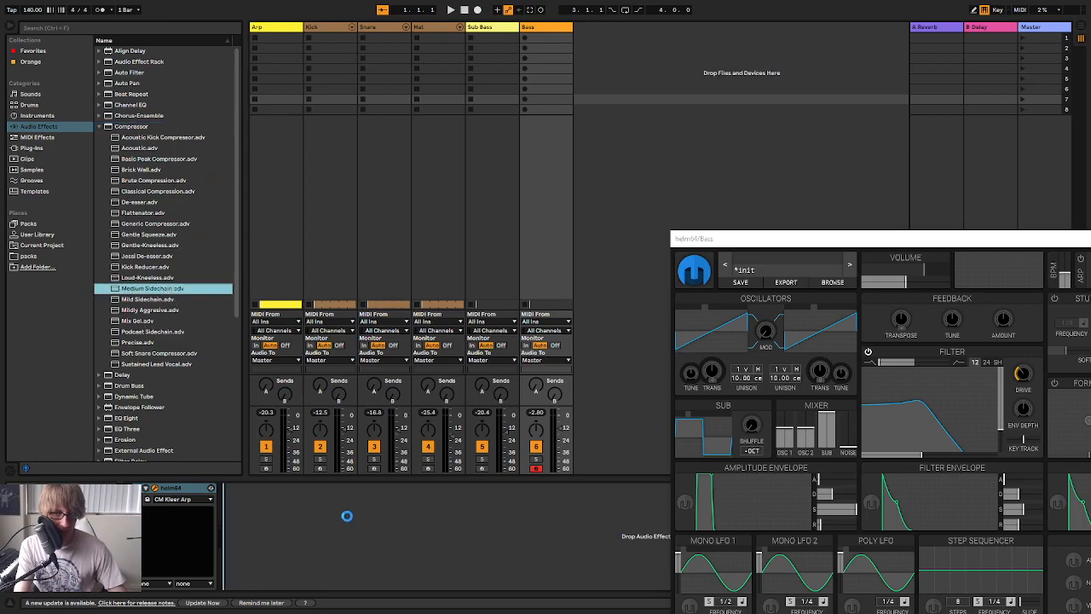
Reposition the helm64 window so it stays clear of the Bass track's Compressor and the clip slots above
left_click_drag(346, 516, 346, 516)
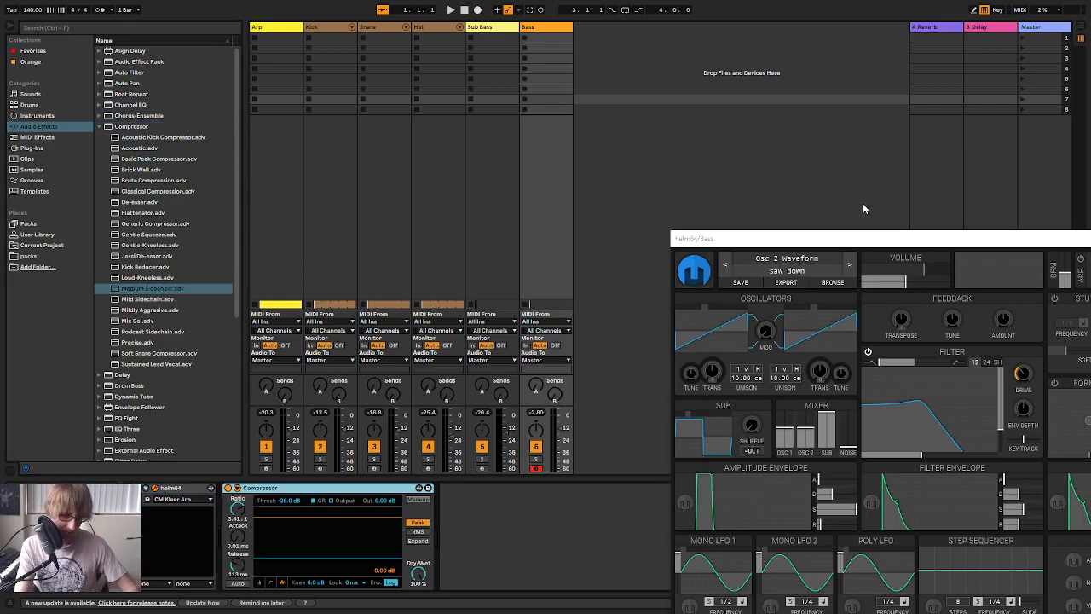
left_click_drag(803, 238, 657, 78)
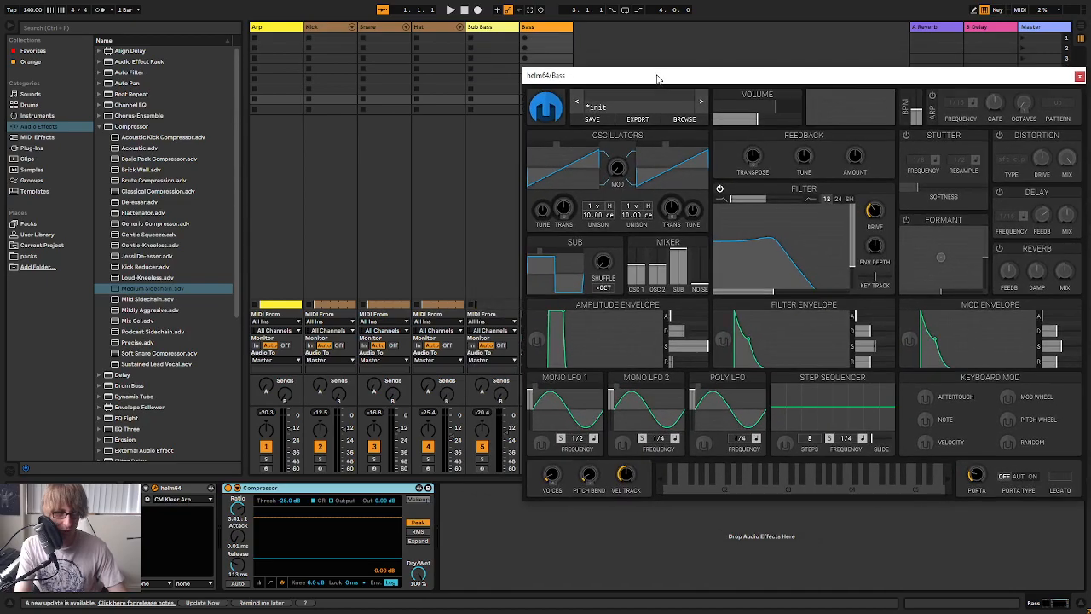
left_click(165, 300)
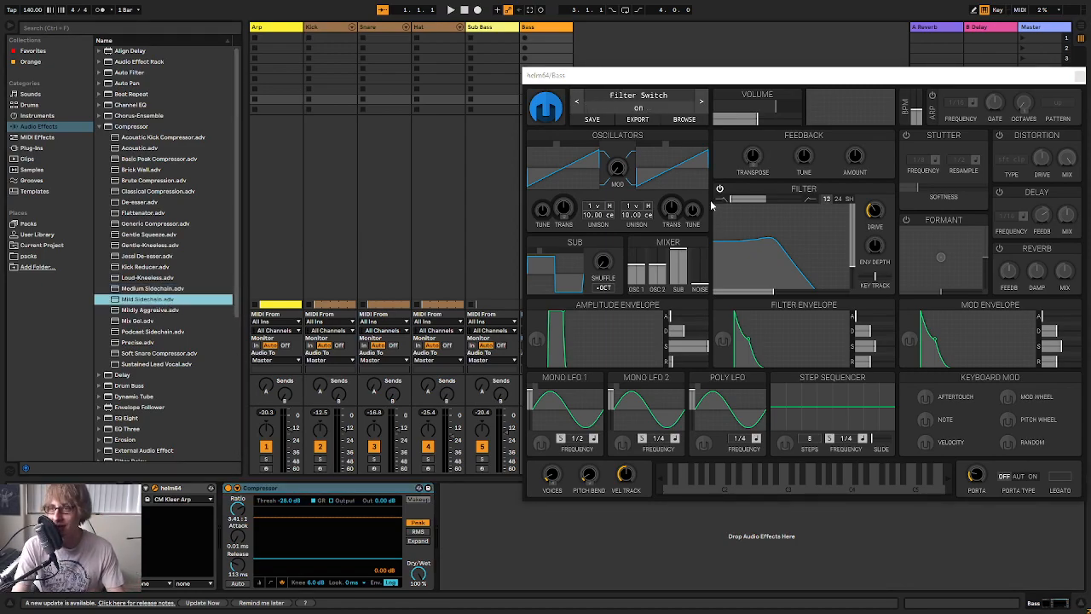
left_click_drag(839, 79, 769, 136)
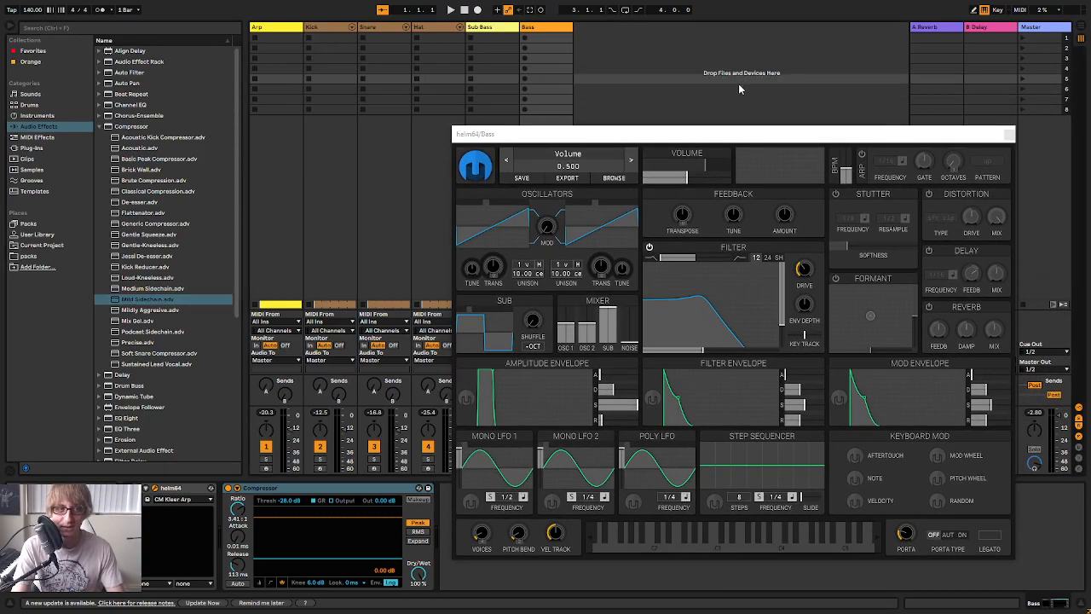
Play the arrangement, select the Hat track and check the track levels in the mixer
key("Tab")
key("space")
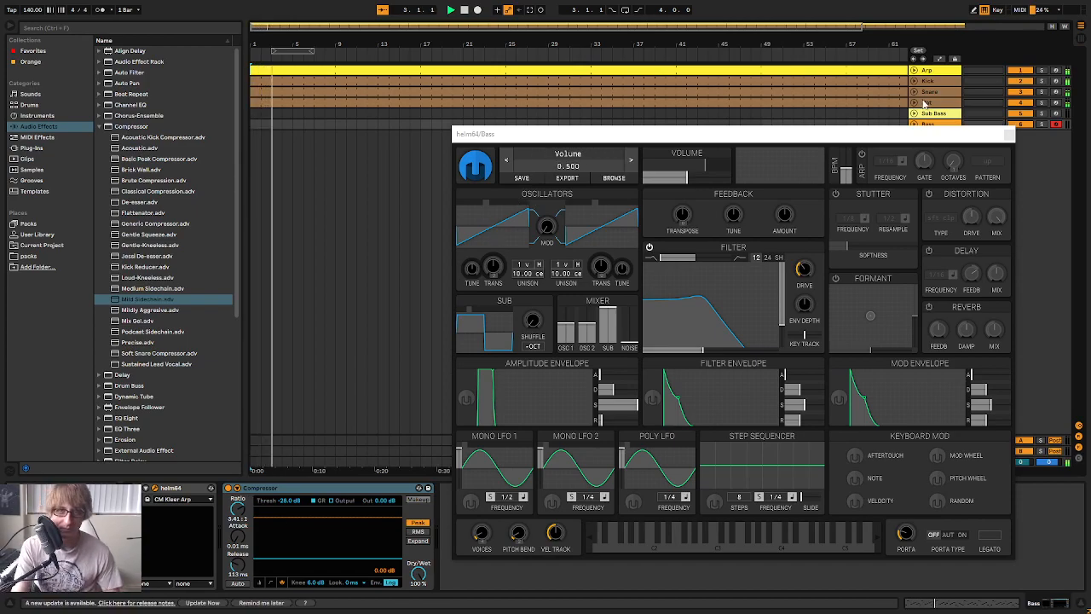
left_click(925, 102)
key("Tab")
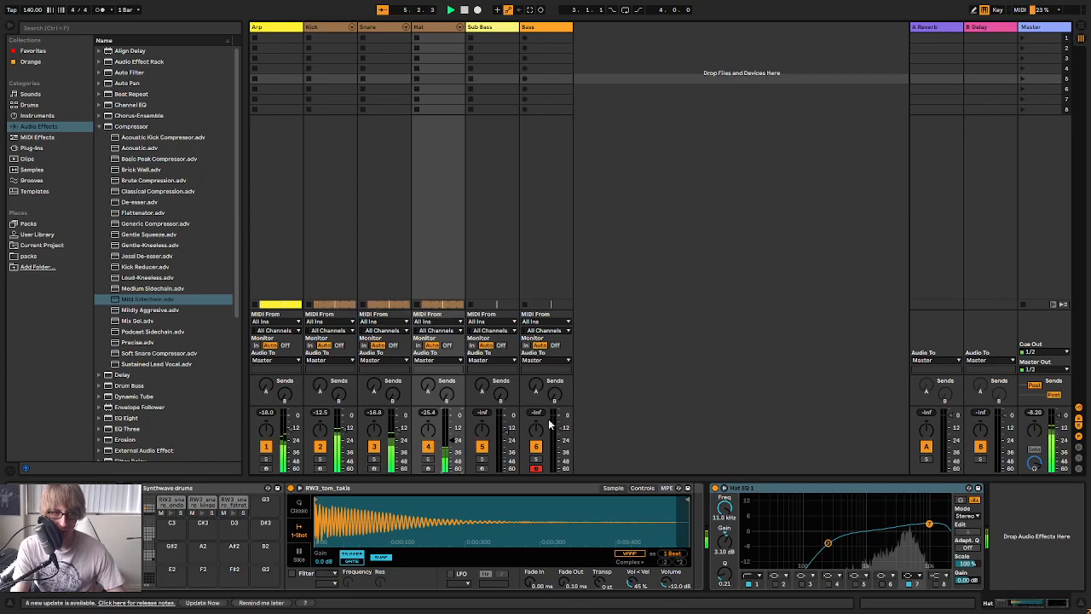
Open the Kick clip and shift all its notes up through the kick samples to LSSLHH_Stopped_Kick (D#2) during playback
key("Tab")
double_click(784, 83)
left_click(534, 435)
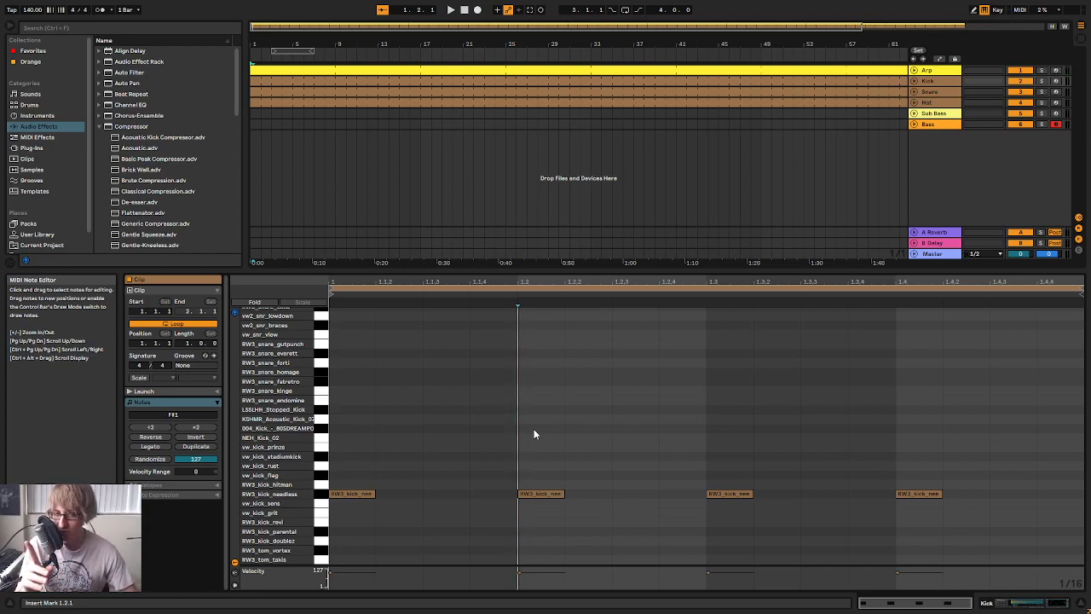
left_click(689, 407)
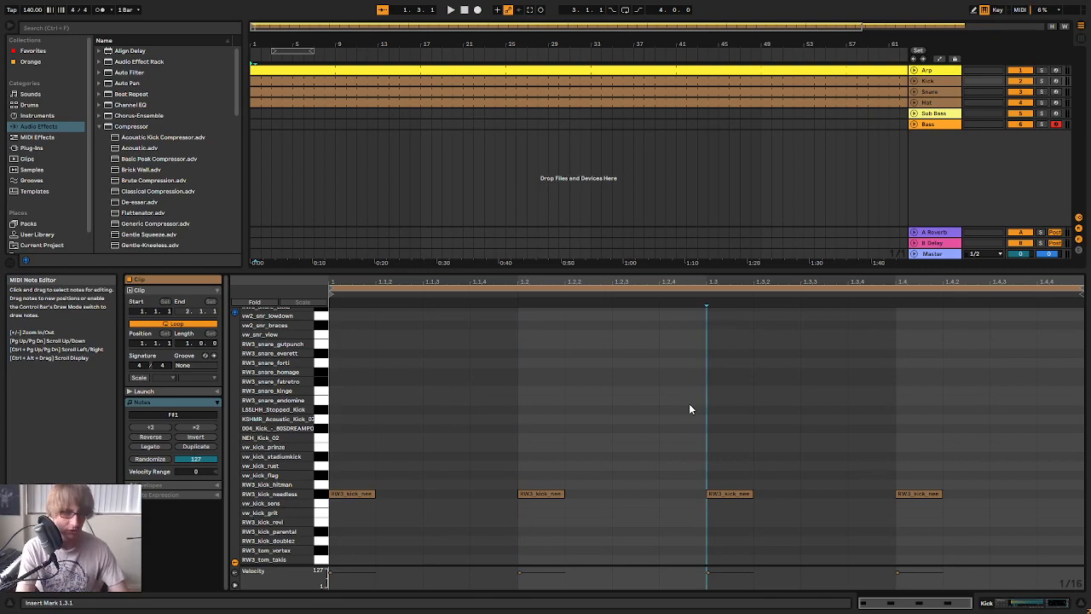
key("ctrl+a")
key("Up")
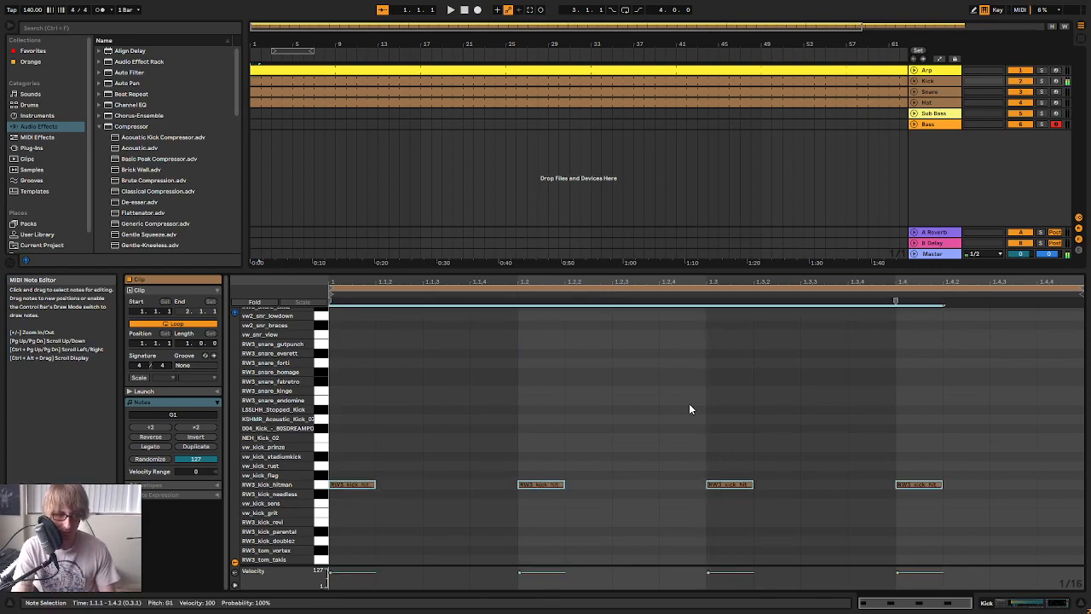
key("Up")
key("space")
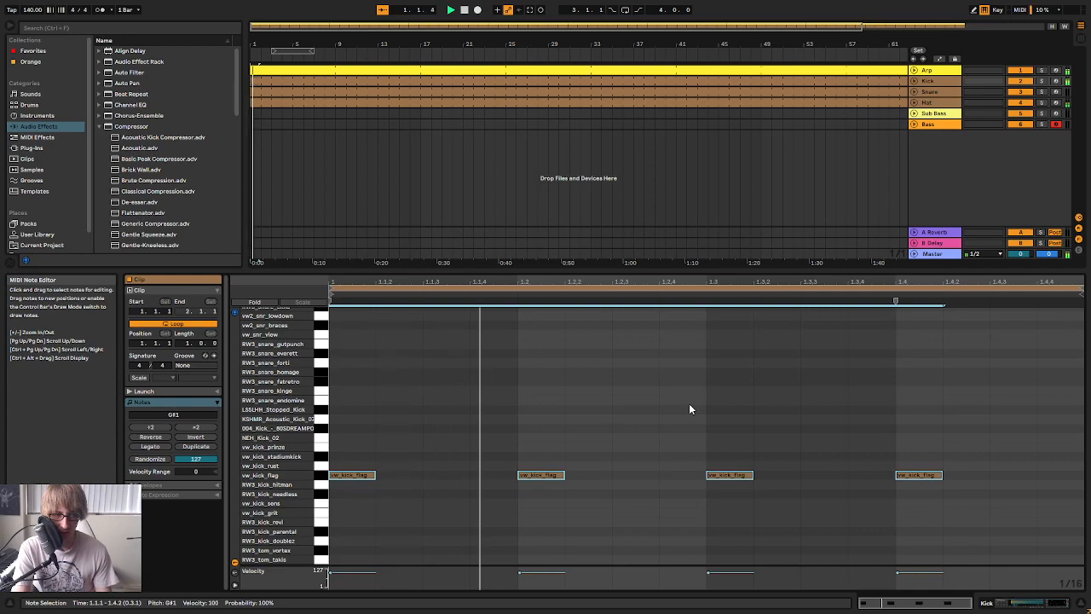
key("Up")
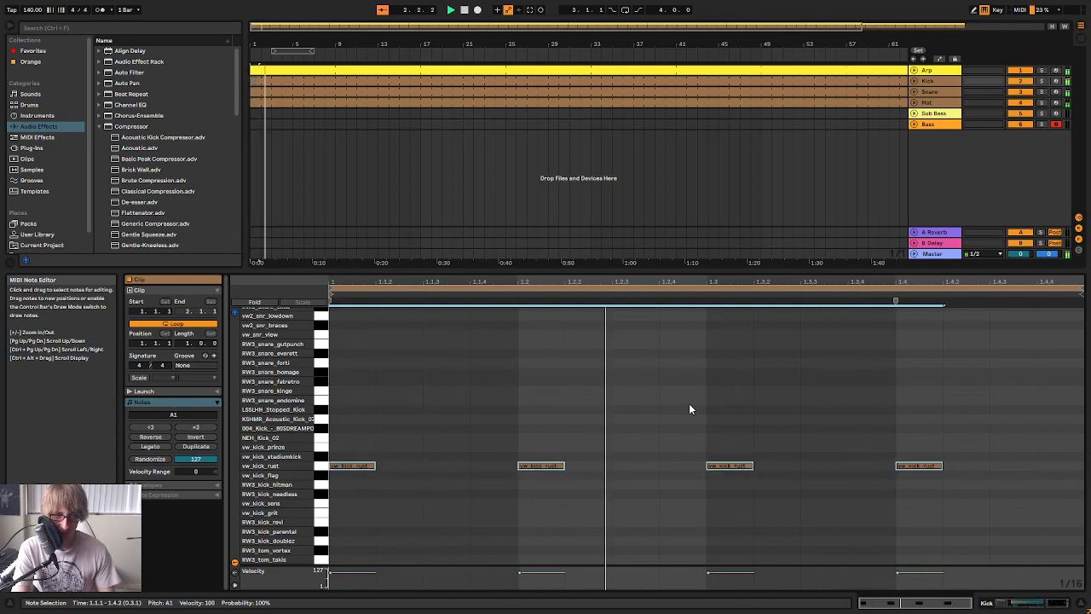
key("Up")
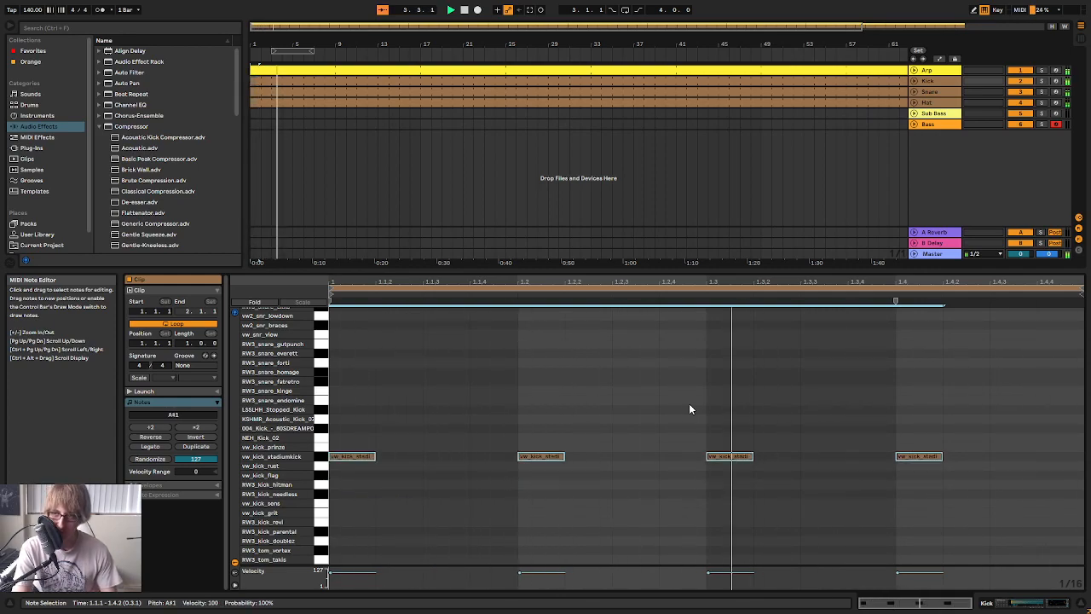
key("Up")
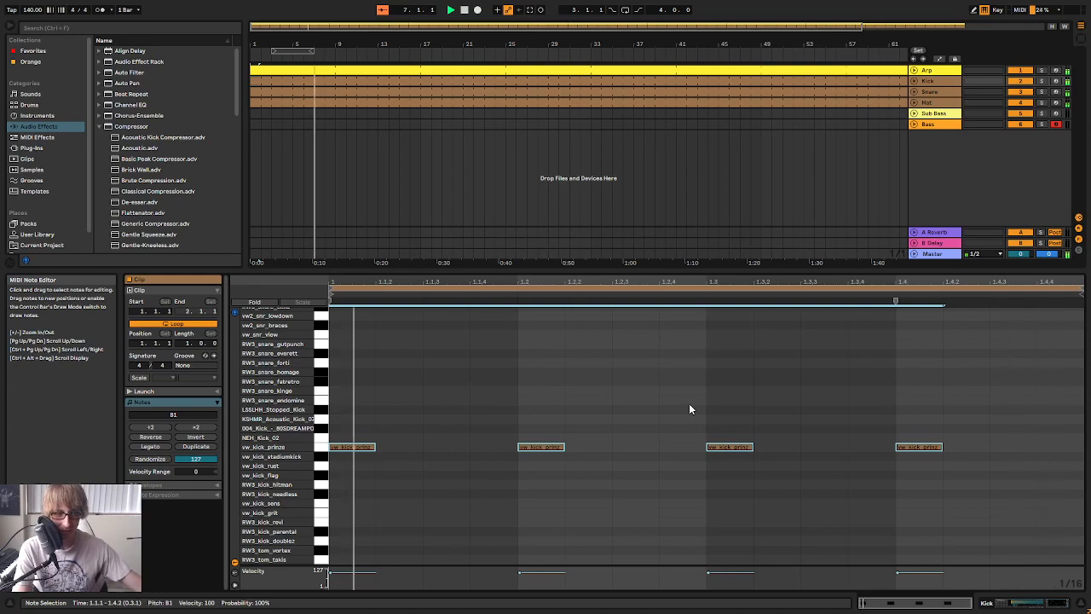
key("Up")
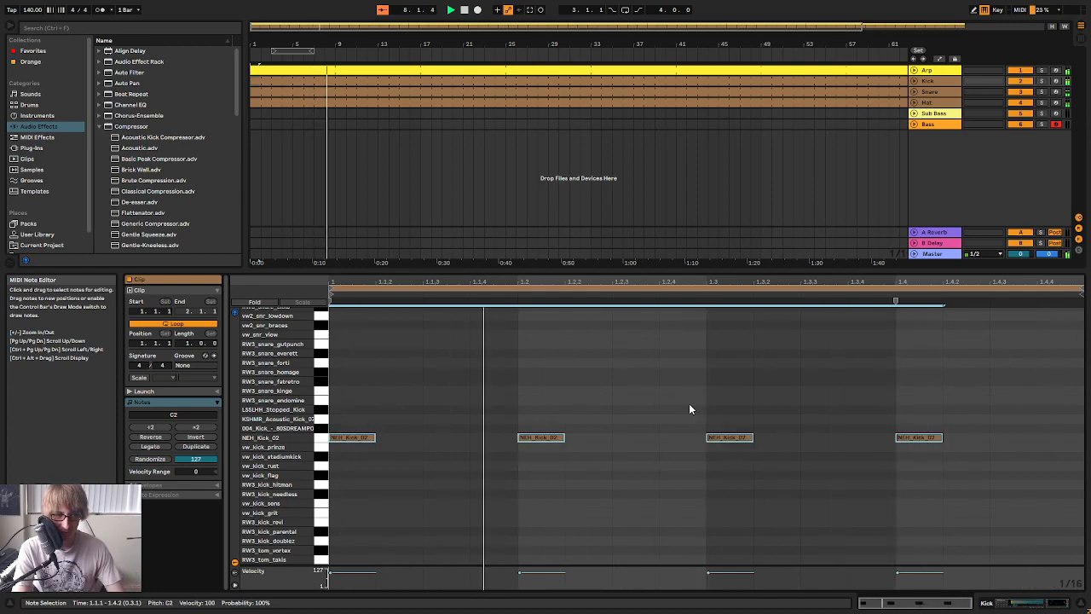
key("Up")
key("Up")
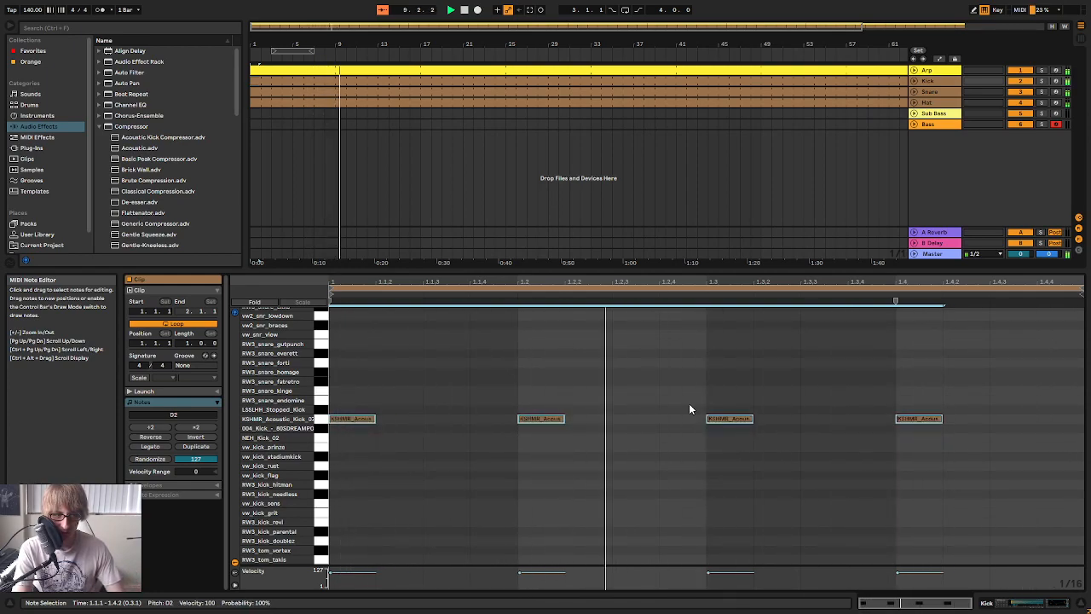
key("Up")
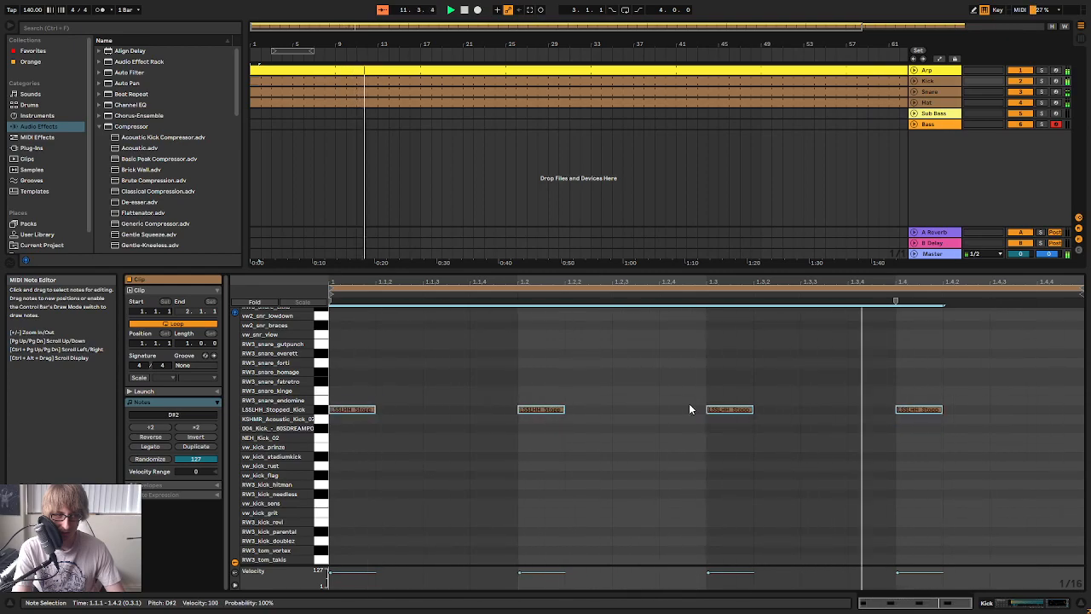
Mute the Snare and Hat tracks and restart playback
left_click(1020, 92)
left_click(1020, 102)
key("space")
Audition the lower samples down to RW3_tom_takis with all the Kick notes and settle them on vw_kick_sens (F1)
left_click(740, 379)
key("ctrl+a")
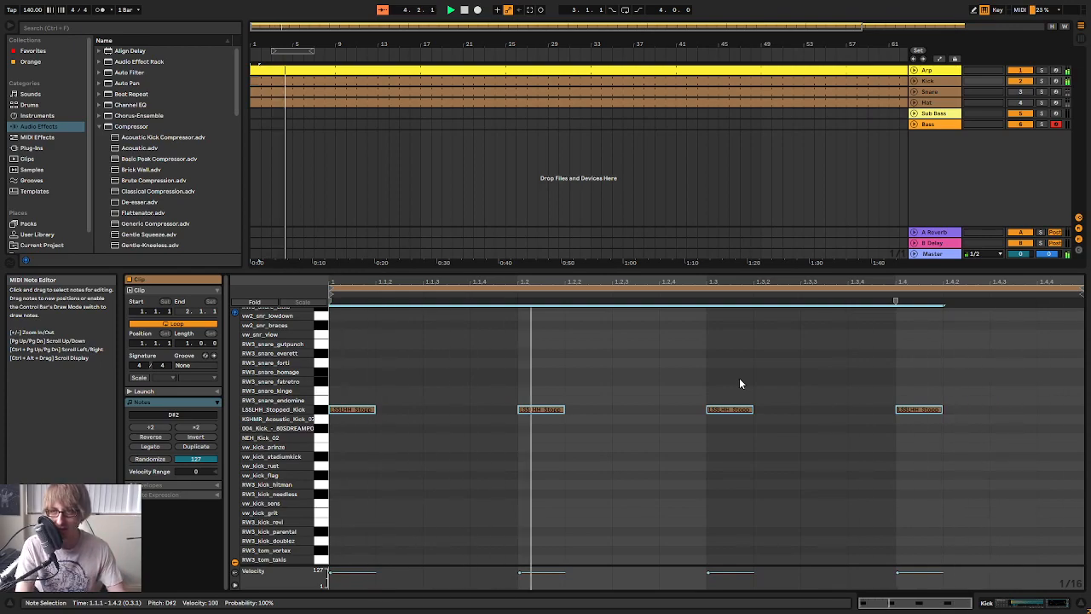
key("Down")
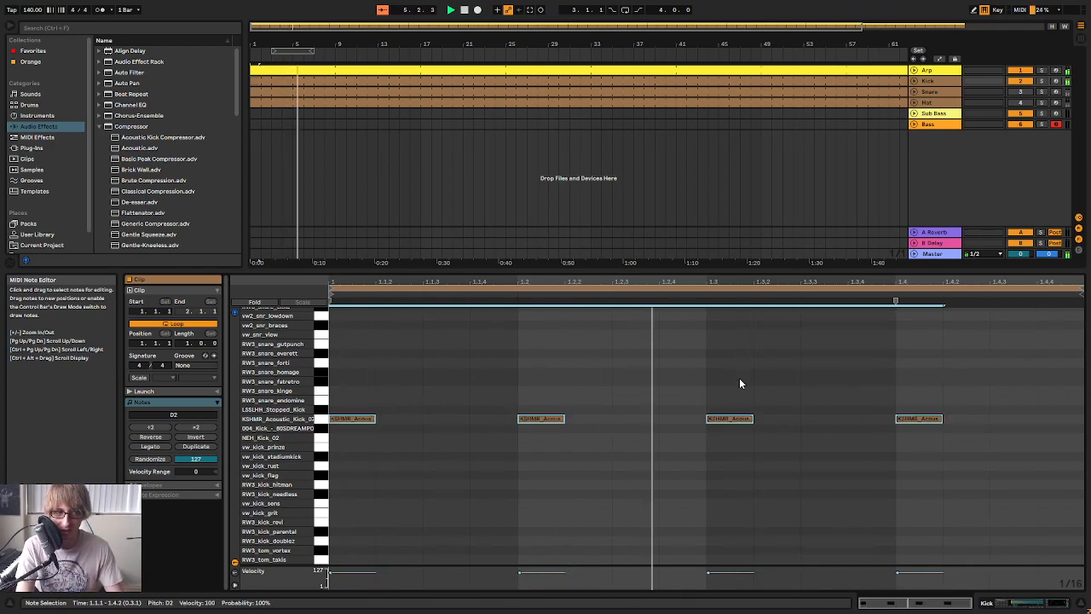
key("Down")
key("Down")
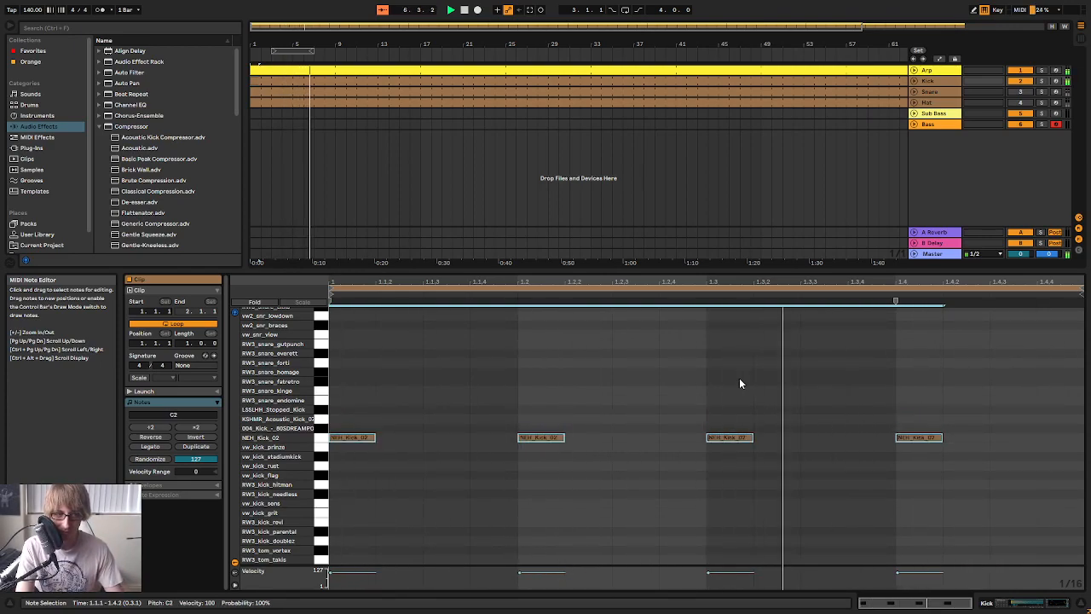
key("Down")
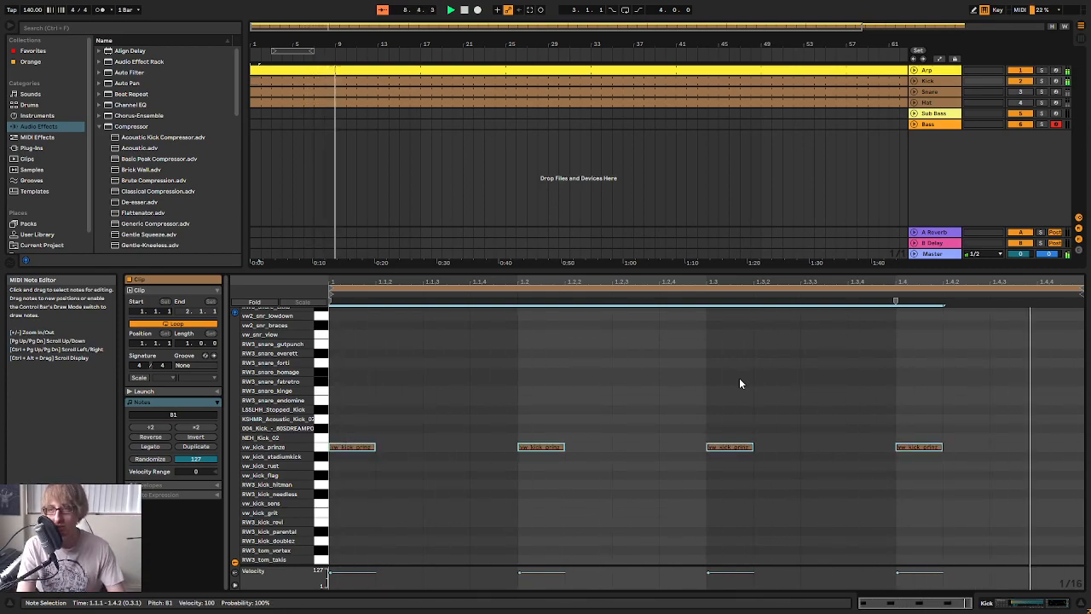
key("Down")
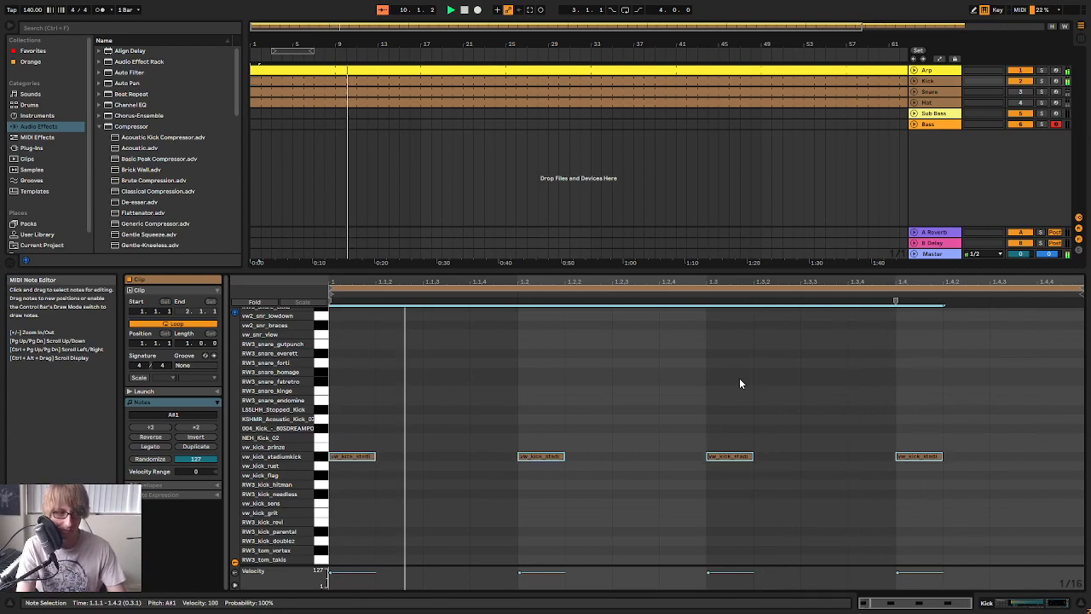
key("Down")
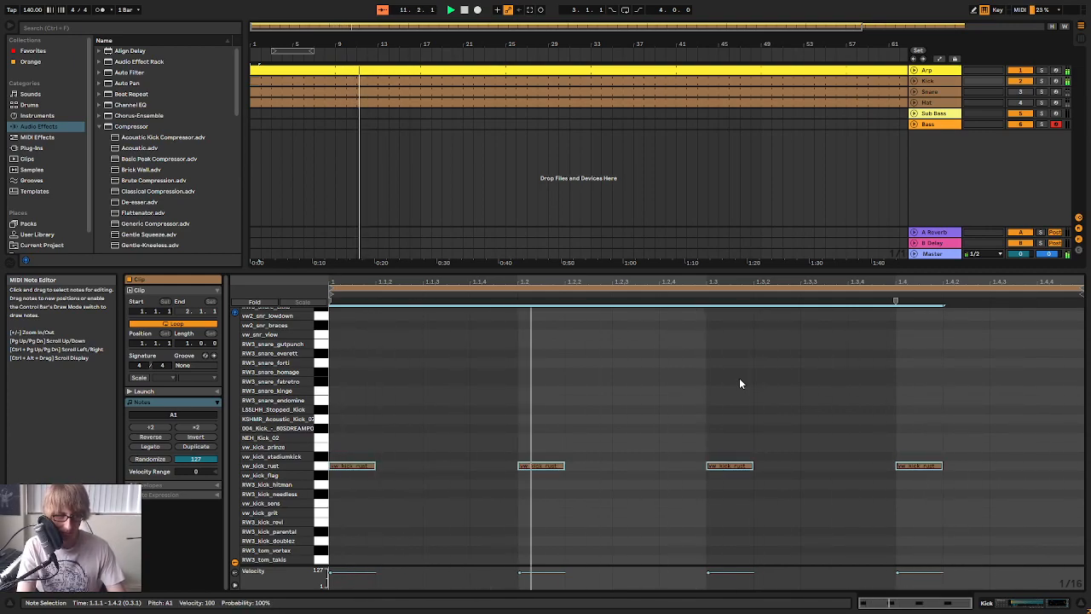
key("Down")
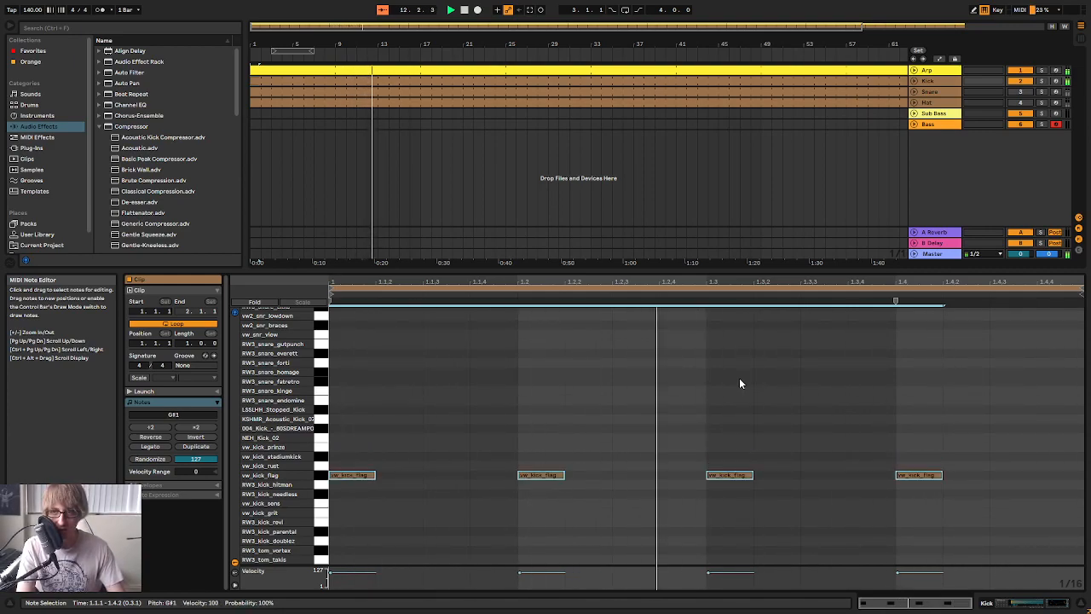
key("Down")
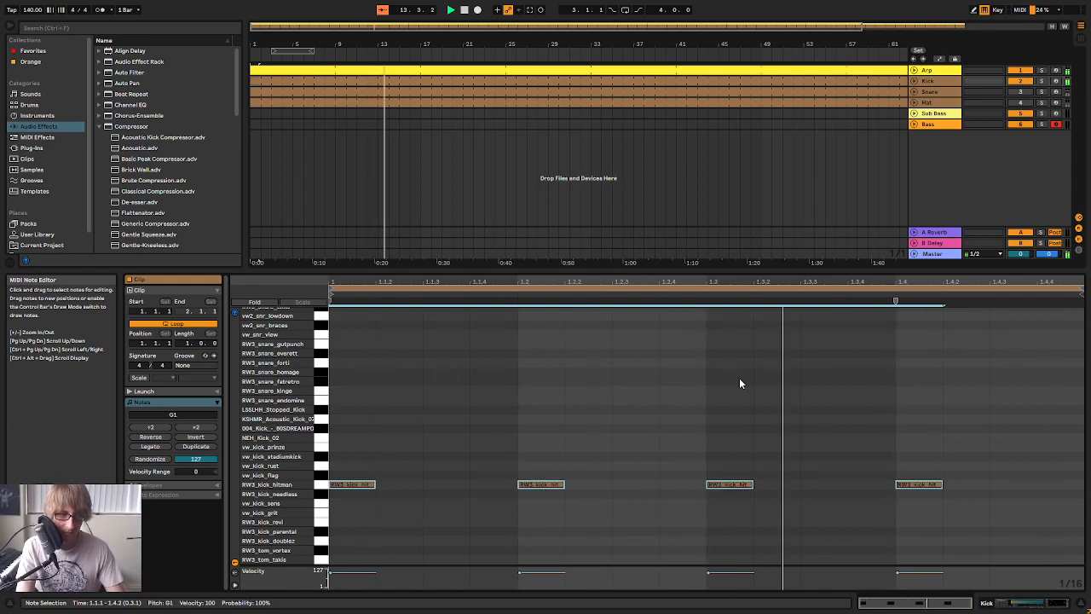
key("Down")
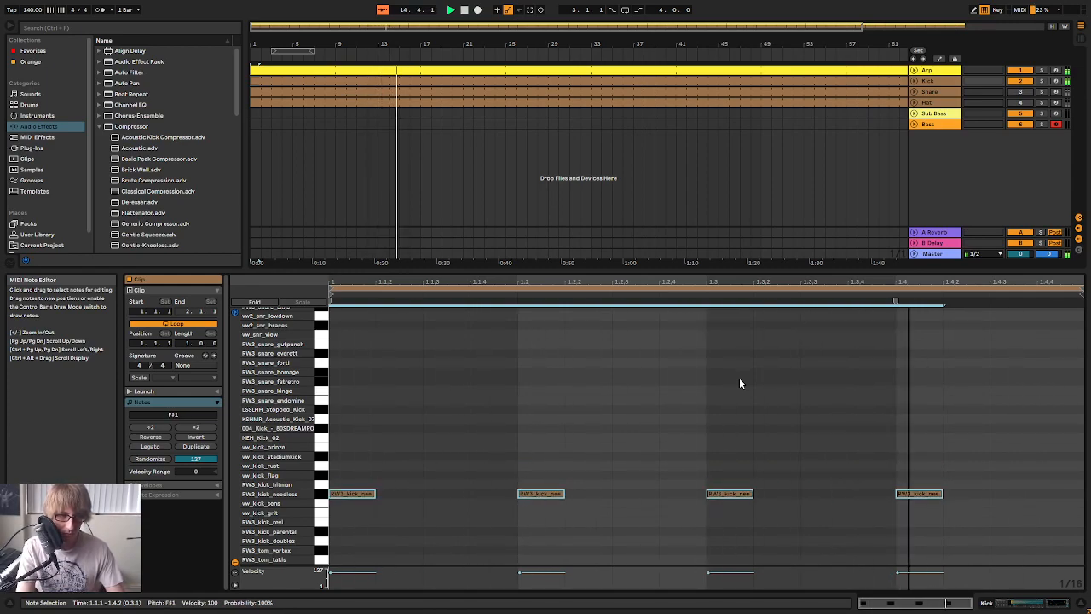
key("Down")
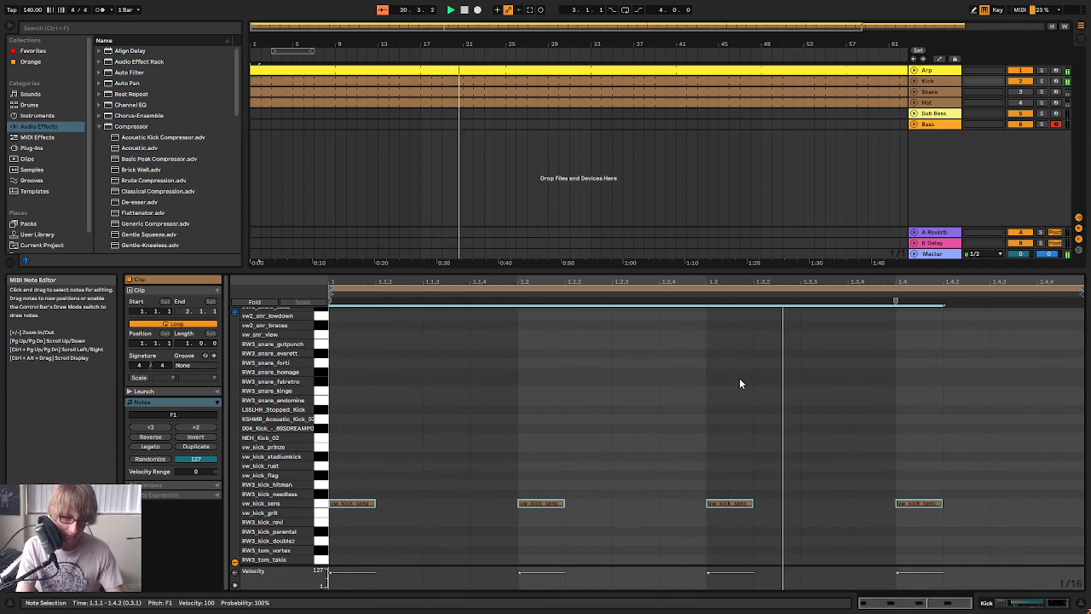
key("Down")
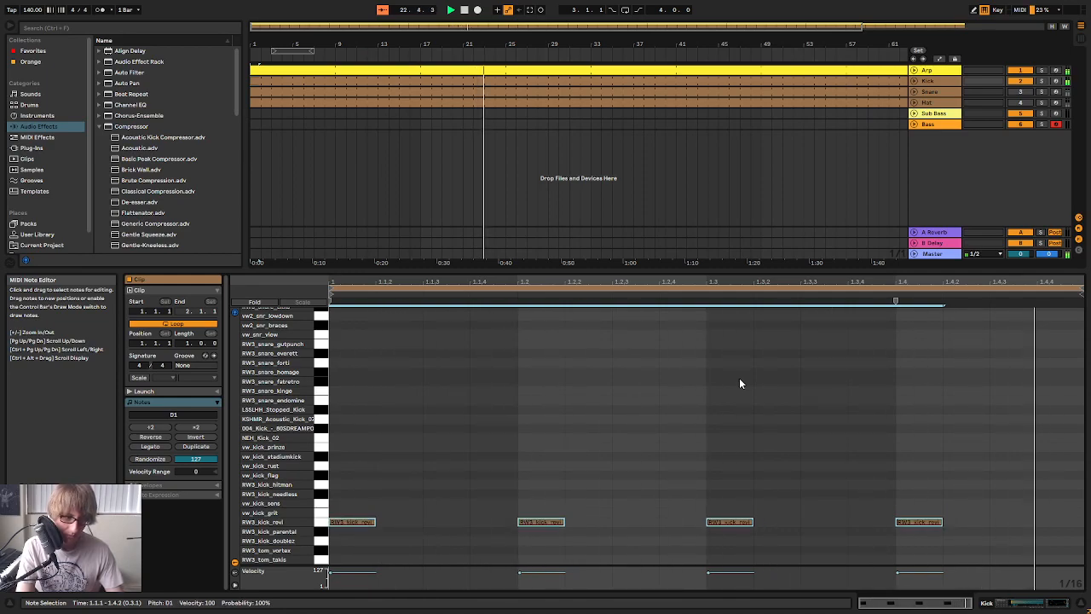
key("Down")
key("Down")
key("Down")
key("Down")
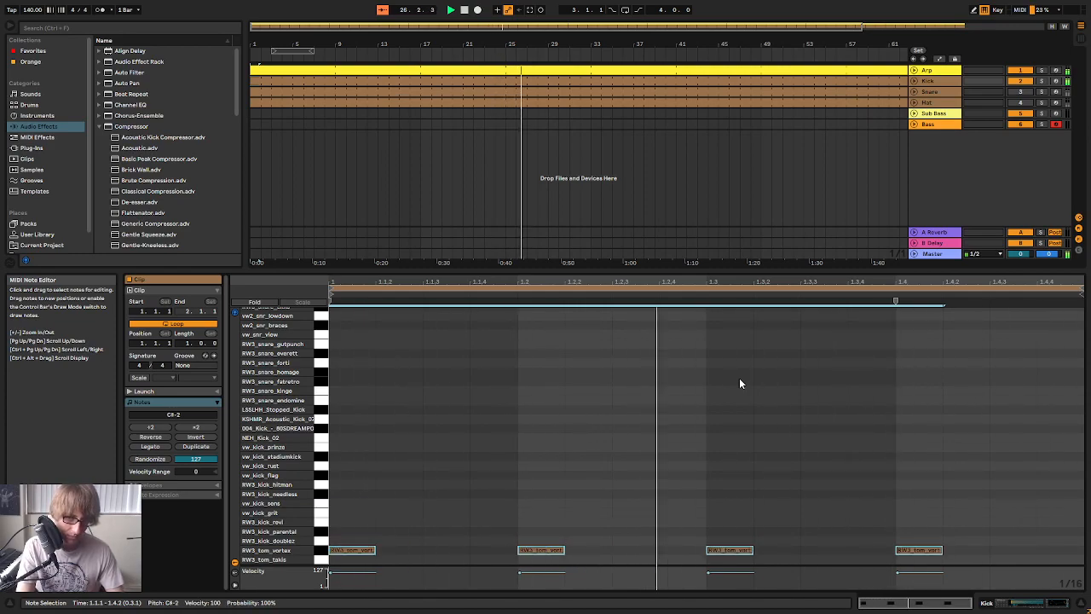
key("Down")
key("Down")
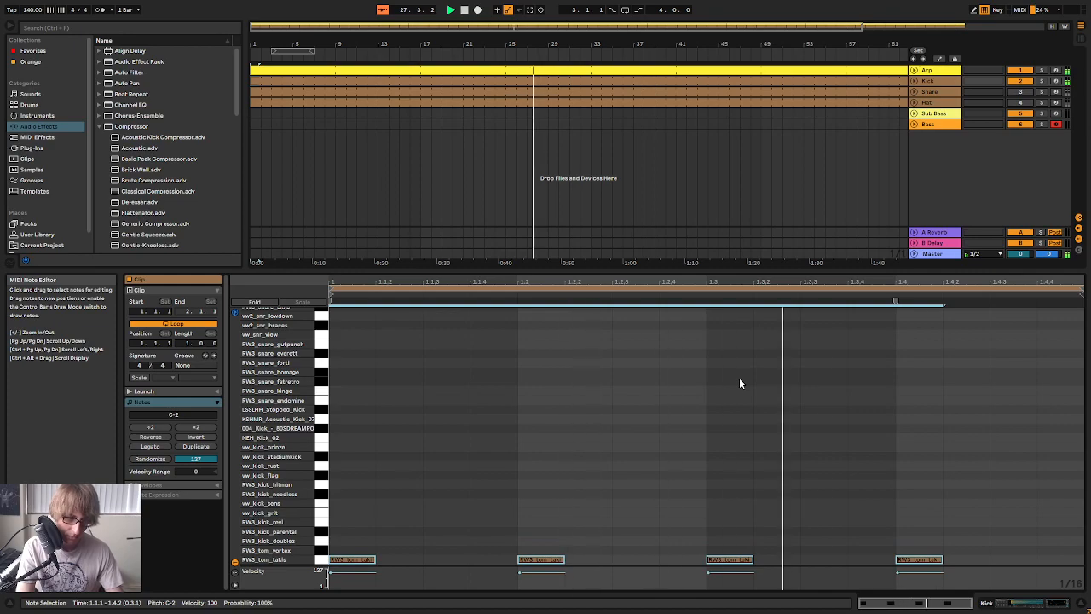
key("Up")
key("Up")
key("Up")
key("Up")
key("Up")
key("Up")
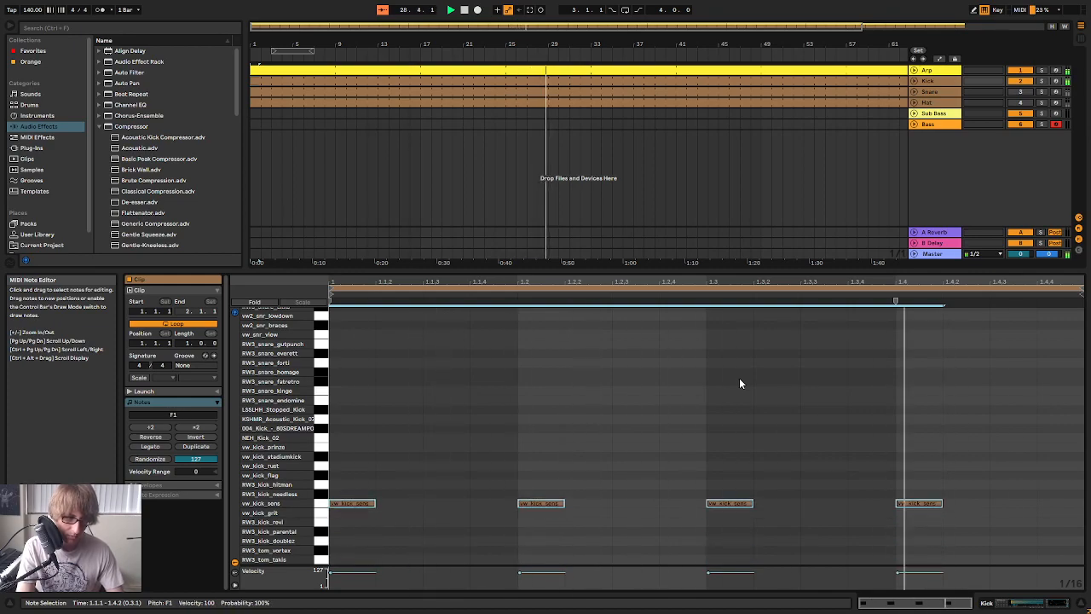
Unmute the Snare track, open its clip and move both notes up to NEH_Snare_03 (E4)
left_click(795, 91)
key("ctrl+a")
key("Up")
key("Up")
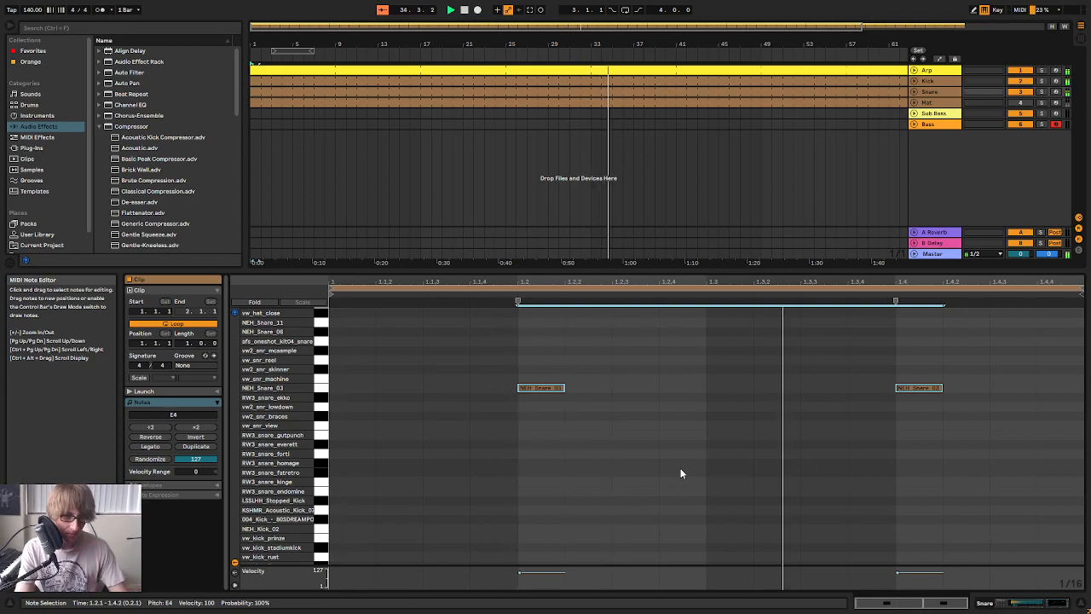
Shorten the Snare clip to four bars in the arrangement and consolidate it
left_click_drag(804, 37, 805, 21)
left_click(848, 92)
left_click_drag(839, 92, 327, 91)
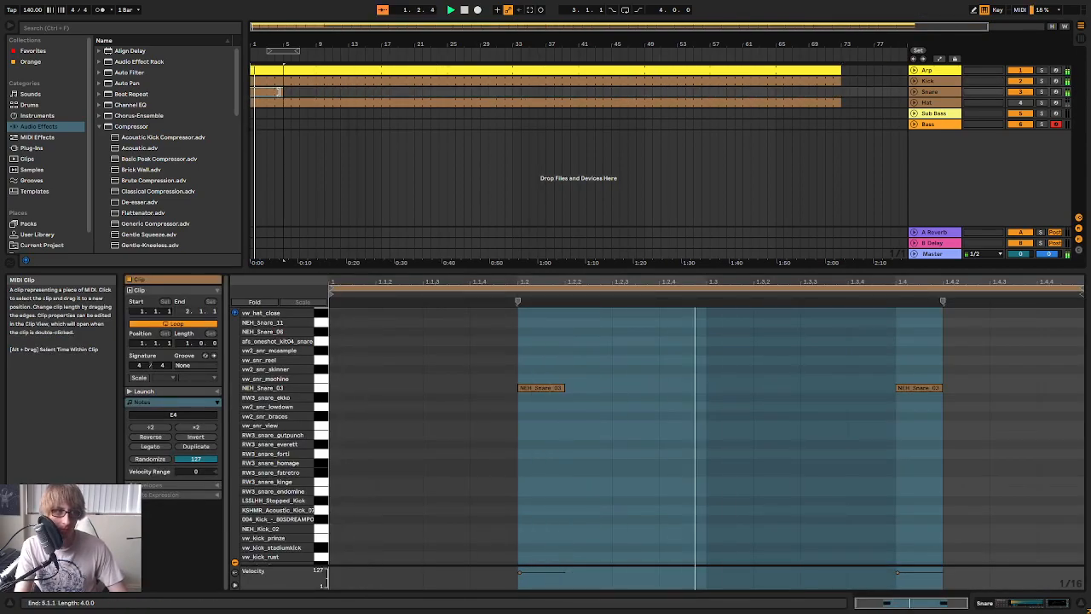
right_click(277, 91)
left_click(300, 195)
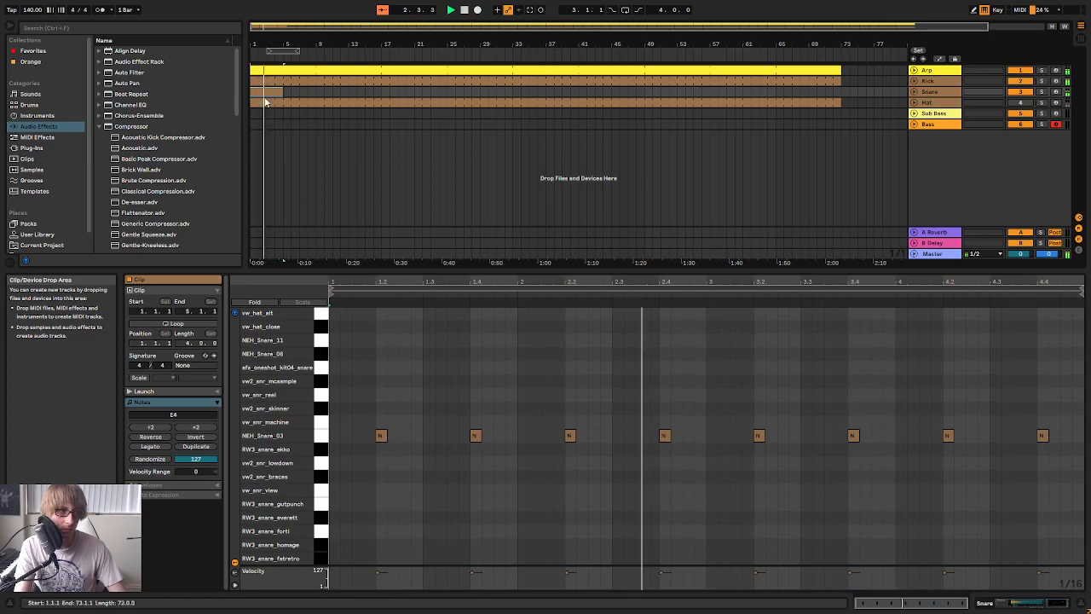
Turn on looping for the four-bar Snare clip and extend it to about bar 55
left_click(175, 324)
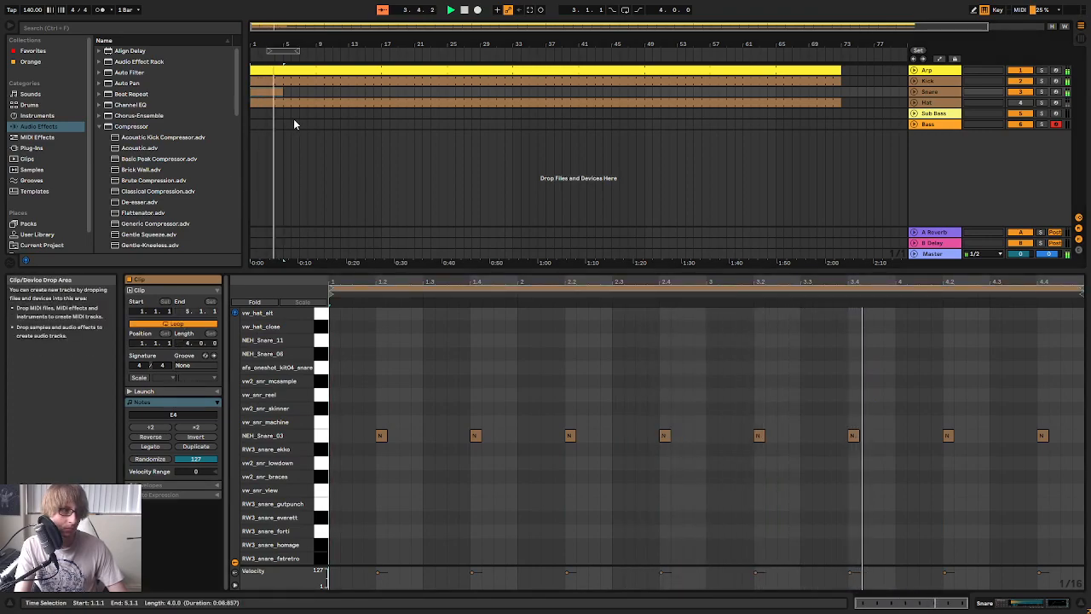
left_click_drag(282, 92, 693, 93)
Copy the NEH_Snare_03 note on beat 4.2 to about 4.3.2 and play the clip from bar 4
key("space")
left_click(948, 436)
left_click(944, 294)
key("space")
left_click(996, 394)
key("ctrl+v")
left_click(937, 293)
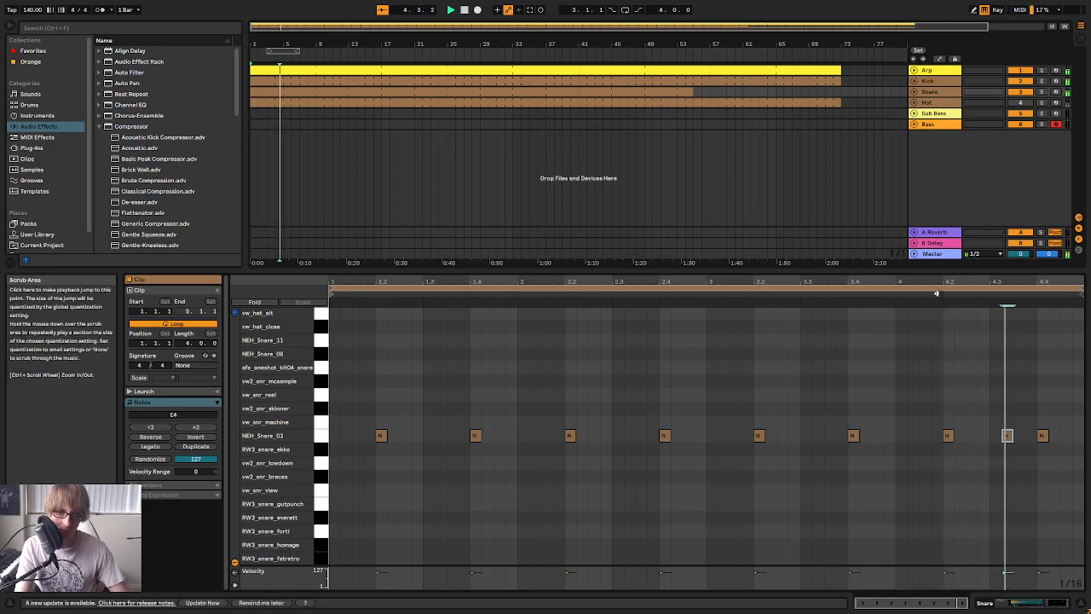
Move all notes in the Snare clip up to vw_snr_reel (G4)
left_click(955, 300)
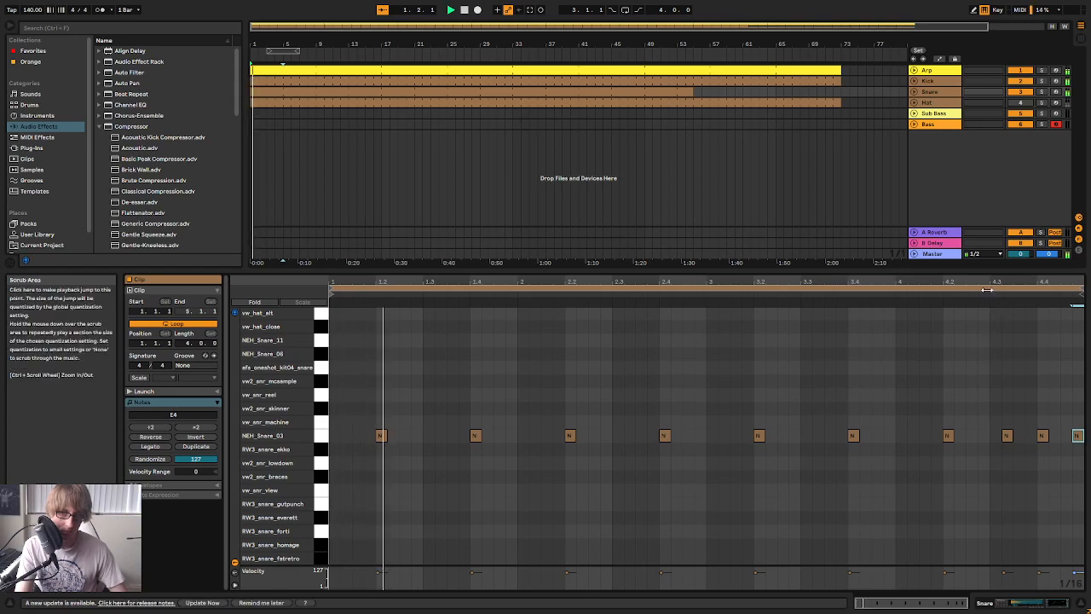
left_click(742, 400)
key("ctrl+a")
key("Up")
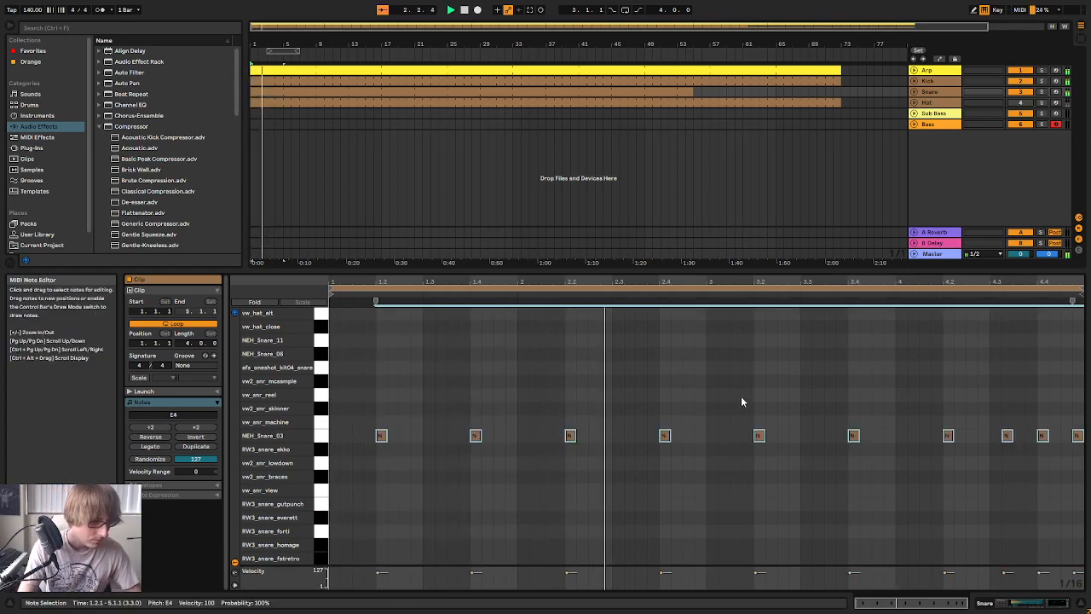
key("Up")
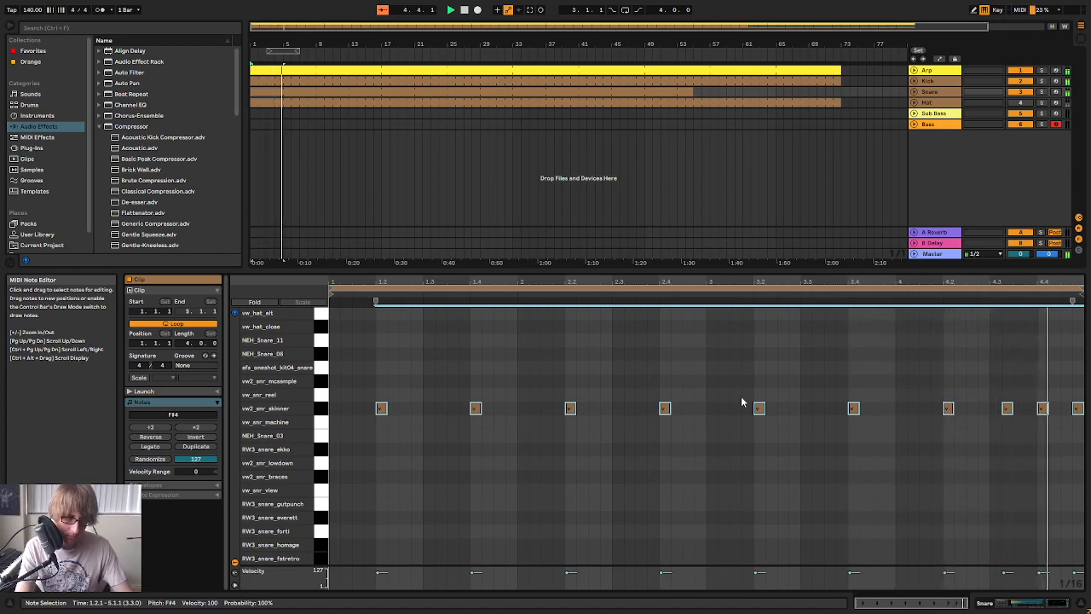
key("Up")
Delete the last Snare note near the end of bar 4 and extend the Snare clip to bar 73
left_click_drag(1066, 366, 1079, 435)
key("Delete")
left_click(1040, 351)
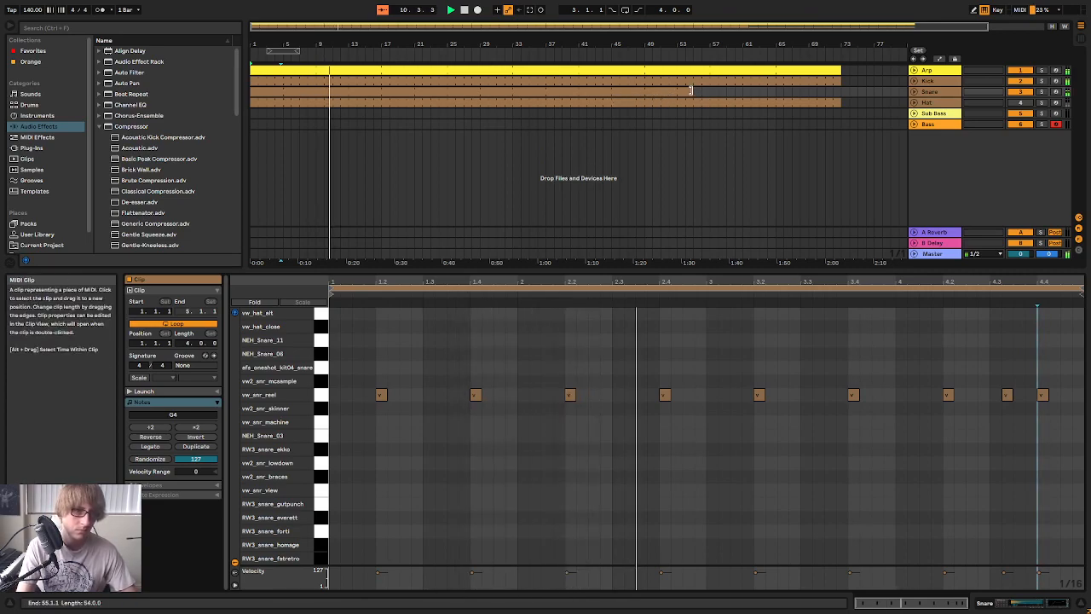
left_click_drag(694, 91, 862, 103)
left_click(818, 124)
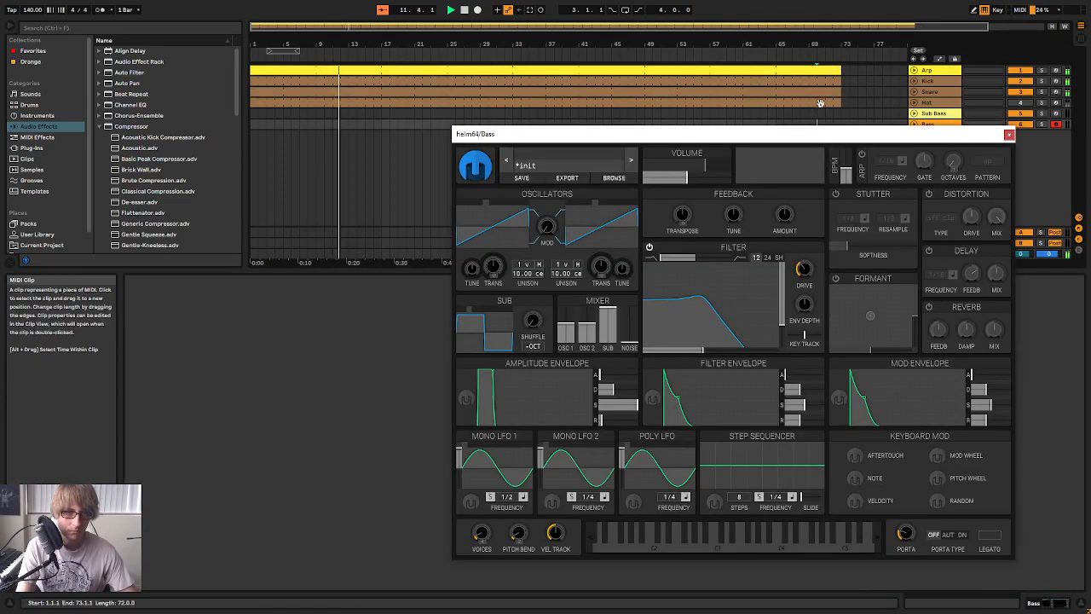
left_click(1009, 134)
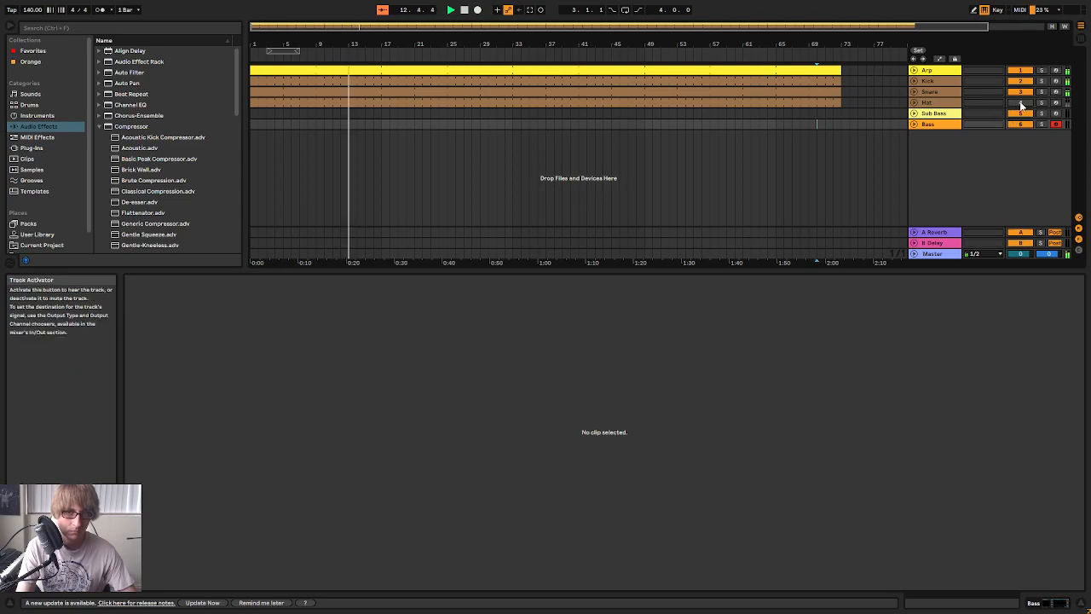
Open the Hat clip and audition all its notes on successively higher hat samples up to G7
left_click(777, 103)
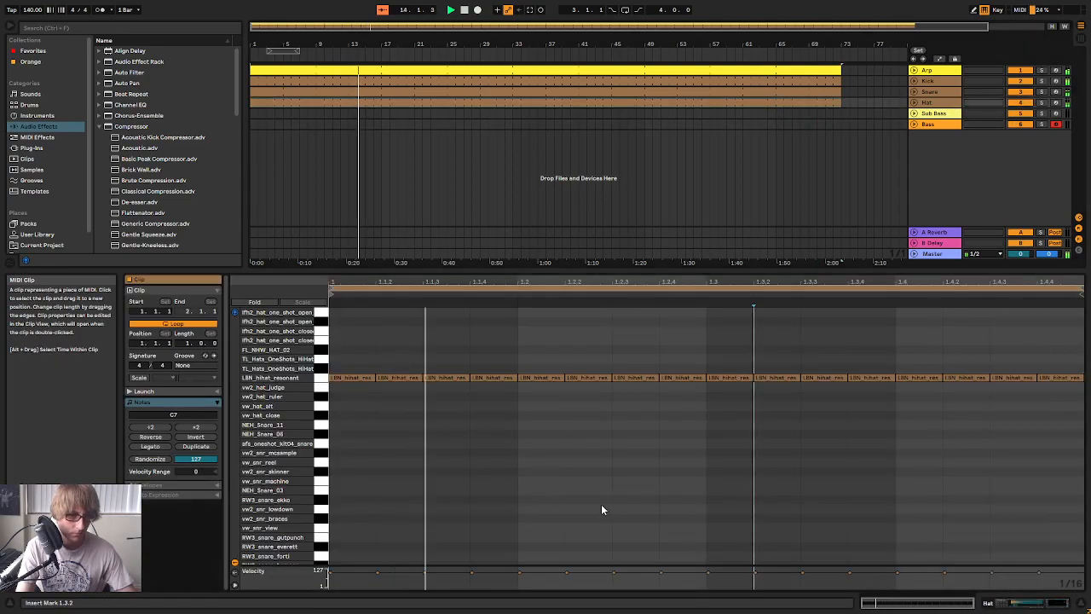
key("ctrl+a")
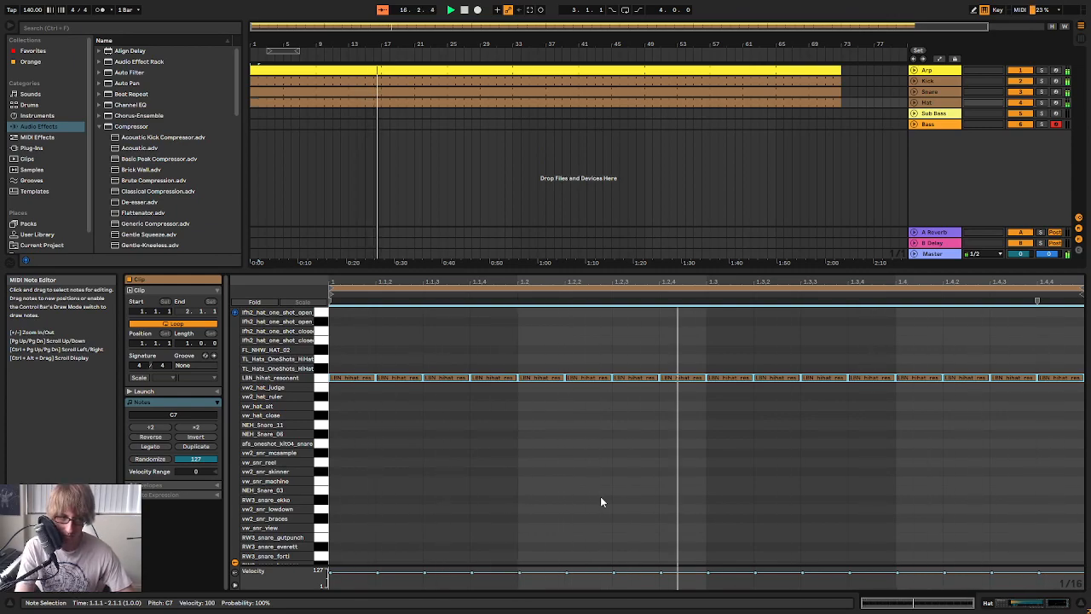
key("Up")
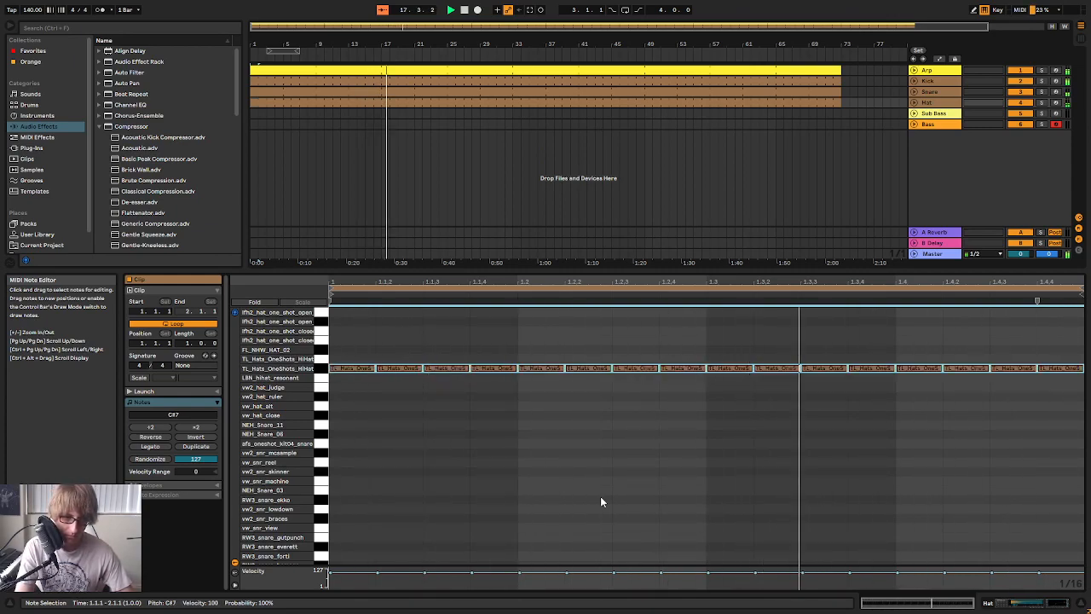
key("Up")
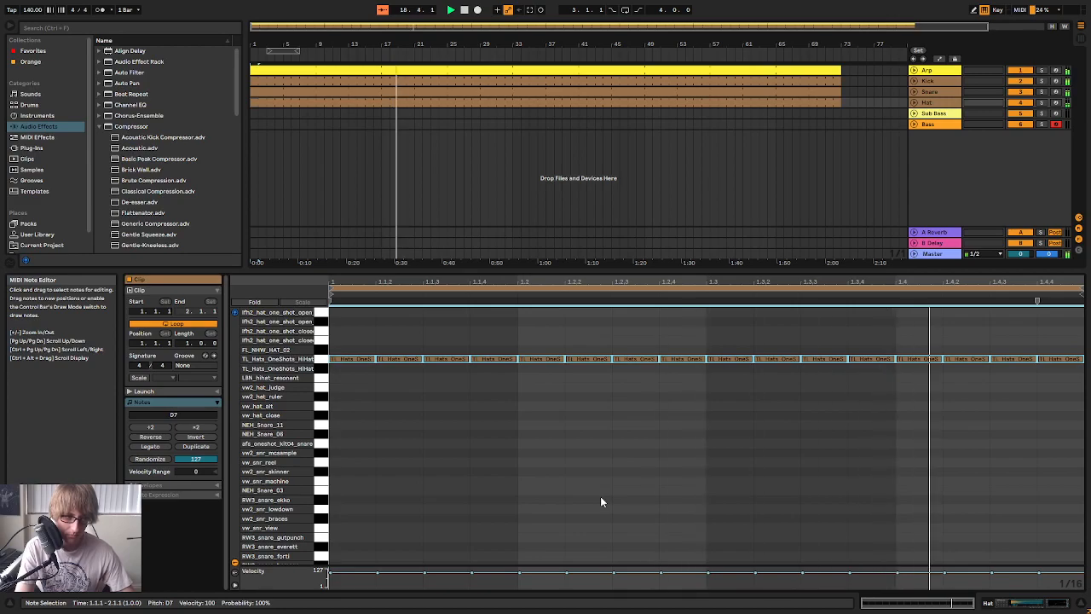
key("Up")
key("Up")
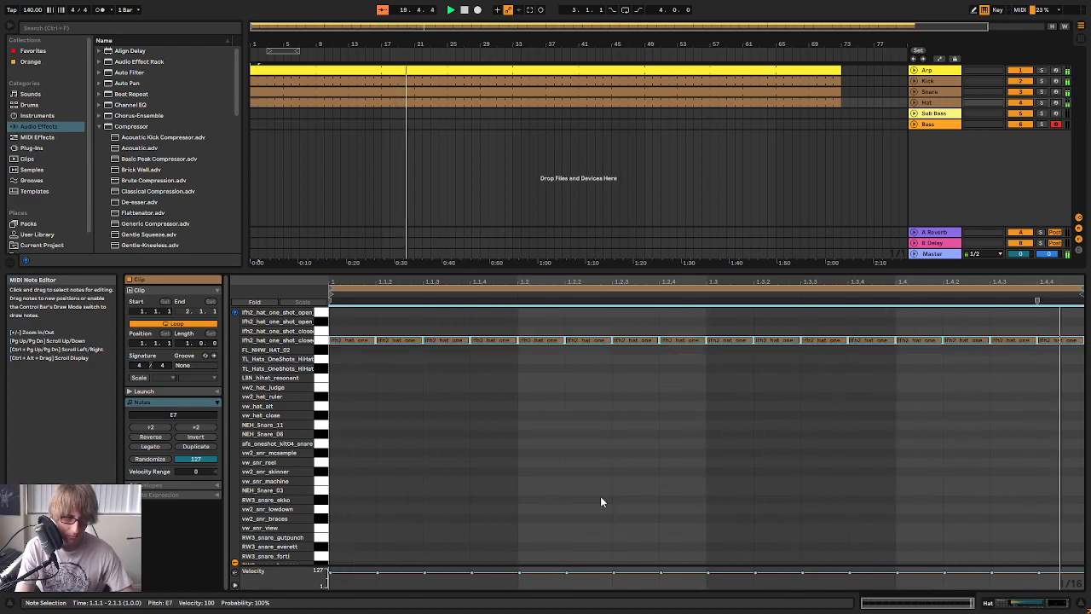
key("Up")
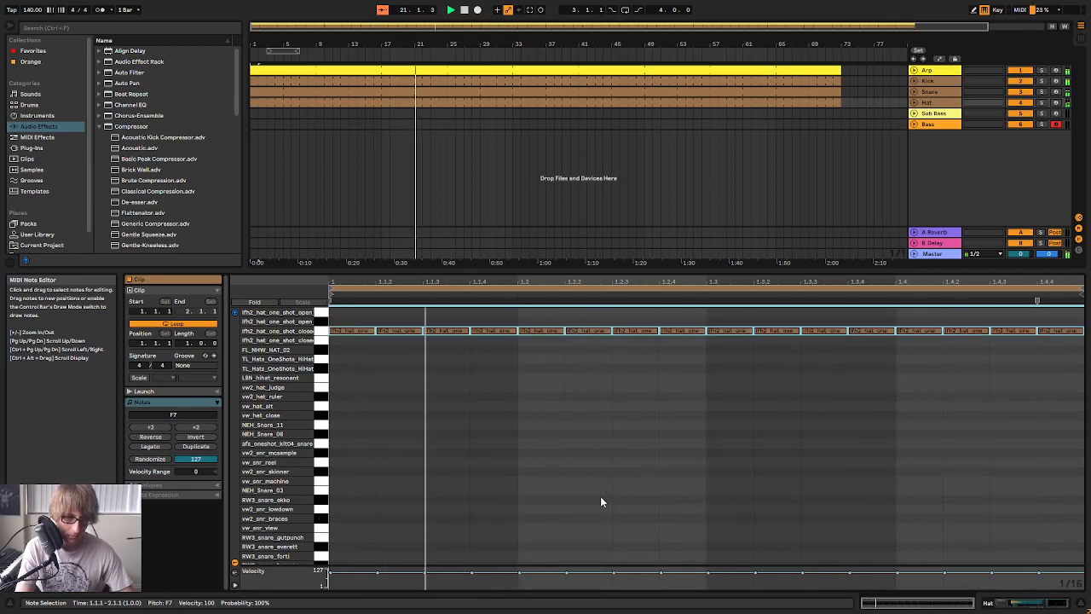
key("Up")
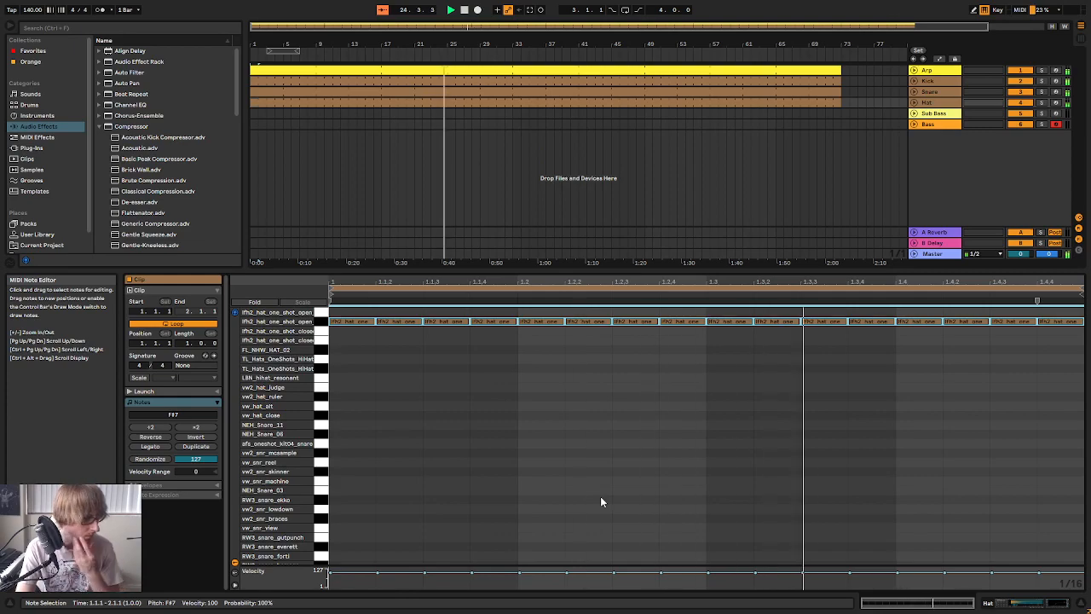
key("Up")
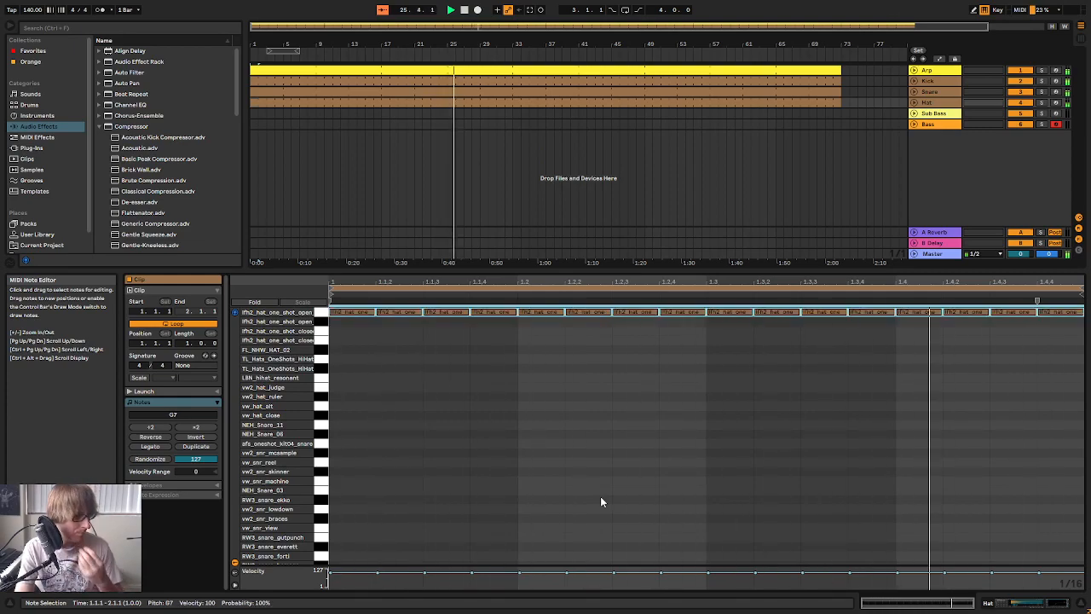
Move all Hat notes back down to LBN_hihat_resonant (C7)
key("Down")
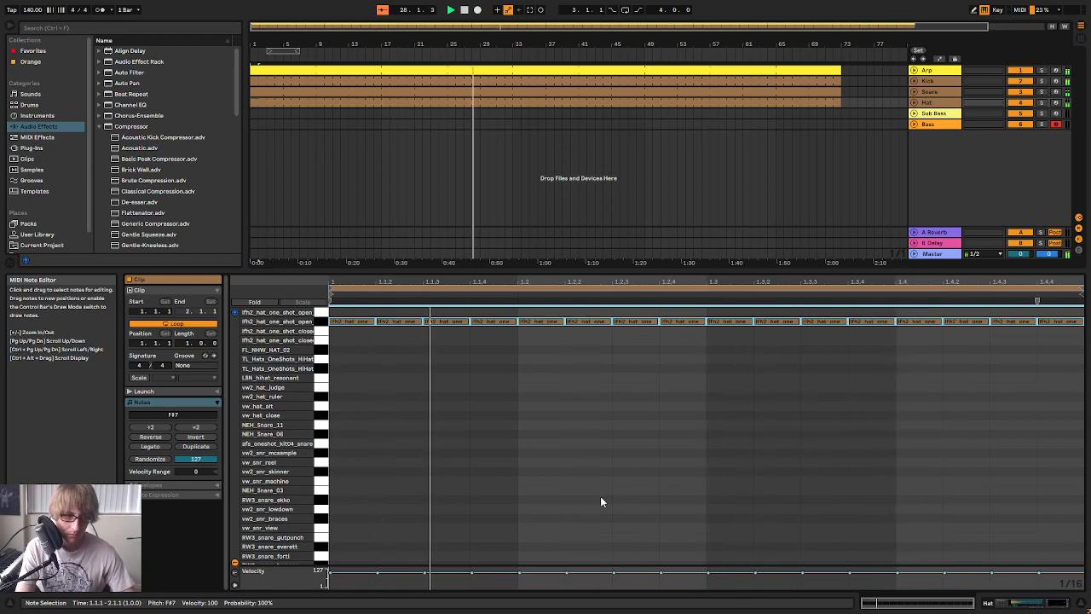
key("Down")
key("Down")
key("Down")
key("Down")
key("Down")
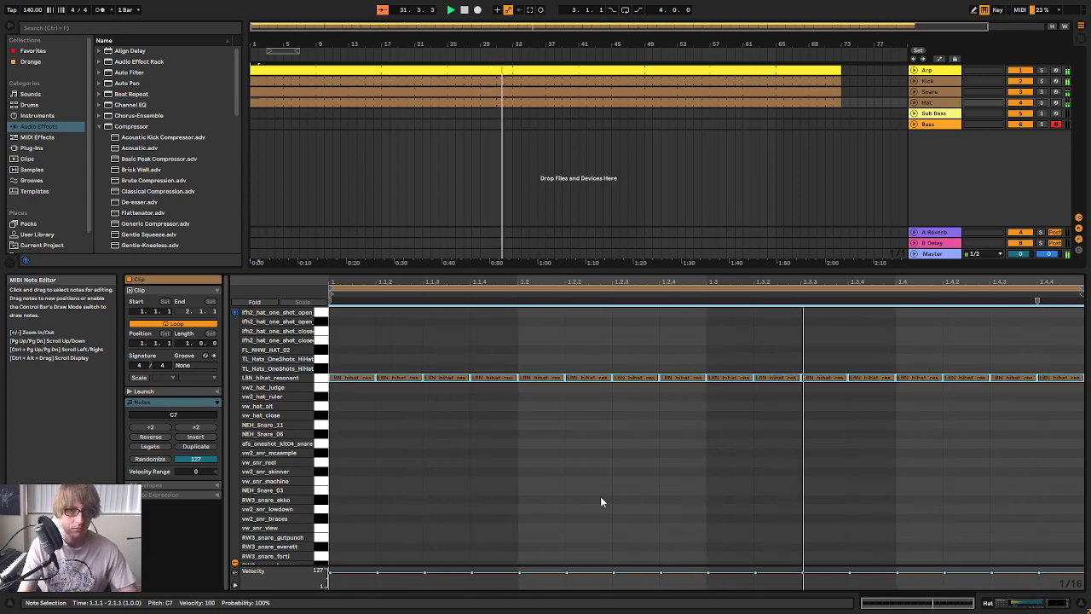
Duplicate the Hat track, stop playback and set the insert marker at bar 15
right_click(931, 104)
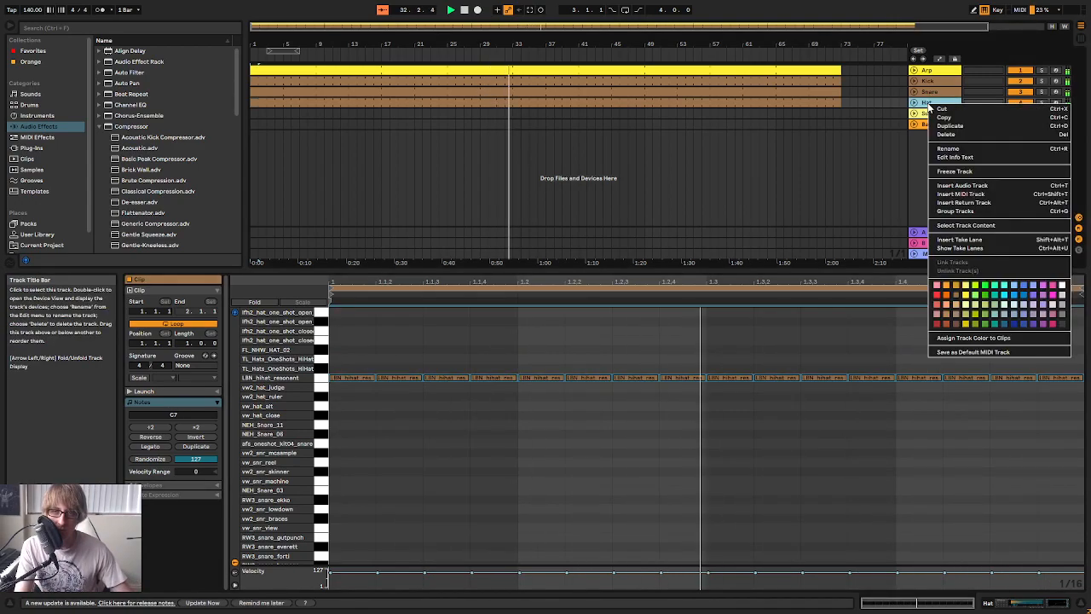
left_click(946, 129)
key("space")
left_click(365, 135)
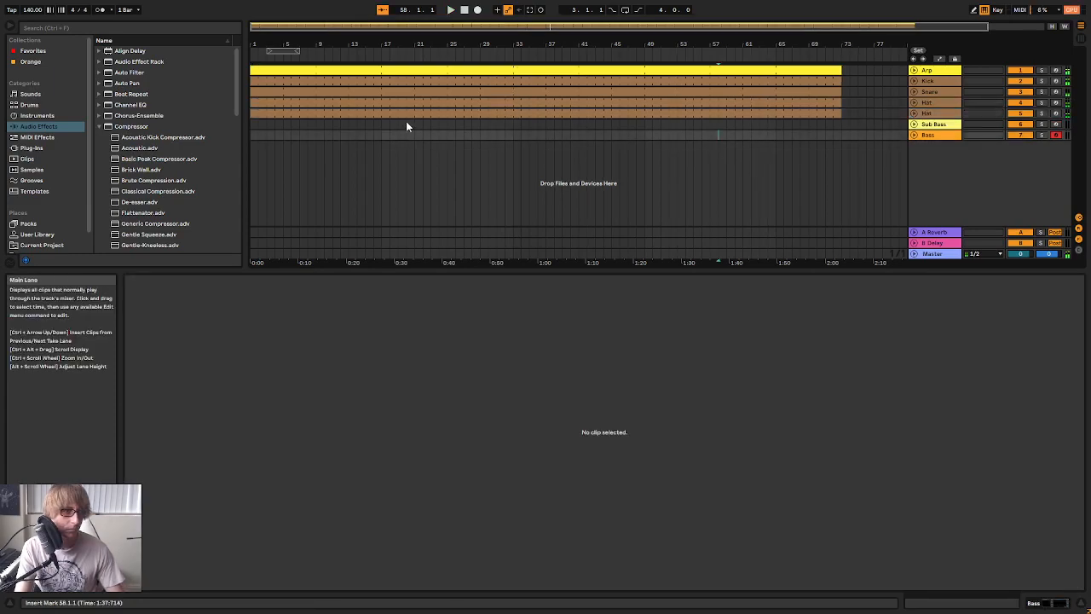
Add an EQ Eight to the Kick track directly before Kick EQ 2
left_click(939, 82)
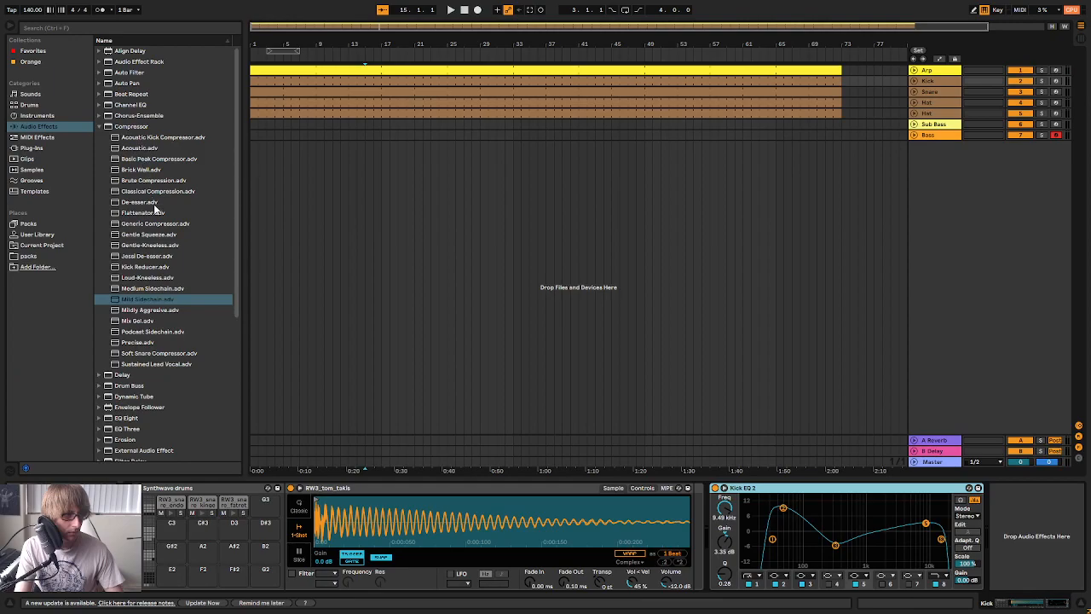
scroll(151, 201, "down", 7)
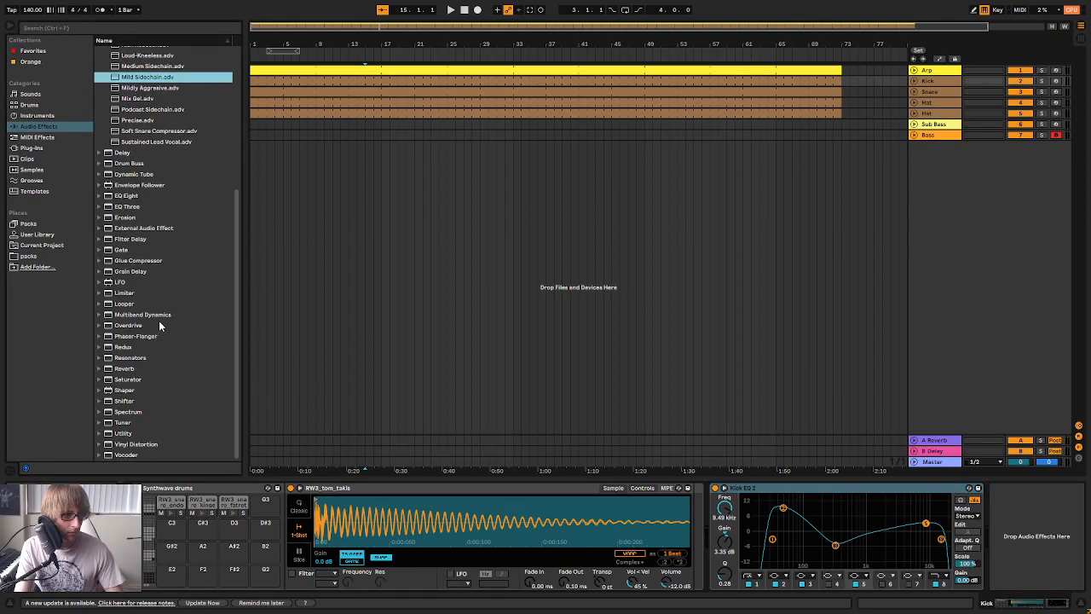
scroll(159, 324, "up", 2)
left_click(141, 266)
left_click_drag(131, 270, 703, 531)
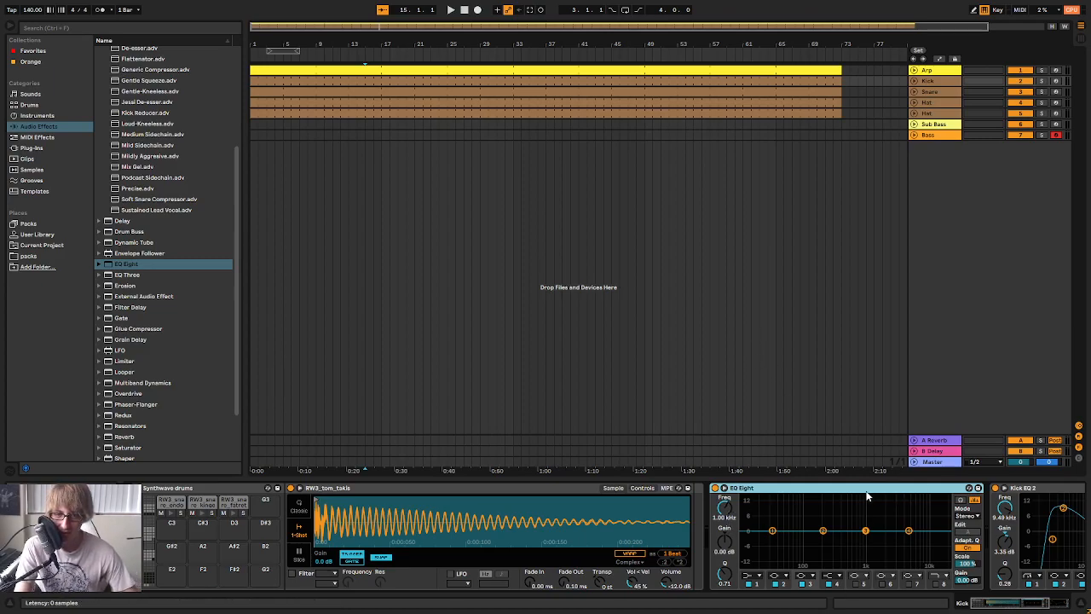
Show the new EQ Eight's expanded display, enlarge it and play the track to examine the kick's spectrum
scroll(866, 495, "down", 1)
left_click(655, 488)
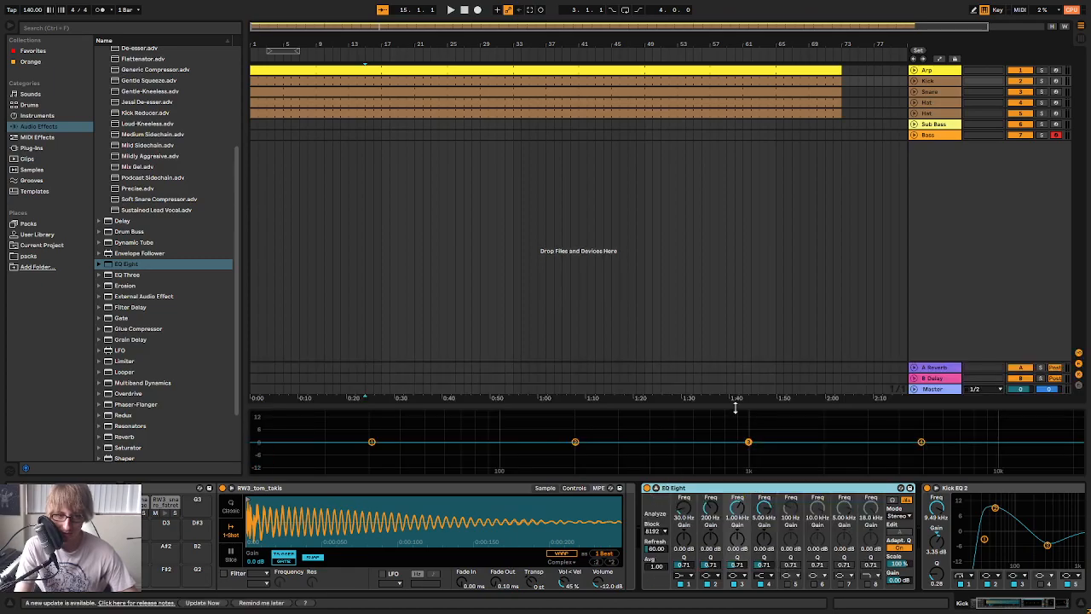
left_click_drag(735, 408, 716, 229)
key("space")
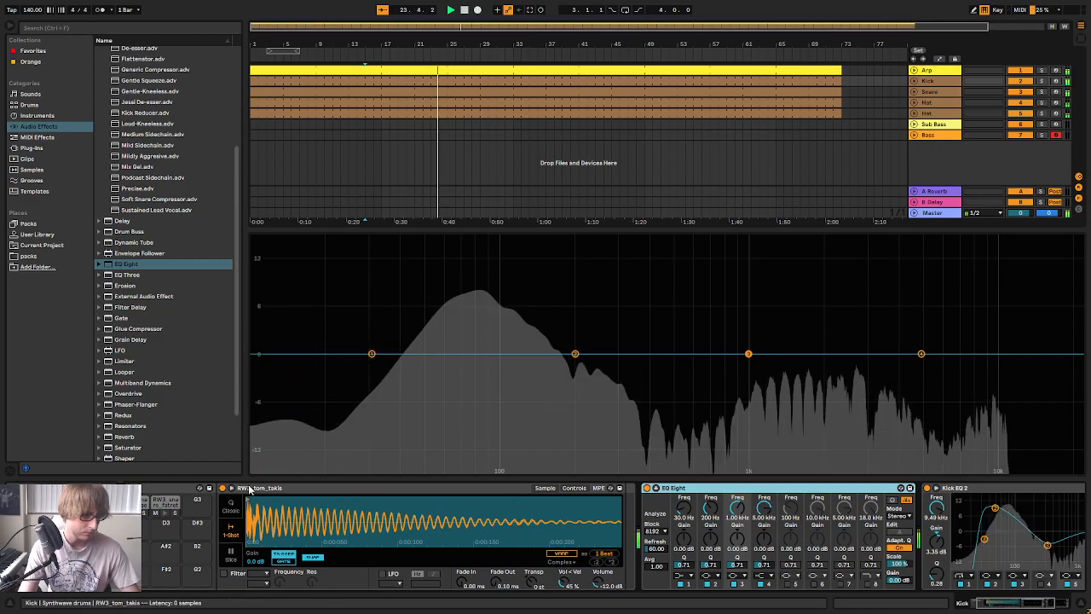
Find and select the vw_kick_sens pad in the Kick track's Synthwave drums rack
scroll(178, 529, "up", 10)
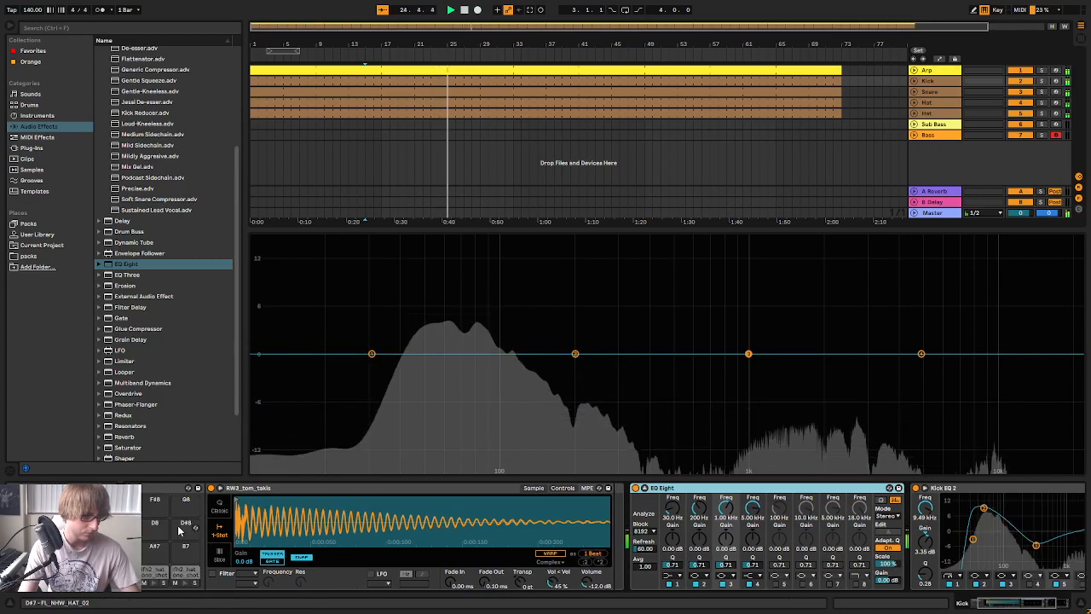
scroll(182, 524, "left", 3)
left_click(152, 556)
left_click(202, 550)
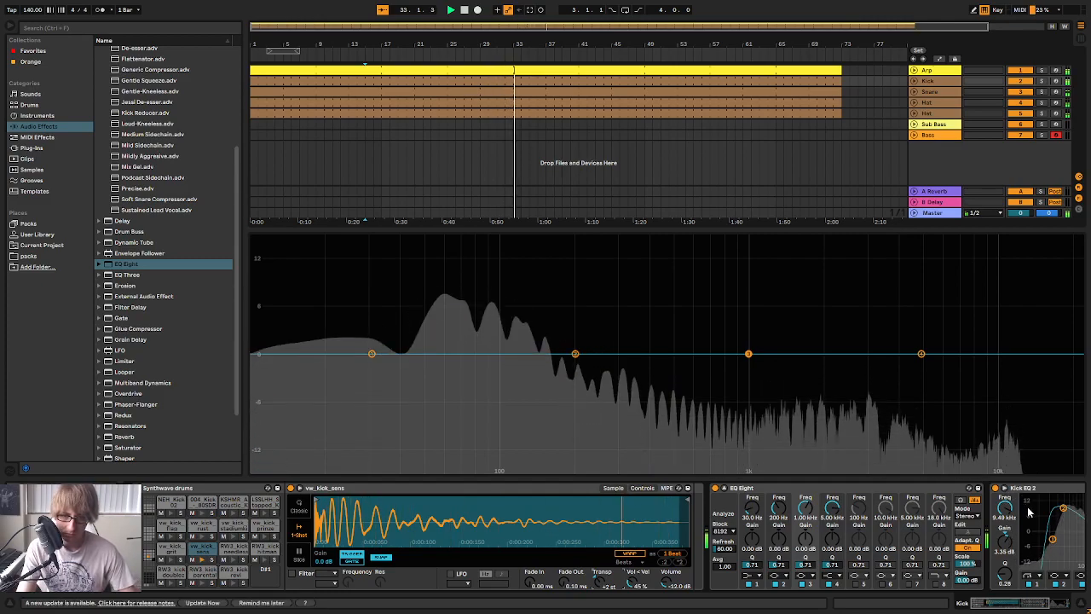
Adjust the vw_kick_sens transposition while comparing the spectra in Kick EQ 2 and the new EQ Eight
left_click(1005, 488)
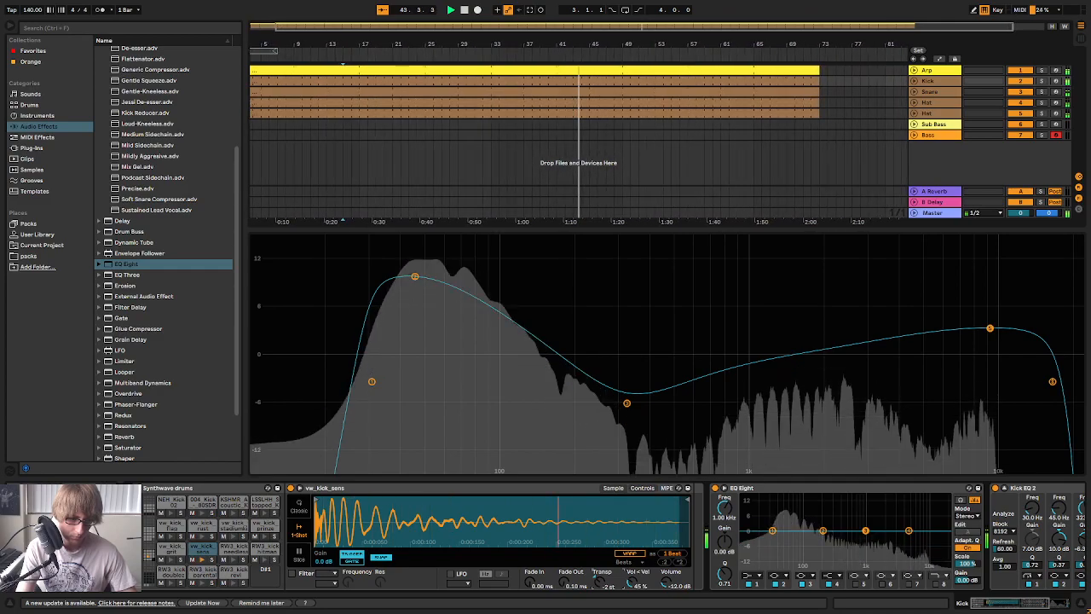
left_click_drag(598, 584, 599, 578)
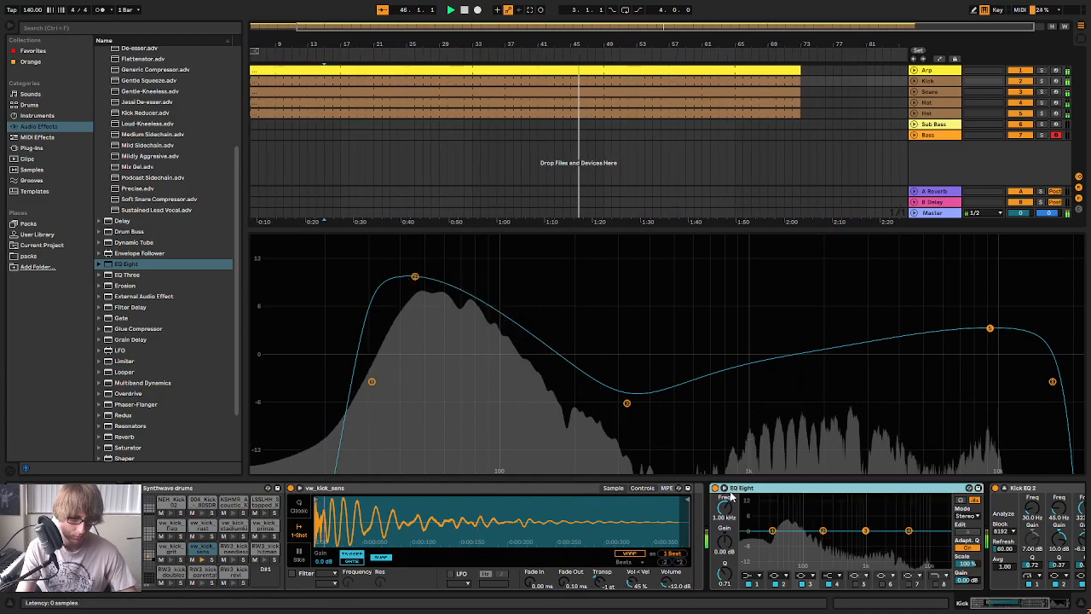
left_click(726, 489)
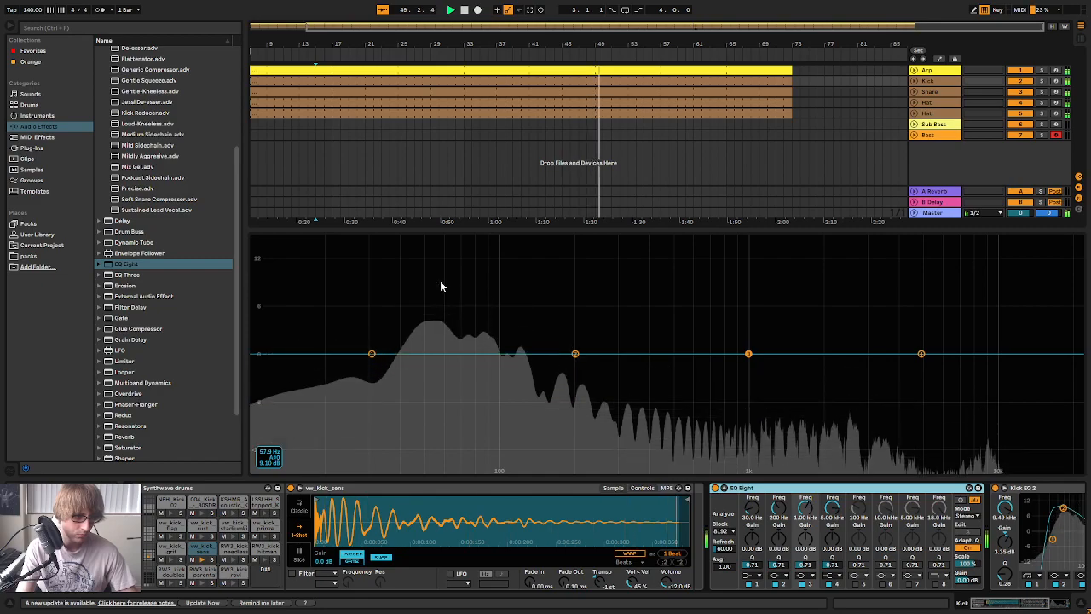
Stop playback, shrink the EQ Eight display and restart the track from bar 1
key("space")
left_click_drag(585, 229, 585, 405)
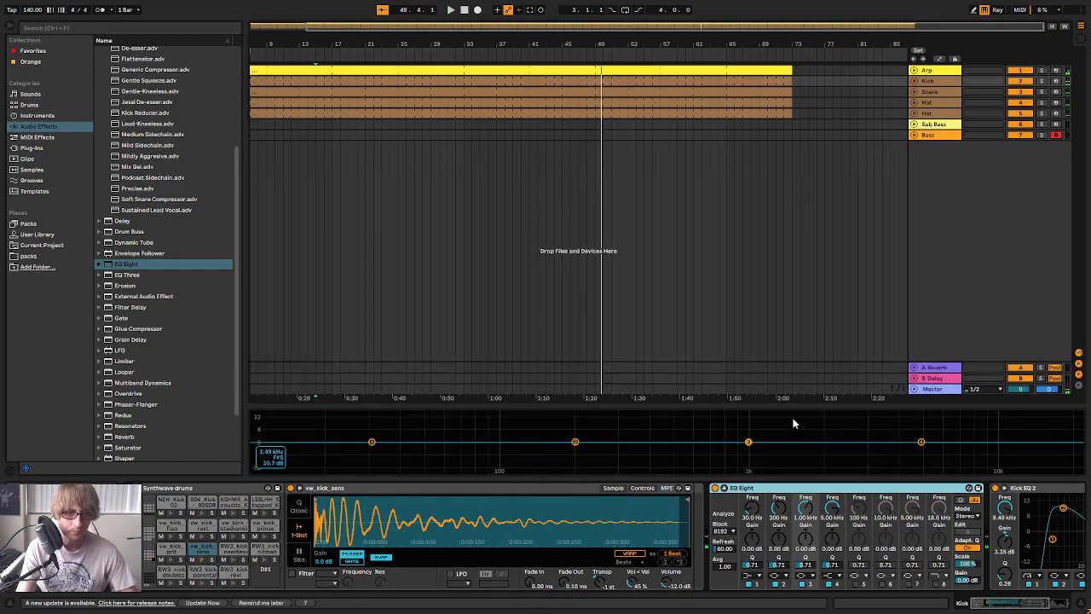
key("space")
key("space")
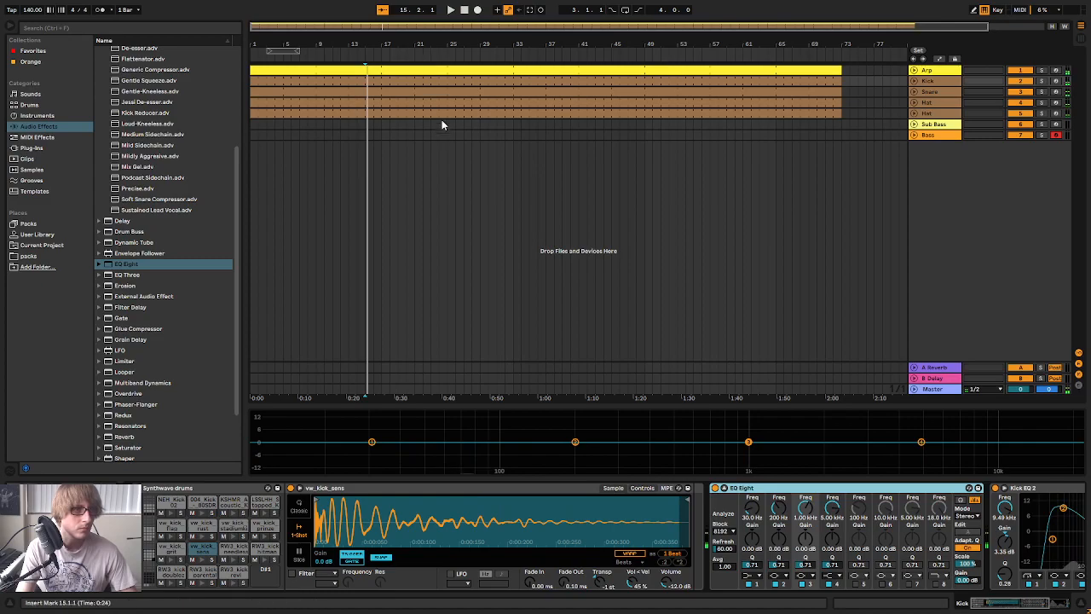
key("space")
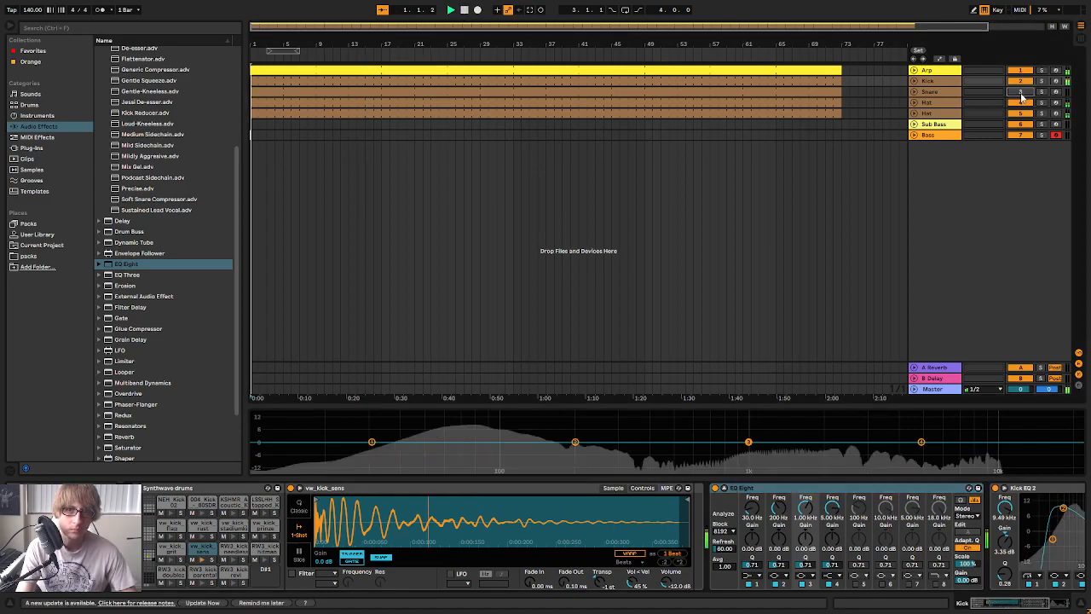
Open the duplicated Hat track's clip and move all its notes up to the open hat sample on F#7
left_click(937, 115)
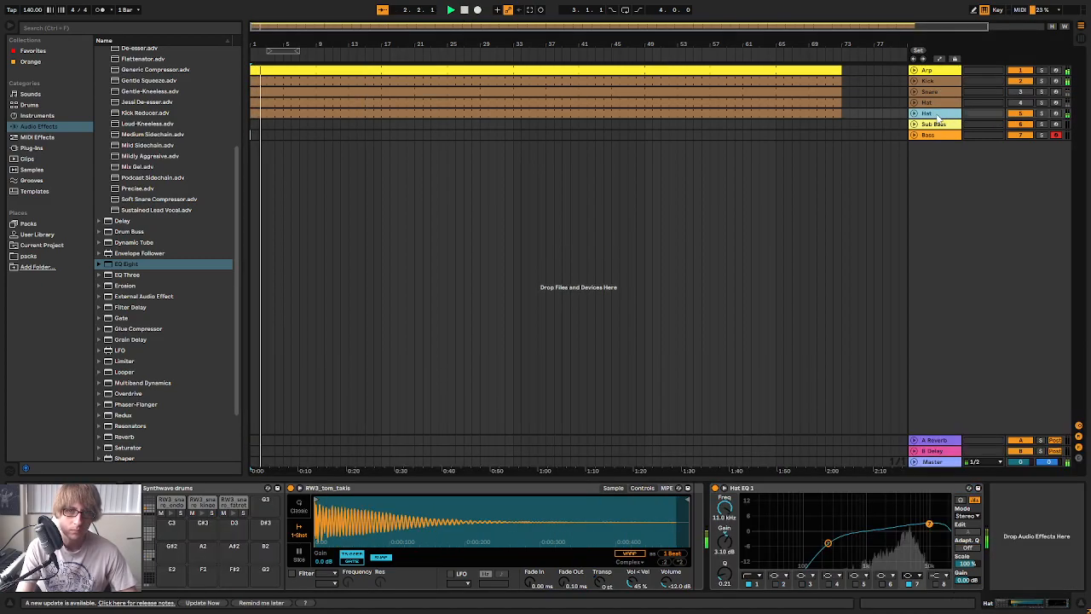
double_click(781, 116)
left_click(682, 484)
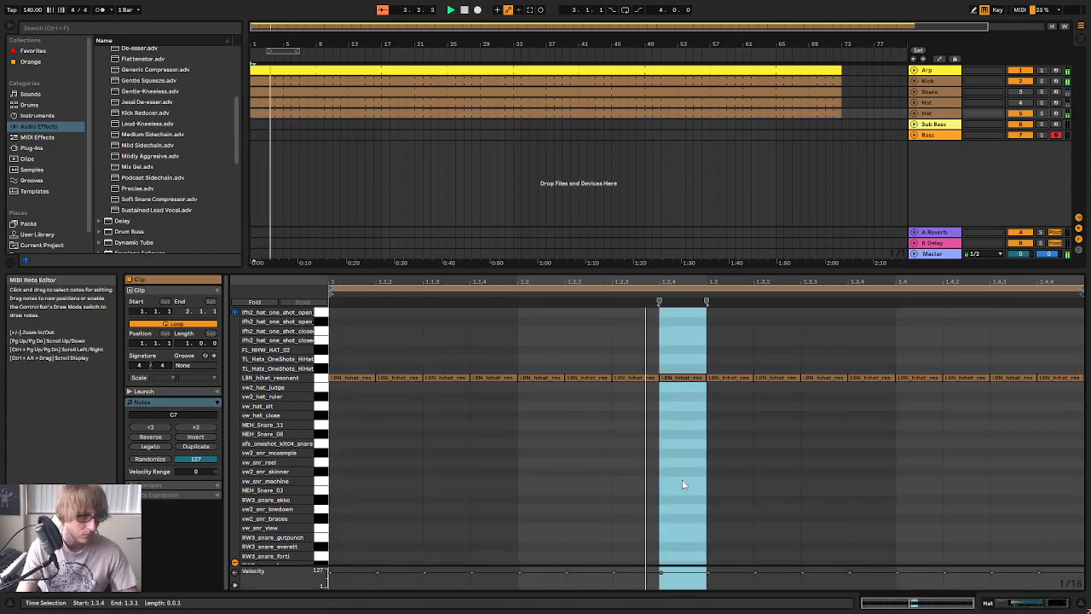
key("ctrl+a")
key("Up")
key("Up")
key("Up")
key("Up")
key("Up")
key("Up")
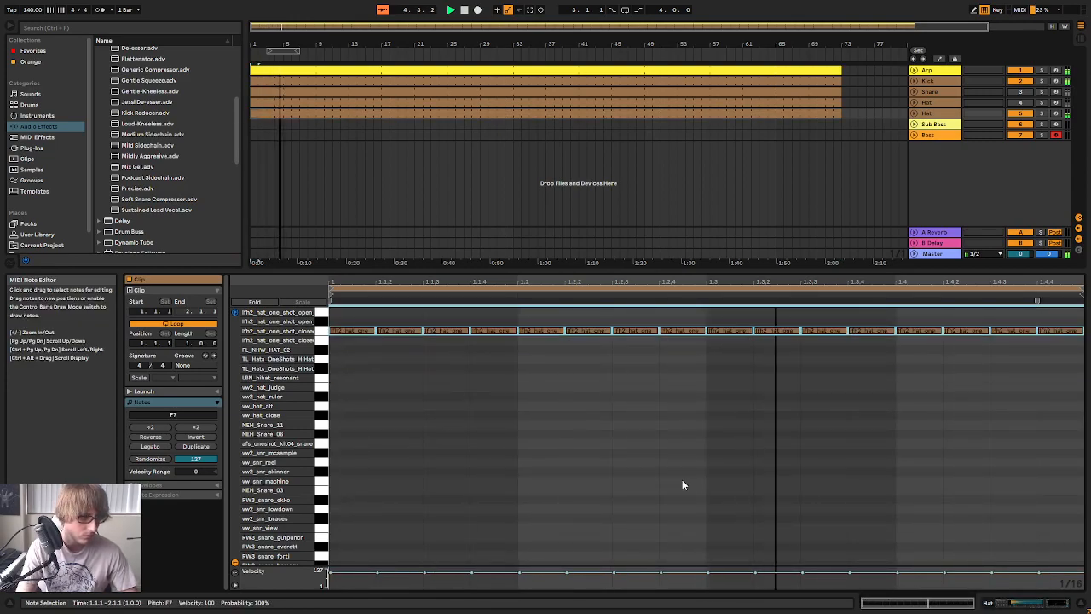
left_click(682, 484)
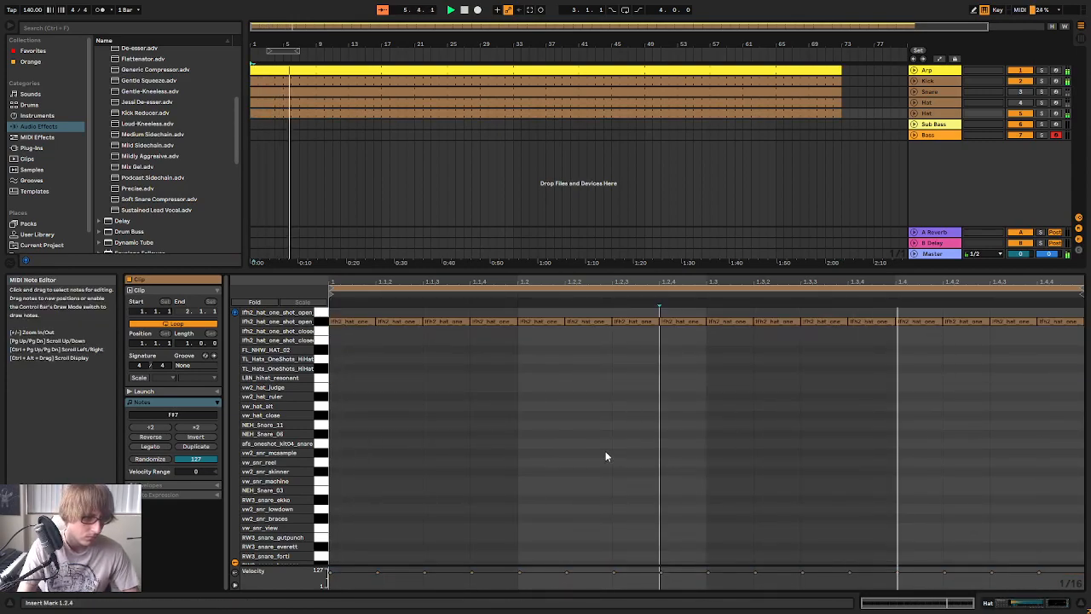
Shape the first six open-hat notes into a rising velocity ramp from 39 to 90, in steps of about 10
left_click(426, 365)
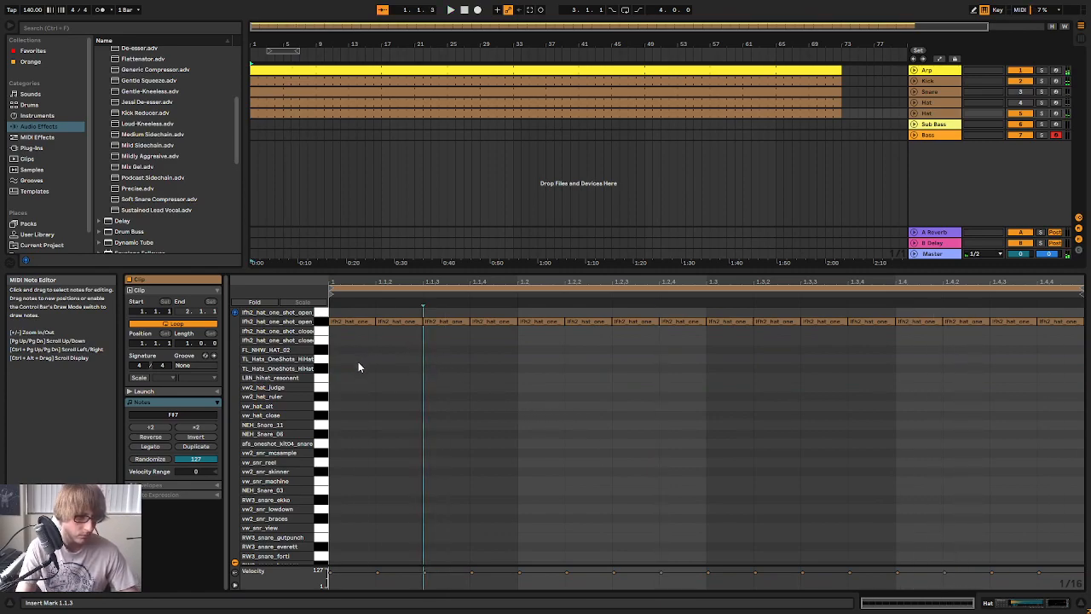
left_click(506, 340)
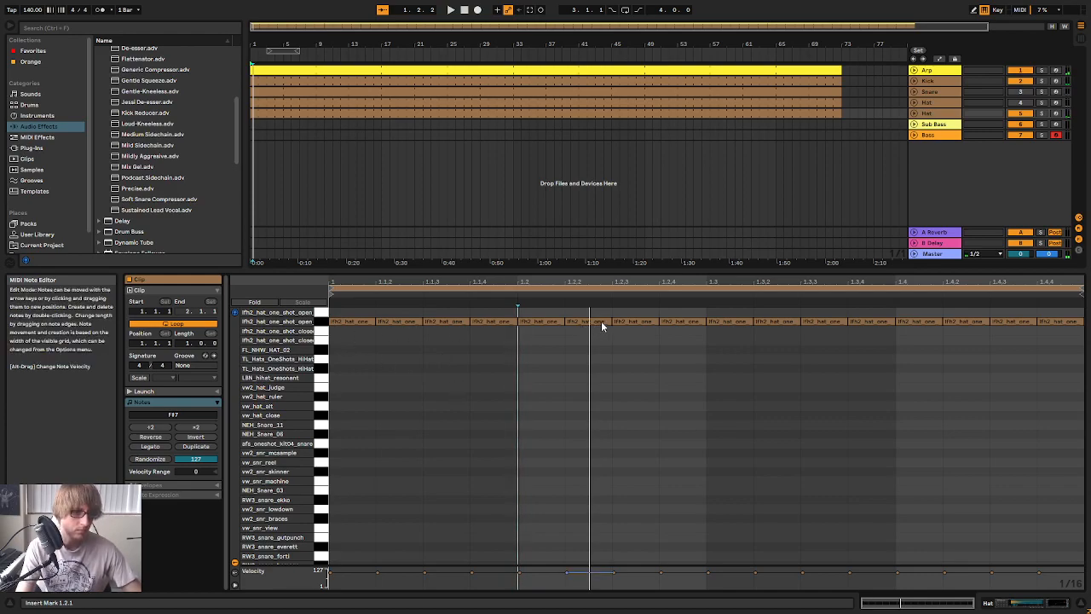
key("space")
left_click_drag(350, 321, 350, 373)
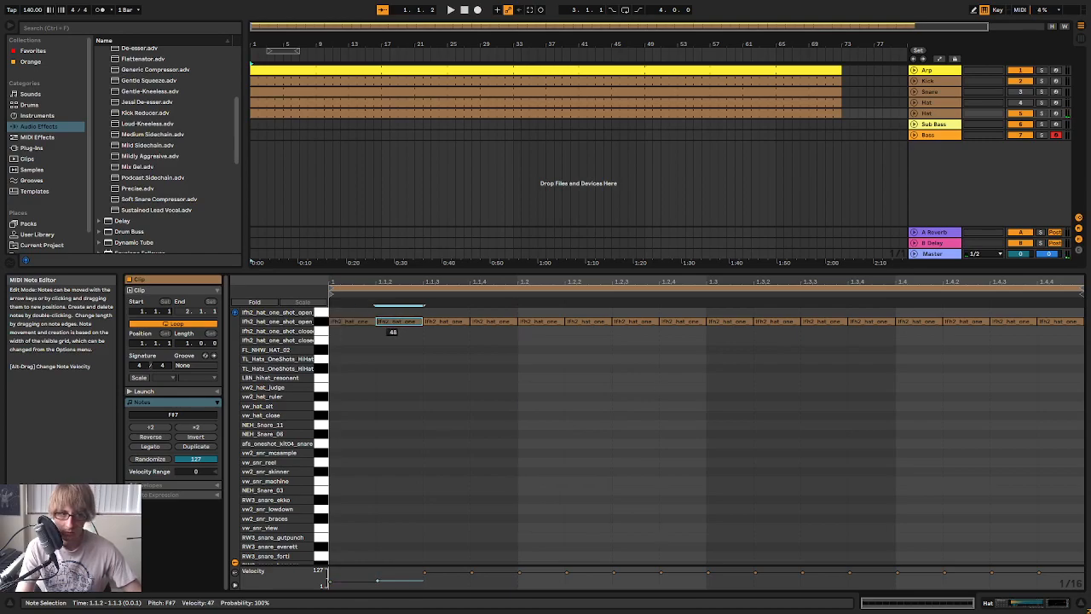
left_click(446, 327)
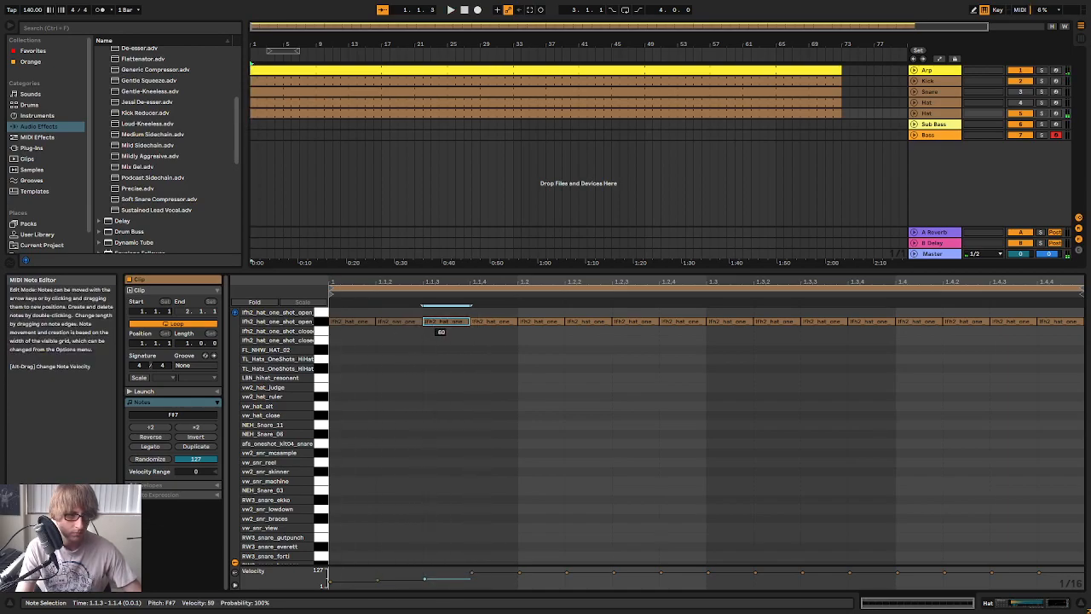
left_click_drag(491, 321, 491, 344)
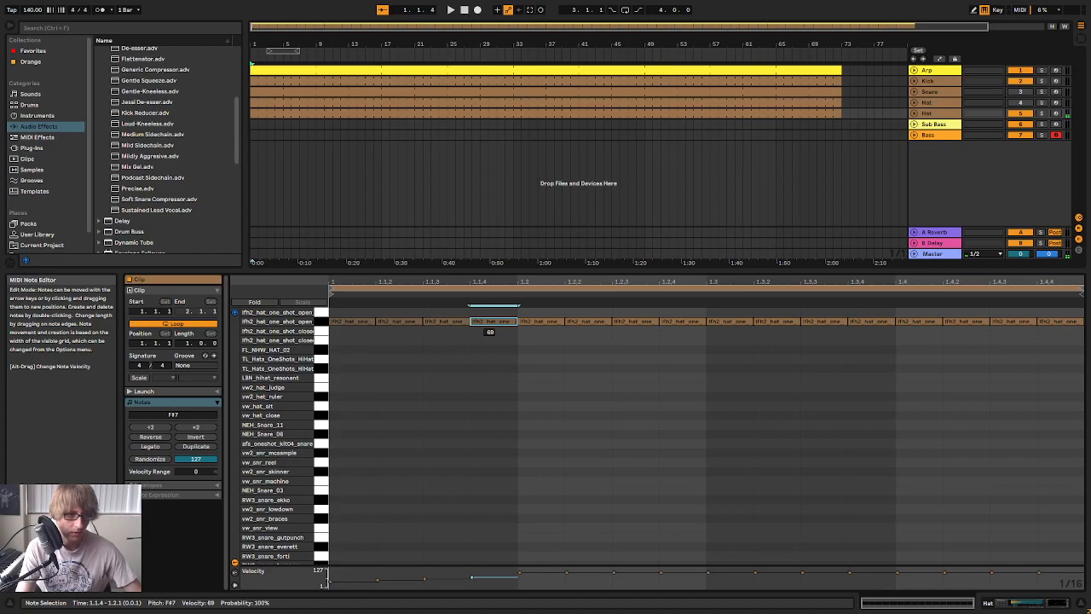
key("space")
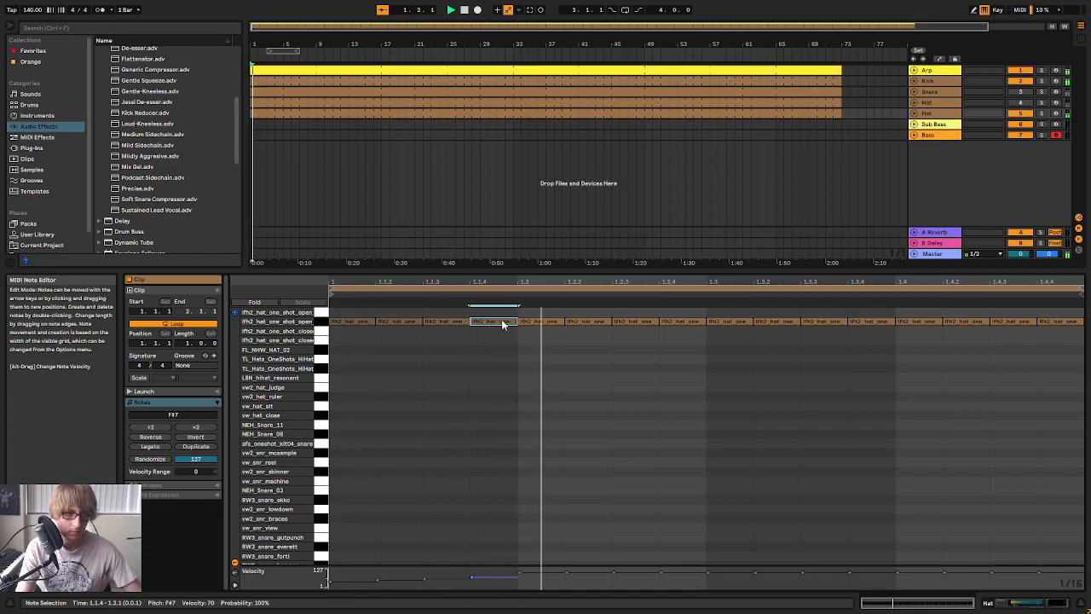
left_click_drag(541, 322, 541, 333)
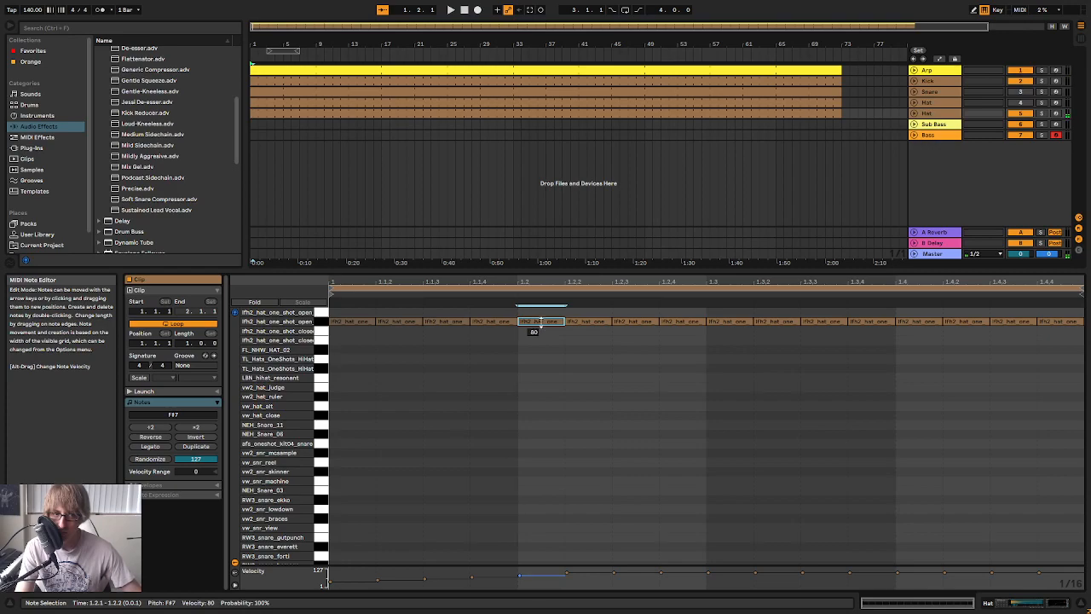
left_click_drag(584, 322, 584, 335)
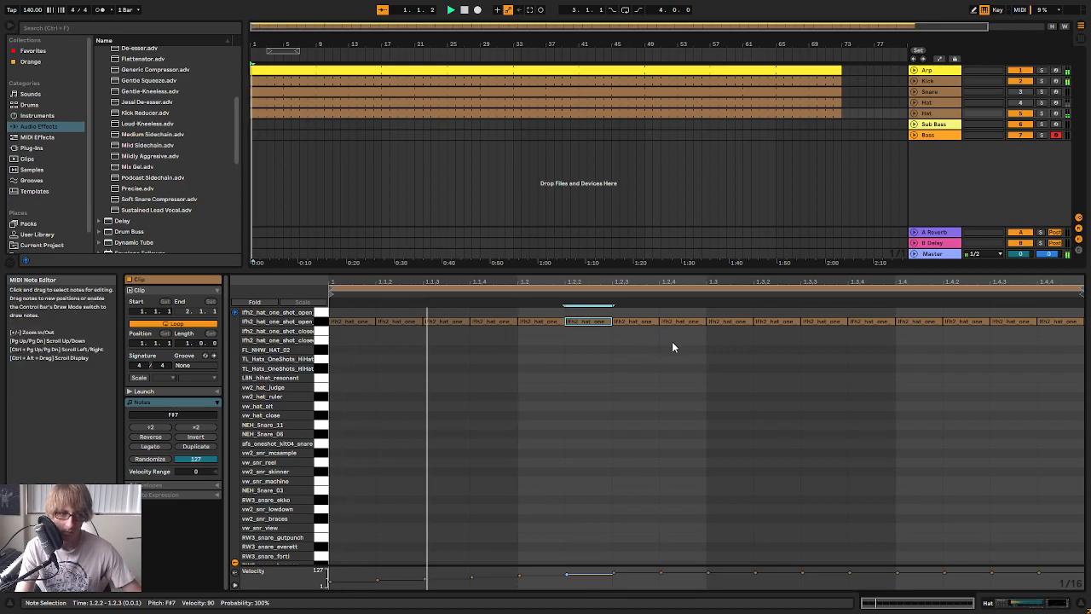
Delete the open-hat notes after the sixth, duplicate the six-note ramp, and fill the bar with a copy of its last four notes
left_click_drag(633, 365, 1085, 332)
key("Delete")
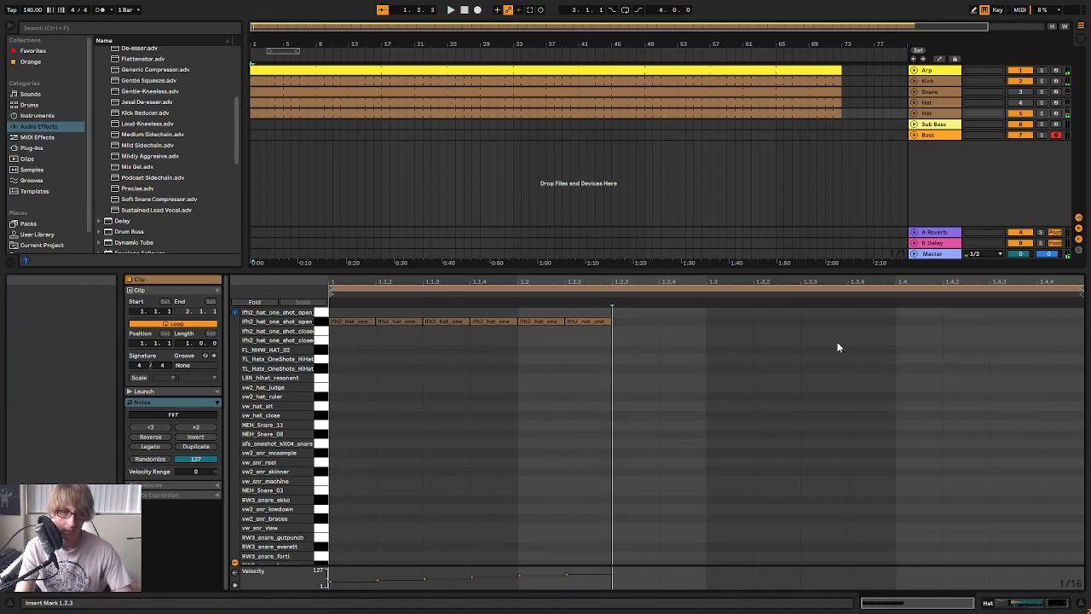
key("ctrl+a")
key("ctrl+d")
key("space")
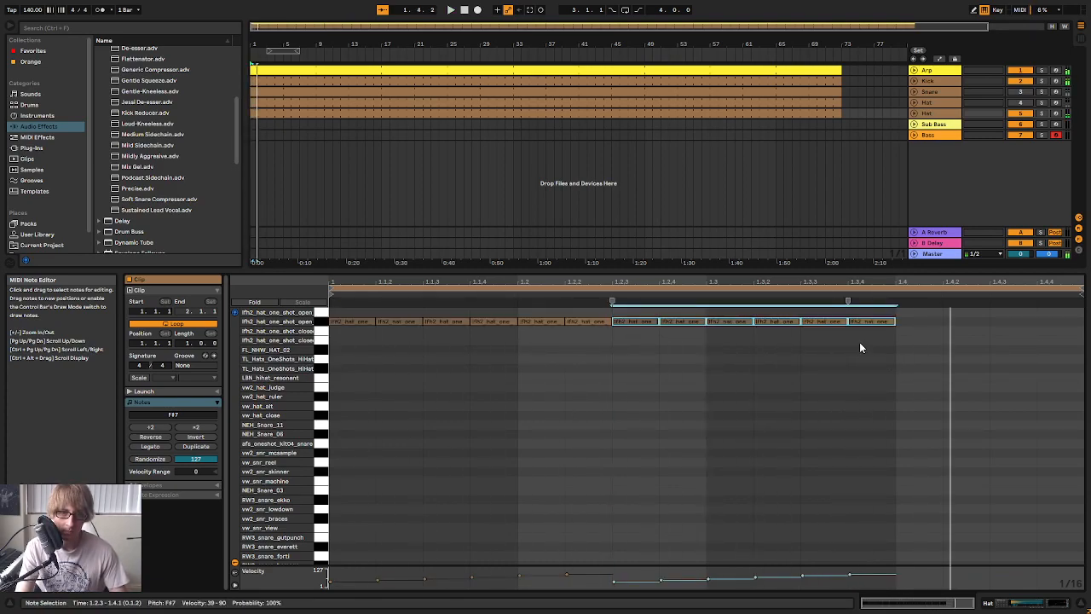
left_click_drag(735, 344, 893, 345)
key("ctrl+d")
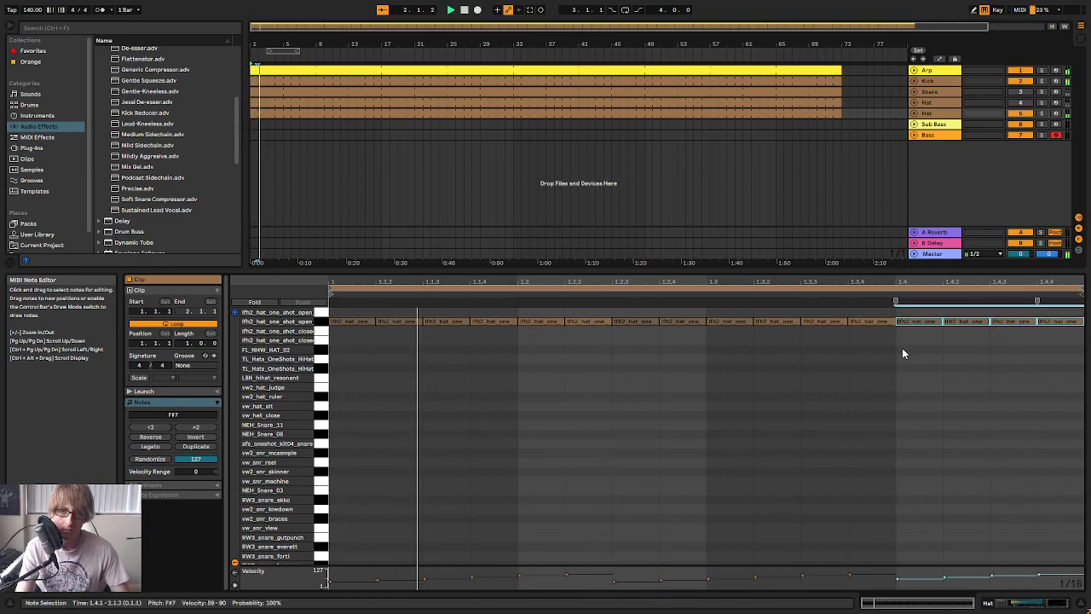
Rename the duplicated Hat track as Hat 2
left_click(738, 133)
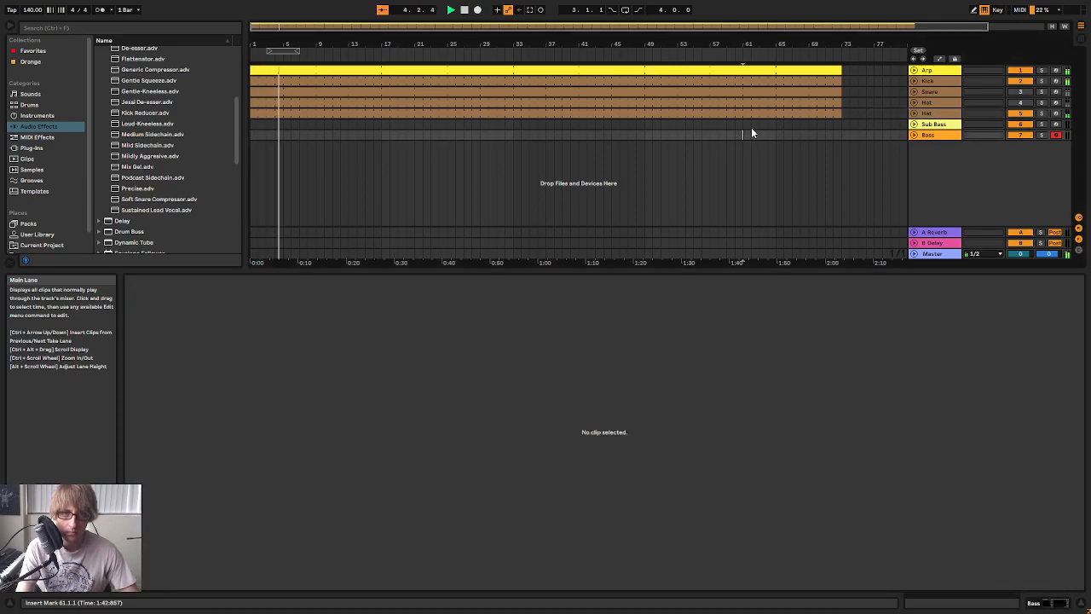
right_click(936, 114)
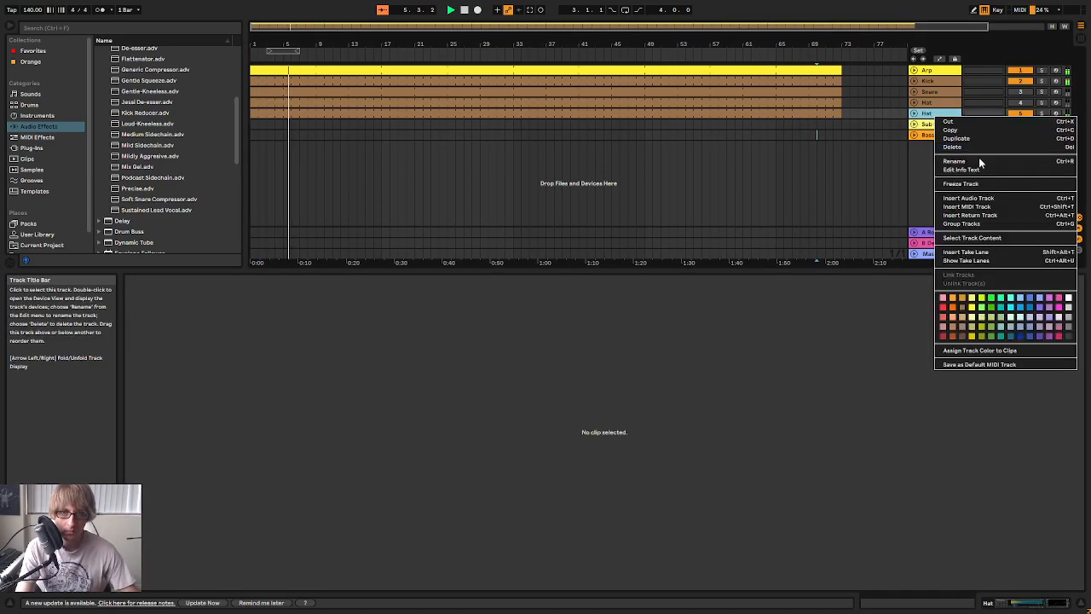
left_click(977, 162)
type("Hat 2")
key("Return")
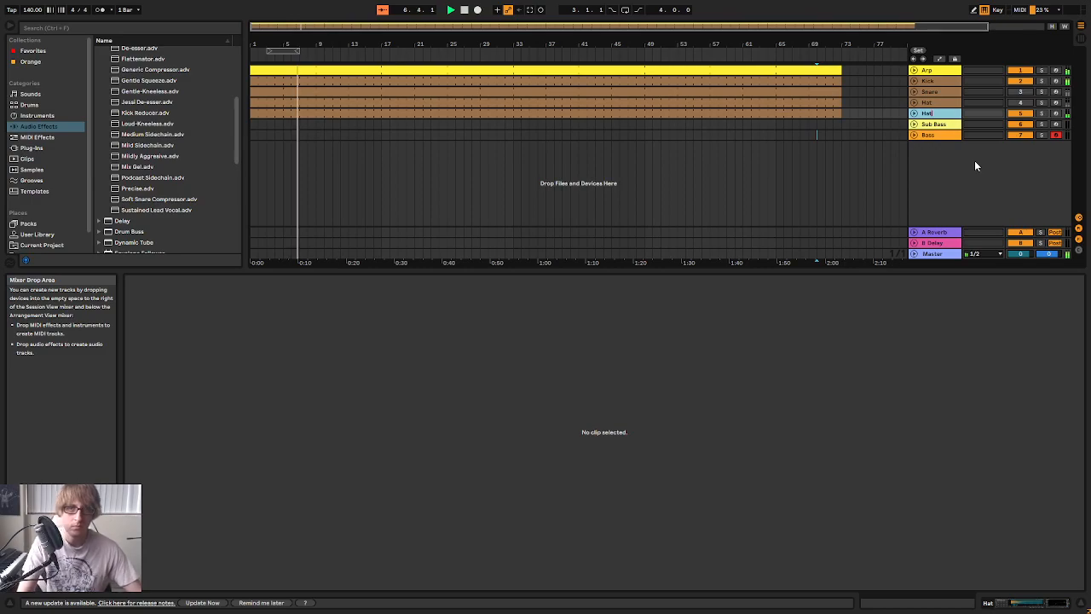
Reactivate the original Hat track and show the Session View mixer
left_click(1020, 103)
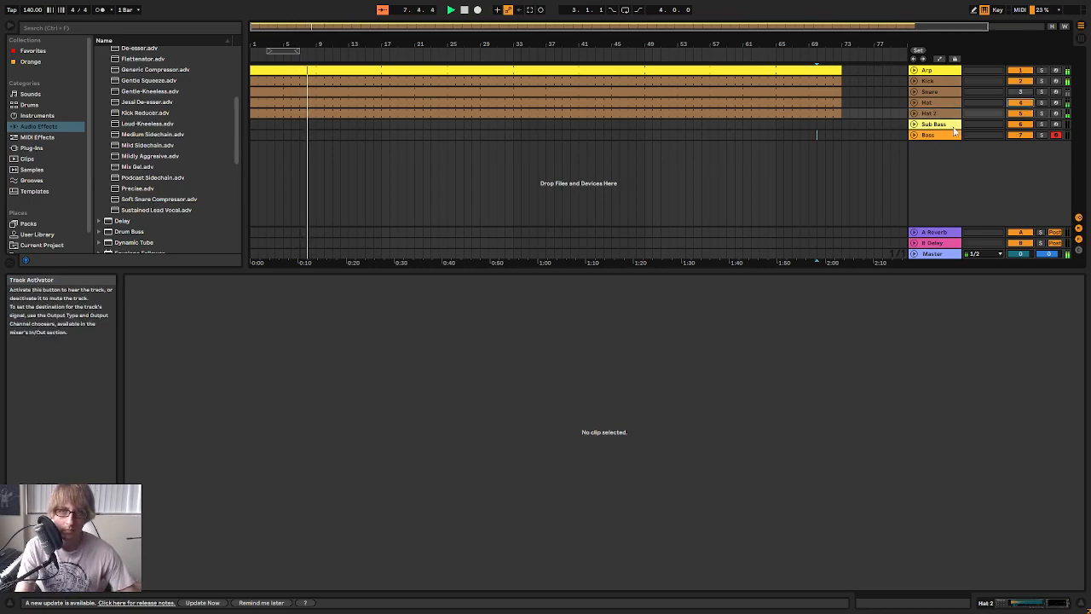
key("Tab")
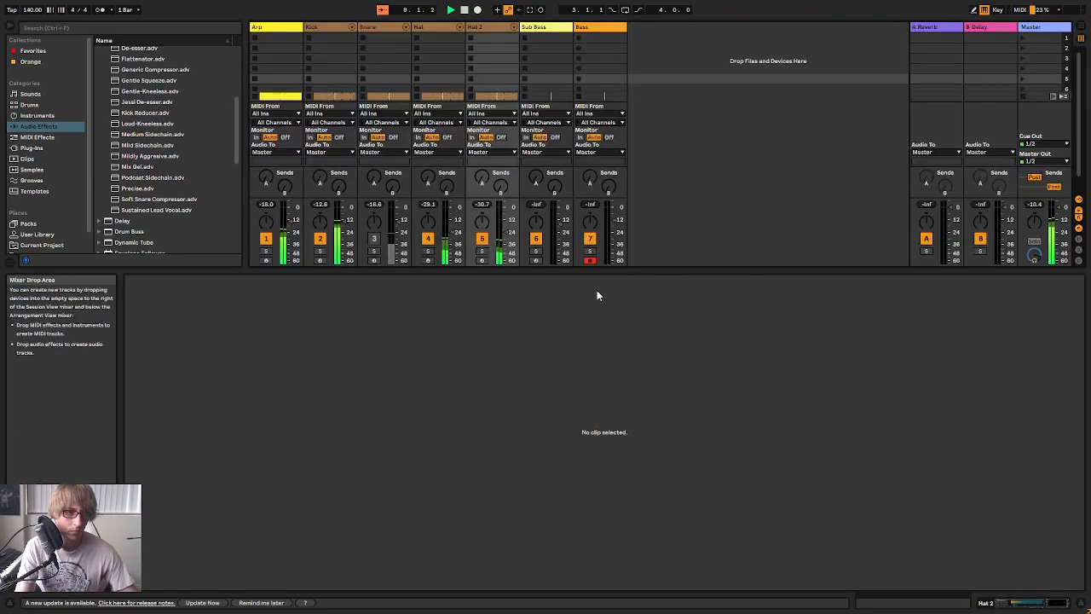
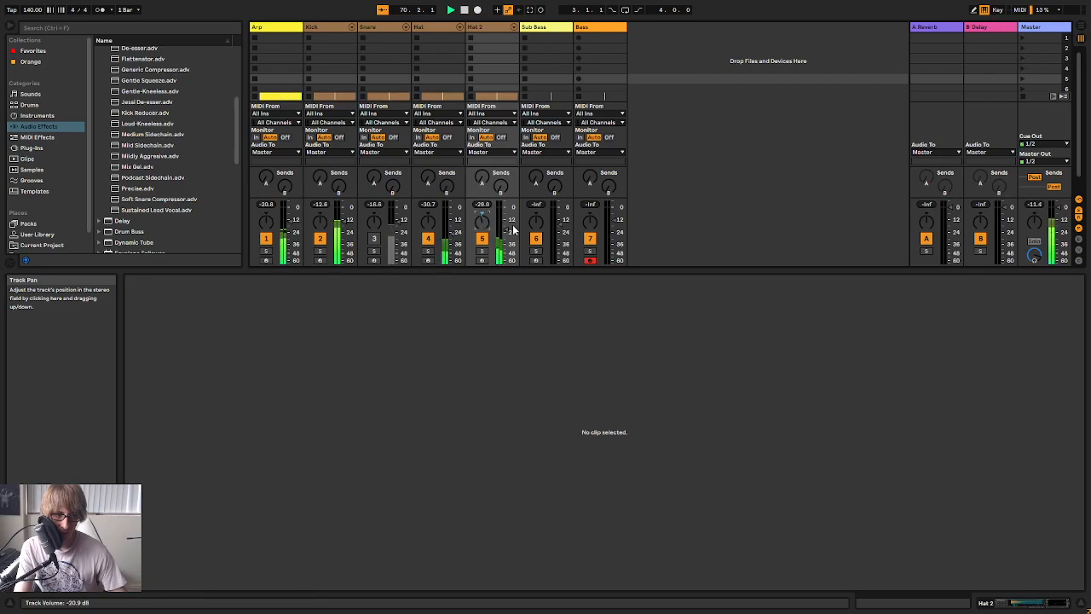
Trim the Hat 2 clip in the Arrangement so that it starts at bar 33
key("Tab")
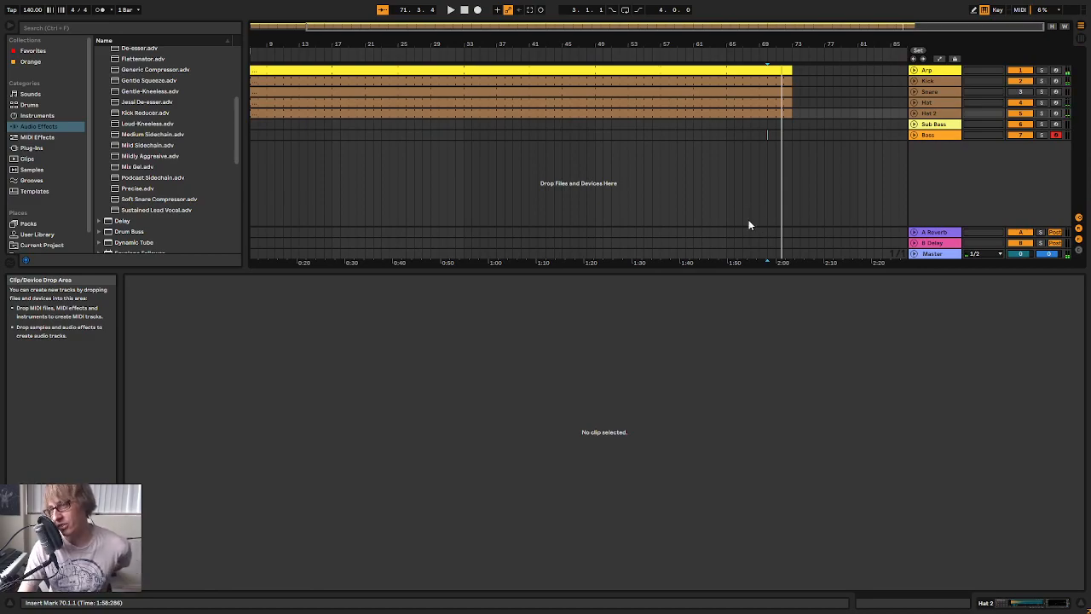
left_click(1041, 102)
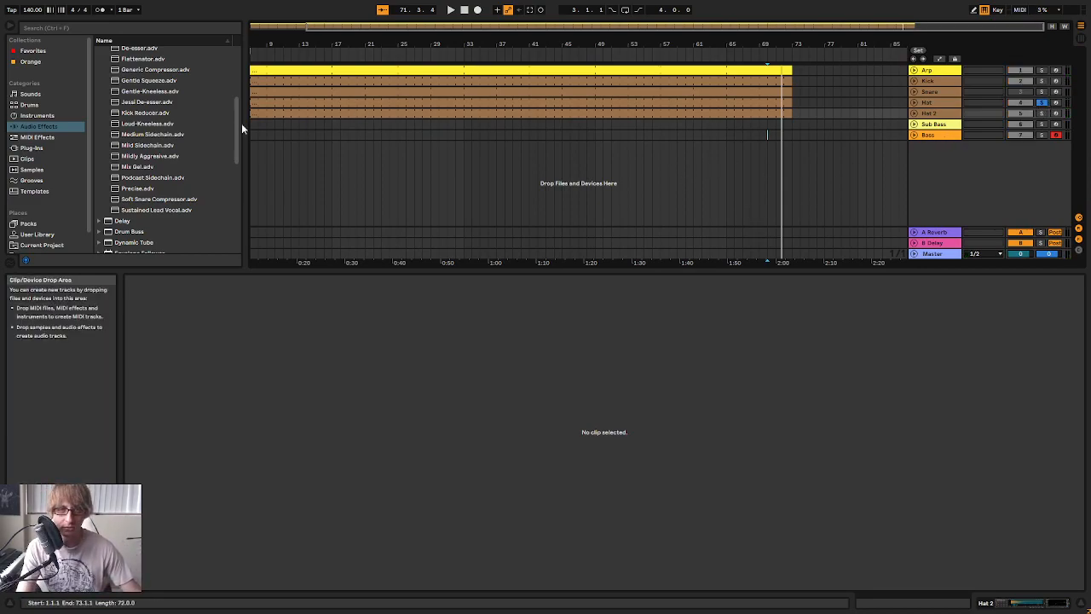
left_click(292, 135)
left_click_drag(353, 44, 357, 22)
left_click(265, 134)
left_click_drag(252, 113, 497, 102)
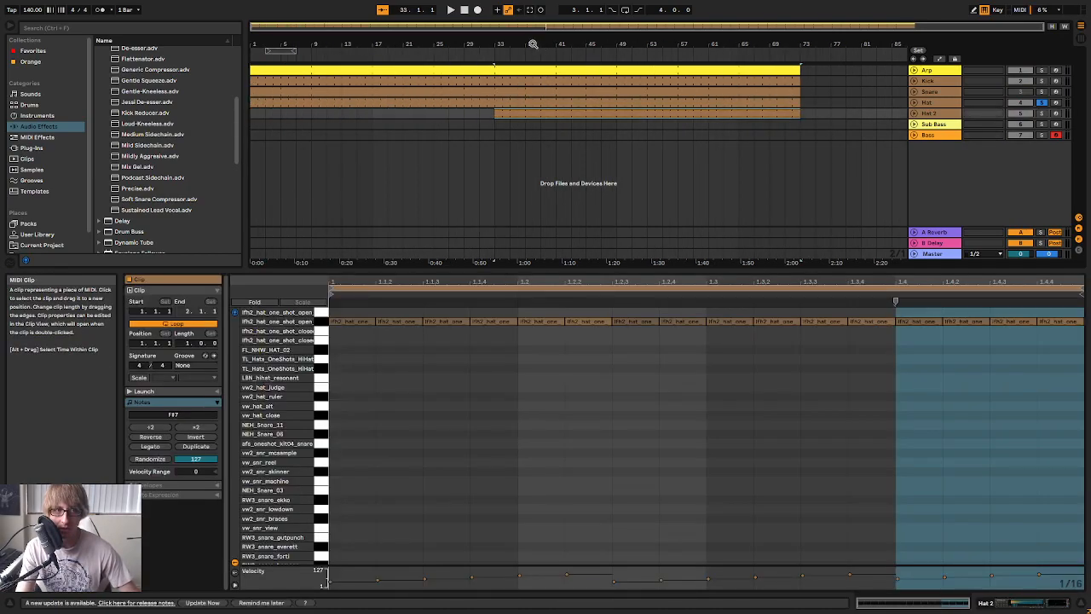
Play the arrangement briefly from the start, unsolo the Hat track and show its devices
left_click(465, 11)
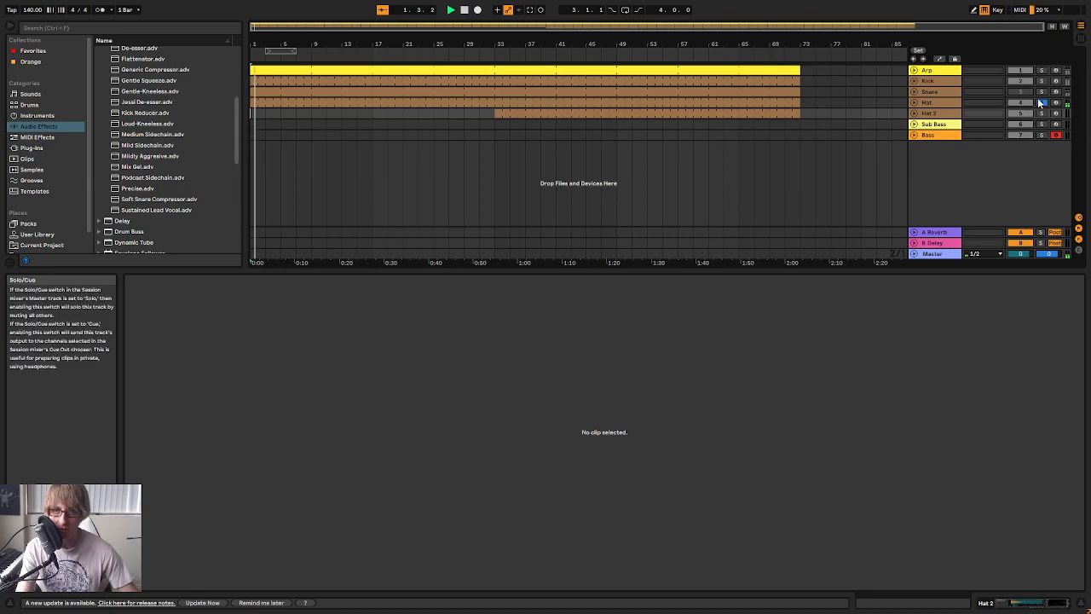
left_click(928, 103)
double_click(929, 104)
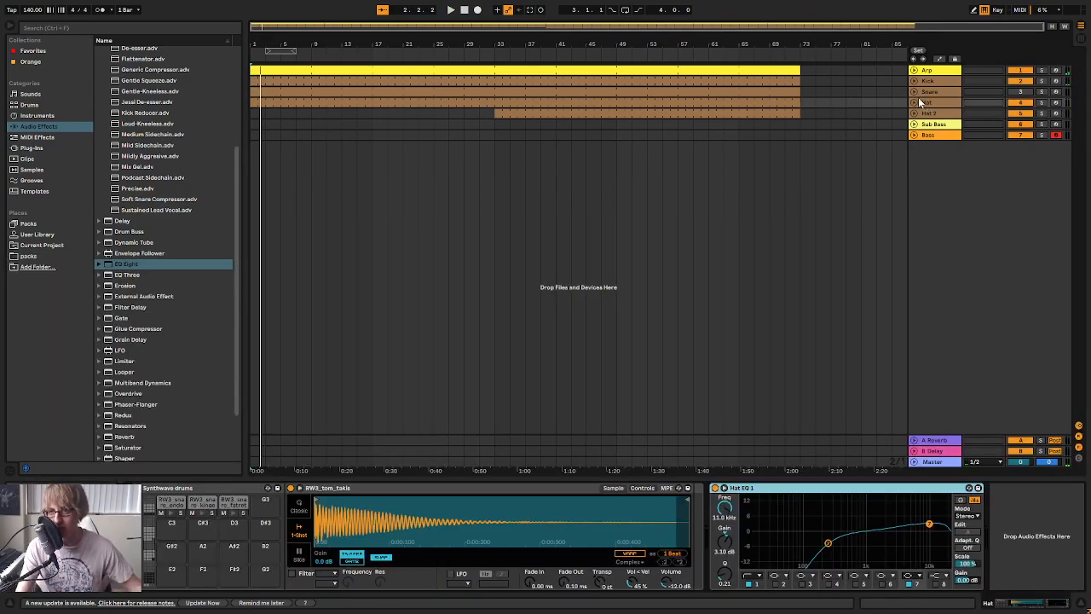
Unfold the Hat and Hat 2 tracks and focus on the Hat 2 clip's start at bar 33
left_click(602, 117)
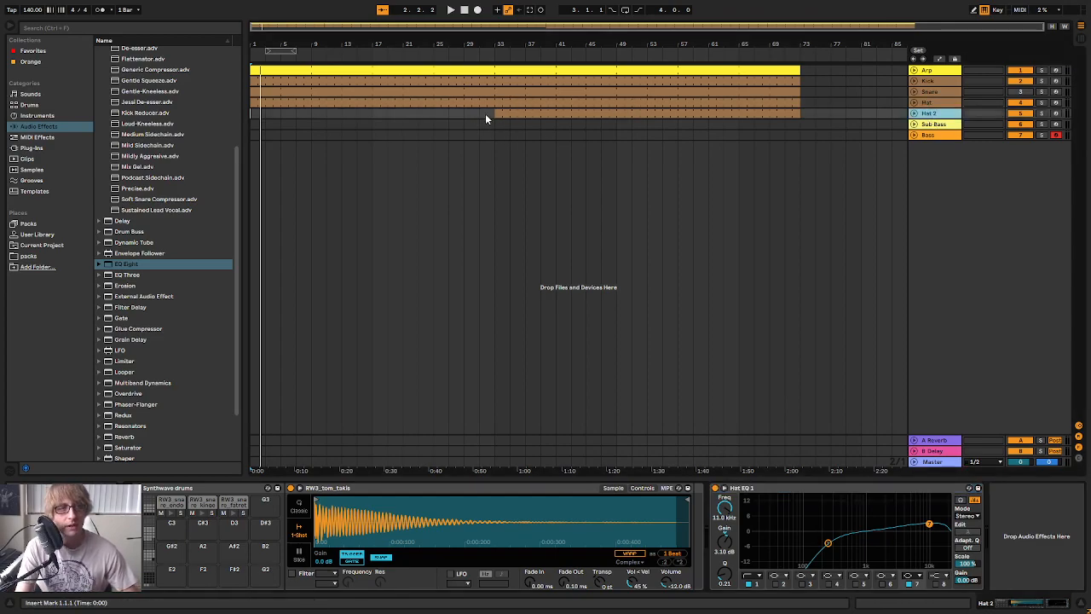
left_click(506, 115)
left_click(938, 114)
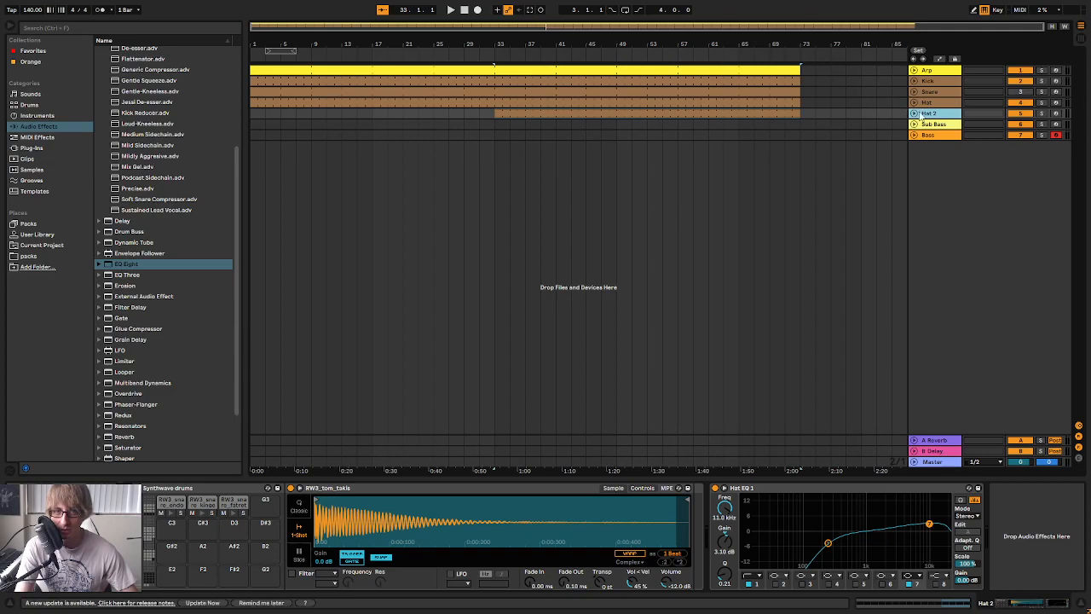
left_click(915, 113)
left_click(915, 103)
left_click_drag(522, 47, 853, 39)
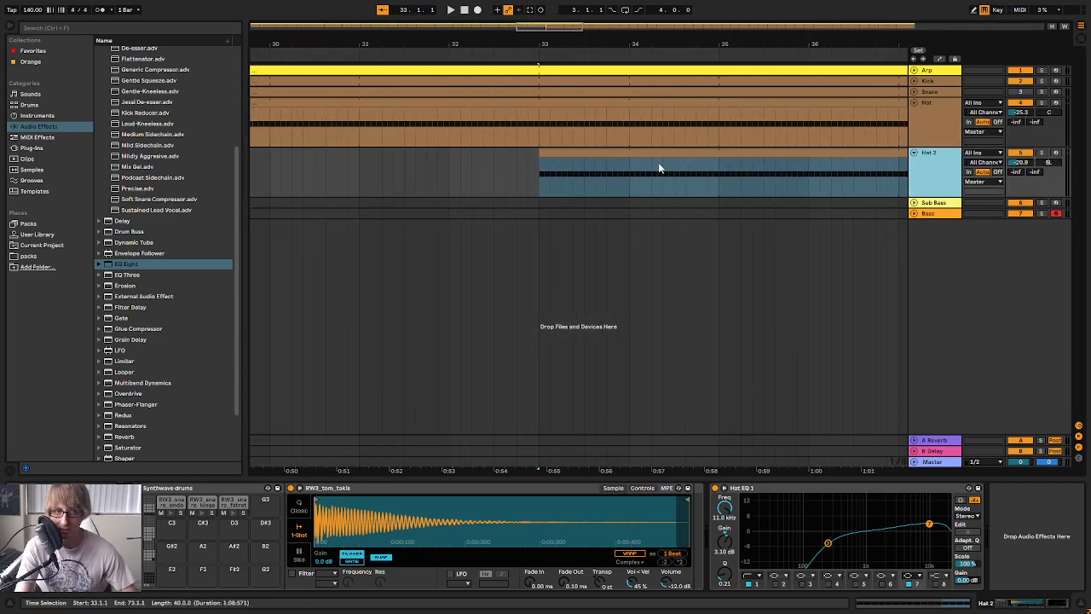
Open the Hat 2 clip's notes and enlarge its velocity editor
double_click(682, 153)
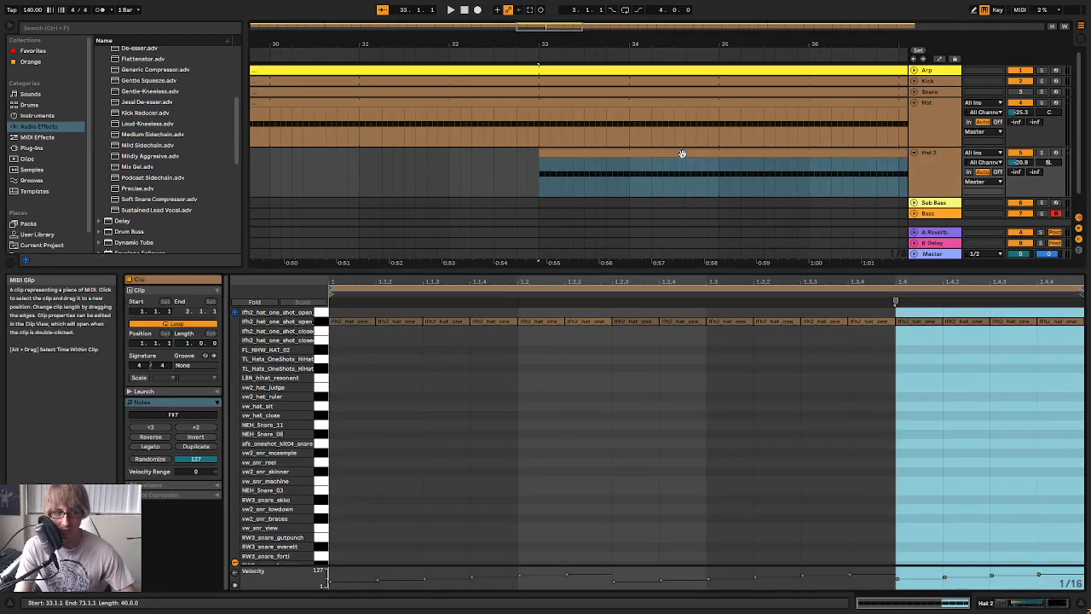
left_click_drag(706, 271, 701, 214)
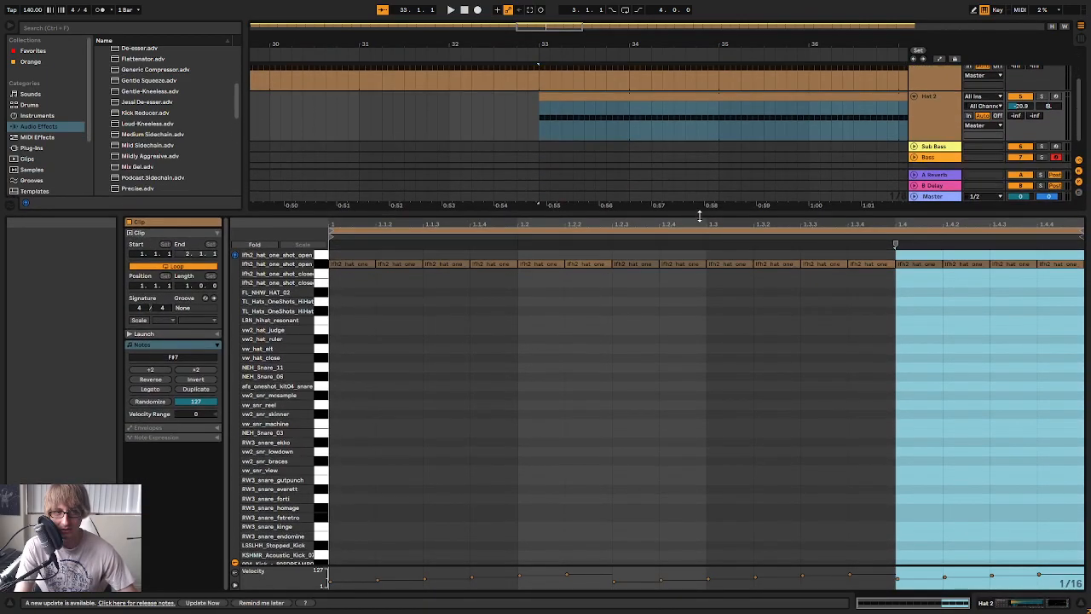
left_click(699, 333)
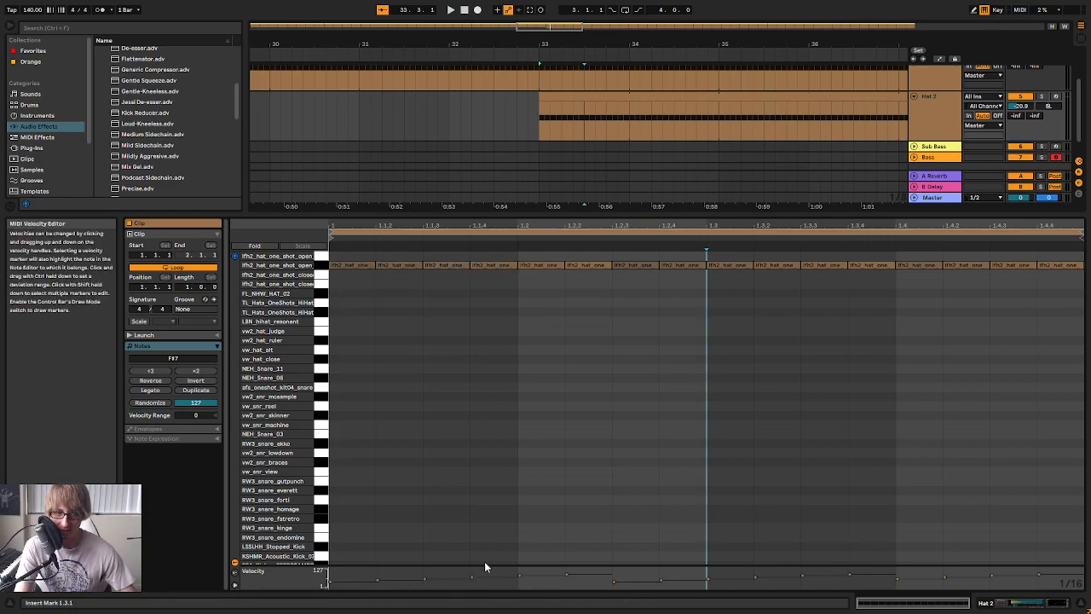
left_click_drag(481, 560, 499, 321)
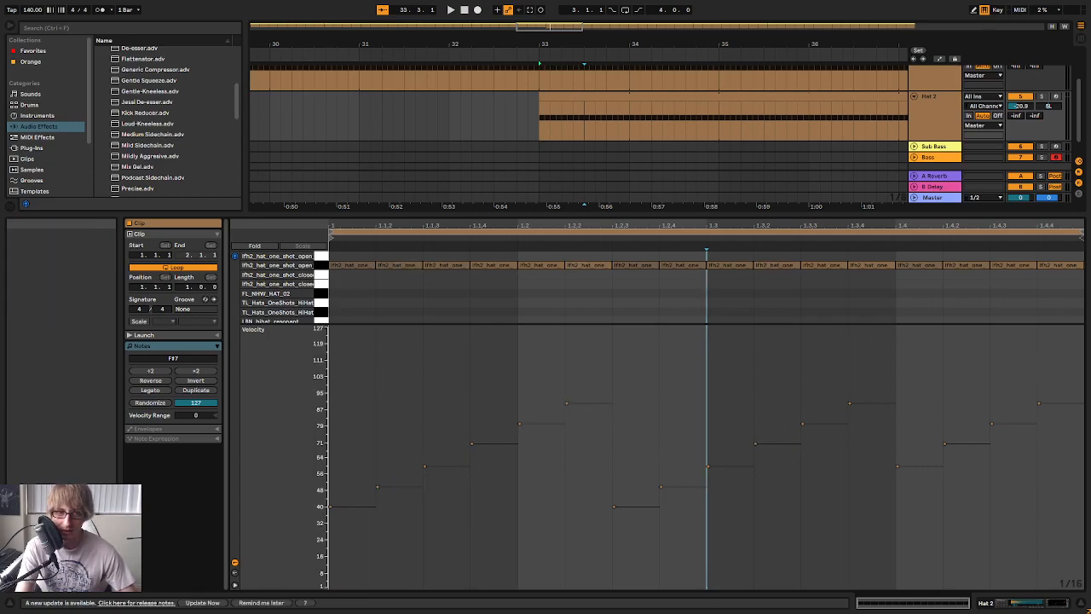
Compare the note velocities of the Hat clip with those of the Hat 2 clip, and hide the clip view
left_click_drag(670, 212, 663, 286)
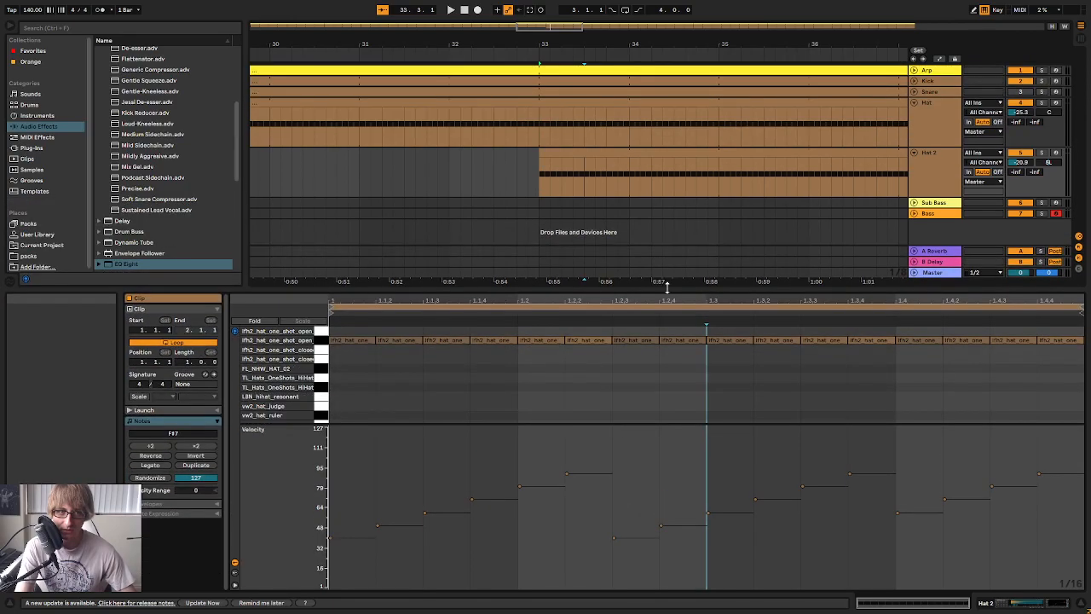
left_click(570, 102)
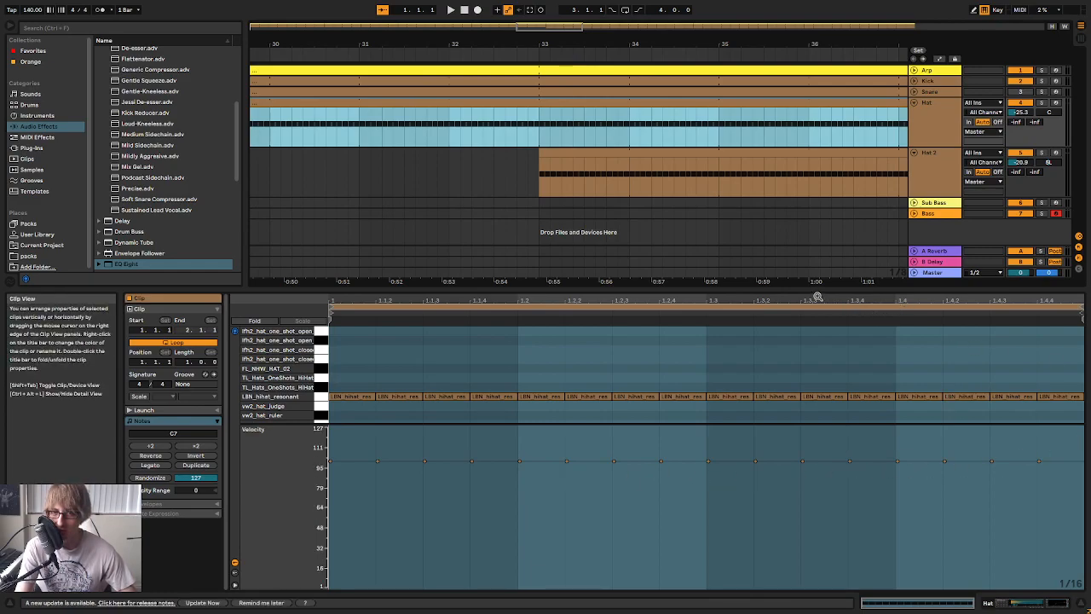
left_click(690, 154)
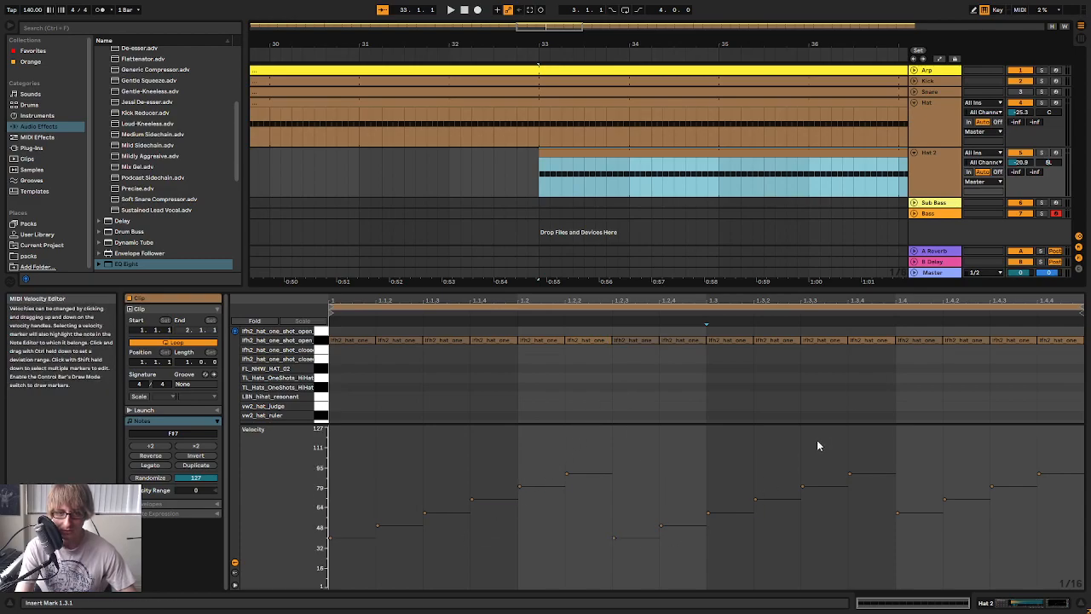
left_click_drag(994, 289, 986, 610)
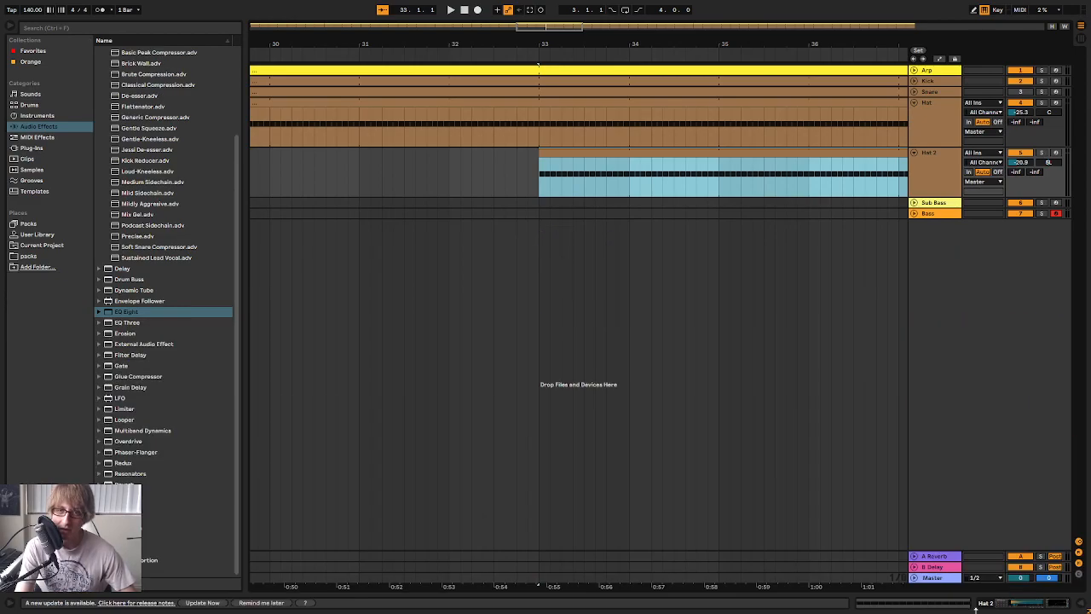
Reopen the Hat 2 clip, reduce its velocity editor back to a thin strip and close the clip view
double_click(855, 154)
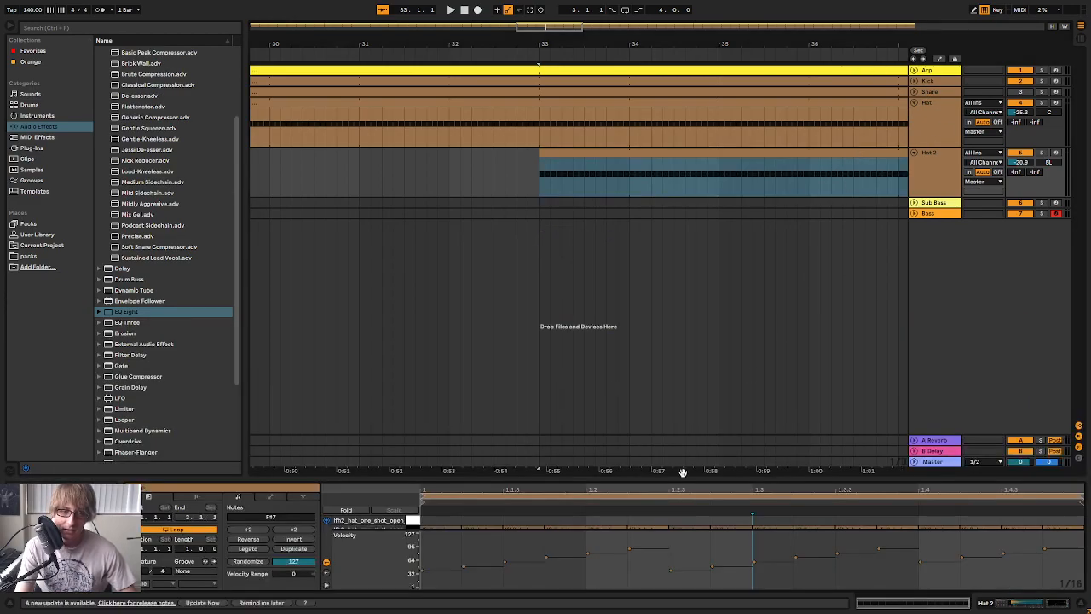
left_click_drag(711, 479, 744, 226)
left_click_drag(727, 530, 724, 567)
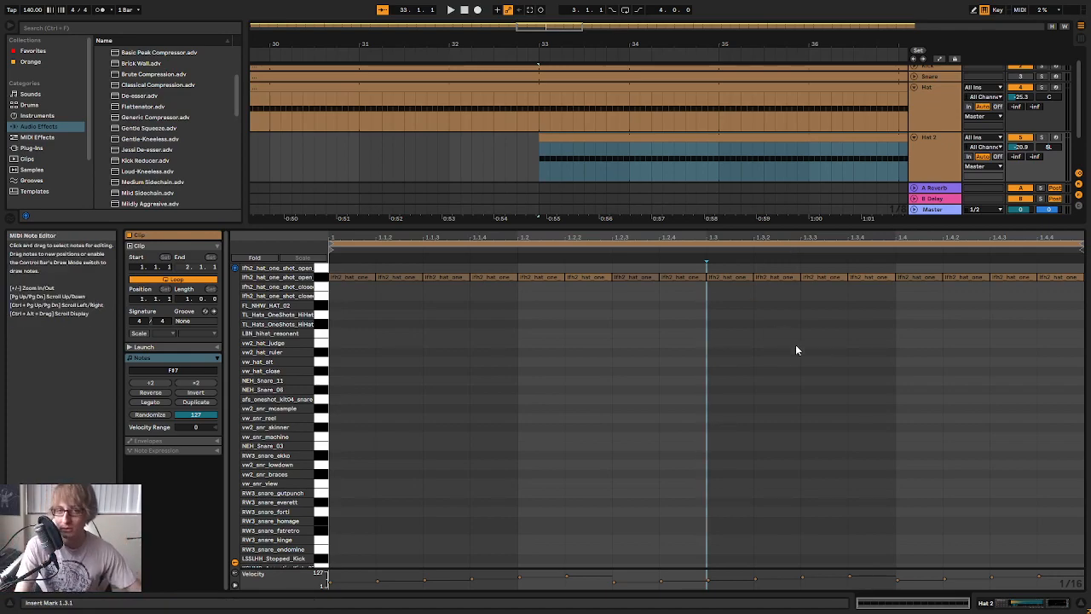
left_click_drag(774, 227, 648, 603)
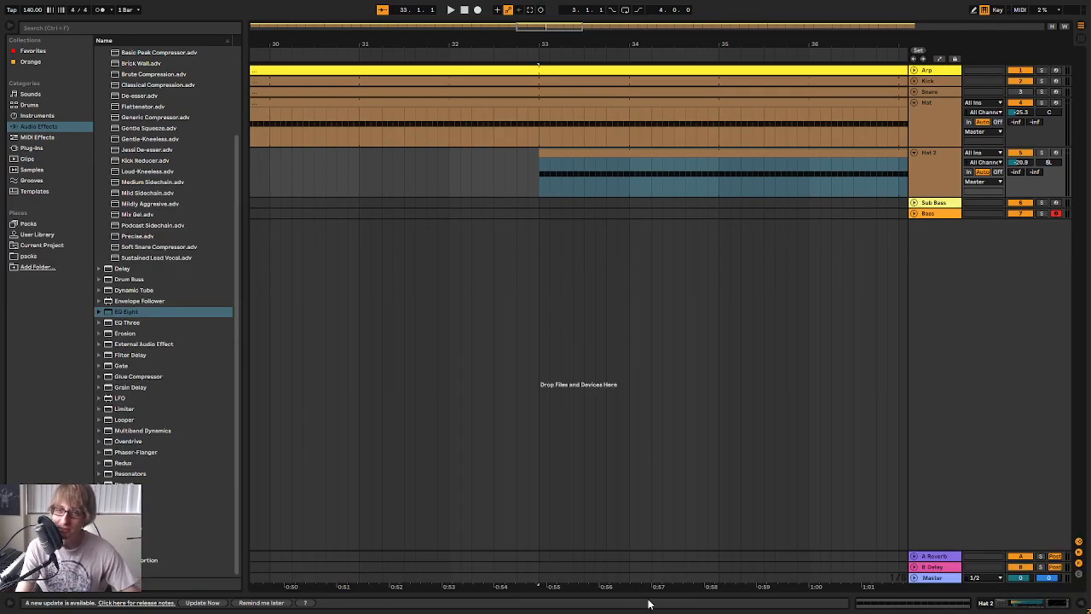
Show the whole arrangement and fold the Hat 2 and Hat tracks
left_click(497, 172)
mouse_move(572, 43)
left_mouse_down()
mouse_move(891, 41)
mouse_move(492, 44)
left_mouse_up()
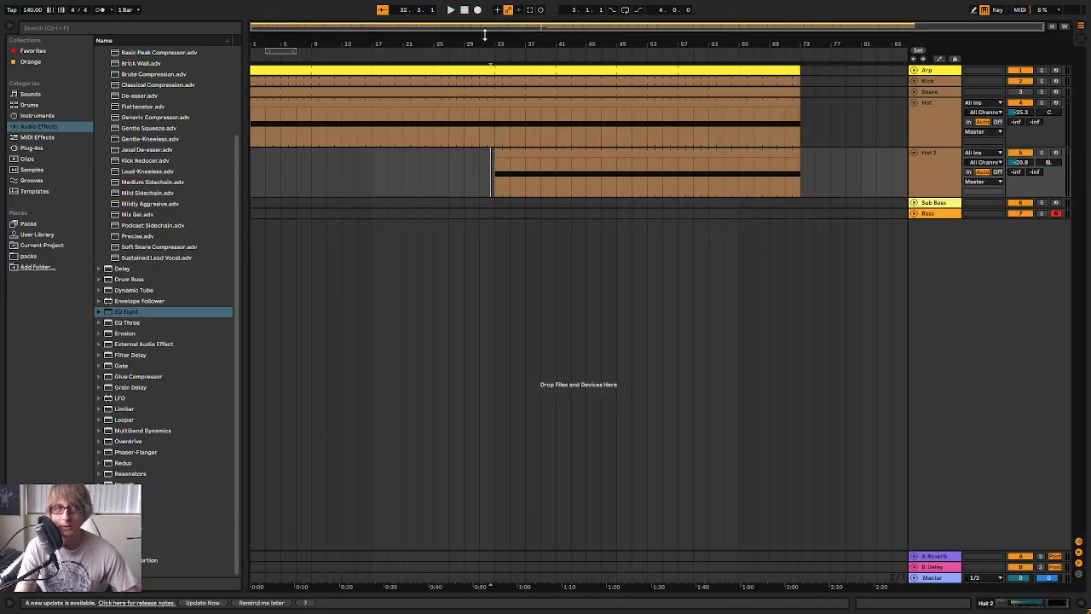
left_click(452, 10)
left_click(914, 153)
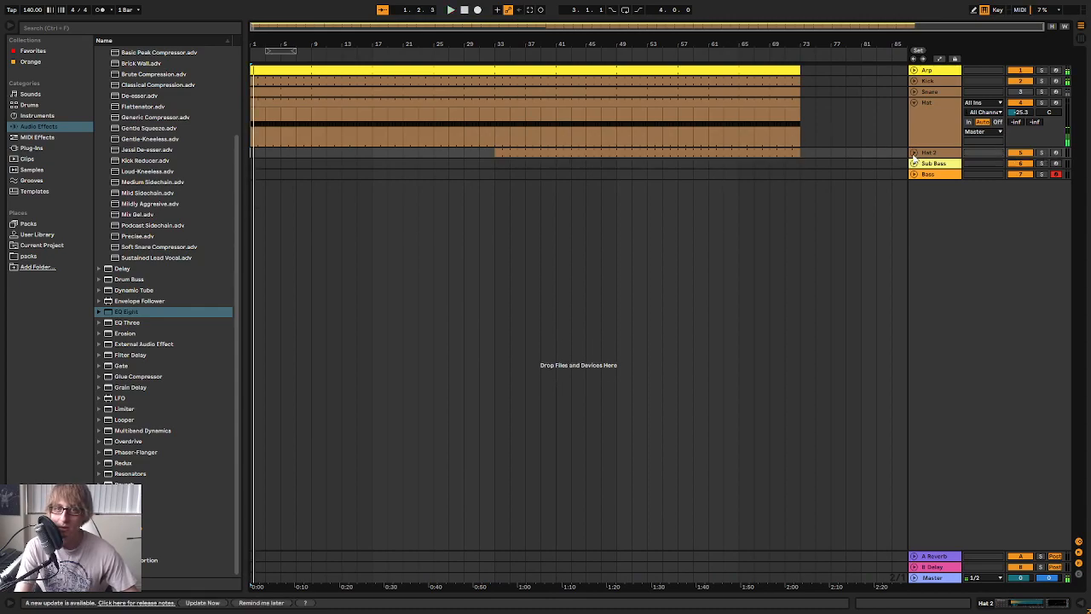
left_click(915, 103)
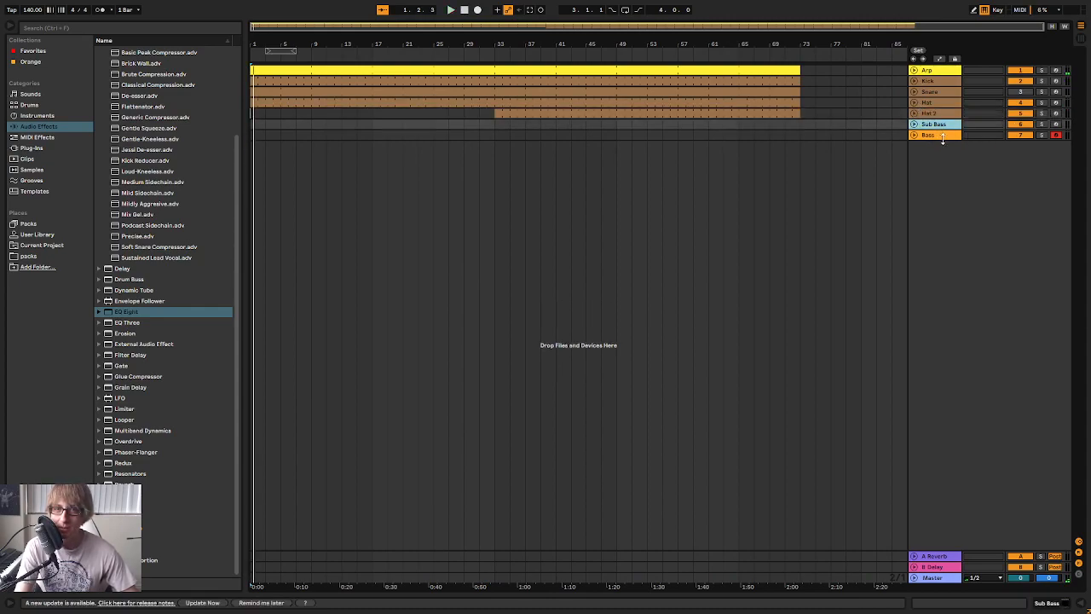
Reactivate the Snare track and trim the Snare clip to start at bar 9 and the Hat clip to start at bar 17
left_click(948, 137)
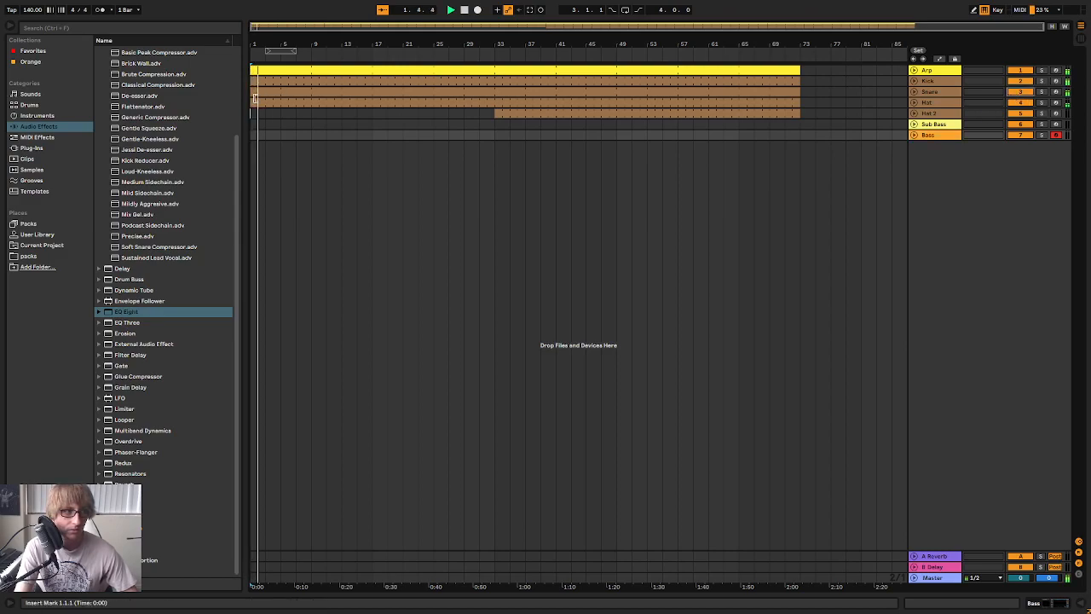
left_click_drag(252, 92, 361, 93)
left_click_drag(254, 103, 342, 103)
key("space")
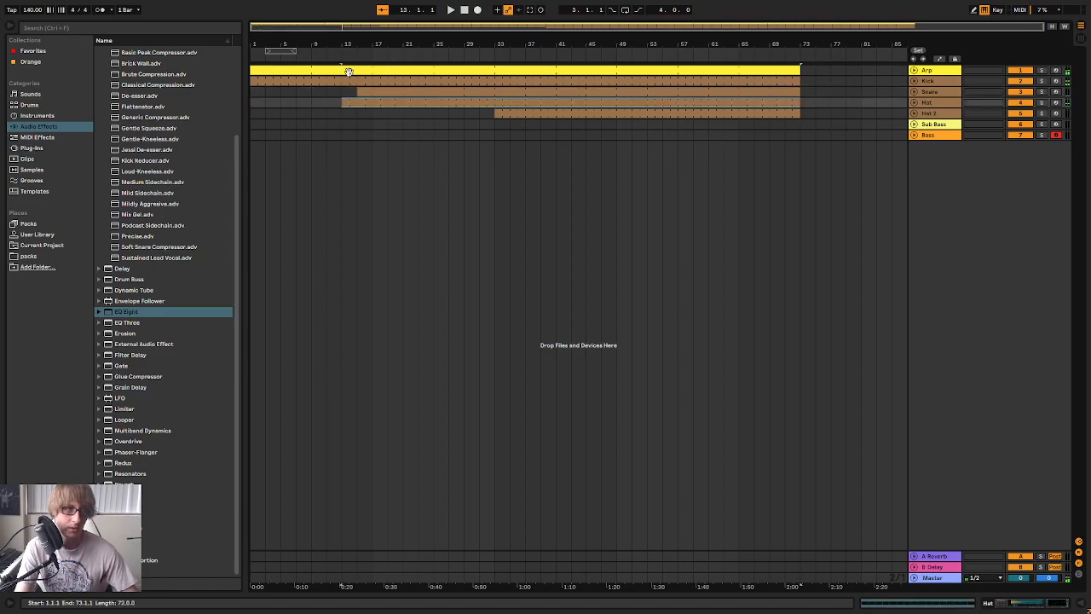
left_click(465, 11)
key("space")
mouse_move(313, 46)
left_mouse_down()
mouse_move(313, 85)
mouse_move(313, 55)
left_mouse_up()
left_click(349, 123)
mouse_move(392, 91)
left_mouse_down()
mouse_move(329, 92)
mouse_move(408, 103)
left_mouse_up()
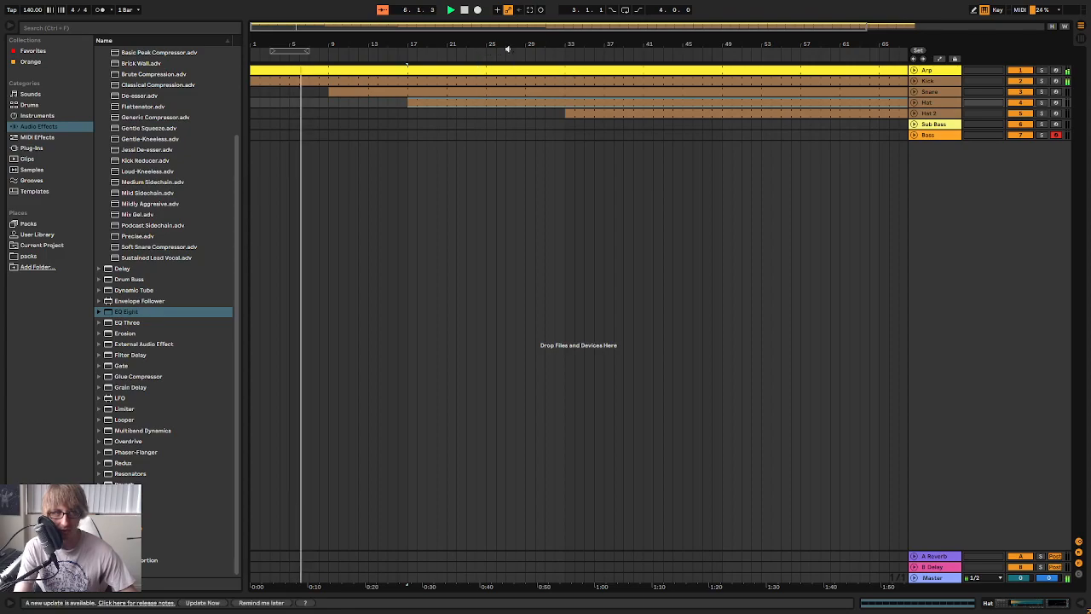
left_click_drag(460, 51, 459, 41)
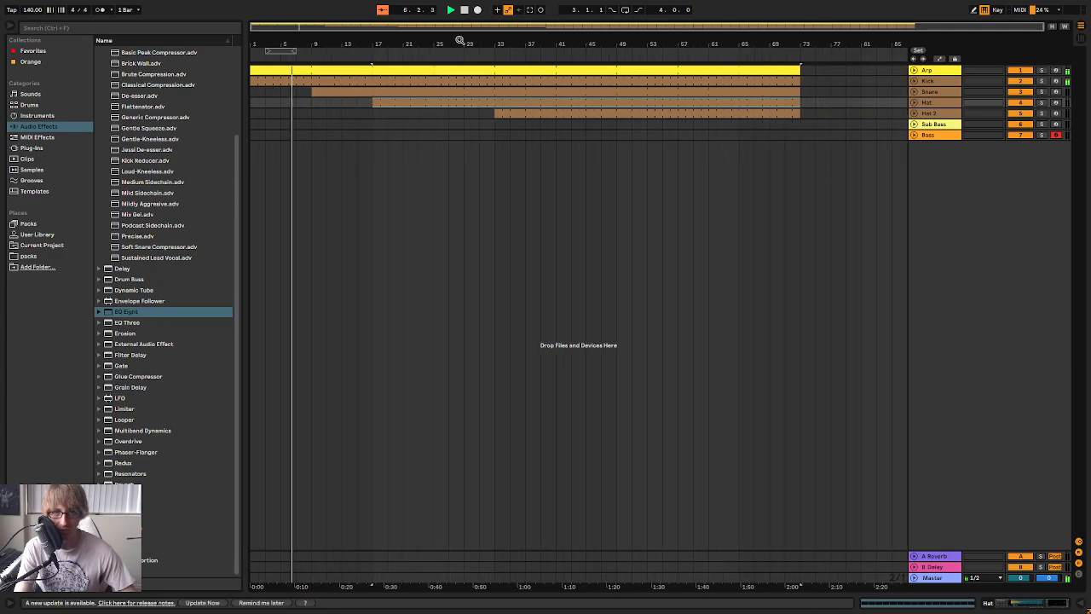
Expand the sidechain settings of the Bass track's Compressor, enable the sidechain EQ and stop playback
double_click(938, 135)
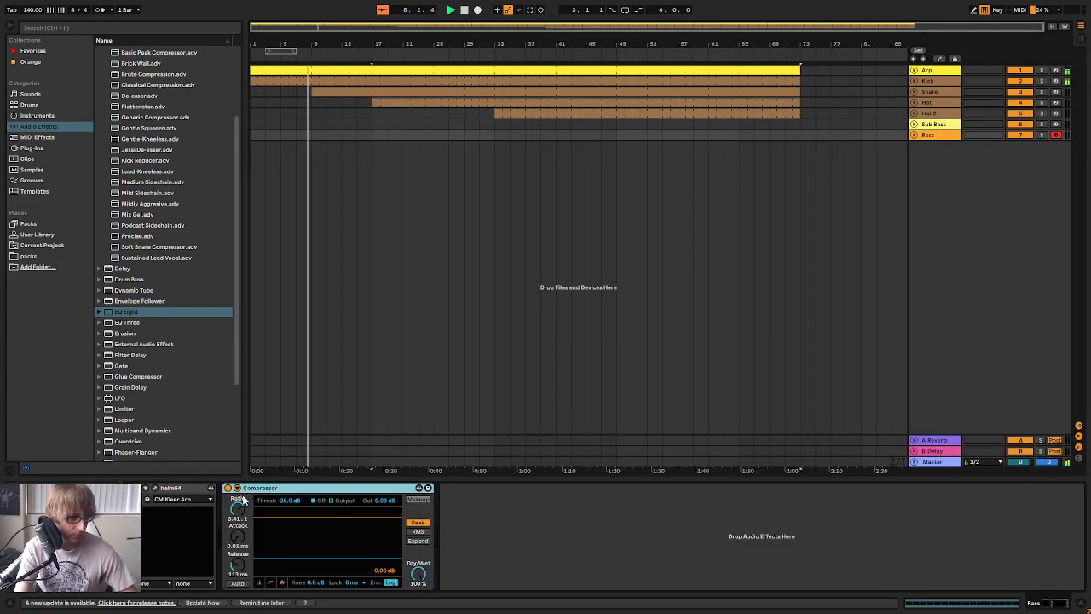
left_click(237, 488)
left_click(246, 516)
left_click(258, 435)
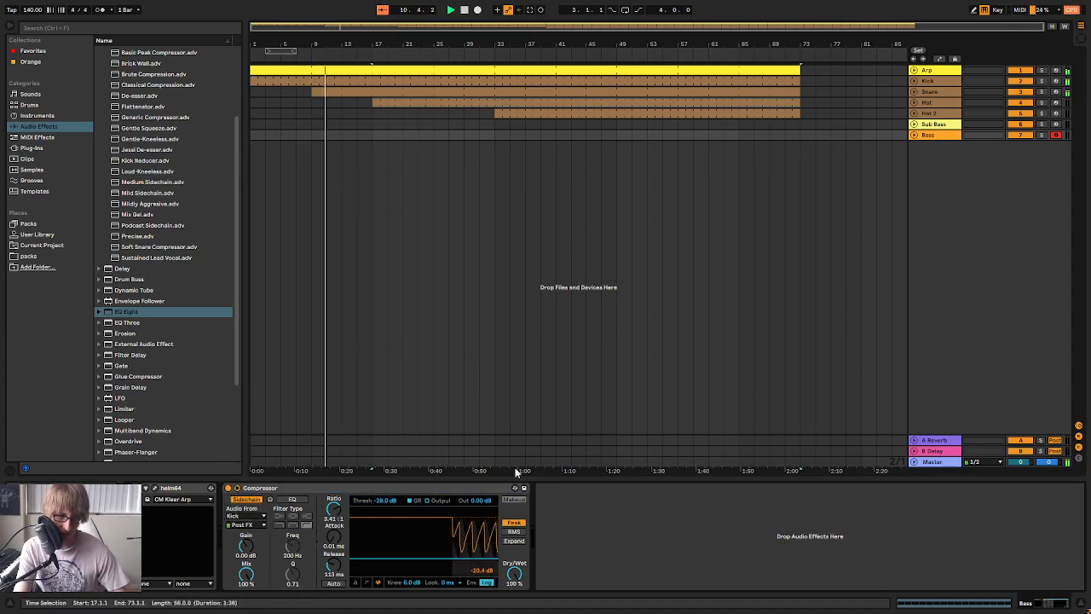
left_click(292, 499)
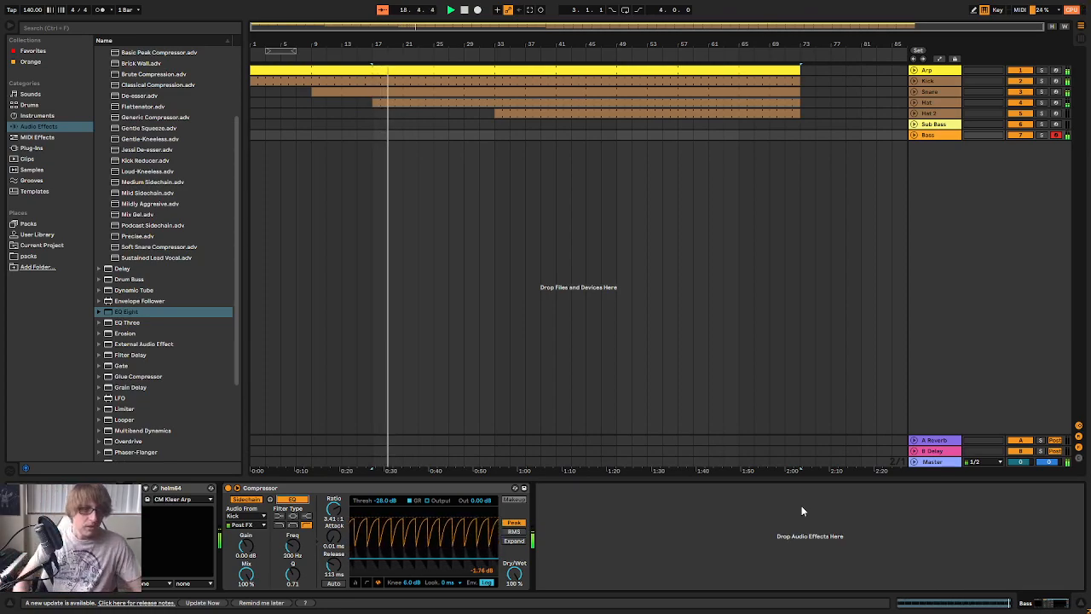
key("space")
left_click(679, 135)
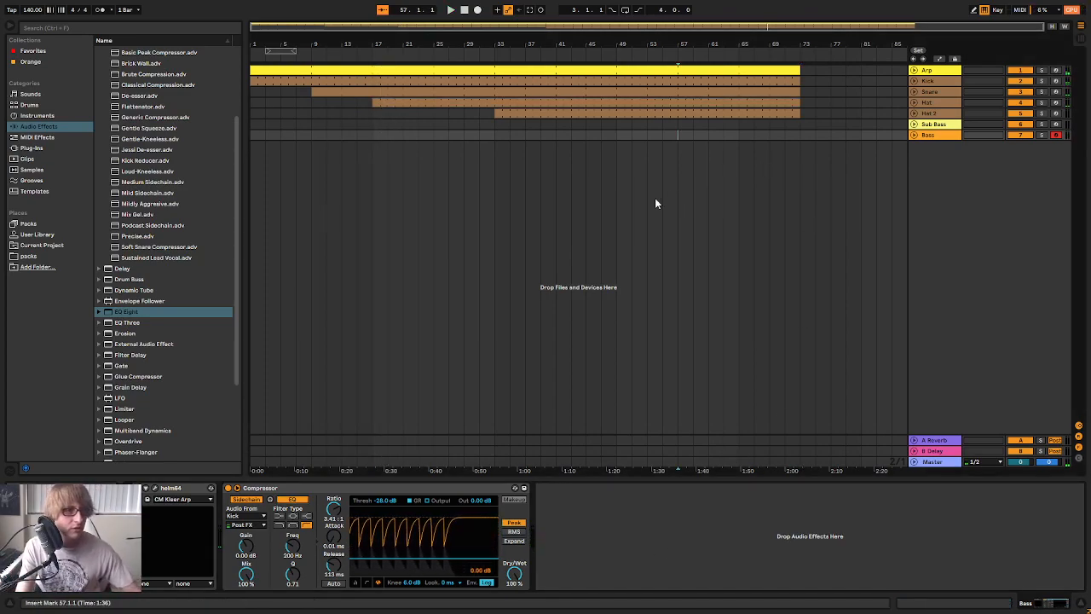
Examine the Kick clip's notes and the Kick track's devices
left_click(424, 79)
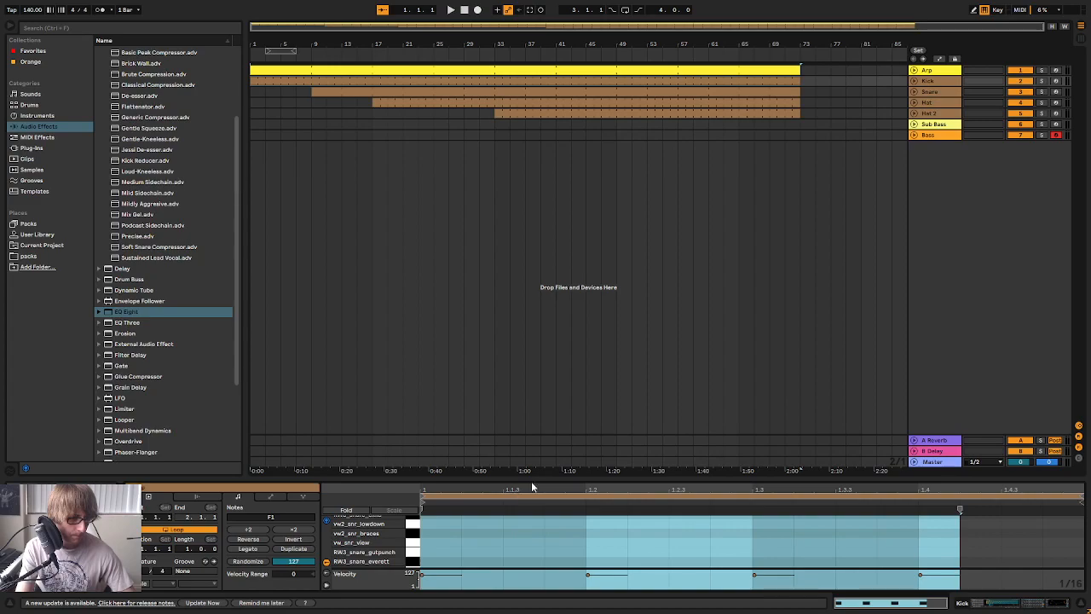
left_click_drag(545, 478, 568, 351)
left_click_drag(578, 311, 578, 494)
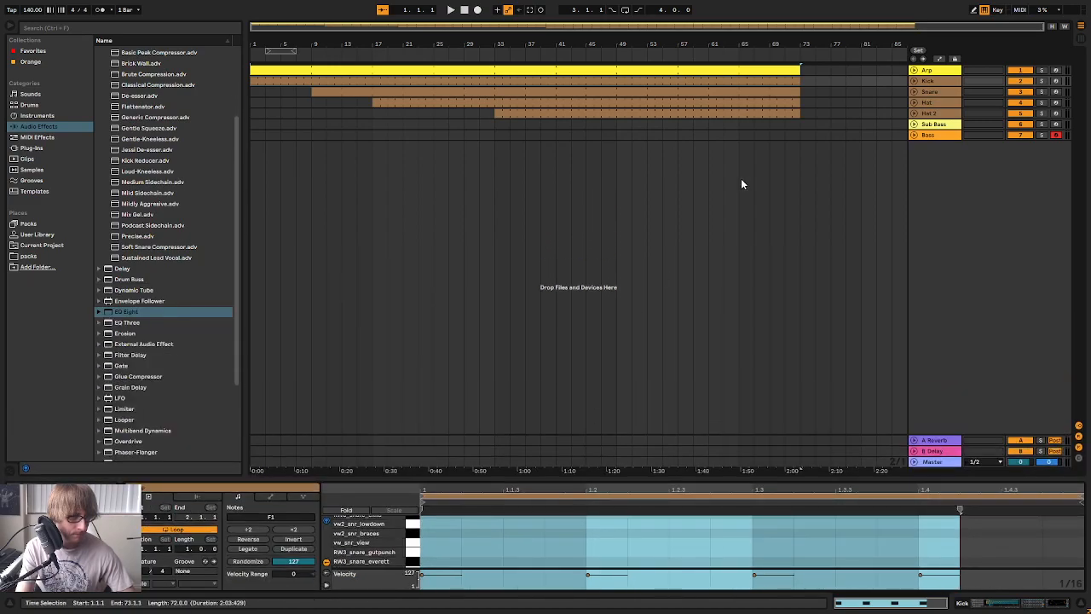
double_click(937, 82)
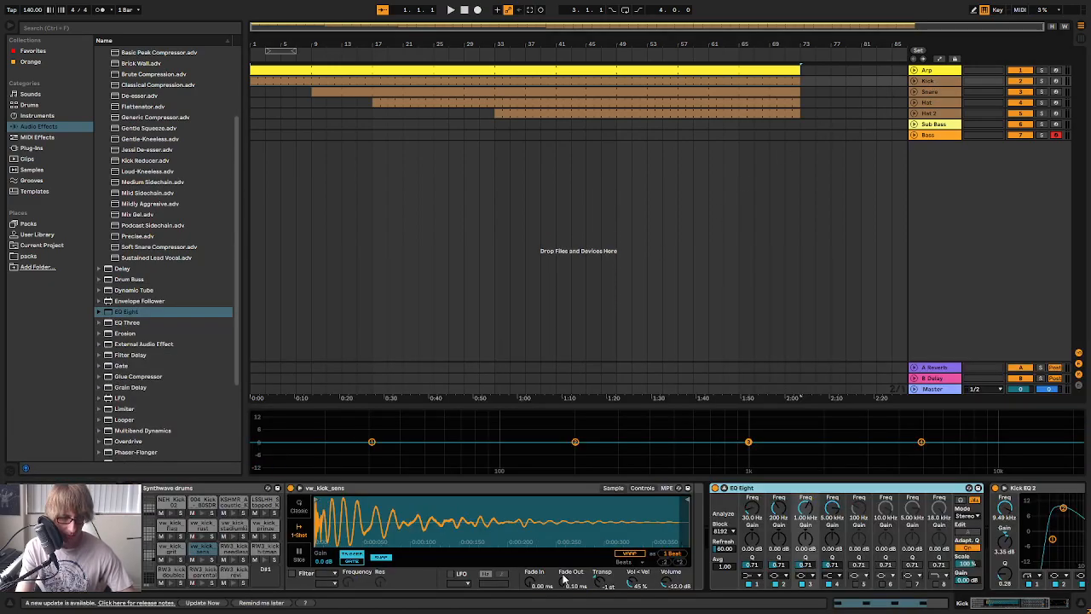
left_click(500, 169)
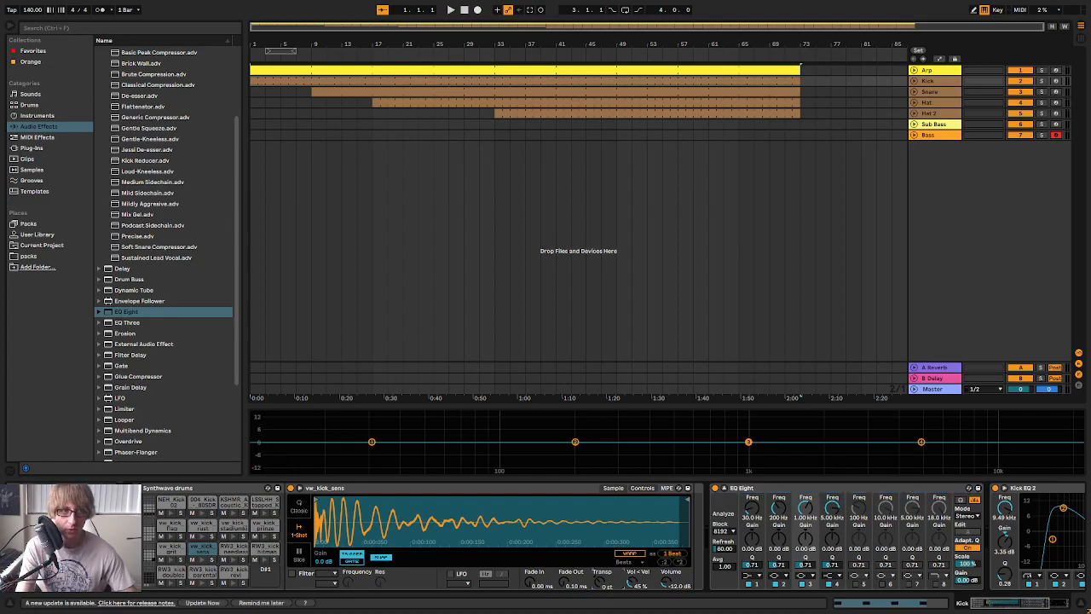
Open the Arp clip in the note editor, transpose all its notes down two semitones and preview the arrangement
double_click(537, 73)
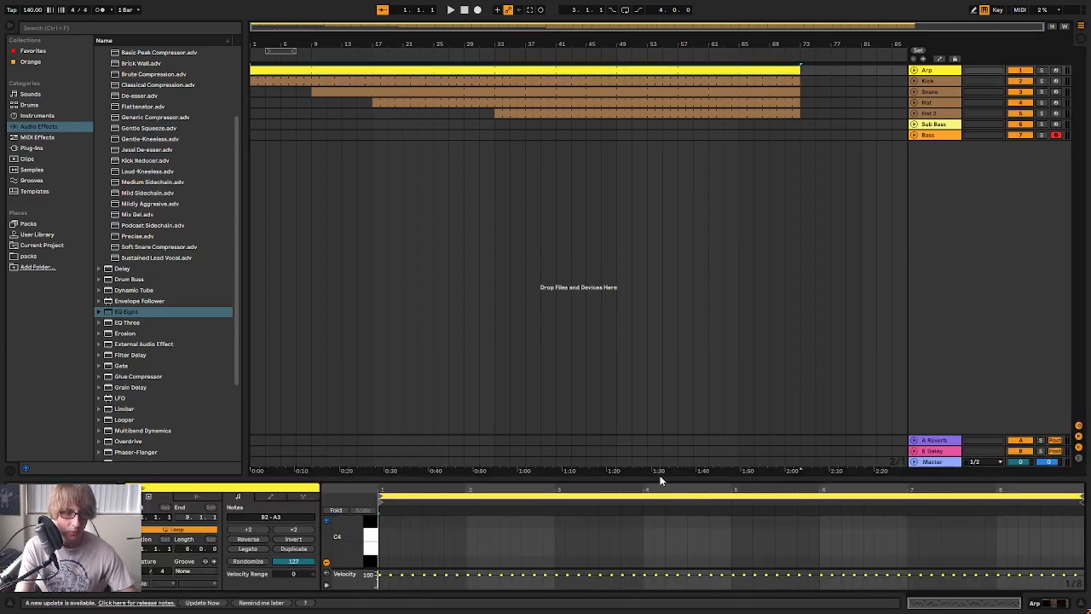
left_click_drag(657, 480, 690, 217)
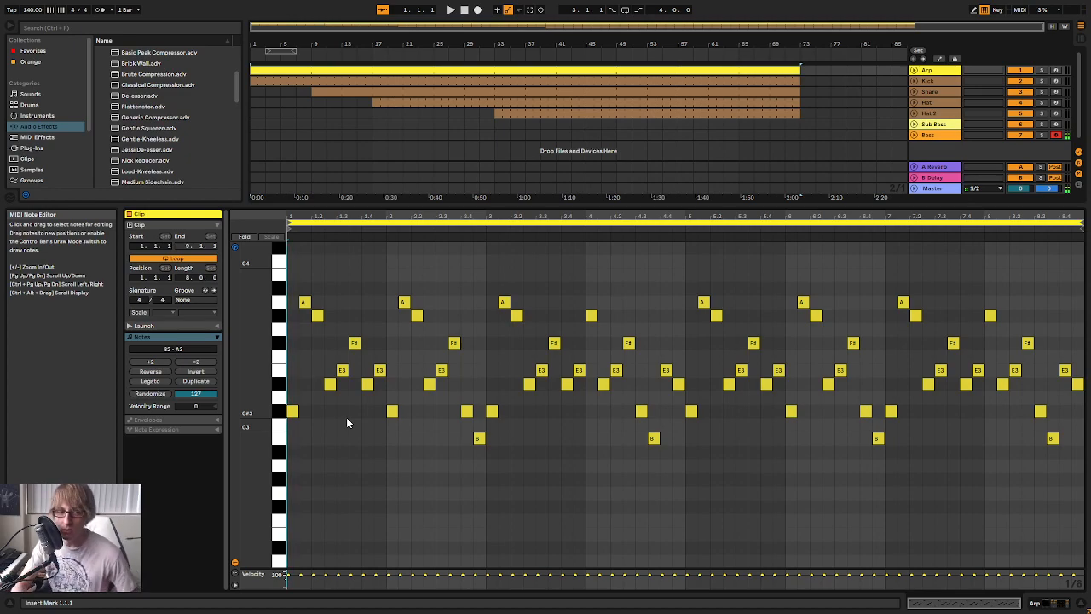
key("ctrl+a")
key("Down")
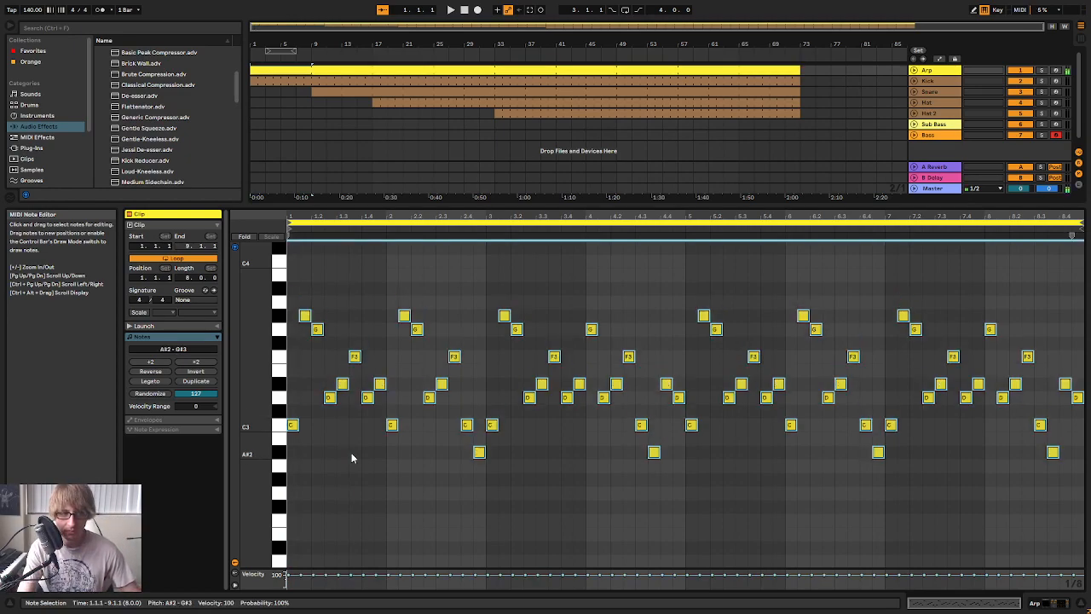
key("Down")
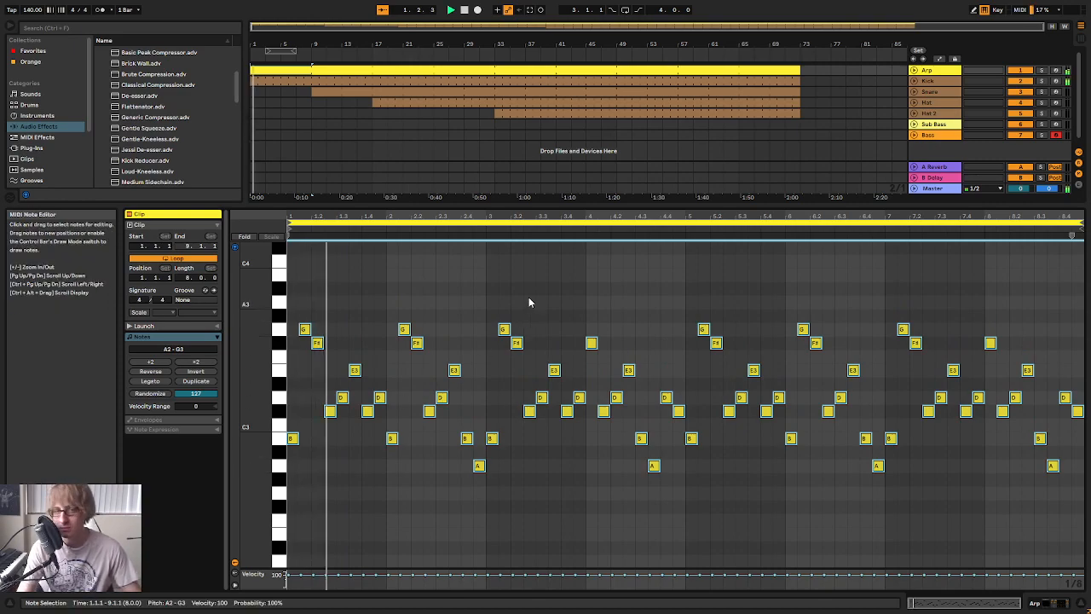
left_click_drag(547, 208, 512, 310)
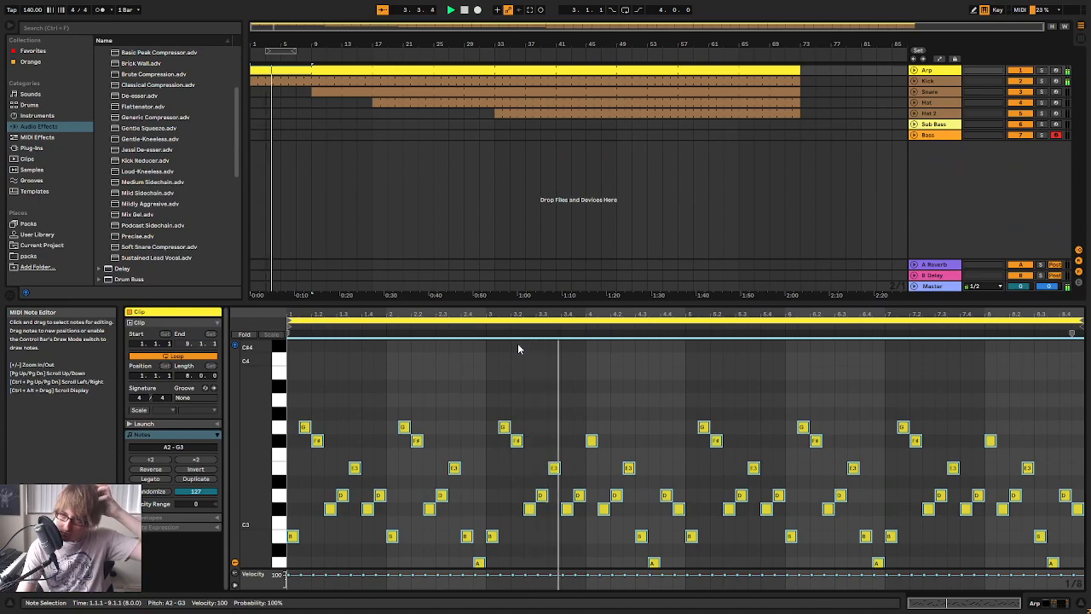
Play a bass line over the arrangement in the session mixer, capture it on the Bass track and return to the arrangement
left_click(932, 82)
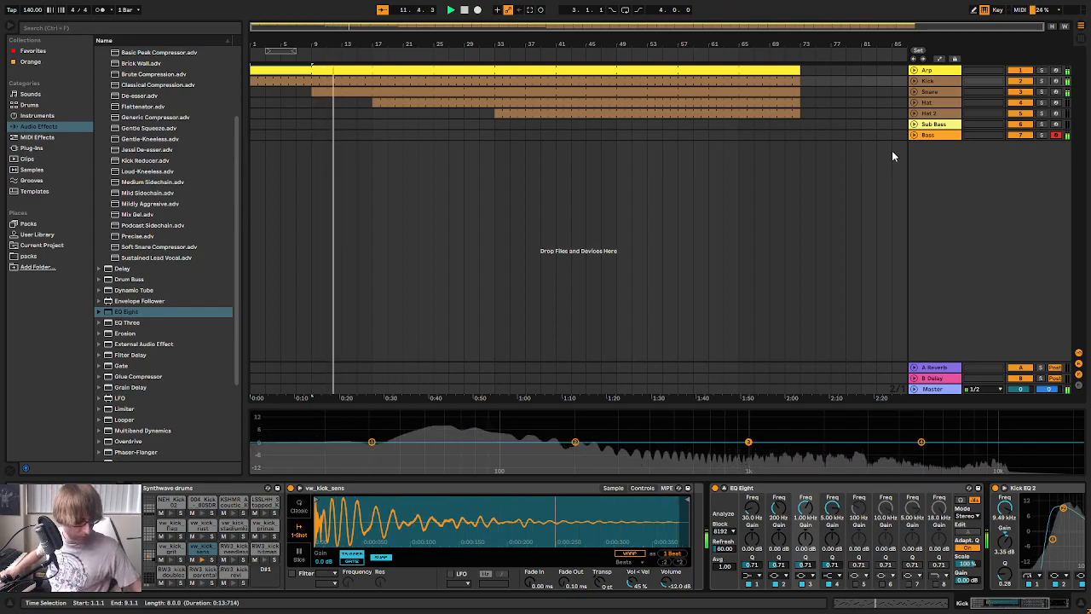
key("Tab")
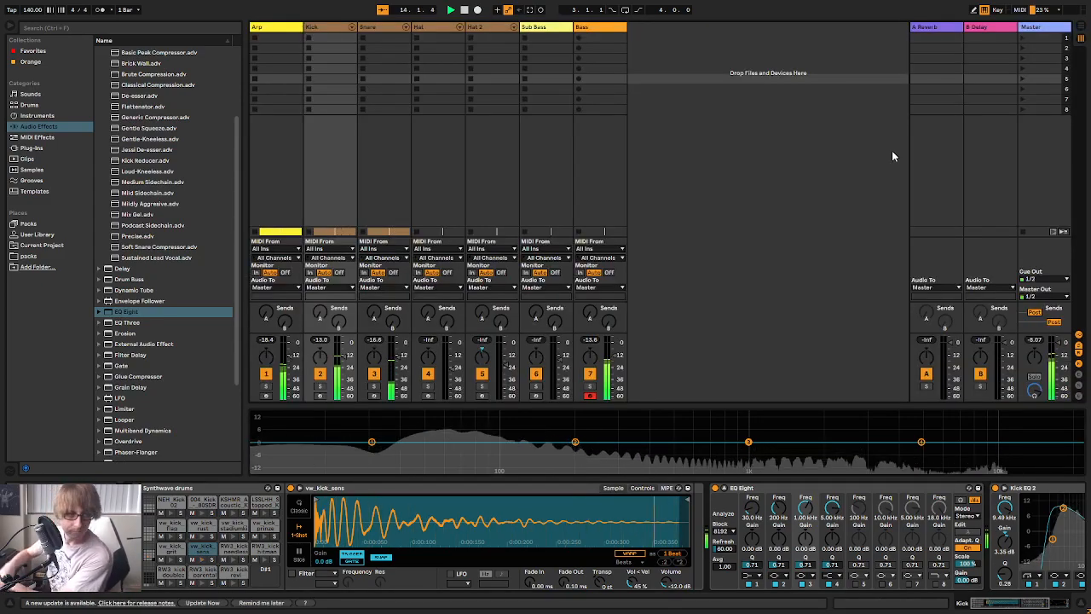
left_click(608, 30)
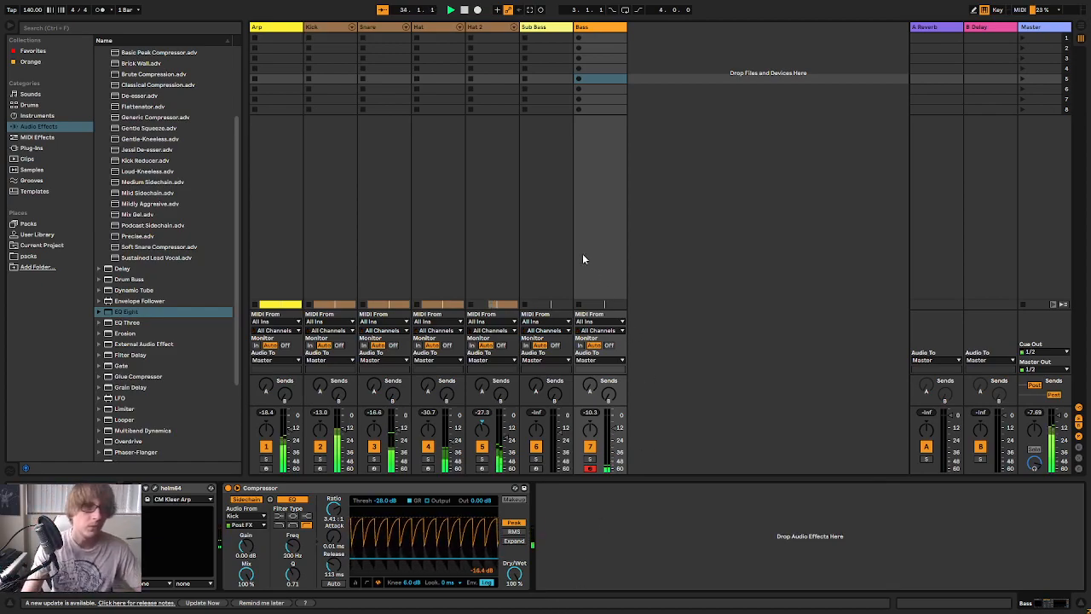
key("Tab")
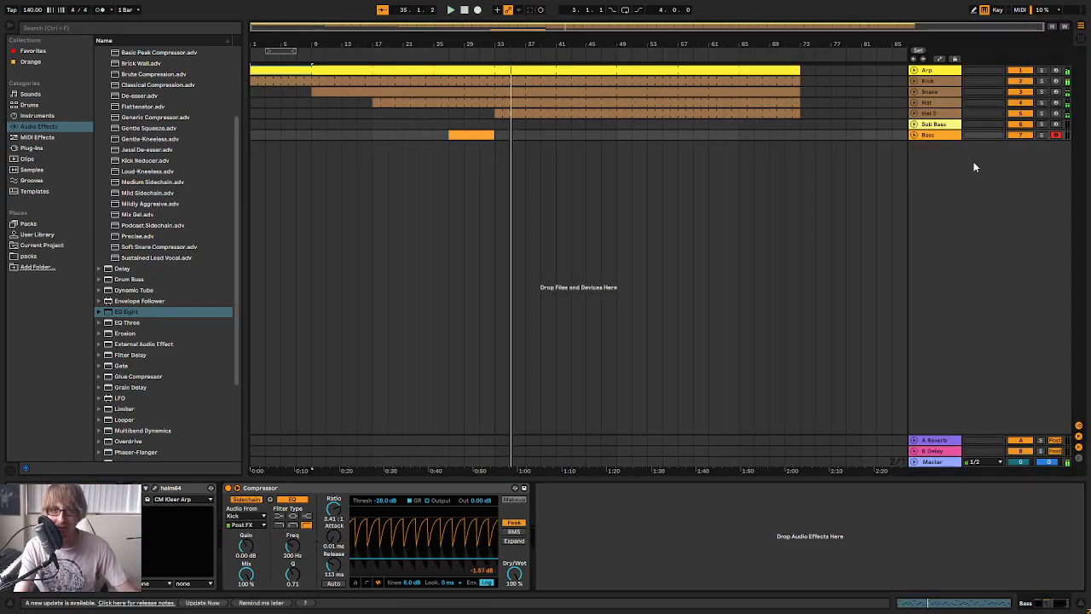
Unfold the Bass track and extend the start of its captured clip back to bar 21, auditioning the recovered notes
left_click(913, 135)
left_click(529, 150)
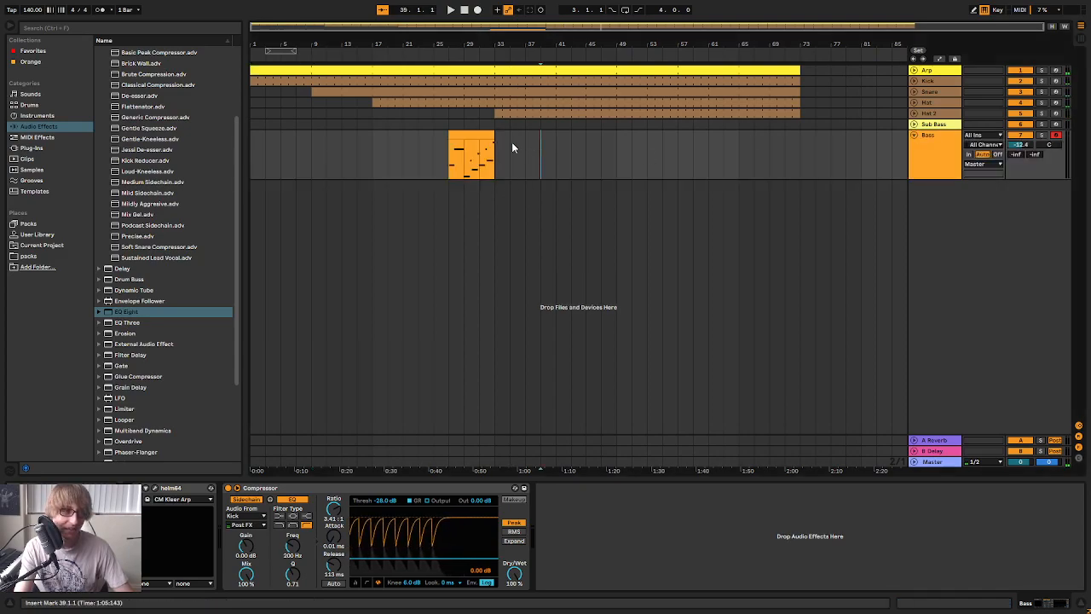
left_click_drag(450, 134, 420, 138)
left_click(423, 57)
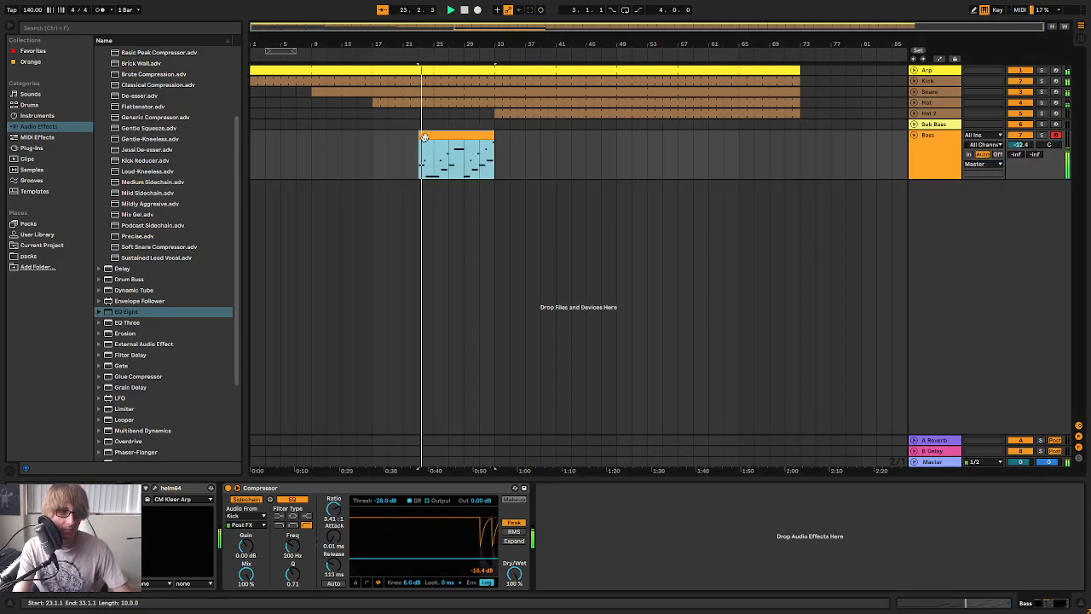
left_click_drag(425, 44, 619, 49)
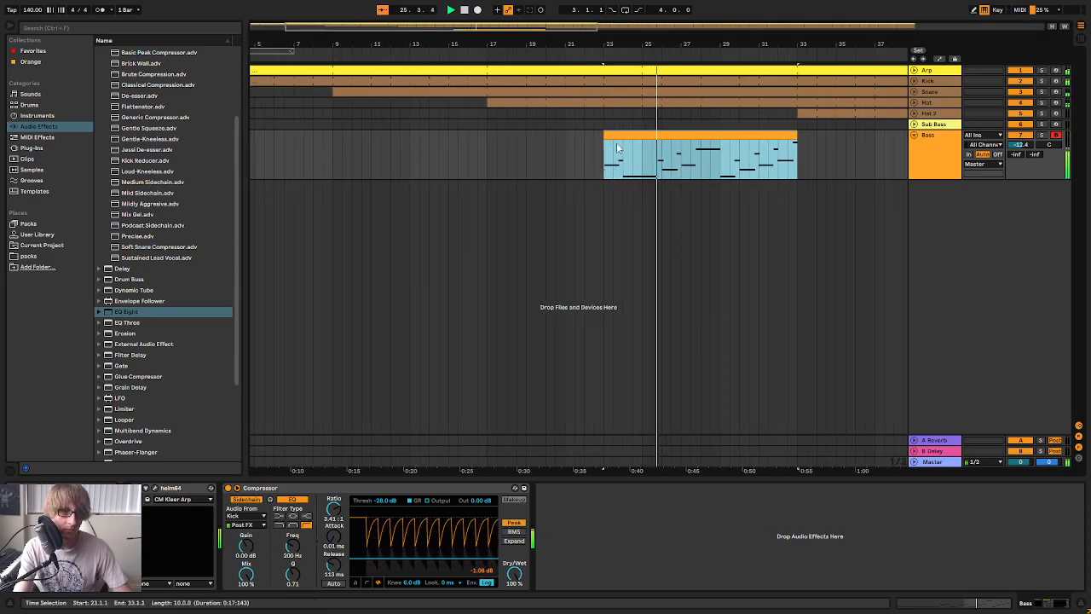
key("space")
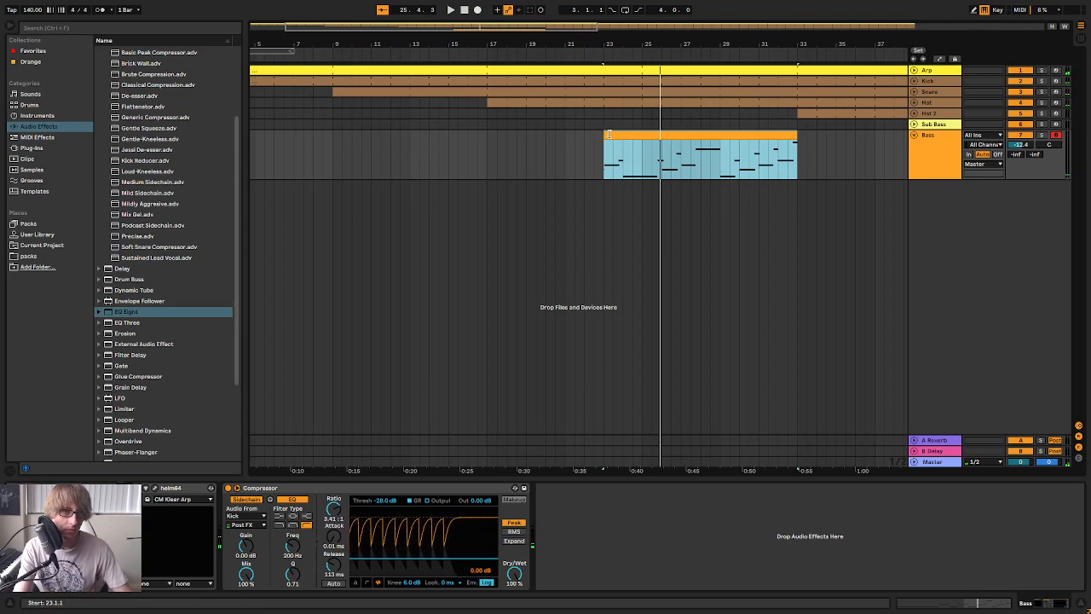
mouse_move(604, 134)
left_mouse_down()
mouse_move(431, 134)
mouse_move(588, 134)
left_mouse_up()
key("space")
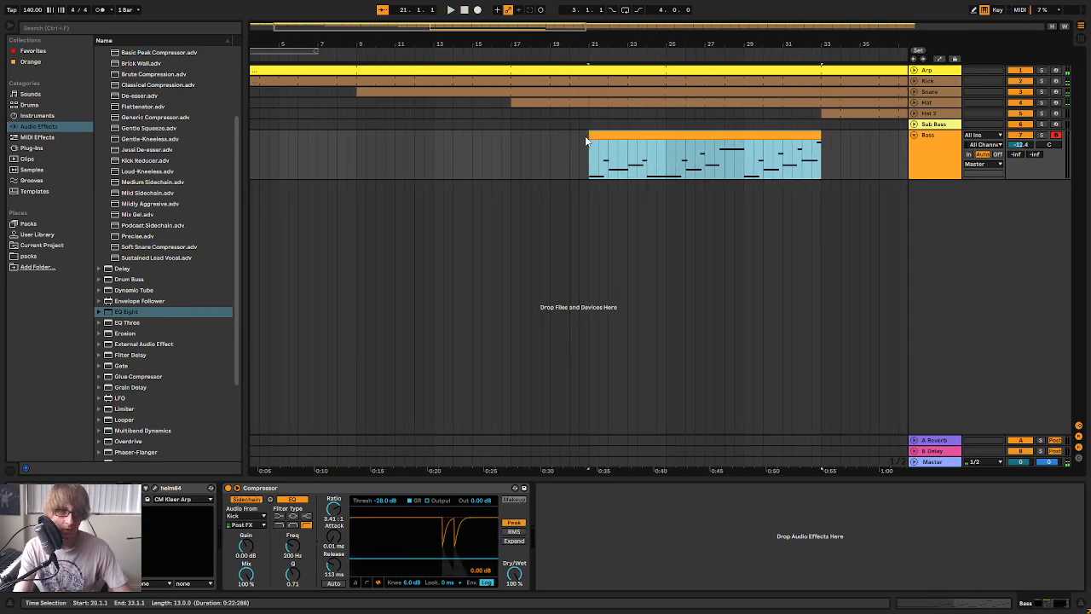
Consolidate the Bass clip from bar 21 to bar 33 and preview its notes in an enlarged note editor
right_click(645, 134)
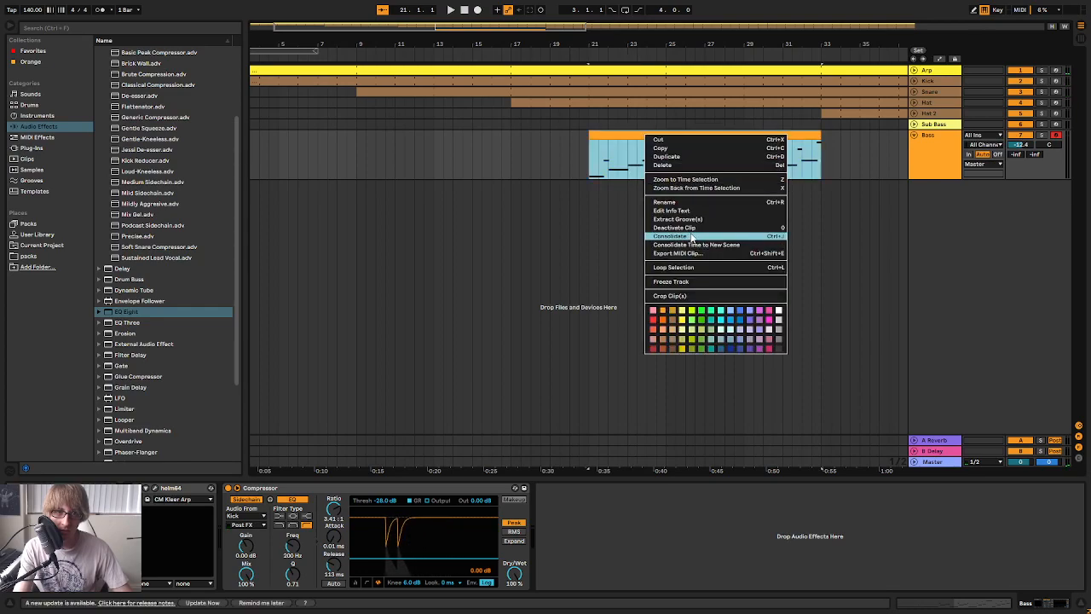
left_click(690, 236)
double_click(738, 135)
left_click(315, 555)
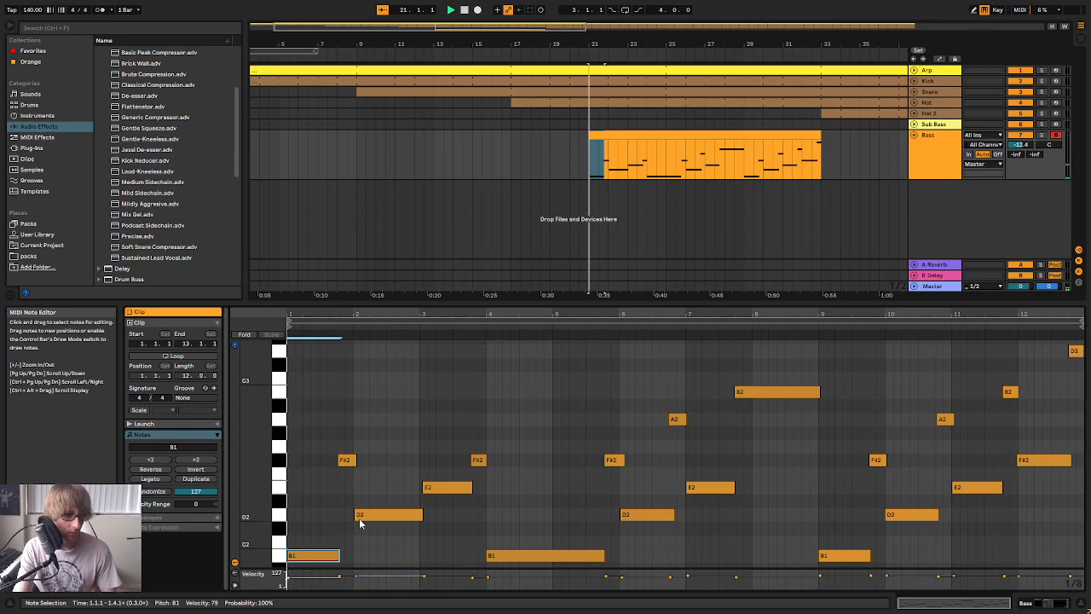
key("space")
left_click_drag(343, 313, 411, 344)
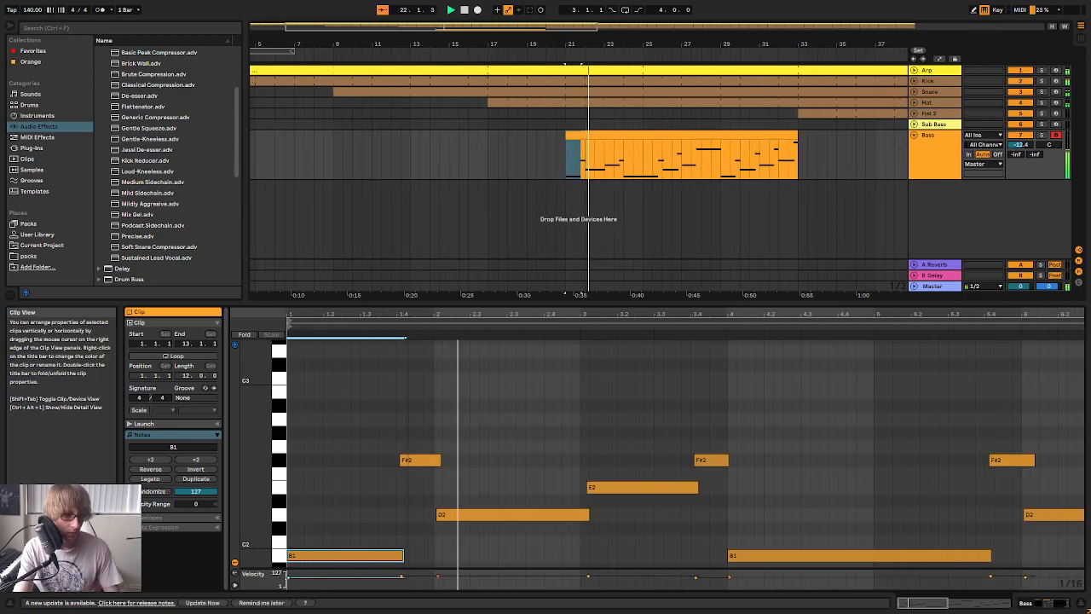
left_click_drag(491, 302, 492, 138)
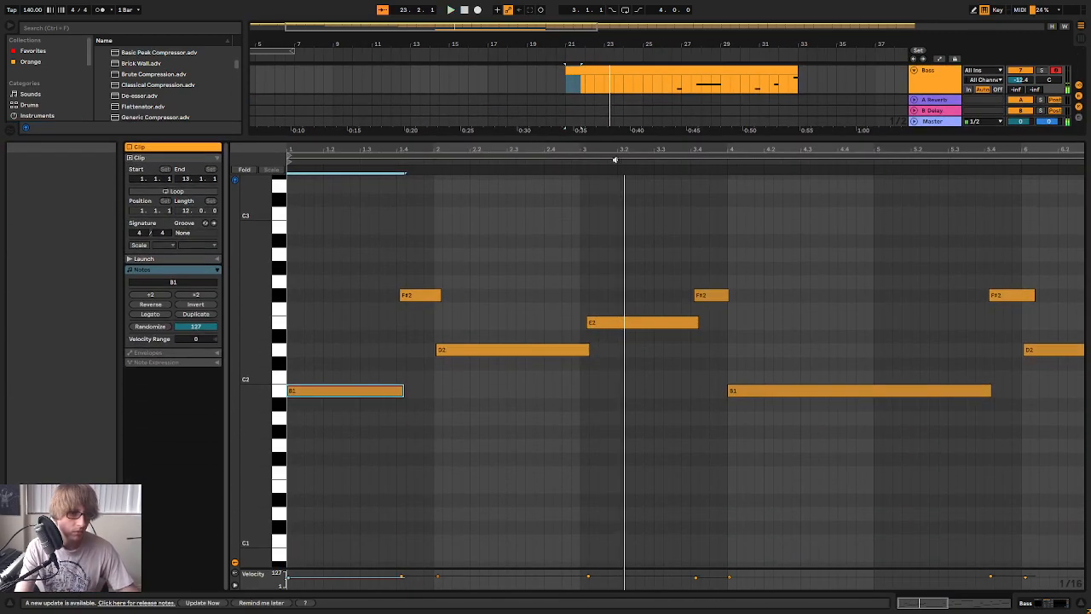
key("minus")
Quantize all notes of the Bass clip
right_click(523, 242)
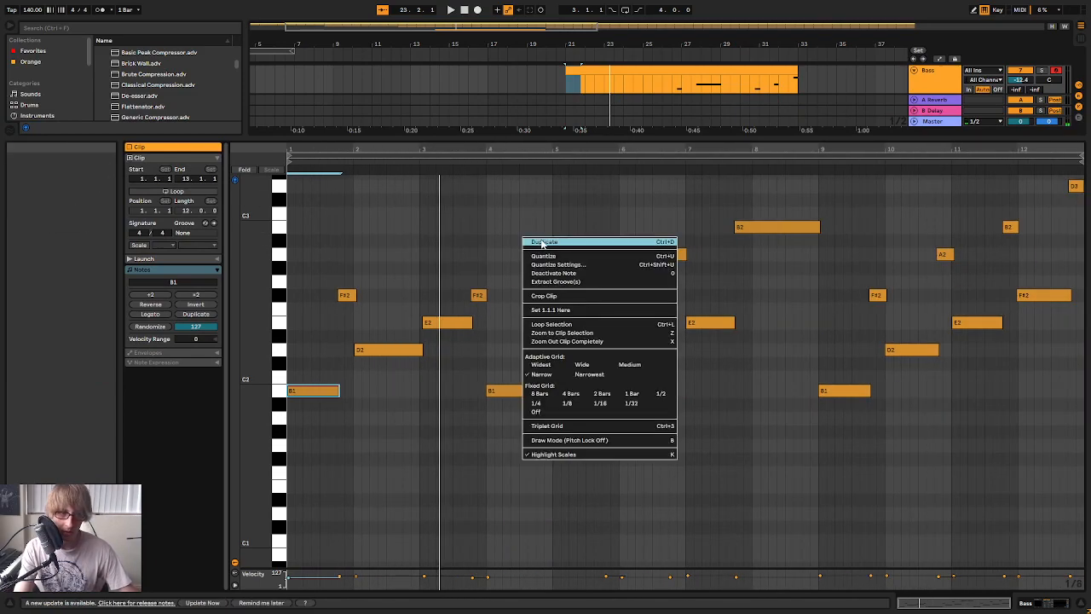
left_click(557, 261)
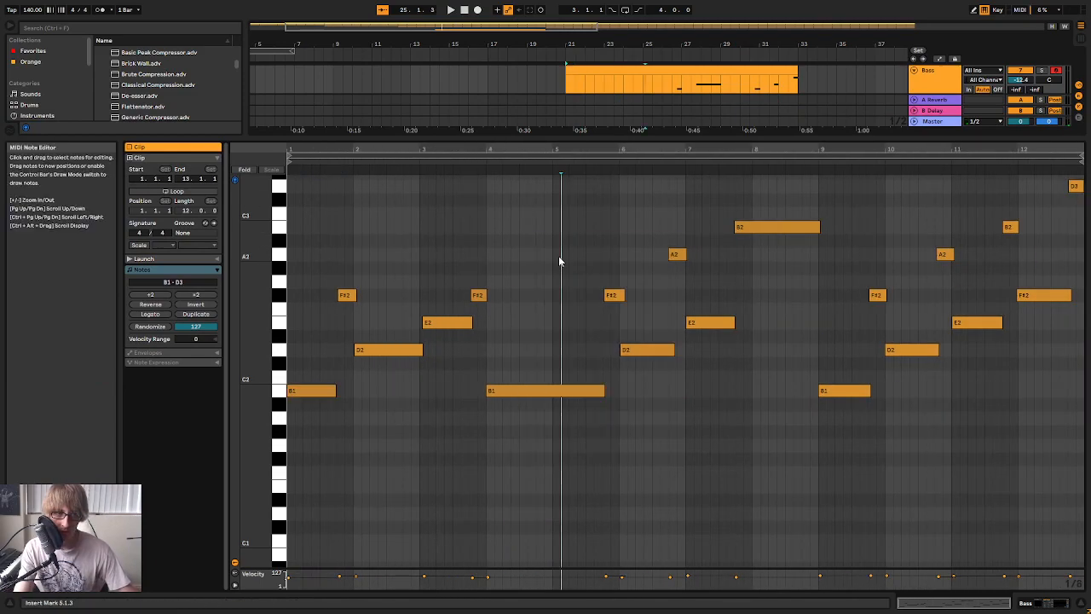
right_click(557, 261)
left_click(583, 267)
left_click(577, 266)
Play the Bass clip and shorten the F#2 note to end at bar 6 and the D2 note to end at 6.4
key("space")
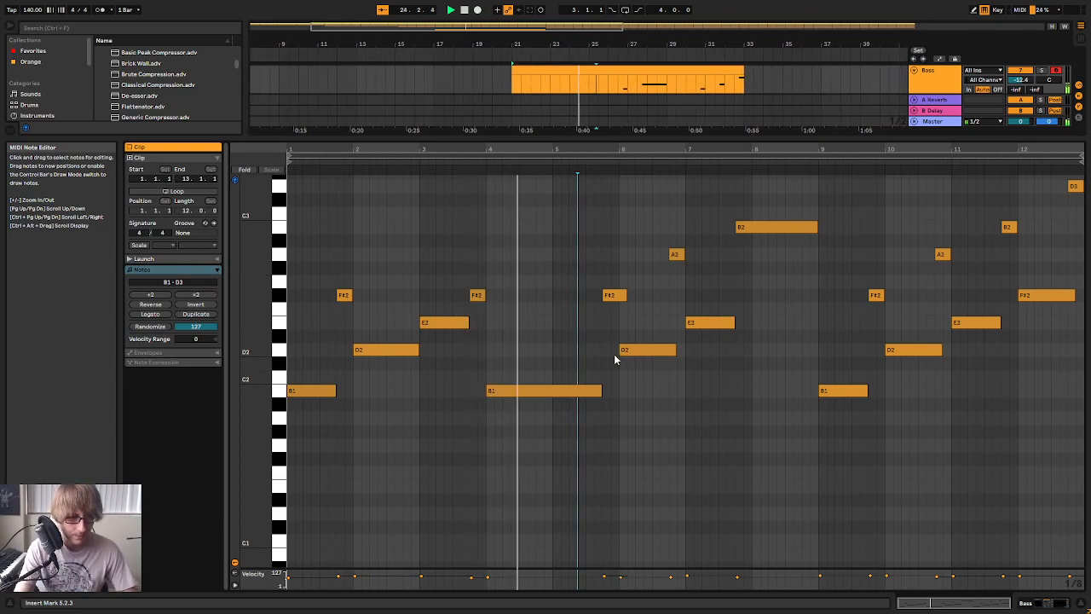
left_click_drag(627, 297, 618, 297)
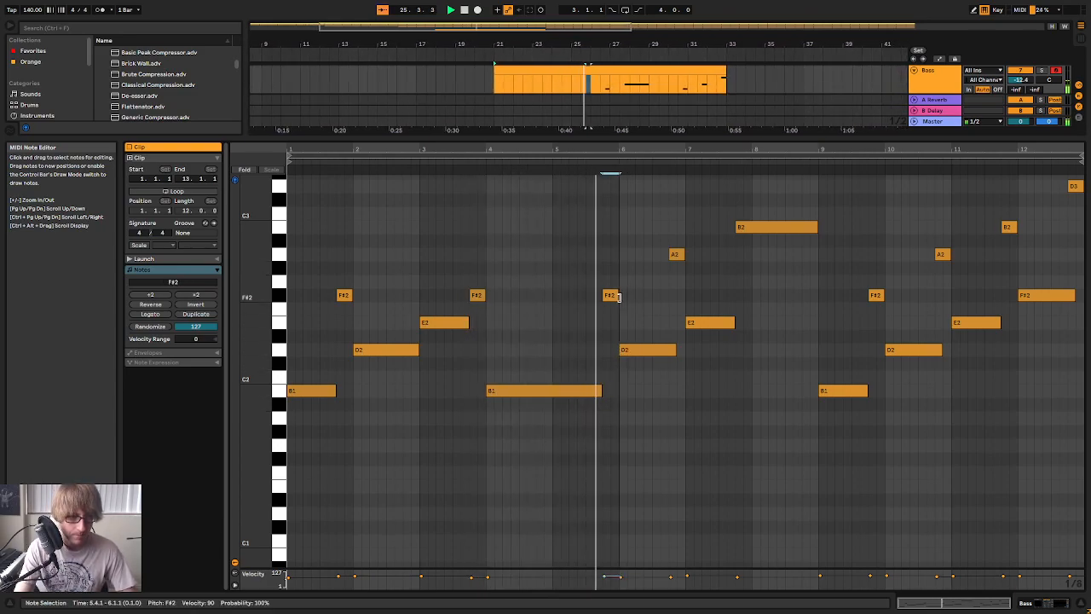
left_click_drag(675, 349, 666, 351)
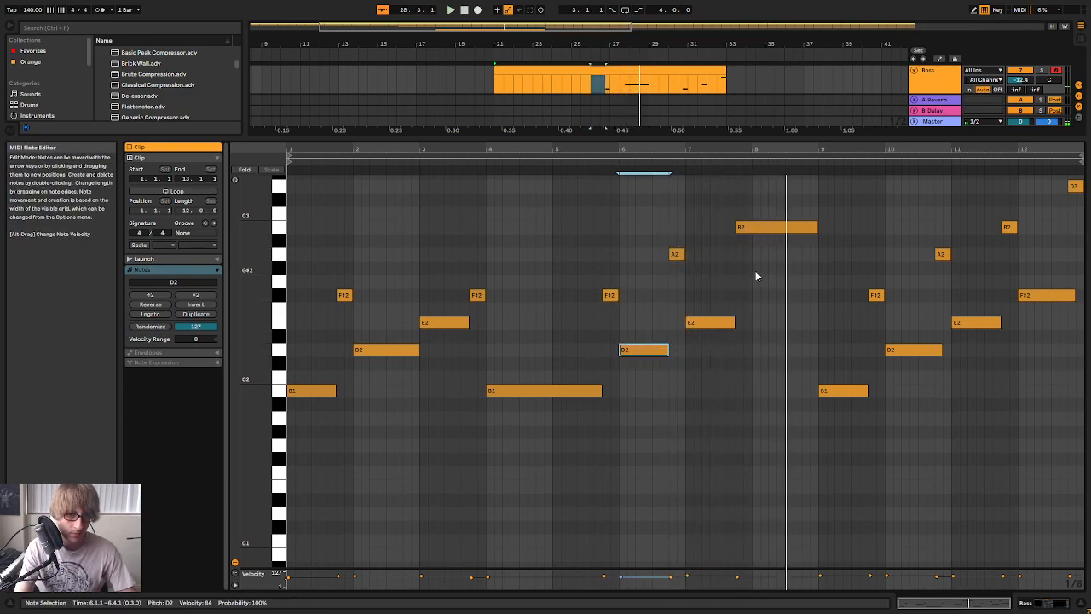
left_click(679, 165)
left_click_drag(782, 148, 779, 146)
Shorten the long B2 note to end at 8.3, duplicate it an octave down as B1 and lengthen the copy to 9.4
left_click_drag(817, 226, 784, 226)
key("ctrl+d")
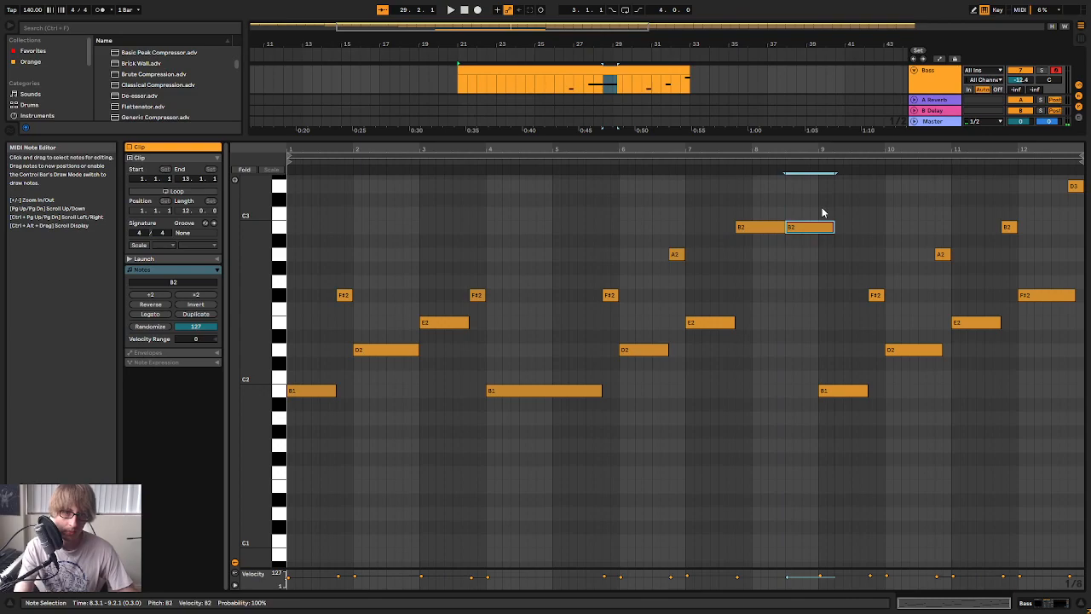
key("shift+Down")
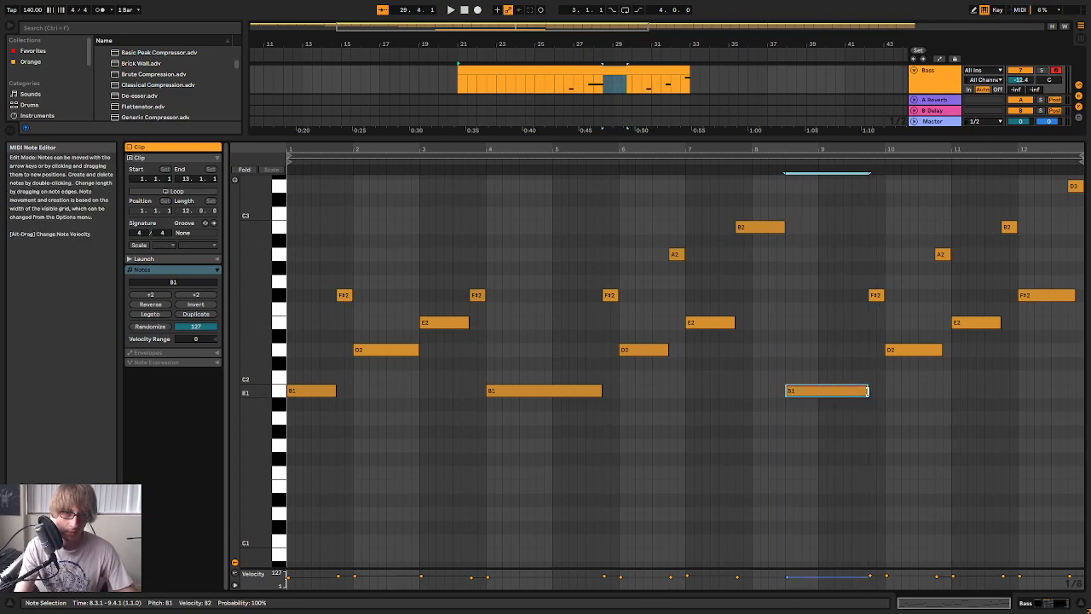
key("space")
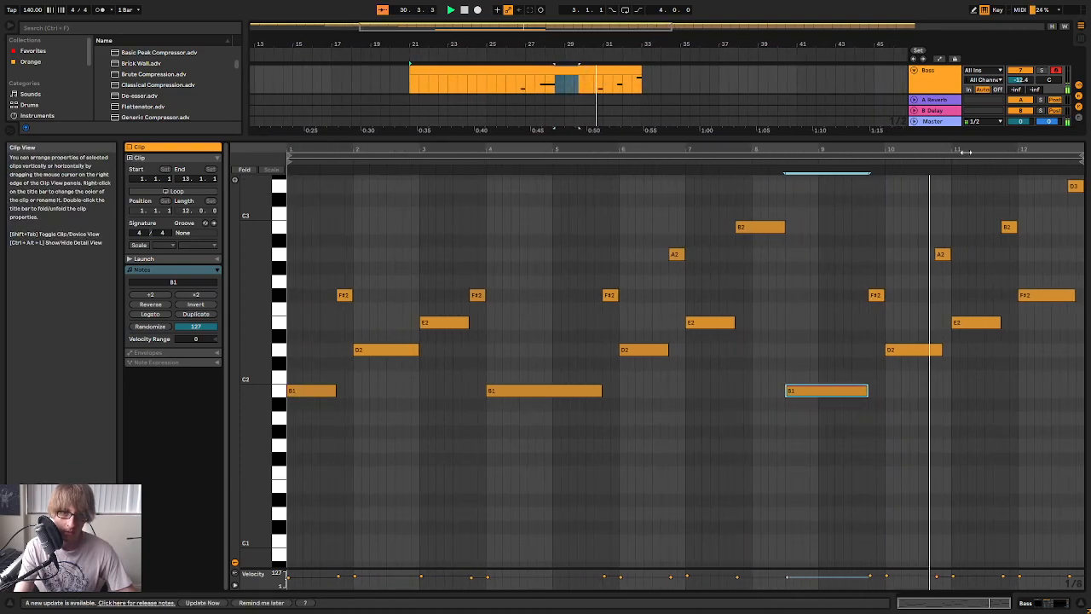
Shorten the D2 note at bar 10 to end at 10.4 and the final F#2 note to end at 12.4
left_click(928, 351)
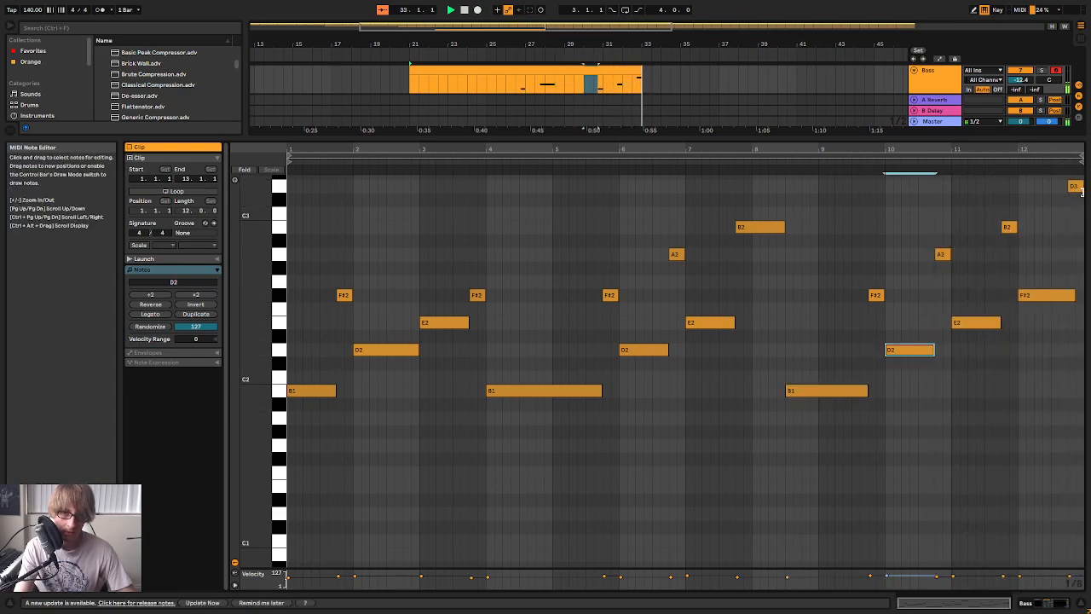
left_click_drag(1074, 295, 1067, 295)
key("space")
key("space")
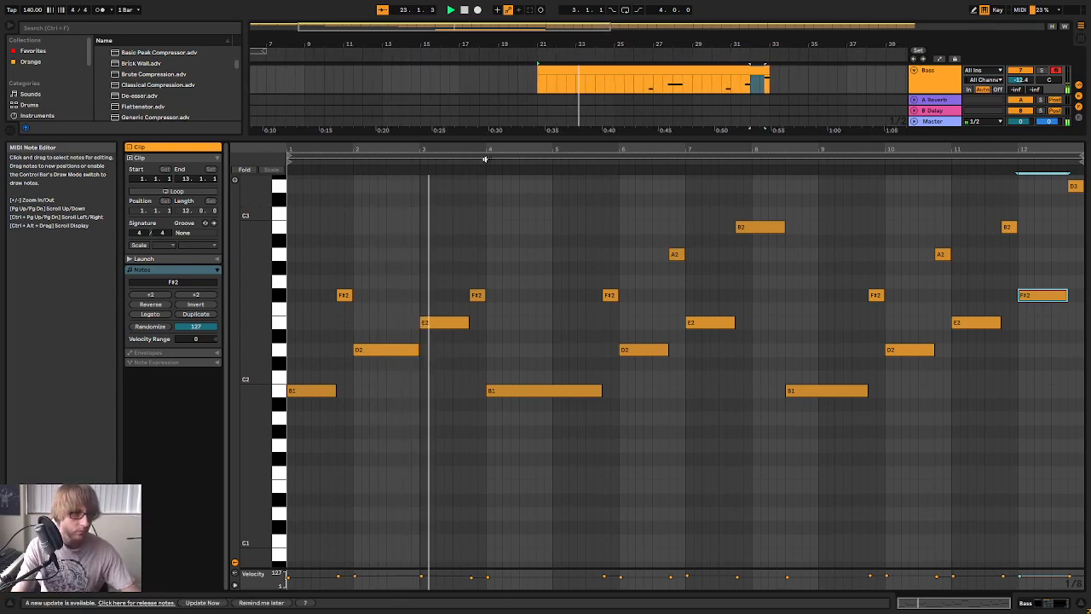
Audition the edited Bass clip from its start at bar 21 with more of the arrangement shown above the note editor
mouse_move(491, 149)
left_mouse_down()
mouse_move(491, 164)
mouse_move(491, 149)
left_mouse_up()
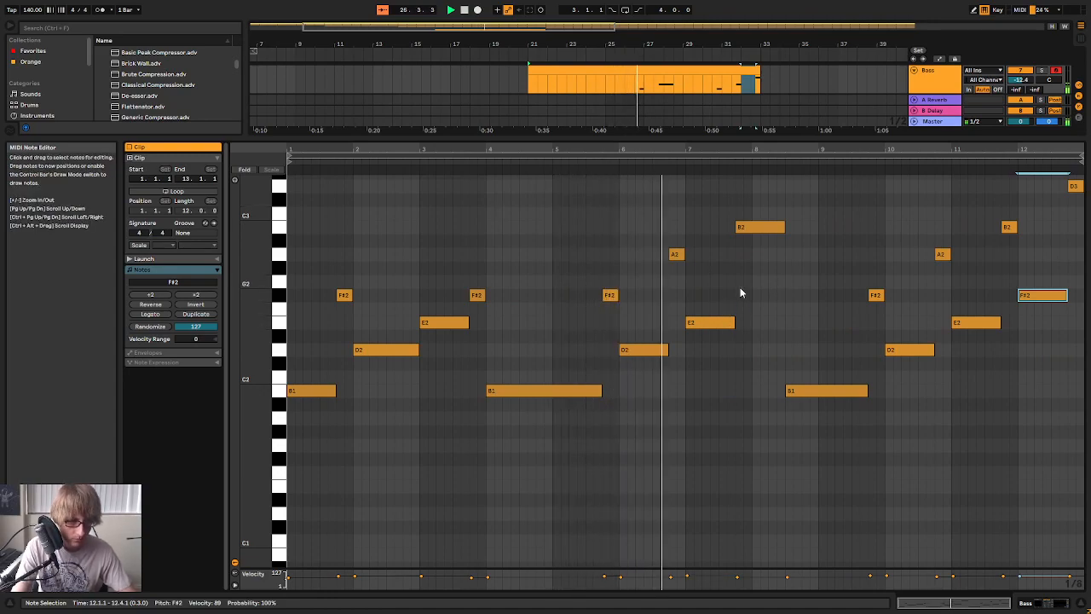
left_click_drag(608, 136, 609, 204)
key("space")
left_click(799, 136)
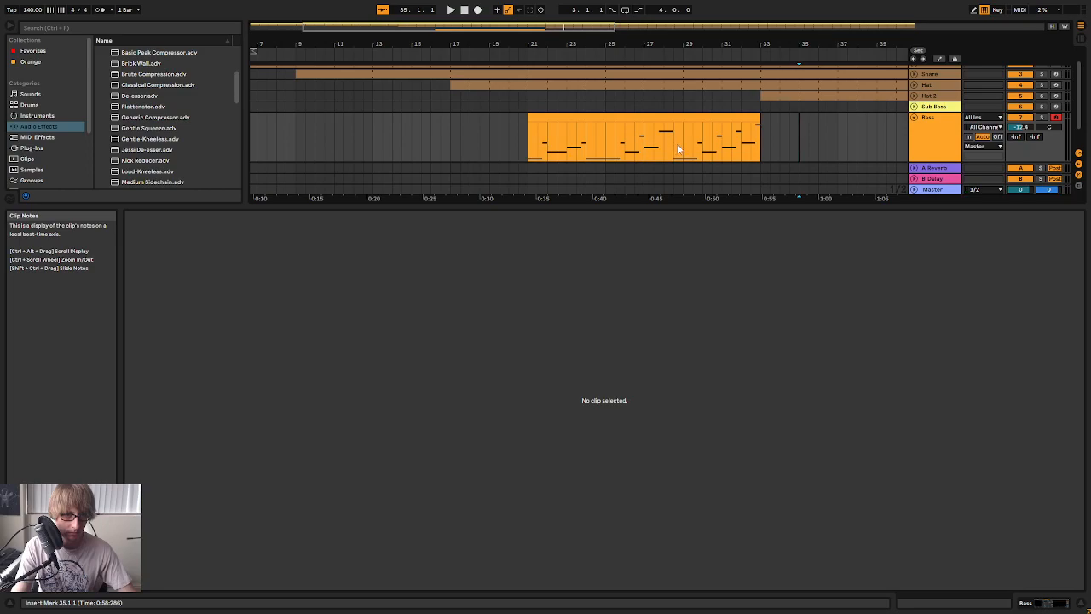
left_click(666, 53)
key("space")
left_click(719, 134)
left_click(456, 134)
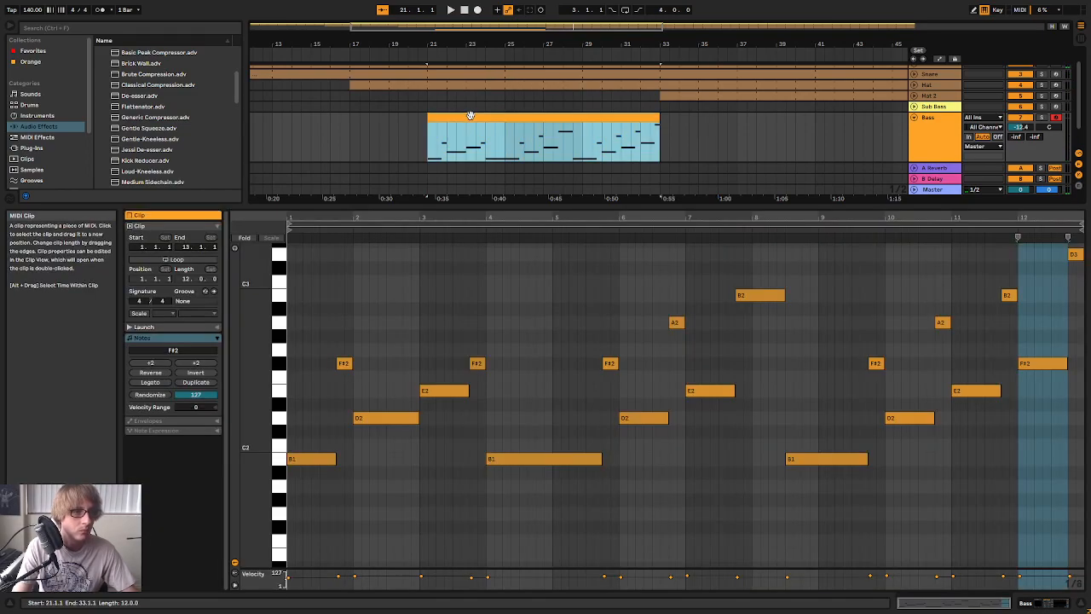
key("space")
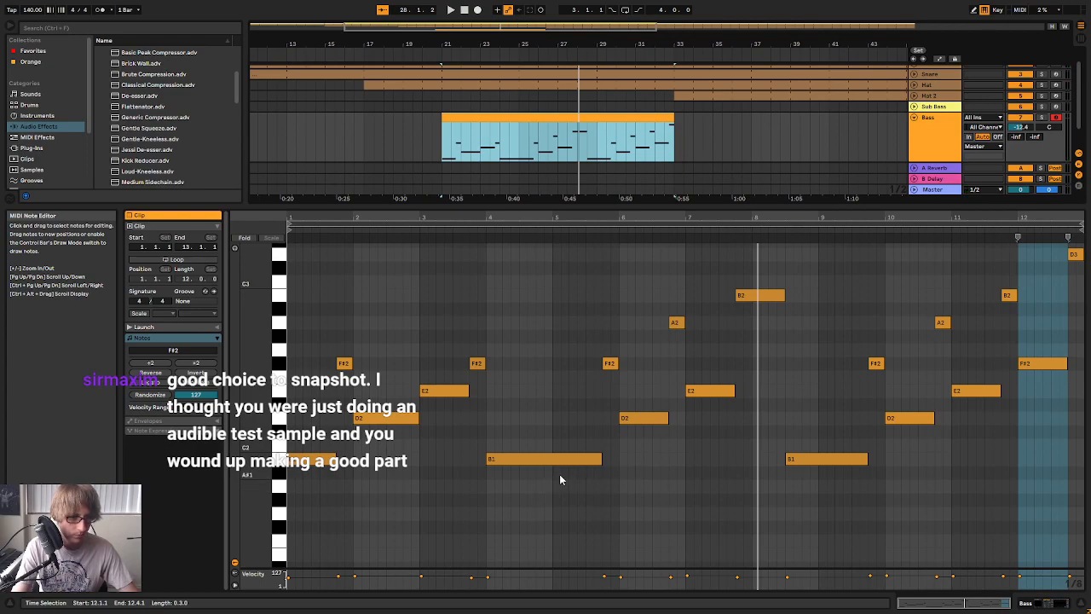
Trim the long B1 note to start at bar 5 and delete all Bass notes in the first four bars
left_click(303, 479)
left_click_drag(303, 482, 528, 325)
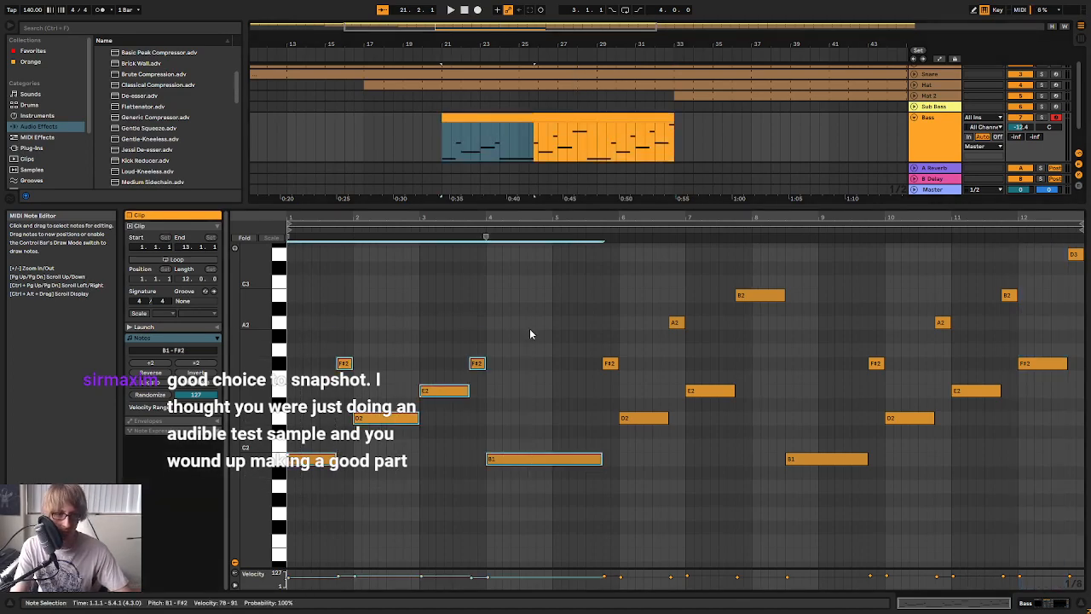
left_click(473, 462)
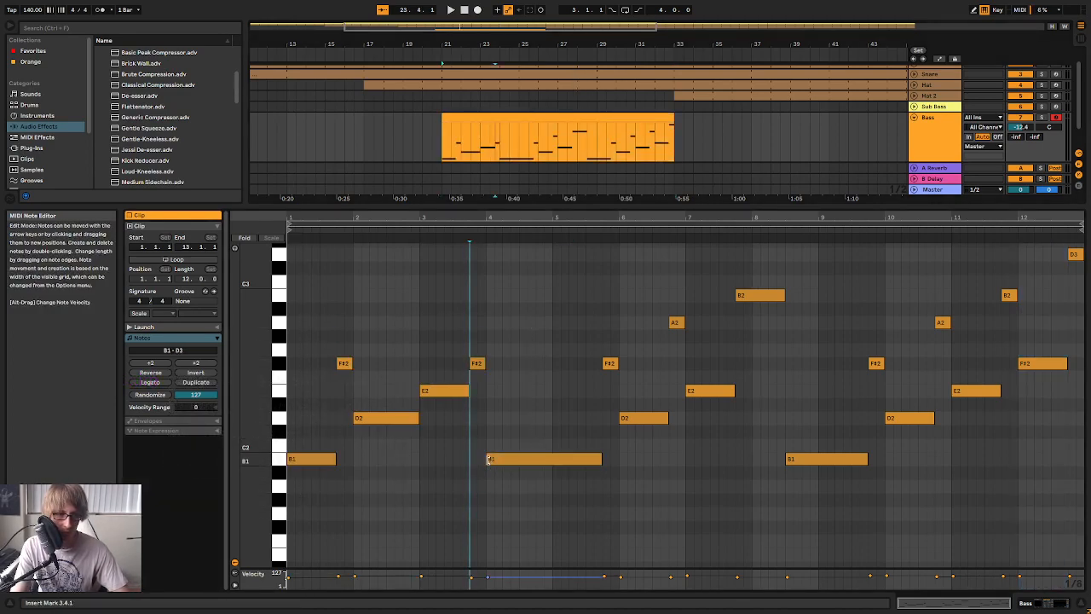
left_click_drag(489, 459, 554, 459)
left_click_drag(289, 495, 505, 263)
key("Delete")
Copy the Bass notes in bars 5 to 8, excluding the long B1, and paste them at the start of the clip
left_click_drag(582, 518, 778, 284)
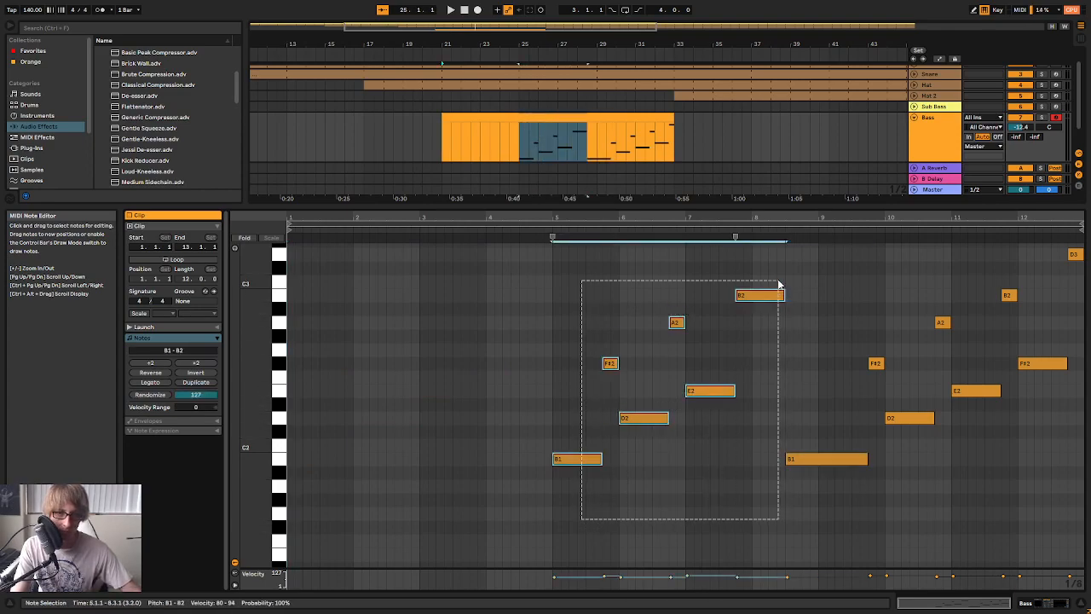
key("ctrl+c")
left_click(296, 368)
key("ctrl+v")
key("space")
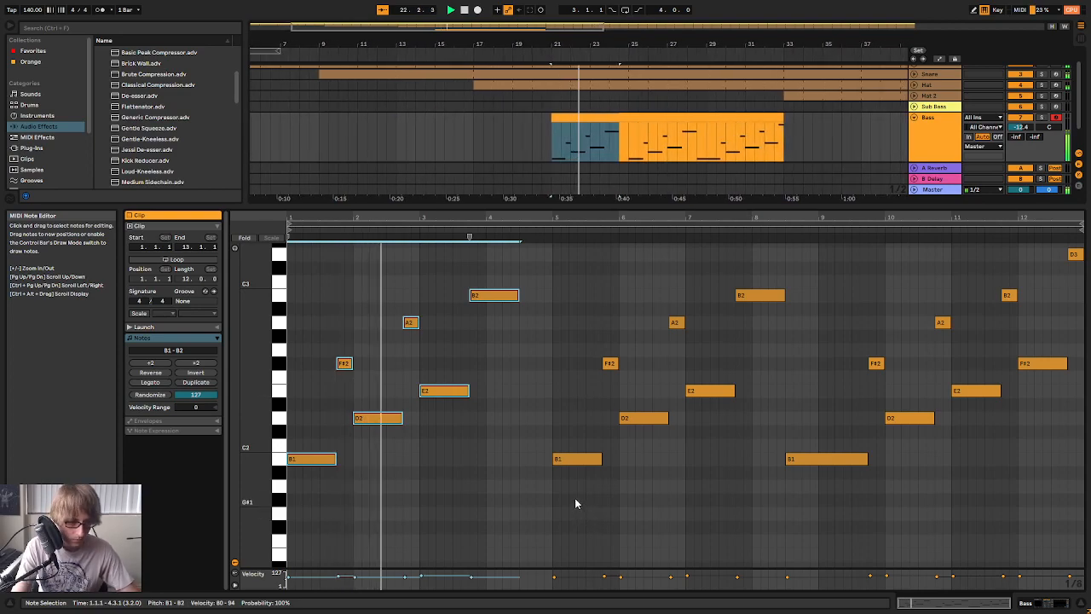
Extend the start of the B1 note at bar 5 back to 4.3 and audition the passage
left_click_drag(532, 218, 553, 228)
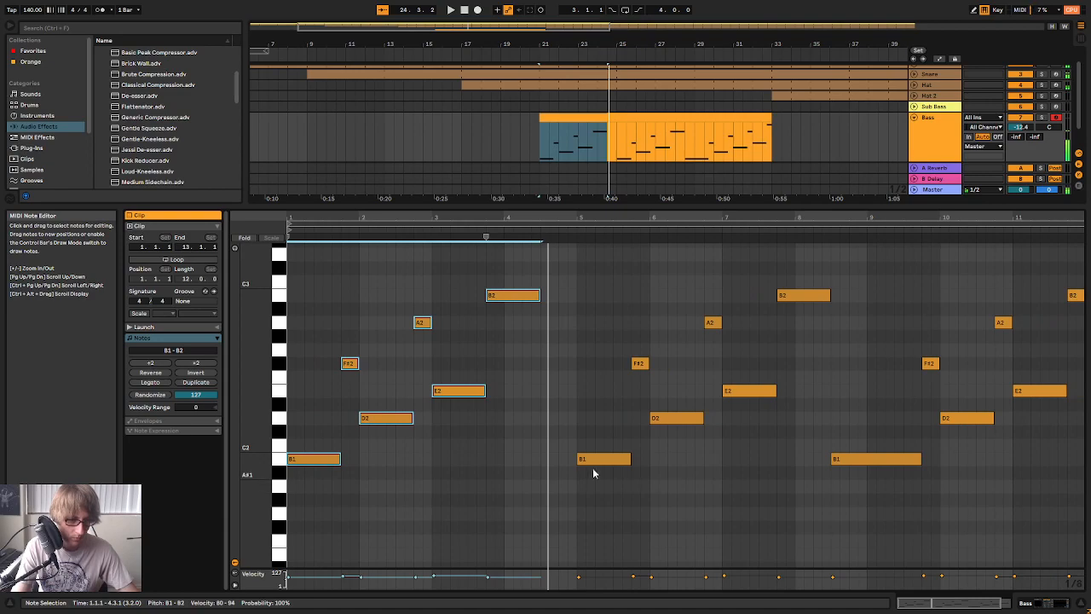
left_click_drag(580, 461, 549, 459)
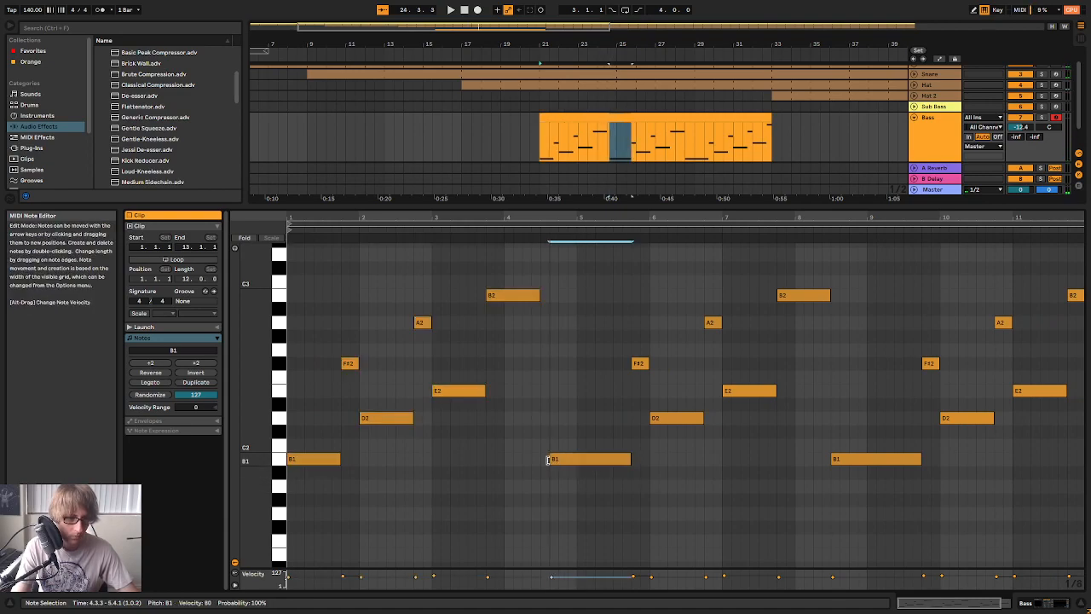
left_click(503, 231)
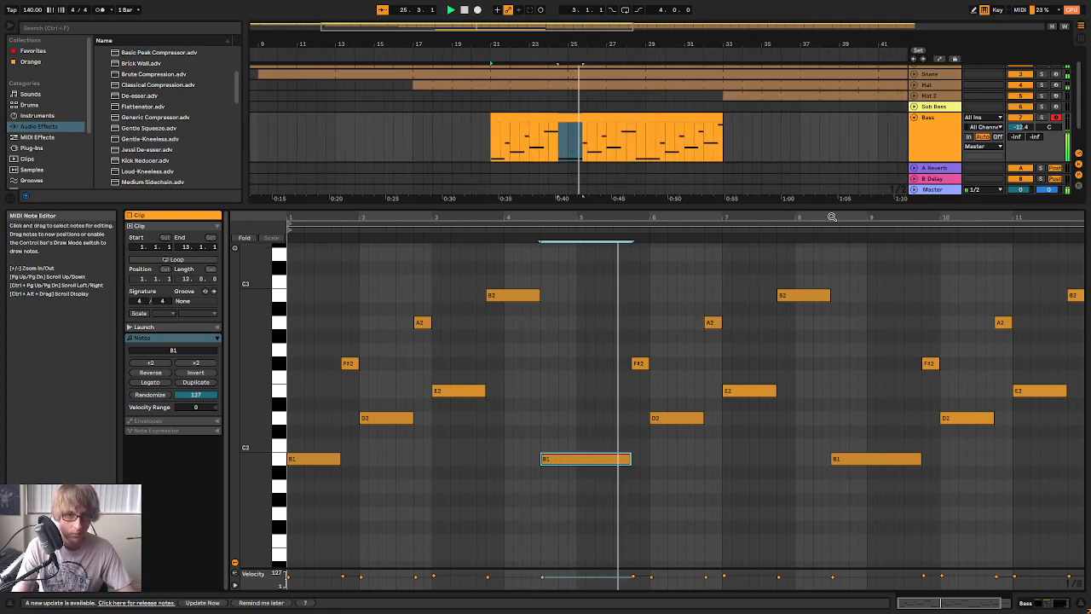
left_click_drag(807, 218, 806, 192)
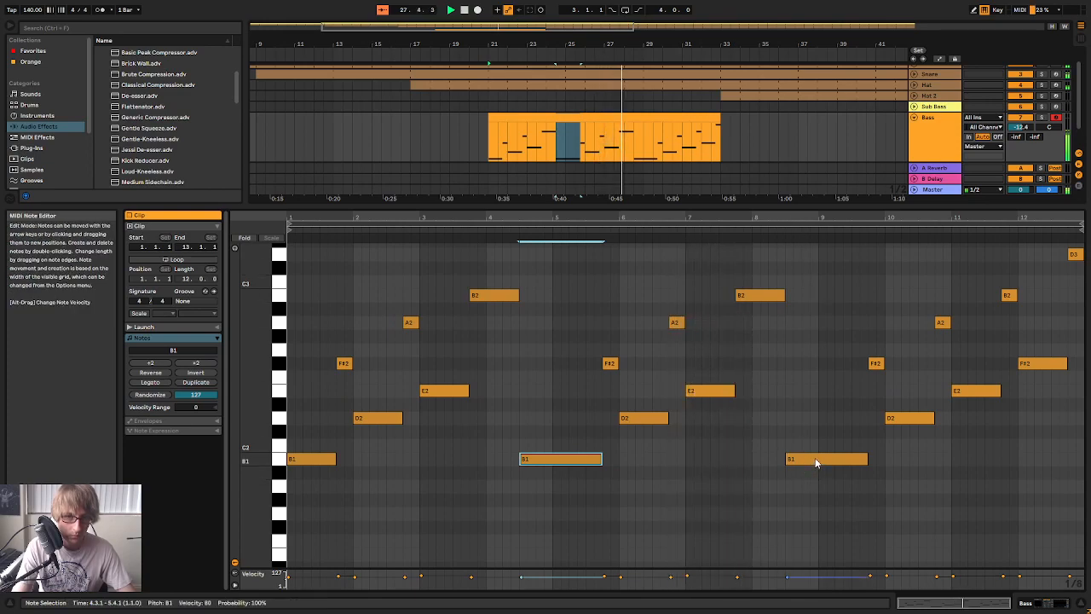
Move the B1 note at 8.3 to F#2 at 8.1, and shorten it and the preceding B2 to one beat each
left_click_drag(812, 469, 772, 375)
left_click_drag(784, 295, 757, 295)
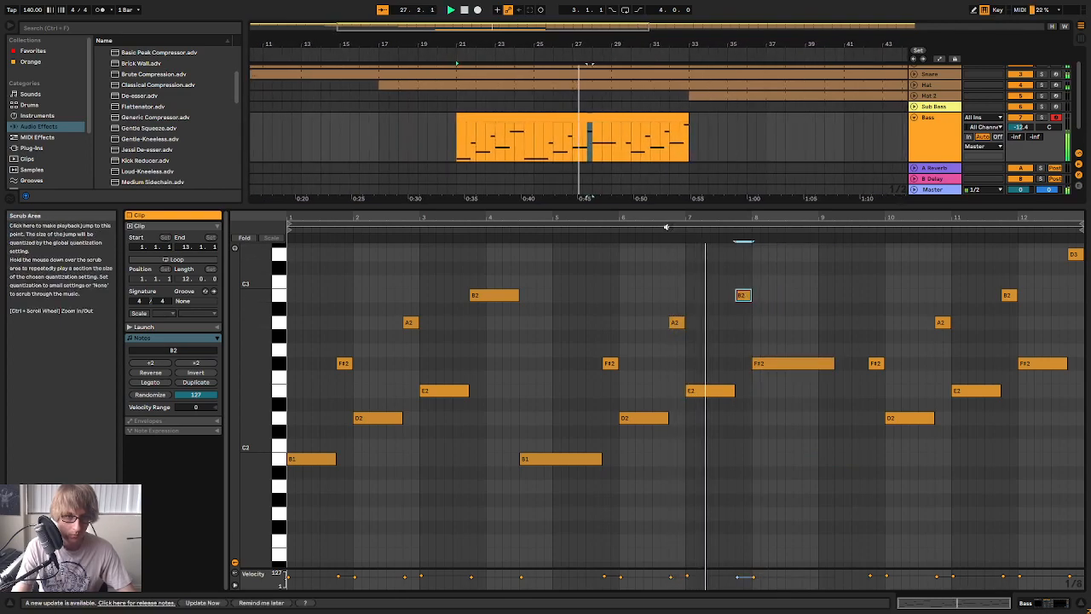
left_click_drag(833, 363, 776, 370)
left_click(728, 229)
left_click_drag(780, 219, 776, 234)
key("space")
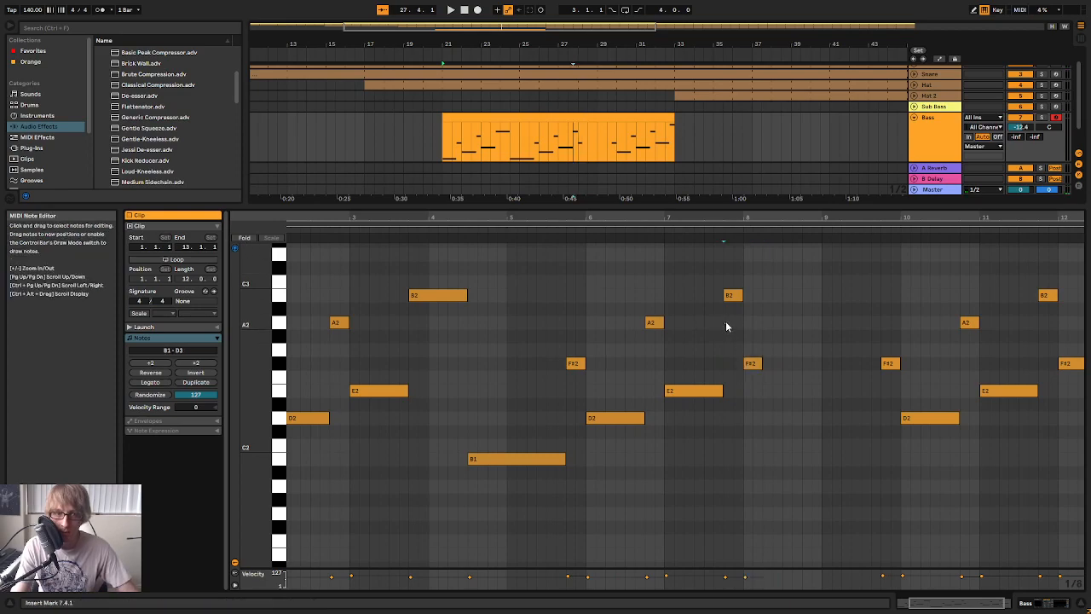
Paste a copy of the short B2 note at 8.2, raise it three semitones to D3 and audition it
left_click(764, 294)
key("ctrl+v")
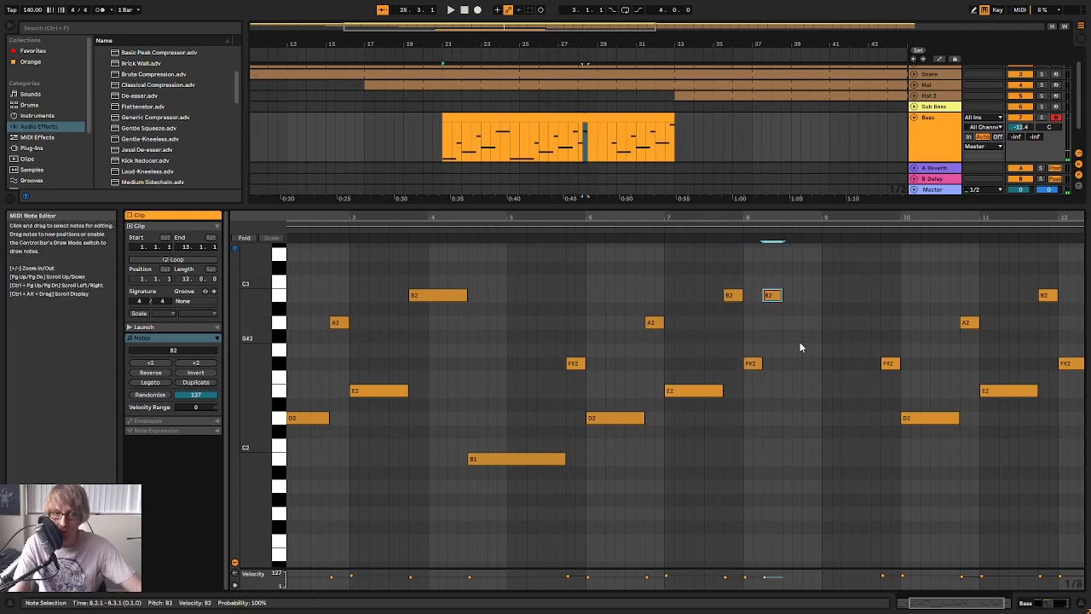
key("Up")
key("Up")
key("Up")
key("space")
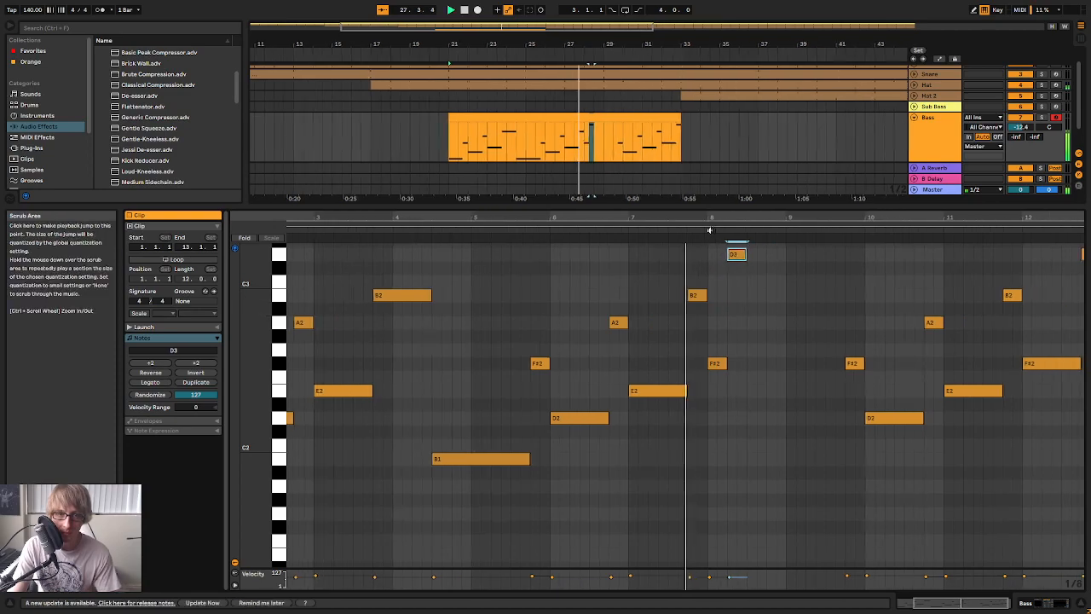
key("space")
Duplicate the D3 note to 8.3, lower the copy to C#3 and play back the phrase
left_click(679, 295)
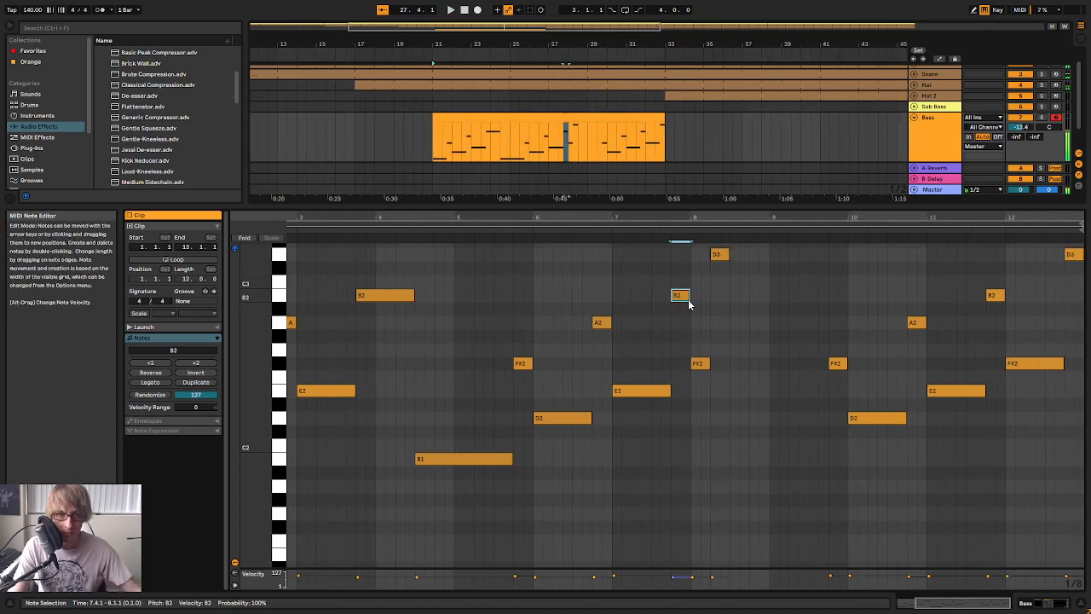
left_click(719, 255)
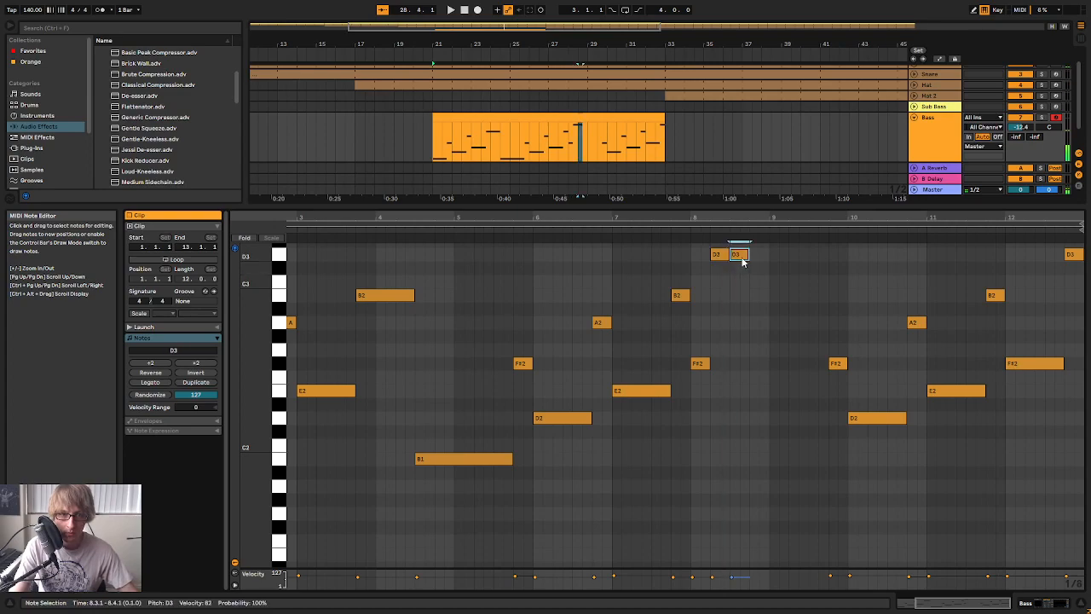
left_click_drag(739, 256, 743, 268)
left_click(699, 364)
left_click(650, 235)
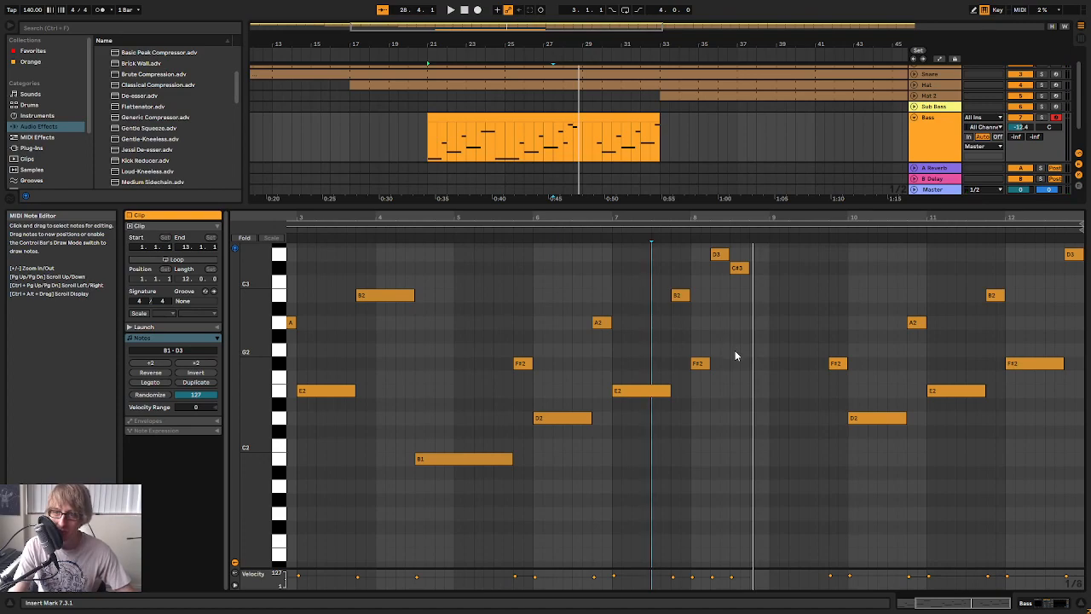
key("space")
key("space")
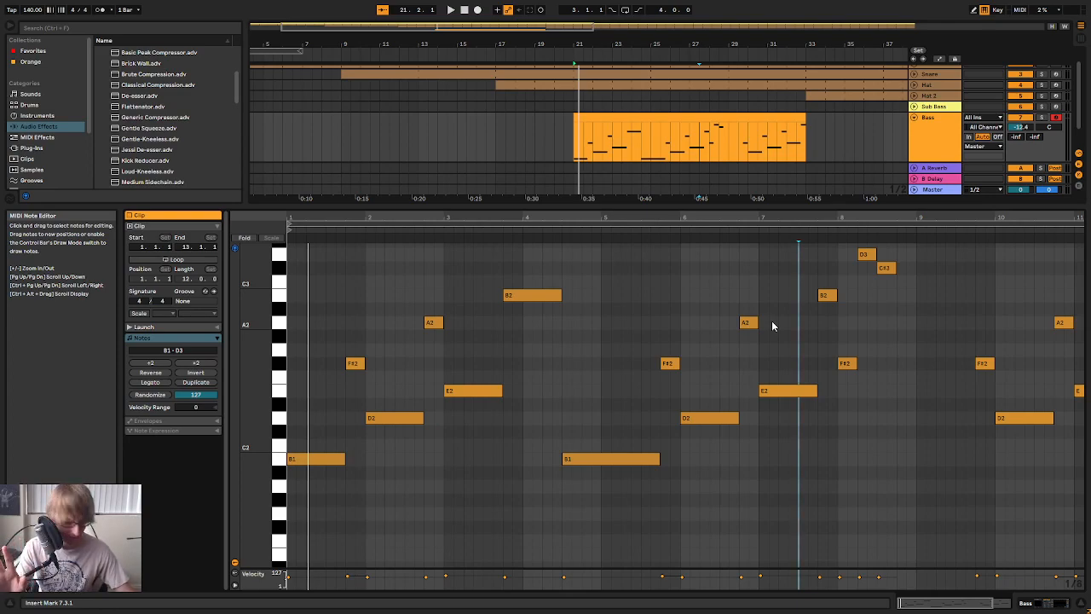
Add a one-beat A2 note at 8.4 to finish the bar 8 run and audition the result
key("space")
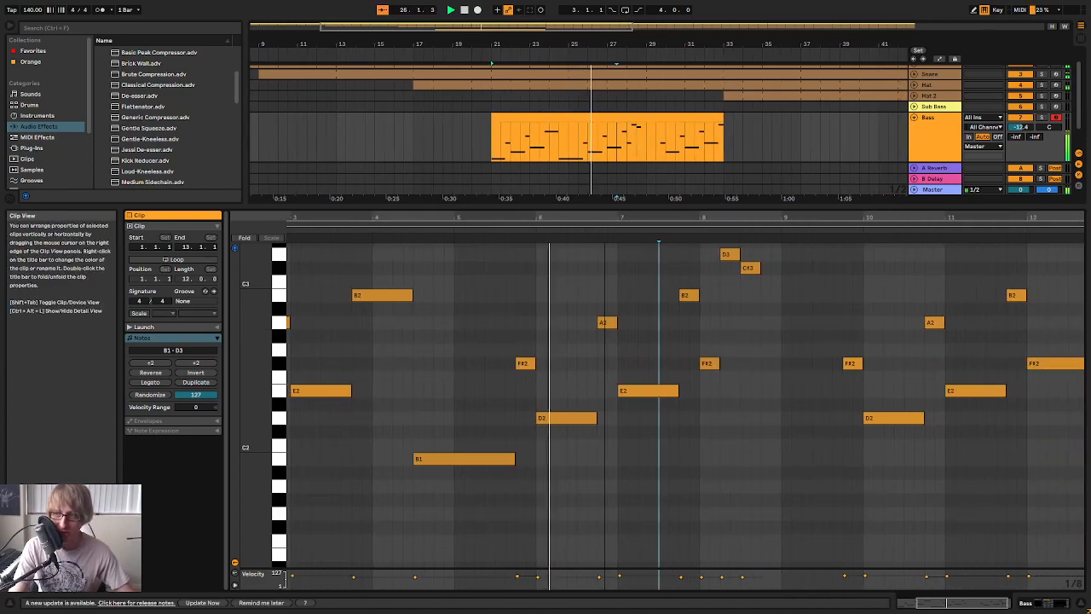
left_click_drag(698, 218, 690, 245)
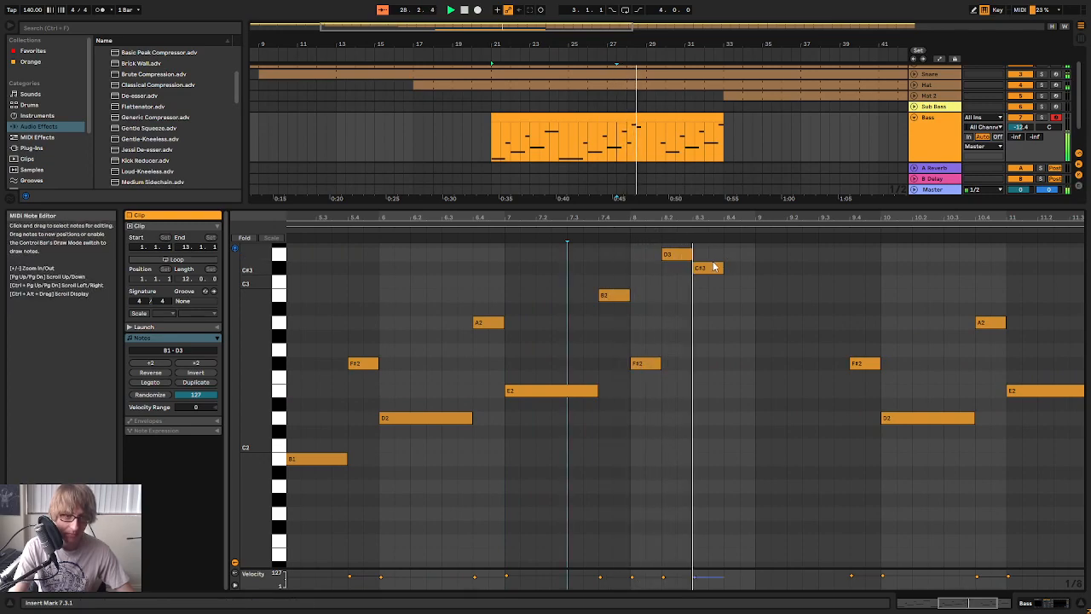
left_click(645, 365)
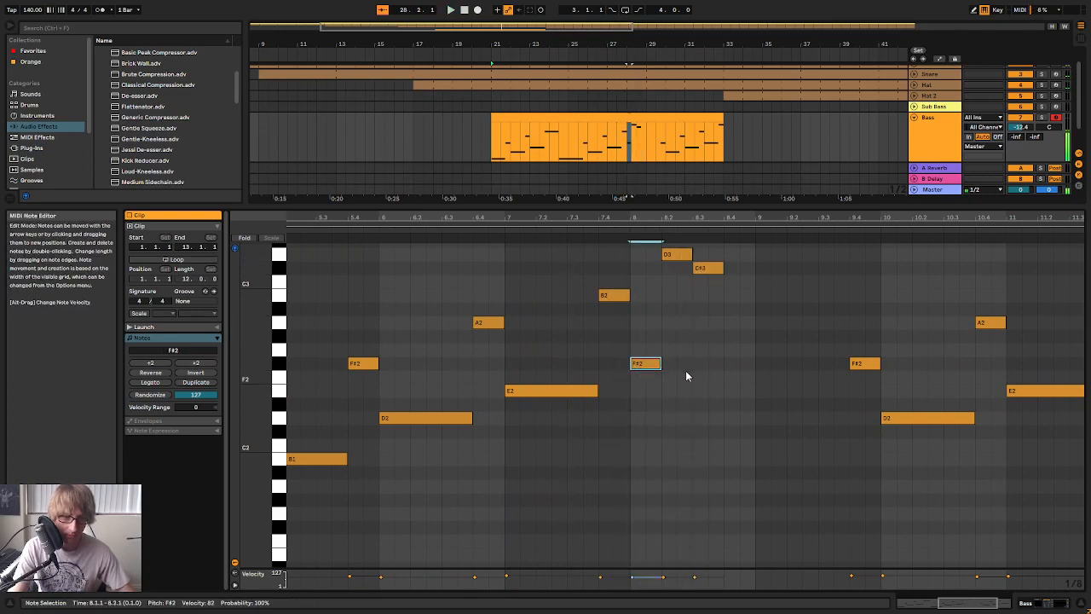
key("space")
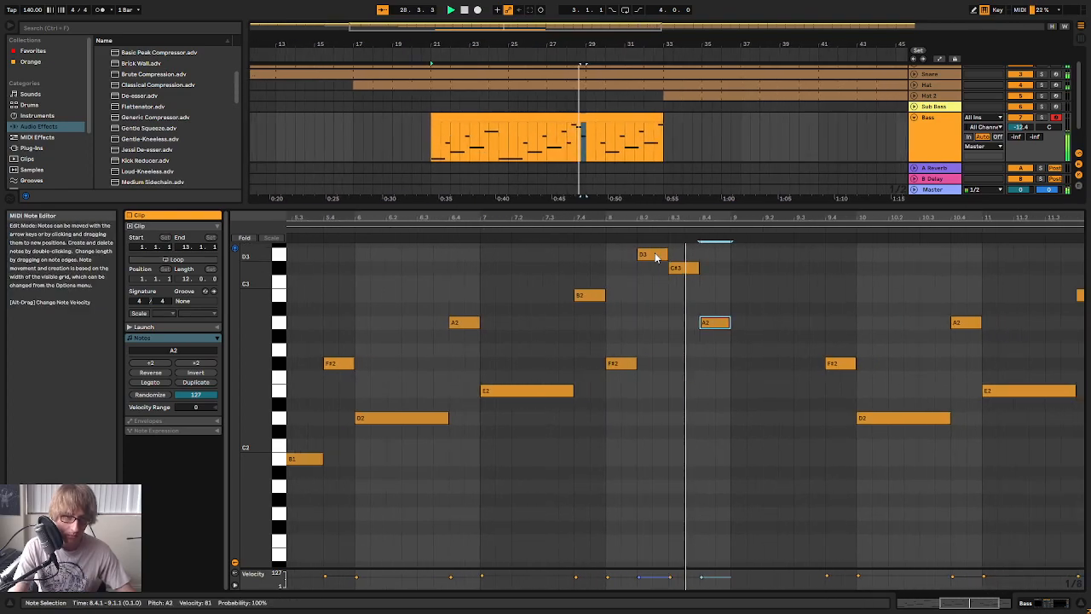
key("space")
left_click_drag(735, 218, 735, 175)
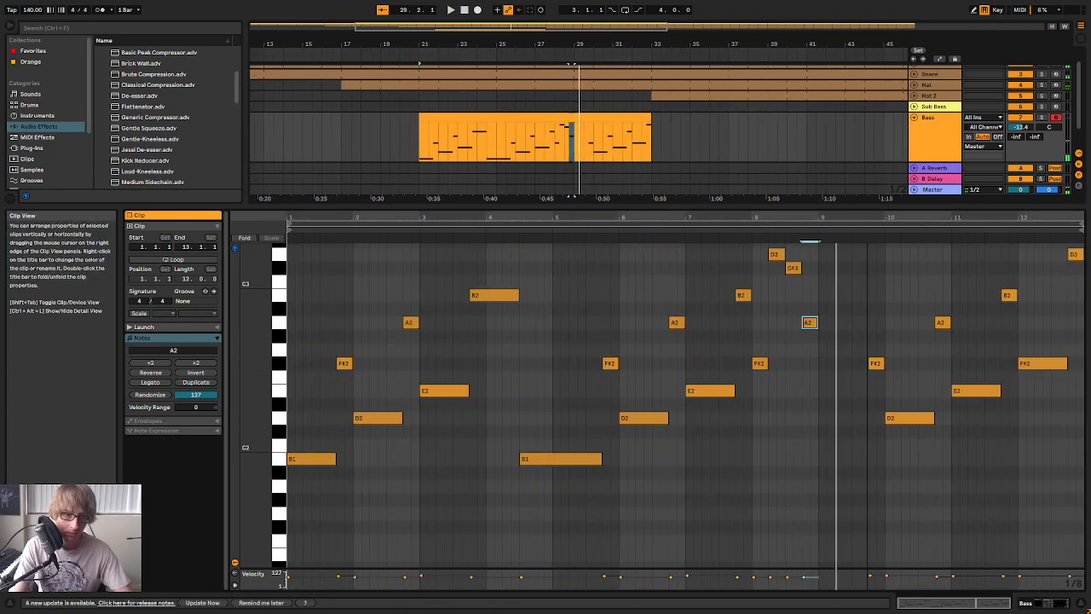
Trim the end of the Bass clip to bar 29 and consolidate it into an eight-bar clip
left_click(700, 132)
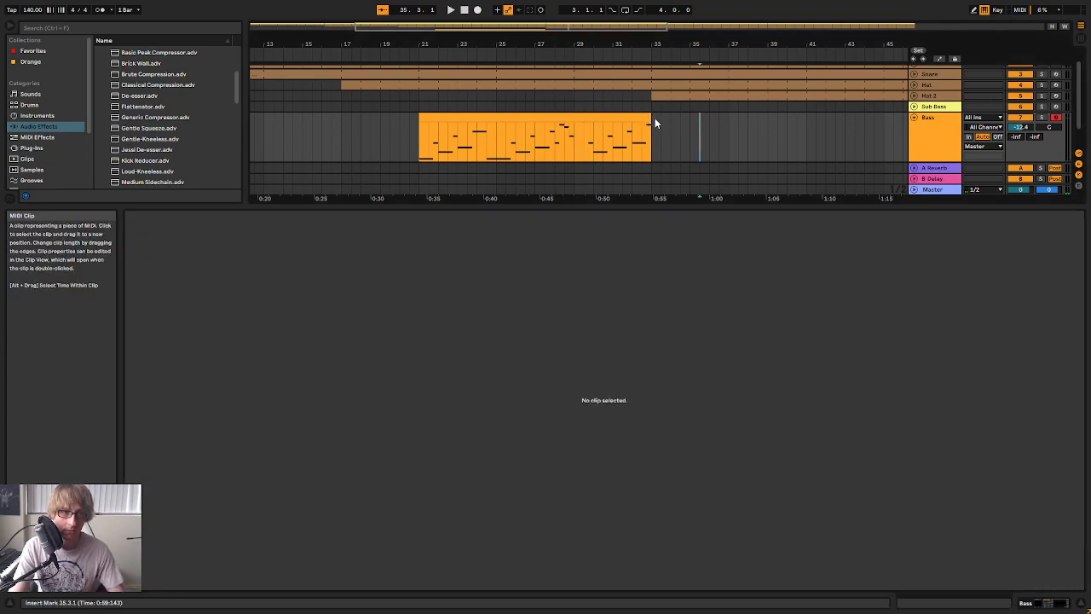
left_click_drag(655, 124, 575, 128)
right_click(551, 117)
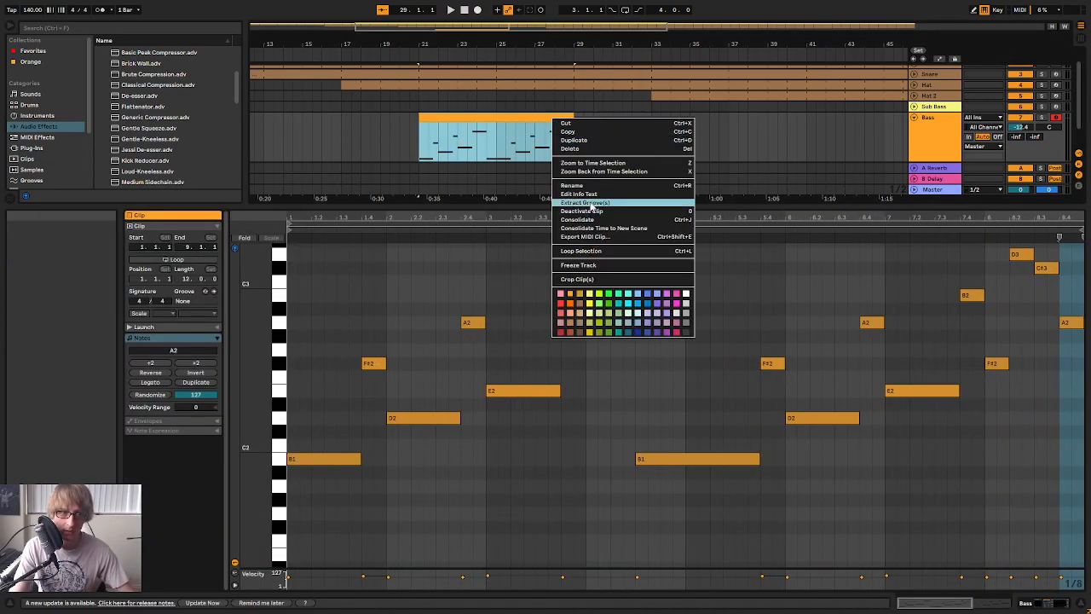
left_click(584, 220)
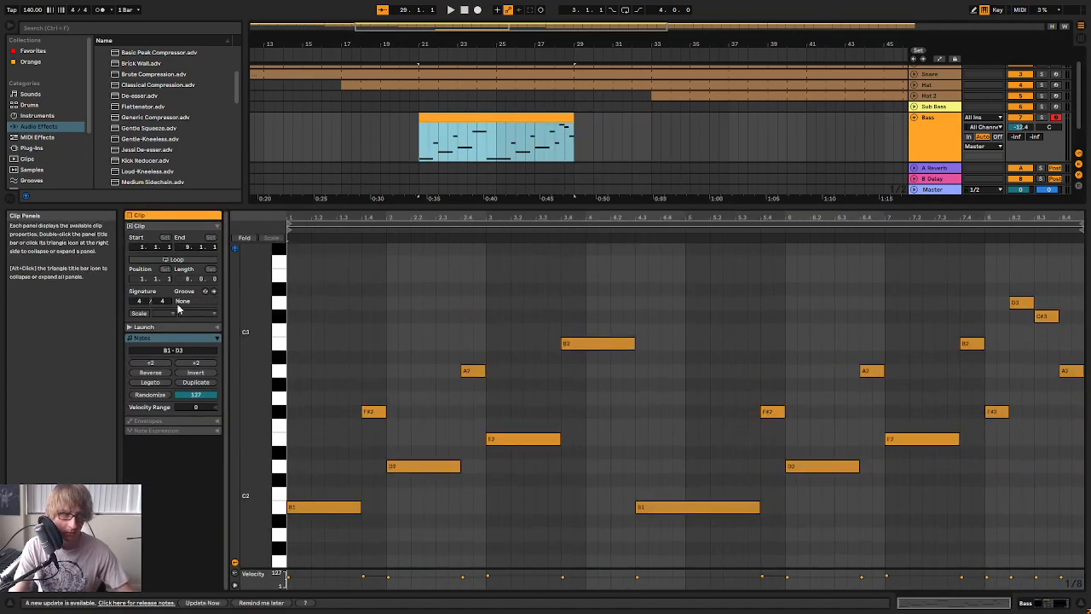
Loop the Bass clip, extend it to bar 37 and consolidate it into a 16-bar clip
left_click(177, 260)
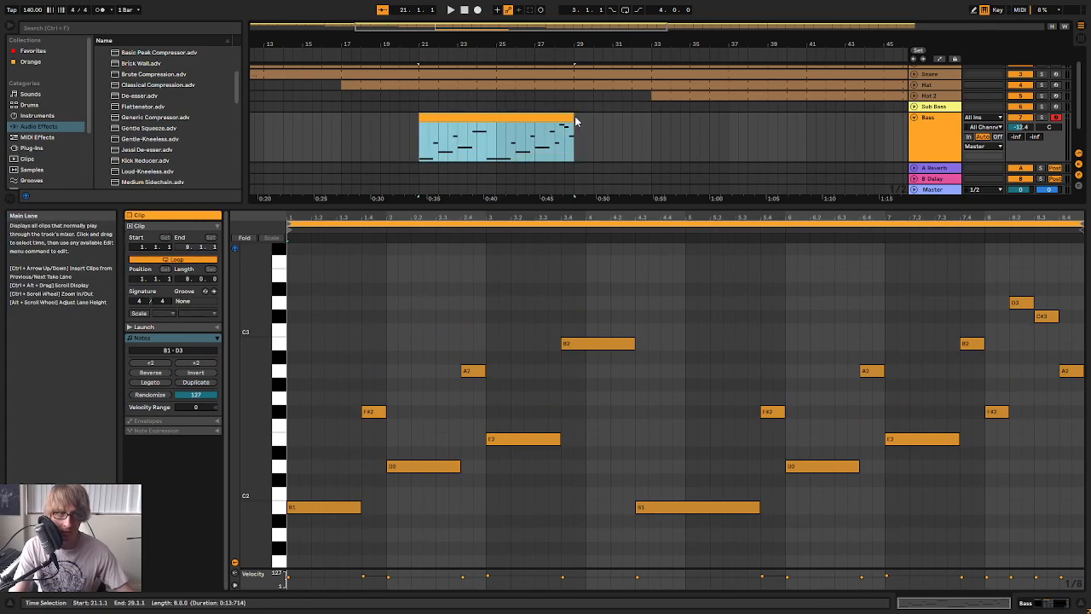
left_click_drag(575, 122, 739, 136)
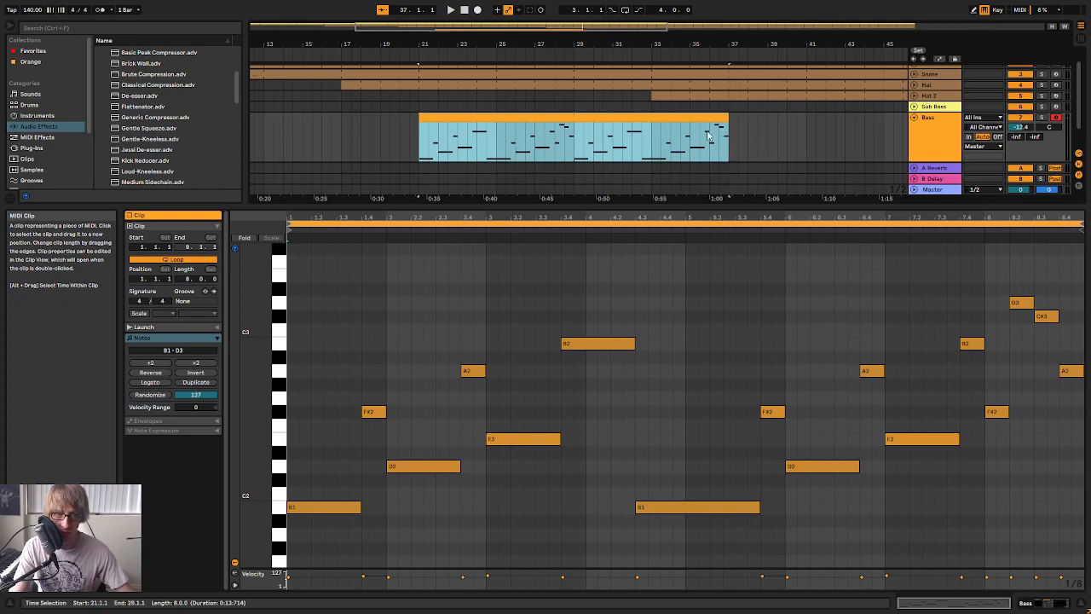
right_click(681, 115)
left_click(686, 213)
Move the 16-bar Bass clip to start at bar 17, then loop it and extend it past bar 49
left_click_drag(532, 120, 455, 120)
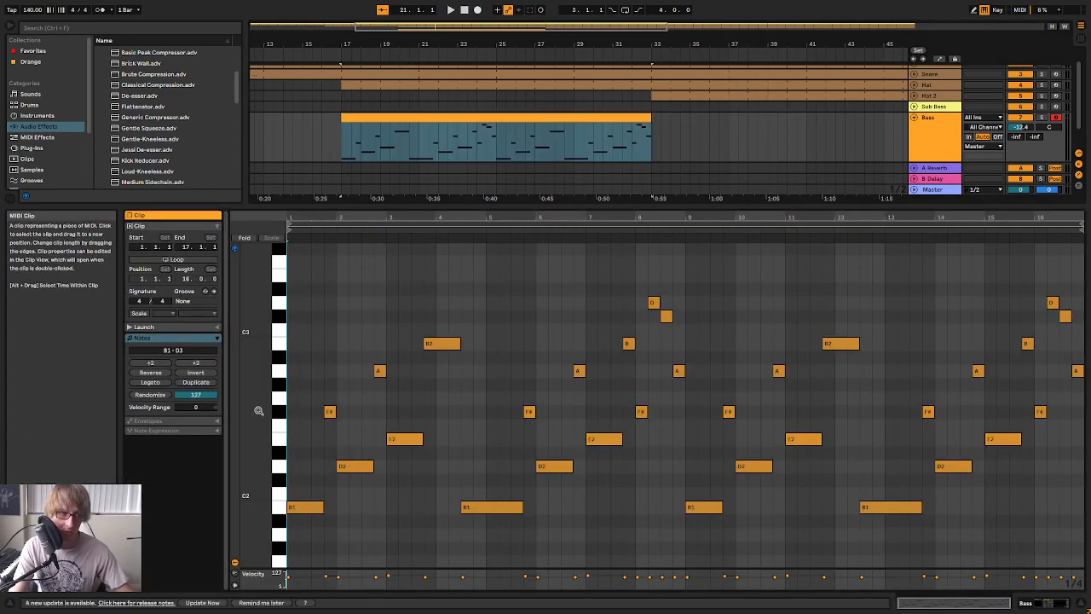
left_click(175, 259)
left_click_drag(650, 119, 980, 141)
left_click(833, 214)
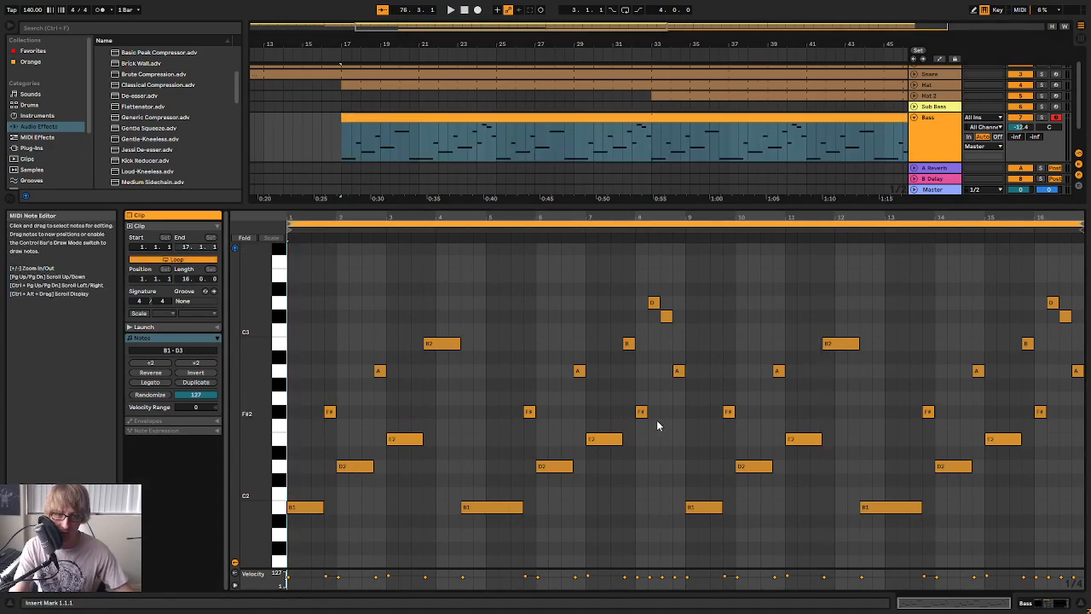
Replace the long B1 note at 12.3 with a one-beat B1, a D2 at 12.4 and a B1 from 13.1 to 13.4
key("space")
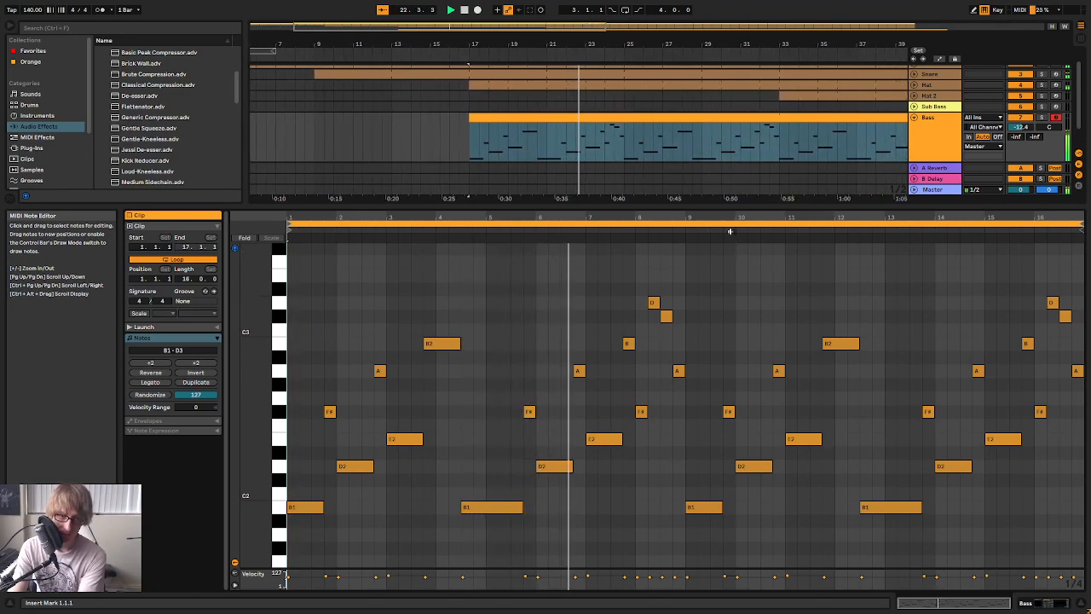
left_click_drag(713, 207, 712, 214)
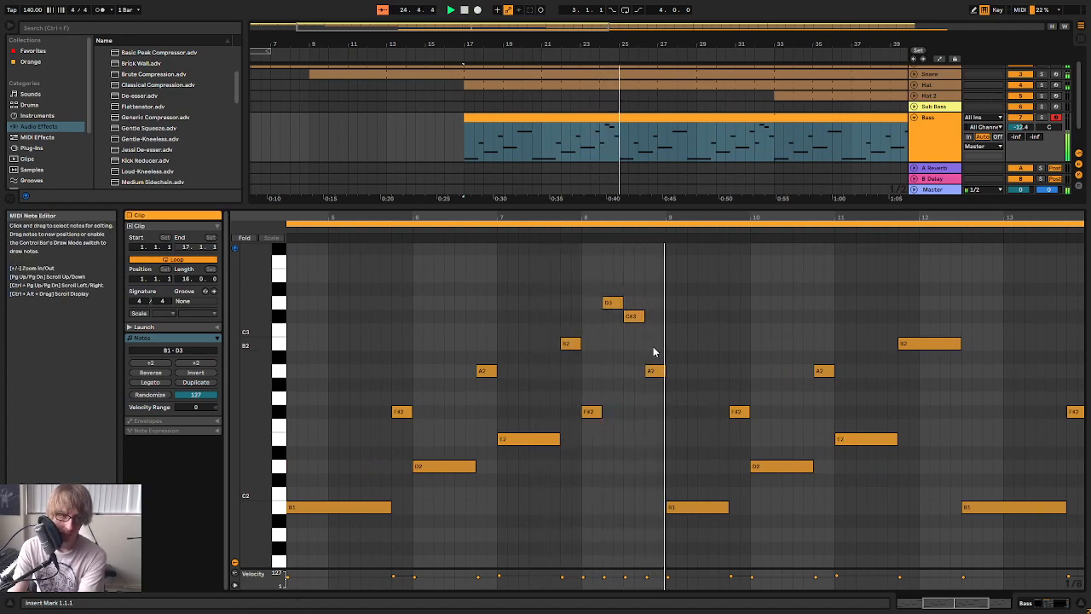
left_click_drag(809, 220, 597, 215)
mouse_move(833, 218)
left_mouse_down()
mouse_move(823, 244)
mouse_move(828, 223)
left_mouse_up()
key("space")
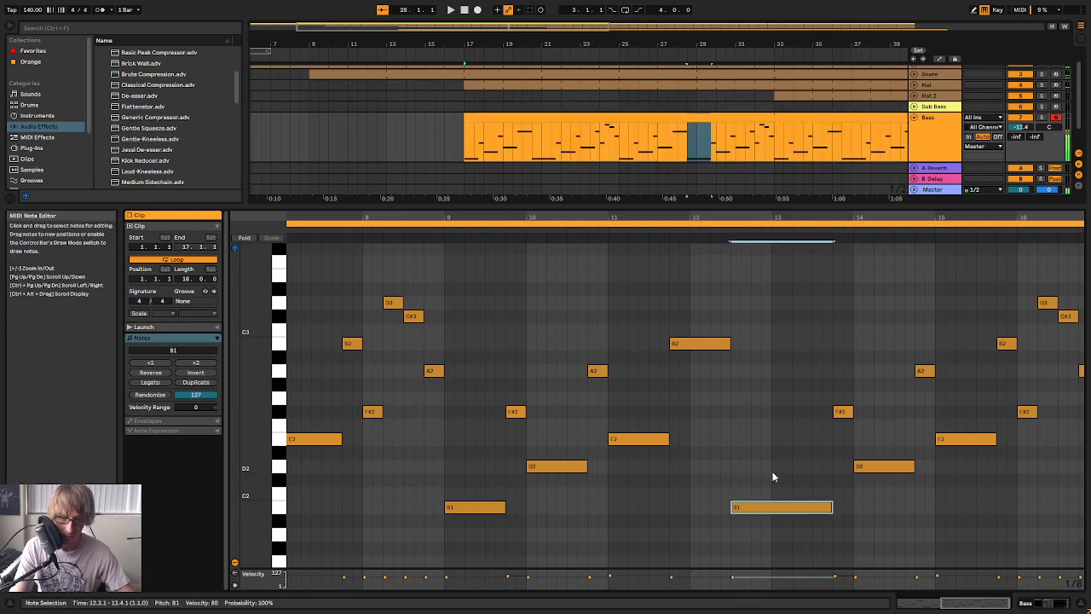
double_click(755, 466)
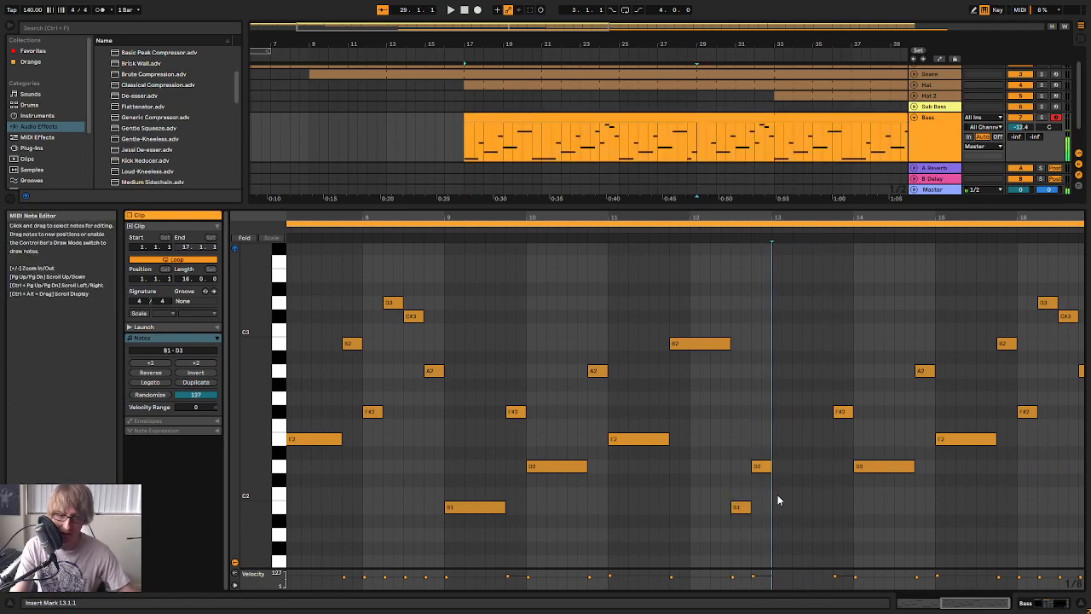
double_click(774, 507)
left_click_drag(793, 507, 820, 505)
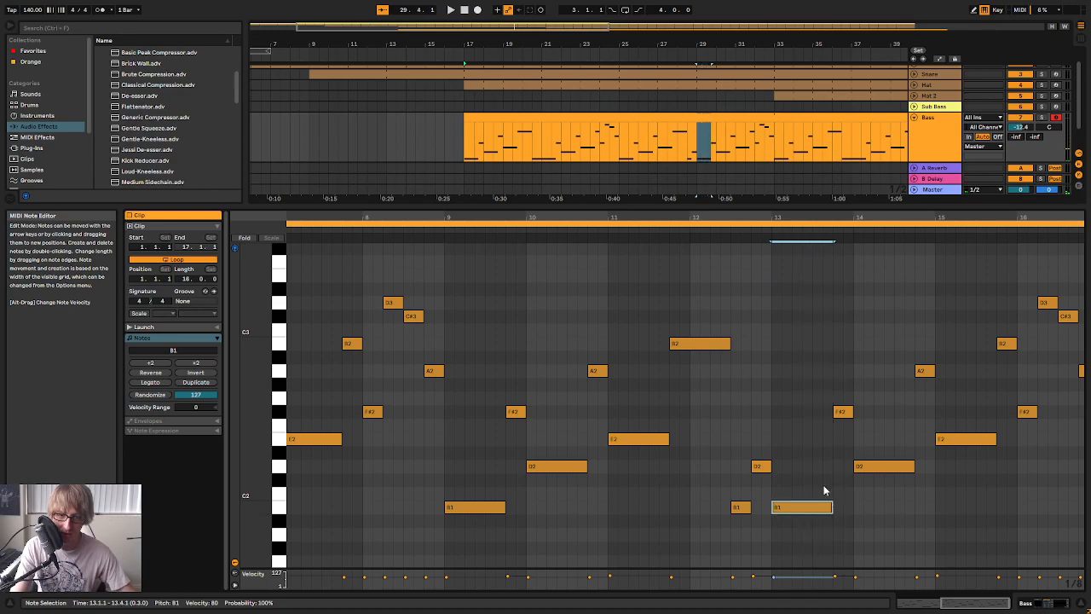
Audition the second half of the Bass clip and change the last three notes of bar 16 to E2, A2 and F#2
left_click(639, 239)
left_click_drag(808, 214, 633, 223)
mouse_move(947, 218)
left_mouse_down()
mouse_move(936, 228)
mouse_move(952, 217)
left_mouse_up()
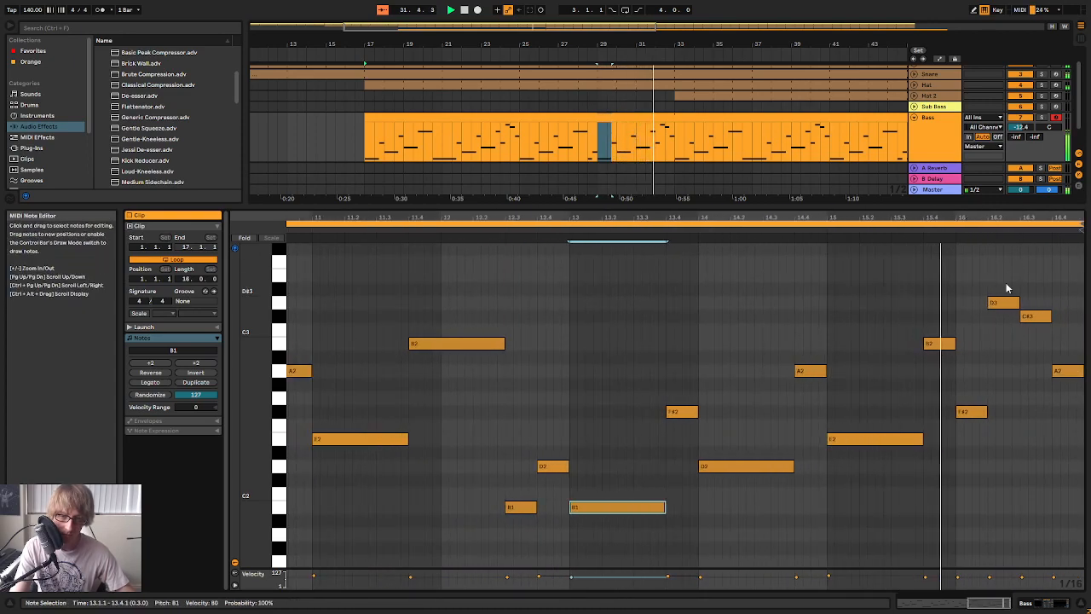
left_click(939, 344)
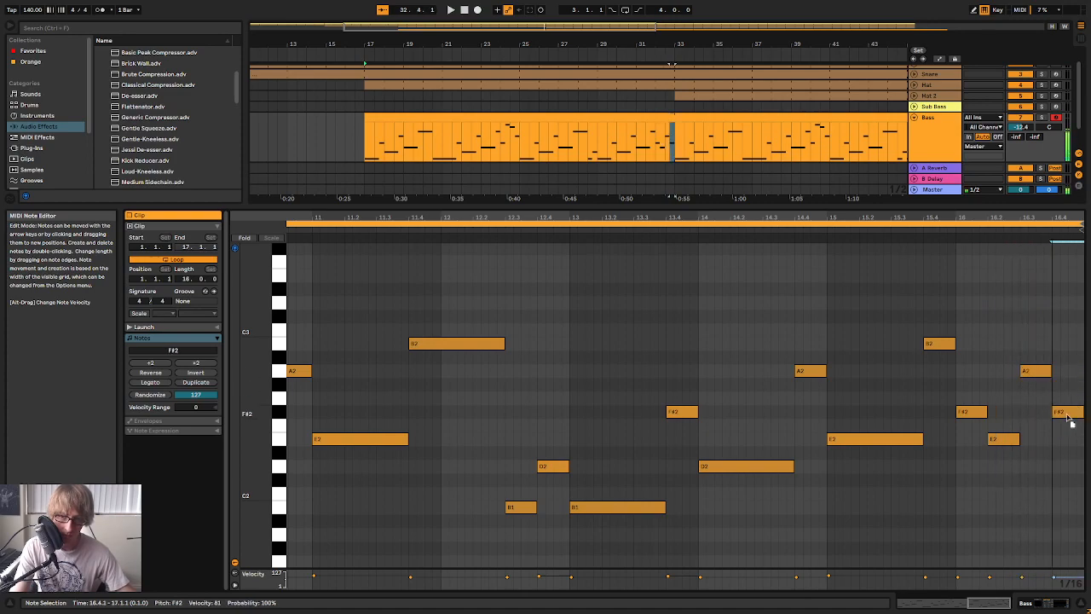
left_click(931, 239)
key("space")
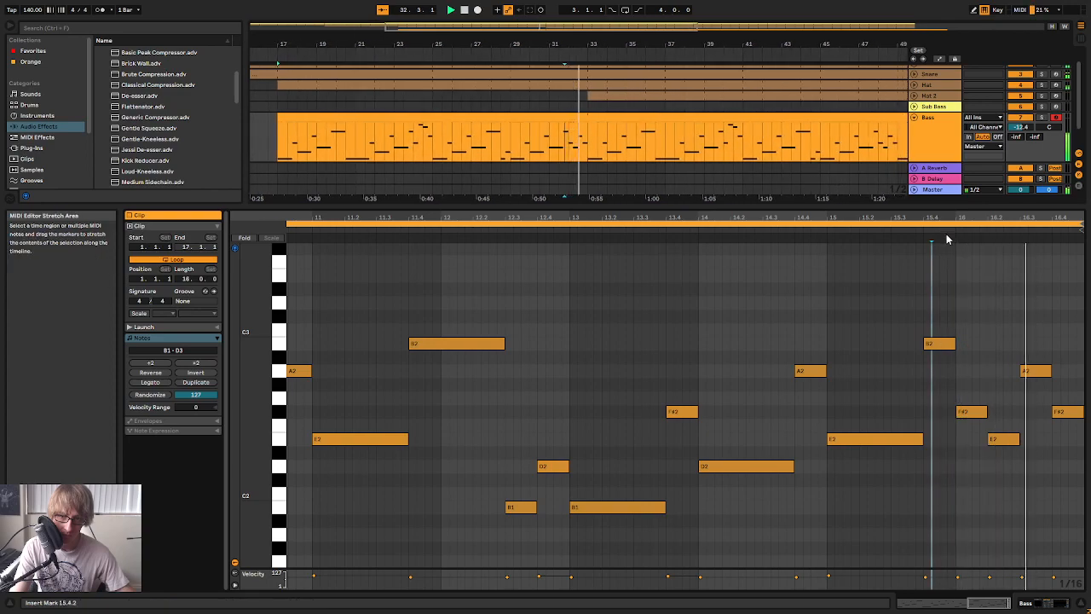
left_click(1034, 372)
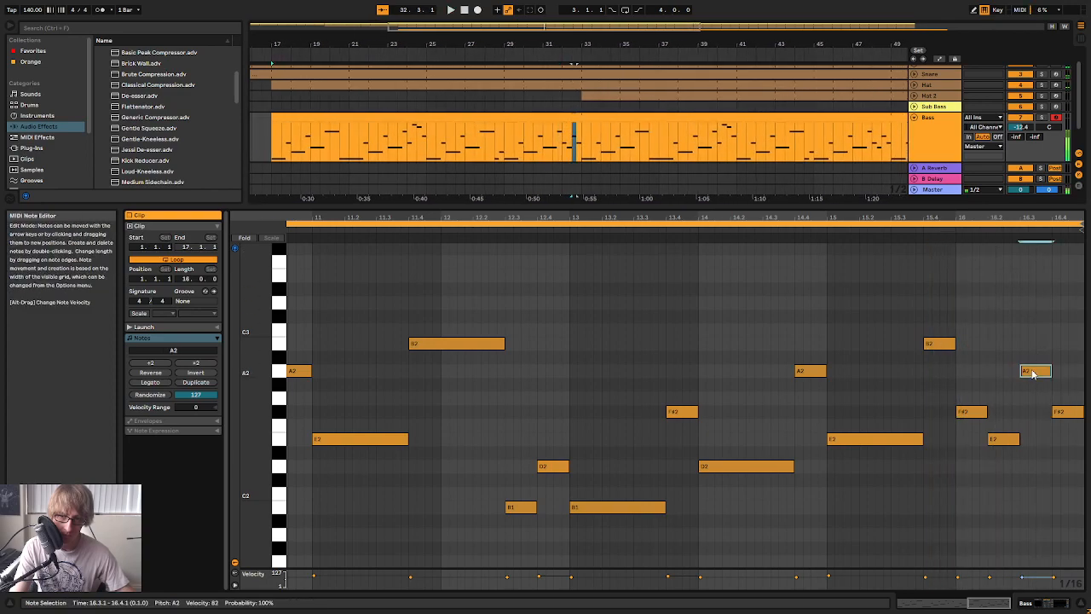
Change the final note of bar 16 in the Bass clip to B2 and audition the ending
left_click(942, 231)
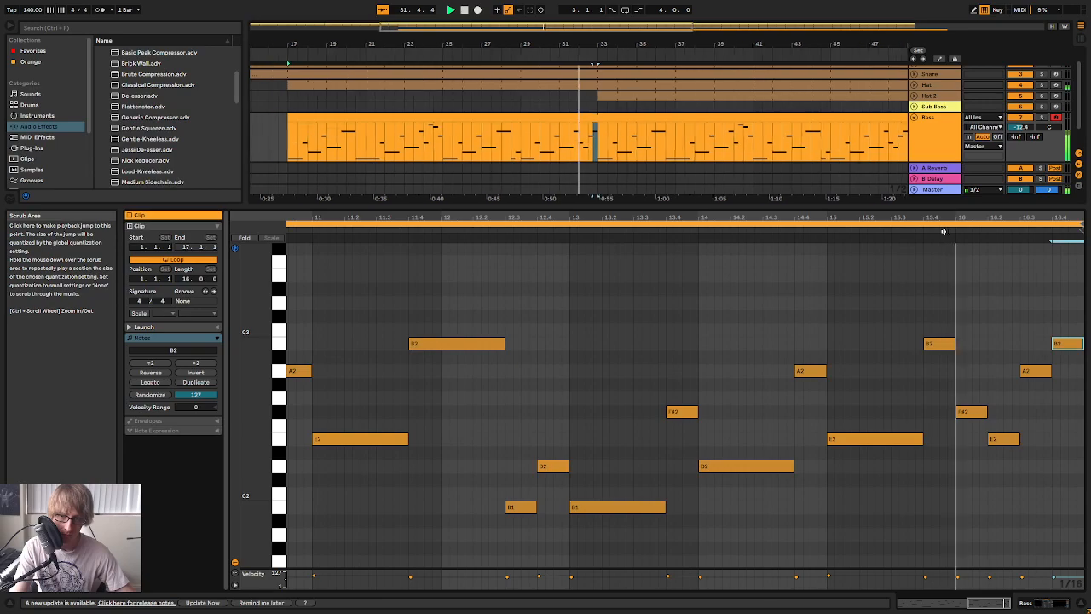
left_click_drag(945, 218, 944, 145)
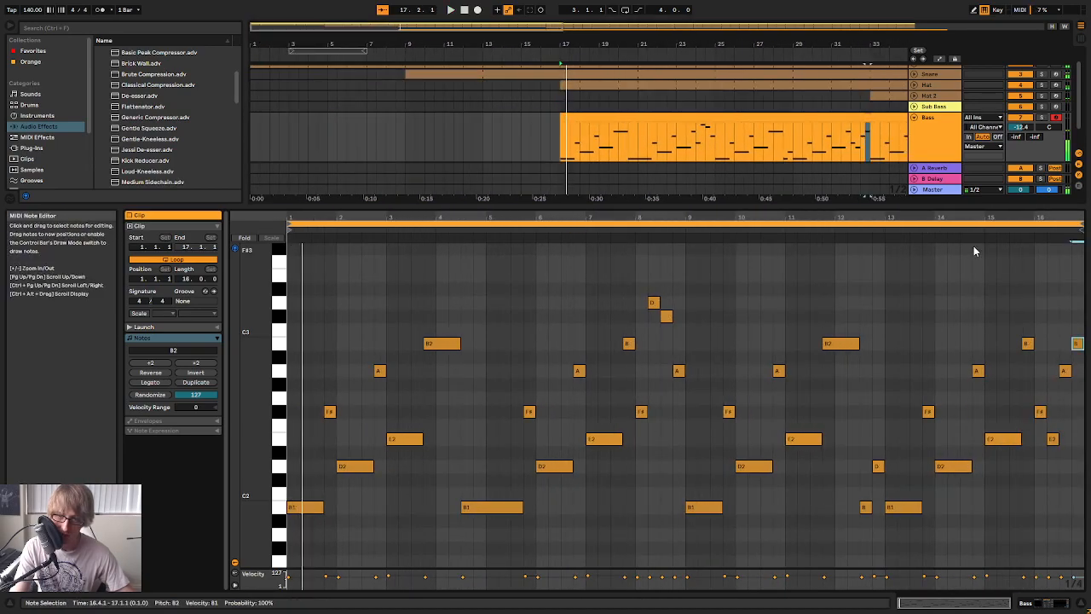
left_click(896, 231)
left_click_drag(1048, 217, 1023, 219)
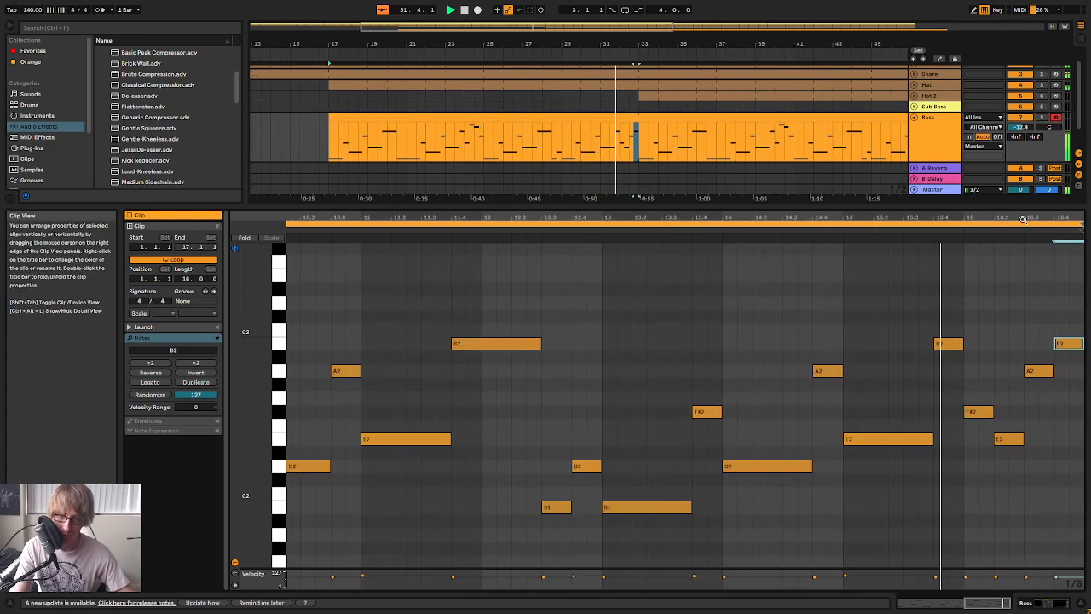
Replace the F#2 at the start of bar 16 with half-beat D3 and C#3 notes and audition the ending
left_click(948, 344)
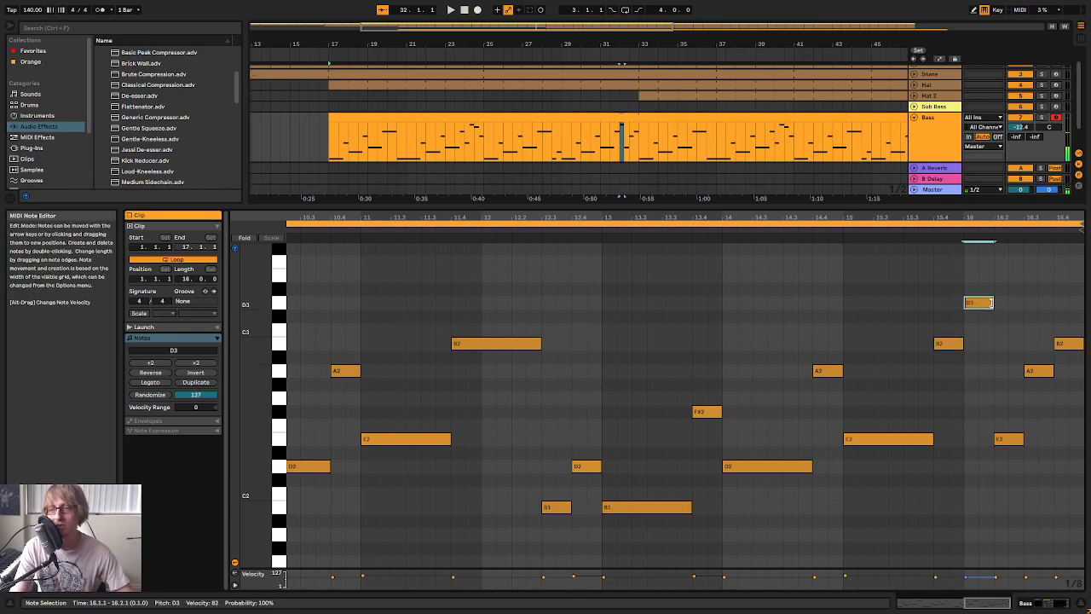
left_click_drag(994, 317, 984, 316)
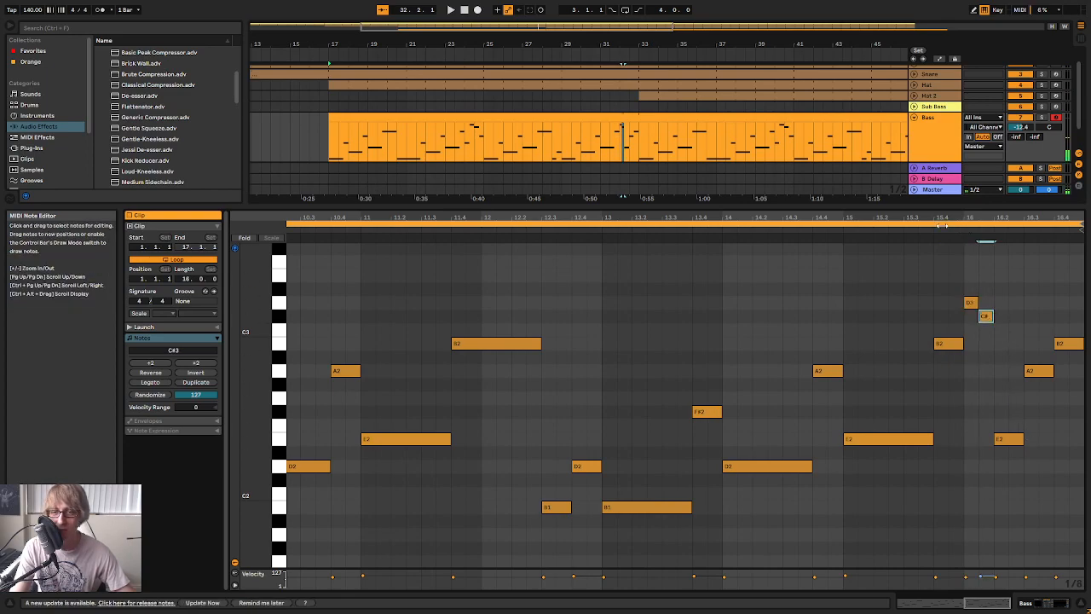
left_click(941, 224)
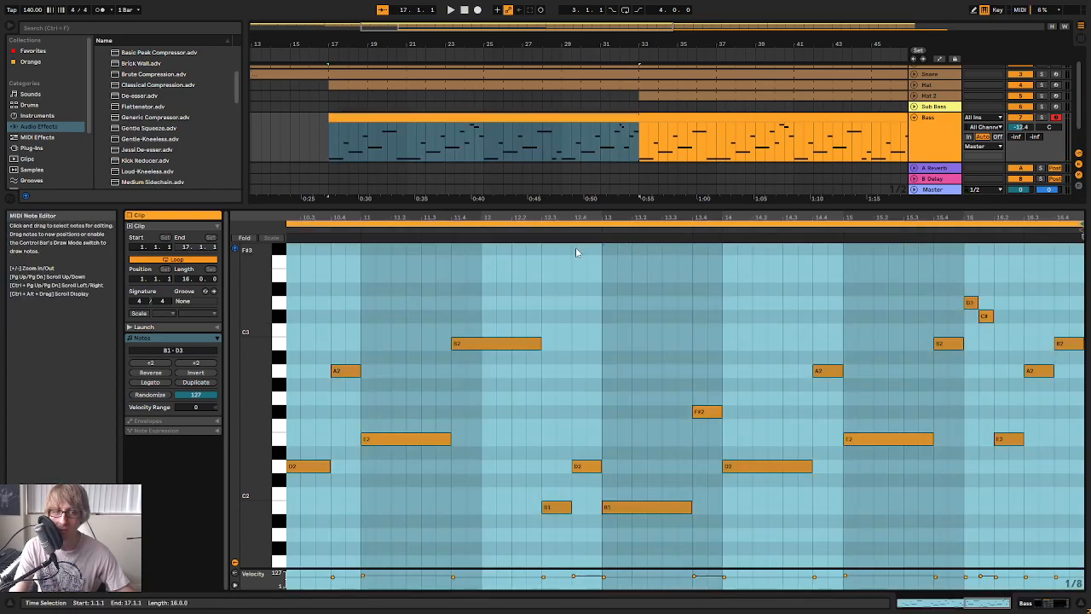
left_click(525, 229)
left_click_drag(929, 216, 856, 216)
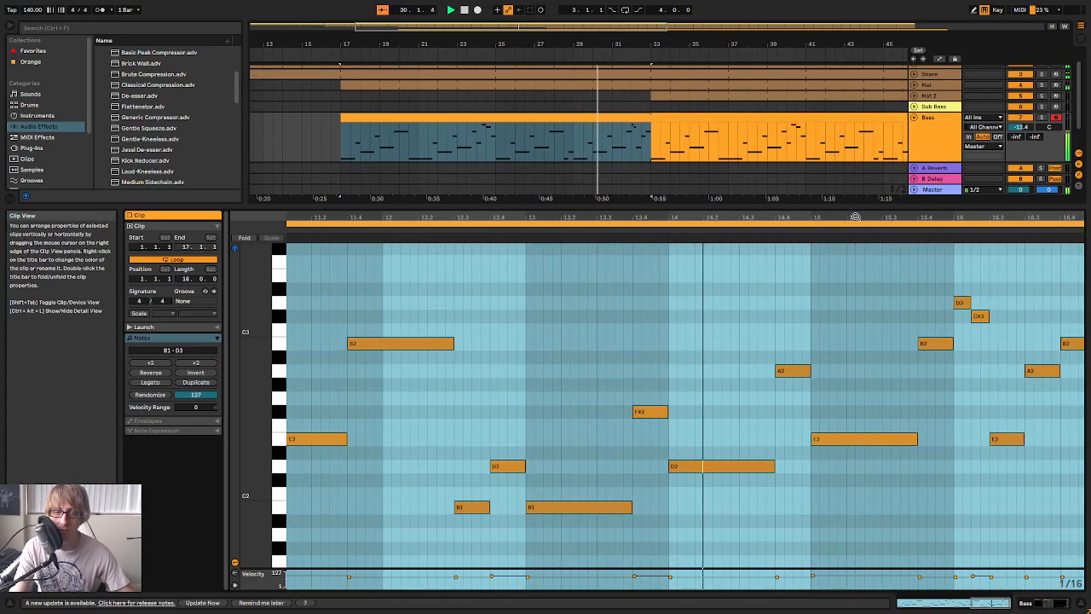
left_click_drag(1014, 217, 994, 224)
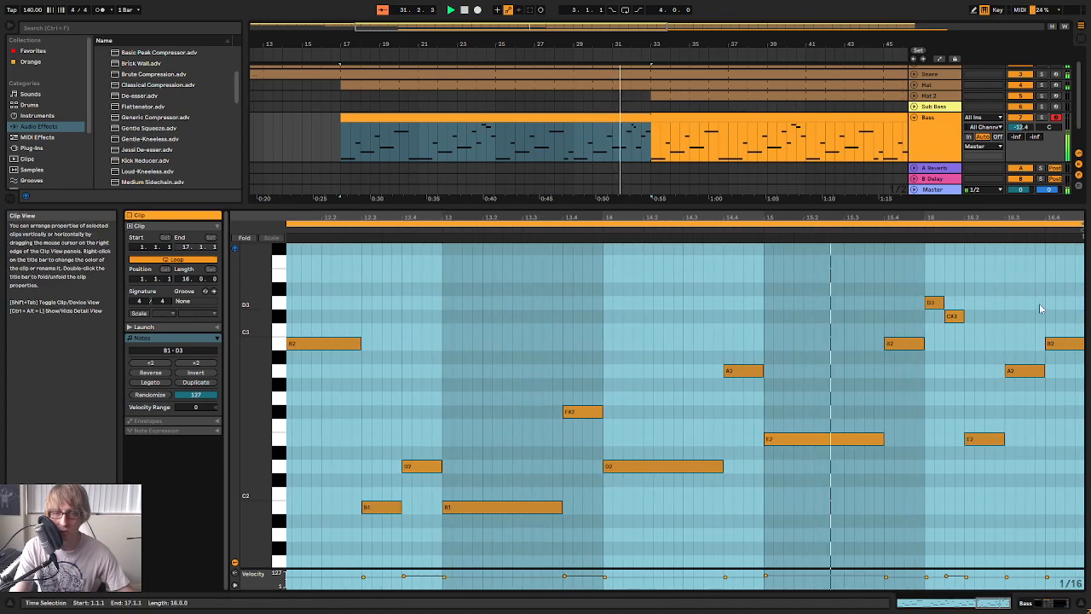
left_click(1023, 288)
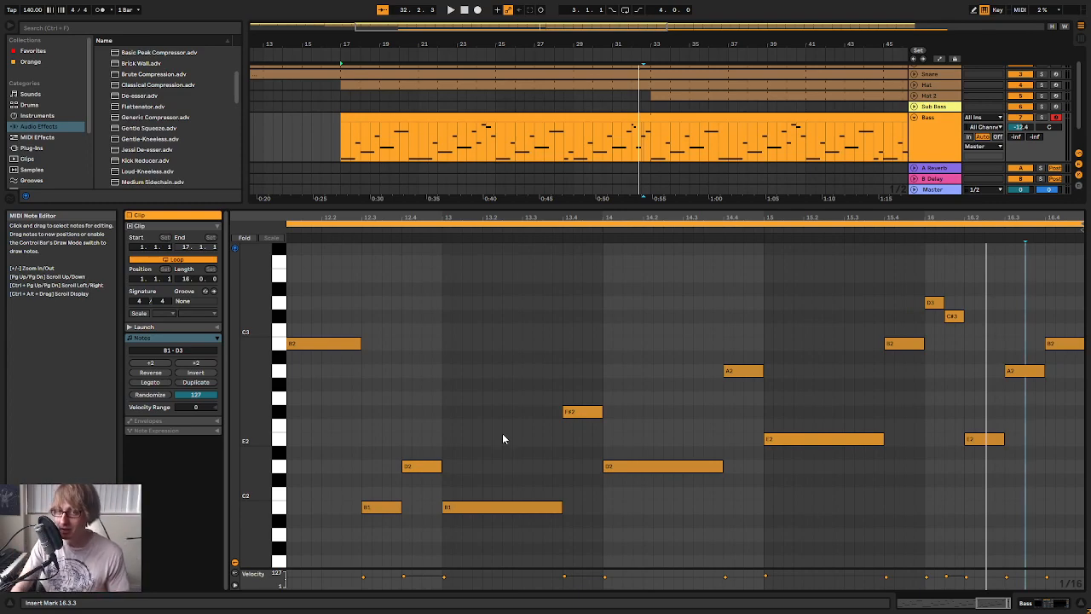
left_click(895, 230)
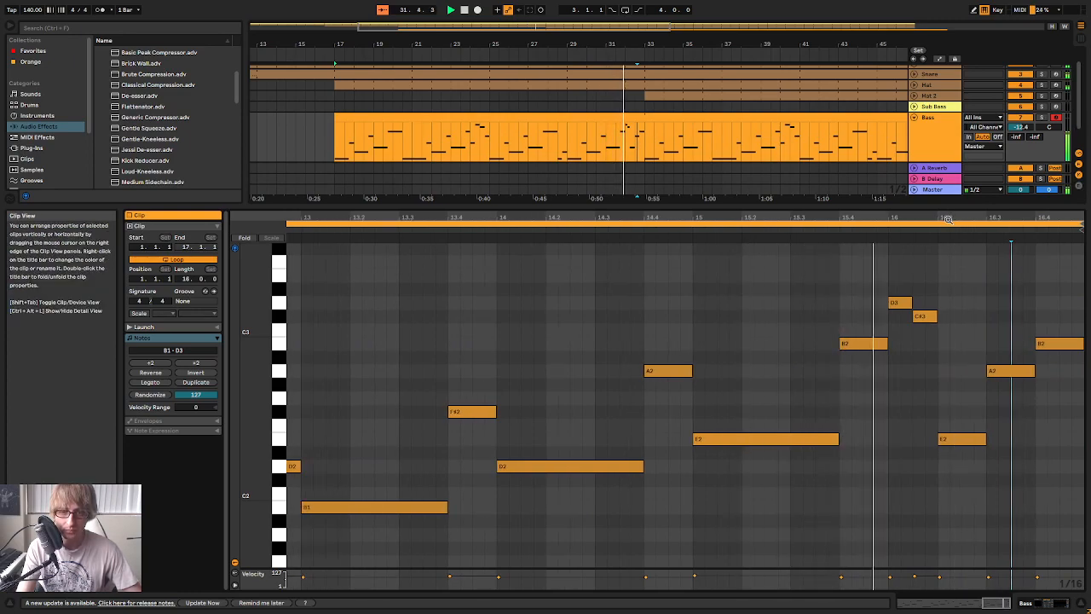
Replace the E2 at 16.2 with half-beat A2 and F#2 notes, and delete the A2 at 16.3
left_click(964, 440)
key("Delete")
left_click_drag(975, 218, 1017, 185)
key("Down")
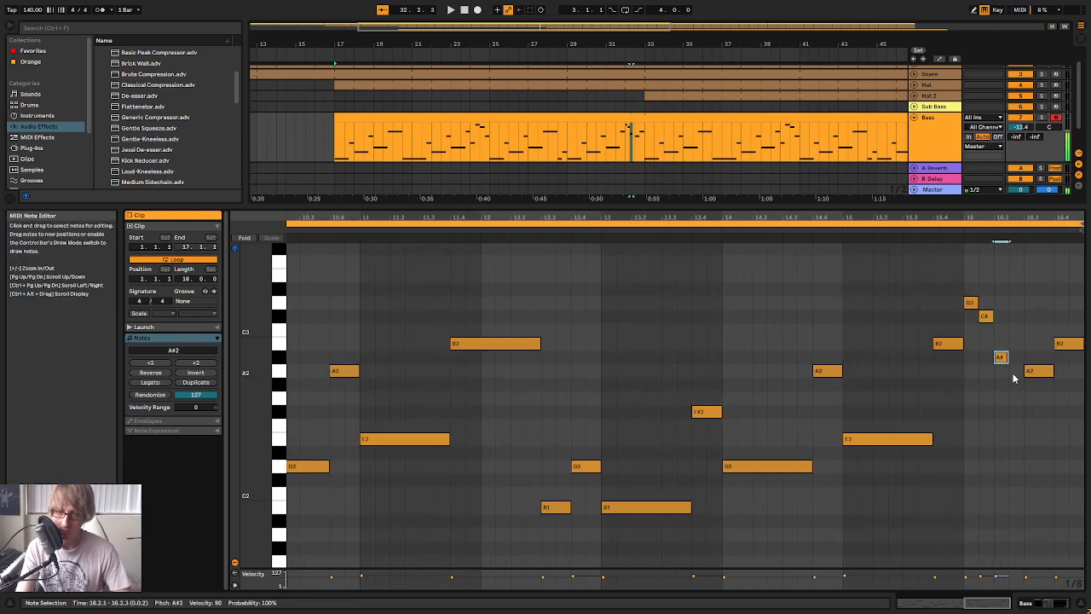
double_click(1015, 384)
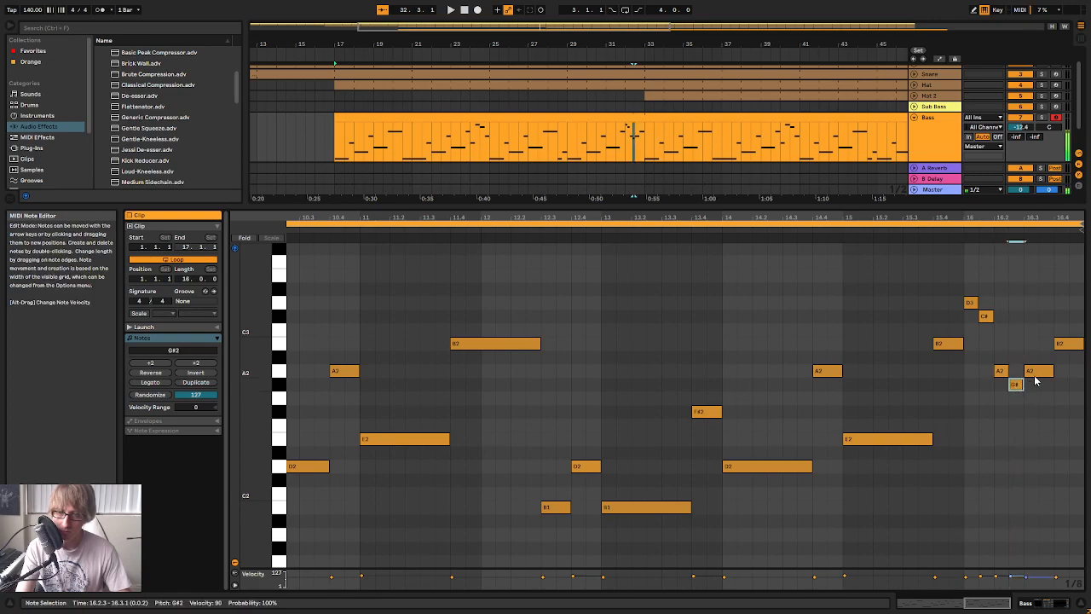
double_click(1036, 374)
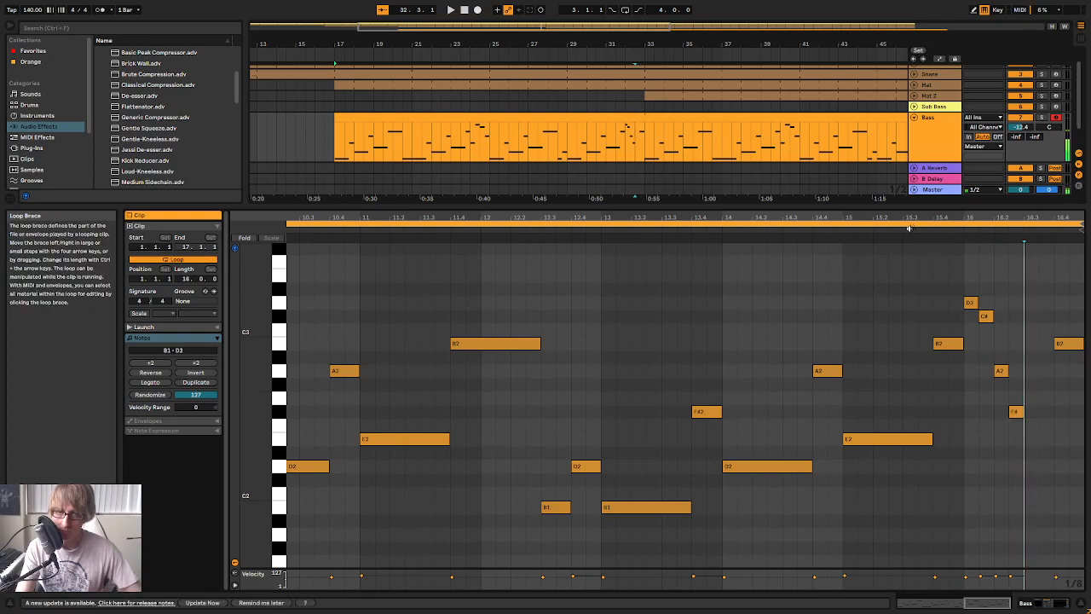
left_click(914, 229)
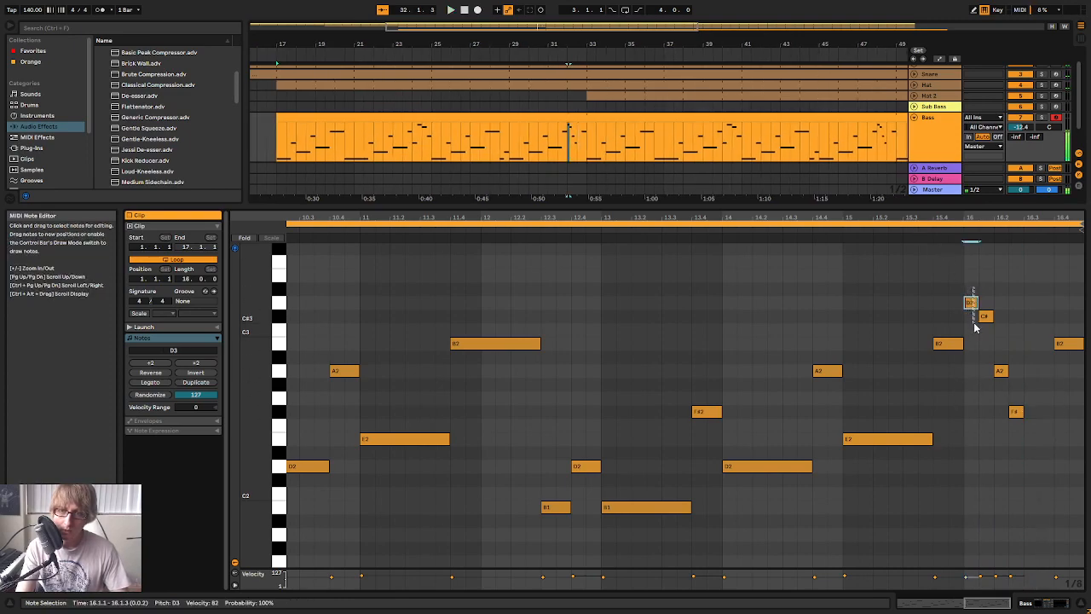
Add half-beat E2 and D2 notes at 16.3 and delete the B2 at 16.4
left_click(1015, 412)
double_click(1032, 439)
double_click(1046, 466)
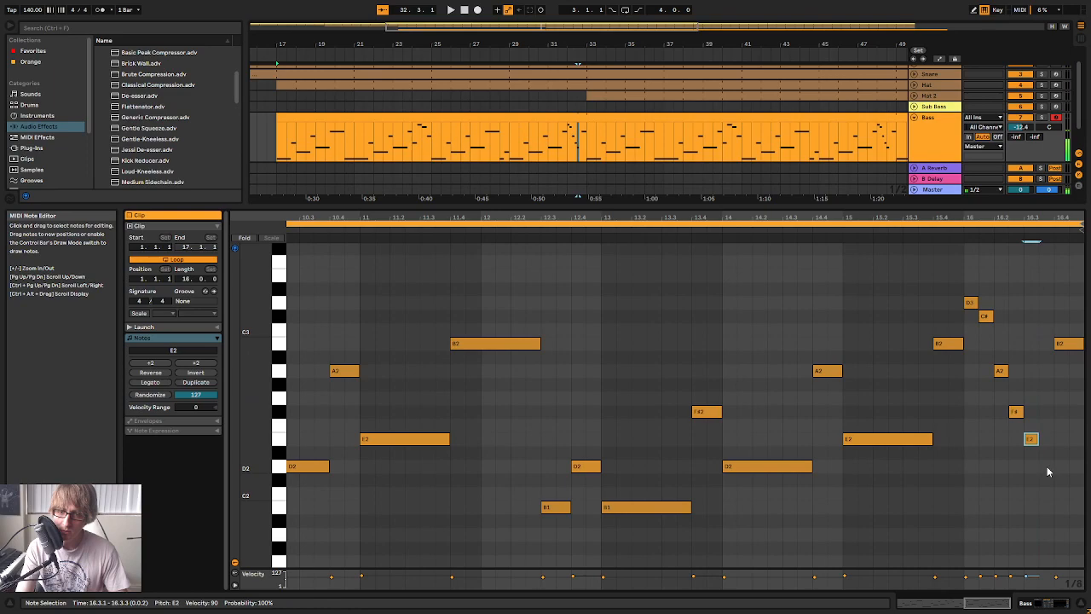
left_click(1055, 347)
scroll(1057, 367, "down", 2)
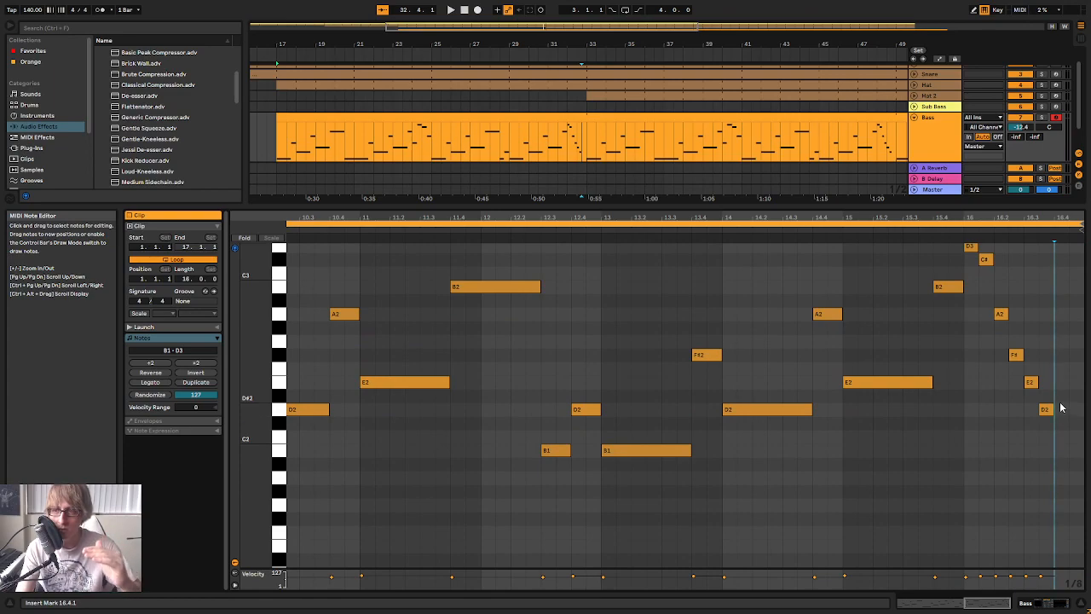
key("space")
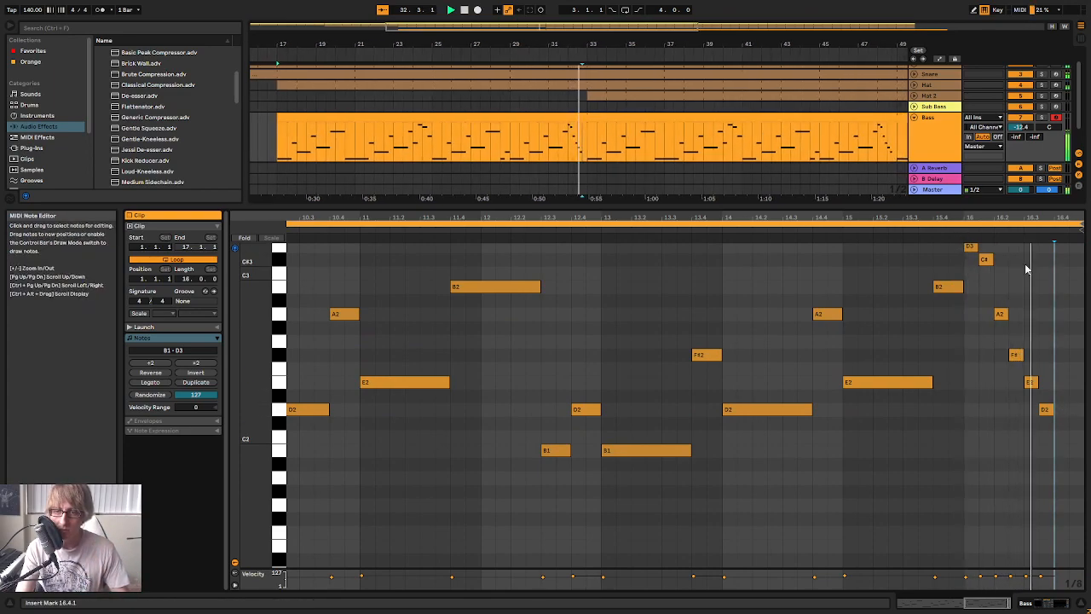
left_click(1046, 409)
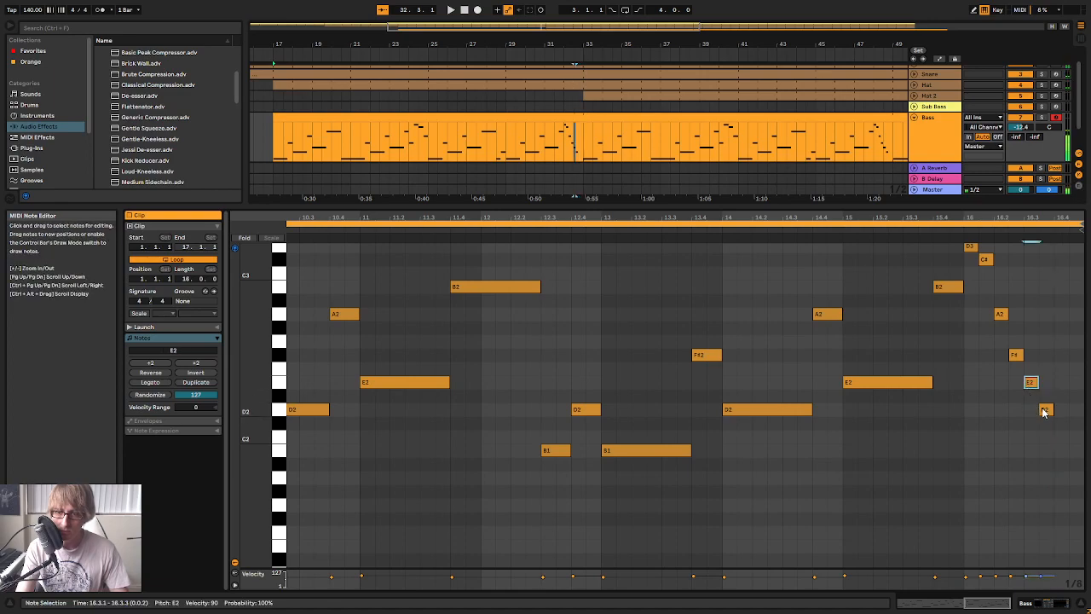
Fill beat 16.4 with half-beat F#2 and C#2 notes and audition the transition into the loop restart
double_click(1061, 386)
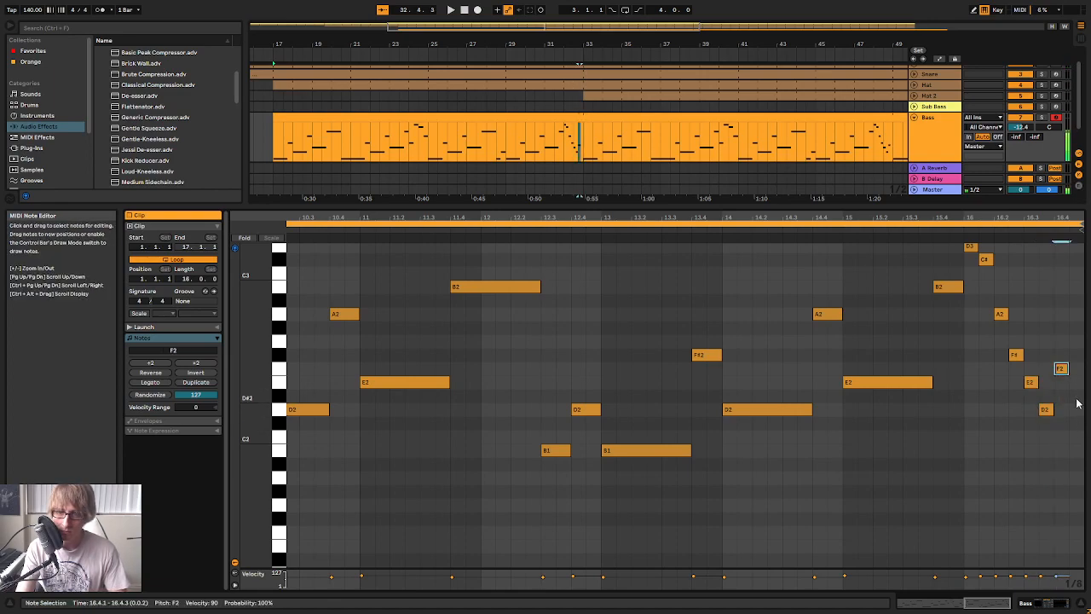
double_click(1078, 425)
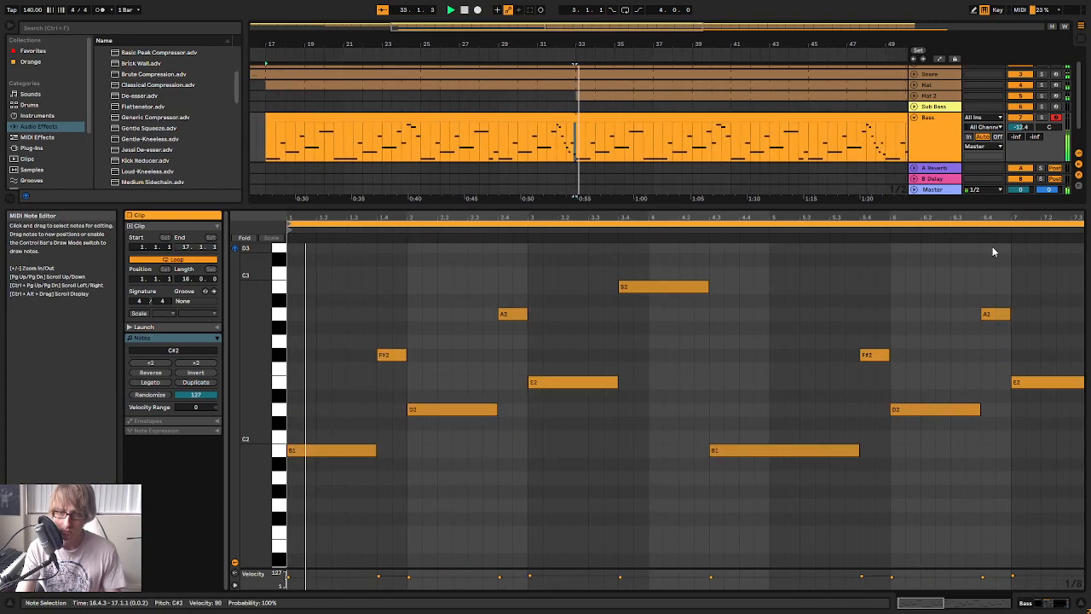
left_click_drag(868, 218, 867, 171)
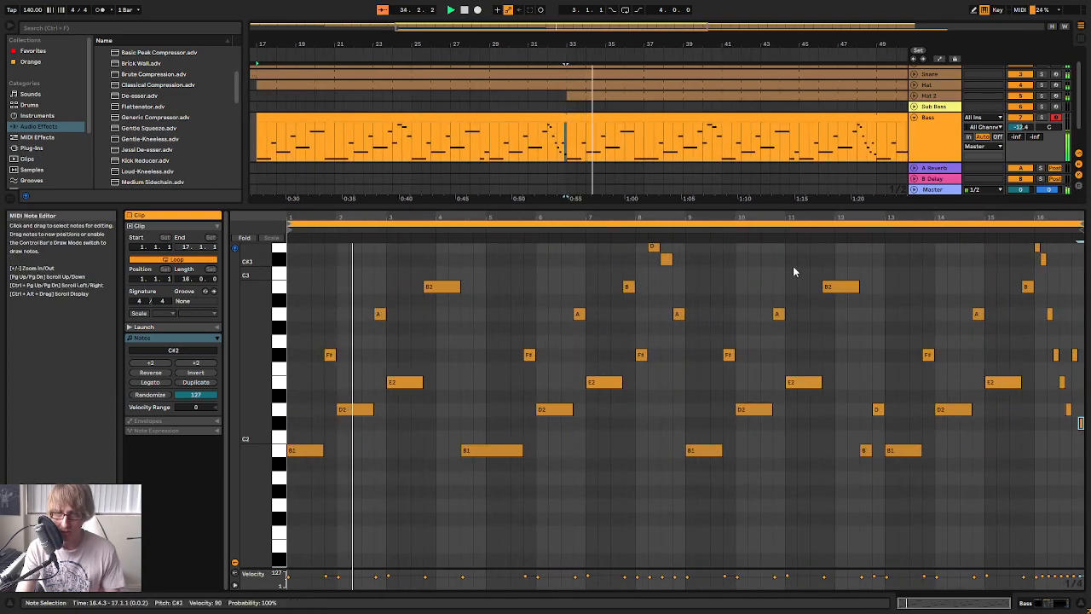
left_click(1039, 228)
left_click_drag(1040, 226, 849, 270)
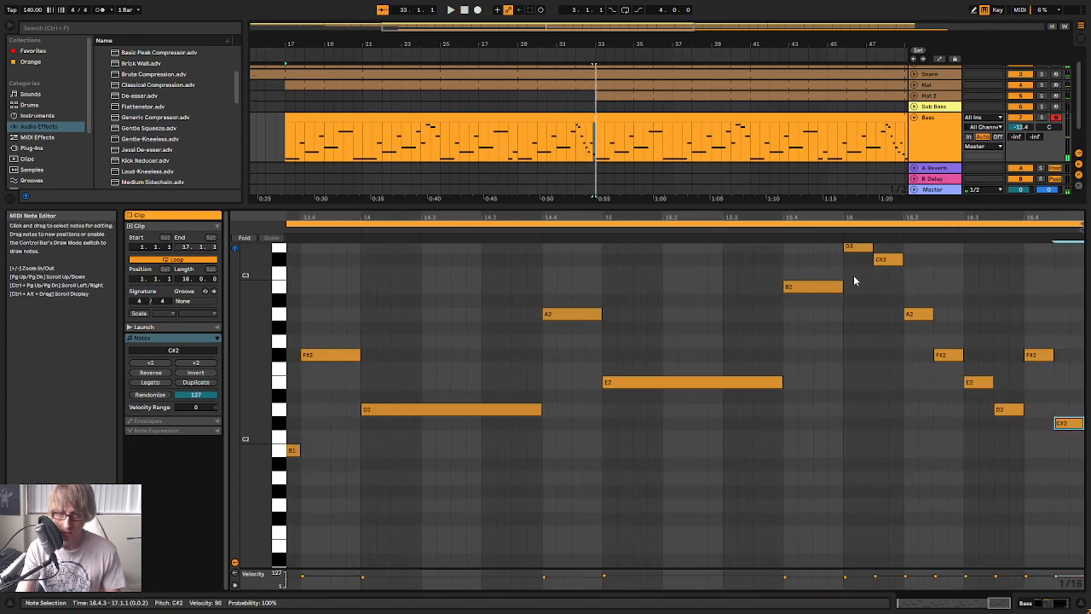
Move the C#2 to 16.4 and turn the F#2 into an A1 on the clip's final half beat
left_click(946, 355)
left_click(978, 385)
left_click(1015, 411)
left_click_drag(1066, 424, 1039, 425)
left_click_drag(1039, 358, 1040, 485)
left_click(1004, 423)
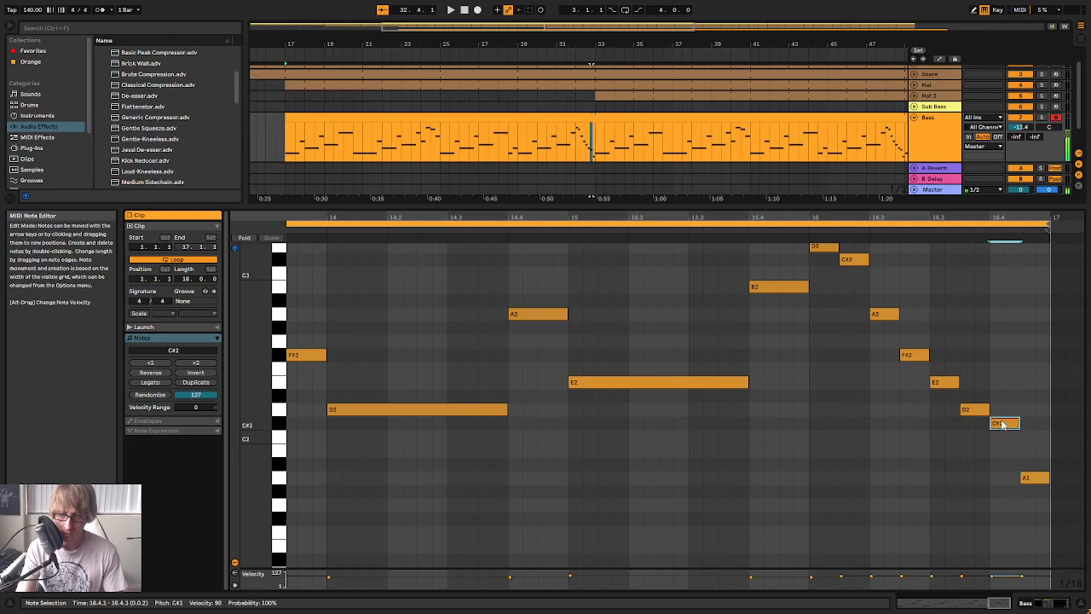
left_click(1038, 483)
Audition the descending run at the end of the Bass clip through the loop restart
key("space")
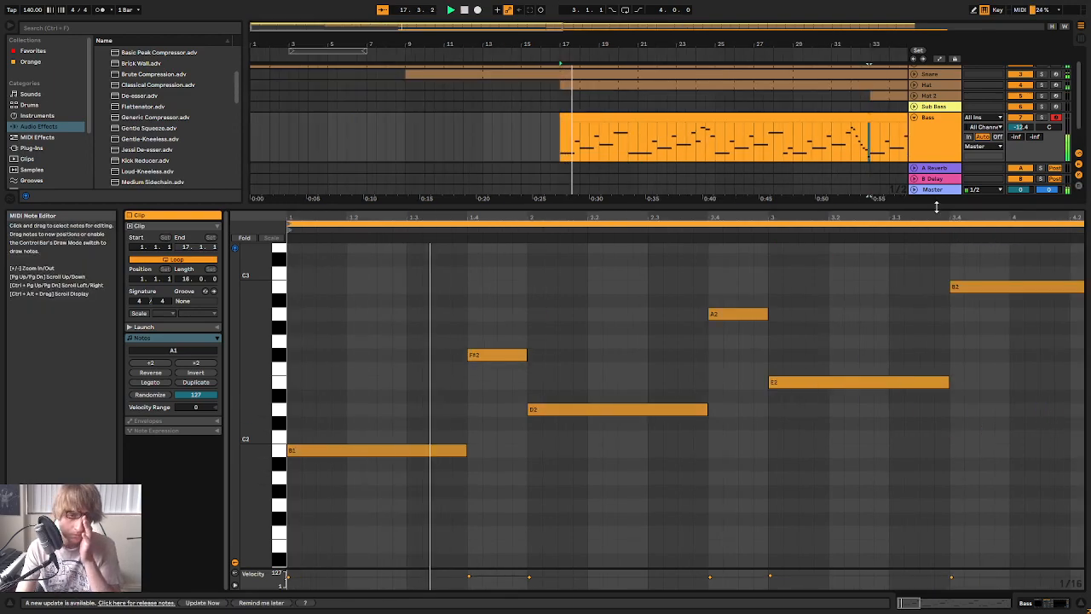
double_click(941, 219)
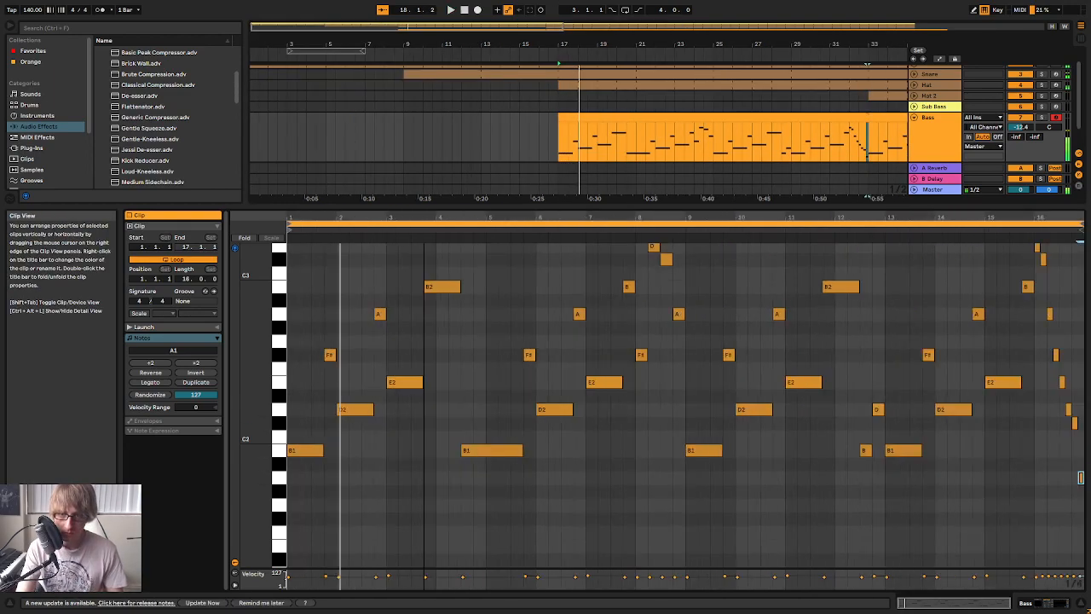
left_click(982, 229)
left_click_drag(1027, 217, 1025, 224)
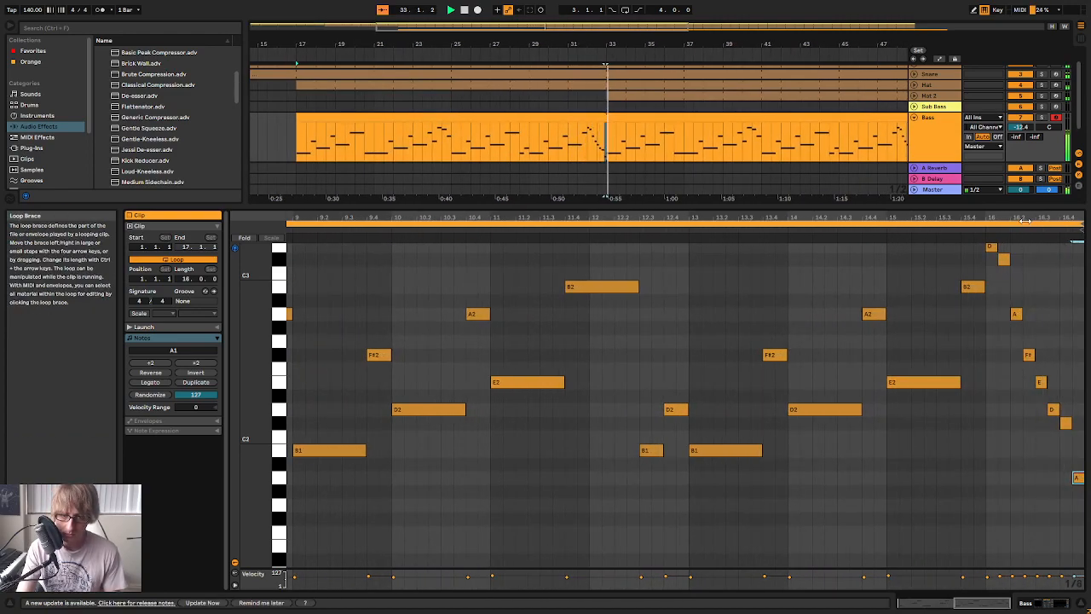
double_click(1010, 217)
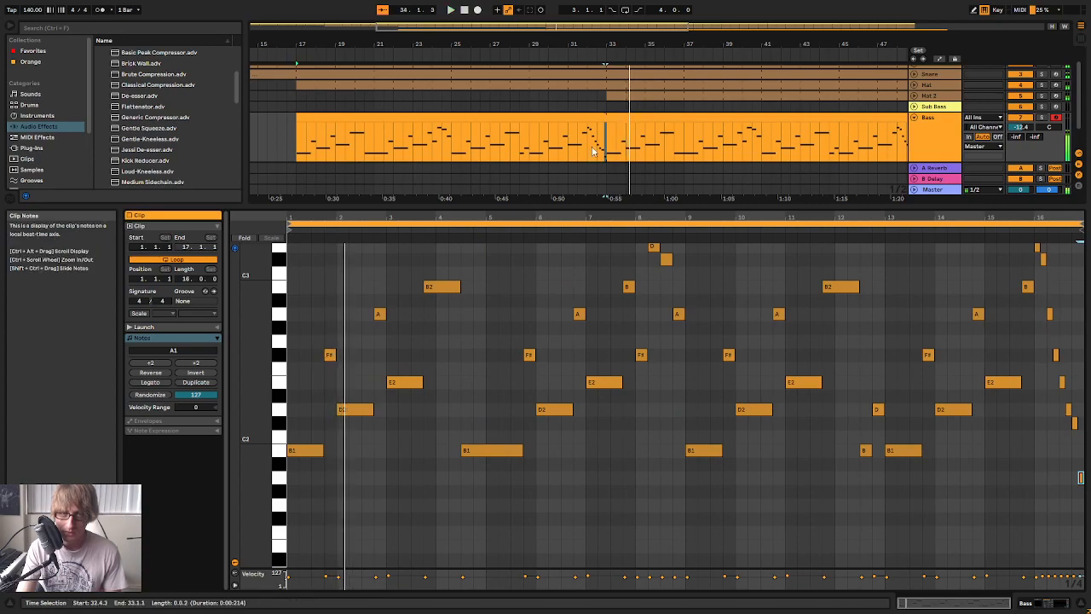
key("space")
key("space")
Shorten the looped Bass clip in the arrangement so it ends at bar 65
left_click_drag(618, 37, 606, 49)
left_click(845, 139)
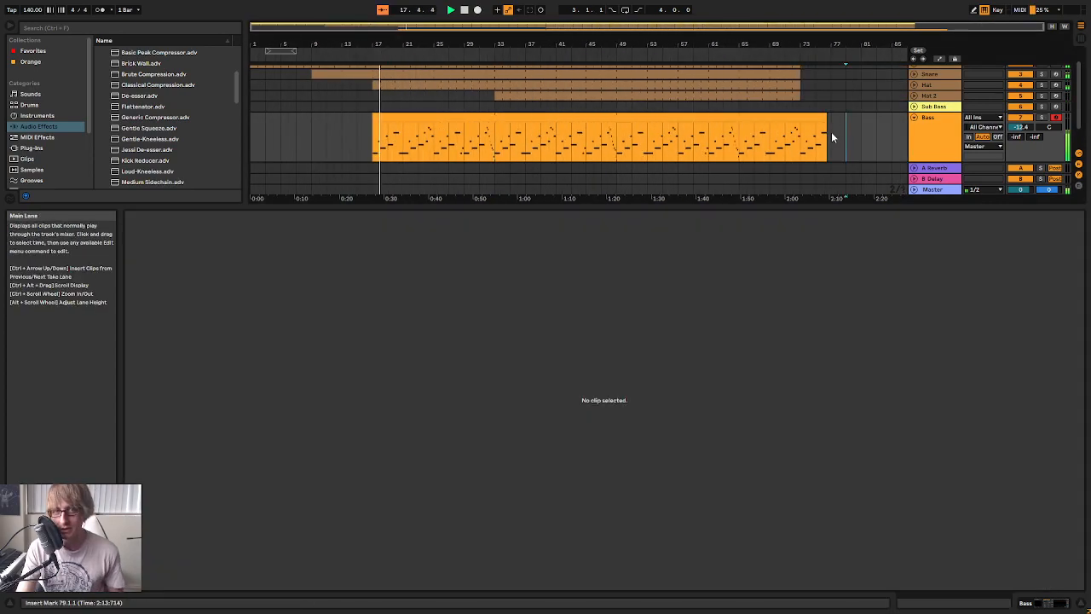
left_click_drag(823, 120, 739, 130)
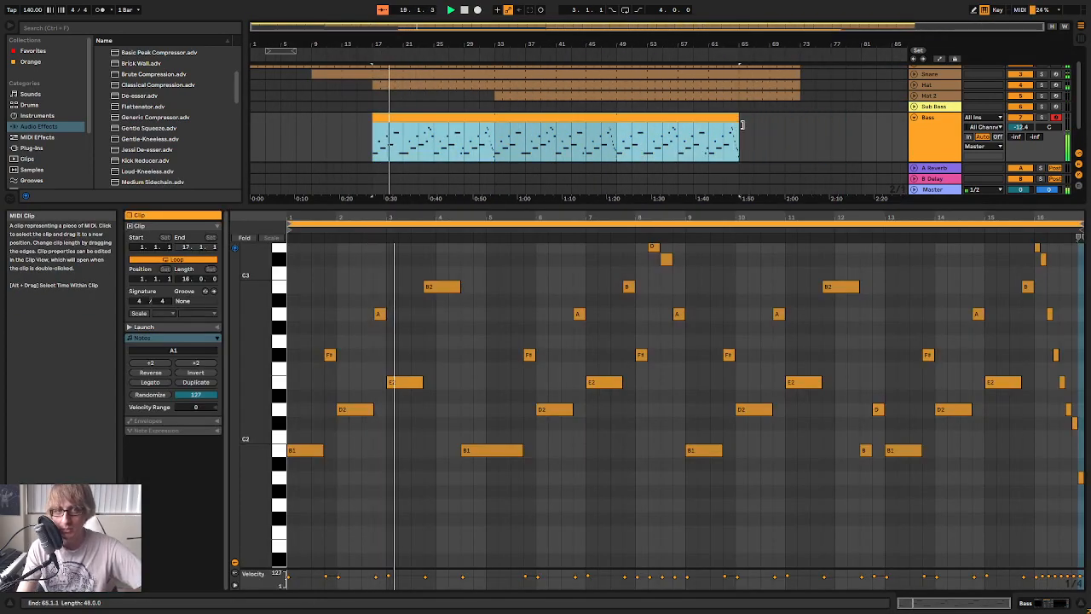
left_click_drag(469, 43, 498, 38)
Fold the Bass track and open its Helm synth window over the arrangement
left_click(919, 122)
left_click(915, 118)
double_click(934, 119)
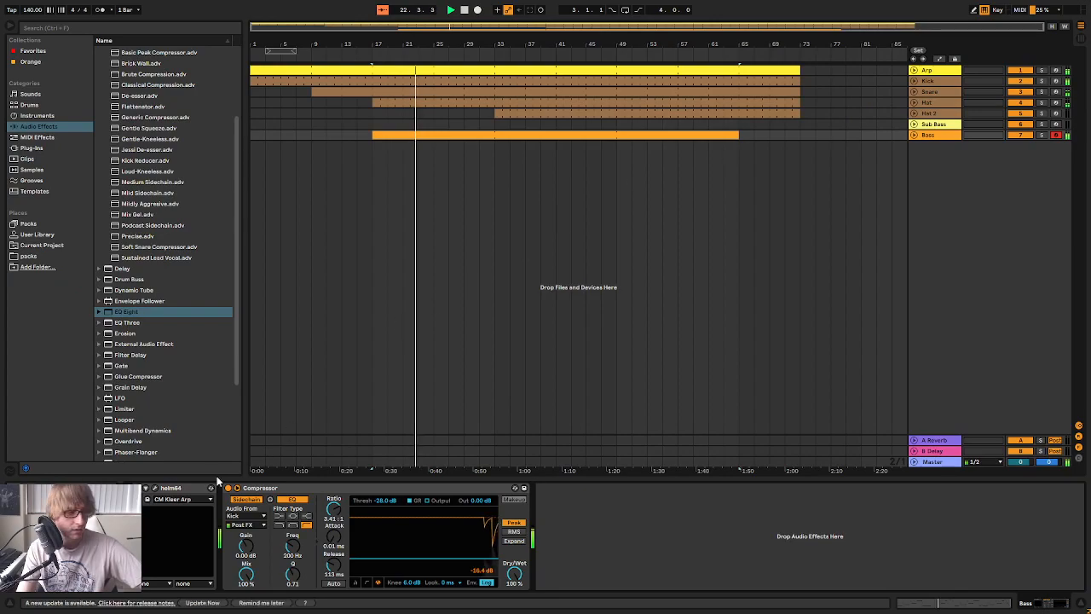
left_click(158, 496)
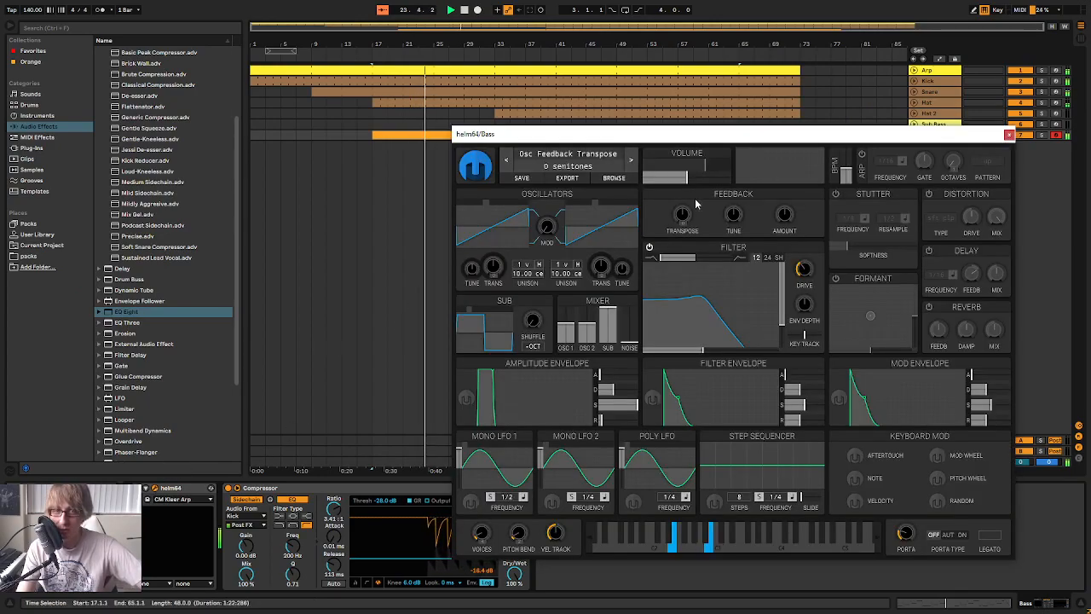
left_click_drag(784, 136, 823, 104)
Enable soft-clip distortion on the Bass synth and reshape its filter with a lower cutoff and higher resonance
left_click_drag(739, 298, 776, 281)
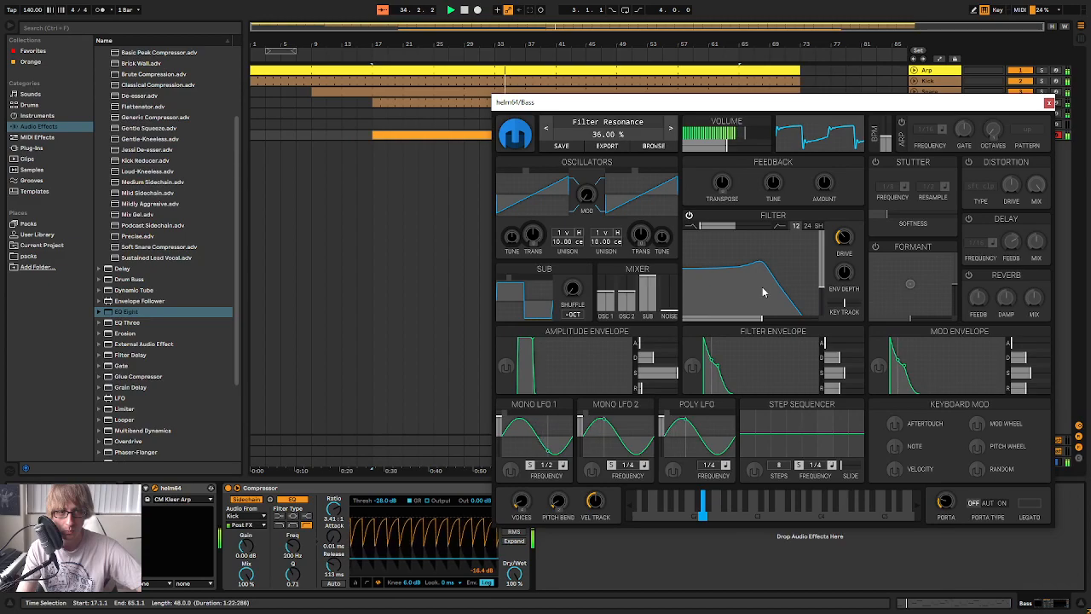
left_click(968, 162)
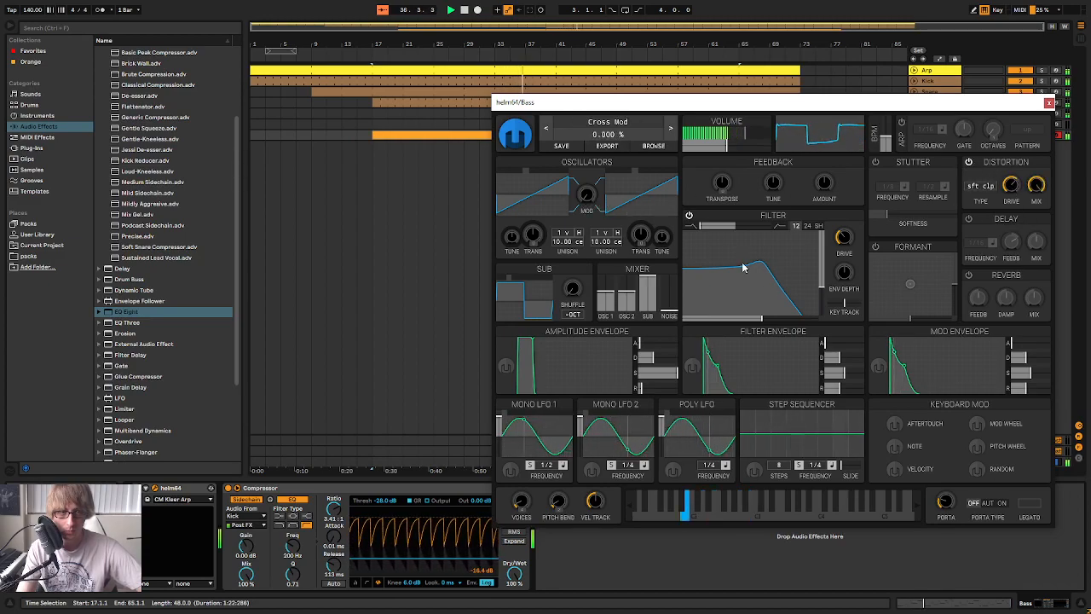
mouse_move(740, 281)
left_mouse_down()
mouse_move(725, 256)
mouse_move(713, 271)
mouse_move(726, 251)
mouse_move(718, 275)
mouse_move(741, 267)
mouse_move(724, 268)
left_mouse_up()
Modulate the filter cutoff with Mono LFO 1, using a triangle wave and a frequency of 1/4
left_click(508, 470)
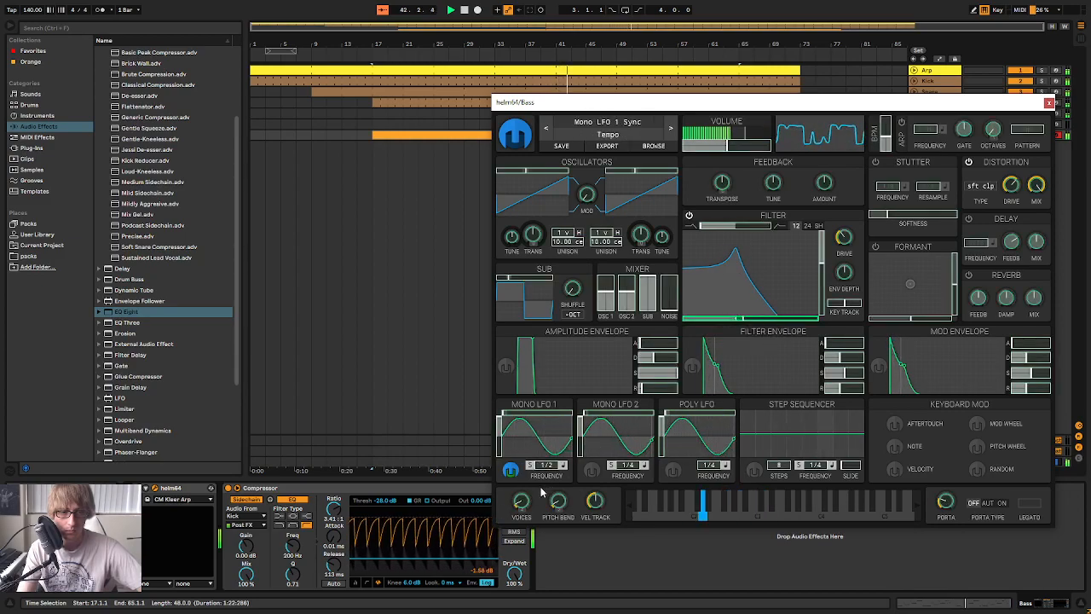
left_click(512, 475)
left_click_drag(545, 466, 546, 457)
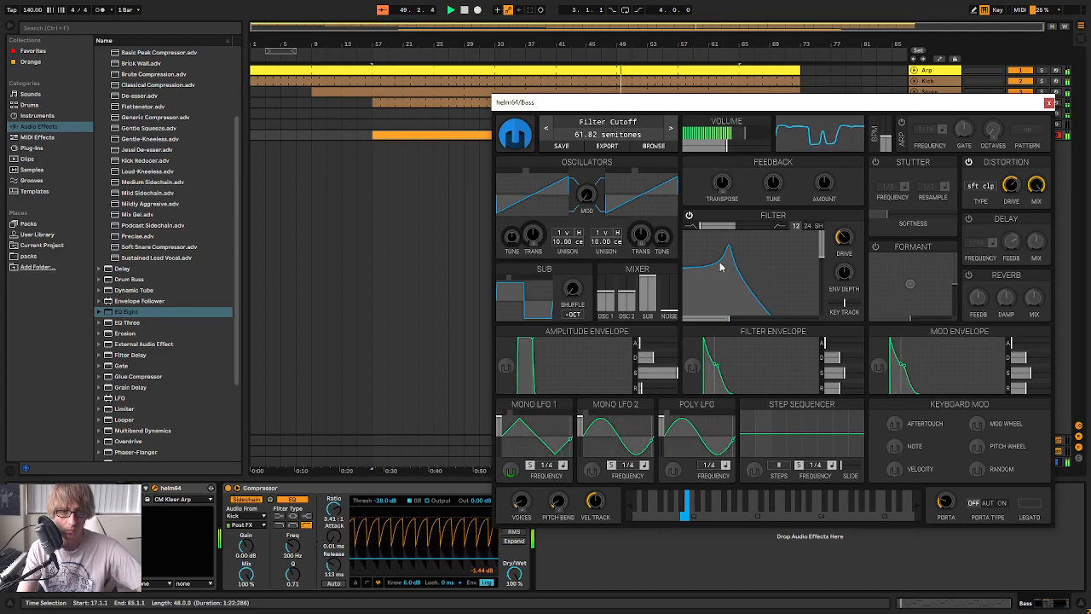
Fine-tune the Bass synth's filter cutoff and resonance, and set Mono LFO 1's modulation of the cutoff to about 6.9 semitones
left_click_drag(721, 267, 719, 266)
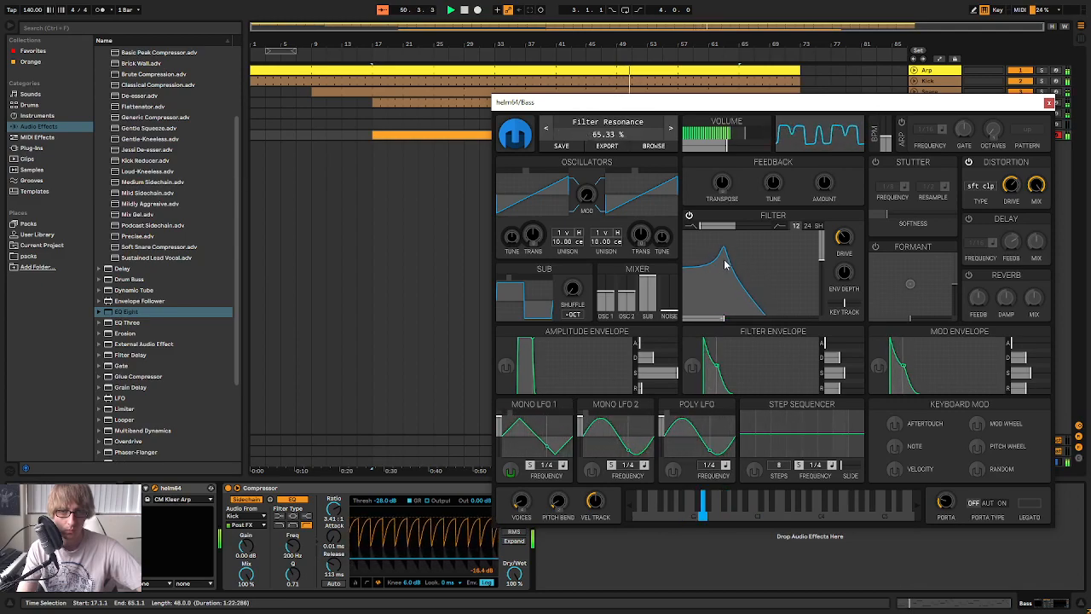
left_click_drag(730, 274, 739, 273)
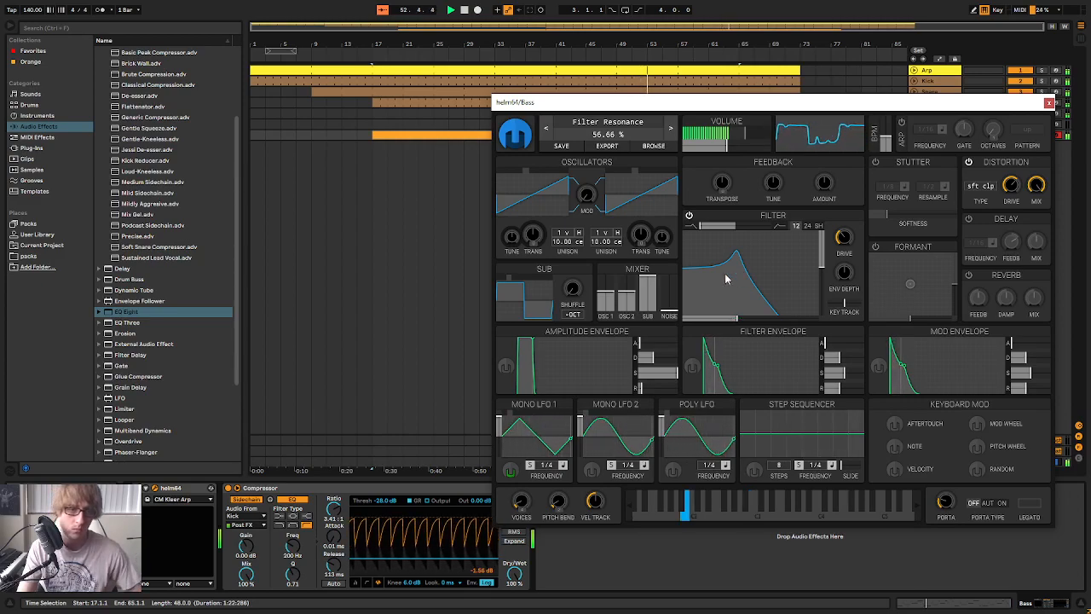
mouse_move(738, 273)
left_mouse_down()
mouse_move(732, 246)
mouse_move(724, 261)
left_mouse_up()
left_click(512, 471)
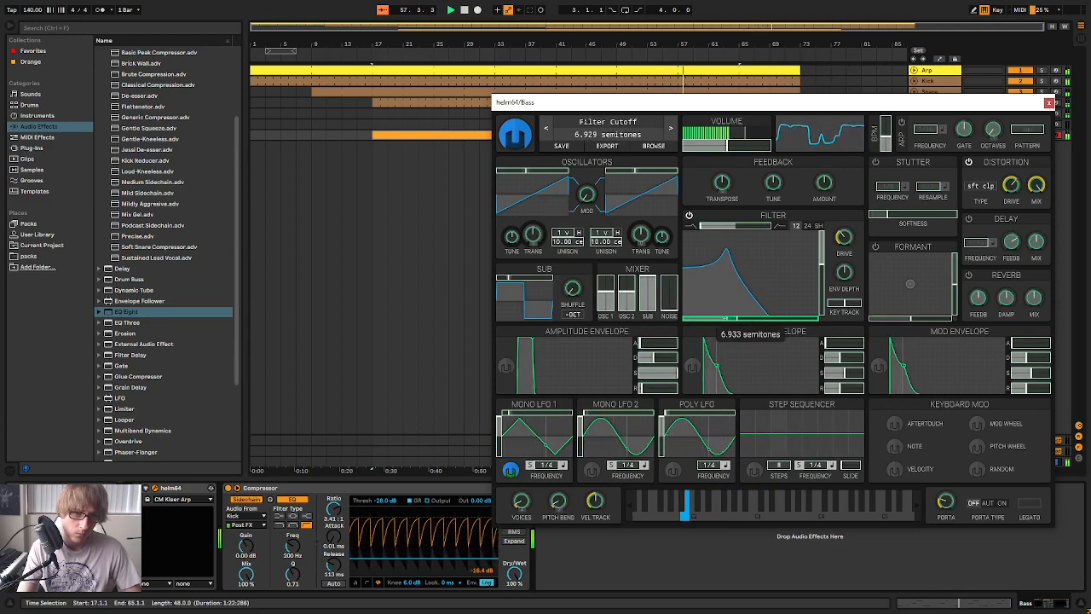
left_click(512, 471)
left_click_drag(726, 258, 734, 280)
Extend the Bass clip and all the Arp and drum clips in the arrangement so they end at bar 81
left_click_drag(684, 109, 700, 306)
left_click_drag(737, 134, 856, 135)
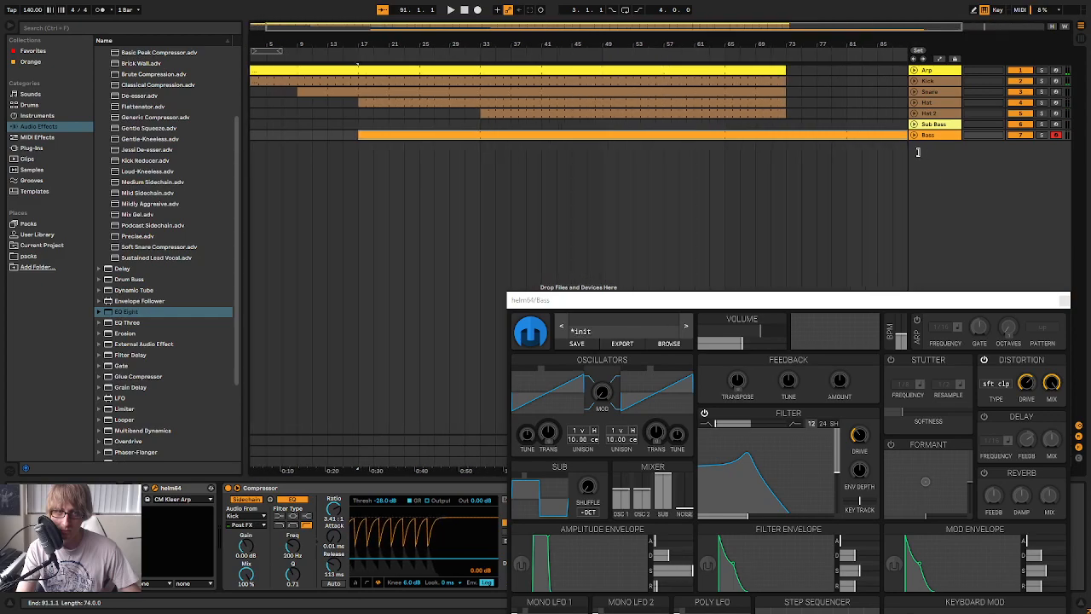
left_click(750, 68)
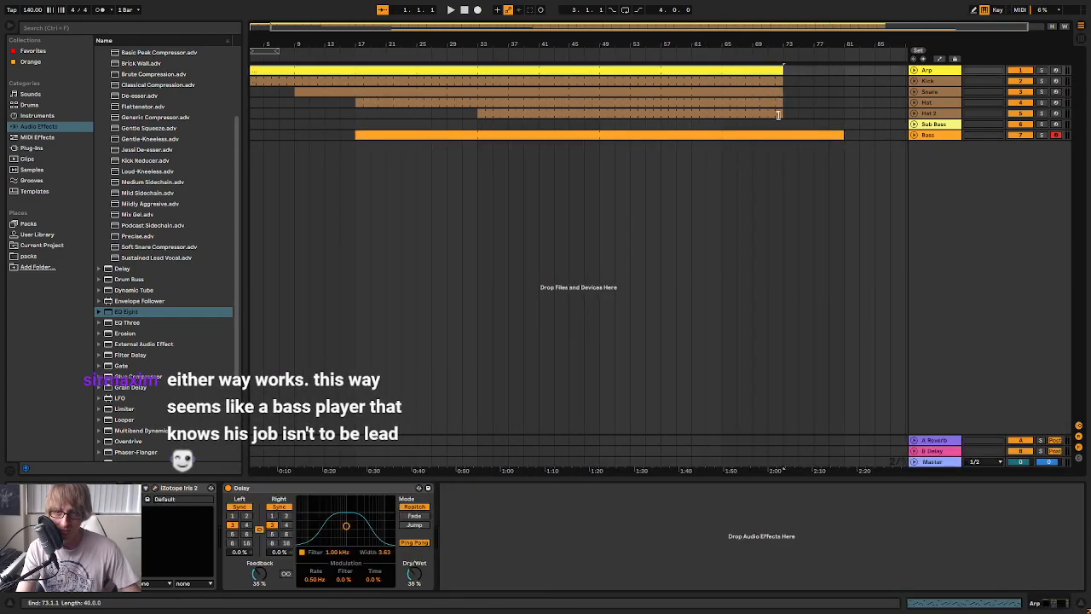
left_click_drag(777, 114, 846, 117)
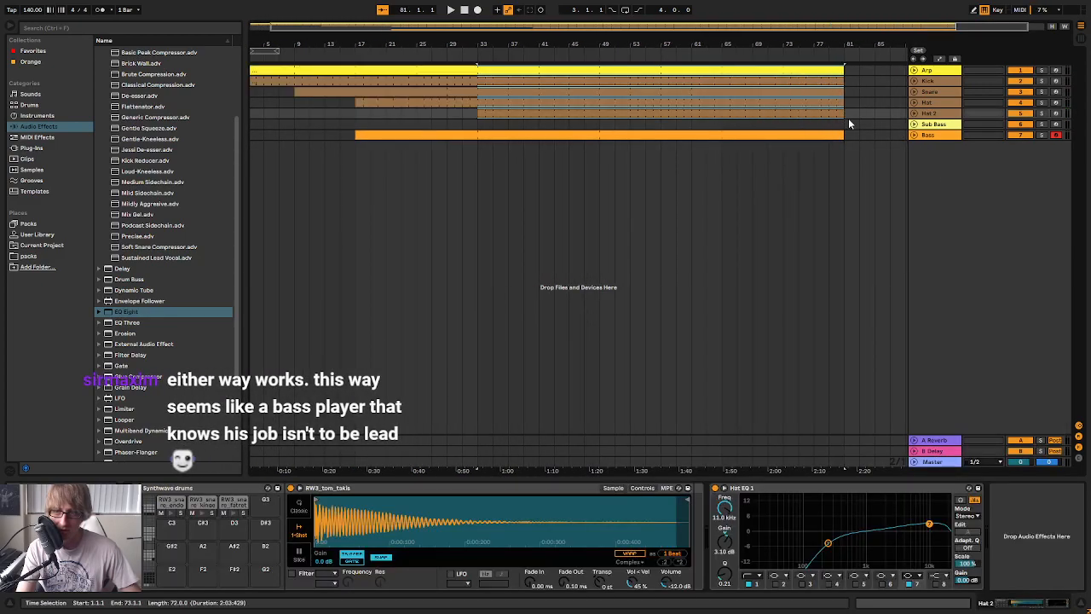
left_click(875, 123)
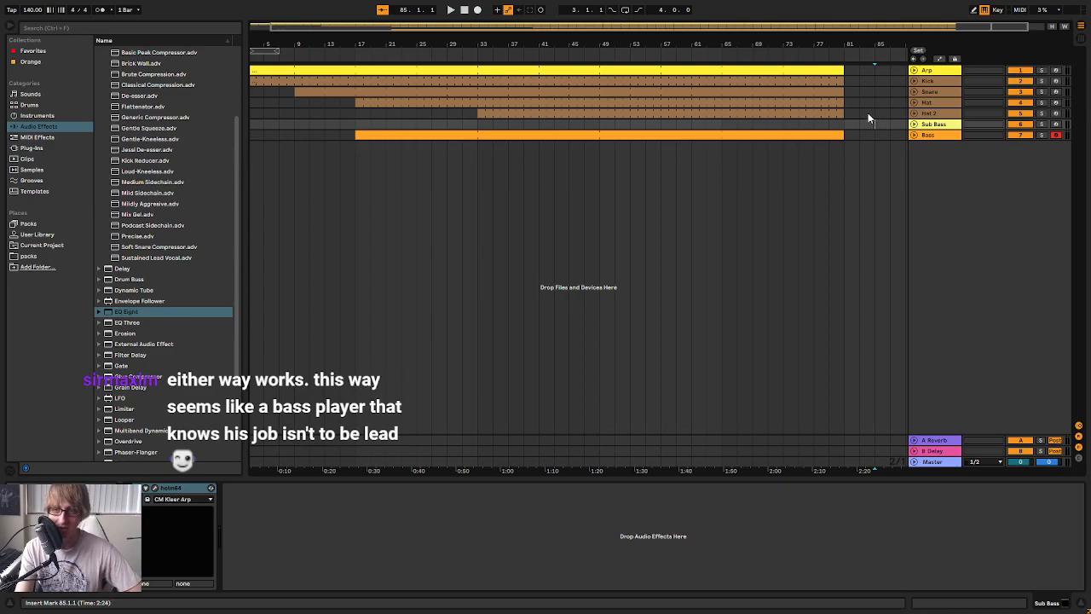
Play the arrangement from the start of the Bass clip and reopen the Bass track's Helm window
left_click(463, 11)
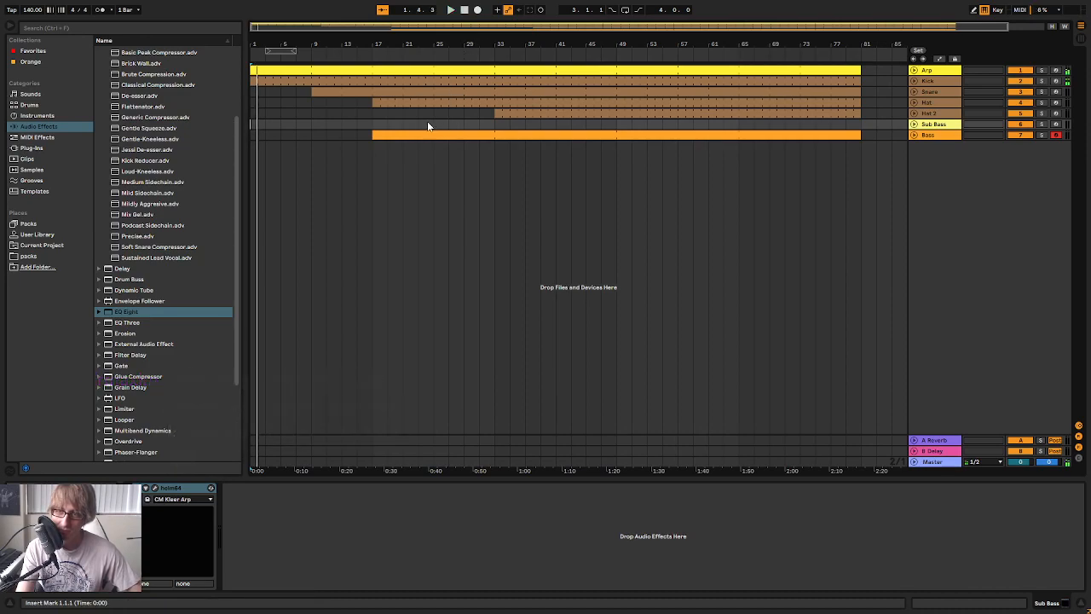
left_click(380, 134)
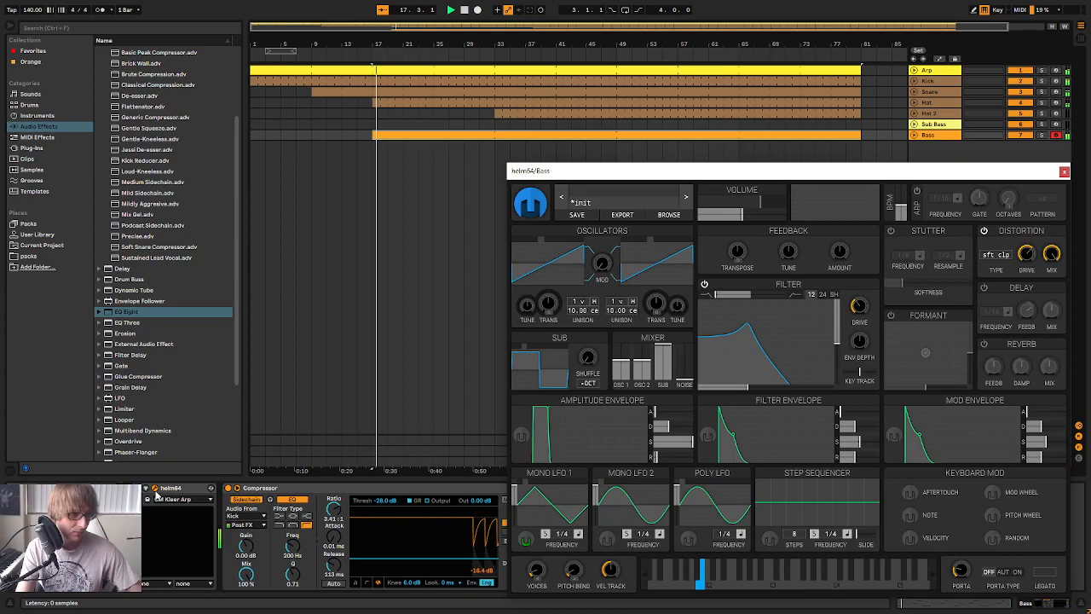
left_click_drag(787, 172, 704, 46)
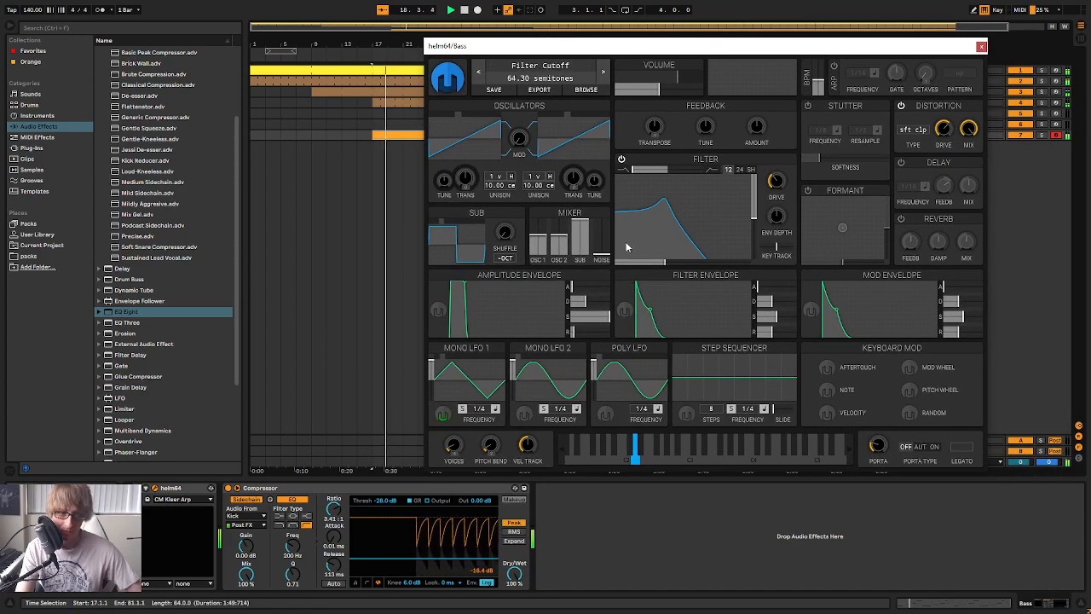
Switch Mono LFO 1 to a falling saw modulating the cutoff by about 6.3 semitones, and raise the Bass filter's cutoff and resonance
left_click_drag(666, 232, 668, 231)
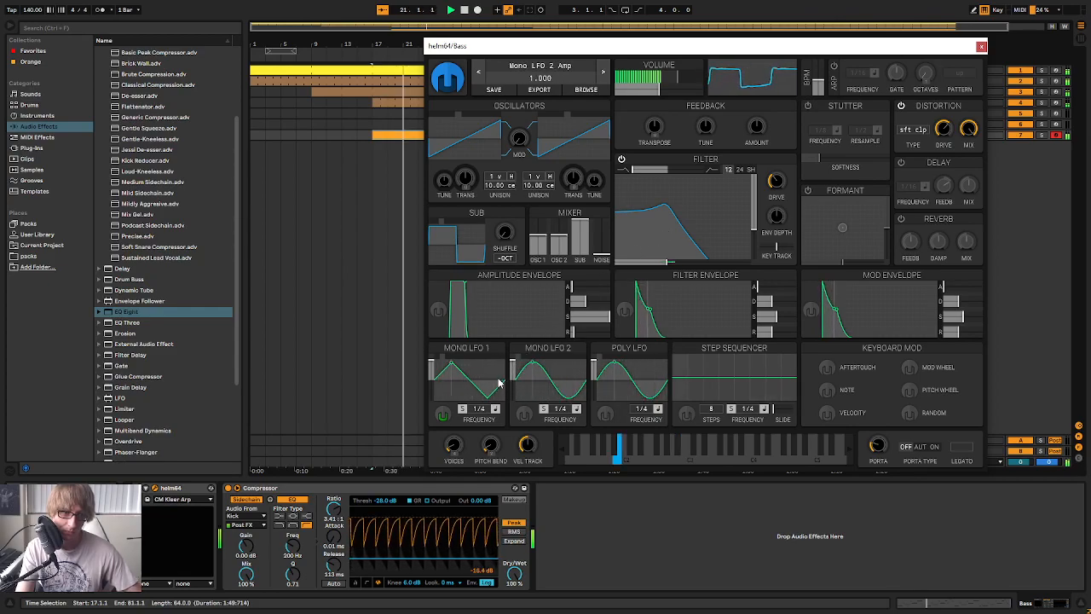
left_click(443, 415)
left_click_drag(668, 262, 672, 262)
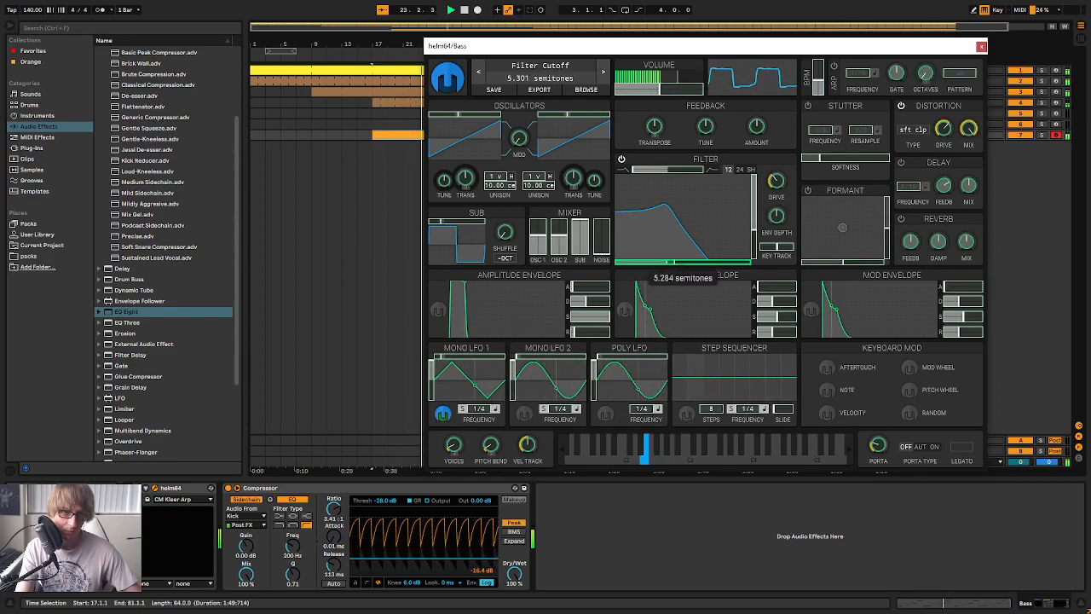
left_click(444, 416)
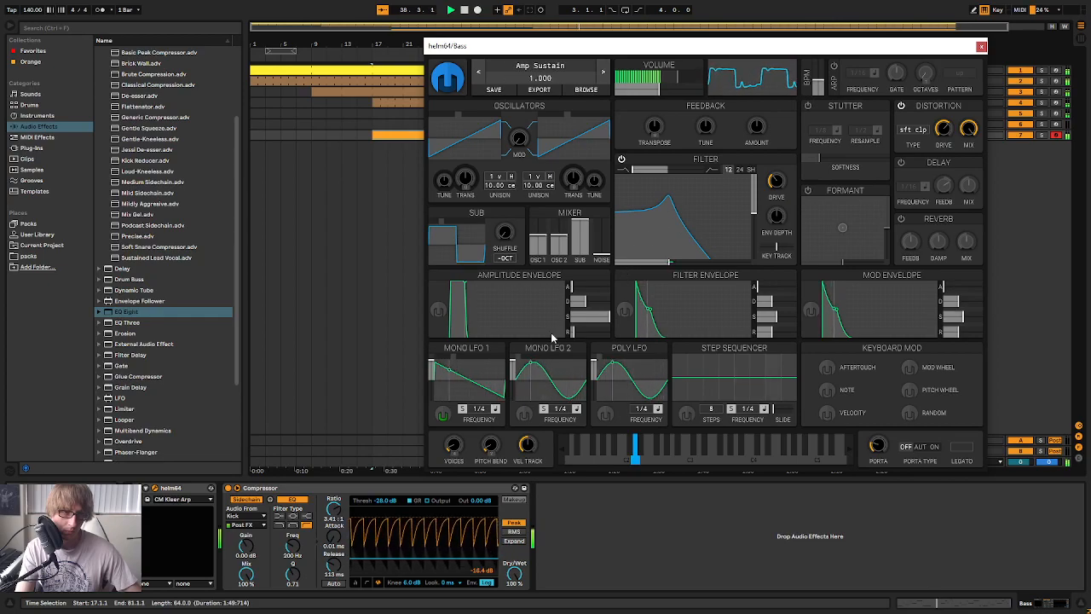
left_click(445, 415)
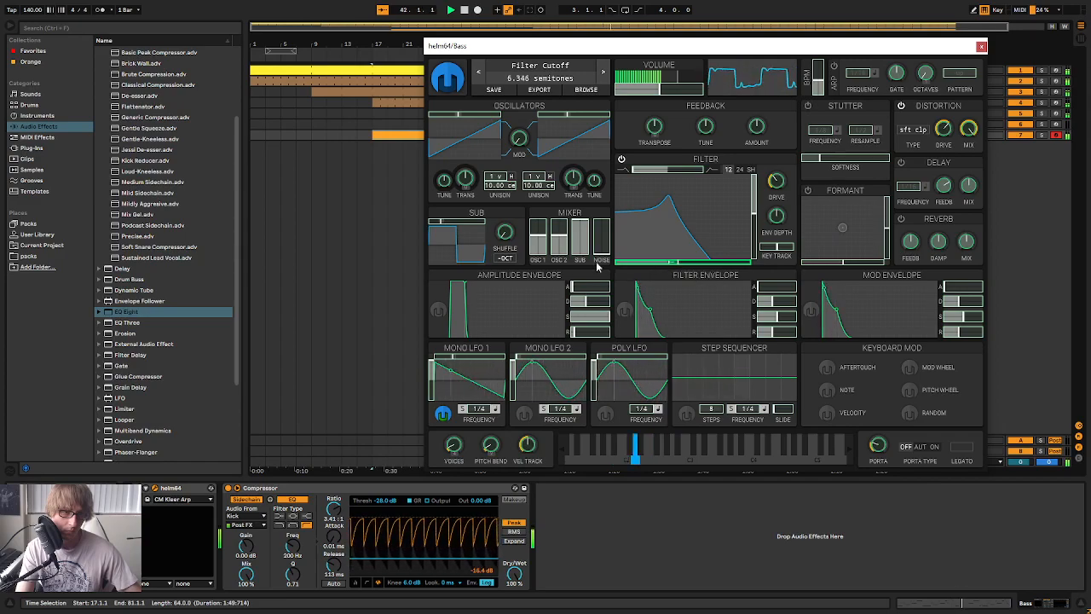
left_click(443, 414)
left_click_drag(667, 202, 680, 220)
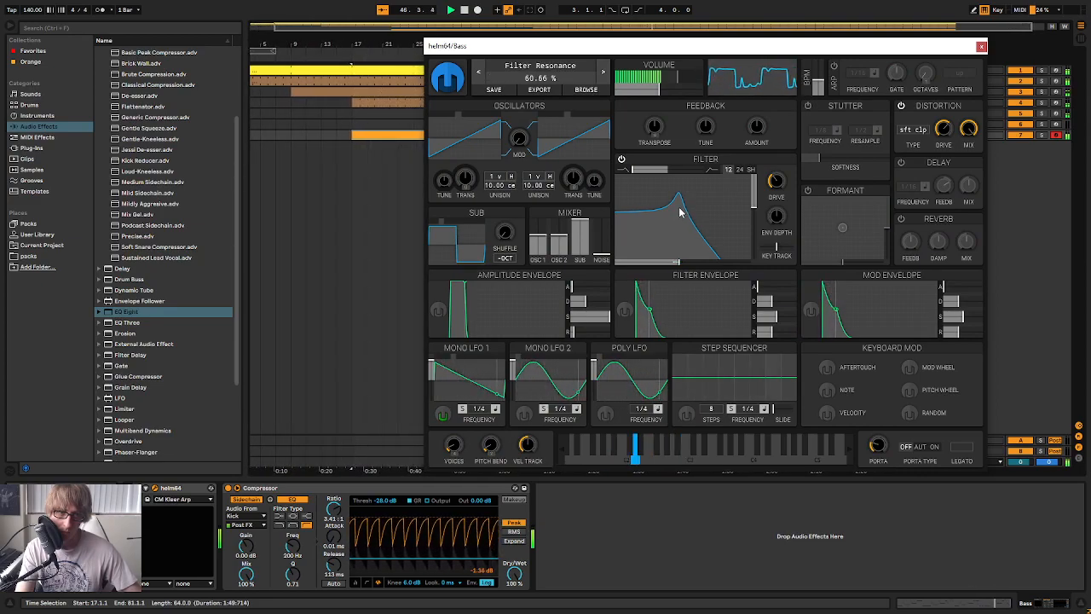
left_click(981, 45)
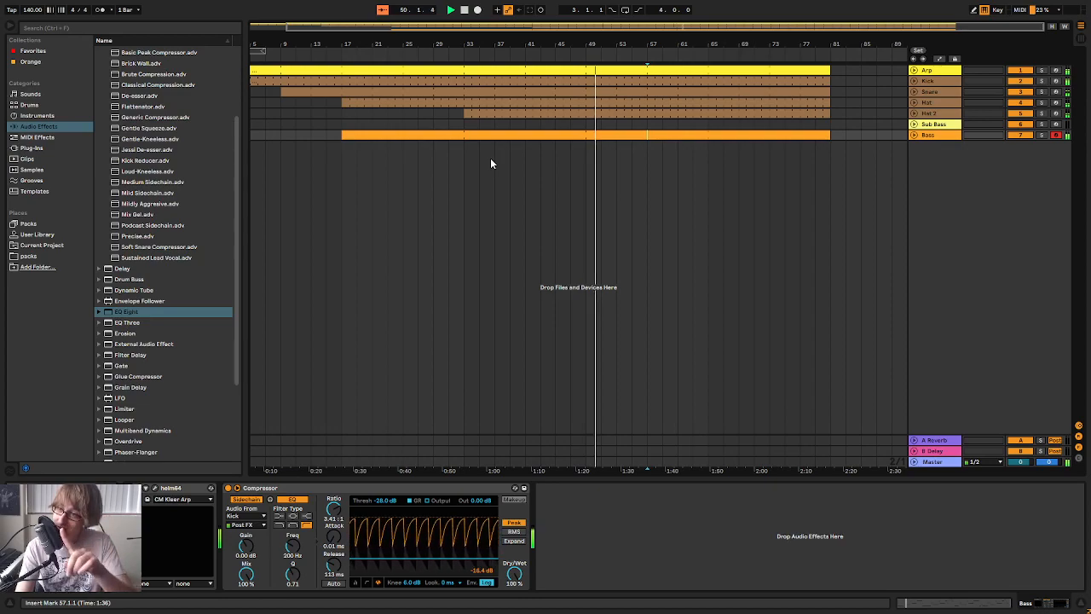
Copy the Bass clip onto the Sub Bass track, starting at bar 17
left_click(352, 134)
key("ctrl+c")
left_click(343, 125)
key("ctrl+v")
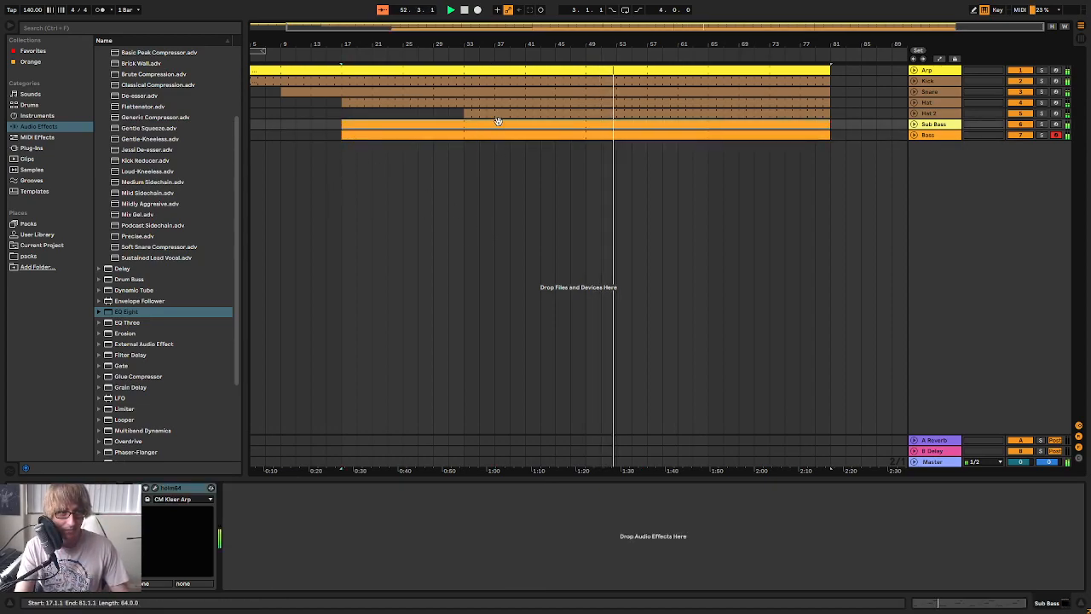
Transpose all notes of the Sub Bass clip down one octave and solo the Sub Bass track
double_click(497, 122)
left_click(688, 440)
key("ctrl+a")
key("shift+Down")
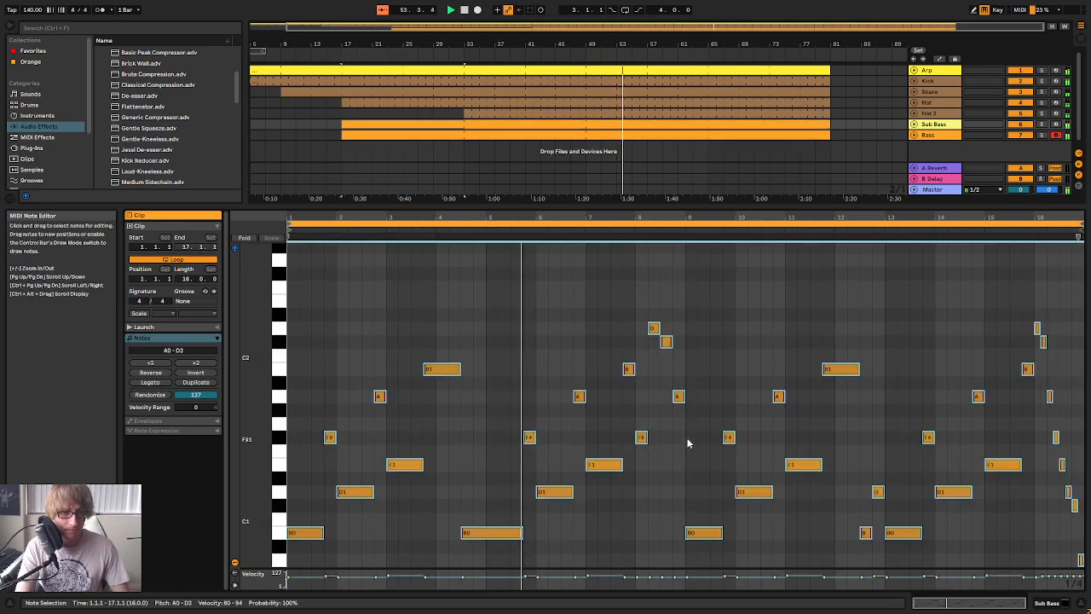
left_click(1040, 126)
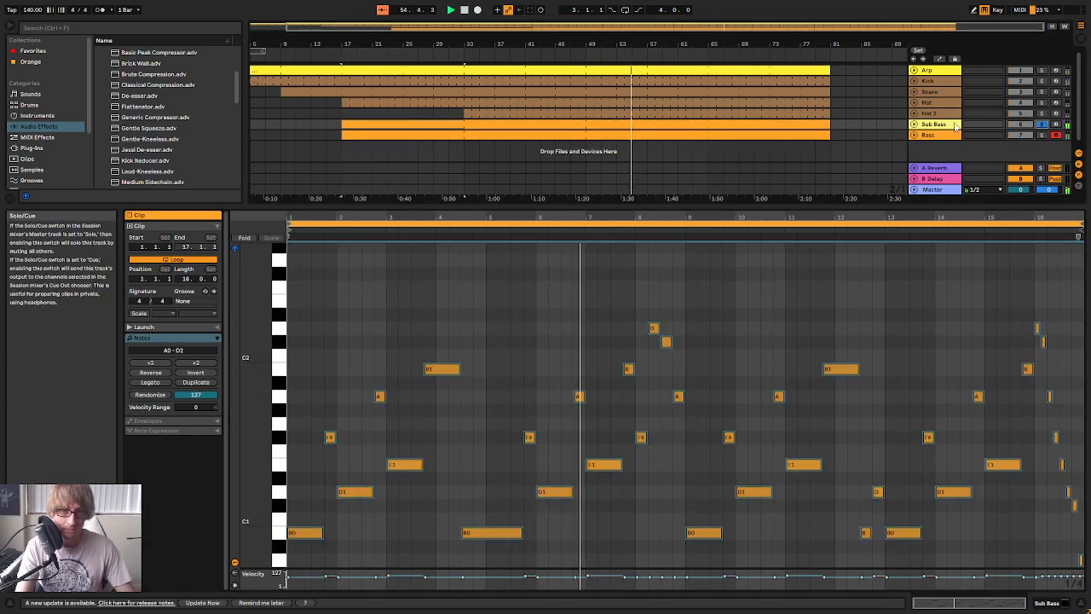
Transpose all notes of the Sub Bass clip up one octave and unsolo the track
left_click(735, 341)
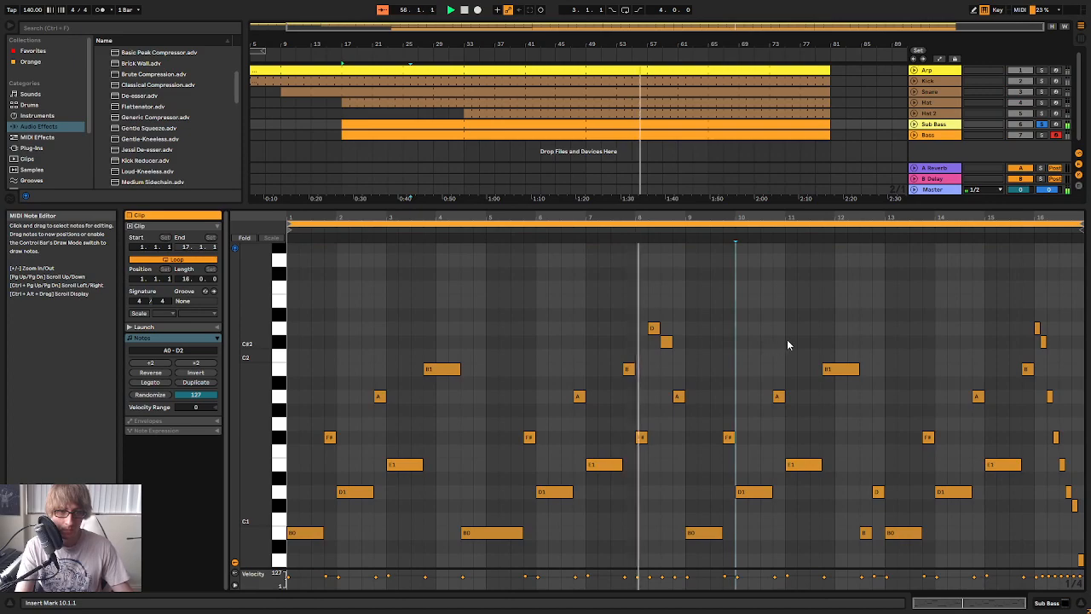
key("ctrl+a")
key("shift+Up")
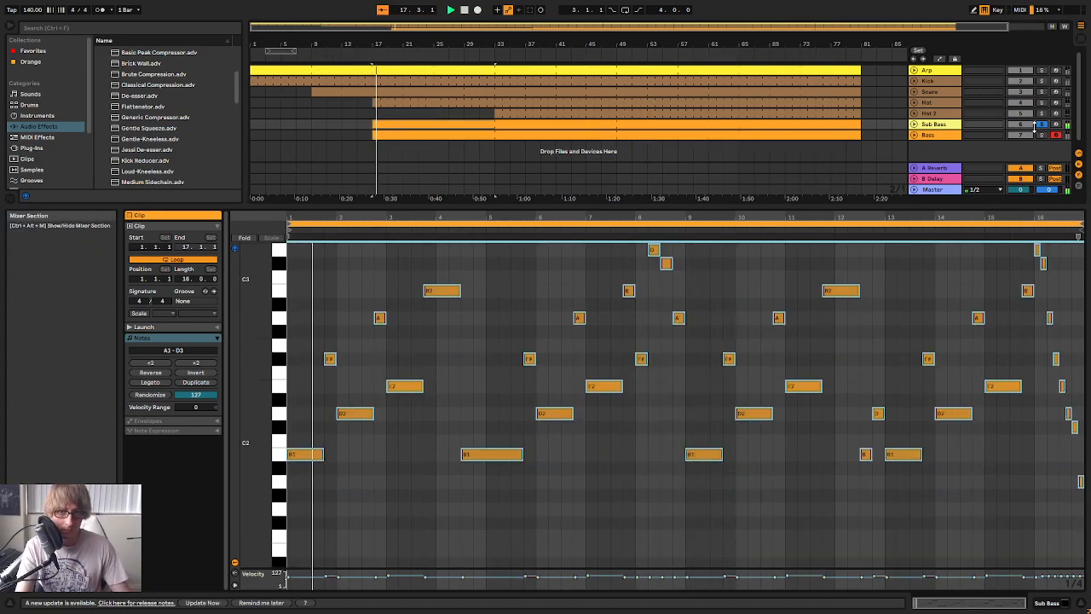
left_click(1041, 125)
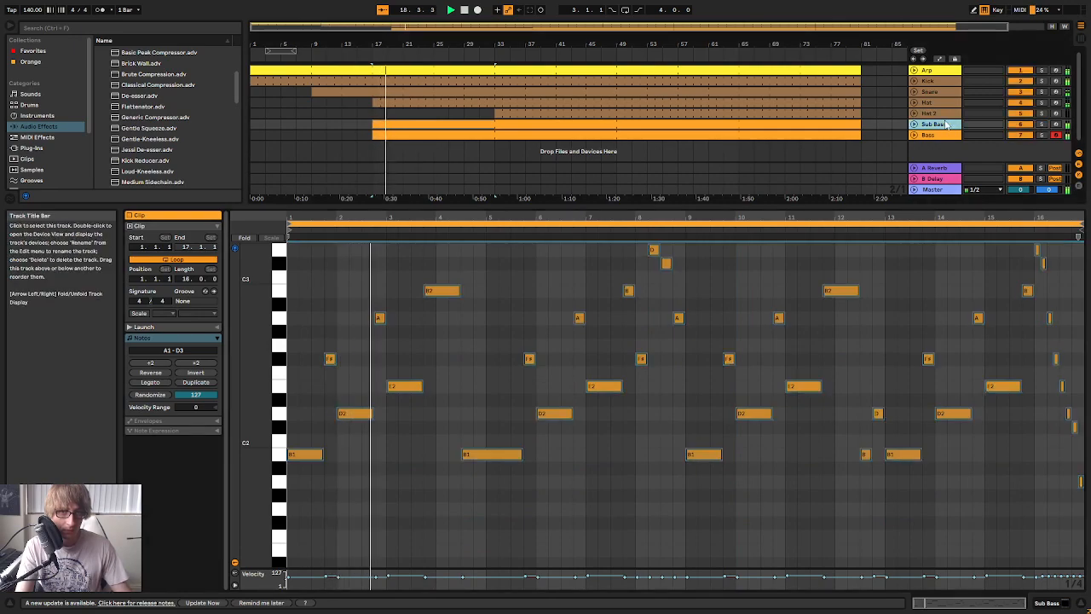
Copy the Bass track's sidechained Compressor onto the Sub Bass track
key("Tab")
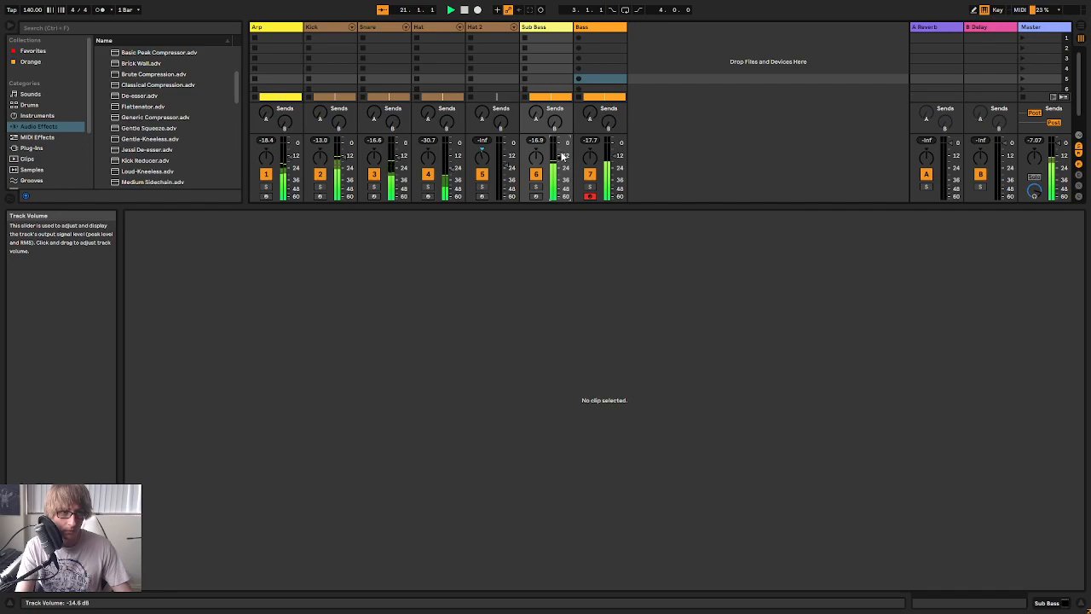
left_click(597, 27)
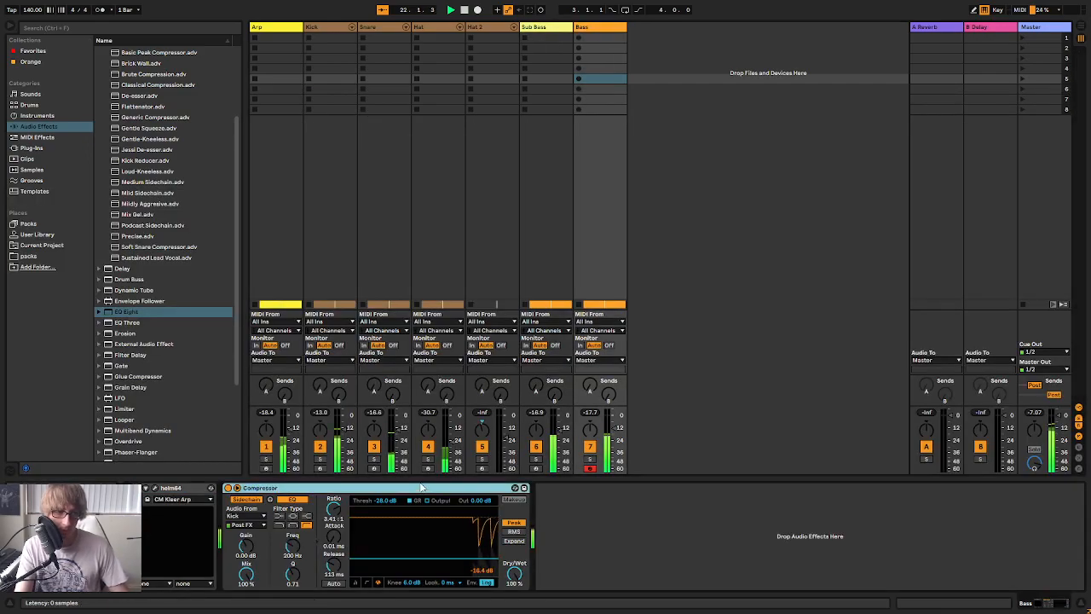
left_click(535, 28)
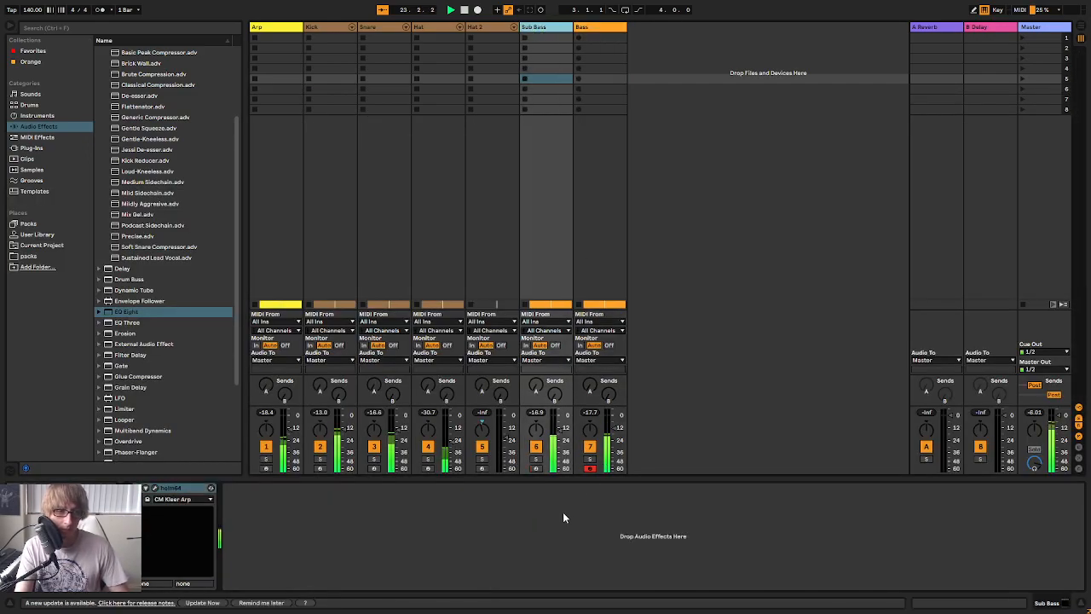
key("ctrl+v")
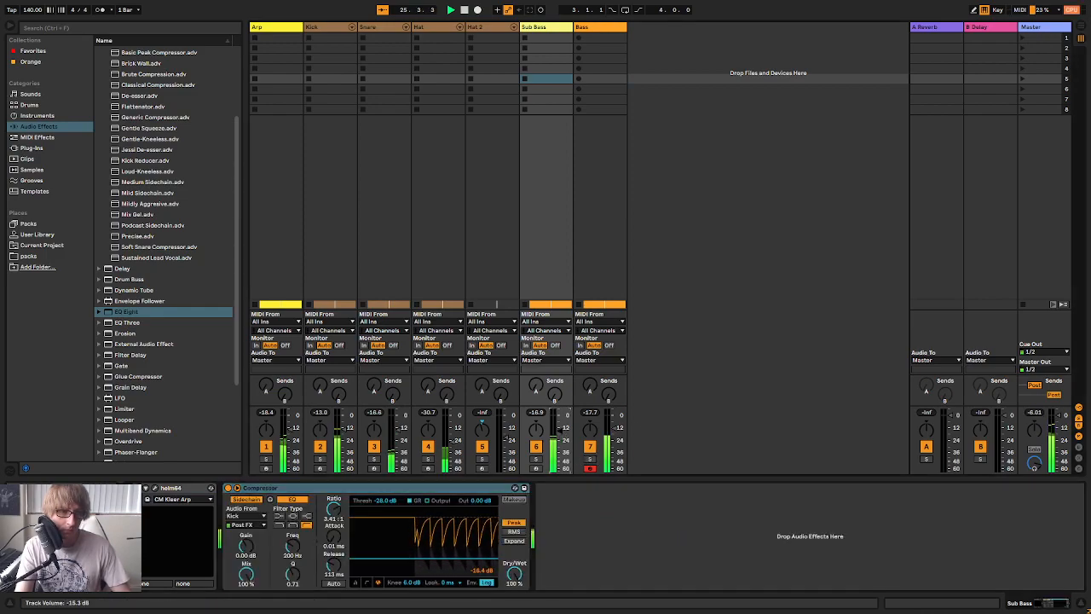
key("Tab")
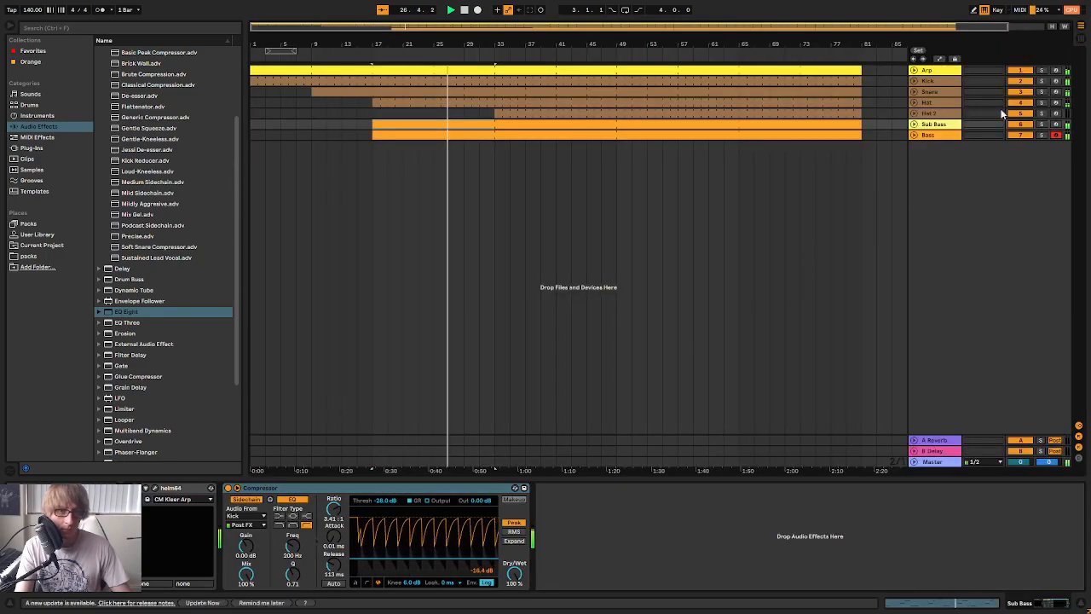
Audition the Sub Bass clip on its own and set the Sub Bass track volume to -13.0 dB
double_click(446, 125)
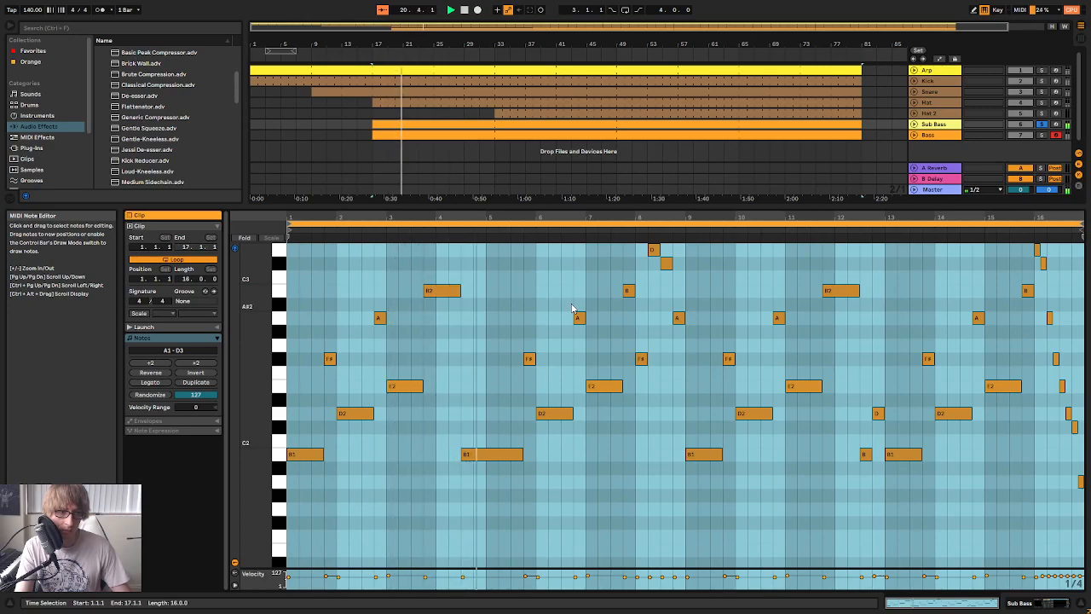
left_click(1042, 124)
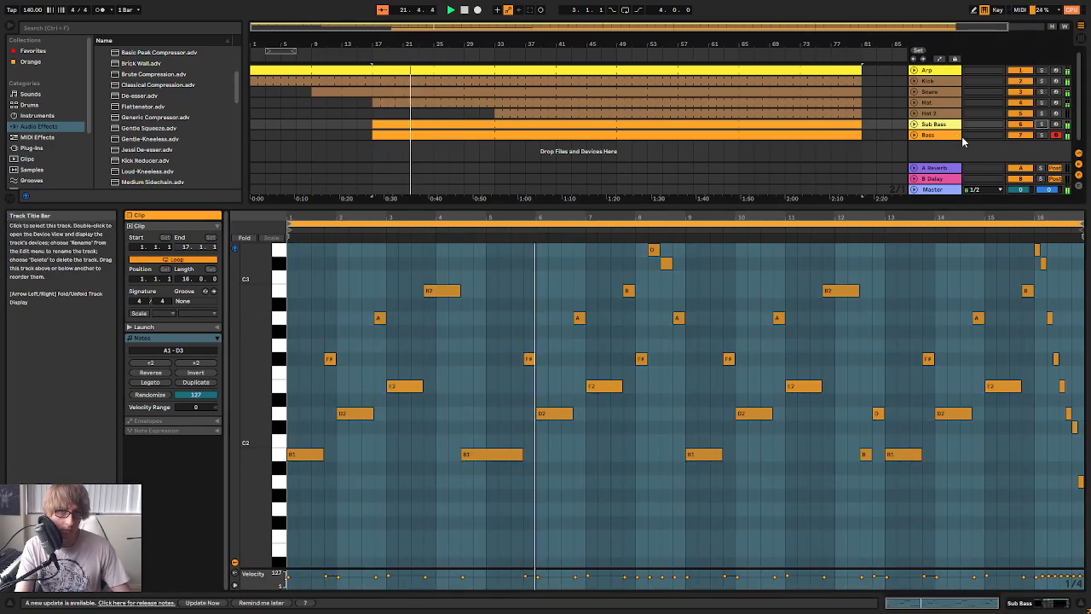
key("Tab")
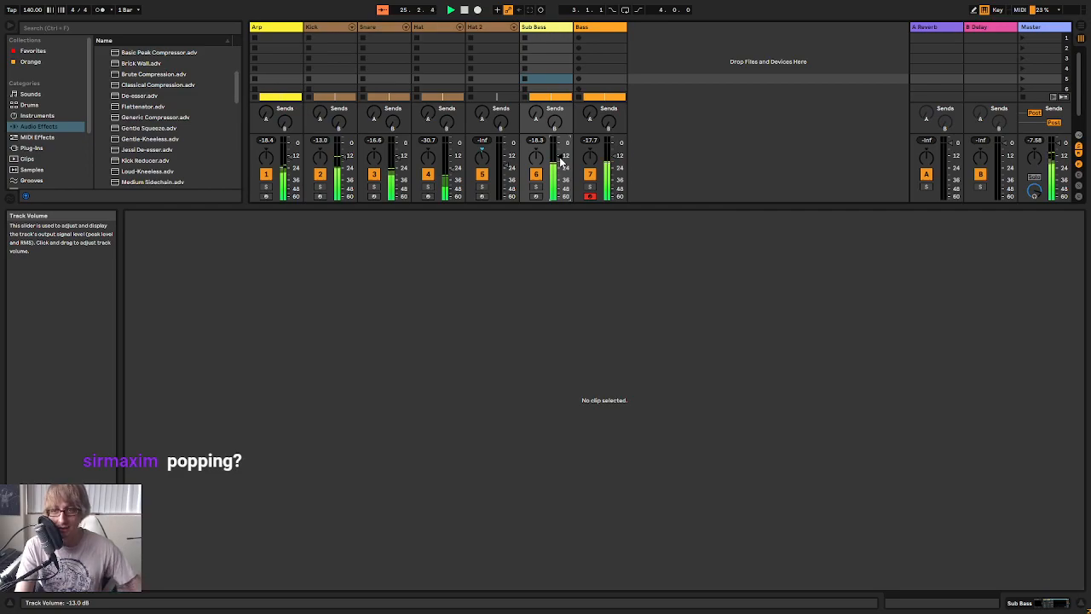
key("Tab")
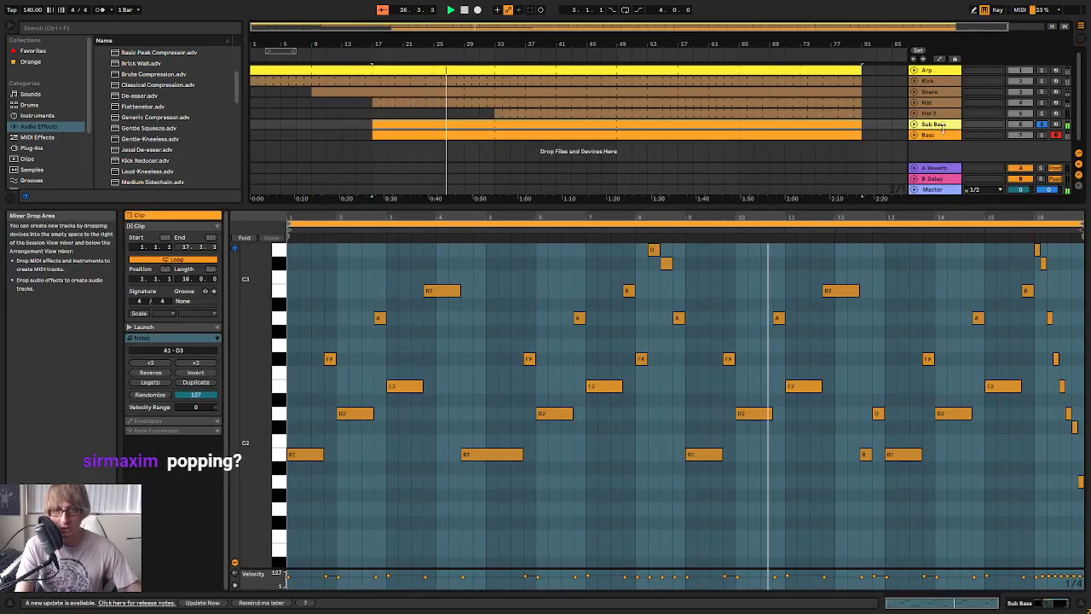
Listen to the Sub Bass track soloed with its devices shown, and replay the full arrangement from bar 17
double_click(944, 128)
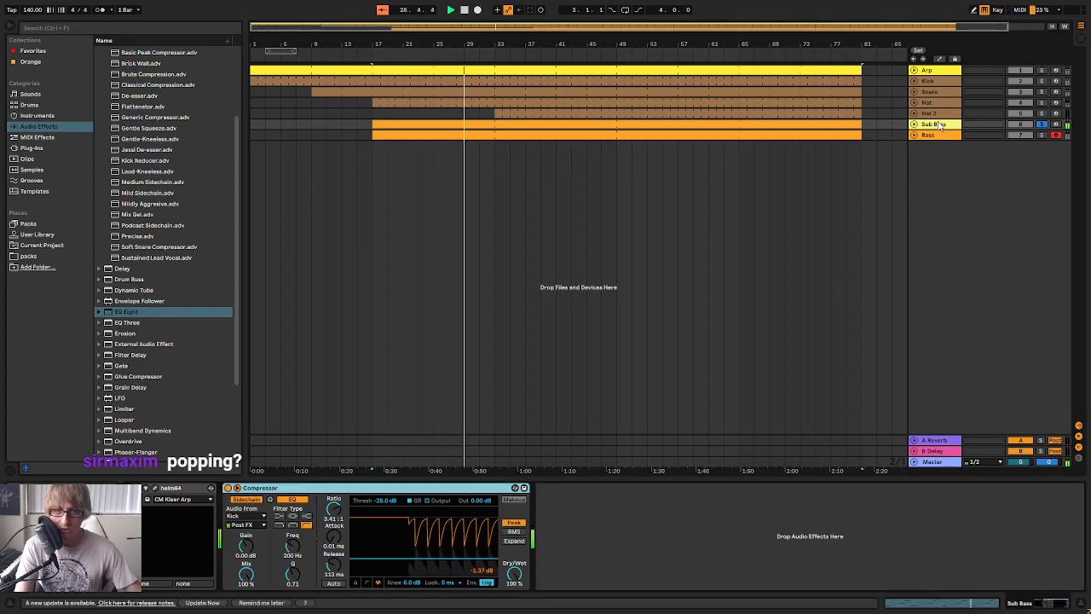
key("Tab")
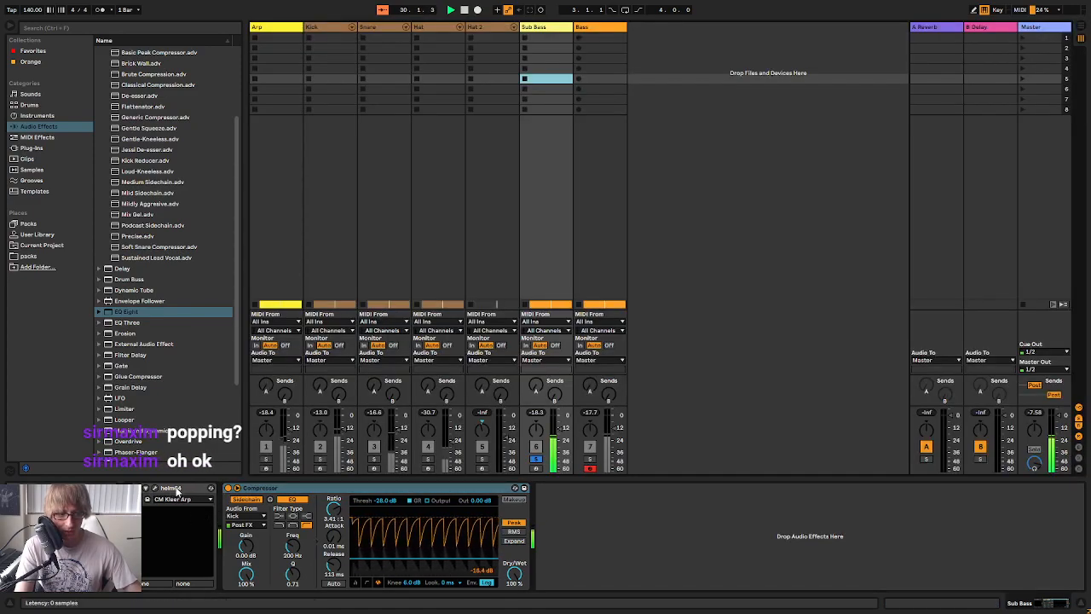
left_click(536, 457)
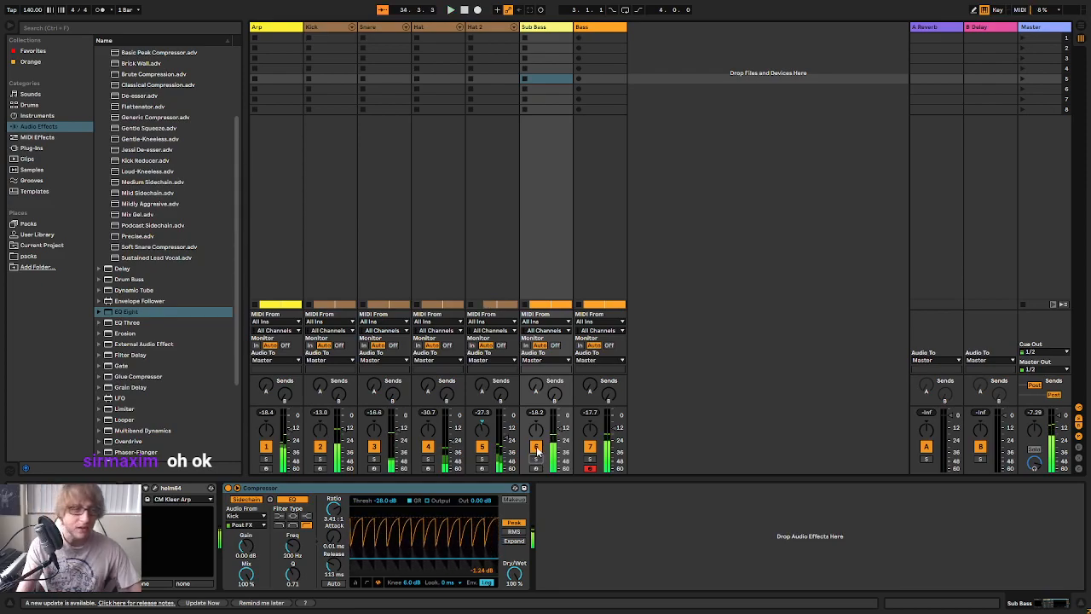
key("Tab")
key("space")
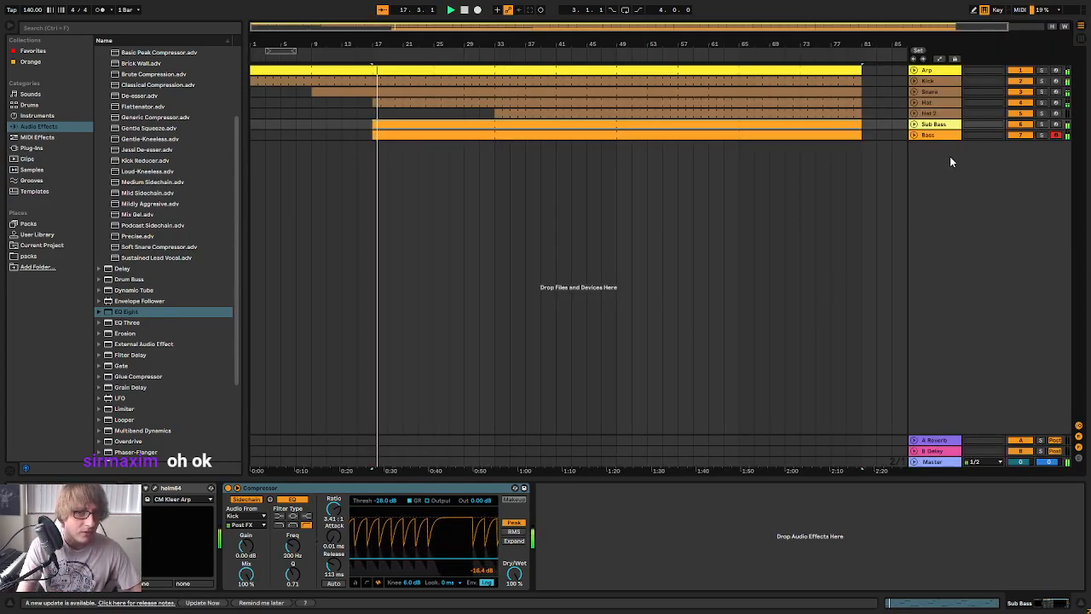
Compare the mix with the Sub Bass track soloed and muted while viewing its clip, and delete the Sub Bass track
left_click(1041, 125)
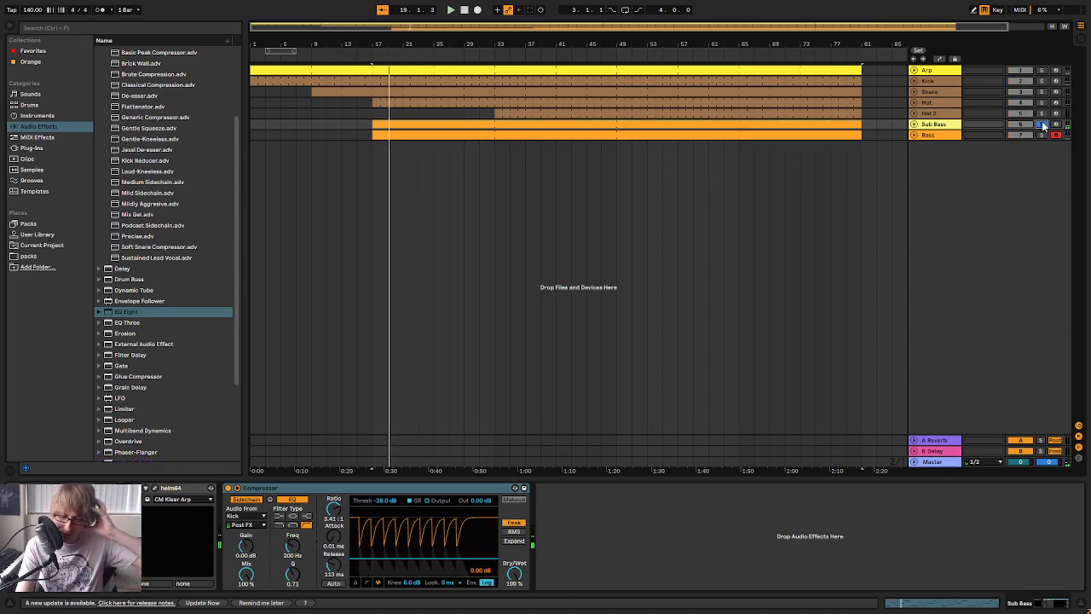
left_click(1041, 124)
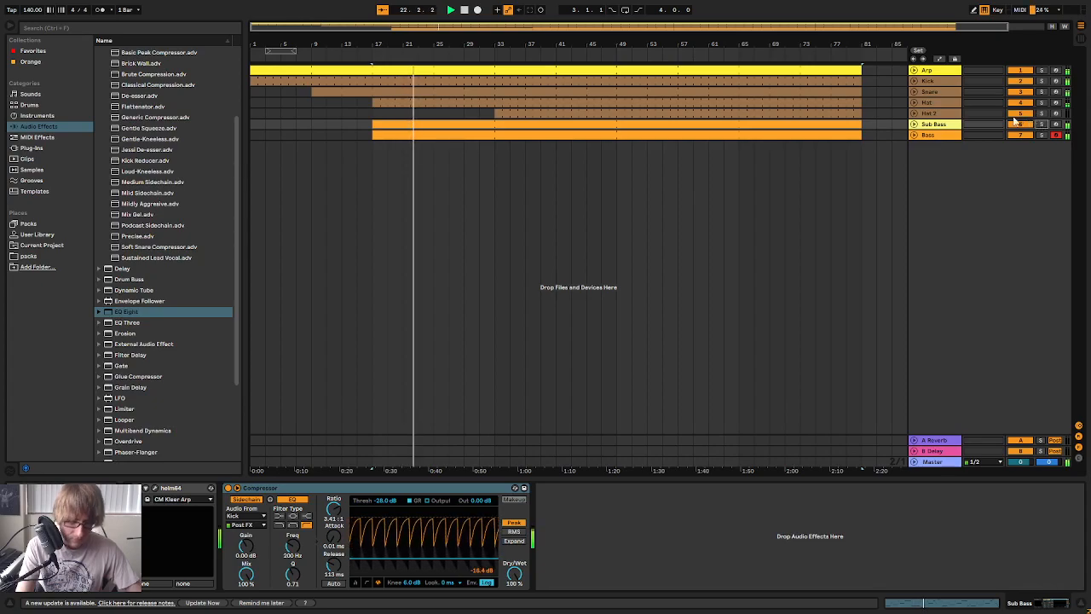
double_click(550, 124)
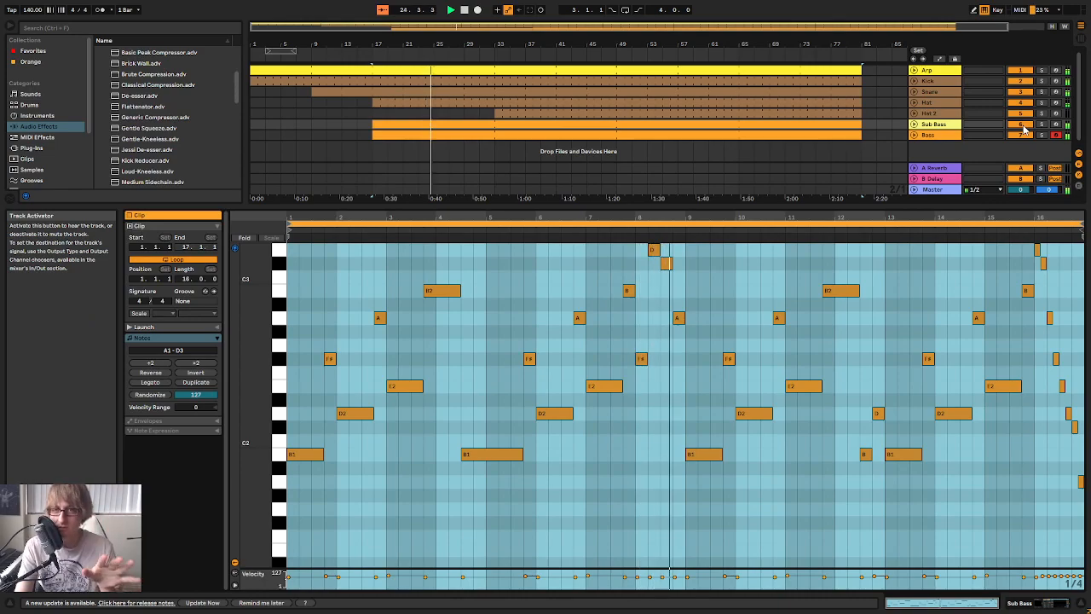
left_click(1021, 125)
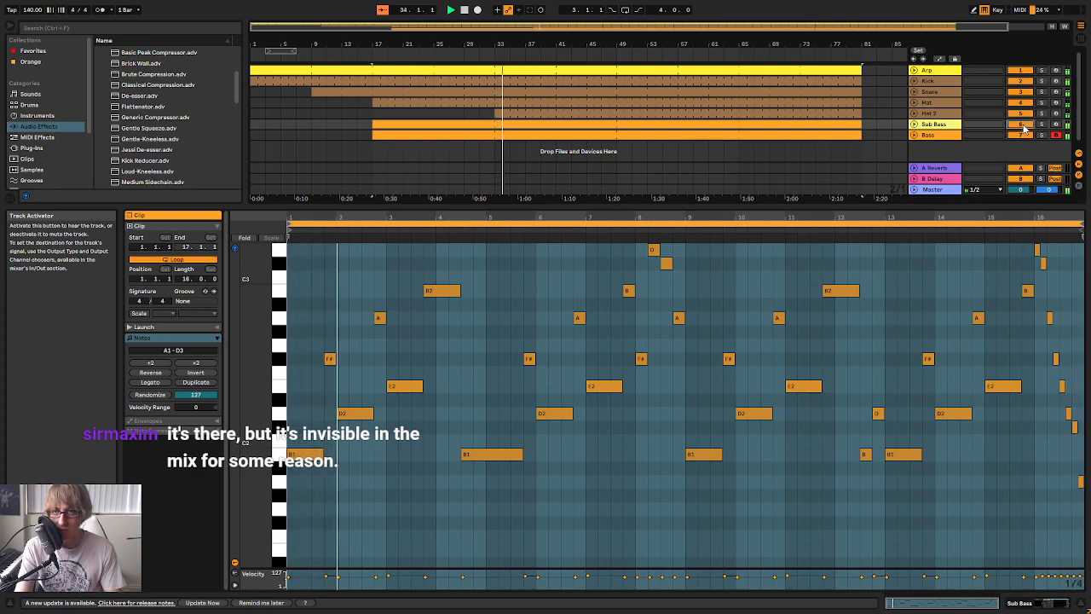
left_click(935, 128)
key("Delete")
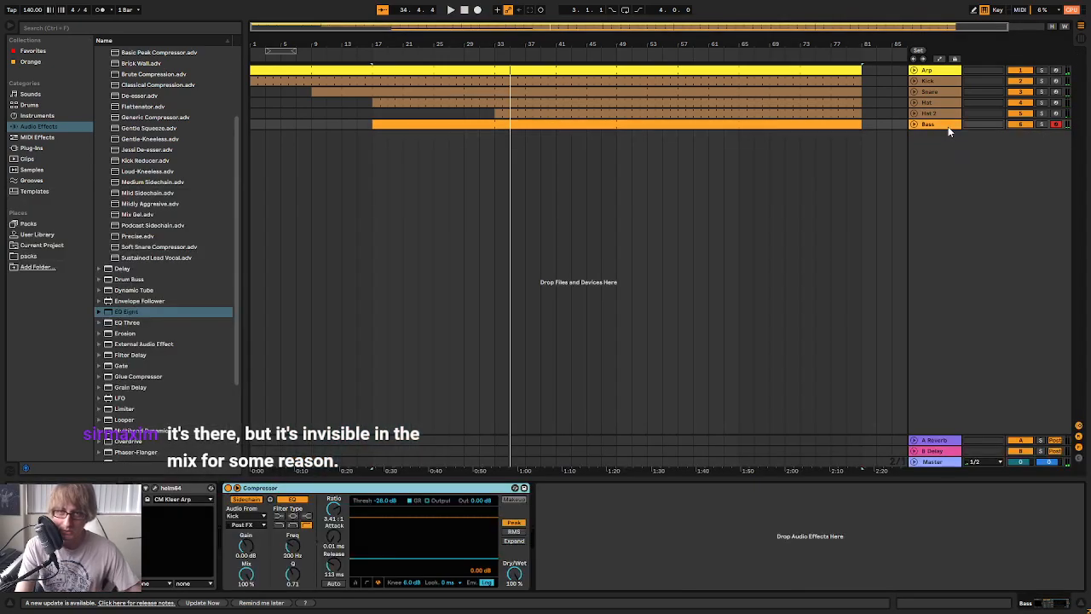
Review the Helm settings on the Bass track, and add an EQ Eight after its Compressor
left_click(155, 489)
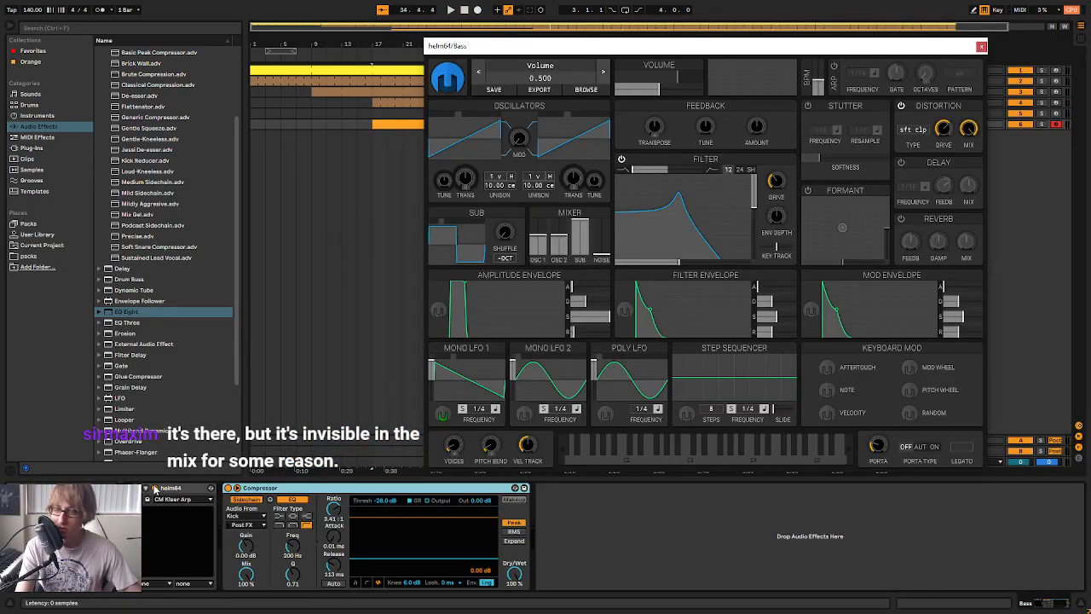
left_click(981, 47)
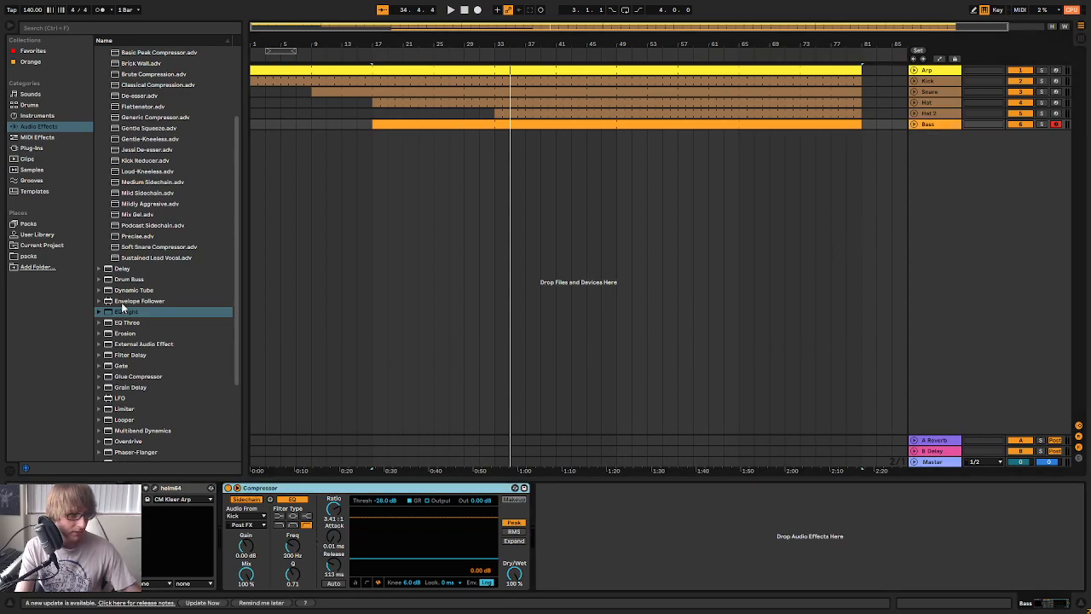
left_click_drag(128, 317, 645, 532)
key("space")
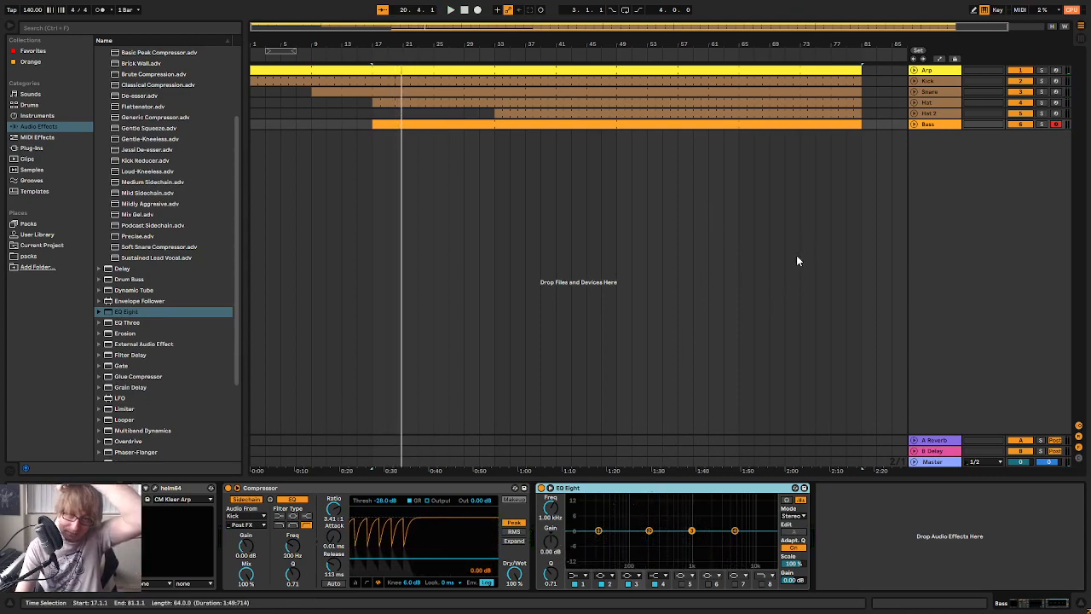
Move the Arp track below the Bass track
left_click_drag(933, 70, 934, 138)
left_click_drag(861, 196, 859, 195)
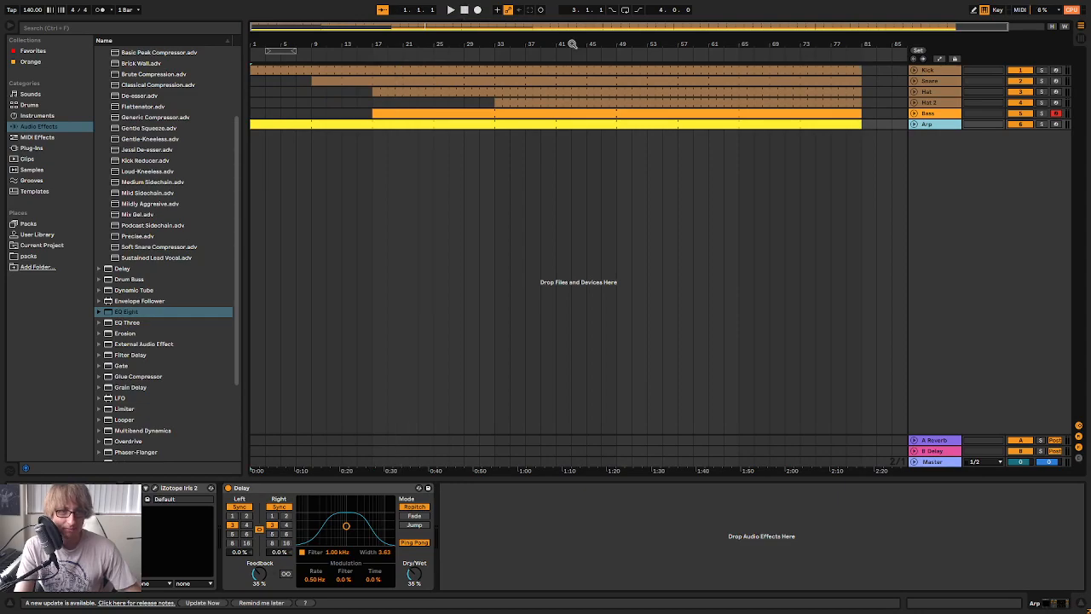
left_click(507, 198)
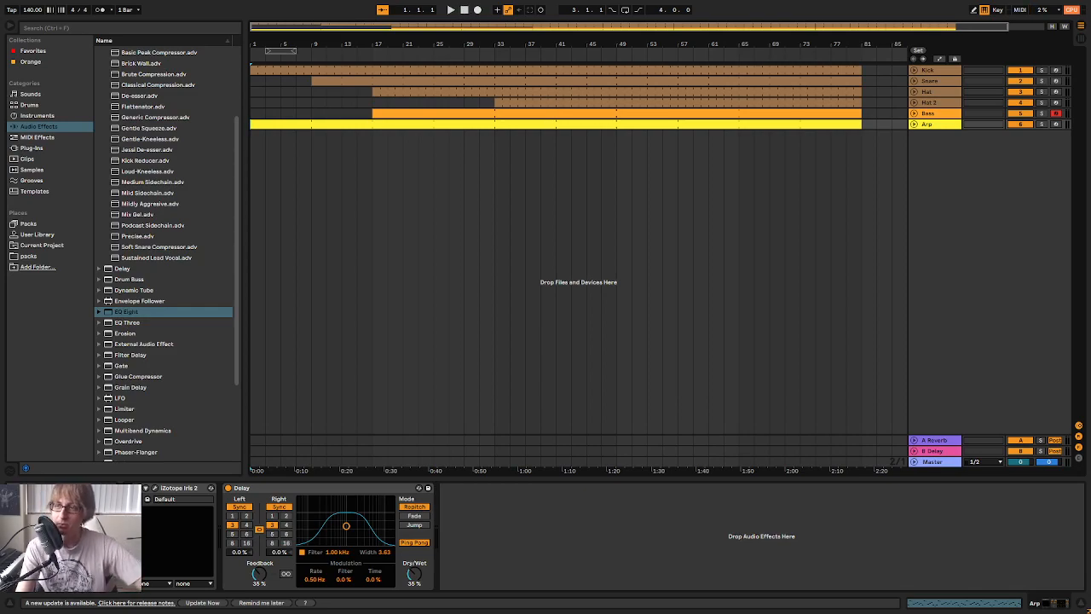
left_click(582, 232)
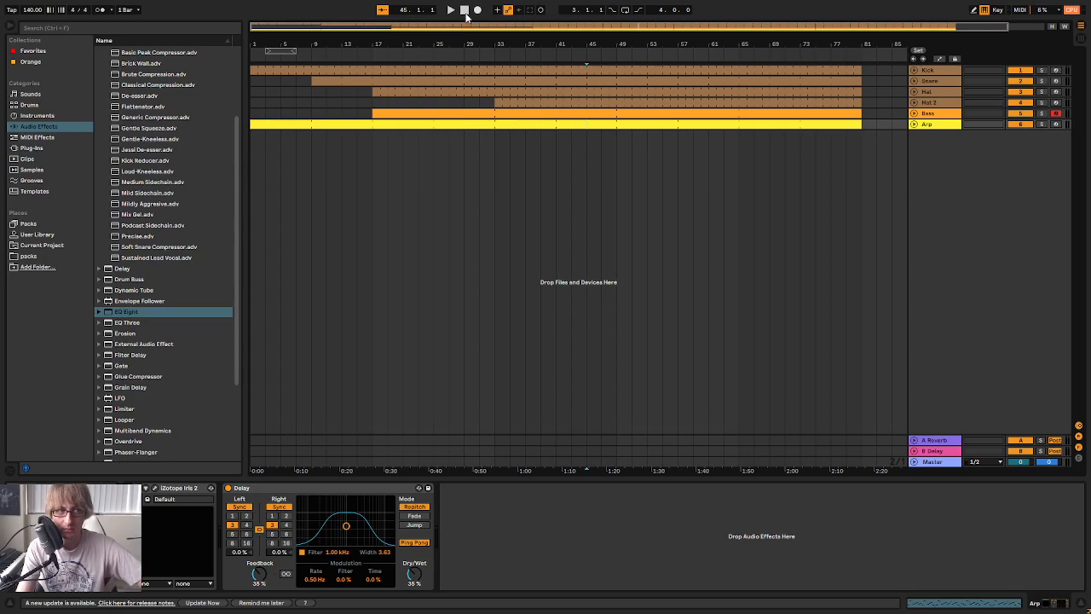
left_click(542, 271)
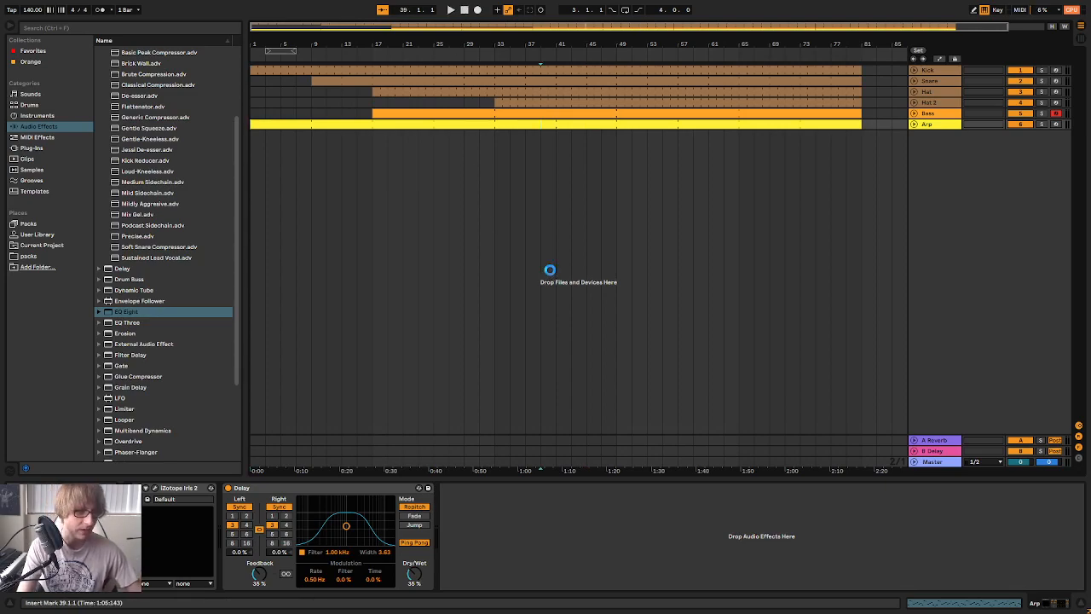
Save the Live Set in the Current Ableton folder as October 25th
key("ctrl+s")
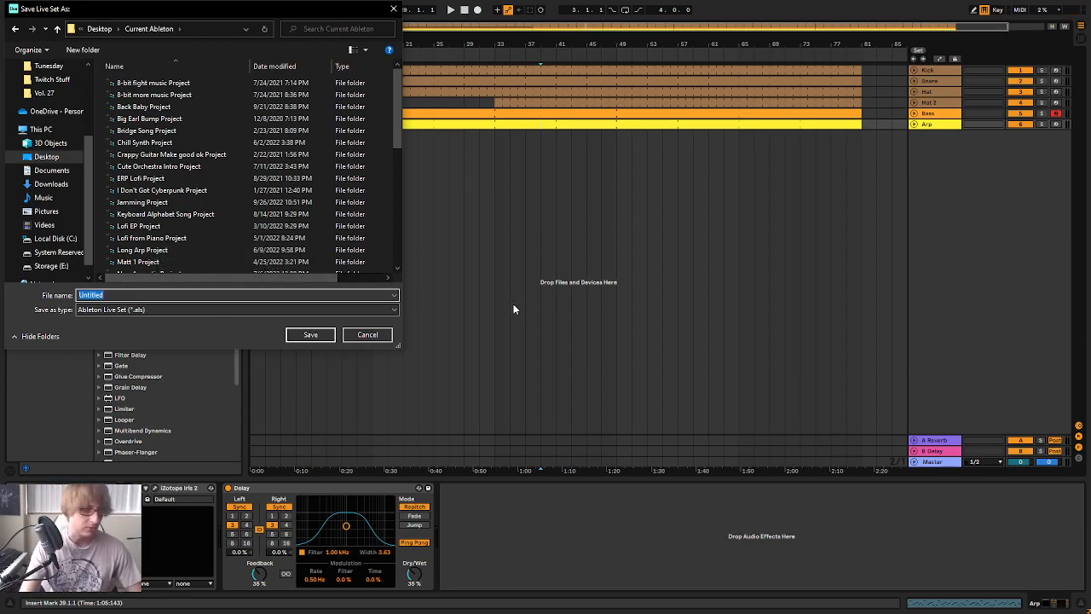
type("October 25th")
key("Return")
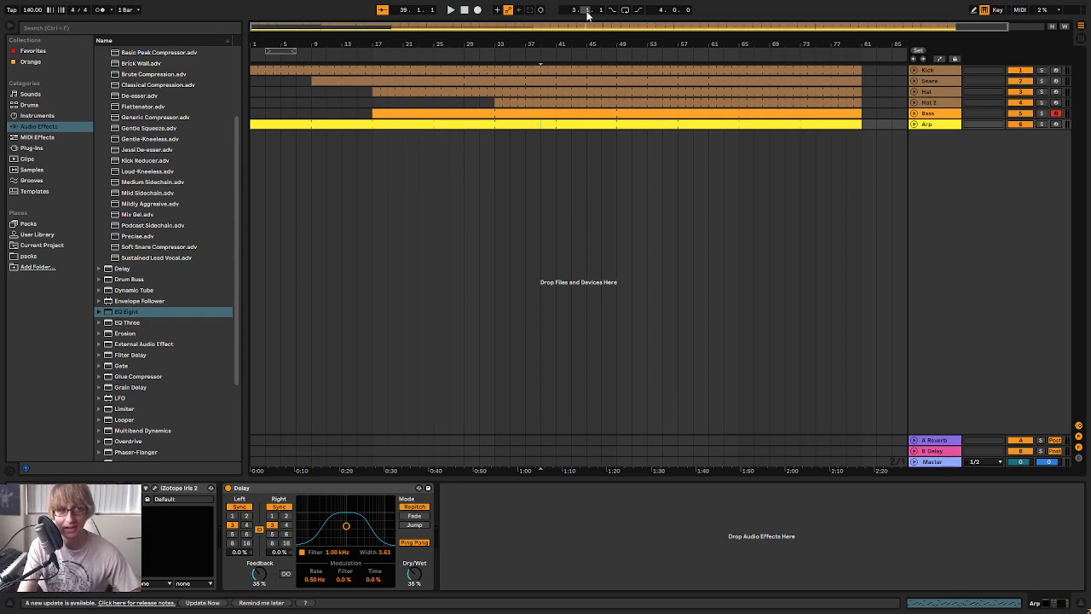
Play the arrangement from the beginning, and add the Synth1 VST64 instrument on a new track below the Arp
left_click(465, 11)
left_click_drag(450, 43, 445, 38)
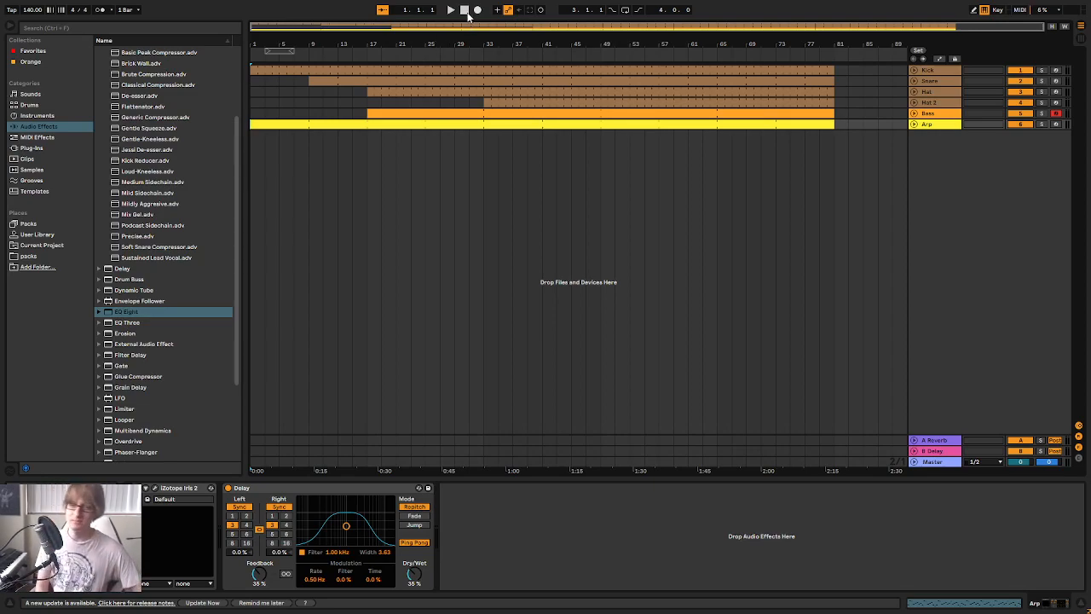
key("space")
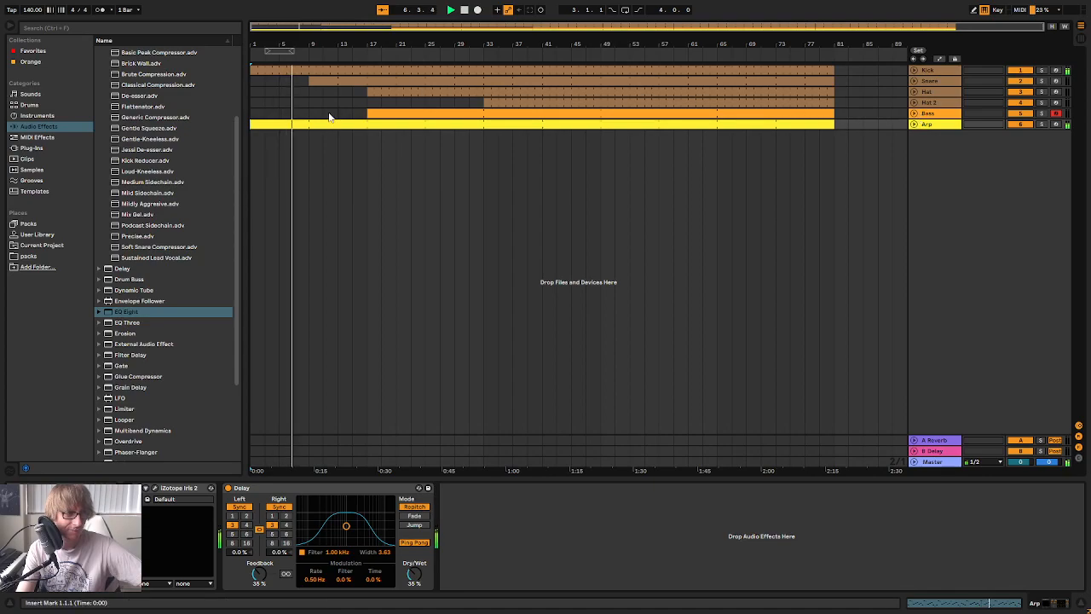
left_click(34, 148)
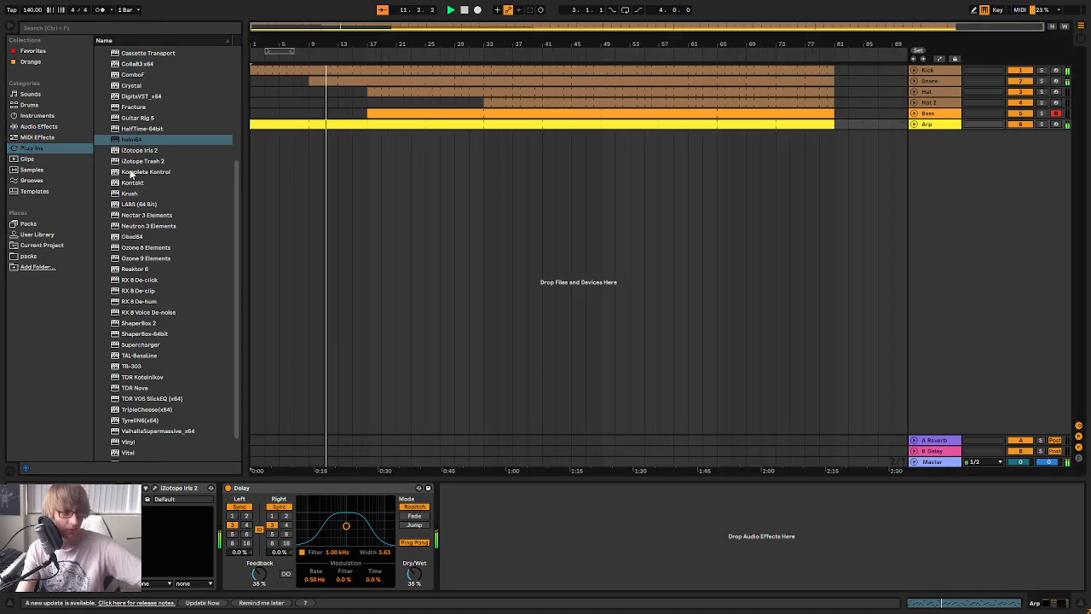
scroll(128, 174, "up", 5)
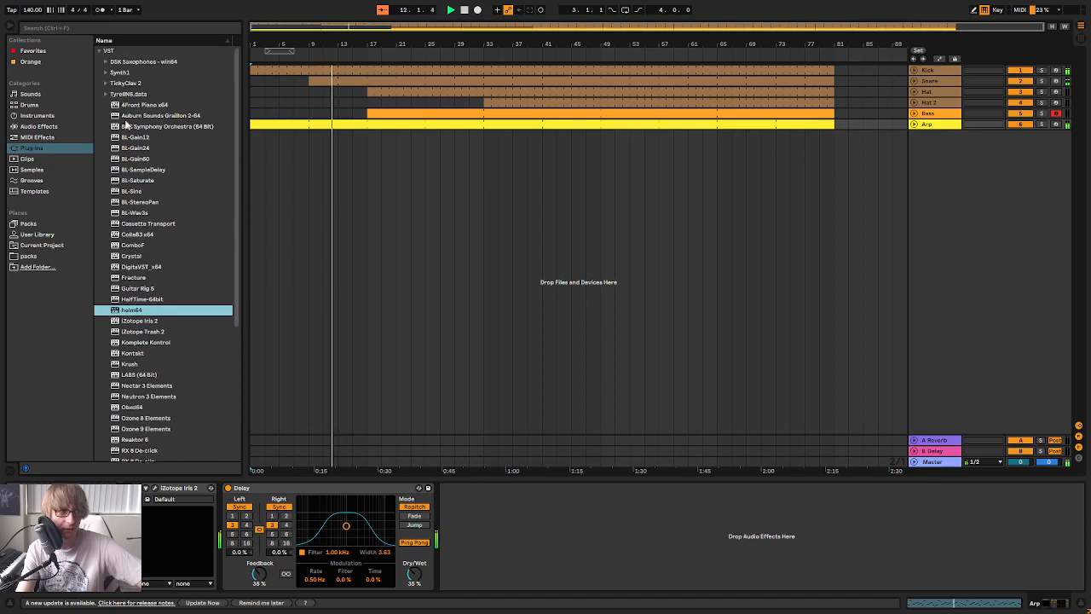
left_click(106, 73)
left_click_drag(145, 82, 964, 217)
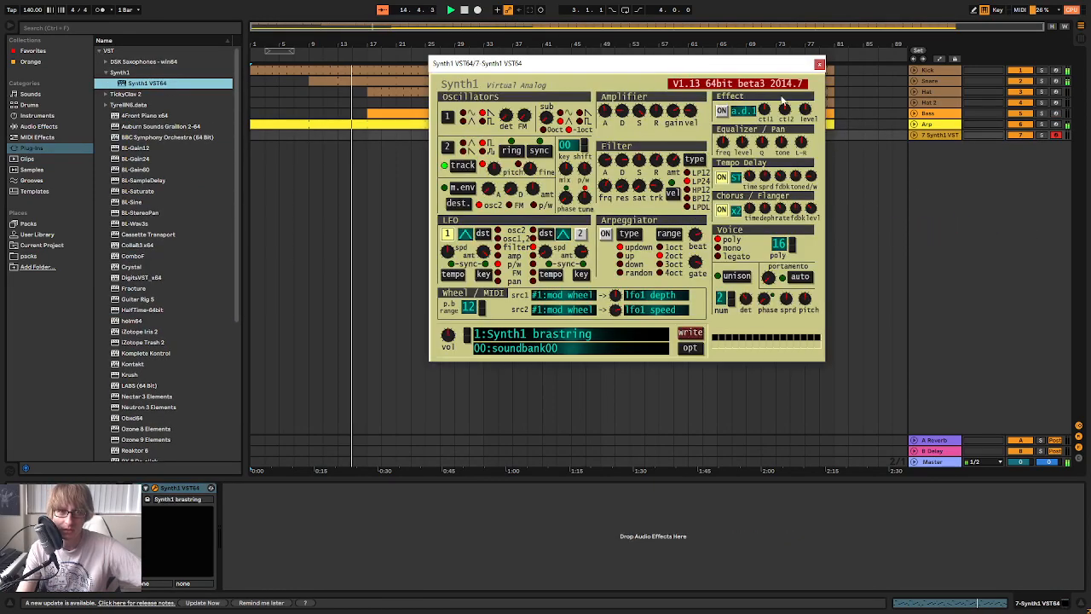
Load the PAD Vapour preset from soundbank01 in Synth1 and audition it over the playing arrangement
left_click(543, 350)
left_click(407, 89)
left_click(556, 376)
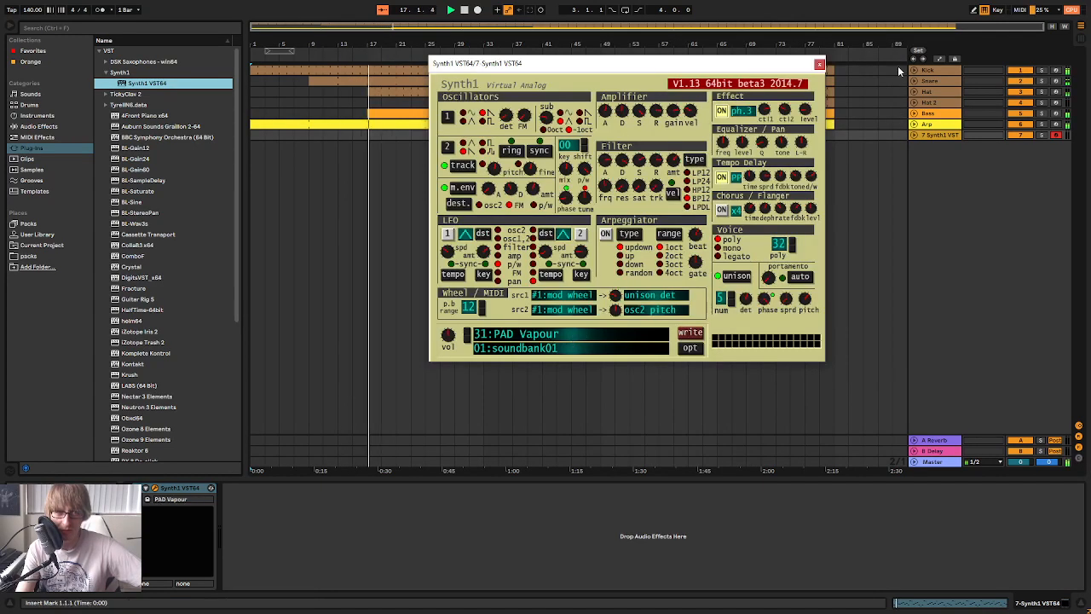
left_click(824, 62)
key("Tab")
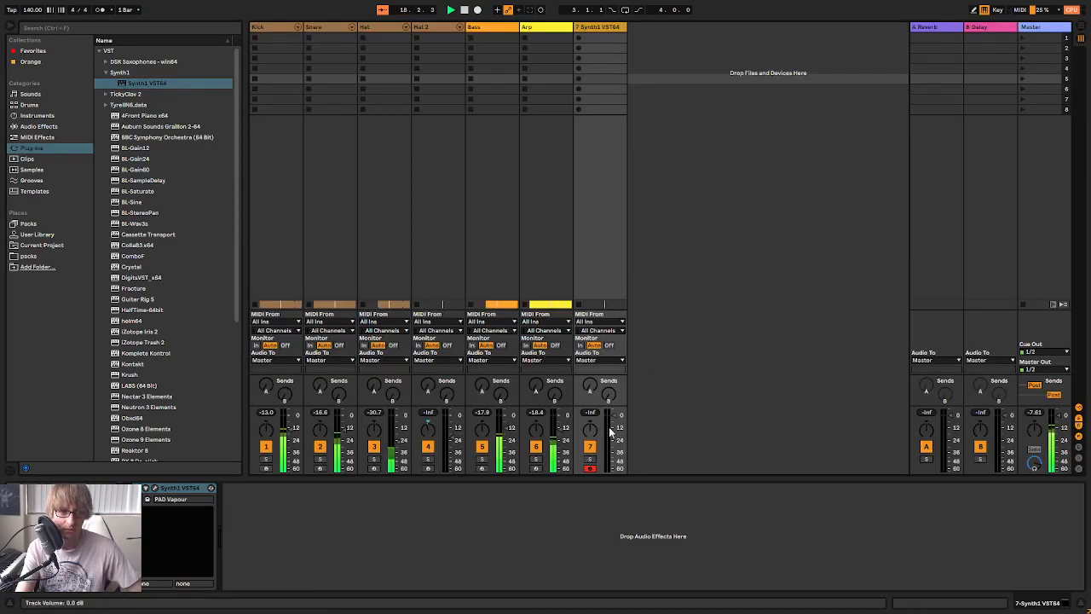
key("Tab")
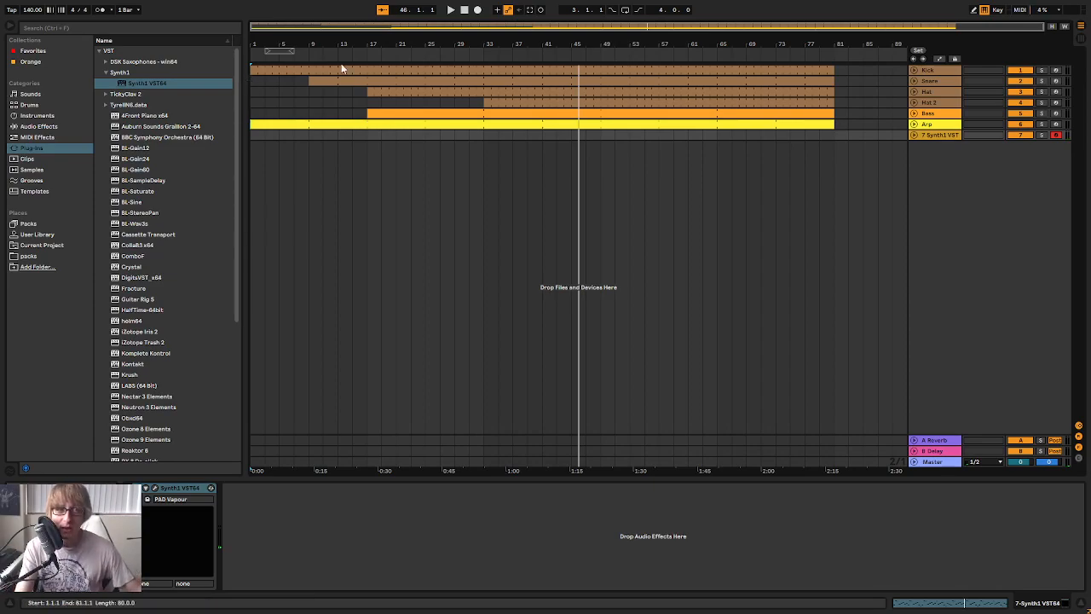
left_click(464, 9)
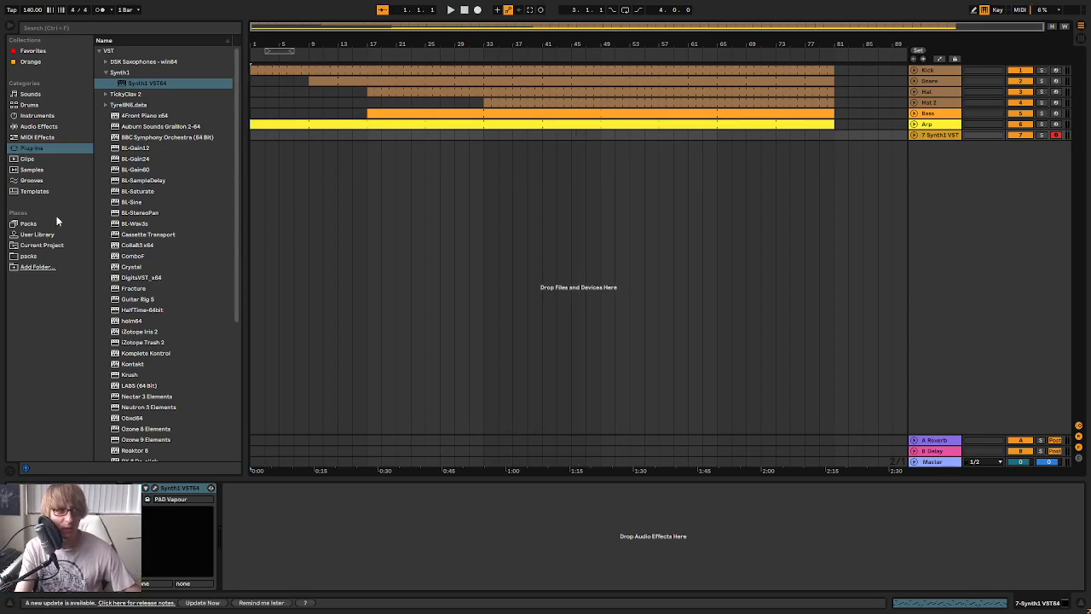
Load the STRING PAD 015 preset from the SOS-Synth1-NordLeadII-A-14.zip bank in Synth1
left_click(156, 489)
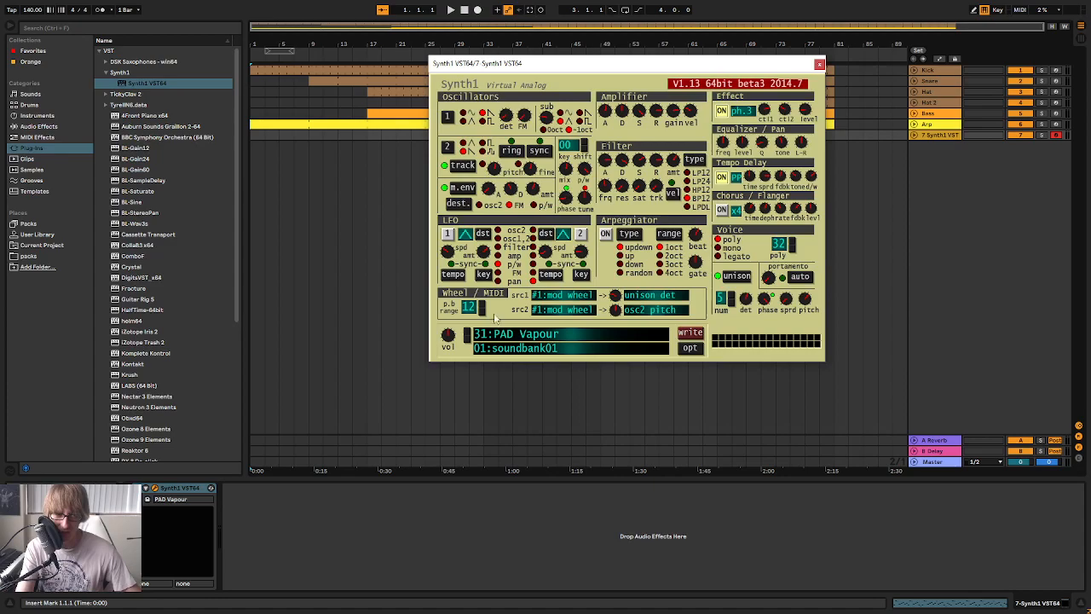
left_click(522, 336)
left_click(383, 111)
scroll(432, 256, "down", 10)
scroll(432, 293, "down", 15)
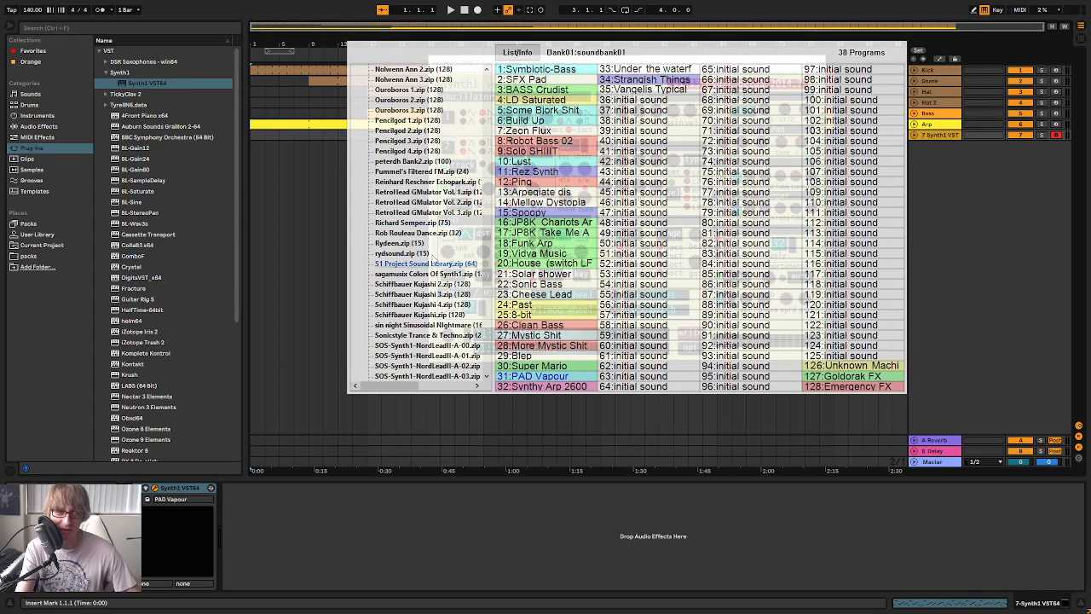
scroll(417, 275, "up", 6)
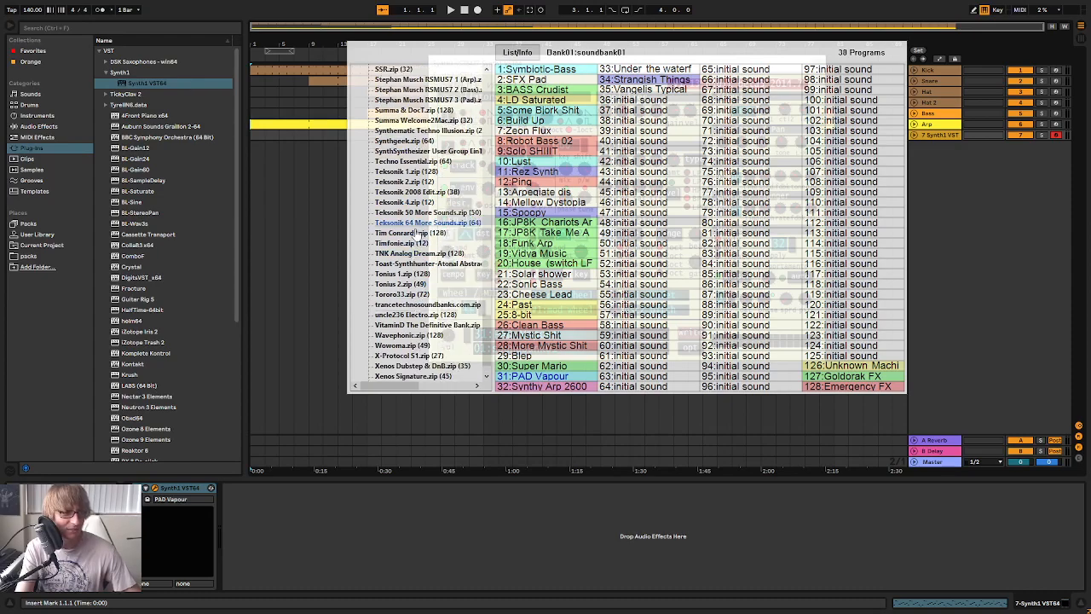
left_click(426, 161)
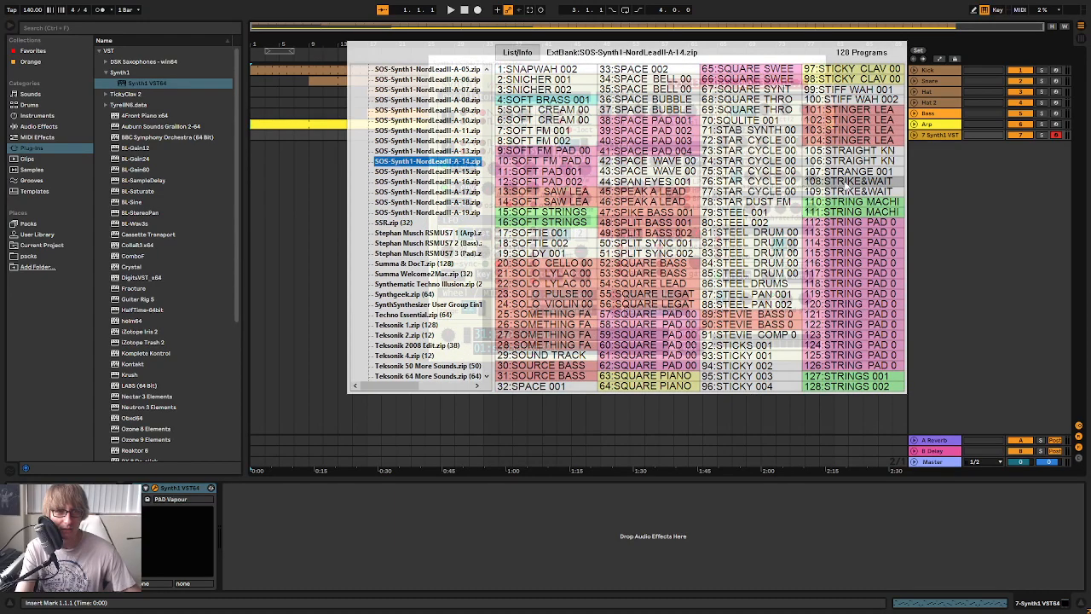
left_click(848, 365)
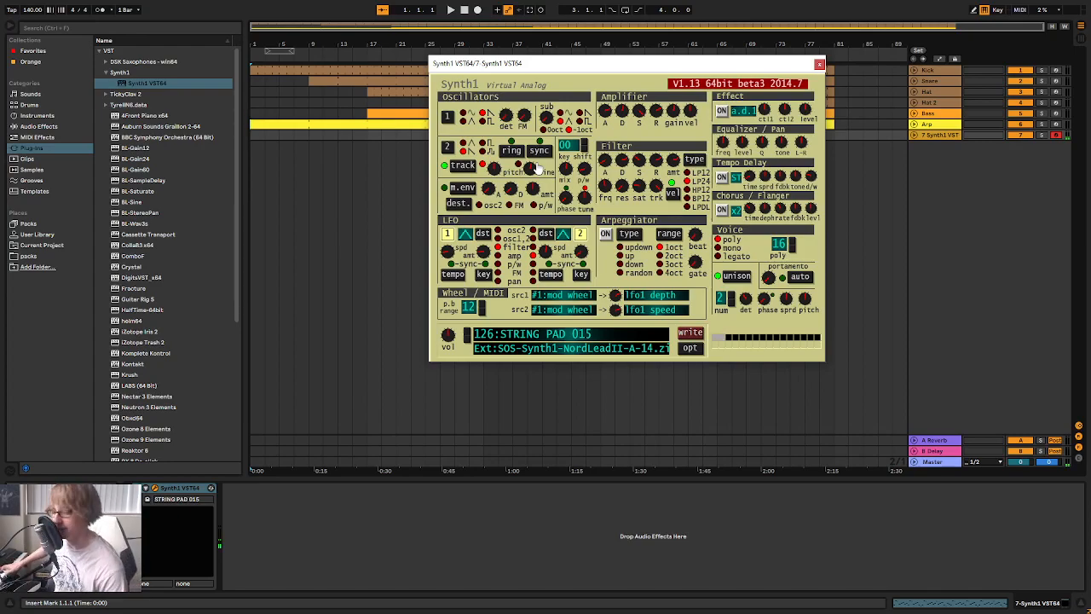
Audition the neighbouring Synth1 presets STRINGS 001 and STRINGS 002, and settle on STRING PAD 013
left_click(465, 333)
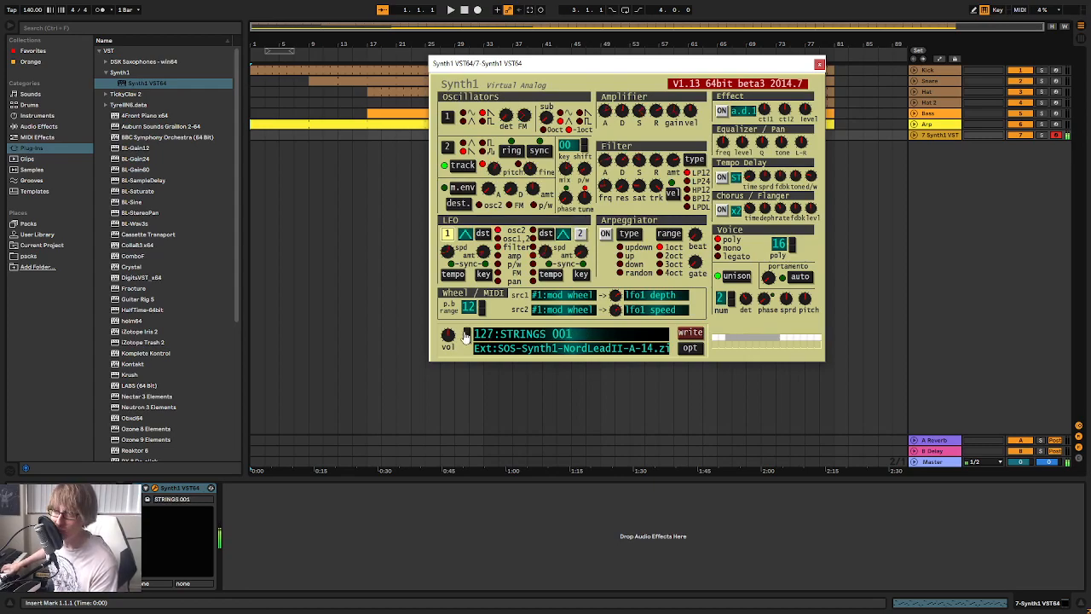
left_click(466, 334)
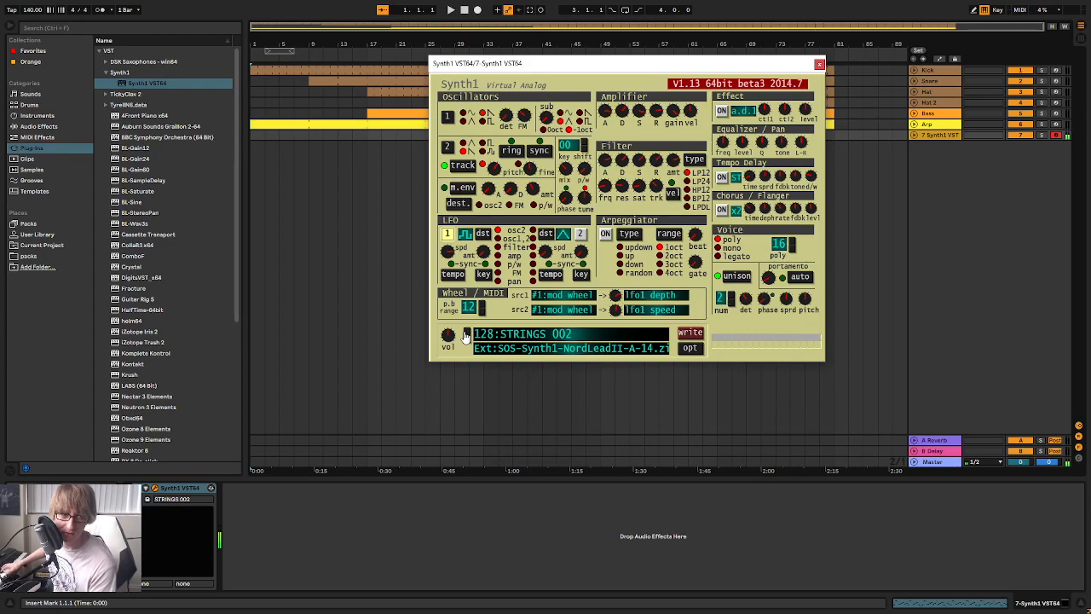
left_click(467, 345)
left_click(467, 345)
left_click(467, 345)
left_click(467, 345)
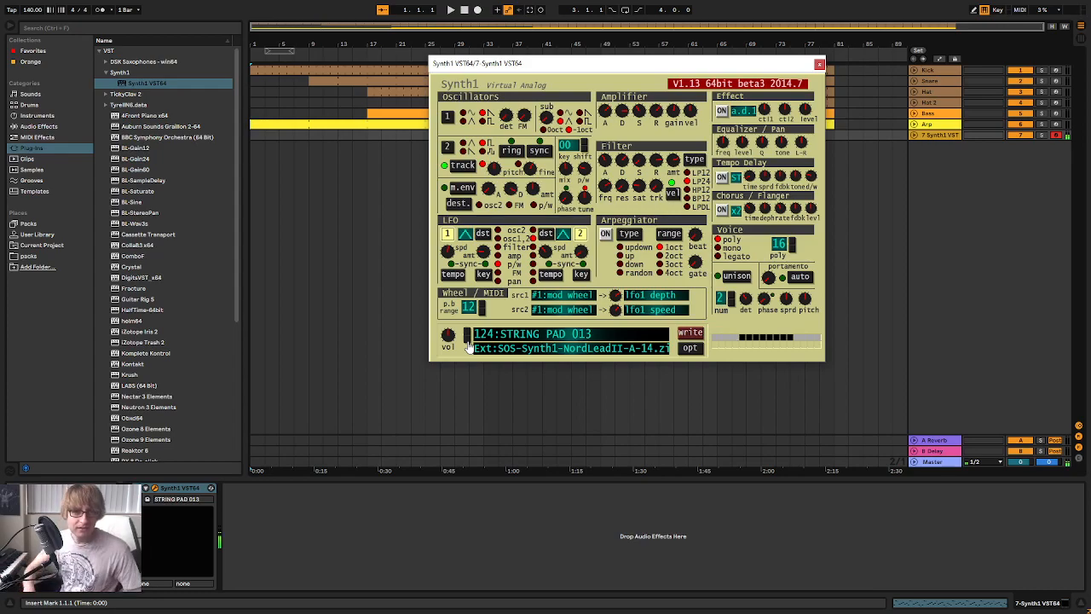
Adjust the Synth1 track's volume in the mixer, and play the song to hear the pad in the mix
key("Tab")
left_click(616, 433)
key("space")
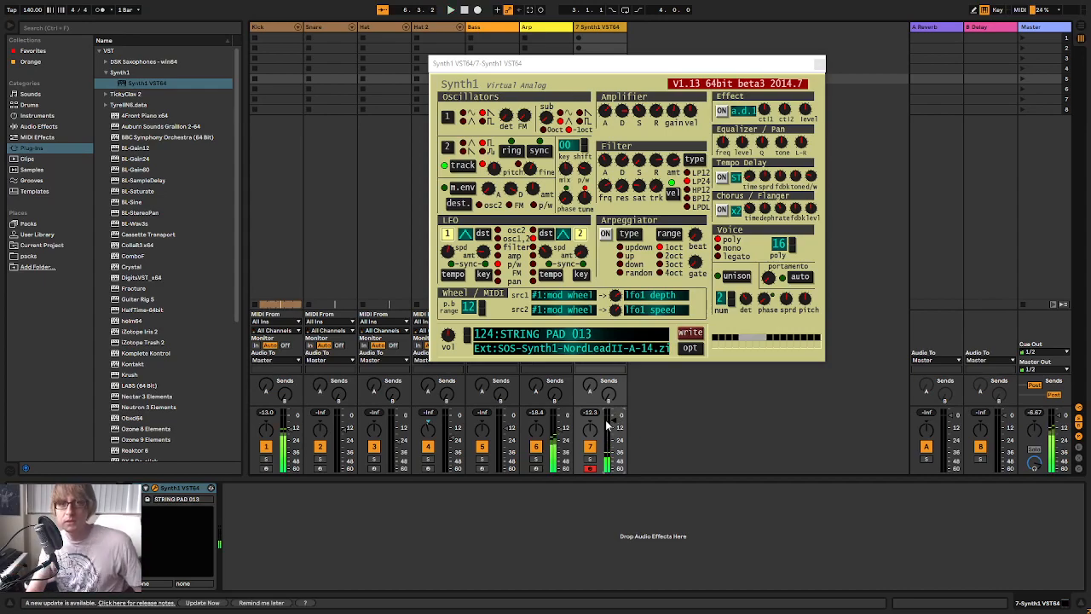
Replace the Reverb on return track A with the Cathedral hall reverb preset
left_click(953, 35)
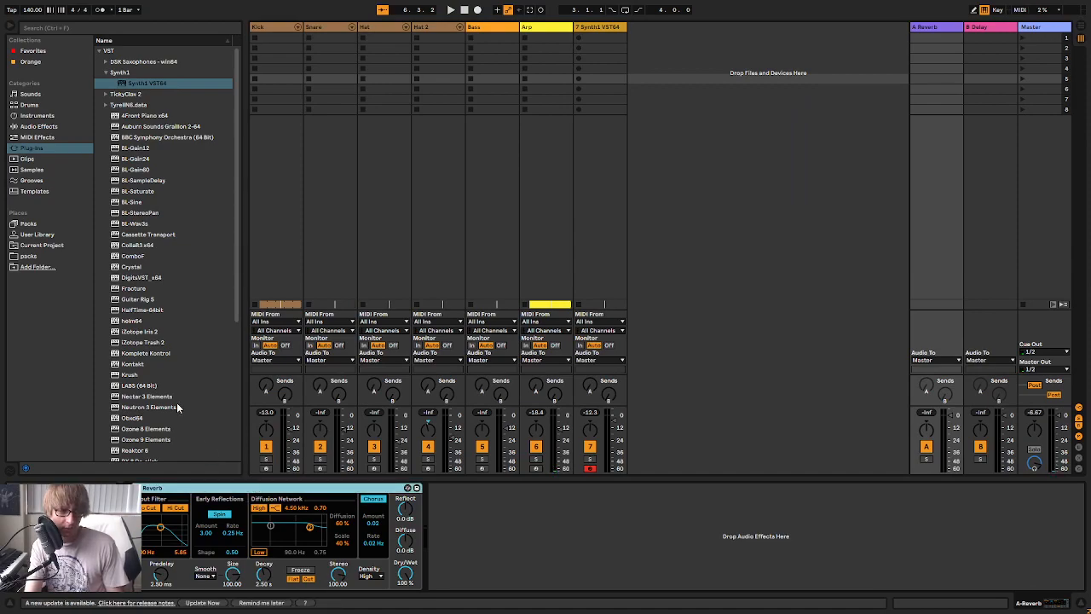
key("Delete")
left_click(40, 127)
scroll(129, 300, "down", 4)
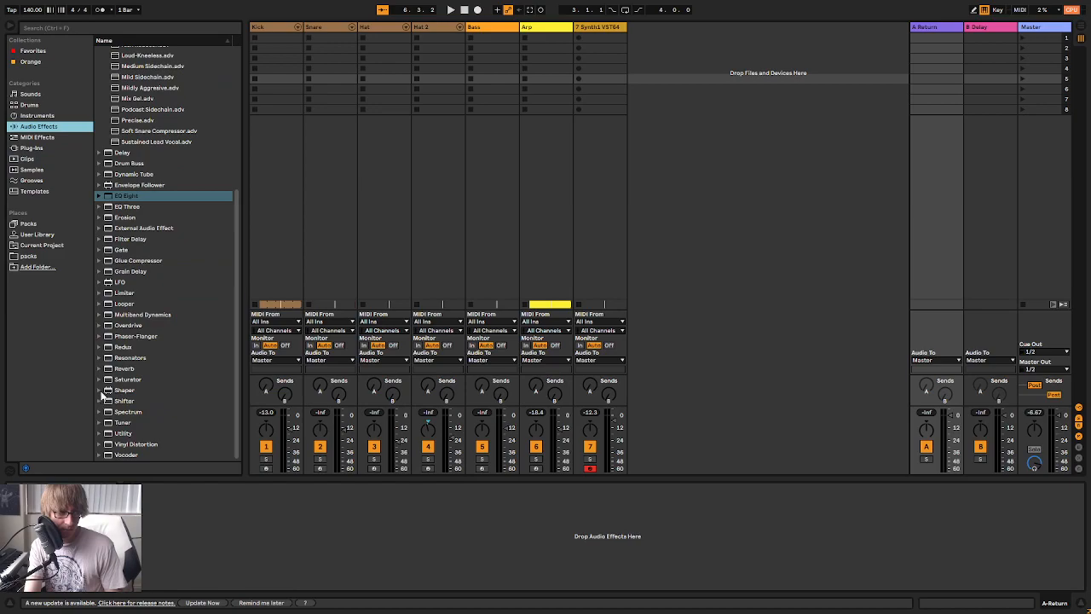
left_click(99, 373)
left_click(106, 365)
left_click_drag(132, 386, 299, 569)
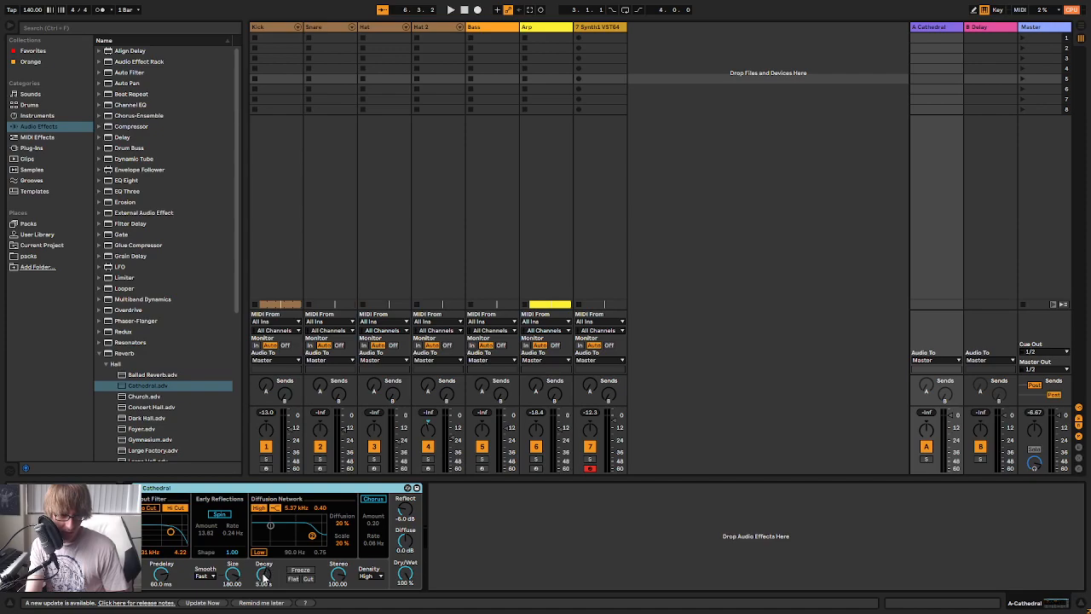
Set the Cathedral reverb's decay to 6.24 s and its size to 212.06 on return track A
left_click(264, 576)
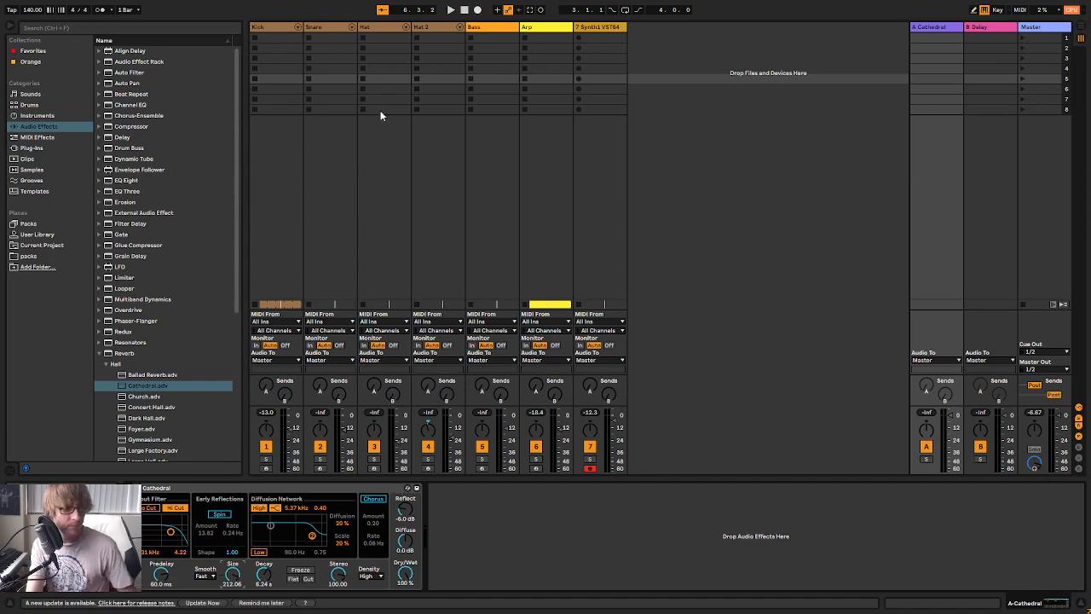
key("Tab")
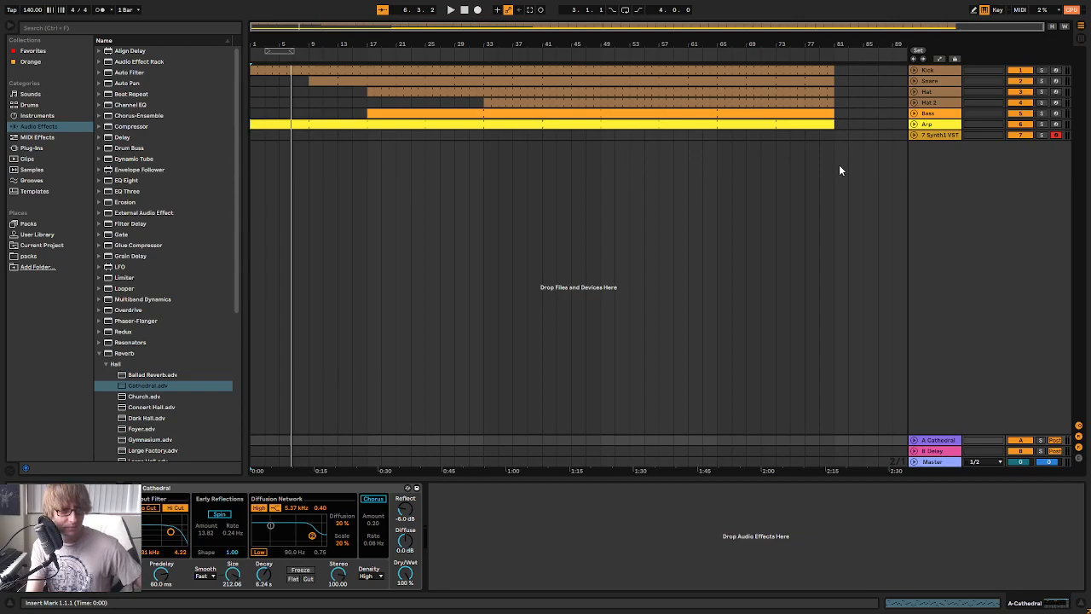
Play the song and raise the reverb send A on the Arp, Snare and Synth1 tracks
left_click(943, 124)
key("Tab")
key("space")
mouse_move(536, 388)
left_mouse_down()
mouse_move(536, 363)
mouse_move(537, 396)
left_mouse_up()
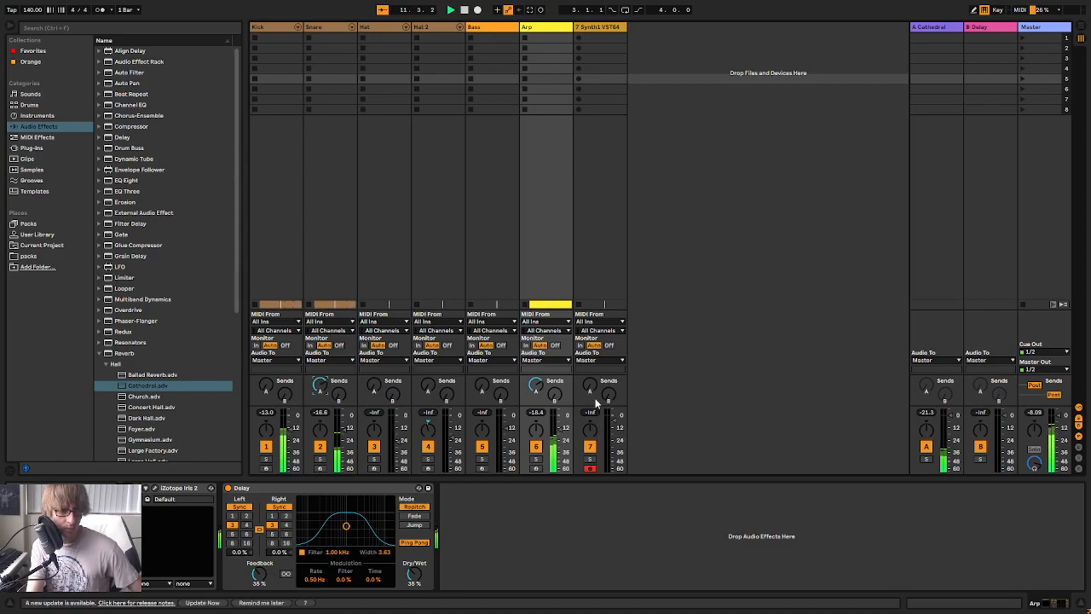
key("Tab")
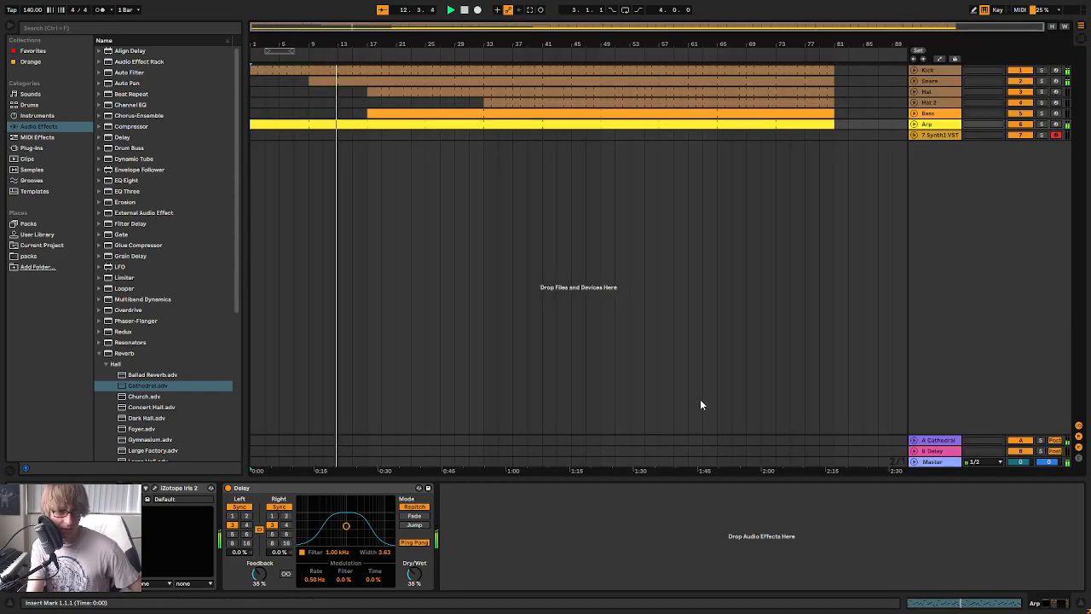
key("Tab")
key("Tab")
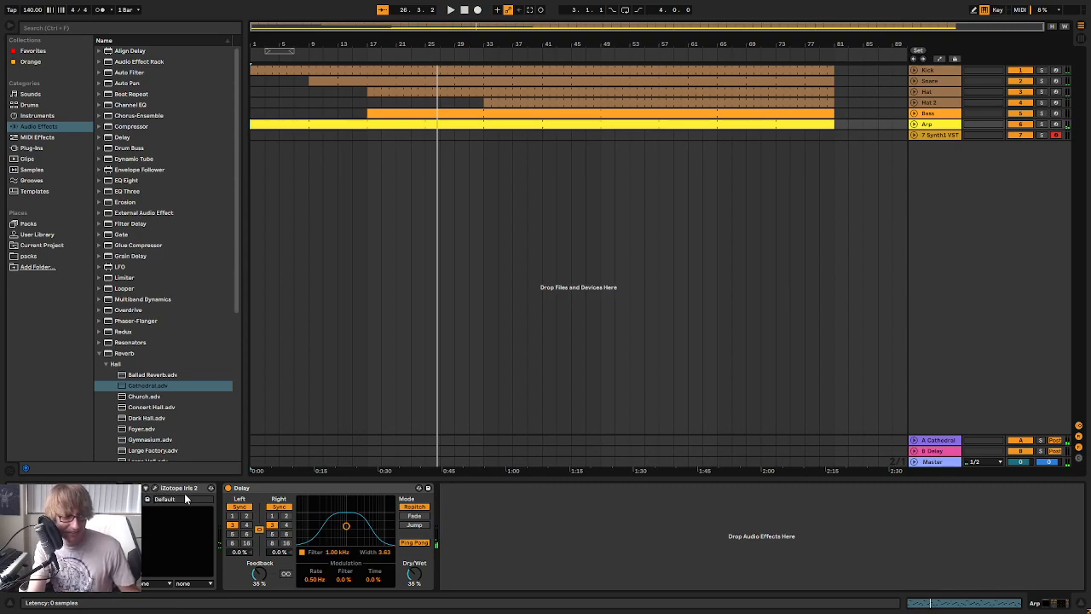
Inspect the Arp track's Iris 2 patch and Synth1's list of presets in the SOS-Synth1-NordLeadII-A-14.zip bank
left_click(154, 488)
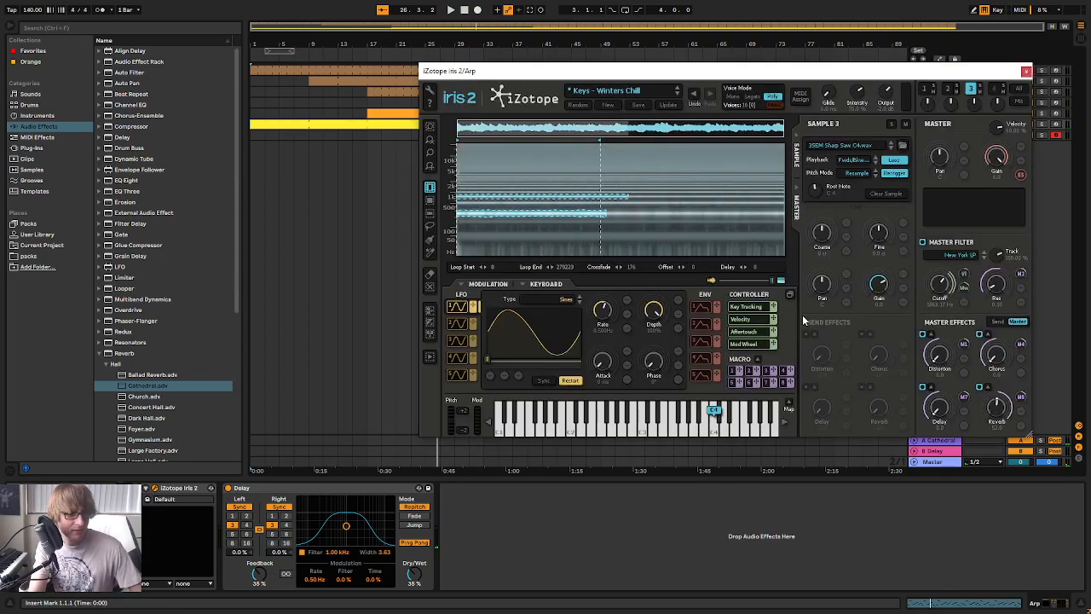
left_click(1028, 72)
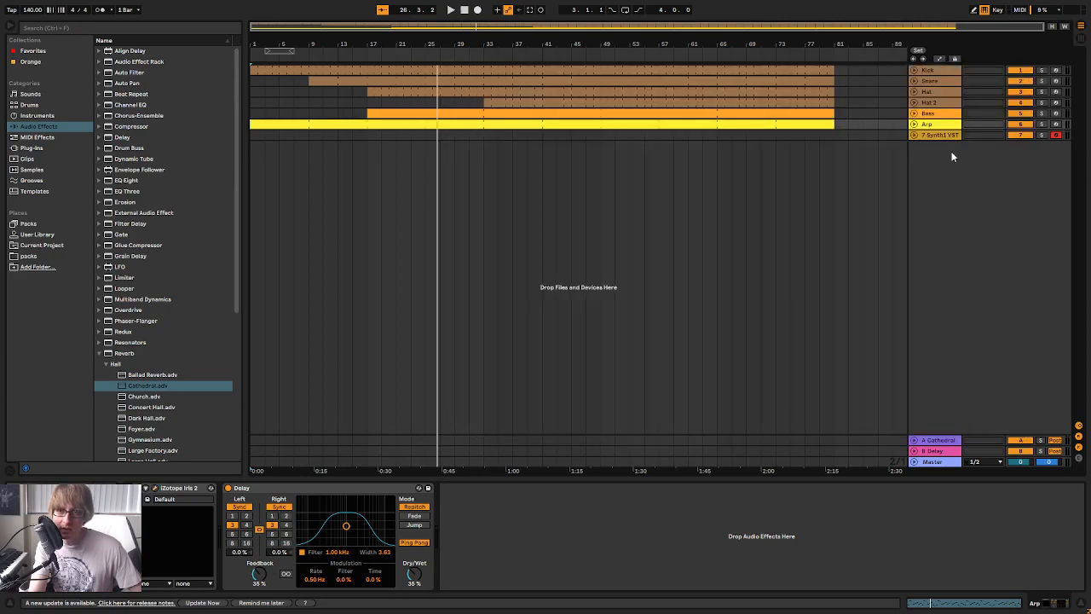
left_click(943, 136)
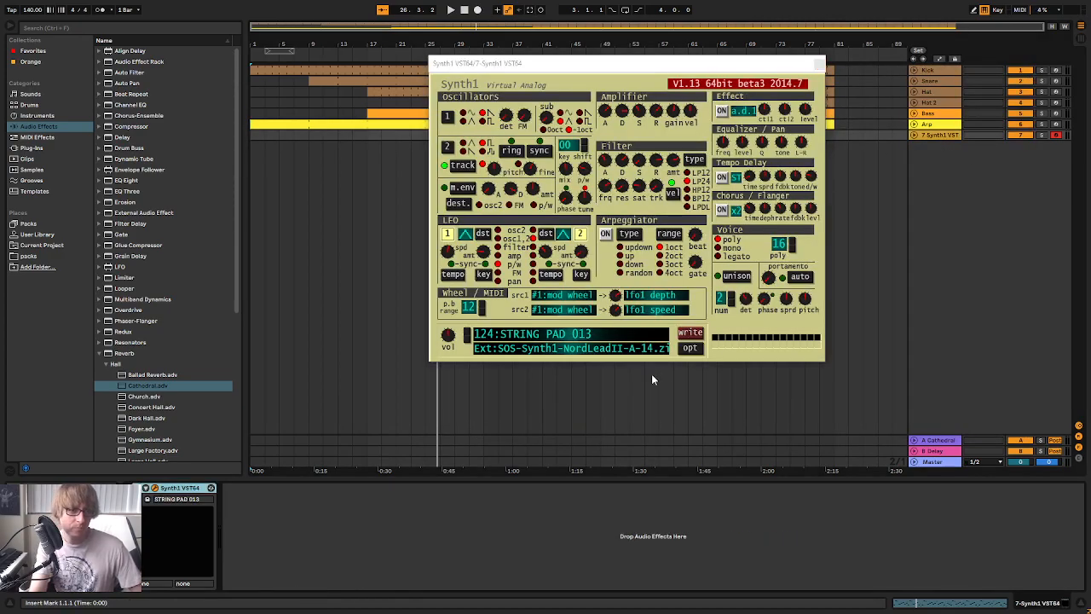
left_click(610, 340)
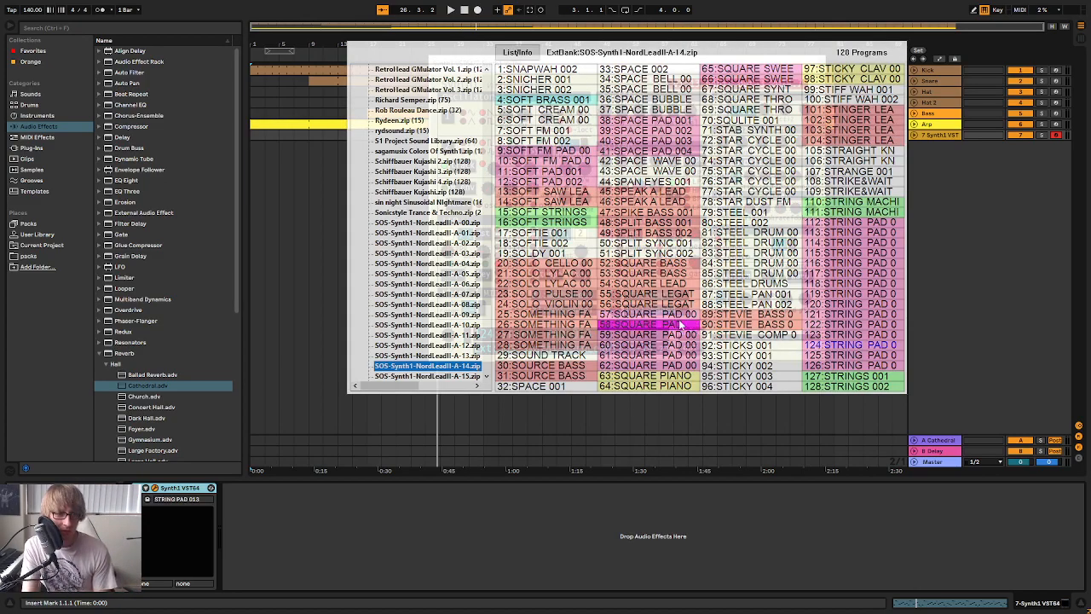
scroll(460, 271, "down", 2)
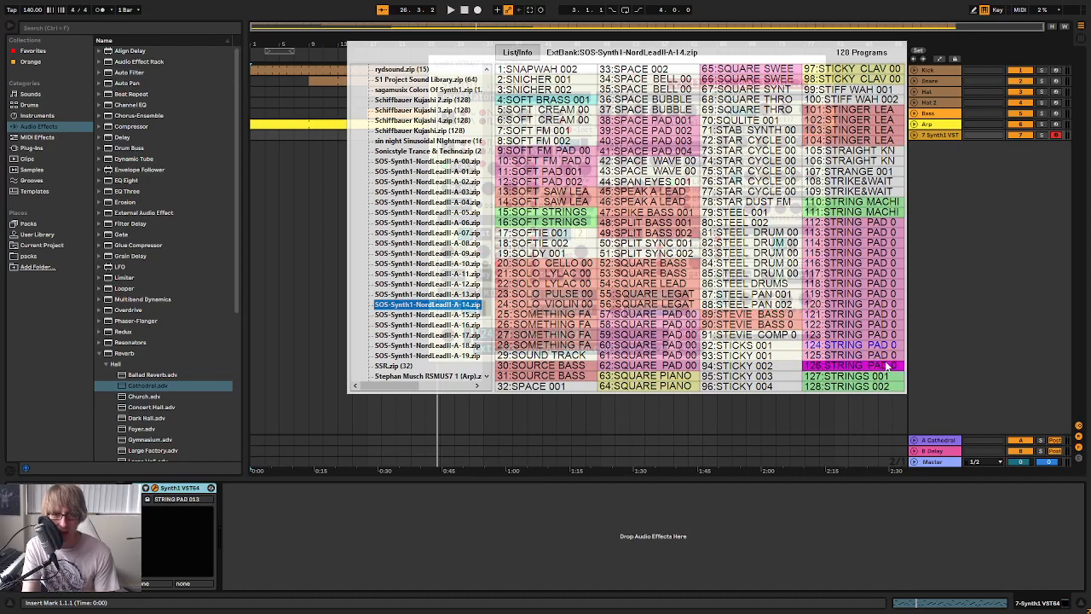
left_click(1002, 259)
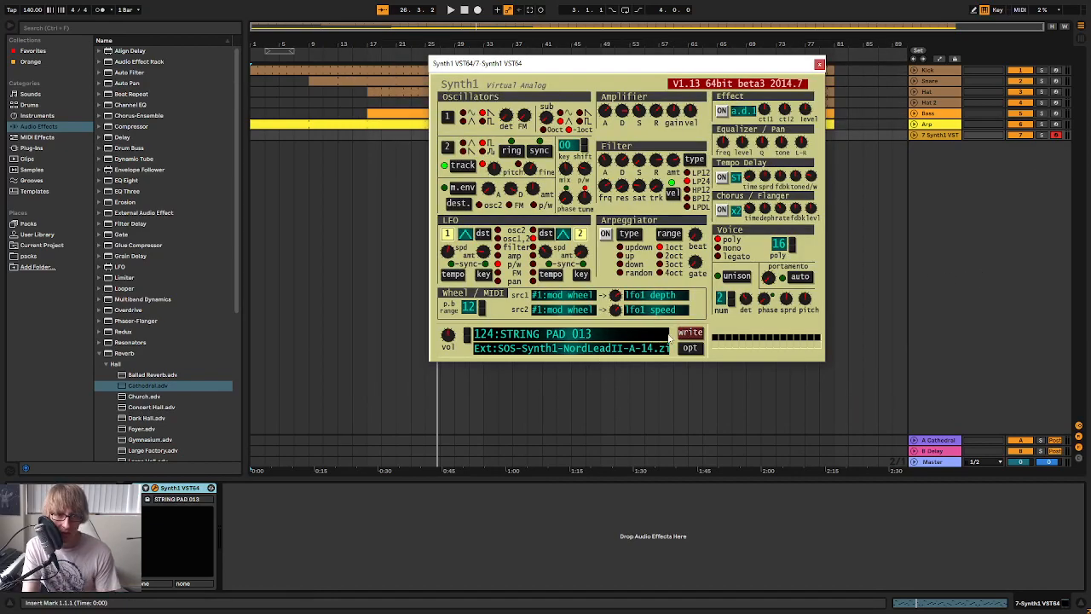
Save the current Synth1 sound as "Warble Chords" in program 36 of soundbank01
left_click(690, 332)
left_click(559, 270)
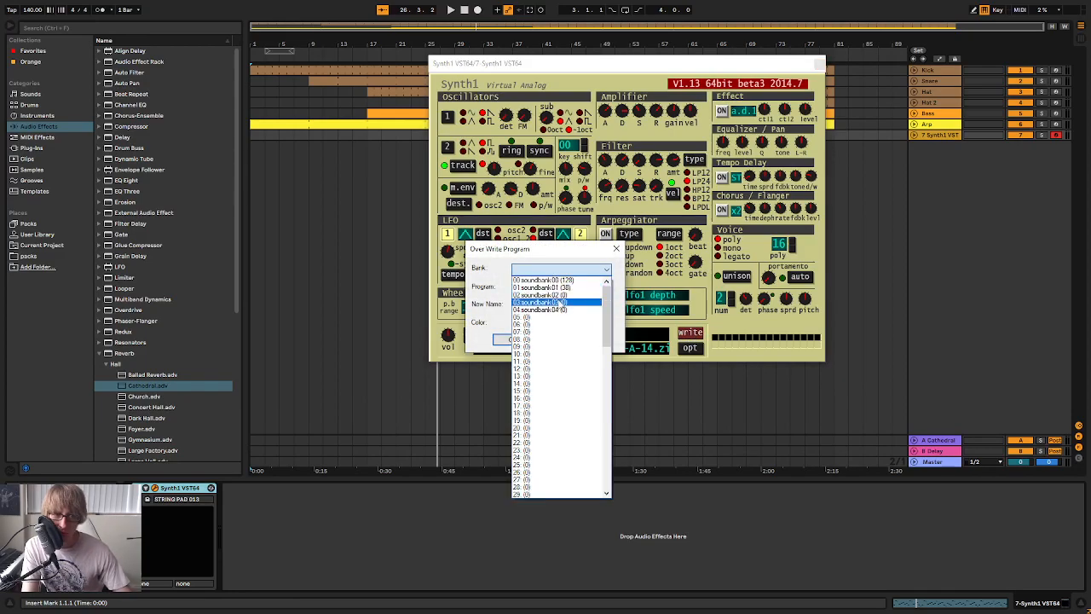
left_click(559, 280)
left_click(570, 290)
scroll(562, 365, "down", 13)
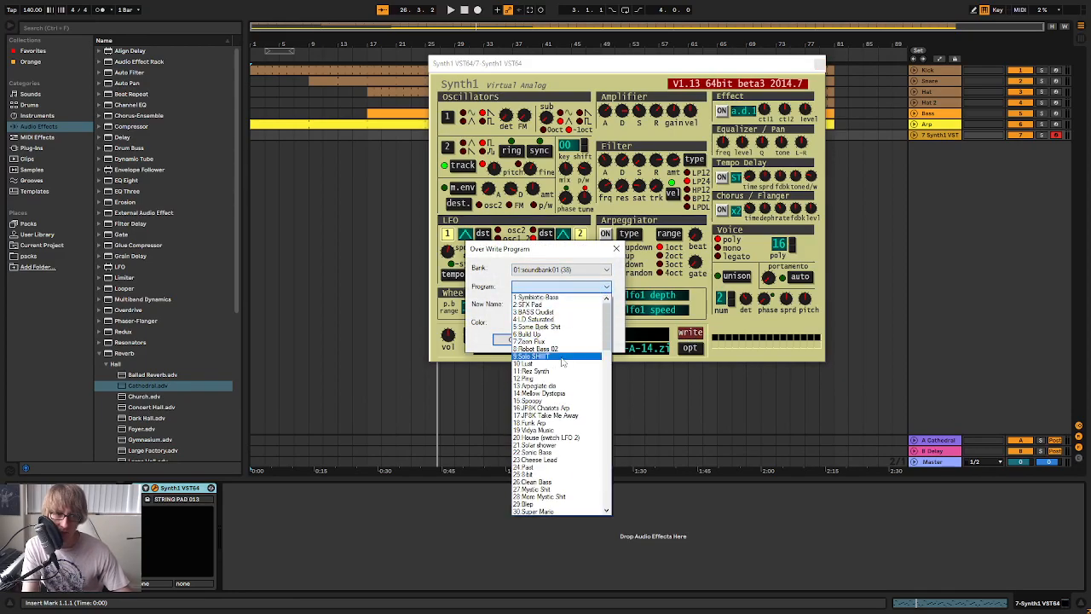
scroll(562, 365, "up", 4)
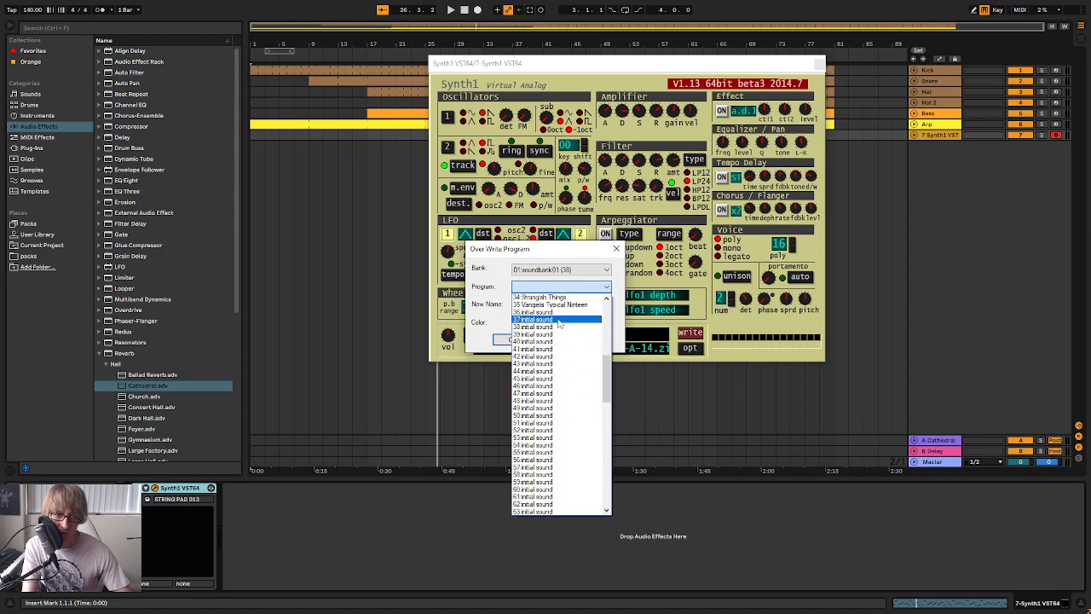
left_click(556, 318)
triple_click(586, 304)
type("Warble Chords")
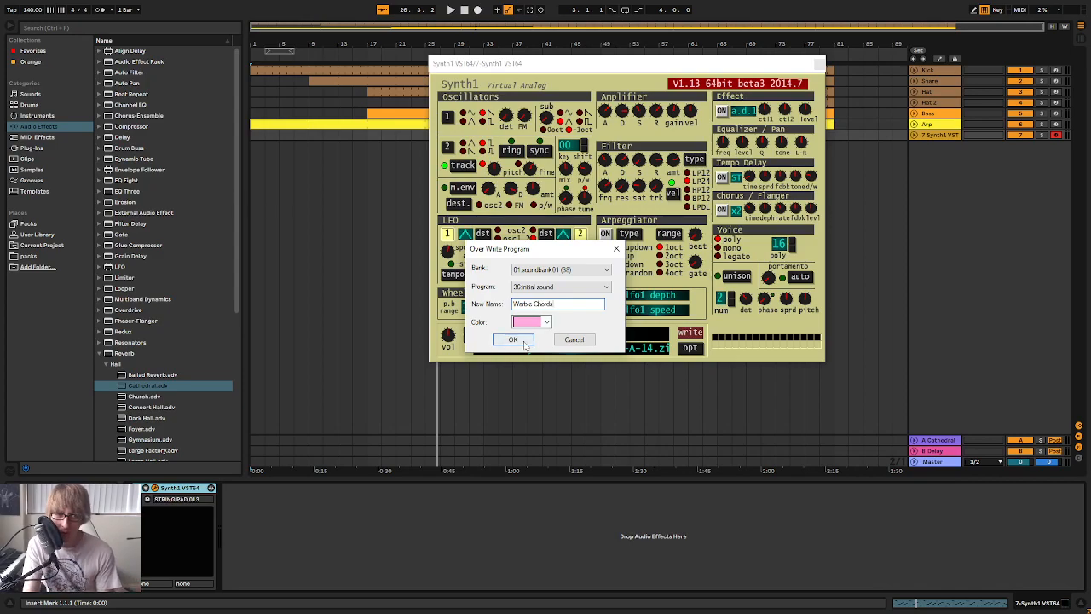
left_click(512, 340)
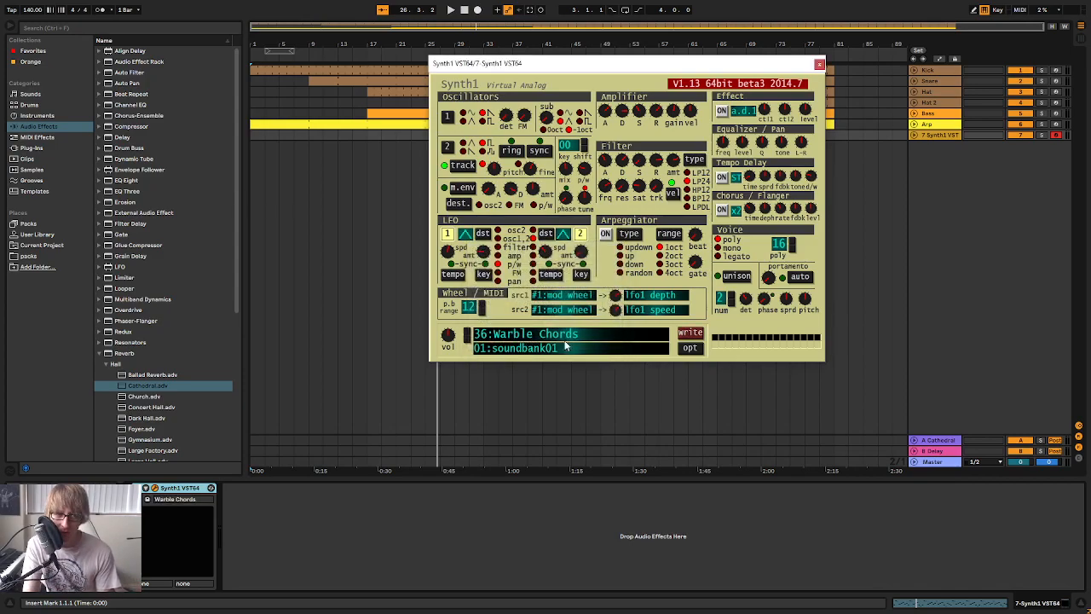
Load the STRING PAD 012 preset from the external SOS-Synth1-NordLeadII-A-14.zip bank in Synth1
left_click(599, 335)
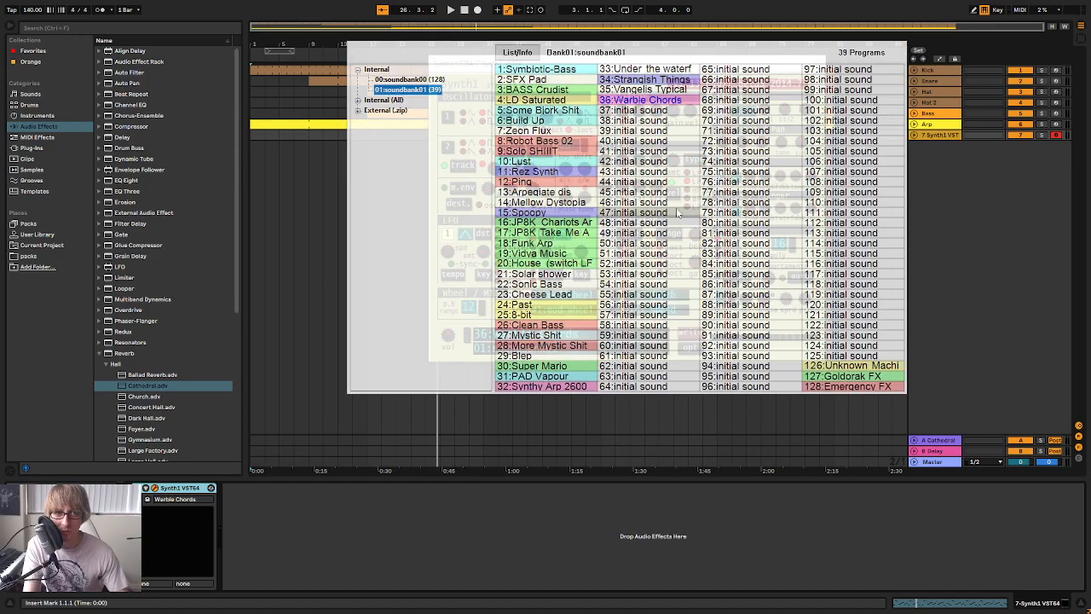
left_click(358, 111)
scroll(422, 255, "down", 10)
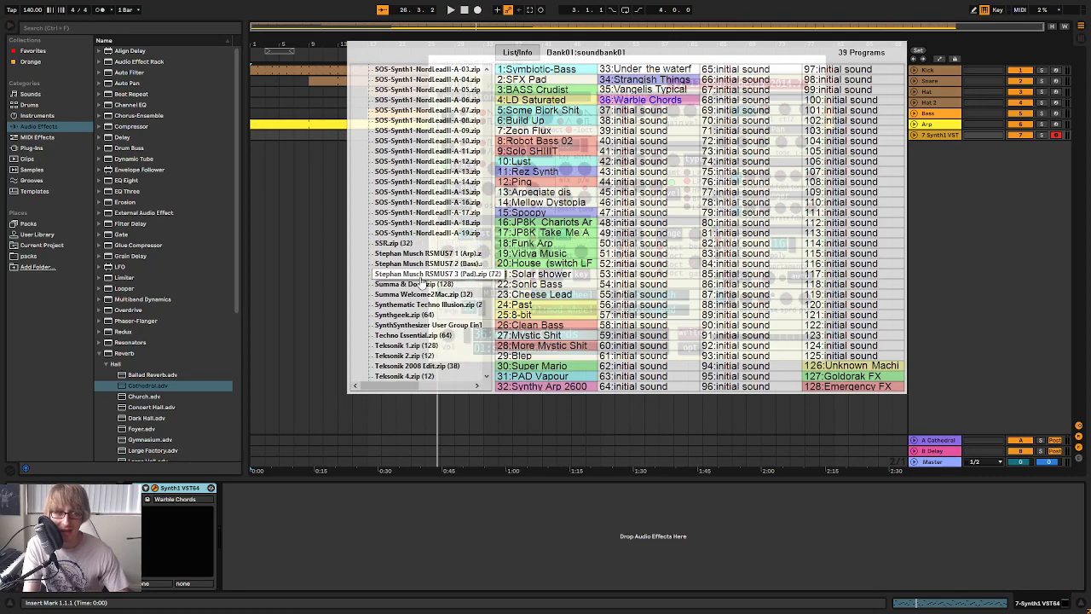
left_click(436, 184)
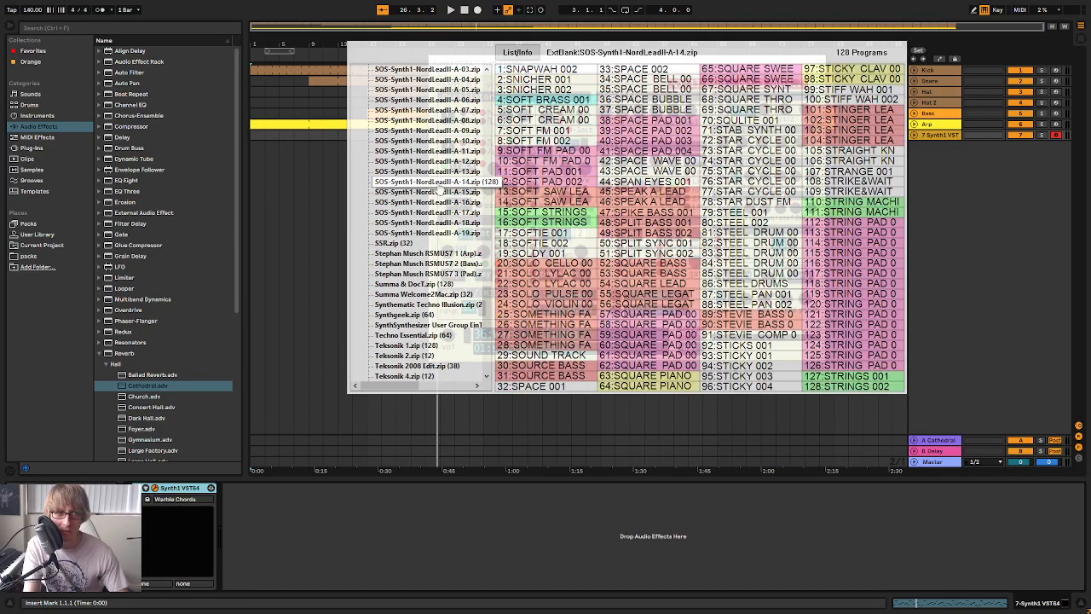
left_click(860, 336)
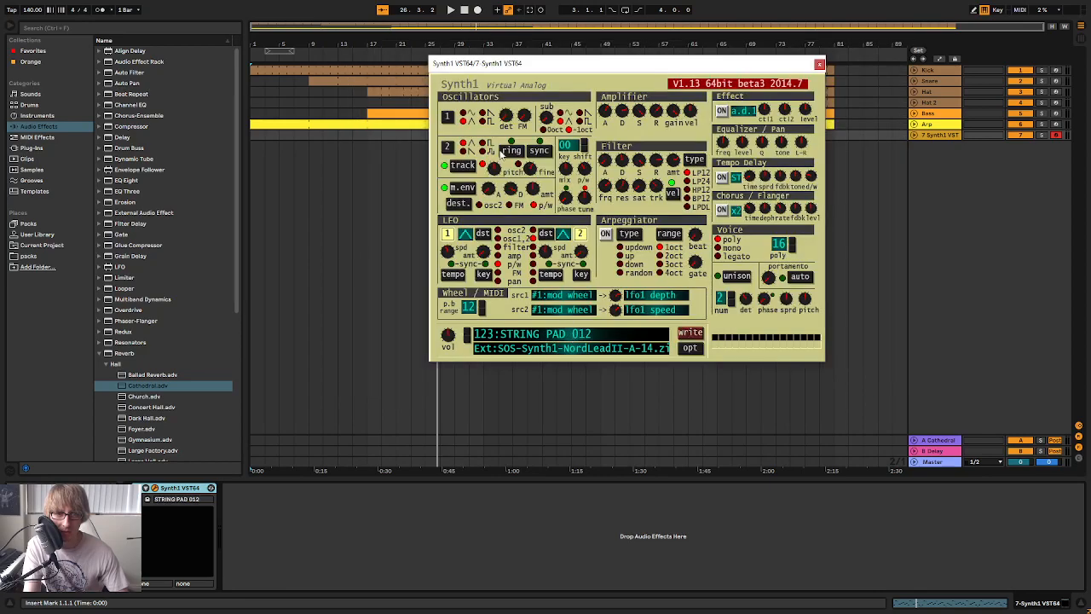
Audition the preceding Synth1 string pads one by one, down to STRING PAD 008
left_click(467, 339)
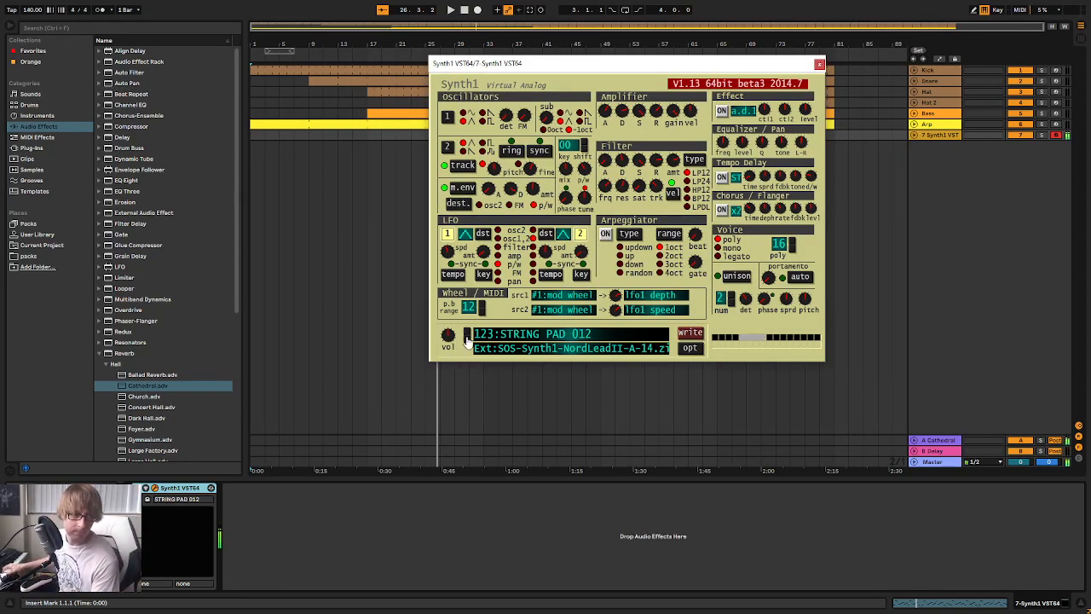
left_click(466, 339)
left_click(466, 339)
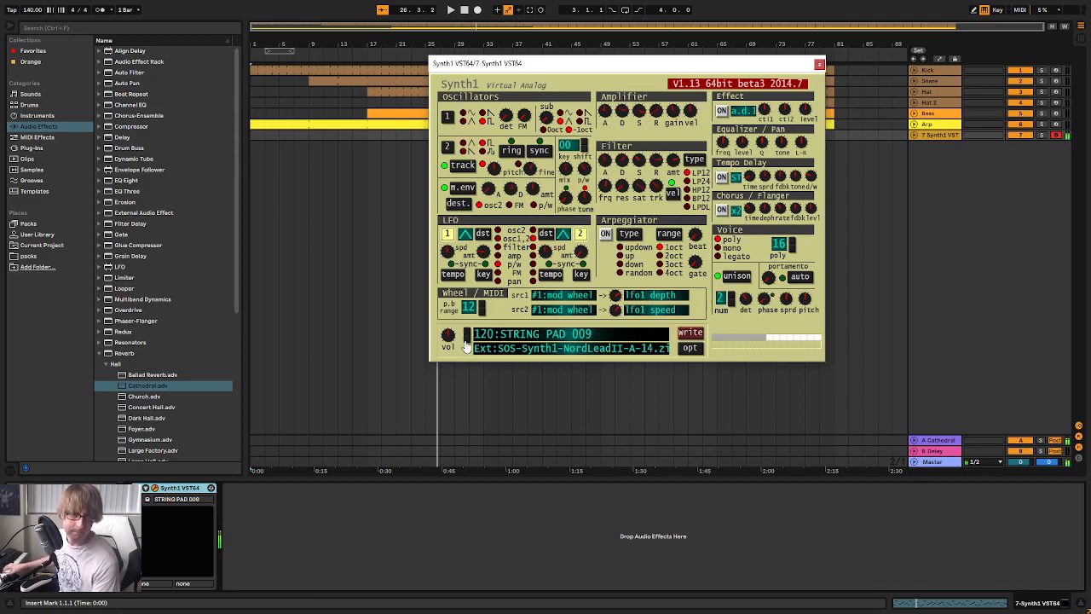
left_click(466, 339)
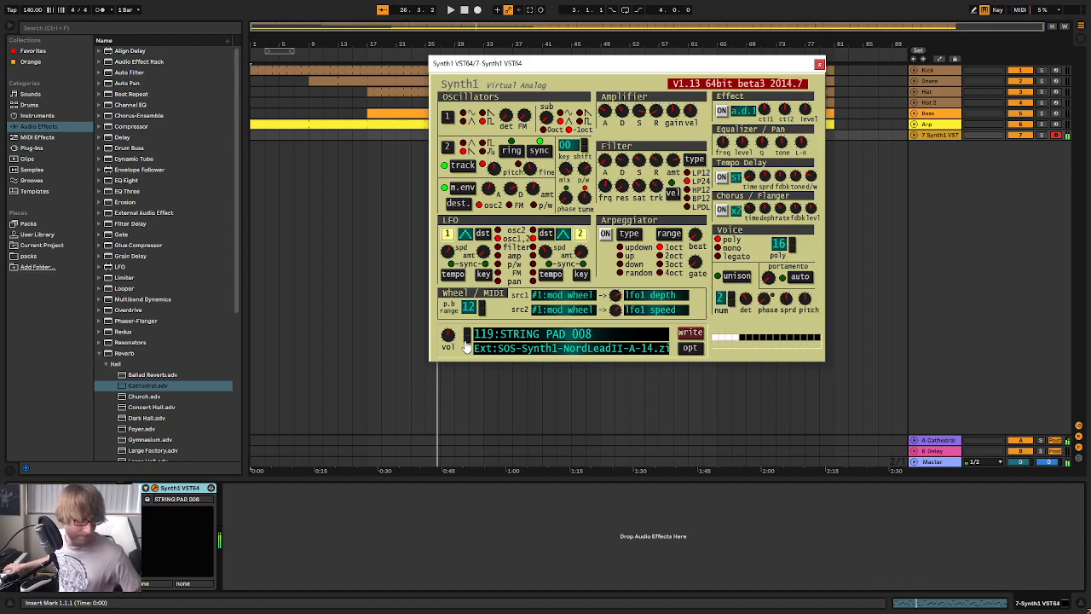
Settle on STRING PAD 006 in Synth1 and balance its track volume in the mixer against the playing song
key("Tab")
left_click_drag(614, 421, 615, 423)
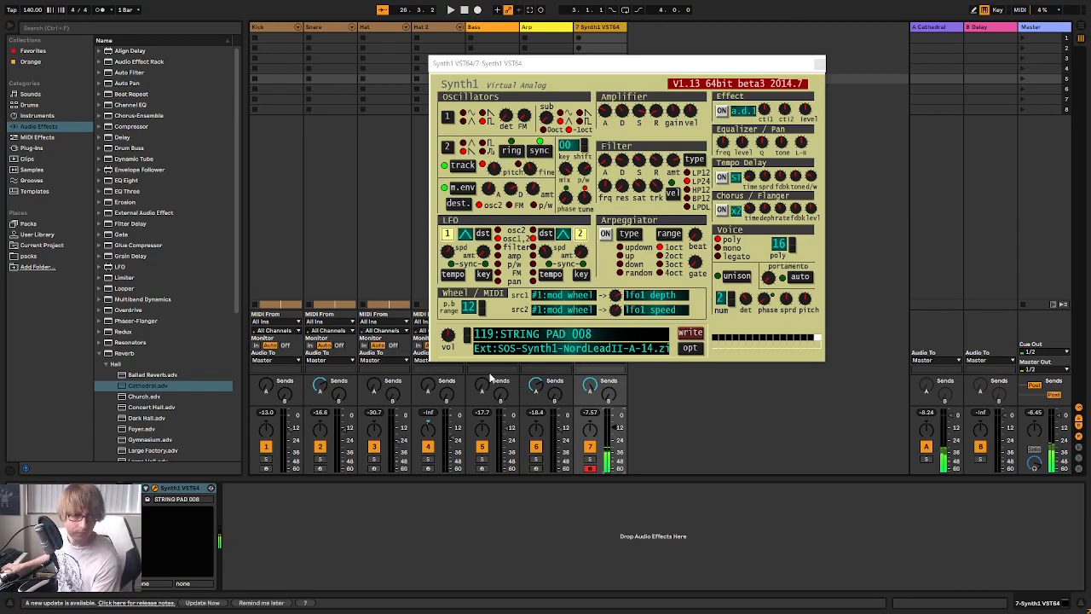
left_click(466, 343)
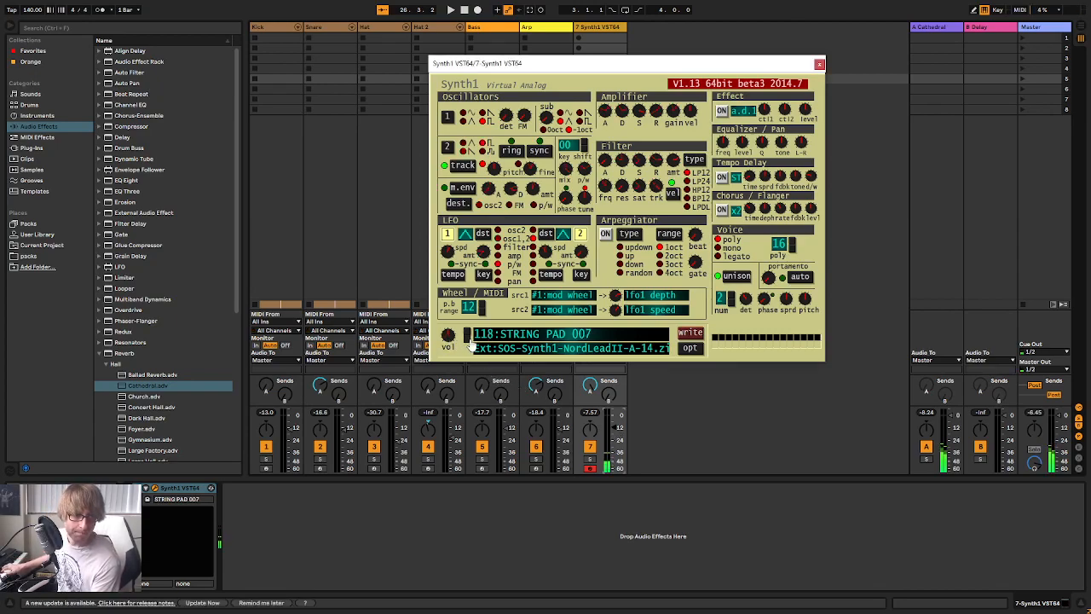
left_click(467, 341)
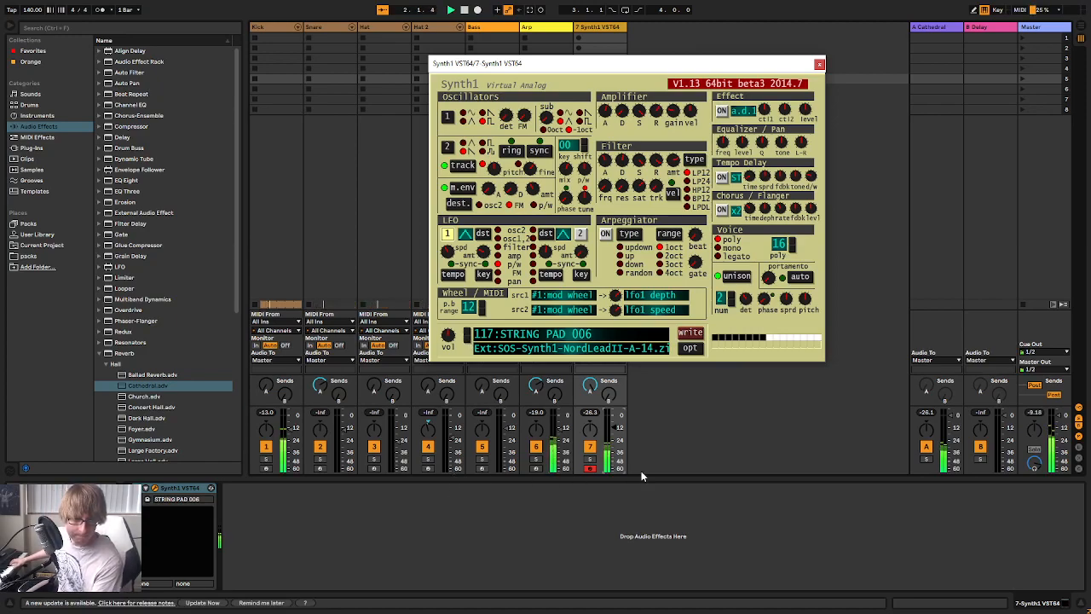
left_click(610, 430)
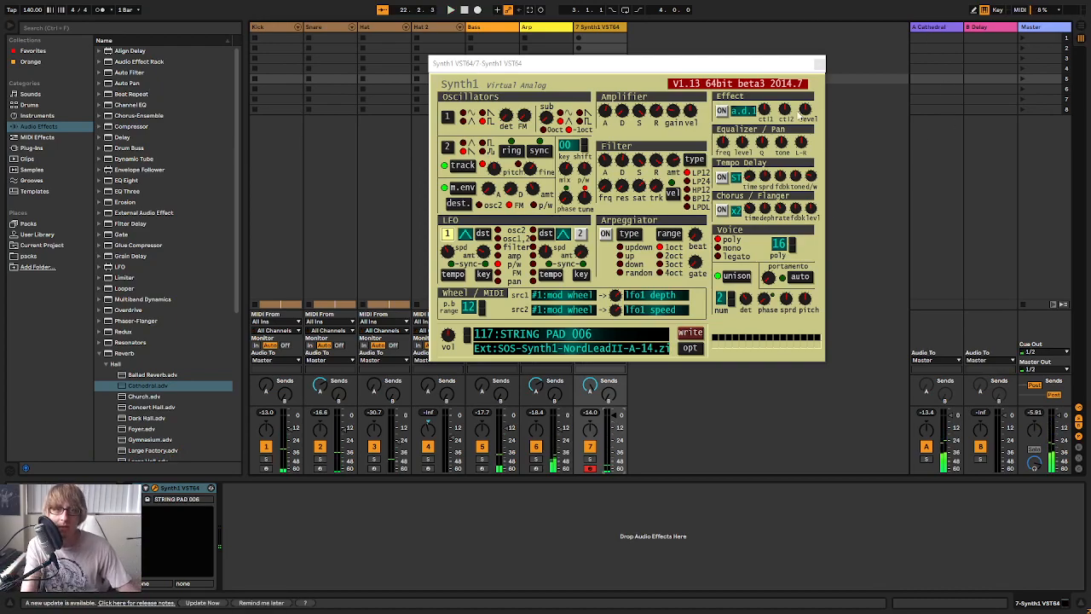
left_click(819, 64)
Create a MIDI clip on the Synth1 track from bar 9 to bar 17 and consolidate it
key("Tab")
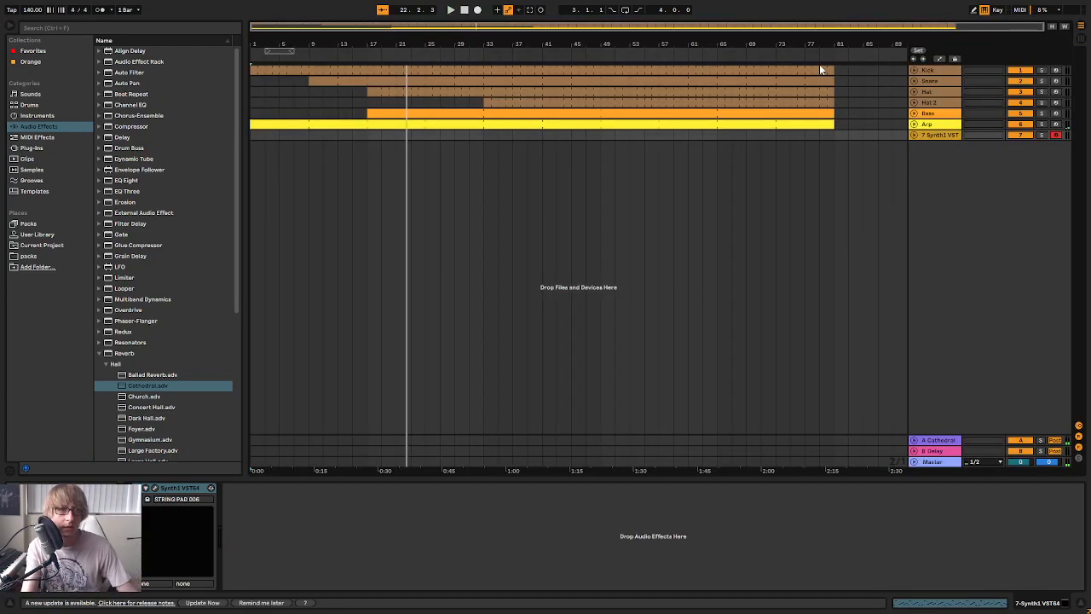
double_click(368, 134)
left_click_drag(381, 135, 482, 138)
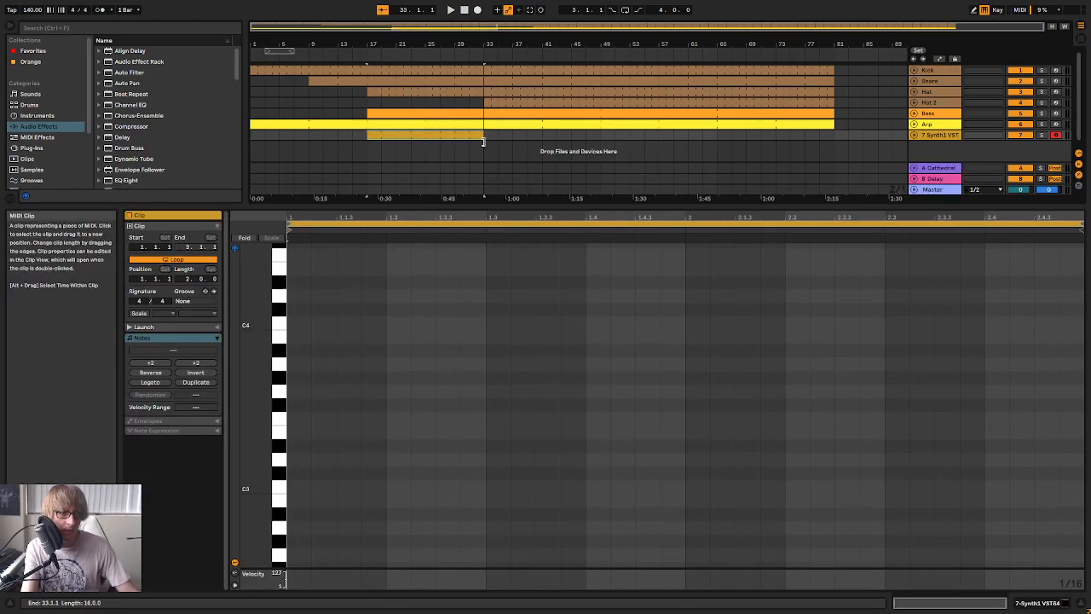
left_click_drag(409, 136, 350, 135)
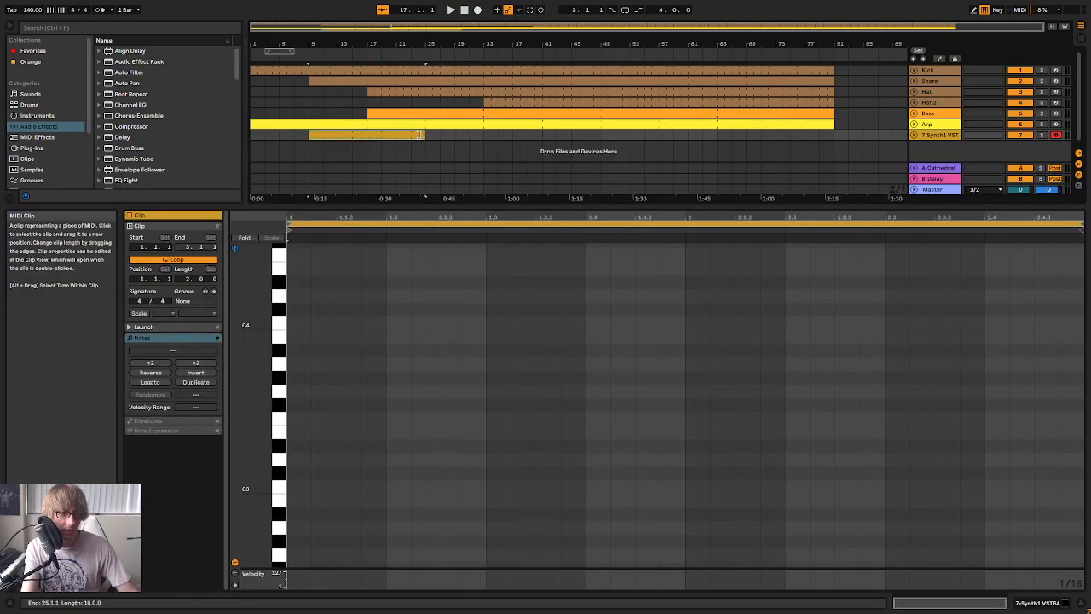
left_click_drag(423, 135, 366, 135)
right_click(353, 135)
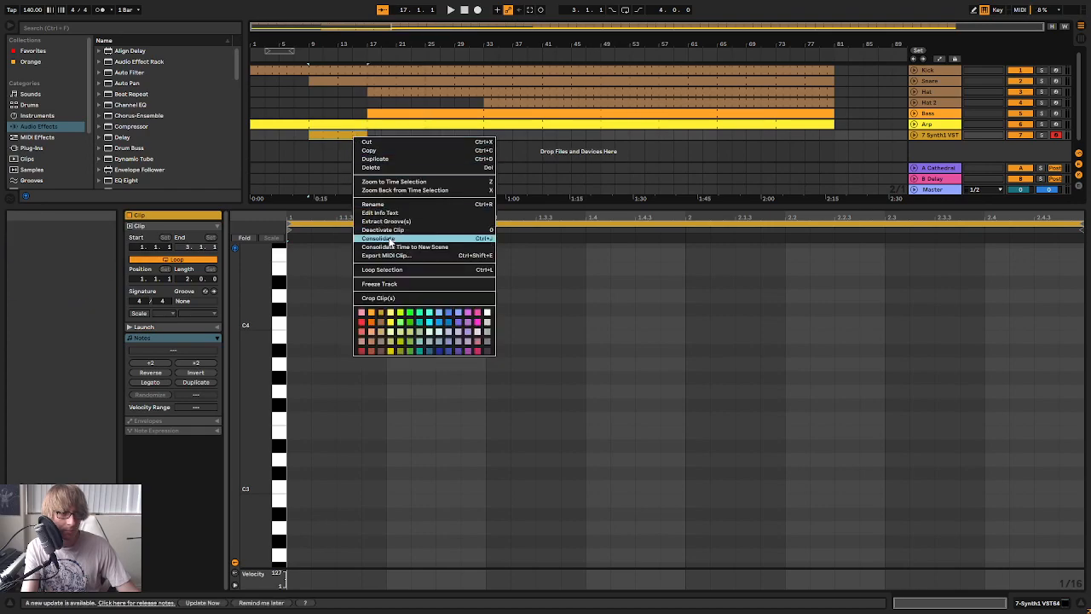
left_click(392, 243)
Play the song to find the opening chord, and add D3, F#3 and B3 notes at the clip's start
key("space")
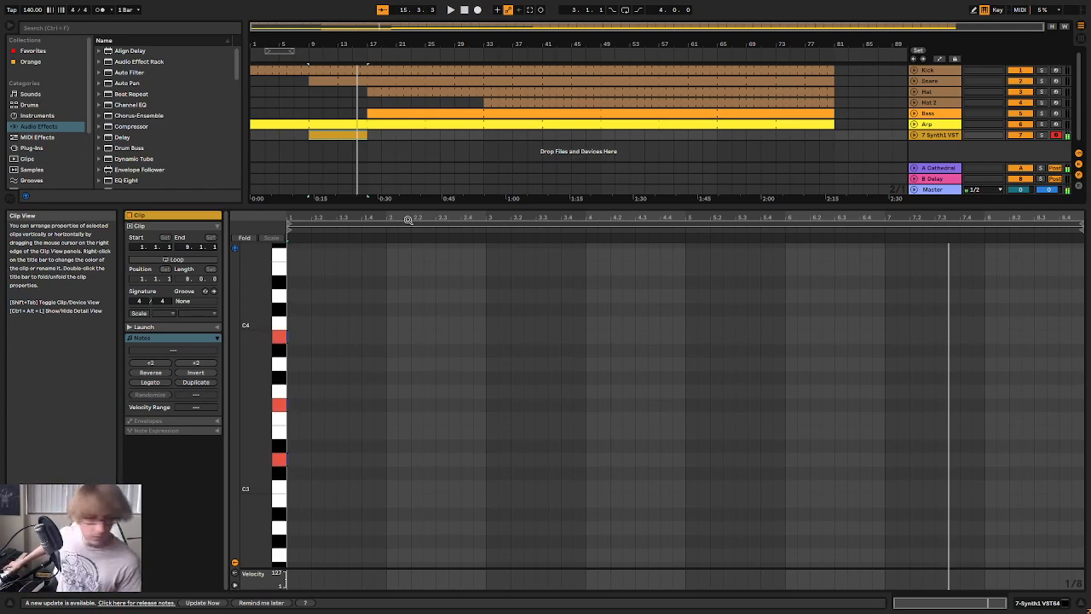
double_click(292, 460)
double_click(292, 404)
double_click(292, 336)
Listen to the chord with the song, and set its three notes to one bar long
left_click_drag(341, 309, 975, 504)
key("space")
key("Tab")
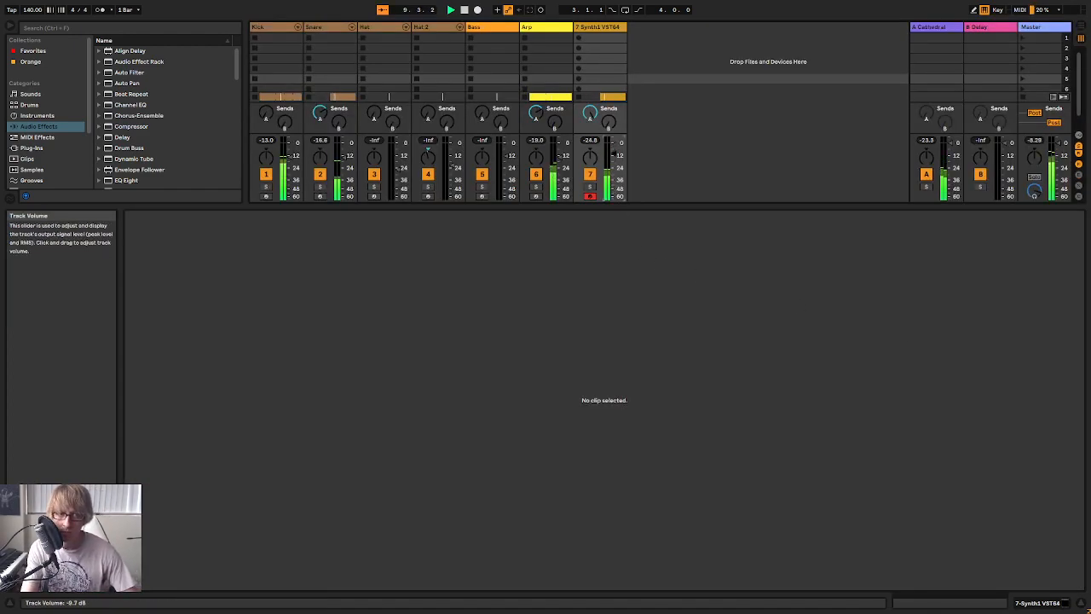
key("Tab")
left_click_drag(935, 272, 875, 566)
key("space")
left_click_drag(971, 337, 385, 365)
key("space")
Extend the F#3 and B3 notes to two bars and add a one-bar D4 note in the clip's second bar
left_click_drag(414, 305, 486, 414)
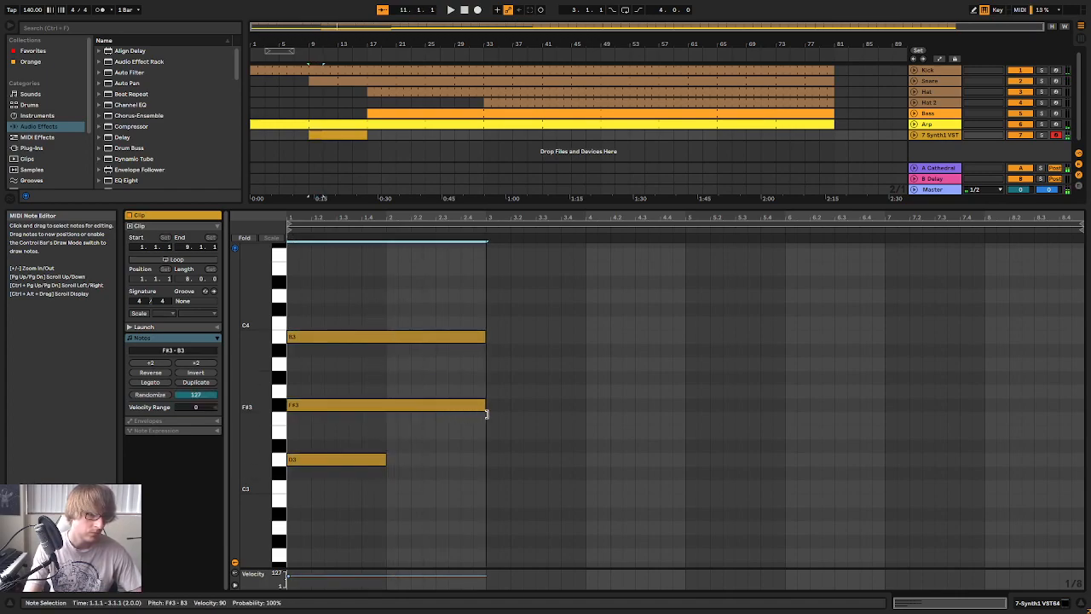
double_click(393, 297)
left_click_drag(397, 298, 483, 309)
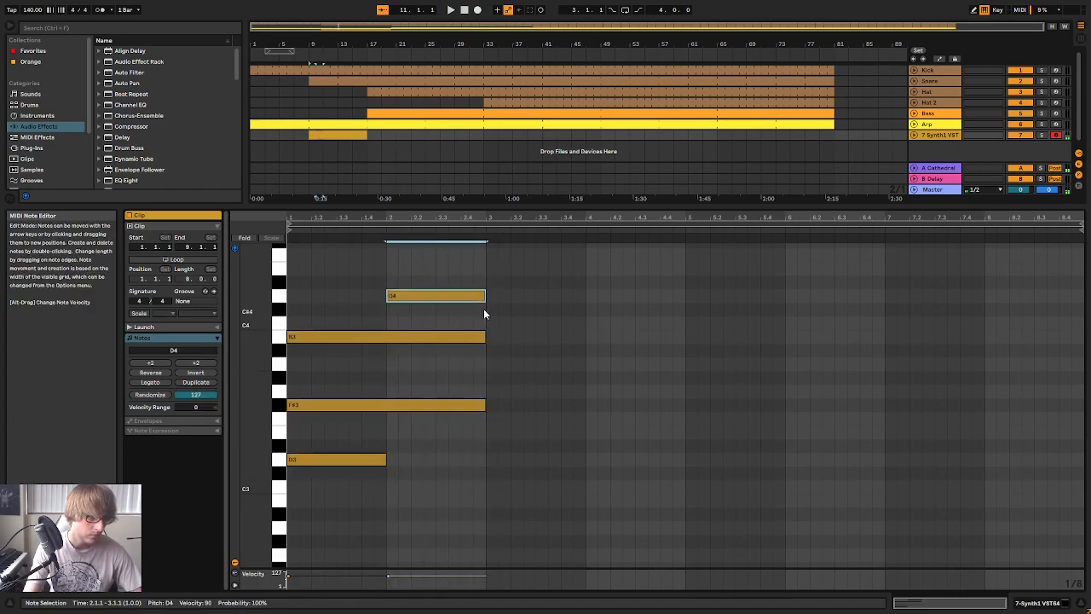
Duplicate the D4 note into the clip's third bar, lower the copy to C#4, and listen to it with the song
key("space")
scroll(579, 349, "up", 2)
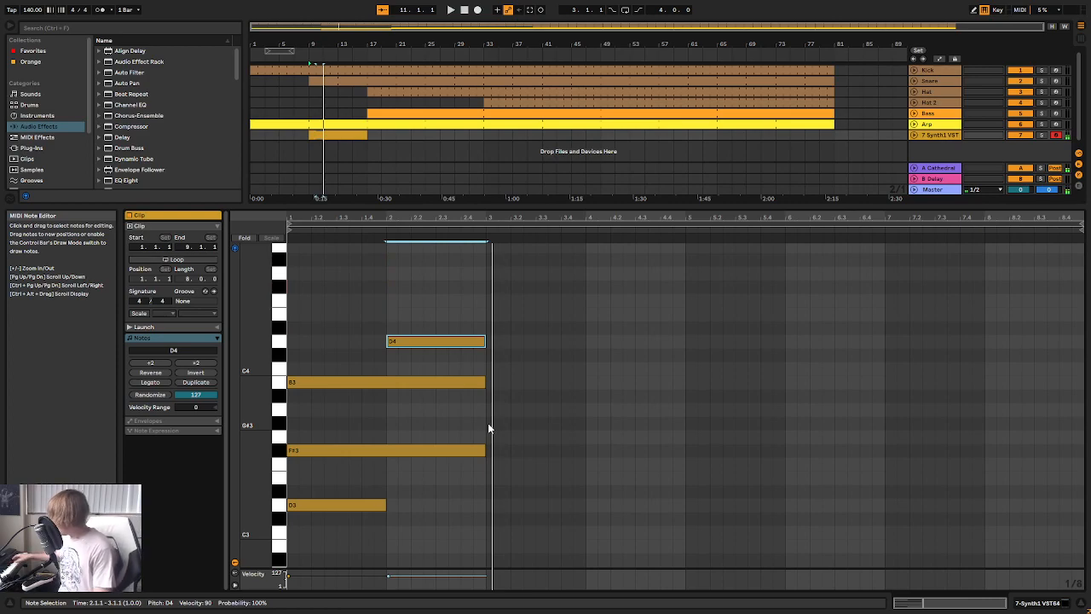
left_click(465, 328)
left_click(468, 341)
key("ctrl+d")
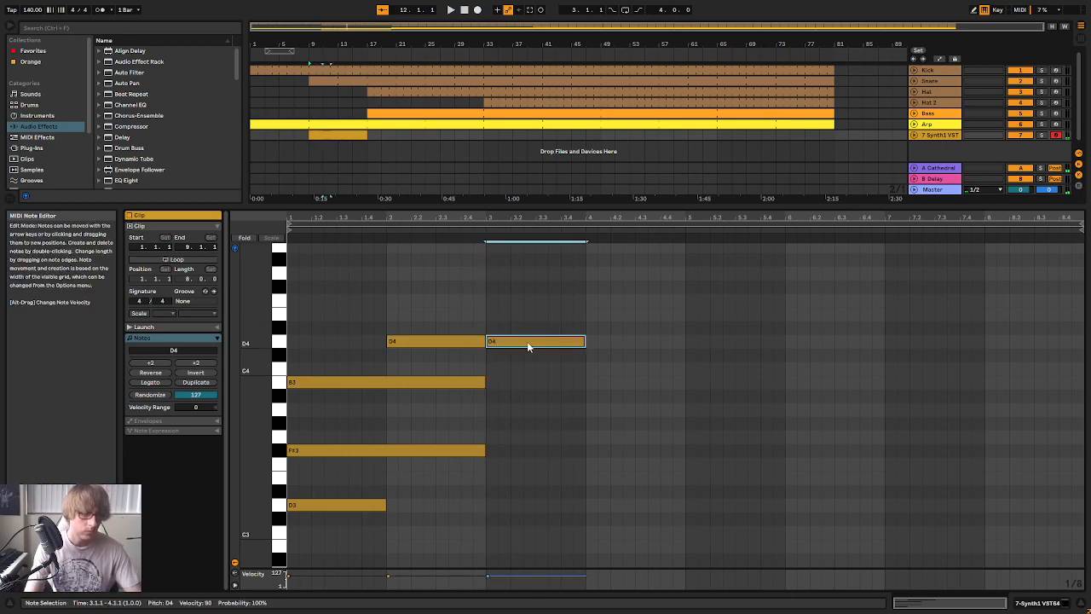
key("Down")
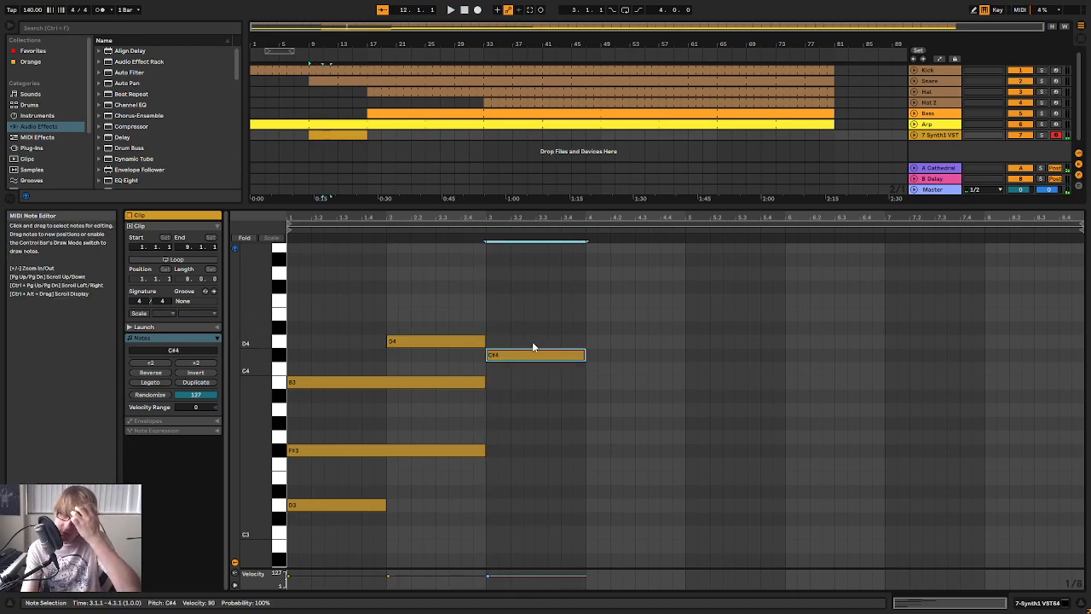
key("space")
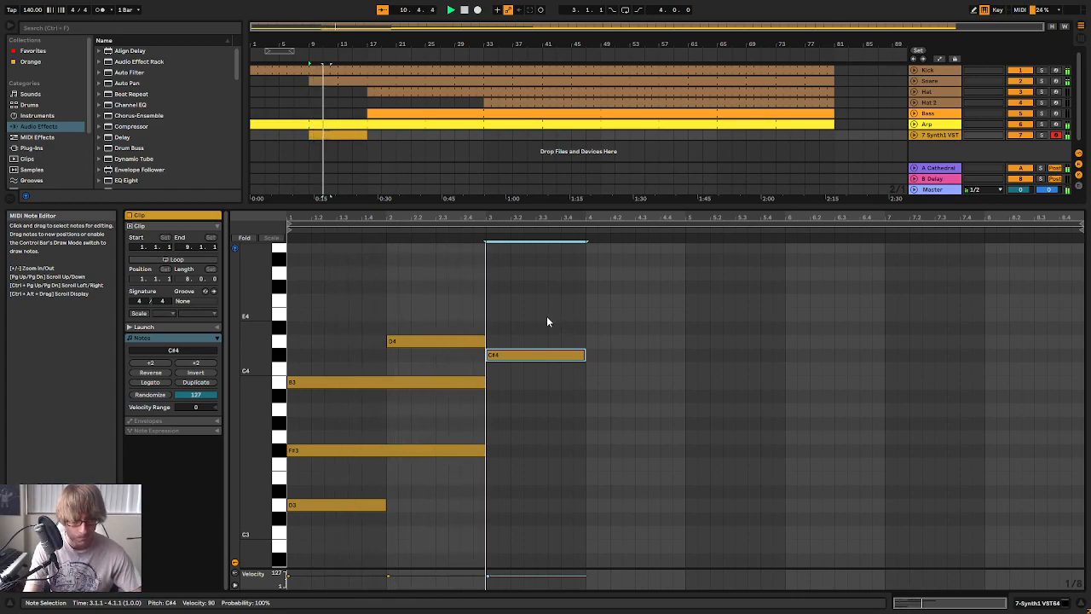
key("space")
left_click(440, 479)
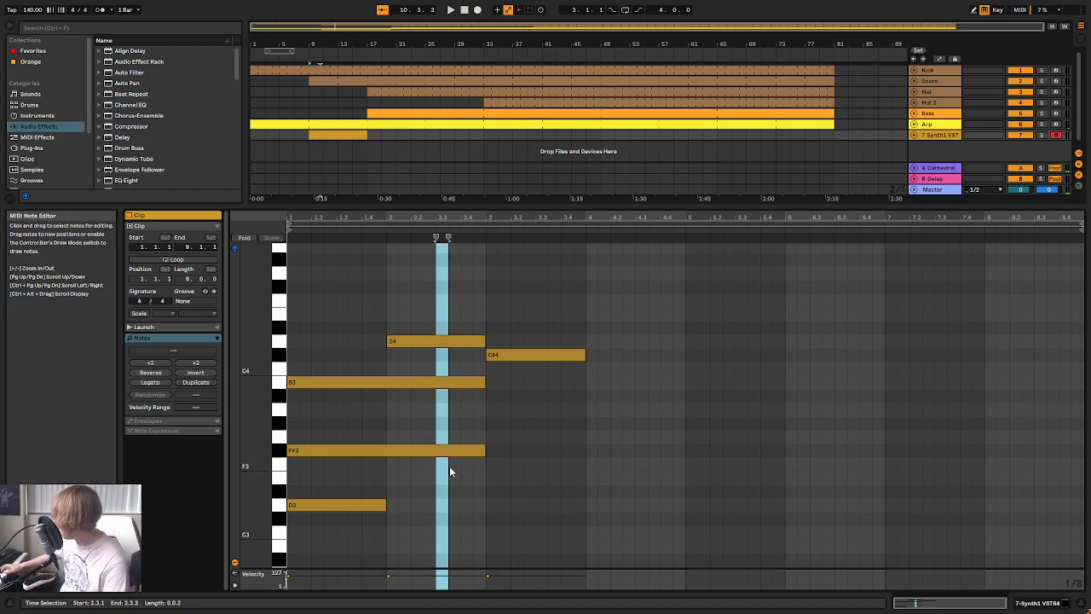
key("ctrl+e")
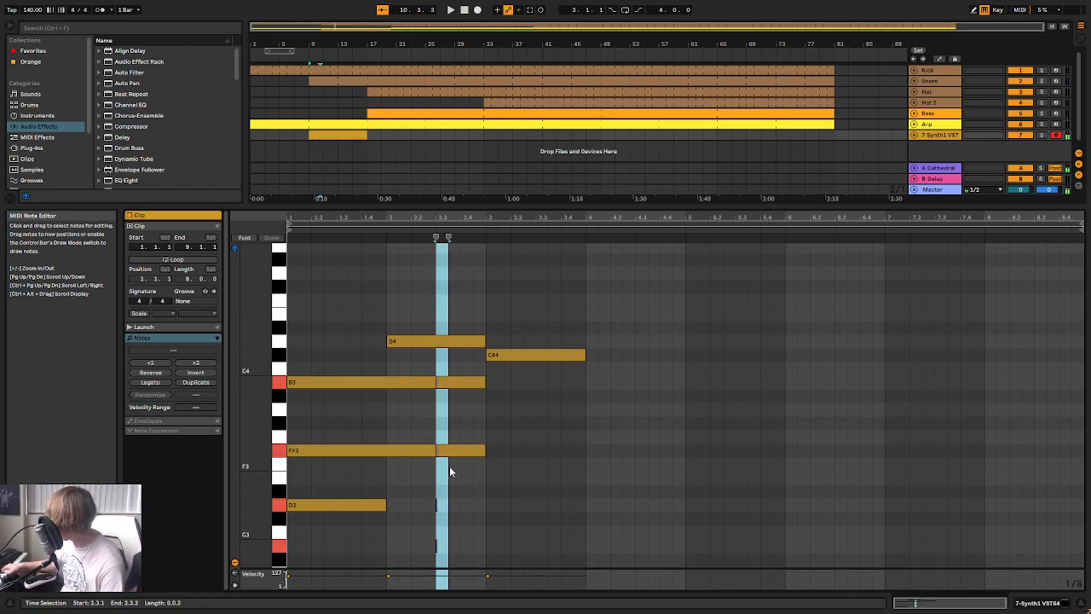
key("ctrl+z")
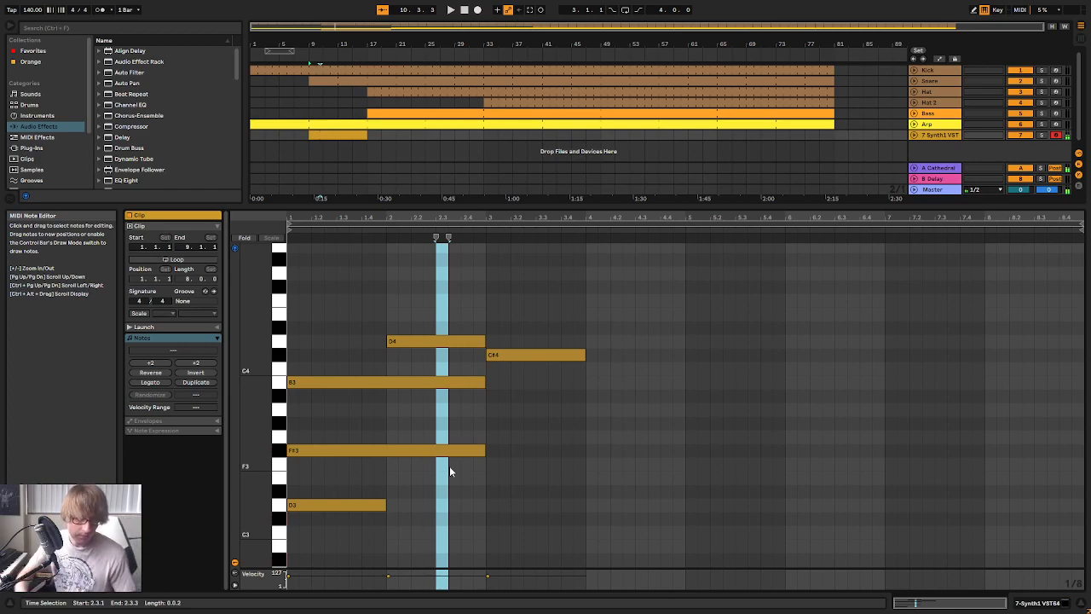
left_click(475, 382)
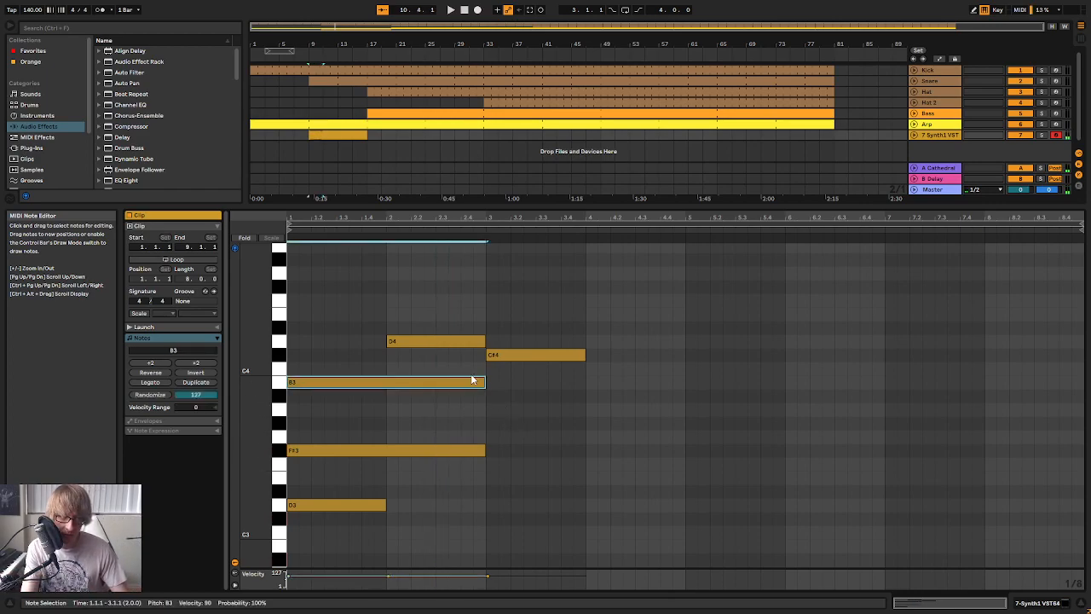
key("ctrl+d")
left_click_drag(684, 385, 642, 406)
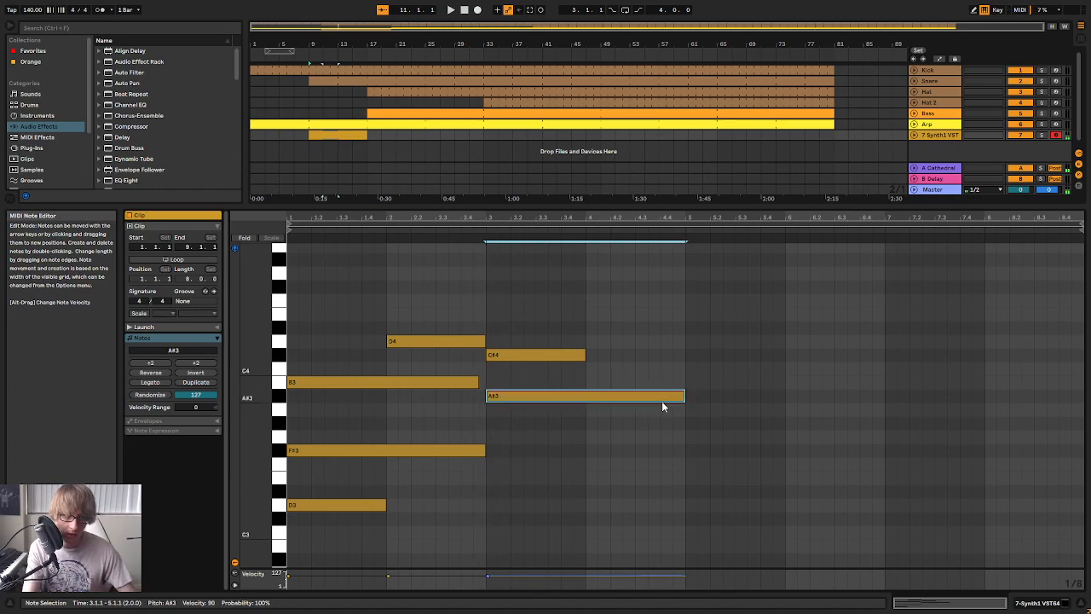
key("ctrl+z")
key("ctrl+z")
Copy the C#4 note in bar 3 and add a one-bar A#3 note below it, keeping the C#4
left_click(501, 356)
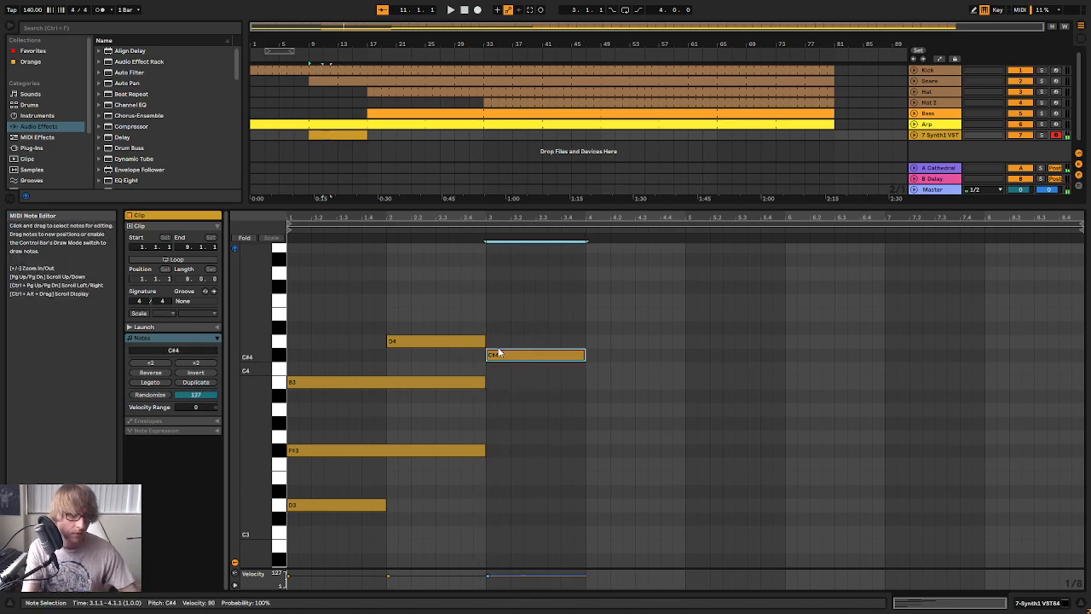
key("ctrl+c")
left_click(488, 310)
key("ctrl+v")
key("Down")
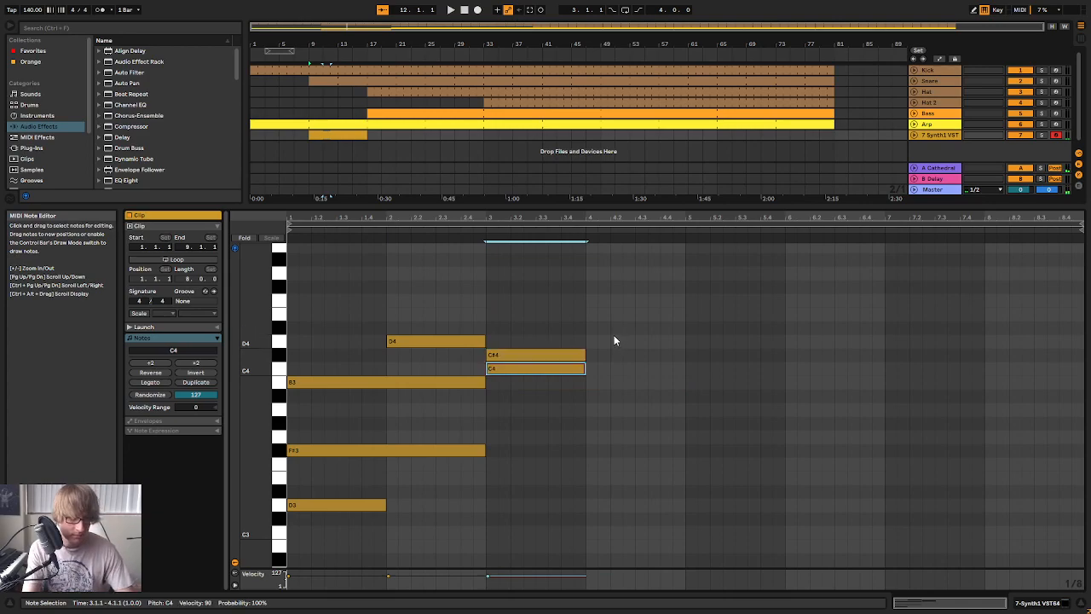
key("Down")
key("Down")
left_click(496, 303)
key("ctrl+v")
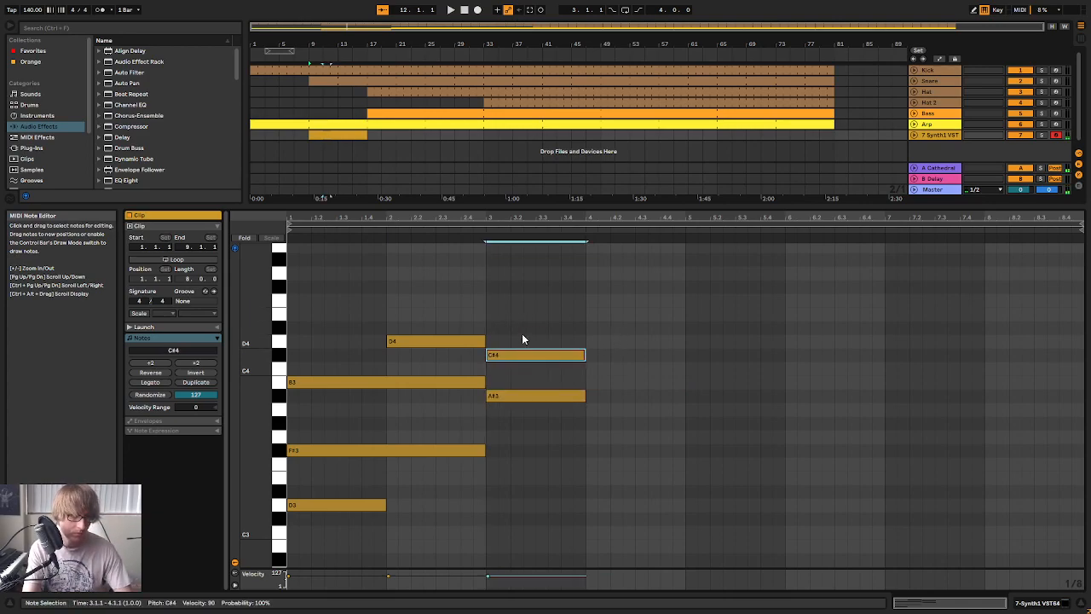
left_click(523, 330)
Extend the F#3 note to three bars and play the chords with the song
left_click(483, 450)
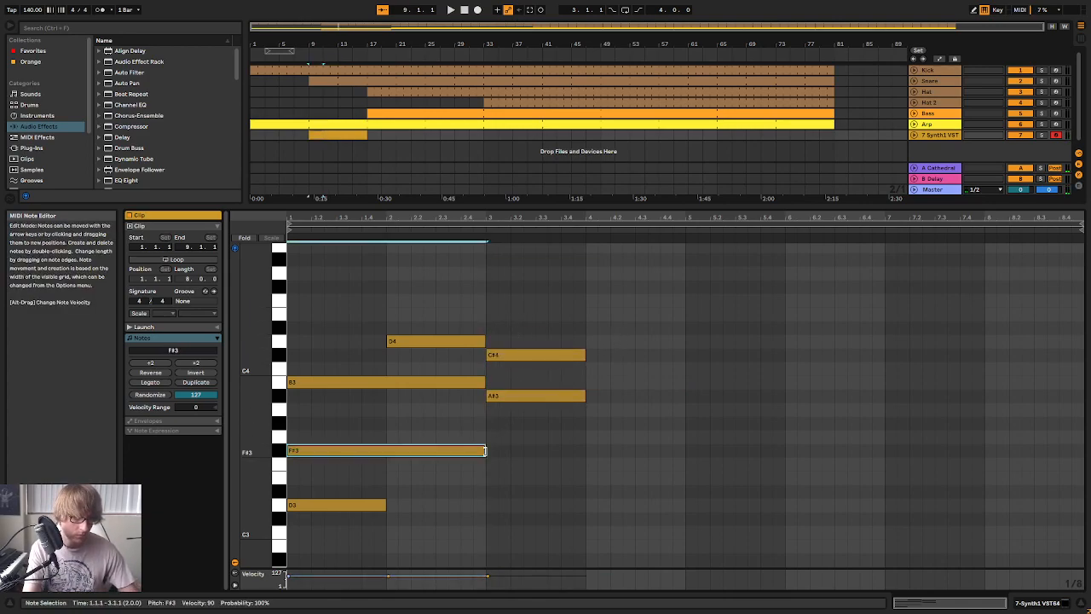
left_click_drag(486, 450, 584, 450)
key("space")
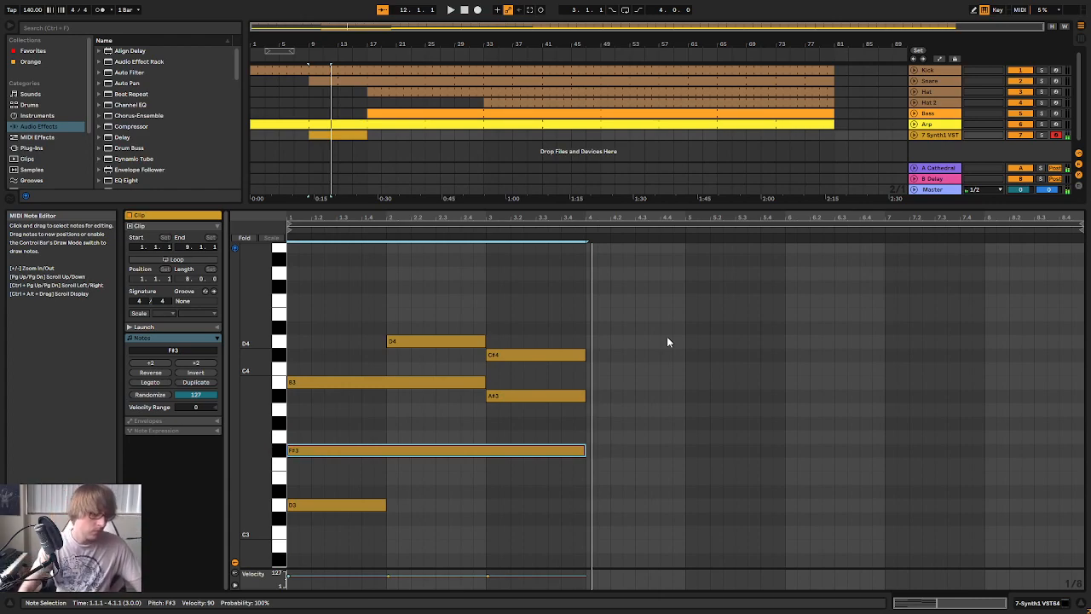
Duplicate the opening D3, F#3 and B3 chord to bar 4 and lower its B3 an octave to B2
scroll(572, 354, "down", 2)
left_click_drag(304, 485, 340, 301)
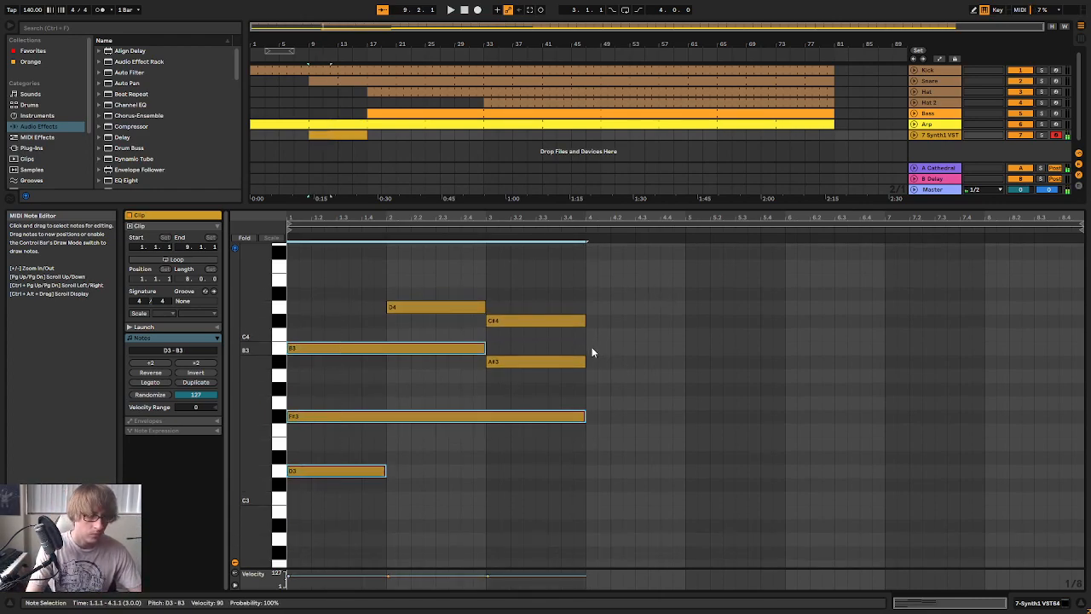
key("ctrl+d")
left_click(638, 350)
key("shift+Down")
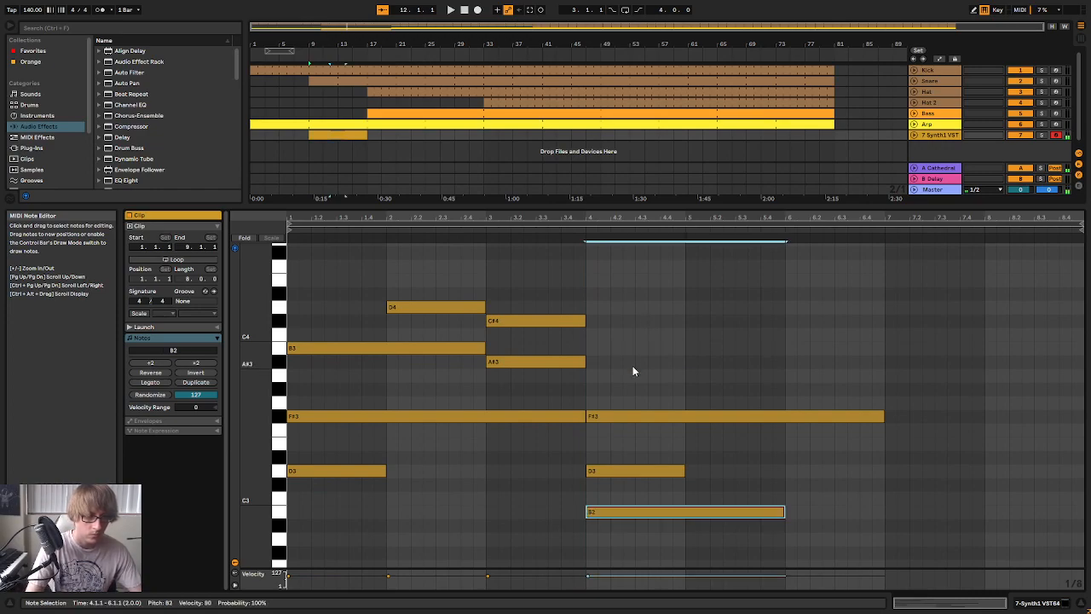
Extend the opening F#3 note to four bars, shorten the B2 note to one bar, and start playback
left_click_drag(585, 416, 685, 416)
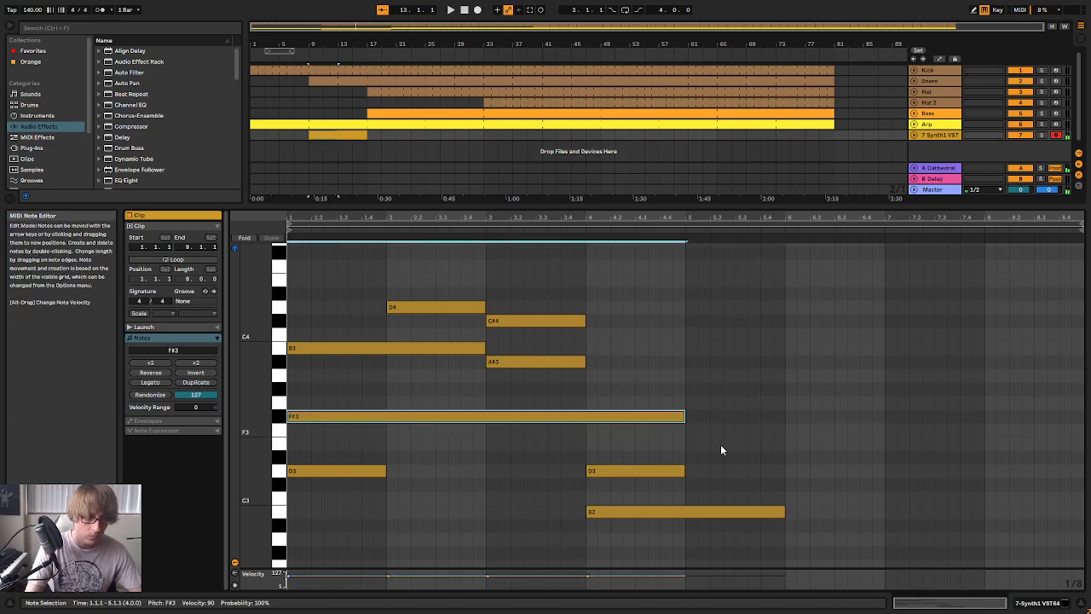
left_click_drag(785, 507, 687, 508)
key("space")
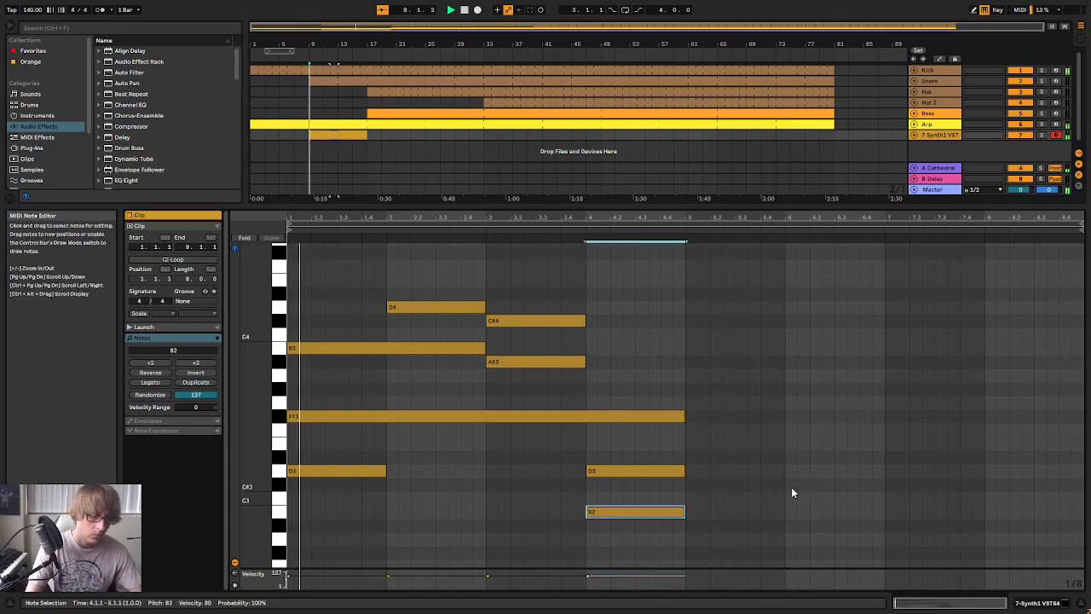
left_click(809, 393)
key("ctrl+a")
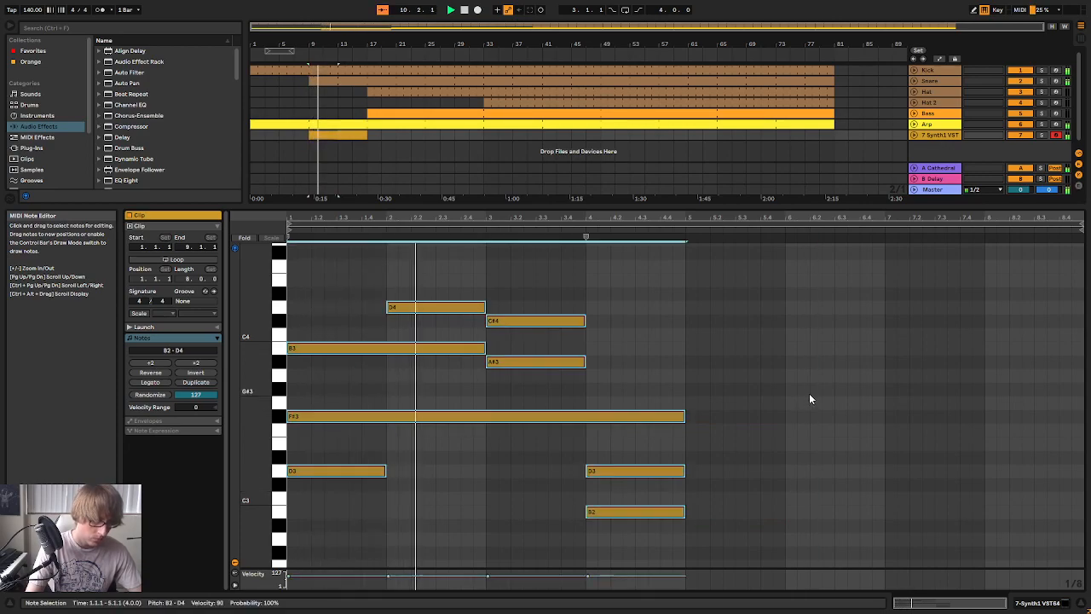
key("ctrl+d")
left_click(701, 311)
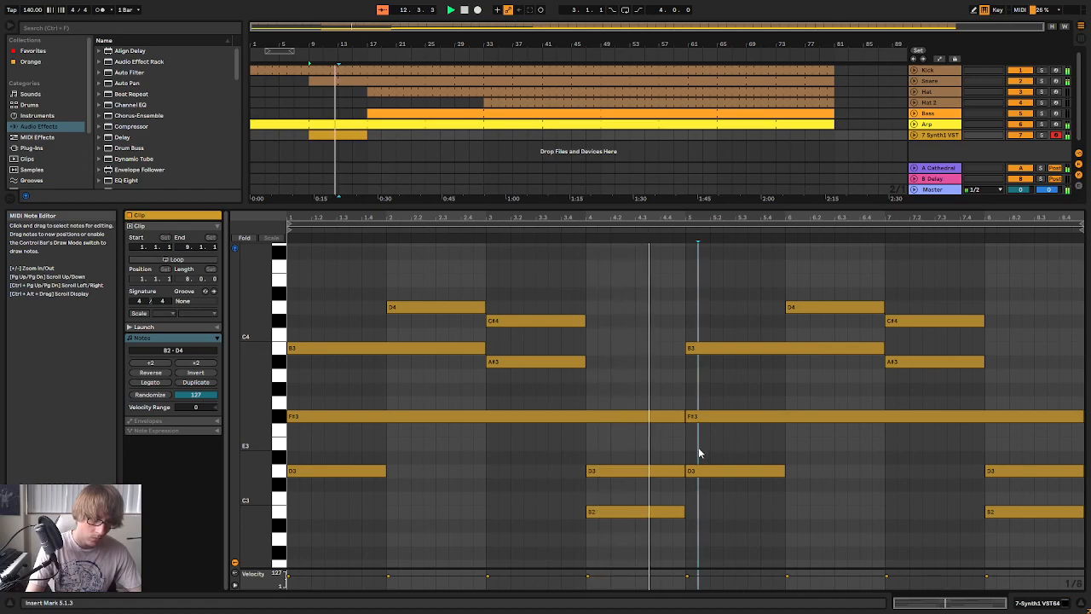
left_click_drag(617, 278, 566, 373)
mouse_move(746, 523)
left_mouse_down()
mouse_move(1081, 367)
mouse_move(1078, 294)
left_mouse_up()
key("Delete")
Delete the D3 note from bar 4 and extend the A#3 note through the end of bar 4
left_click(635, 524)
left_click(635, 471)
key("Delete")
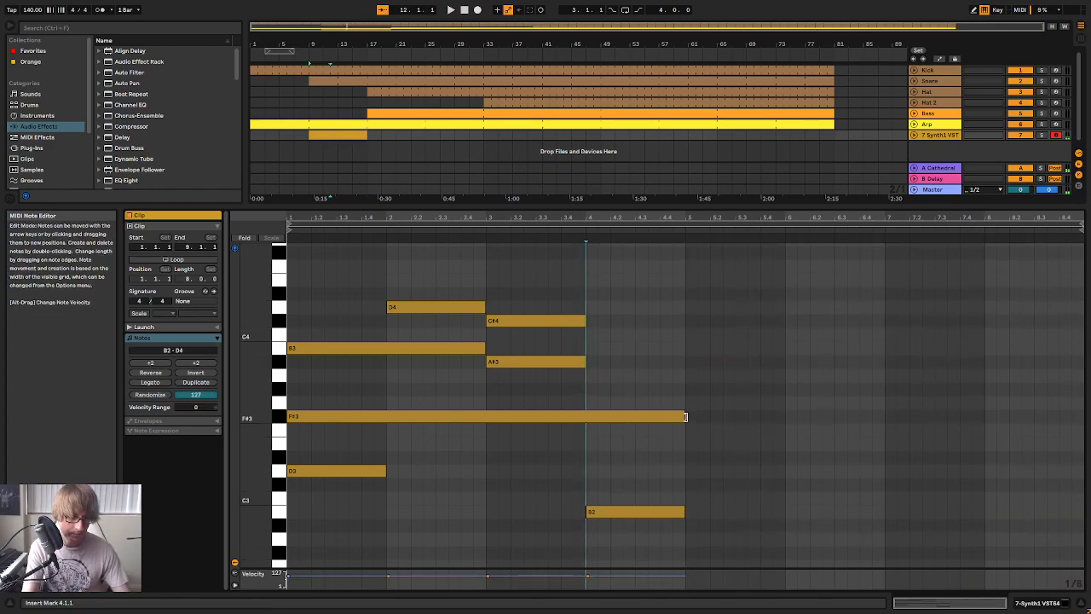
left_click(549, 362)
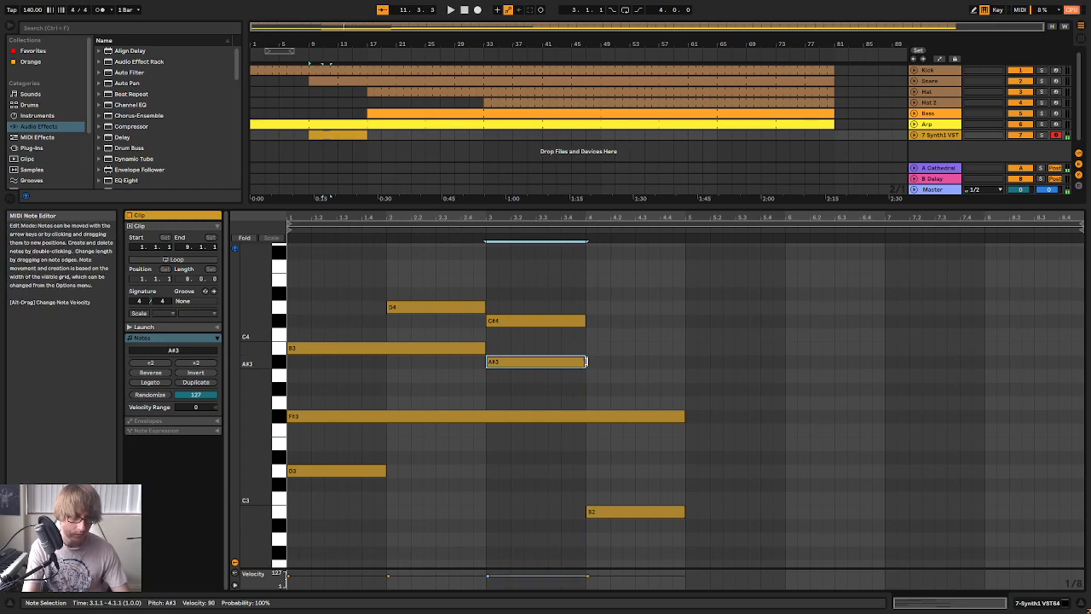
left_click_drag(586, 361, 684, 362)
Duplicate the C#4 note into bar 4 an octave lower as C#3, delete the B2 note, and play the progression
left_click(568, 321)
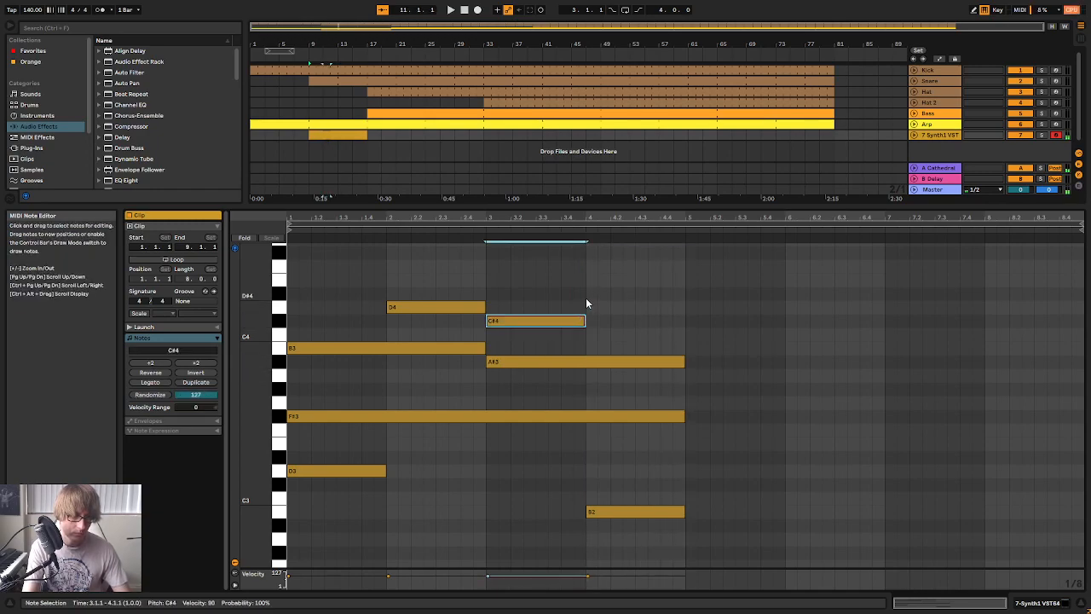
key("ctrl+d")
key("shift+Down")
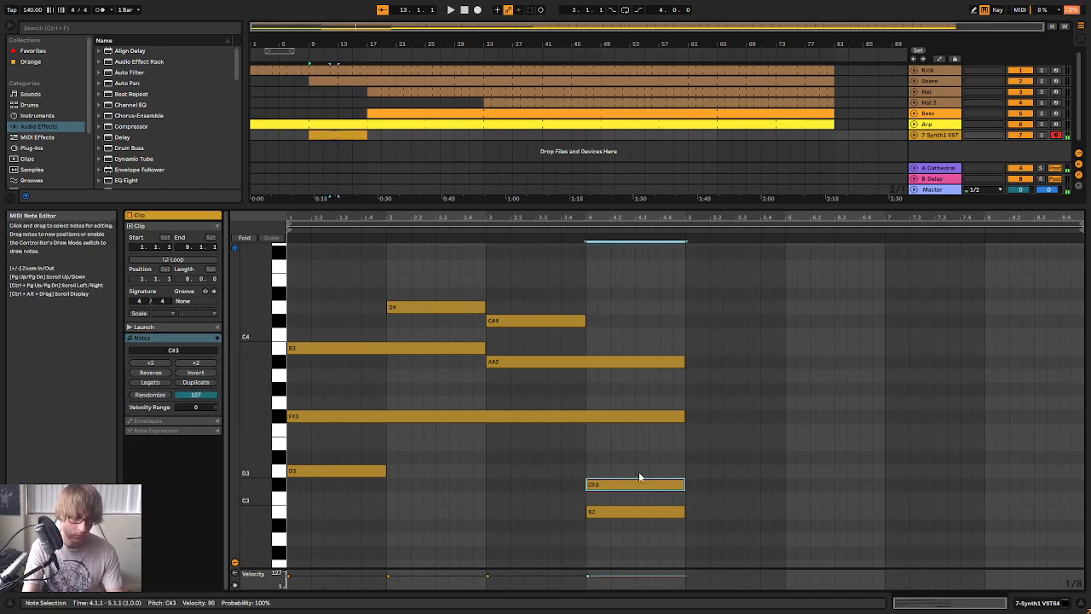
double_click(626, 512)
key("space")
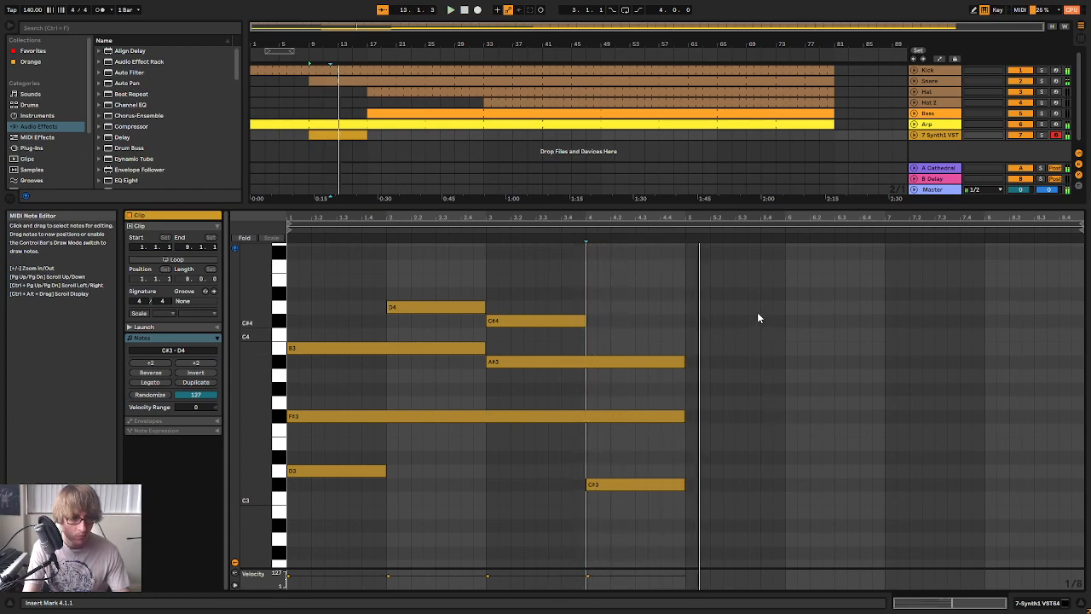
Duplicate the four-bar progression into bars 5 to 8 and listen to it with the Synth1 track soloed and unsoloed
key("space")
key("ctrl+a")
key("ctrl+d")
key("space")
left_click(1042, 136)
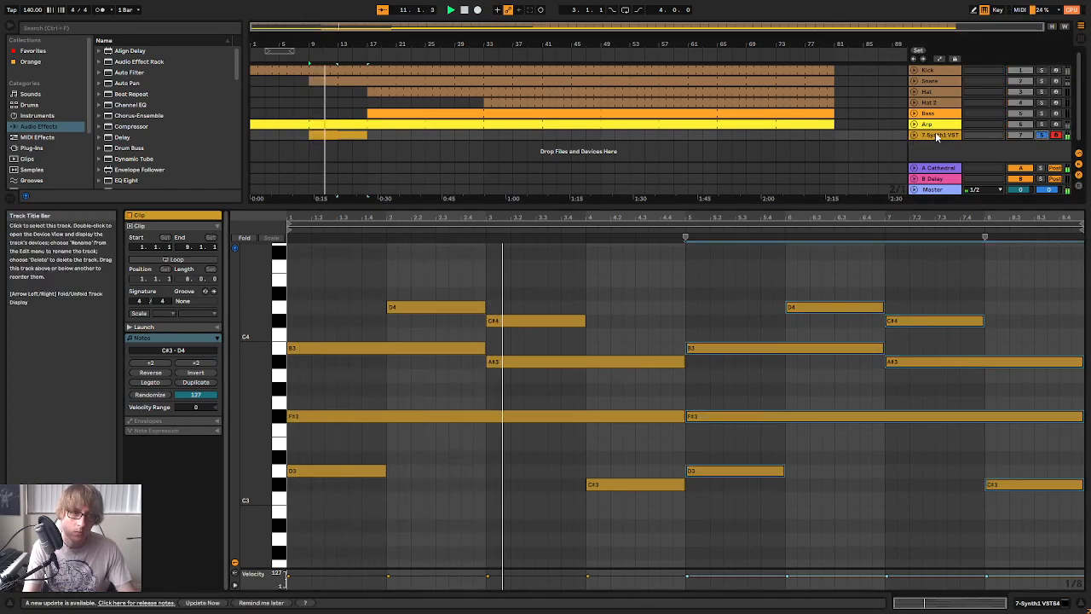
left_click(1042, 135)
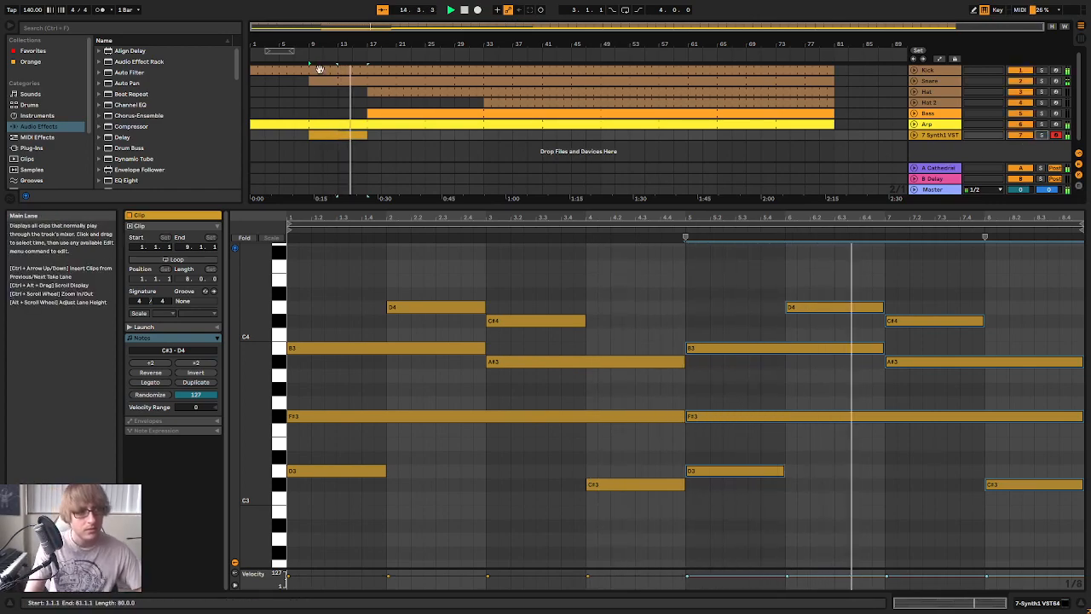
Move the Synth1 clip to start at bar 17, enable looping, and extend it to bar 33
left_click(358, 135)
left_click_drag(360, 137, 400, 138)
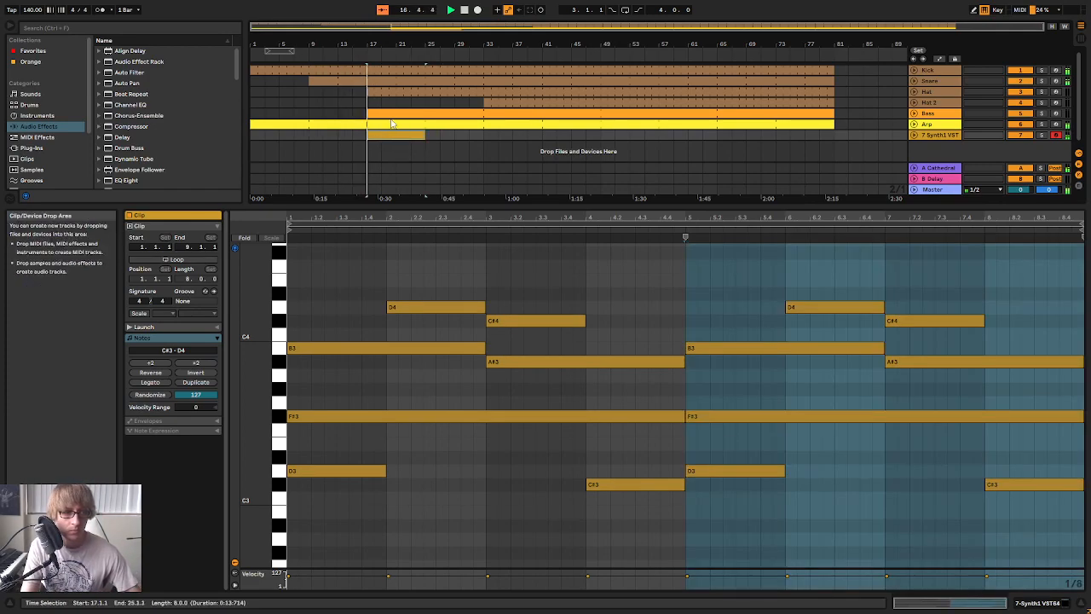
left_click(206, 258)
left_click_drag(425, 135, 481, 145)
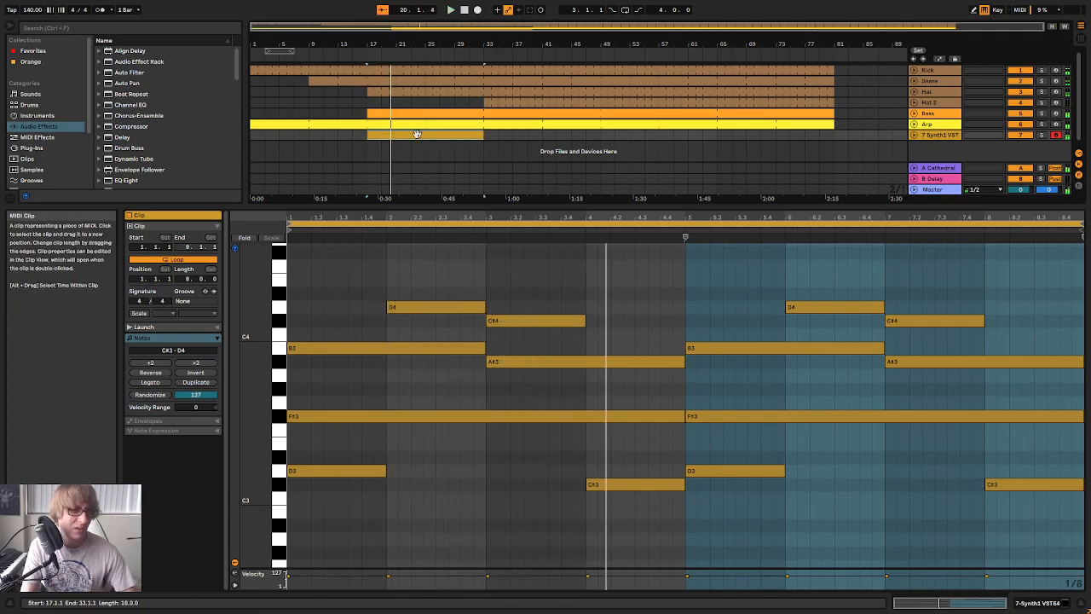
Move the looped Synth1 clip to bar 81, past the end of the other tracks' clips
left_click_drag(413, 135, 872, 134)
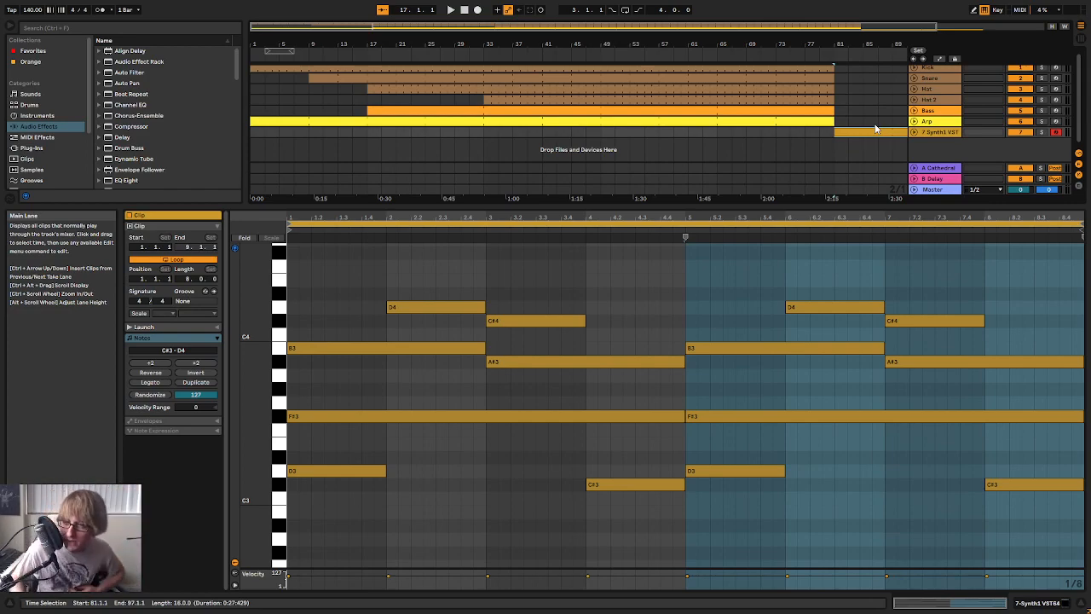
left_click(732, 133)
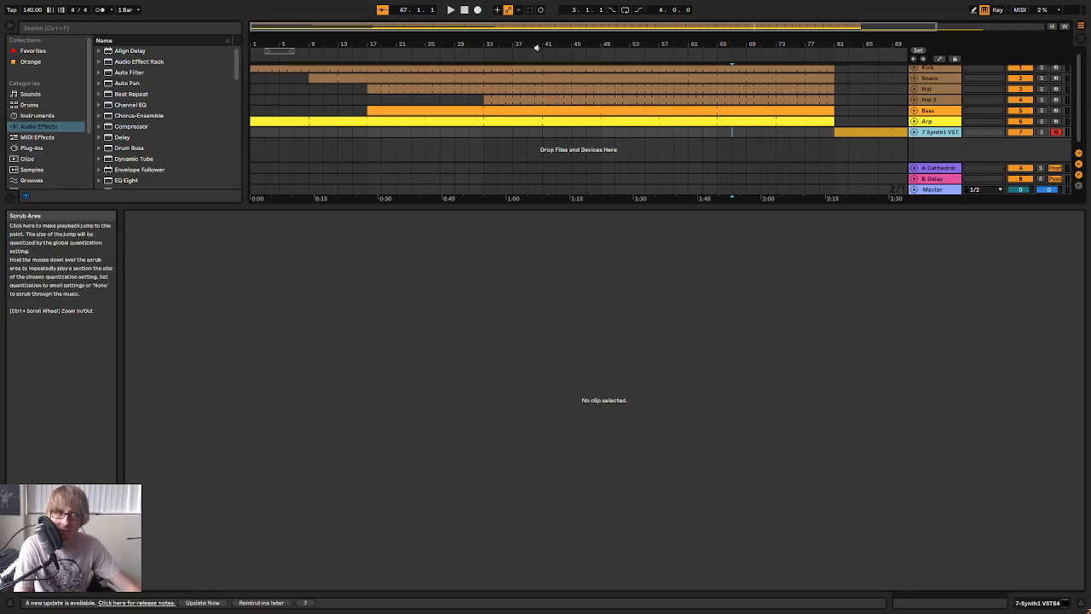
left_click_drag(537, 45, 535, 33)
left_click(390, 133)
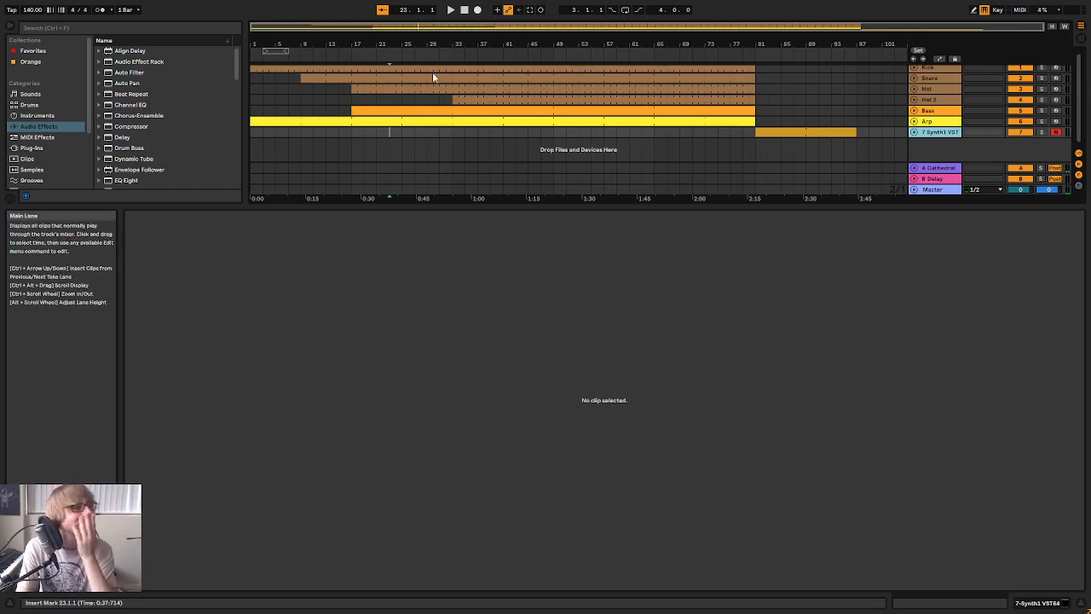
Enlarge the arrangement area and duplicate the Synth1 track
left_click_drag(530, 204, 511, 348)
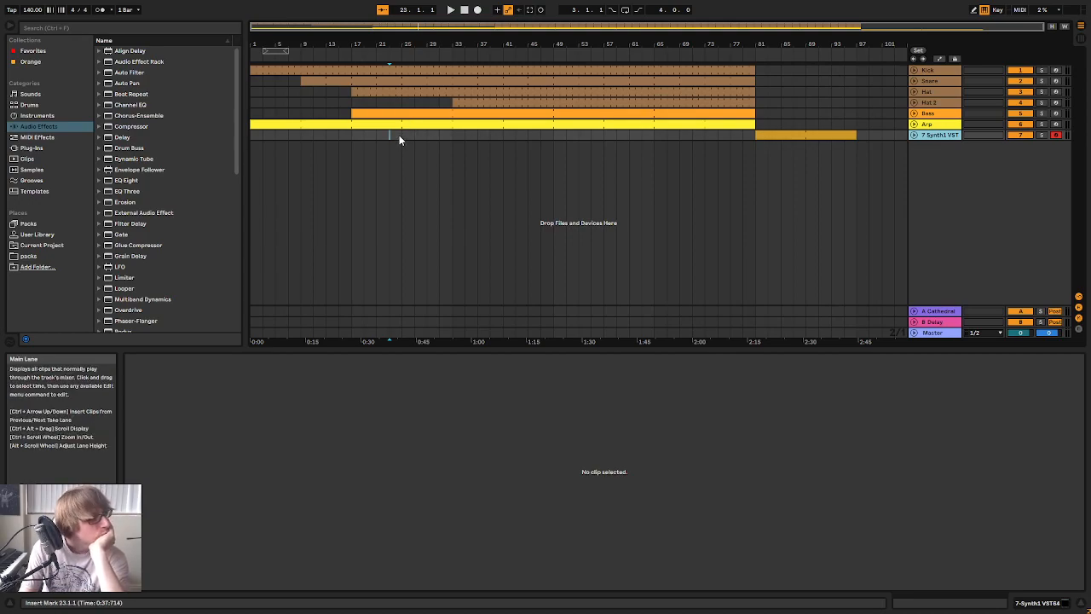
right_click(946, 136)
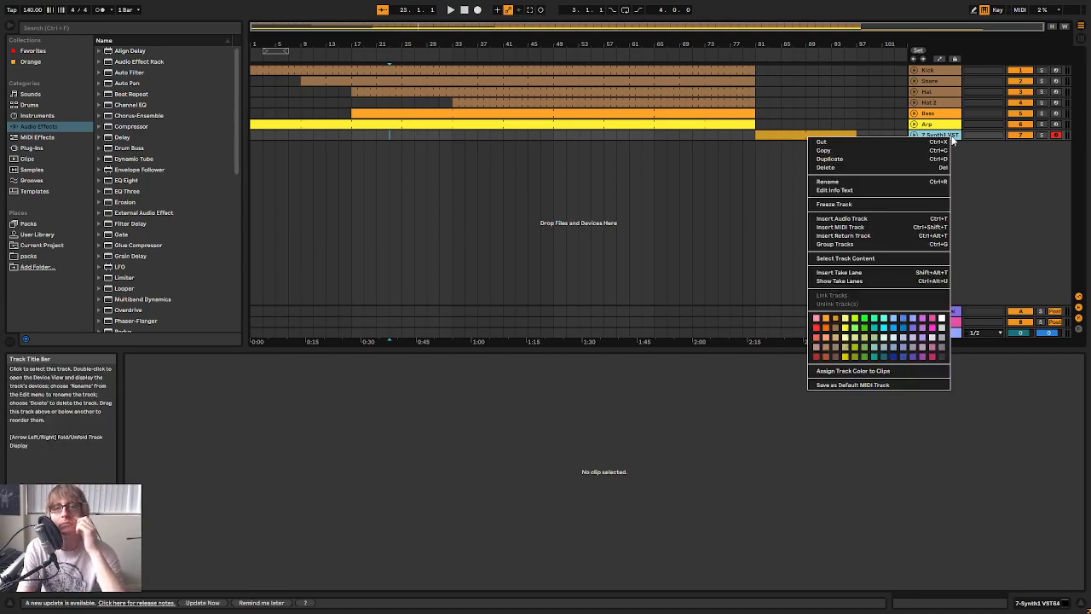
left_click(908, 159)
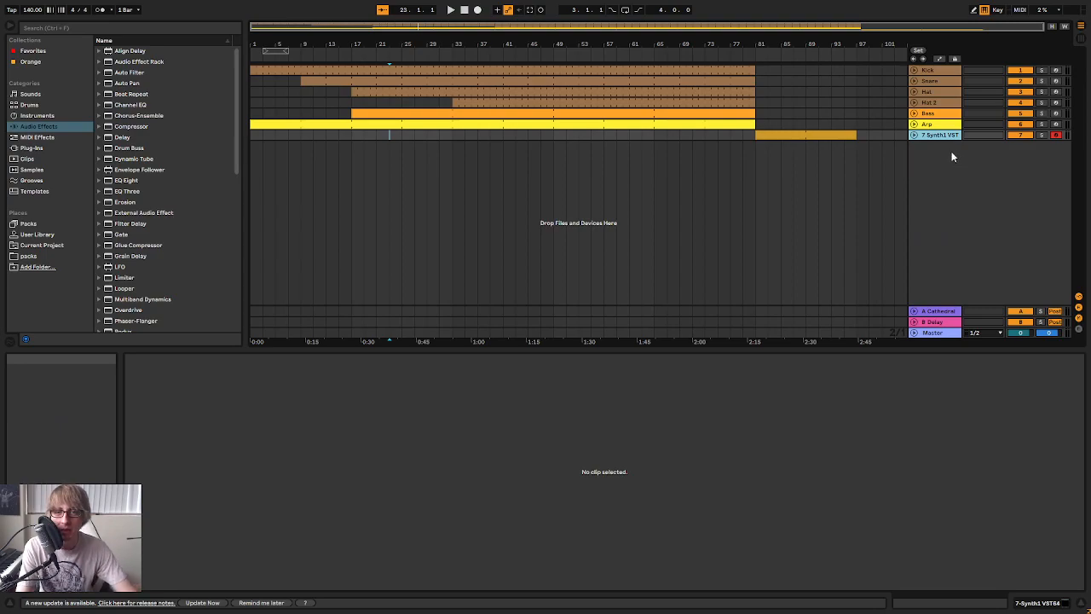
Delete the clip from the duplicated Synth1 track and play the original Synth1 clip from bar 81
left_click(788, 146)
key("Delete")
left_click(798, 136)
key("space")
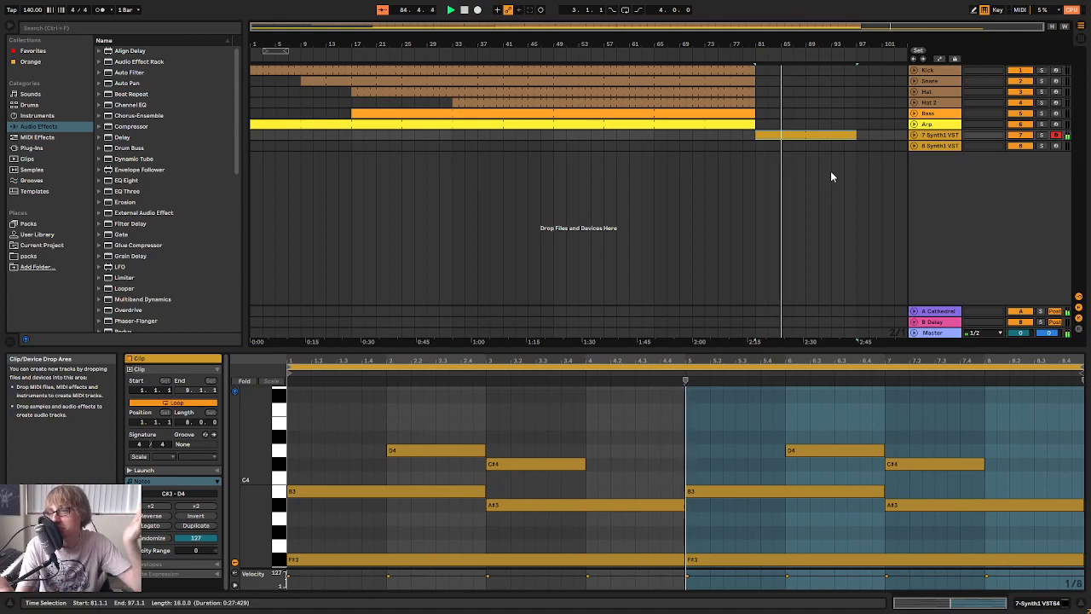
Extend the looped clip on the original Synth1 track past bar 109 and open its notes
left_click(882, 136)
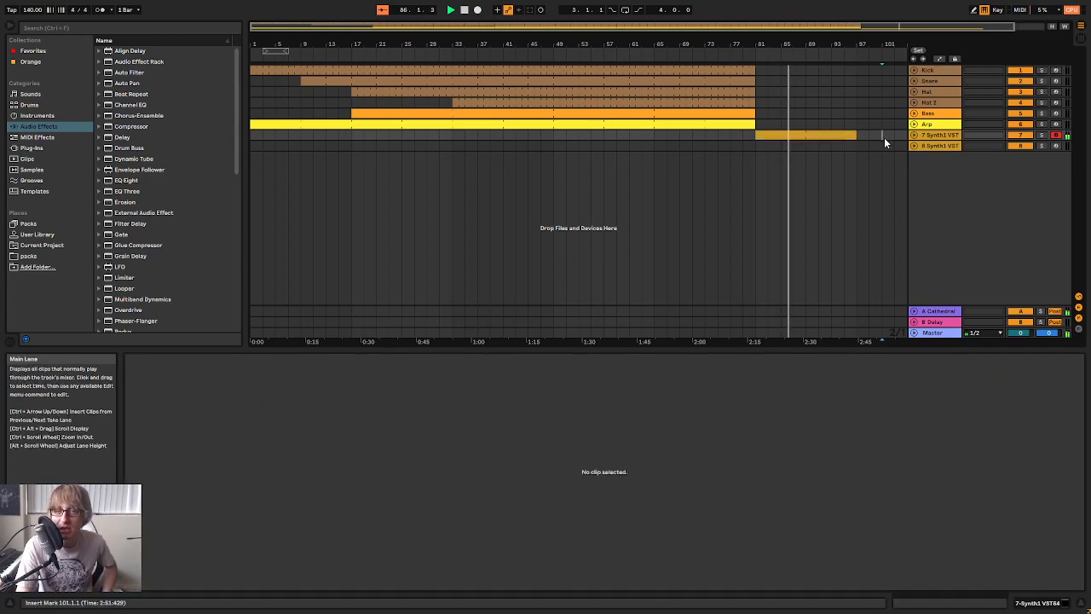
left_click_drag(843, 44, 821, 42)
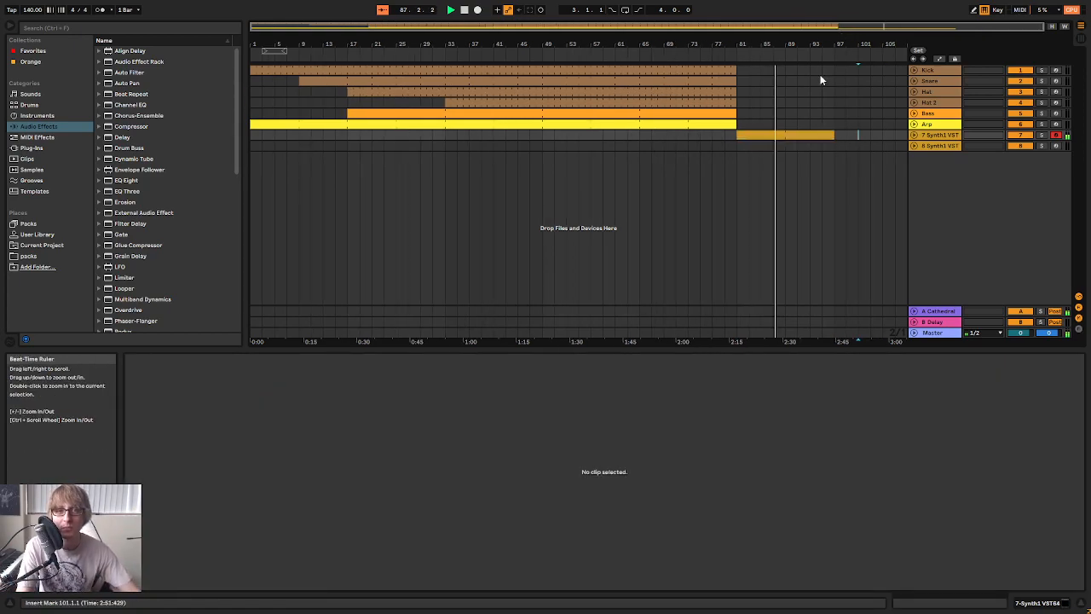
left_click_drag(844, 146, 837, 136)
left_click(811, 131)
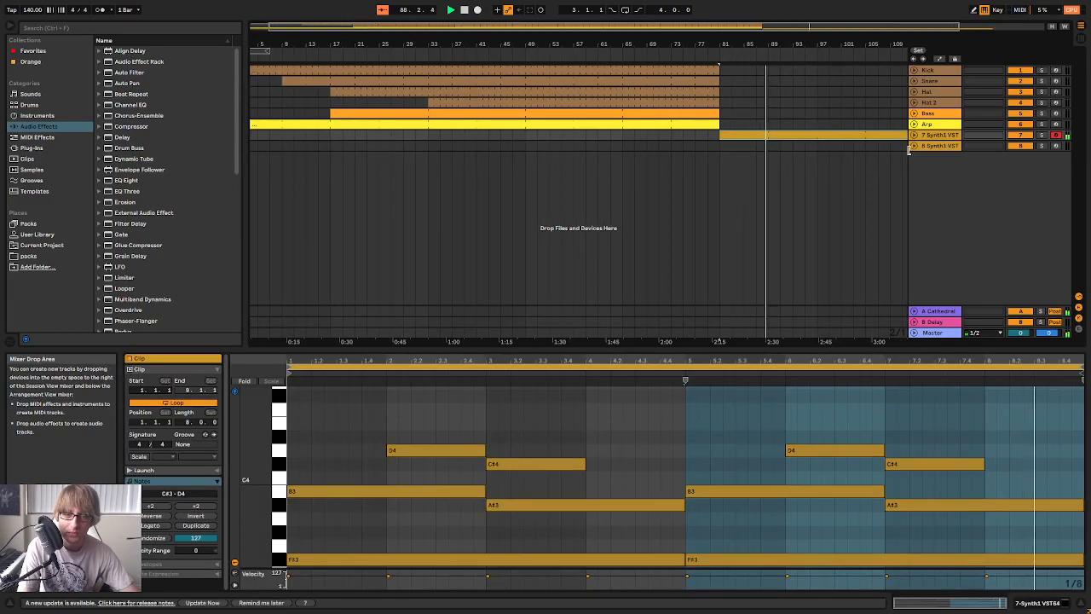
Examine the Synth1 clip's chord notes in an enlarged note editor and bring up the Arp clip's notes for comparison
left_click_drag(861, 350, 861, 216)
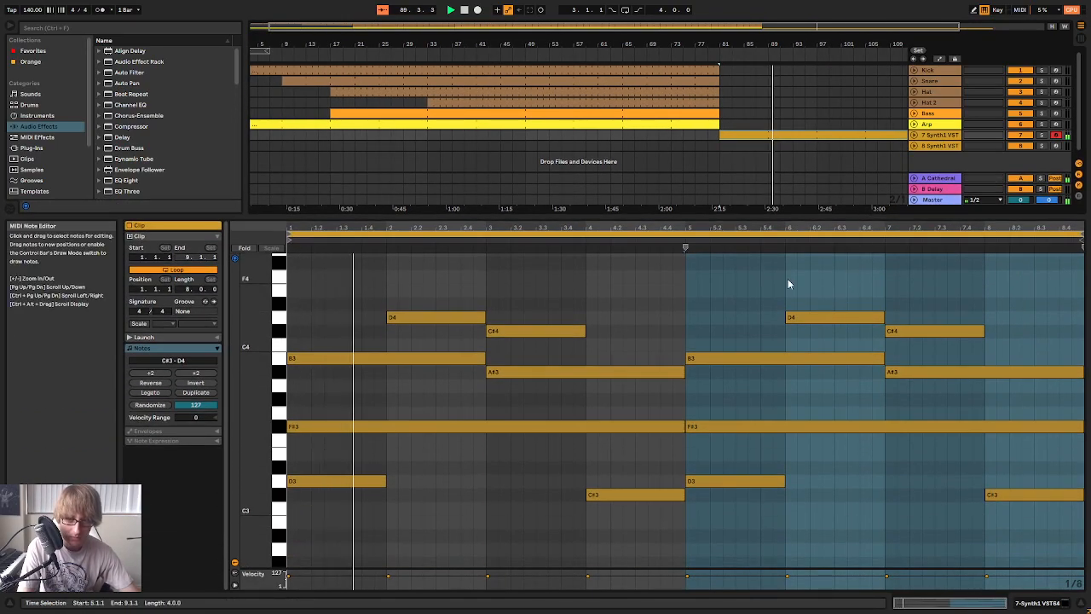
left_click_drag(786, 217, 869, 144)
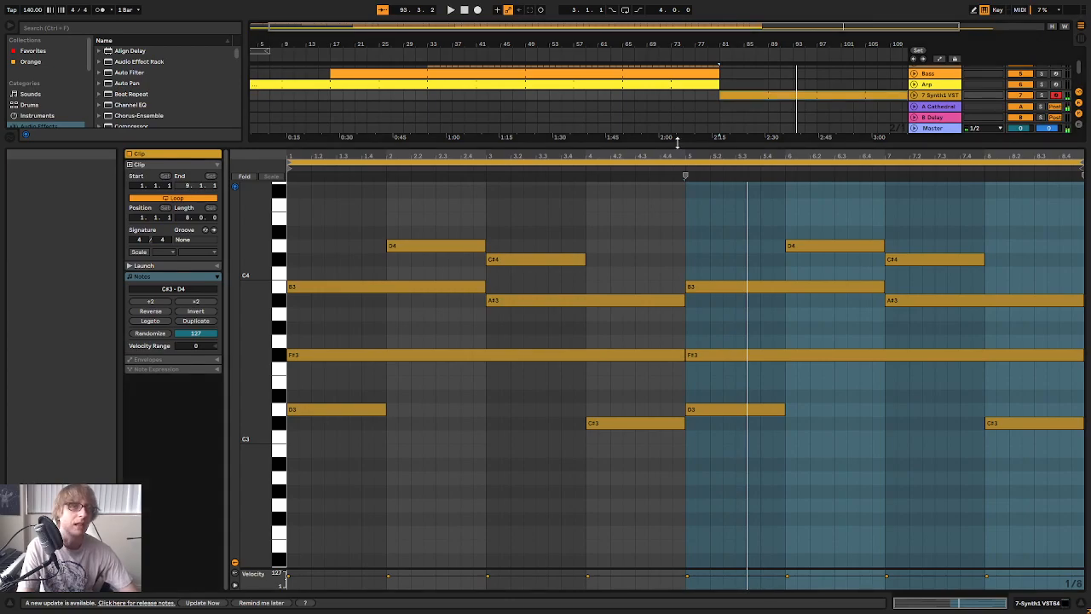
left_click_drag(682, 146, 643, 412)
left_click(368, 126)
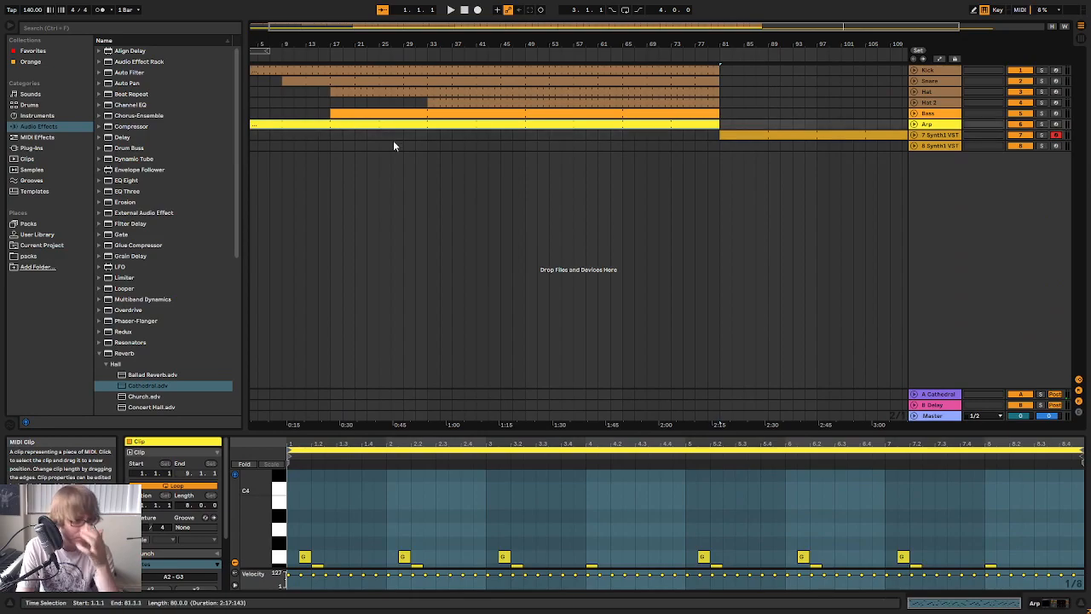
Open the Synth1 instrument on the duplicated track and look through its preset bank
left_click(960, 145)
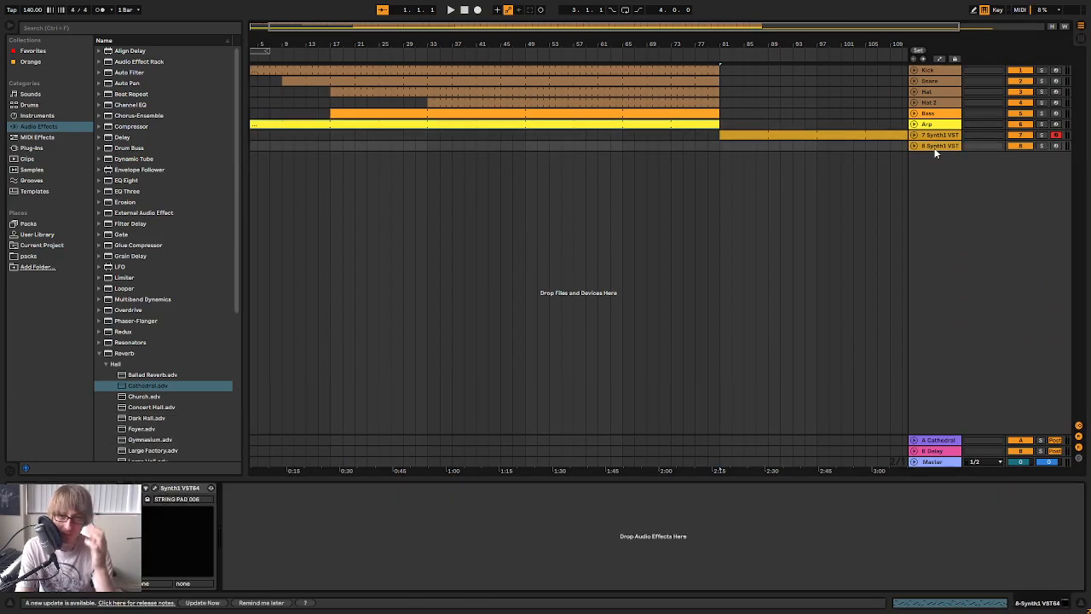
left_click(156, 488)
left_click(546, 345)
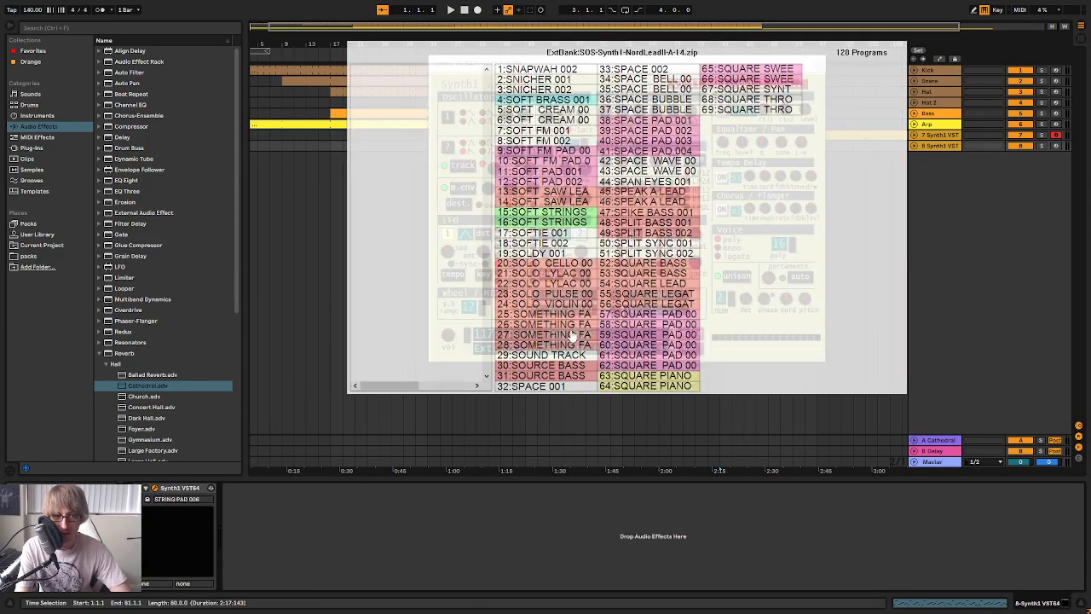
left_click(887, 263)
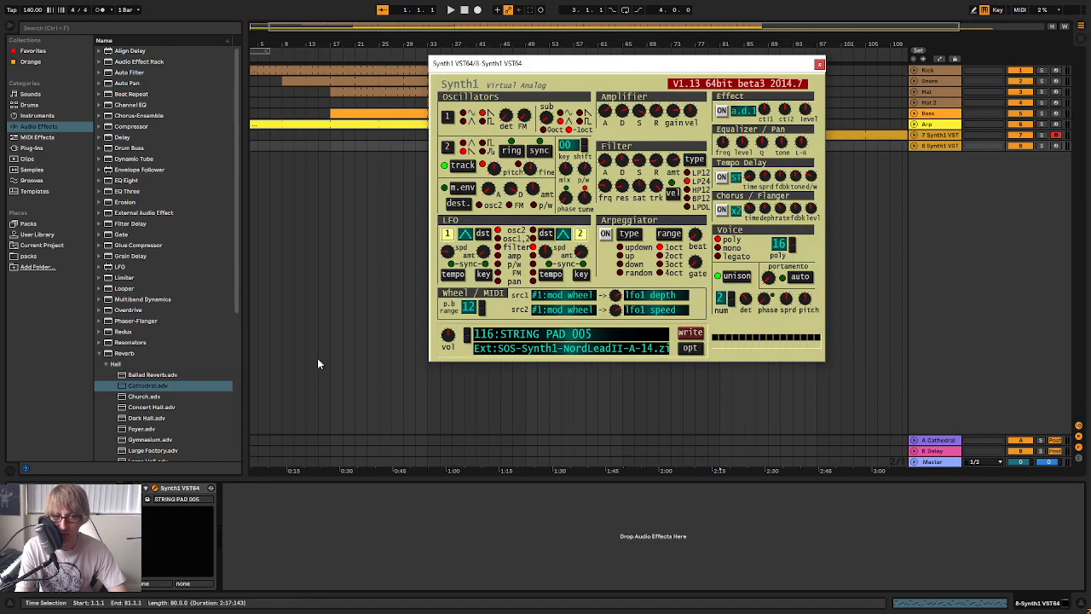
Try the neighbouring String Pad presets in the duplicated Synth1 and arm its track for recording
left_click(466, 341)
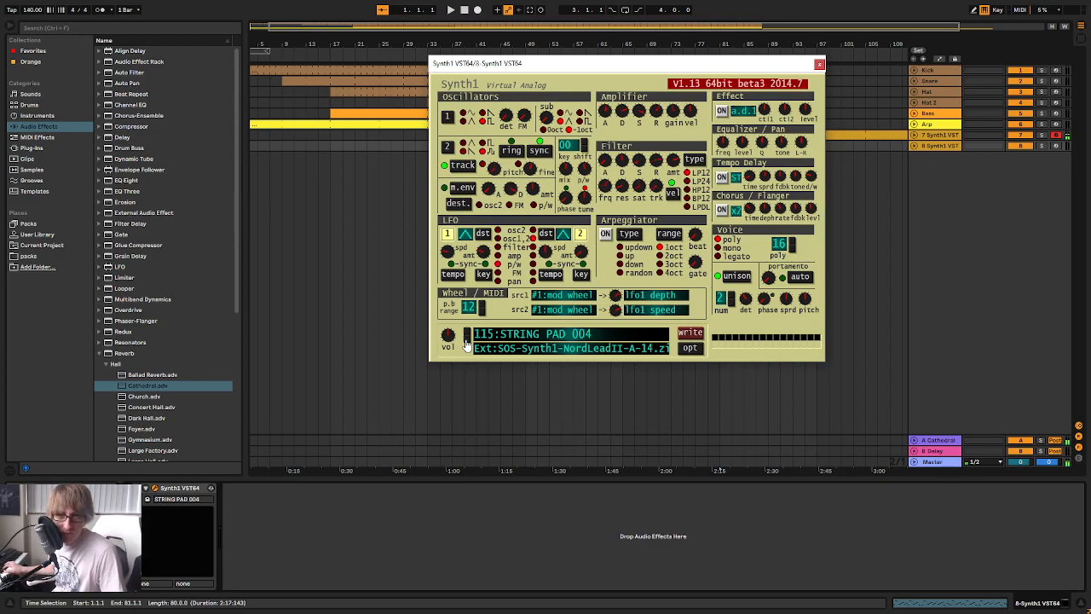
left_click(466, 333)
left_click(466, 332)
left_click(1056, 146)
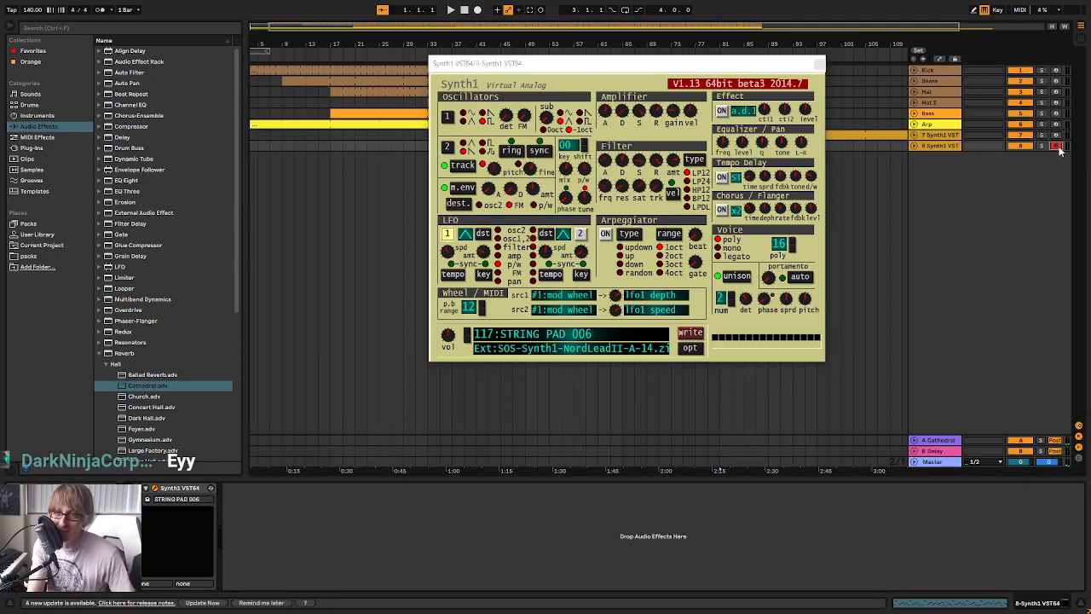
Step the duplicated Synth1 down to preset 114:STRING PAD 003 and play the arrangement from the start
left_click(467, 345)
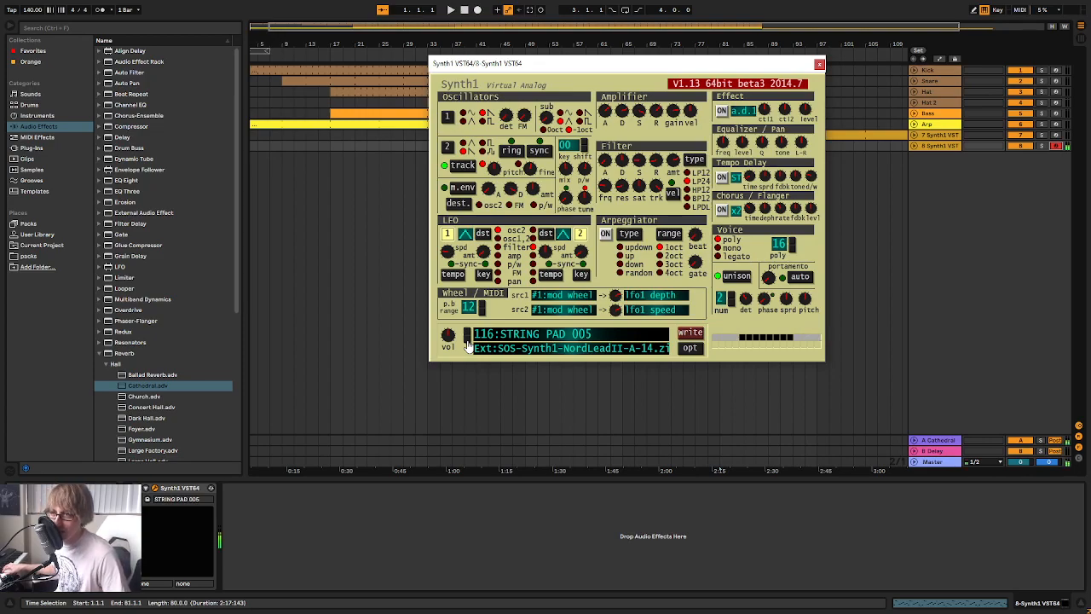
left_click(467, 344)
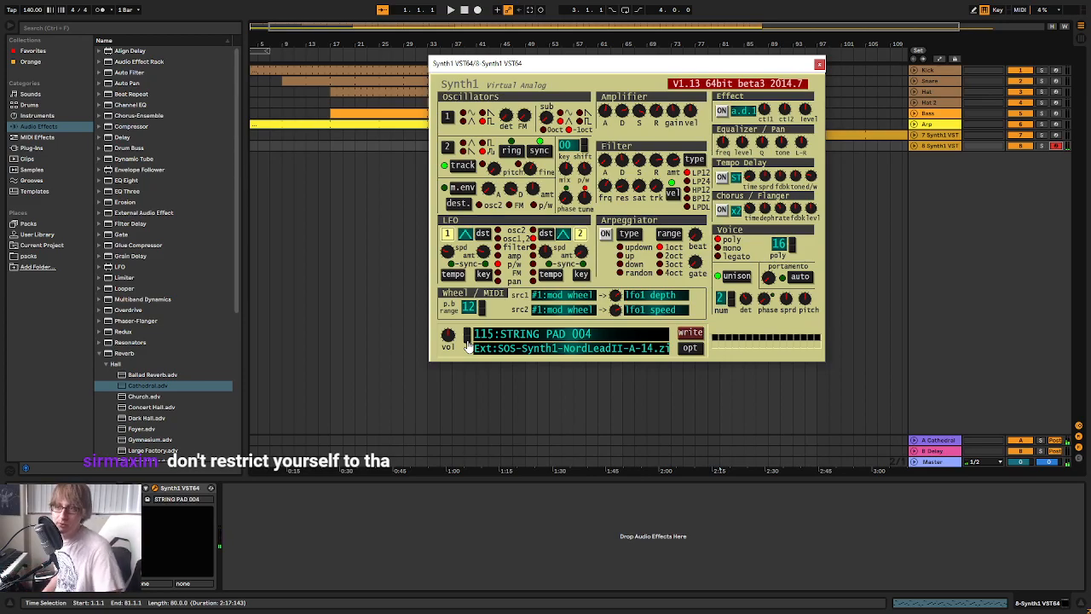
left_click(468, 344)
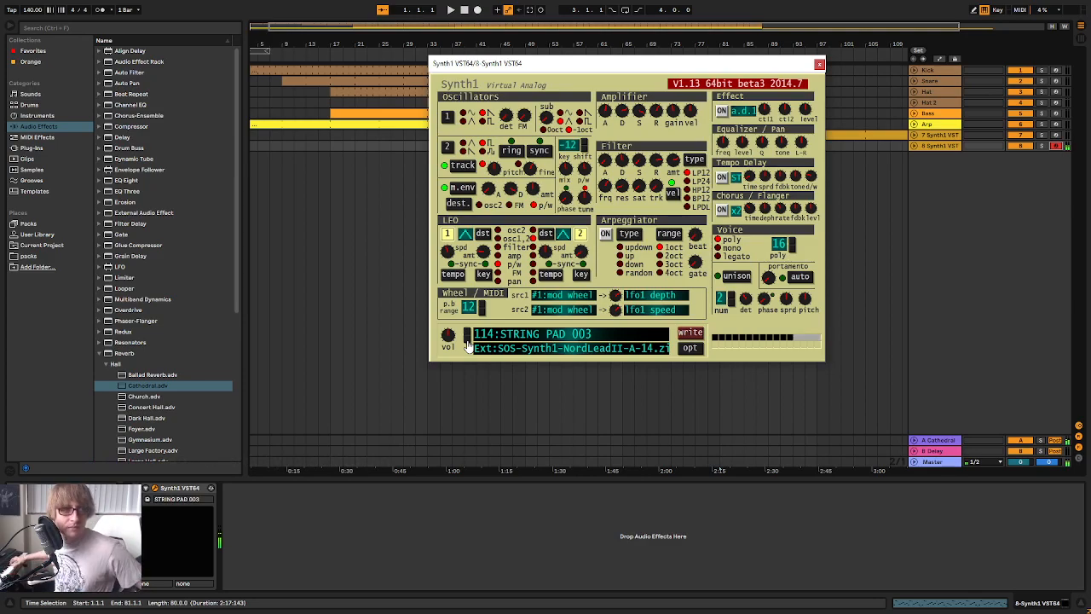
key("space")
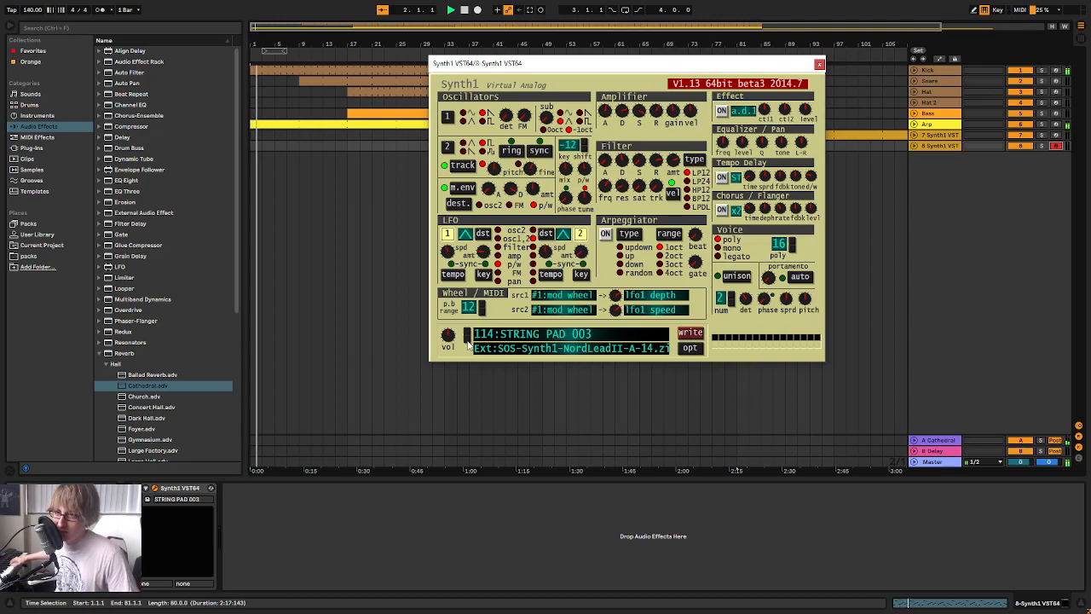
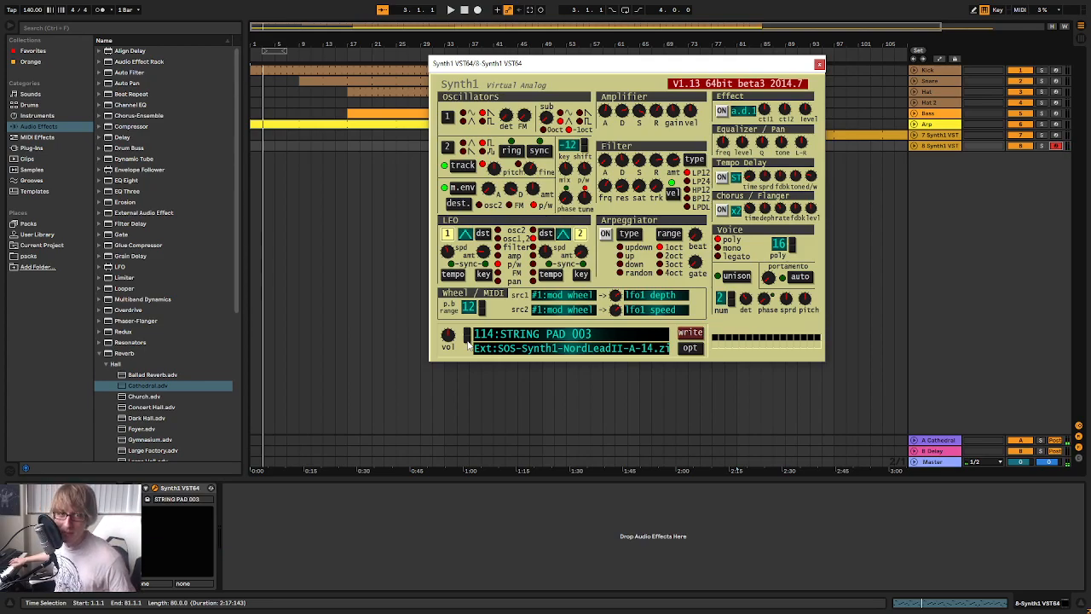
Try the lower String presets, and load 62:SQUARE PAD 006 from the SOS-Synth1-NordLeadII-A-14 bank into the duplicated Synth1
left_click(467, 344)
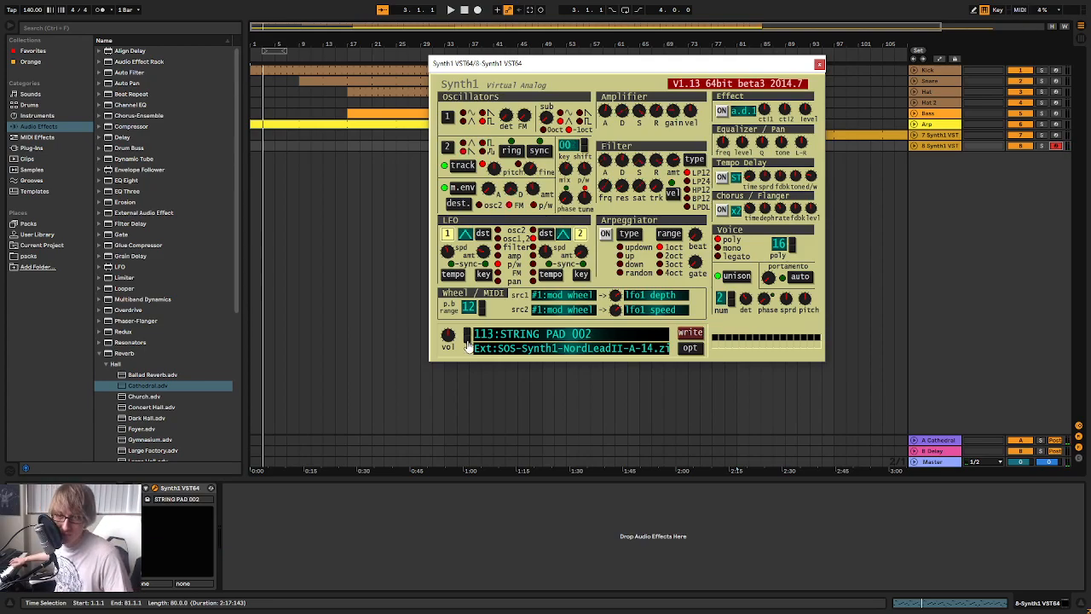
left_click(467, 344)
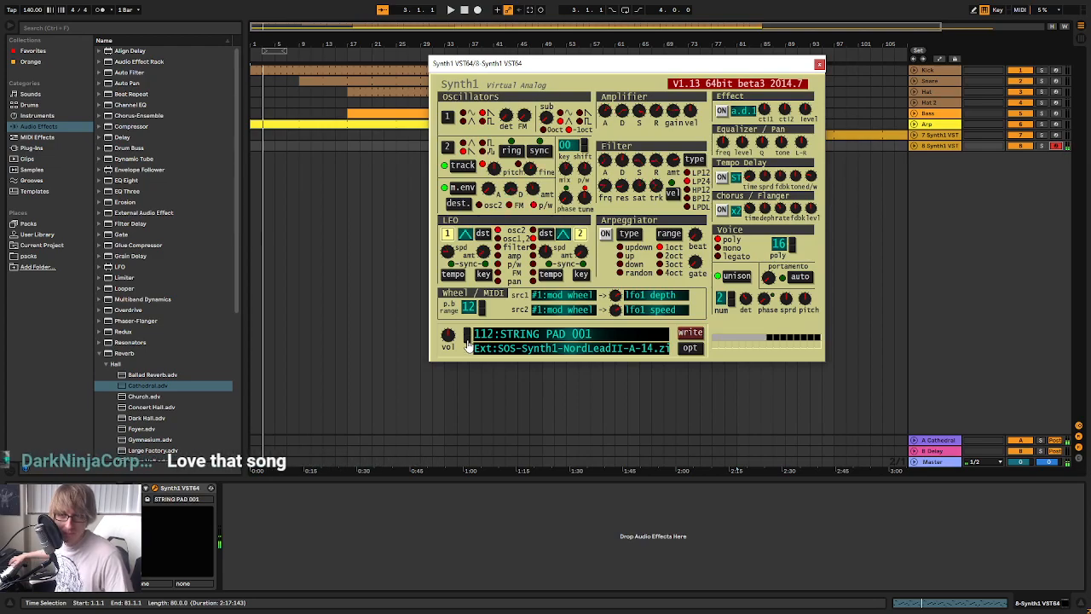
left_click(467, 344)
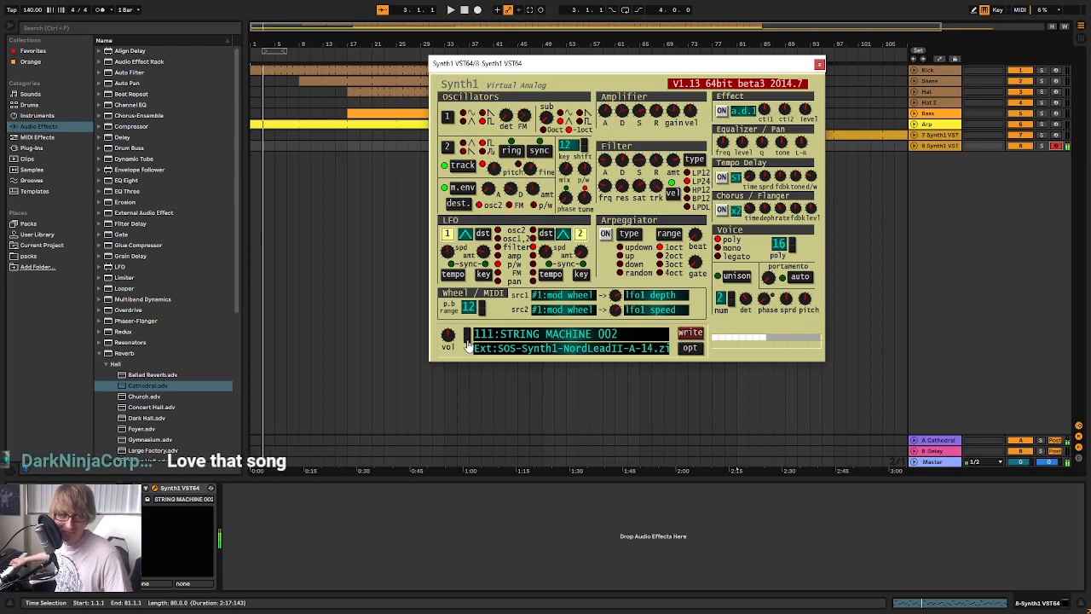
left_click(500, 345)
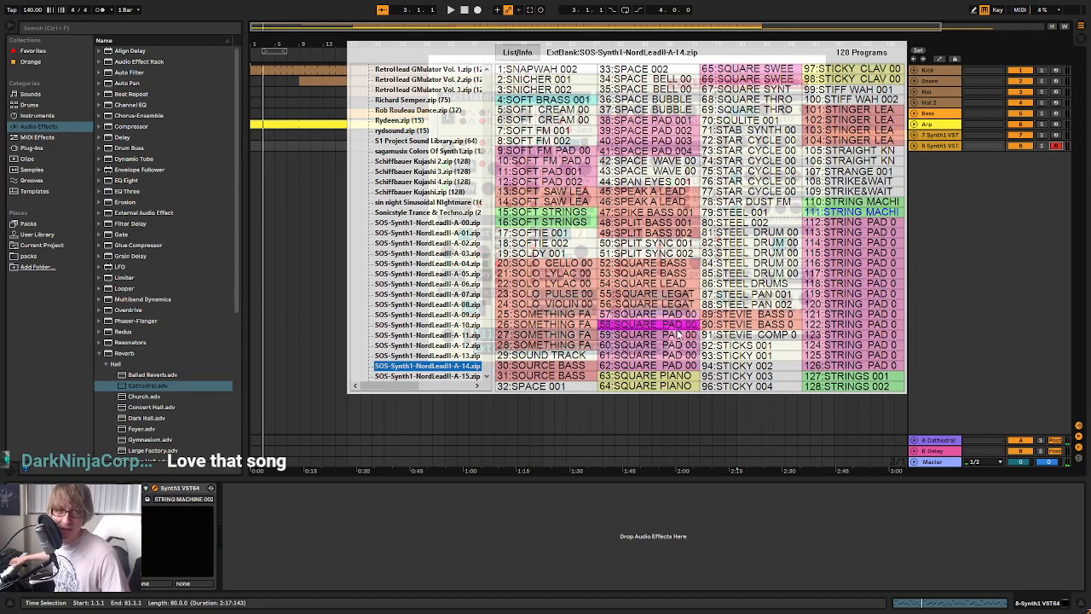
left_click(646, 366)
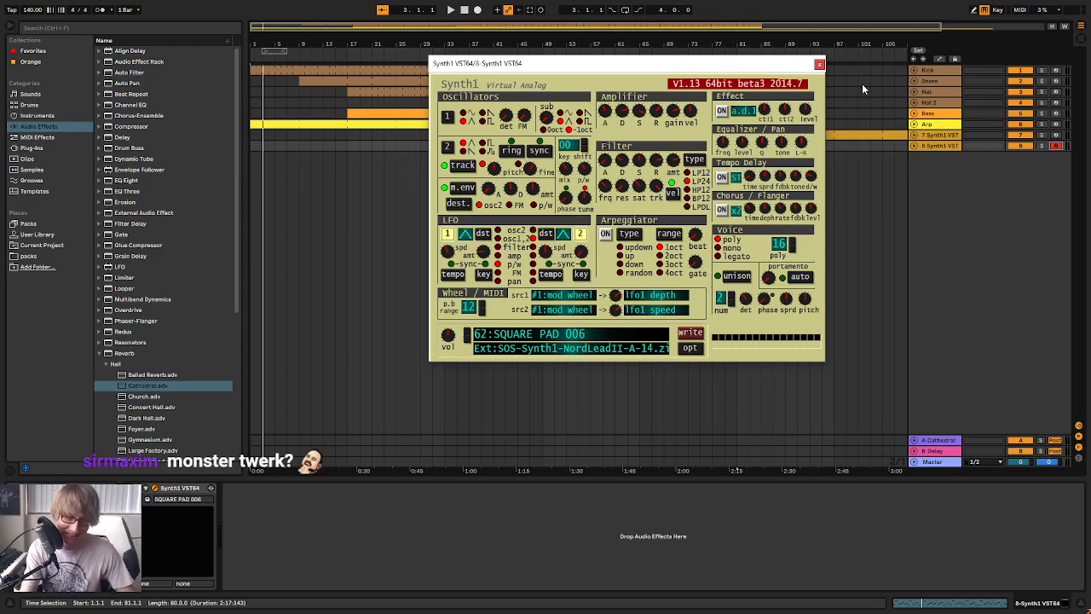
left_click_drag(793, 64, 955, 189)
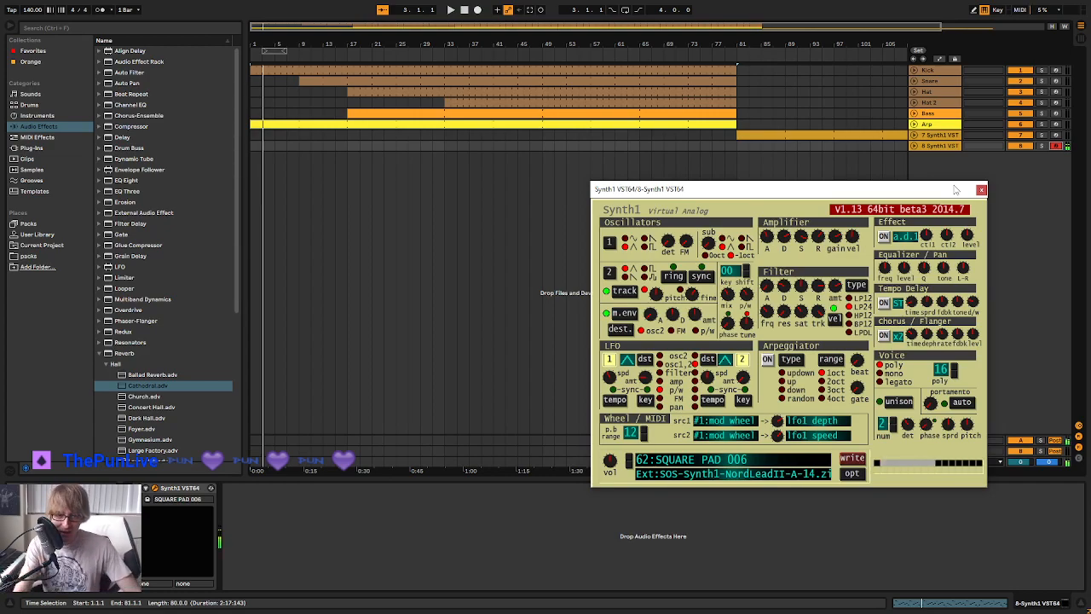
Start writing the SQUARE PAD 006 patch to program slot 37 of bank 01:soundbank01
left_click(852, 460)
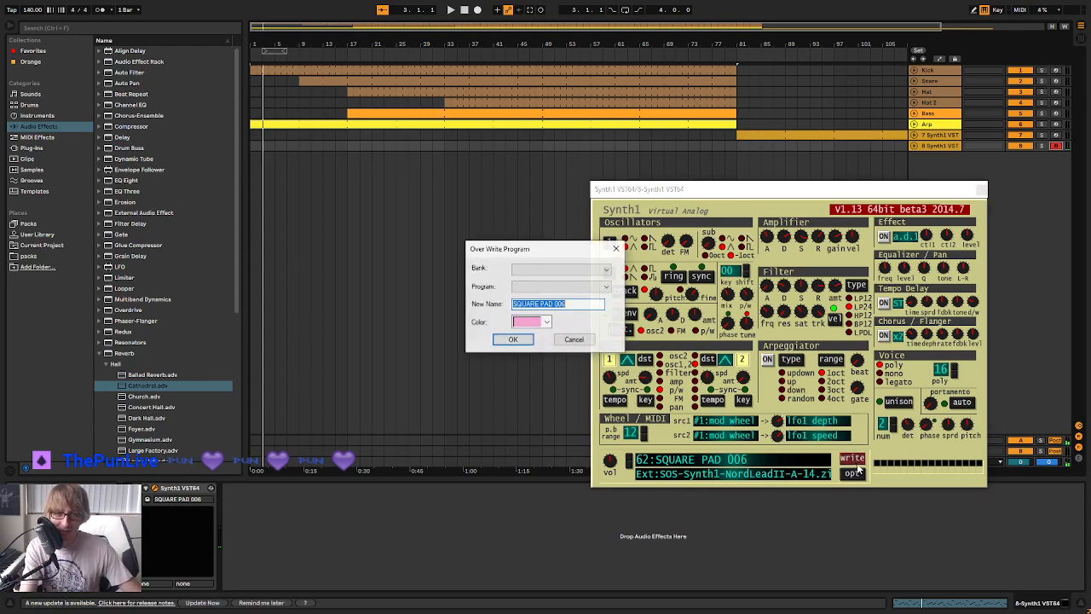
left_click(558, 269)
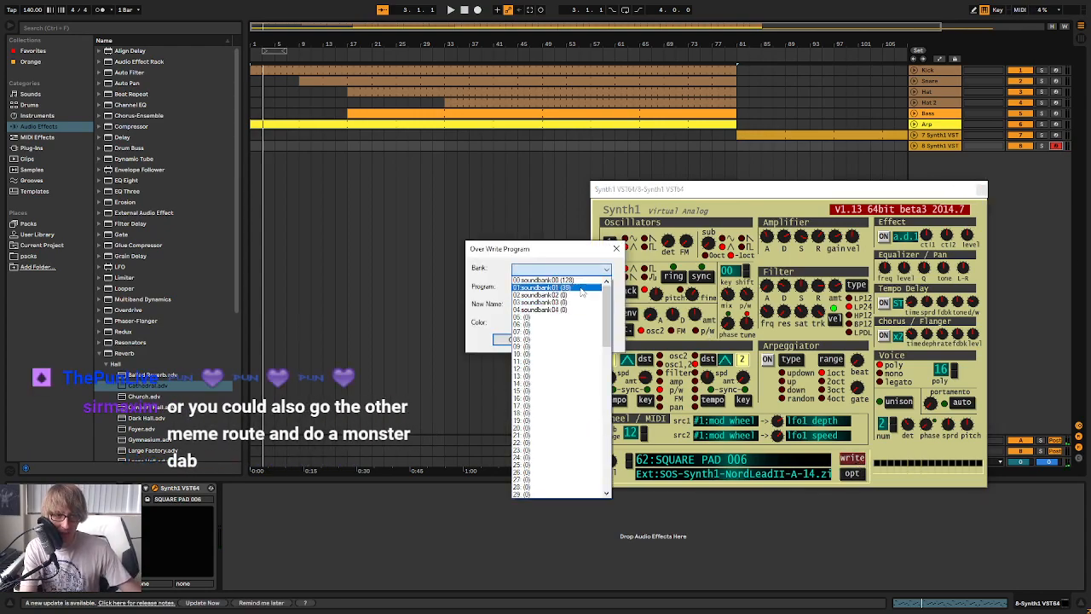
left_click(582, 292)
left_click(602, 287)
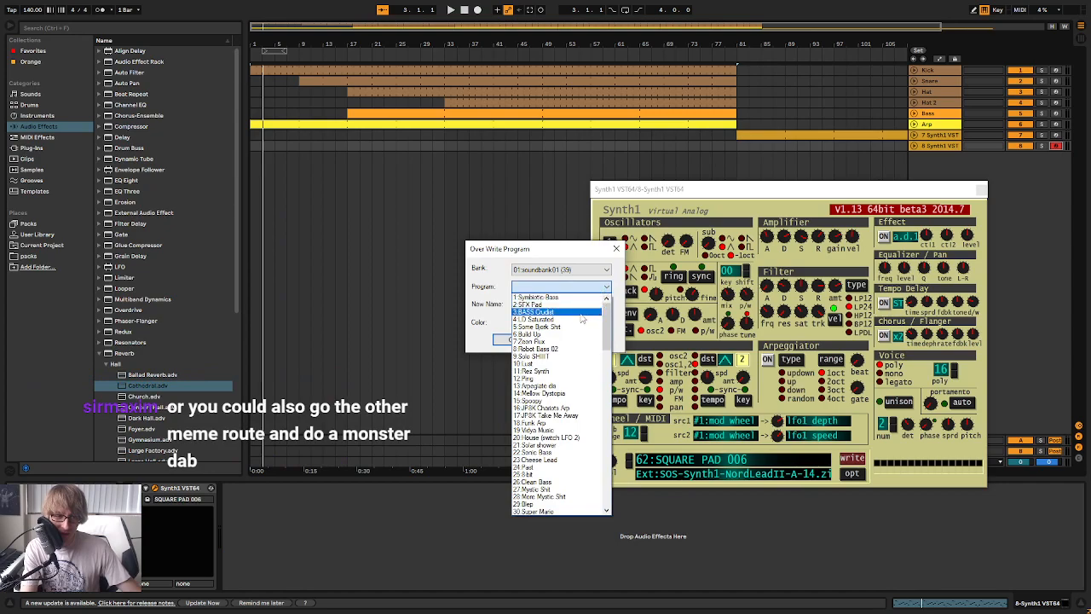
scroll(571, 375, "down", 6)
left_click(549, 414)
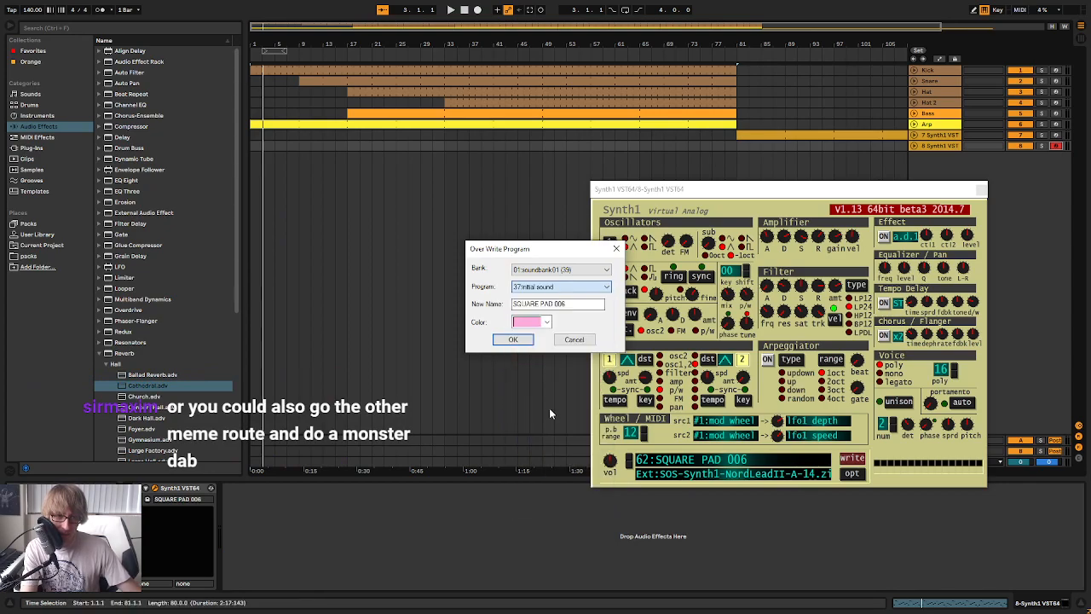
Rename the patch Squared and save it to the chosen slot
left_click_drag(584, 304, 555, 304)
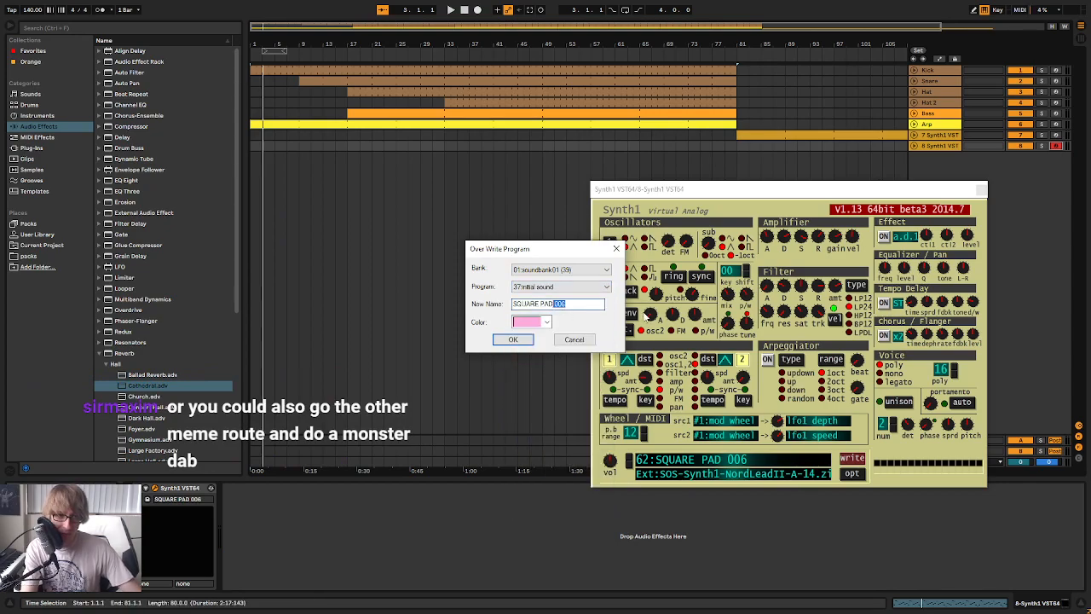
key("BackSpace")
key("BackSpace")
key("BackSpace")
key("BackSpace")
key("BackSpace")
key("BackSpace")
key("BackSpace")
key("BackSpace")
key("BackSpace")
key("BackSpace")
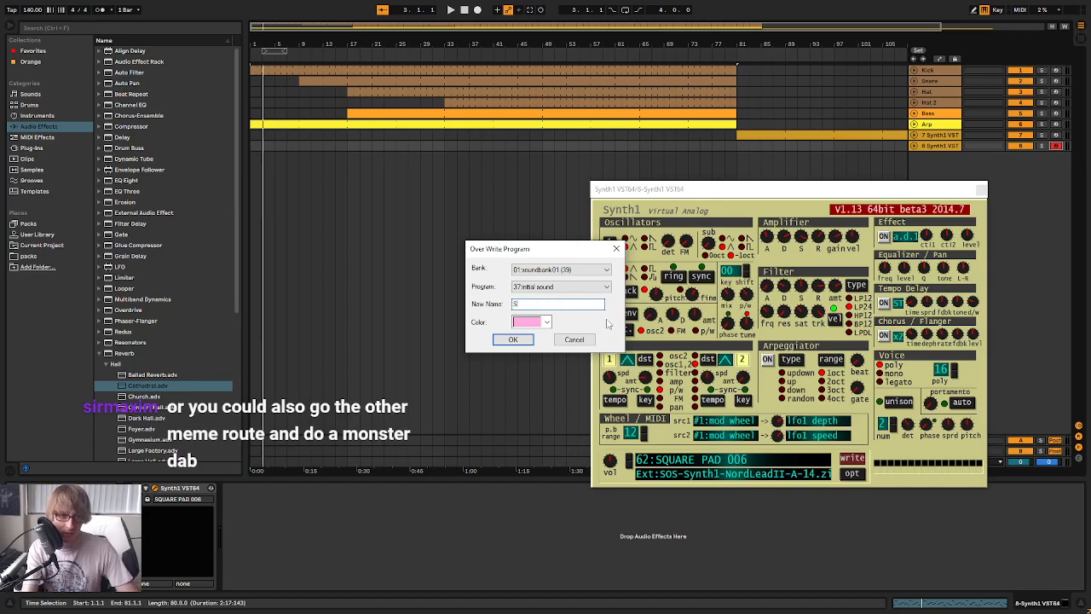
type("quared")
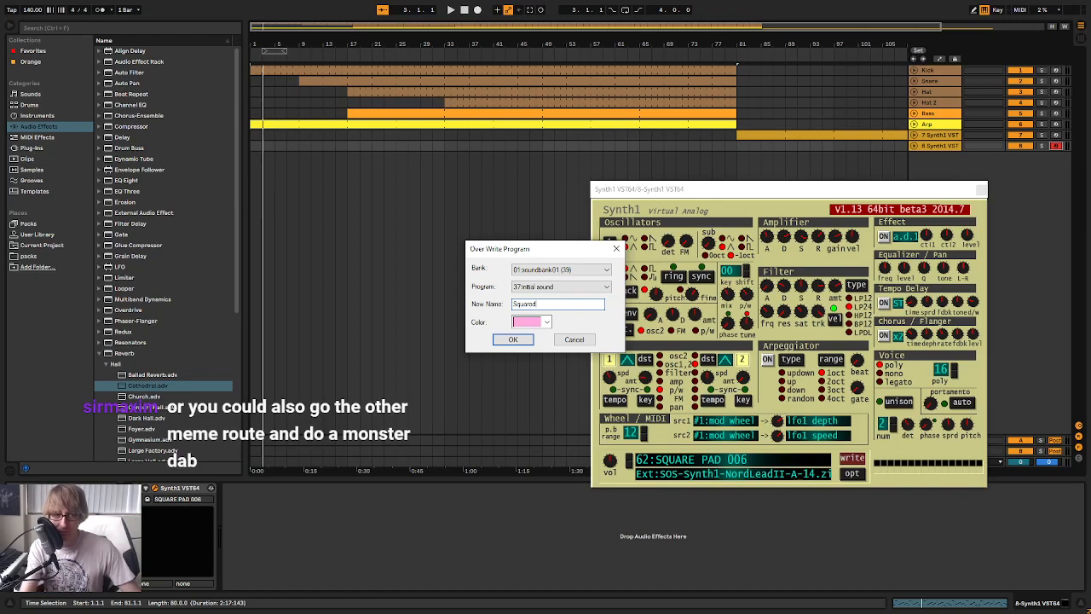
left_click(514, 340)
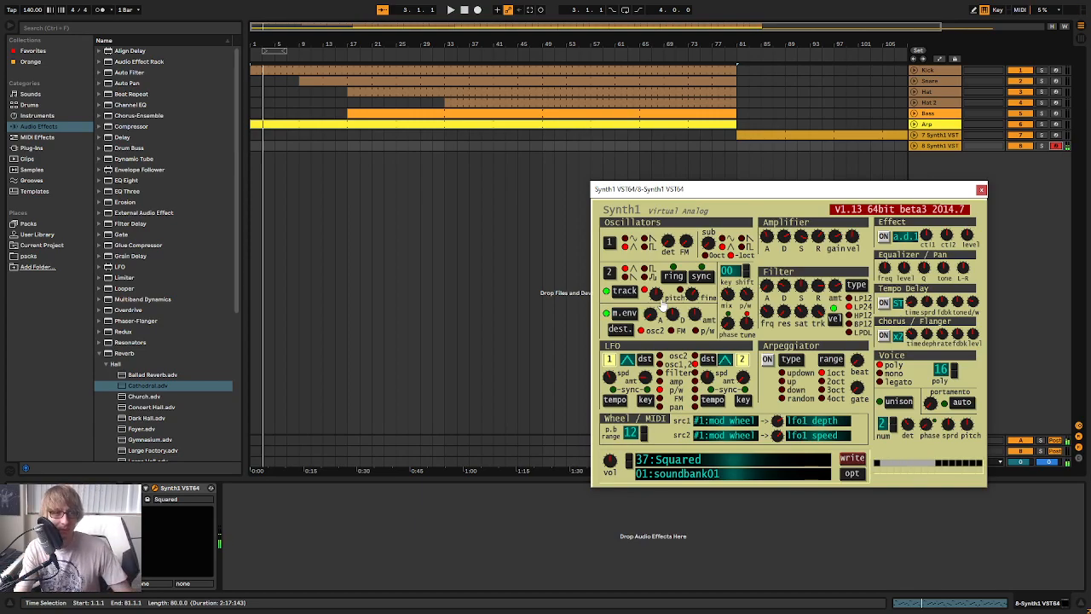
Play the arrangement from the start to audition the Squared patch against the existing parts
left_click(464, 10)
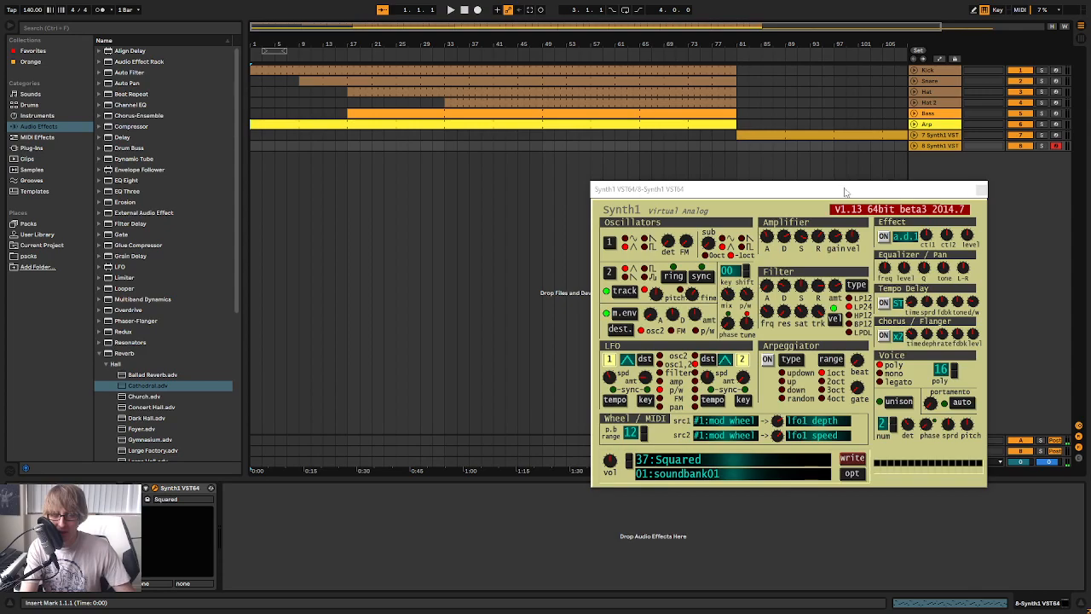
left_click_drag(845, 189, 707, 95)
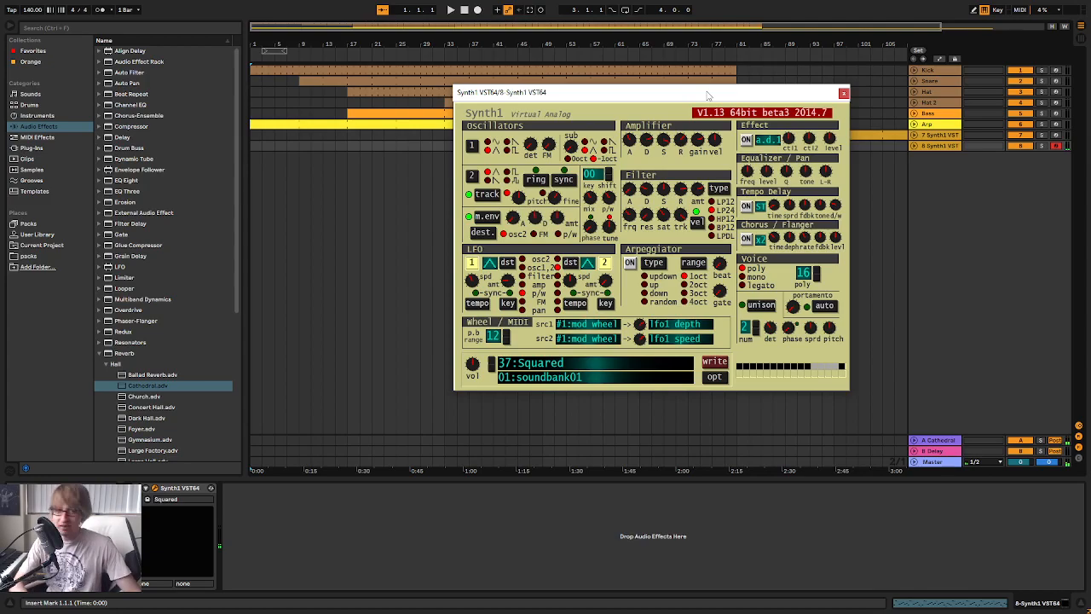
left_click(1049, 215)
key("Tab")
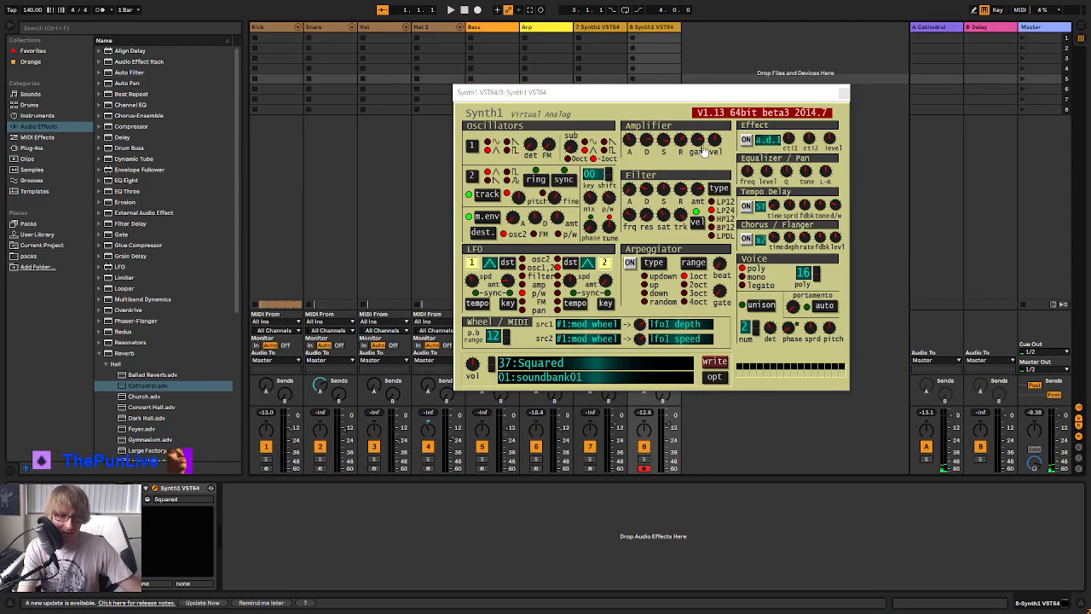
left_click_drag(648, 92, 672, 155)
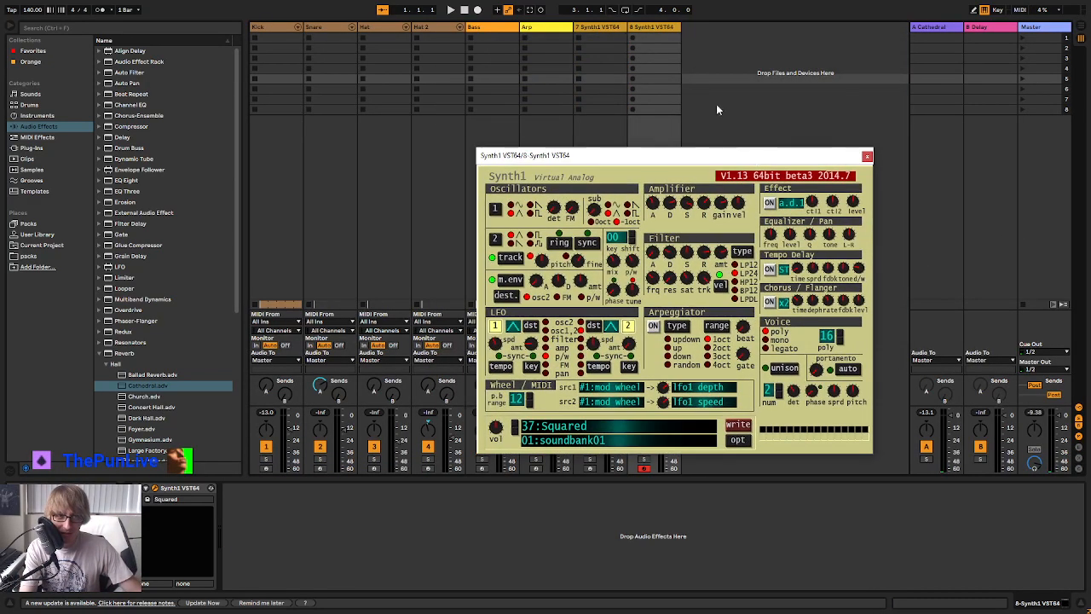
key("Tab")
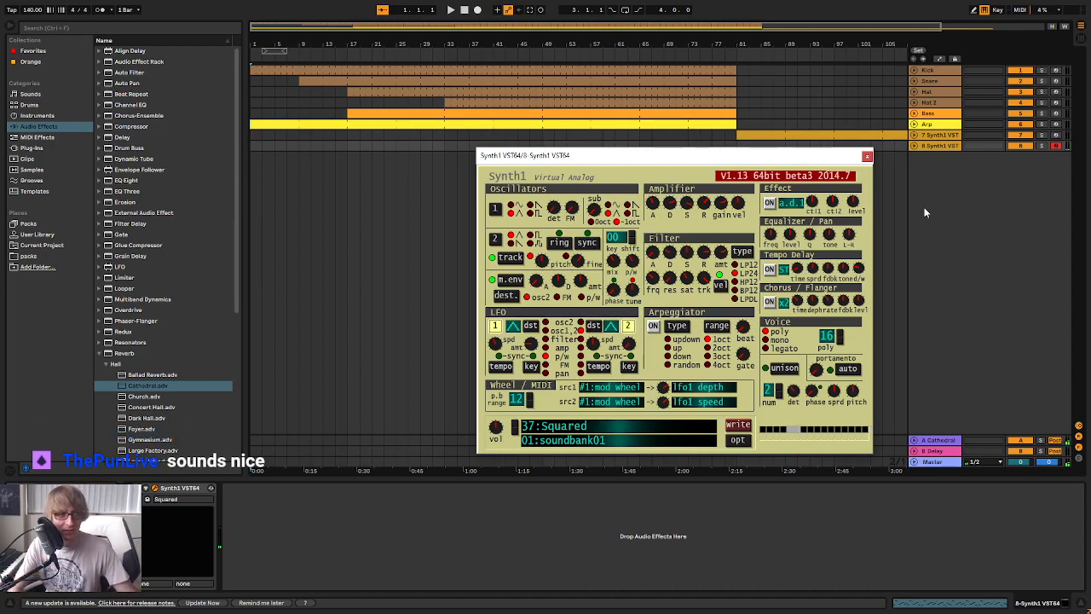
left_click(464, 11)
left_click(449, 11)
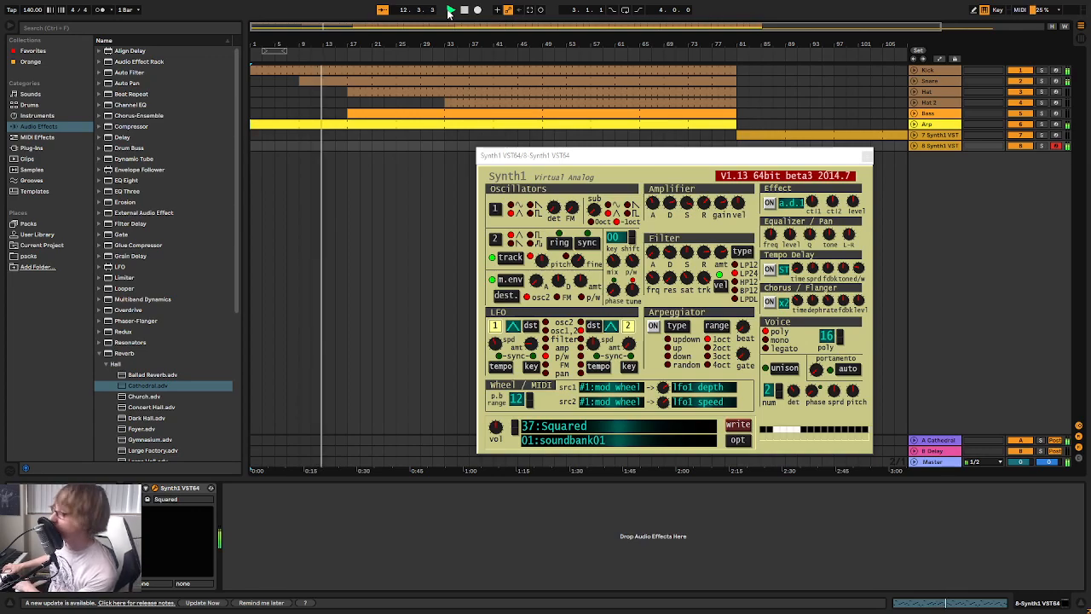
Lower the duplicated Synth1 track's volume to -12.4 dB in the mixer and return to the arrangement
key("Tab")
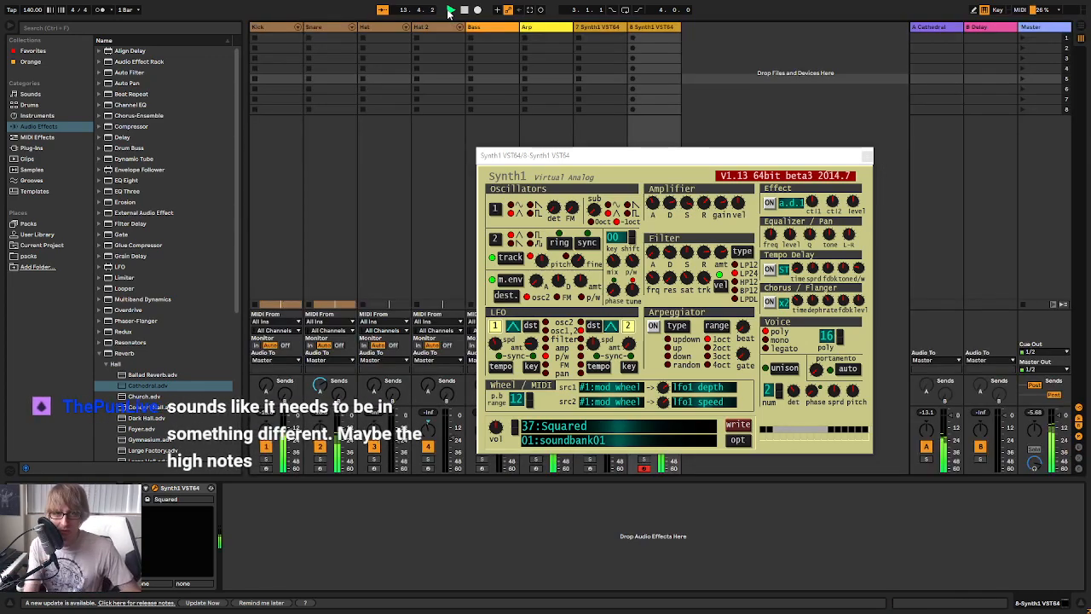
left_click_drag(773, 159, 863, 63)
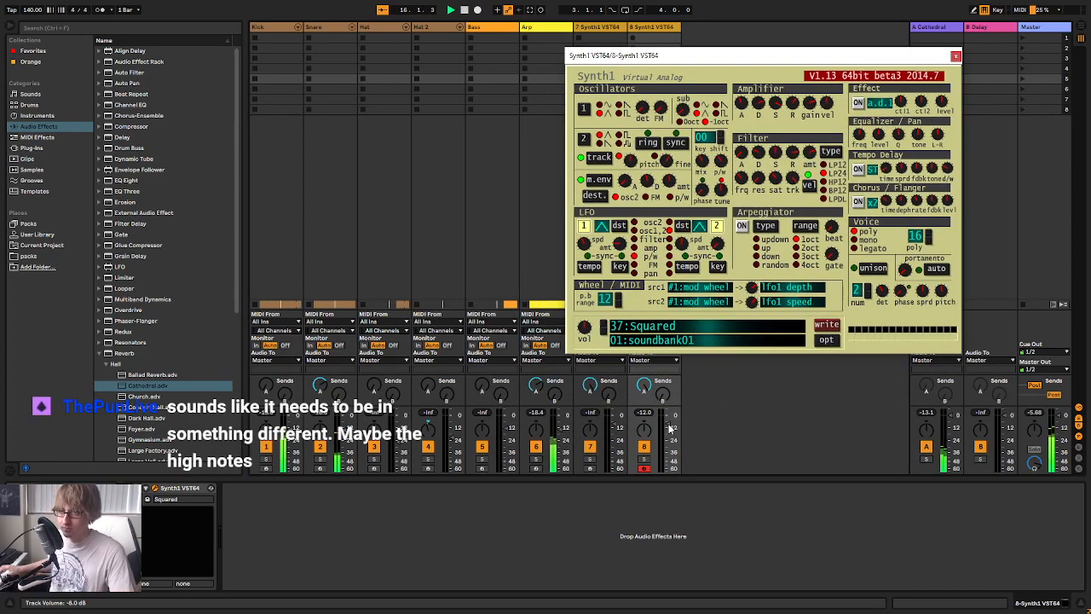
mouse_move(670, 429)
left_mouse_down()
mouse_move(670, 449)
mouse_move(671, 433)
left_mouse_up()
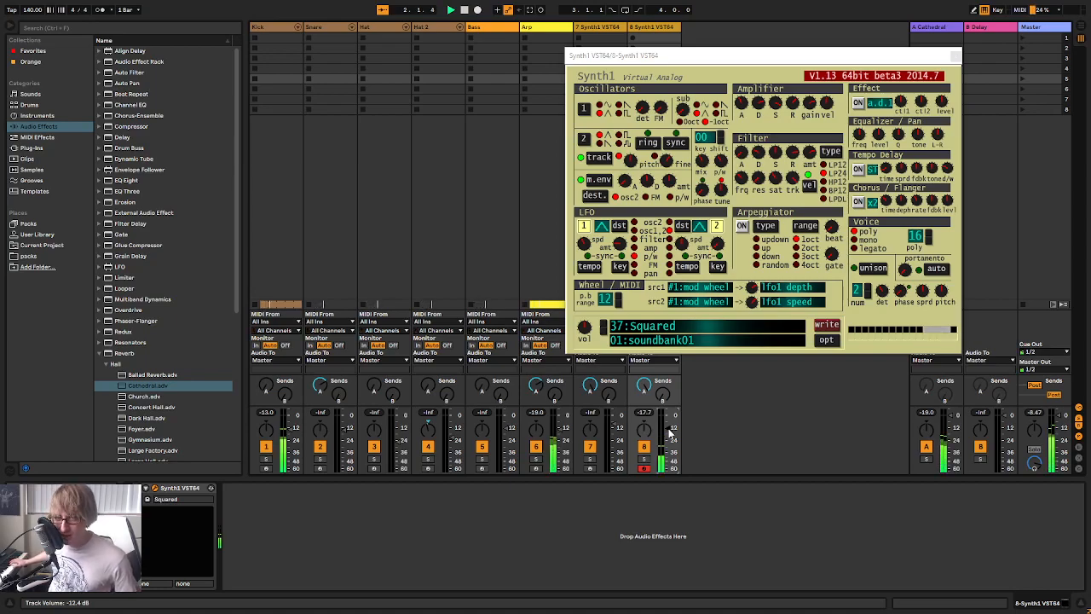
key("Tab")
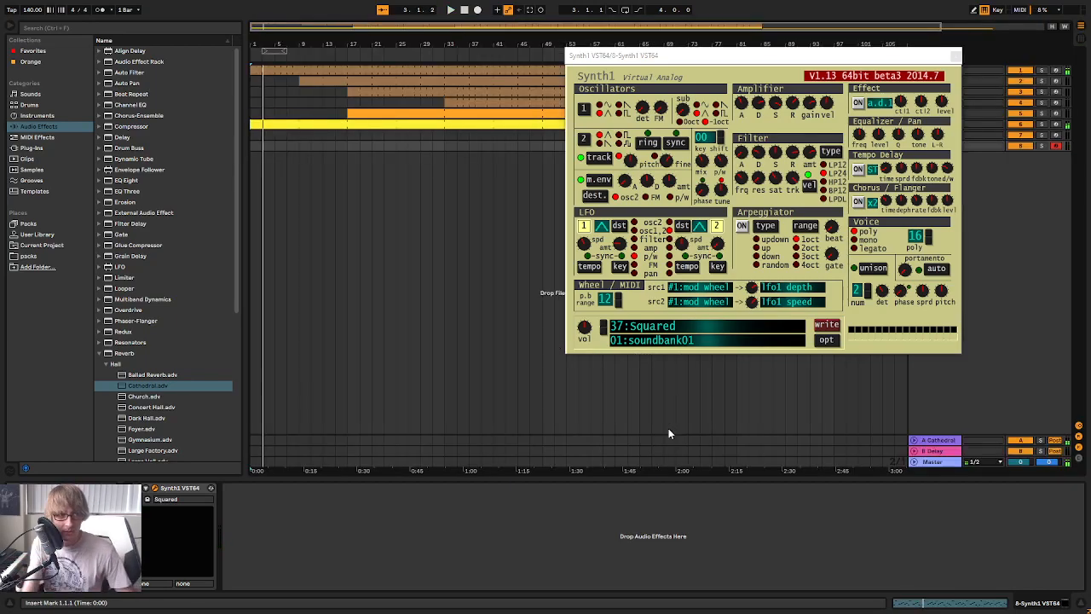
Set the arrangement loop to start at bar 7 with a length of 16 bars, and play the song
left_click_drag(284, 53, 320, 53)
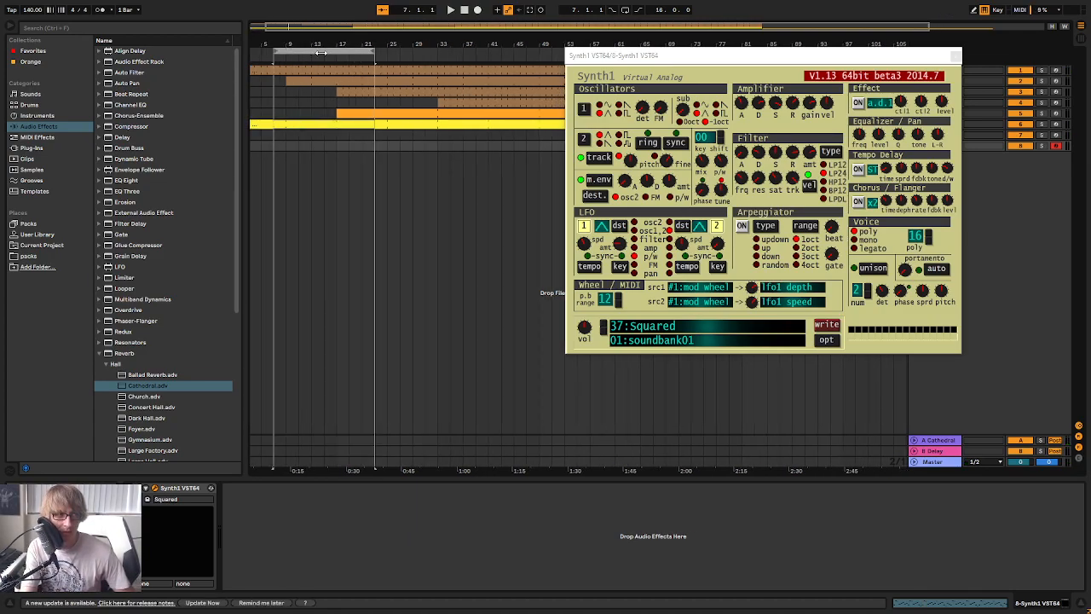
left_click_drag(423, 30, 424, 25)
key("space")
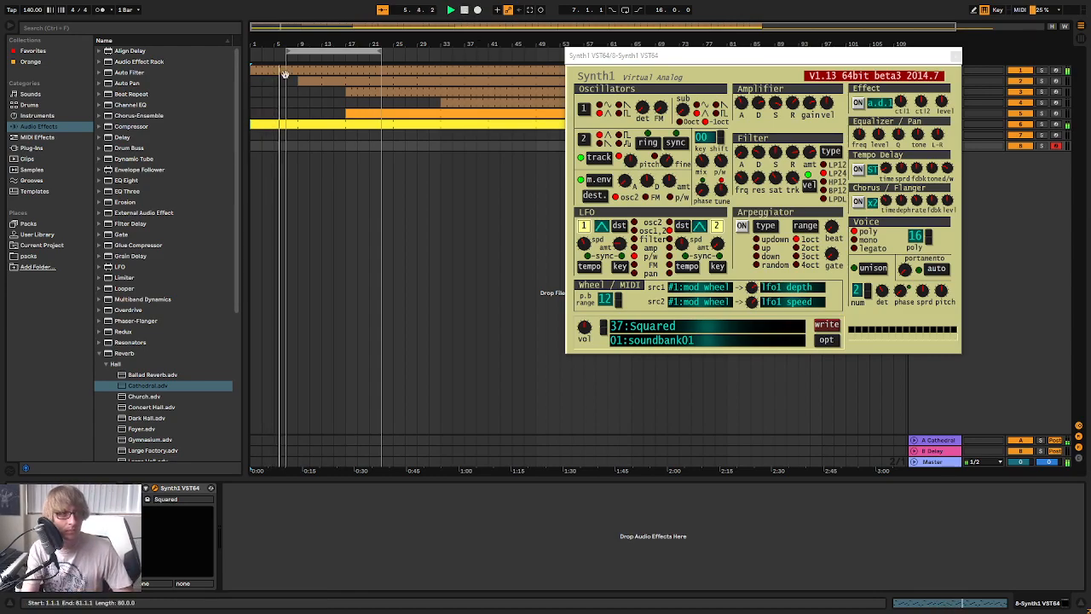
Bring the Snare part forward to start at bar 5 and replay the arrangement from the beginning
left_click_drag(286, 41, 298, 41)
left_click_drag(313, 81, 281, 86)
key("space")
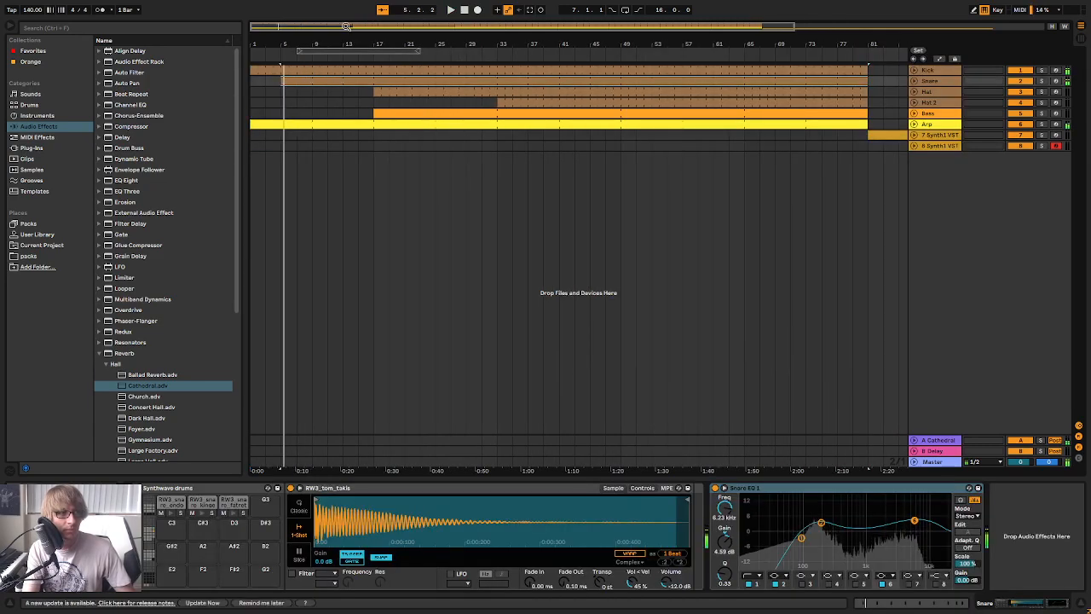
left_click(464, 10)
key("space")
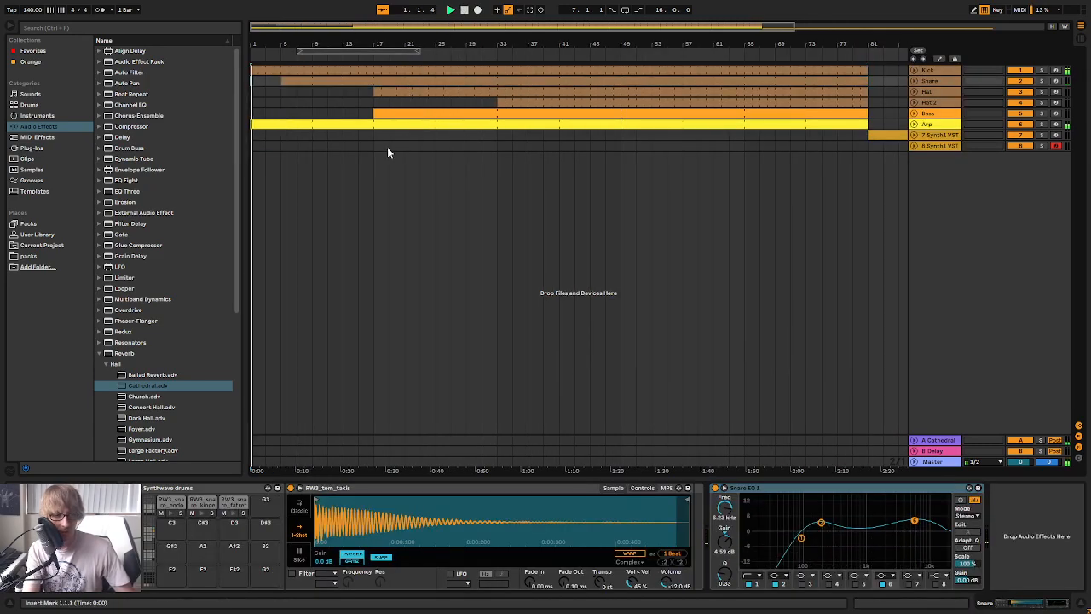
Move the Hat, Hat 2 and Bass clips eight bars earlier so that Hat and Bass start at bar 9
left_click(380, 114)
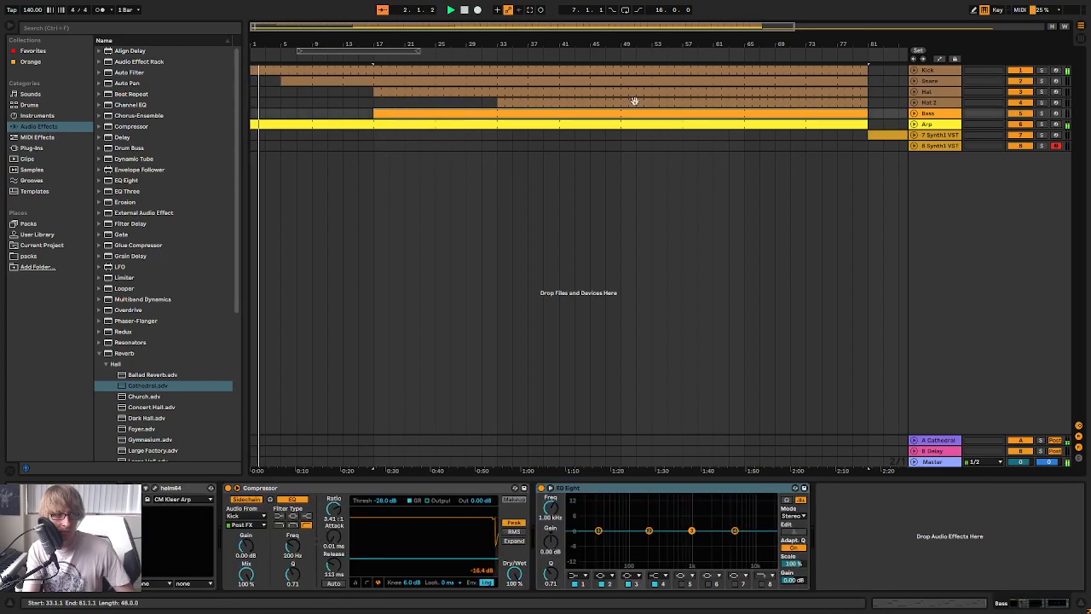
left_click(741, 91, "shift")
left_click_drag(394, 91, 334, 92)
Unfold the duplicated Synth1 track and consolidate its chord part from bar 13 to bar 17 into one clip
left_click(405, 146)
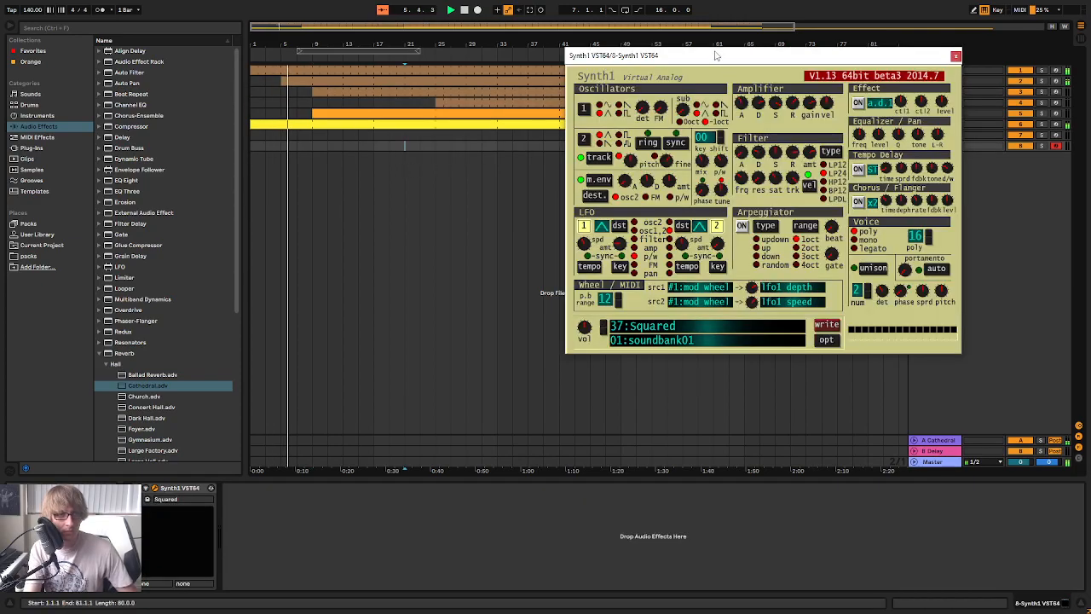
left_click(324, 148)
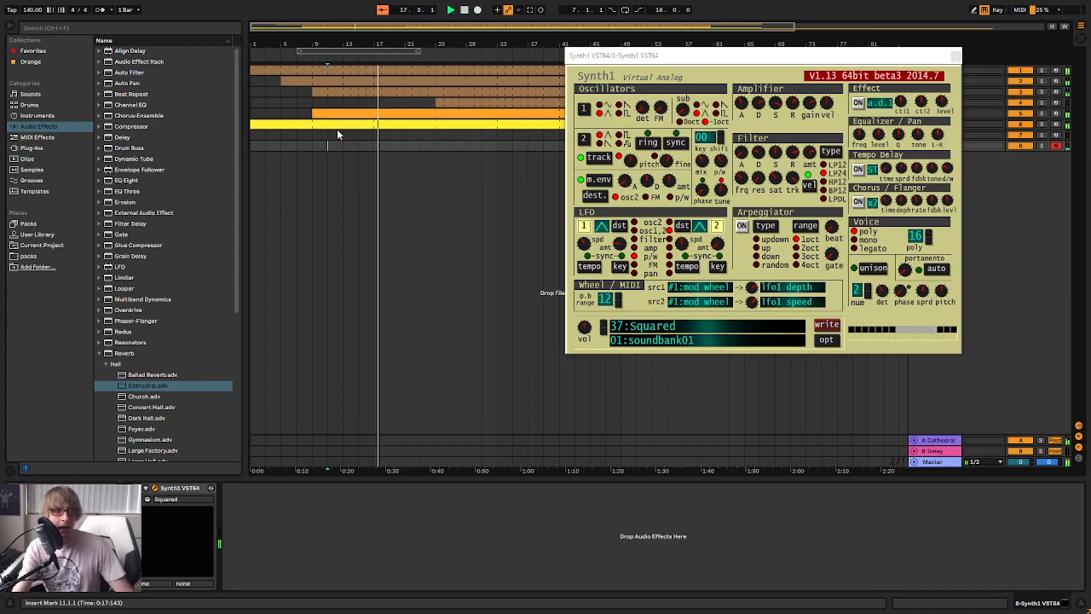
left_click(955, 57)
left_click(435, 145)
mouse_move(362, 145)
left_mouse_down()
mouse_move(312, 145)
mouse_move(360, 146)
mouse_move(343, 146)
left_mouse_up()
left_click(915, 144)
left_click(481, 171)
right_click(356, 148)
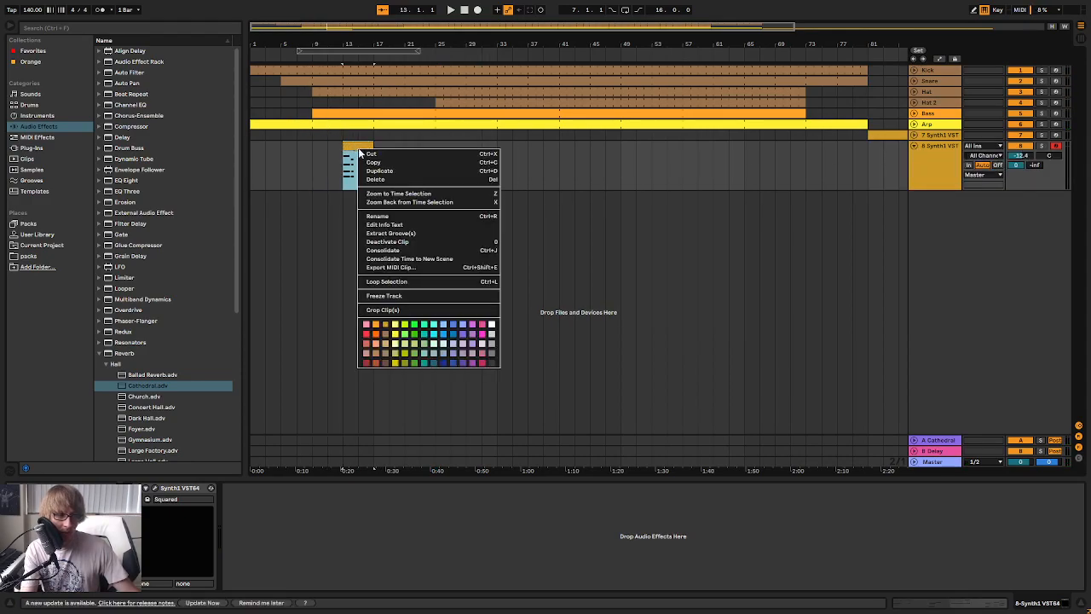
left_click(398, 250)
Enlarge the note editor, quantize all notes of the consolidated Synth1 clip and play it back
left_click_drag(538, 474, 550, 225)
right_click(675, 374)
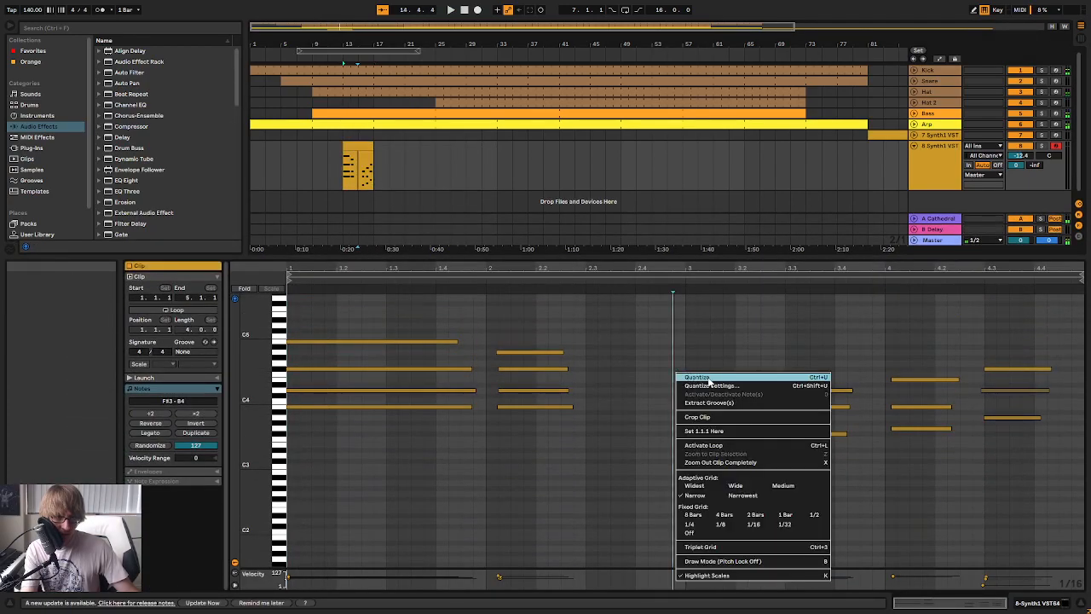
left_click(710, 378)
key("space")
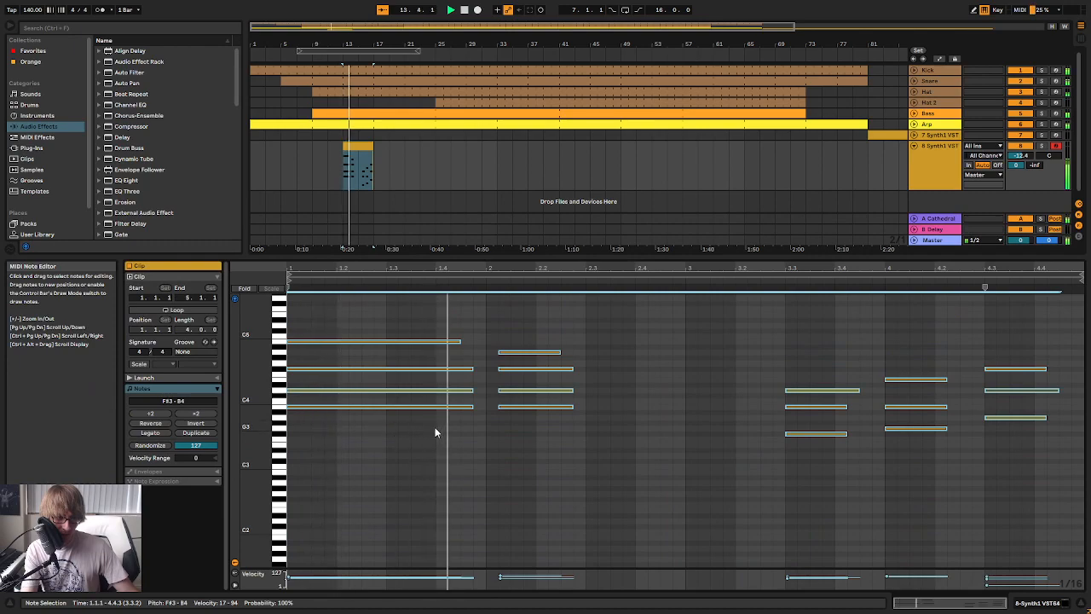
key("space")
Shorten the first Synth1 chord to end at beat 4 of bar 1 and lower the track's volume to -18.3 dB
left_click_drag(436, 447, 436, 343)
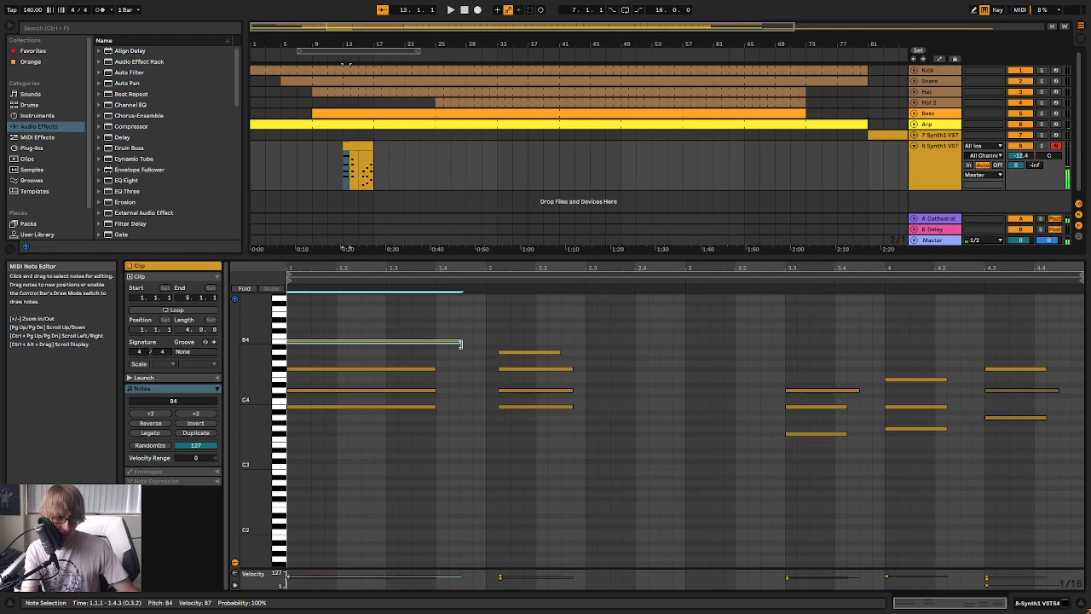
key("Tab")
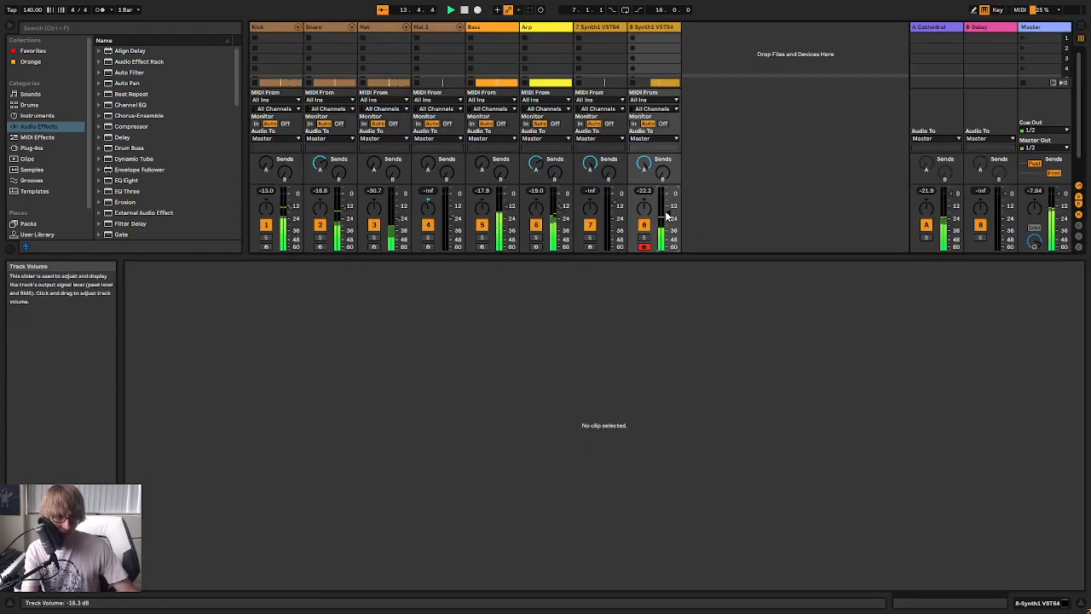
key("Tab")
Even out the second chord's note lengths, move it to the start of bar 2 and trim it to one beat
left_click_drag(552, 424, 586, 365)
left_click(571, 352)
key("space")
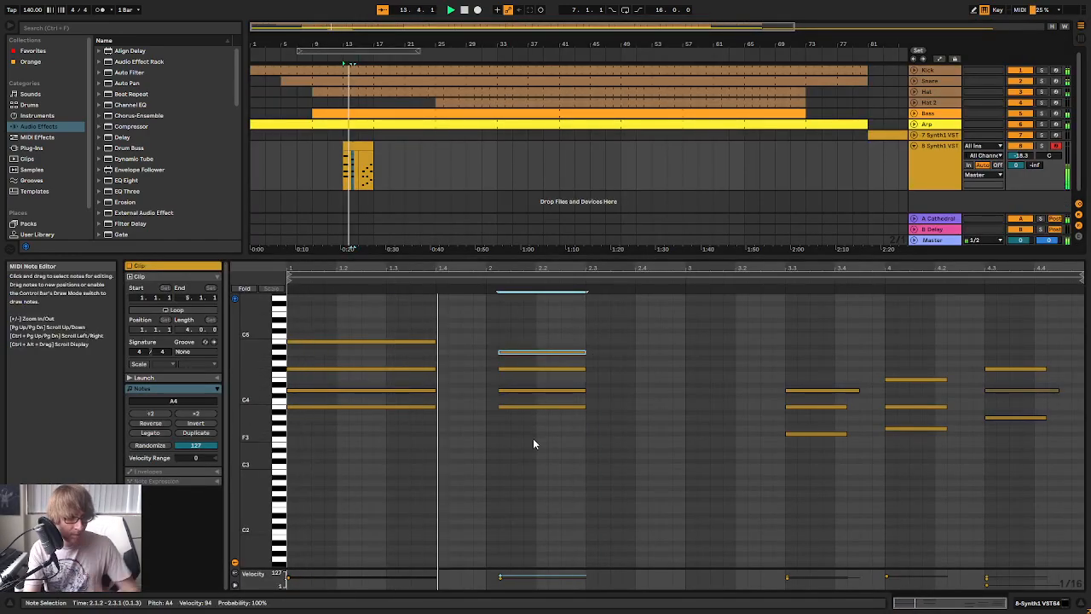
left_click_drag(530, 434, 574, 320)
key("Left")
key("space")
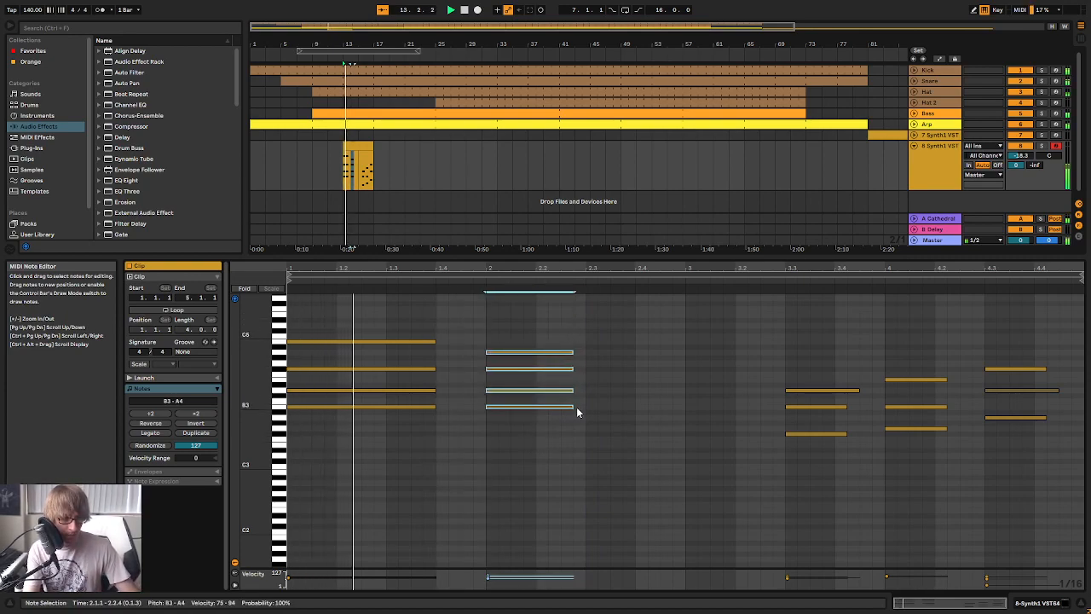
left_click_drag(571, 407, 581, 408)
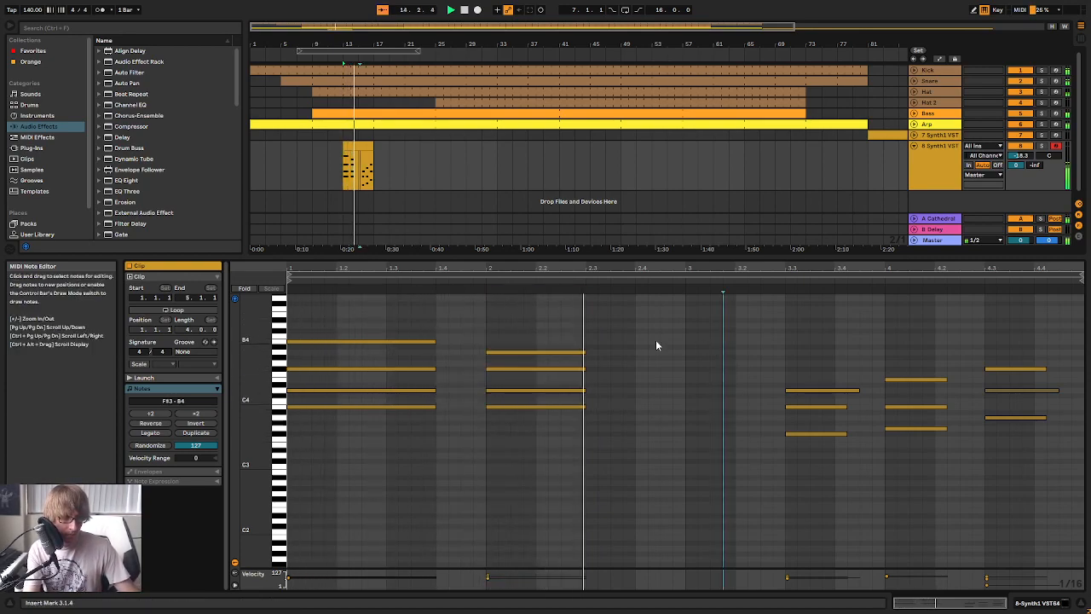
left_click_drag(585, 363, 536, 360)
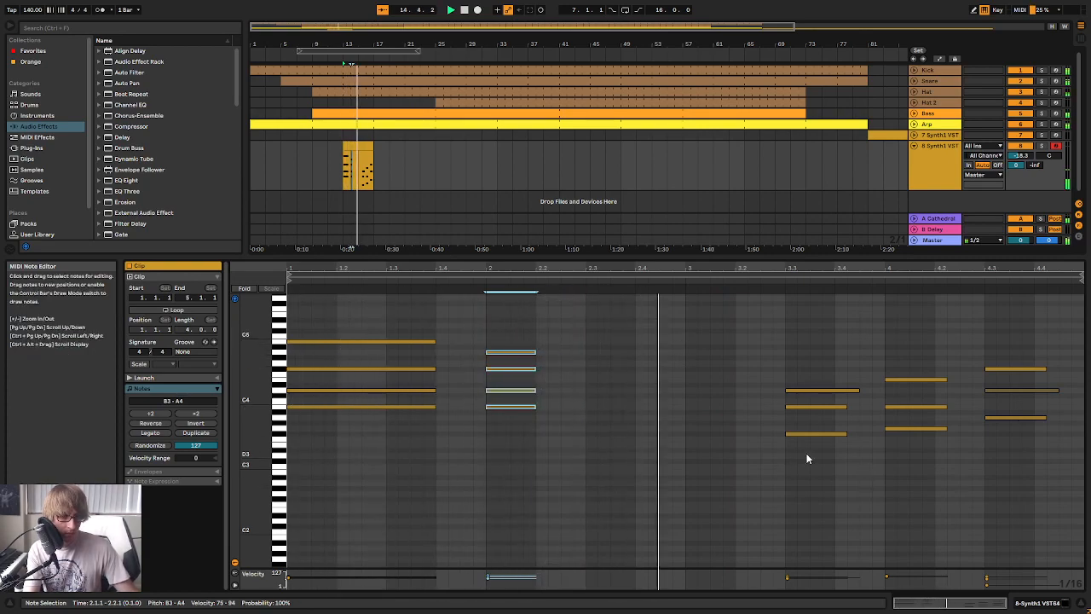
Trim the notes of the last three chords, at 3.3, 4.1 and 4.3, to one beat each
left_click_drag(832, 460, 835, 390)
left_click(859, 391)
left_click_drag(876, 439, 936, 382)
left_click_drag(704, 482, 1006, 332)
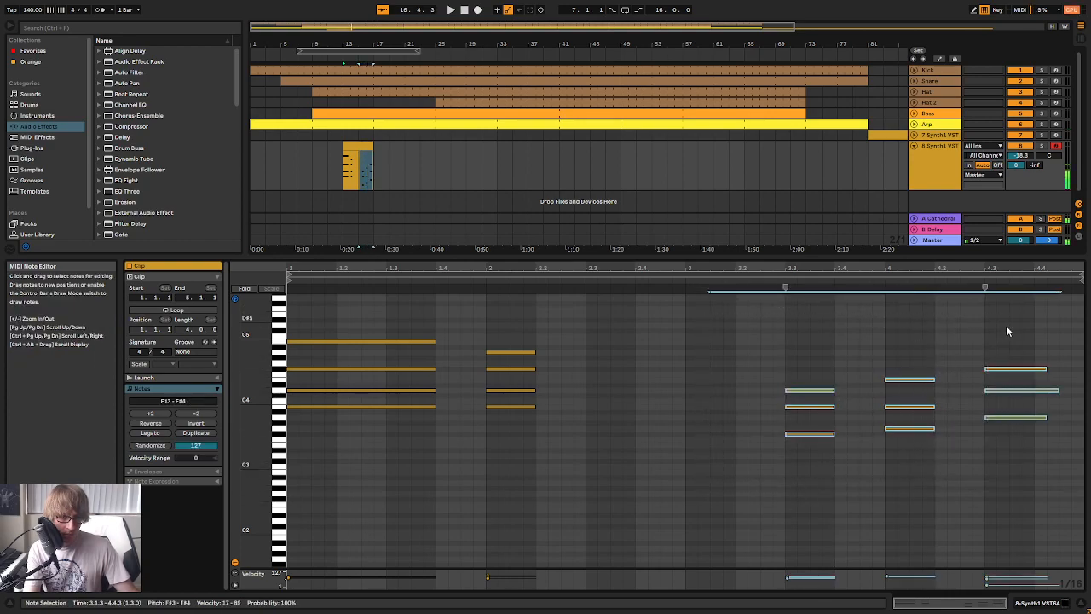
left_click(1060, 391)
mouse_move(1059, 390)
left_mouse_down()
mouse_move(1037, 394)
mouse_move(1034, 418)
left_mouse_up()
left_click(1029, 450)
Set the velocity of the last chord's D4 note to 59 and its A3 note to 67 during playback
left_click_drag(1047, 369, 1014, 381)
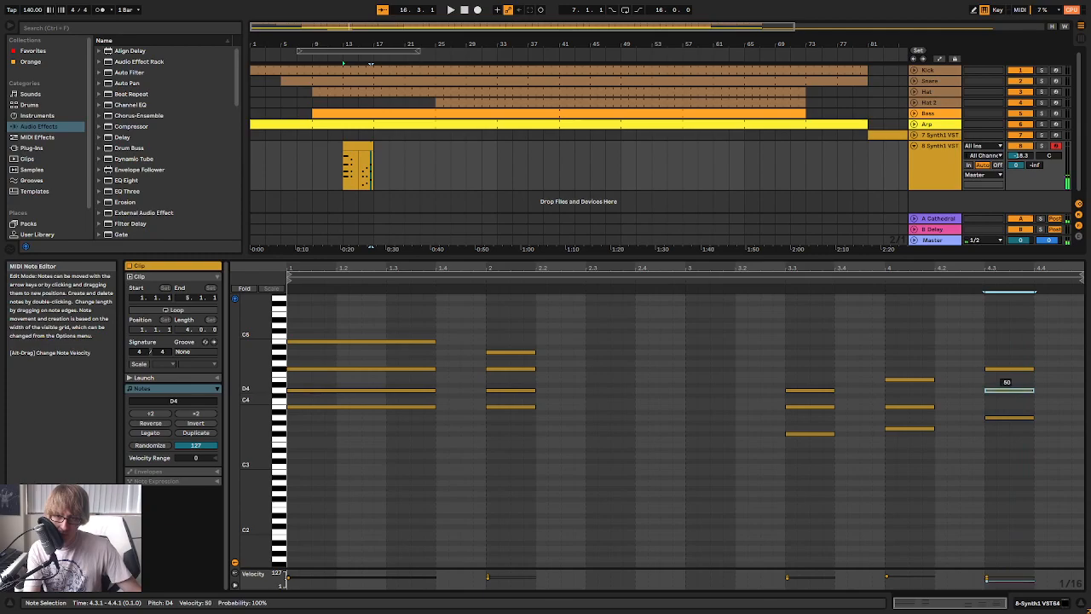
key("space")
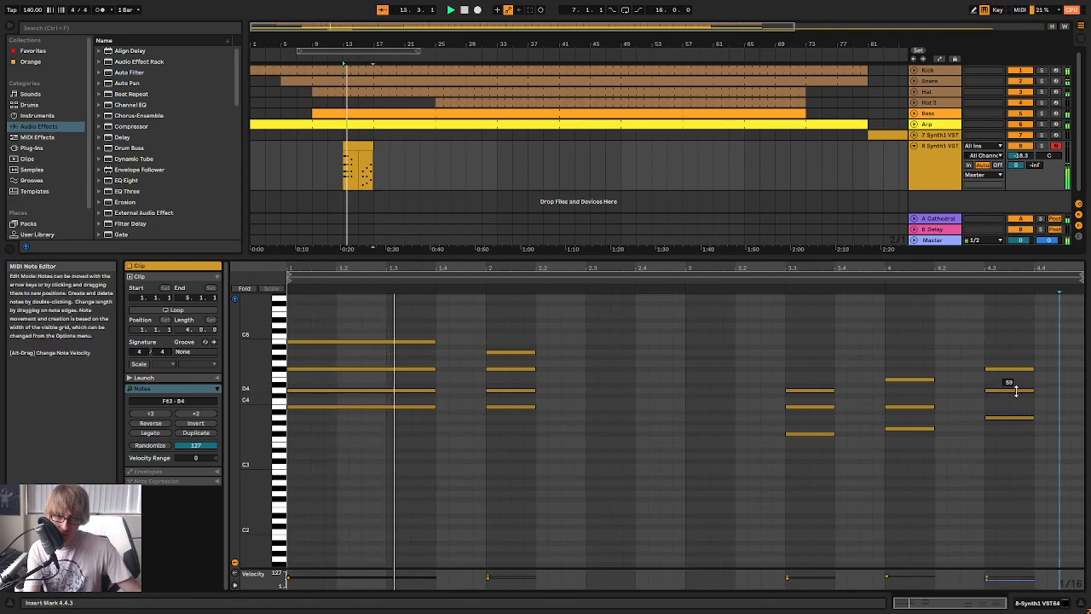
left_click_drag(1015, 418, 1014, 409)
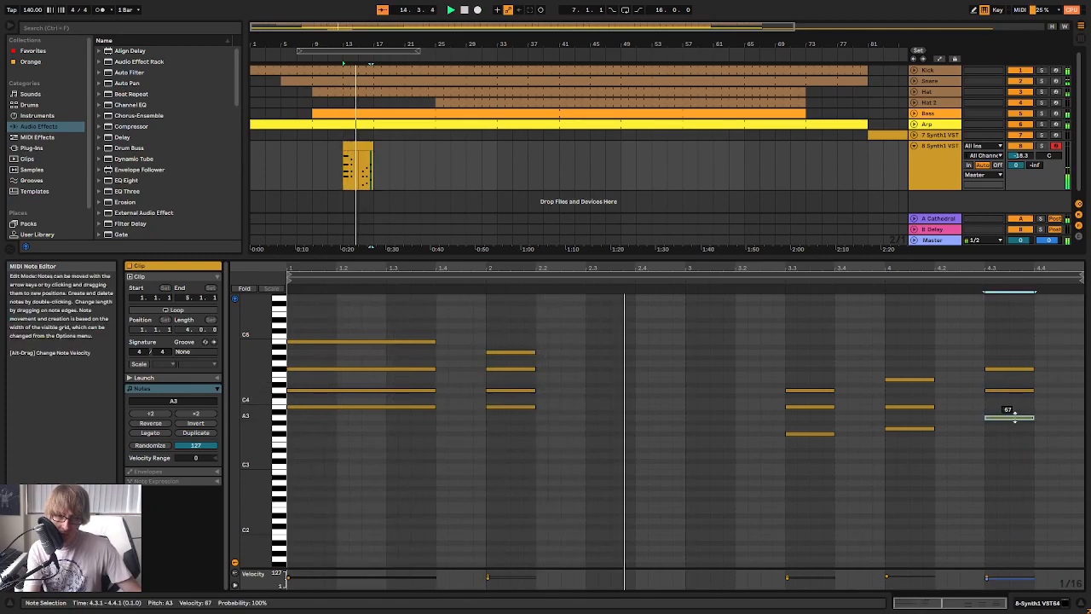
left_click(1032, 350)
Move the Synth1 chord clip to start at bar 9 and extend it as a loop to bar 75
left_click(457, 142)
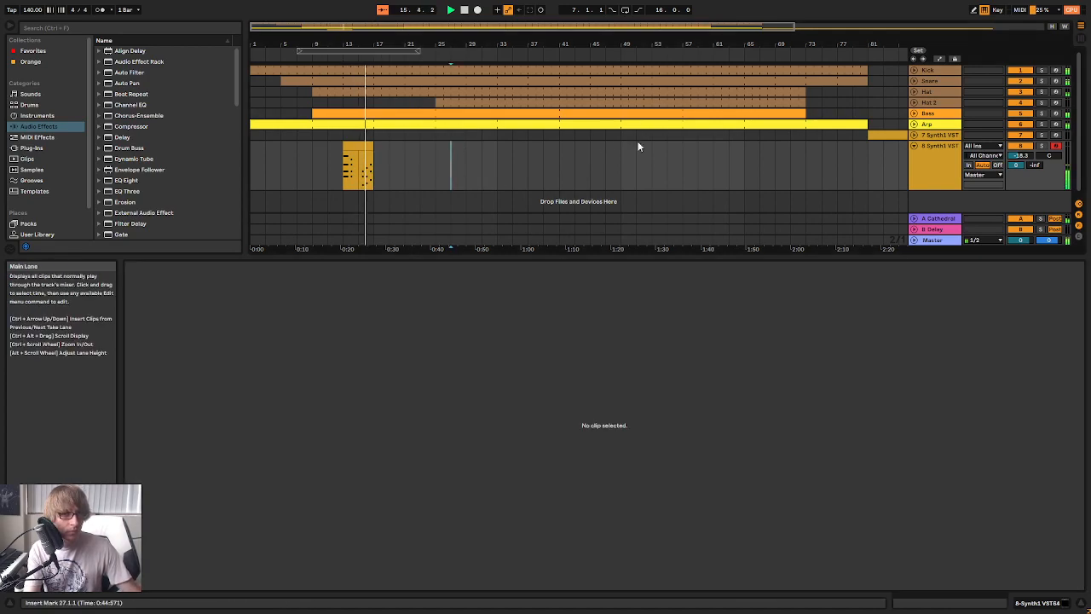
left_click(494, 156)
left_click(359, 145)
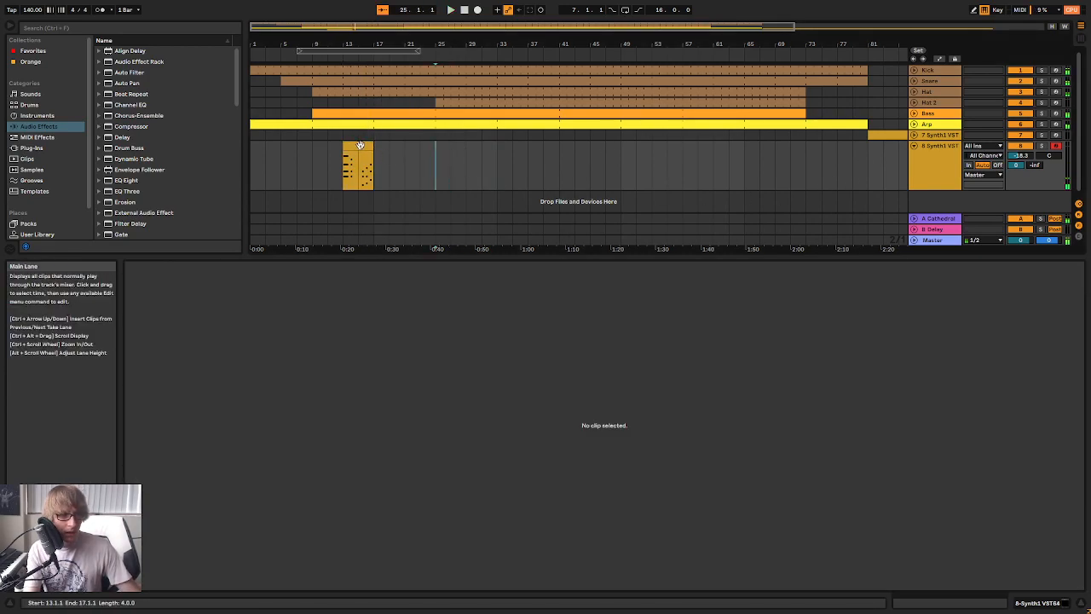
left_click(358, 146)
right_click(362, 146)
left_click(403, 254)
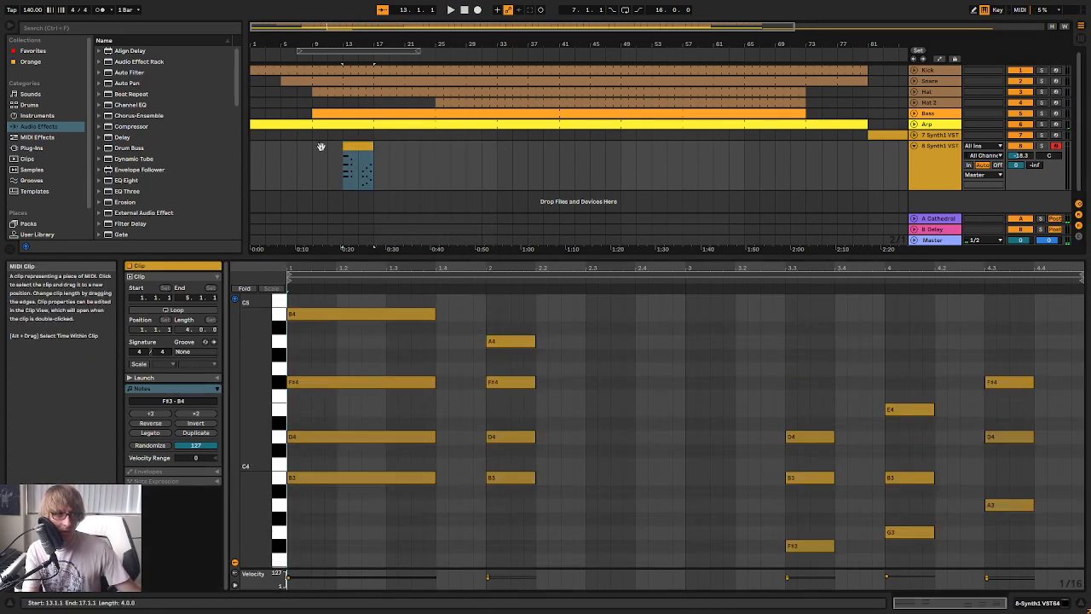
left_click_drag(354, 145, 322, 144)
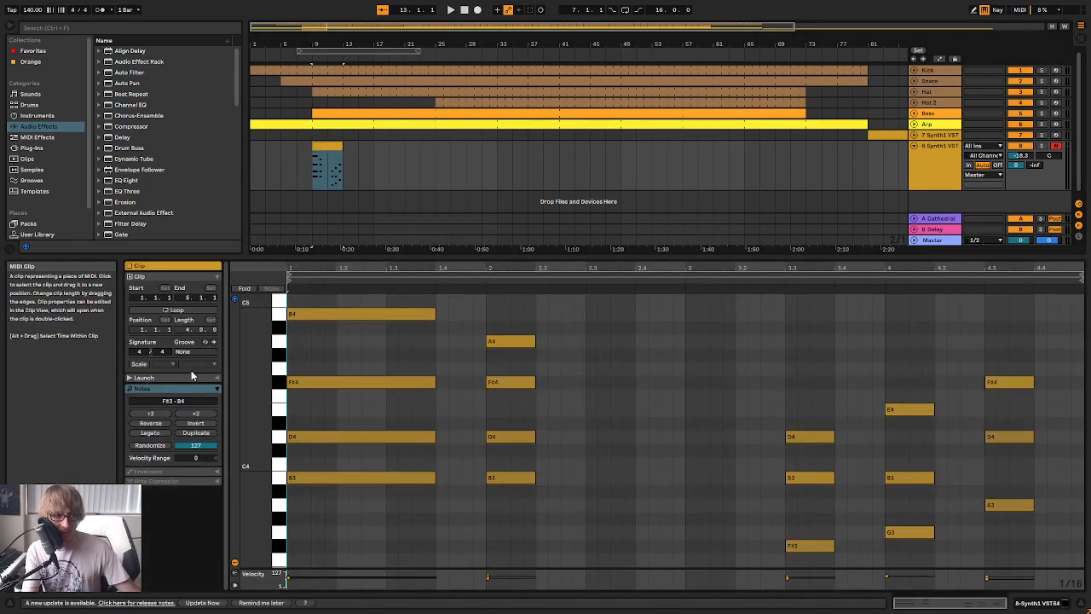
left_click_drag(341, 150, 808, 162)
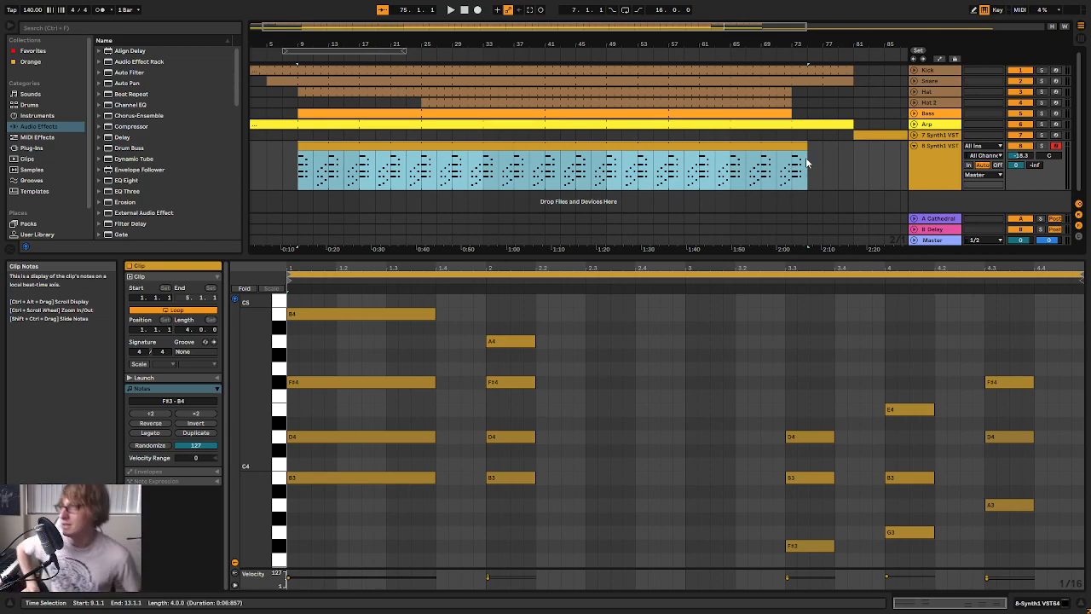
Play the arrangement from the beginning to hear the chord part enter at bar 9
left_click(464, 10)
left_click(451, 11)
left_click_drag(429, 39, 429, 101)
left_click_drag(430, 37, 431, 9)
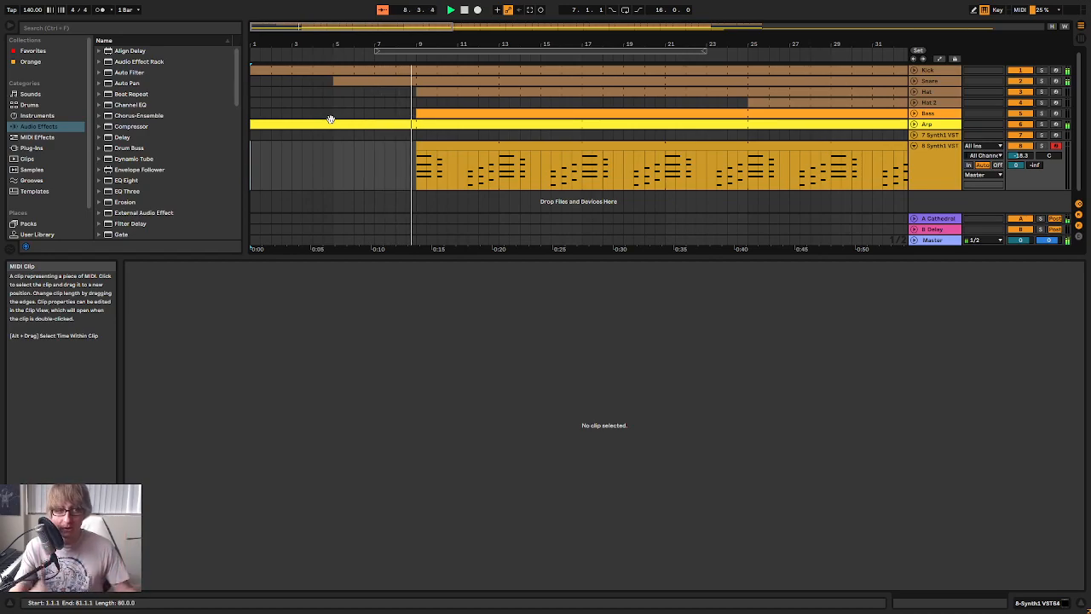
mouse_move(472, 43)
left_mouse_down()
mouse_move(469, 66)
mouse_move(380, 30)
left_mouse_up()
left_click(334, 177)
Remove every second LBN_hihat_resonant note from the Hat clip at bar 9 and play it back
left_click(406, 93)
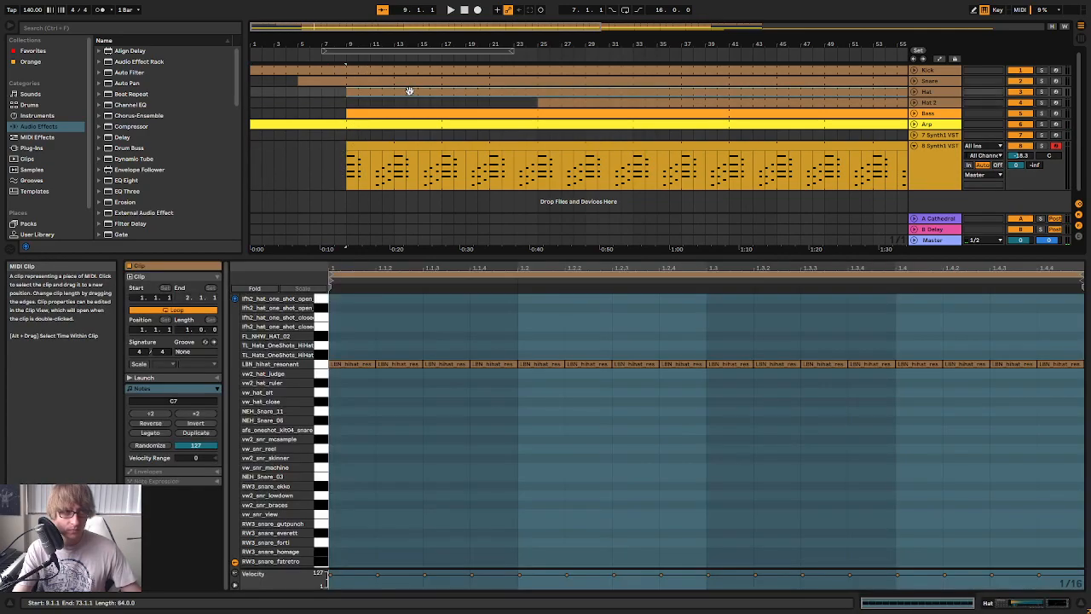
left_click(397, 405)
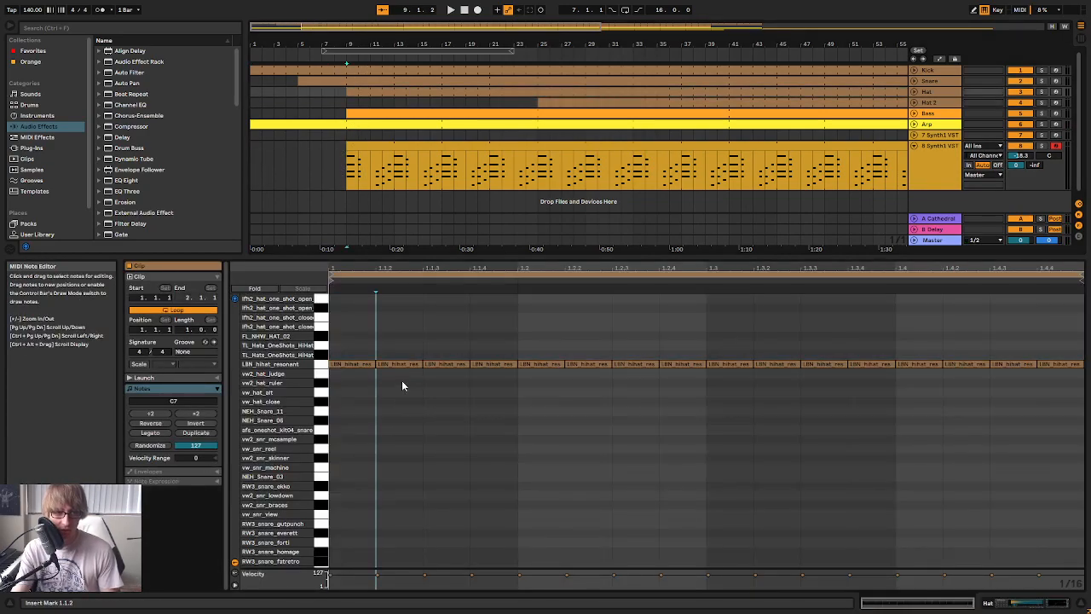
left_click(498, 369)
left_click(582, 369)
left_click(679, 366)
left_click(772, 366)
left_click(870, 367)
left_click(963, 366)
left_click(1051, 366)
key("space")
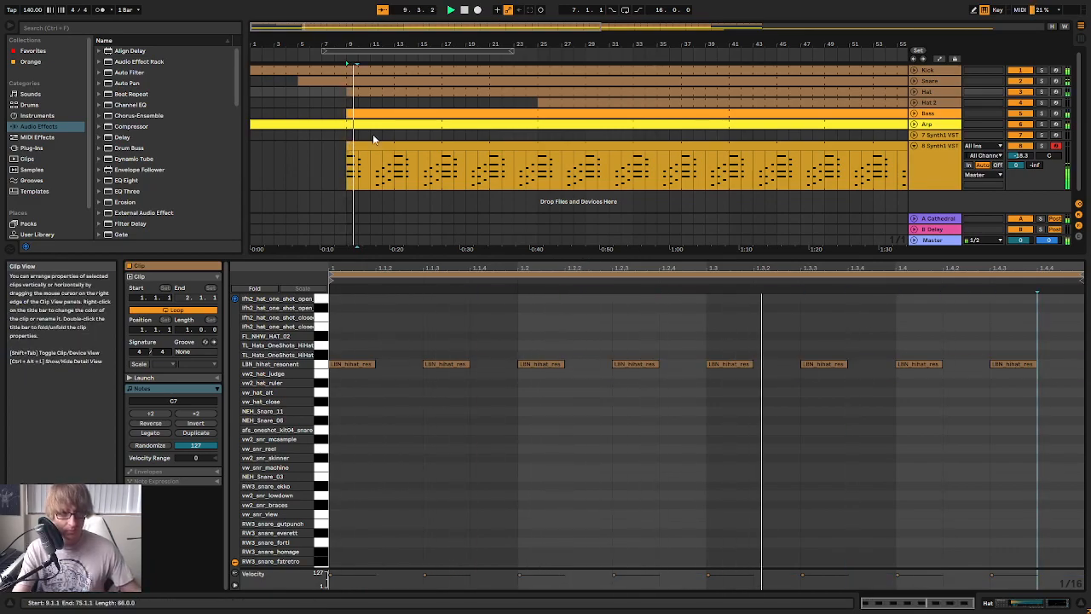
Listen to the thinned hat pattern against the chord clip and check the mixer levels
left_click(359, 86)
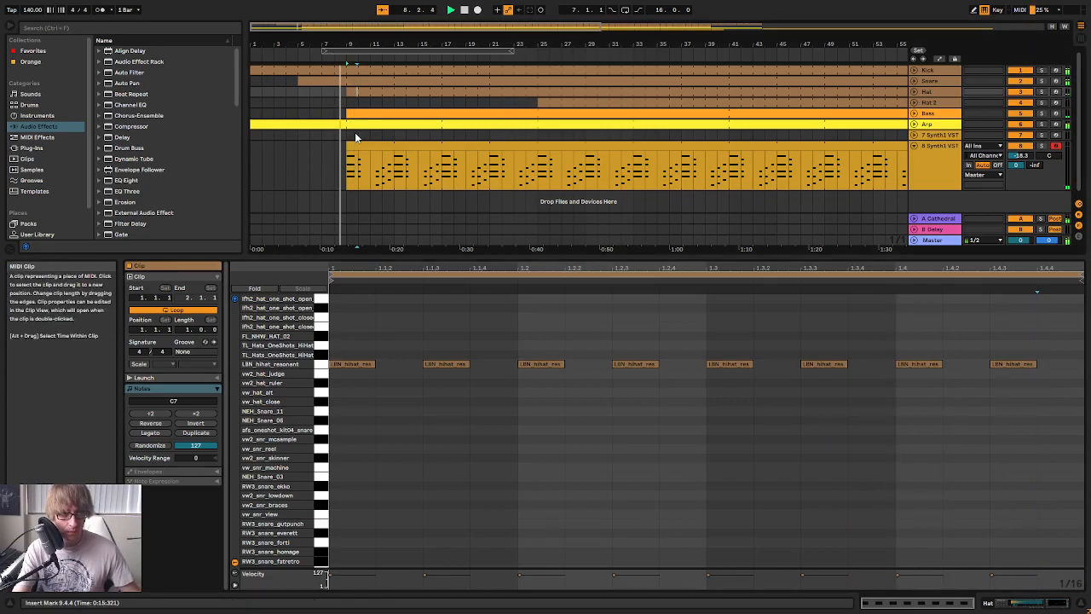
left_click(394, 114)
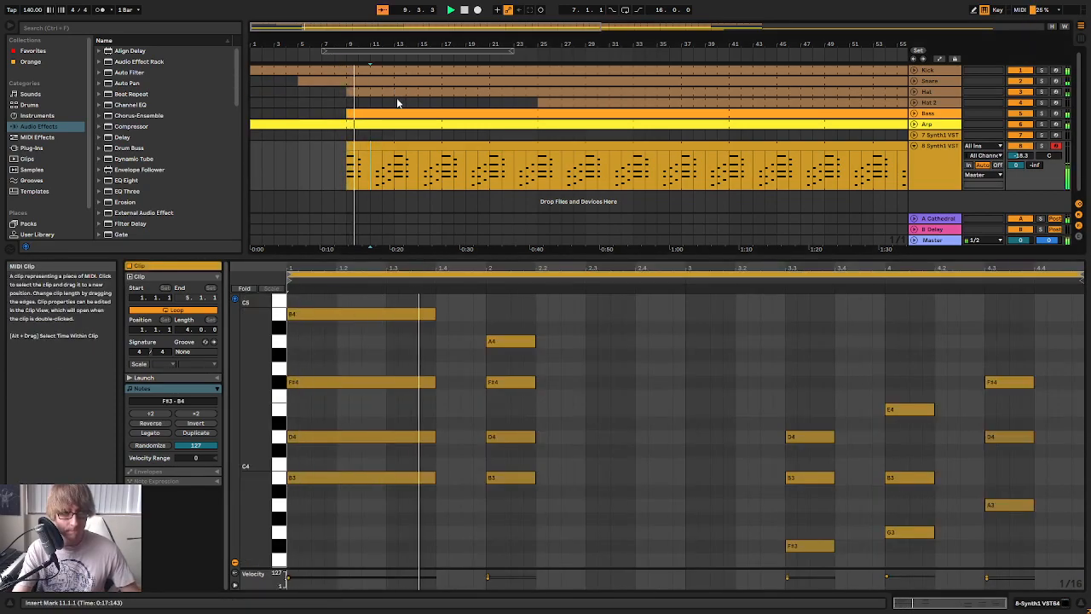
left_click(404, 92)
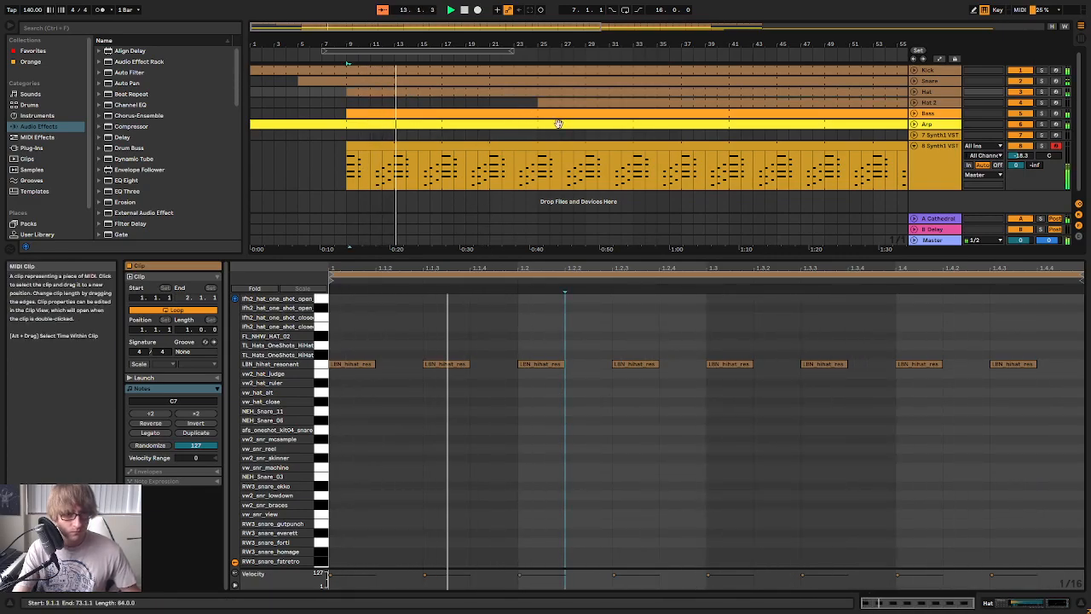
left_click(657, 461)
key("Tab")
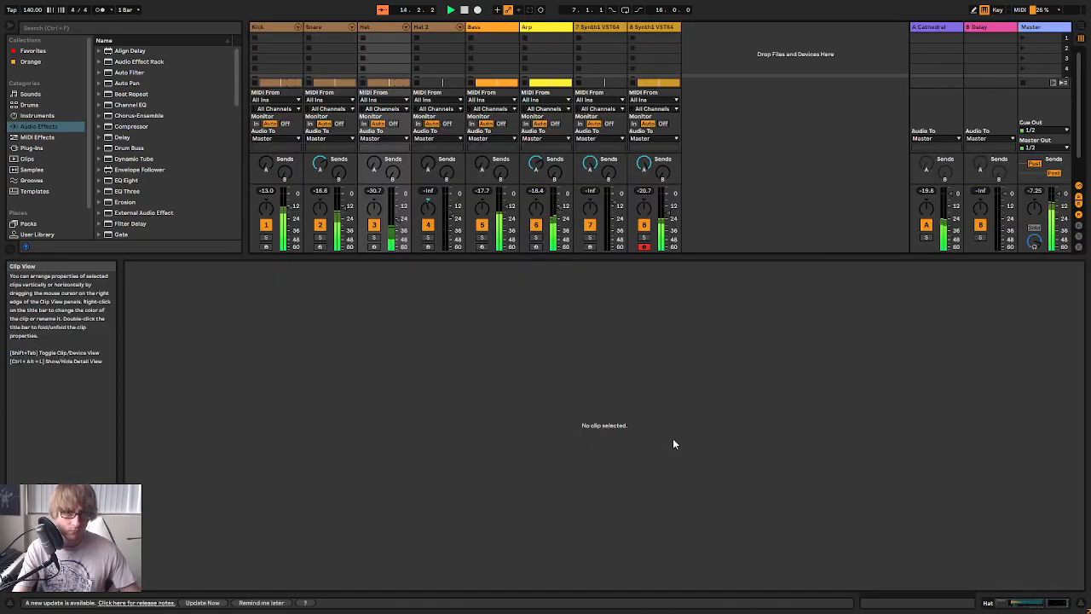
key("Tab")
left_click(521, 439)
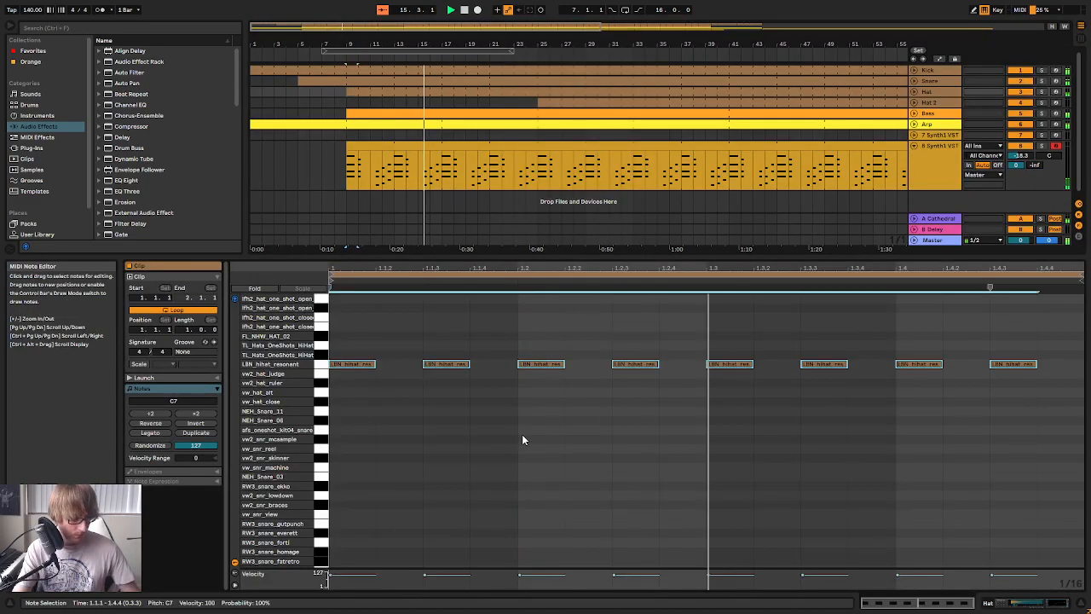
Undo the removal of the alternate hi-hat notes in the Hat clip
left_click(378, 403)
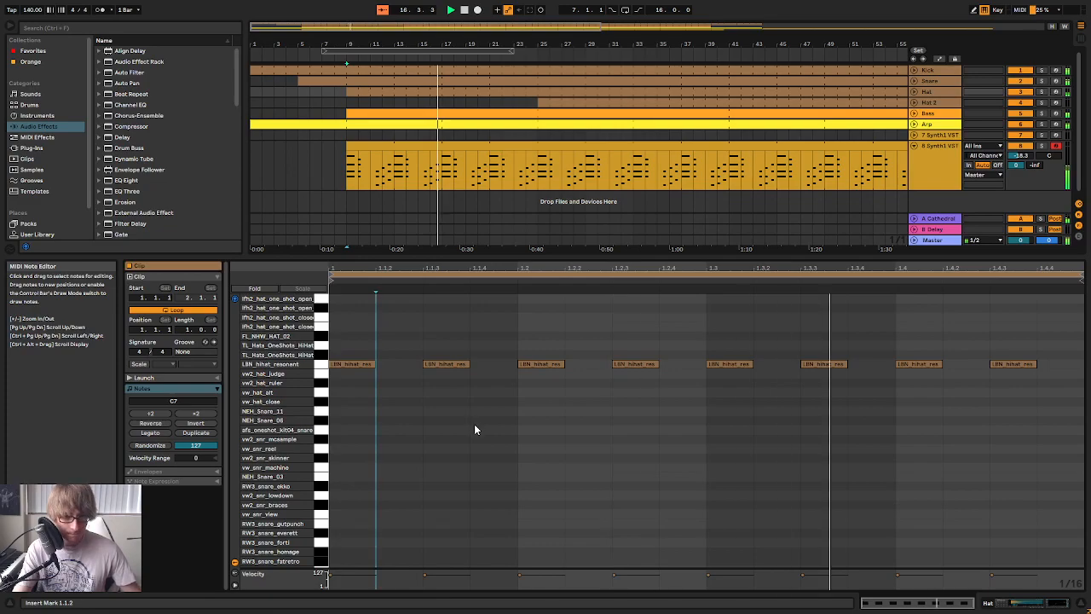
key("ctrl+a")
key("Tab")
key("Tab")
key("Tab")
key("Tab")
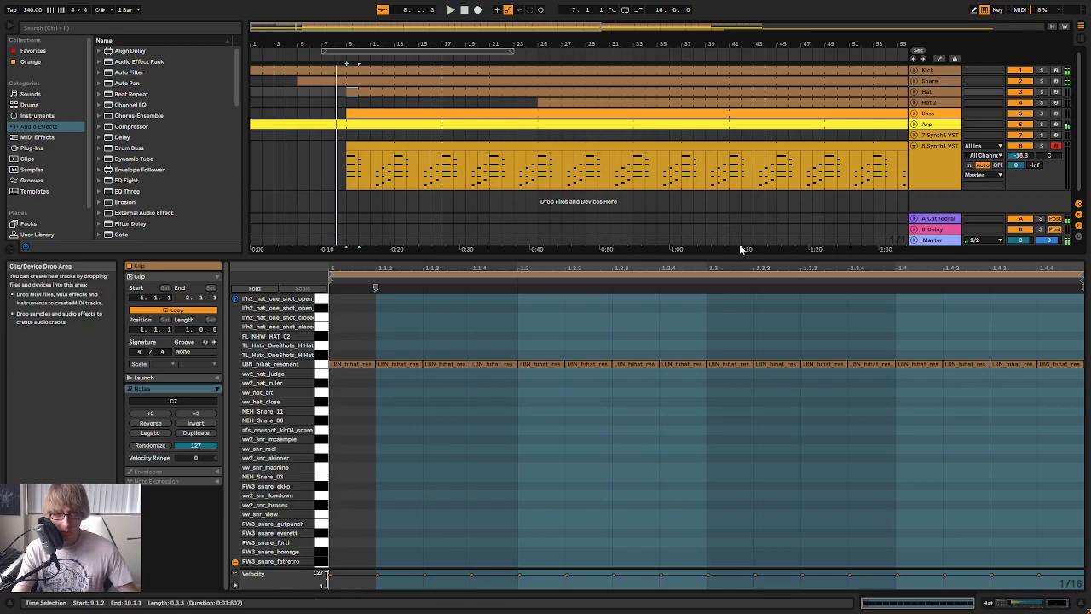
Load the Crasho.adg rack from the User Library onto a new track and place it between Hat 2 and Bass
left_click_drag(730, 258, 594, 473)
left_click(38, 235)
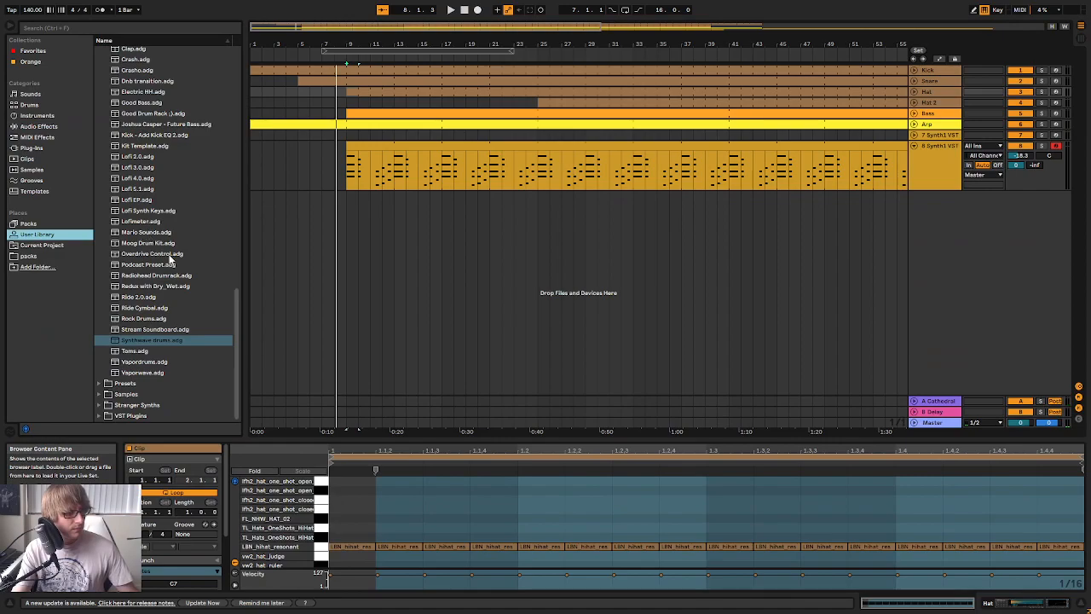
scroll(170, 261, "up", 5)
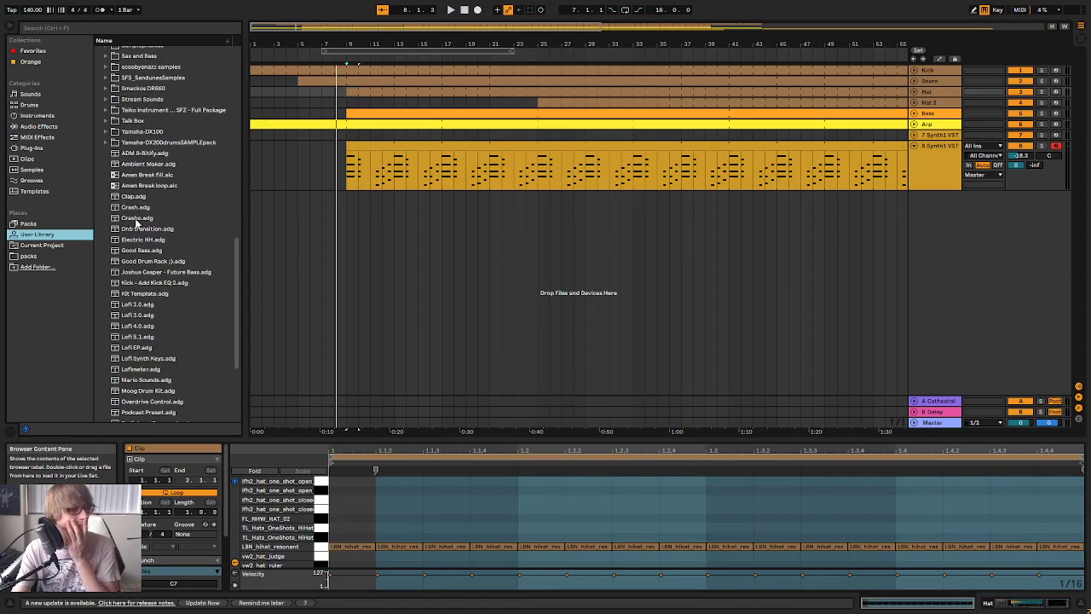
left_click(147, 220)
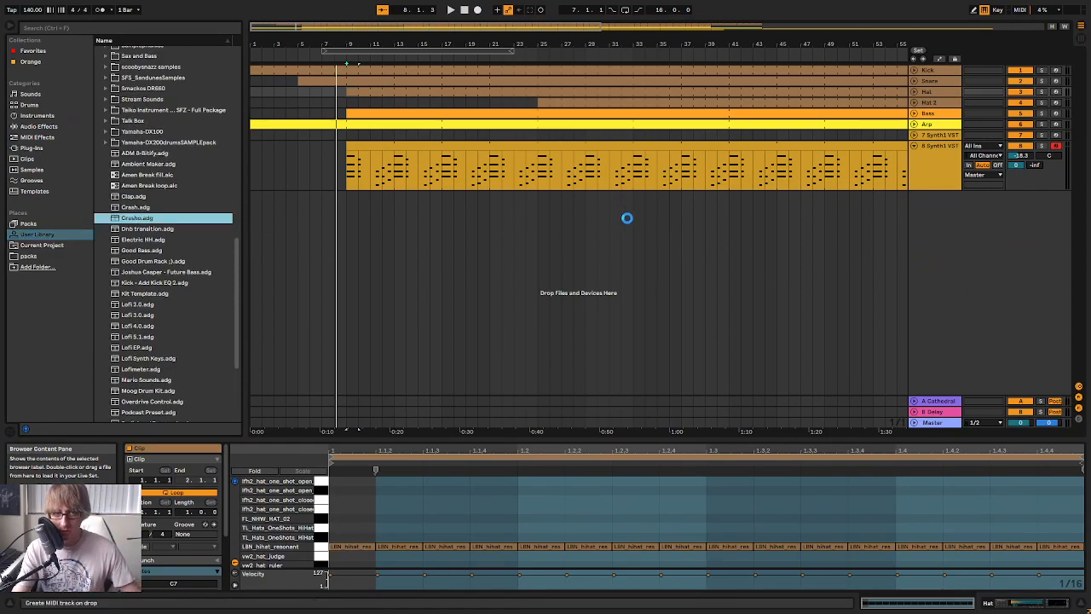
left_click_drag(937, 209, 938, 198)
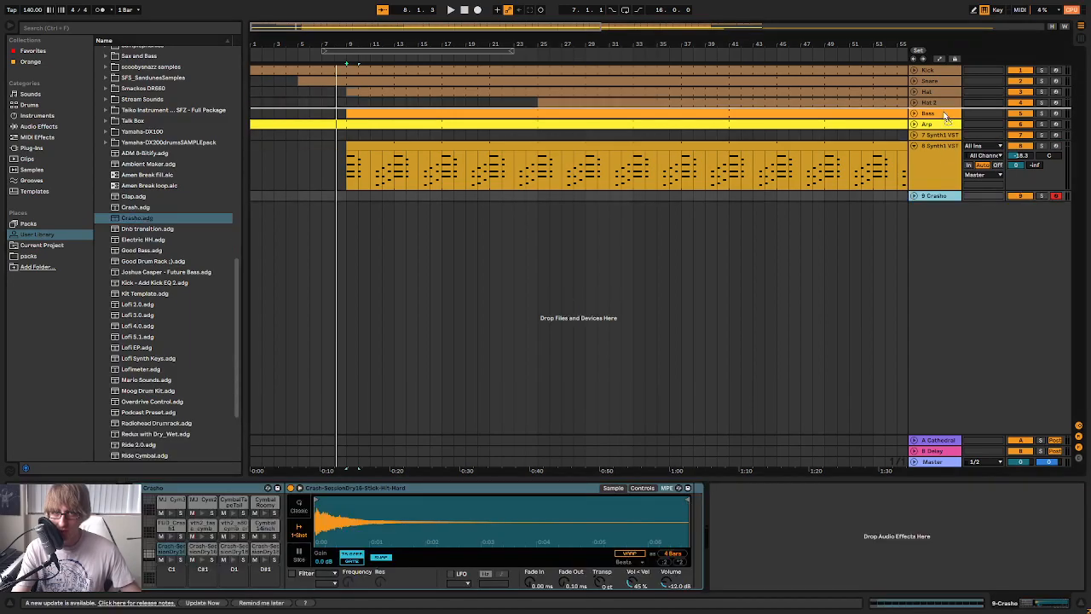
Create a one-bar clip at bar 9 on the Crasho track and adjust the track's volume
left_click_drag(352, 123, 352, 118)
double_click(352, 113)
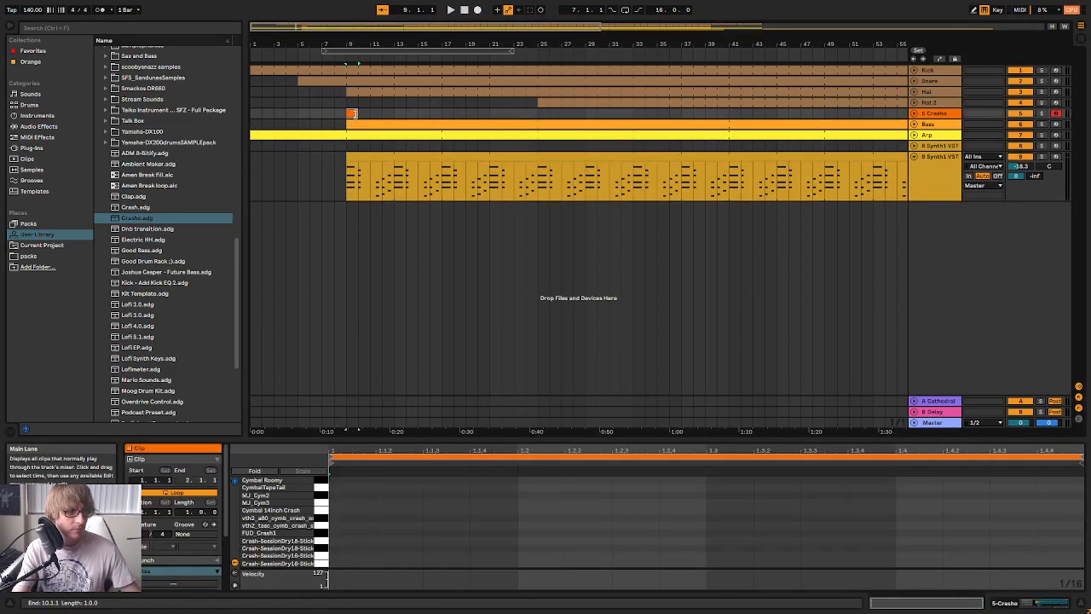
key("Tab")
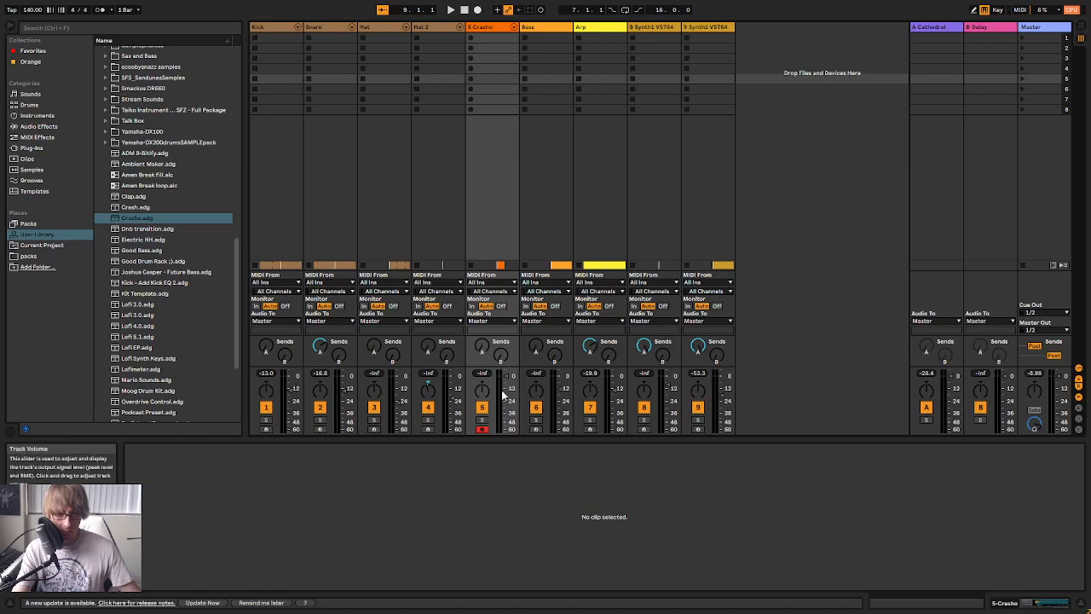
key("Tab")
Audition the cymbals, add an MJ_Cym3 note at the start of the Crasho clip, and adjust the track's A-Cathedral send
left_click(321, 497)
left_click(323, 512)
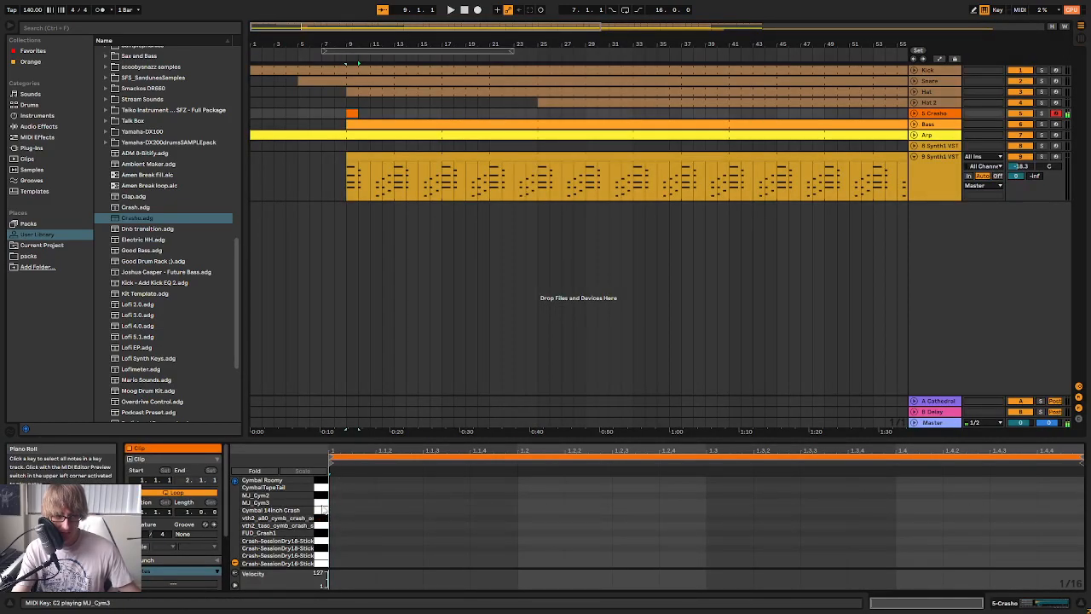
double_click(347, 503)
key("space")
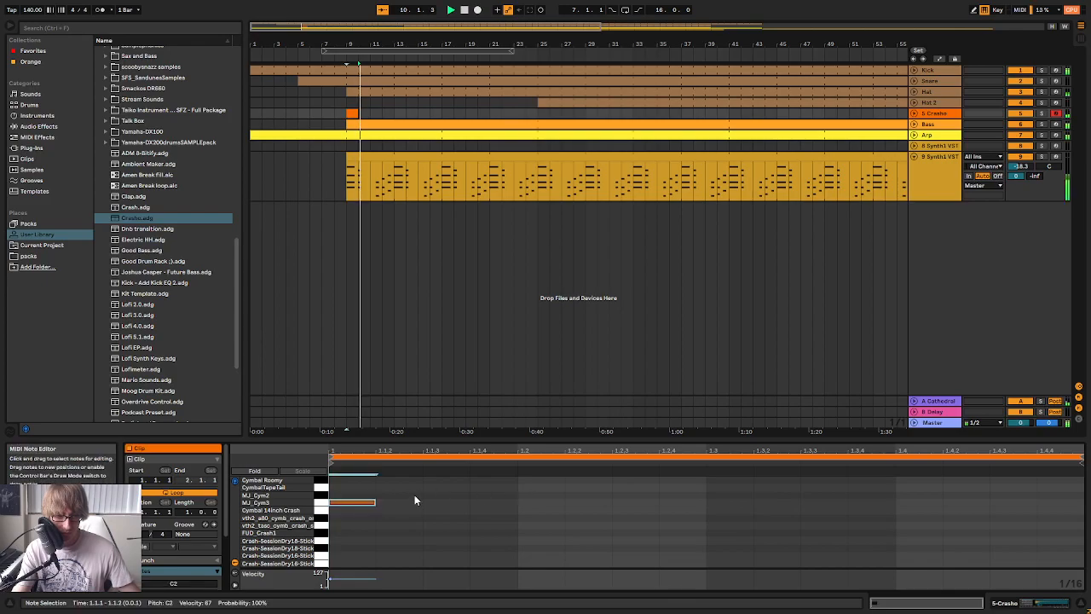
key("Tab")
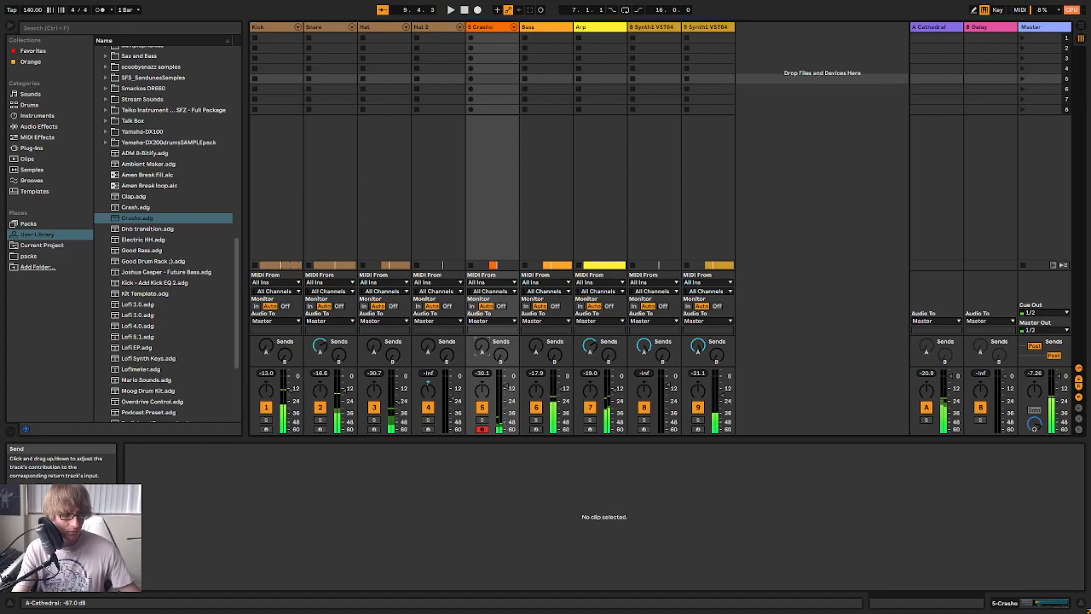
key("Tab")
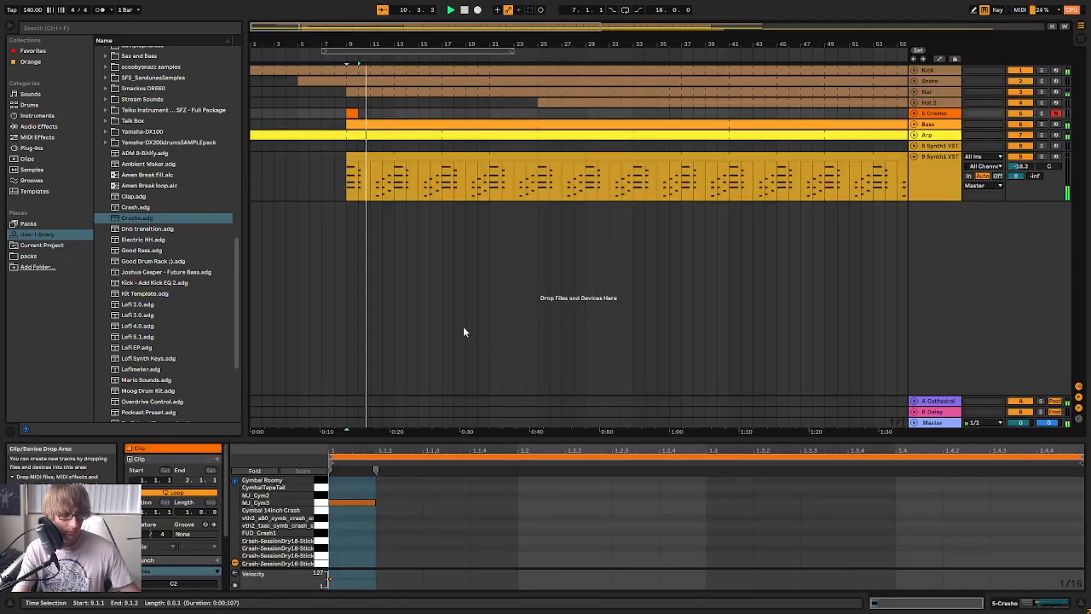
Set the Crasho track's A-Cathedral send to -2.5 dB and return to the arrangement
key("Tab")
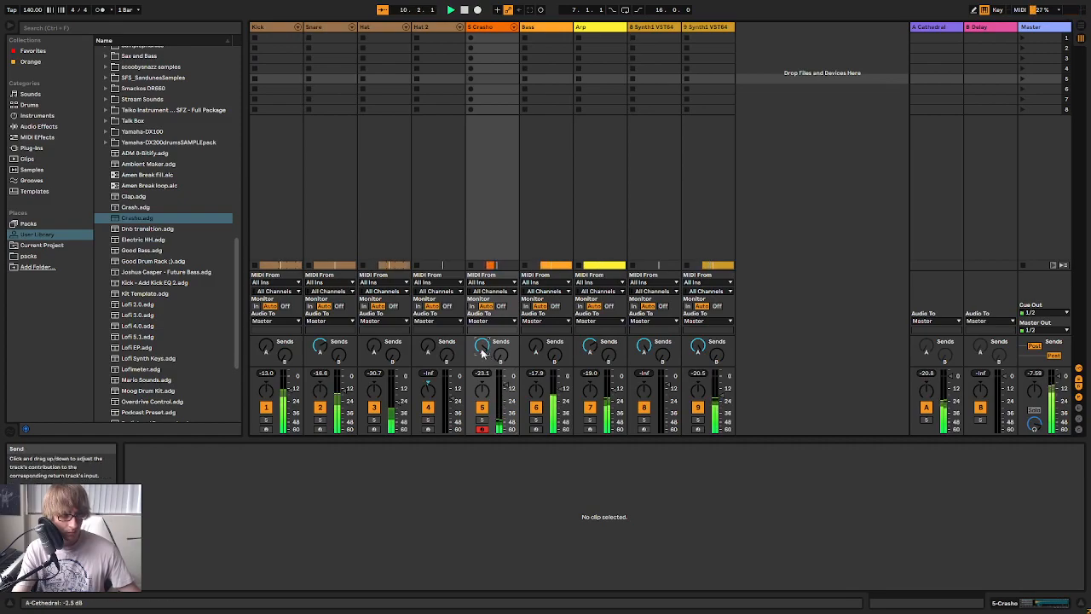
key("Tab")
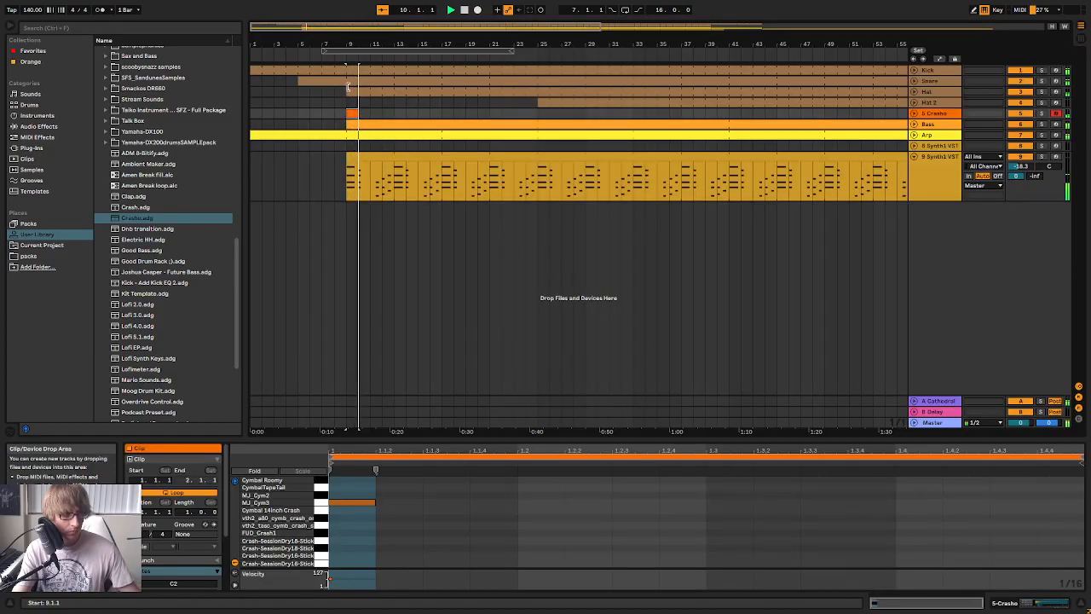
Duplicate the Synth1 chord track 9 with its clips and mute the original
left_click(462, 243)
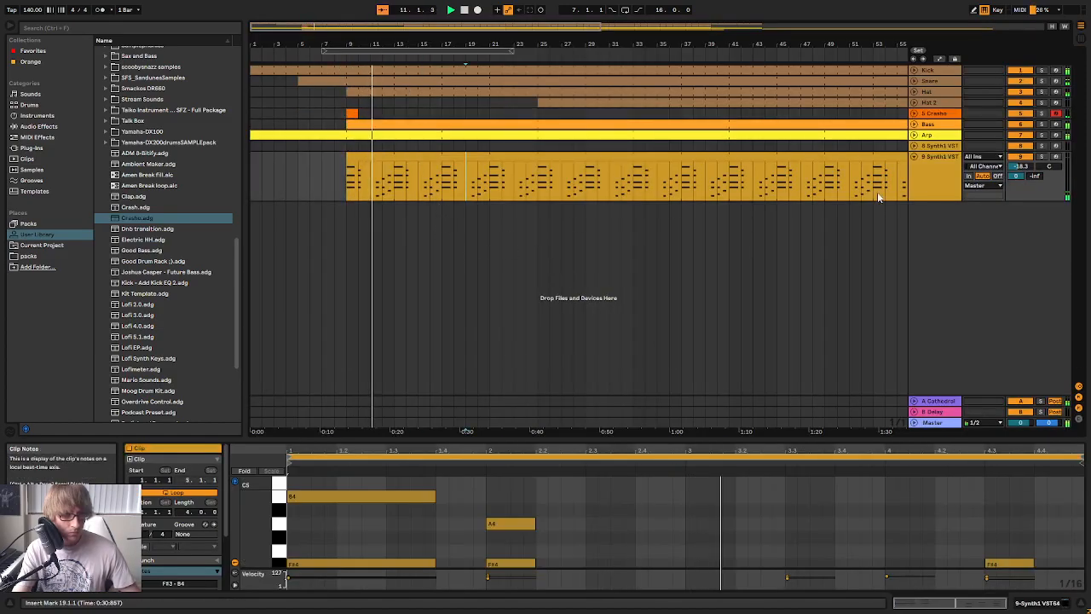
left_click(942, 170)
right_click(943, 170)
left_click(966, 196)
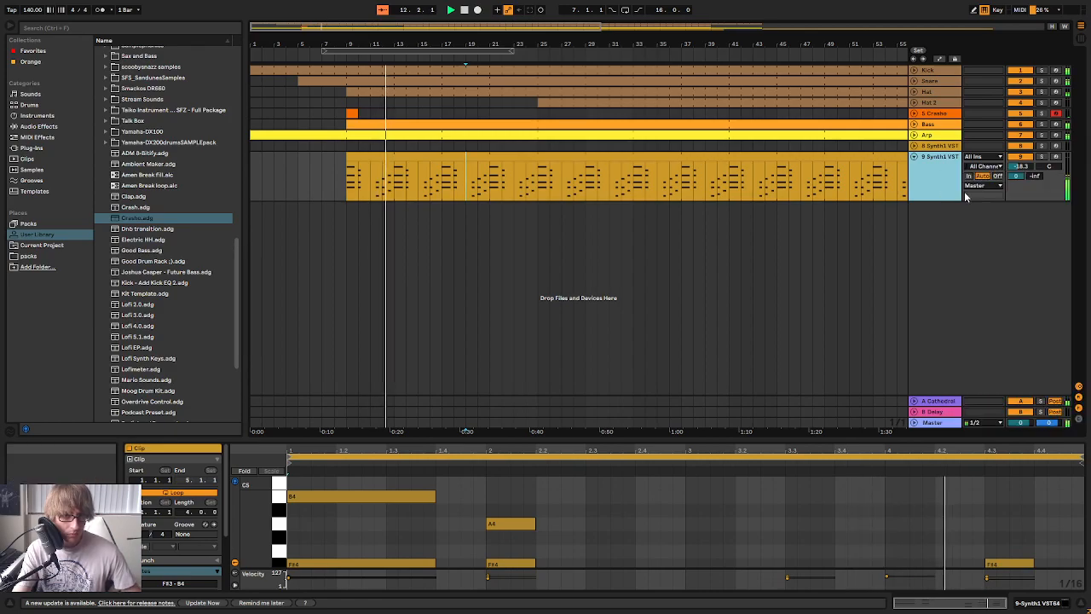
key("ctrl+d")
left_click(940, 216)
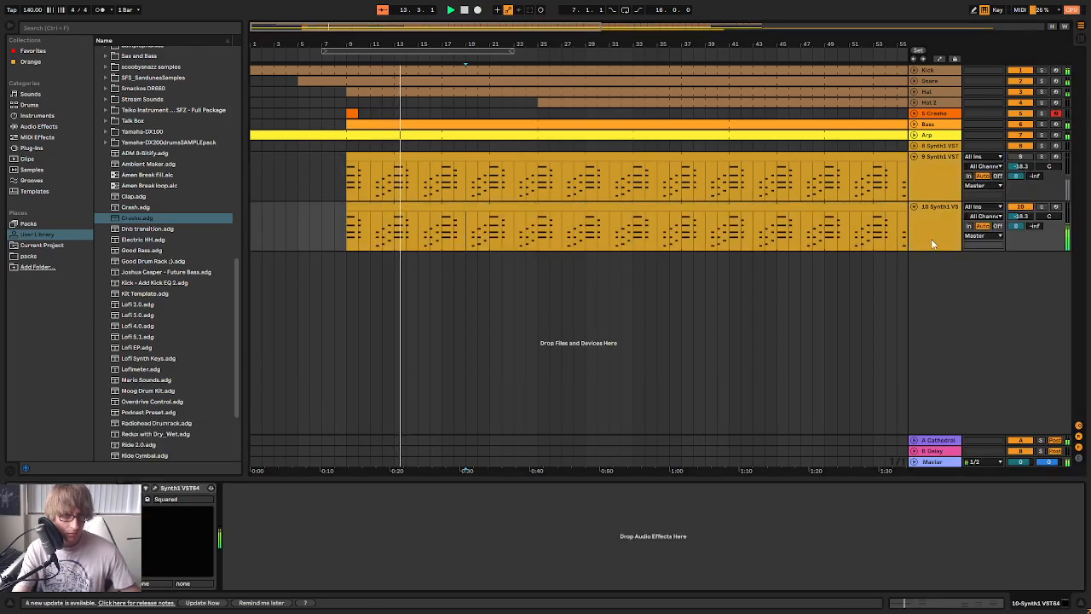
Load the JP8K Take Me Away preset in the duplicated track's Synth1 and play it soloed from bar 9
left_click(154, 489)
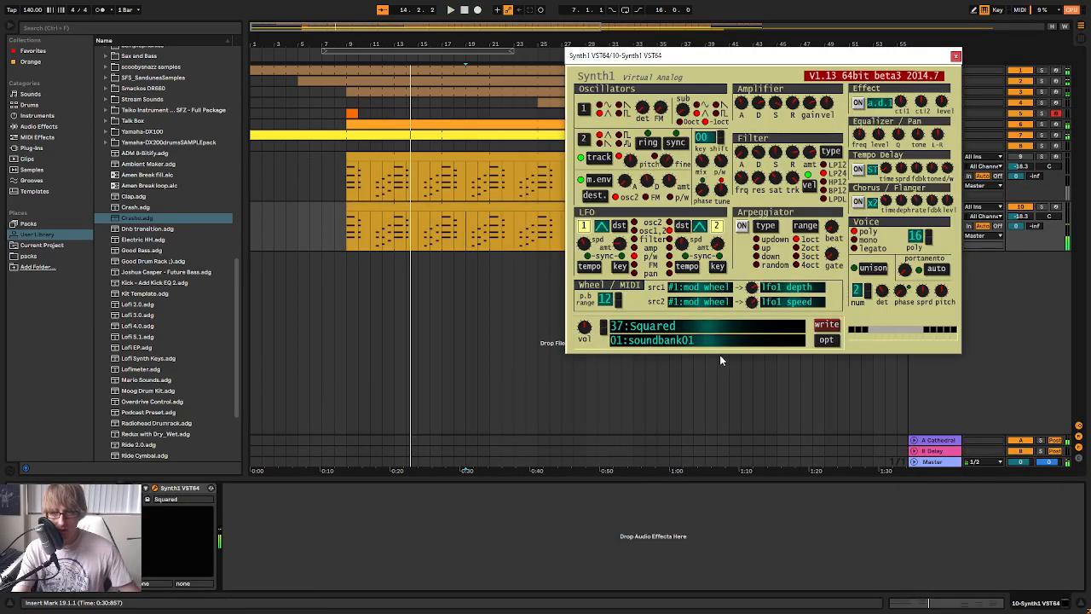
left_click(669, 331)
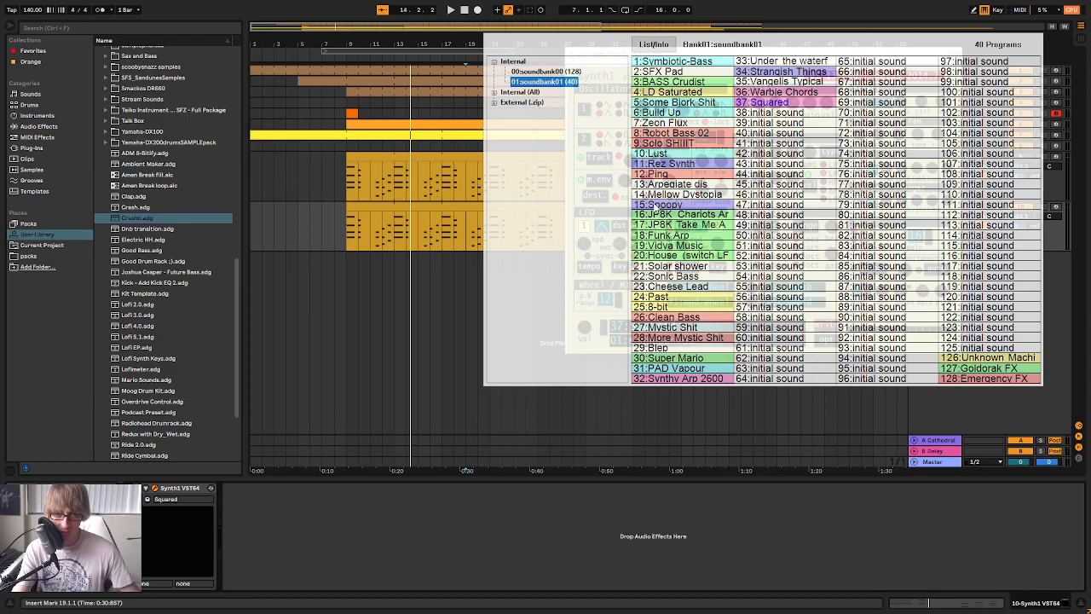
left_click(680, 224)
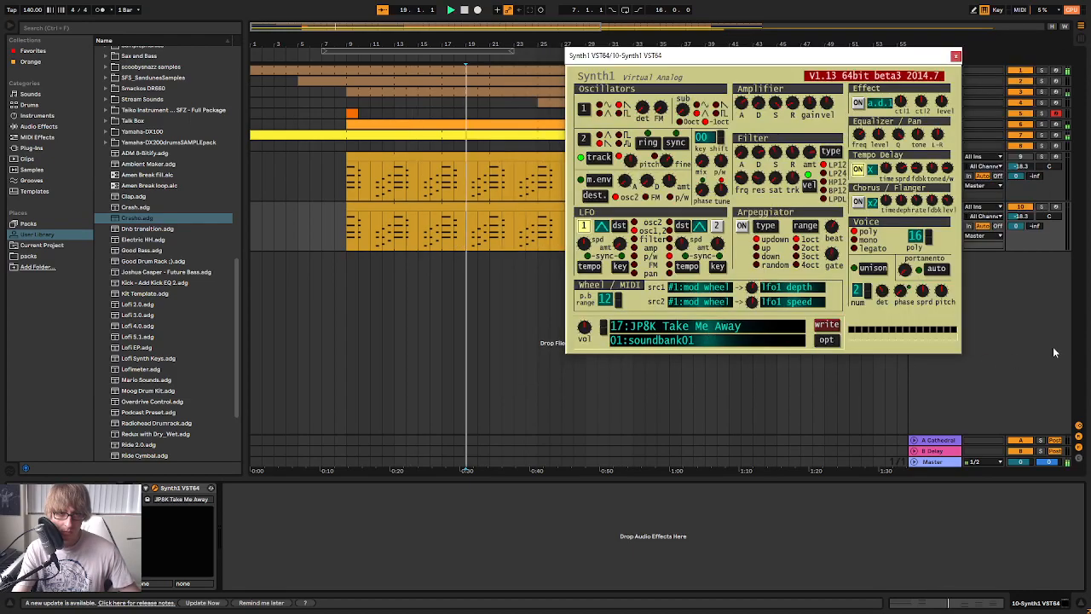
left_click_drag(864, 67, 831, 297)
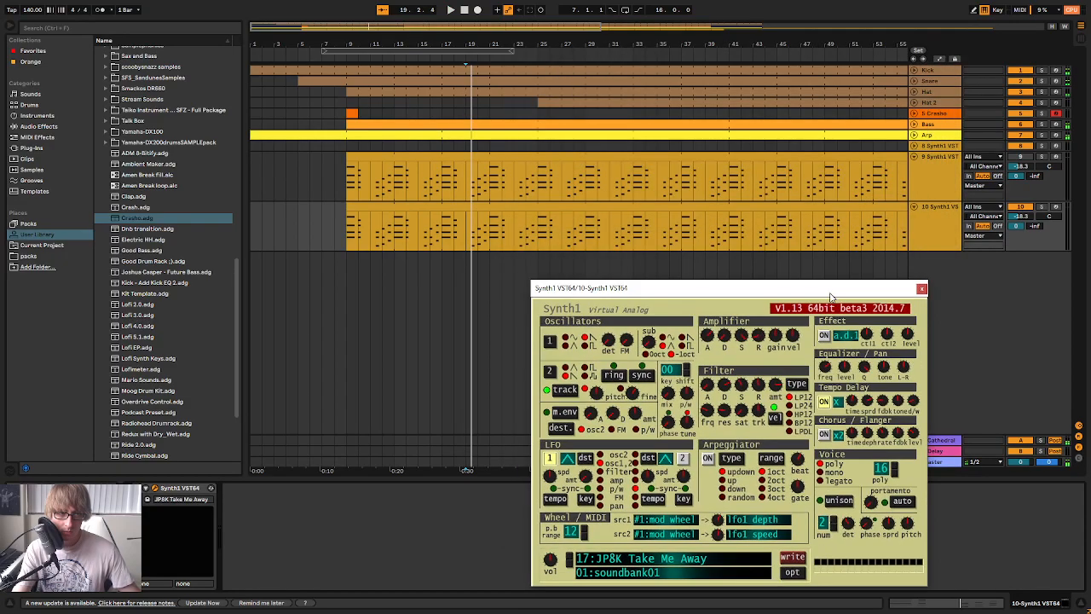
left_click(560, 208)
key("space")
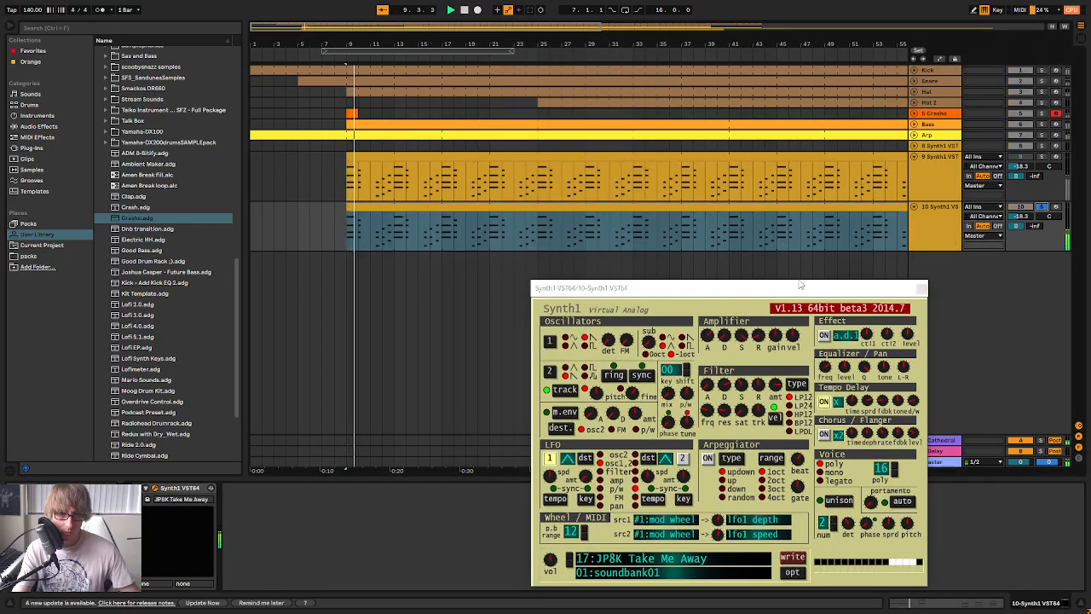
Try the Past preset and Mellow Dystopia in track 10's Synth1 during playback
left_click_drag(789, 290, 805, 143)
left_click(656, 409)
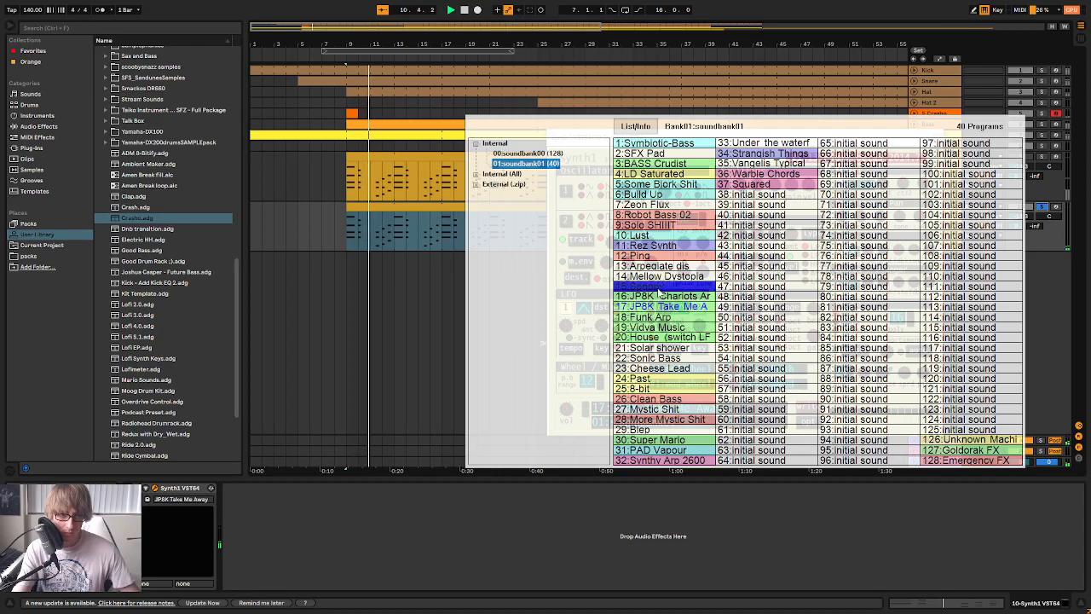
left_click(674, 379)
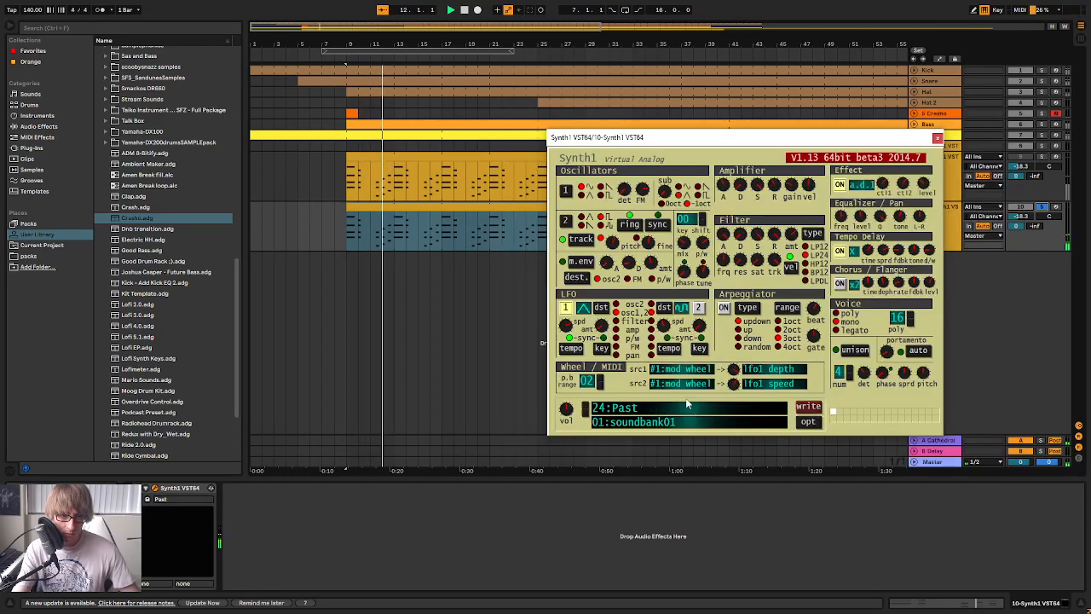
left_click(694, 413)
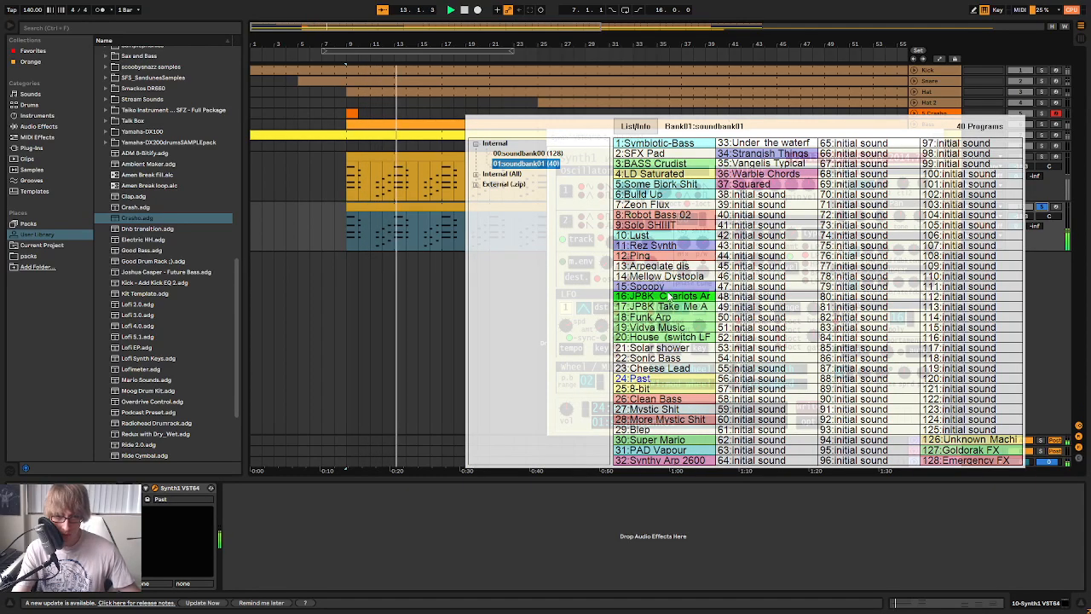
left_click(673, 278)
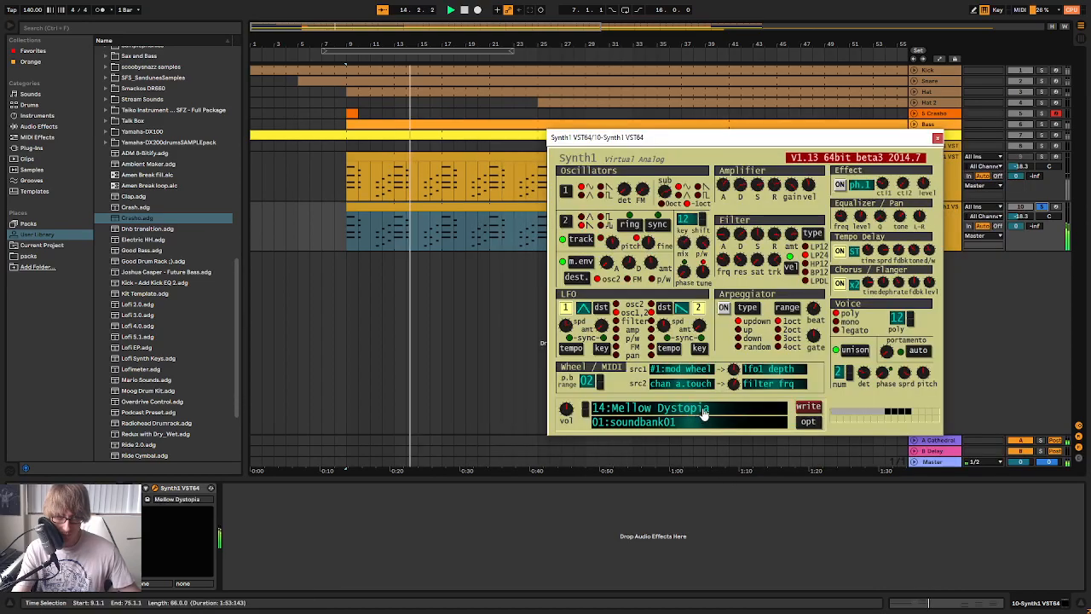
key("space")
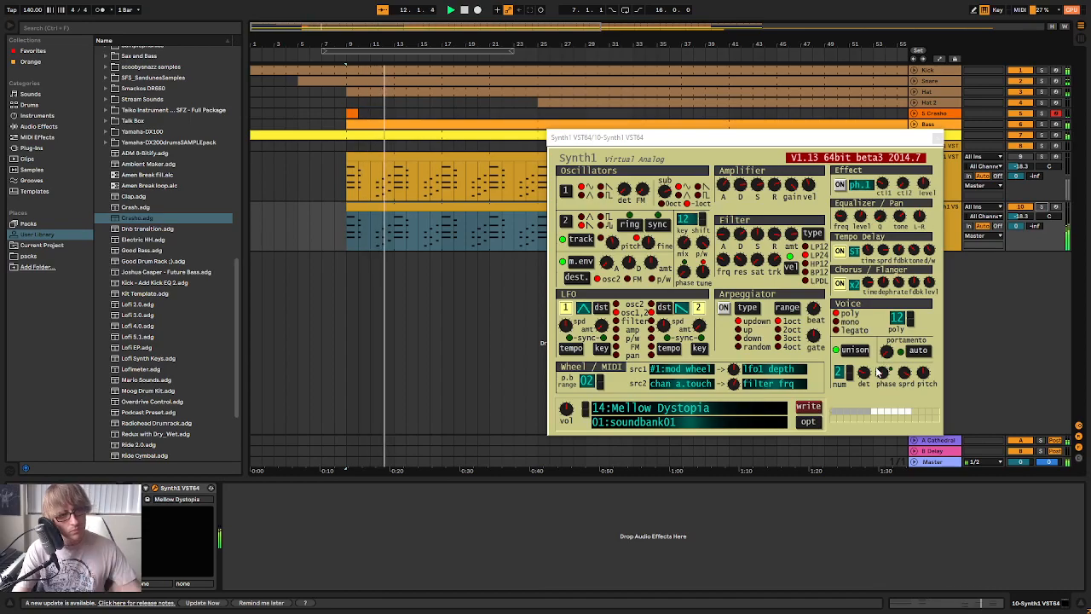
Close the Synth1 window and solo tracks 9 and 10 to hear both synth layers together
key("Tab")
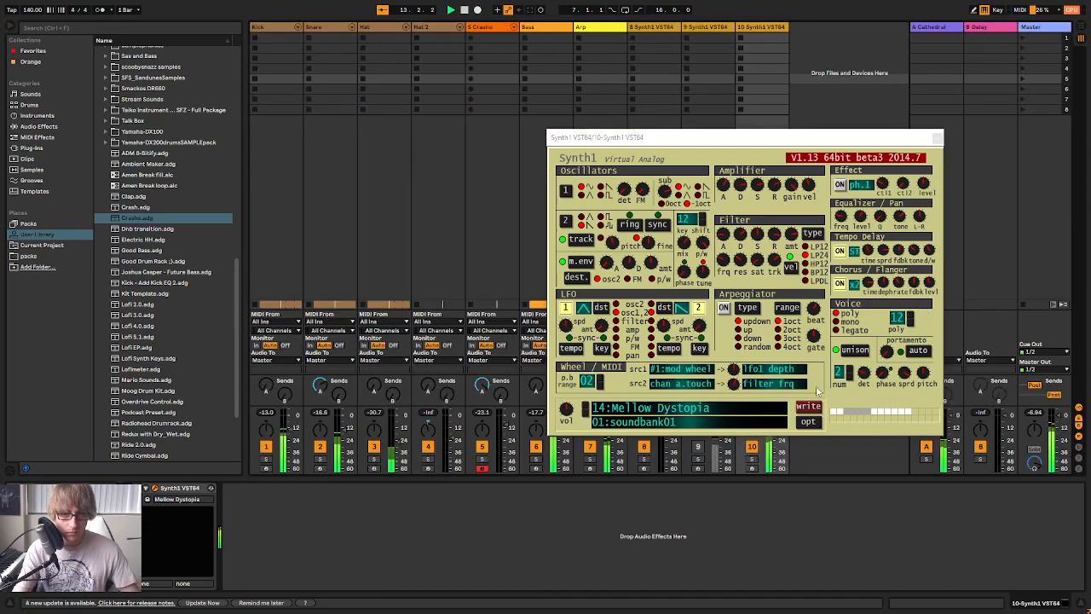
left_click(758, 415)
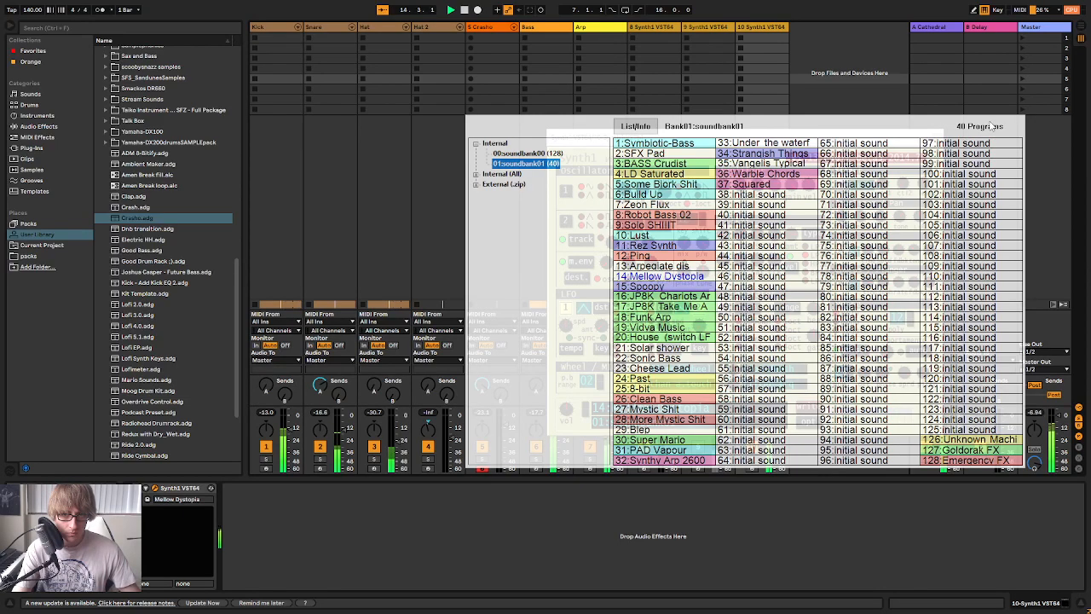
left_click(939, 135)
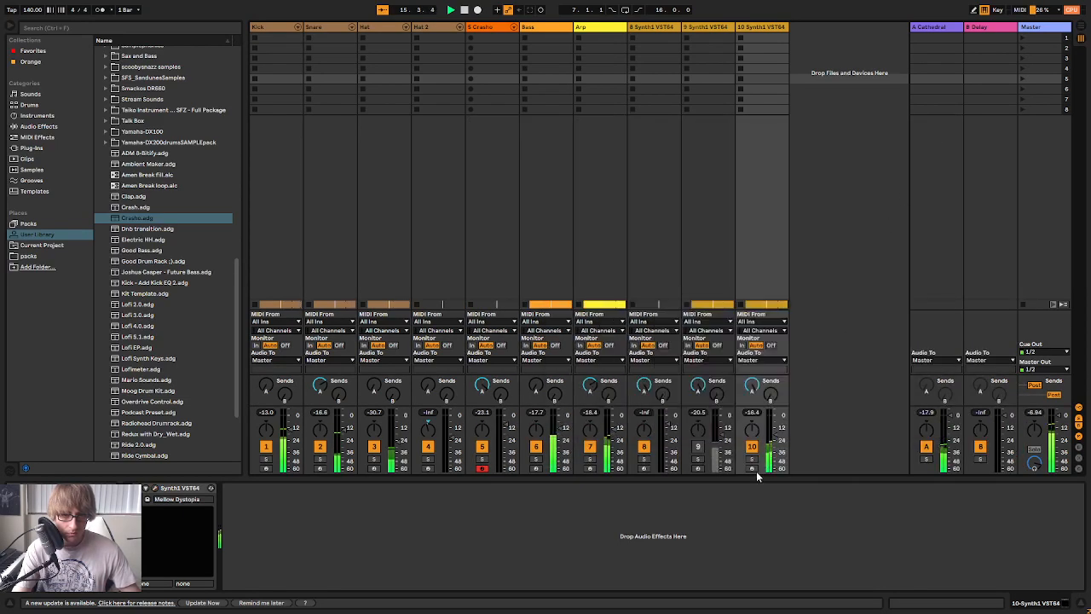
left_click(753, 459)
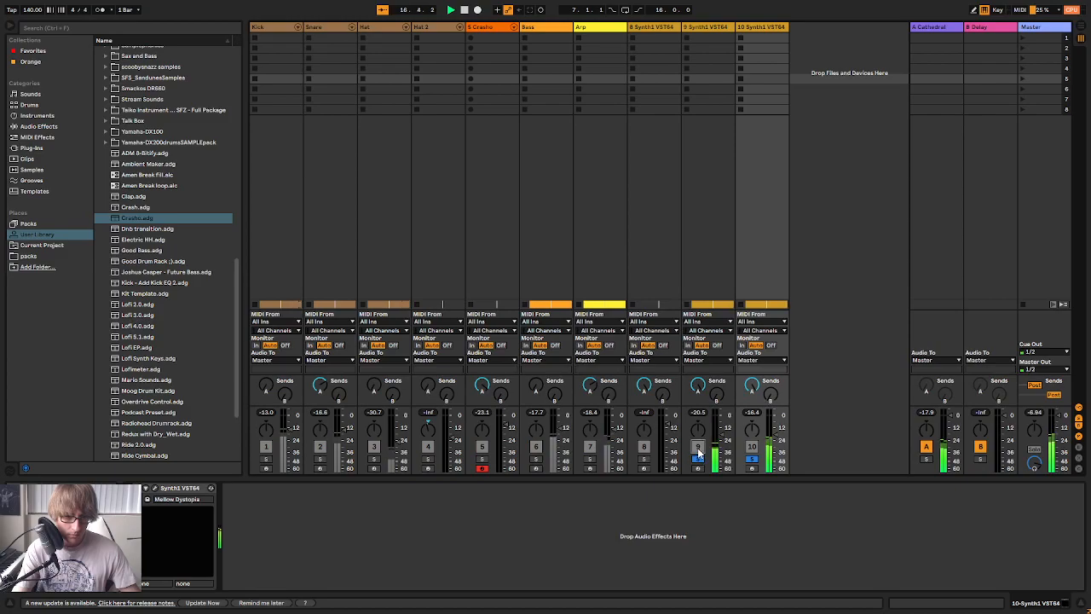
key("Tab")
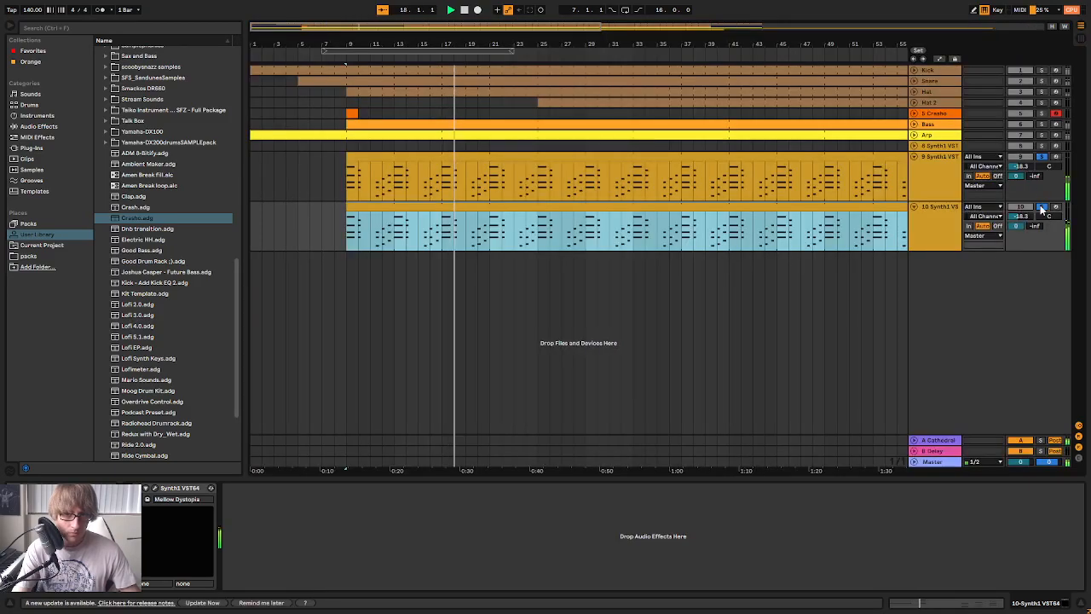
Compare the two synth layers by toggling their solos, and hear track 10 in the full mix with track 9 muted
left_click(1042, 208)
left_click(1043, 208)
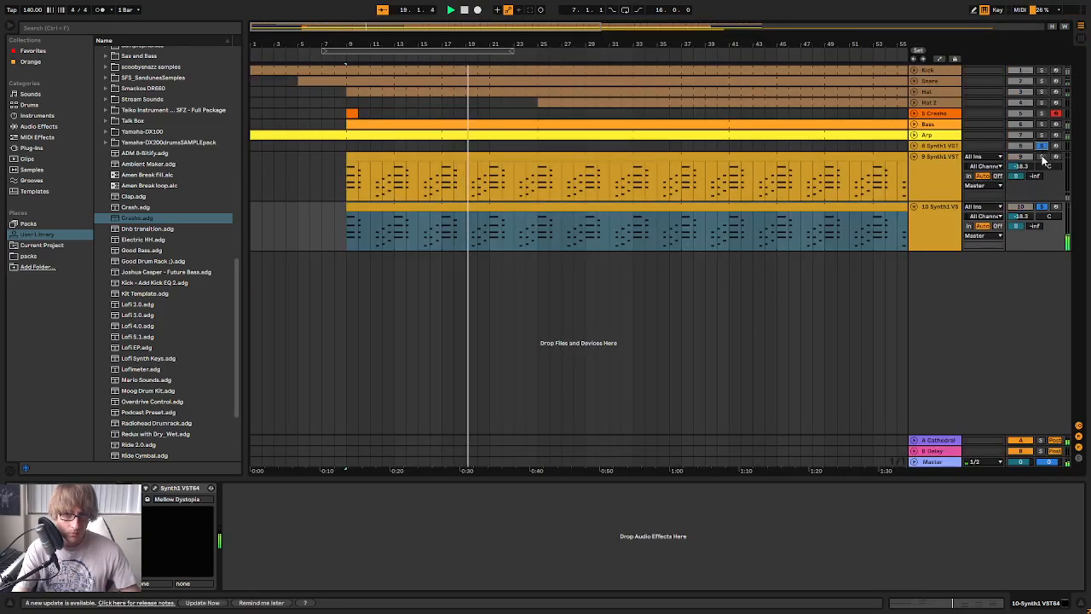
left_click(1042, 156)
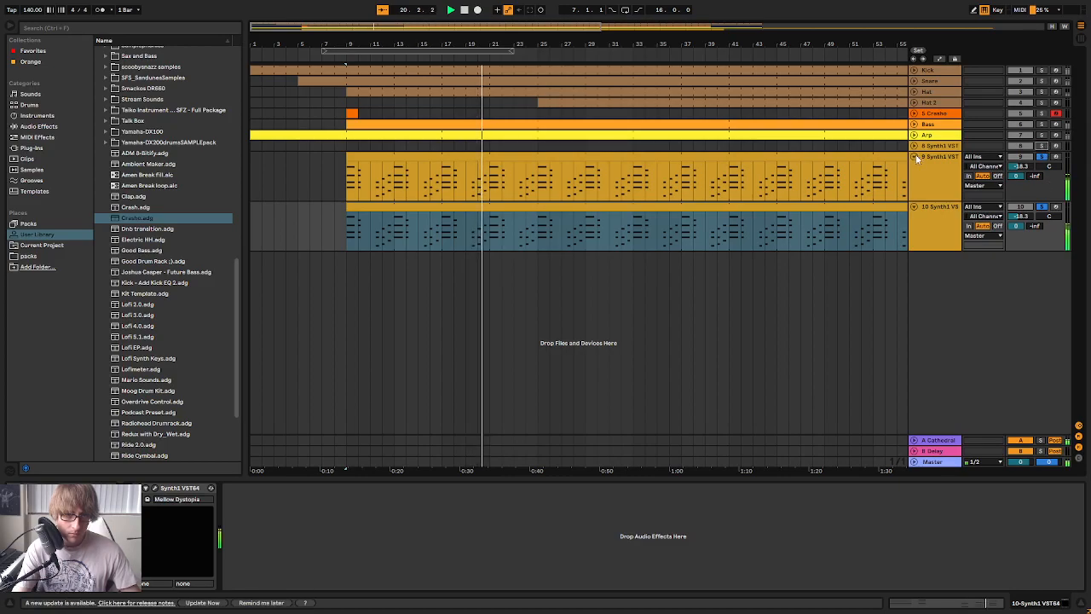
left_click(1042, 208)
left_click(958, 225)
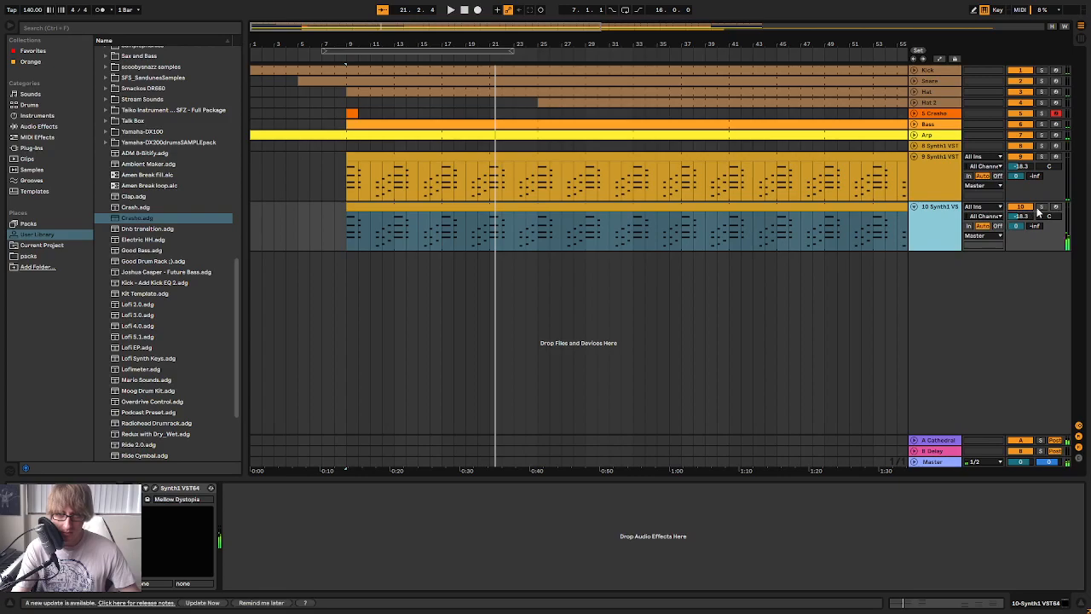
key("space")
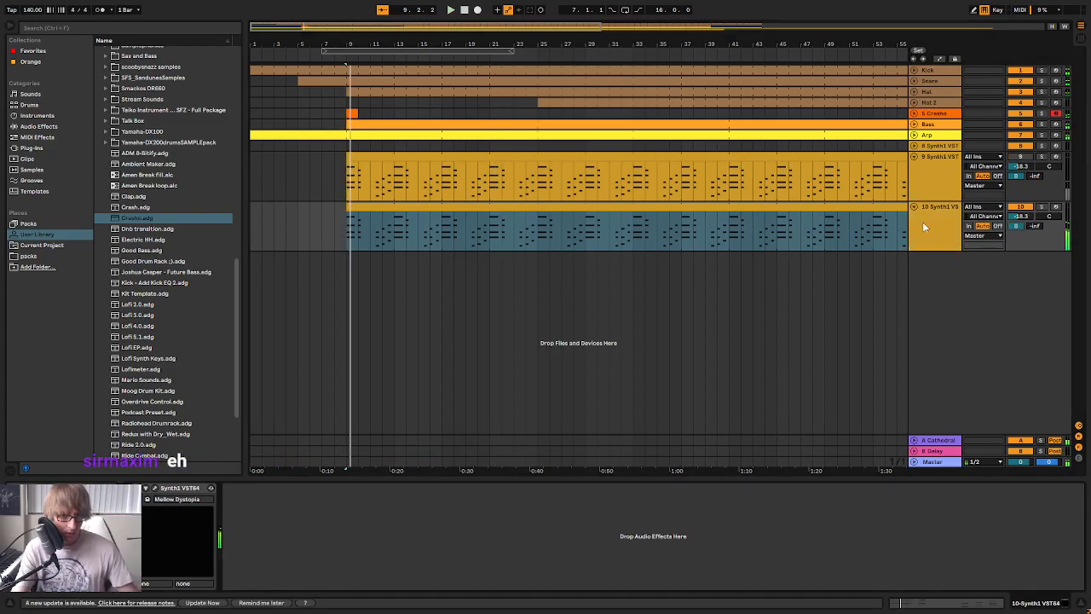
Replace track 10's Synth1 with the Vital plug-in
scroll(160, 293, "down", 3)
scroll(150, 331, "up", 4)
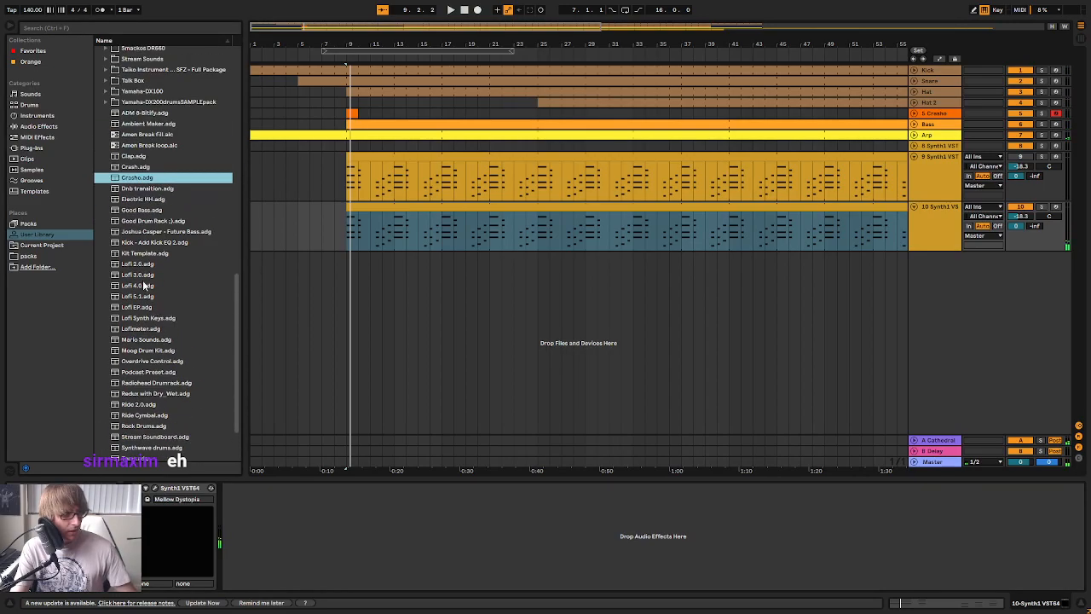
left_click(32, 147)
scroll(144, 225, "down", 5)
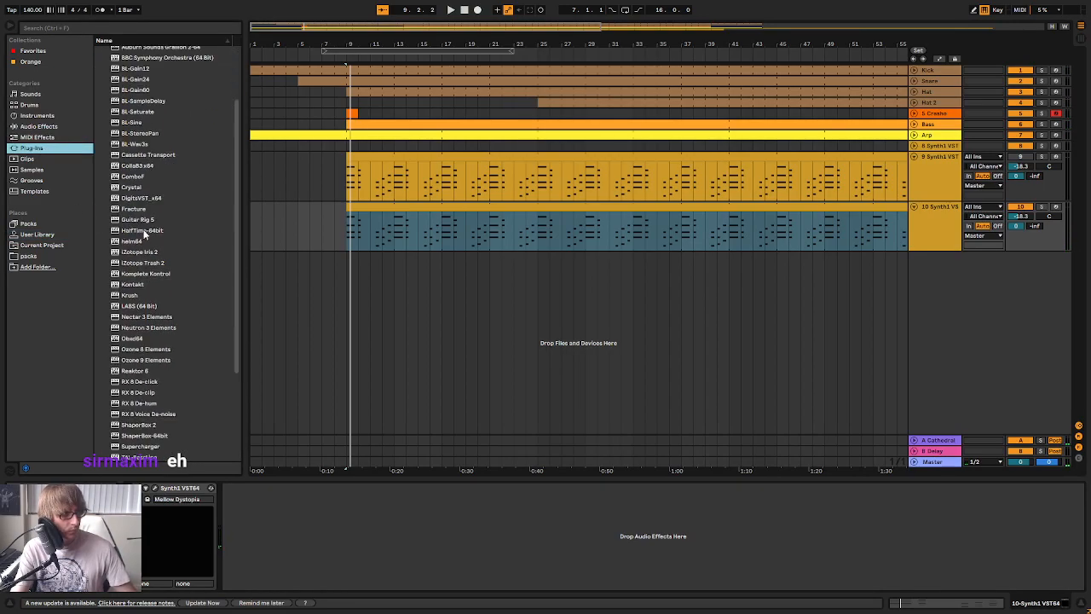
scroll(150, 282, "down", 1)
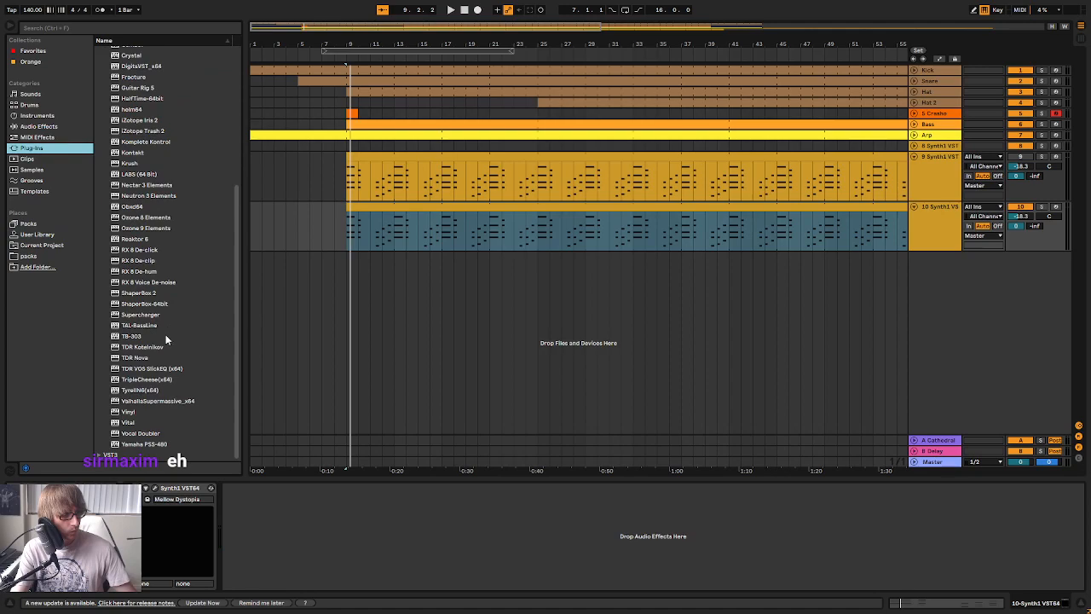
left_click(131, 423)
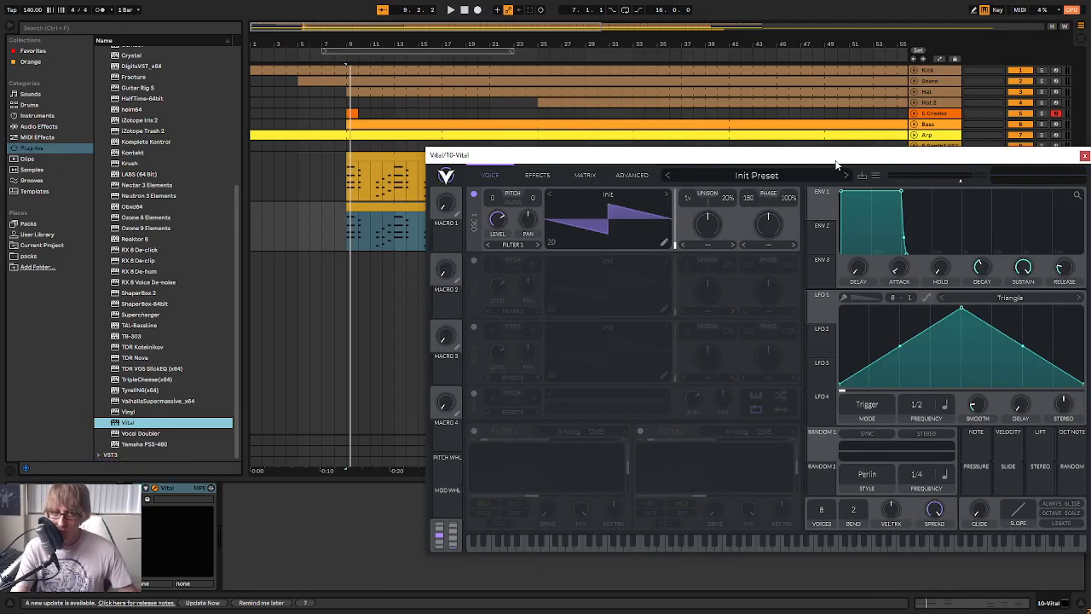
left_click_drag(838, 158, 703, 417)
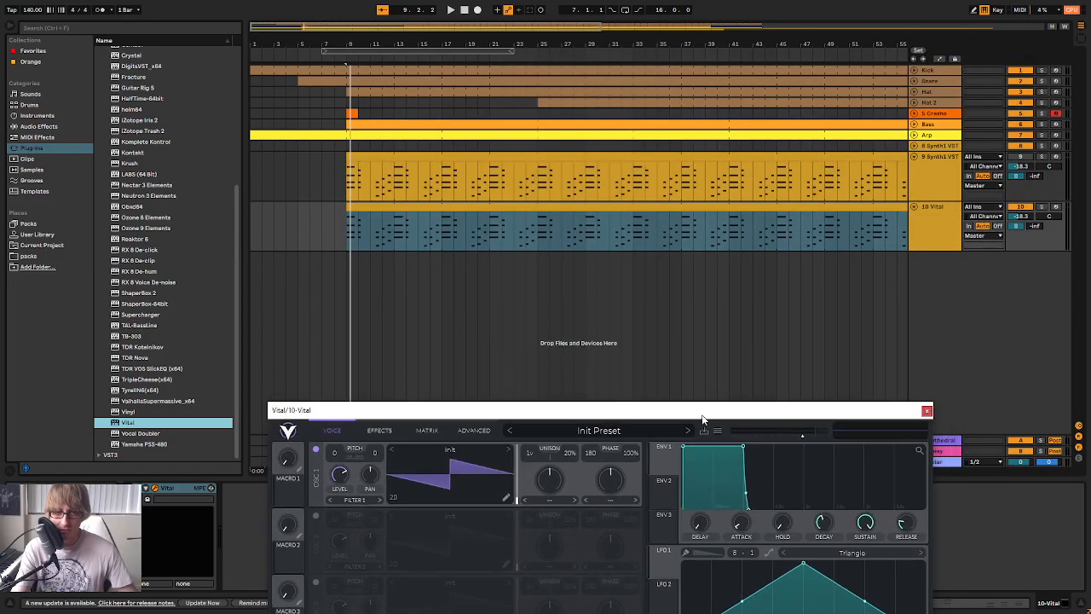
Lower the Vital track's volume to about -27.5 dB while the track plays
key("Tab")
left_click_drag(825, 402, 816, 488)
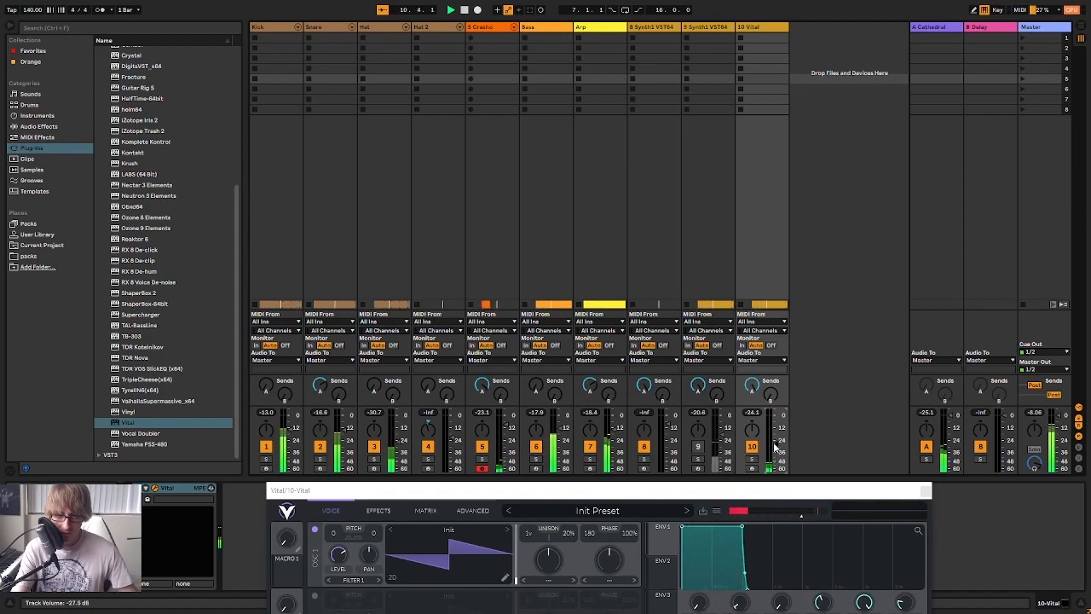
left_click_drag(773, 488, 876, 478)
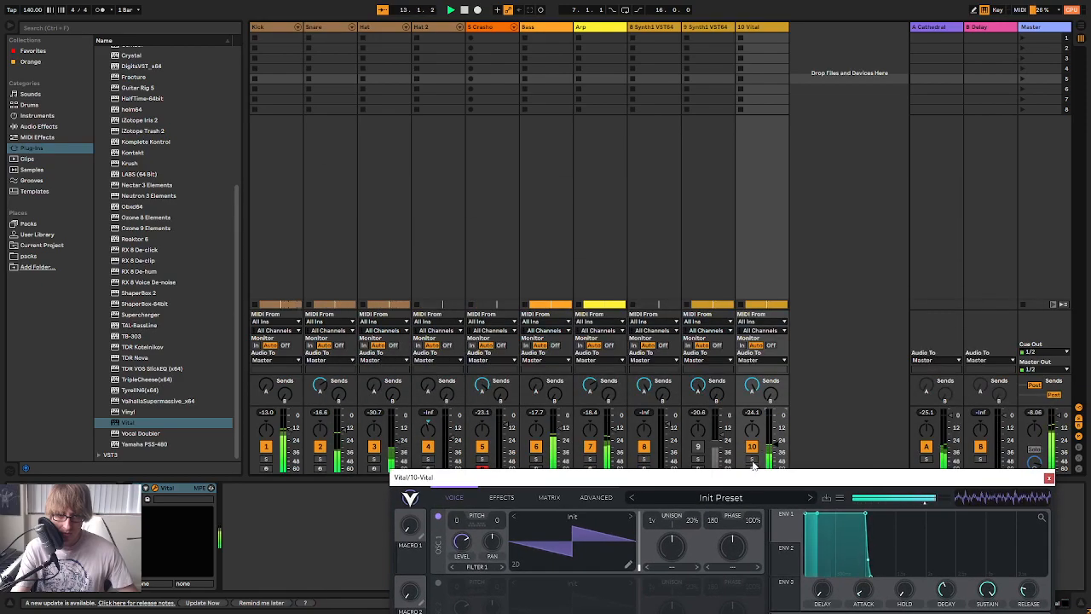
Open Vital's preset browser and sort the presets by style to reach the pad sounds
left_click_drag(752, 471, 724, 156)
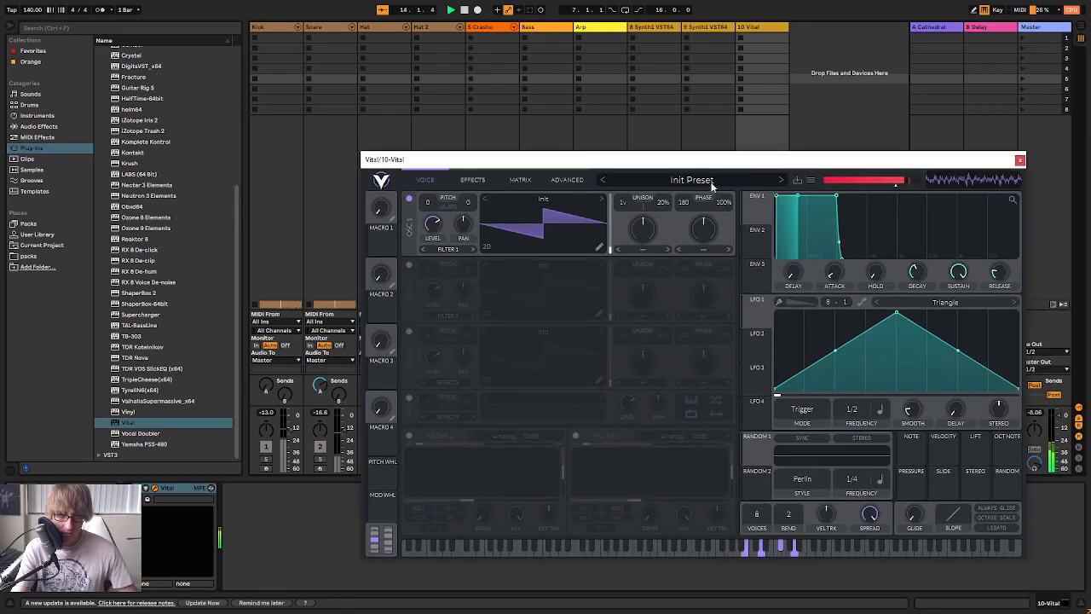
left_click(711, 180)
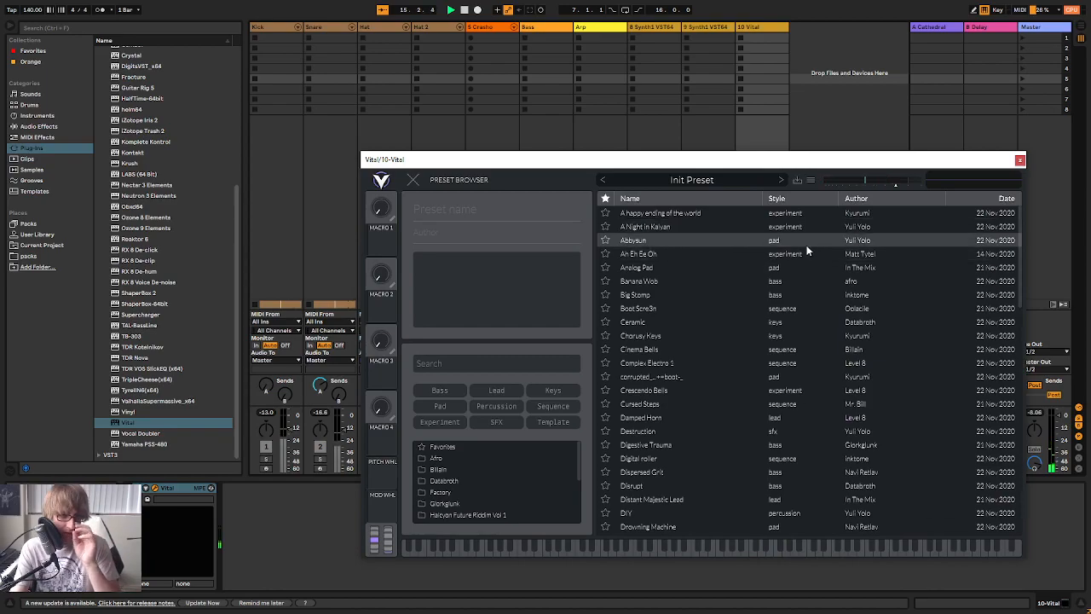
left_click(800, 199)
scroll(782, 379, "down", 8)
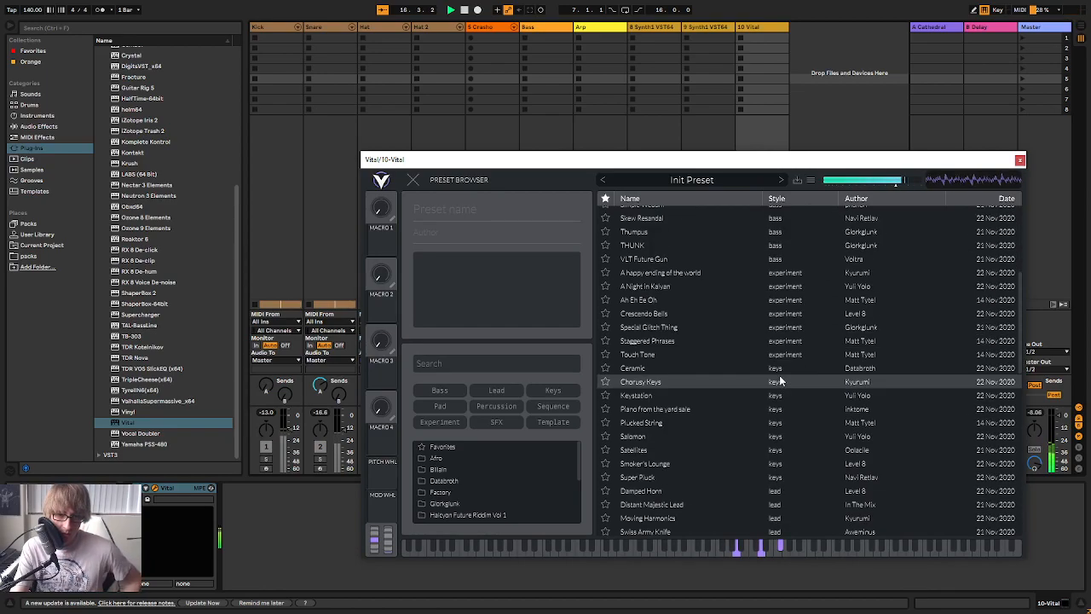
scroll(809, 298, "down", 5)
scroll(792, 307, "up", 3)
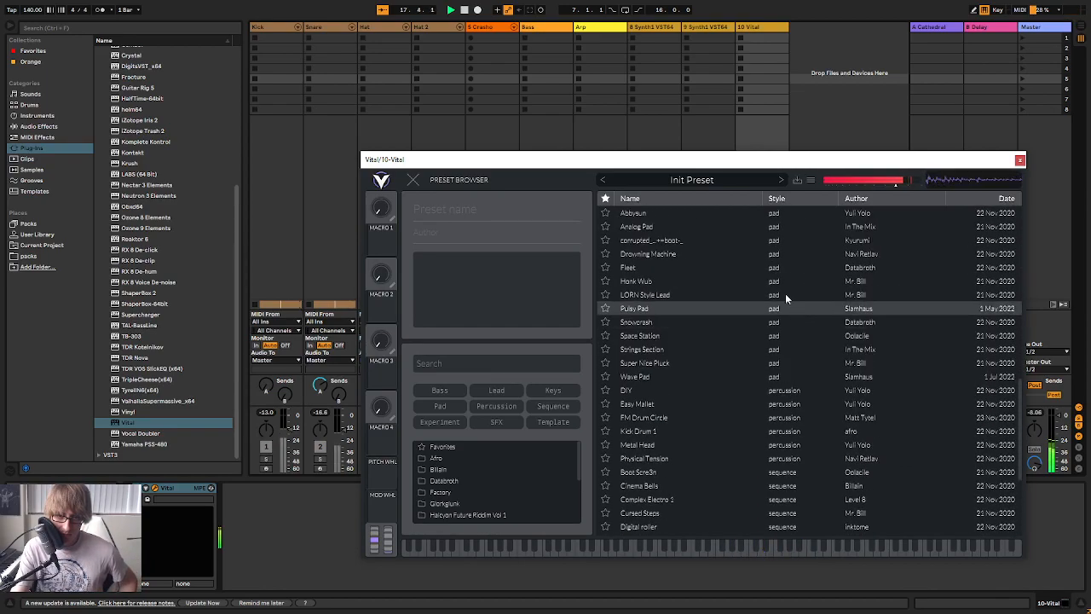
Audition the Abbysun and Pulsy Pad presets, and hear Pulsy Pad in the full mix
left_click(784, 266)
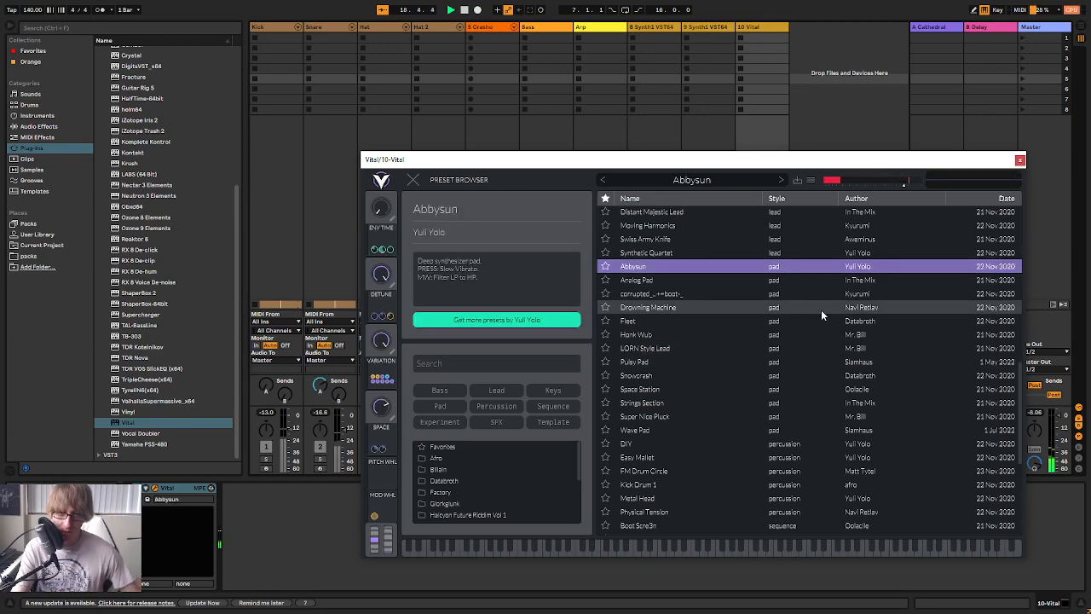
left_click(823, 364)
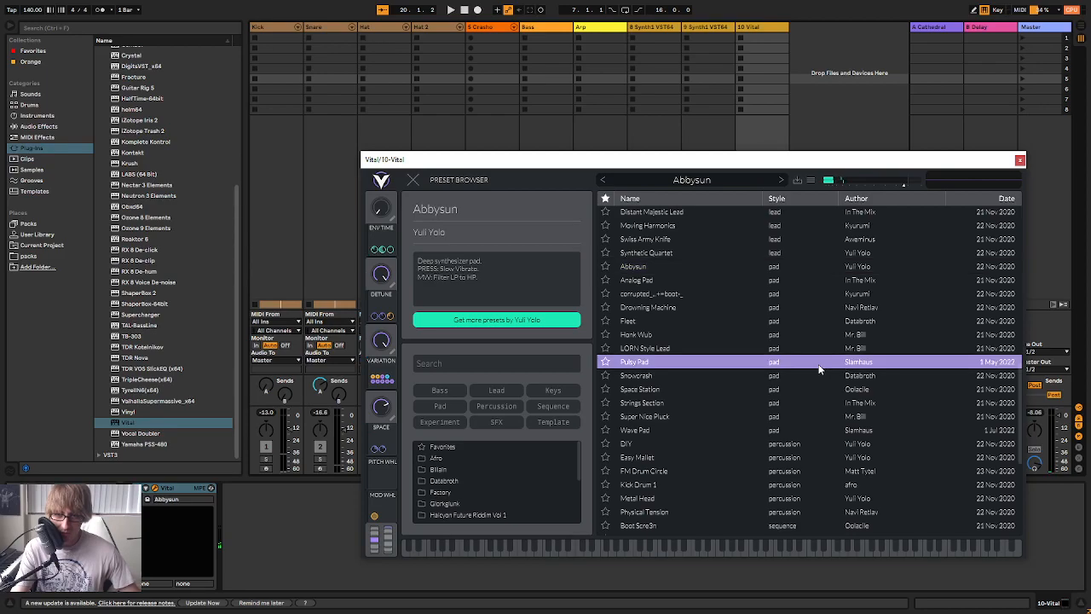
left_click_drag(749, 154, 776, 459)
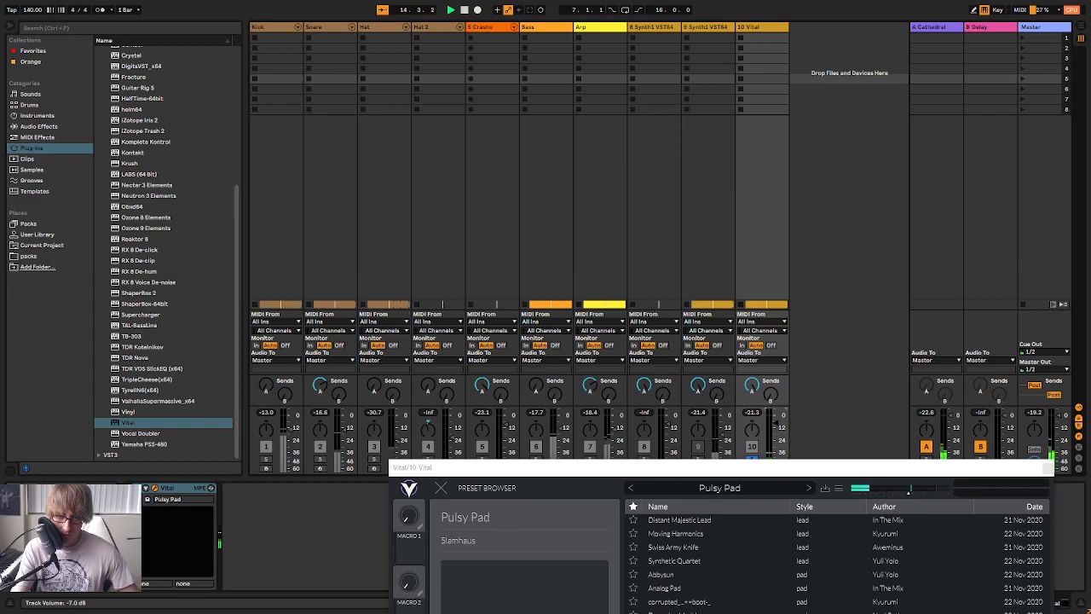
left_click_drag(789, 469, 786, 482)
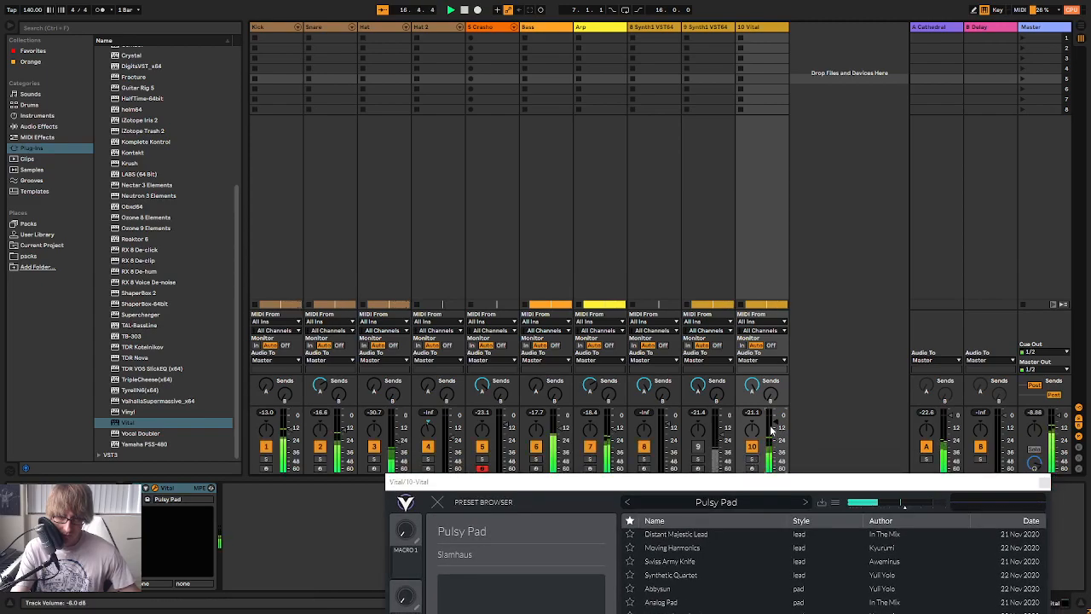
mouse_move(774, 482)
left_mouse_down()
mouse_move(778, 371)
mouse_move(783, 486)
left_mouse_up()
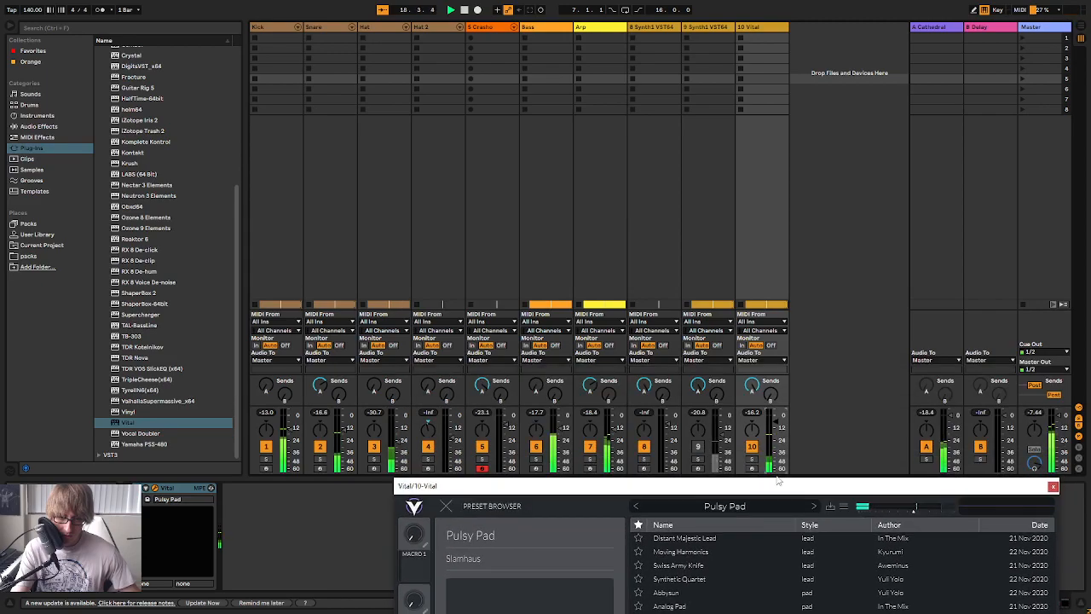
Audition Snowcrash and Honk Wub with the Vital track soloed, load LORN Style Lead, and set the track volume to -24.0 dB
left_click(752, 459)
left_click_drag(767, 485, 782, 195)
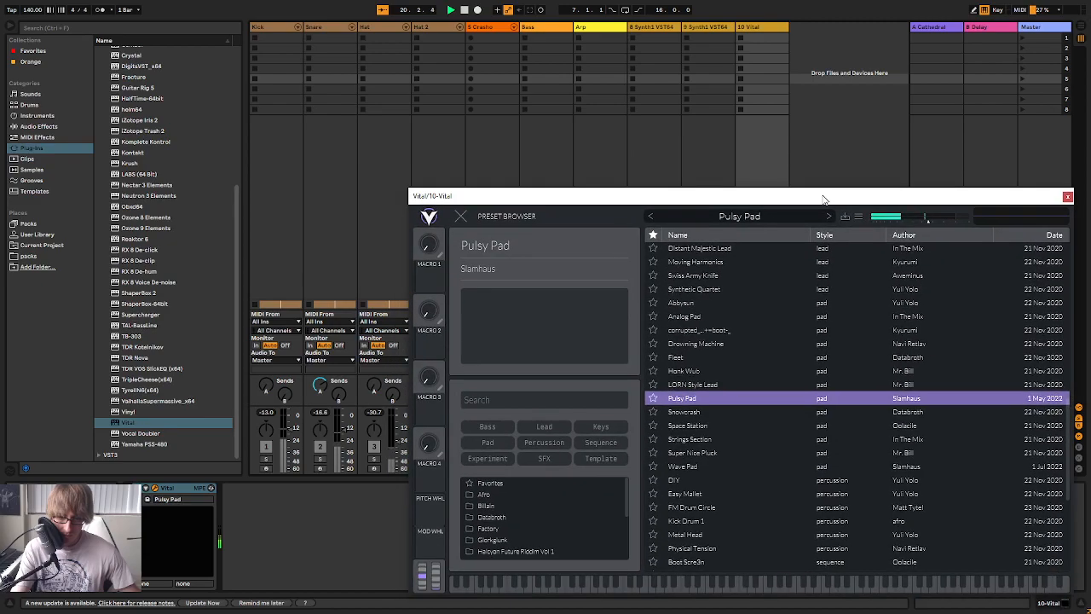
left_click(734, 412)
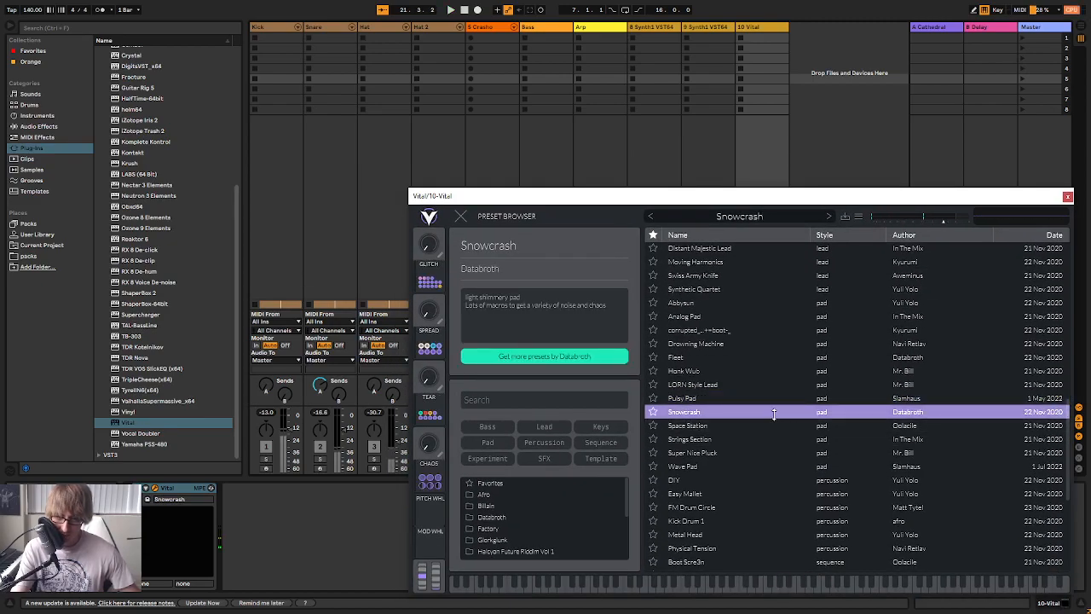
left_click(765, 385)
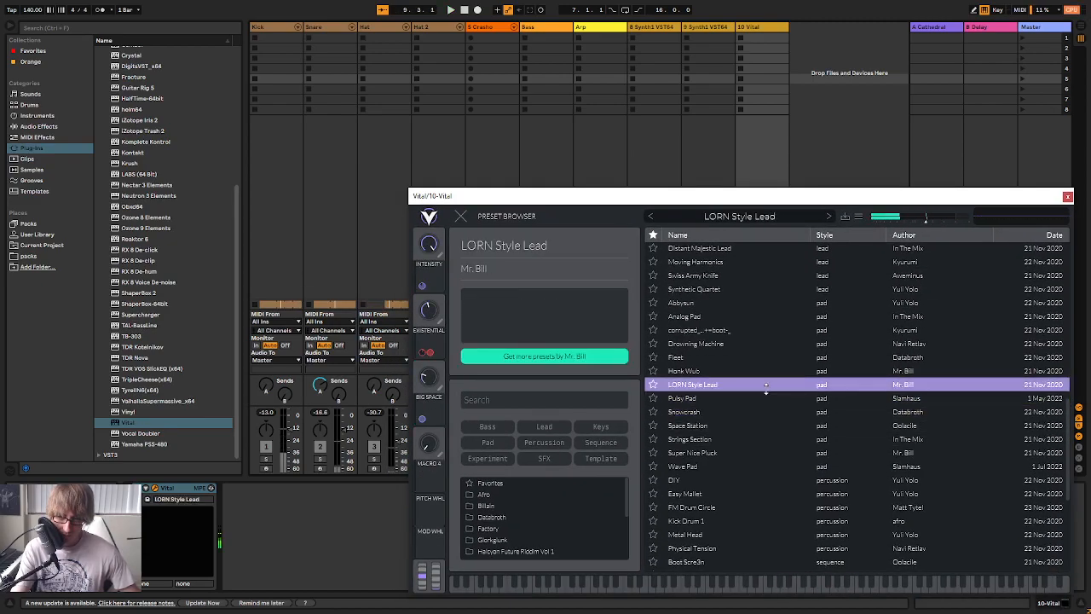
left_click(764, 371)
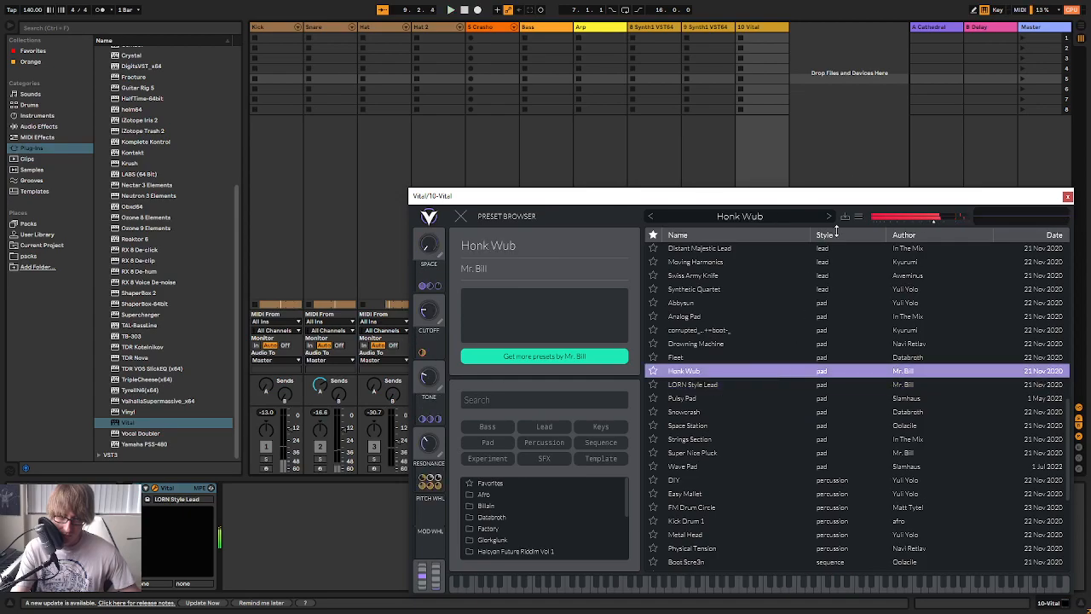
left_click_drag(845, 201, 793, 200)
left_click(732, 432)
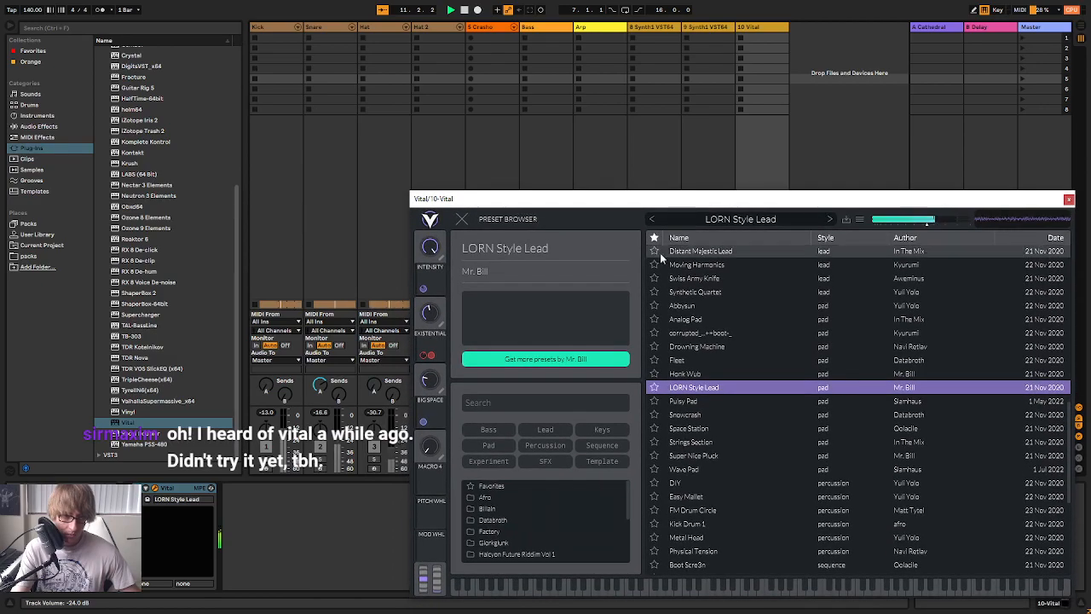
Turn off the LORN Style Lead's reverb and distortion effects, and compare its sound with the chorus off and on
left_click(462, 220)
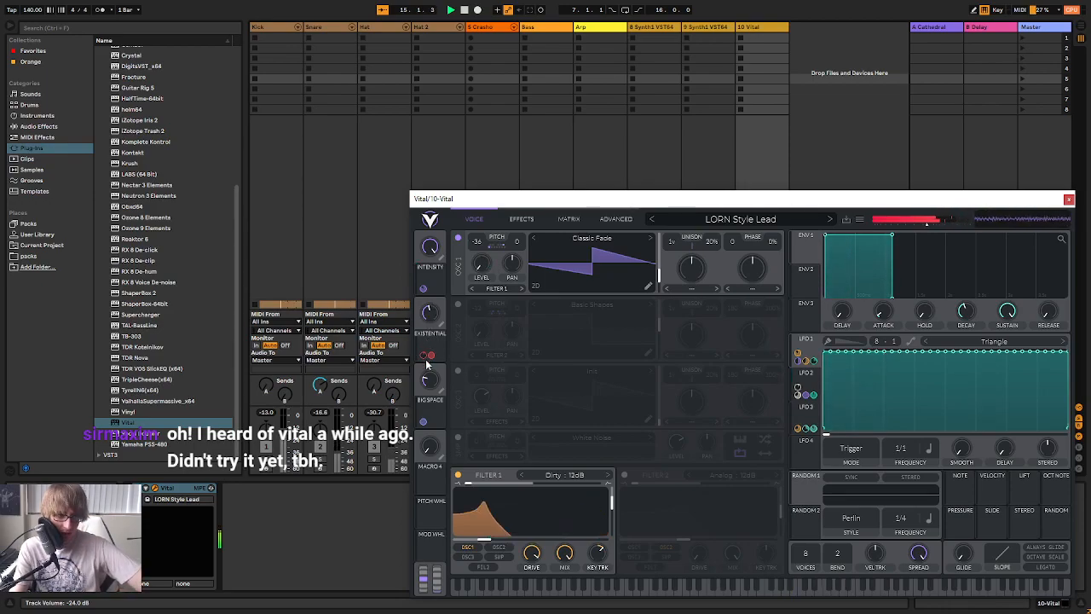
left_click(522, 219)
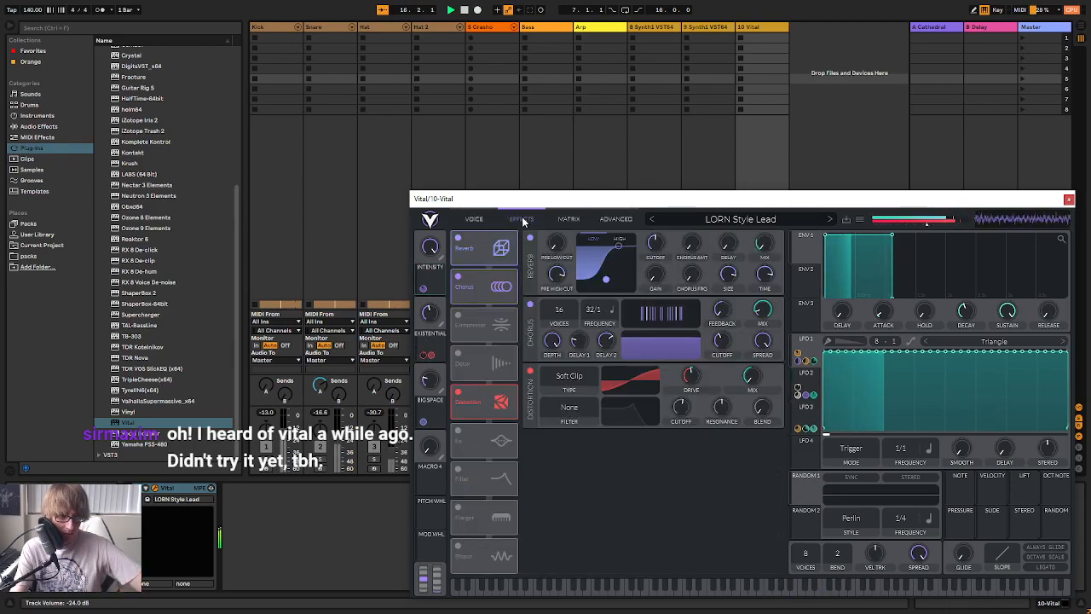
left_click(458, 239)
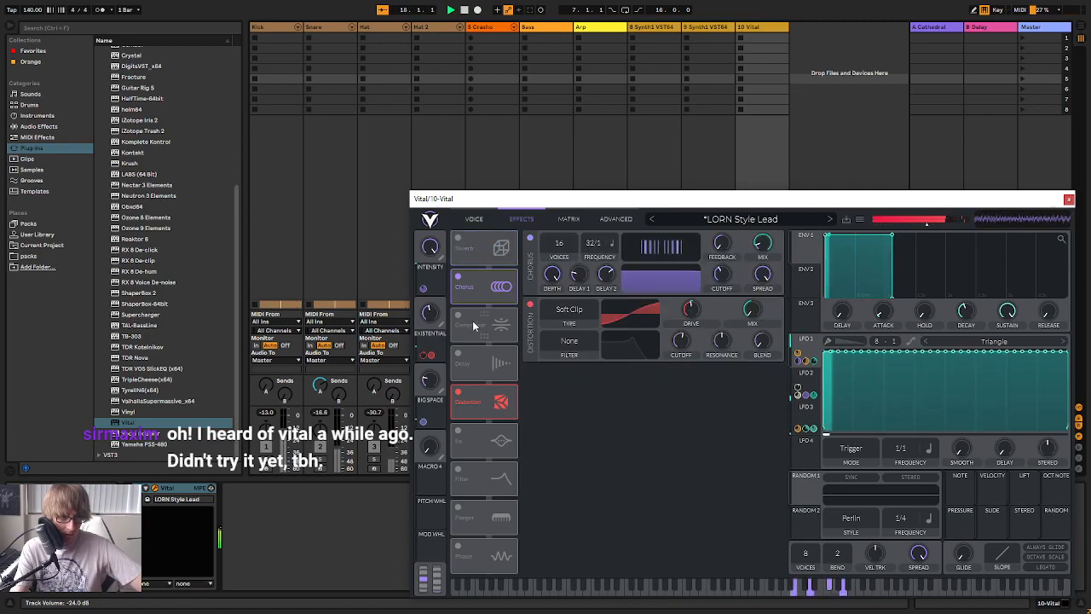
left_click(459, 393)
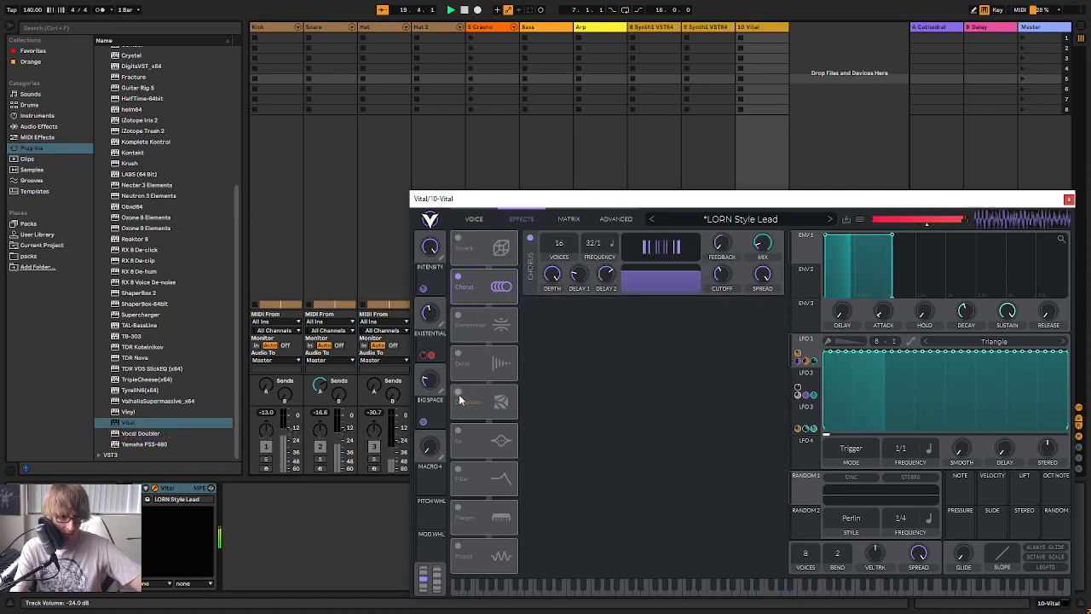
left_click(457, 277)
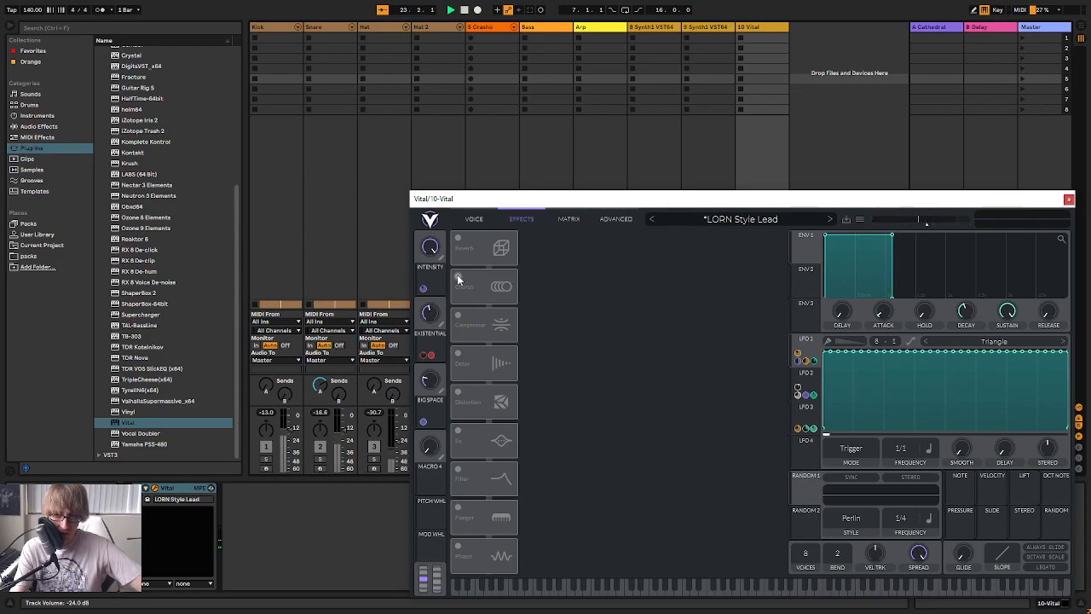
left_click(458, 277)
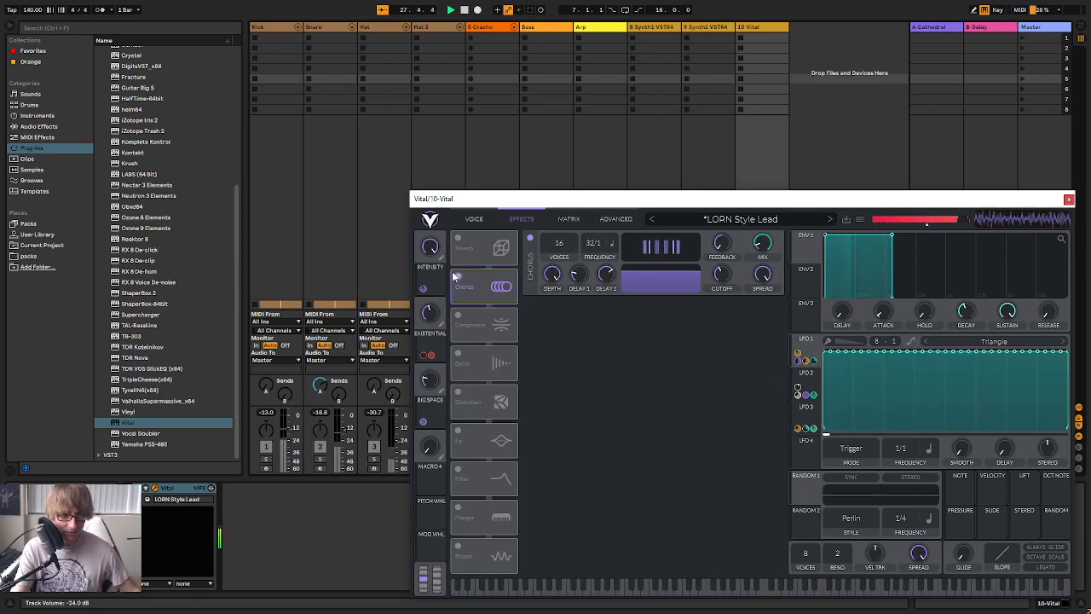
Examine the preset's macro assignments, its oscillator and filter settings, and LFOs 1 to 3
mouse_move(894, 204)
left_mouse_down()
mouse_move(855, 169)
mouse_move(877, 197)
left_mouse_up()
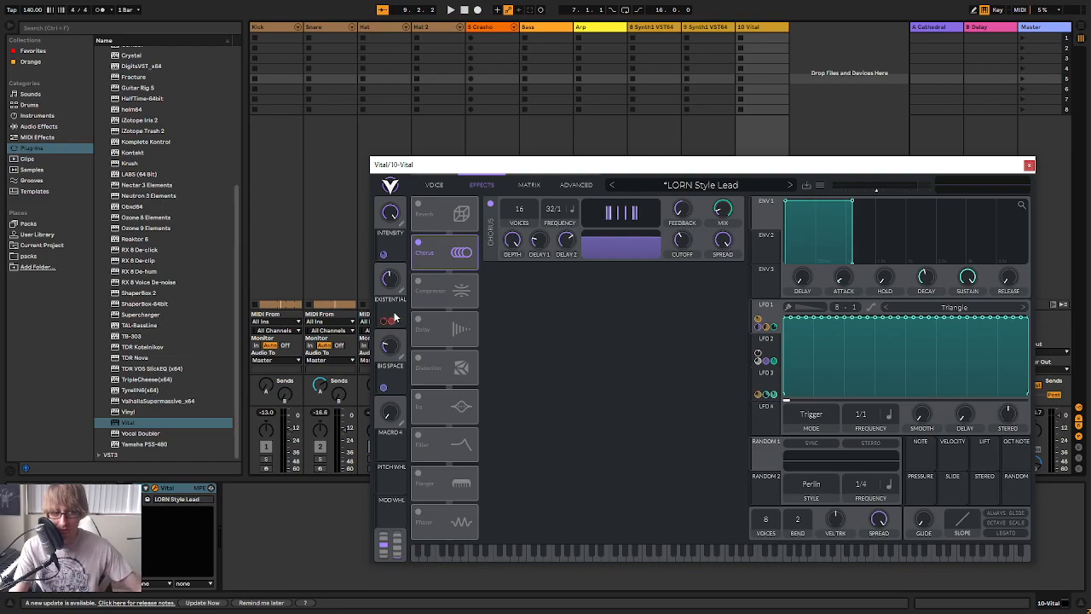
mouse_move(400, 343)
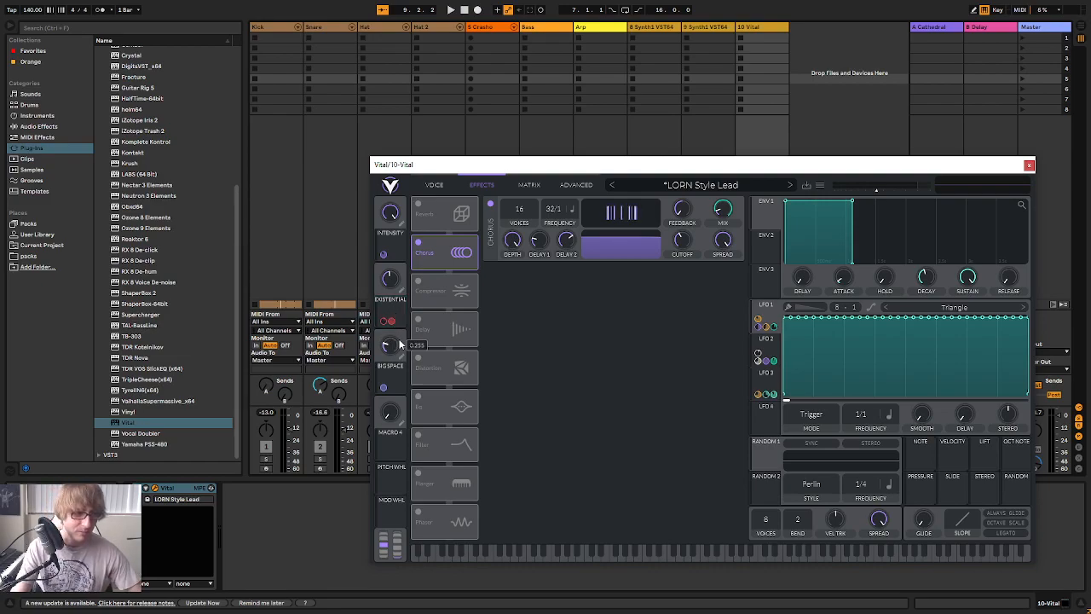
left_click(436, 186)
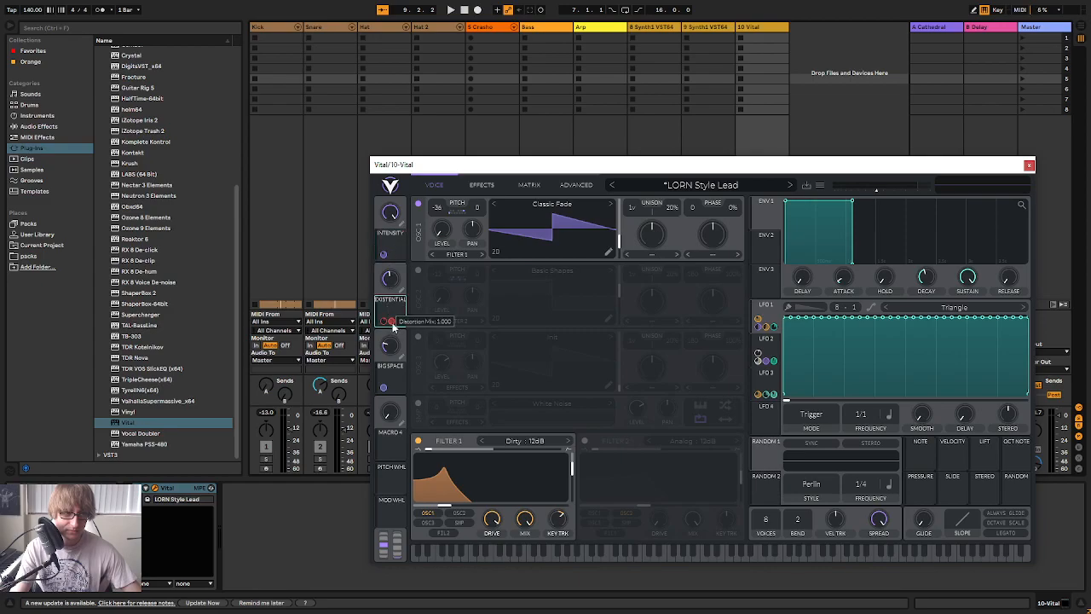
mouse_move(402, 340)
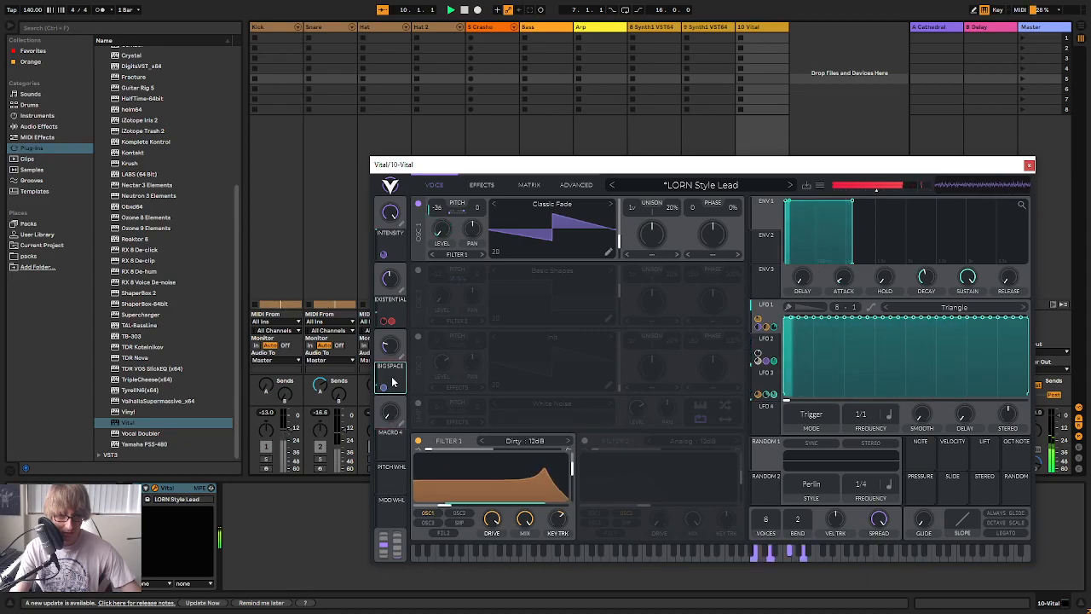
left_click(768, 345)
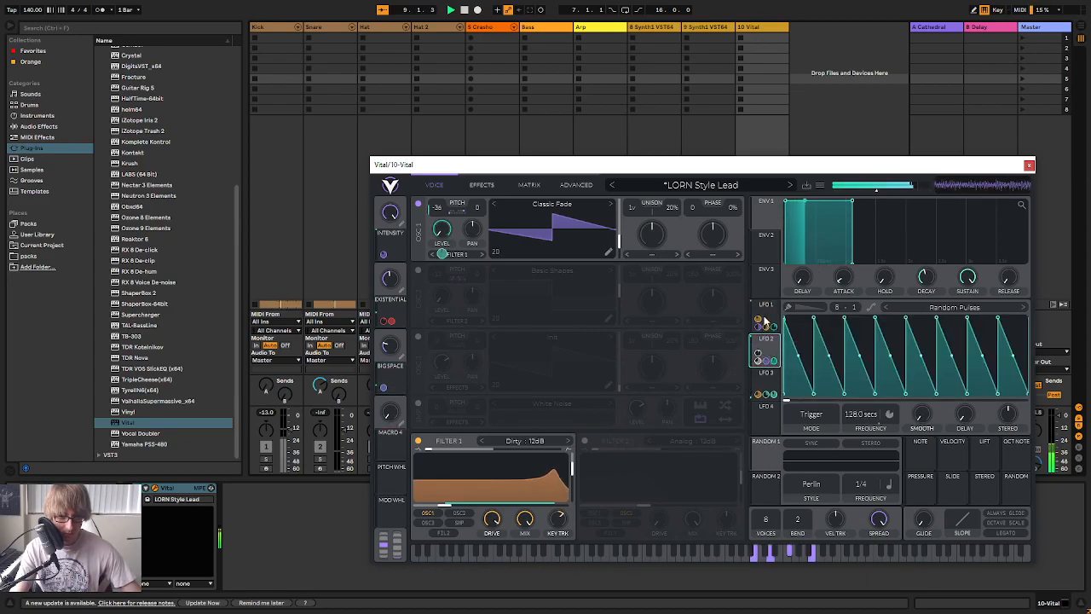
left_click(765, 318)
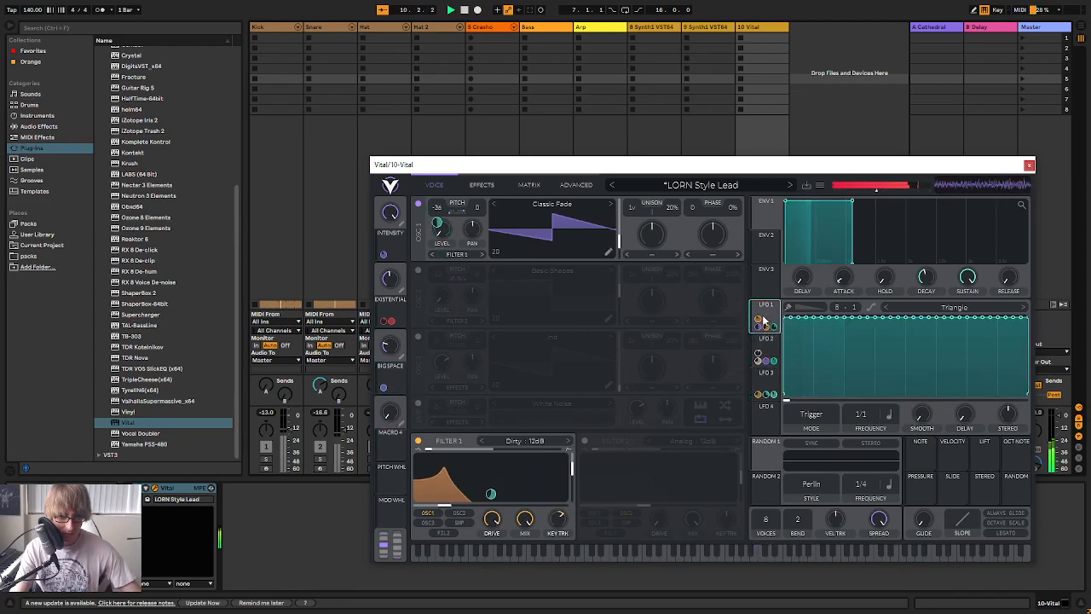
left_click(765, 379)
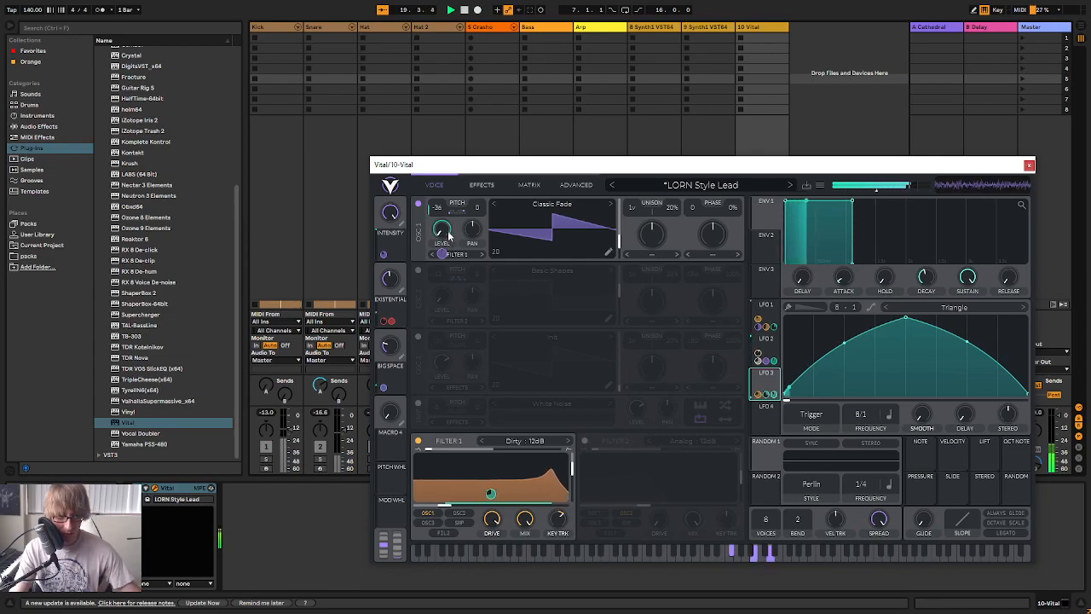
Try the Existential and Big Space macros, and briefly switch the distortion effect back on
mouse_move(394, 279)
left_mouse_down()
mouse_move(391, 324)
mouse_move(381, 230)
mouse_move(374, 279)
left_mouse_up()
left_click_drag(389, 343, 392, 320)
left_click(481, 185)
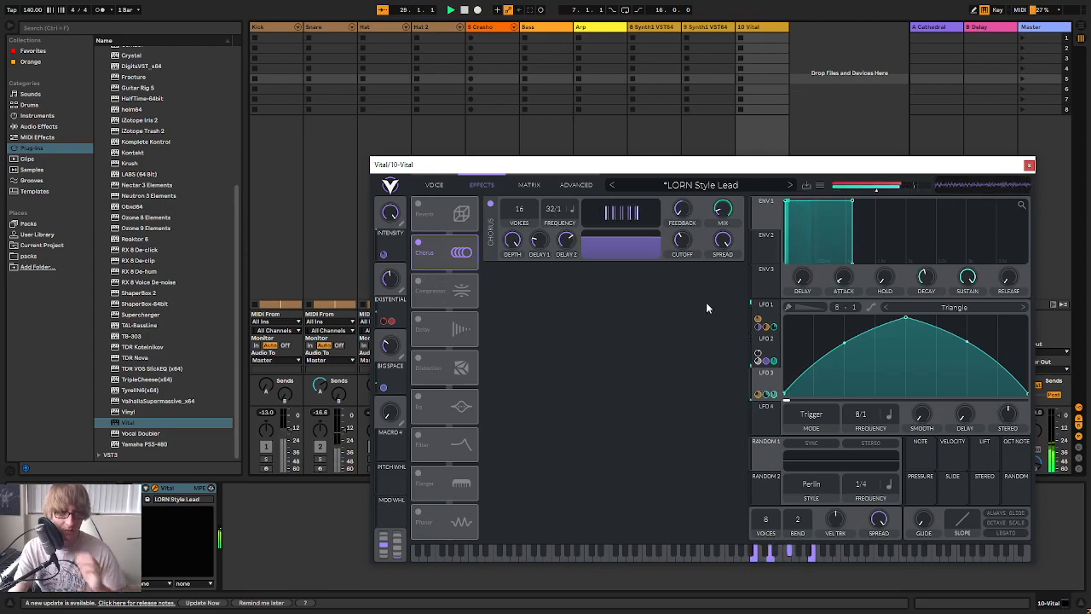
left_click(418, 359)
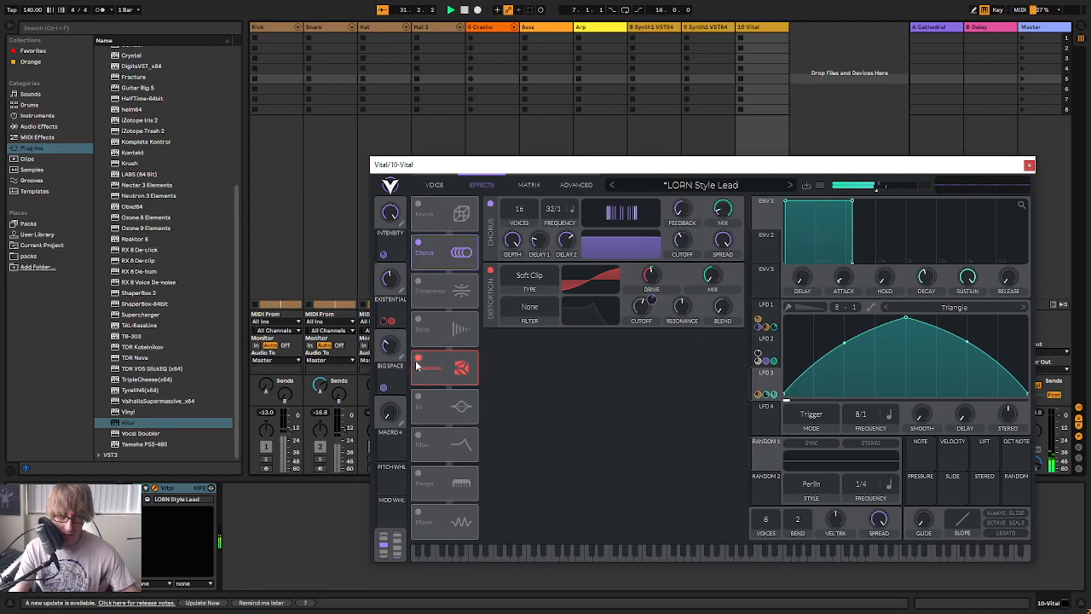
left_click(417, 360)
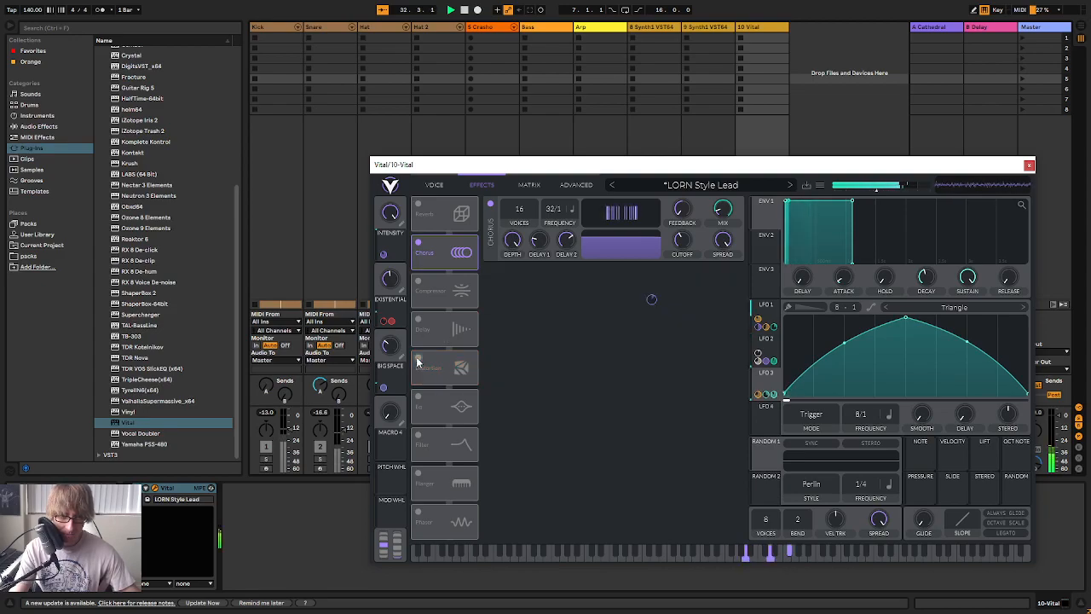
Close Vital, unsolo track 10, and add an EQ Eight to it with a low cut at 147 Hz
left_click(1029, 166)
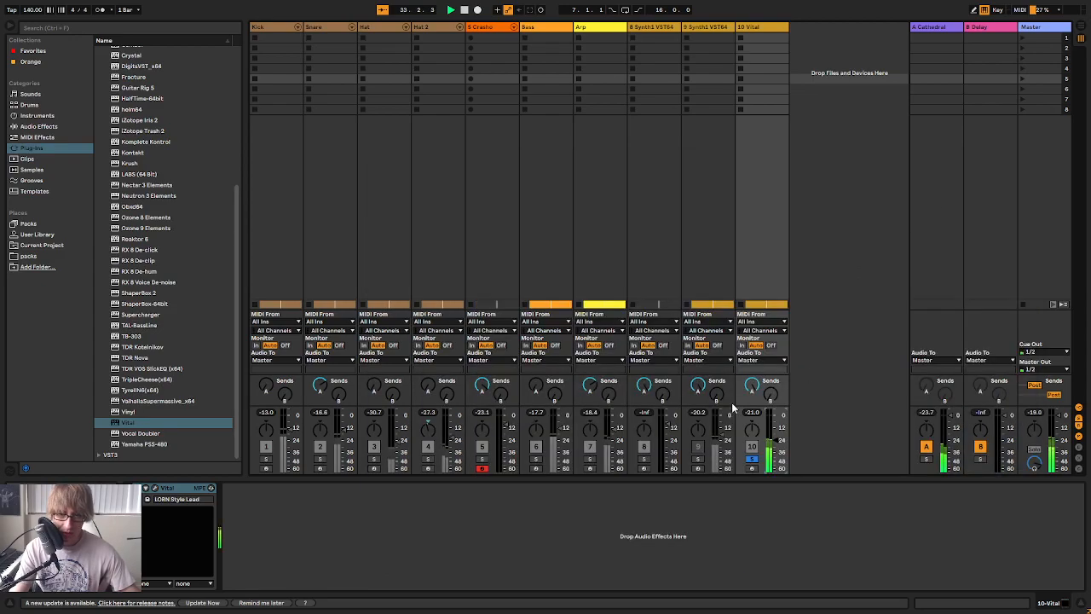
left_click(751, 458)
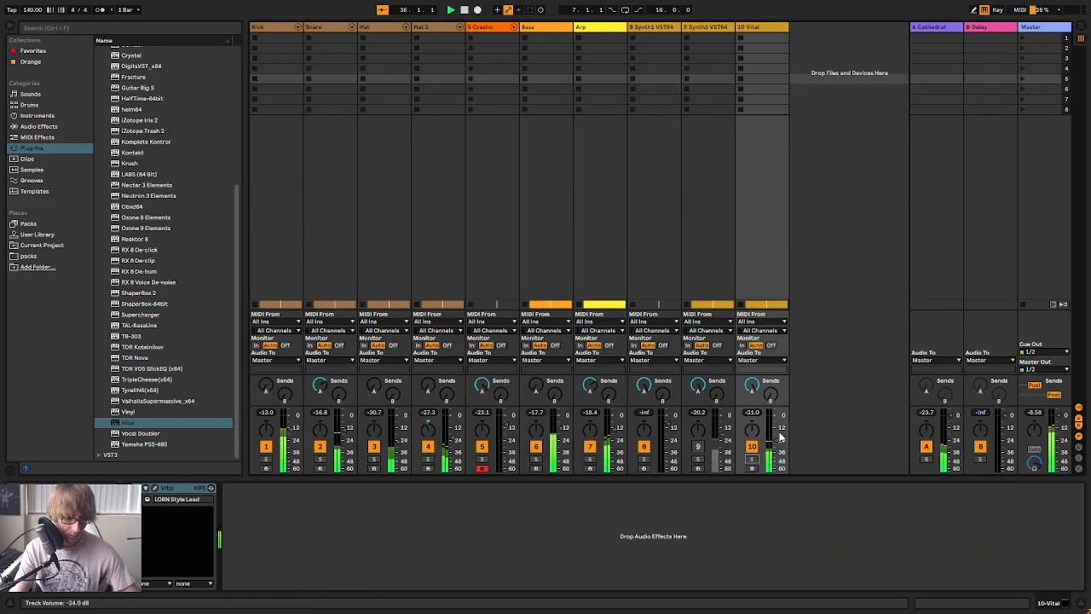
left_click(34, 127)
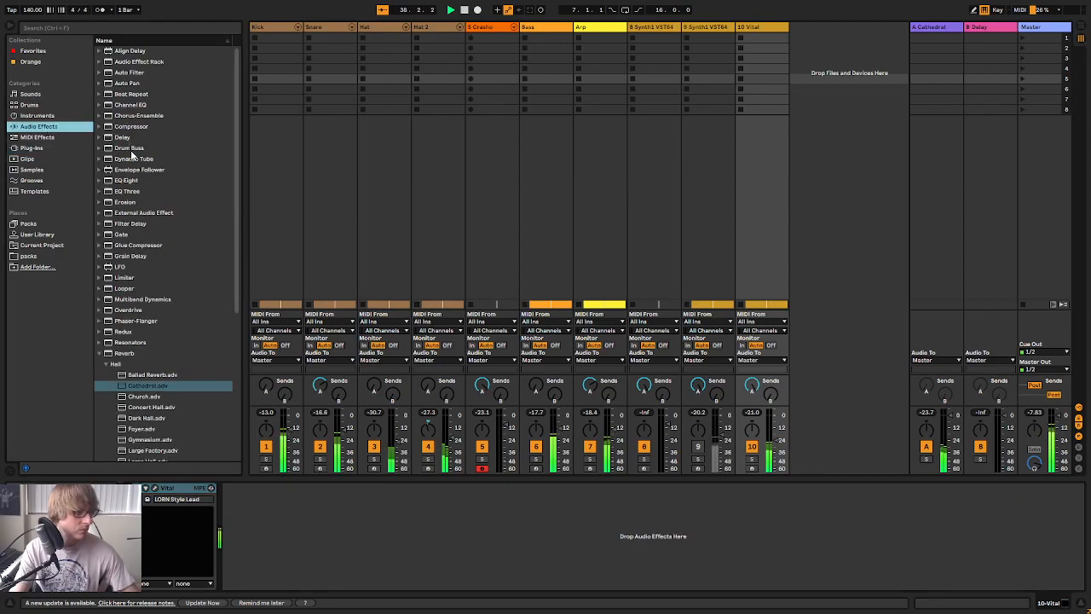
left_click_drag(129, 182, 426, 533)
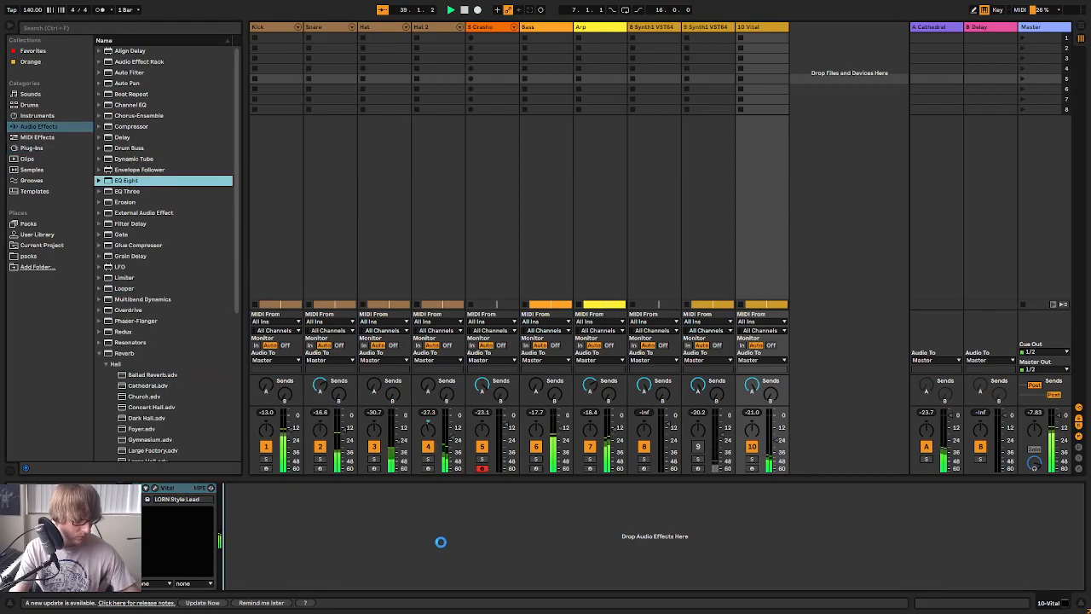
left_click_drag(284, 538, 294, 537)
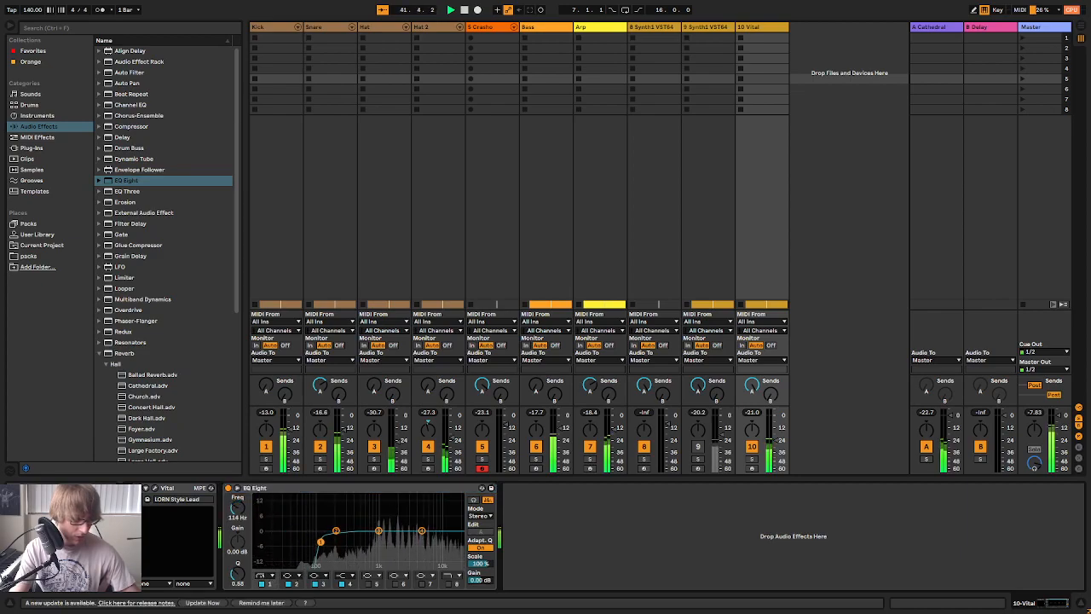
Reopen track 10's Vital during playback and examine oscillator 1's modulation along with LFOs 3 and 2
left_click(155, 489)
left_click_drag(764, 169, 804, 126)
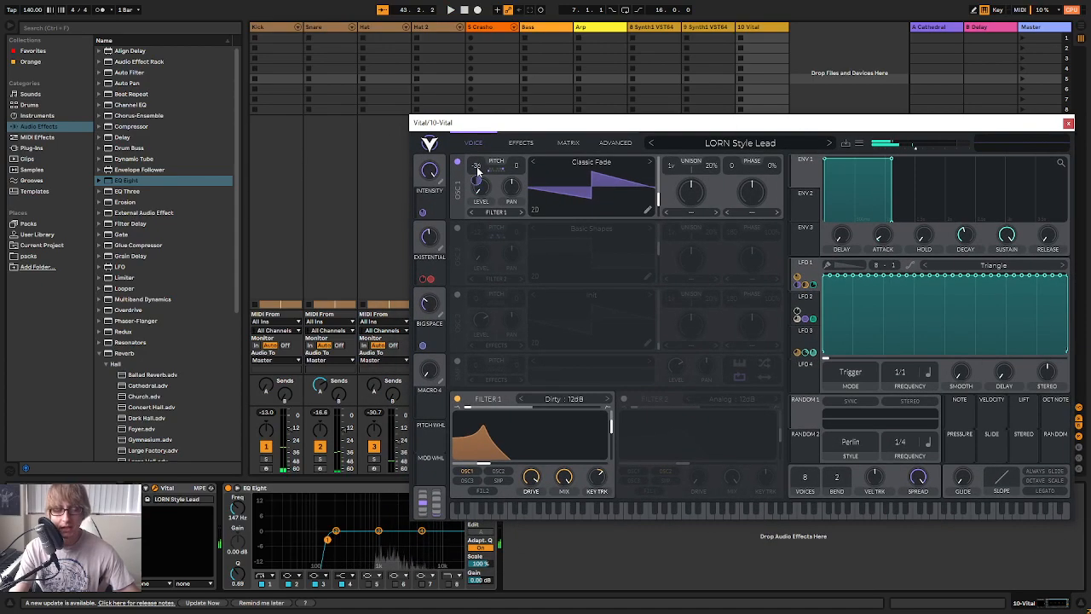
key("space")
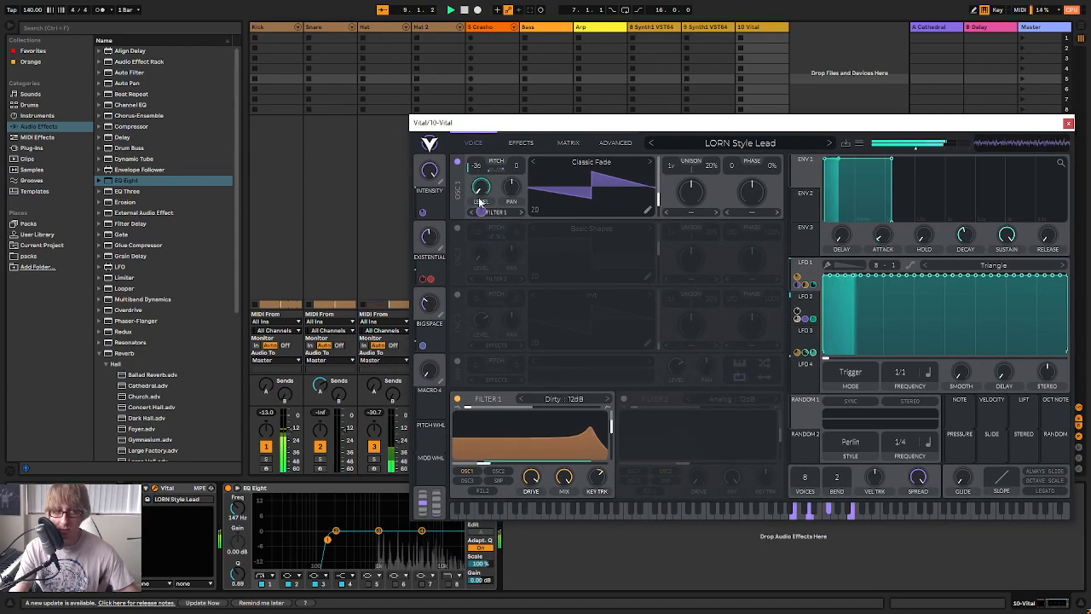
mouse_move(482, 215)
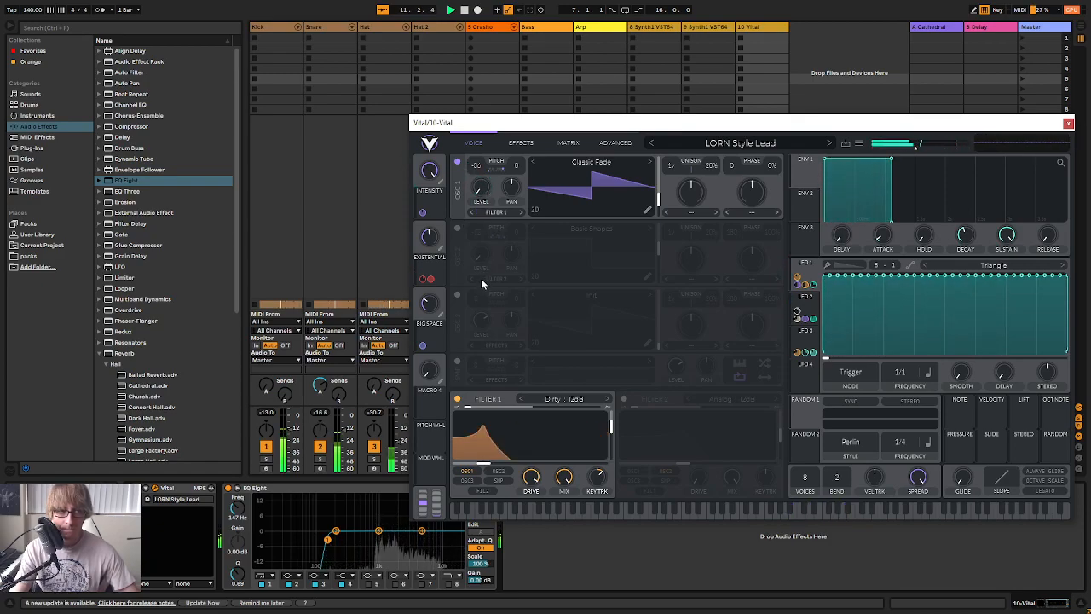
left_click(804, 332)
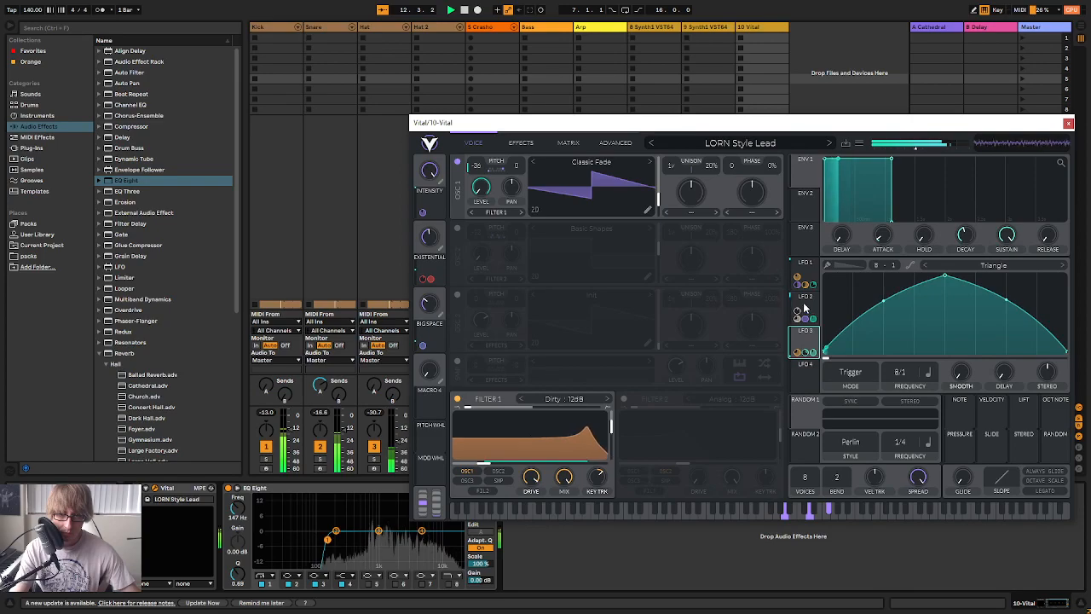
left_click(803, 307)
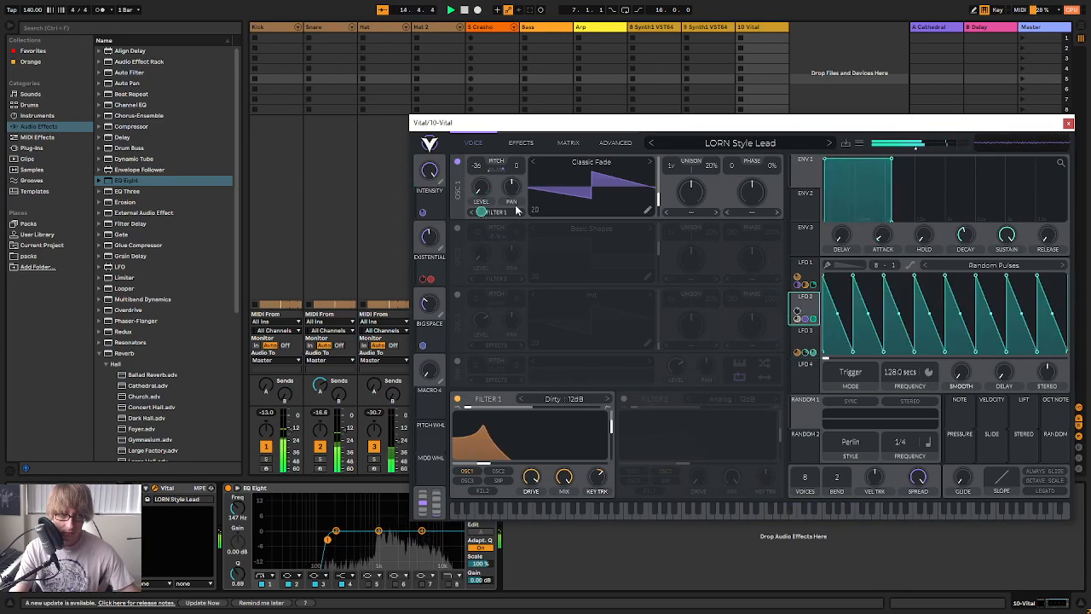
Turn up oscillator 1's level in Vital, then set track 10's volume to -25.1 dB
left_click_drag(477, 190, 543, 74)
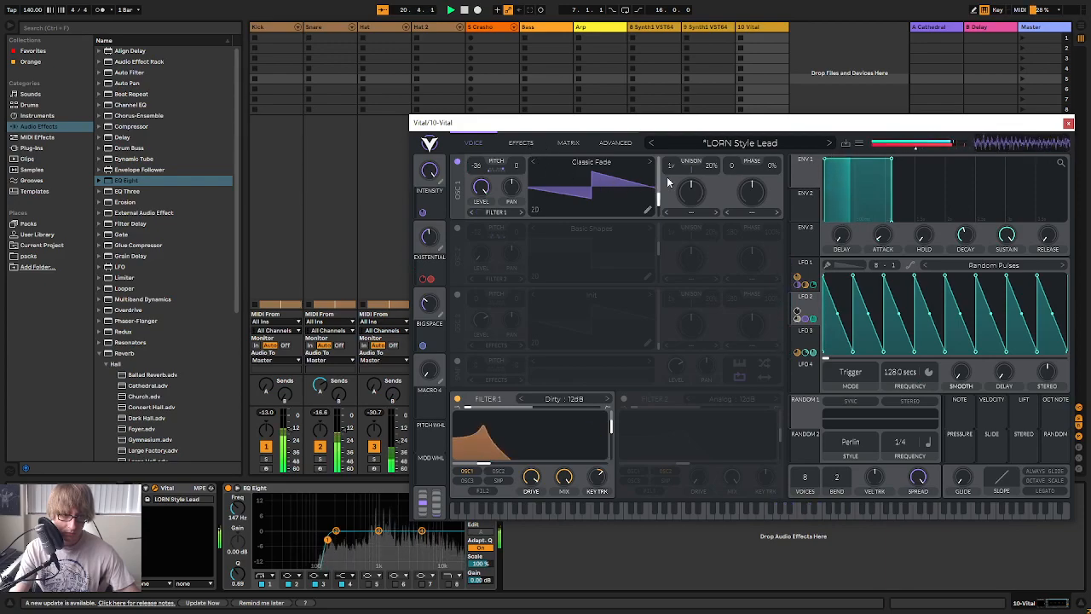
left_click_drag(920, 126, 769, 117)
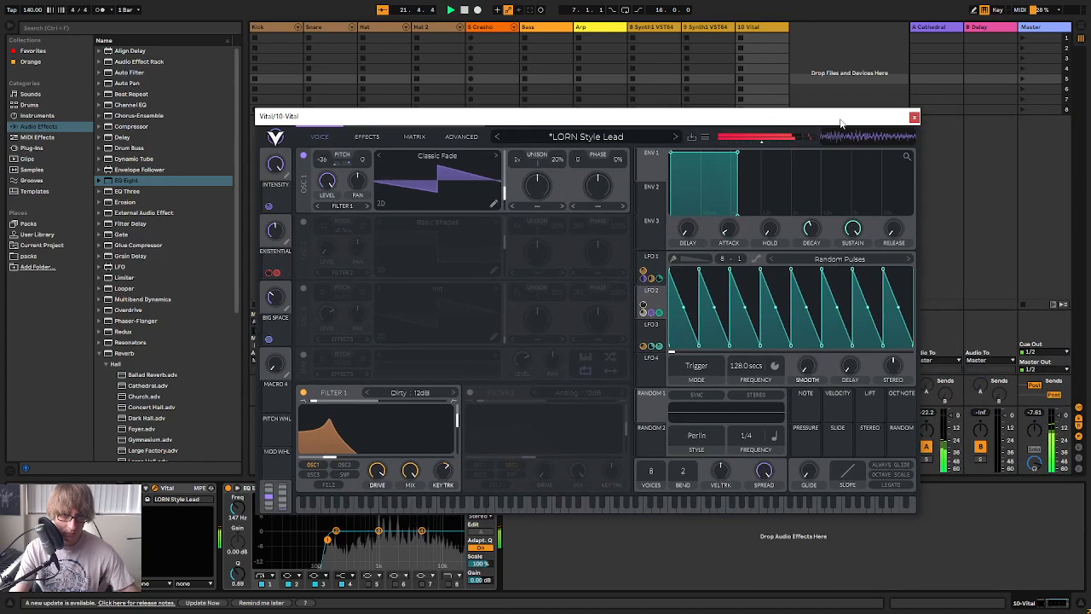
left_click(918, 115)
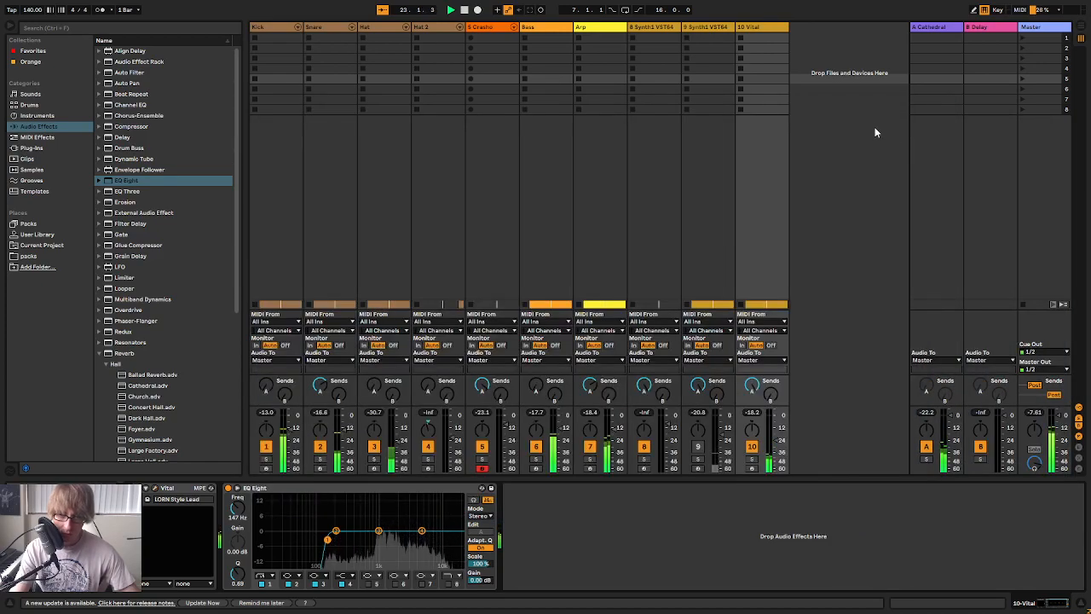
left_click(777, 442)
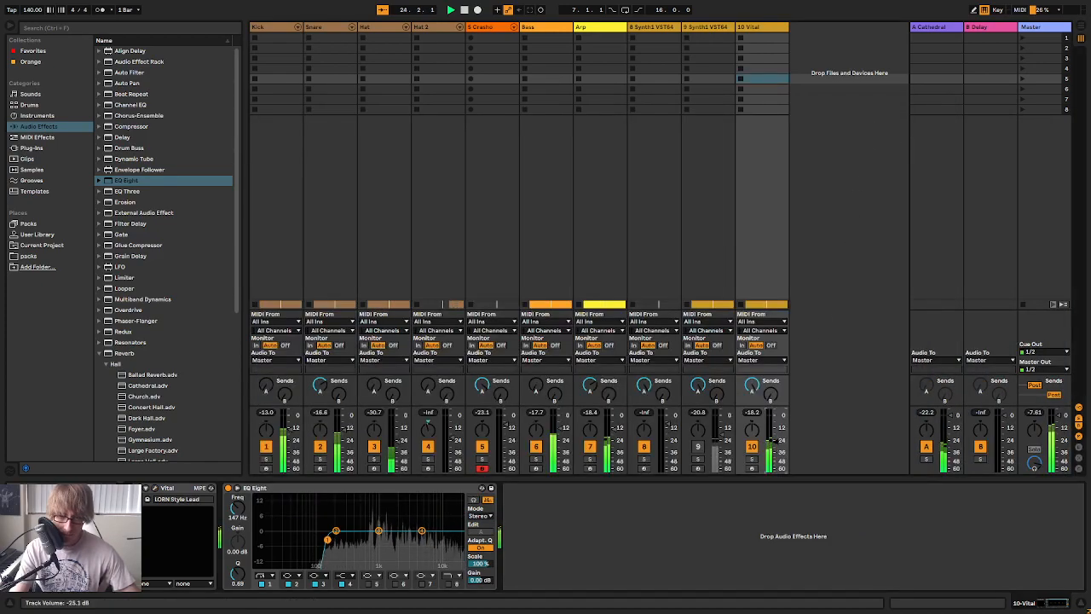
Transpose all notes in track 10's Vital clip down one octave
key("Tab")
left_click(702, 215)
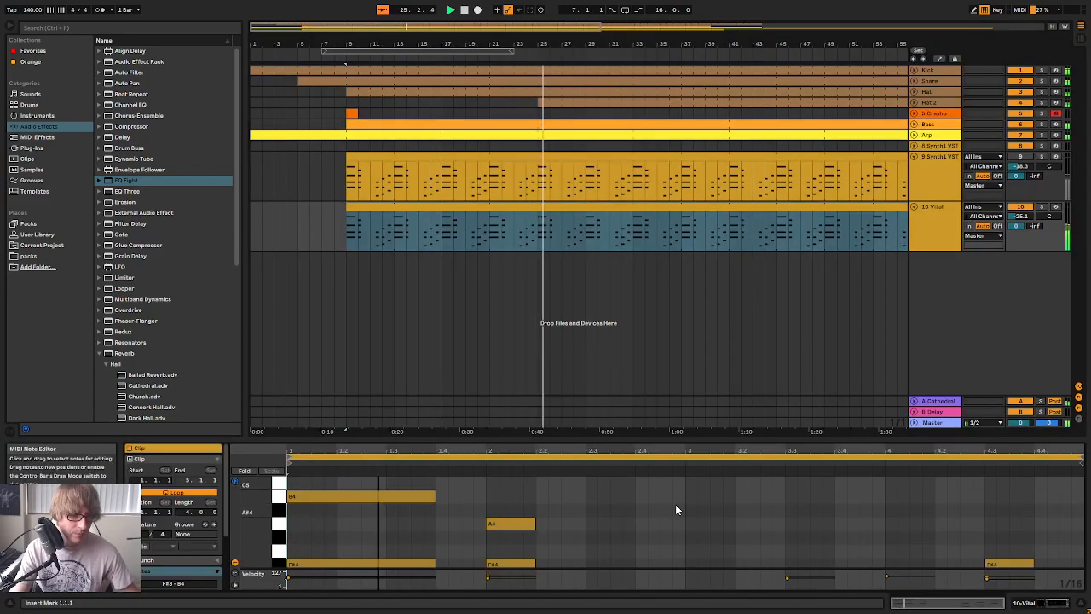
left_click(718, 482)
key("ctrl+a")
key("shift+Down")
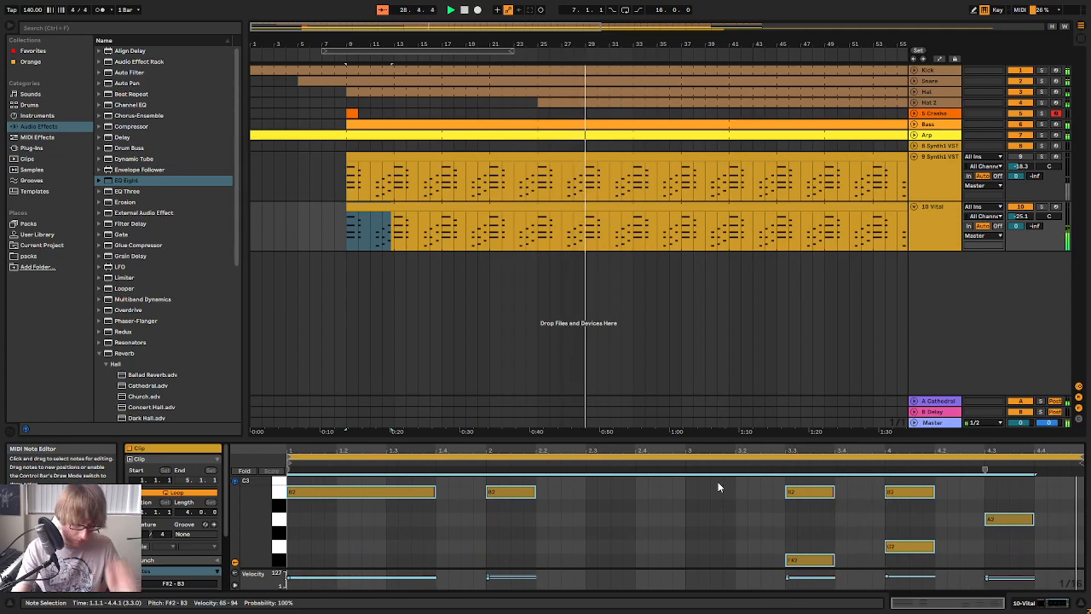
Set track 10's volume to -24.1 dB in the mixer and return to the arrangement
key("Tab")
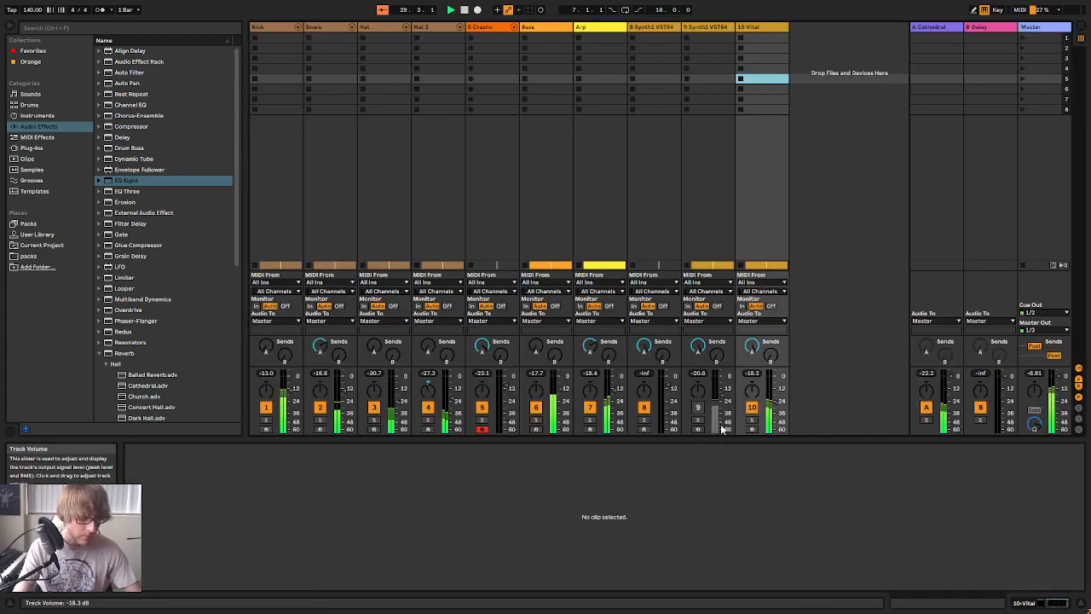
left_click(775, 408)
key("Tab")
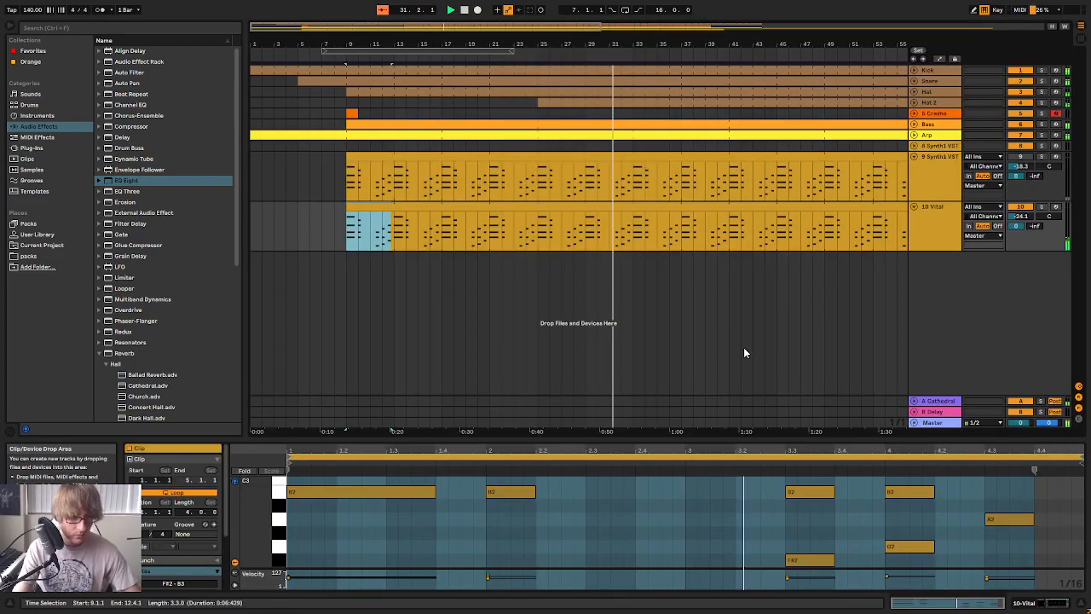
Duplicate the track 10 Vital part to a new track and transpose the copy's notes down another octave
right_click(947, 223)
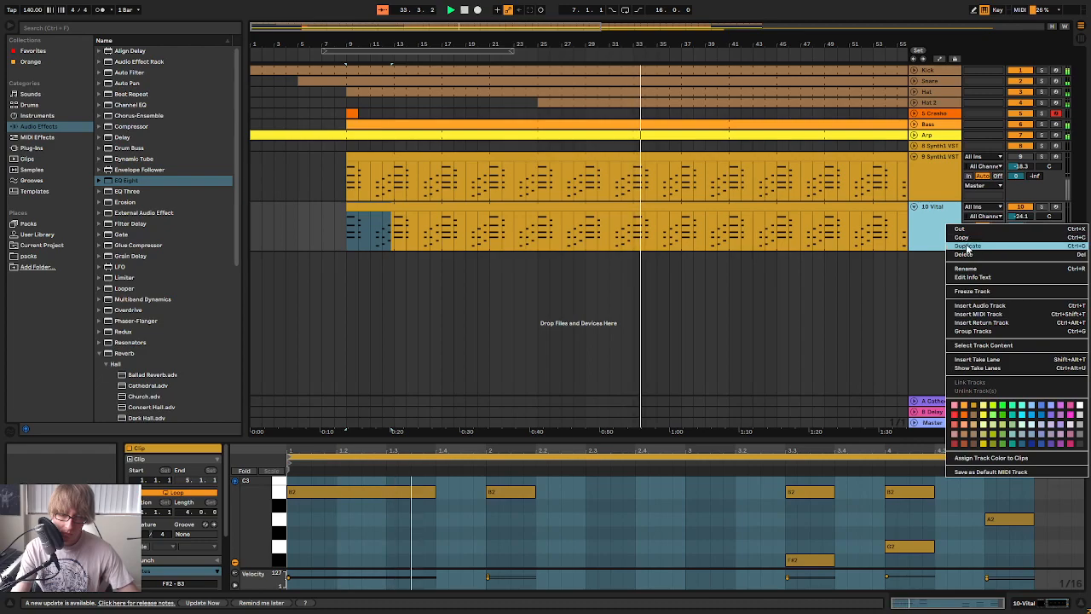
left_click(907, 294)
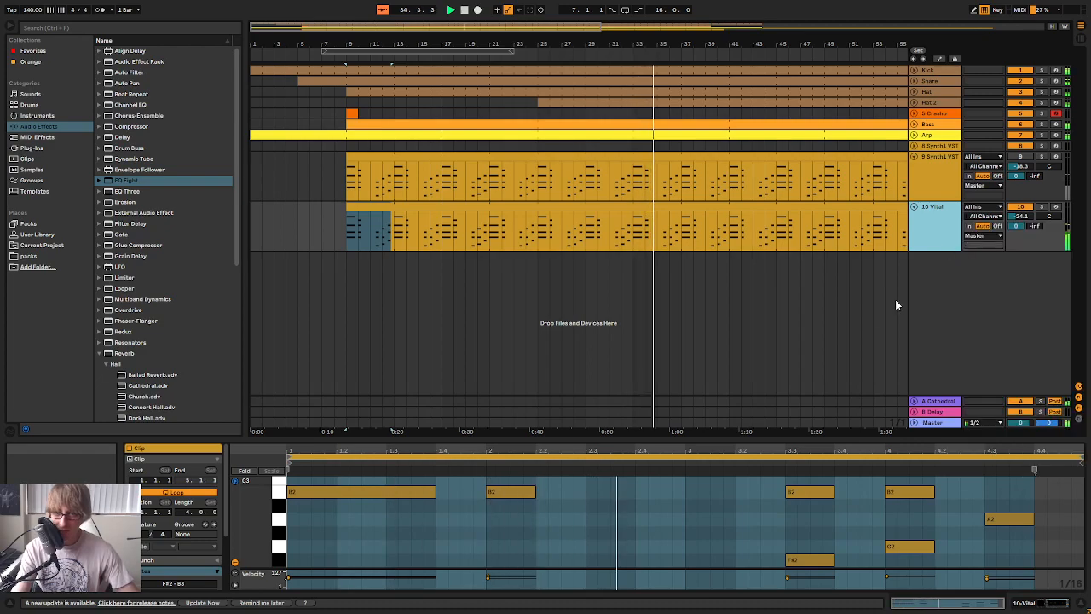
double_click(821, 255)
key("Tab")
key("Tab")
left_click(716, 540)
key("ctrl+a")
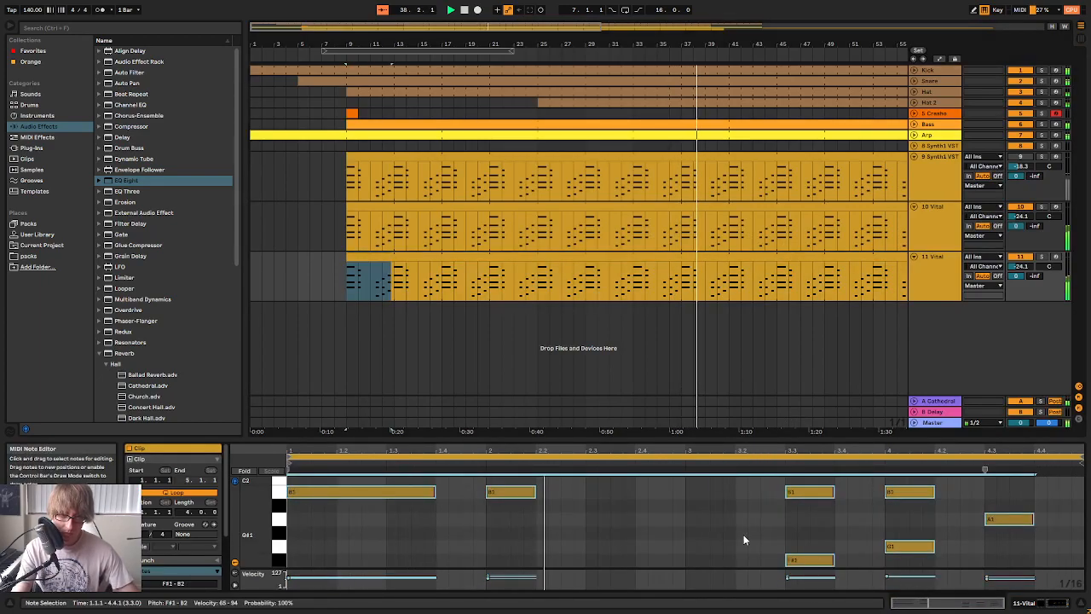
left_click(836, 339)
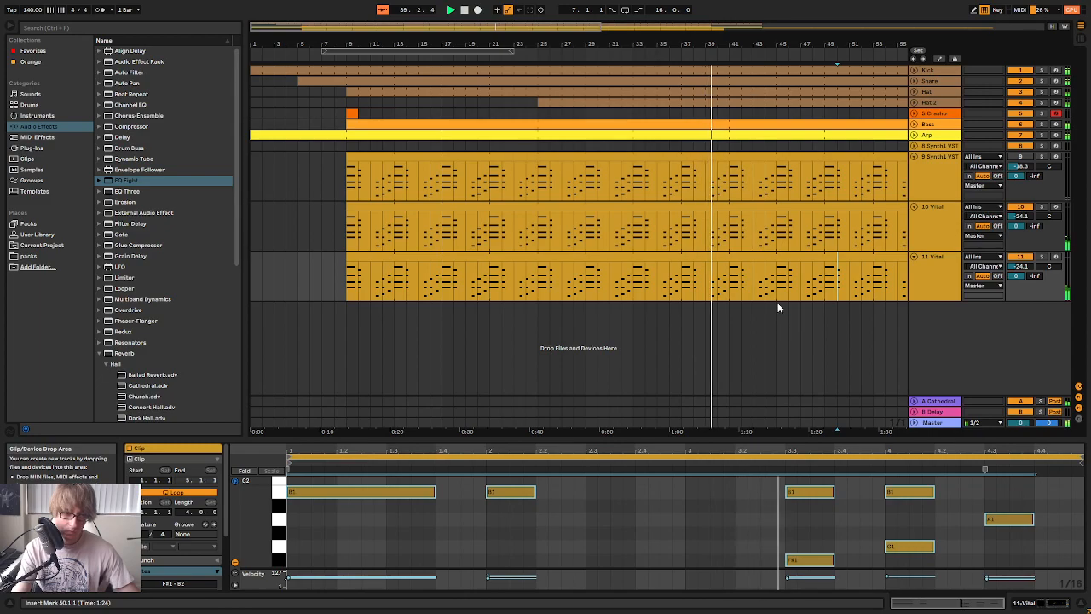
Solo tracks 10 and 11 to hear both Vital layers together, and view track 11's notes and devices
left_click(1043, 259)
left_click(1043, 208, "ctrl")
left_click(936, 275)
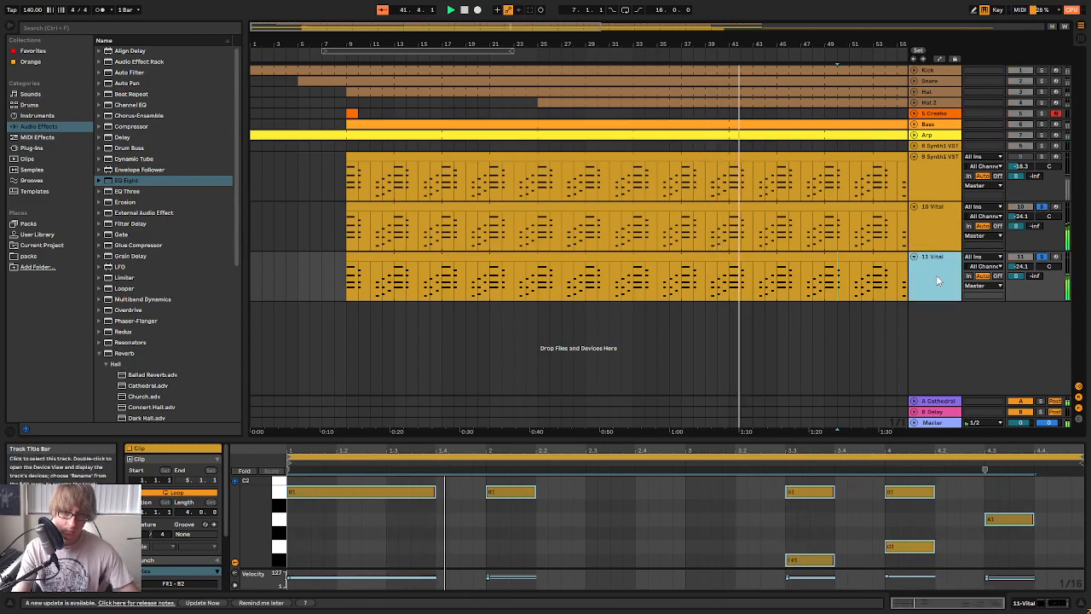
left_click(661, 504)
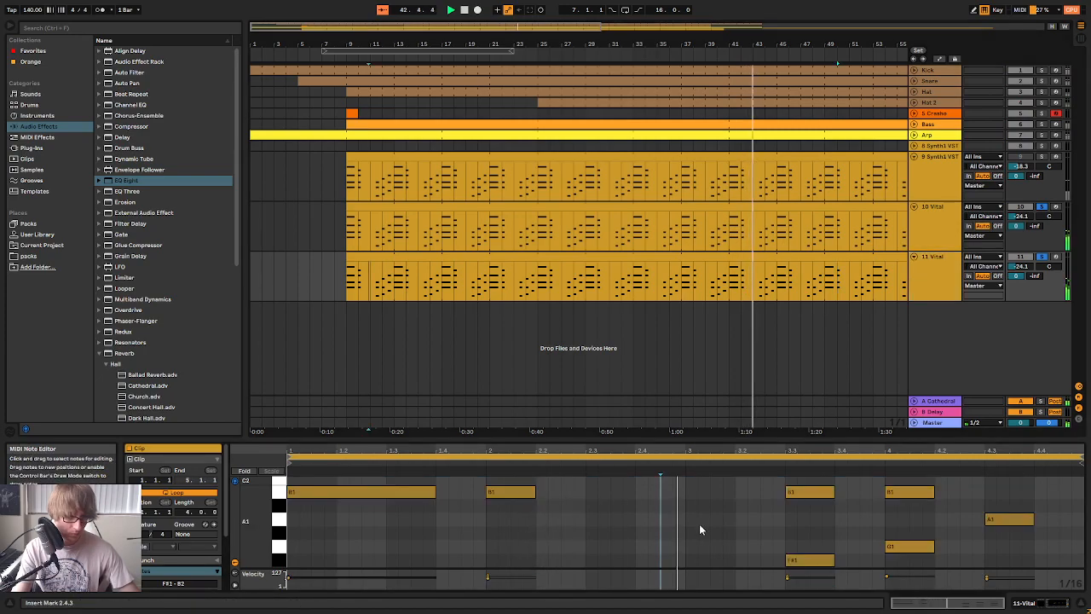
left_click(939, 270)
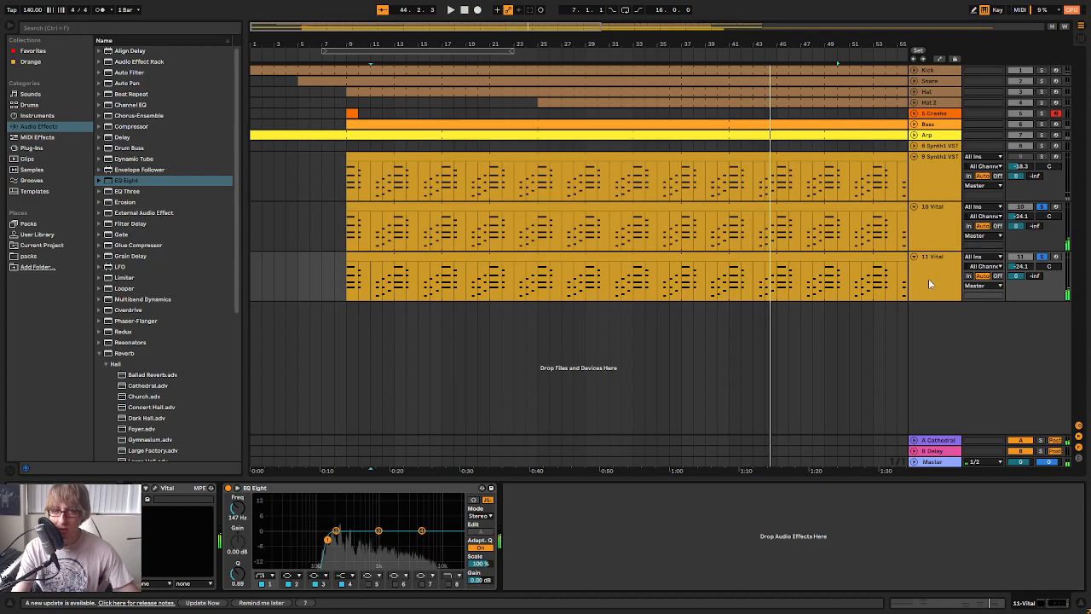
Move the Synth1 chord part on track 9 to bars 81 through 107, clearing its earlier section
left_click(936, 233)
left_click(943, 185)
left_click_drag(864, 41, 865, 10)
left_click(670, 214)
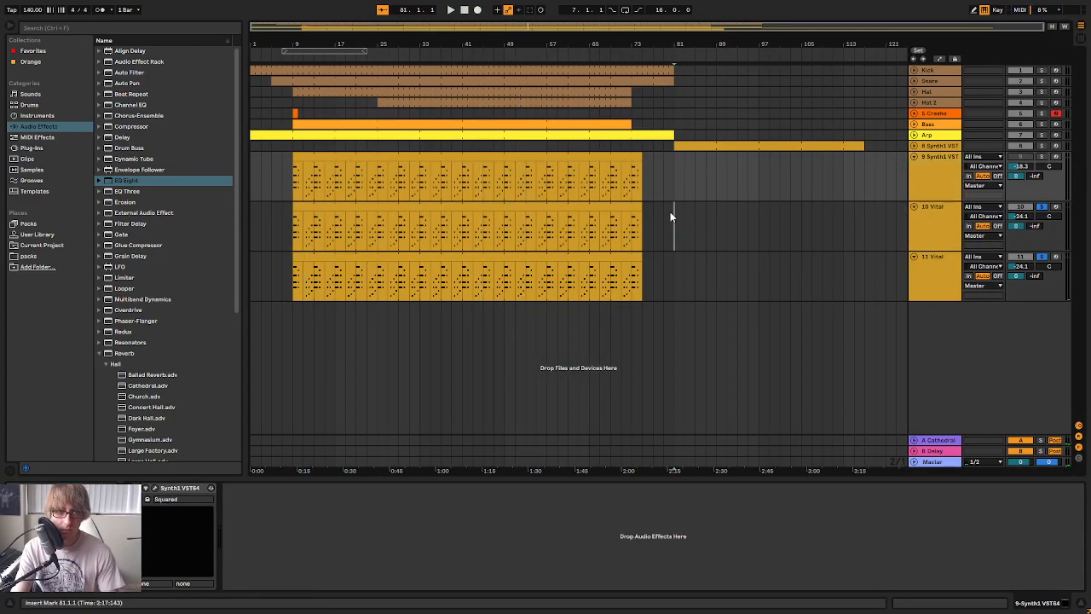
left_click_drag(294, 162, 722, 162)
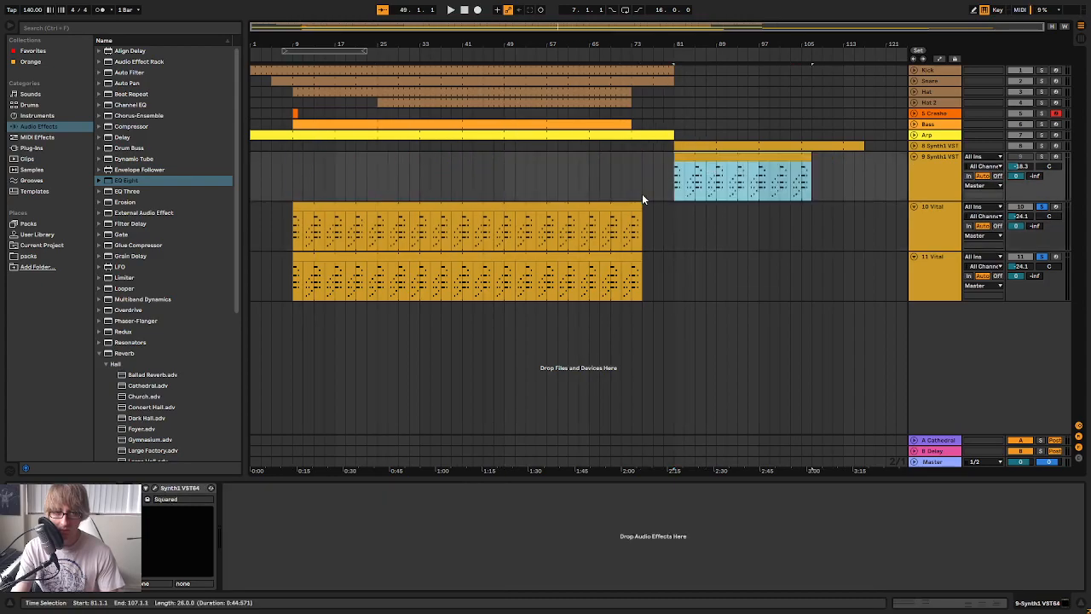
left_click_drag(403, 42, 571, 42)
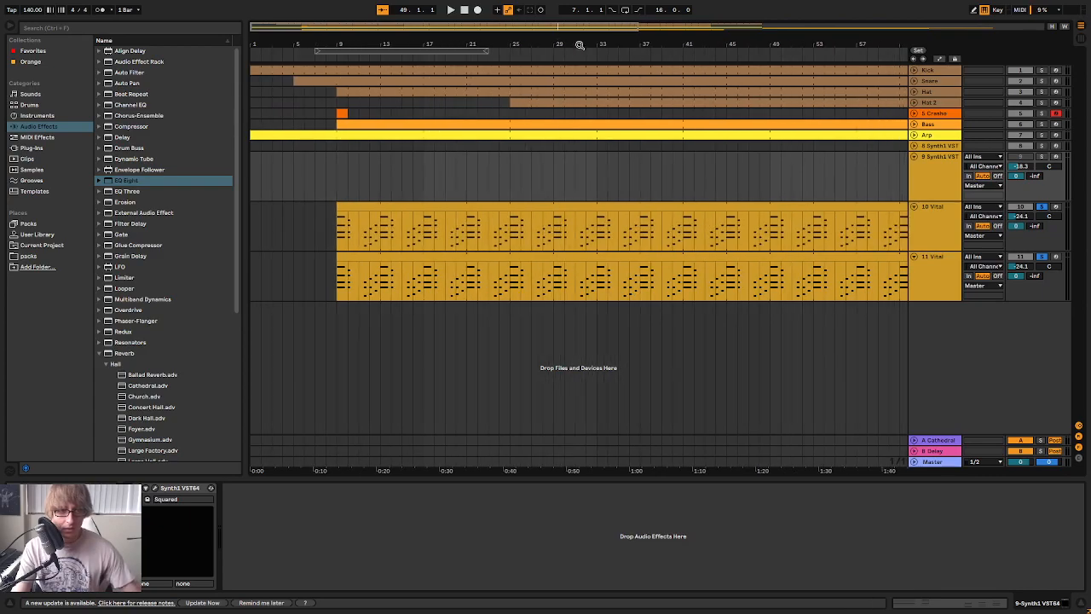
Rename track 10 as Pad and track 11 as Pad Low
left_click(948, 239)
right_click(946, 235)
left_click(964, 281)
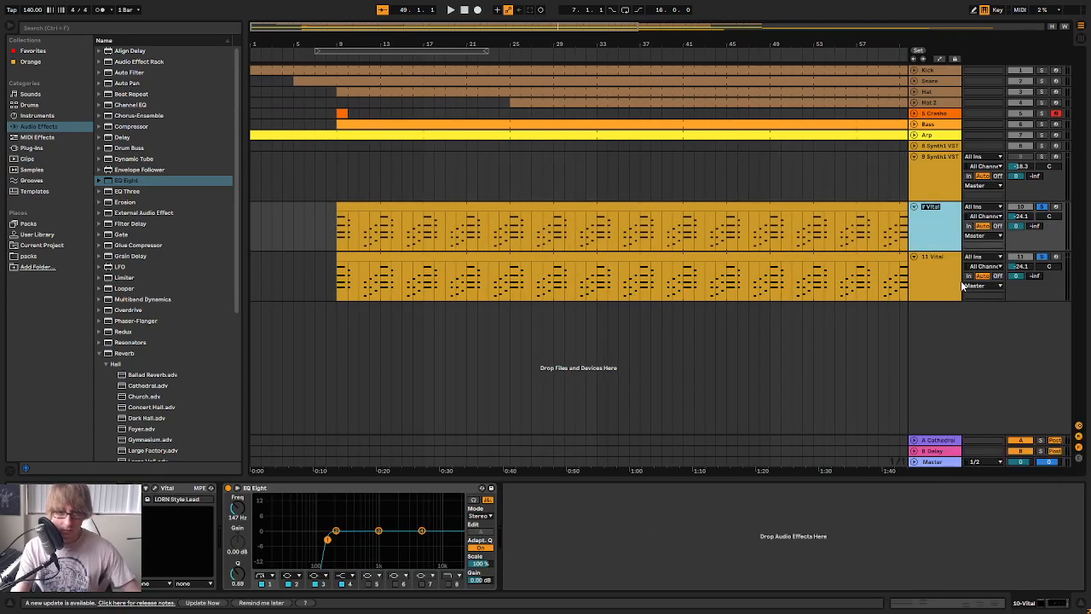
key("Tab")
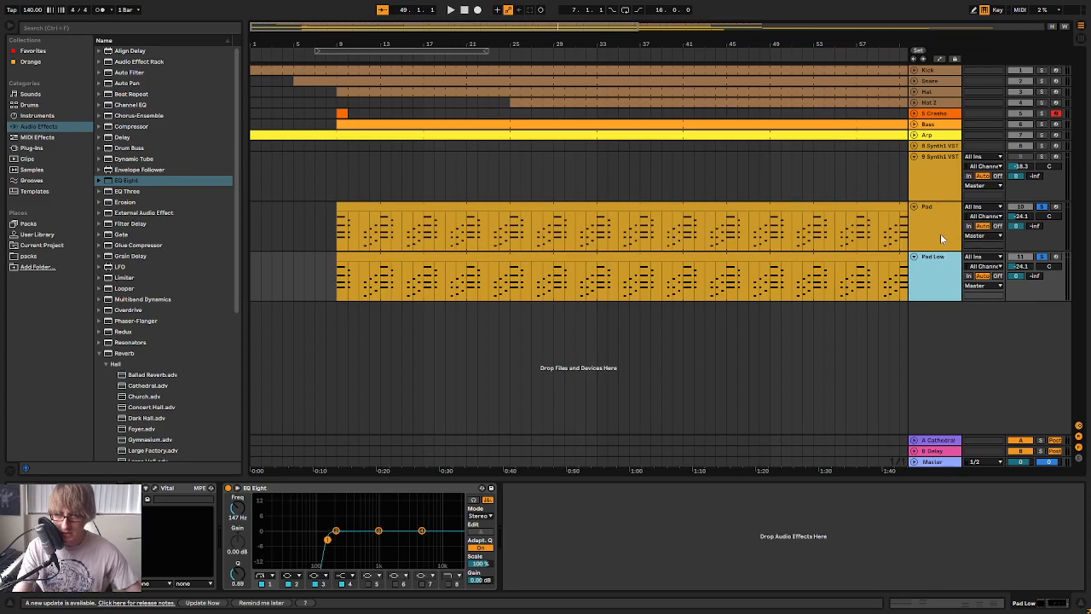
Solo only the Pad Low track and play its part from bar 9
left_click(1045, 259)
left_click(1045, 259)
key("space")
key("space")
left_click(441, 254)
key("space")
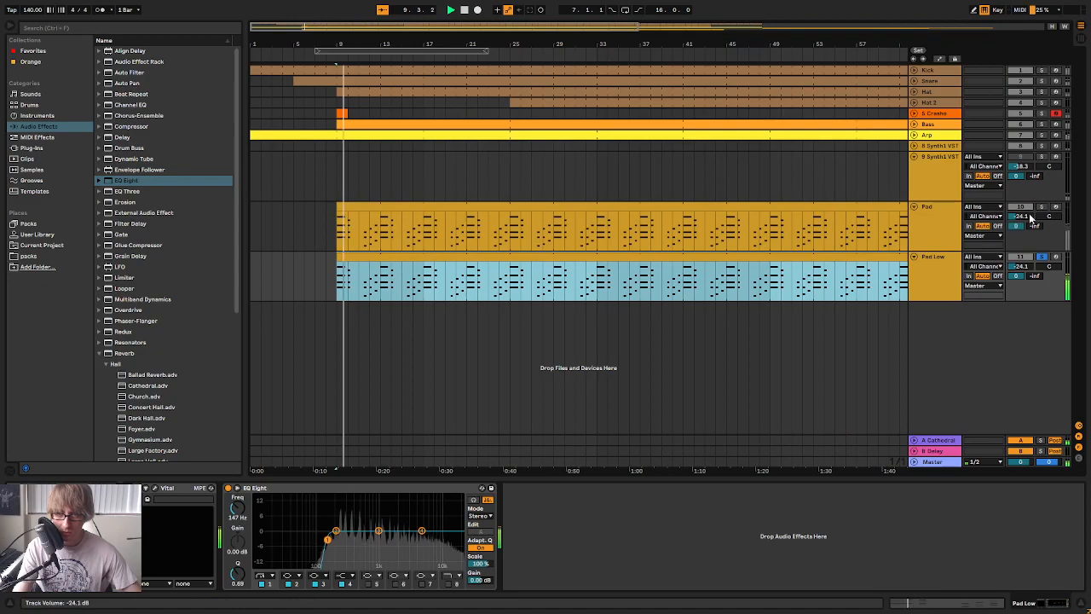
left_click(942, 278)
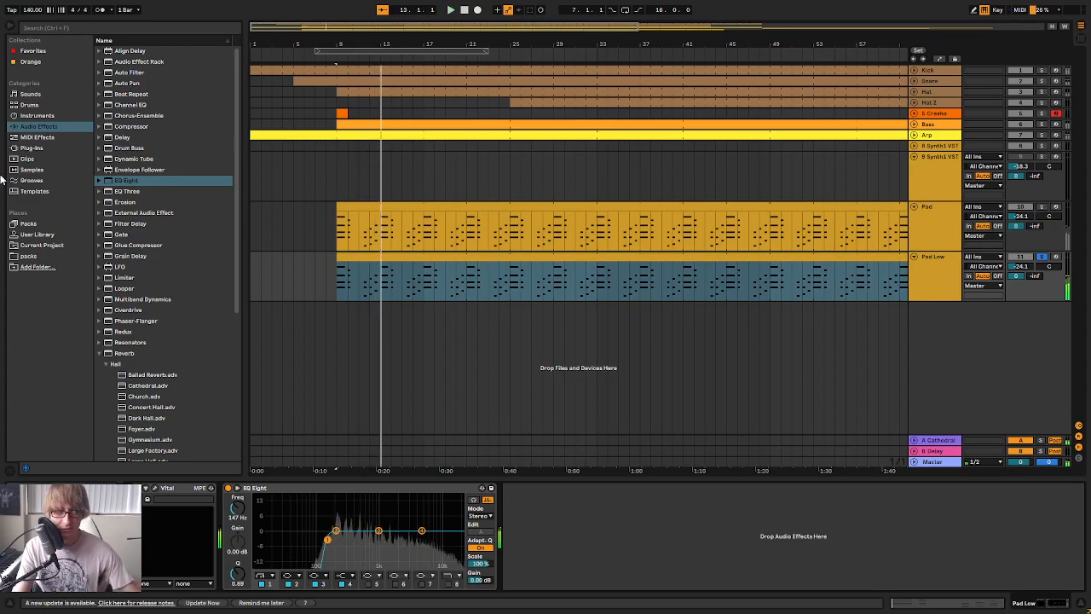
Check Pad Low's mixer channel and Vital patch, and replay the opening of its part
key("Tab")
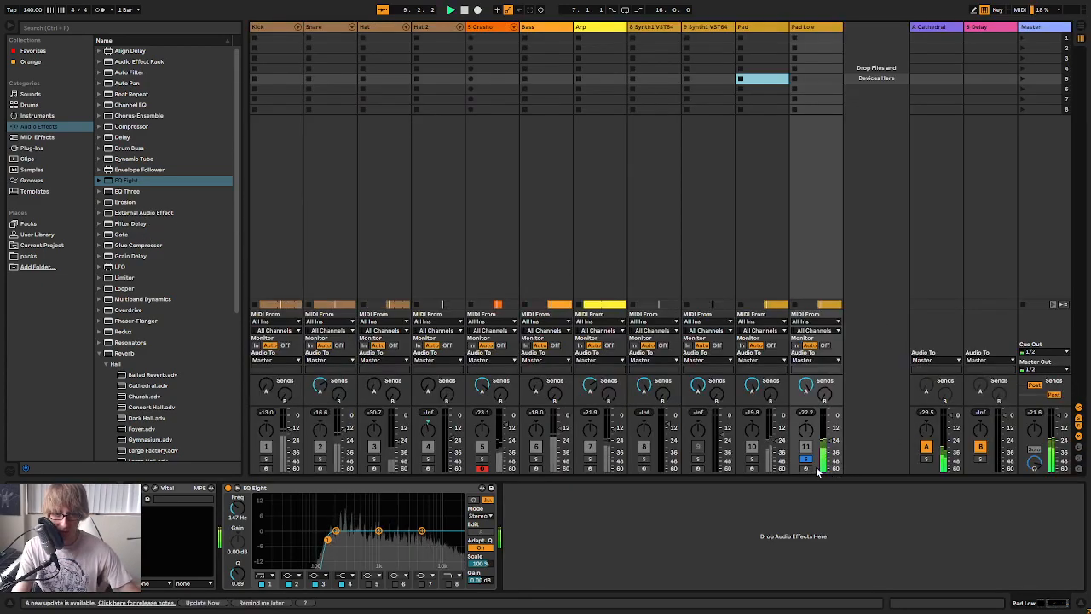
key("Tab")
left_click(943, 288)
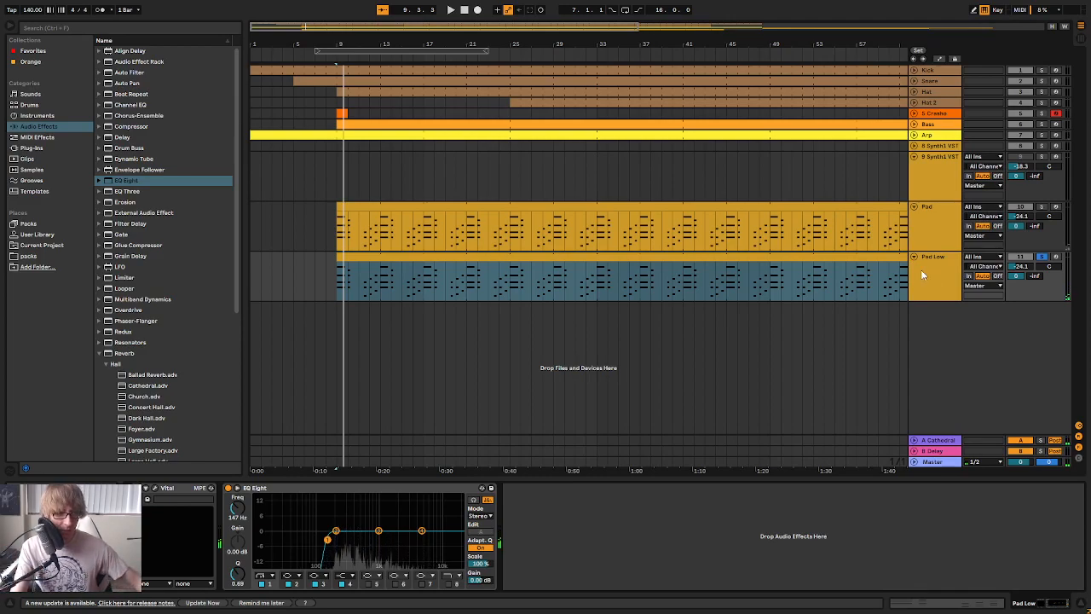
left_click(153, 492)
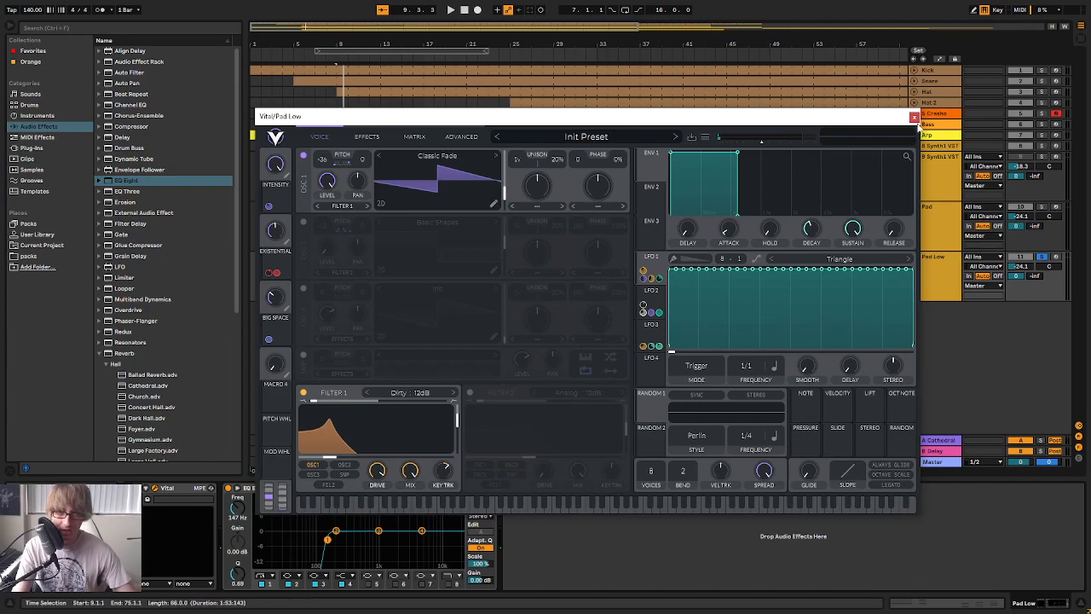
left_click(914, 117)
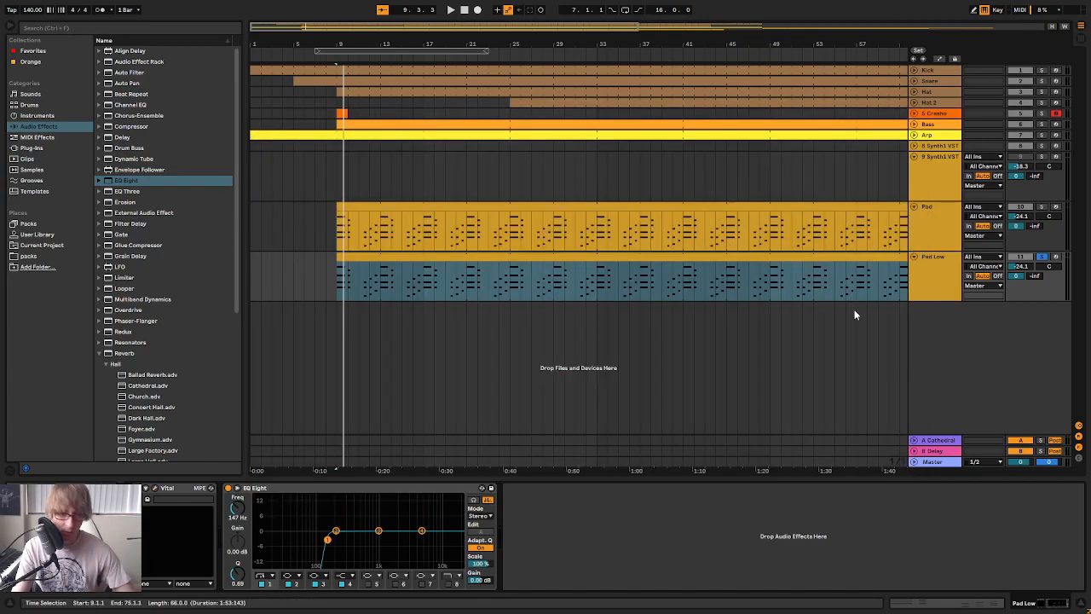
key("space")
left_click(971, 268)
left_click(941, 270)
key("space")
left_click(949, 279)
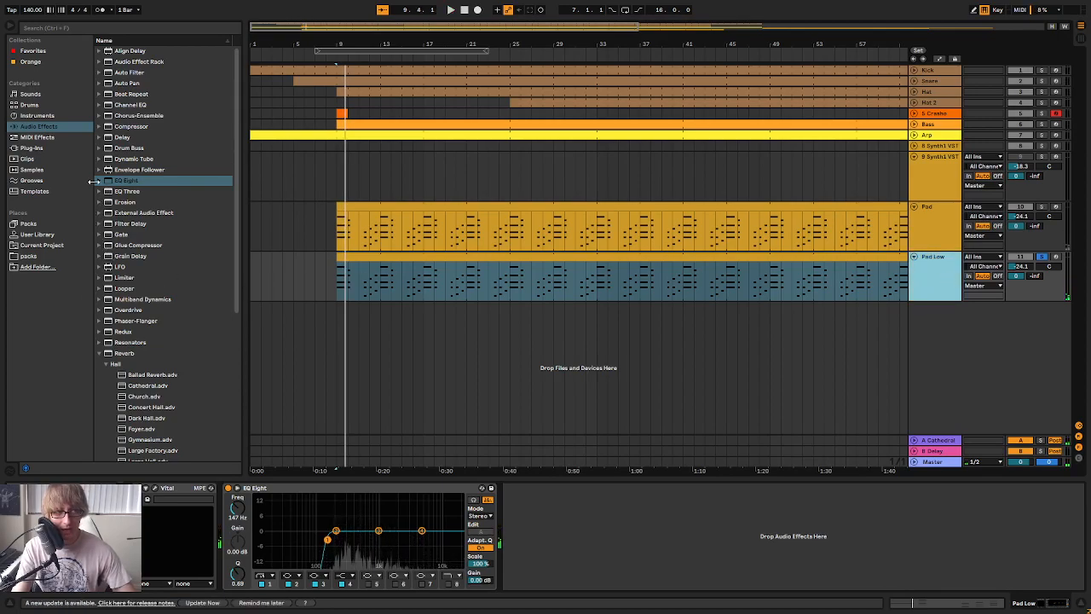
Add a Delay after Pad Low's EQ Eight with both sides in 1.00 ms Time mode, filter off, 0% feedback and 100% dry/wet
left_click_drag(121, 140, 523, 554)
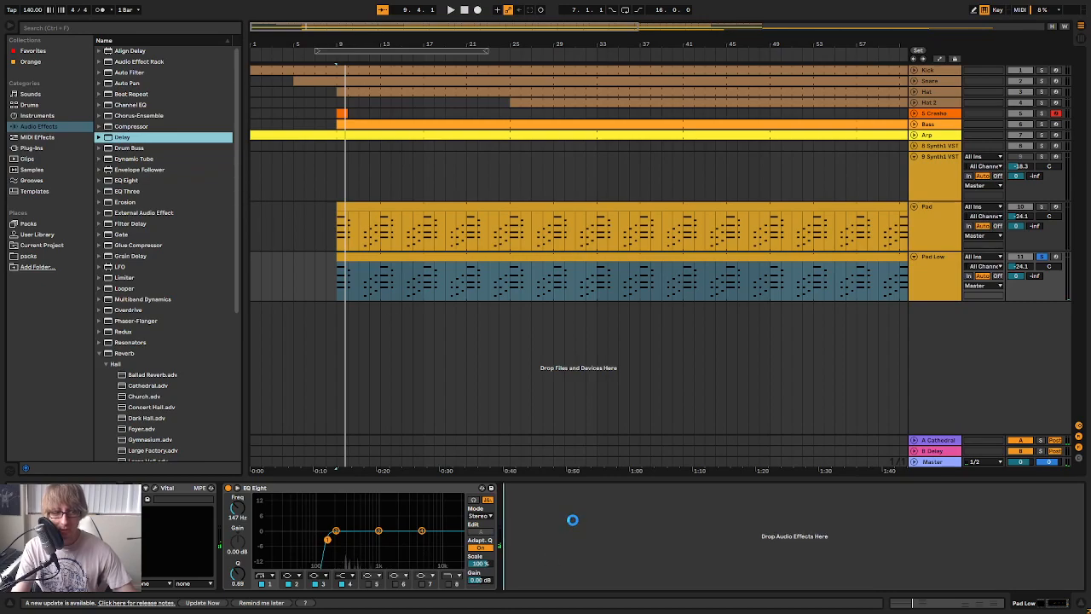
left_click(526, 509)
left_click(571, 507)
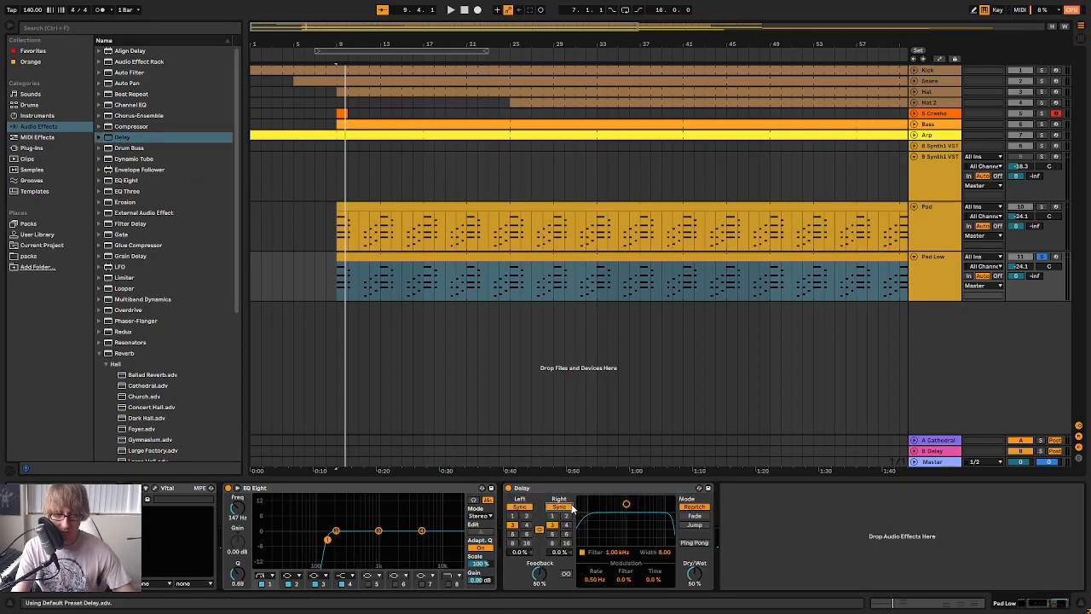
left_click(561, 507)
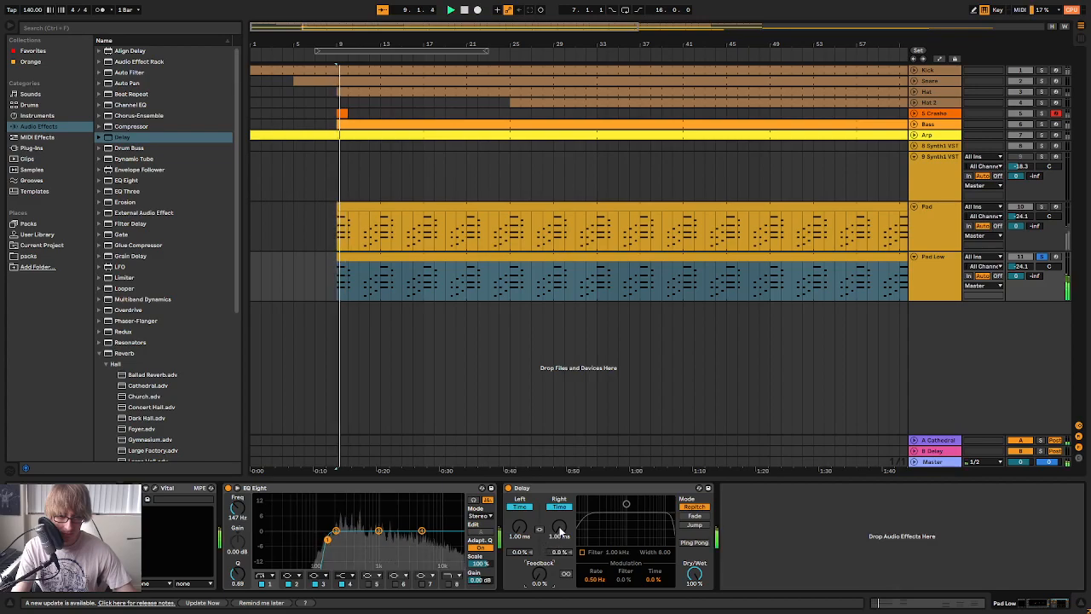
Set the right-side time of Pad Low's Delay to 10.5 ms and unsolo the track
left_click_drag(559, 529, 559, 504)
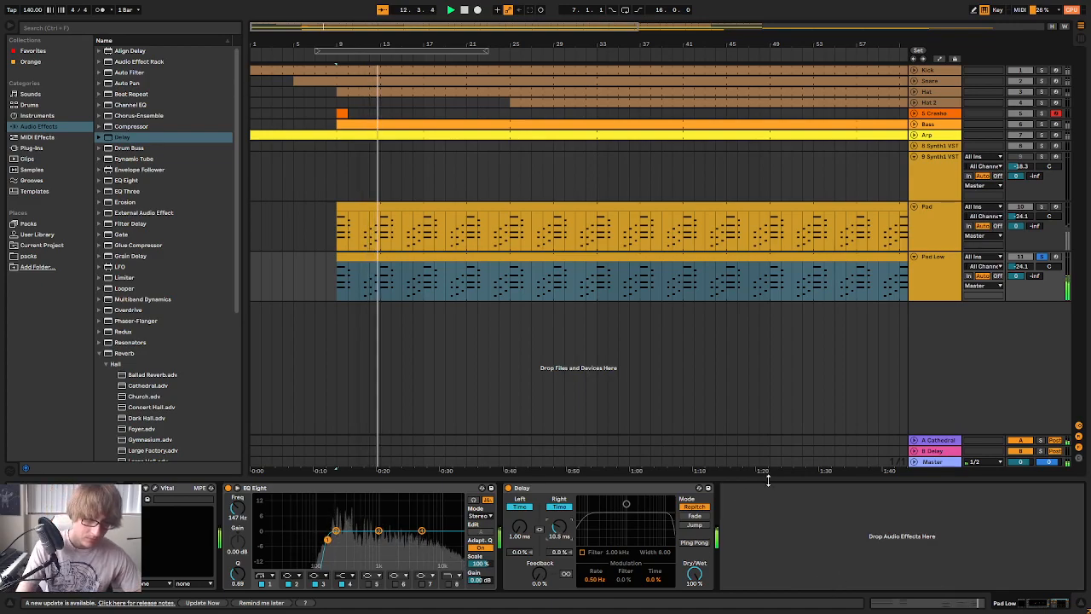
left_click(1042, 256)
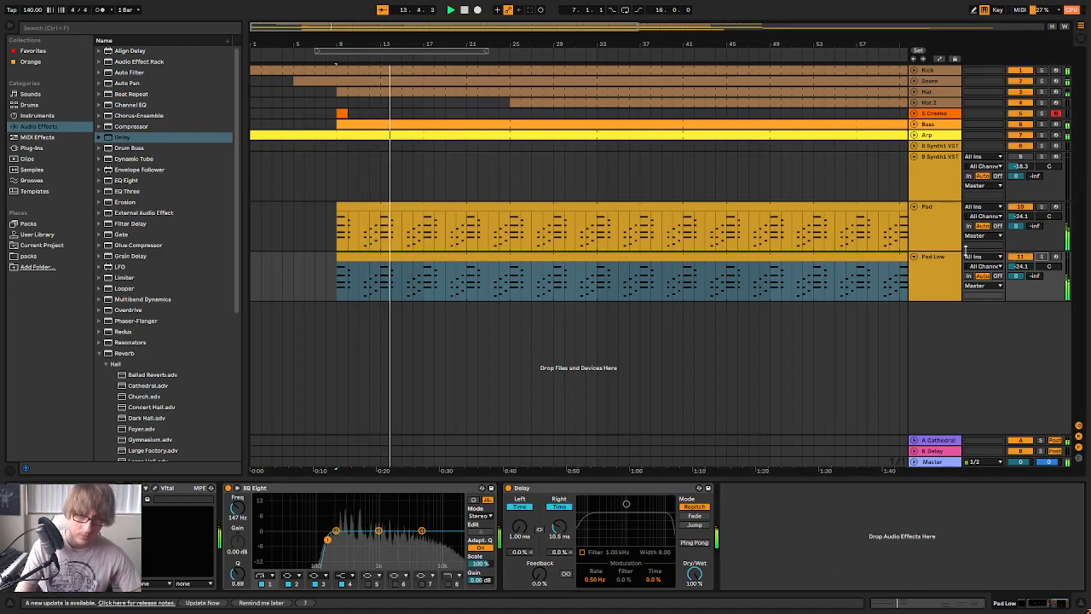
Fold the Pad and Pad Low tracks in the arrangement
left_click(936, 229)
left_click_drag(742, 42, 742, 13)
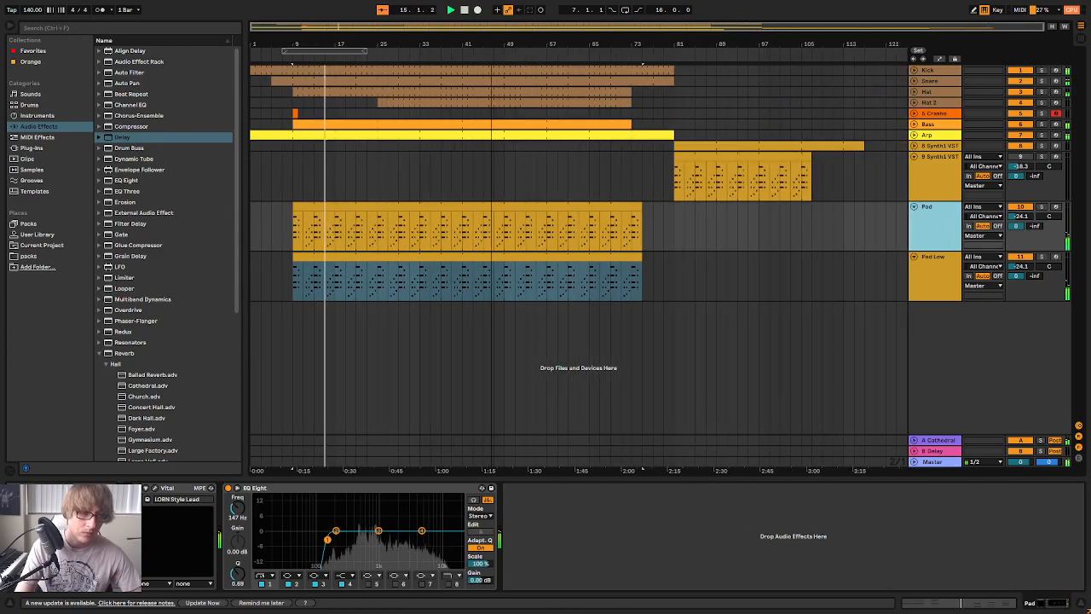
left_click(854, 235)
left_click(913, 207)
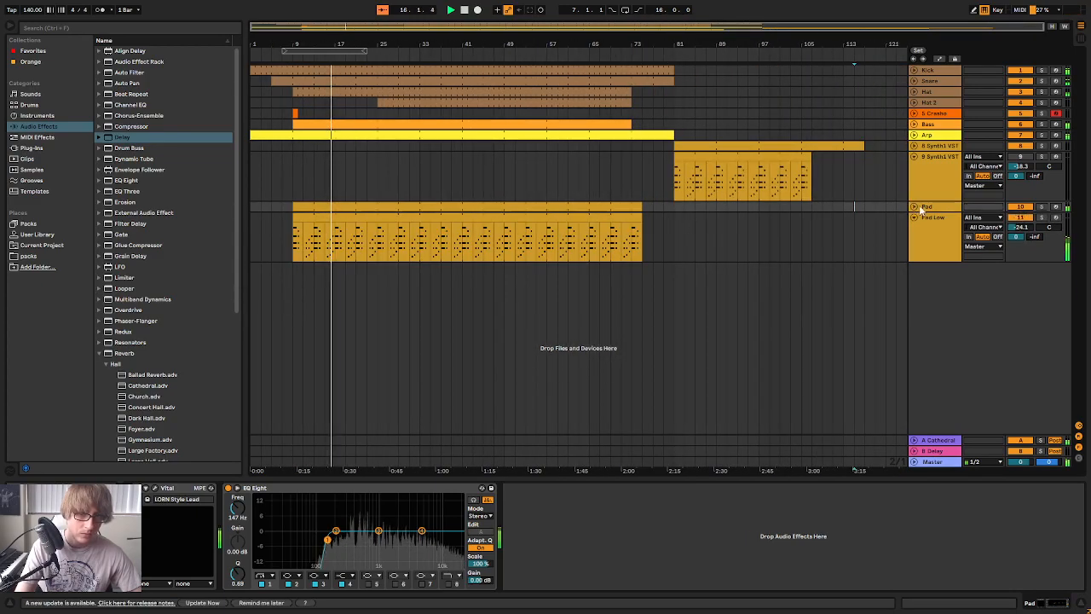
left_click(915, 221)
left_click(913, 217)
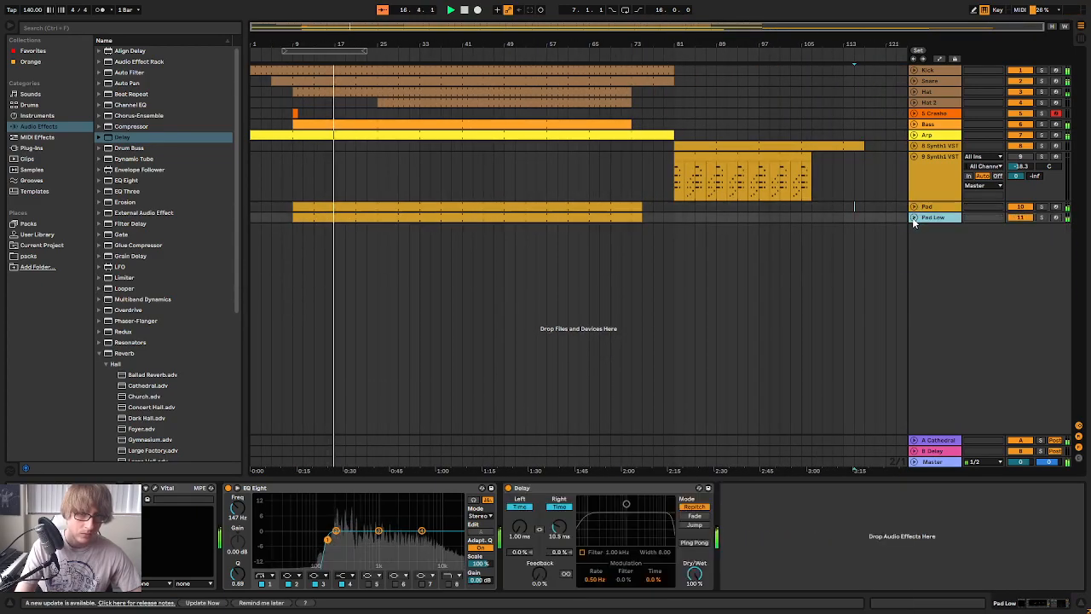
Transpose all notes in the Pad Low clip up two octaves and solo both pad tracks in the mixer
double_click(595, 216)
left_click(693, 544)
key("ctrl+a")
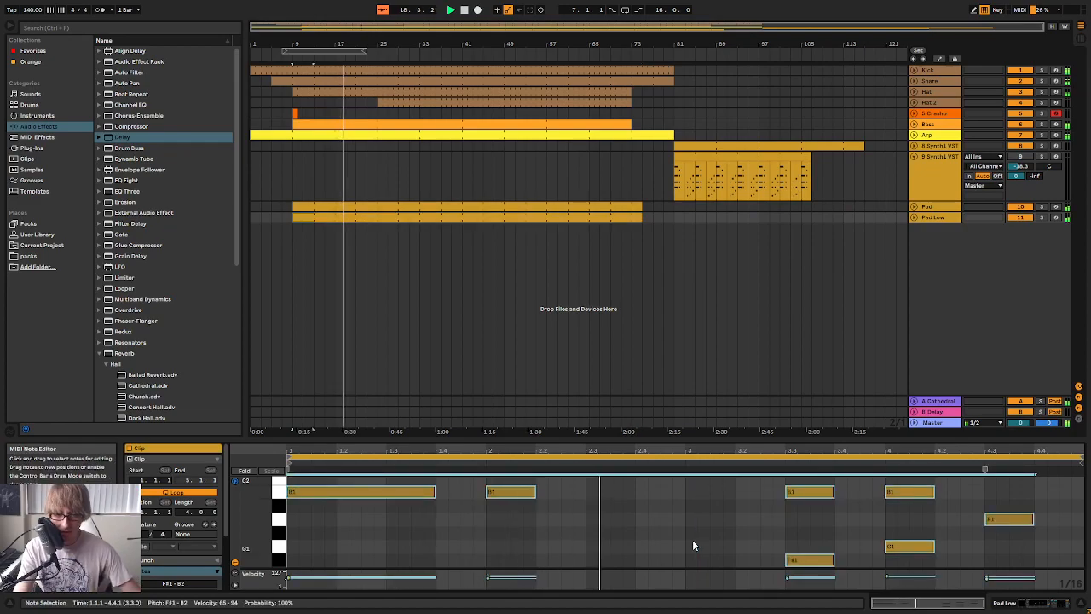
key("Tab")
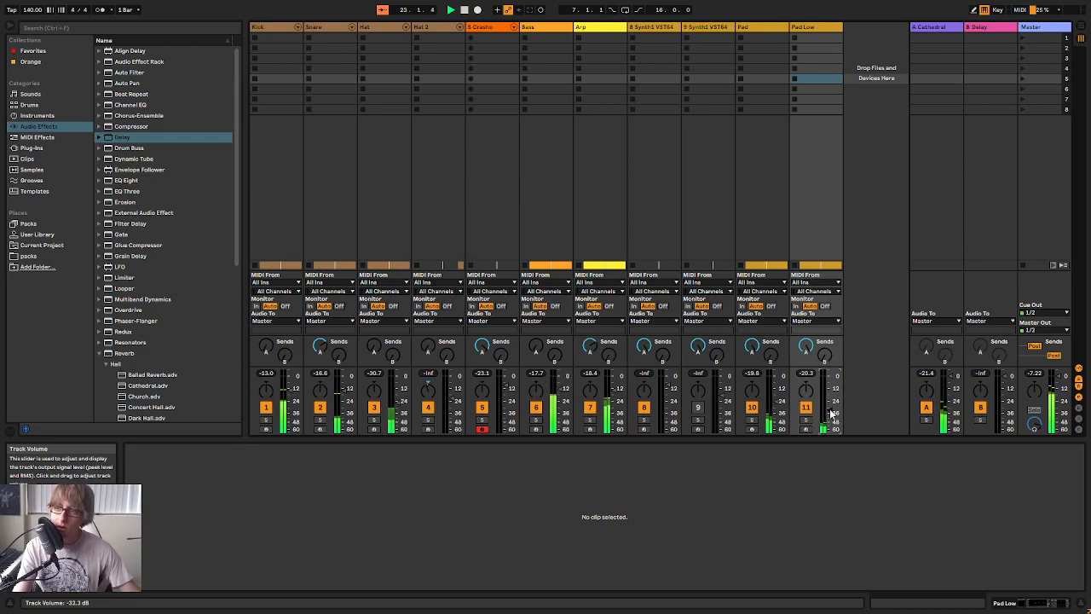
left_click(752, 421)
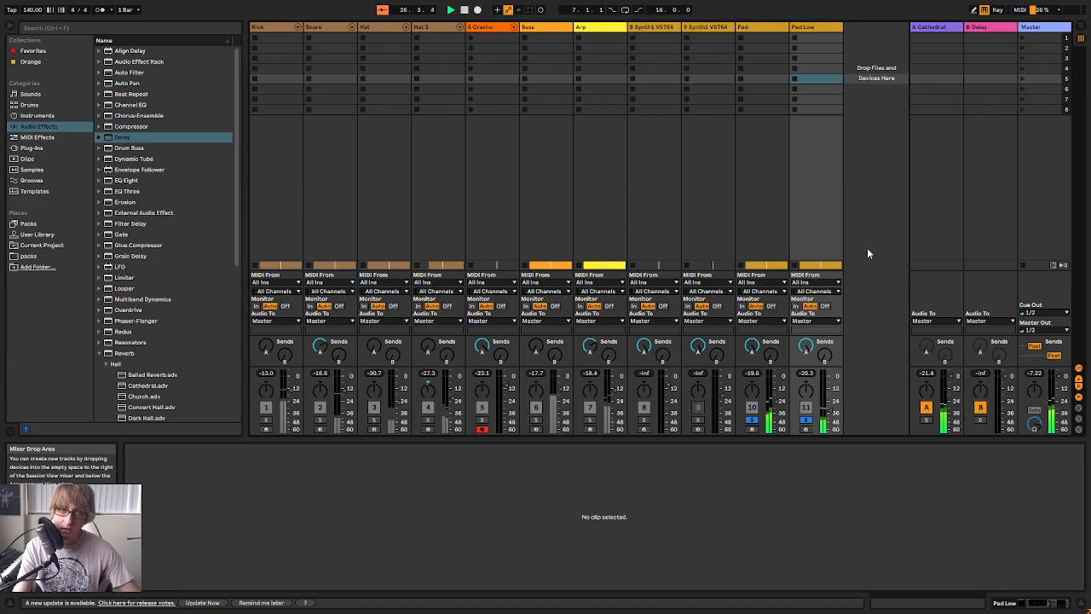
Rename the Pad Low track as Pad High
right_click(811, 24)
left_click(831, 68)
key("Right")
key("BackSpace")
key("BackSpace")
key("BackSpace")
type("Hgi")
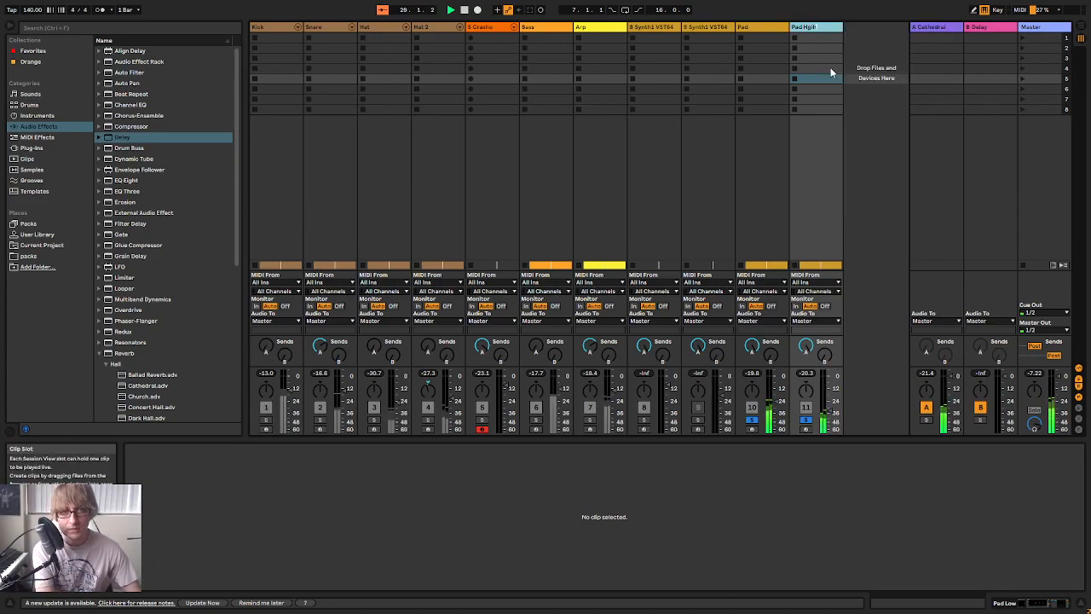
key("BackSpace")
key("BackSpace")
type("igh")
key("Return")
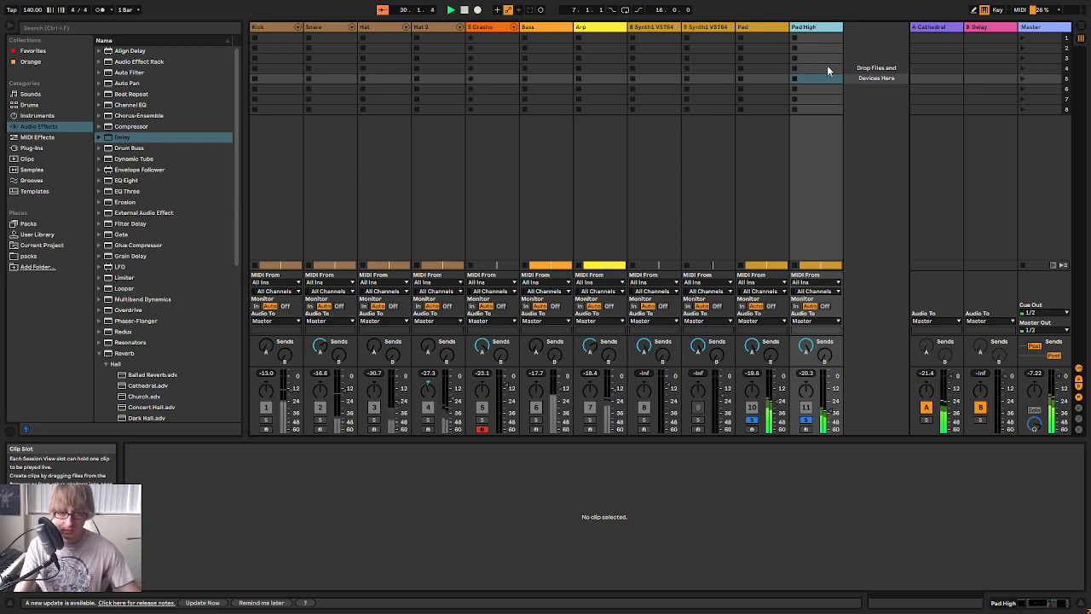
left_click(866, 201)
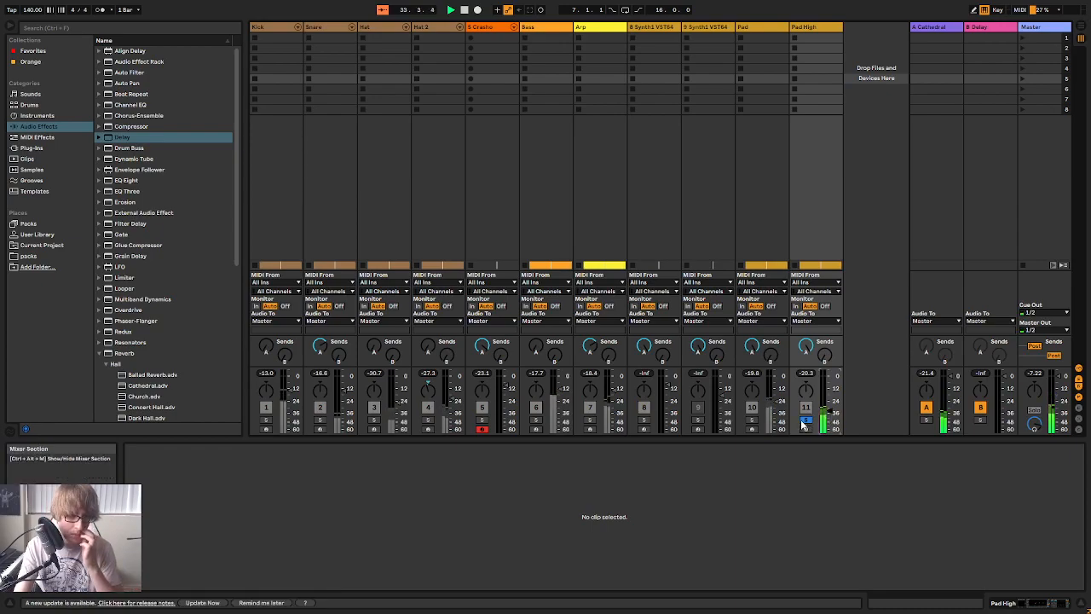
Unsolo the pads and play the full arrangement from bar 9 with the clip editor hidden
key("Tab")
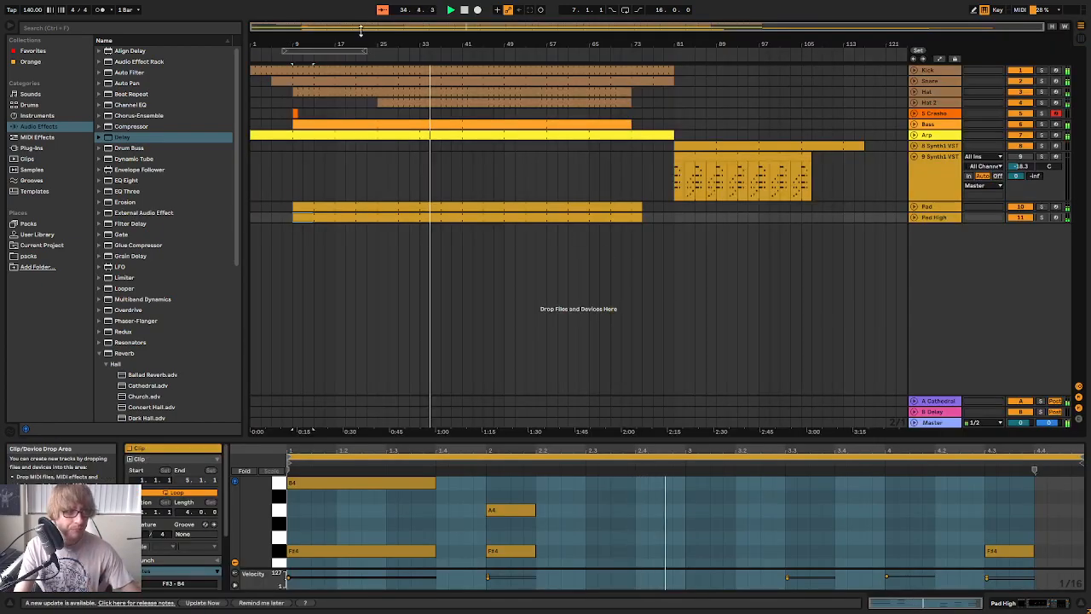
left_click(449, 11)
left_click_drag(317, 45, 482, 68)
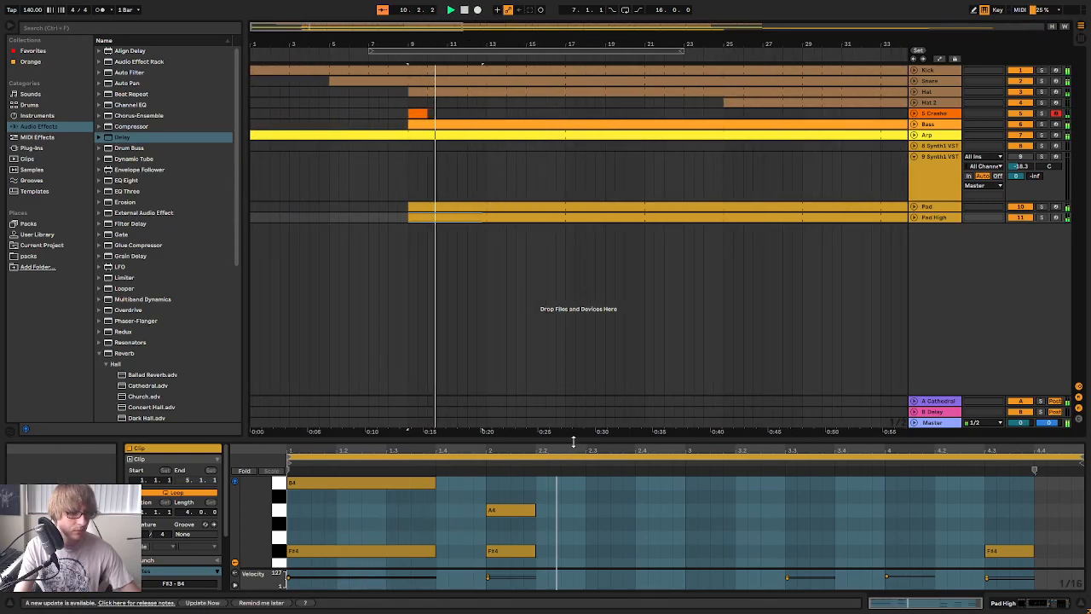
left_click_drag(572, 439, 584, 511)
left_click_drag(619, 46, 619, 34)
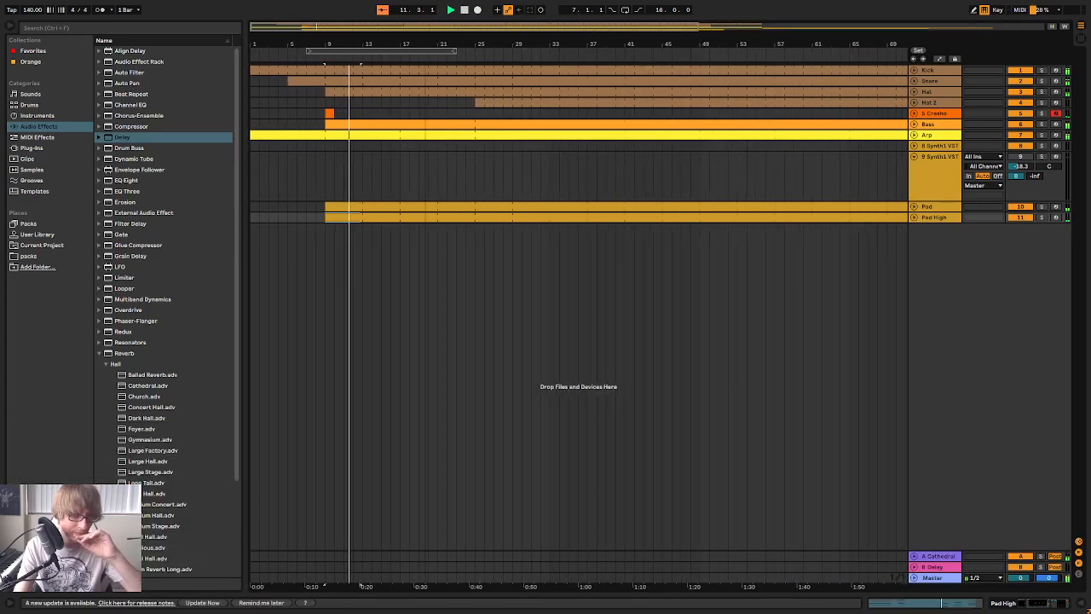
Fold the second Synth1 track and move both Synth1 tracks below Pad High
left_click(914, 157)
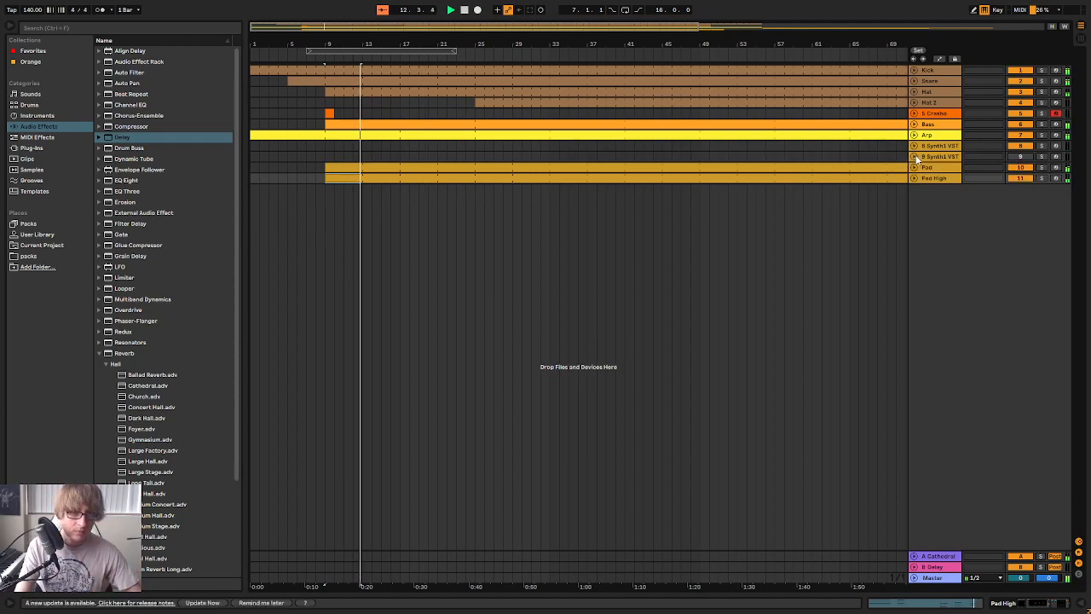
left_click(930, 149)
left_click_drag(935, 158, 945, 191)
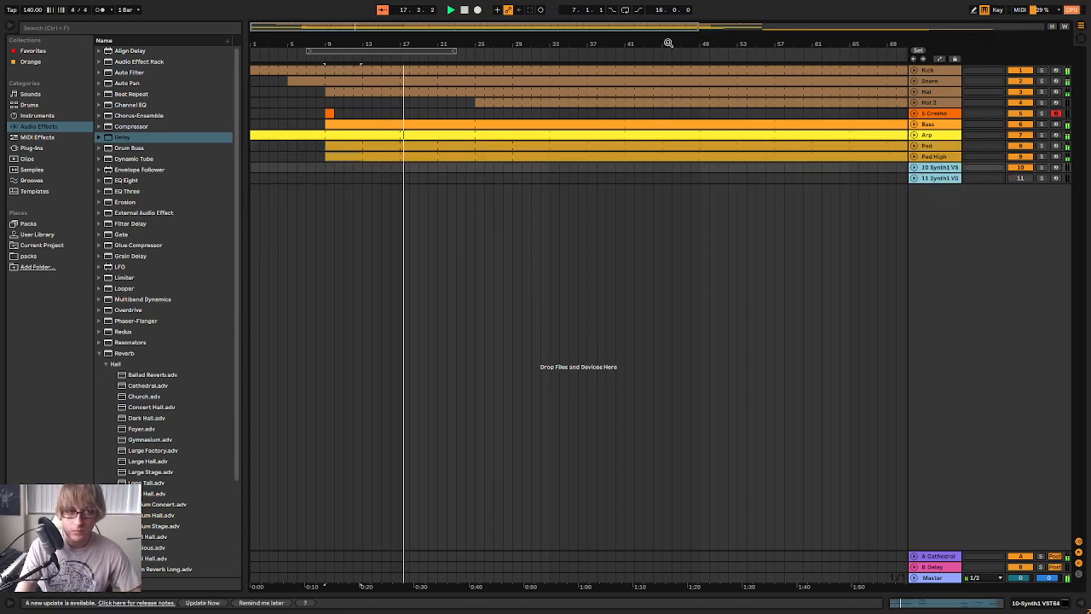
Restart playback from the beginning of the arrangement and look over the Arp track's part
left_click_drag(682, 46, 682, 20)
left_click(915, 136)
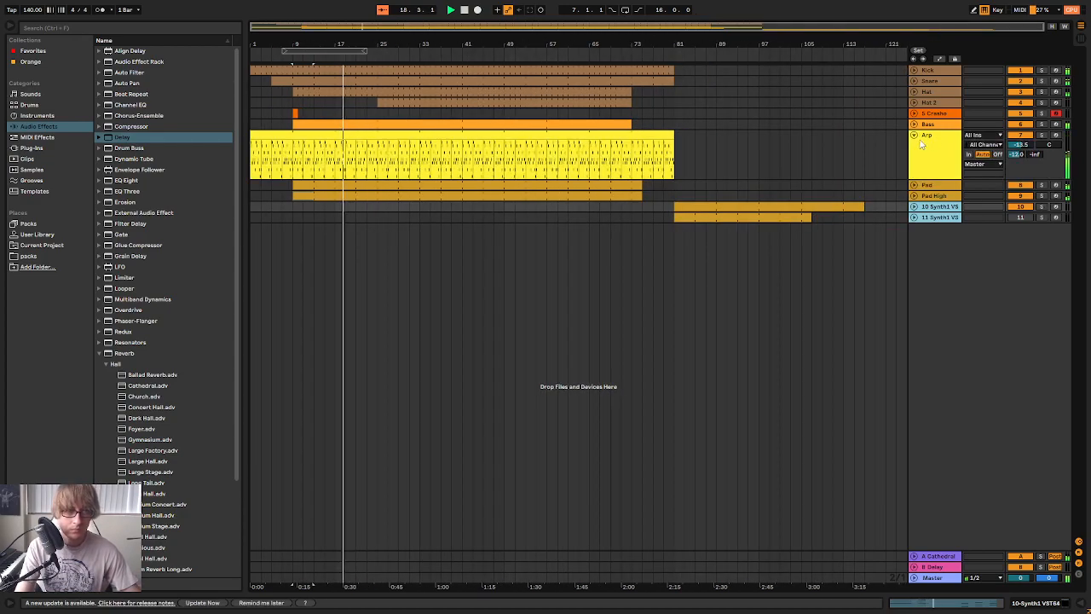
left_click(464, 10)
left_click(450, 9)
left_click_drag(545, 45, 546, 73)
left_click(915, 135)
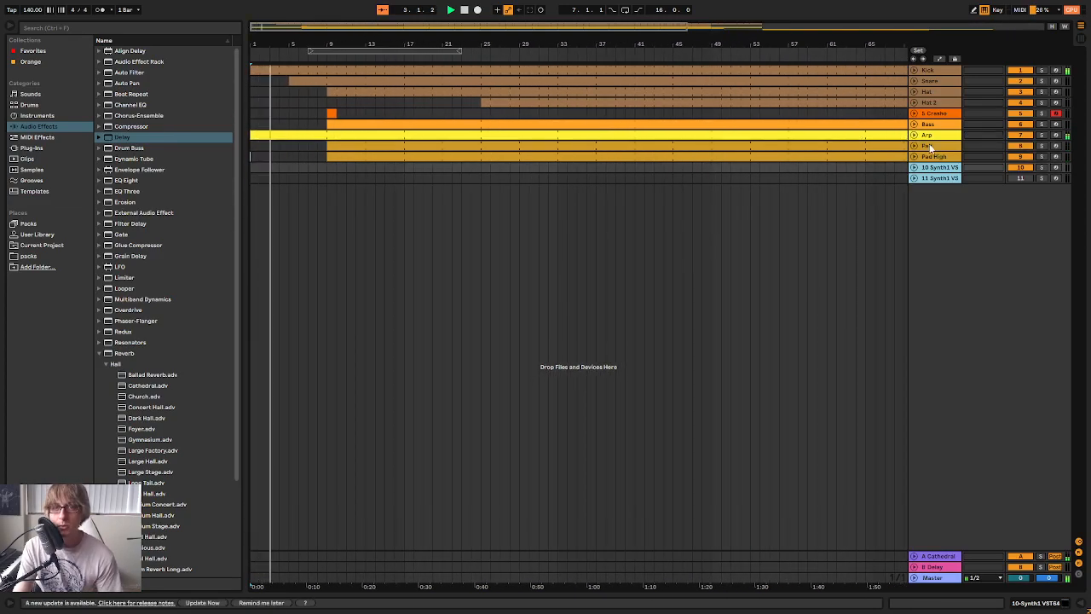
Duplicate the Arp track and trim the duplicate's clip and the Pad High clip to start at bar 25
right_click(941, 137)
left_click(966, 161)
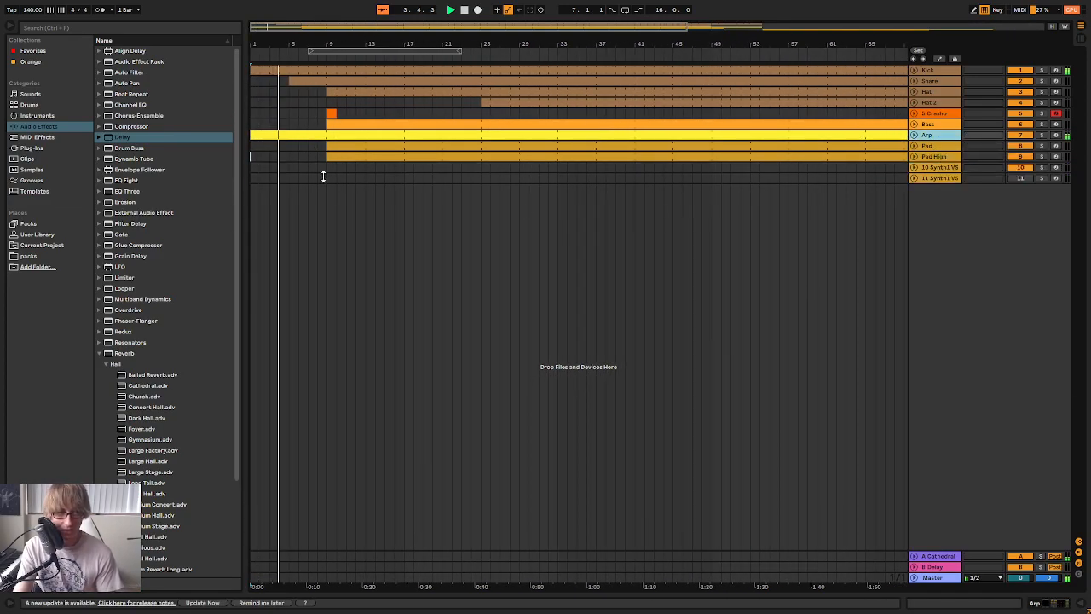
left_click_drag(252, 146, 488, 143)
left_click(741, 190)
left_click(367, 191)
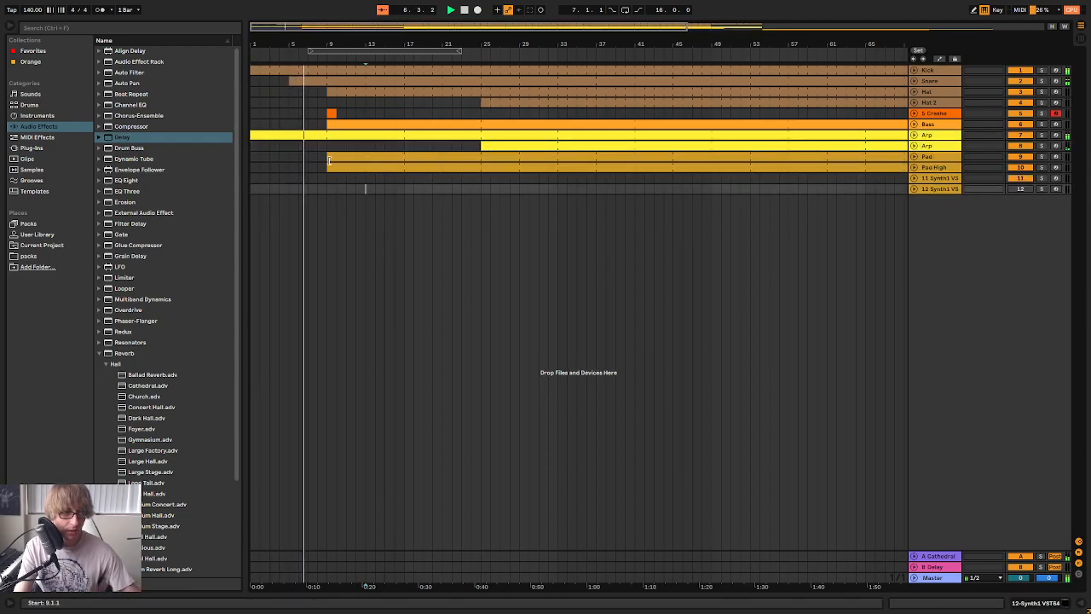
Lower the volume of Pad and Pad High together in the mixer
key("Tab")
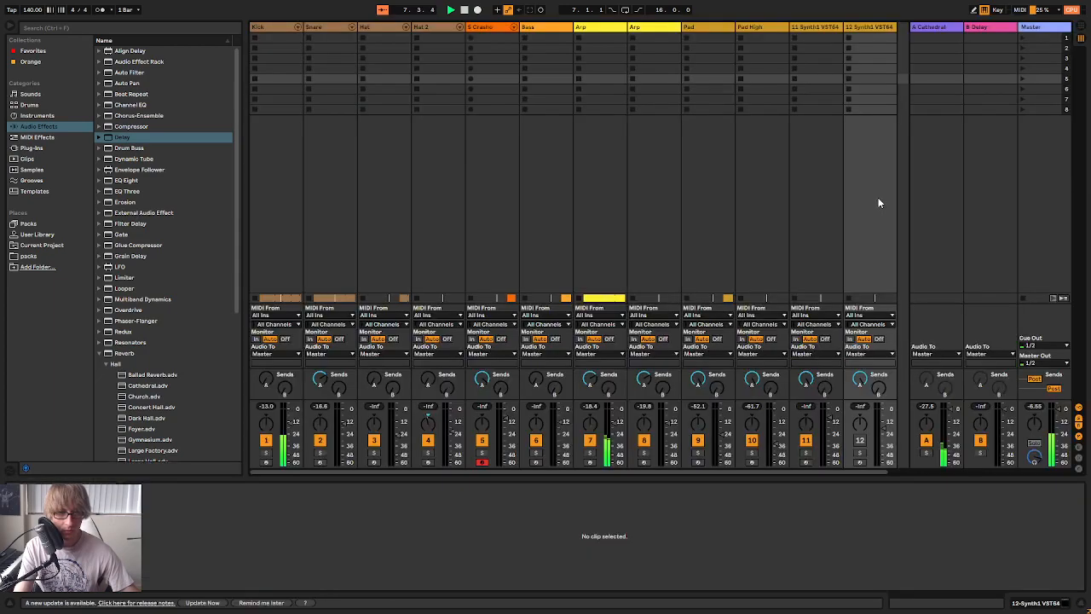
left_click(694, 28)
left_click(754, 28, "shift")
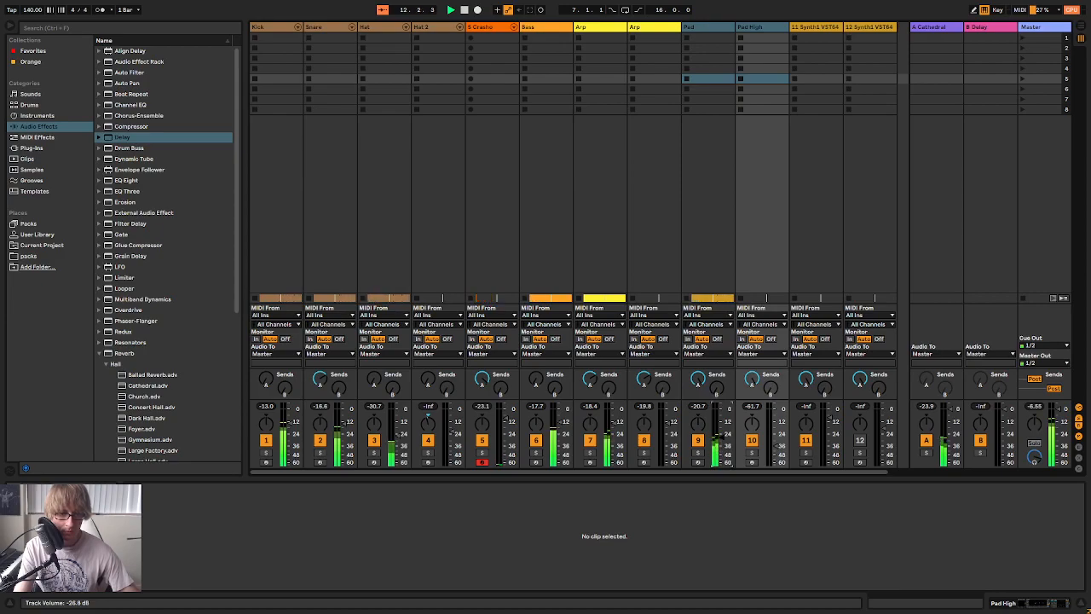
key("Tab")
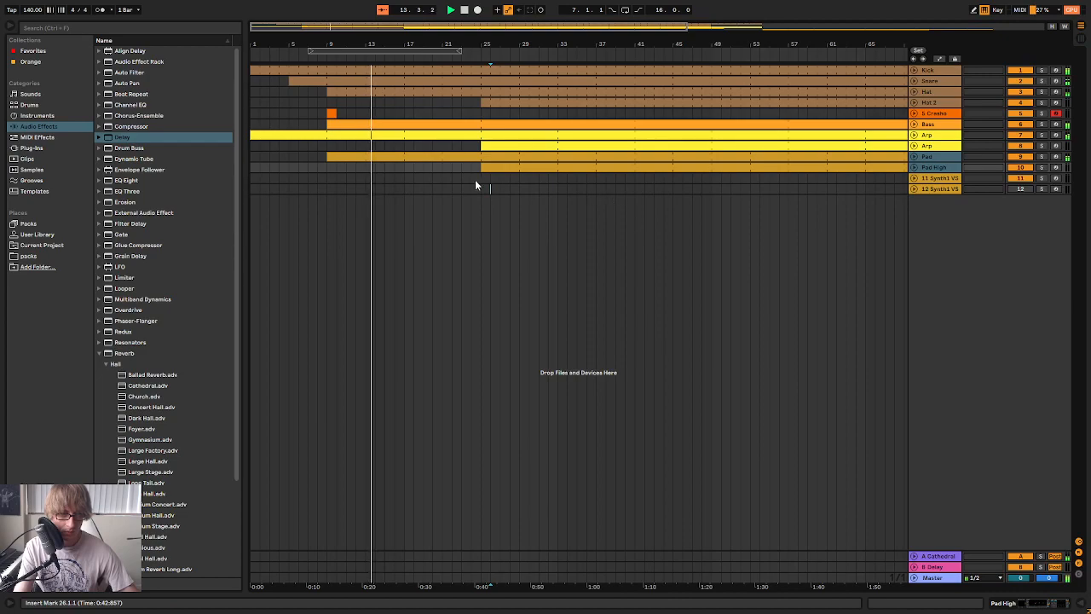
Extend the duplicate Arp clip's start back to bar 17 and unfold its track
left_click(567, 182)
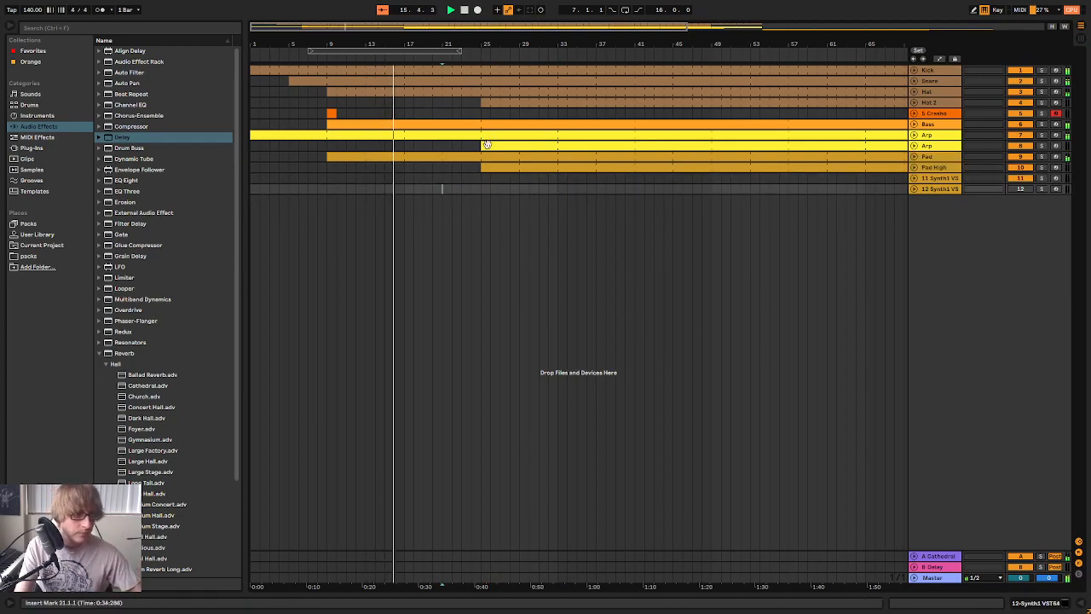
left_click(407, 153)
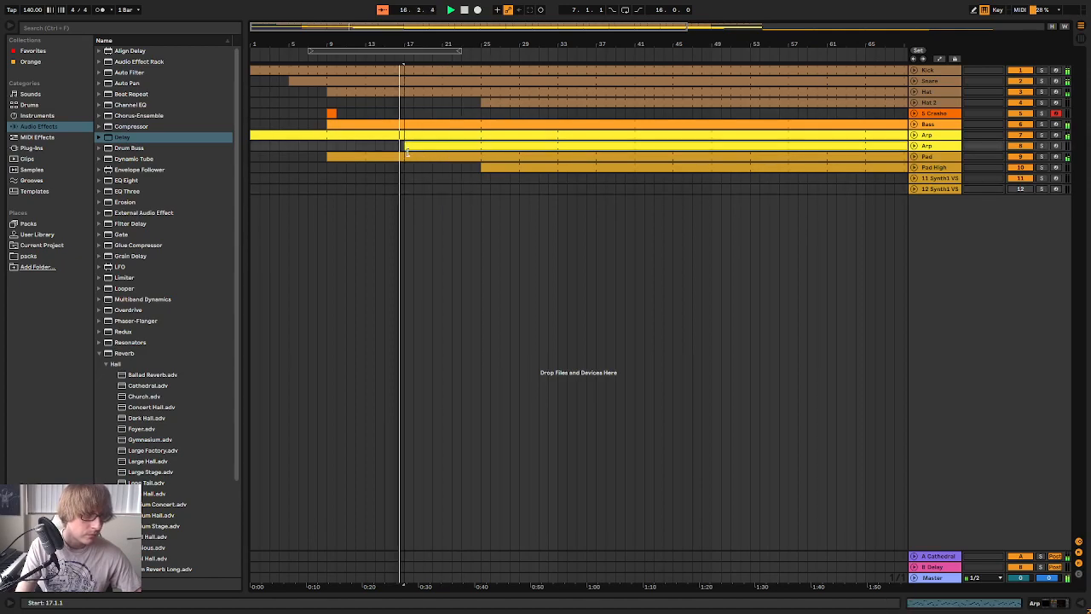
left_click(453, 145)
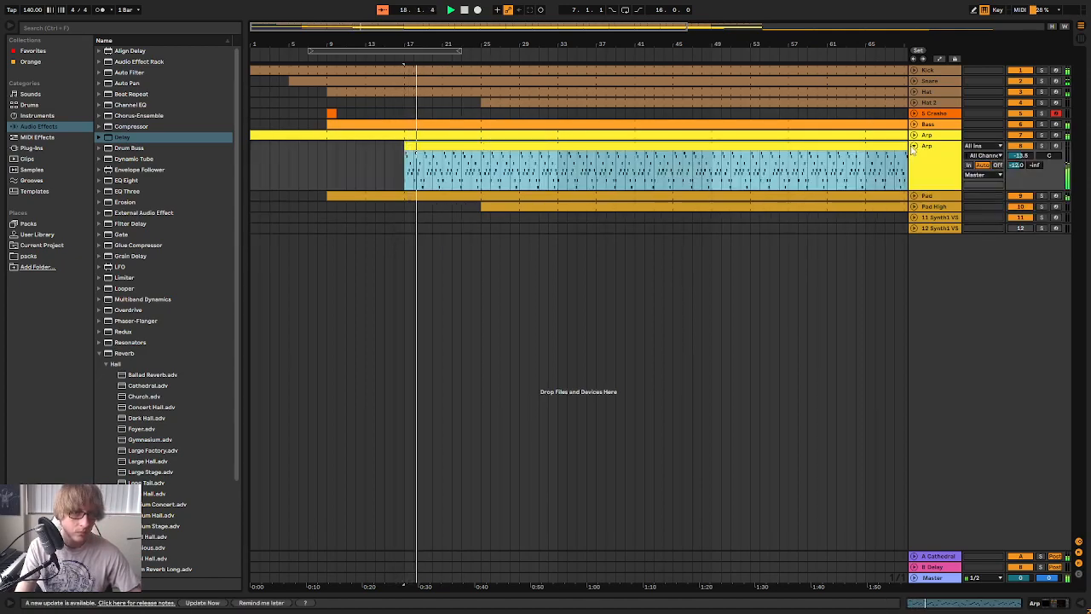
Transpose all notes in the duplicate Arp clip up one octave
double_click(583, 146)
left_click(619, 529)
key("ctrl+a")
key("shift+Up")
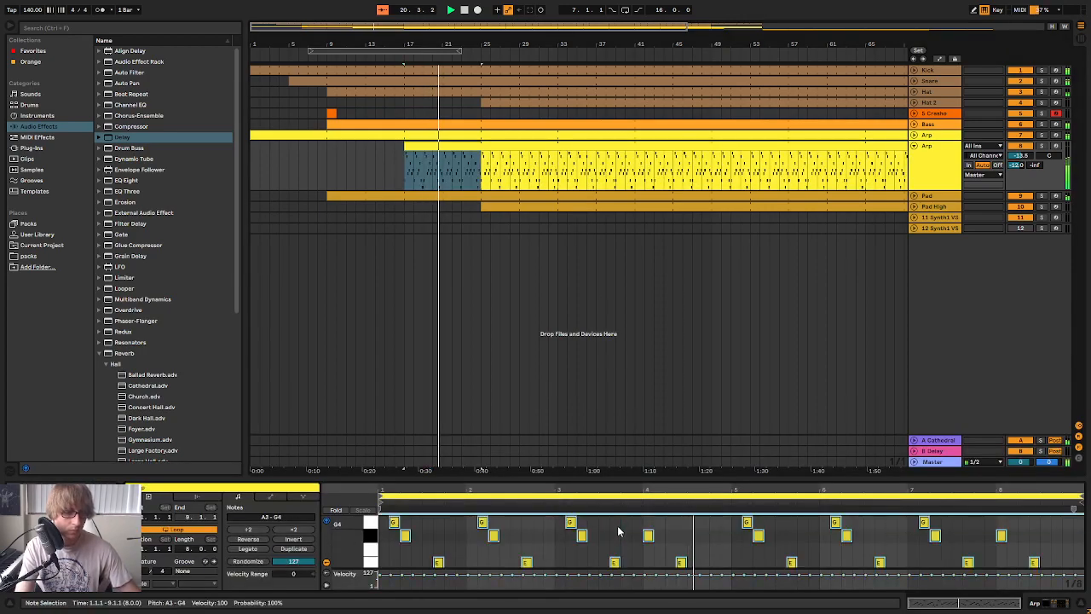
left_click(709, 229)
Shorten the duplicate Arp clip so it starts at bar 25 again
left_click(929, 161)
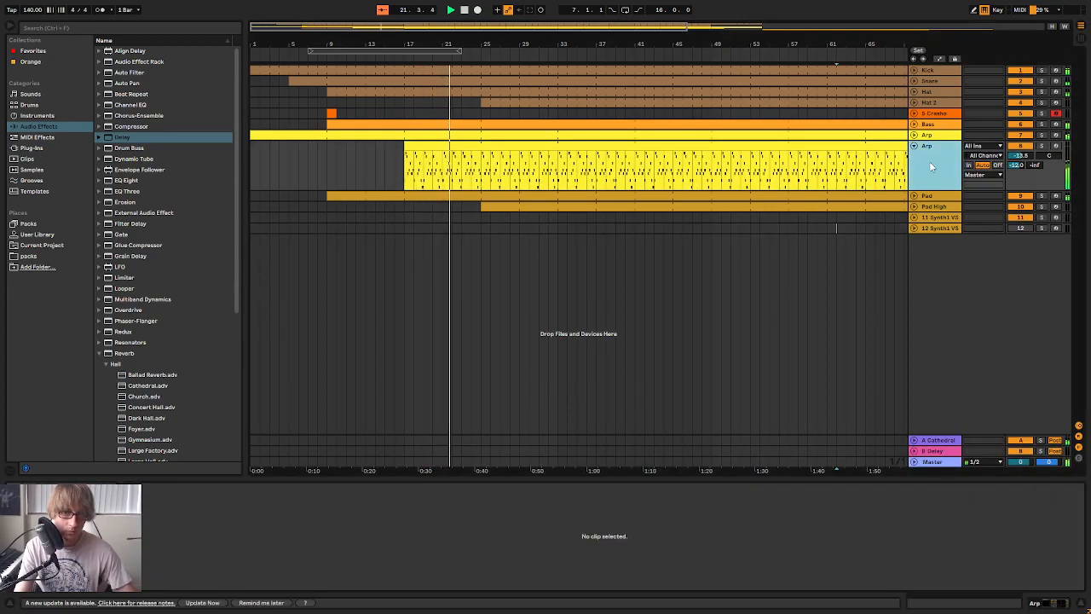
left_click_drag(404, 166, 481, 166)
left_click(426, 175)
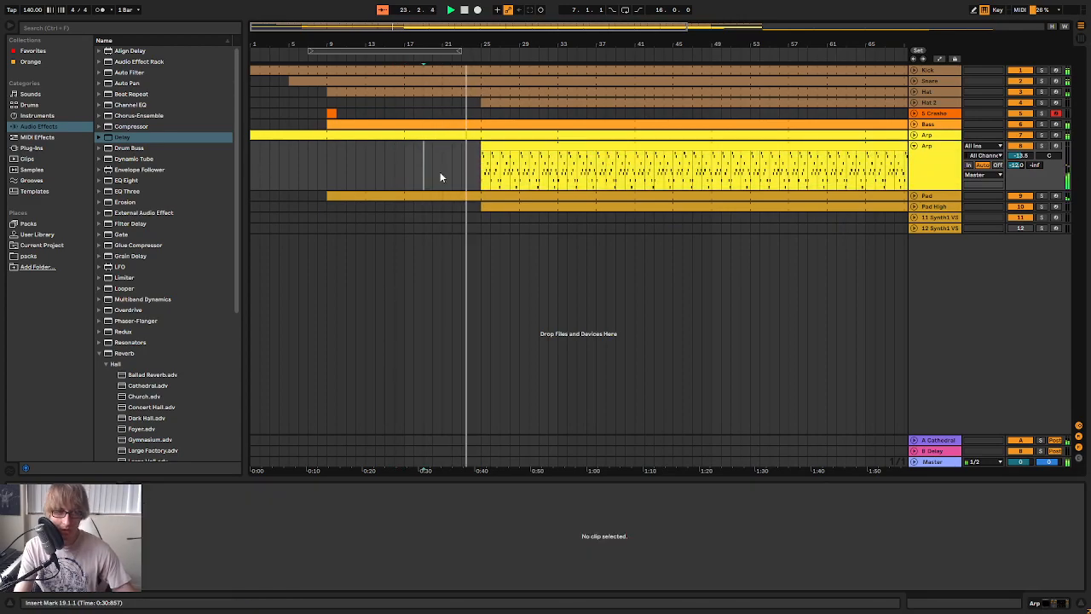
Copy the crash clip from bar 9 to bar 25 and fold the duplicate Arp track
left_click(333, 114)
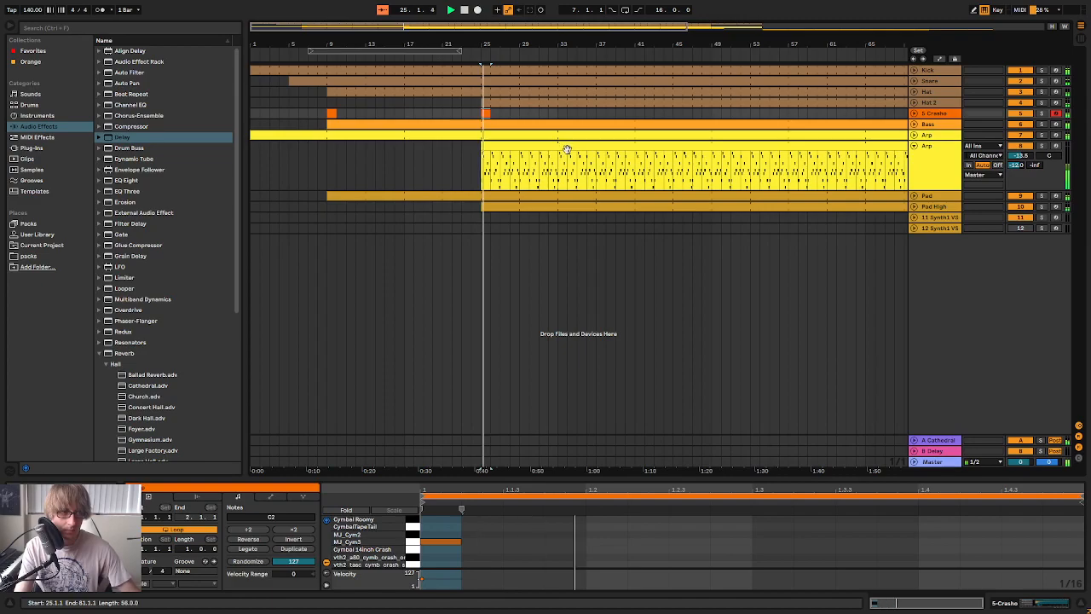
left_click(914, 146)
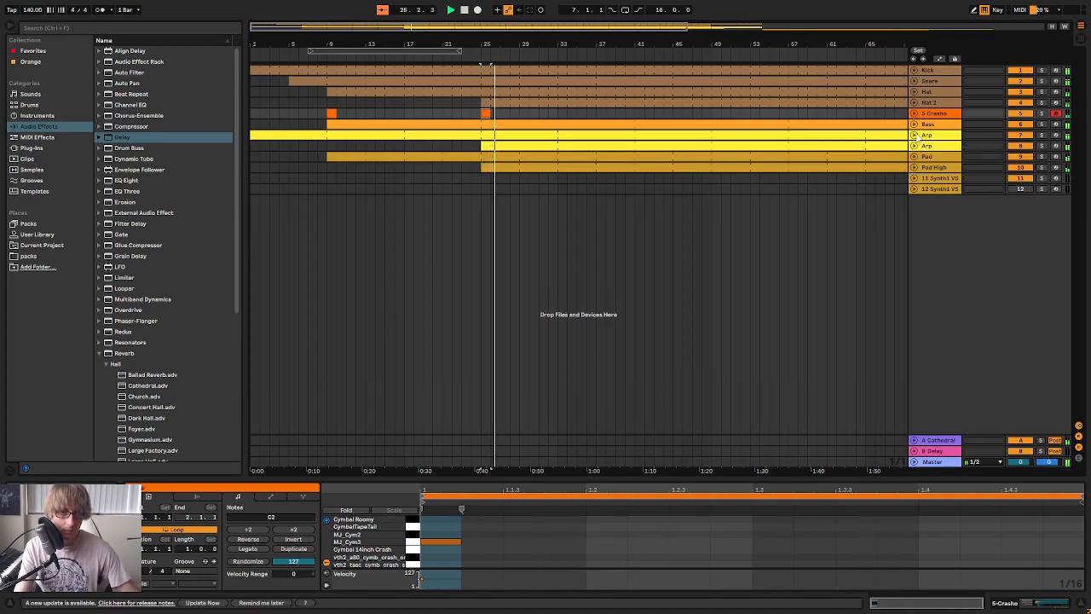
left_click_drag(565, 41, 550, 16)
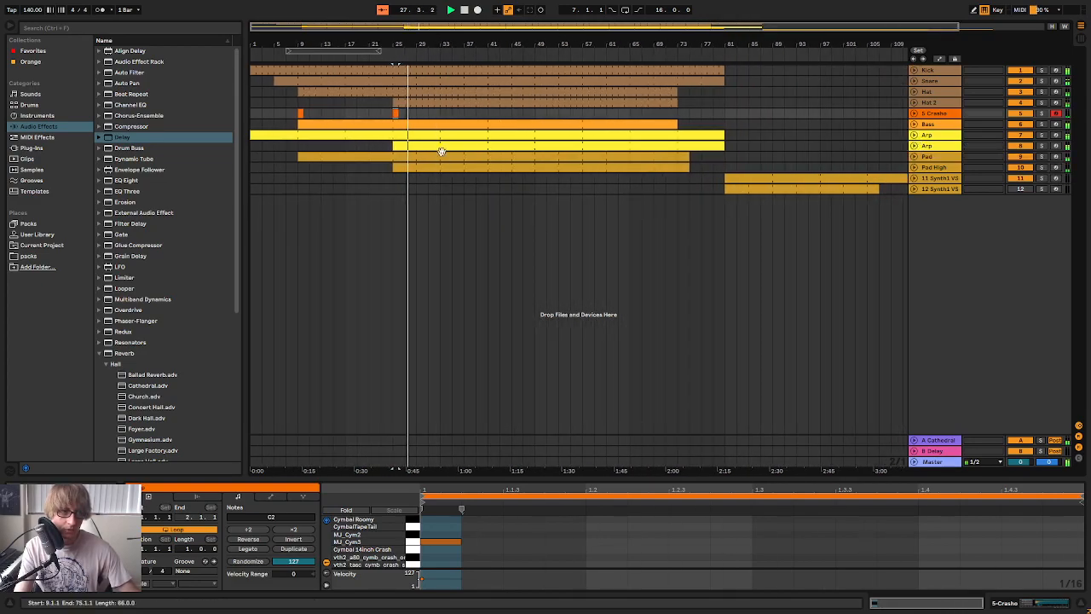
Stop playback, then solo the duplicate Arp track with its Iris 2 plugin window open
left_click(930, 148)
key("space")
left_click(1042, 147)
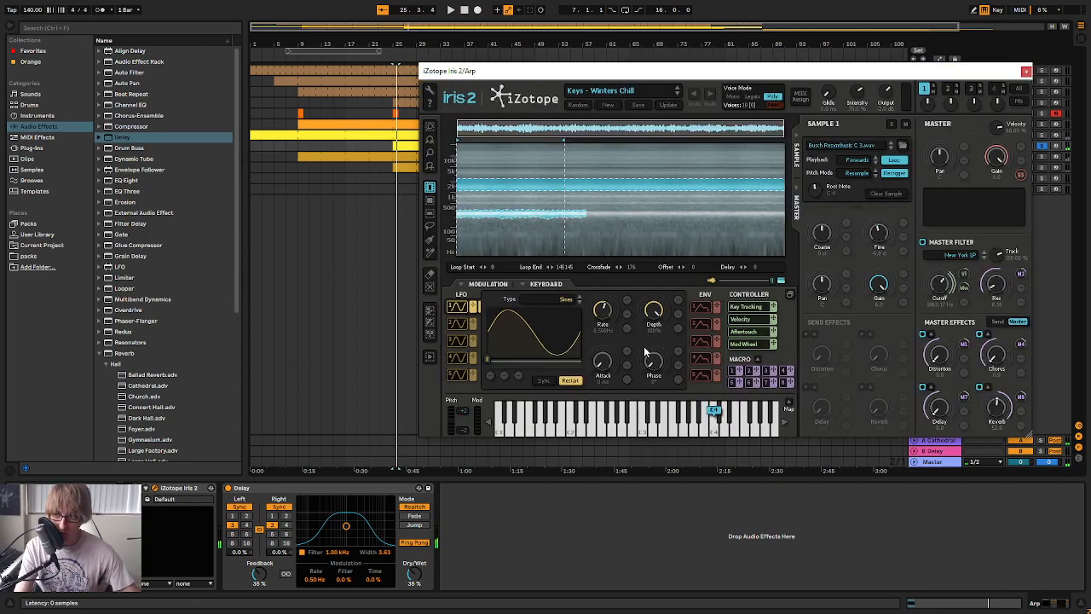
Look through Iris 2's Keys patches around Winters Chill and close the plugin window
left_click(600, 90)
scroll(612, 210, "down", 5)
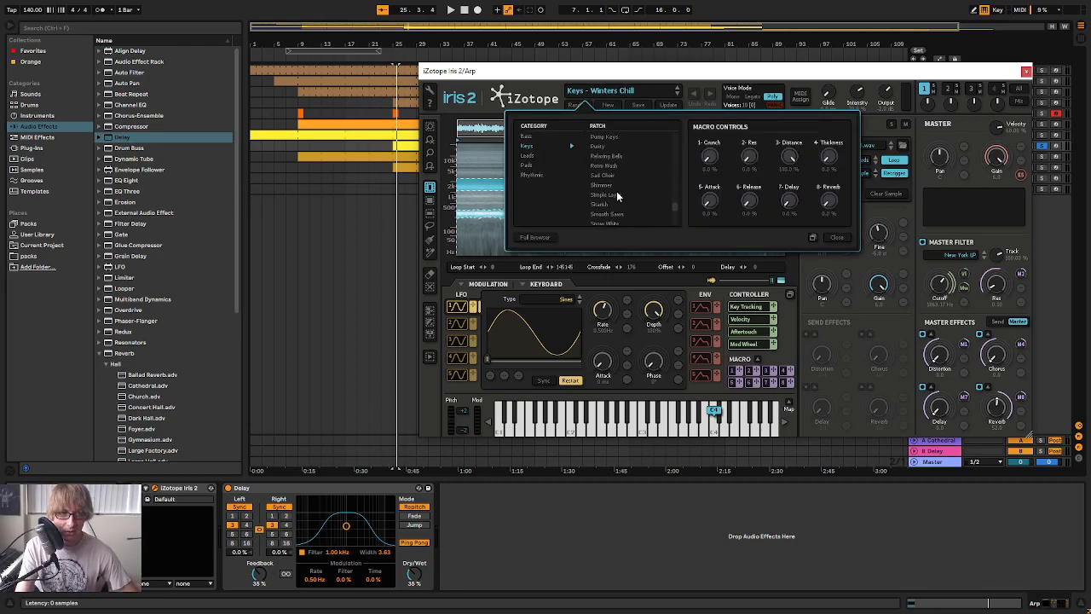
left_click(836, 238)
left_click(1027, 73)
left_click(522, 188)
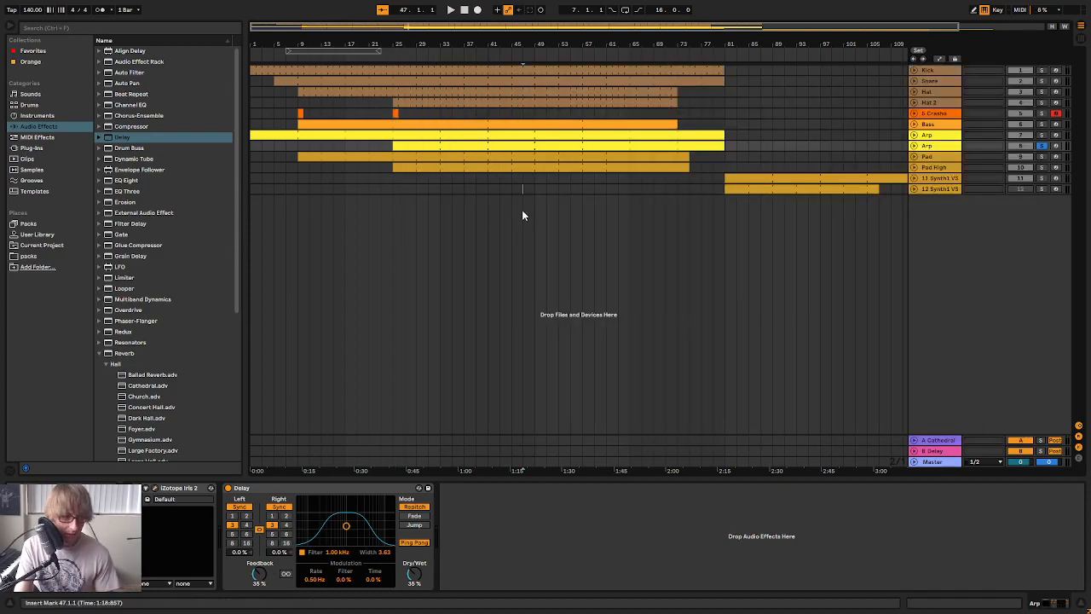
Delete everything between bars 41 and 81 on all tracks
left_click_drag(424, 44, 422, 41)
mouse_move(477, 191)
left_mouse_down()
mouse_move(539, 87)
mouse_move(715, 52)
left_mouse_up()
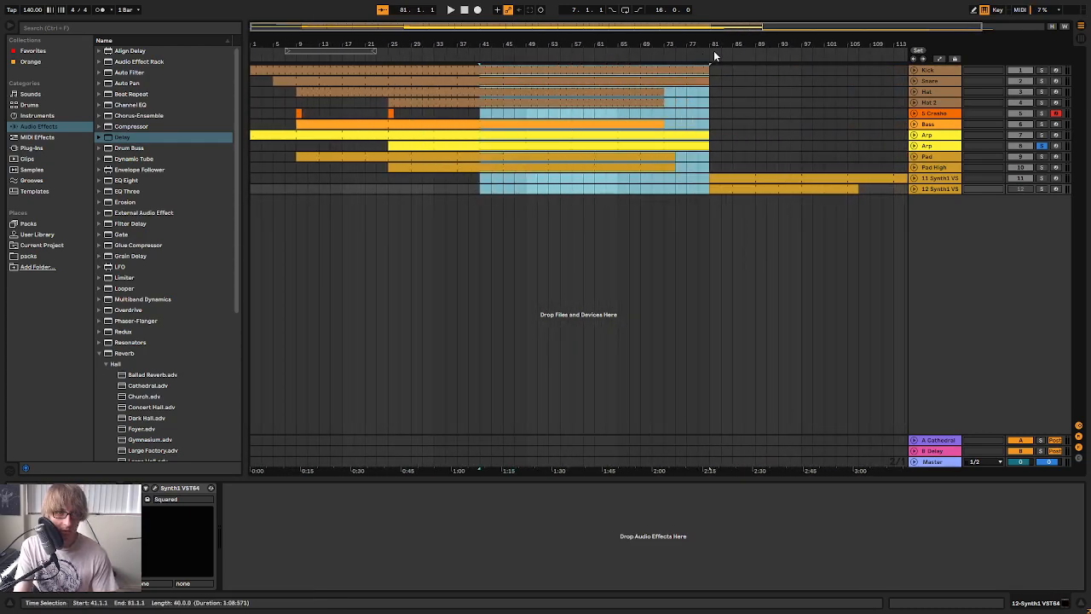
key("Delete")
Move the clip on the 11 Synth1 track to start at bar 41 and shorten it to end at bar 57
left_click(689, 168)
left_click_drag(728, 176, 574, 177)
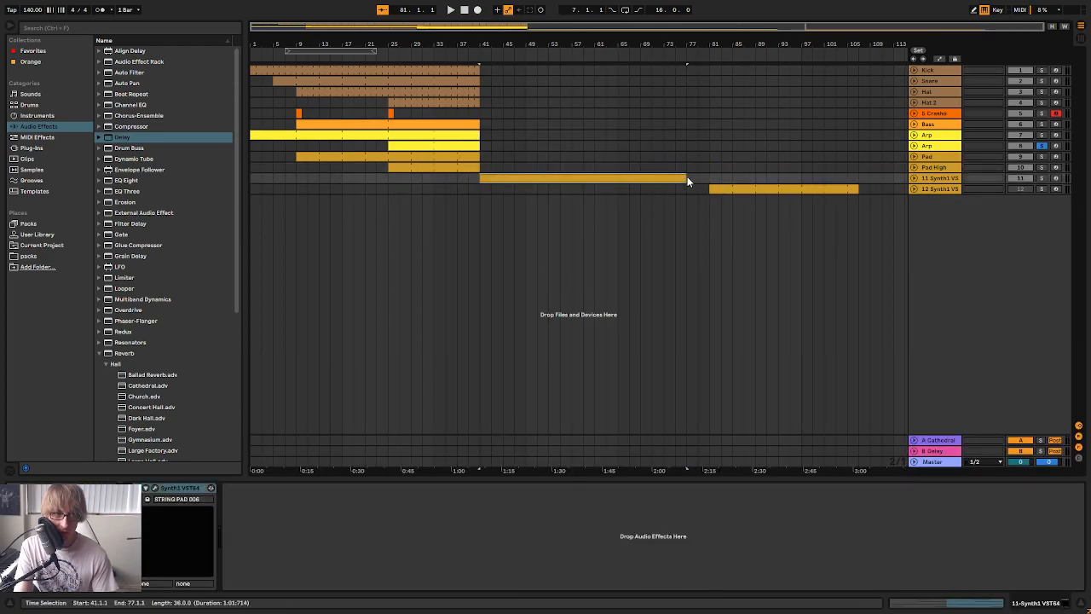
left_click_drag(687, 179, 594, 189)
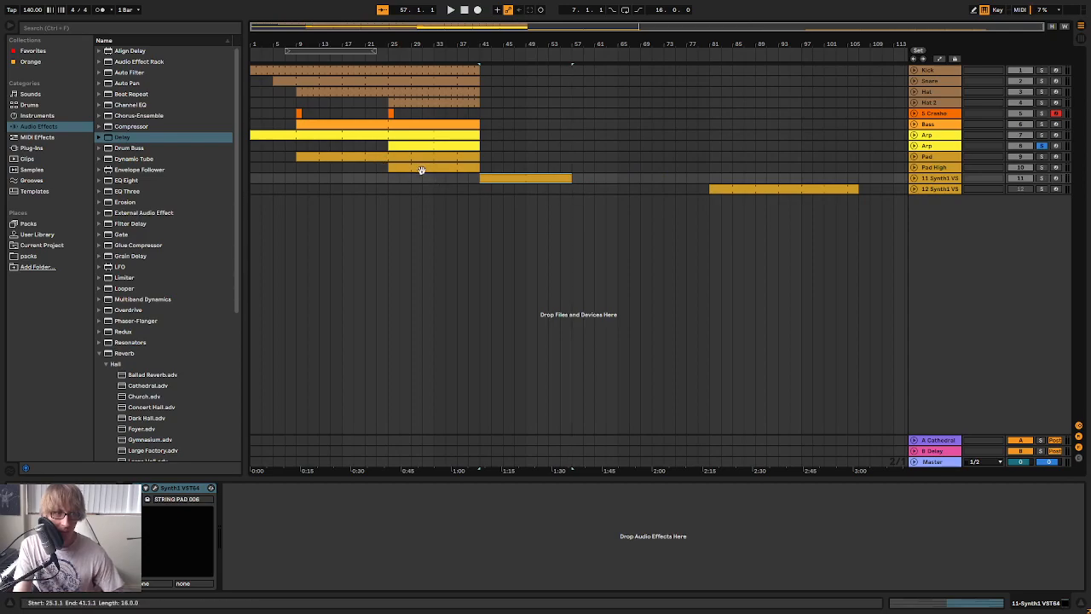
Copy the section from bar 25 to bar 41 on all tracks and paste it at bar 57
left_click_drag(391, 186, 477, 63)
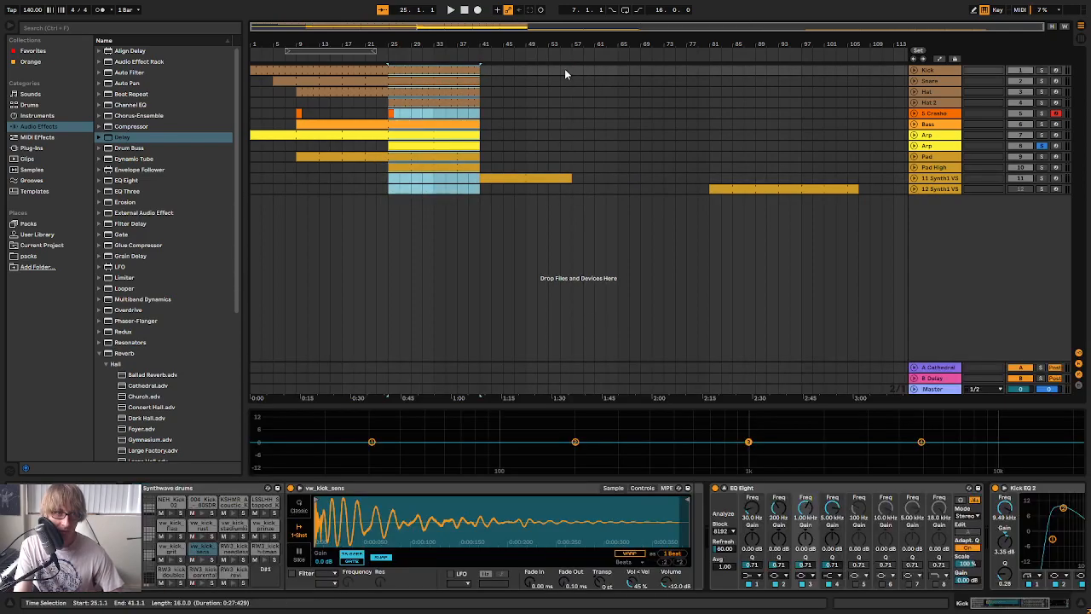
left_click(572, 68)
key("ctrl+v")
Extend the Hat clip from bar 41 to bar 57
left_click(484, 82)
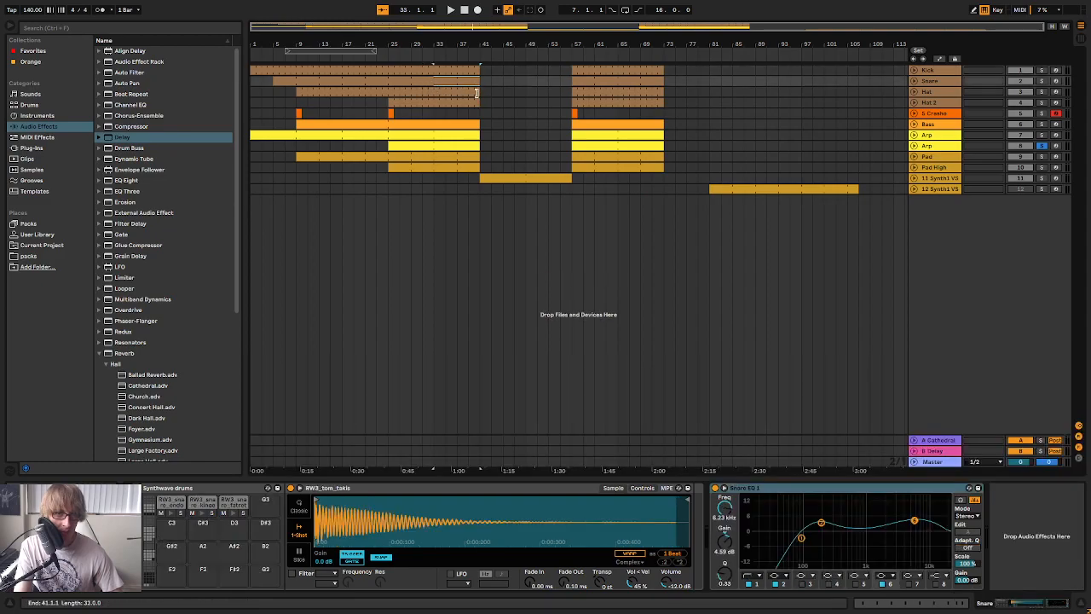
left_click(478, 93)
left_click_drag(564, 96, 571, 96)
left_click(503, 80)
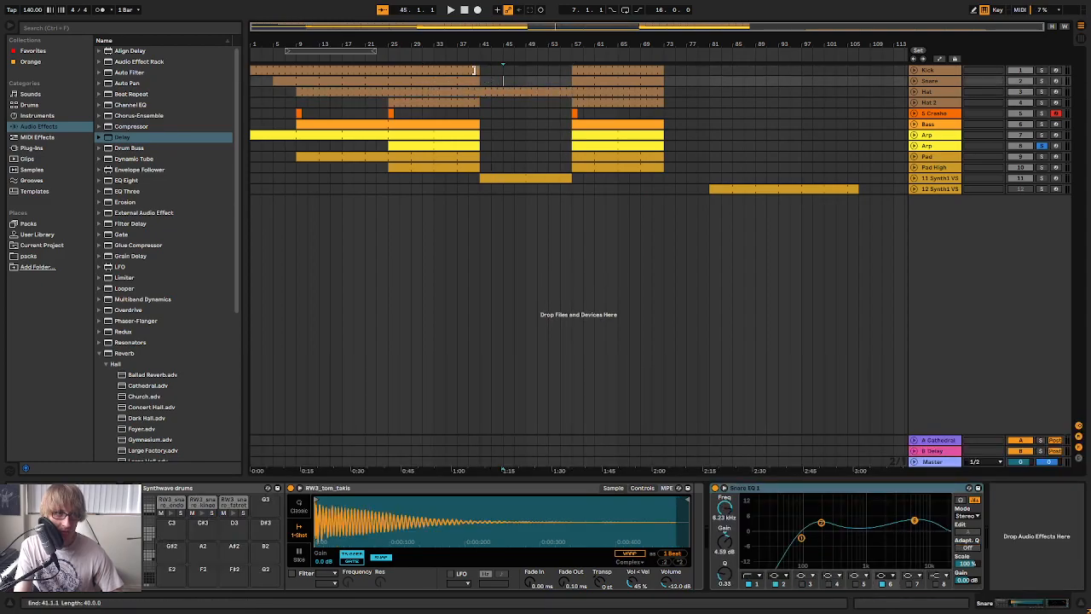
Fill bars 49 to 57 on the Kick and Snare tracks with copies of their earlier patterns
left_click(515, 70)
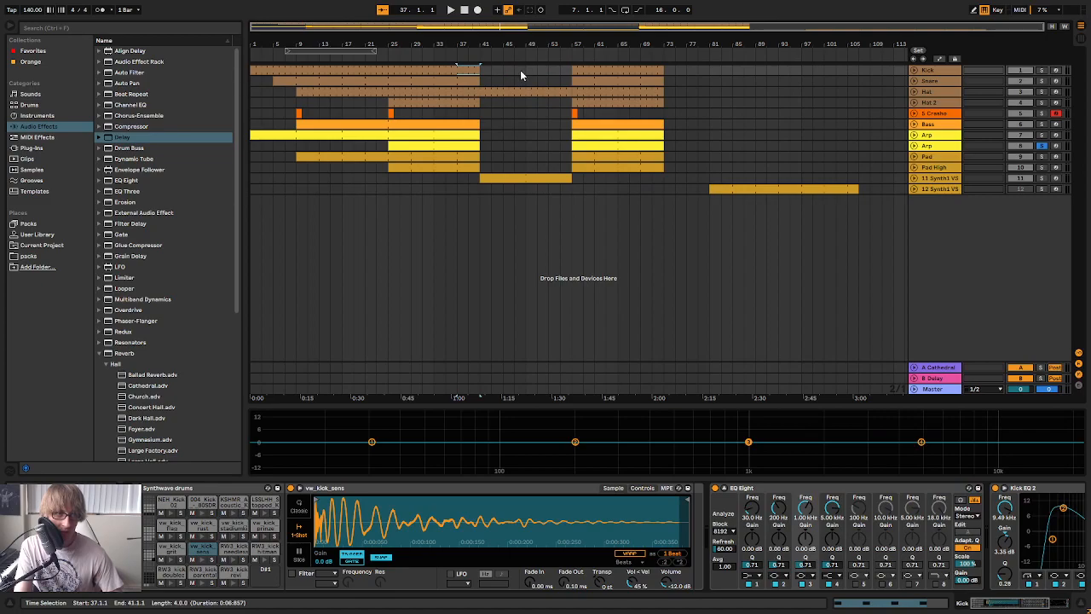
left_click_drag(541, 76, 551, 76)
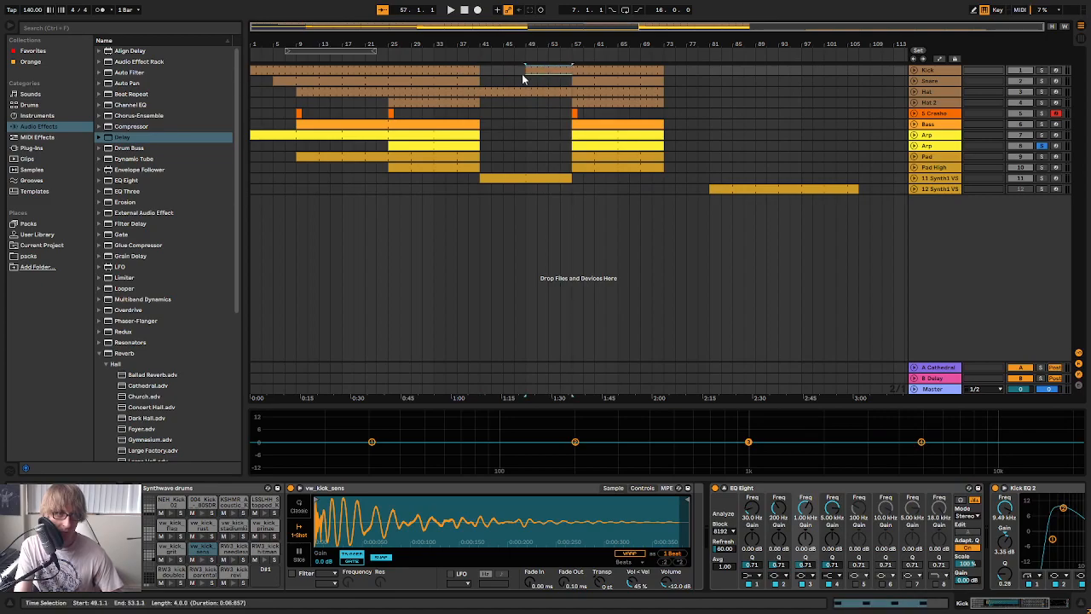
left_click(514, 81)
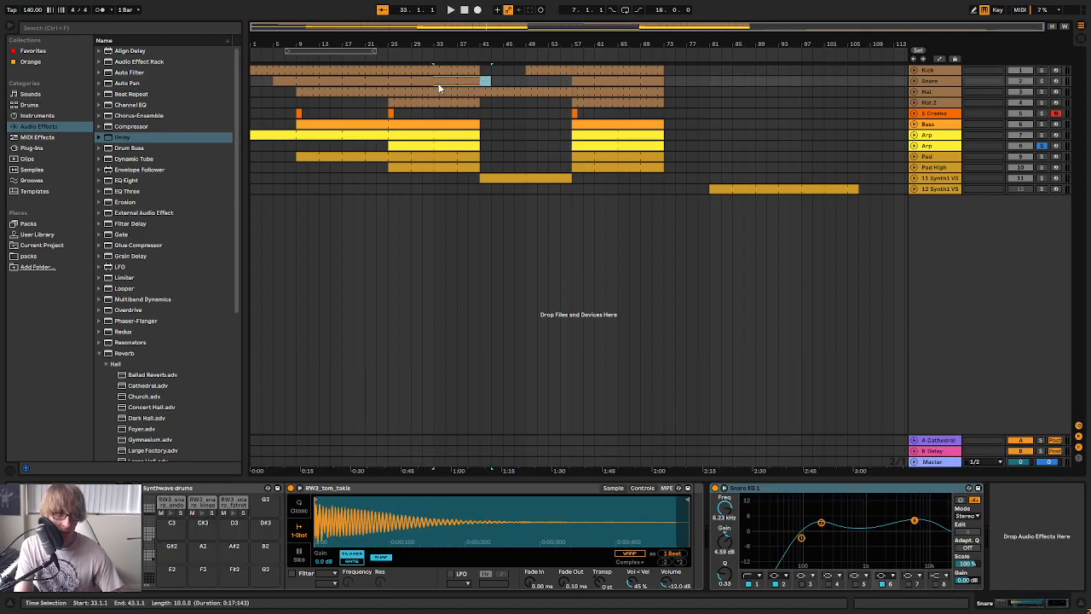
left_click(503, 81)
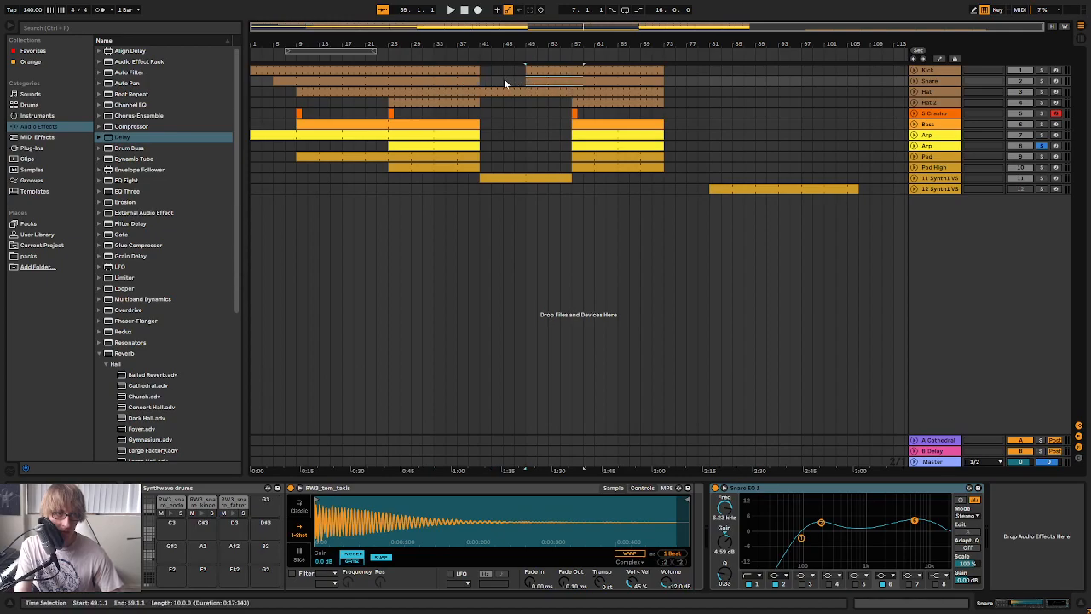
left_click(549, 113)
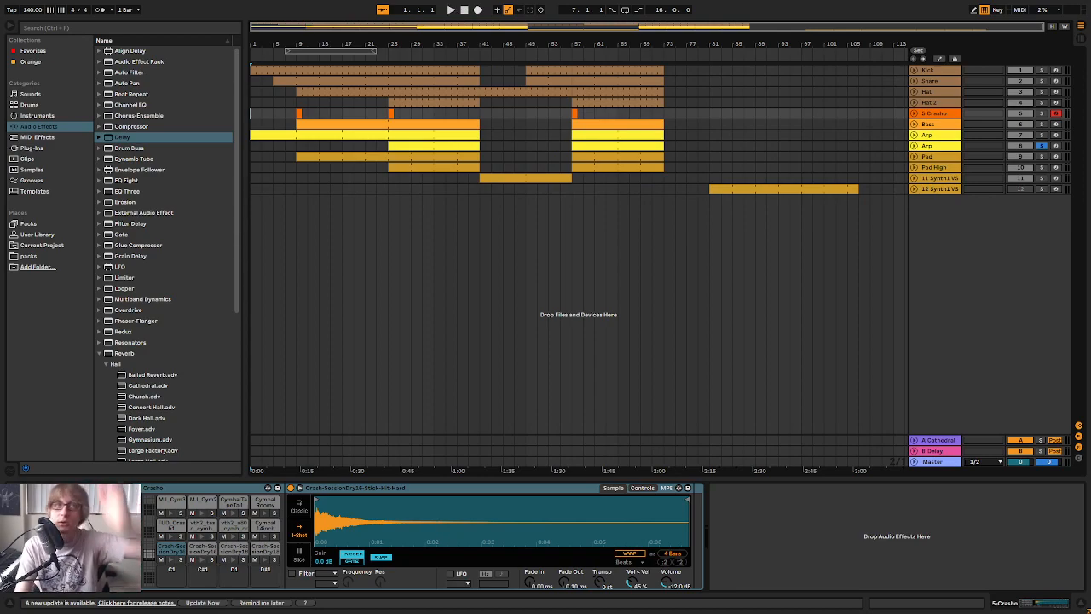
Turn off solo on the duplicate Arp track and play the arrangement from the start
left_click(452, 10)
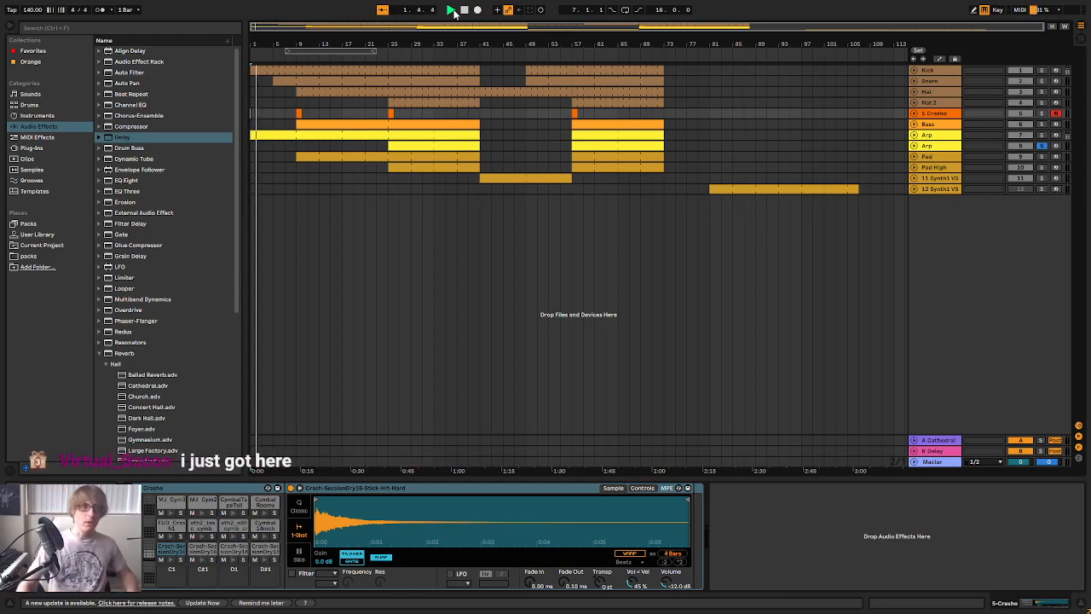
key("space")
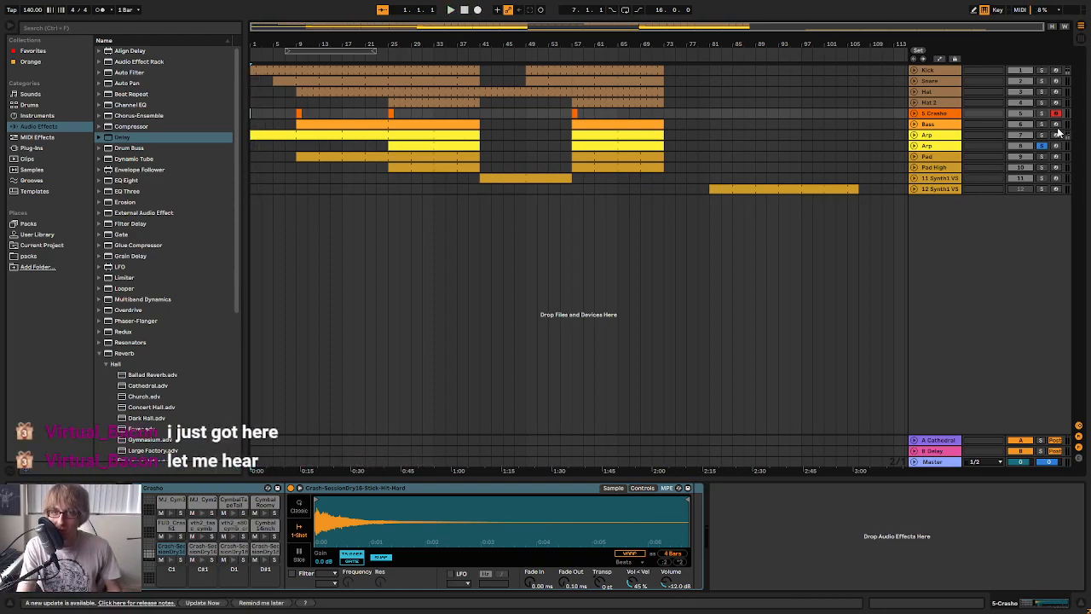
left_click(1041, 146)
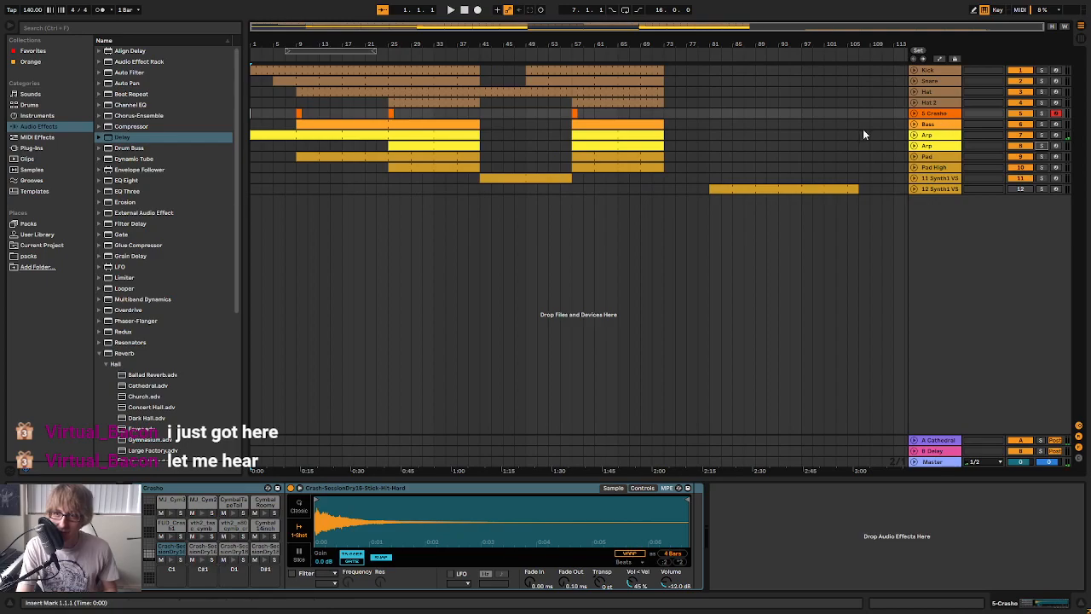
left_click(450, 10)
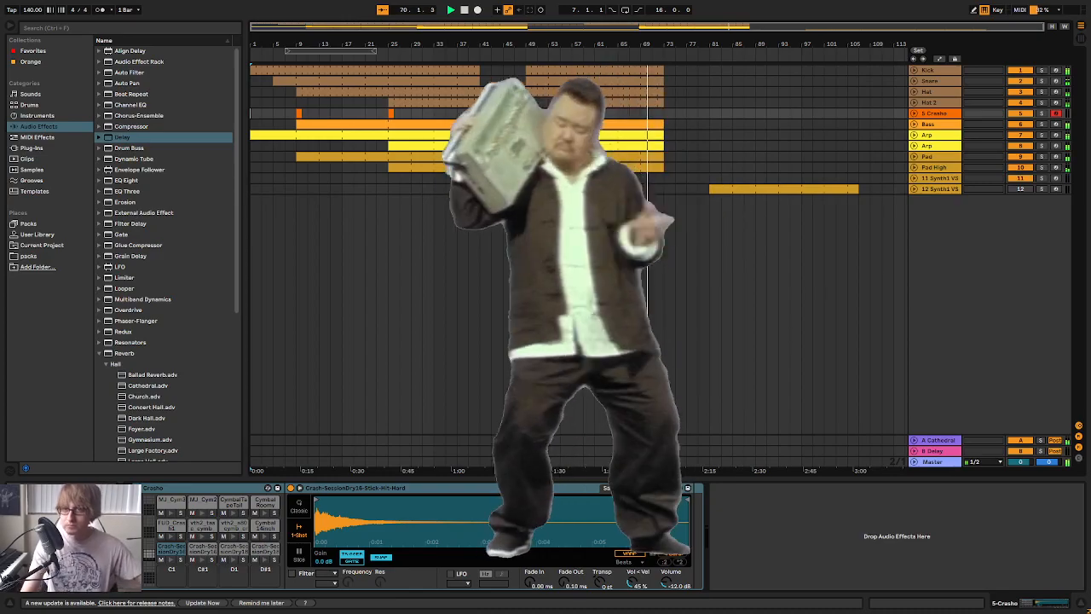
Listen from around bar 41 and inspect the drum gap at bars 41 to 49 and the section at bars 57 to 73
left_click_drag(640, 45, 669, 53)
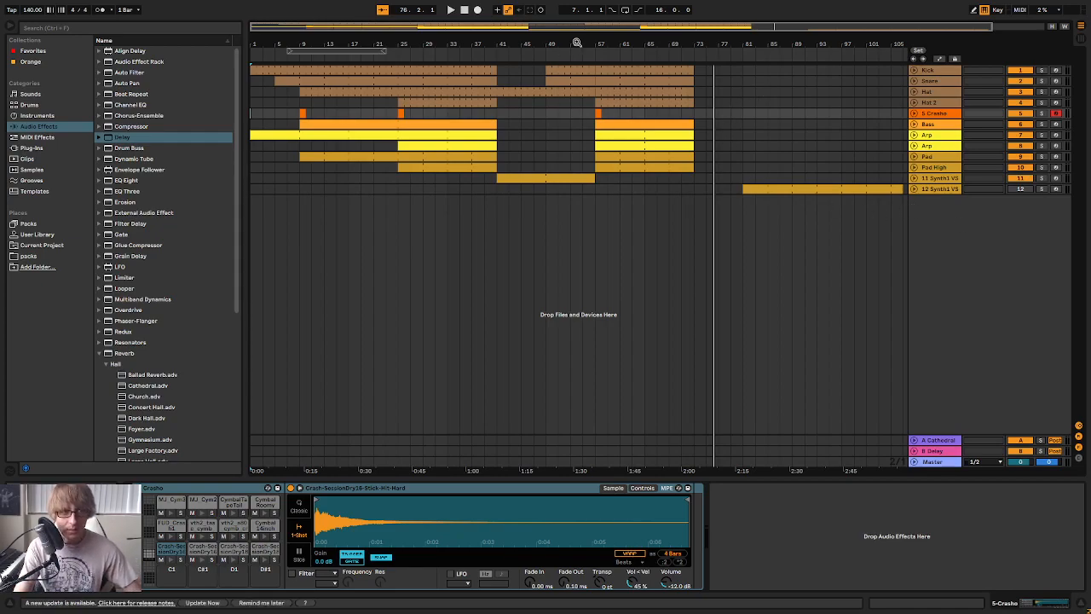
left_click_drag(577, 42, 620, 43)
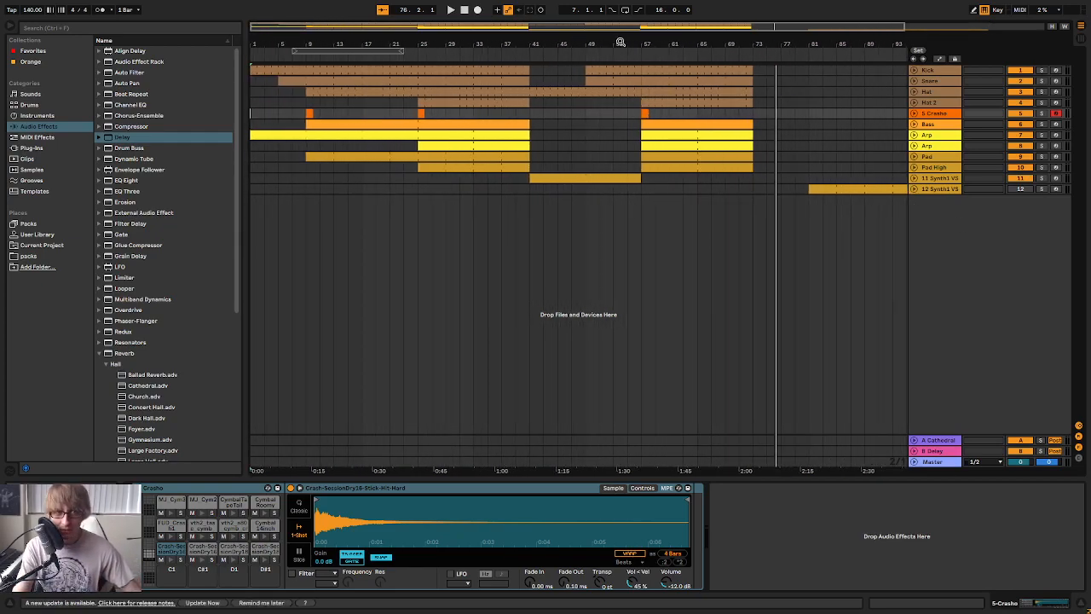
left_click(525, 56)
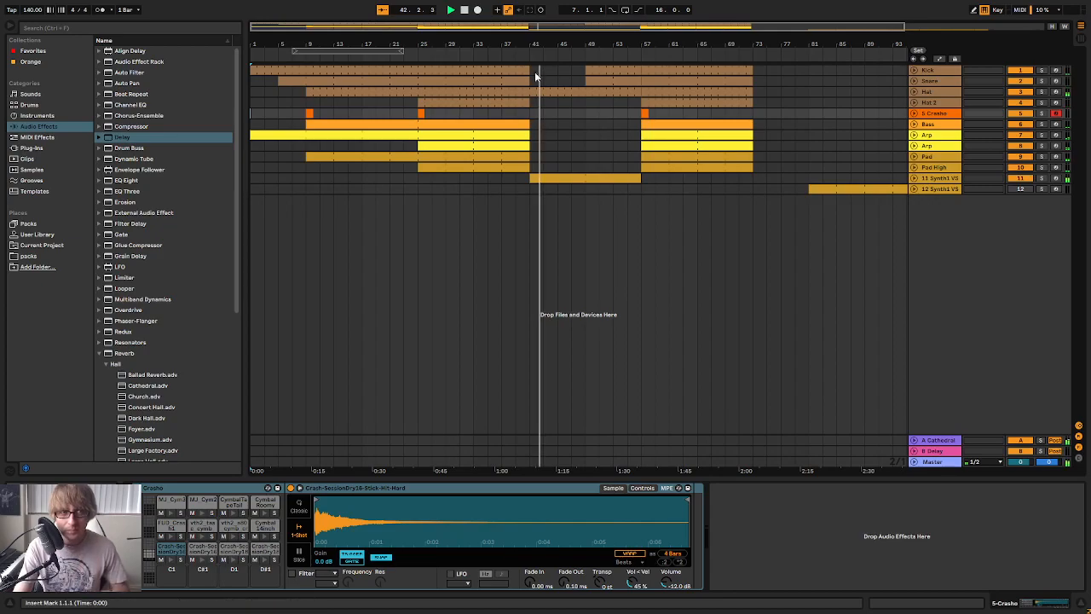
left_click_drag(592, 43, 543, 35)
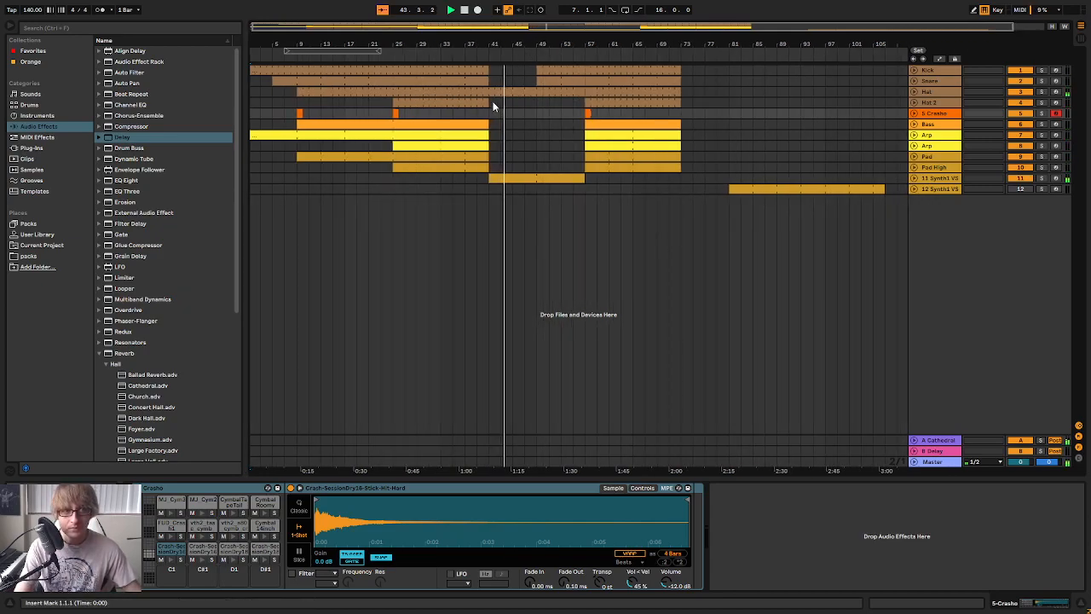
left_click_drag(490, 102, 537, 66)
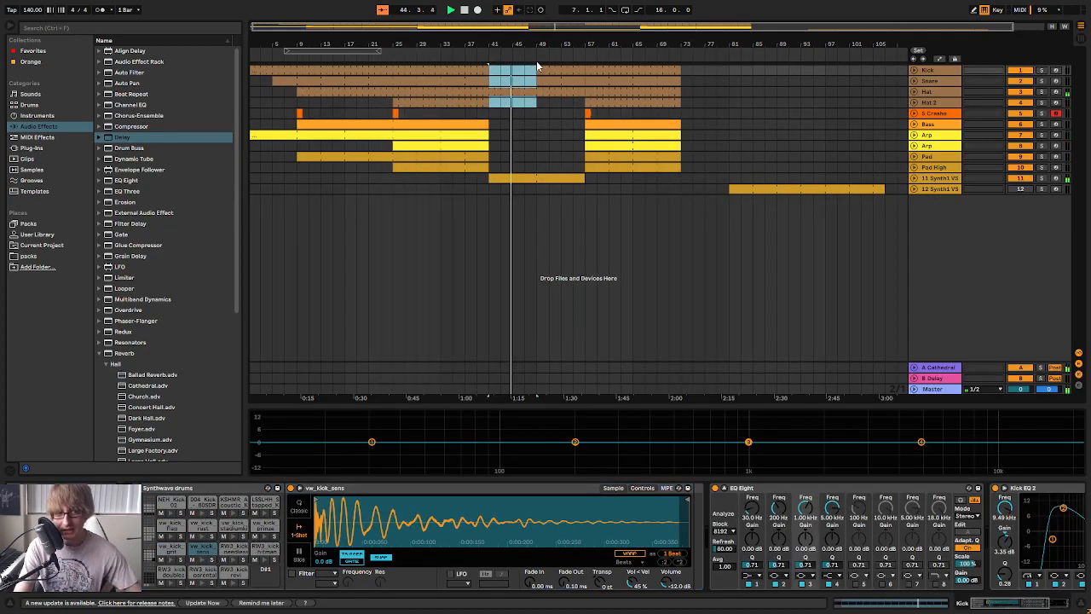
left_click_drag(586, 188, 814, 65)
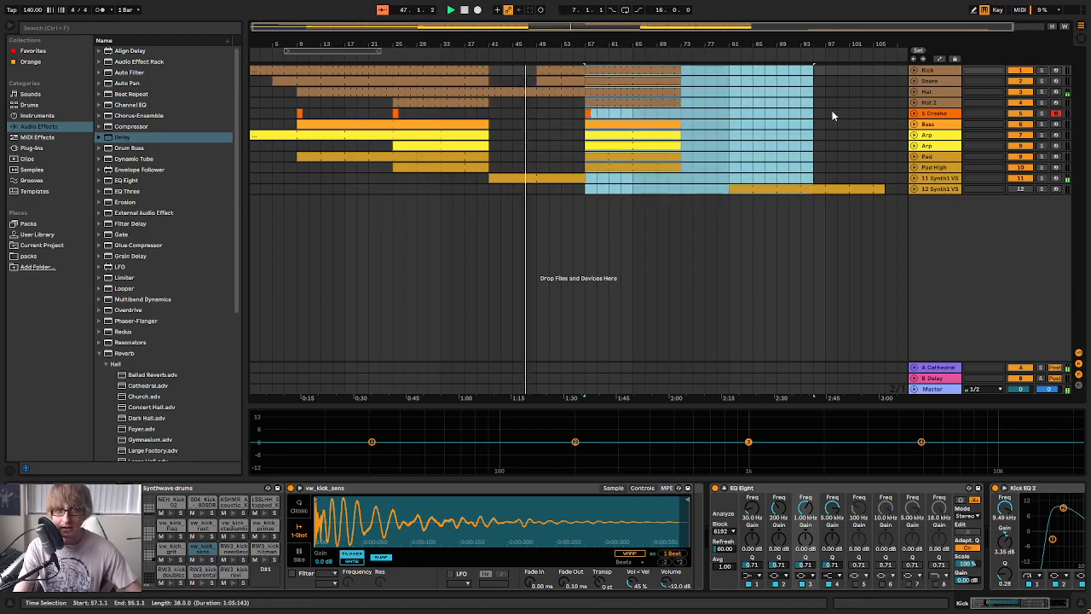
left_click(789, 178)
left_click_drag(585, 189, 682, 63)
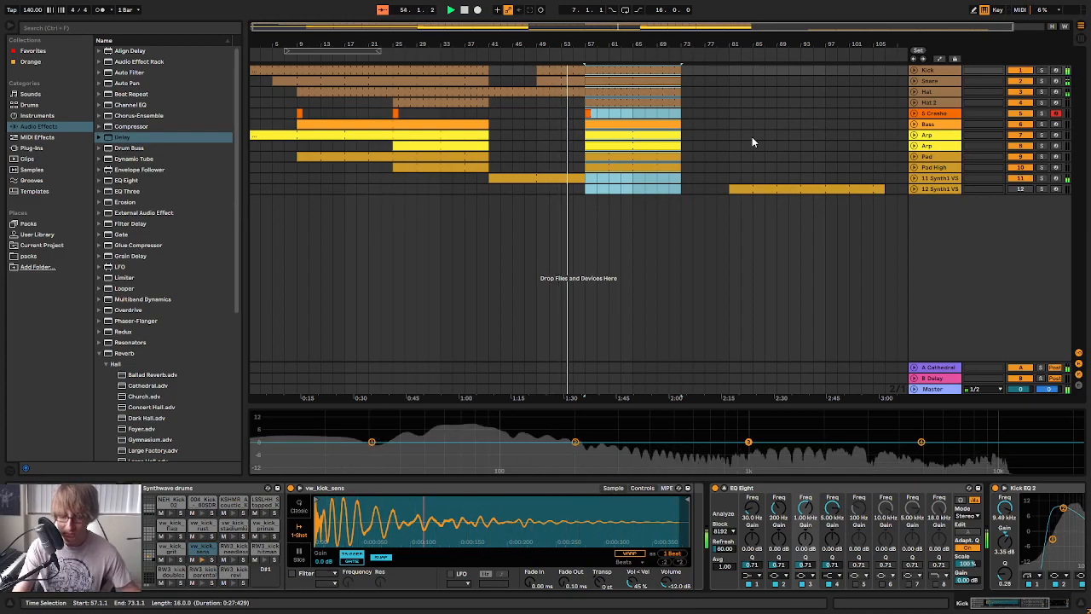
mouse_move(606, 40)
left_mouse_down()
mouse_move(608, 75)
mouse_move(607, 50)
left_mouse_up()
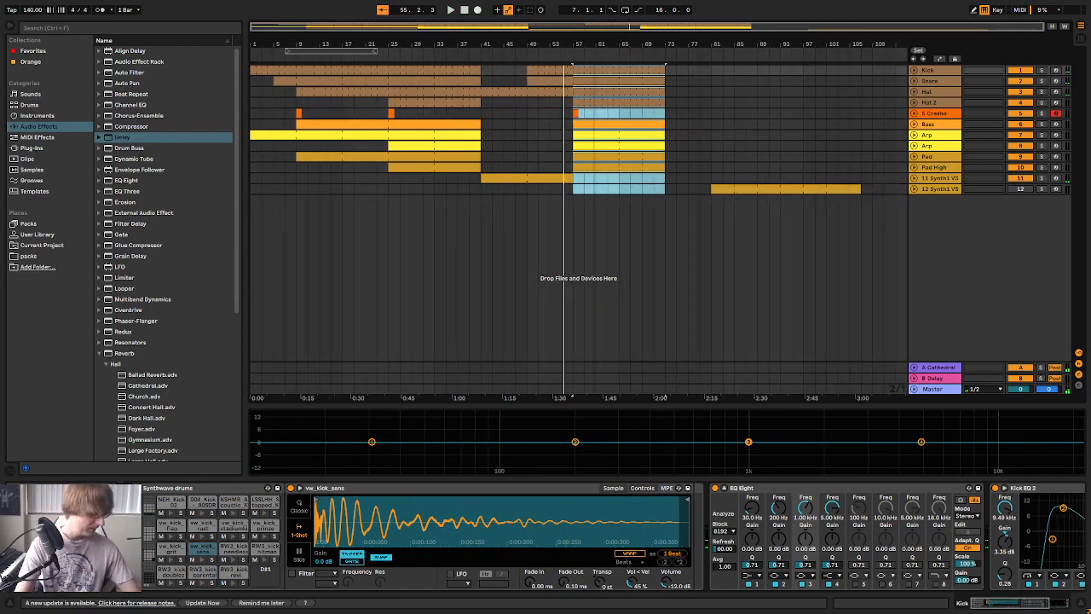
Move the clip on the 12 Synth1 track much further along the timeline, clear of the arrangement
left_click(576, 191)
left_click_drag(574, 188, 664, 112)
left_click(815, 190)
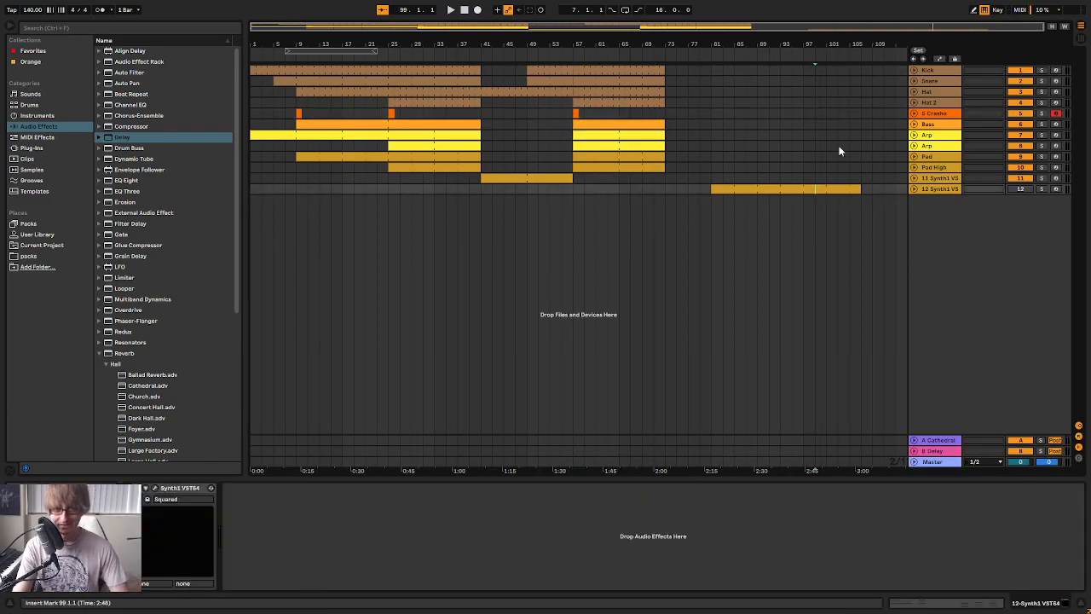
left_click_drag(745, 194, 850, 196)
Delete the copied section from bar 57 to bar 73 on all tracks
left_click_drag(410, 175, 628, 66)
key("Delete")
left_click_drag(373, 45, 541, 43)
left_click(636, 165)
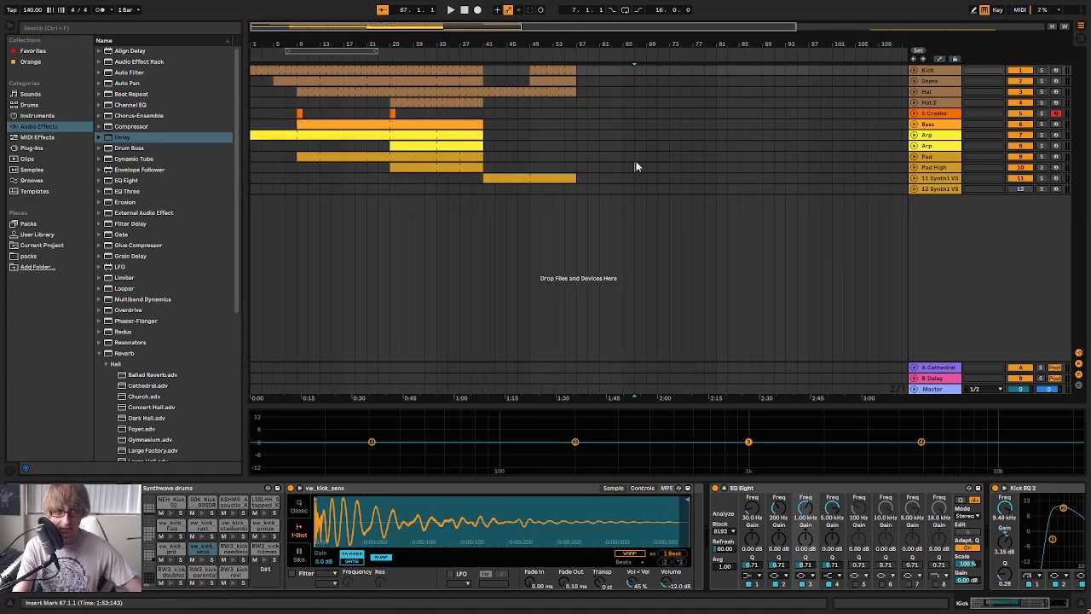
Extend the clips on the 11 Synth1, Kick, Snare and Hat tracks to bar 73
left_click(600, 188)
left_click_drag(573, 179, 714, 182)
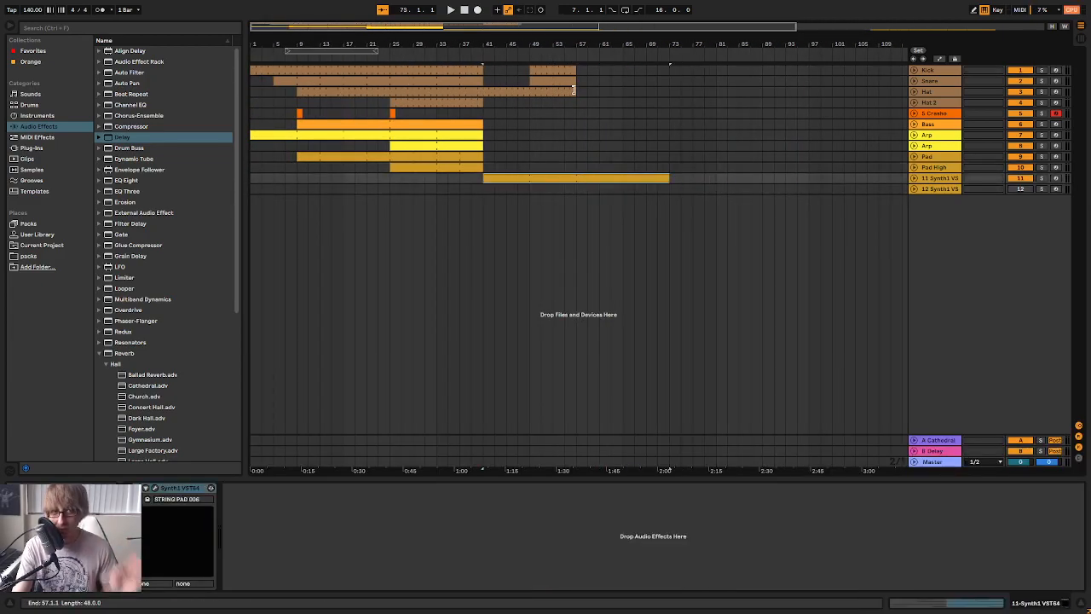
left_click(568, 73)
left_click(572, 93, "shift")
left_click_drag(576, 94, 666, 94)
left_click(705, 114)
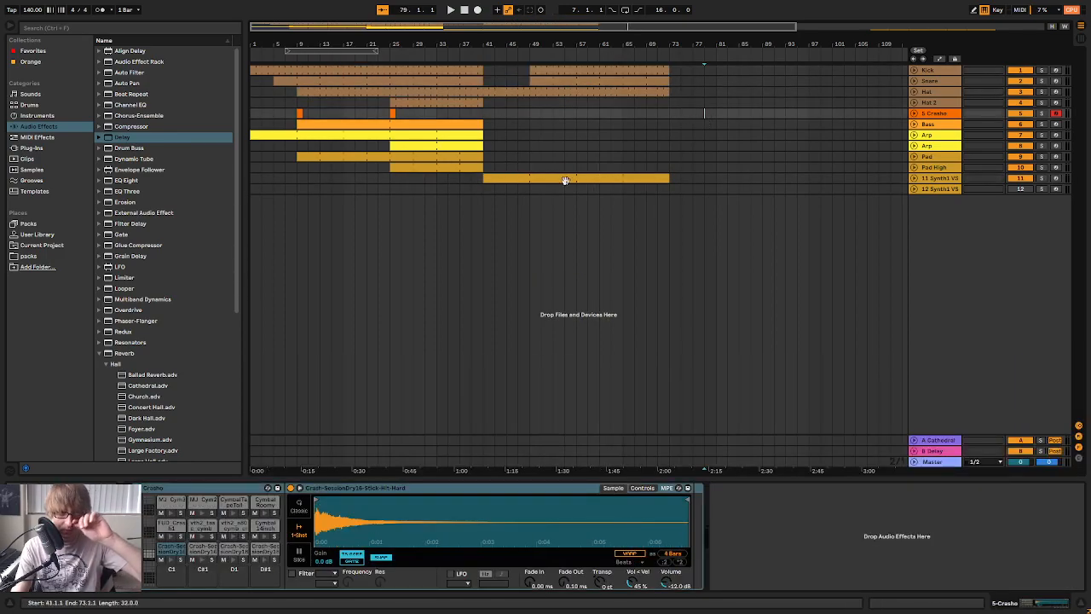
left_click(657, 189)
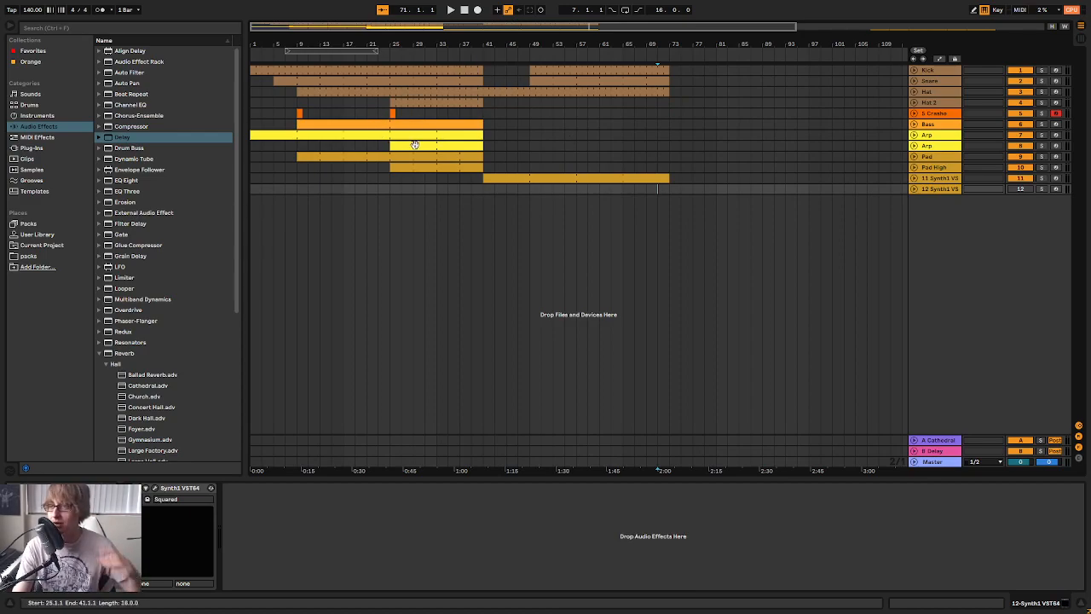
Set the loop region to bars 41 to 57 and clear the Hat part from bar 41 to bar 47 during playback
left_click(552, 134)
left_click_drag(324, 50, 656, 115)
left_click(579, 58)
left_click(616, 101)
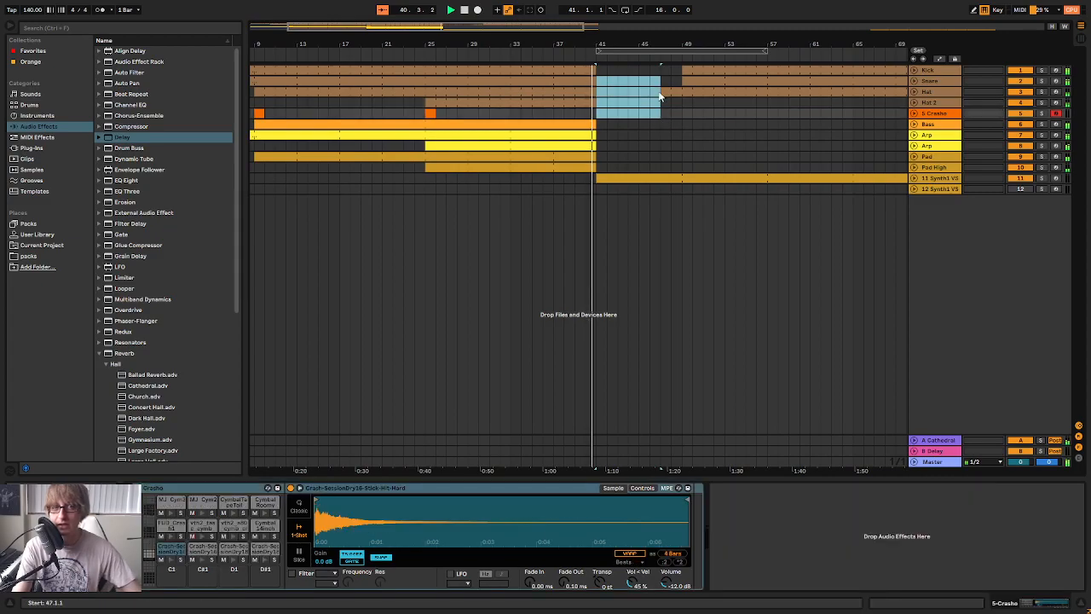
Unfold the Kick track and extend its first clip slightly past bar 41 to 41.1.3
left_click_drag(592, 45, 675, 51)
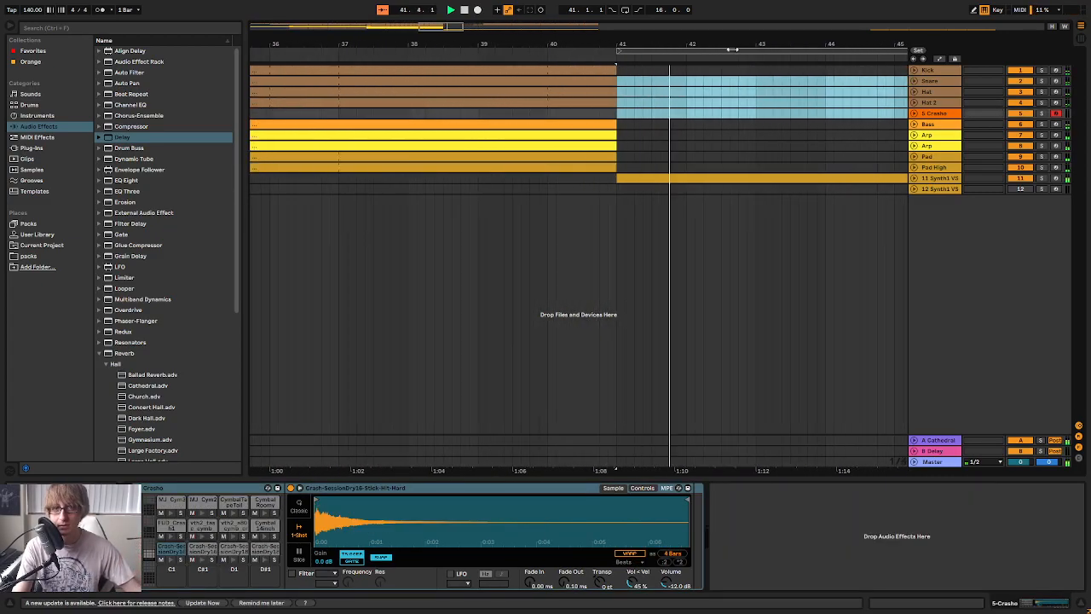
left_click(914, 70)
left_click(677, 70)
key("space")
left_click_drag(616, 70, 528, 3)
left_click(564, 59)
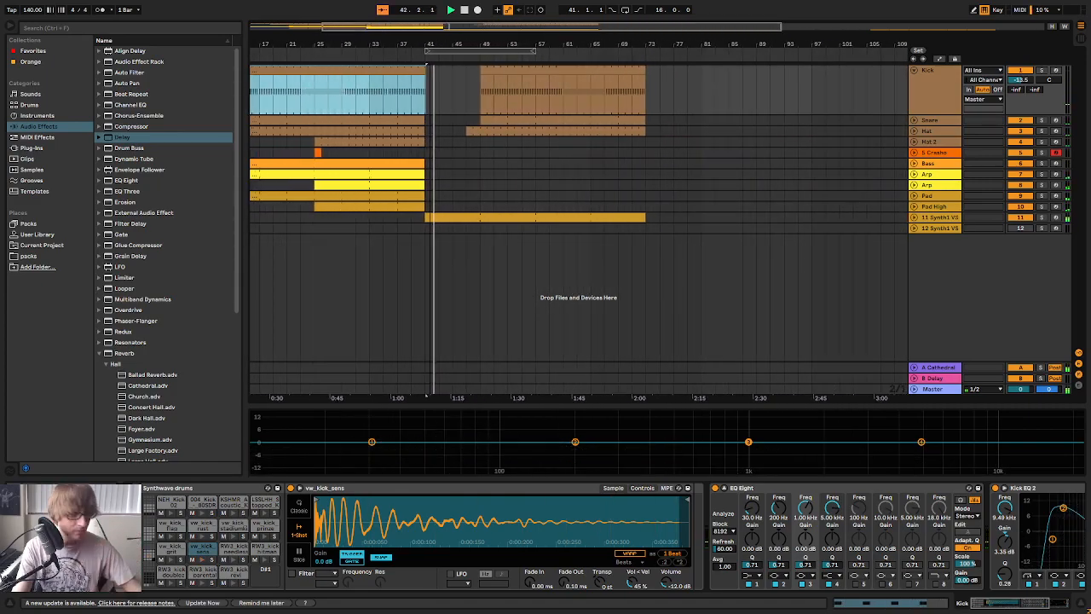
left_click(938, 220)
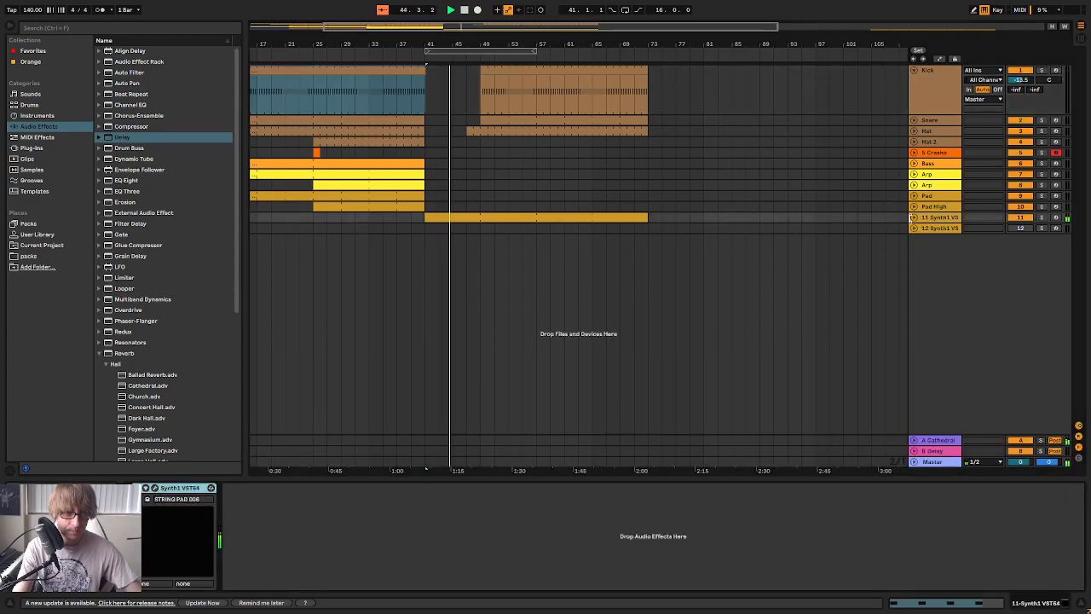
left_click(915, 218)
left_click(915, 219)
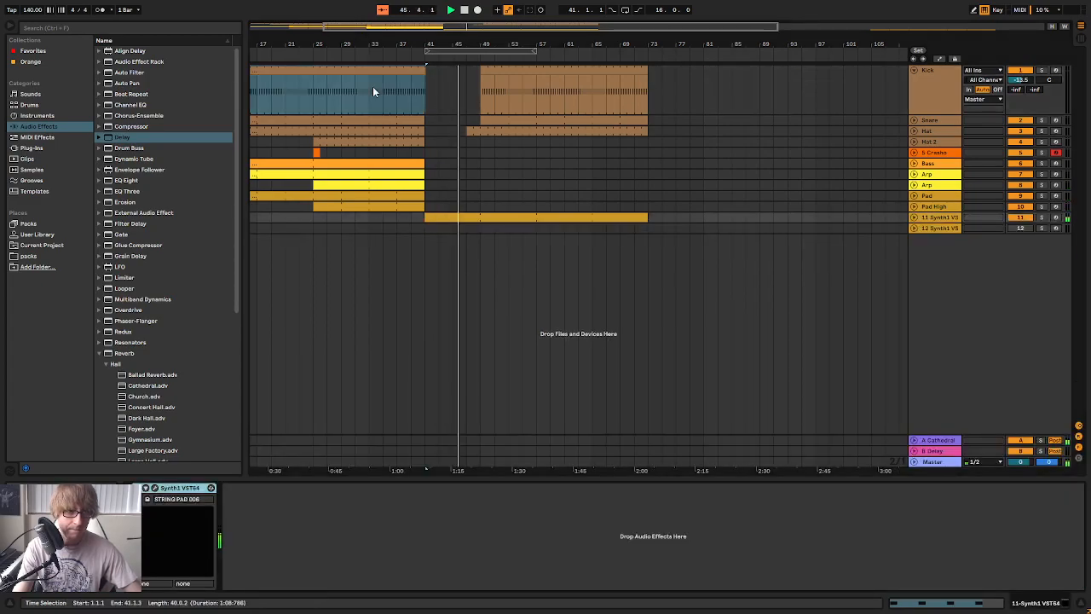
Trim the start of the second Hat clip to bar 58
left_click_drag(467, 46, 528, 91)
left_click_drag(530, 131, 692, 136)
Open the Snare clip at bar 49 for note editing and remove the extra snare hit just after beat 4.3
left_click_drag(616, 122, 561, 120)
double_click(581, 121)
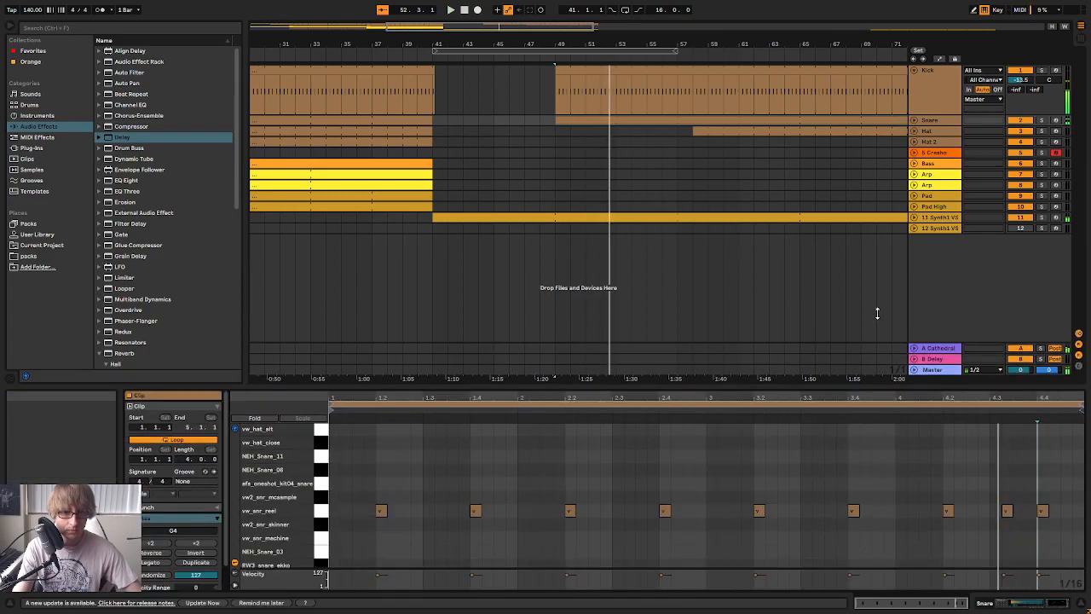
key("space")
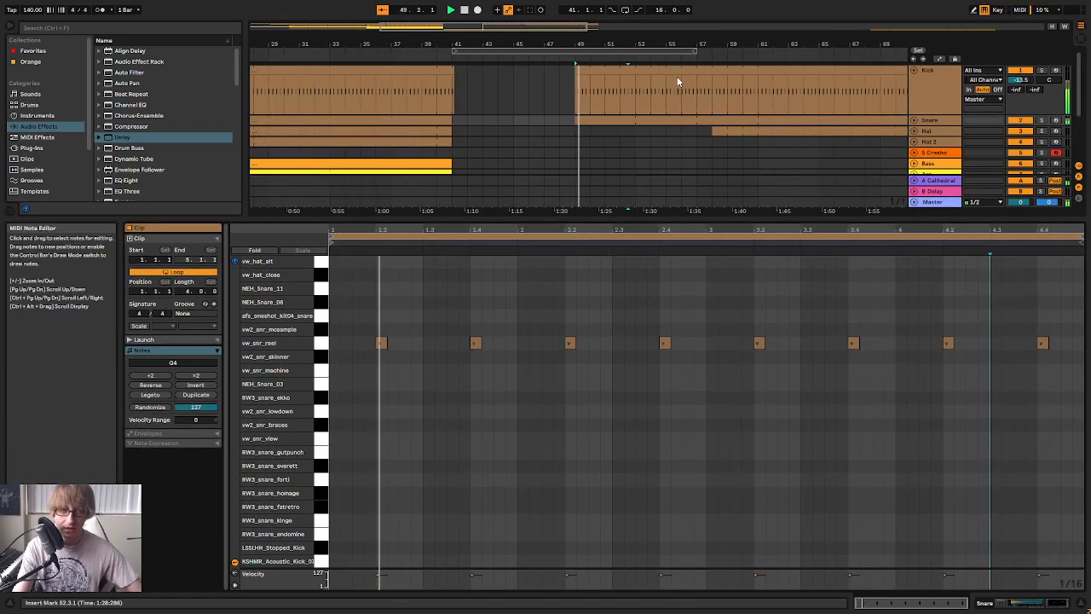
Fill the Hat 2 track from bar 57 to bar 73 with a copy of its earlier part starting at bar 25
left_click(913, 121)
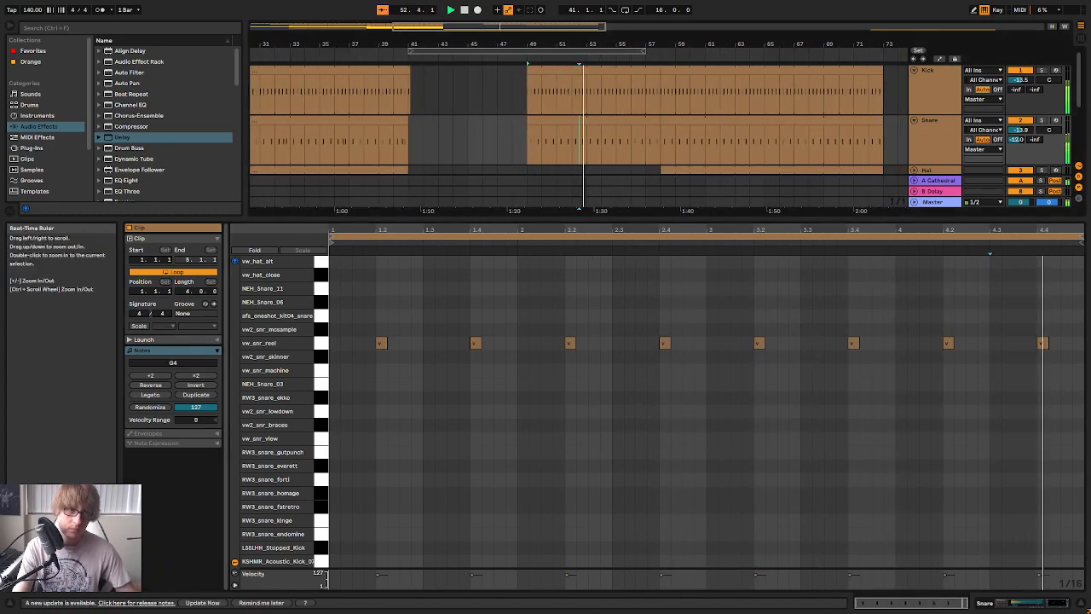
scroll(681, 146, "down", 3)
left_click_drag(489, 46, 563, 17)
left_click(574, 167)
left_click(455, 112)
left_click(653, 112)
key("ctrl+v")
Replace the Hat part starting at bar 58 with a copy of its bars 33 to 41, placed at bar 65
left_click(689, 101)
key("Delete")
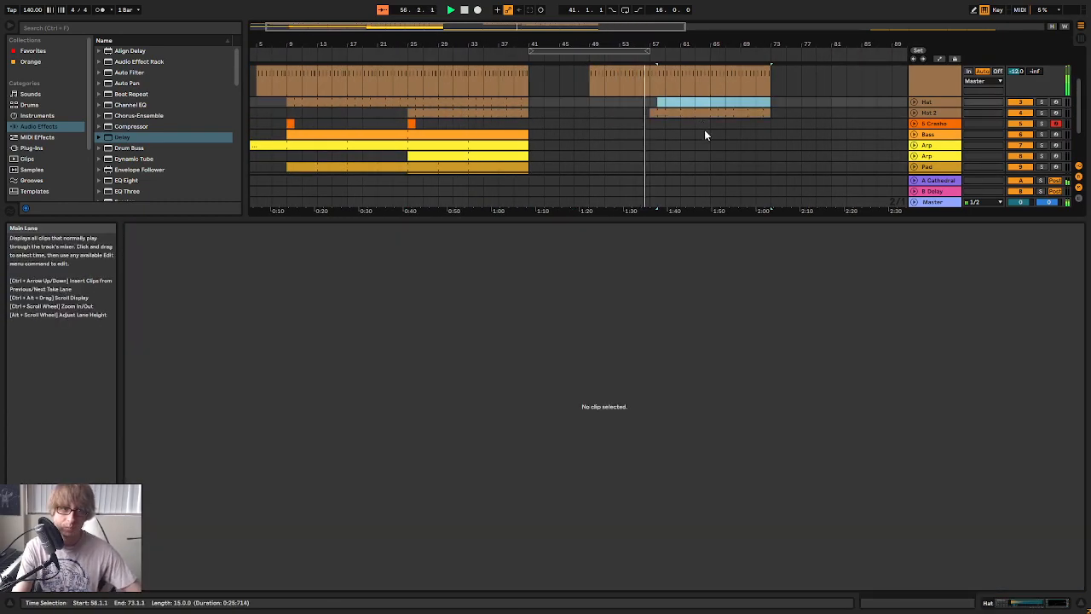
left_click_drag(688, 220, 670, 344)
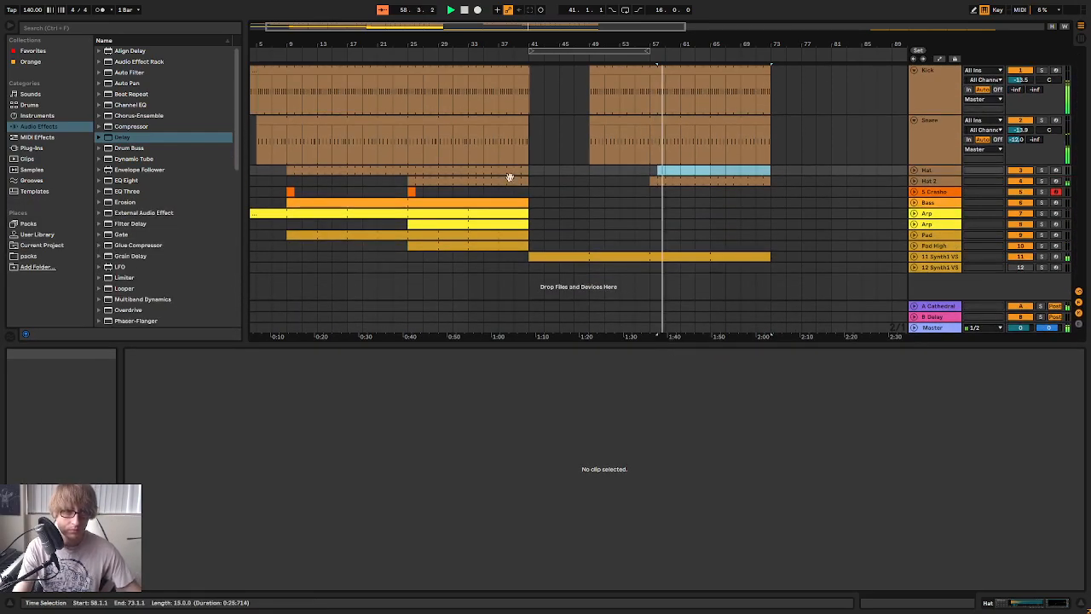
left_click_drag(529, 169, 473, 175)
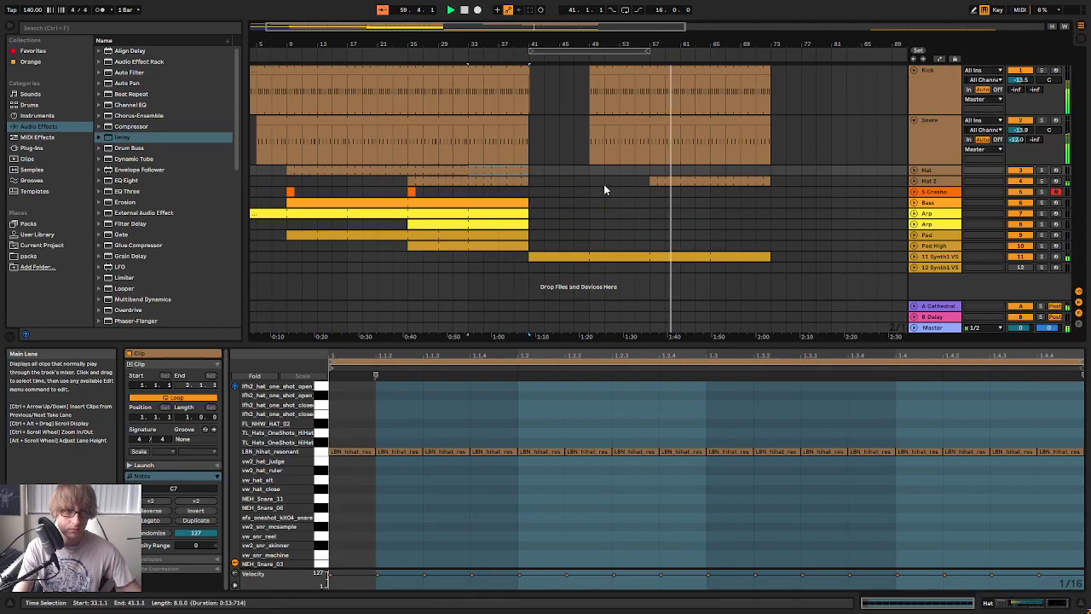
left_click(716, 170)
key("ctrl+v")
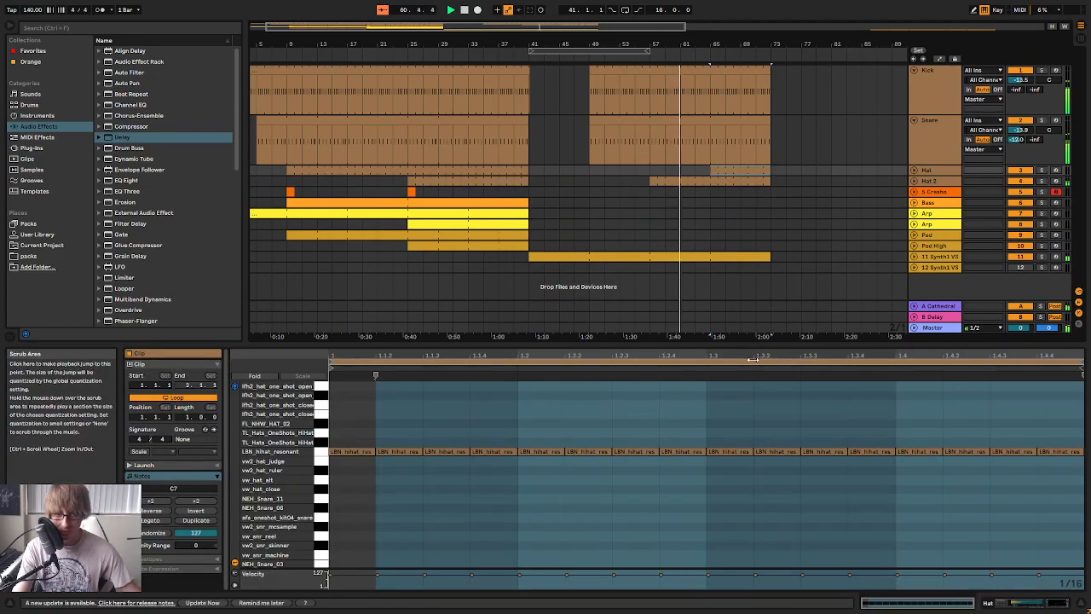
left_click_drag(763, 345, 764, 580)
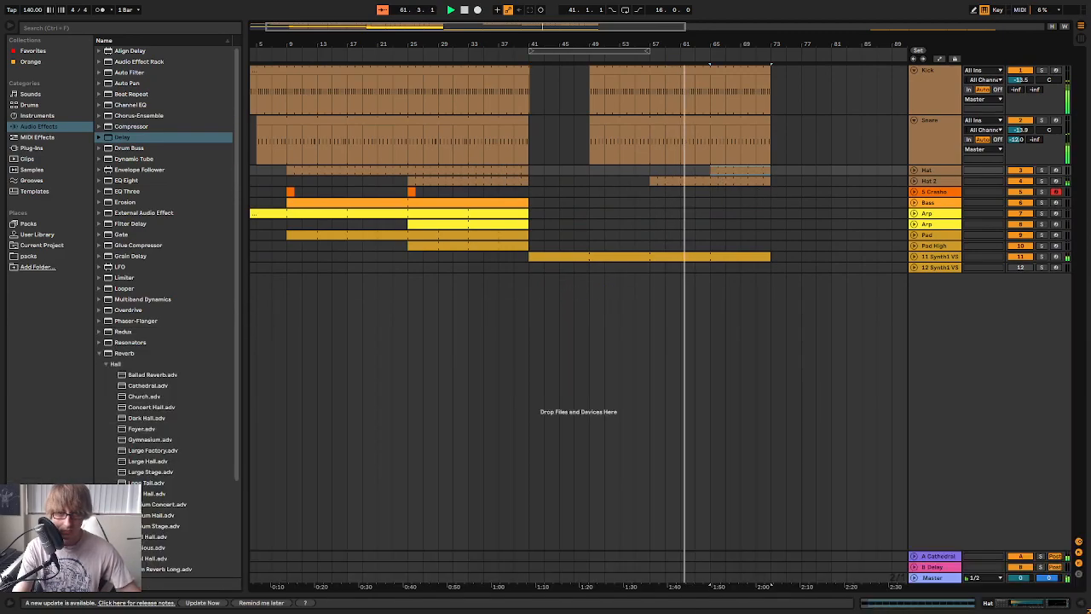
Fold the Snare and Kick tracks and arm the Bass track for recording
left_click(586, 56)
left_click_drag(616, 44, 588, 94)
left_click(913, 119)
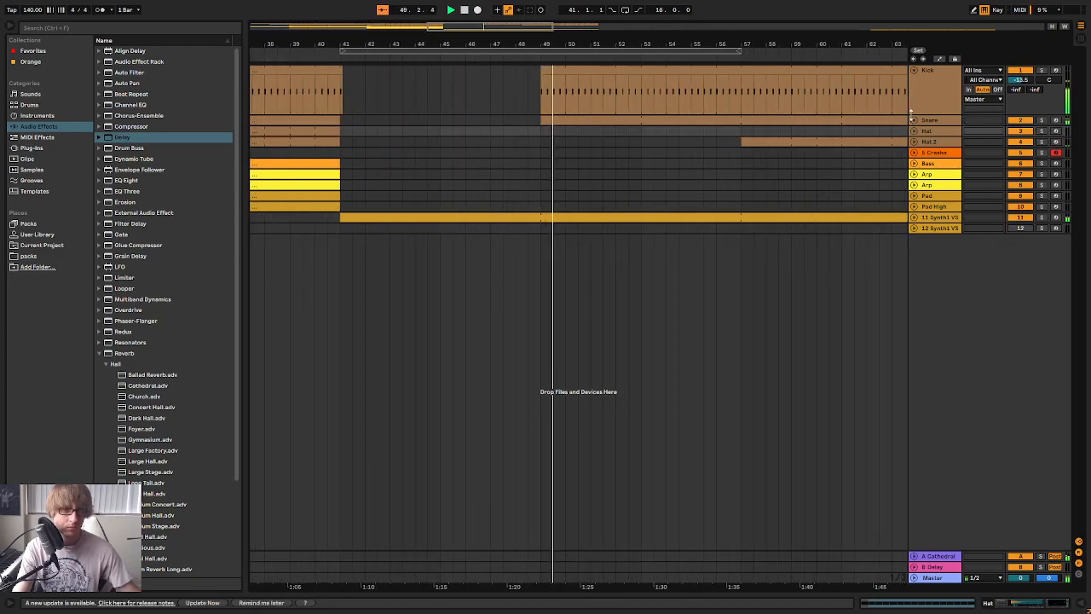
left_click(914, 70)
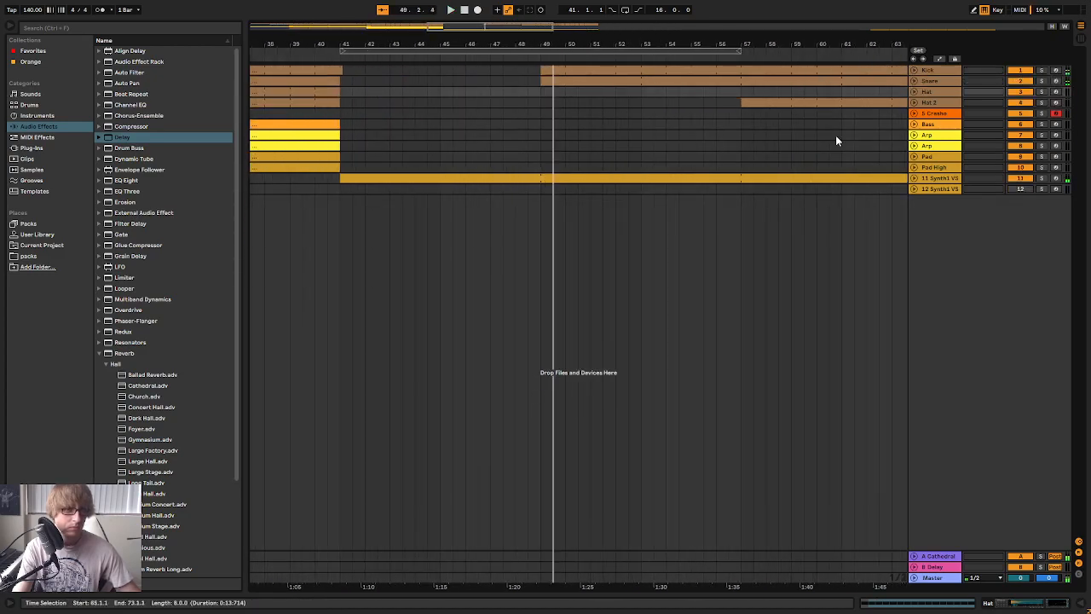
left_click(1056, 125)
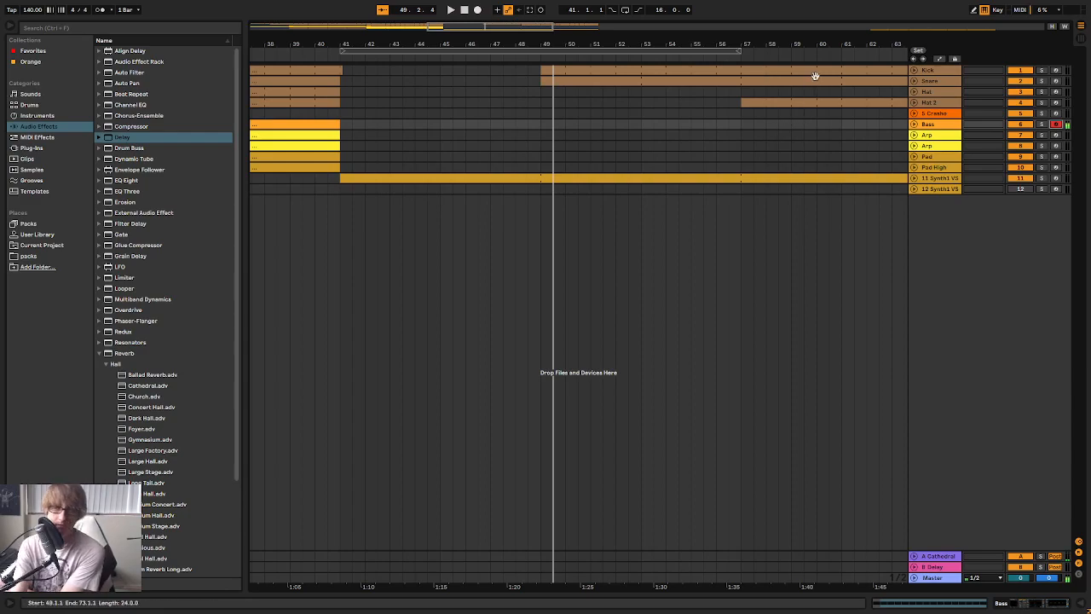
Play the arrangement from just before bar 49 to review how the drums return over the Synth1 pad
left_click(535, 58)
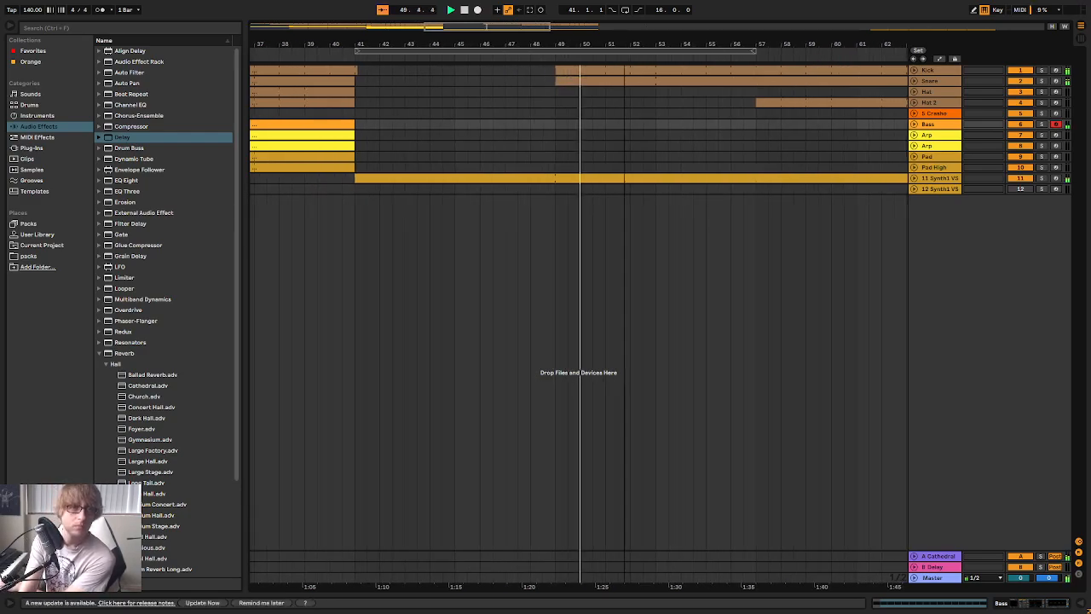
left_click_drag(624, 44, 639, 44)
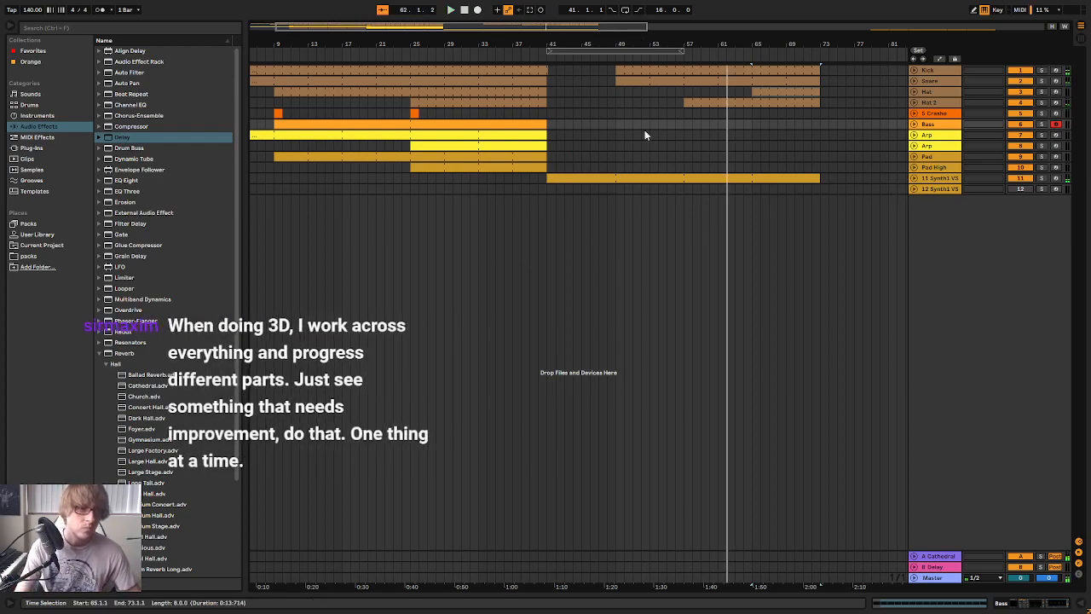
left_click(610, 57)
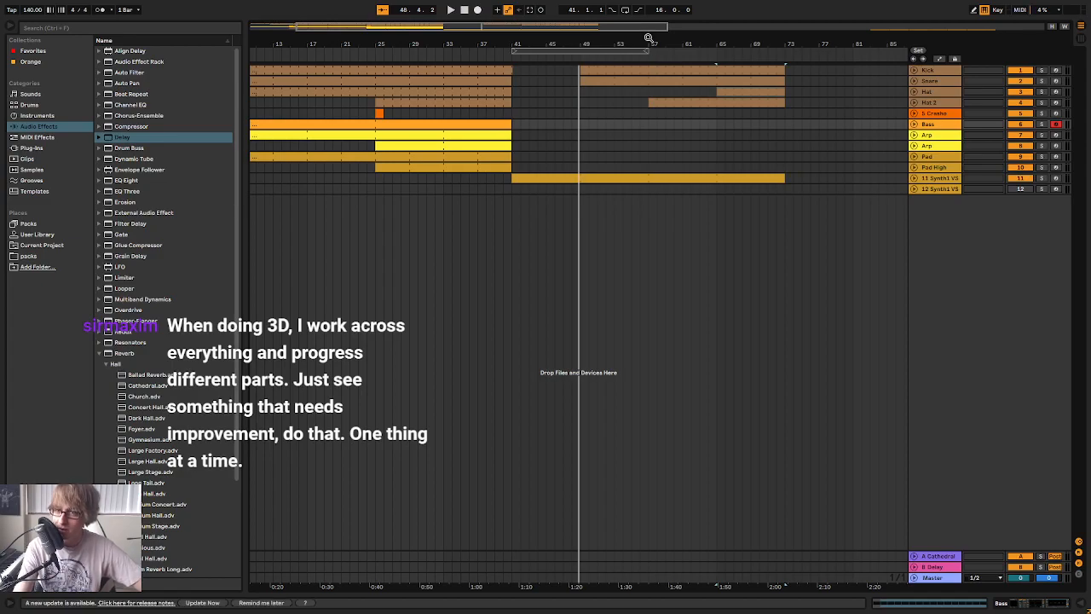
left_click_drag(573, 45, 661, 46)
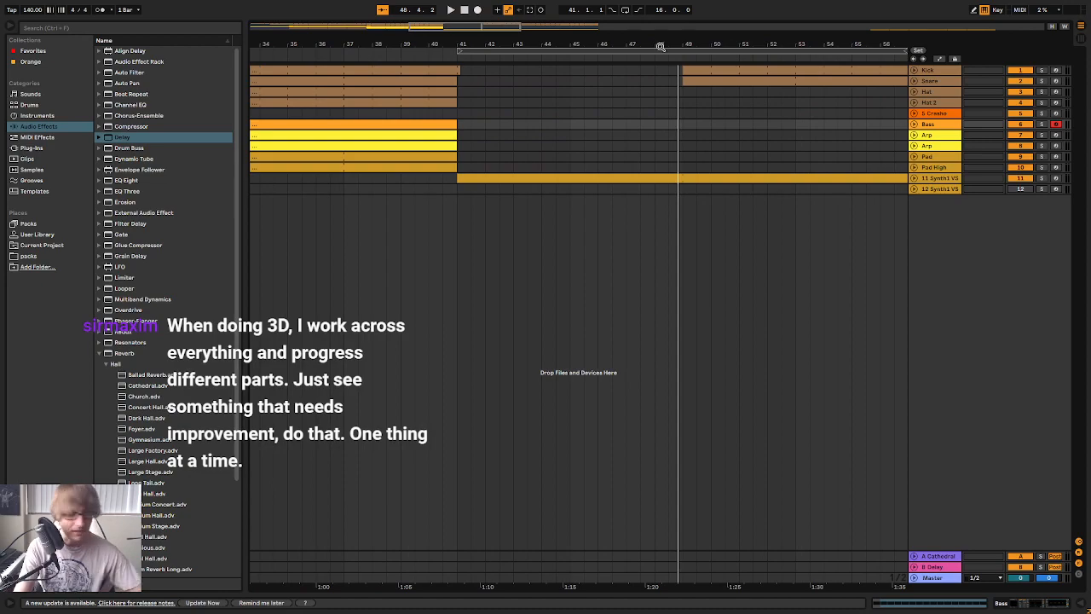
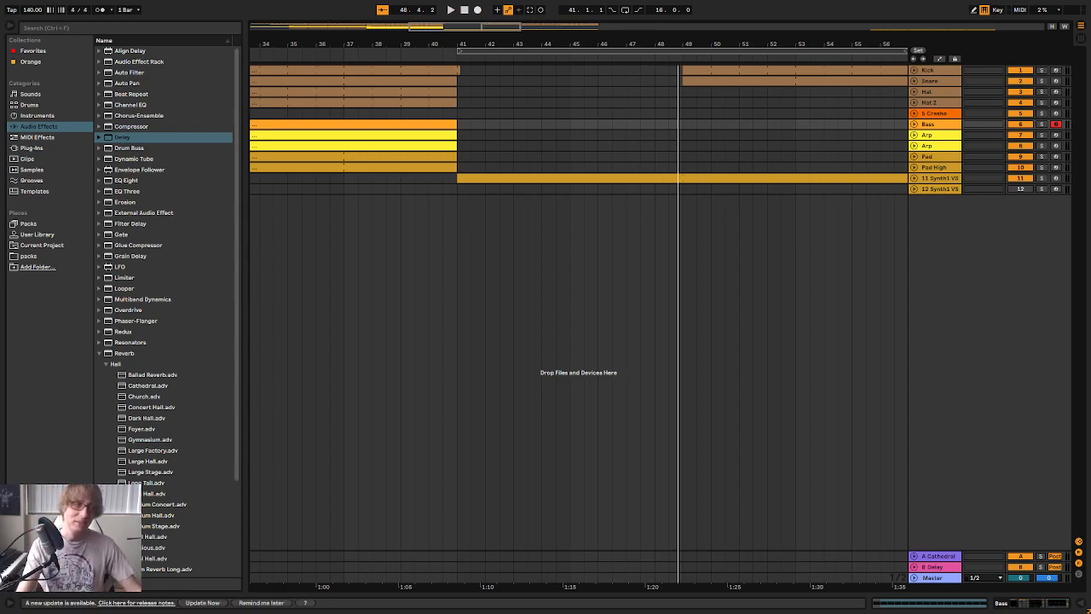
Play the arrangement from about bar 40 through the transition at bar 41
left_click(435, 57)
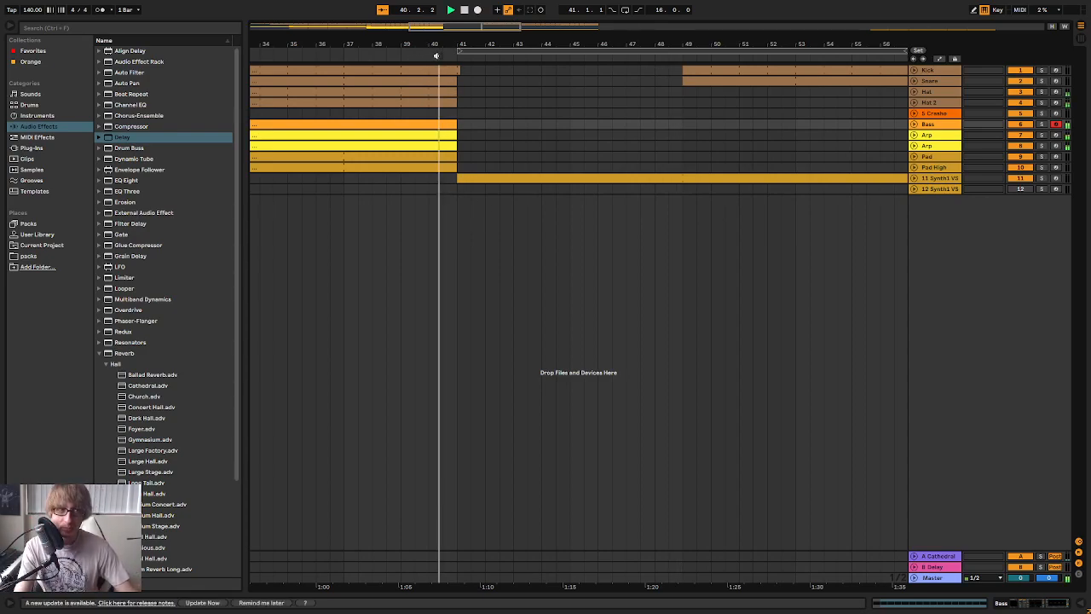
left_click_drag(634, 45, 633, 1)
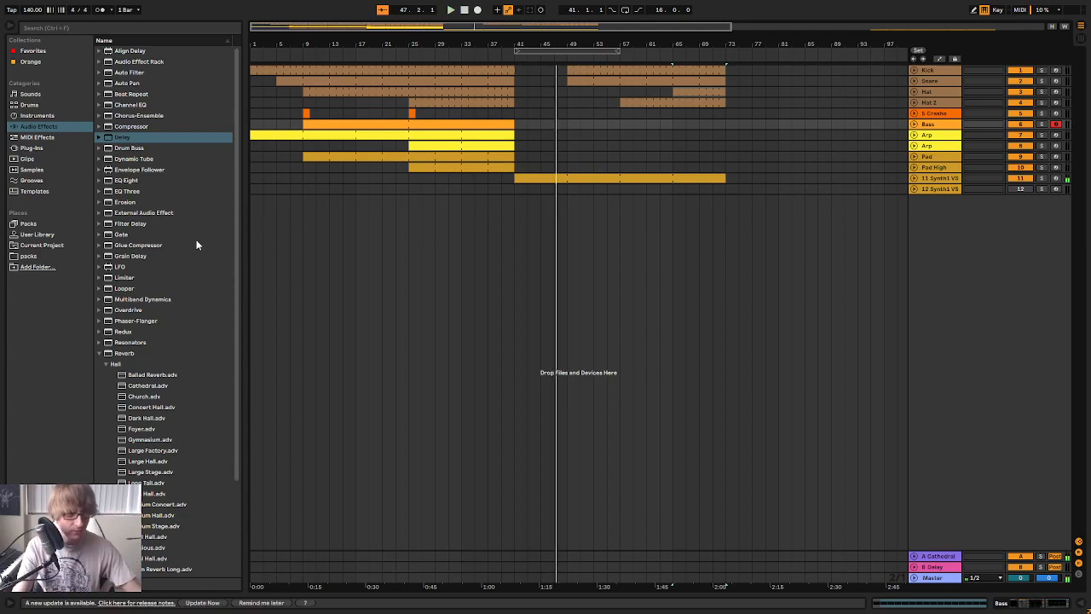
Load the ADM COIN-OP Noise preset from the User Library's Coin Op instrument presets onto a new MIDI track below the existing ones
left_click(57, 235)
scroll(156, 252, "down", 1)
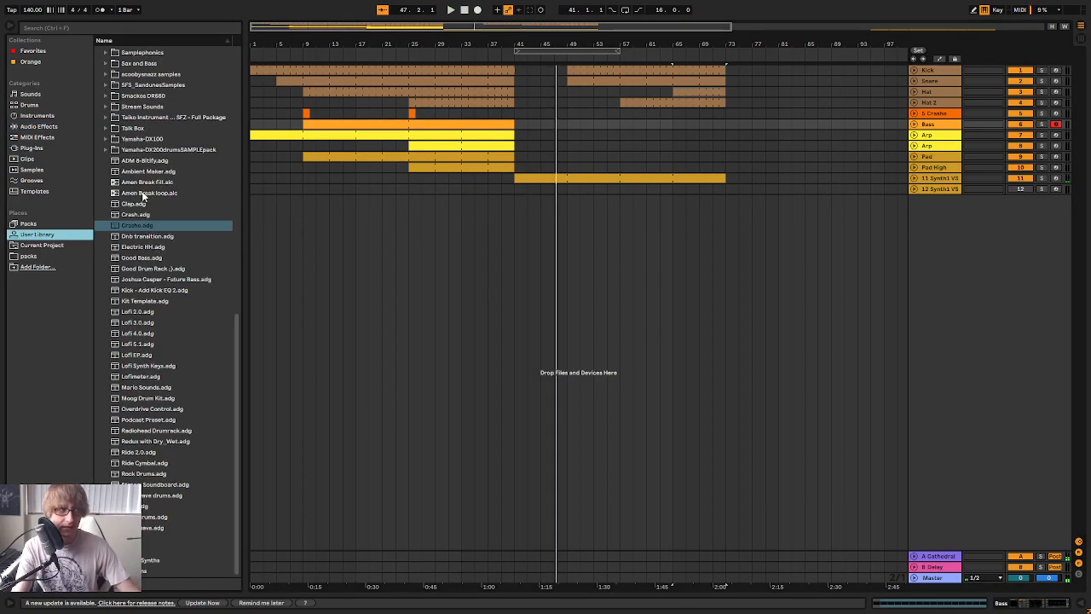
scroll(145, 196, "up", 15)
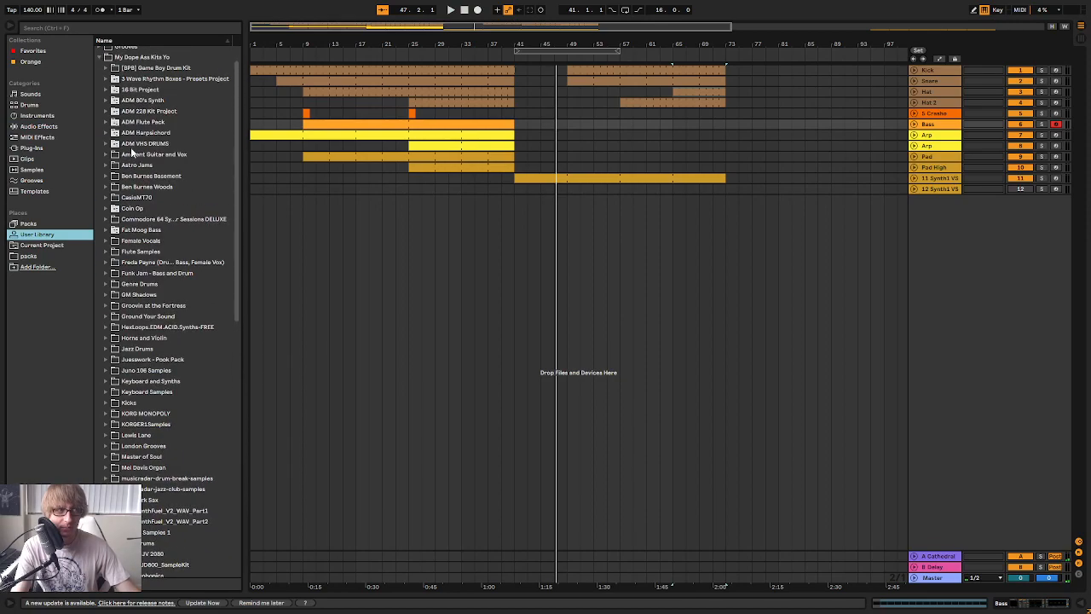
left_click(107, 209)
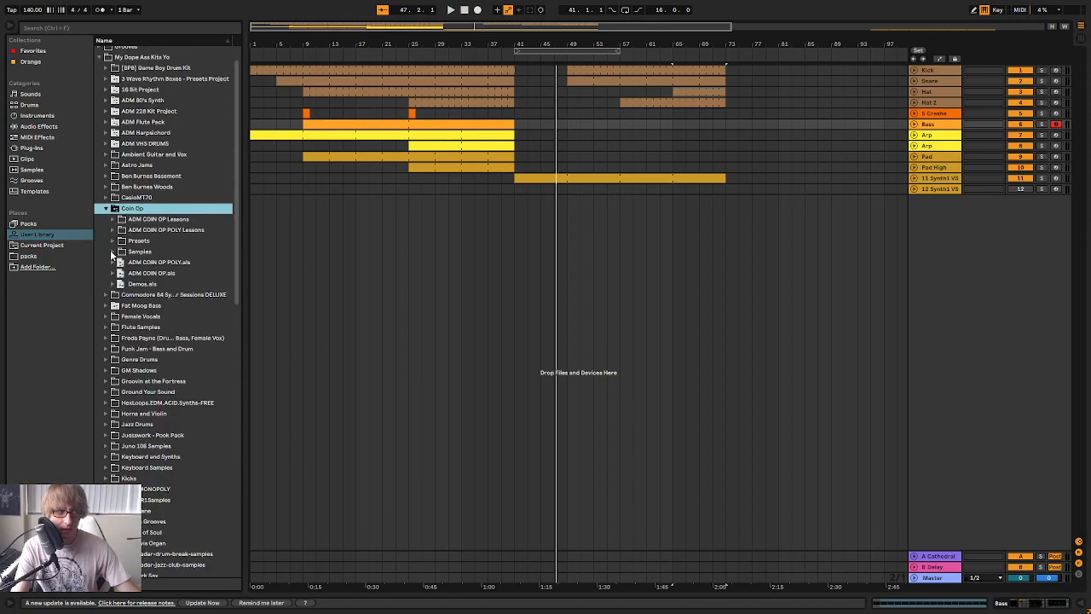
left_click(111, 243)
left_click(123, 219)
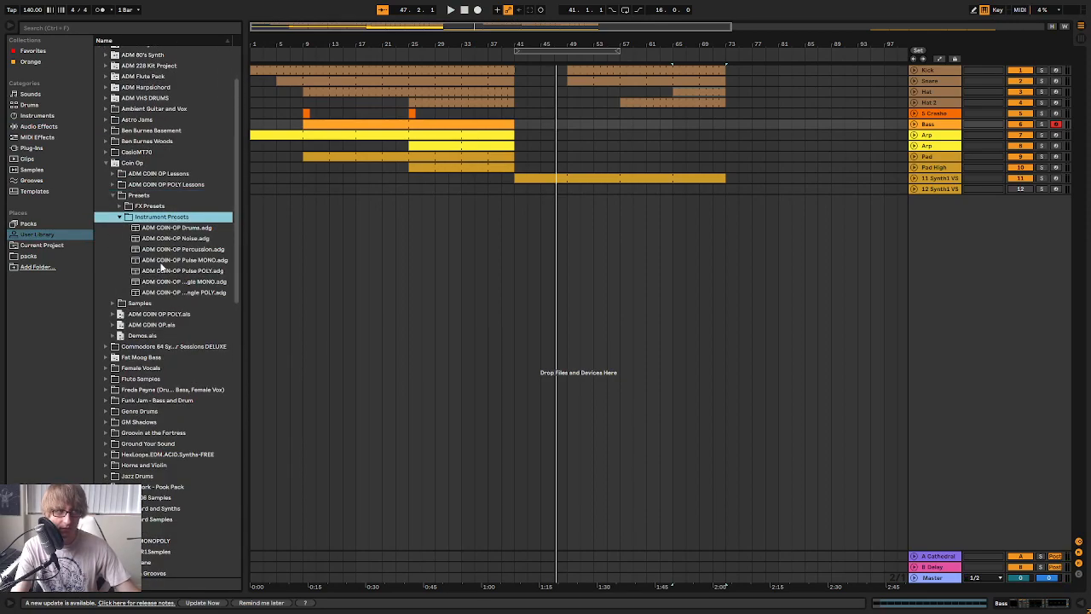
left_click_drag(196, 239, 757, 293)
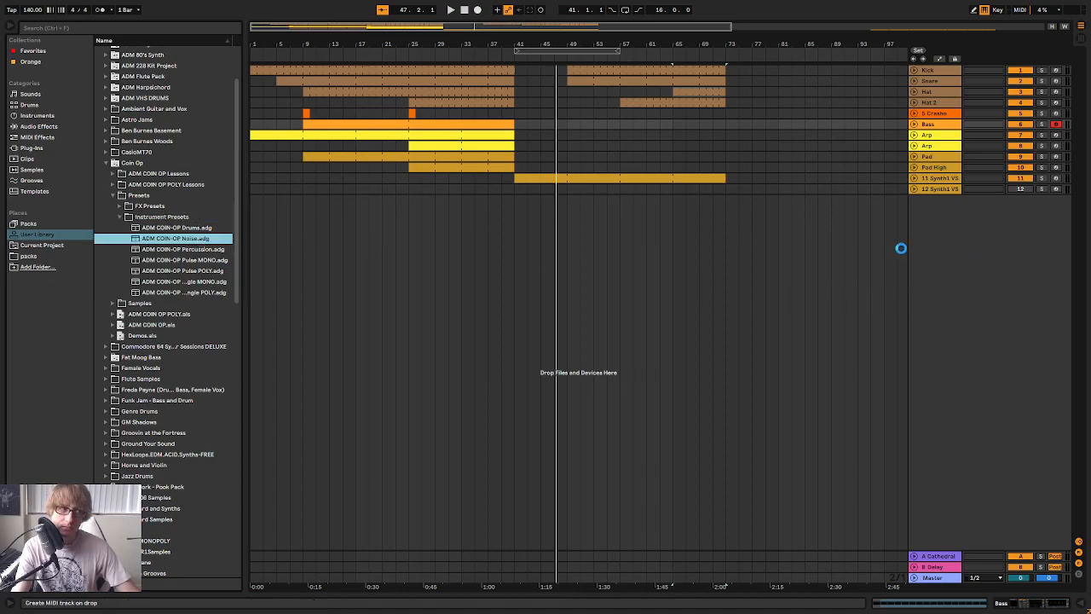
left_click_drag(469, 197, 472, 201)
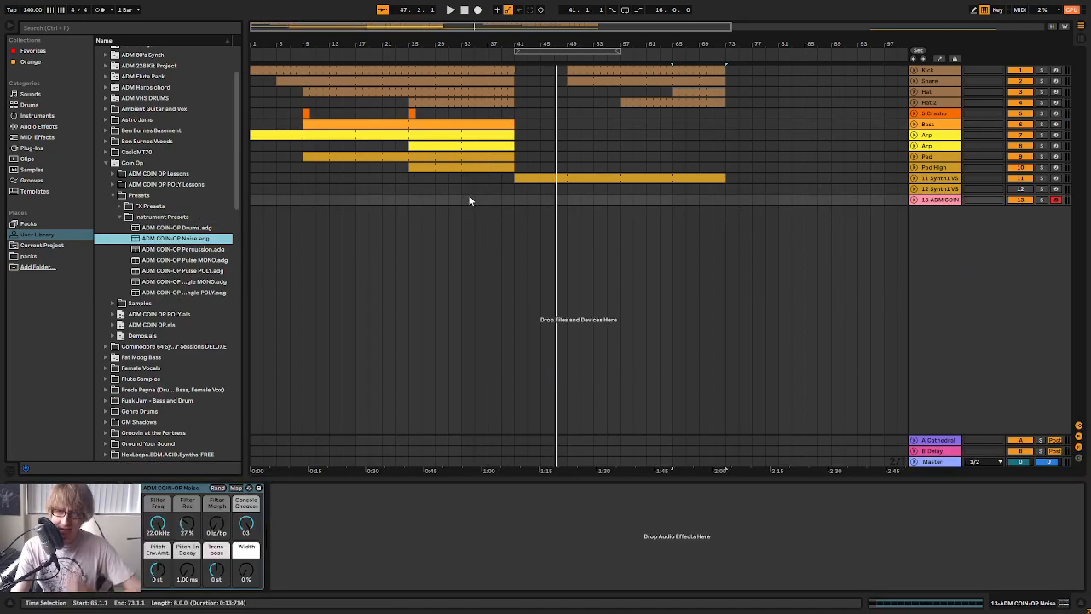
left_click(947, 261)
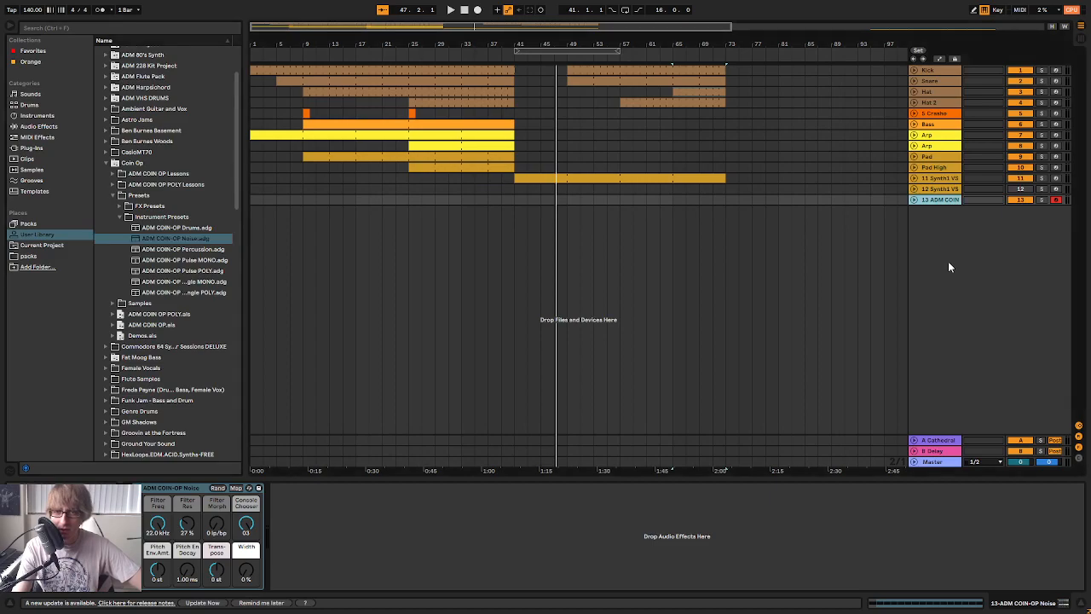
left_click(948, 200)
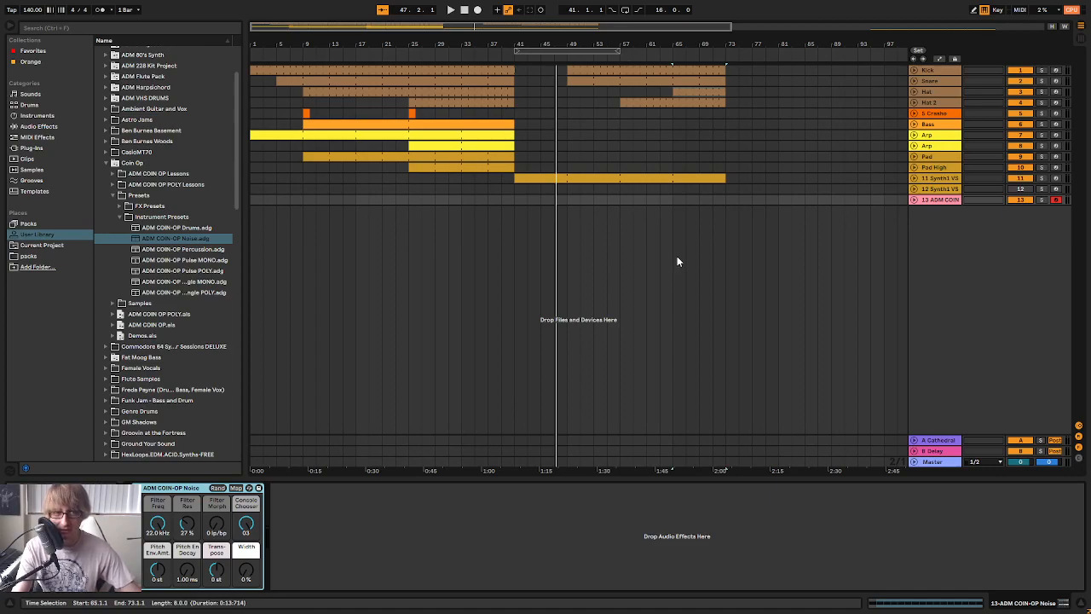
Create a 16-bar MIDI clip on the noise track, spanning bars 33 to 49, and consolidate it
left_click(550, 219)
mouse_move(491, 42)
left_mouse_down()
mouse_move(491, 81)
mouse_move(491, 53)
left_mouse_up()
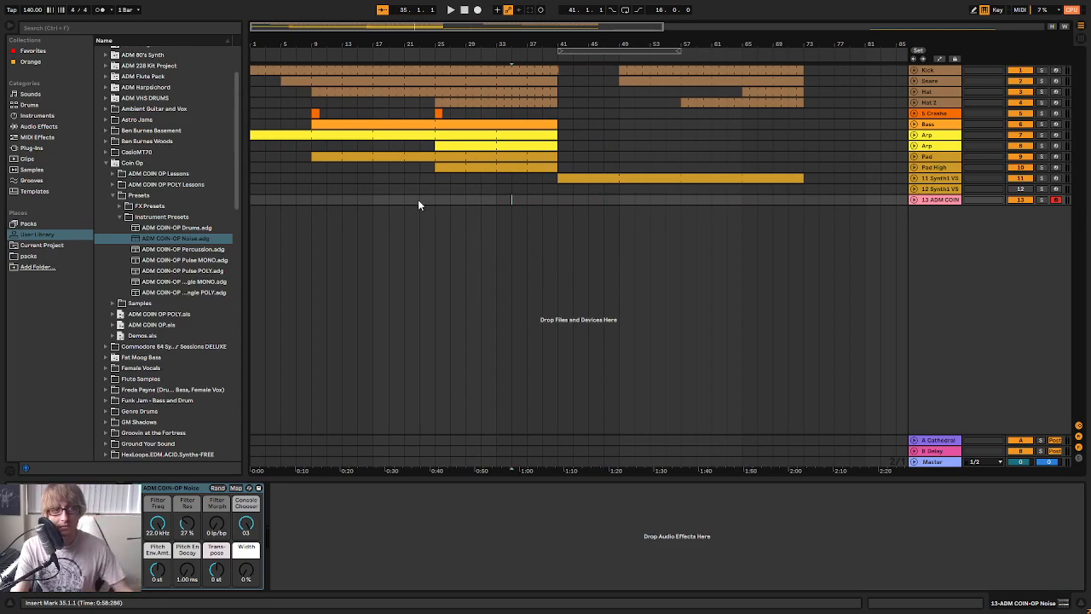
double_click(439, 201)
left_click_drag(450, 198, 587, 218)
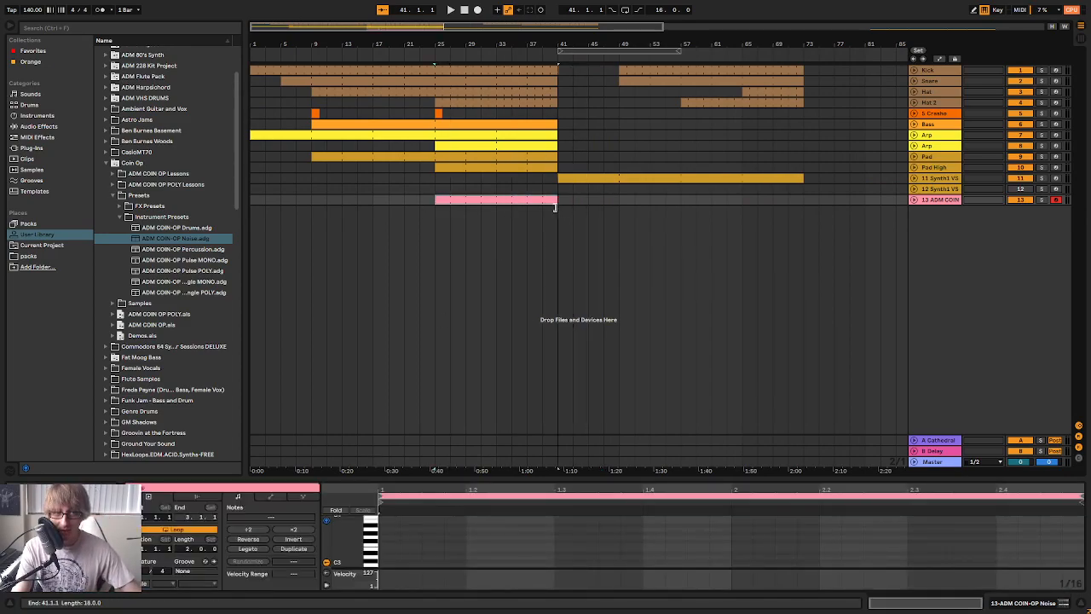
left_click_drag(511, 201, 572, 201)
right_click(608, 201)
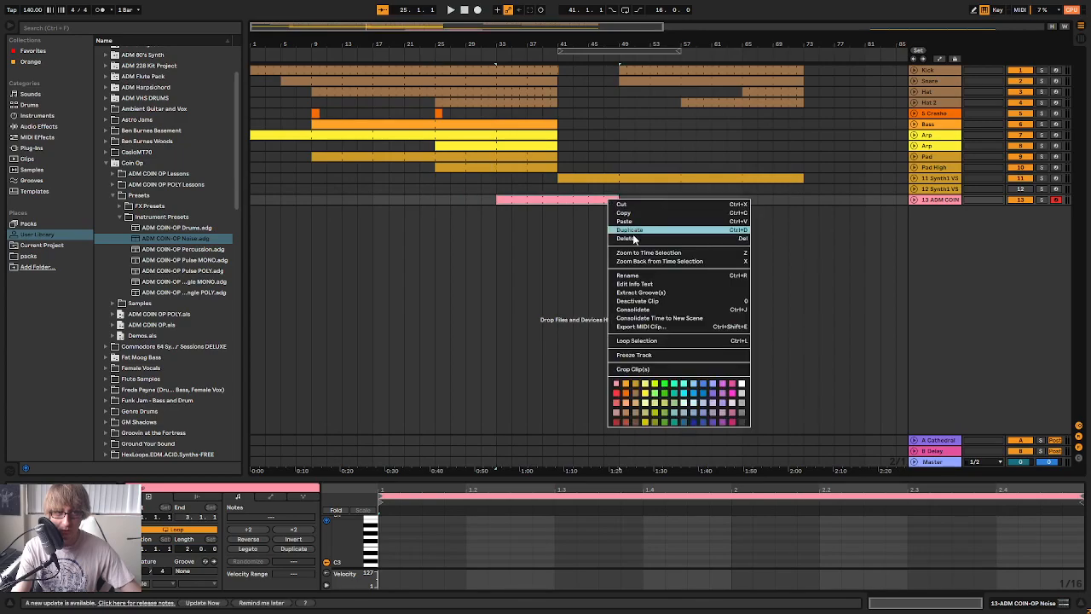
left_click(645, 309)
Set the noise instrument's Console Chooser to 01 and raise the track's send to the Cathedral return
left_click(942, 202)
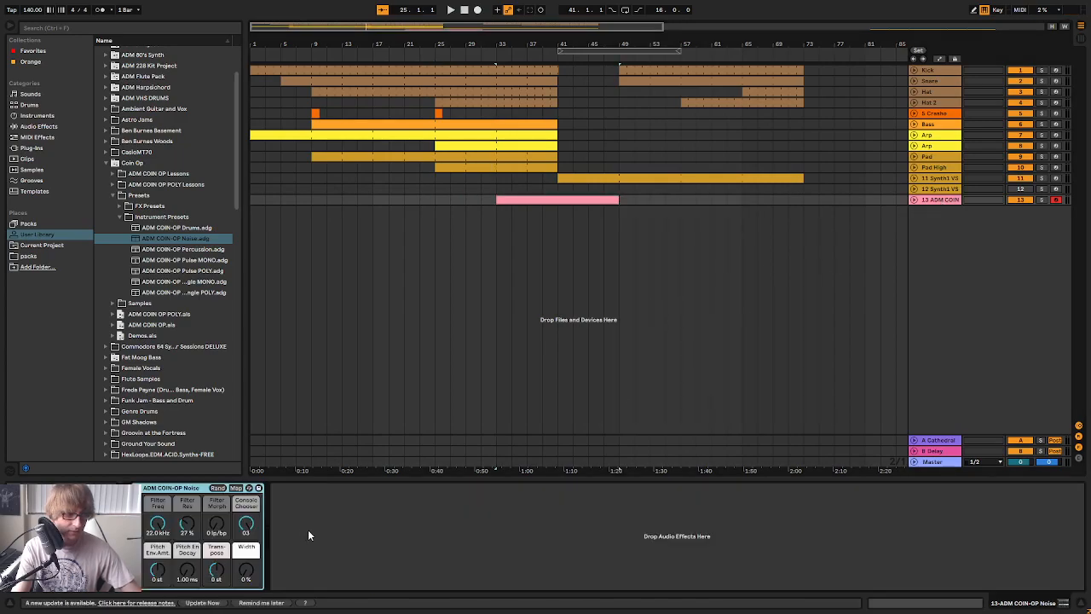
key("Tab")
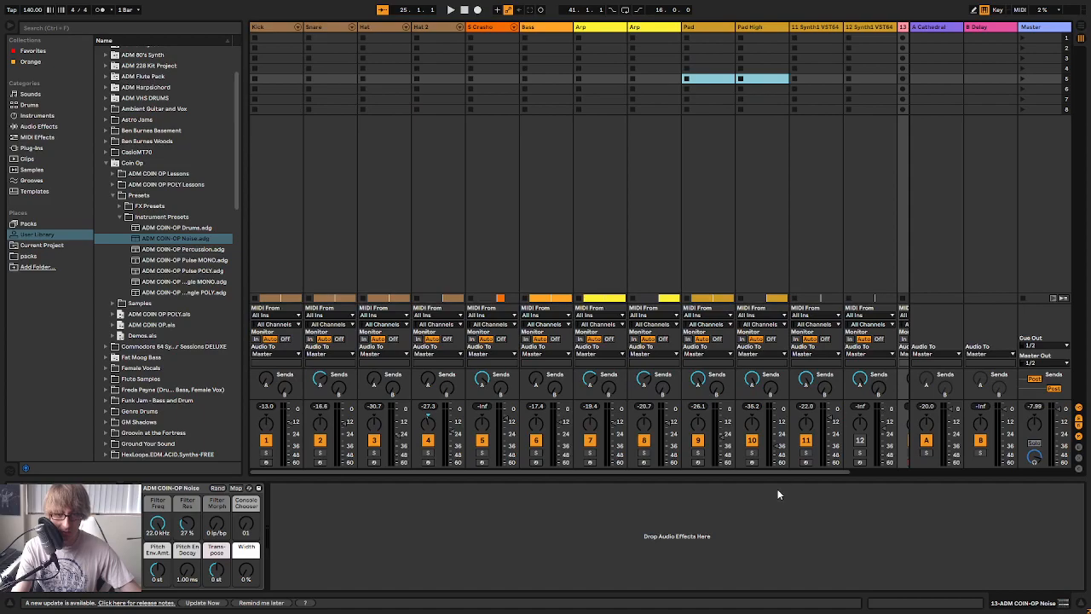
left_click_drag(789, 472, 931, 465)
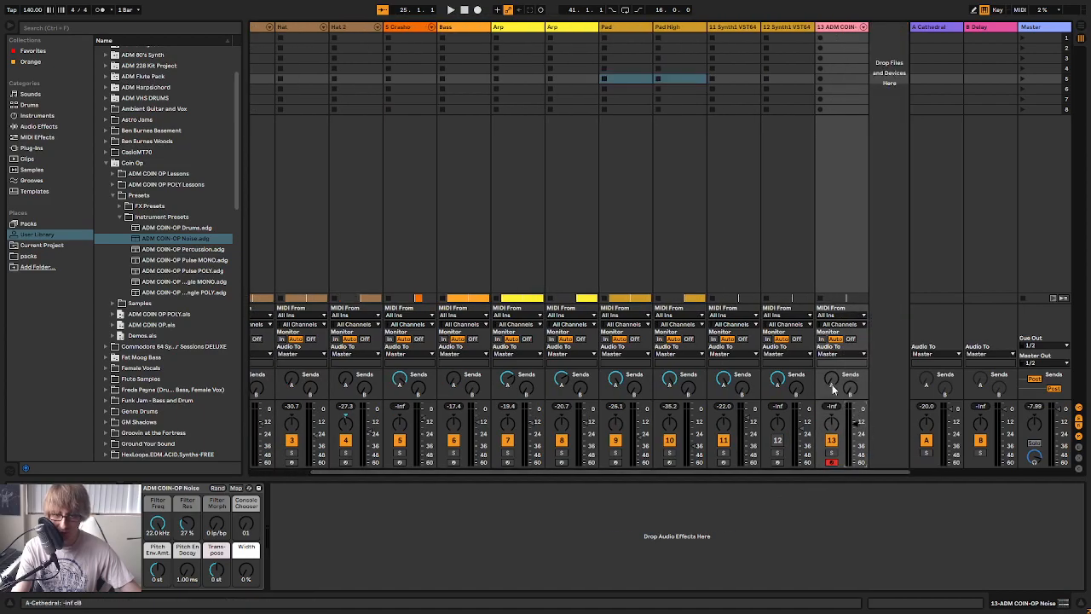
key("Tab")
Open the noise clip in an enlarged piano roll and set the noise track's volume to -16 dB
double_click(541, 200)
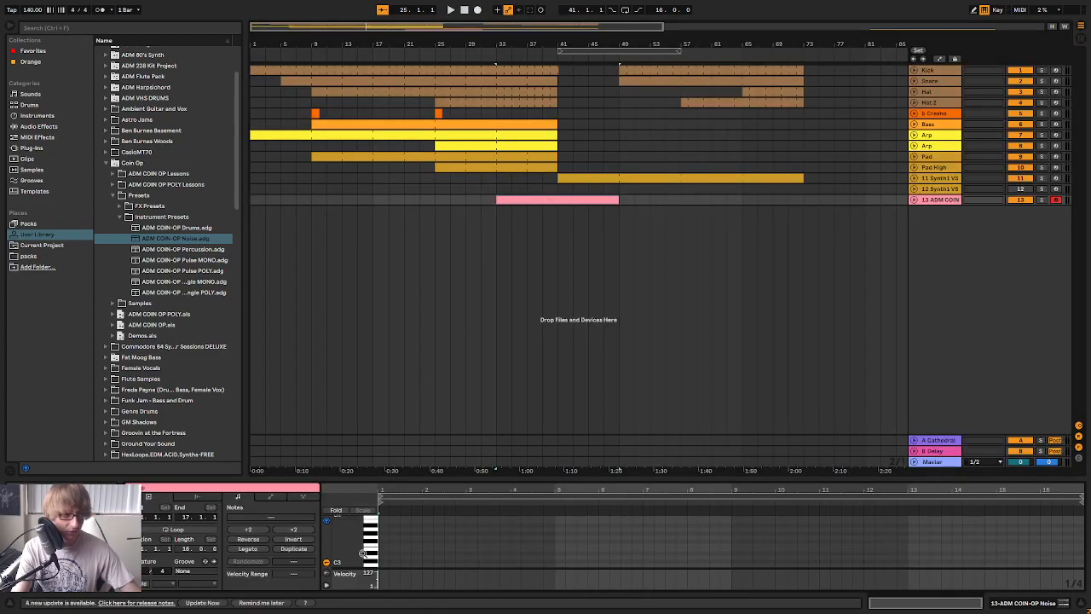
left_click_drag(439, 477, 439, 249)
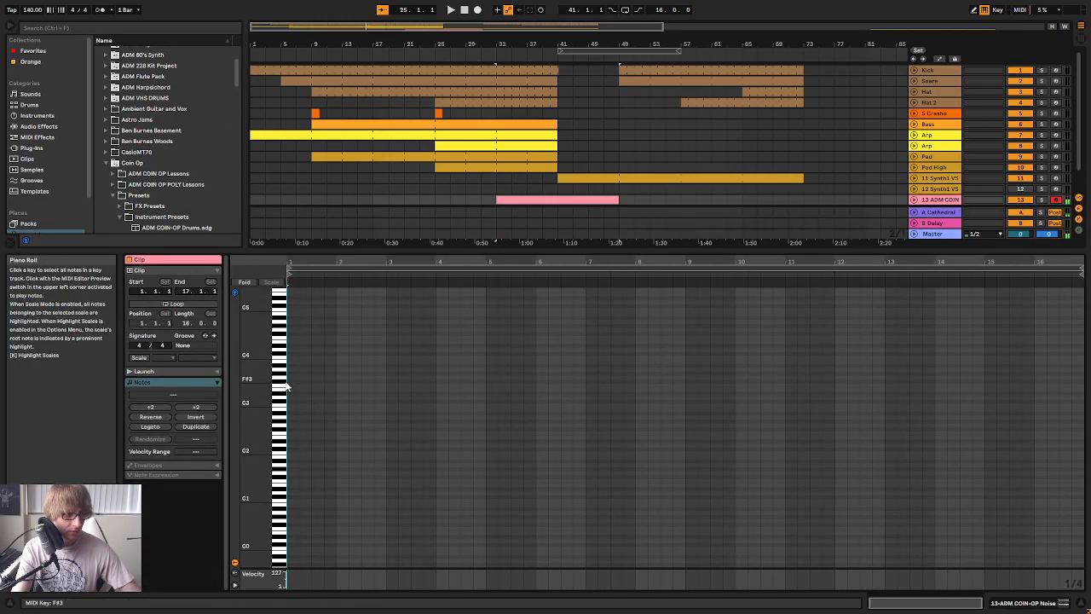
key("Tab")
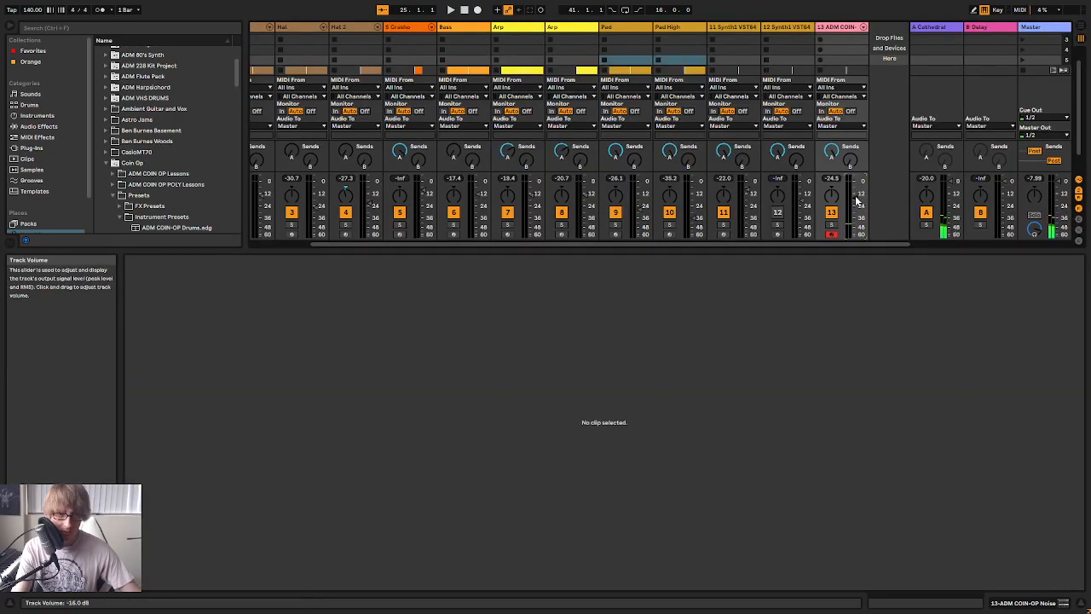
key("Tab")
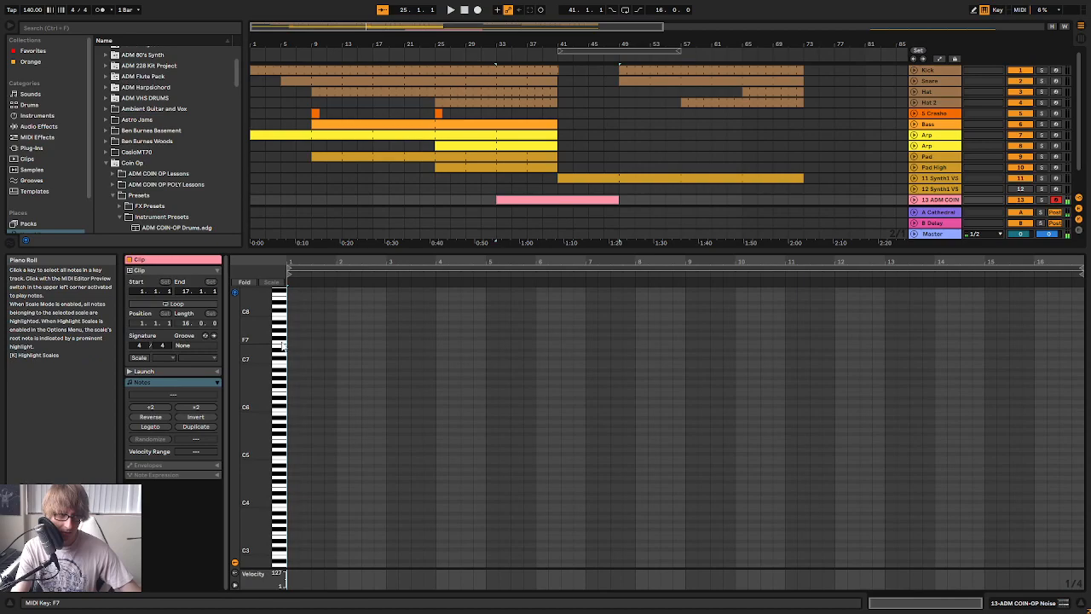
Draw a B5 note spanning all 16 bars of the noise clip
scroll(287, 385, "up", 1)
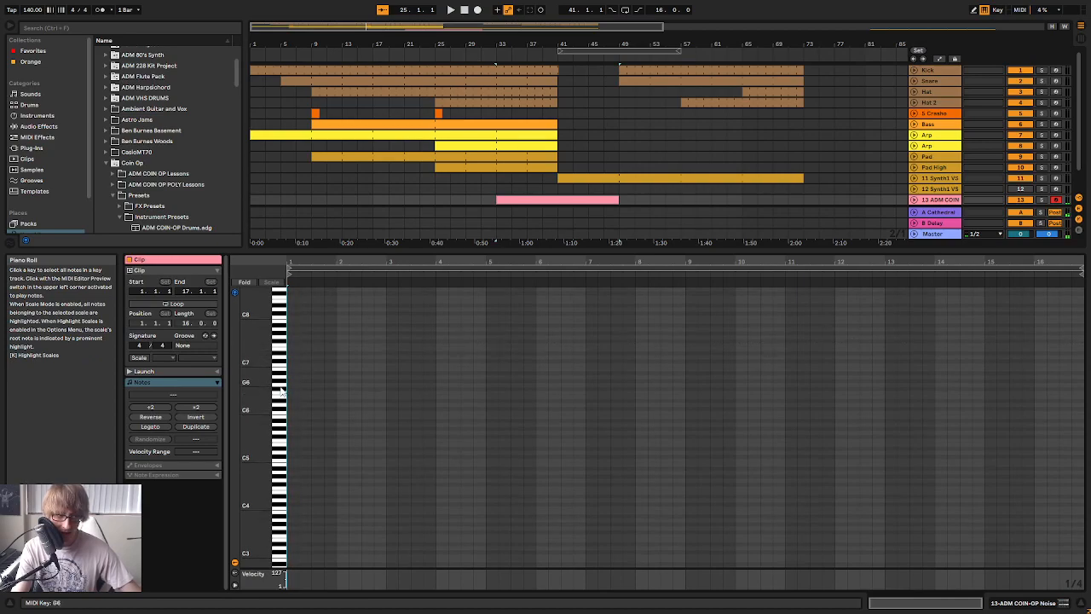
double_click(290, 416)
left_click_drag(297, 416, 1066, 441)
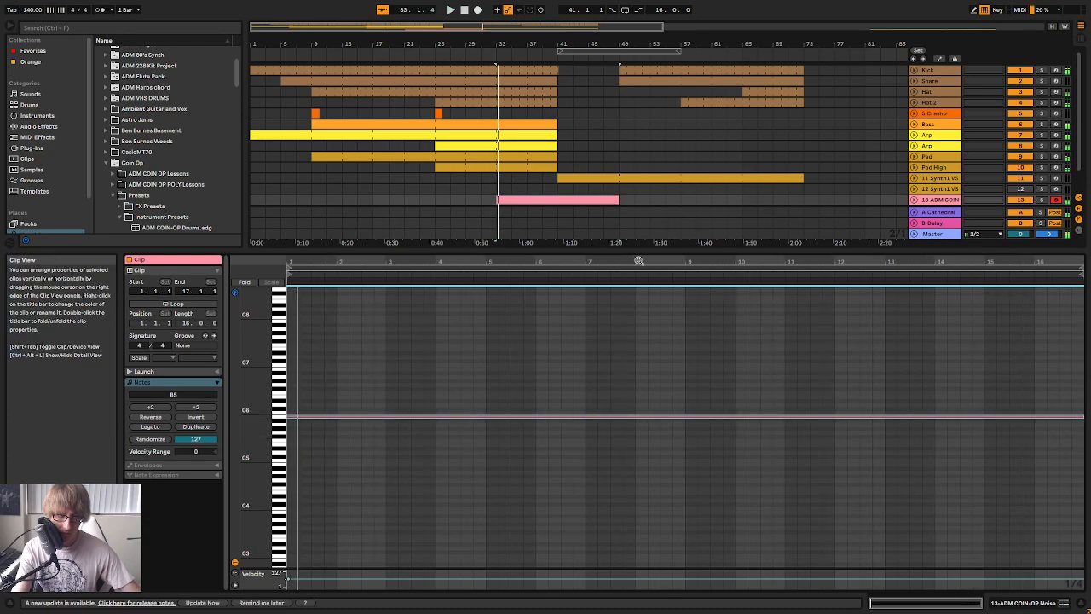
Set the noise instrument's Filter Freq to 30 Hz and Filter Res to 55%, and play from bar 33
left_click_drag(639, 253, 601, 505)
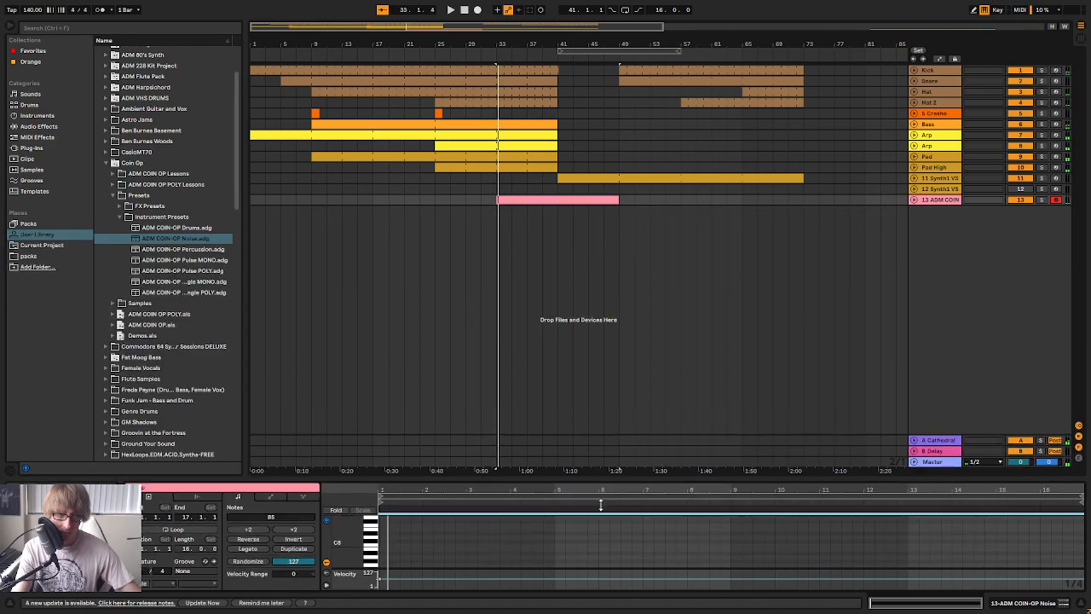
left_click(939, 203)
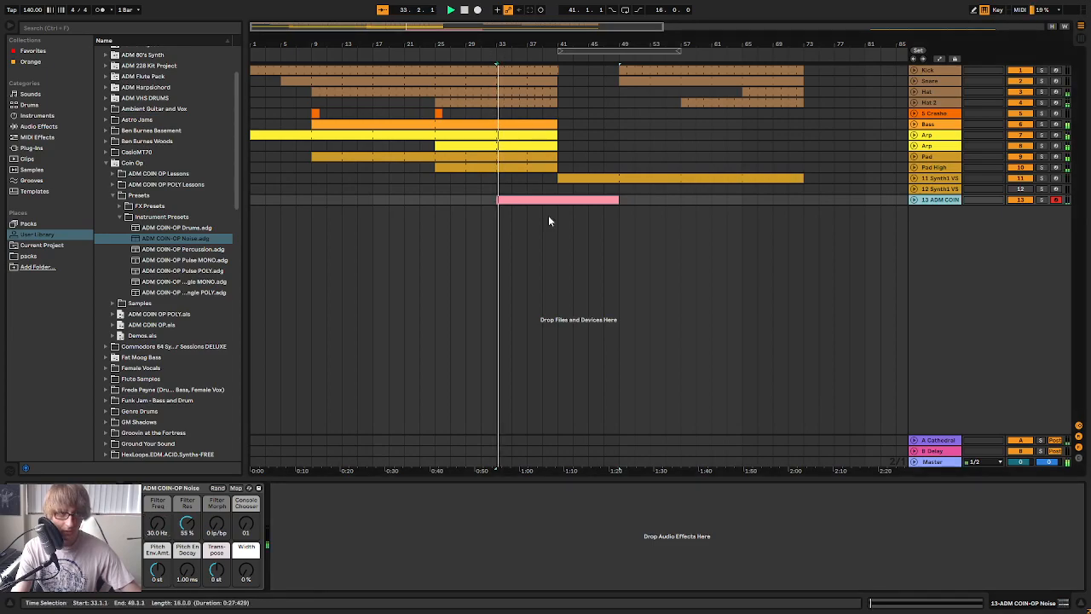
key("space")
Shorten the noise clip to span bars 37 to 49 and consolidate it
left_click_drag(556, 199, 588, 202)
left_click(655, 203)
left_click_drag(655, 202, 617, 203)
right_click(618, 203)
left_click(644, 312)
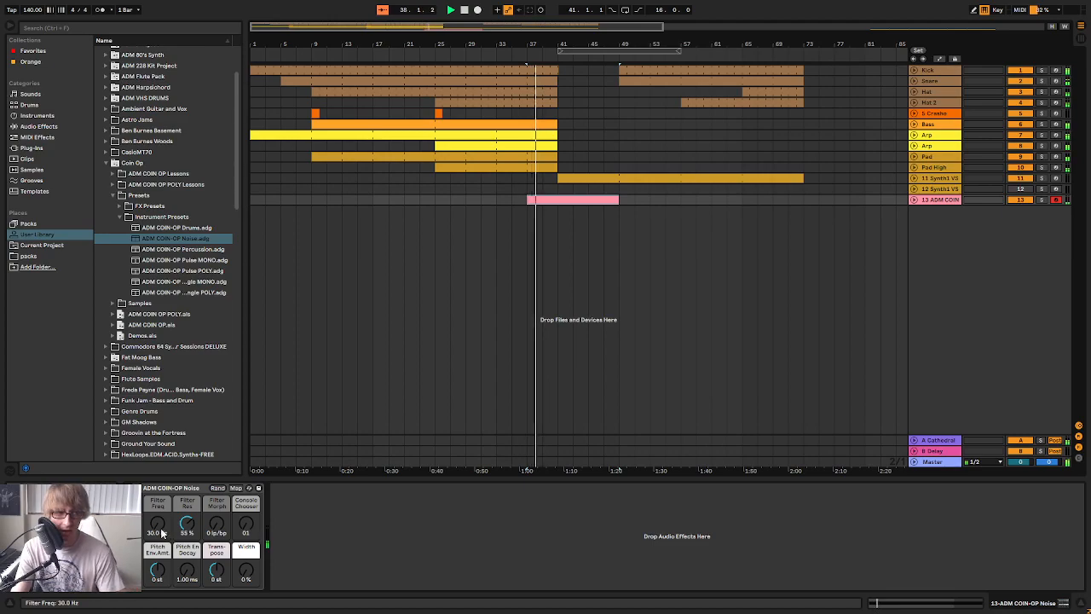
Audition a Filter Freq sweep on the noise instrument, and show the track's Filter Freq automation lane
mouse_move(159, 528)
left_mouse_down()
mouse_move(158, 485)
mouse_move(158, 532)
left_mouse_up()
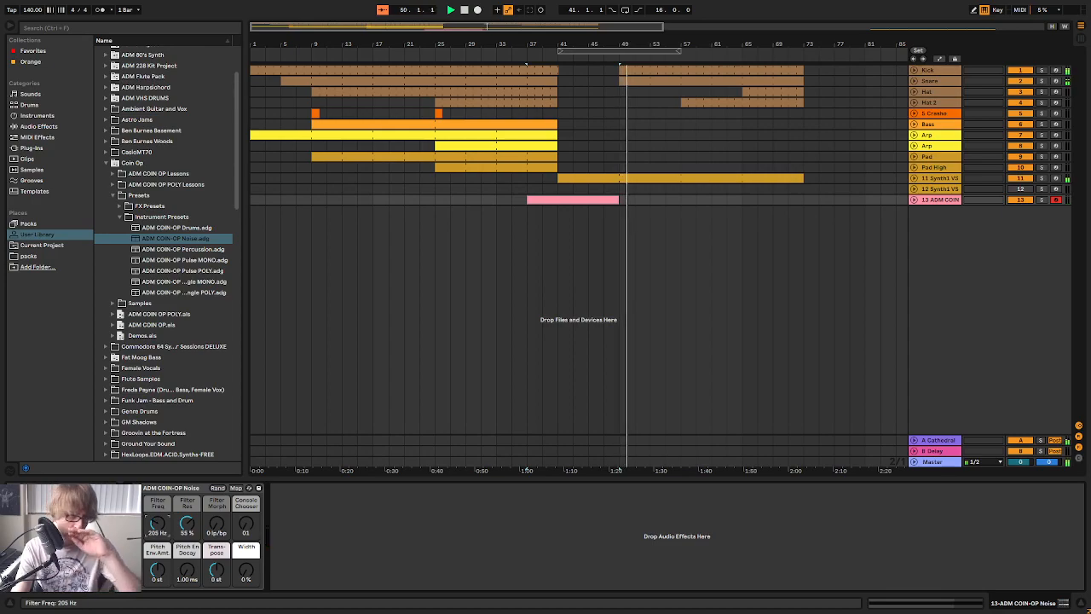
left_click(939, 58)
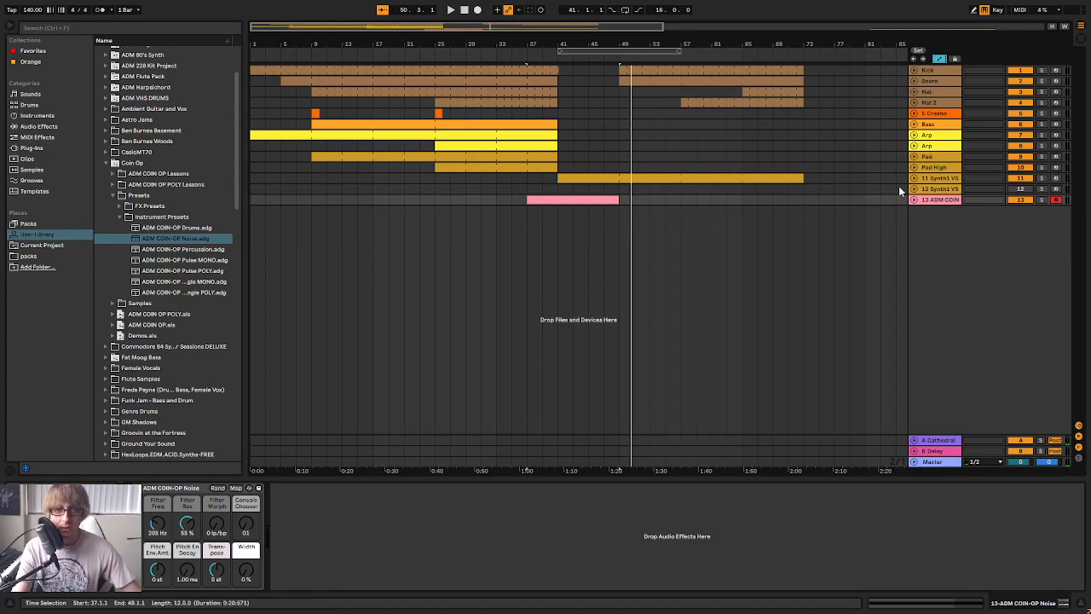
left_click(915, 200)
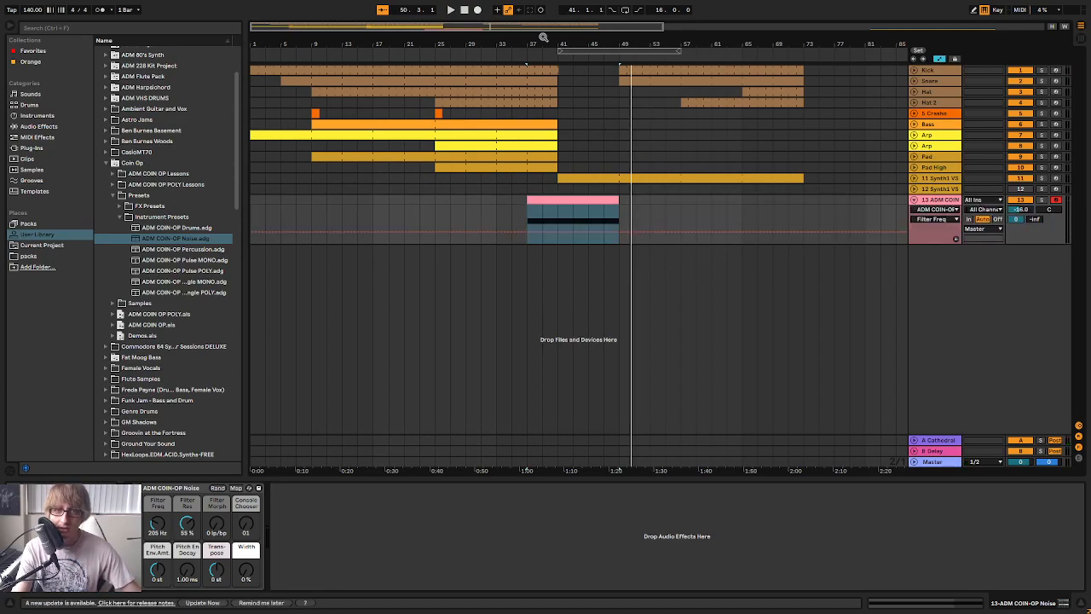
left_click_drag(543, 37, 554, 94)
left_click(932, 219)
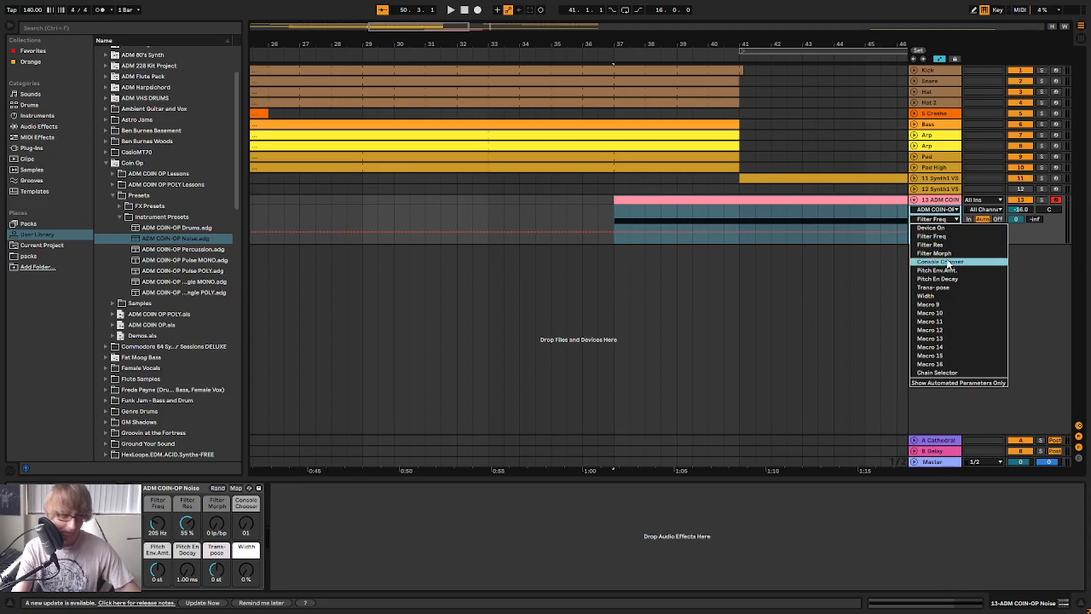
left_click(607, 266)
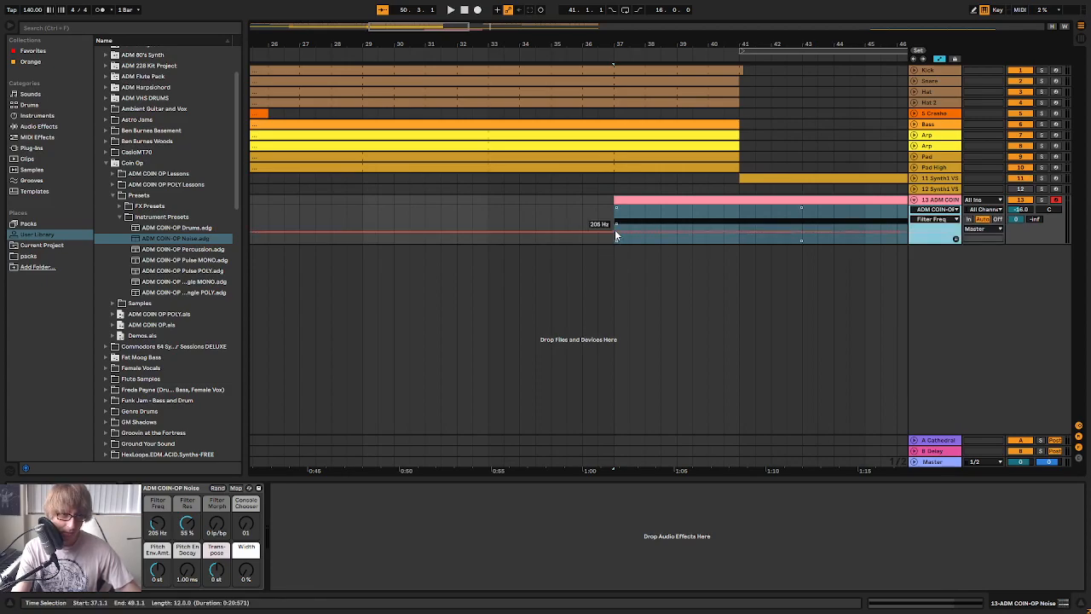
Set Filter Freq to 30 Hz and automate it to rise from bar 37 to about 13.8 kHz at bar 41
left_click_drag(160, 525, 160, 588)
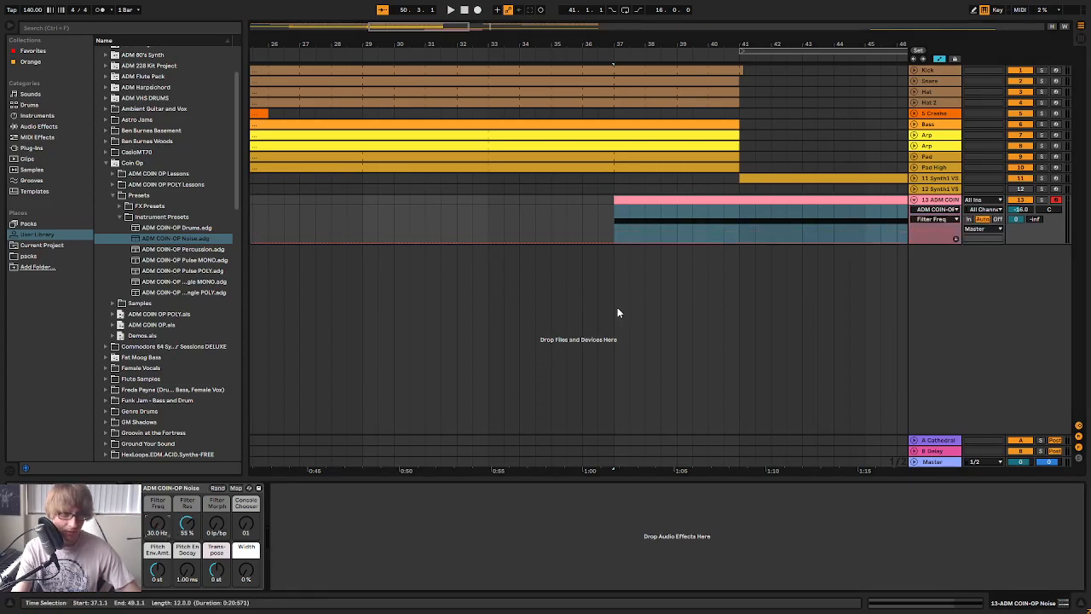
left_click(609, 240)
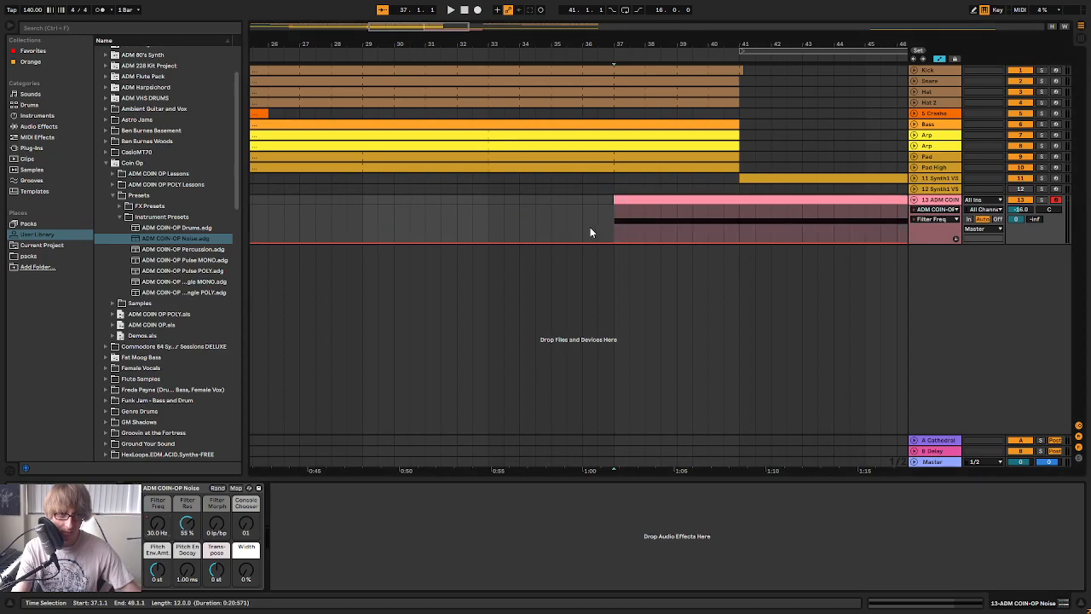
left_click_drag(739, 242, 738, 209)
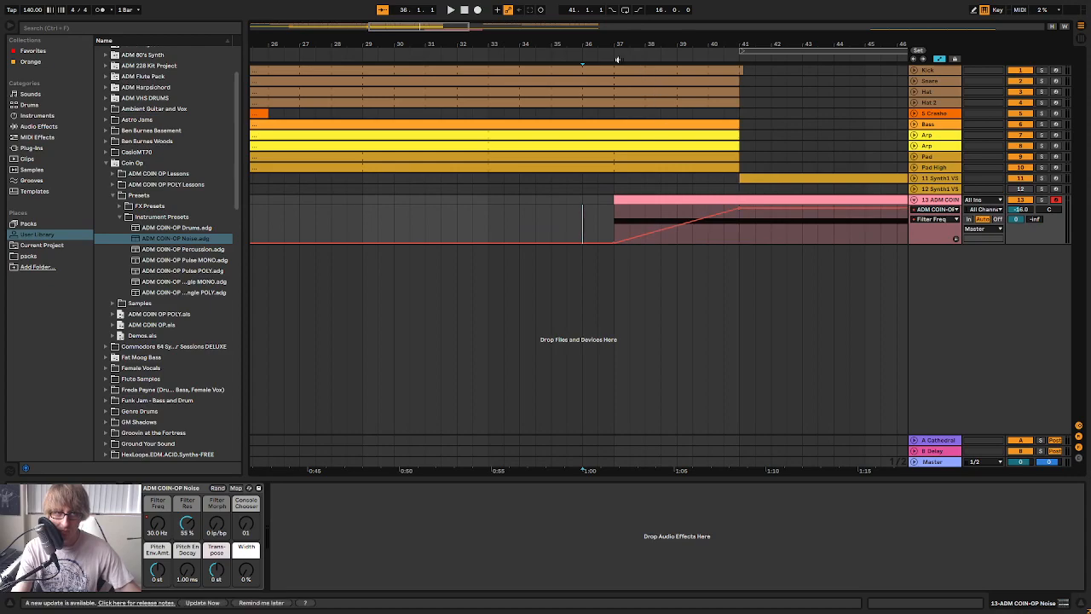
Make the Filter Freq automation fall from bar 41 towards bar 49 while playing the transition from bar 36
key("space")
left_click_drag(697, 49, 559, 24)
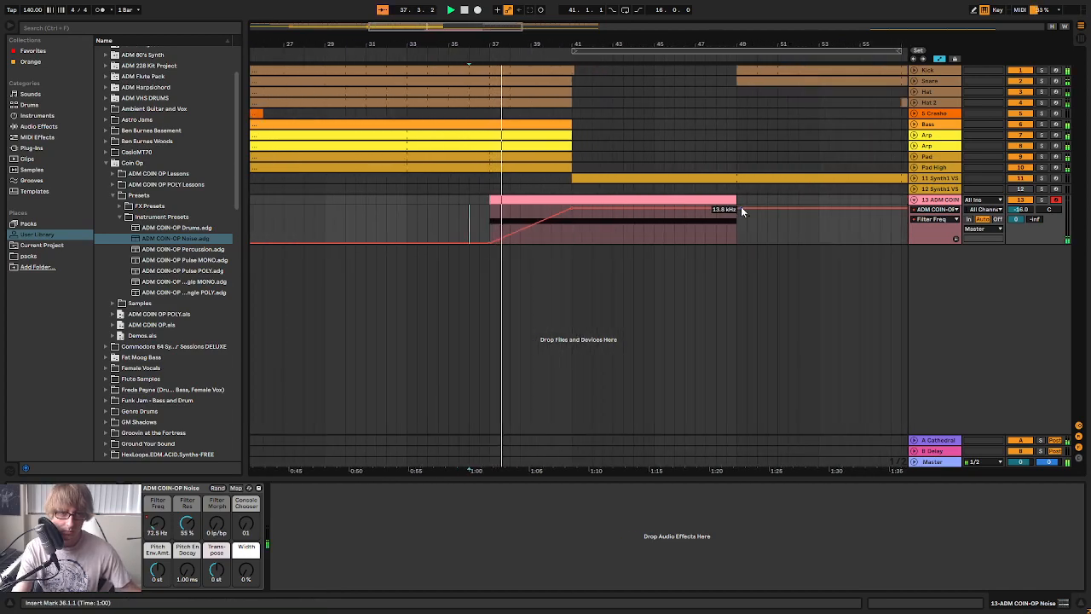
left_click_drag(734, 208, 689, 224)
left_click_drag(564, 47, 568, 85)
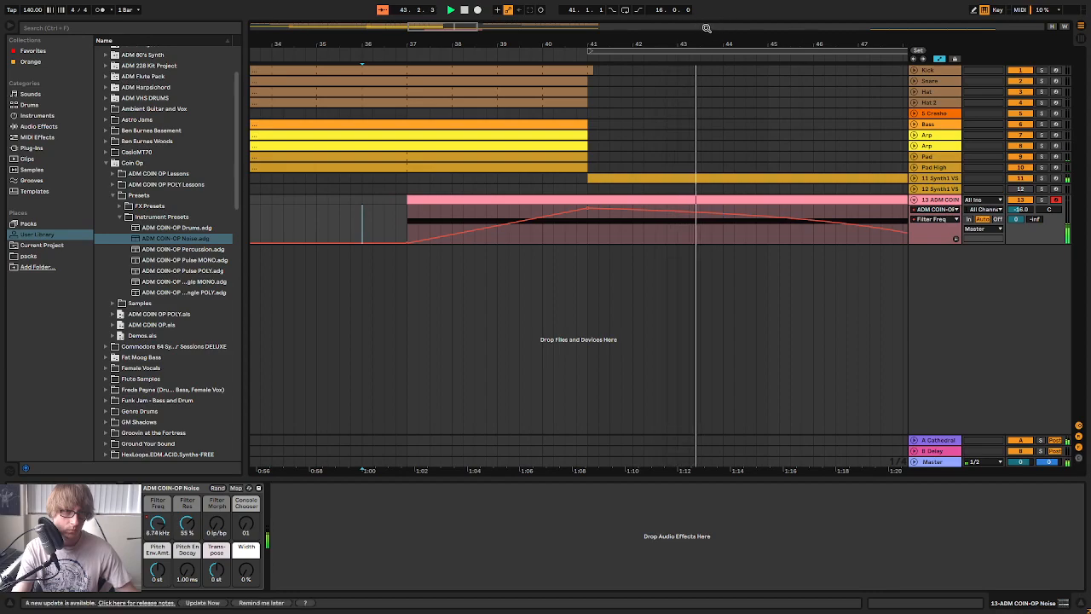
Collapse the noise instrument's track and rename it Noise
left_click_drag(802, 38, 708, 37)
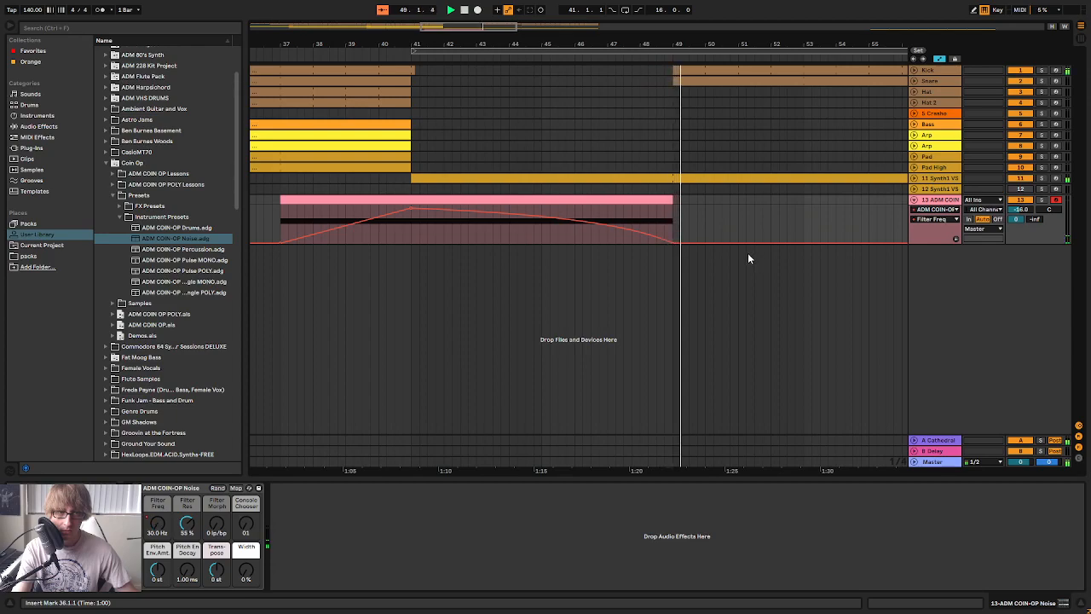
left_click_drag(682, 45, 726, 2)
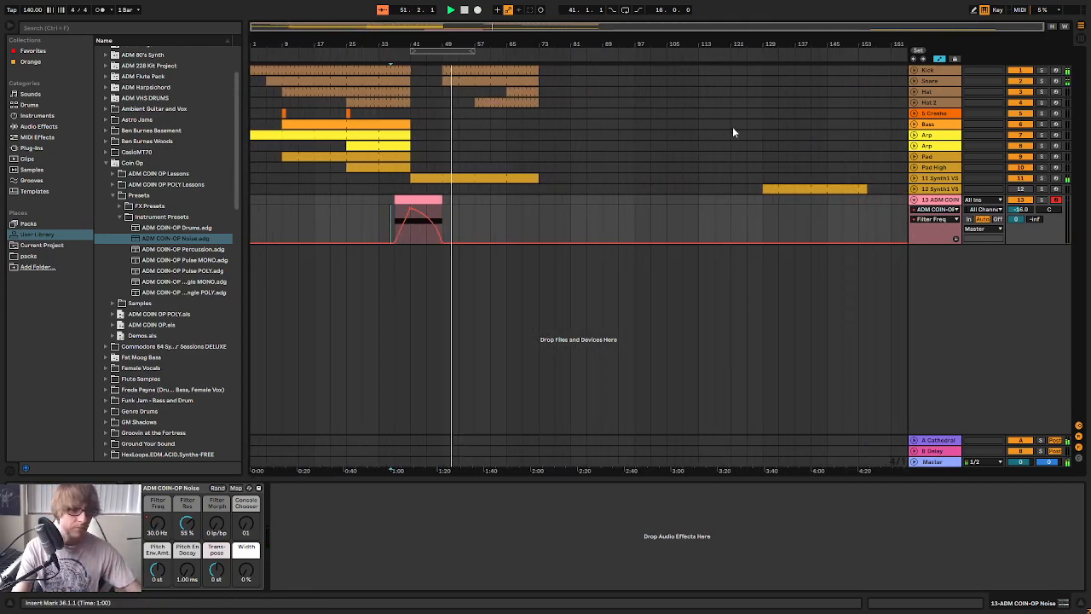
left_click(913, 200)
right_click(936, 201)
left_click(958, 258)
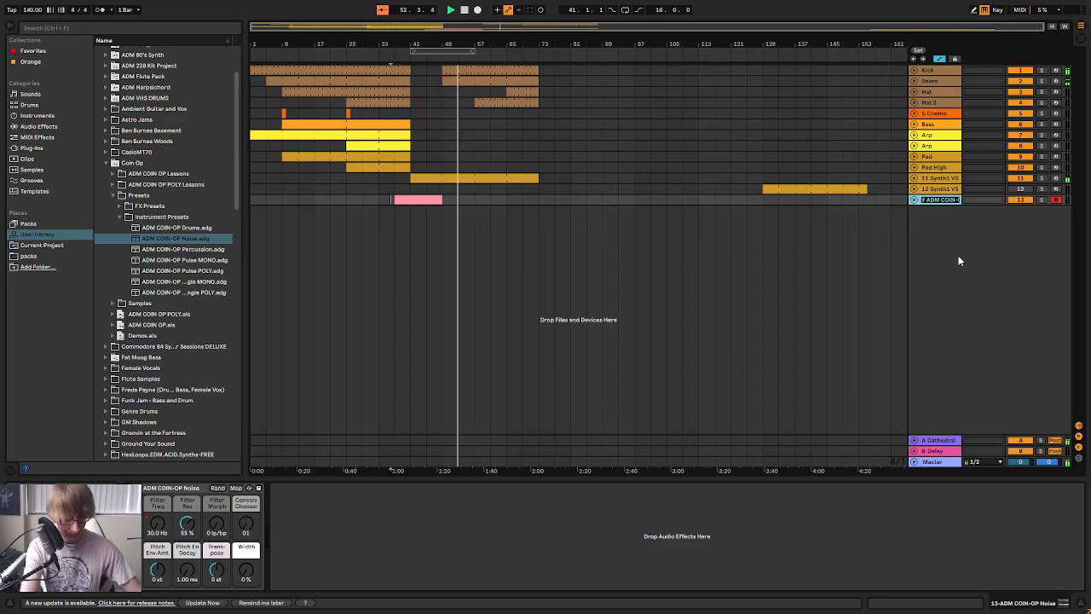
type("Noise")
key("Return")
left_click(587, 200)
Insert an empty MIDI clip on the Bass track from bar 57 to bar 65
left_click_drag(451, 42, 477, 81)
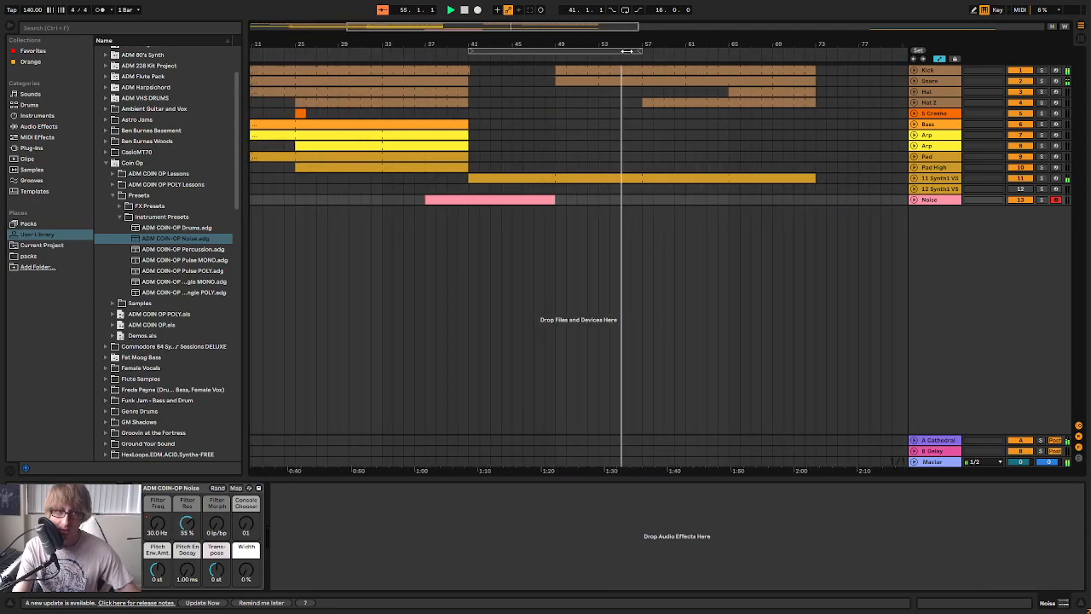
left_click(696, 157)
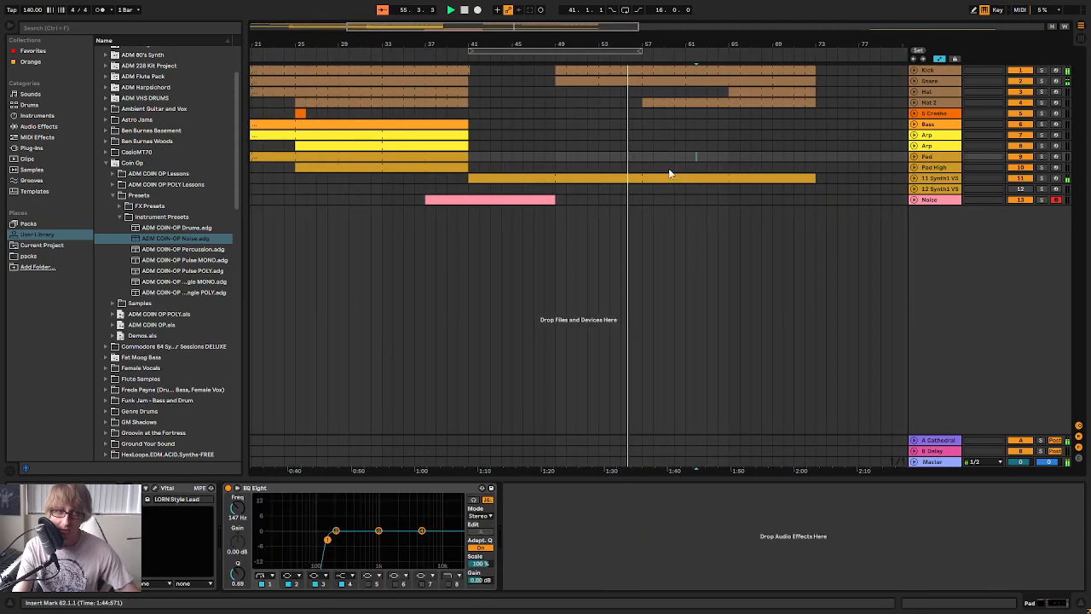
double_click(637, 114)
left_click(647, 126)
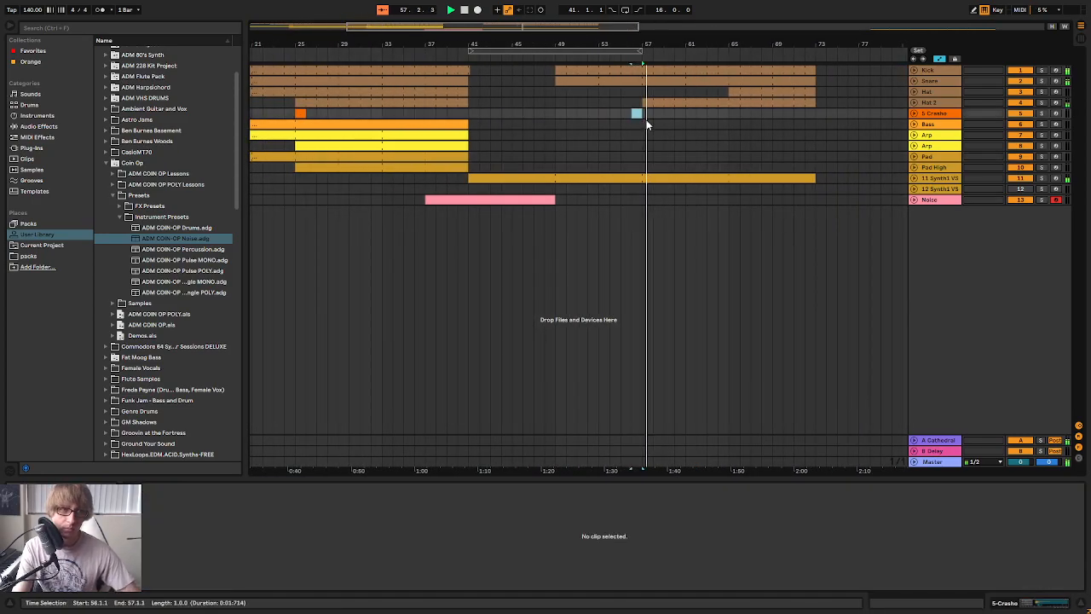
left_click(651, 128)
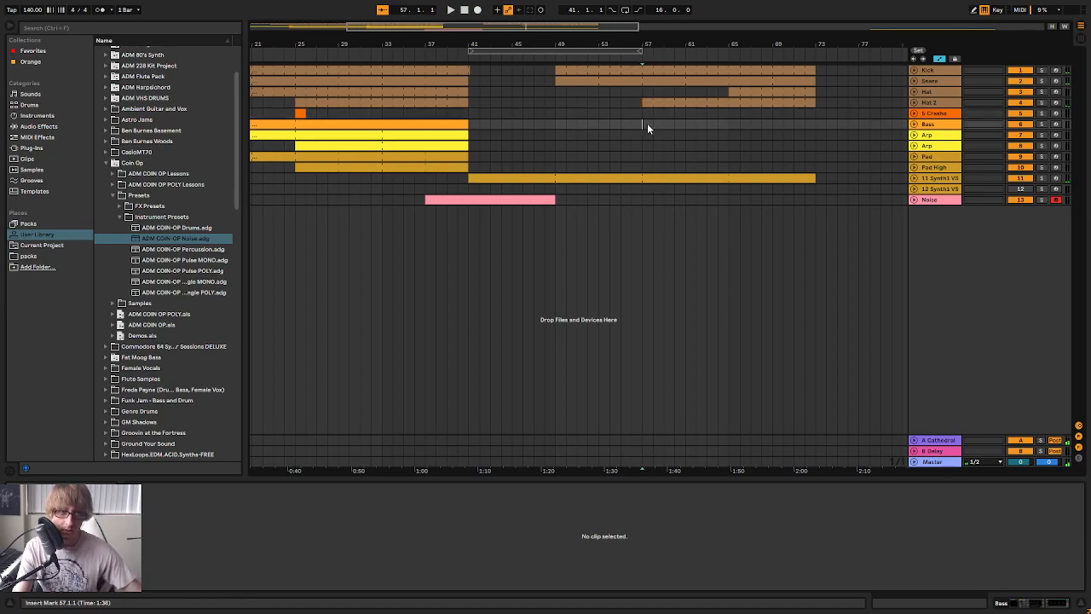
double_click(648, 124)
left_click_drag(655, 126, 738, 131)
right_click(703, 124)
key("Escape")
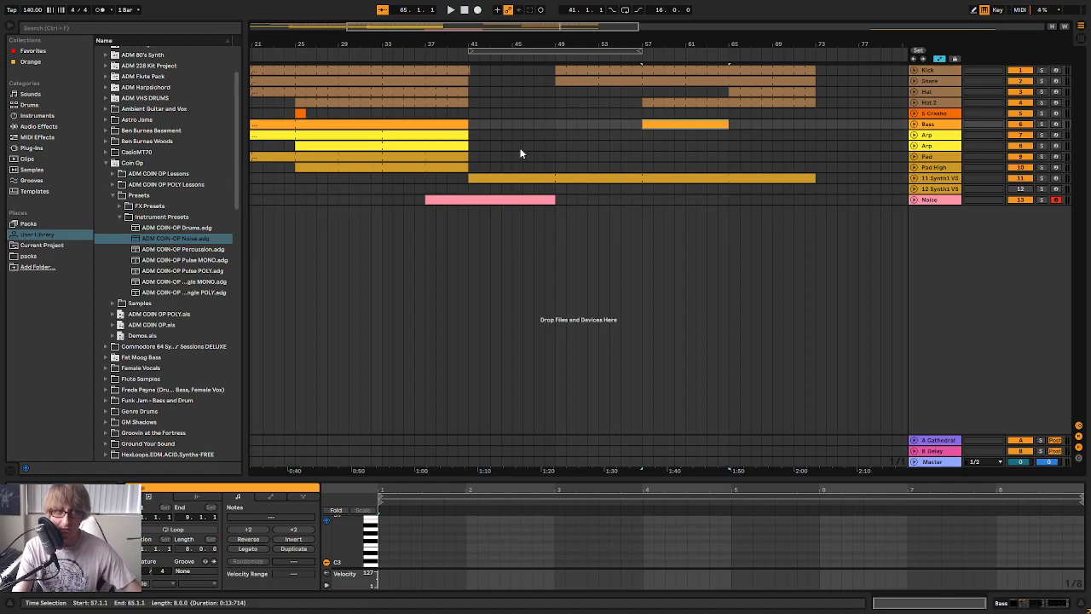
Open the empty Bass clip in an enlarged note editor, arm the Bass track and audition notes during playback
left_click_drag(534, 43, 653, 13)
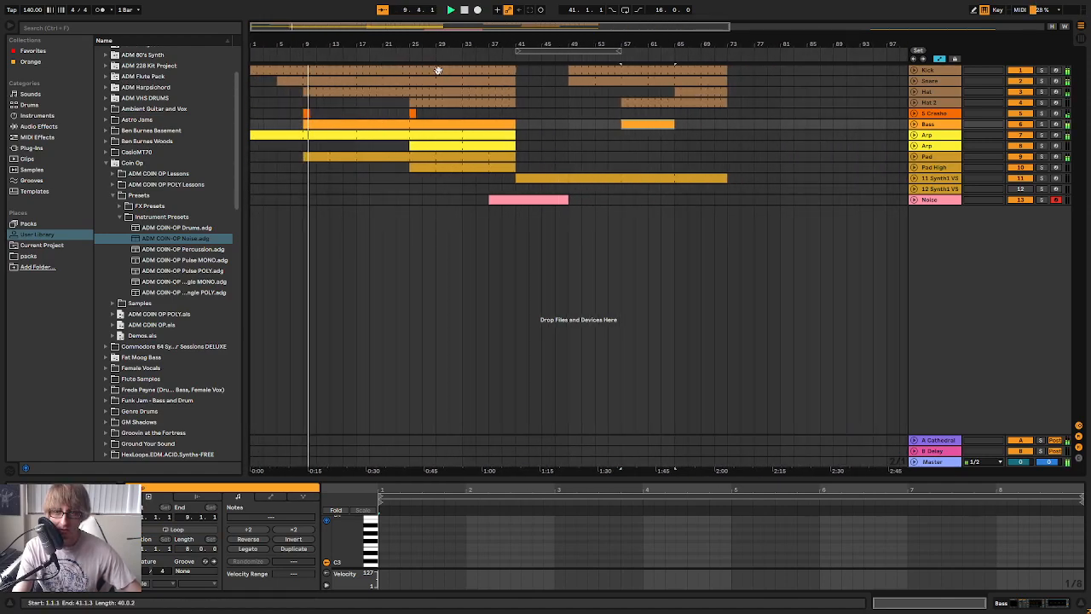
left_click_drag(613, 44, 669, 102)
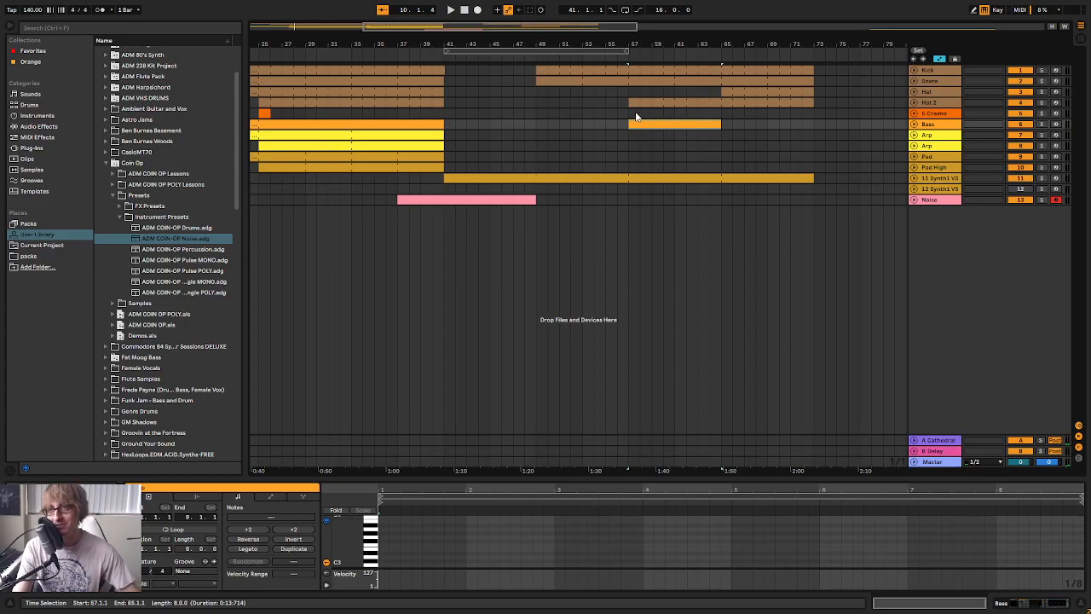
left_click(691, 136)
double_click(654, 125)
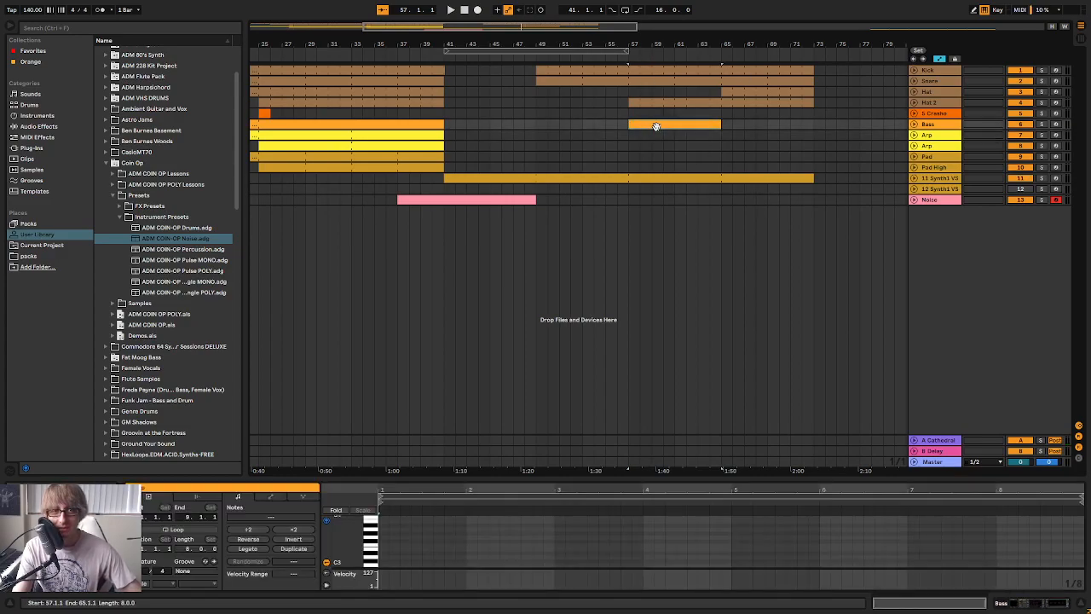
left_click_drag(805, 480, 823, 199)
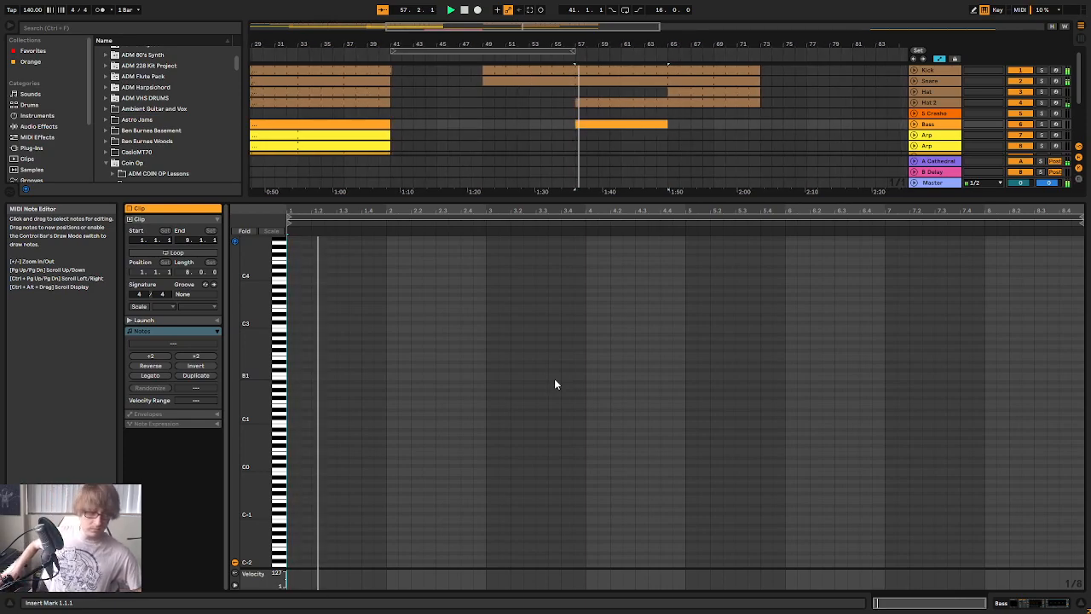
left_click(1056, 124)
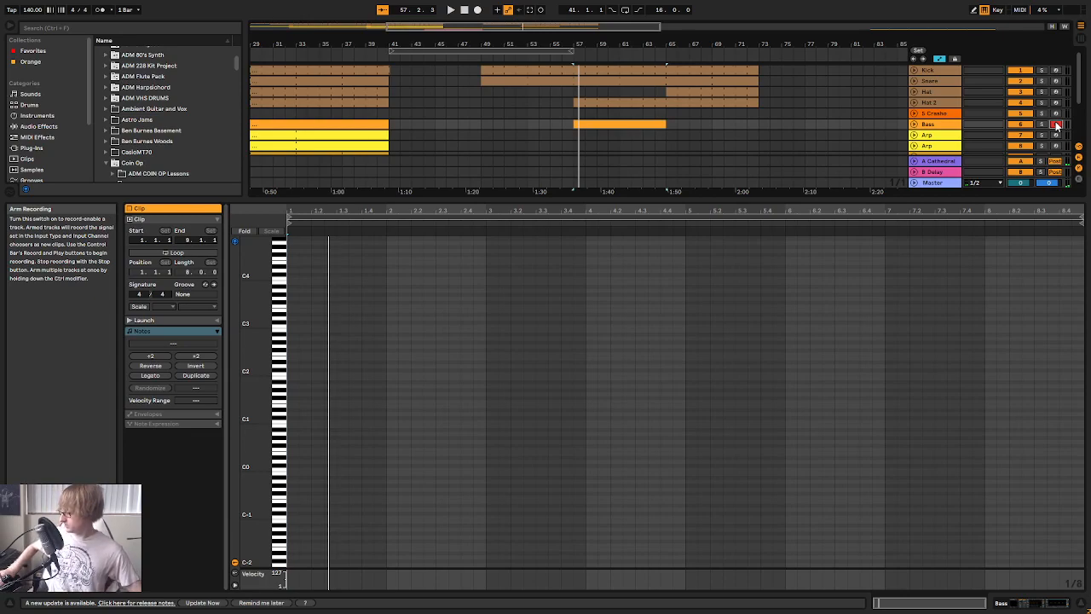
key("space")
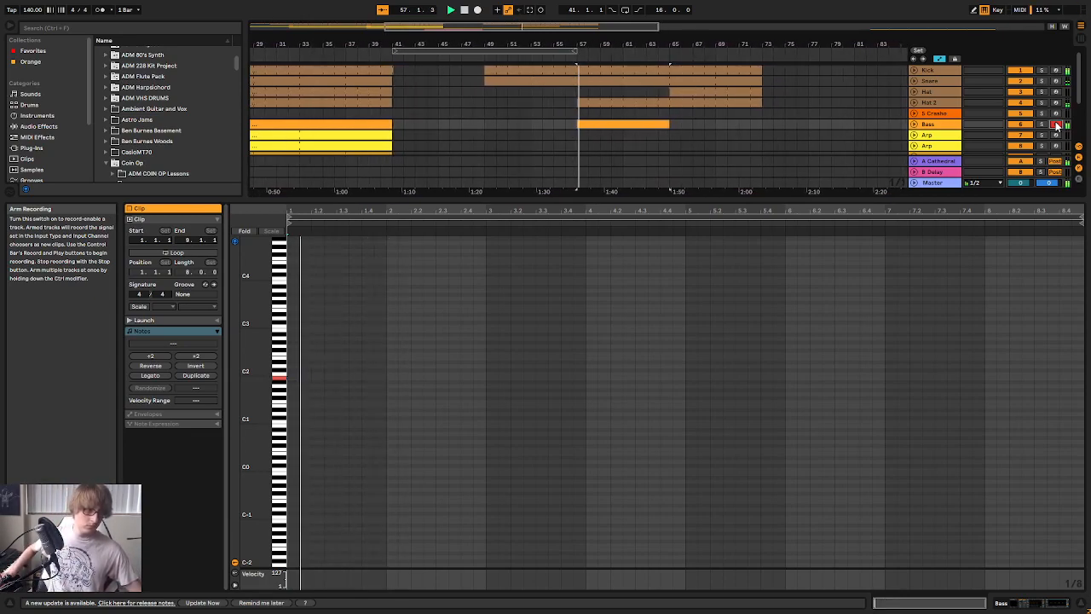
key("space")
Add a one-beat B1 note at the start of the Bass clip with a velocity of 79
double_click(295, 376)
key("Down")
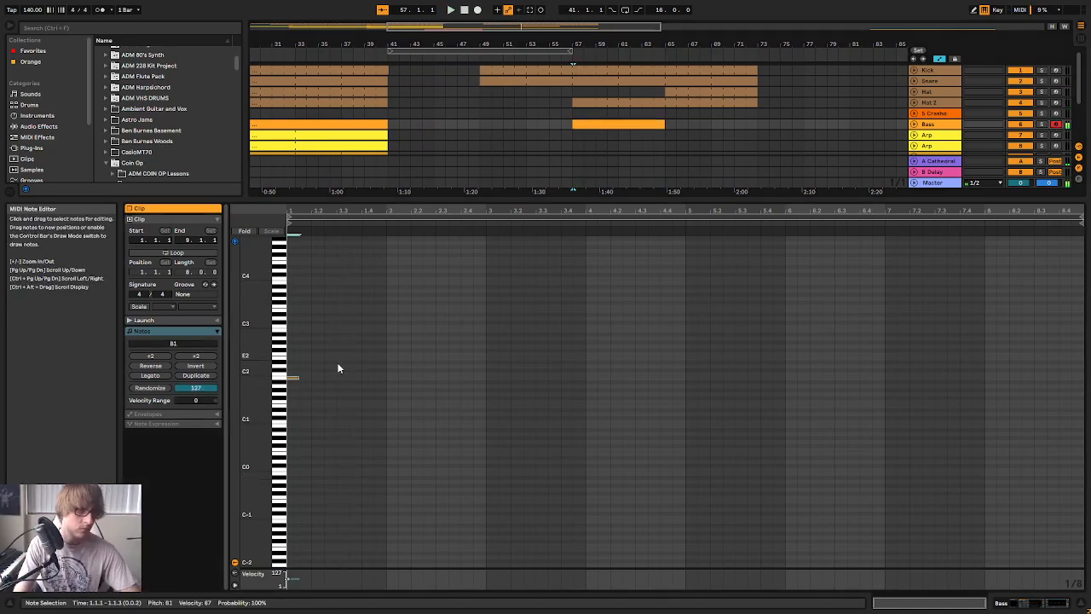
left_click(361, 401)
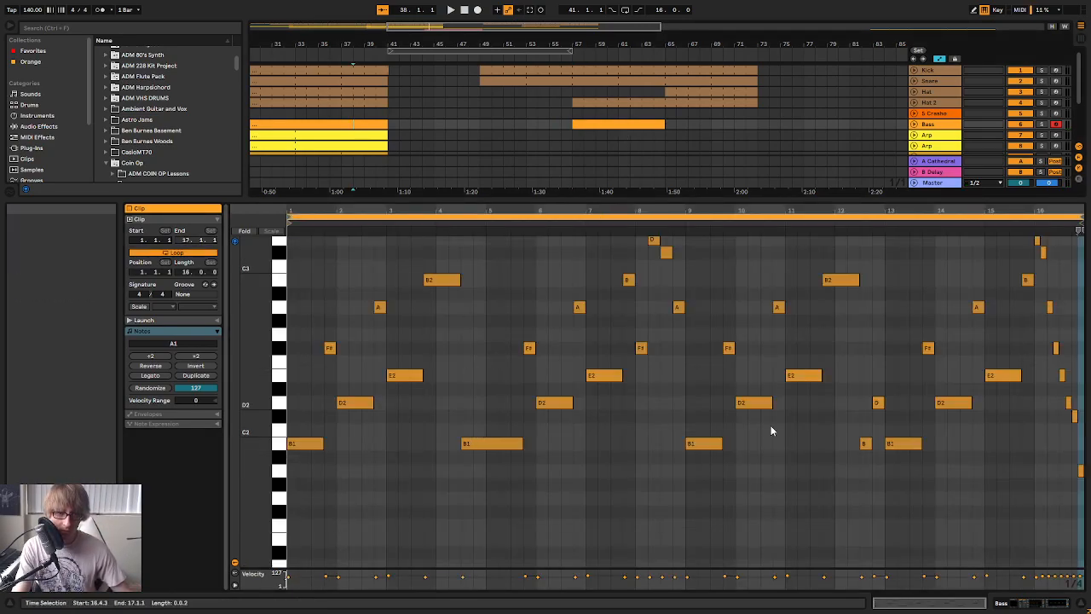
left_click(641, 126)
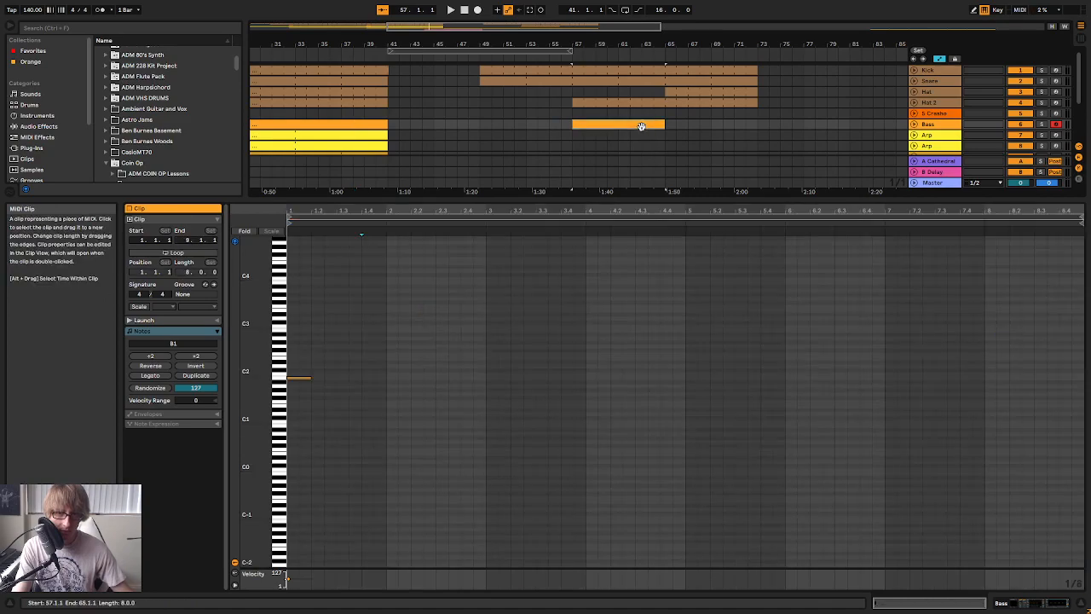
left_click(383, 373)
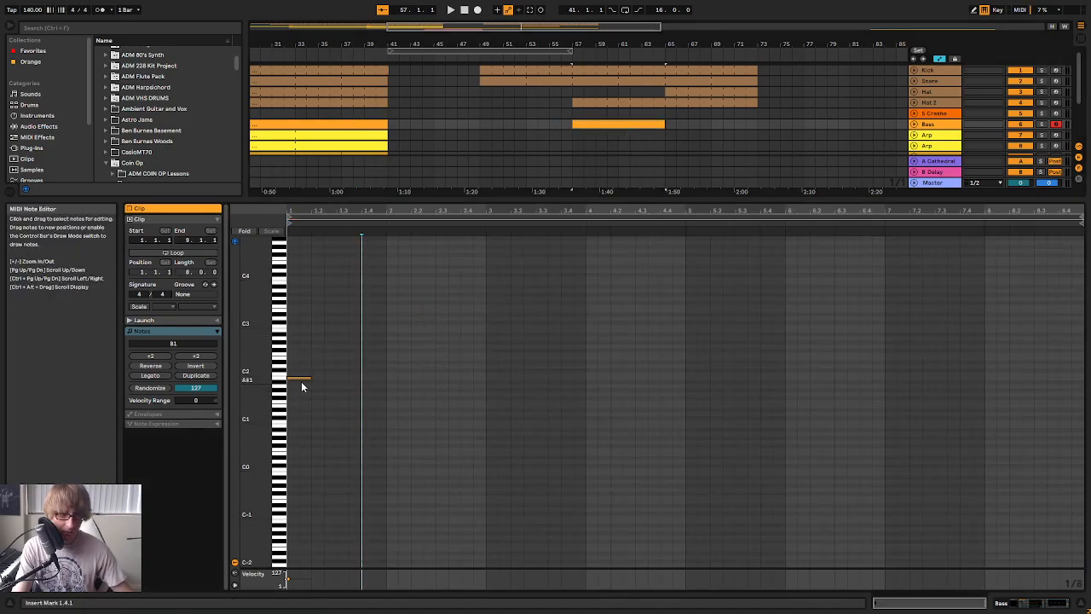
left_click_drag(296, 377, 296, 371)
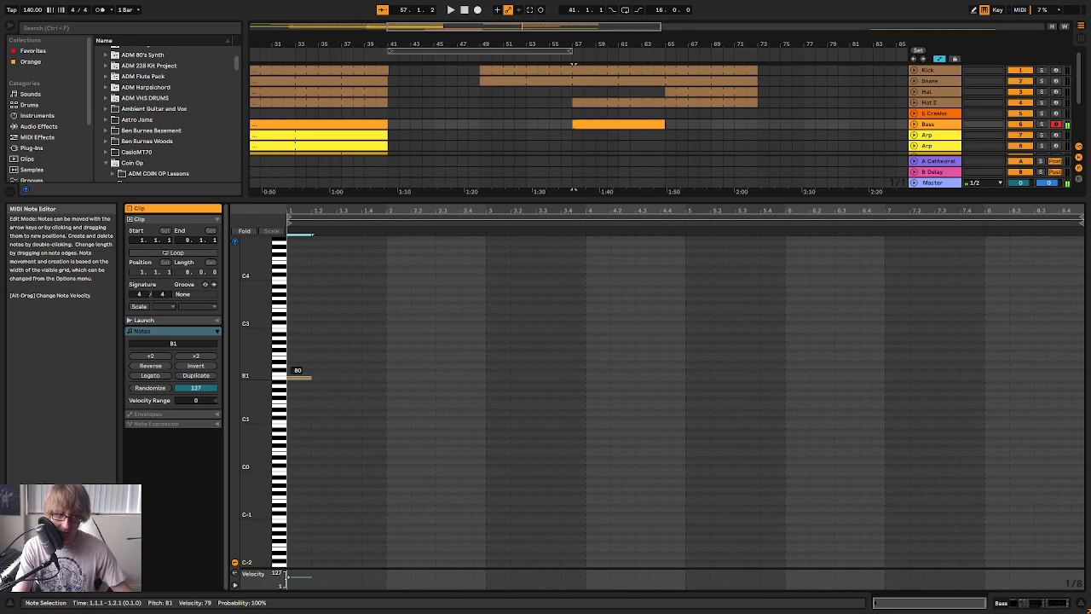
key("space")
left_click(504, 365)
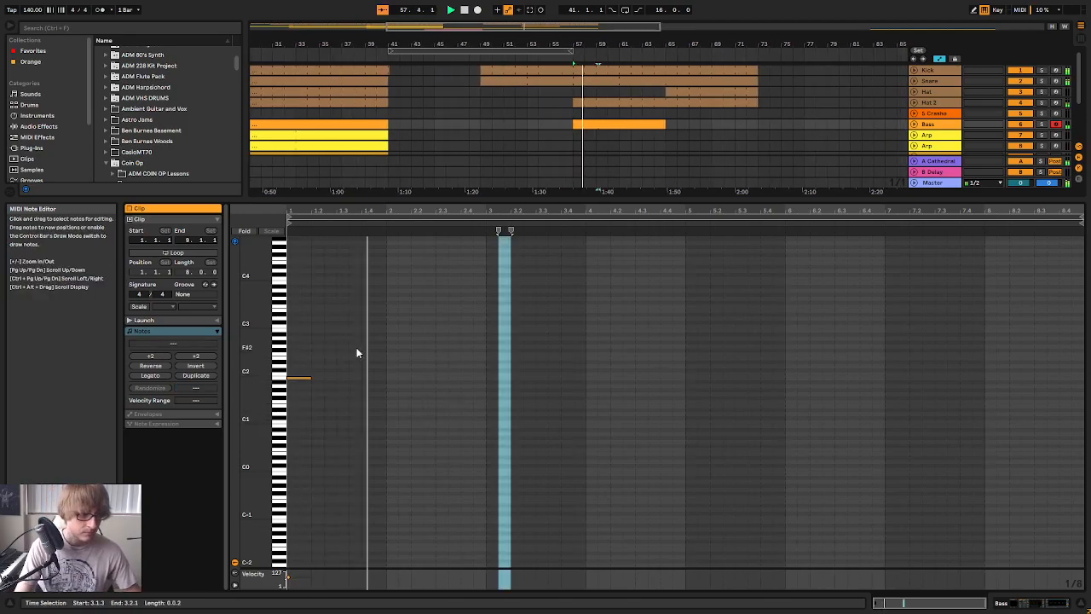
key("space")
Copy the B1 note to the start of bars 2, 3 and 4 of the Bass clip
left_click_drag(350, 331, 308, 435)
left_click(408, 340)
key("ctrl+v")
left_click(489, 358)
key("ctrl+v")
left_click(587, 335)
key("space")
left_click(494, 377)
key("Up")
key("Up")
left_click(500, 370)
key("ctrl+c")
left_click(583, 337)
key("ctrl+v")
Transpose the bar 3 and bar 4 notes down to F#1 and play the result
left_click_drag(677, 333, 488, 413)
key("Down")
key("Down")
key("Down")
key("Down")
key("Down")
key("Down")
key("Down")
key("space")
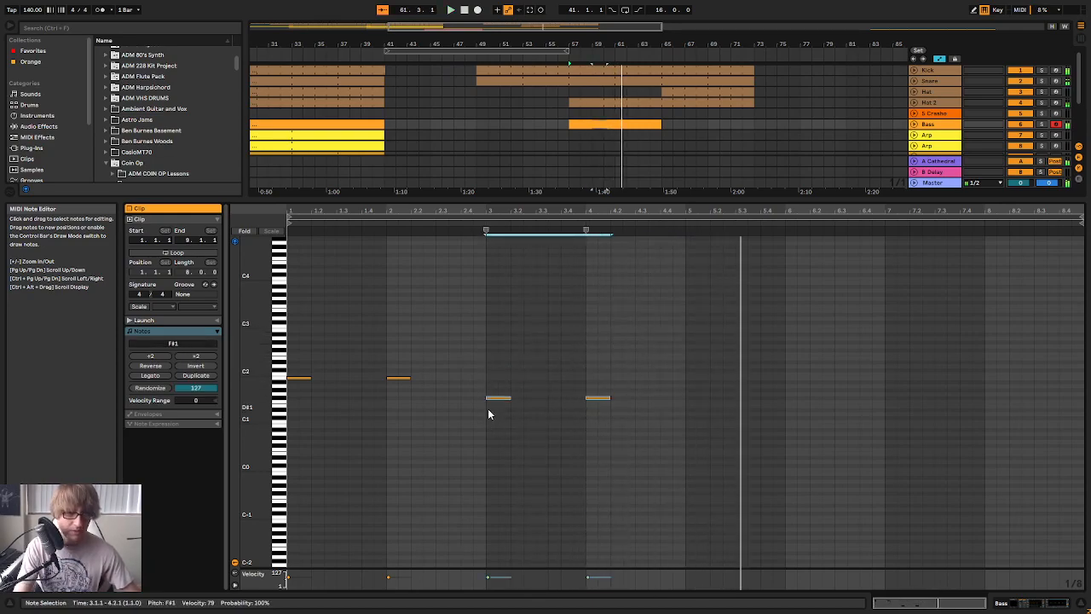
Duplicate the four bass notes into bars 5 to 8 of the clip and play them
left_click_drag(666, 305, 293, 490)
key("ctrl+d")
key("space")
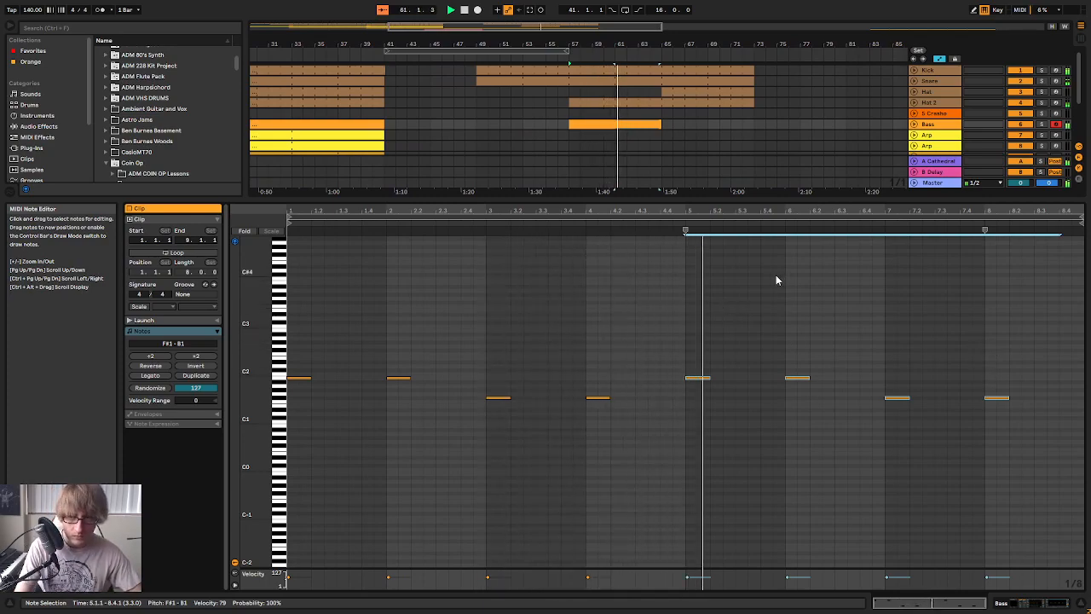
Raise the clip's bar 7 note to C#2 and put its bar 8 note on F#1
left_click_drag(887, 368, 1032, 451)
key("Up")
key("Up")
key("Up")
key("Up")
key("Up")
key("Up")
key("Up")
left_click_drag(991, 355, 1008, 407)
key("Down")
key("Down")
key("Down")
key("Down")
key("Down")
key("Down")
key("Down")
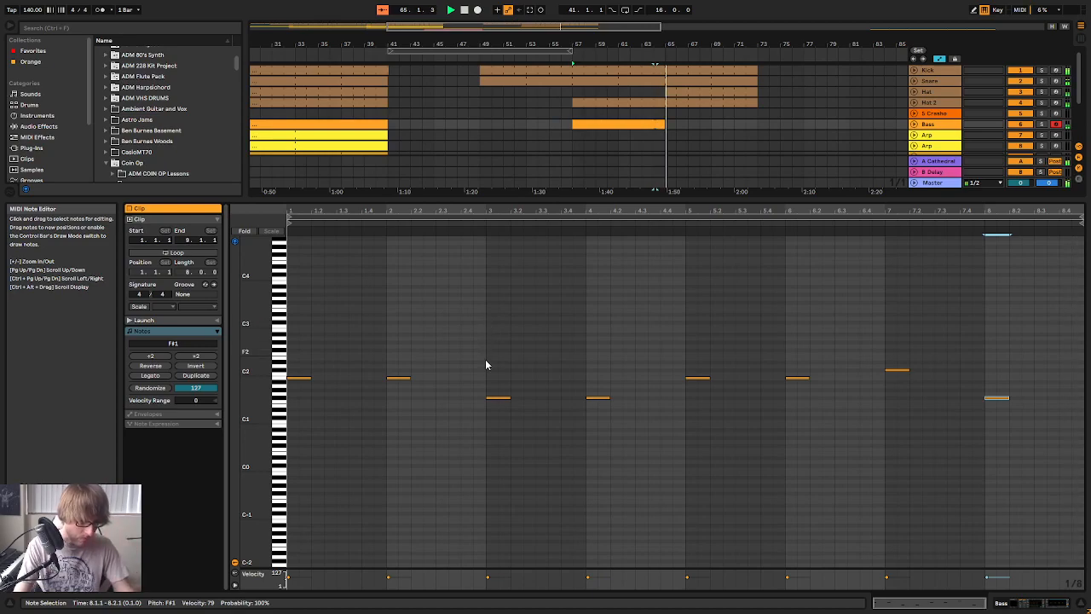
Loop the Bass clip and extend it to bar 73, and raise its bar 3 note to C#2
left_click(643, 125)
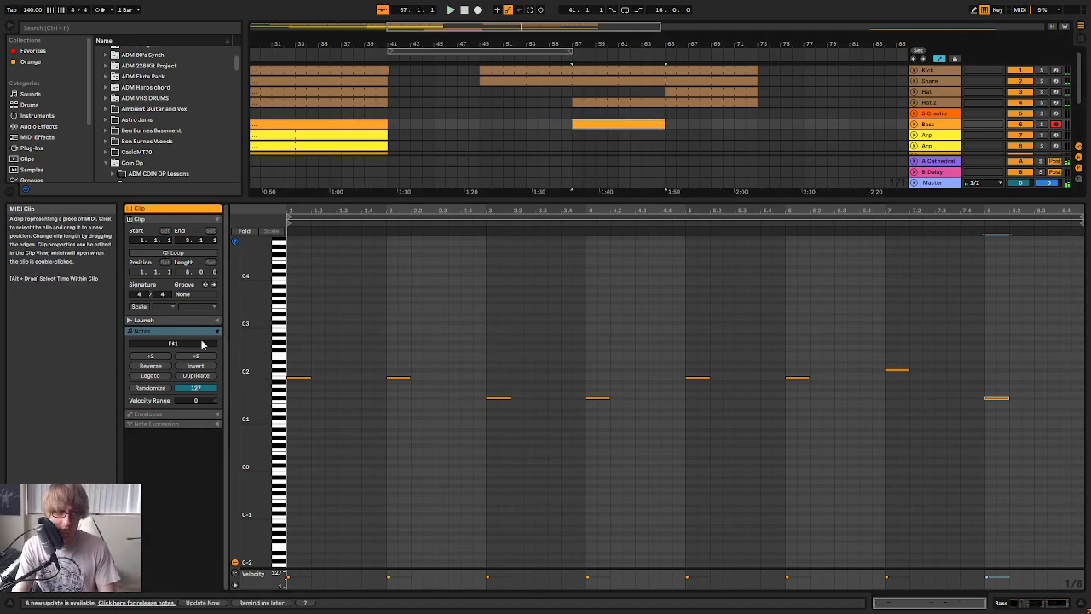
left_click(178, 253)
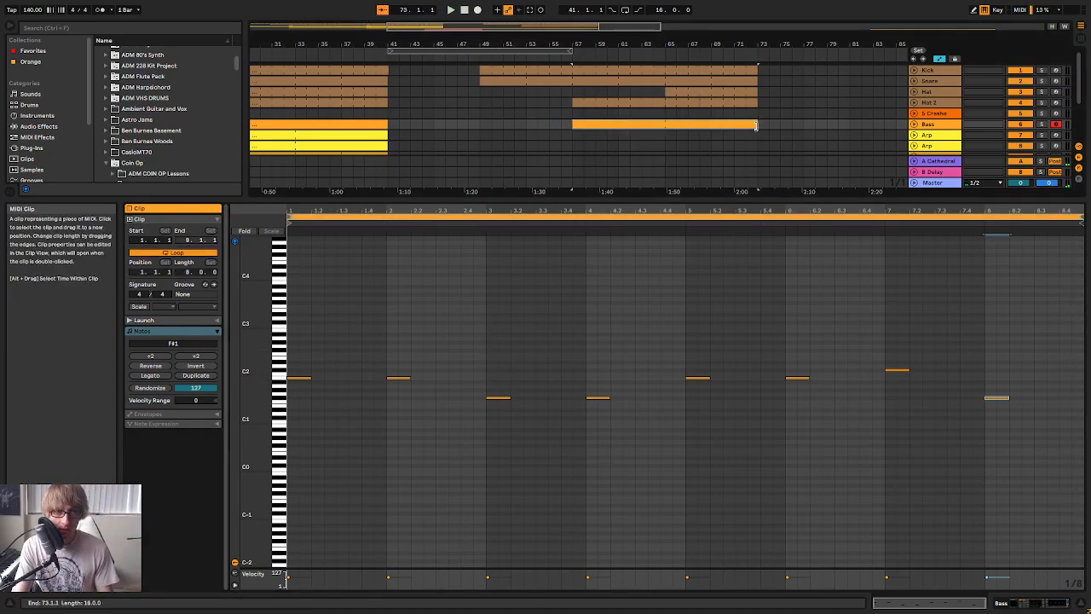
key("Up")
key("Up")
key("Up")
key("Up")
key("space")
left_click(608, 341)
mouse_move(498, 211)
left_mouse_down()
mouse_move(510, 243)
mouse_move(511, 211)
left_mouse_up()
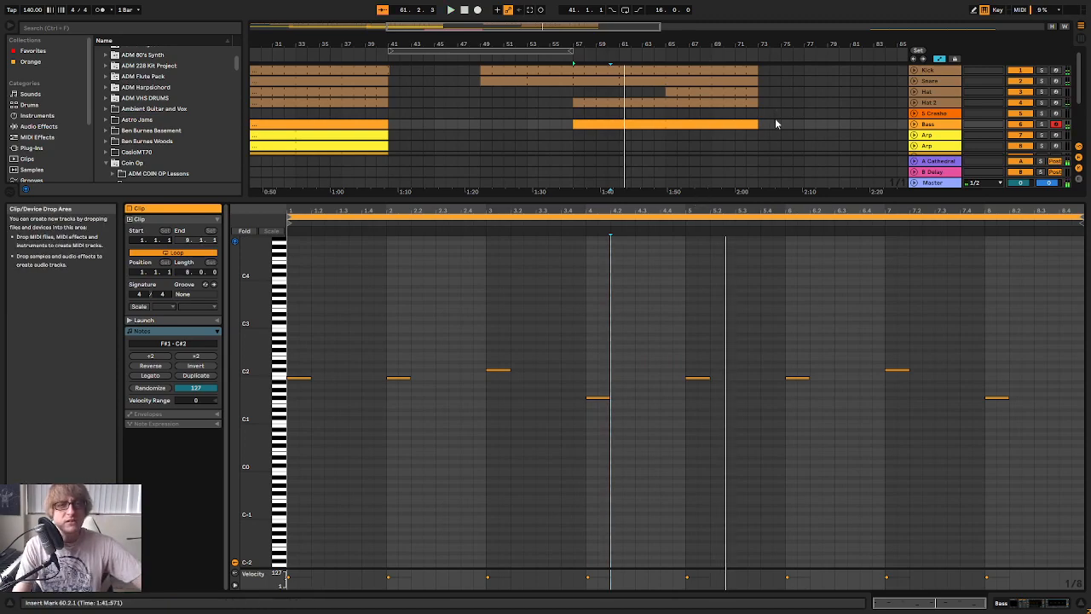
Shrink the note editor and extend the bass part back to start at bar 49 while playing the transition
scroll(775, 117, "down", 3)
scroll(768, 115, "up", 3)
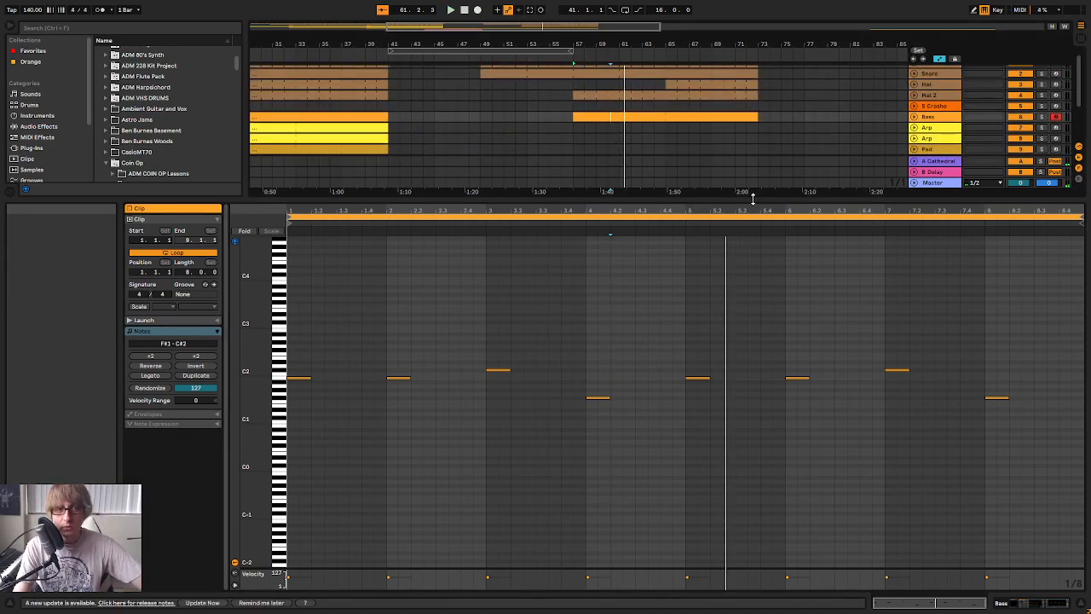
left_click_drag(711, 201, 711, 404)
left_click(330, 60)
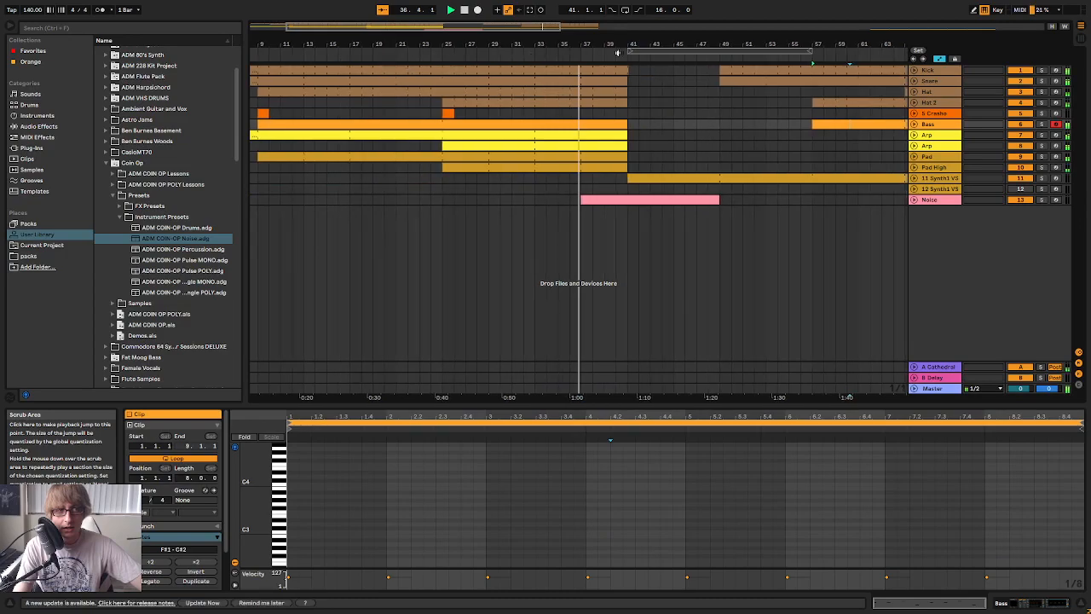
left_click_drag(757, 44, 629, 36)
left_click(655, 148)
left_click_drag(675, 125, 597, 132)
left_click(644, 156)
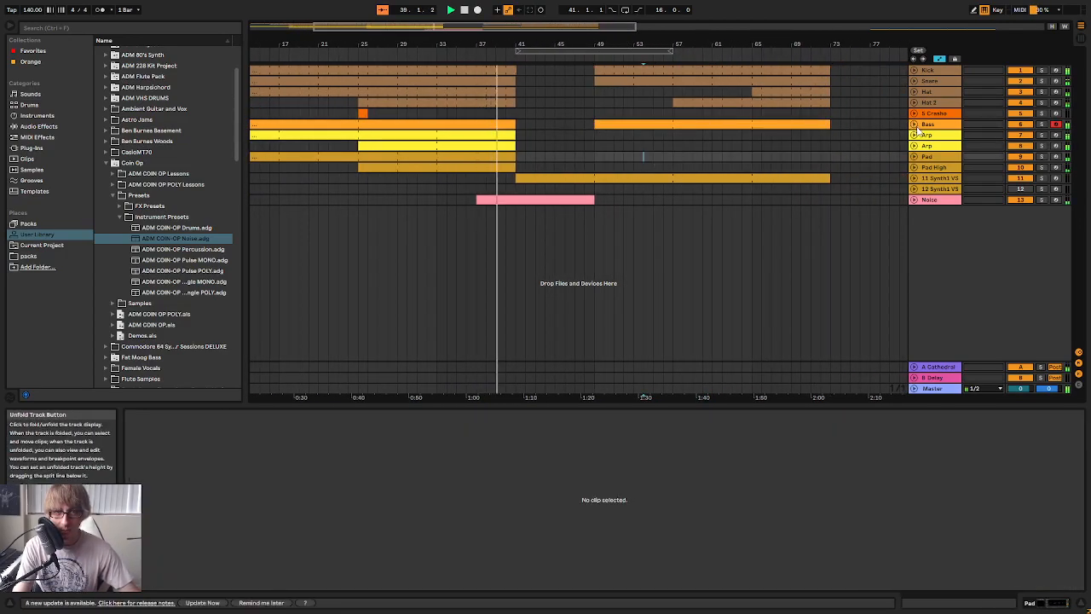
Unfold the Bass track and turn off automation mode to show the notes in its clips
left_click(914, 125)
left_click(702, 174)
left_click(940, 58)
left_click_drag(672, 132, 725, 132)
left_click(701, 186)
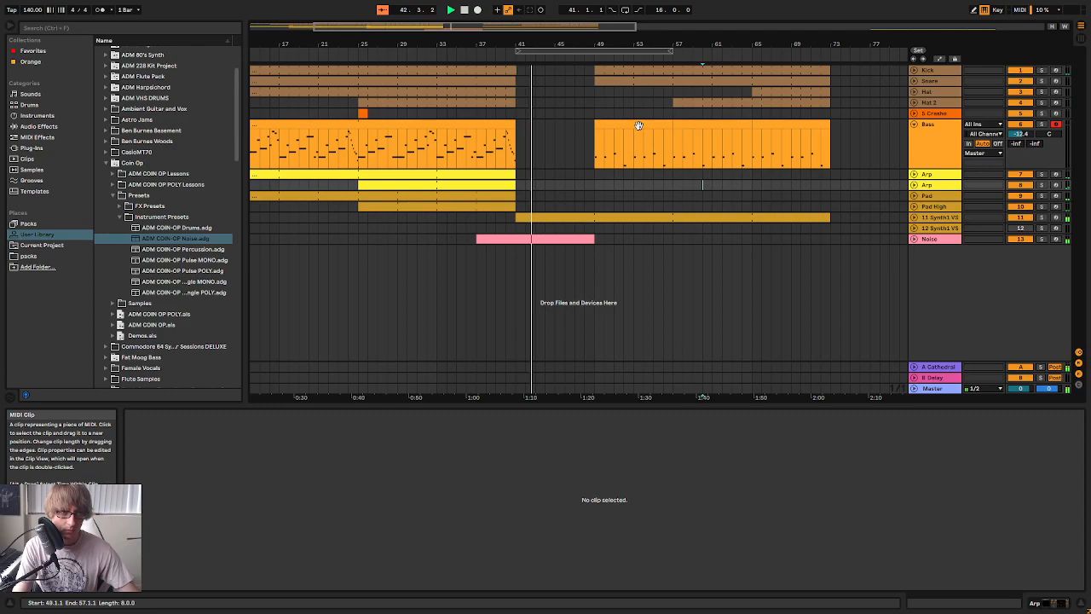
Make the Snare part start at bar 57 and the Hat 2 part start at bar 65
left_click_drag(614, 43, 728, 101)
left_click(570, 111)
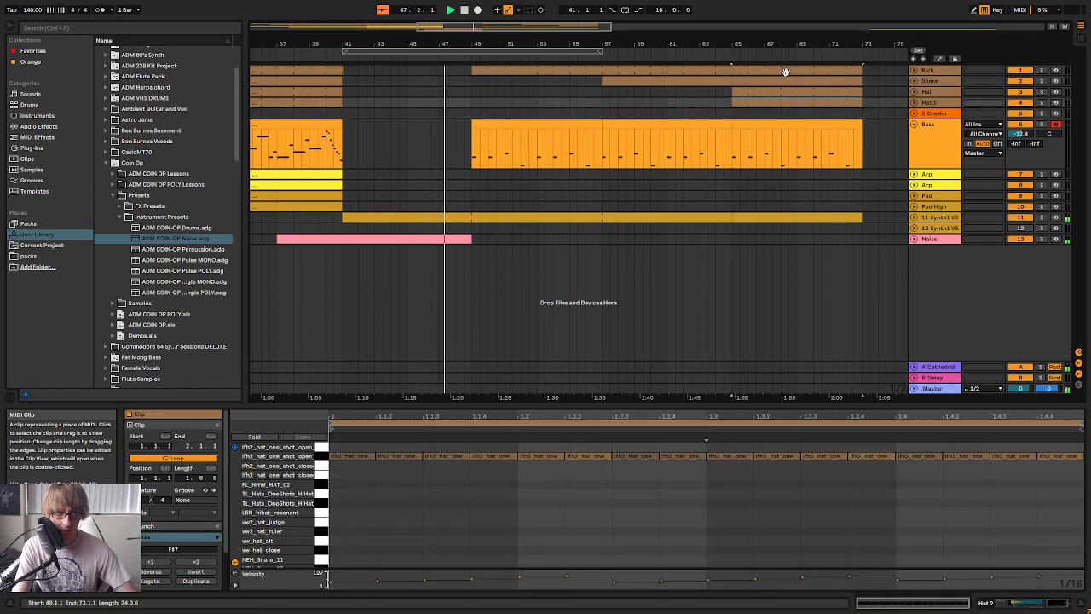
left_click_drag(774, 44, 565, 19)
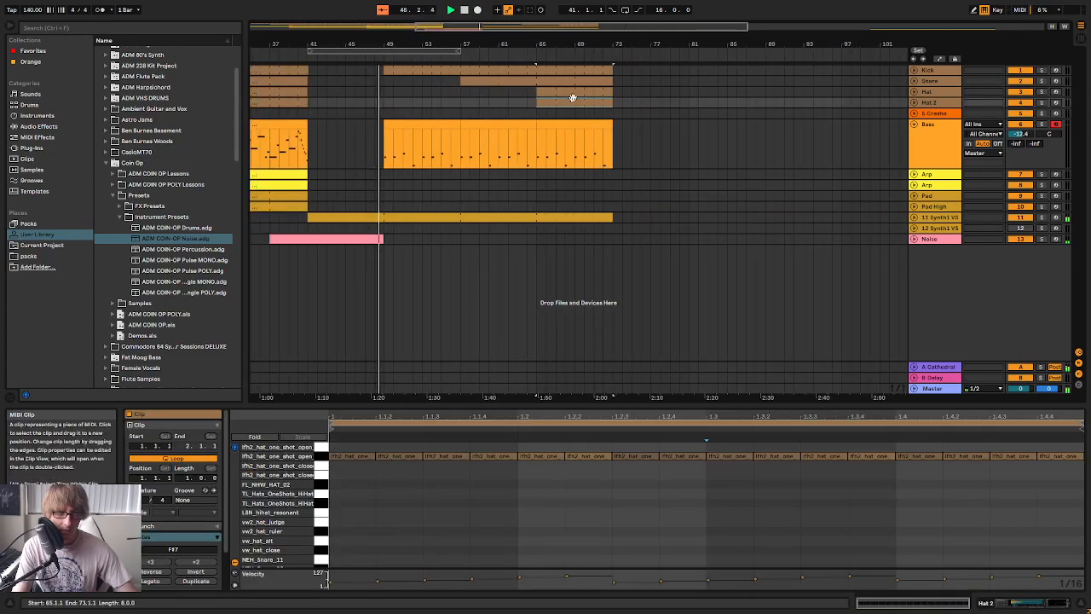
mouse_move(387, 41)
left_mouse_down()
mouse_move(404, 87)
mouse_move(408, 42)
left_mouse_up()
left_click_drag(509, 59, 461, 42)
left_click(565, 176)
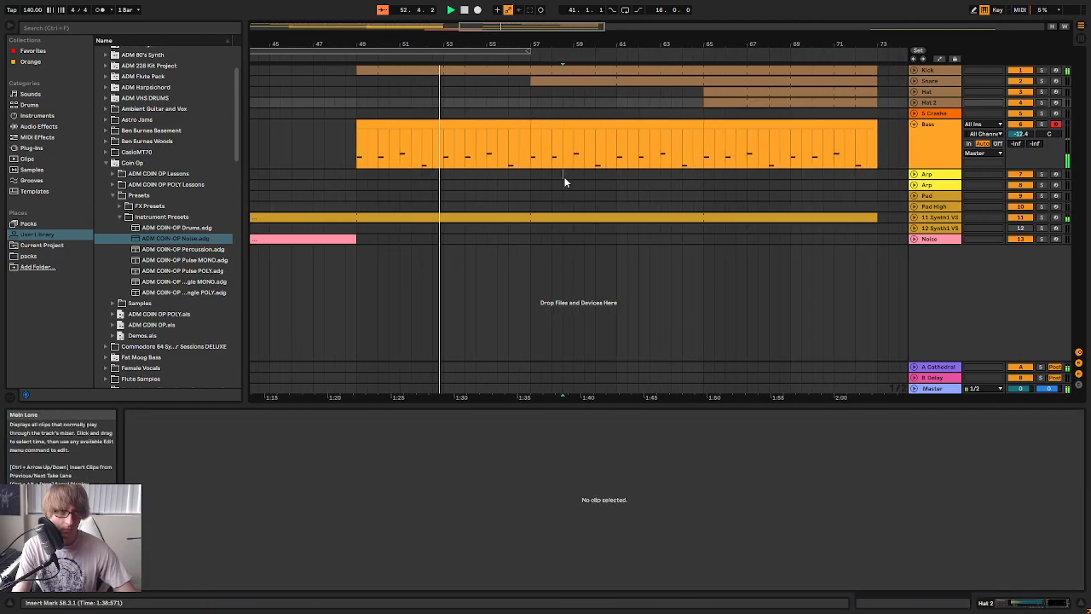
Open the Bass clip spanning bars 57 to 65 in an enlarged note editor
left_click(551, 123)
left_click_drag(573, 402, 601, 326)
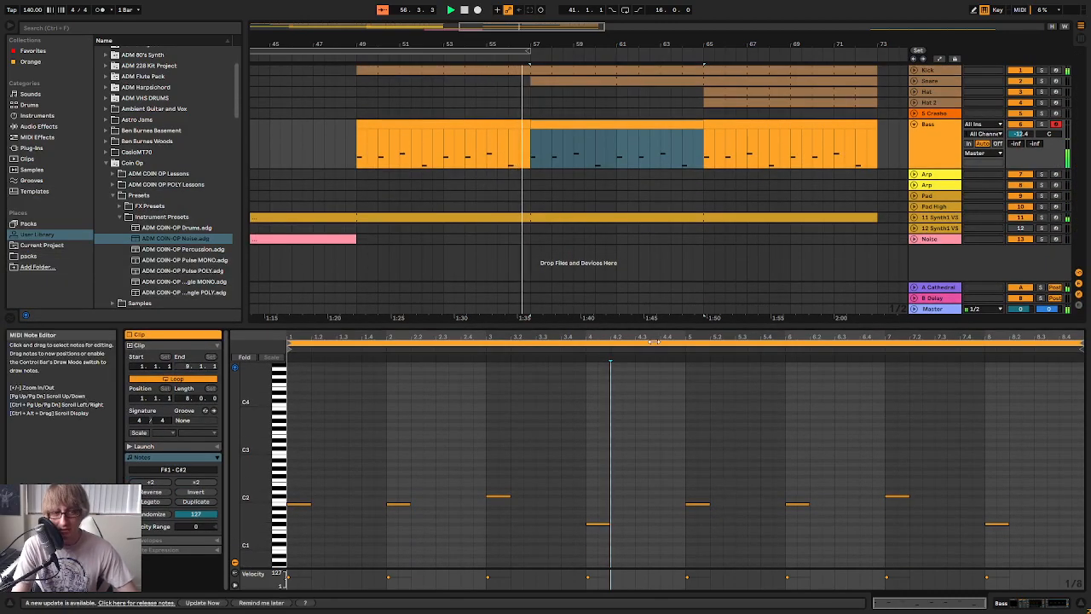
left_click_drag(643, 324, 649, 194)
left_click_drag(372, 205, 375, 225)
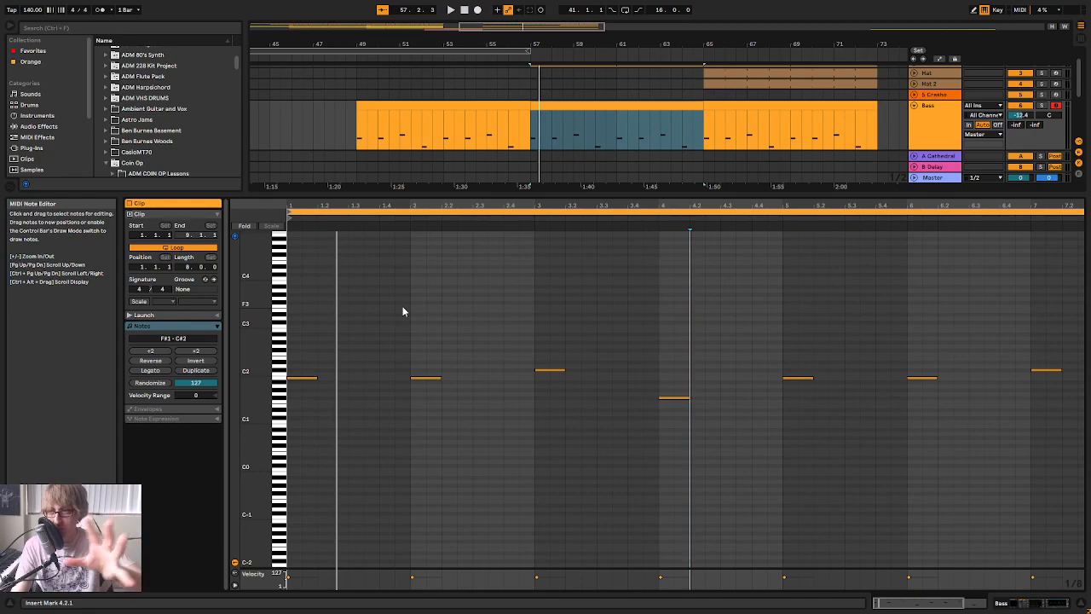
Examine how the bass, drum, synth and noise parts line up across the arrangement around bars 41 to 73
left_click_drag(629, 44, 629, 12)
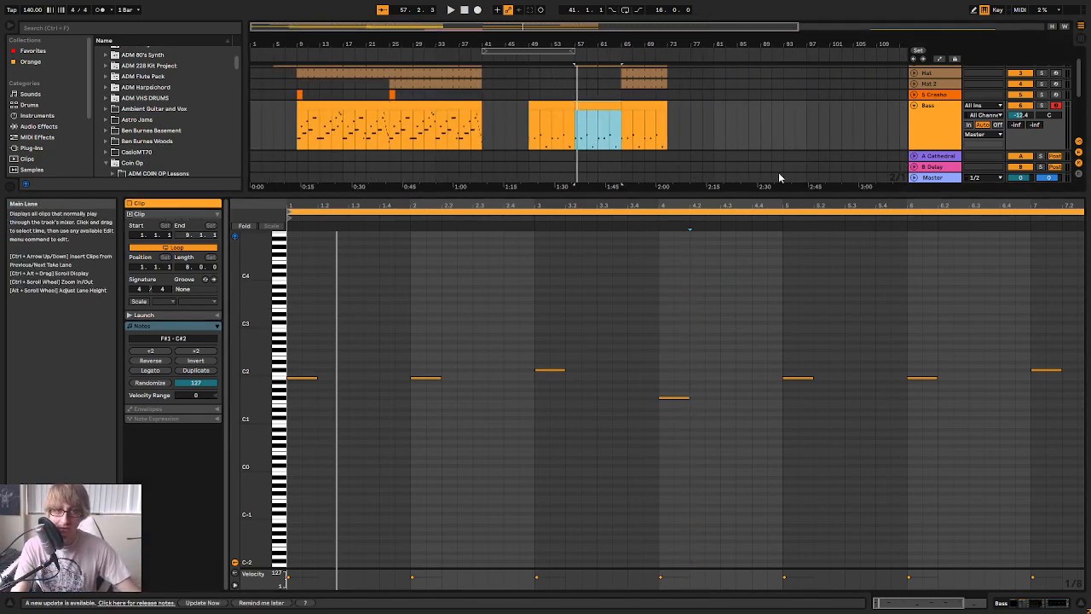
scroll(696, 138, "down", 3)
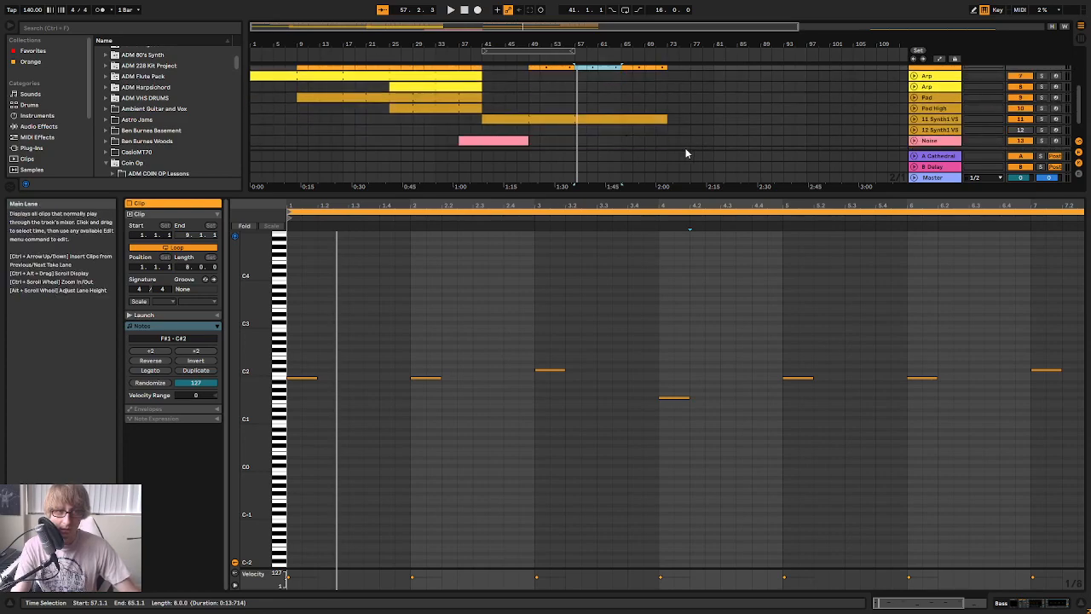
scroll(667, 145, "up", 3)
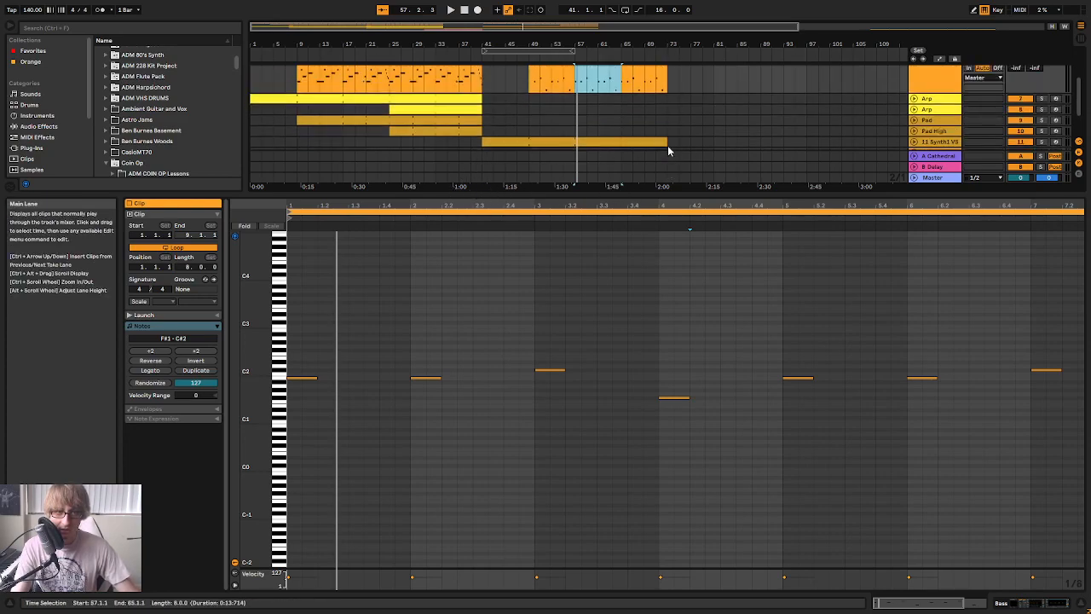
left_click_drag(529, 44, 529, 111)
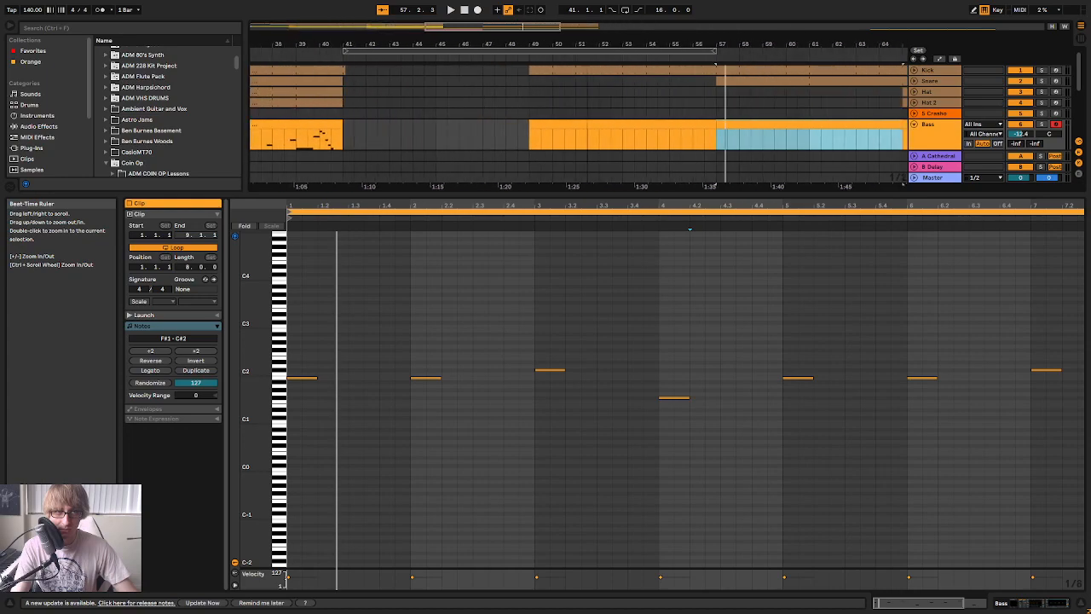
scroll(637, 152, "down", 3)
scroll(639, 146, "up", 1)
scroll(646, 136, "down", 2)
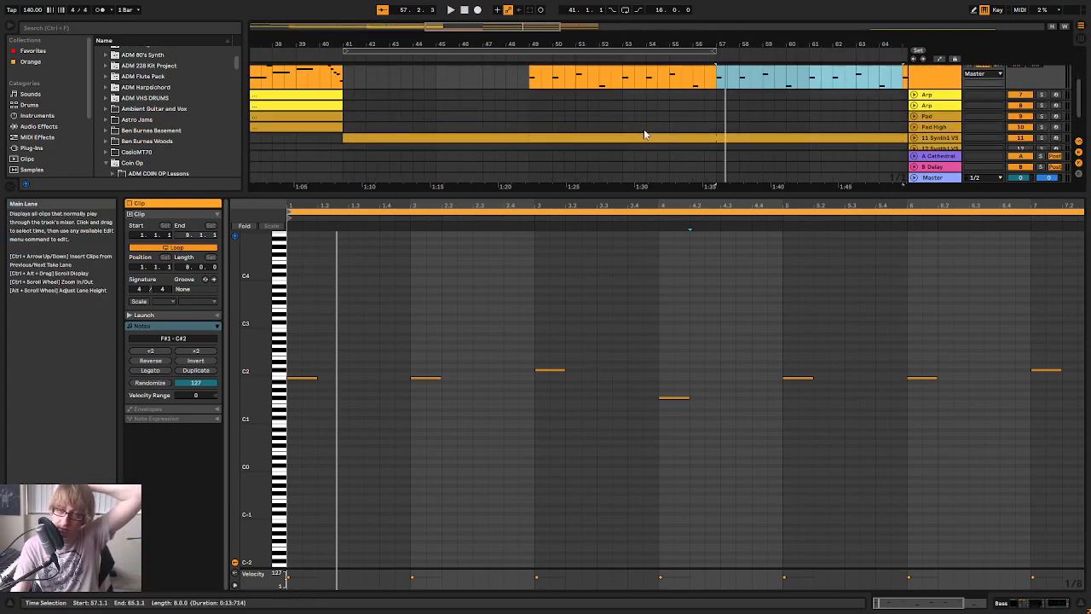
scroll(658, 142, "up", 3)
scroll(691, 98, "down", 2)
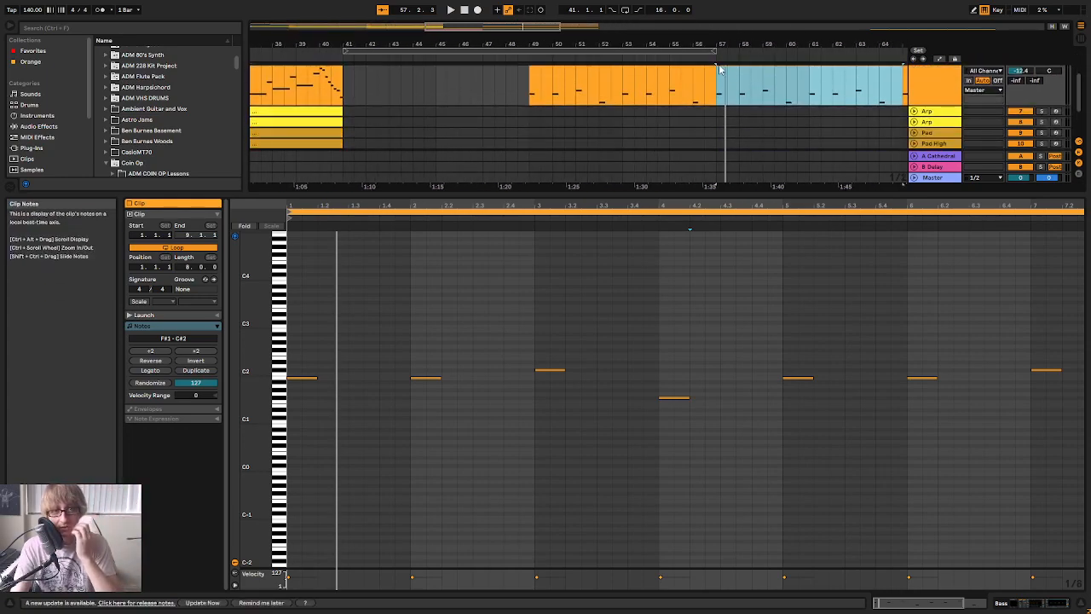
Collapse the note editor and play the arrangement from bar 39 through the breakdown
left_click(511, 51)
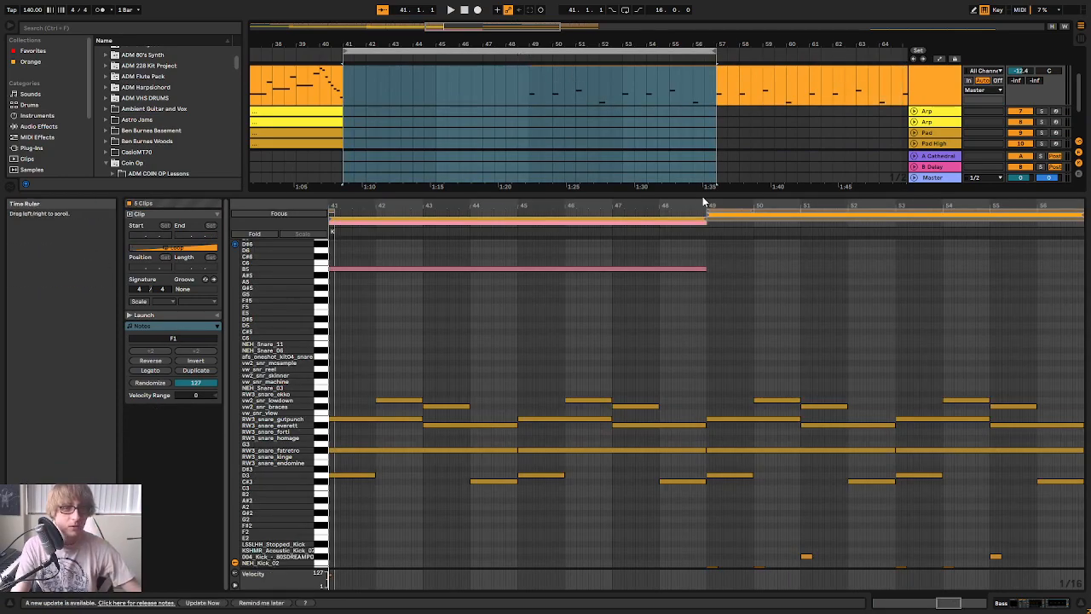
left_click_drag(704, 195, 609, 513)
left_click_drag(542, 44, 543, 41)
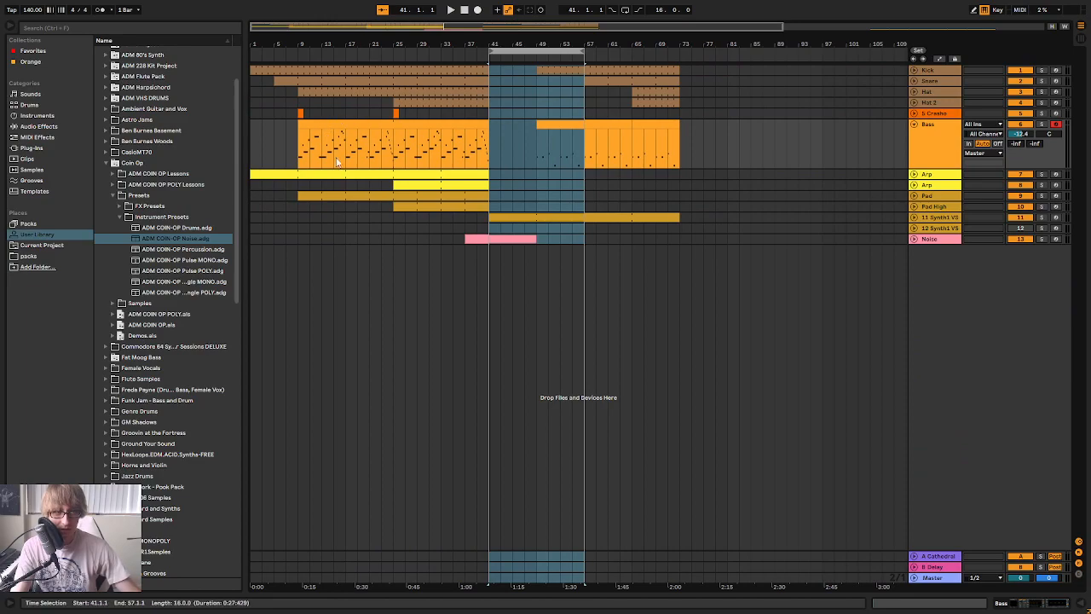
left_click(471, 329)
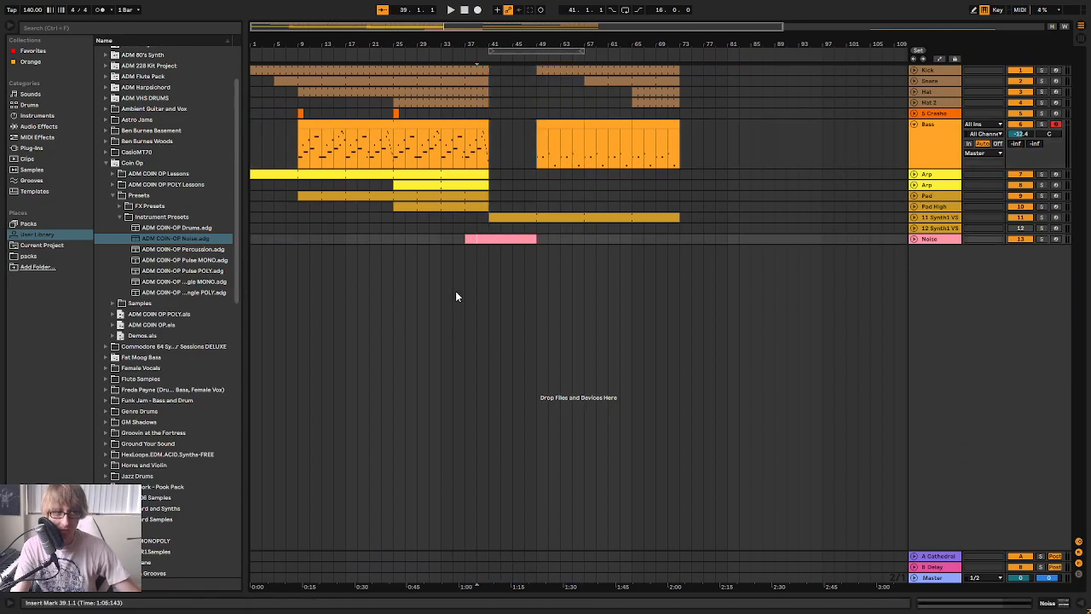
mouse_move(566, 44)
left_mouse_down()
mouse_move(565, 69)
mouse_move(560, 41)
left_mouse_up()
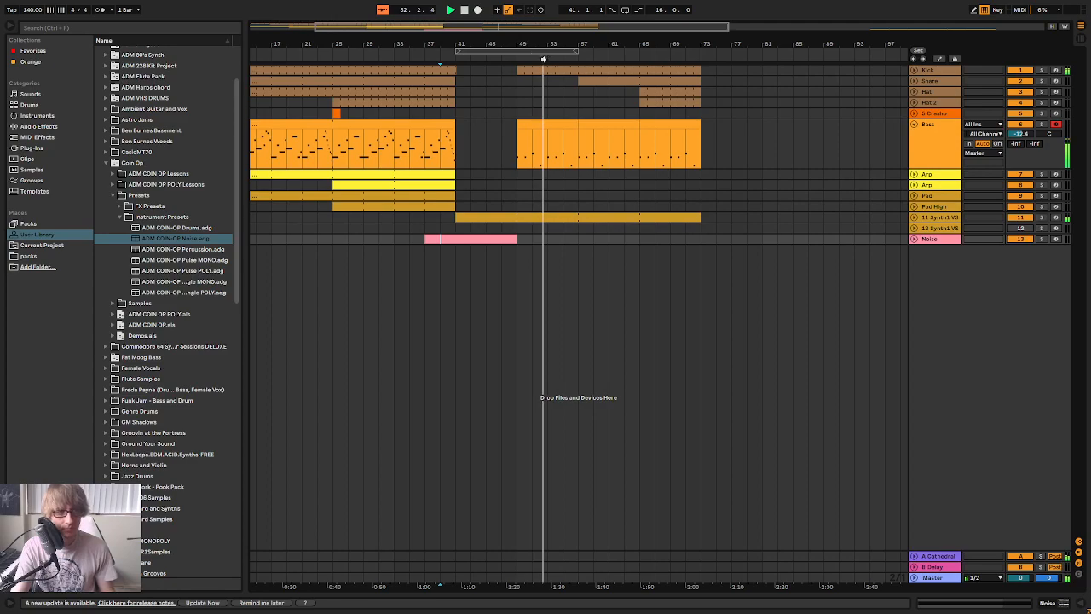
left_click_drag(567, 42, 589, 65)
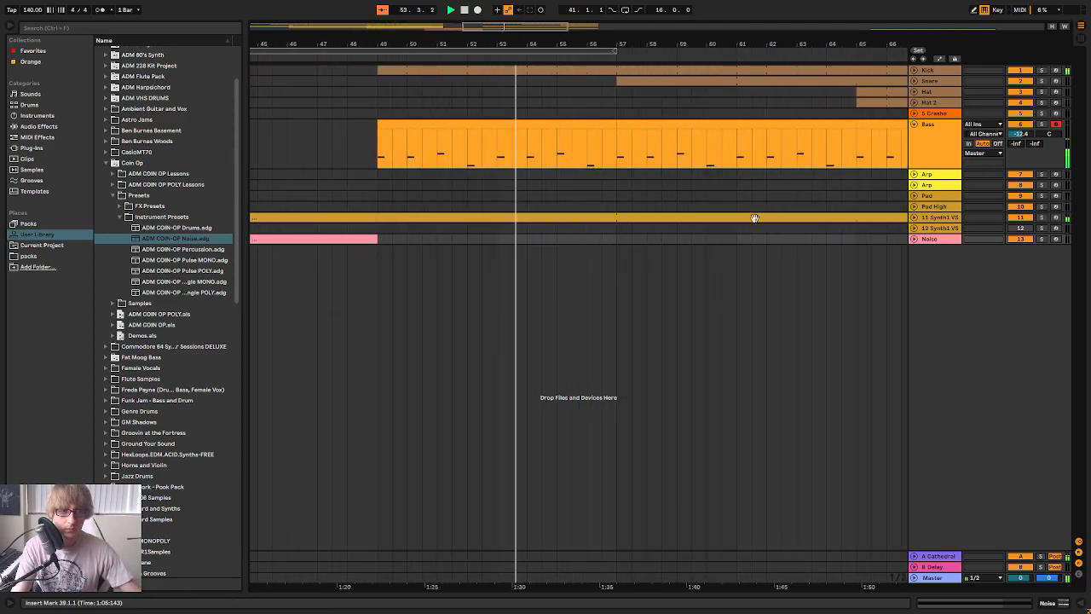
Reopen the Bass clip spanning bars 57 to 65 in an enlarged note editor with taller note rows, and stop playback
left_click(662, 127)
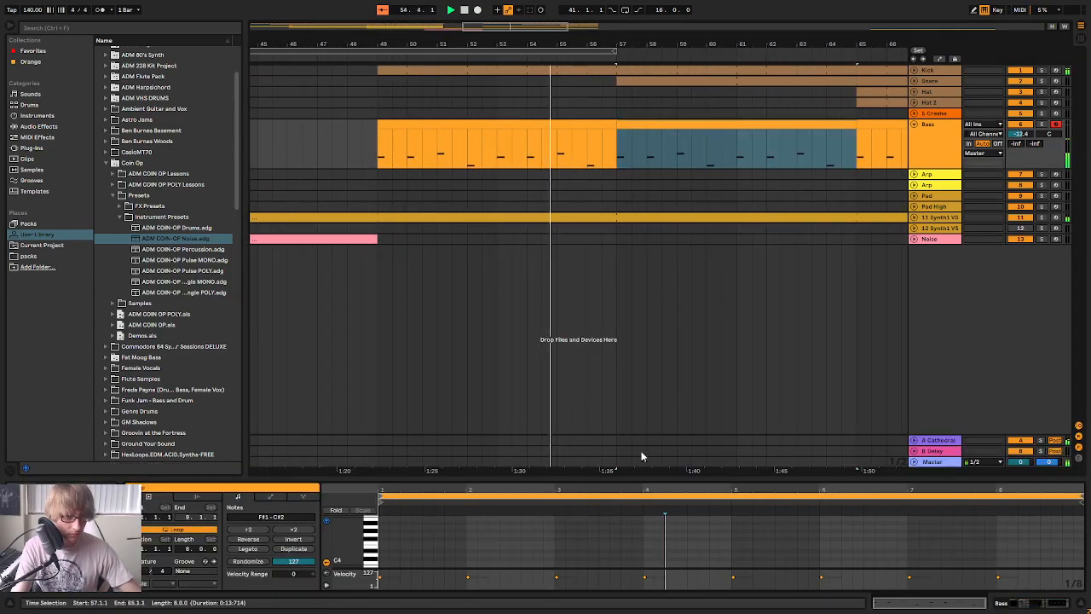
left_click_drag(653, 483, 511, 214)
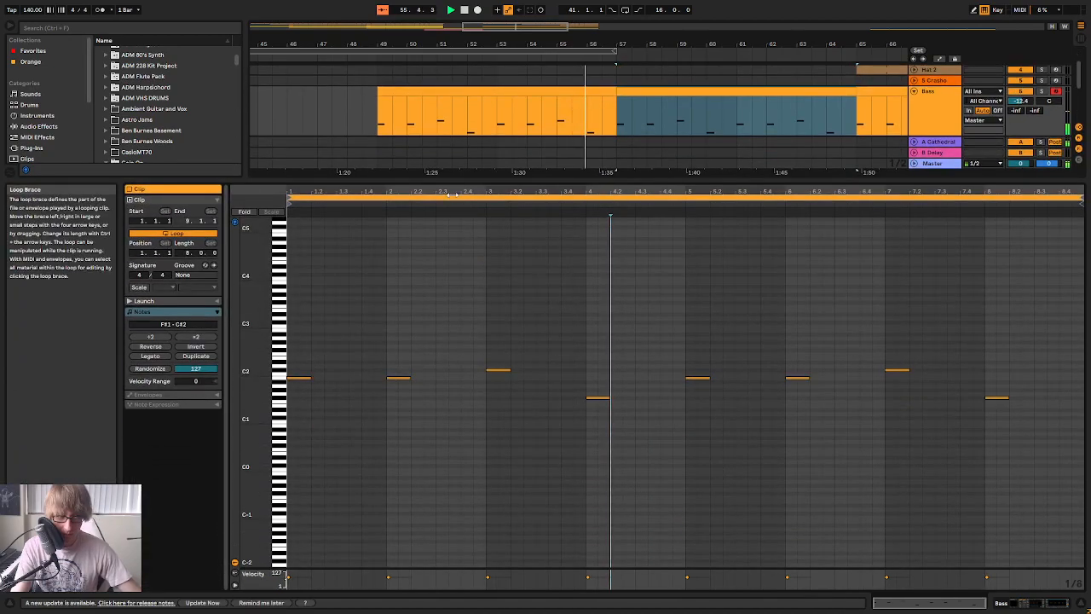
left_click_drag(256, 367, 292, 373)
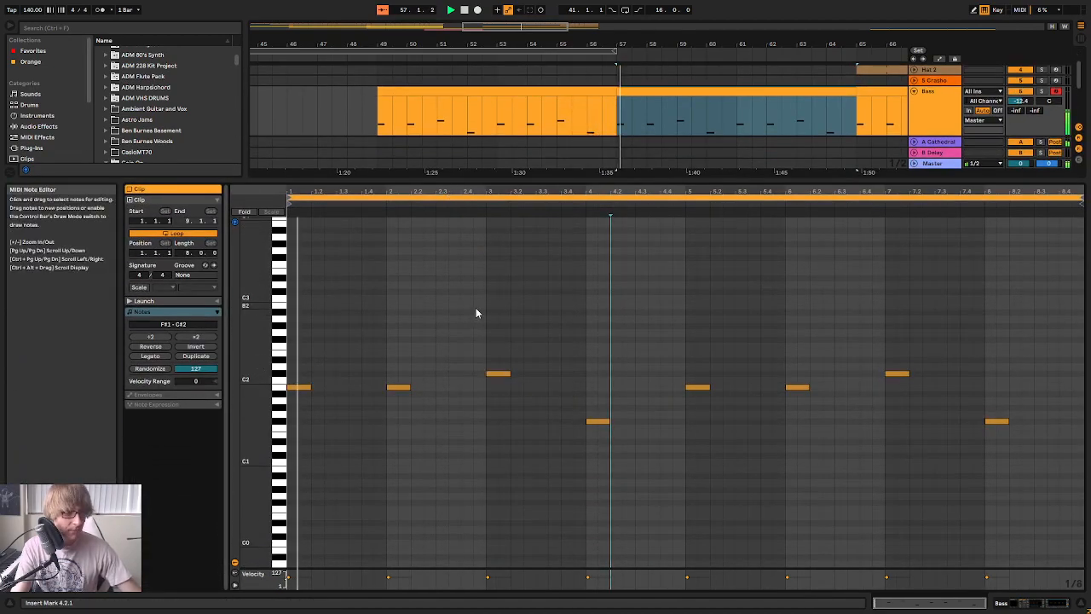
scroll(475, 308, "up", 1)
key("space")
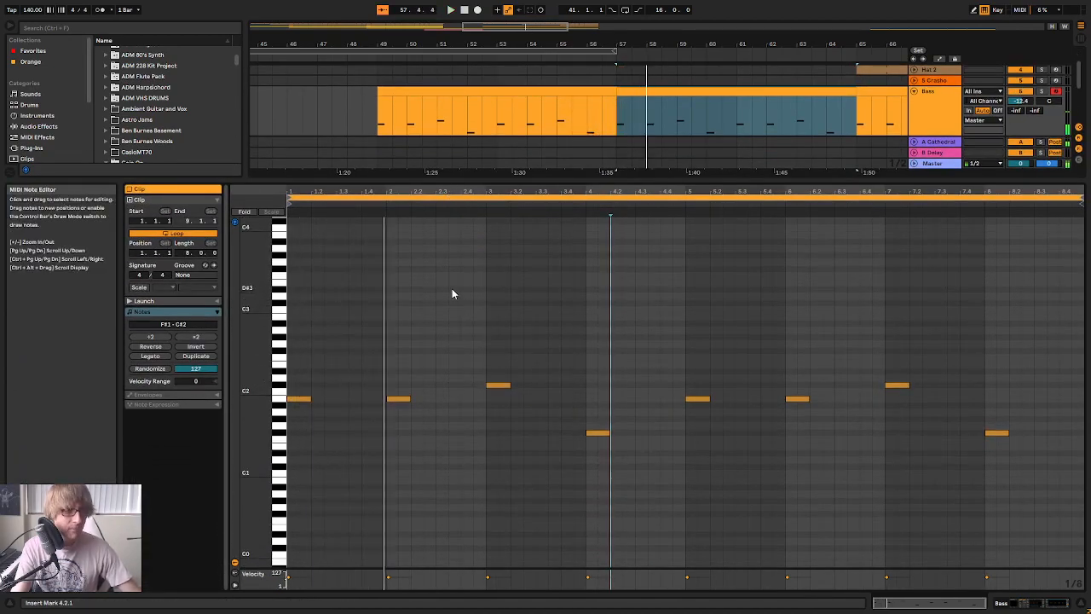
Try an eighth-note G2 to F#2 pickup leading into the clip's second bar and play it
double_click(368, 343)
left_click(382, 355)
key("space")
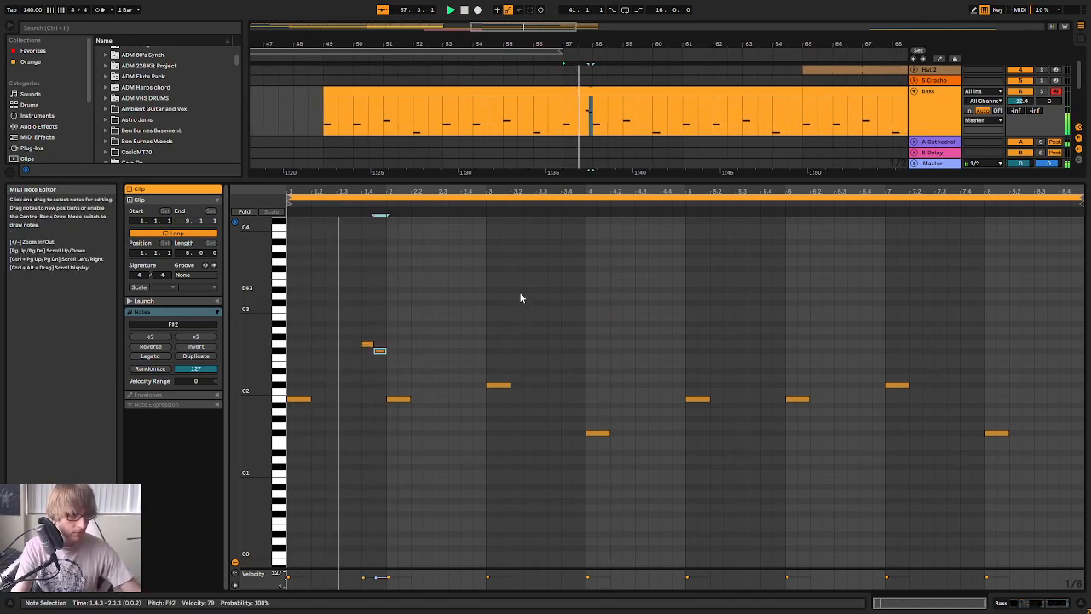
Place the pickup into the clip's second bar as sixteenth notes, G2 at 1.4.3 and F#2 at 1.4.4, and play it
left_click_drag(366, 192, 367, 248)
key("space")
double_click(451, 344)
double_click(463, 351)
left_click(573, 328)
key("space")
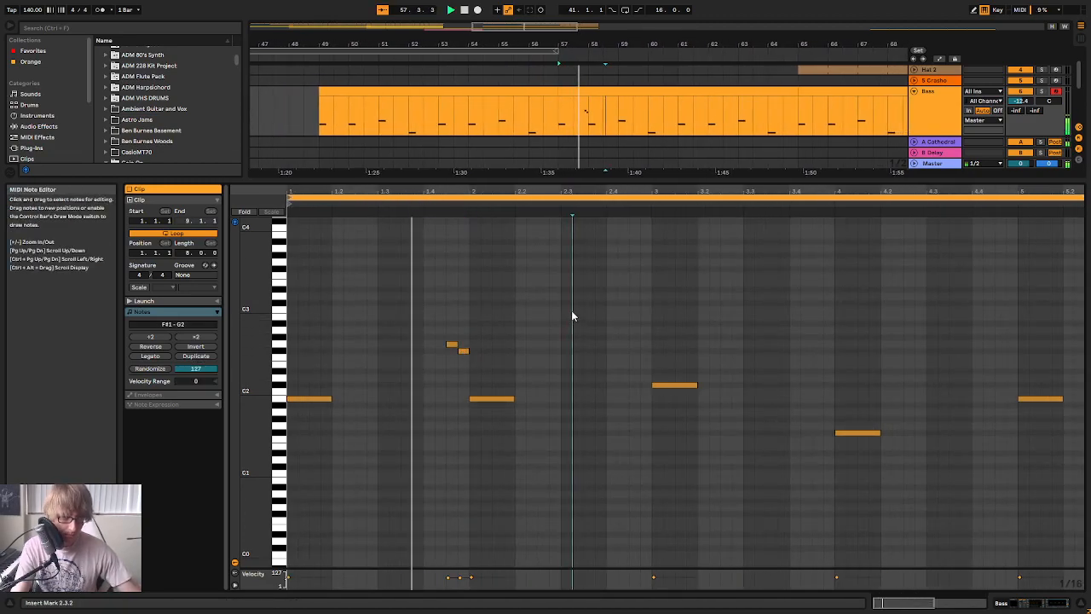
Repeat the sixteenth-note G2 to F#2 pickup just before bars 3 and 4 of the clip and play the result
double_click(634, 344)
double_click(645, 350)
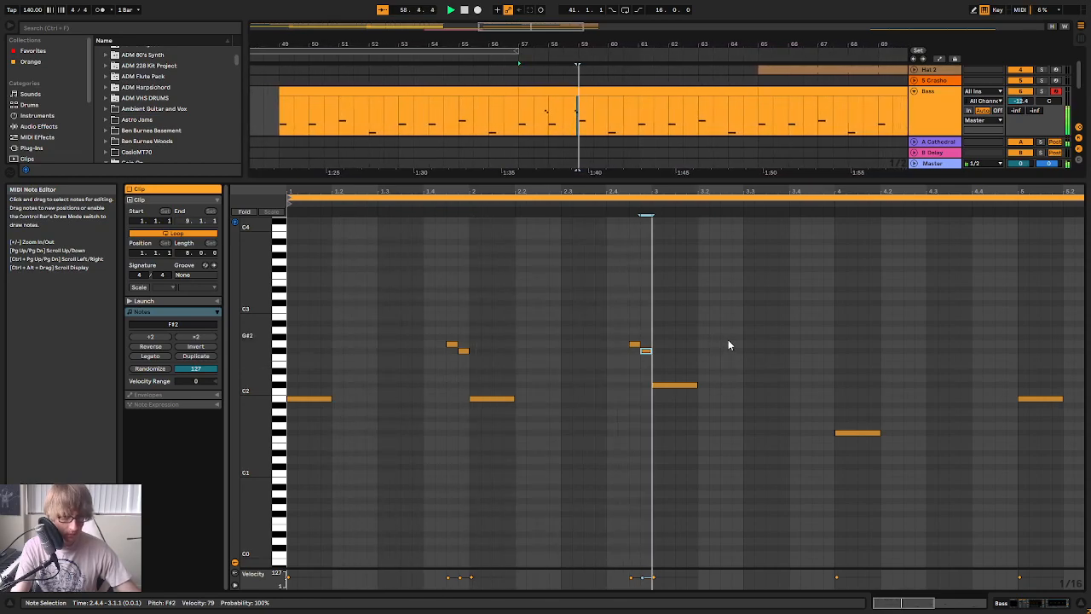
double_click(689, 344)
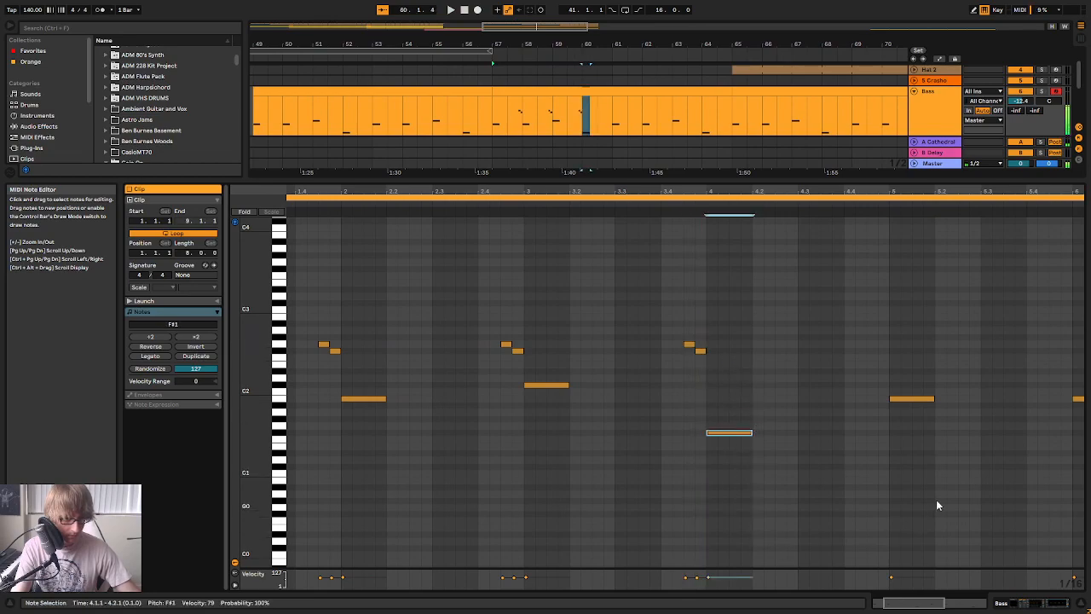
key("space")
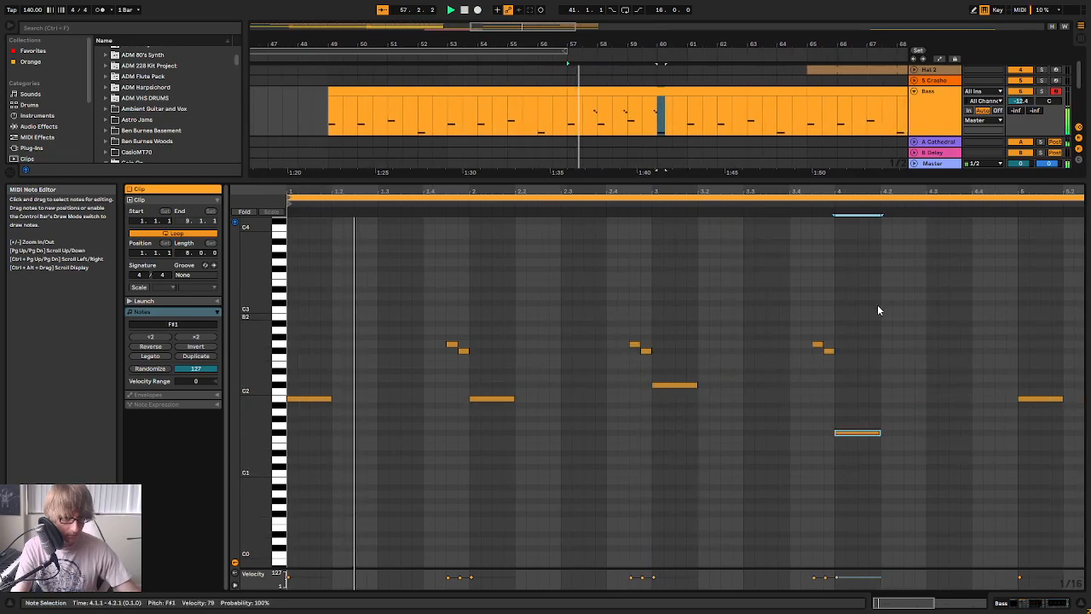
Add a rising sixteenth-note pickup, E2 to F#2, starting at 4.4.3 before the clip's fifth bar and play it
left_click_drag(797, 191, 797, 175)
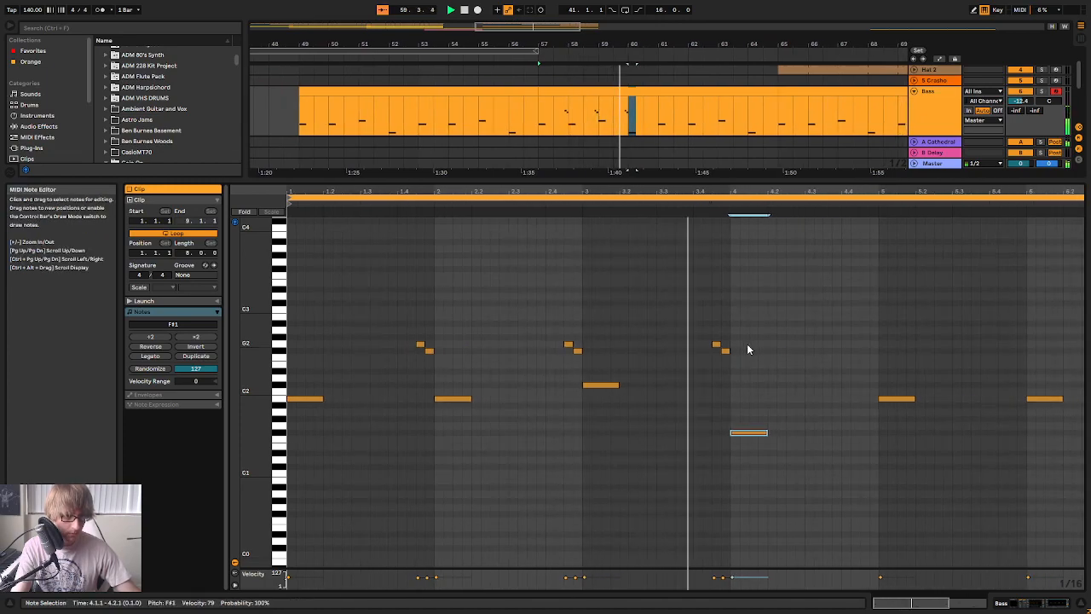
left_click(865, 350)
double_click(864, 350)
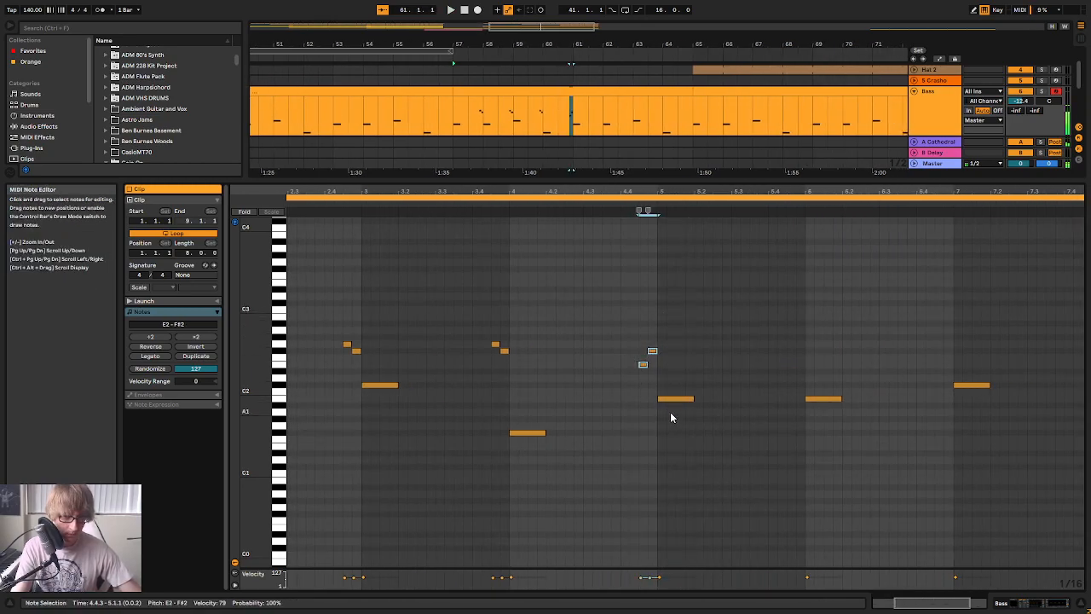
left_click(831, 277)
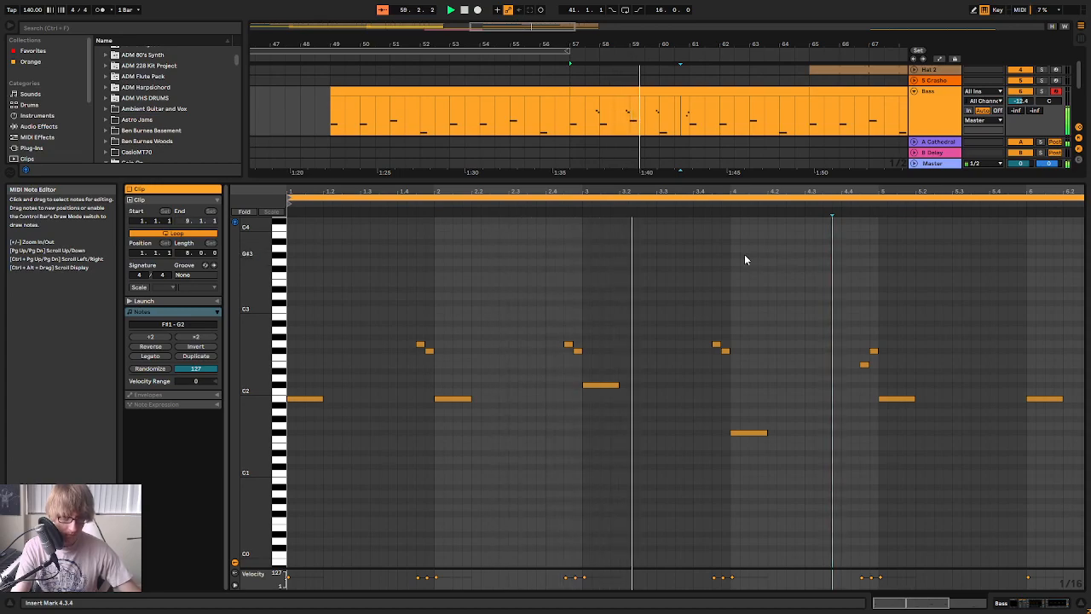
Lower the first note of the pickups before bars 2, 3 and 4 to E2 and play the bass line
left_click(568, 345)
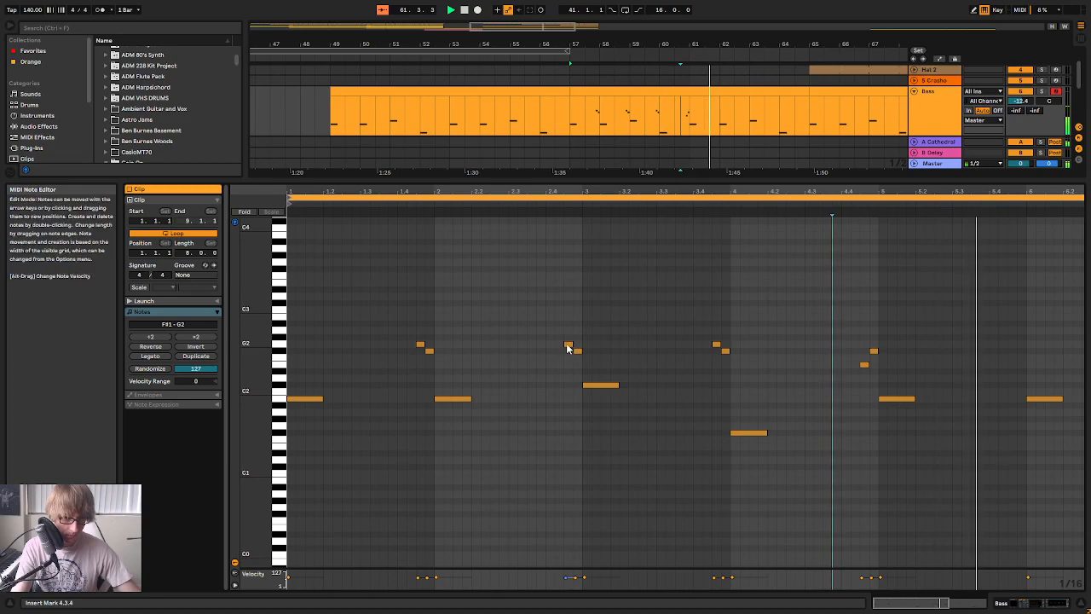
left_click(419, 346)
left_click(569, 346)
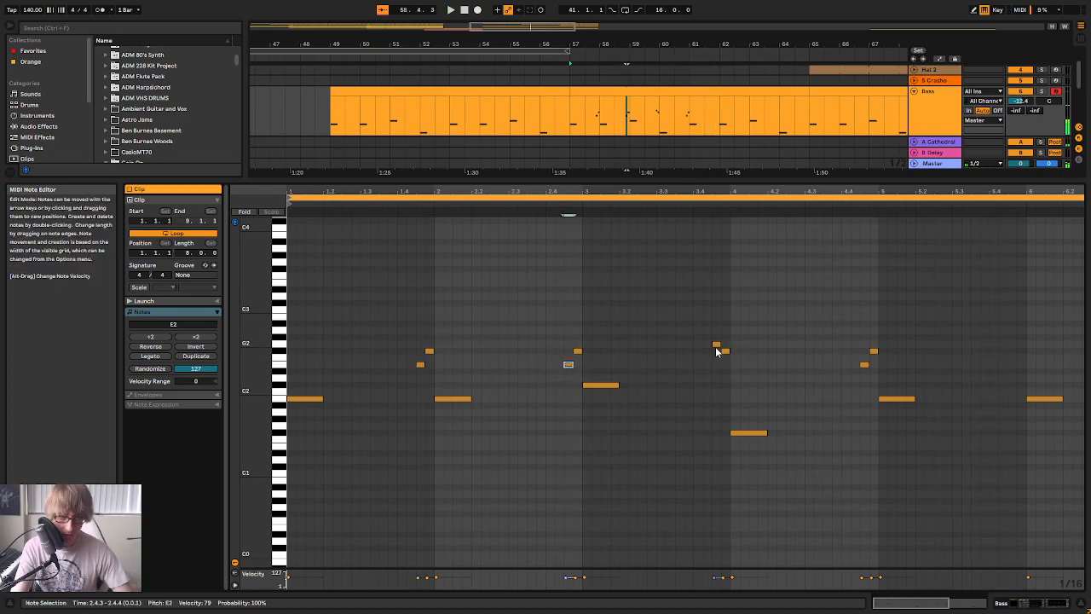
key("space")
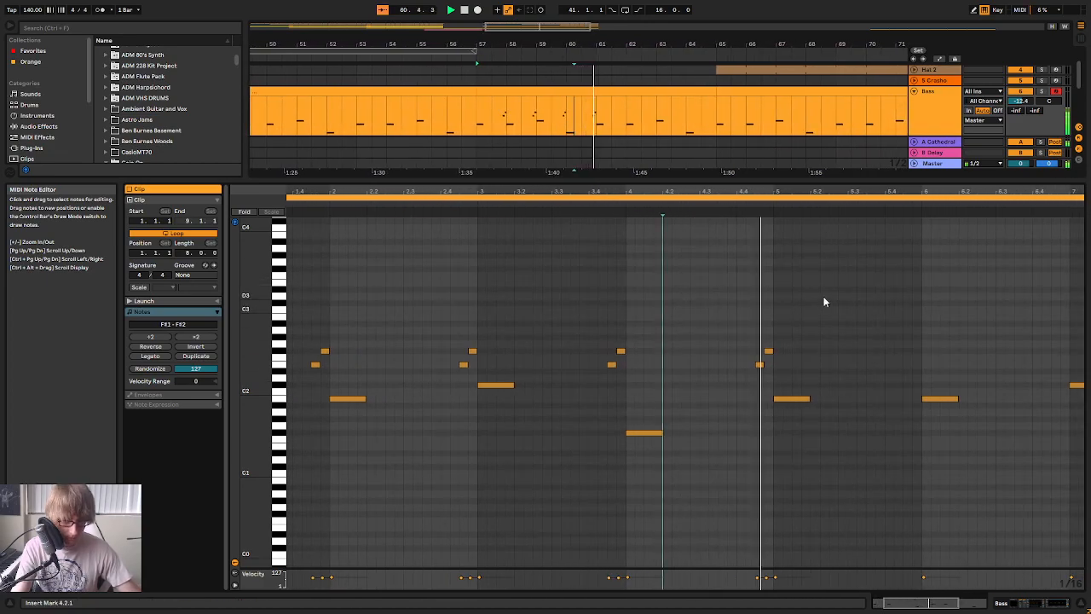
Copy the E2 to F#2 pickup from before bar 5 and paste it before bars 6 and 7 of the clip
key("space")
left_click_drag(758, 384, 786, 346)
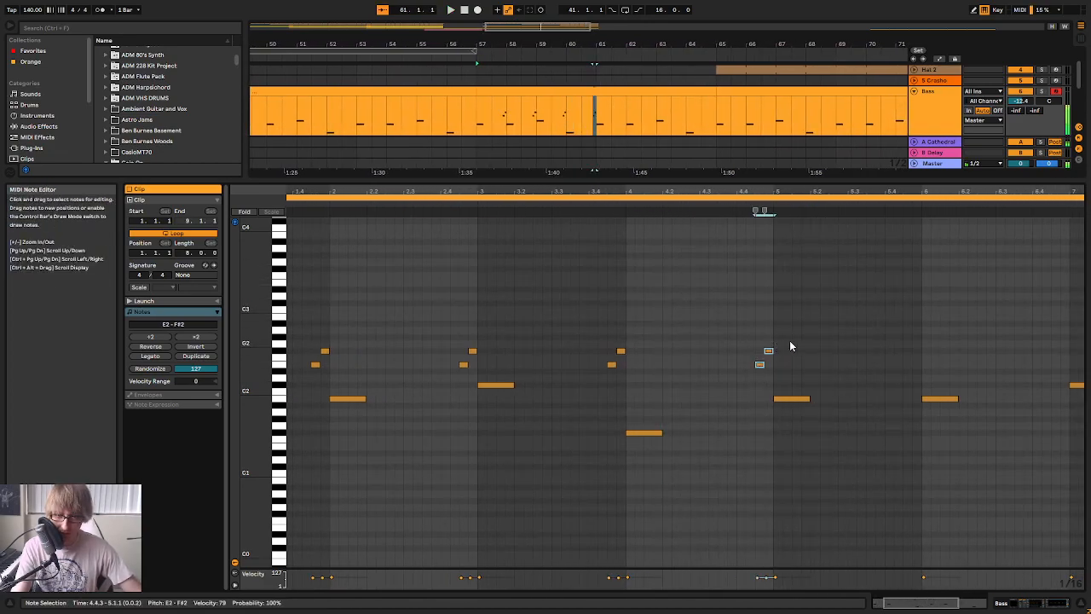
left_click(905, 363)
key("ctrl+v")
left_click(1053, 360)
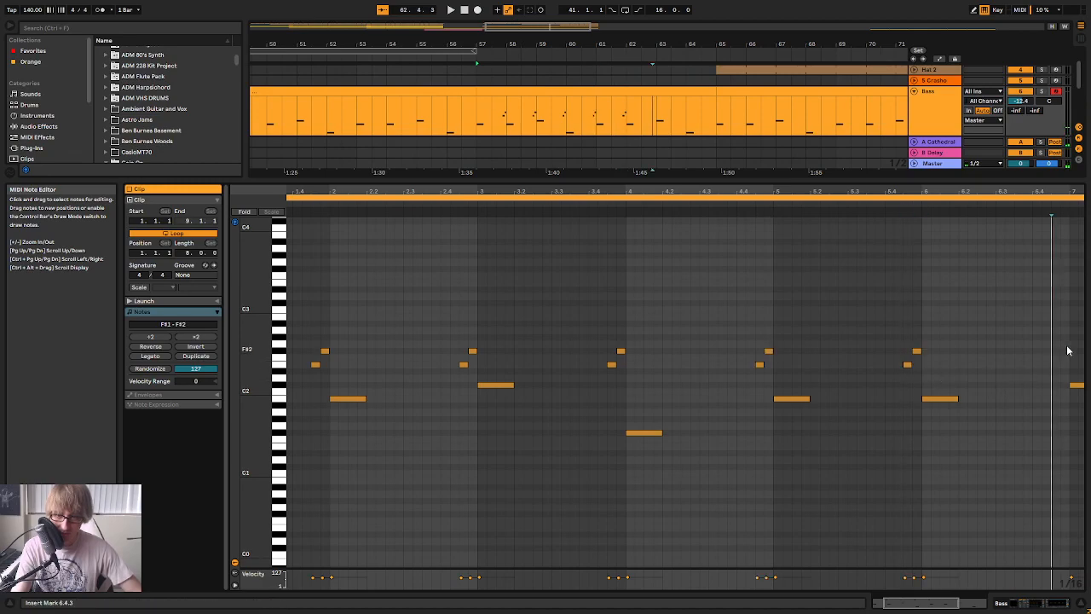
key("ctrl+v")
Paste the pickup before bar 8 and at 8.4.3 at the clip's end while playing the bass line
key("space")
left_click_drag(1068, 192, 805, 175)
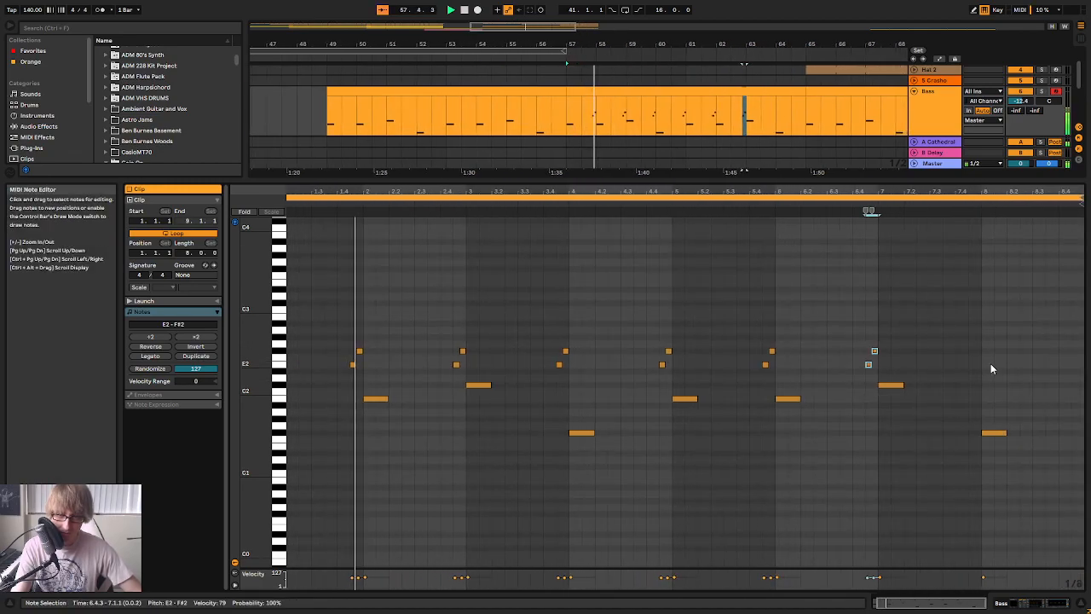
left_click(969, 365)
key("ctrl+v")
left_click(1071, 341)
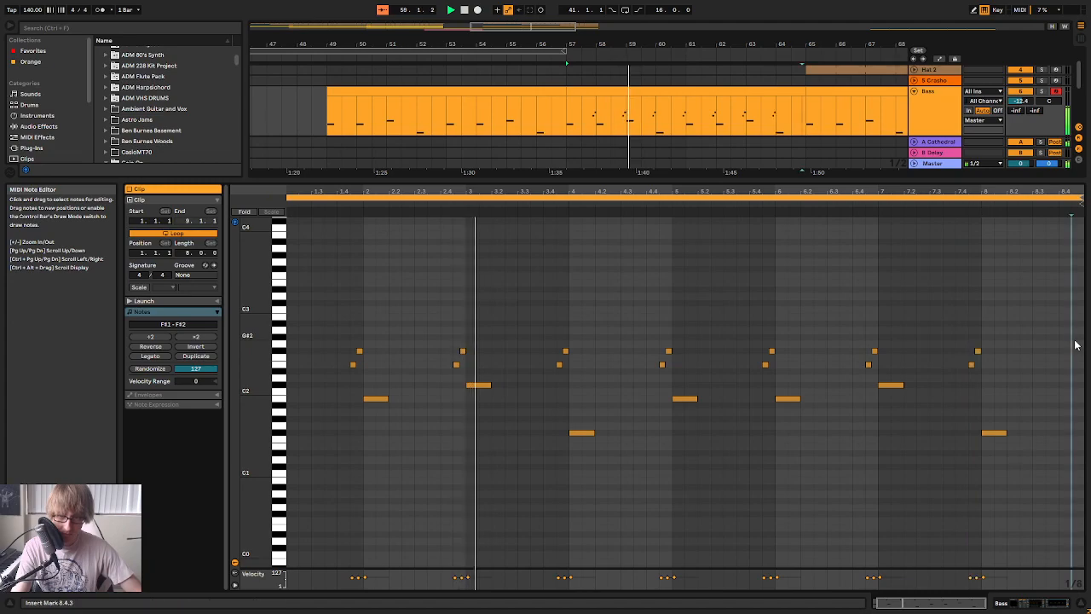
key("ctrl+v")
left_click_drag(1063, 193, 1057, 174)
left_click(799, 298)
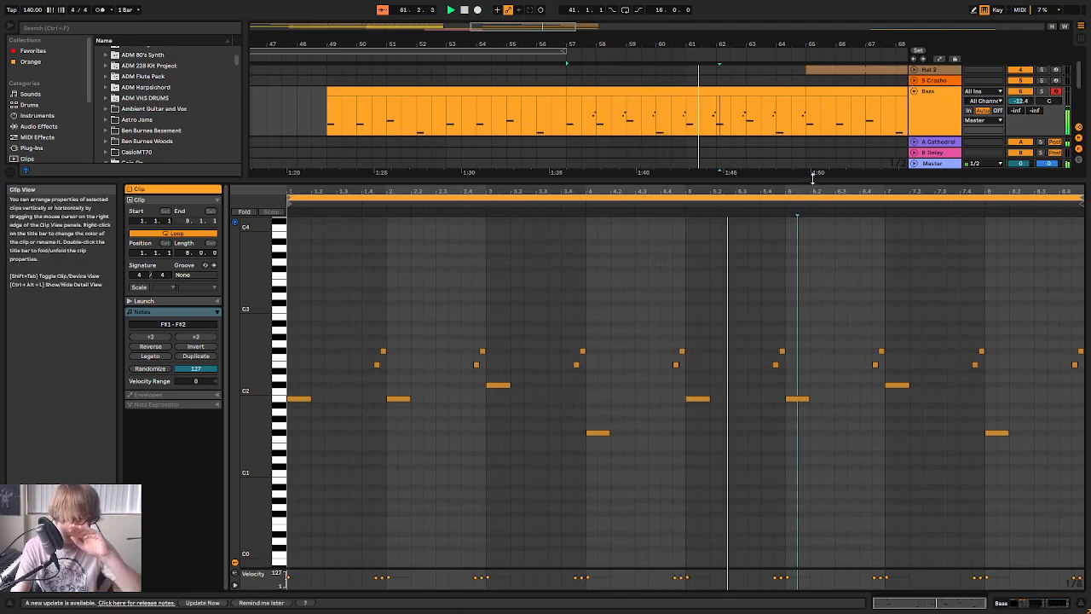
Shrink the note editor and copy the edited Bass clip from bar 57 over the one starting at bar 65
left_click_drag(810, 179, 809, 354)
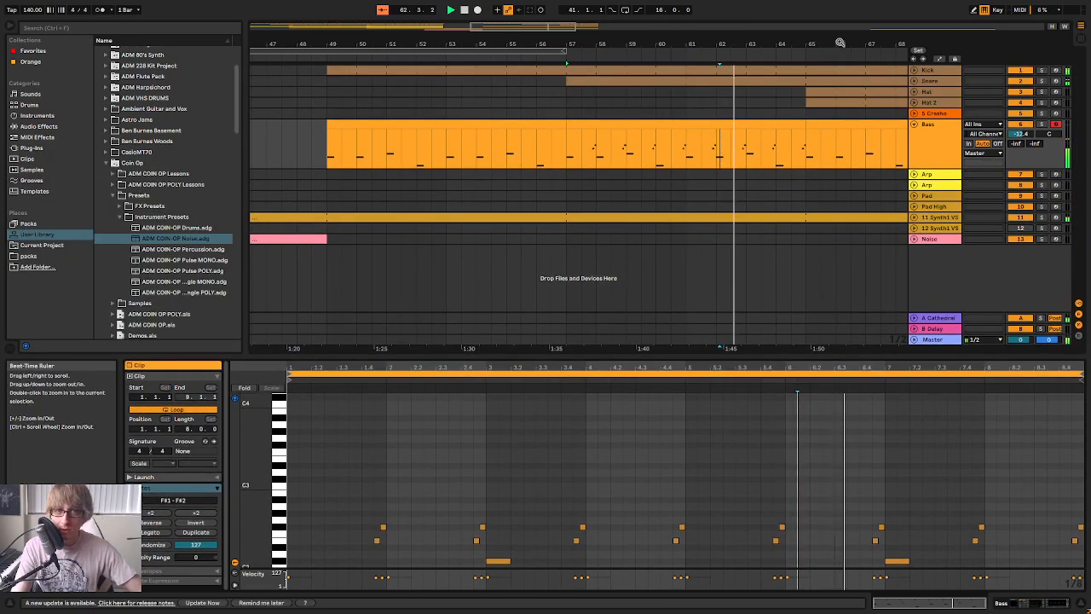
left_click(554, 125)
left_click(689, 128)
key("ctrl+v")
Enlarge the note editor, add a B2 note at 1.2.3 of the Bass clip starting at bar 65 and copy it to 2.2.3
left_click_drag(708, 354, 710, 215)
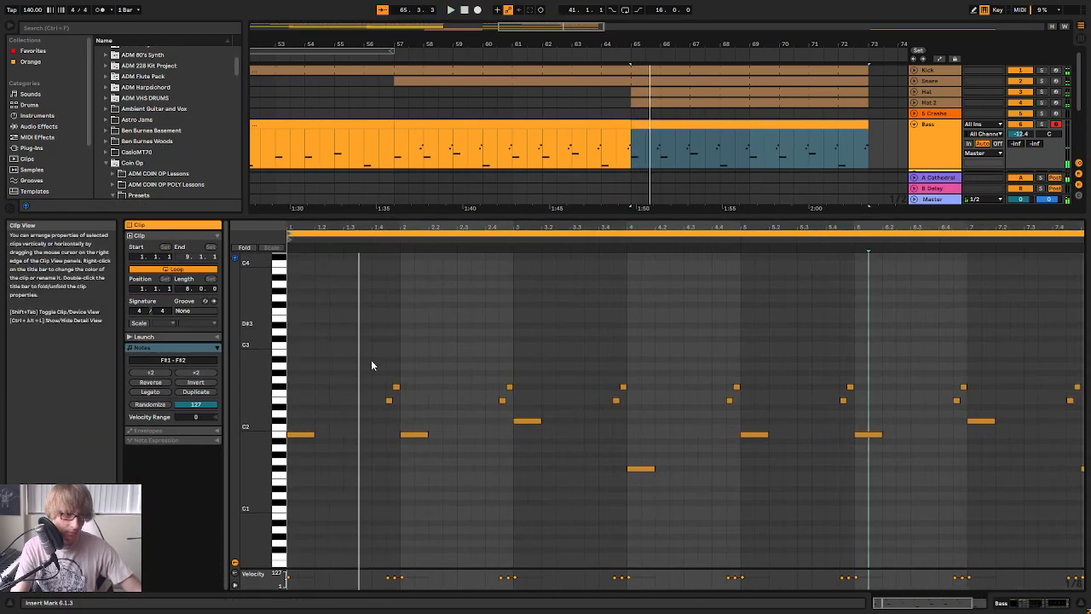
left_click(306, 435)
left_click(305, 435)
key("space")
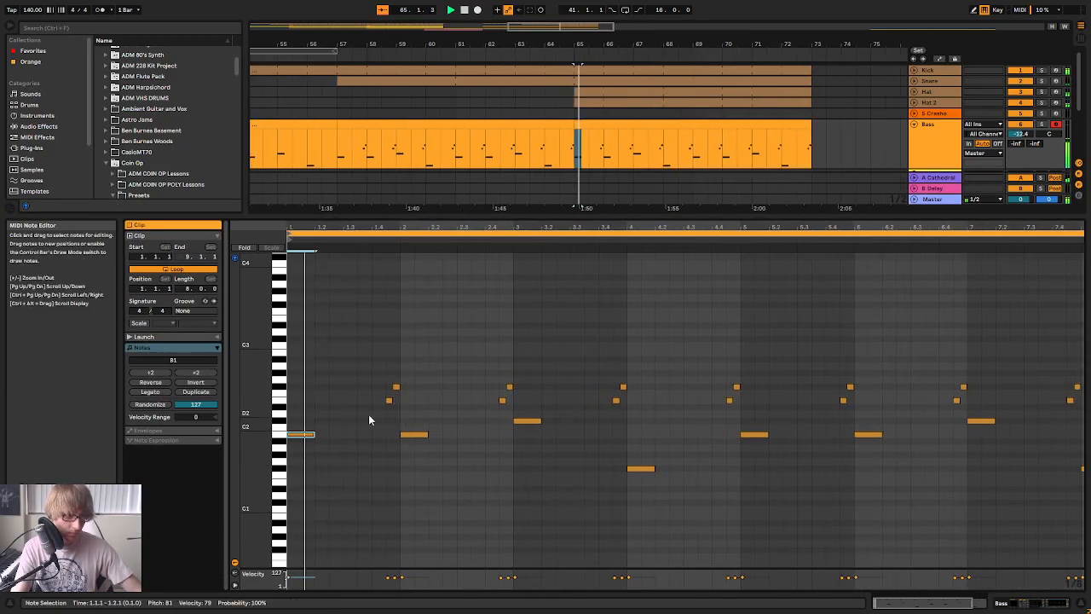
double_click(337, 367)
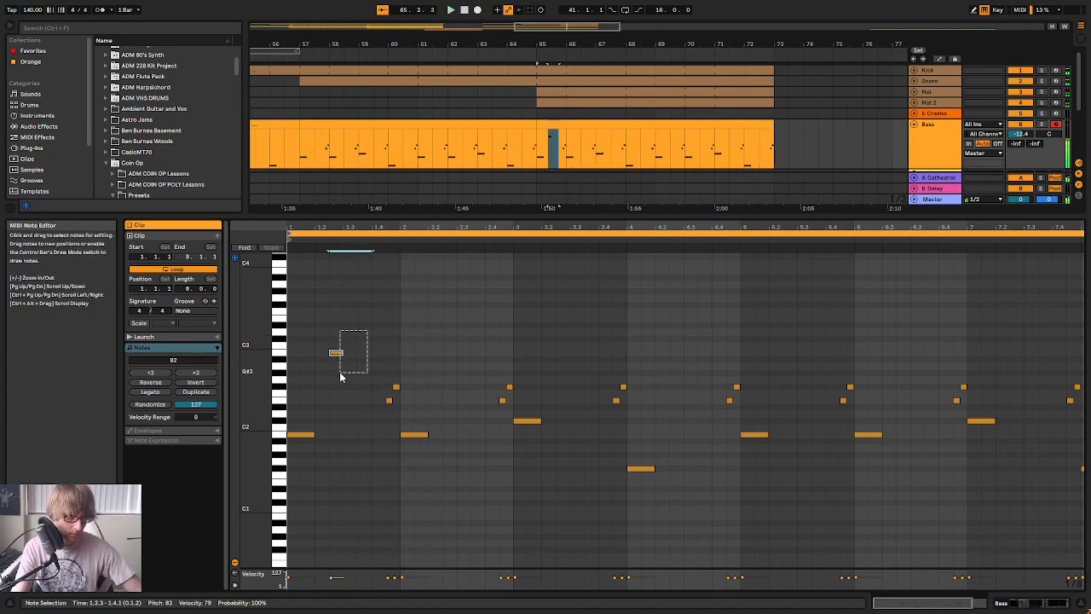
key("ctrl+d")
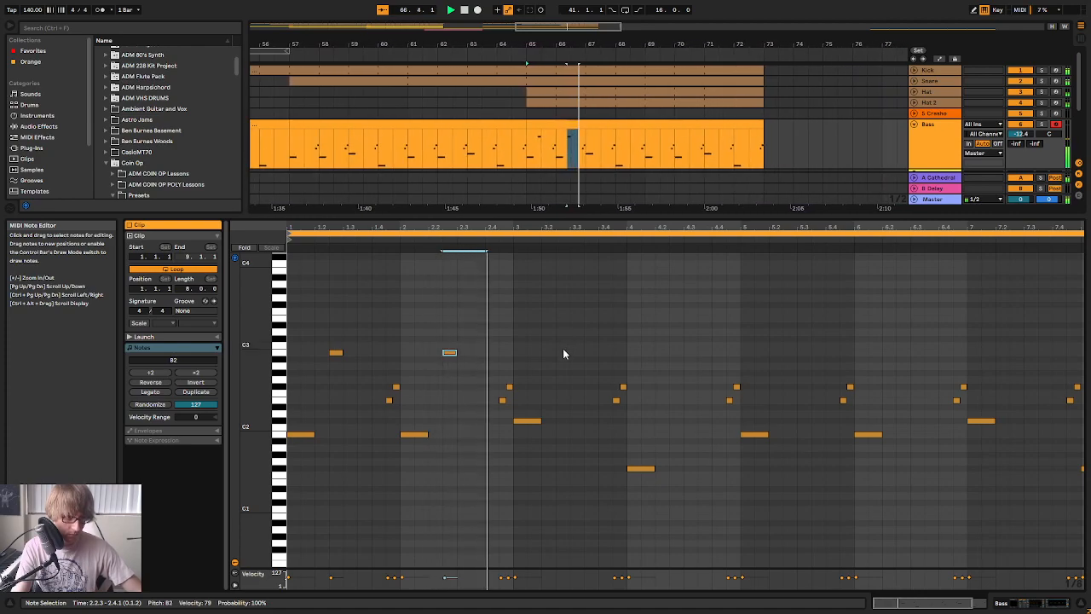
Add a matching off-beat note at 3.2.3 of the Bass clip and set its pitch to A#2
key("space")
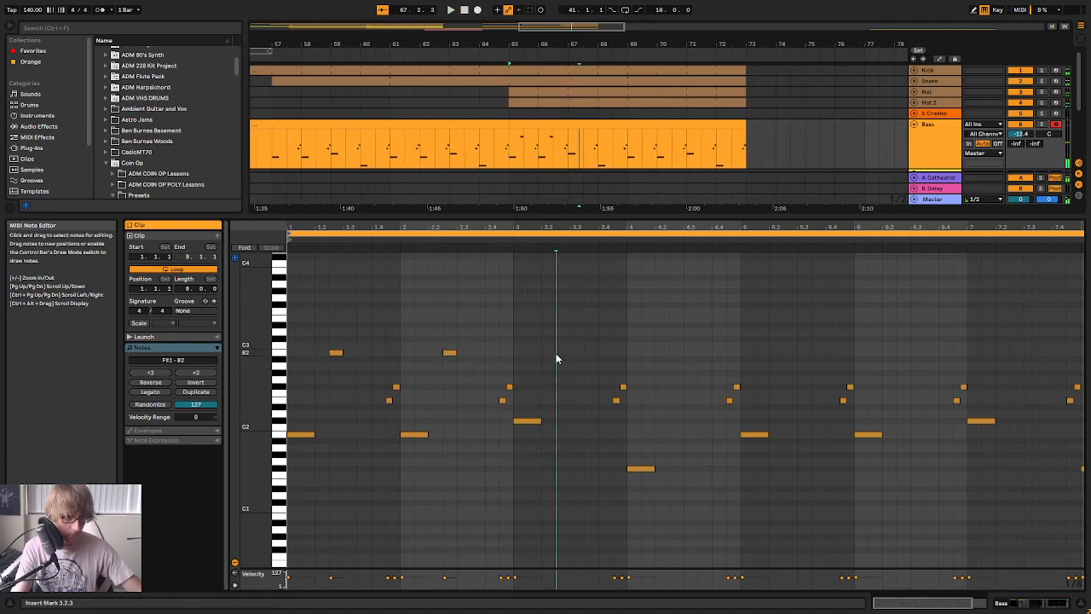
key("ctrl+d")
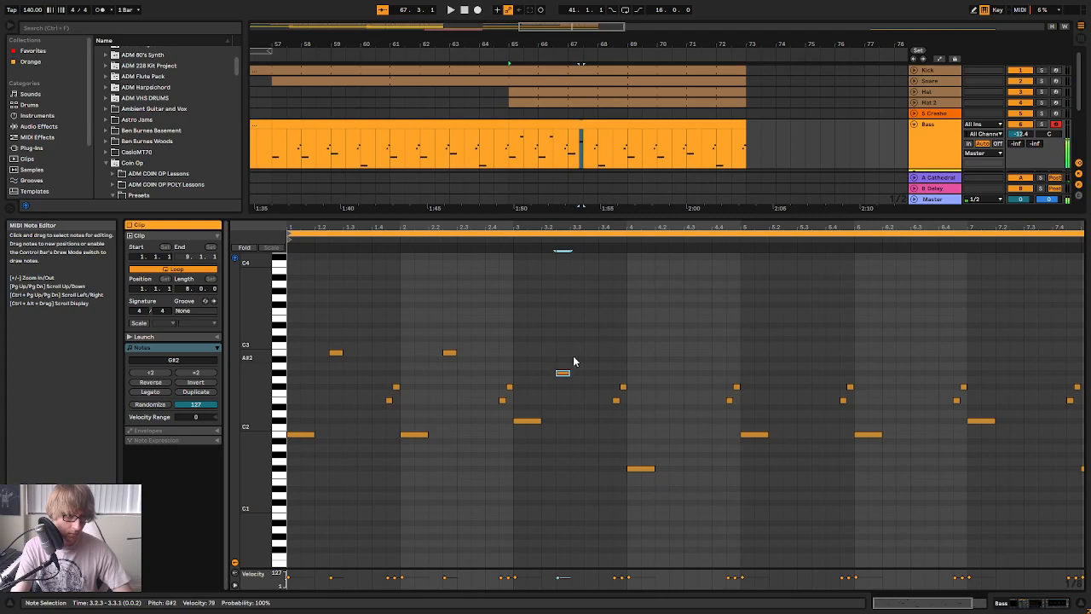
key("space")
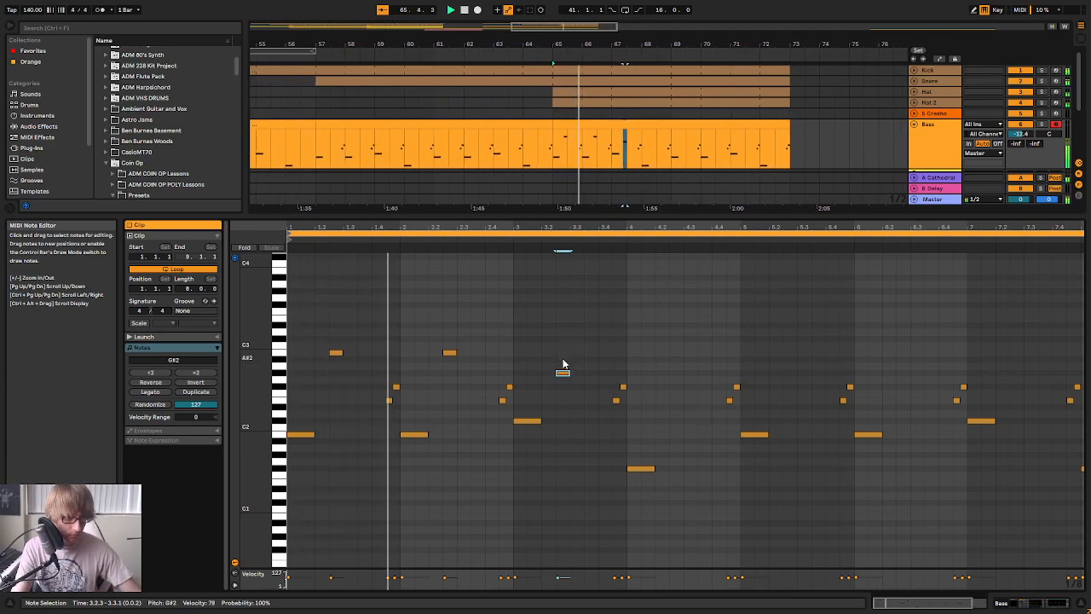
key("Up")
key("Up")
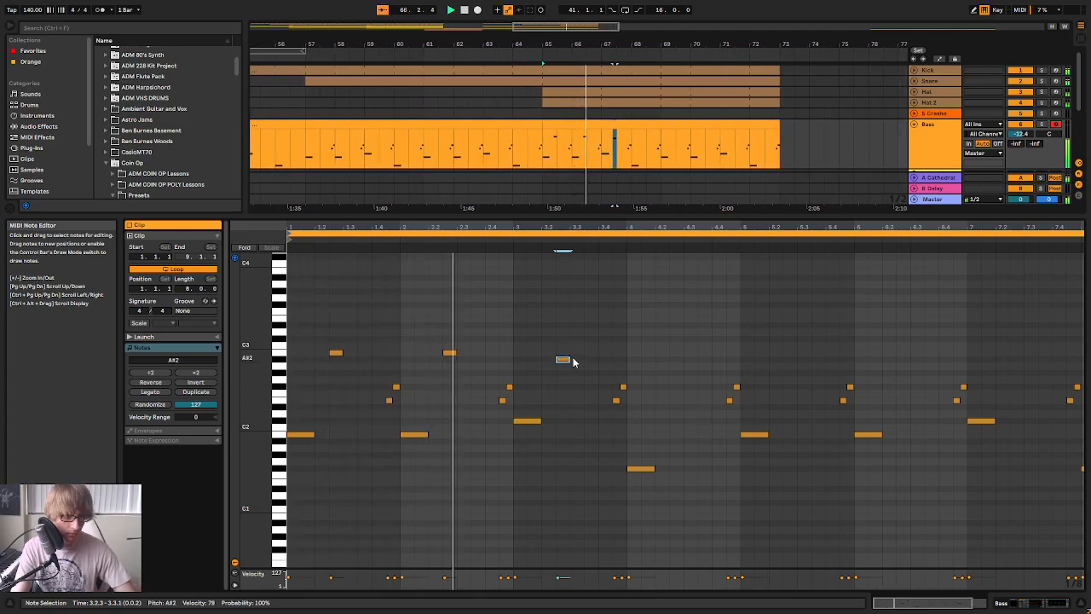
Paste the added note at 4.3.1 of the Bass clip and lower it to F#2
key("space")
left_click(688, 384)
key("ctrl+v")
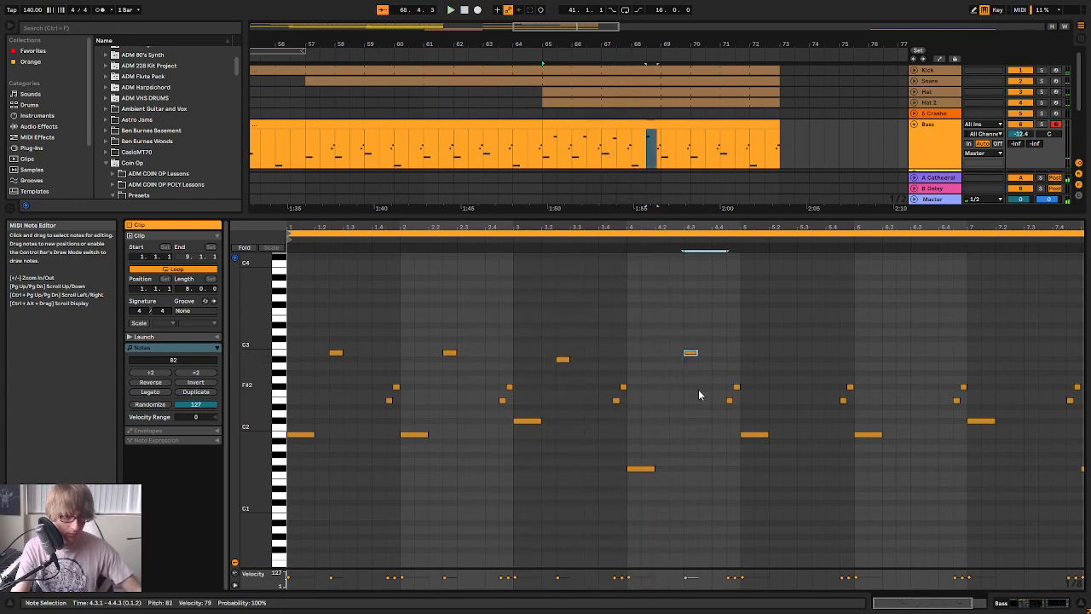
key("Down")
key("Down")
key("Down")
key("Down")
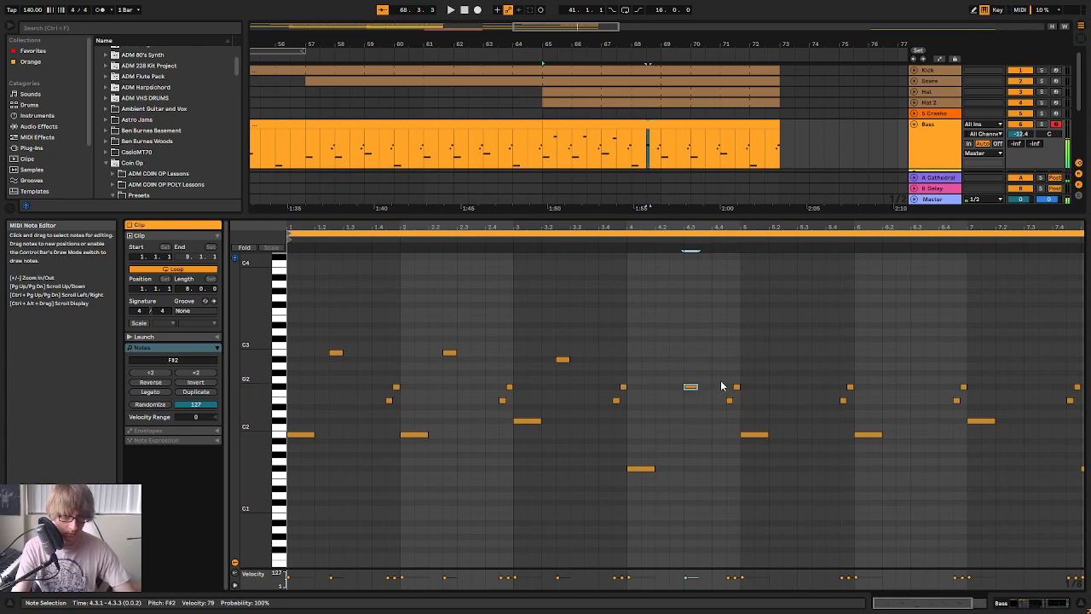
Move the F#2 note to 4.2.3, duplicate the four added notes into bars 5 to 8 and play the bass line
key("space")
left_click_drag(749, 226, 748, 214)
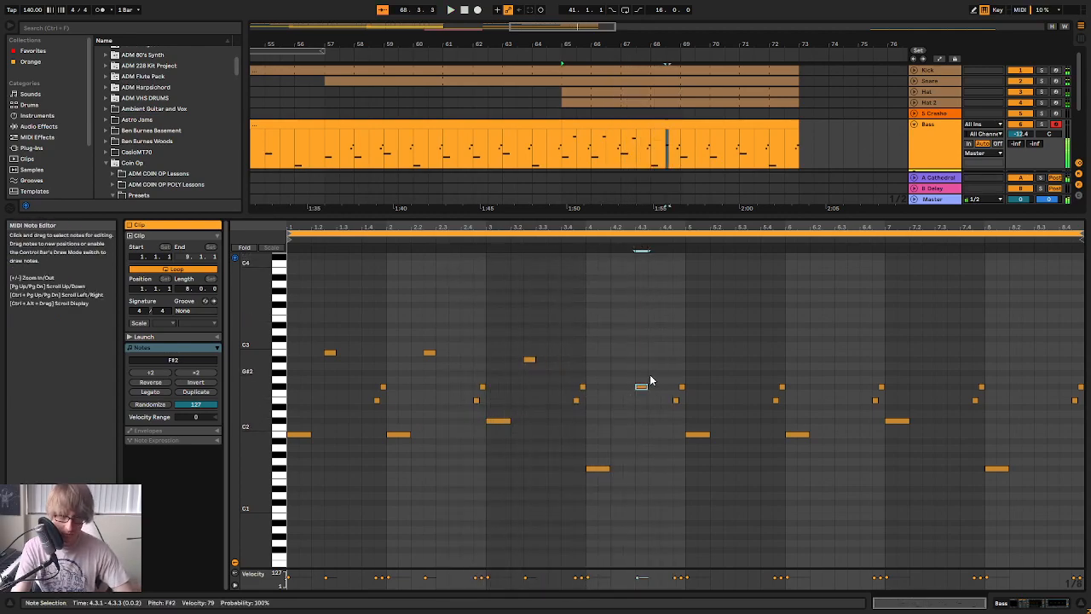
left_click_drag(539, 342, 331, 371)
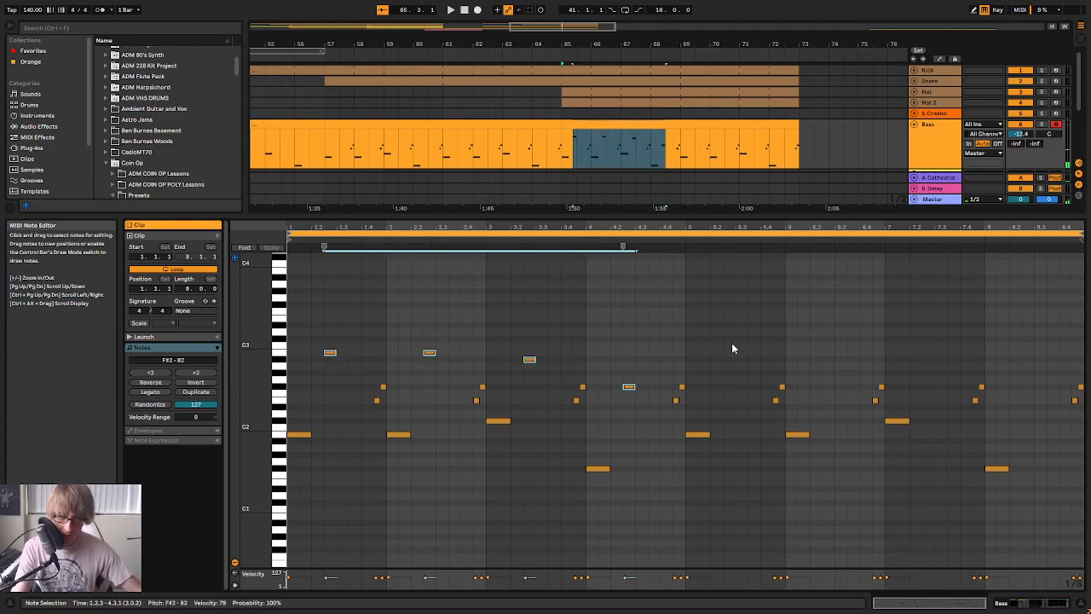
key("ctrl+d")
key("space")
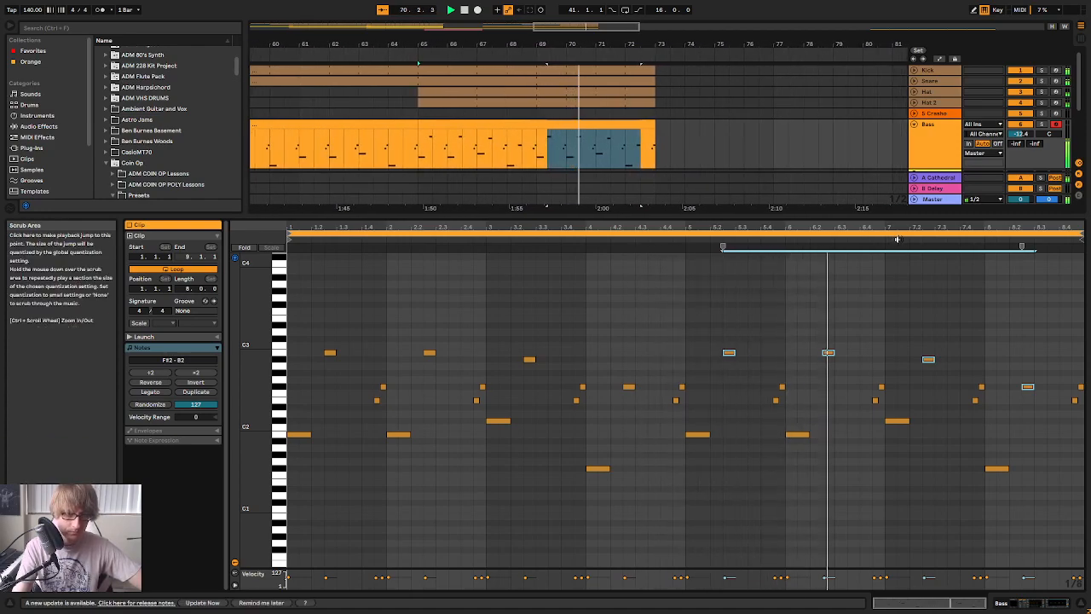
Duplicate the last Bass clip to bar 73 and extend the 11 Synth1 clip to bar 81
left_click_drag(810, 215, 799, 429)
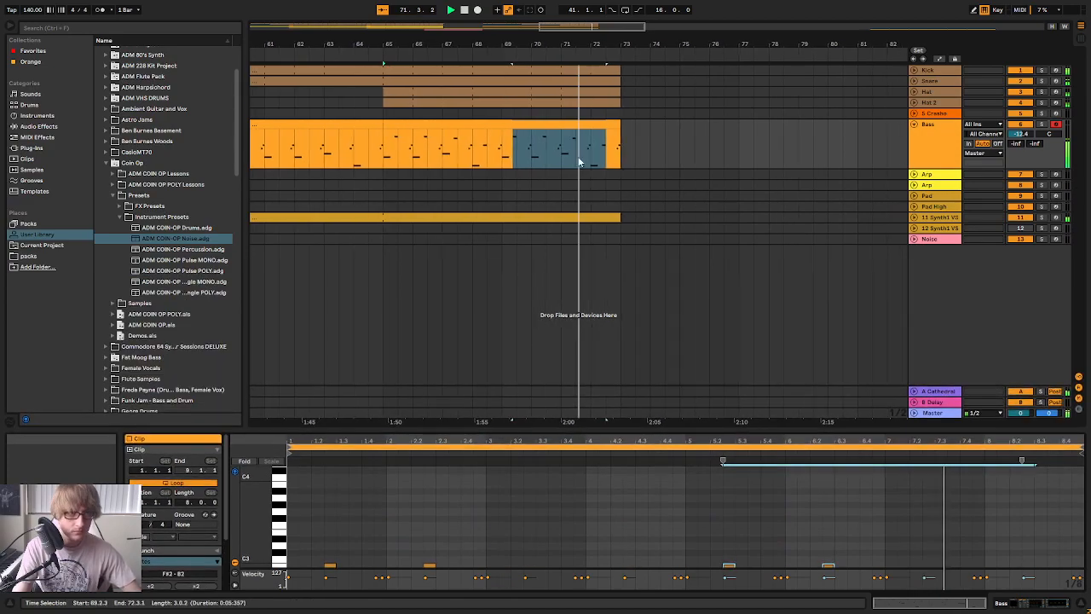
left_click(604, 196)
left_click_drag(610, 43, 615, 43)
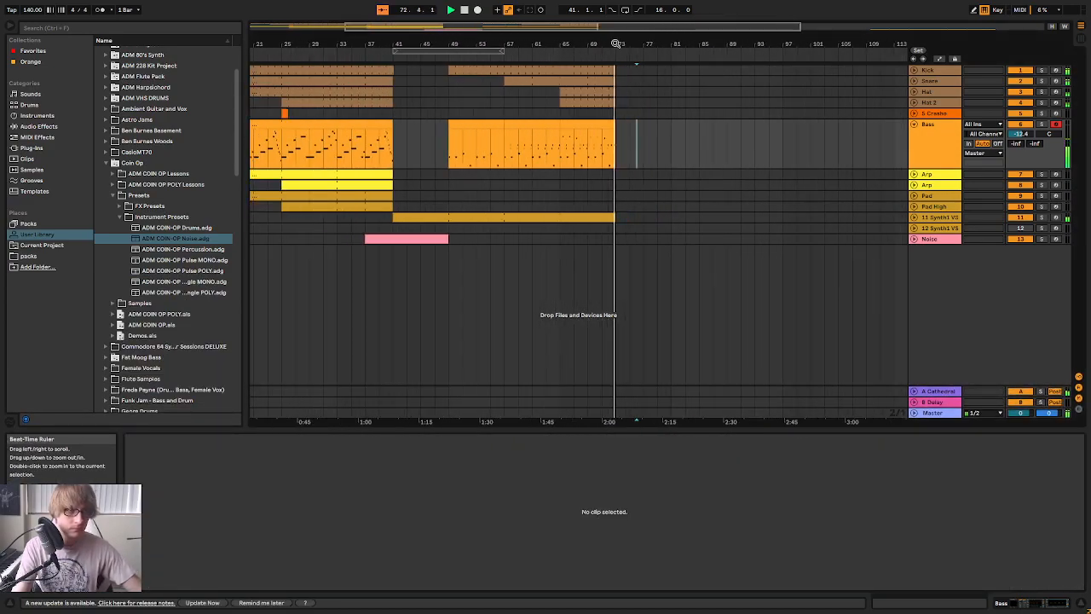
left_click_drag(572, 127, 619, 128)
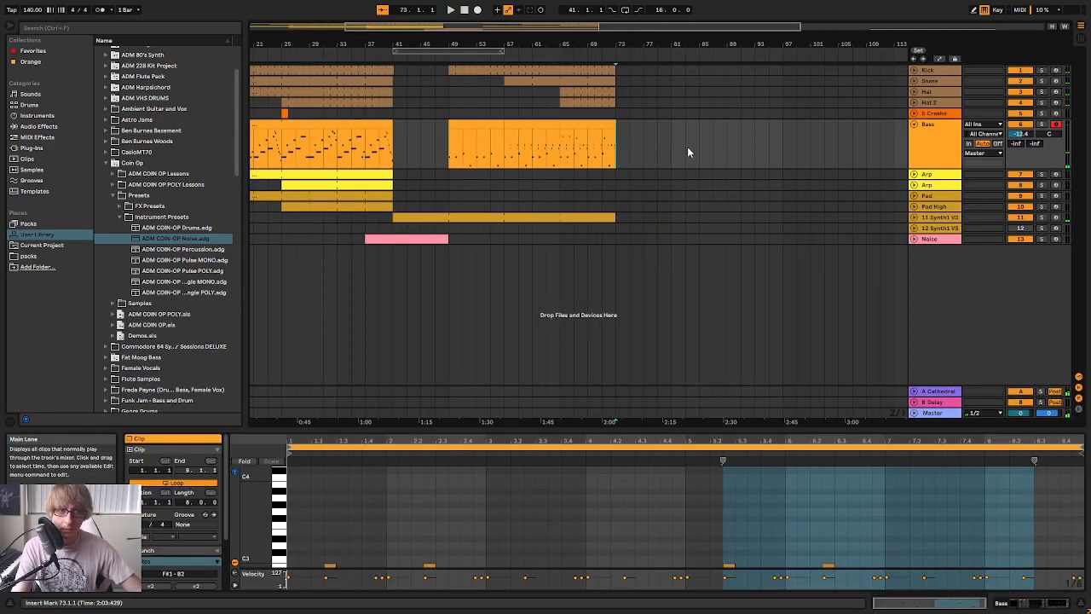
key("ctrl+d")
left_click(696, 149)
left_click(612, 219)
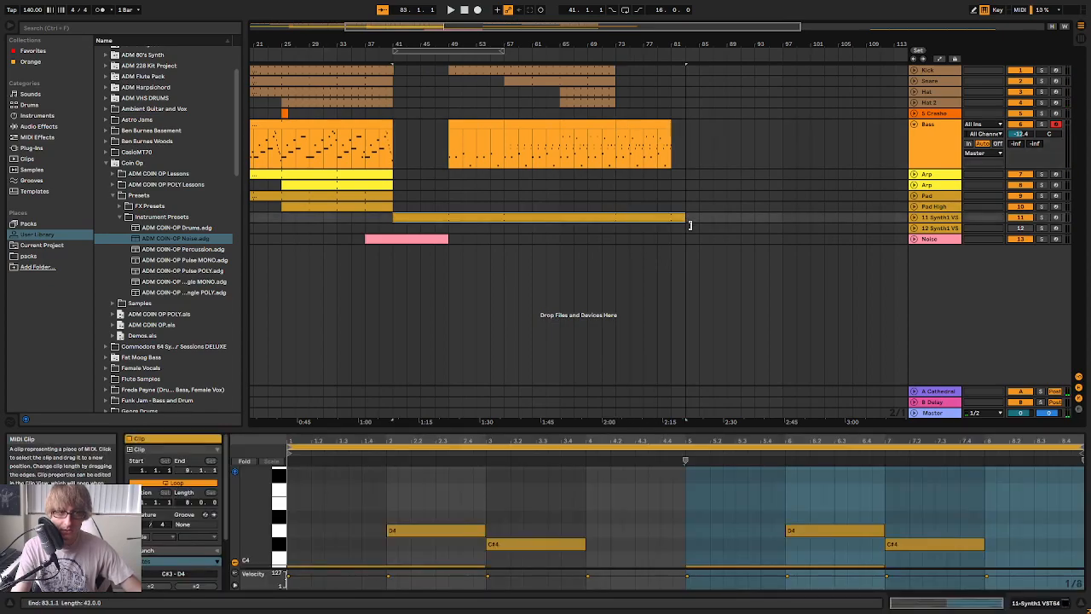
Extend the Kick, Snare, Hat and Hat 2 clips together to bar 81
left_click(589, 72)
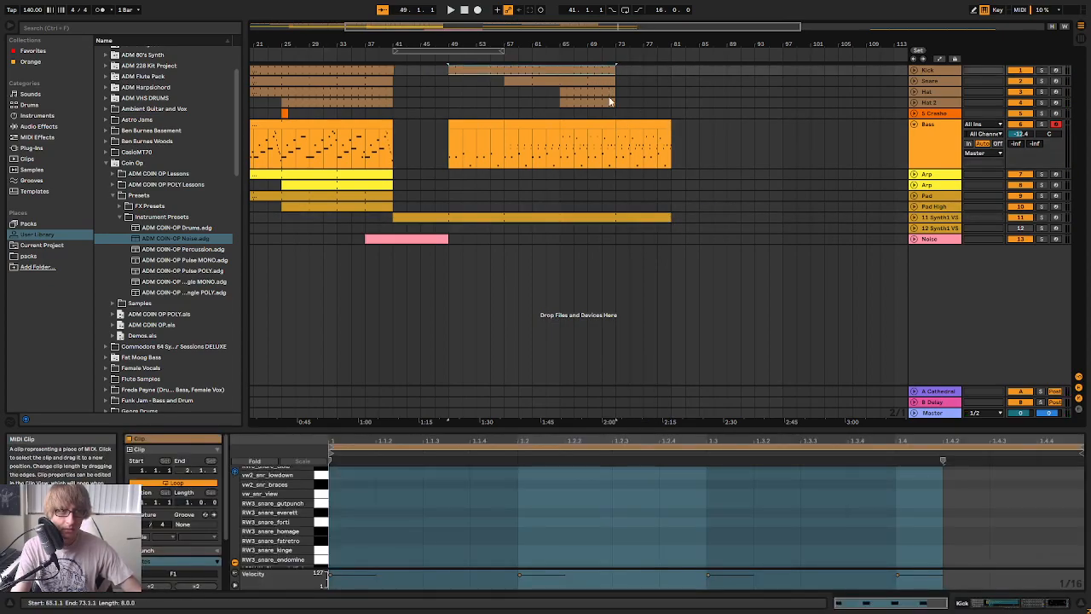
left_click(606, 102, "shift")
left_click_drag(613, 103, 671, 102)
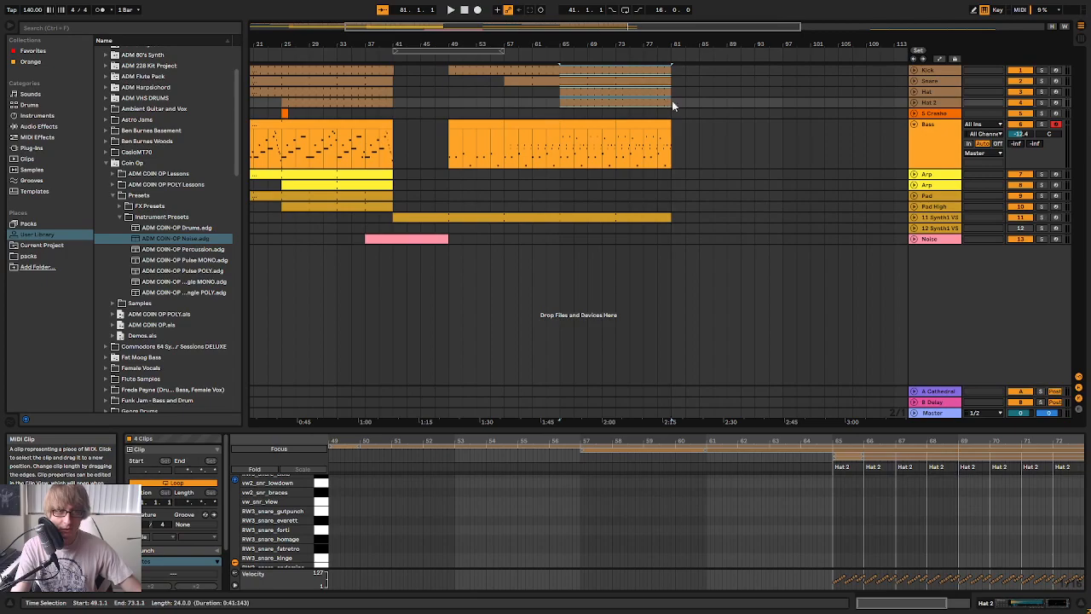
left_click(699, 92)
Trim the start of the breakdown's Hat clip to bar 73 and play from bar 65
left_click(564, 113)
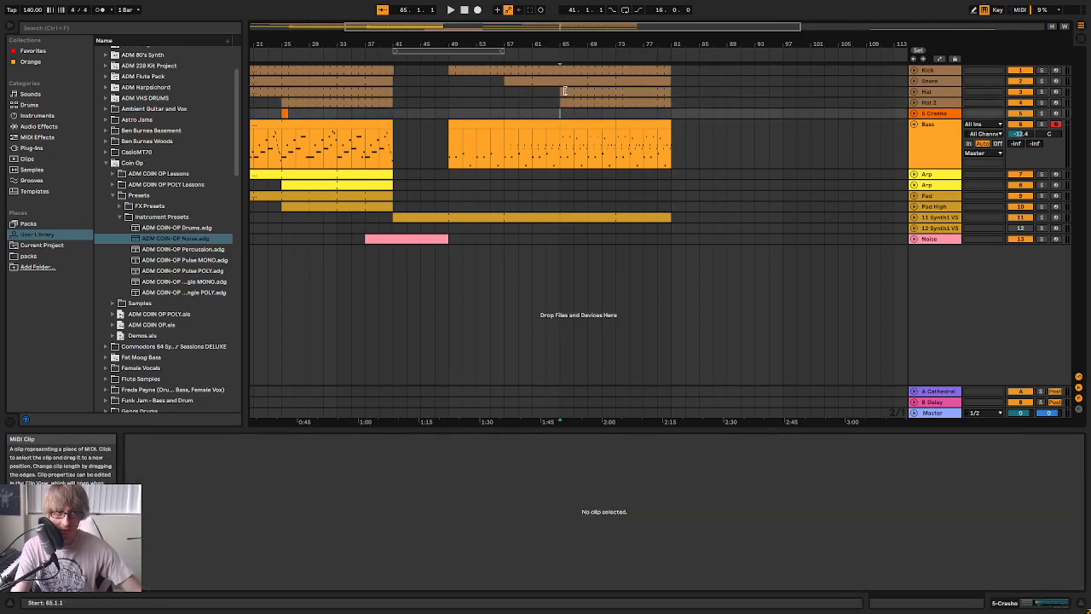
left_click(561, 93)
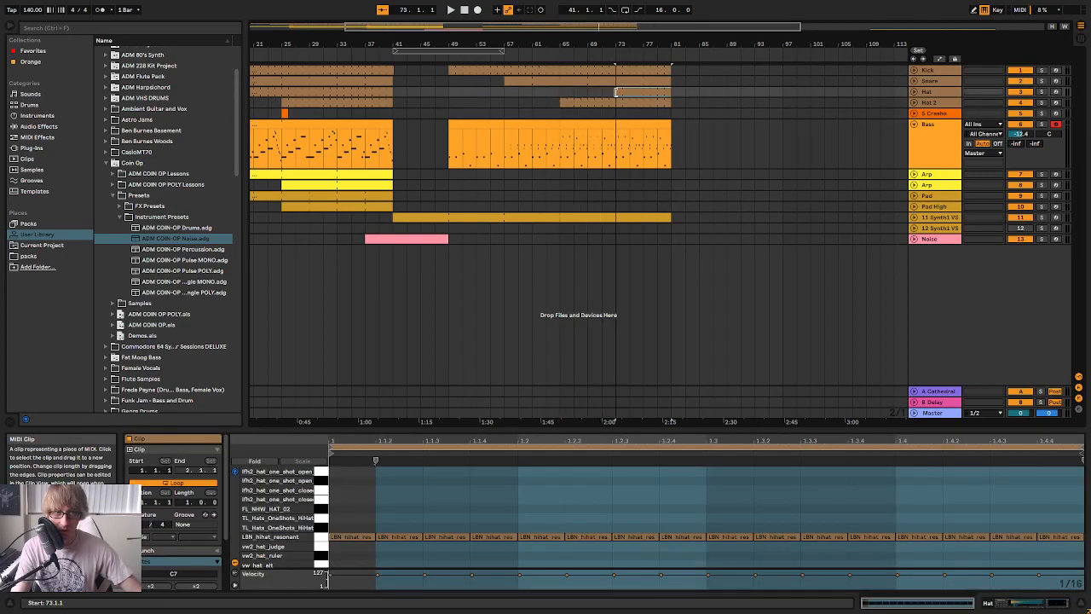
key("space")
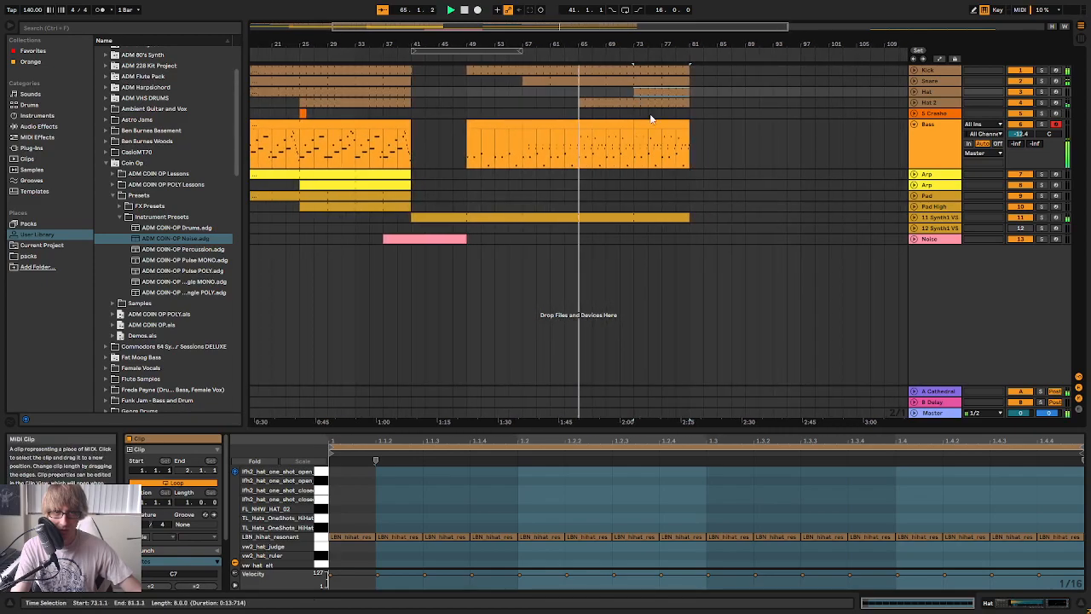
Fold the Bass track and stop playback
mouse_move(616, 44)
left_mouse_down()
mouse_move(636, 45)
mouse_move(628, 53)
left_mouse_up()
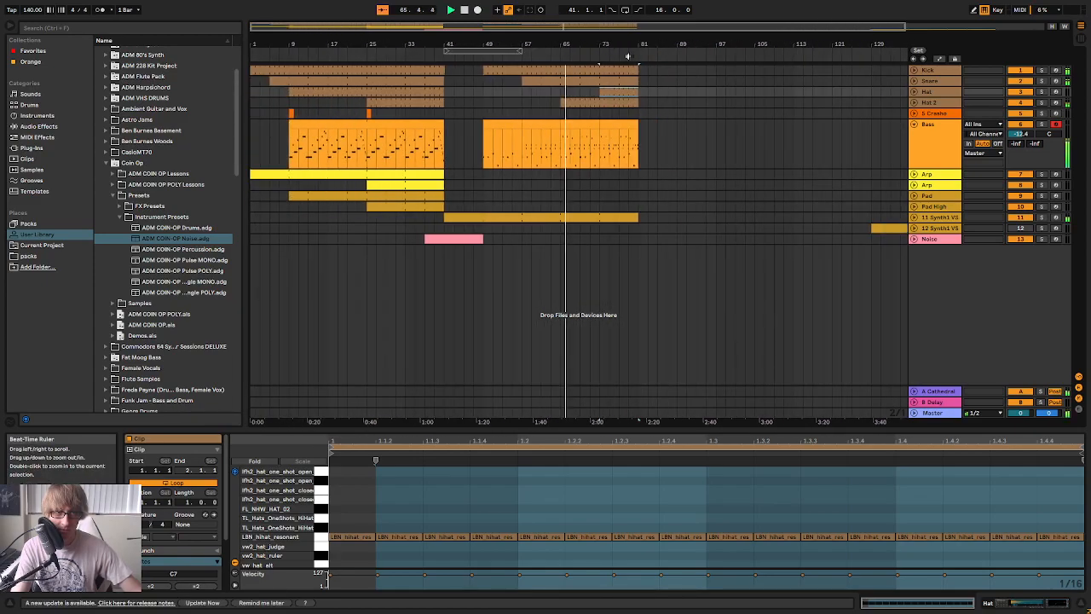
left_click(915, 124)
key("space")
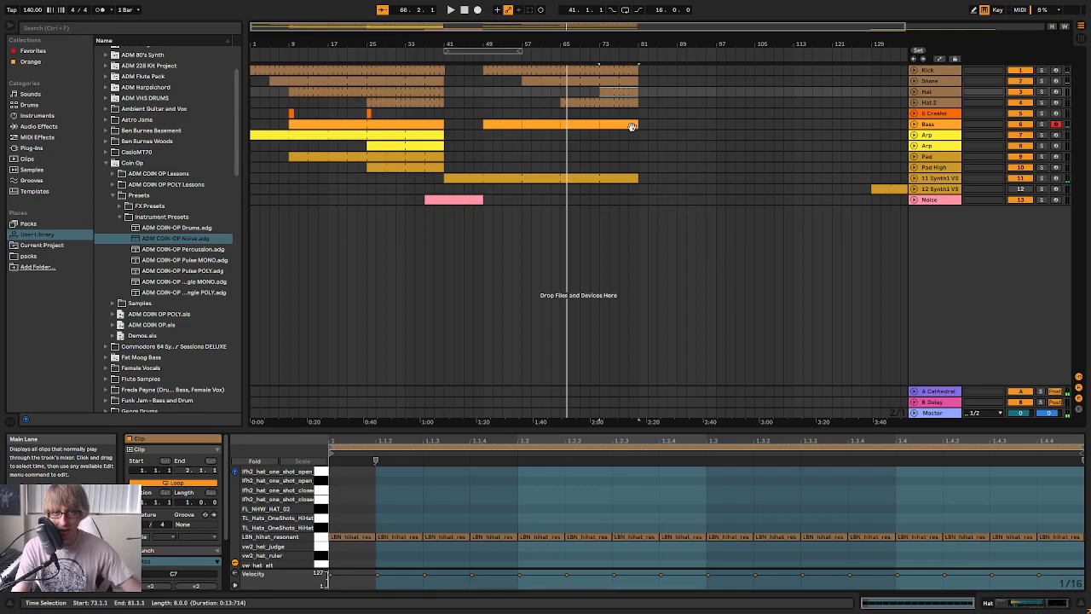
left_click(571, 158)
left_click(569, 146)
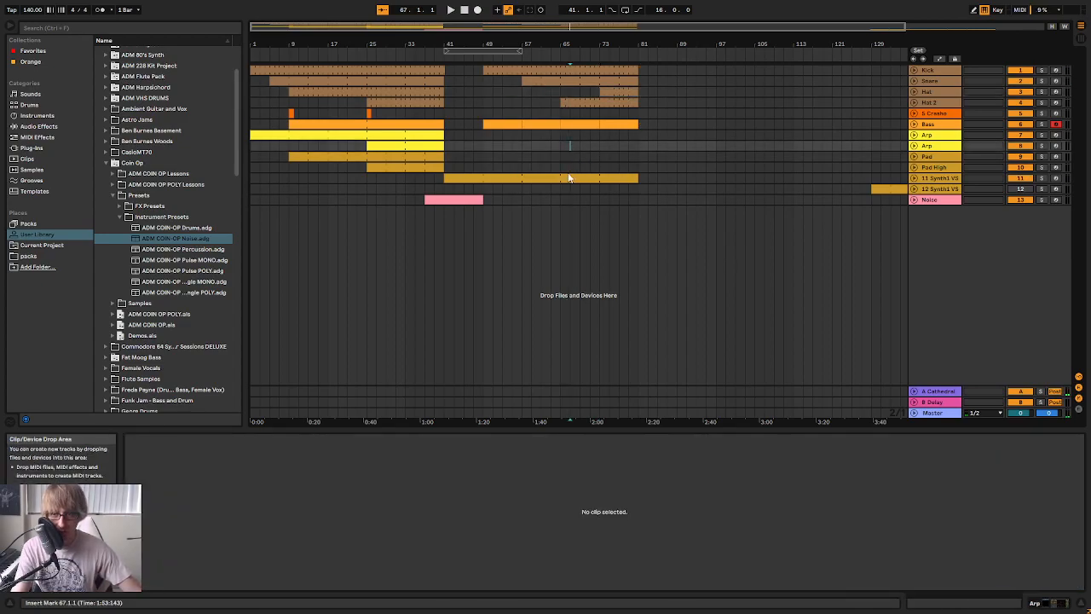
left_click_drag(299, 201, 417, 66)
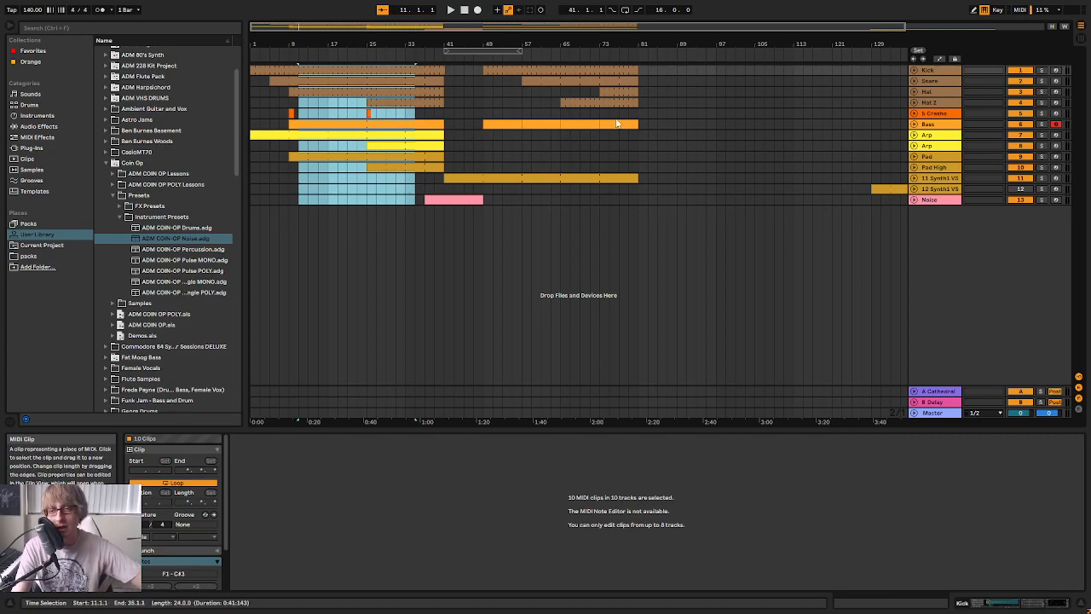
left_click(518, 158)
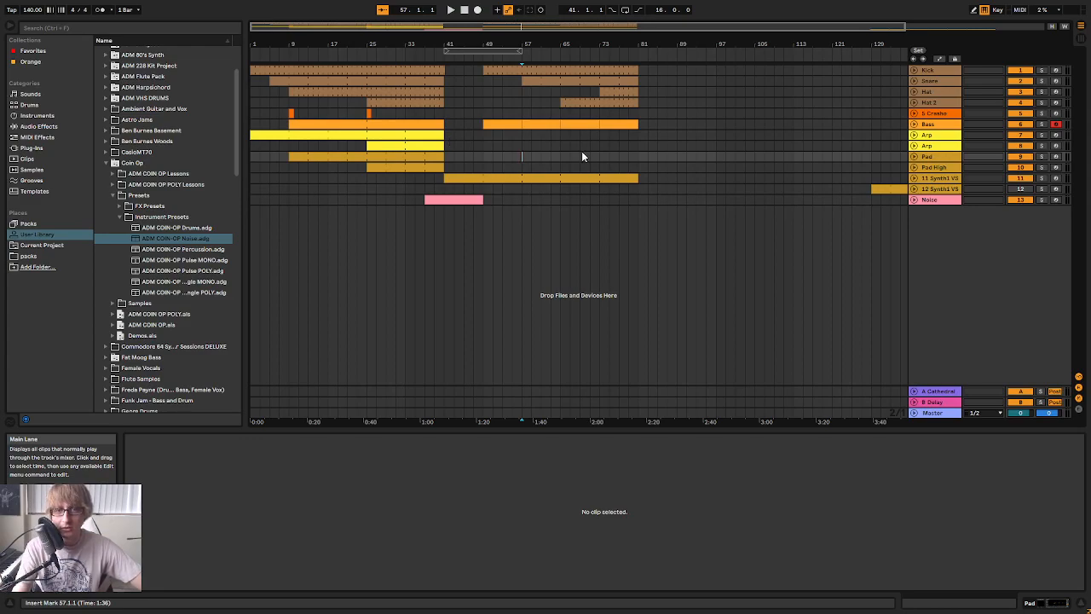
Unfold the second Arp track and examine the notes of its clip at bar 25 in the enlarged note editor
left_click_drag(358, 46, 428, 40)
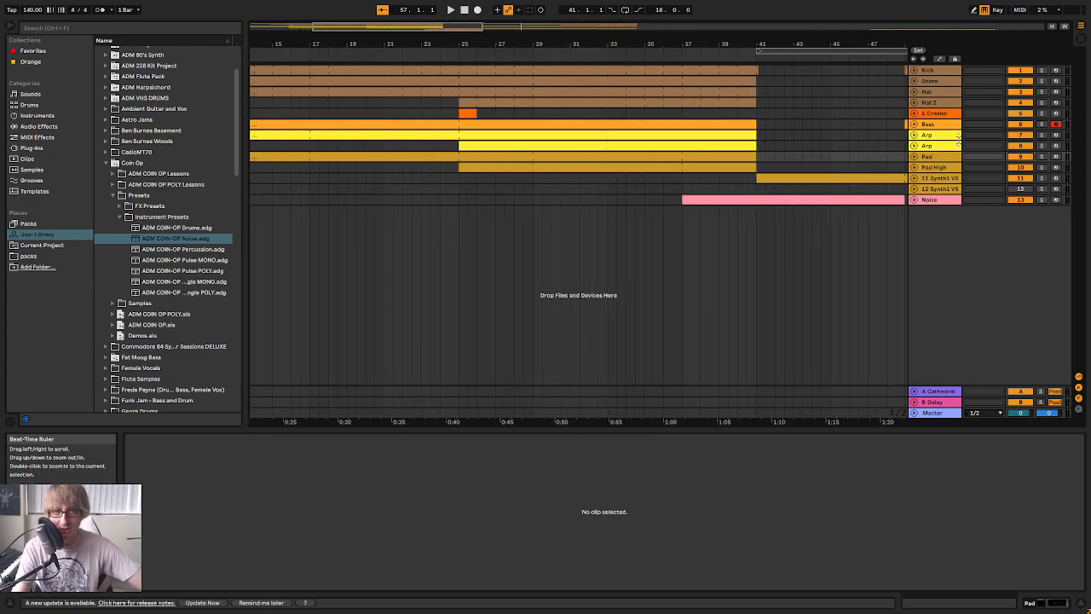
left_click(914, 147)
left_click(637, 150)
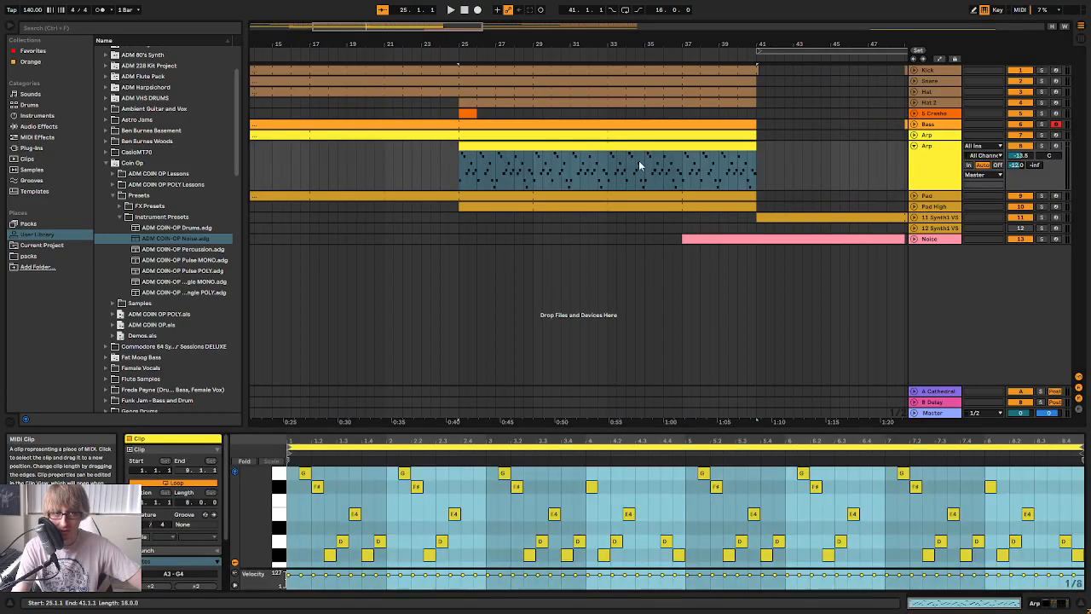
left_click_drag(705, 430, 704, 190)
scroll(622, 258, "up", 3)
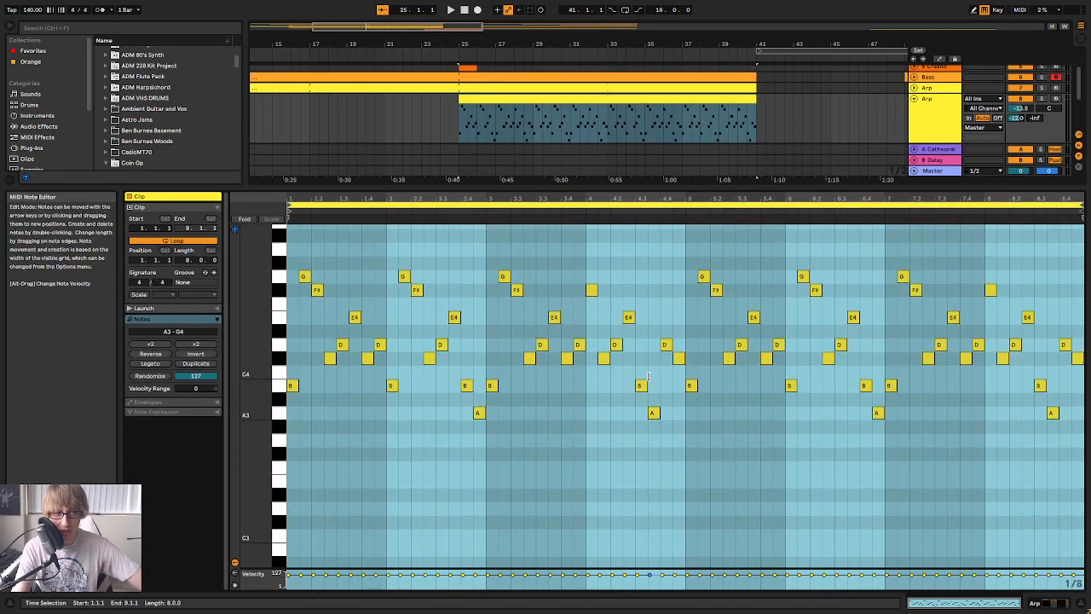
left_click(622, 258)
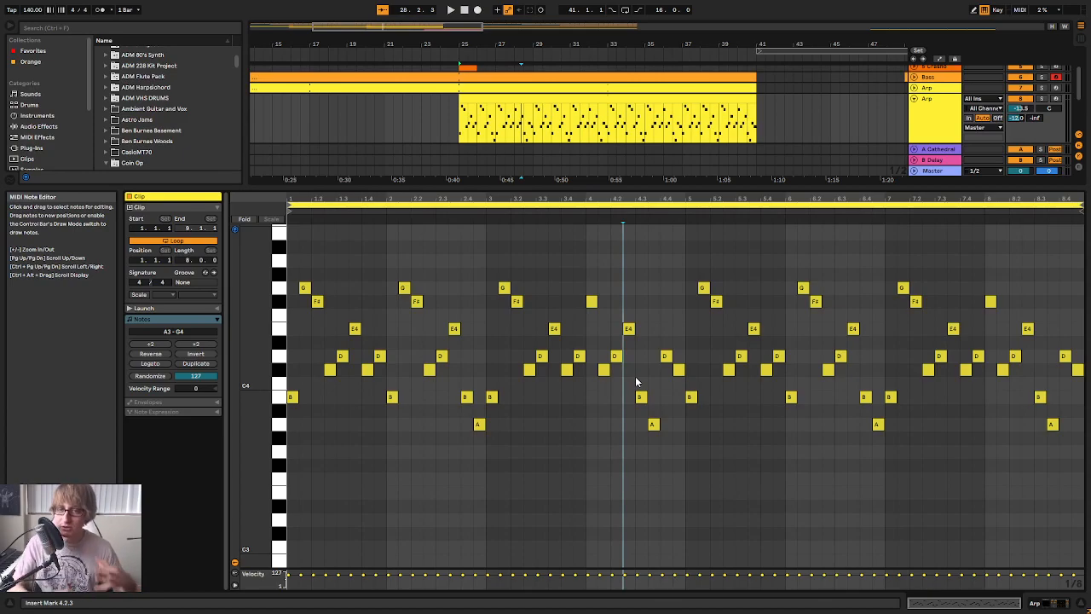
Close the note editor and fold the second Arp track while playing the breakdown
left_click_drag(699, 188, 669, 391)
left_click_drag(533, 41, 404, 36)
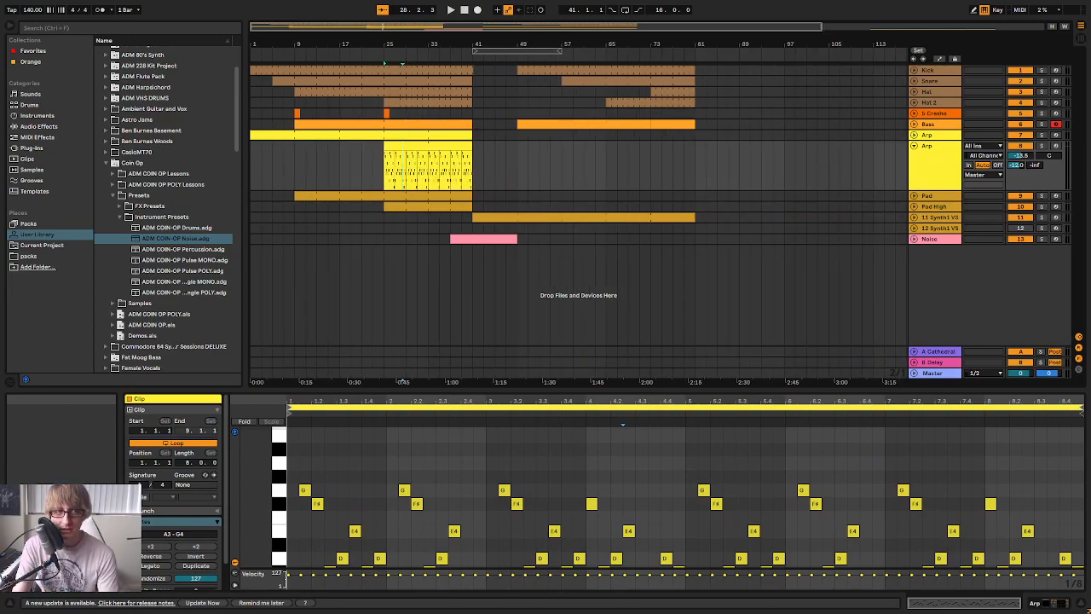
key("space")
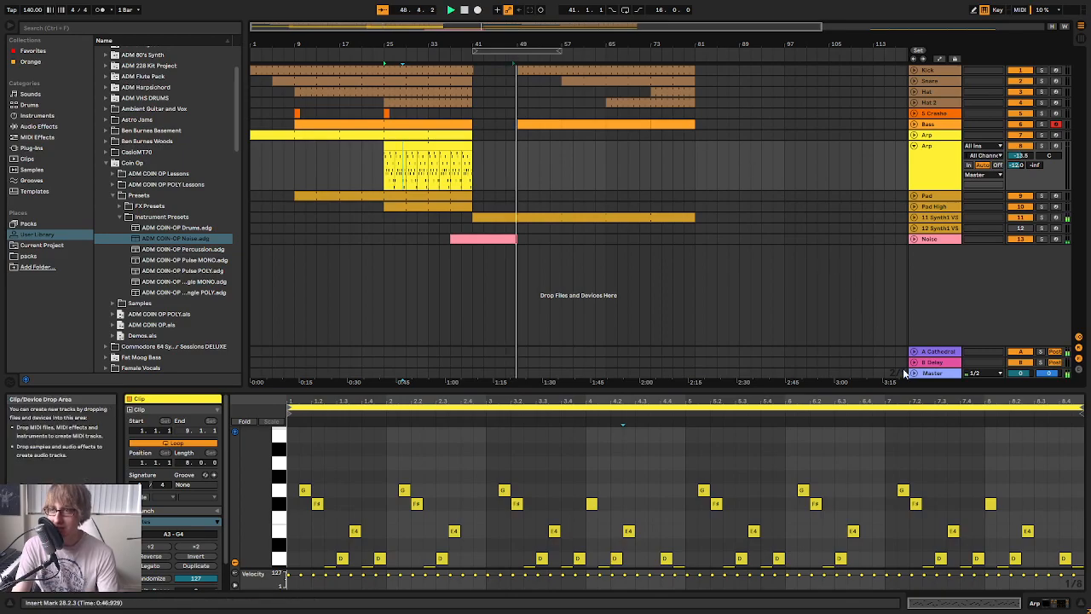
left_click_drag(744, 397, 680, 554)
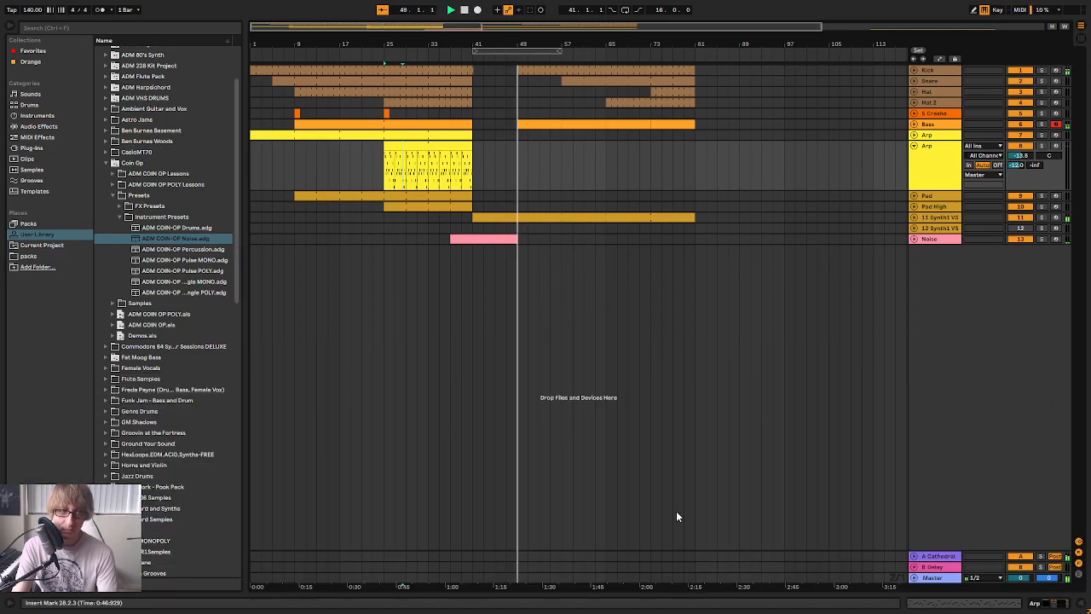
left_click(915, 146)
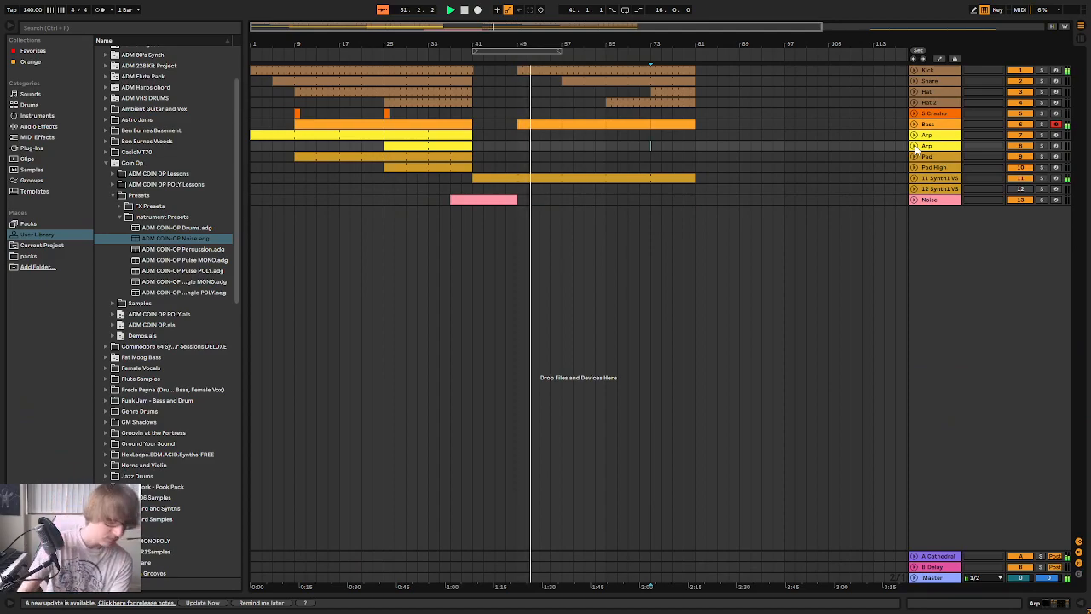
Unfold the Bass track, open its clip at bar 73 in an enlarged note editor and listen to it
left_click(751, 114)
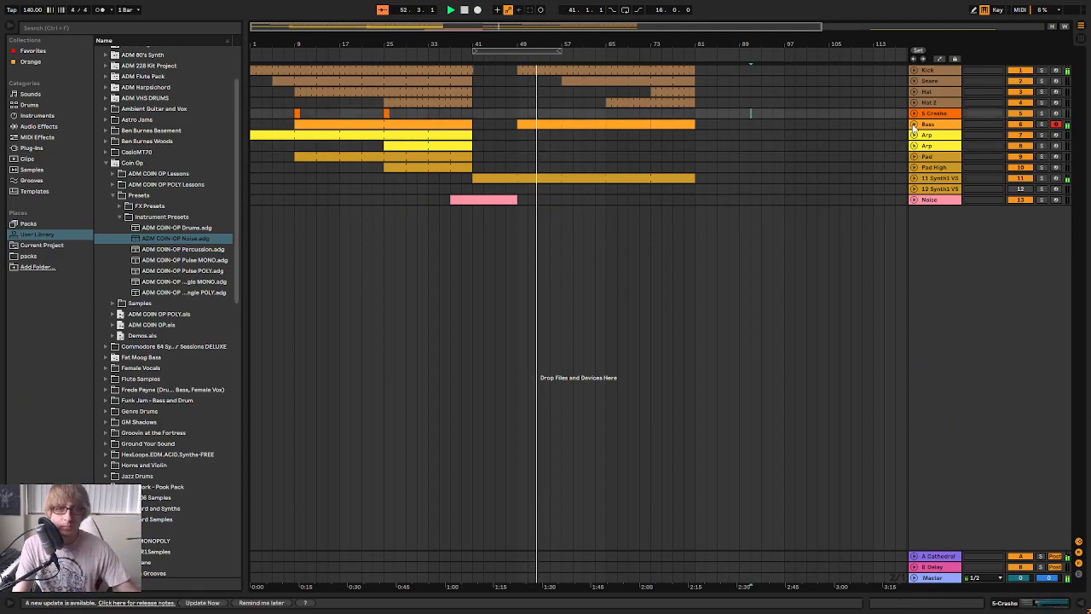
left_click(914, 124)
double_click(676, 137)
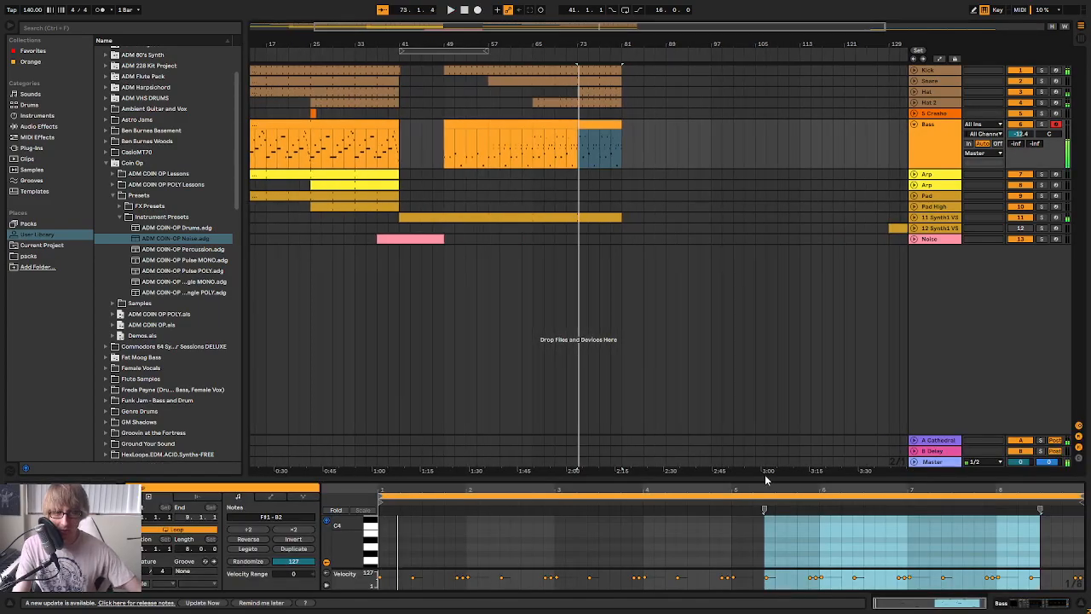
left_click_drag(750, 478, 649, 167)
key("space")
left_click_drag(417, 158, 417, 185)
scroll(669, 388, "up", 2)
left_click_drag(468, 158, 468, 123)
key("space")
key("space")
scroll(451, 378, "down", 2)
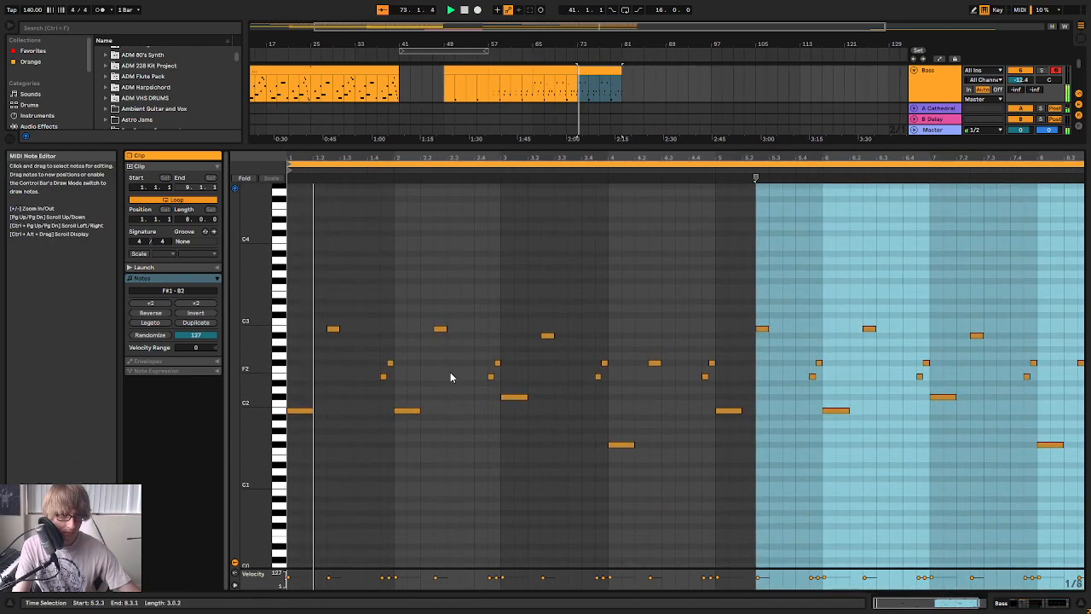
key("space")
mouse_move(363, 157)
left_mouse_down()
mouse_move(363, 175)
mouse_move(366, 146)
mouse_move(372, 165)
left_mouse_up()
key("space")
key("space")
Add short G2 and F#2 notes at 1.2.1 and 1.2.2 of the Bass clip and repeat the pair in bars 2 and 3
double_click(331, 359)
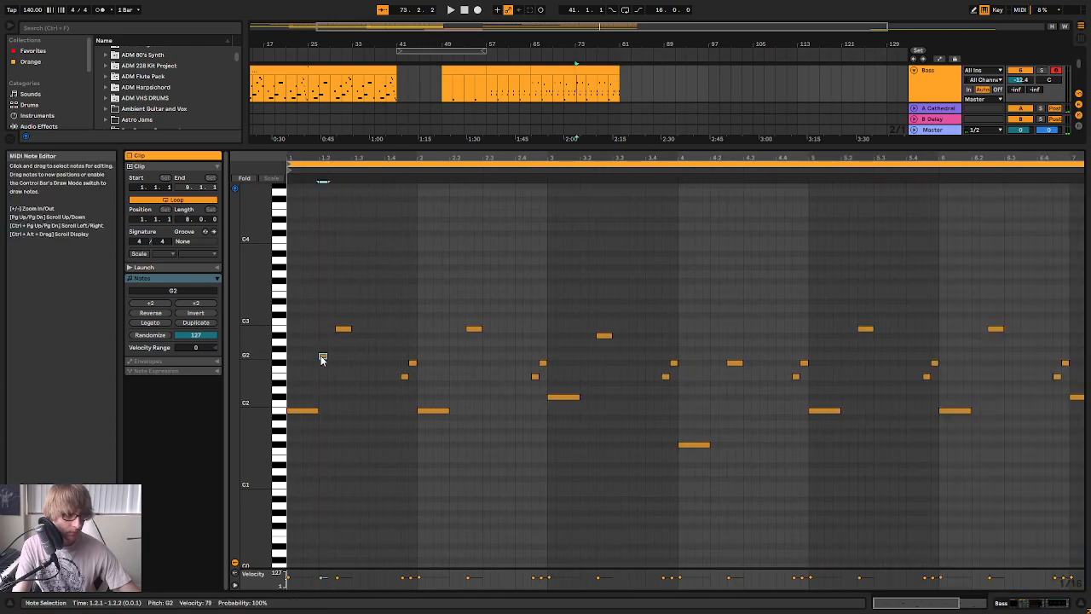
left_click(387, 352)
key("space")
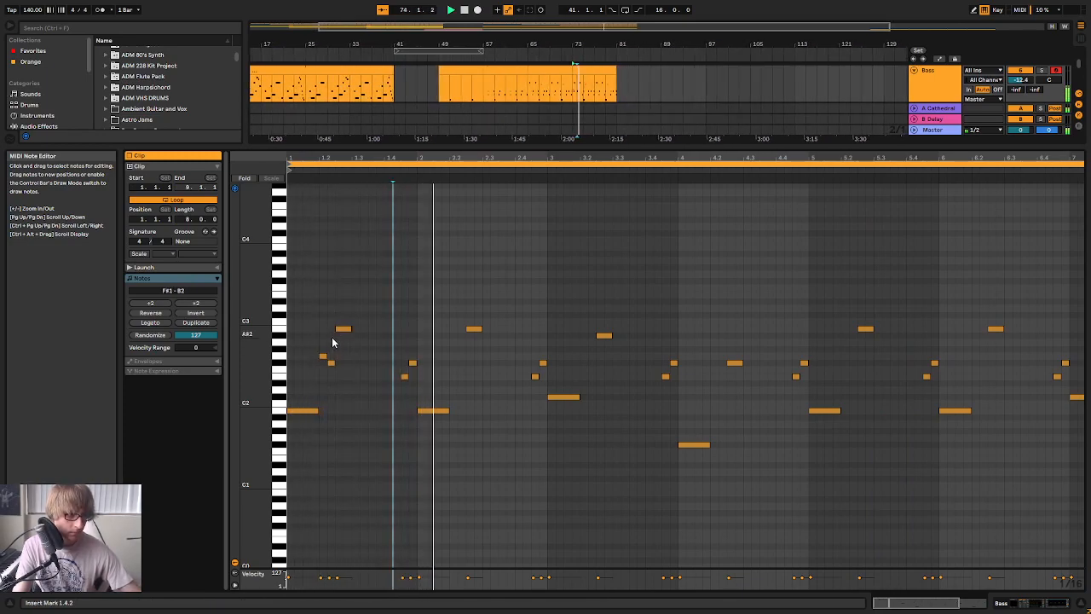
double_click(453, 358)
double_click(461, 362)
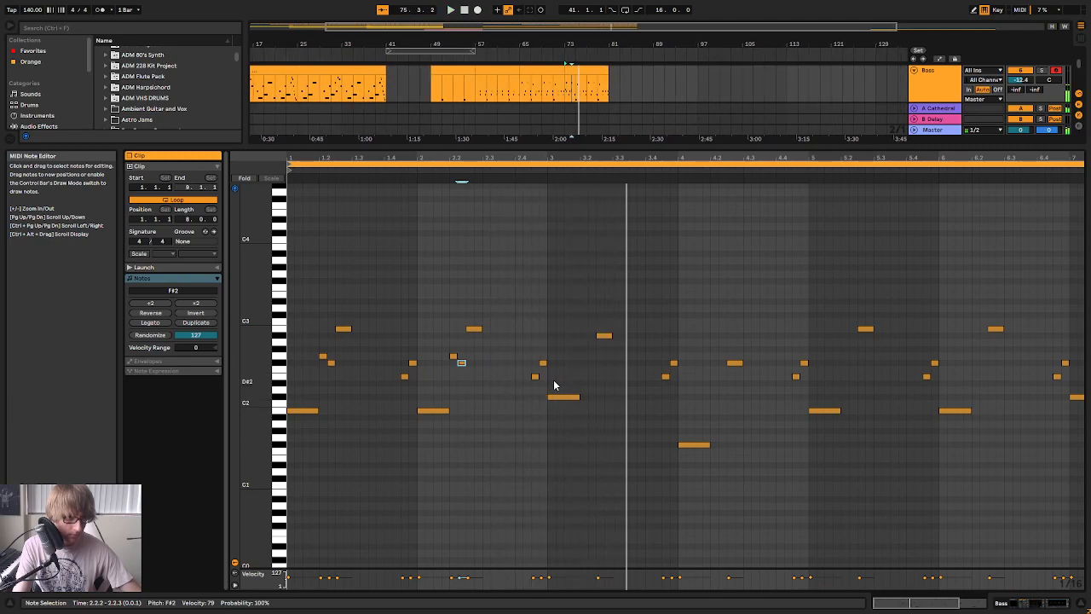
left_click_drag(453, 372, 463, 361)
key("ctrl+d")
key("space")
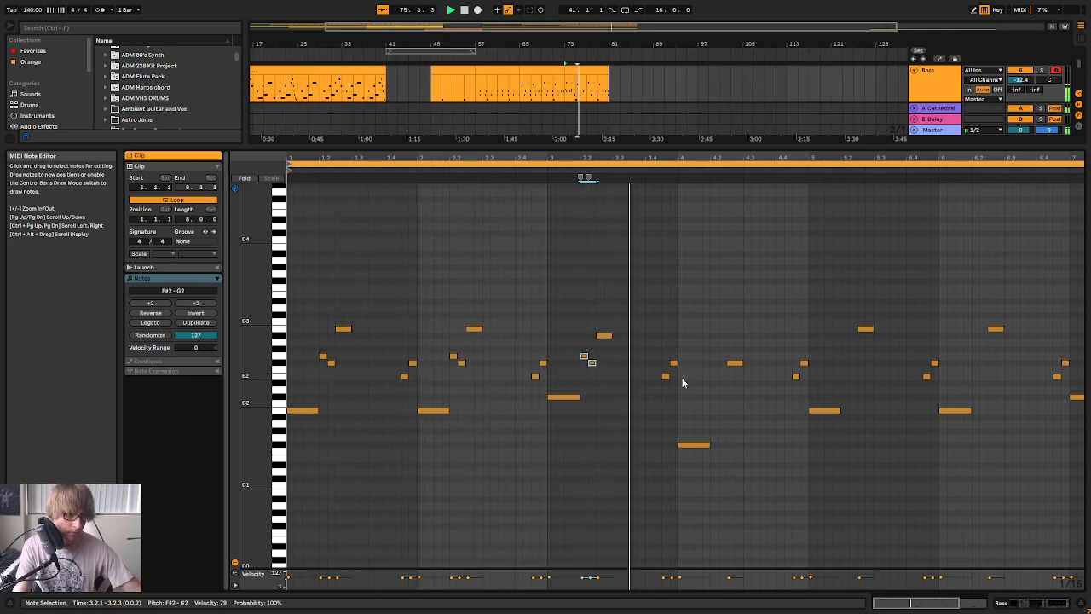
Add short F#2 and E2 notes at 4.2.1 and 4.2.2 of the Bass clip and play back the passage
left_click(670, 367)
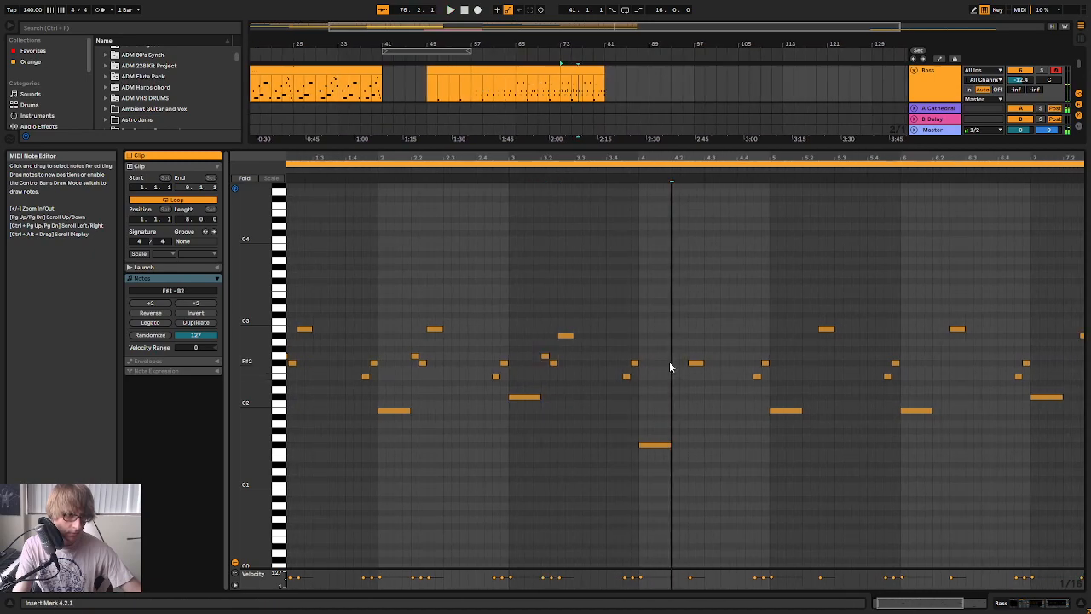
left_click_drag(670, 367, 675, 355)
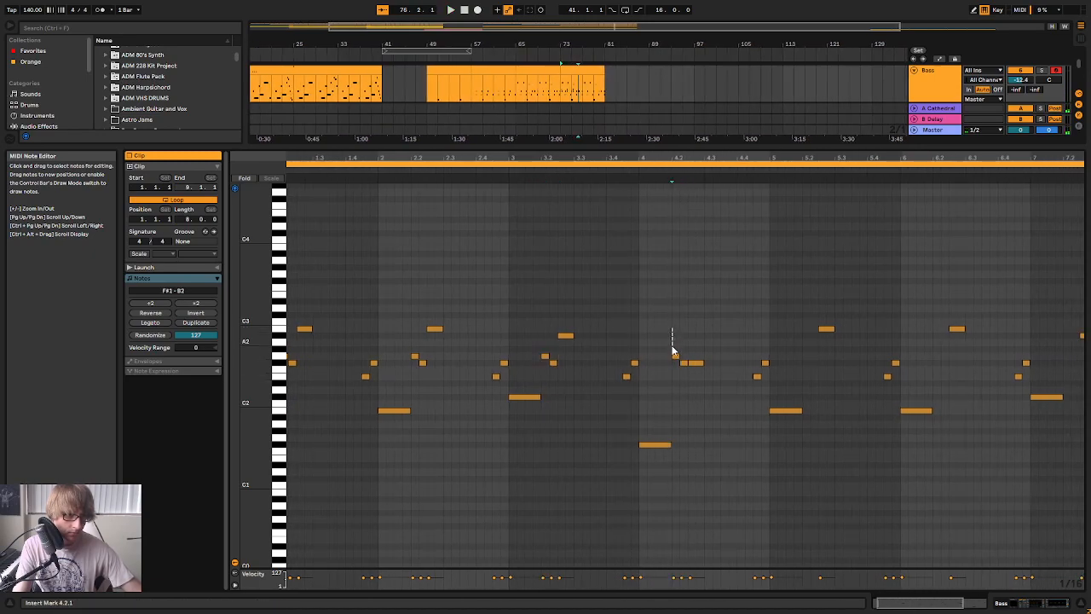
key("Down")
left_click(686, 368)
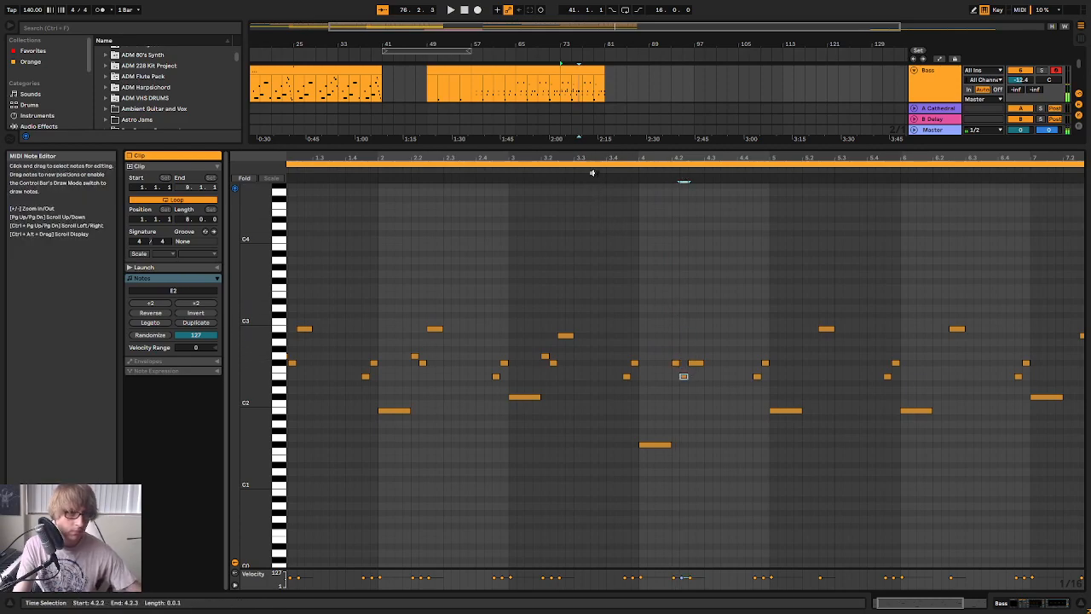
left_click(594, 179)
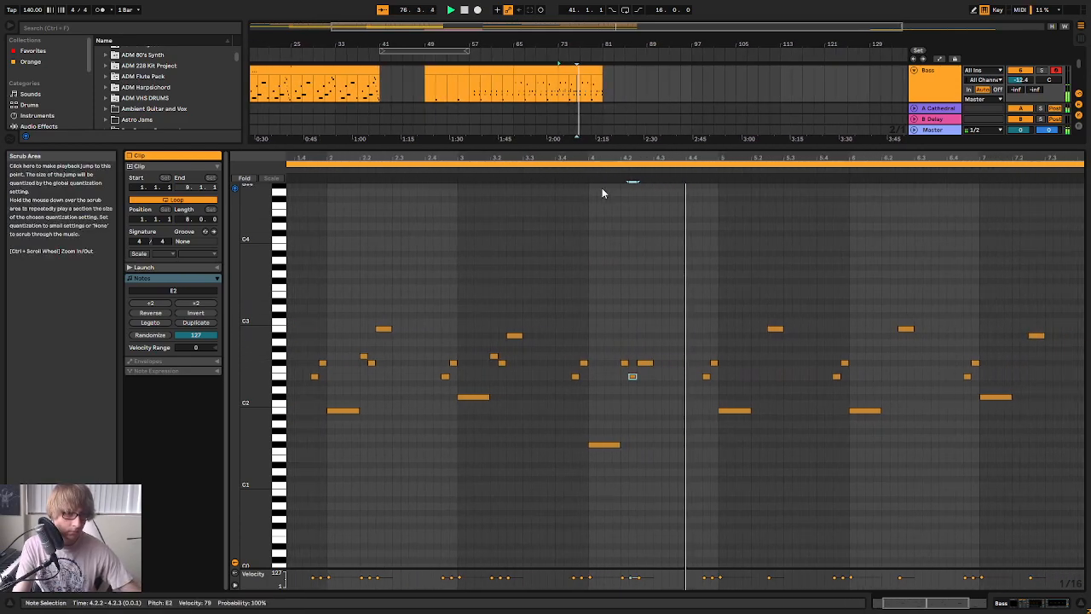
left_click_drag(685, 156, 685, 132)
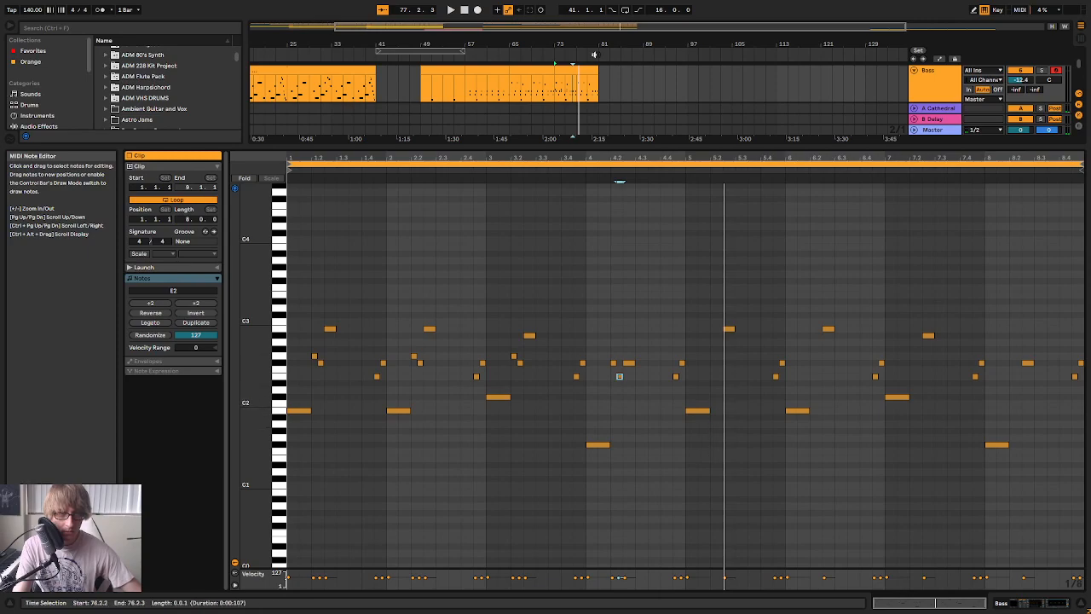
Consolidate bars 73 to 77 of the Bass track into a four-bar clip and extend it to bar 81
left_click_drag(598, 71, 576, 72)
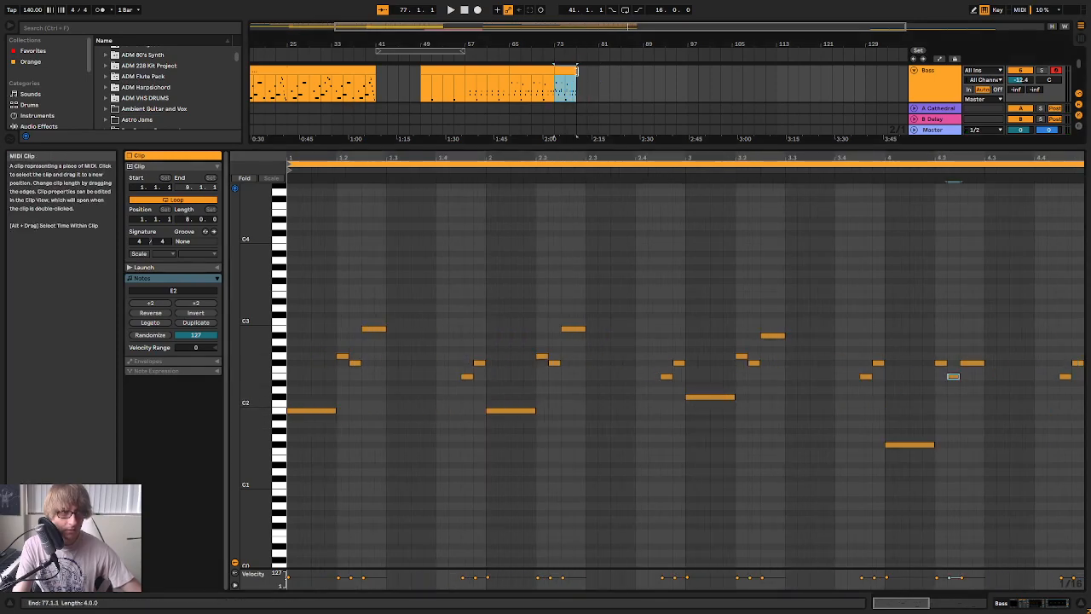
right_click(568, 70)
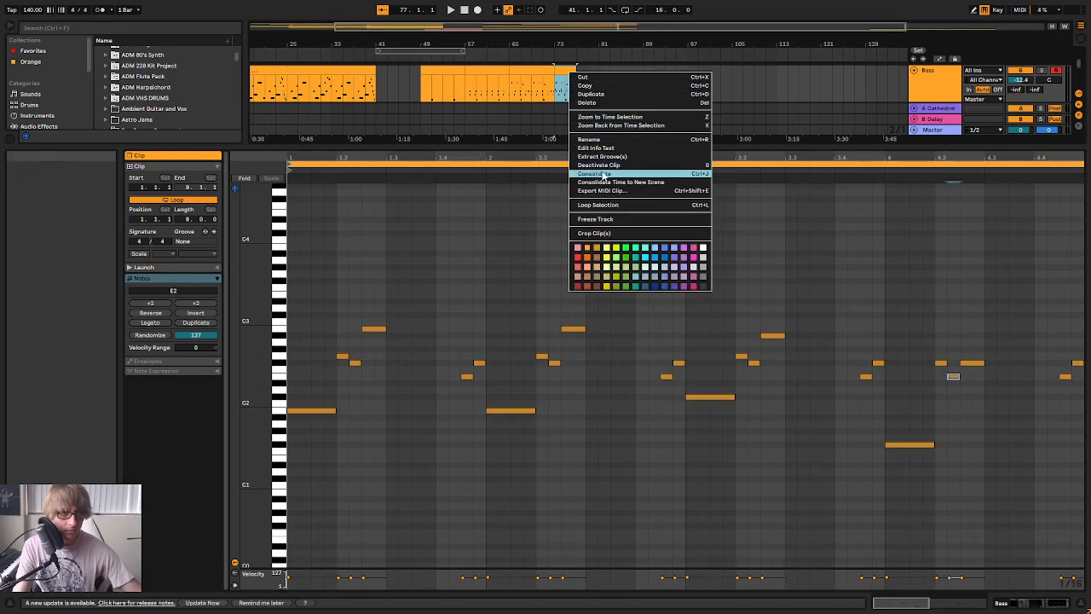
left_click(605, 176)
left_click_drag(576, 72, 598, 72)
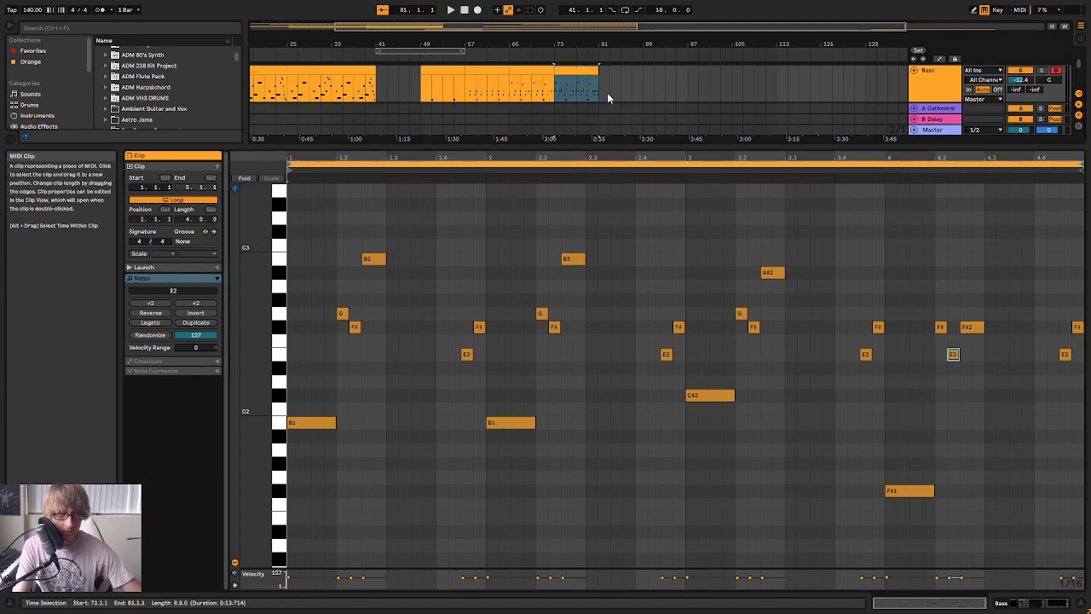
key("space")
left_click(908, 265)
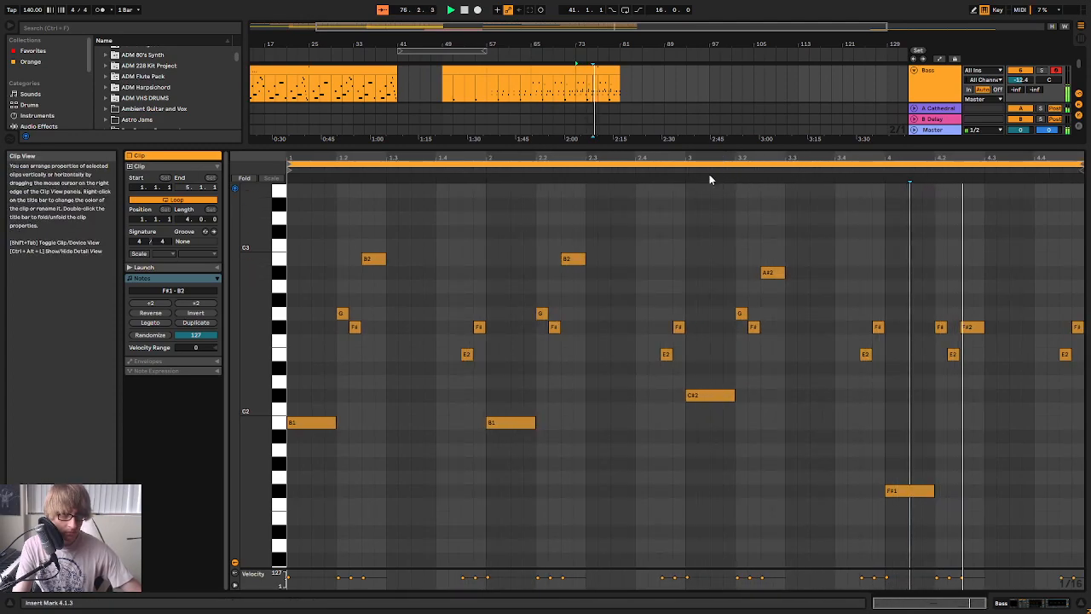
left_click(650, 76)
left_click(625, 81)
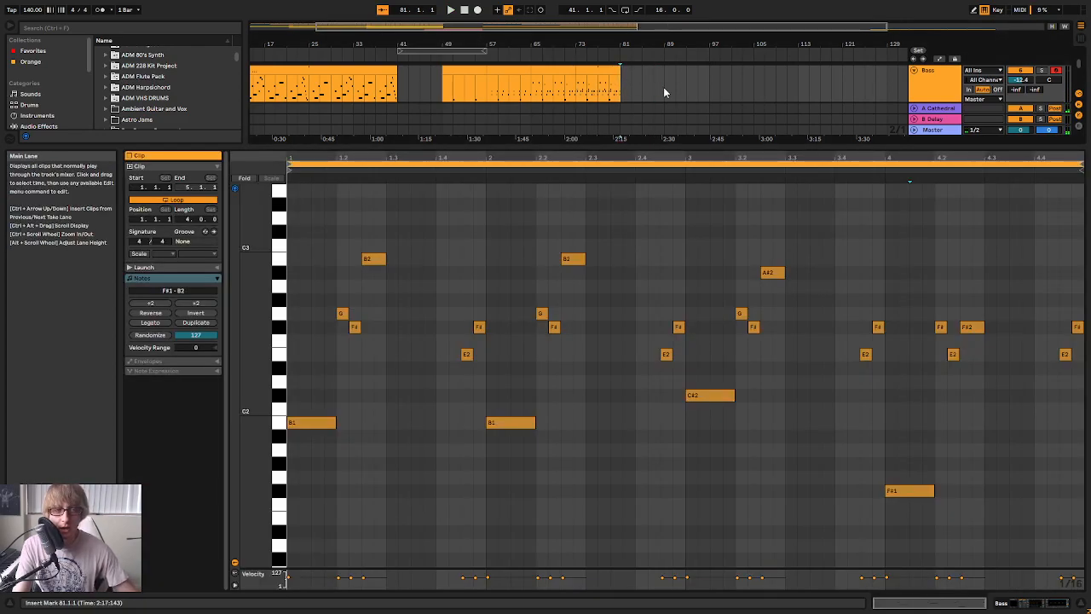
key("ctrl+v")
left_click(720, 82)
left_click(641, 71)
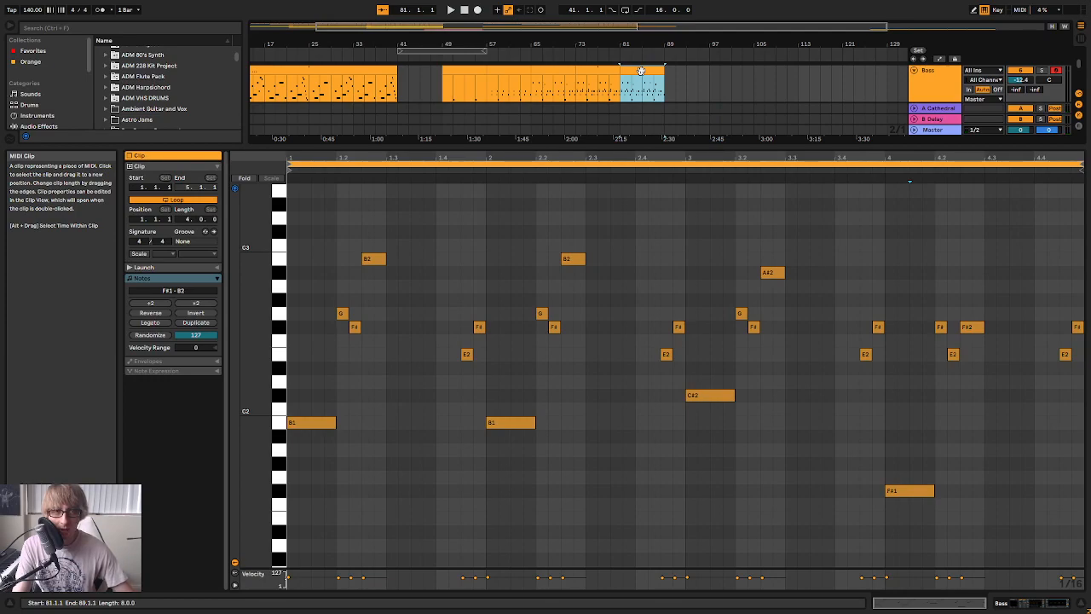
key("Delete")
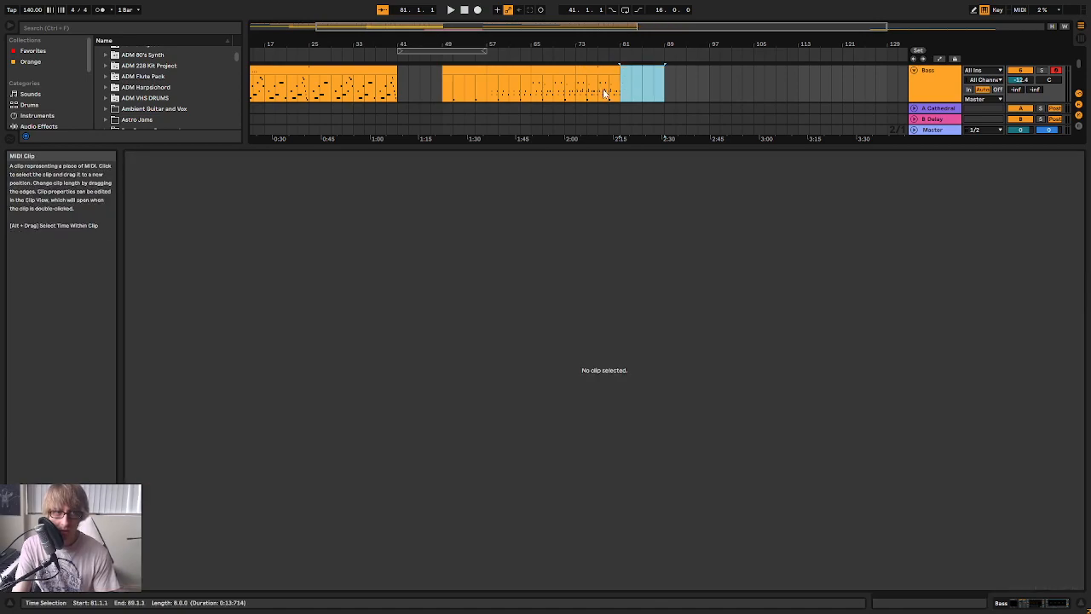
Try deactivating the short note pairs on the second beats of the Bass clip at bar 73
double_click(608, 70)
left_click_drag(325, 356, 374, 307)
key("0")
left_click_drag(537, 347, 586, 309)
key("0")
left_click_drag(745, 341, 752, 310)
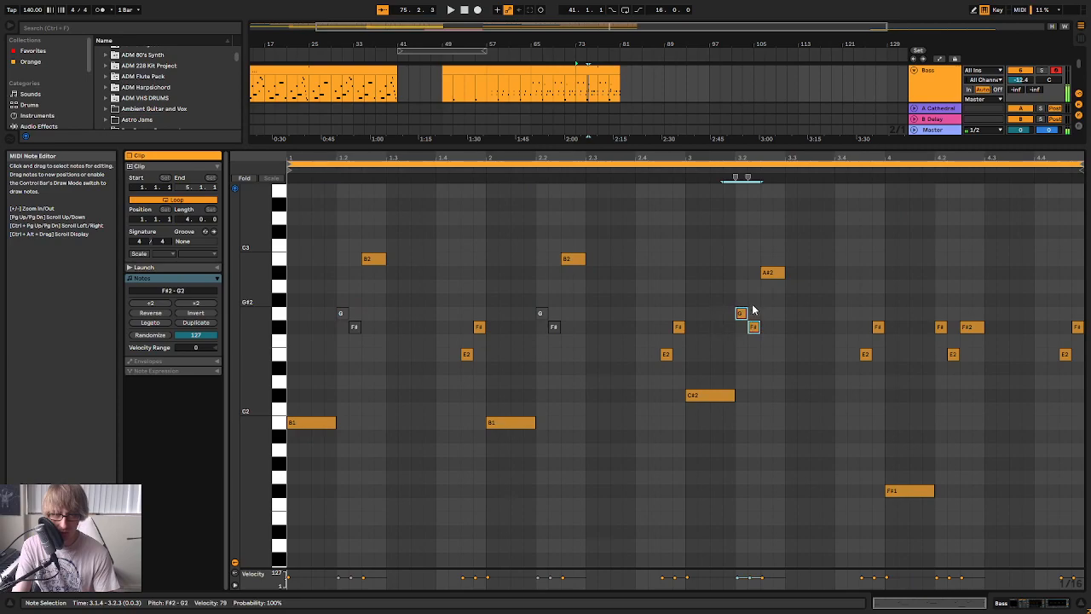
left_click(961, 271)
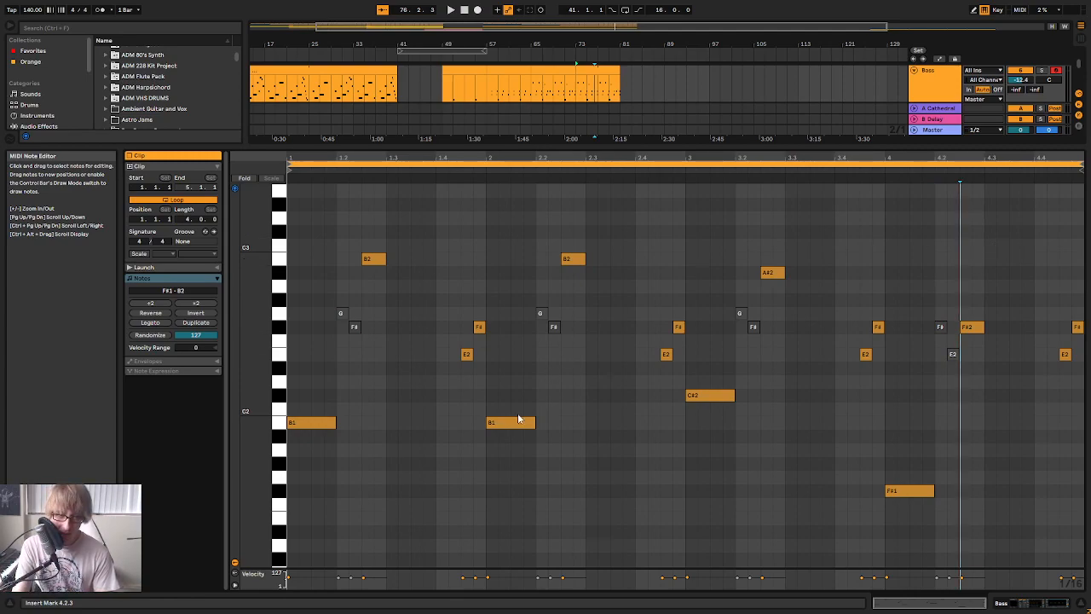
left_click(424, 411)
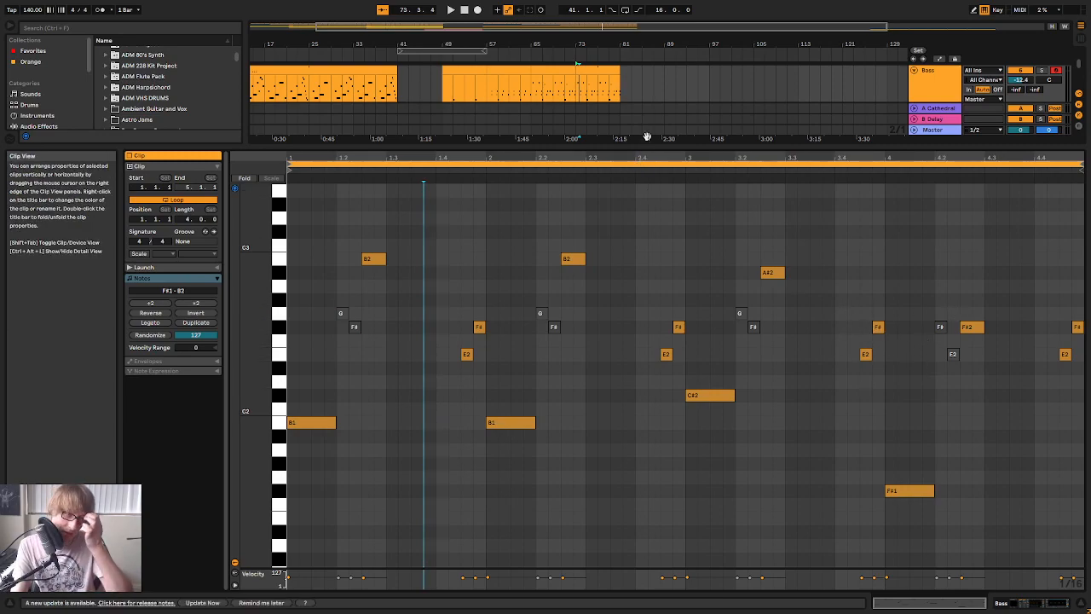
Play the breakdown from bar 65 and close the note editor
left_click_drag(631, 144, 620, 269)
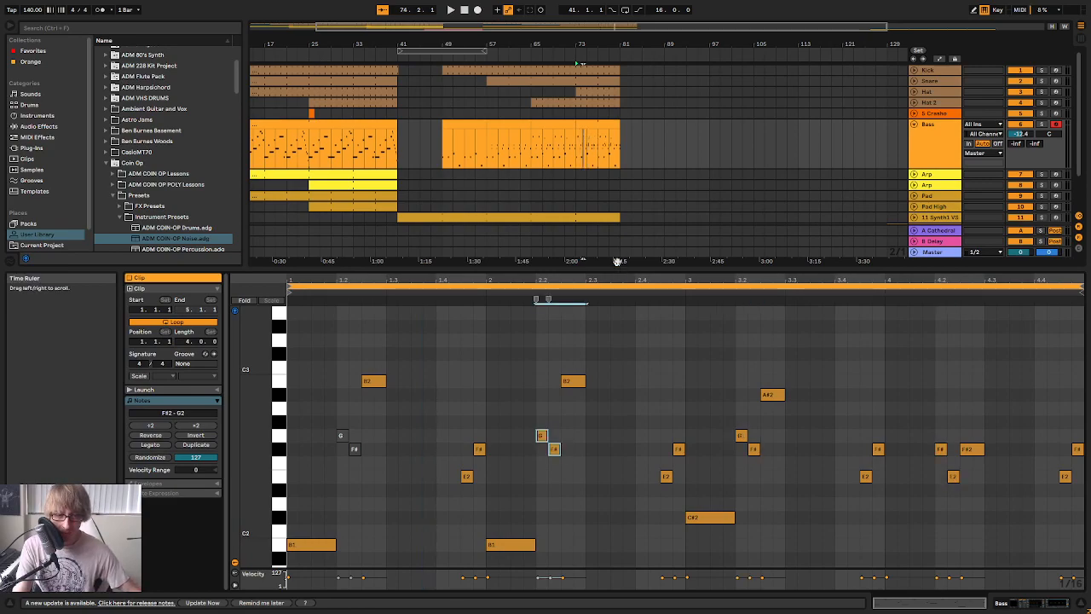
left_click(540, 53)
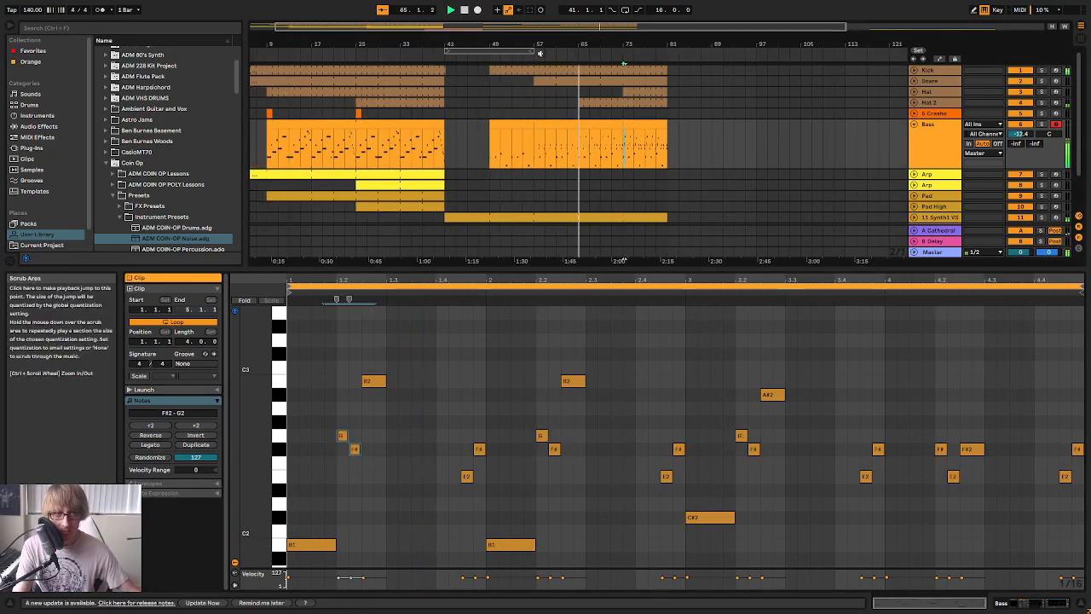
left_click(616, 51)
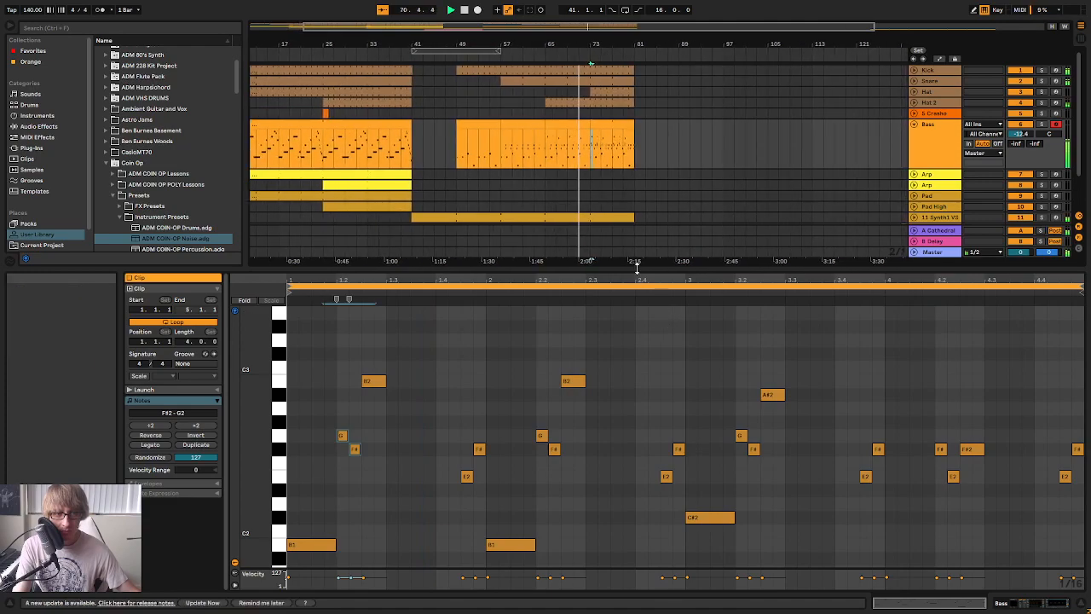
left_click_drag(638, 268, 646, 512)
left_click(677, 219)
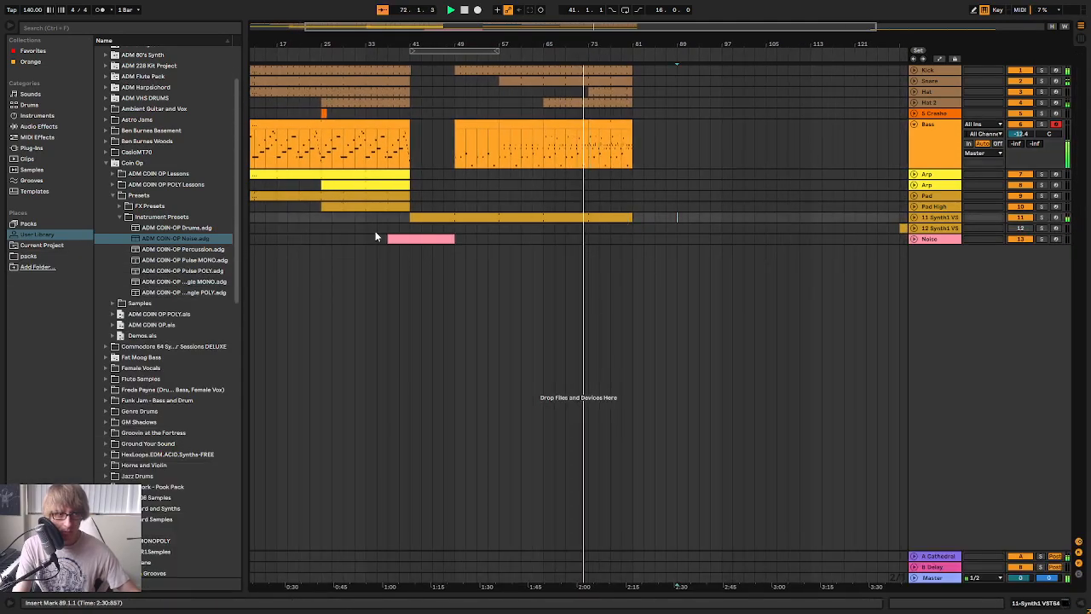
Copy the Noise clip to bar 77 and extend the Synth1 clip on track 11 to bar 97
left_click_drag(389, 229, 457, 230)
key("ctrl+c")
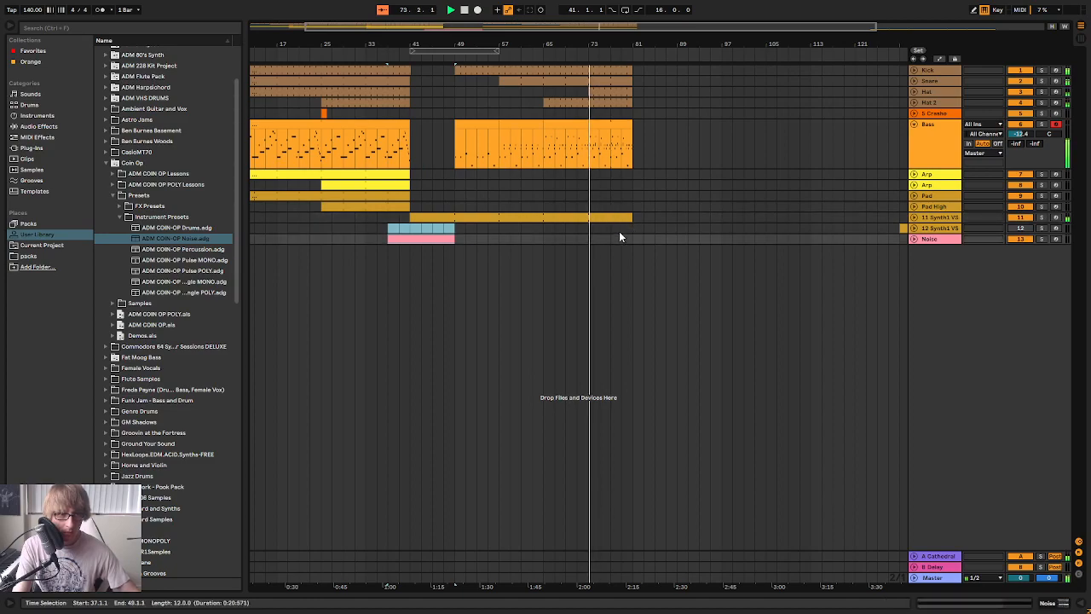
left_click(619, 231)
key("ctrl+v")
left_click(688, 218)
left_click_drag(632, 217, 721, 223)
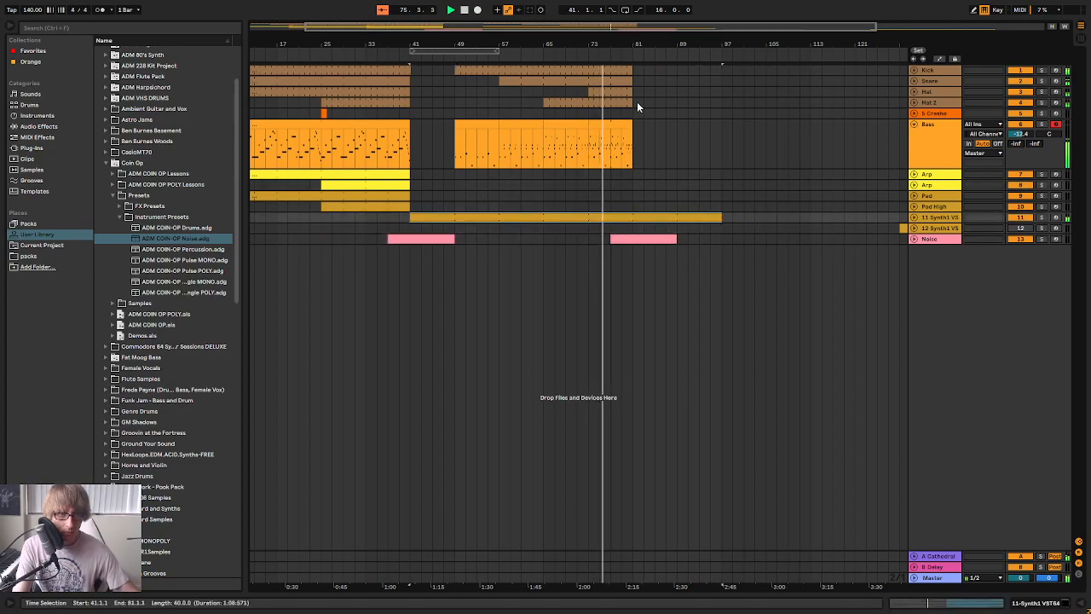
Copy the Bass clip from bar 73 to bar 81
left_click(611, 125)
key("ctrl+c")
left_click(635, 129)
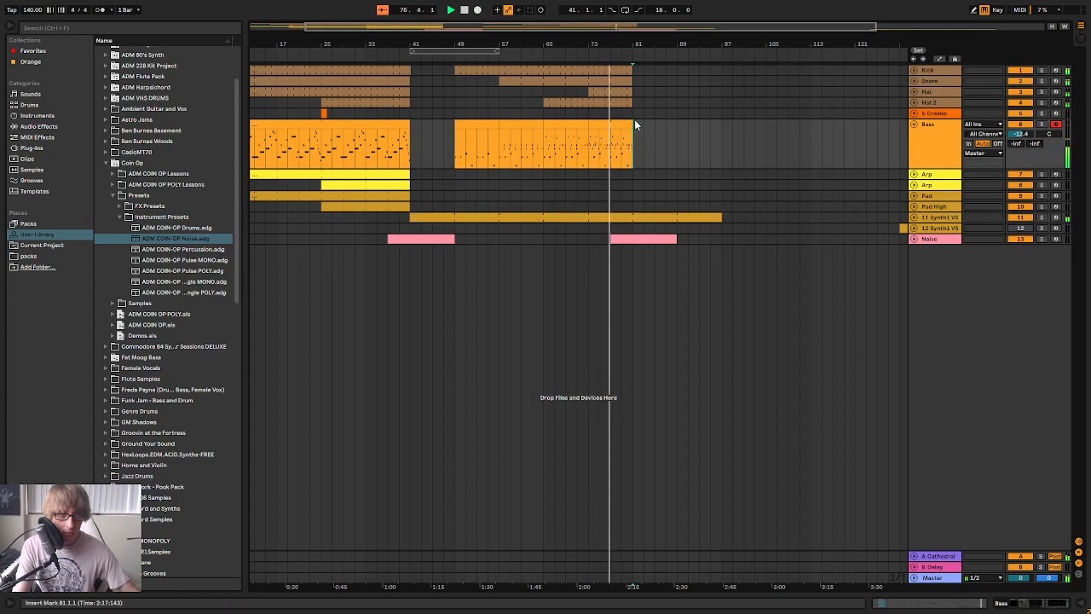
key("ctrl+v")
Extend the Kick, Snare and both Hat tracks to bar 97 and copy the crash clip from bar 25 to bar 81
left_click(621, 67)
left_click(621, 99, "shift")
left_click_drag(632, 102, 719, 113)
left_click(330, 113)
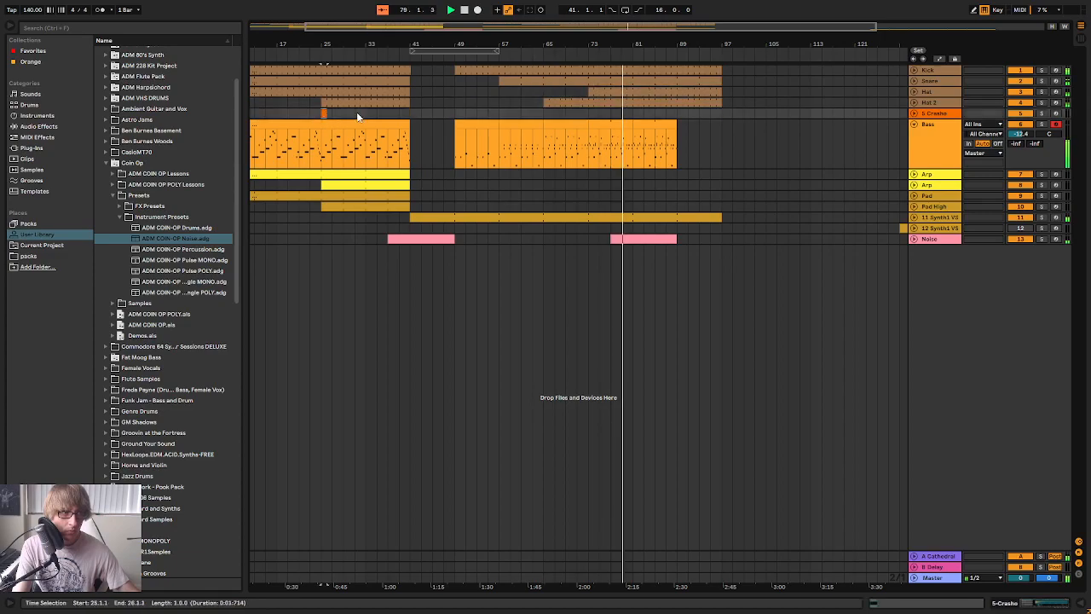
left_click(637, 116)
key("ctrl+v")
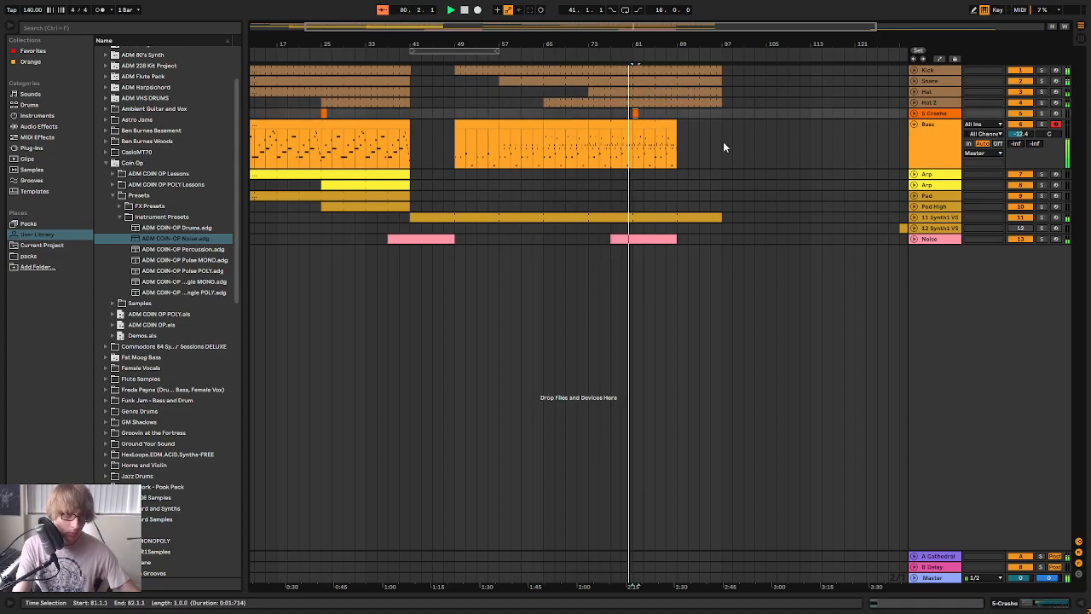
Open the Bass clip at bar 81 in an enlarged note editor and play it
left_click(721, 143)
double_click(657, 134)
left_click_drag(697, 474, 720, 132)
key("space")
key("space")
mouse_move(404, 142)
left_mouse_down()
mouse_move(404, 162)
mouse_move(404, 143)
left_mouse_up()
Add a B1 note at 1.3.3 of the Bass clip at bar 81, lasting three sixteenths
left_click(378, 245)
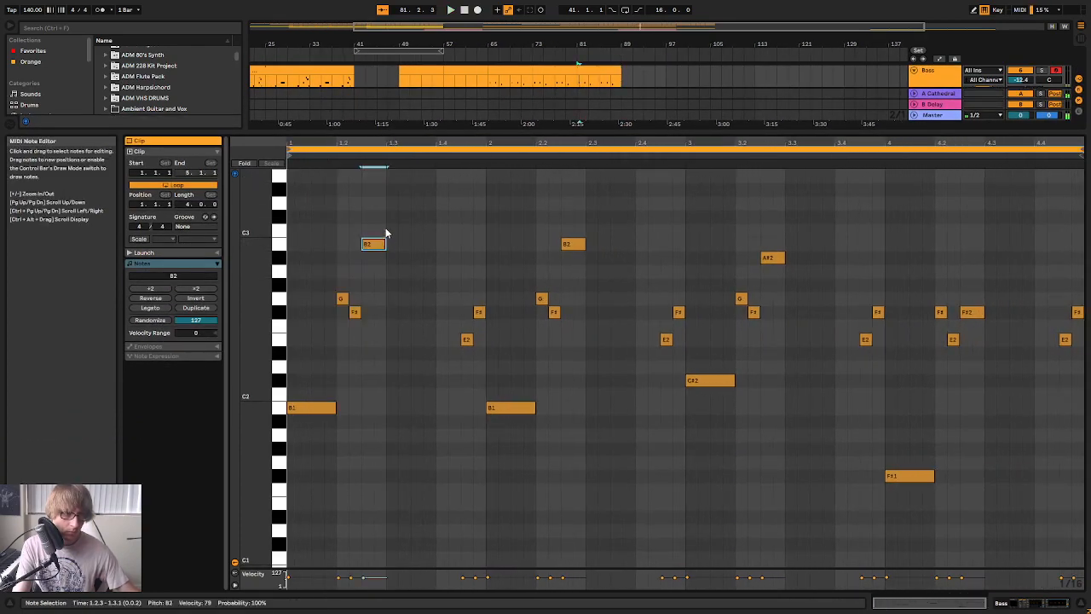
left_click(416, 376)
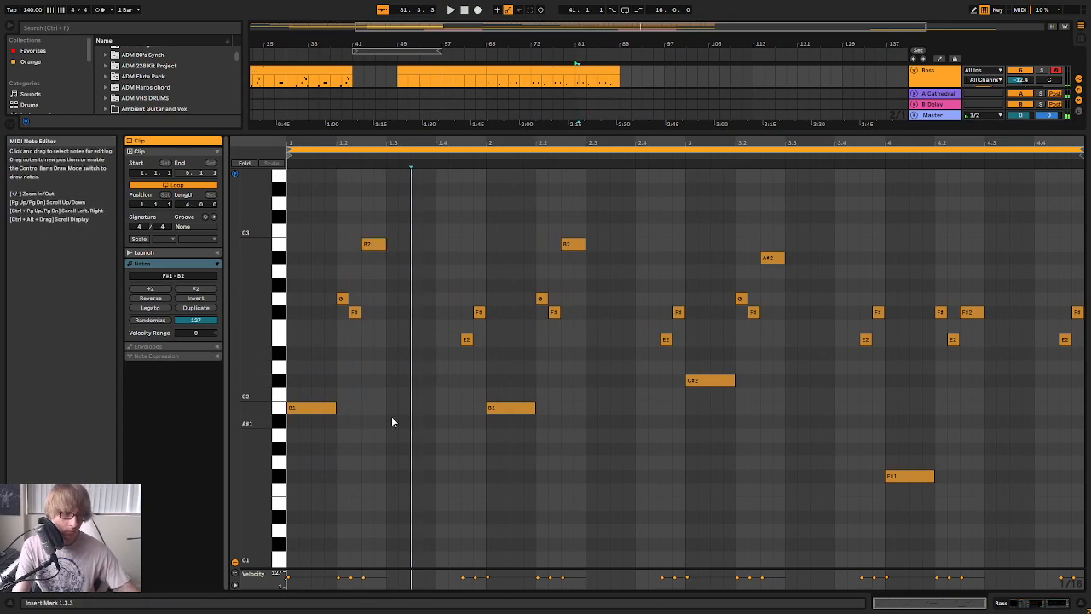
double_click(416, 407)
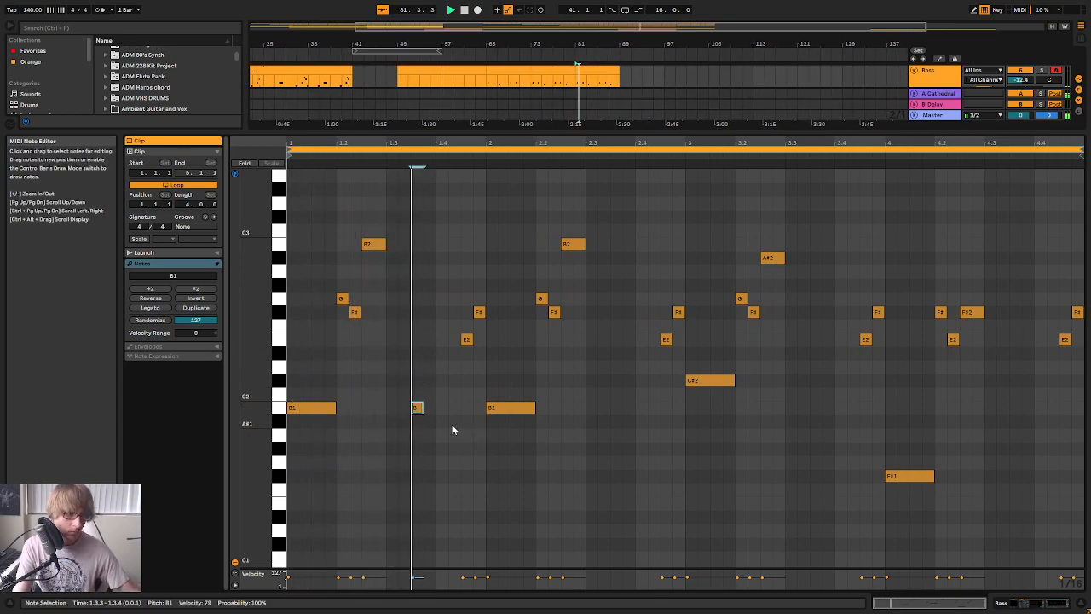
left_click_drag(421, 408, 448, 408)
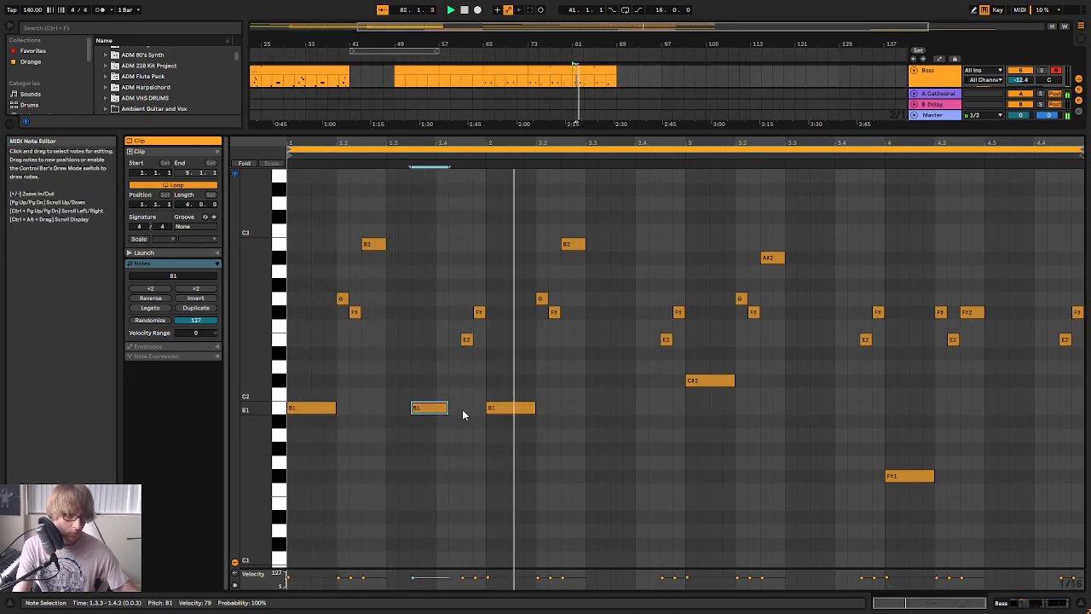
Shorten the B1 note at 1.3.3 to two sixteenths and add a B1 note of the same length at 2.3.3
left_click_drag(448, 408, 435, 409)
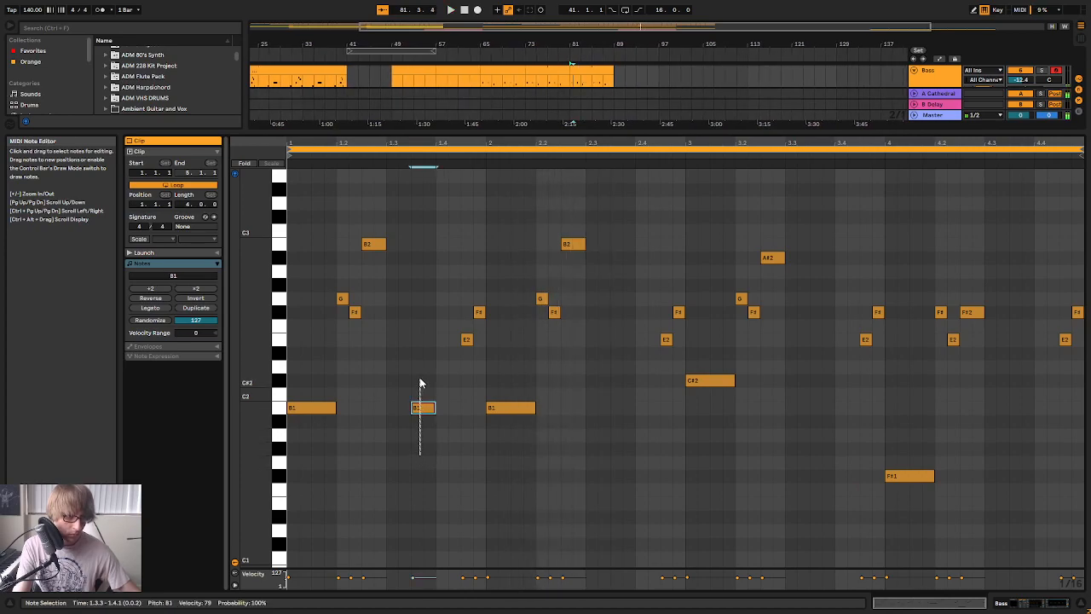
double_click(614, 407)
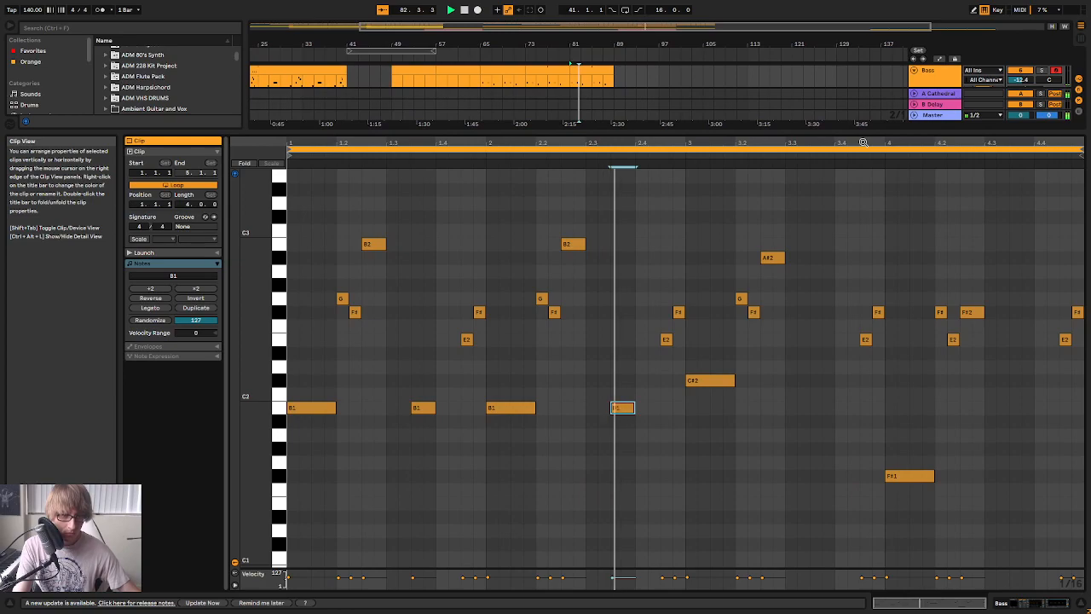
key("space")
Paste the short bass note at 3.3.3, audition it at C#2, and set its pitch to A#1
left_click(812, 437)
key("ctrl+v")
key("Down")
key("Down")
key("Up")
key("Up")
key("Up")
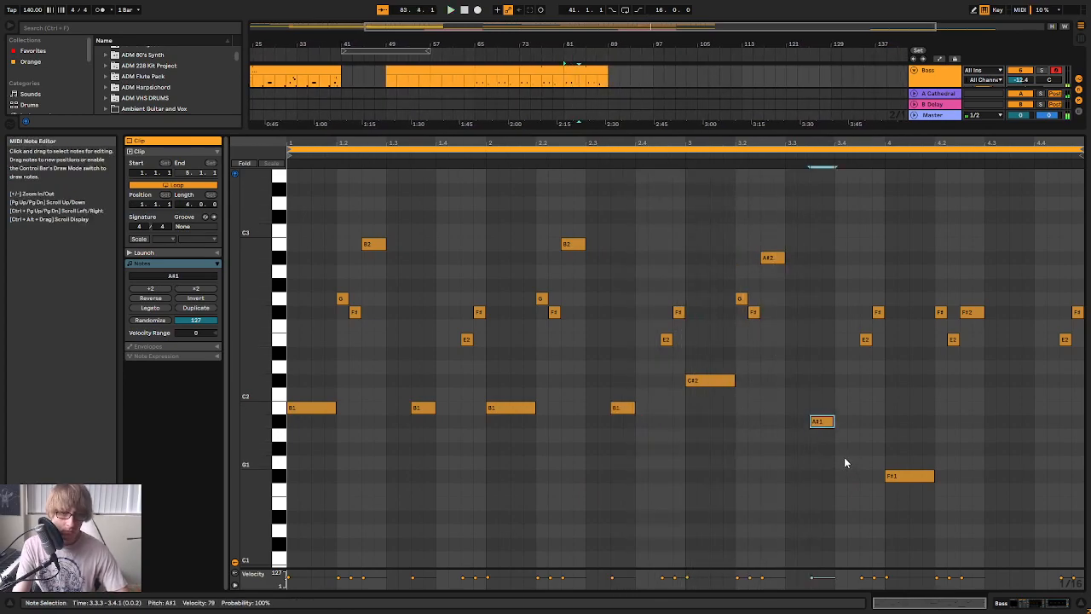
key("Up")
left_click(669, 156)
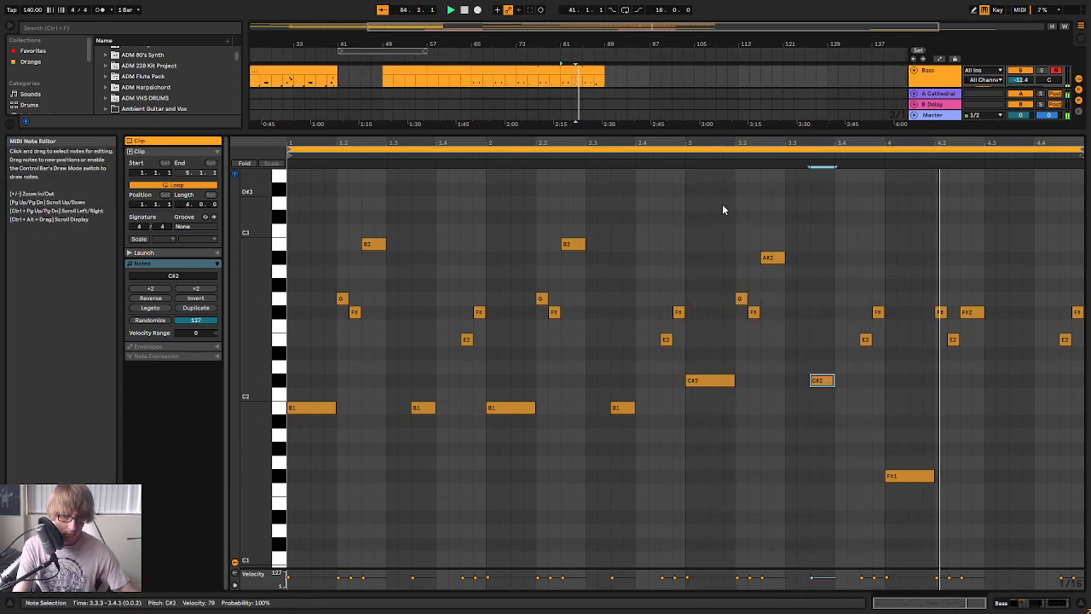
key("Down")
key("Down")
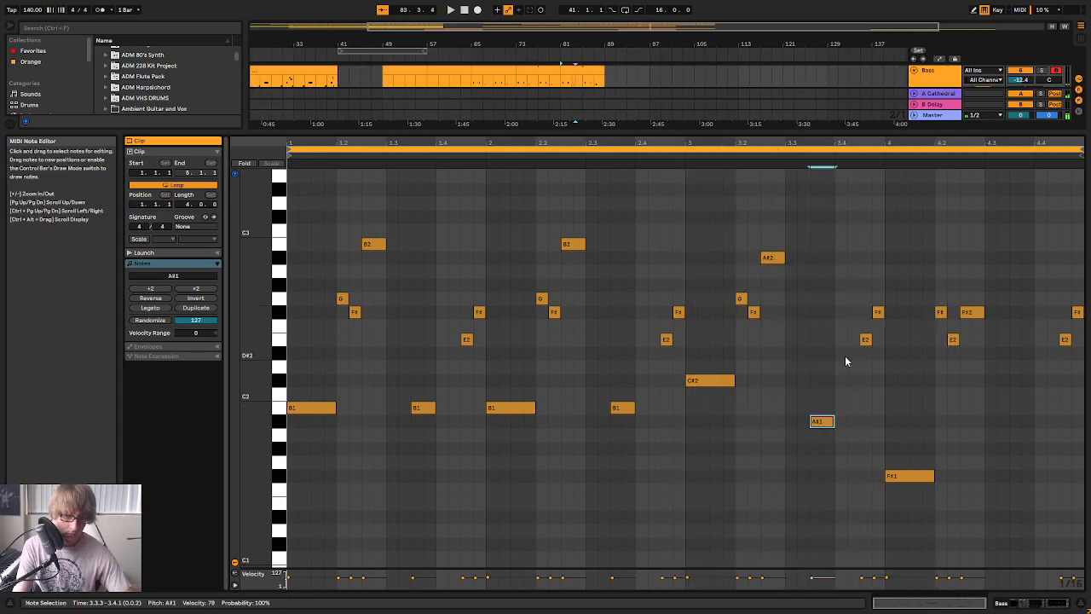
left_click(682, 157)
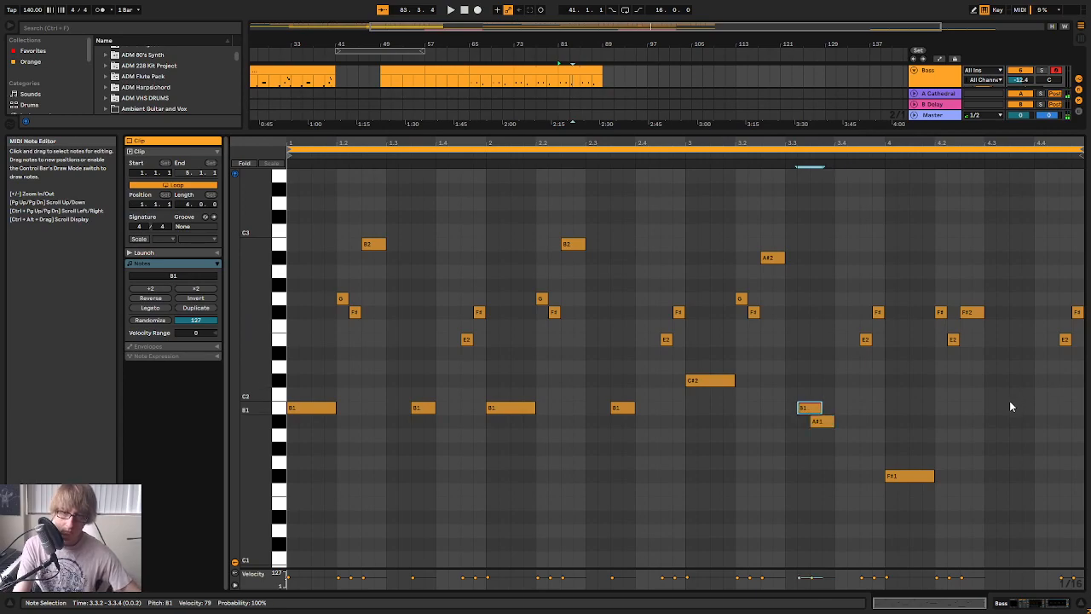
Place another two-sixteenth bass note at 4.3.3, lower it to F#1, and play the clip
key("Right")
key("Right")
key("Right")
key("Right")
key("Right")
key("Right")
key("Right")
key("Right")
key("Right")
key("Right")
key("Right")
key("Right")
key("Right")
key("Right")
key("Right")
key("Right")
key("Right")
key("Down")
key("Down")
key("Down")
key("Down")
key("Down")
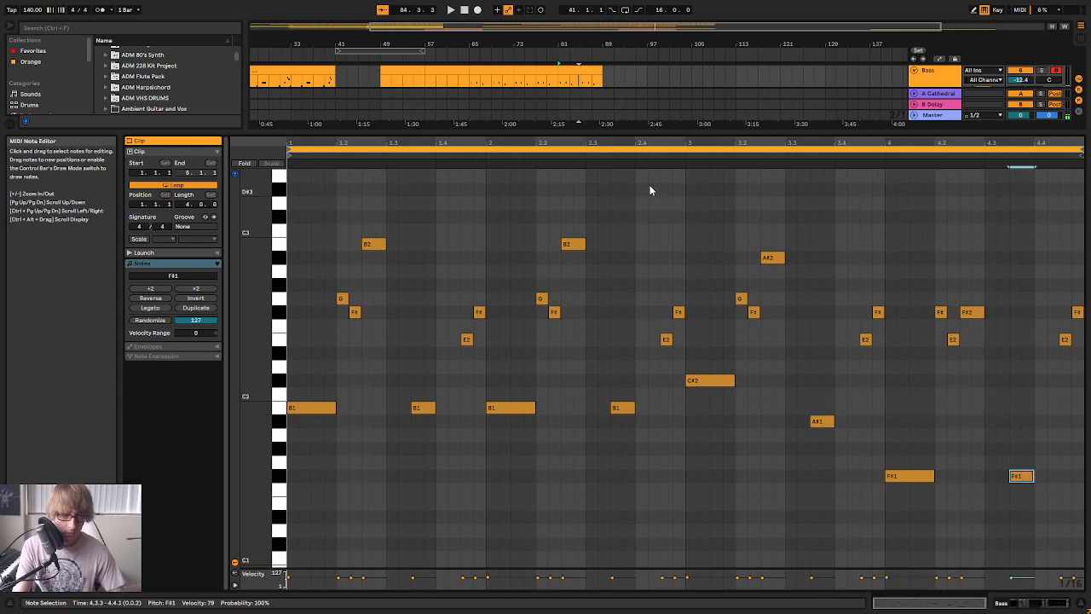
key("space")
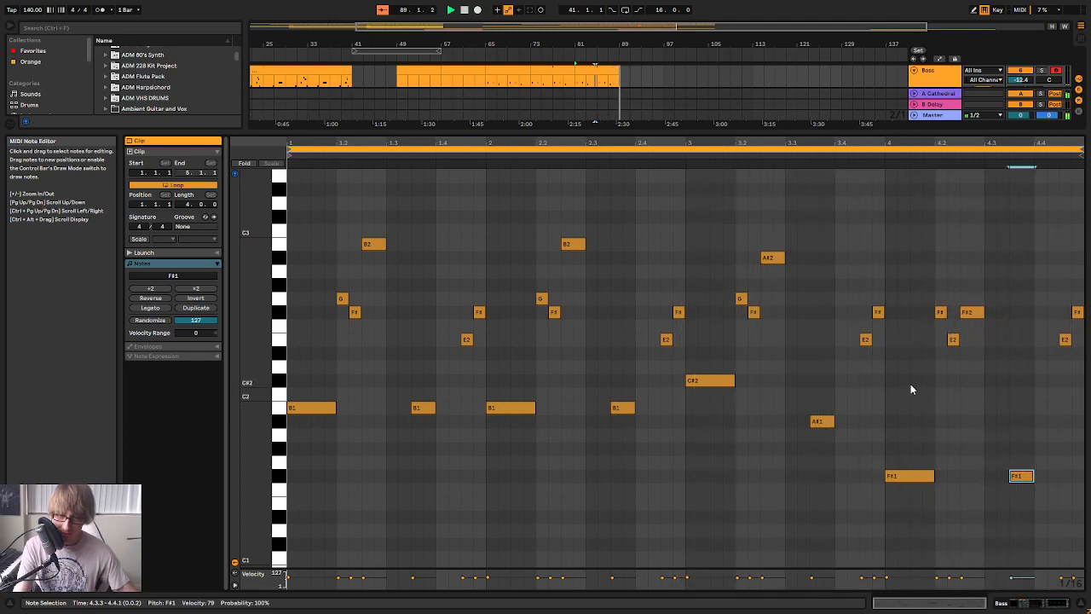
Return to the full arrangement, extend the Bass part to bar 97 with the clip from bar 81, and play it
key("space")
mouse_move(656, 132)
left_mouse_down()
mouse_move(600, 424)
mouse_move(600, 479)
left_mouse_up()
left_click(663, 153)
left_click_drag(611, 127, 666, 137)
key("space")
left_click(732, 146)
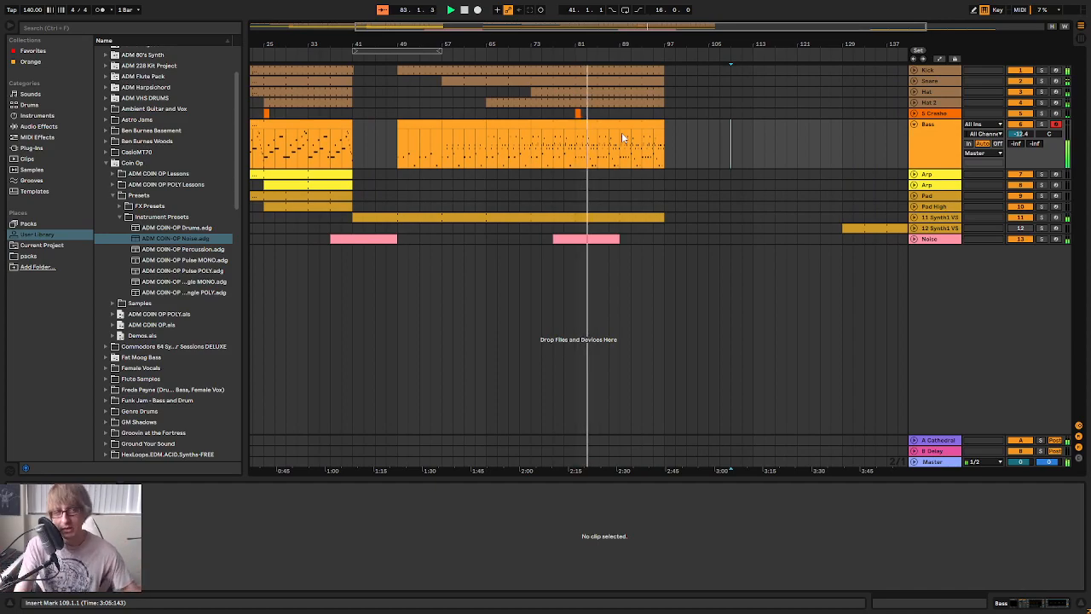
left_click(423, 130)
left_click(466, 128)
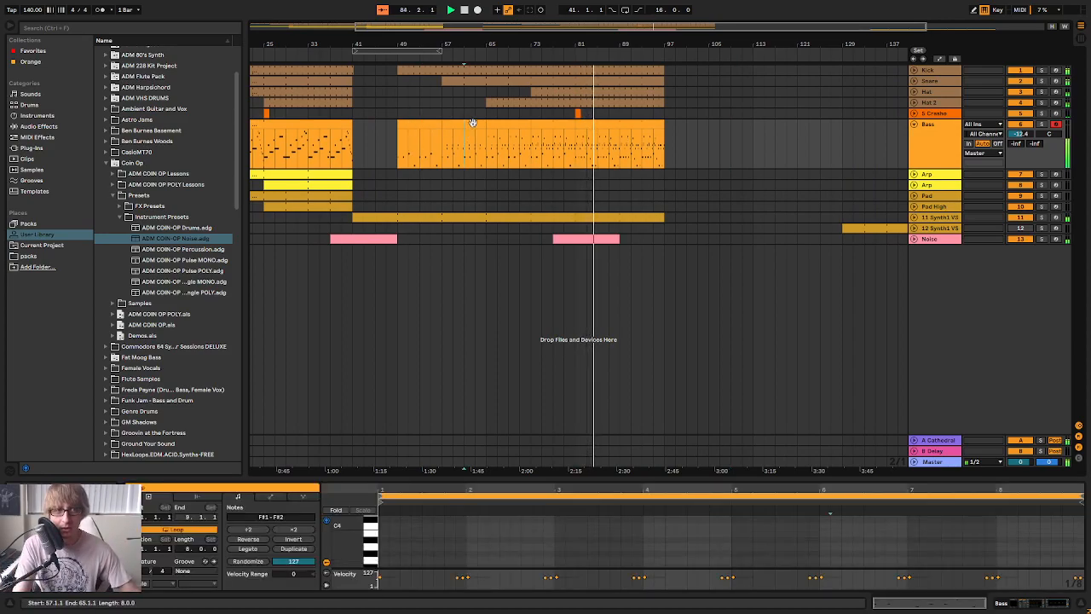
left_click(509, 124)
left_click(546, 124)
left_click(623, 128)
left_click(741, 134)
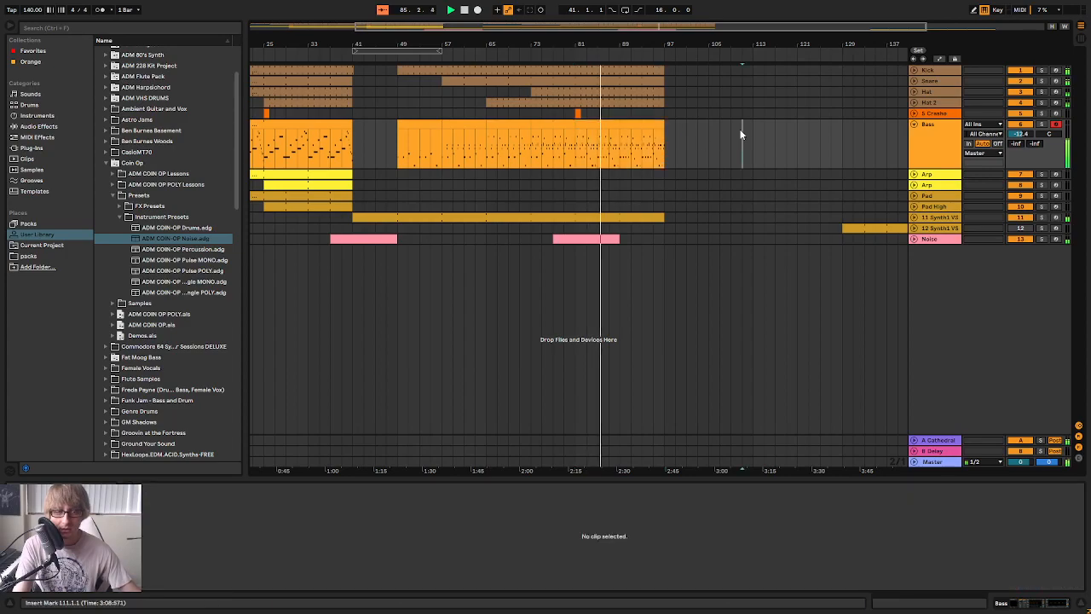
left_click(709, 145)
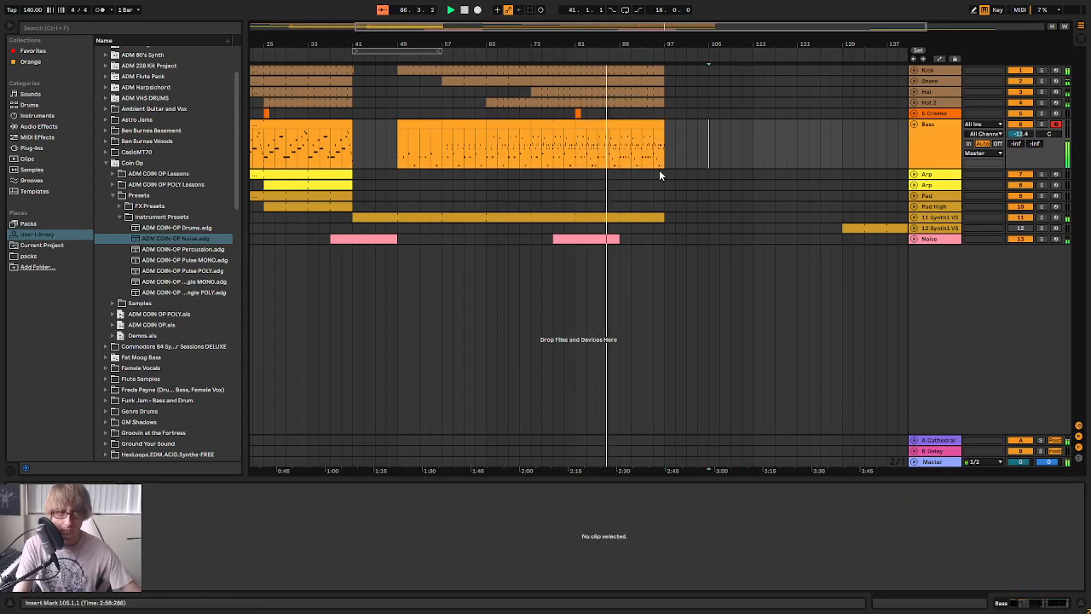
left_click(720, 184)
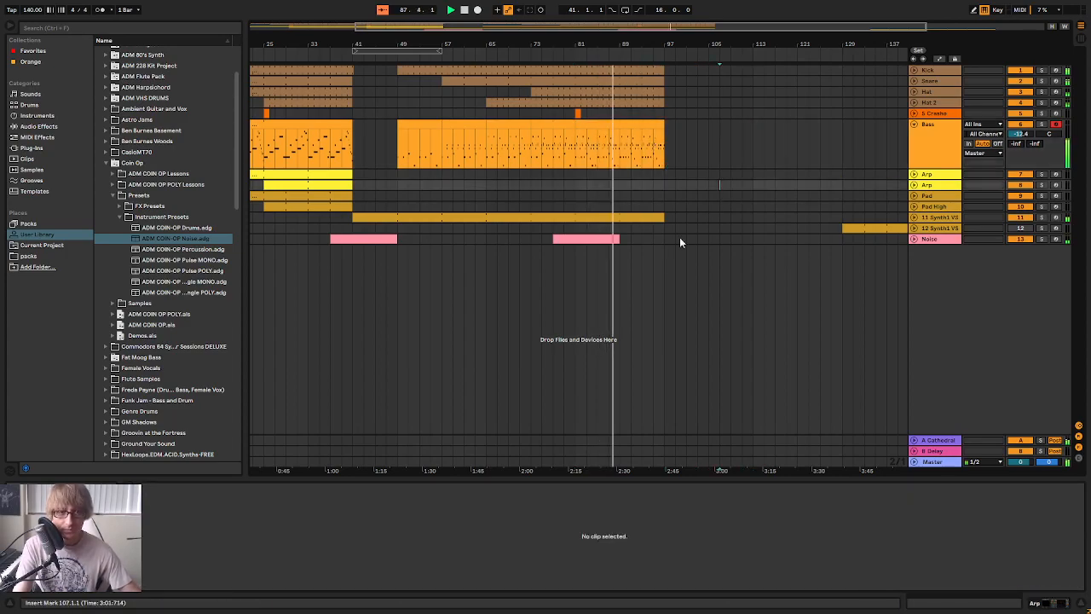
left_click(676, 229)
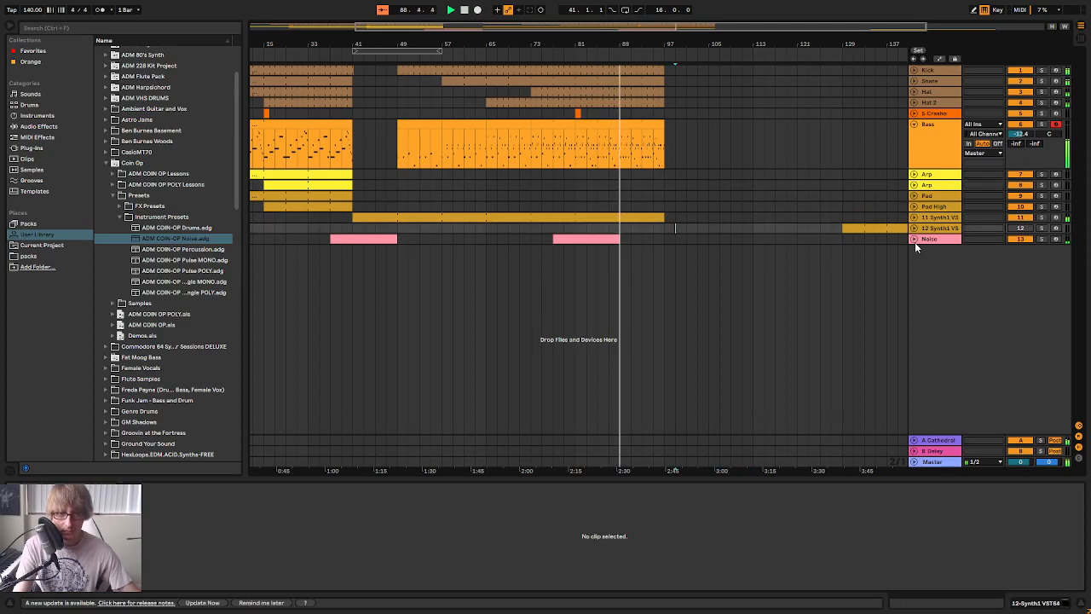
Expand the Noise track and extend its clip at bar 77 so that it ends at bar 97
left_click(914, 240)
left_click(672, 239)
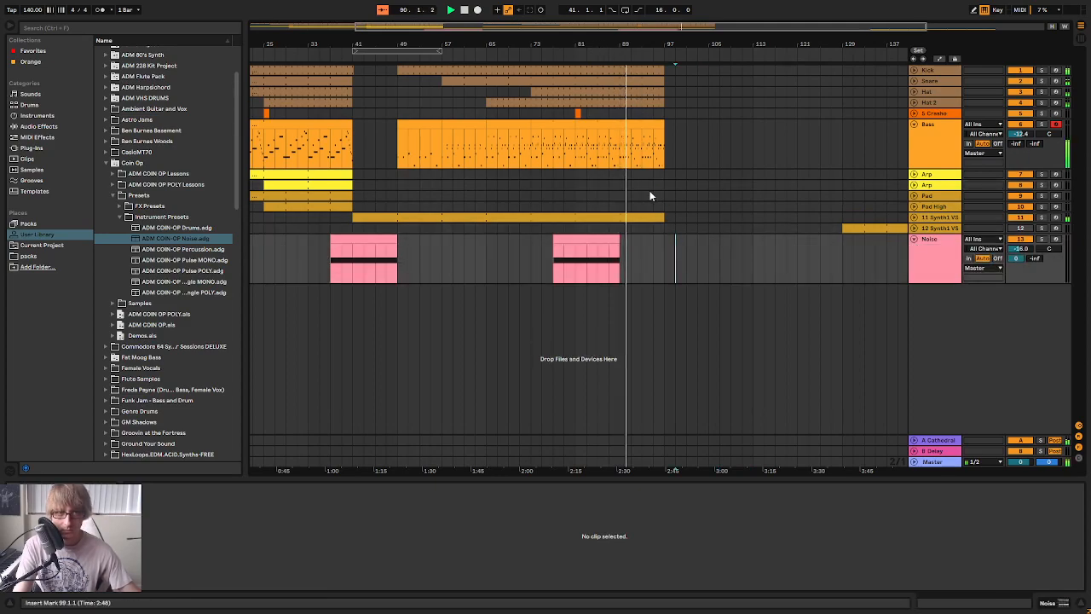
left_click(545, 54)
left_click_drag(576, 44, 606, 70)
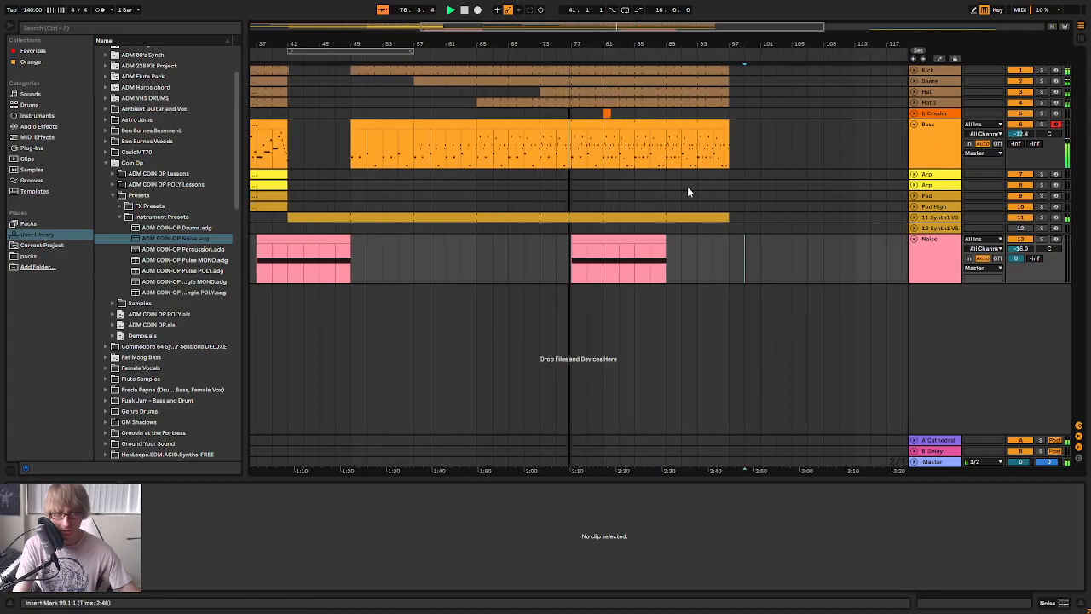
left_click_drag(662, 254, 728, 254)
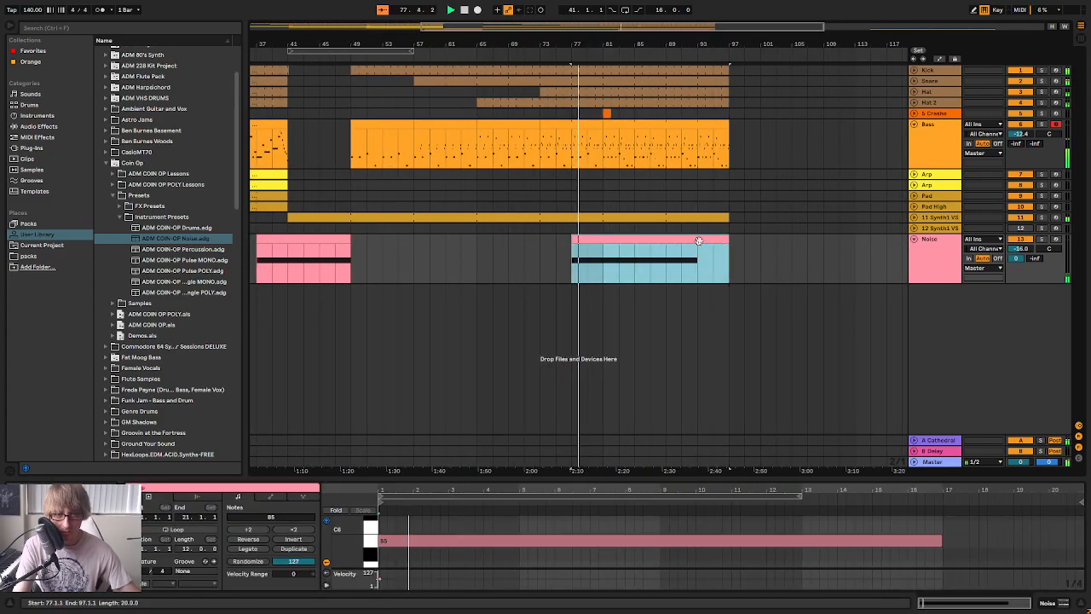
Show the automation and stretch the falling Filter Freq curve on the Noise track to end at bar 97
left_click_drag(831, 475, 847, 284)
mouse_move(926, 341)
left_mouse_down()
mouse_move(1052, 357)
mouse_move(943, 355)
left_mouse_up()
double_click(933, 206)
left_click(942, 59)
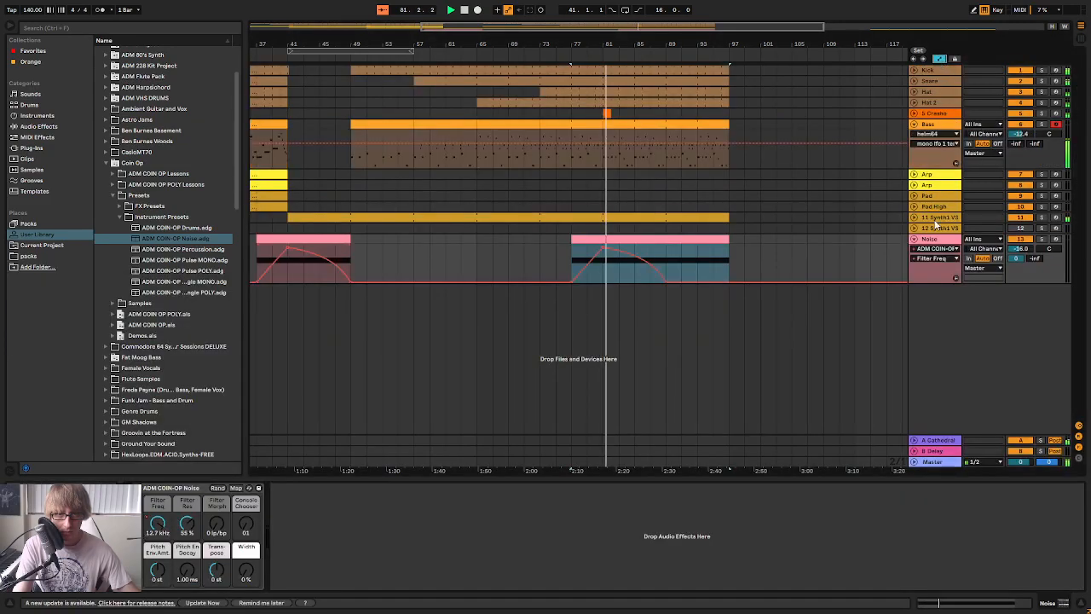
key("space")
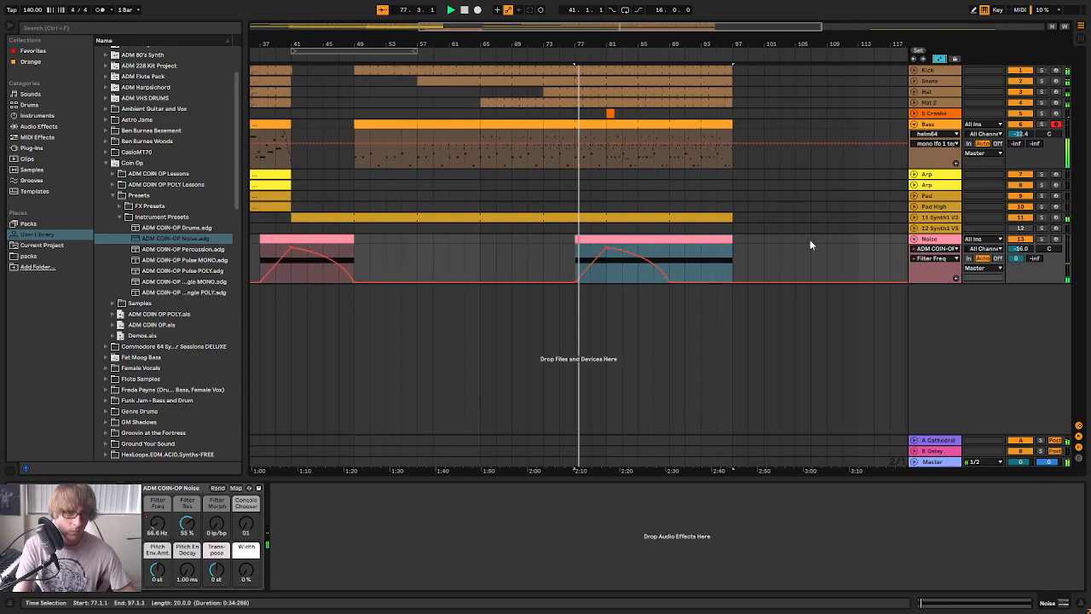
left_click(945, 257)
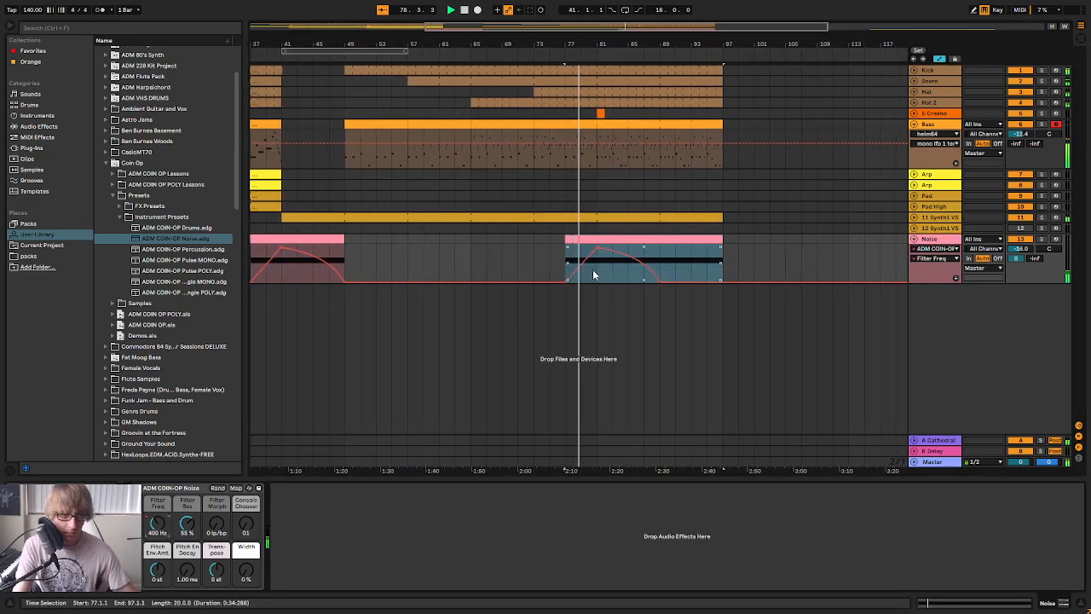
left_click(766, 264)
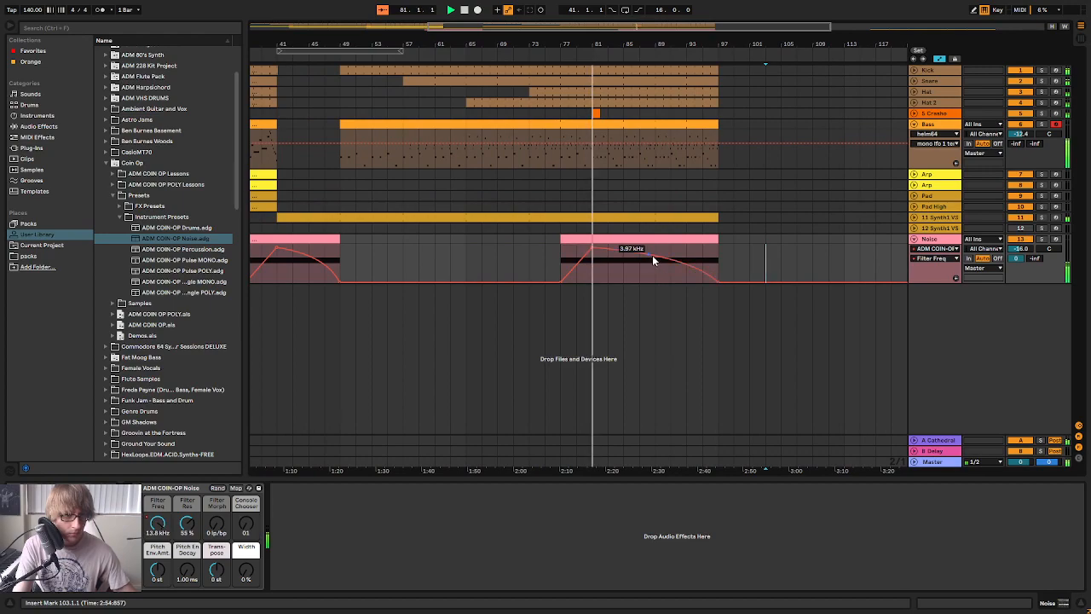
Reshape the Noise Filter Freq fade with a breakpoint at bar 86 and a gentler decline ending at bar 97, and play it
left_click_drag(593, 42, 592, 63)
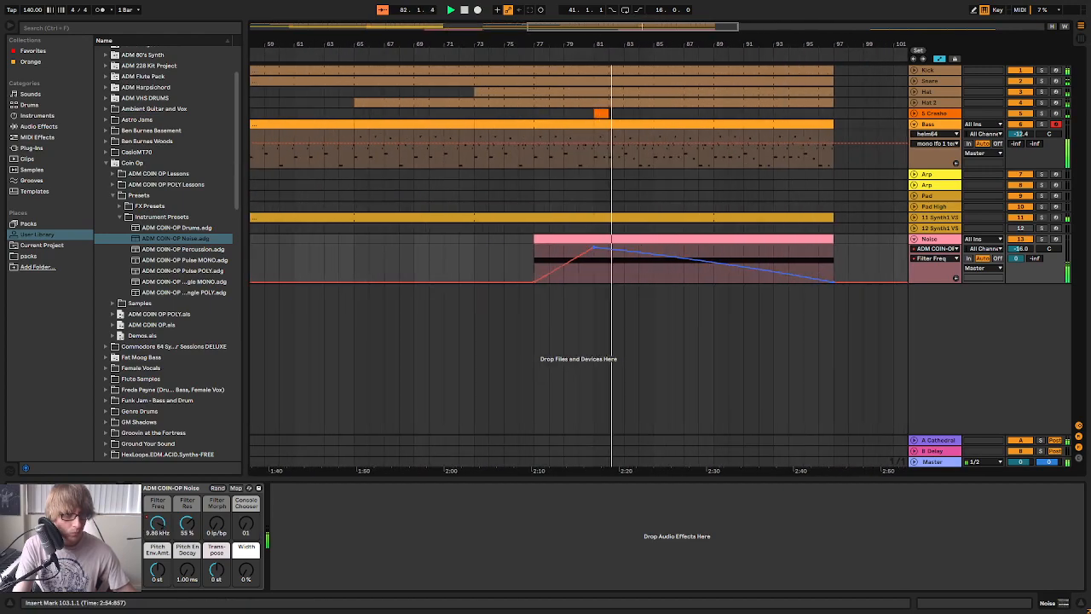
left_click_drag(834, 282, 708, 278)
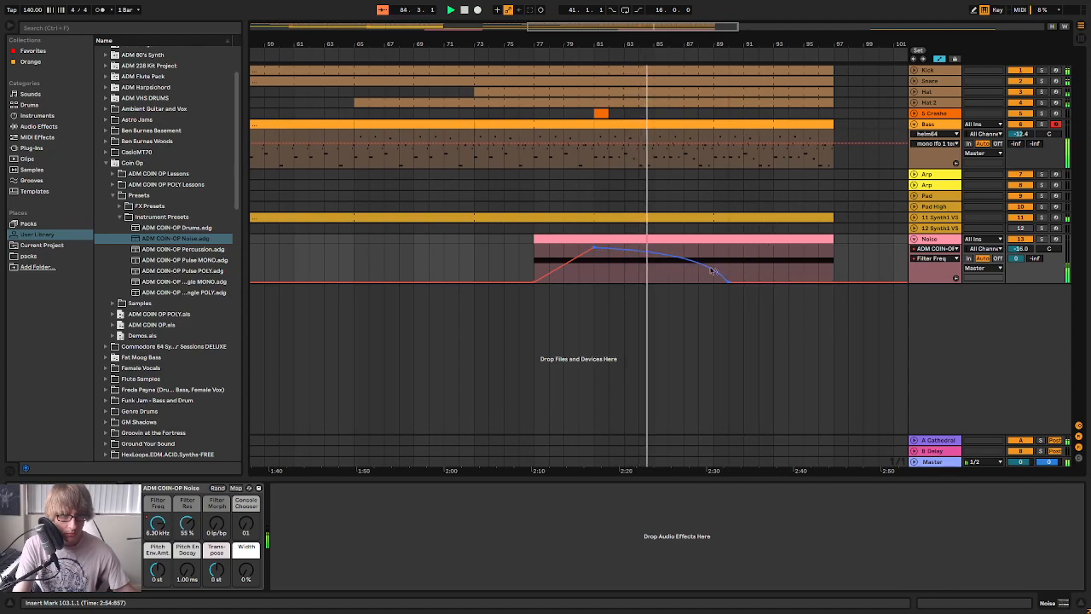
left_click_drag(835, 278, 750, 279)
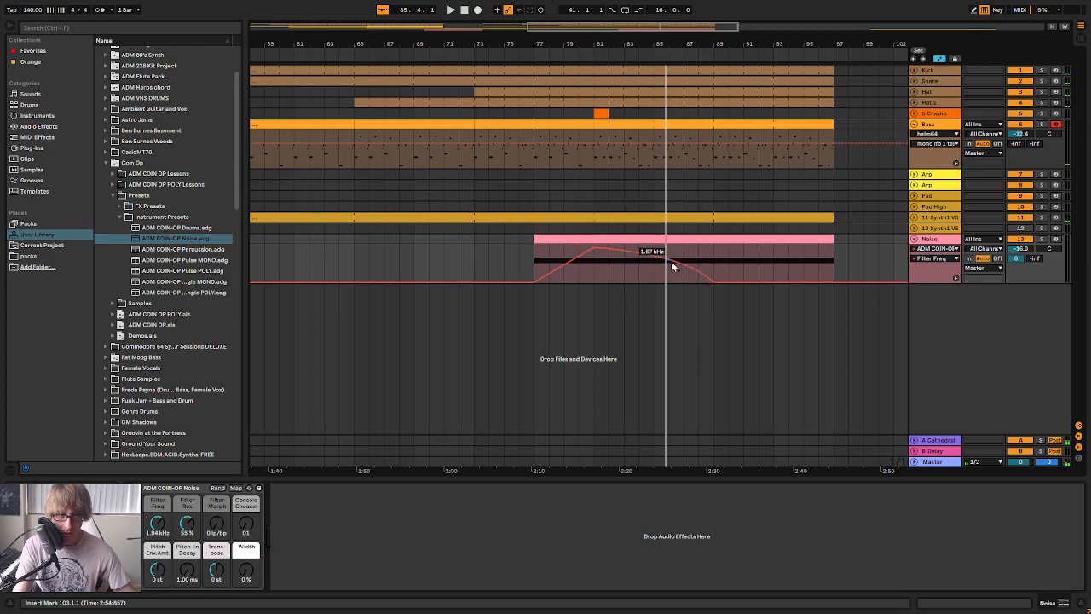
left_click_drag(712, 281, 832, 284)
left_click(515, 53)
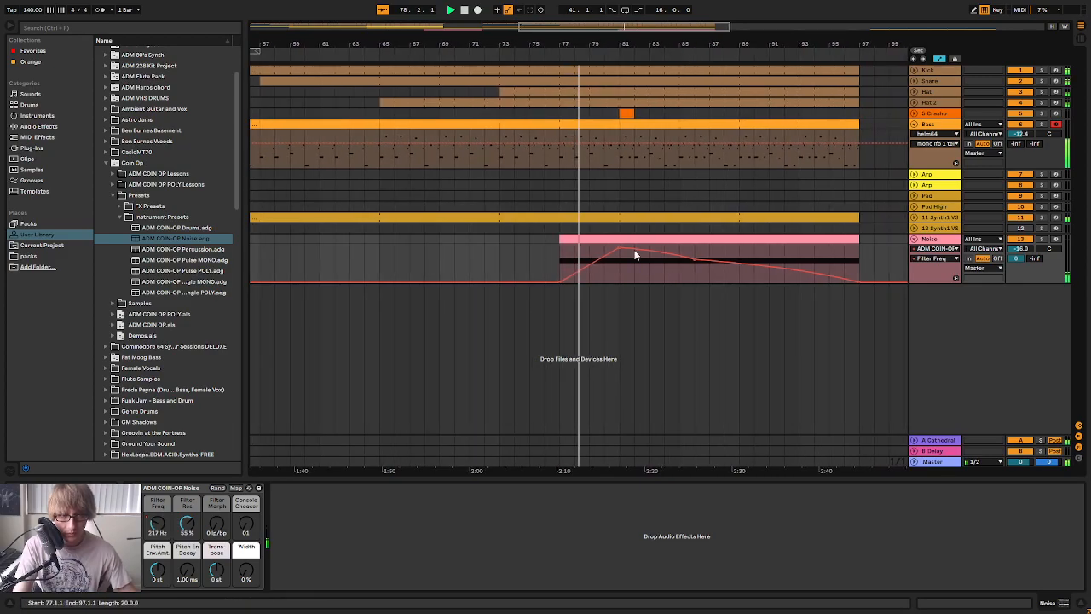
Extend the start of the Noise clip back to bar 73 and lengthen its B5 note to the new clip start
left_click_drag(553, 241, 487, 242)
double_click(580, 241)
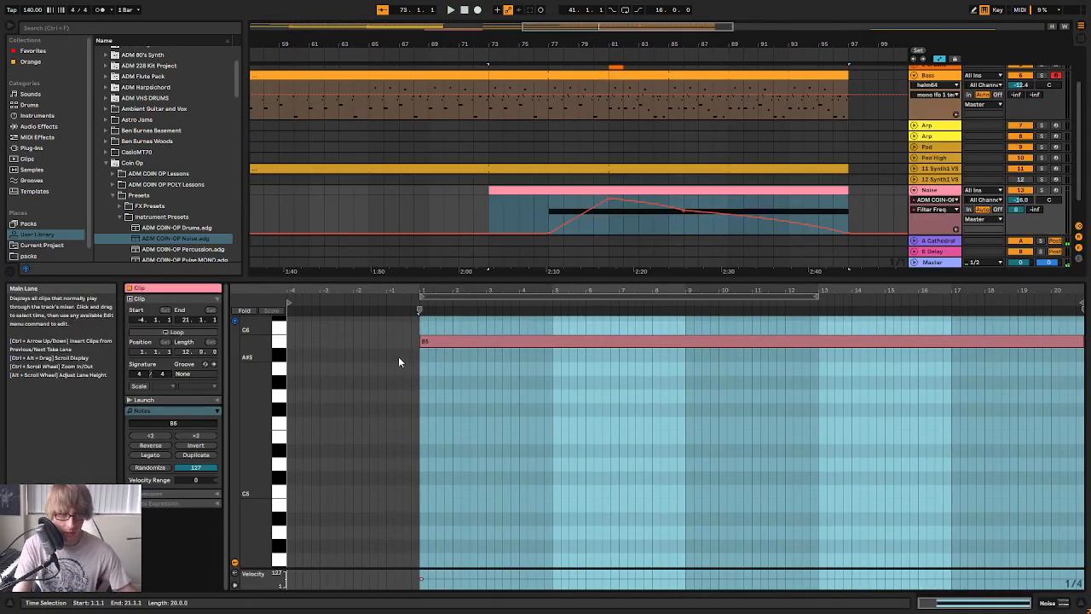
left_click(423, 343)
left_click_drag(418, 342, 479, 345)
left_click_drag(515, 279, 516, 348)
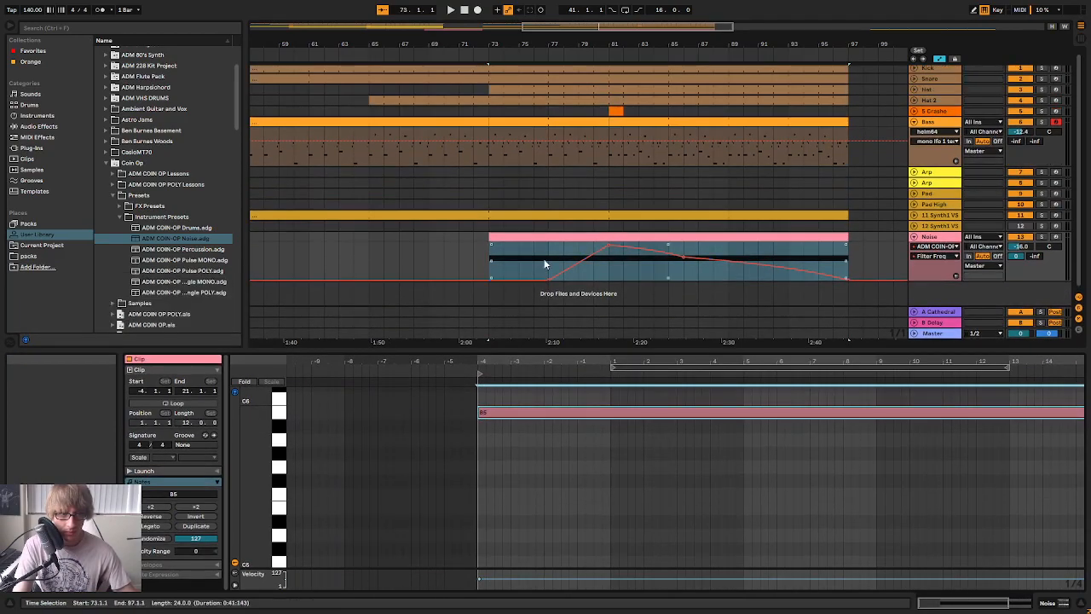
Move the start of the Noise Filter Freq rise to bar 73 and play the build-up
left_click(459, 264)
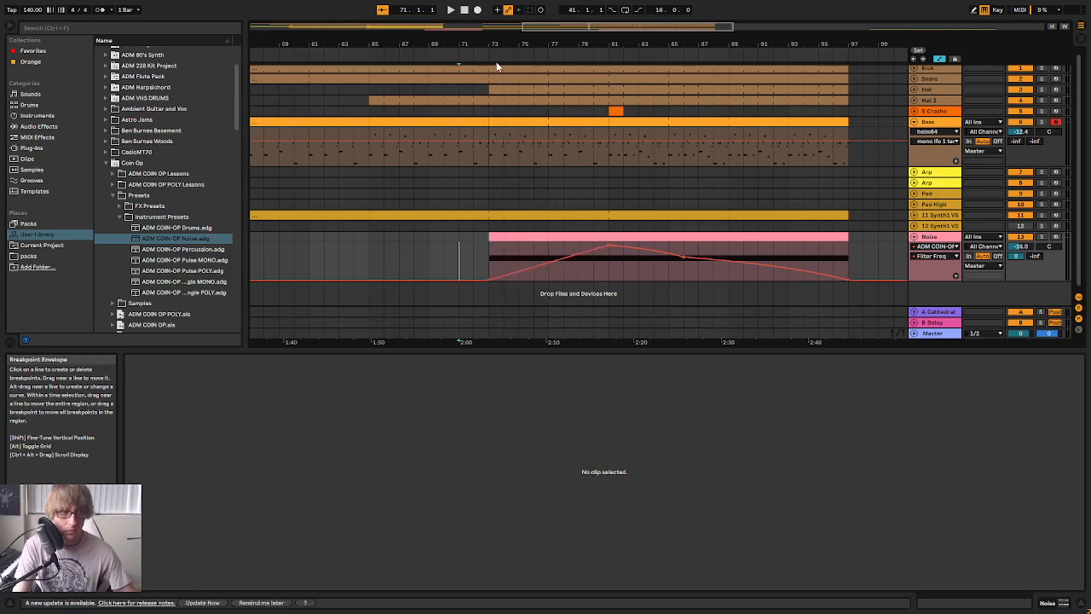
left_click(496, 63)
left_click(519, 256)
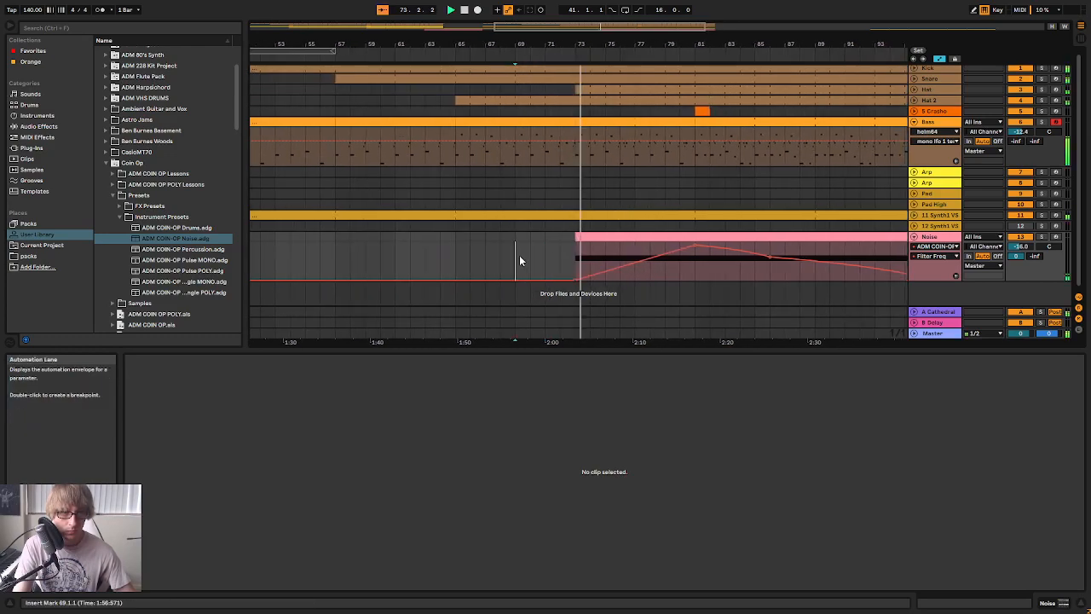
Collapse the Noise track, add EQ Eight to it, and set its first band to a low cut at 84.6 Hz
left_click(915, 238)
double_click(935, 240)
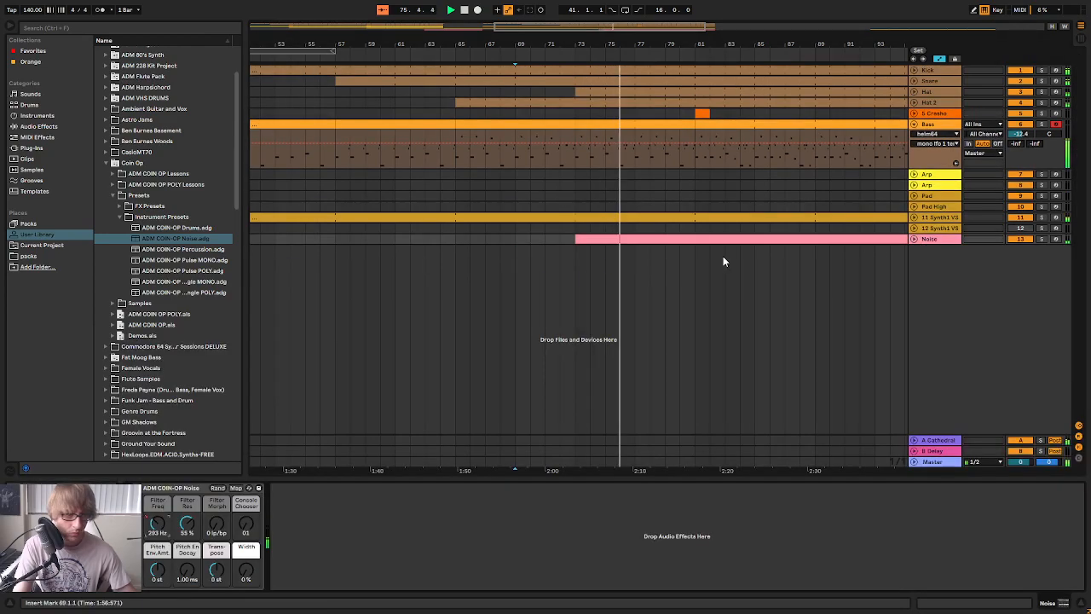
left_click(34, 126)
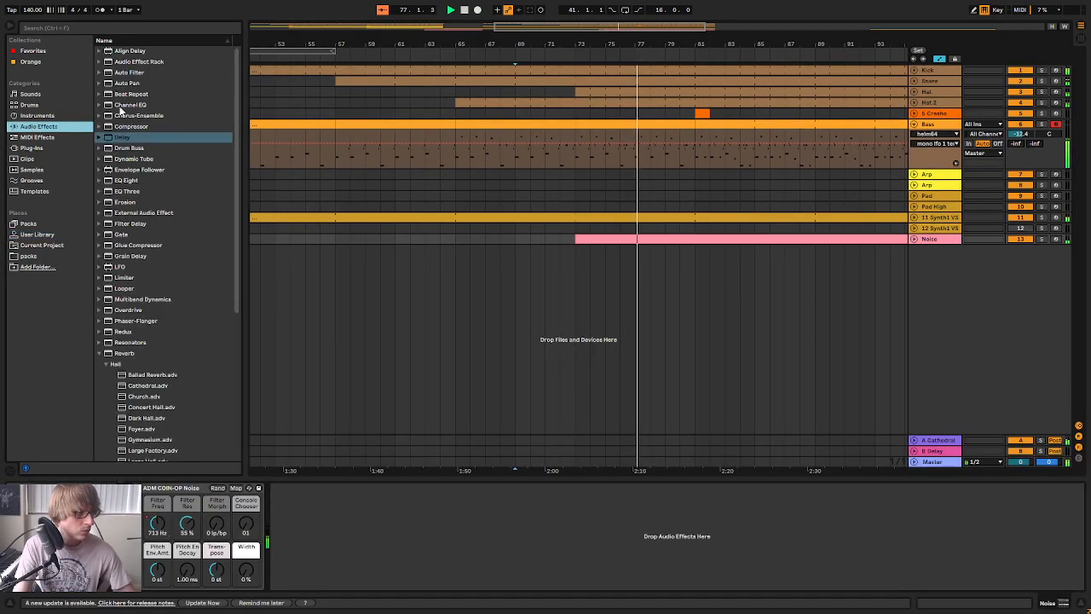
left_click_drag(127, 181, 348, 511)
left_click_drag(322, 569, 324, 563)
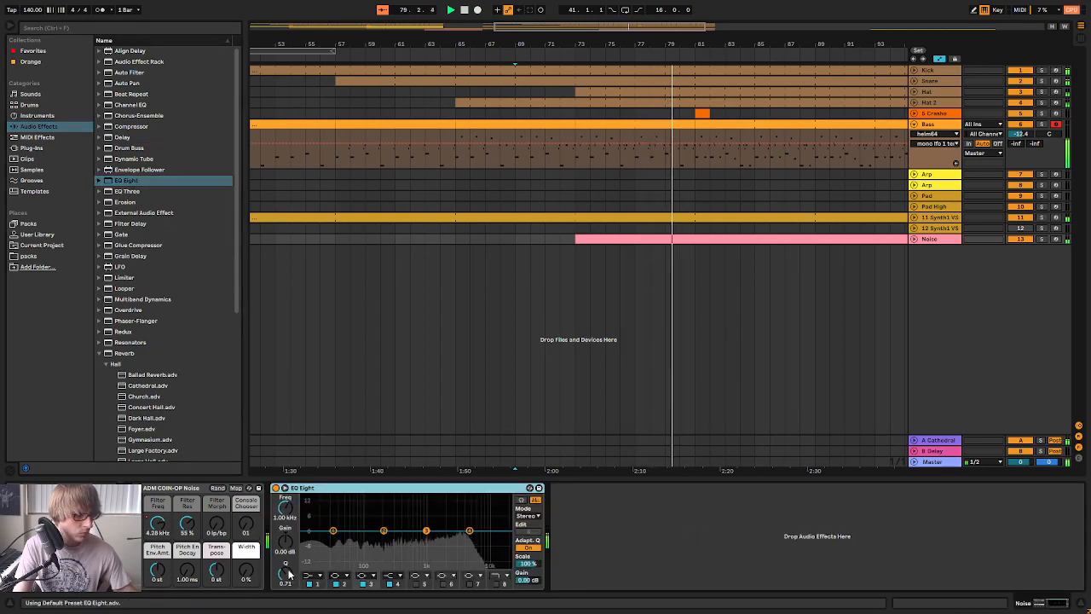
left_click_drag(290, 506, 290, 491)
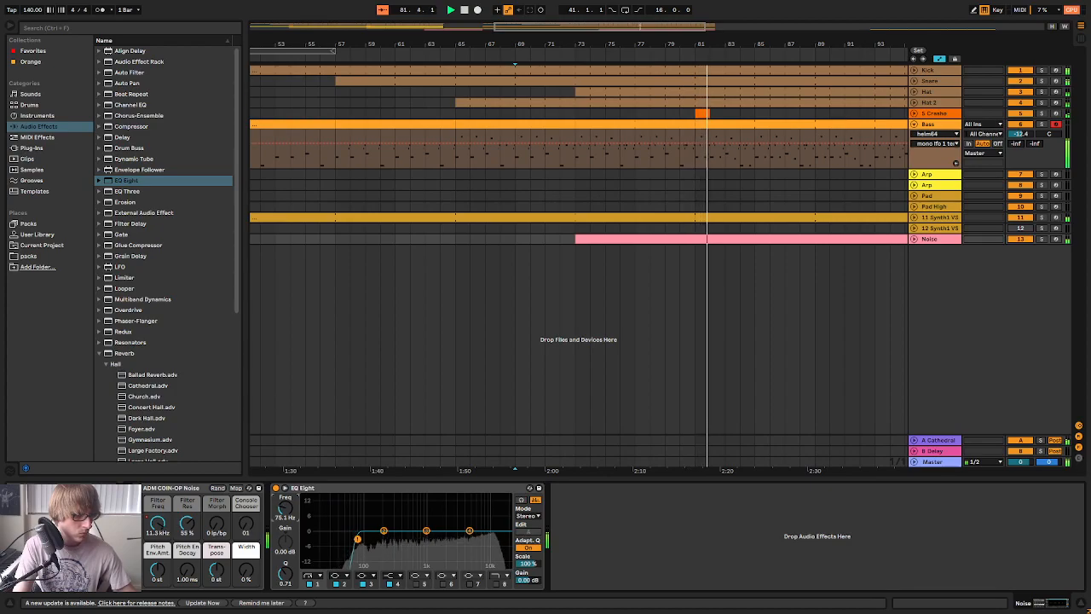
Lower the Noise track's volume to -16.6 dB in the Session View mixer
key("Tab")
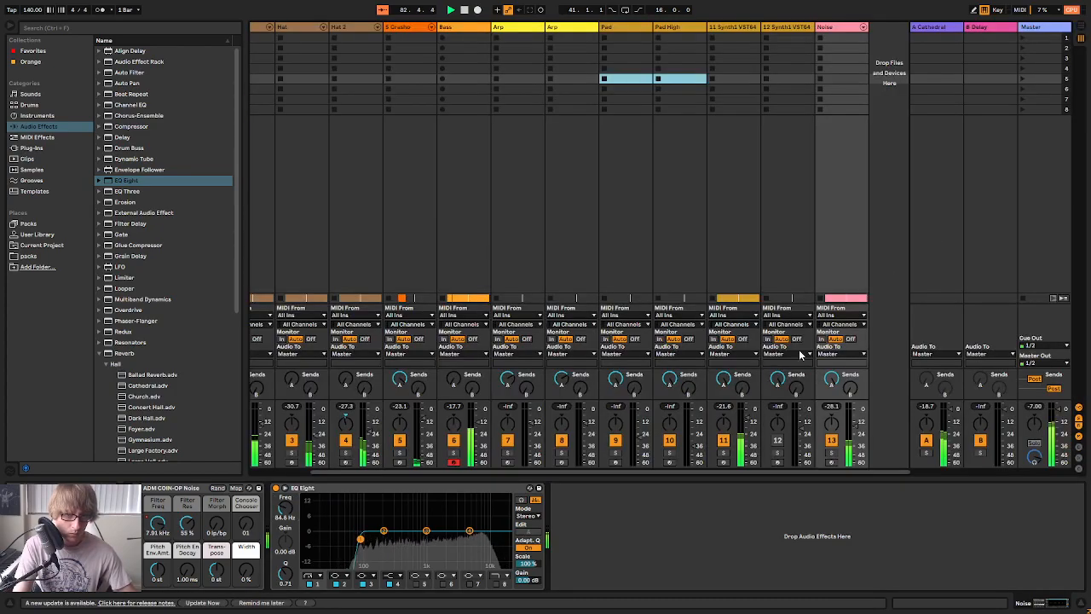
left_click_drag(856, 428, 857, 427)
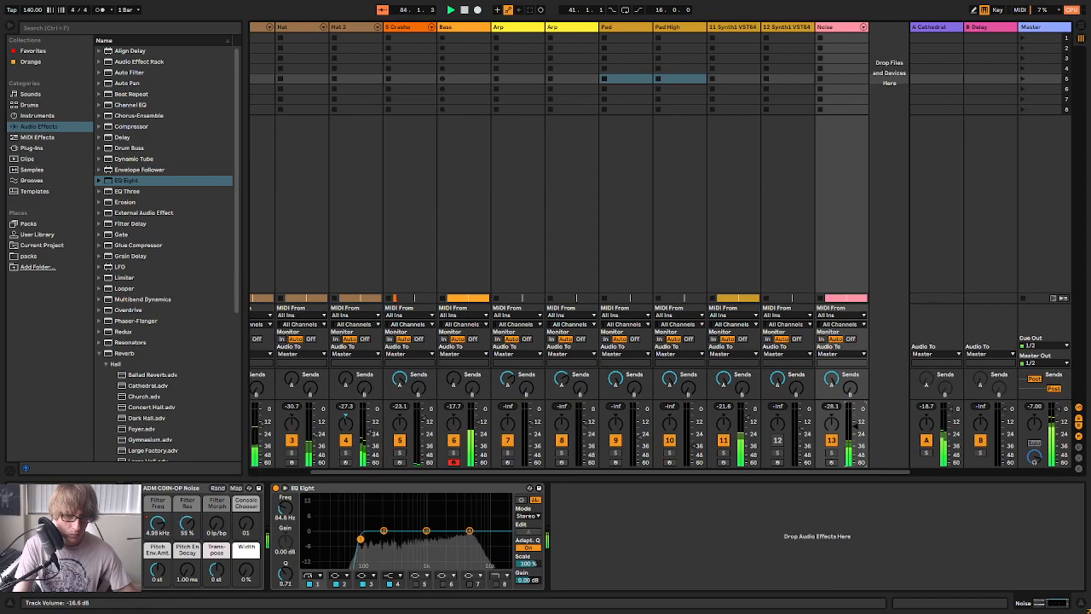
Unfold the Noise track in the Arrangement View and show its ADM COIN-OP Noise Filter Freq automation
key("Tab")
left_click(915, 239)
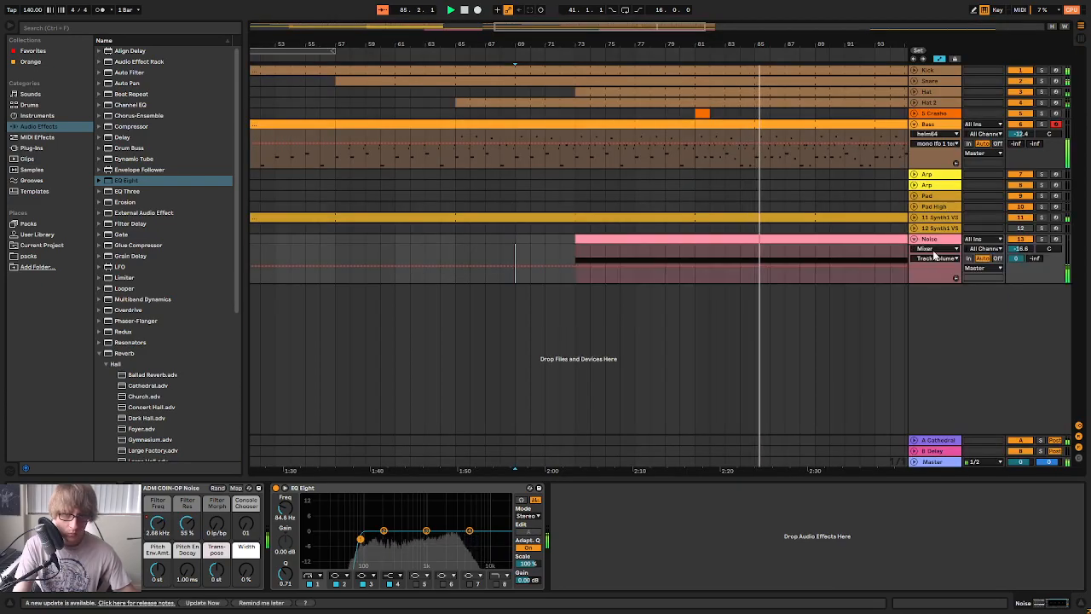
left_click(935, 248)
left_click(937, 268)
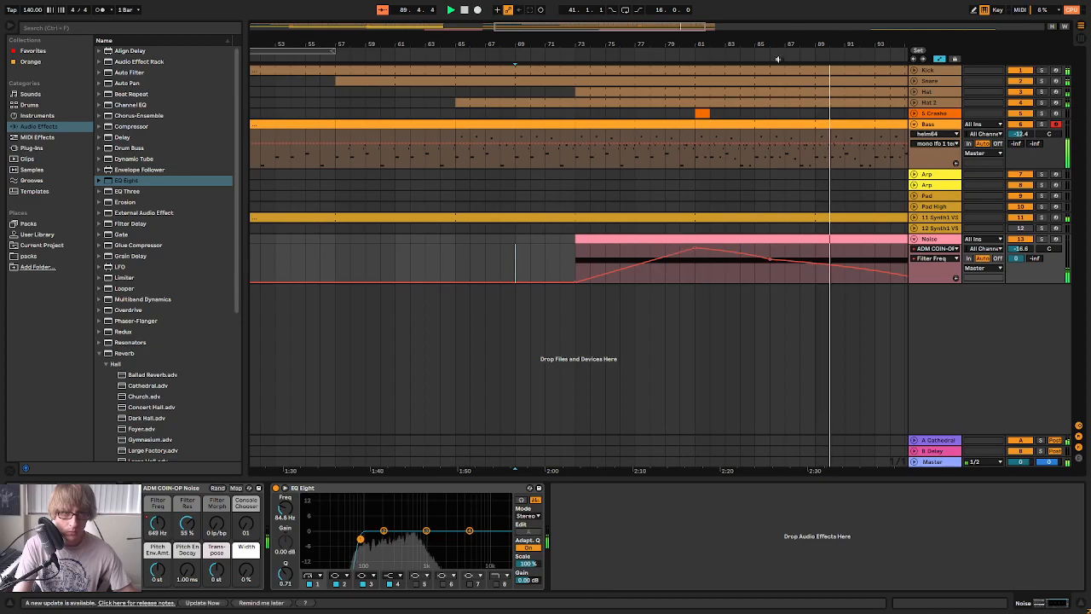
Delete the Noise Filter Freq breakpoint near bar 86 so the sweep falls straight from bar 81 to 97, and collapse the Bass track
left_click_drag(781, 45, 781, 35)
left_click(684, 57)
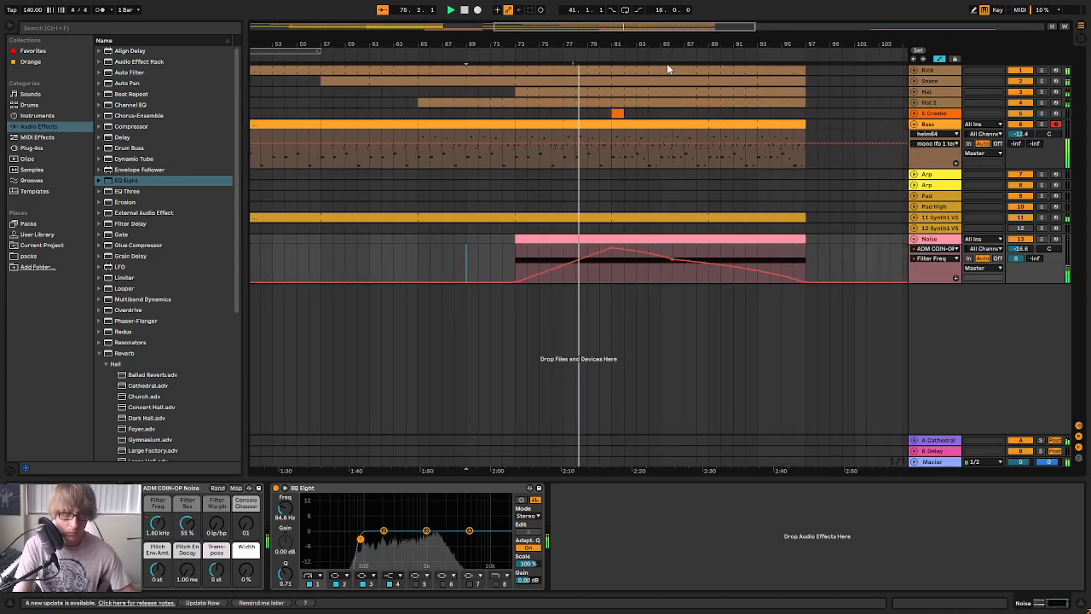
left_click_drag(642, 44, 692, 36)
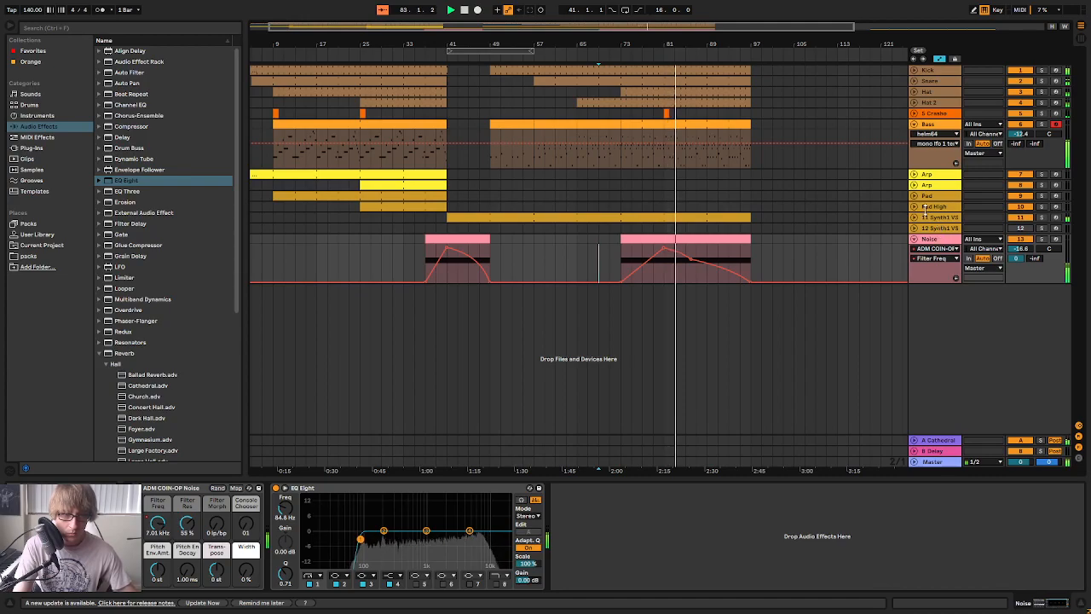
scroll(702, 156, "up", 5, "ctrl")
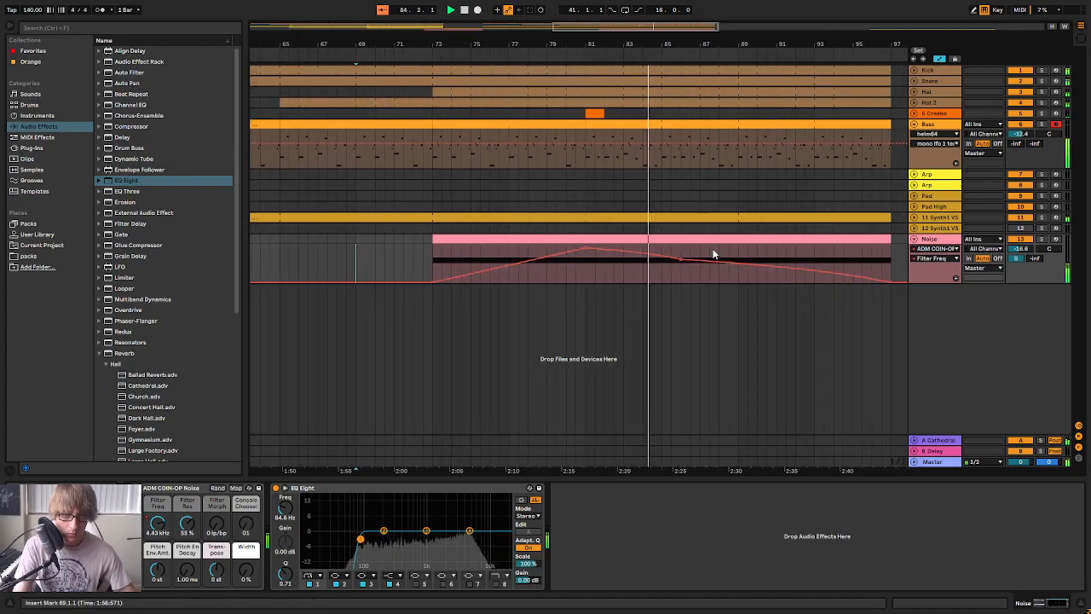
left_click(740, 265)
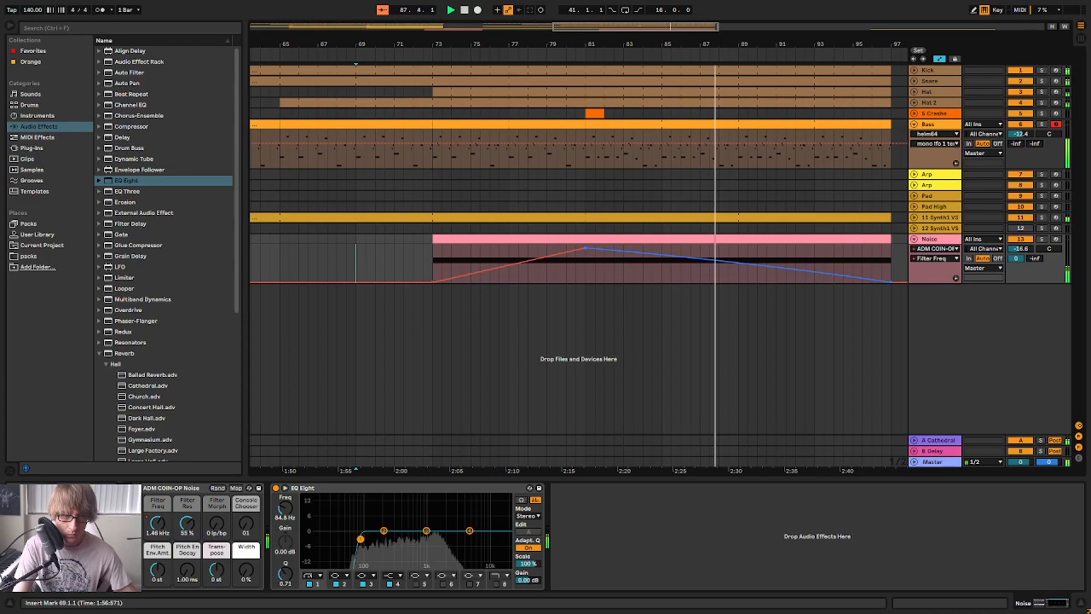
left_click_drag(823, 45, 823, 5)
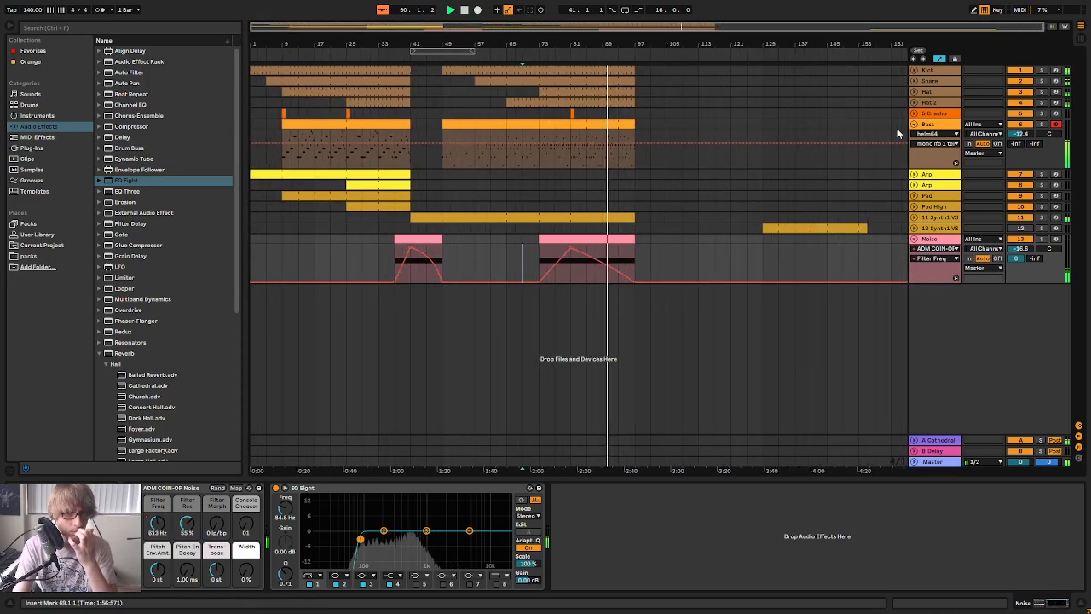
left_click(914, 124)
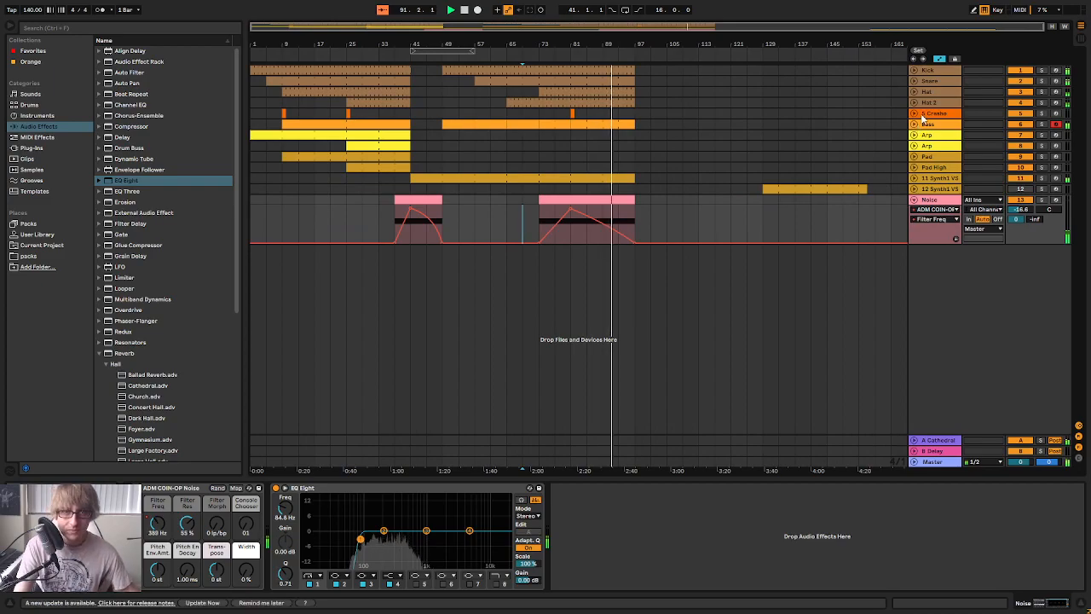
Duplicate the Hat track and rename the copy as Hat 3
left_click(936, 104)
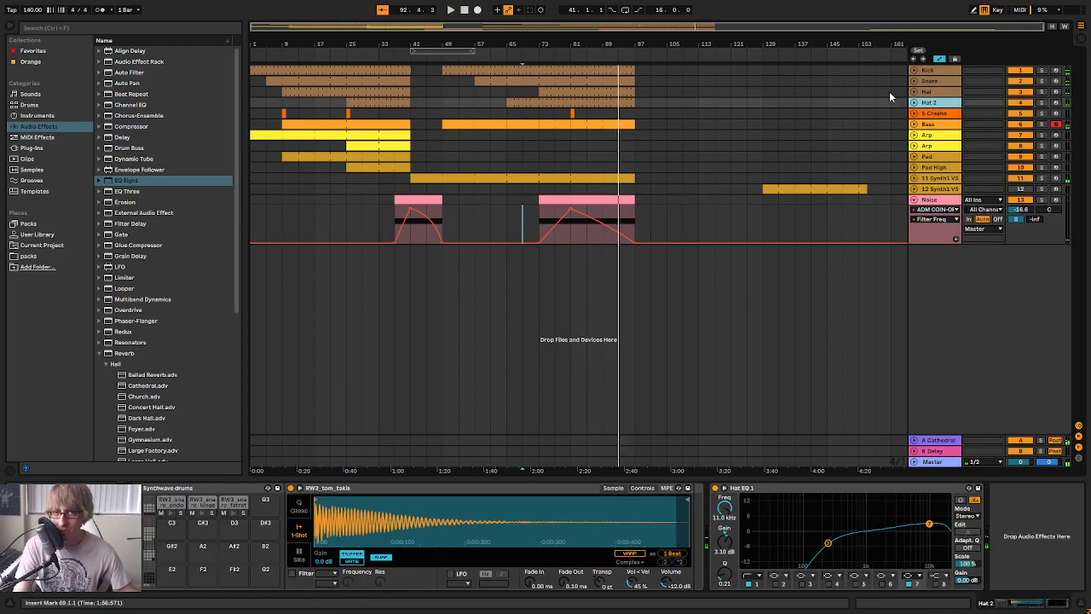
right_click(940, 103)
left_click(577, 86)
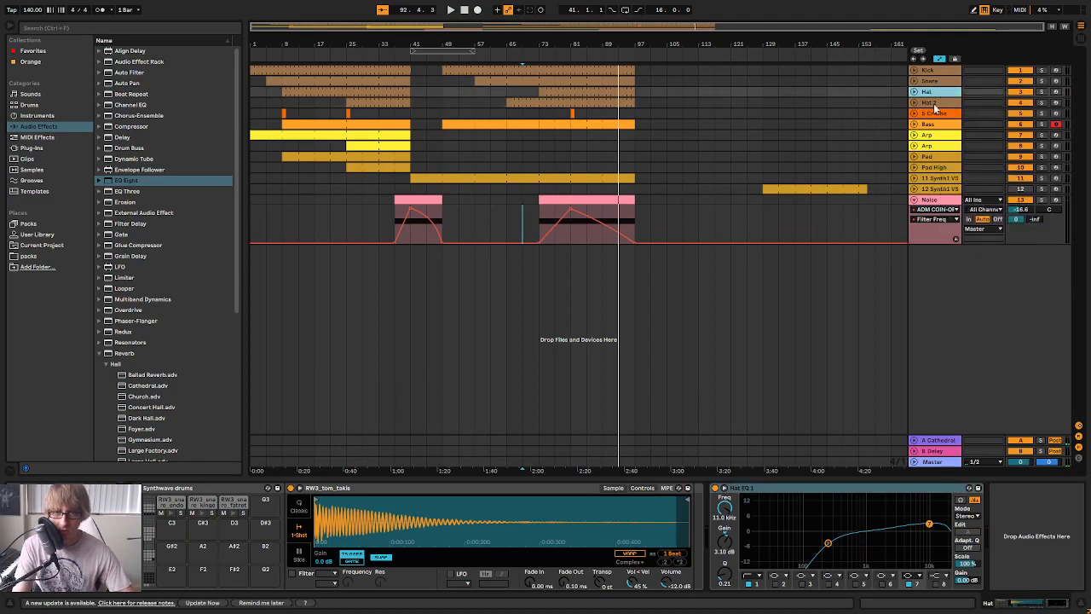
key("ctrl+d")
right_click(938, 103)
left_click(966, 145)
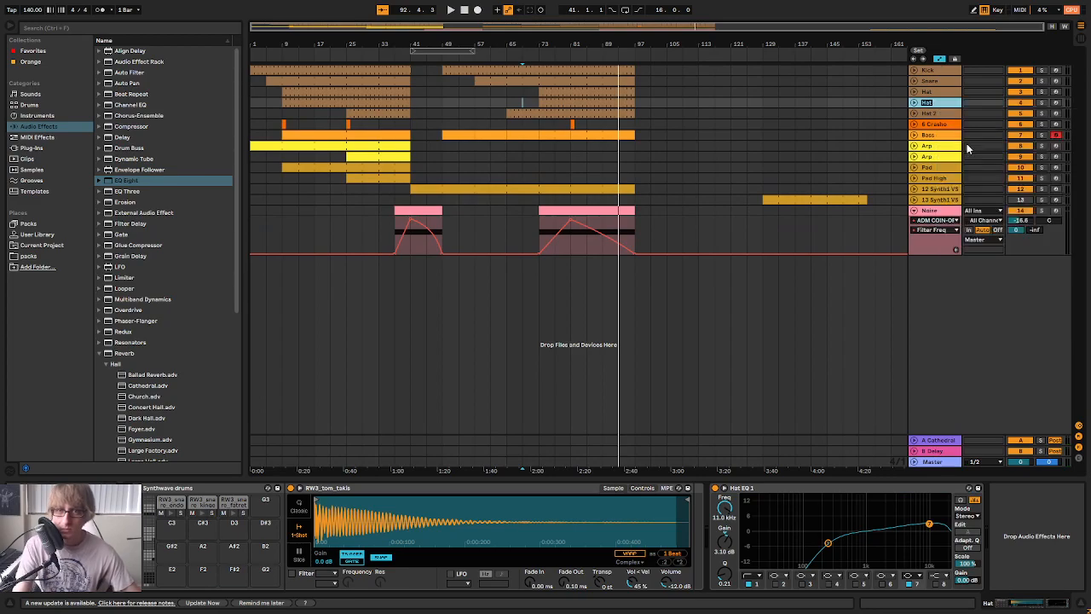
key("Right")
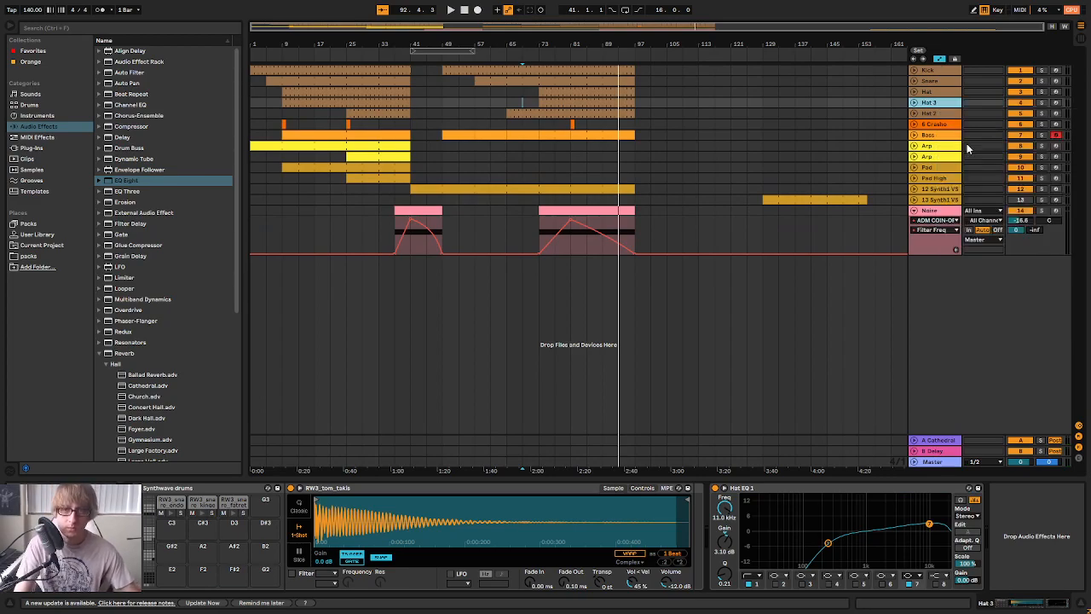
Move the Hat 3 track below the Hat 2 track
left_click(939, 91)
left_click(939, 102)
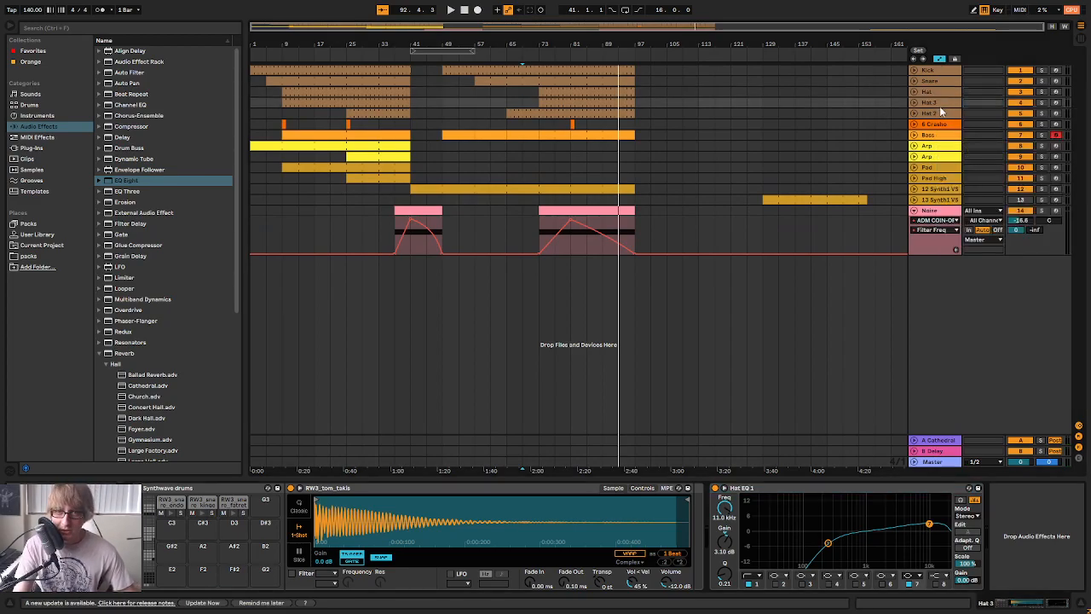
left_click_drag(932, 105, 932, 123)
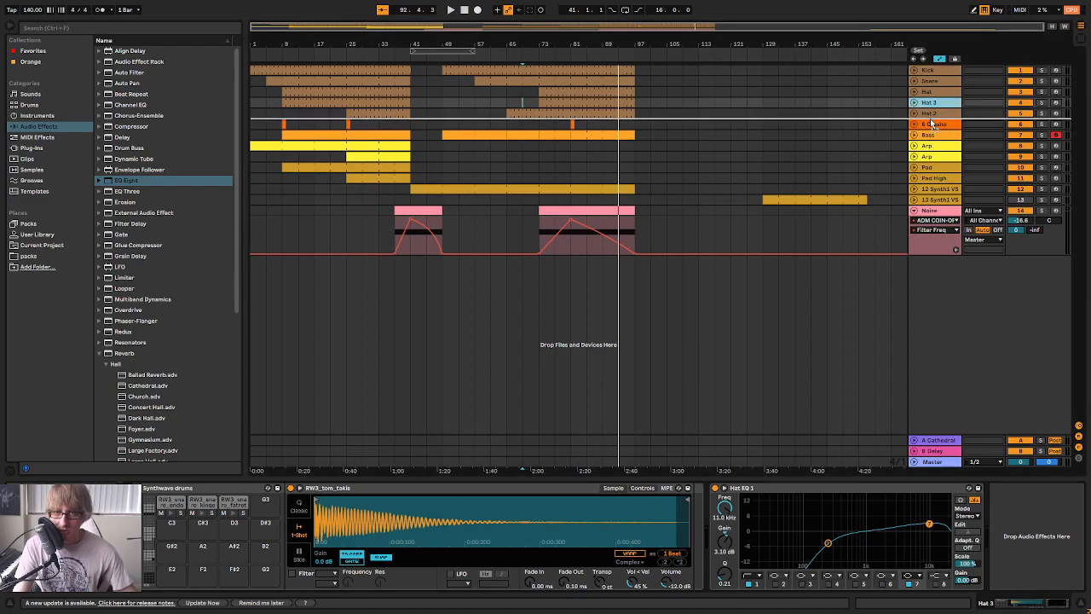
On Hat 3, delete the clips between bars 9 and 41 and start the remaining section at bar 81
left_click_drag(577, 114, 576, 117)
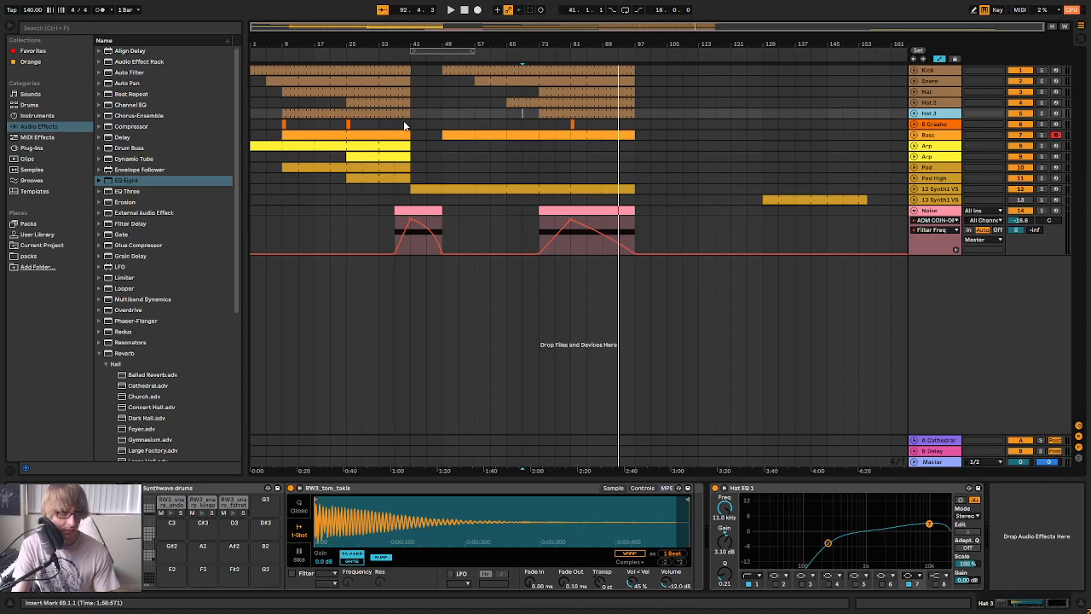
left_click(368, 111)
left_click(568, 113)
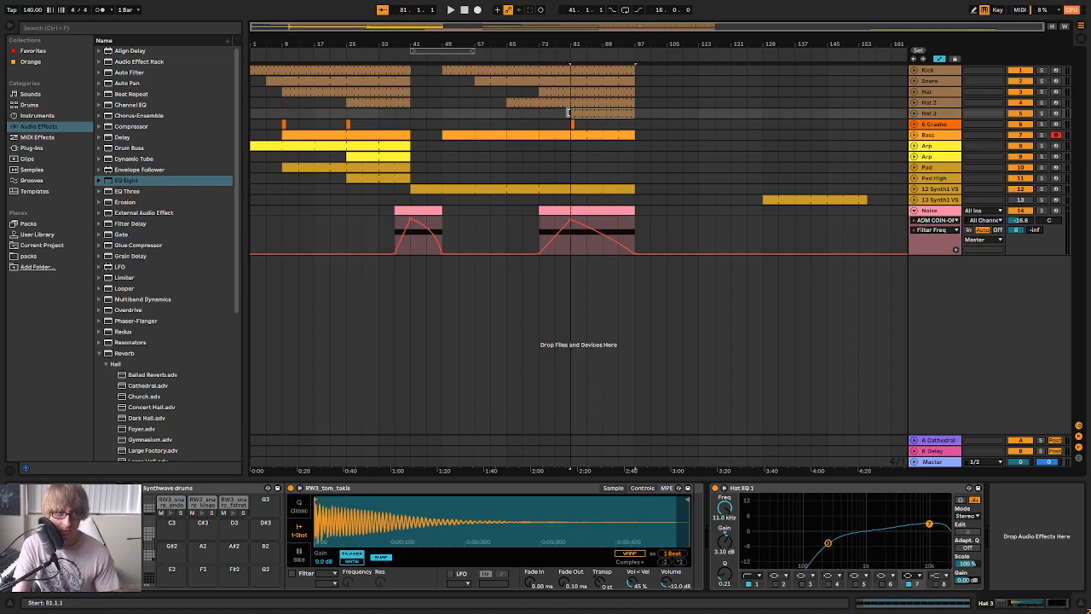
Open the Hat 3 clip at bar 81 and move all its notes to the FL_NHW_HAT_02 sample row
double_click(621, 115)
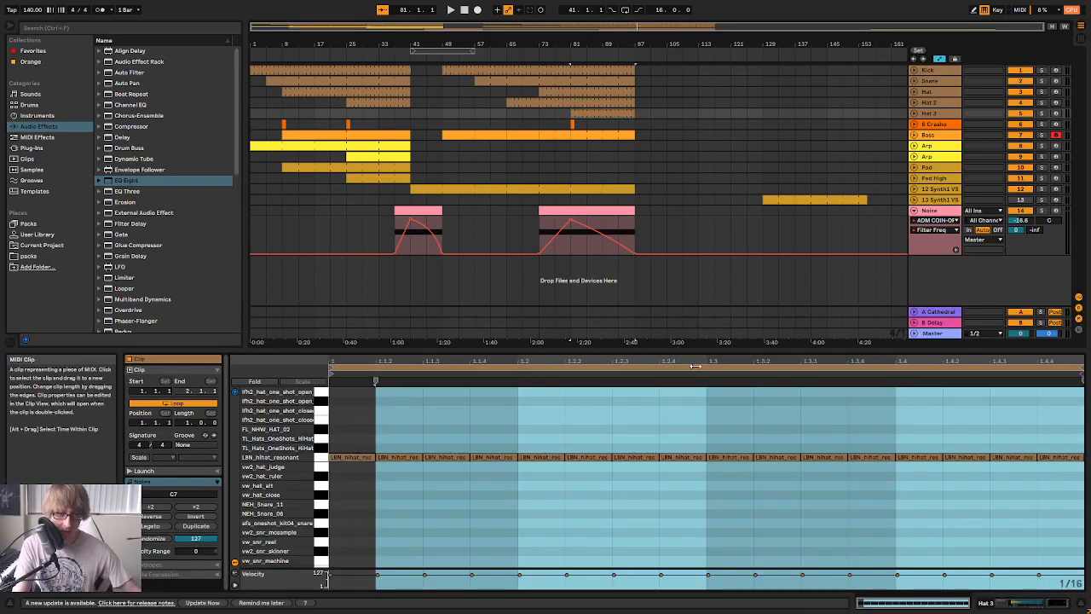
left_click_drag(702, 350, 687, 180)
left_click(564, 381)
key("ctrl+a")
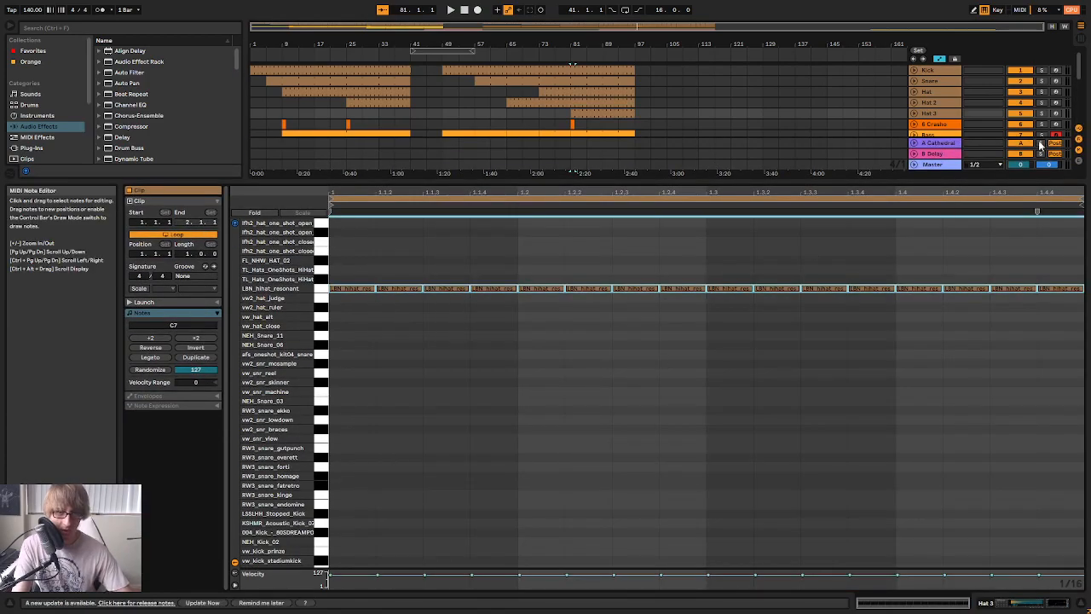
key("Down")
key("Down")
key("Down")
key("Down")
key("Down")
key("Up")
key("Up")
key("Up")
key("Up")
key("Up")
key("Up")
key("Up")
key("Up")
key("Up")
key("Up")
key("Down")
key("Down")
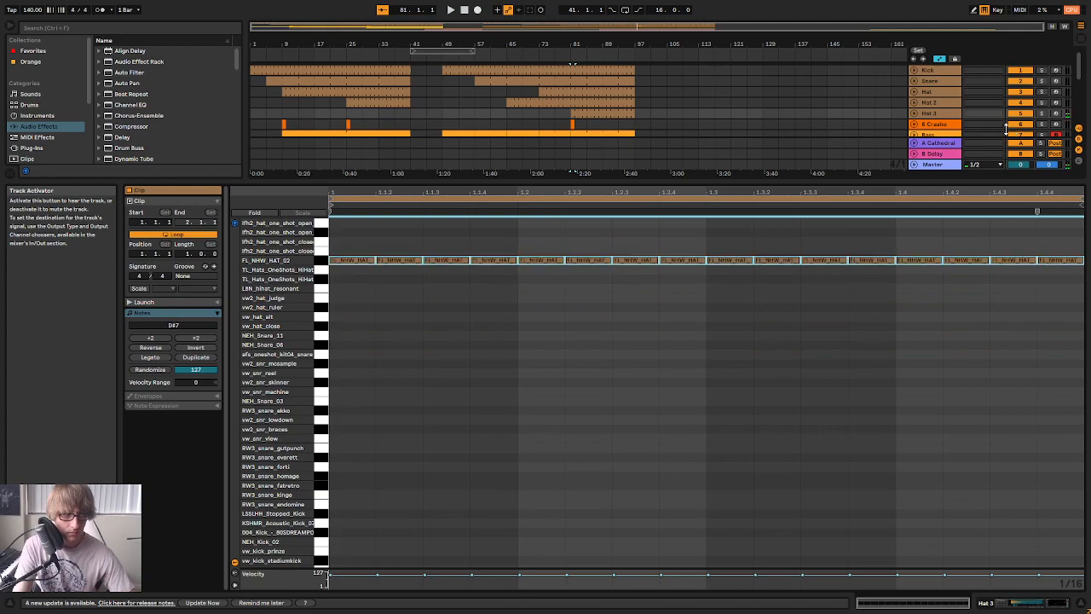
Play the section from bar 81 and audition the Hat 3 track in solo
left_click(933, 114)
key("Tab")
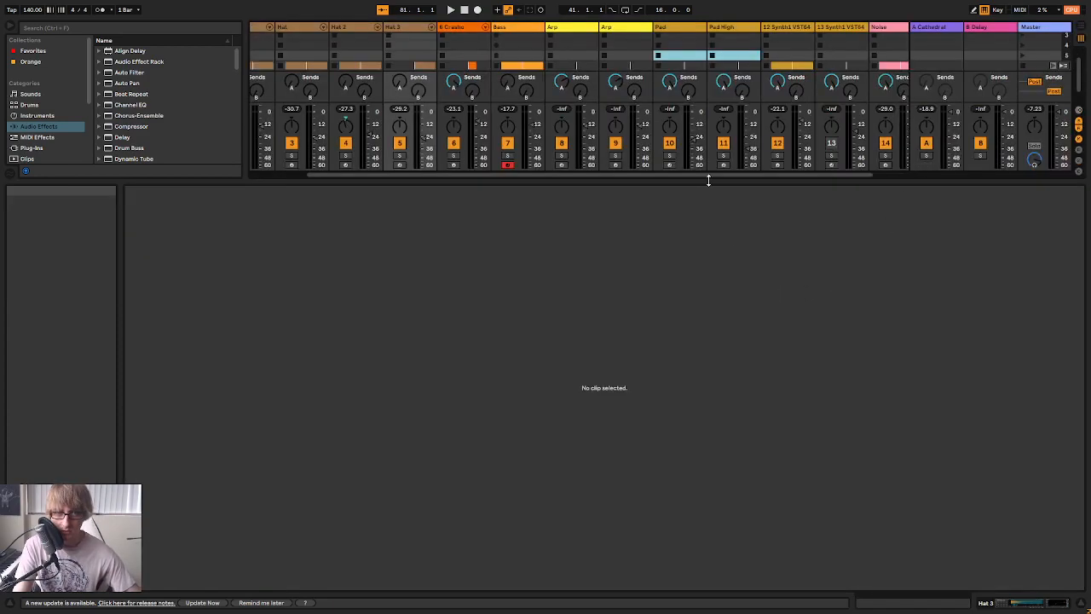
left_click(399, 156)
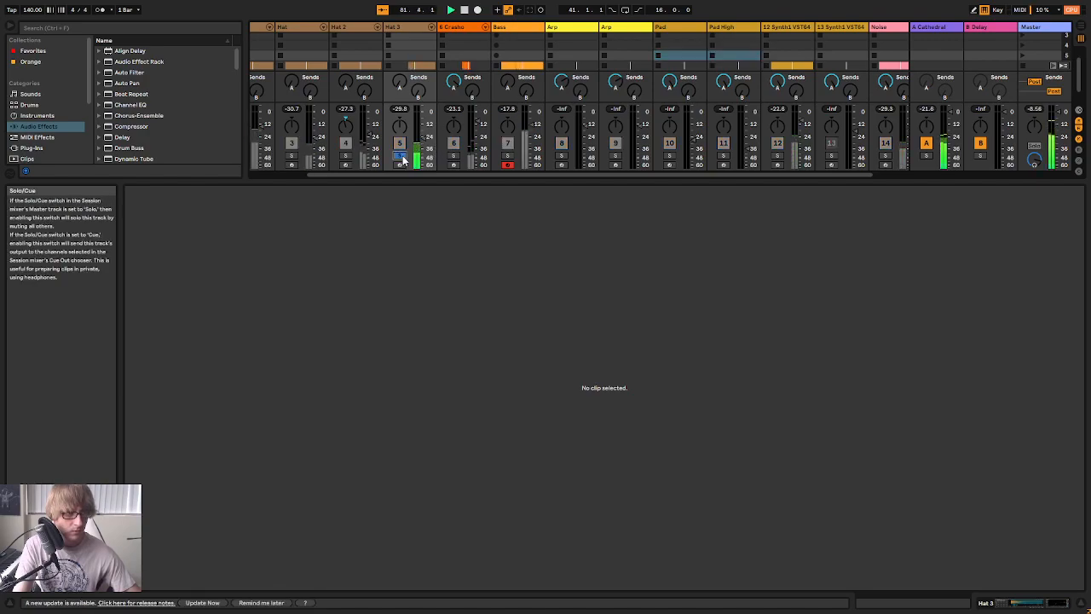
key("Tab")
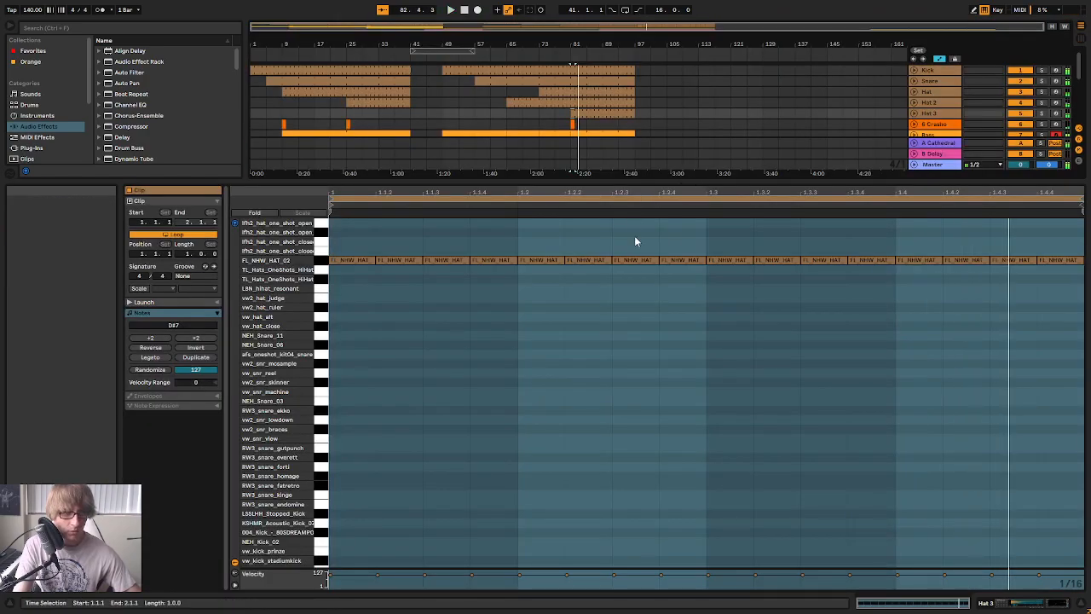
Delete the first two sixteenth notes of every beat in the Hat 3 clip
key("ctrl+a")
left_click(413, 231)
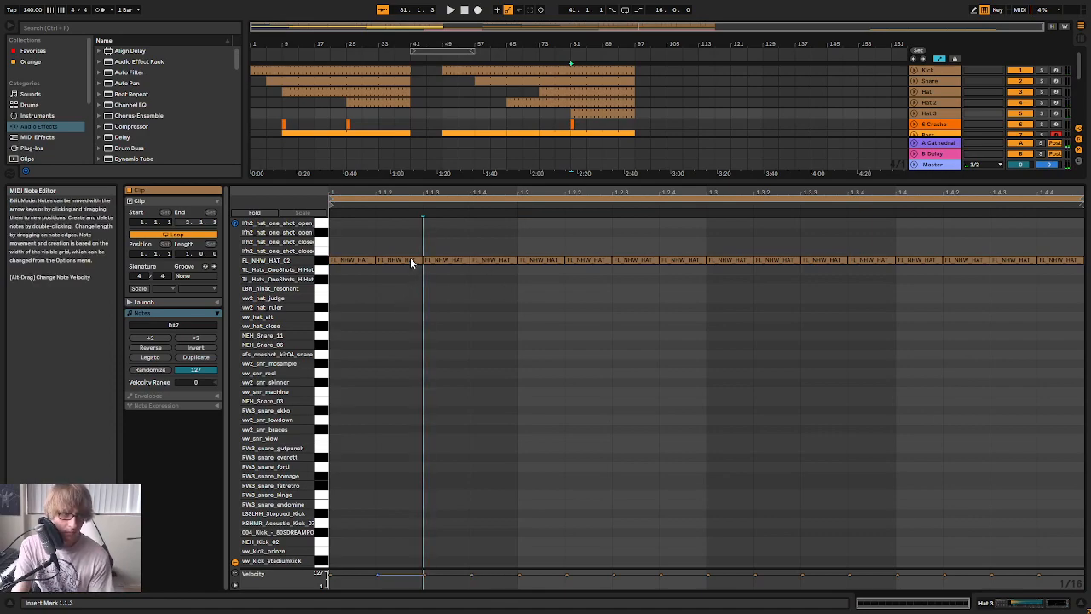
left_click_drag(353, 239, 377, 267)
key("Delete")
left_click_drag(541, 244, 585, 310)
key("Delete")
left_click_drag(739, 237, 785, 274)
key("Delete")
left_click_drag(921, 242, 970, 308)
key("Delete")
Play the new pattern with Hat 3 soloed, pan the track to 4R, and turn solo off again
key("space")
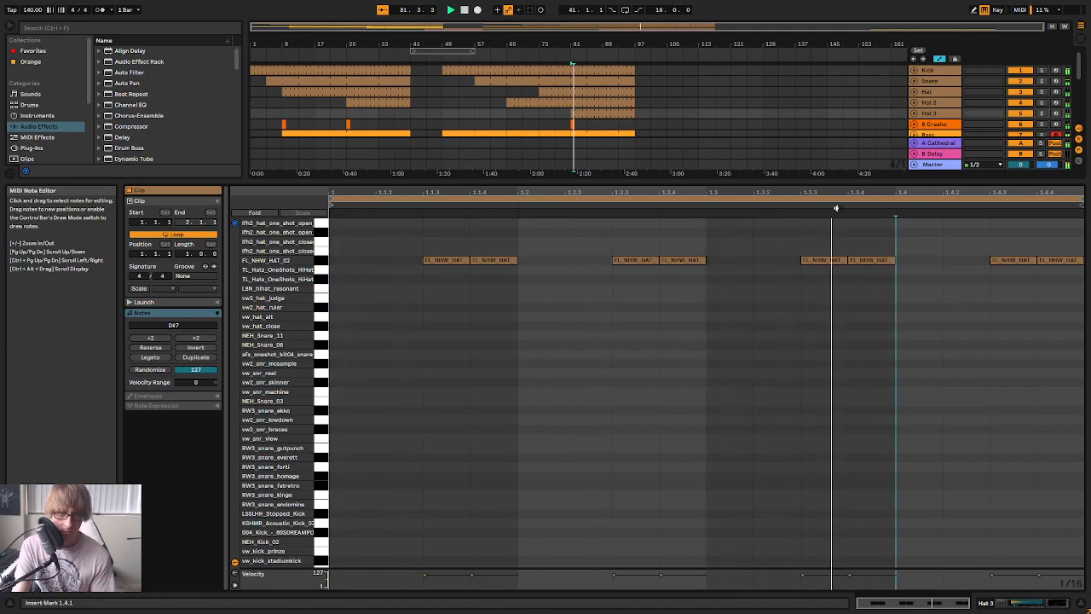
left_click_drag(818, 176, 809, 336)
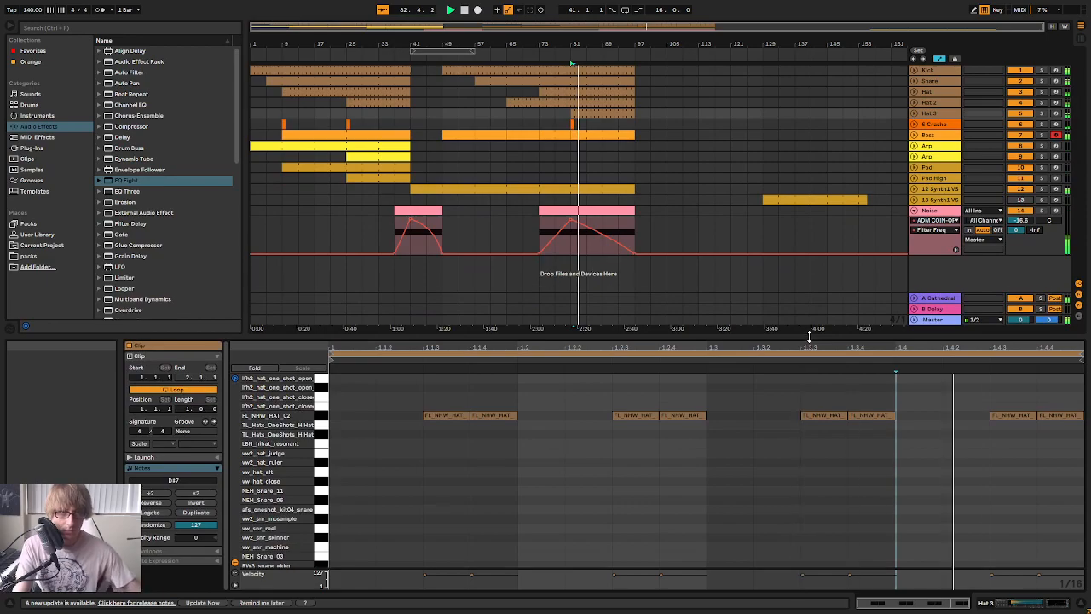
left_click(1045, 114)
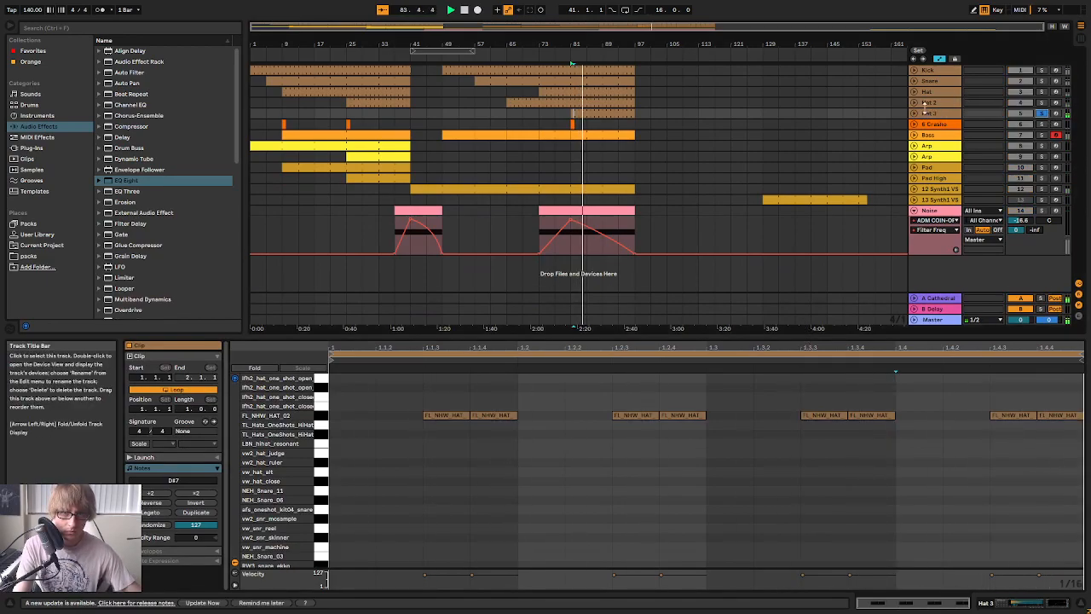
key("Tab")
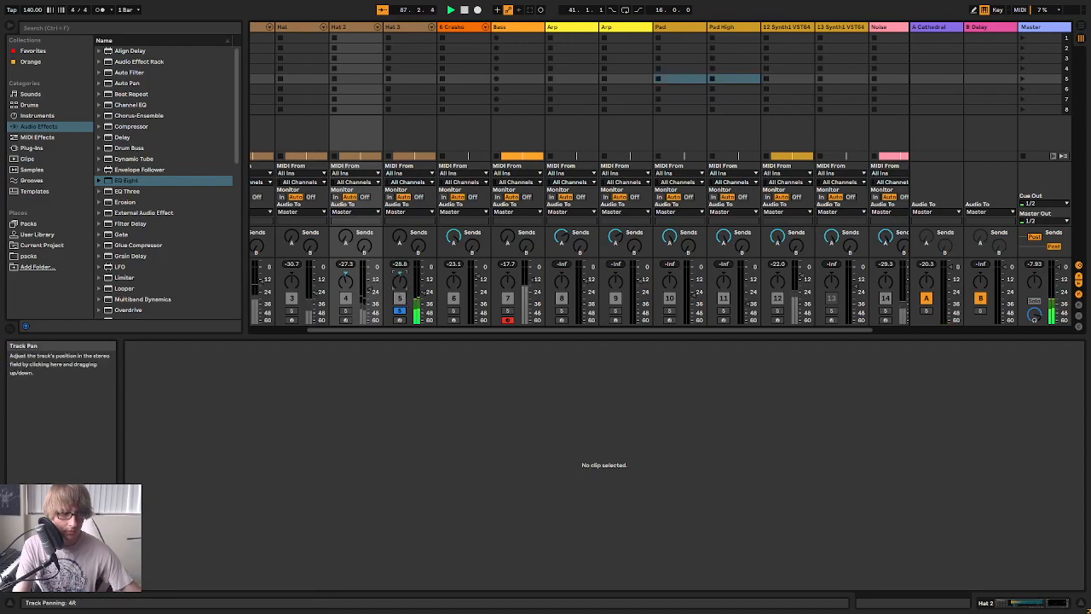
left_click(399, 310)
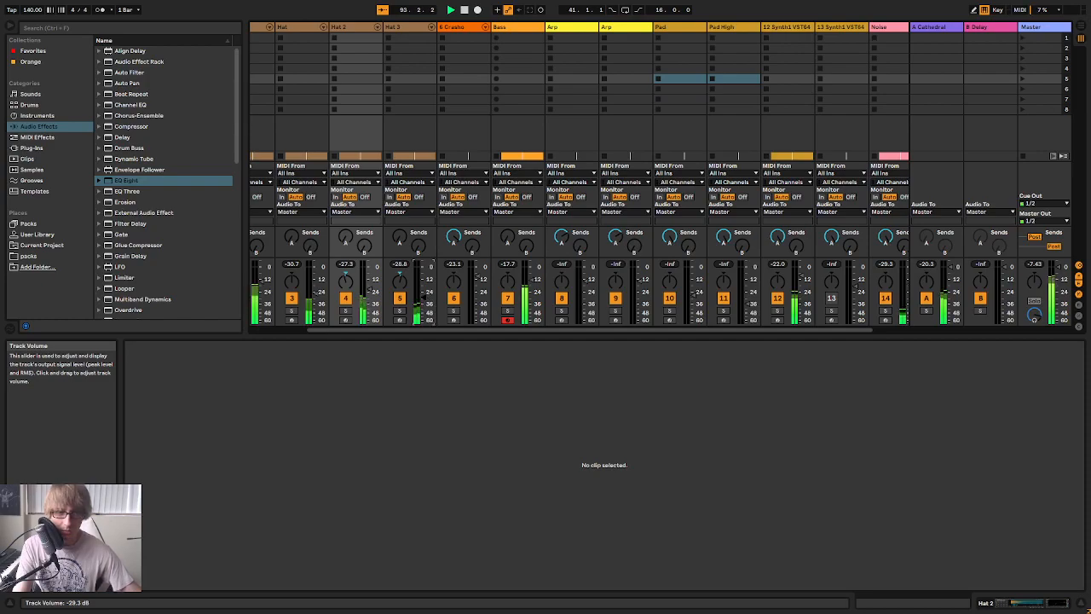
Lower the Hat 3 track's volume to -31.8 dB while playing the section from bar 81
left_click(399, 298)
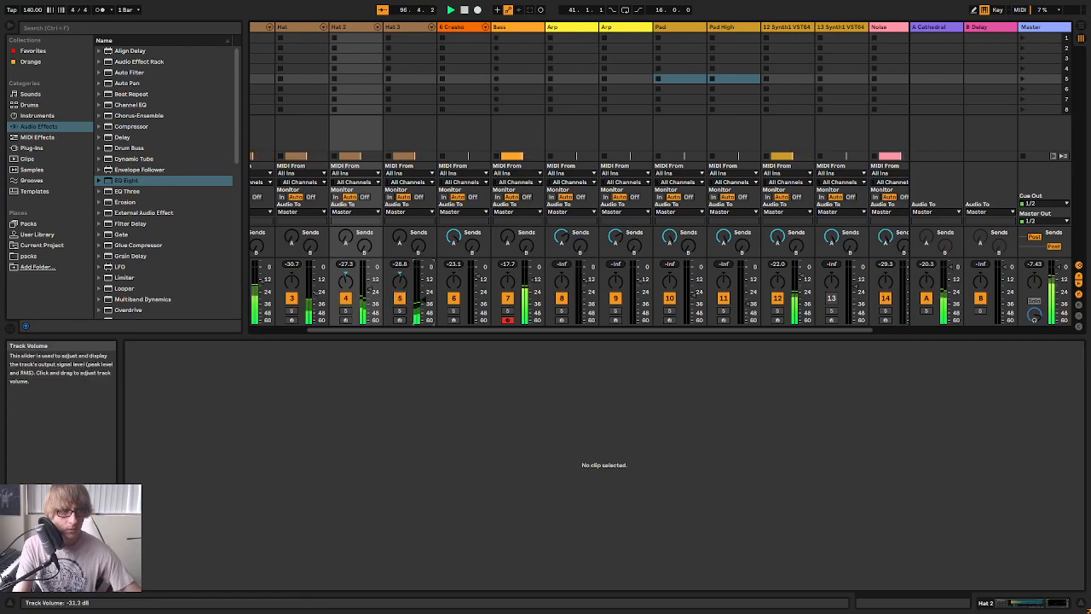
key("Tab")
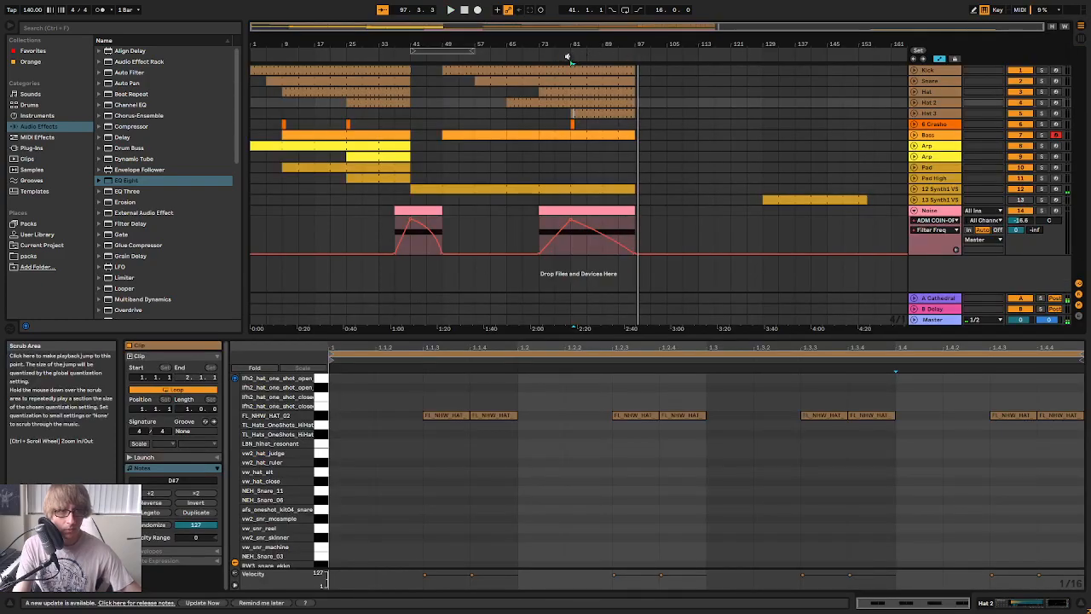
key("Tab")
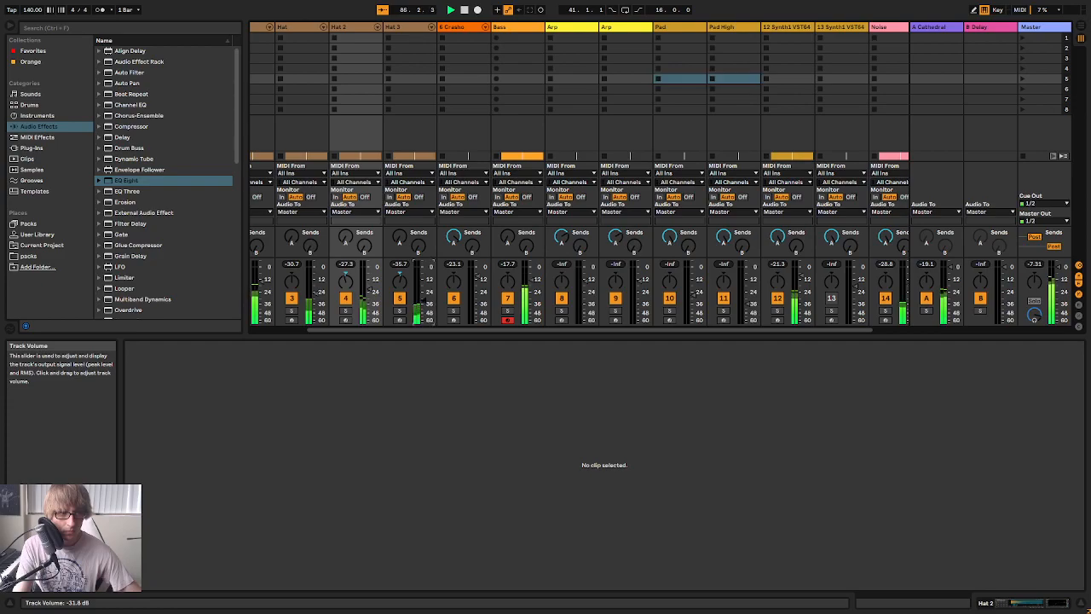
key("Tab")
Try copying the Hat 3 clips from bar 81 to bars 25 to 41 on the same track
left_click(682, 125)
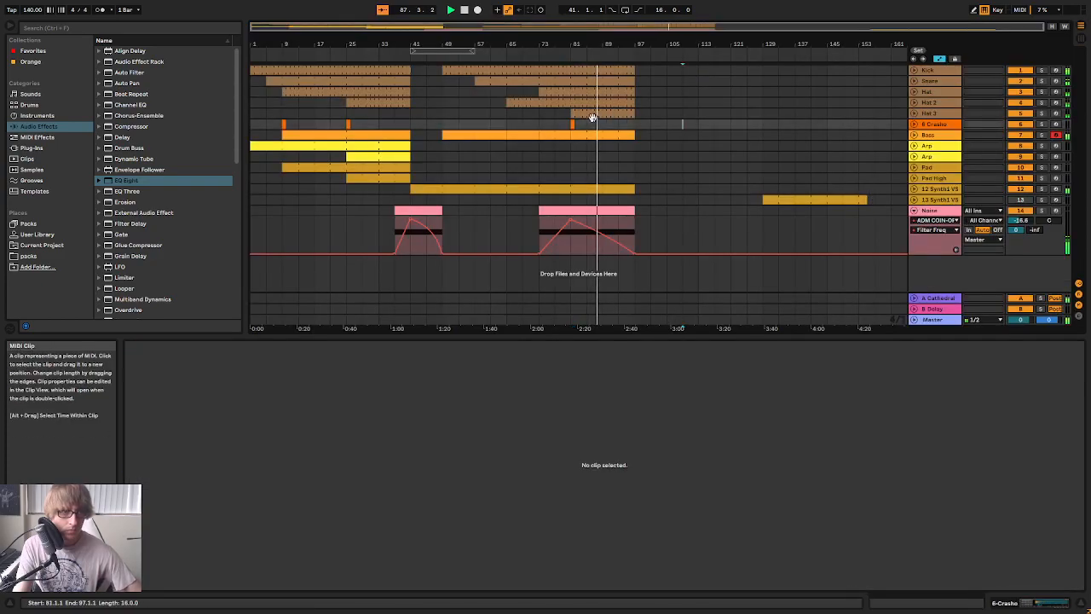
left_click(583, 112)
left_click(348, 115)
key("ctrl+v")
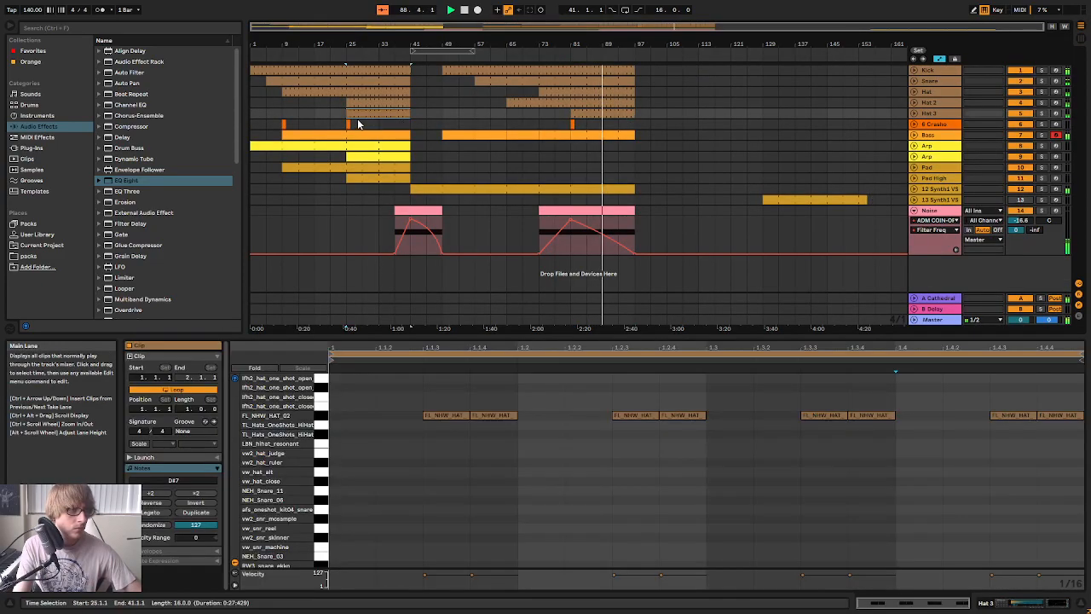
Delete the copied Hat 3 clips between bars 25 and 41
left_click(359, 123)
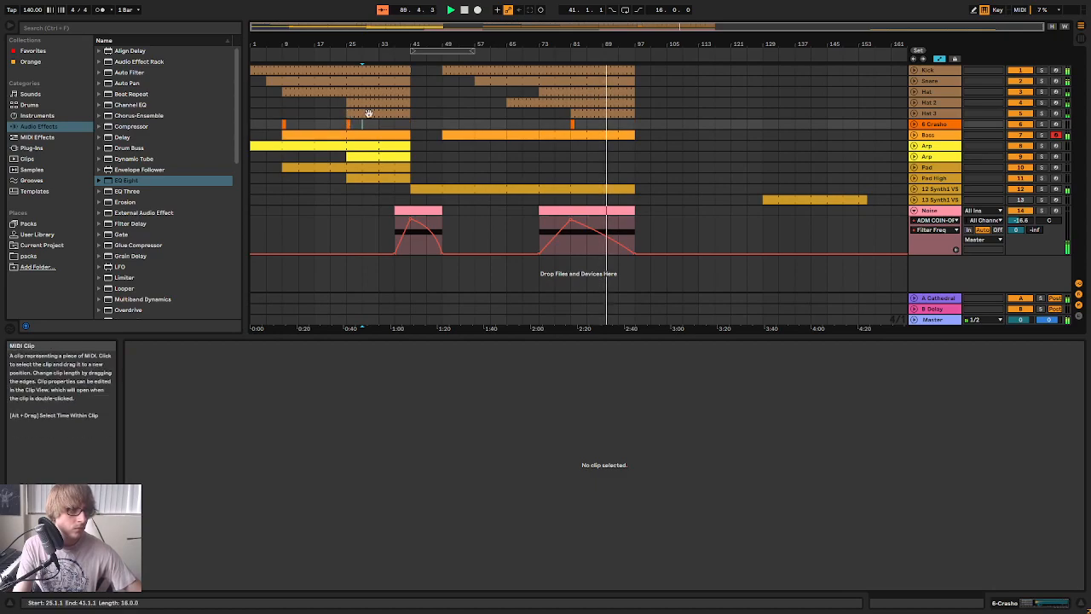
left_click(367, 114)
key("Delete")
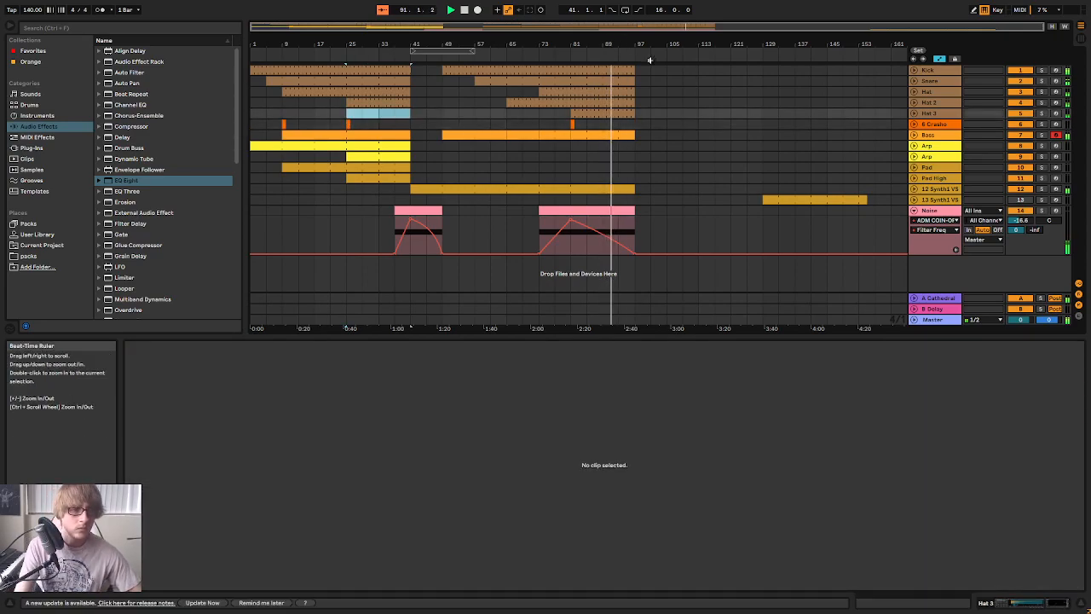
Hide the automation lanes and play the section through to its end at bar 97 before stopping playback
key("a")
left_click(714, 159)
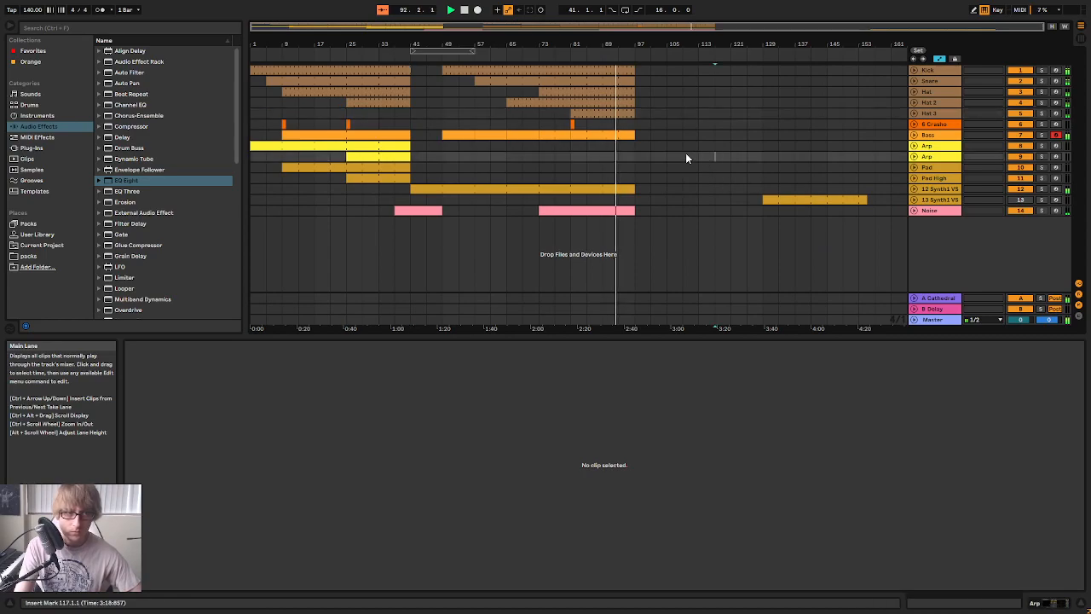
left_click(682, 146)
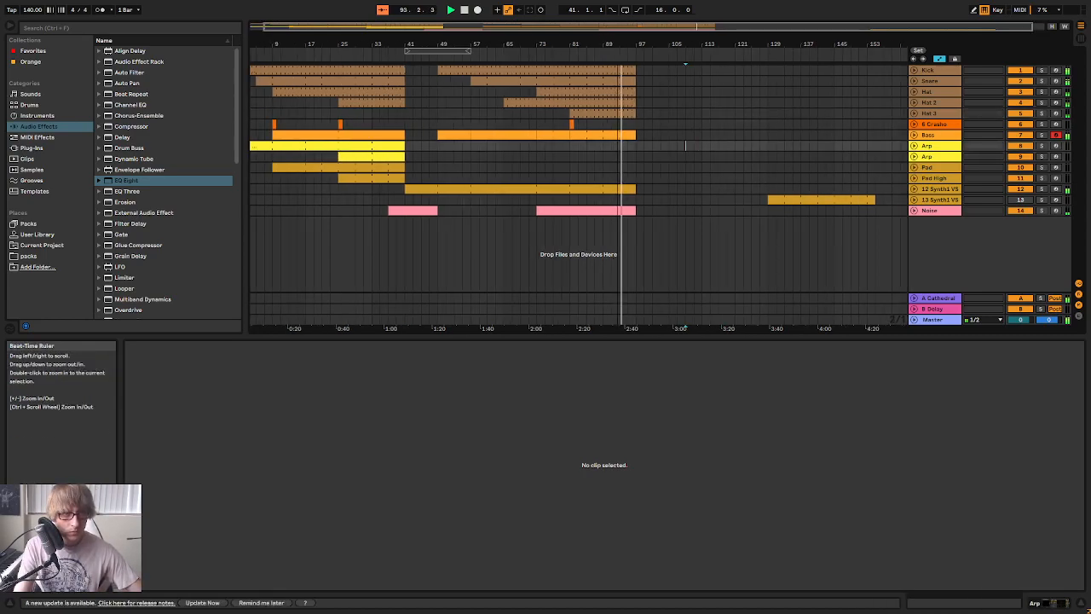
left_click_drag(632, 45, 727, 43)
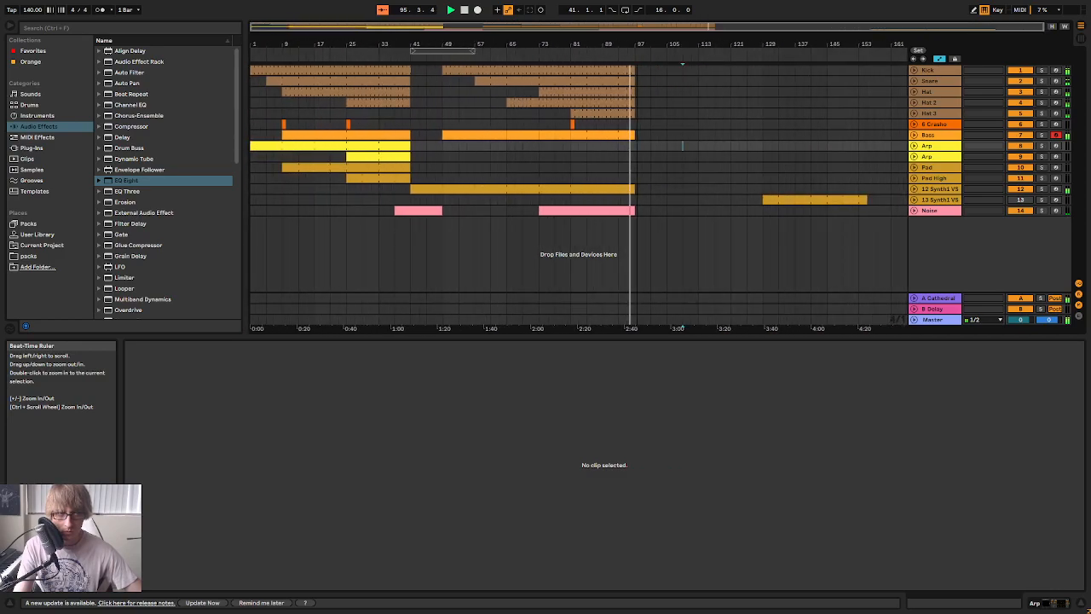
mouse_move(635, 44)
left_mouse_down()
mouse_move(628, 103)
mouse_move(604, 102)
mouse_move(628, 103)
mouse_move(650, 57)
mouse_move(636, 44)
left_mouse_up()
key("space")
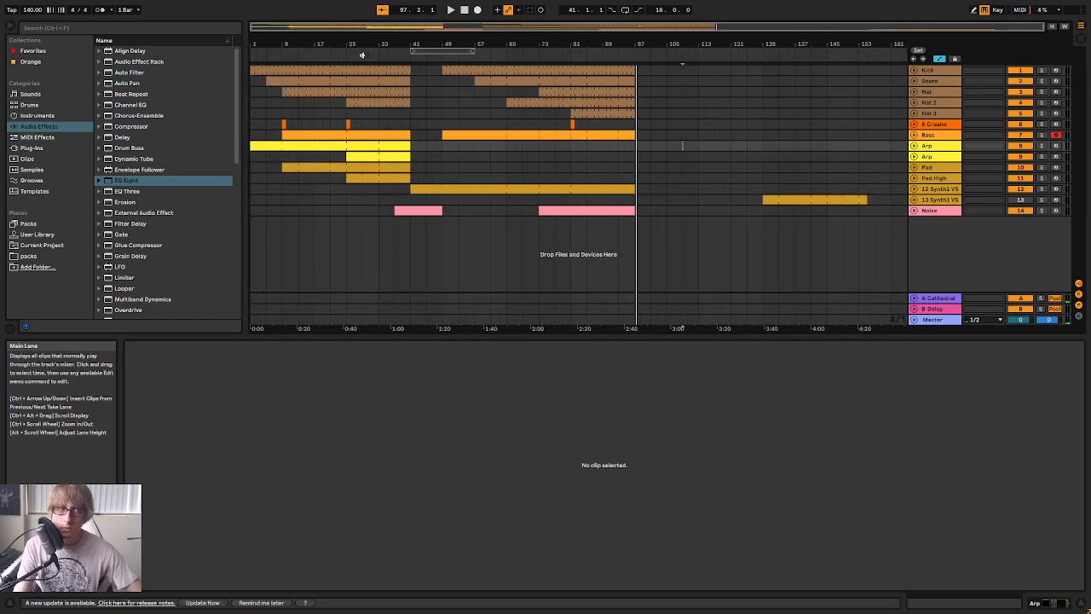
Return to bar 1, play the opening bars of the arrangement, and stop playback
left_click(727, 177)
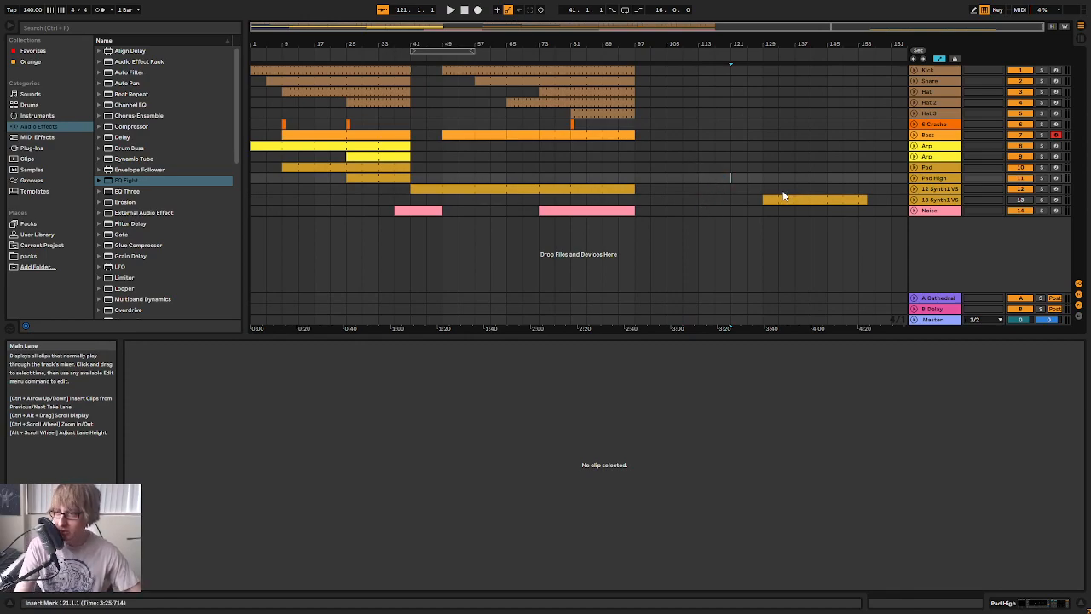
left_click(687, 155)
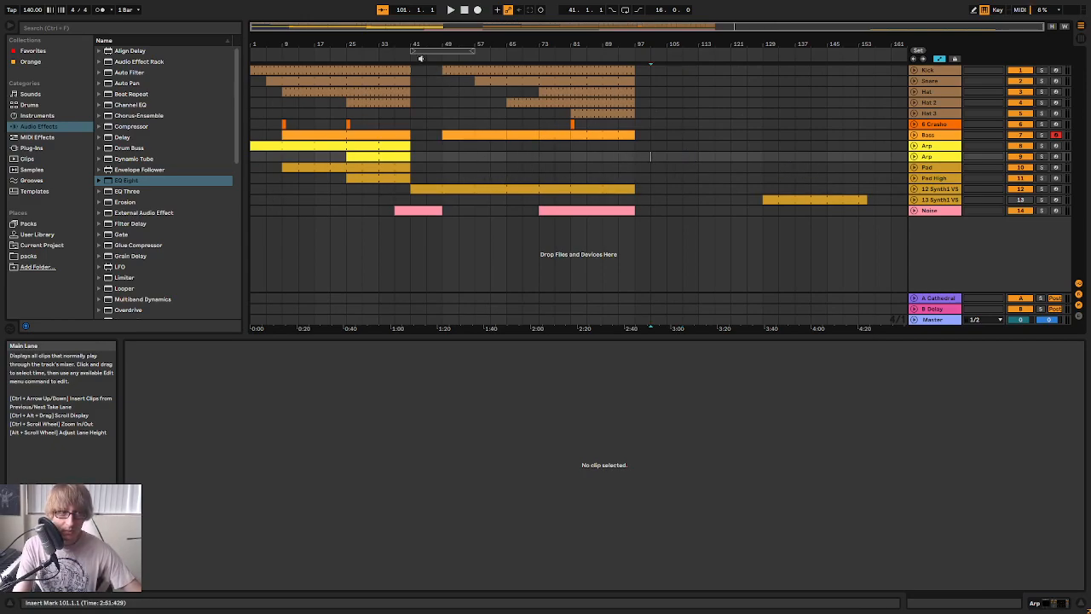
left_click_drag(400, 44, 401, 94)
left_click_drag(454, 45, 454, 10)
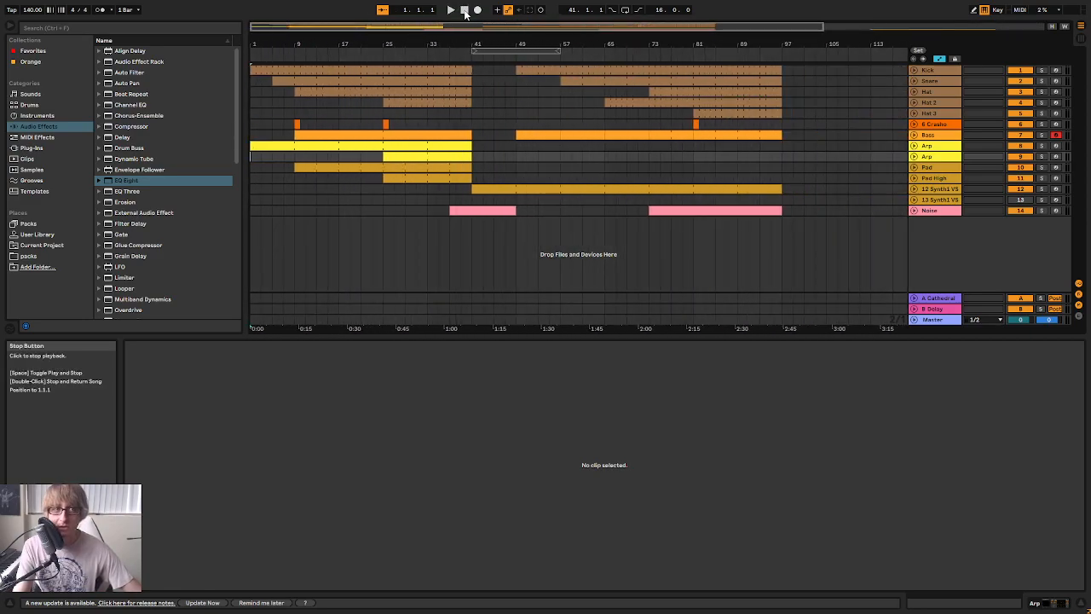
left_click(453, 10)
left_click_drag(373, 44, 374, 65)
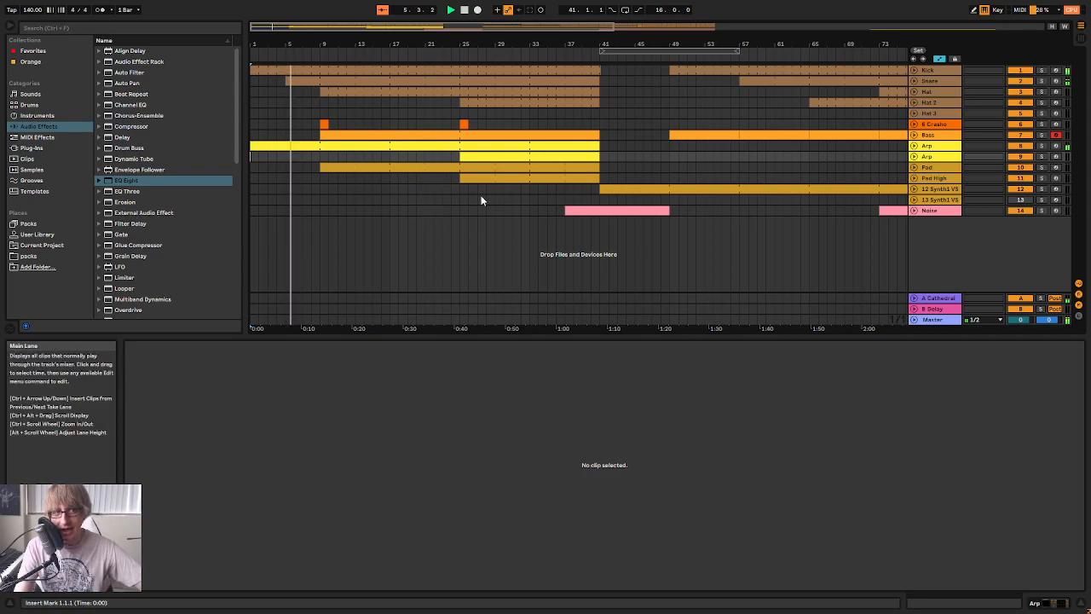
mouse_move(734, 36)
left_mouse_down()
mouse_move(318, 36)
mouse_move(567, 32)
mouse_move(537, 36)
left_mouse_up()
key("b")
key("space")
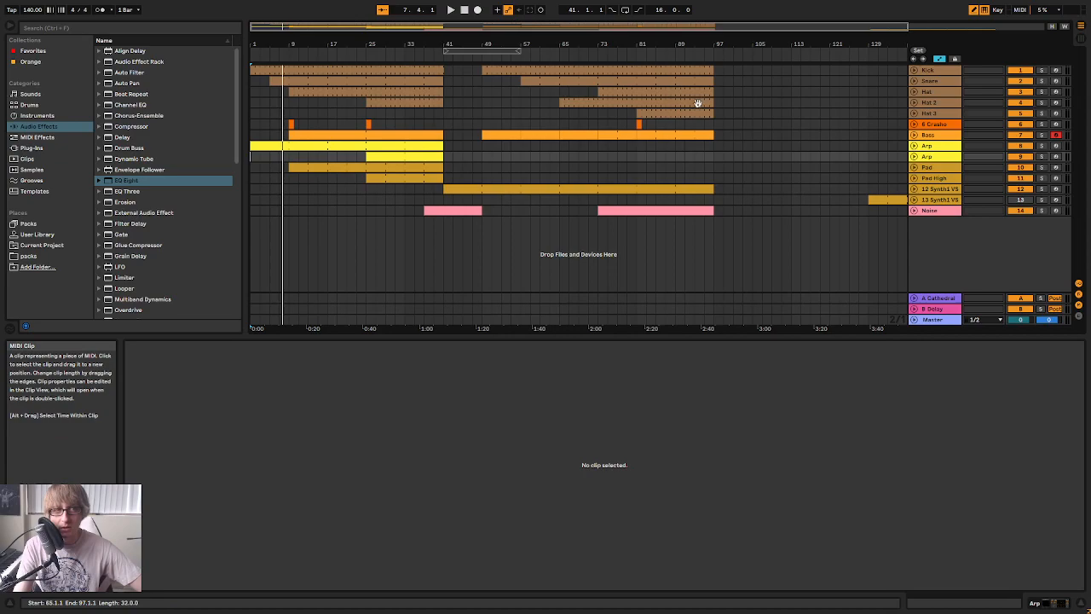
left_click_drag(718, 65, 841, 163)
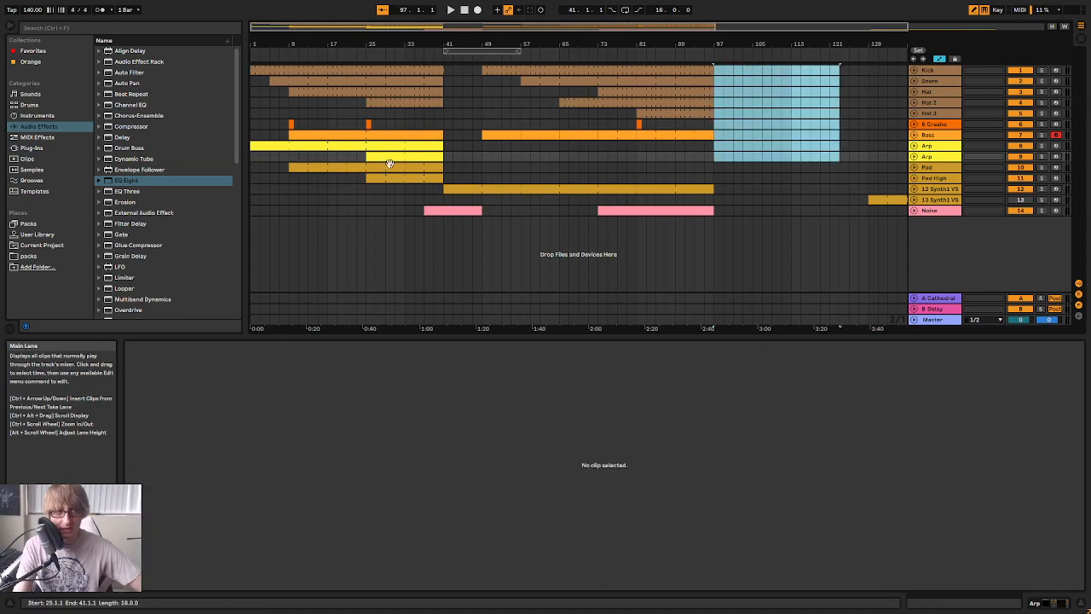
left_click(365, 211)
left_click_drag(365, 212, 441, 48)
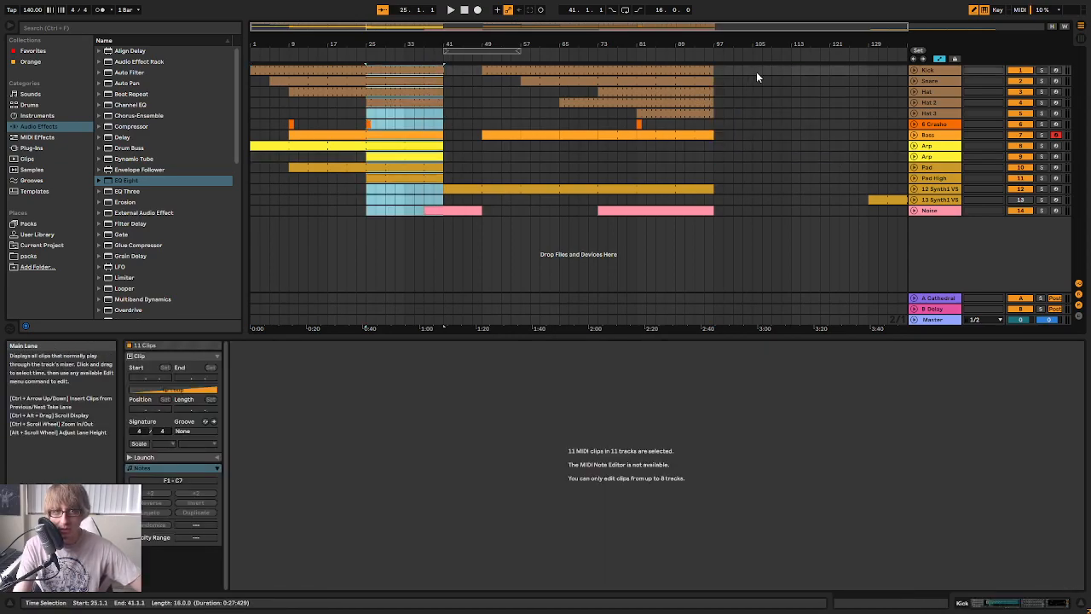
left_click_drag(753, 72, 869, 229)
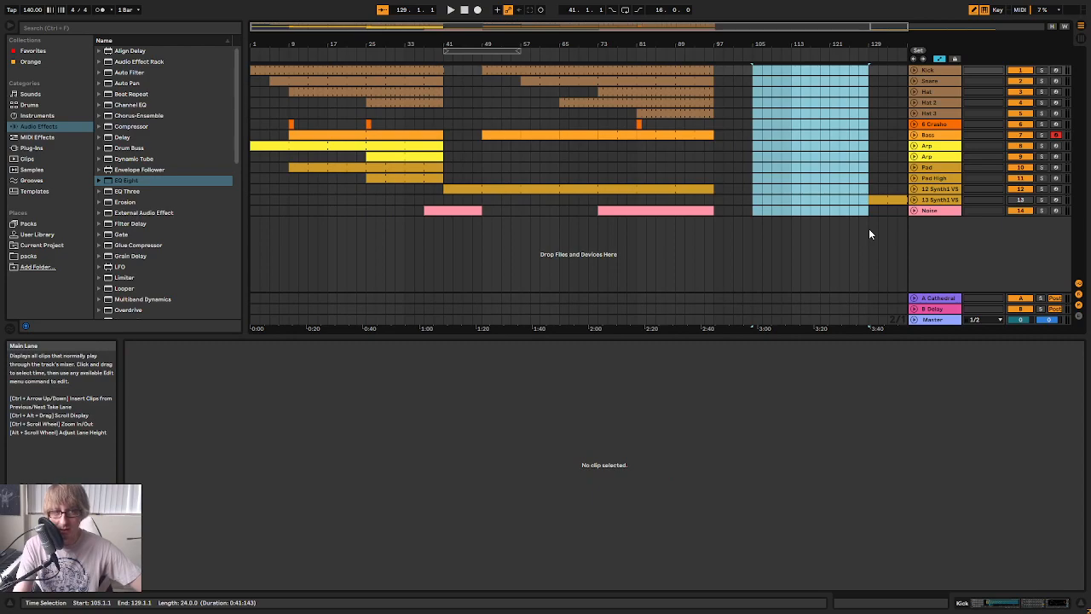
left_click_drag(363, 195, 444, 70)
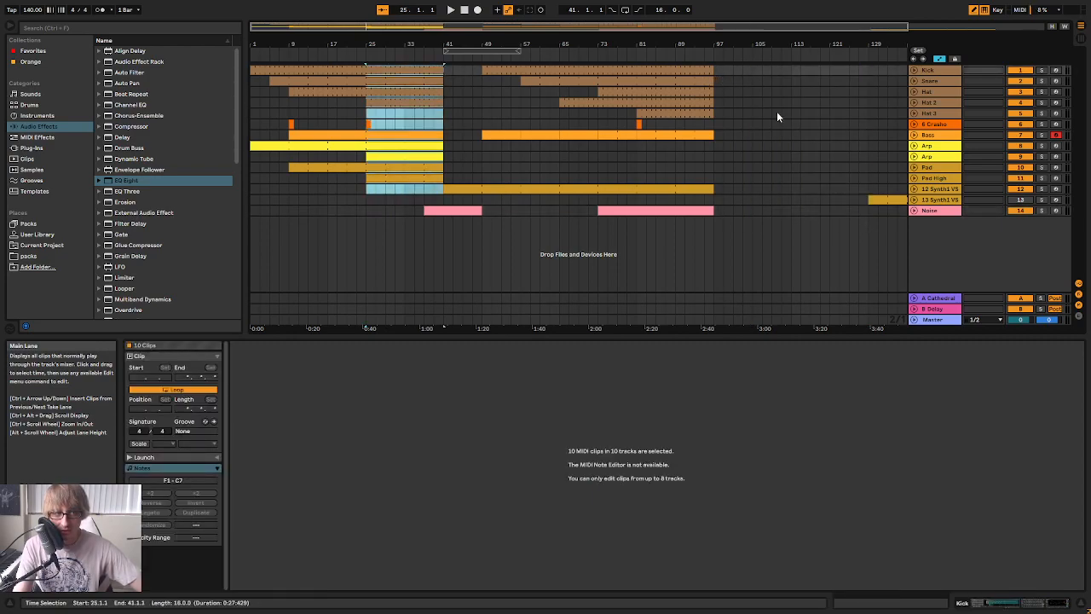
left_click(653, 168)
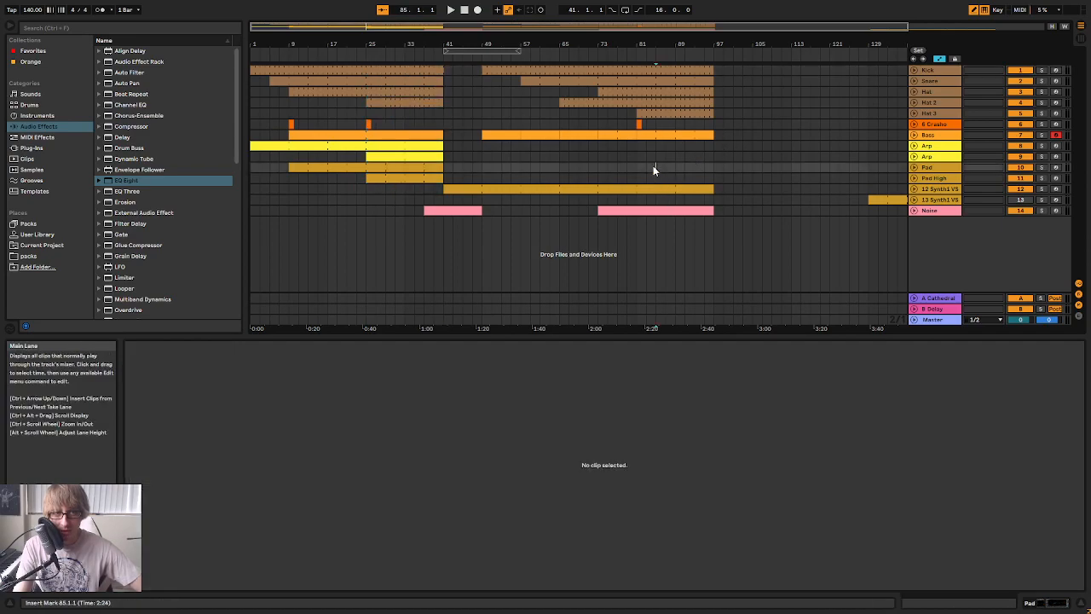
left_click(653, 111)
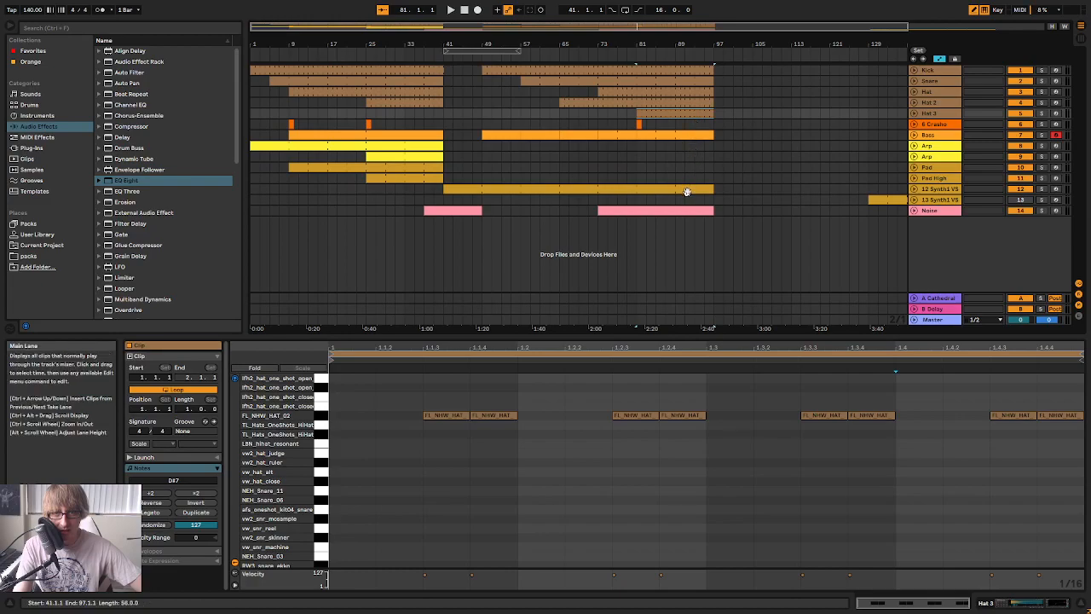
left_click(597, 176)
left_click_drag(648, 161, 684, 165)
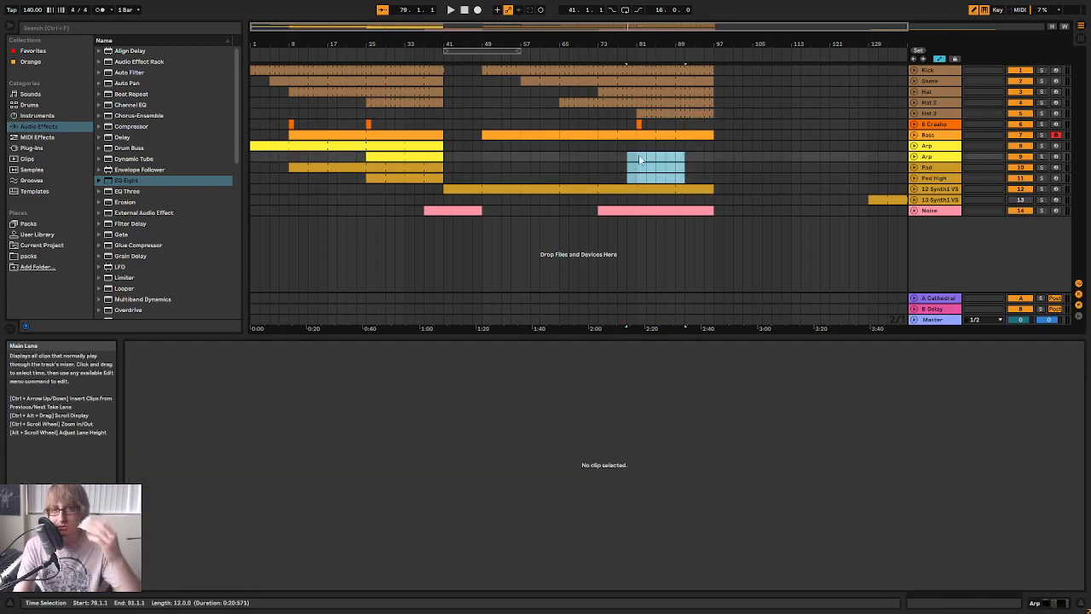
Unfold the 12 Synth1 track, turn off Draw Mode, and fold the track again
left_click(915, 189)
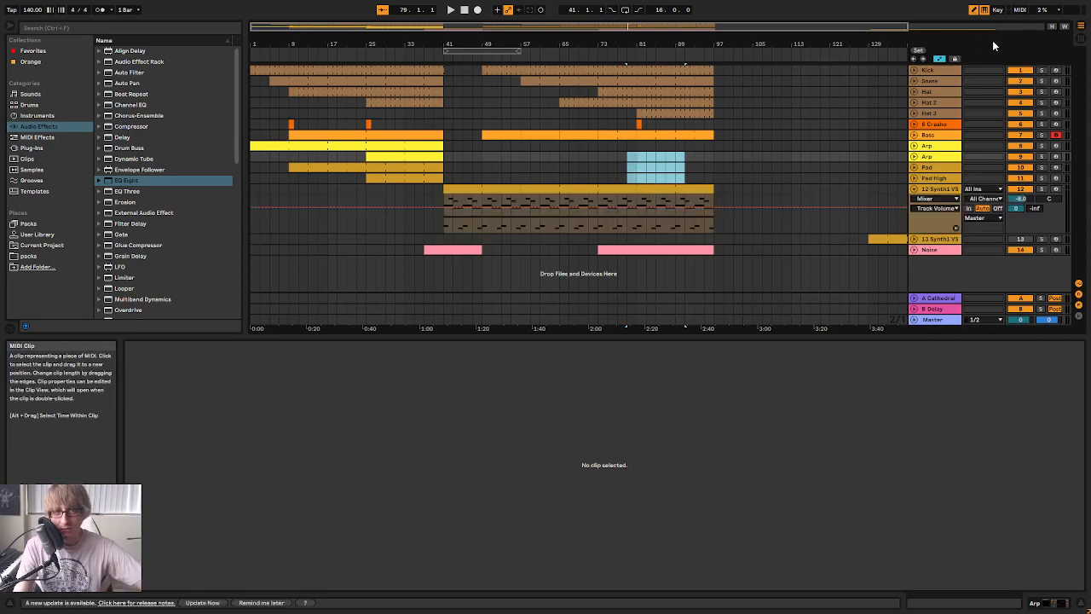
left_click(974, 10)
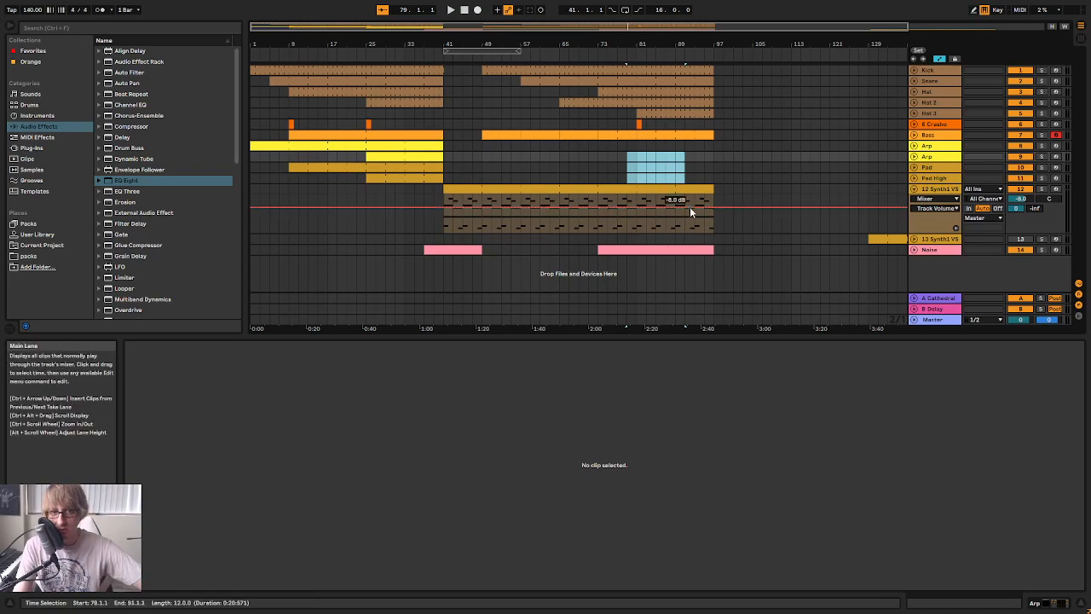
left_click(915, 189)
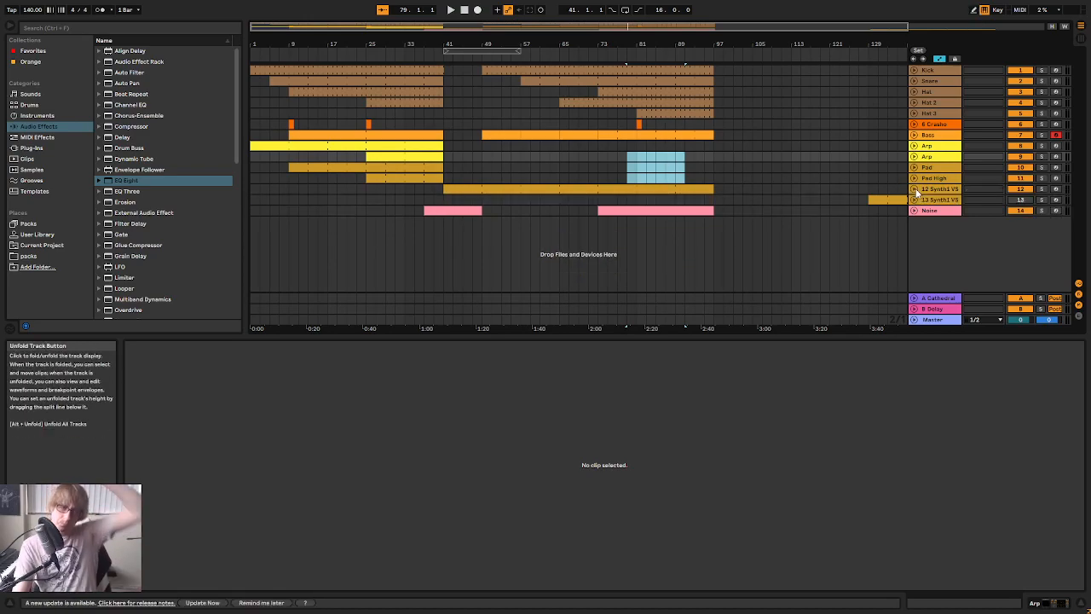
Copy bars 25 to 41 of the Kick through 12 Synth1 tracks and paste them at bars 97 and 113
left_click_drag(755, 44, 671, 43)
left_click_drag(346, 184, 410, 68)
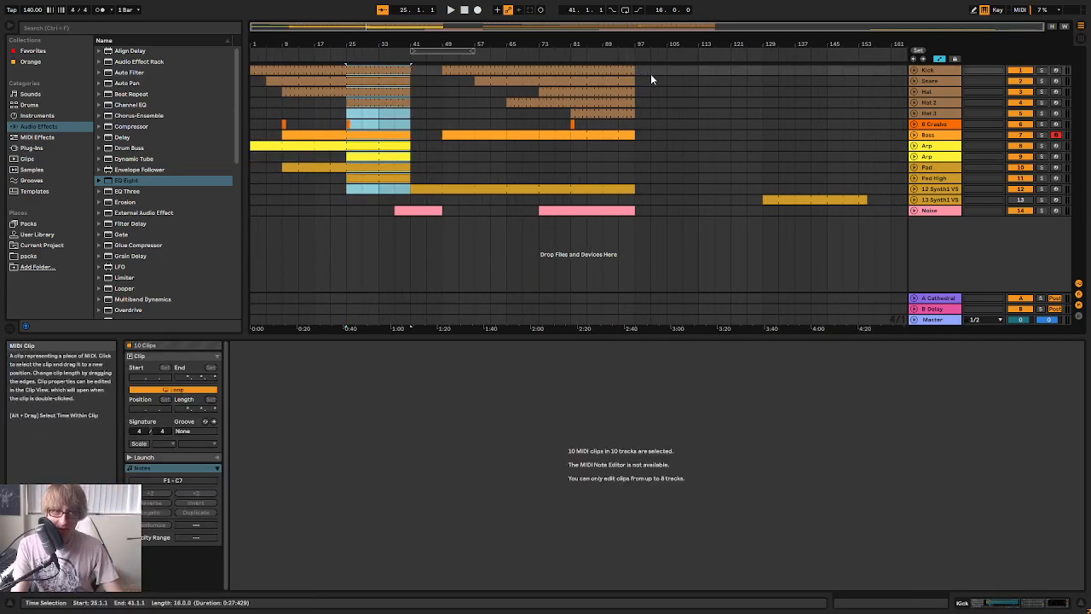
left_click(672, 75)
key("ctrl+v")
left_click(701, 73)
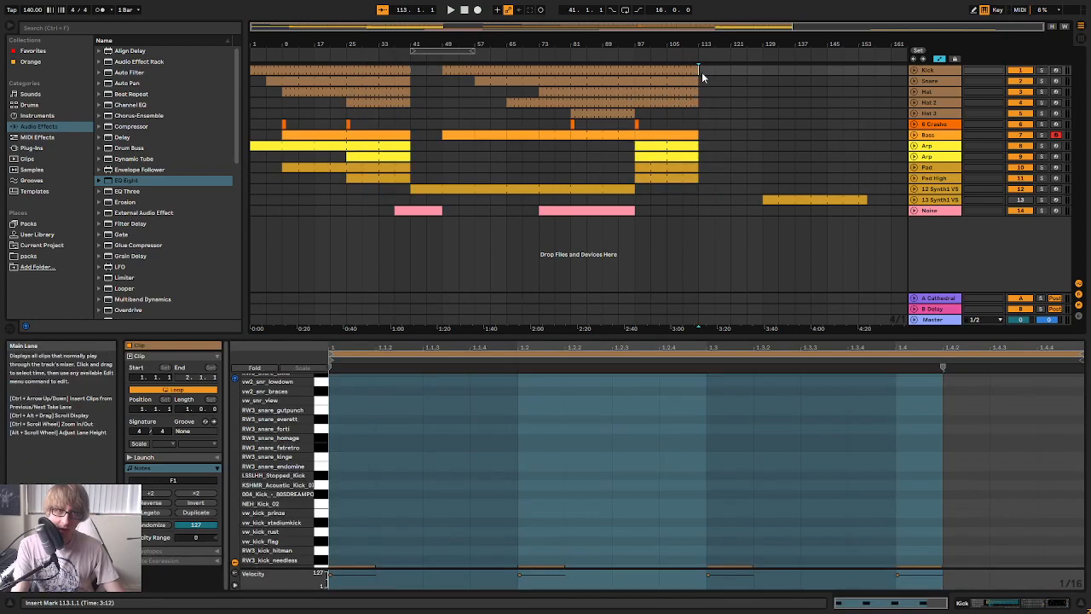
key("ctrl+v")
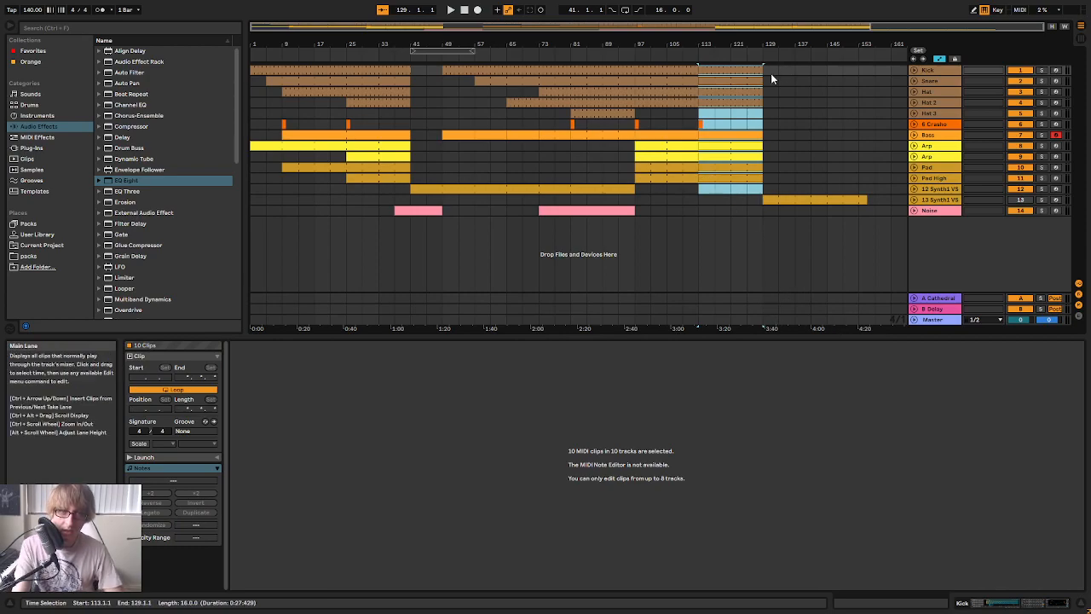
left_click_drag(772, 44, 683, 333)
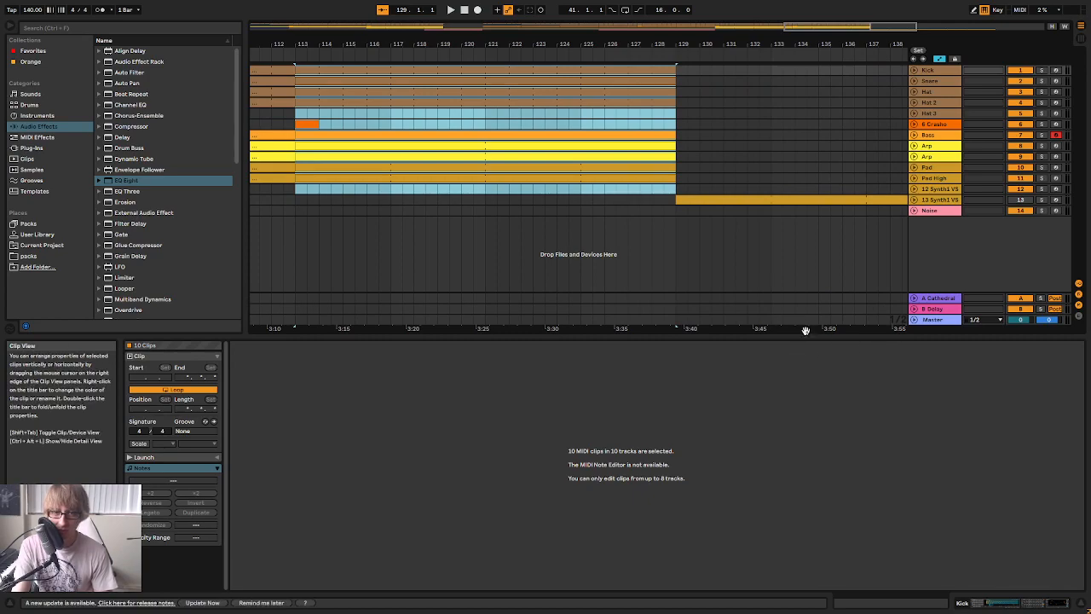
left_click_drag(693, 43, 768, 43)
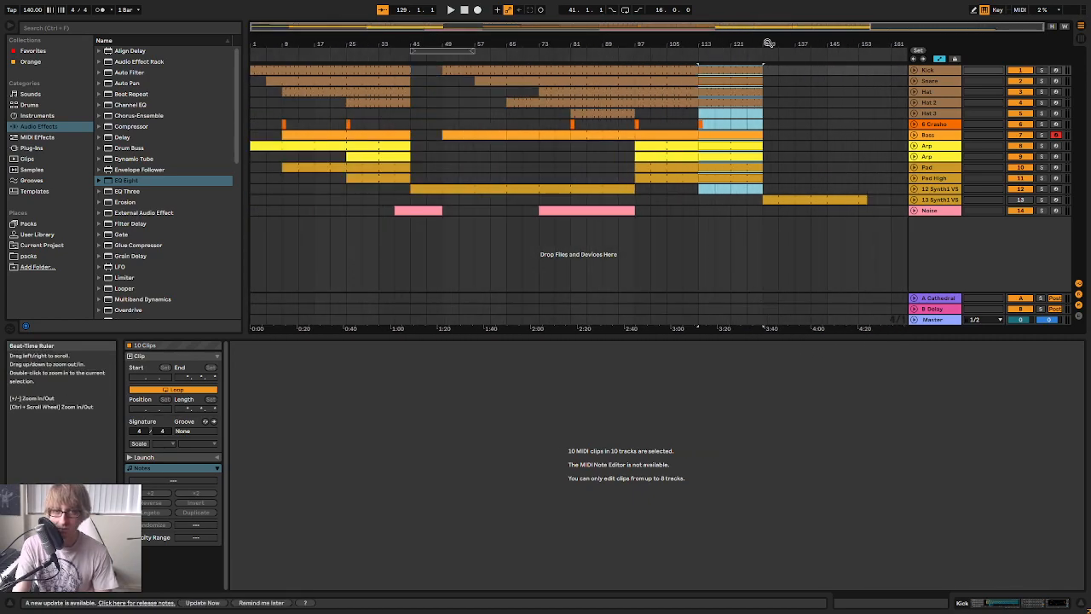
Return to the start of the song, play the extended arrangement, and clear the clip selection
left_click(464, 12)
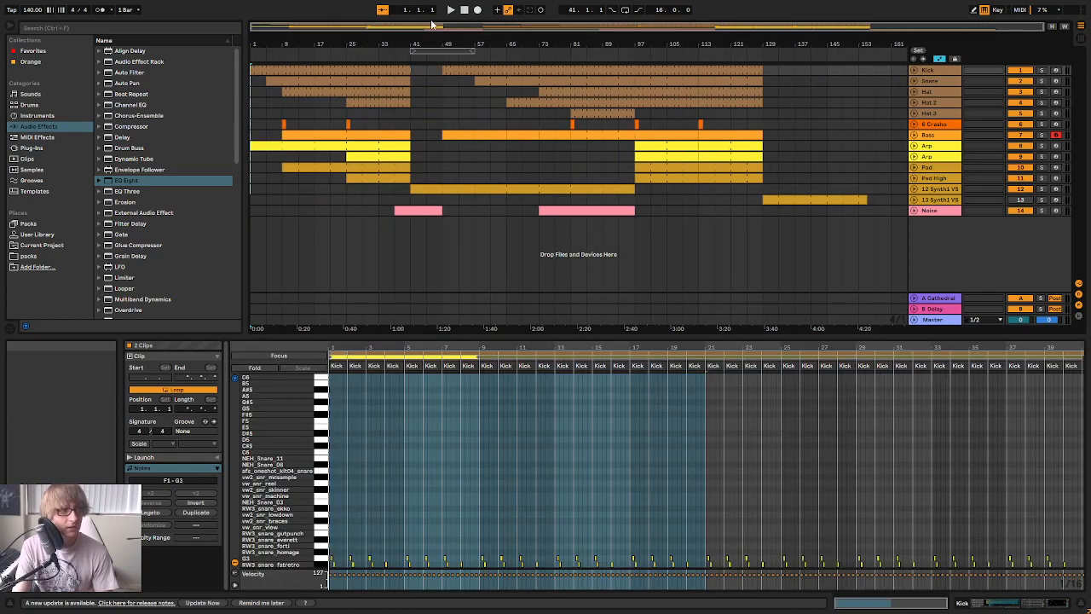
left_click(450, 12)
left_click(426, 103)
mouse_move(333, 46)
left_mouse_down()
mouse_move(333, 77)
mouse_move(350, 46)
left_mouse_up()
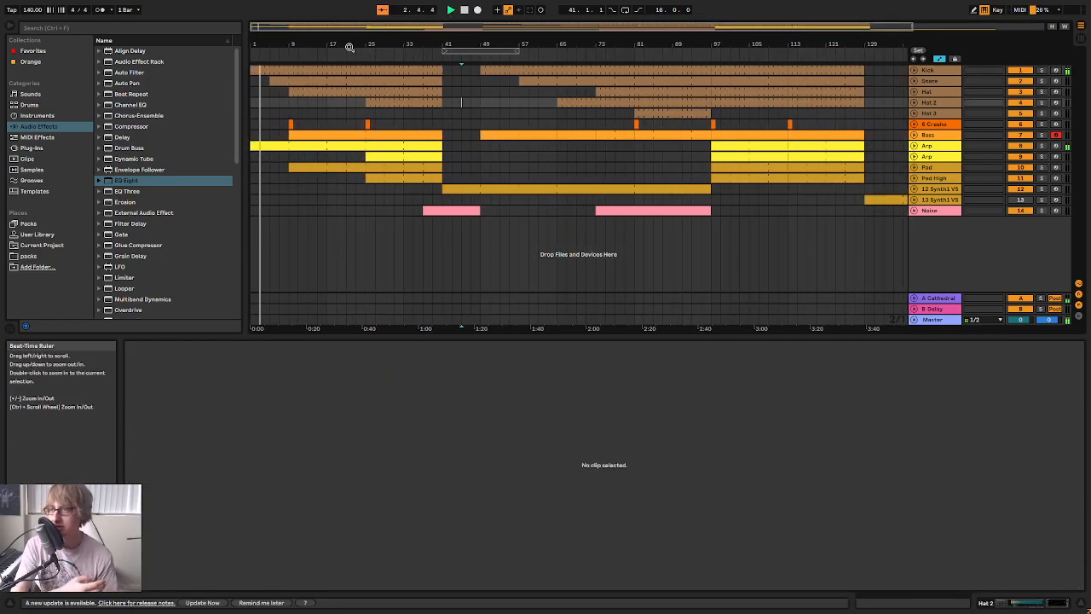
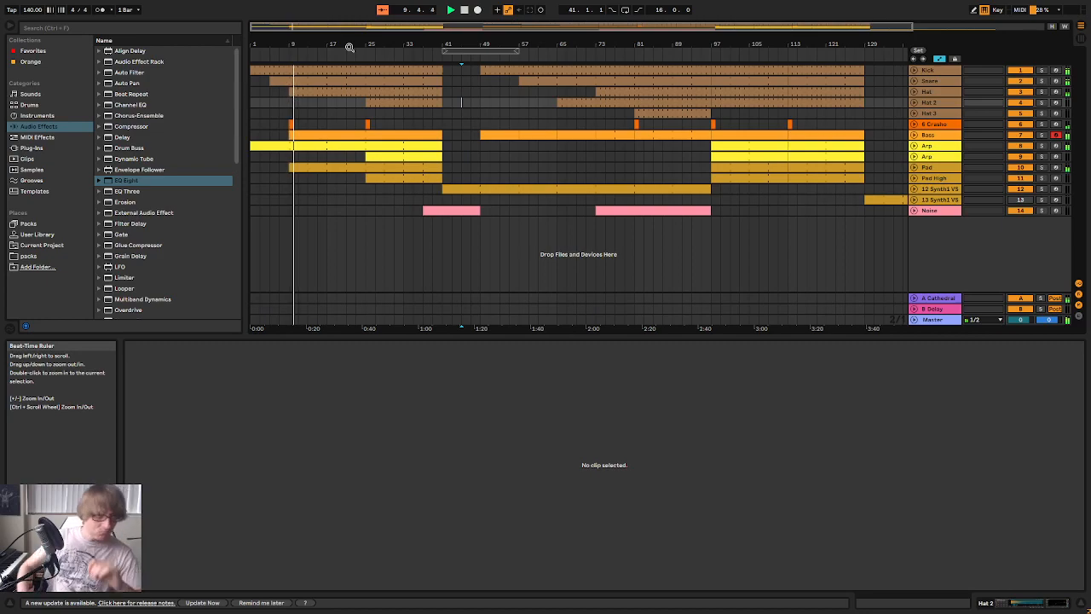
Trim the start of the first Pad clip to bar 17 and stop playback
left_click(326, 199)
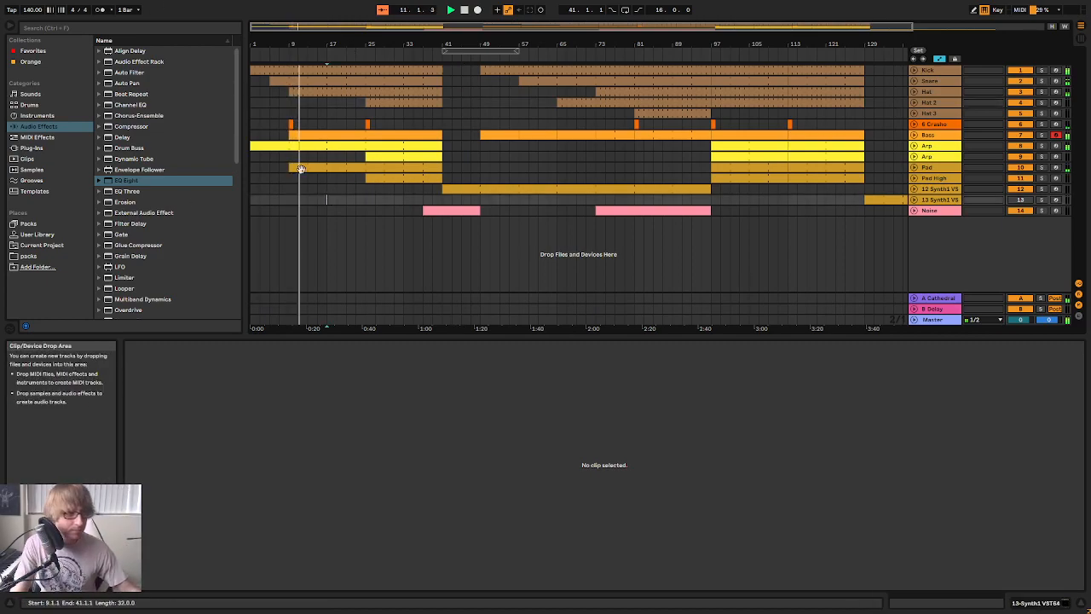
left_click_drag(290, 167, 328, 167)
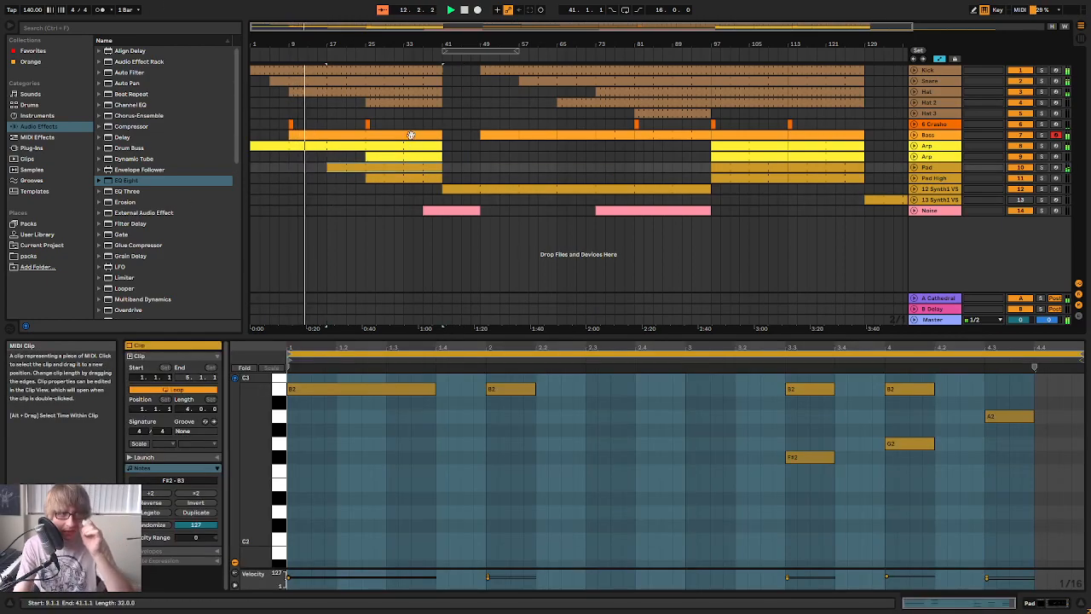
key("space")
left_click_drag(393, 44, 538, 42)
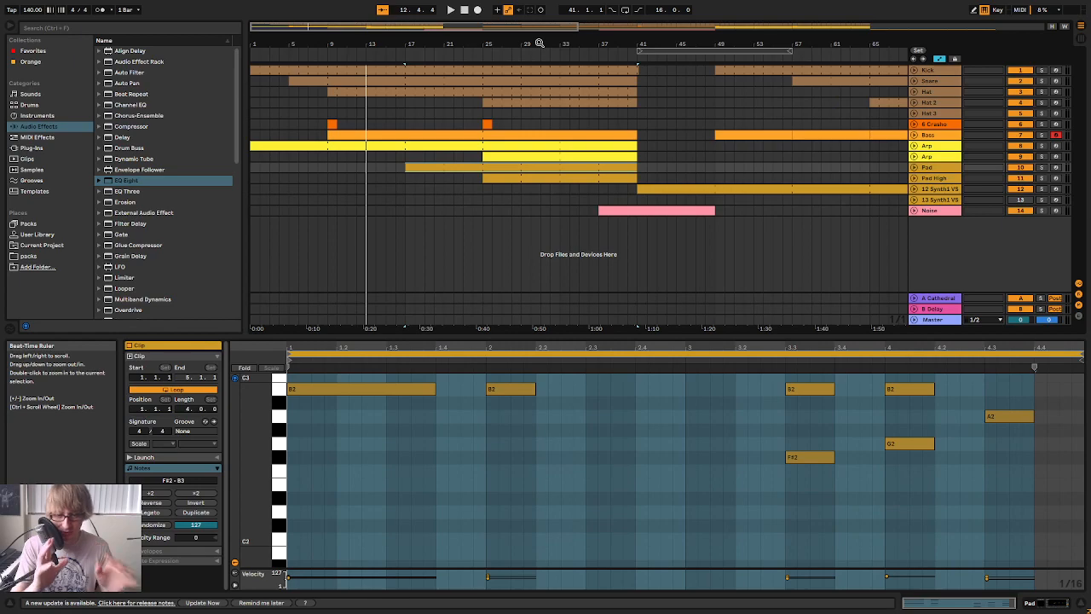
left_click_drag(404, 42, 356, 40)
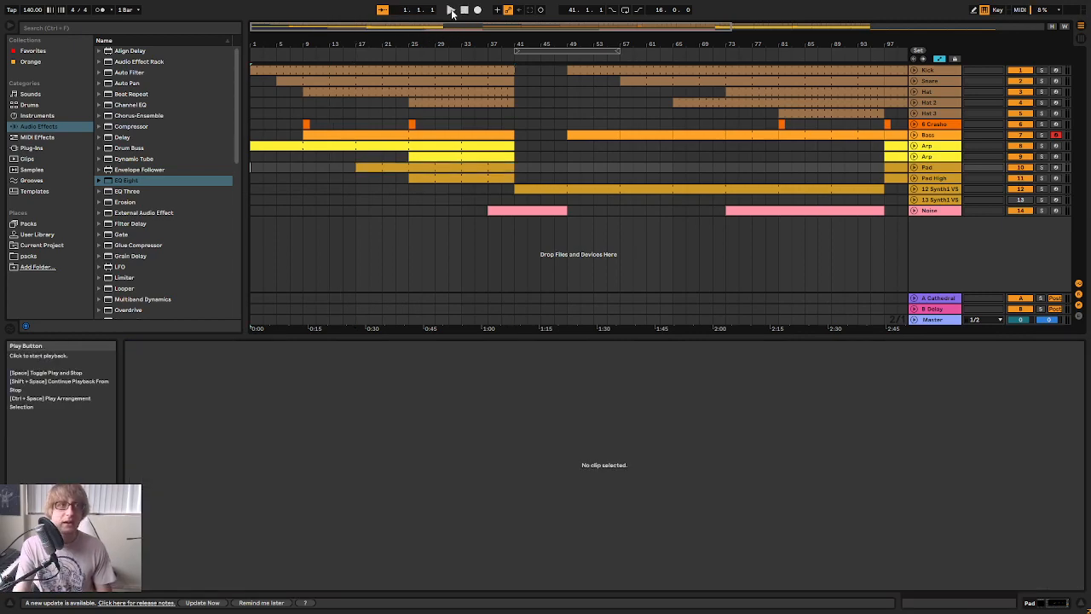
Play the song from the start and lower the Pad track's volume in the mixer to about -36.6 dB
left_click(452, 11)
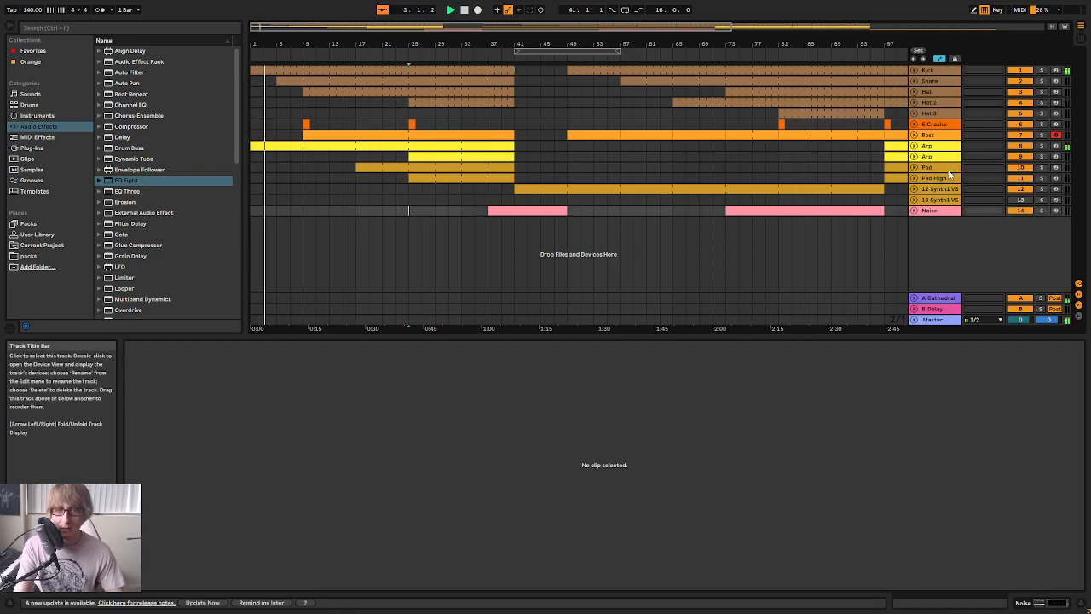
key("Tab")
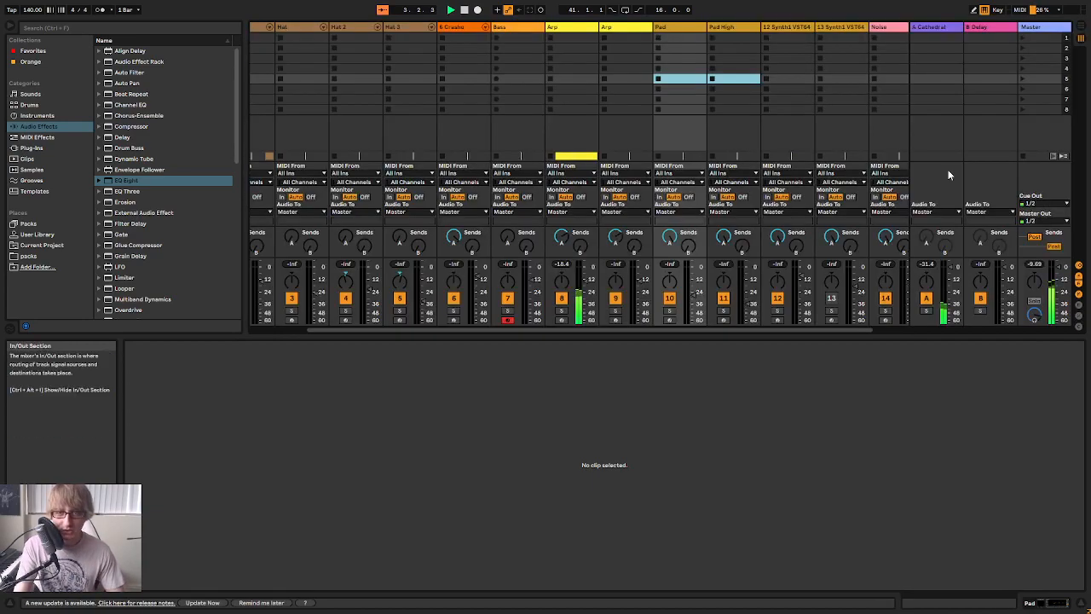
left_click(695, 303)
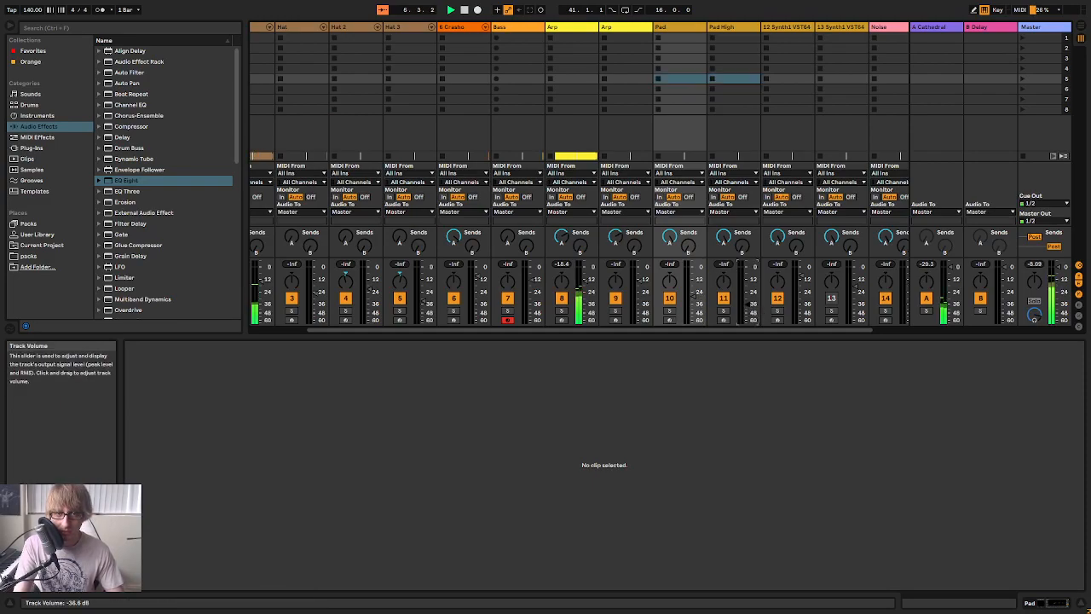
key("Tab")
Try starting the first Pad clip at bar 25
left_click(339, 187)
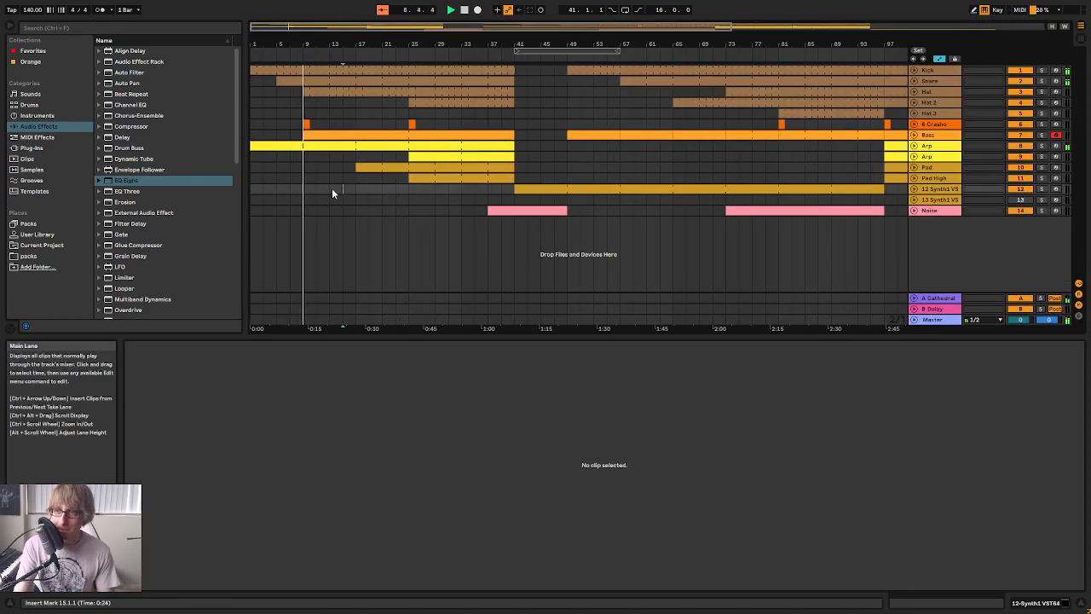
left_click(395, 177)
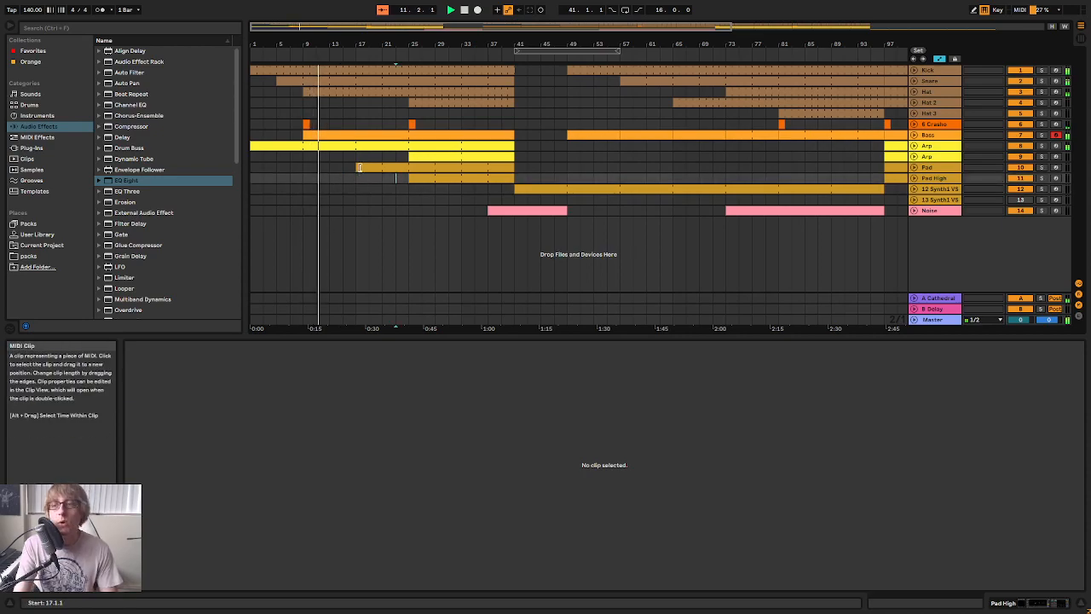
left_click_drag(358, 167, 407, 166)
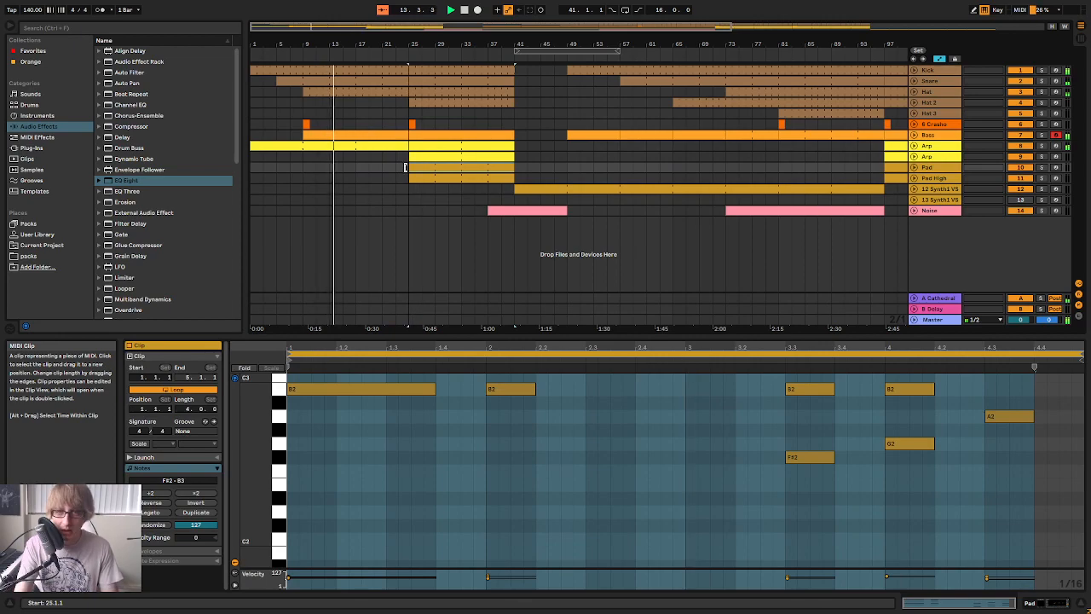
Unfold the Bass track, extend the Pad clip's start back to bar 17, and look through its chord notes
left_click(914, 135)
left_click_drag(410, 206, 357, 205)
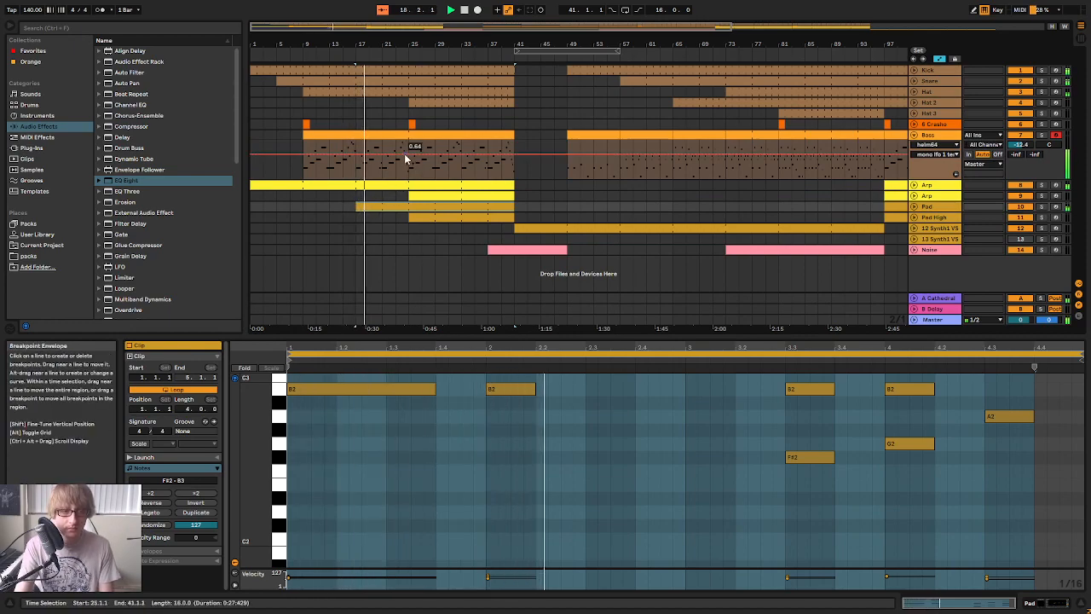
left_click(552, 415)
scroll(554, 418, "up", 5)
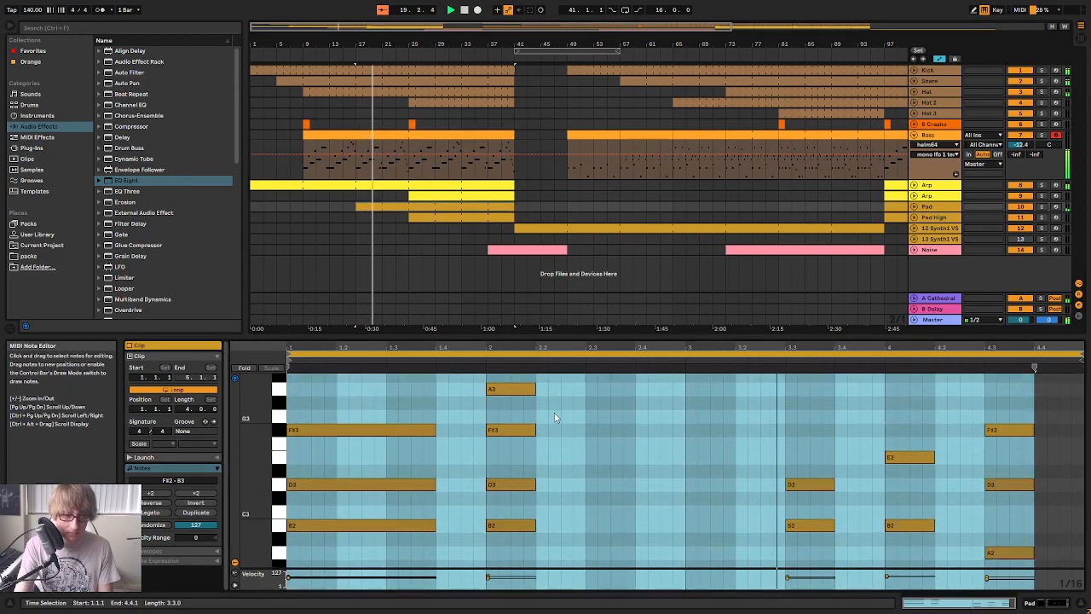
scroll(552, 409, "up", 4)
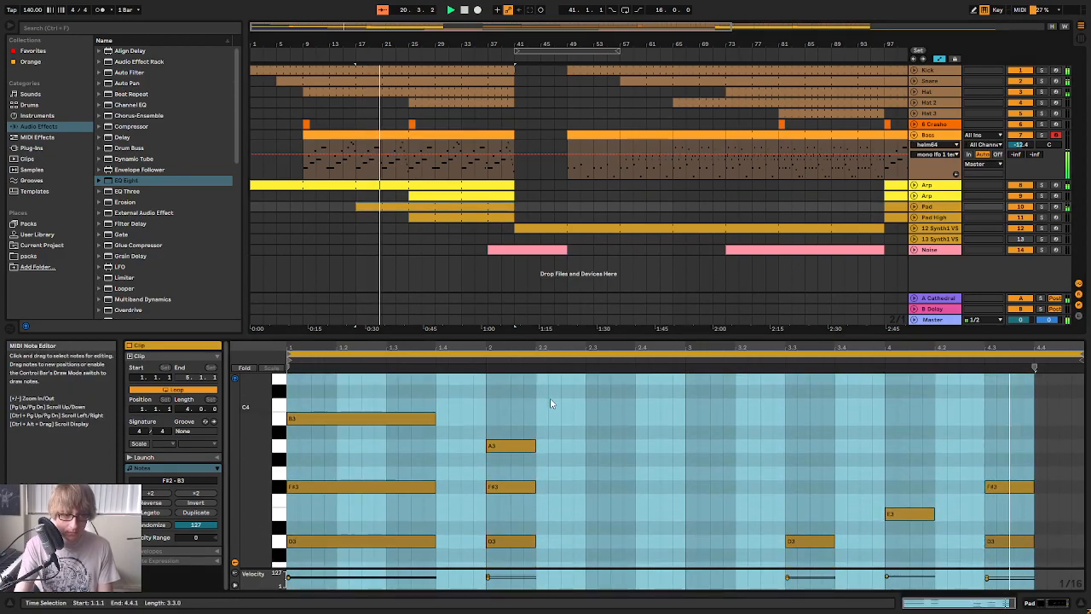
scroll(546, 398, "down", 3)
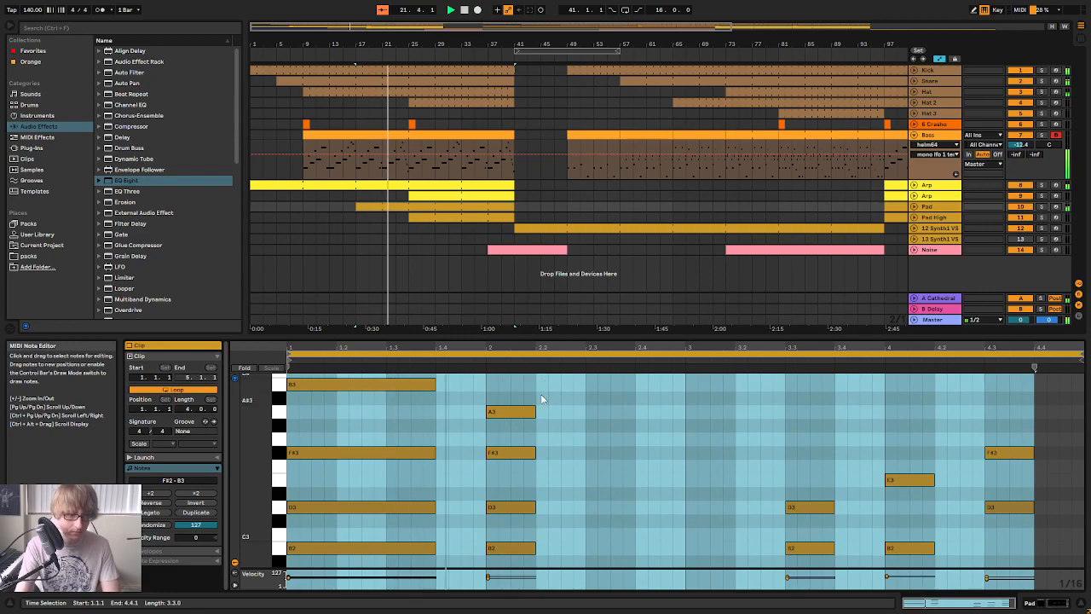
scroll(715, 459, "down", 2)
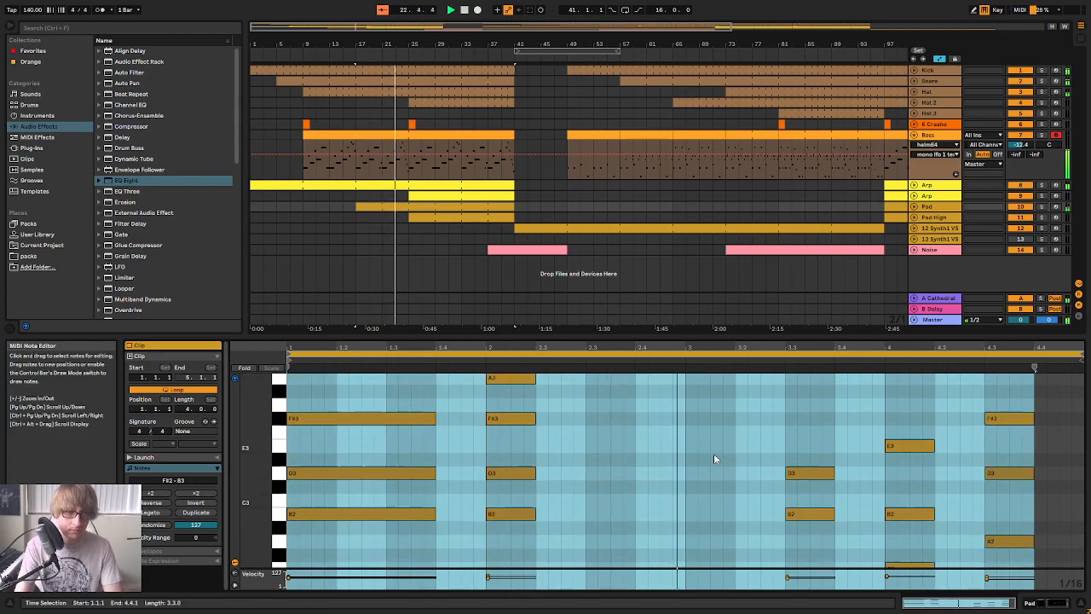
scroll(715, 460, "down", 2)
Unfold the Snare track with automation mode off and isolate bars 23 to 25 of its clip
left_click_drag(415, 43, 588, 41)
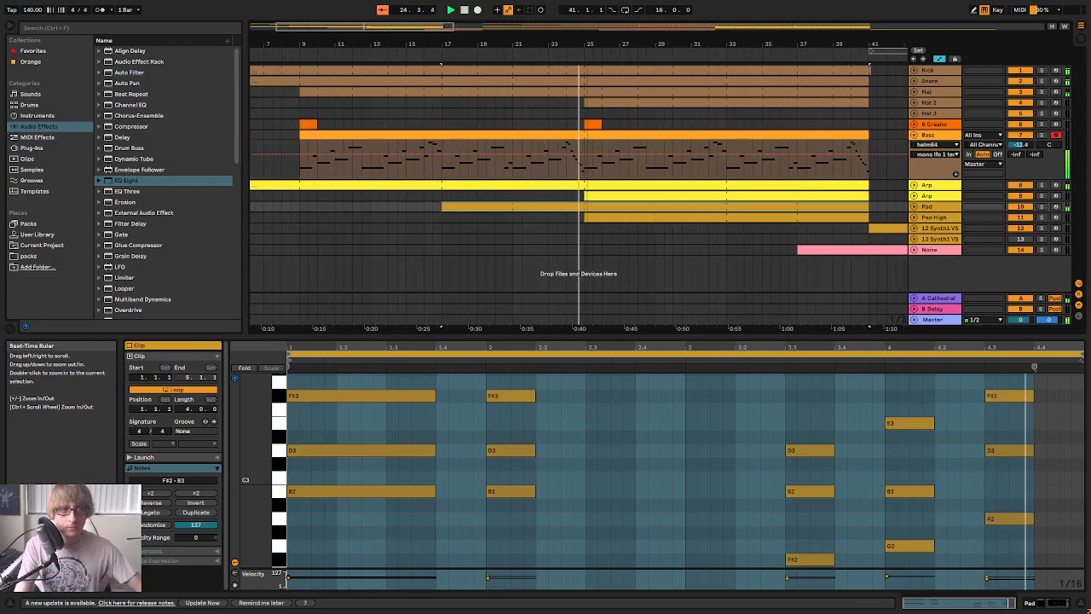
left_click(914, 81)
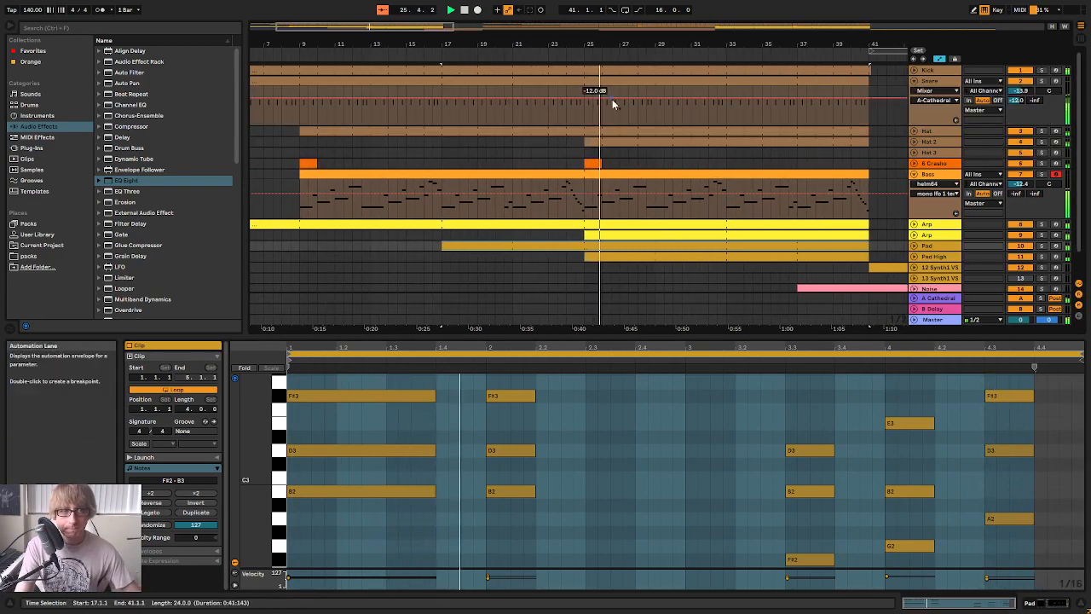
left_click(940, 63)
left_click(554, 112)
left_click_drag(542, 101, 585, 102)
left_click(549, 102)
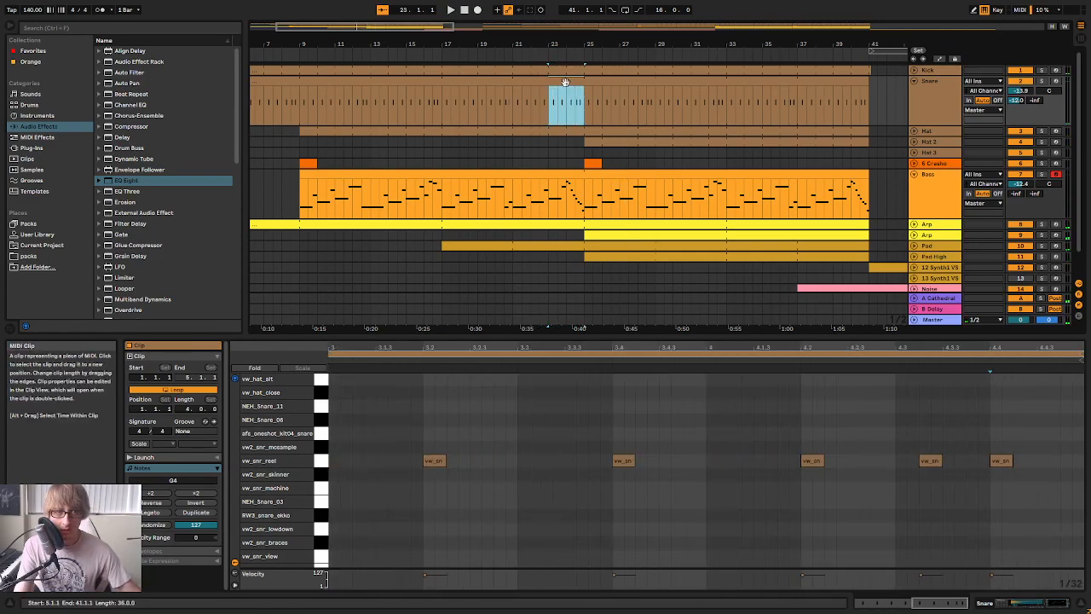
Listen to the end of the Snare section and paste an extra vw_snr_reel hit at 4.1.3
key("space")
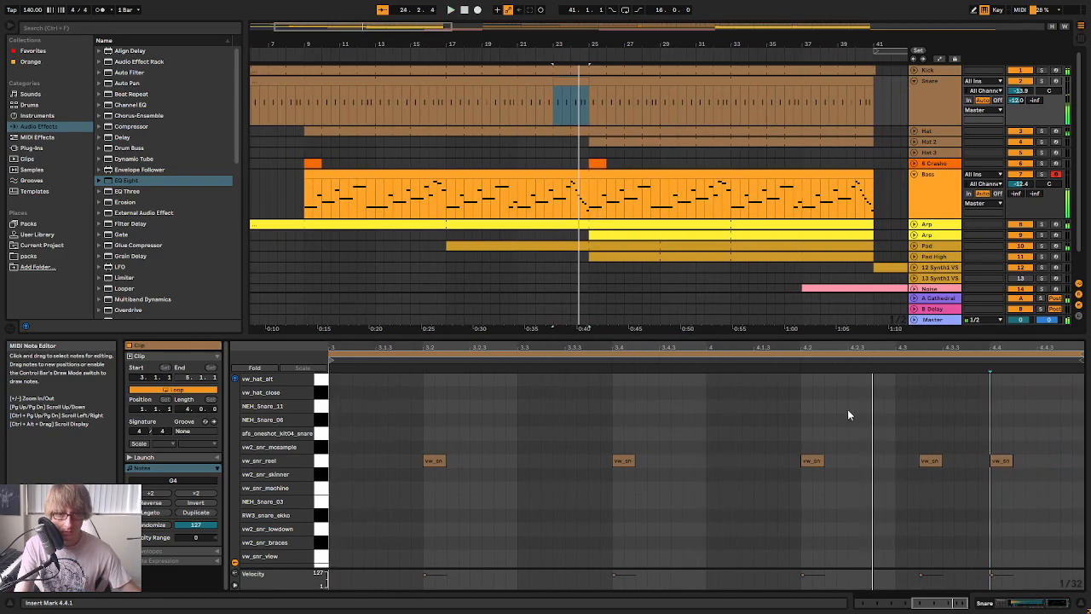
key("space")
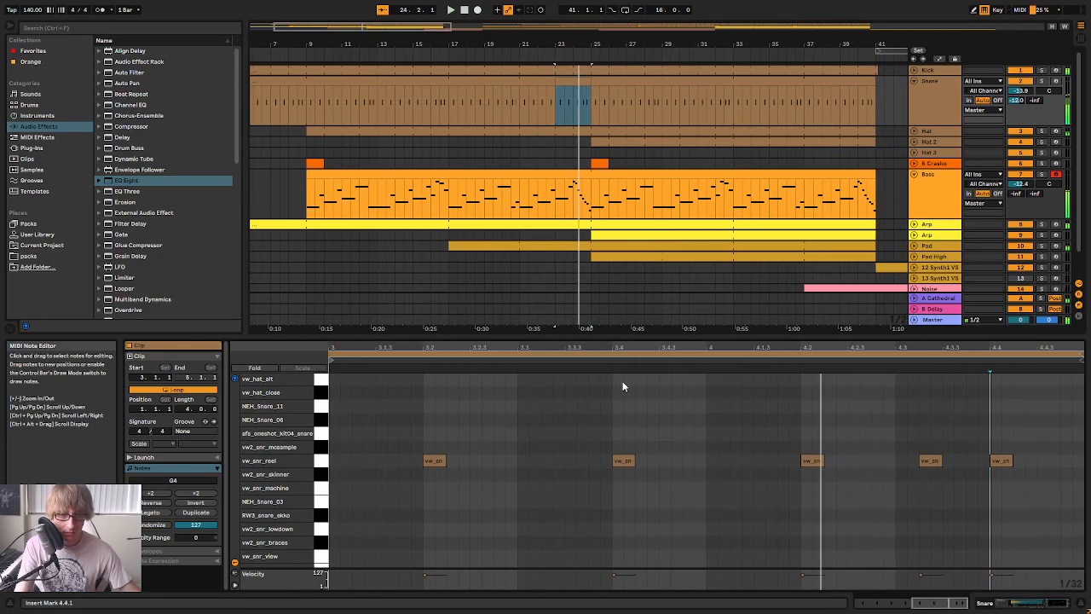
left_click(595, 362)
key("space")
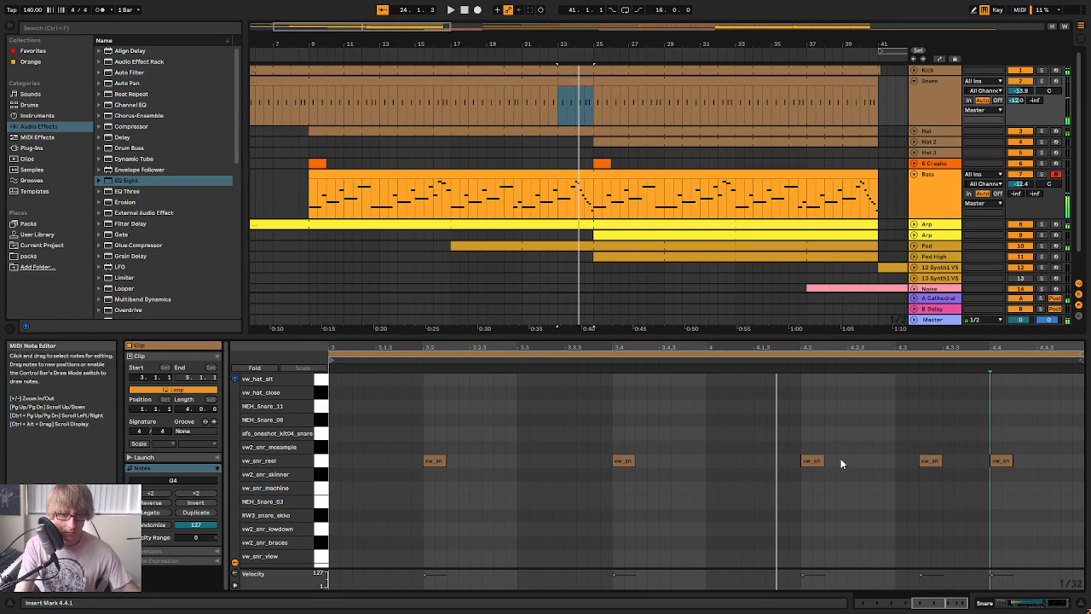
left_click(813, 462)
left_click(751, 437)
key("ctrl+v")
left_click(597, 365)
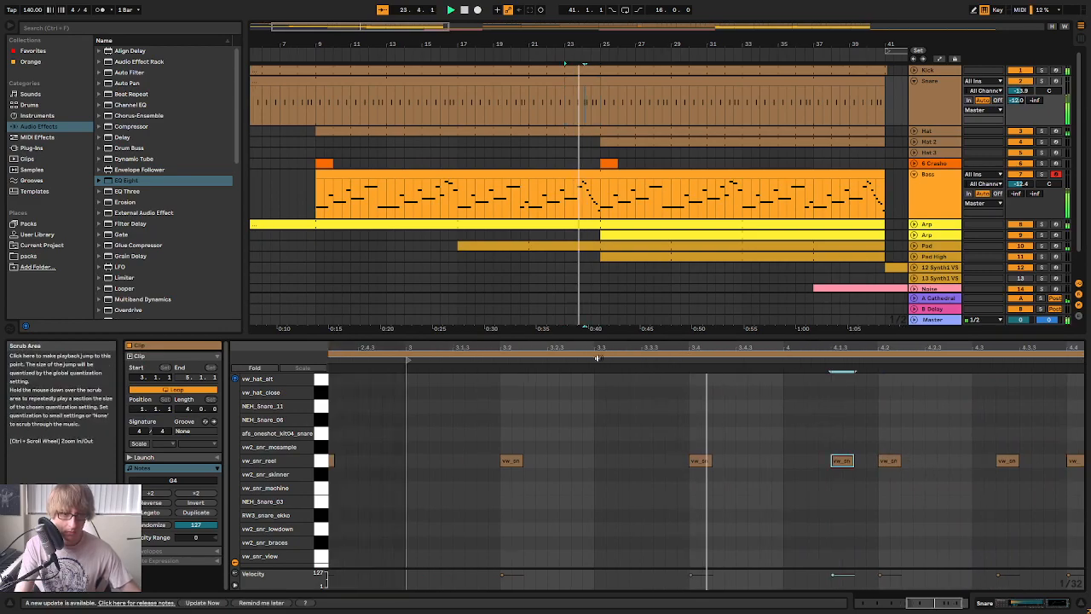
key("space")
left_click(648, 371)
left_click(623, 360)
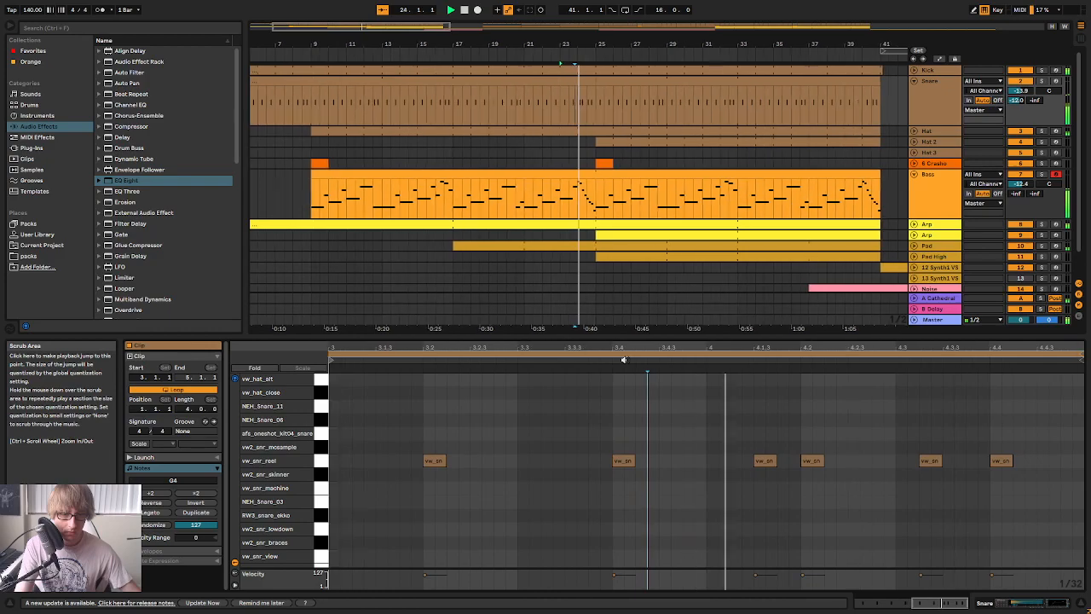
Paste another vw_snr_reel hit at 4.2.4 and play the snare fill back
left_click(848, 382)
left_click(864, 387)
left_click(874, 388)
key("ctrl+v")
left_click(697, 363)
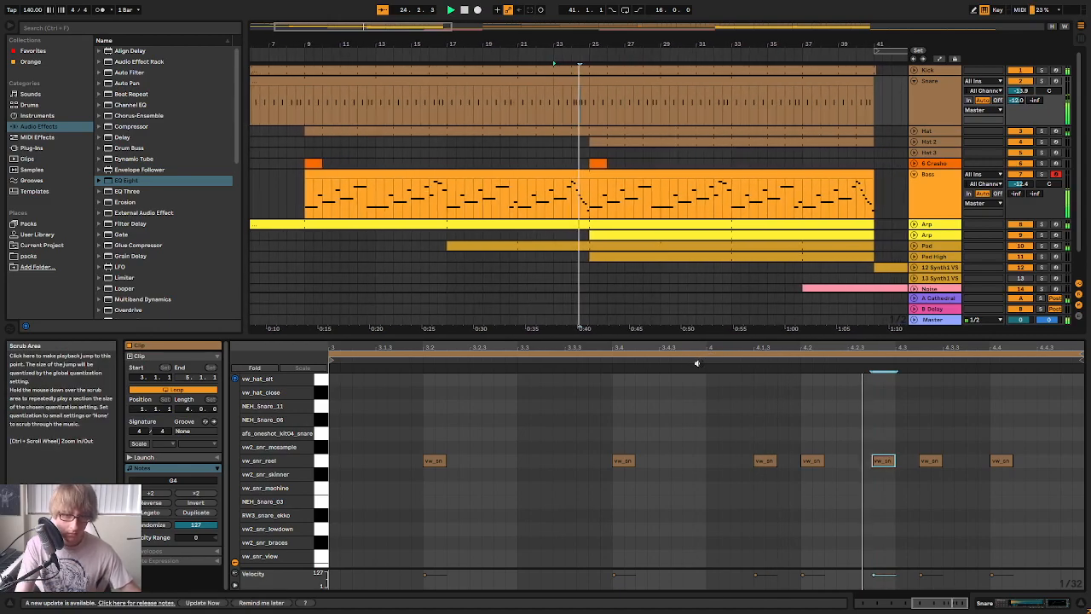
left_click(695, 358)
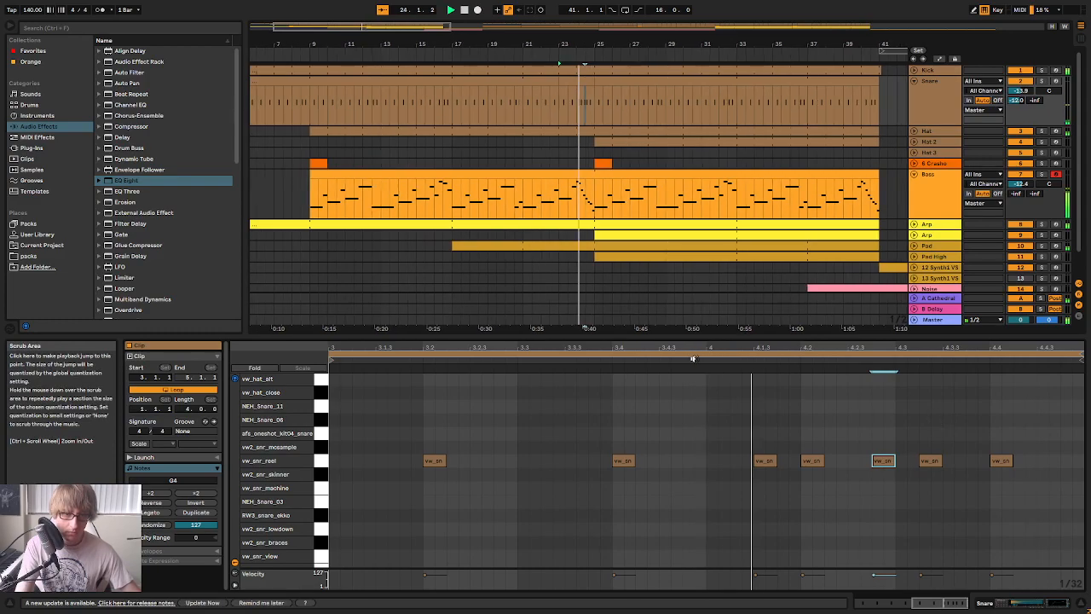
key("space")
Duplicate the snare hit at 4.4 to 4.4.2 and play the fill
left_click(1001, 460)
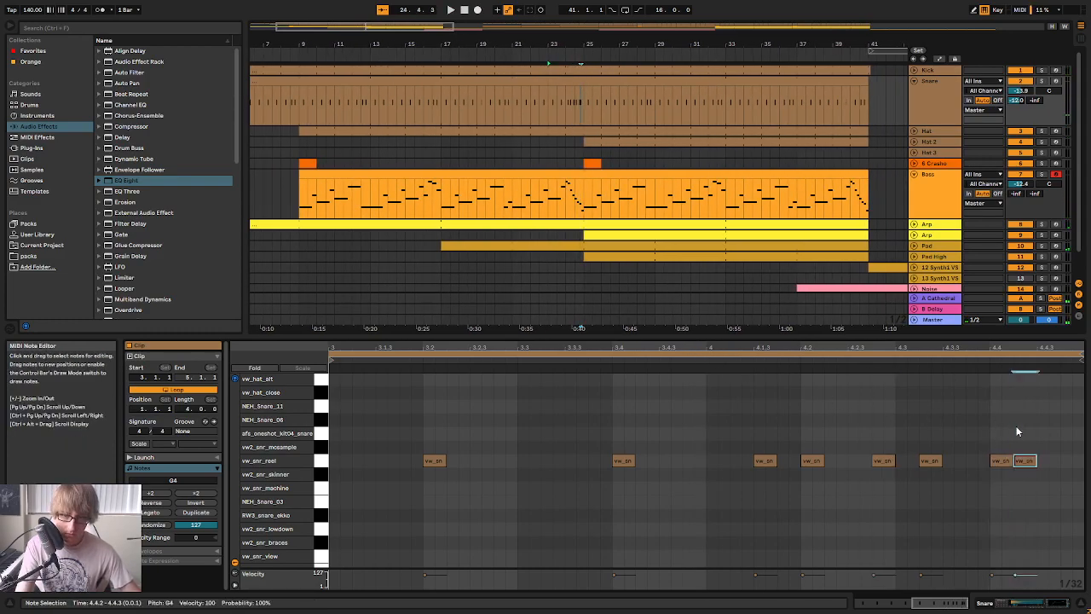
key("space")
left_click_drag(951, 346, 951, 299)
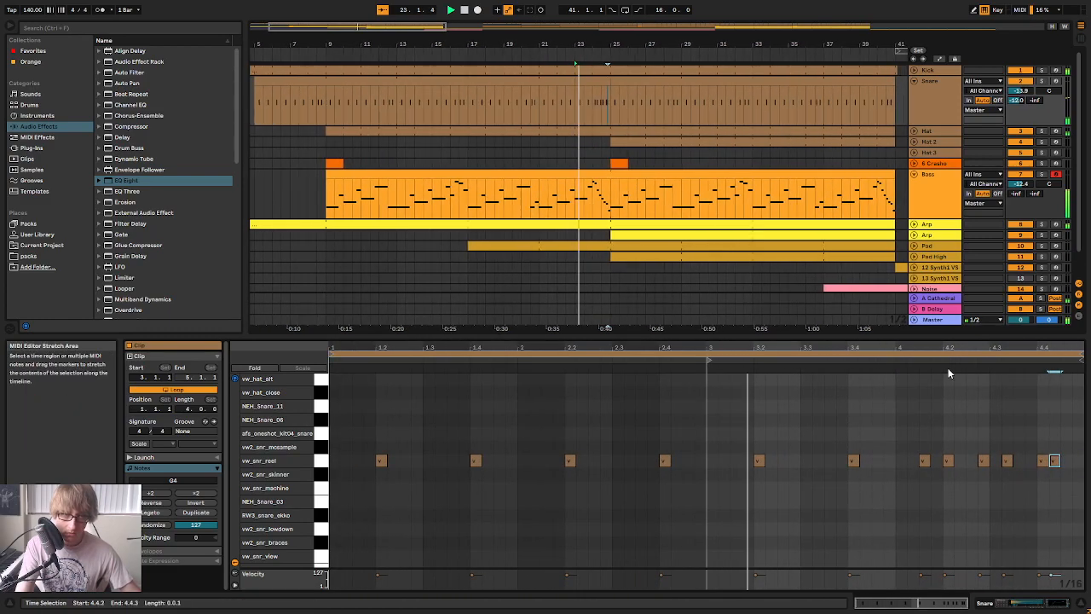
Extend the preceding Snare clip's end to bar 24 so the fill clip covers only bar 24
left_click_drag(559, 81, 577, 81)
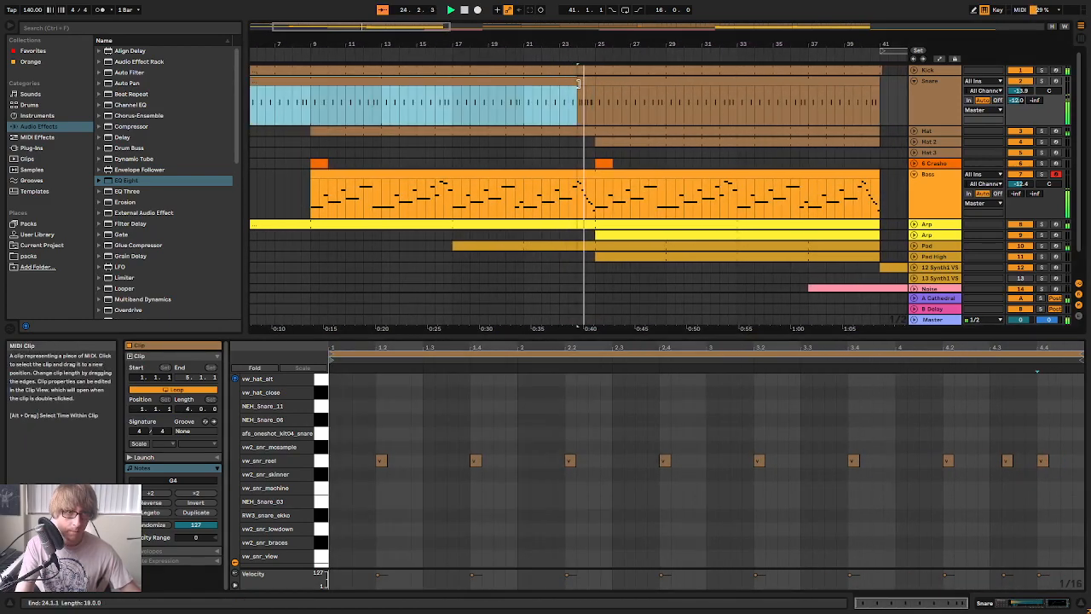
left_click(585, 81)
key("space")
Add another vw_snr_reel hit to the fill, place it at 4.4.3, and listen to the result
left_click_drag(916, 420, 924, 466)
left_click(1036, 413)
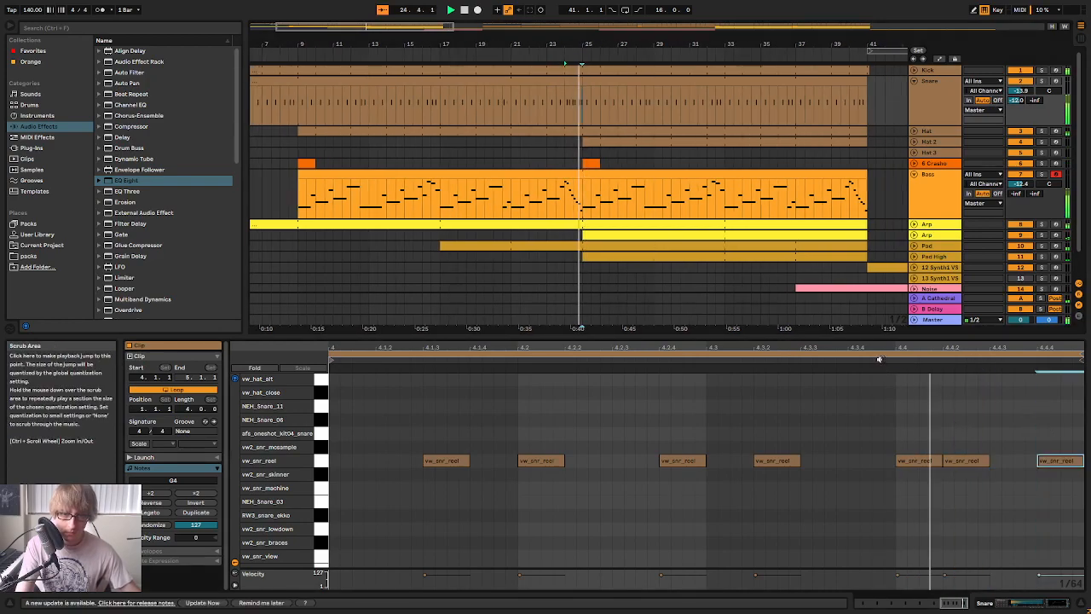
double_click(1057, 461)
left_click_drag(1057, 460, 1010, 460)
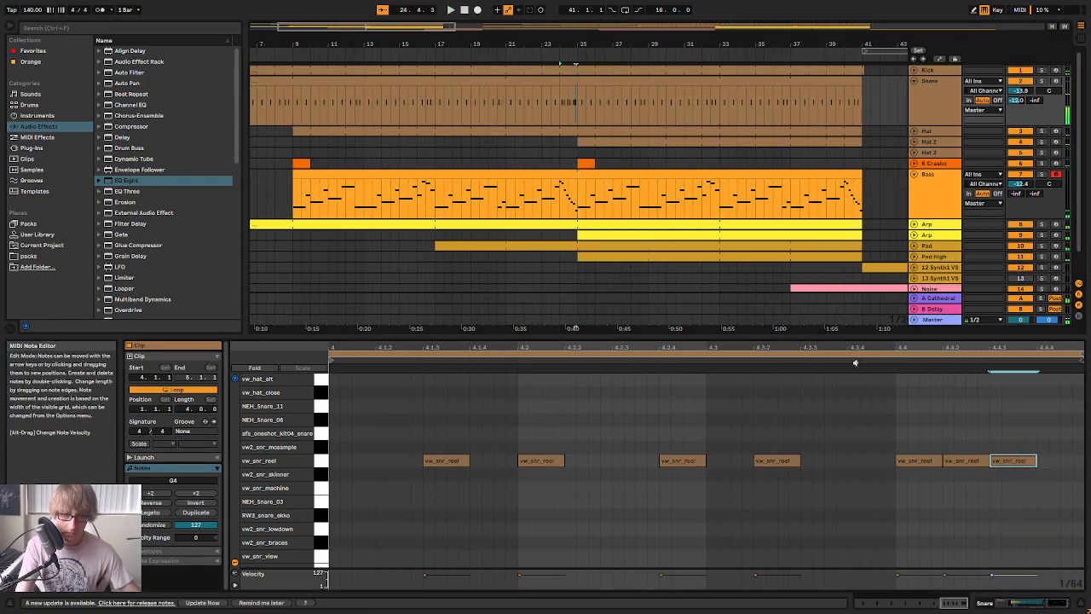
mouse_move(937, 347)
left_mouse_down()
mouse_move(938, 294)
mouse_move(946, 330)
left_mouse_up()
key("space")
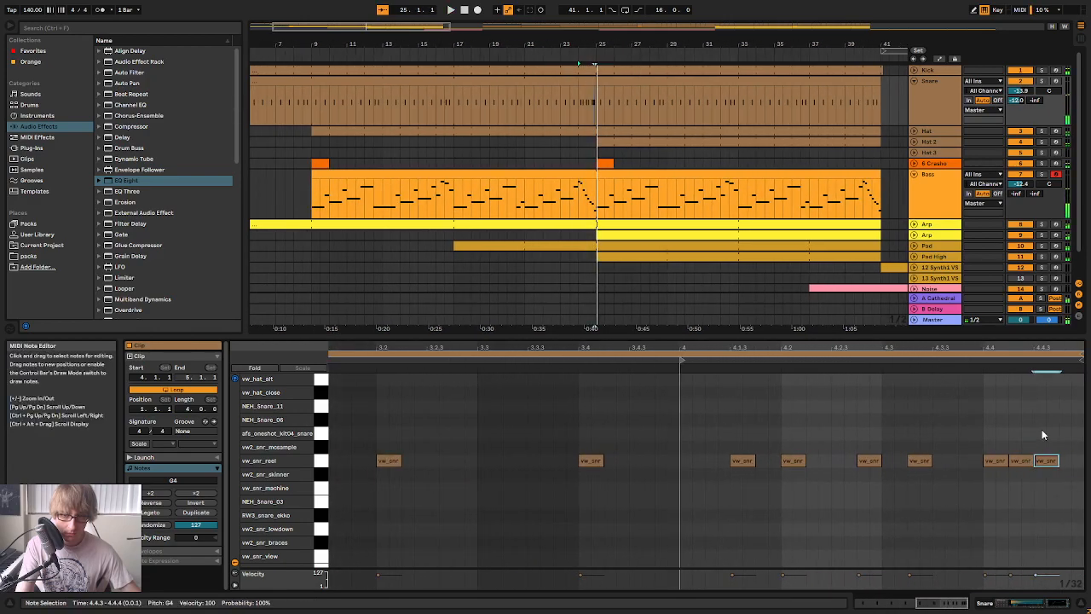
Duplicate the last snare hit to 4.4.4 and play the finished fill from a few bars earlier
key("ctrl+d")
key("space")
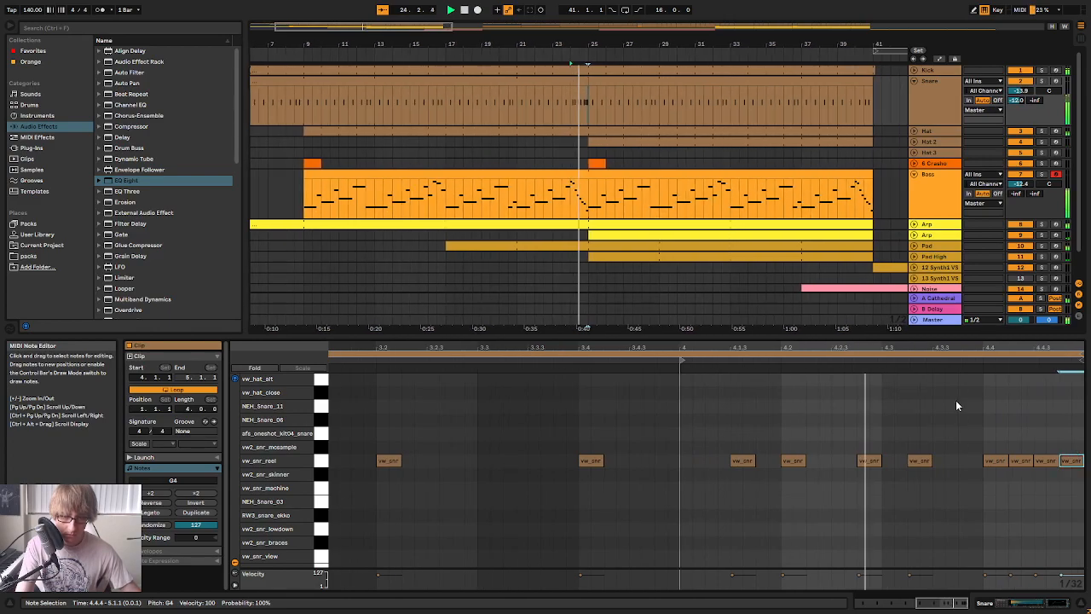
left_click(498, 51)
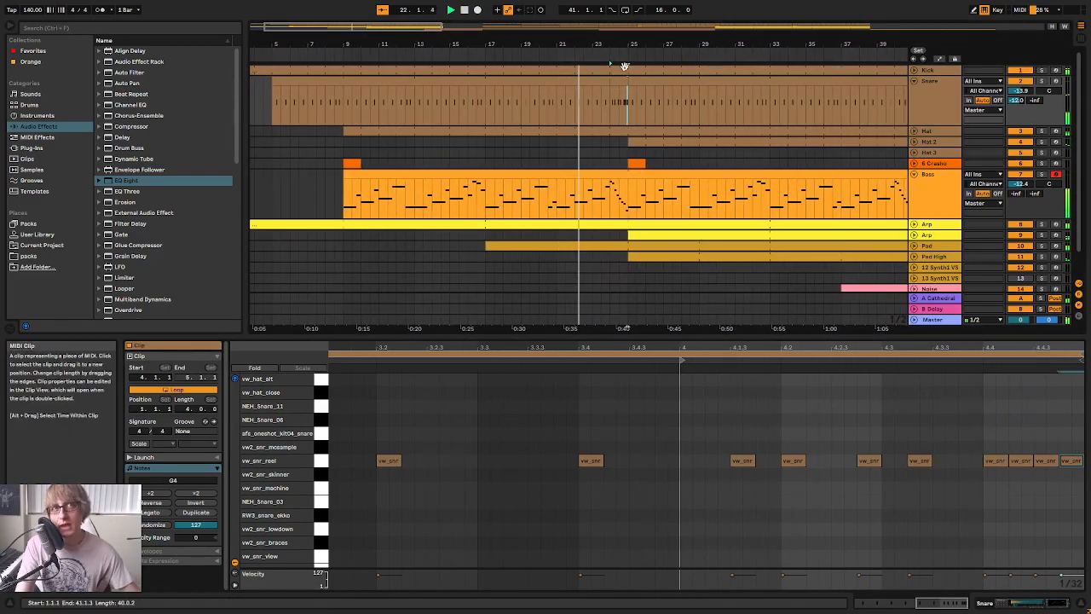
left_click_drag(620, 44, 621, 94)
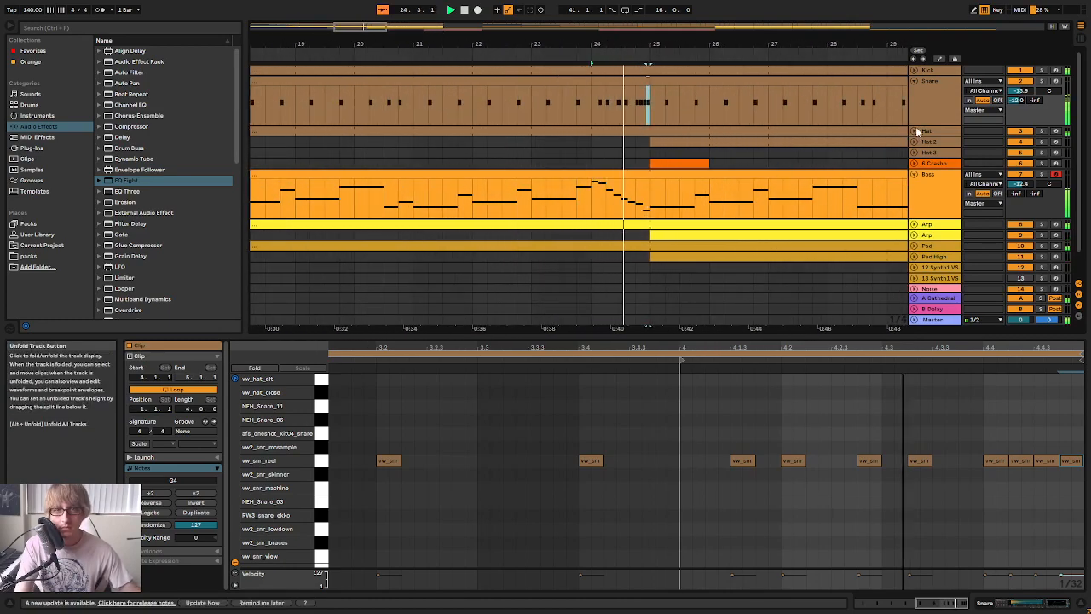
Set the crash track's volume to -4.0 dB while the section around bar 25 plays
left_click_drag(719, 44, 682, 1)
right_click(936, 163)
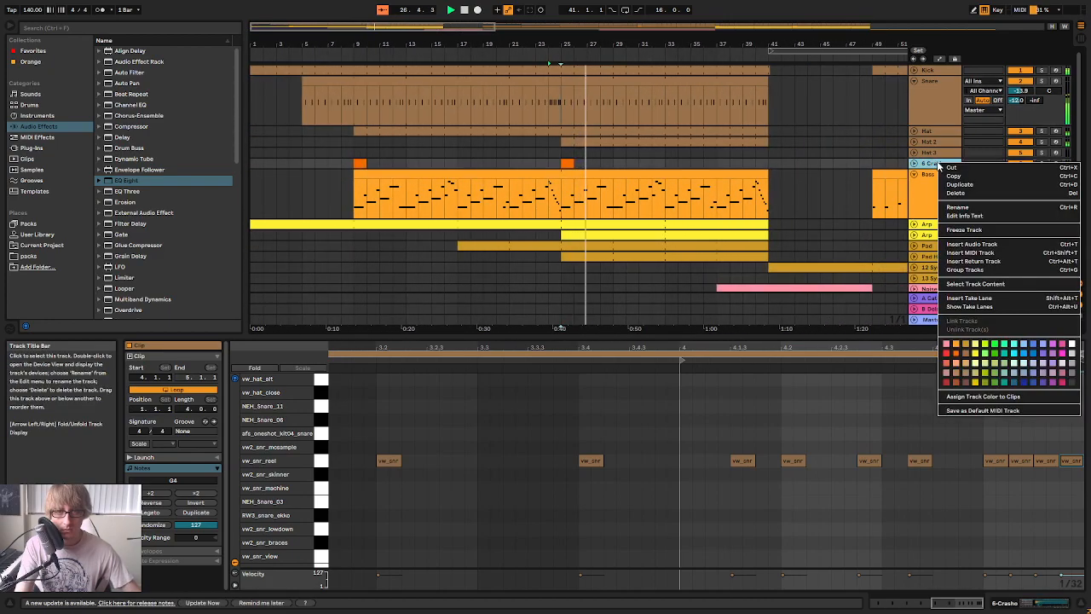
key("Escape")
key("Tab")
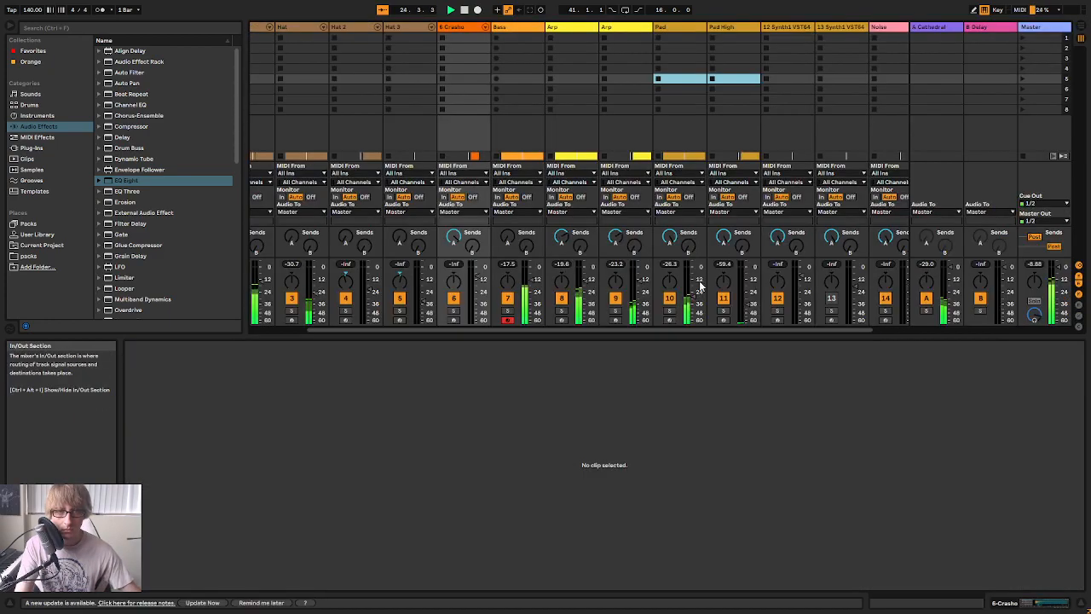
left_click_drag(478, 278, 478, 273)
key("Tab")
key("Tab")
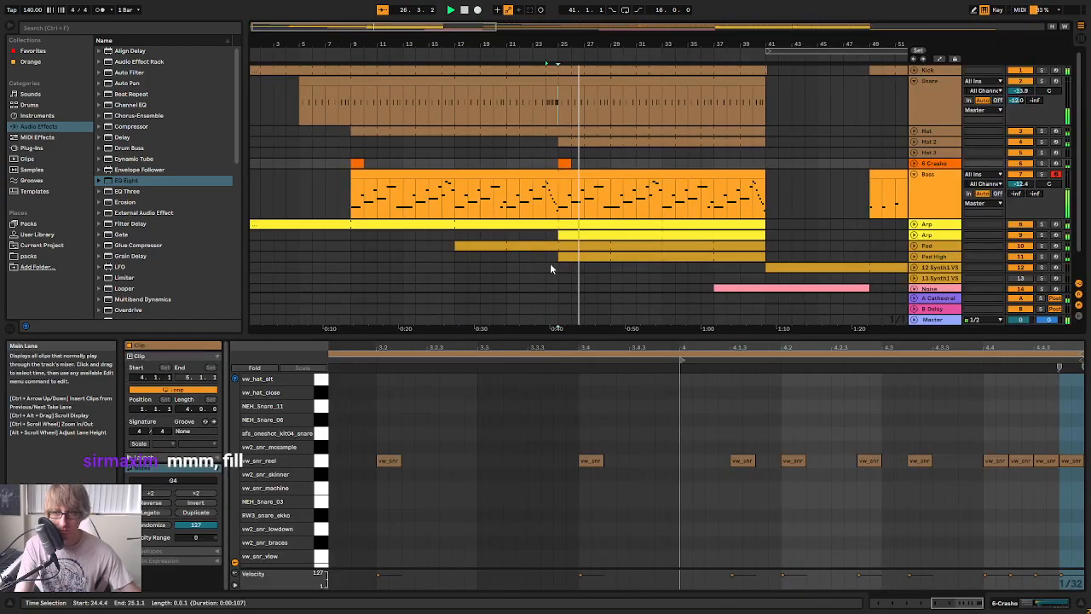
key("Tab")
Delete the Pad High track and fold the Bass track
left_click(580, 247)
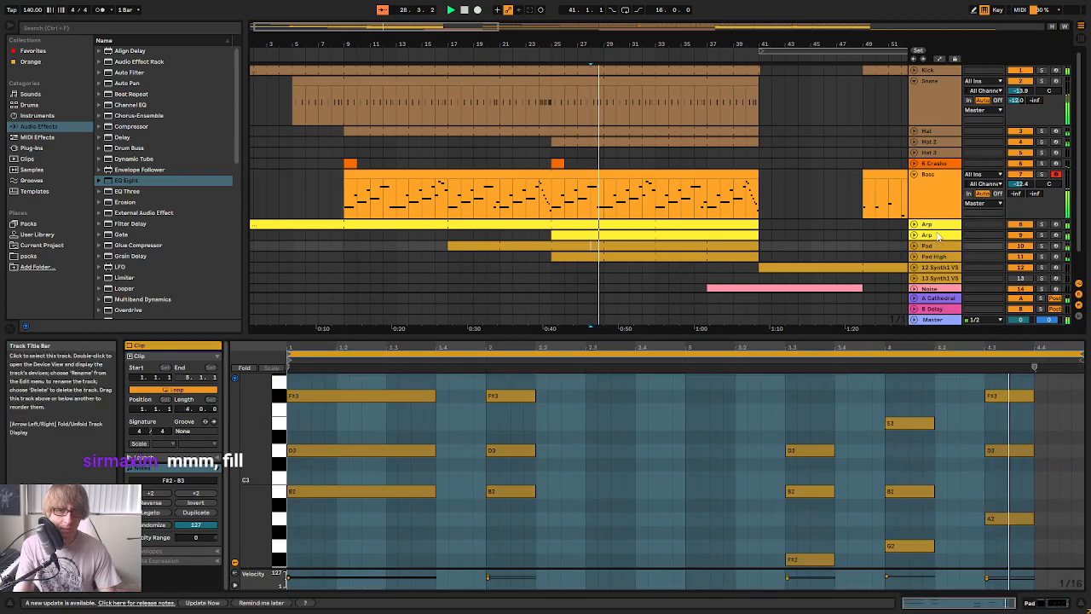
left_click(935, 257)
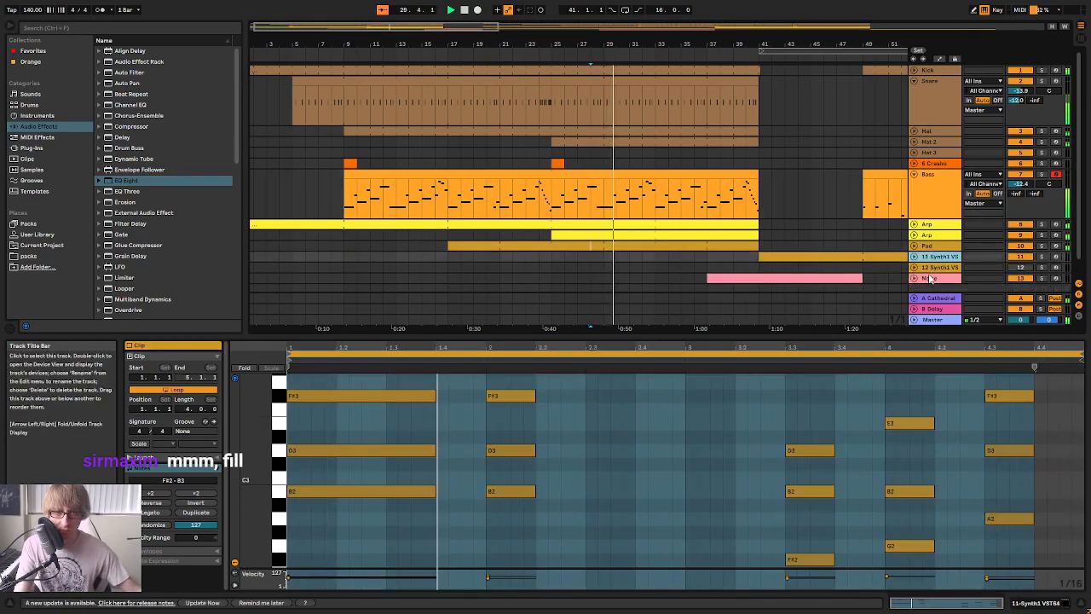
key("Delete")
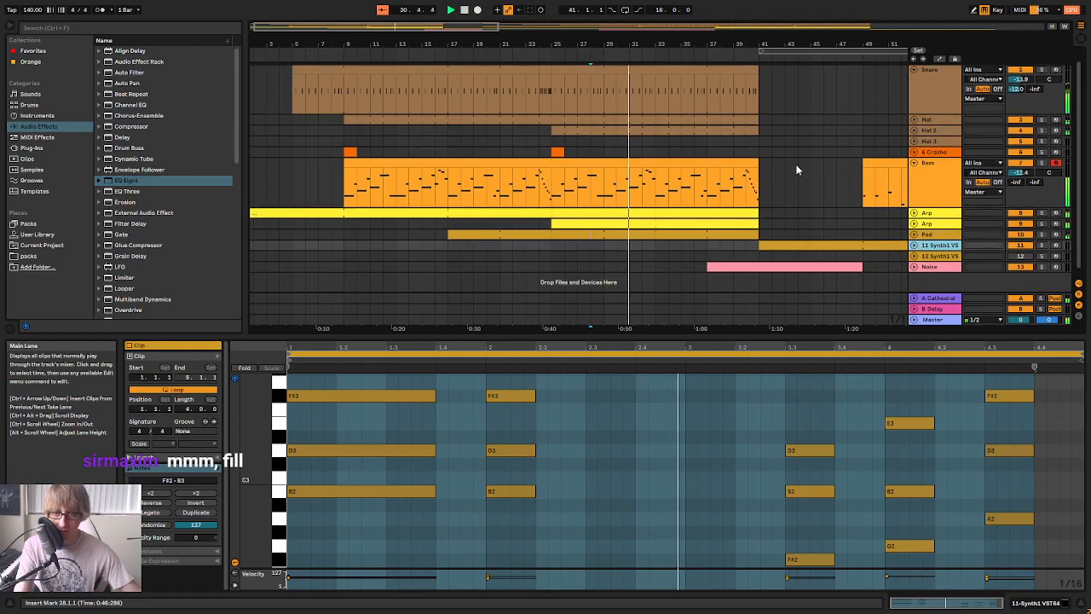
scroll(788, 178, "down", 1)
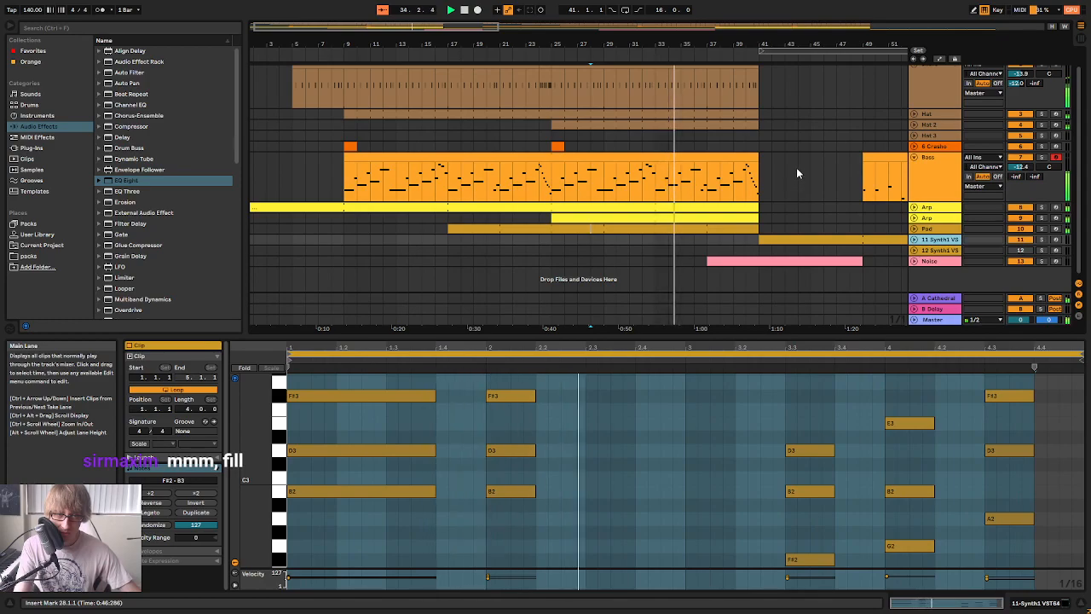
left_click(914, 157)
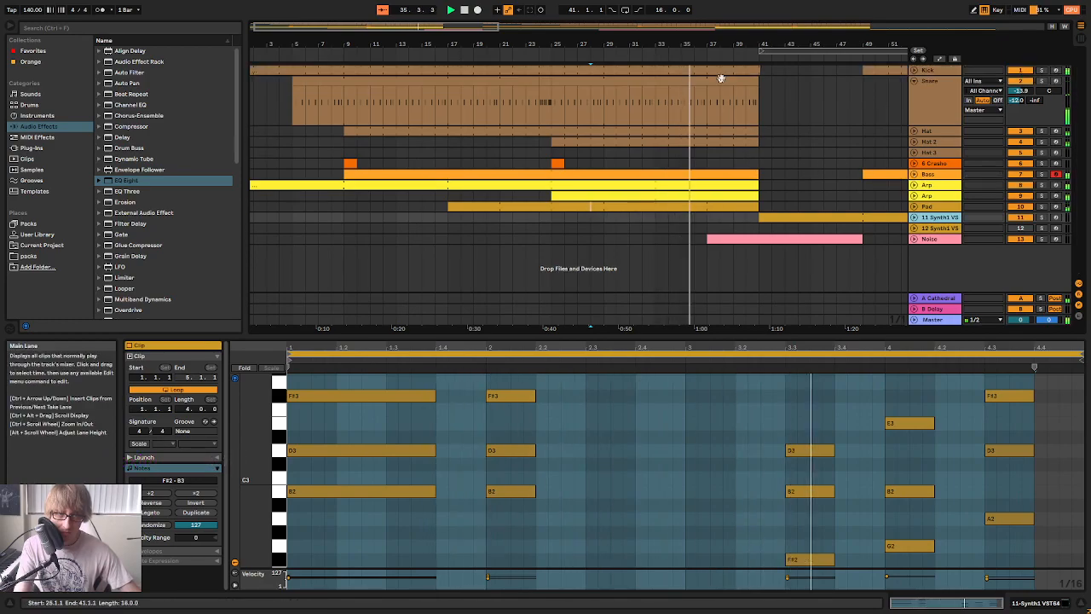
Solo the second Arp track and listen to it on its own
key("space")
left_click_drag(707, 47, 707, 19)
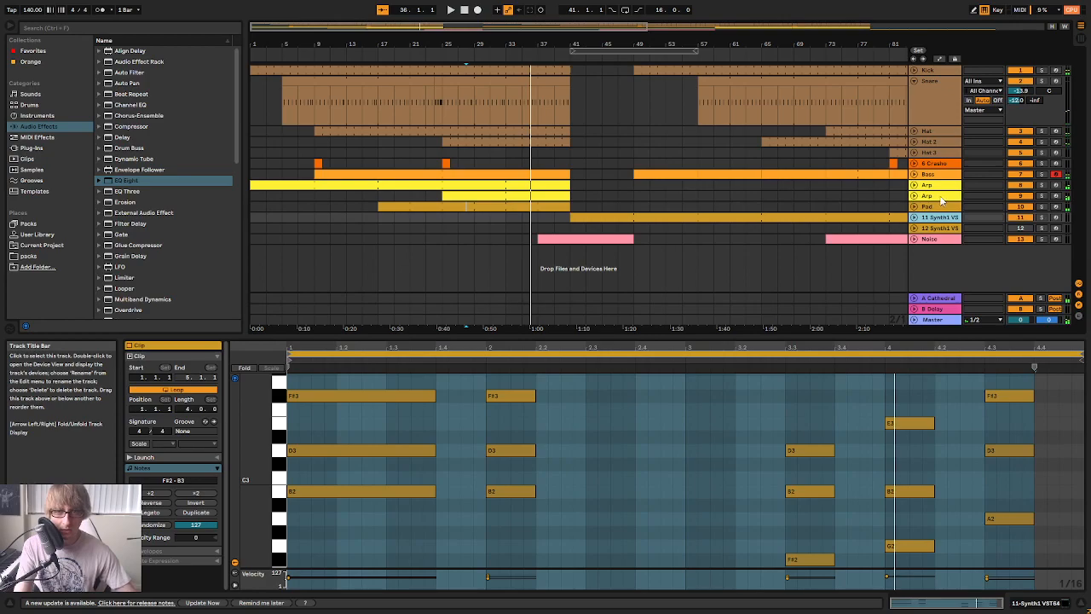
left_click(942, 199)
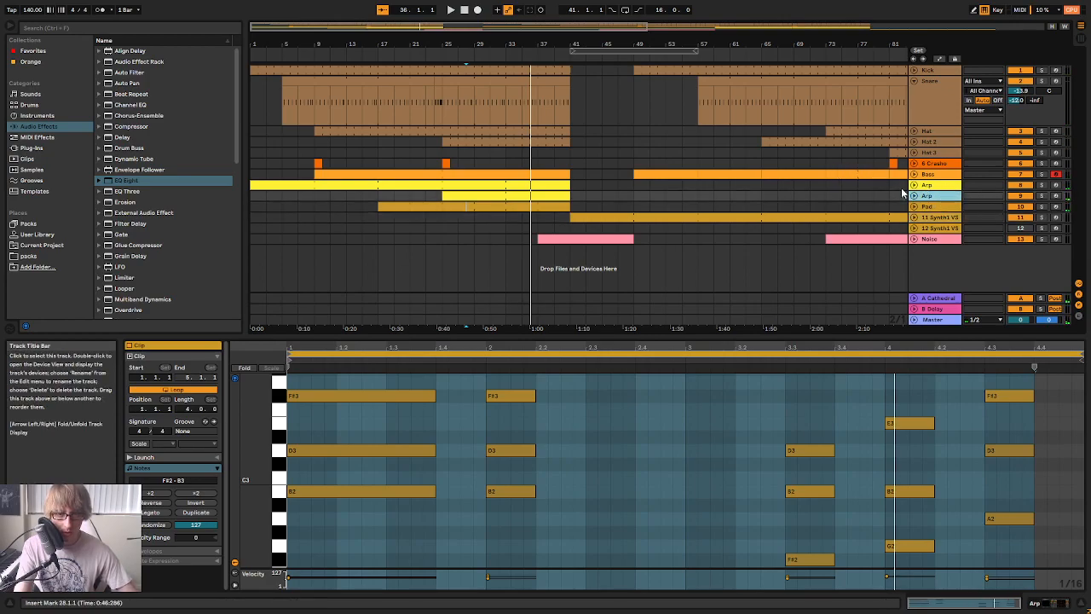
left_click(1041, 194)
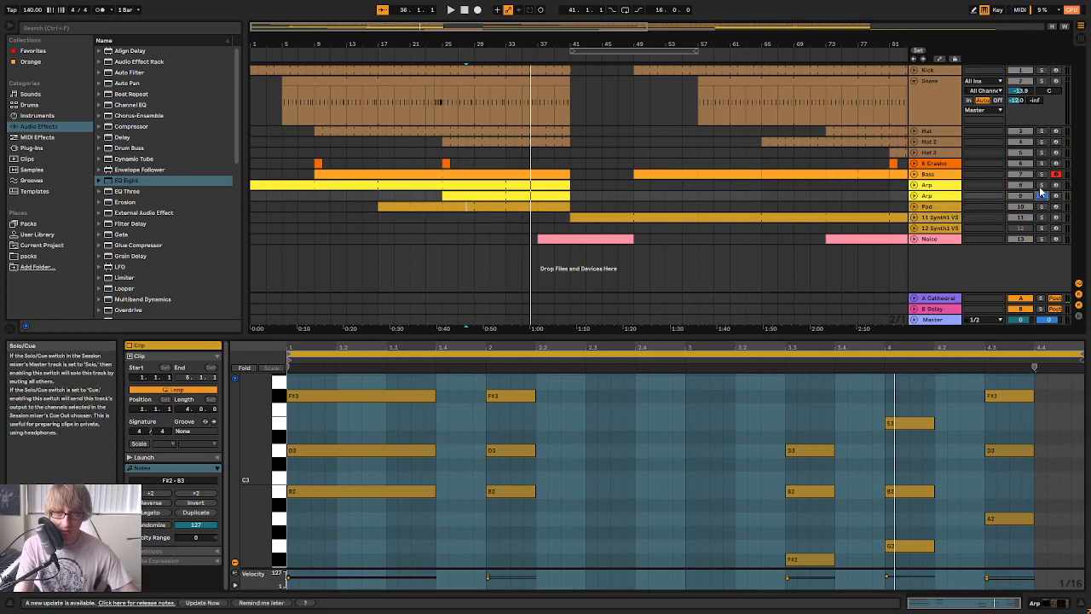
key("space")
left_click(1044, 198)
key("space")
Replace the iZotope Iris 2 instrument on the second Arp track with Synth1 VST64
double_click(929, 198)
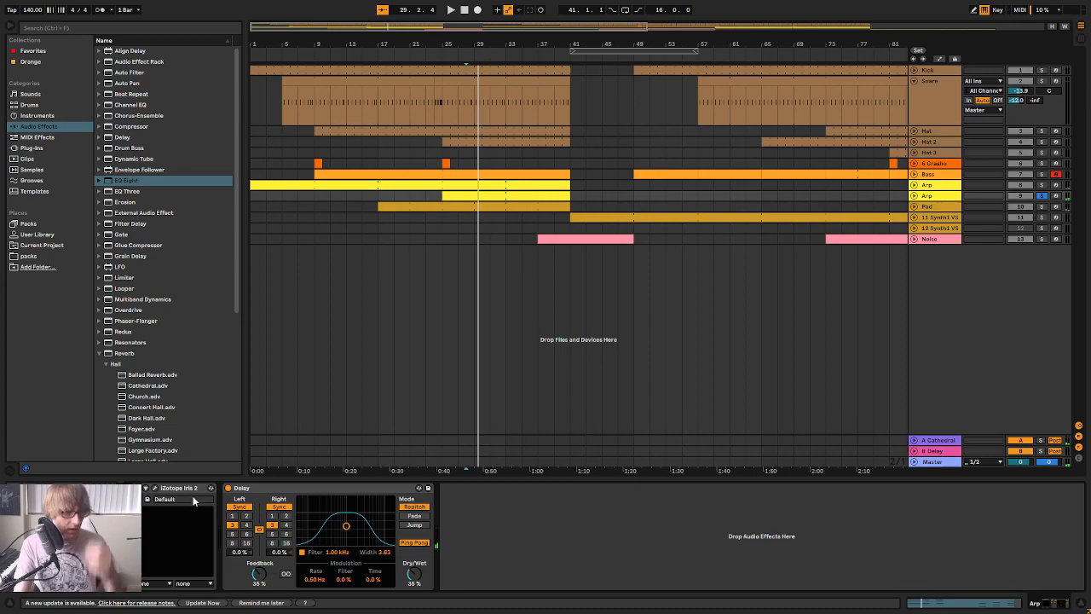
left_click(31, 149)
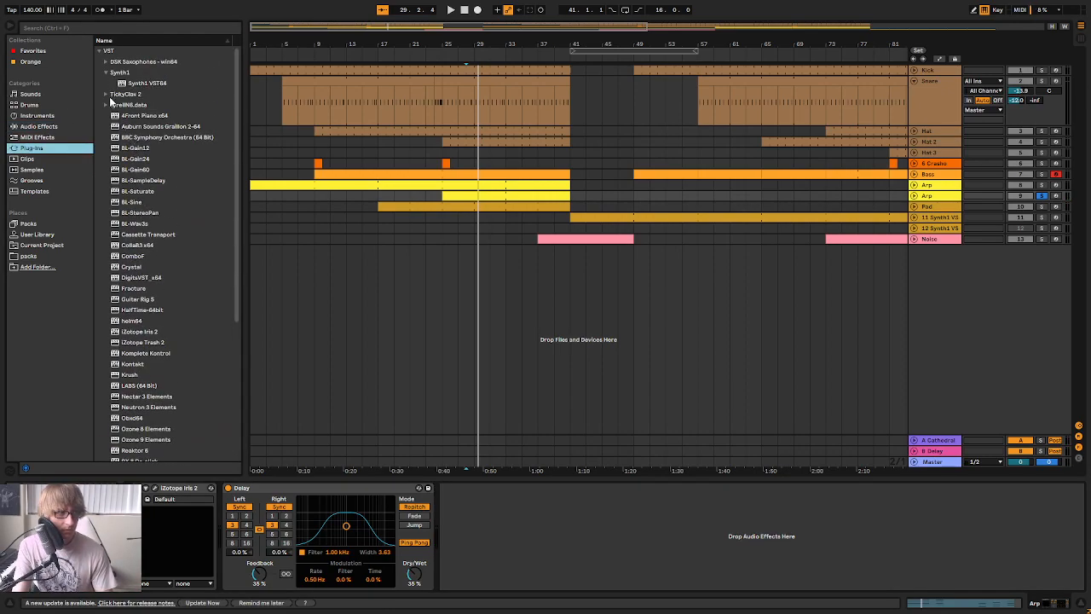
left_click(148, 83)
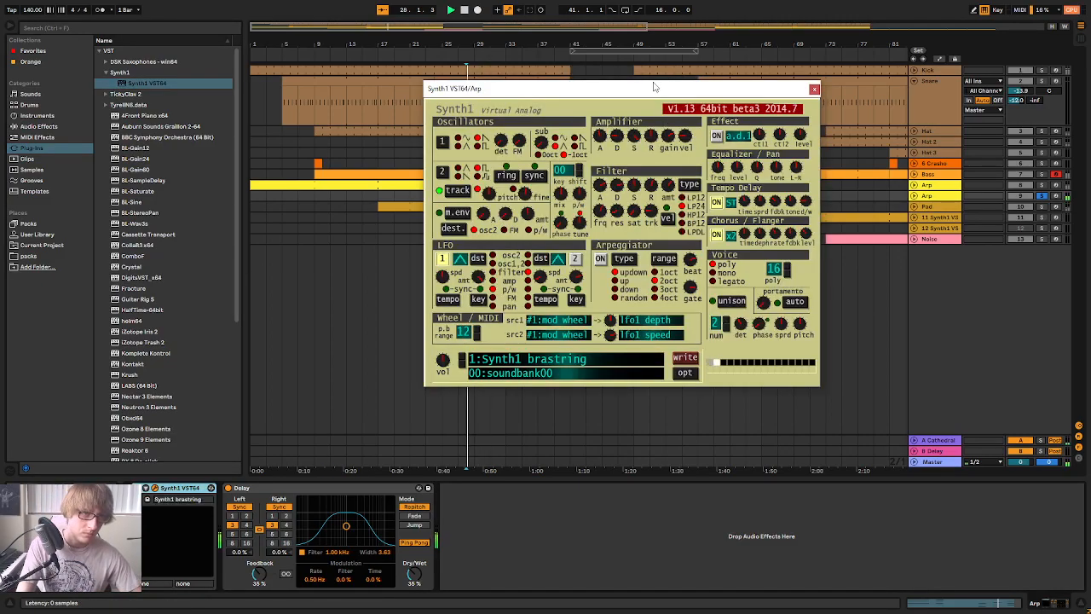
left_click_drag(656, 85, 841, 86)
Audition presets from soundbank01 in Synth1 and load 29:Blep for the second Arp
left_click(780, 358)
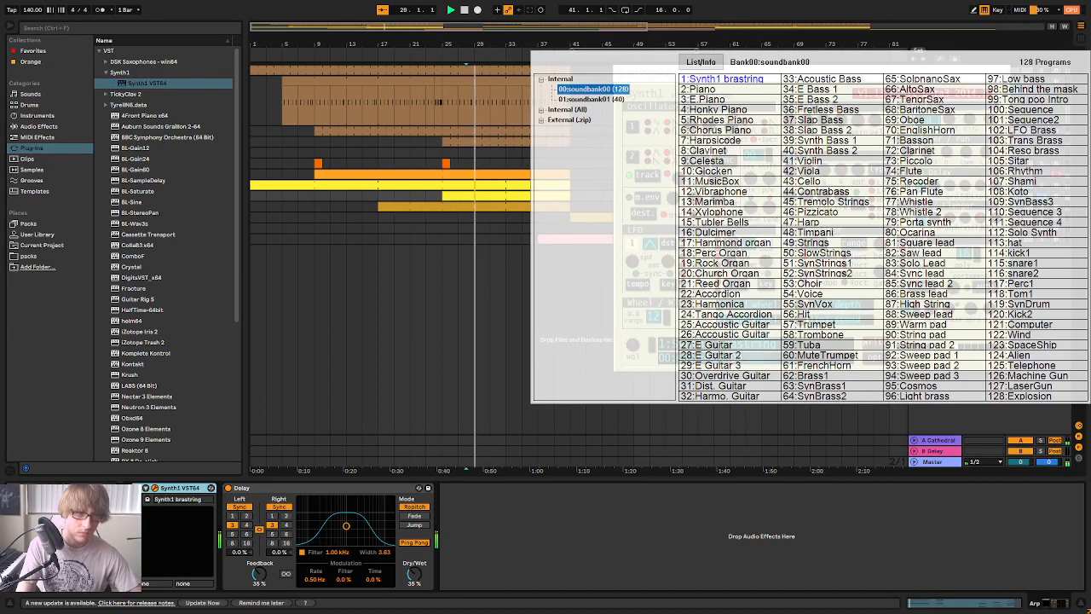
left_click(609, 100)
left_click(765, 284)
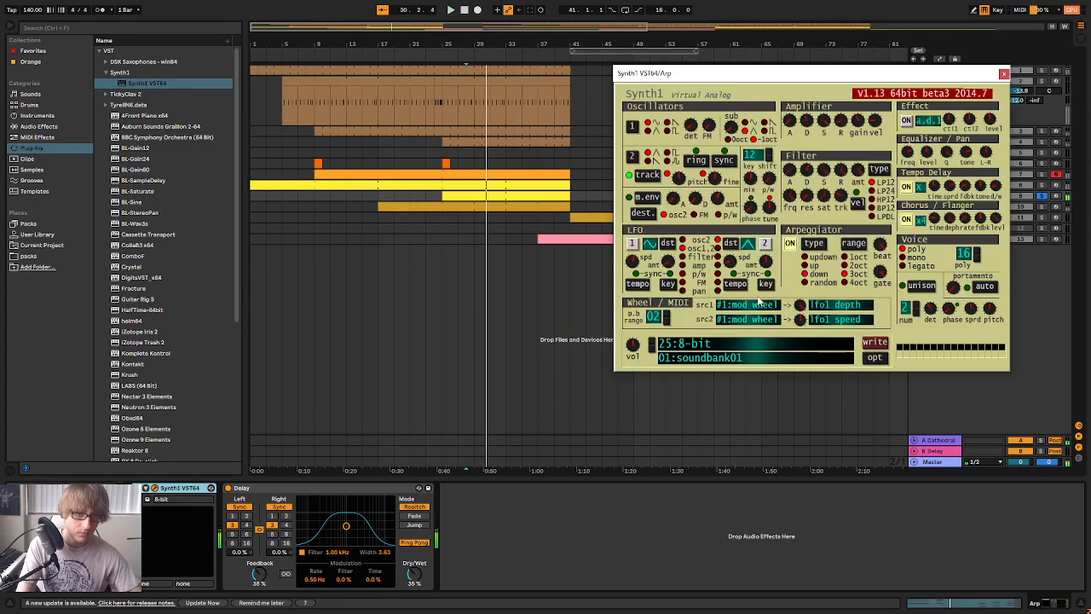
left_click(743, 351)
left_click(733, 366)
key("space")
left_click_drag(820, 74, 727, 299)
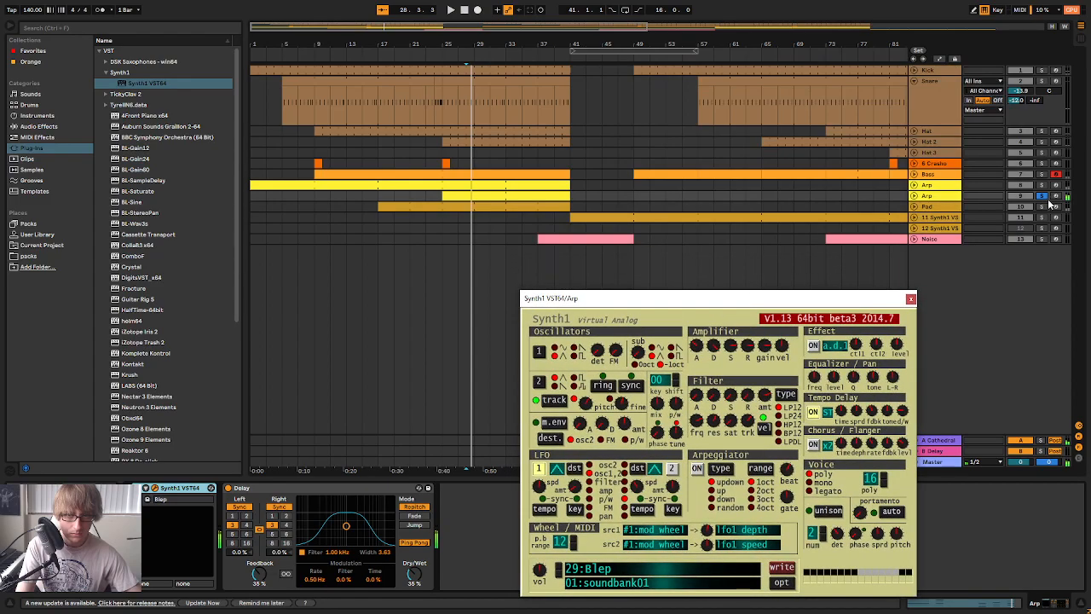
Play the Blep arp with the other tracks and turn down Synth1's amplifier gain
left_click_drag(845, 298, 888, 140)
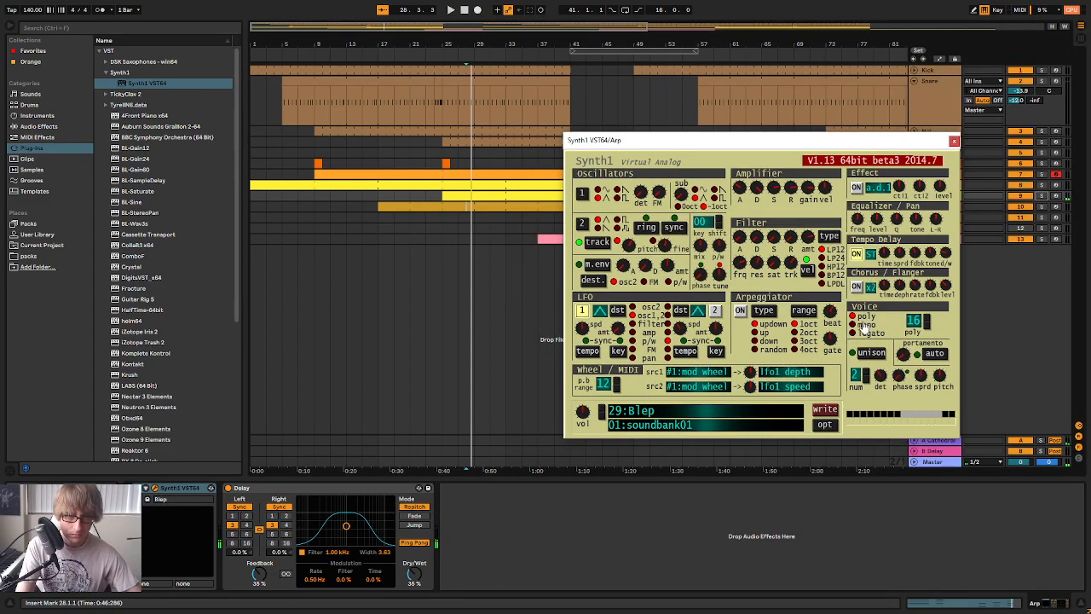
key("space")
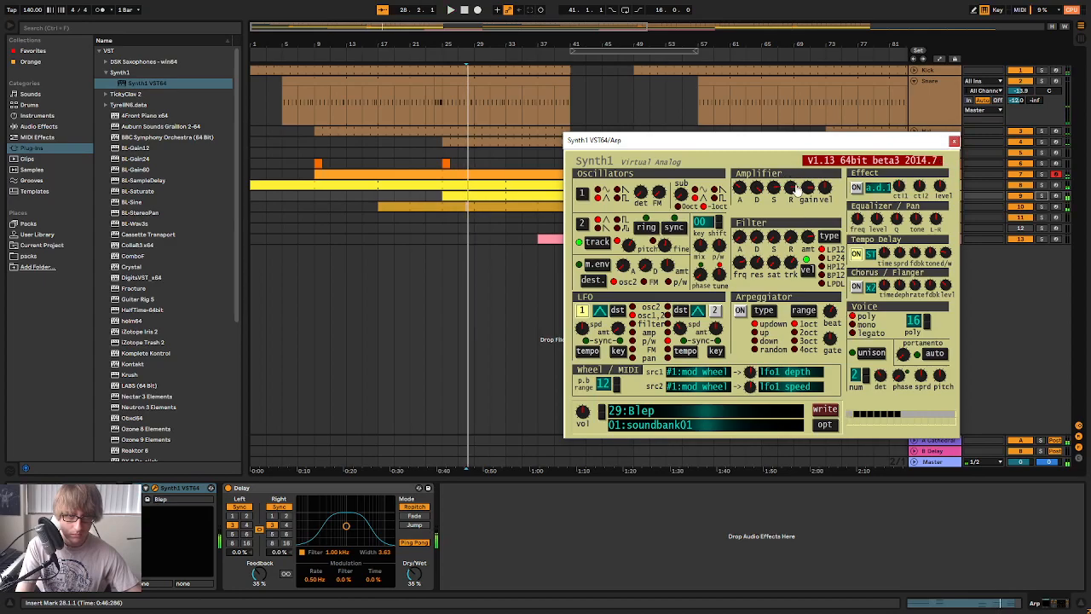
left_click_drag(808, 190, 808, 236)
left_click(788, 141)
key("space")
Solo the second Arp and transpose all notes of its clip at bar 25 down one octave
left_click(1042, 197)
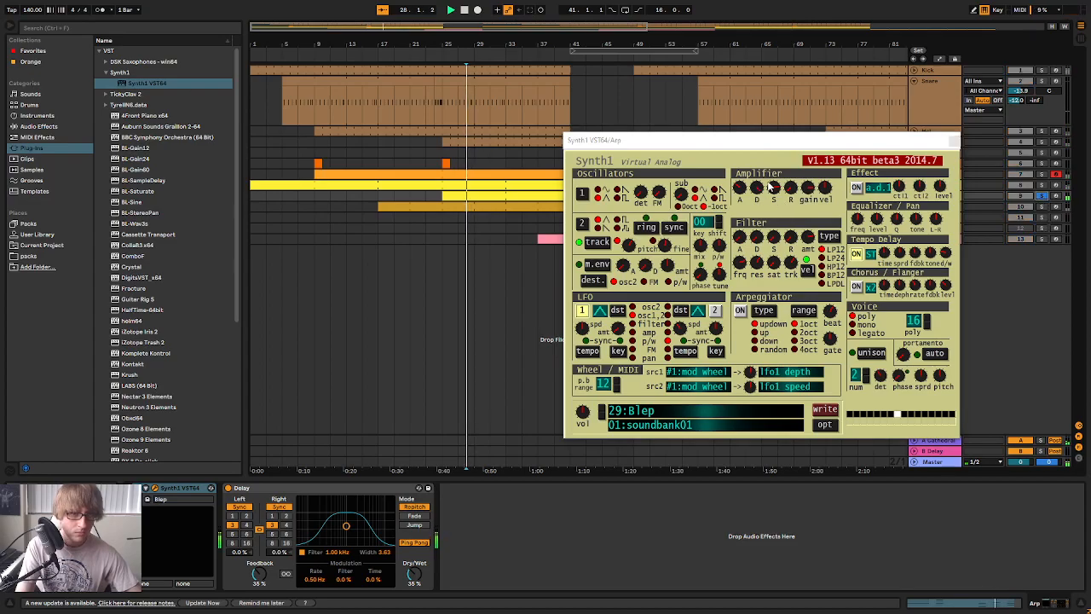
left_click_drag(832, 140, 809, 286)
left_click(518, 195)
double_click(517, 195)
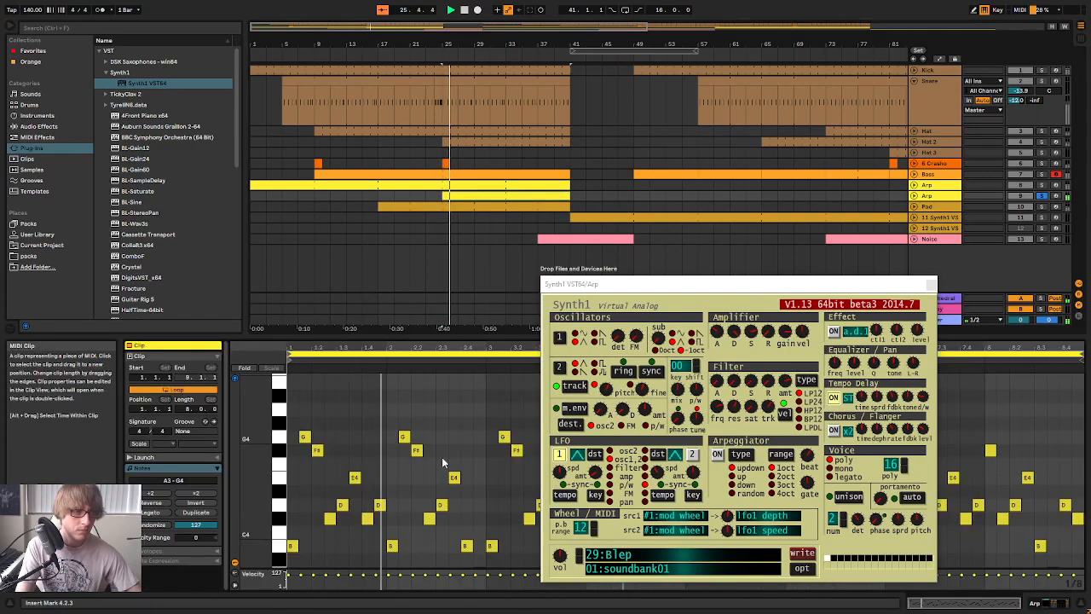
key("ctrl+a")
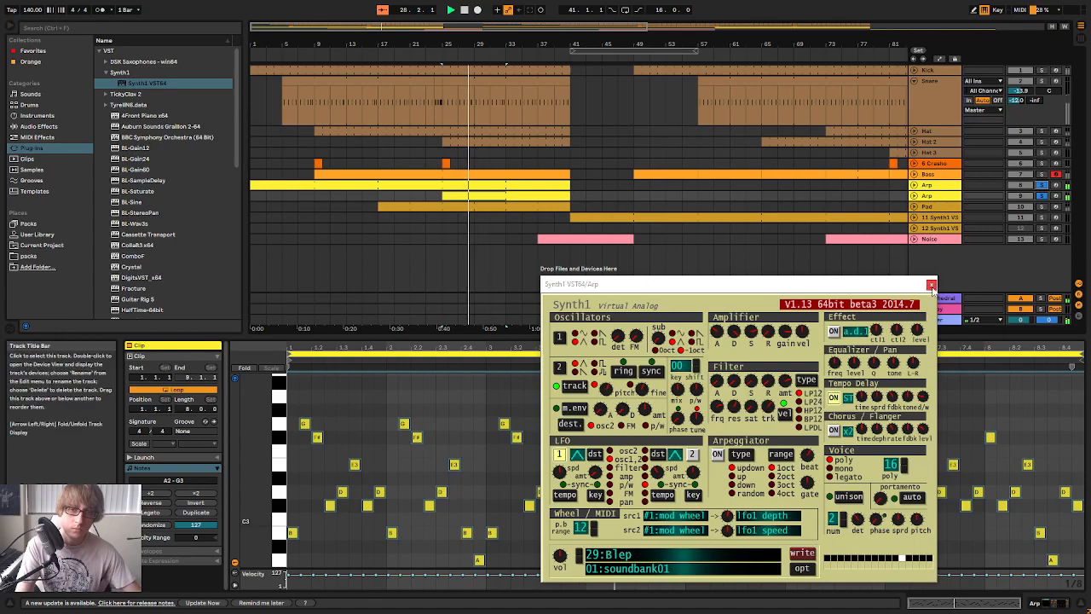
Set the second Arp track's volume to -11.3 dB while listening to its entry in the full mix
left_click(937, 196)
key("Tab")
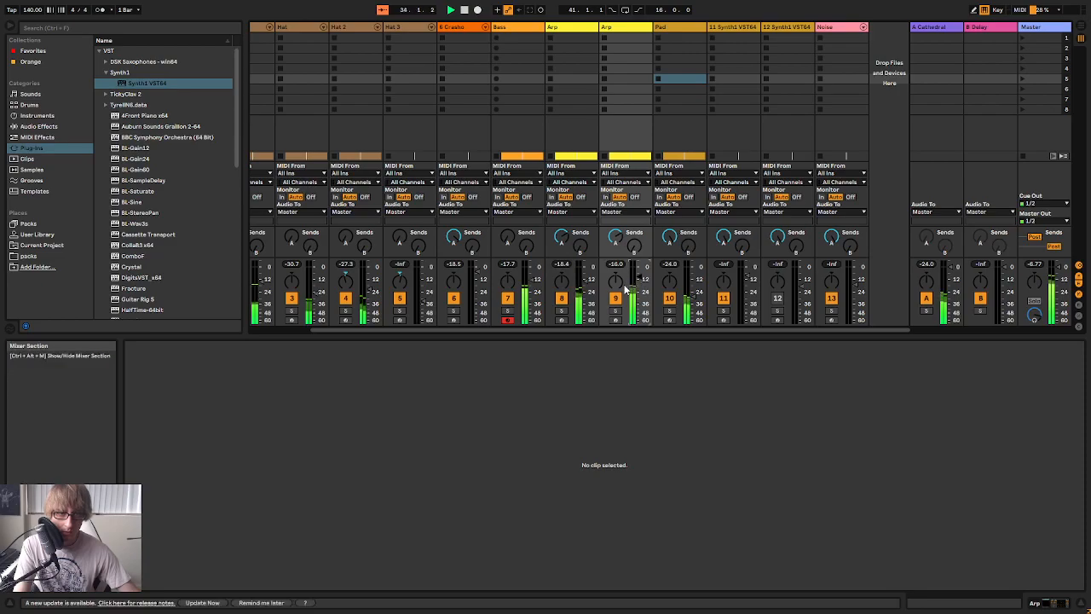
key("Tab")
left_click_drag(422, 43, 547, 42)
key("Tab")
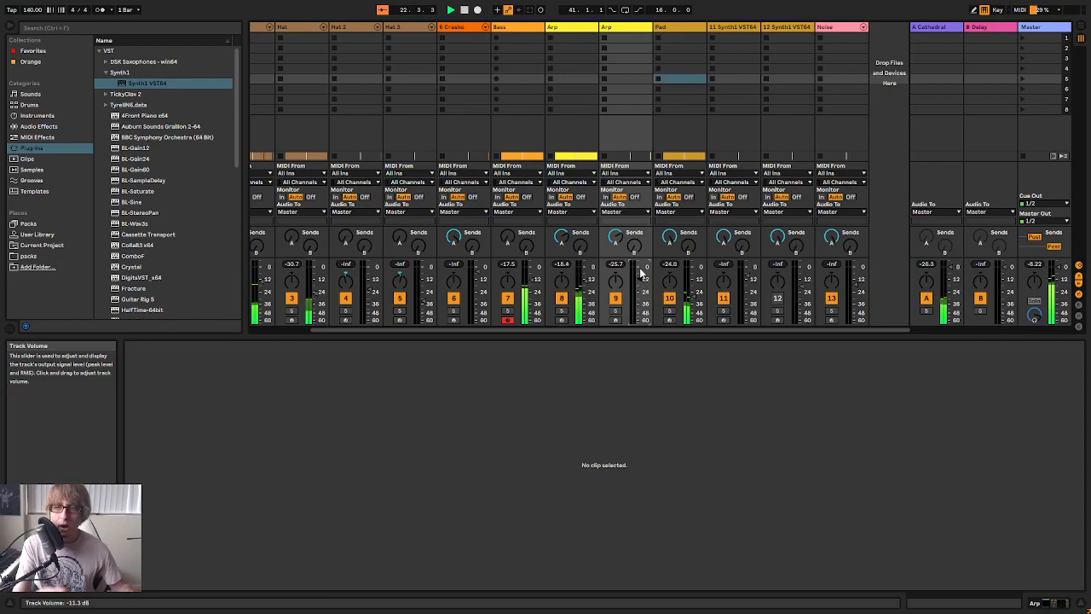
key("Tab")
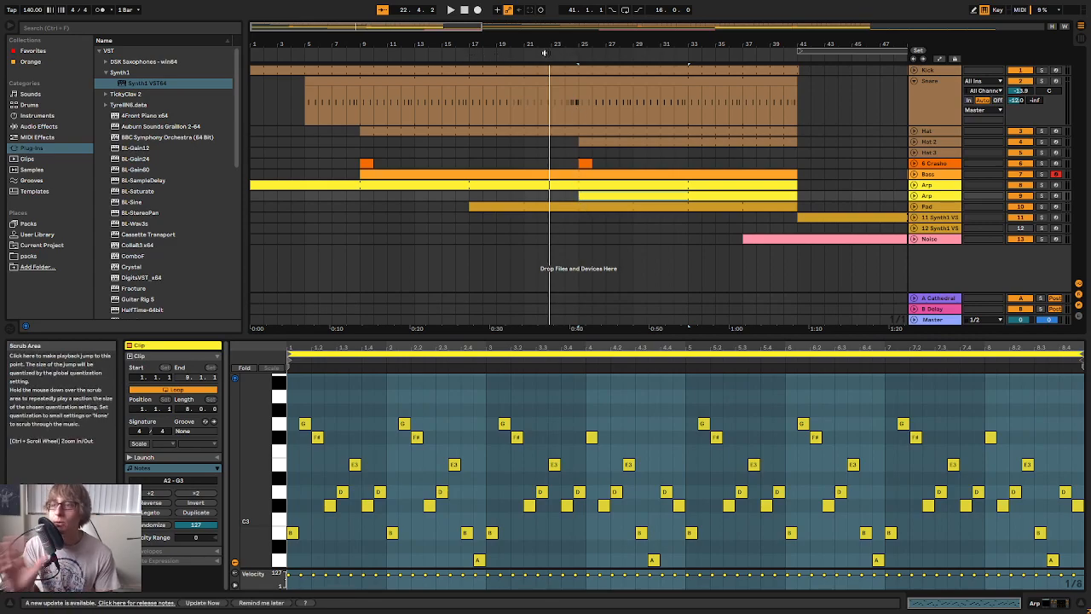
Replay the arp's entry from around bar 17 and reduce the second Arp's send to the A Cathedral reverb
left_click(464, 47)
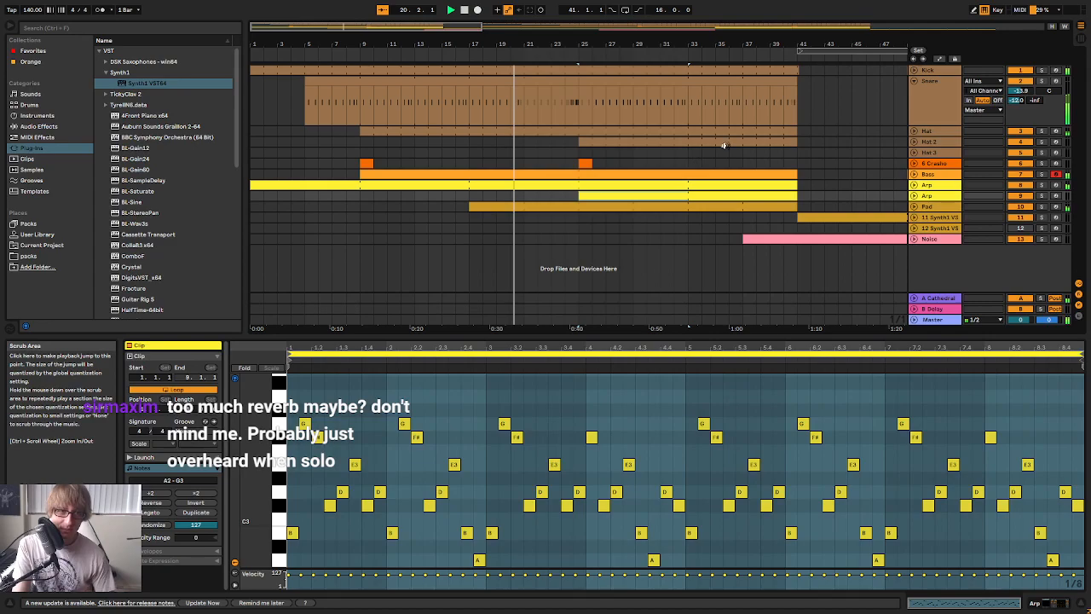
left_click(936, 195)
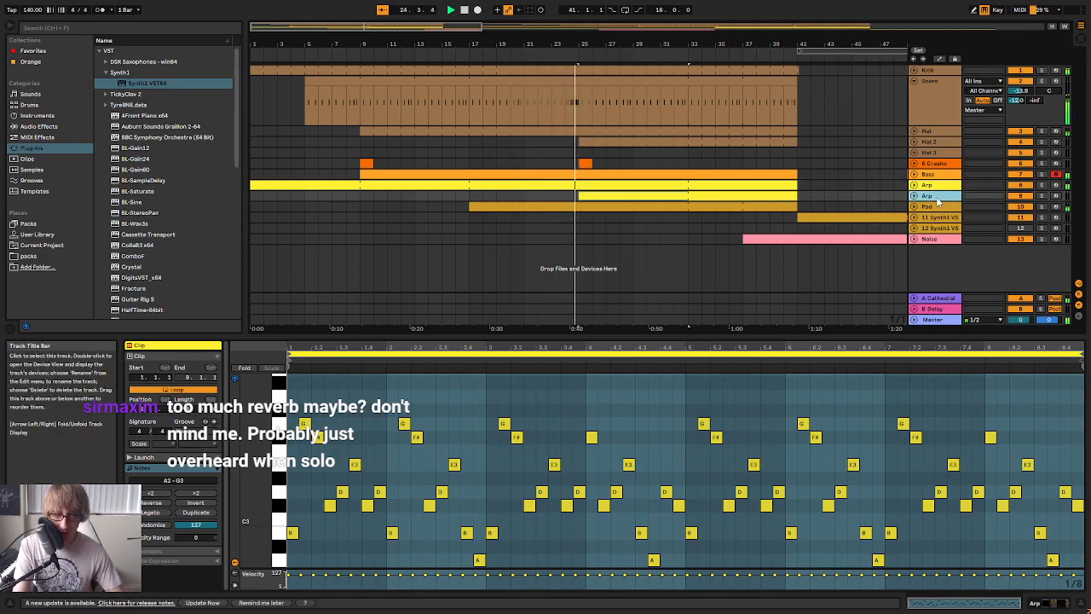
key("Tab")
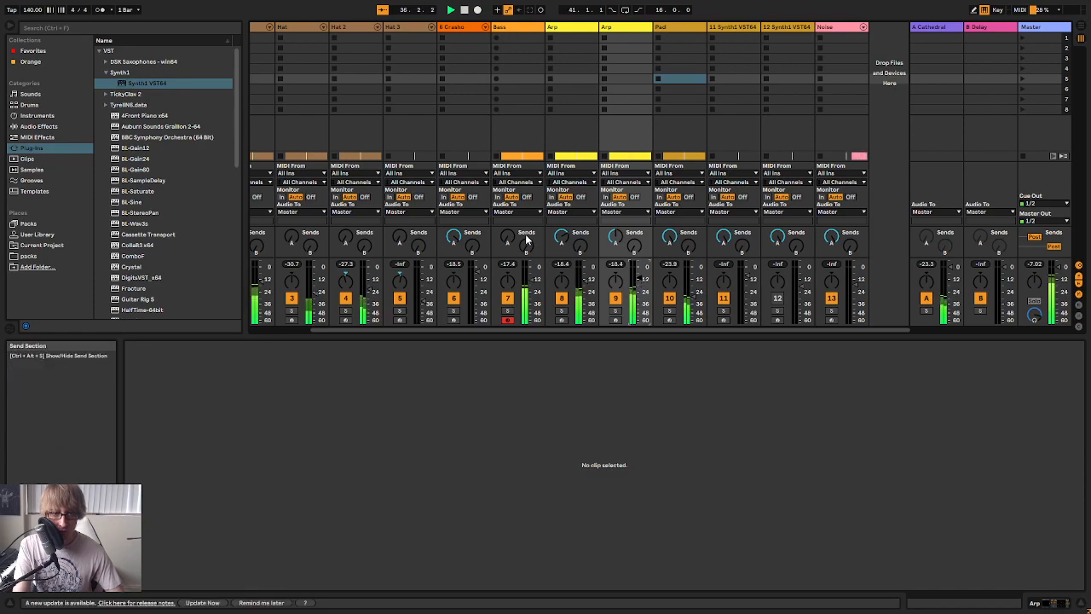
key("Tab")
Stop playback, examine the section layout of the whole arrangement, and return the playback position to the start
left_click(677, 141)
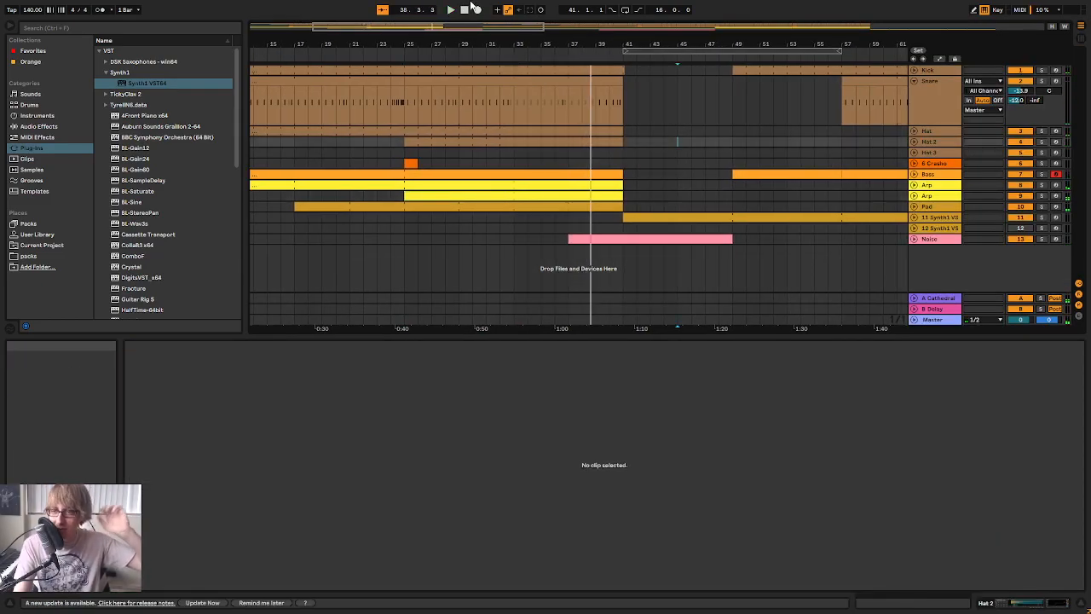
left_click_drag(714, 43, 714, 10)
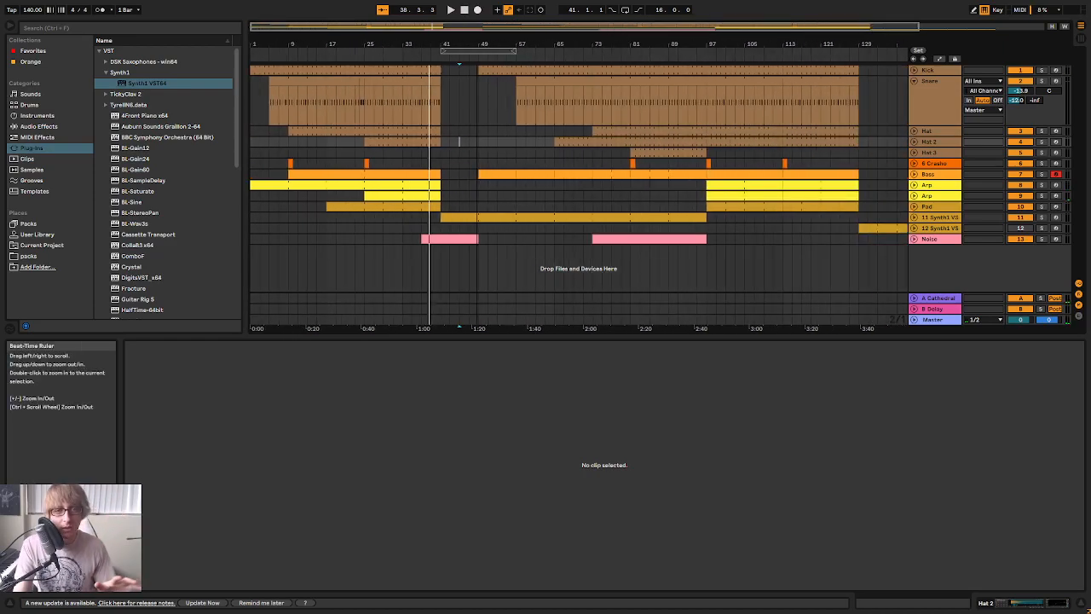
left_click_drag(711, 243, 840, 87)
left_click(844, 116)
left_click(530, 198)
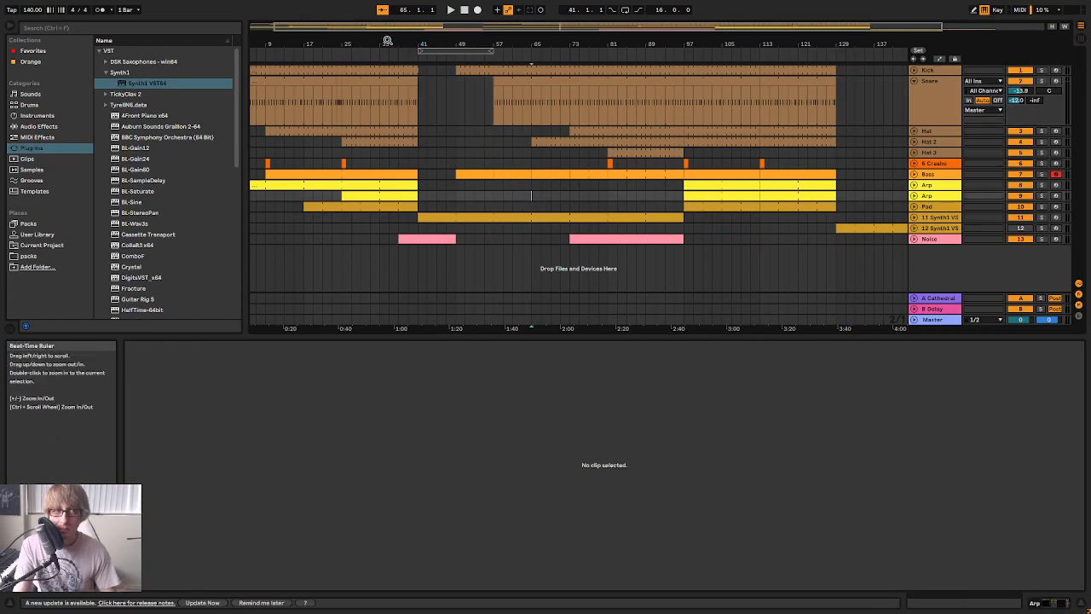
left_click_drag(380, 43, 443, 43)
left_click(463, 10)
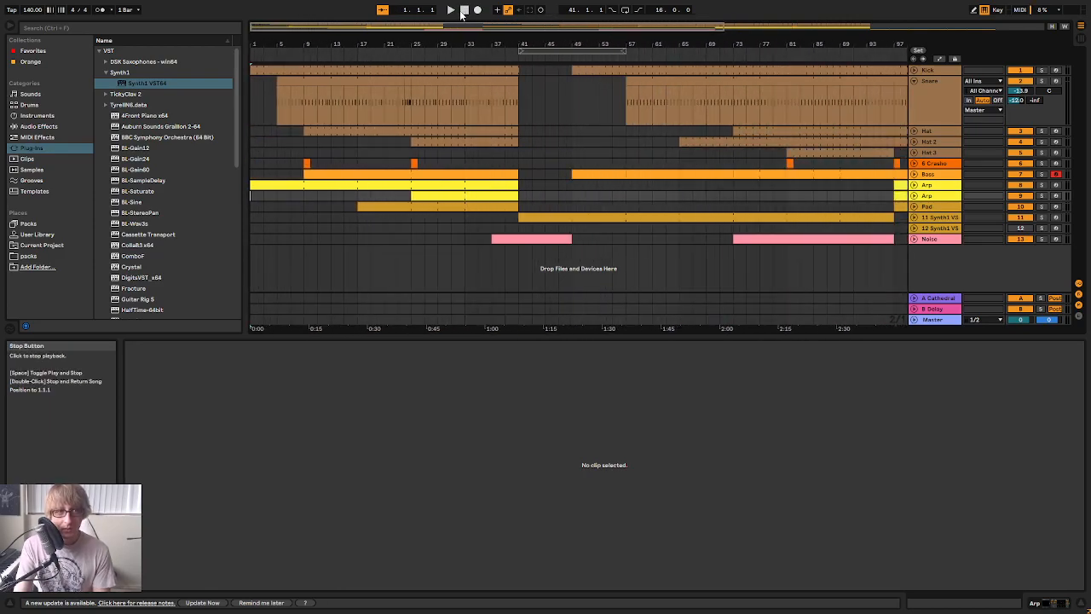
Examine the section layout from bar 41 to 97 and from bar 97 onwards across all tracks
left_click(521, 96)
left_click_drag(520, 96, 554, 330)
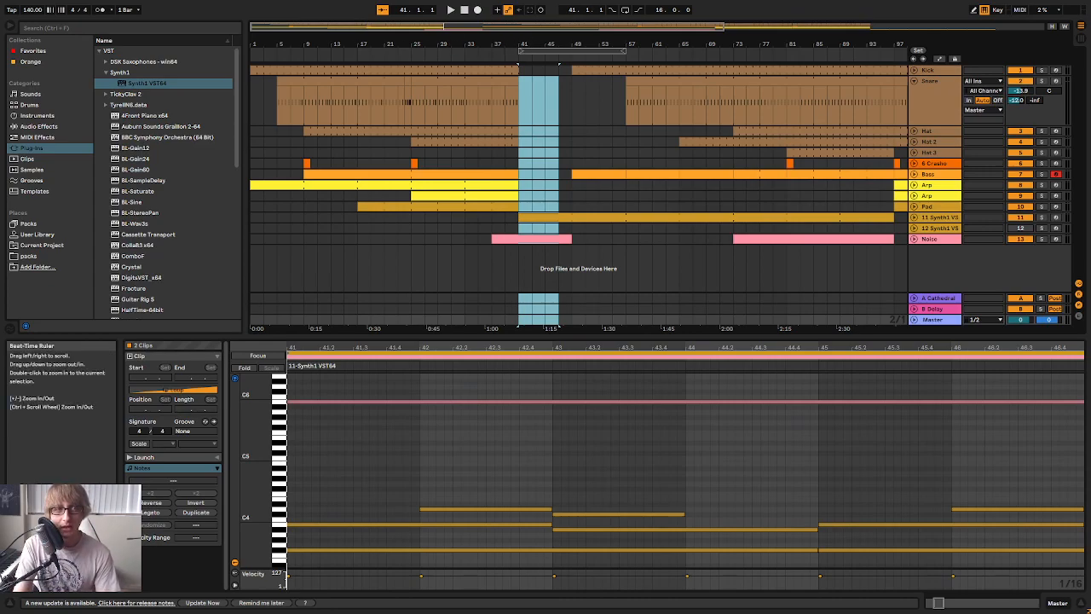
left_click_drag(524, 44, 413, 44)
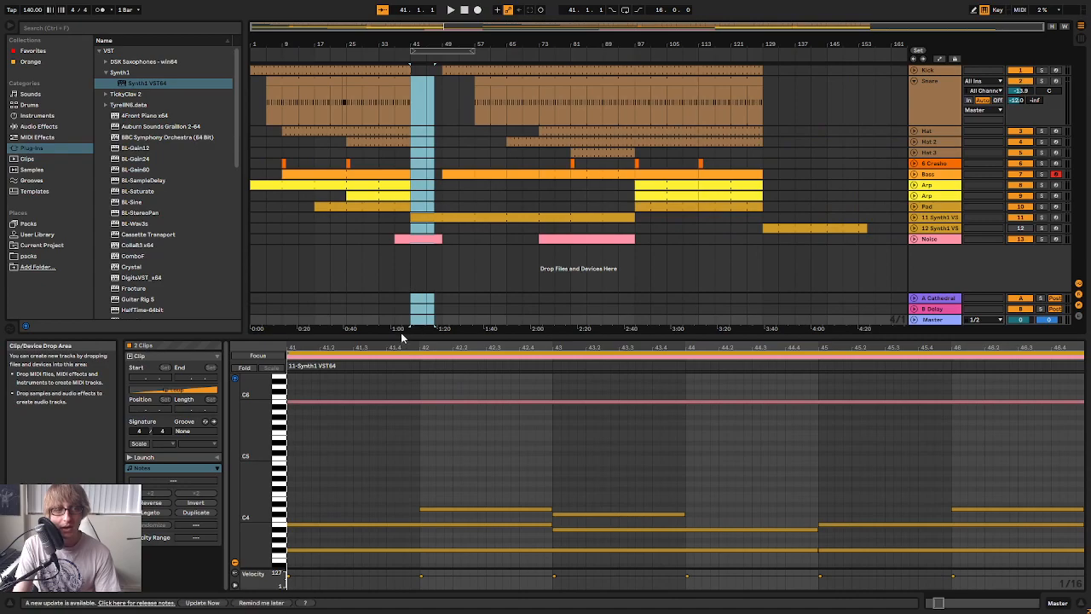
left_click_drag(410, 259, 643, 70)
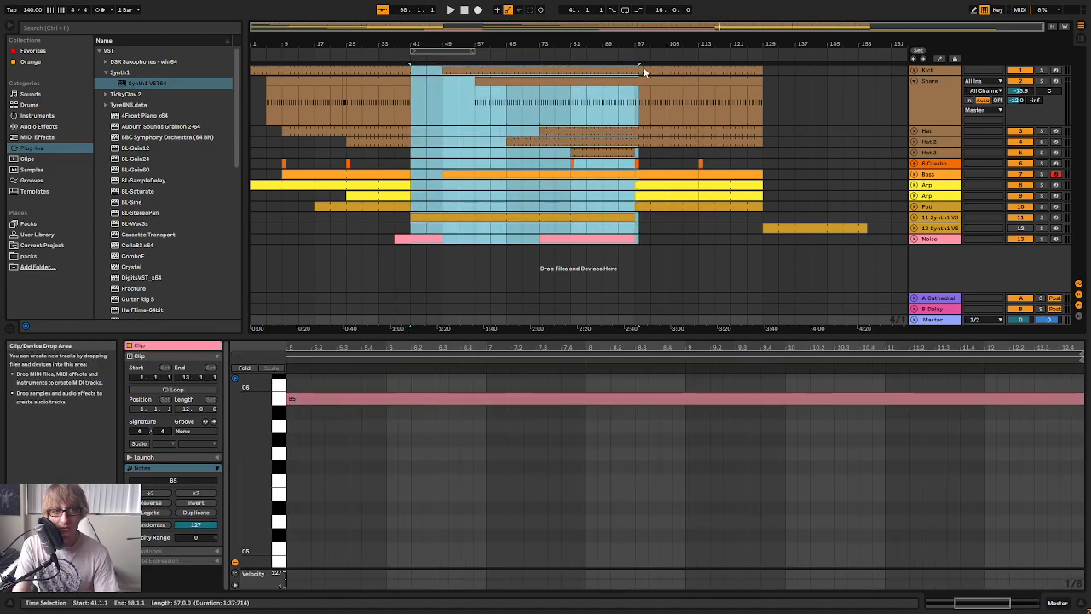
left_click(787, 63, "shift")
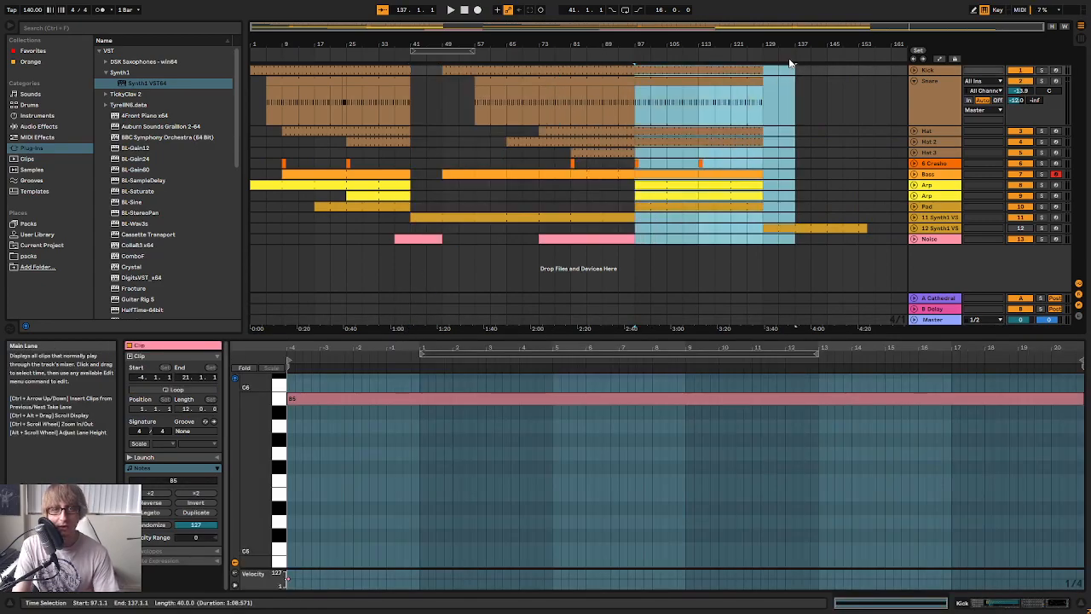
left_click(641, 238)
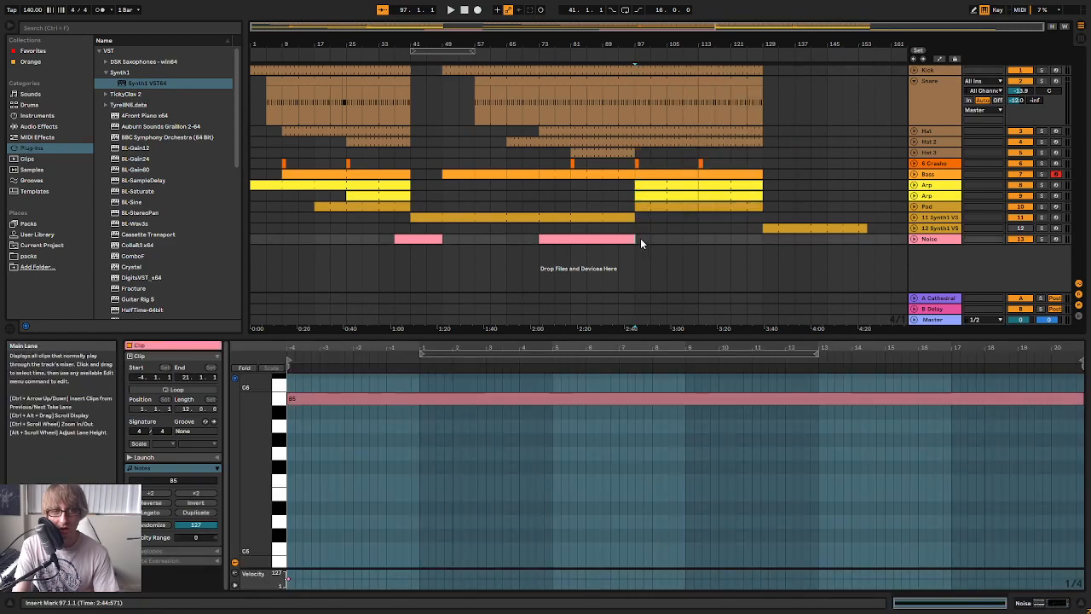
Play the arrangement from the start, audition the cymbal samples, and move the note in the bar 25 crash clip to MJ_Cym2
left_click(463, 10)
left_click(450, 10)
left_click_drag(379, 46, 393, 69)
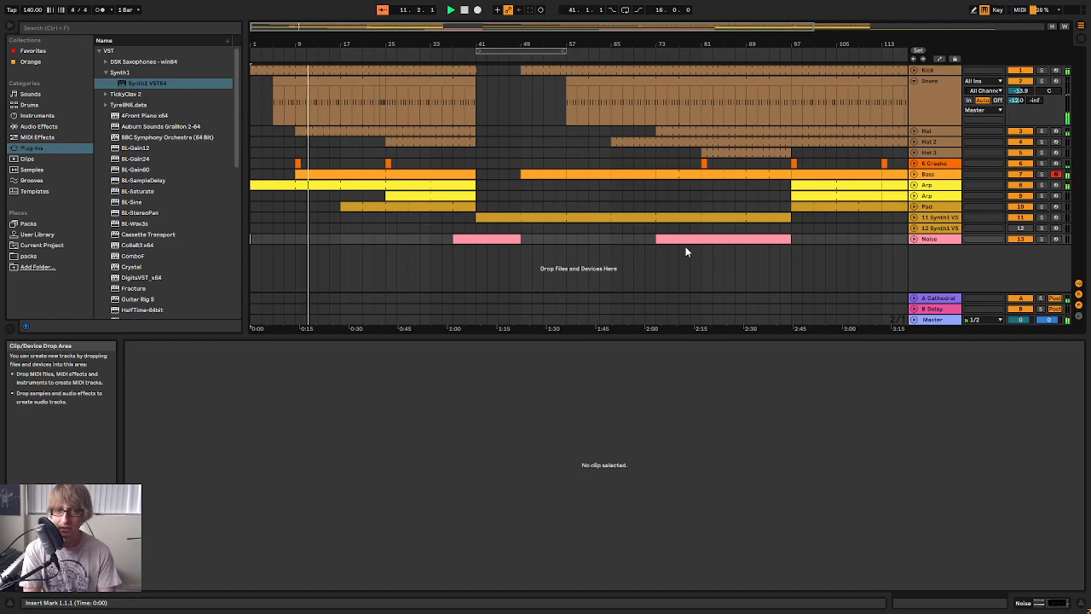
left_click(938, 162)
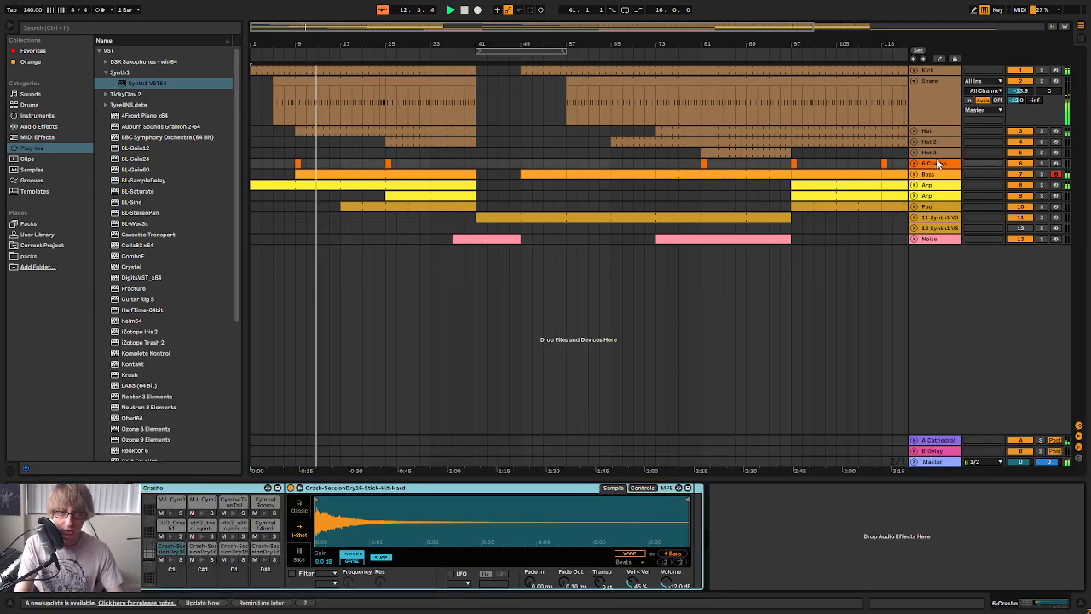
double_click(386, 162)
left_click(319, 413)
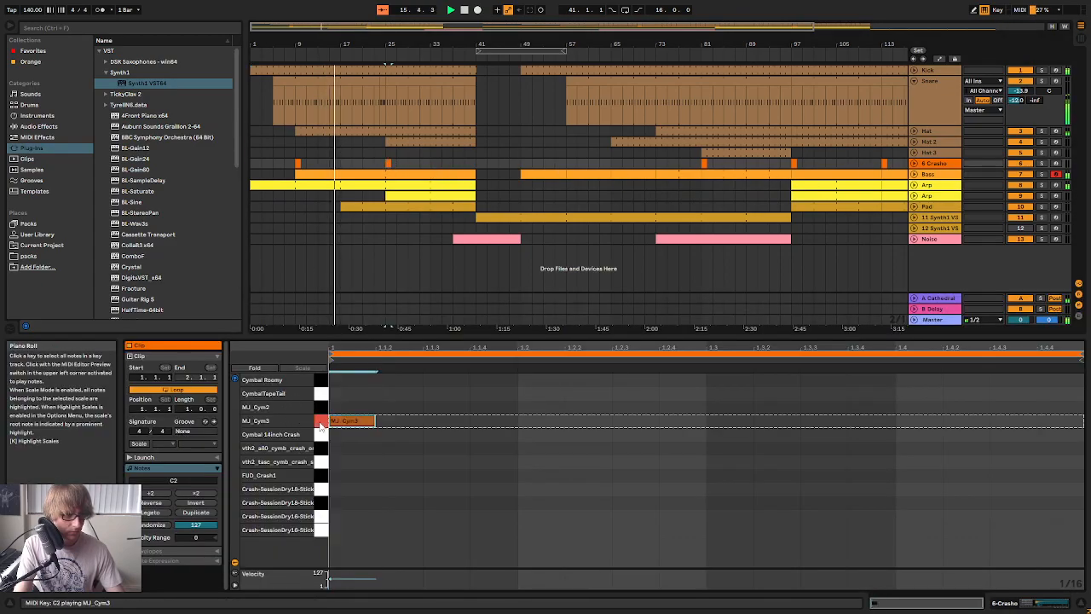
left_click_drag(344, 423, 345, 410)
left_click(320, 394)
left_click(321, 380)
left_click(348, 408)
left_click(532, 440)
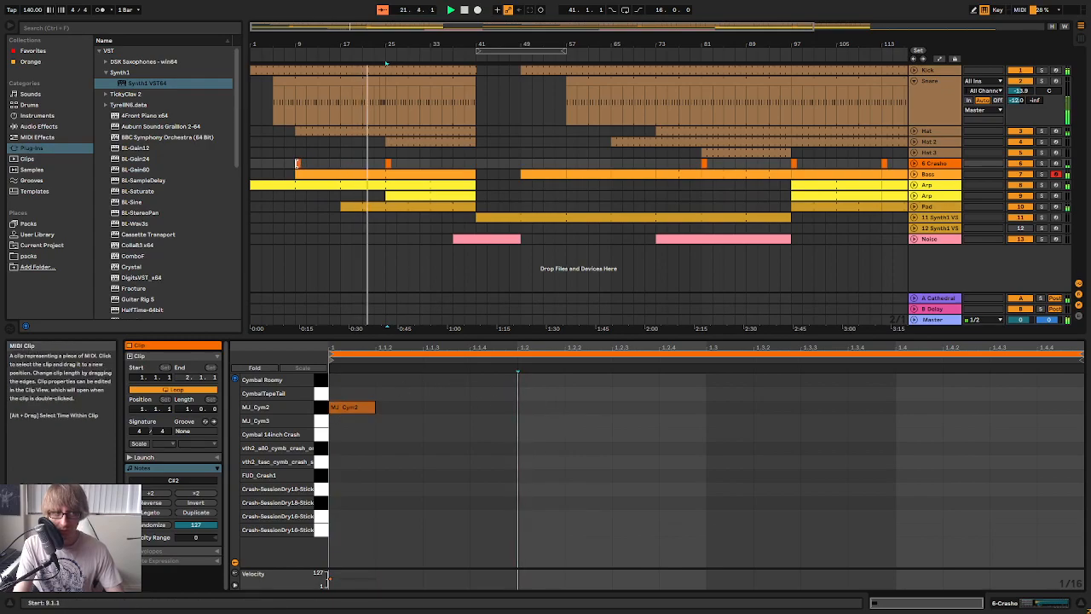
Set the preview volume on the Master track to -12.4 dB
key("Tab")
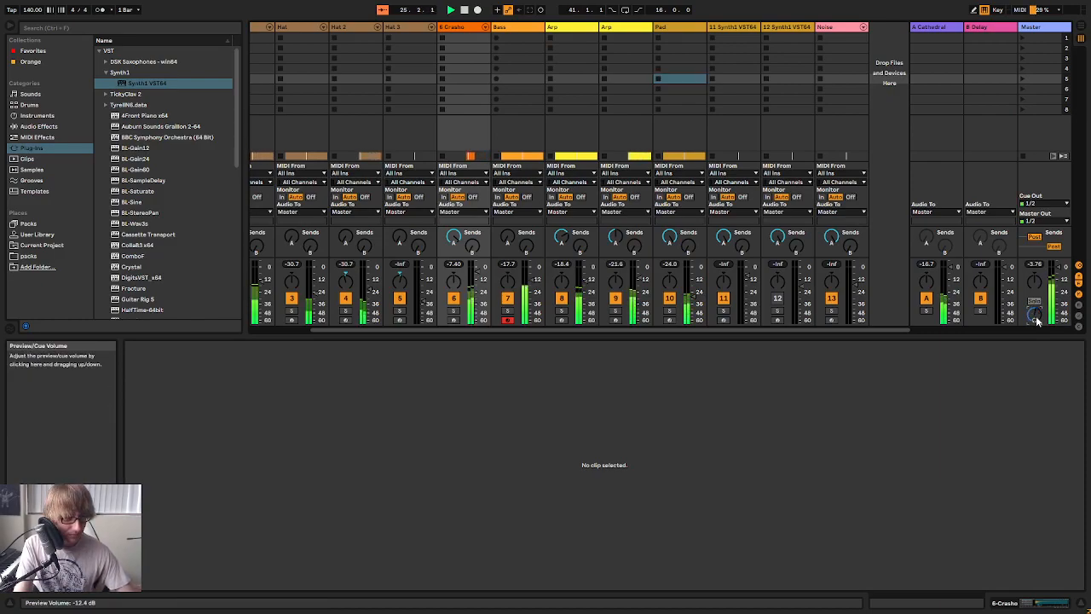
key("Tab")
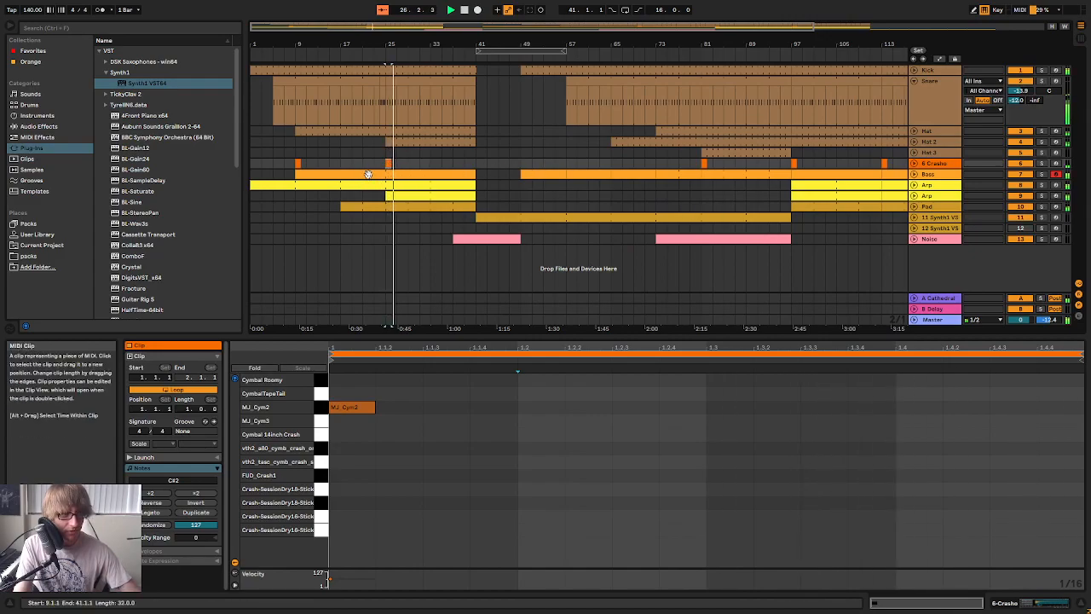
Change the crash clips at bars 9, 81, 97 and 113 to use MJ_Cym2 as well
left_click(297, 163)
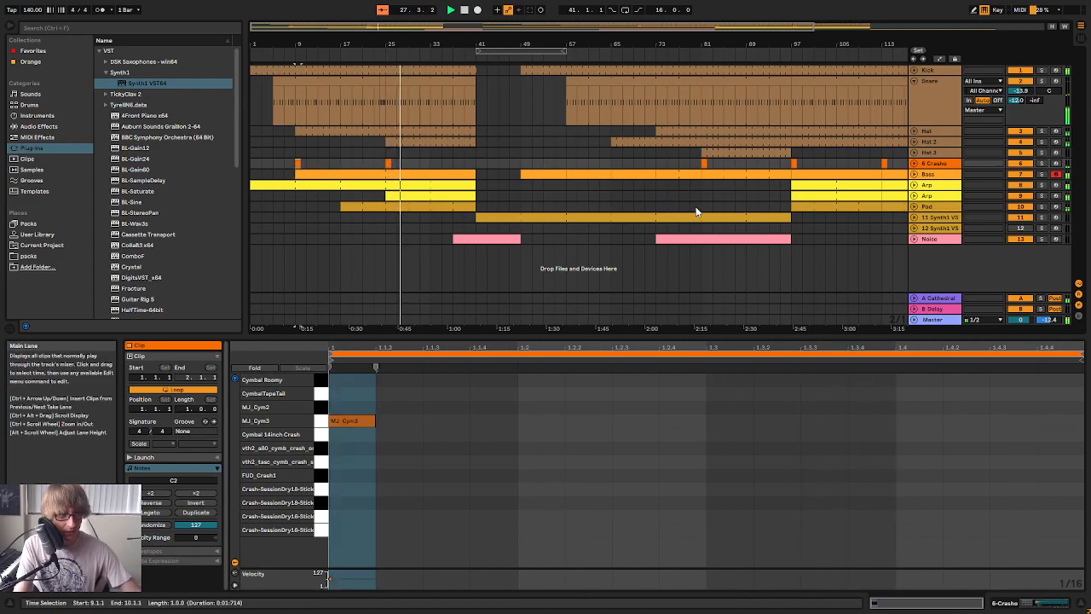
key("Up")
left_click(704, 163)
key("Up")
left_click(792, 163)
key("Up")
left_click(884, 163)
key("ctrl+v")
mouse_move(869, 45)
left_mouse_down()
mouse_move(750, 46)
mouse_move(855, 46)
left_mouse_up()
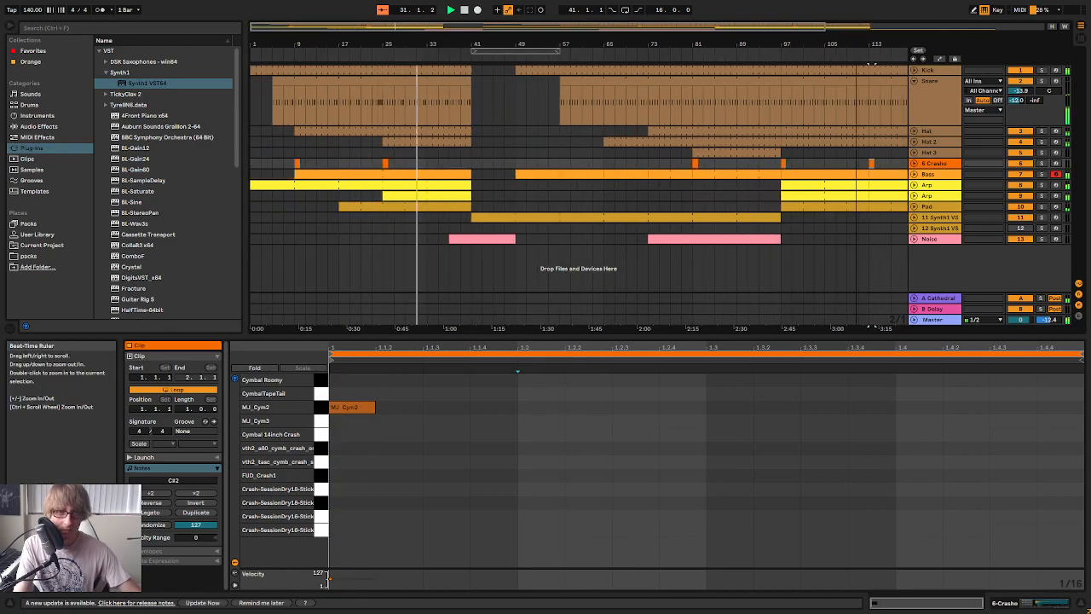
Fold the Snare track in the arrangement
left_click_drag(431, 41, 461, 49)
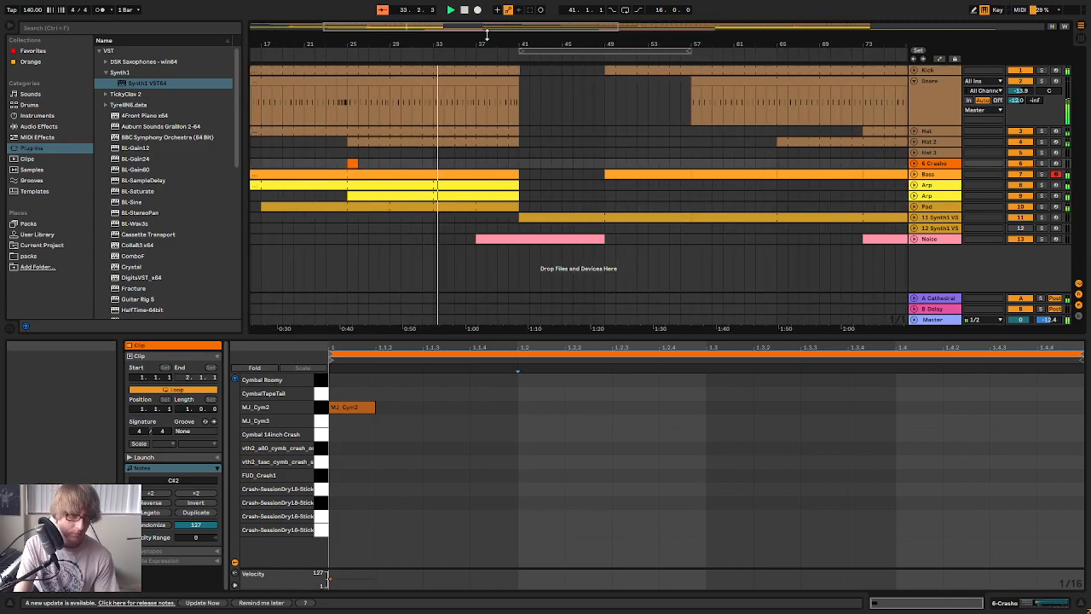
left_click_drag(447, 43, 445, 29)
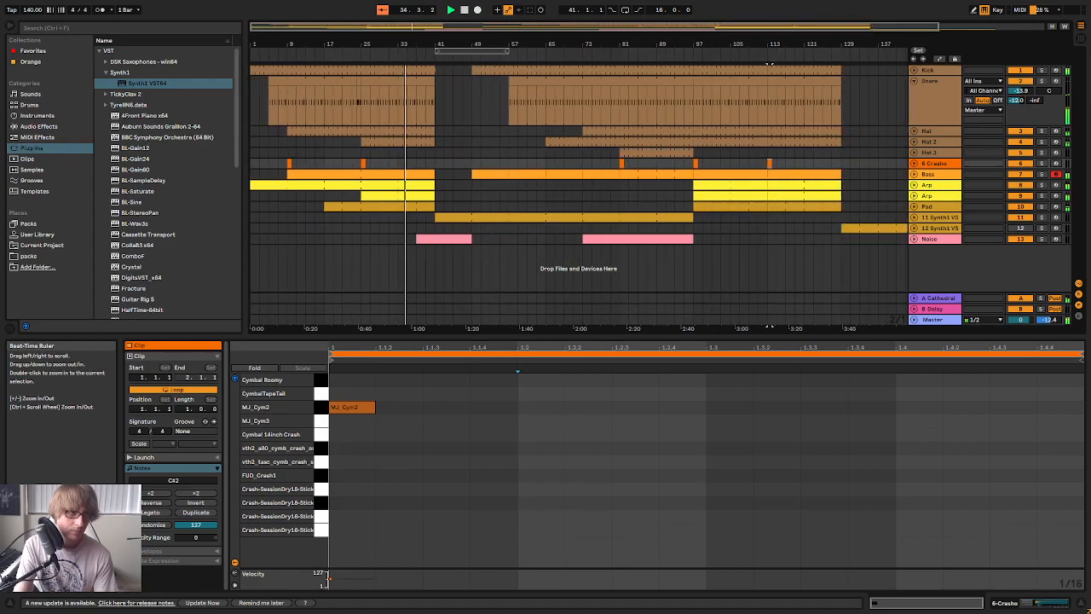
left_click(915, 81)
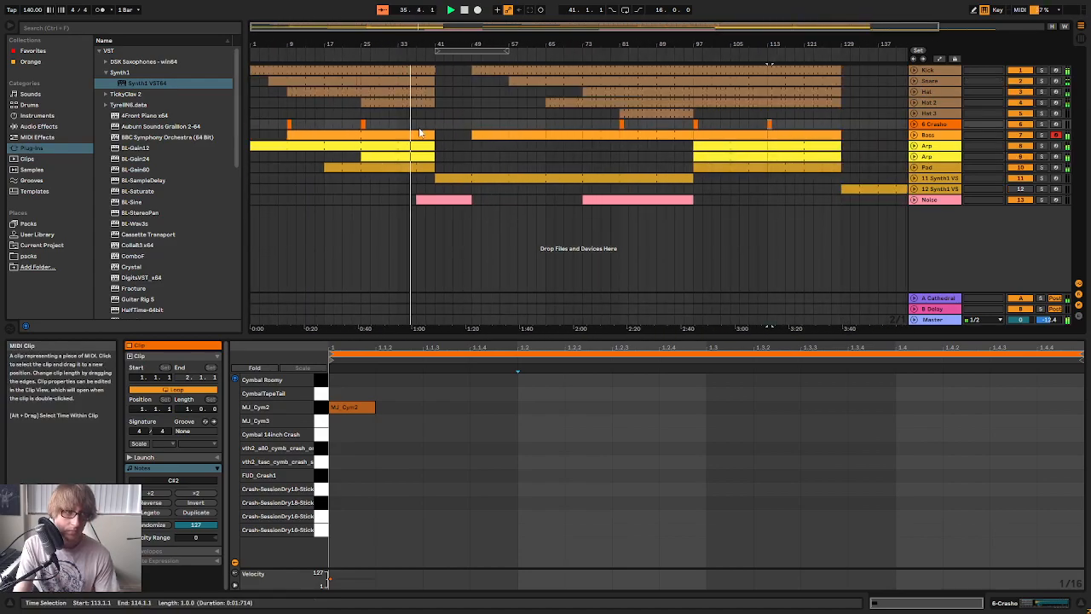
Listen through the section from bar 41 and arm the second Arp track for playing along
left_click(362, 124)
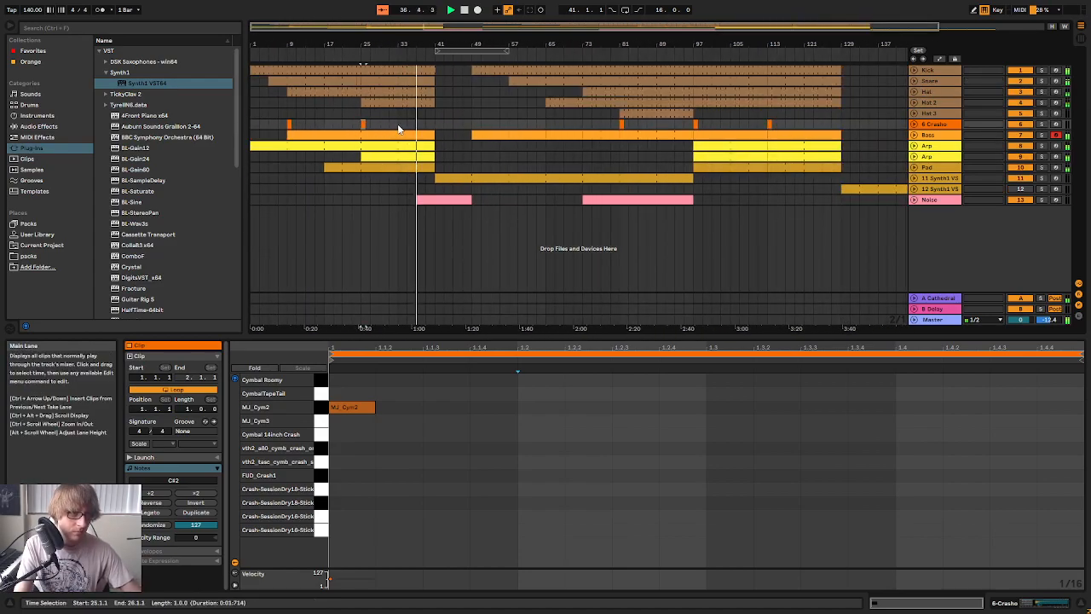
left_click(399, 126)
mouse_move(417, 44)
left_mouse_down()
mouse_move(422, 60)
mouse_move(481, 60)
mouse_move(479, 51)
left_mouse_up()
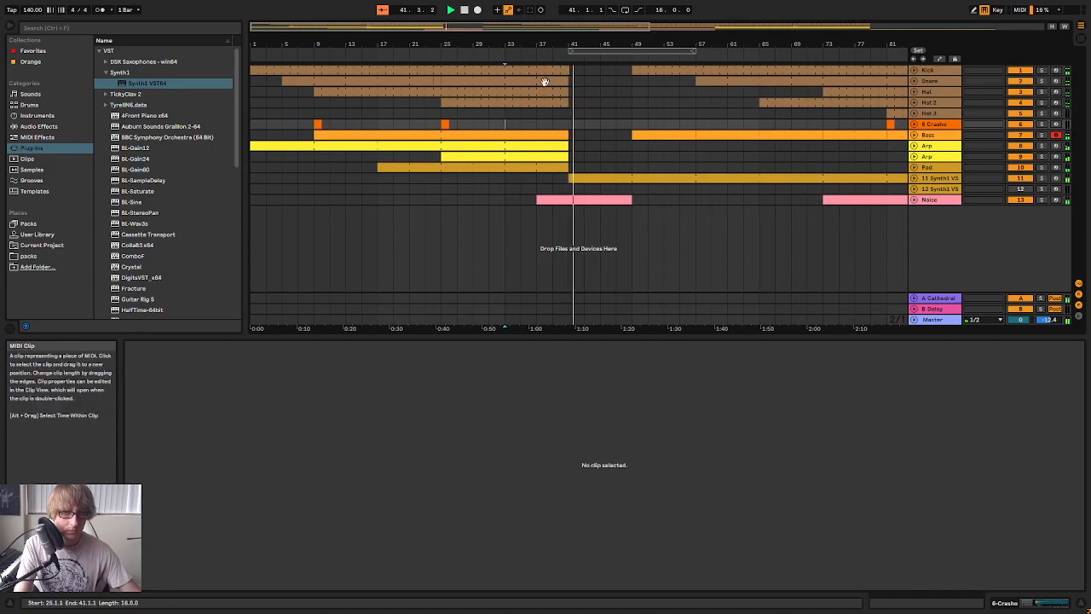
left_click_drag(595, 43, 489, 28)
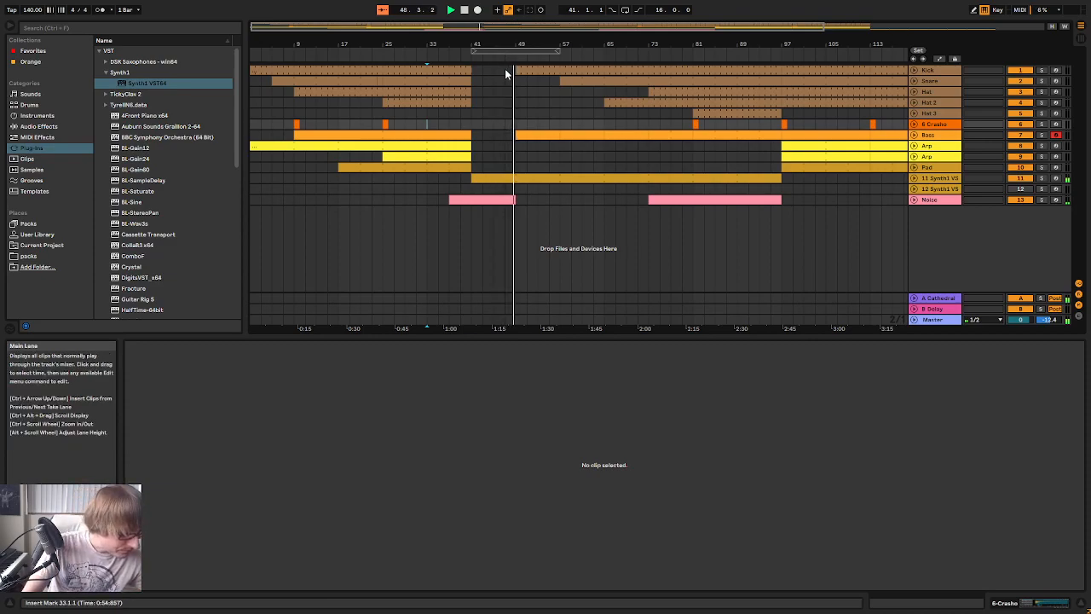
left_click_drag(516, 46, 446, 37)
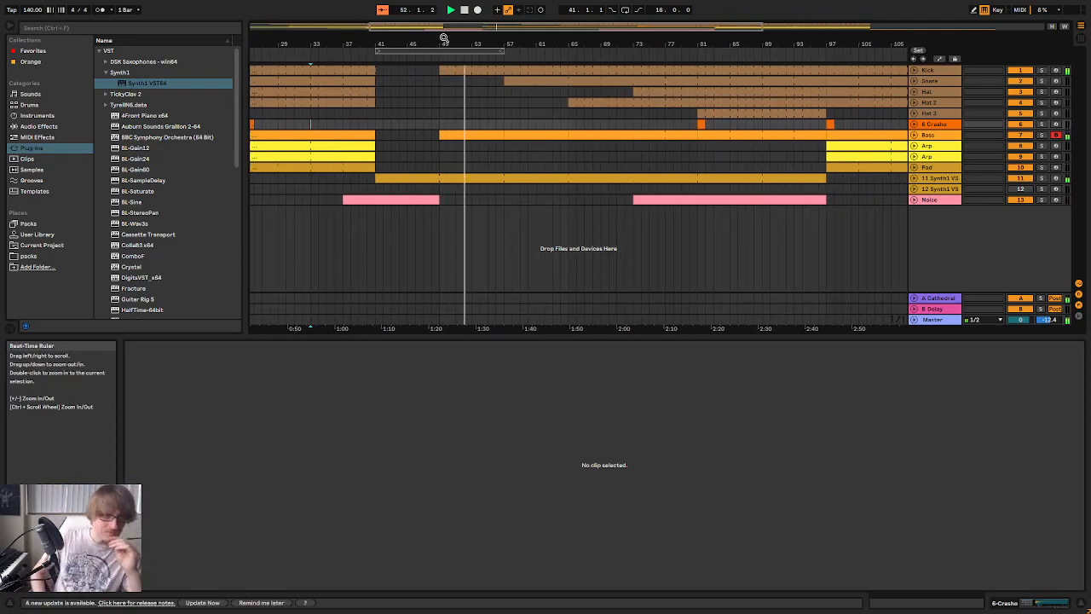
left_click(1057, 158)
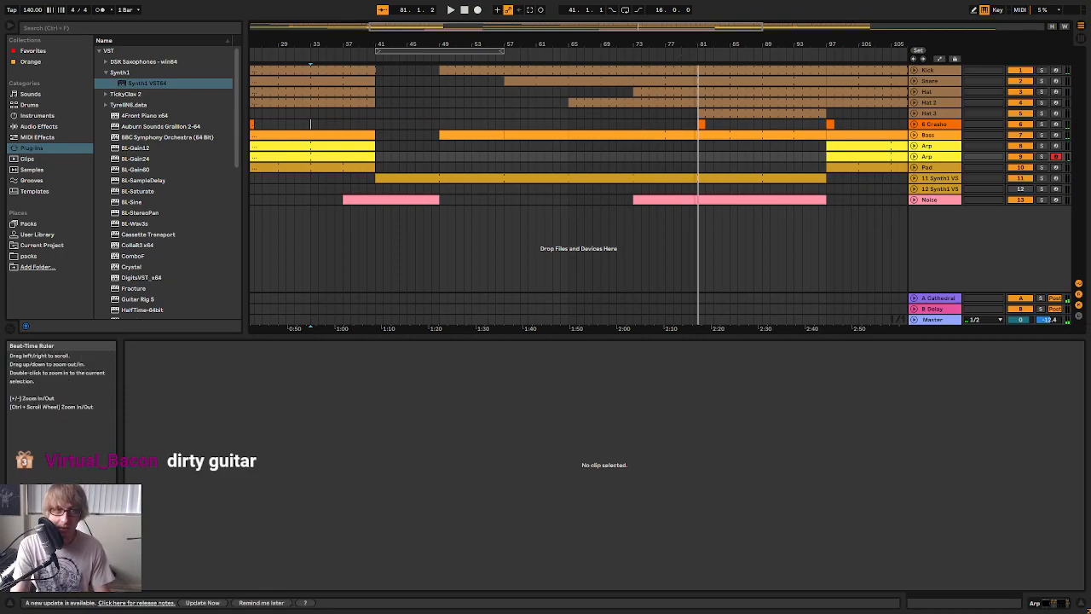
Find Kontakt among the plug-ins and add it to the arrangement on a new track
scroll(700, 122, "down", 2)
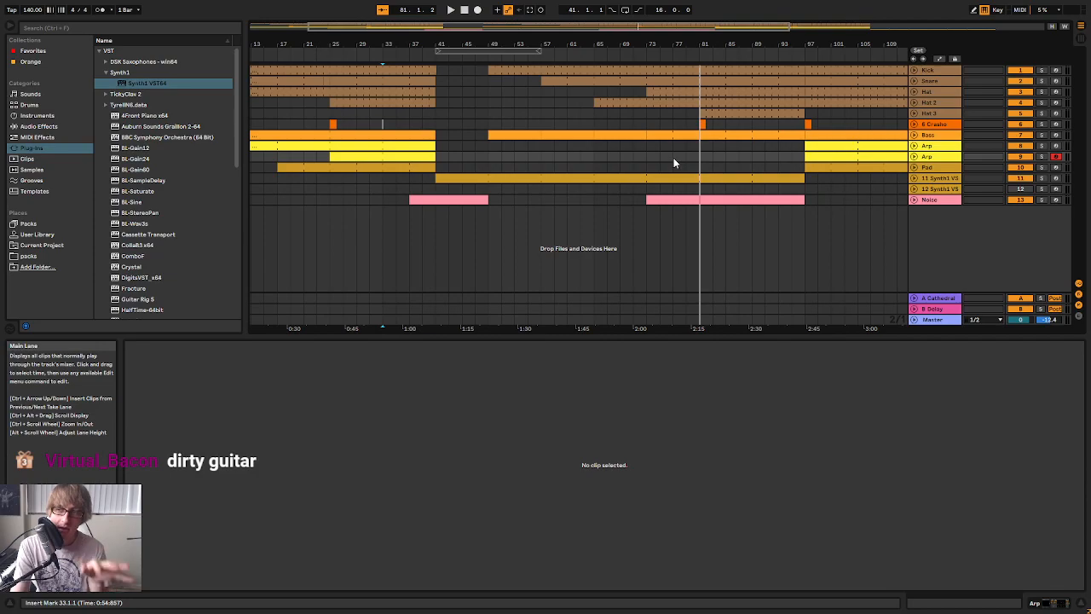
scroll(200, 186, "down", 3)
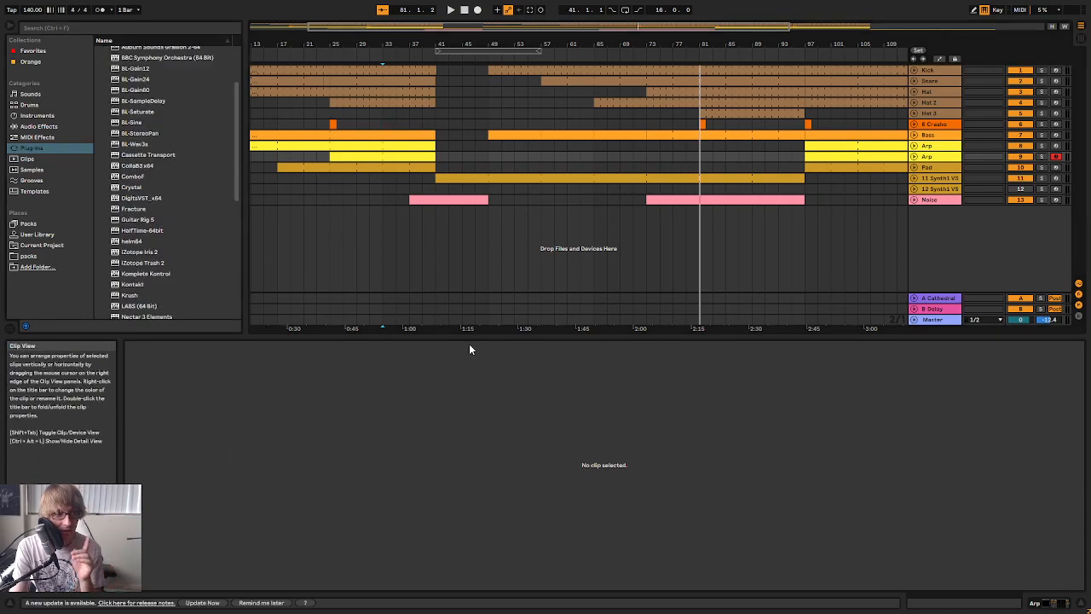
left_click_drag(475, 334, 450, 487)
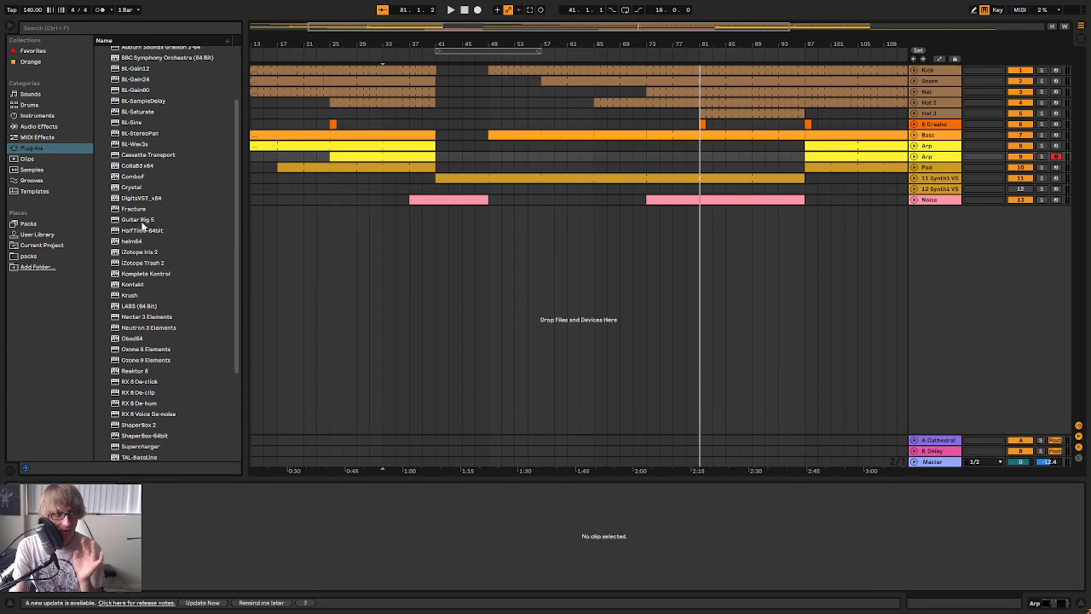
left_click(147, 286)
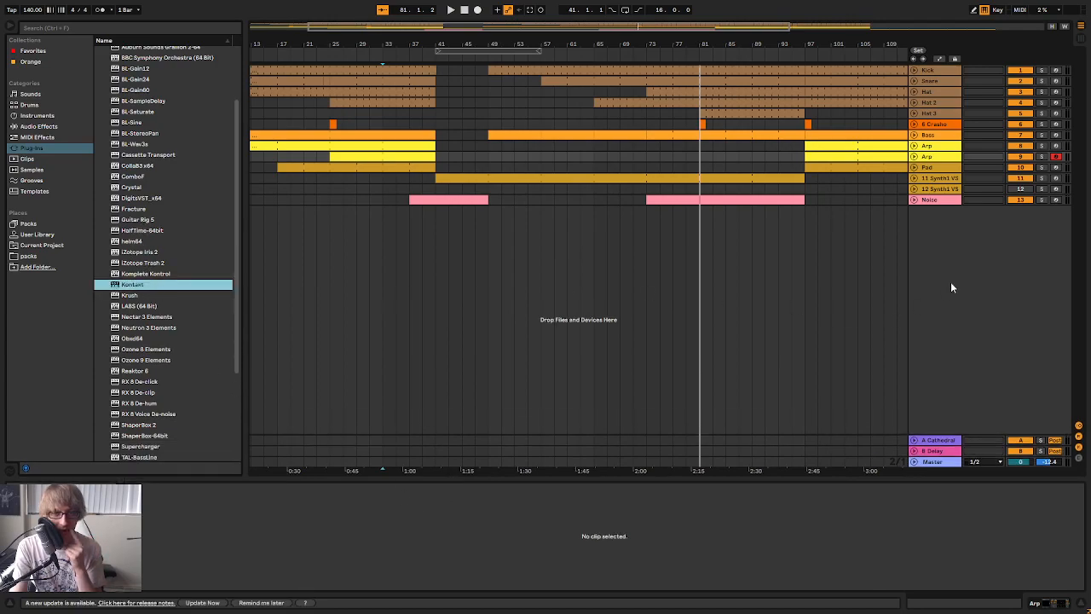
left_click_drag(128, 290, 833, 310)
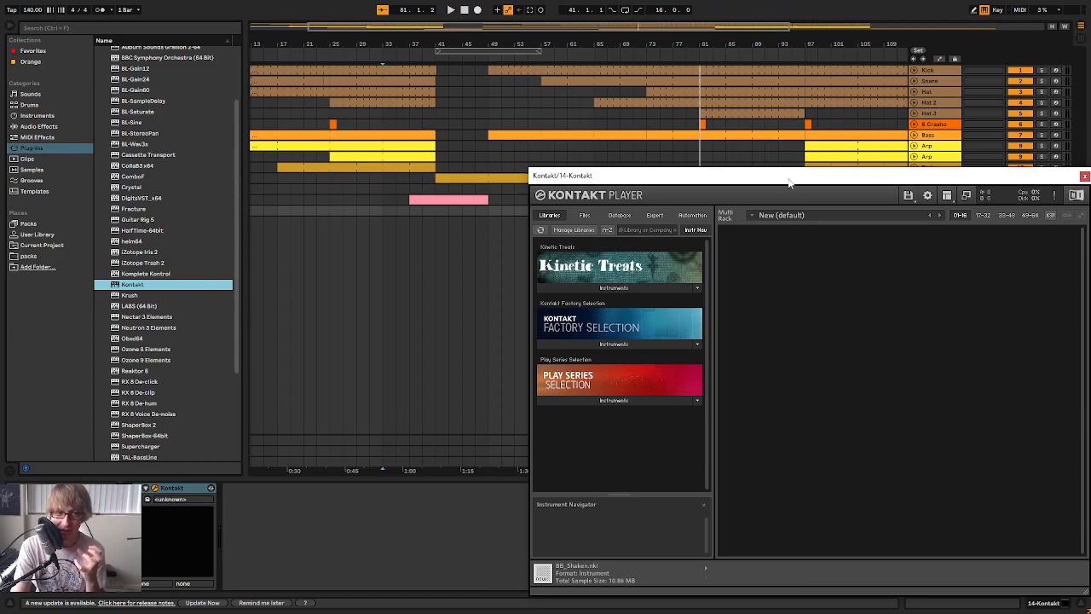
Load Rock Guitar from the Band instruments of the Kontakt Factory Selection and set the Kontakt track's volume to -12.0 dB
left_click_drag(789, 182, 727, 146)
left_click(591, 300)
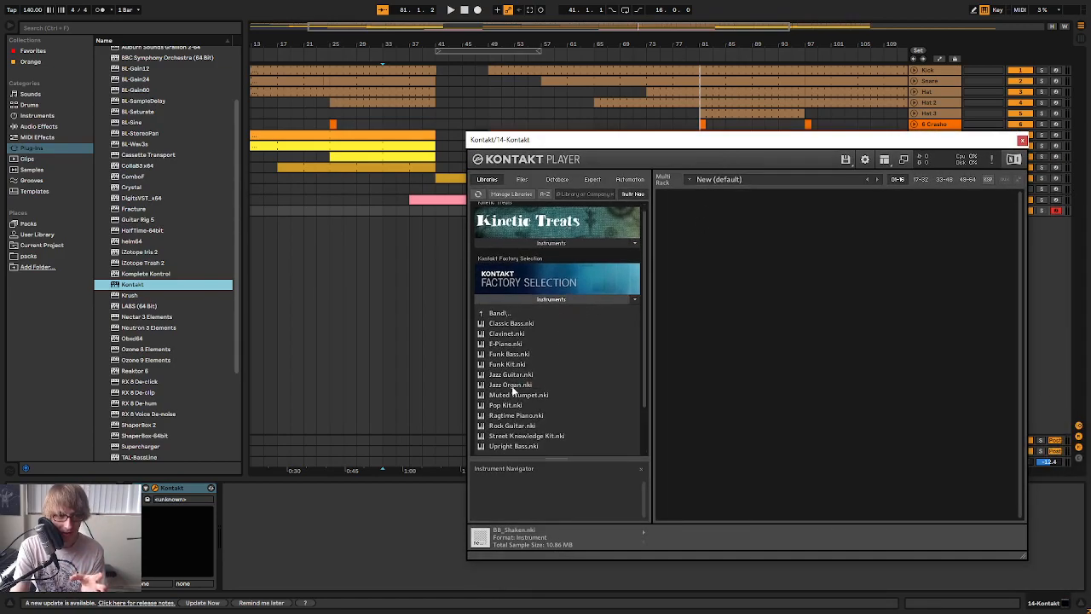
left_click(510, 426)
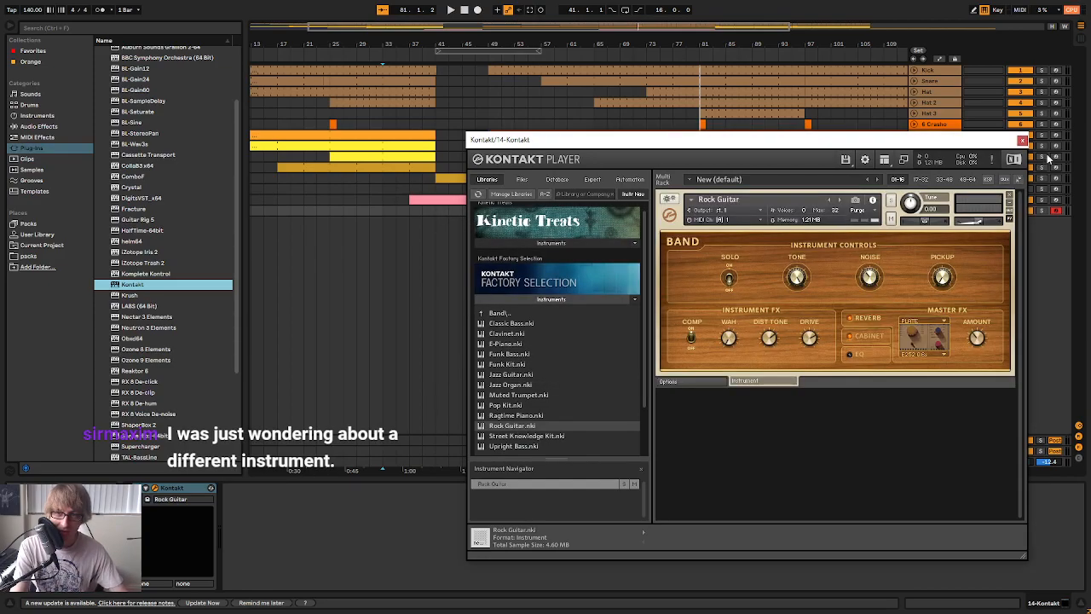
left_click(1023, 141)
key("Tab")
left_click_drag(820, 474, 865, 471)
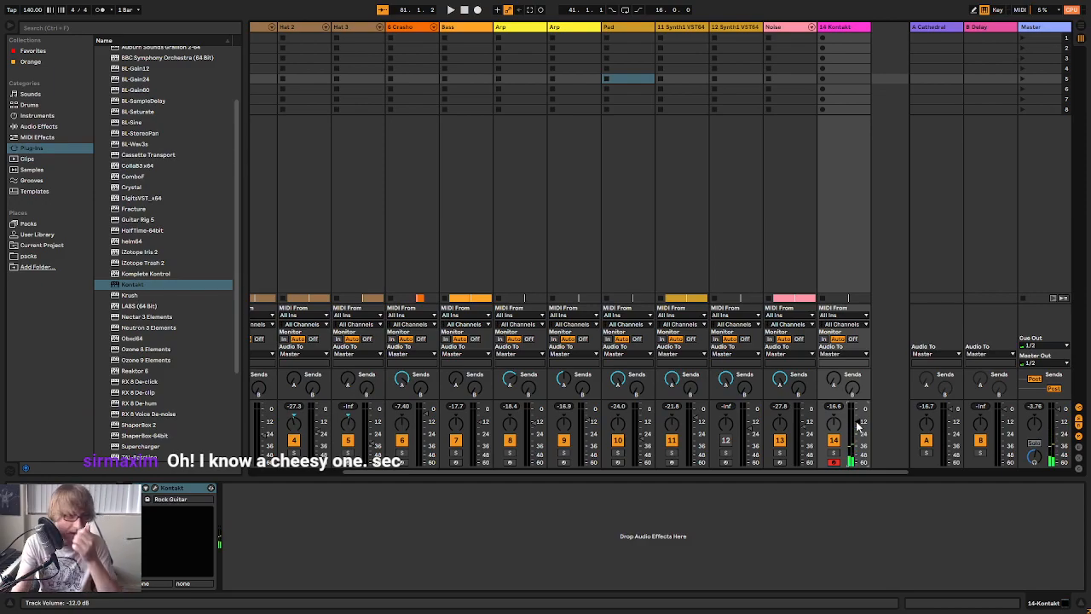
Audition the presets in the Guitar & Plucked sounds, from Basic Flange Harp down through the Guitar presets
left_click(38, 116)
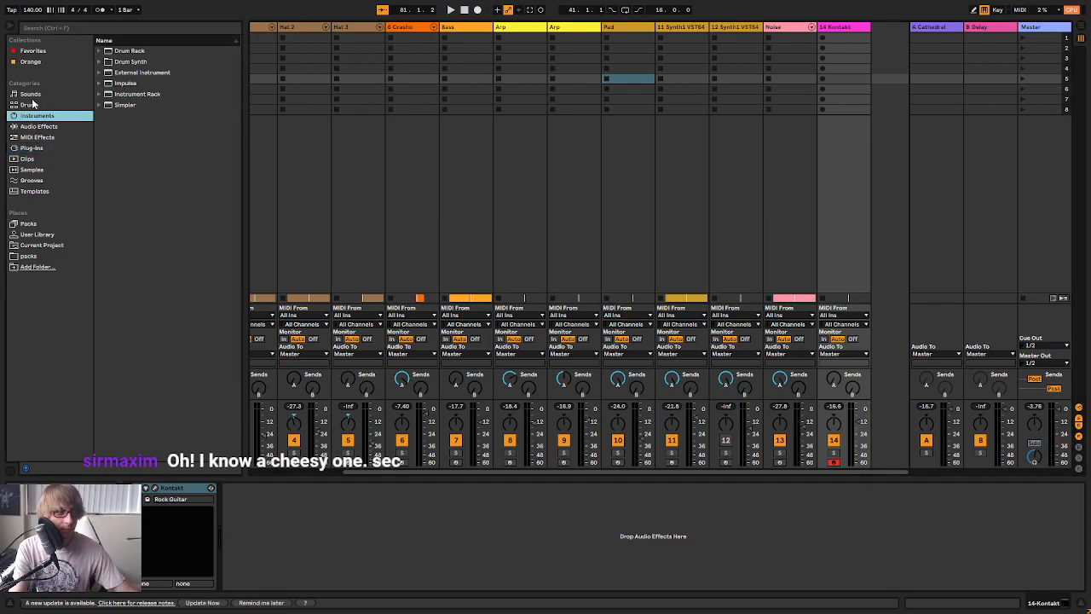
left_click(32, 97)
left_click(99, 116)
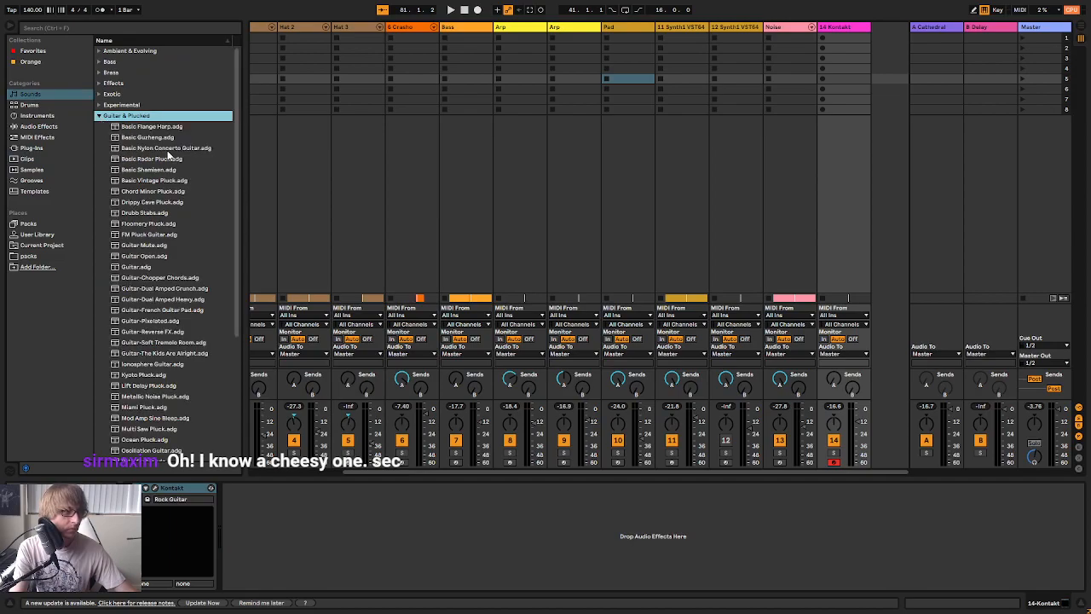
key("Down")
key("Down")
key("Down")
key("Down")
key("Down")
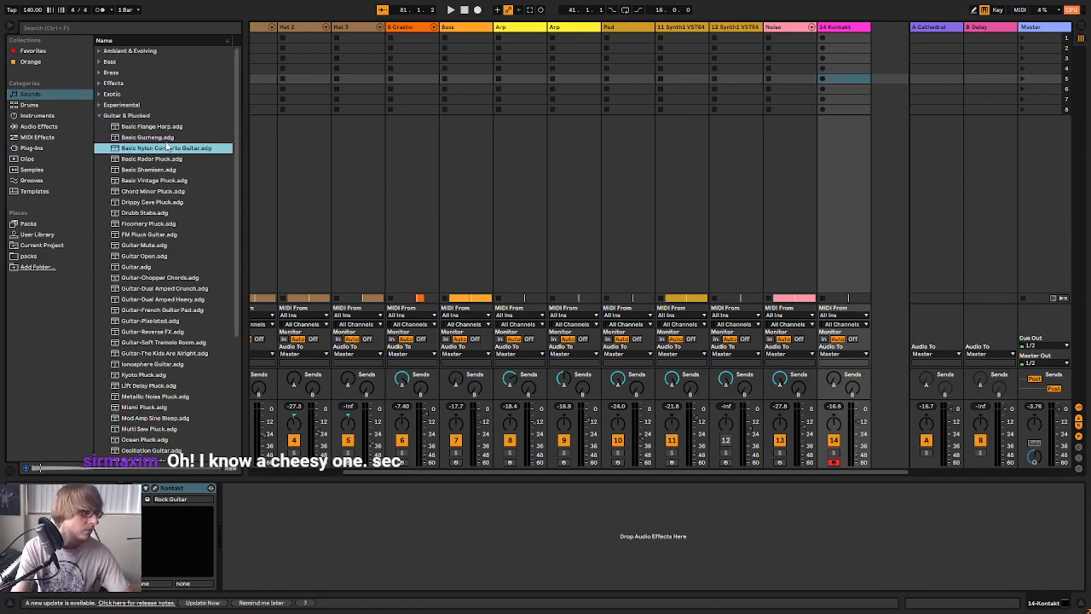
key("Down")
key("Down")
key("Down")
key("Down")
key("Down")
key("Down")
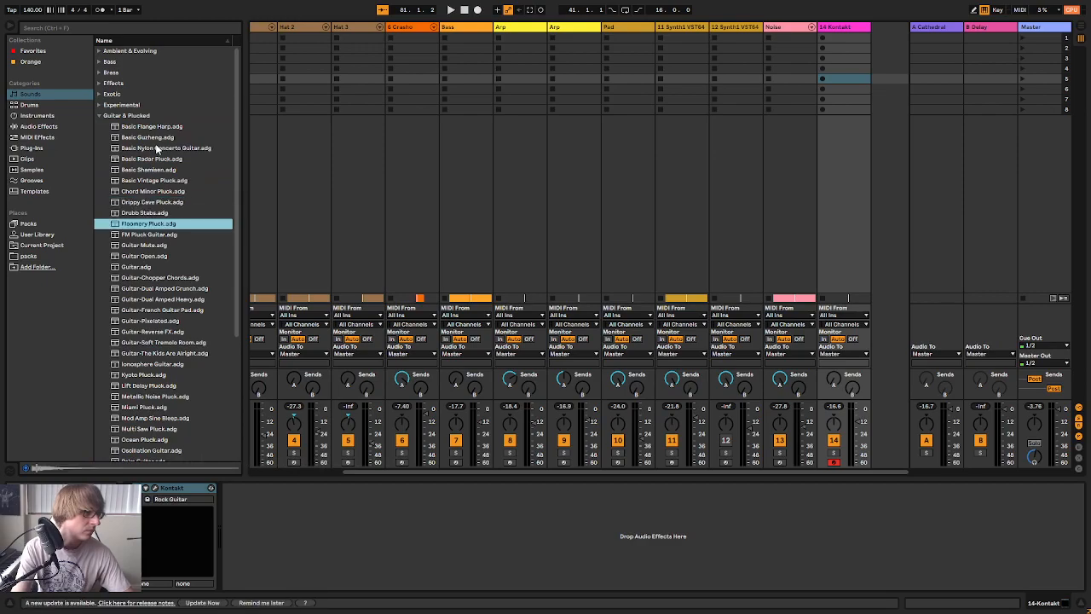
key("Down")
key("Down")
key("Down")
key("Down")
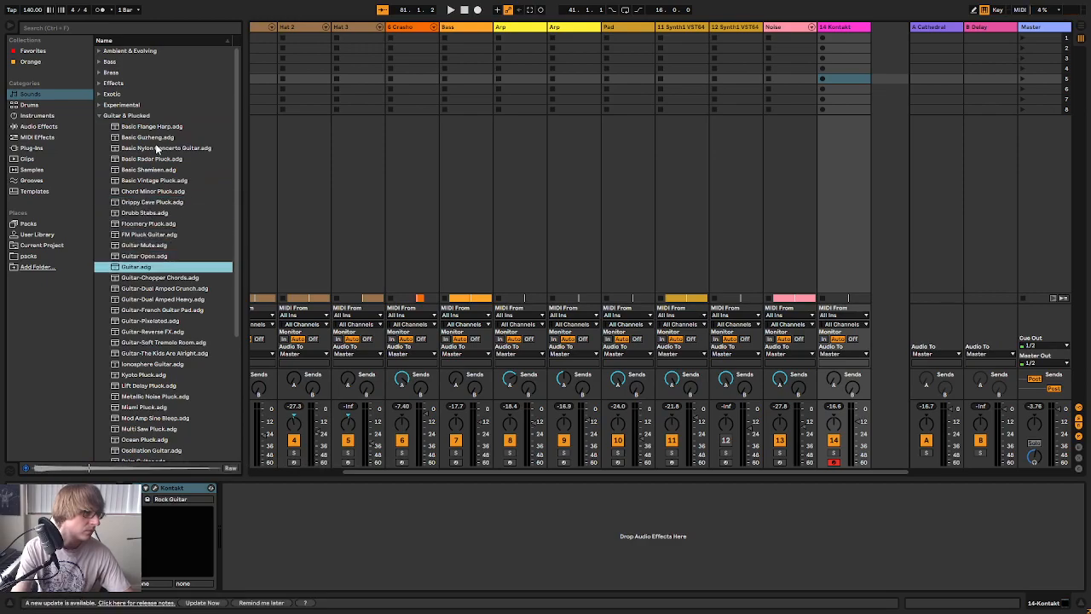
key("Down")
key("Down")
key("Down")
Add the Guitar-Dual Amped Heavy preset on a new MIDI track after the Kontakt track
key("Up")
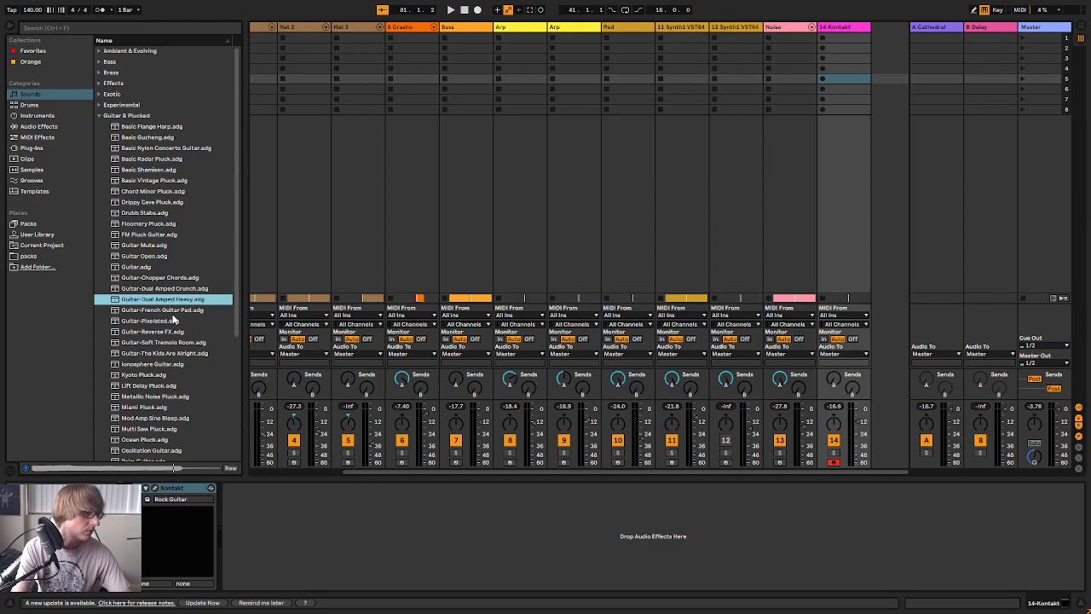
key("Down")
key("Up")
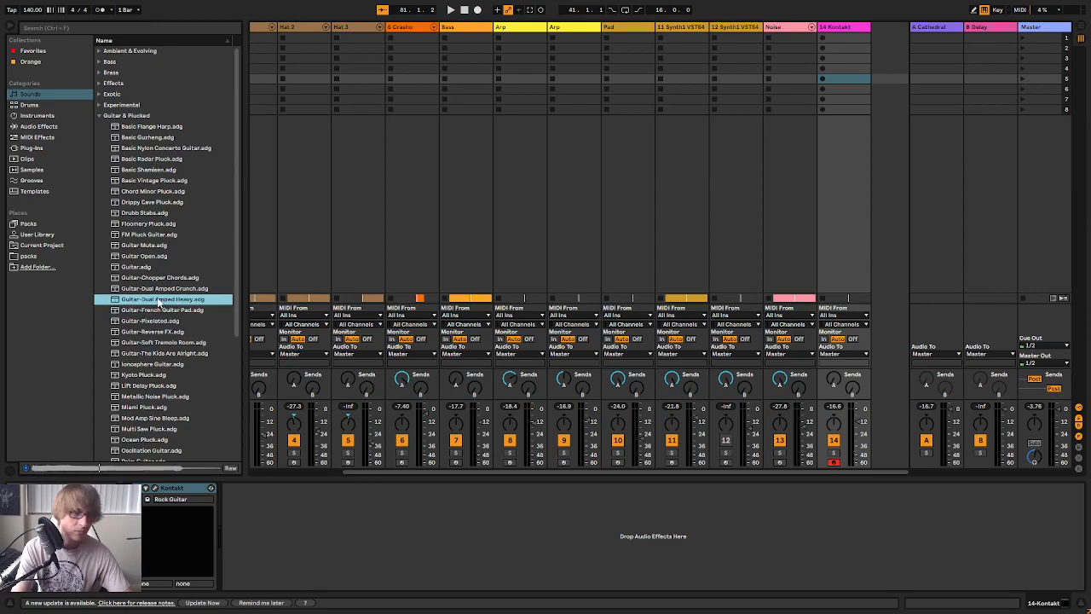
left_click_drag(750, 294, 886, 240)
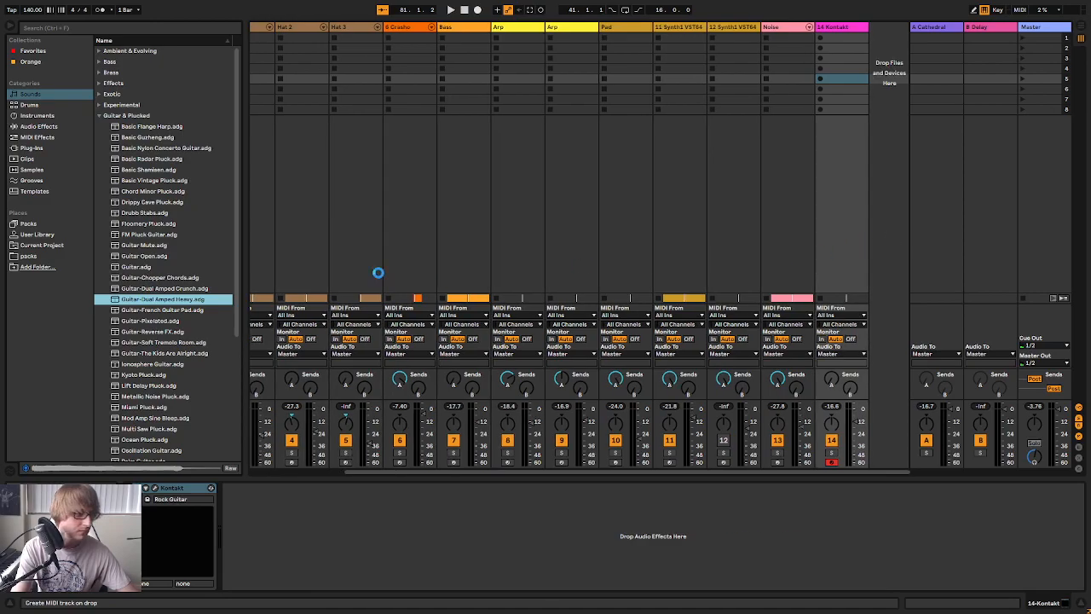
Audition the remaining guitar and pluck presets from Guitar-Pixelated down to Mod Amp Sine Bleep
left_click(156, 320)
key("Down")
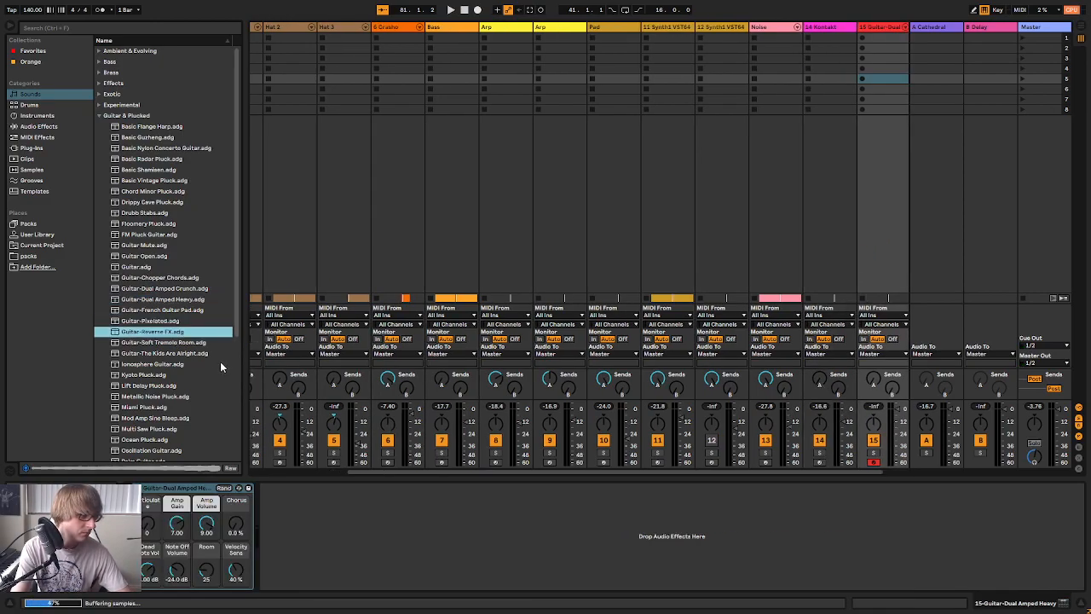
key("Down")
key("Down")
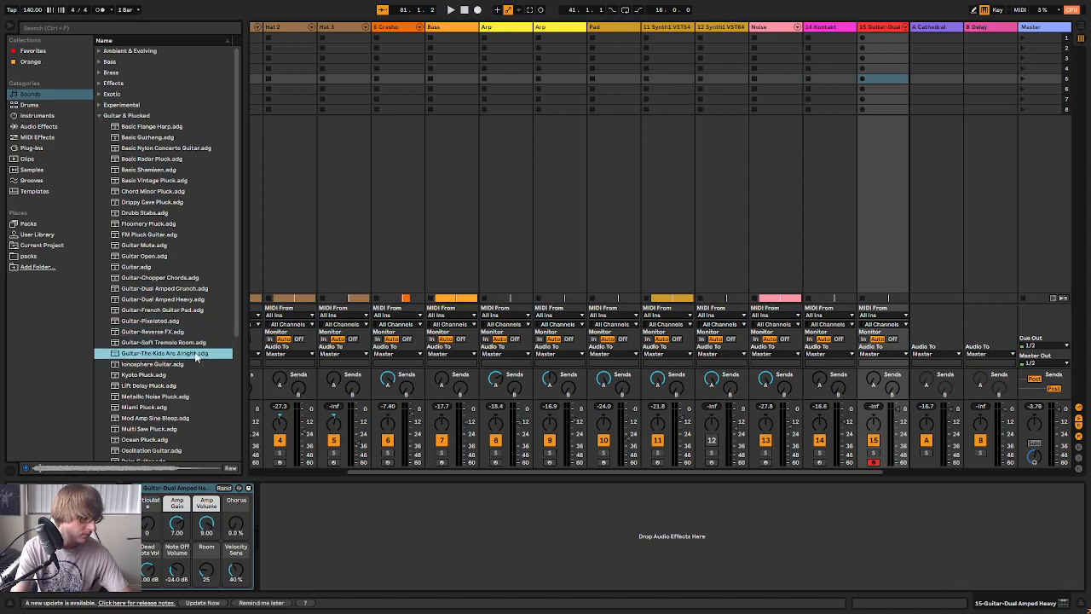
key("Down")
key("Down")
key("Down")
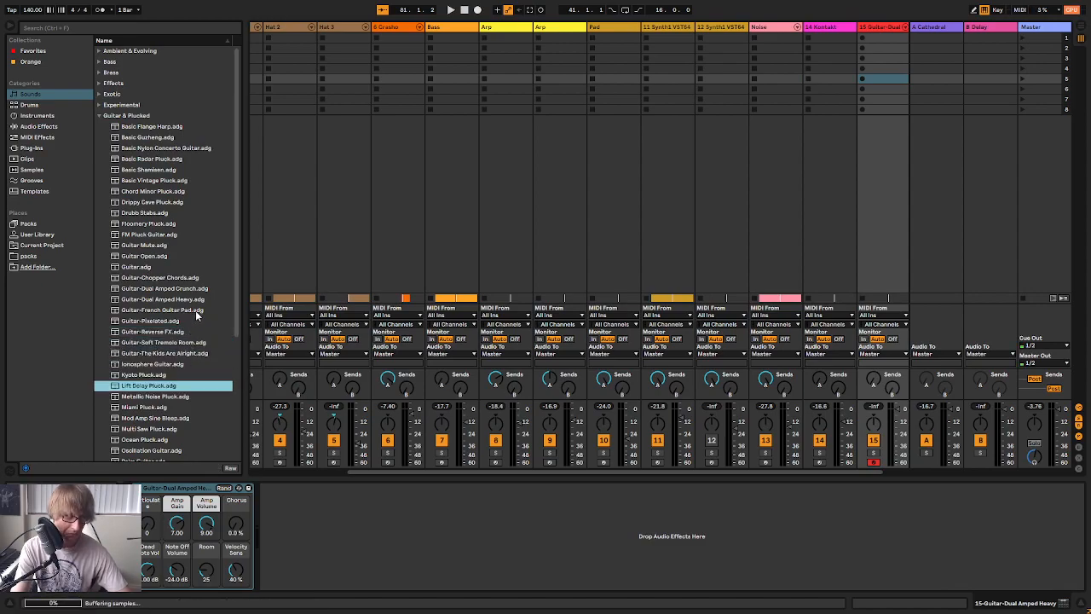
scroll(192, 311, "down", 2)
key("Down")
key("Down")
key("Down")
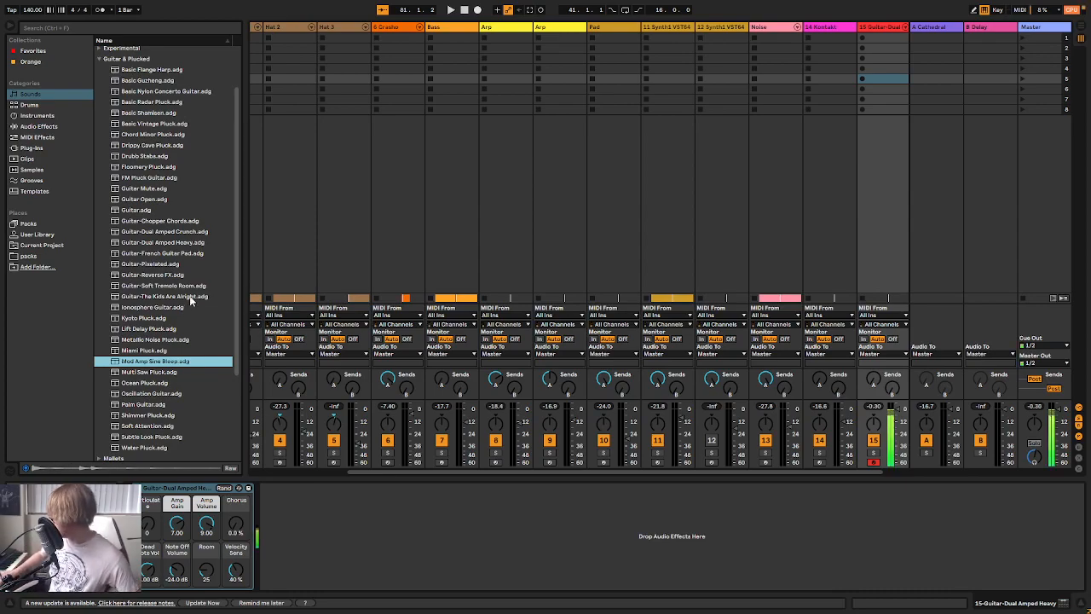
Lower the Guitar-Dual Amped Heavy track's volume to -18.3 dB and raise its send to the Cathedral return
left_click(897, 409)
left_click_drag(896, 418, 897, 419)
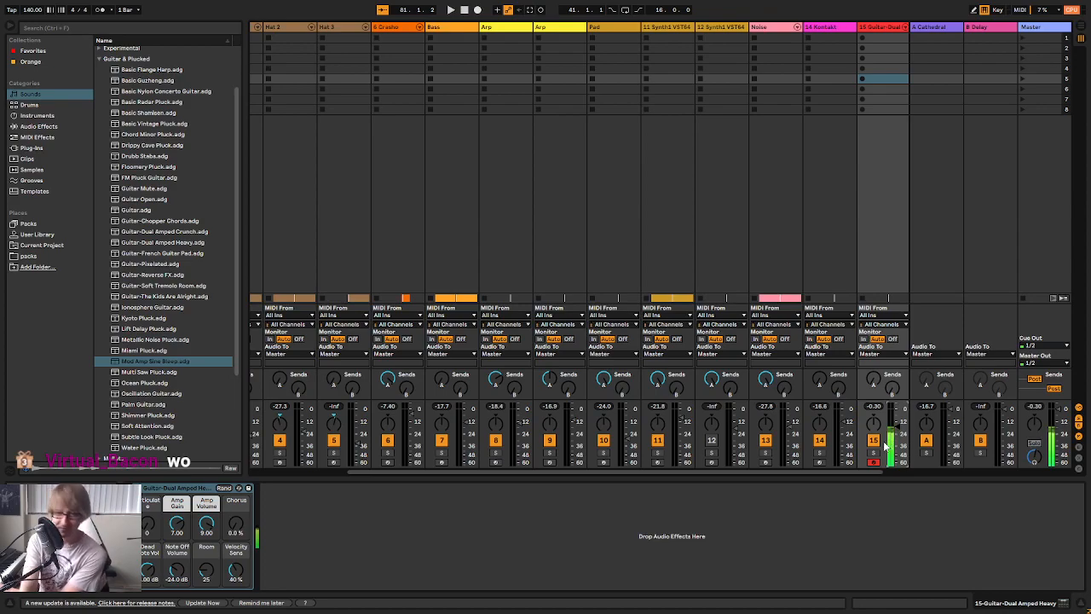
left_click_drag(895, 430, 895, 431)
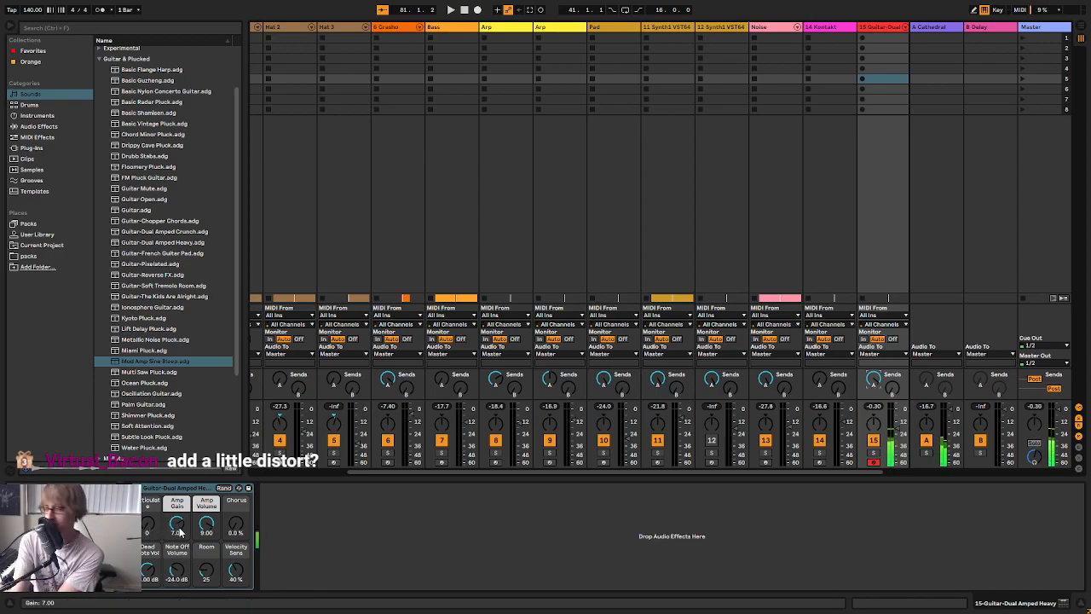
Set the guitar rack's Amp Gain to 10.0 and its Articulate macro to 17
left_click_drag(180, 533, 180, 522)
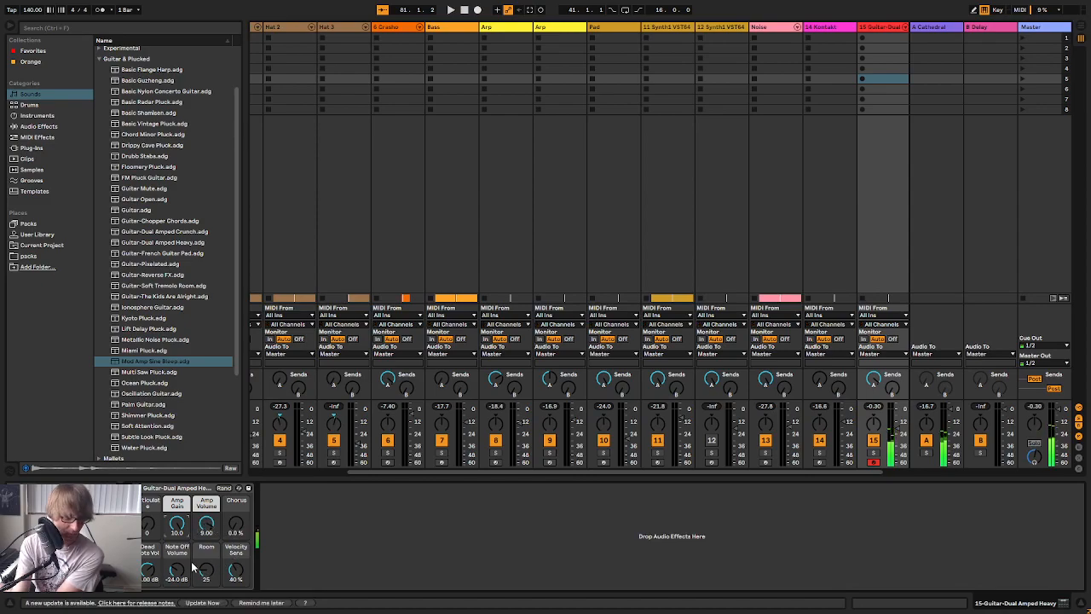
left_click_drag(147, 522, 148, 477)
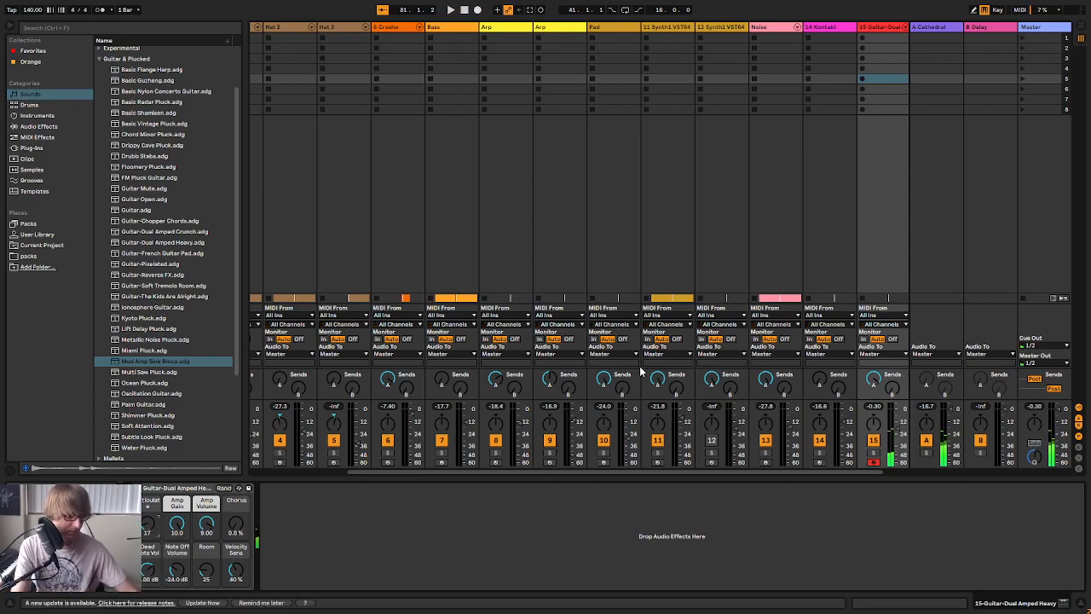
Capture the guitar part just played as a MIDI clip in the arrangement and unfold the guitar track
key("Tab")
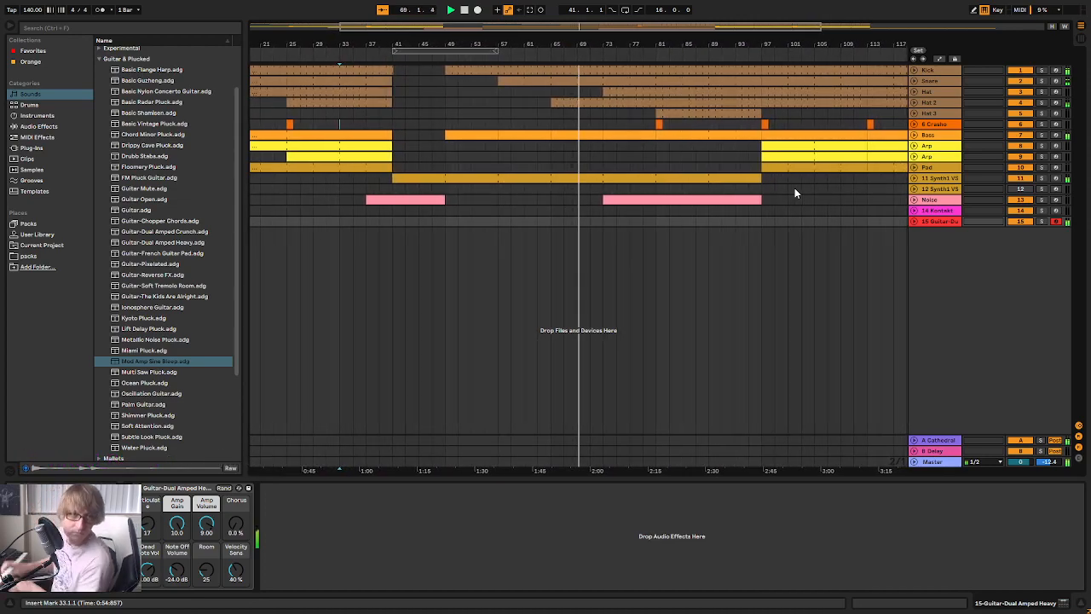
left_click(531, 10)
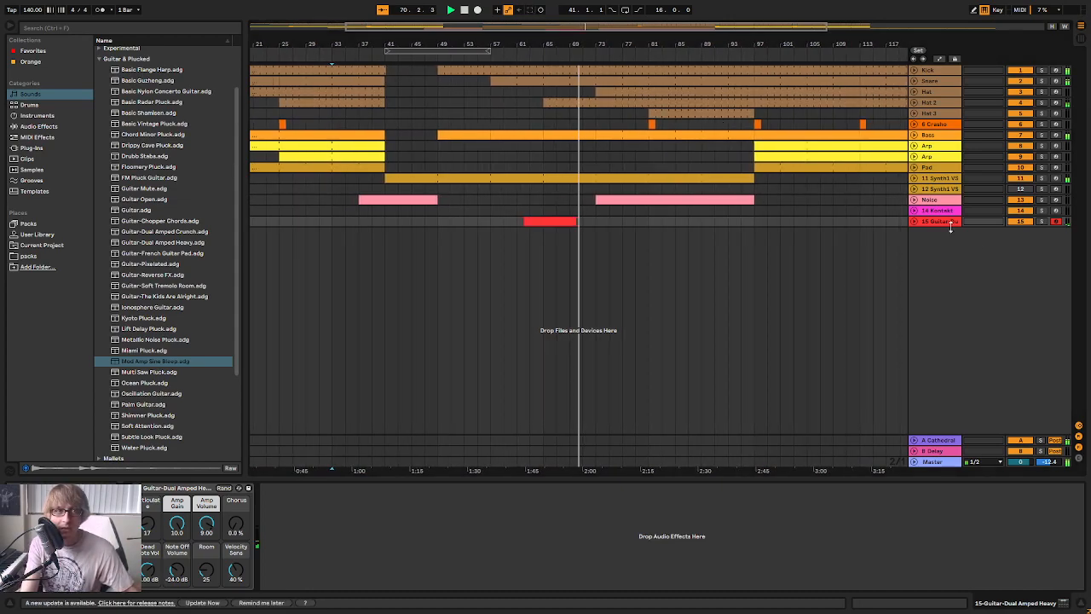
left_click(915, 222)
Trim the captured guitar clip to run from bar 61 to bar 65 and crop it to that length
mouse_move(525, 220)
left_mouse_down()
mouse_move(465, 223)
mouse_move(540, 223)
left_mouse_up()
left_click(613, 236)
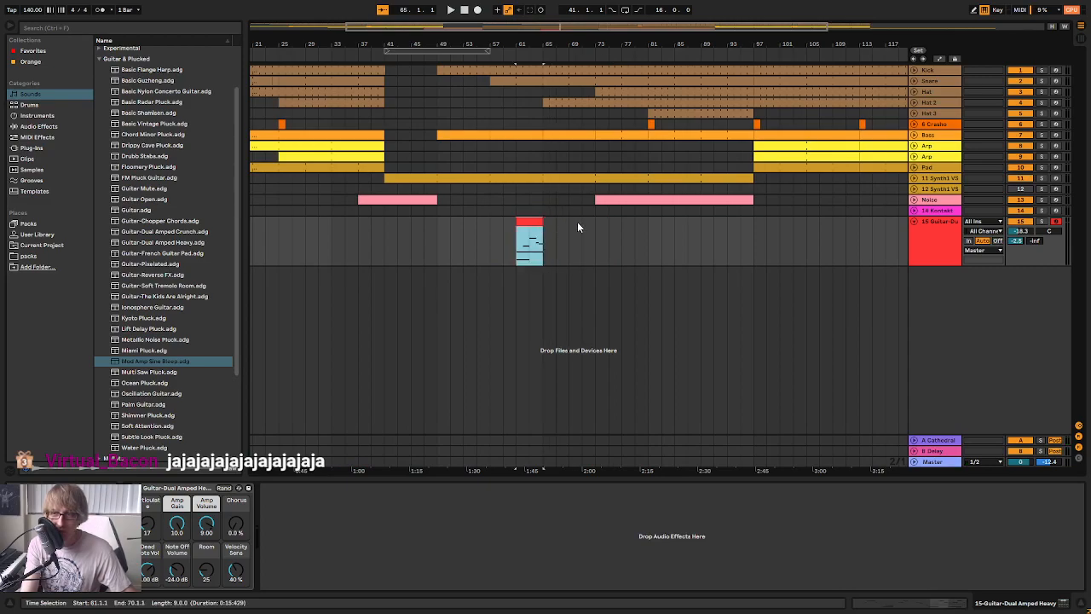
key("space")
left_click_drag(592, 44, 593, 124)
mouse_move(614, 222)
left_mouse_down()
mouse_move(774, 226)
mouse_move(705, 235)
mouse_move(807, 239)
mouse_move(617, 238)
left_mouse_up()
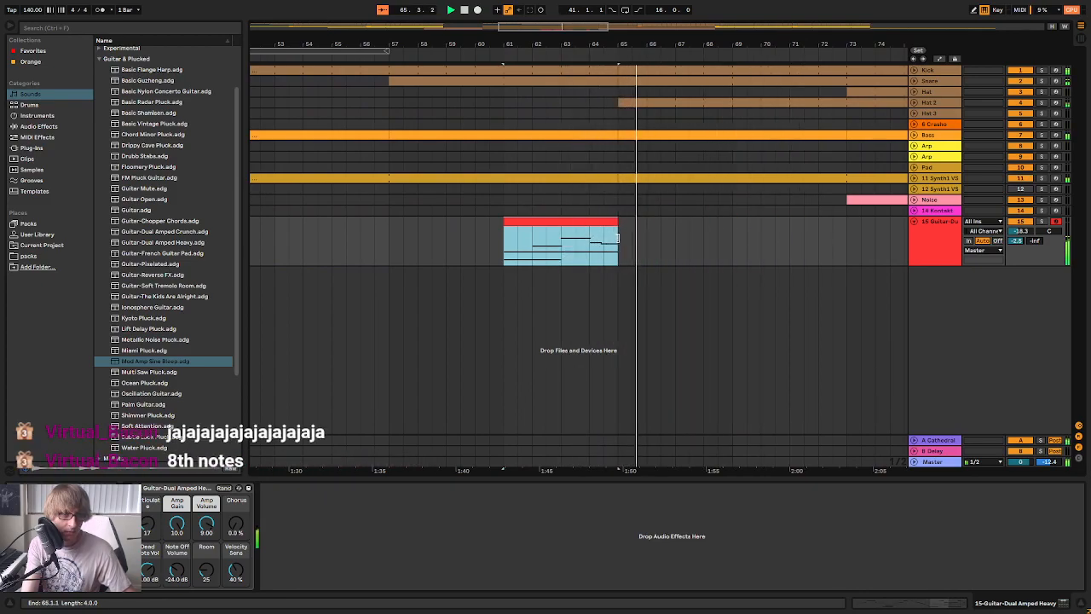
mouse_move(503, 222)
left_mouse_down()
mouse_move(391, 225)
mouse_move(503, 232)
left_mouse_up()
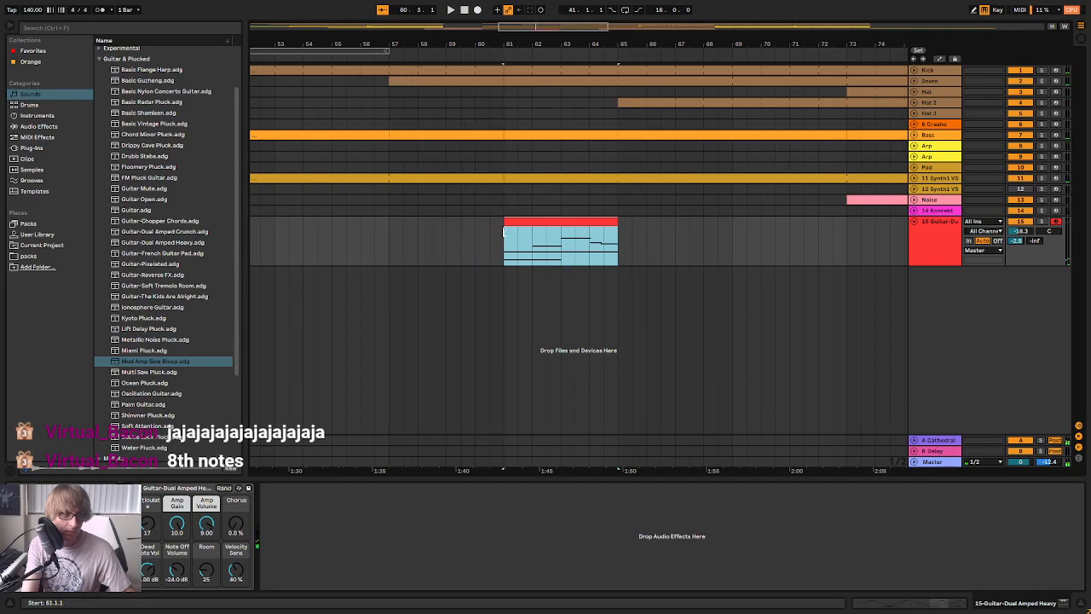
right_click(515, 225)
left_click(572, 339)
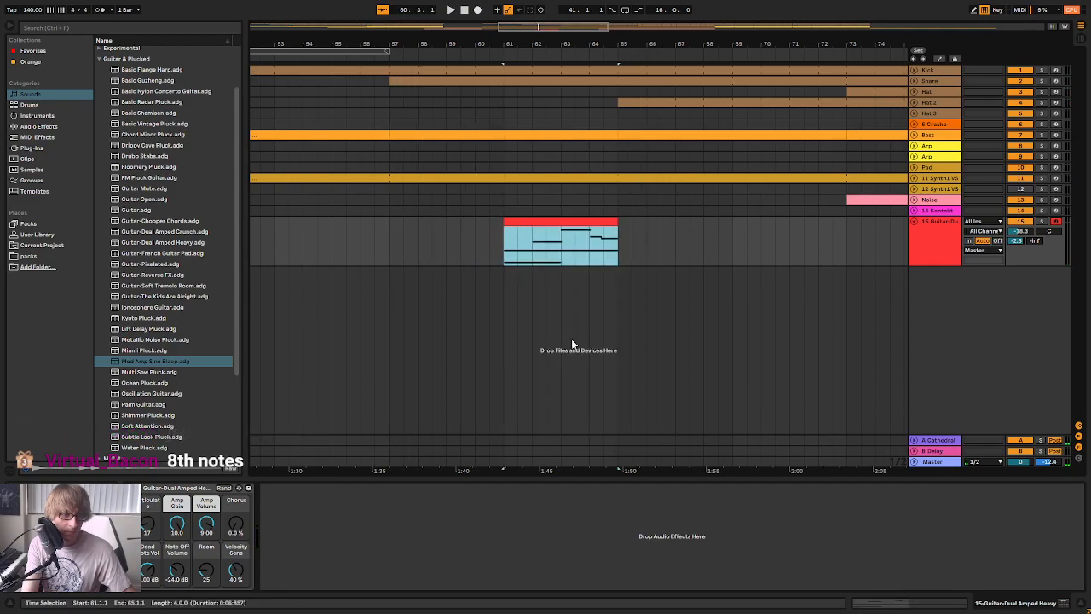
Open the guitar clip in an enlarged note editor and quantize all its notes
double_click(561, 238)
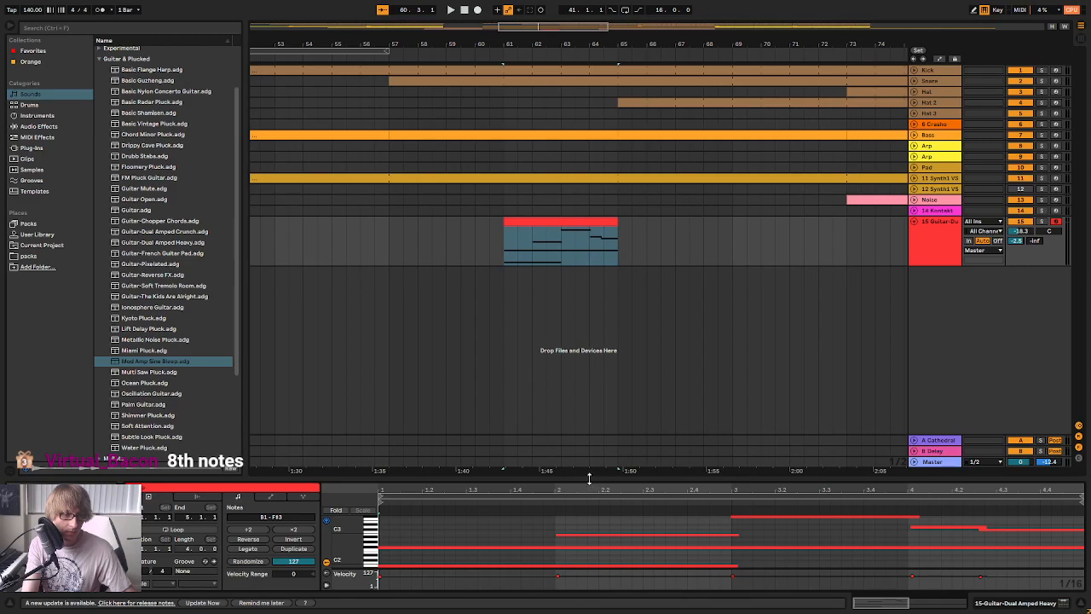
left_click_drag(588, 478, 588, 309)
right_click(695, 375)
left_click(725, 380)
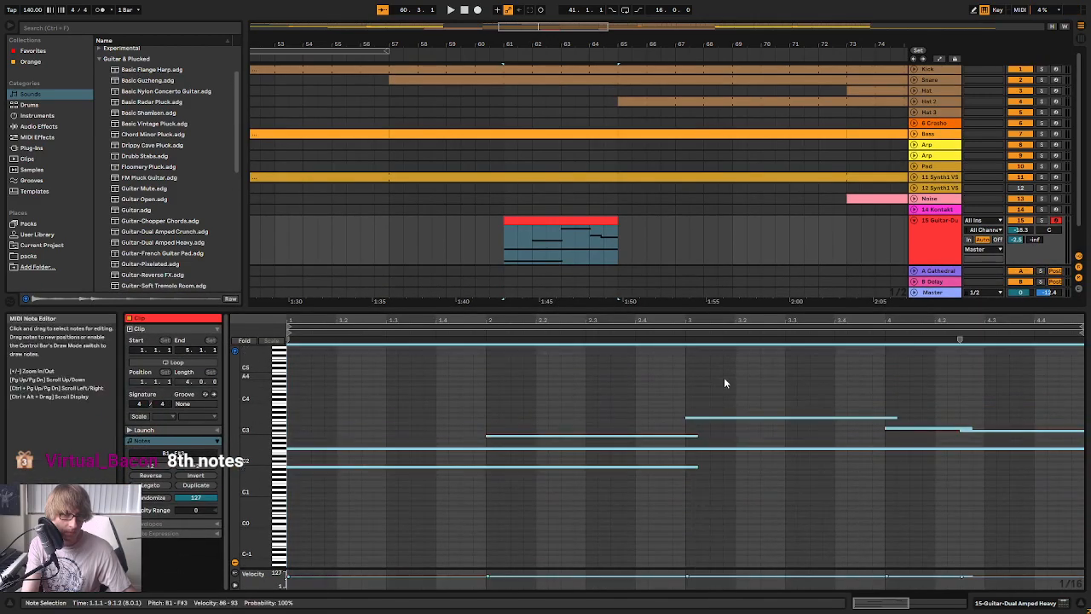
Lengthen the B1 note to the clip's end and trim the note starting in bar 2 to end at bar 3
key("space")
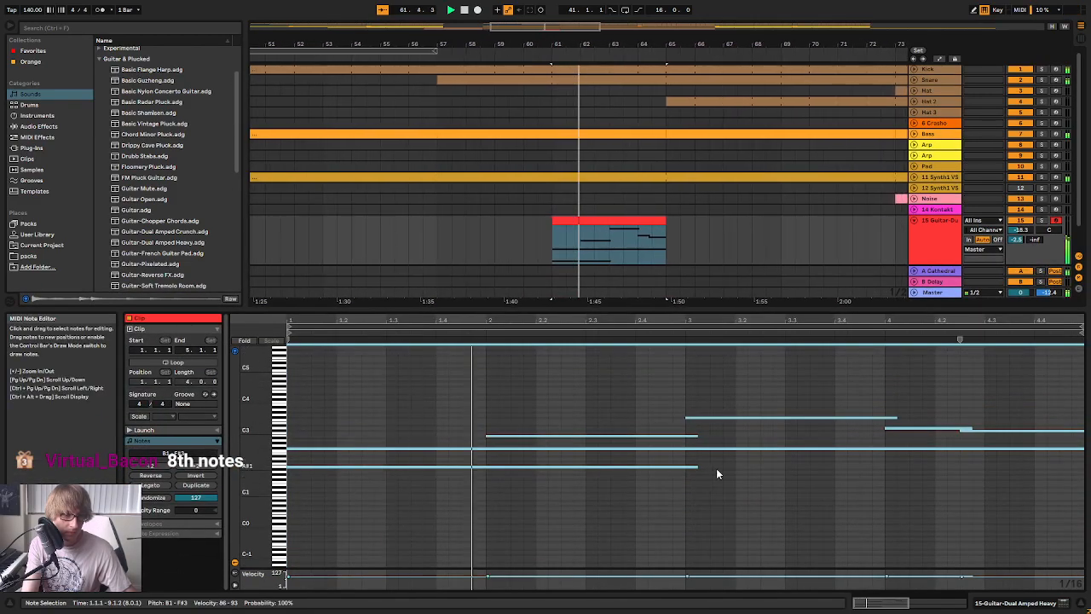
left_click(714, 426)
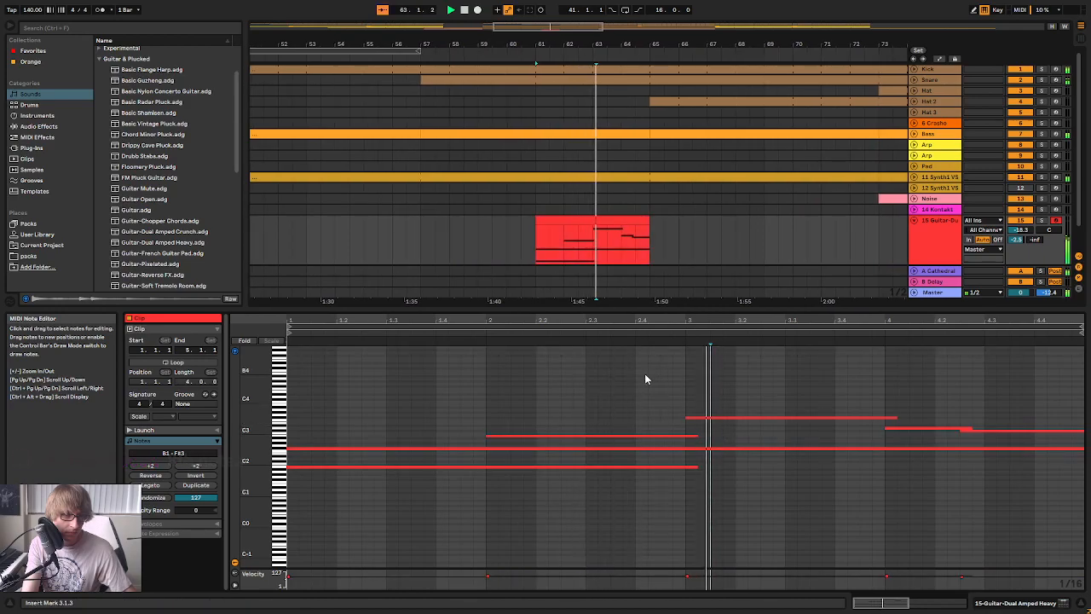
key("space")
left_click_drag(698, 436, 1051, 497)
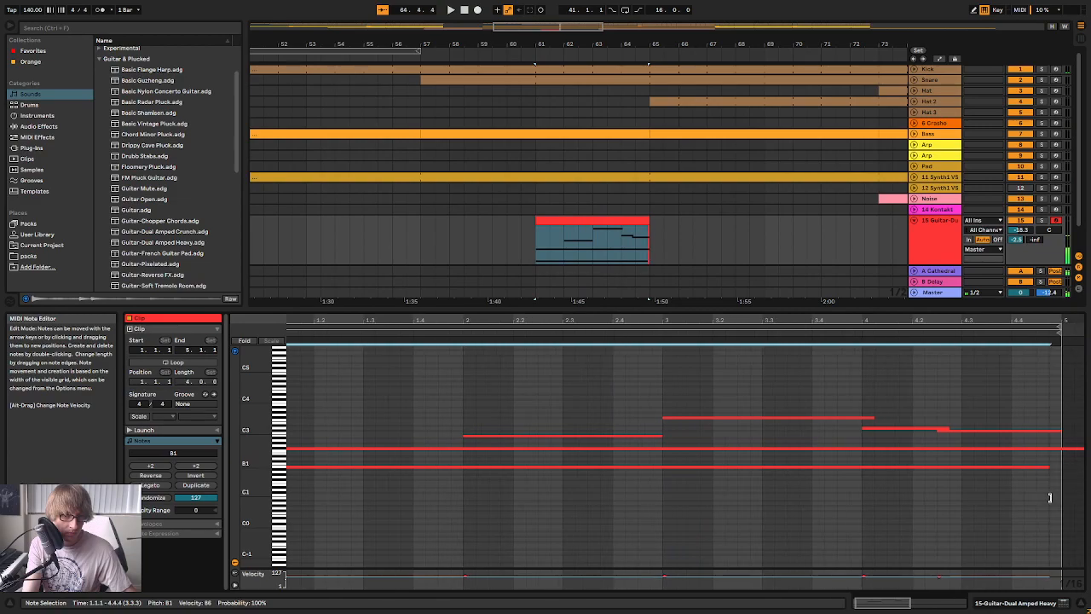
key("space")
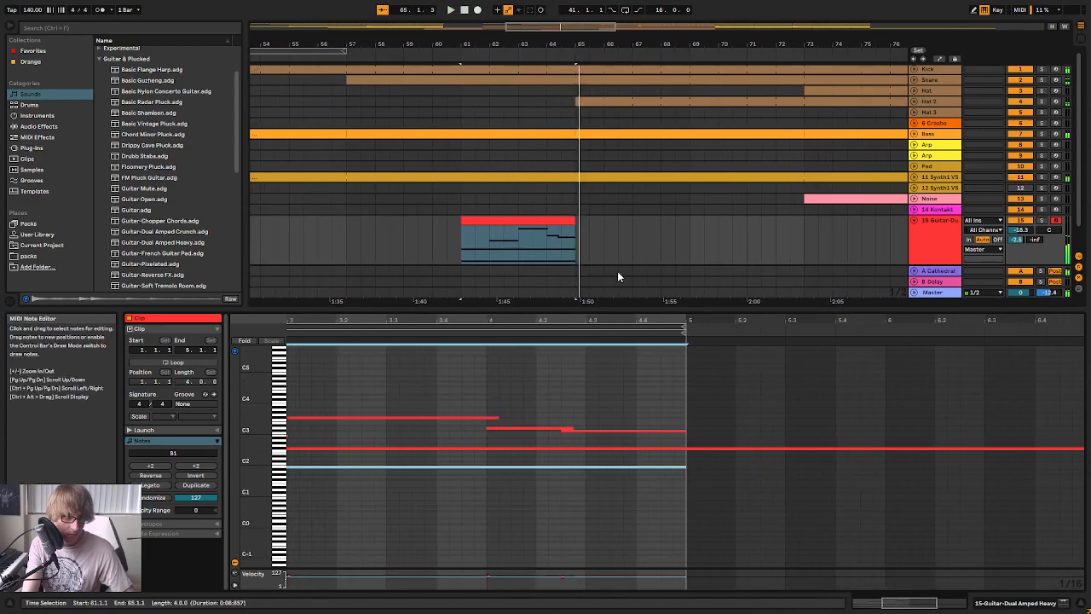
Shorten the overlong F#2 note so it ends with the guitar clip at bar 5
left_click(1081, 448)
left_click(1082, 449)
key("space")
double_click(1001, 320)
left_click_drag(1084, 458, 684, 451)
key("space")
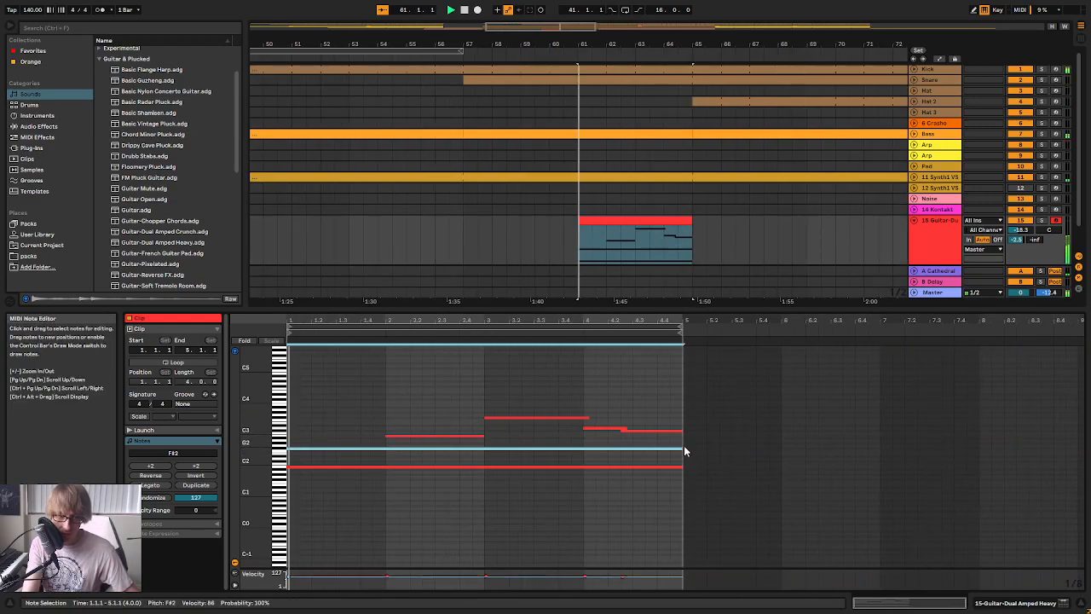
Transpose the bar 2 note of the guitar clip up three semitones to D3
left_click_drag(371, 320, 431, 354)
left_click(318, 492)
key("space")
left_click_drag(317, 492, 467, 441)
key("Up")
key("Up")
key("Up")
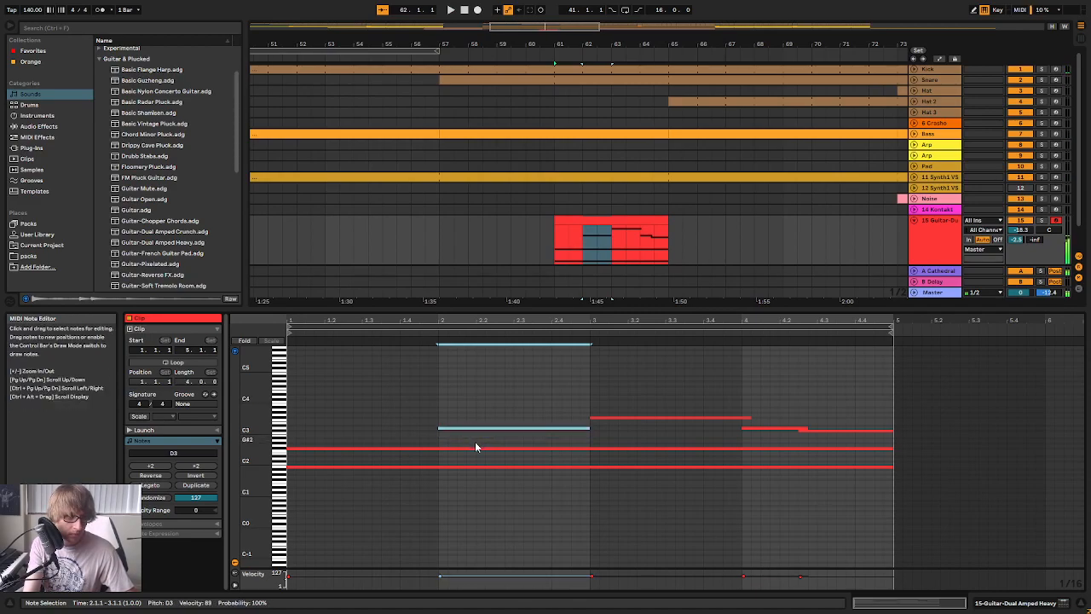
Play the edited guitar clip and trim its F#3 note to end at bar 4
key("space")
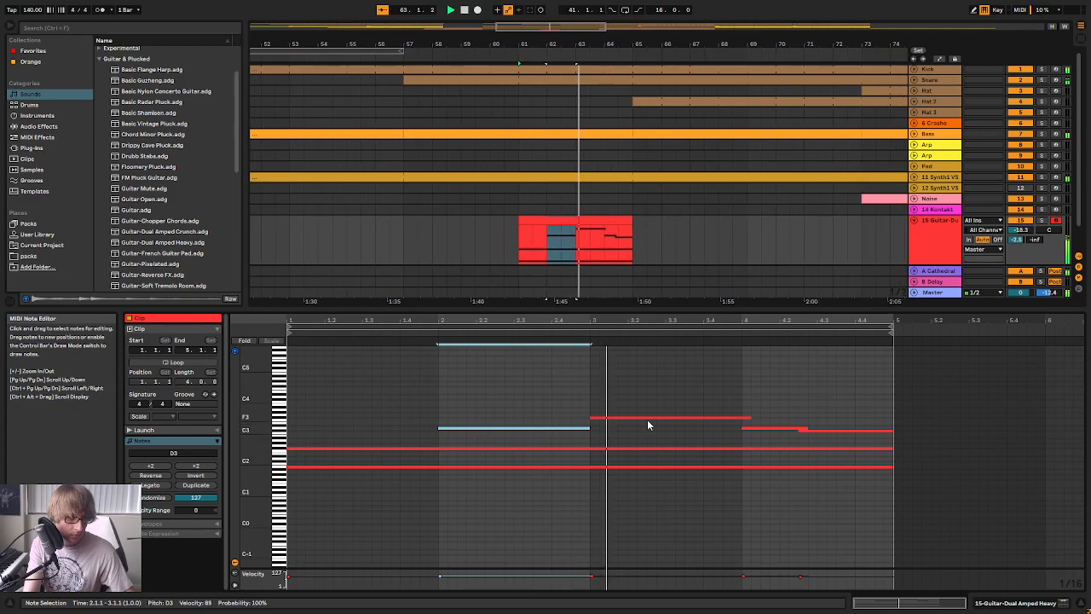
left_click(744, 419)
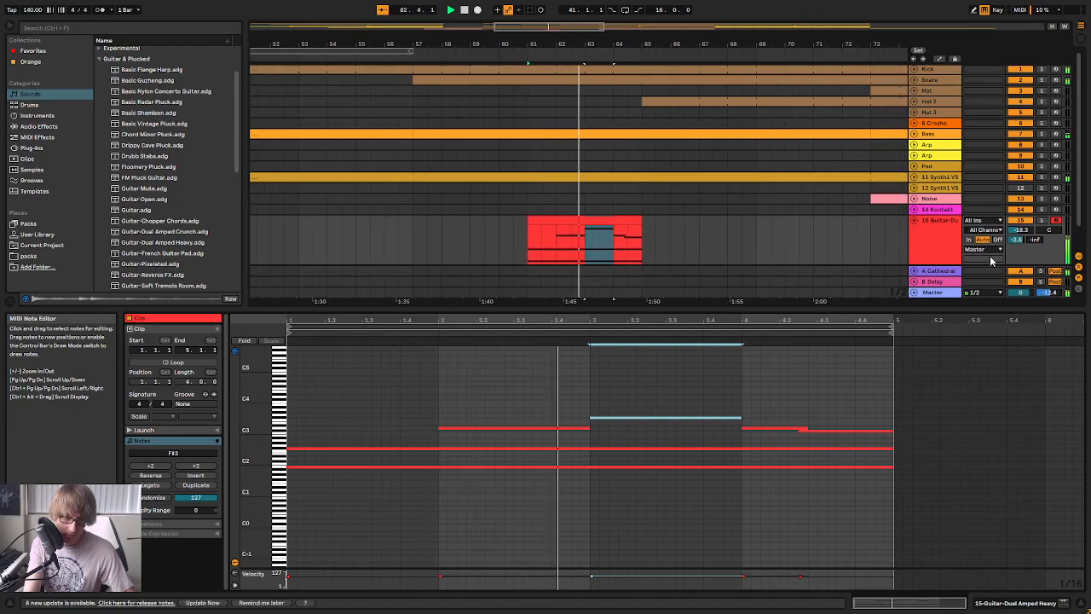
Solo the guitar track and lower its volume to -20.0 dB
left_click(1042, 221)
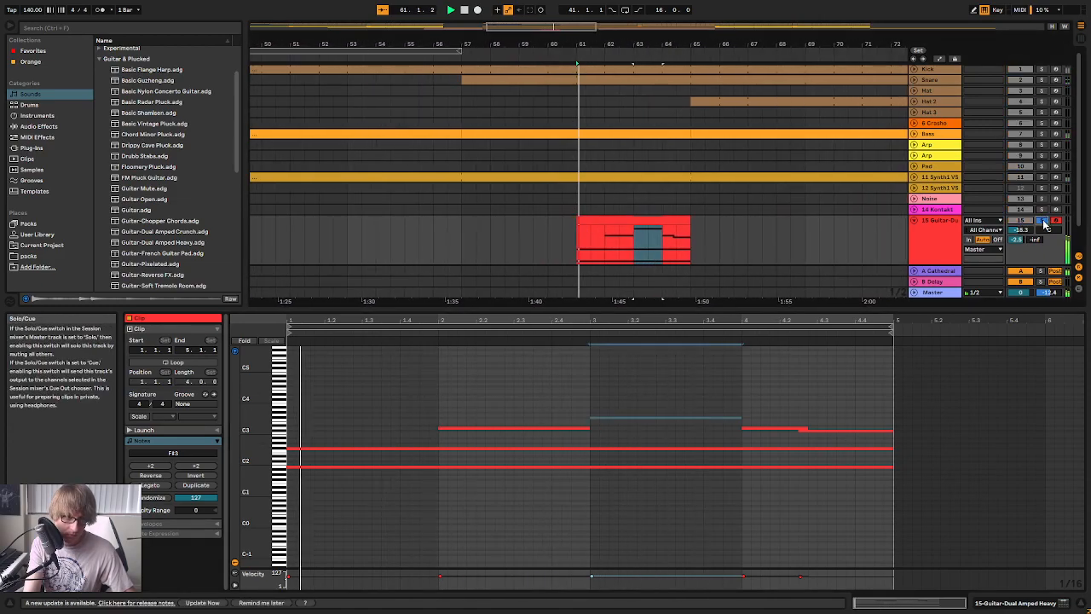
key("Tab")
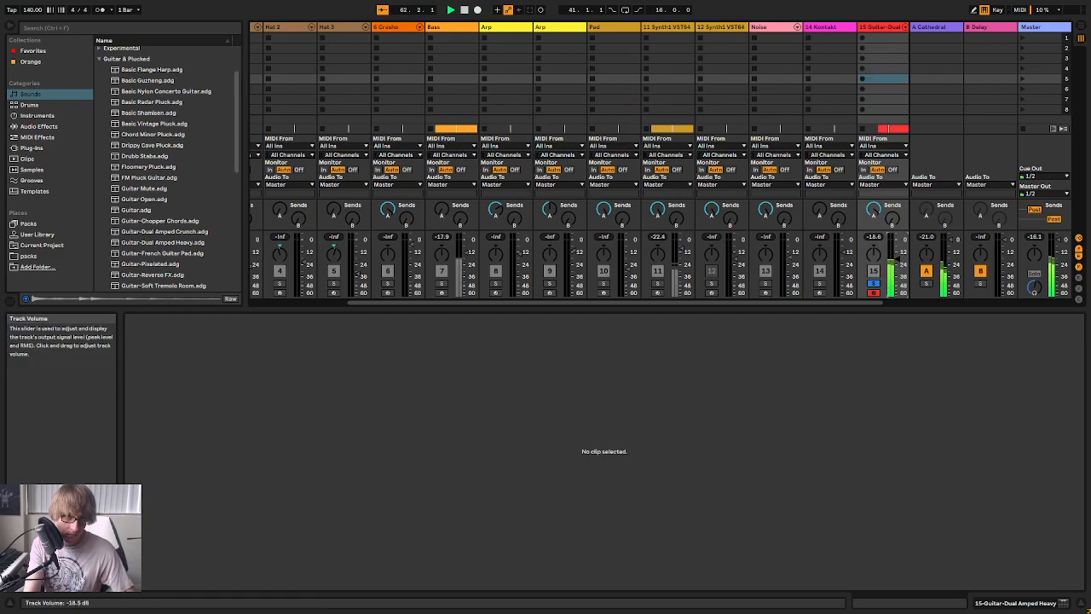
key("Tab")
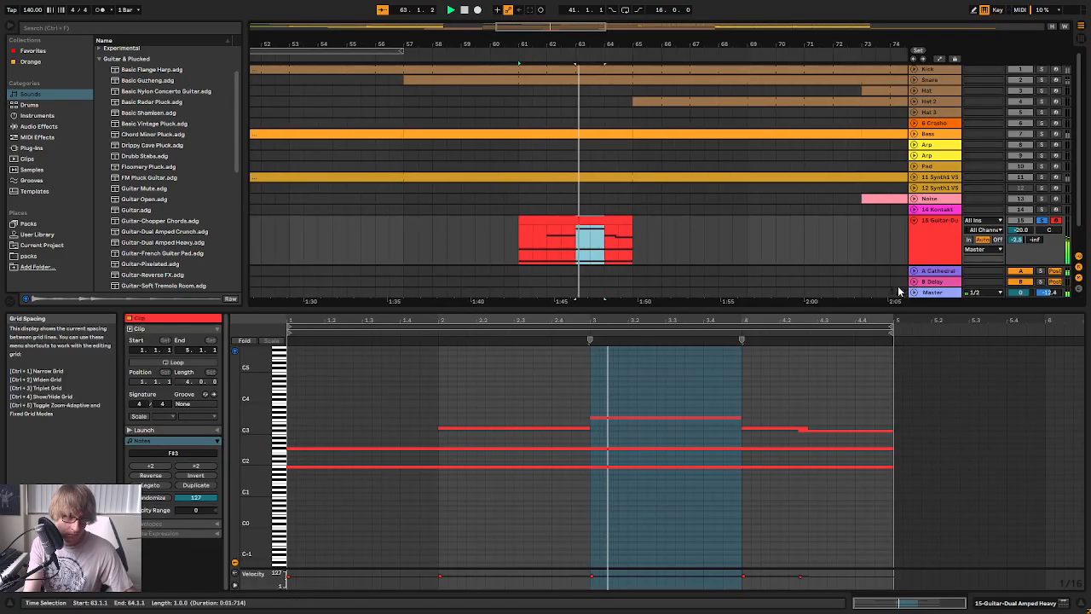
Trim the bar 4 D3 note to end at 4.2.3 and shorten the following C#3 note to end at 4.4.1
left_click(798, 428)
key("space")
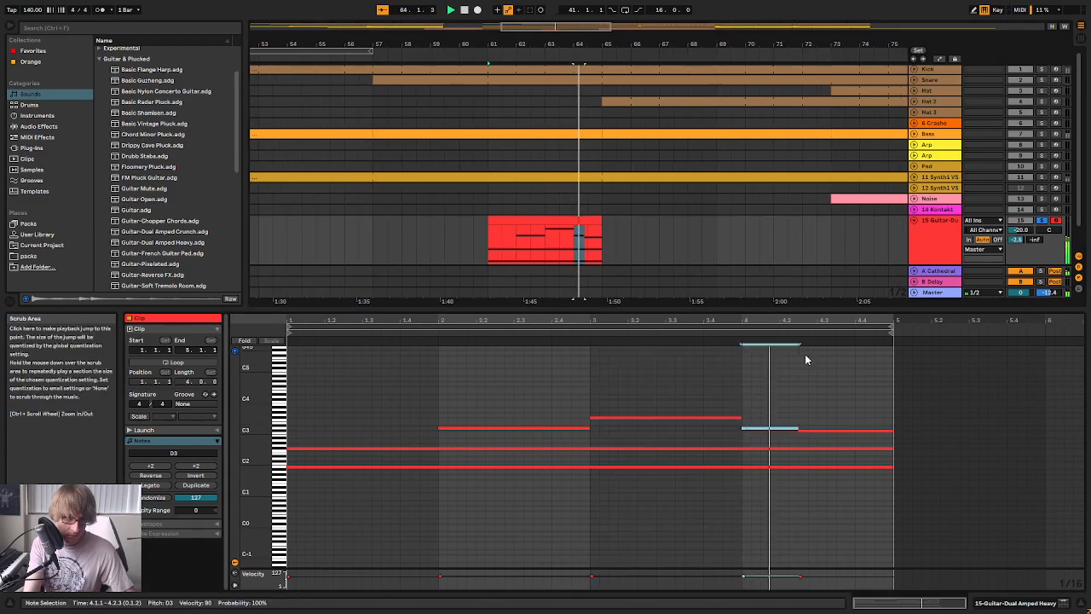
left_click(892, 433)
key("space")
left_click_drag(892, 433, 847, 439)
Add an A2 note from 4.4.1 and extend it to the end of the guitar clip at bar 5
double_click(860, 442)
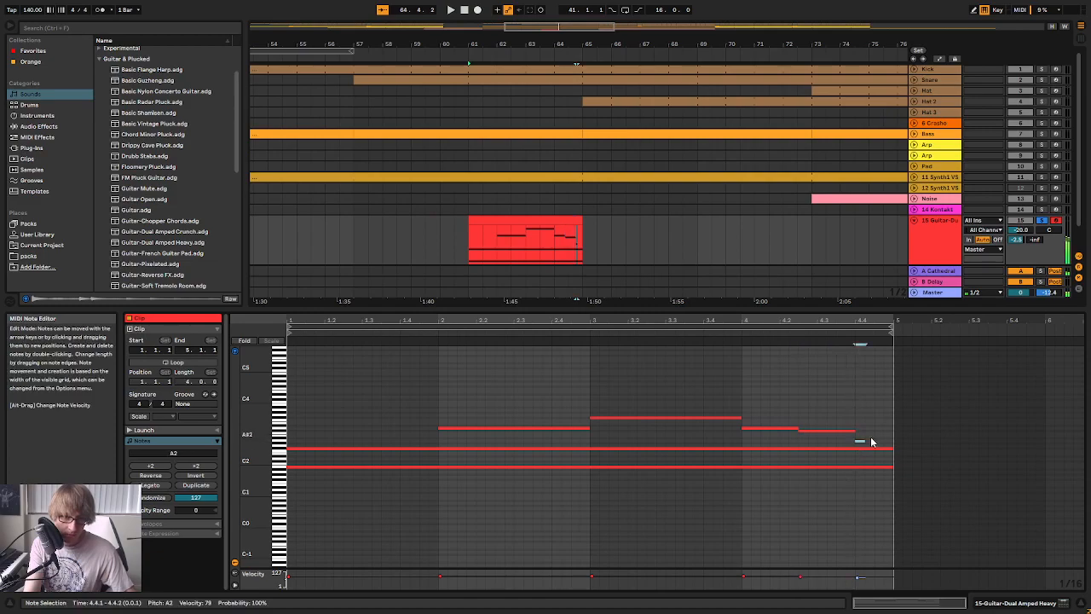
left_click_drag(863, 441, 894, 445)
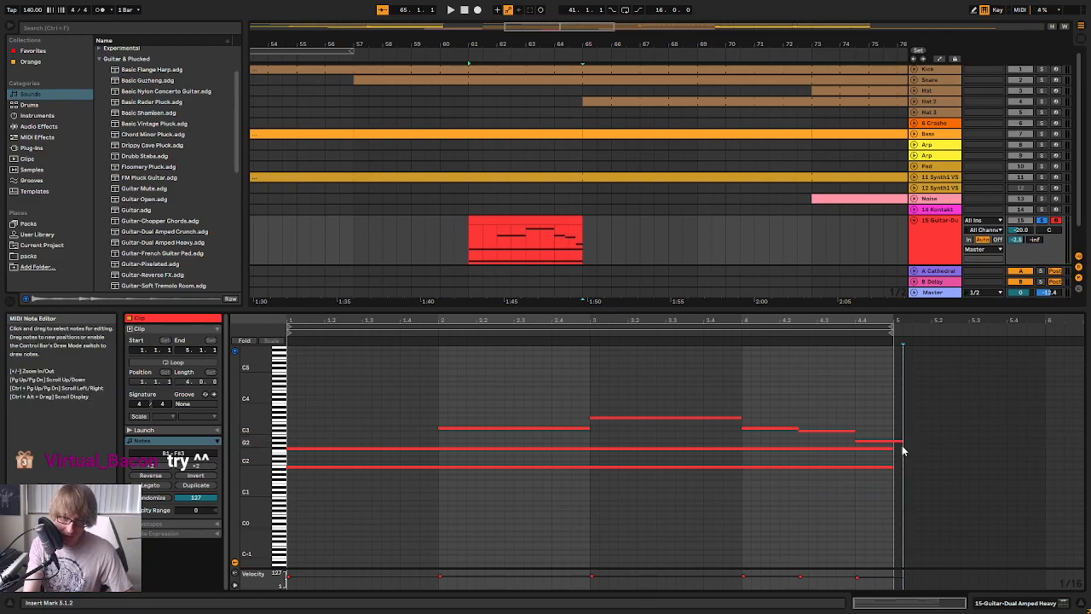
left_click(893, 455)
Play the guitar clip and shorten its F#2 note to end at 4.4.1
key("space")
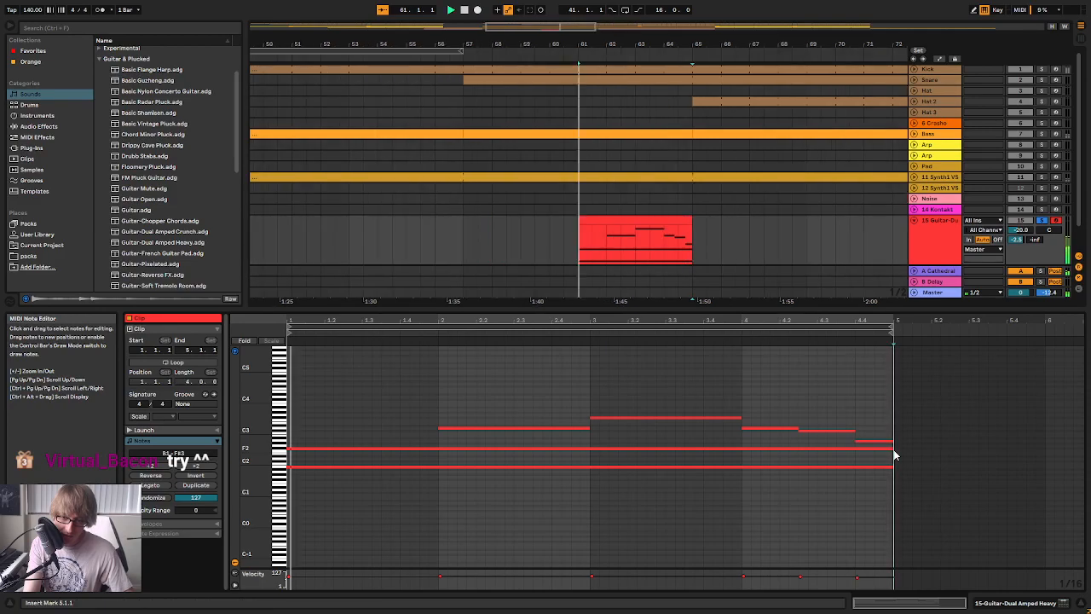
left_click(891, 448)
left_click_drag(891, 449, 855, 448)
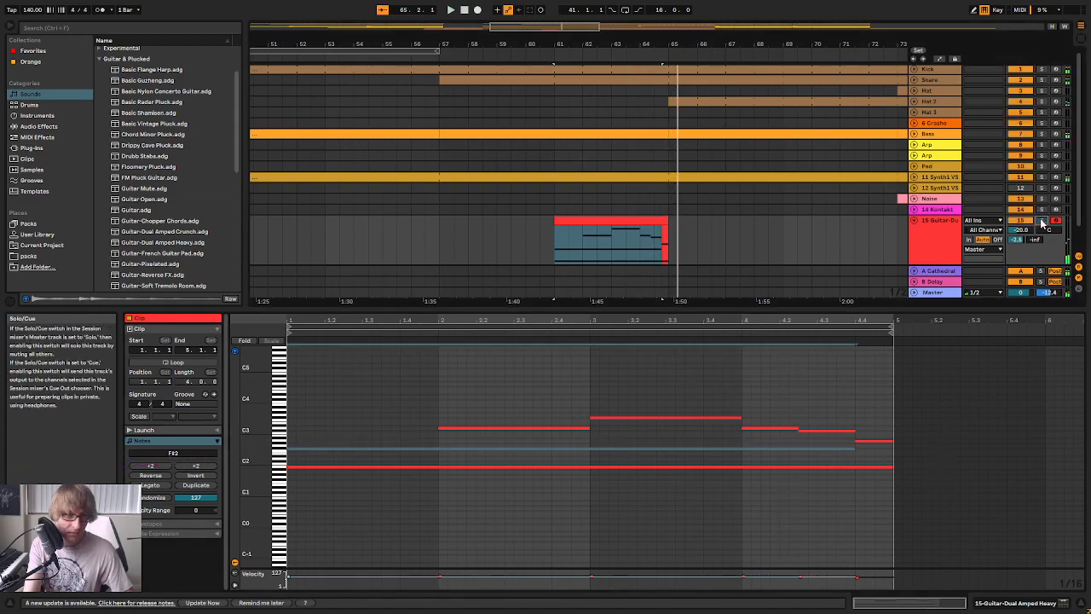
Consolidate the four-bar guitar clip, enable its looping and extend its start back to bar 57
left_click(641, 221)
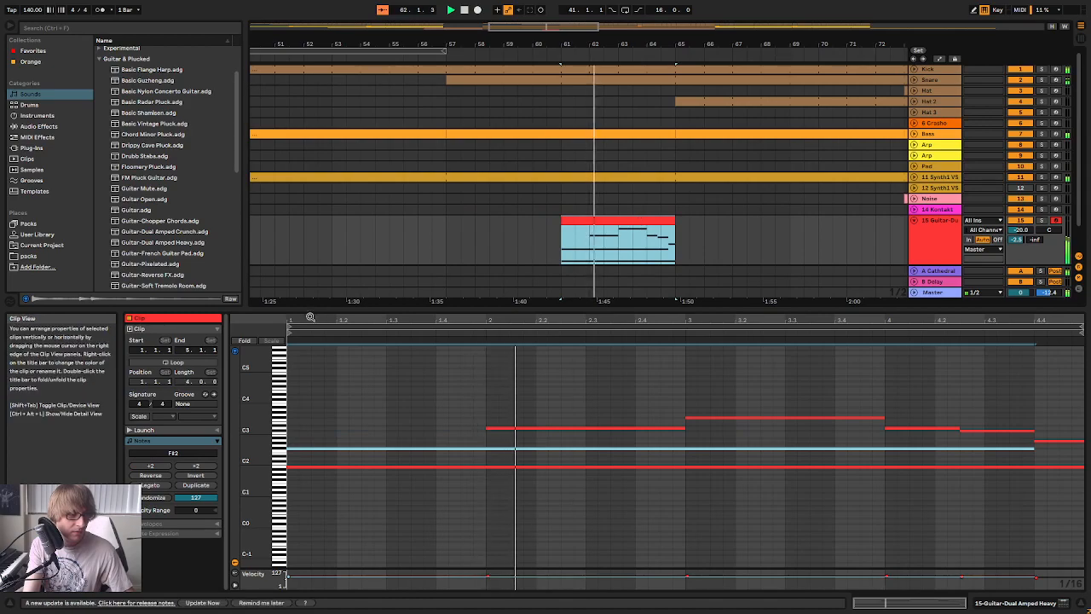
right_click(664, 215)
left_click(682, 318)
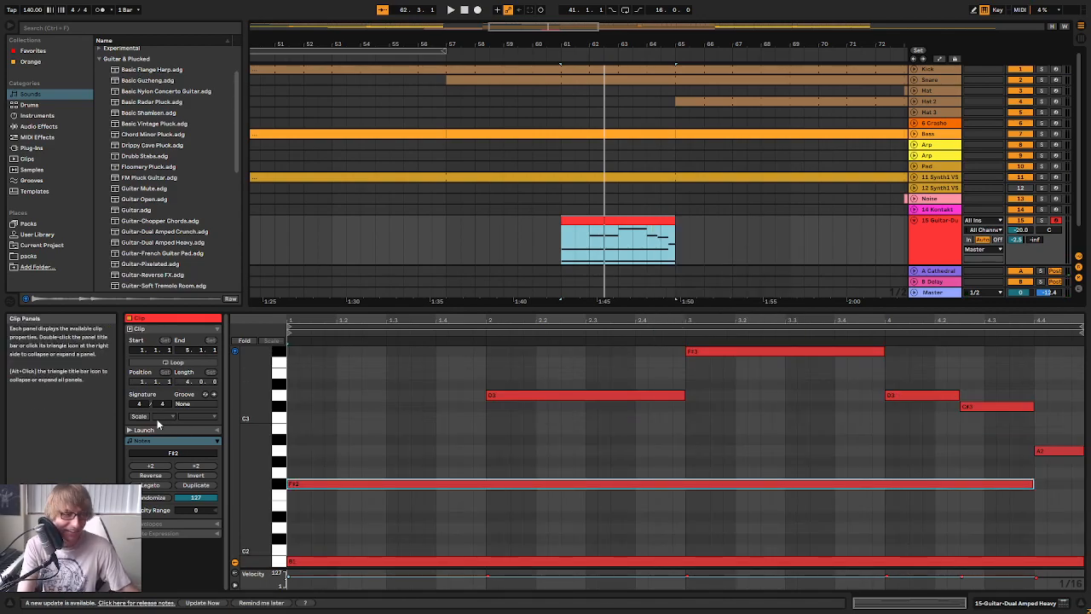
left_click(193, 369)
left_click(199, 365)
left_click_drag(562, 221, 435, 221)
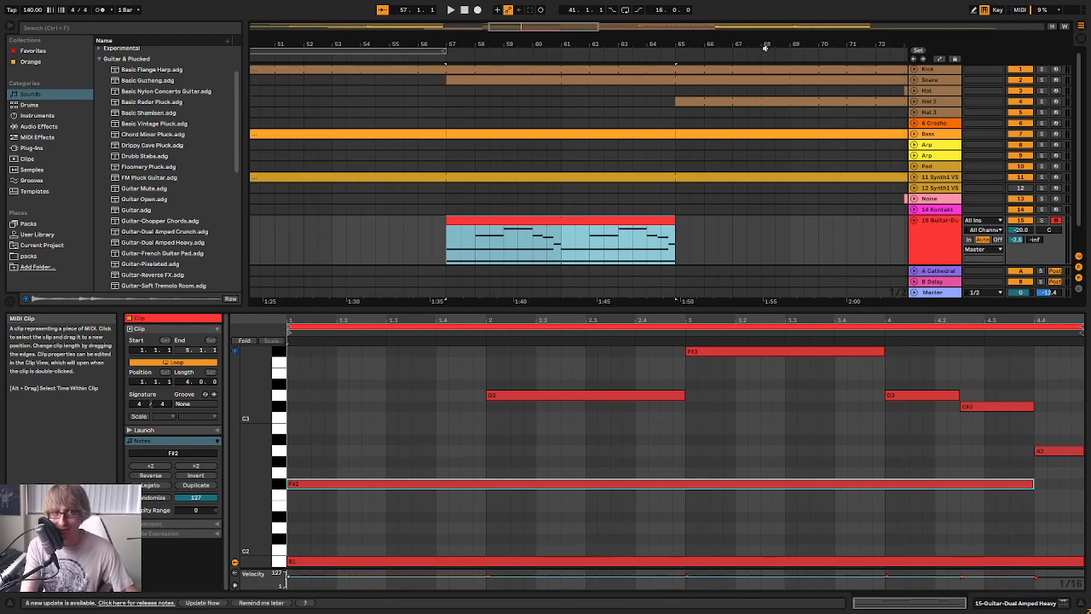
Extend the looped guitar part so it repeats until bar 81
scroll(753, 190, "down", 5)
left_click(751, 230)
left_click_drag(720, 224, 841, 222)
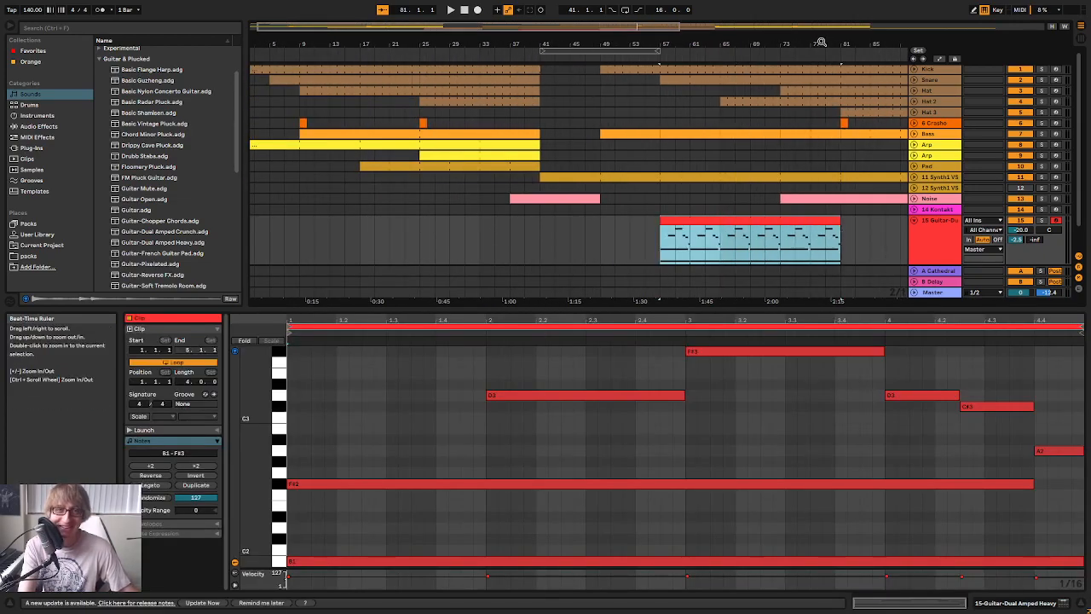
Duplicate the guitar track and delete the guitar clips from the copy
right_click(941, 245)
left_click(982, 268)
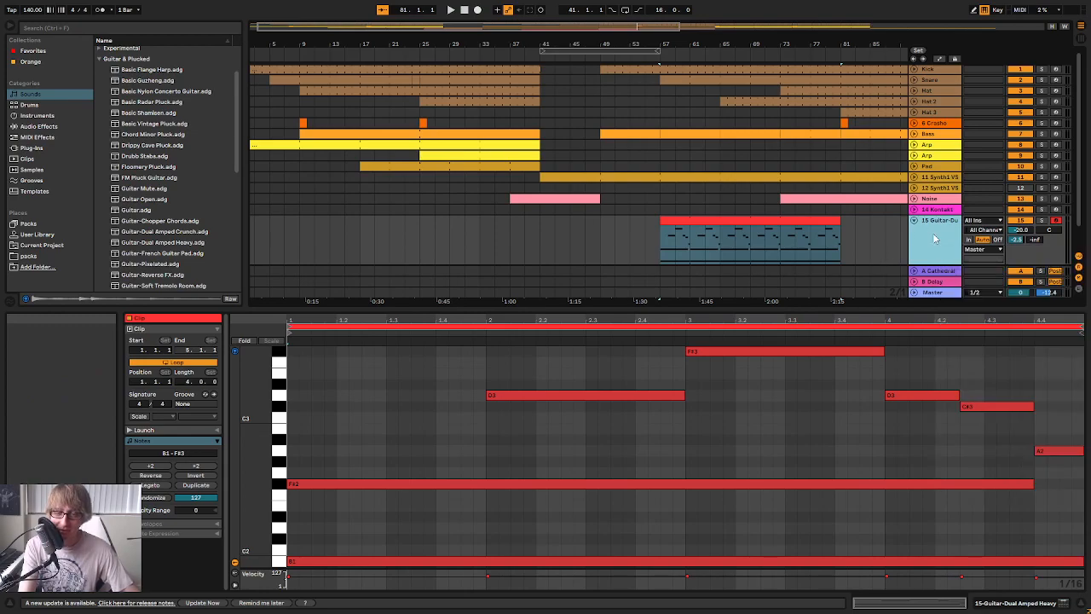
left_click(887, 247)
left_click(773, 220)
key("Delete")
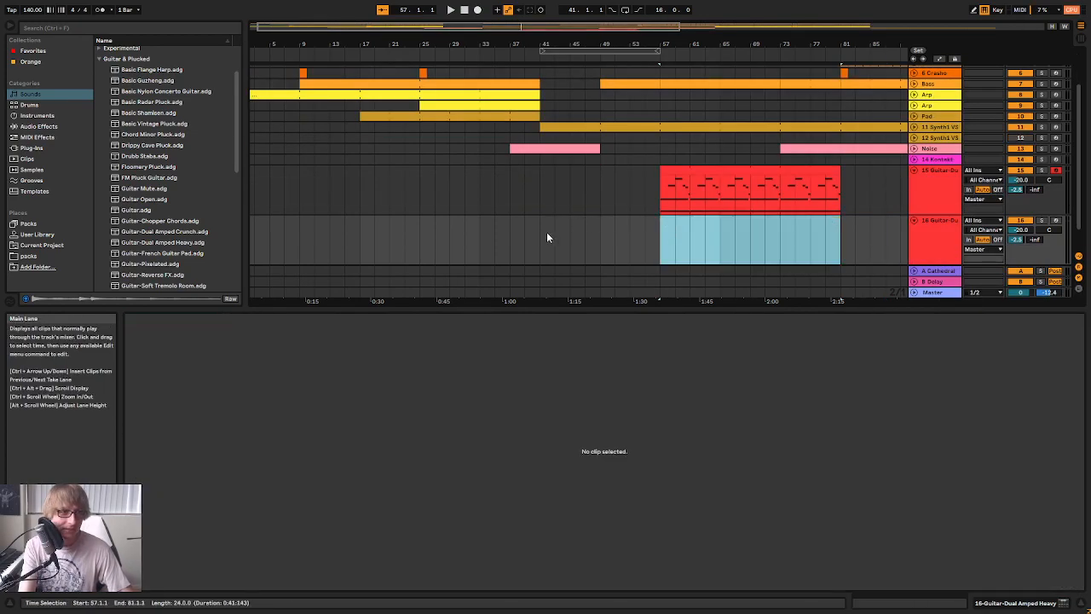
Mute the original guitar track and set the duplicate's Articulate macro to 121
left_click(549, 237)
left_click(938, 237)
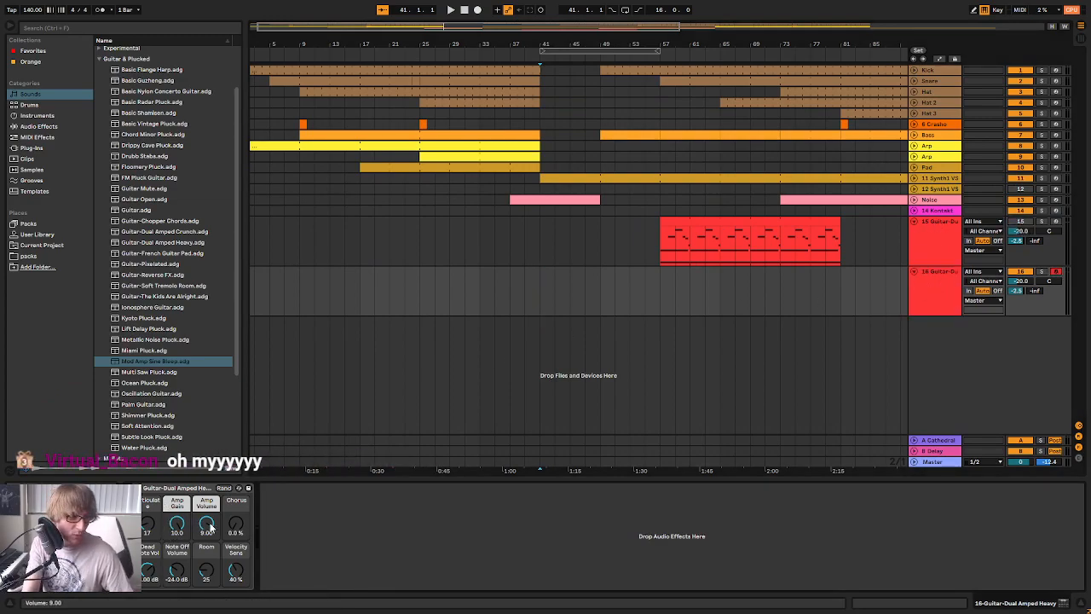
left_click_drag(145, 528, 145, 464)
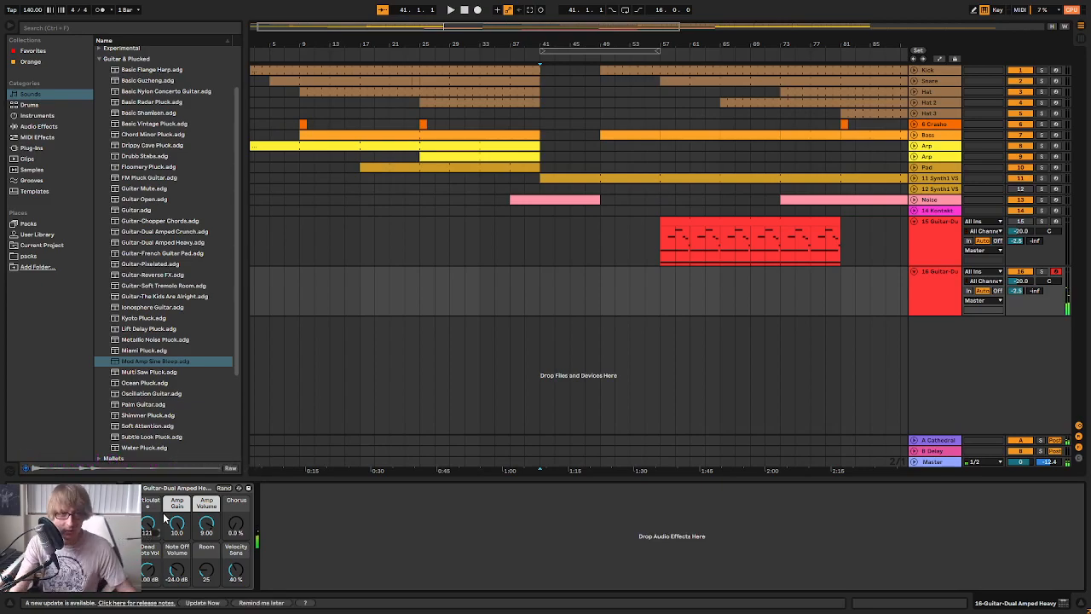
Insert a looping two-bar MIDI clip at bar 49 on the duplicated guitar track and extend it to bar 67
left_click(535, 59)
double_click(603, 292)
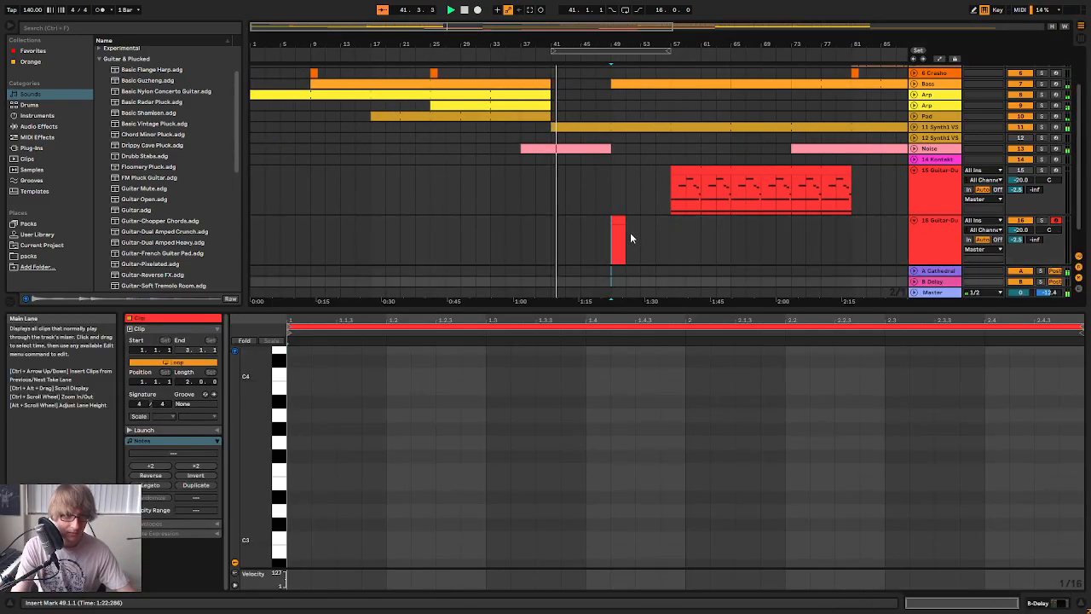
left_click_drag(626, 235, 740, 235)
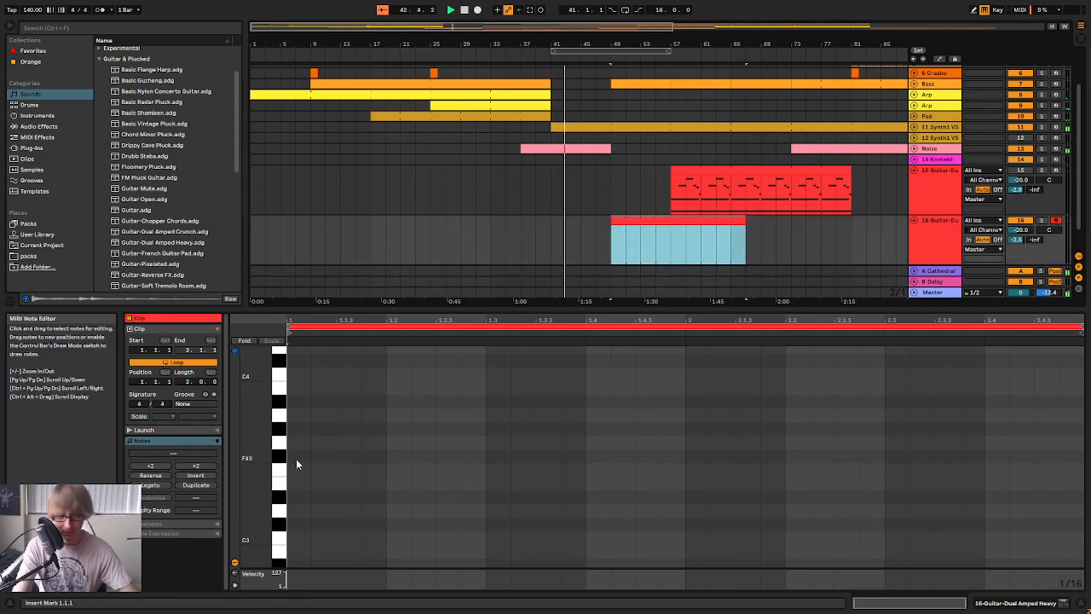
Add a 1/16 B1 note at the clip start and duplicate it every eighth note through 1.2.3
scroll(307, 482, "down", 5)
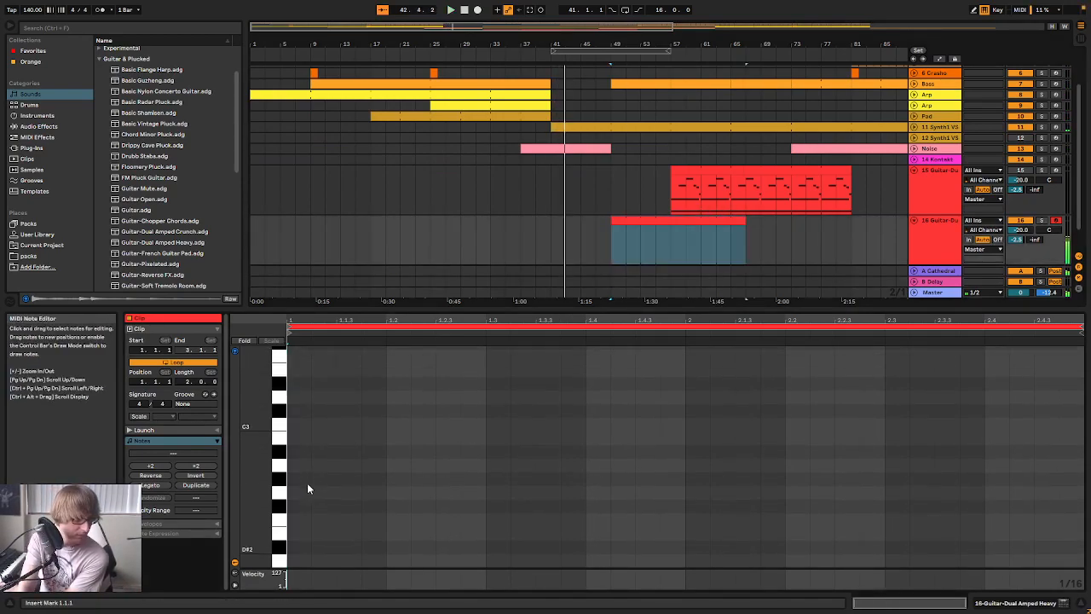
double_click(301, 467)
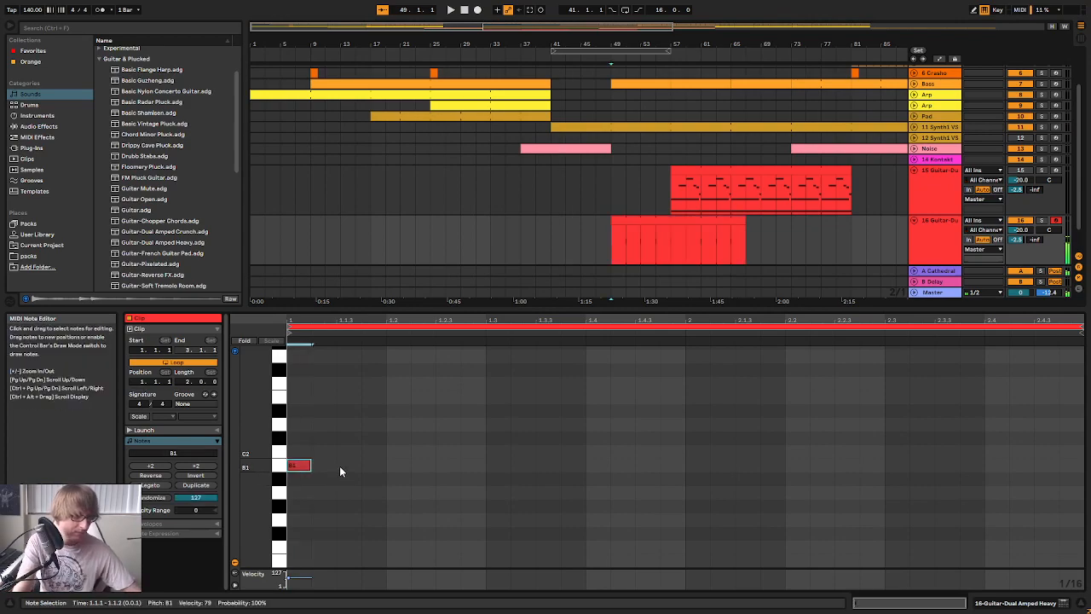
key("space")
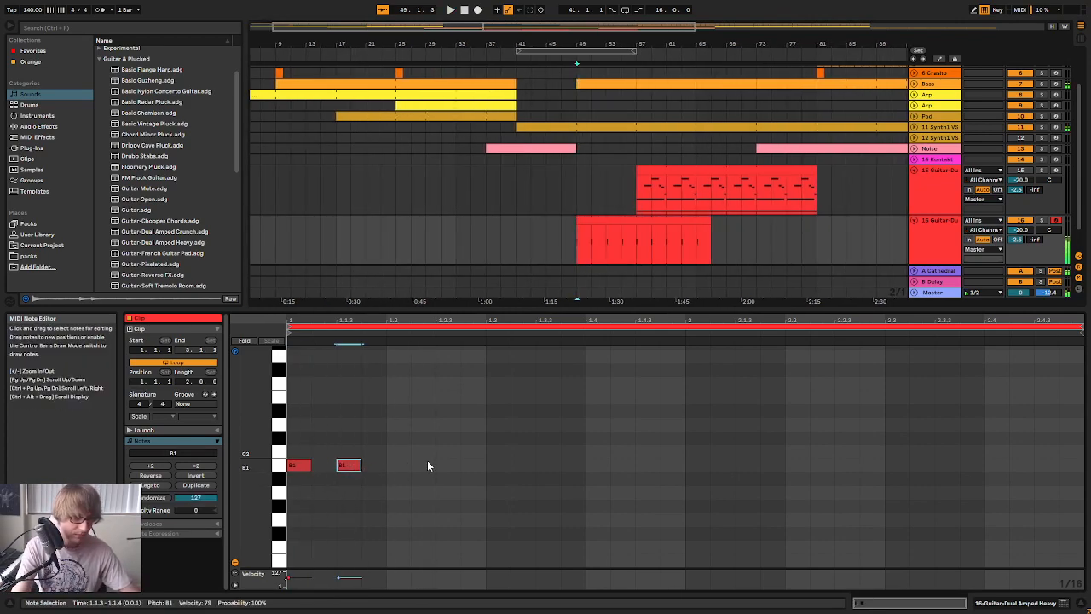
key("ctrl+d")
key("space")
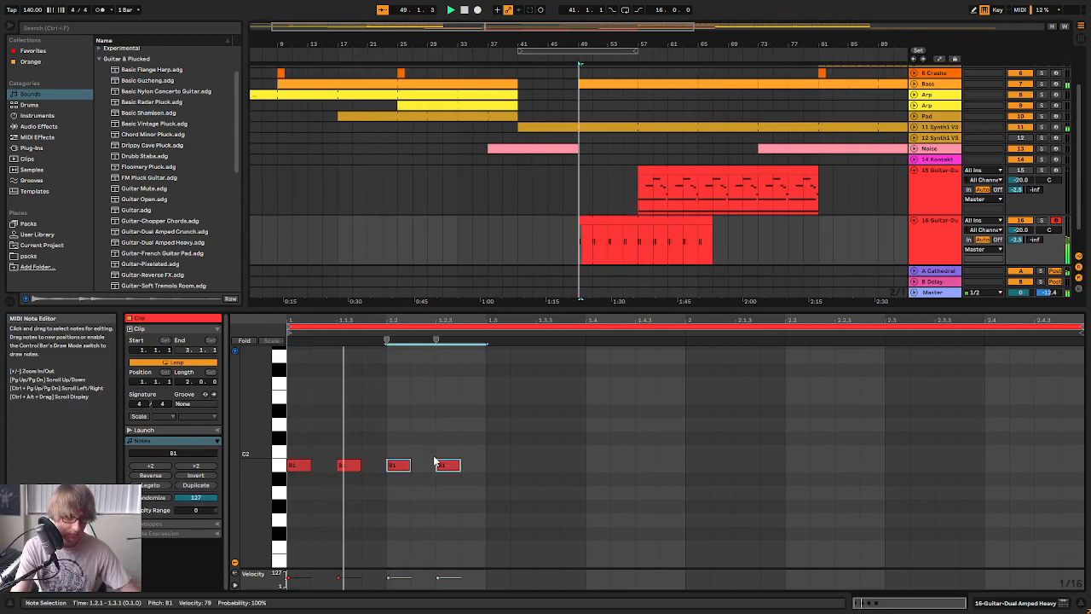
Duplicate the B1 notes repeatedly to fill both bars of the clip with an eighth-note pattern
left_click_drag(509, 421, 306, 493)
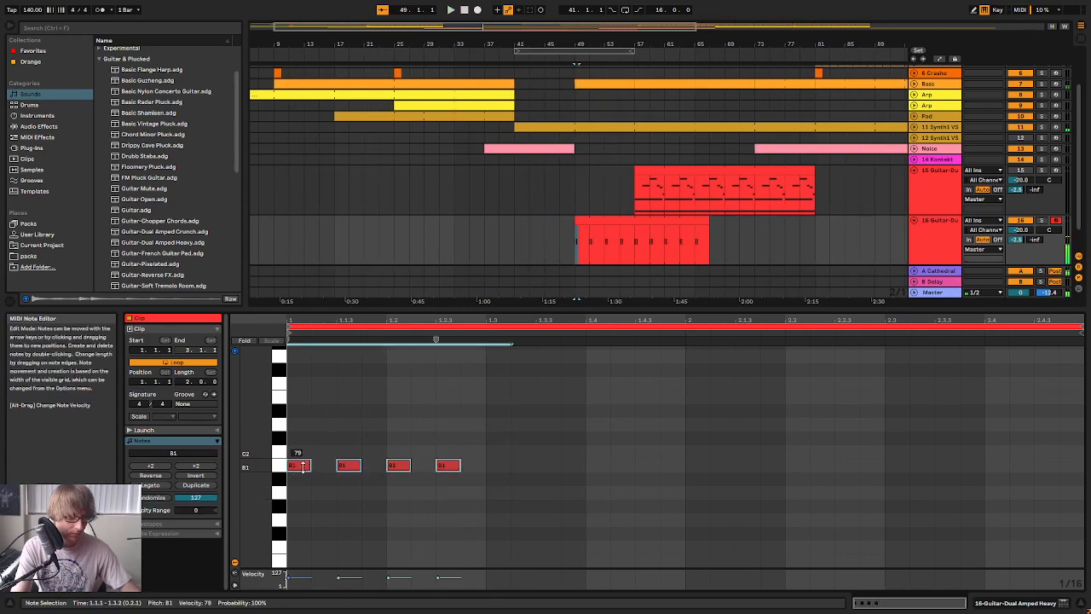
left_click(544, 409)
left_click_drag(544, 413, 290, 506)
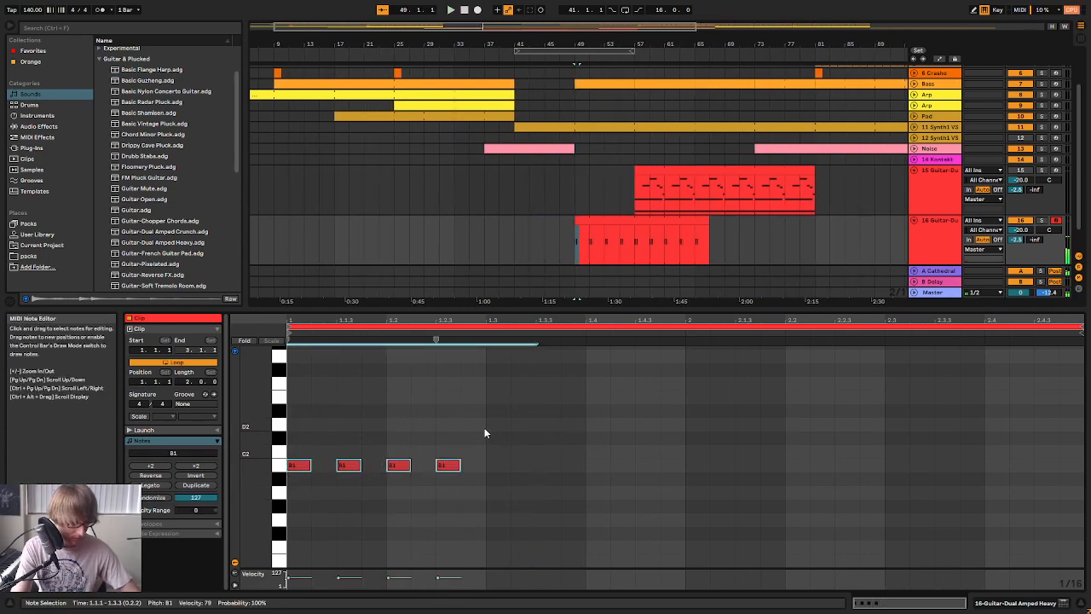
key("ctrl+d")
left_click_drag(739, 409, 470, 507)
left_click(729, 429)
key("ctrl+a")
key("ctrl+d")
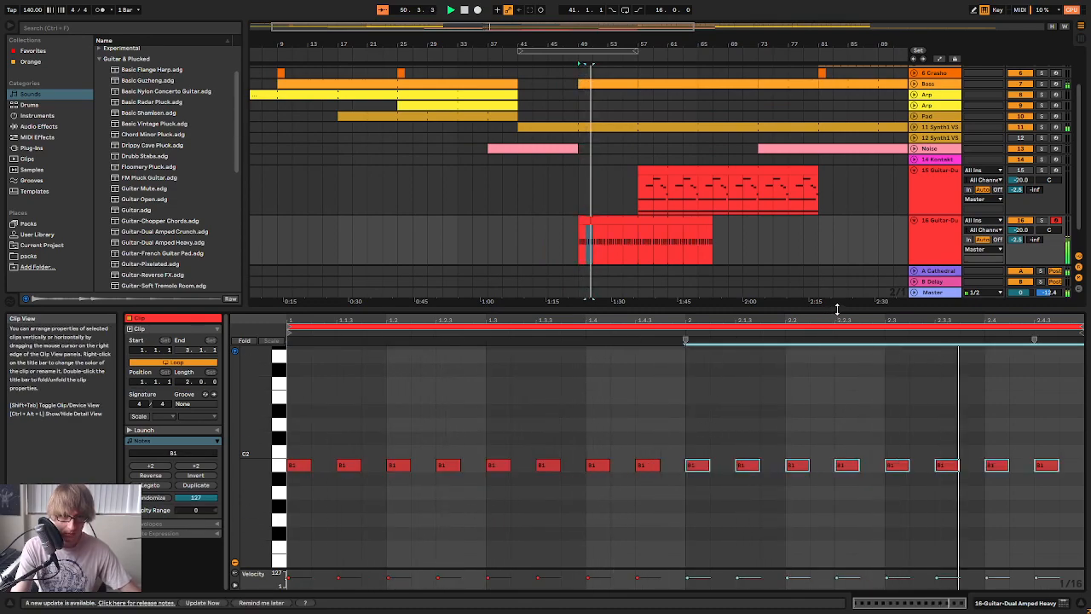
Shorten the new guitar clip to end at bar 53 and consolidate it into a single four-bar clip
left_click(751, 245)
left_click_drag(712, 224, 617, 230)
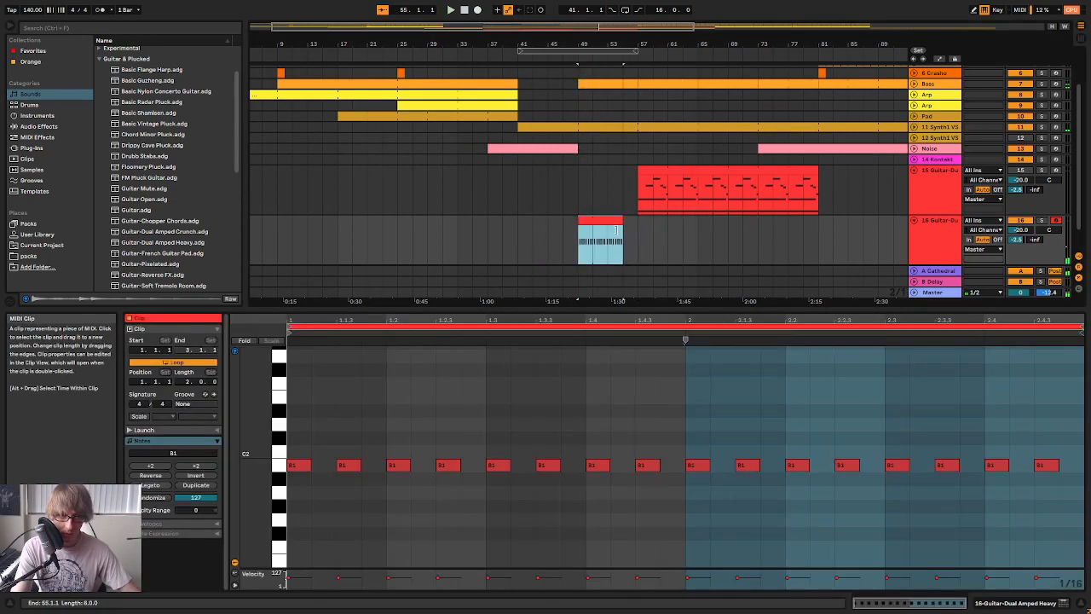
right_click(600, 224)
left_click(635, 331)
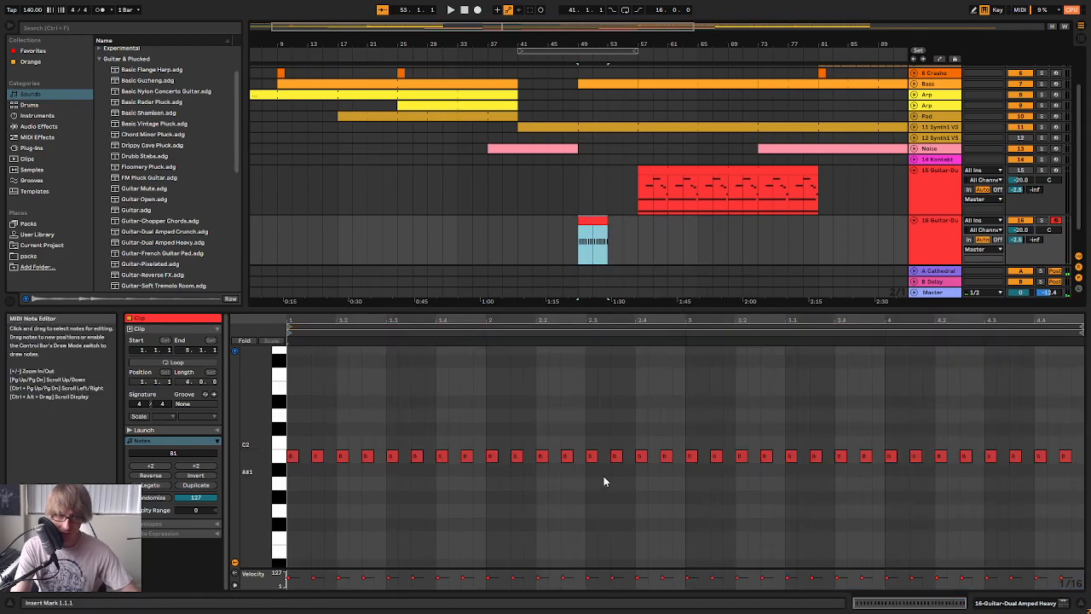
Transpose the notes from beat 2.4 to the clip's end down to F#1 and play the part
left_click_drag(829, 500, 1062, 397)
key("Down")
key("Down")
key("Down")
key("Down")
key("Down")
key("space")
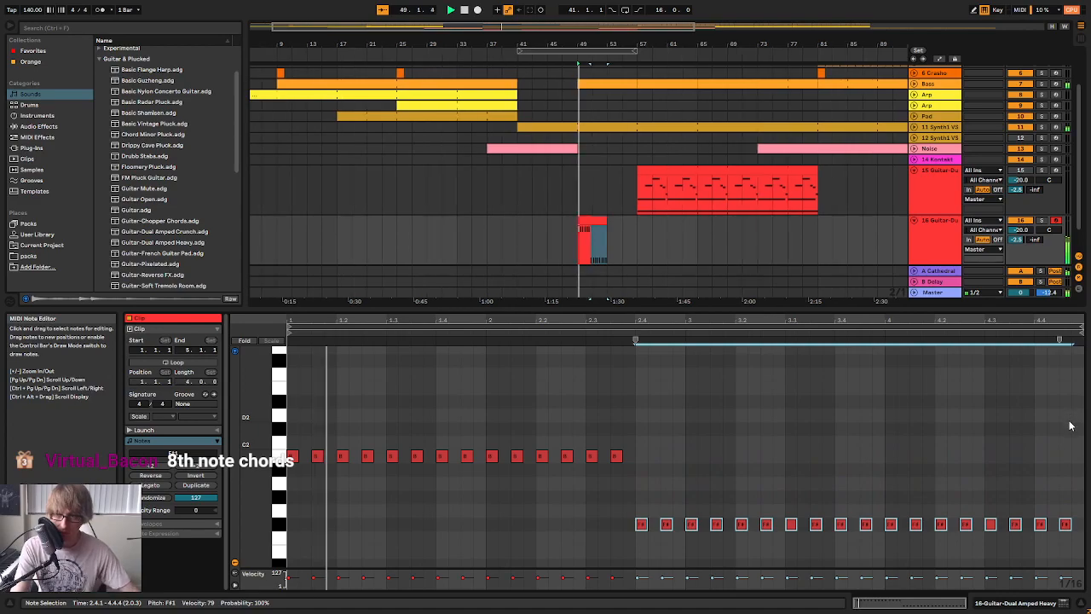
Move the two notes on beat 2.4 back up to B1 so the pitch change starts at bar 3
scroll(892, 406, "up", 2)
scroll(901, 409, "down", 5)
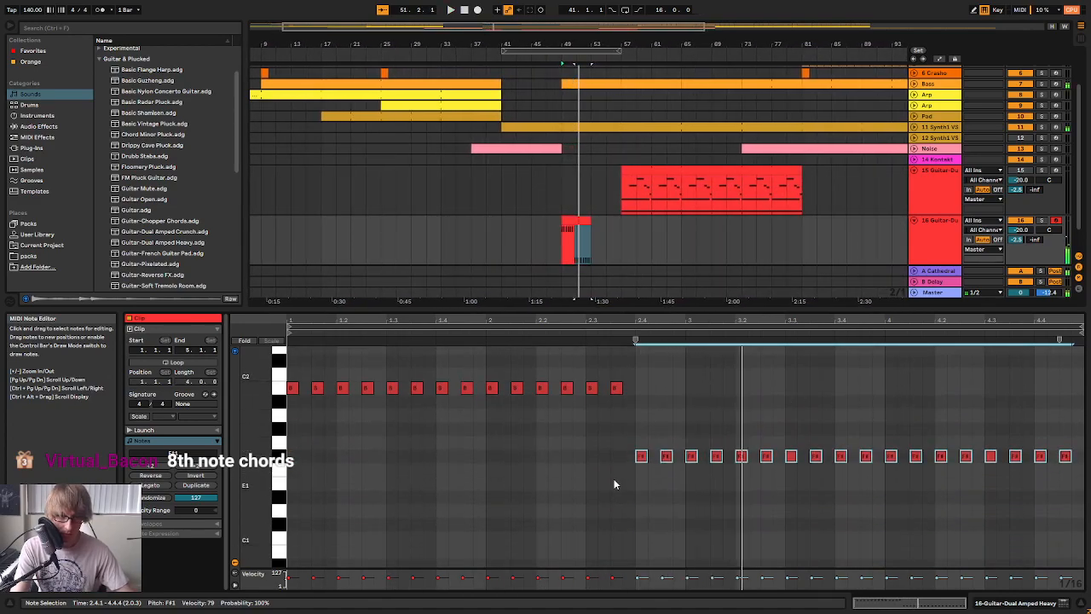
left_click_drag(626, 471, 677, 445)
key("Up")
key("Up")
key("Up")
key("Up")
key("Up")
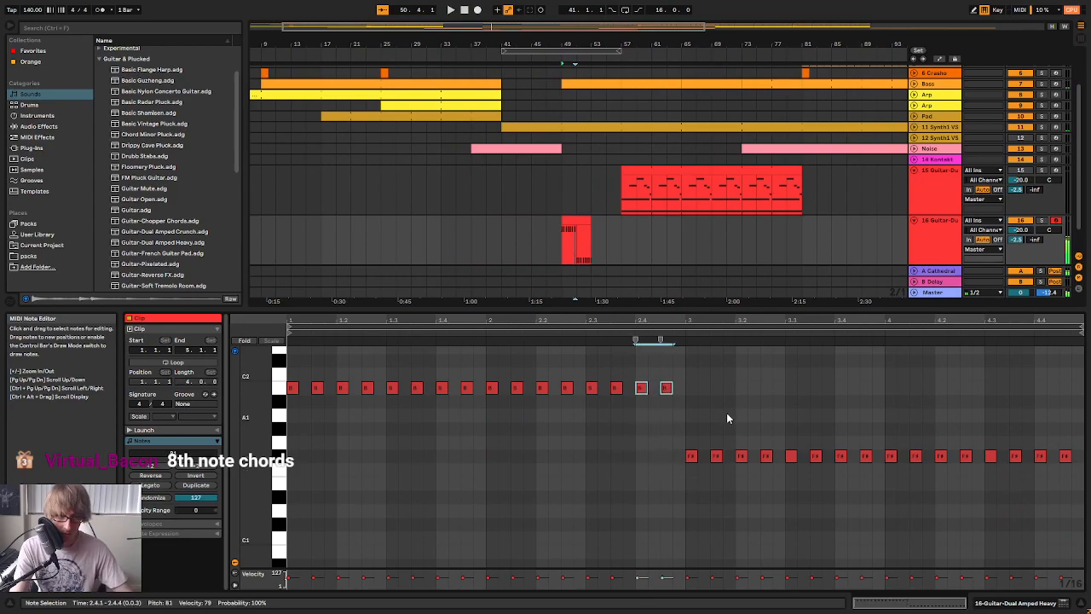
Layer a copy of the B1 notes of bars 1 and 2 at F#2 and play the clip with its track soloed
scroll(724, 413, "up", 3)
scroll(705, 412, "up", 3)
key("space")
left_click_drag(746, 488, 279, 566)
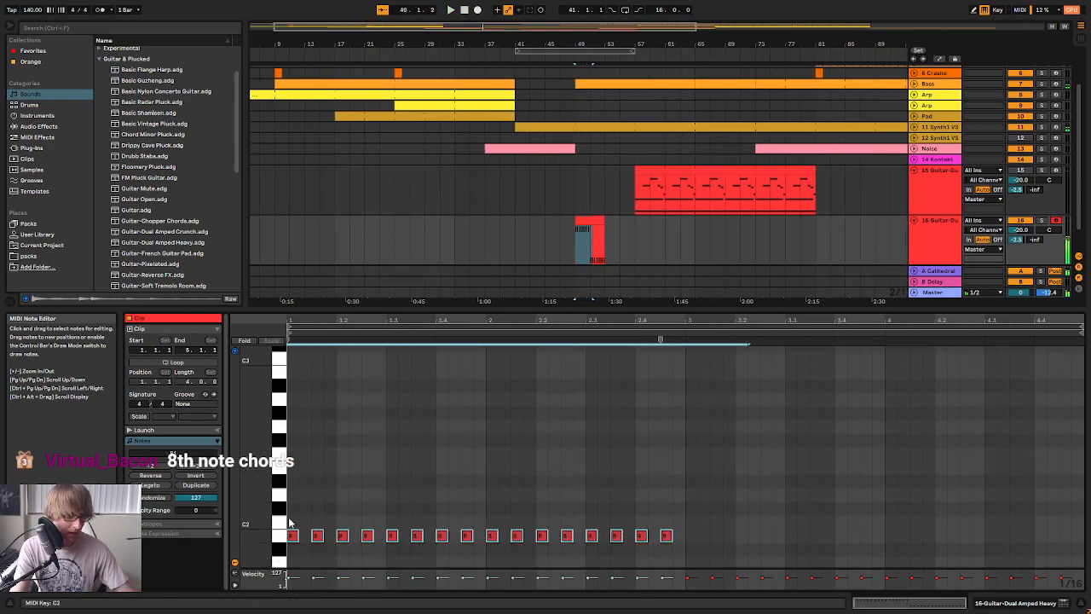
left_click(291, 492)
key("ctrl+v")
key("Up")
key("Up")
key("Up")
key("Up")
key("Up")
key("Up")
key("Up")
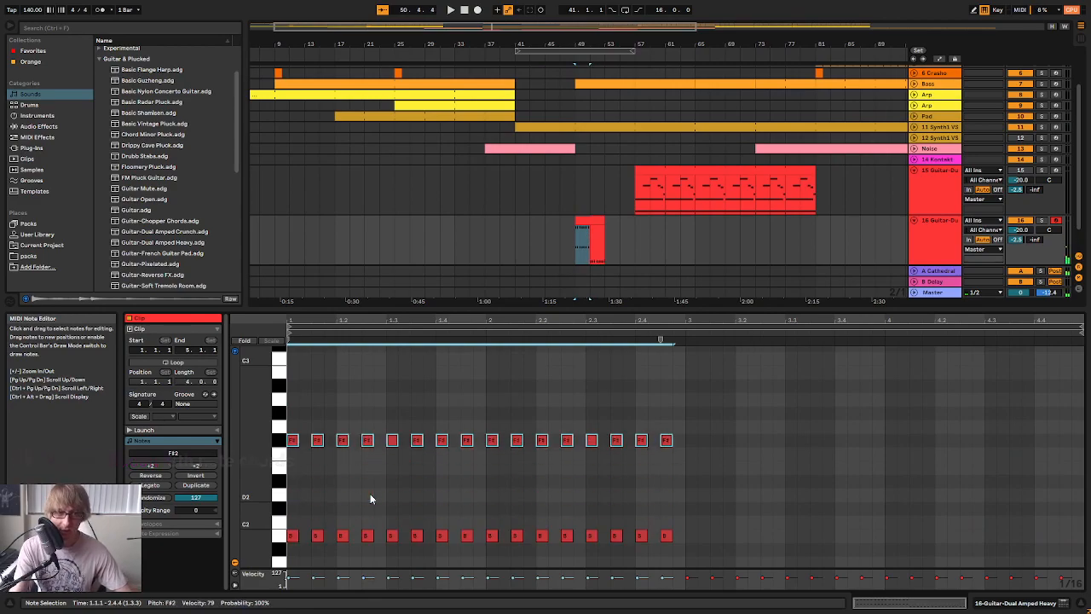
key("space")
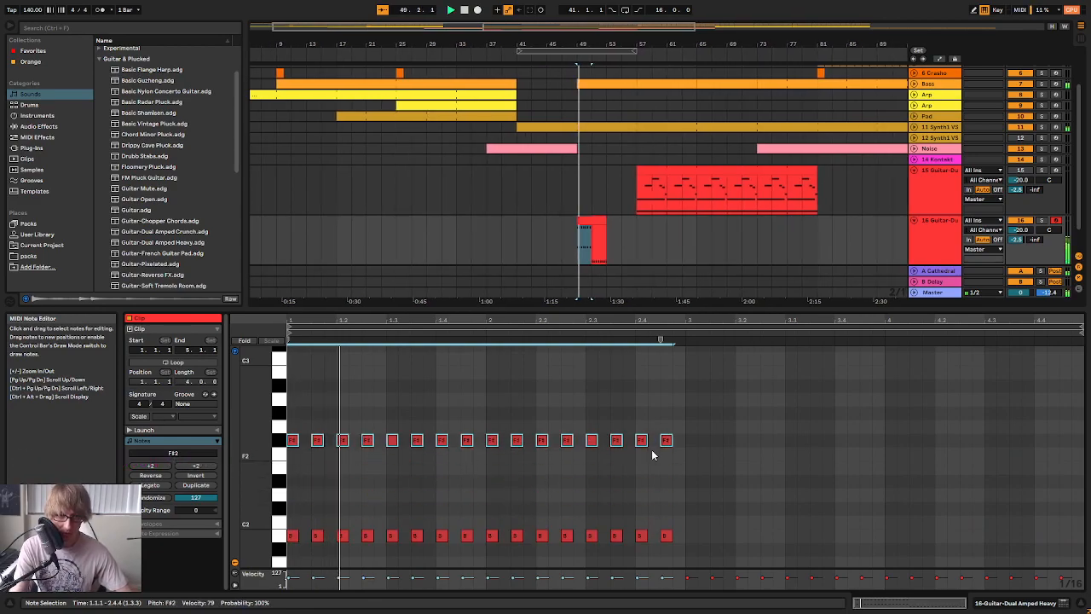
left_click(1042, 220)
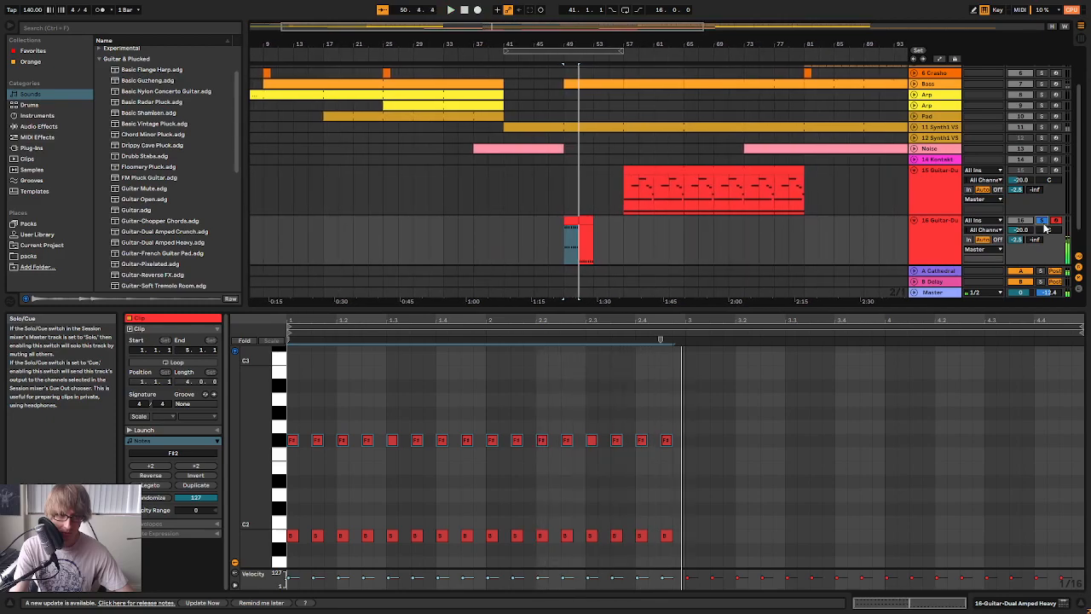
Paste the copied notes over bars 3 and 4 at C#2, and audition the chords both soloed and in the mix
scroll(691, 470, "down", 2)
left_click(686, 446)
key("ctrl+v")
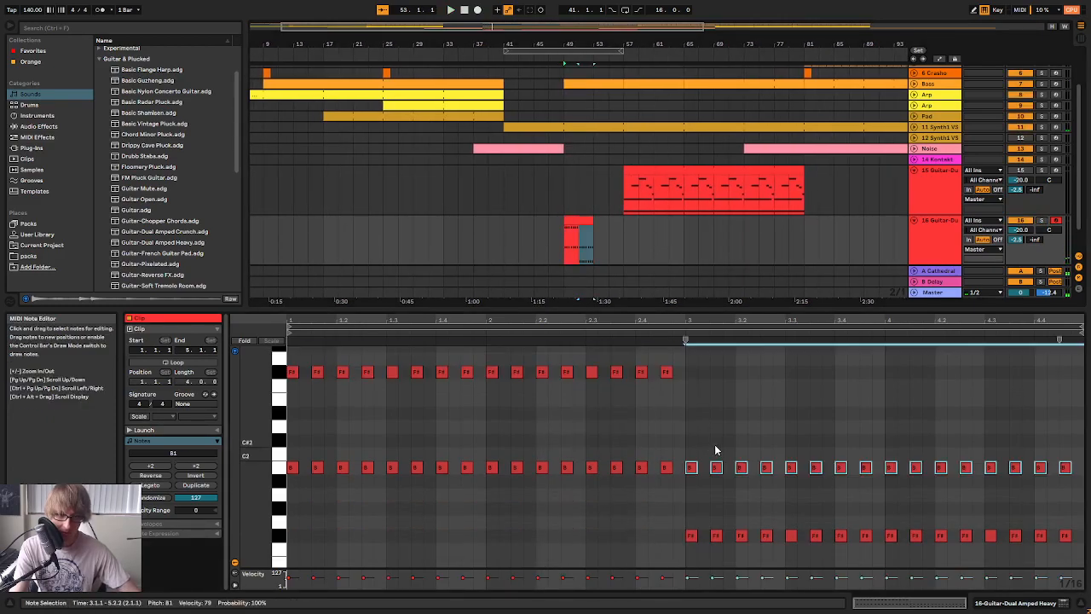
key("Up")
key("Up")
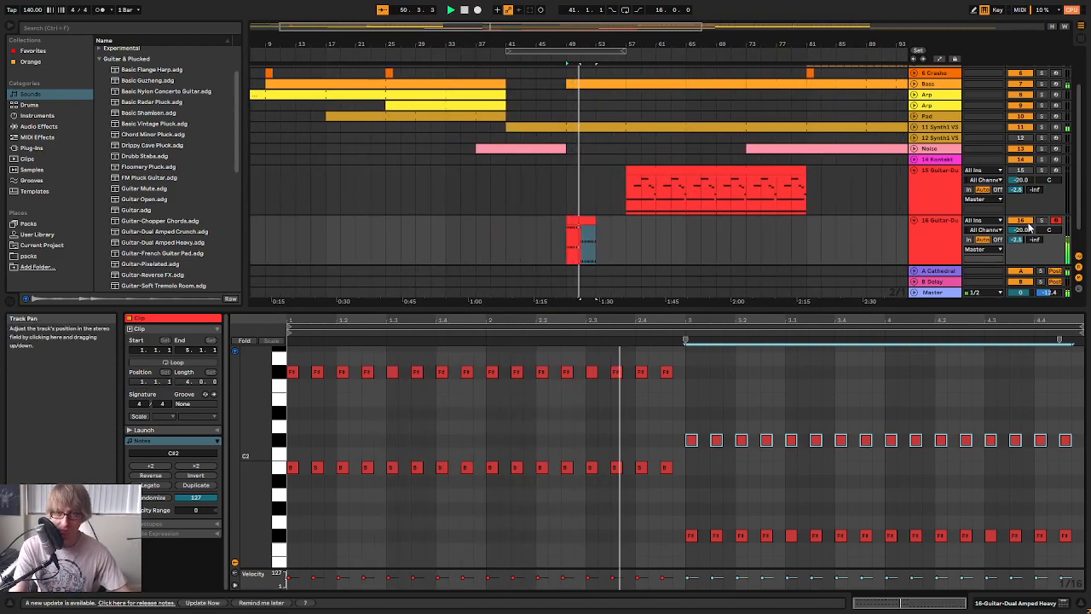
left_click(1042, 220)
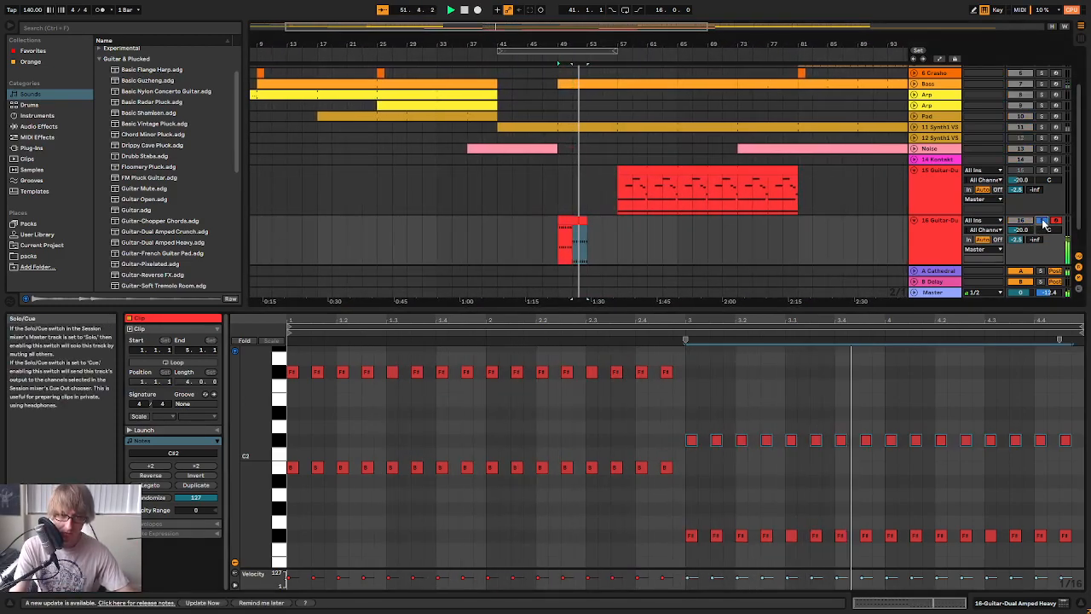
left_click(1042, 221)
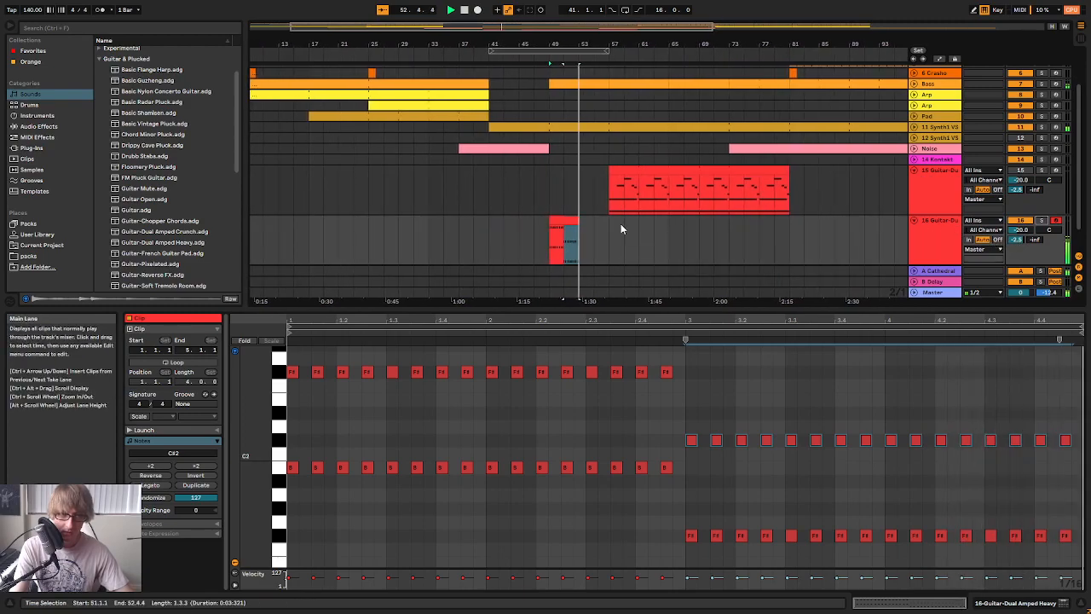
Loop the second guitar track's power-chord clip, extend it to bar 81 and play it soloed
left_click(567, 219)
left_click(177, 363)
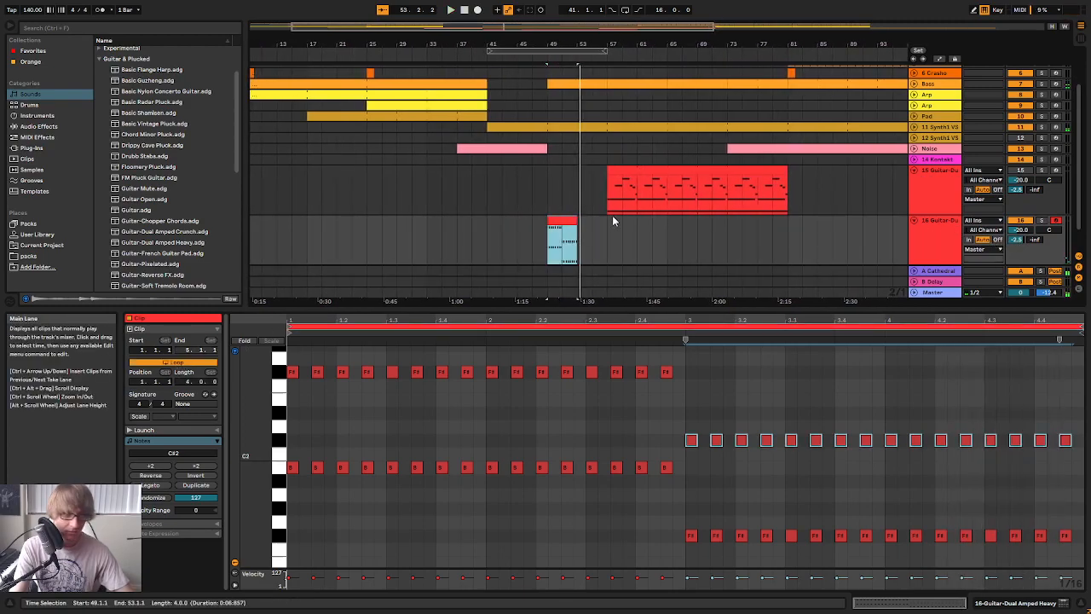
left_click_drag(577, 231, 786, 248)
key("space")
left_click(1041, 221)
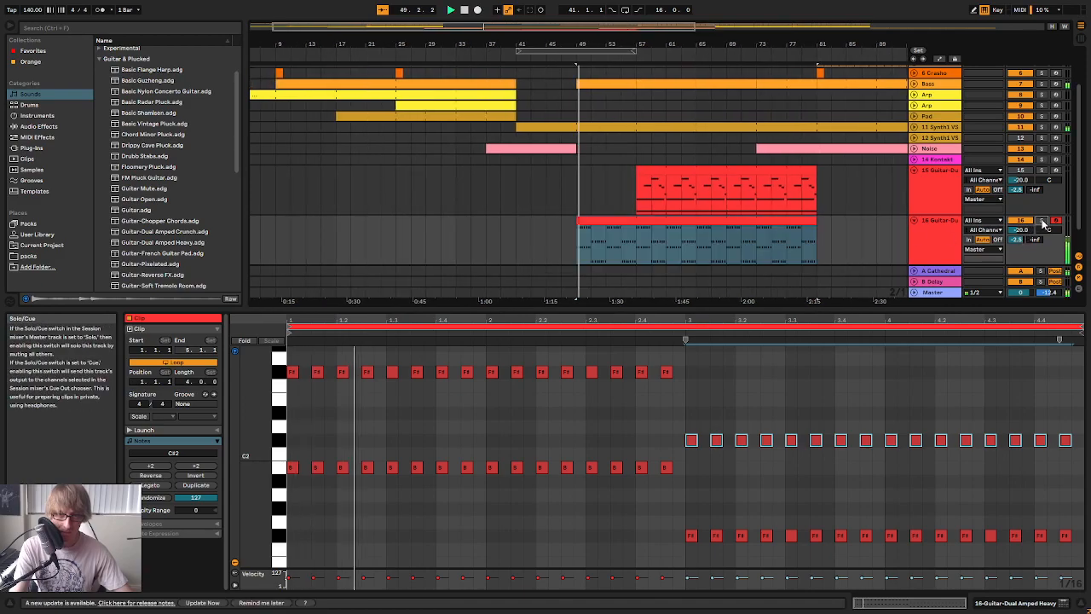
key("space")
Try a third chord tone at C#2 across bars 1 and 2, play it, and delete the added notes
double_click(293, 426)
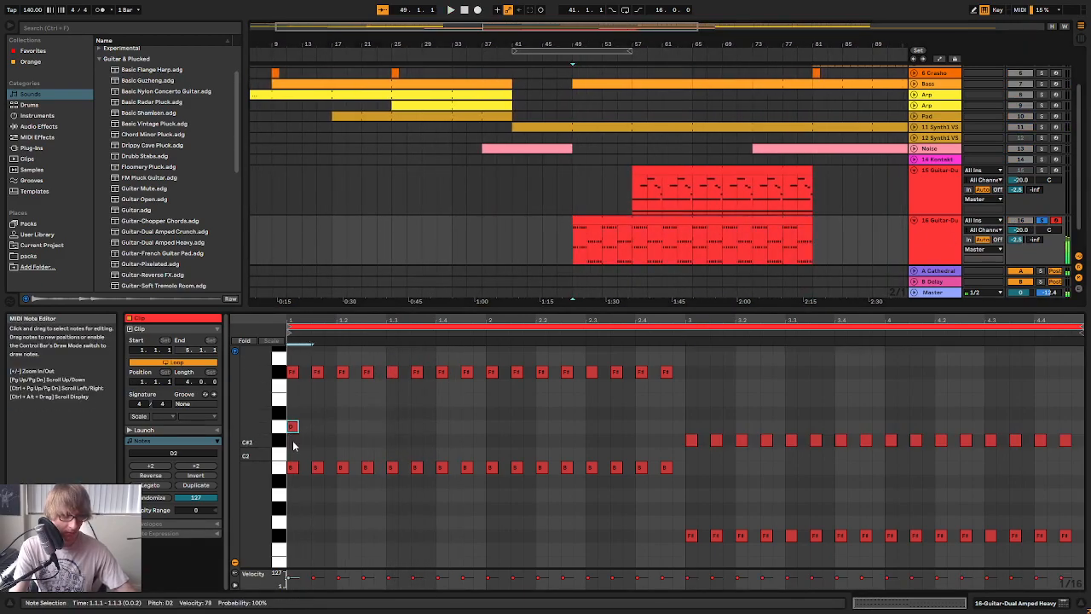
key("ctrl+v")
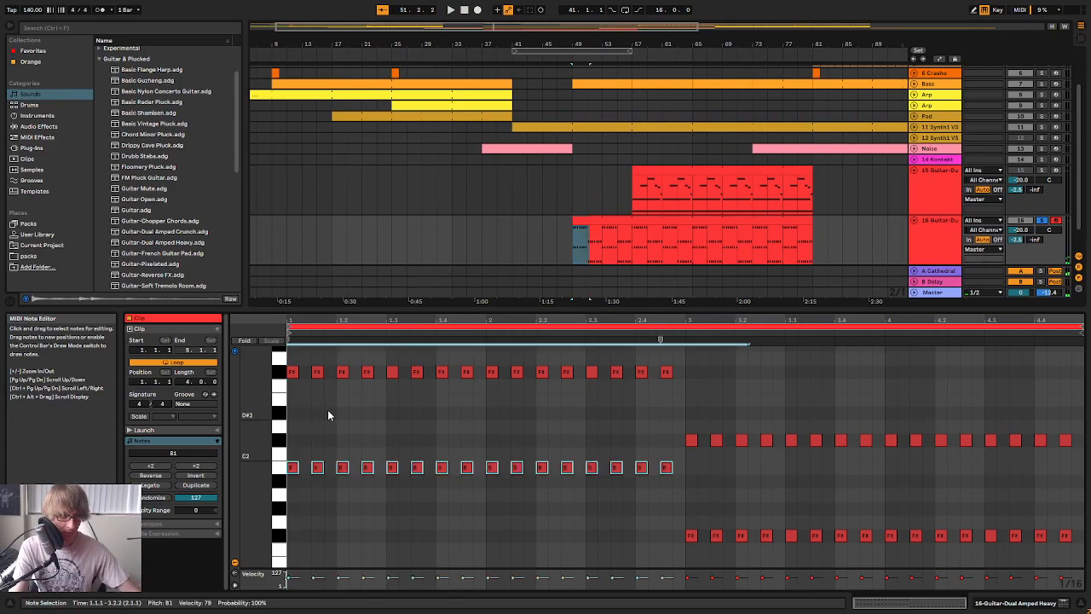
key("Up")
key("Up")
key("Up")
key("space")
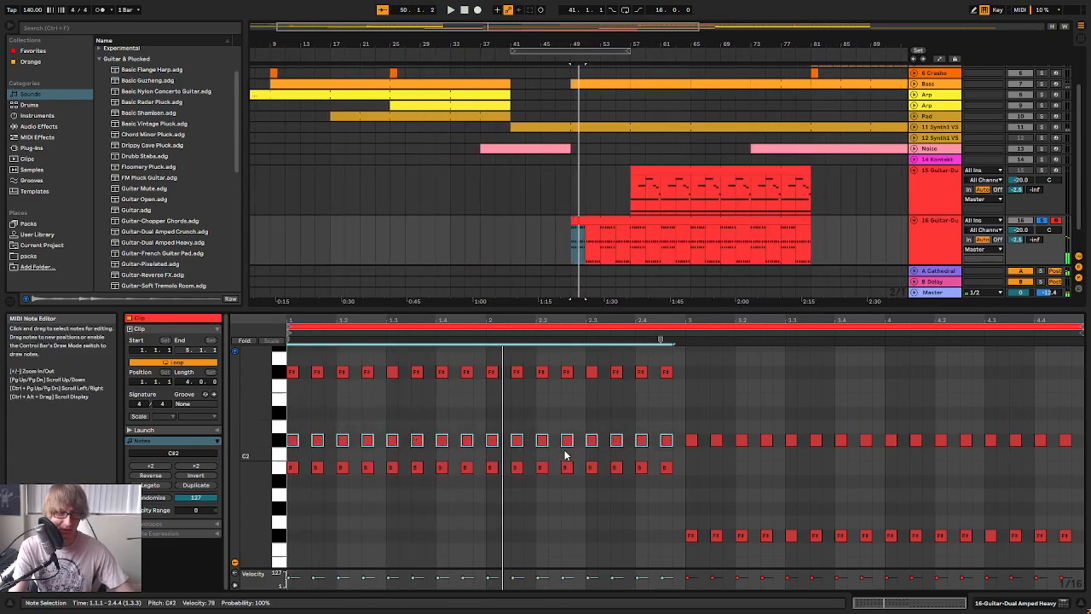
key("Delete")
Play the power chords from bar 49, first soloed and then in the full mix
key("space")
key("space")
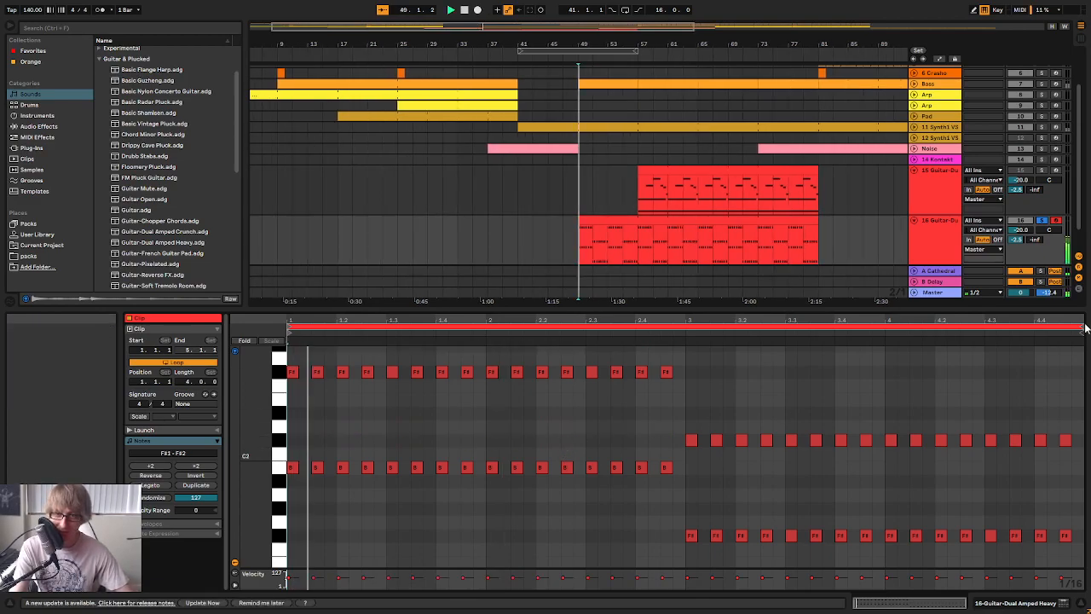
left_click(1045, 221)
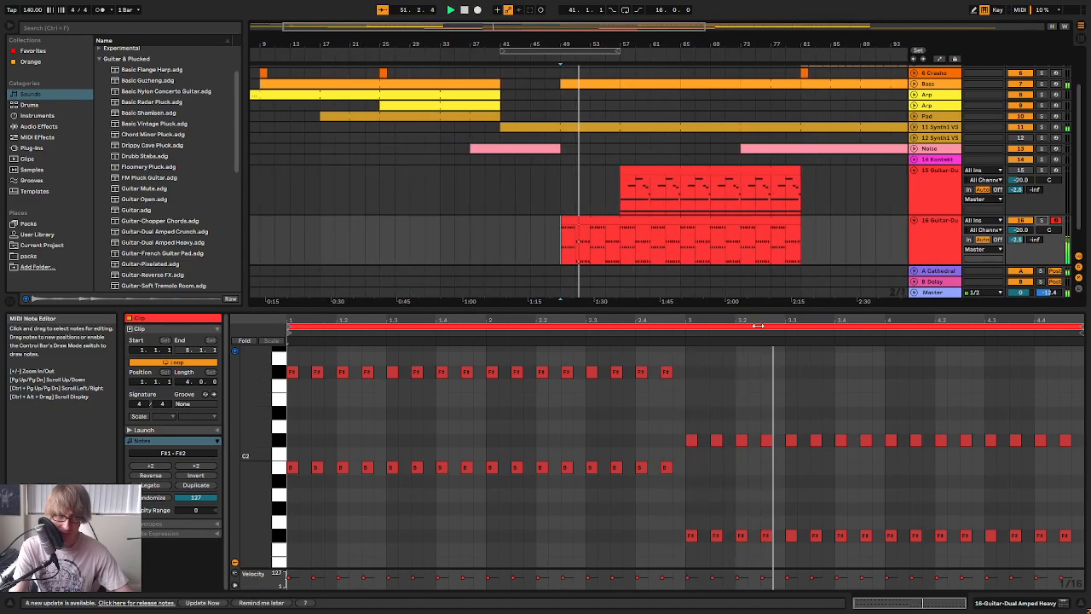
left_click(918, 405)
left_click(898, 399)
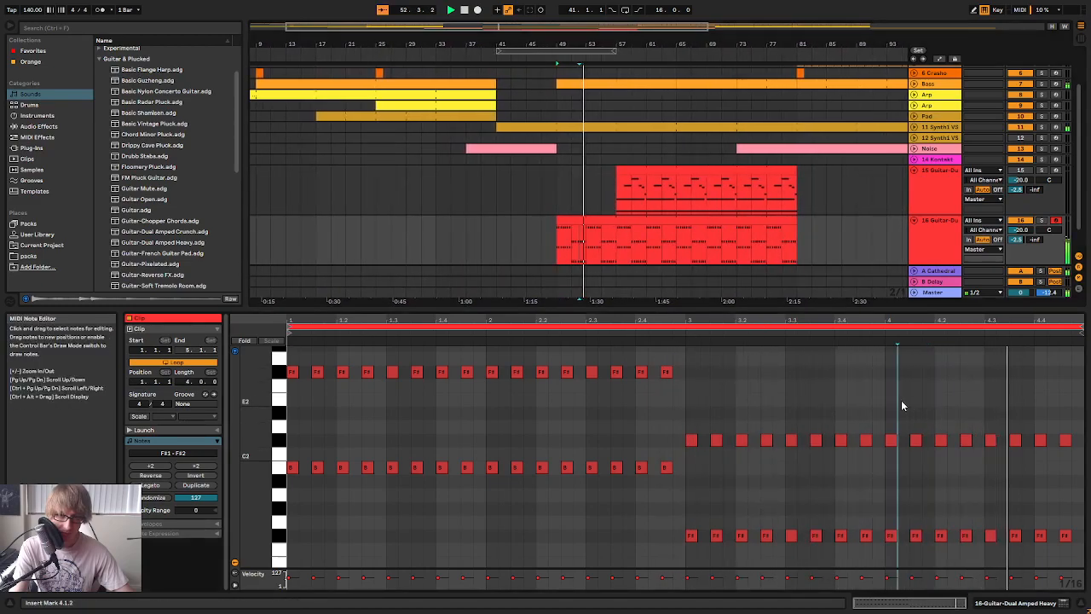
Lengthen all power-chord notes so each fills its full eighth note, and listen to the clip in the mix
scroll(729, 384, "up", 1)
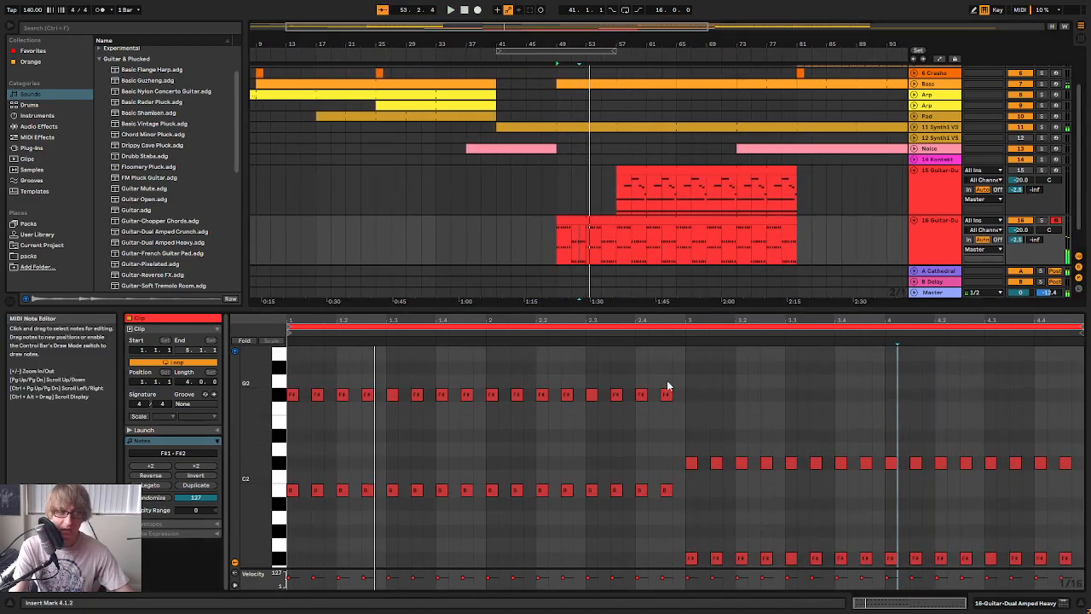
key("ctrl+a")
left_click_drag(347, 394, 362, 393)
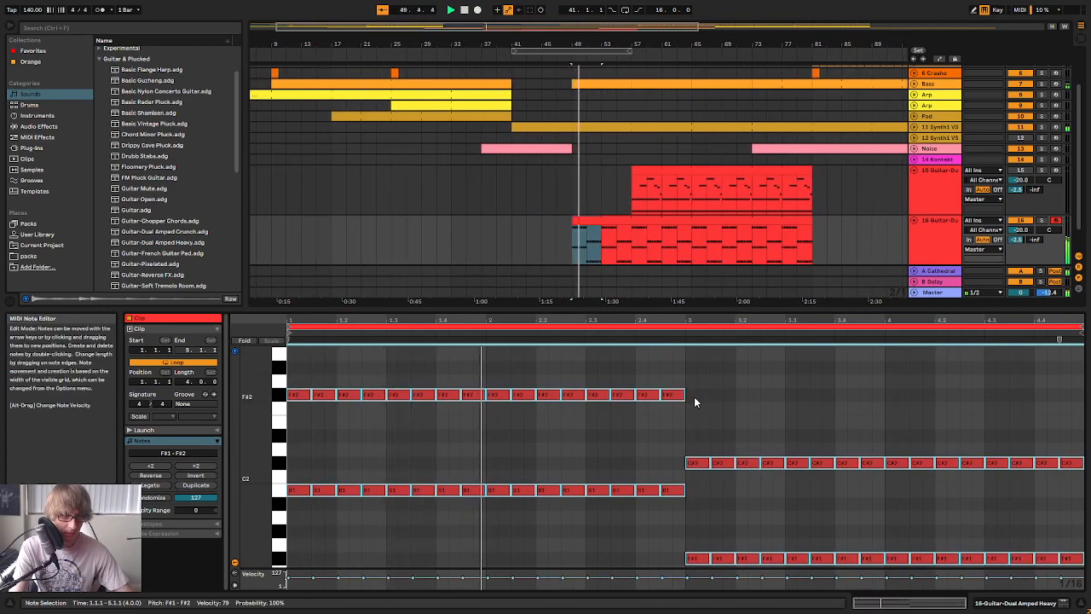
key("Tab")
key("Tab")
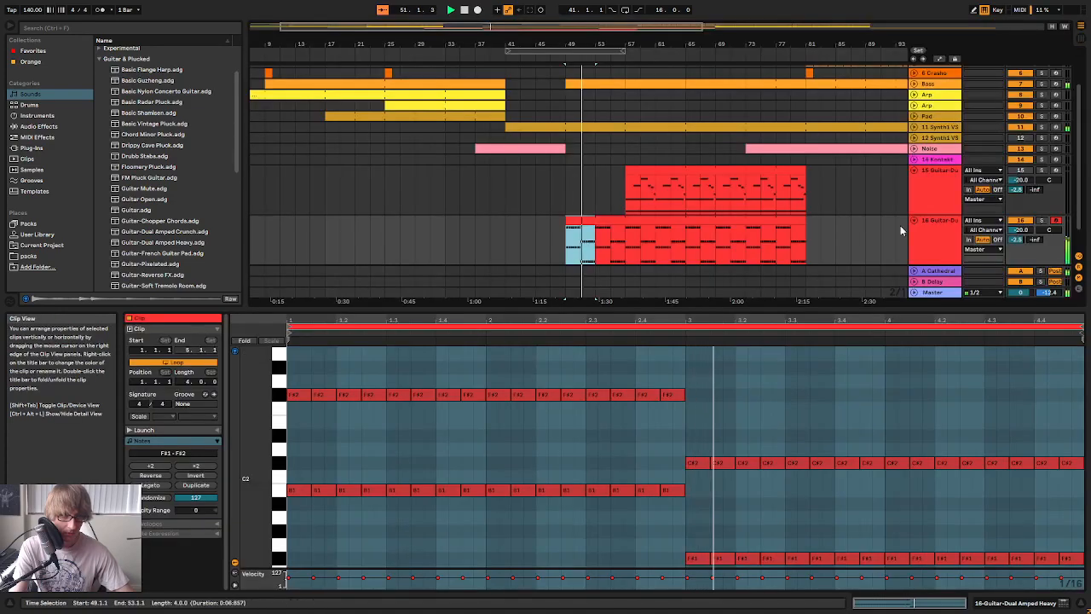
key("shift+Tab")
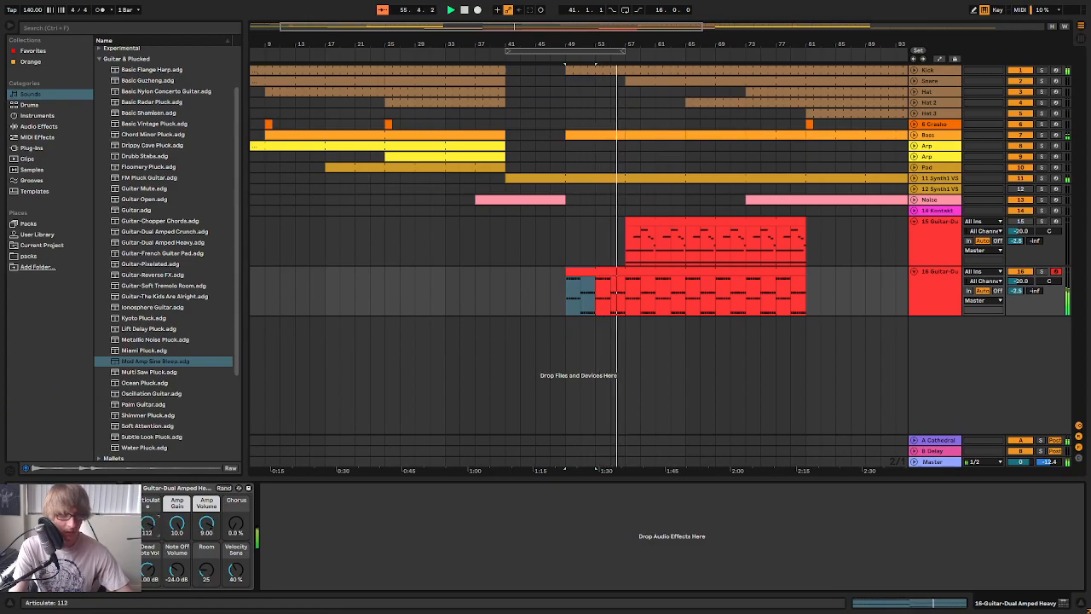
double_click(649, 269)
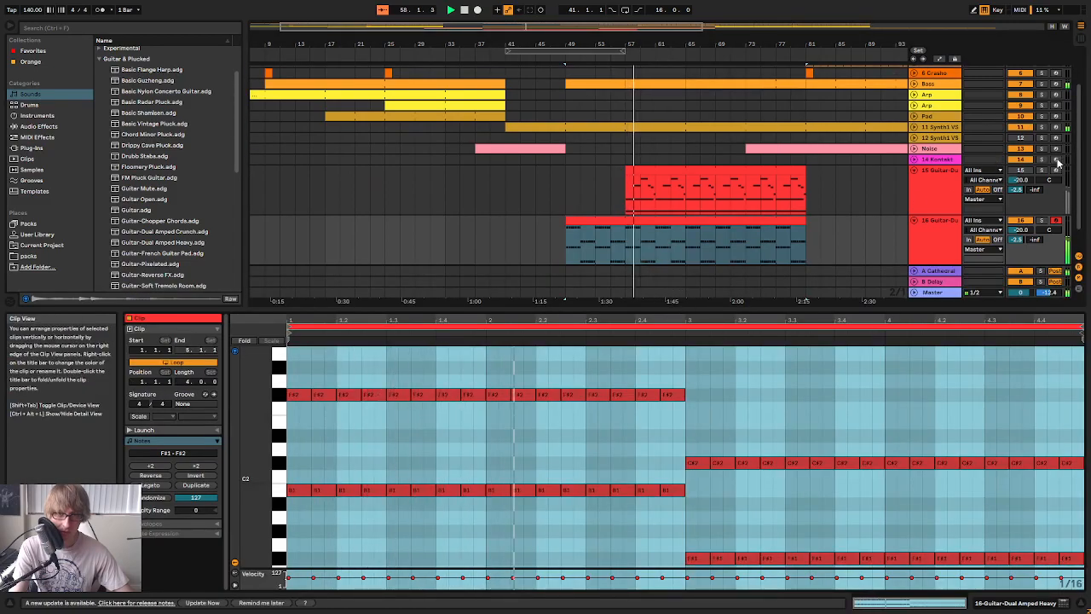
Transpose all notes of the melodic guitar clip down one octave and listen to them with the power chords
left_click(691, 194)
left_click(777, 414)
key("ctrl+a")
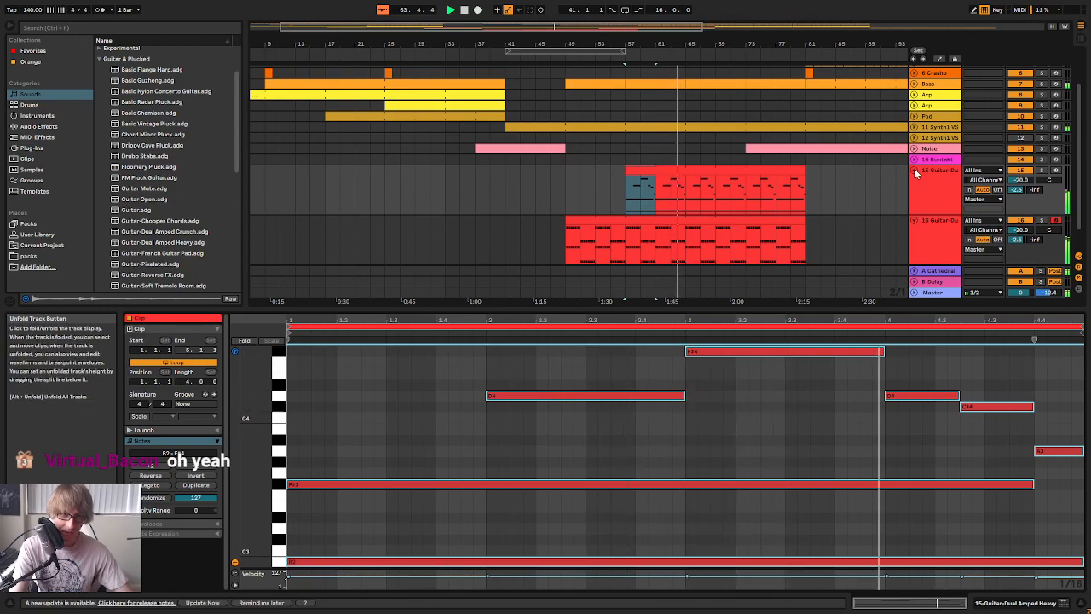
left_click(823, 412)
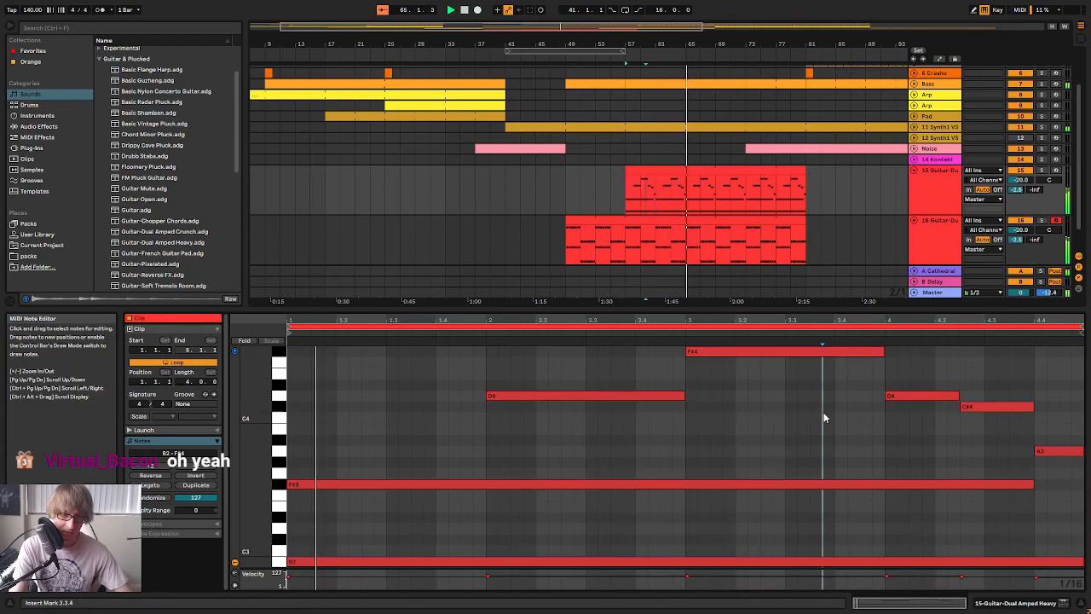
key("ctrl+a")
key("shift+Down")
left_click(952, 195)
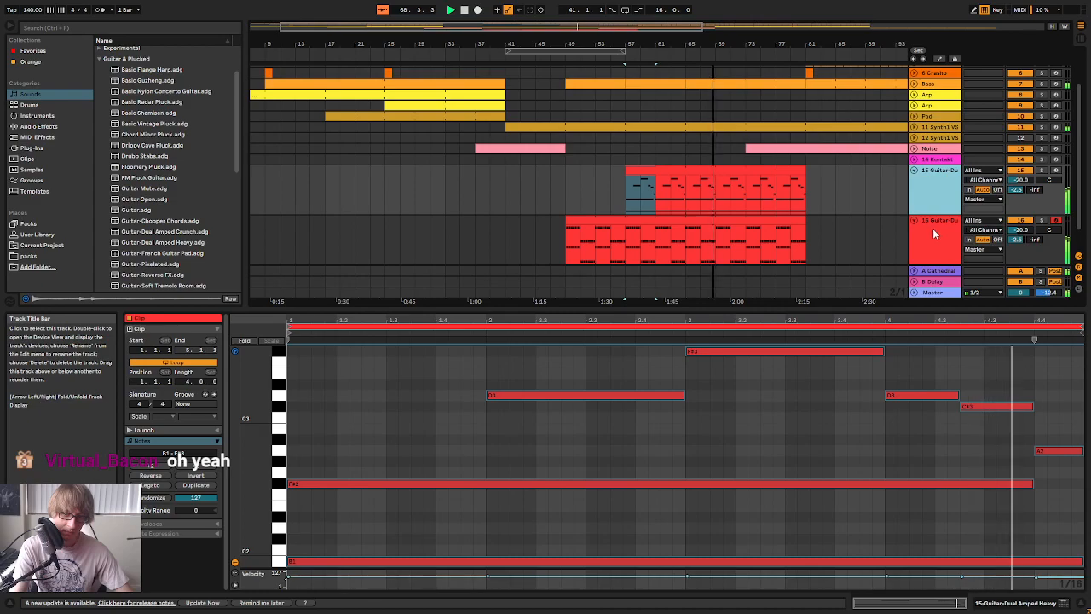
scroll(725, 406, "down", 1)
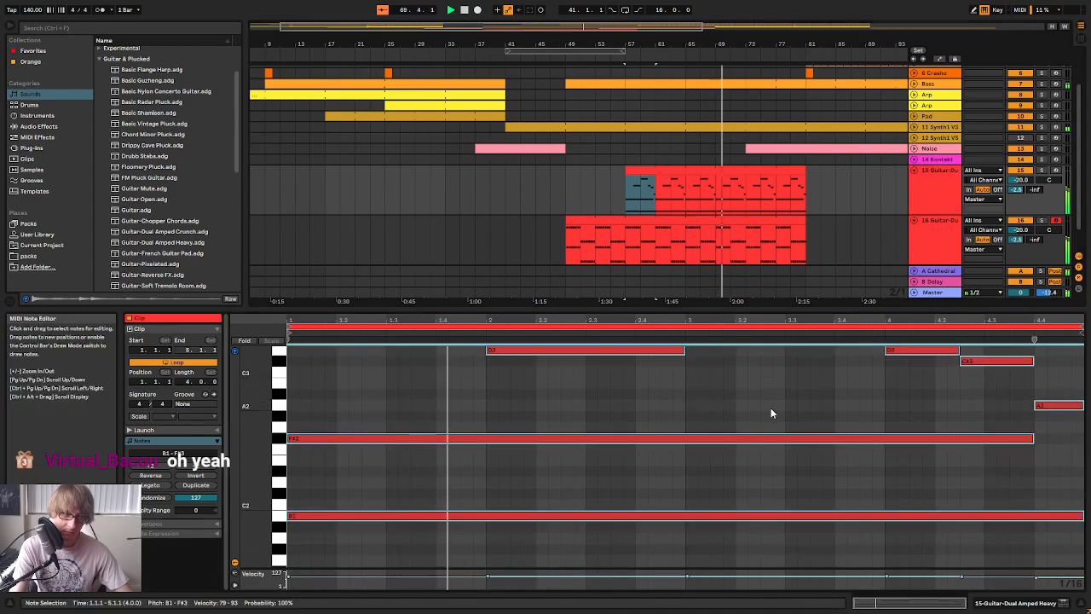
scroll(792, 414, "up", 2)
scroll(791, 414, "down", 2)
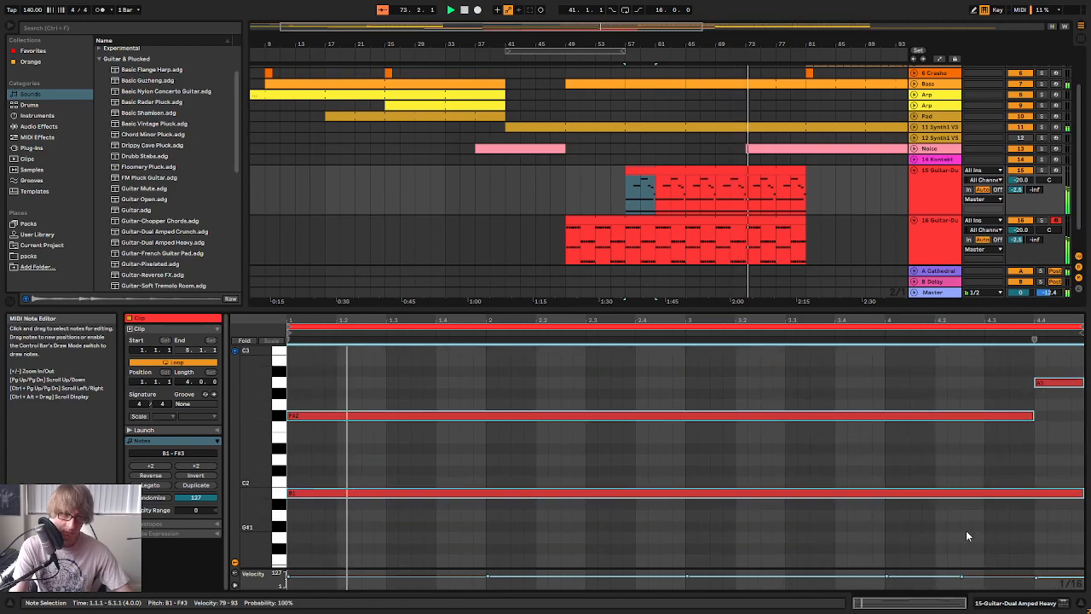
scroll(955, 530, "up", 2)
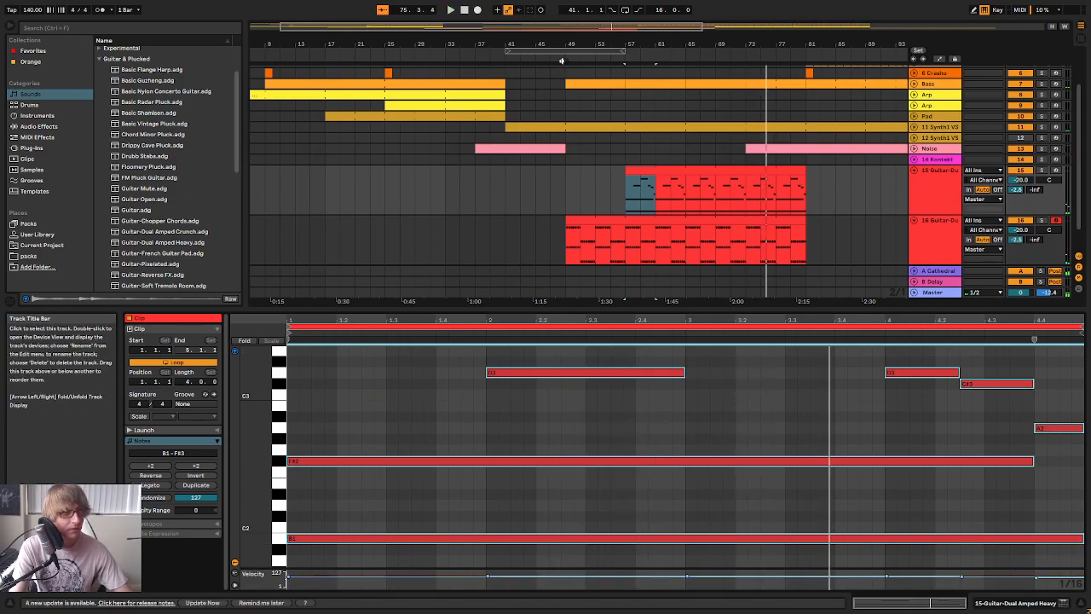
Compare the mix from bar 49 with the power-chord track muted and active, and lower that track's volume to -25.2 dB
left_click(557, 58)
left_click(1015, 222)
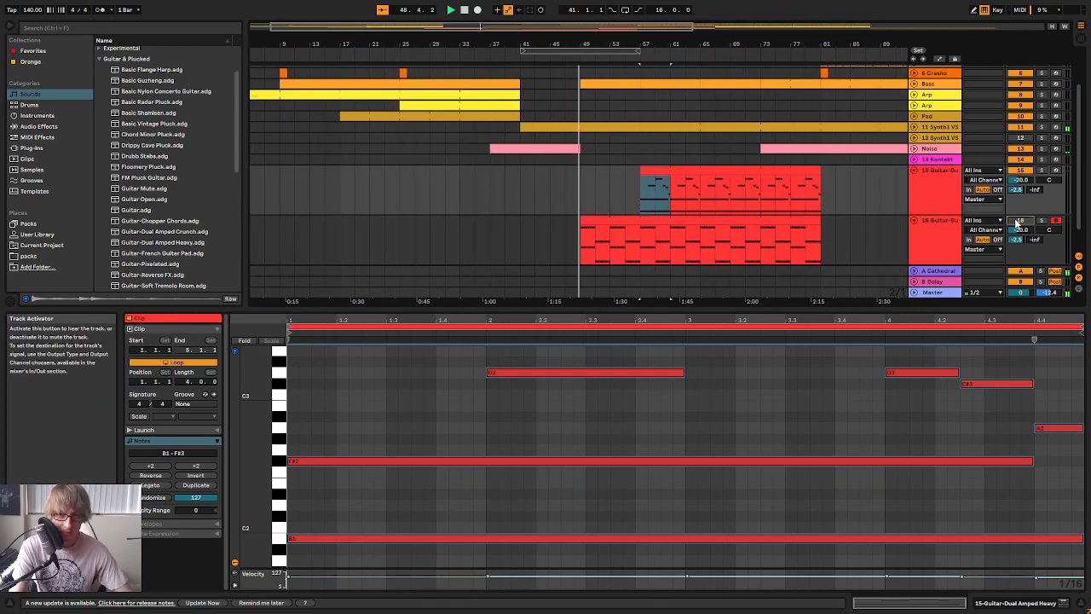
left_click(1015, 222)
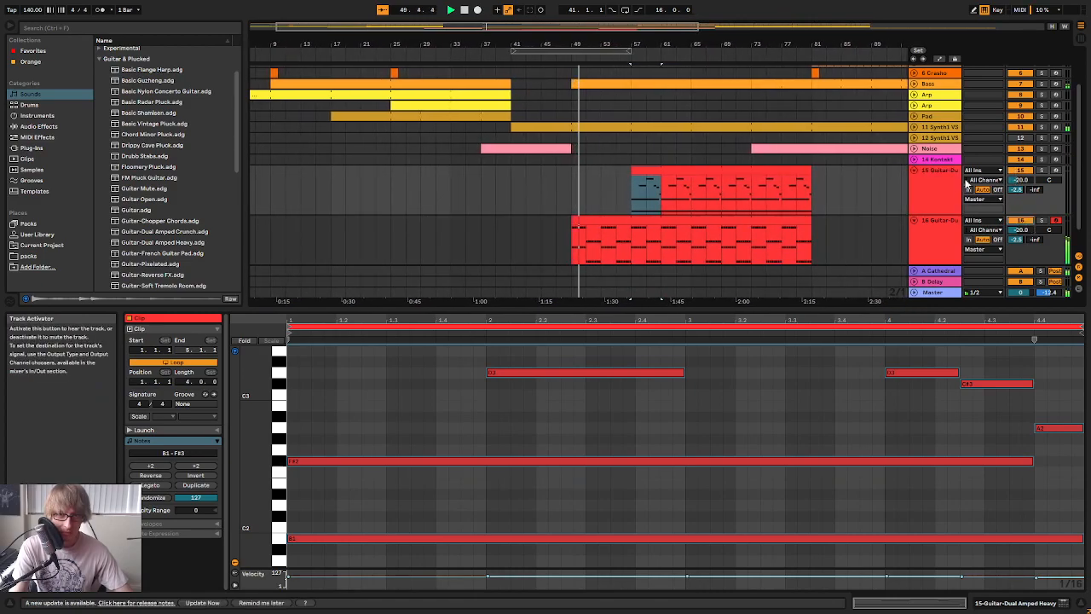
left_click(935, 222)
key("Tab")
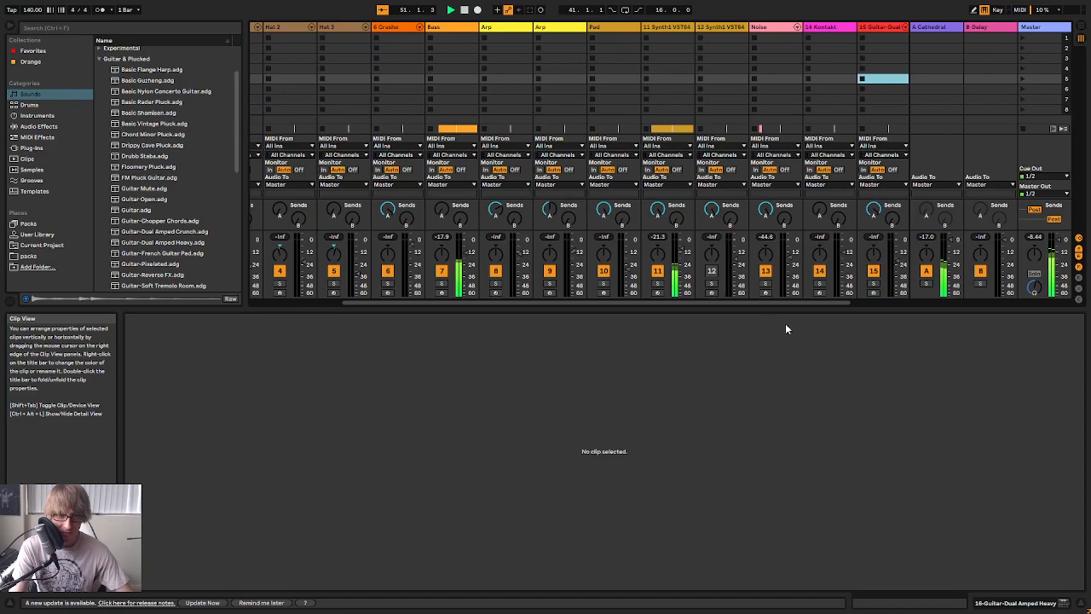
left_click_drag(788, 302, 858, 274)
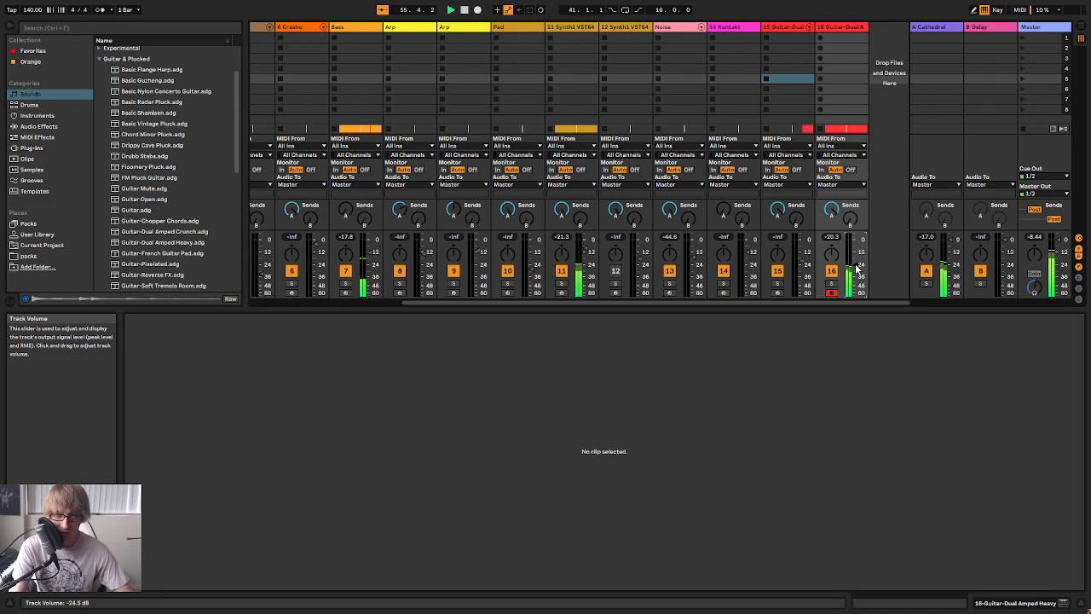
Mute the power-chord track and lower the melodic guitar track's volume to -21.1 dB
key("Tab")
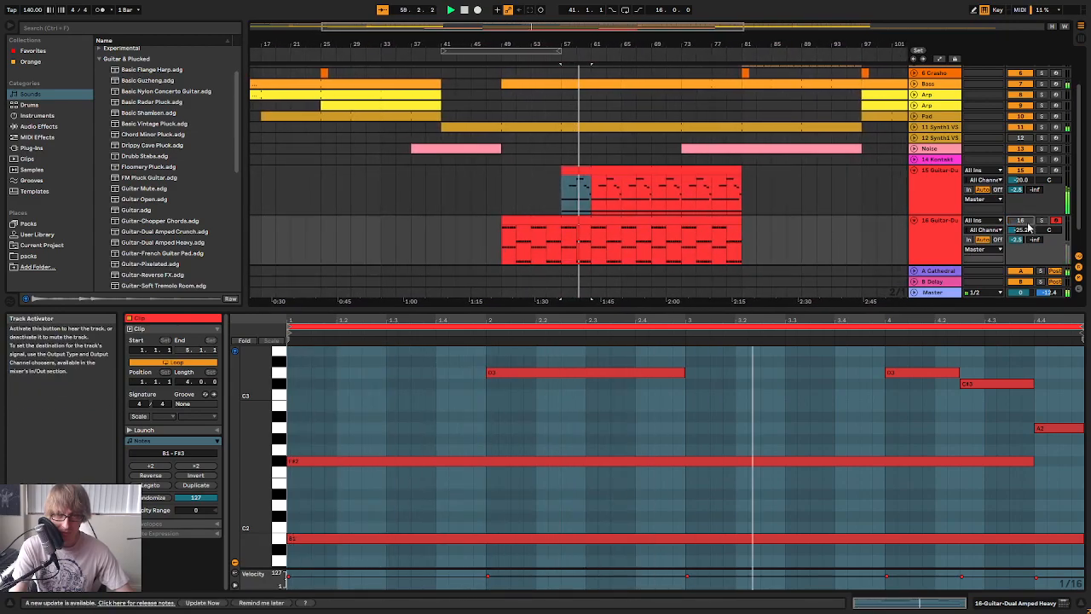
key("Tab")
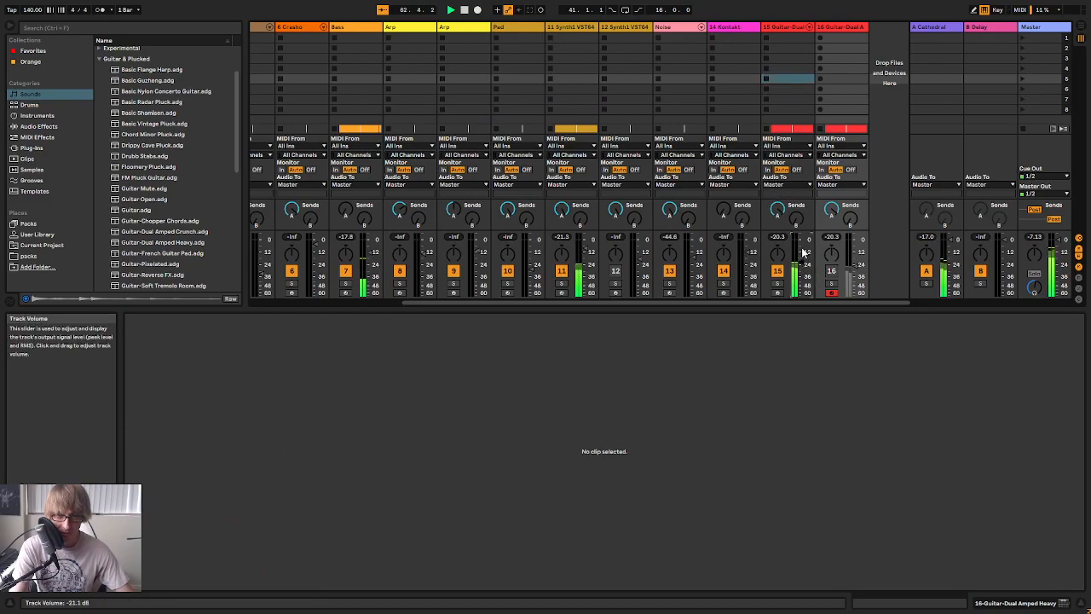
key("Tab")
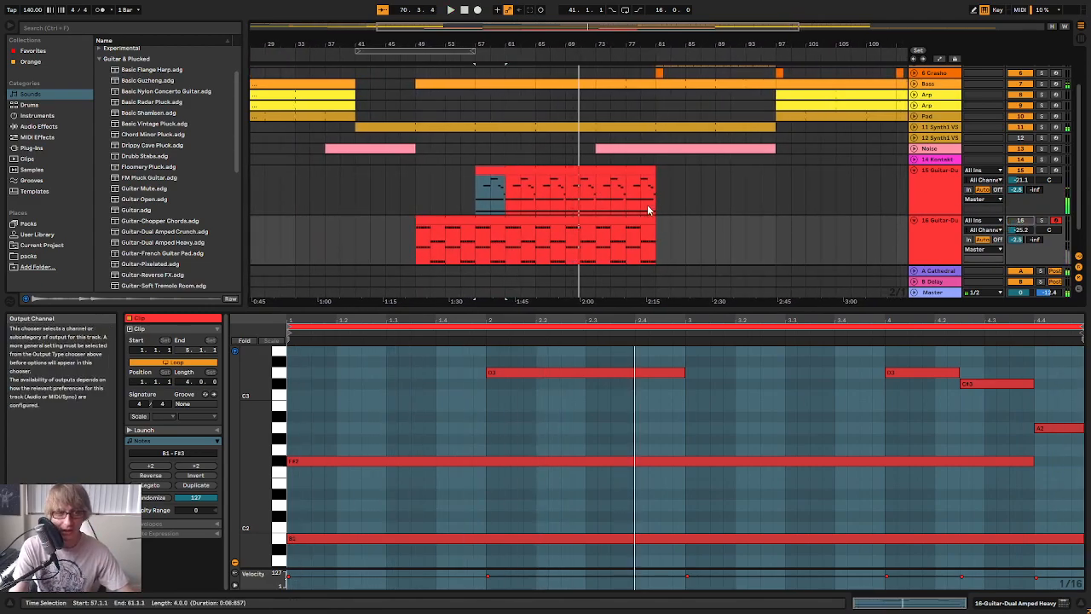
Compare the section from bar 49 with and without the power-chord guitar, and delete that second guitar track
left_click(414, 62)
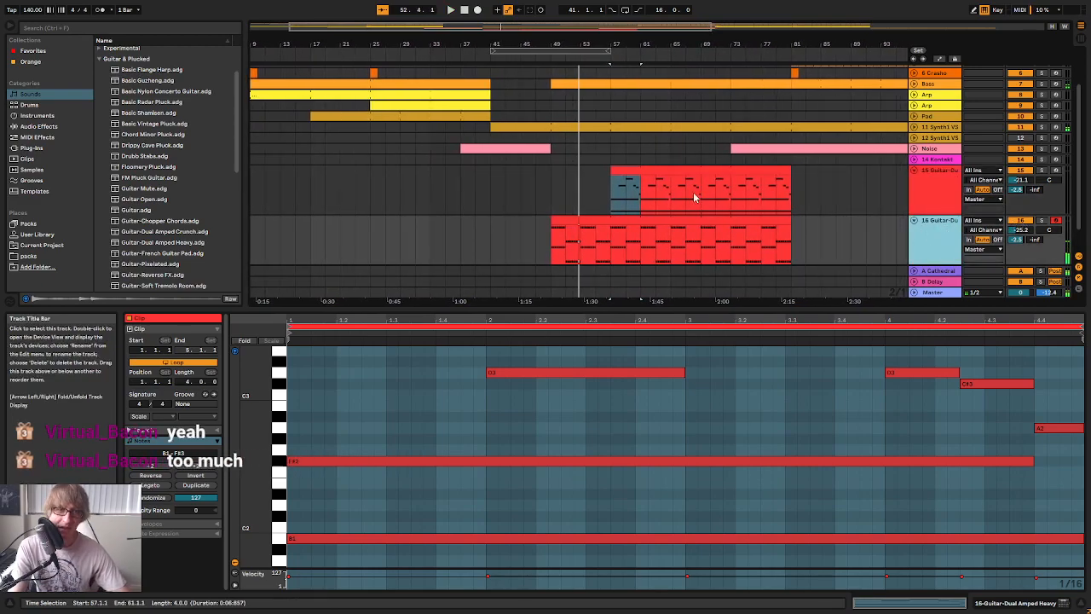
left_click(628, 170)
left_click(956, 242)
left_click(925, 188)
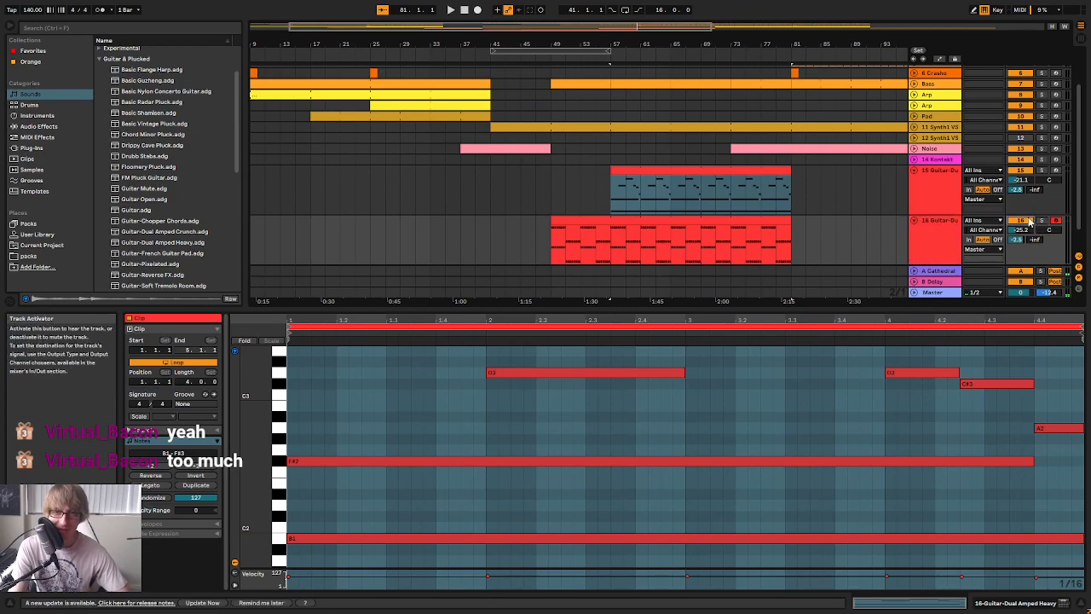
key("space")
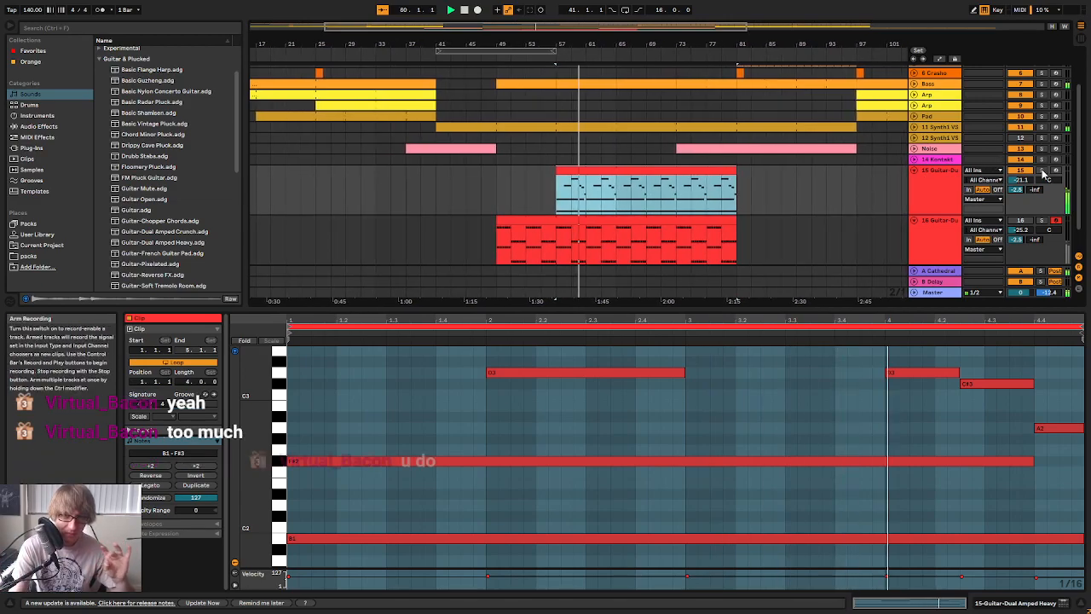
left_click(936, 235)
key("Delete")
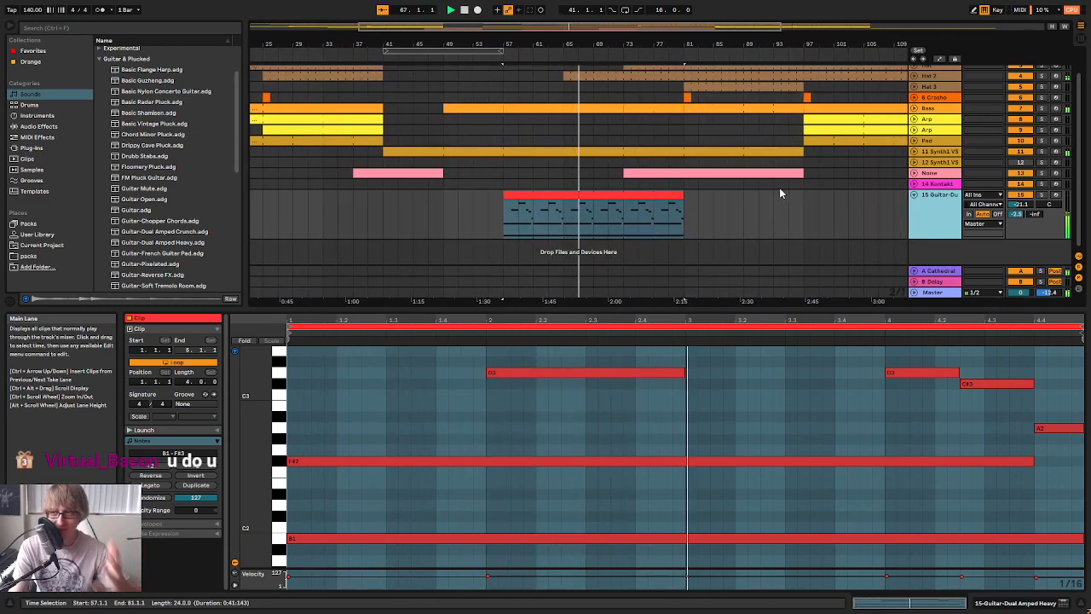
Extend the looped melodic guitar clip to bar 97, where the arps and pad re-enter
left_click(751, 203)
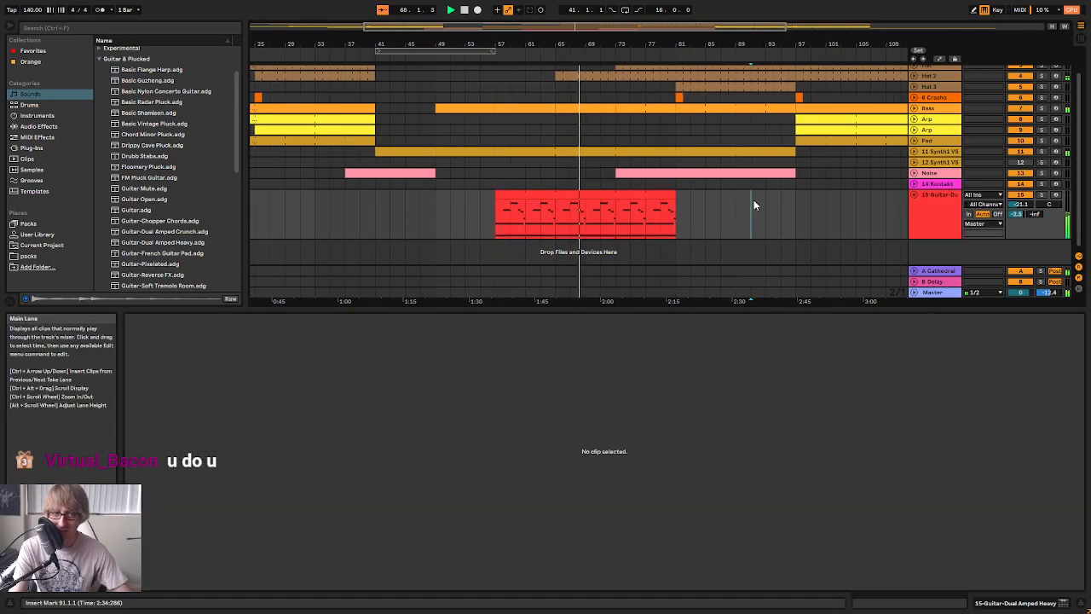
left_click(704, 202)
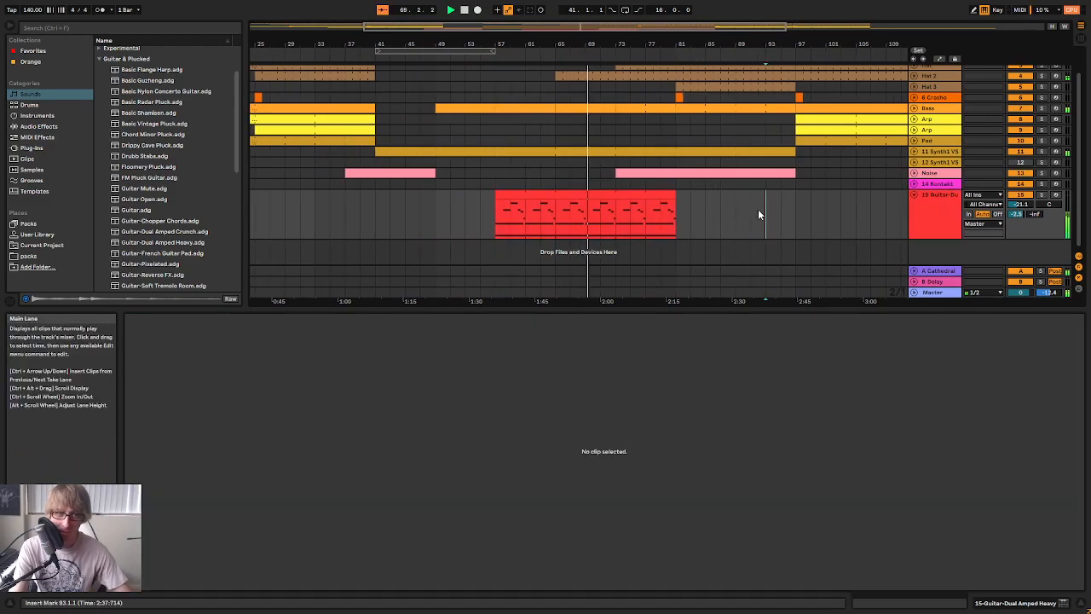
left_click_drag(676, 213, 796, 216)
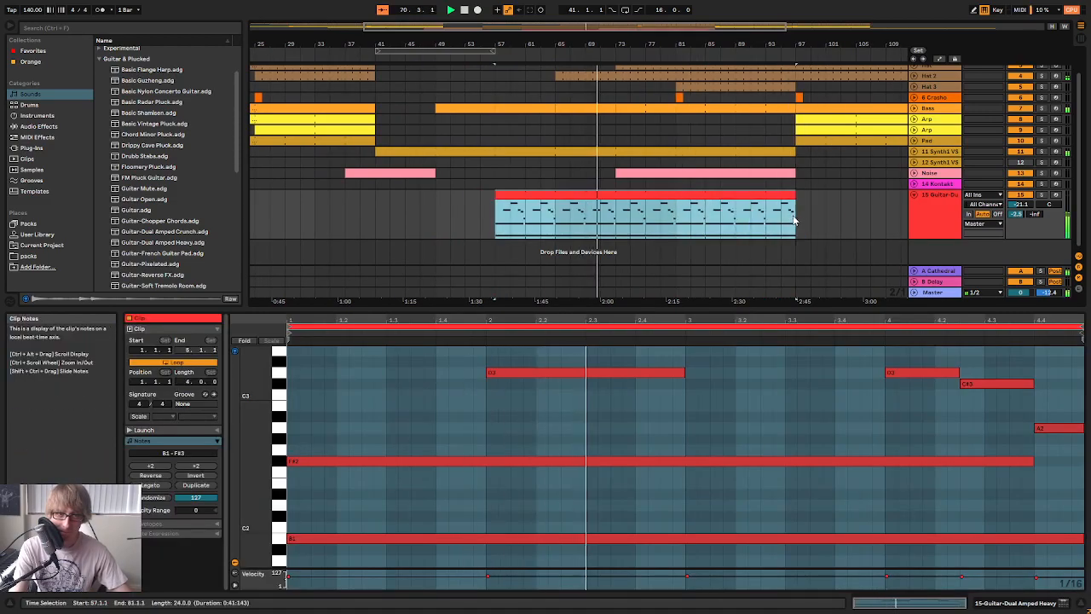
Fold the melodic guitar track and rename it "Guitar"
scroll(818, 217, "up", 2)
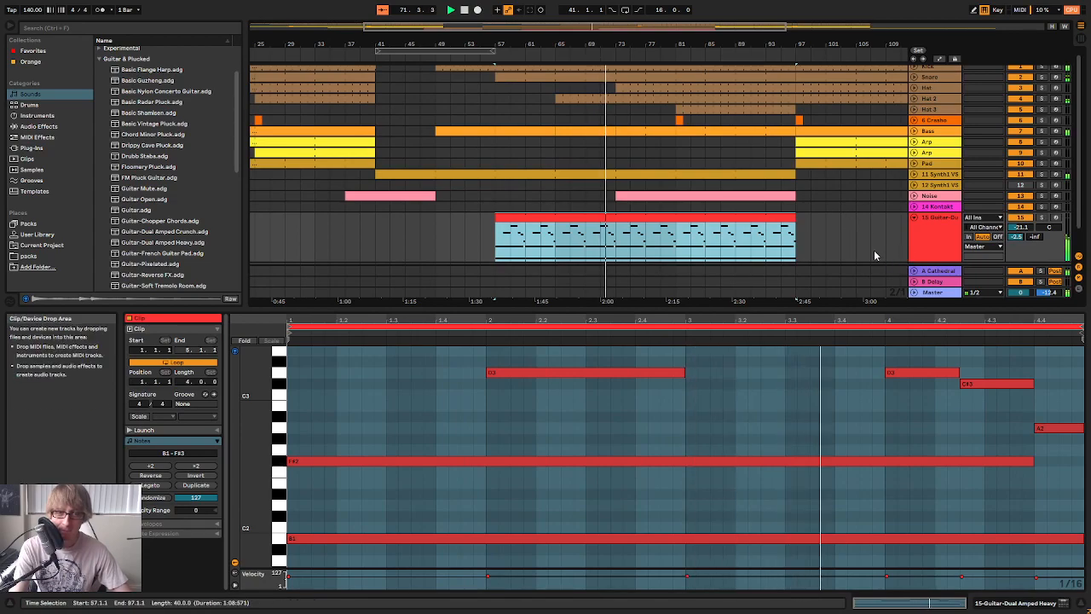
left_click(915, 218)
right_click(942, 223)
left_click(969, 266)
type("Guitar")
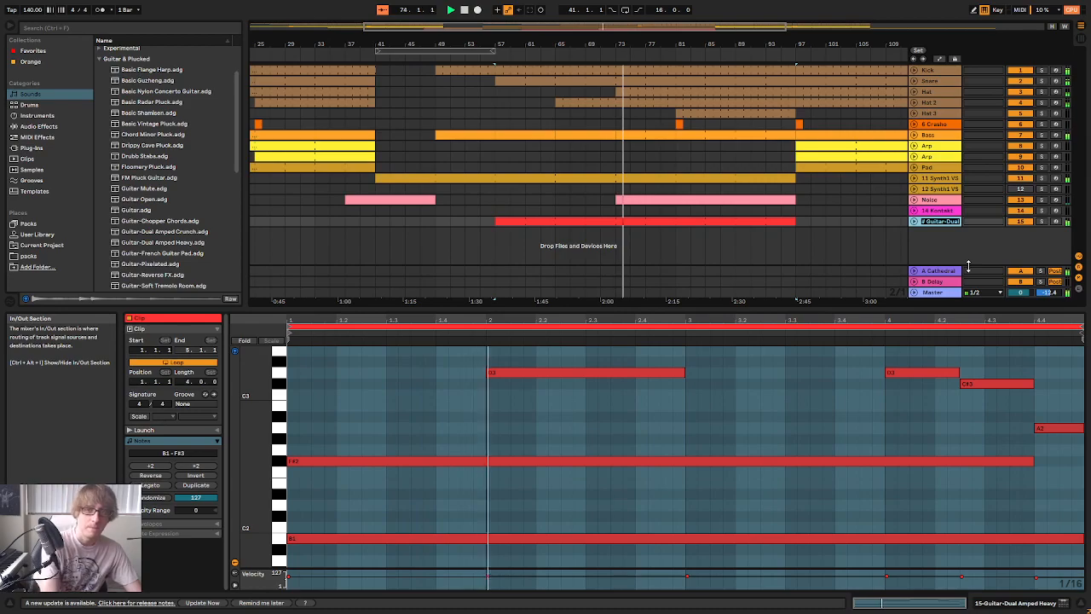
key("Return")
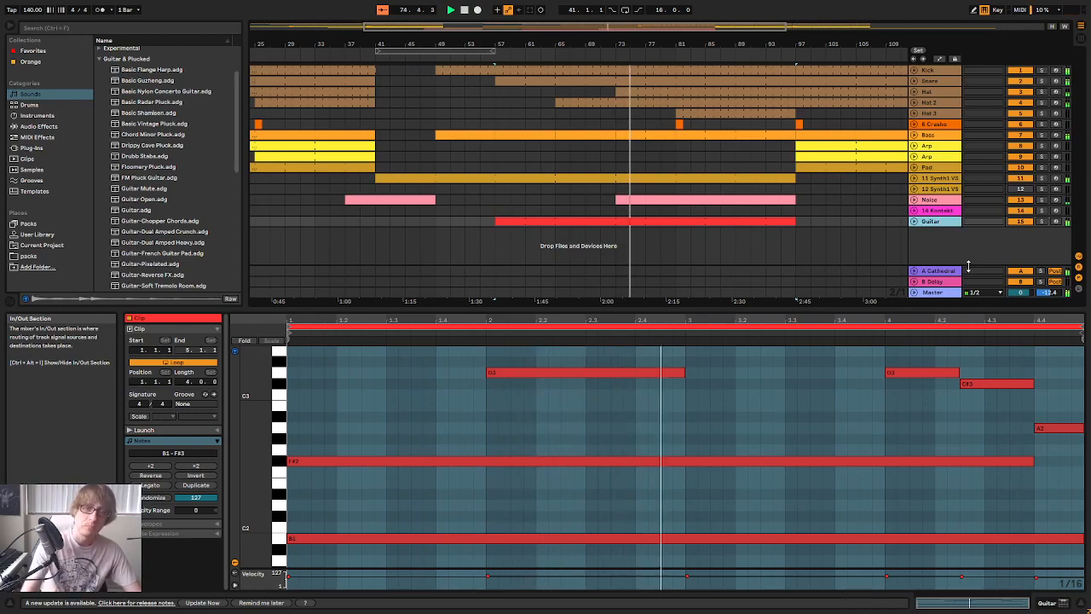
Listen to the Guitar track soloed and back in the full mix, and check its unfolded clip before folding it again
left_click(1042, 222)
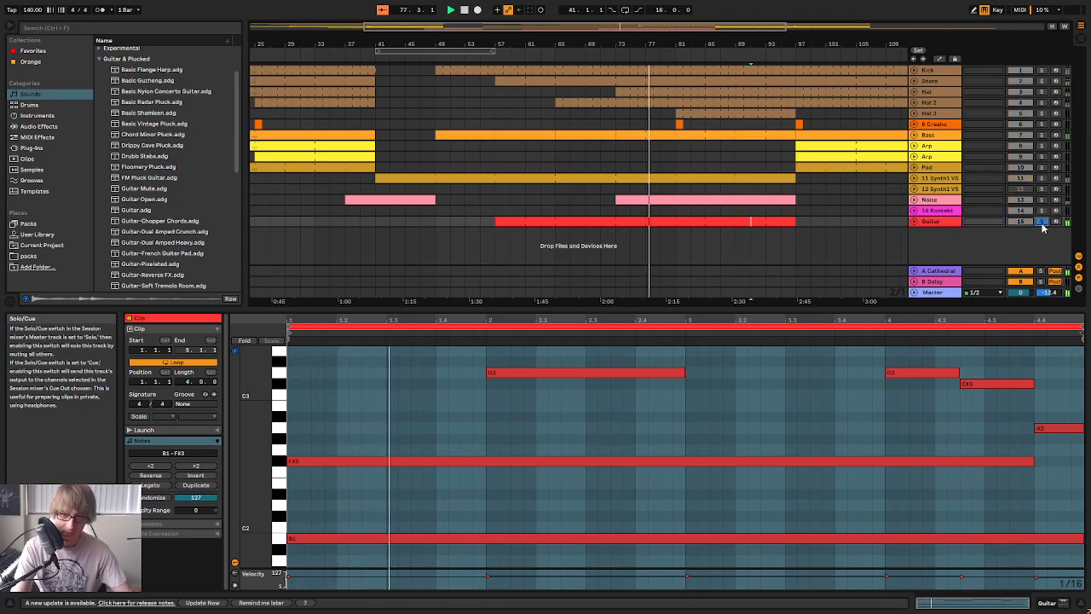
left_click(1041, 222)
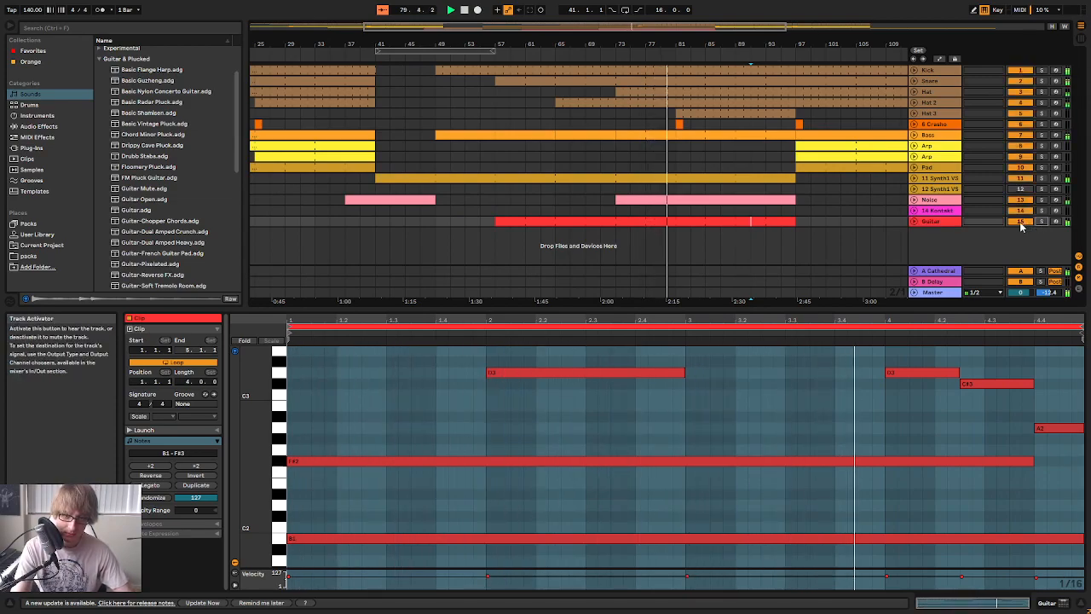
left_click(824, 233)
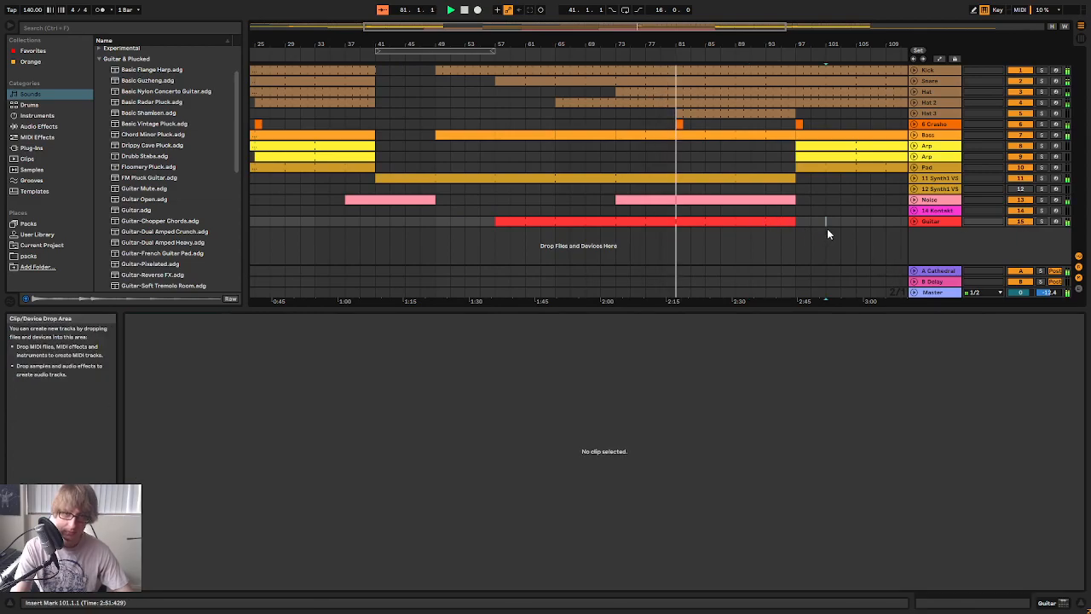
left_click(915, 223)
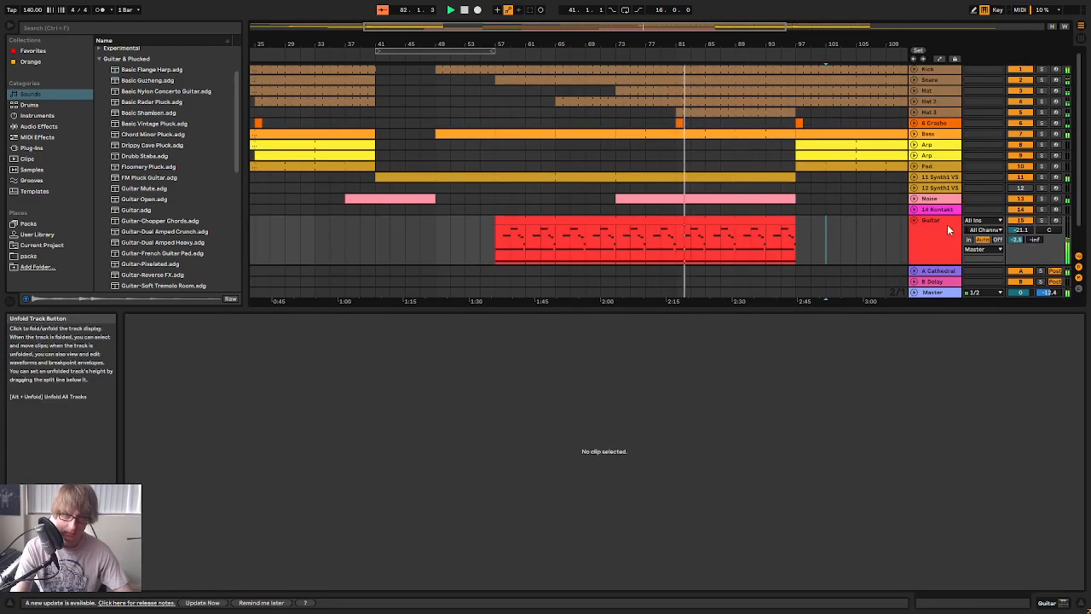
left_click(913, 218)
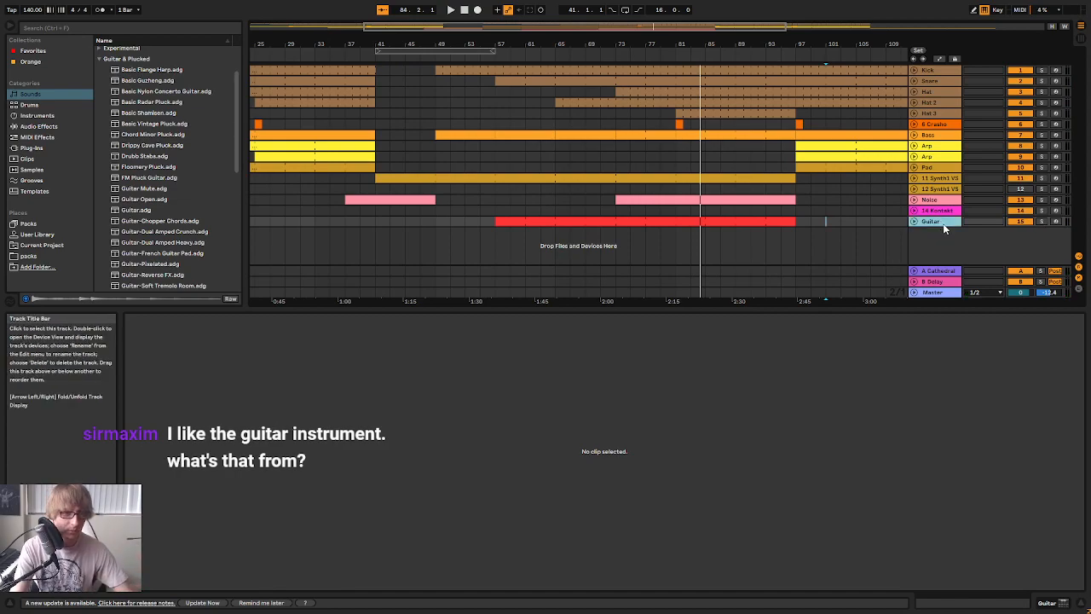
Show the Guitar track's instrument and preview the Guitar-Dual Amped Crunch and Guitar-Dual Amped Heavy presets among the guitar sounds
double_click(943, 223)
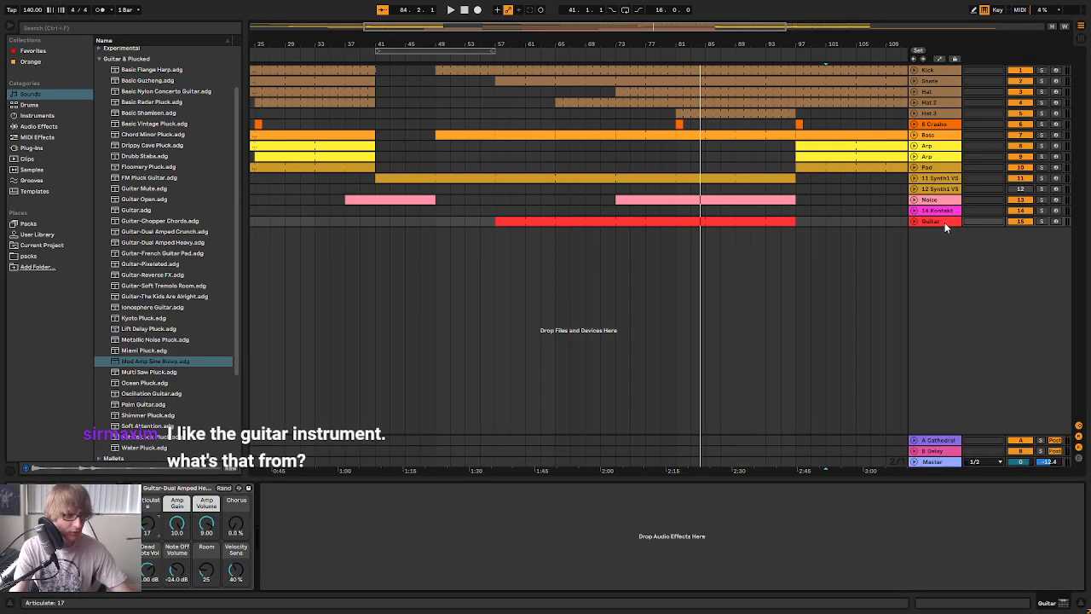
left_click(38, 115)
left_click(47, 96)
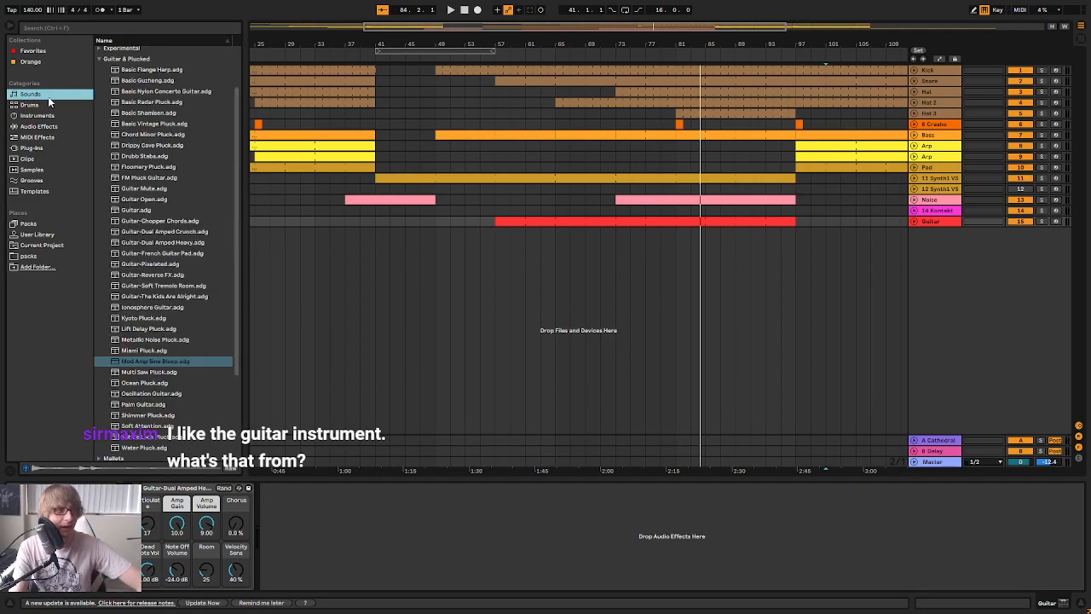
scroll(178, 226, "up", 3)
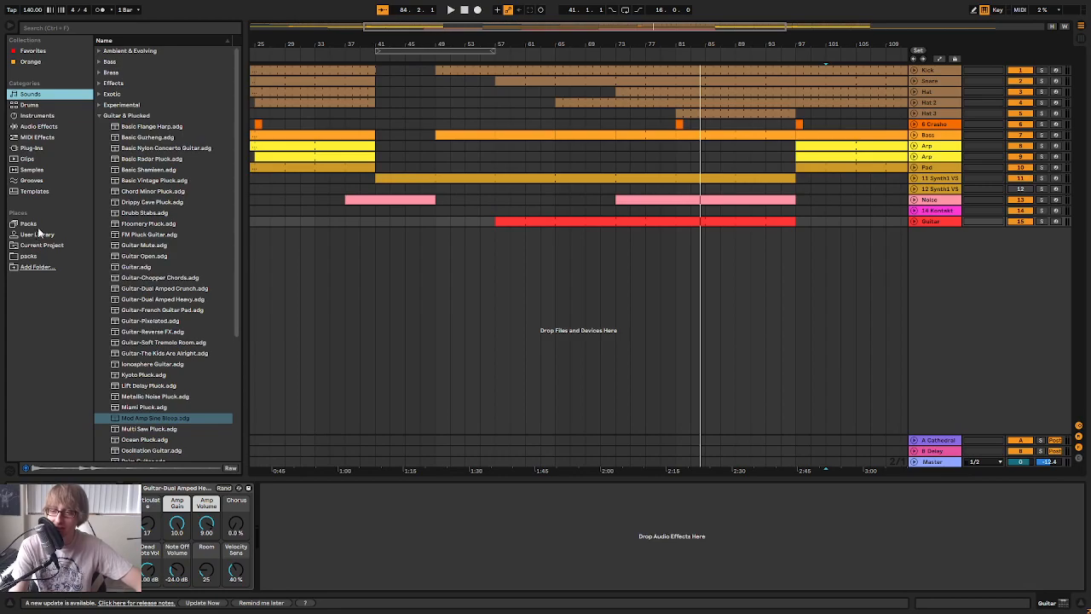
scroll(188, 316, "down", 3)
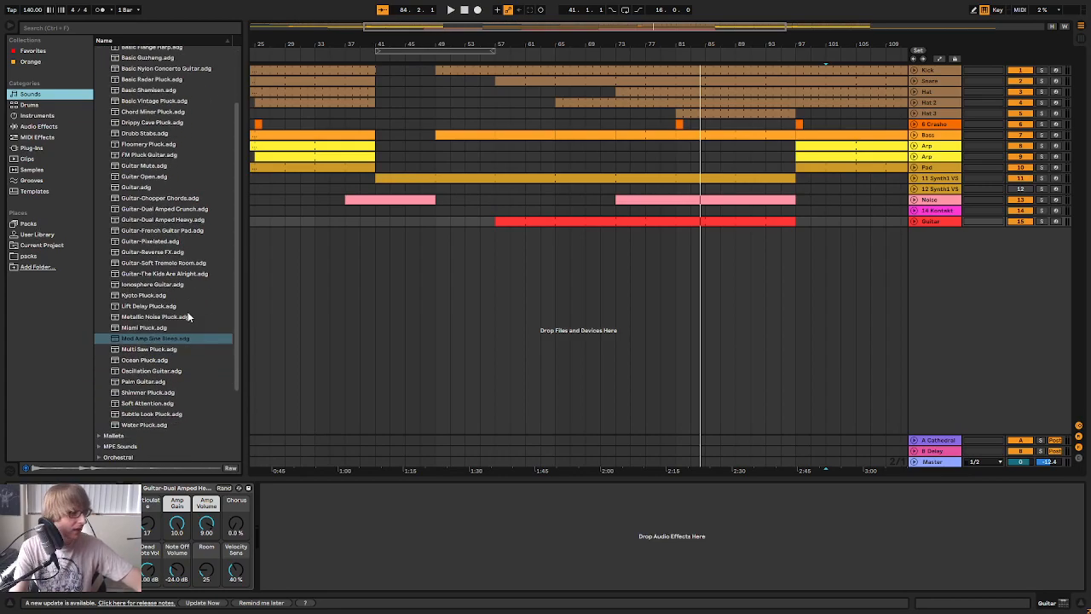
scroll(193, 324, "up", 3)
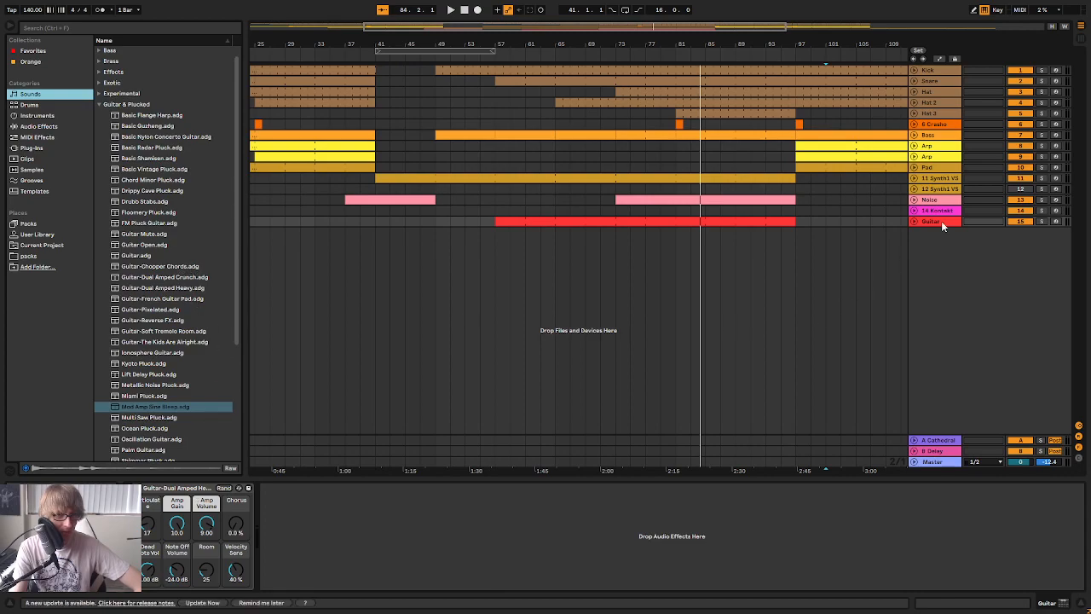
left_click(191, 279)
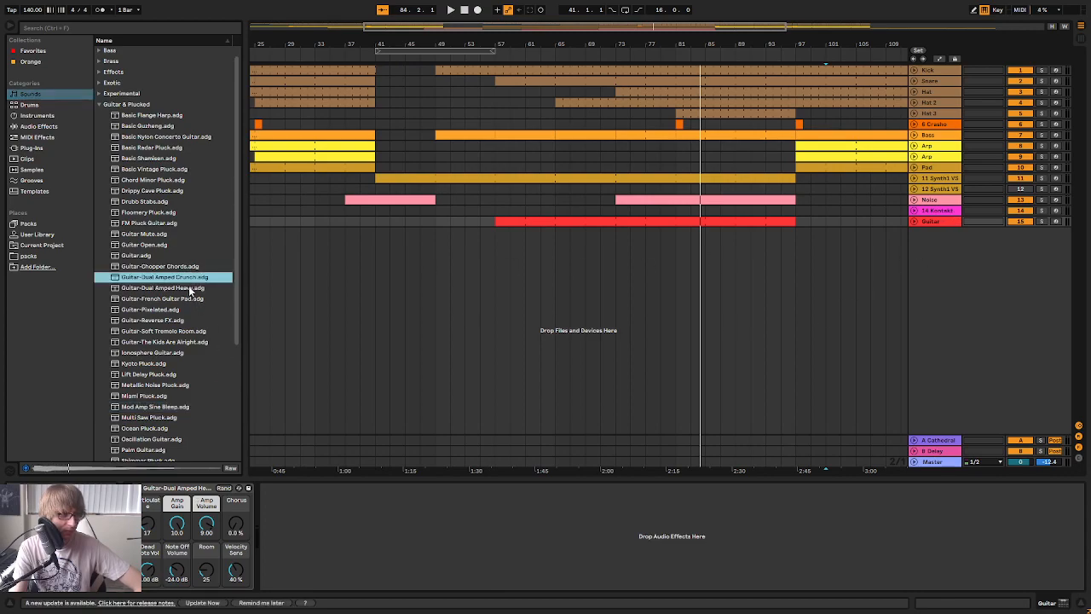
left_click(191, 289)
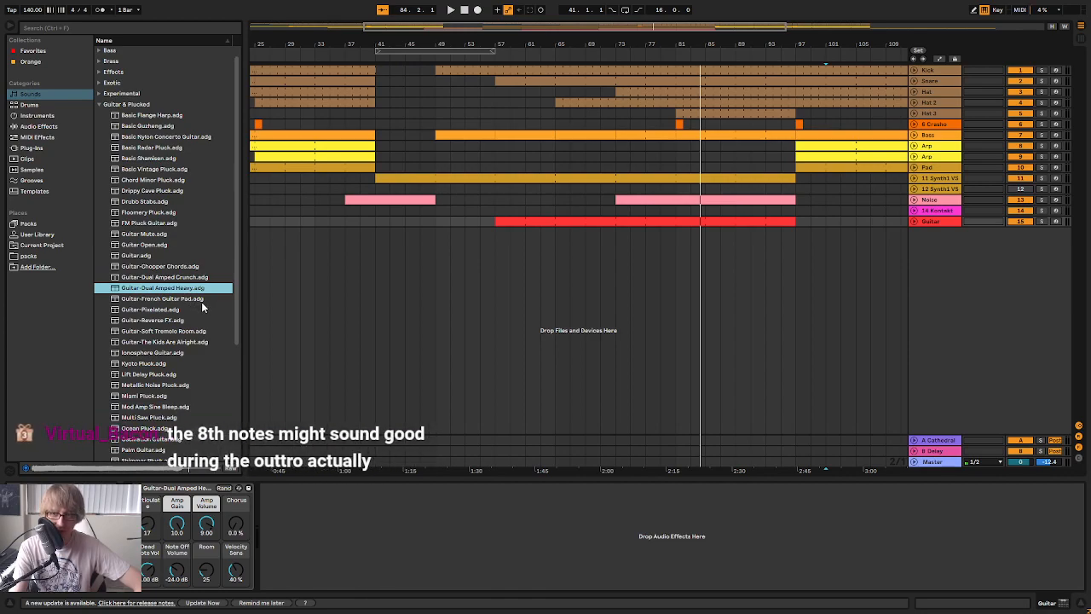
left_click(570, 306)
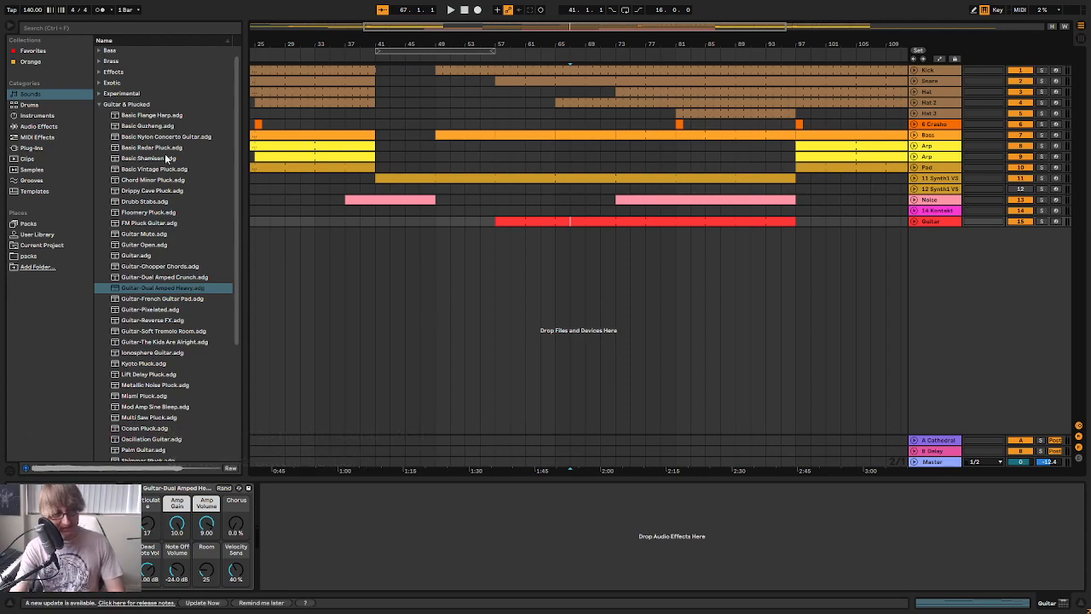
Collapse the Guitar & Plucked sounds and look through the Strings category, the installed packs and the plug-ins
left_click(99, 105)
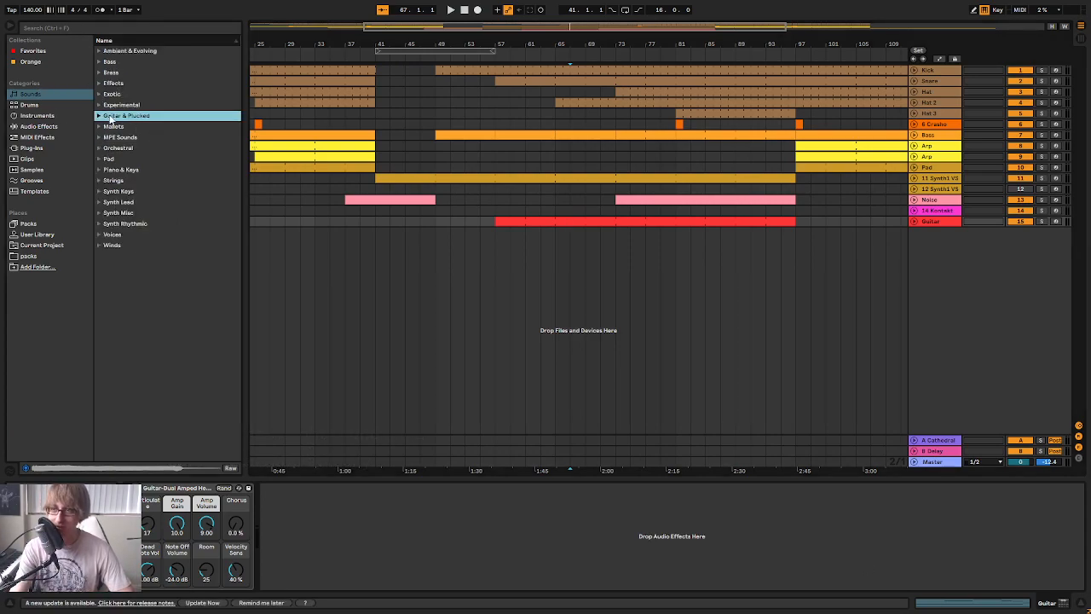
left_click(99, 181)
left_click(99, 180)
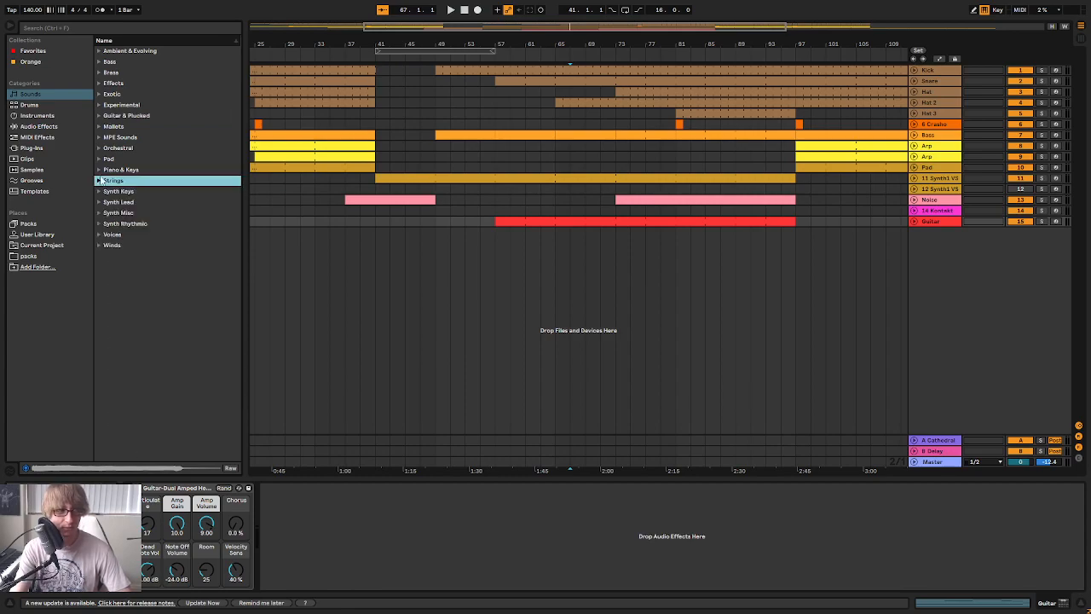
left_click(28, 224)
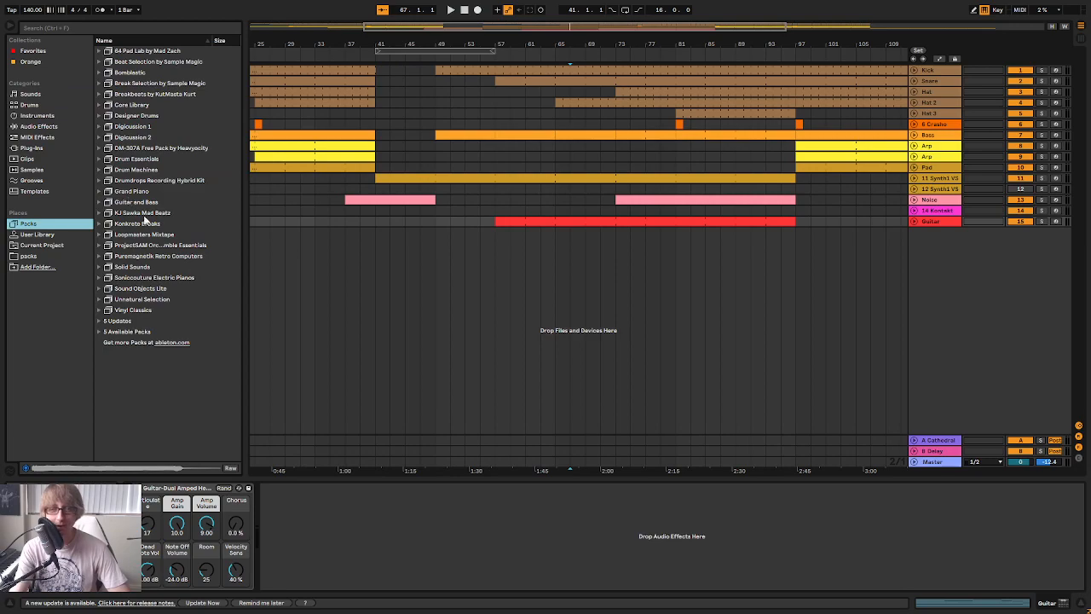
left_click(46, 148)
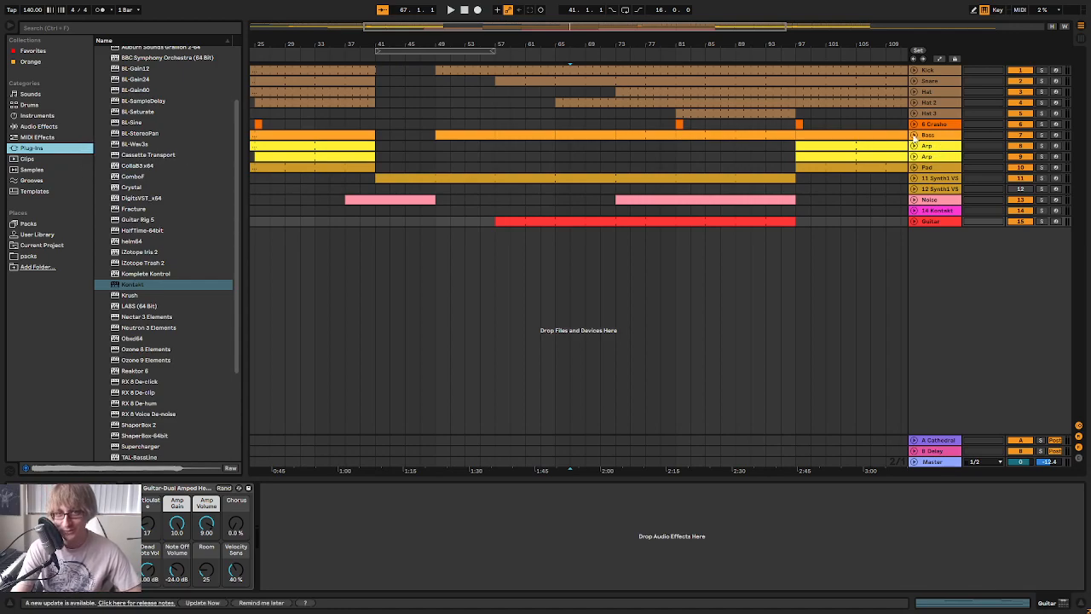
Show the whole arrangement, add helm64 on a new MIDI track and open its patch browser
left_click_drag(590, 47, 590, 12)
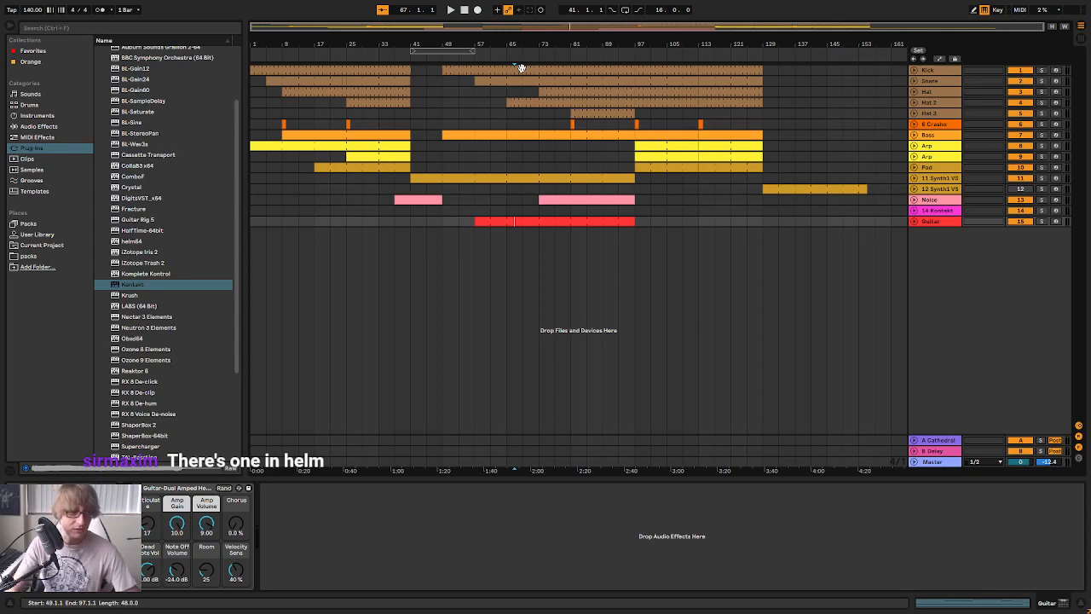
left_click_drag(126, 241, 724, 282)
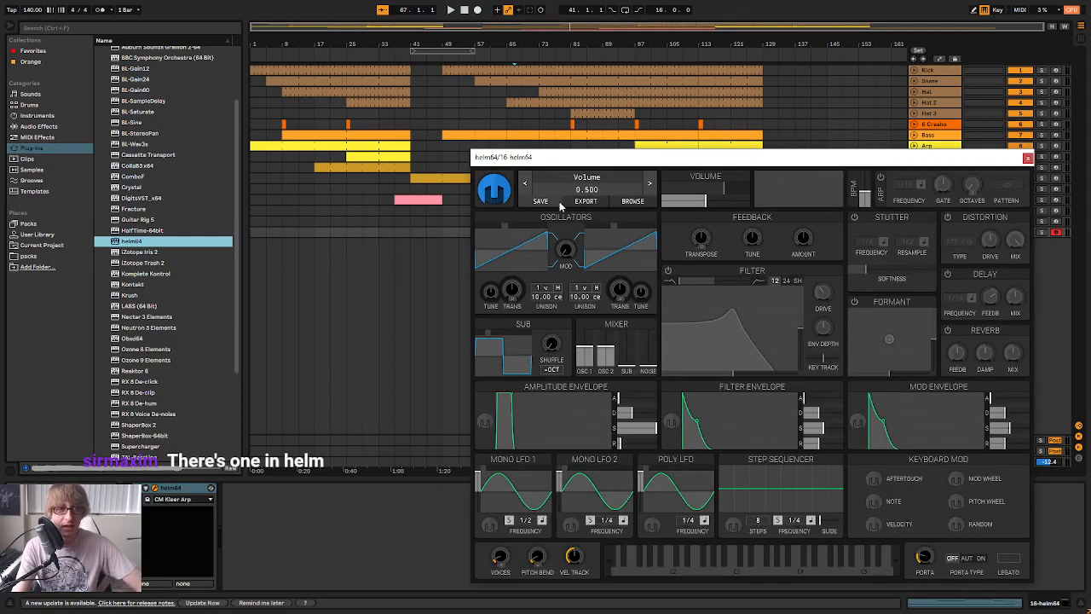
left_click(587, 181)
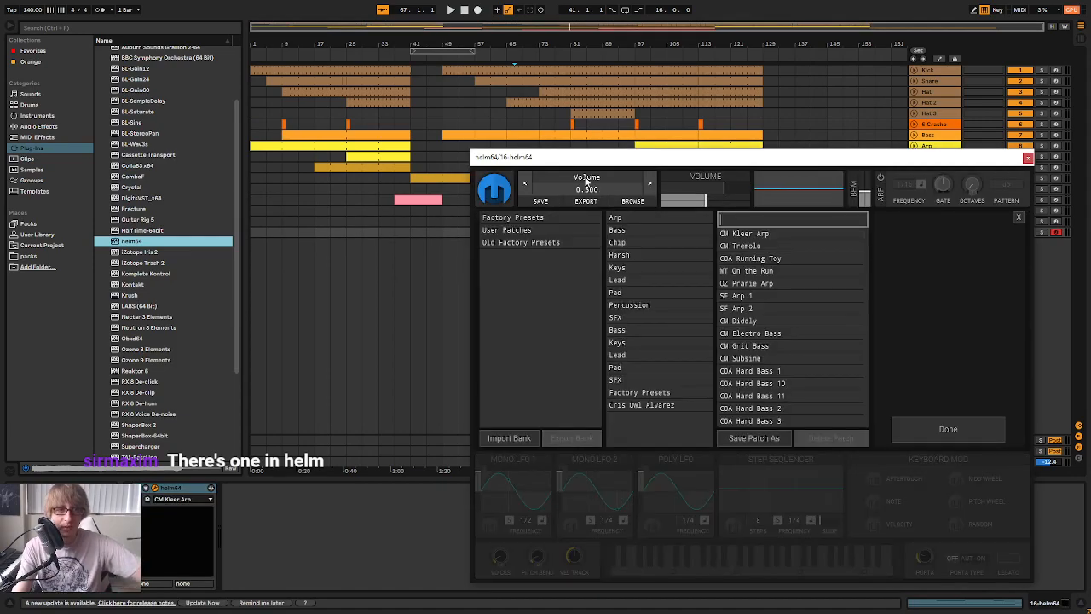
Search Helm's factory presets for "guit", load the COA Alien Lead Guitar patch and close the plug-in window
left_click(566, 217)
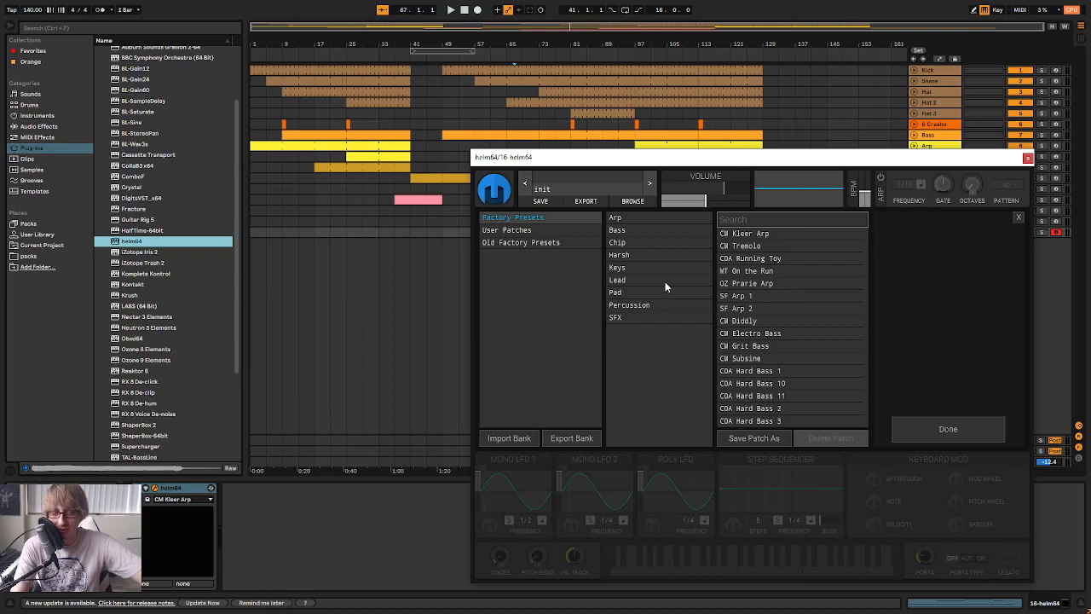
scroll(803, 294, "down", 20)
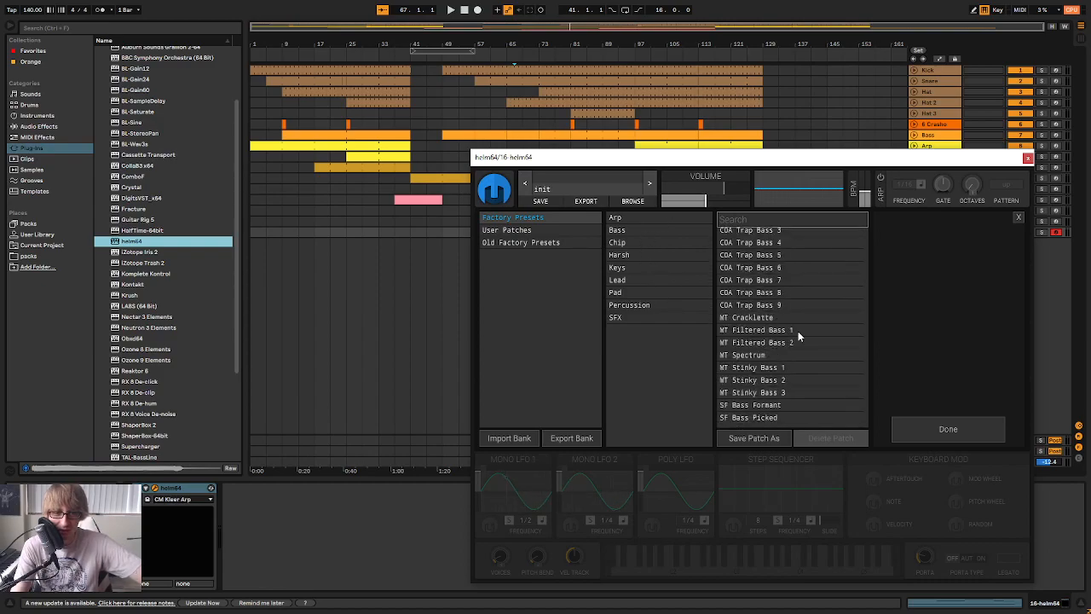
scroll(796, 362, "up", 15)
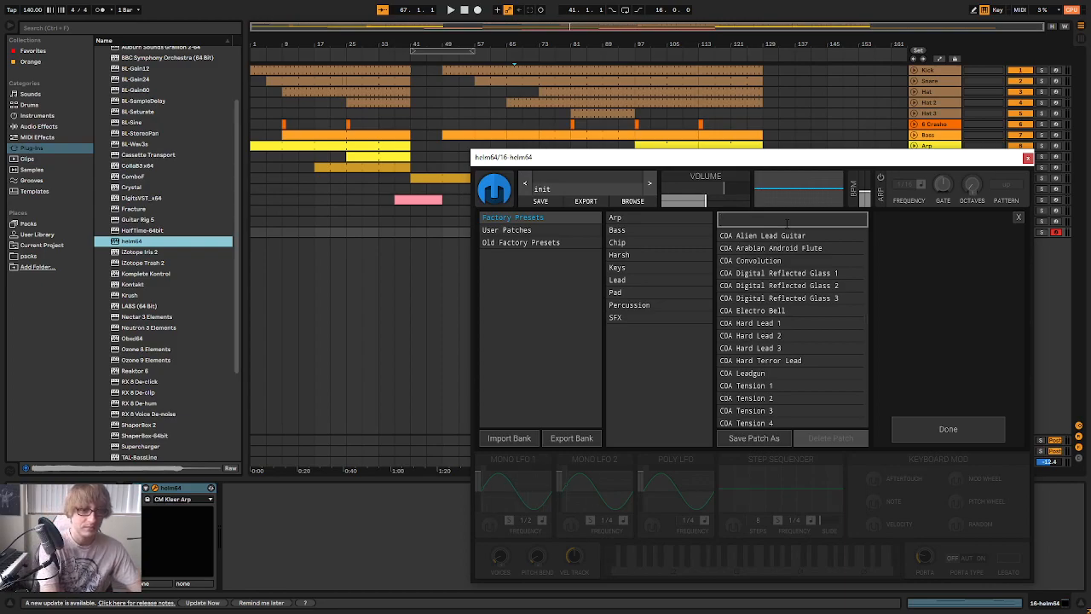
type("guit")
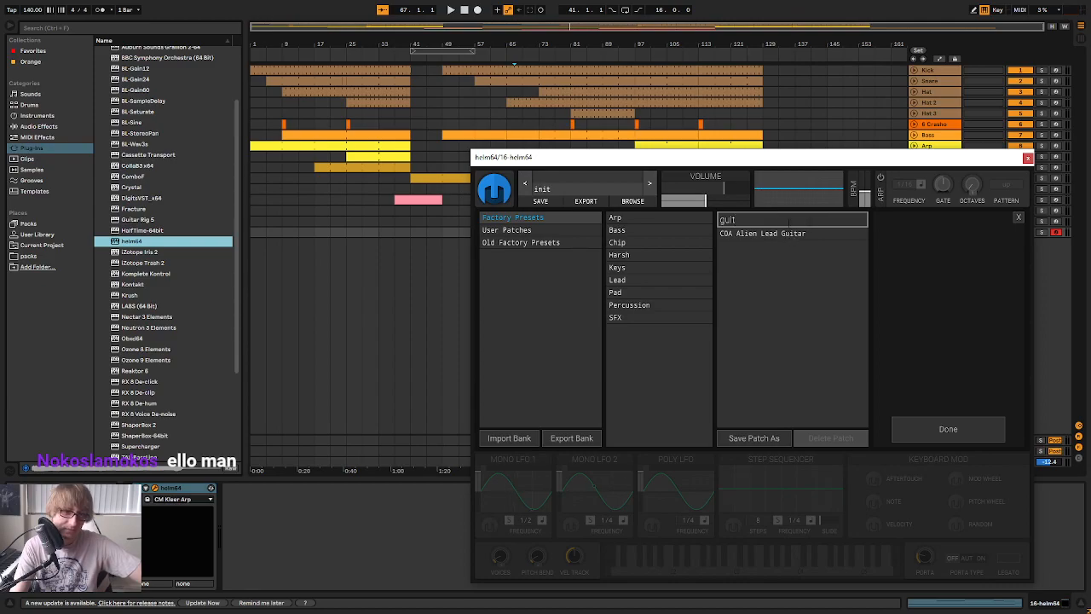
left_click(811, 235)
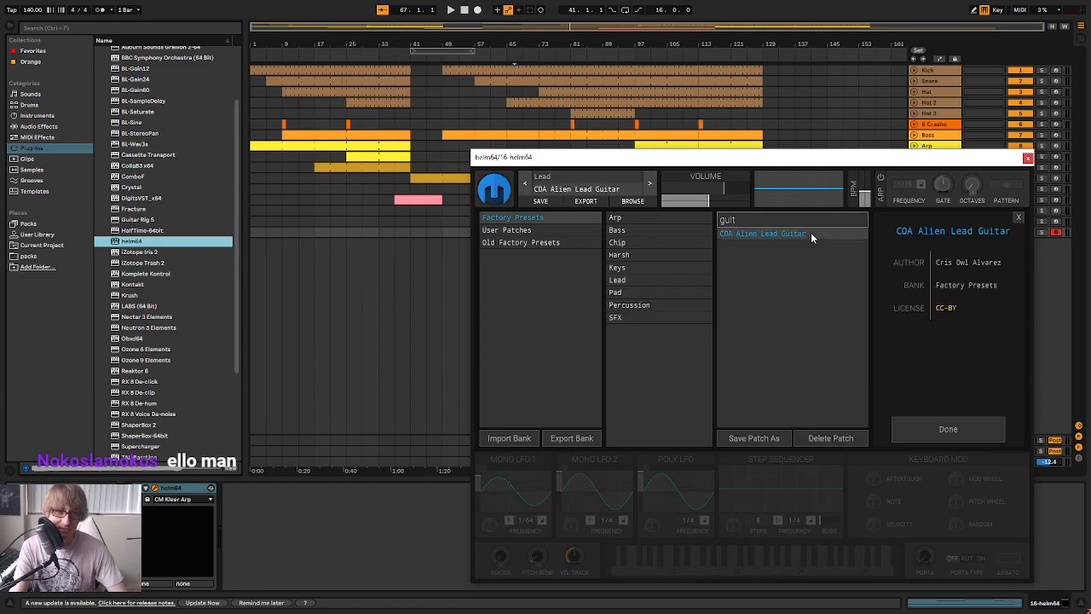
left_click(948, 431)
left_click(1028, 159)
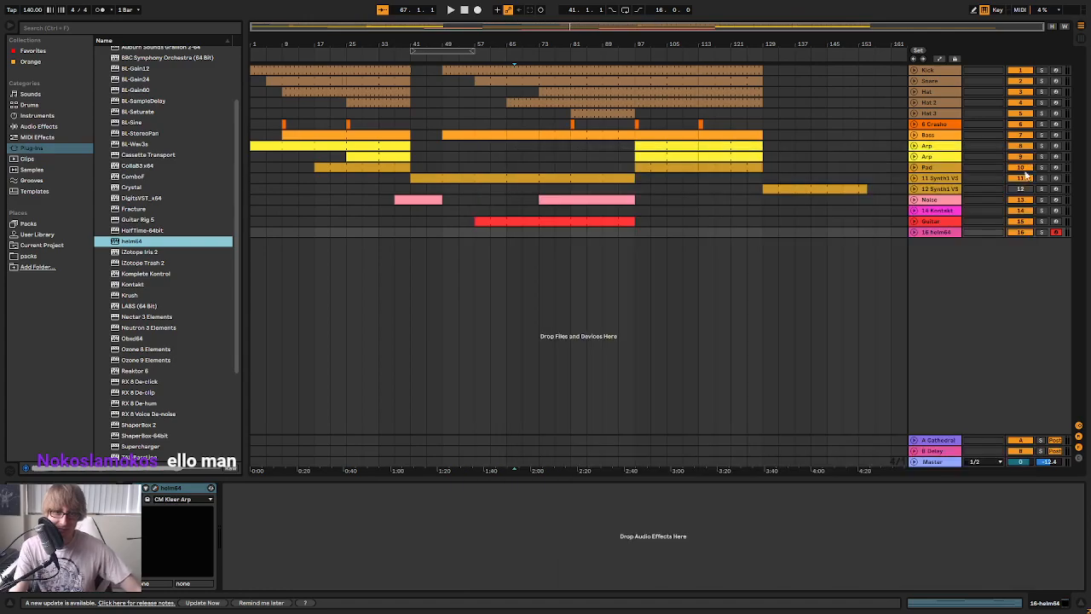
Lower the Helm track's volume in the mixer, try out the patch, and remove the Helm track
key("Tab")
left_click_drag(859, 416, 855, 430)
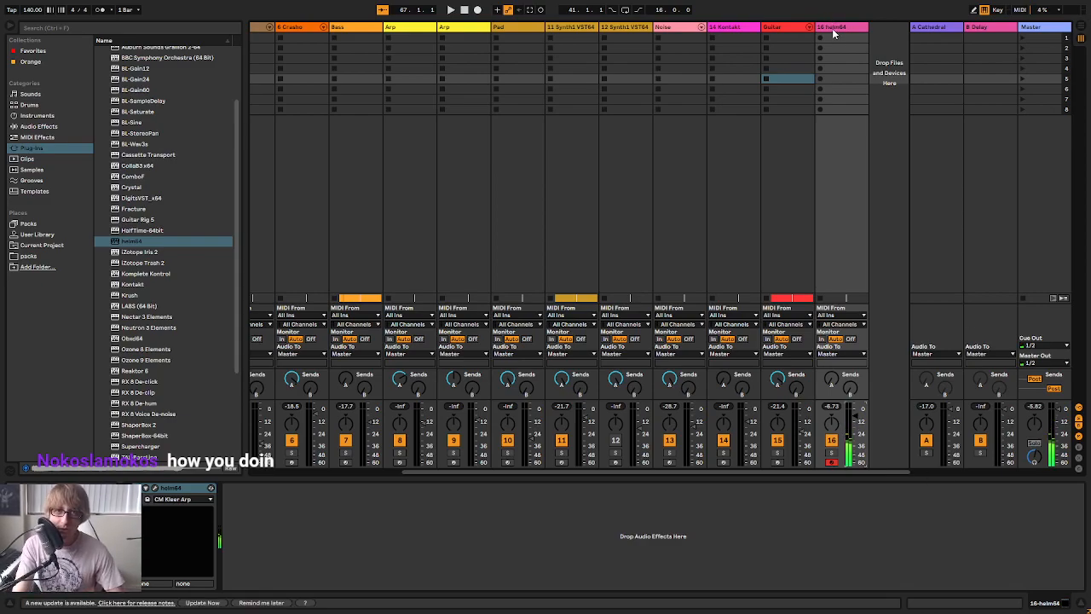
left_click(812, 117)
key("Tab")
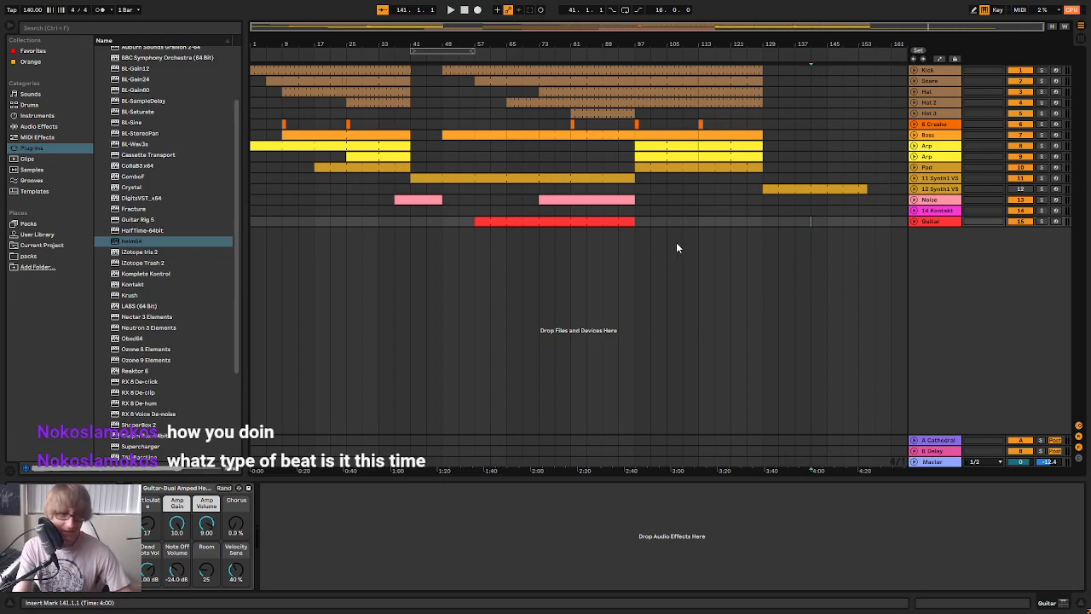
Save the set and play the arrangement from the beginning
key("ctrl+s")
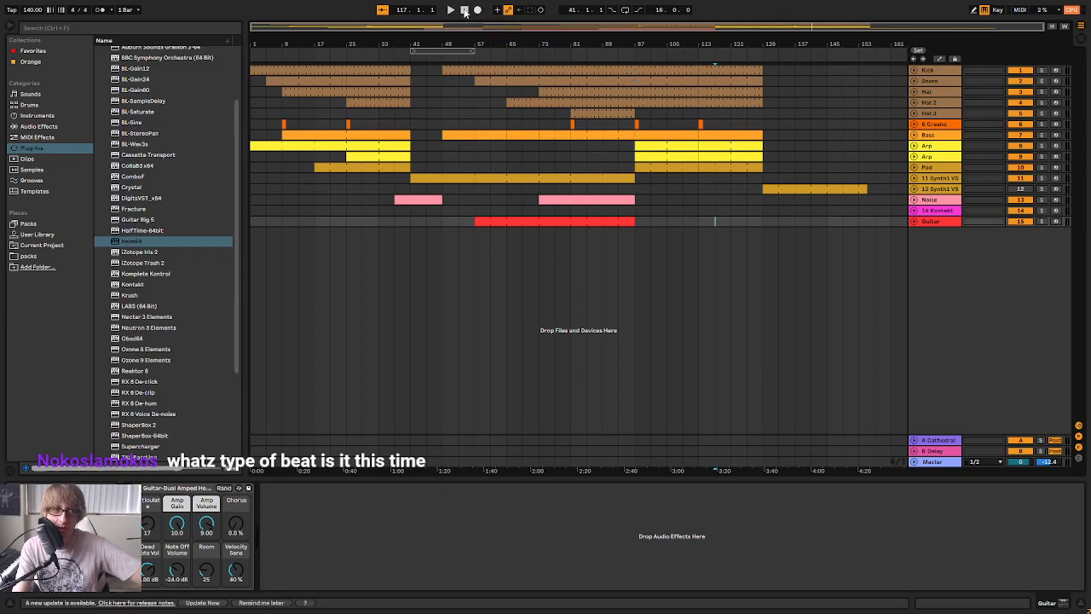
left_click(465, 11)
left_click(451, 10)
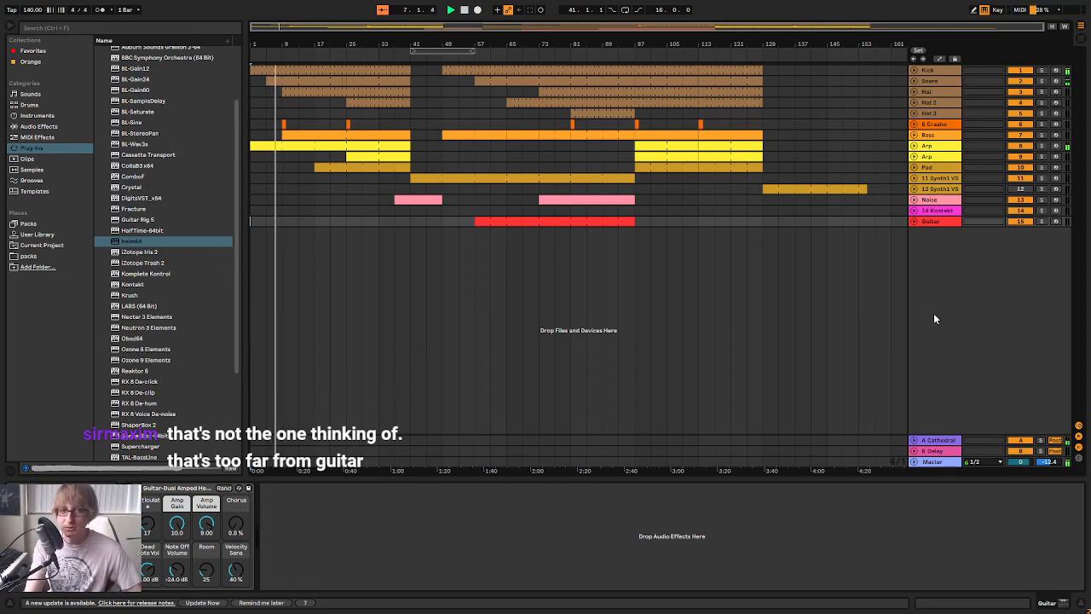
Delete the empty Kontakt track above the Guitar track
left_click(938, 210)
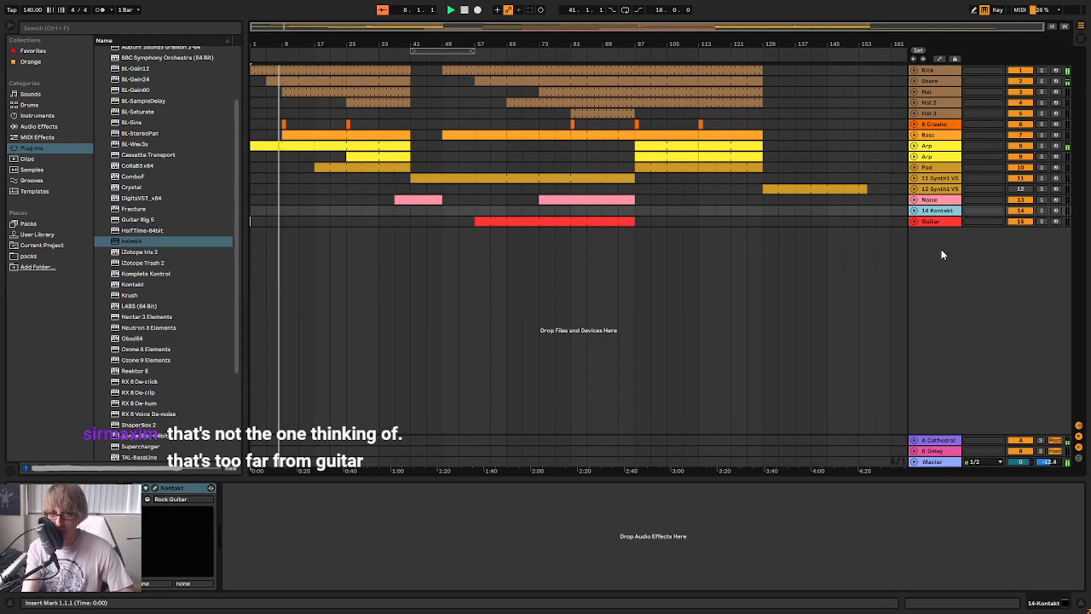
key("Delete")
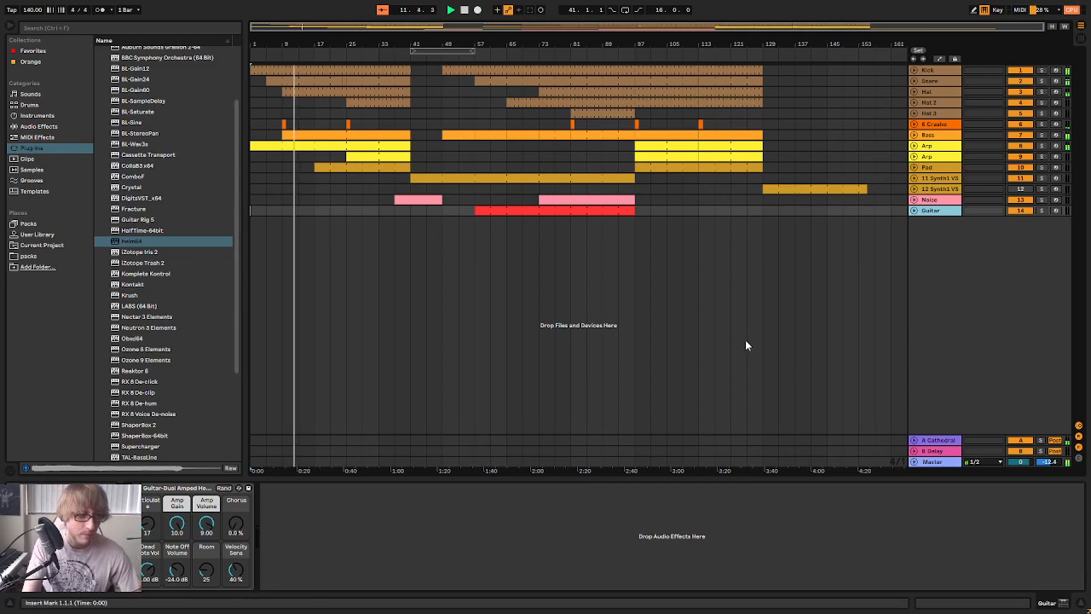
left_click_drag(333, 46, 333, 65)
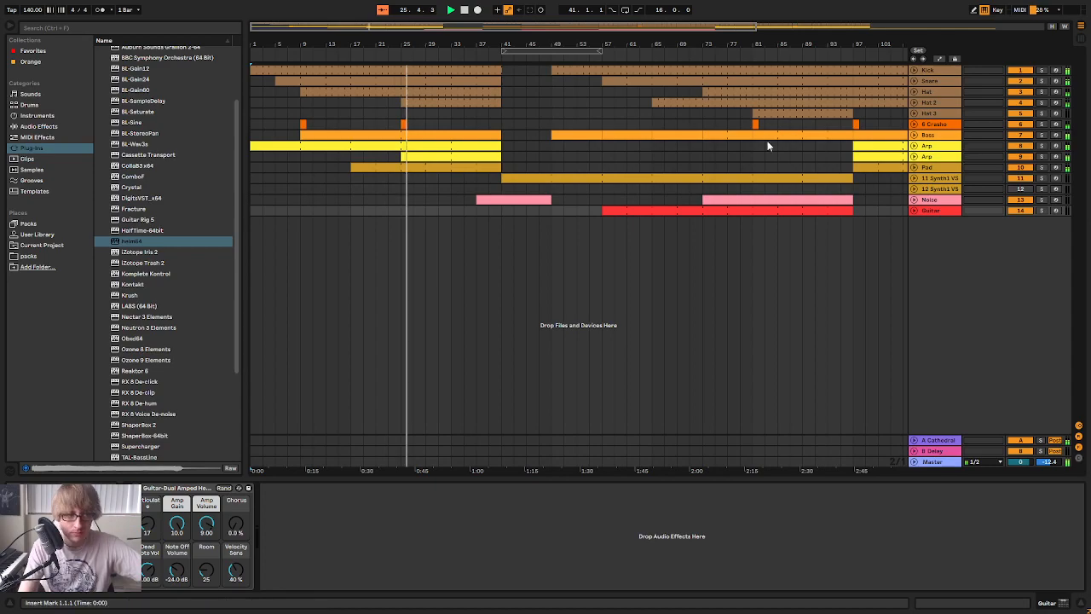
mouse_move(437, 41)
left_mouse_down()
mouse_move(503, 77)
mouse_move(506, 61)
mouse_move(446, 42)
left_mouse_up()
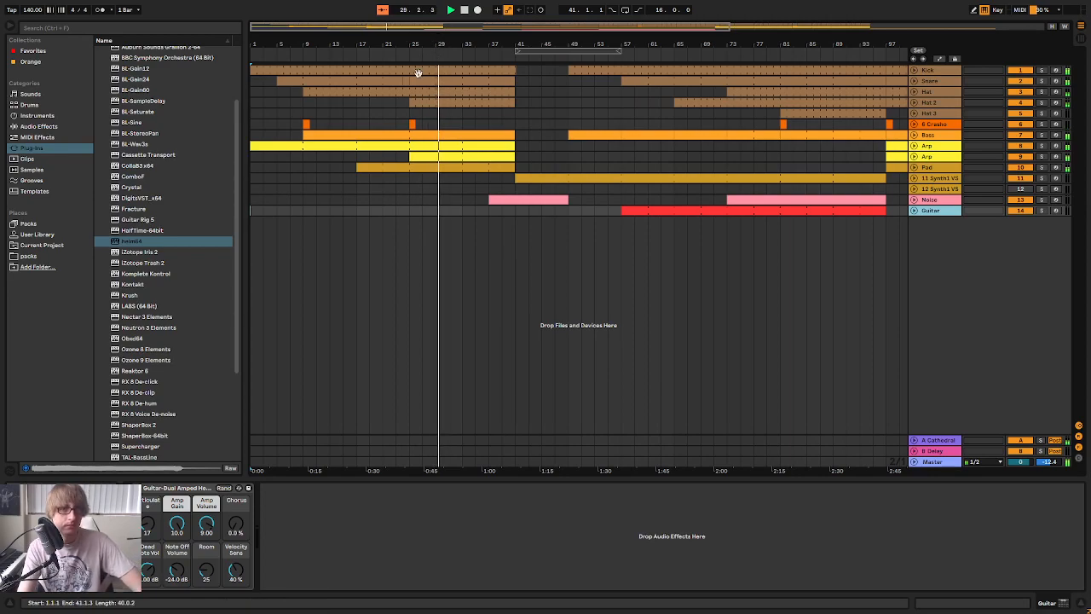
left_click_drag(693, 43, 526, 31)
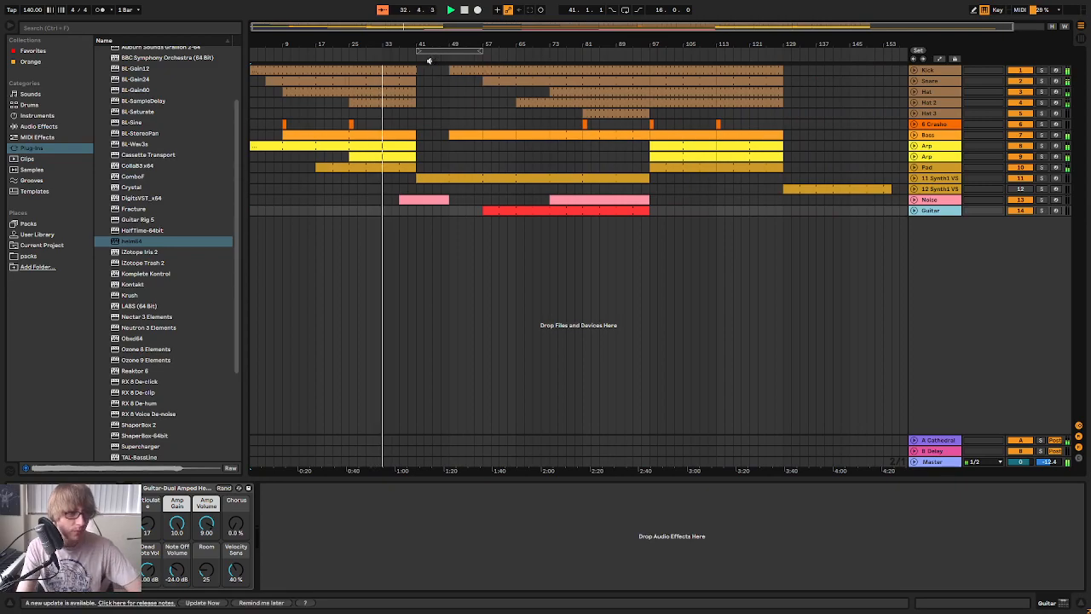
left_click_drag(392, 45, 524, 68)
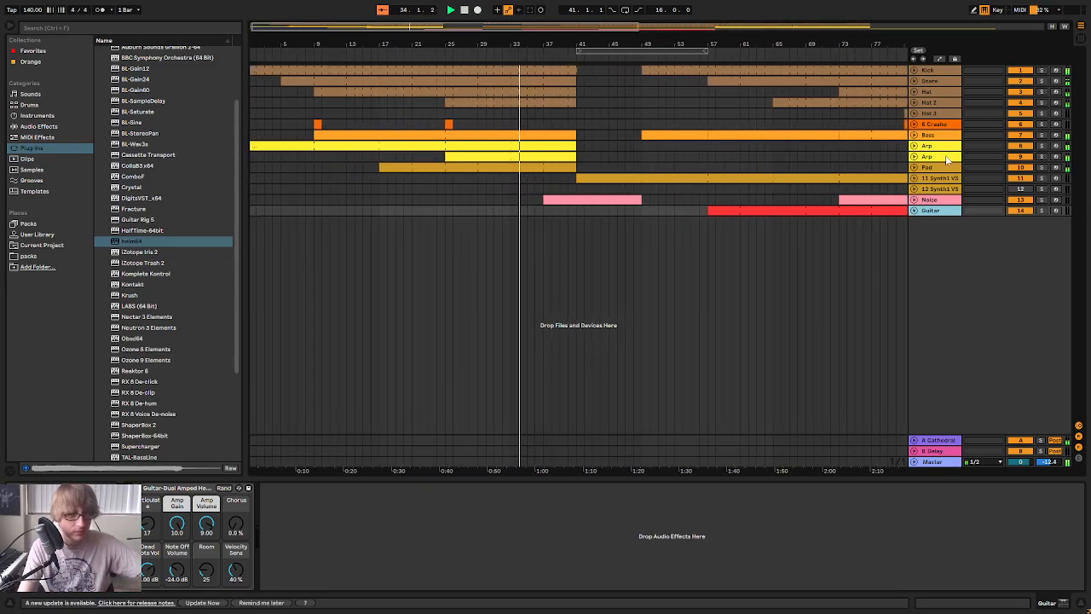
left_click(541, 156)
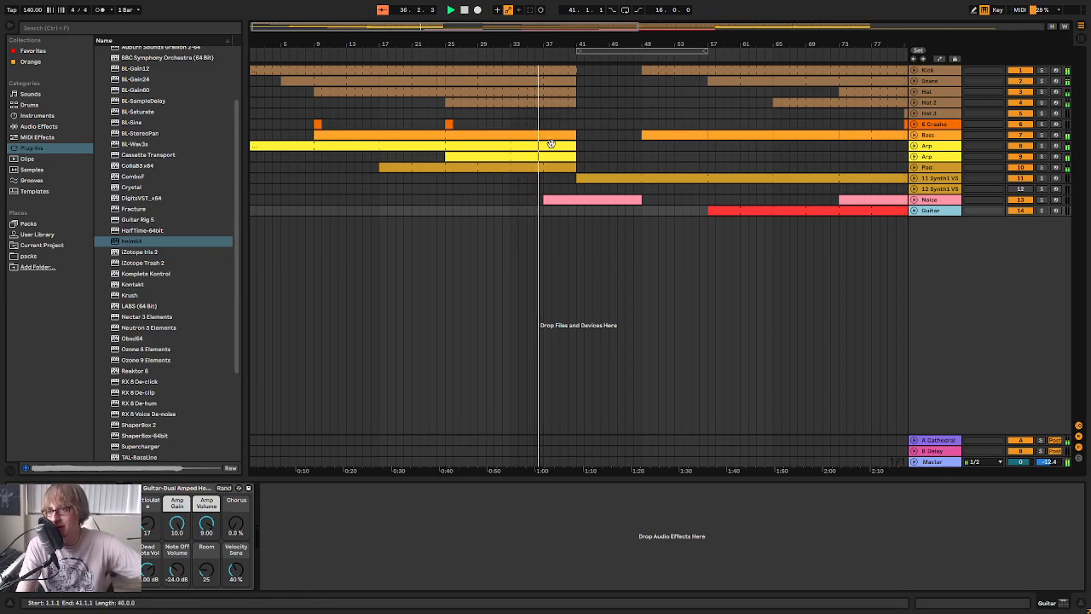
Duplicate the Bass track and clear the copy's material from bar 8 to 25 and from bar 47 to 81
right_click(930, 135)
left_click(953, 157)
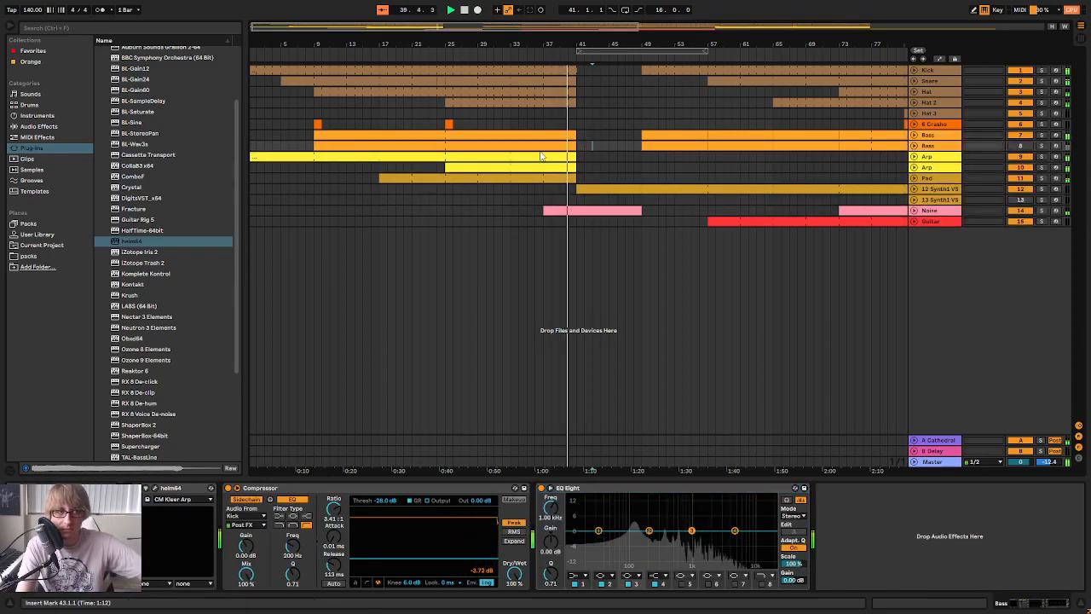
left_click_drag(309, 145, 447, 150)
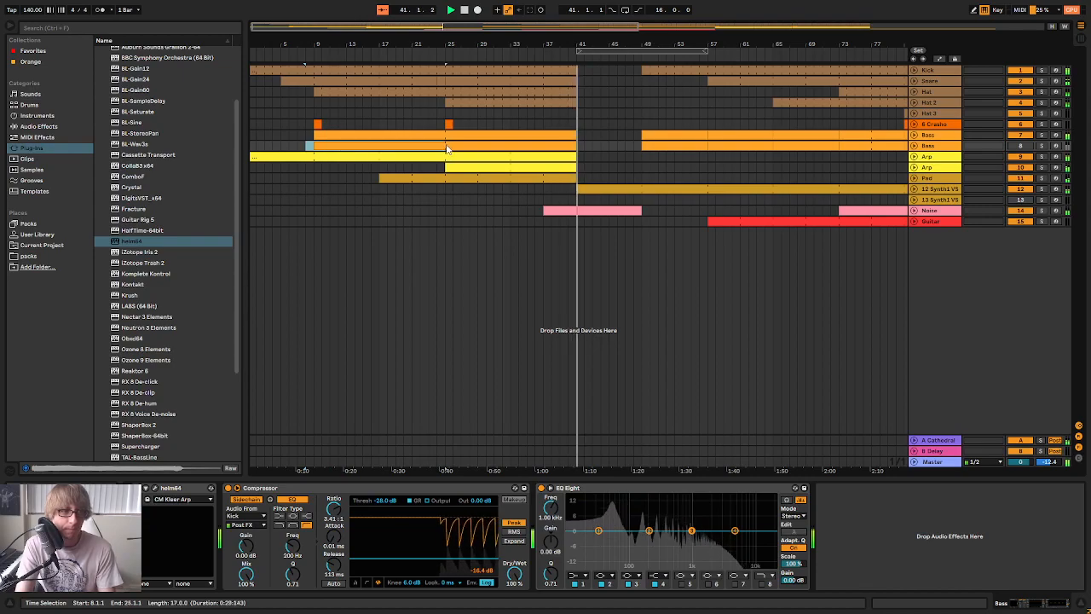
key("minus")
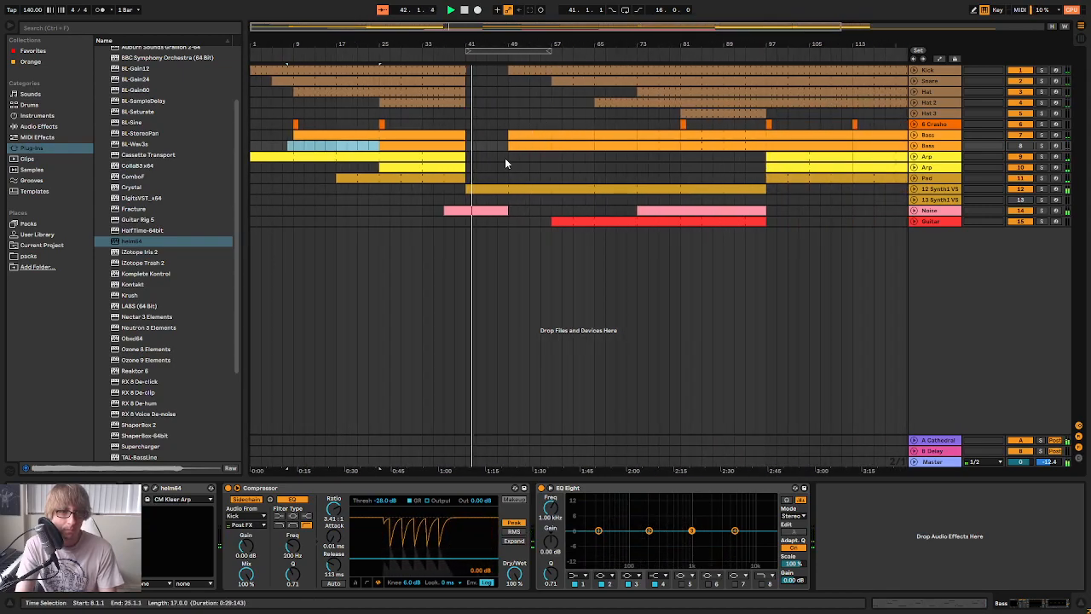
left_click_drag(499, 146, 661, 155)
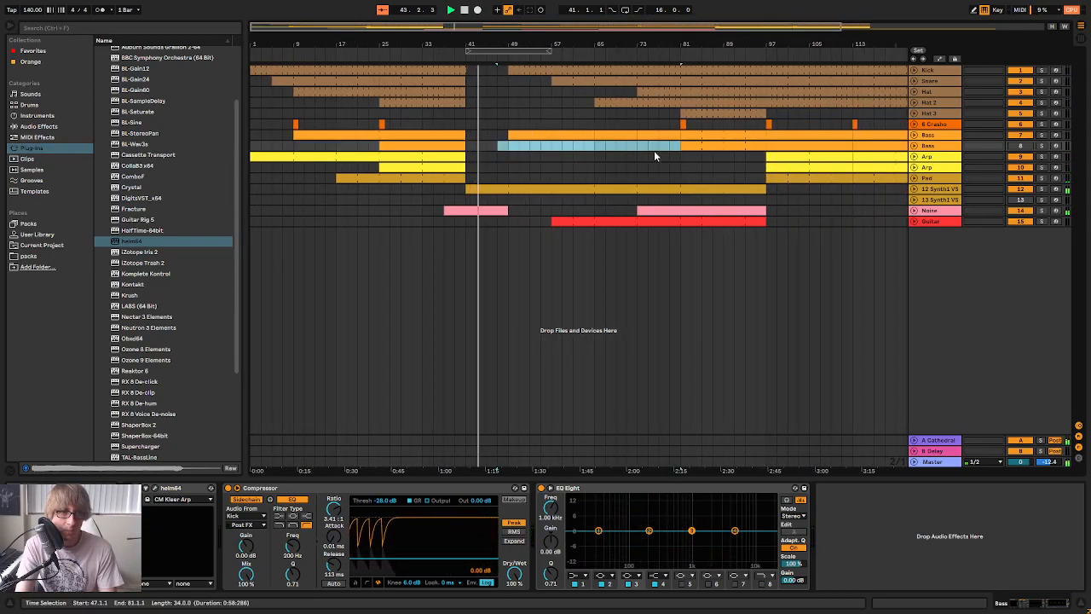
left_click(571, 148)
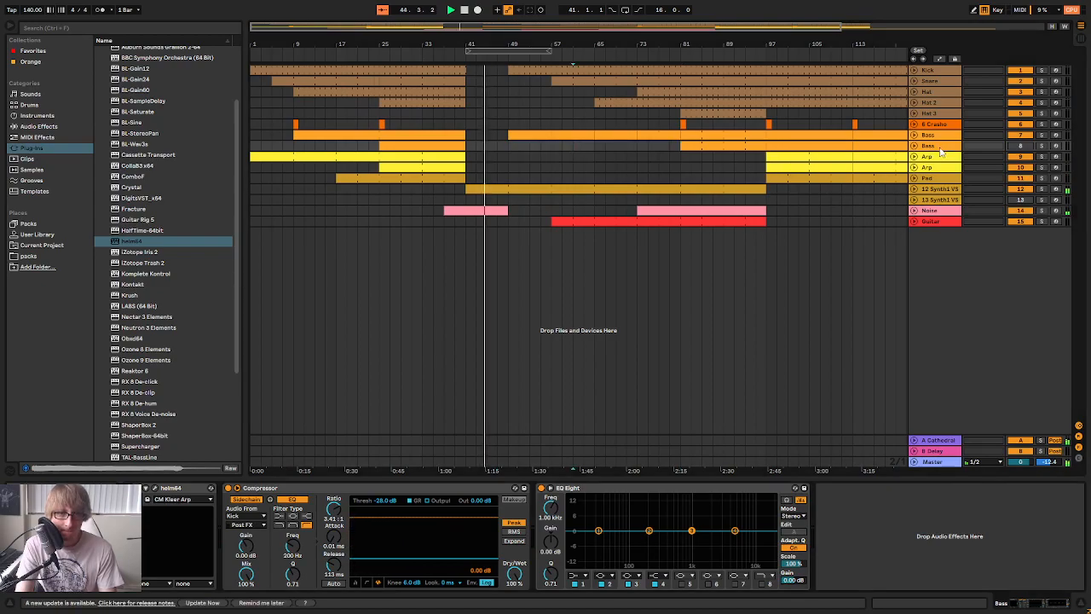
Open Helm on the copied Bass track and set both oscillators to a square wave and the sub oscillator to saw down
left_click(157, 489)
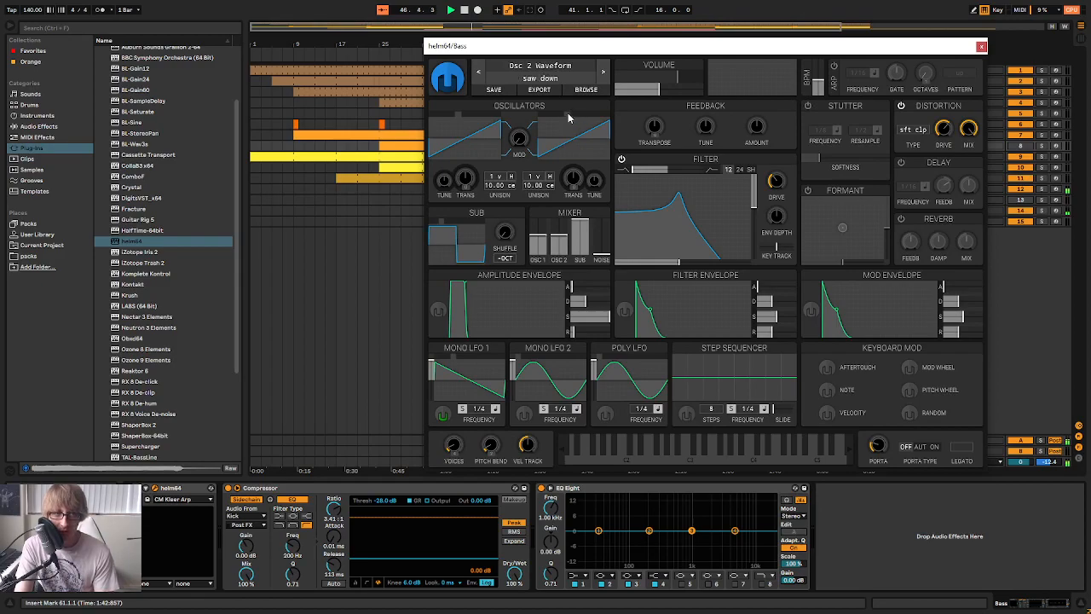
left_click_drag(571, 116, 554, 116)
left_click_drag(456, 116, 447, 126)
left_click_drag(443, 225, 453, 226)
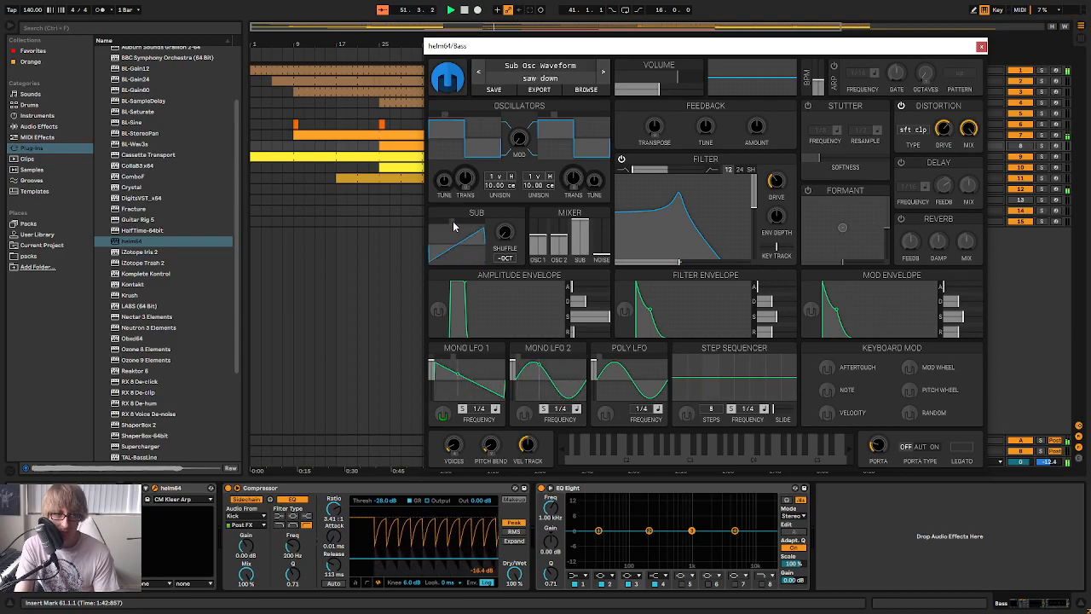
Activate the copied Bass track and adjust its Helm filter, with the resonance at about 51 %
left_click_drag(759, 49, 798, 333)
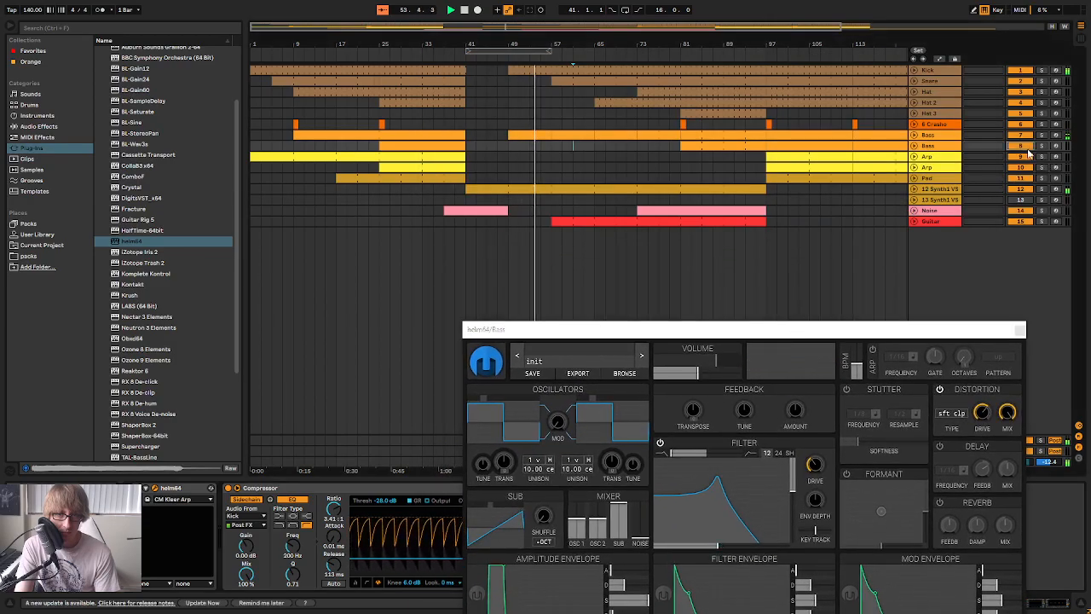
left_click_drag(736, 333, 690, 222)
left_click_drag(673, 384, 683, 399)
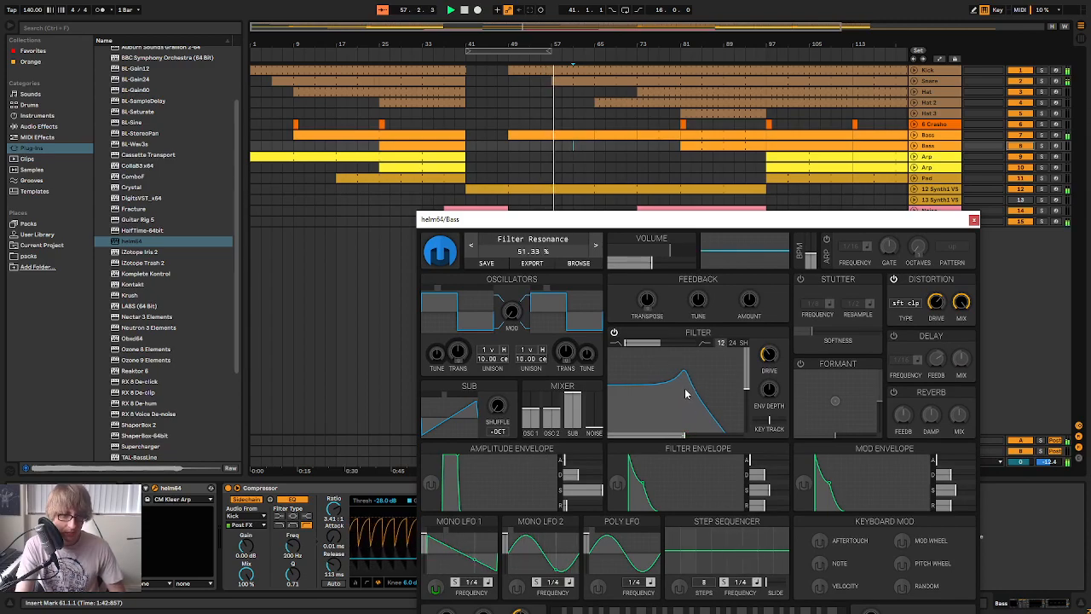
left_click_drag(681, 221, 747, 355)
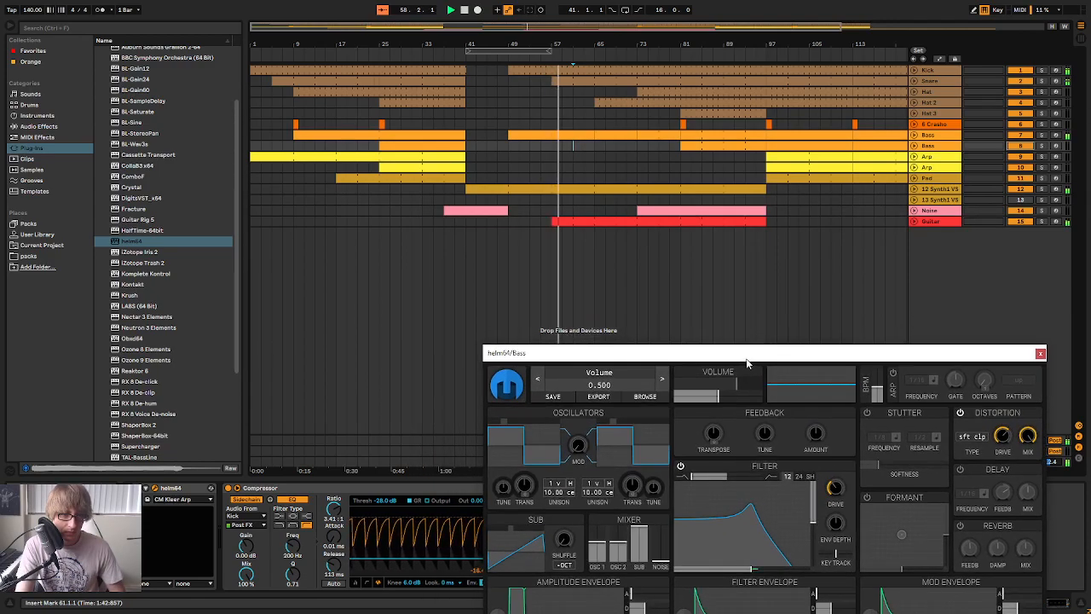
Close the Helm window and check the Guitar track's volume in the mixer
left_click(1040, 354)
key("Tab")
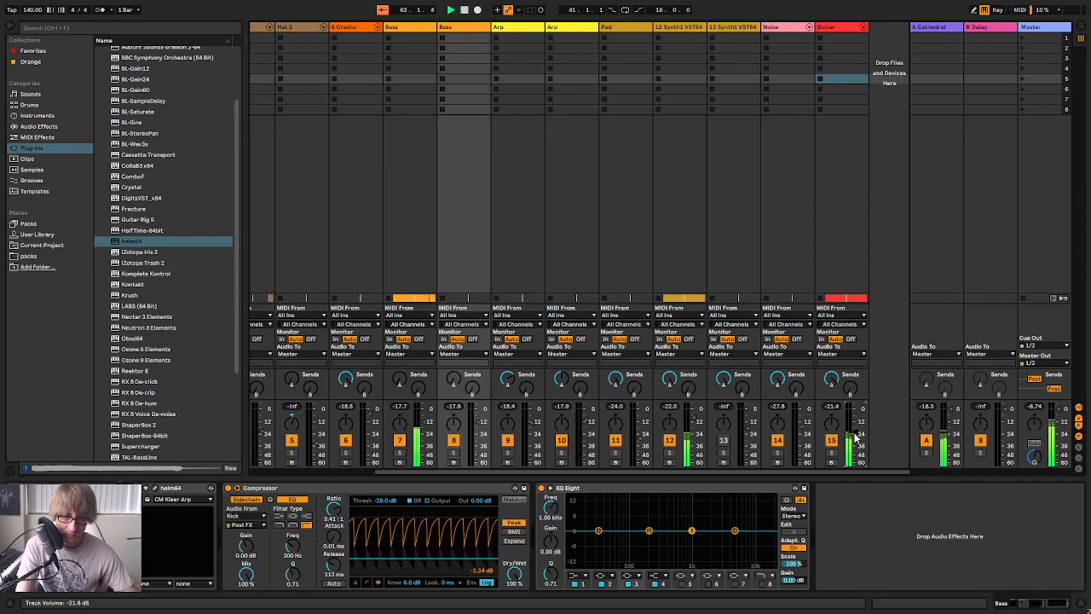
key("Tab")
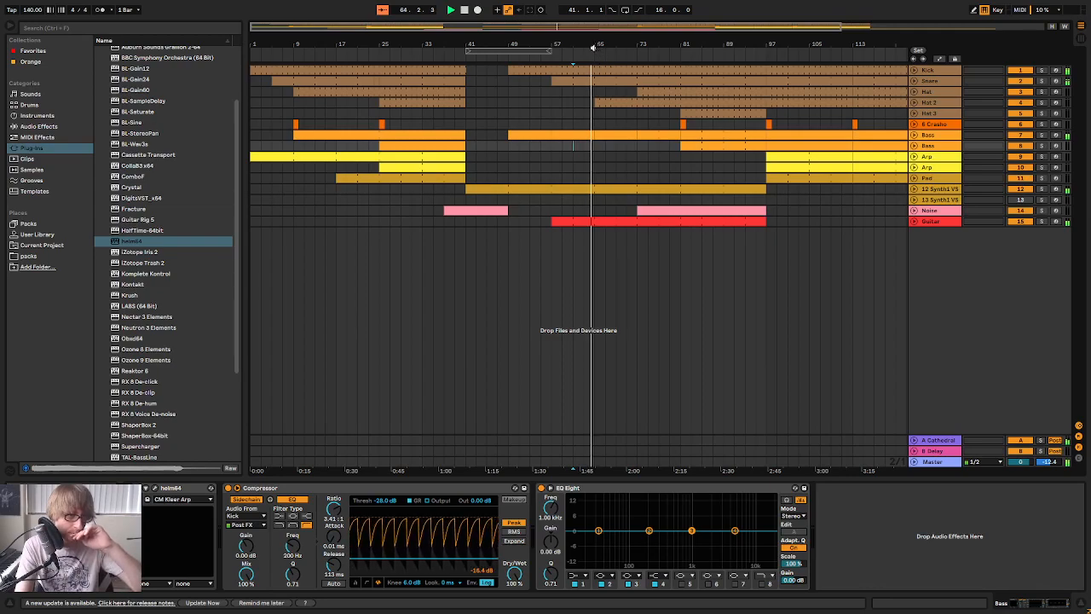
Insert an empty MIDI clip at bar 73 on the second Arp track, extend it to about bar 83, and arm that track
left_click_drag(604, 44, 548, 56)
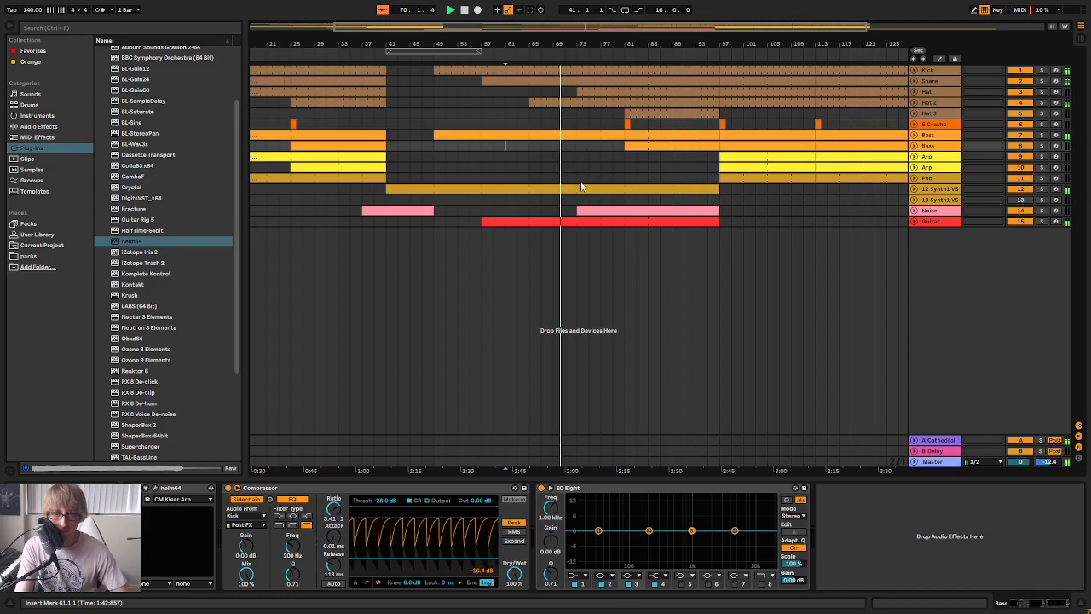
double_click(583, 167)
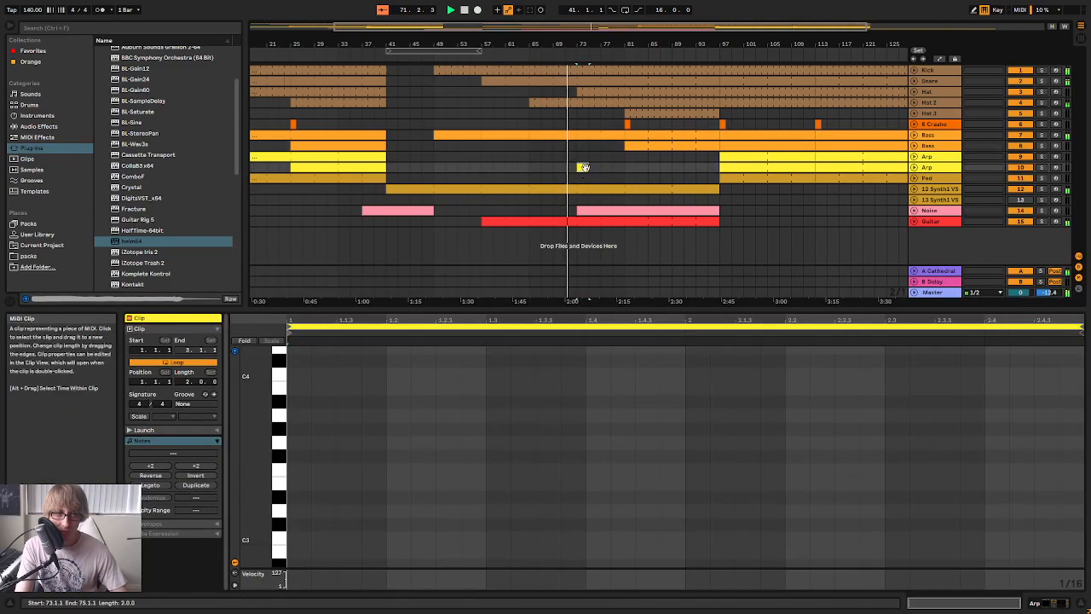
left_click_drag(589, 166, 635, 175)
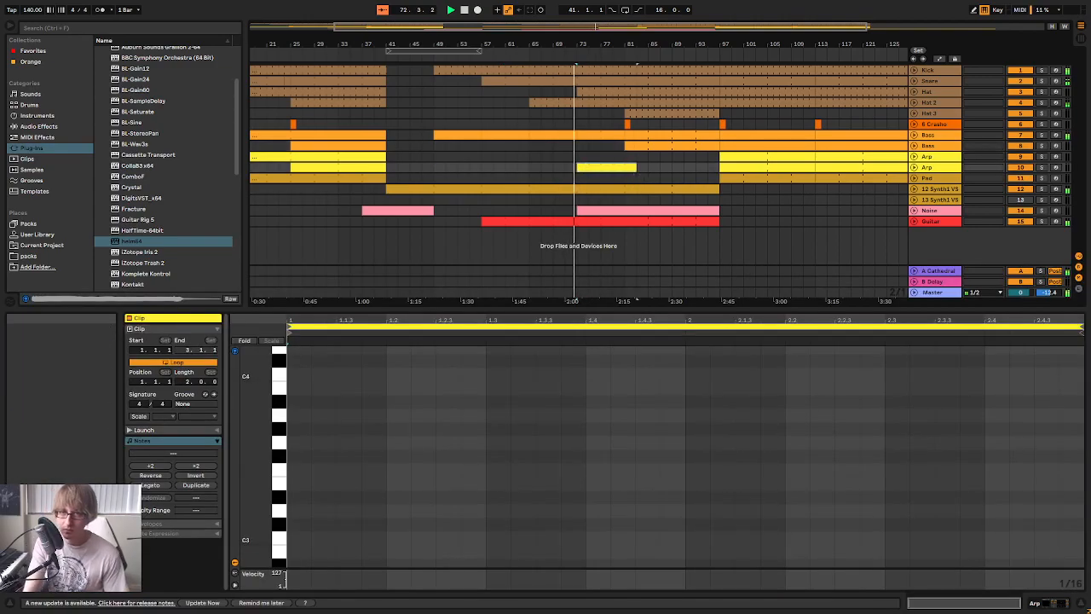
left_click(1055, 168)
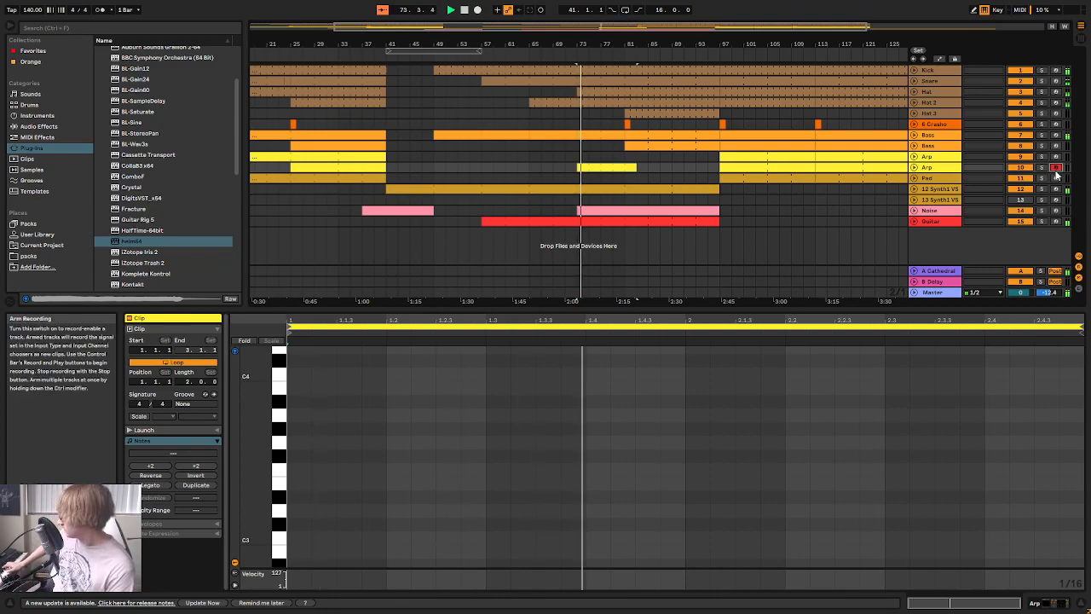
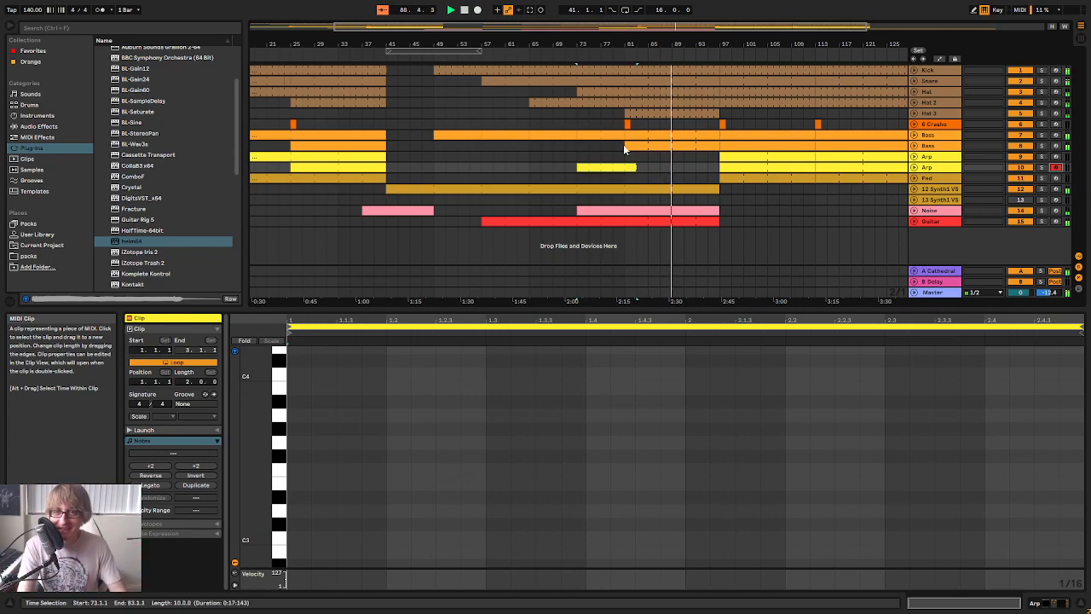
Move all clips from bar 97 onwards 16 bars later so they start at bar 113
left_click(654, 167)
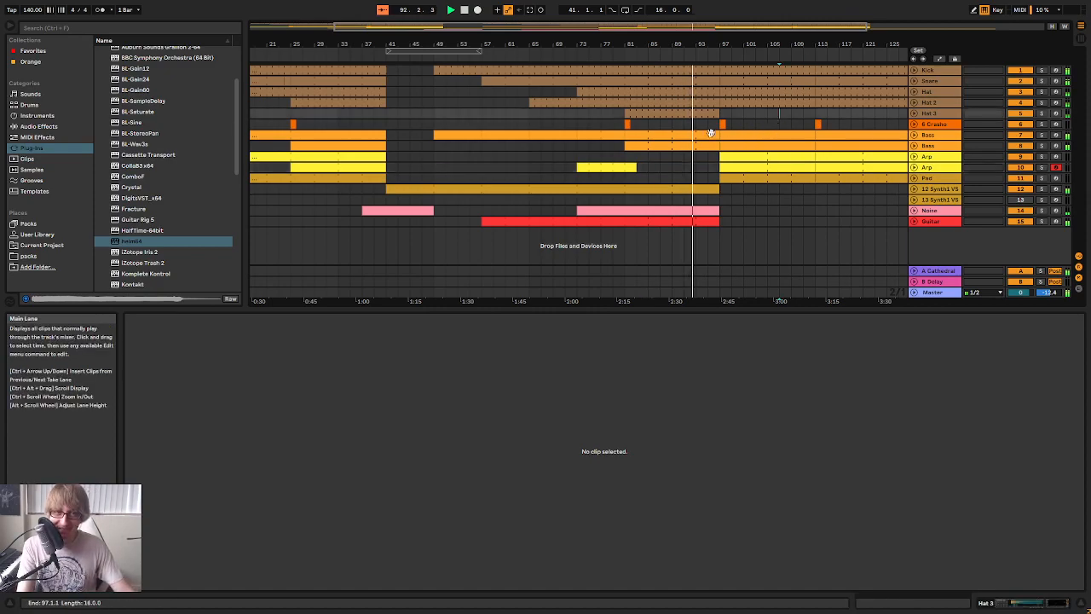
left_click(617, 165)
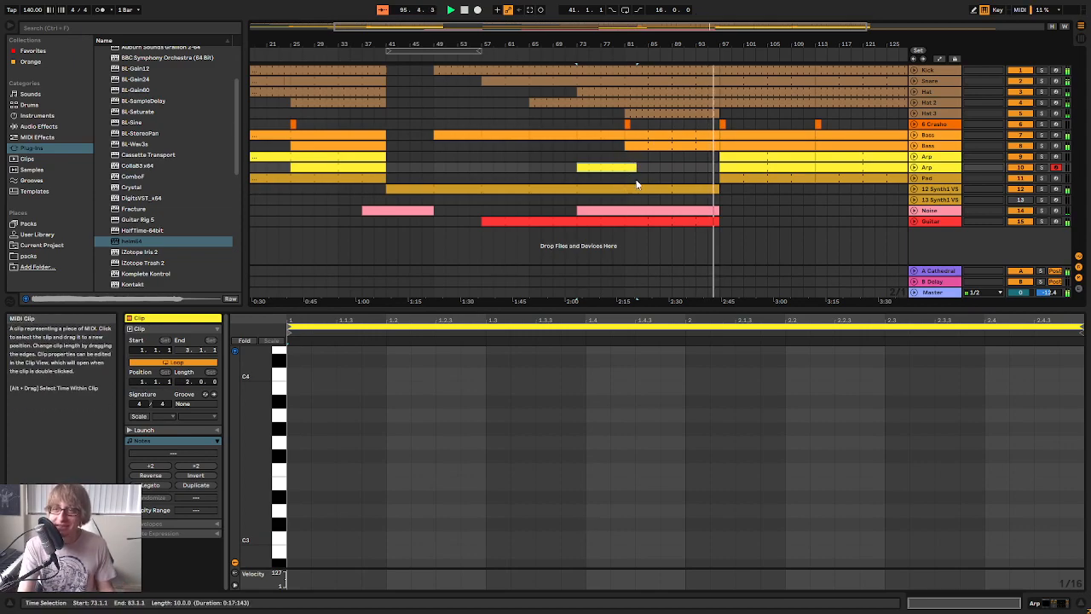
left_click_drag(758, 41, 565, 29)
key("space")
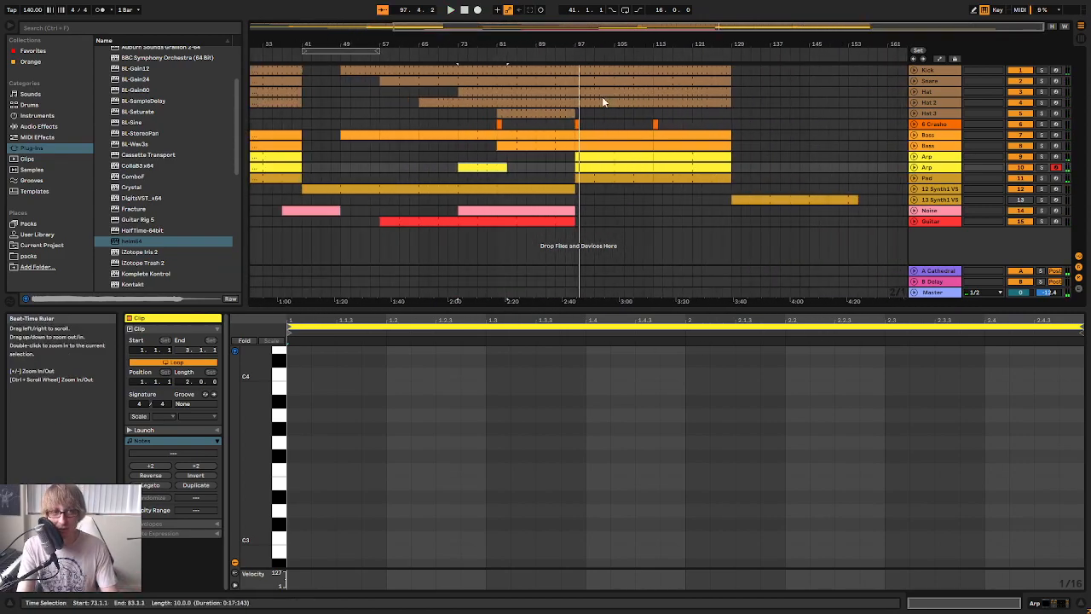
left_click_drag(575, 222, 859, 68)
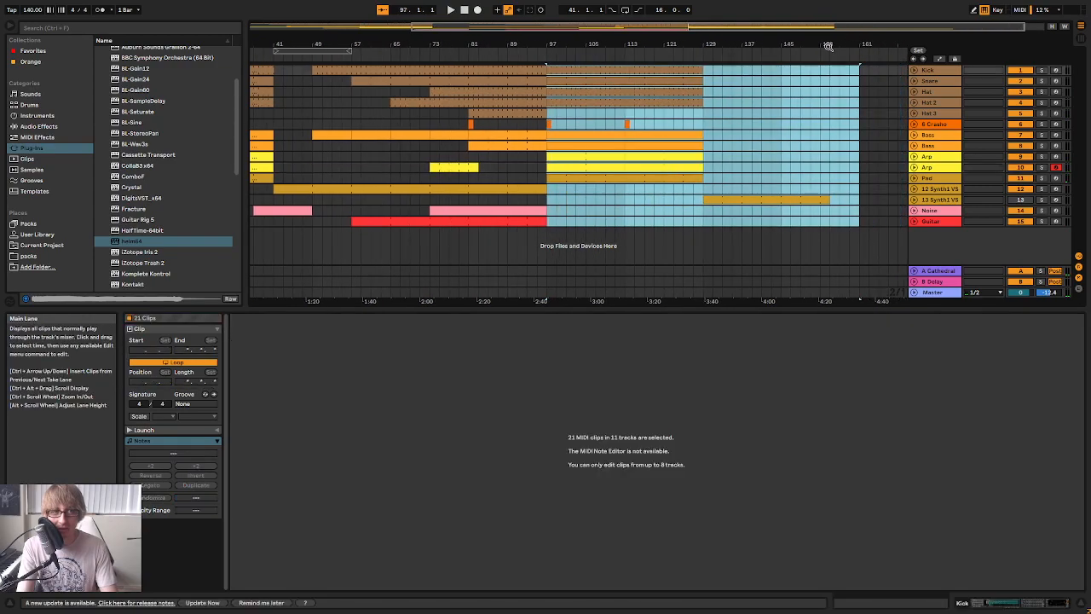
left_click_drag(644, 77, 715, 66)
left_click(585, 113)
Unfold the Kick track, extend its clip one beat past bar 97, and play from about bar 86
mouse_move(550, 42)
left_mouse_down()
mouse_move(643, 75)
mouse_move(796, 84)
left_mouse_up()
left_click(837, 80)
left_click(914, 71)
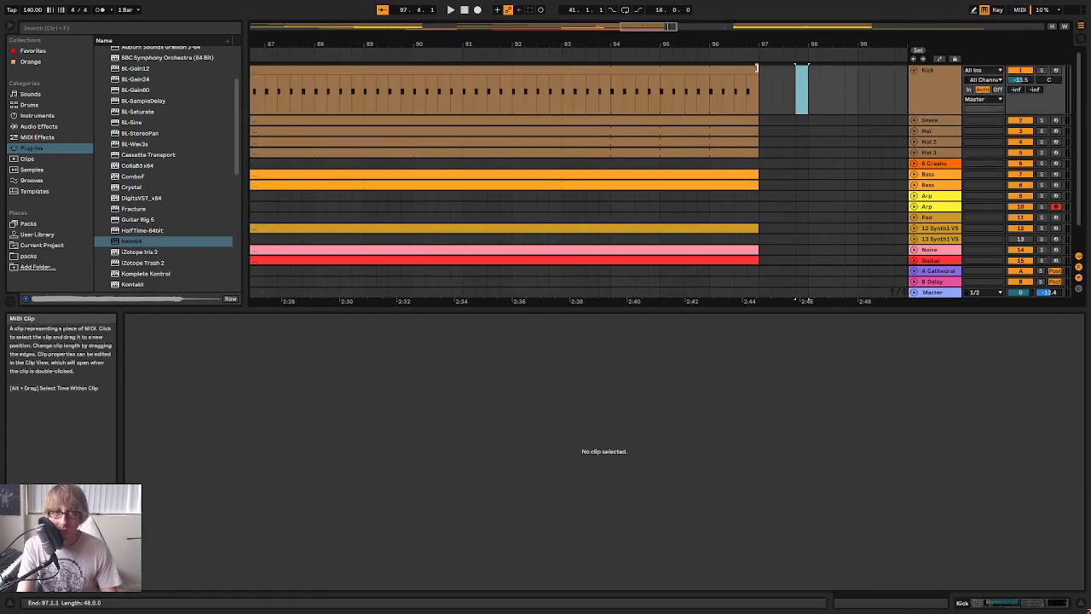
left_click(756, 72)
left_click_drag(754, 44, 604, 21)
left_click(560, 61)
scroll(682, 162, "down", 3)
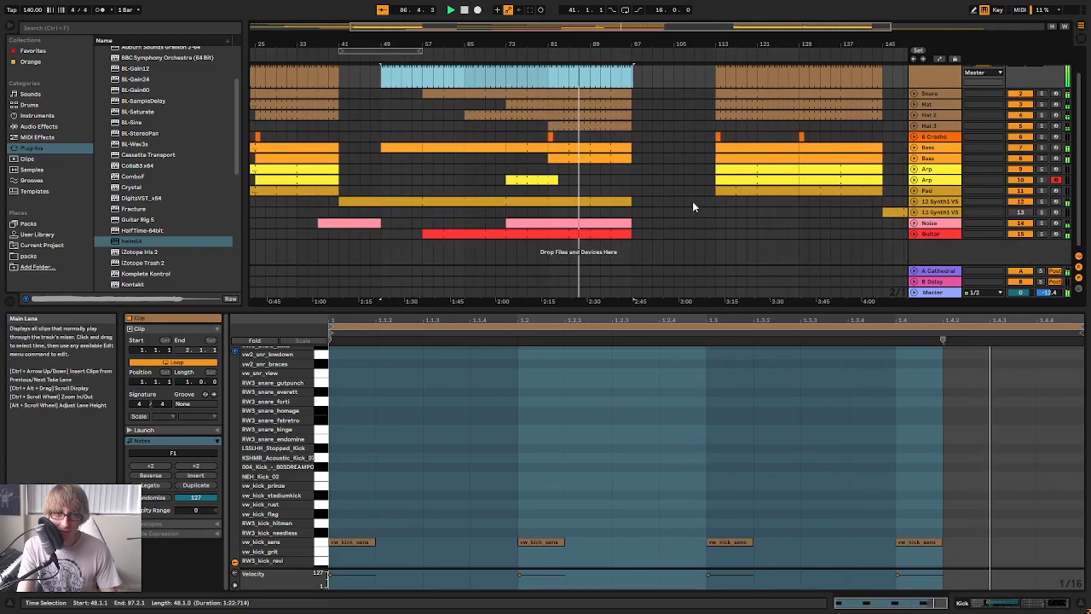
Extend the later clip on the second Arp track back to start at bar 97
left_click(643, 180)
left_click(716, 179)
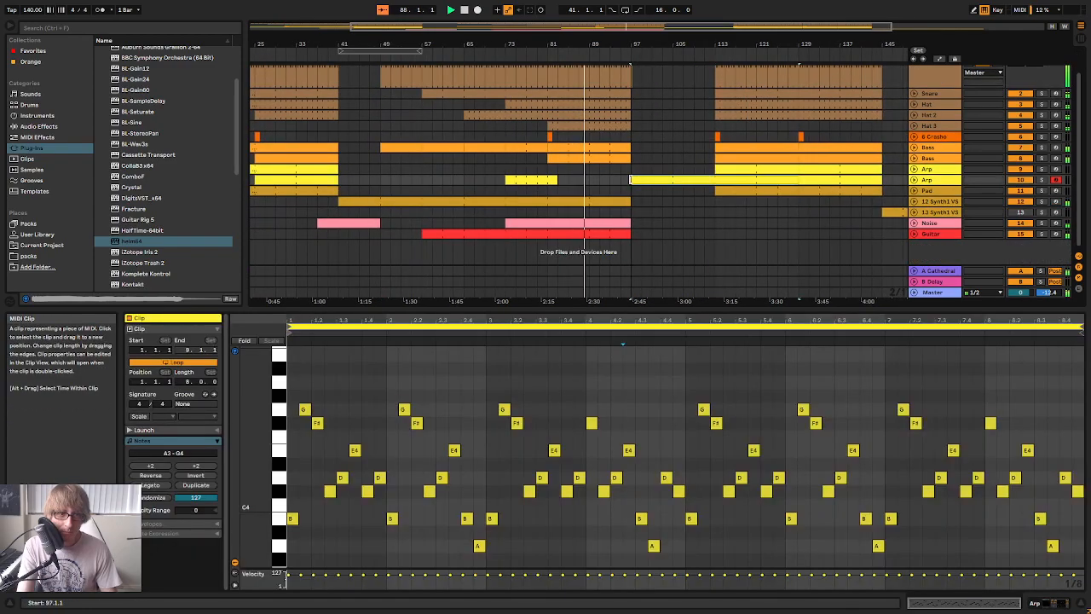
left_click(662, 223)
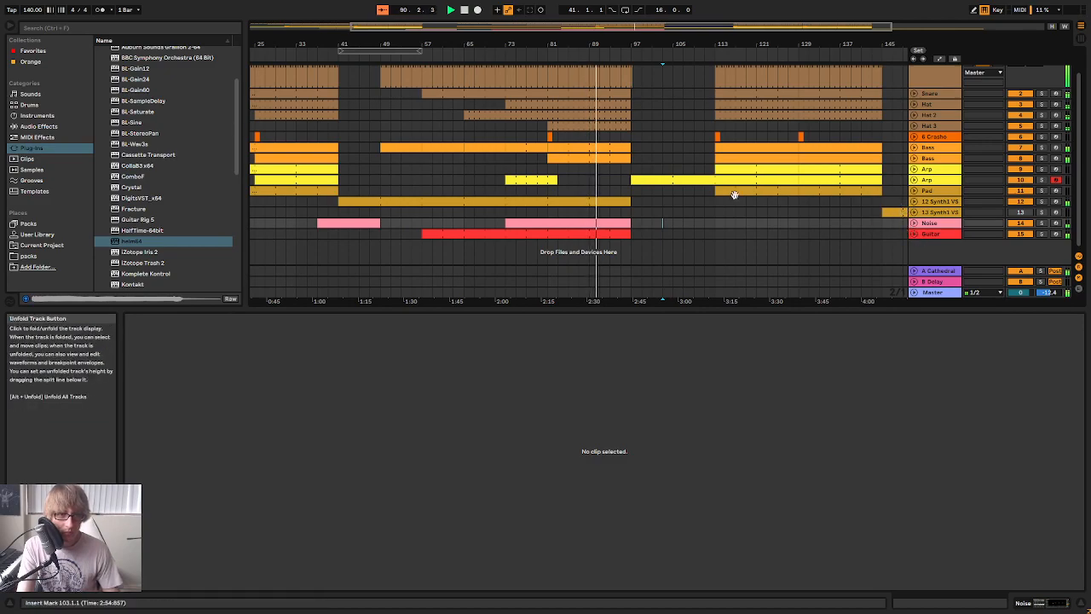
Unfold the Noise track and place a copy of its second clip at bar 89, reaching bar 113
left_click(914, 223)
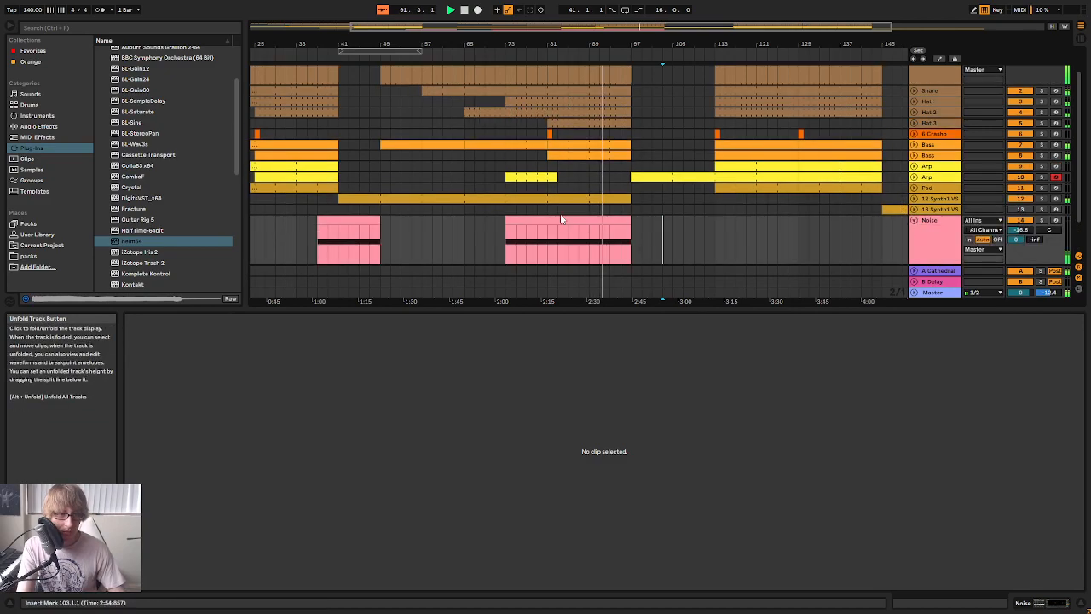
left_click(588, 237)
key("ctrl+c")
left_click(590, 236)
key("ctrl+v")
Remove the drop at bar 89 from the Noise track's Filter Freq automation, keeping a shallow dip between the peaks, and fold the track
left_click(938, 58)
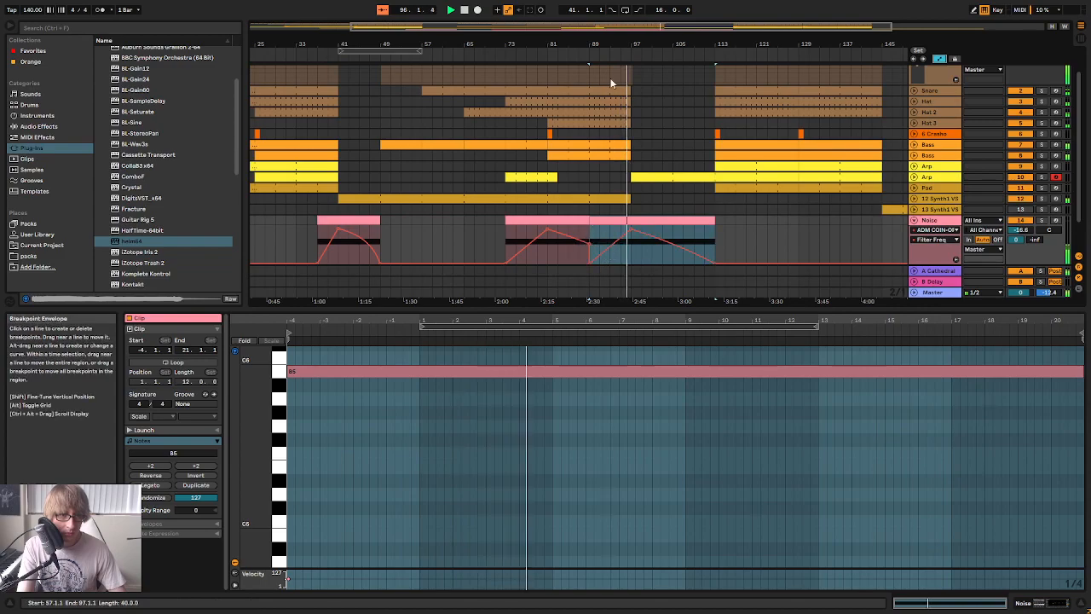
left_click_drag(604, 45, 639, 128)
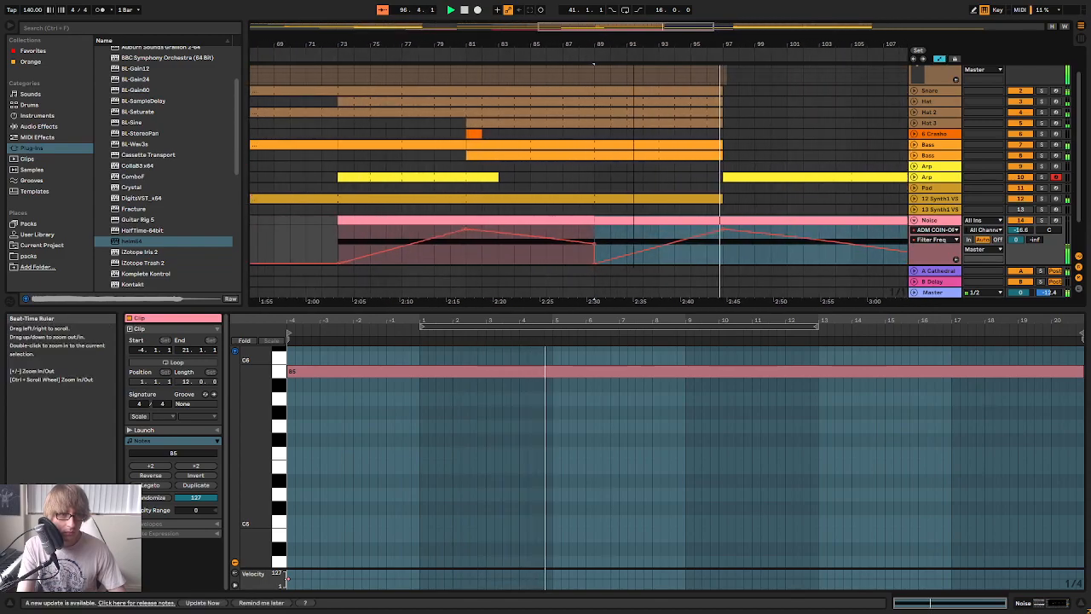
left_click(646, 251)
left_click(598, 263)
left_click_drag(753, 43, 559, 10)
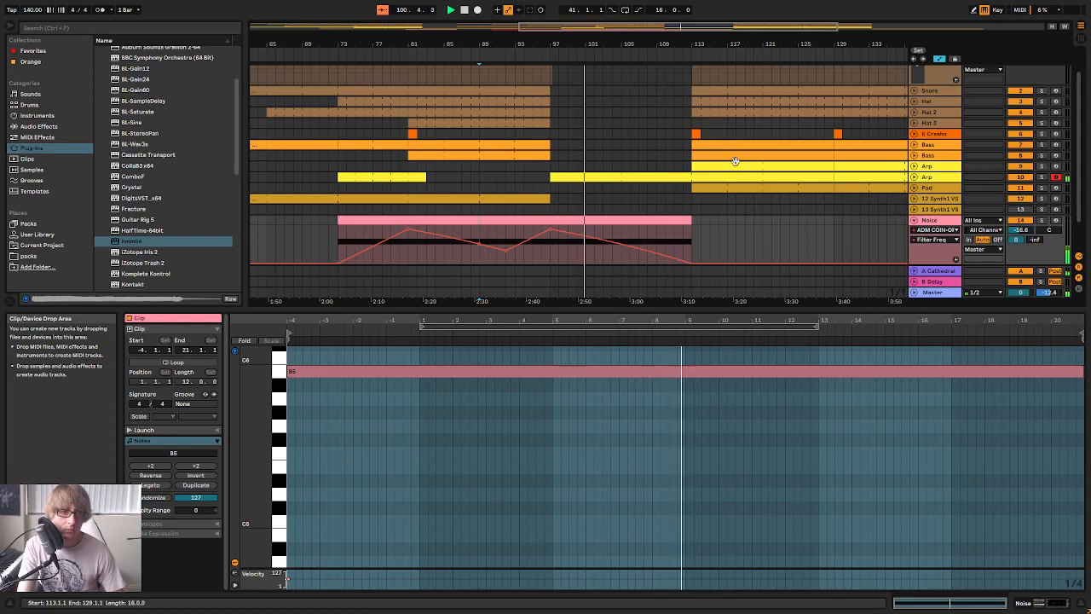
left_click(913, 220)
left_click(646, 131)
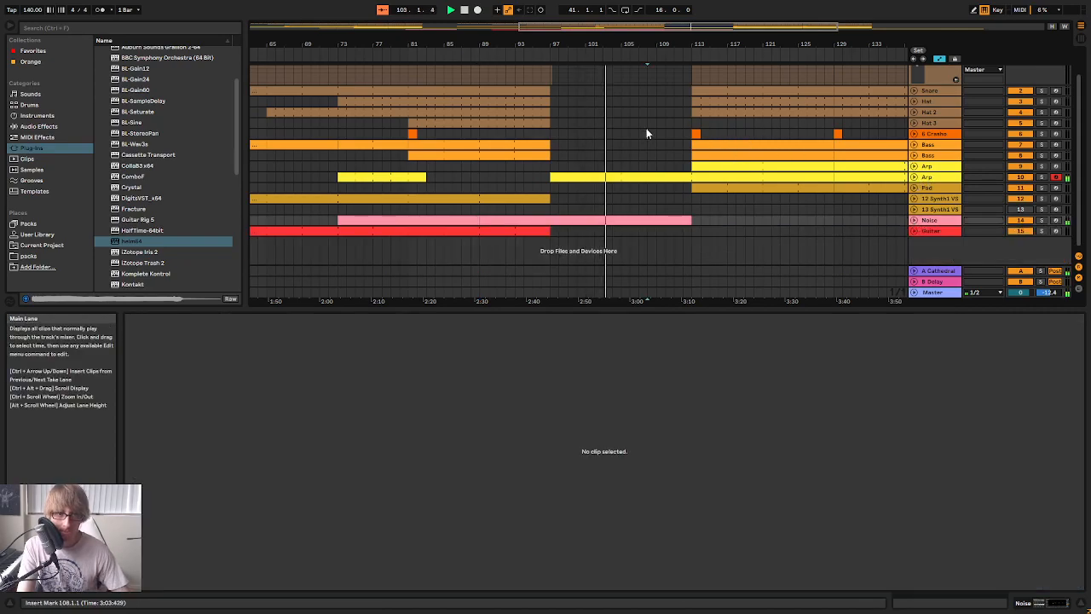
Extend the Hat clip of the final section back to start at bar 105
left_click_drag(664, 44, 633, 17)
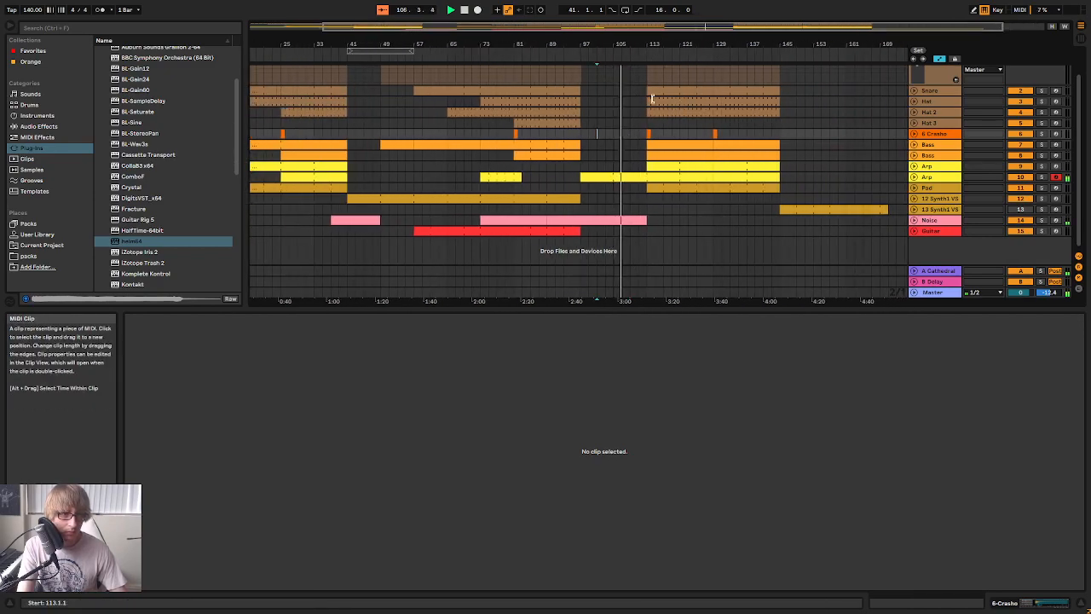
left_click(614, 100)
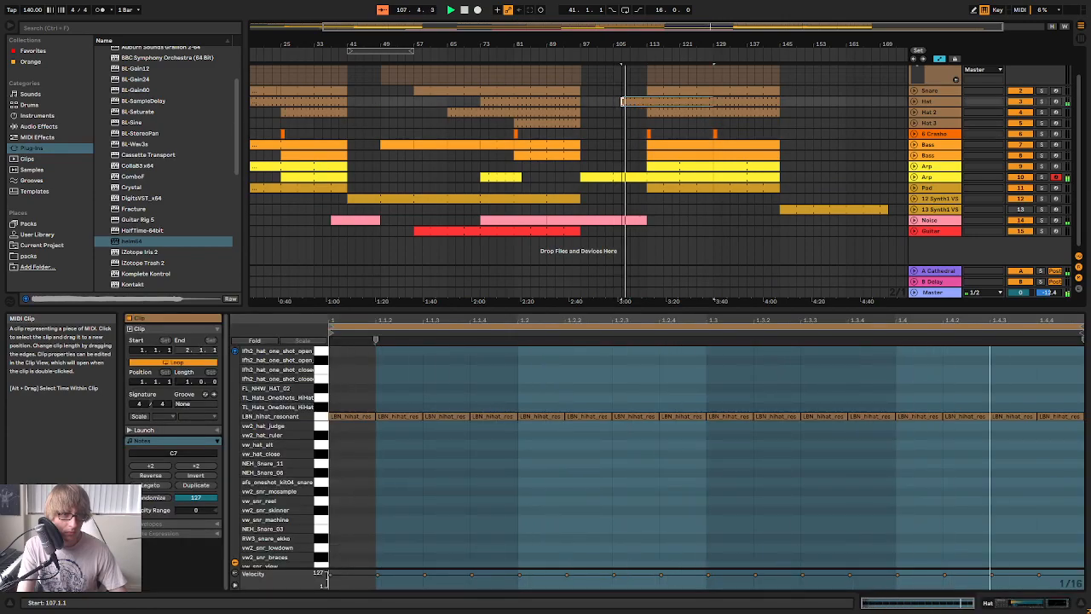
left_click_drag(632, 41, 707, 54)
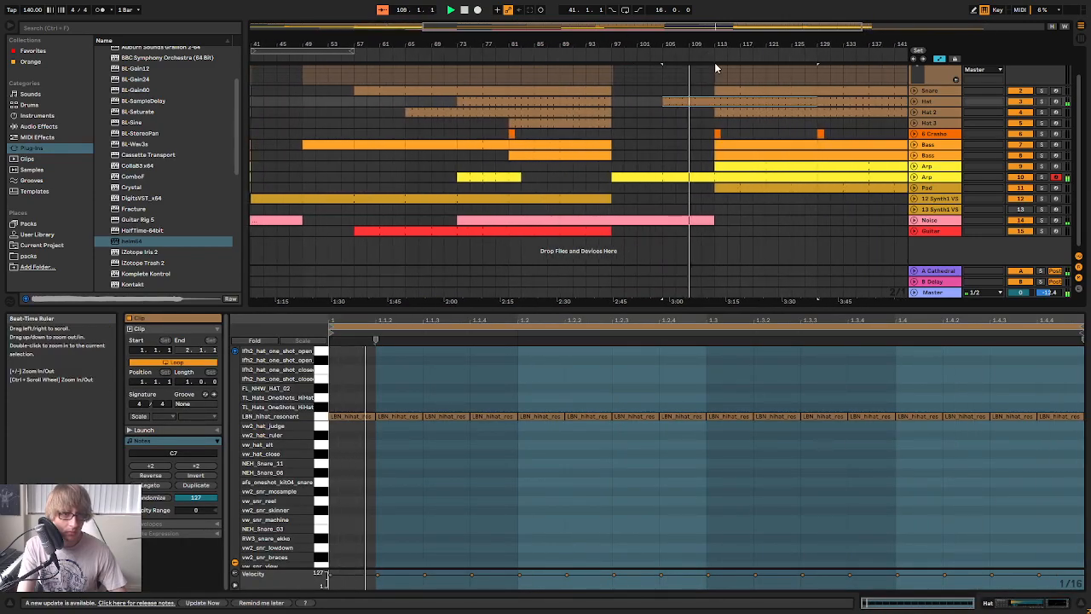
Copy the Hat 3 clip into the final section and make it span bars 113 to 145
scroll(714, 146, "up", 1)
left_click(690, 156)
left_click(580, 154)
key("ctrl+c")
left_click(663, 154)
key("ctrl+v")
left_click(675, 131)
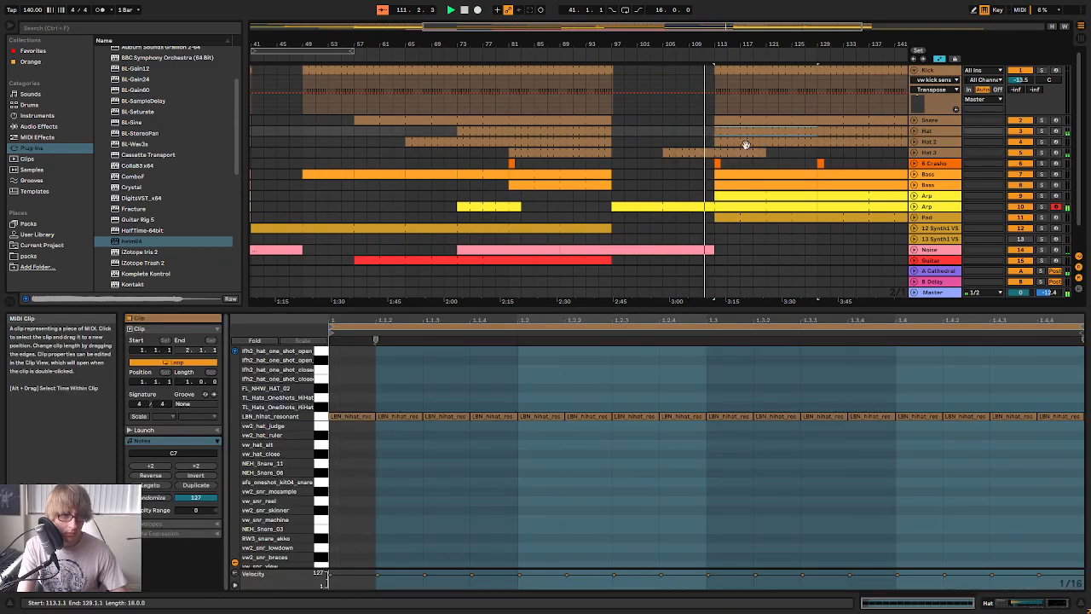
left_click_drag(764, 152, 703, 152)
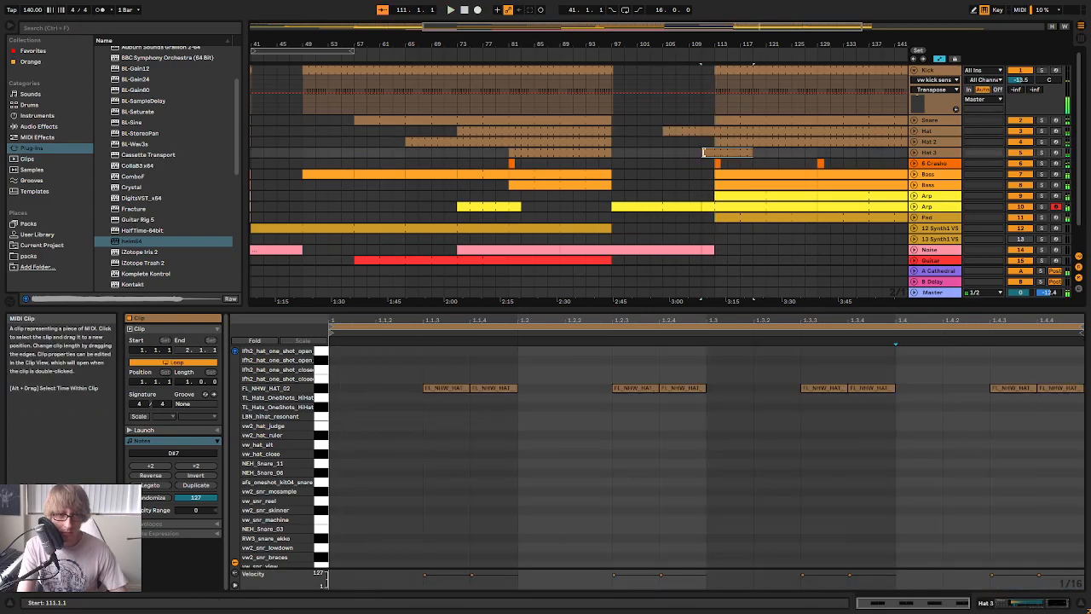
key("space")
left_click_drag(612, 151, 779, 153)
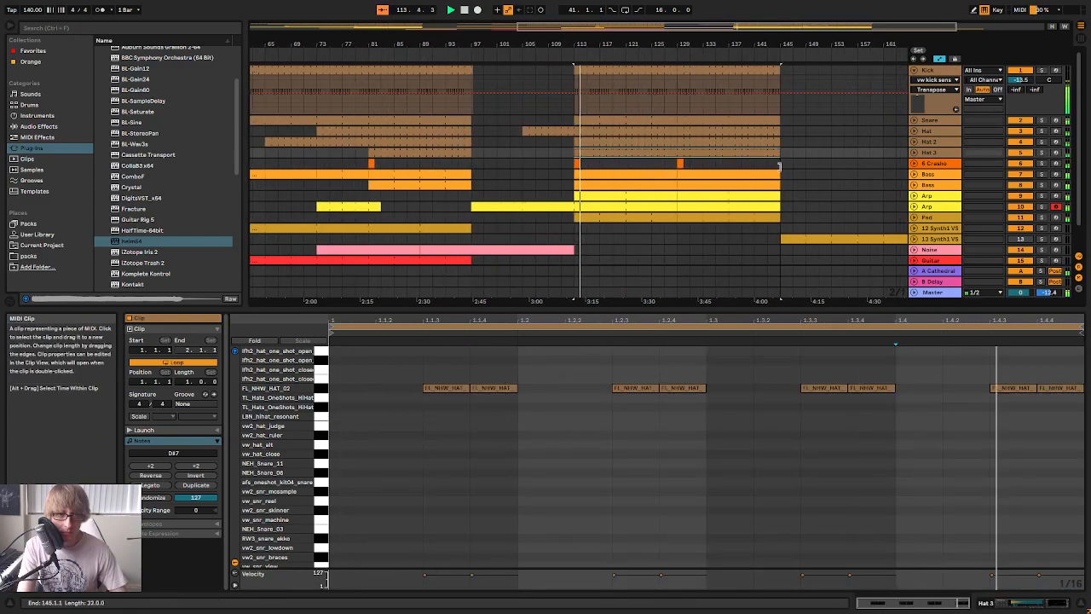
Check the whole arrangement and play it from about bar 80
scroll(724, 167, "down", 2)
left_click(592, 212)
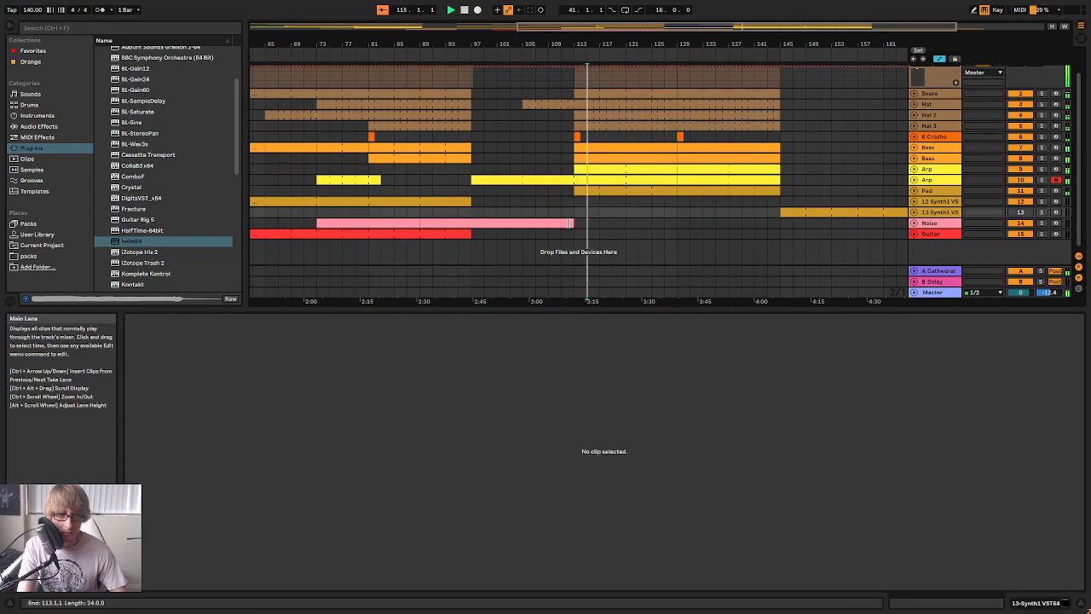
left_click_drag(567, 44, 726, 42)
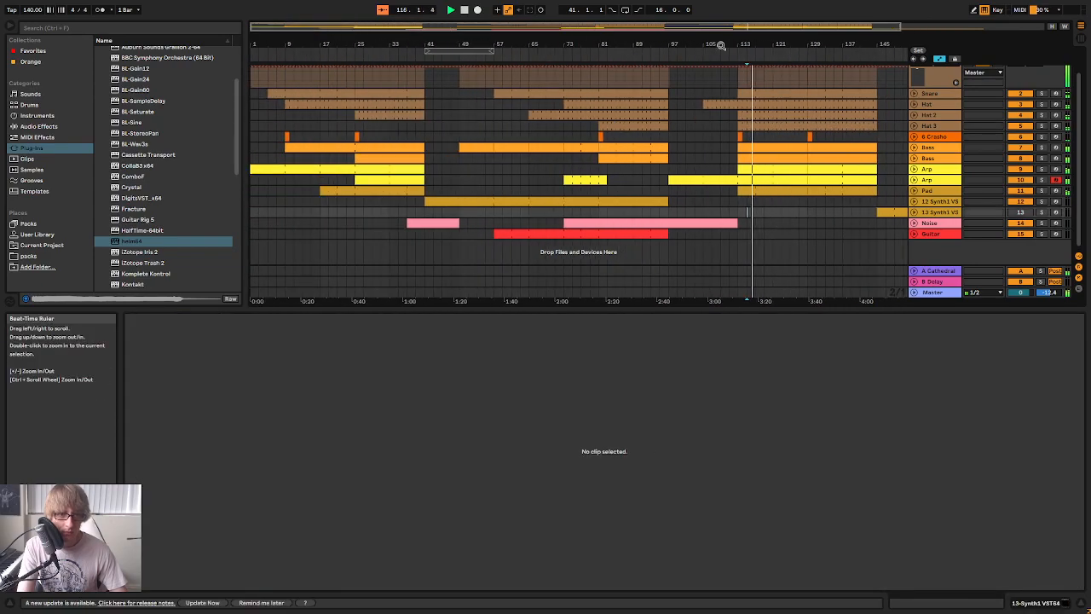
scroll(693, 183, "up", 2)
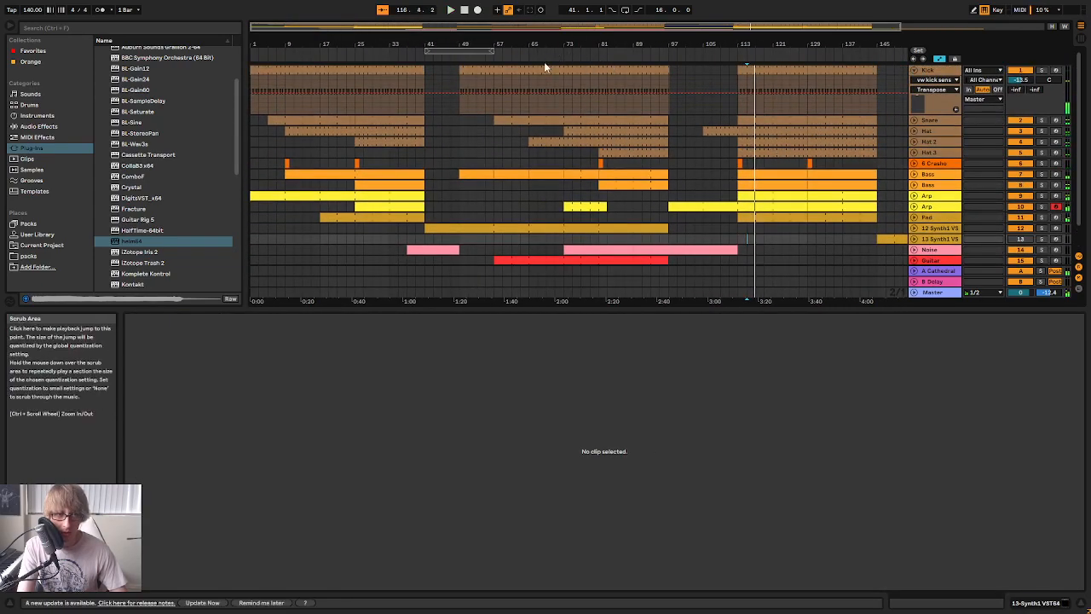
left_click(598, 61)
Solo both Bass tracks and open Helm on the copied Bass track
left_click(948, 185)
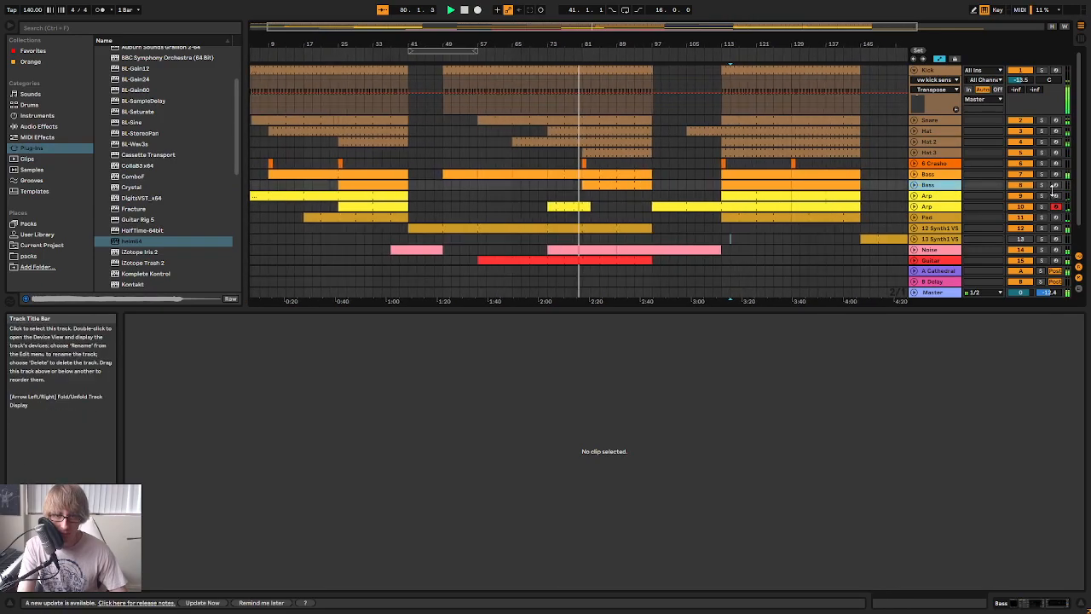
left_click(1041, 185)
double_click(928, 185)
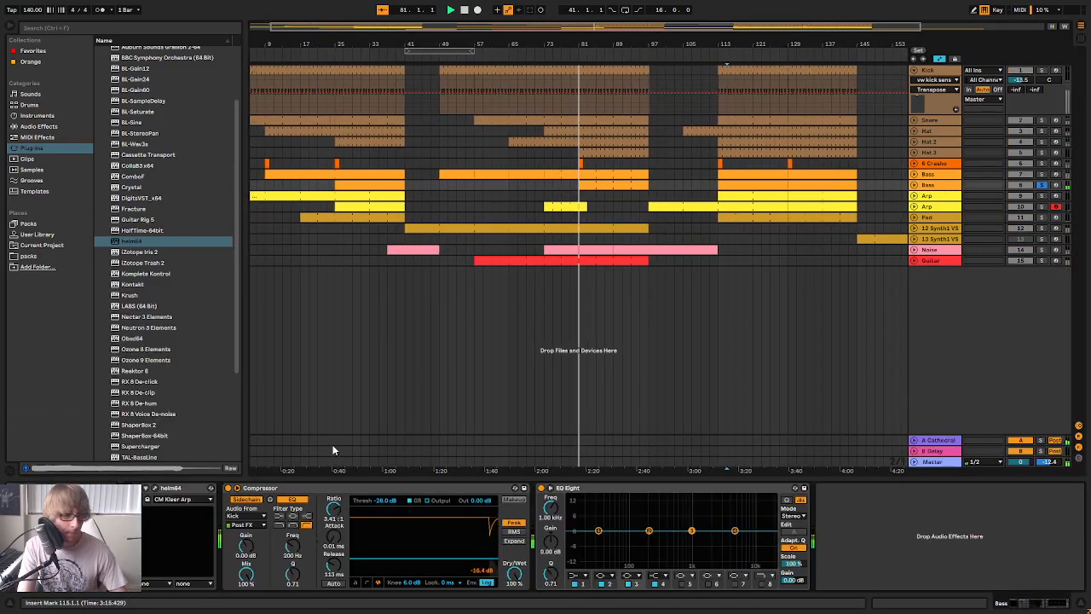
left_click(156, 489)
left_click_drag(856, 174, 713, 201)
left_click(1042, 174, "ctrl")
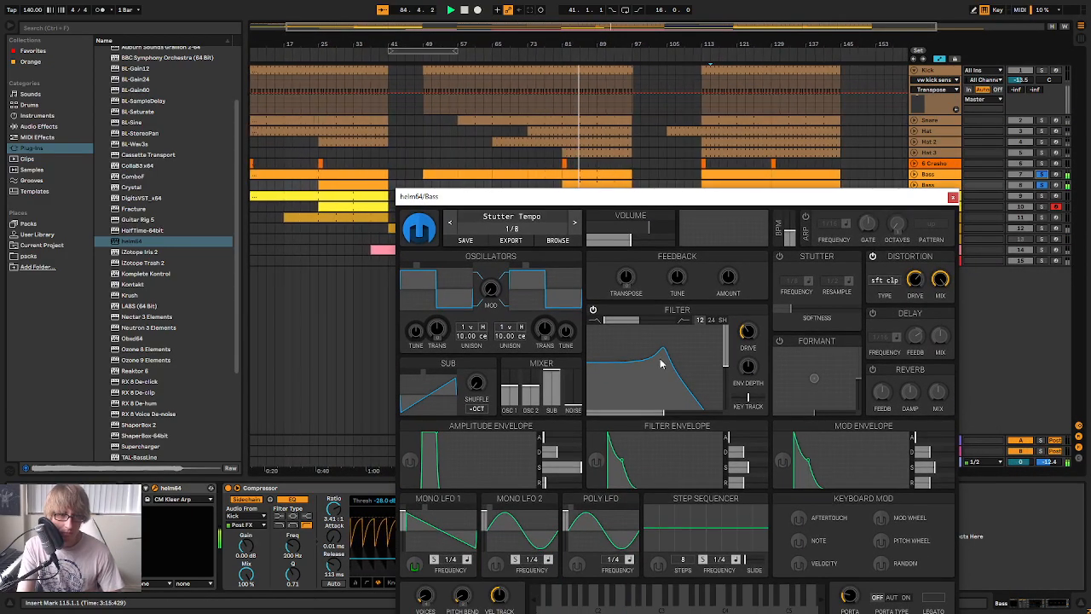
Try the copied Bass's Helm filter at different cutoffs, up to about 93 semitones
mouse_move(658, 362)
left_mouse_down()
mouse_move(678, 365)
mouse_move(662, 359)
left_mouse_up()
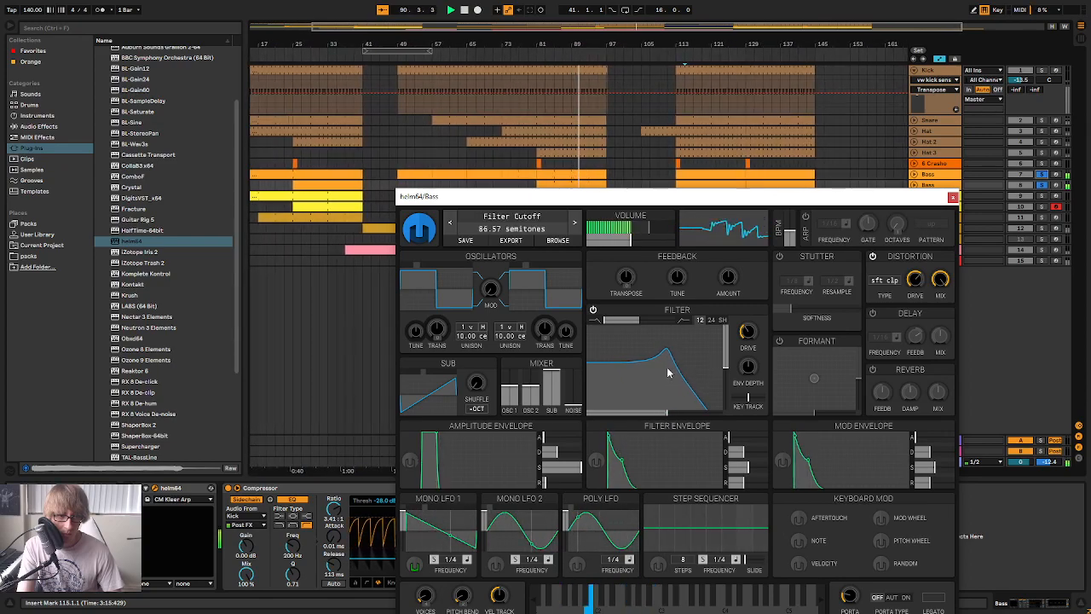
mouse_move(681, 364)
left_mouse_down()
mouse_move(697, 375)
mouse_move(687, 383)
left_mouse_up()
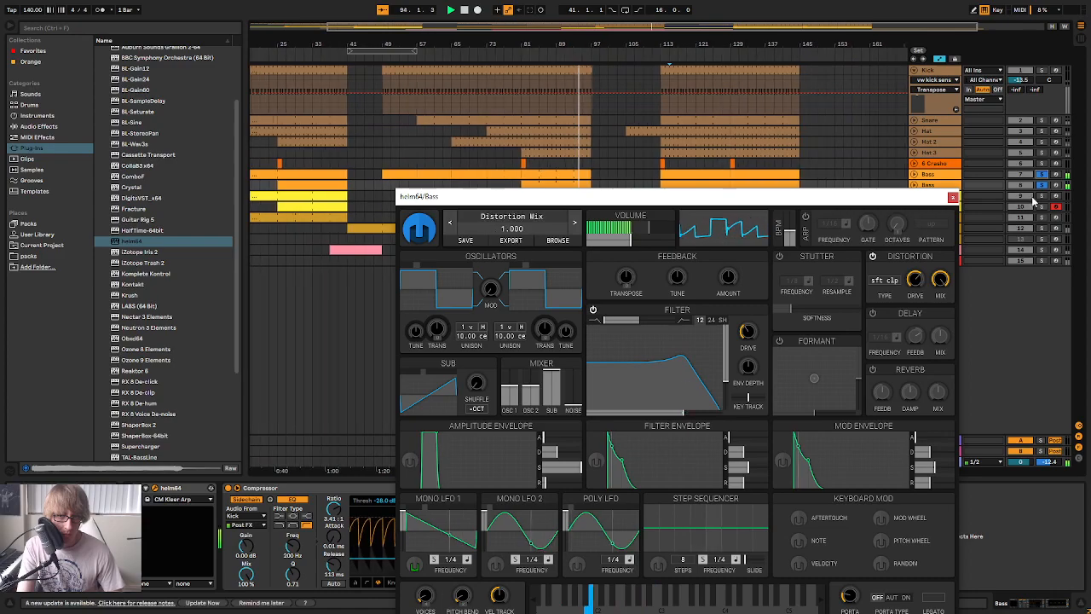
left_click_drag(685, 386, 679, 376)
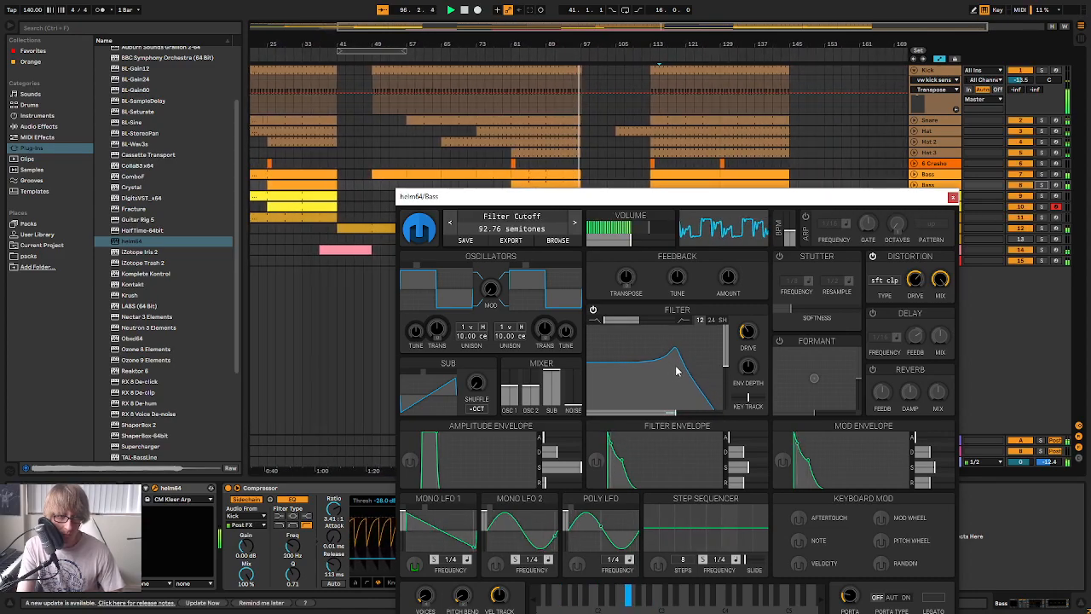
left_click_drag(656, 202, 678, 289)
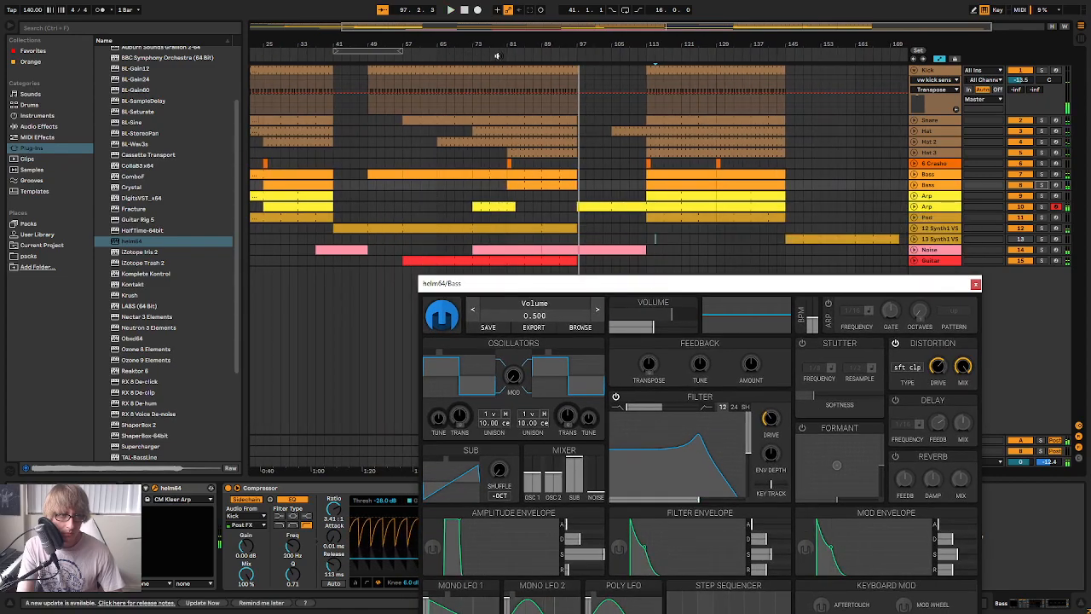
Replay from about bar 80 and set the copied Bass's Helm filter cutoff to about 88 semitones and resonance to about 56 %
left_click_drag(497, 55, 537, 59)
left_click(573, 54)
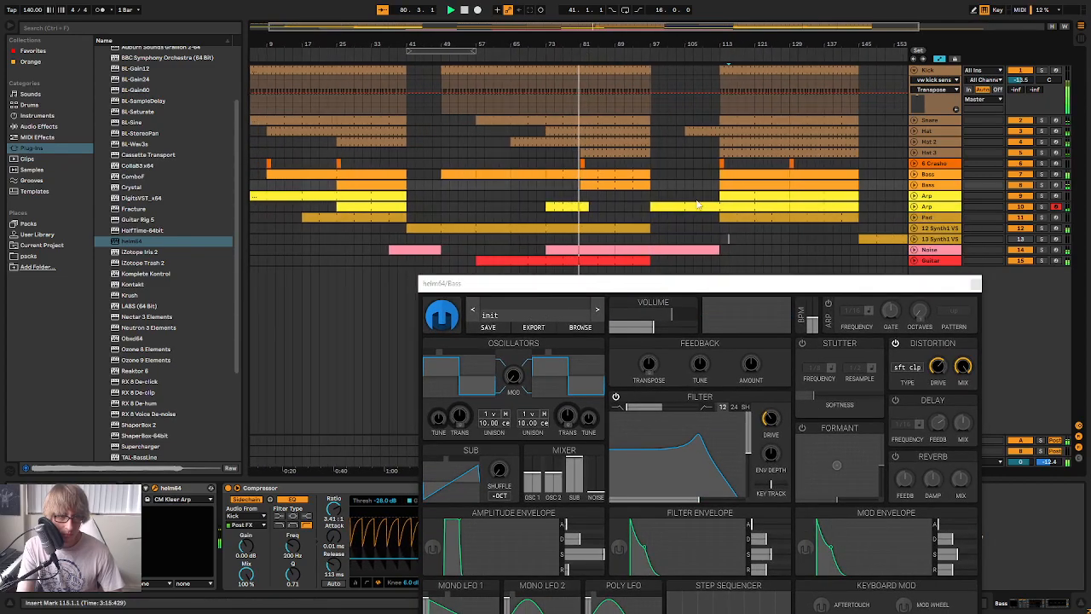
left_click_drag(697, 467, 687, 442)
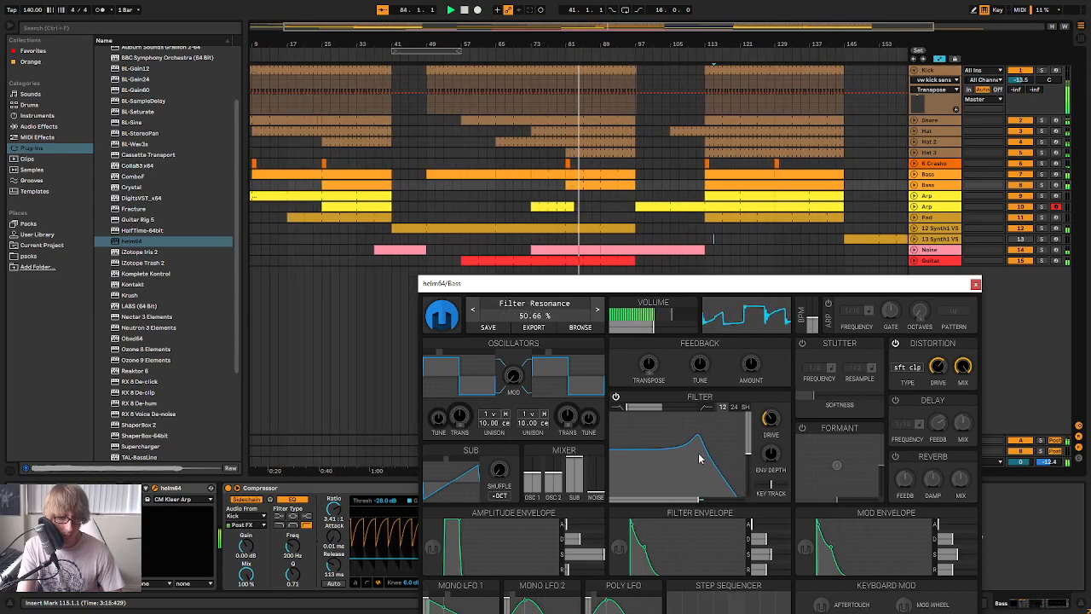
left_click_drag(704, 461, 688, 456)
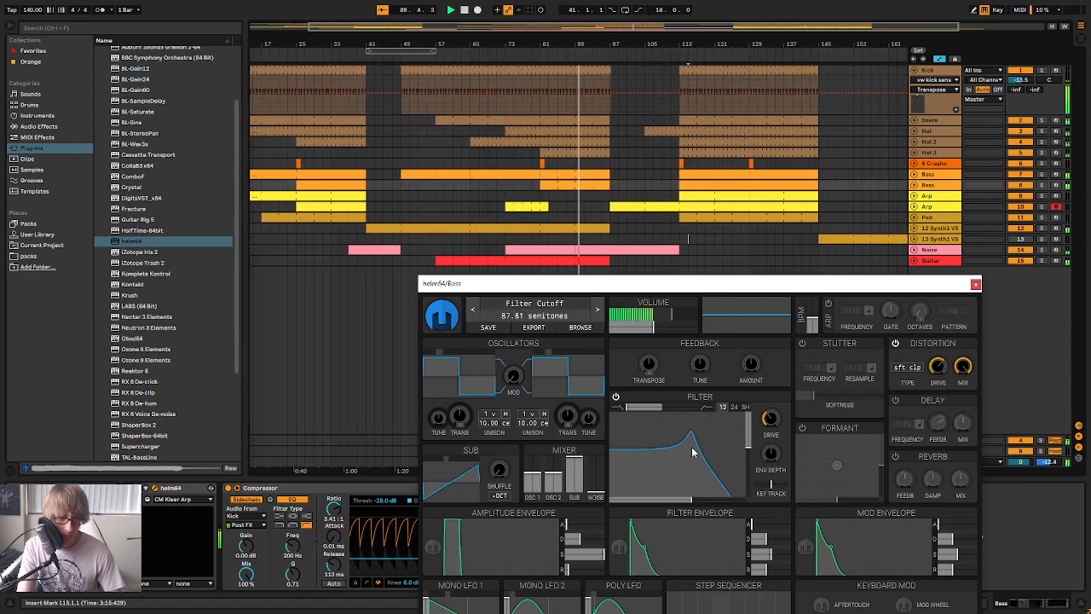
left_click_drag(692, 452, 691, 450)
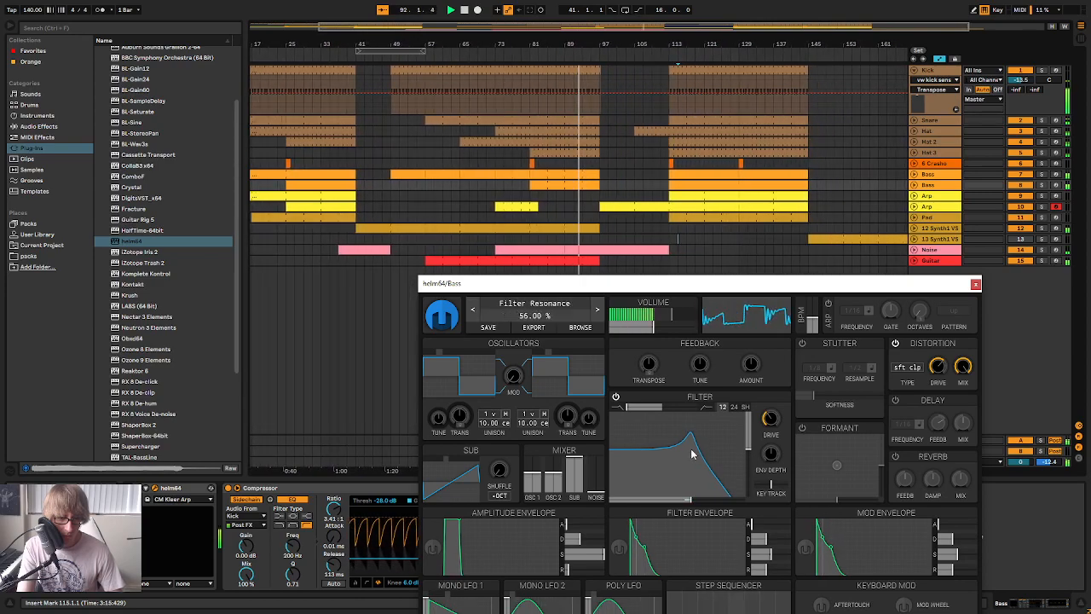
left_click_drag(691, 450, 692, 451)
left_click_drag(740, 283, 702, 121)
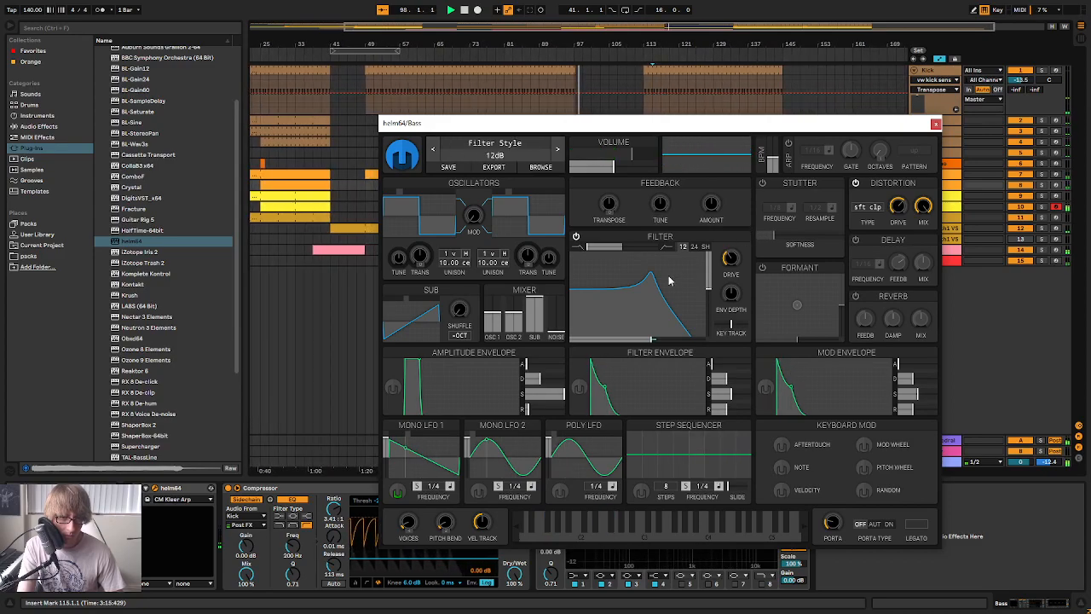
left_click_drag(720, 128, 779, 263)
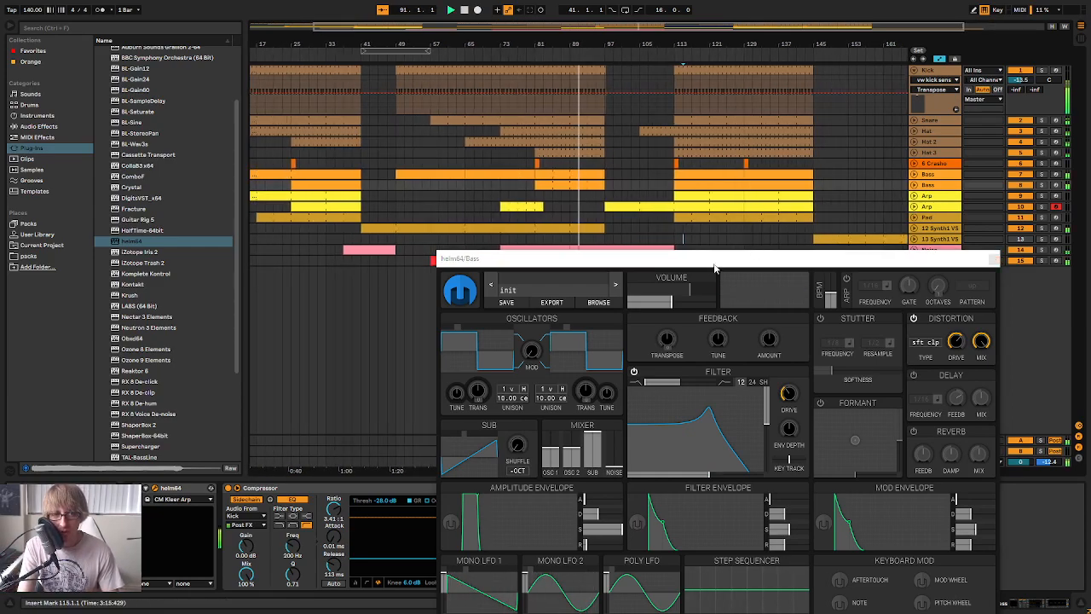
Try the copied Bass's Helm filter at about 52 % resonance and about 88.6 semitones cutoff during playback
left_click_drag(714, 259, 676, 103)
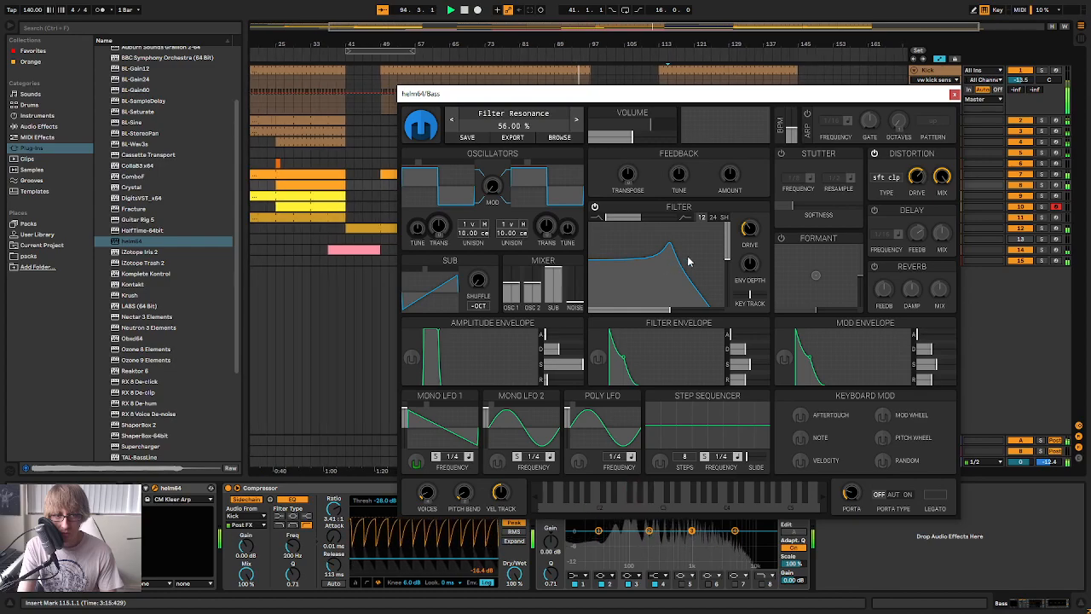
left_click_drag(669, 267, 682, 264)
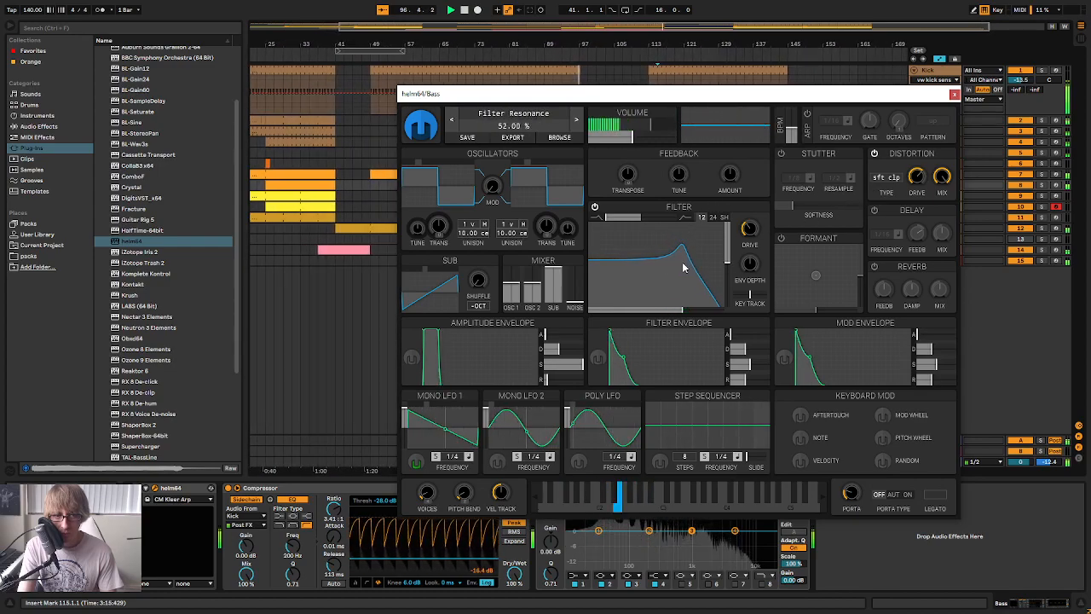
left_click_drag(597, 94, 673, 288)
left_click_drag(749, 445, 765, 481)
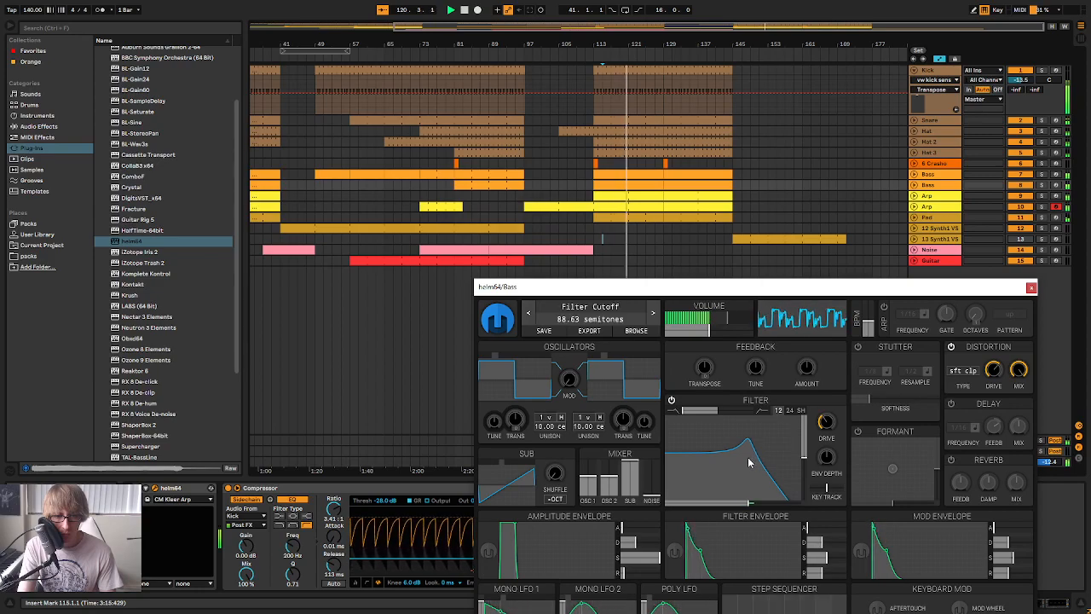
left_click_drag(754, 467, 748, 461)
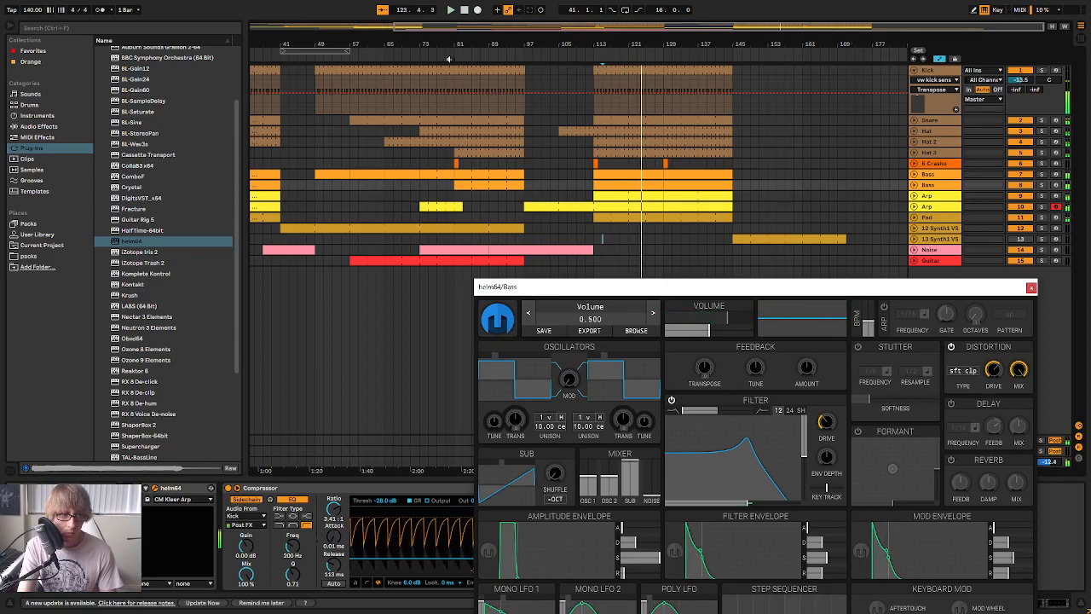
Set a 22-bar loop range from bar 79 and raise the copied Bass's Helm filter resonance slightly during playback
left_click_drag(699, 291, 656, 93)
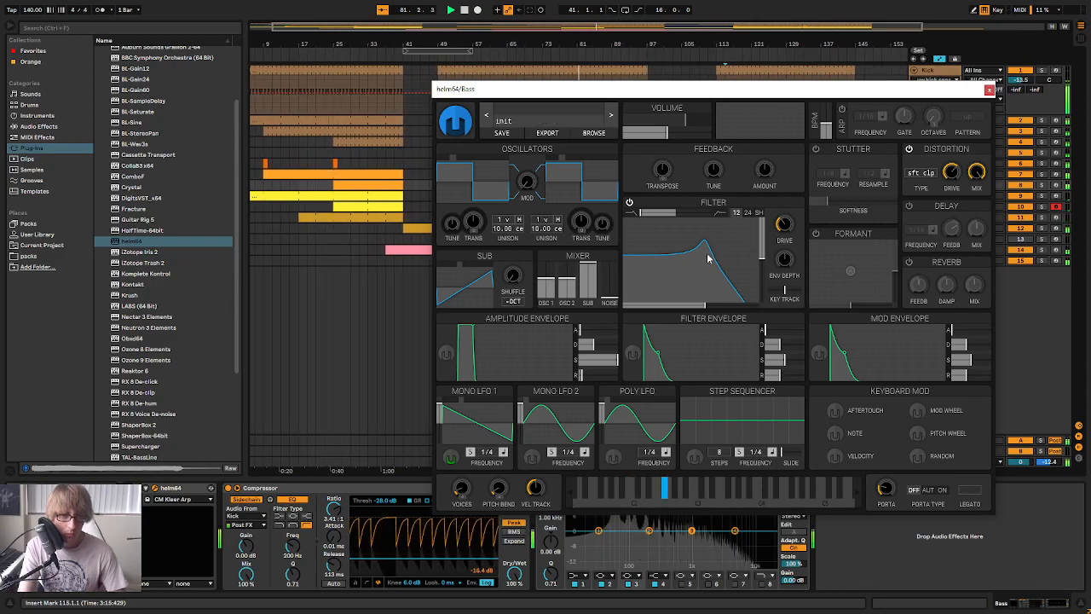
left_click_drag(628, 96, 653, 216)
left_click_drag(520, 58, 660, 53)
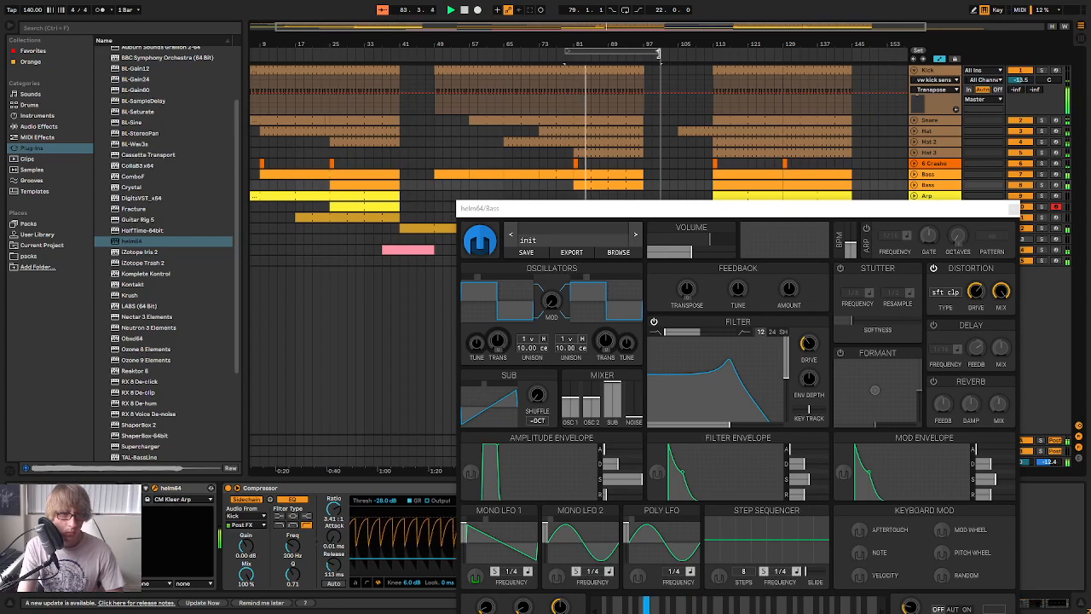
mouse_move(730, 377)
left_mouse_down()
mouse_move(740, 382)
mouse_move(734, 370)
left_mouse_up()
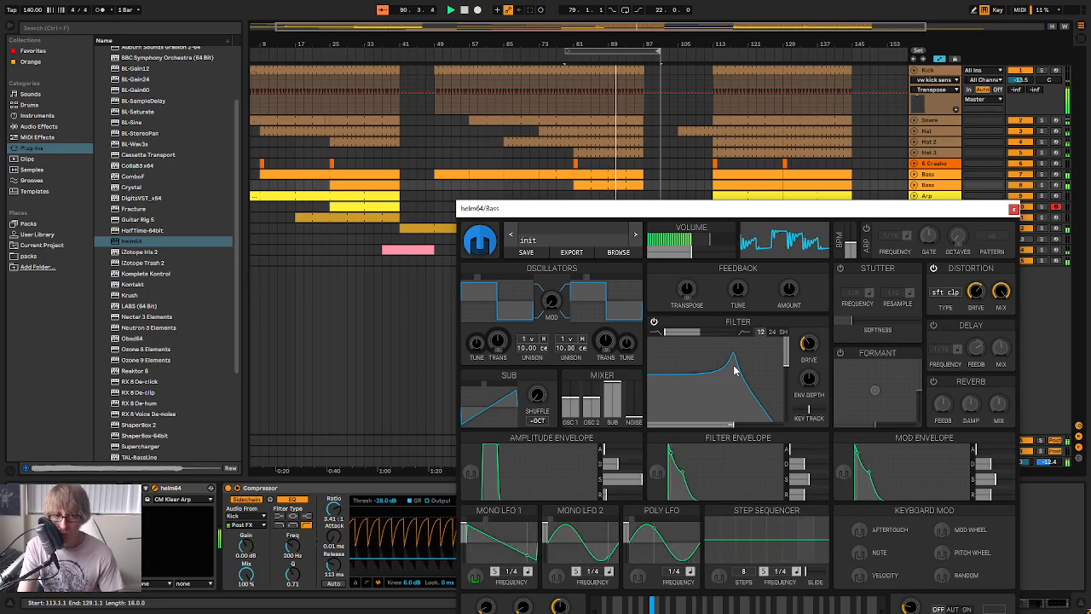
left_click_drag(718, 209, 735, 278)
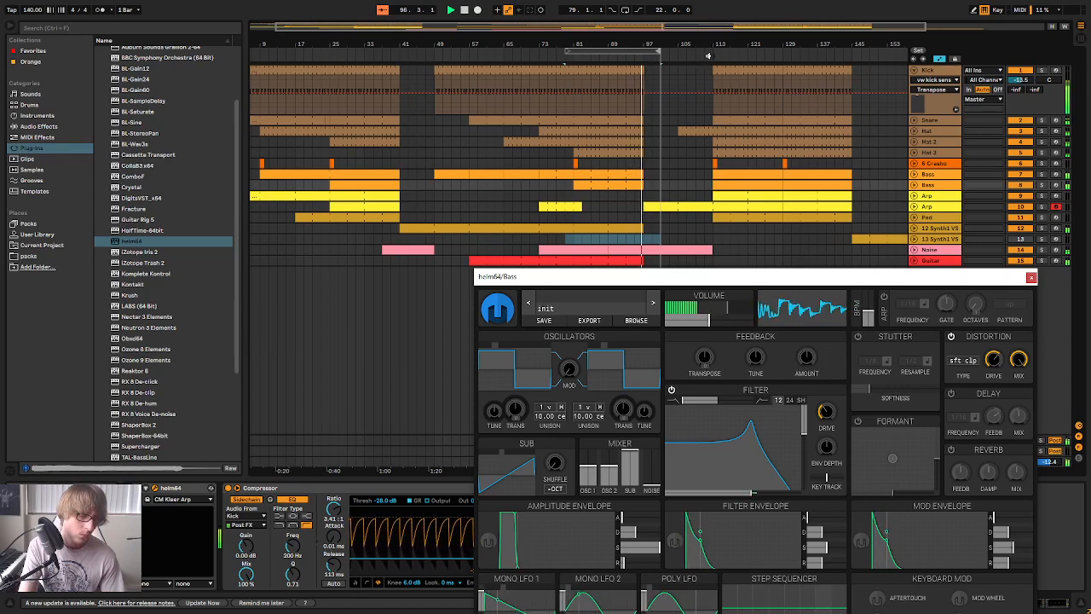
Continue playback from about bar 112 and compare the track levels in the mixer, closing the copied Bass's Helm
left_click(709, 54)
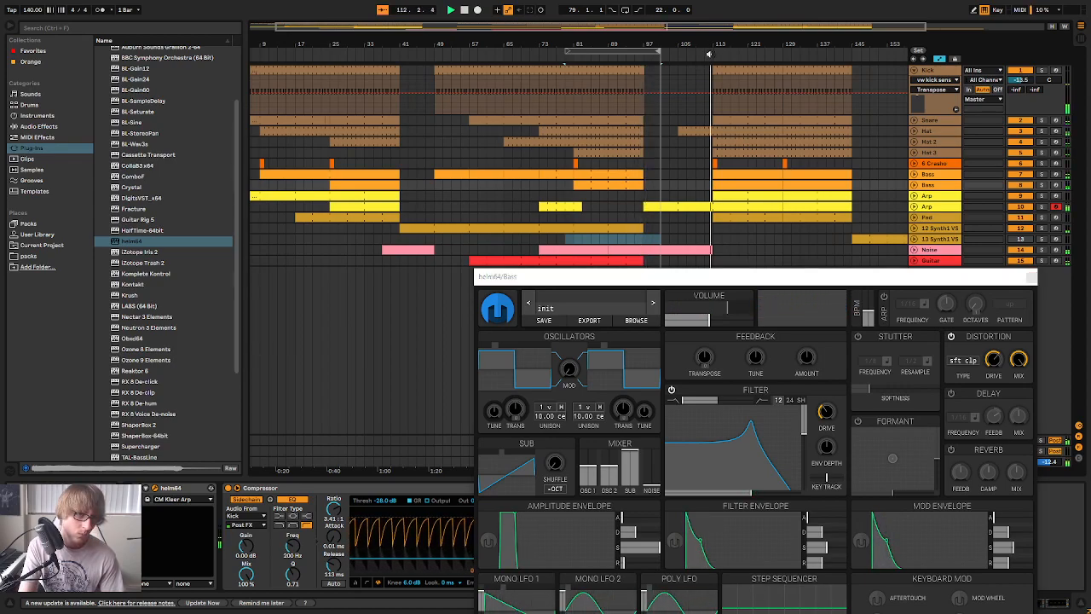
key("Tab")
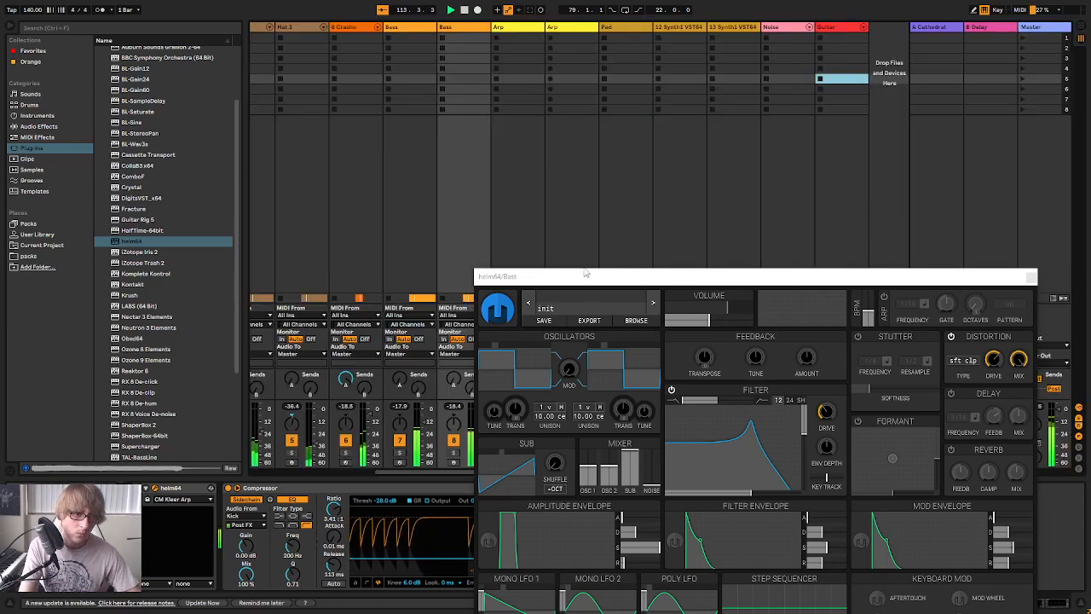
left_click_drag(585, 275, 639, 204)
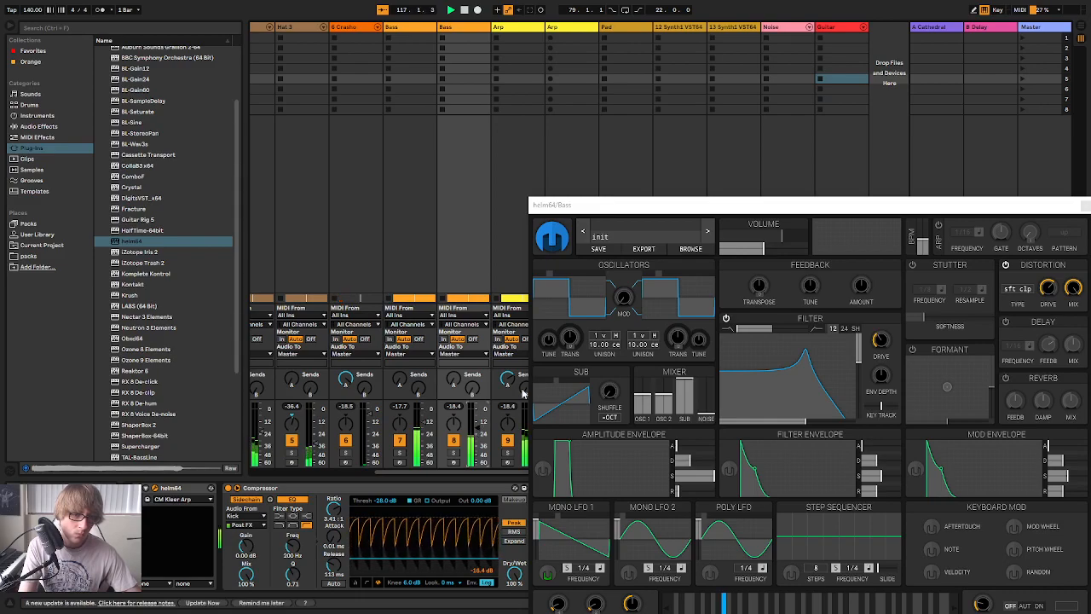
left_click_drag(702, 212, 687, 308)
left_click(695, 216)
key("Tab")
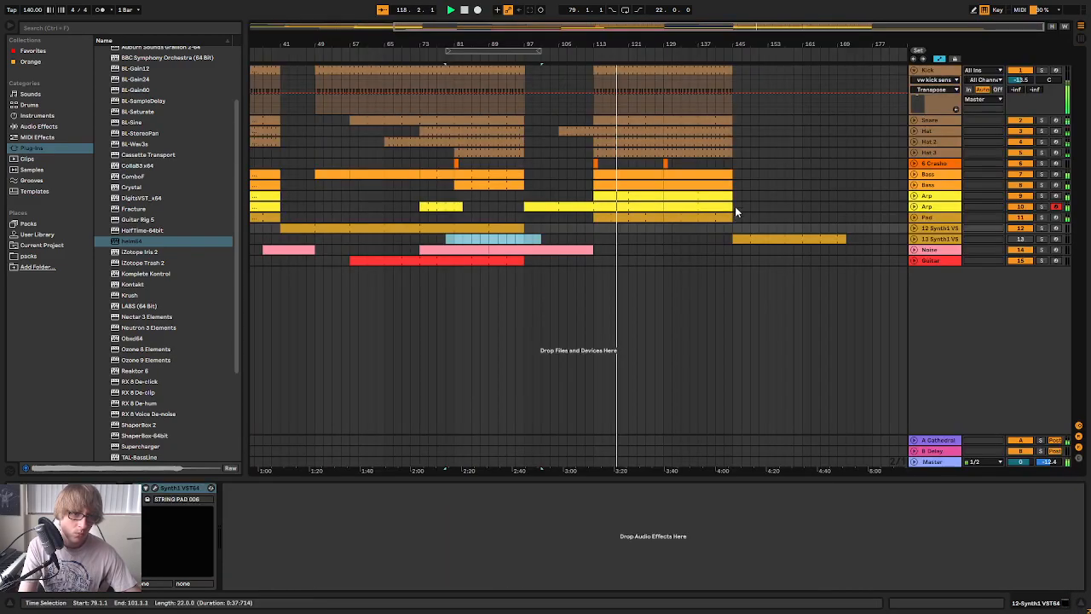
Replay from about bar 79 and check the track levels in the mixer
left_click_drag(545, 45, 545, 12)
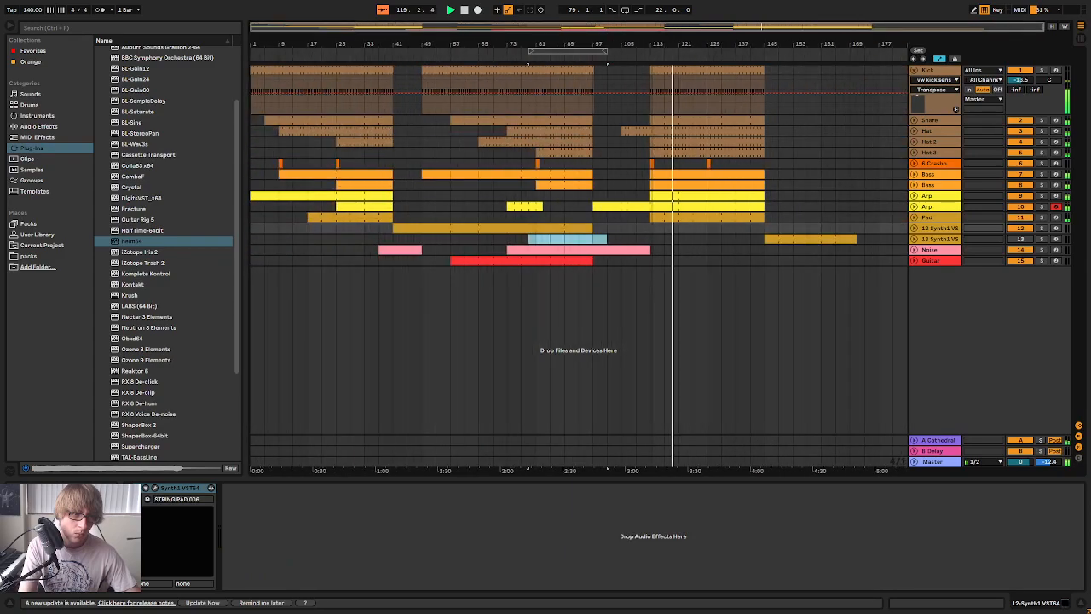
left_click(530, 57)
key("Tab")
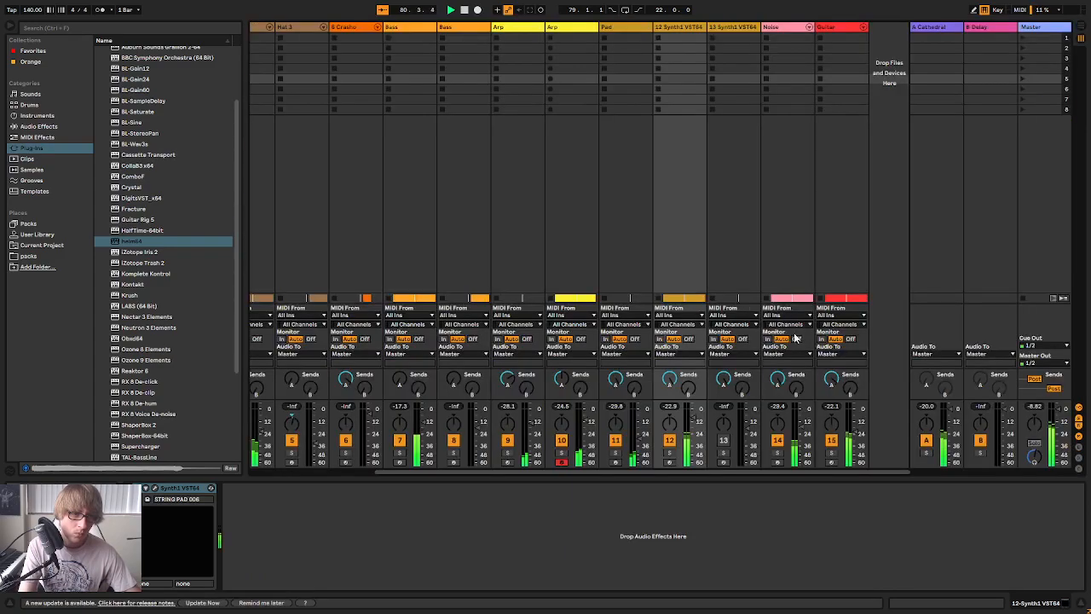
key("Tab")
Try the copied Bass's Helm filter cutoff at about 95 semitones, and close Helm
left_click(900, 192)
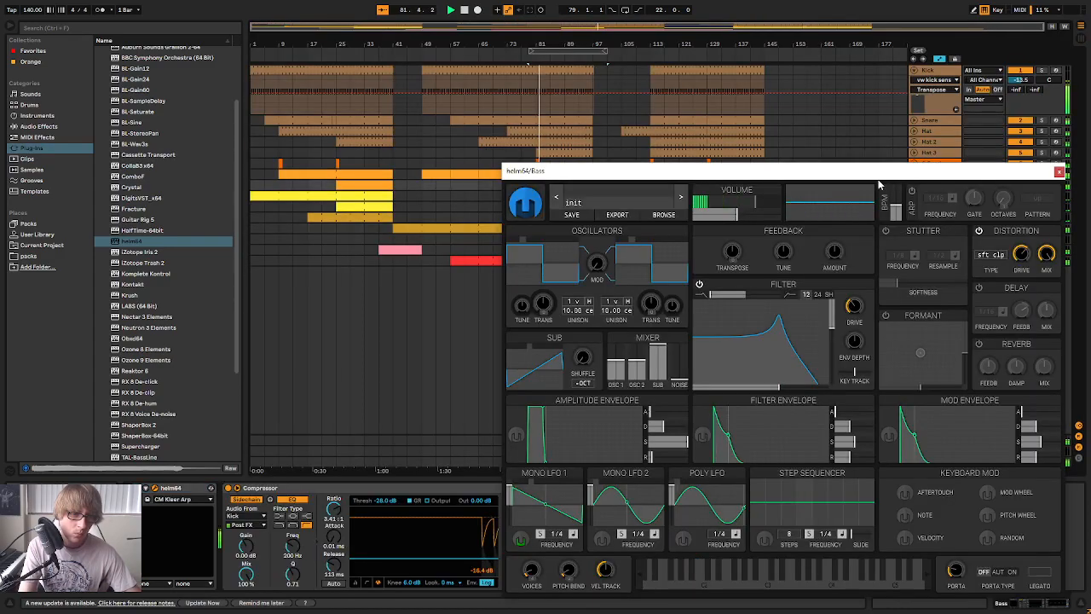
left_click_drag(761, 350, 786, 347)
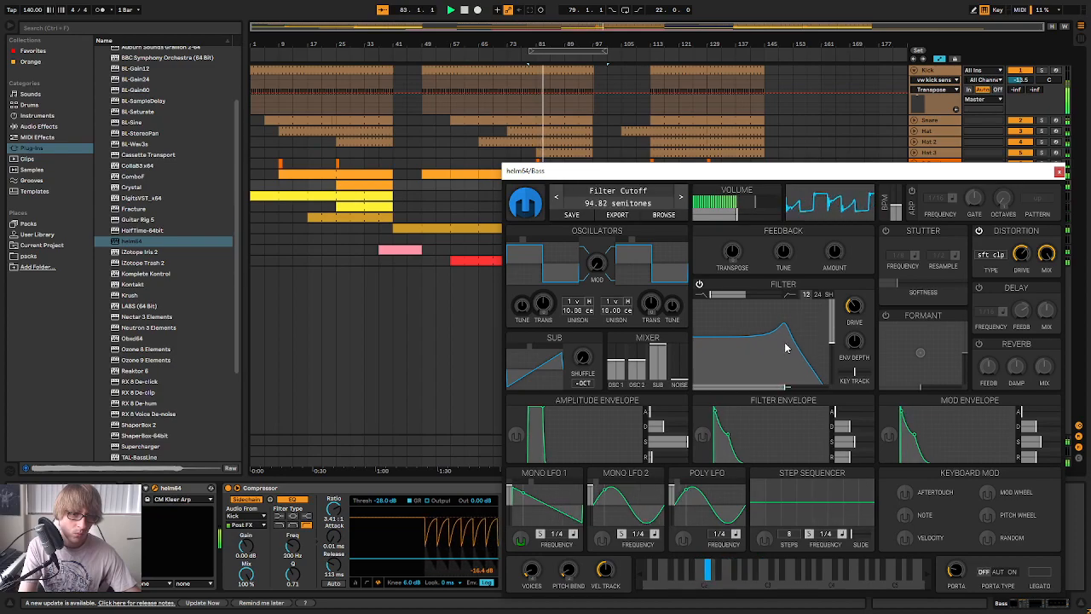
left_click_drag(673, 170, 668, 299)
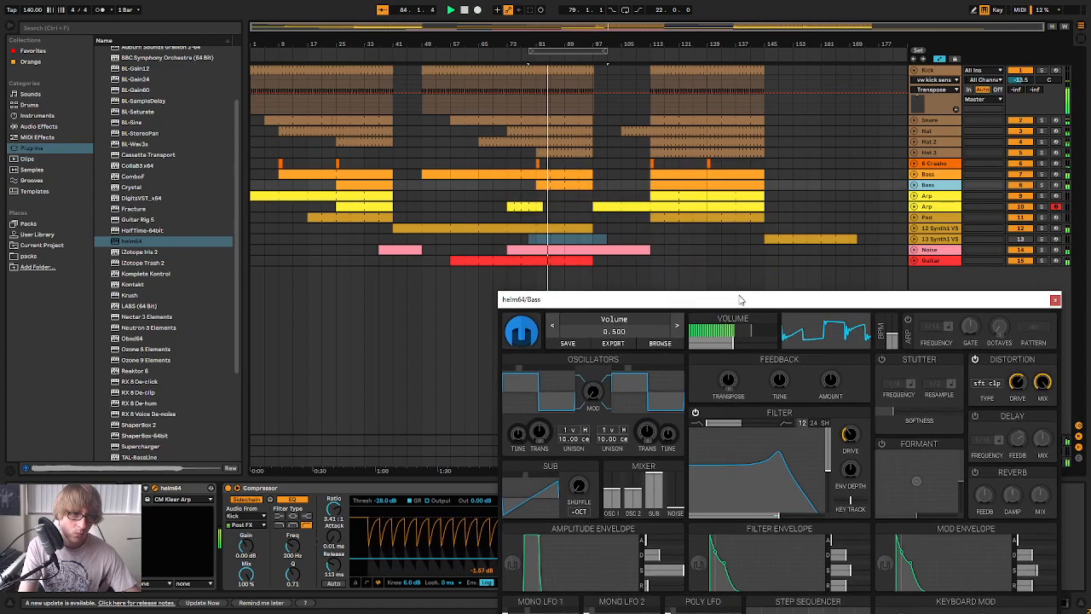
left_click(1054, 299)
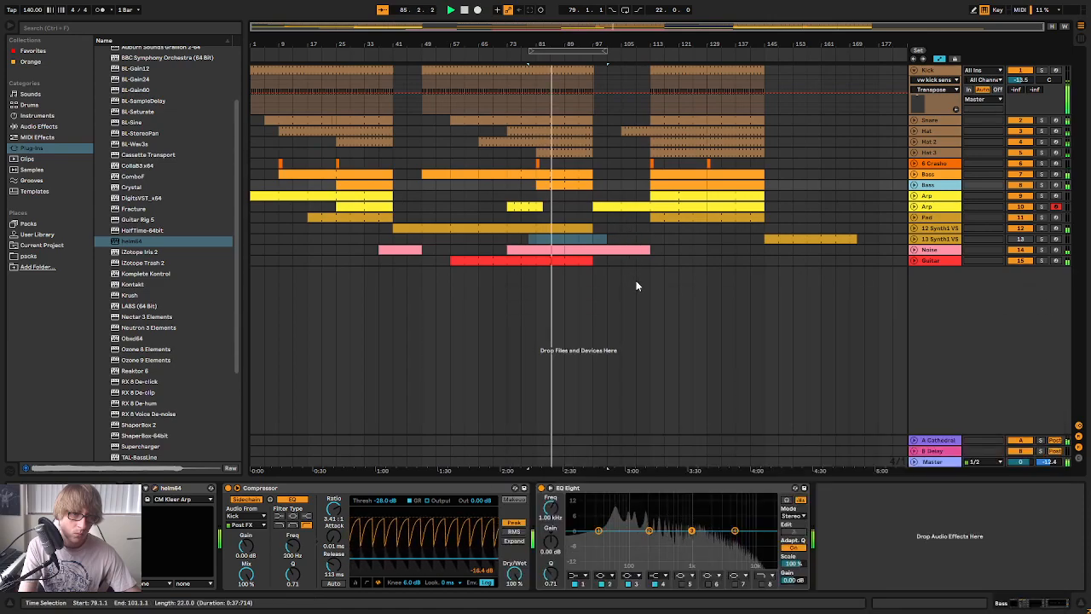
Check the mixer levels, and compare the sections by playing from about bar 113 and about bar 17
key("Tab")
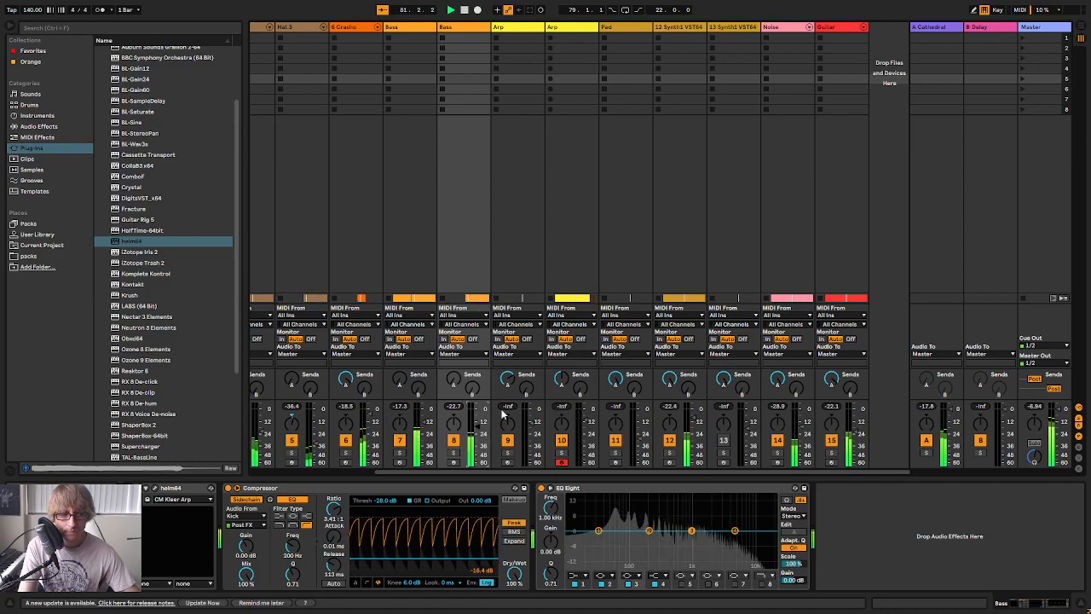
key("Tab")
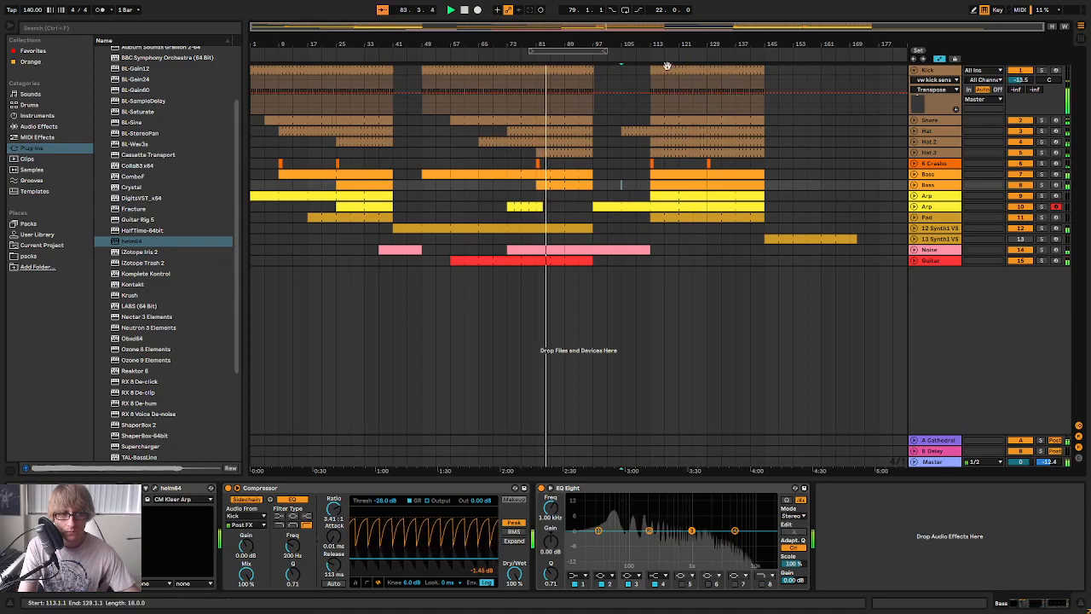
left_click(646, 57)
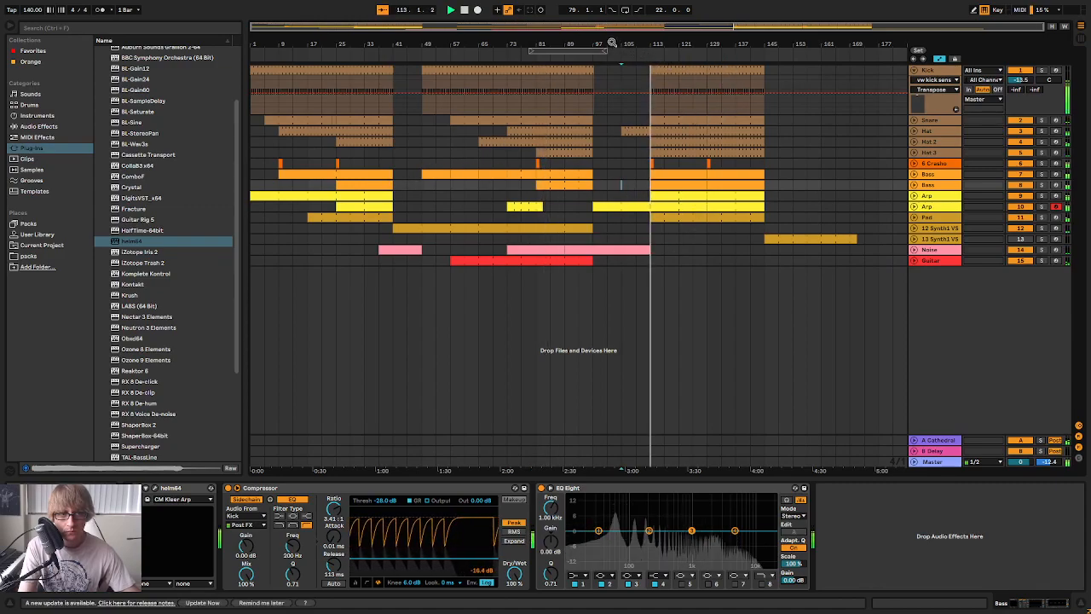
left_click_drag(628, 42, 628, 8)
left_click(311, 57)
left_click_drag(343, 44, 343, 74)
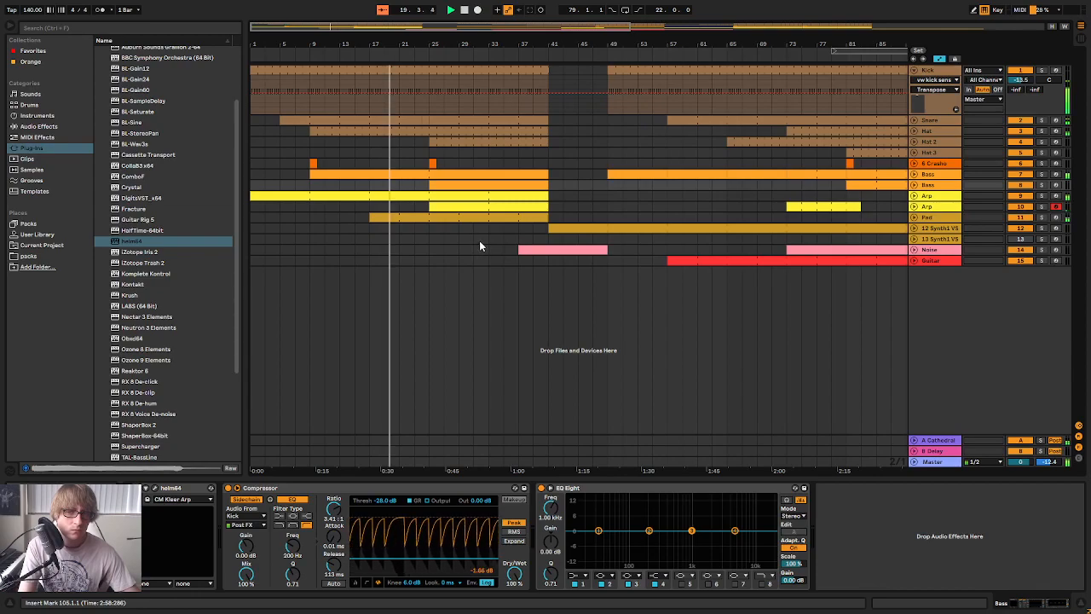
Reopen the copied Bass's Helm and set its filter cutoff to about 90.7 semitones
left_click(577, 153)
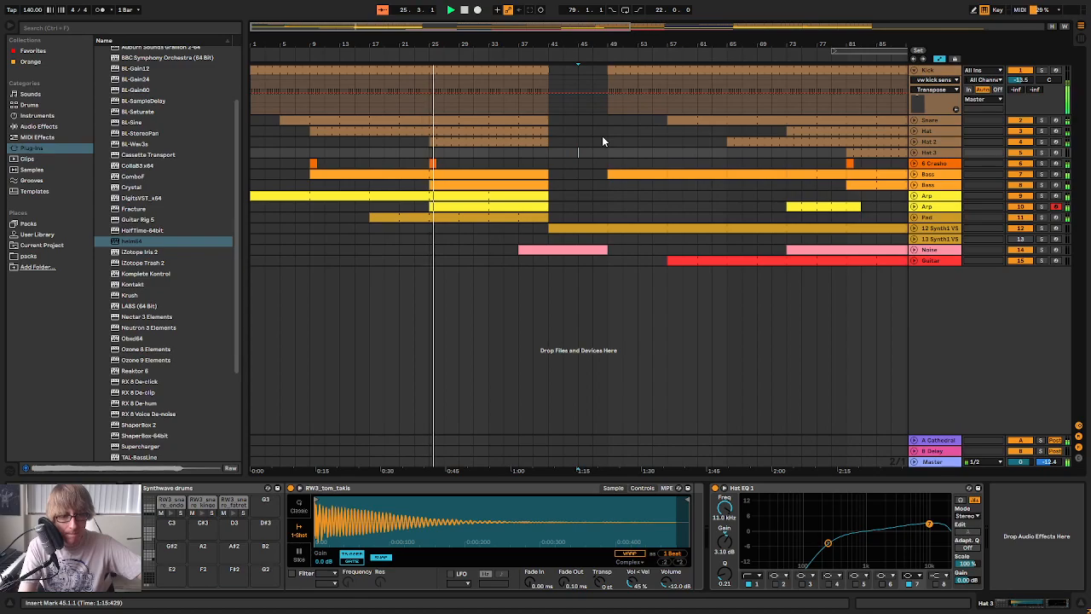
left_click(940, 185)
left_click(155, 489)
mouse_move(779, 342)
left_mouse_down()
mouse_move(770, 343)
mouse_move(779, 355)
left_mouse_up()
key("space")
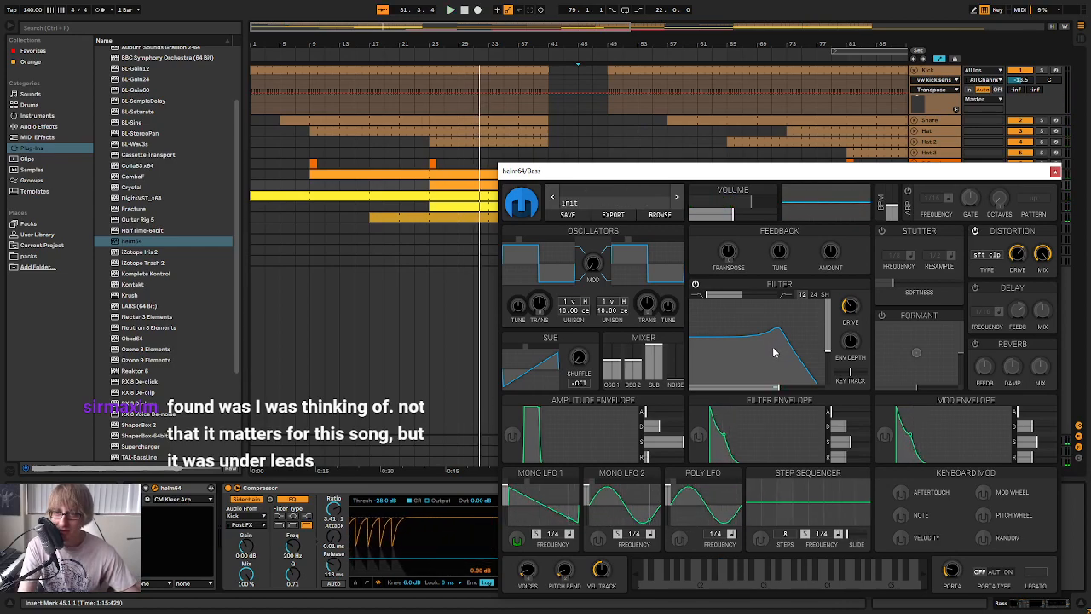
key("space")
left_click_drag(776, 350, 758, 347)
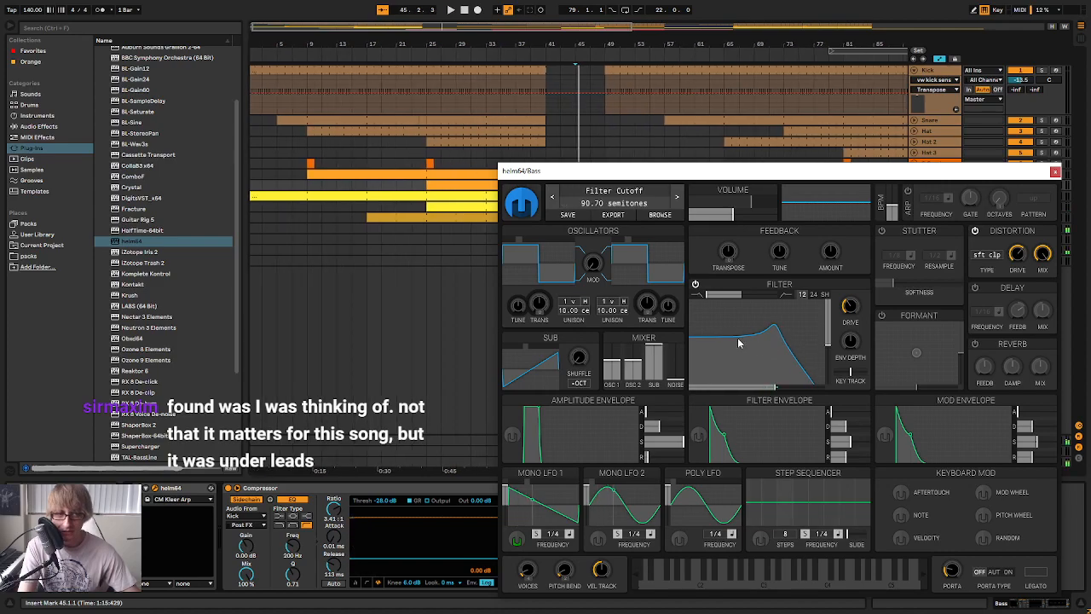
Replay from bar 25 with the second Arp clip and reduce the copied Bass's Helm filter resonance slightly
left_click(452, 208)
key("space")
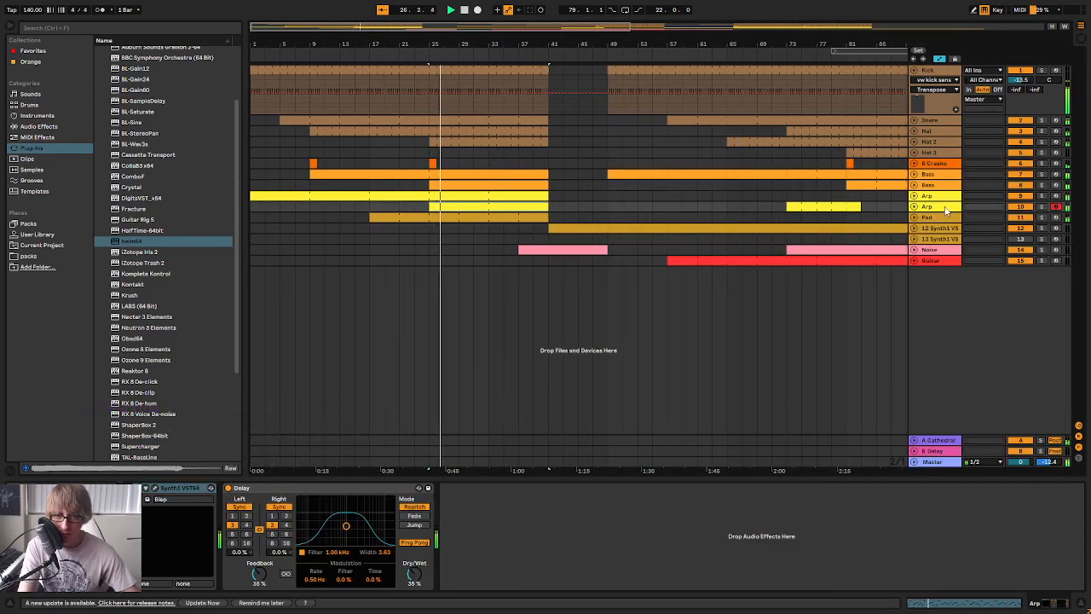
left_click(164, 488)
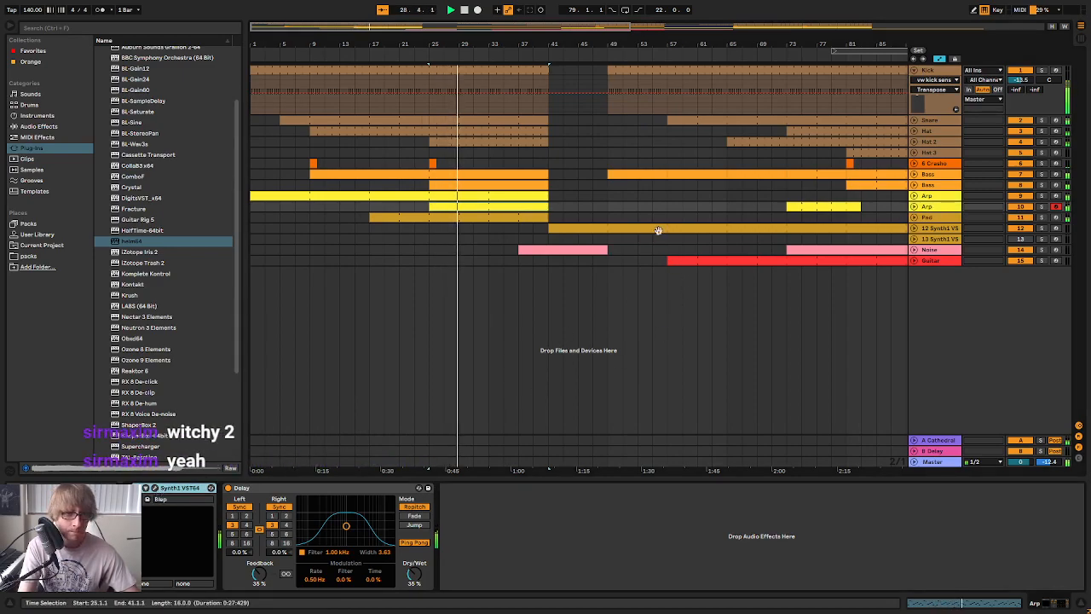
left_click(929, 185)
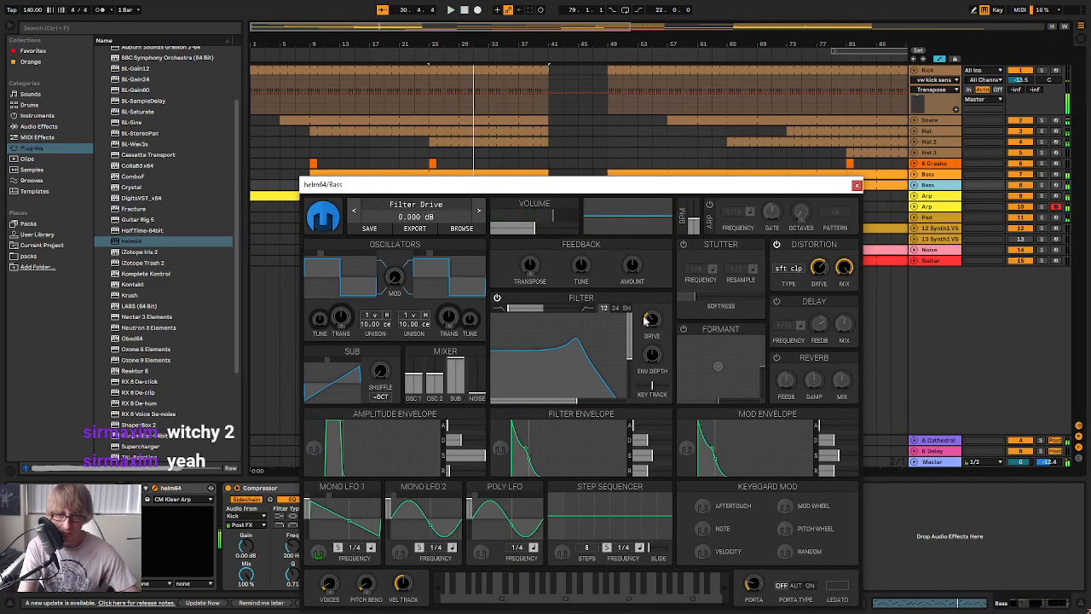
left_click_drag(573, 354, 568, 379)
key("space")
Add a new Helm instrument track below the Guitar track and load the factory preset COA Witchy Lead 2
left_click_drag(133, 244, 942, 323)
left_click_drag(325, 268, 407, 235)
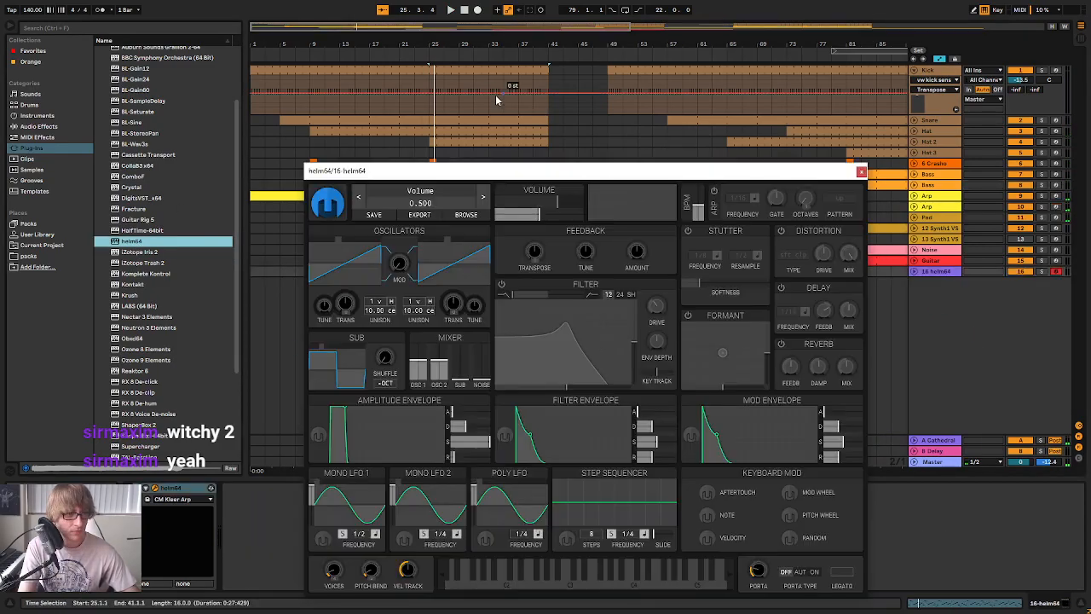
left_click(407, 204)
left_click(615, 232)
type("W")
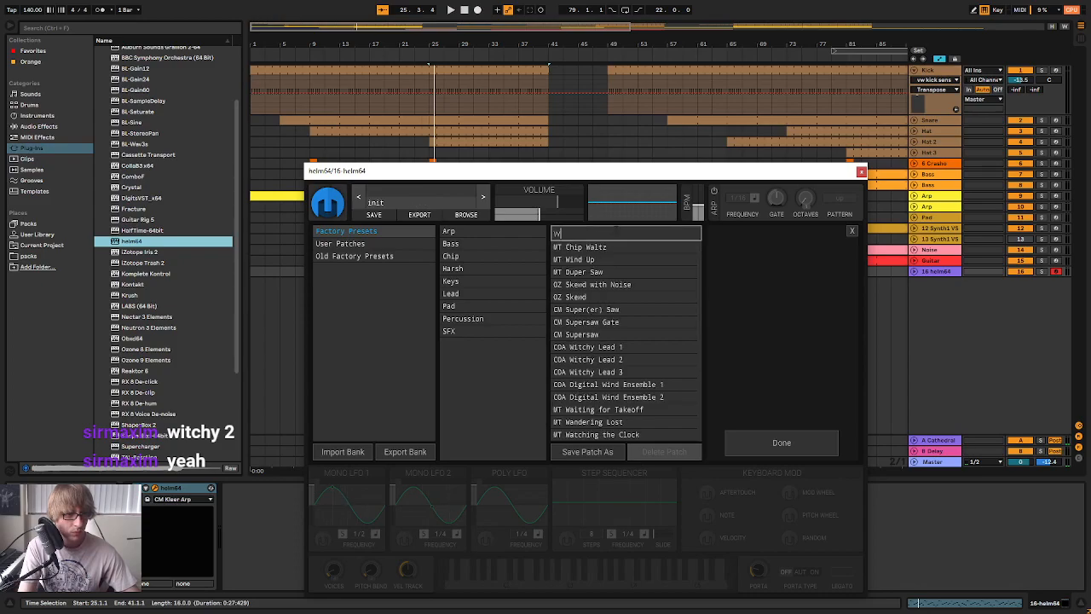
type("it")
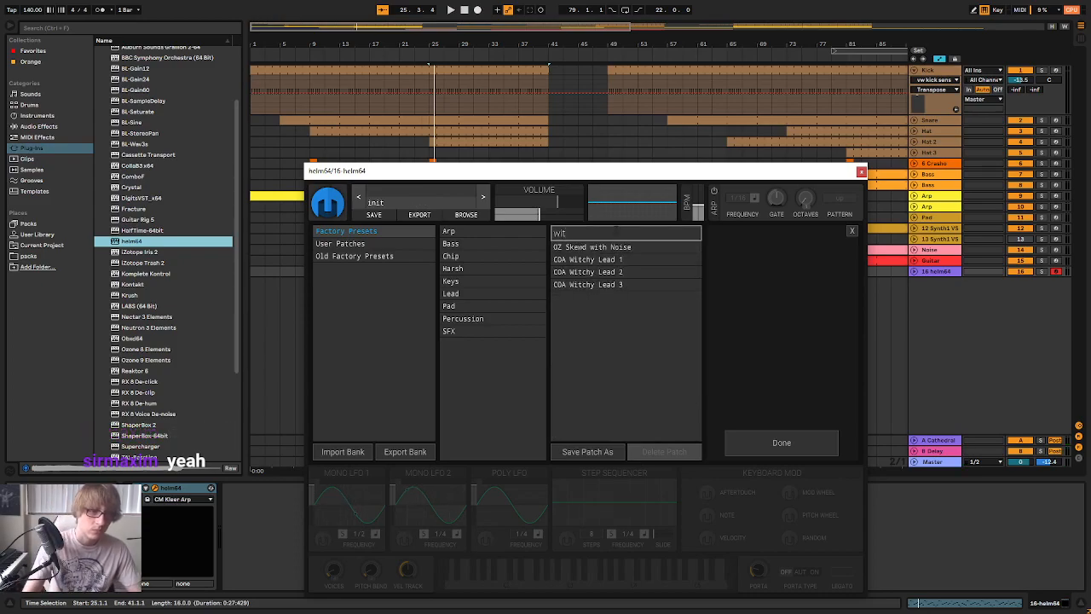
left_click(612, 273)
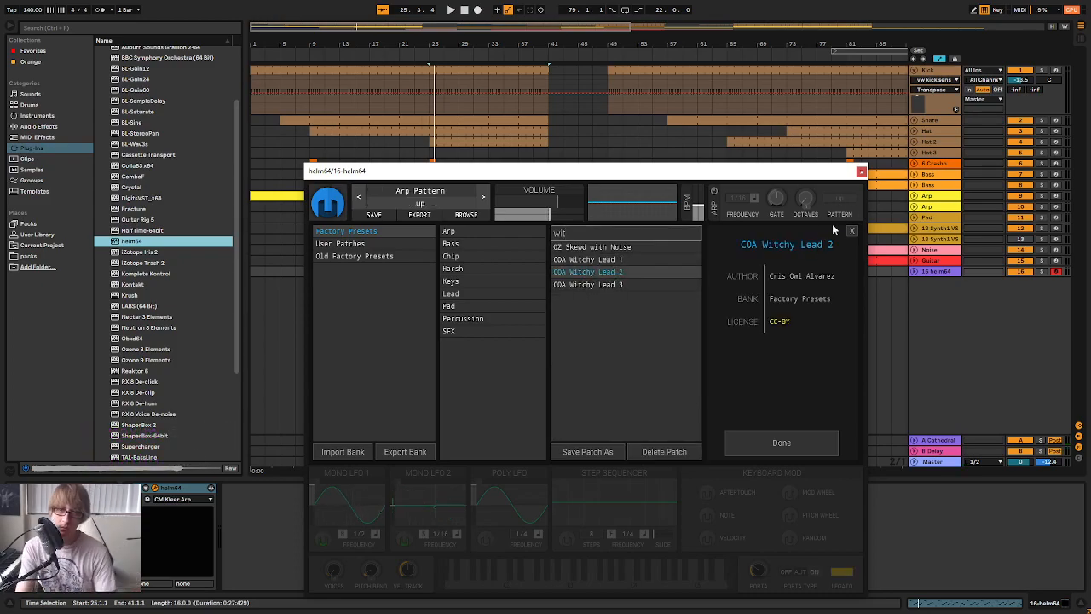
left_click(861, 173)
Turn down the sub oscillator level in the new track's Helm, and return to the arrangement
key("Tab")
scroll(876, 439, "right", 2)
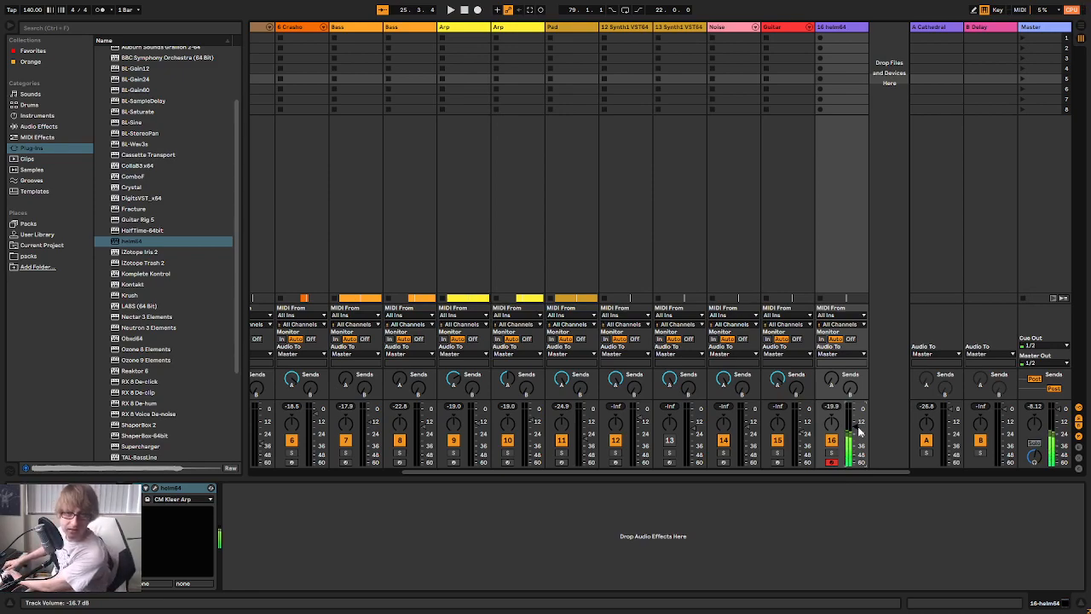
left_click(159, 489)
left_click_drag(456, 369, 457, 422)
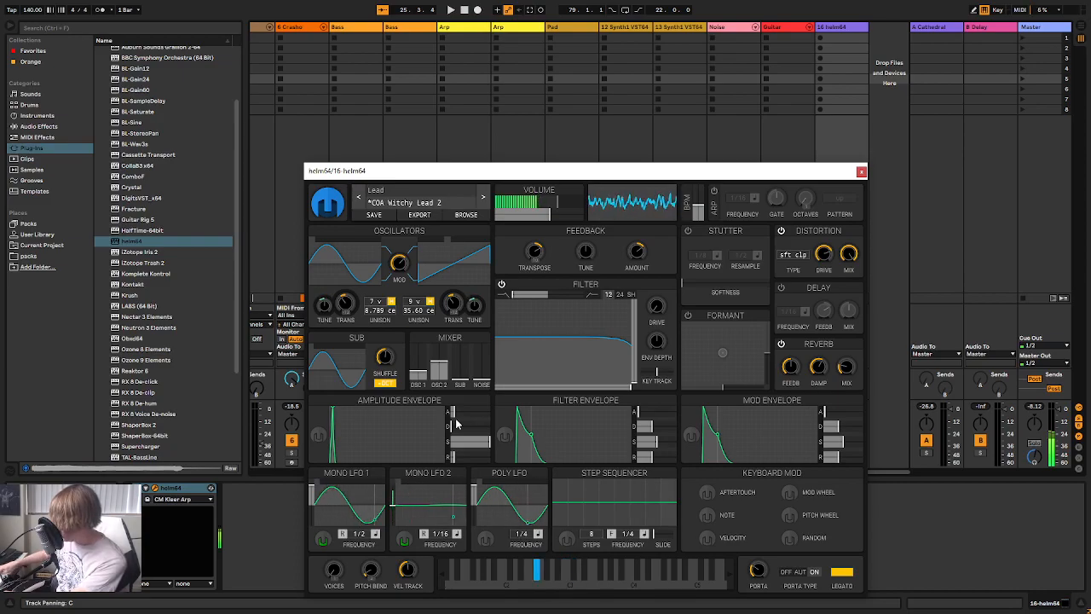
left_click(861, 172)
key("Tab")
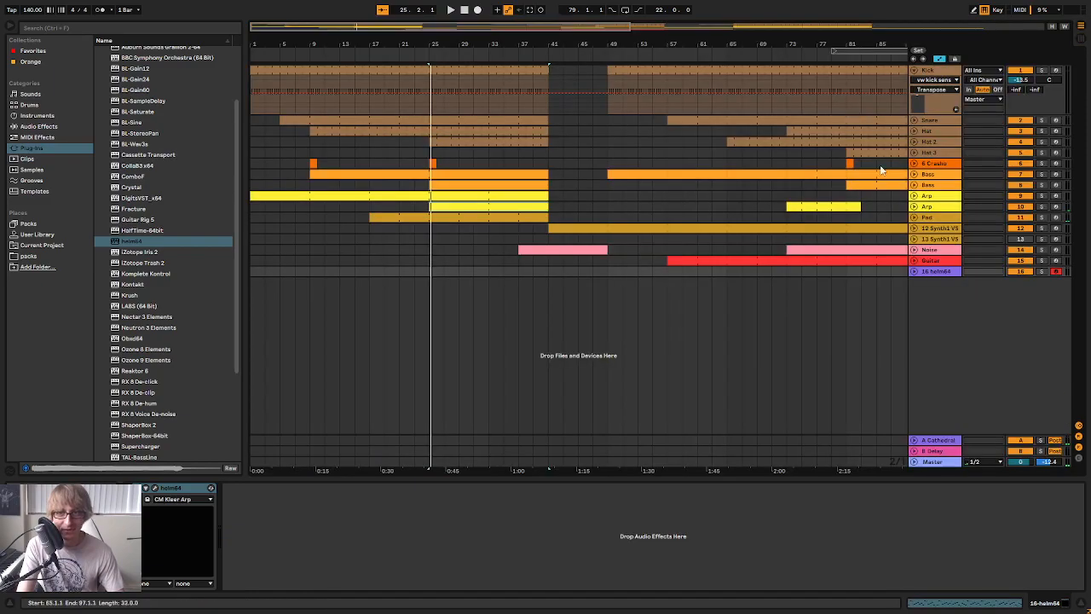
Play the arrangement from bar 9 and open the second Arp track's clip at bar 25
left_click_drag(373, 43, 374, 37)
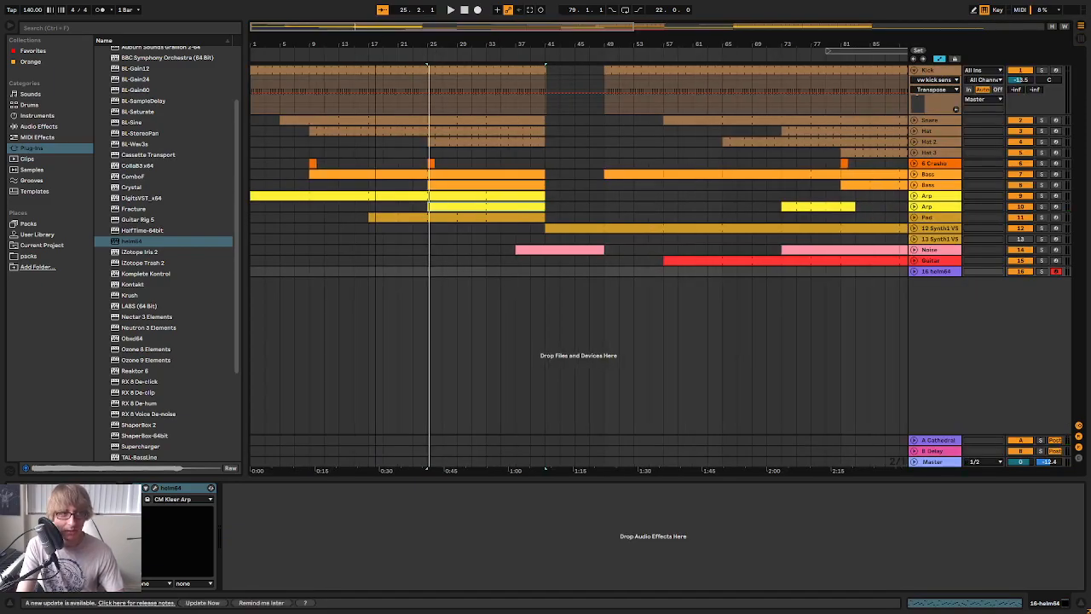
left_click(296, 58)
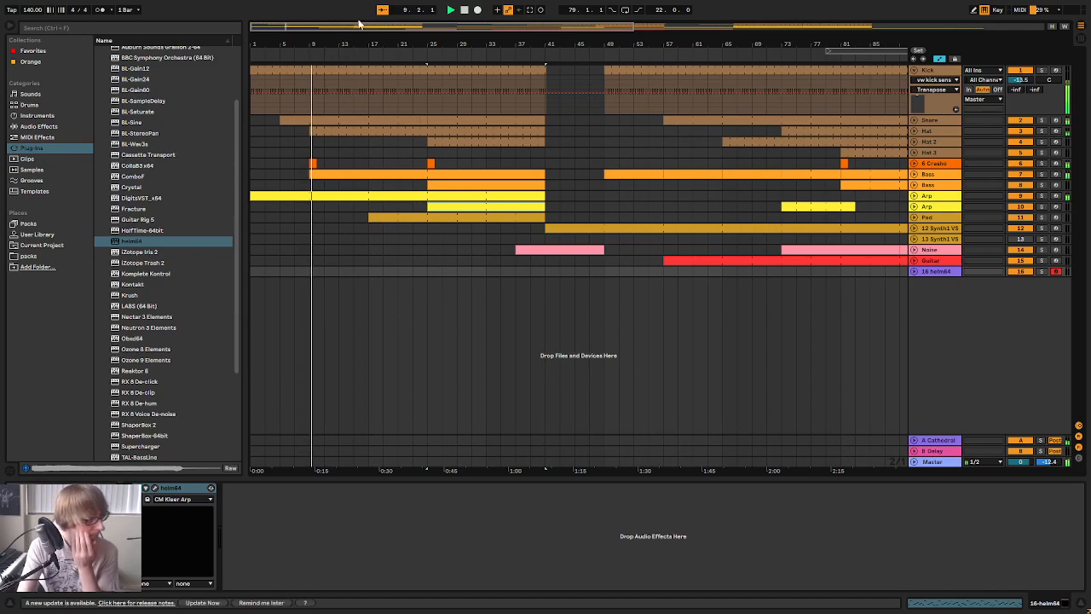
double_click(458, 204)
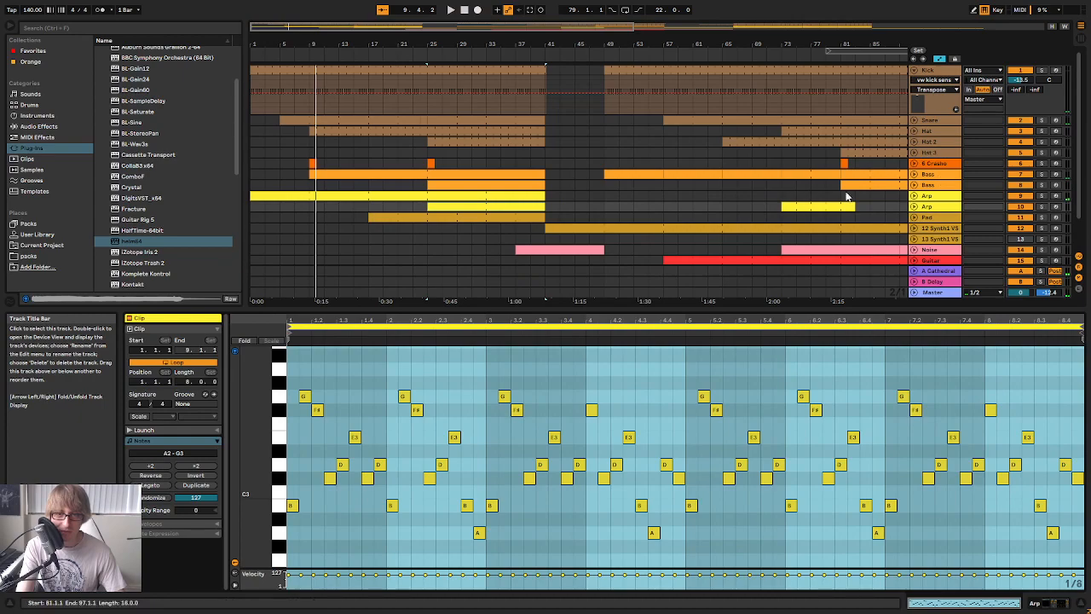
Open the copied Bass's Helm, set its filter cutoff to about 88.6 semitones during playback, and close the synth window
left_click(456, 178)
left_click_drag(581, 175, 750, 161)
key("space")
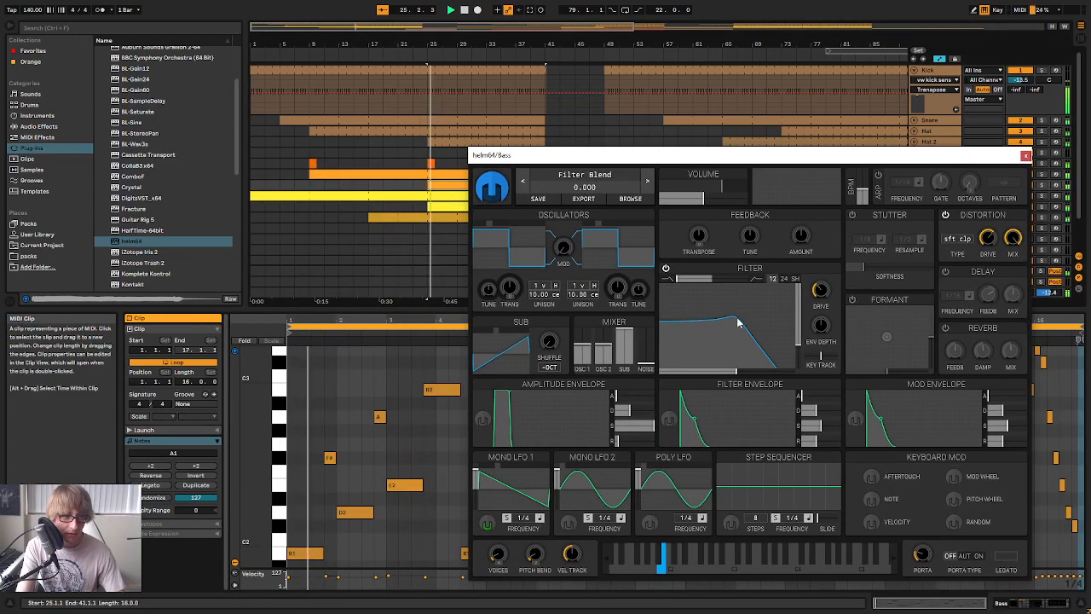
mouse_move(738, 331)
left_mouse_down()
mouse_move(729, 341)
mouse_move(744, 345)
left_mouse_up()
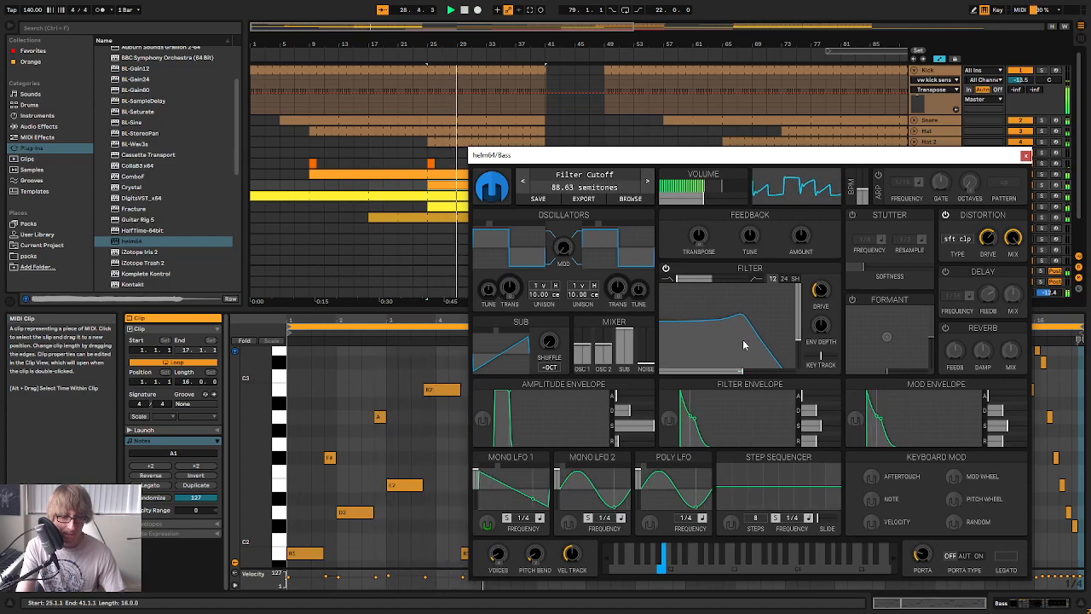
left_click_drag(744, 344, 744, 343)
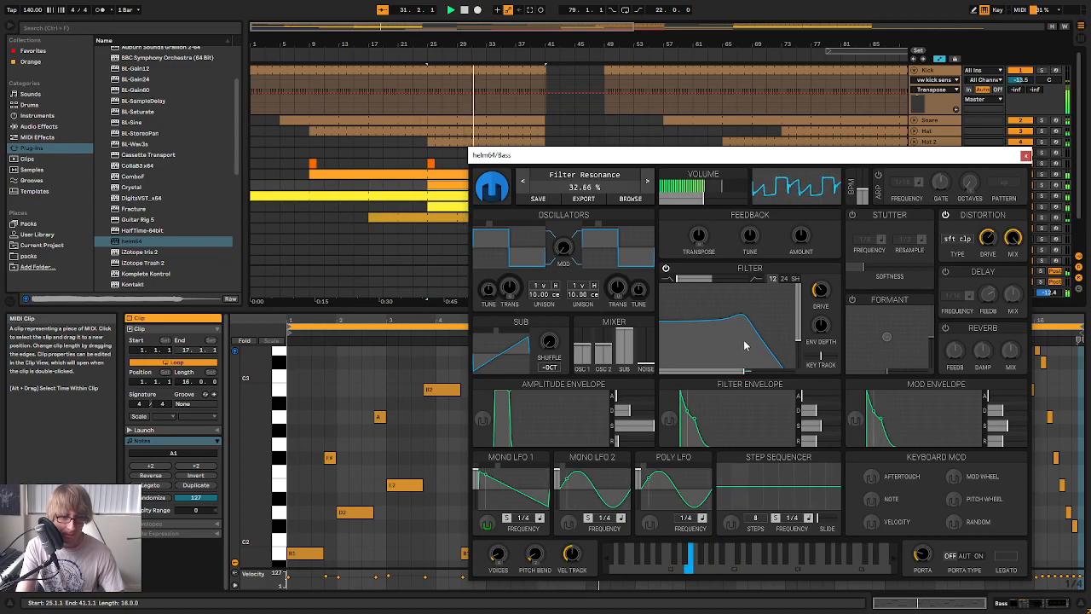
left_click(1024, 158)
Replay the arrangement from bar 17 and check the track levels in the session mixer
left_click(371, 56)
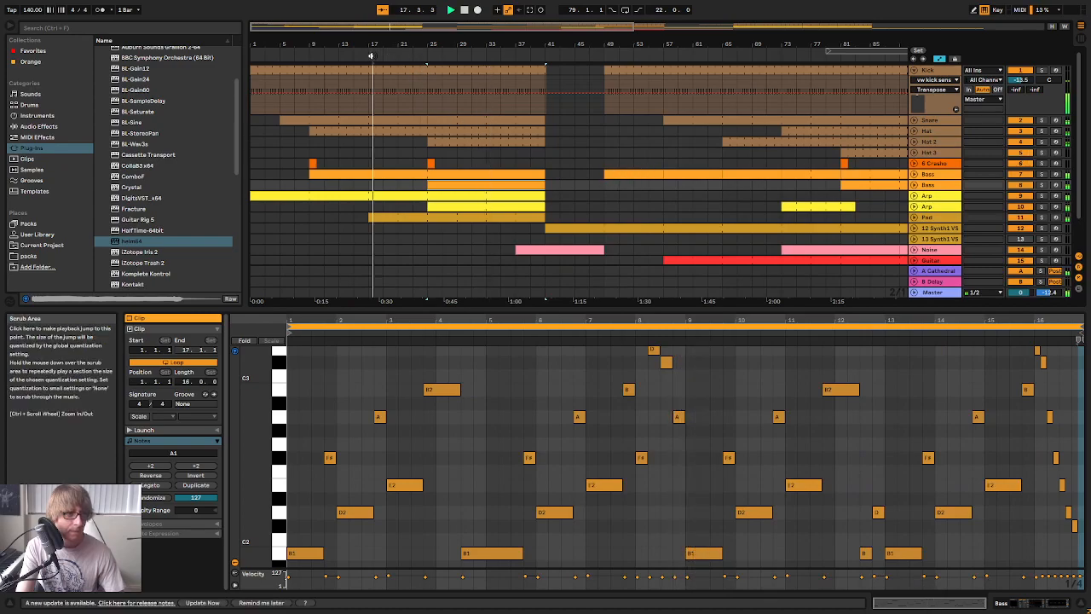
left_click(373, 53)
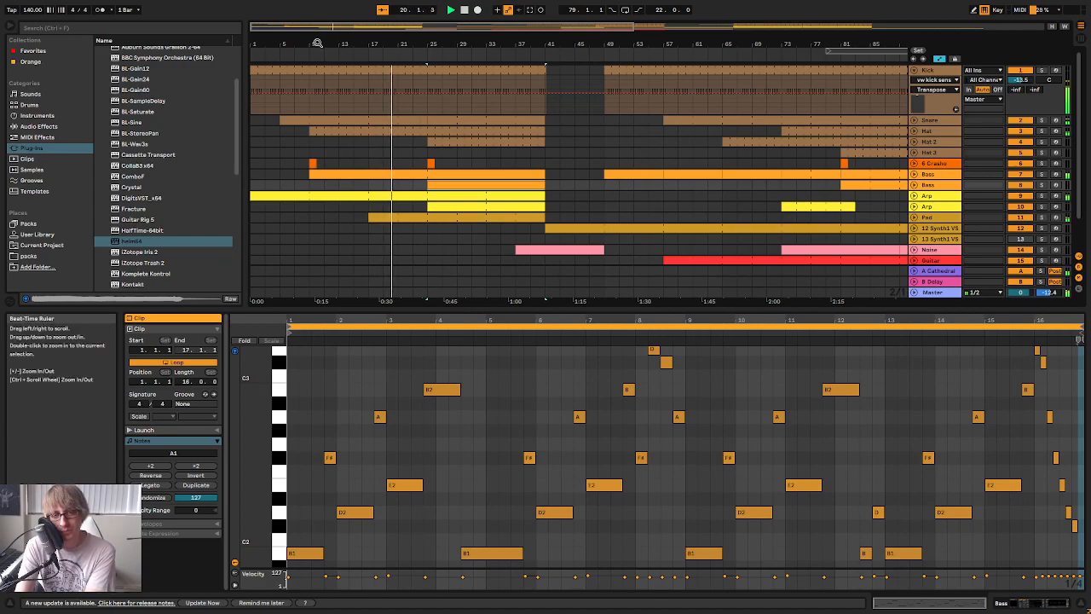
scroll(761, 164, "down", 2)
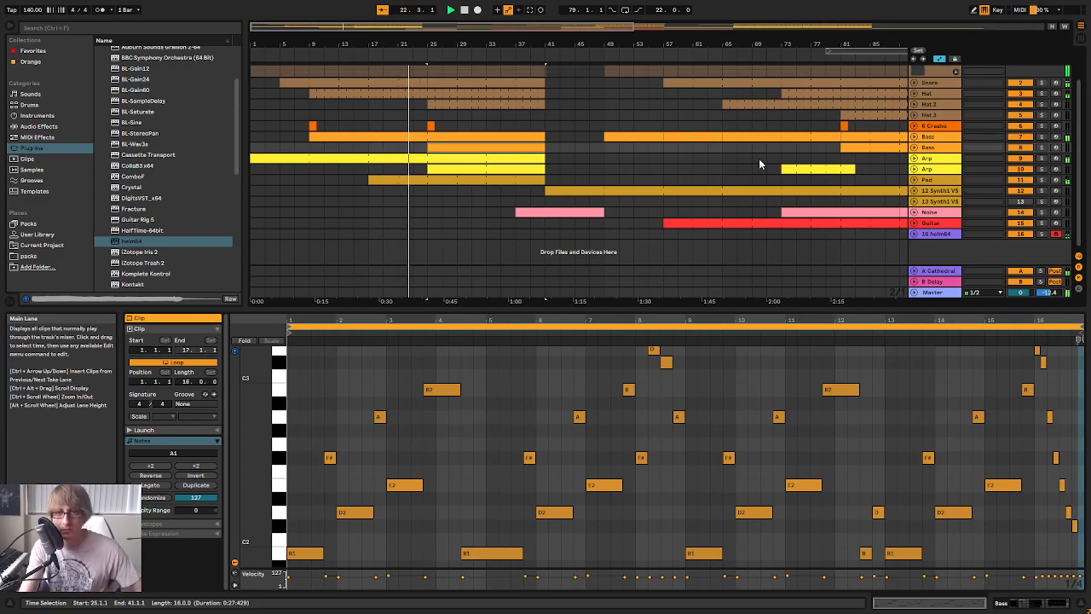
key("Tab")
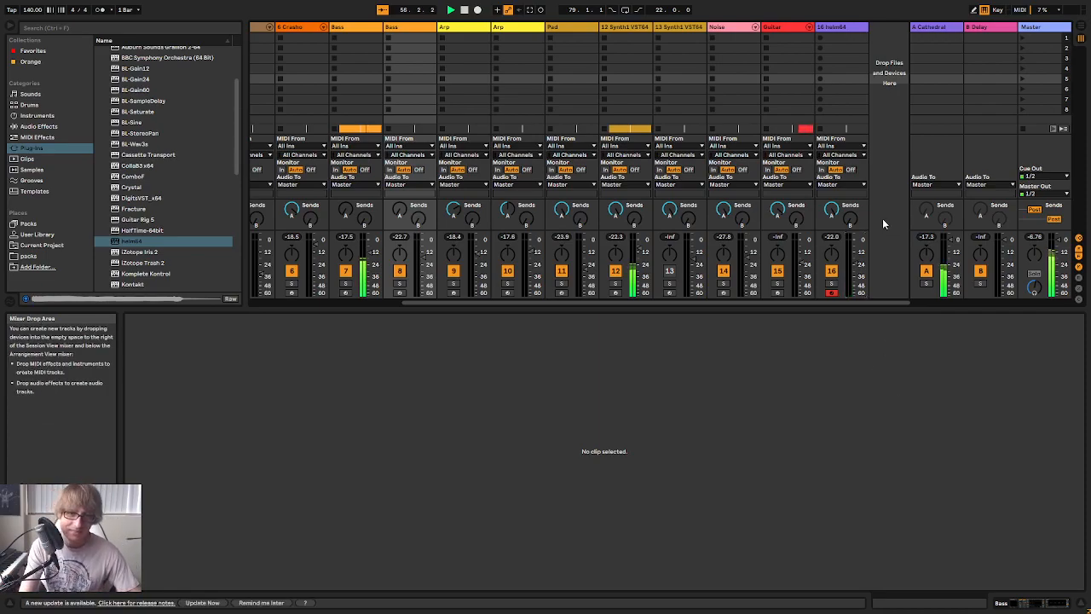
key("Tab")
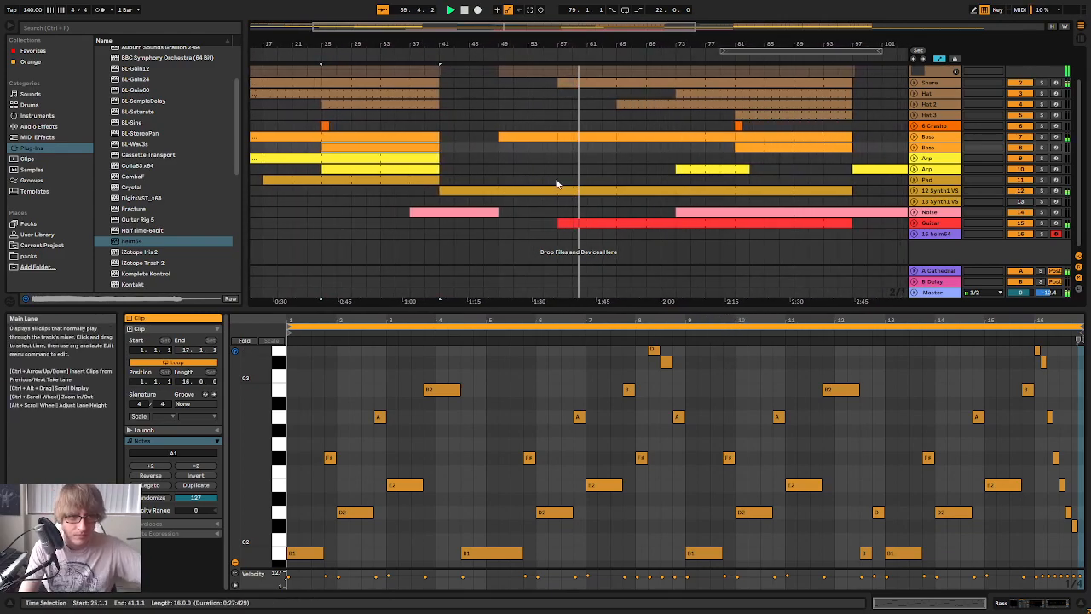
Fold the Kick track and shorten the second Arp track's bar 73 clip so it ends at bar 81
left_click(915, 71)
left_click(914, 71)
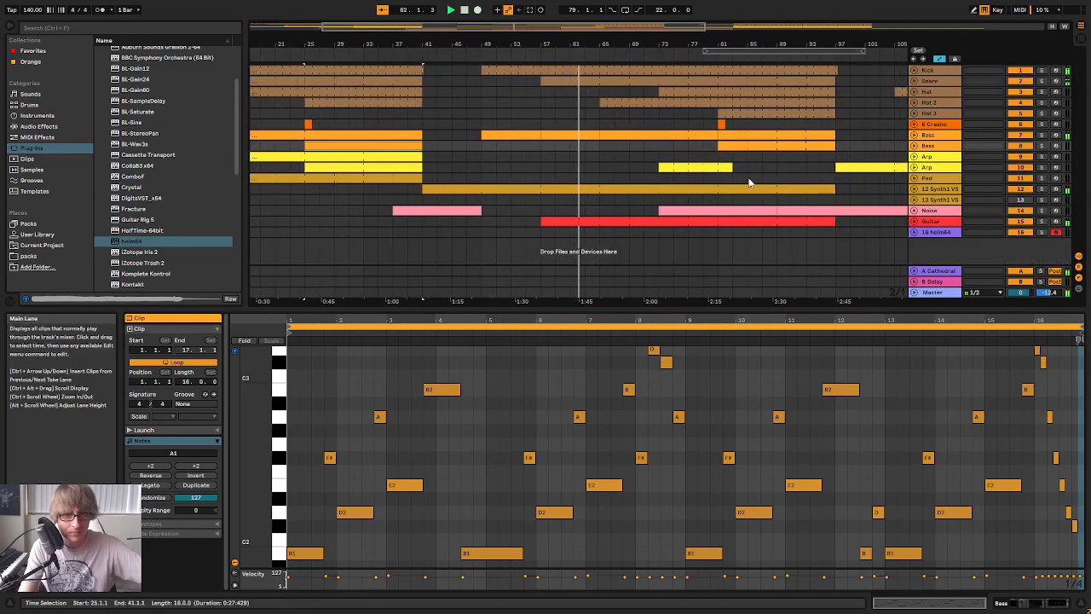
mouse_move(590, 43)
left_mouse_down()
mouse_move(586, 81)
mouse_move(595, 34)
mouse_move(592, 49)
left_mouse_up()
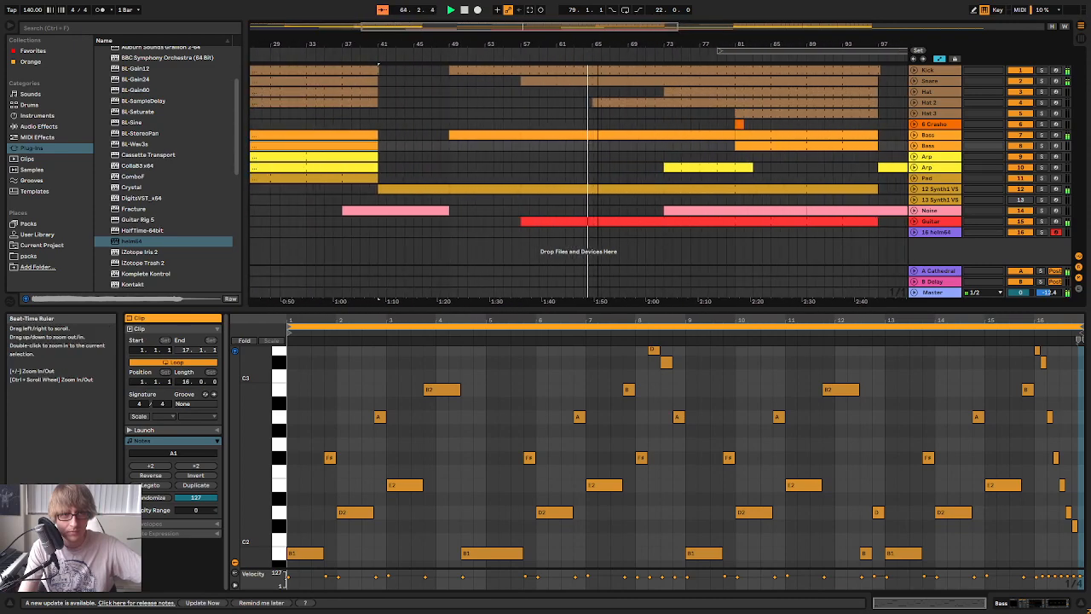
left_click(661, 180)
left_click(789, 179)
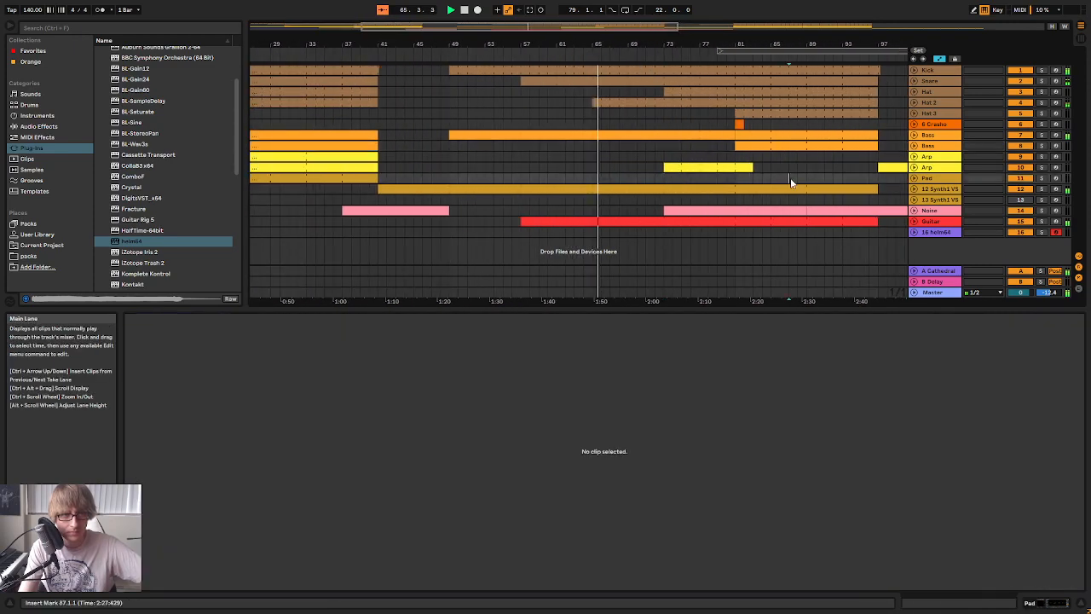
left_click_drag(752, 168, 735, 168)
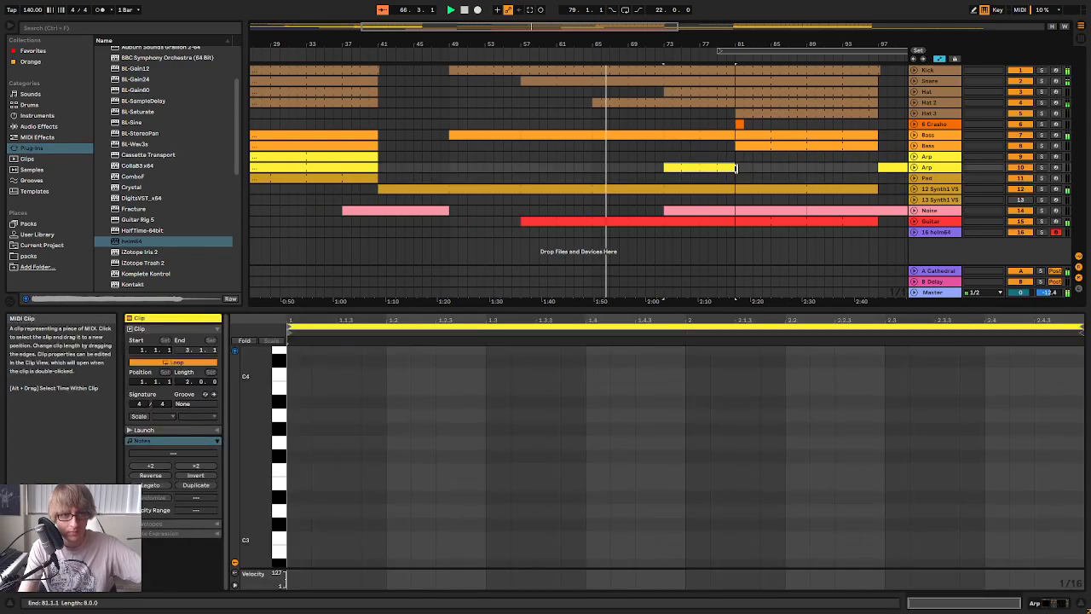
left_click(674, 178)
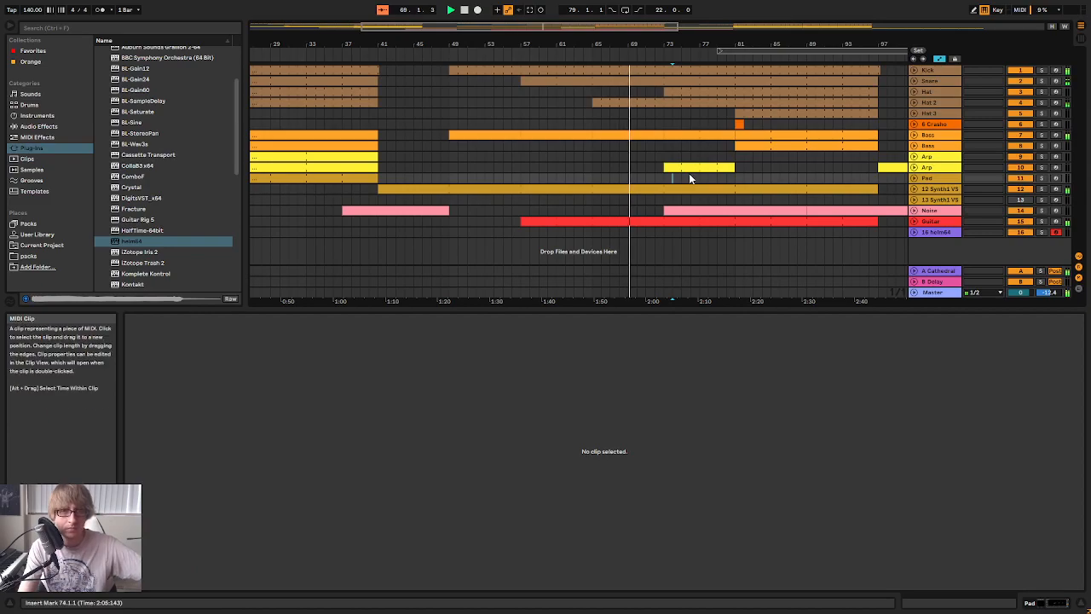
Open the second Arp's empty bar 73 clip in an enlarged note editor and arm that track
left_click(676, 166)
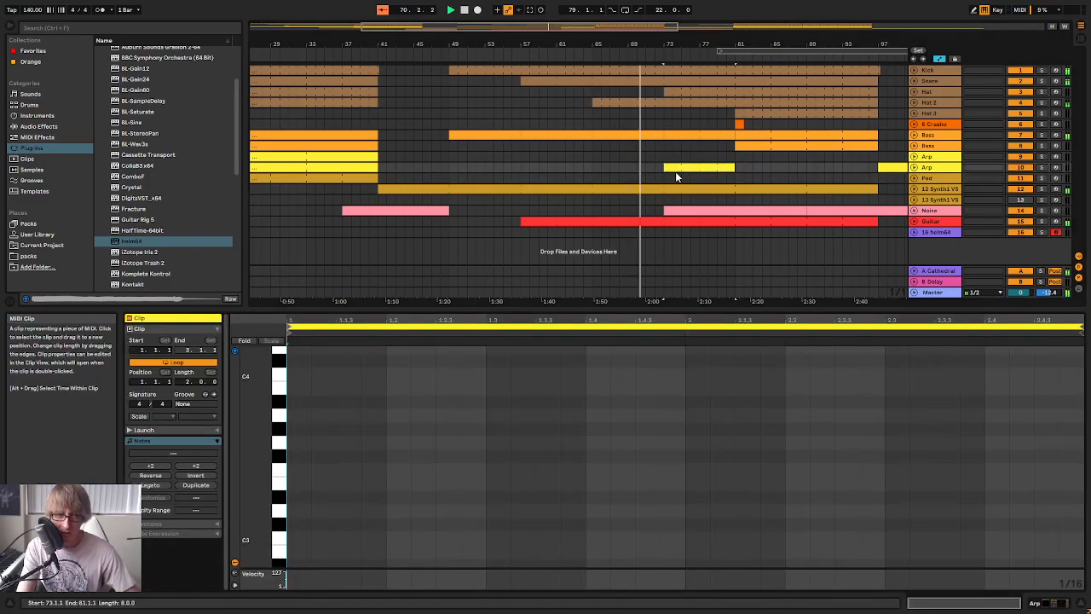
left_click_drag(677, 310, 676, 266)
left_click(1056, 167)
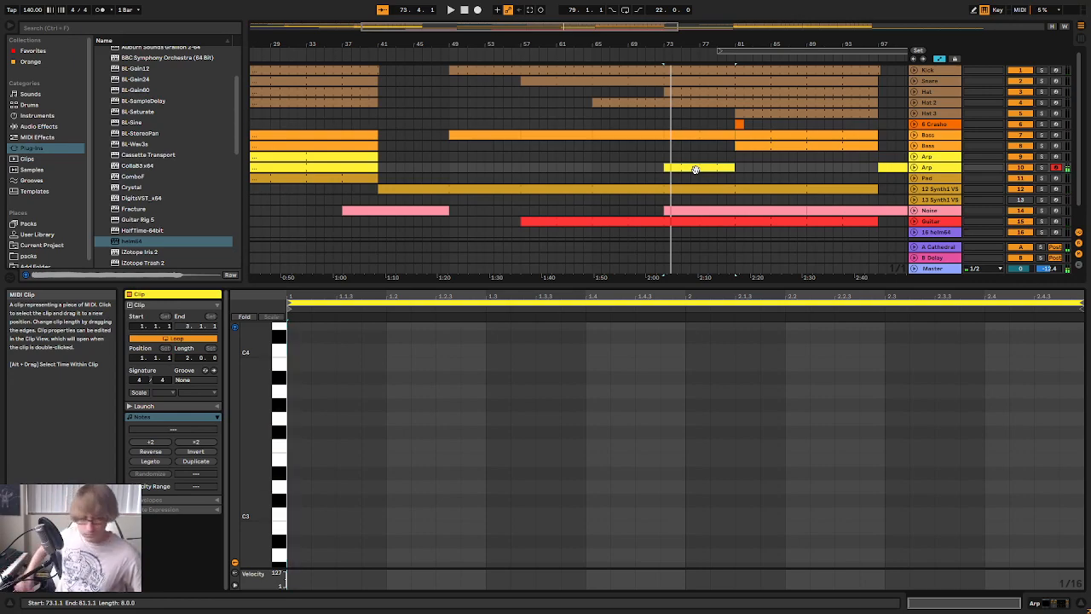
Enter four rising sixteenth notes, B3, D4, F#4 and A4, at the start of the second Arp's bar 73 clip
scroll(463, 407, "up", 2)
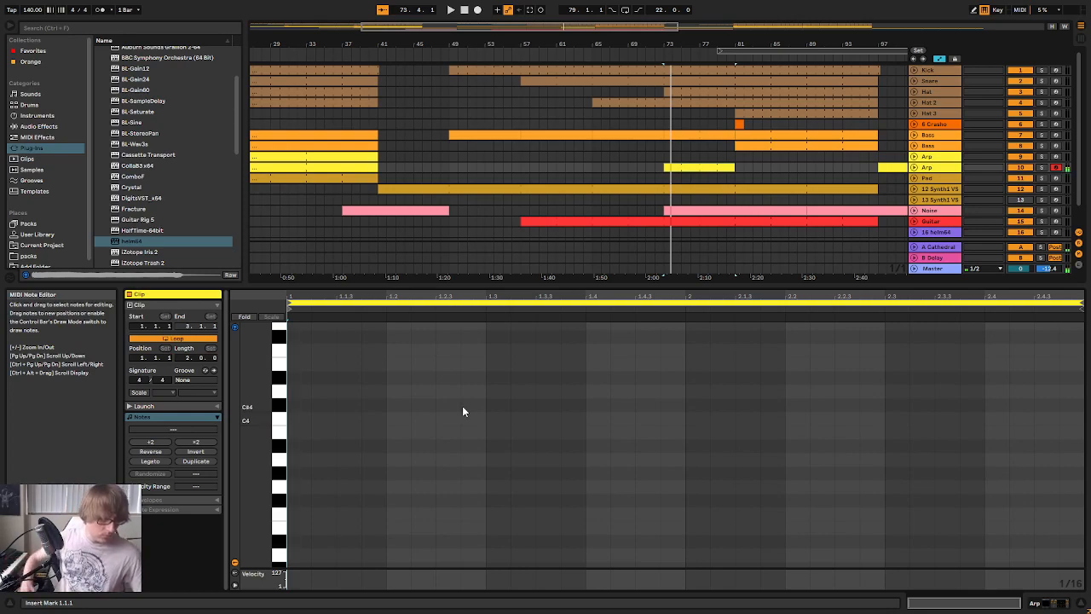
double_click(302, 431)
double_click(325, 391)
key("space")
scroll(401, 365, "up", 1)
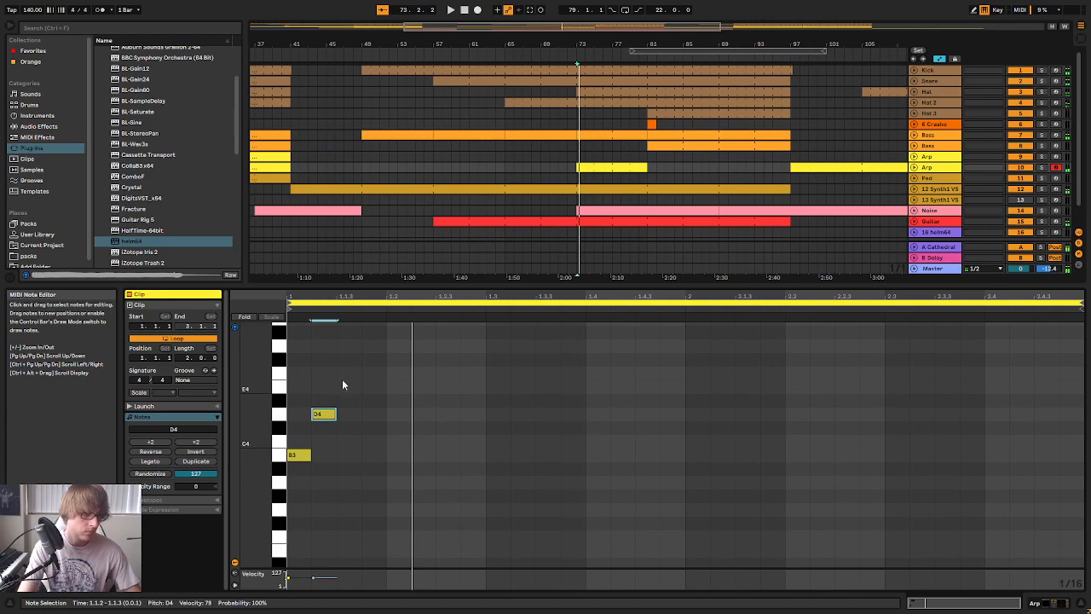
double_click(350, 359)
scroll(388, 365, "up", 1)
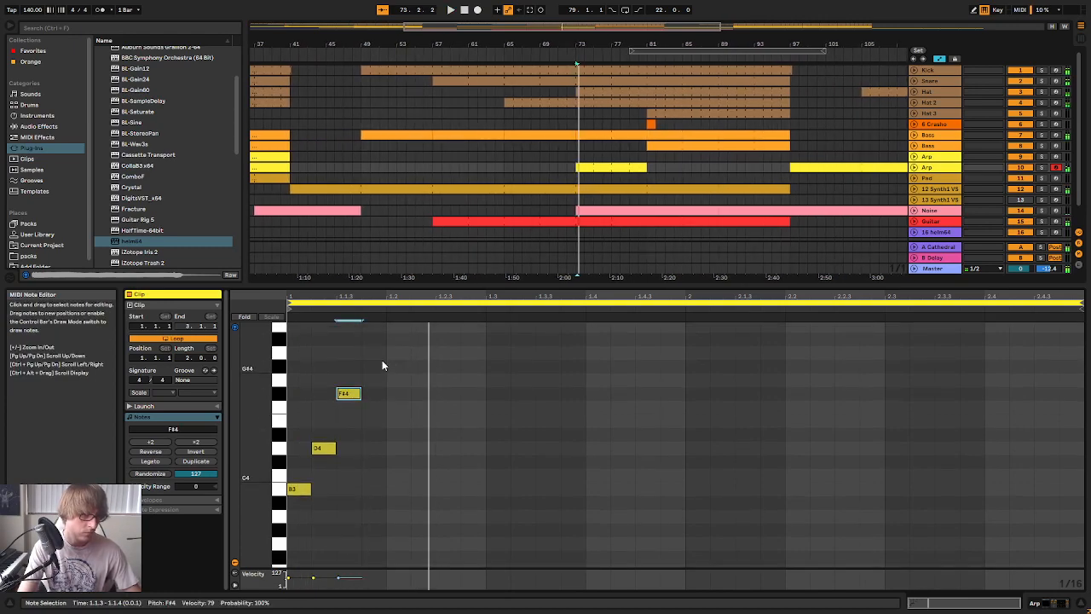
double_click(373, 352)
Try pasting copies of the four-note pattern with half-beat gaps, at 1.2.3, 1.4 and 2.1.3
left_click_drag(296, 518, 382, 356)
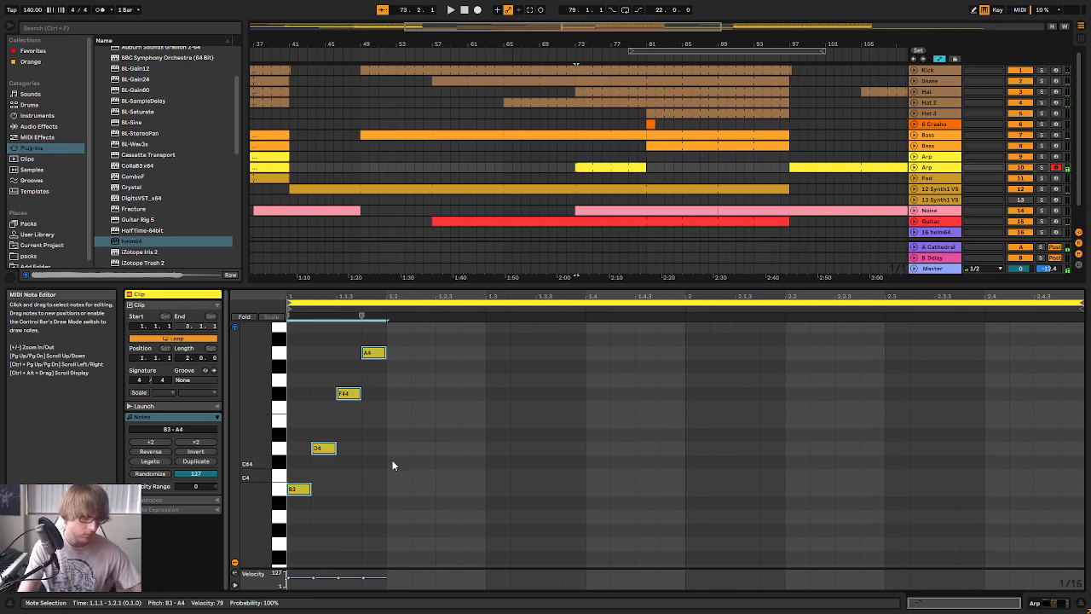
key("ctrl+c")
left_click(430, 455)
key("ctrl+v")
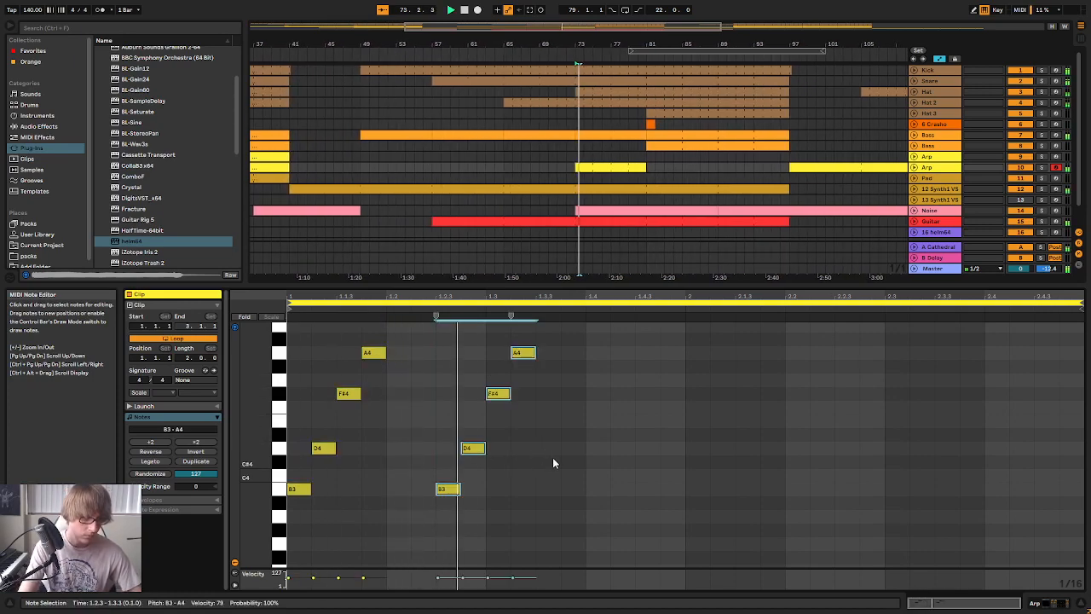
left_click(588, 444)
key("ctrl+v")
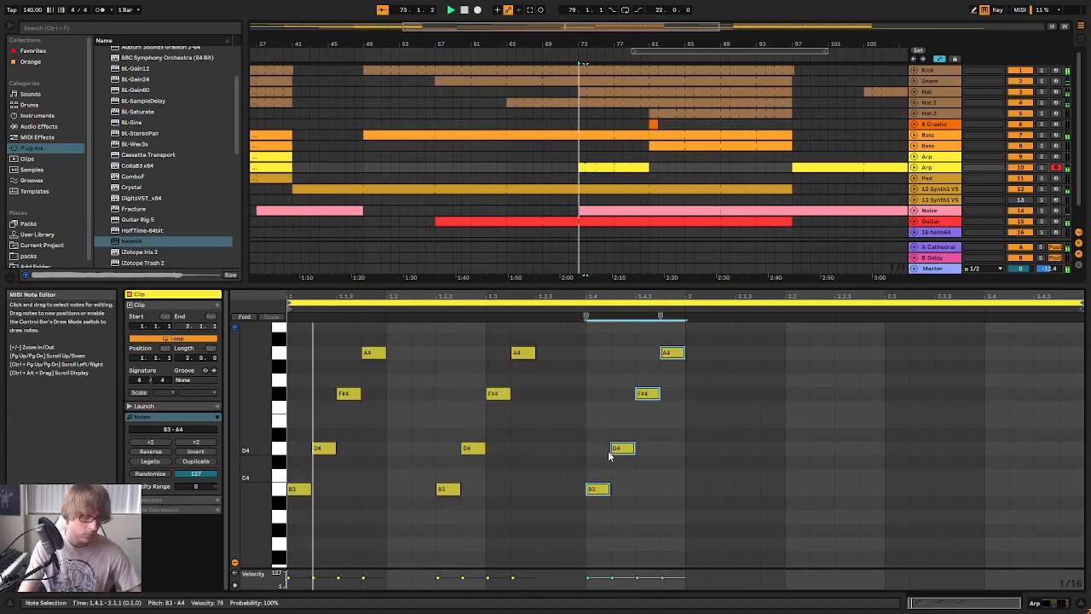
left_click(729, 443)
key("ctrl+v")
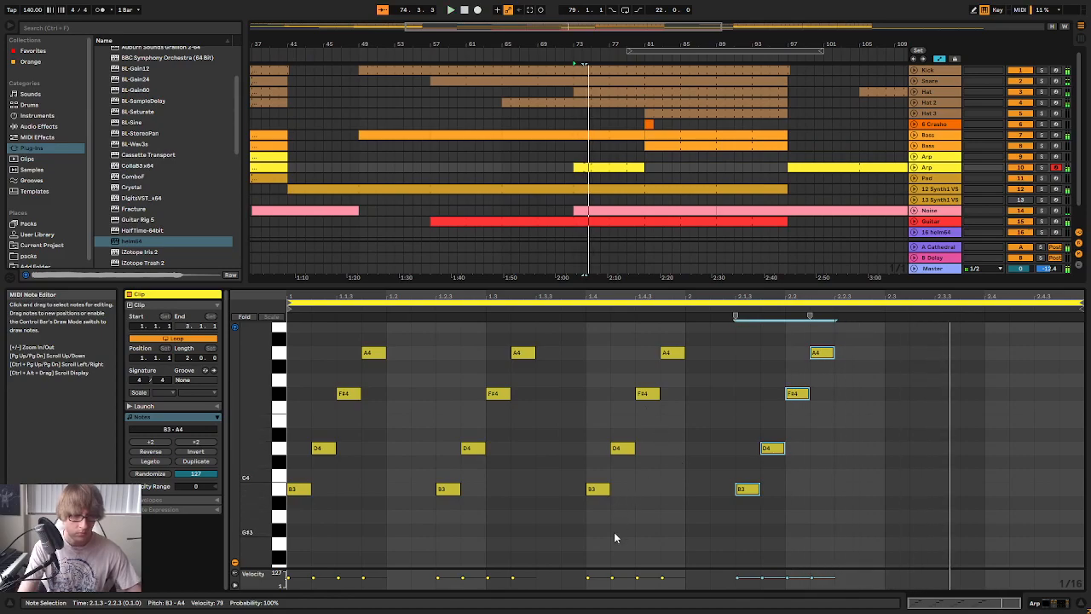
Stop playback and delete the pasted note groups, keeping only the first four notes
key("space")
left_click_drag(437, 566, 954, 343)
key("Delete")
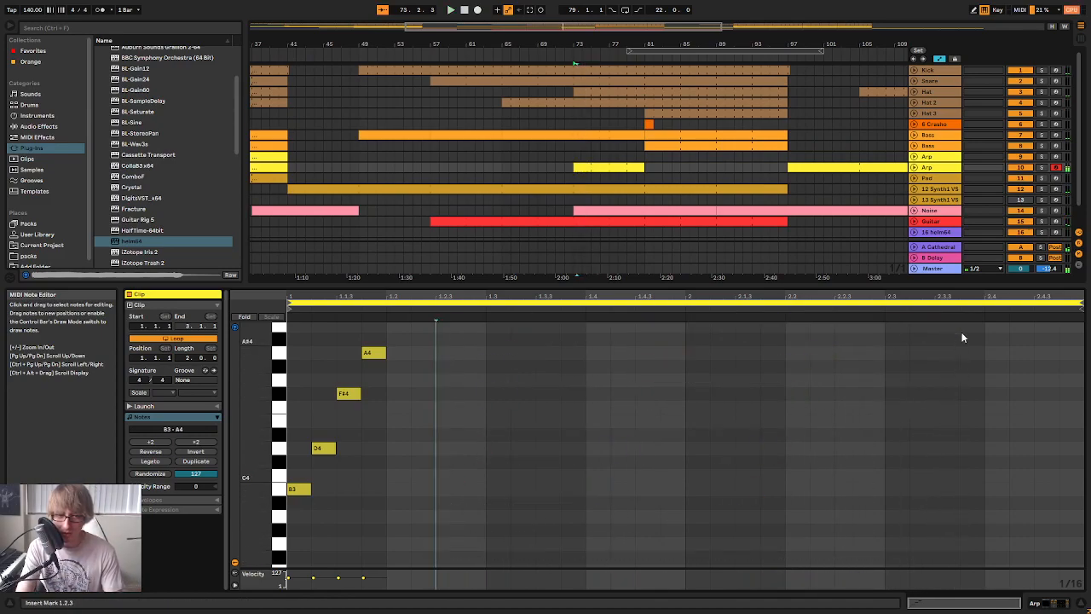
Duplicate the four-note pattern back to back five times, filling the clip up to position 2.3
left_click_drag(288, 515, 381, 349)
key("ctrl+d")
key("space")
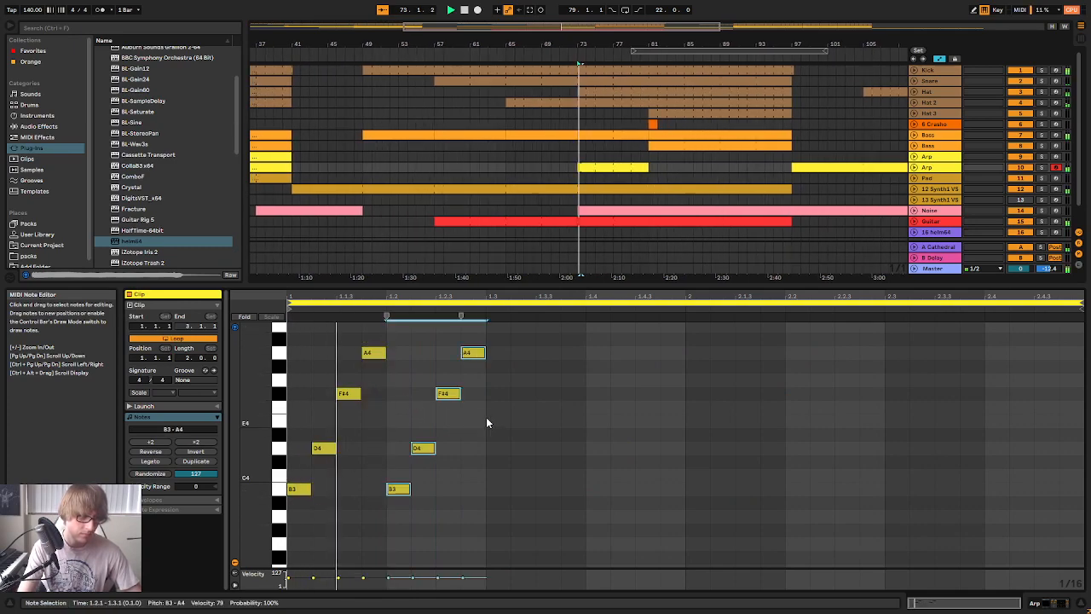
key("ctrl+d")
key("ctrl+d")
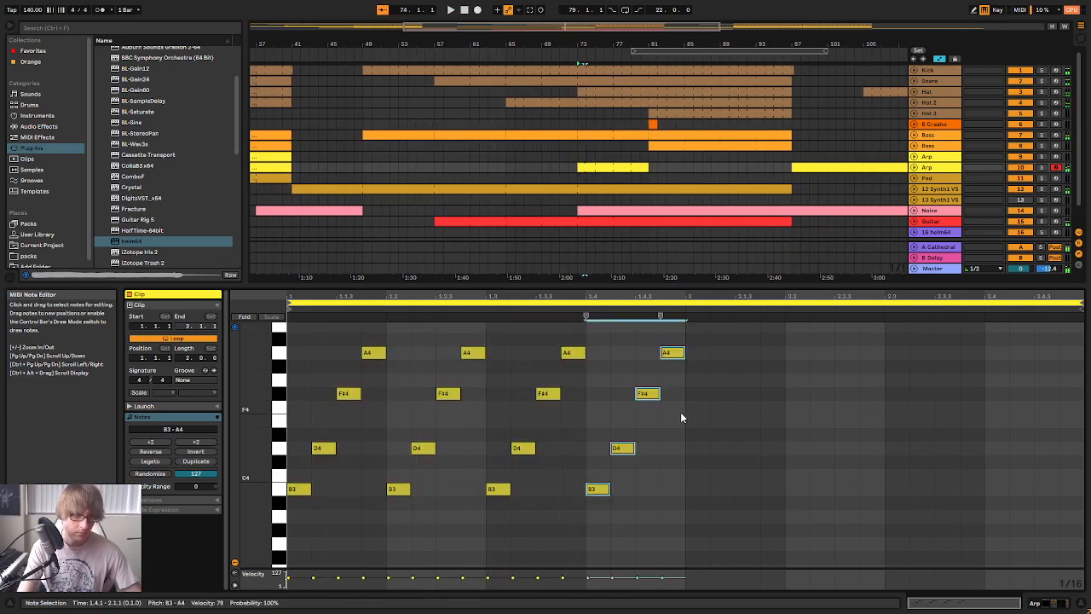
key("ctrl+d")
key("ctrl+d")
Transpose all notes in the clip down one octave to the B2–A3 range and listen to the result
key("ctrl+a")
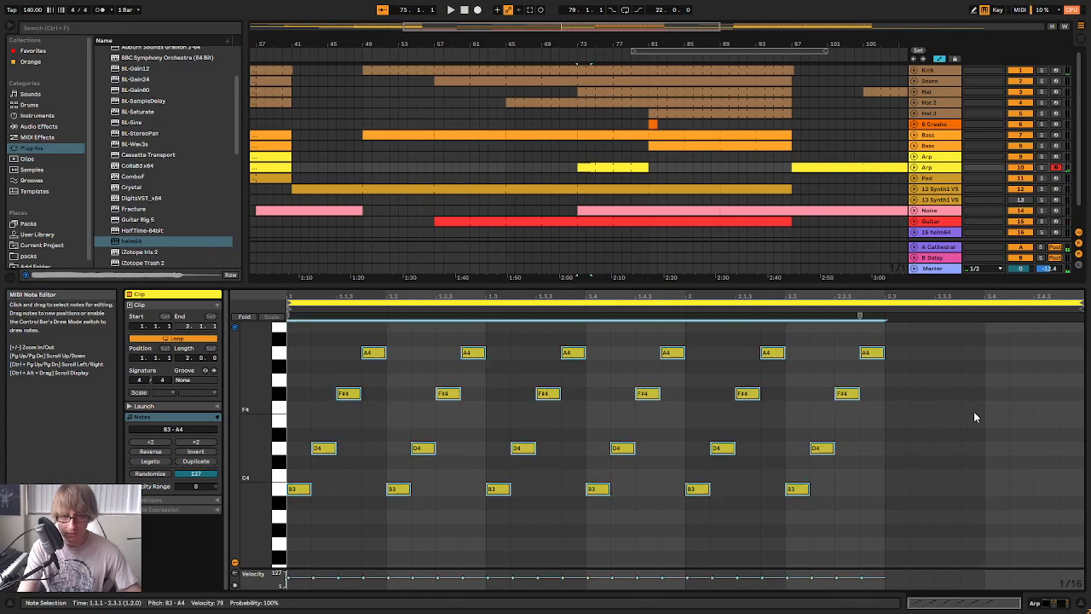
key("shift+Down")
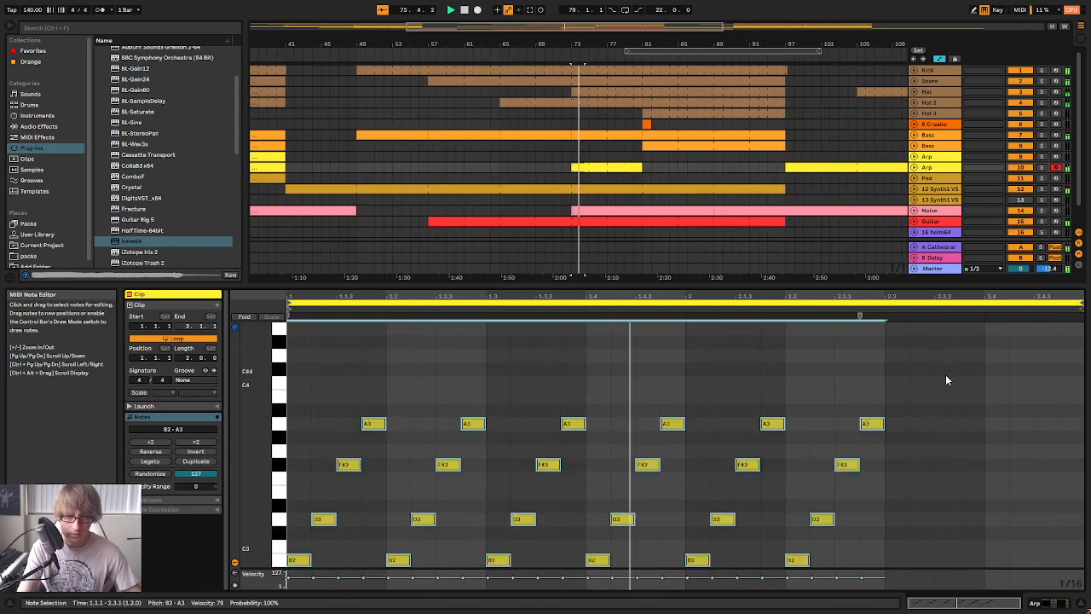
scroll(945, 380, "down", 2)
left_click(984, 382)
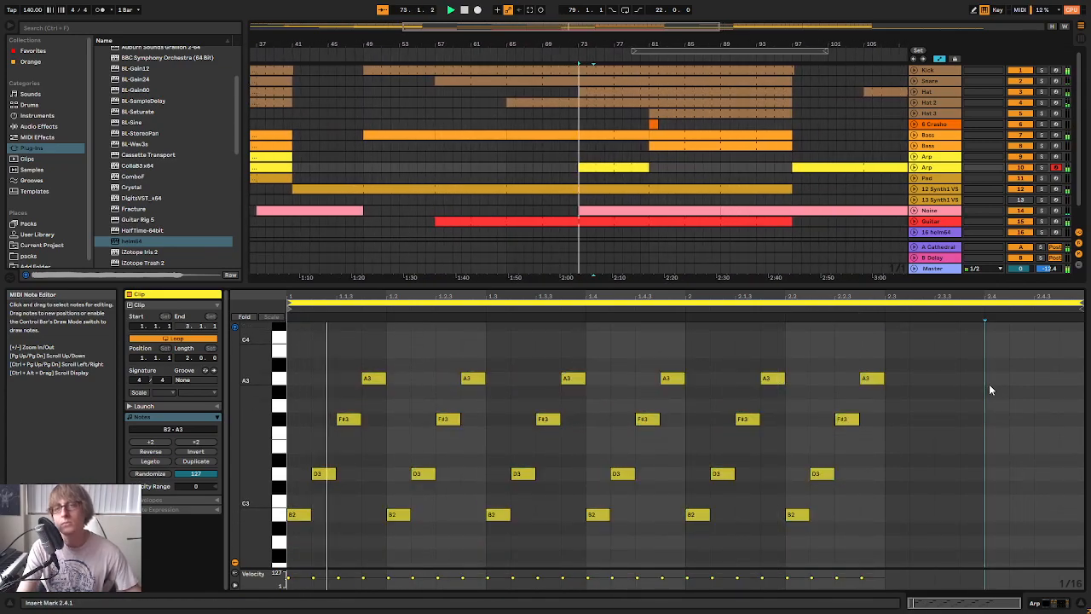
left_click(955, 407)
key("space")
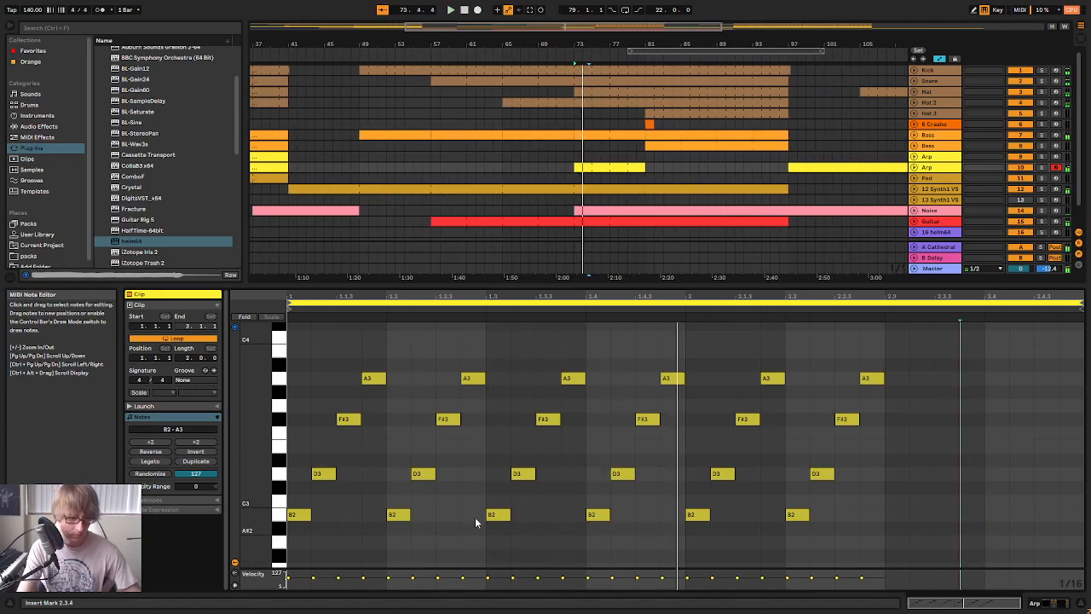
Raise all the B2 and D3 notes by one octave and replay the clip
left_click_drag(309, 551, 890, 462)
key("shift+Up")
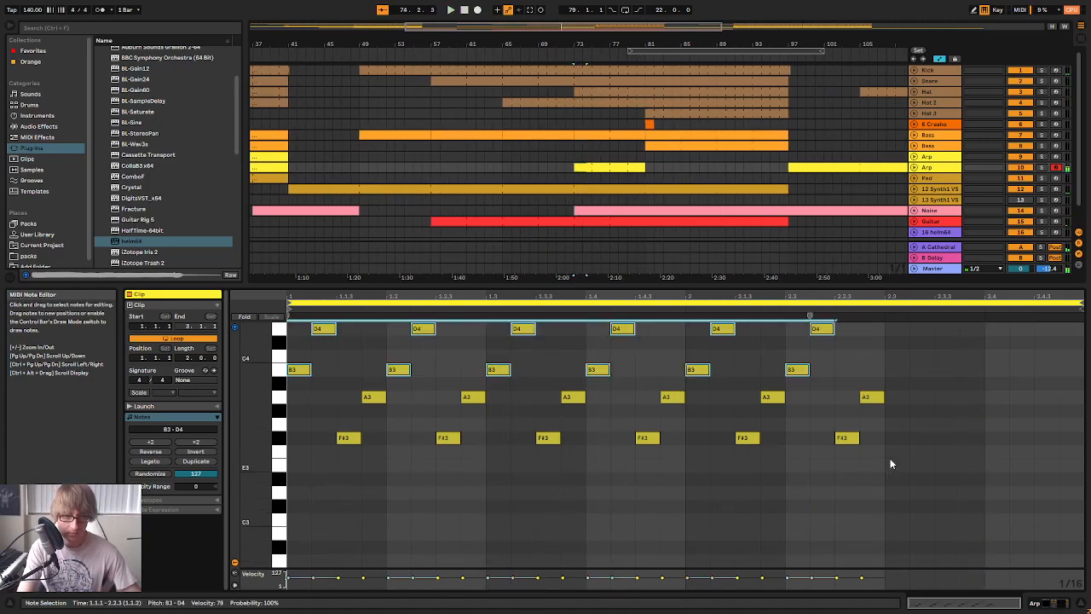
key("space")
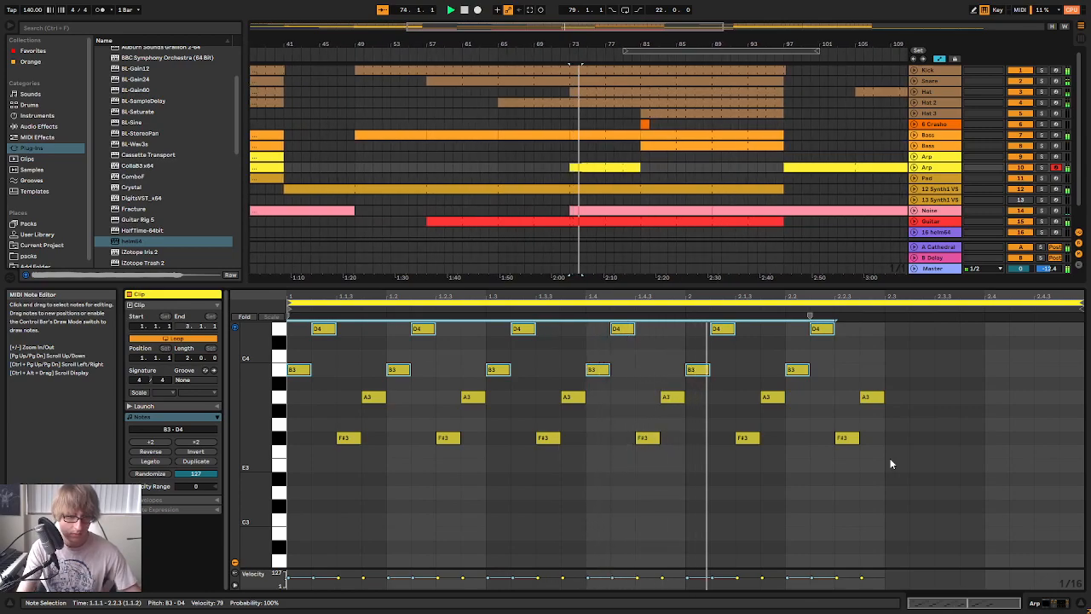
Raise all the F#3 and A3 notes by one octave and replay the clip
scroll(848, 454, "up", 2)
key("space")
left_click_drag(353, 521, 878, 437)
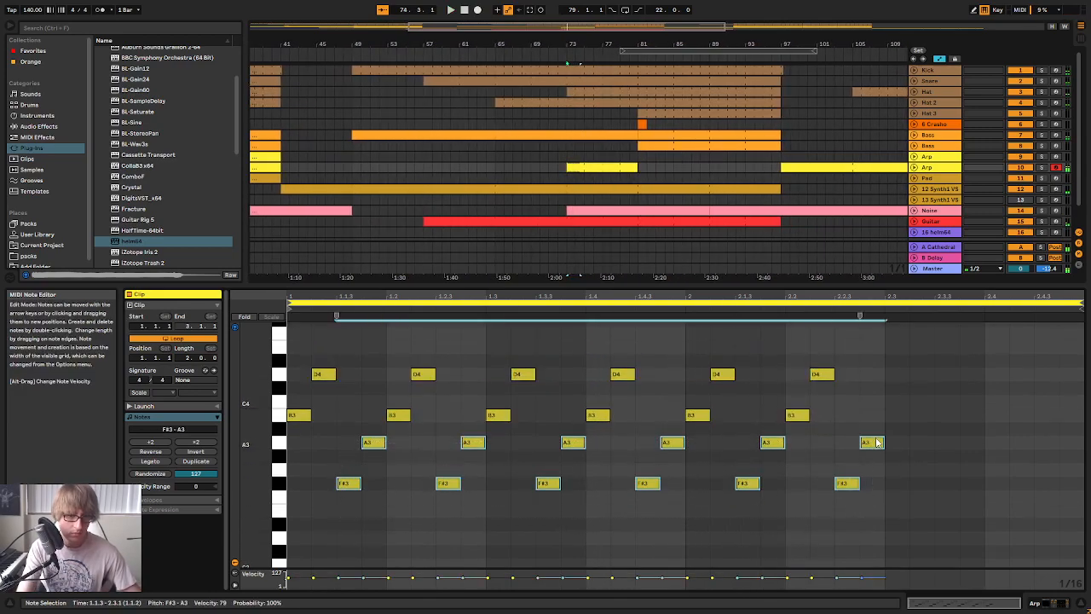
key("shift+Up")
key("space")
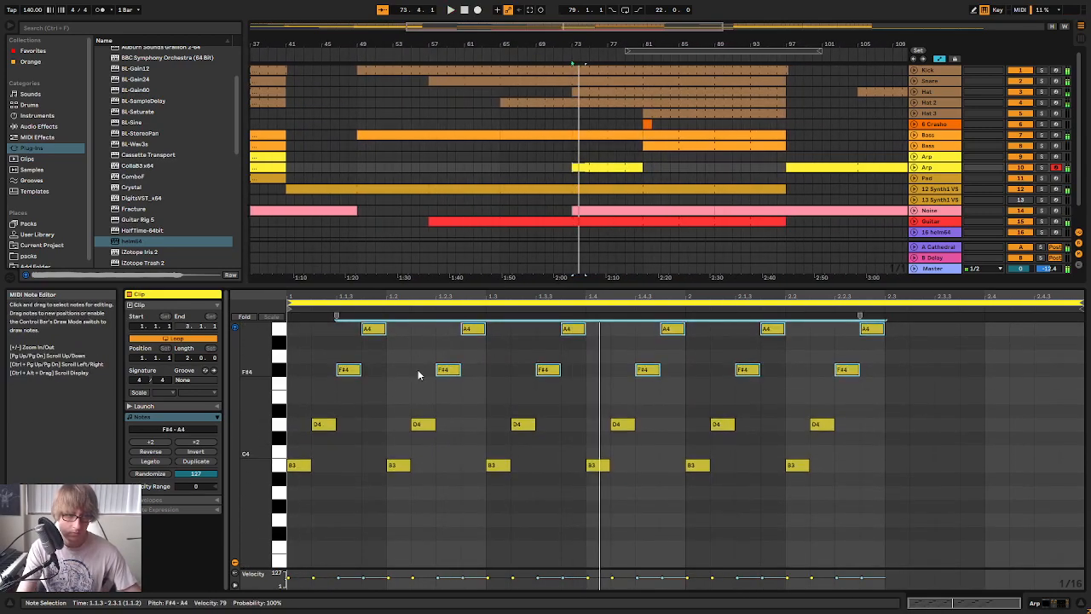
key("space")
Lower all the B3 notes to F#3 and all the D4 notes to A3
left_click_drag(300, 503, 903, 464)
key("Down")
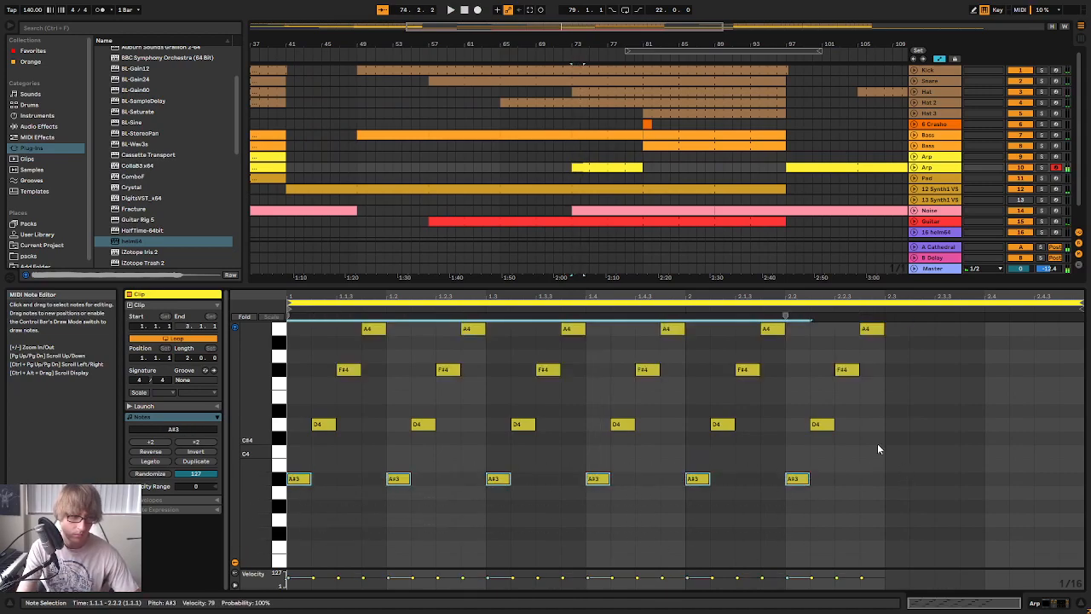
key("Down")
key("Down")
key("Down")
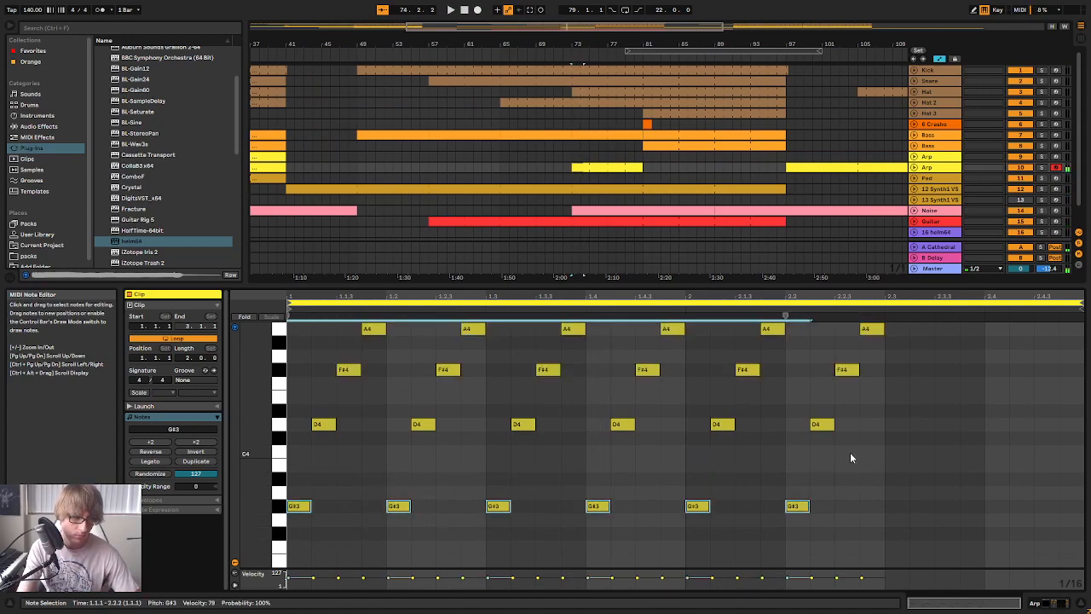
key("Down")
left_click_drag(323, 453, 897, 423)
key("Down")
key("Down")
key("Down")
key("Down")
key("Down")
key("Down")
key("Up")
Lower all the F#4 notes to B3 and all the A4 notes to D4, and play back the pattern
left_click_drag(312, 440, 935, 370)
key("Down")
key("Down")
key("Down")
key("Down")
key("Down")
key("Down")
key("Down")
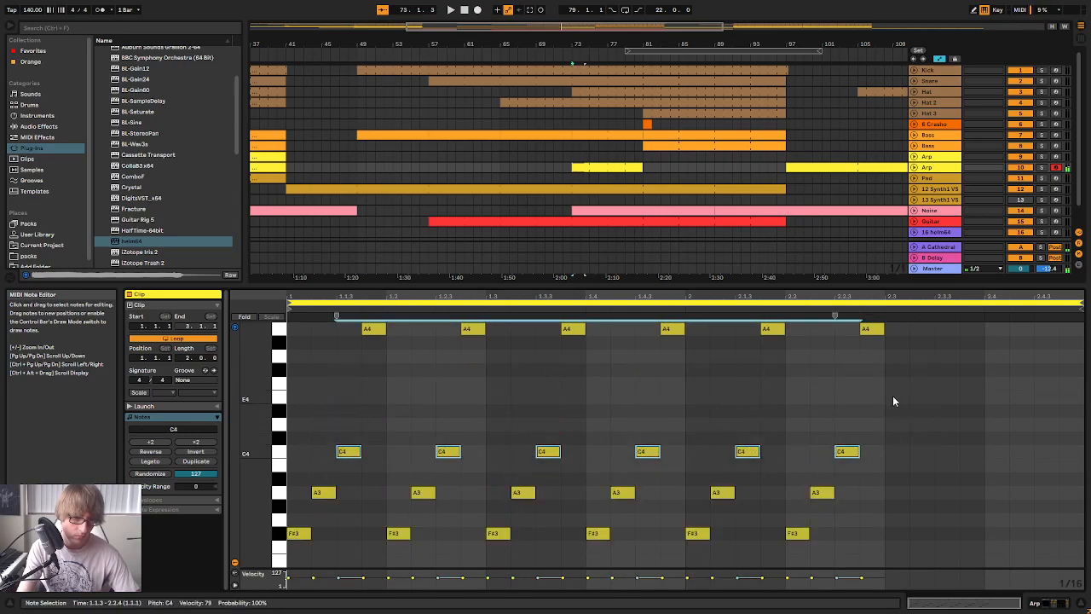
left_click_drag(692, 378, 357, 322)
key("Down")
key("Down")
key("Down")
key("Down")
key("Down")
key("Down")
key("Down")
key("space")
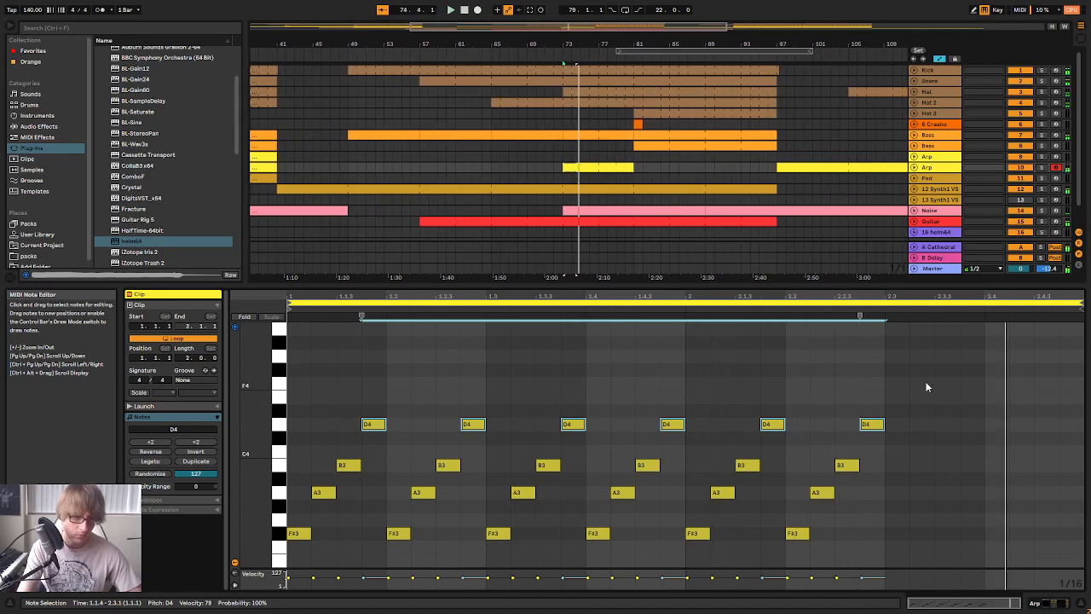
Stop playback and try raising all the D4 notes to F#4 and all the B3 notes to D4
key("space")
scroll(927, 387, "down", 1)
left_click_drag(925, 345, 300, 398)
key("Up")
key("Up")
key("Up")
key("Up")
left_click_drag(869, 409, 312, 437)
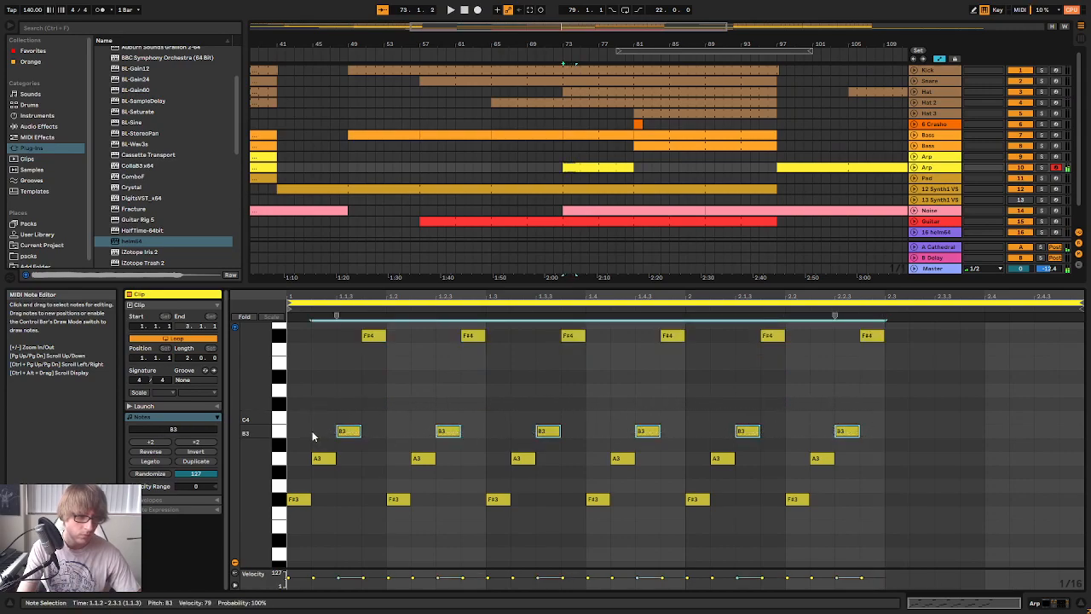
key("Up")
key("Up")
key("Up")
Try raising all the A3 notes to B3 and all the F#3 notes to A3
left_click_drag(837, 443, 333, 458)
key("Up")
key("Up")
left_click_drag(823, 484, 288, 522)
key("Up")
key("Up")
key("Up")
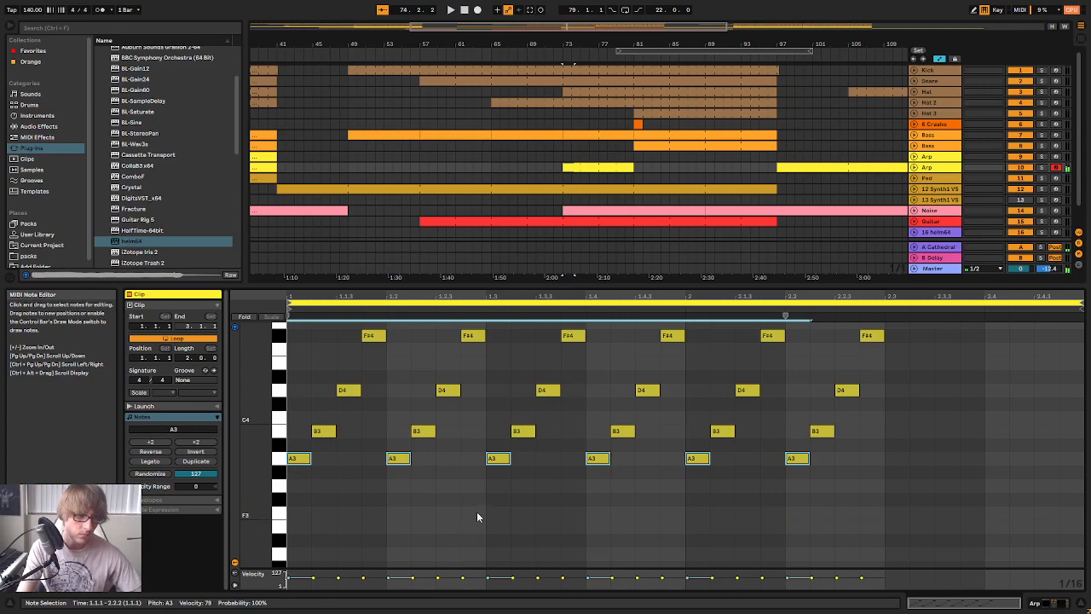
Play the raised pattern, soloing the second Arp track briefly to judge it alone and in the mix
key("space")
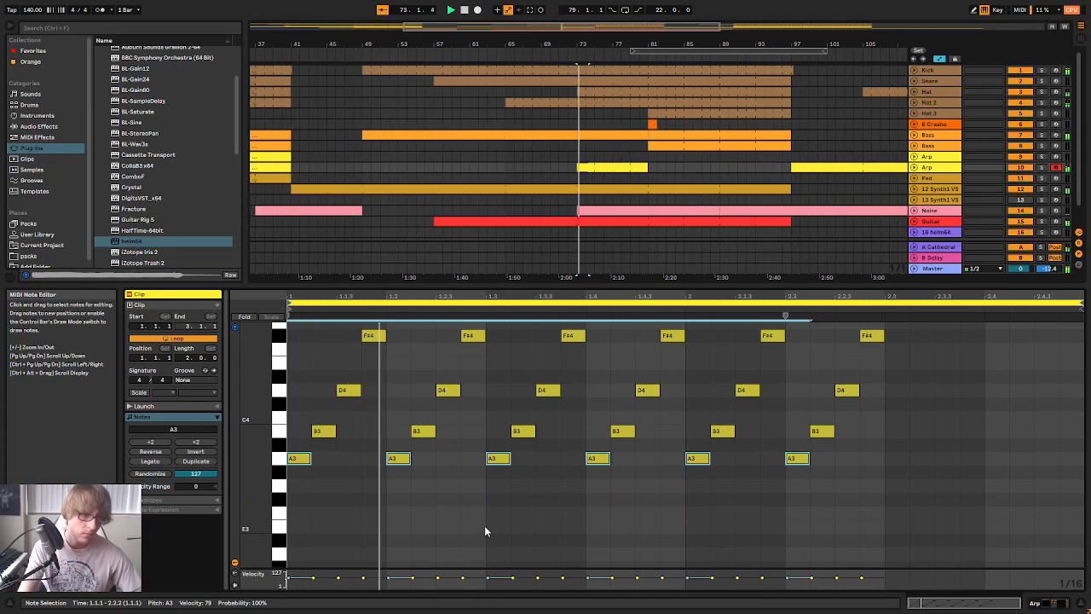
left_click(1041, 168)
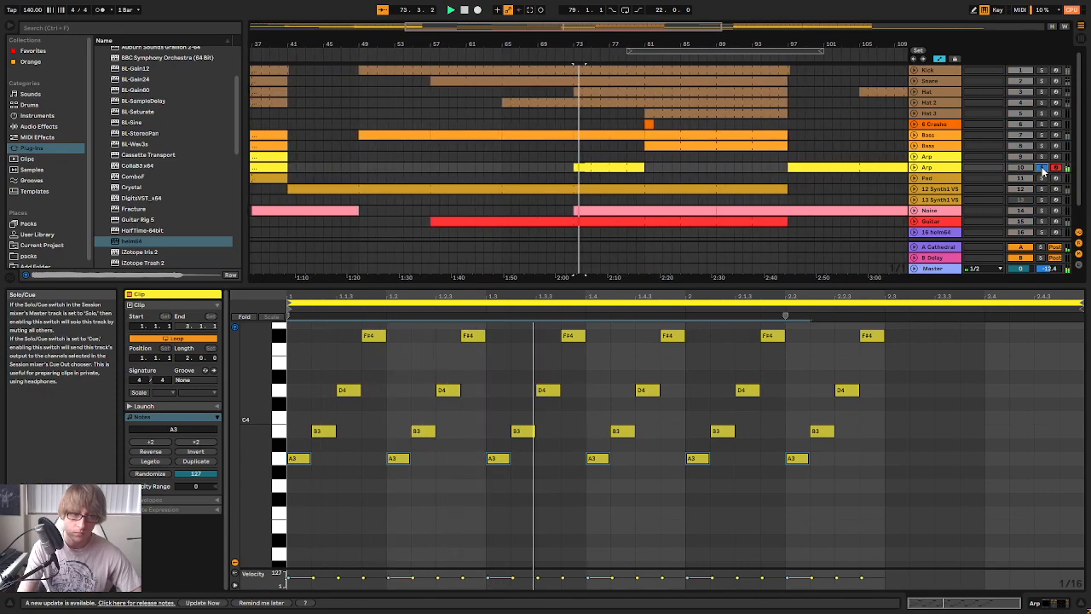
scroll(946, 360, "down", 2)
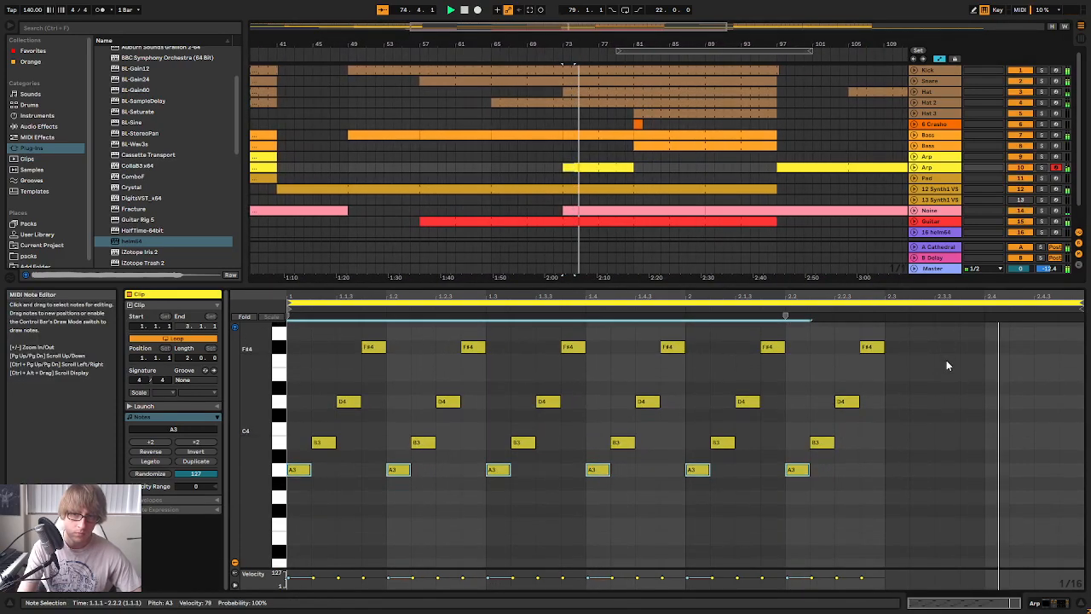
Undo the upward transpositions of the four note rows, going back to the F#3, A3, B3, D4 pattern
left_click_drag(834, 450, 432, 424)
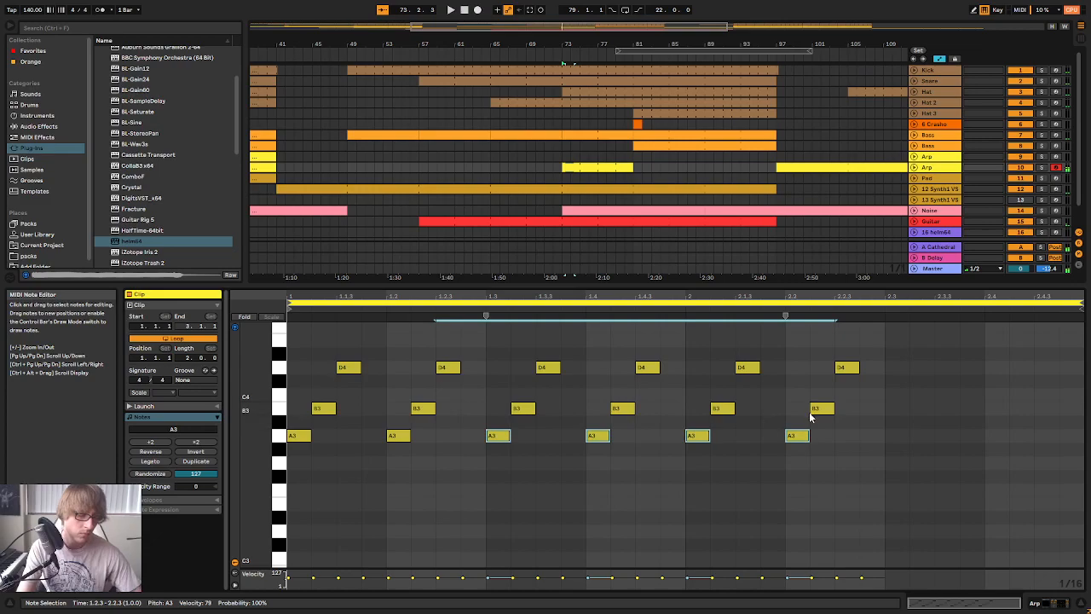
key("ctrl+z")
key("ctrl+z")
key("ctrl+z")
key("ctrl+z")
key("ctrl+z")
key("ctrl+z")
key("ctrl+z")
key("ctrl+z")
key("ctrl+z")
key("ctrl+z")
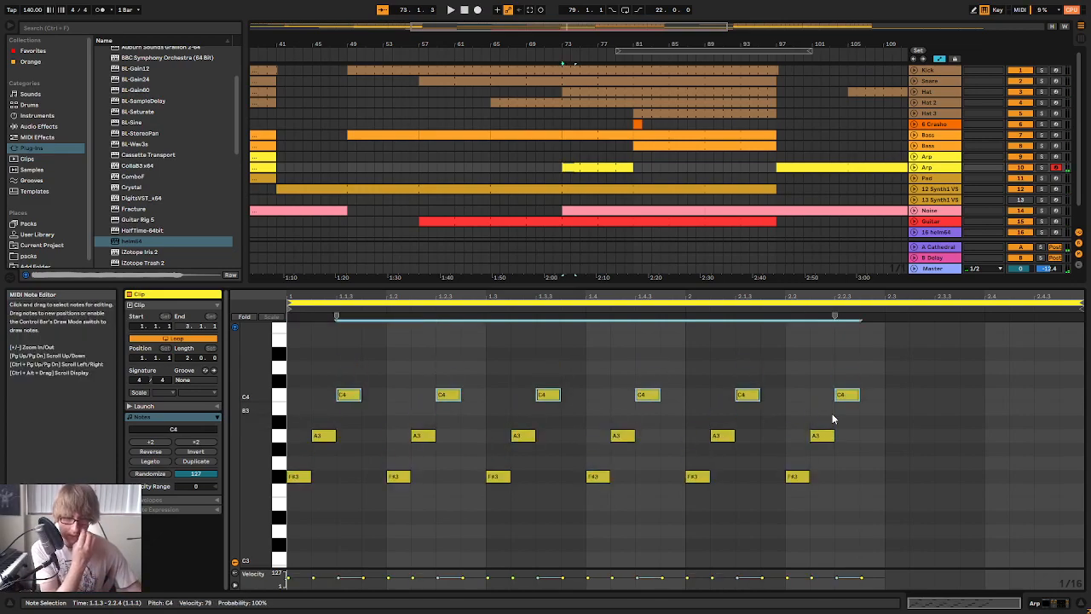
key("ctrl+z")
Listen to the pattern, stop, and duplicate its last four-note group to fill the clip through beats 2.3 and 2.4
key("space")
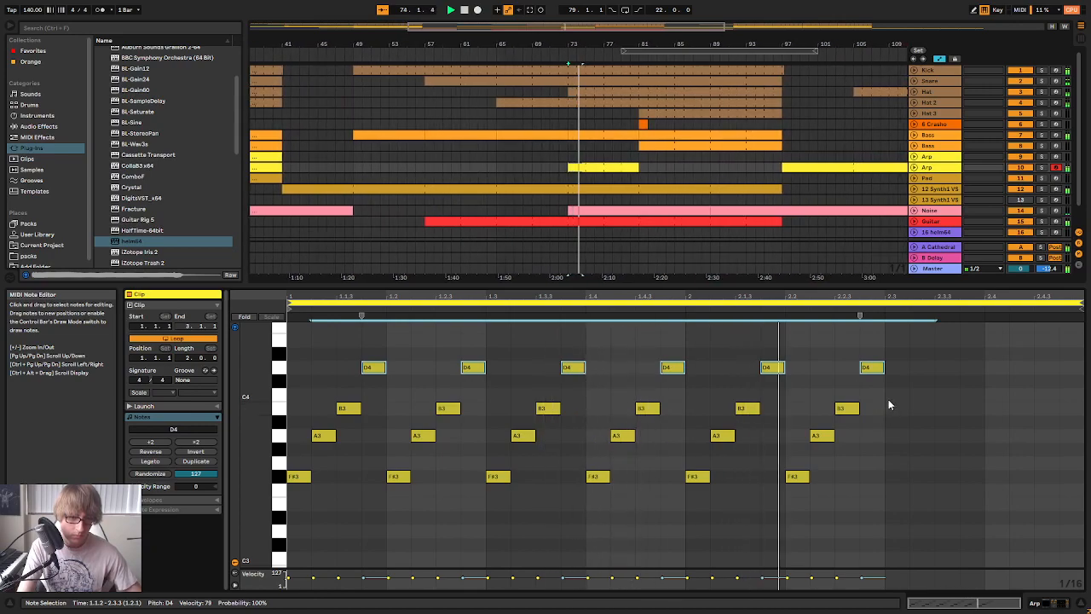
scroll(930, 345, "up", 1)
left_click_drag(931, 343, 801, 537)
left_click(888, 471)
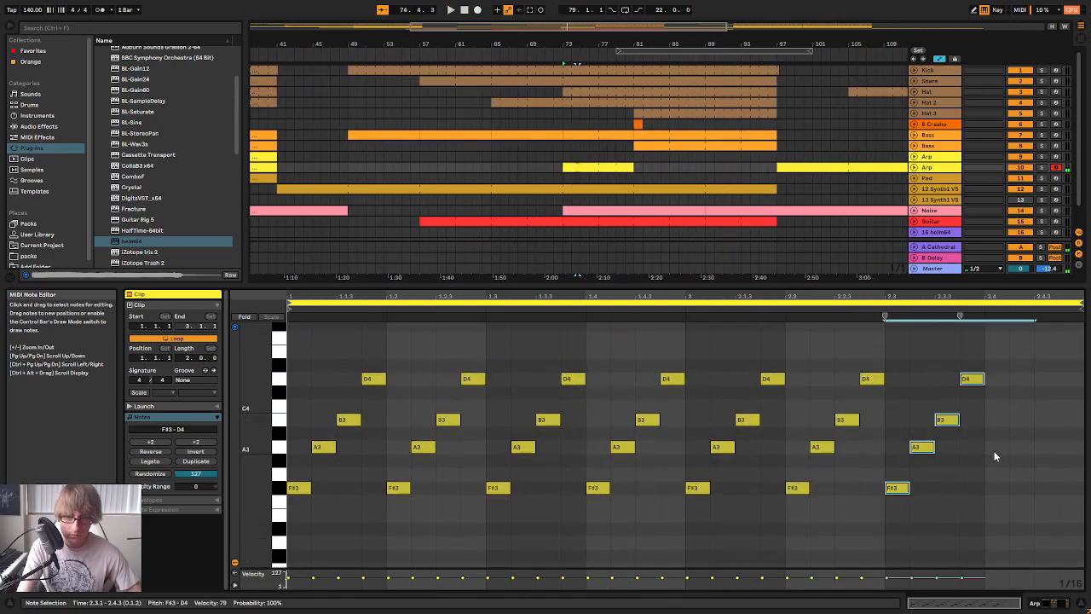
Shorten the second Arp's clip to bars 73–77 and consolidate it into a single four-bar clip
left_click(632, 169)
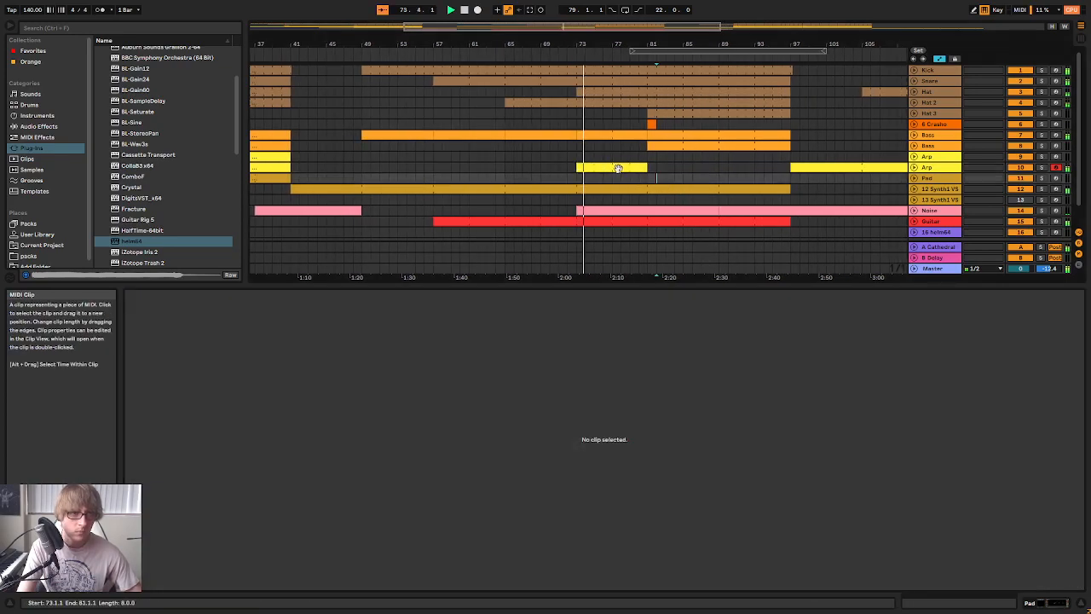
left_click(640, 165)
right_click(601, 168)
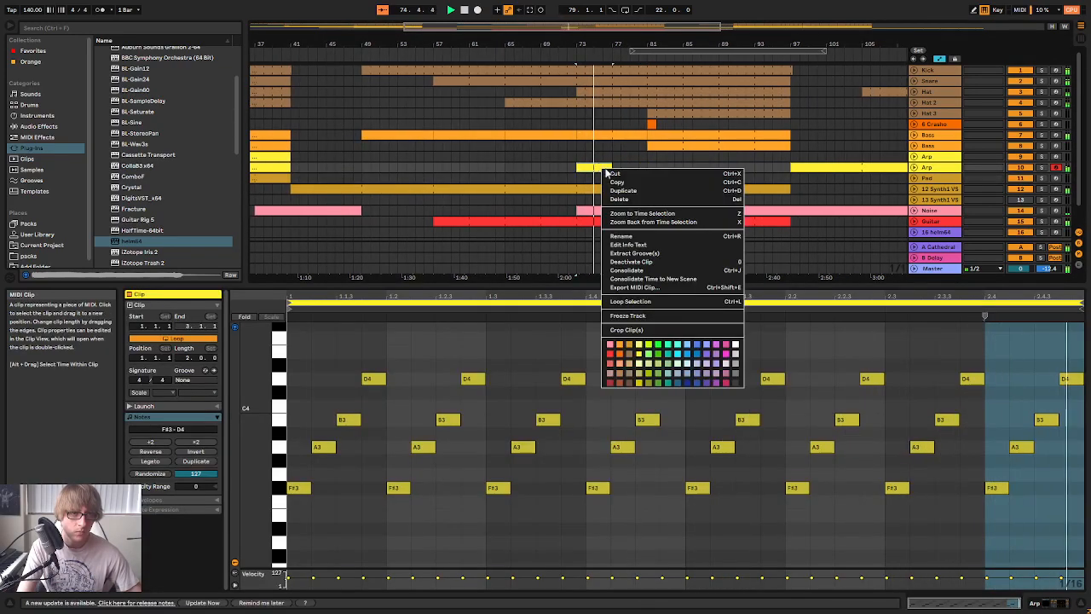
left_click(648, 271)
From beat 3.2 onward, raise the A3 notes to A#3 and lower the D4 notes to C#4, and play the result
left_click_drag(740, 518, 1080, 503)
left_click_drag(739, 475, 1051, 454)
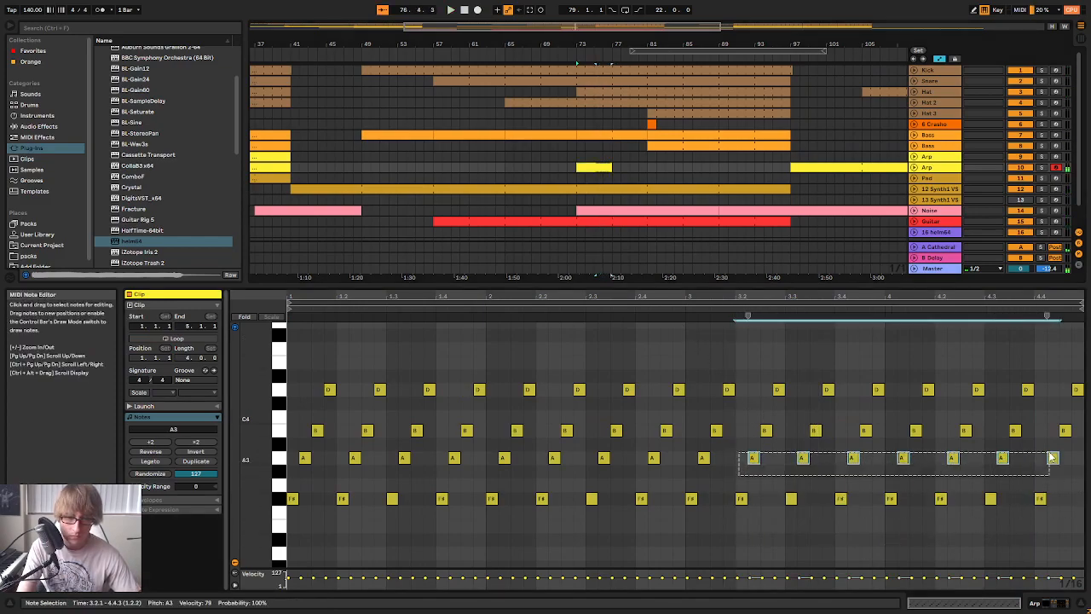
key("Up")
left_click_drag(760, 413, 1081, 431)
left_click_drag(955, 399, 1084, 390)
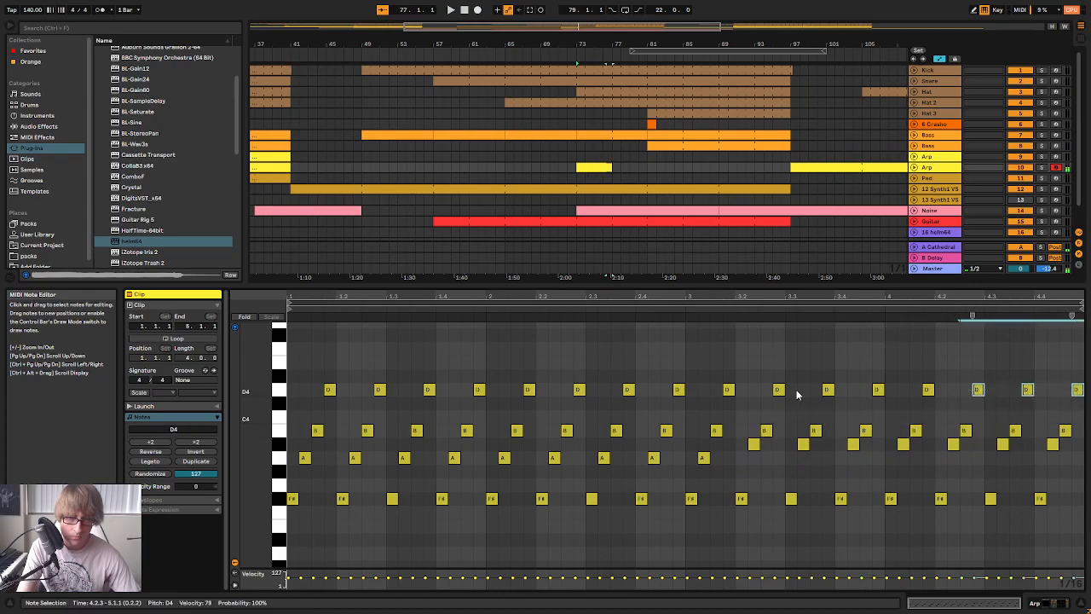
left_click_drag(756, 372, 1084, 400)
key("Down")
key("space")
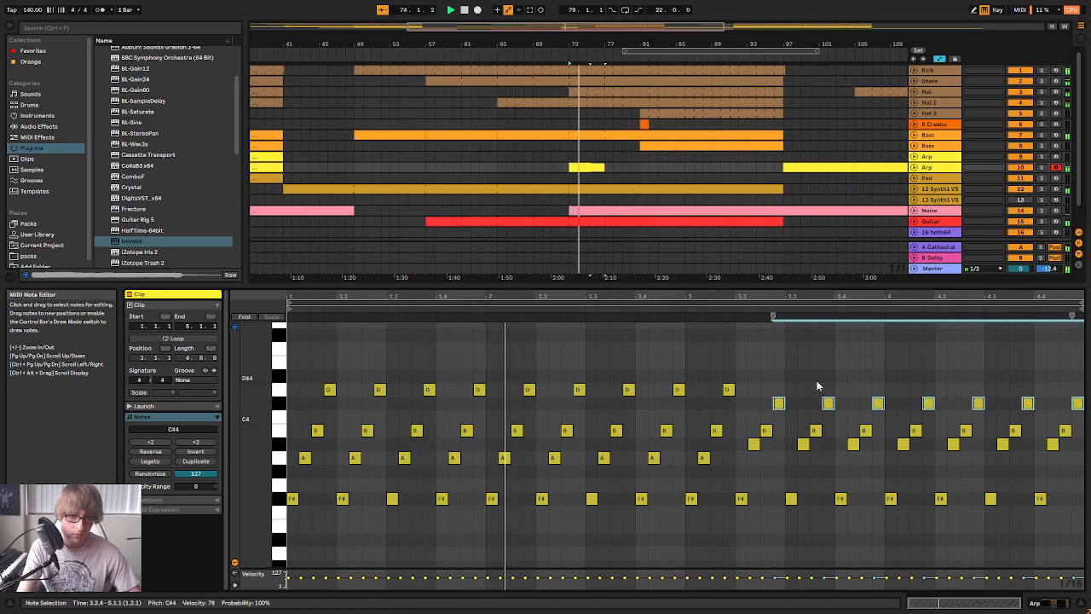
Match the first group of bar 3 by lowering its B3 and D4 one semitone, lower the following A#3 and B3 notes likewise, and audition soloed
left_click(697, 486)
key("space")
left_click(717, 431)
key("Down")
left_click(729, 390)
key("Down")
left_click_drag(753, 480, 1070, 418)
key("Down")
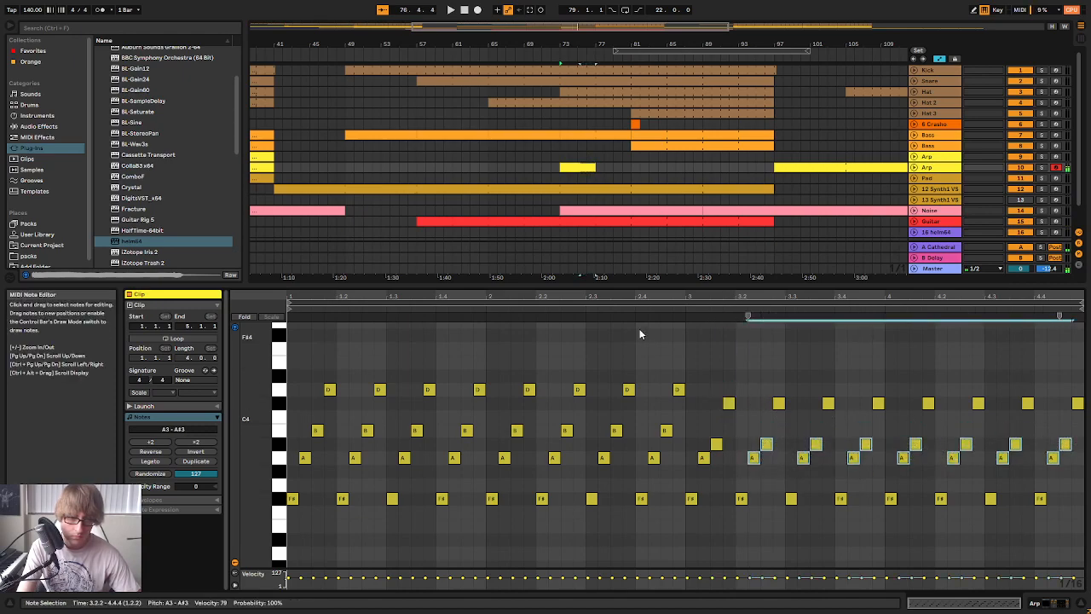
key("space")
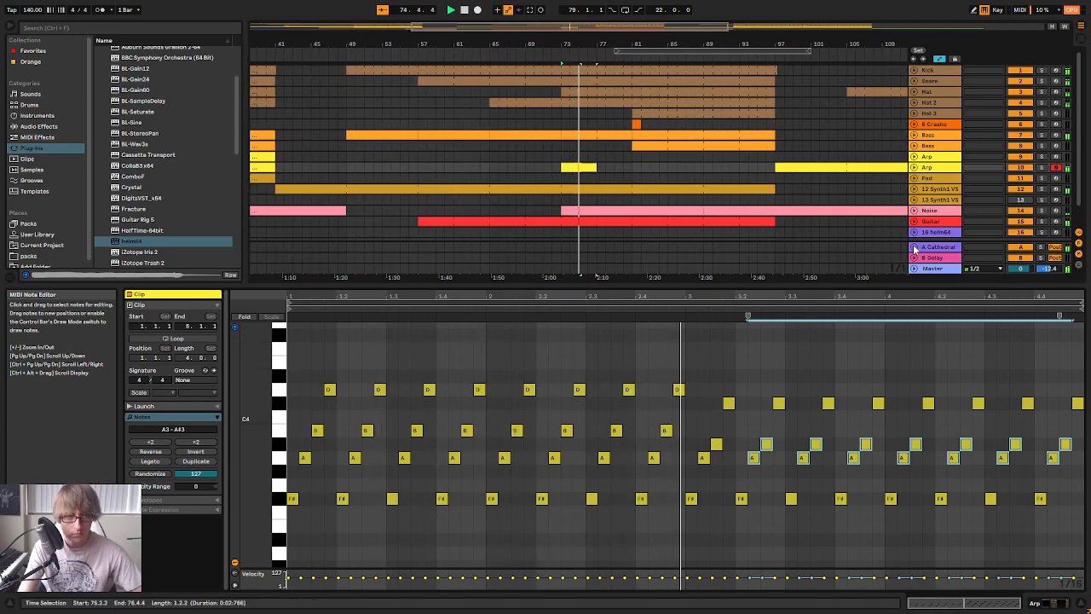
left_click(1043, 167)
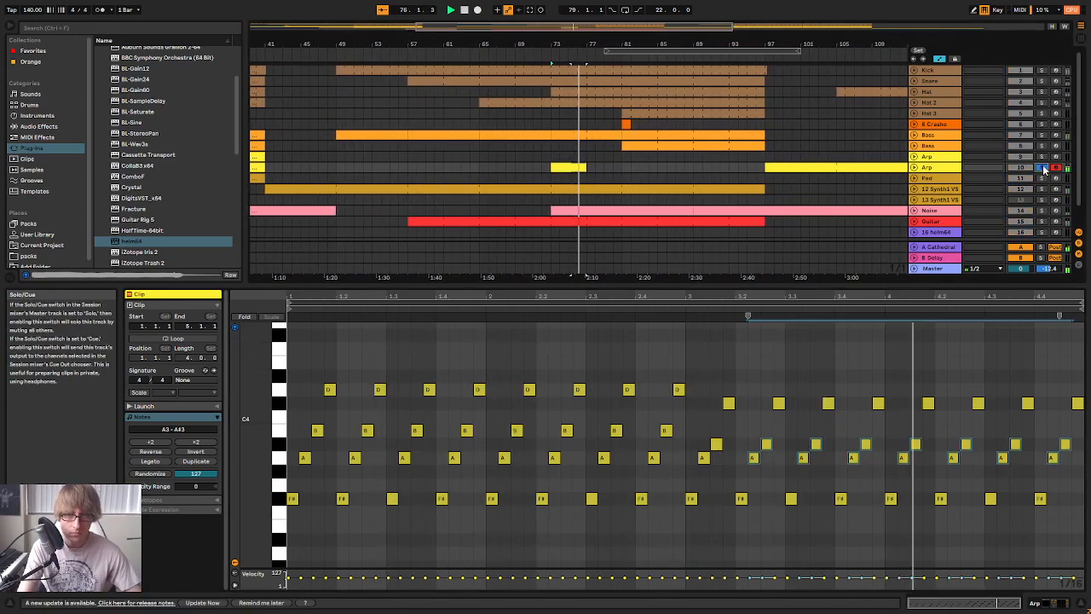
Stop playback and raise the A3 and A#3 notes from bar 3 onward by one semitone to A#3 and B3
left_click(690, 499)
key("space")
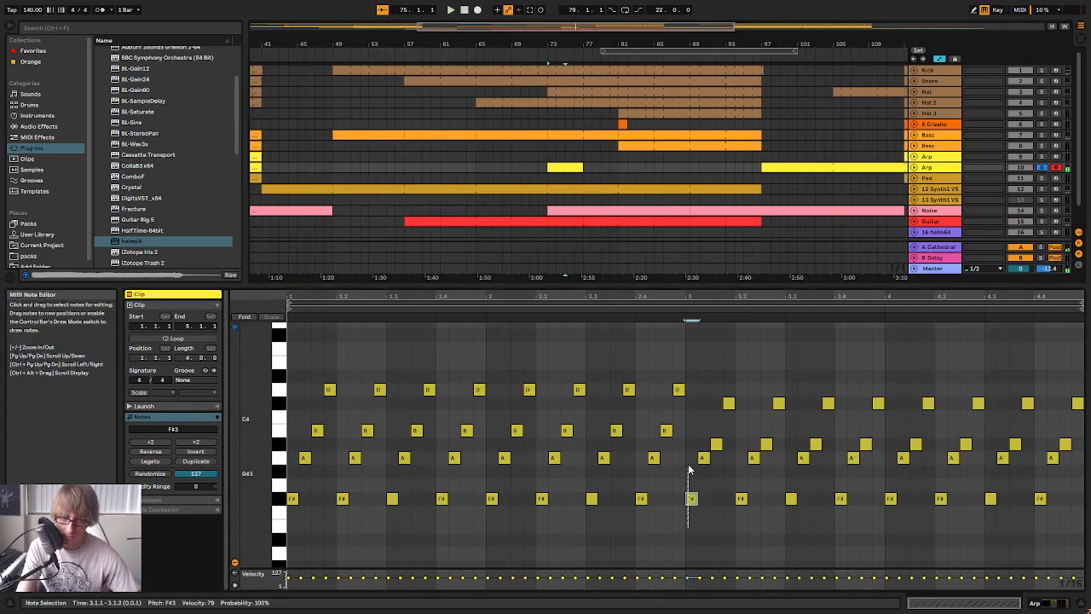
left_click_drag(704, 449, 726, 447)
left_click_drag(796, 486, 1084, 441)
key("Up")
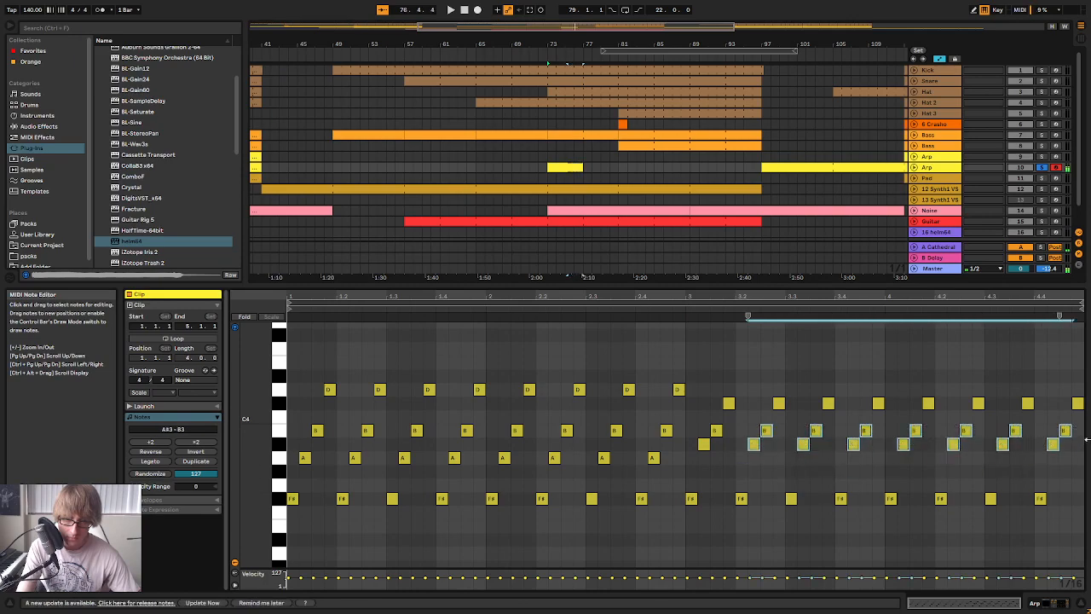
Play the clip and toggle the second Arp track's solo to compare it alone and in the mix
left_click(673, 310)
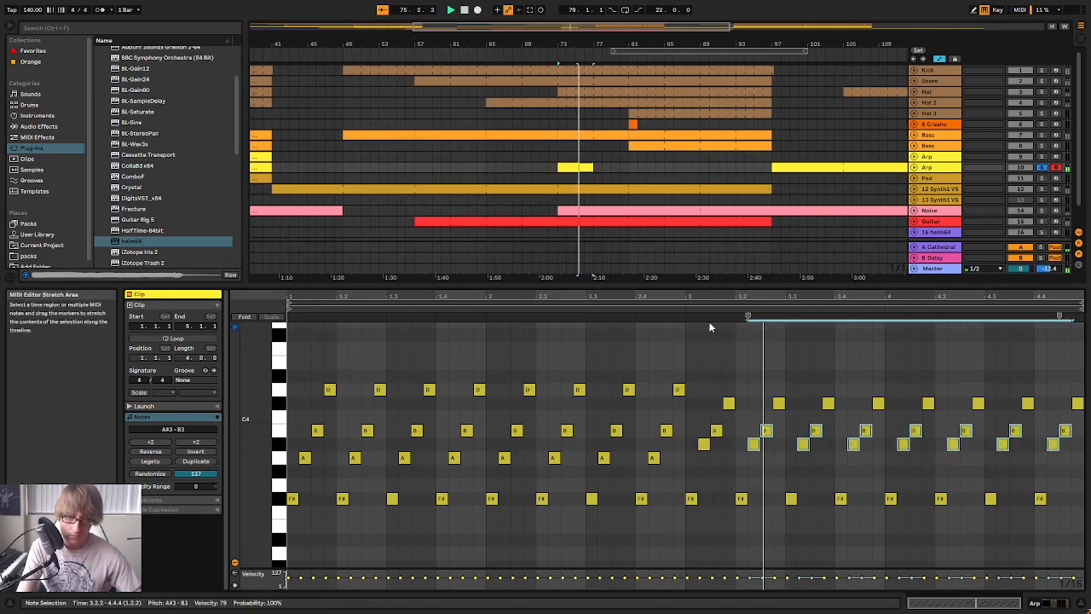
left_click(1041, 167)
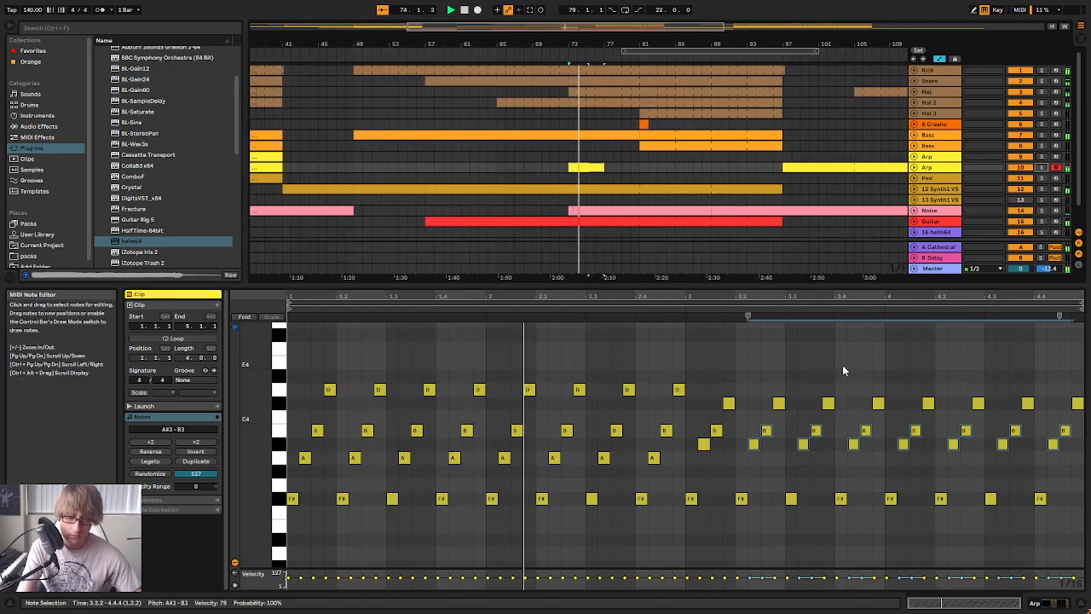
left_click(1043, 168)
left_click(1043, 168)
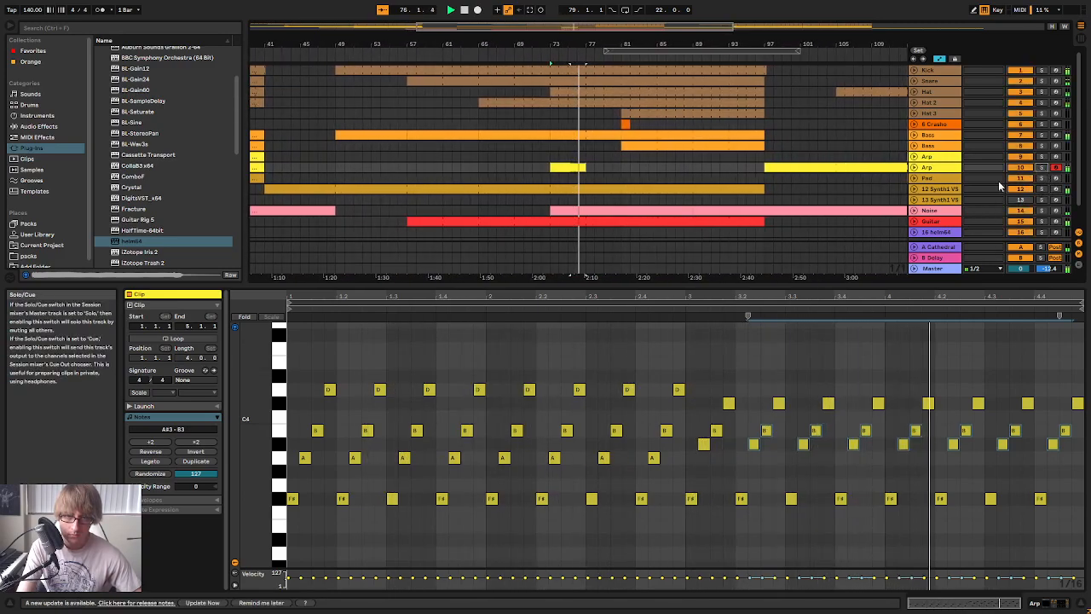
Turn on looping for the four-bar Arp clip and extend it to bar 81
left_click(599, 176)
left_click(571, 168)
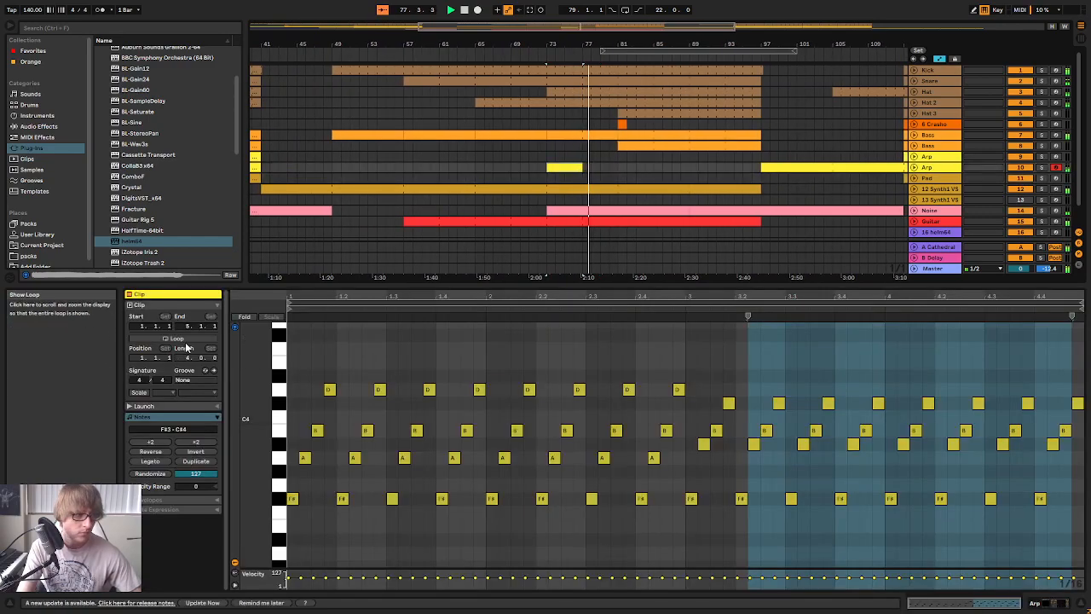
left_click_drag(611, 169, 648, 169)
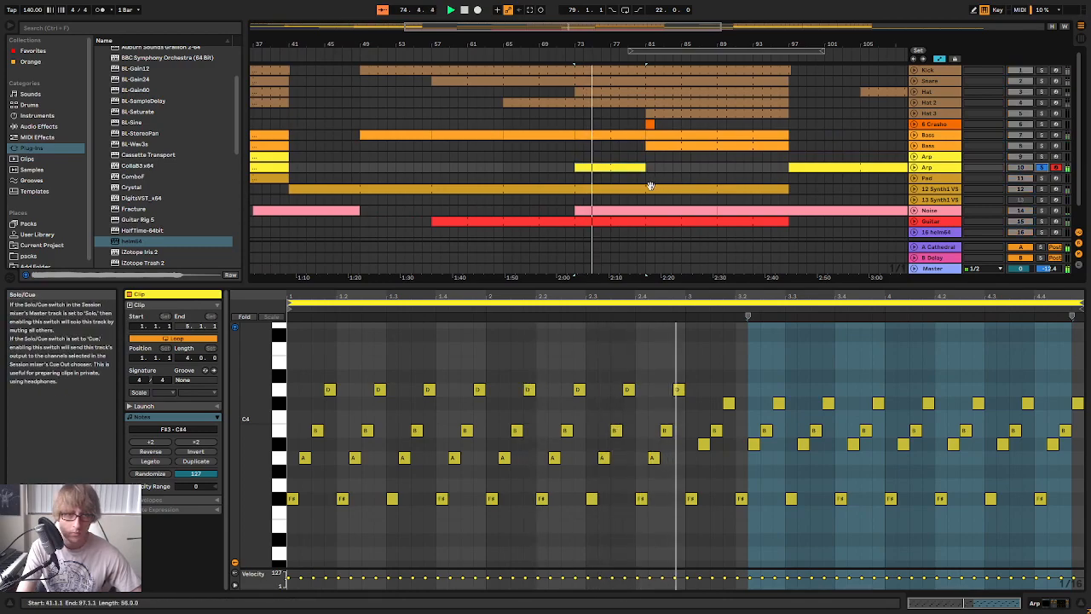
Move the extended clip from the second Arp track to the first Arp track and solo that track
left_click_drag(631, 168, 630, 154)
left_click(1041, 157)
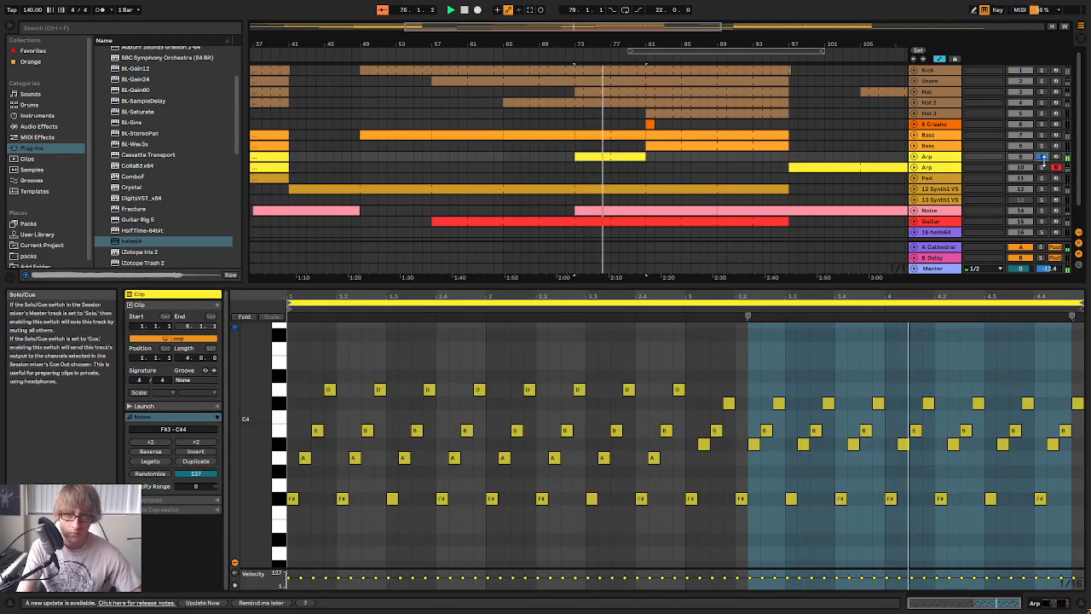
left_click(1043, 160)
left_click(709, 165)
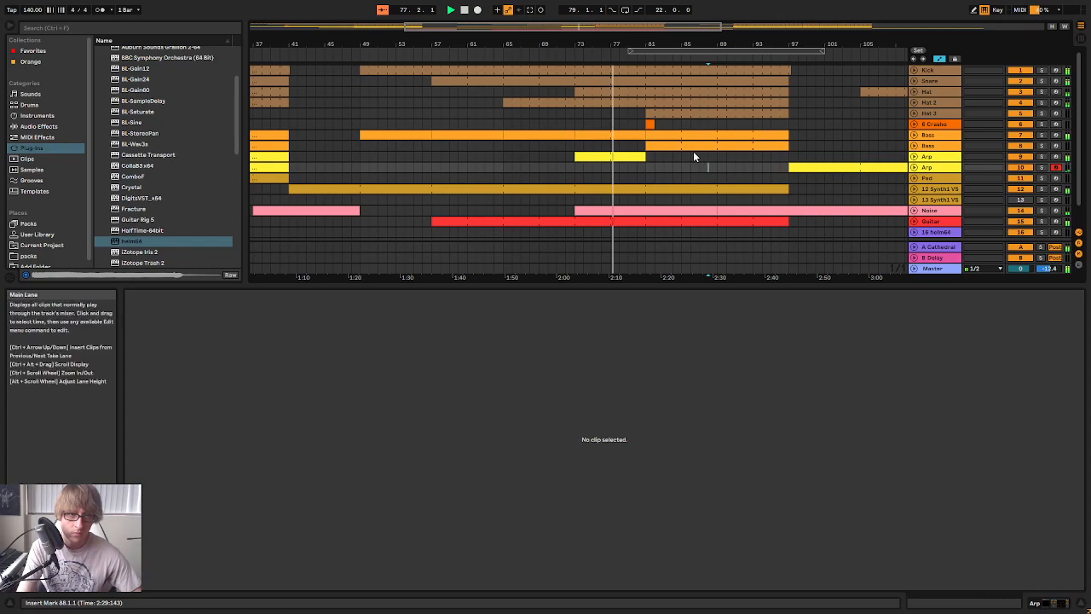
Unfold the first Arp track and transpose all notes in its bar 73 clip down one octave to F#2–D3
left_click(617, 157)
left_click(674, 364)
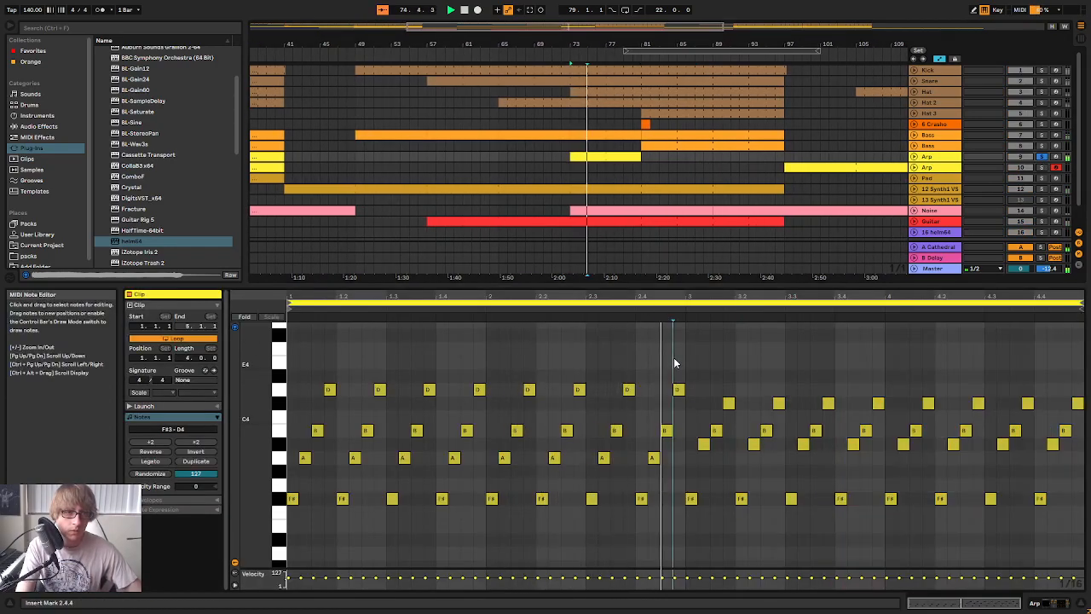
left_click(913, 157)
left_click_drag(682, 44, 686, 107)
key("ctrl+a")
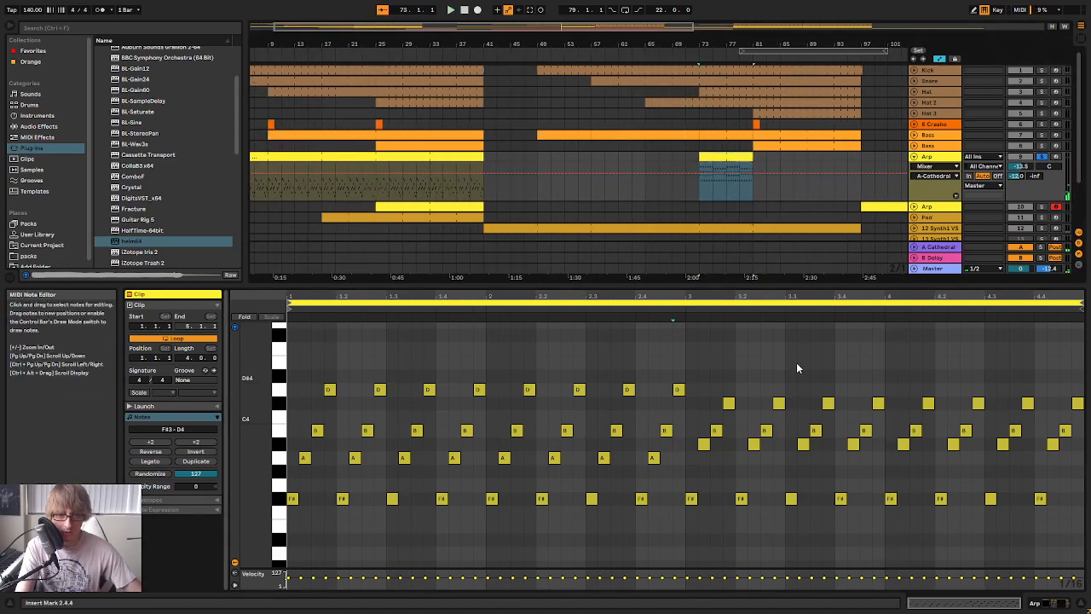
key("shift+Down")
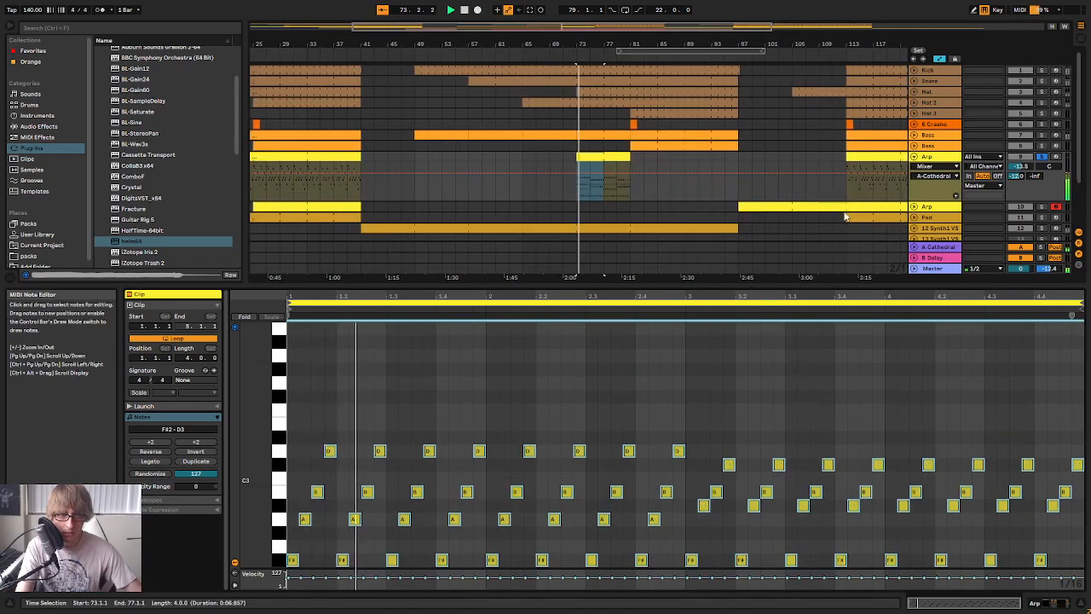
Transpose the first Arp clip's notes up one octave to F#3–D4, extend the clip to bar 97 and fold the track
key("shift+Up")
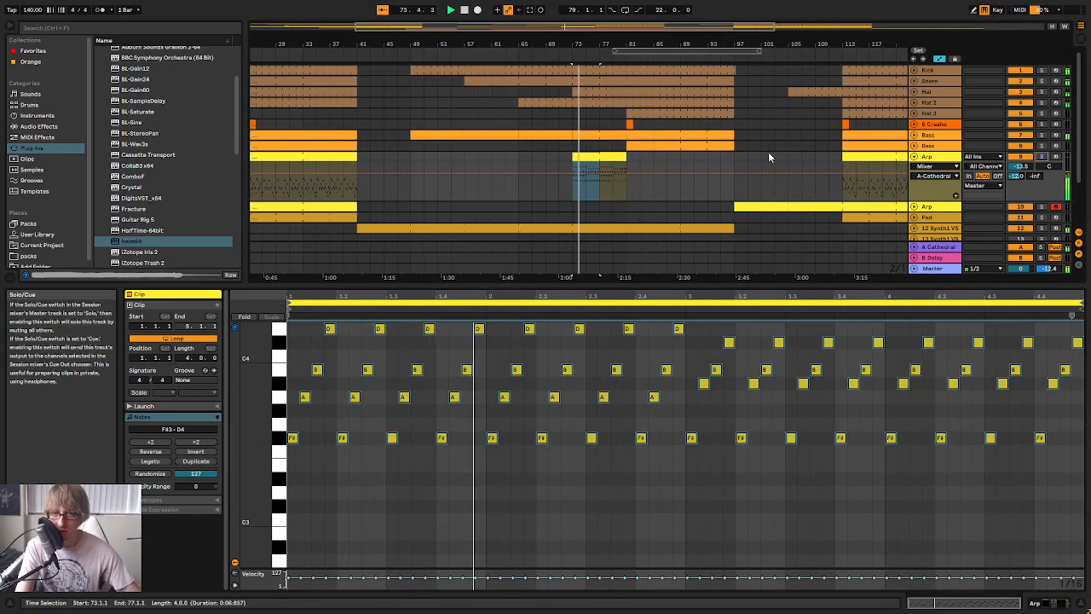
left_click(639, 162)
left_click_drag(624, 157, 733, 157)
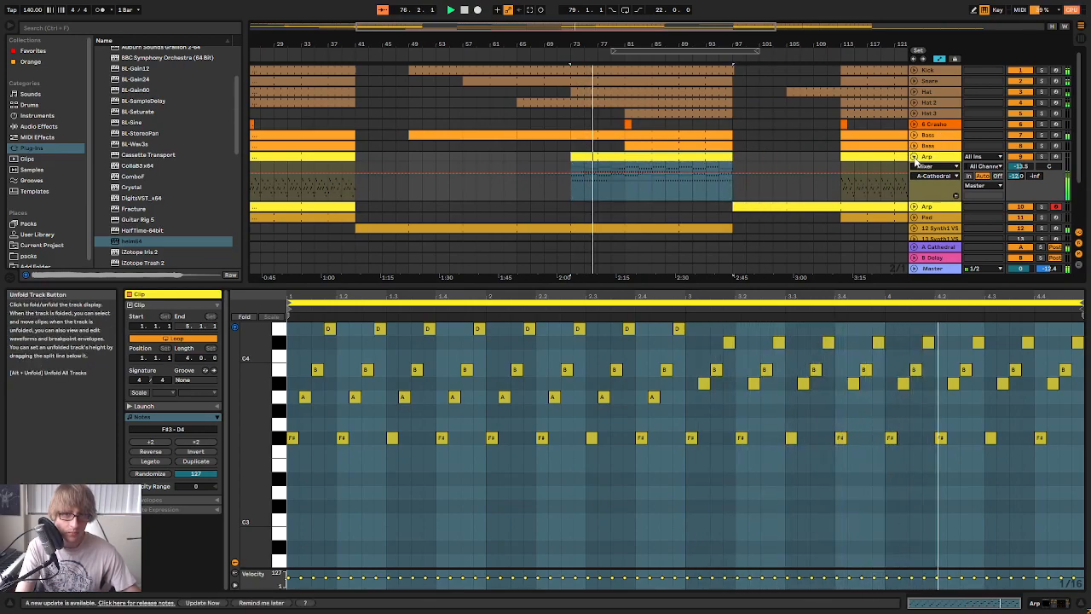
left_click(915, 157)
Extend the start of the second Arp track's clip back to bar 81 and hide the clip editor
left_click(604, 165)
left_click(580, 159)
left_click(575, 175)
left_click(572, 168)
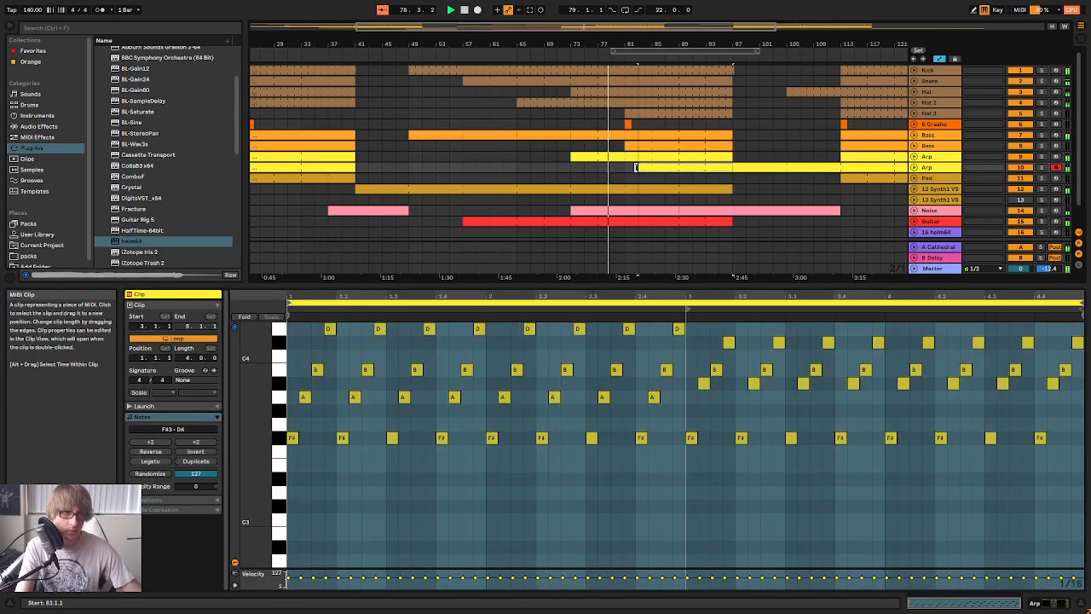
left_click_drag(621, 44, 629, 95)
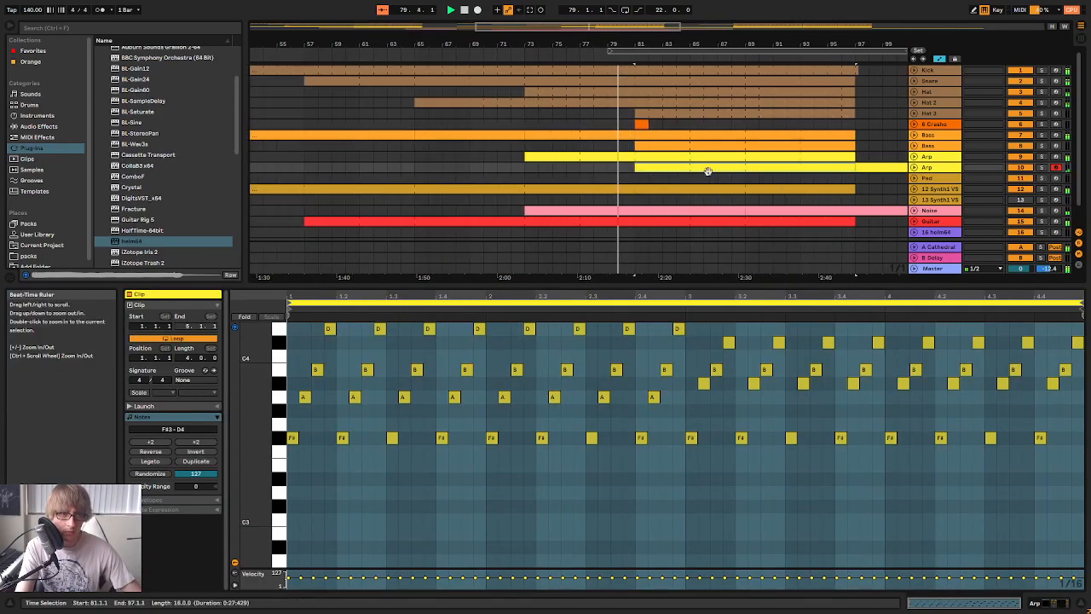
scroll(725, 201, "down", 1)
left_click_drag(741, 286, 732, 607)
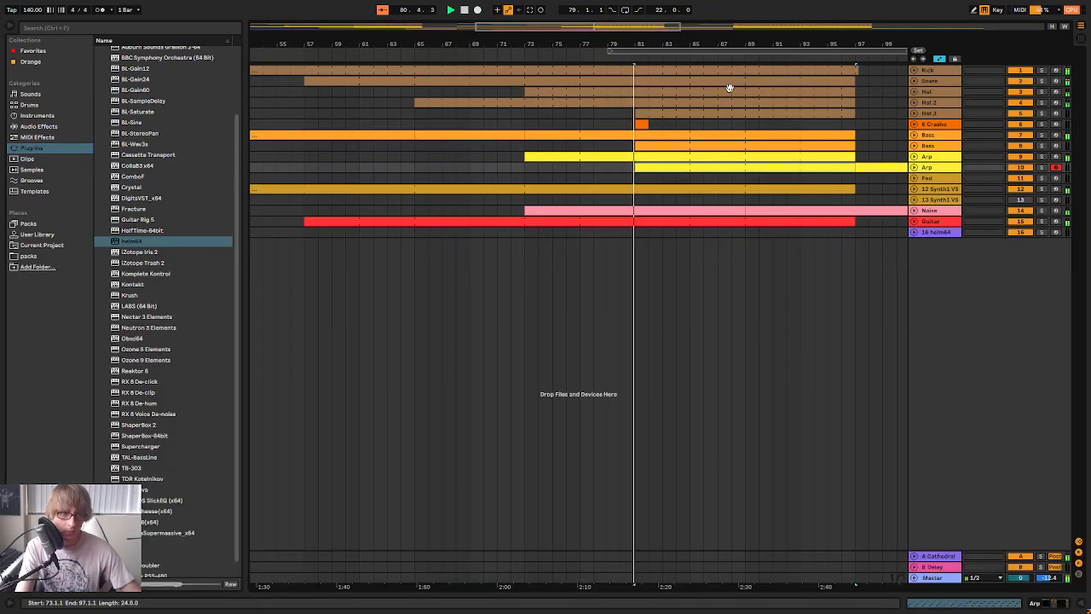
Listen through the Arp section toward bar 94, save the project and stop playback
left_click(617, 173)
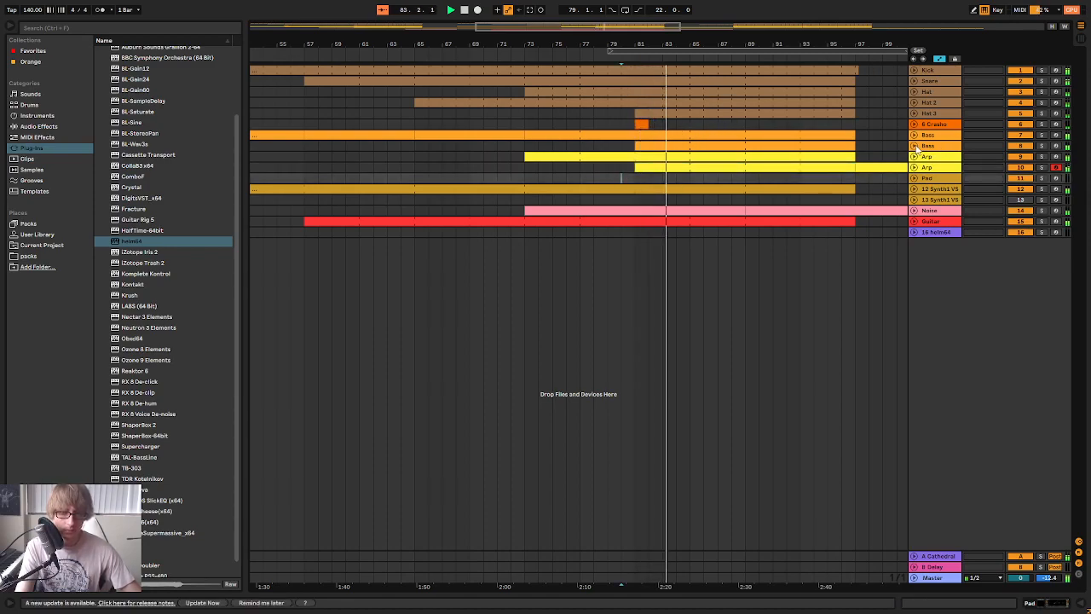
left_click(749, 181)
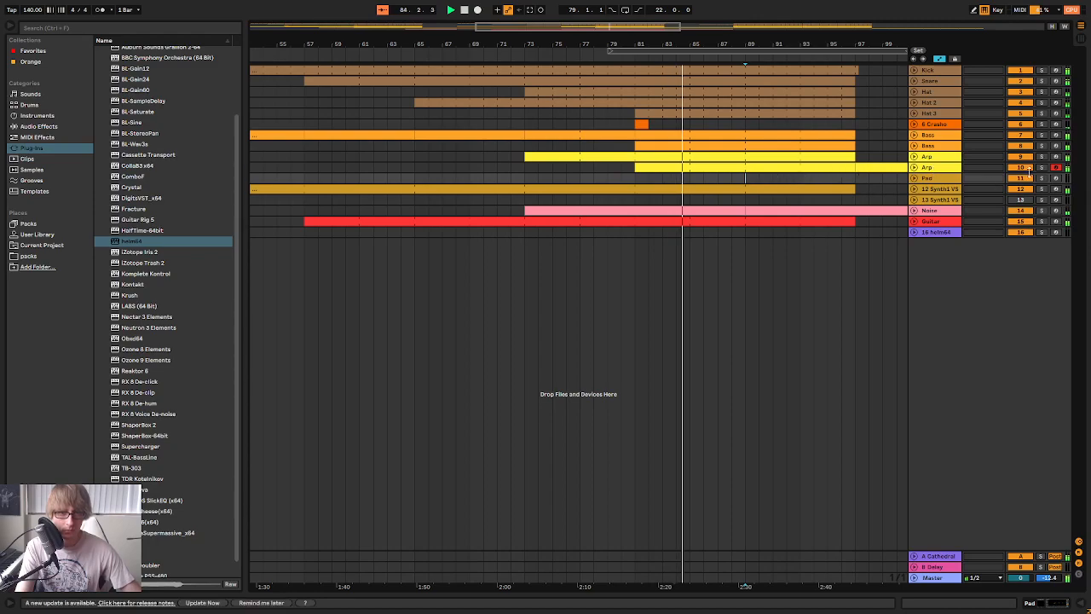
left_click_drag(847, 44, 649, 20)
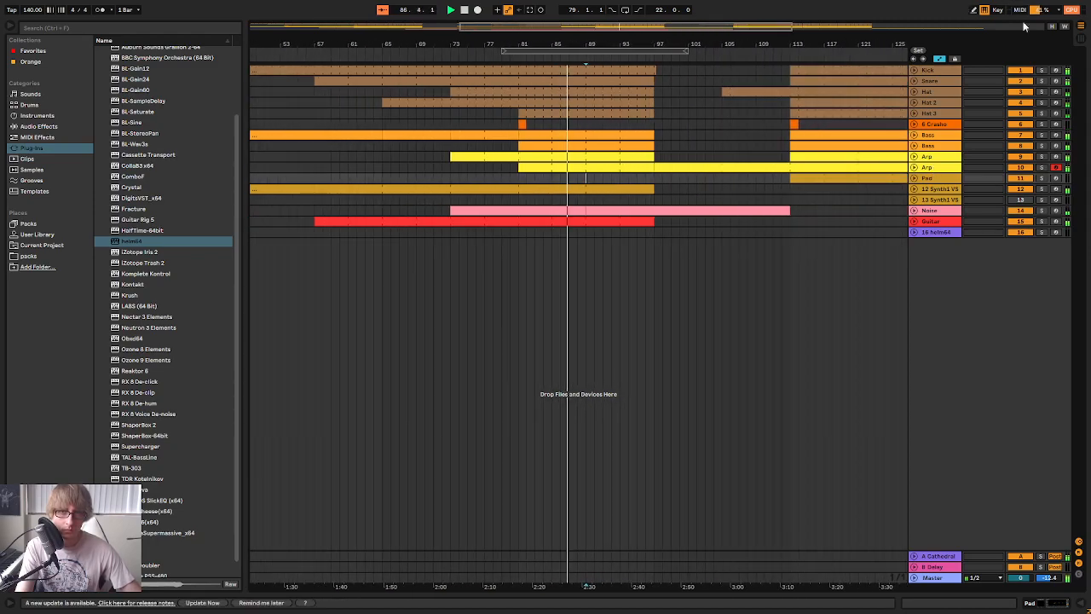
left_click(720, 147)
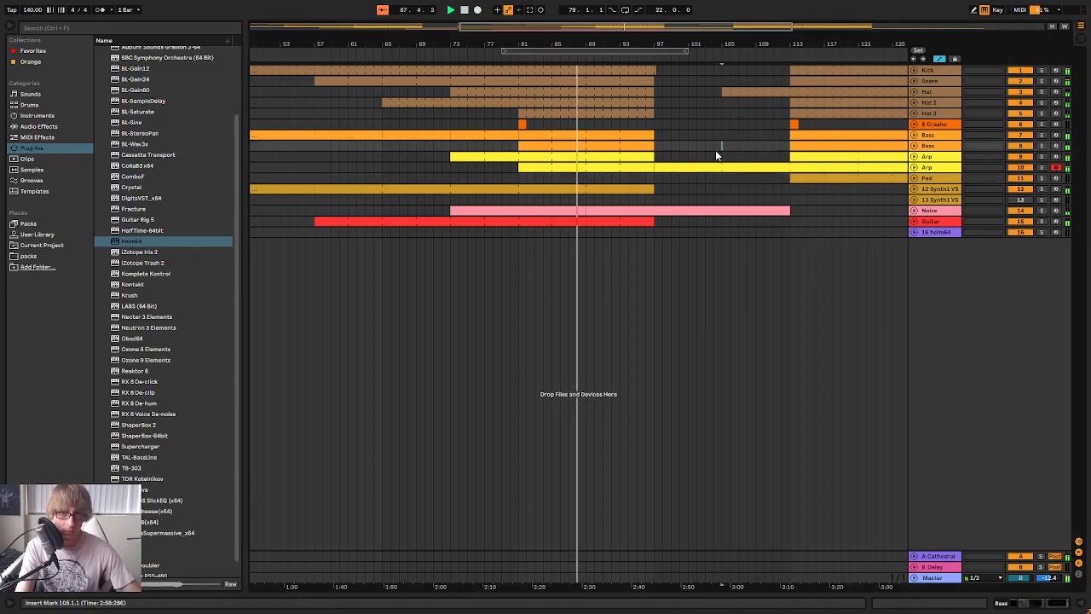
left_click(678, 135)
key("ctrl+s")
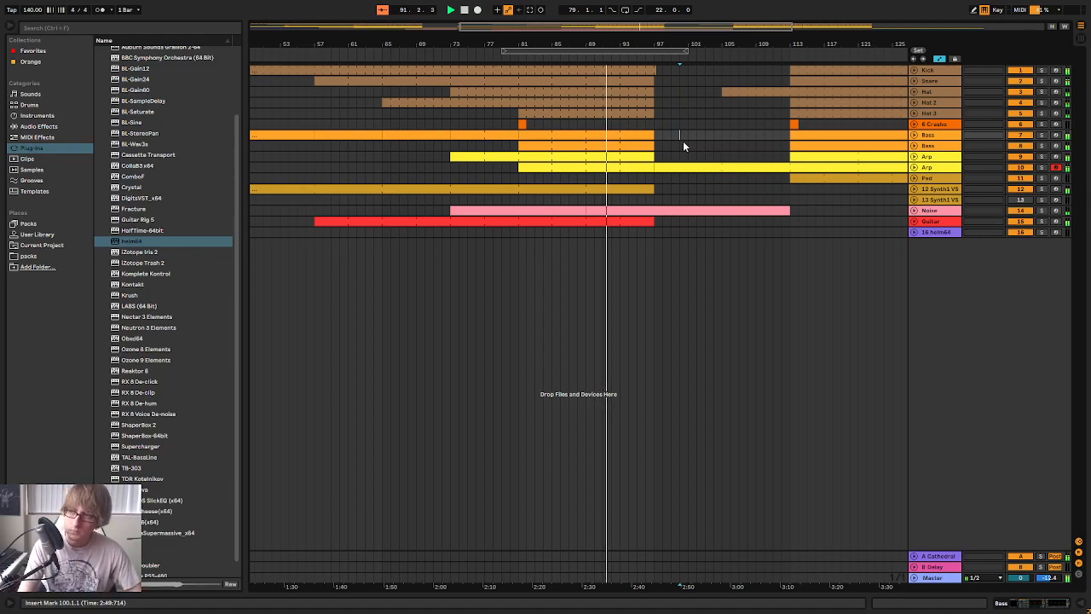
left_click_drag(625, 44, 703, 12)
key("space")
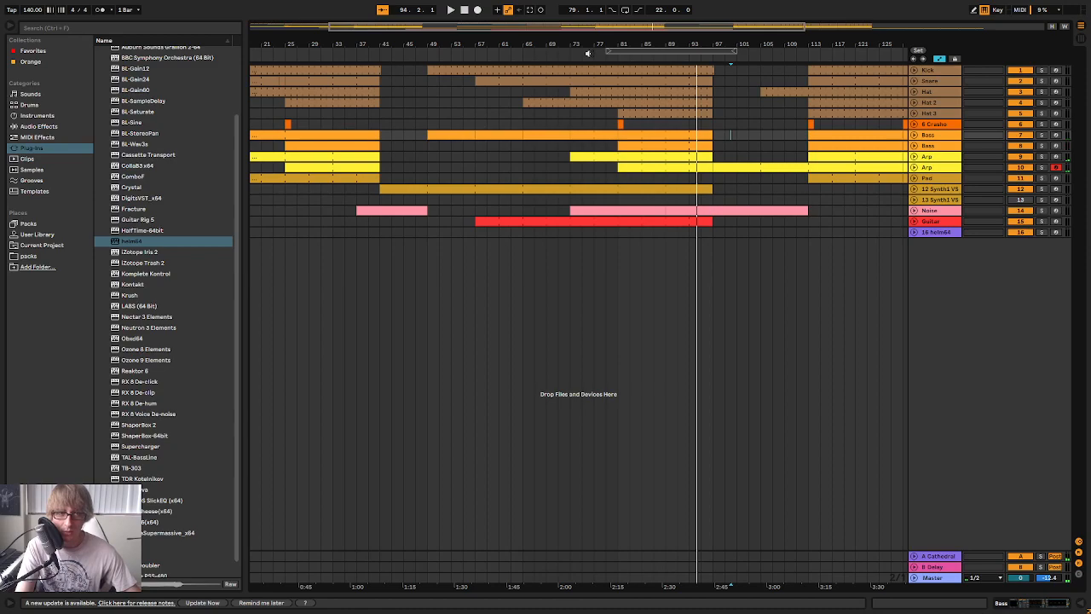
Play the arrangement from about bar 75 and examine the contents of the 12 Synth1 track
left_click(588, 53)
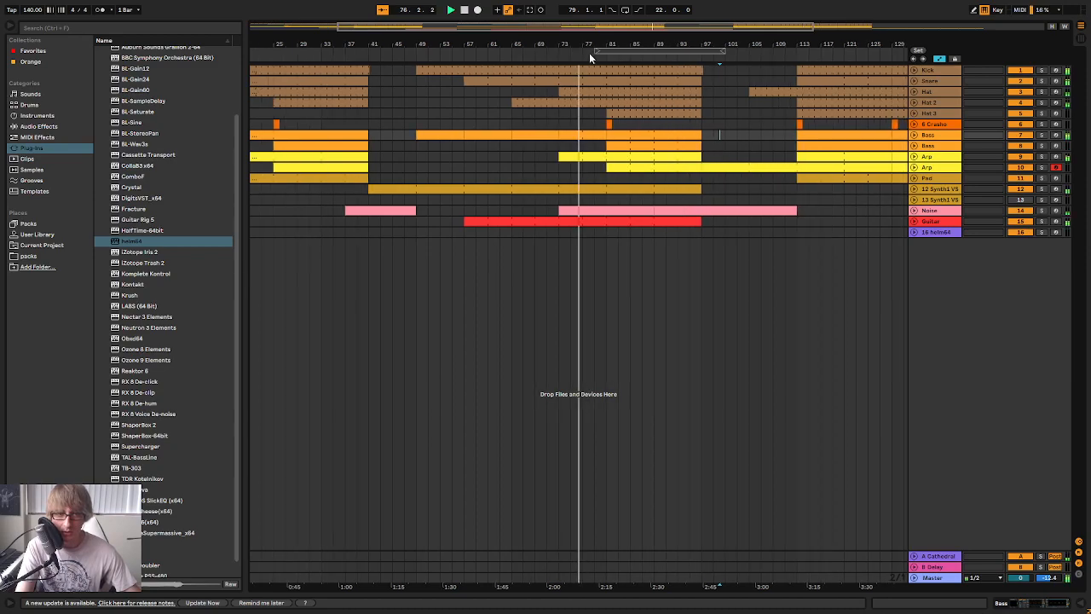
left_click_drag(605, 44, 604, 62)
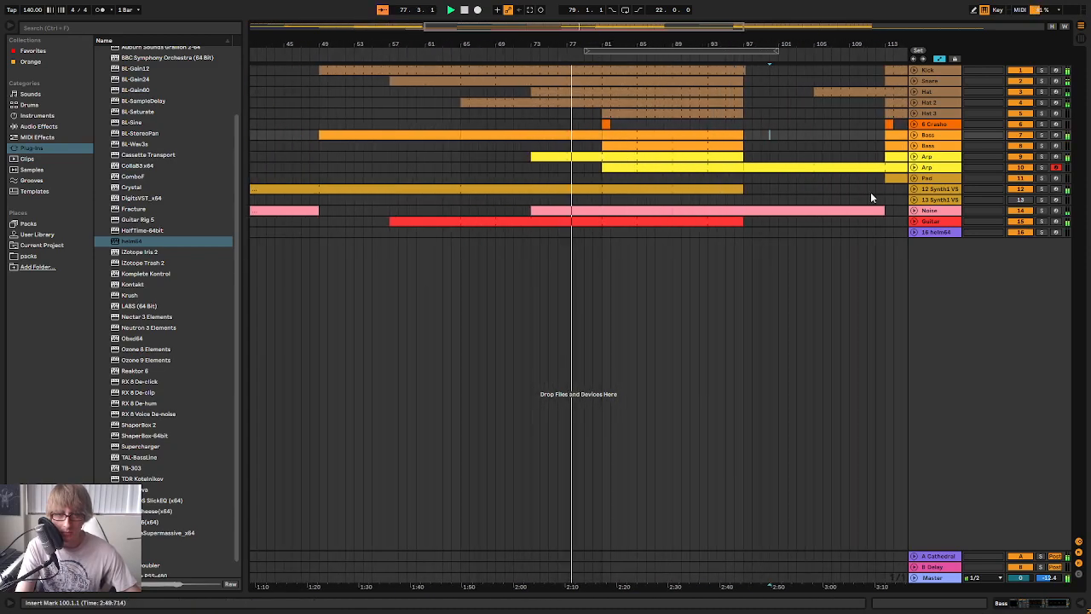
left_click(915, 222)
left_click(915, 222)
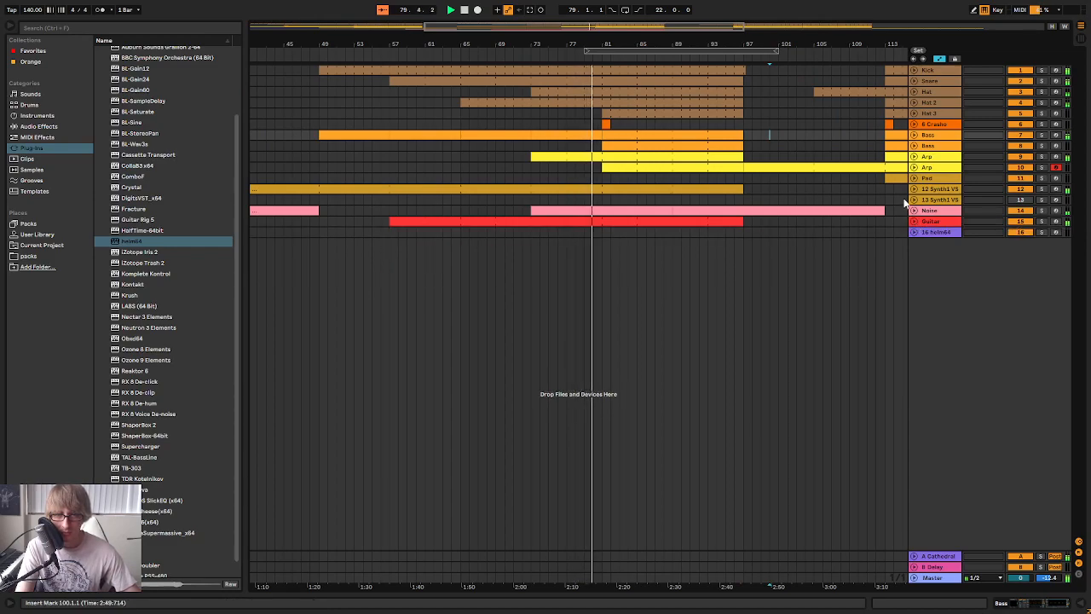
left_click(914, 189)
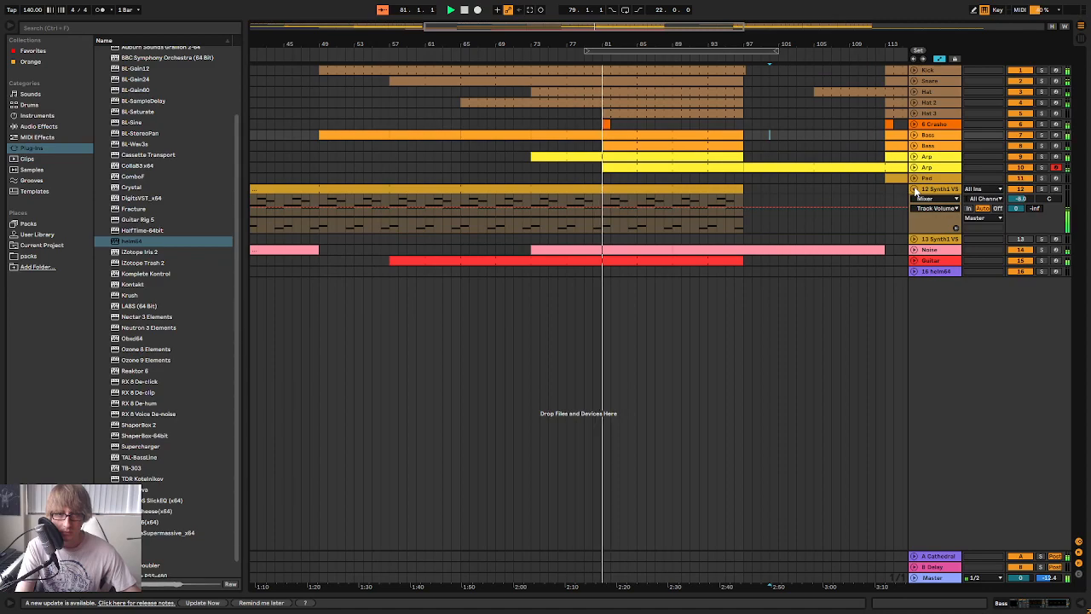
left_click(915, 189)
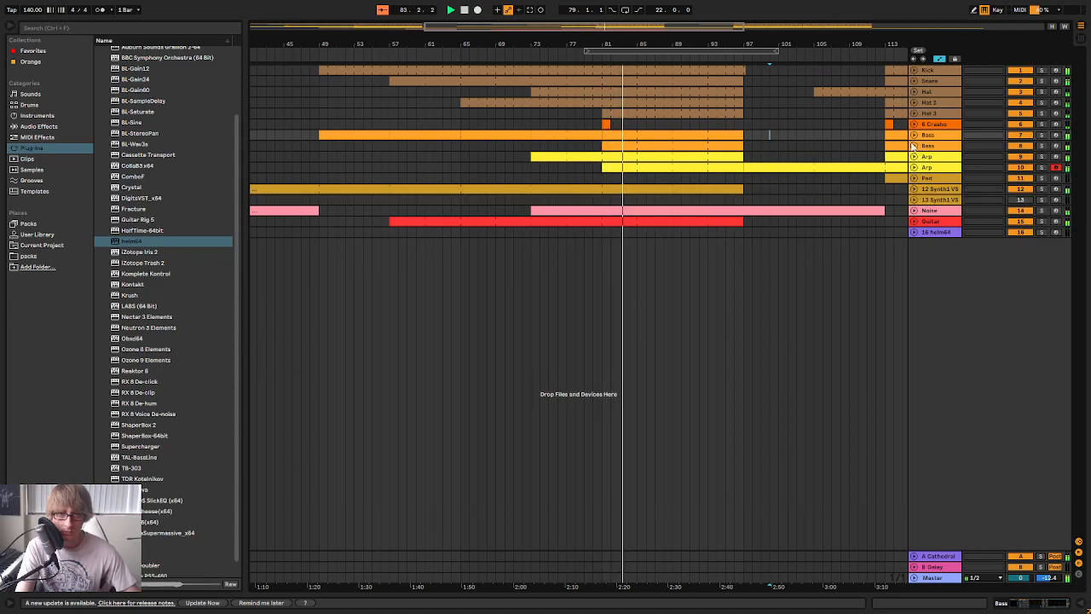
Unfold the second Bass track, show its devices and add a Utility effect after the EQ Eight
left_click(915, 146)
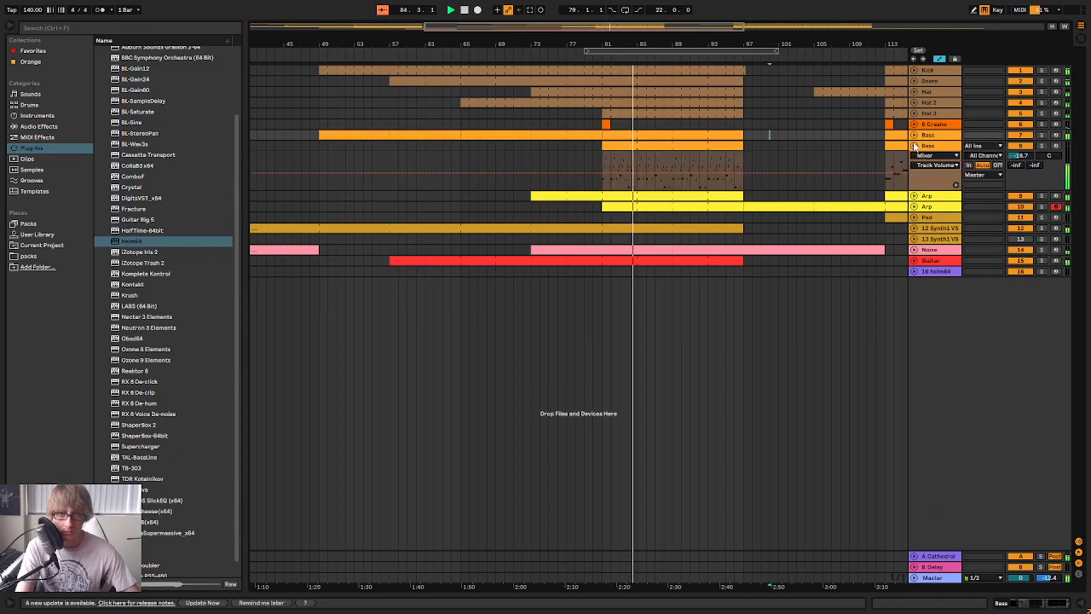
left_click(939, 157)
double_click(939, 149)
key("space")
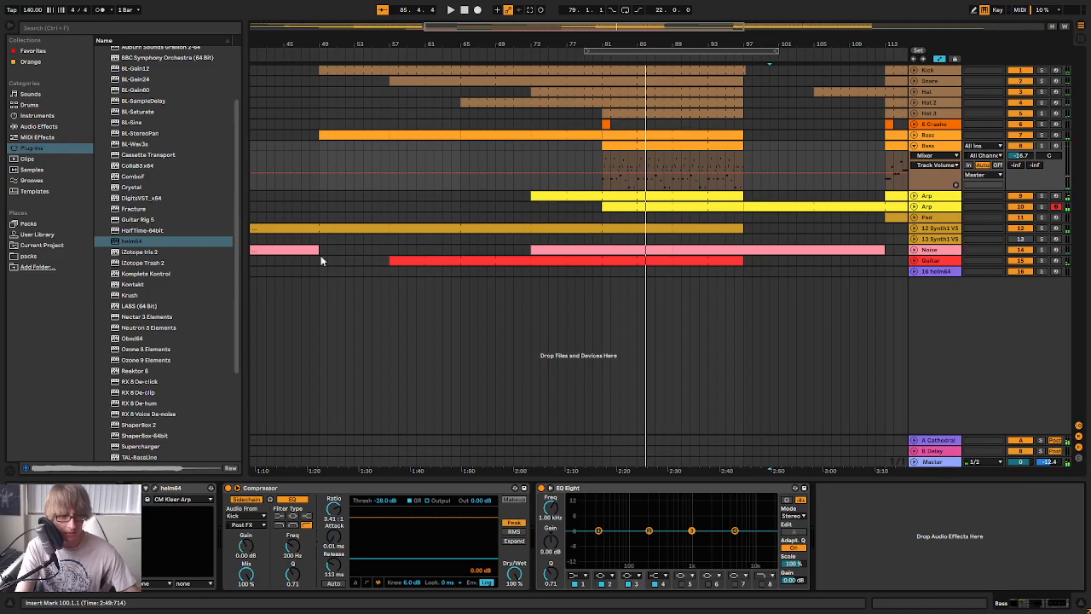
scroll(160, 294, "down", 5)
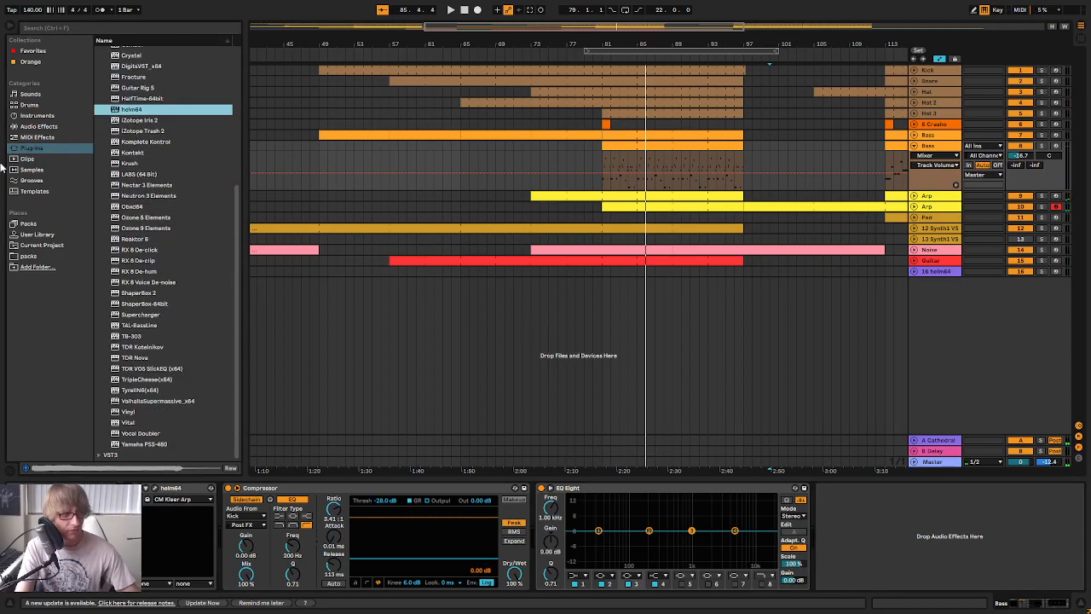
left_click(36, 128)
scroll(151, 315, "down", 8)
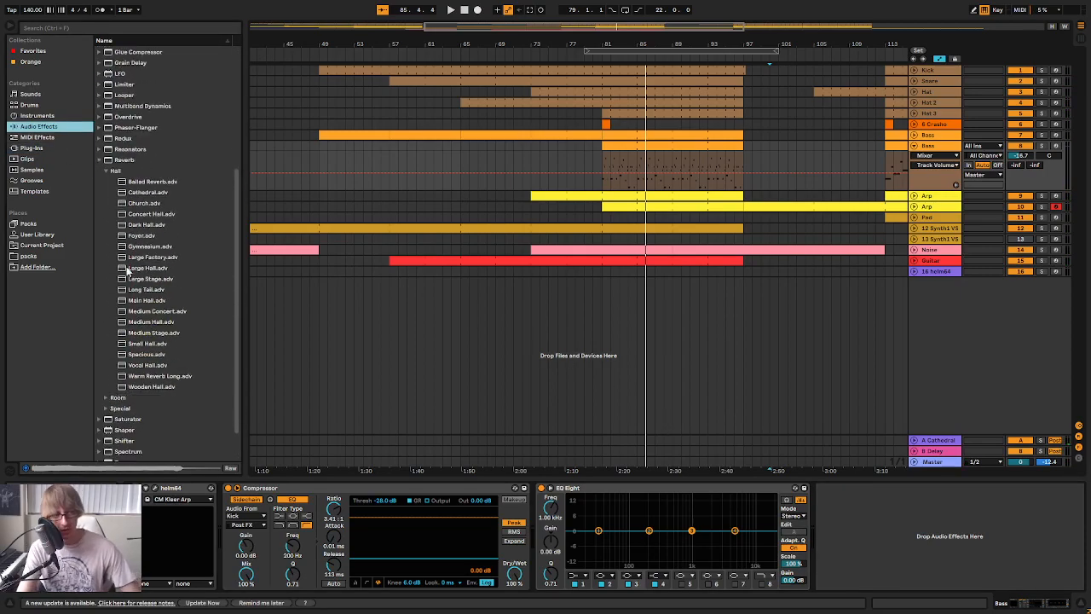
left_click(125, 434)
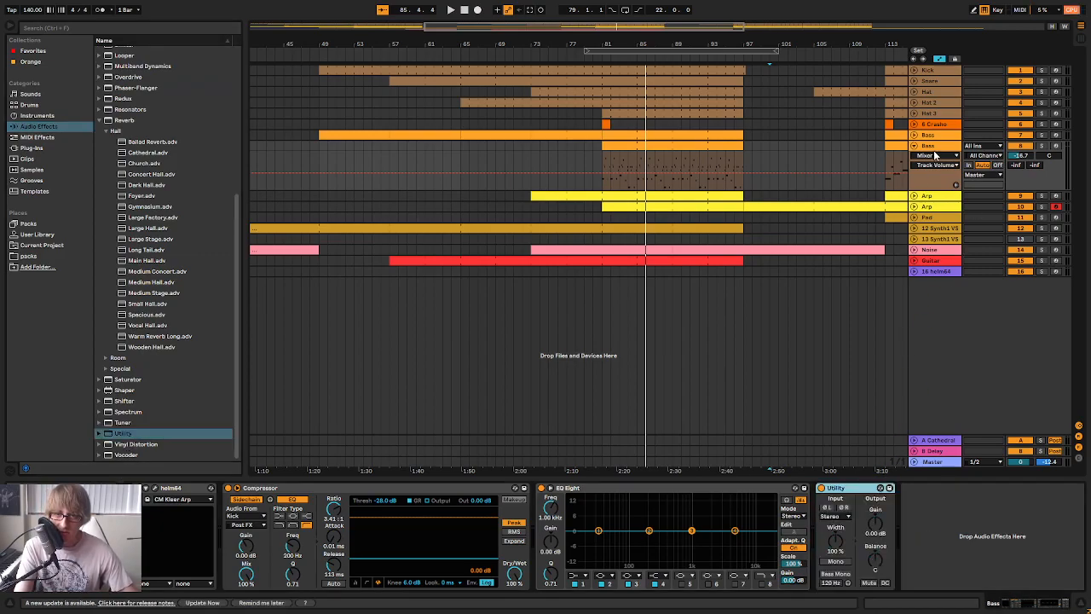
Automate the second Bass track's Utility Gain, ramping from 0 dB at about bar 75 to about 2.35 dB over bars 80–101
left_click(935, 156)
left_click(931, 199)
left_click(943, 166)
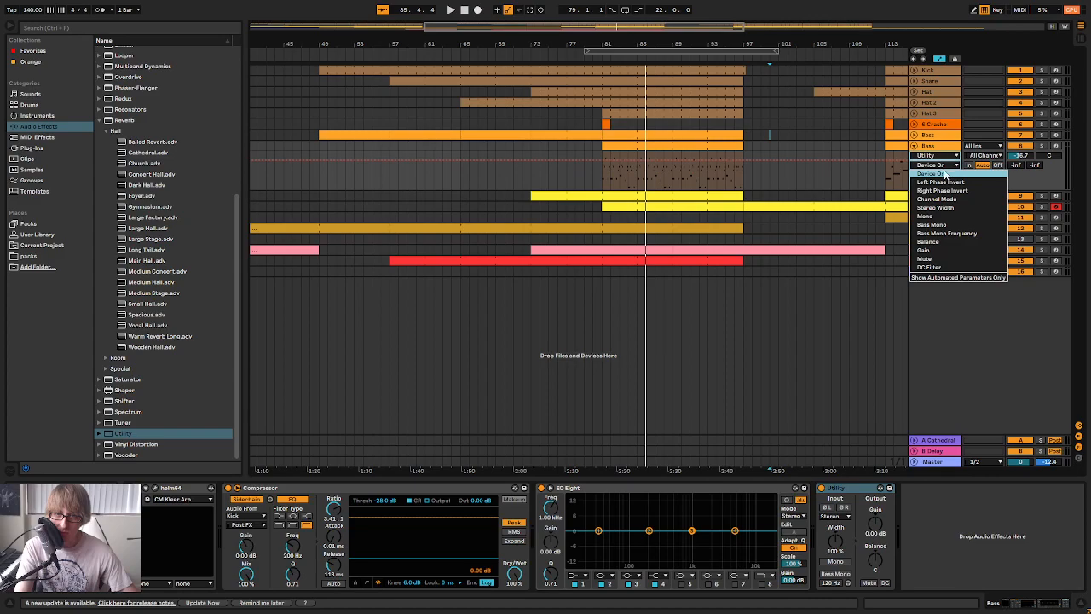
left_click(934, 250)
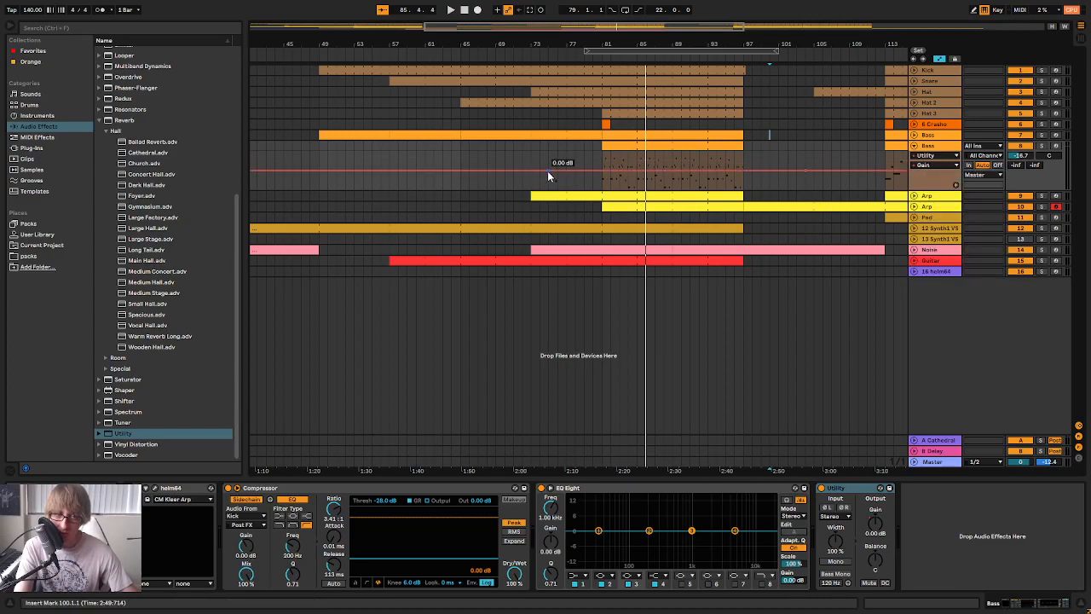
left_click_drag(592, 170, 591, 168)
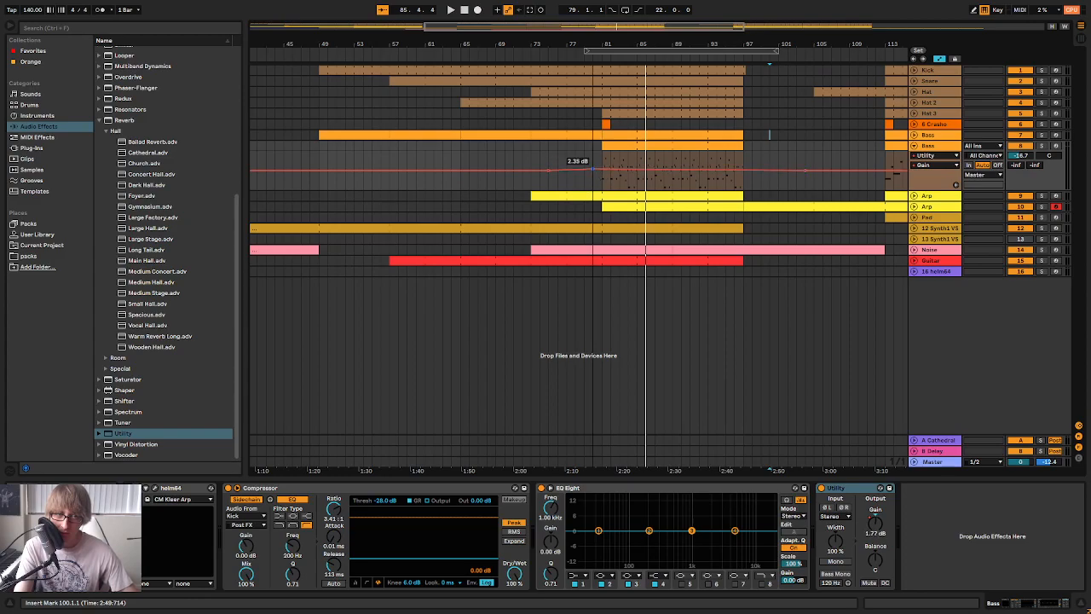
left_click(785, 171)
left_click_drag(784, 170, 784, 169)
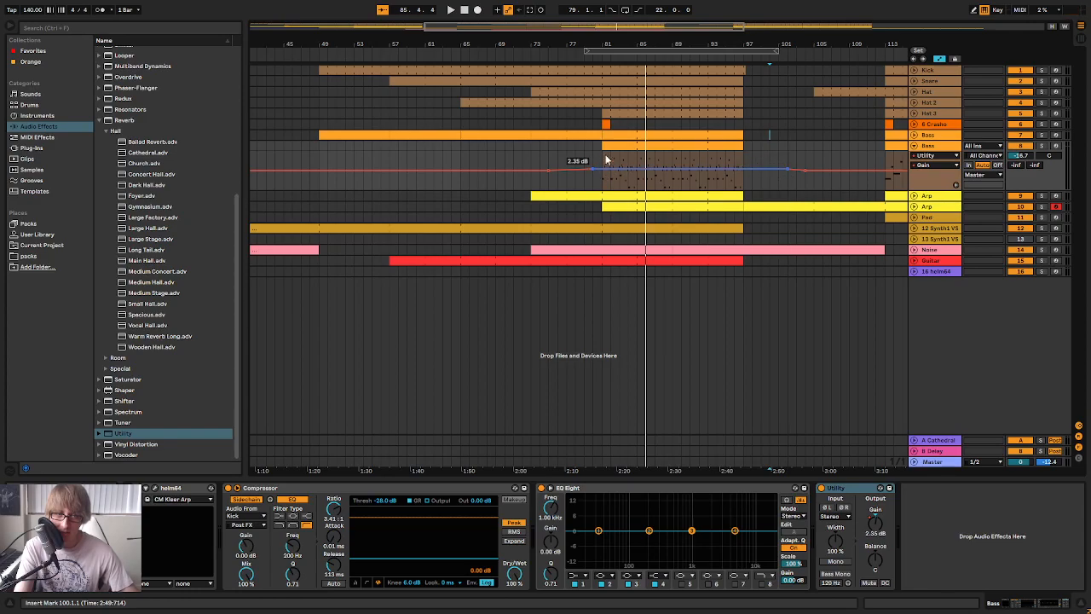
Raise the raised section of the second Bass track's Gain automation to about 3.8 dB and play it back
left_click(586, 53)
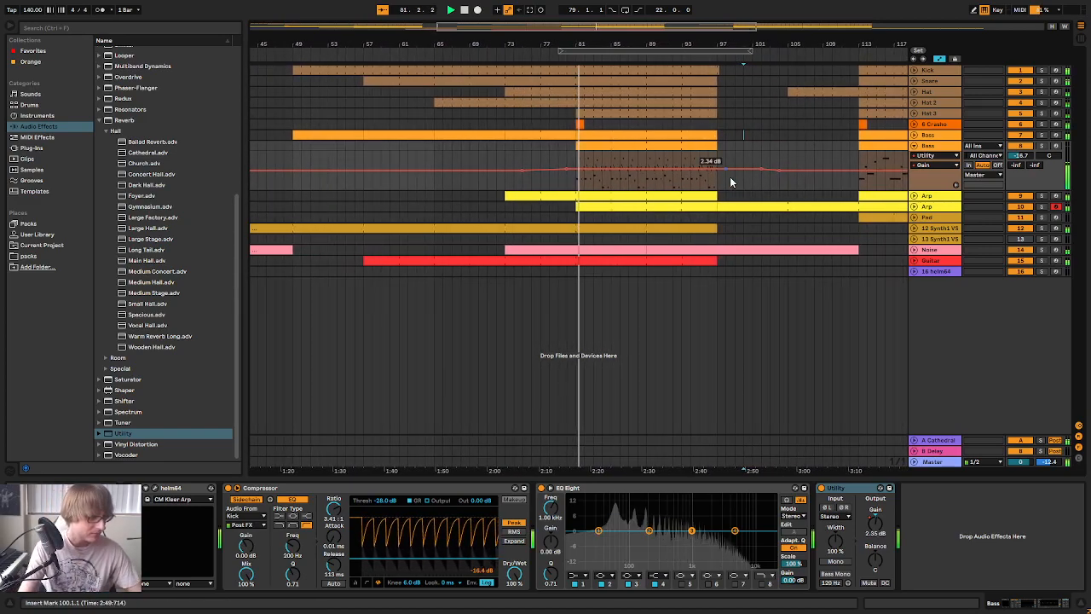
left_click_drag(601, 43, 471, 35)
left_click(596, 156)
left_click_drag(443, 179, 444, 164)
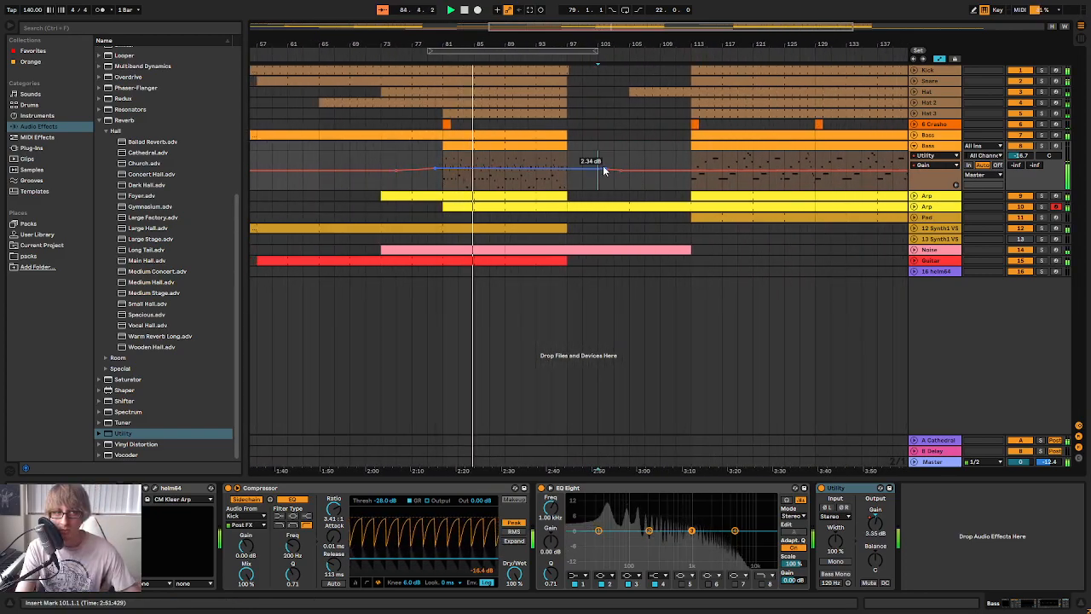
left_click_drag(603, 170, 603, 164)
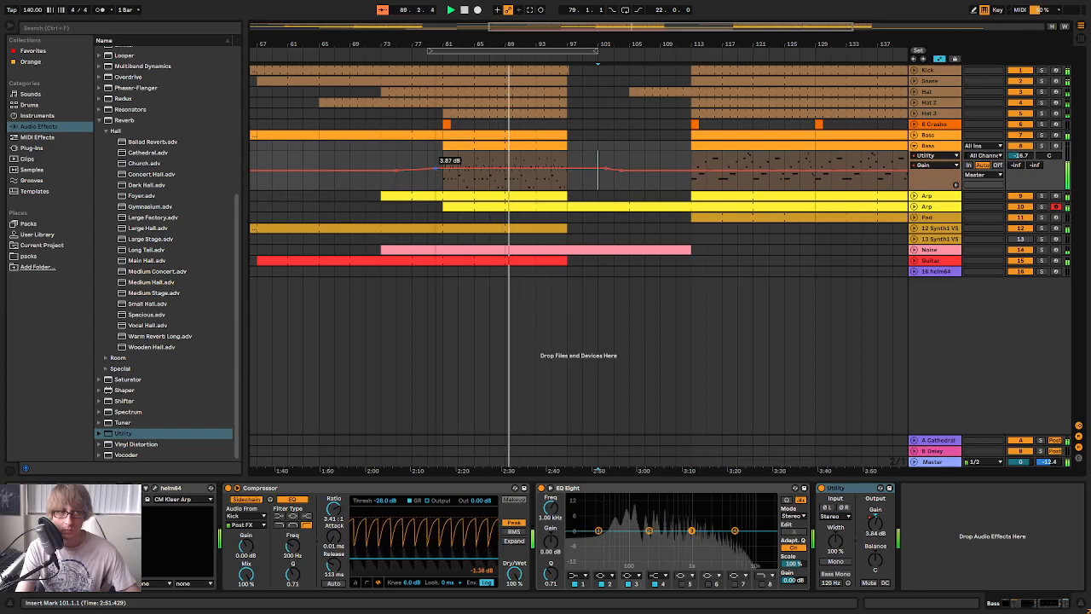
left_click(413, 58)
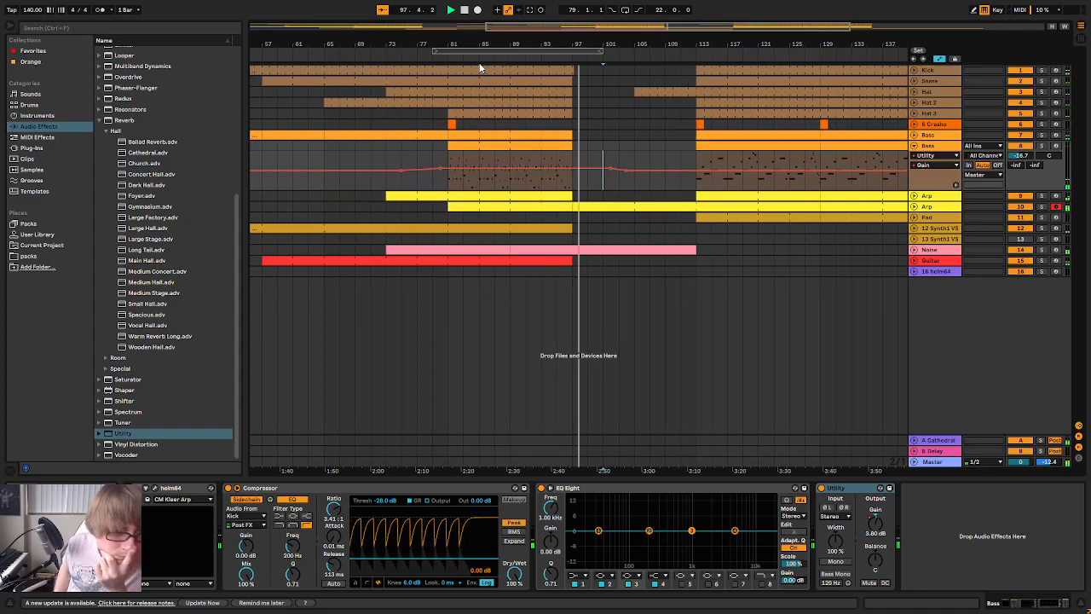
Unfold the Noise track, lengthen its clip's B5 note to the clip end at 37.1.1 and hide the note editor
left_click(917, 252)
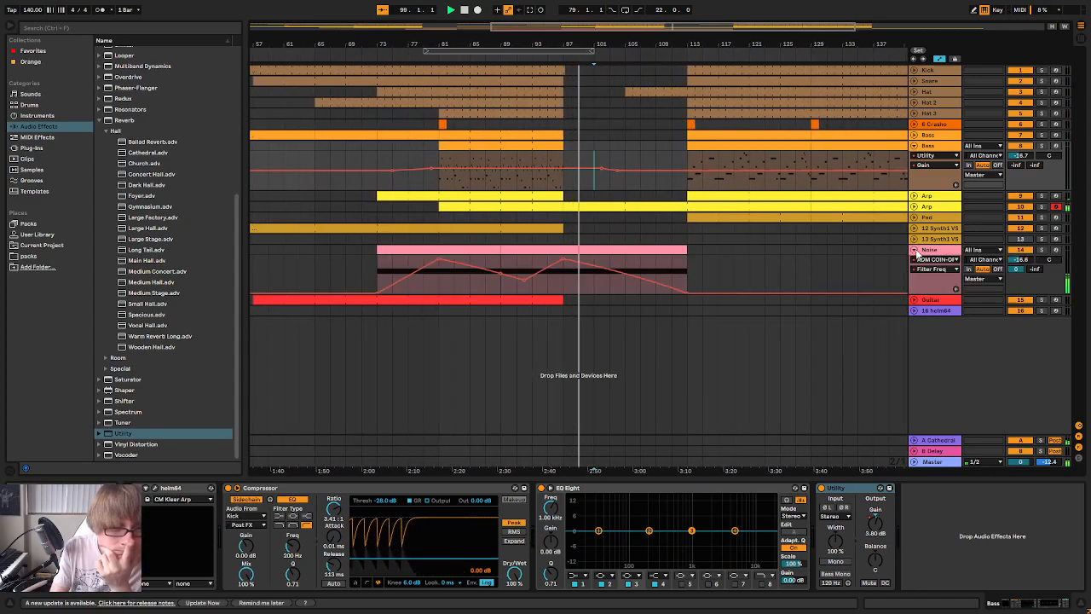
left_click(487, 249)
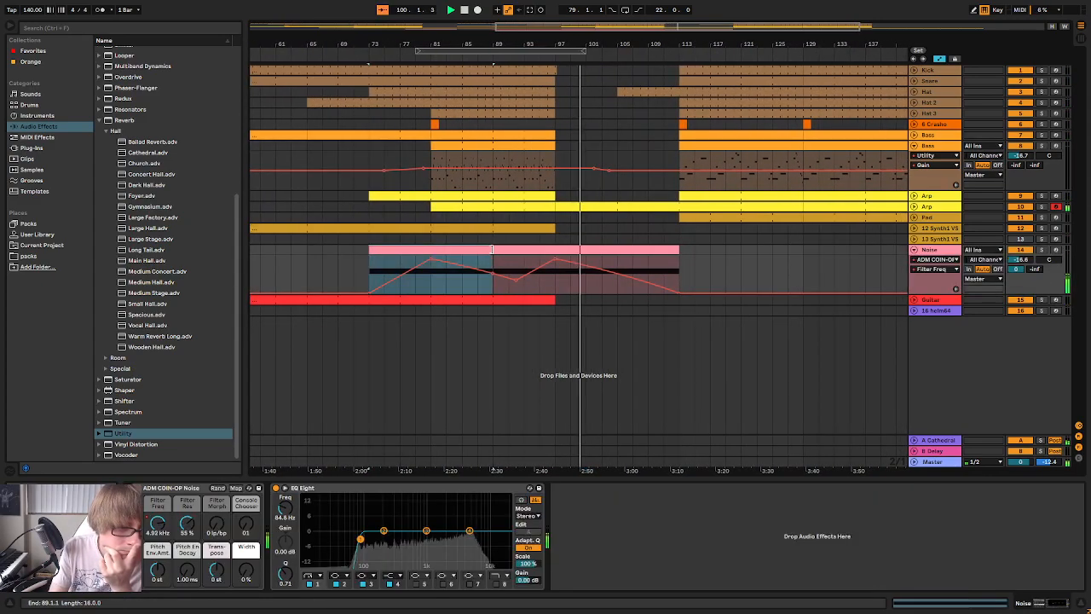
double_click(654, 250)
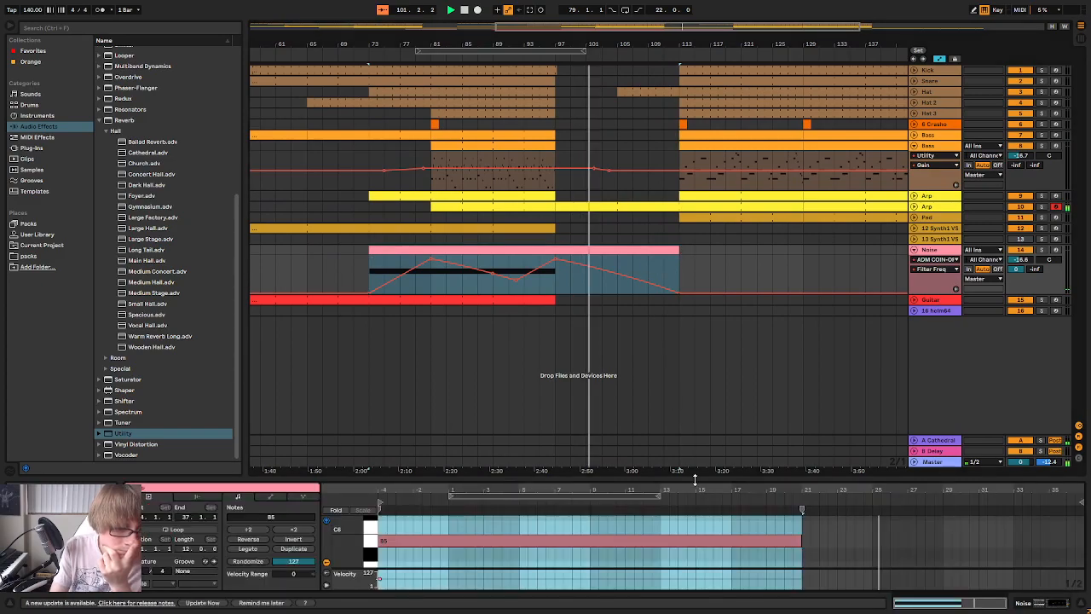
left_click_drag(714, 479, 705, 232)
left_click(775, 305)
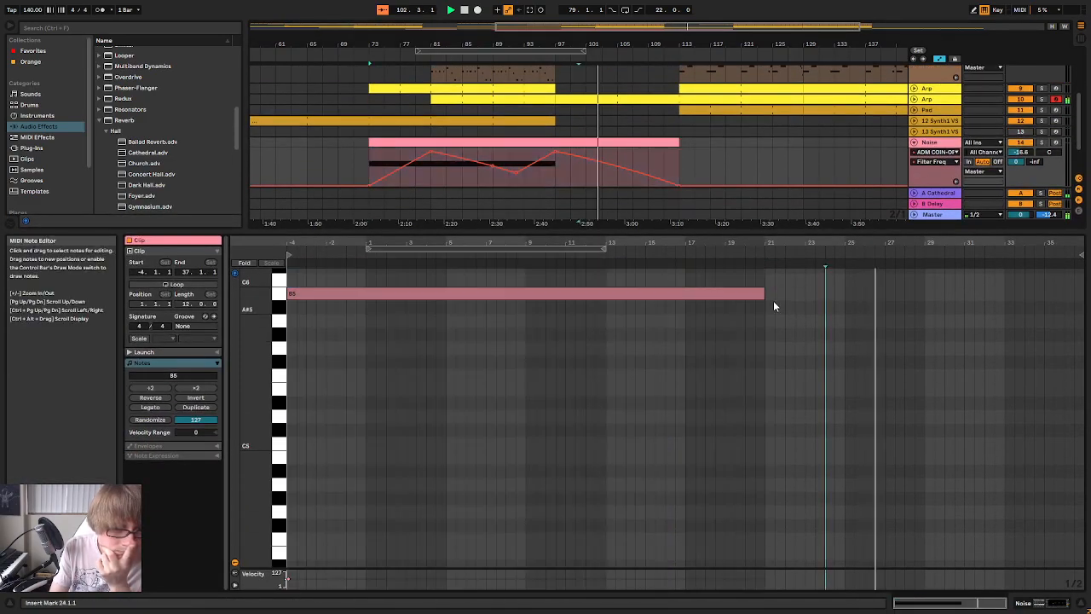
left_click_drag(764, 294, 881, 322)
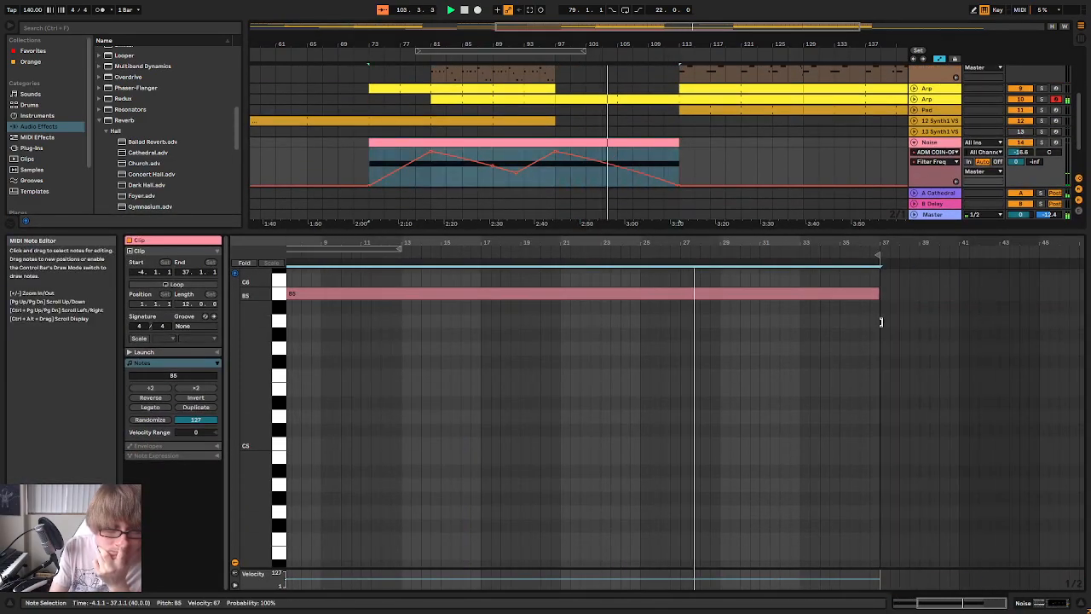
left_click_drag(699, 229, 653, 607)
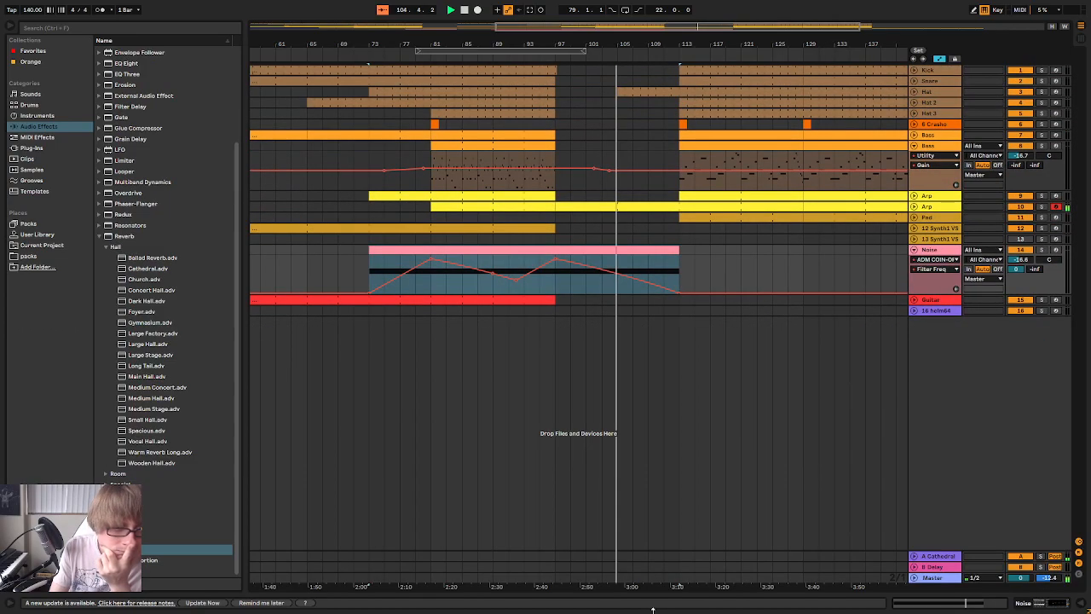
Copy the Guitar track's clip from bars 57–97 and paste it at bar 113 on the same track
left_click_drag(630, 46, 620, 15)
left_click_drag(639, 54, 642, 42)
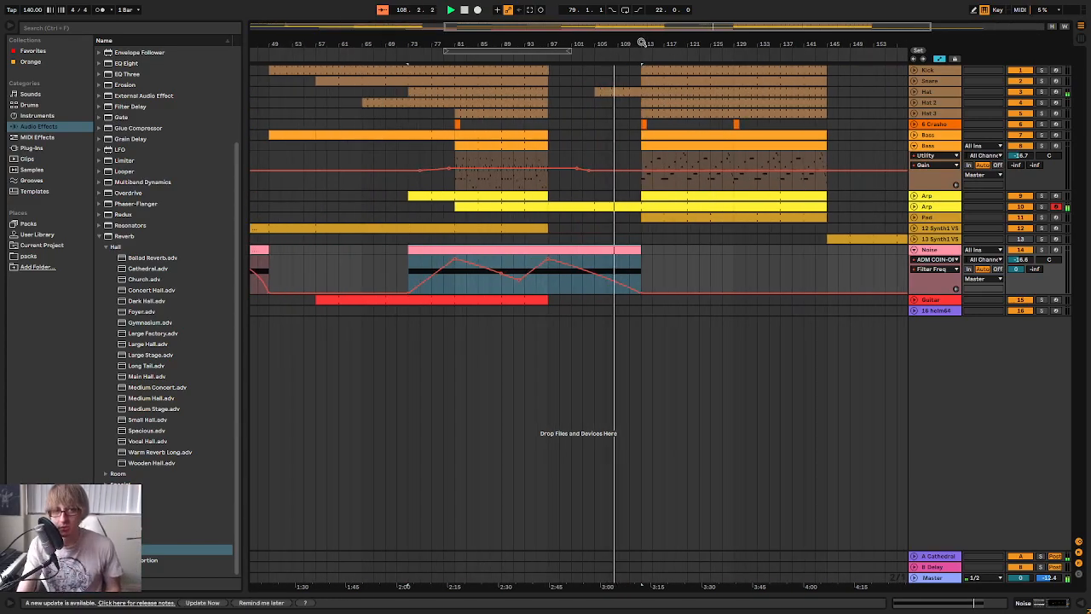
left_click(619, 164)
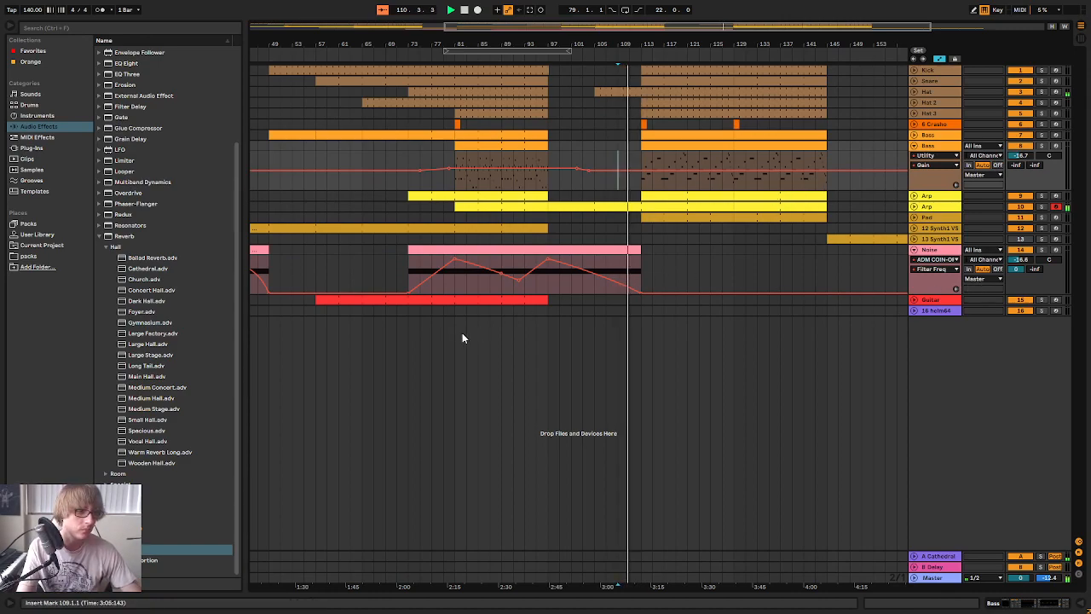
left_click(493, 300)
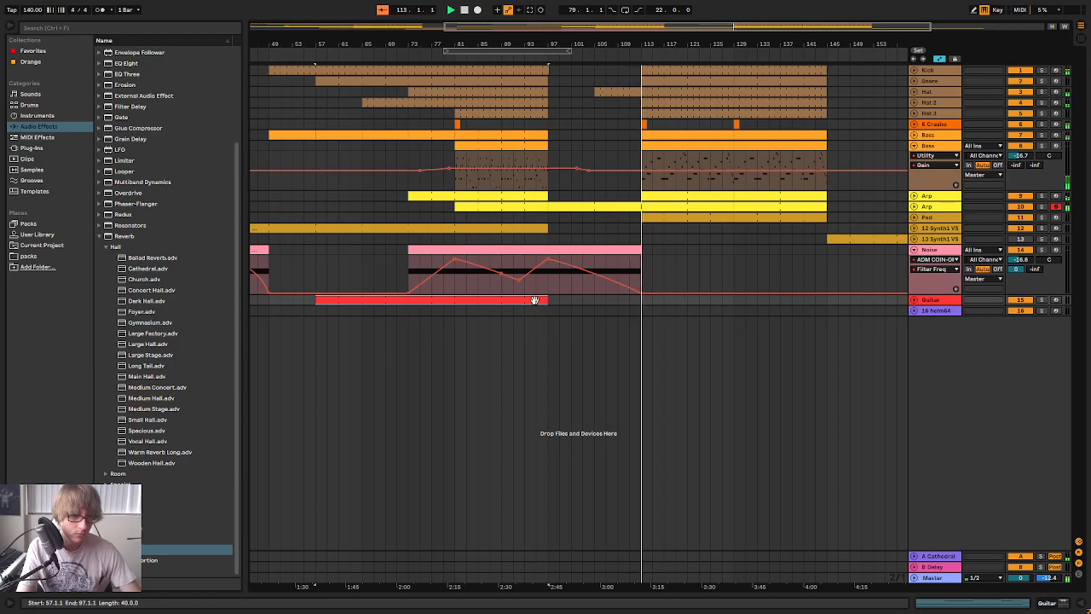
left_click(645, 299)
key("ctrl+v")
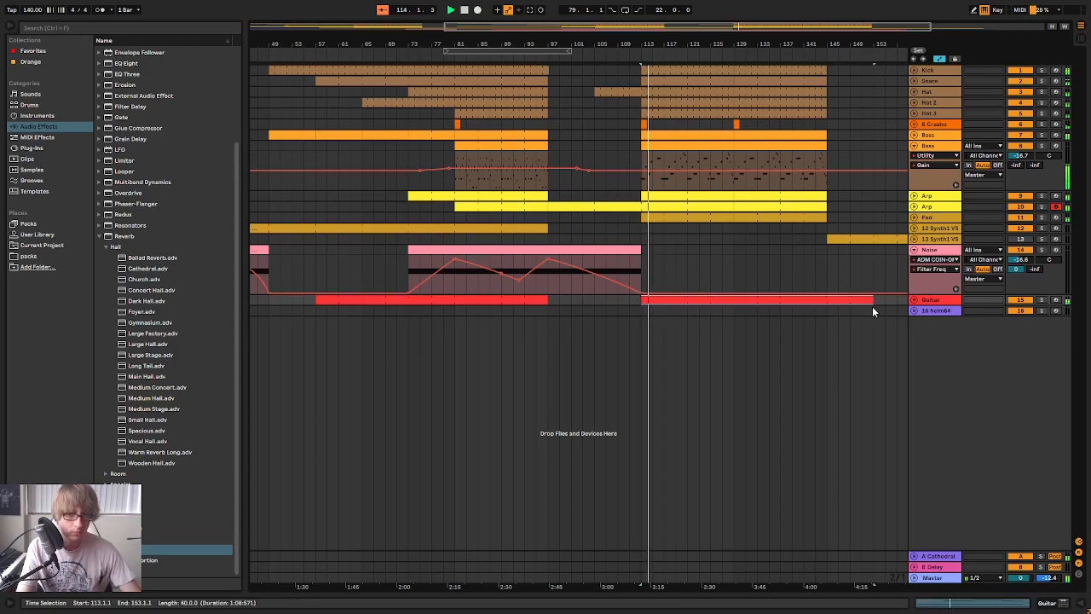
Open the pasted Guitar clip's notes, delete the held B1 and shorten the F#2 note to end at bar 2
double_click(840, 300)
left_click_drag(676, 486, 683, 346)
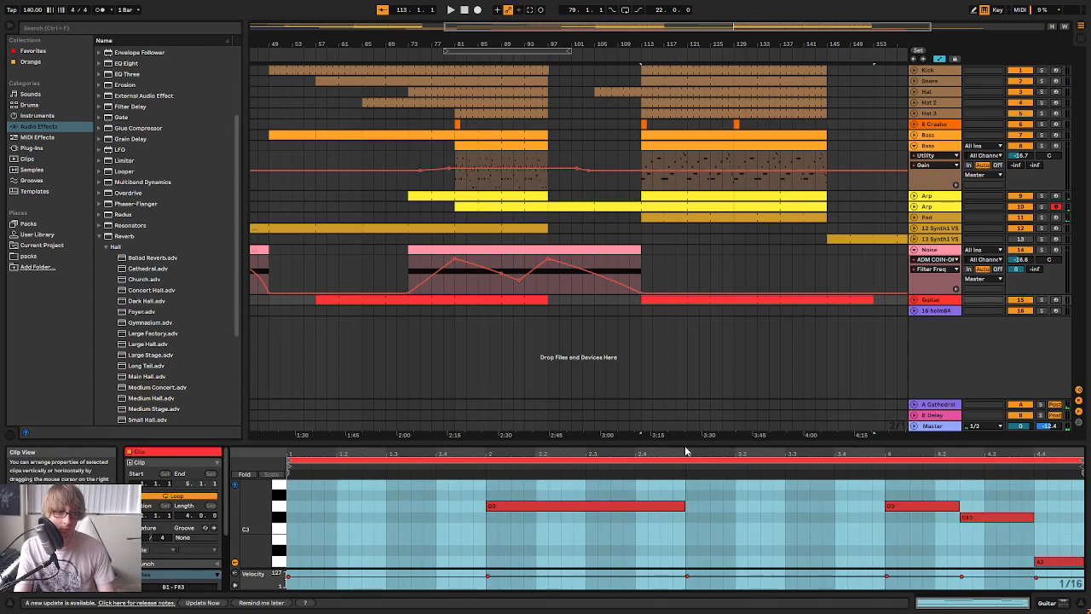
left_click_drag(686, 450, 664, 216)
scroll(653, 277, "up", 3)
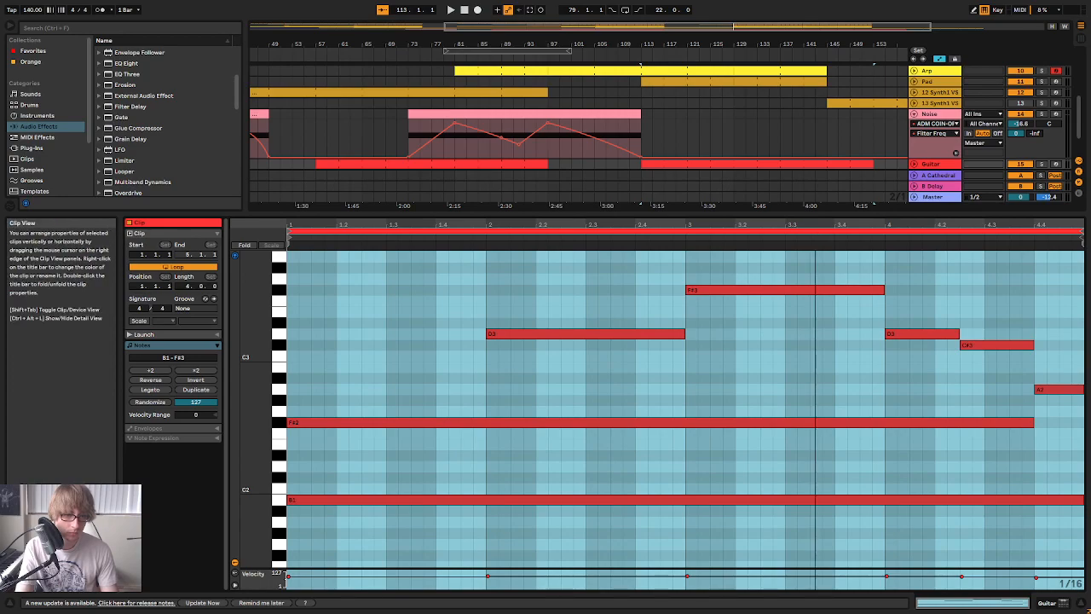
mouse_move(254, 409)
left_mouse_down()
mouse_move(273, 409)
mouse_move(244, 411)
mouse_move(264, 414)
left_mouse_up()
left_click(1012, 503)
key("Delete")
left_click_drag(1031, 441, 489, 458)
Play the pasted Guitar clip and transpose all of its notes up one octave
key("space")
key("ctrl+a")
key("shift+Up")
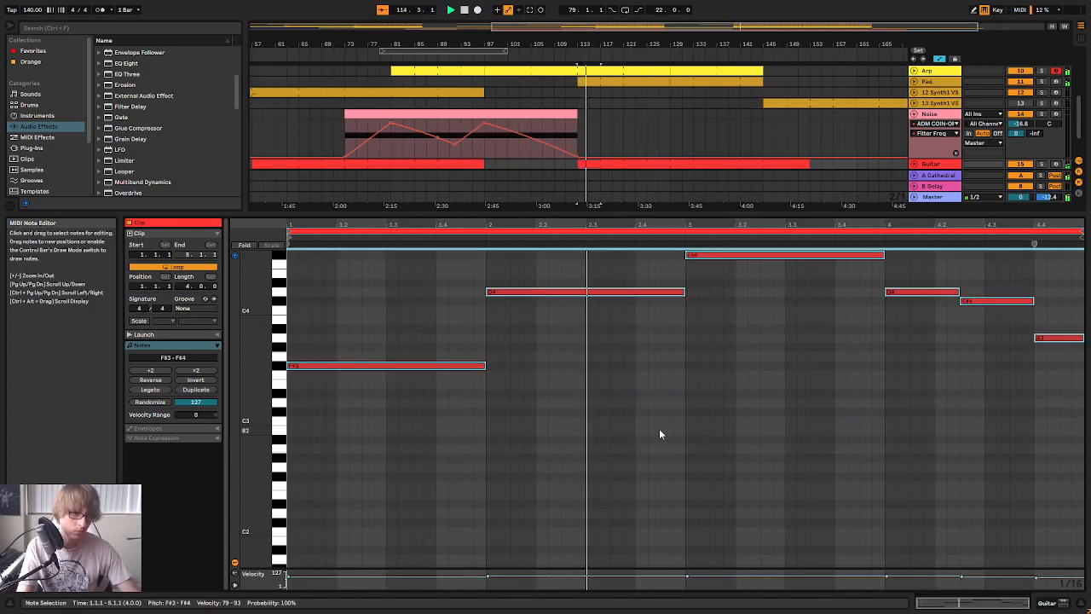
scroll(631, 400, "up", 2)
left_click_drag(666, 215, 668, 258)
left_click(872, 448)
left_click(985, 478)
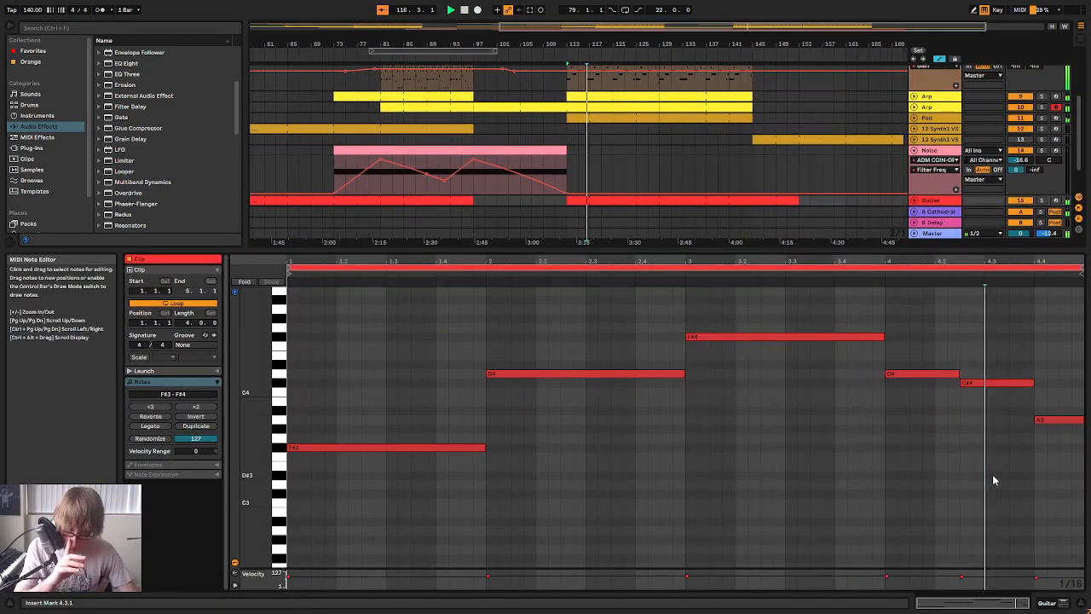
Transpose all notes in the pasted Guitar clip down one octave
key("ctrl+a")
key("shift+Down")
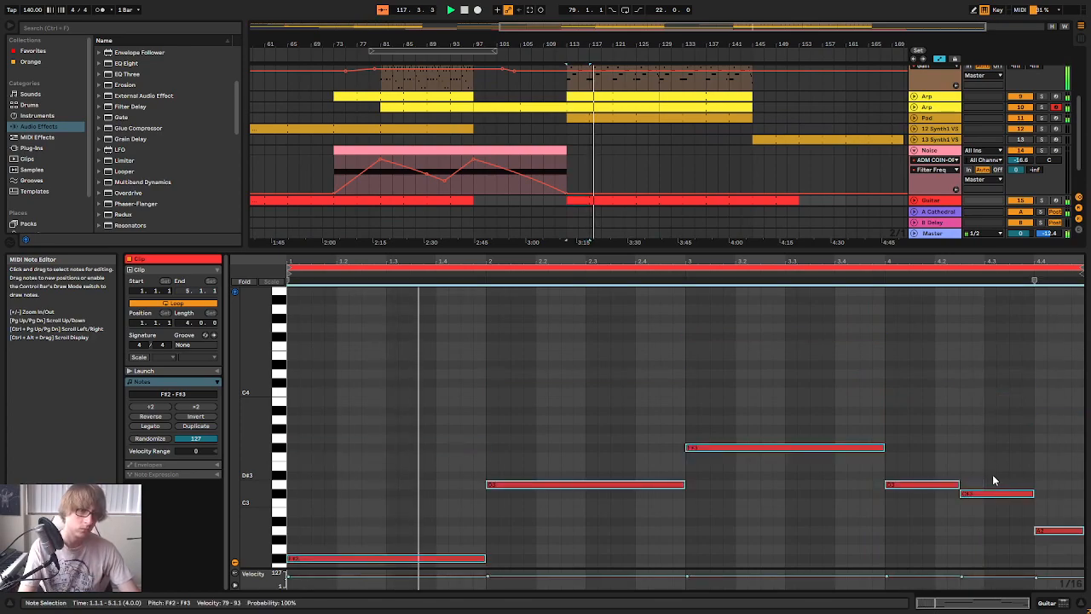
scroll(584, 373, "down", 2)
left_click_drag(407, 384, 372, 550)
left_click(510, 375)
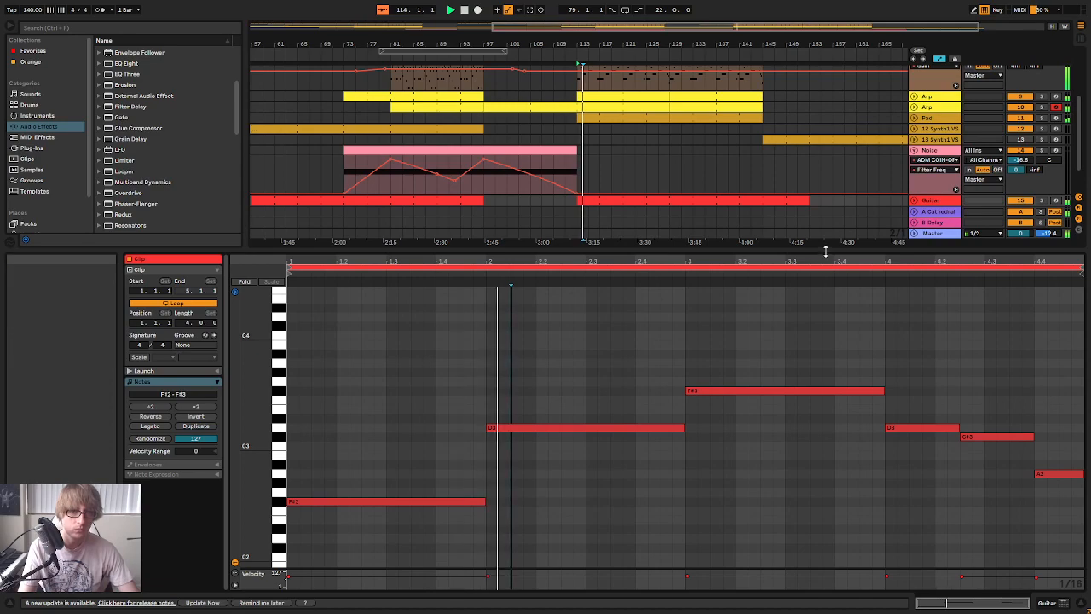
Hide the note editor and trim the pasted Guitar clip so it ends at bar 145
left_click_drag(825, 250, 772, 559)
left_click(821, 311)
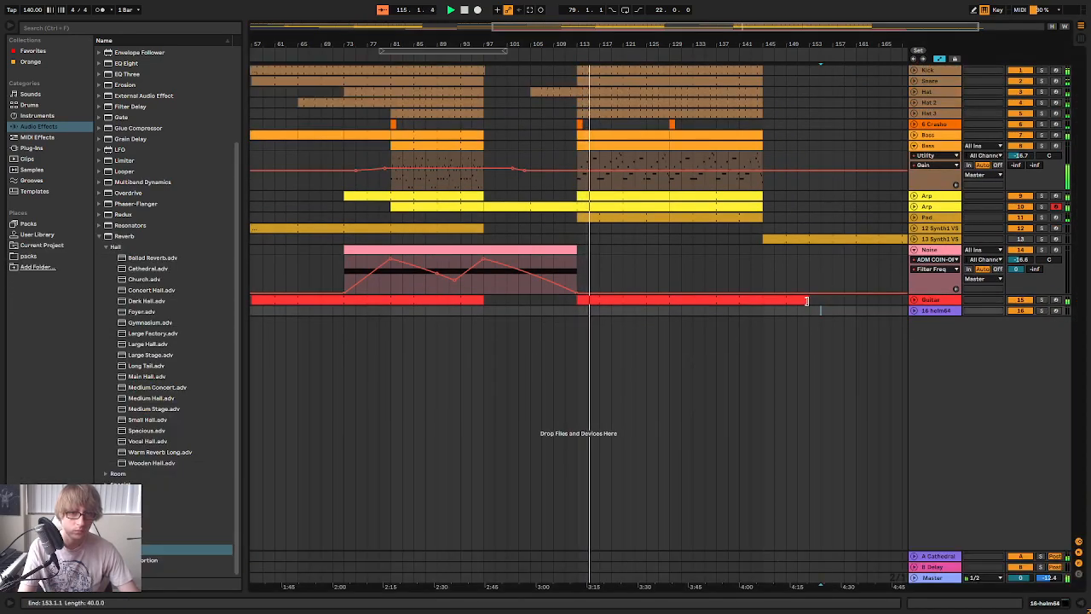
left_click_drag(809, 301, 763, 301)
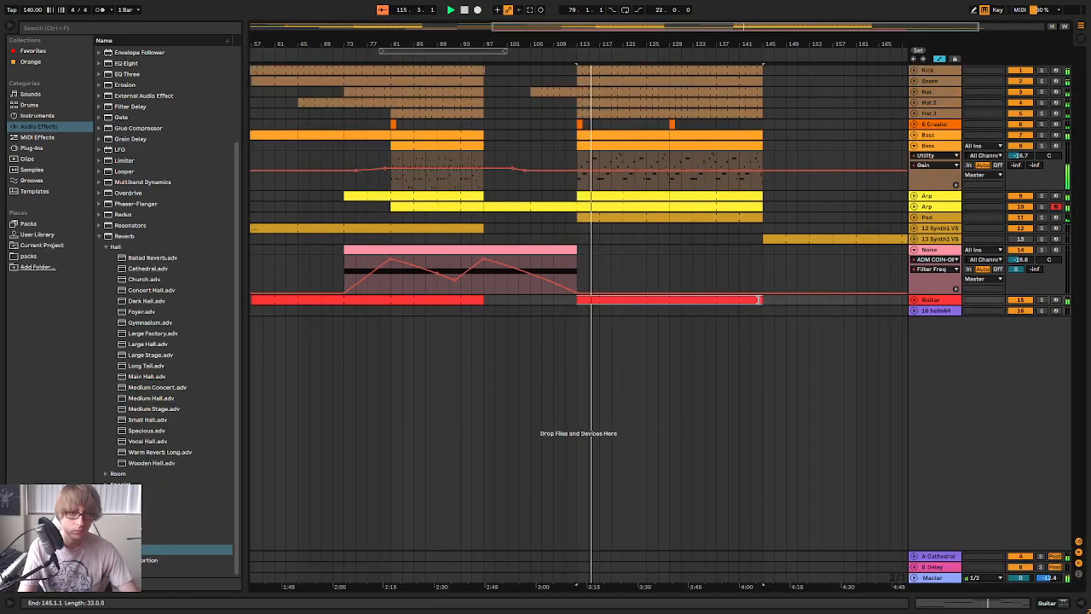
left_click(622, 297)
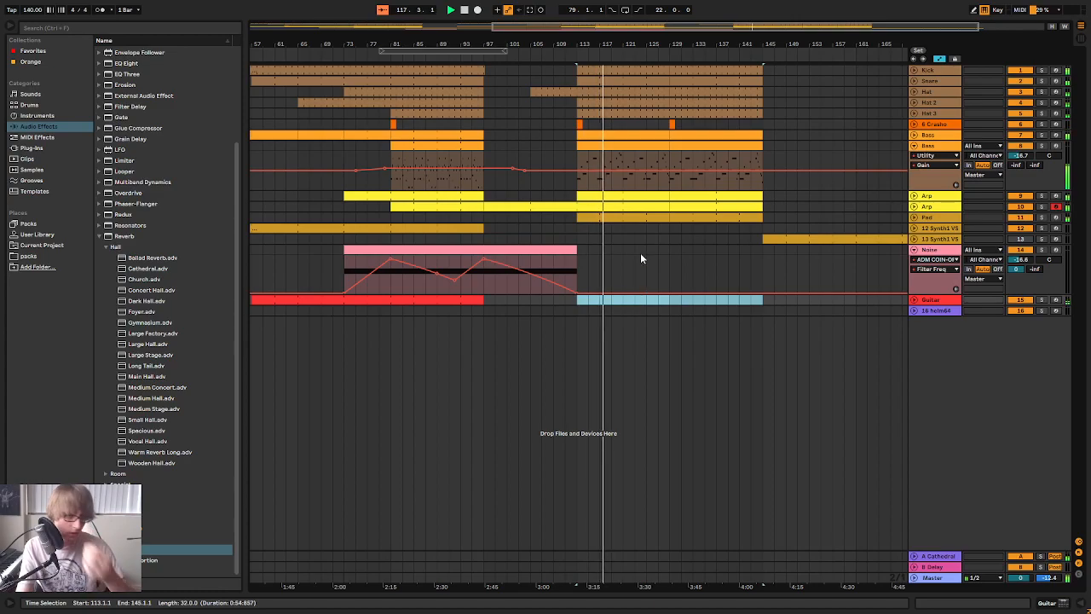
Fold the Noise track and the second Bass track in the arrangement
left_click_drag(620, 43, 620, 25)
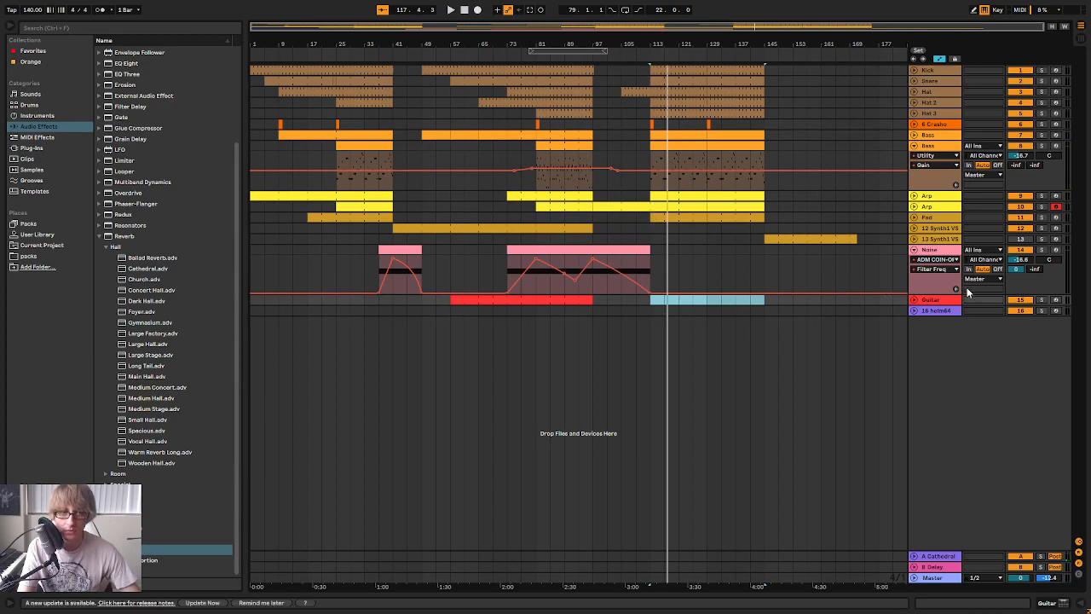
left_click(914, 250)
left_click(914, 146)
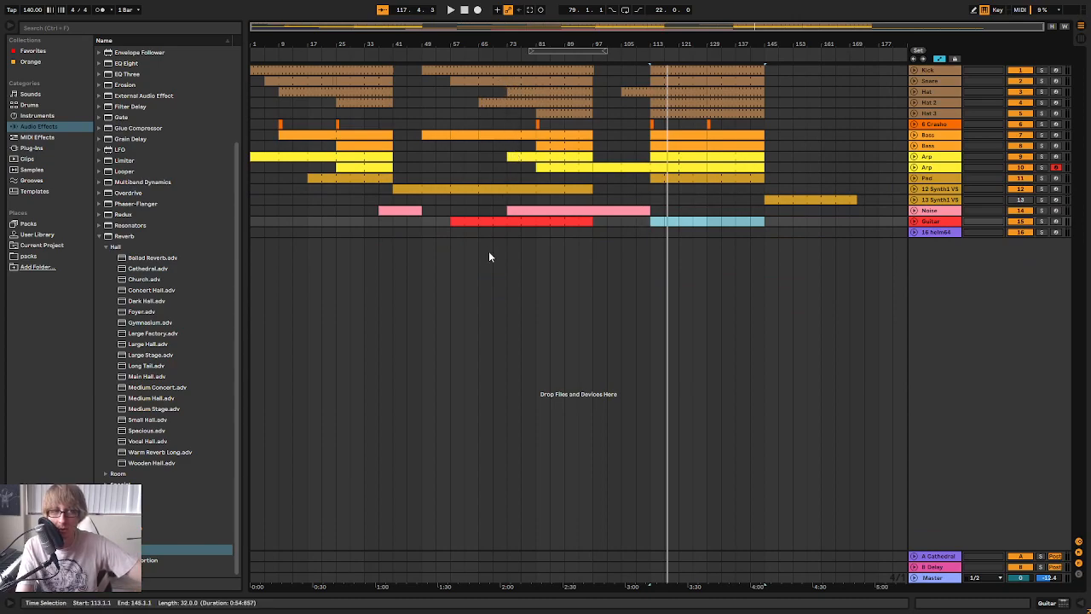
Delete the Guitar clip at bars 113–145 and play the arrangement from just before bar 97
left_click(551, 189)
left_click(585, 56)
left_click_drag(631, 44, 629, 64)
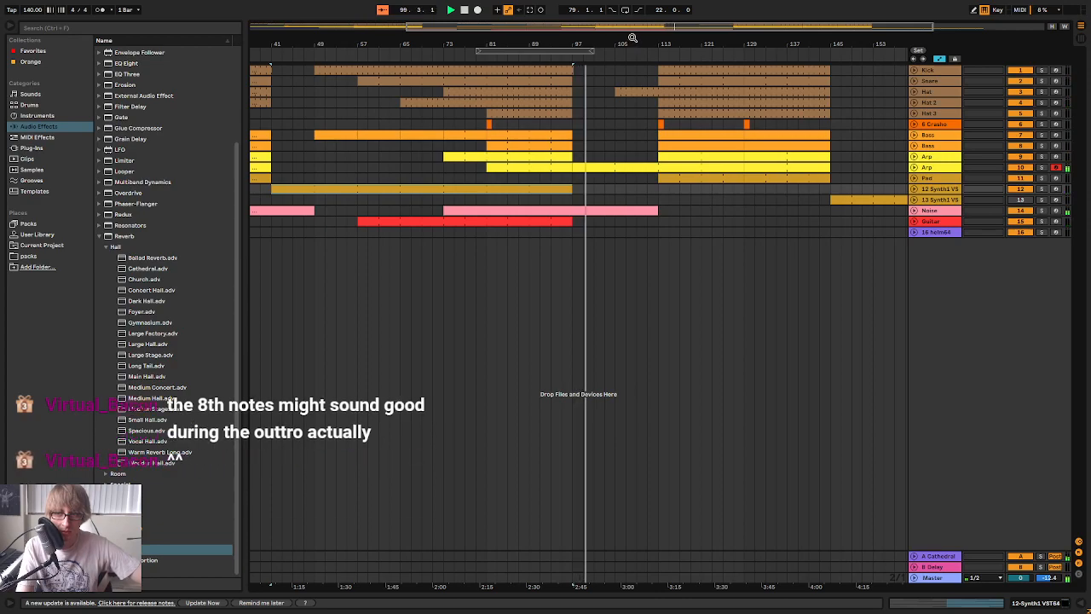
Duplicate the Guitar track and leave only one 8-bar clip on the copy, placed at bars 113–121
left_click(647, 231)
right_click(940, 224)
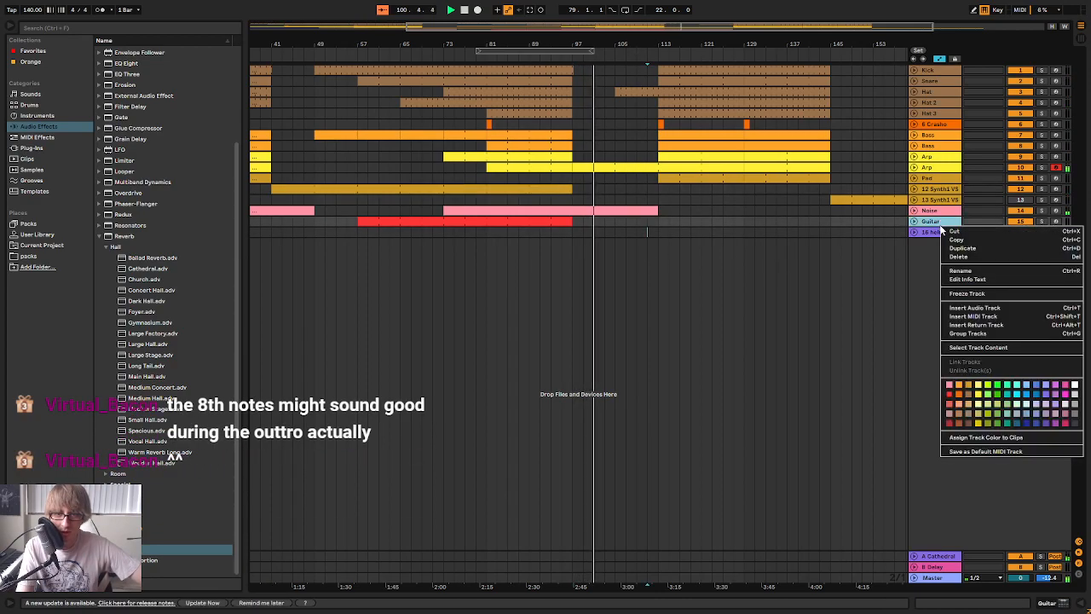
left_click(958, 250)
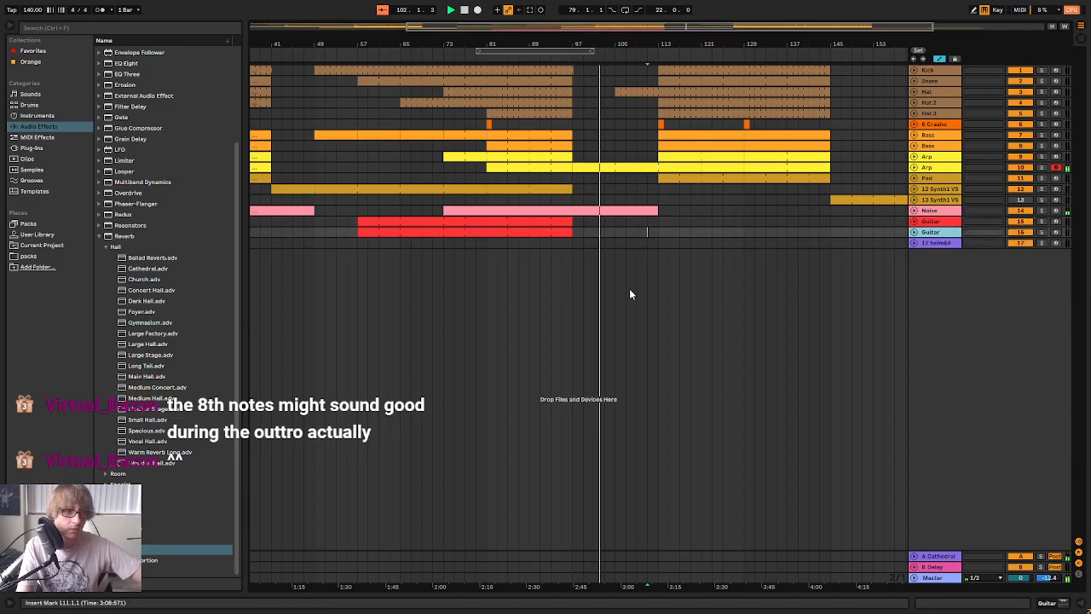
left_click_drag(535, 234, 700, 232)
Open the notes of the duplicated Guitar track's clip and delete its upper melody notes, keeping the held F#2 and B1
double_click(689, 232)
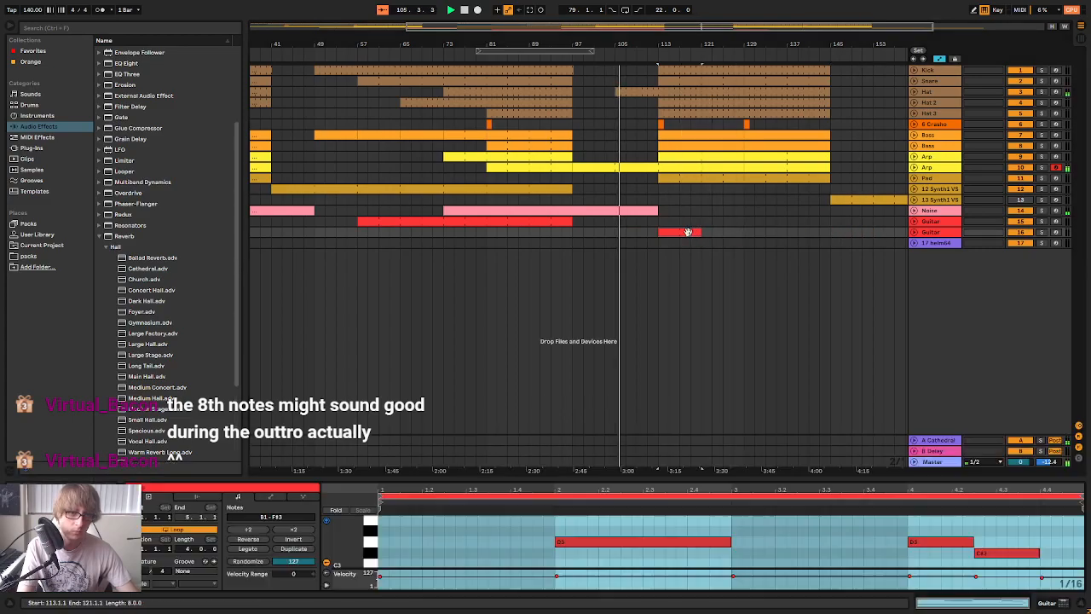
left_click_drag(570, 479, 577, 195)
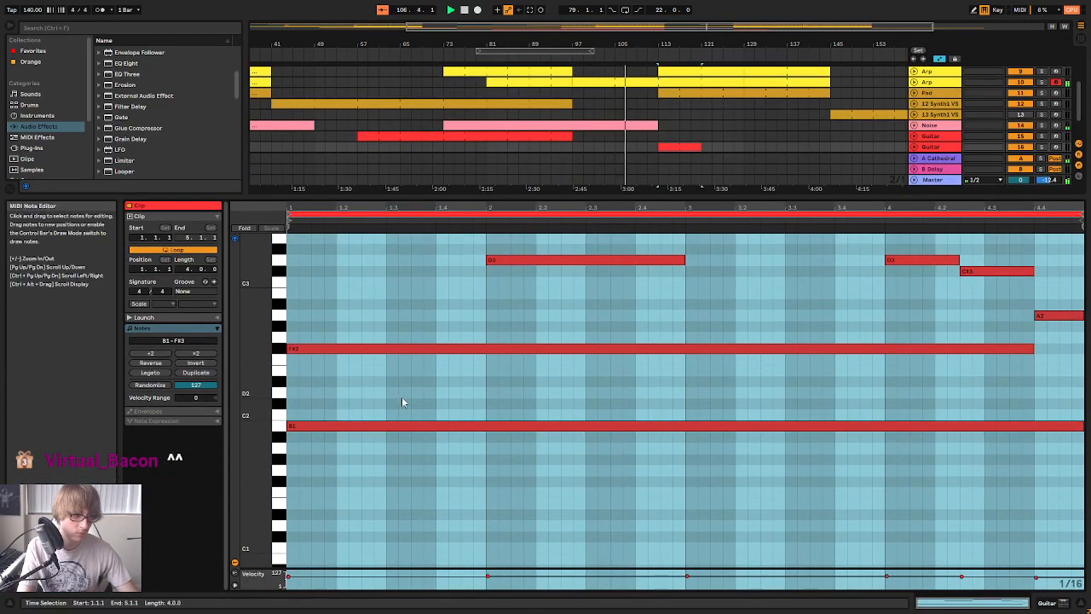
key("ctrl+a")
left_click_drag(375, 484, 421, 322)
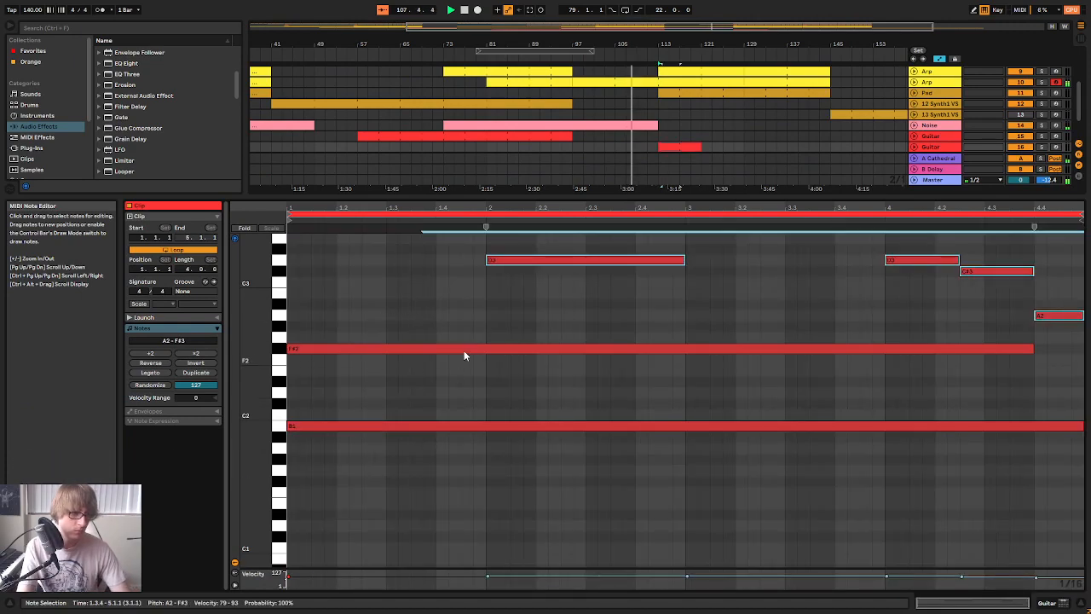
key("Delete")
Shorten the held F#2 and B1 notes to one sixteenth note each at the clip start
left_click_drag(506, 305, 486, 442)
left_click_drag(1034, 350, 300, 350)
left_click(389, 391)
left_click_drag(346, 428, 298, 428)
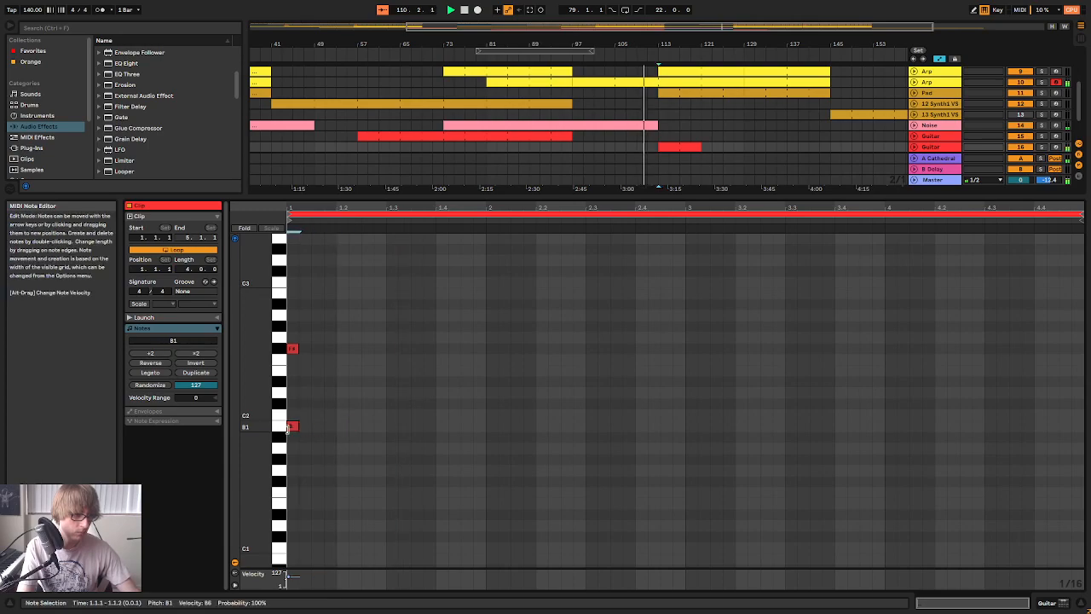
Duplicate the short B1 and F#2 pair on every eighth note until it fills the four-bar clip
key("ctrl+d")
key("ctrl+d")
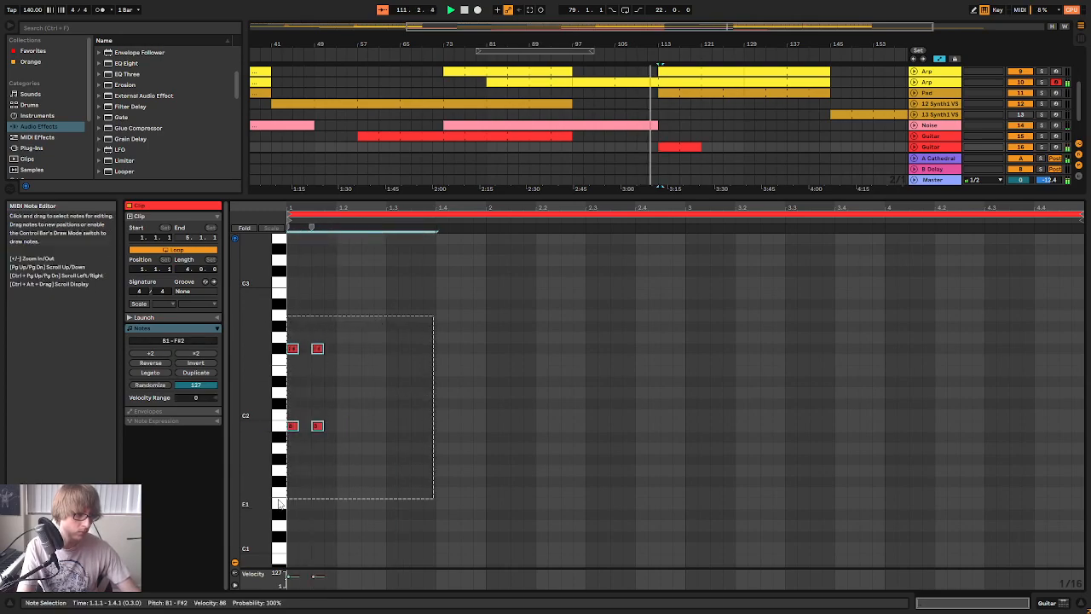
left_click_drag(475, 303, 288, 508)
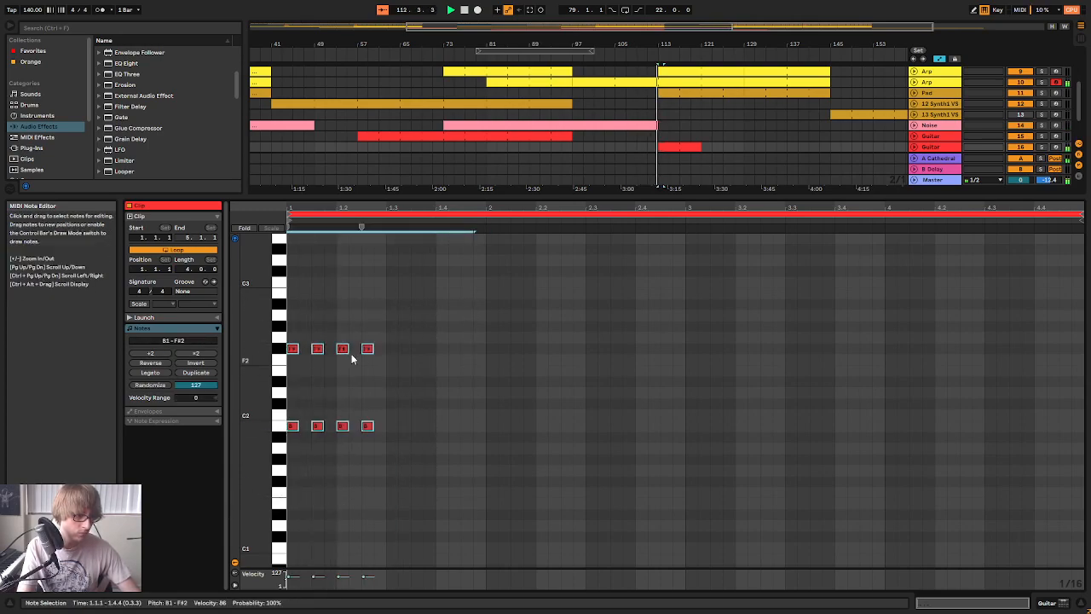
key("ctrl+d")
key("ctrl+d")
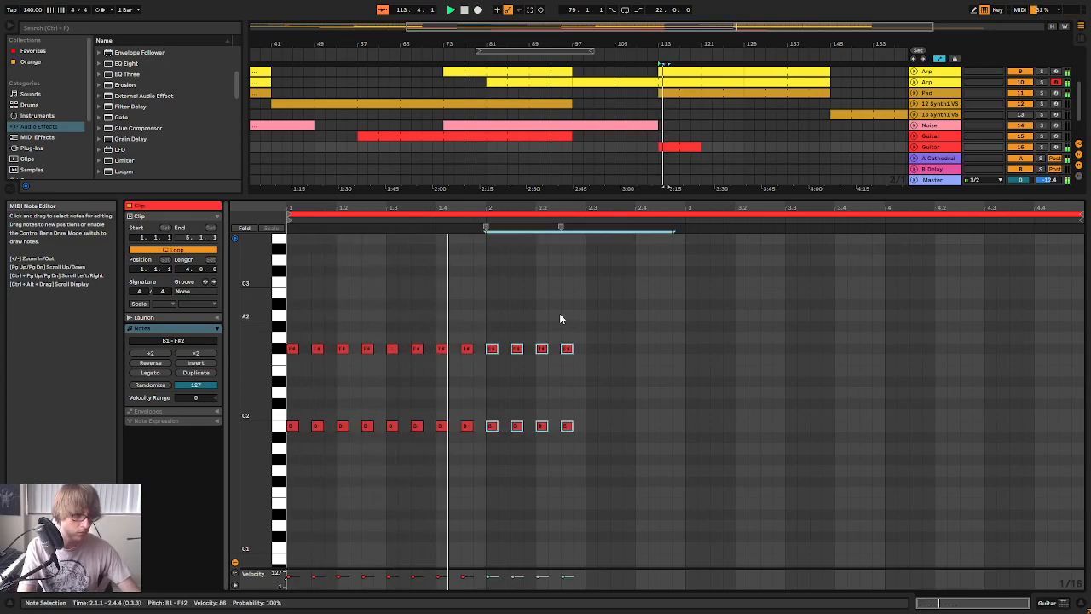
left_click(588, 307)
key("ctrl+a")
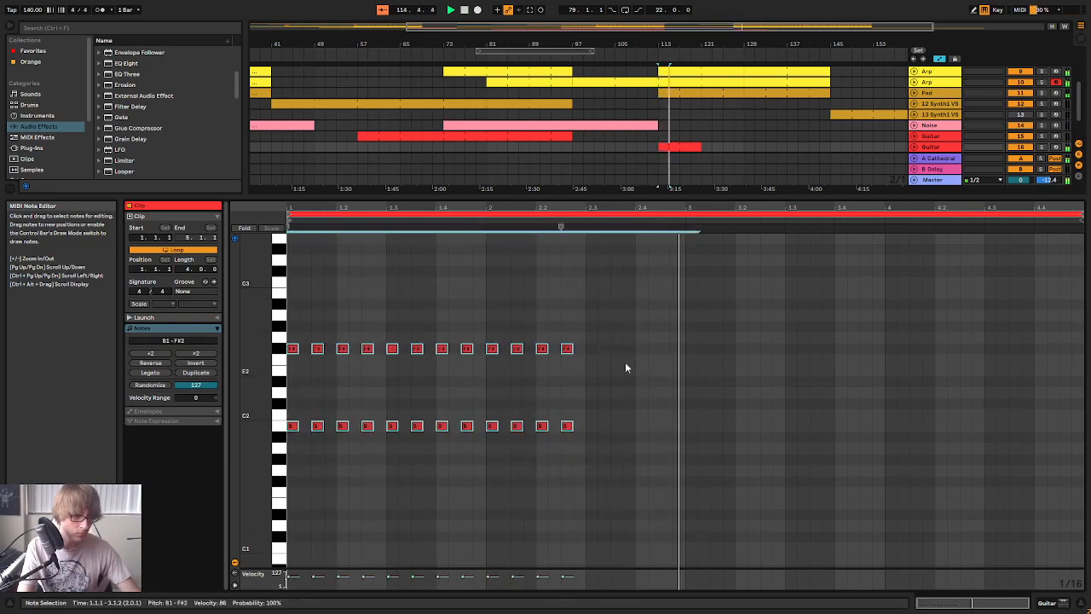
key("ctrl+d")
left_click_drag(926, 309, 790, 442)
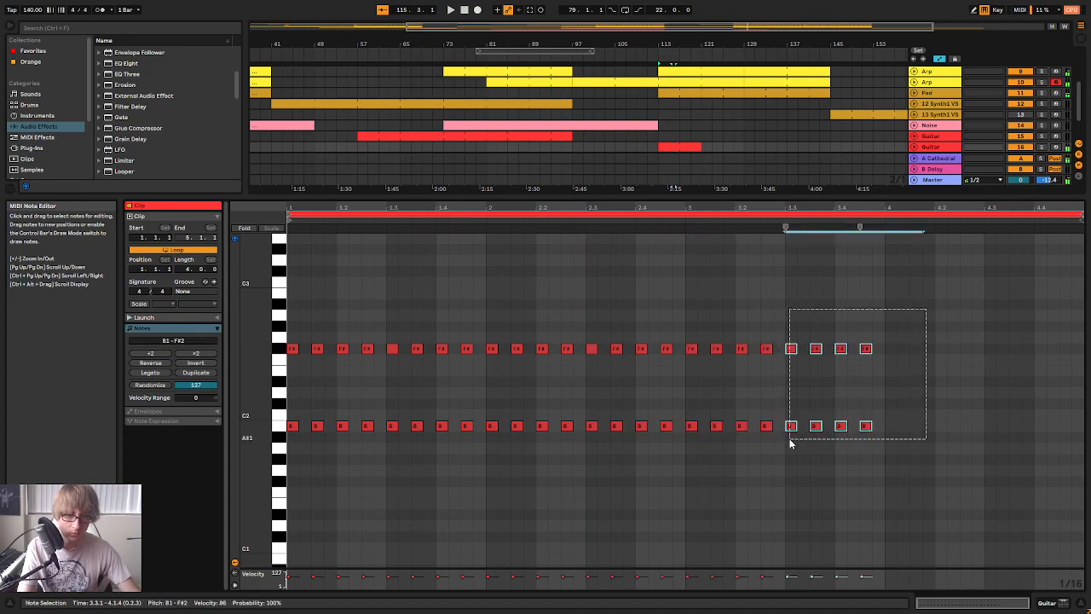
key("ctrl+d")
key("ctrl+d")
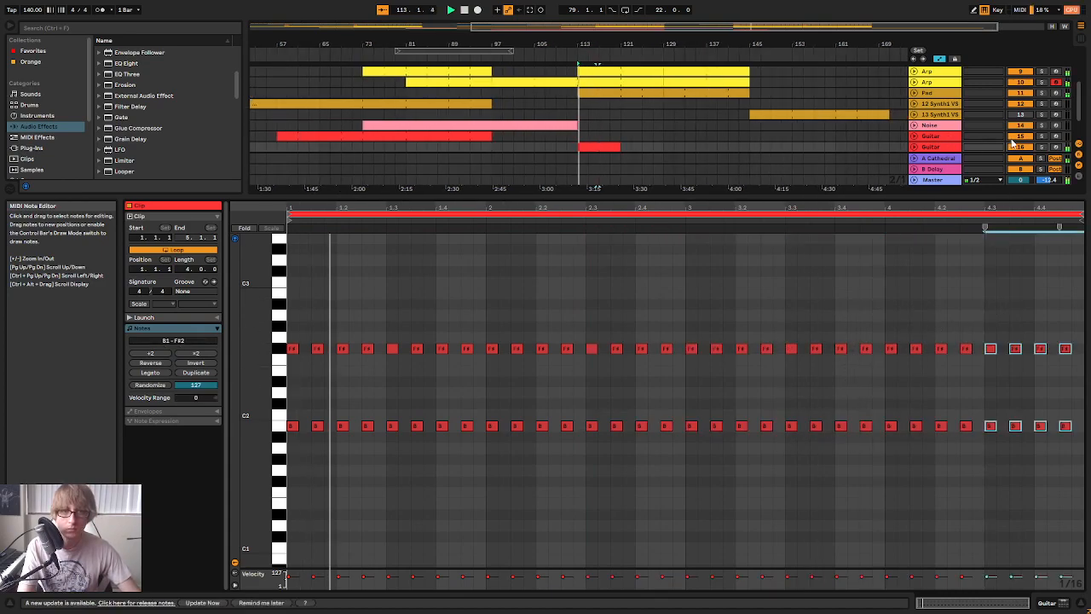
Solo the second Guitar track and lengthen all of the clip's notes to about an eighth note each
left_click(1044, 149)
left_click(461, 358)
key("ctrl+a")
left_click_drag(471, 349, 484, 348)
Show the second Guitar track's devices, turn off its solo and play the part with the full mix
left_click(942, 147)
double_click(943, 147)
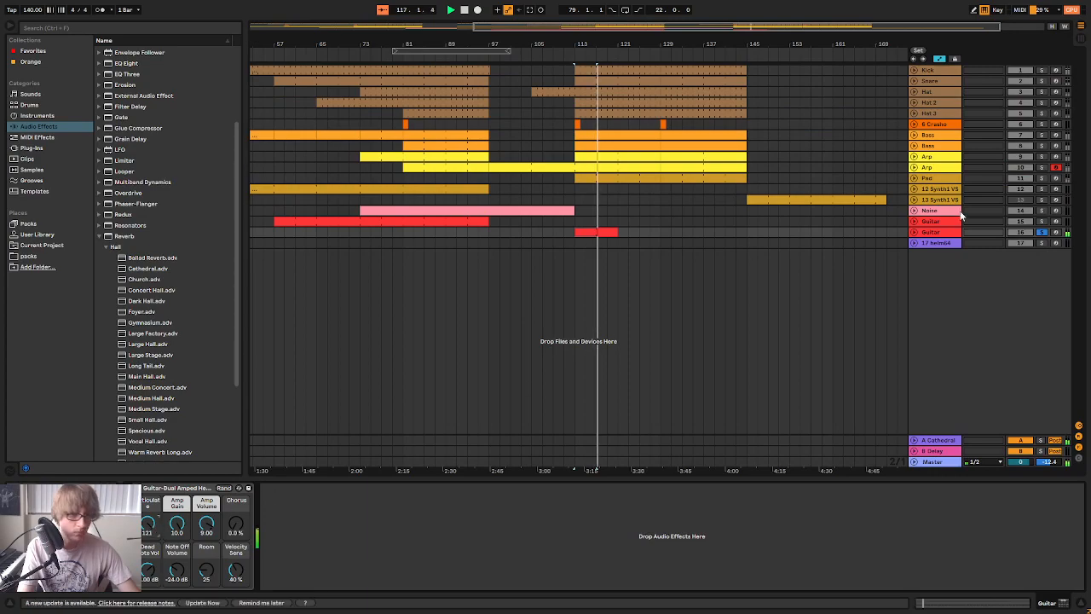
key("space")
key("space")
left_click(1043, 233)
key("space")
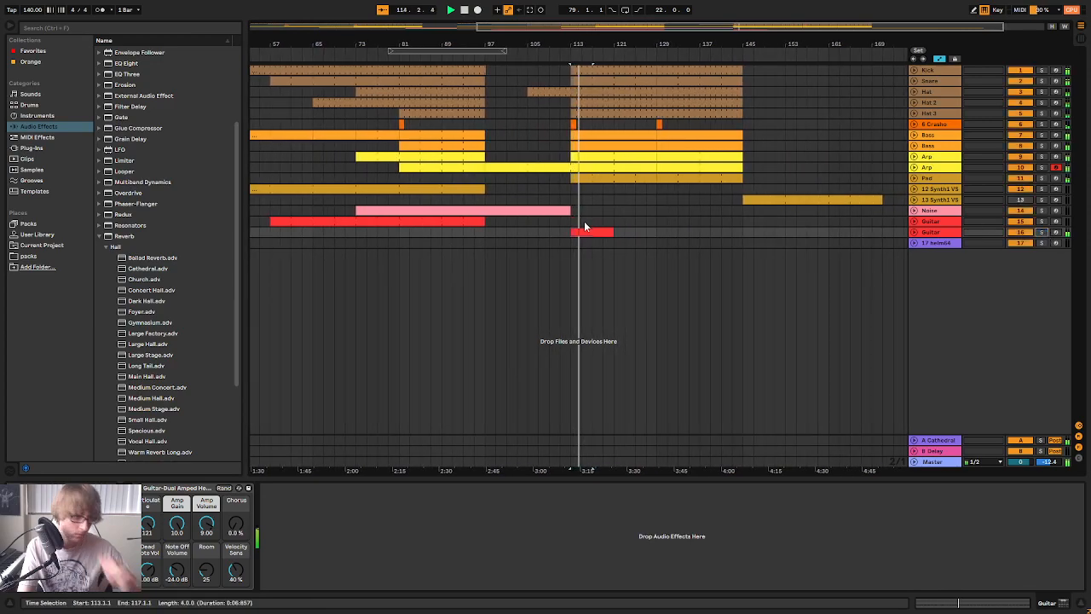
key("space")
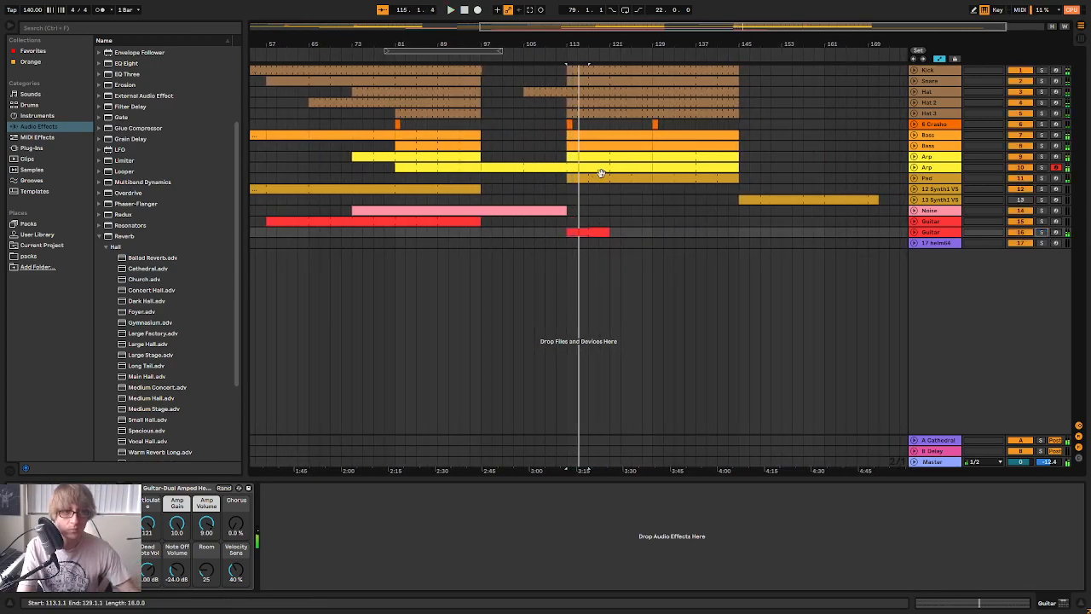
Reopen the clip's notes and raise the B1 and F#2 pairs throughout bar 2 by three semitones to D2 and A2
double_click(586, 232)
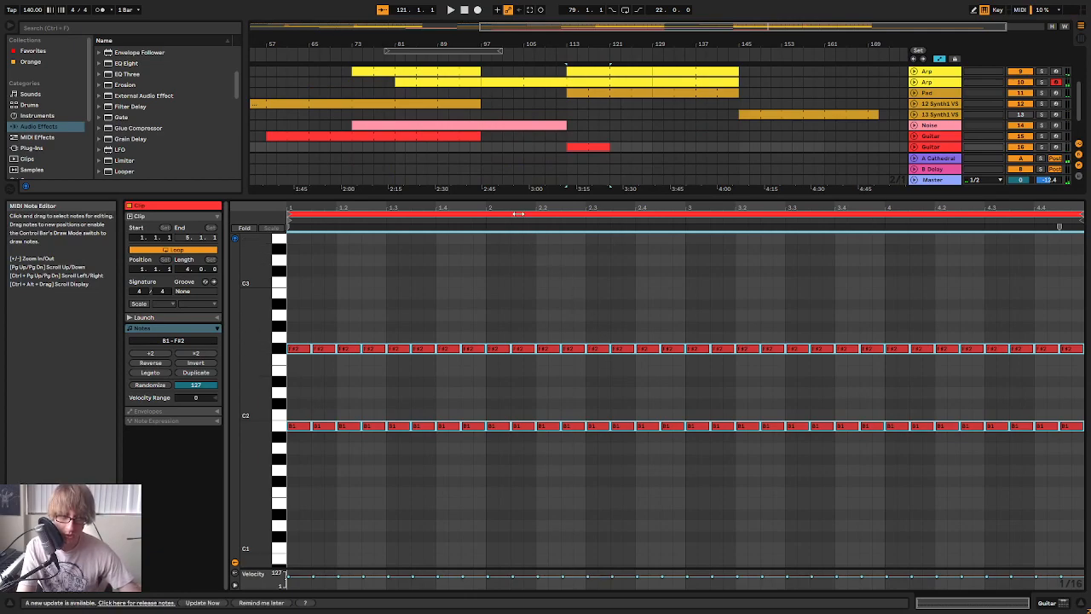
scroll(474, 334, "up", 2)
key("space")
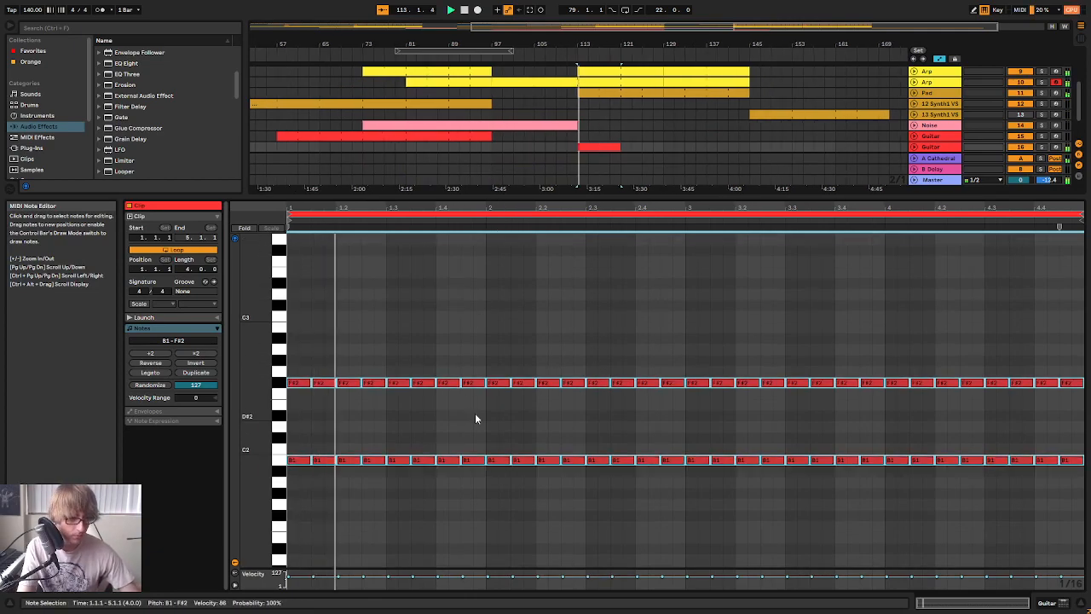
key("space")
left_click(492, 486)
left_click_drag(501, 375, 645, 333)
key("Up")
key("Up")
key("Up")
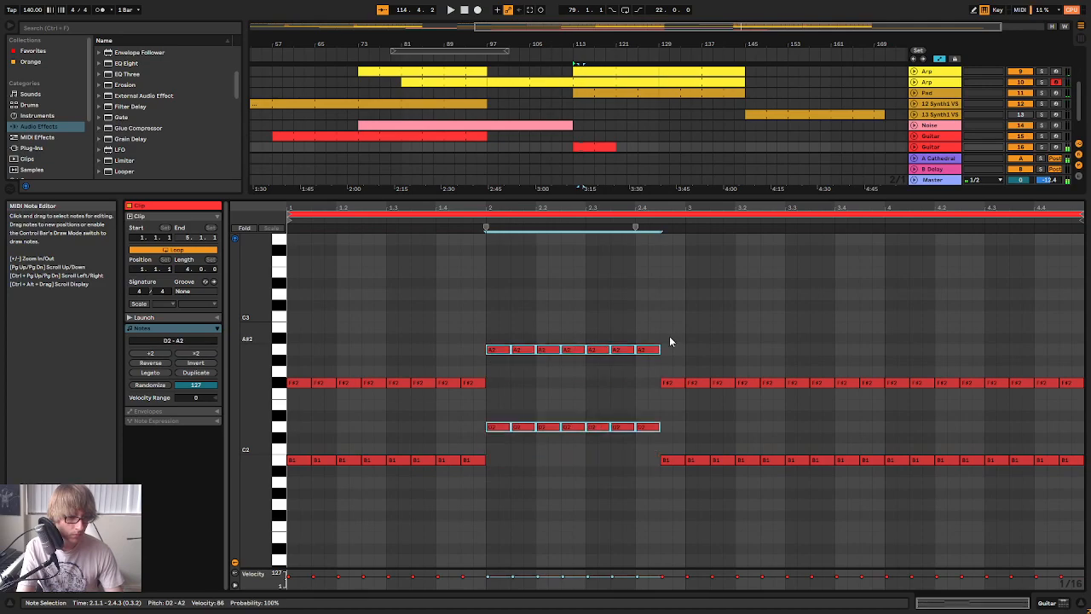
Lower the note pair at 2.4 by three semitones to B1 and F#2 and play the clip
left_click_drag(646, 457, 657, 332)
key("Down")
key("Down")
key("Down")
key("space")
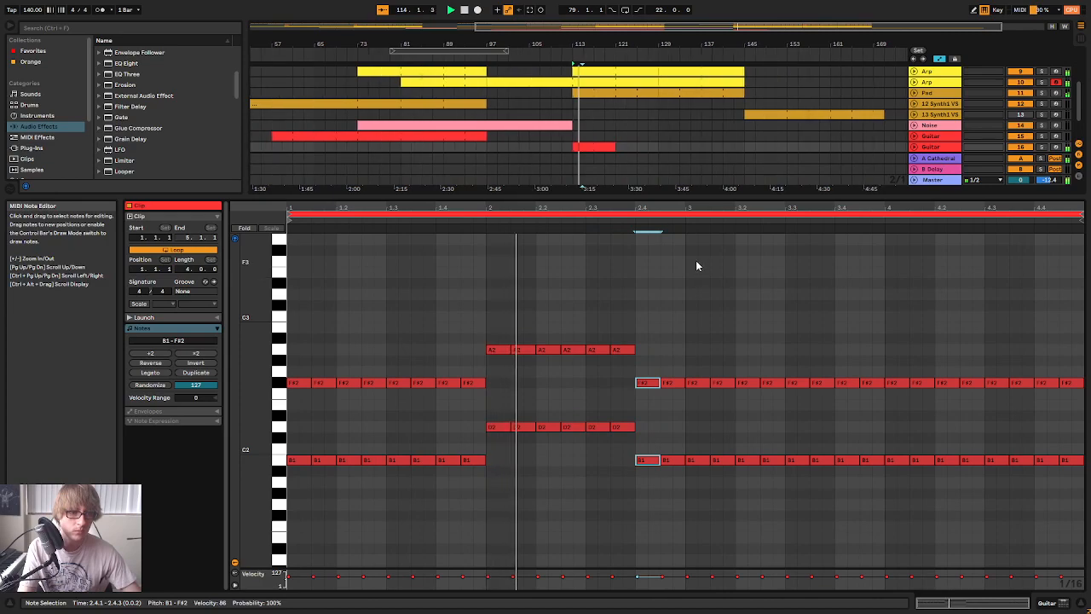
Stop playback and raise the note pairs at 2.4 by three semitones to D2 and A2
key("space")
left_click_drag(654, 482, 662, 375)
key("Up")
key("Up")
key("Up")
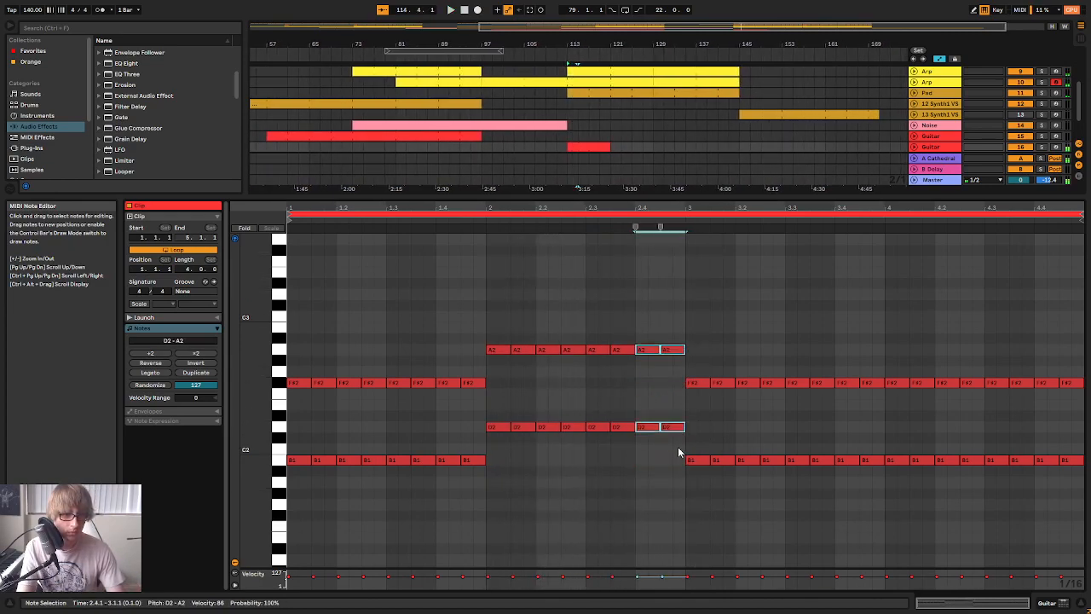
Raise all B1 and F#2 pairs in bar 3 of the clip to E2 and B2
left_click(706, 480)
left_click_drag(697, 488, 880, 328)
key("Up")
key("Up")
key("Up")
key("Up")
key("Up")
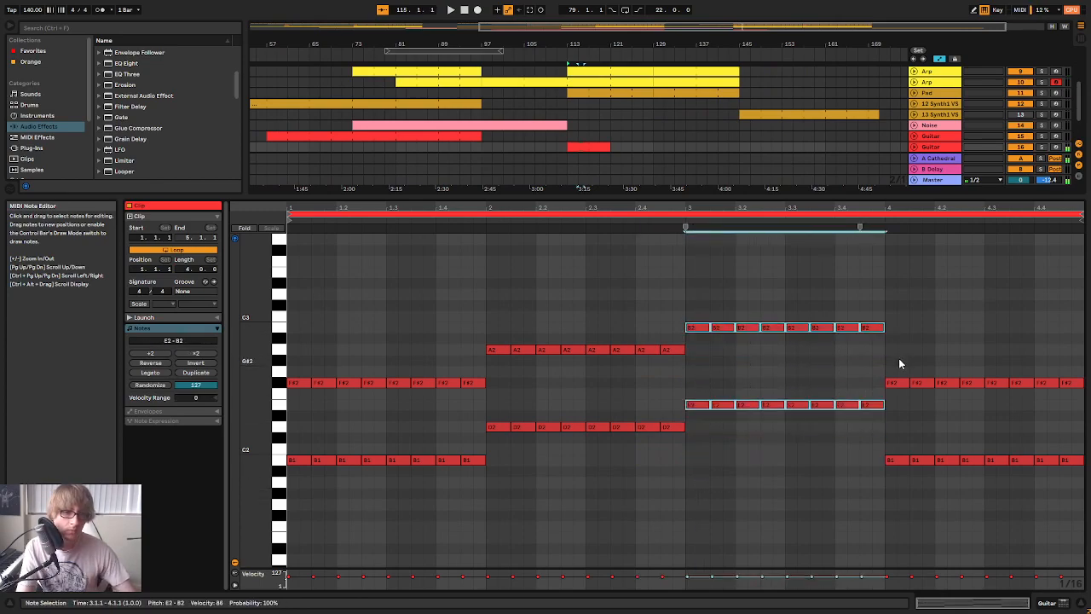
Solo the second Guitar track together with both Bass tracks and play the part against them
key("space")
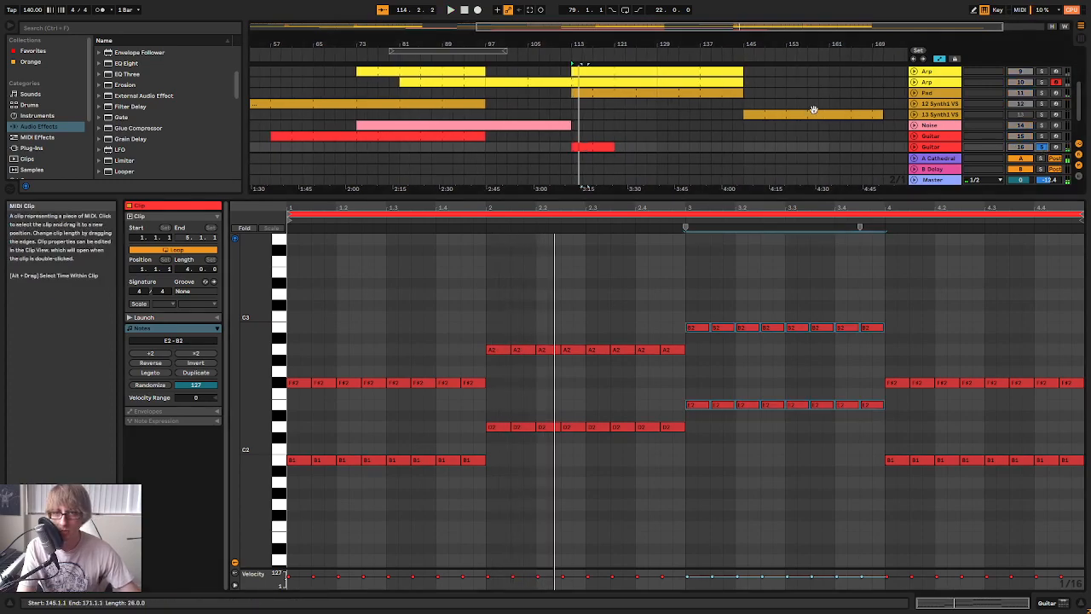
scroll(814, 121, "up", 3)
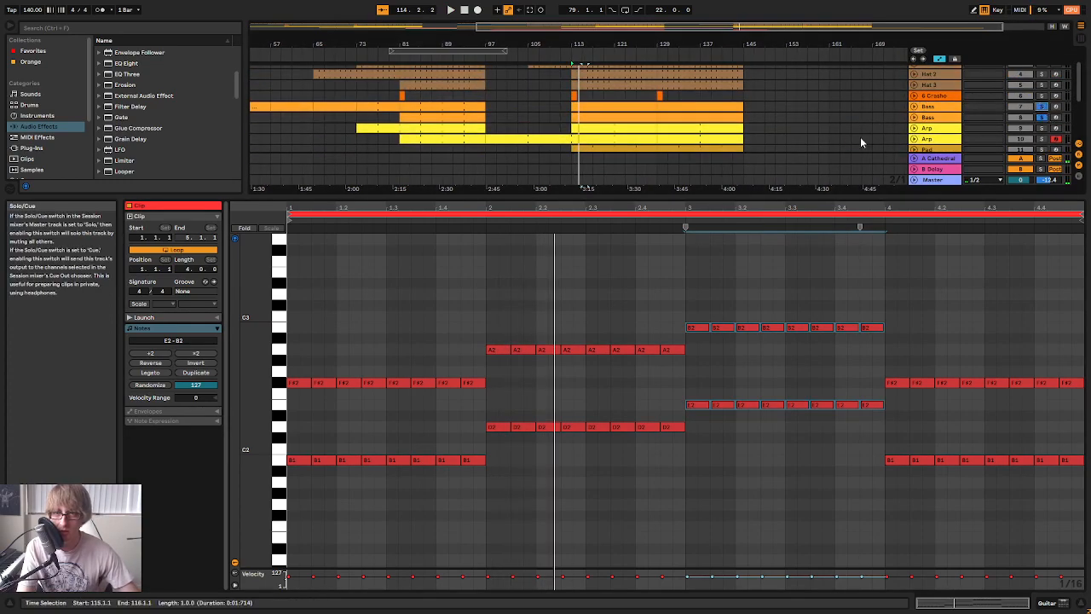
scroll(756, 148, "down", 4)
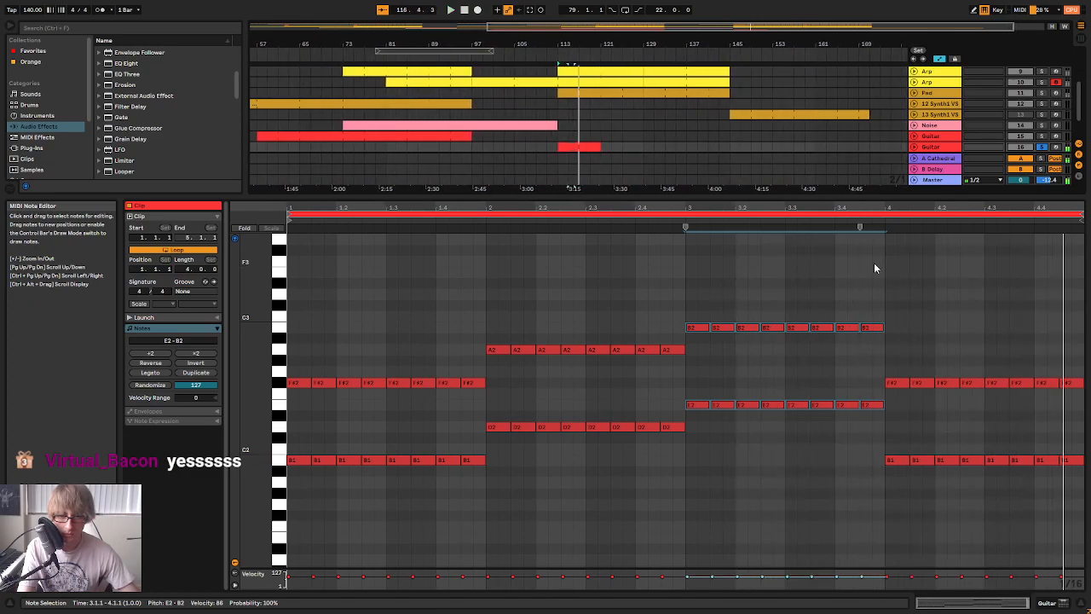
Try raising the first four note pairs of bar 4 to D#2 and A#2, followed by F#2 and C#3, and play them
left_click_drag(889, 467, 978, 379)
key("Up")
key("Up")
key("Up")
key("Up")
key("Up")
key("Up")
key("Up")
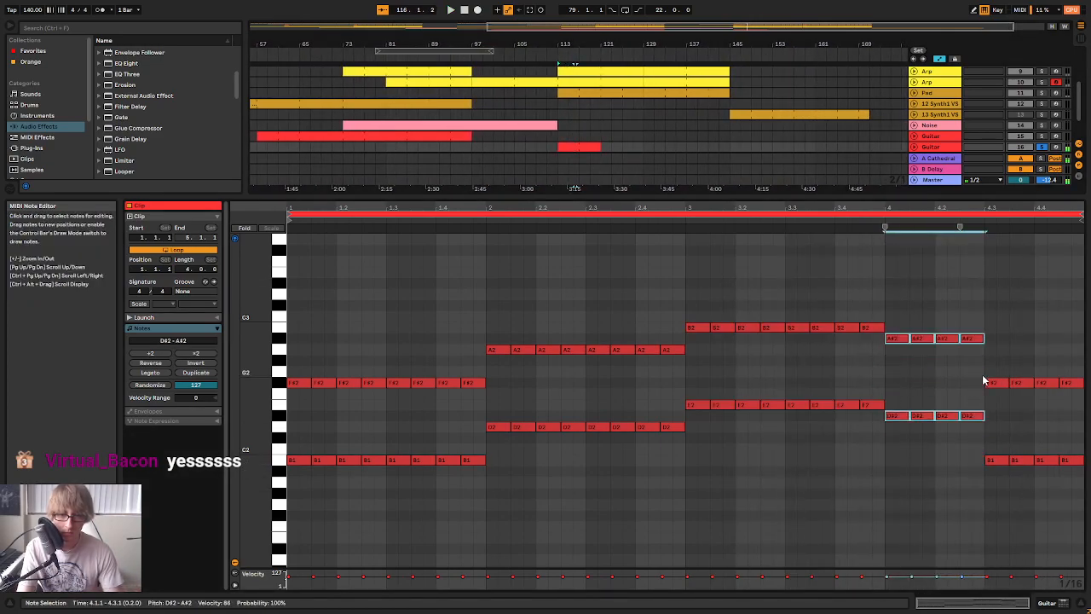
left_click(852, 224)
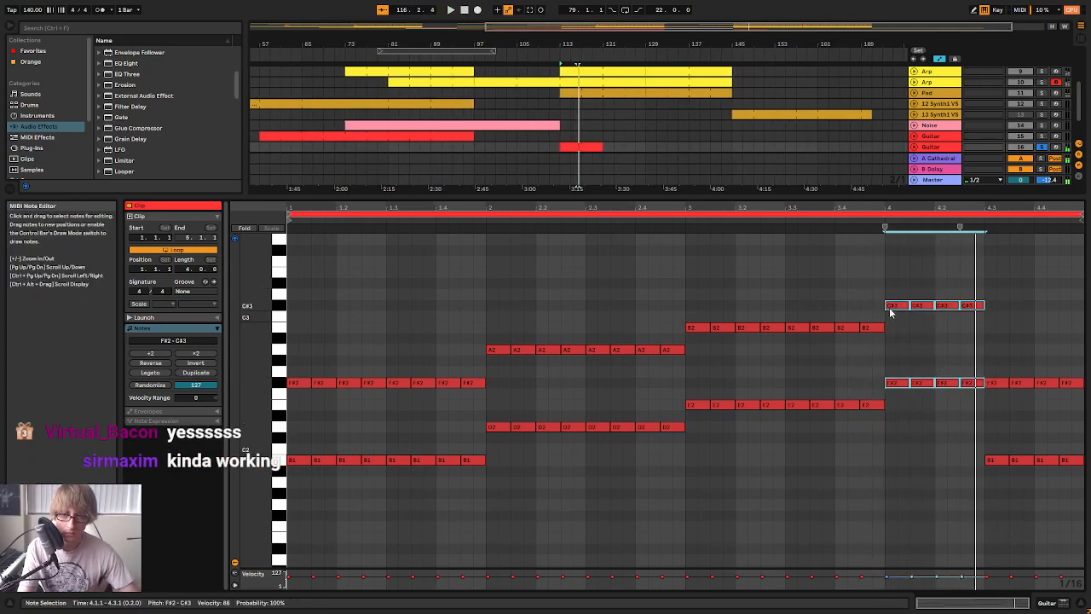
Lower the first four note pairs of bar 4 in stages down to B1 and F#2, playing the result
left_click(902, 405)
key("space")
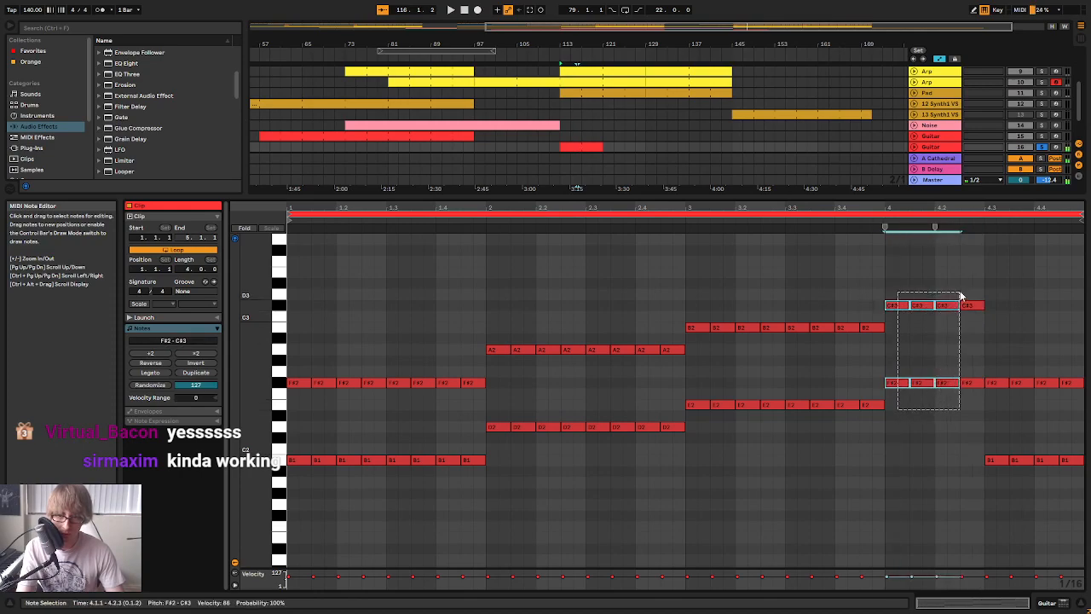
key("Down")
key("Down")
key("Down")
key("Down")
key("Down")
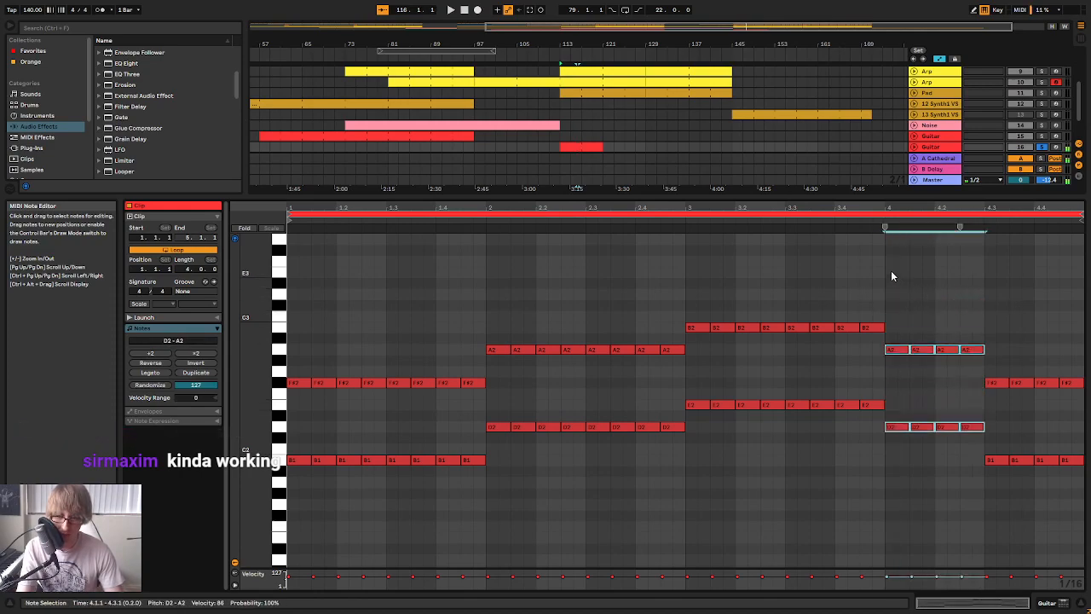
left_click(853, 214)
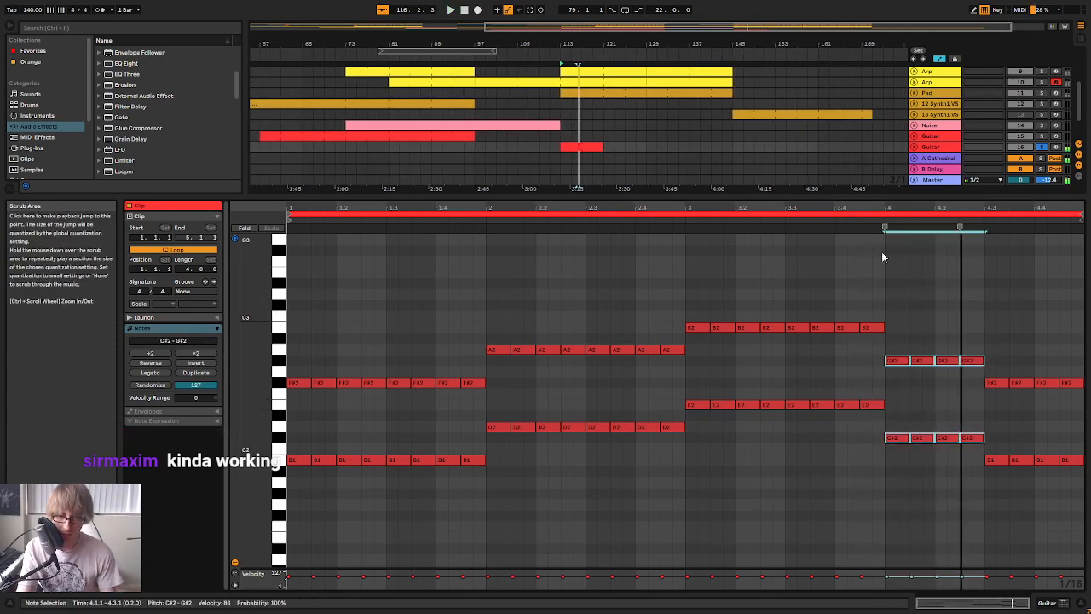
key("Down")
key("Down")
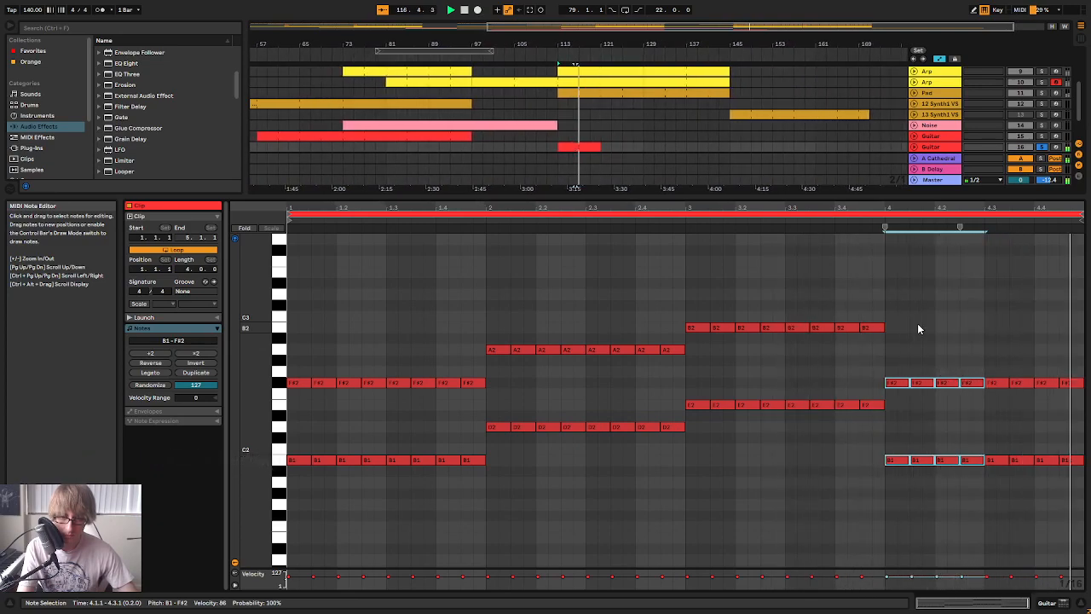
left_click(951, 305)
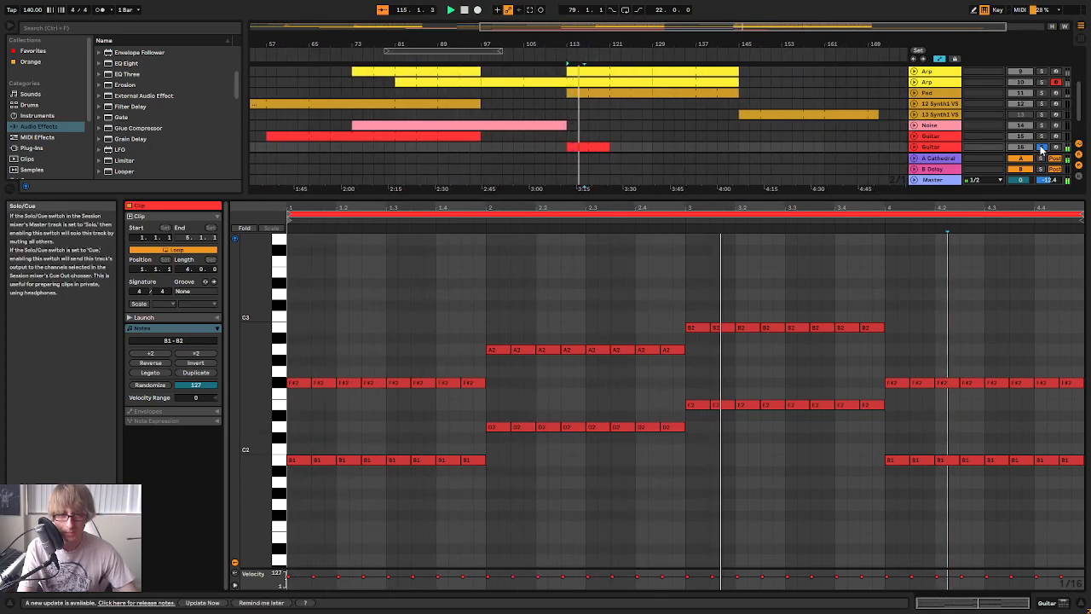
Consolidate the looped second Guitar clip into one eight-bar clip and play it around bar 8
right_click(580, 150)
left_click(604, 247)
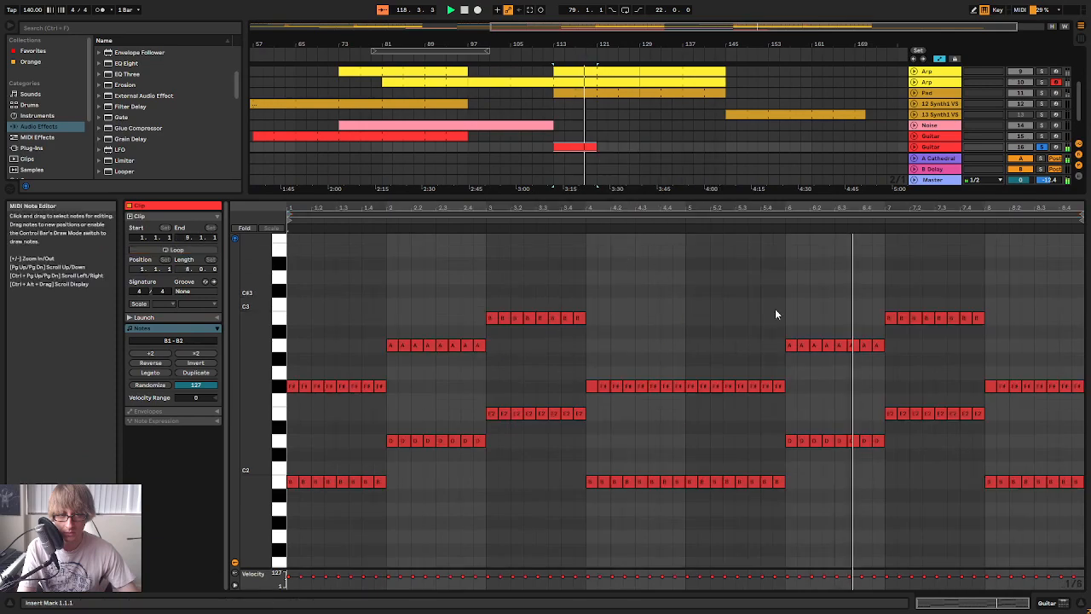
left_click_drag(1025, 206, 979, 205)
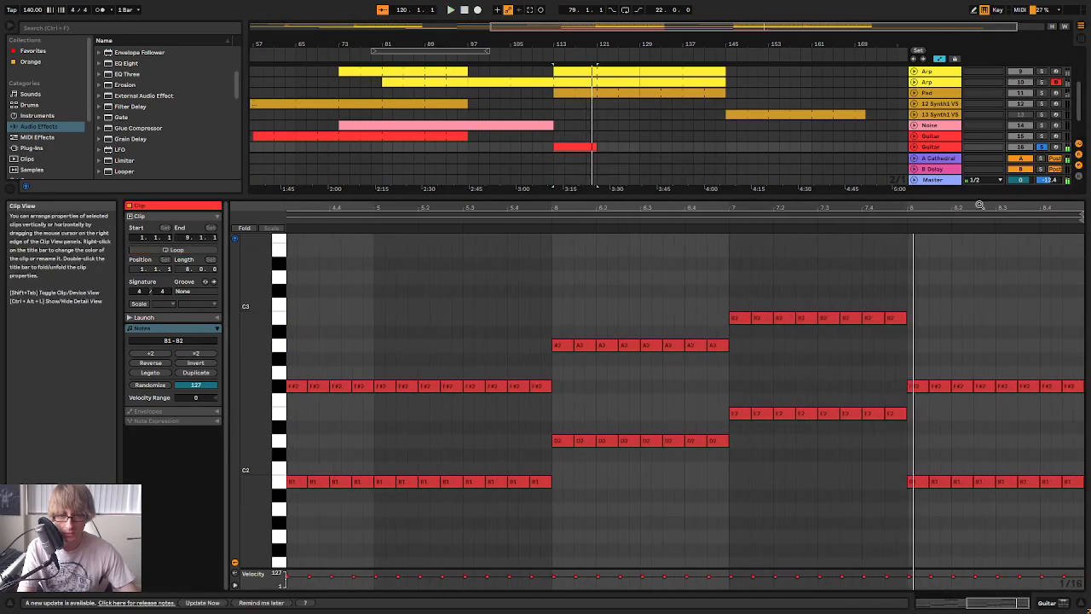
left_click(908, 224)
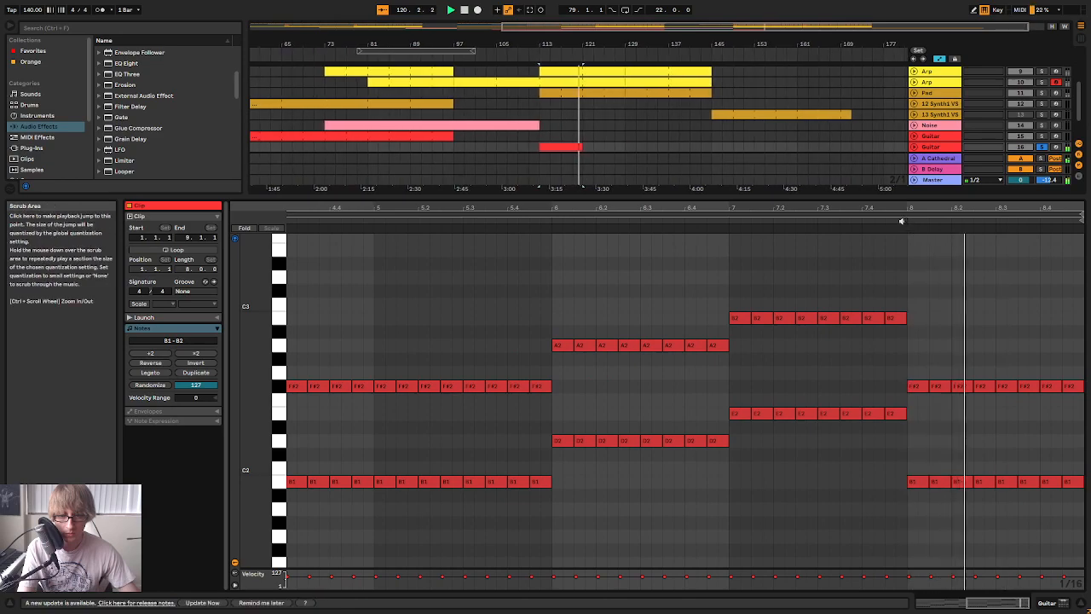
Raise the note pairs at 8.2 to D2 and A2 and those at 8.3 to C#2 and G#2
left_click_drag(960, 449, 968, 498)
key("Up")
key("Up")
key("Up")
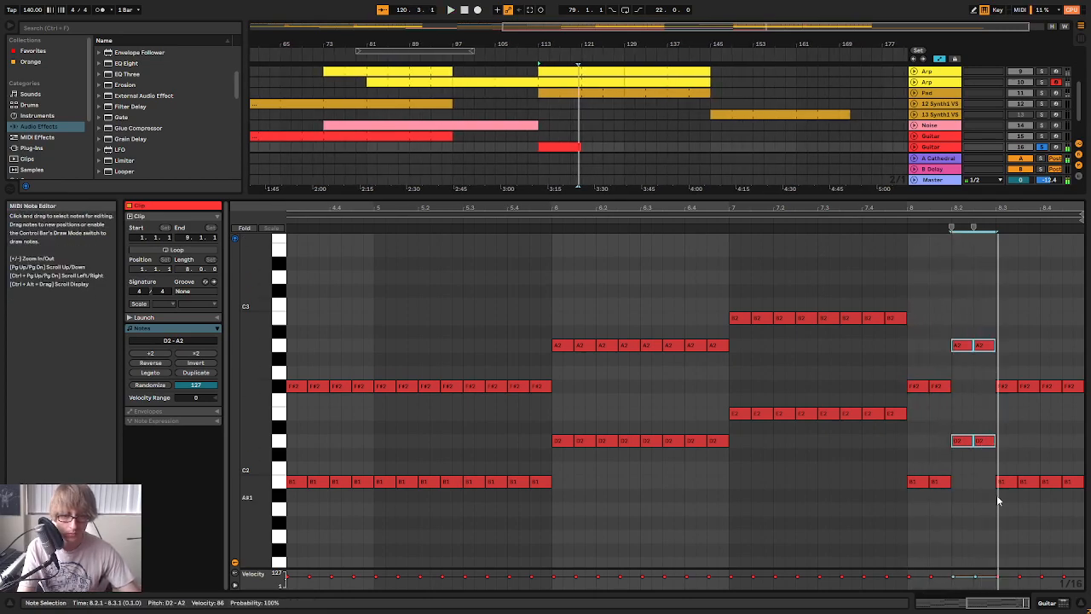
left_click_drag(997, 494, 1027, 371)
key("Up")
key("Up")
left_click(911, 231)
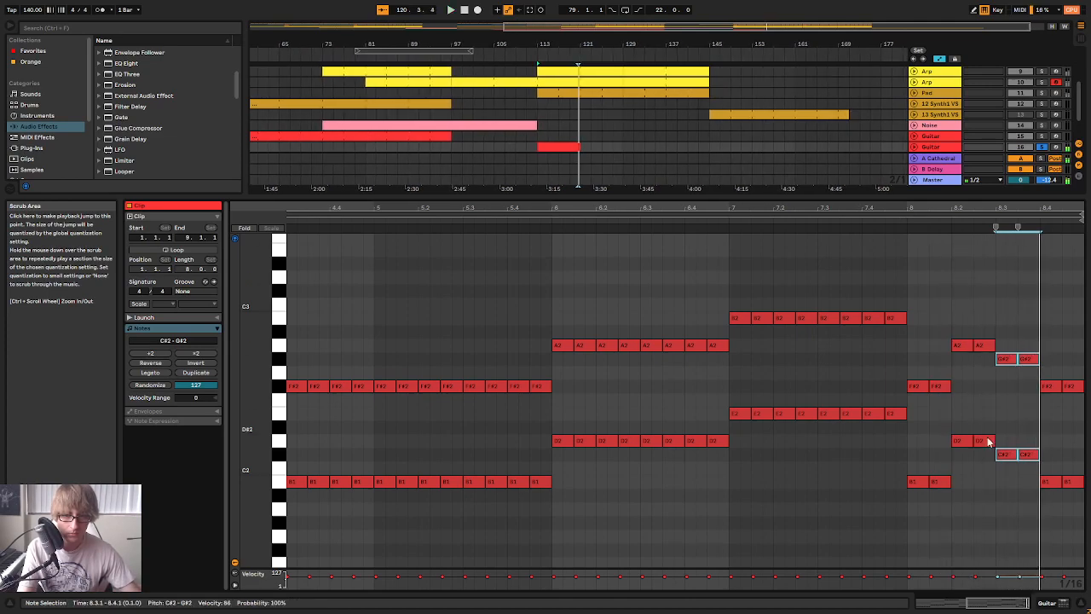
Lower the note pairs at 8.4 by two semitones to A1 and E2 and play the new ending
left_click_drag(1066, 499, 1079, 383)
key("Down")
key("Down")
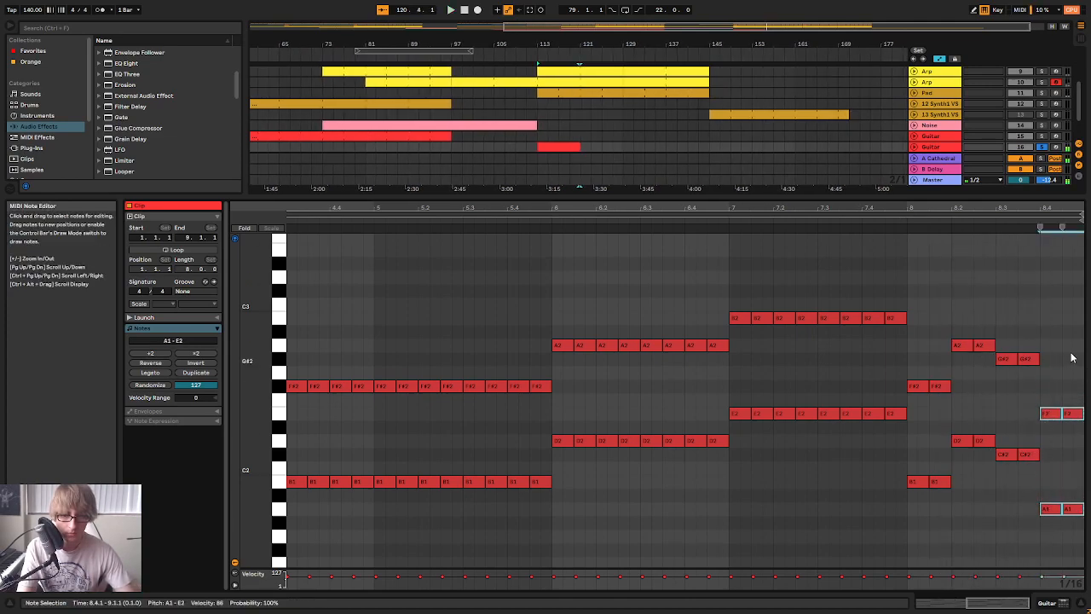
key("space")
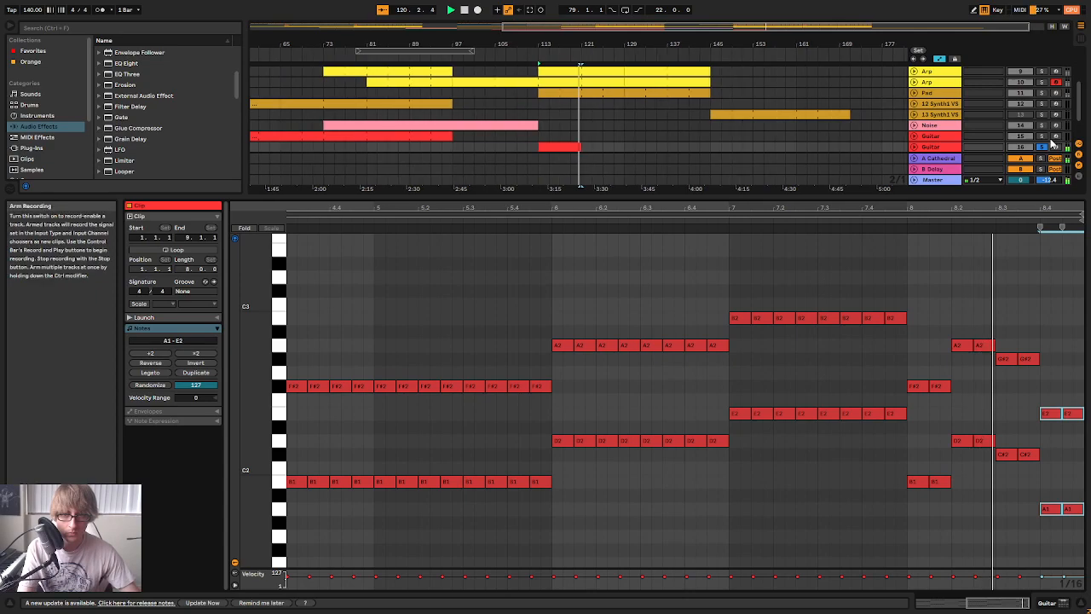
key("space")
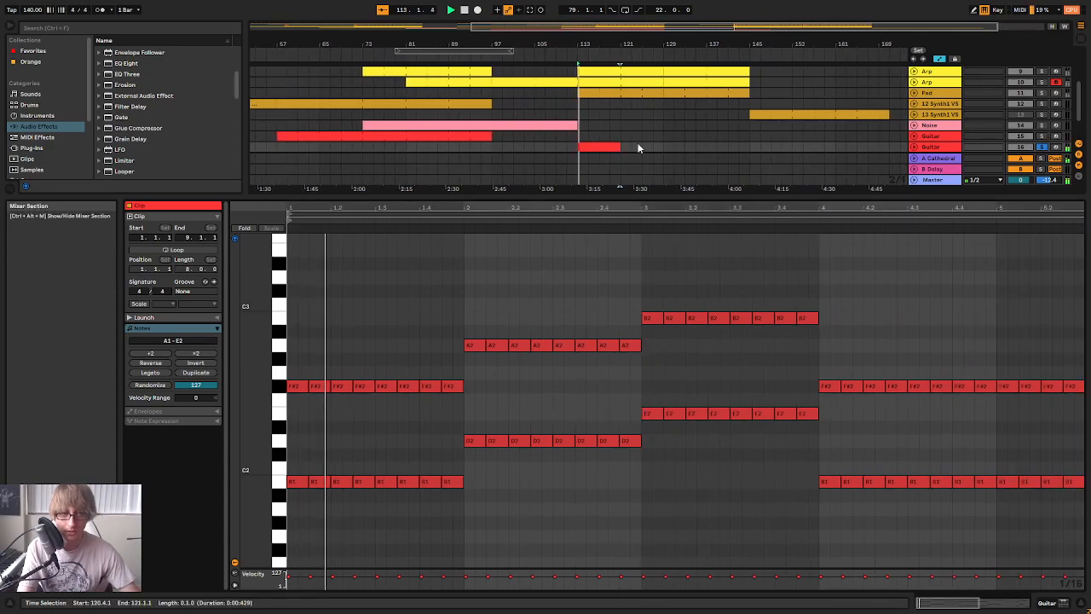
Duplicate the second Guitar clip to bar 121 and consolidate both copies into one 16-bar clip
left_click(641, 147)
left_click(607, 147)
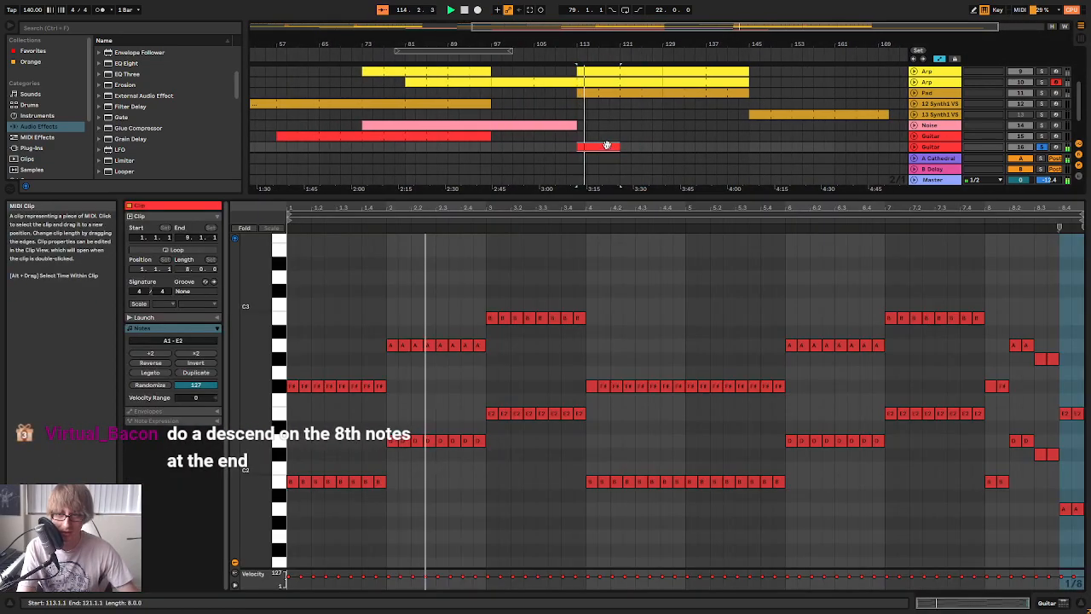
left_click(660, 135)
left_click(609, 145)
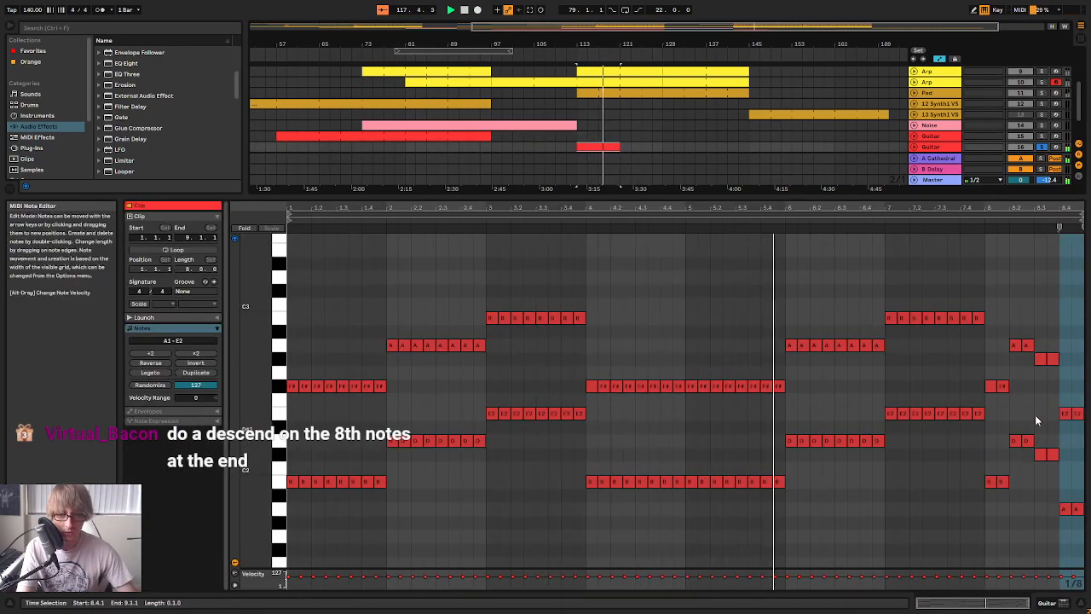
left_click(642, 143)
left_click(622, 146)
key("ctrl+d")
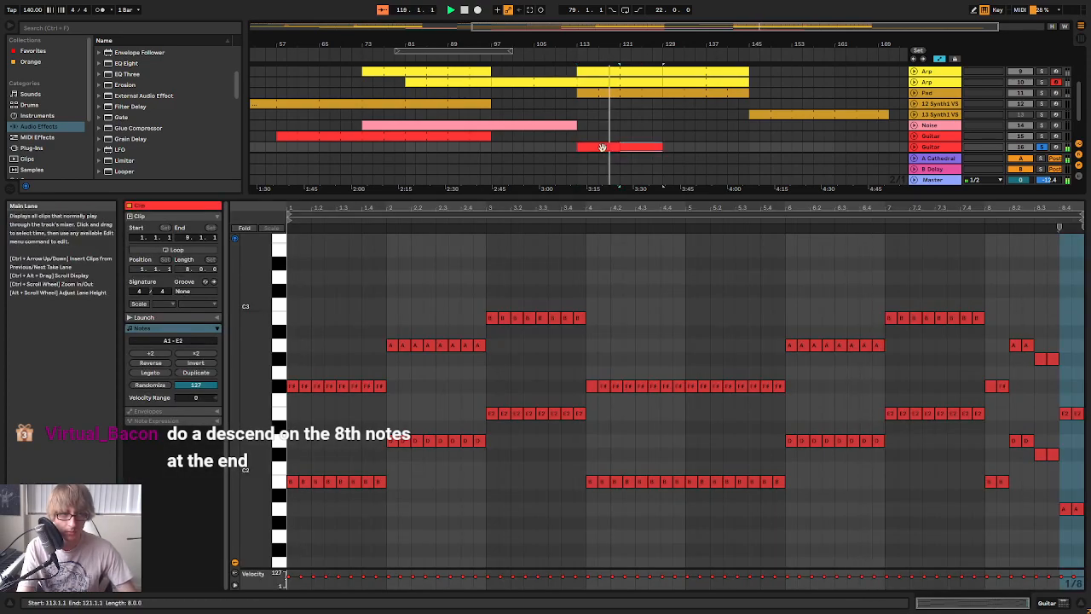
right_click(632, 147)
left_click(686, 249)
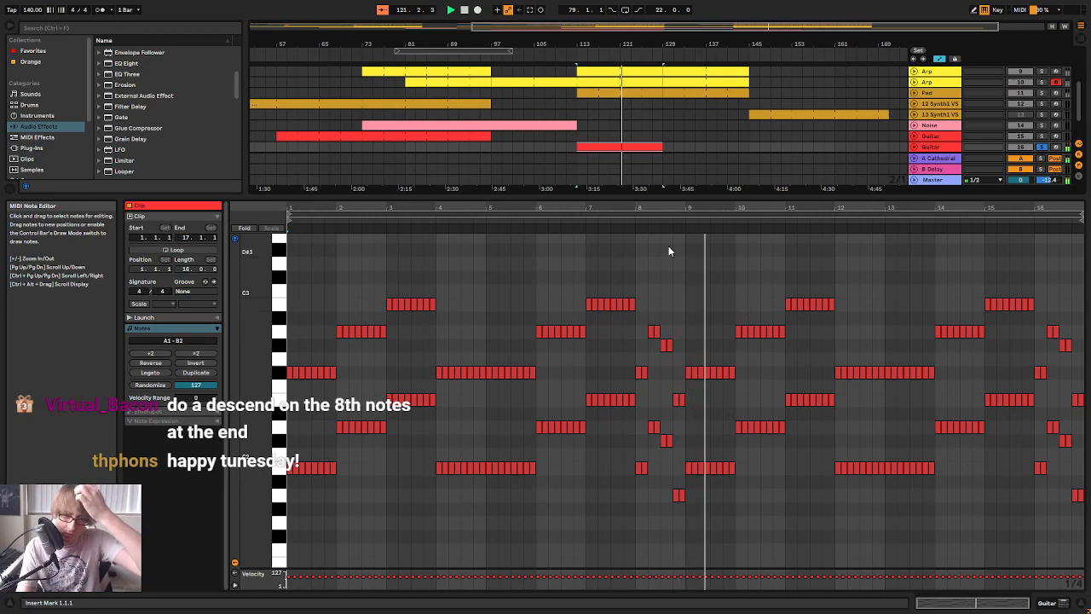
Play the 16-bar clip around bar 8 to examine the descending chord run
left_click(617, 223)
left_click_drag(662, 209, 668, 294)
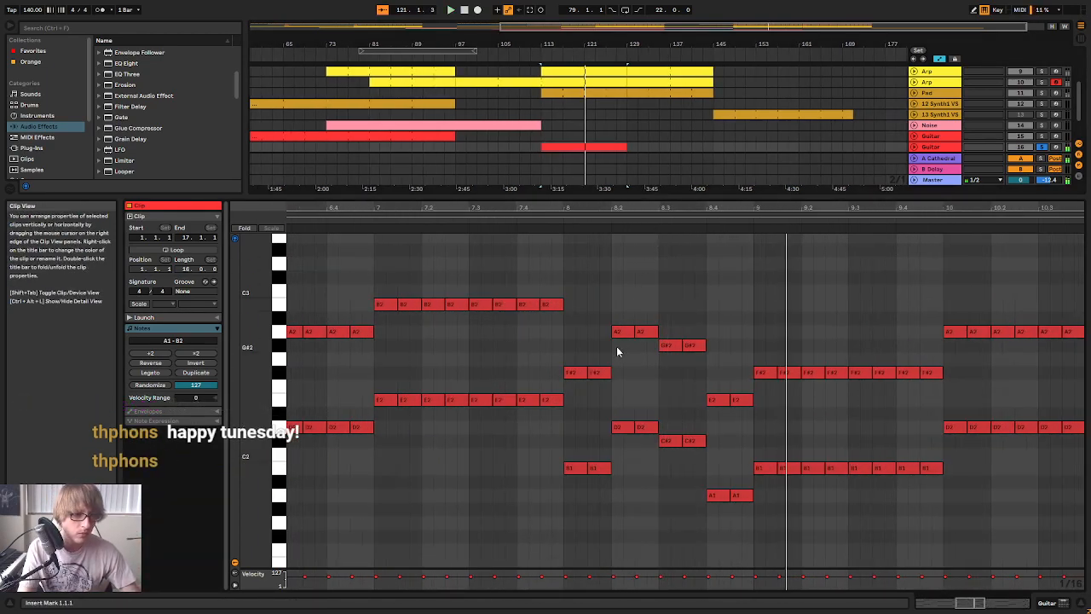
key("space")
left_click(569, 464)
key("space")
left_click_drag(583, 210, 578, 128)
left_click(613, 221)
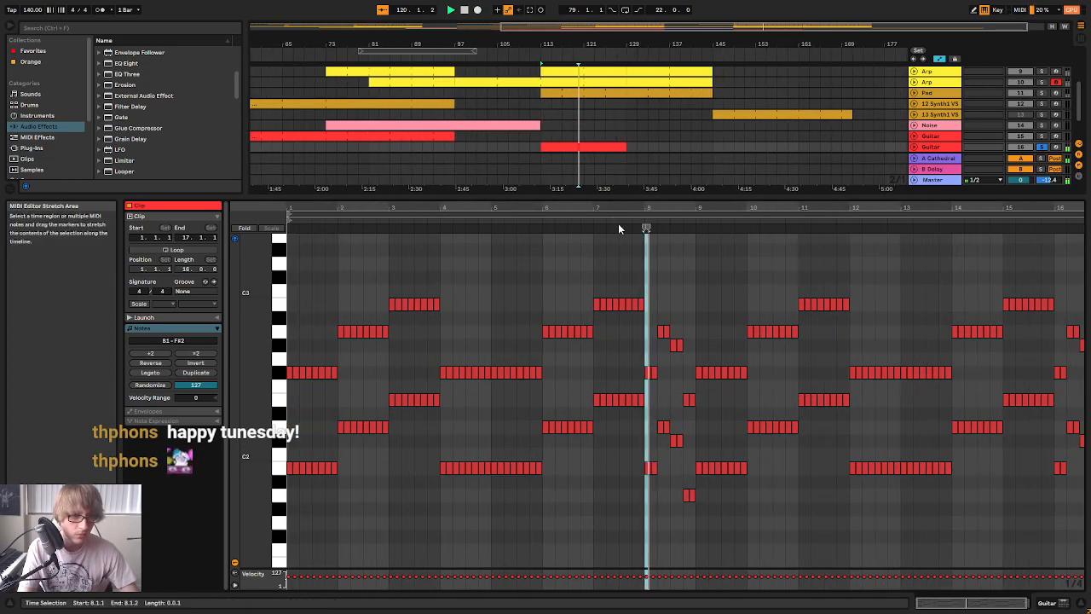
left_click(638, 221)
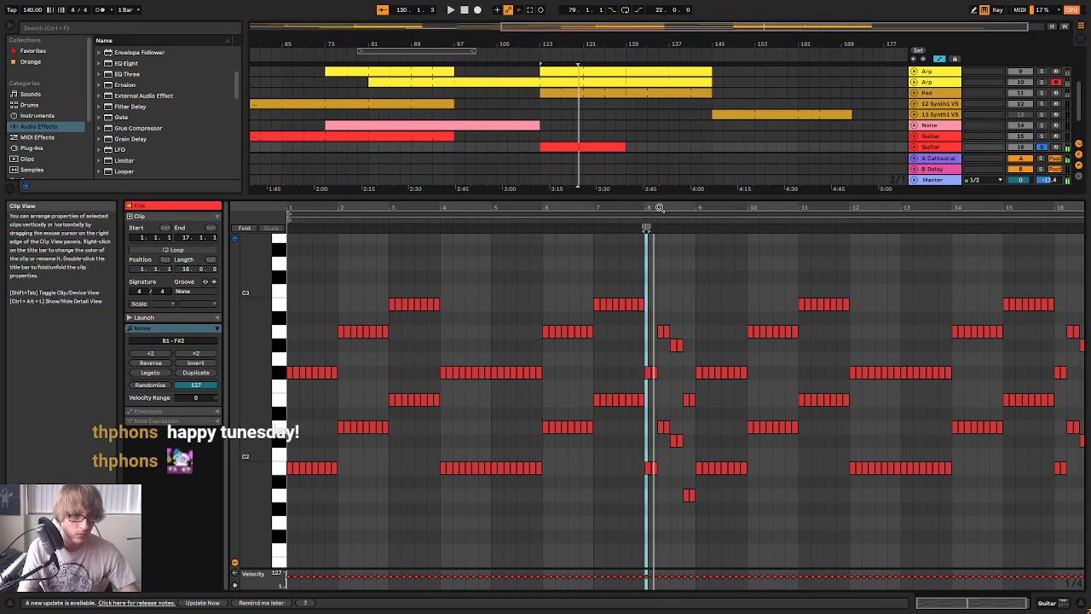
Raise the note pairs at 8.1 from their root position to F#2 and C#3 and play the change
left_click_drag(657, 207, 650, 400)
key("space")
left_click(614, 483)
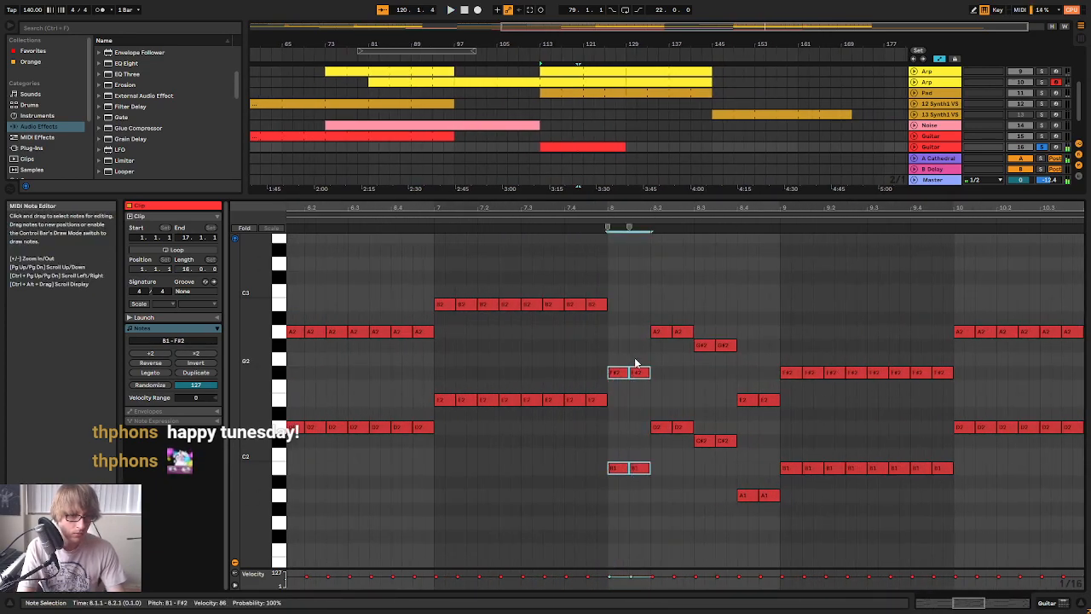
key("Up")
key("Up")
key("Up")
key("Up")
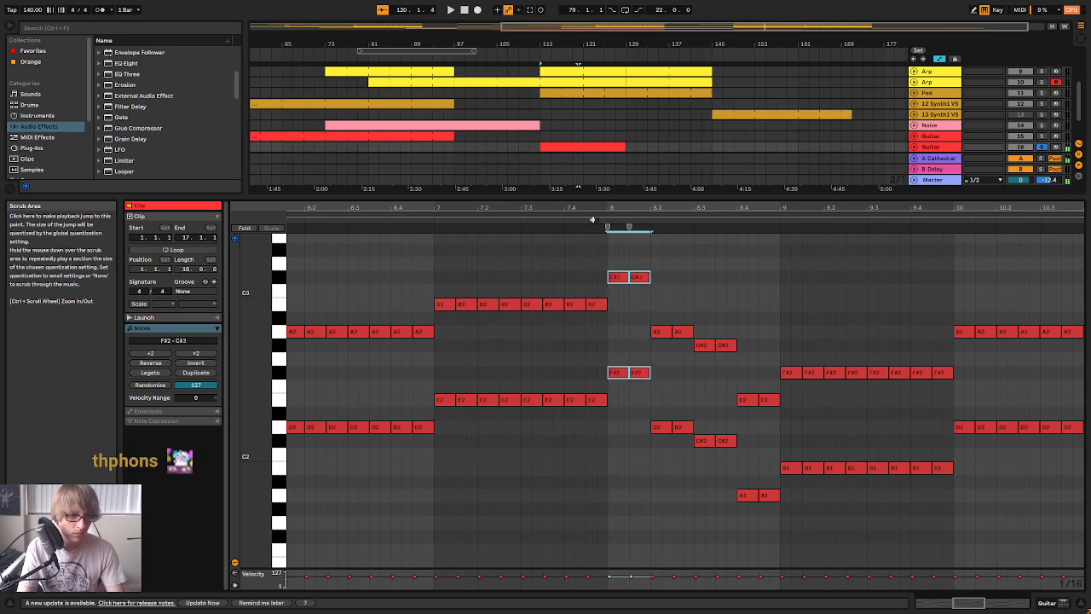
left_click(592, 220)
key("space")
Raise the note pairs at 8.3 to E2 and B2 and those at 8.4 to C#2 and G#2
left_click_drag(623, 403, 642, 261)
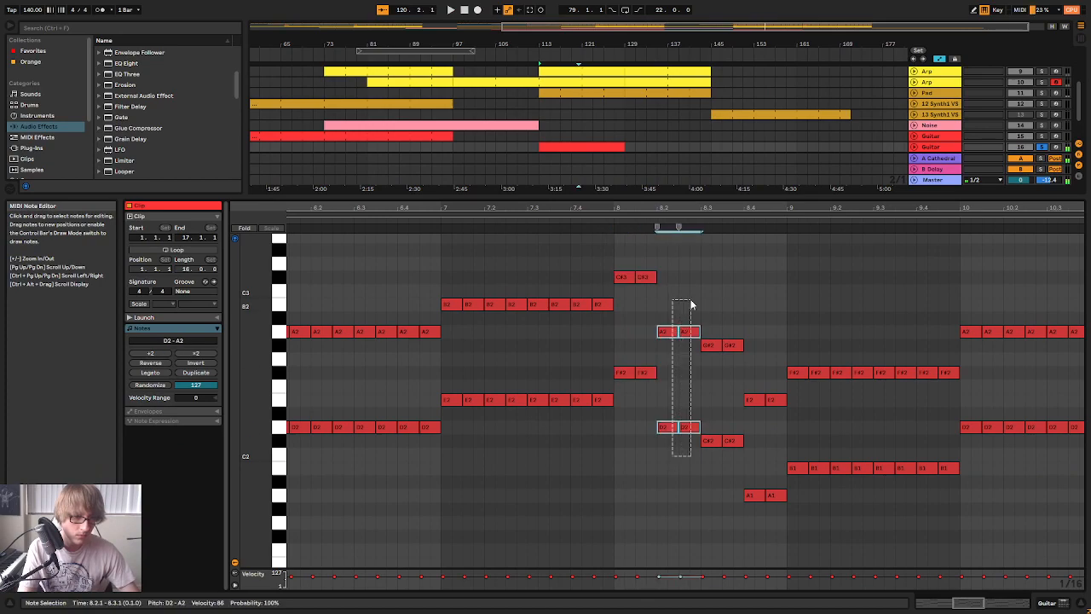
left_click_drag(708, 458, 731, 339)
key("Up")
key("Up")
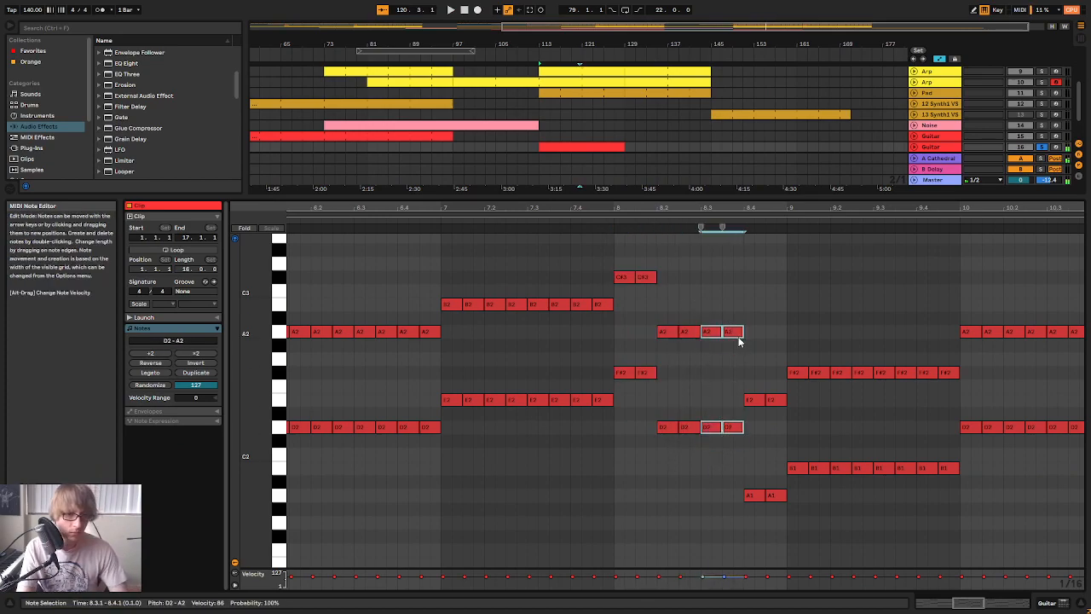
left_click_drag(747, 540, 775, 389)
key("Up")
key("Up")
key("Up")
key("Up")
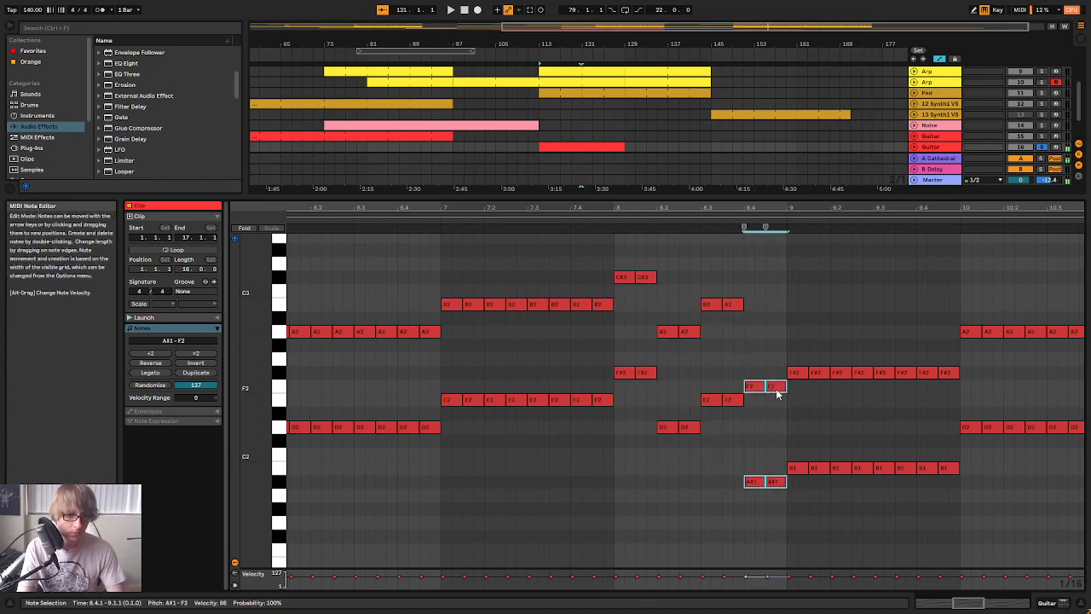
Play the reworked bar 8, turning off the second Bass track's solo for the comparison
left_click(599, 222)
key("space")
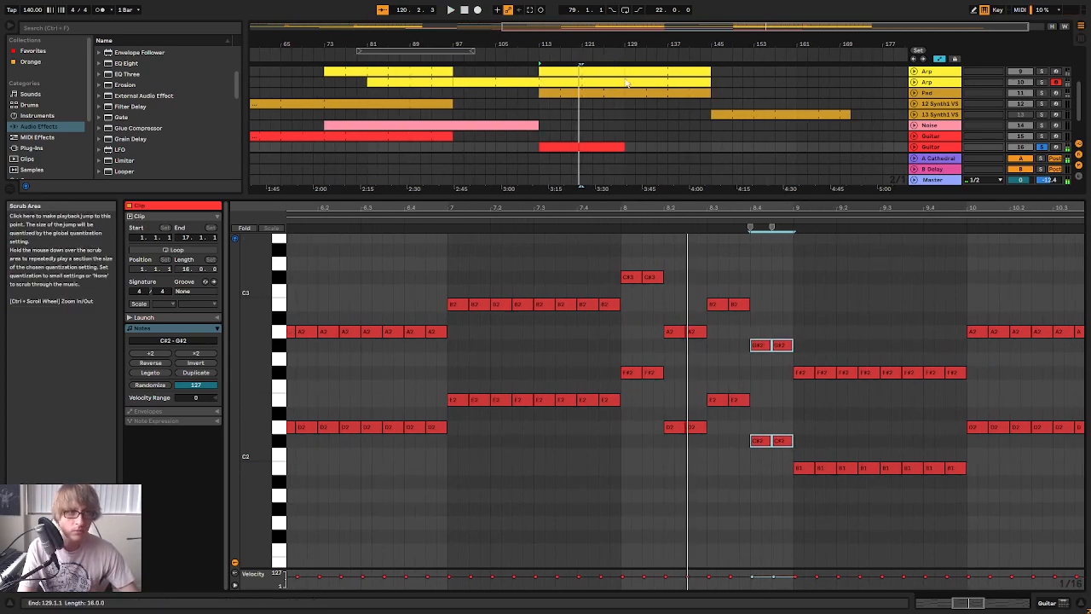
scroll(619, 86, "up", 5)
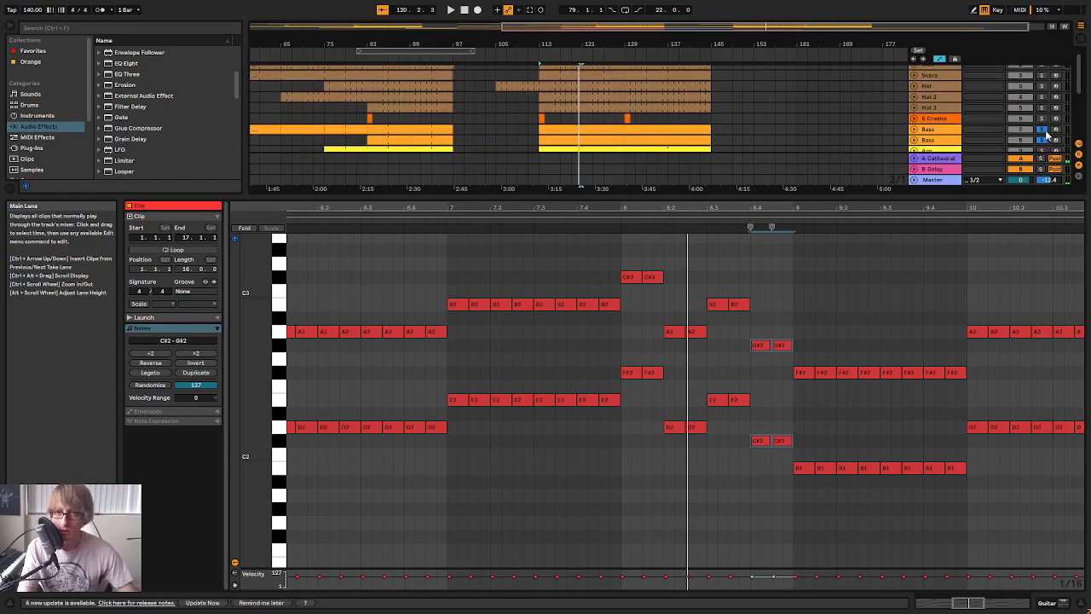
left_click(572, 58)
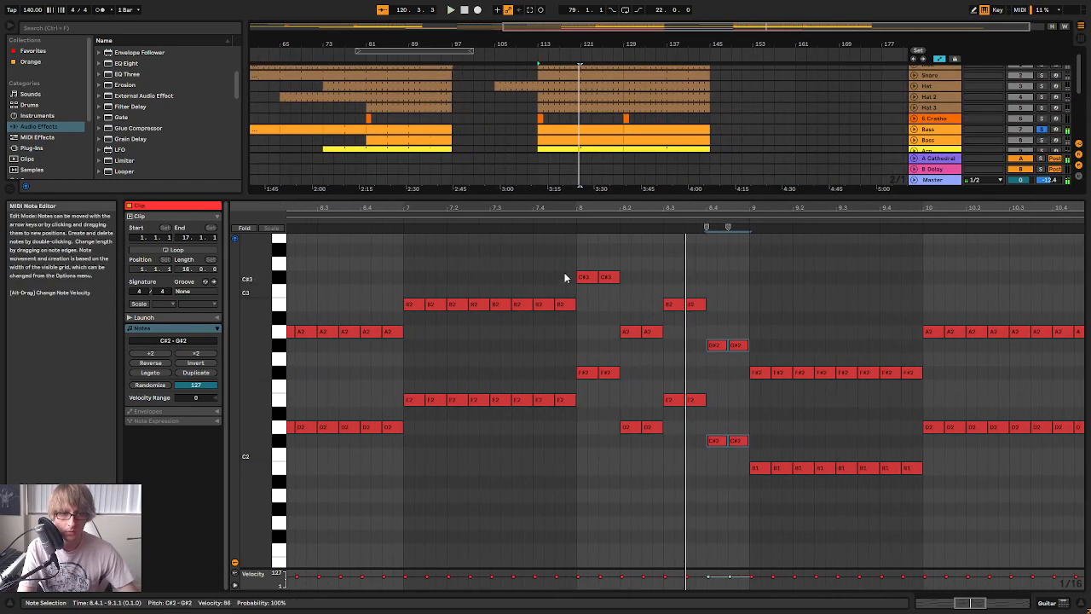
Try shifting the Guitar clip's note pairs at 8.4 to B1 and F#2, and to D2 and A2
scroll(818, 166, "down", 4)
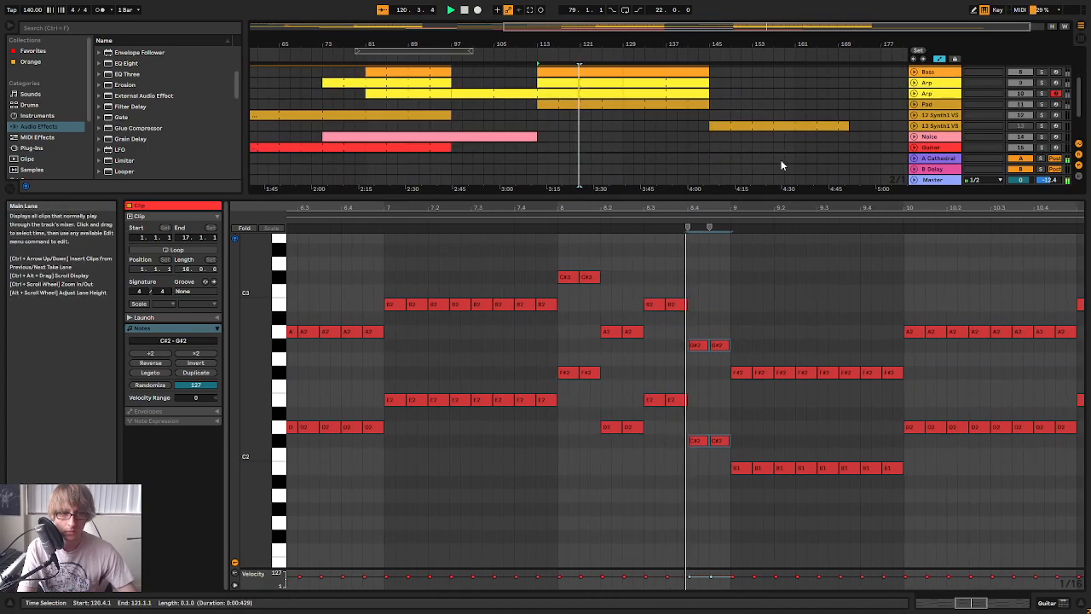
left_click(670, 439)
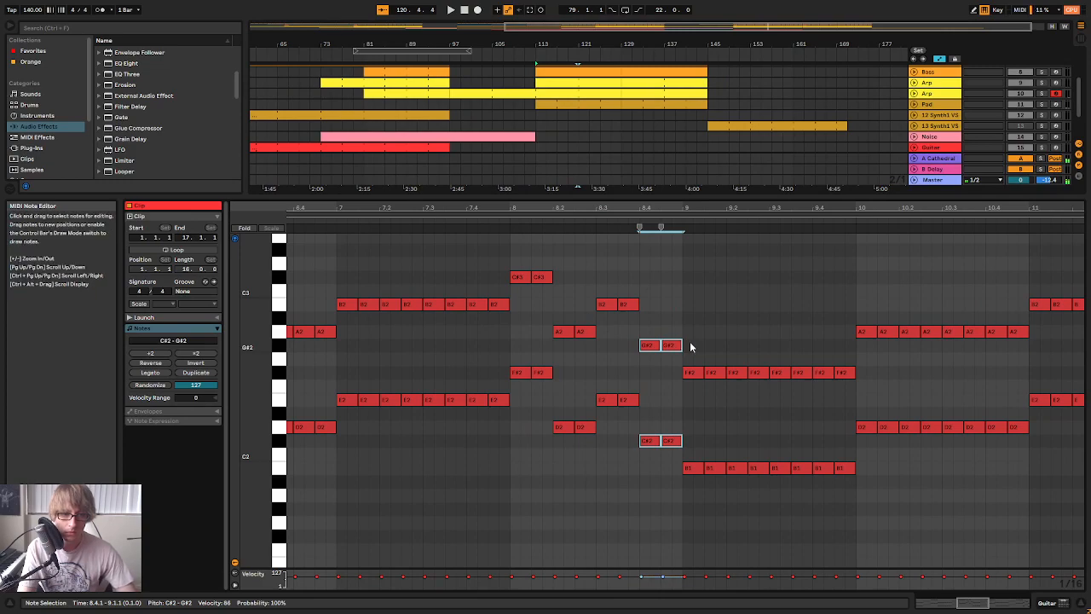
key("Down")
key("Down")
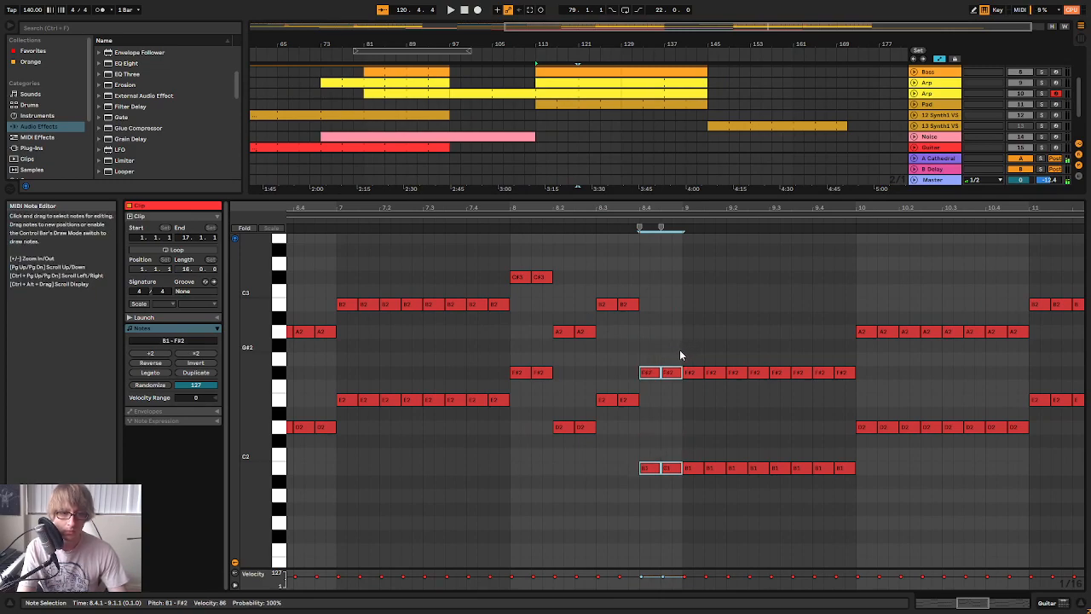
key("Up")
key("Up")
key("Up")
Audition the Guitar note pairs one after another from 8.1 into the start of bar 9
left_click_drag(522, 394, 529, 282)
left_click_drag(554, 457, 576, 343)
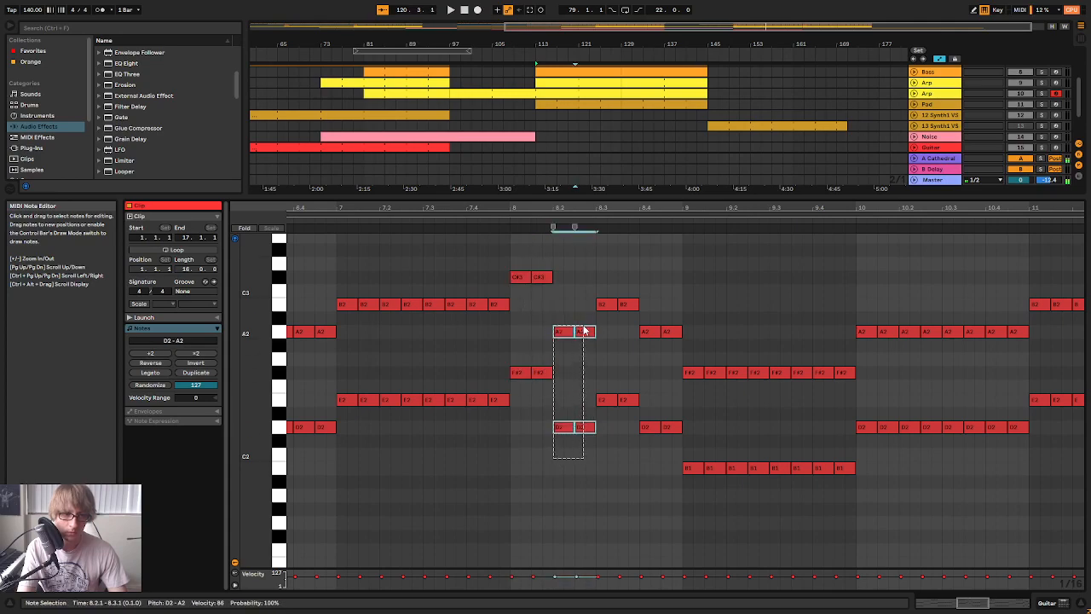
left_click_drag(644, 450, 657, 384)
left_click_drag(686, 500, 740, 338)
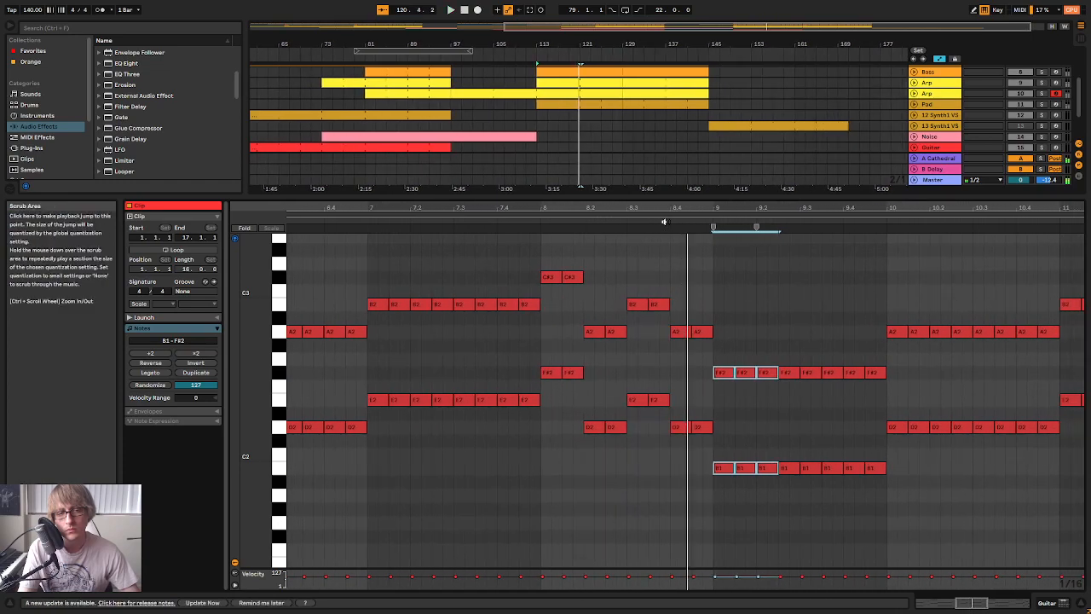
Lower the note pairs at 8.4 to C#2 and G#2 and play the bar 8 turnaround
left_click_drag(672, 439, 696, 369)
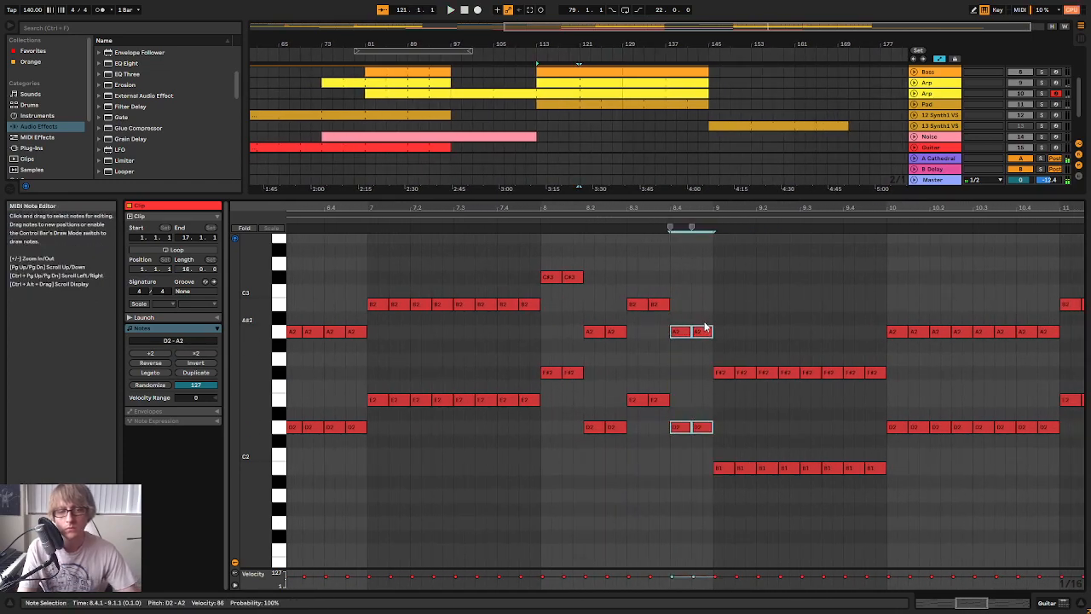
key("Down")
left_click(595, 224)
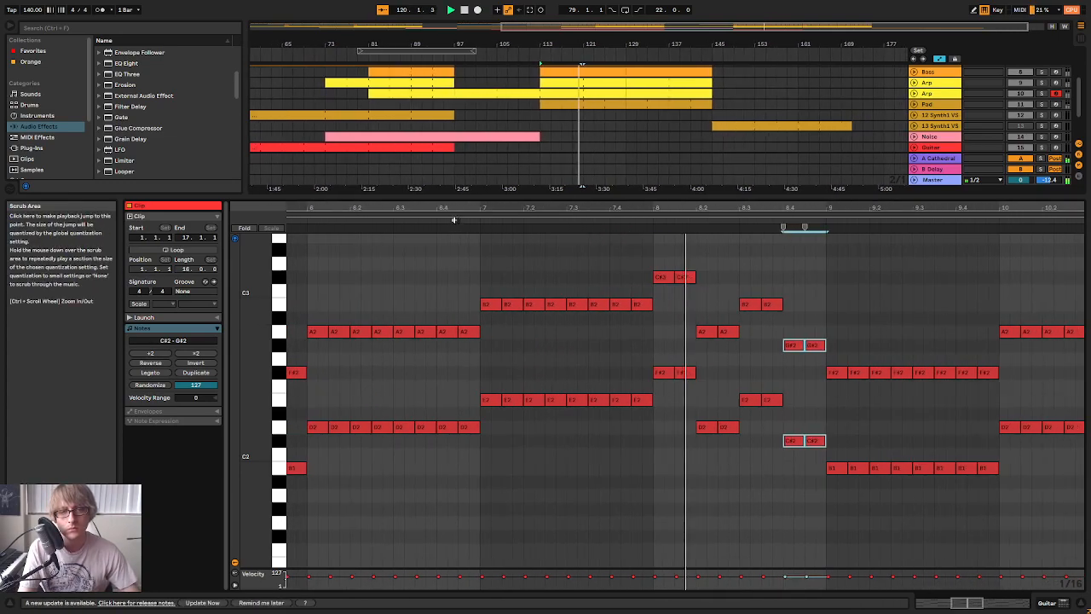
key("space")
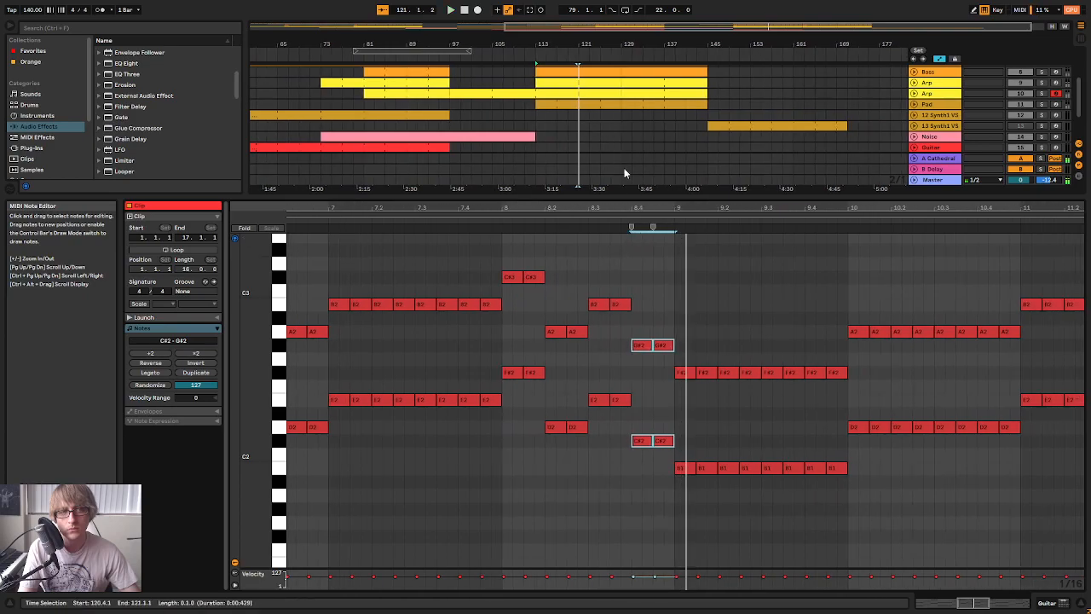
Enlarge the arrangement, open the first Bass track's clip at bar 113, and audition its turnaround notes in bar 8
left_click_drag(616, 196, 600, 354)
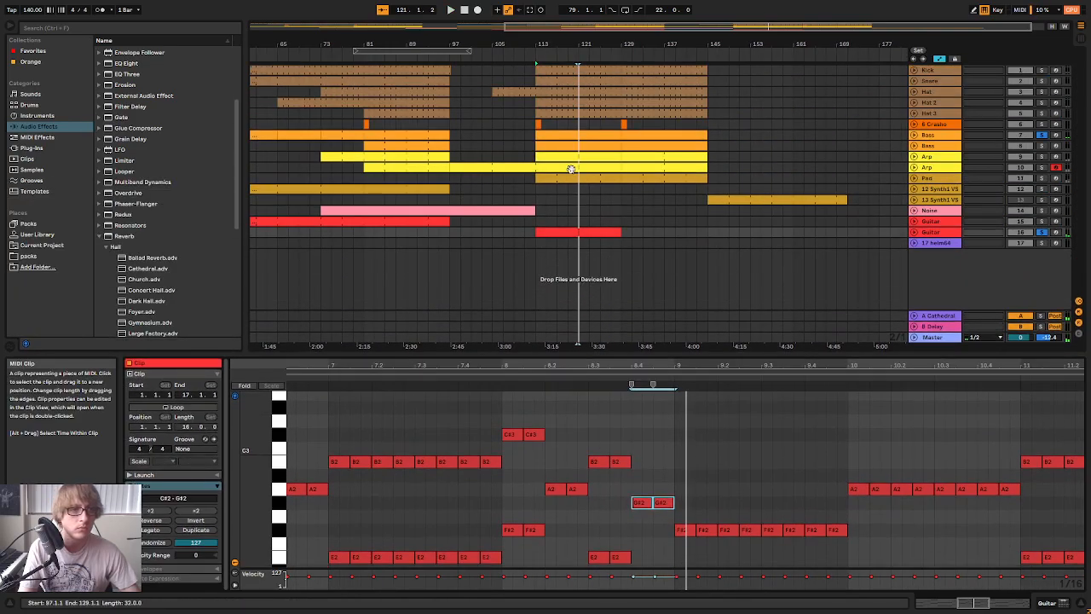
left_click(602, 136)
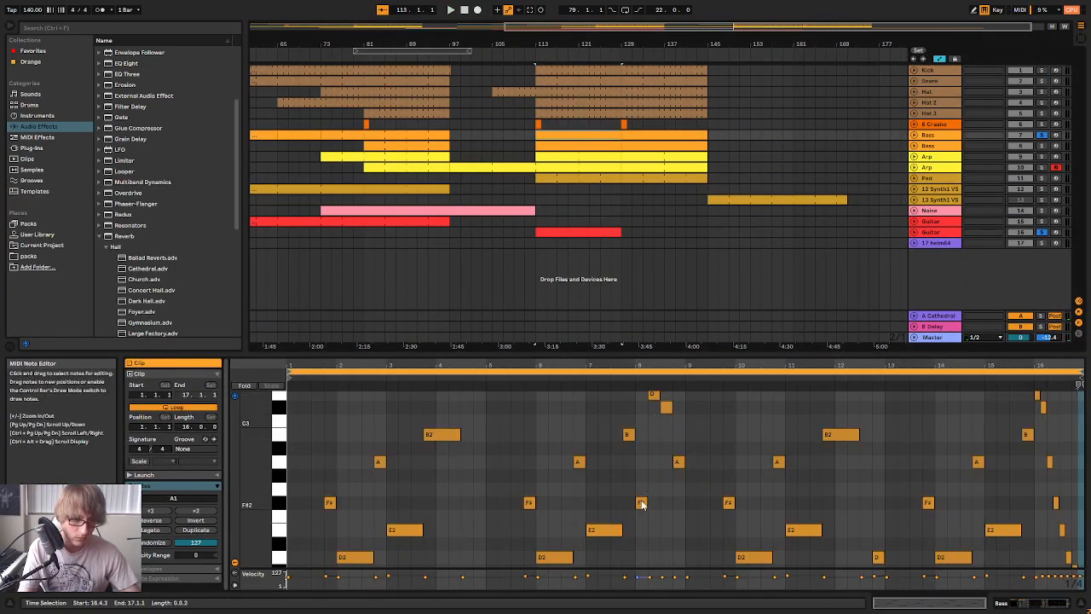
scroll(641, 503, "up", 1)
left_click(666, 430)
left_click(678, 484)
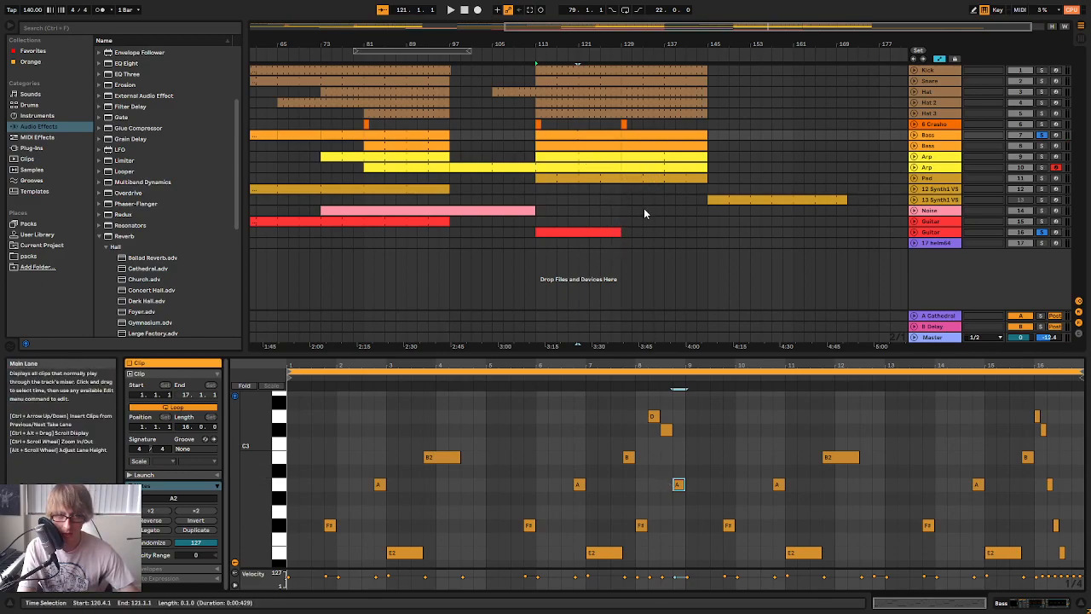
In the second Guitar track's clip, set the note pairs at 8.3 to C#2 and G#2 and those at 8.4 to A1 and E2
left_click(602, 228)
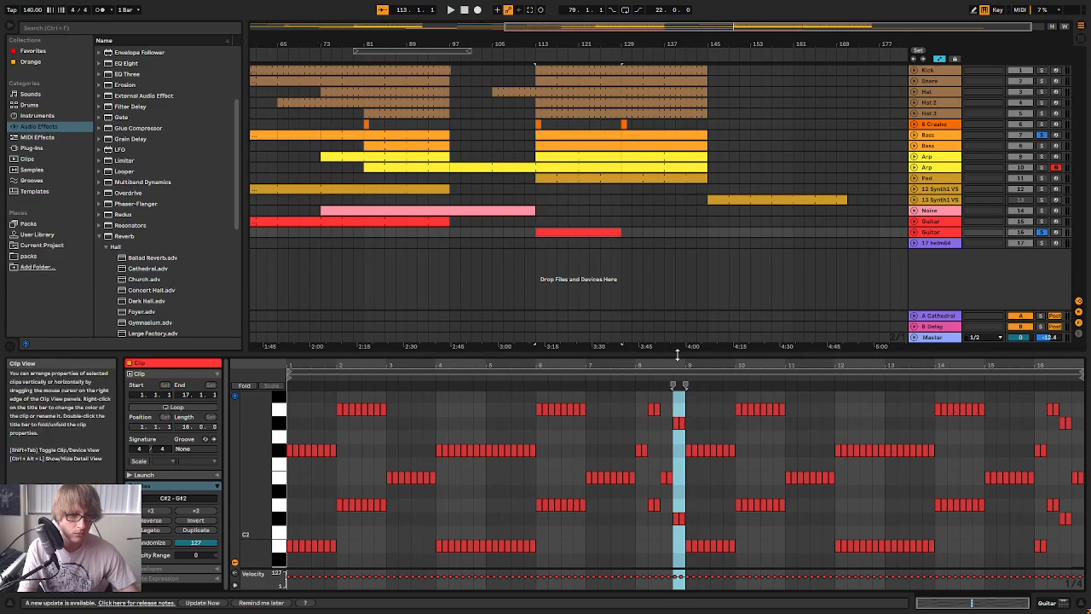
left_click_drag(678, 353, 678, 216)
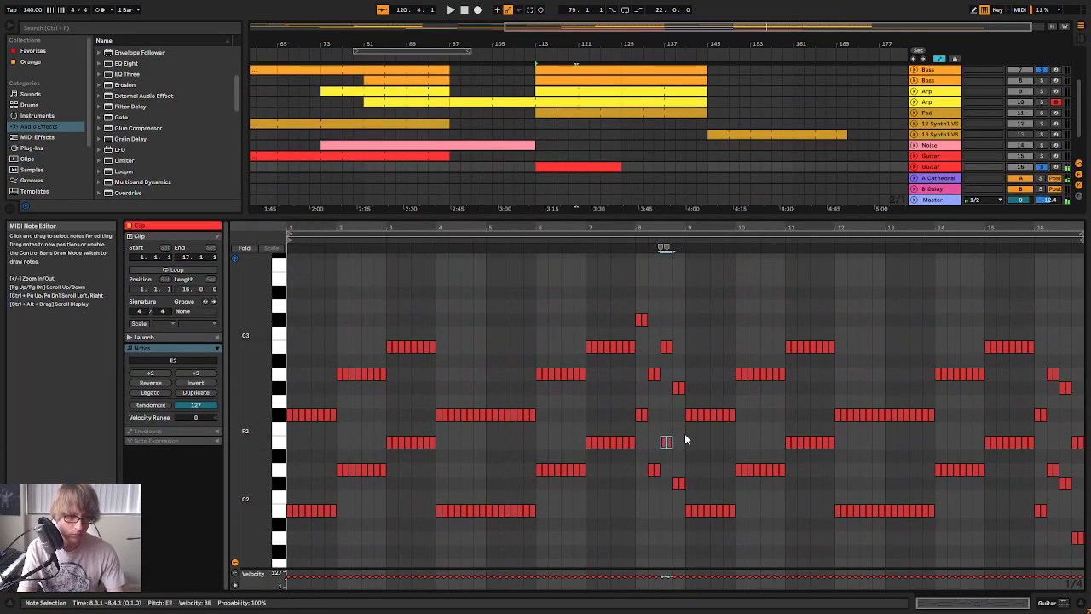
key("Up")
key("Up")
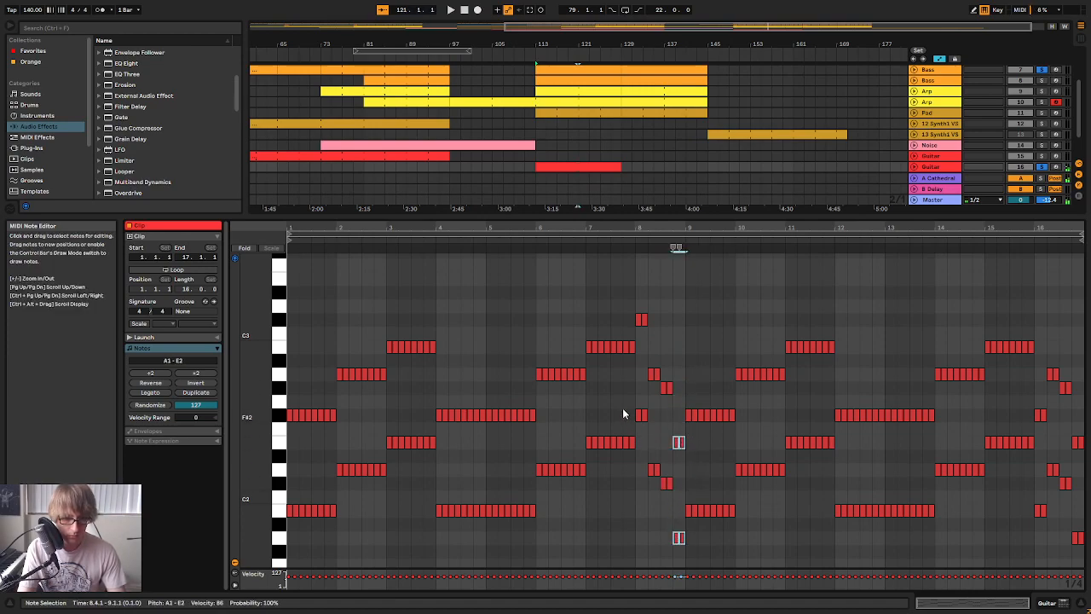
Play the Guitar clip from bar 7 through the revised turnaround in bar 8
left_click(575, 247)
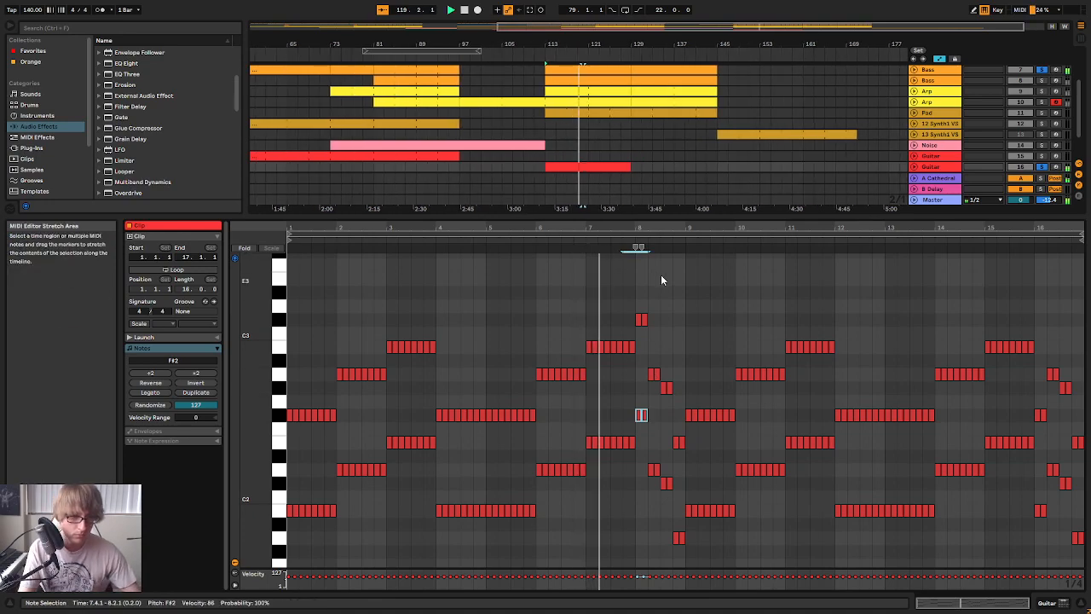
left_click_drag(657, 228, 657, 264)
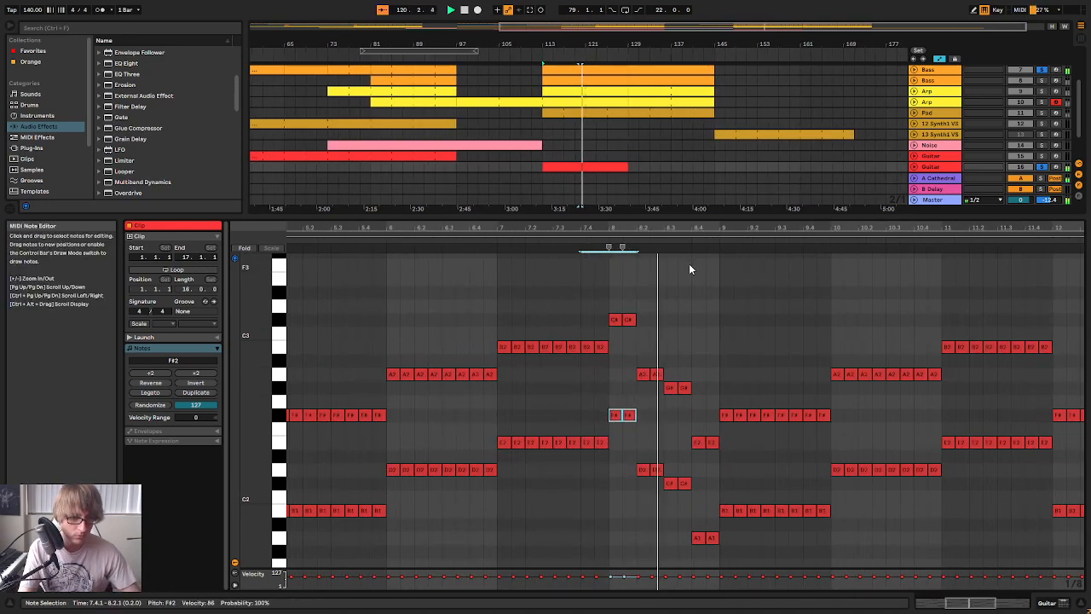
key("space")
Audition the lower Guitar notes from bar 8 into bar 9, and play the whole clip from bar 113
left_click(632, 243)
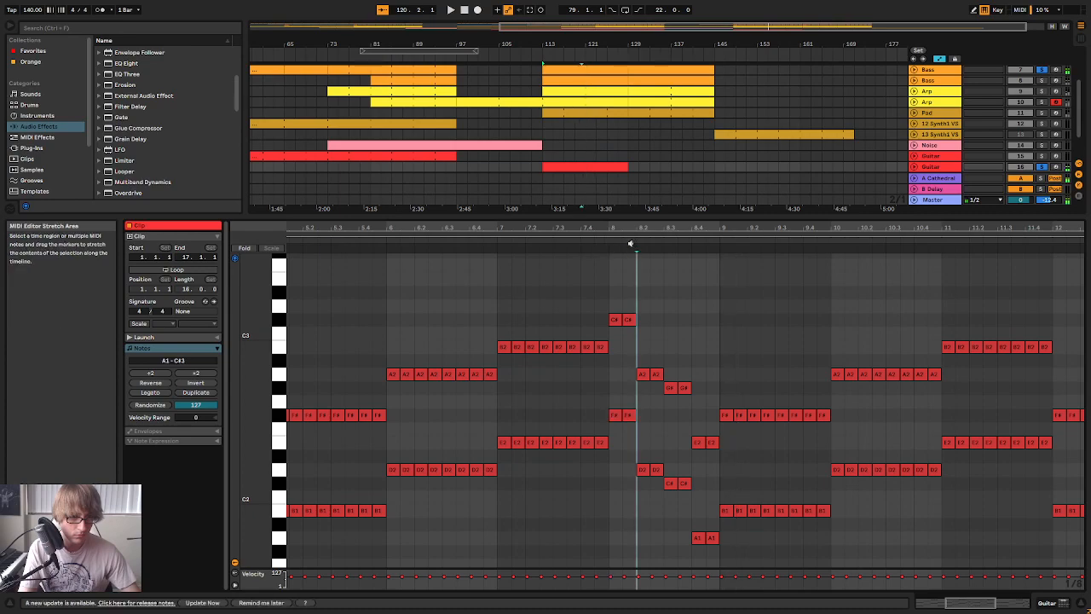
left_click_drag(626, 487, 648, 465)
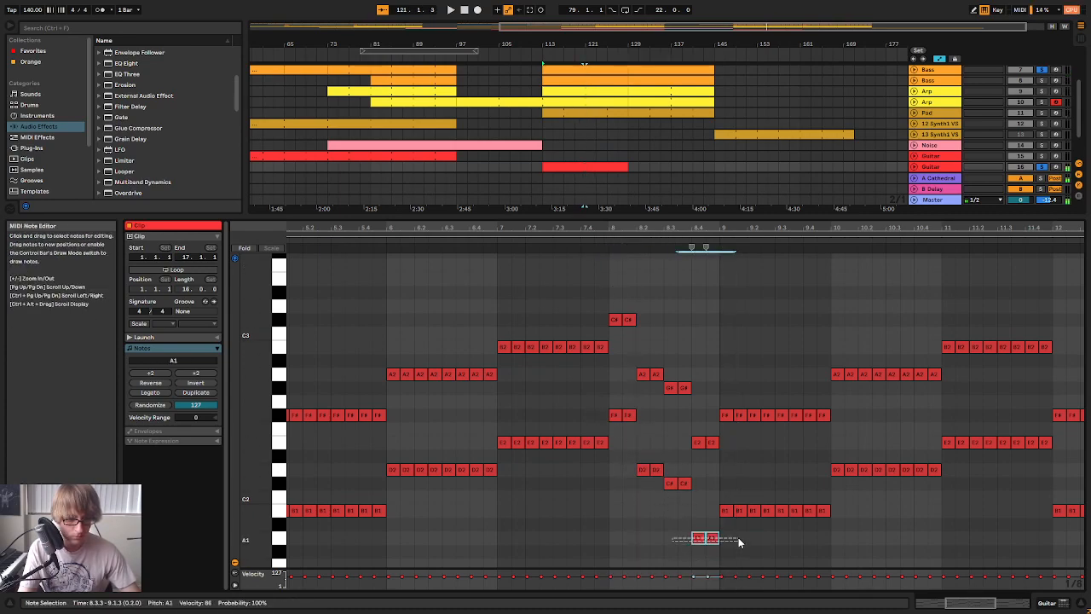
left_click_drag(709, 515, 731, 511)
key("space")
left_click_drag(745, 226, 745, 191)
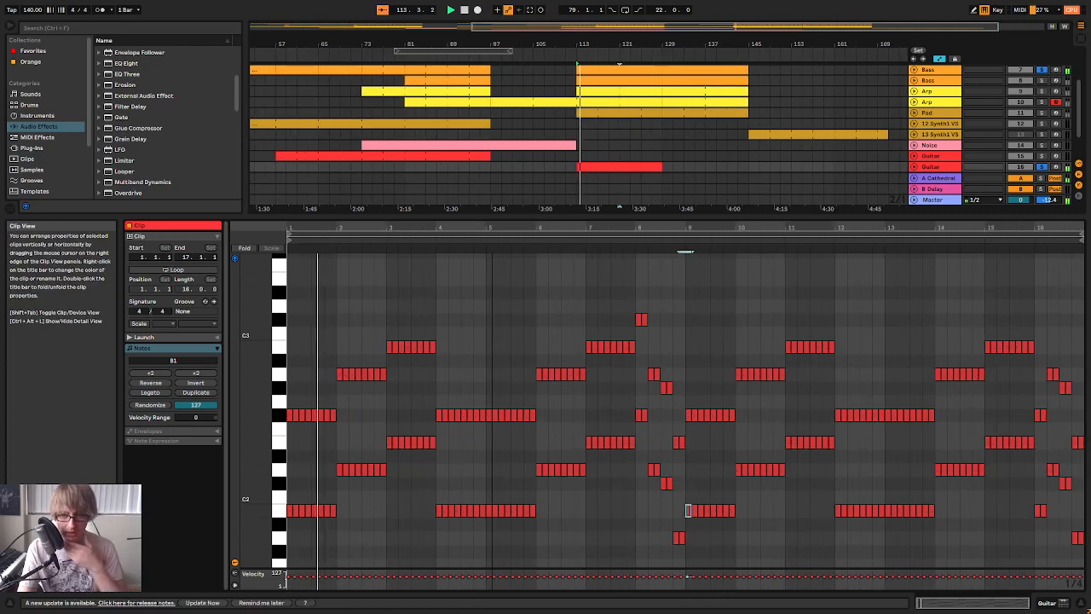
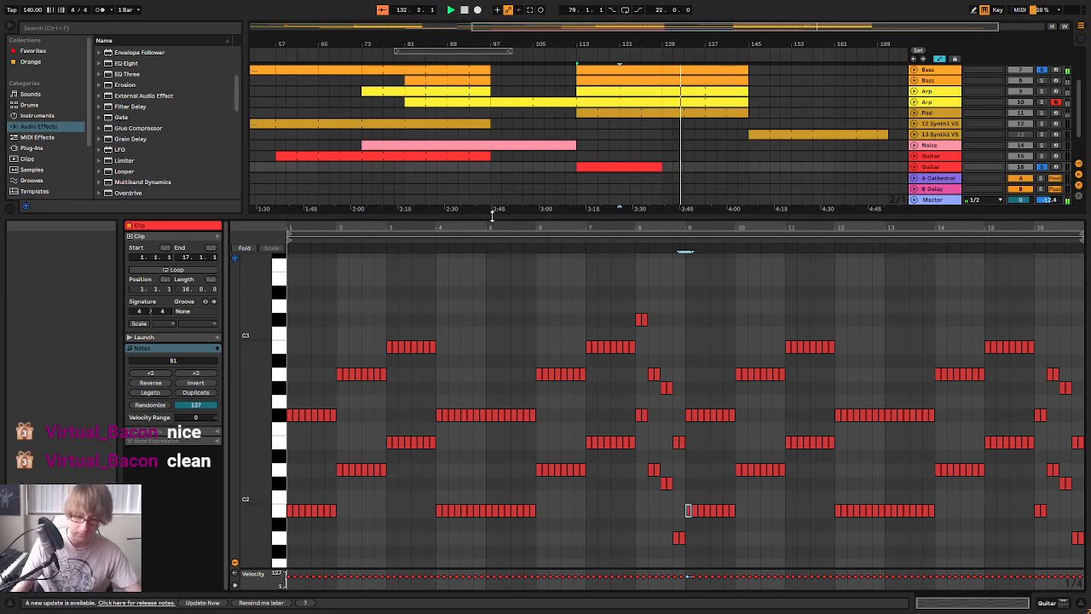
In the second Guitar track's clip, raise the note pairs at 16.1 to F#2 and C#3
left_click(948, 242)
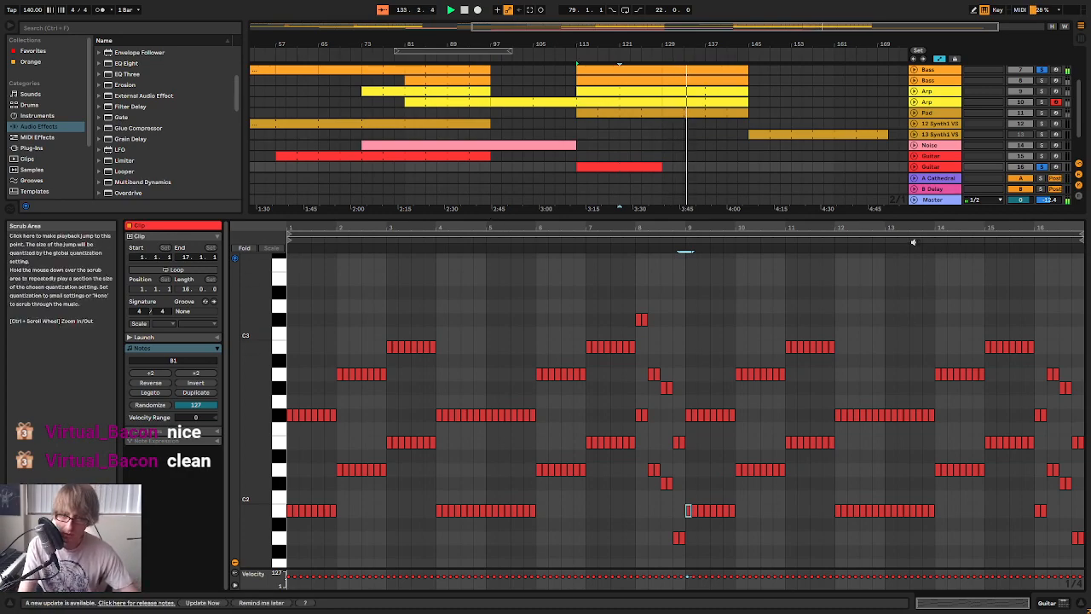
left_click_drag(1006, 228, 862, 228)
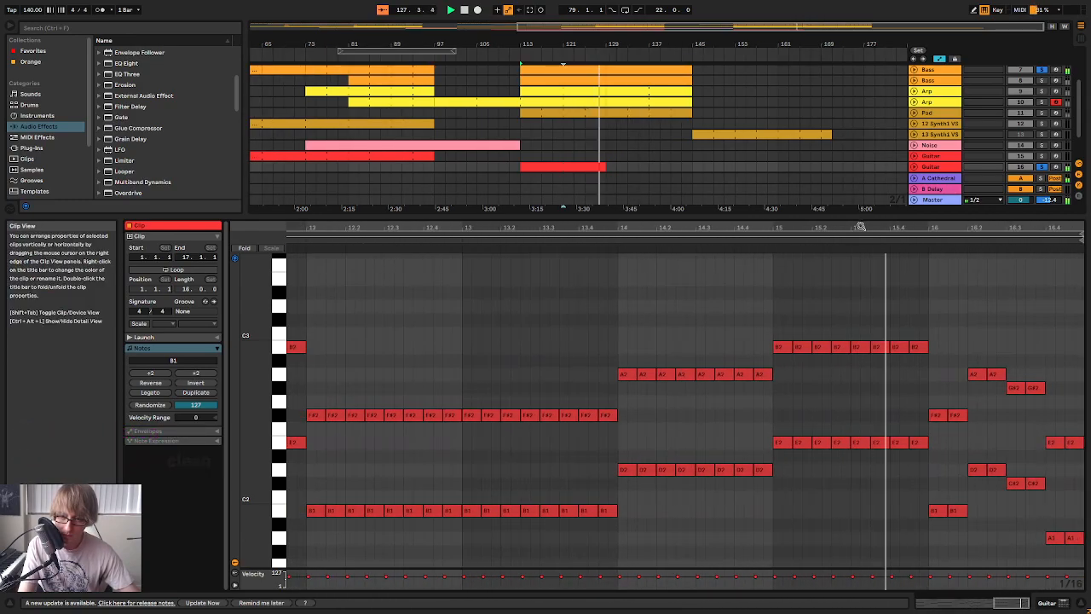
left_click_drag(936, 395, 951, 528)
key("Up")
key("Up")
key("Up")
key("Up")
key("Up")
key("Up")
key("Up")
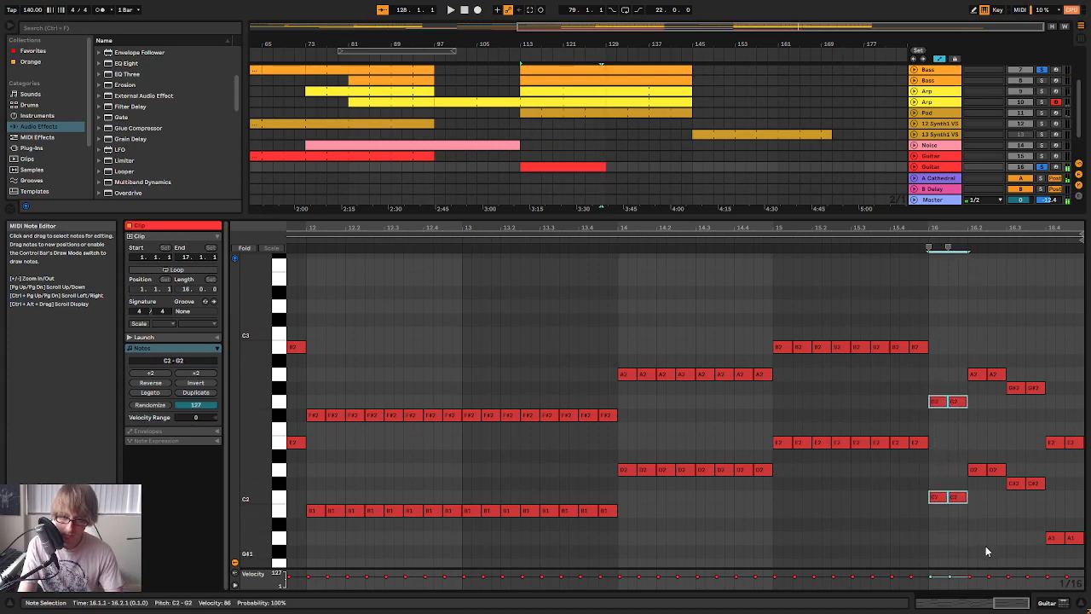
Audition the Guitar clip's turnaround chords at 16.2 and 16.3
left_click(899, 246)
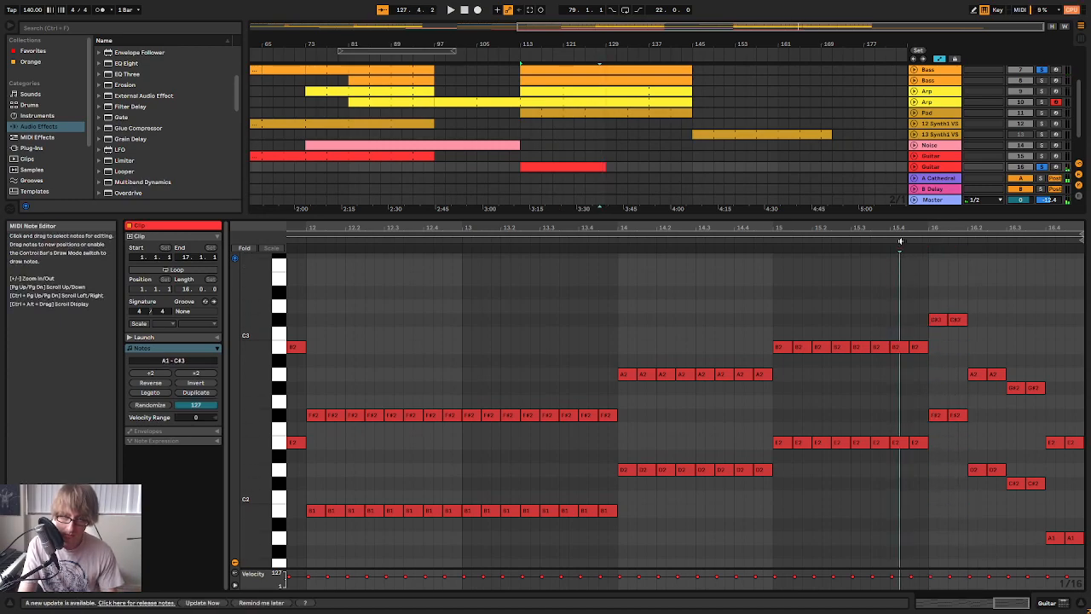
left_click_drag(974, 499, 1003, 374)
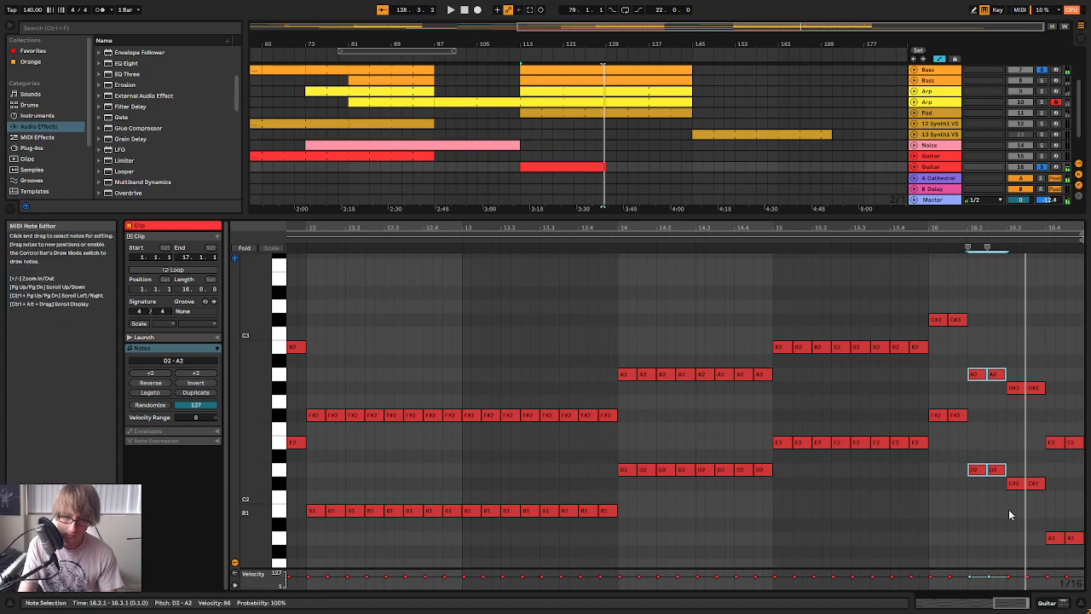
left_click_drag(1009, 515, 1031, 484)
Open the first Bass track's clip at bar 113 and audition its descending turnaround notes in bar 16
scroll(619, 91, "up", 3)
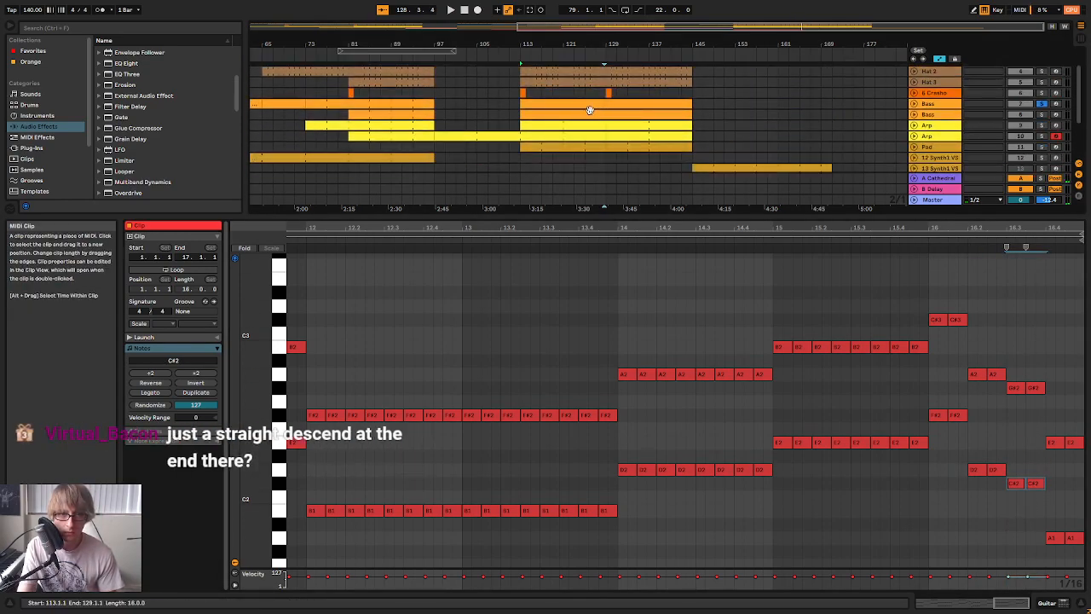
left_click(596, 104)
left_click_drag(976, 603, 976, 612)
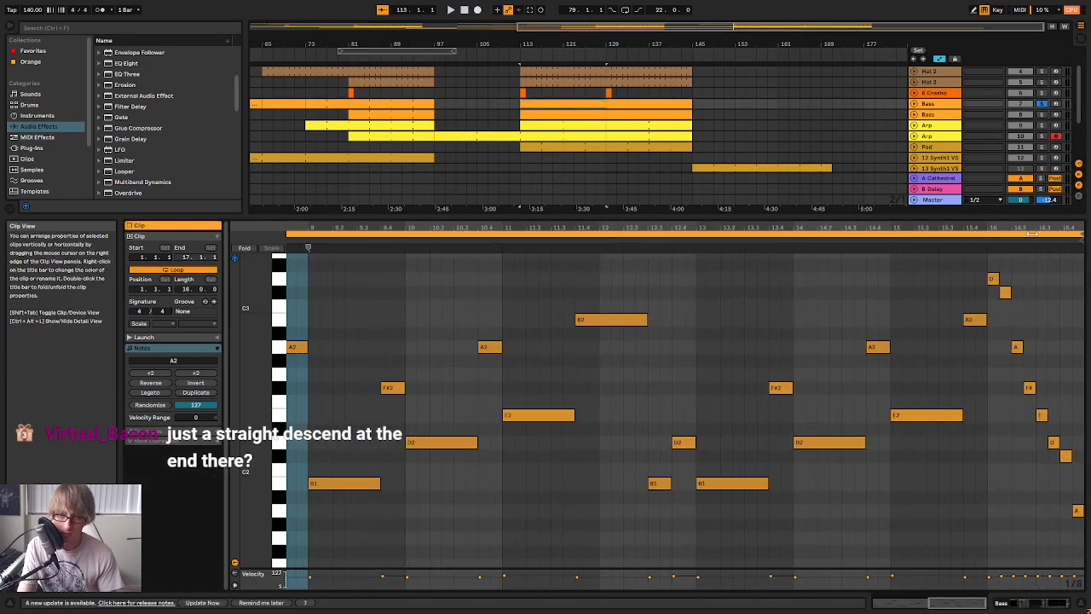
left_click(992, 280)
left_click(1017, 352)
left_click(1030, 390)
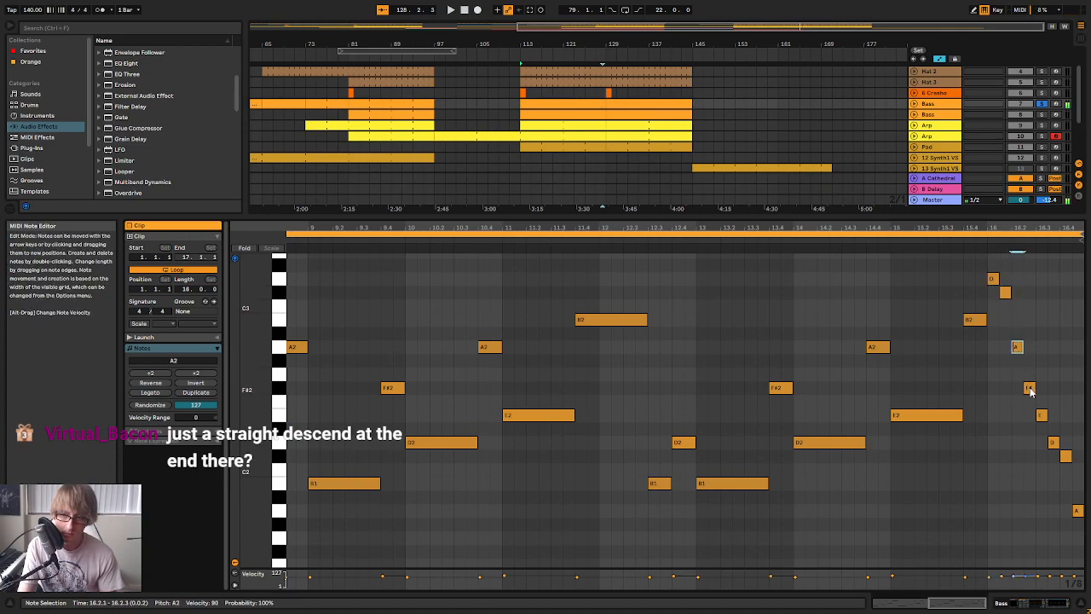
left_click(1041, 416)
left_click(1054, 444)
left_click(1076, 510)
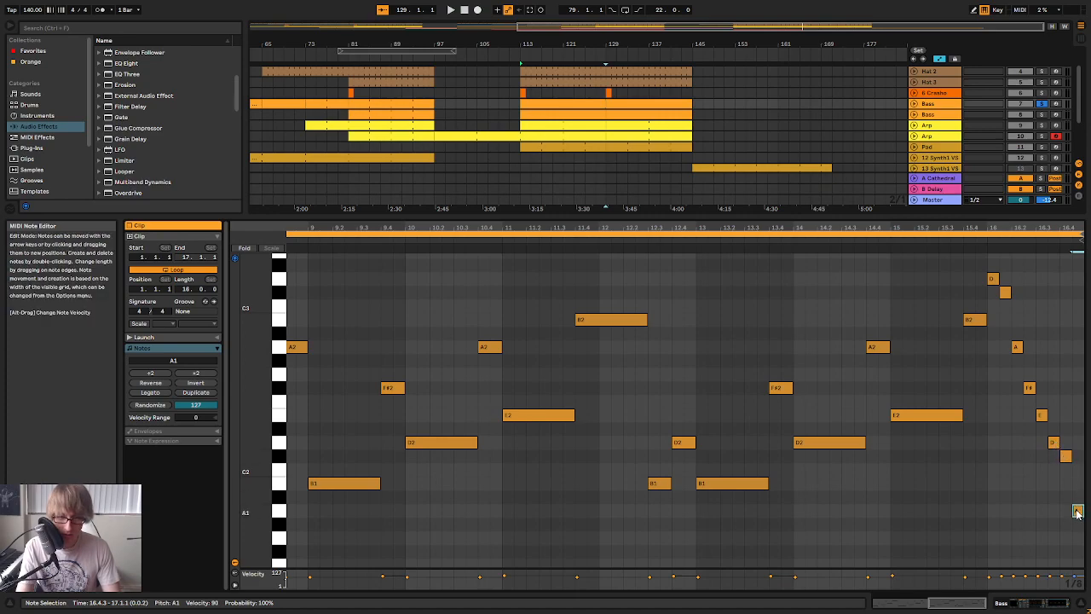
scroll(631, 127, "down", 5)
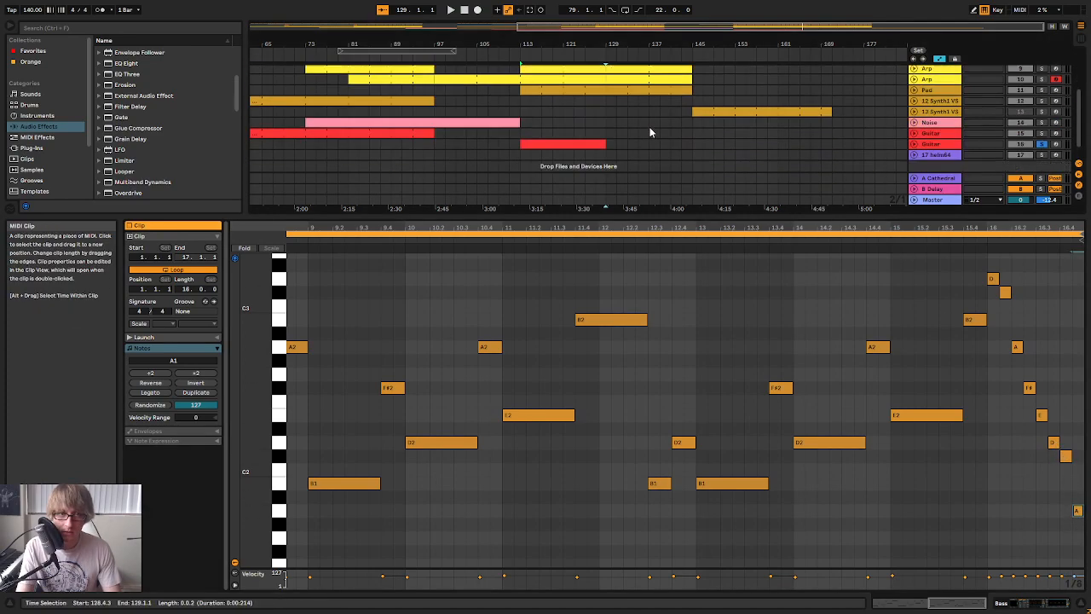
left_click(594, 121)
key("ctrl+shift+m")
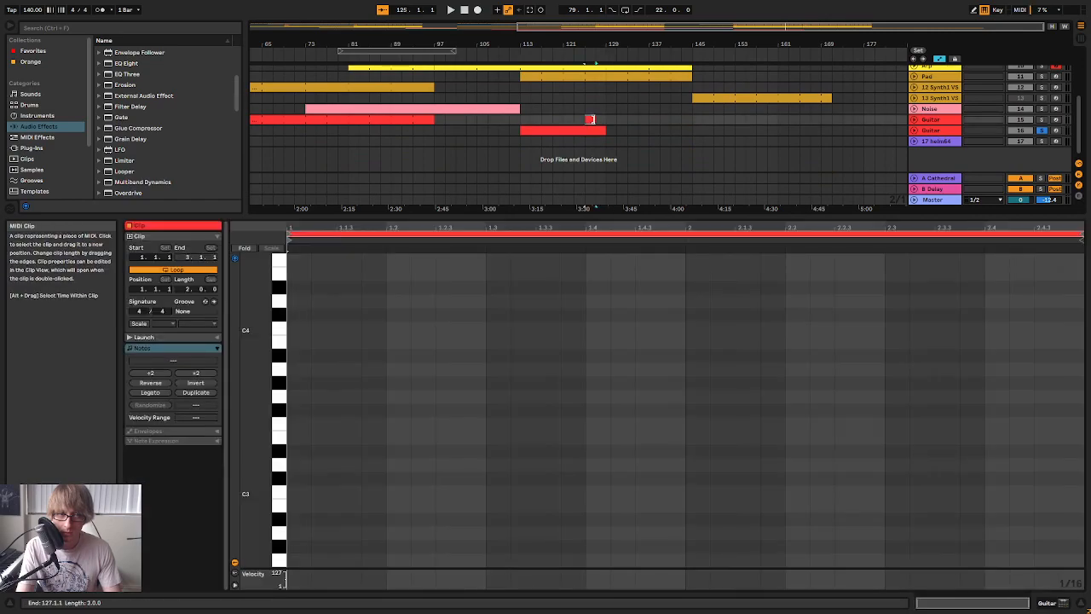
key("ctrl+v")
In the second Guitar track's clip, set the note pairs at 16.1 to C#2 and G#2 and those at 16.2 to A#1 and F2
scroll(1051, 417, "down", 2)
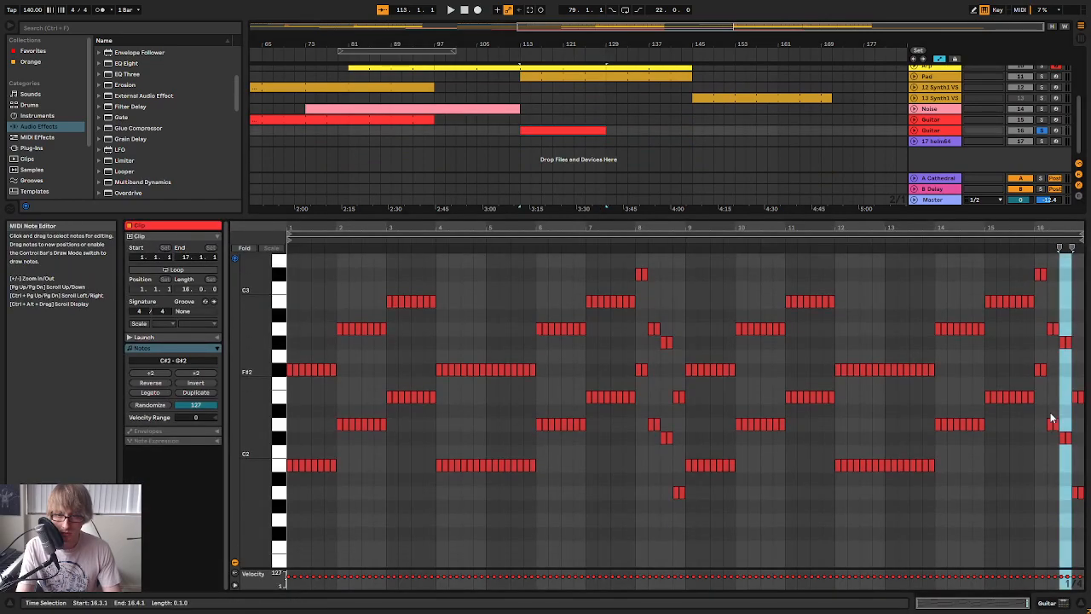
left_click(1040, 370)
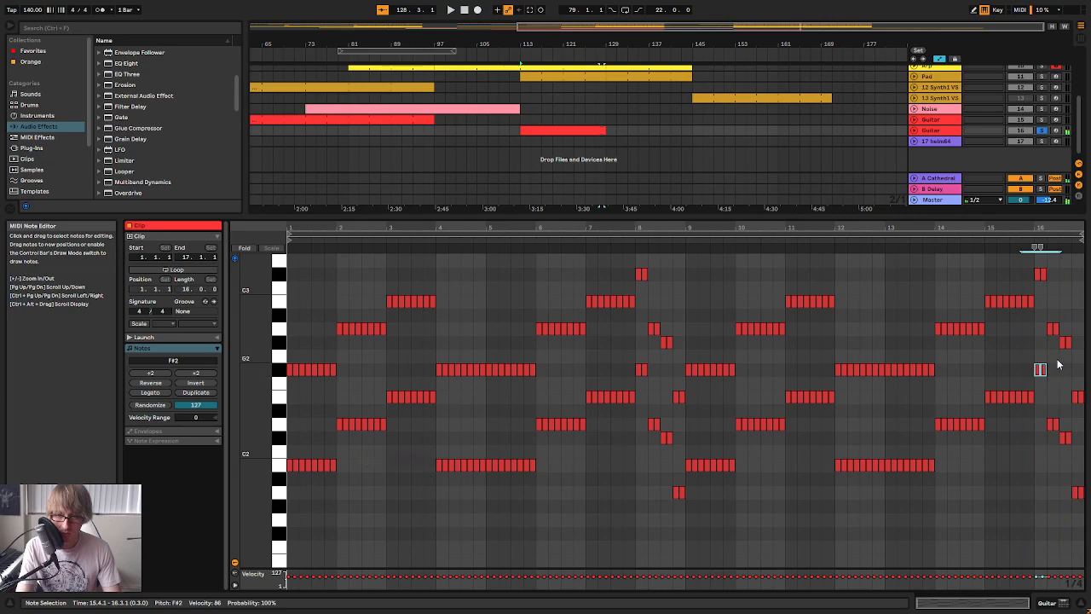
left_click(1040, 274, "shift")
left_click_drag(1041, 370, 1051, 429)
left_click(1052, 425)
key("Down")
key("Down")
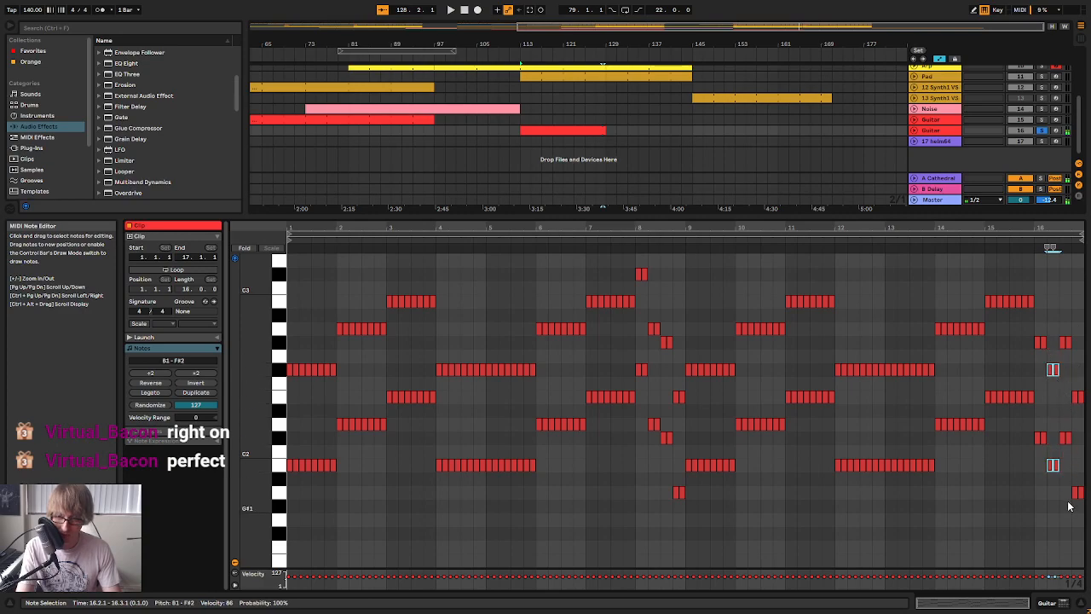
scroll(774, 102, "up", 5)
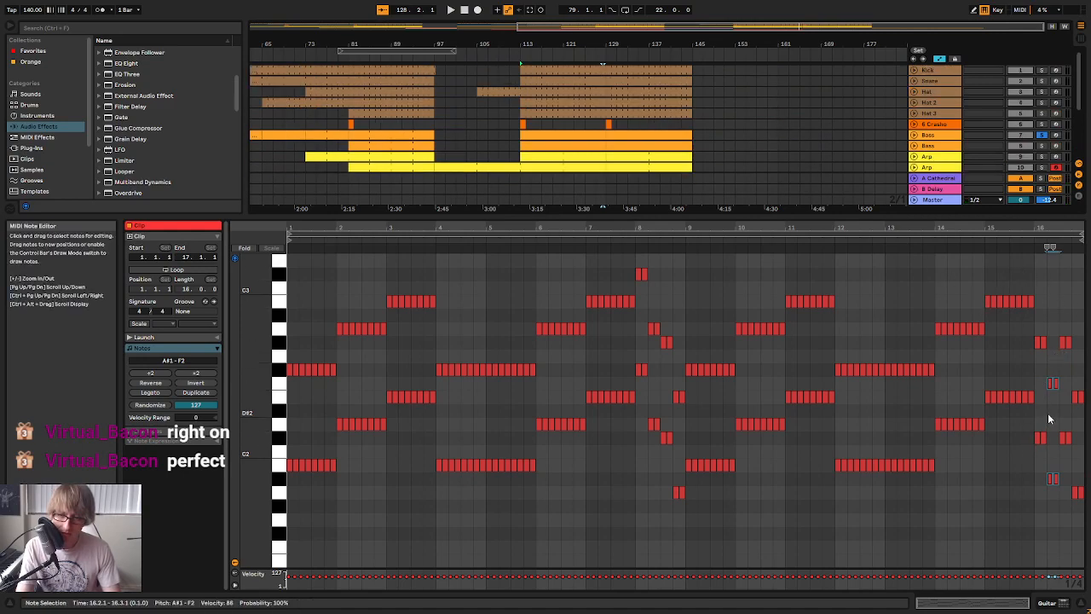
Audition the Guitar clip's final chords at 16.3 and 16.4
left_click(1077, 492)
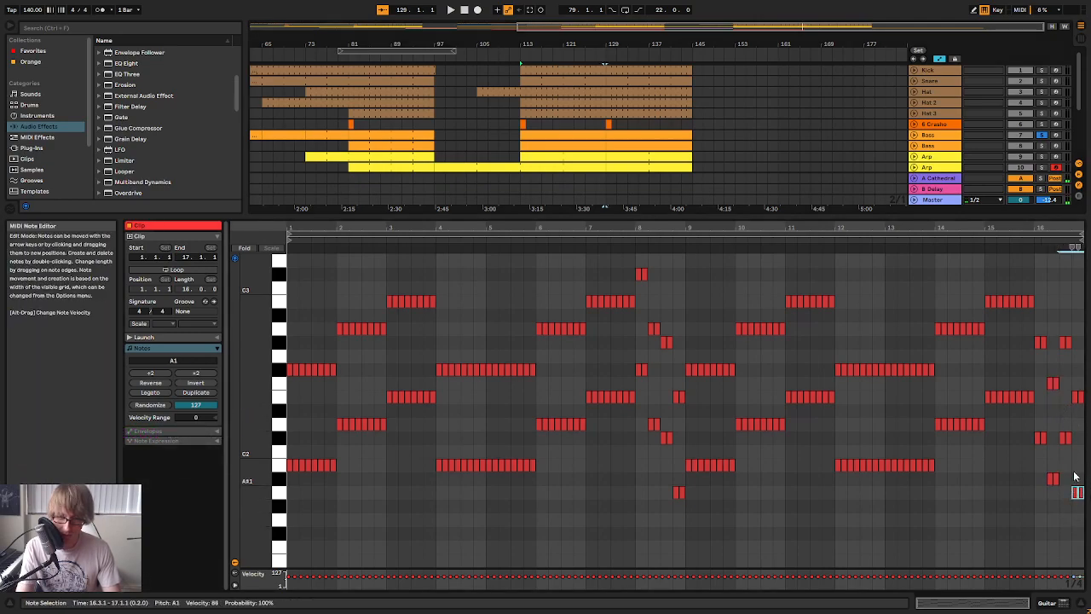
left_click_drag(1057, 458, 1075, 433)
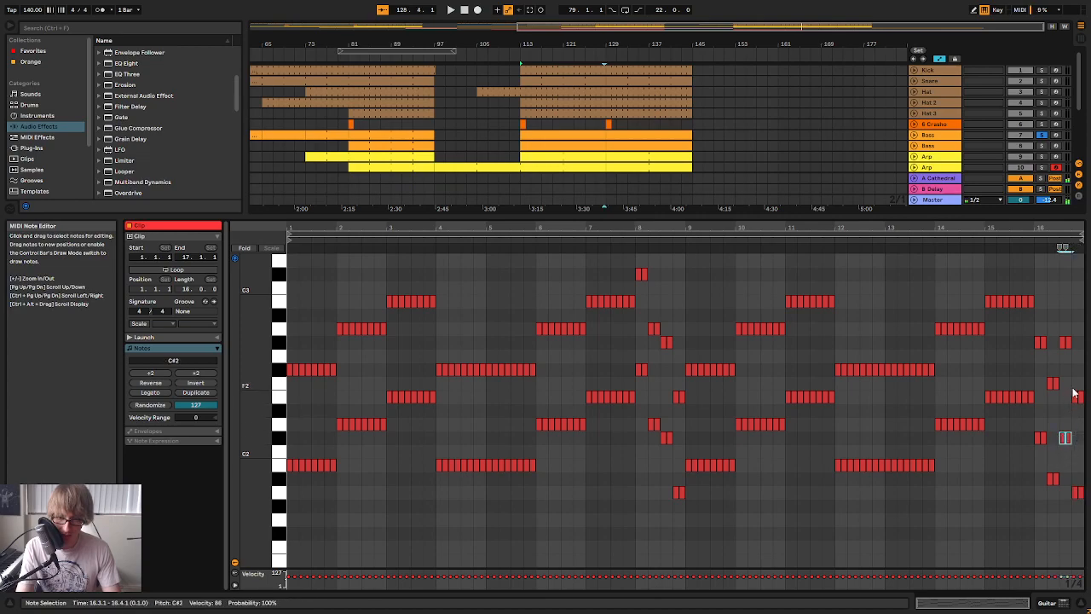
left_click_drag(1084, 357, 1086, 343)
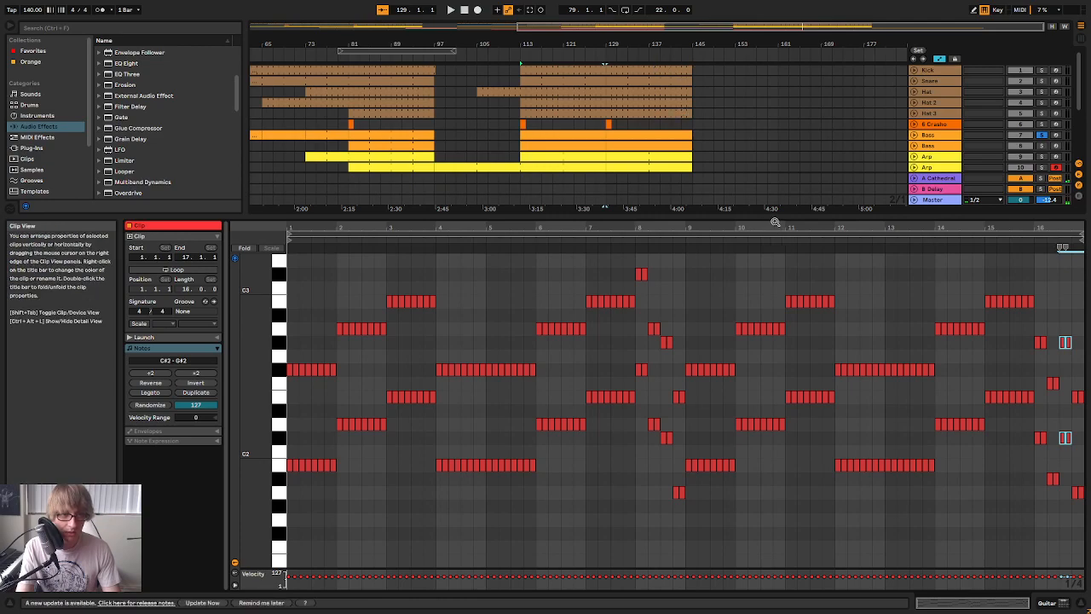
Enlarge the arrangement and examine the first Bass track's clip at bar 129 and the Synth1 clip at bar 145
left_click_drag(775, 218, 742, 325)
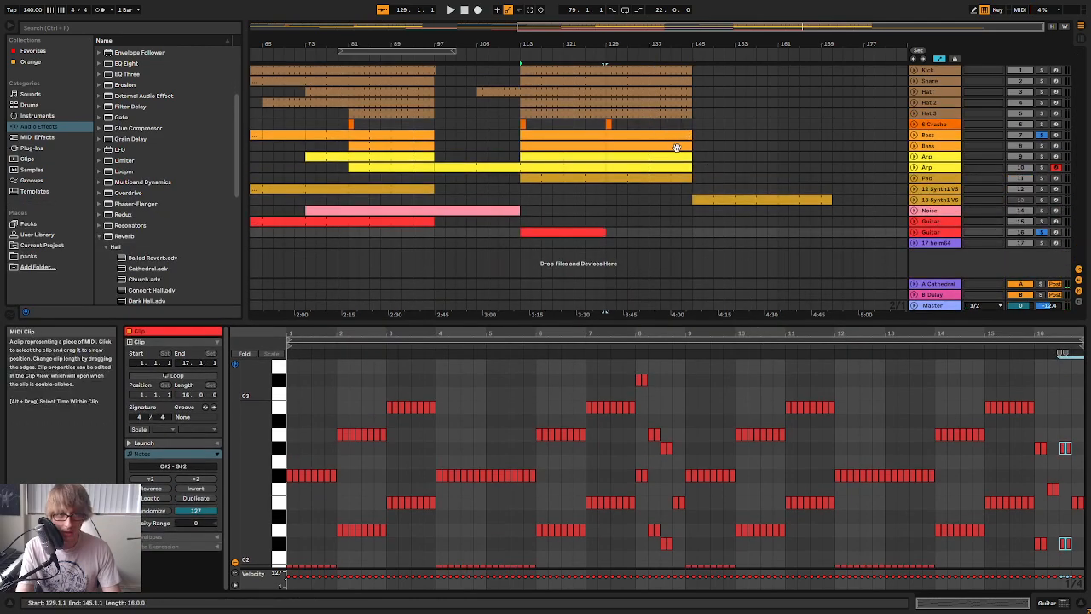
left_click(681, 136)
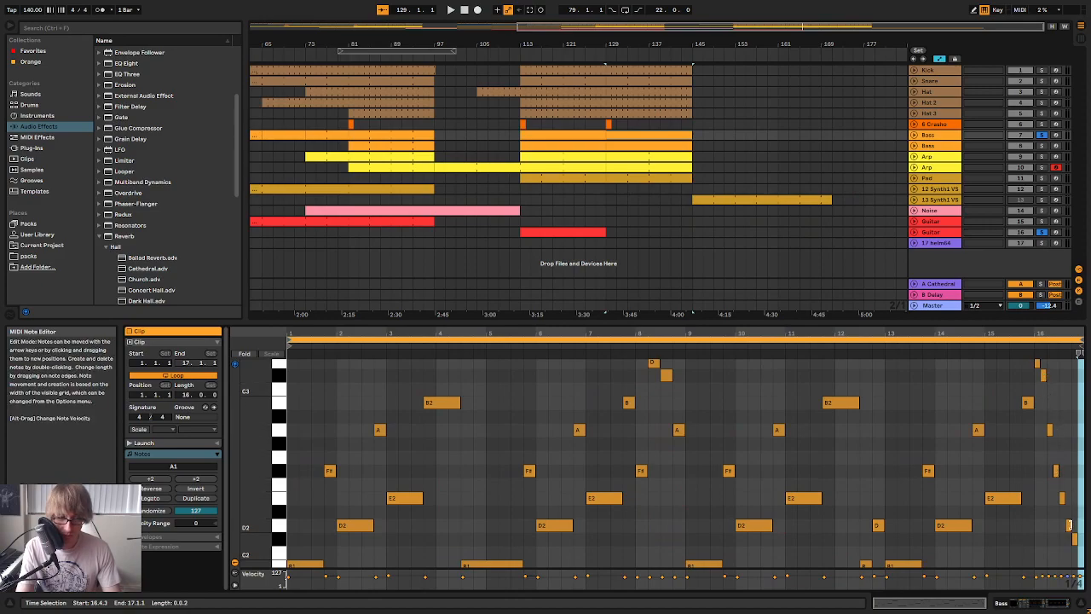
scroll(1070, 511, "down", 3)
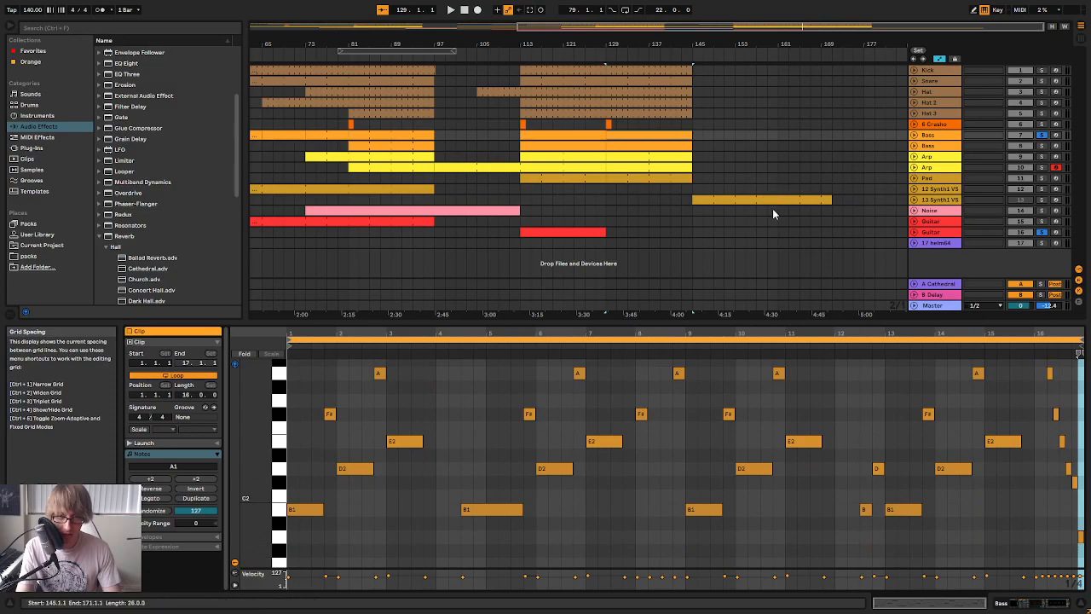
left_click(784, 197)
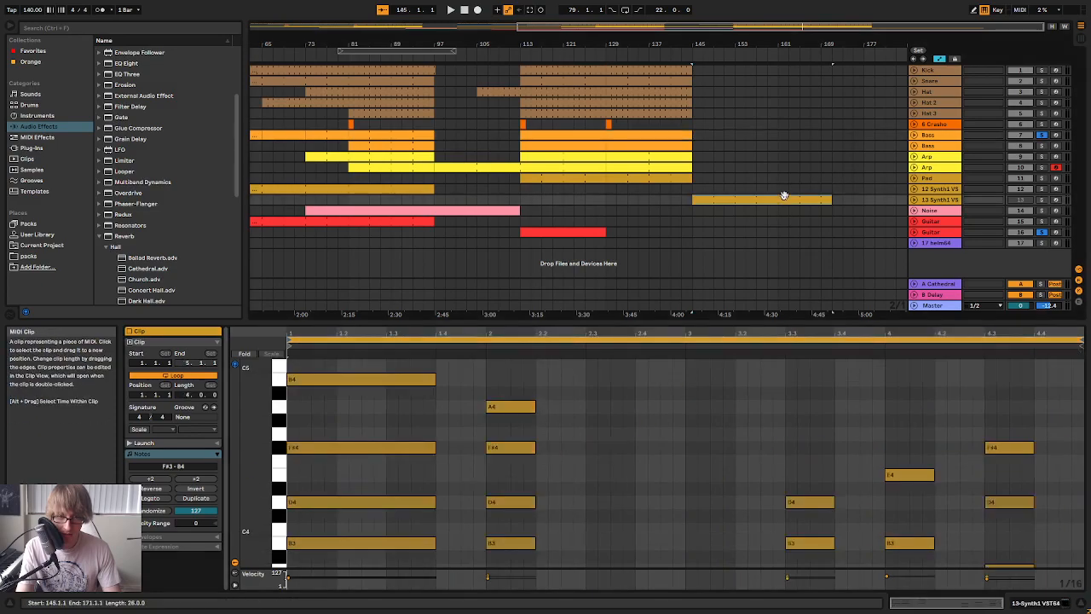
Reopen the second Guitar track's clip and raise the note pairs at 16.3 to D2 and A2
left_click(596, 231)
scroll(1059, 484, "down", 1)
left_click(1064, 462)
scroll(1083, 414, "up", 2)
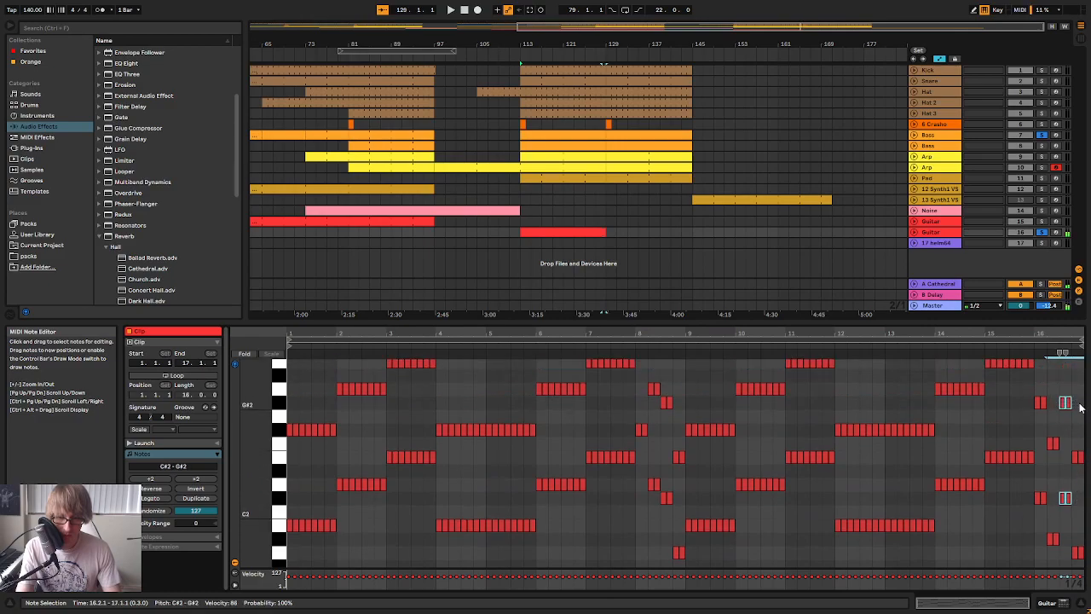
key("Up")
Set the Guitar note pairs at 16.2 to F#2 and C#3
scroll(1057, 512, "down", 3)
left_click(1052, 496)
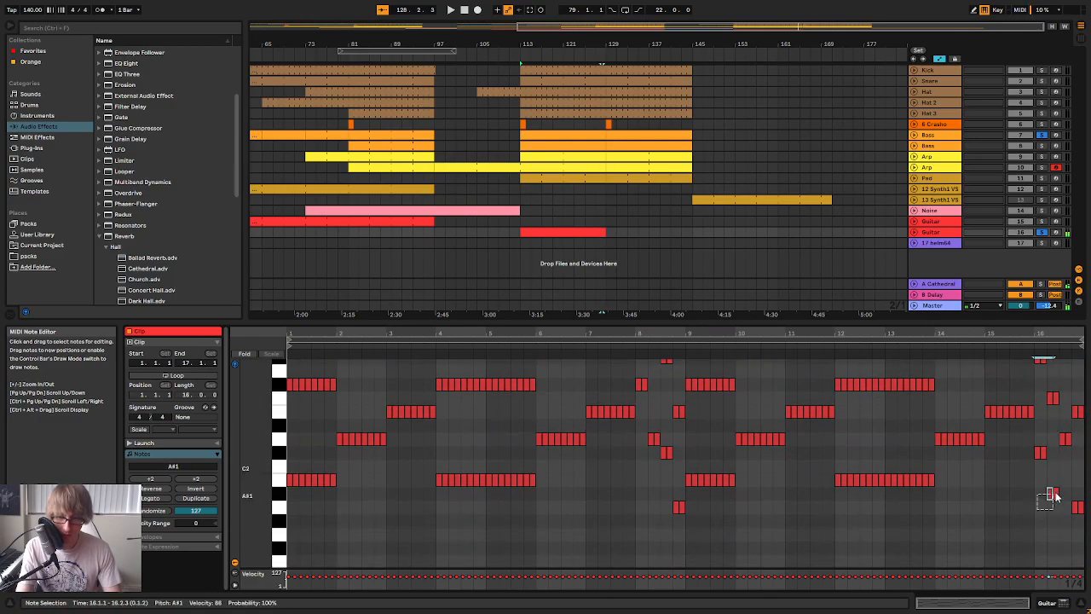
scroll(1083, 381, "up", 3)
key("Up")
key("Up")
key("Up")
key("Up")
key("Up")
key("Up")
key("Up")
key("Up")
key("Up")
key("Up")
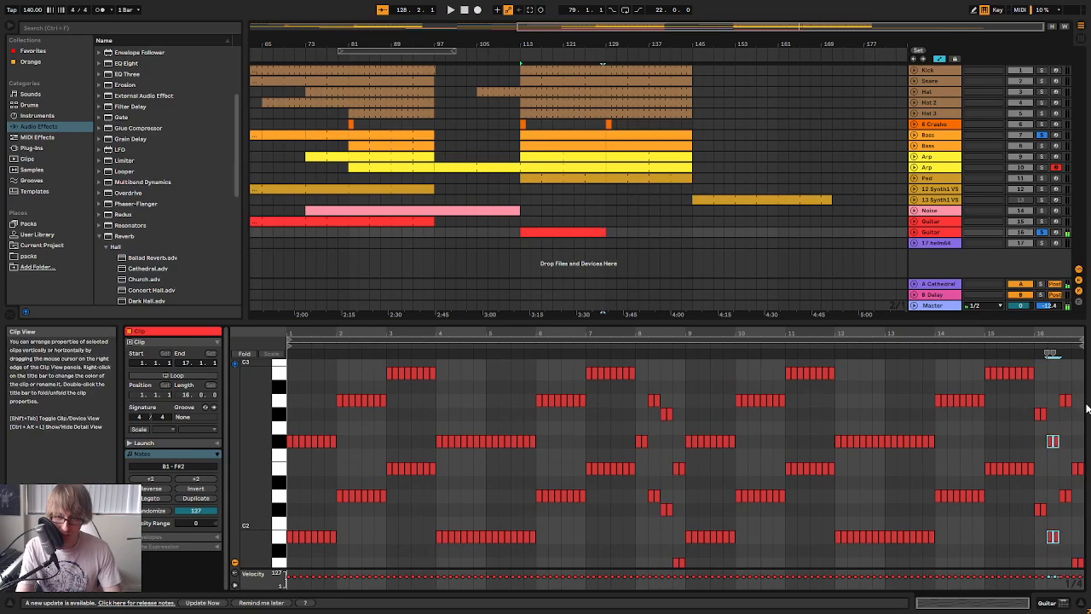
key("Down")
key("Down")
scroll(1079, 426, "down", 5)
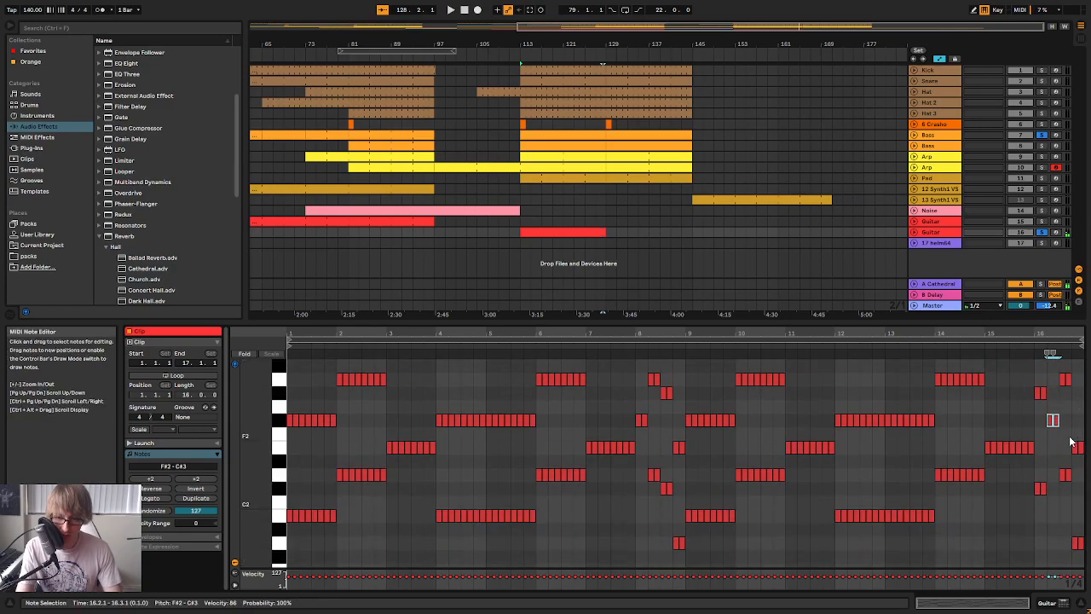
Try the note pairs at 16.1 an octave higher, at C#3 and G#3, and play the clip from bar 14
scroll(1063, 454, "up", 2)
left_click_drag(1026, 554, 1053, 515)
left_click_drag(1015, 421, 1045, 416)
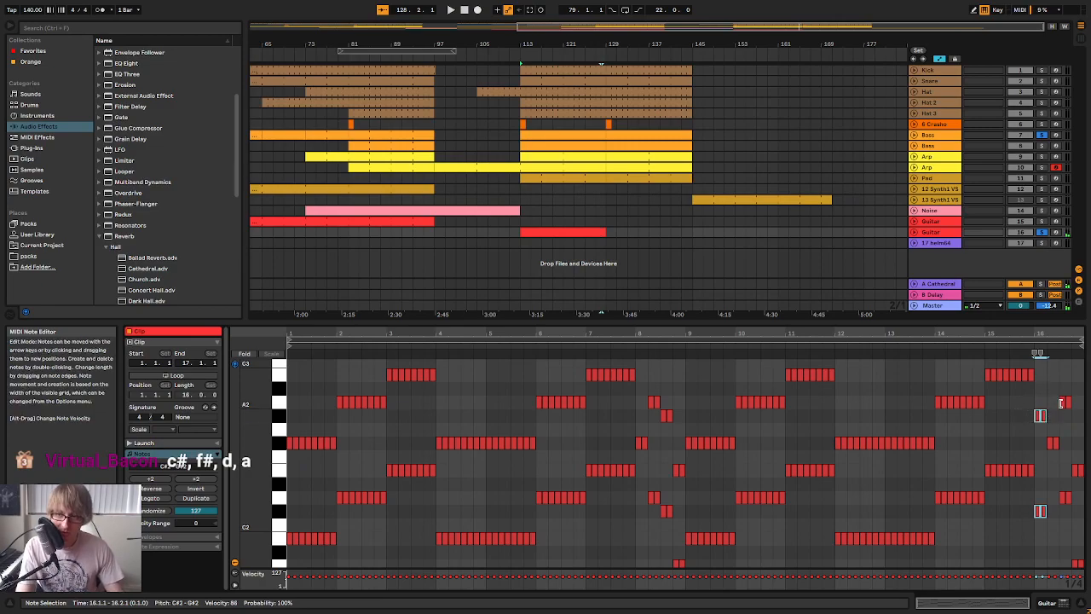
key("shift+Up")
left_click(944, 344)
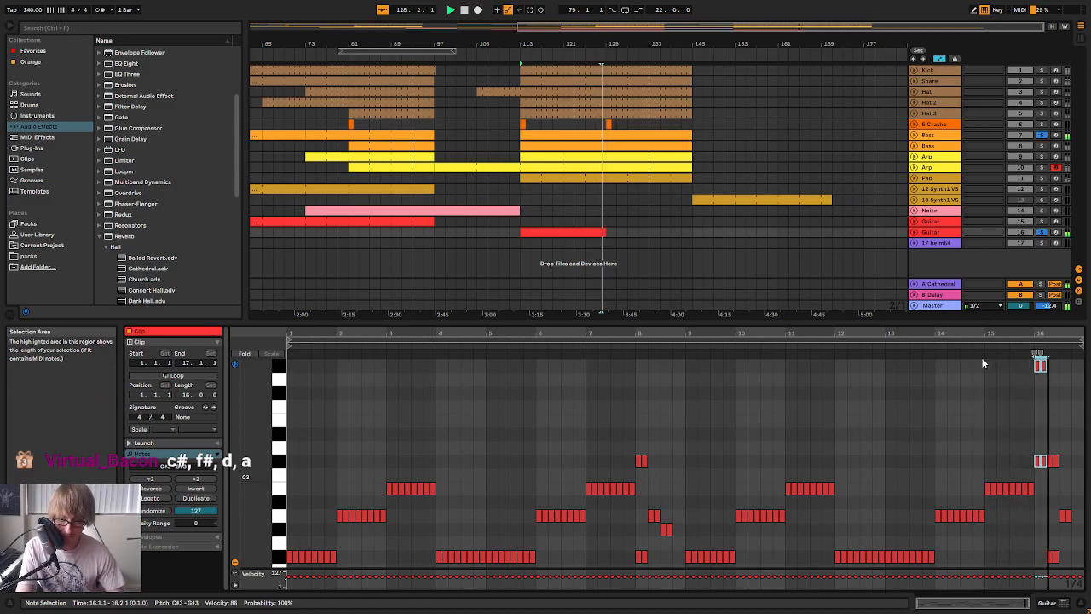
scroll(983, 364, "down", 3)
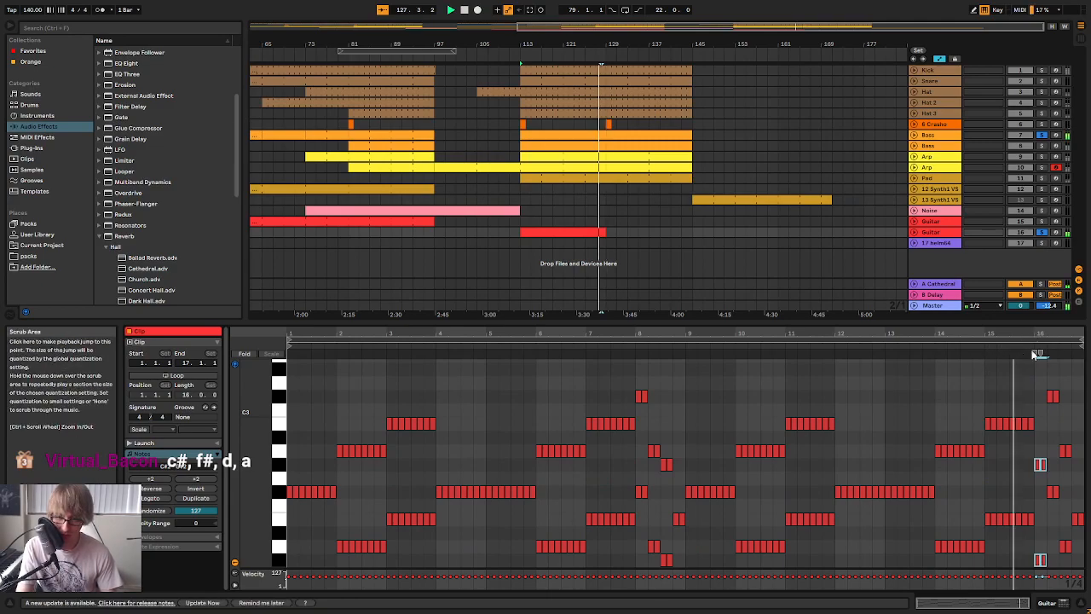
Play the arrangement from about bar 126 through the Guitar turnaround in bar 128, with the second Guitar track's clip open
scroll(1049, 386, "down", 1)
left_click(612, 195)
left_click(671, 232)
left_click(589, 58)
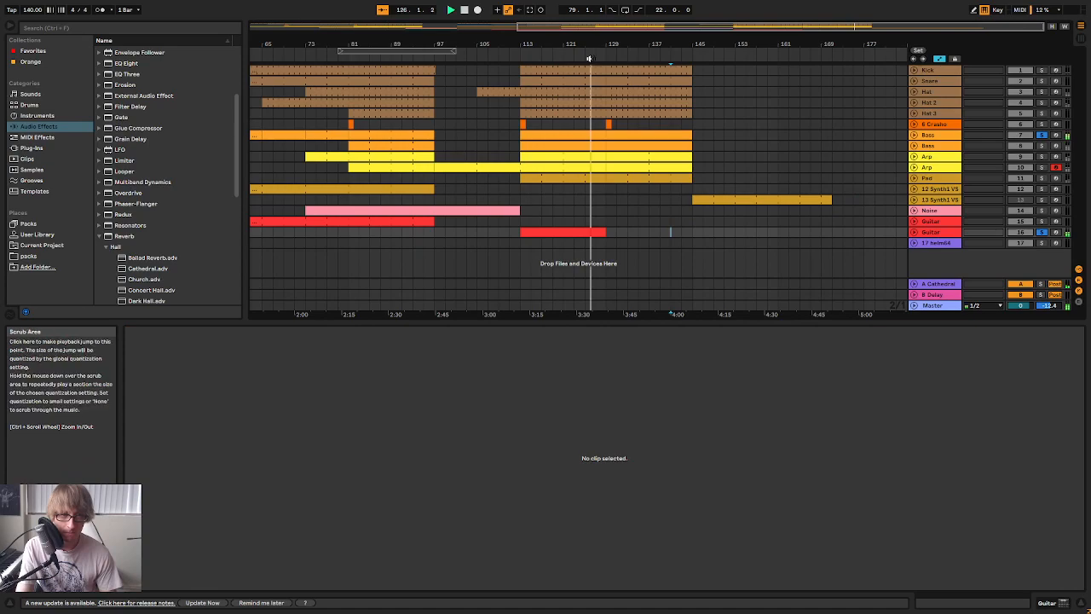
left_click(600, 232)
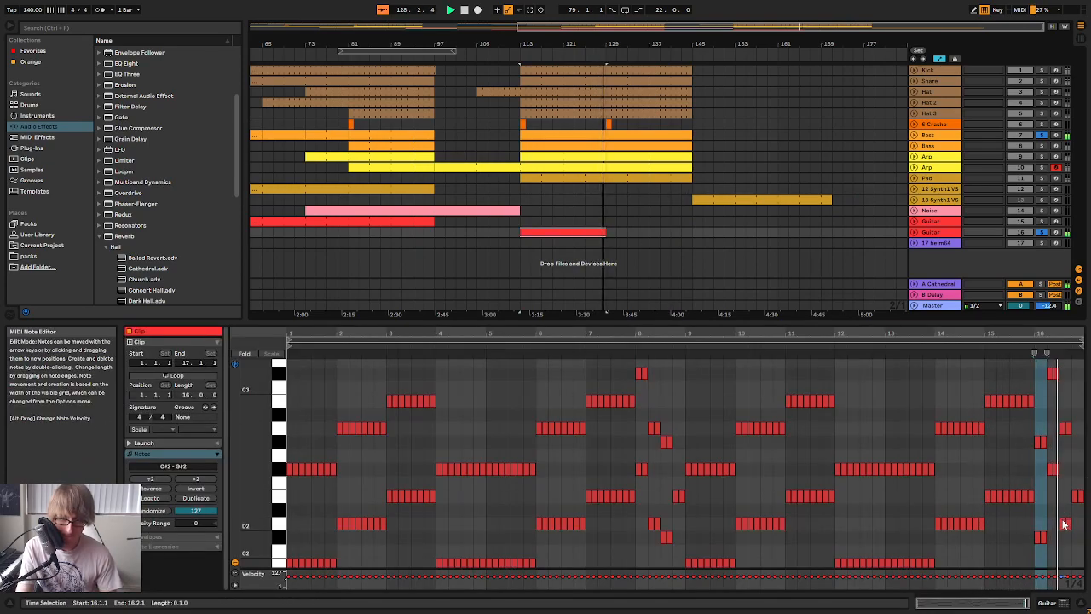
scroll(1064, 515, "down", 2)
key("space")
Audition the lower Guitar notes at 16.1 and replay the arrangement from about bar 125 into the turnaround
left_click_drag(1033, 504, 1044, 465)
scroll(1027, 409, "up", 1)
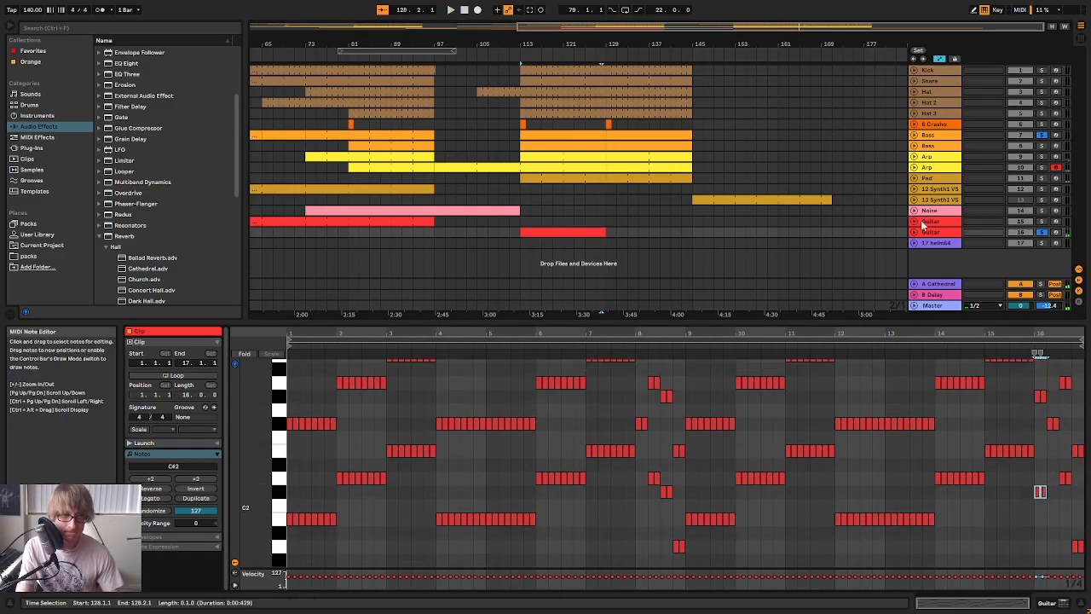
left_click(583, 55)
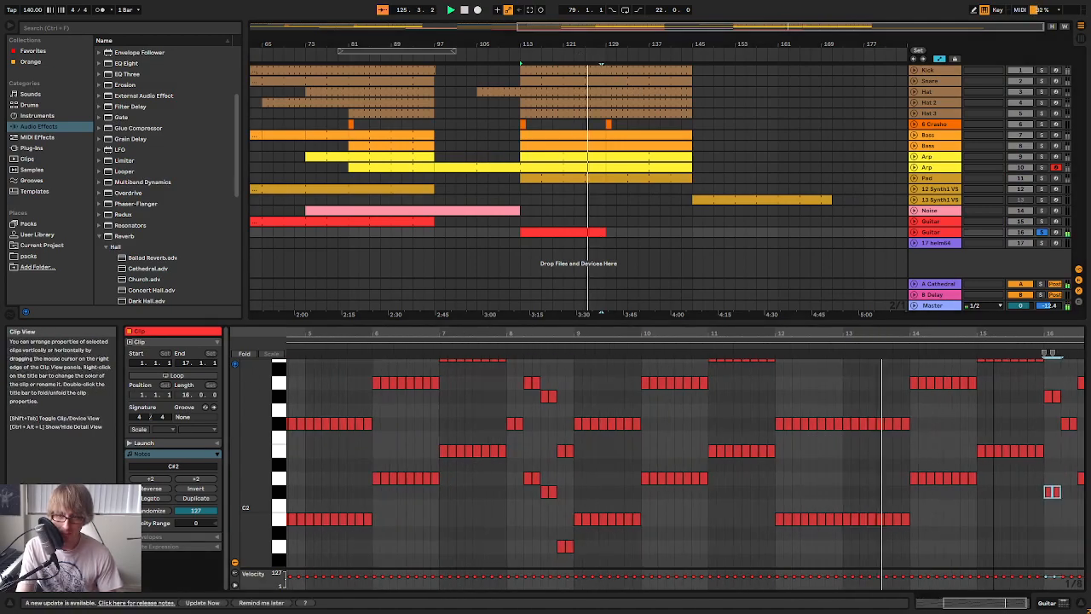
scroll(1014, 445, "up", 3)
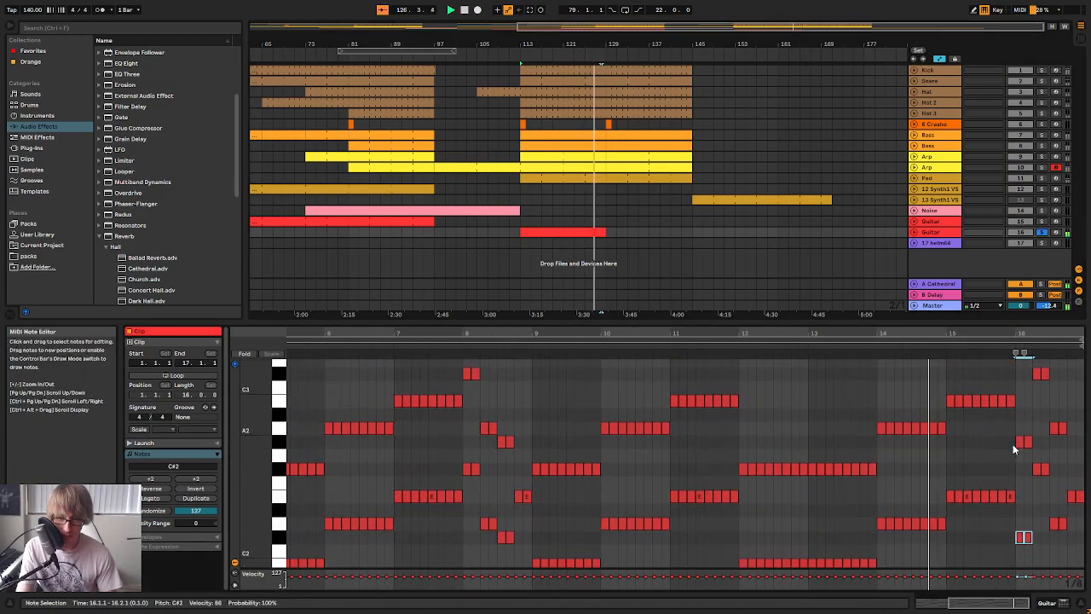
scroll(1012, 449, "down", 1)
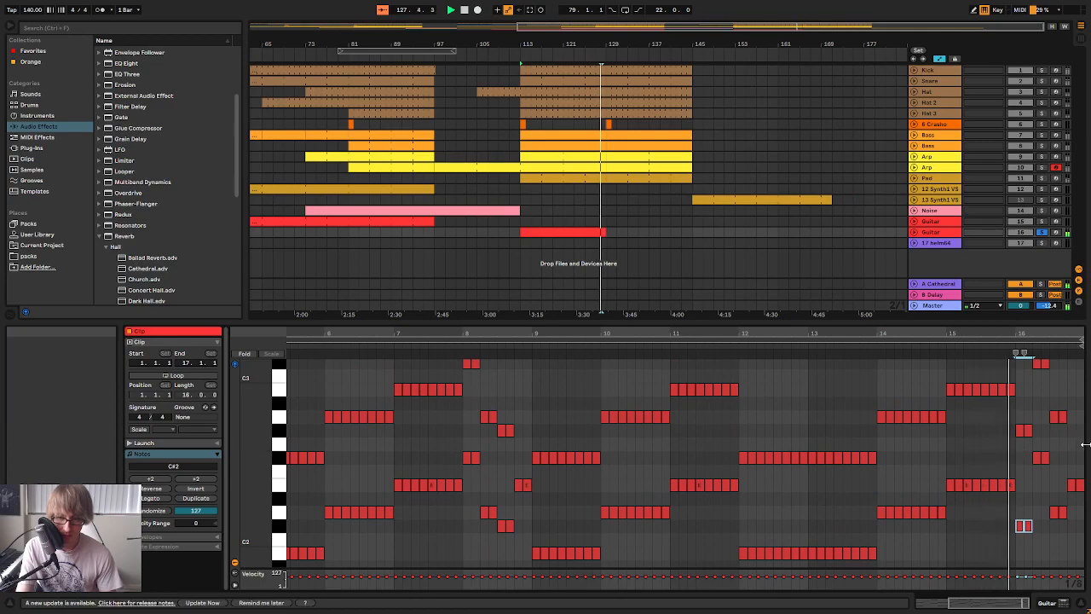
Take the second Guitar track out of solo, then loop its clip and extend it to bar 145
scroll(1075, 454, "down", 1)
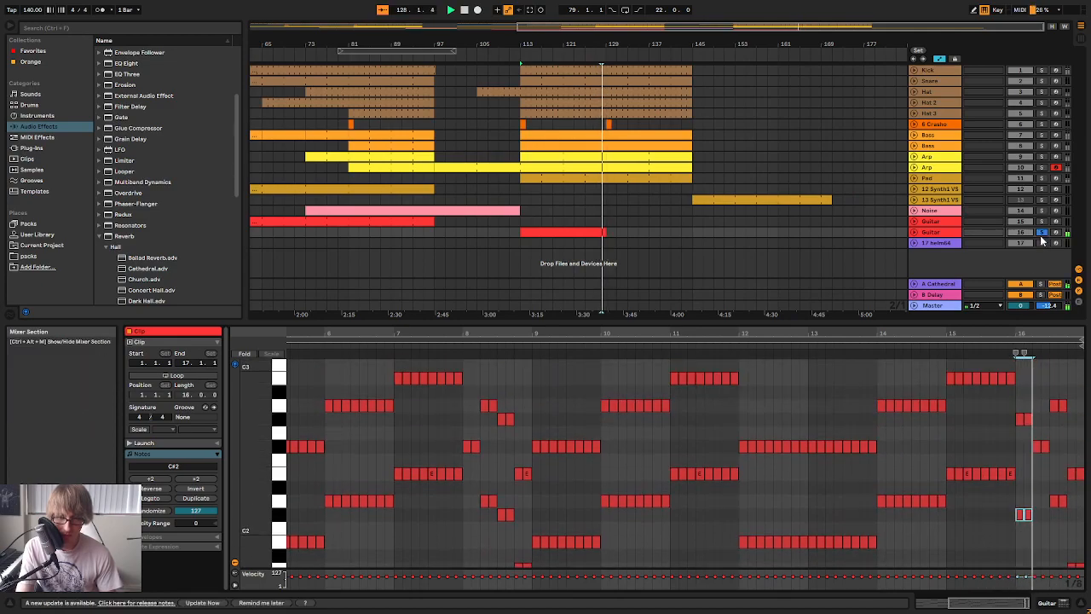
left_click(1041, 232)
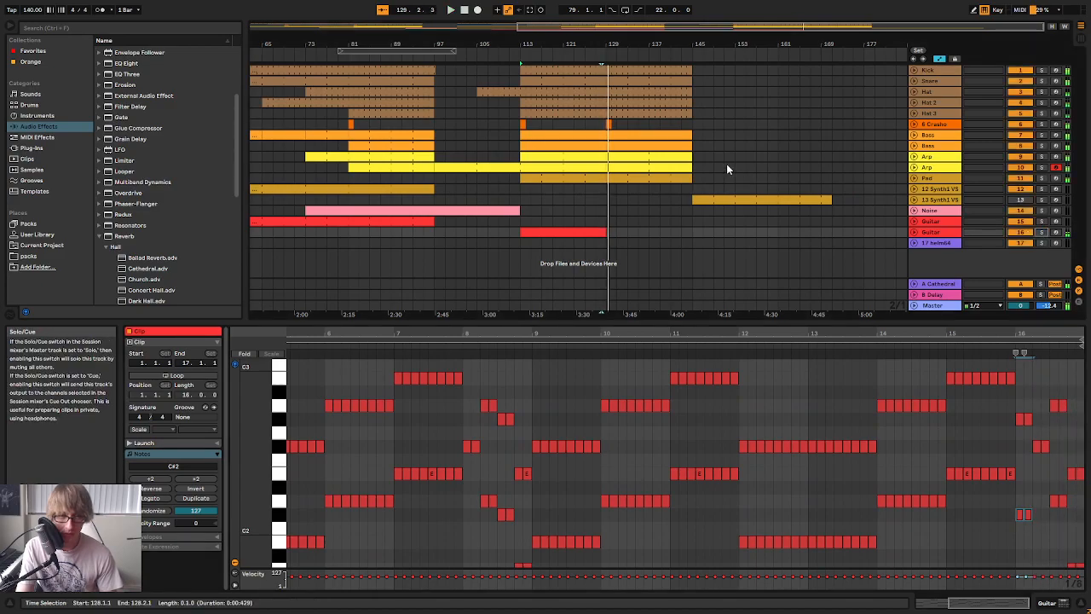
left_click(689, 232)
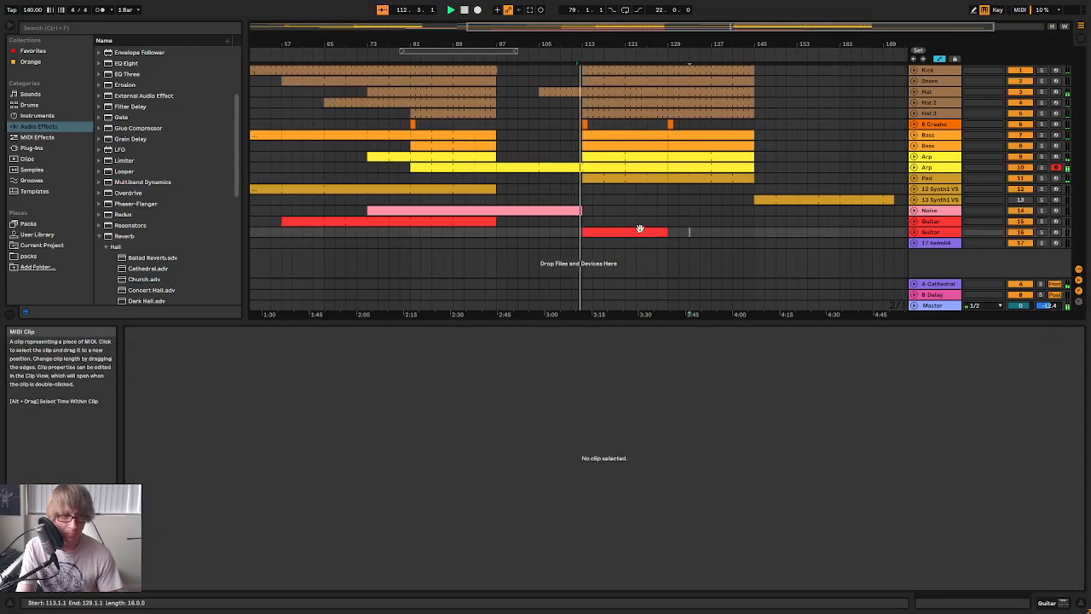
left_click(640, 229)
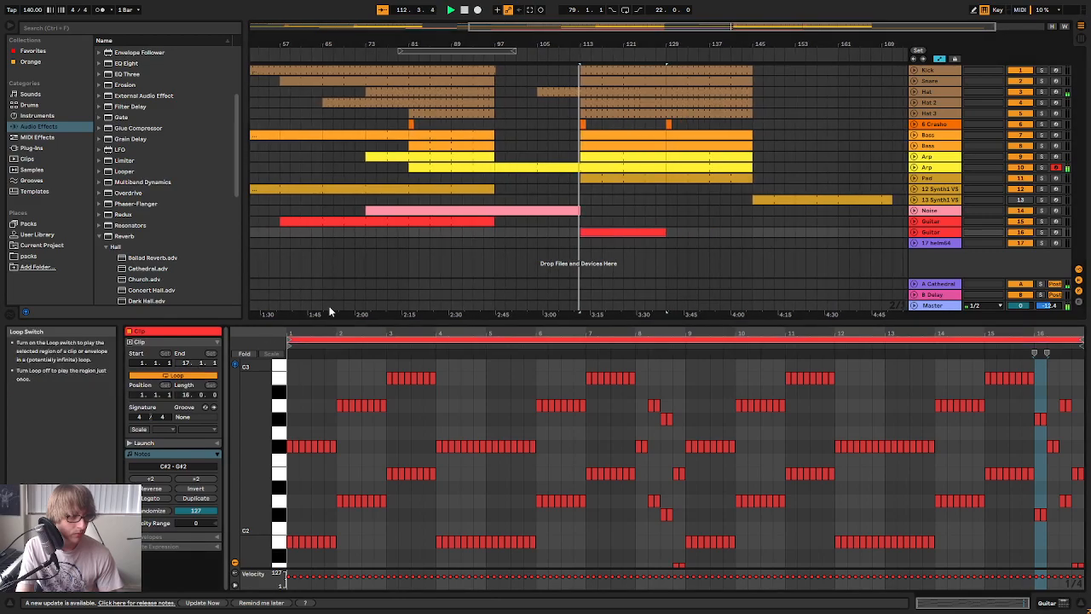
left_click_drag(665, 232, 752, 240)
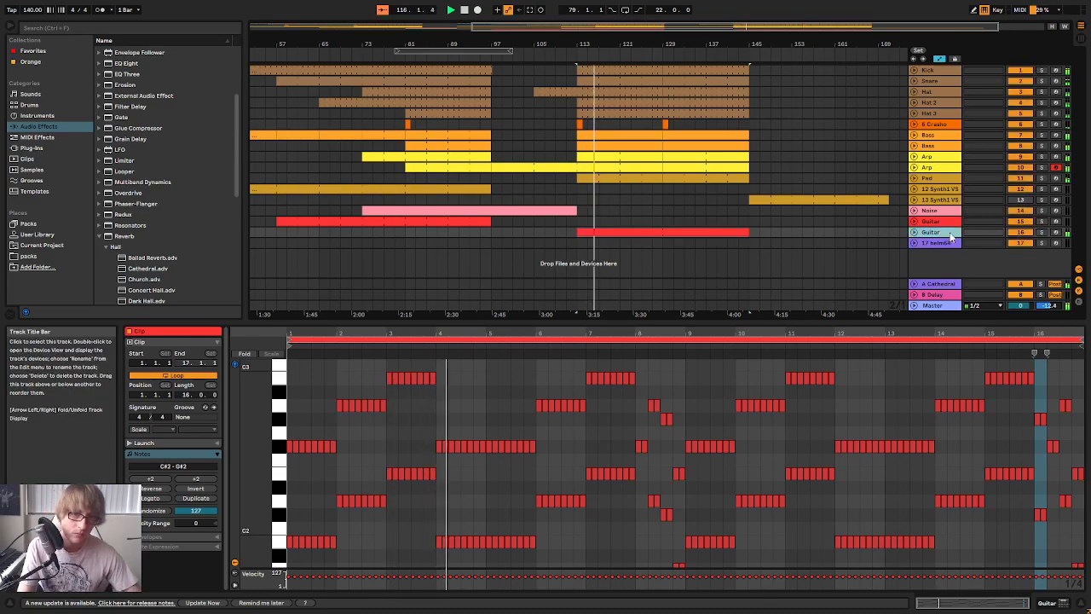
Set the second Guitar track's volume to -19.3 dB in the session mixer and return to the arrangement
key("Tab")
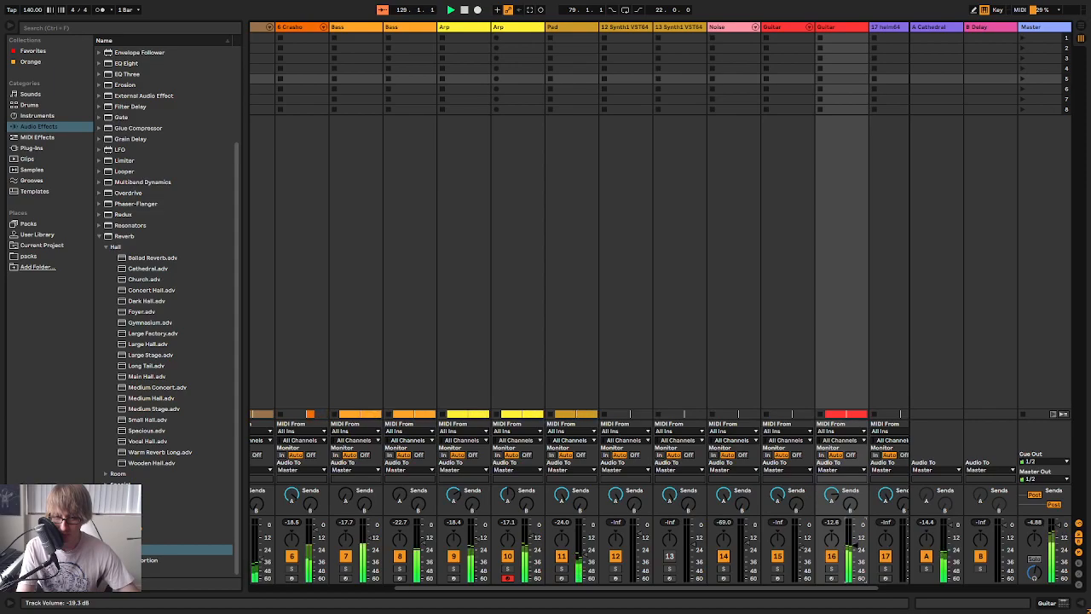
key("Tab")
left_click(705, 191)
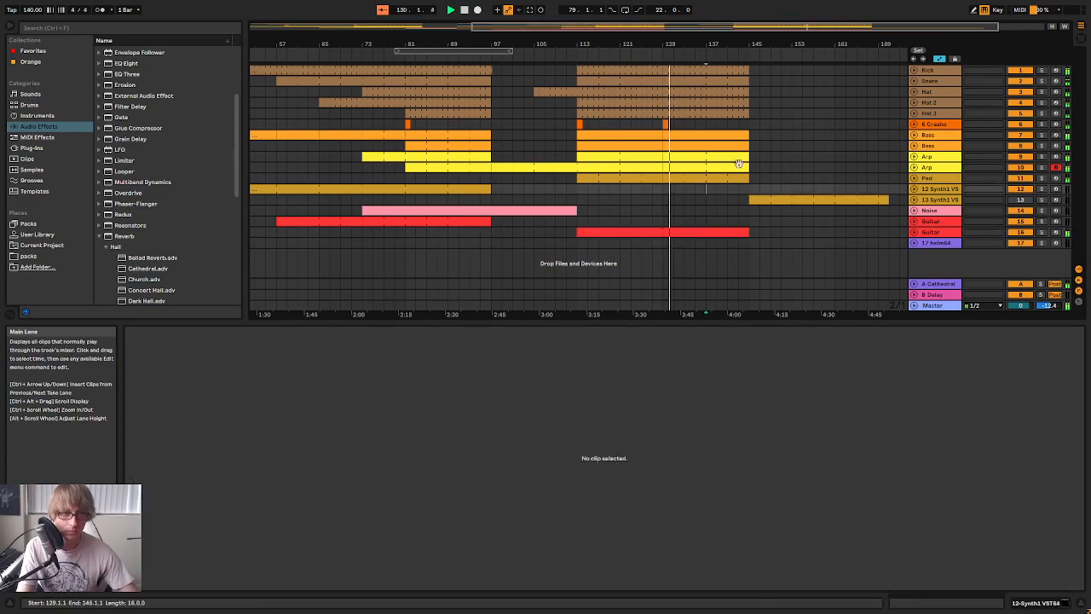
left_click(856, 178)
left_click(889, 157)
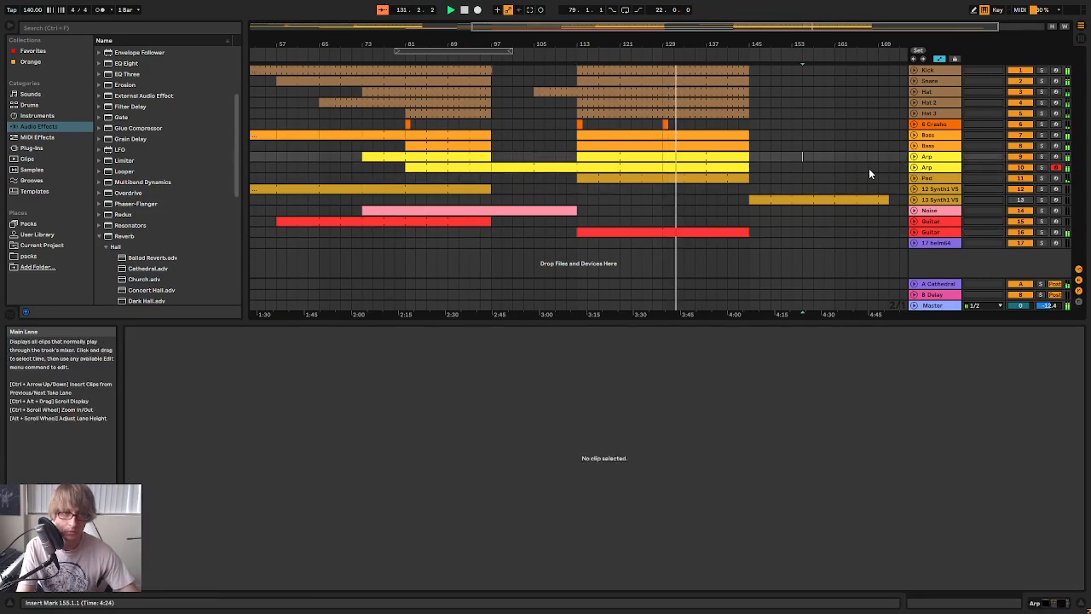
left_click(878, 178)
left_click(914, 168)
left_click(915, 157)
left_click(915, 157)
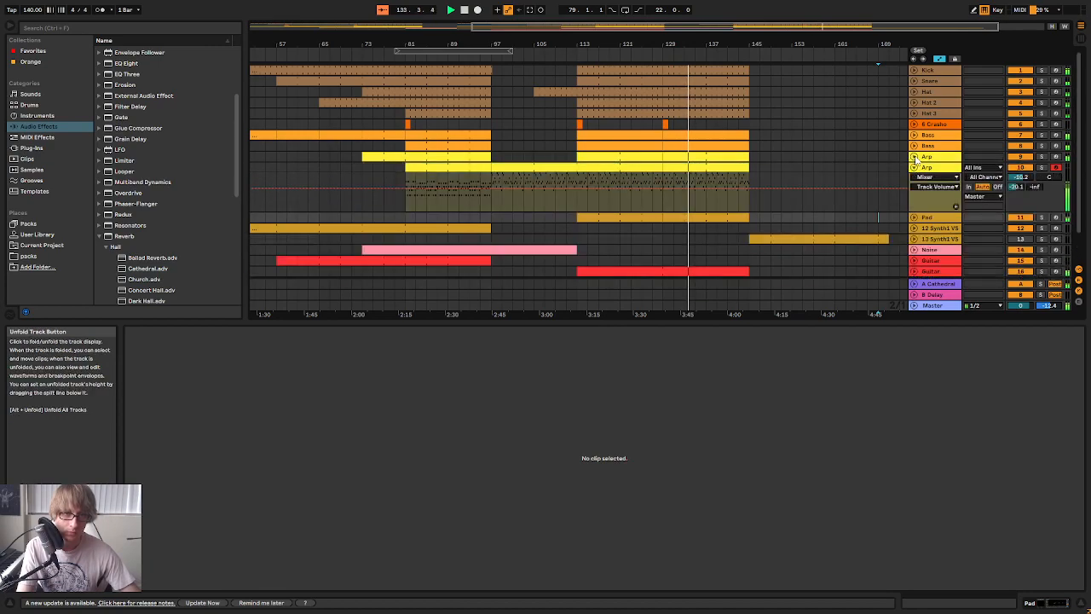
left_click(915, 168)
Delete the leftover clips on the 13-Synth1 track from bar 145 to bar 171
left_click(780, 242)
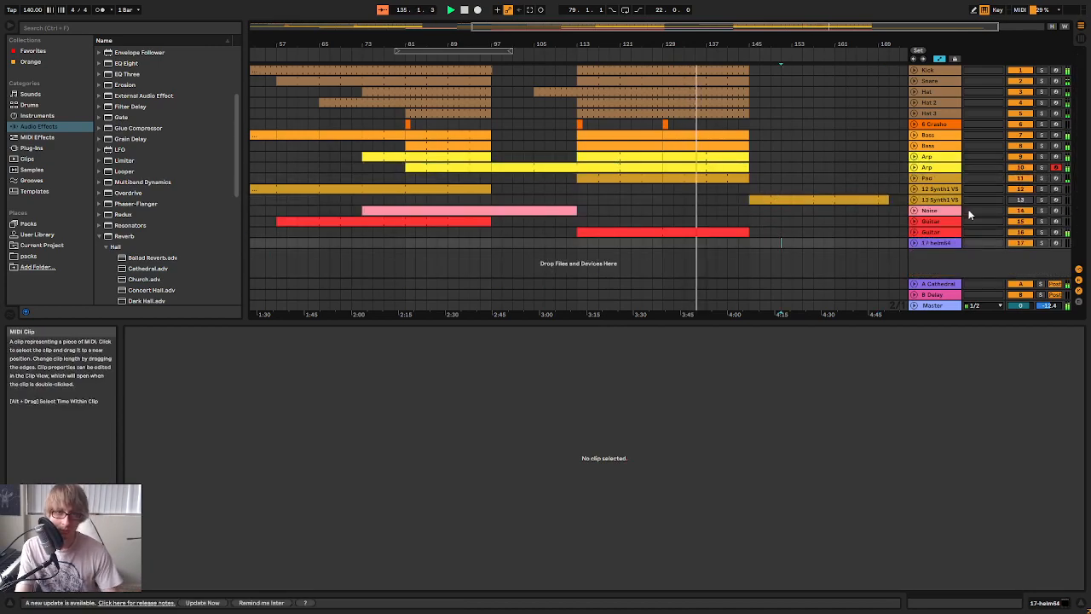
left_click(786, 198)
key("Delete")
mouse_move(756, 45)
left_mouse_down()
mouse_move(691, 77)
mouse_move(690, 40)
left_mouse_up()
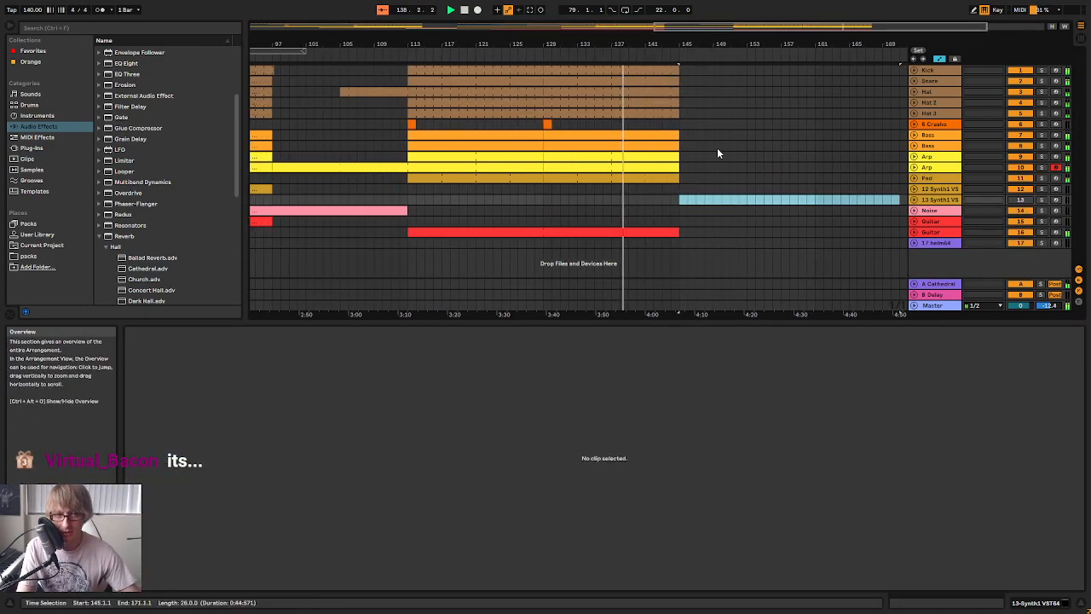
left_click(721, 188)
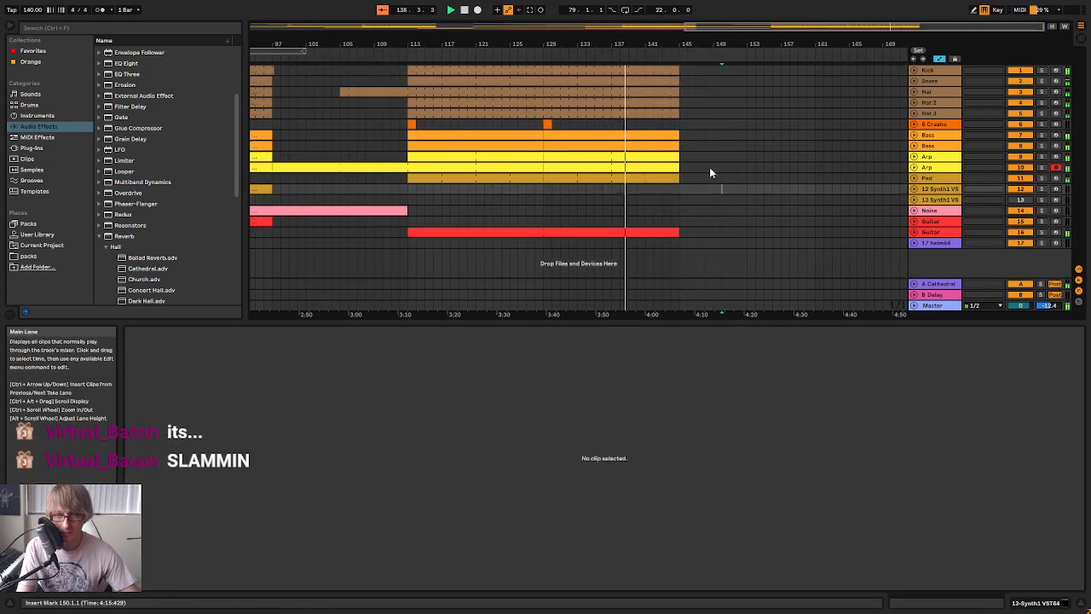
left_click(738, 134)
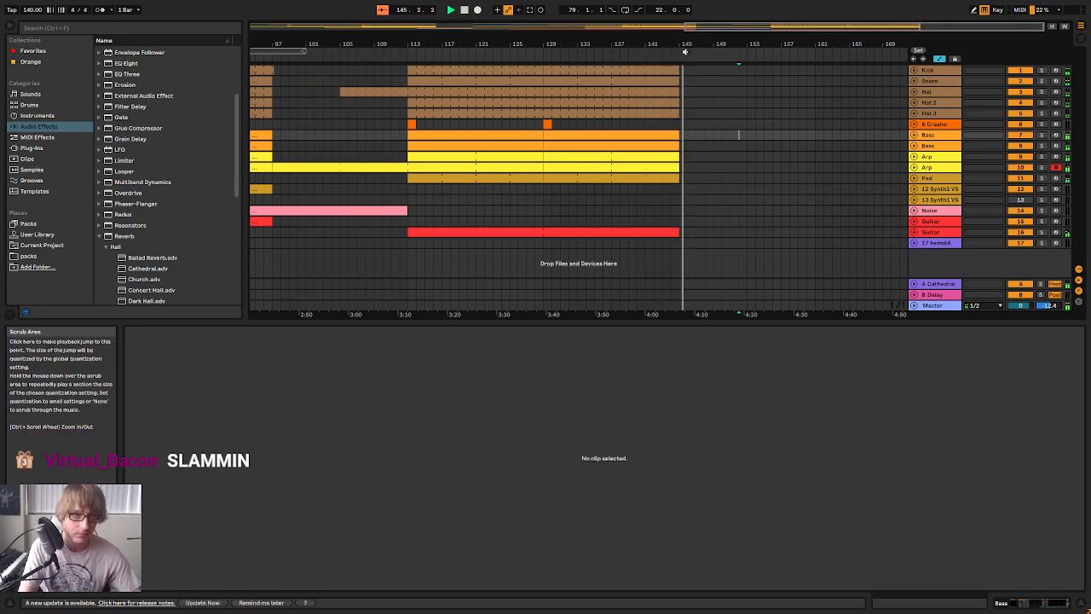
Extend the Kick part one beat past bar 145 to 145.2 and play the ending
left_click_drag(687, 42, 688, 92)
left_click(914, 70)
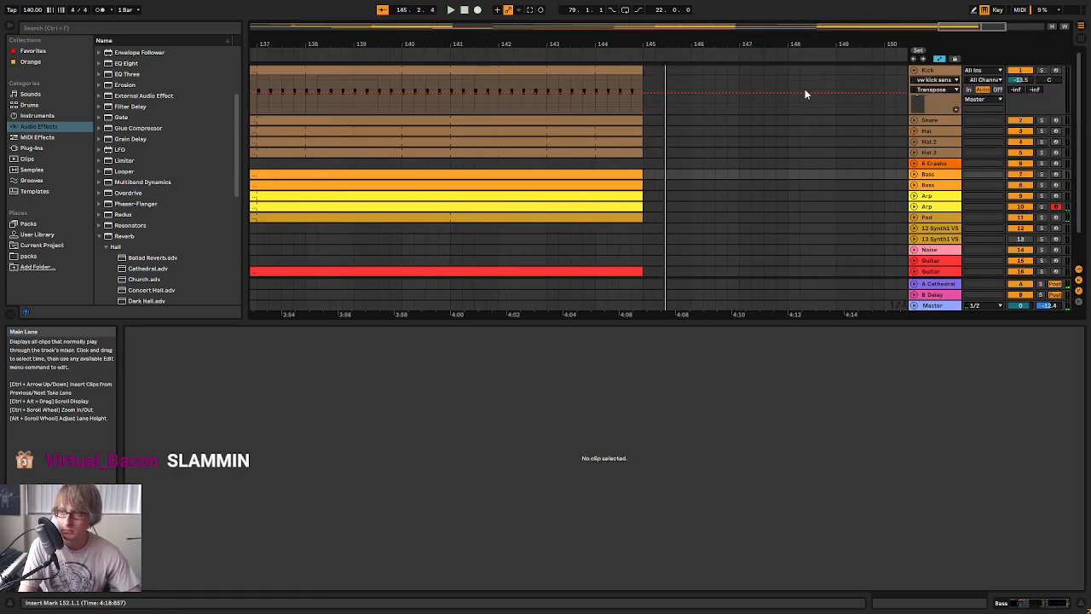
left_click_drag(642, 68, 656, 50)
left_click(629, 54)
key("space")
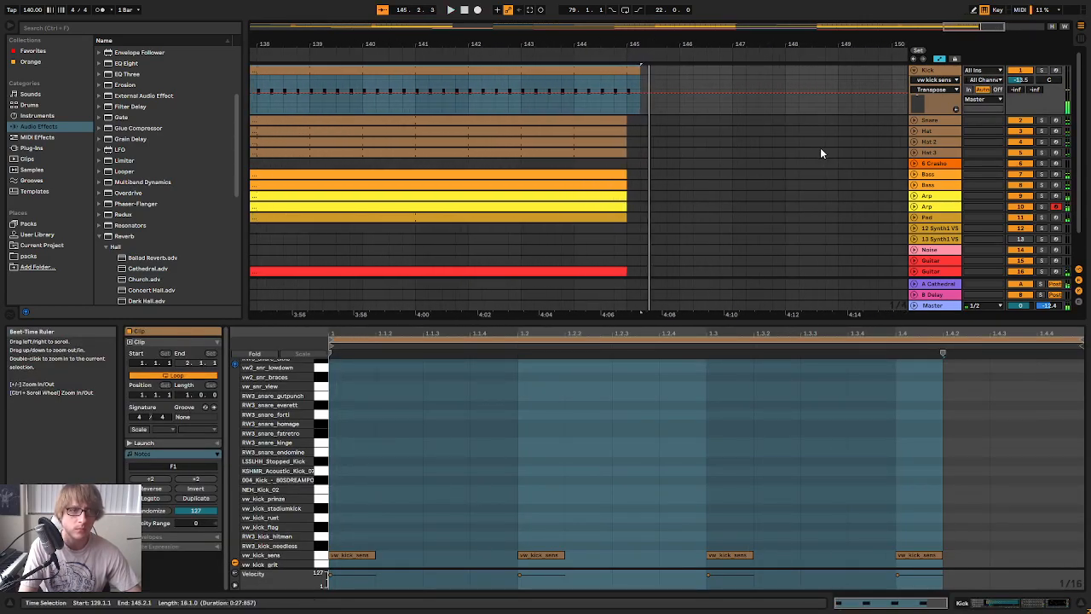
Extend both Bass clips to 145.2, play the ending, and fold the two Bass tracks
left_click(914, 175)
left_click(915, 225)
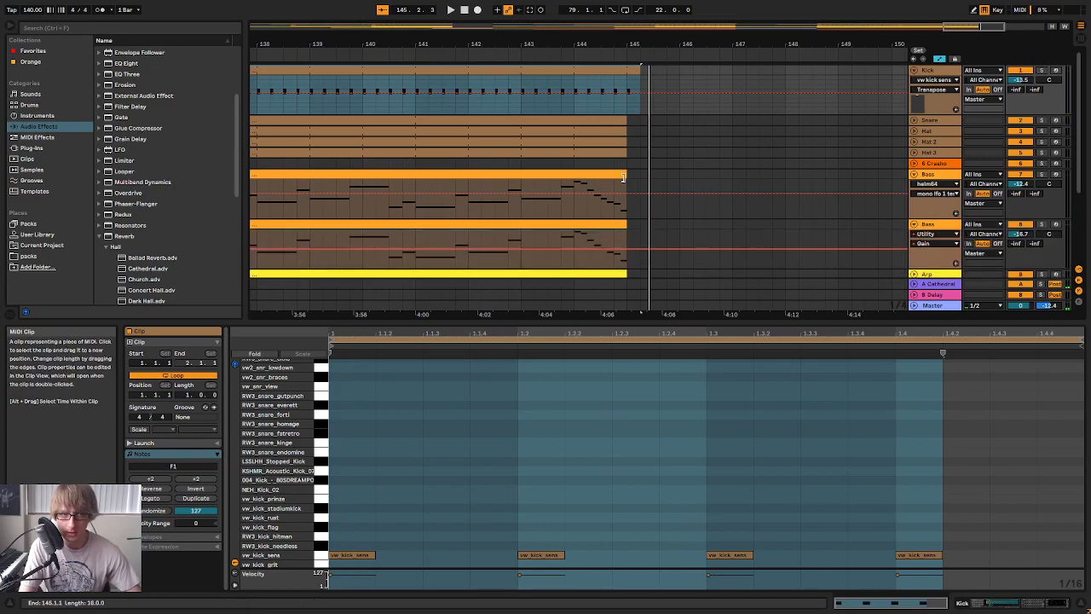
left_click_drag(626, 188, 640, 188)
left_click_drag(626, 224, 640, 224)
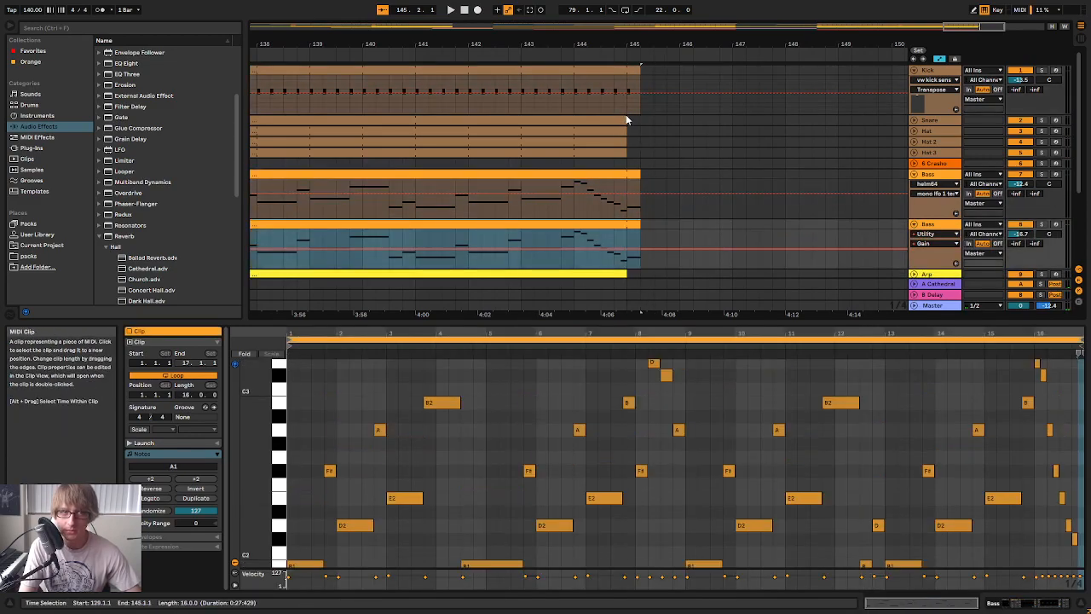
left_click(588, 56)
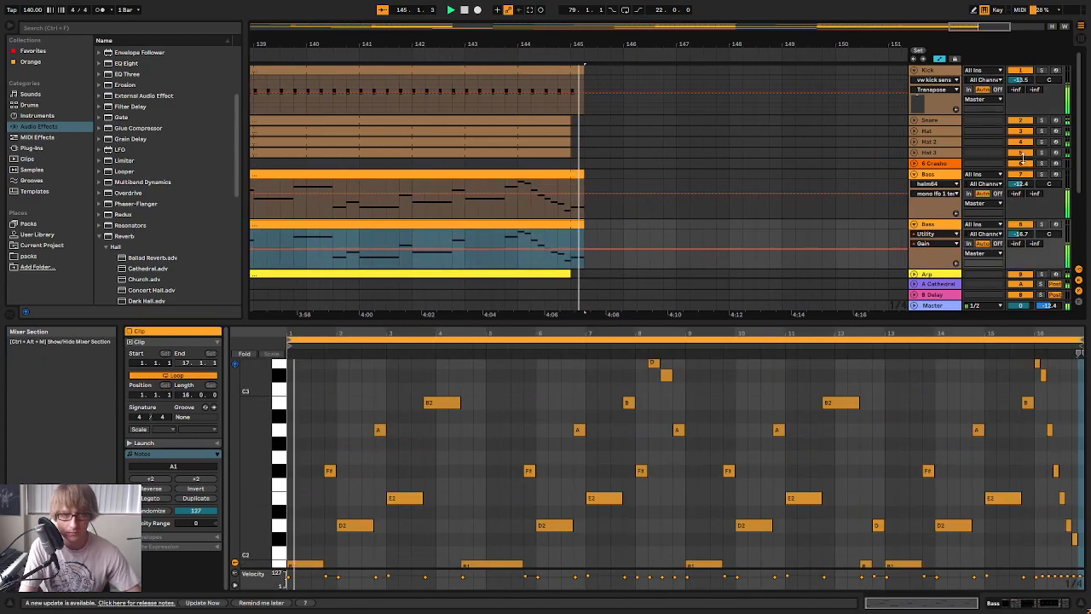
left_click(916, 225)
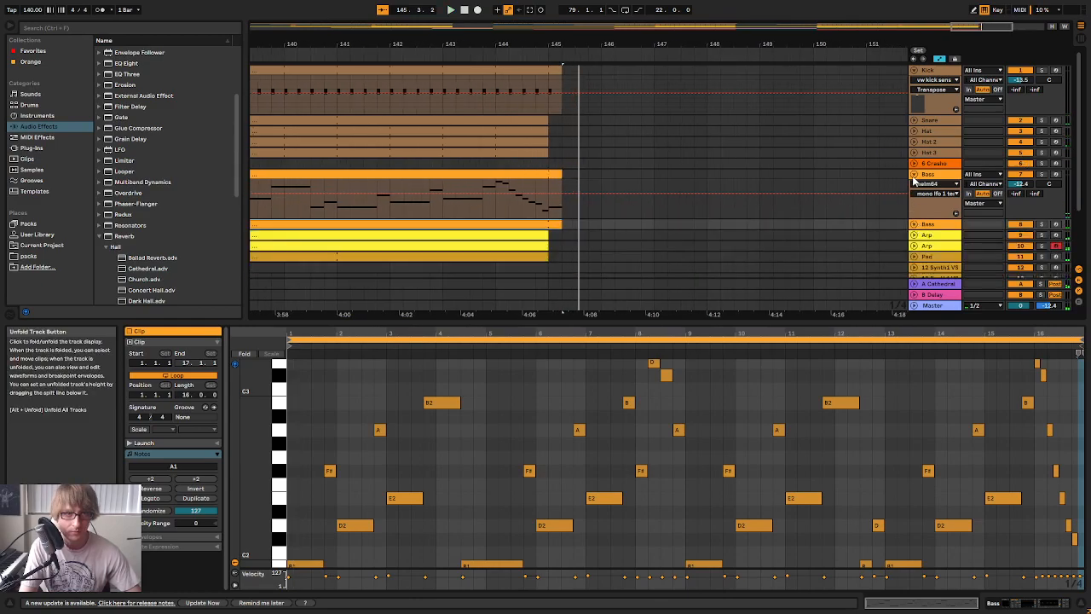
left_click(914, 175)
Extend both Arp clips half a beat past bar 145 to 145.1.3 and play the ending
left_click(915, 205)
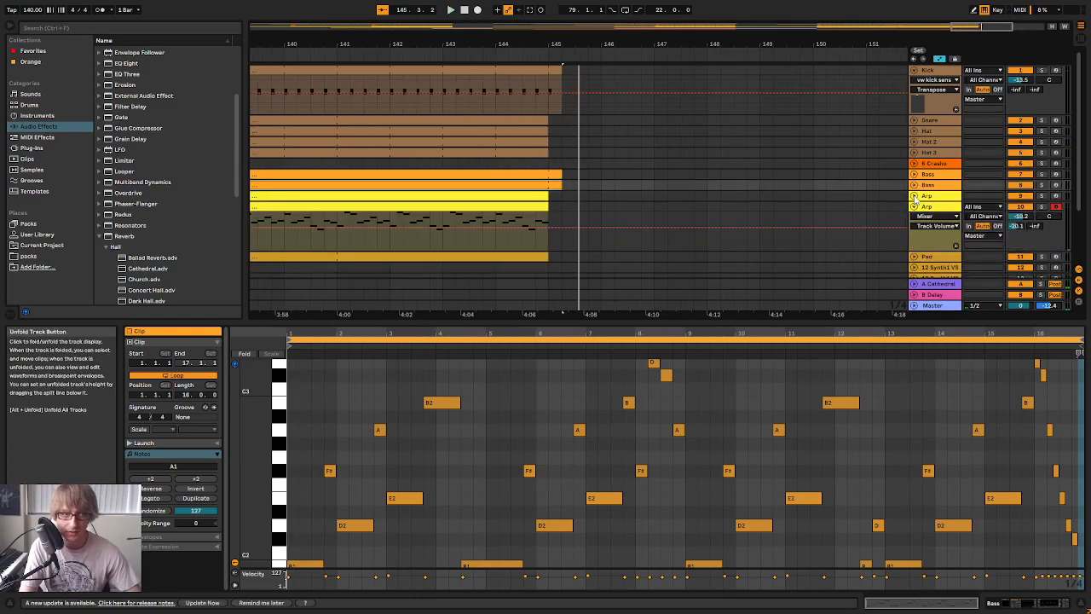
left_click(915, 197)
scroll(591, 181, "down", 3)
left_click_drag(548, 45, 594, 127)
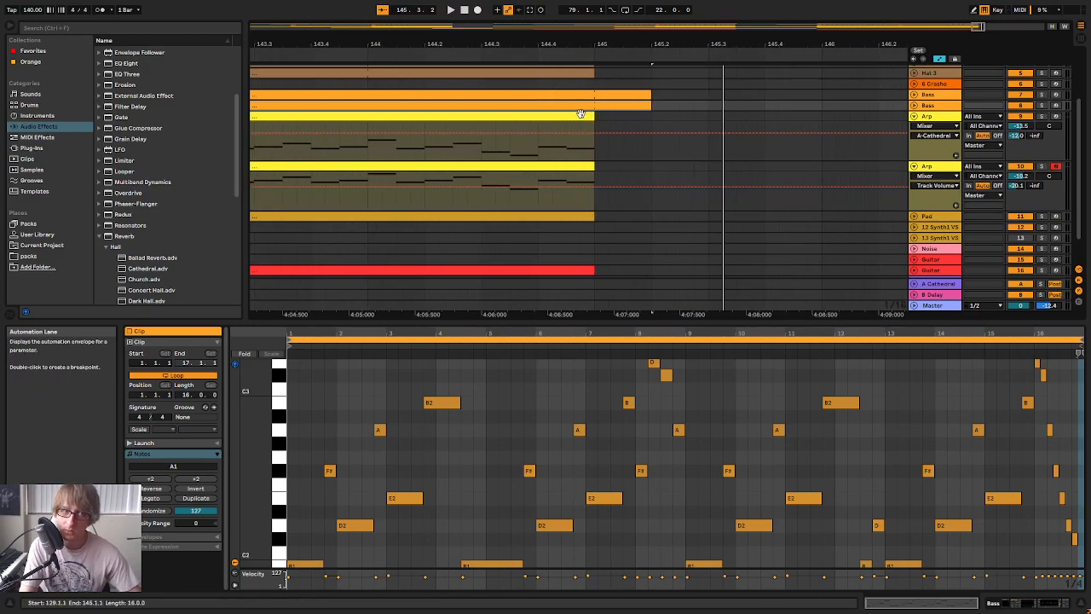
left_click(581, 114)
left_click(585, 166, "shift")
left_click_drag(592, 167, 623, 168)
left_click(513, 54)
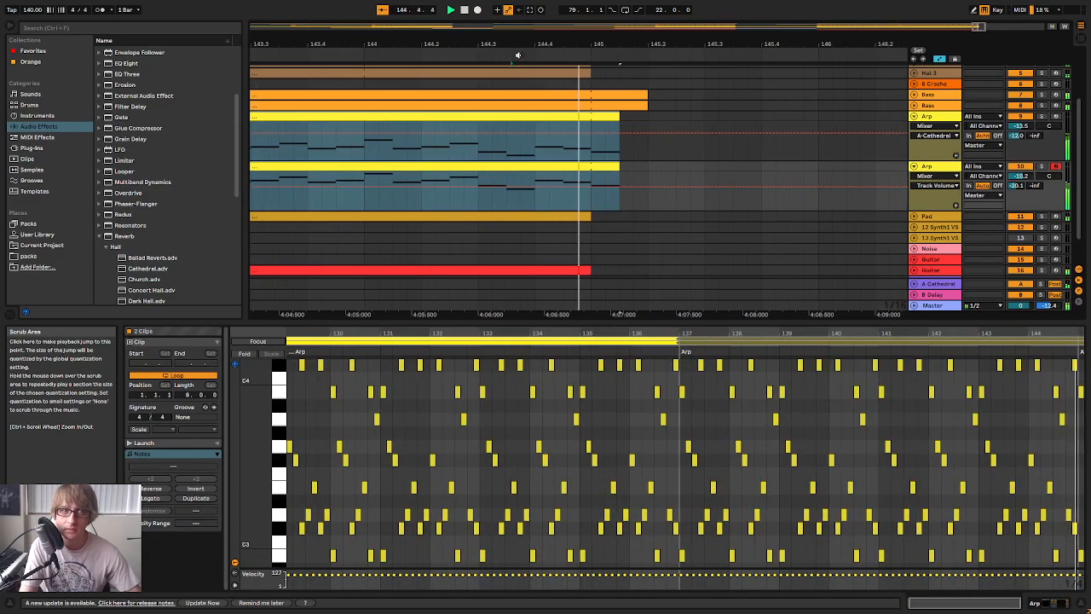
key("space")
left_click_drag(588, 45, 634, 16)
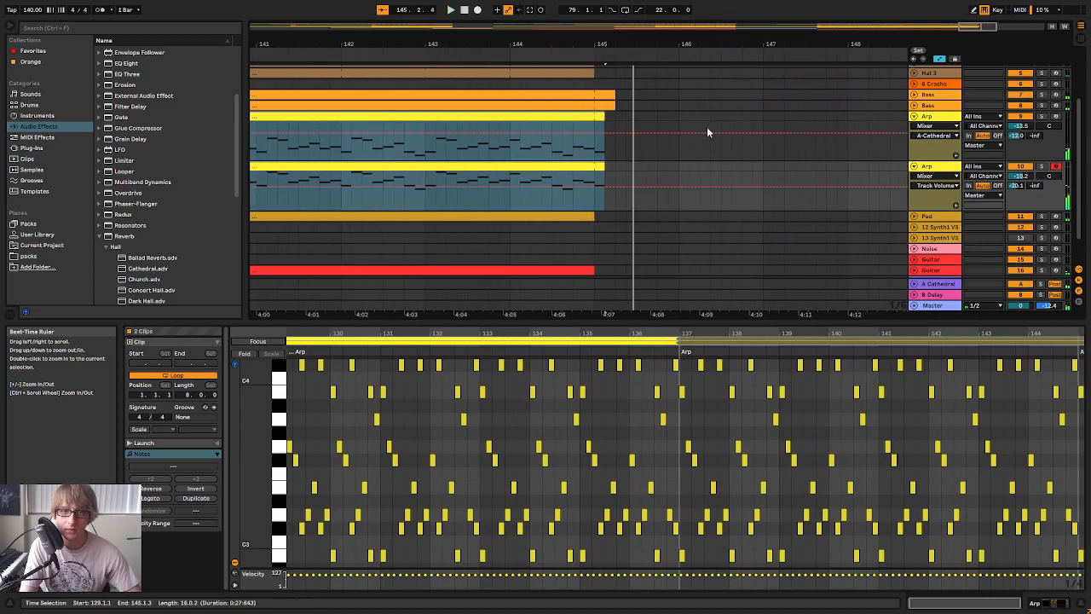
Try extending the Pad clip to 145.1.3, play the ending, and restore the clip's end to bar 145
left_click(914, 217)
scroll(738, 186, "down", 3)
left_click_drag(590, 158, 608, 162)
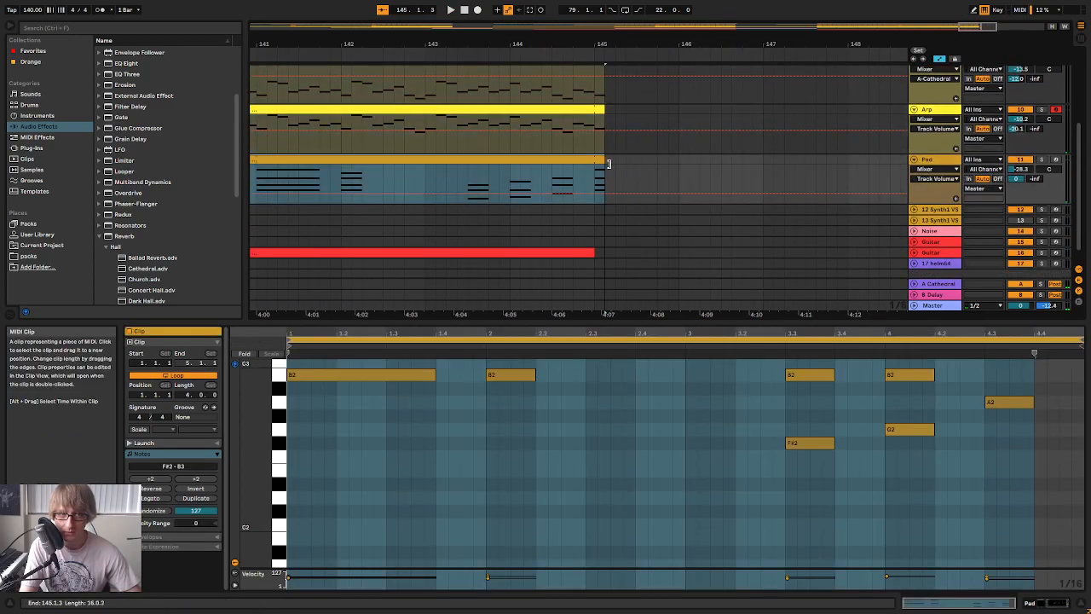
left_click(556, 53)
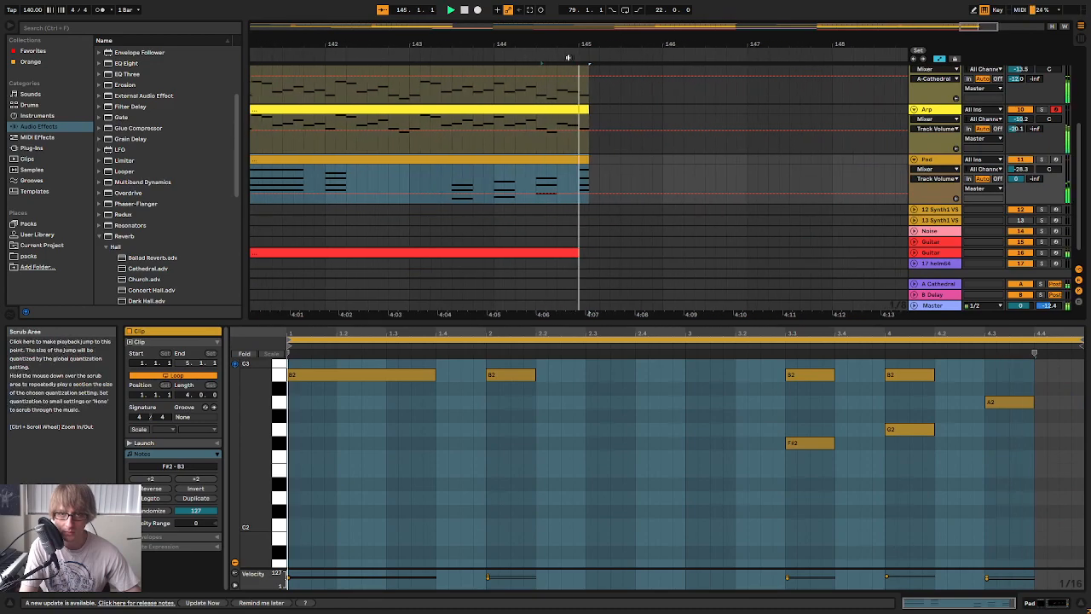
key("space")
left_click_drag(619, 163, 612, 163)
Extend the second Guitar track's clip to 145.1.3 and play the ending
scroll(626, 170, "down", 1)
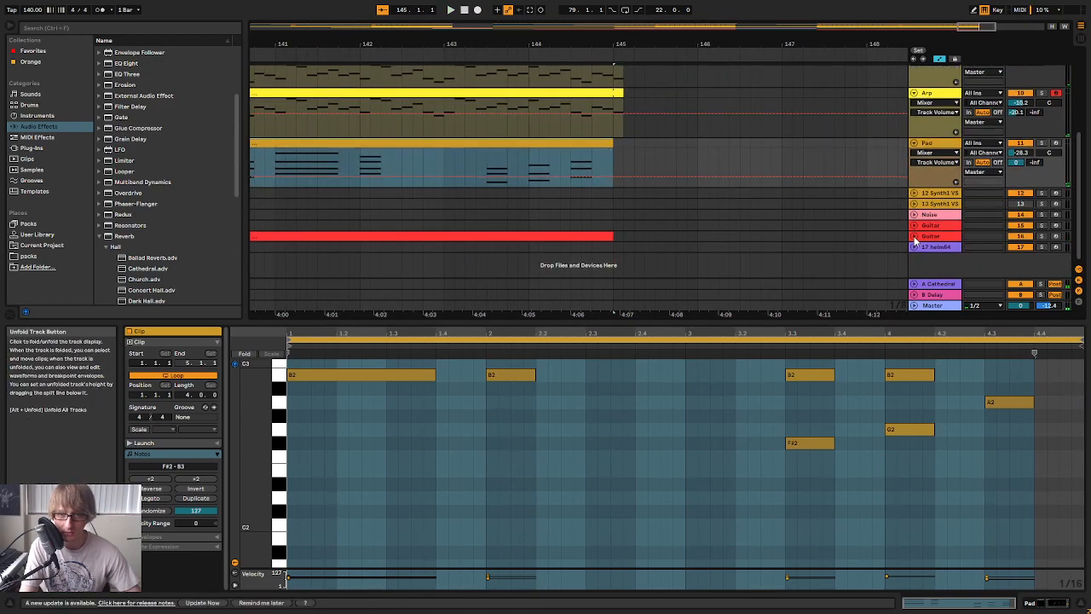
left_click(915, 236)
mouse_move(612, 237)
left_mouse_down()
mouse_move(656, 237)
mouse_move(627, 239)
left_mouse_up()
left_click(583, 52)
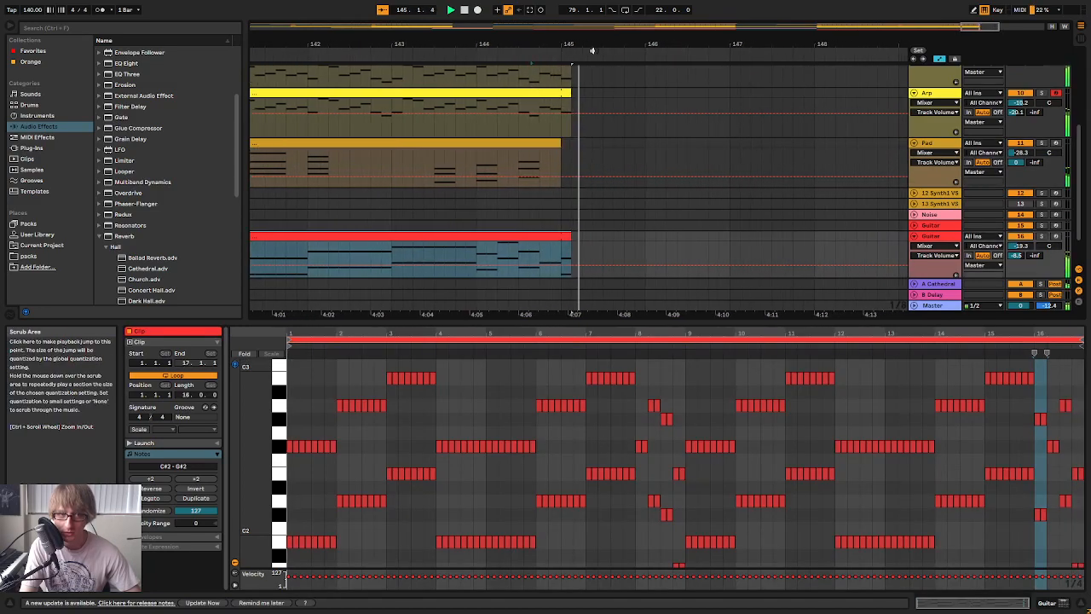
key("space")
Hide the automation lanes and fold the Arp, Pad and second Guitar tracks in the full arrangement
left_click_drag(582, 46, 652, 43)
scroll(637, 203, "up", 3)
scroll(637, 201, "up", 3)
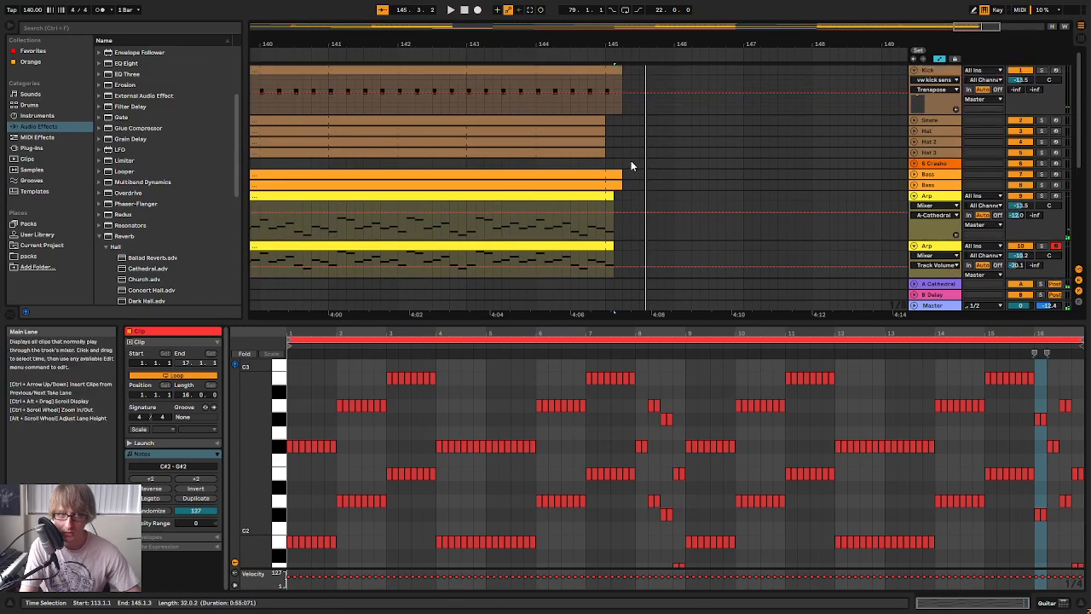
left_click_drag(883, 46, 883, 17)
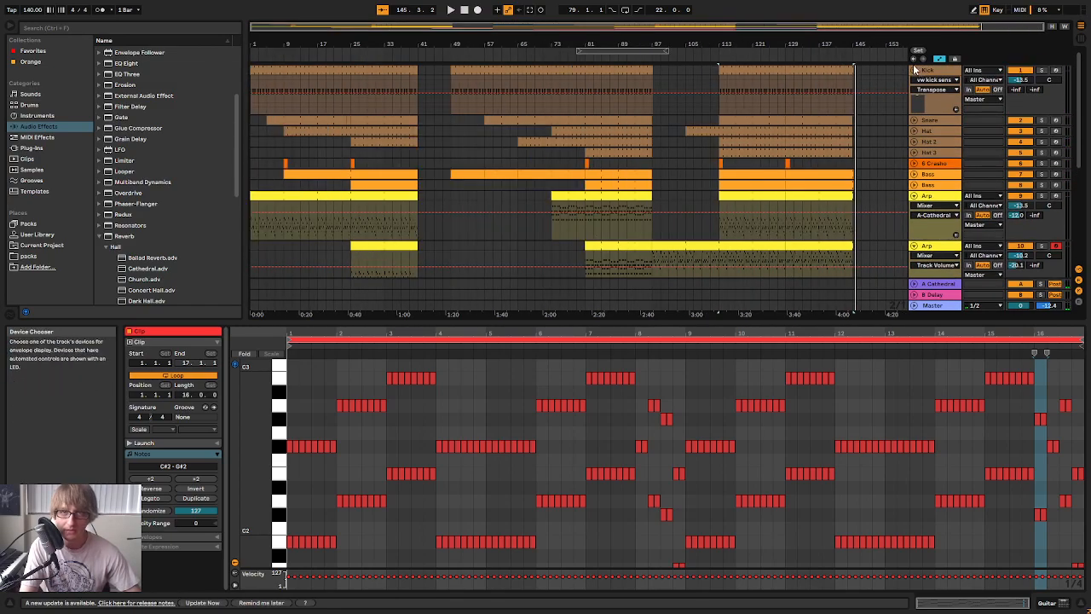
left_click(939, 59)
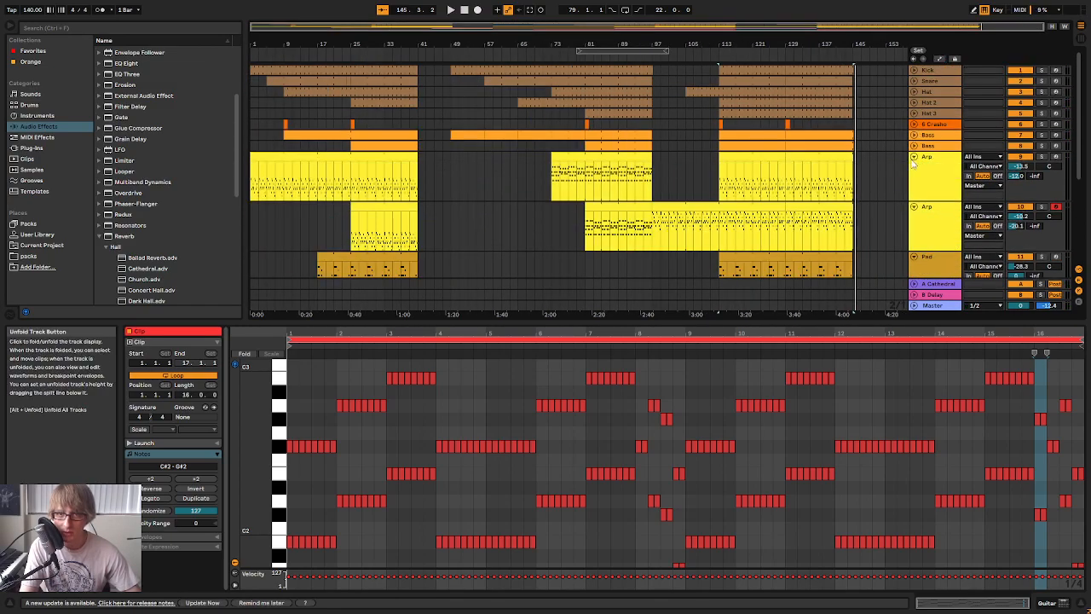
left_click(914, 157)
left_click(914, 167)
left_click(914, 178)
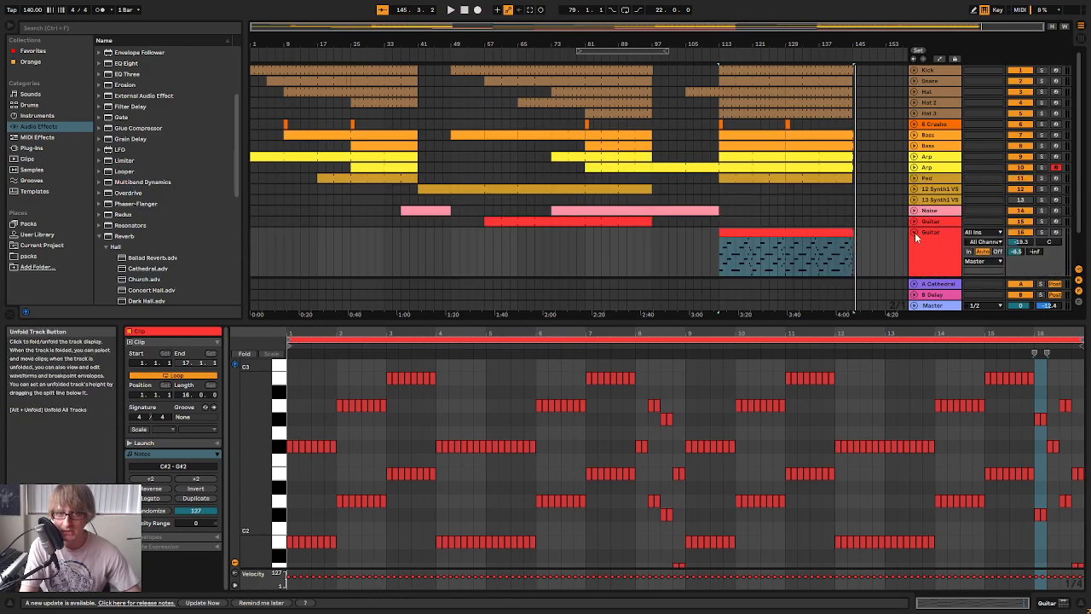
left_click(915, 232)
left_click_drag(782, 246, 857, 61)
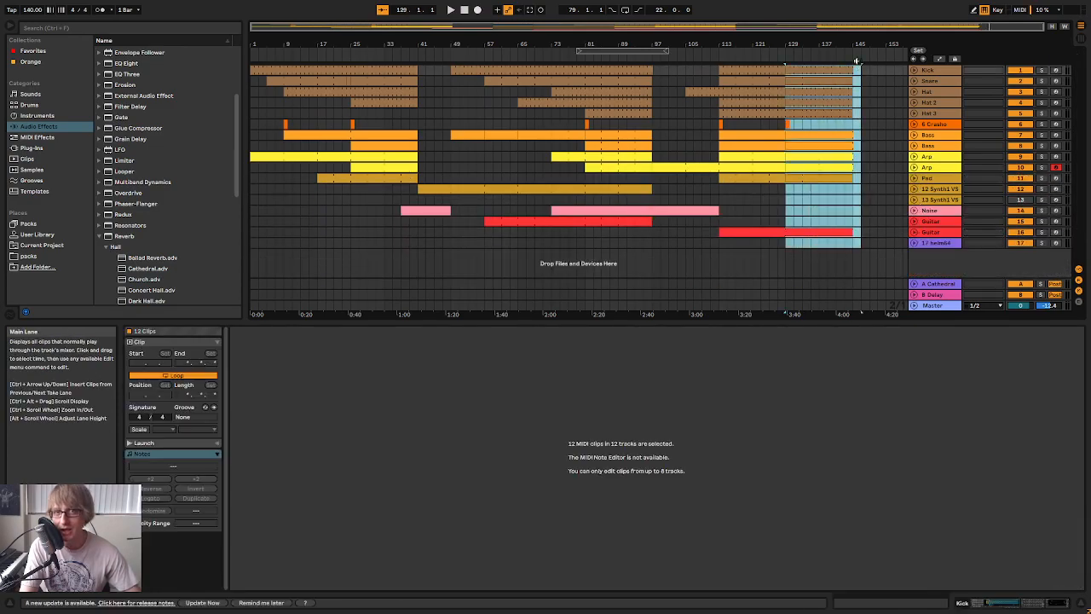
left_click(744, 201)
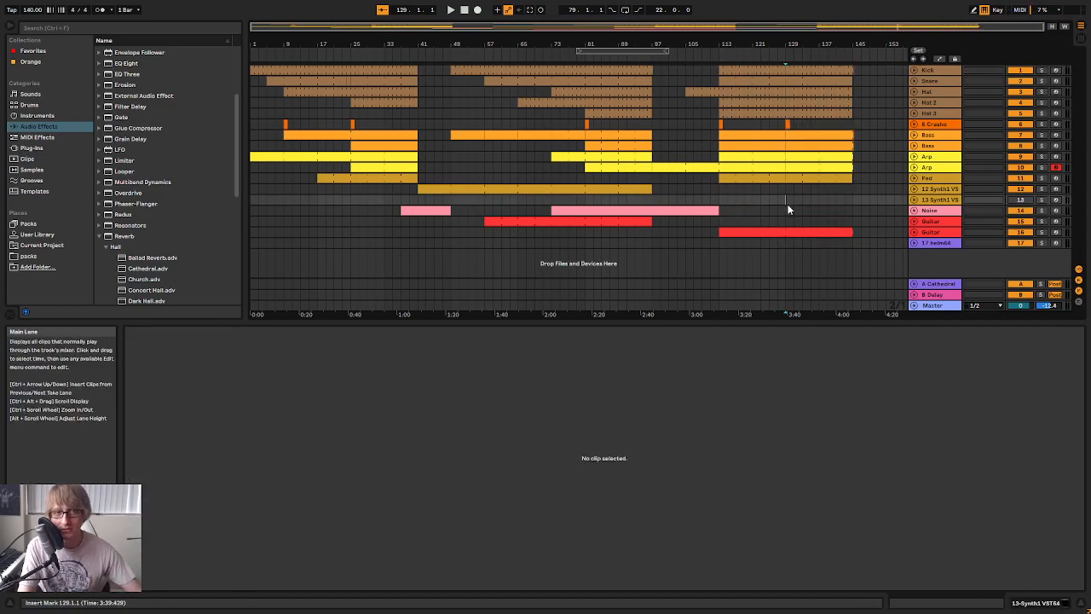
left_click_drag(719, 245, 787, 65)
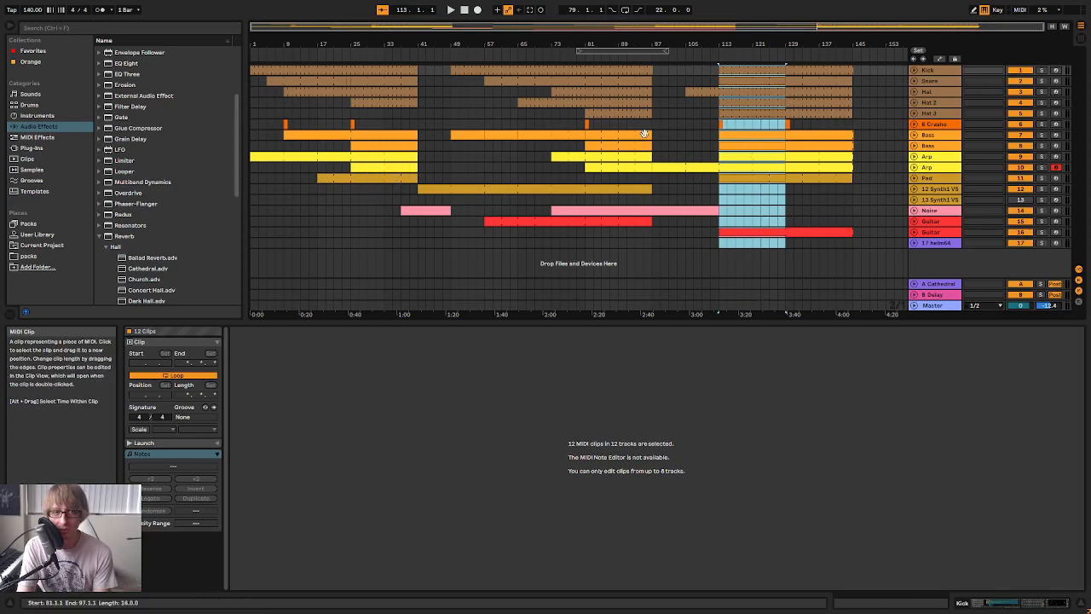
left_click(719, 231)
left_click(720, 112)
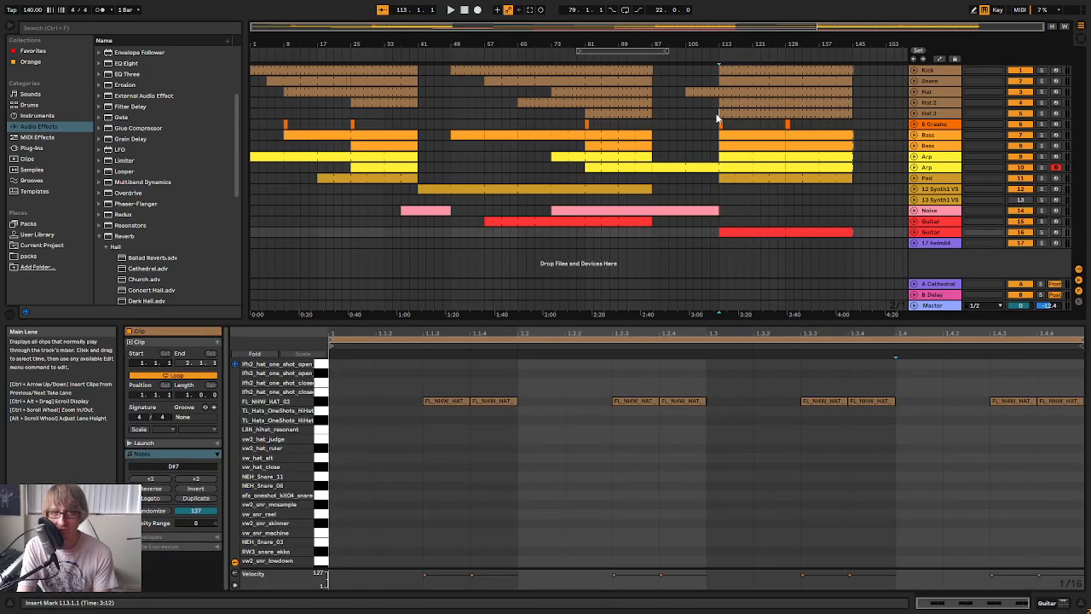
Examine the song's structure by marking out bars 113 to 129, 129 to 145, and the earlier sections across the tracks
left_click_drag(786, 117, 787, 117)
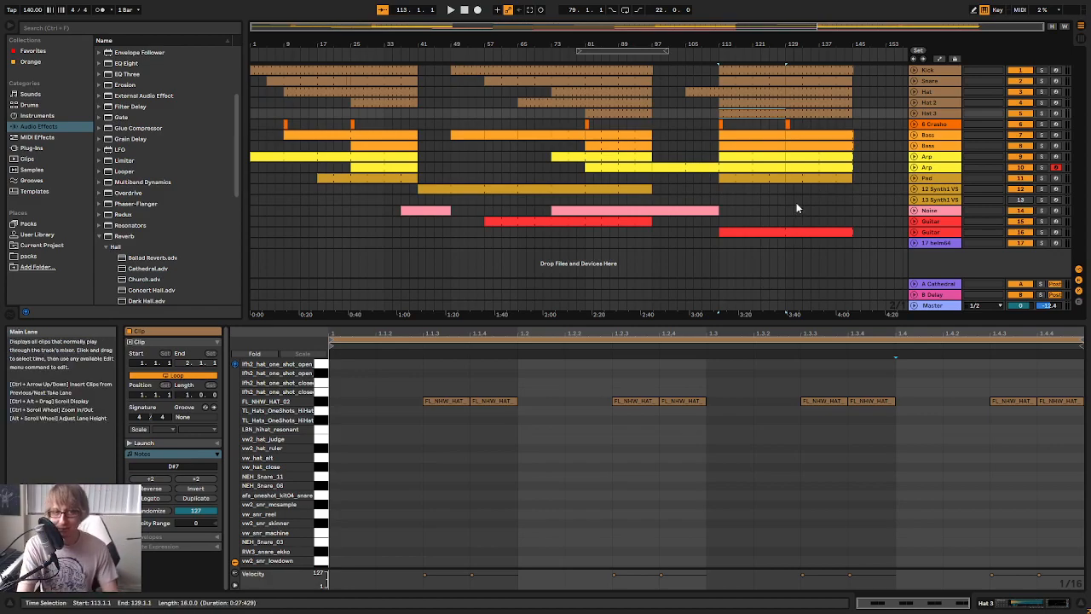
left_click_drag(785, 239, 852, 53)
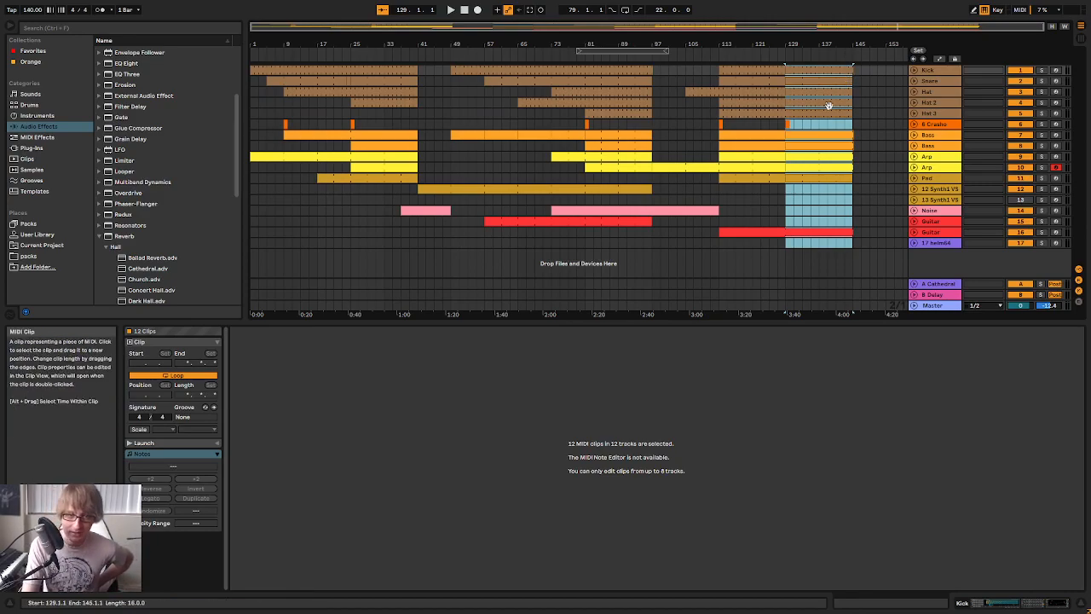
left_click_drag(785, 245, 787, 40)
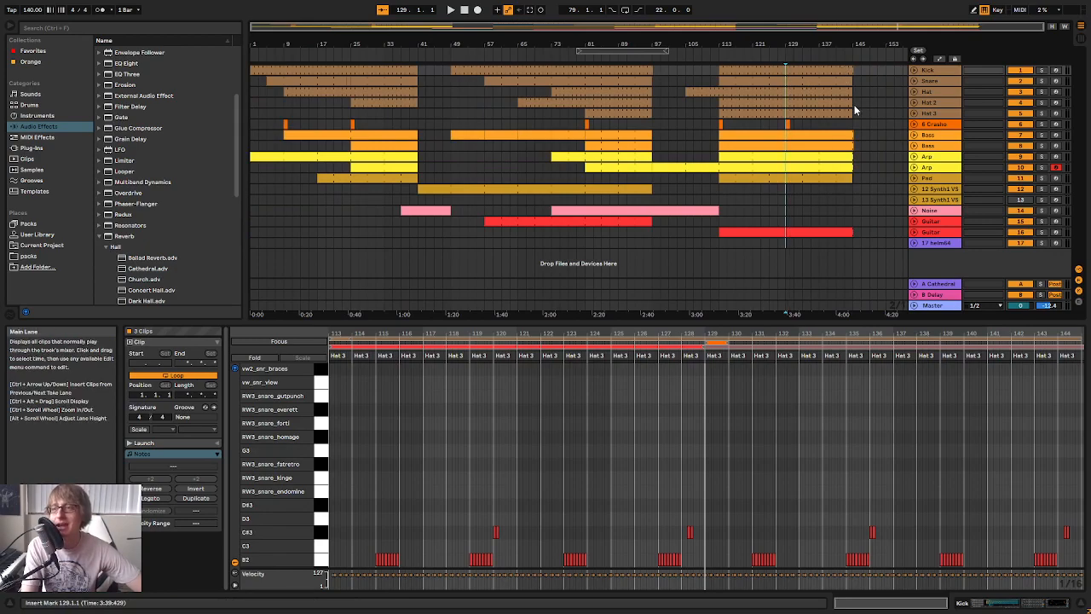
left_click(786, 244)
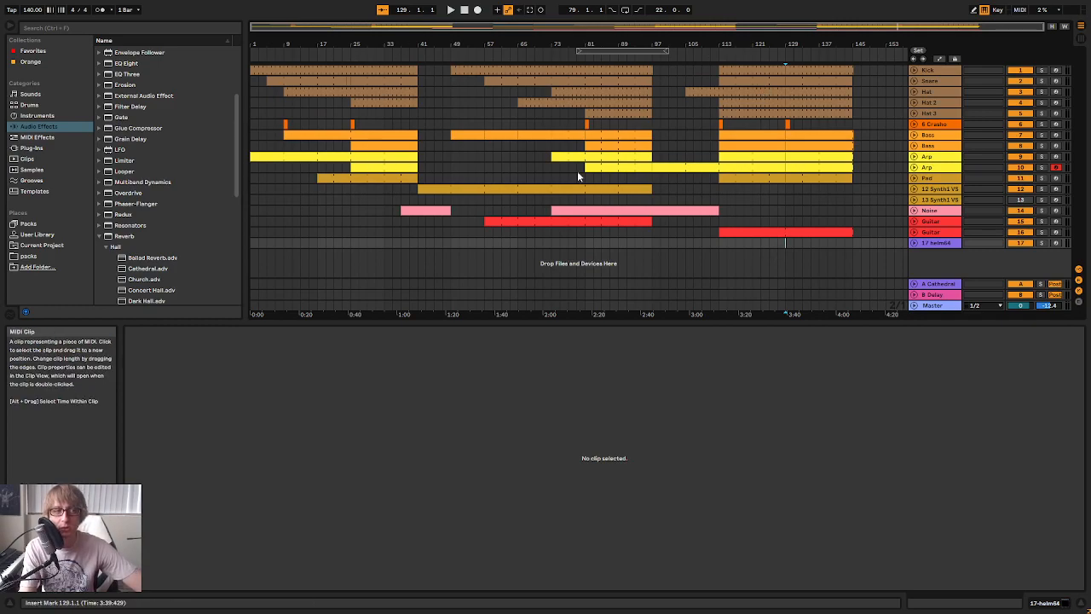
left_click_drag(261, 244, 413, 68)
left_click_drag(717, 256, 878, 68)
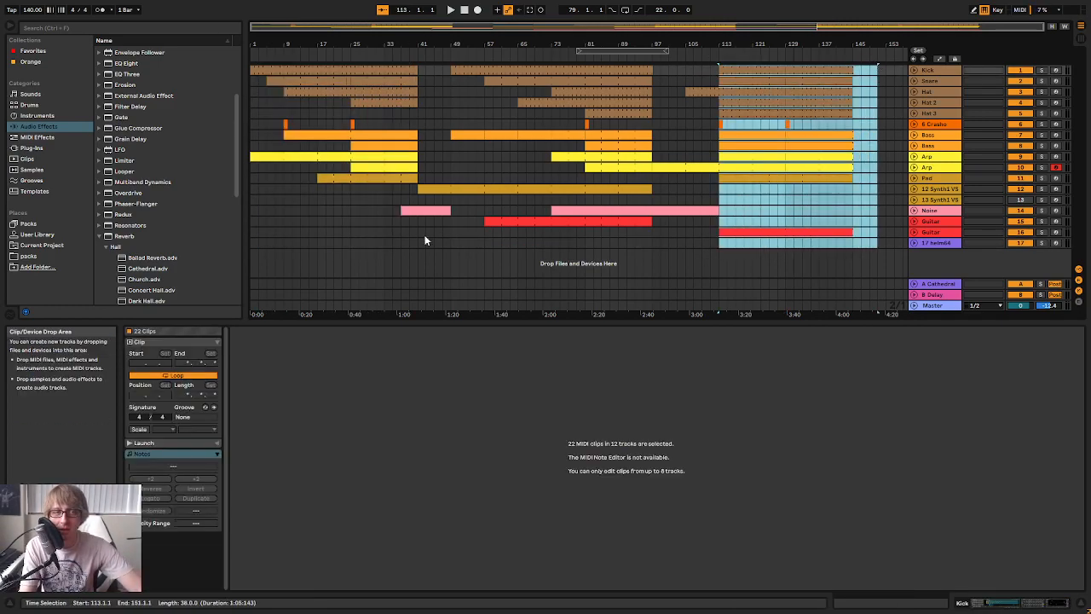
left_click_drag(418, 241, 652, 53)
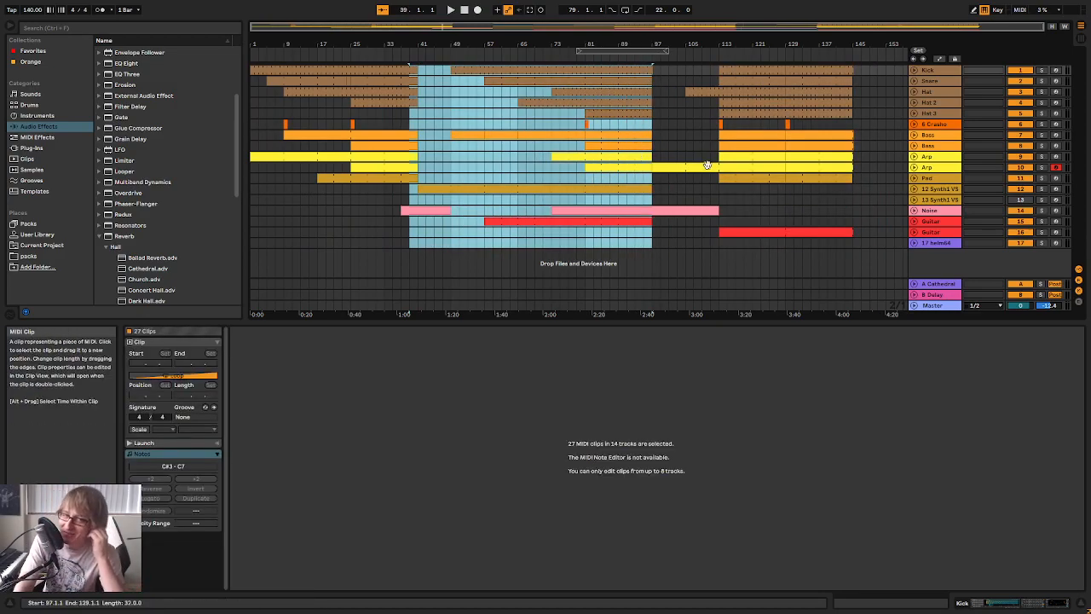
left_click_drag(679, 234, 680, 249)
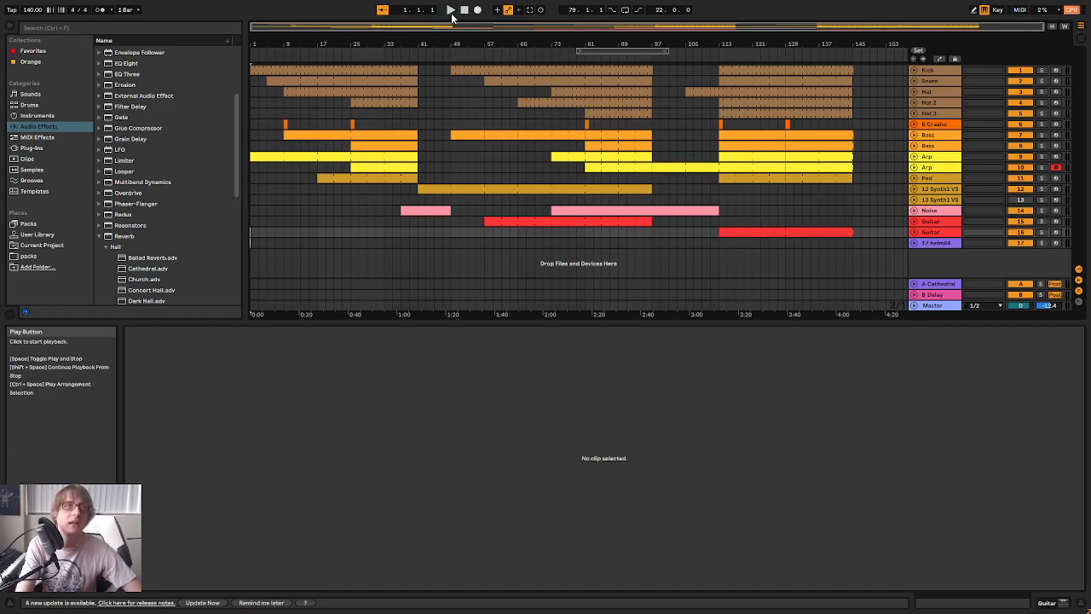
Reset the playback position to bar 1, save the set, and play the arrangement through
left_click(670, 137)
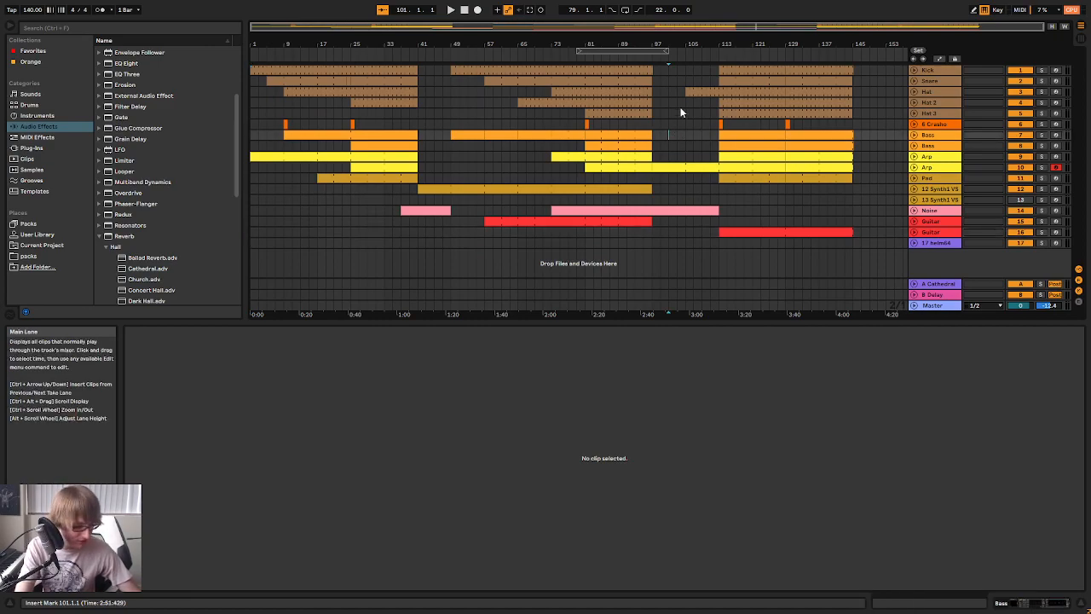
left_click(464, 9)
key("ctrl+s")
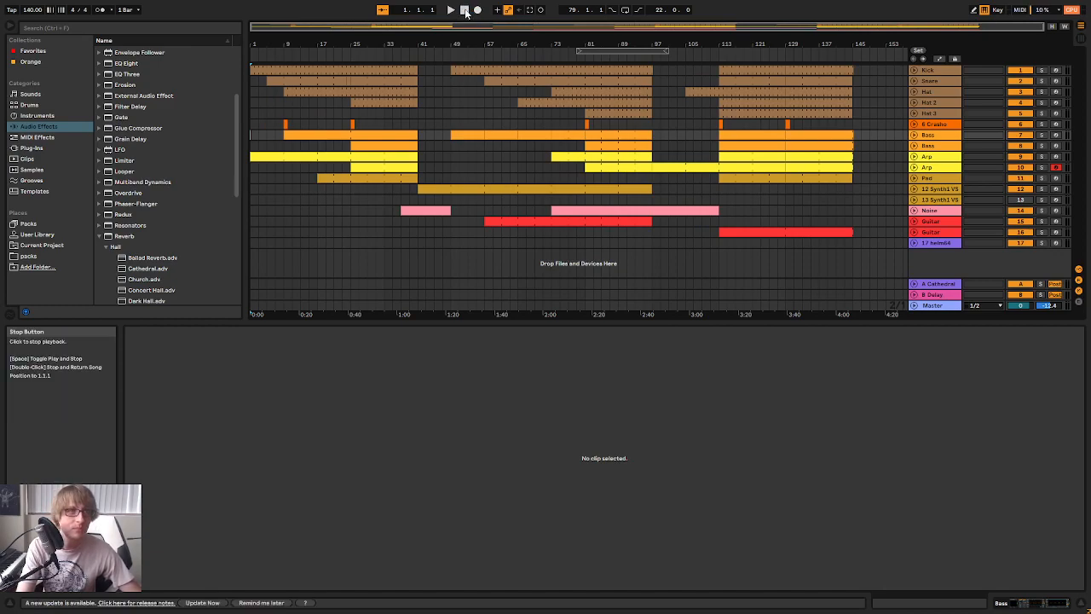
left_click(451, 10)
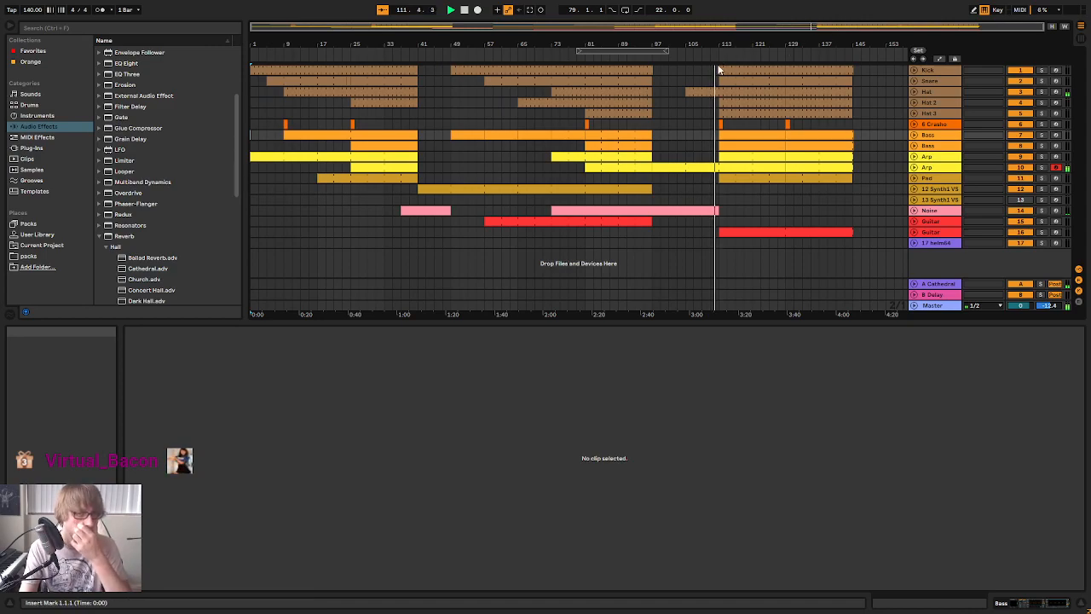
Copy the one-bar snare fill from bar 24 and place it at bar 112 on the Snare track
left_click_drag(717, 44, 831, 64)
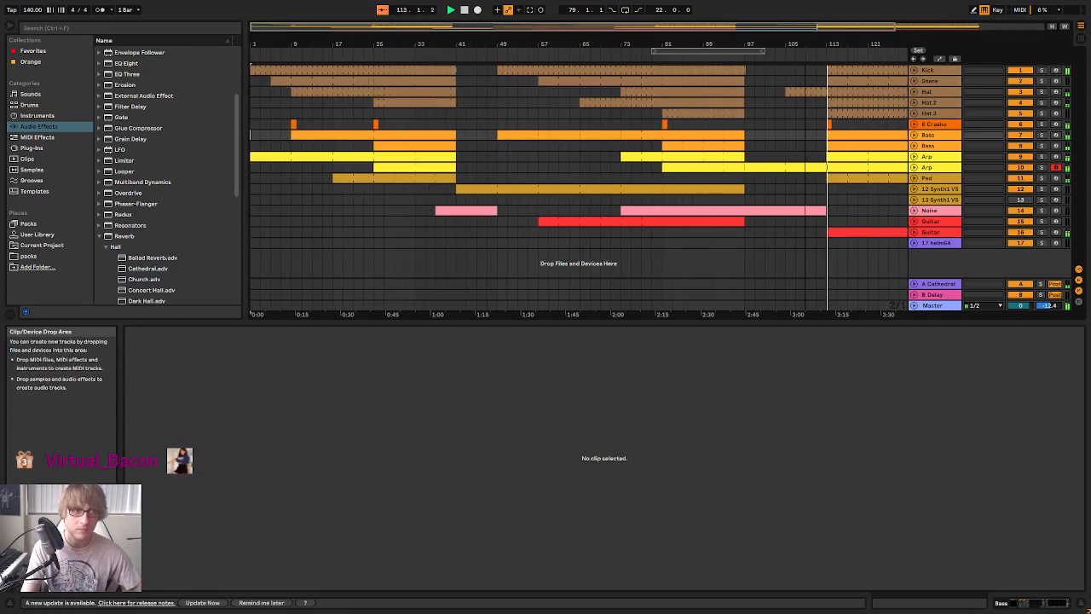
left_click(368, 81)
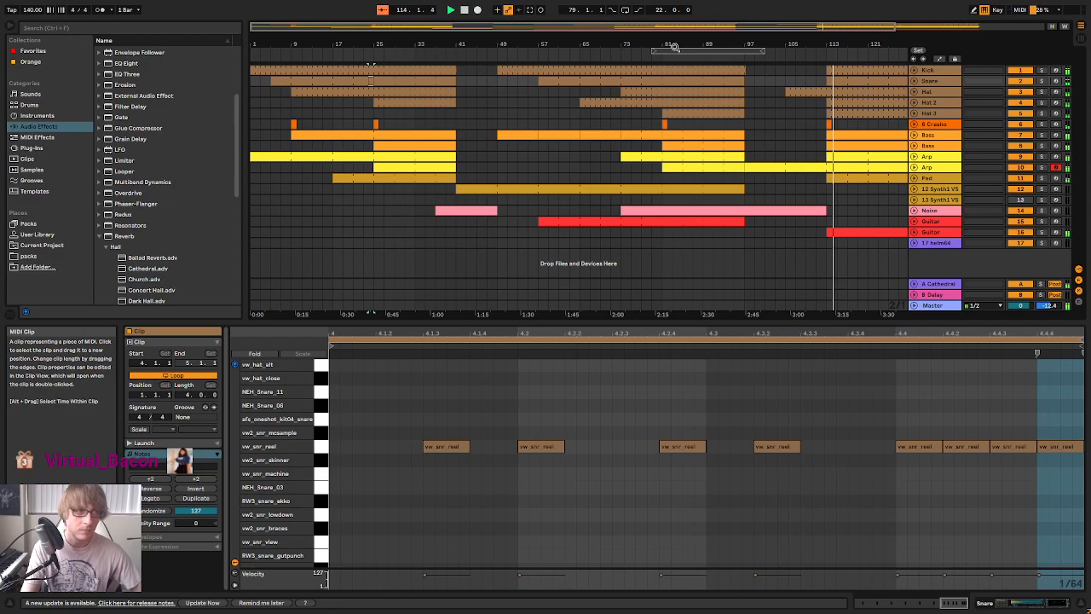
left_click_drag(816, 41, 515, 97)
key("space")
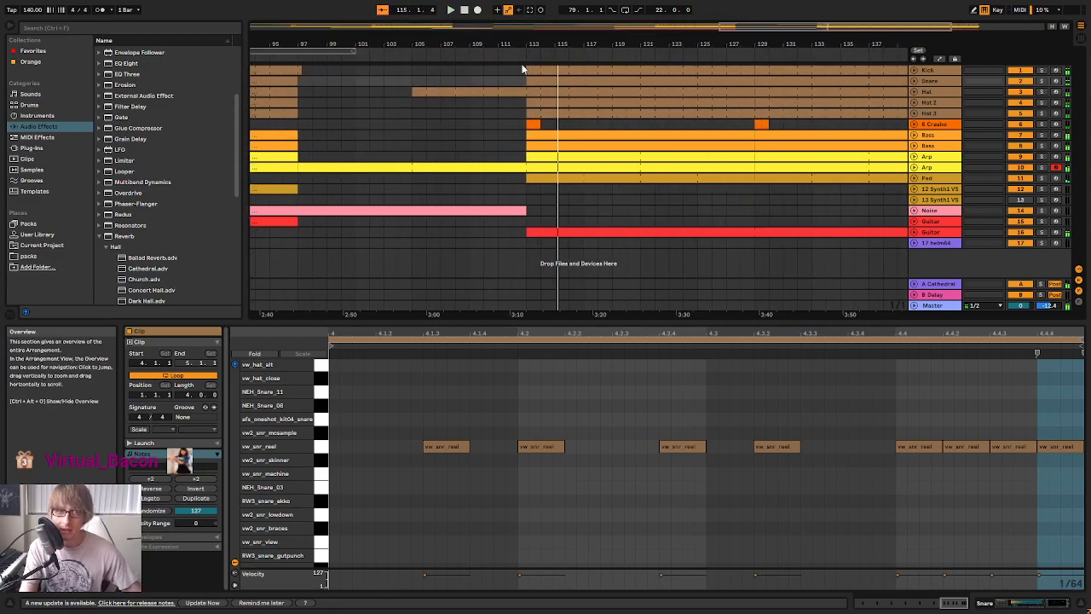
left_click_drag(517, 42, 523, 79)
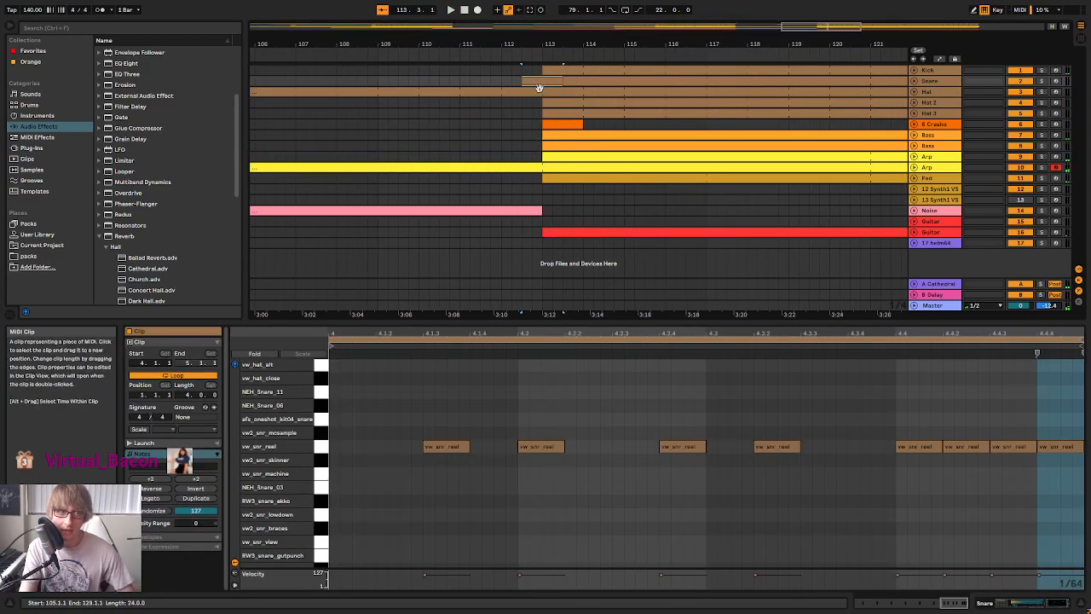
left_click(502, 82)
key("ctrl+v")
Play the copied snare fill into bar 113 several times and examine its notes in the note editor
left_click(461, 52)
left_click_drag(639, 46, 639, 20)
left_click(915, 81)
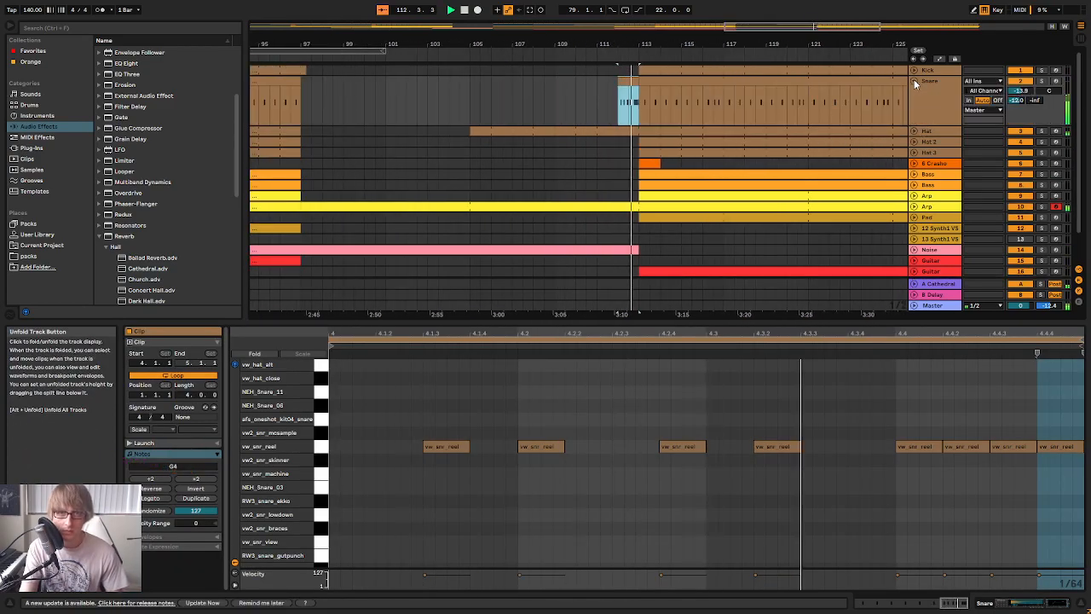
left_click(914, 81)
key("space")
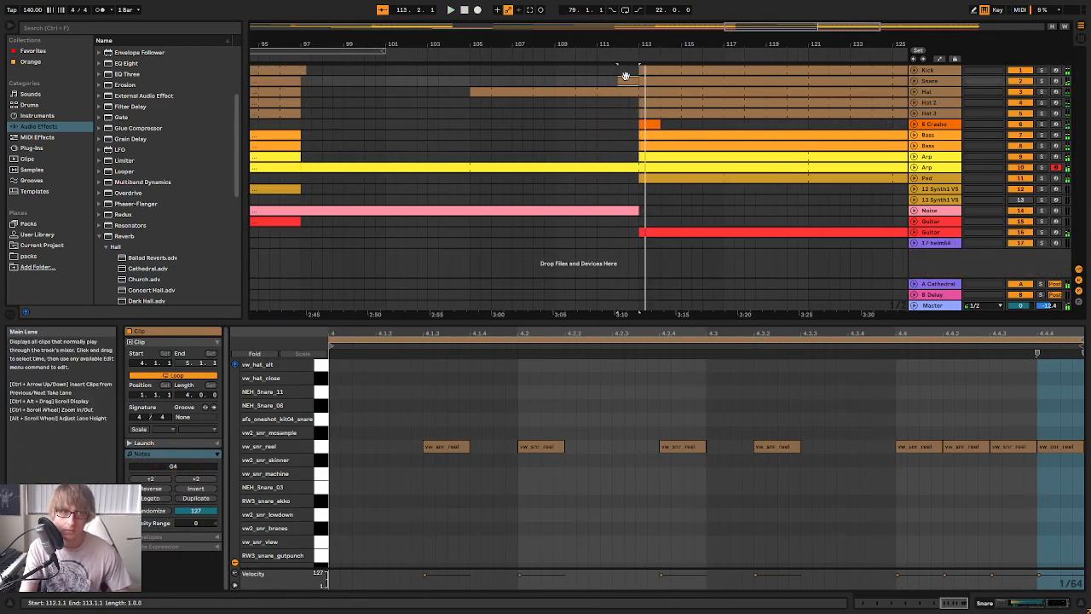
key("space")
key("space")
left_click_drag(614, 334, 615, 298)
key("space")
key("space")
left_click_drag(953, 333, 930, 333)
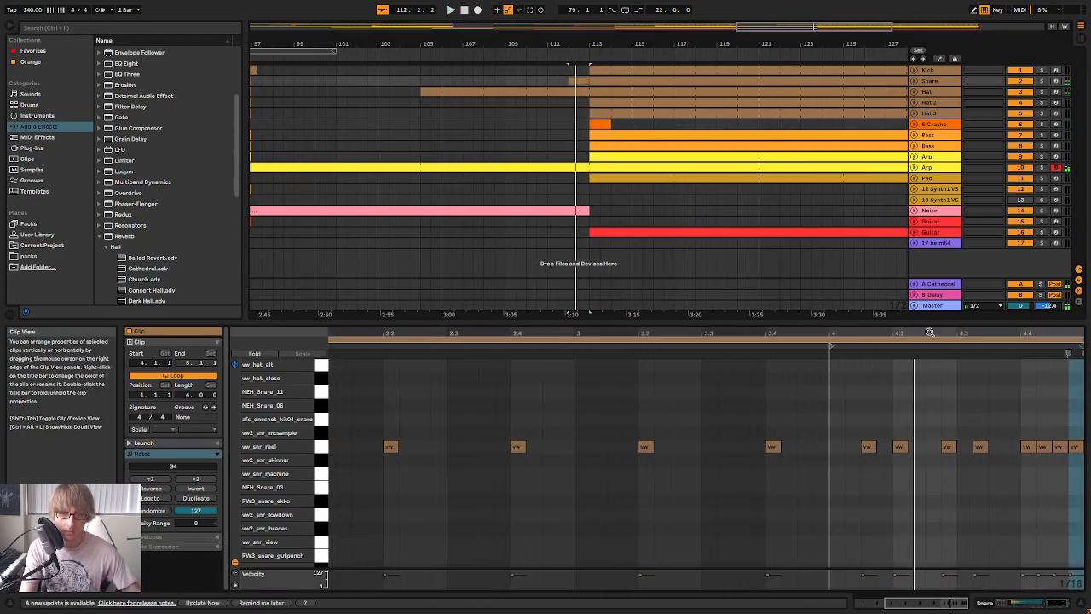
Add extra vw_snr_reel hits at 4.2.3 and 4.3.3 in the bar 112 snare fill and play it back
key("space")
key("space")
left_click(902, 446)
key("ctrl+c")
left_click(926, 416)
key("ctrl+v")
key("space")
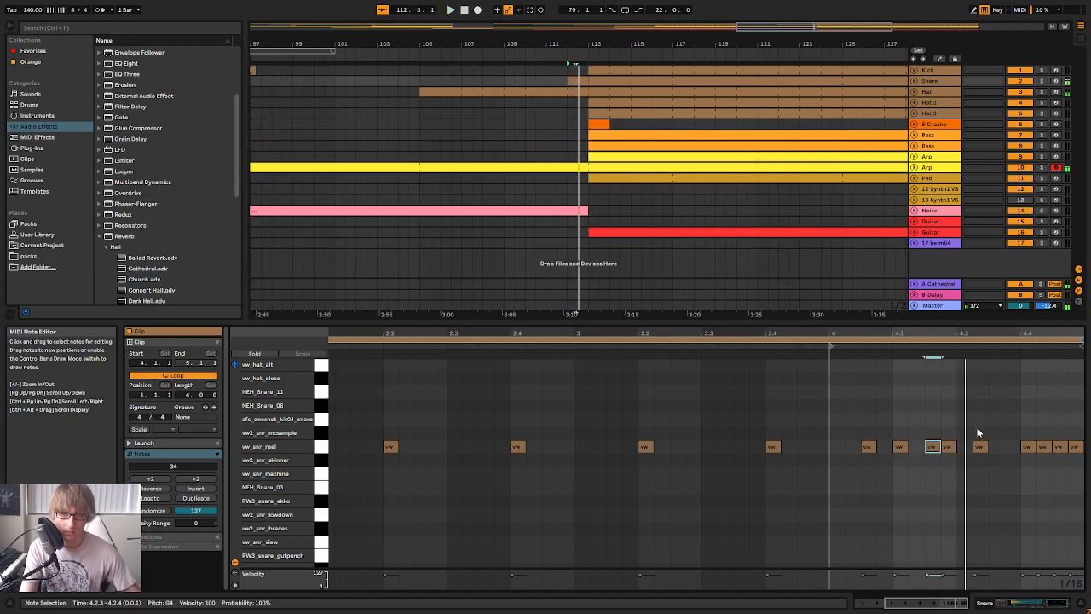
left_click_drag(983, 449, 1003, 455)
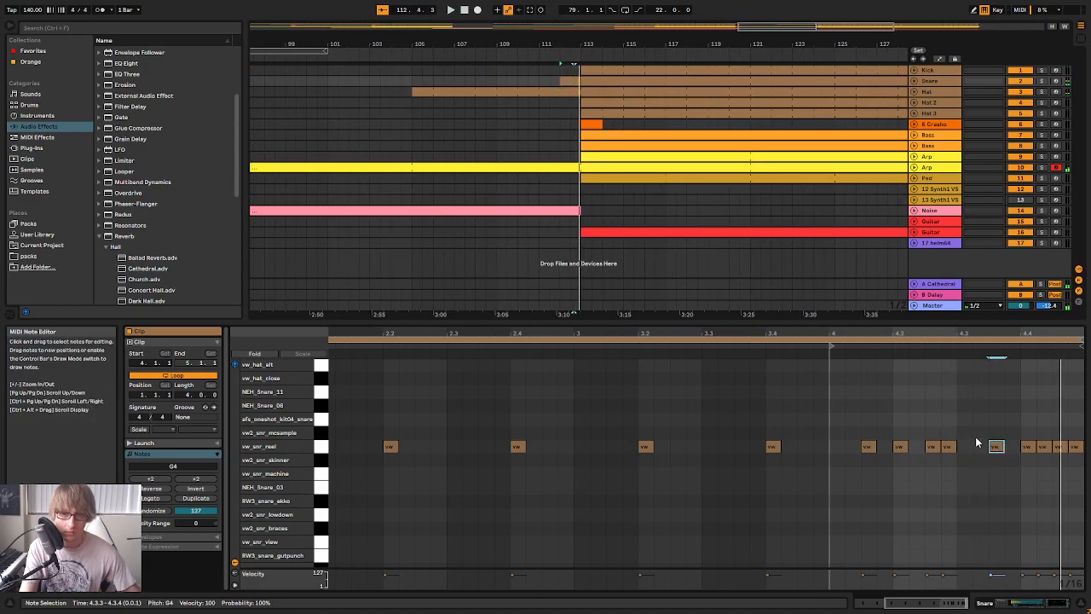
key("Left")
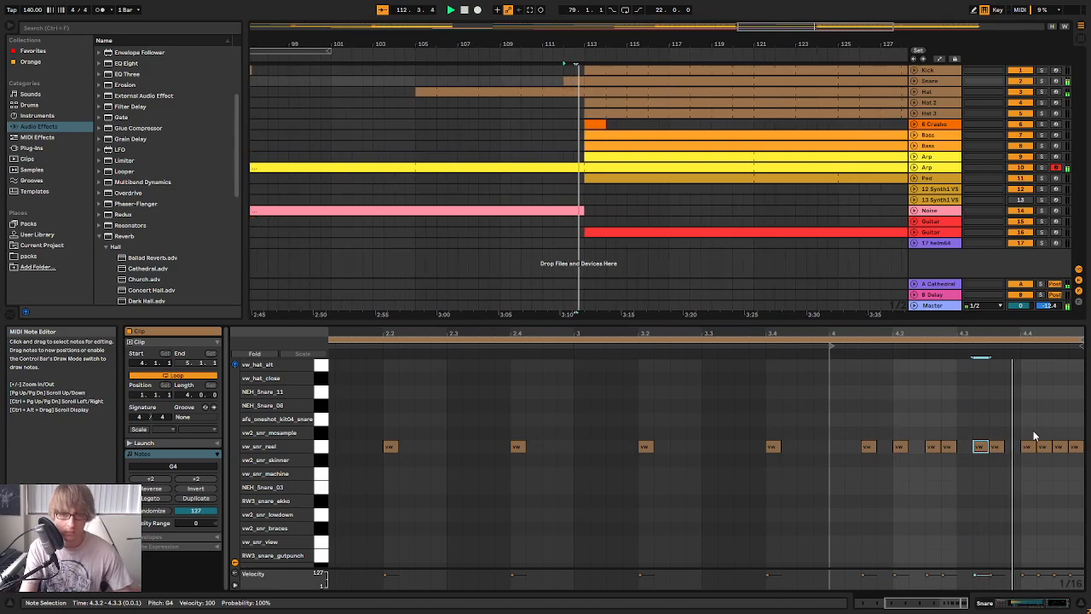
Close the clip view and play the transition through the snare fill into the section at bar 113
left_click_drag(1009, 320, 922, 543)
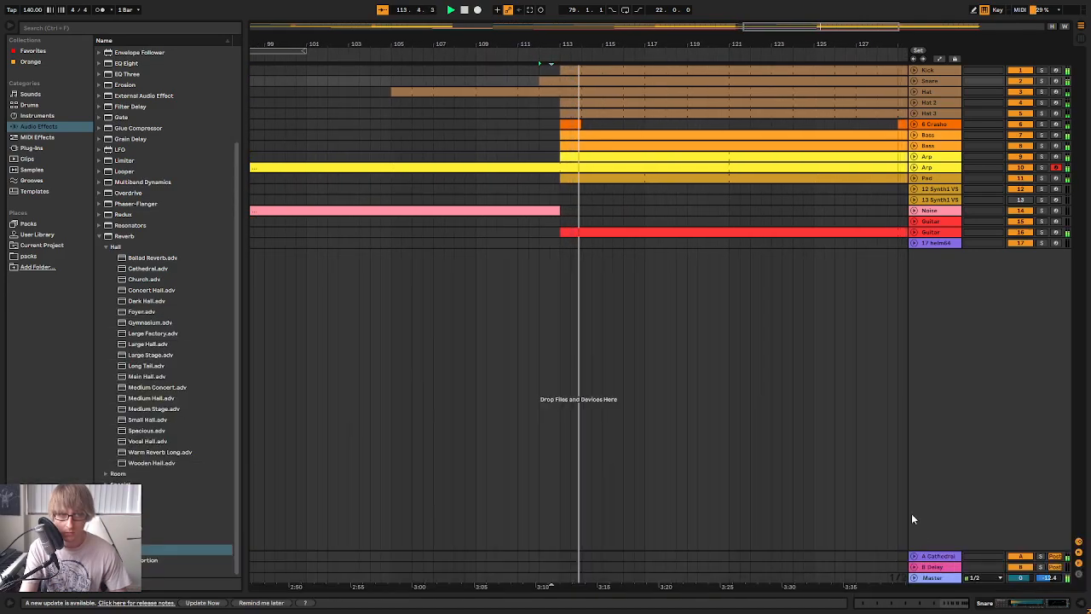
left_click(534, 57)
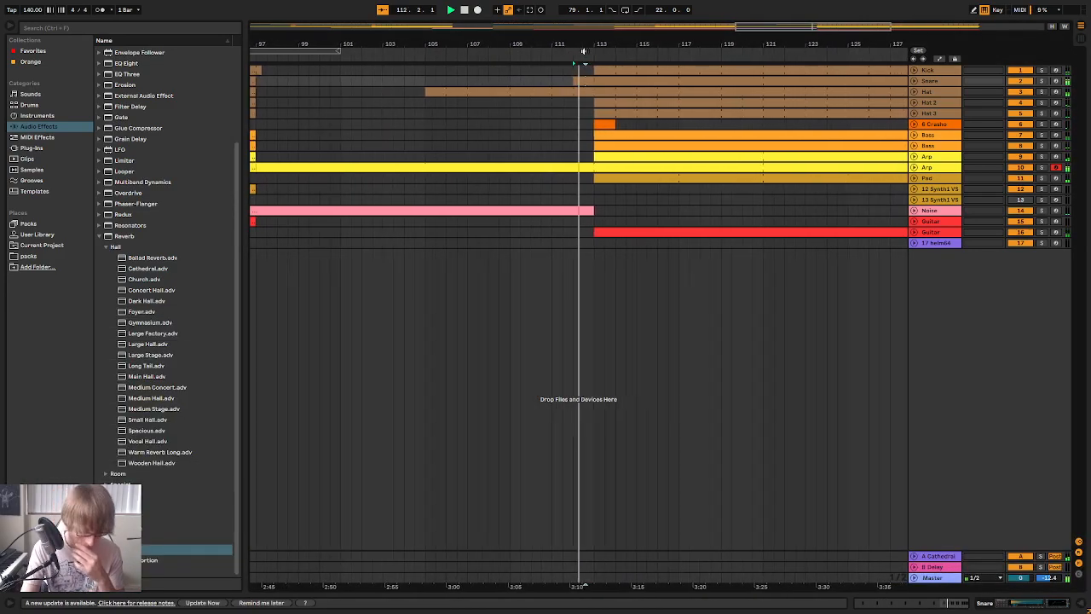
left_click(567, 70)
left_click_drag(567, 45, 655, 40)
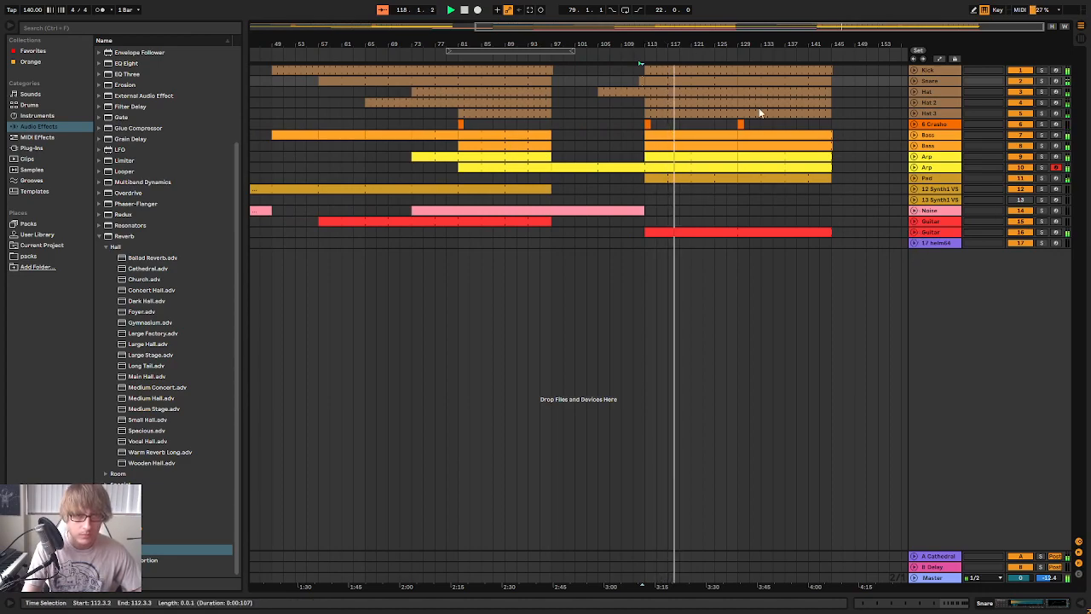
left_click_drag(686, 43, 678, 59)
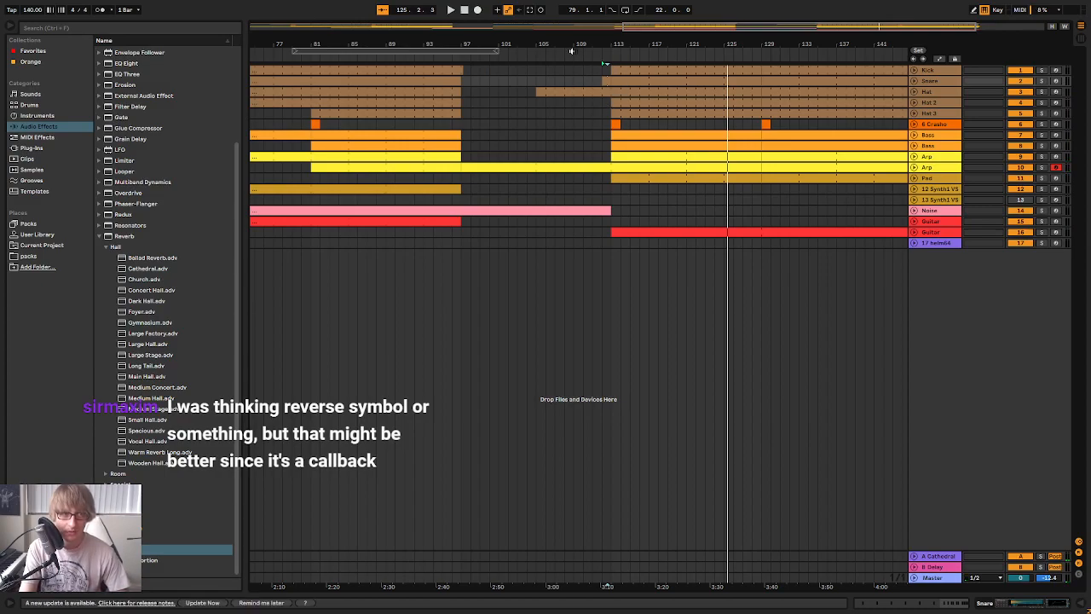
left_click(572, 51)
left_click_drag(606, 46, 628, 26)
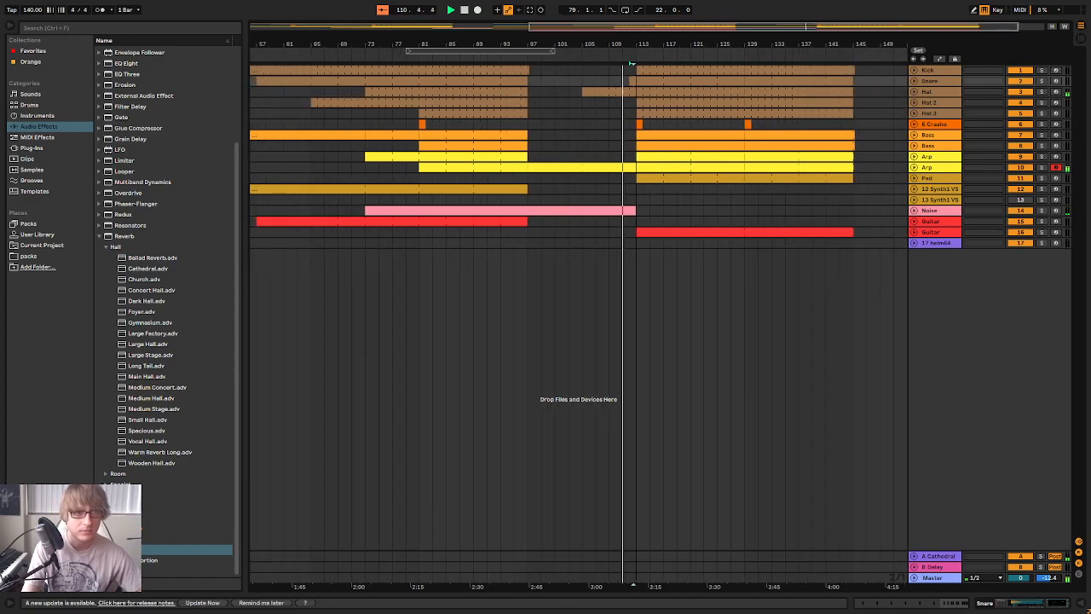
left_click(843, 179)
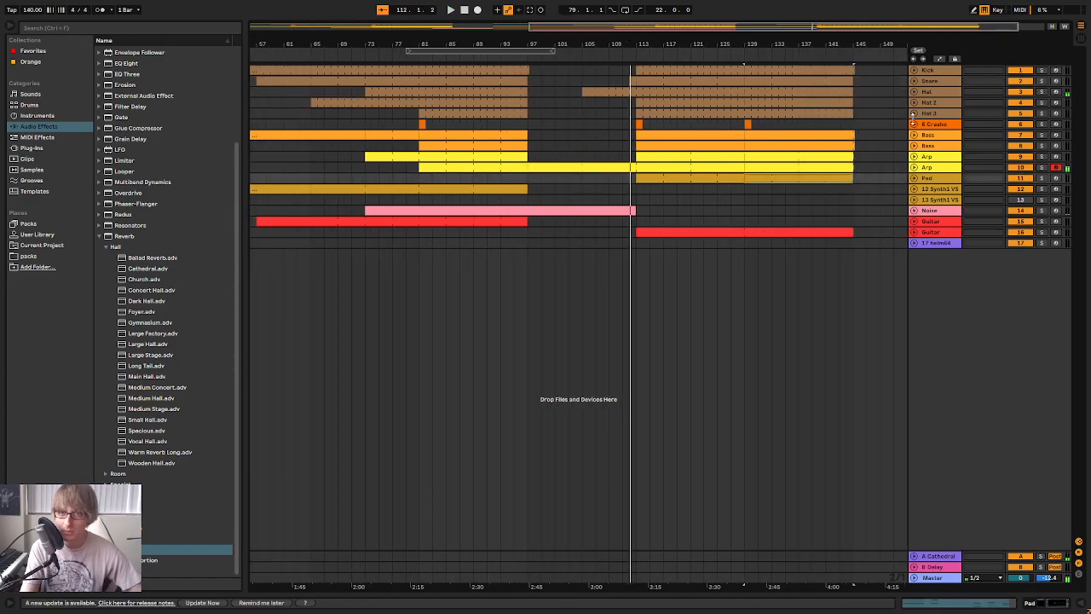
Extract the MJ_Cym2 pad from the 6 Crasho drum rack onto its own track
double_click(946, 125)
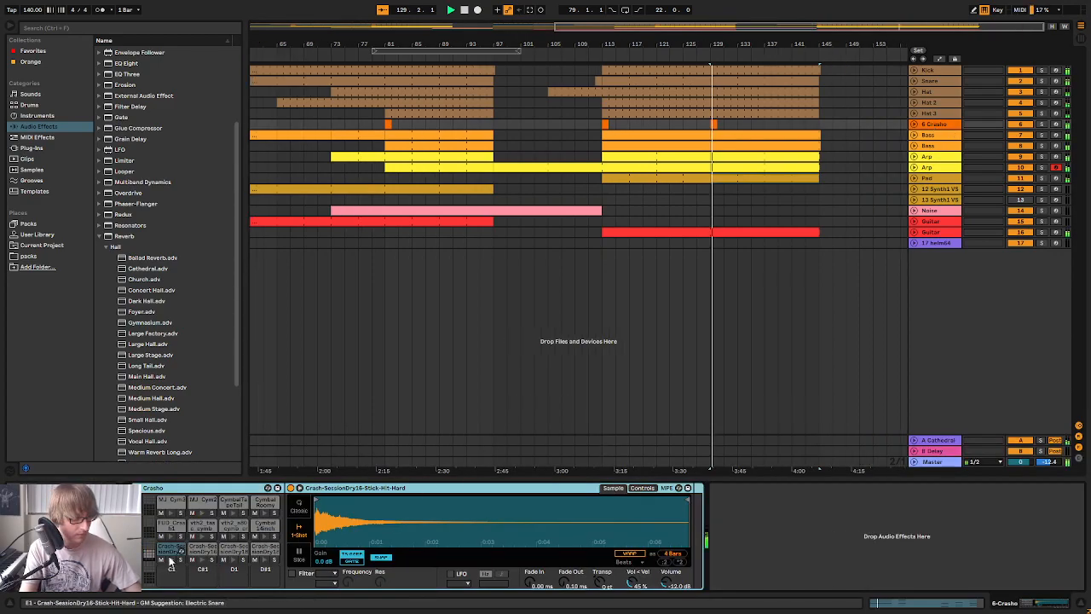
left_click(202, 515)
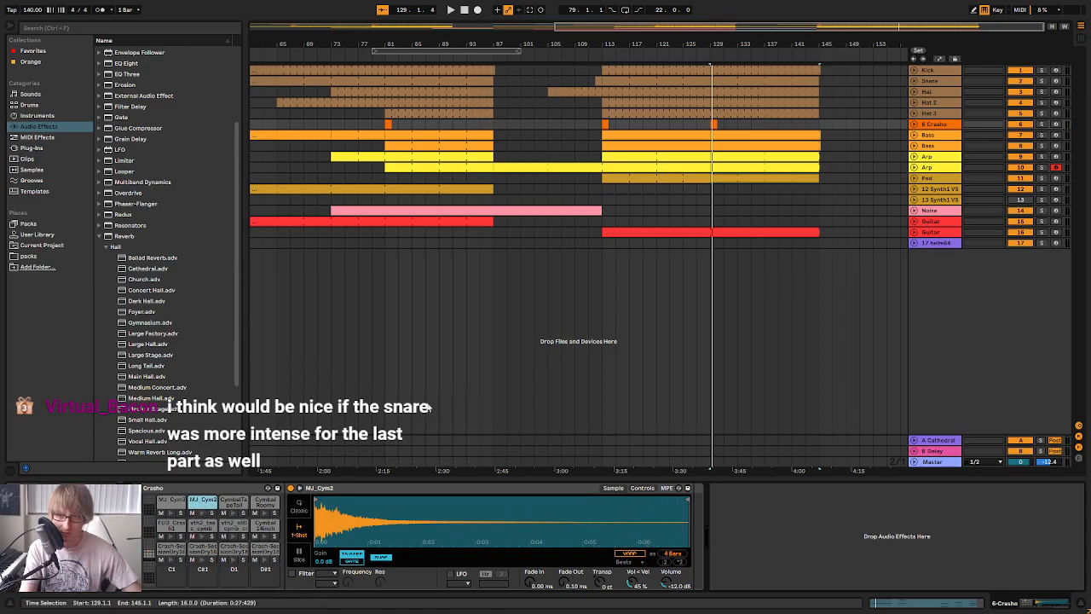
right_click(201, 500)
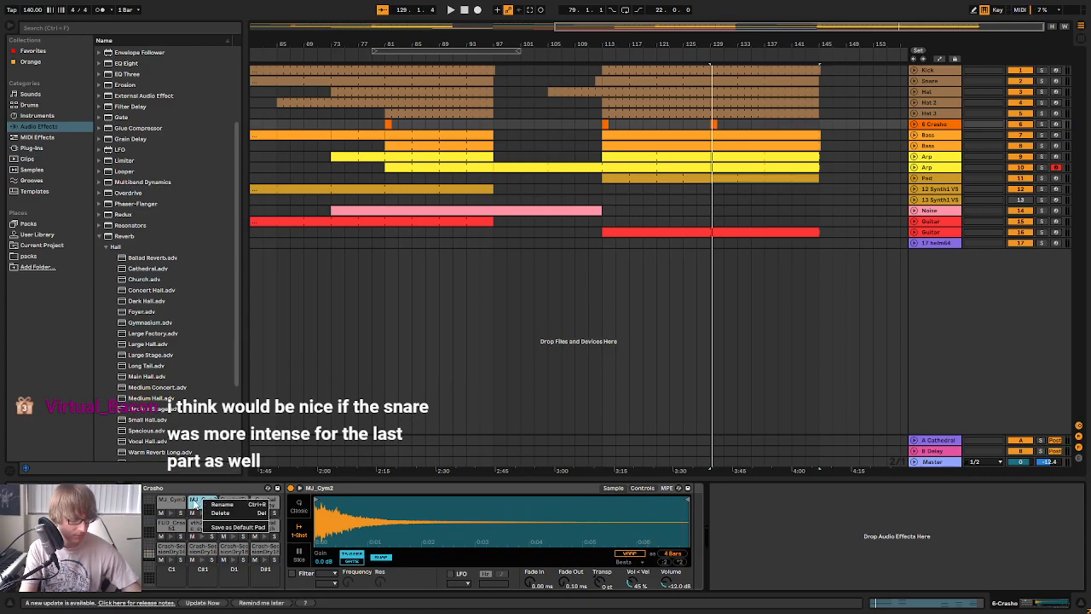
left_click(358, 509)
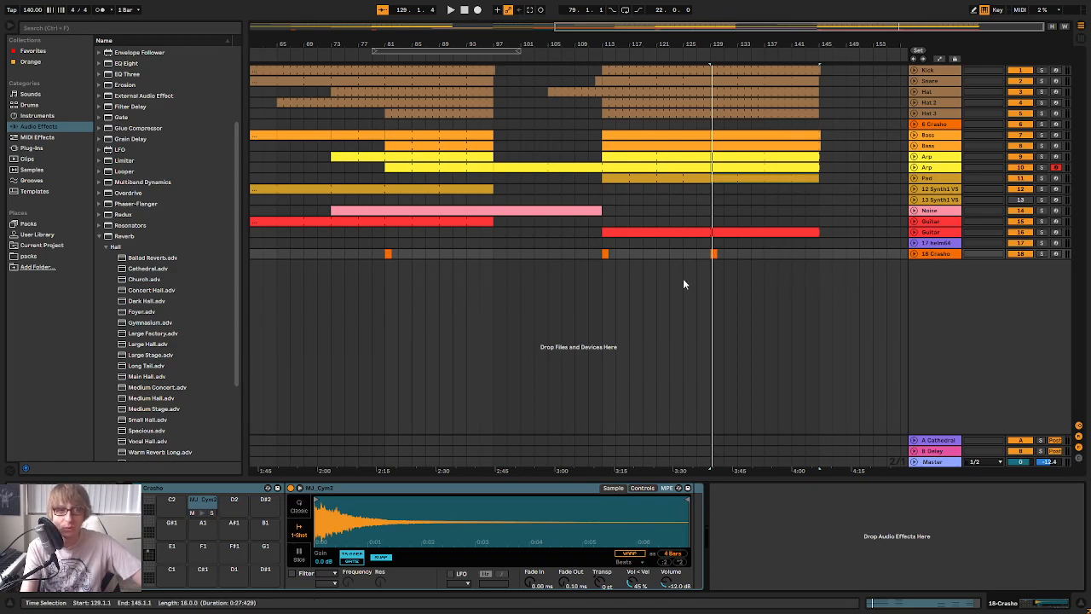
Unfold the 18 Crasho track, show its clip at bar 113 up close, and select the MJ_Cym2 pad
left_click(914, 254)
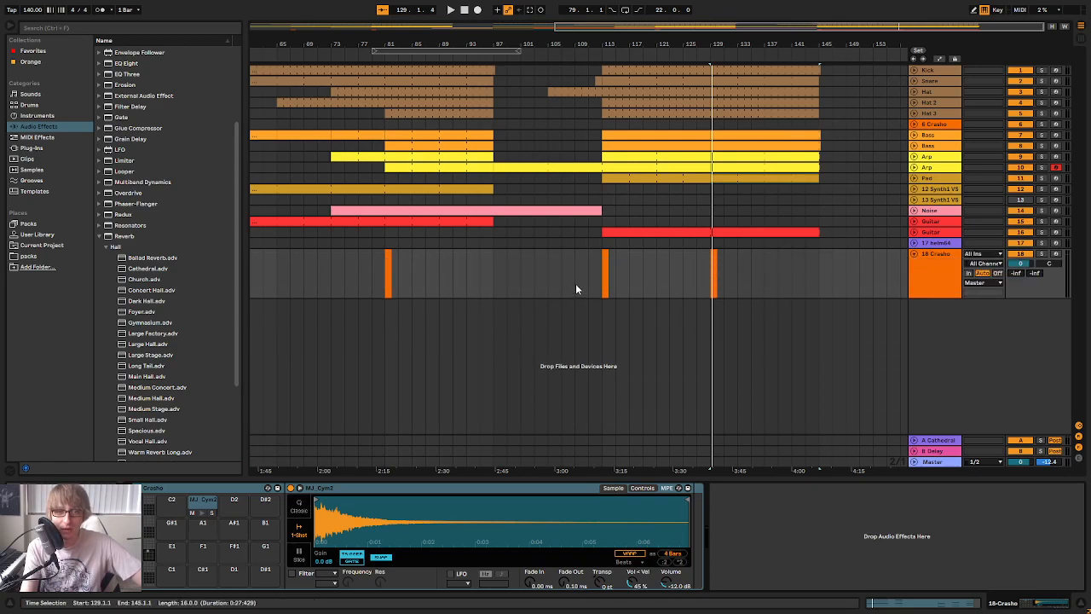
left_click_drag(605, 44, 620, 17)
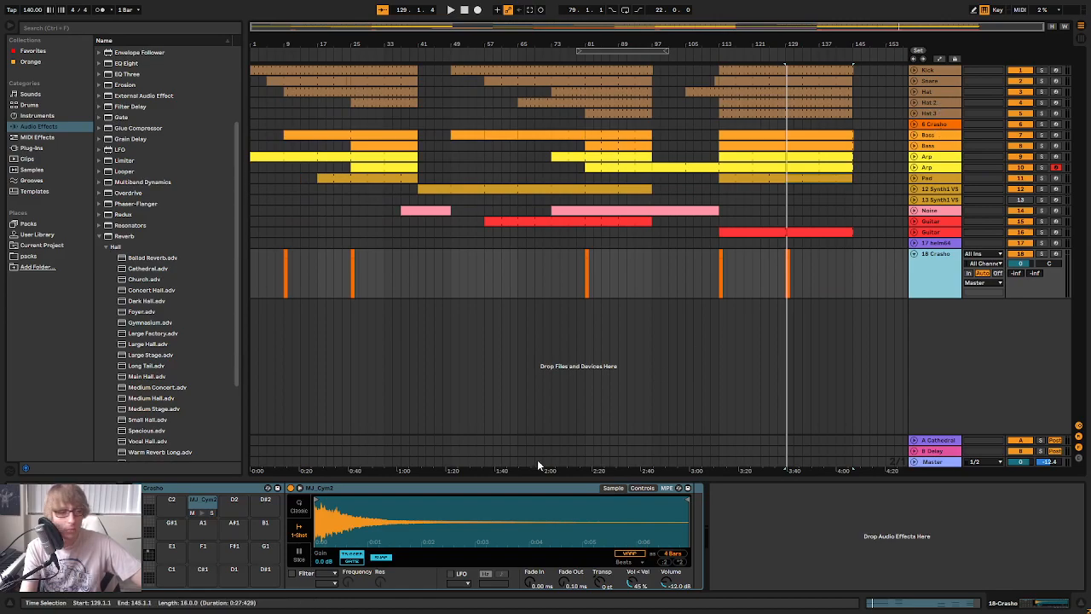
left_click_drag(718, 52, 748, 319)
left_click(202, 507)
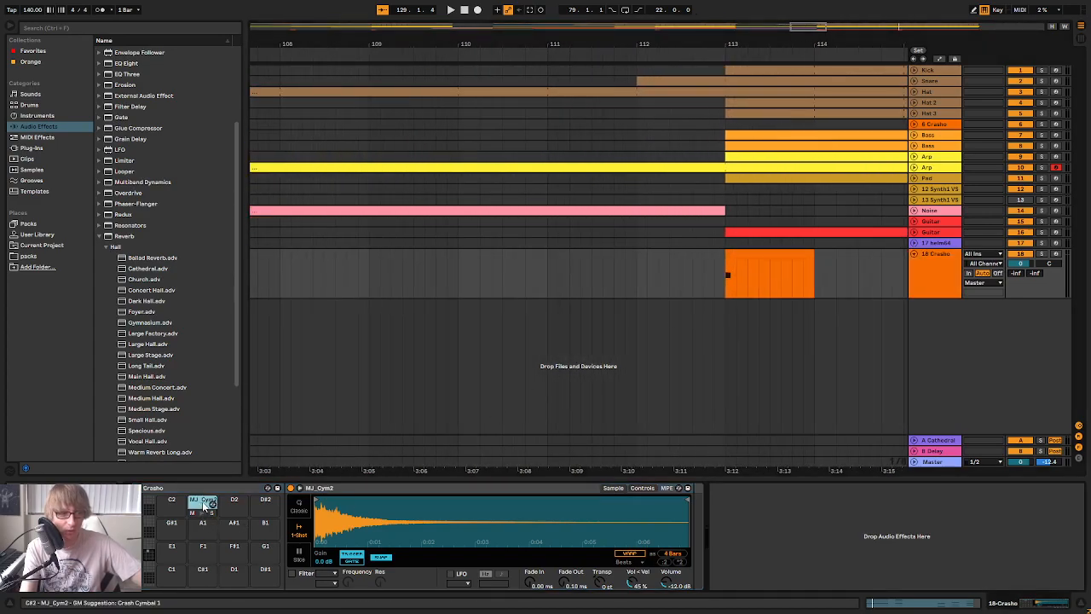
Unfold the Pad and 6 Crasho tracks to show their mixer settings alongside the 18 Crasho track
left_click(914, 178)
left_click(913, 157)
left_click(914, 157)
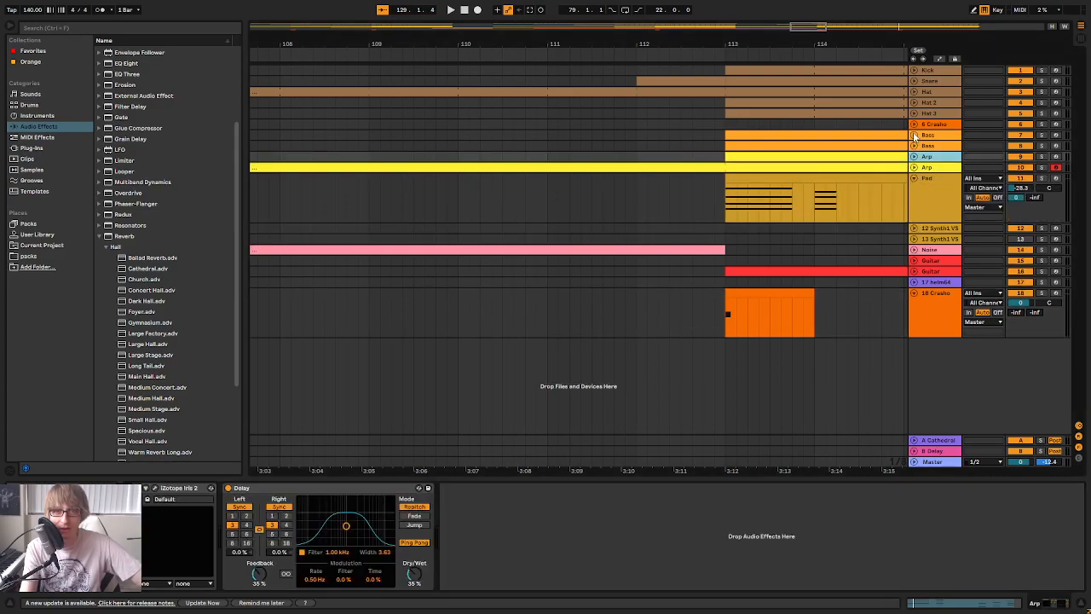
left_click(914, 123)
left_click(913, 112)
left_click(914, 112)
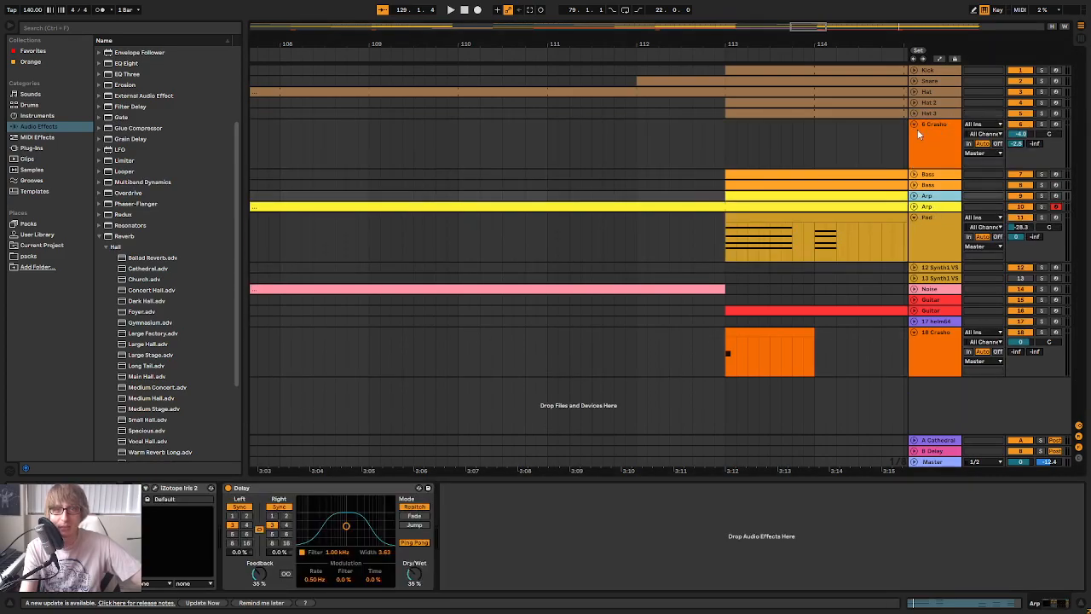
Fold the 6 Crasho track, and switch to the browser to look through Splice's female vocal samples
left_click(914, 124)
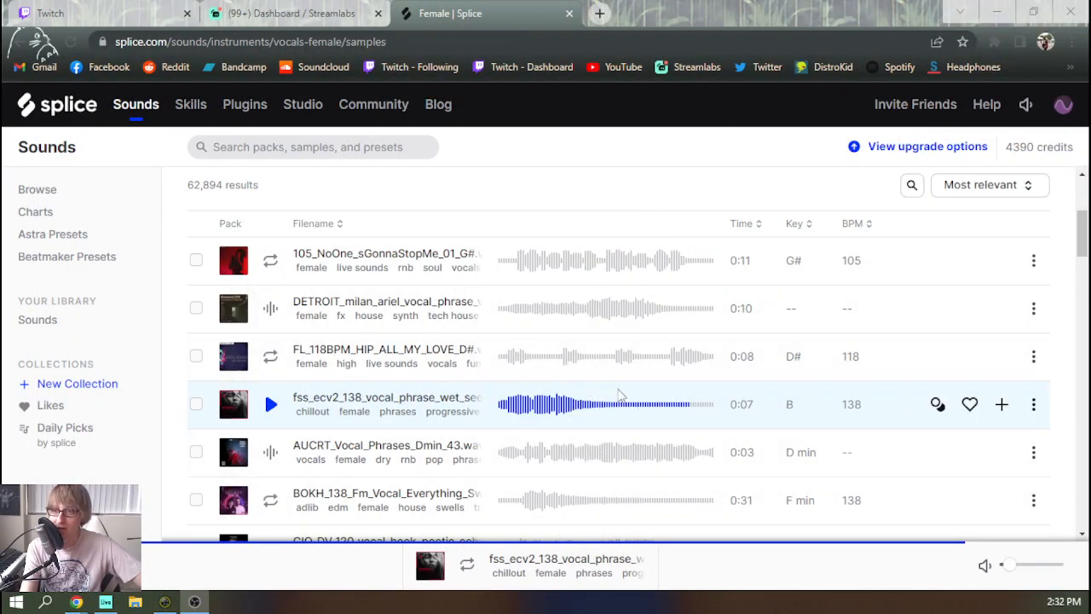
scroll(598, 356, "down", 1)
scroll(598, 356, "down", 2)
scroll(559, 371, "down", 1)
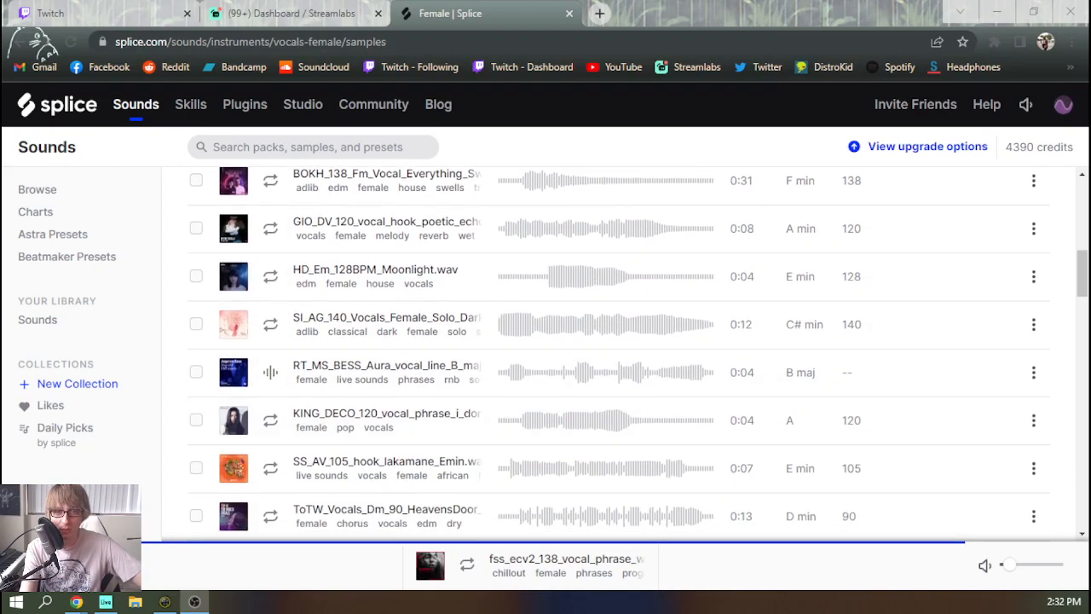
scroll(562, 426, "down", 1)
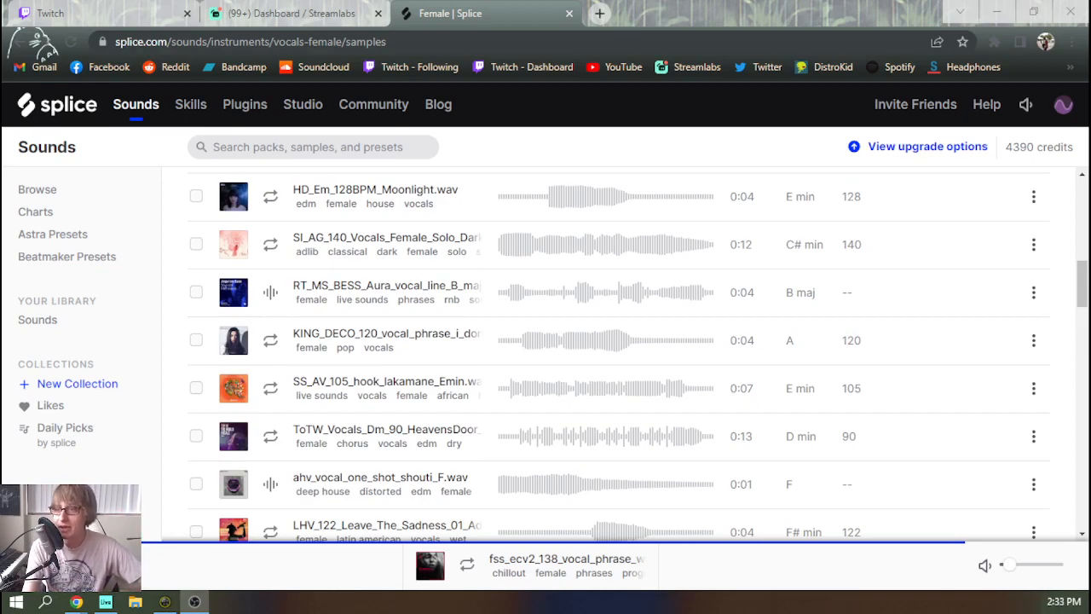
Return to Ableton Live and open the Splice desktop app from the system tray in front of the arrangement
key("alt+Tab")
left_click(788, 295)
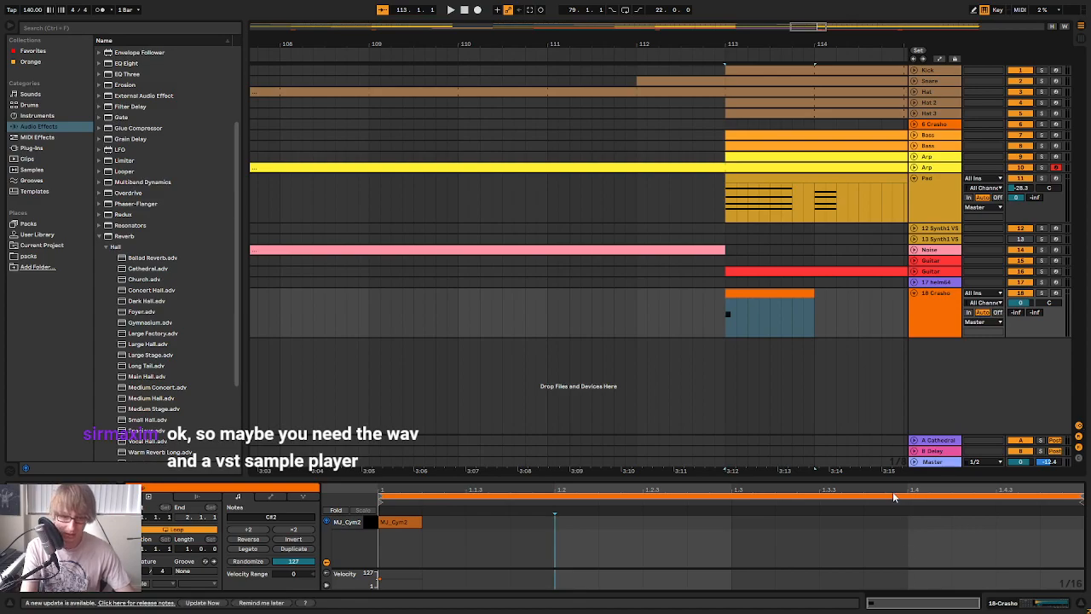
left_click(625, 318)
key("F11")
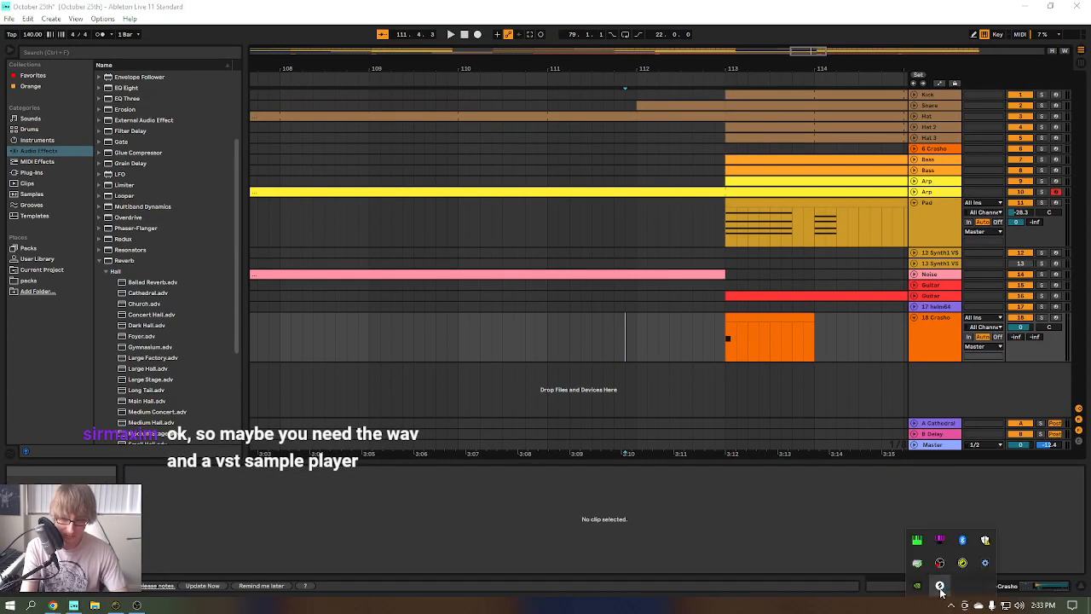
left_click(940, 586)
left_click(638, 326)
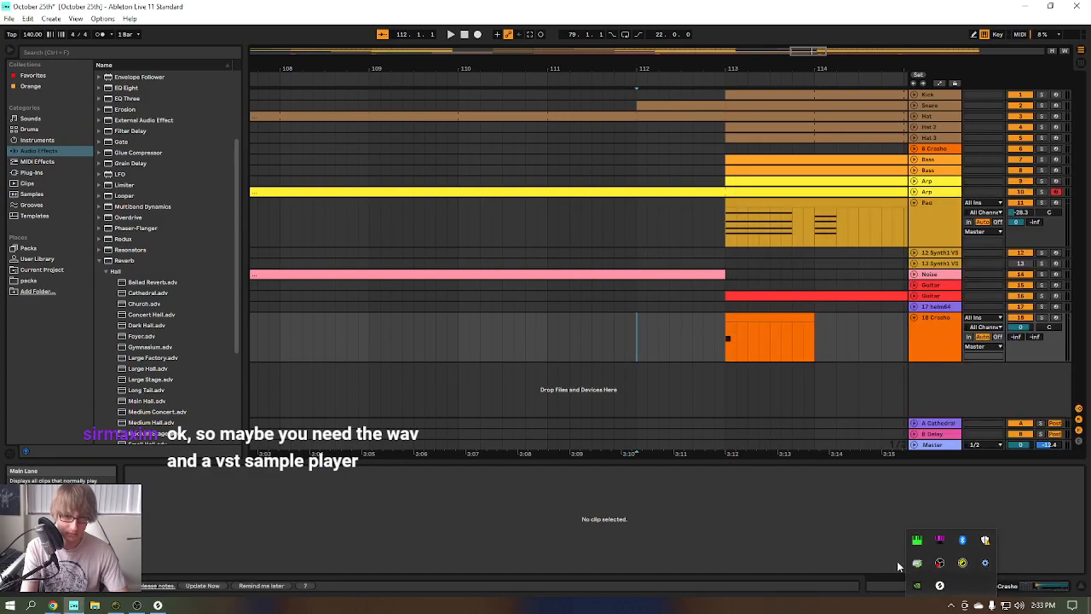
left_click(941, 585)
left_click(612, 410)
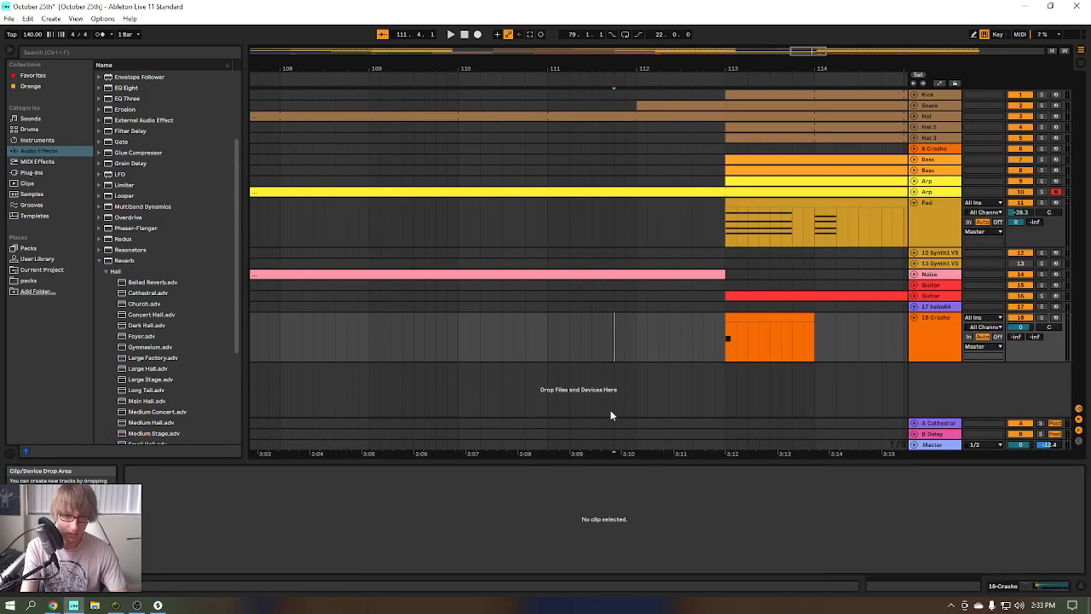
key("F11")
key("alt+Tab")
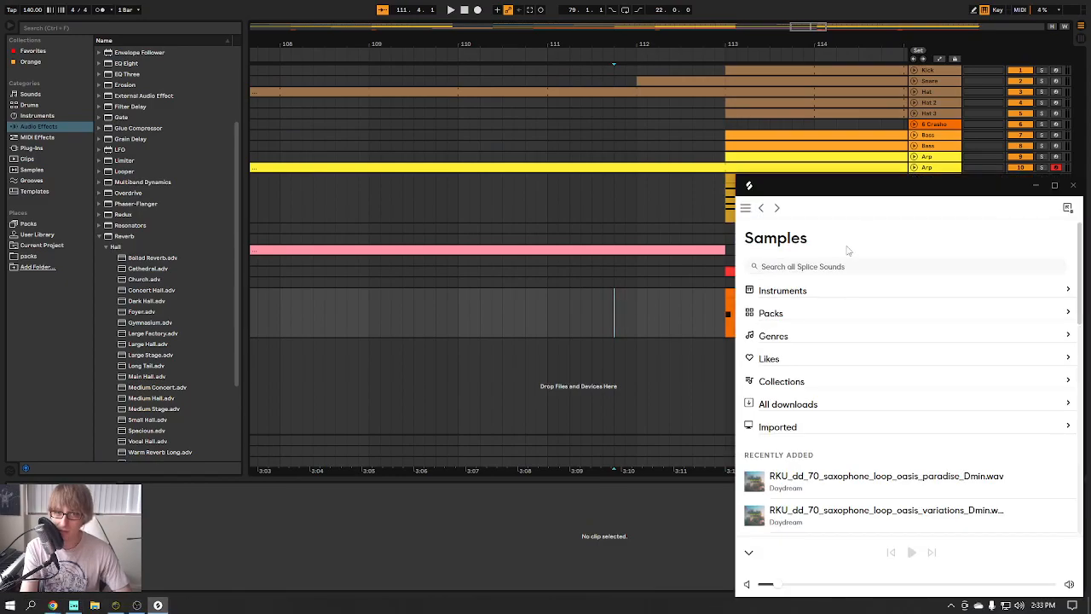
Move the Splice window over the middle of the arrangement and look through its recently added samples
left_click_drag(901, 182, 683, 104)
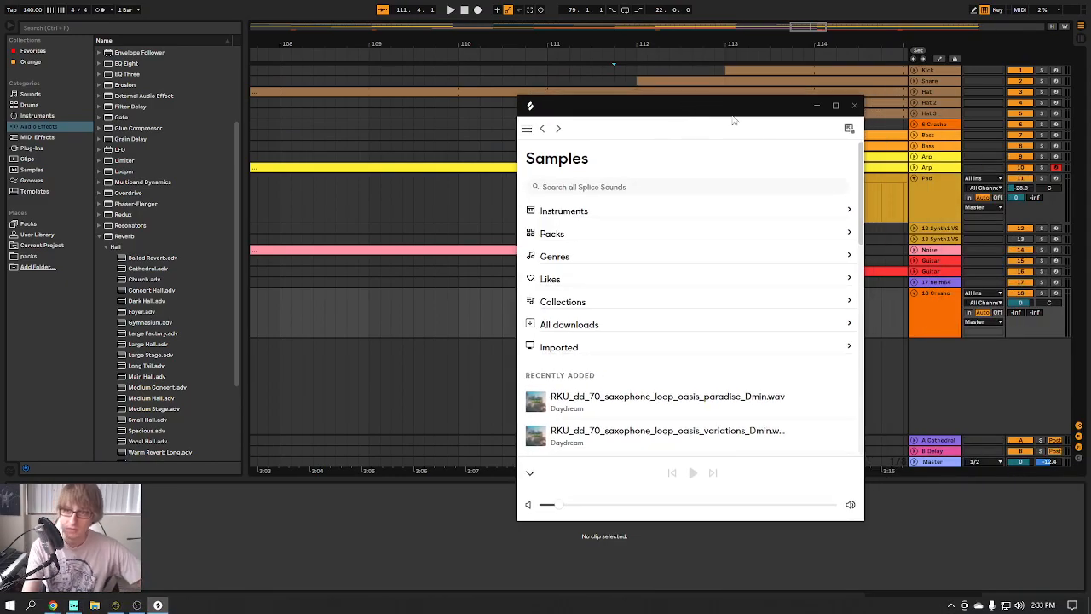
scroll(715, 258, "down", 15)
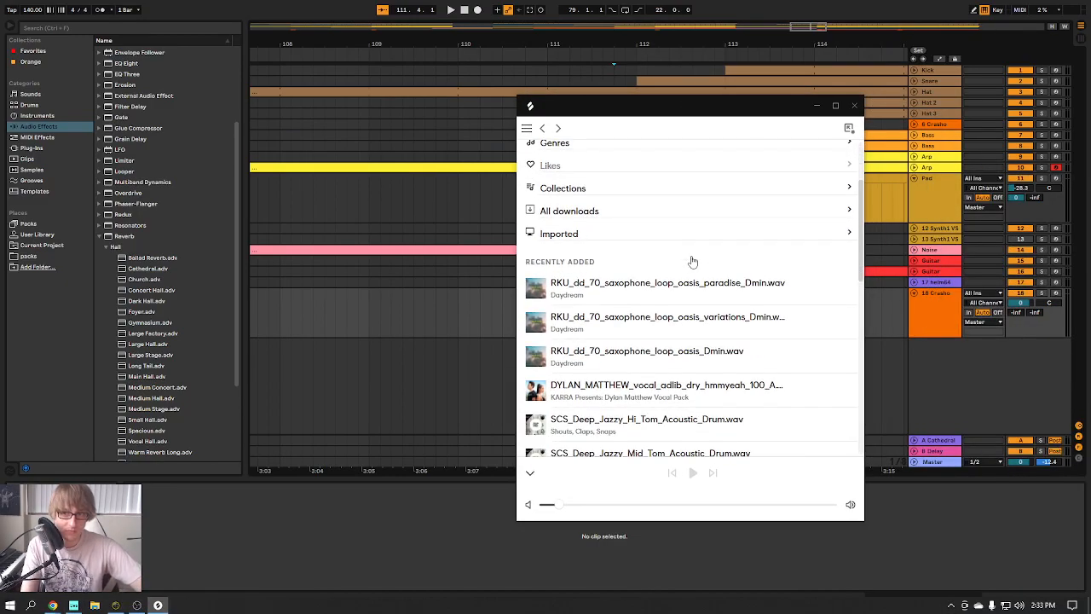
scroll(682, 272, "up", 15)
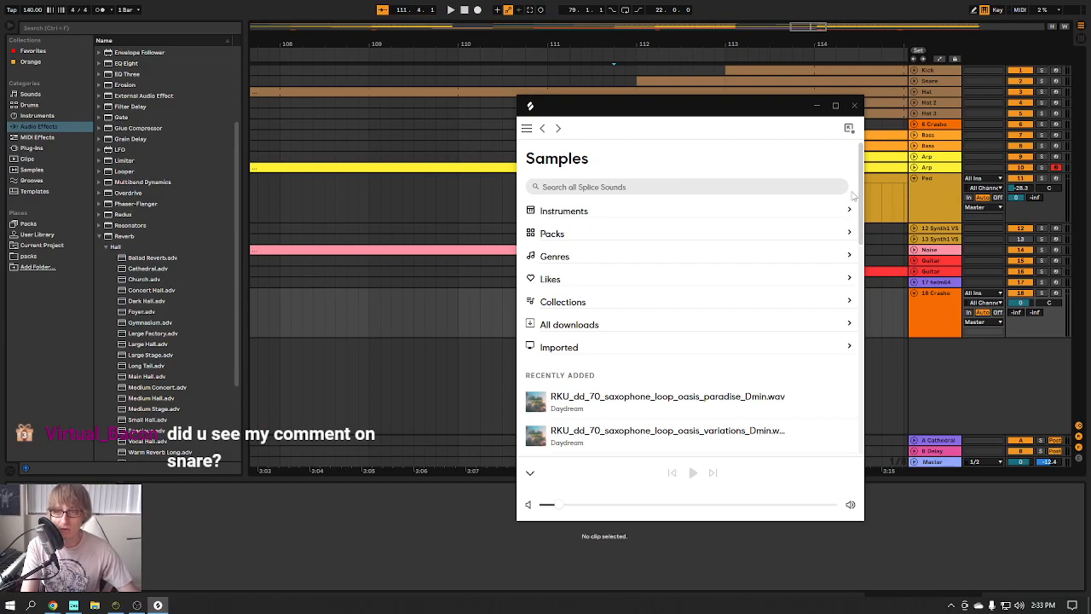
Check the sample name in the 18 Crasho clip at bar 113, search Splice for "MJ_", and close Splice
left_click(938, 322)
left_click(815, 301)
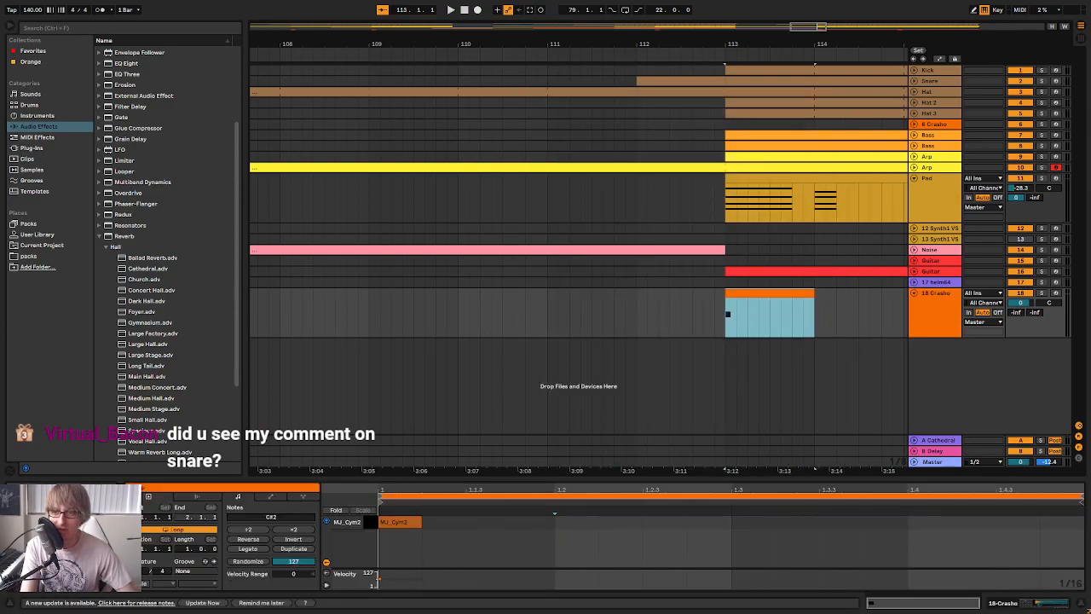
key("alt+Tab")
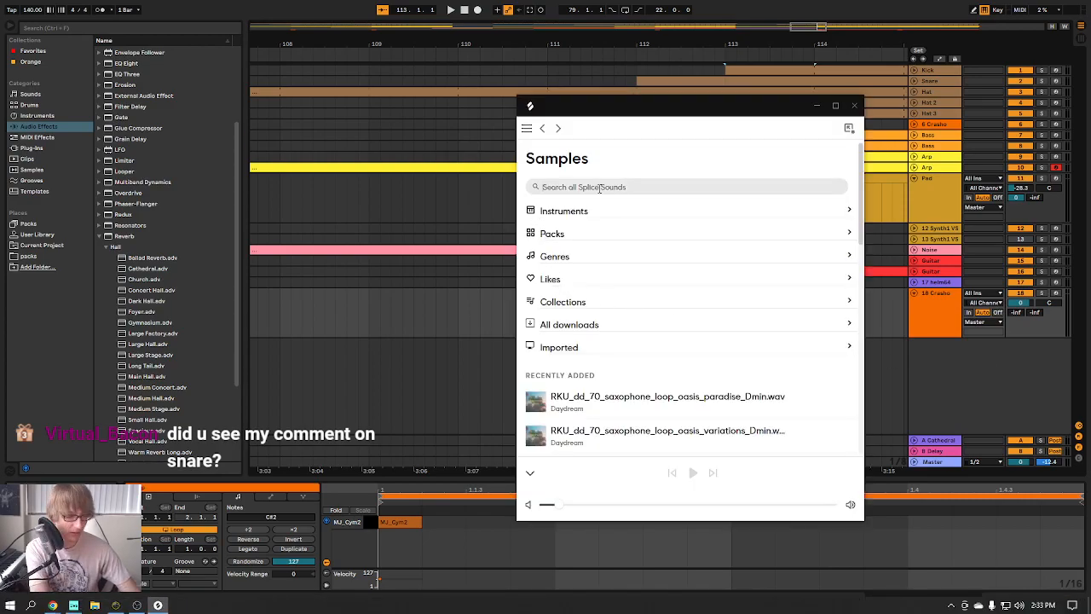
left_click(600, 187)
type("MJ")
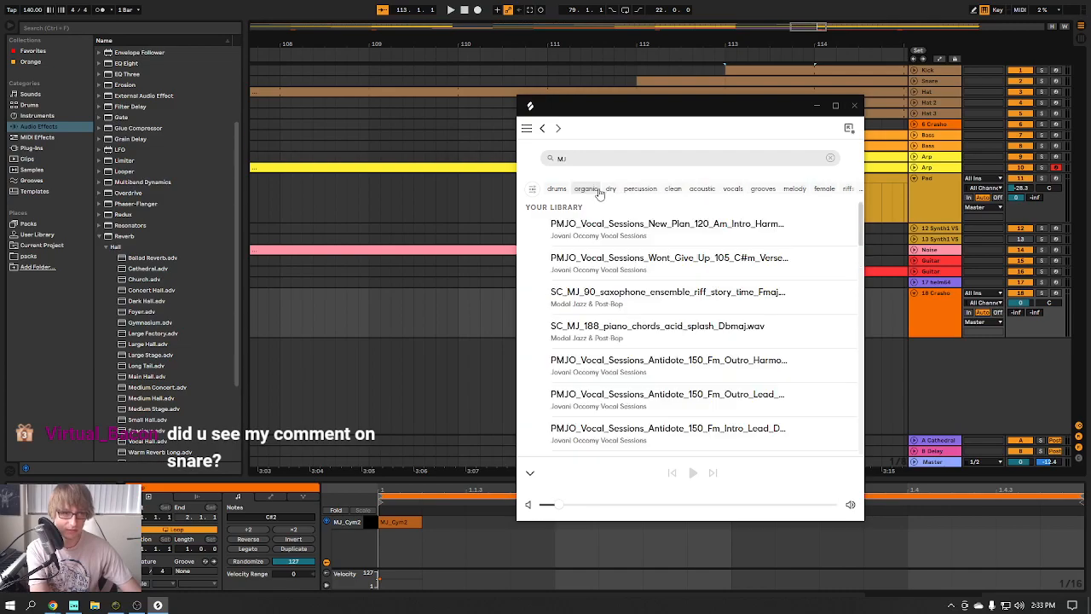
type("_")
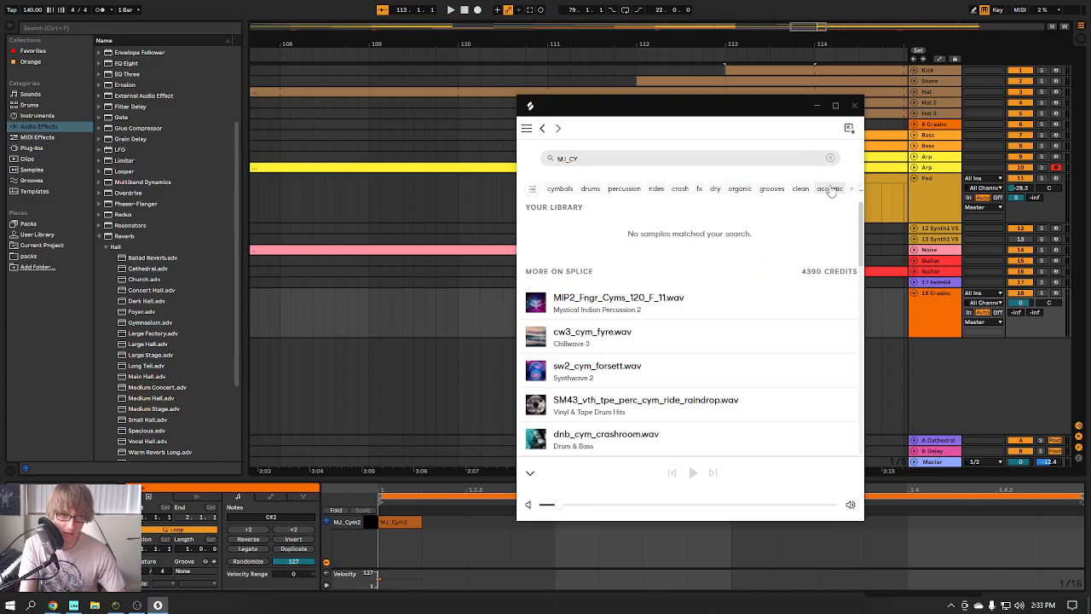
left_click(855, 107)
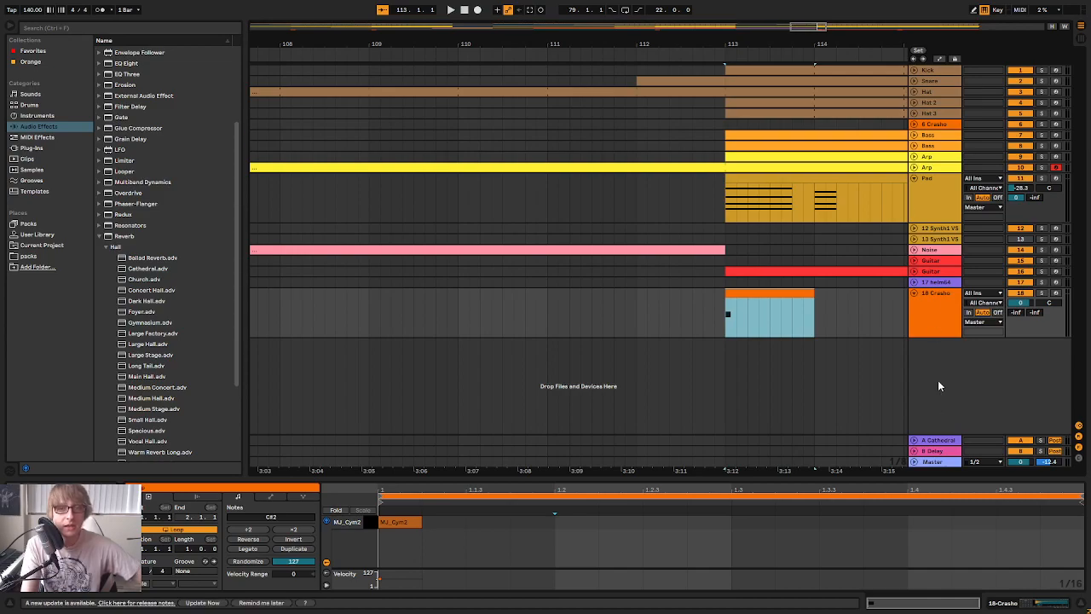
Fold the 18 Crasho track and open the Cymbal folder of the scoobysnazz samples in the User Library
left_click(913, 293)
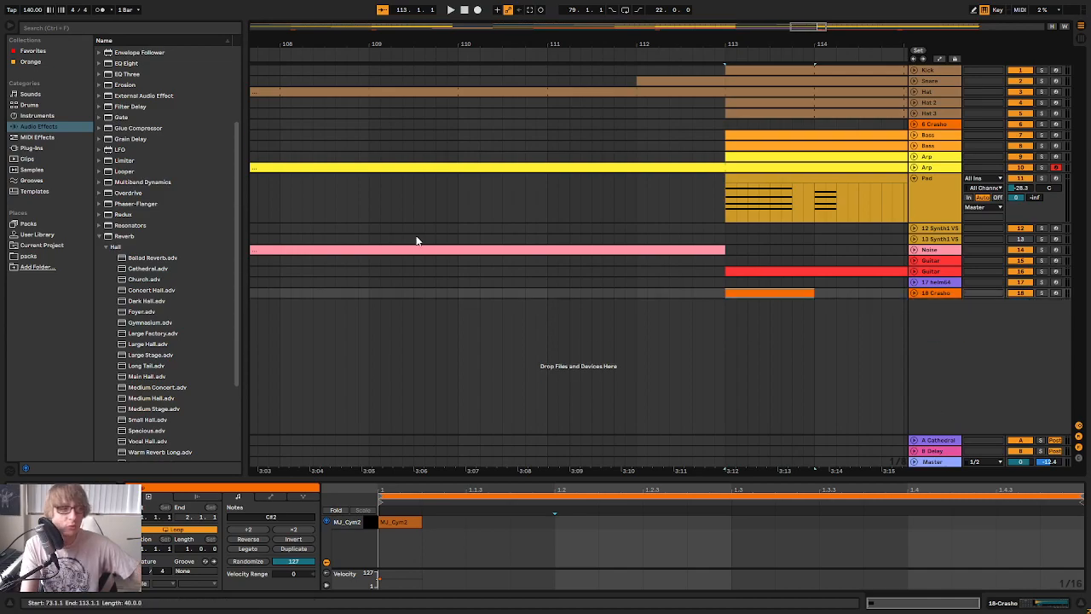
left_click(37, 234)
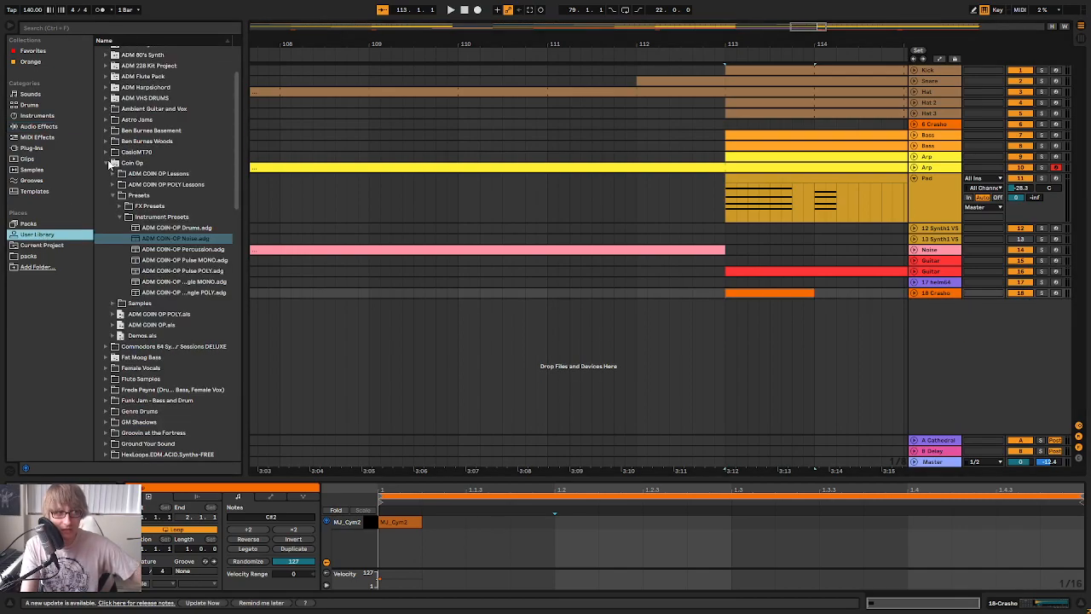
left_click(108, 162)
scroll(112, 182, "down", 15)
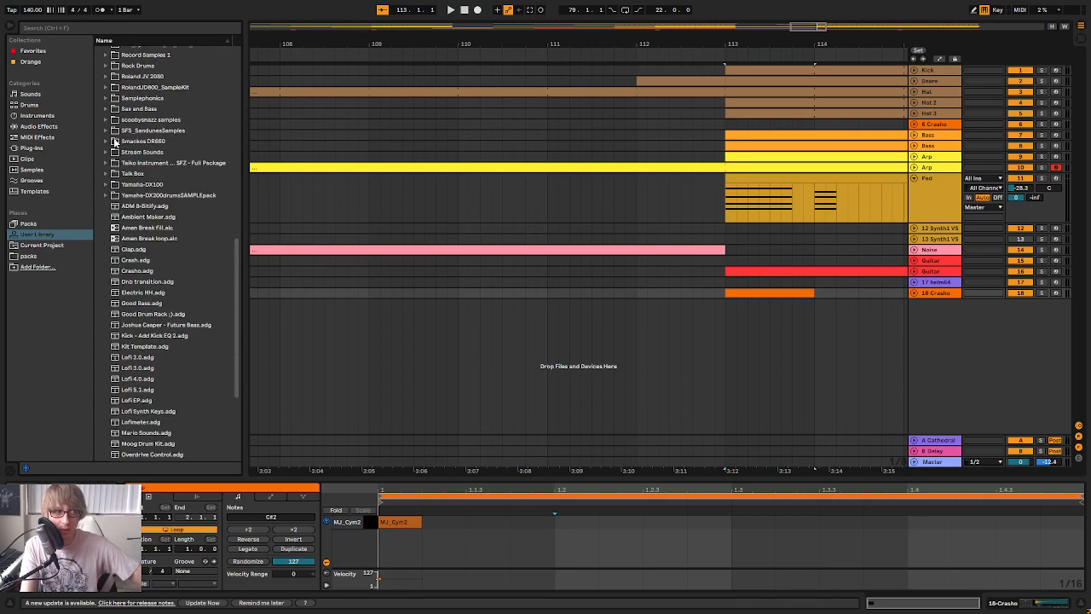
left_click(108, 120)
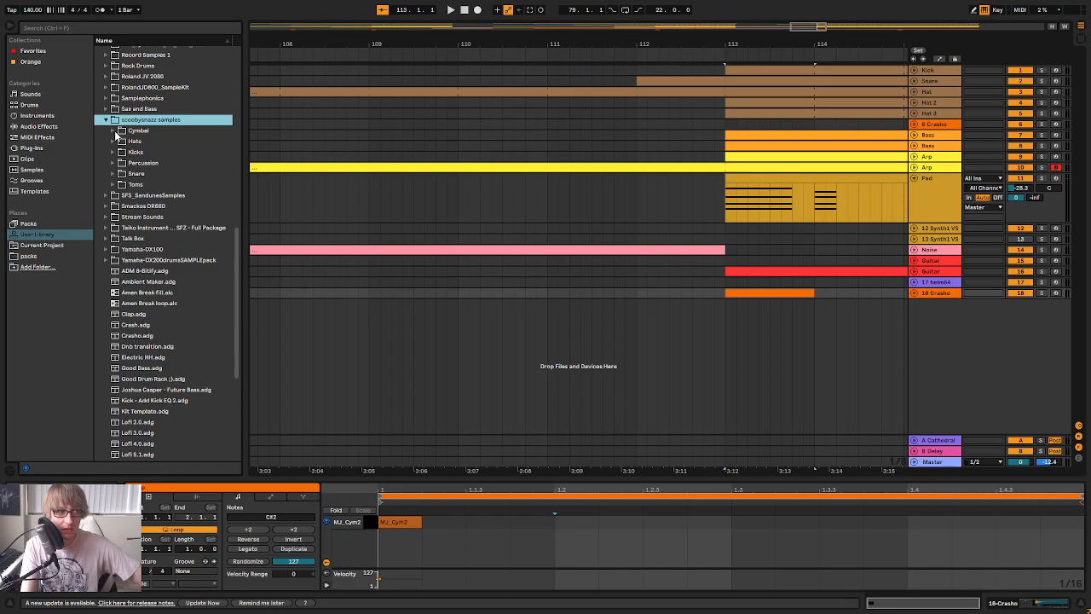
left_click(115, 132)
Audition the 2269 and 2264 crash samples with the Session mixer shown, and return to the Arrangement view
key("Tab")
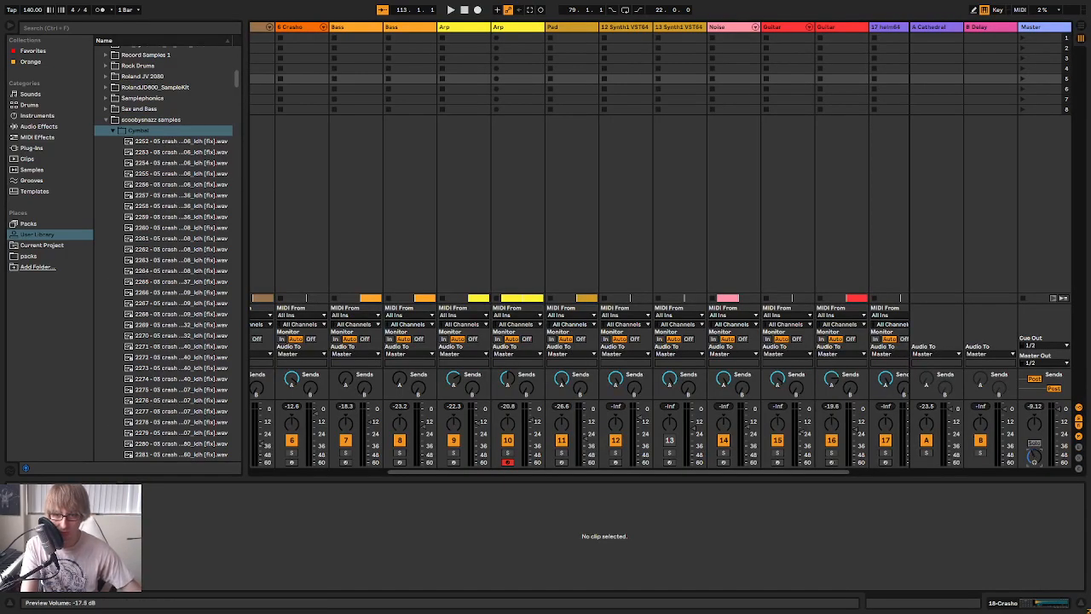
left_click(175, 324)
left_click(201, 271)
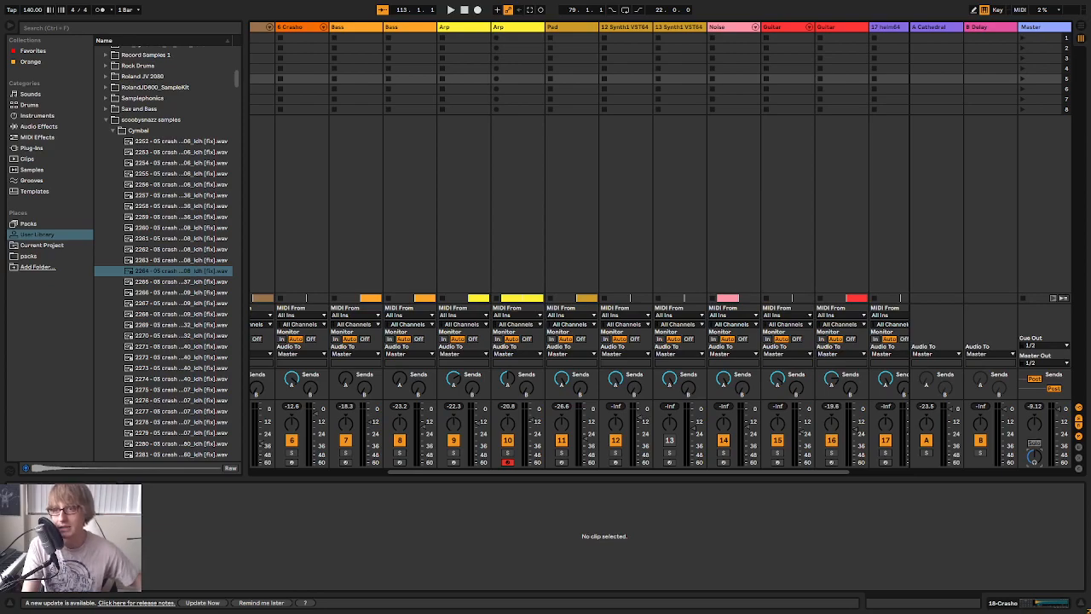
key("Tab")
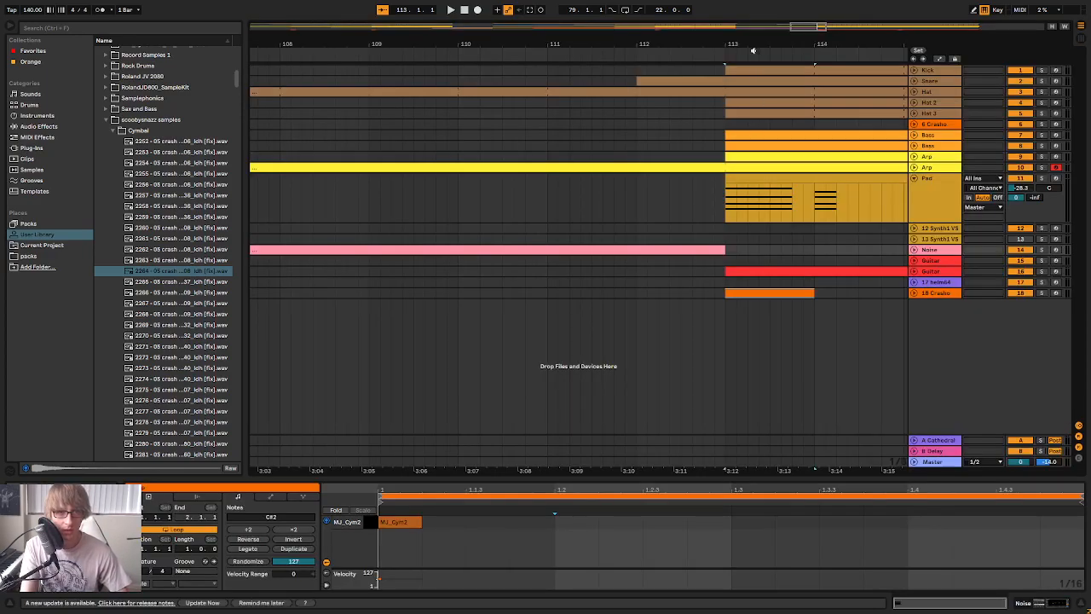
Play the transition from about bar 111, select the Snare clip starting at bar 113, and enlarge its note editor
scroll(721, 256, "down", 10)
left_click(711, 57)
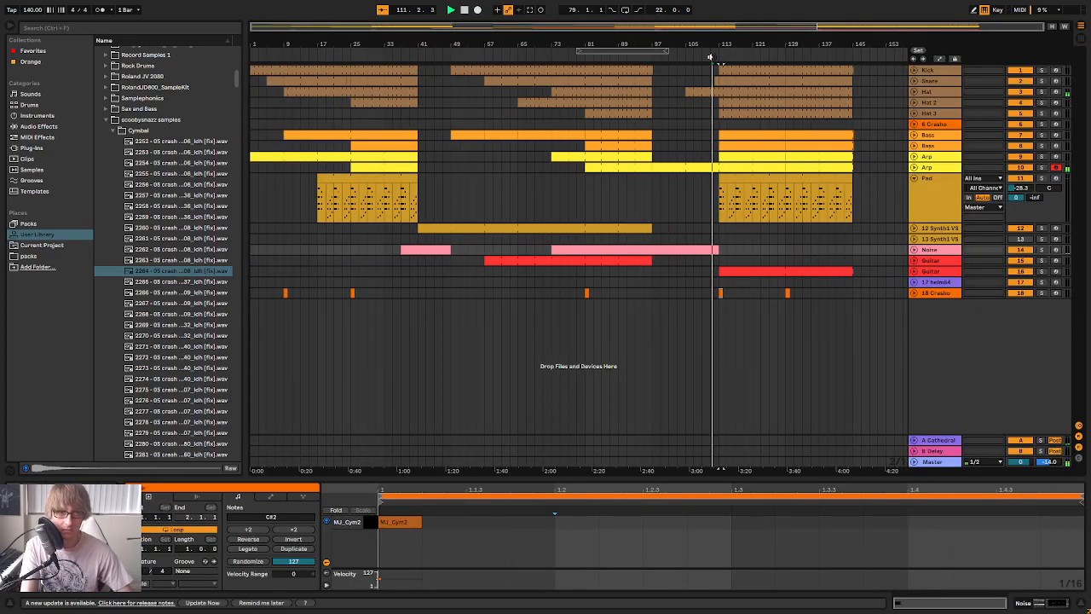
left_click_drag(722, 42, 597, 42)
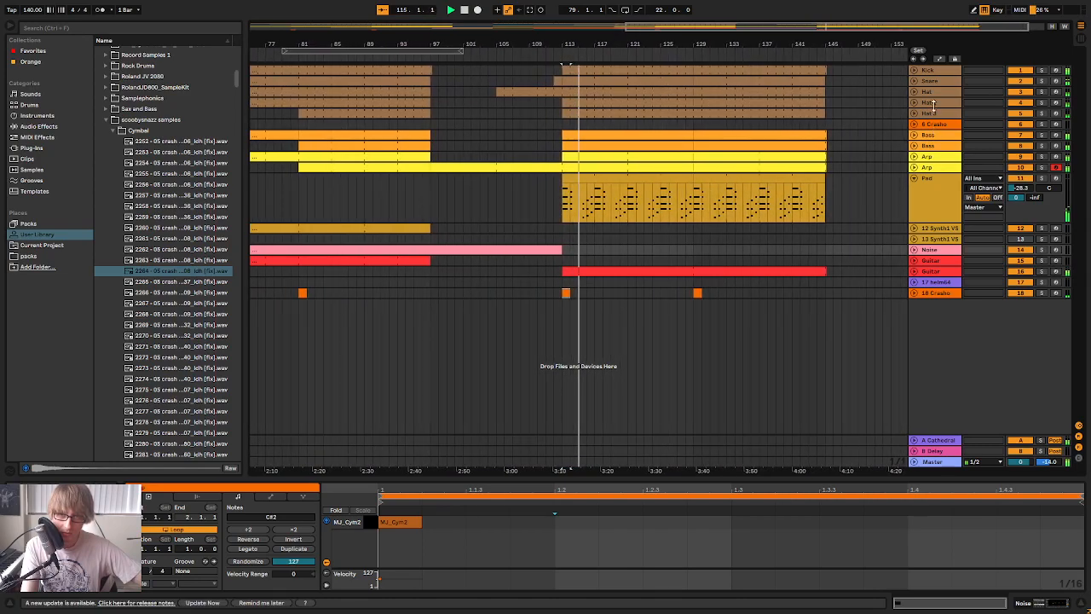
left_click(605, 82)
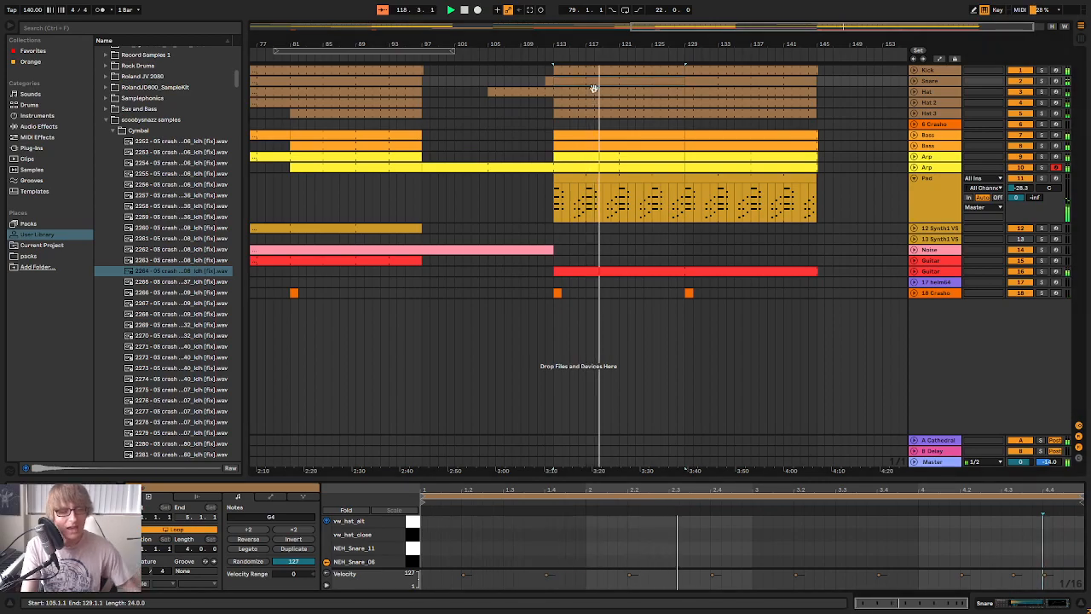
key("space")
left_click_drag(815, 488, 857, 339)
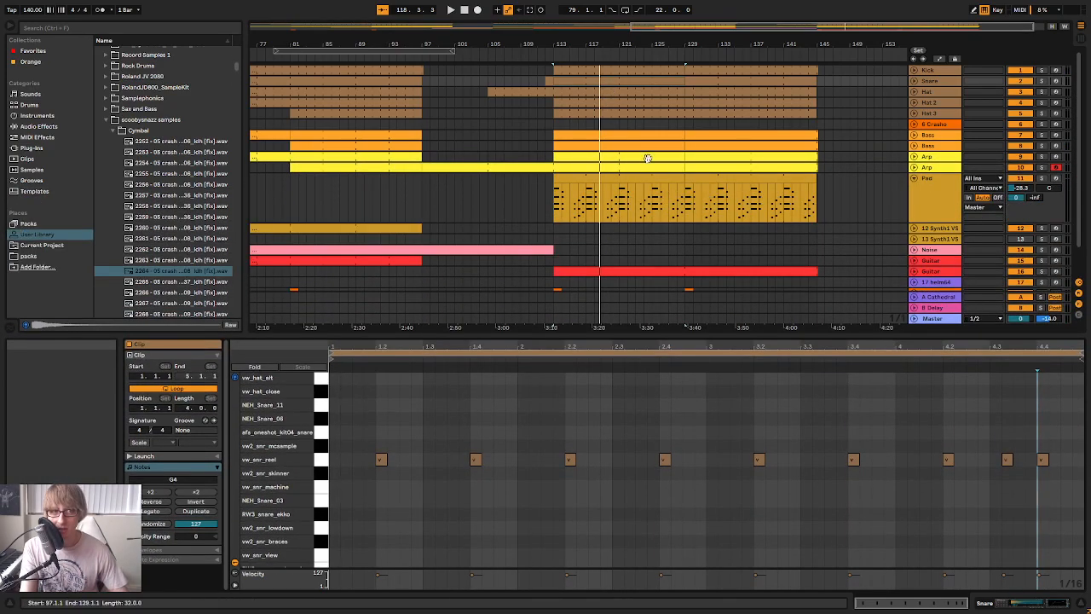
Replay the transition from about bar 112 and add vw_snr_reel notes at 1.4.3 and 1.4.4 in the Snare clip
left_click(540, 55)
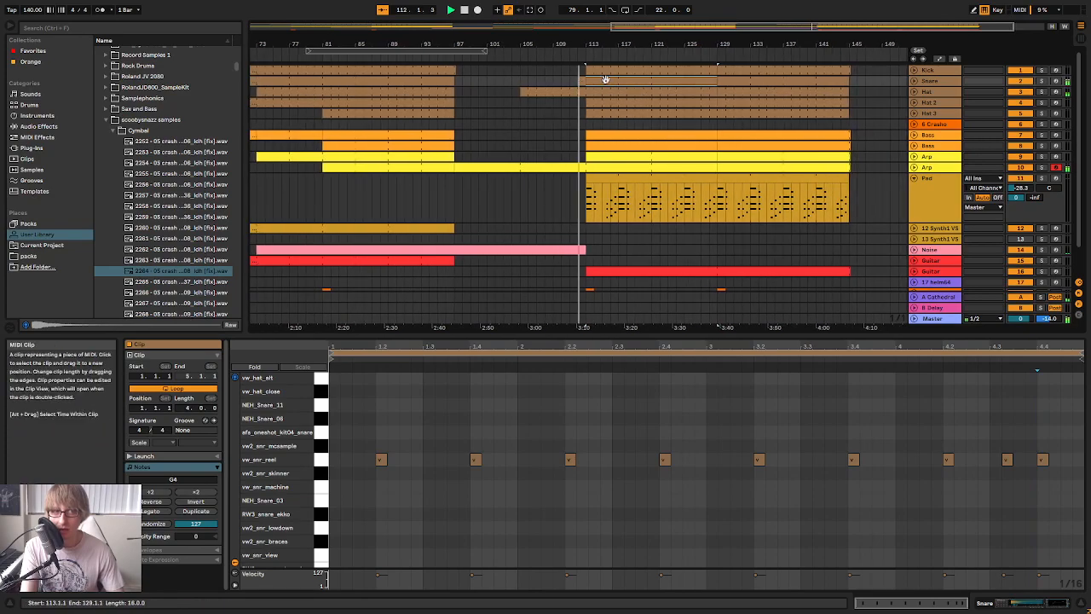
left_click(542, 425)
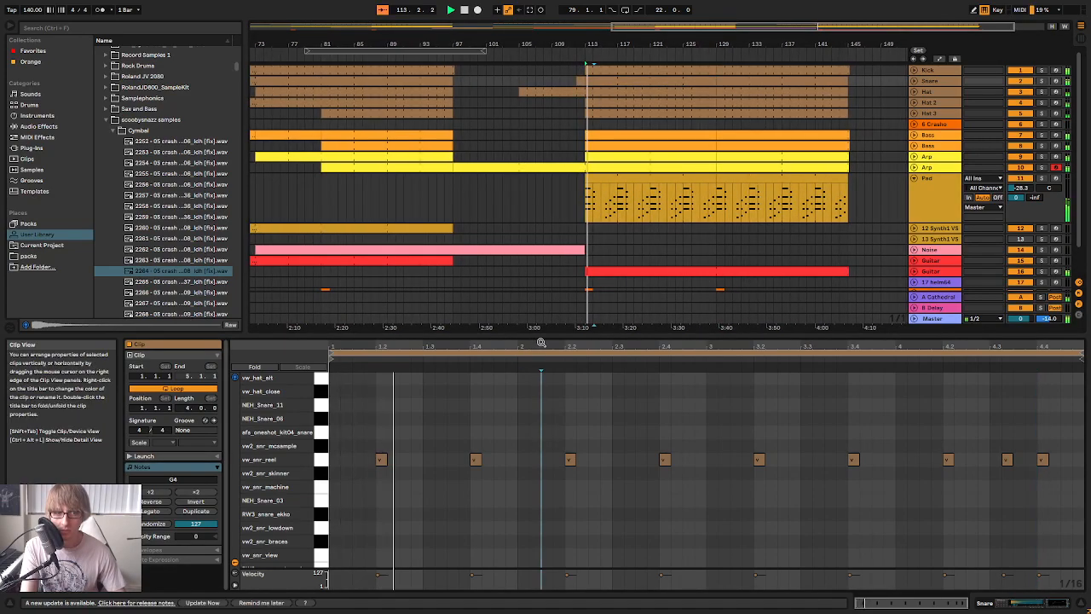
left_click(507, 444)
left_click(494, 422)
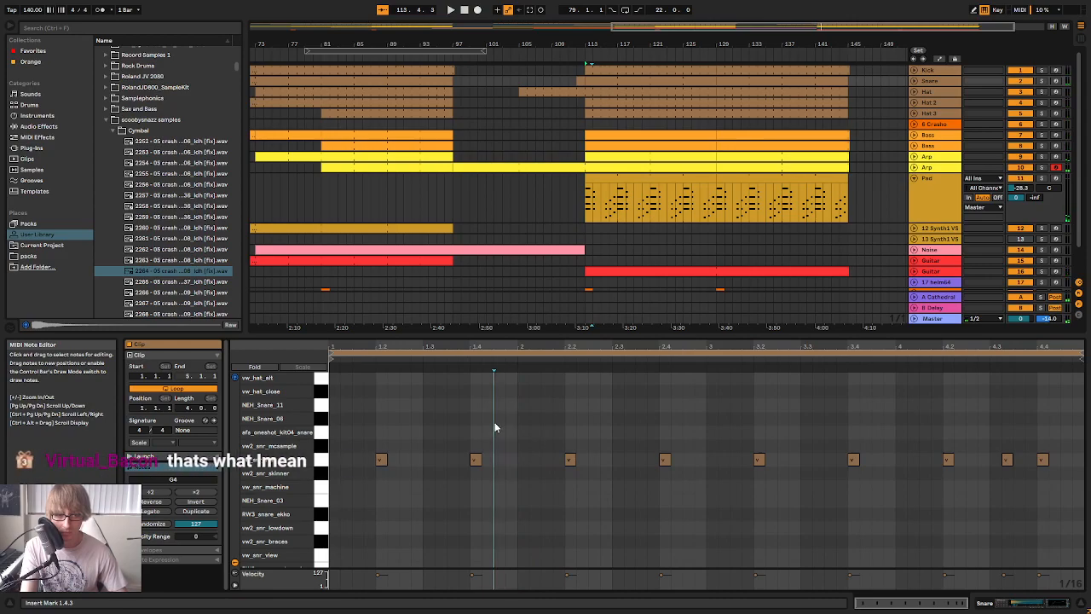
key("ctrl+v")
left_click(507, 435)
key("ctrl+v")
key("space")
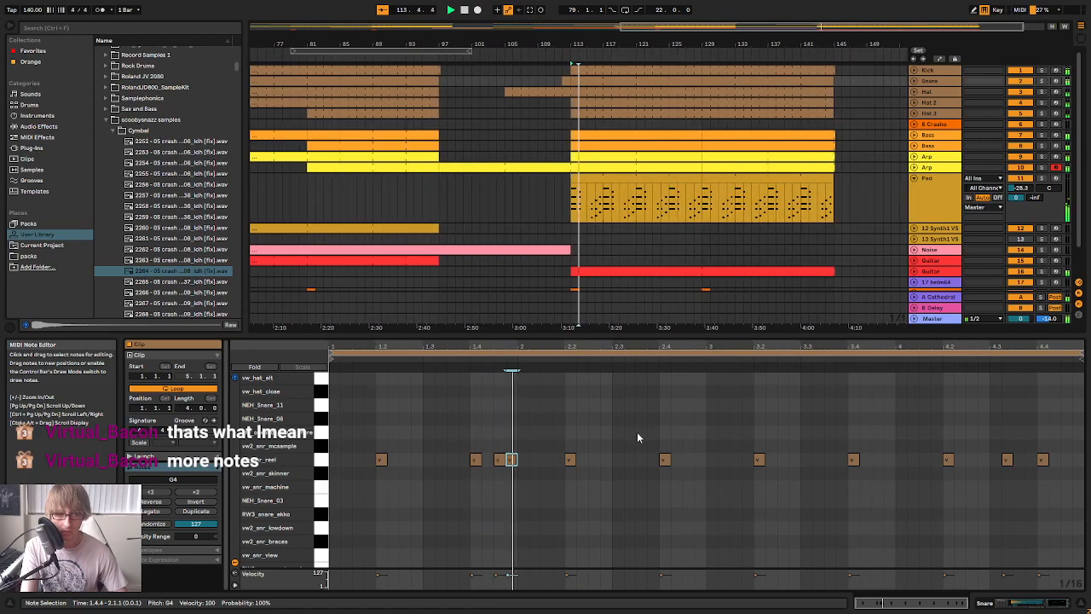
key("space")
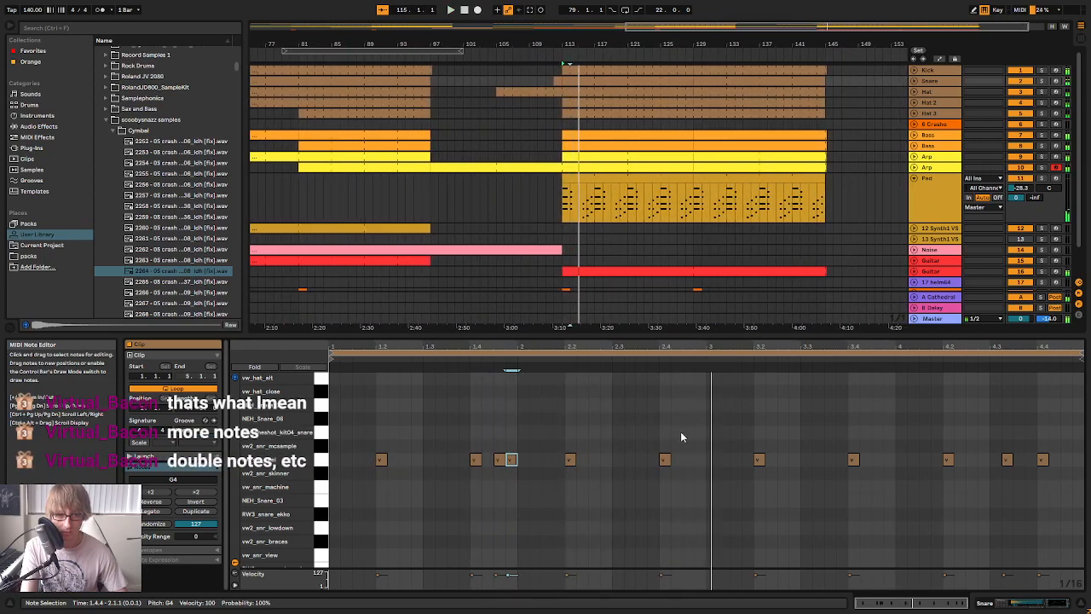
Add vw_snr_reel notes at 2.4.2, 2.4.3 and 2.4.4 and shape the roll's velocities, with 2.4.4 at 88
left_click(678, 430)
key("ctrl+v")
key("ctrl+v")
key("ctrl+v")
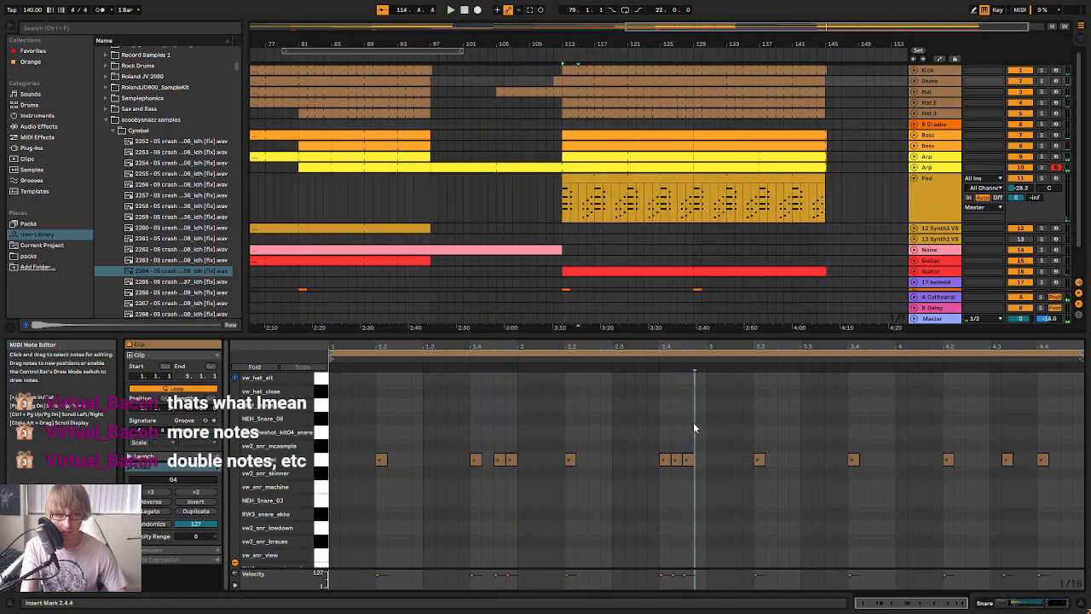
left_click(666, 461)
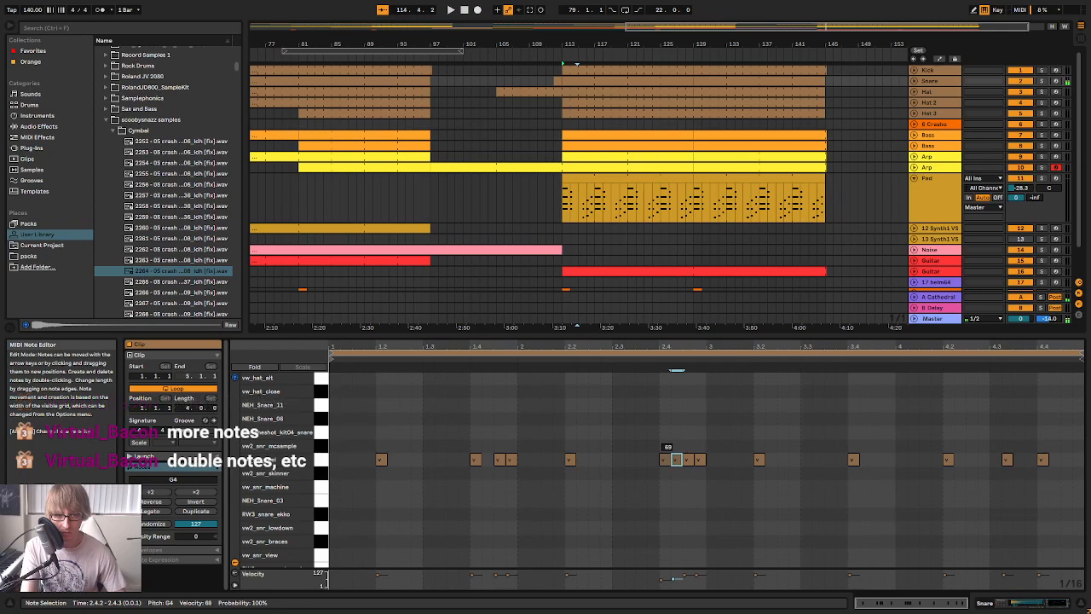
left_click_drag(700, 459, 700, 469)
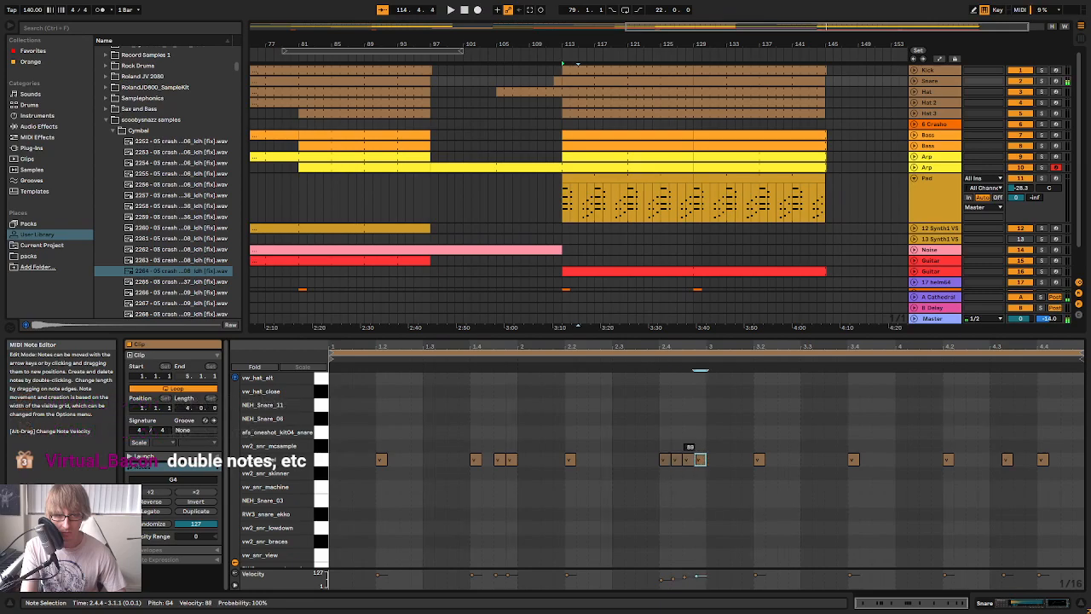
Copy the vw_snr_reel notes at 1.4.1, 1.4.3 and 1.4.4 to the matching positions from 3.4.1 in the Snare clip
key("space")
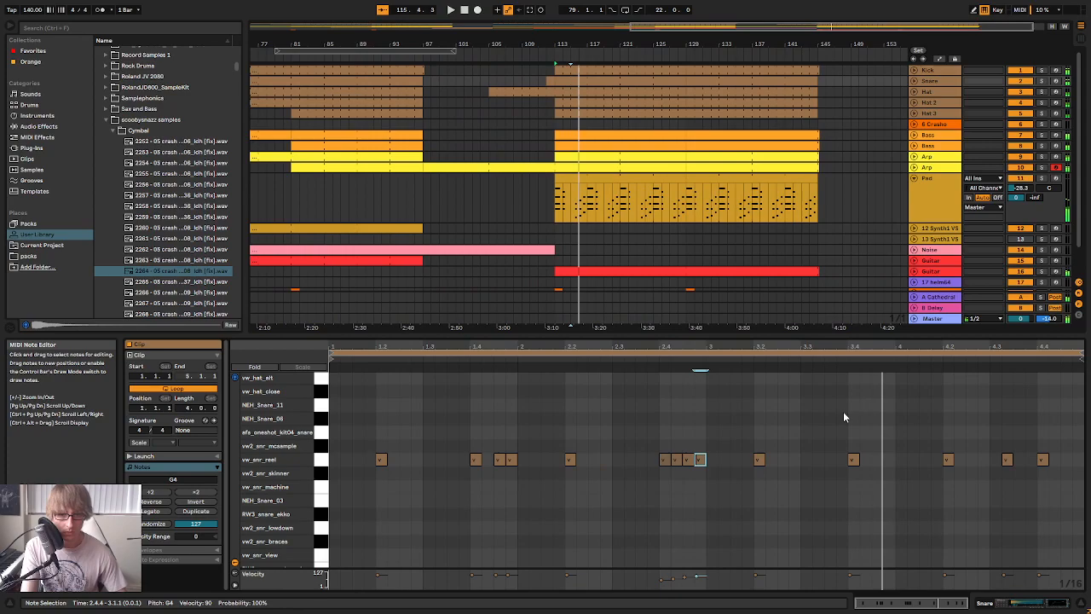
left_click(854, 459)
key("space")
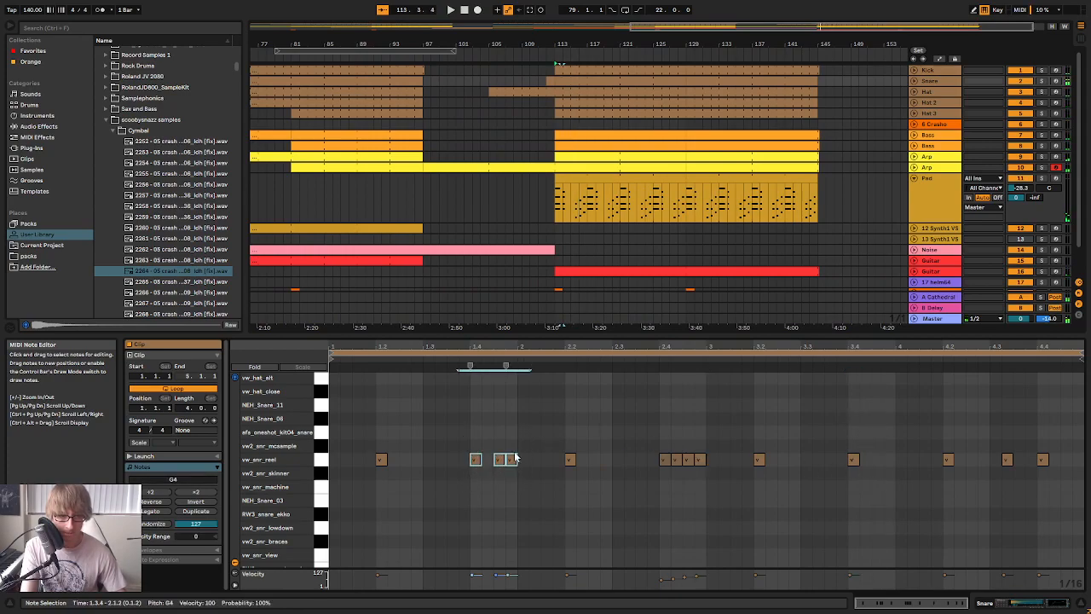
left_click(838, 430)
key("ctrl+v")
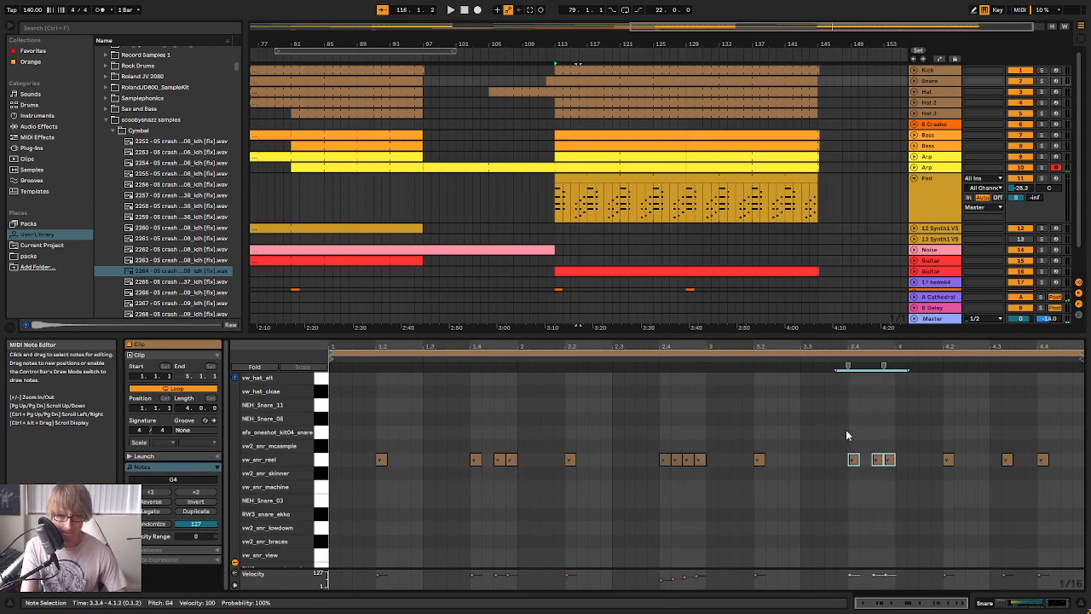
Replay the new hits, then place vw_snr_reel notes at 4.1.3 and 4.2.1 in the Snare clip
key("space")
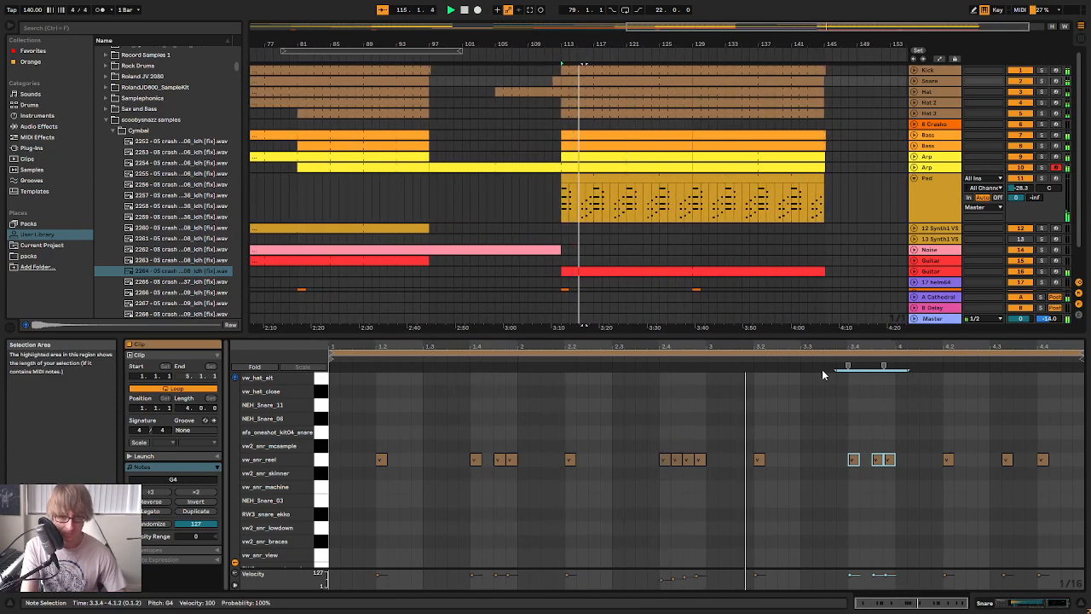
key("space")
left_click(948, 430)
left_click(948, 459)
key("space")
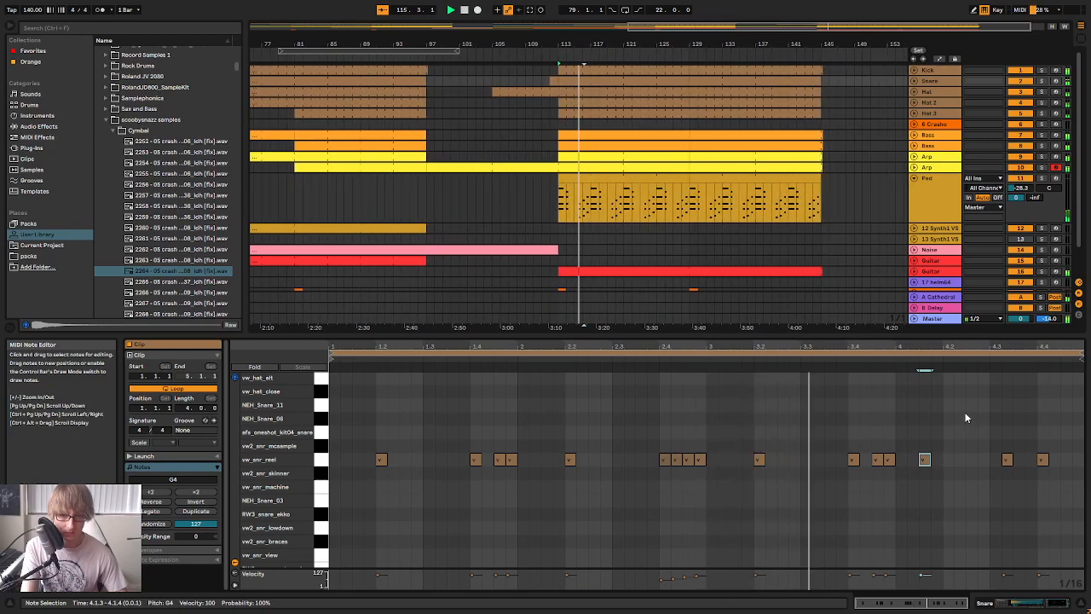
left_click_drag(932, 492, 928, 439)
key("ctrl+d")
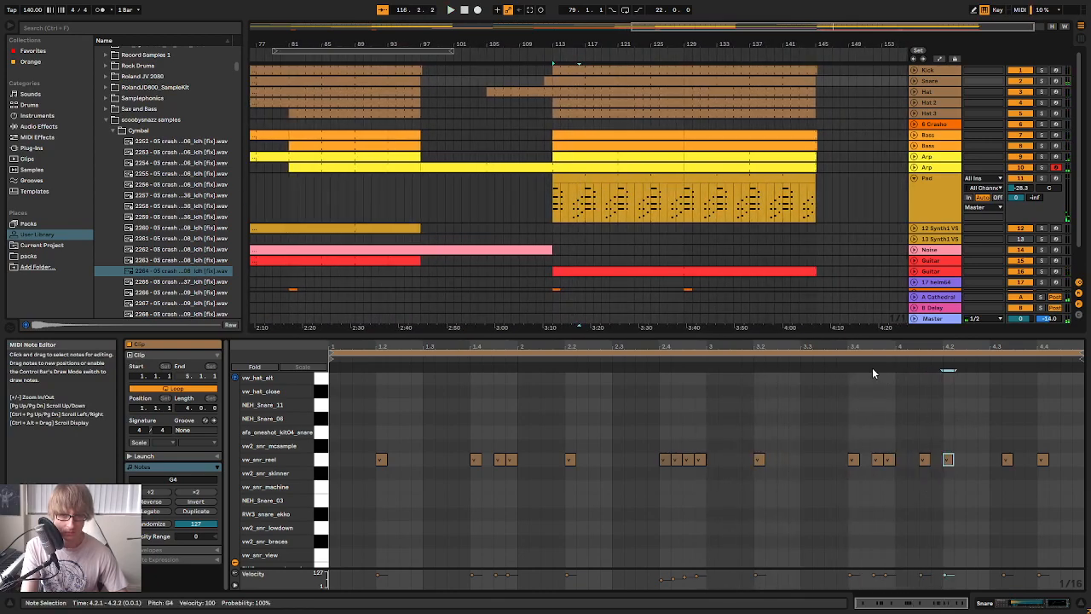
Place a pair of snare notes at 4.2.3 and 4.2.4 and delete the existing note at 4.3.2
left_click(978, 446)
key("ctrl+v")
left_click(990, 435)
key("ctrl+v")
left_click_drag(1011, 476, 1007, 426)
key("Delete")
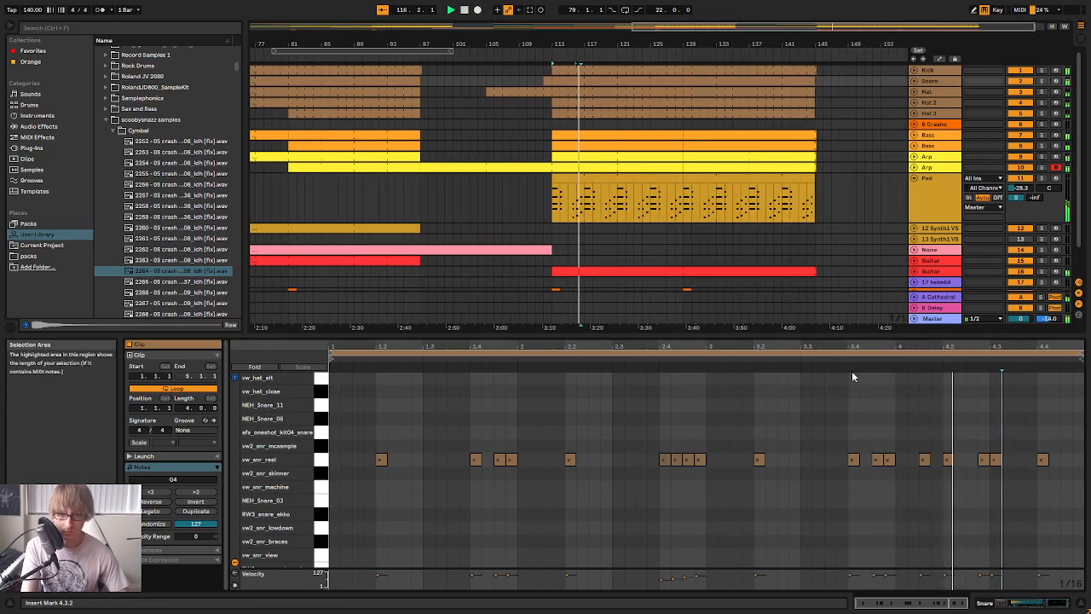
left_click_drag(984, 488, 1001, 429)
key("Left")
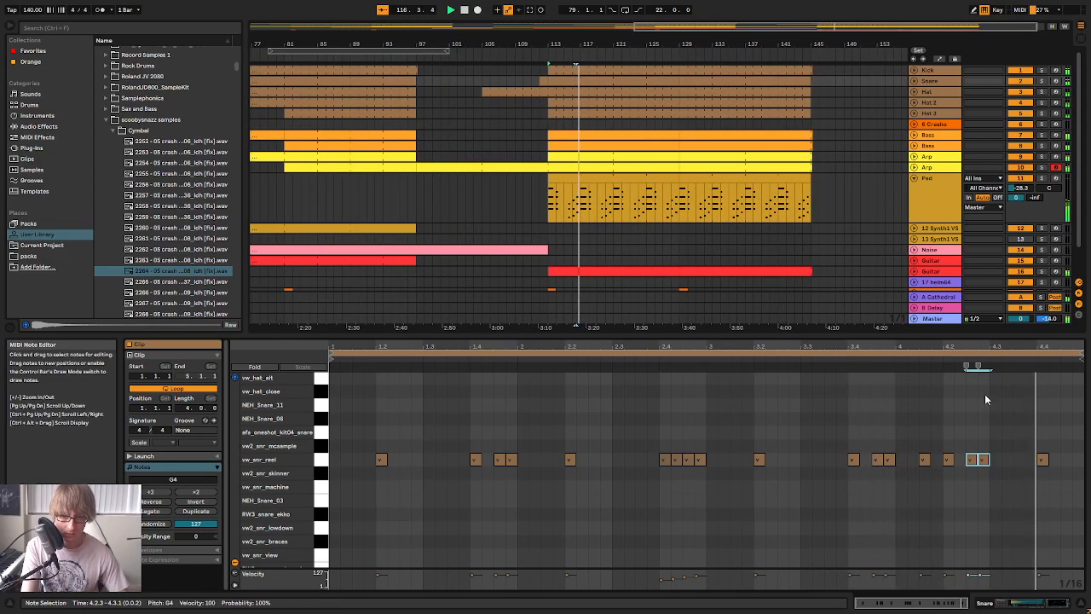
Duplicate the four-note snare figure starting at 4.1.3 to 4.3.3, filling the clip's last two beats
left_click(1023, 457)
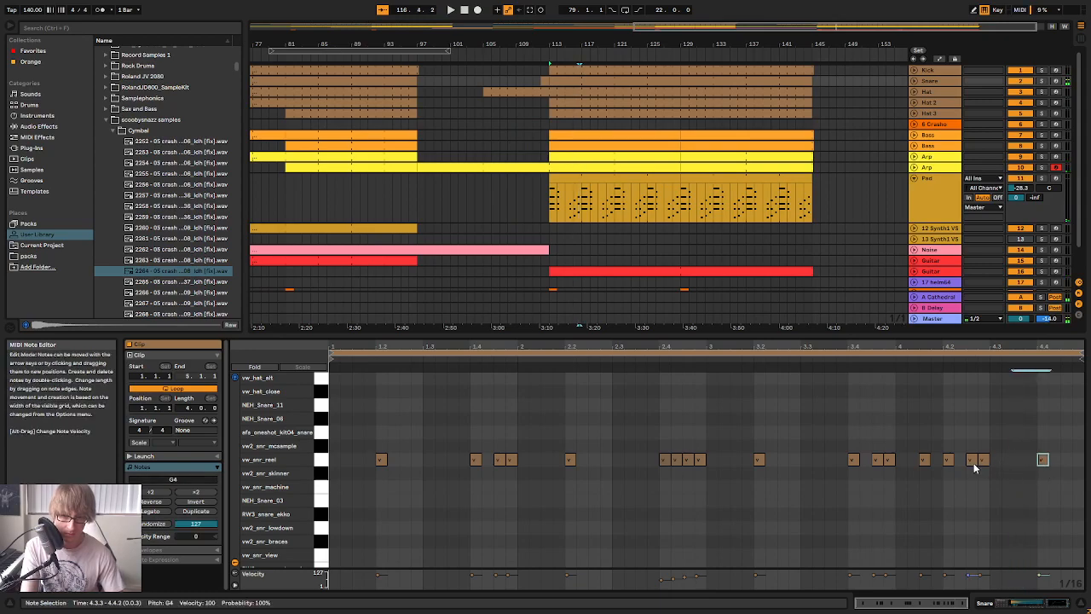
left_click_drag(919, 465, 1024, 461)
key("ctrl+d")
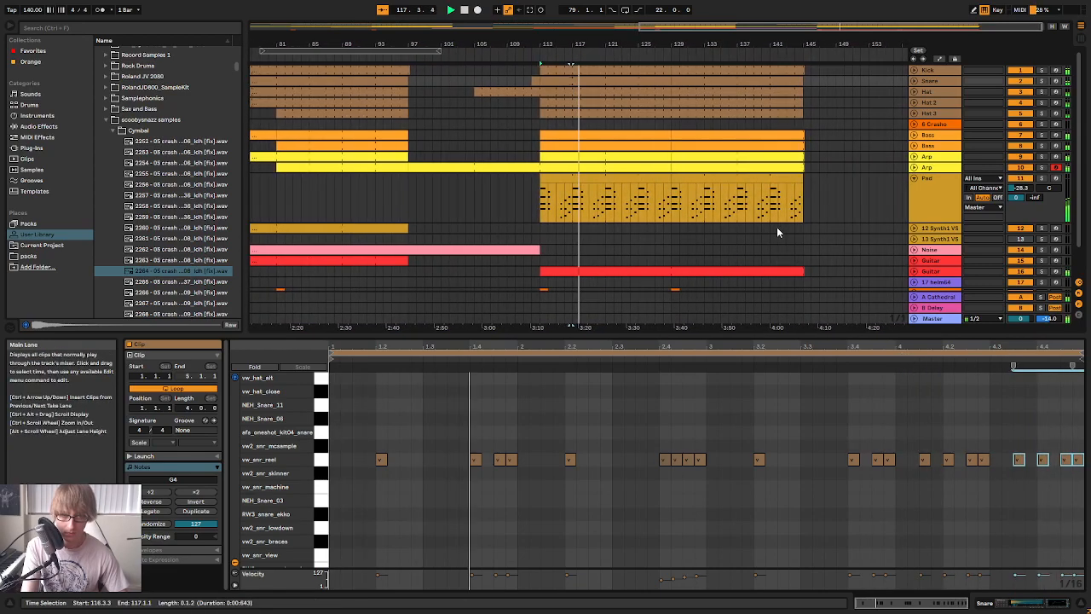
Shorten the Snare clip that starts at bar 113 to end at bar 121 and consolidate it into an 8-bar clip
left_click(823, 111)
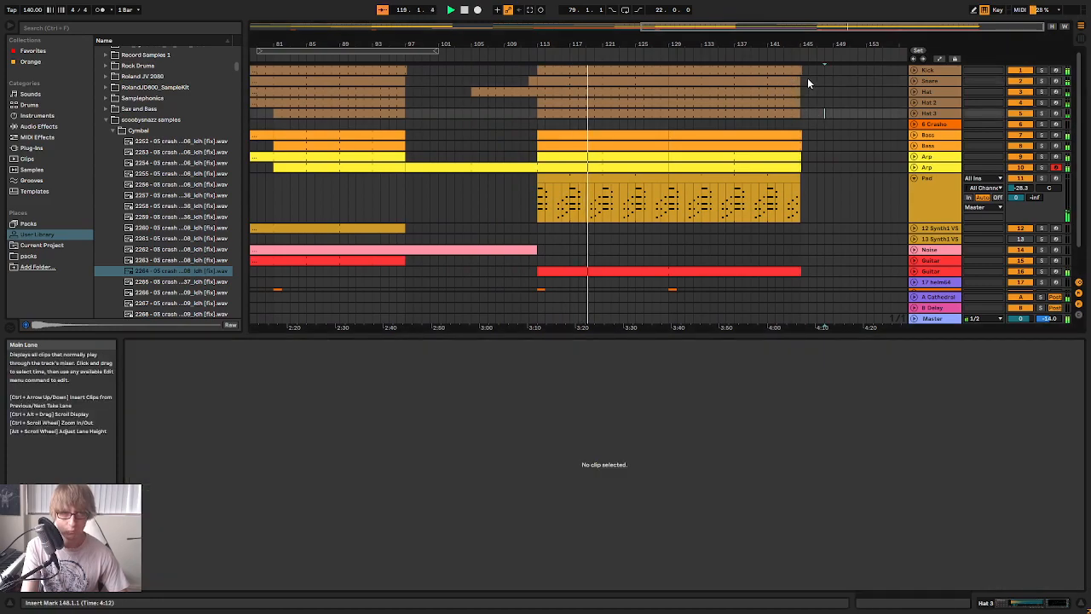
left_click(657, 80)
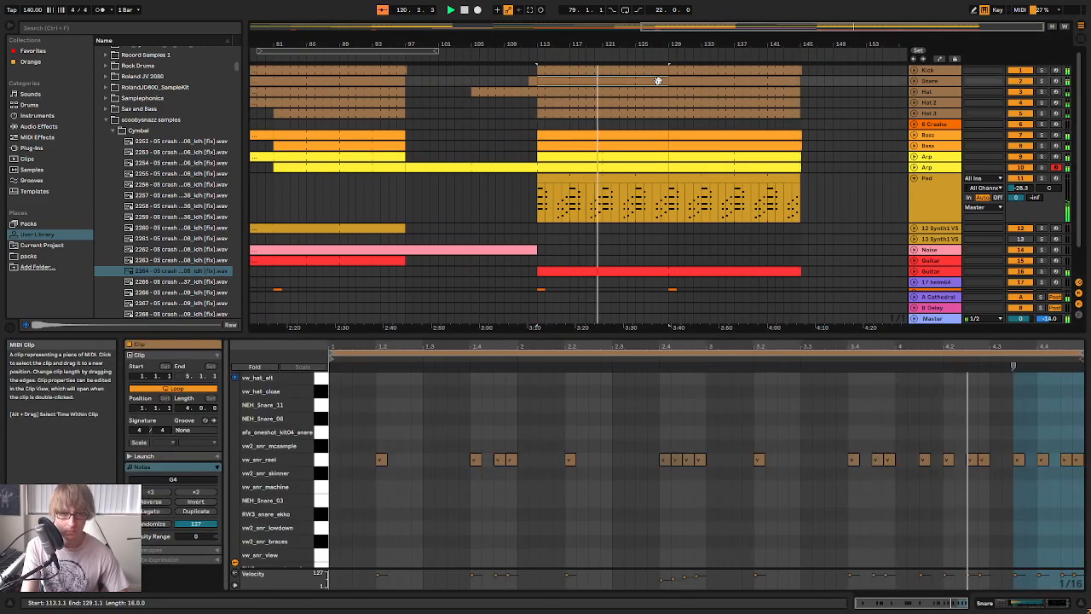
left_click_drag(662, 80, 617, 86)
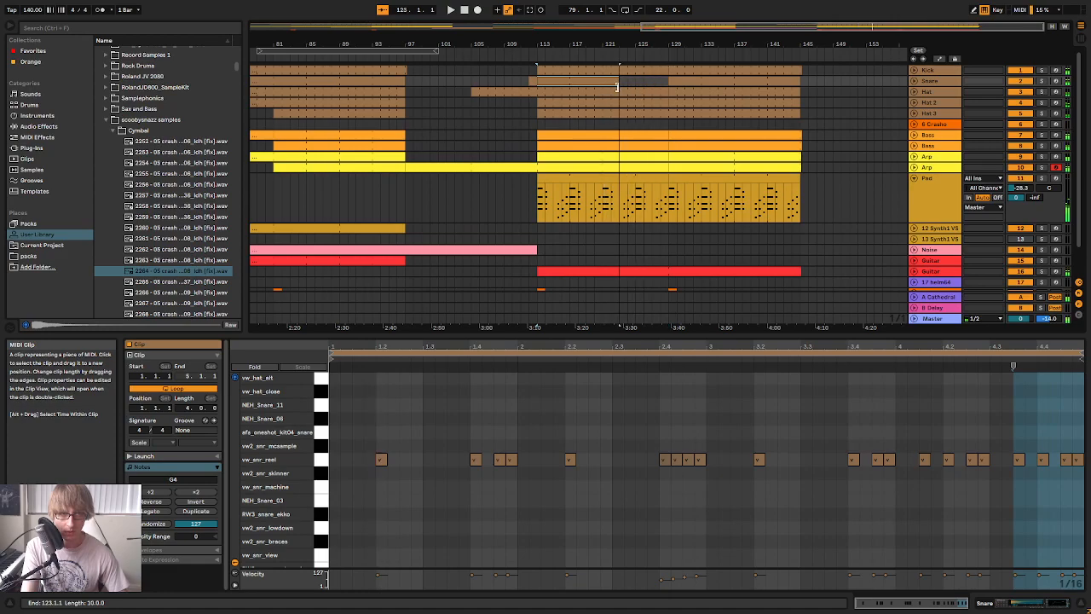
right_click(598, 85)
left_click(640, 194)
Turn on looping for the consolidated Snare clip, extend it to bar 129 and play it from bar 113
left_click(179, 389)
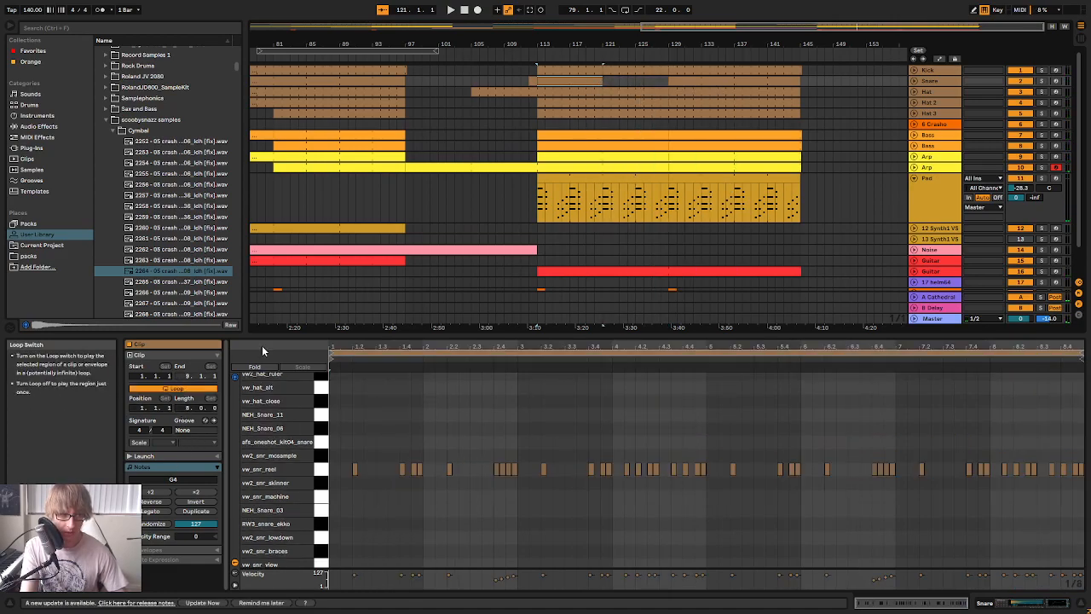
left_click_drag(598, 77, 670, 86)
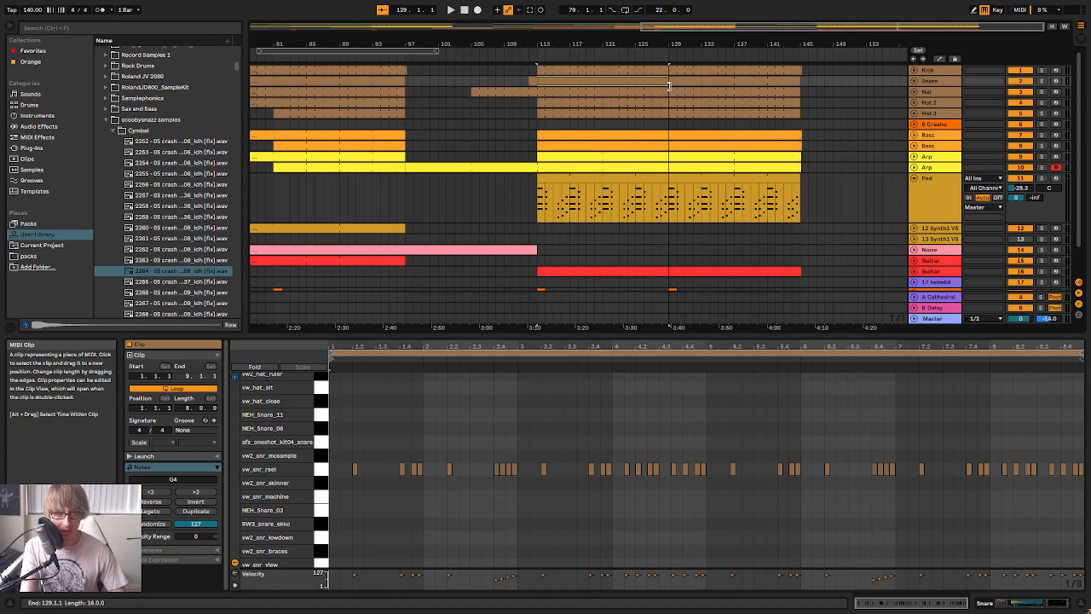
key("space")
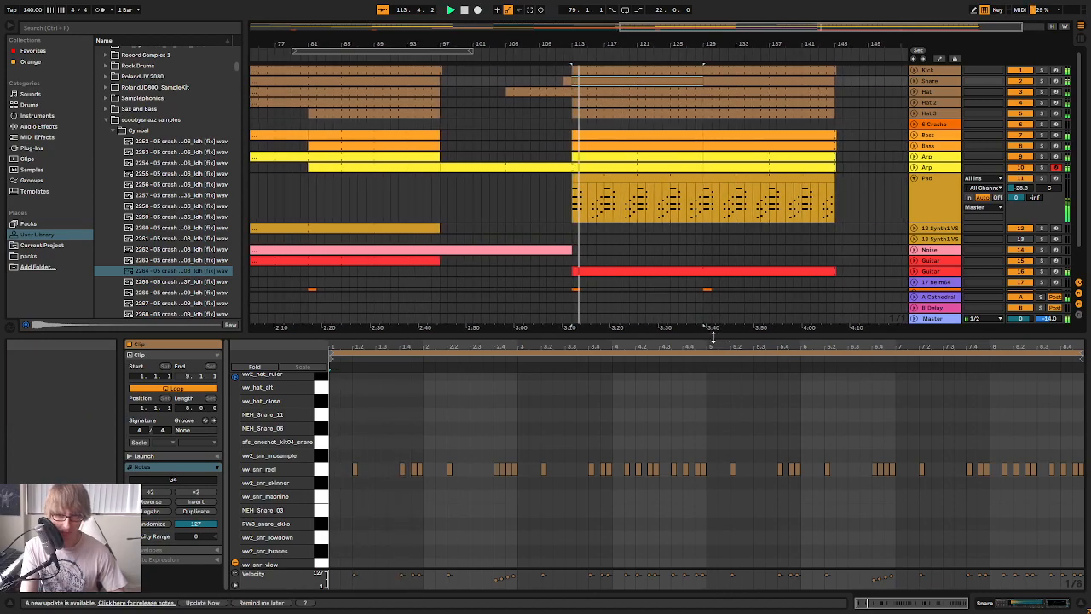
Enlarge the Snare clip's note editor with more drum rows in view, and review the new pattern during playback
left_click_drag(705, 335, 740, 227)
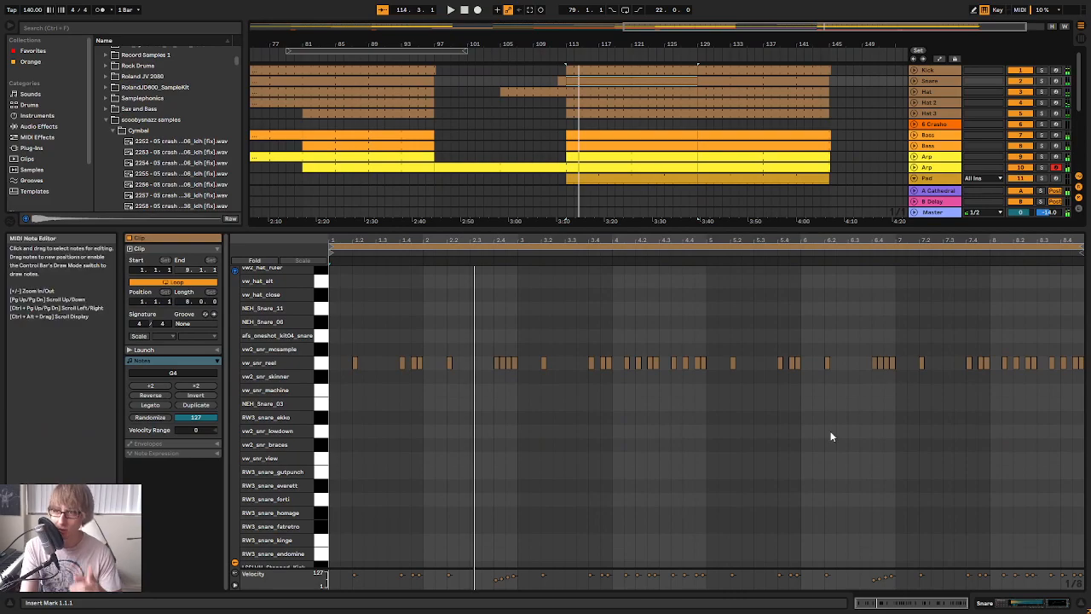
scroll(477, 345, "down", 4)
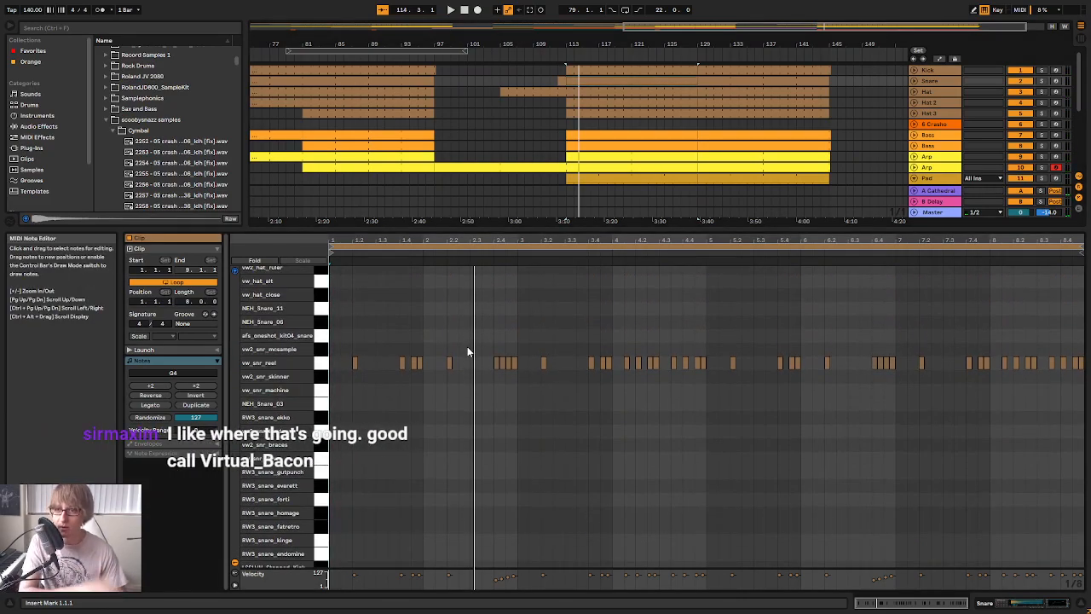
left_click_drag(305, 362, 278, 361)
key("space")
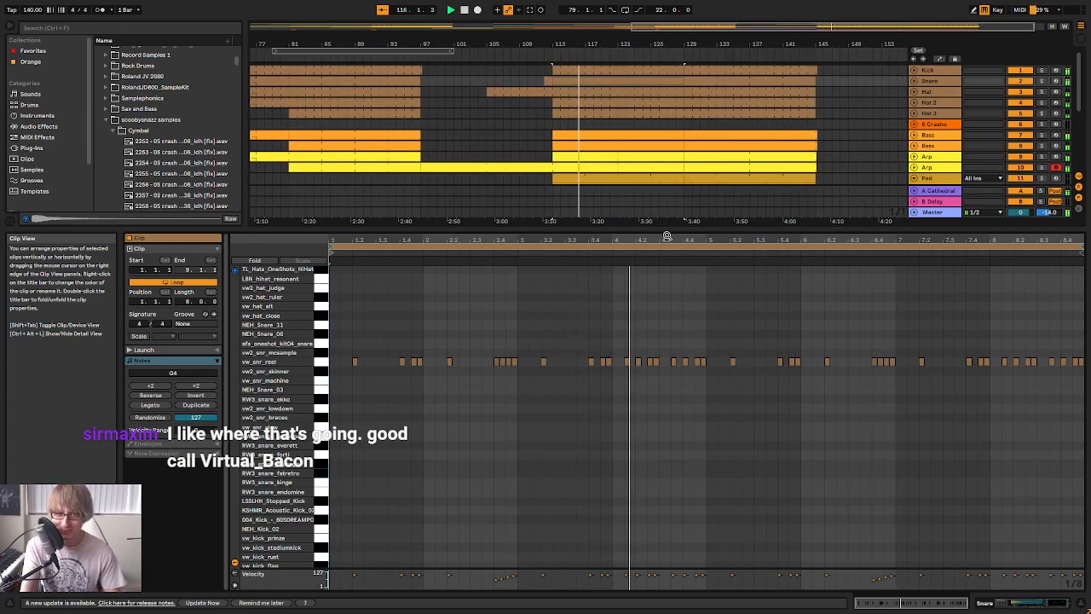
left_click_drag(669, 237, 714, 243)
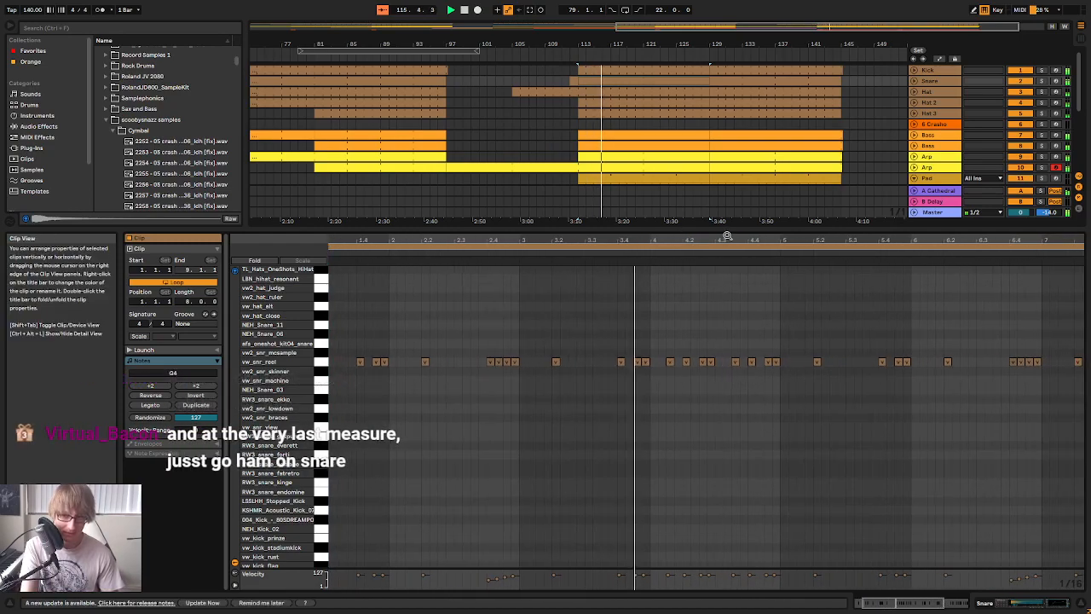
left_click_drag(889, 240, 885, 251)
left_click_drag(637, 239, 637, 275)
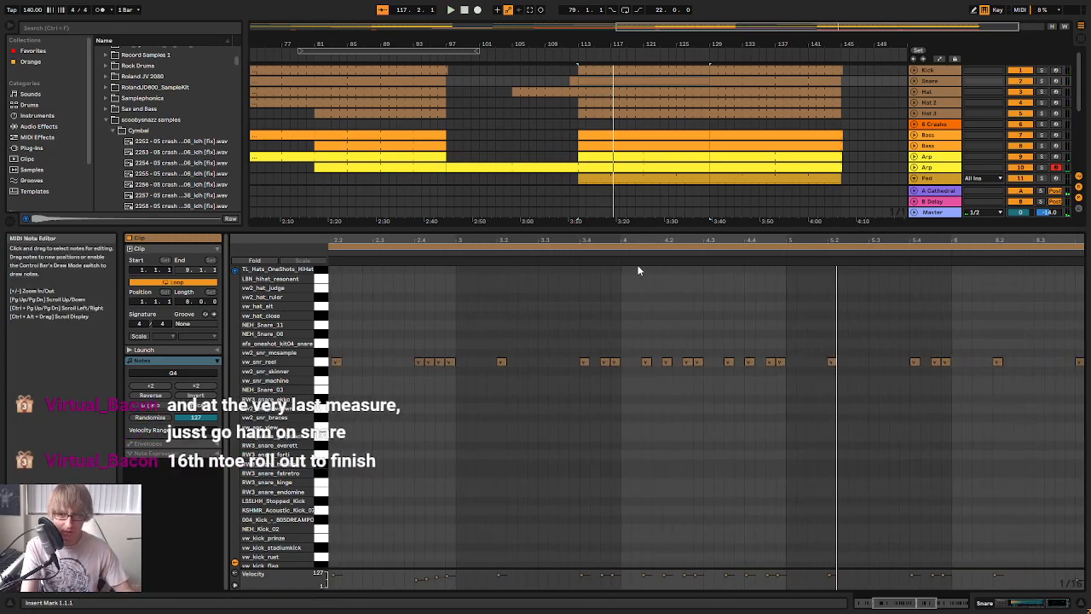
left_click(641, 401)
key("space")
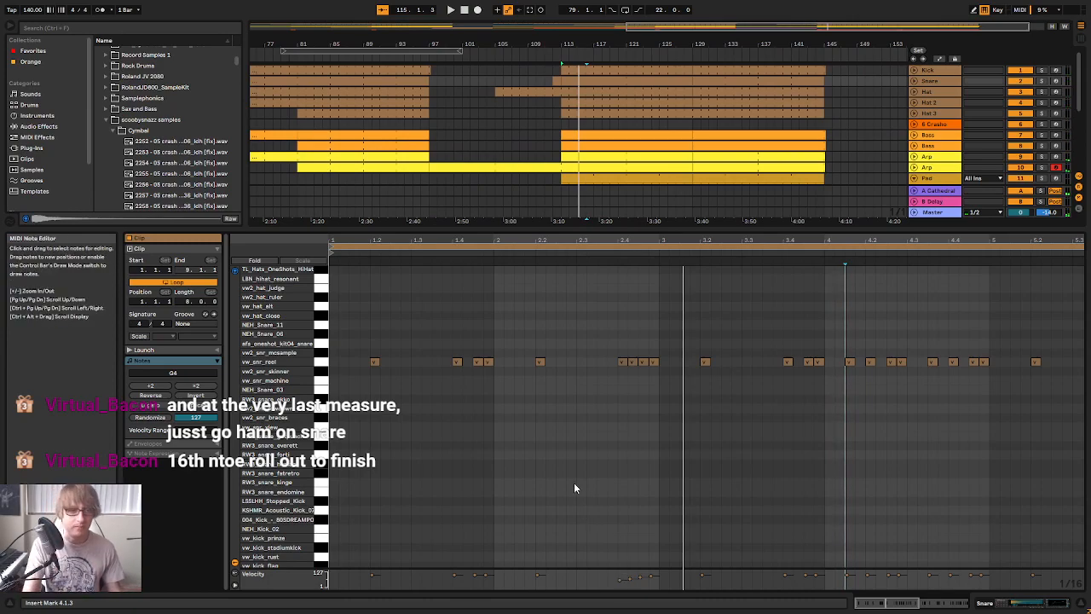
Try softer velocities on the snare notes at 3.4.3 and 3.4.4, copy the pair to 4.2.3, replay, and undo the changes
left_click(618, 254)
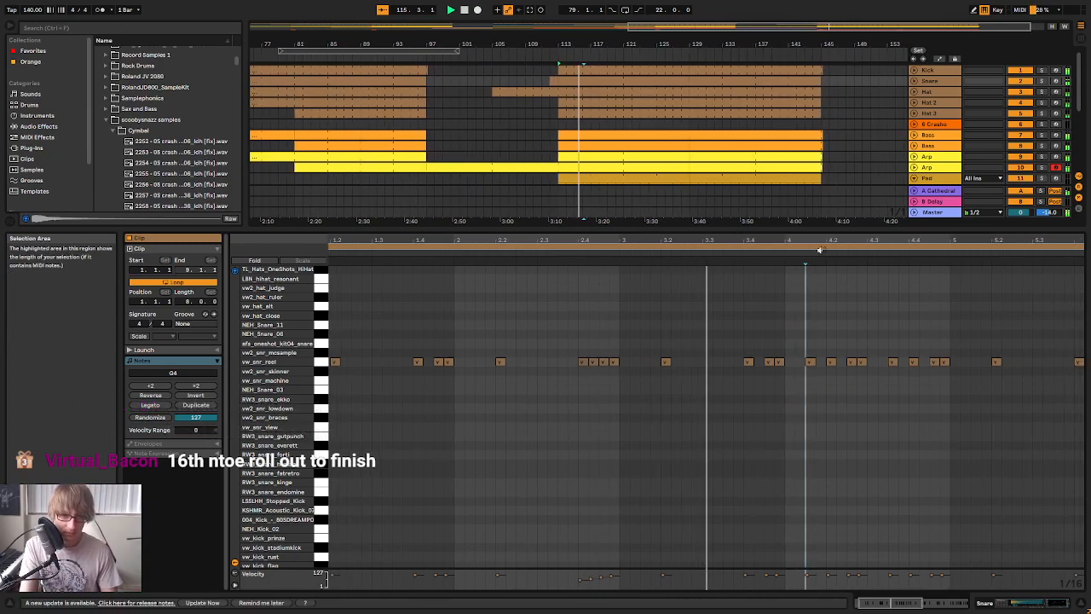
left_click(672, 362)
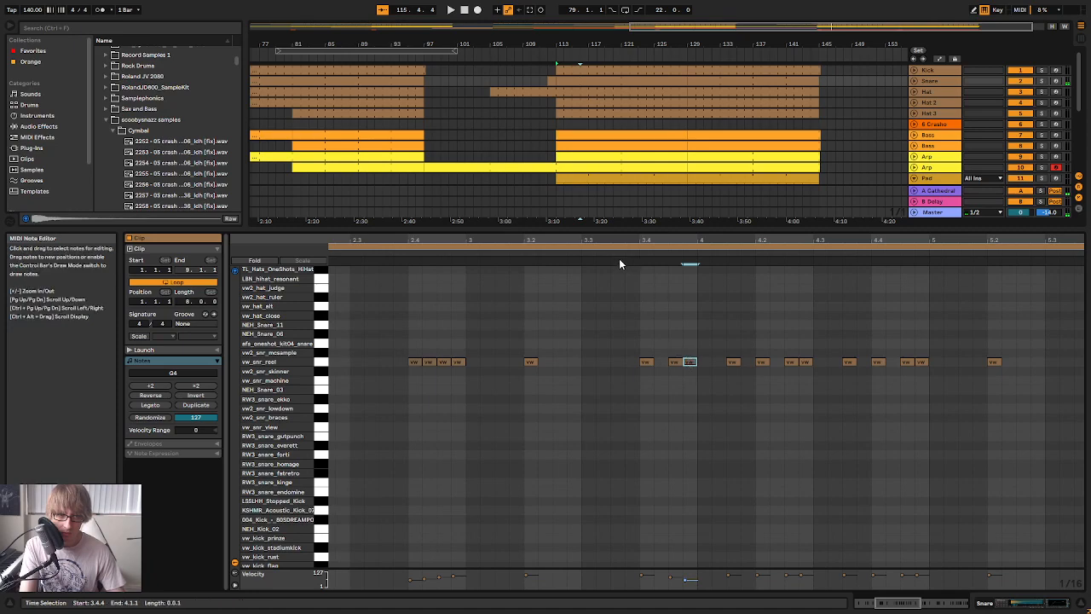
key("space")
left_click_drag(622, 380, 643, 358)
left_click_drag(726, 337, 761, 368)
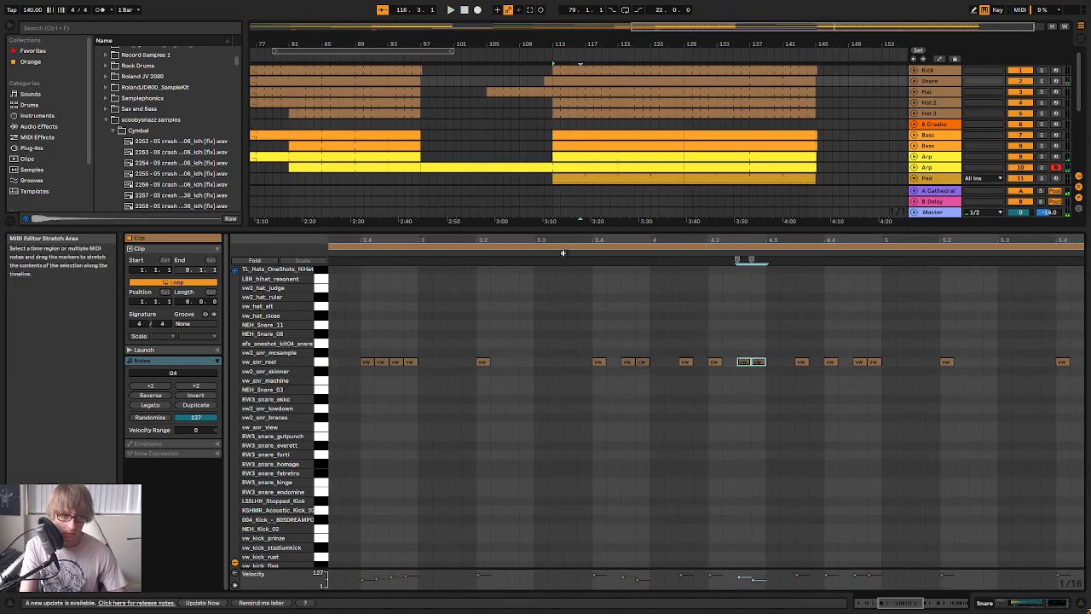
left_click(565, 253)
key("space")
key("ctrl+z")
key("ctrl+z")
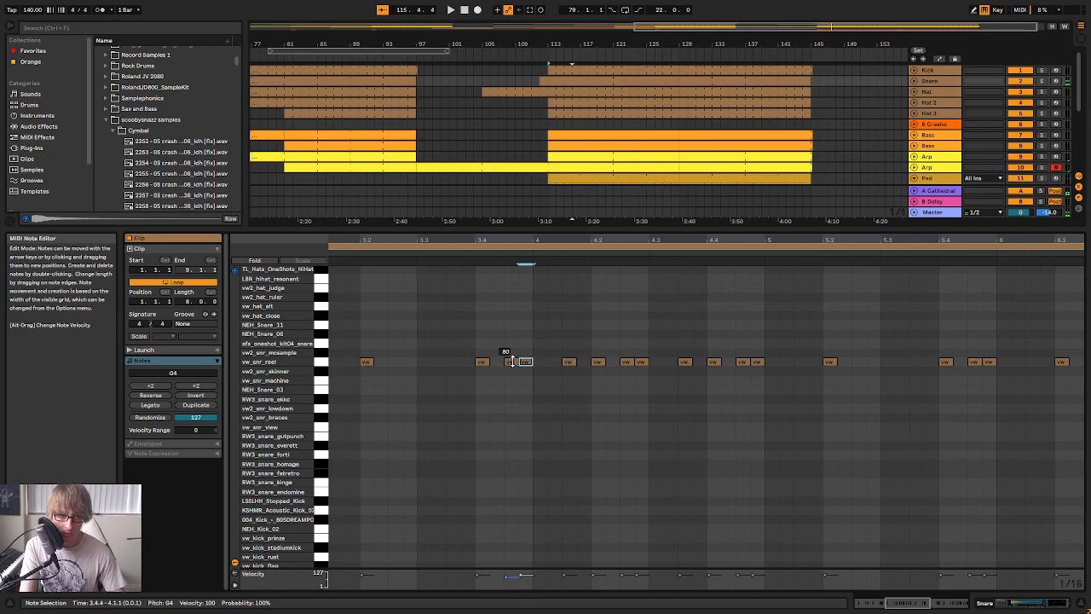
Set the snare velocities to 59 at 3.4.3 and 80 at 3.4.4, and replay the fill
left_click_drag(512, 362, 512, 364)
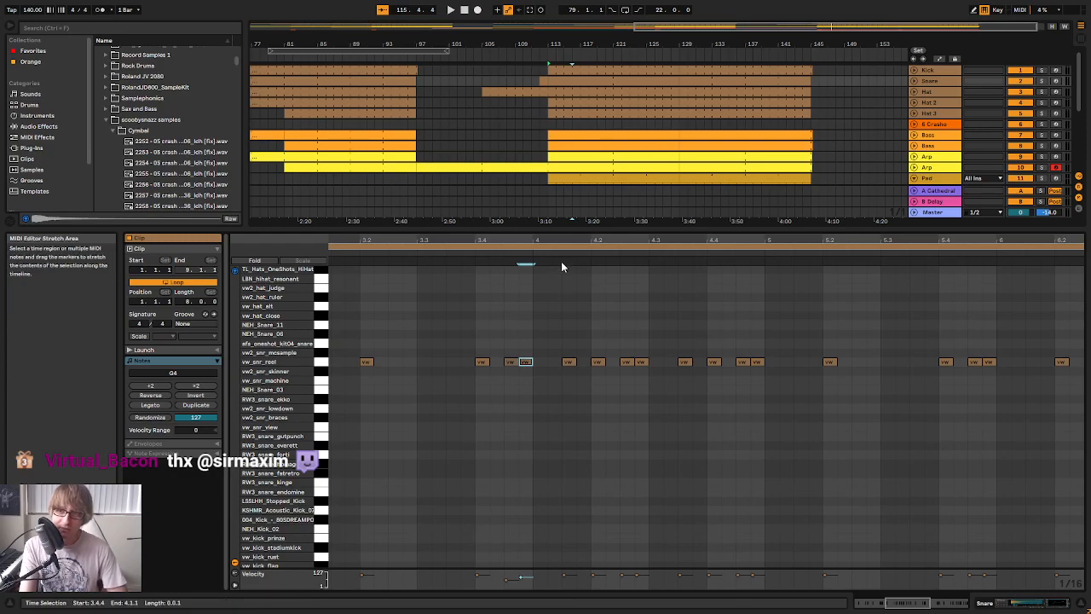
left_click_drag(574, 242, 688, 219)
key("space")
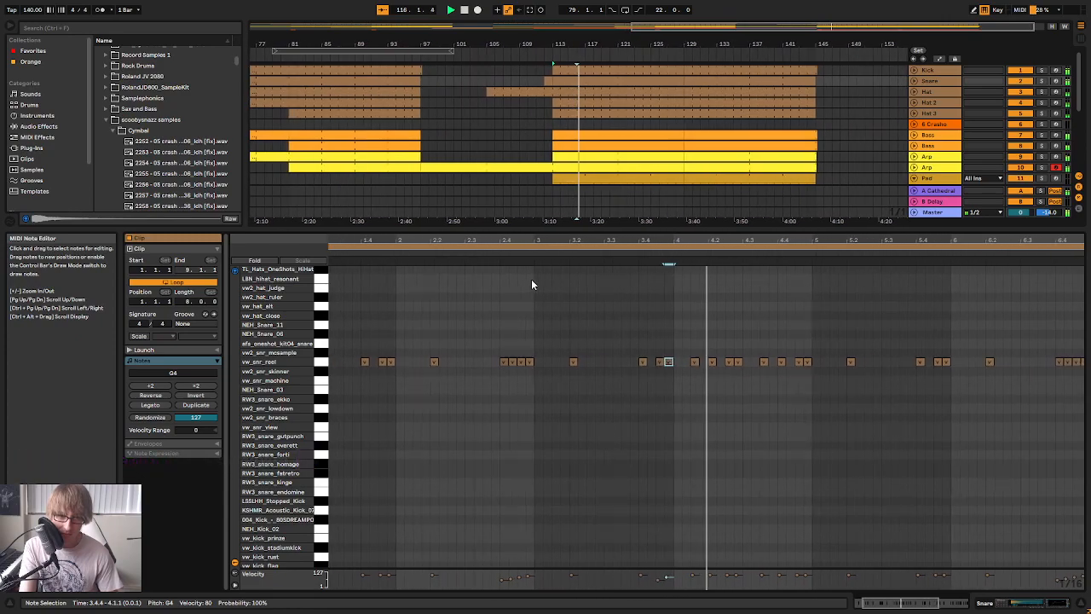
key("space")
Copy the softened pair from 3.4.3 to 4.2.3, audition it, and undo the copy and the last velocity change
left_click_drag(614, 372, 631, 356)
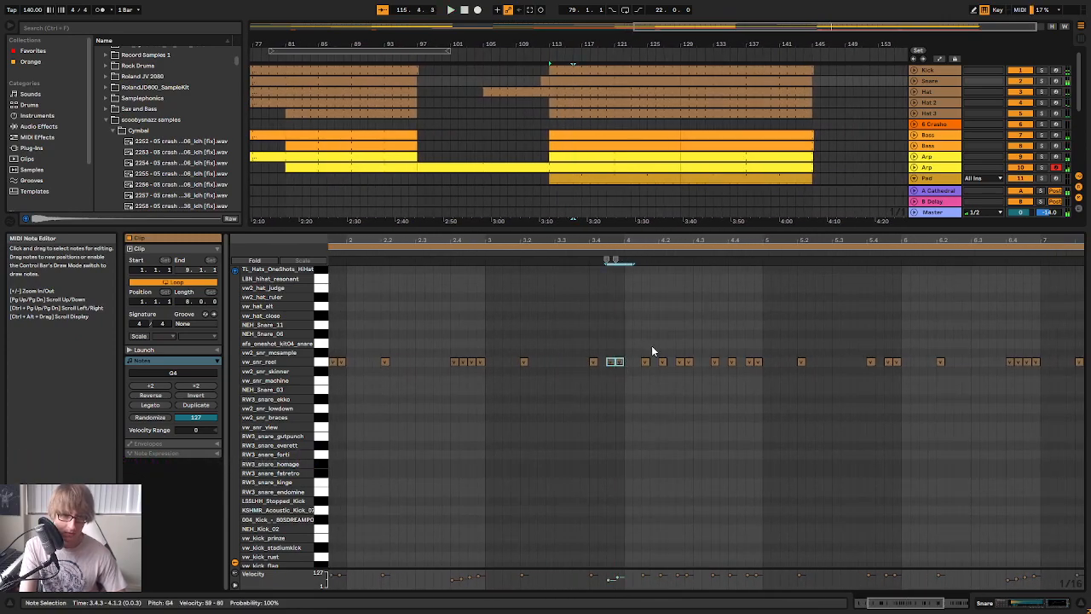
left_click(571, 254)
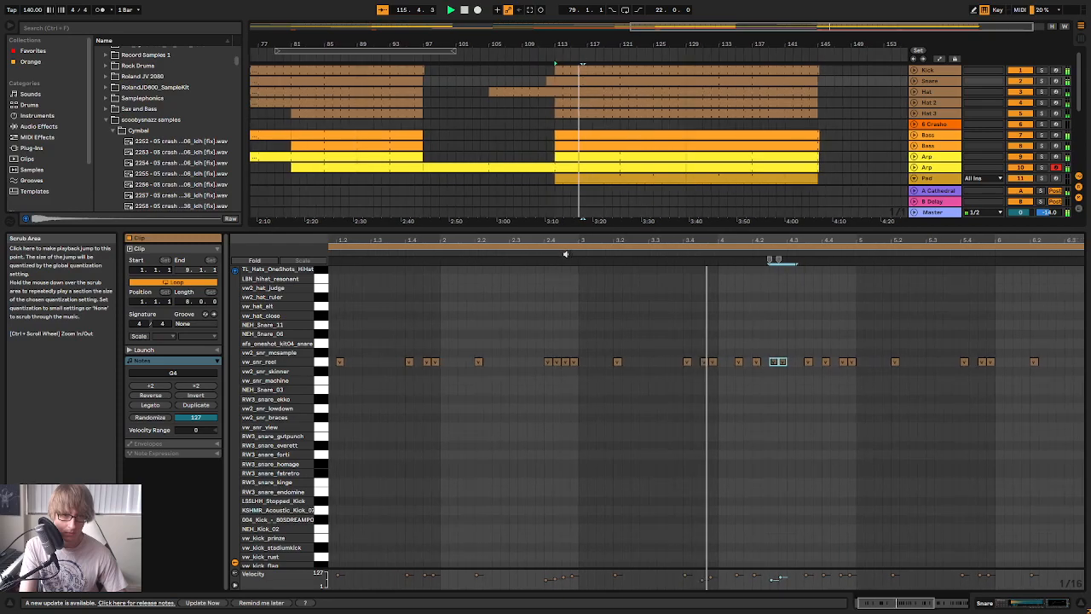
key("space")
left_click(689, 316)
key("ctrl+z")
key("ctrl+z")
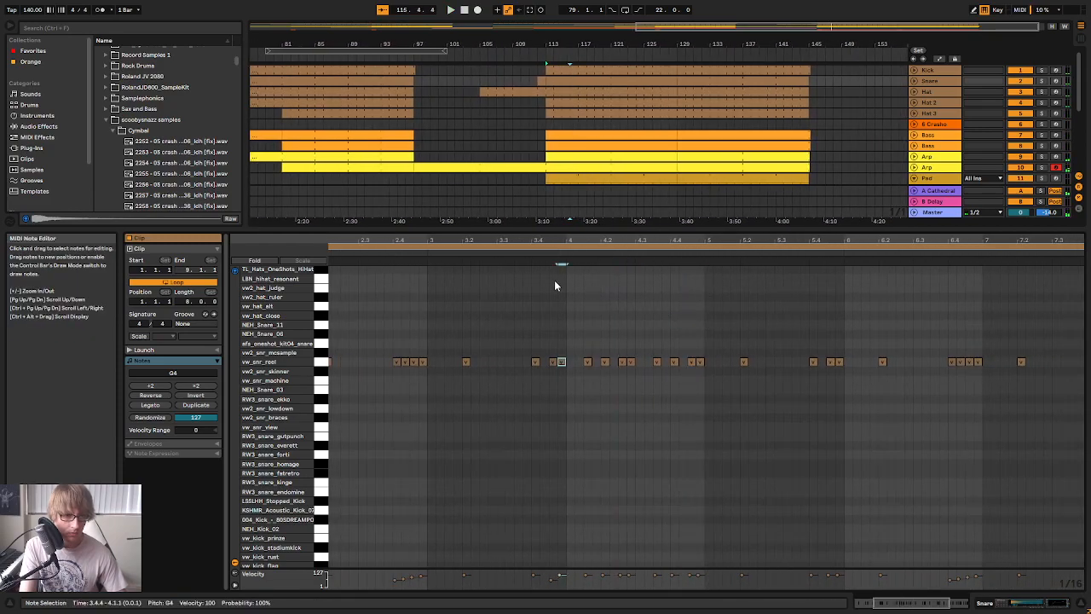
Zoom in on the 3.4 fill and set the snare velocities to 80 at 3.4.3 and 100 at 3.4.4
left_click_drag(556, 242, 612, 292)
left_click(656, 407)
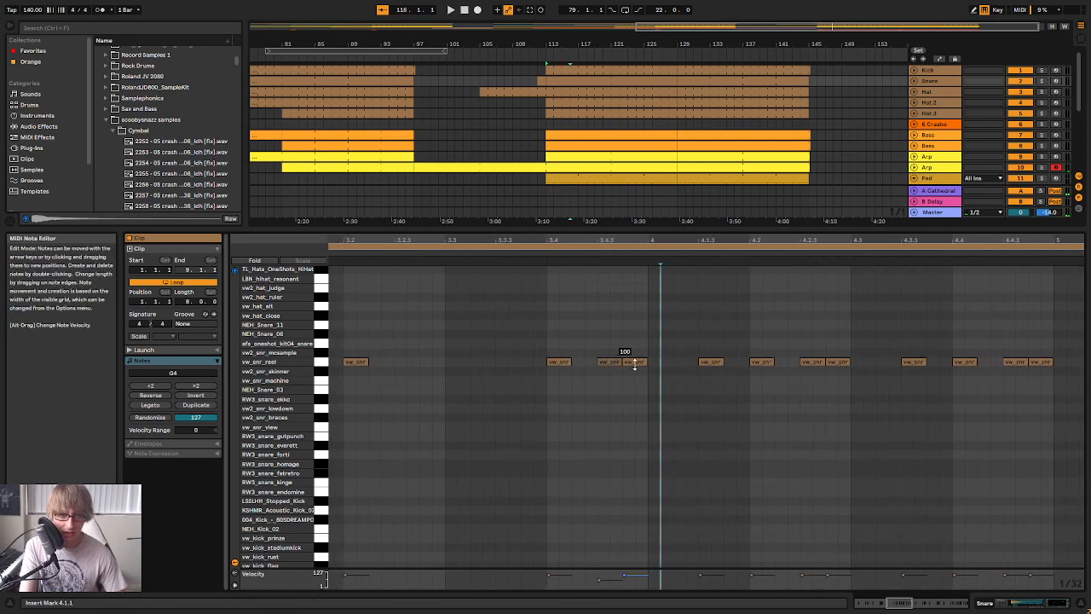
left_click(642, 348)
left_click(610, 362)
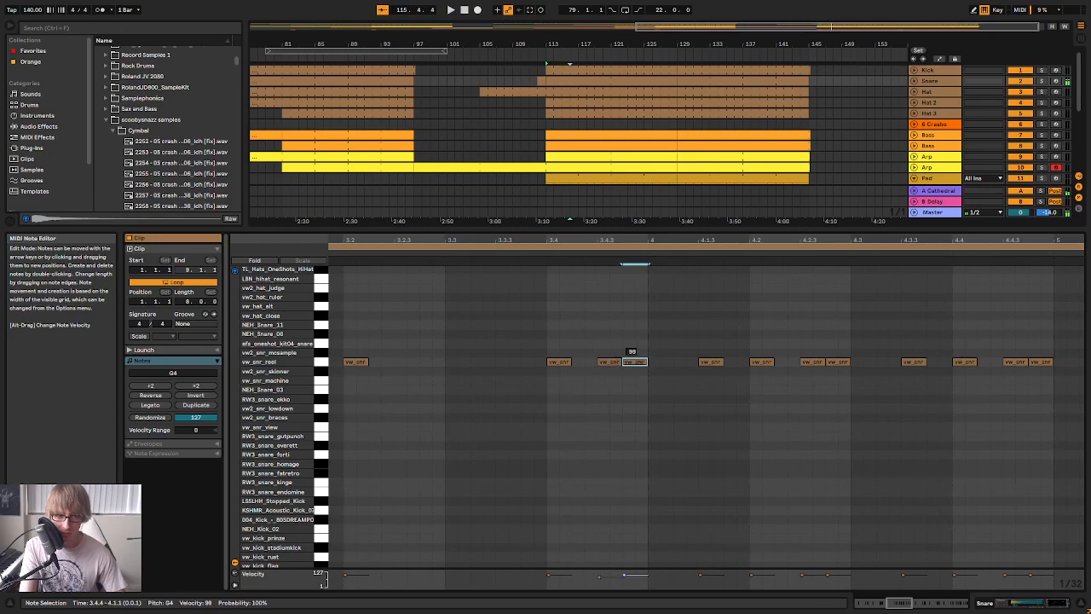
Replay the fill and copy the snare pair at 3.4.3 and 3.4.4, with its velocities, over the notes from 4.4.3
left_click(495, 247)
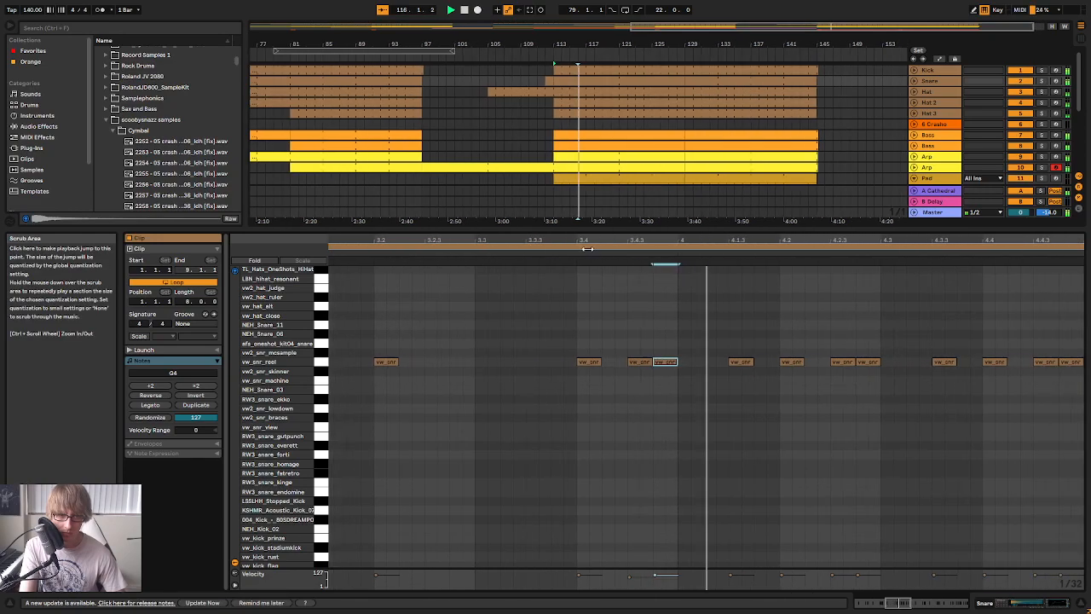
left_click_drag(611, 239, 613, 215)
left_click_drag(584, 339, 602, 374)
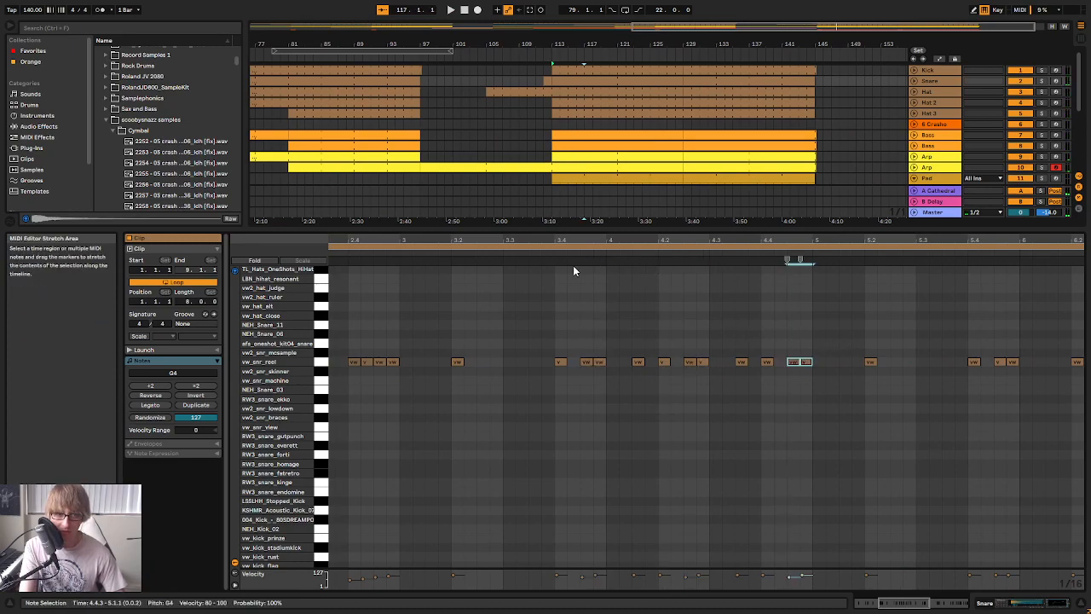
Replay the snare pattern to check the copied pair at 4.4.3 against the following bars, and stop playback
left_click_drag(638, 239, 625, 228)
key("space")
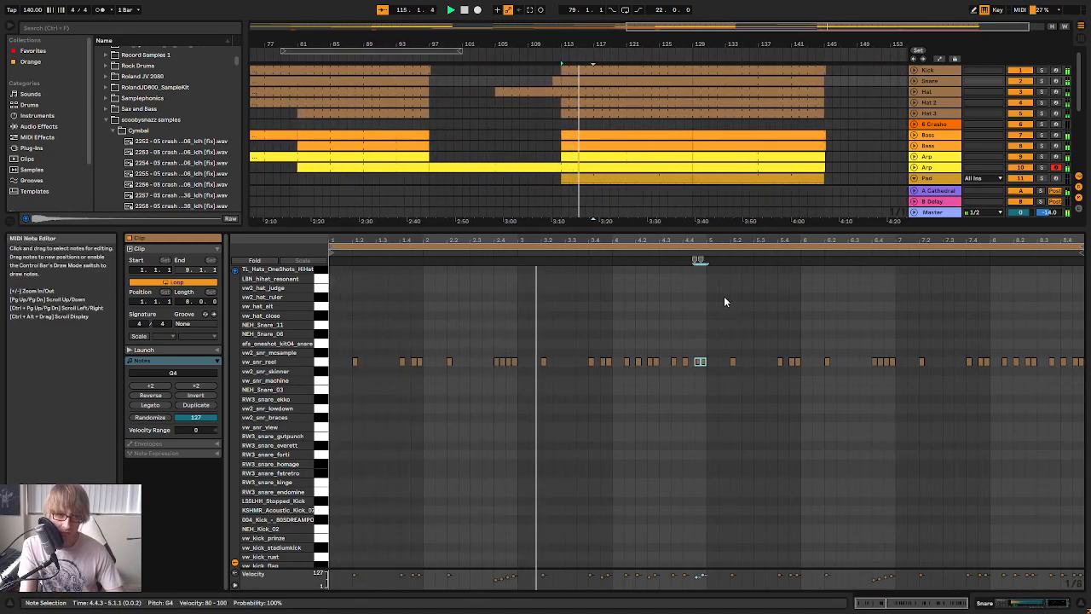
left_click_drag(691, 237, 691, 240)
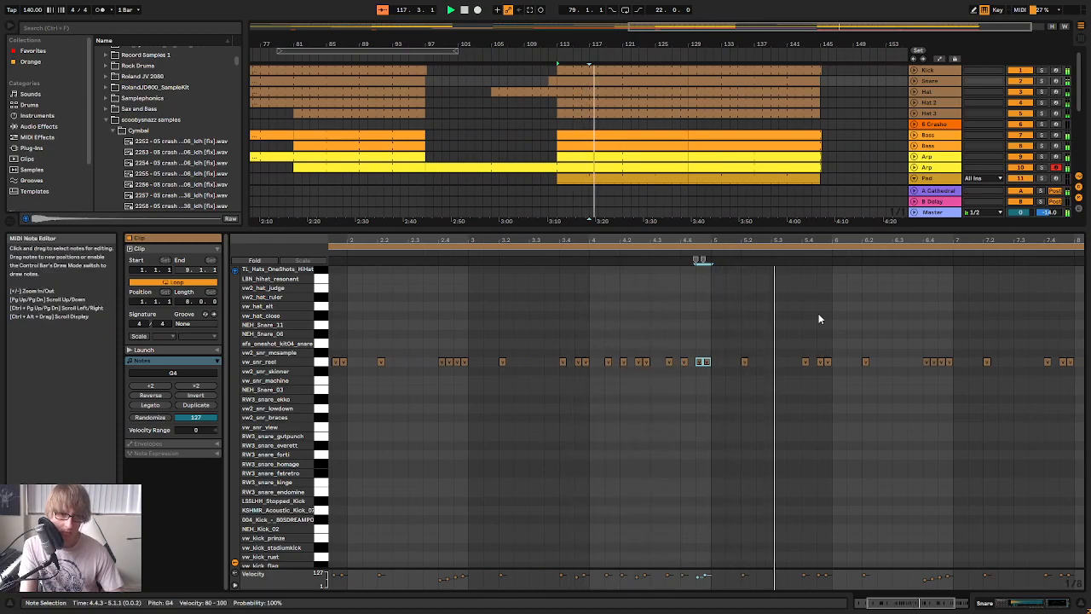
left_click_drag(872, 238, 872, 232)
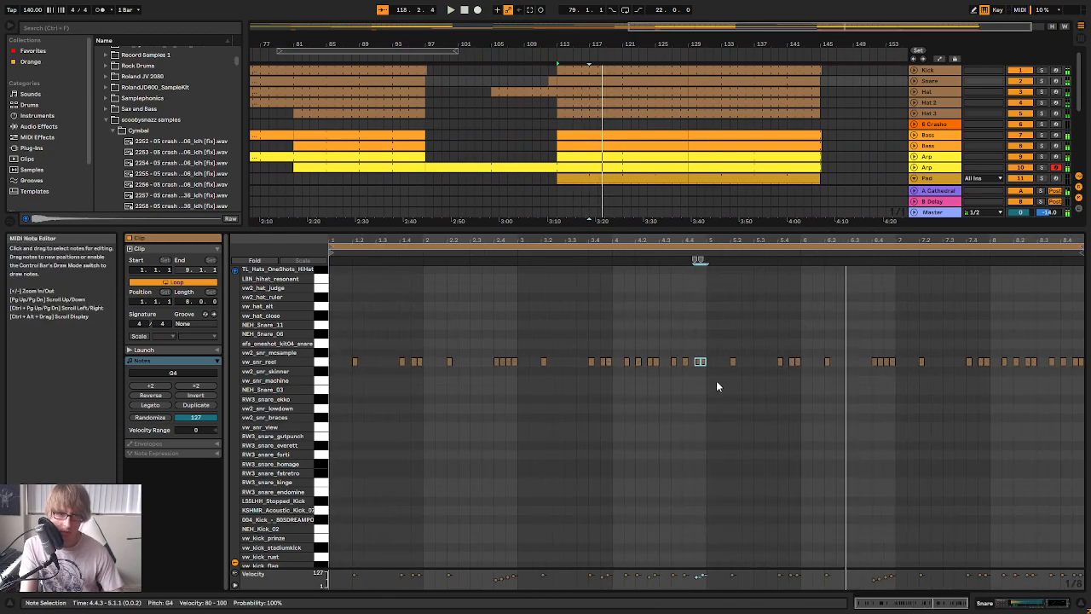
key("space")
Replace the snare notes in bars 5 to 8 with a duplicate of bars 1 to 4 and play the result
left_click_drag(708, 414, 1082, 260)
key("Delete")
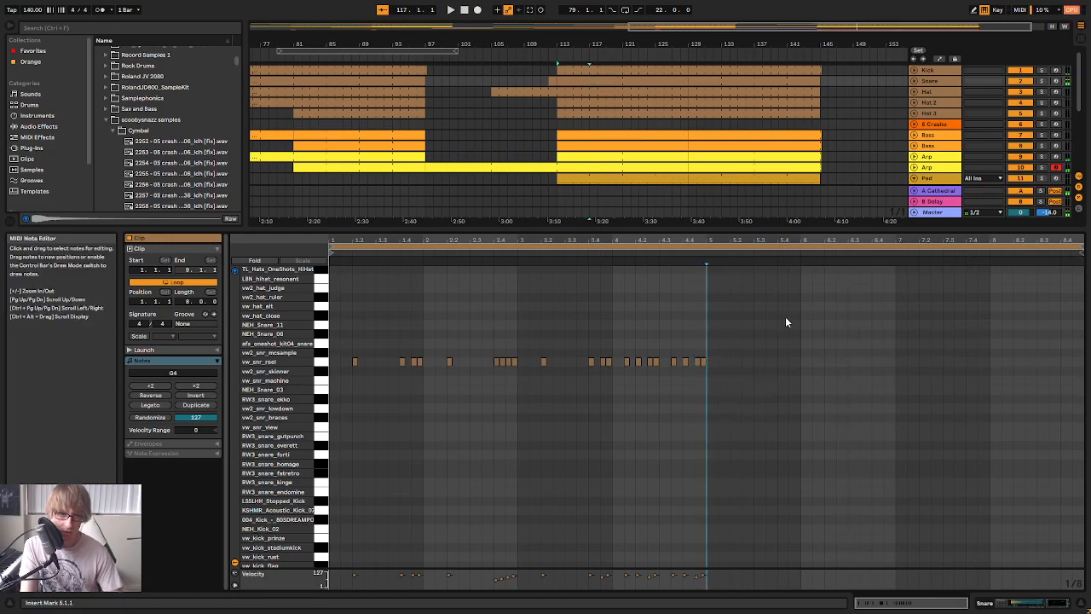
left_click_drag(795, 295, 230, 472)
key("ctrl+d")
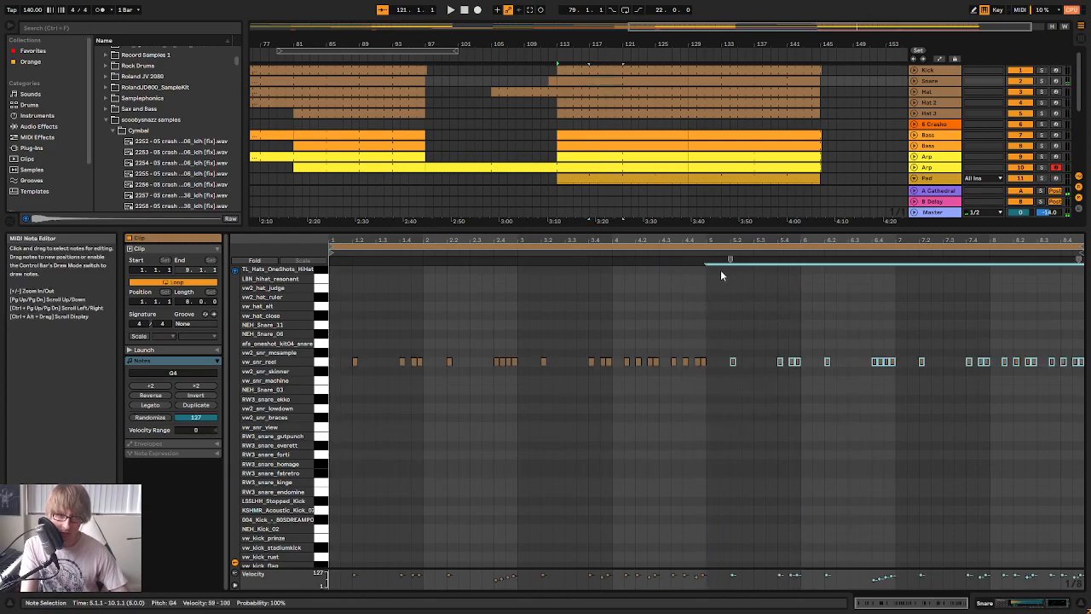
left_click(701, 252)
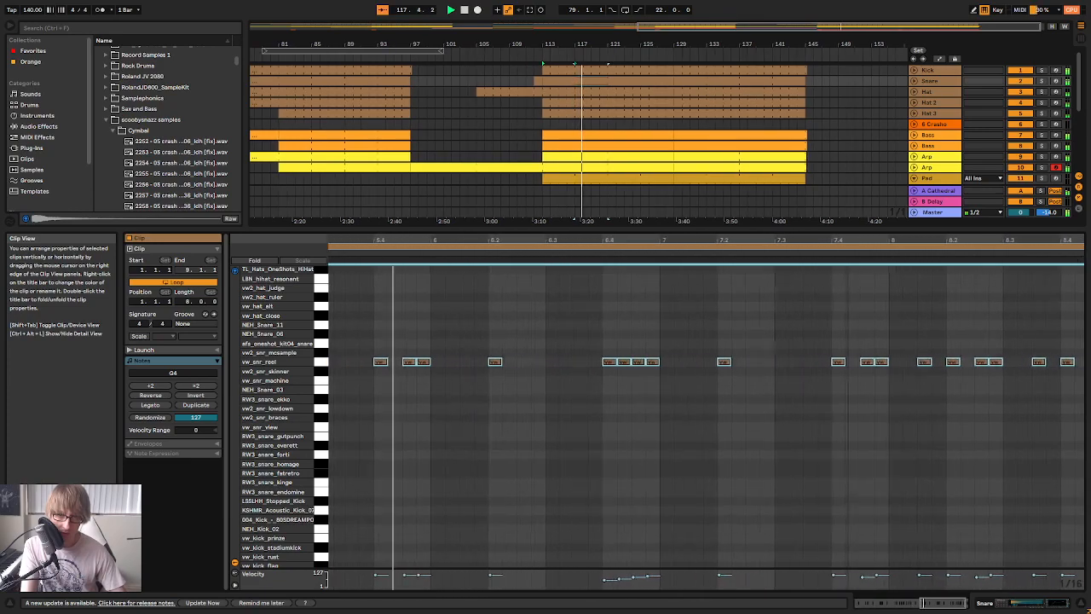
Move the snare note at 8.3.3 one sixteenth earlier to 8.3.2 and replay the ending
left_click(849, 332)
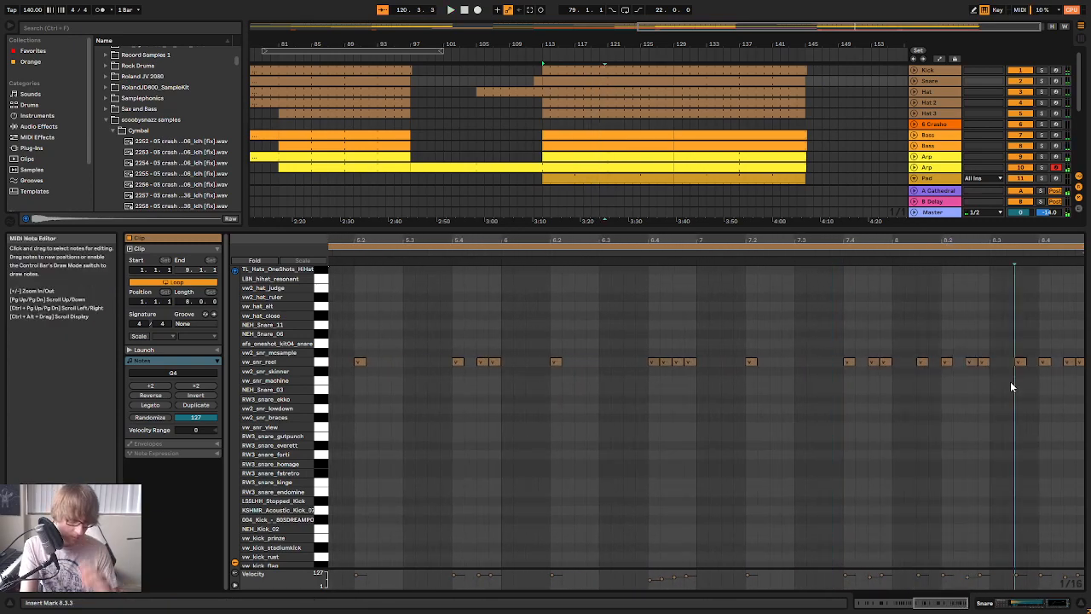
left_click_drag(1020, 363, 1008, 363)
left_click(826, 256)
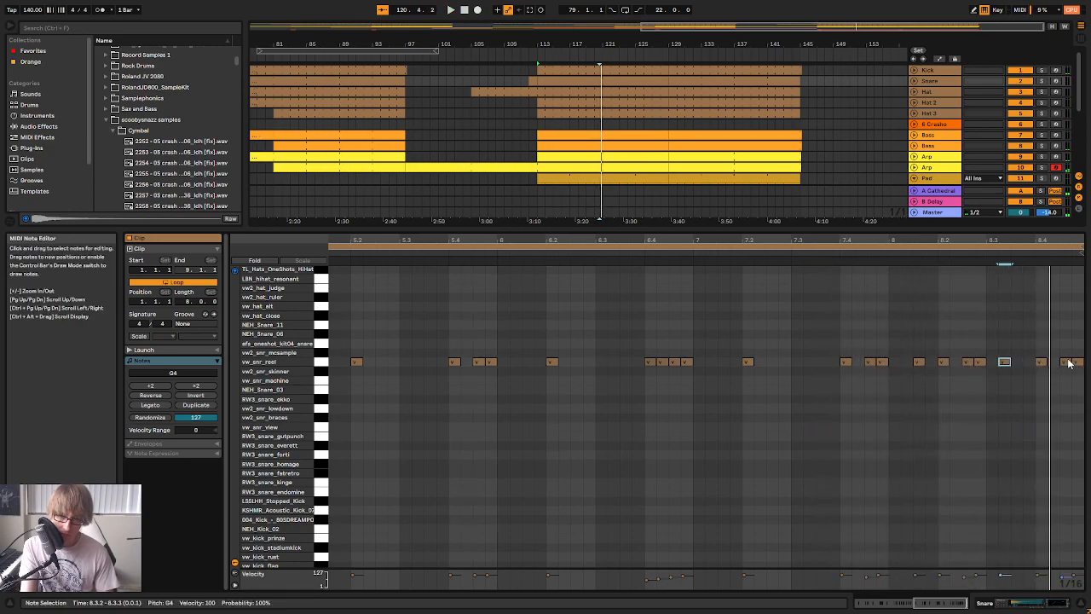
key("space")
Add a snare note at 8.4.2 and audition the closing fill
left_click(1038, 372)
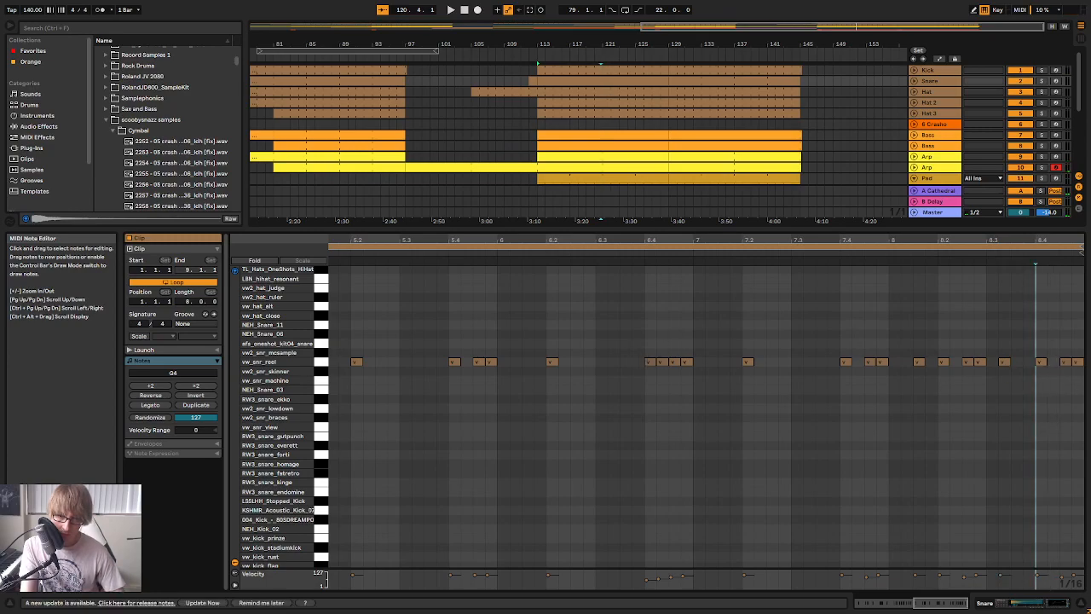
left_click(1041, 362)
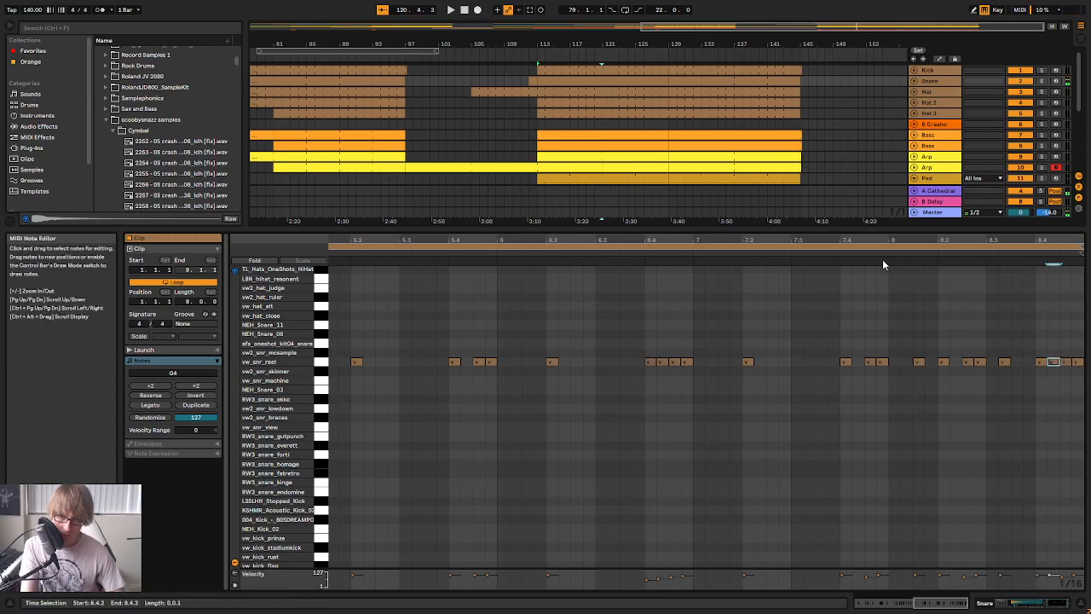
key("space")
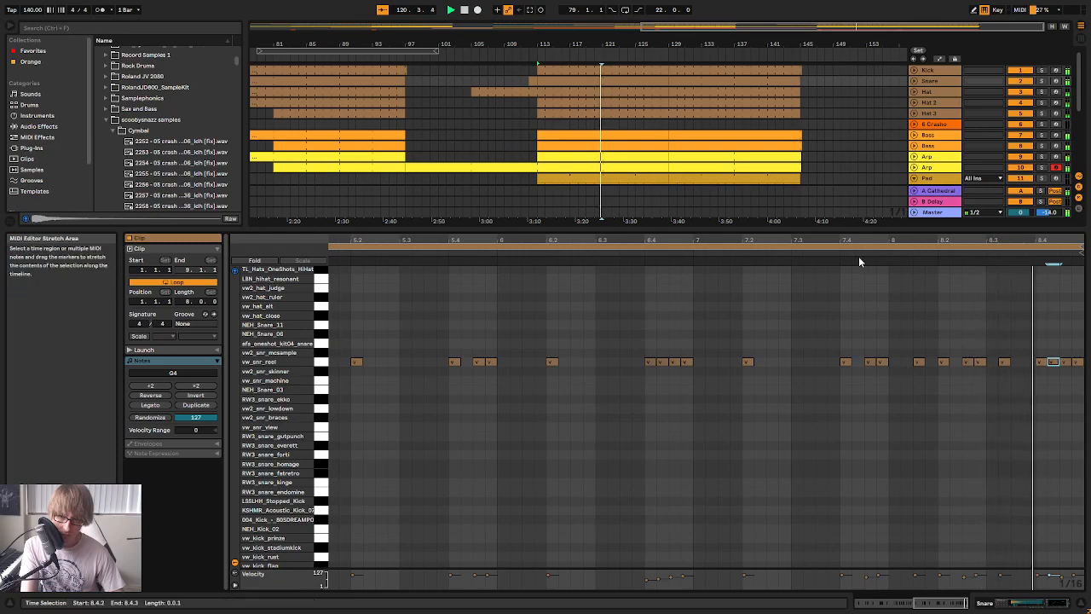
left_click_drag(865, 240, 864, 204)
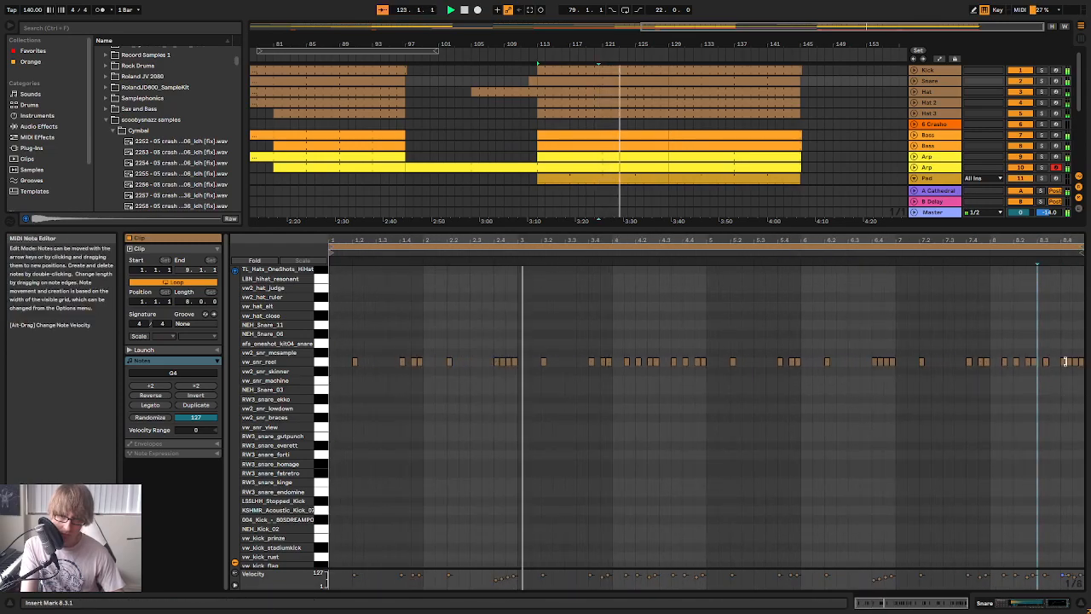
Lower the snare velocity at 8.4.2 and set the one at 8.4.4 to 79
left_click_drag(1074, 243, 1066, 296)
left_click(1011, 362)
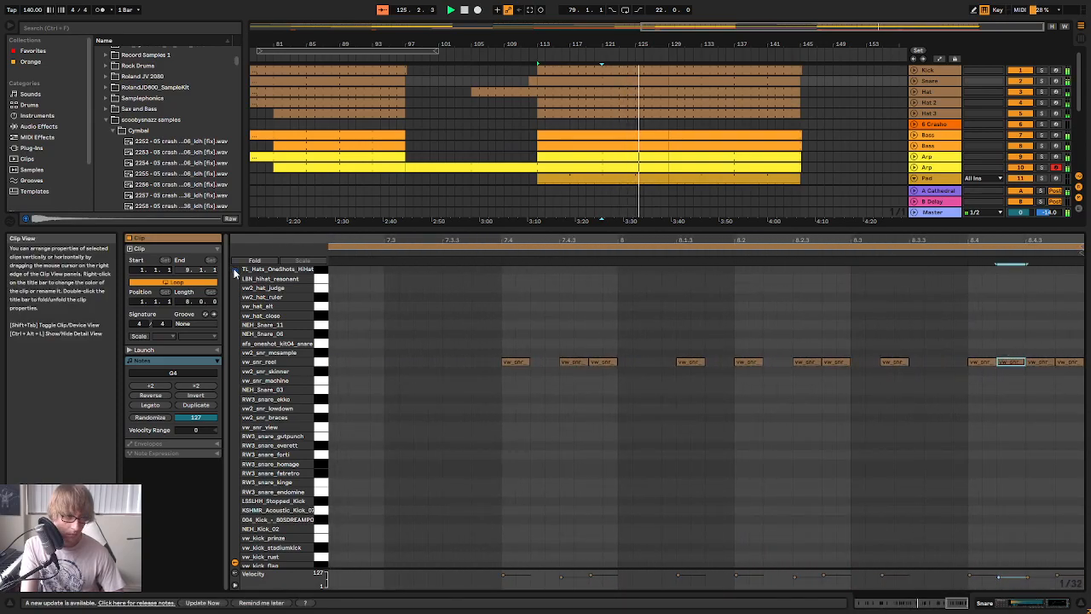
left_click(1067, 362)
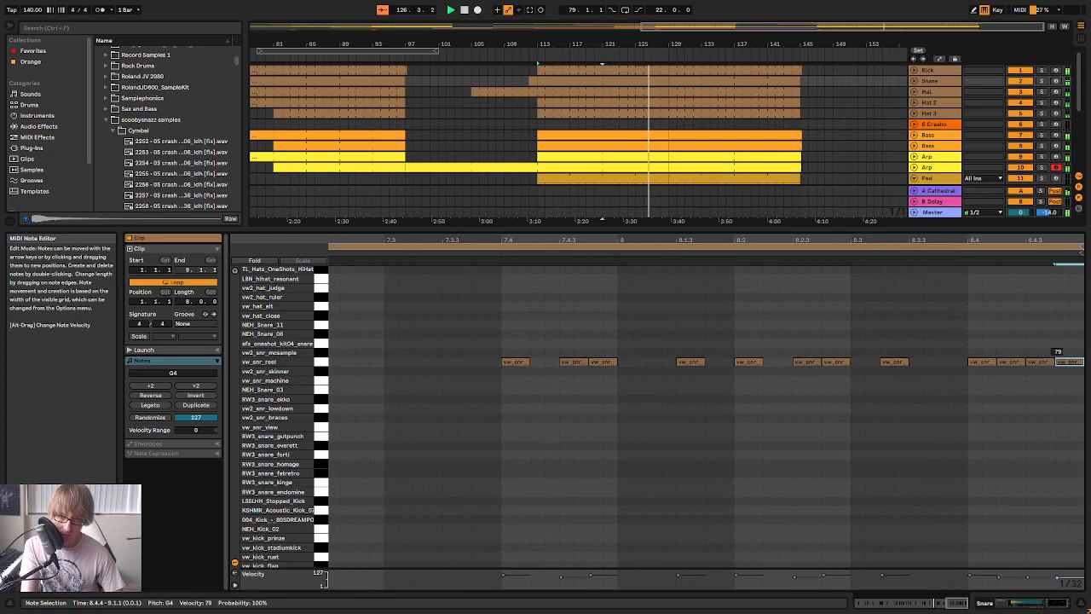
left_click(1045, 332)
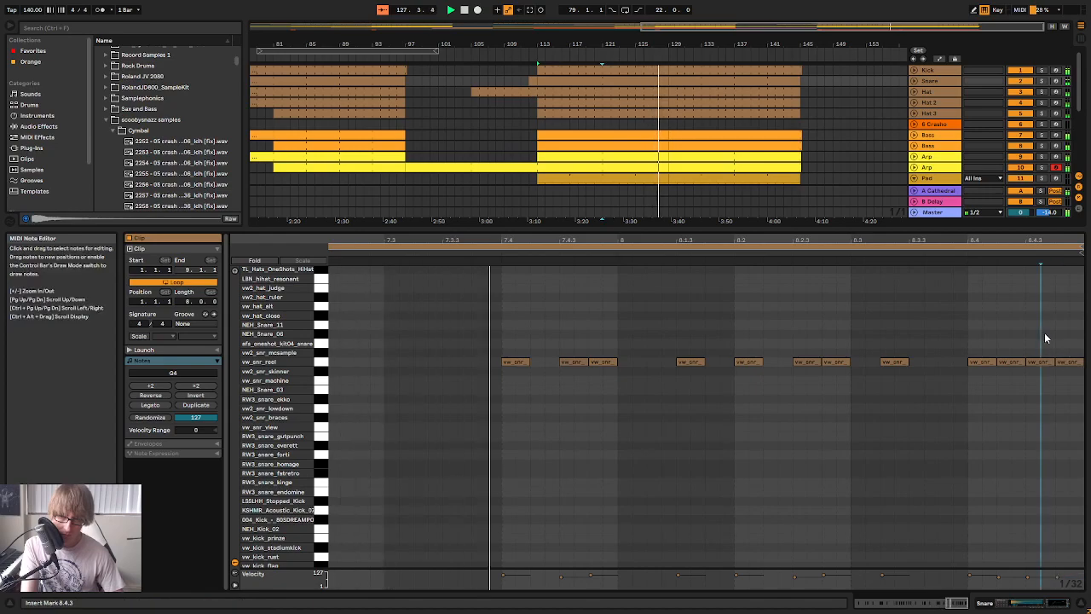
Duplicate the edited snare clip starting at bar 113 over bars 129 to 145 in the arrangement
mouse_move(1028, 242)
left_mouse_down()
mouse_move(1027, 215)
mouse_move(1004, 231)
mouse_move(889, 546)
left_mouse_up()
left_click(621, 82)
left_click(688, 81)
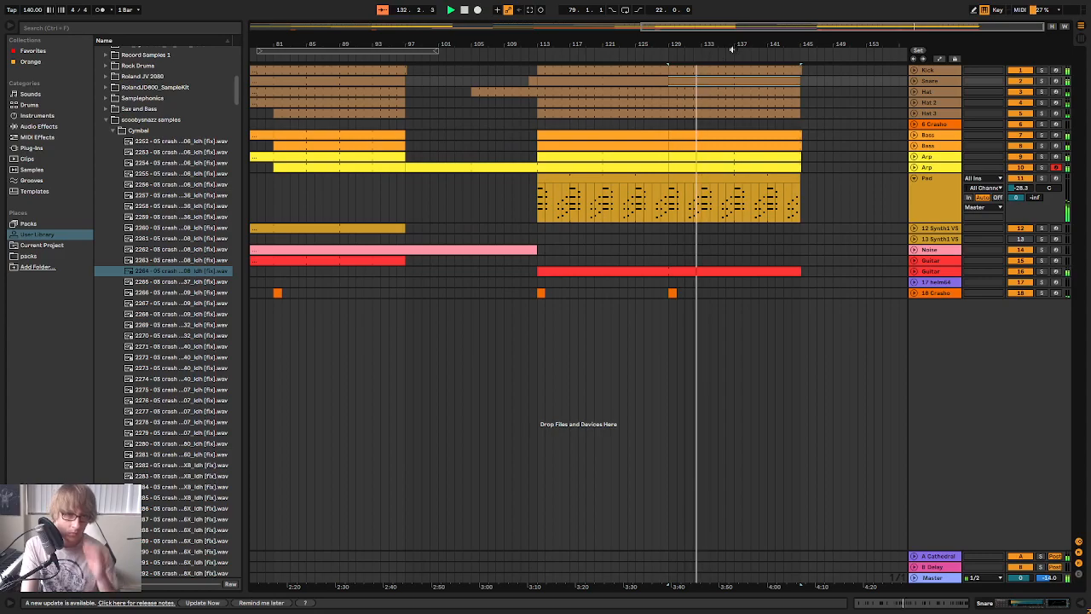
Copy the crash clip at bar 129 to bars 137 and 121 on the crash track
left_click_drag(731, 47, 727, 14)
left_click_drag(817, 42, 816, 49)
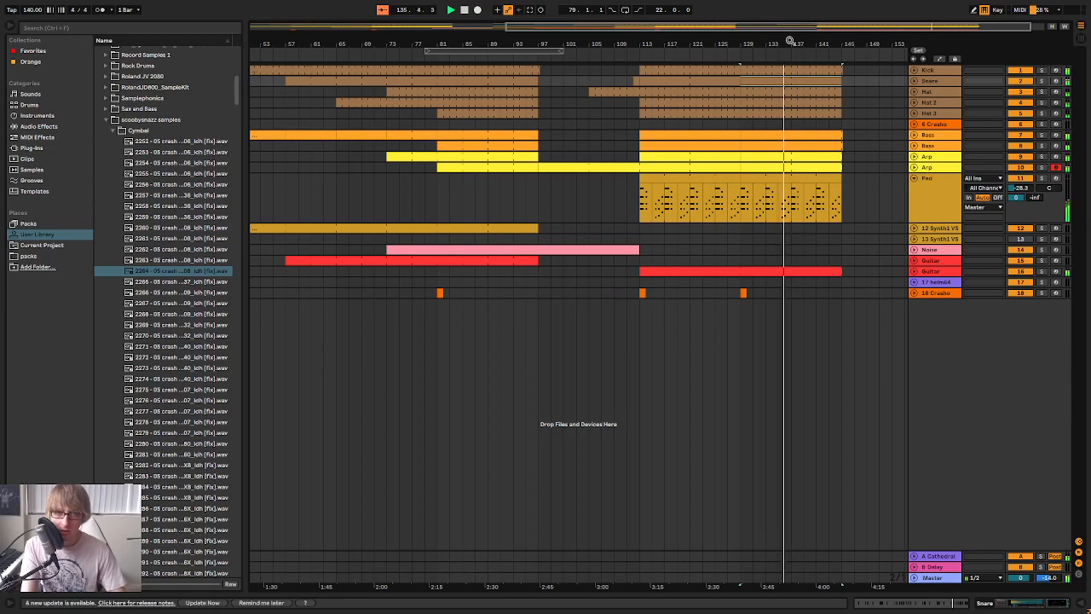
left_click_drag(813, 42, 791, 115)
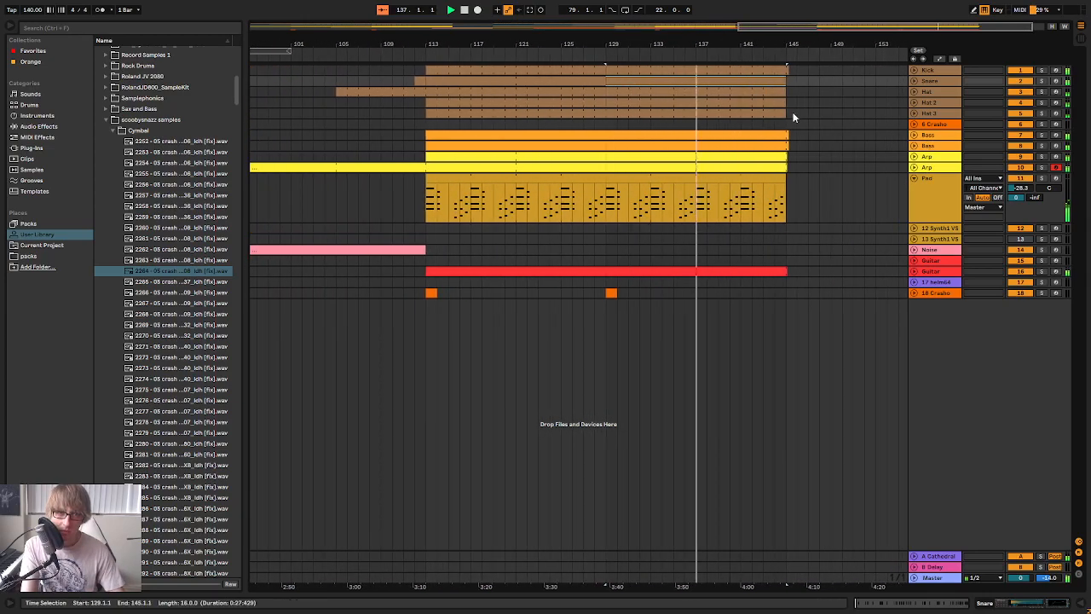
left_click(819, 81)
left_click(641, 295)
left_click(614, 293)
left_click(698, 295)
key("ctrl+v")
left_click(525, 294)
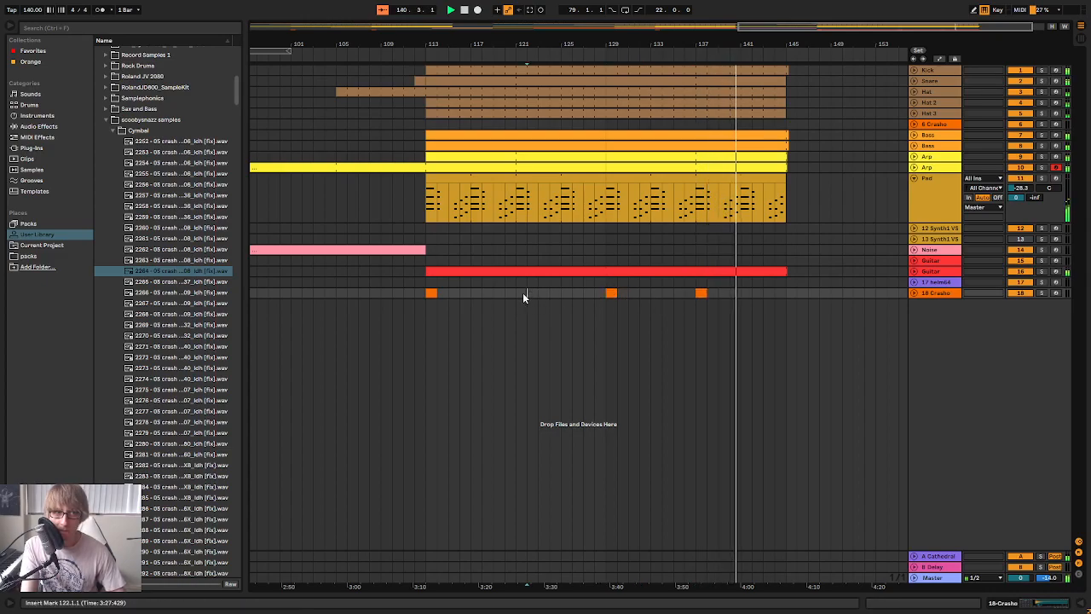
key("ctrl+v")
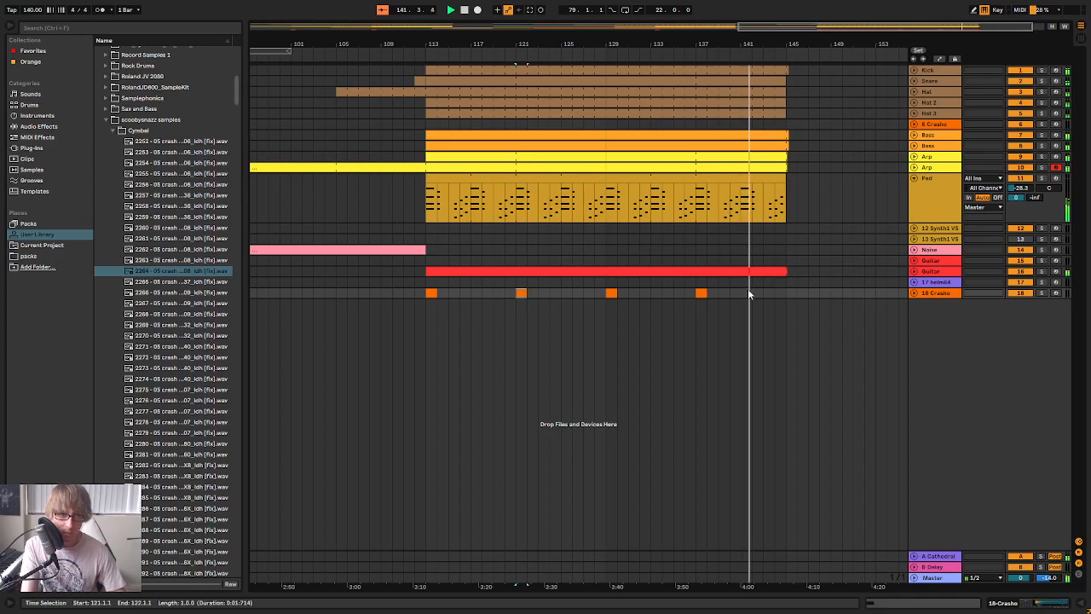
Open the snare clip at bar 129 to check its pattern and replay the arrangement from shortly before bar 113
double_click(757, 79)
left_click_drag(892, 480, 900, 270)
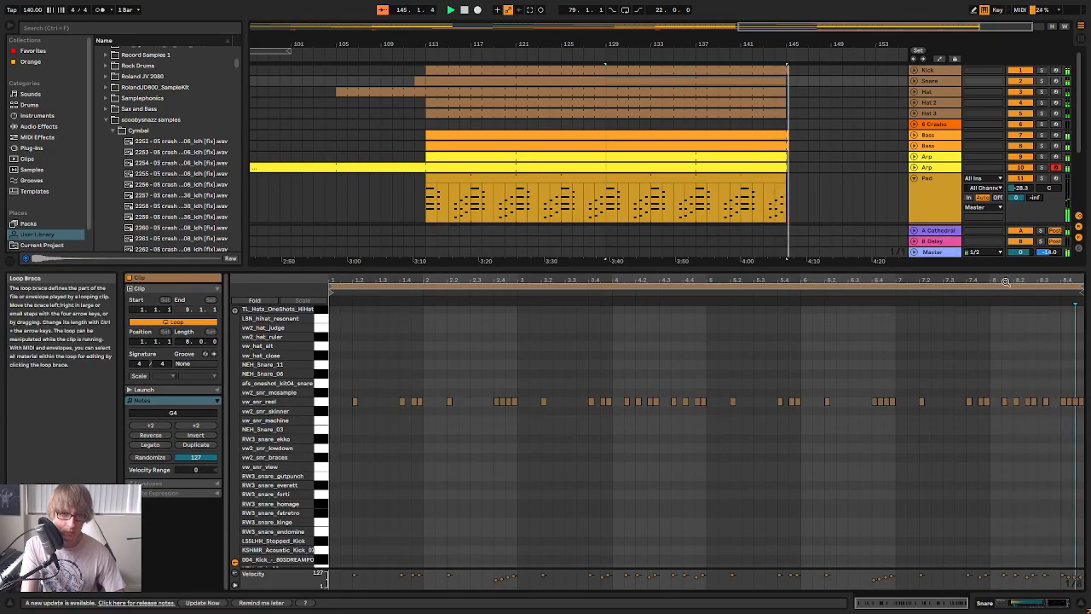
left_click(394, 53)
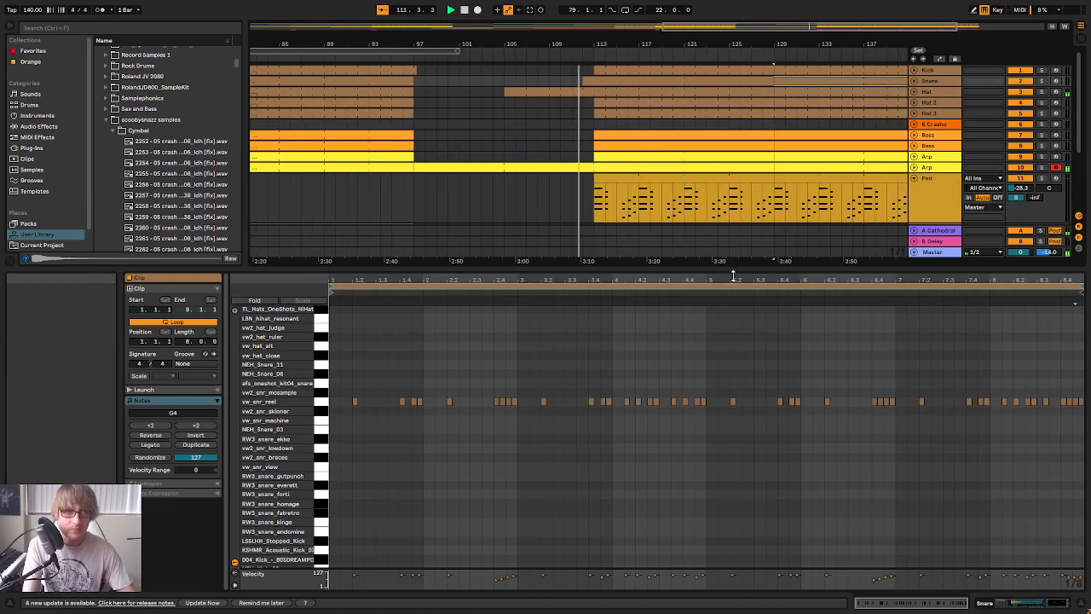
left_click_drag(735, 270, 738, 441)
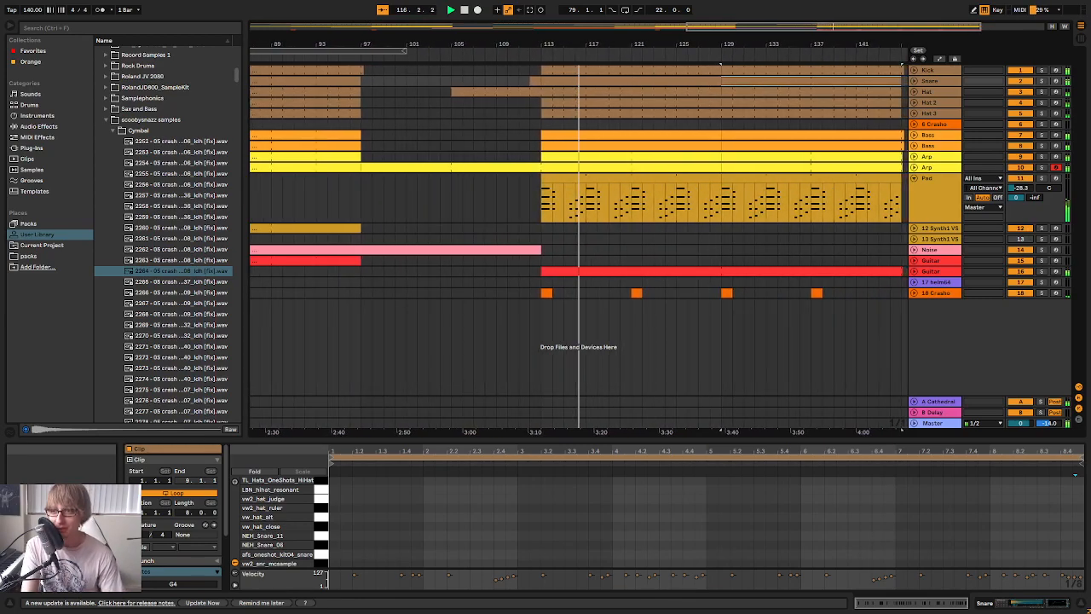
Switch to Splice in the browser and audition female vocal samples, from LHV_122_Leave_The_Sadness down to Soundiron_VORage_Phrase
key("alt+Tab")
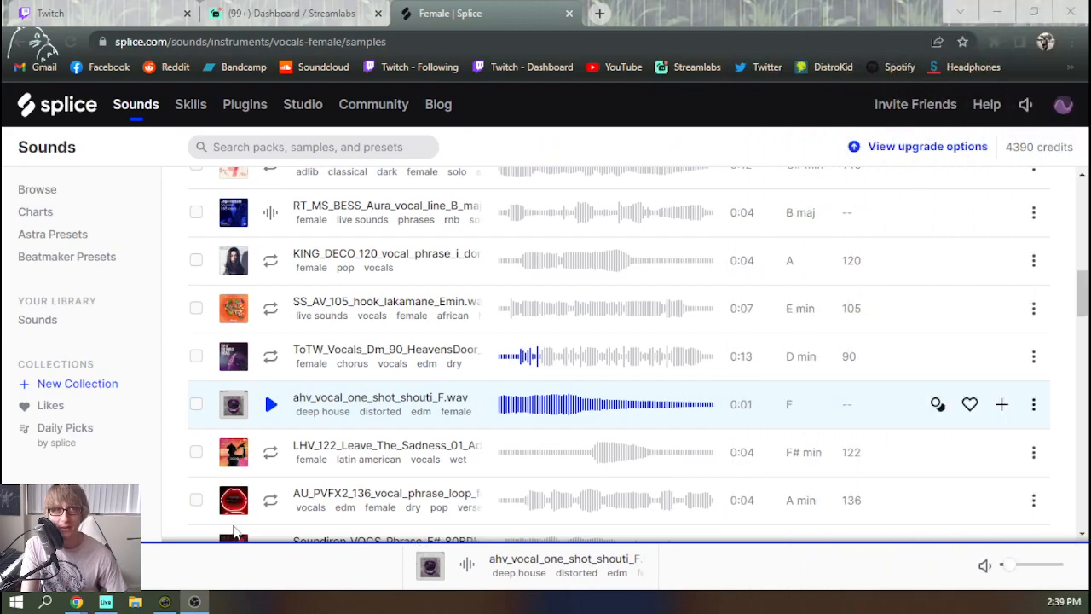
left_click(271, 453)
scroll(298, 439, "down", 2)
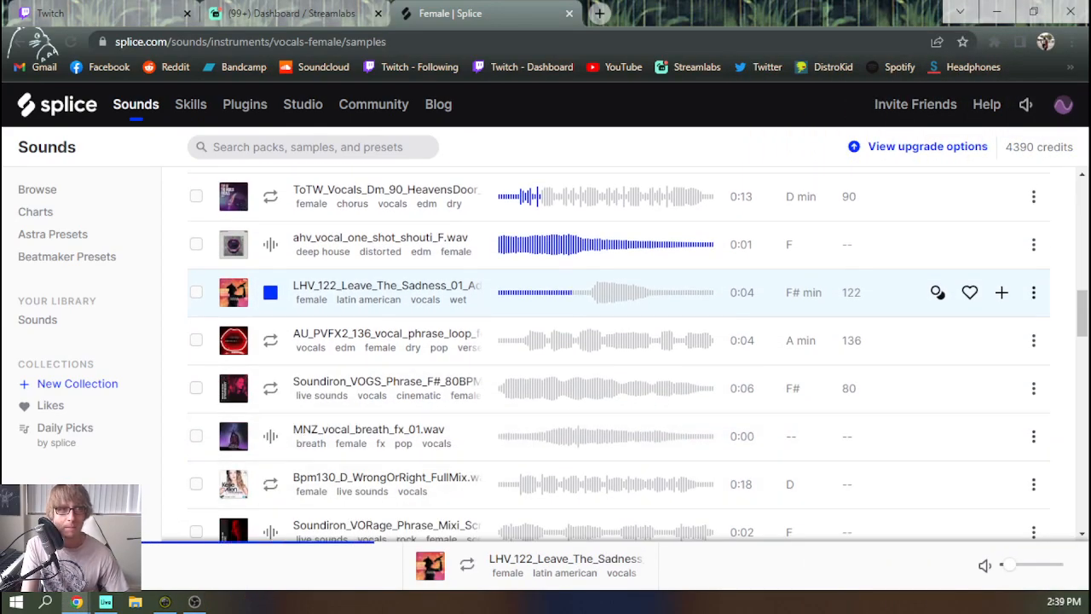
left_click(271, 391)
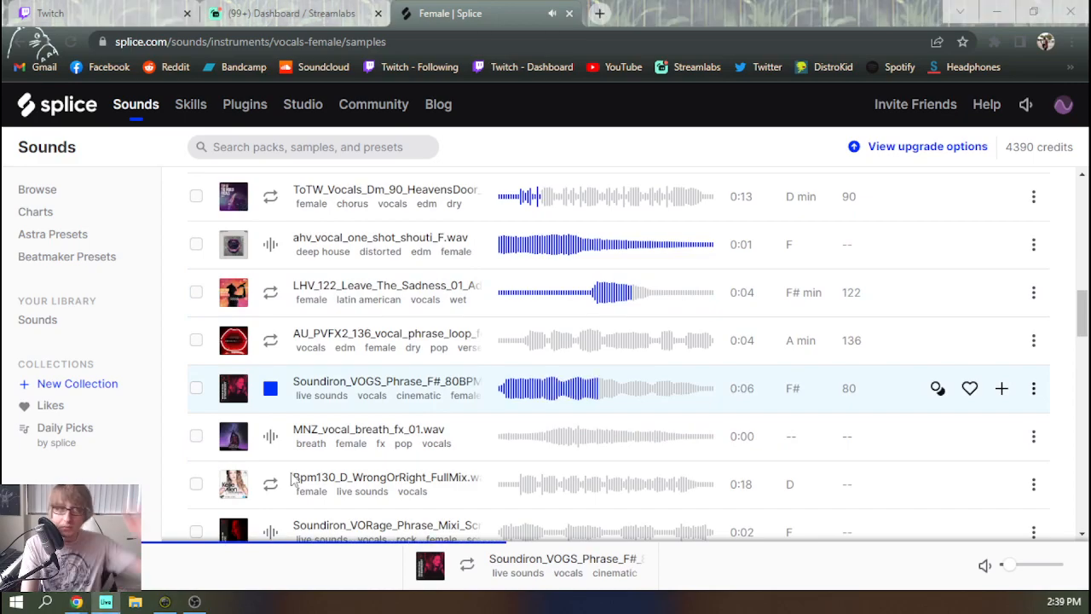
left_click(269, 437)
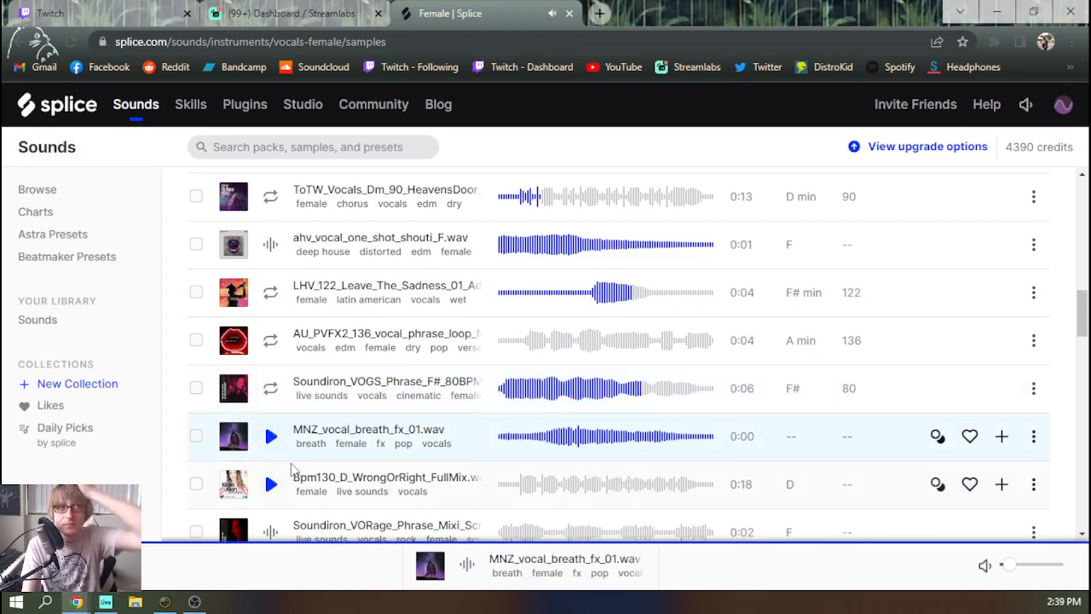
left_click(273, 485)
scroll(284, 498, "down", 2)
left_click(272, 373)
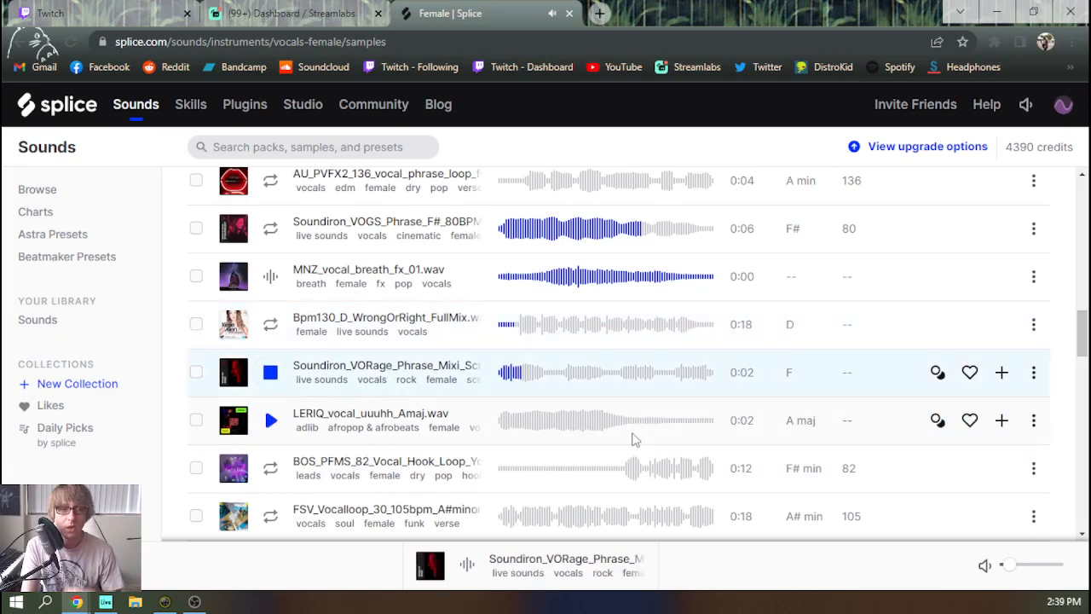
scroll(614, 452, "up", 7)
scroll(315, 431, "down", 3)
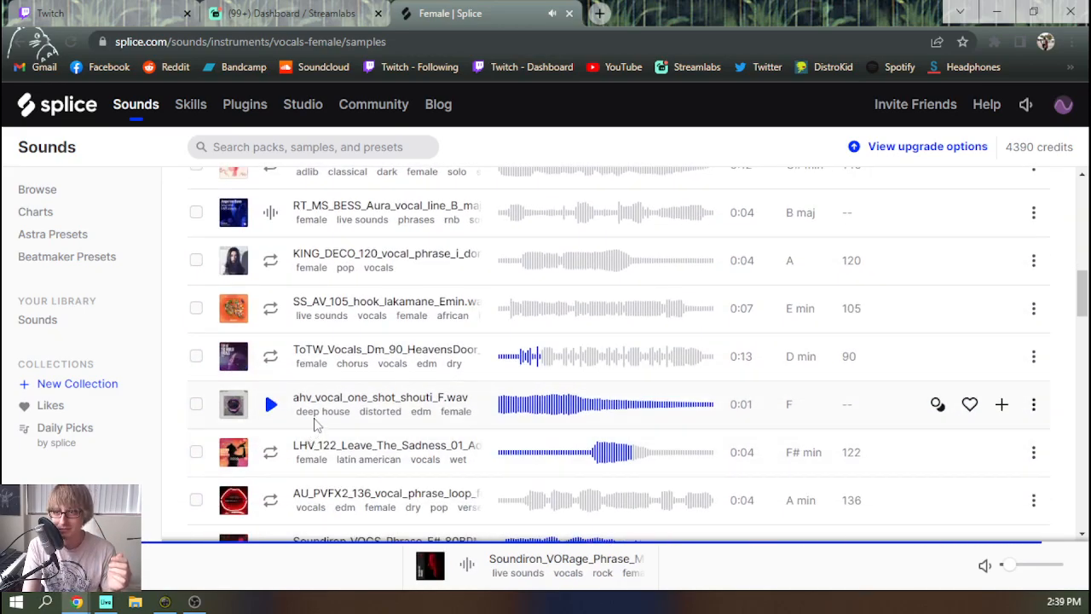
scroll(315, 426, "up", 5)
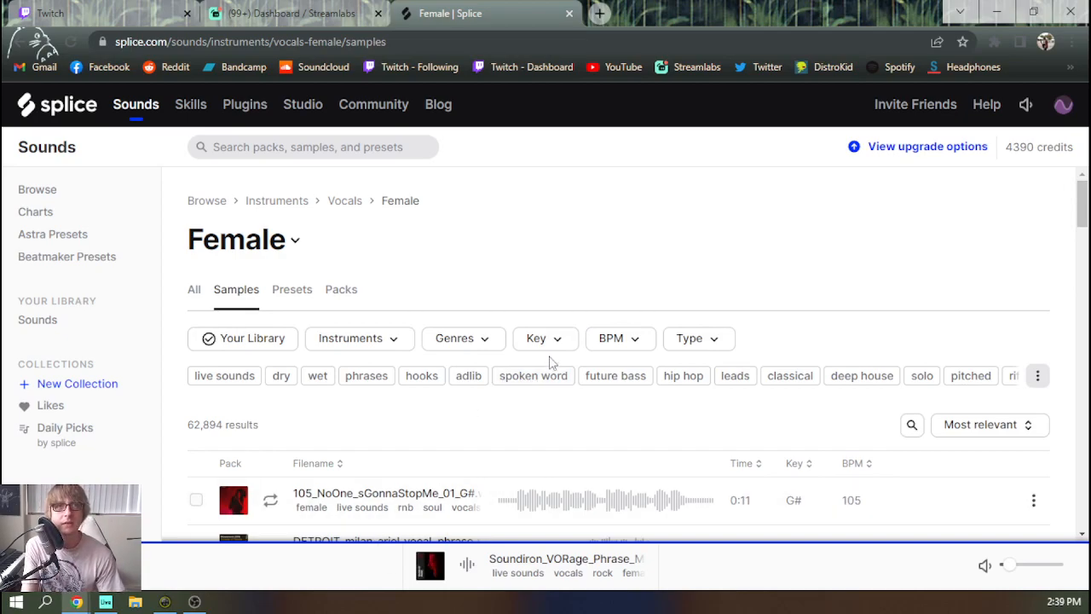
Filter the female vocal samples to a tempo range of 135 to 145 BPM
left_click(636, 339)
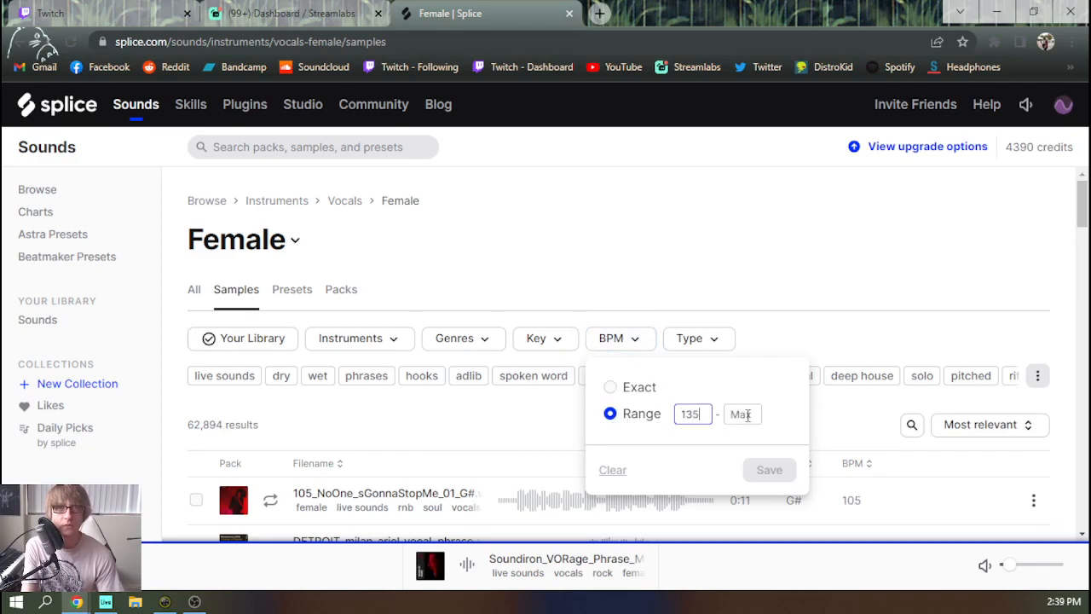
key("BackSpace")
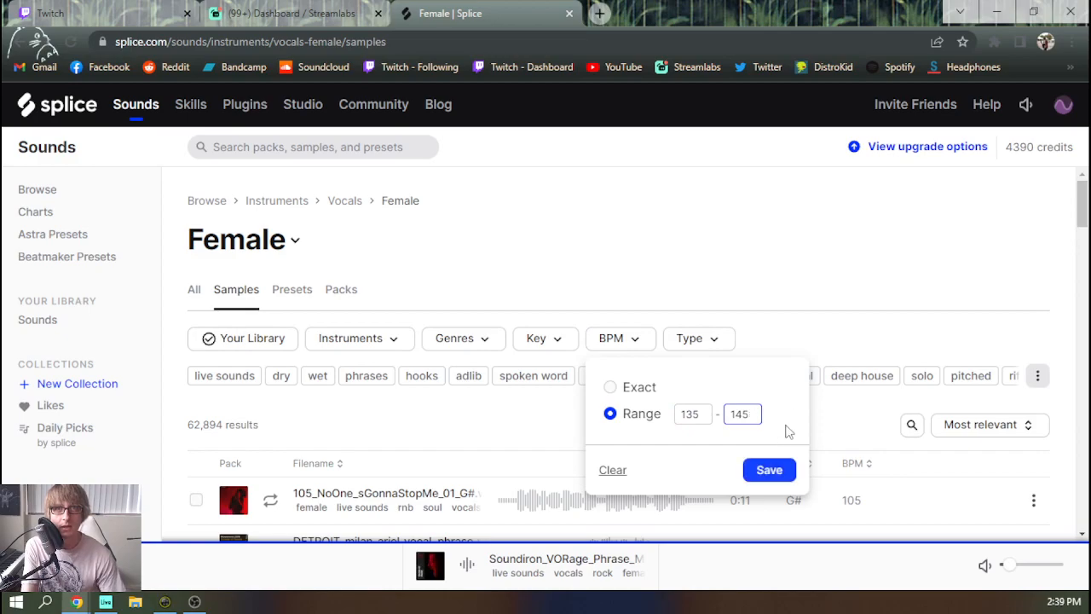
left_click(769, 470)
scroll(652, 424, "down", 3)
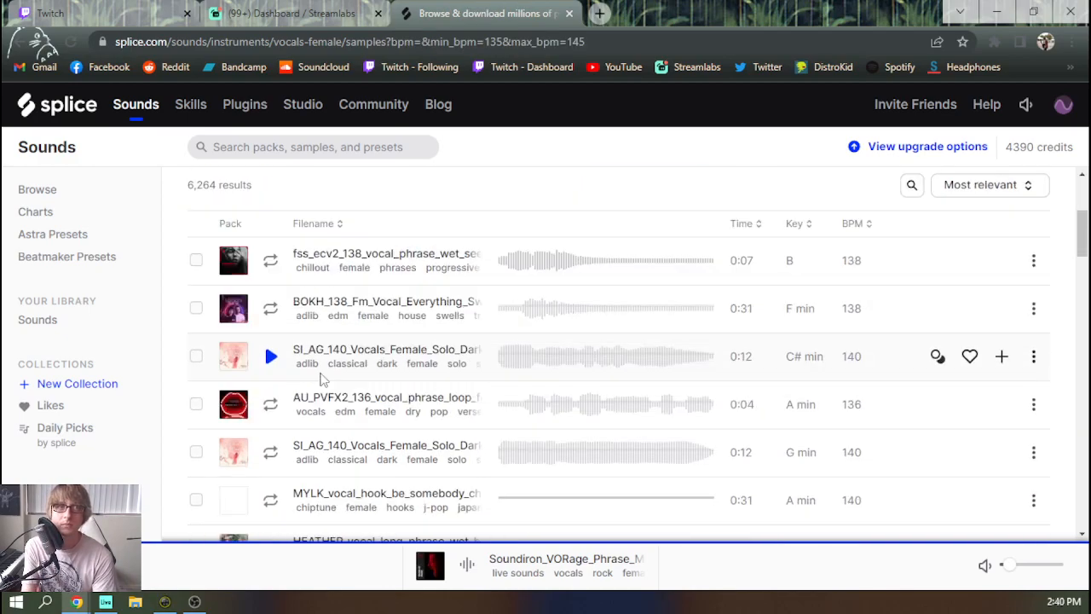
Narrow the female vocal samples further to the key of B minor
scroll(767, 314, "up", 3)
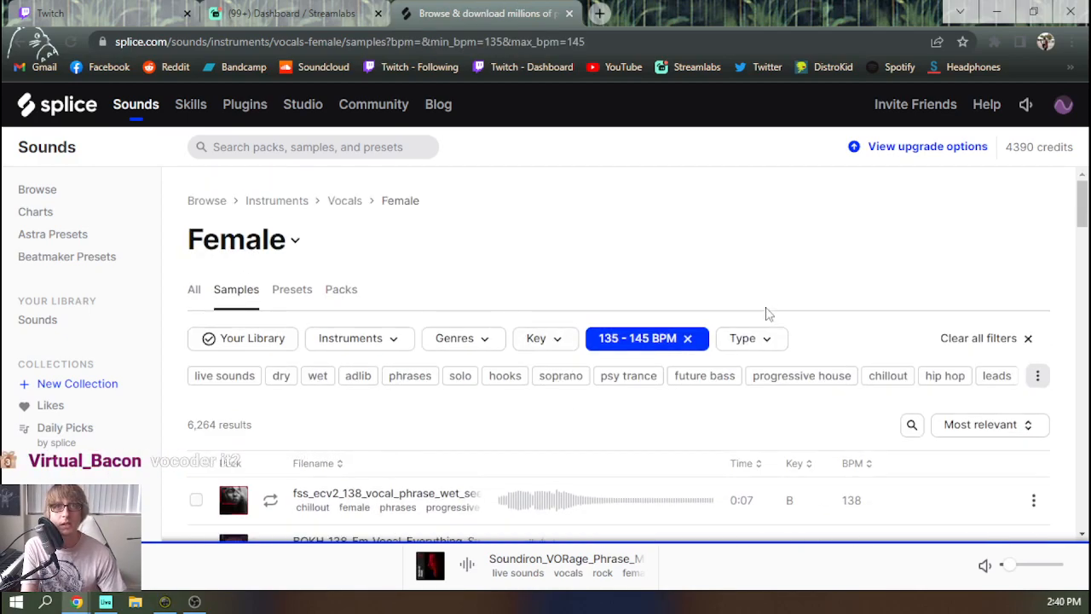
left_click(561, 346)
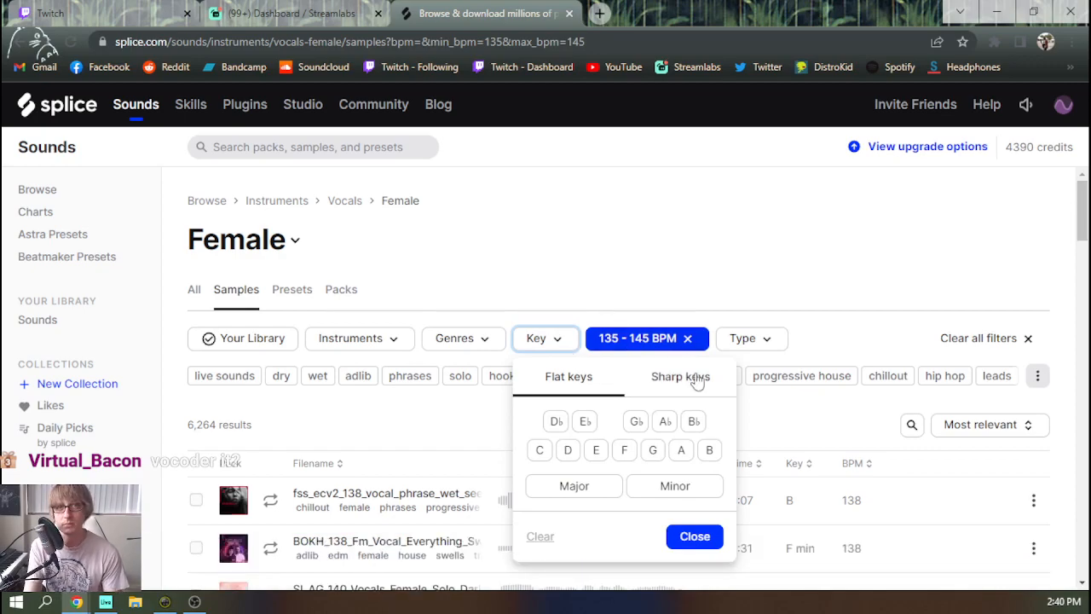
left_click(710, 450)
left_click(697, 486)
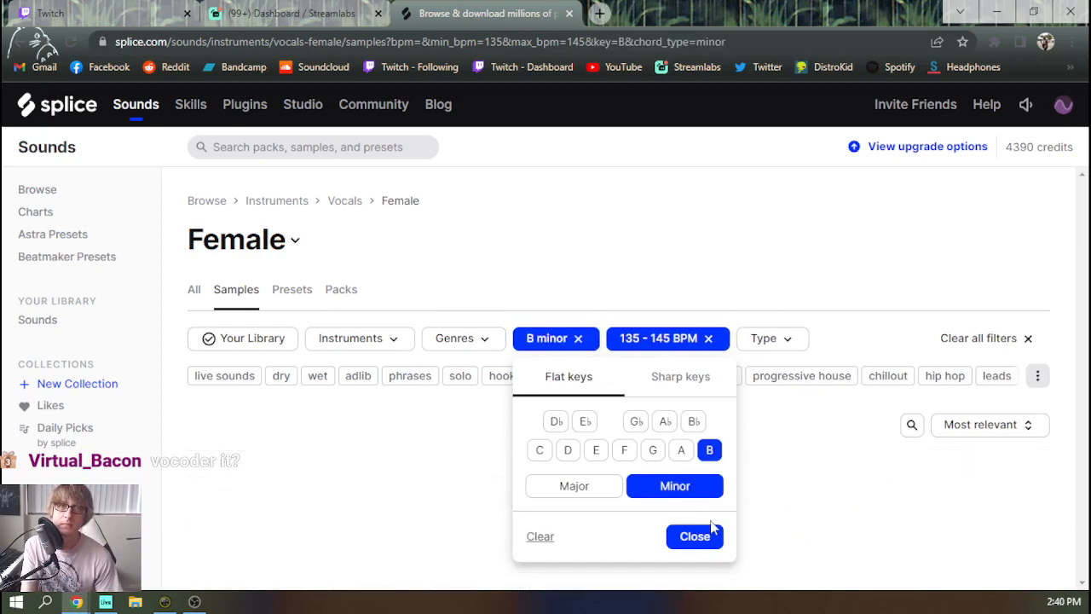
left_click(704, 538)
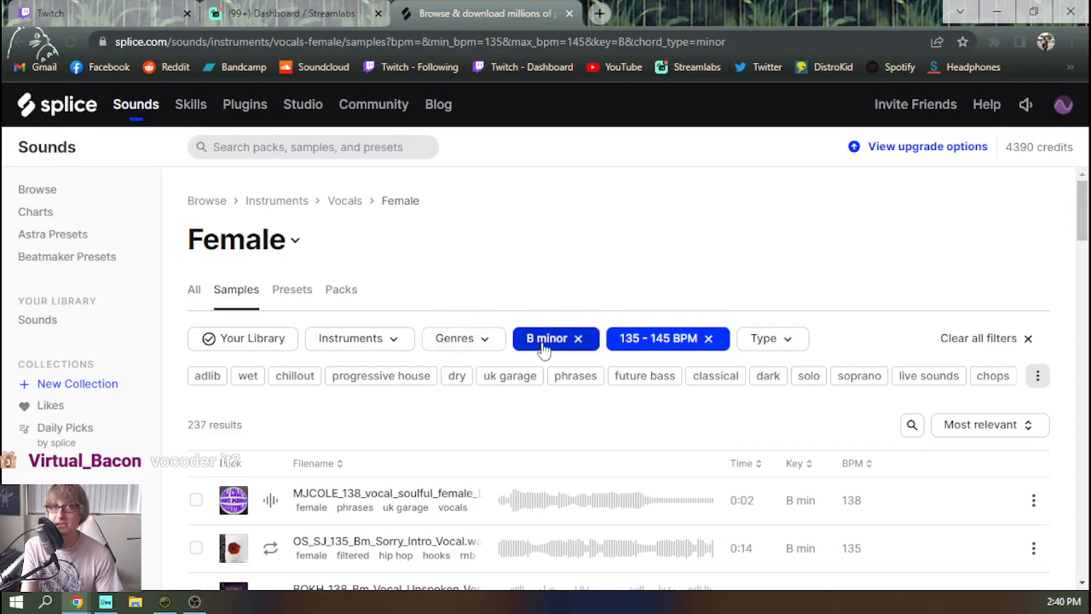
Audition the B minor samples starting from MJCOLE_138_vocal_soulful_female and add BOKH_138_Bm_Vocal_Unspoken_Swell_09_Wet.wav to the library
scroll(570, 362, "down", 3)
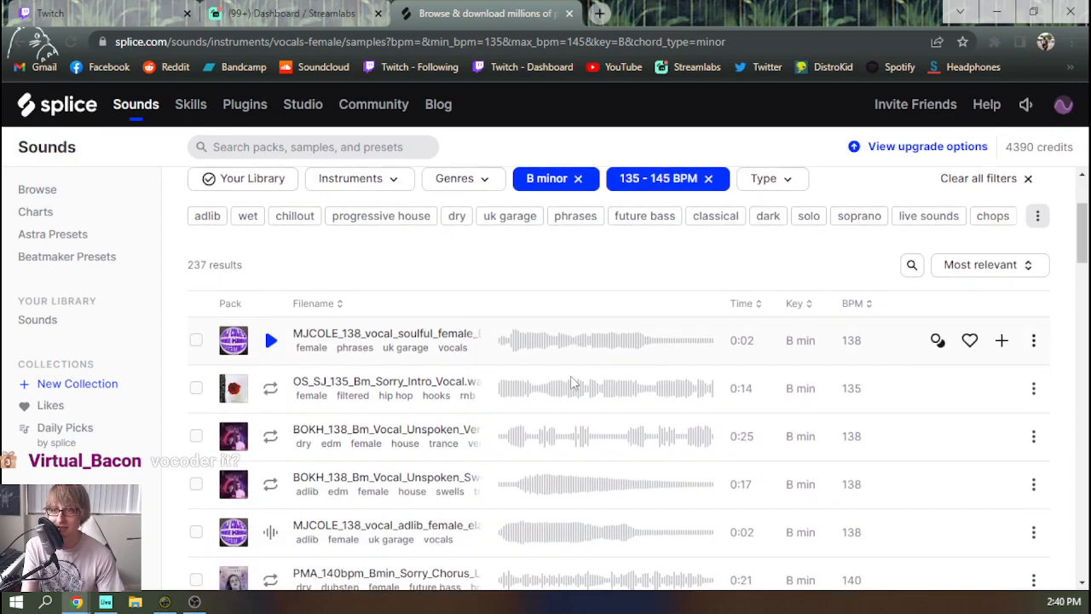
scroll(569, 382, "up", 3)
scroll(351, 353, "down", 2)
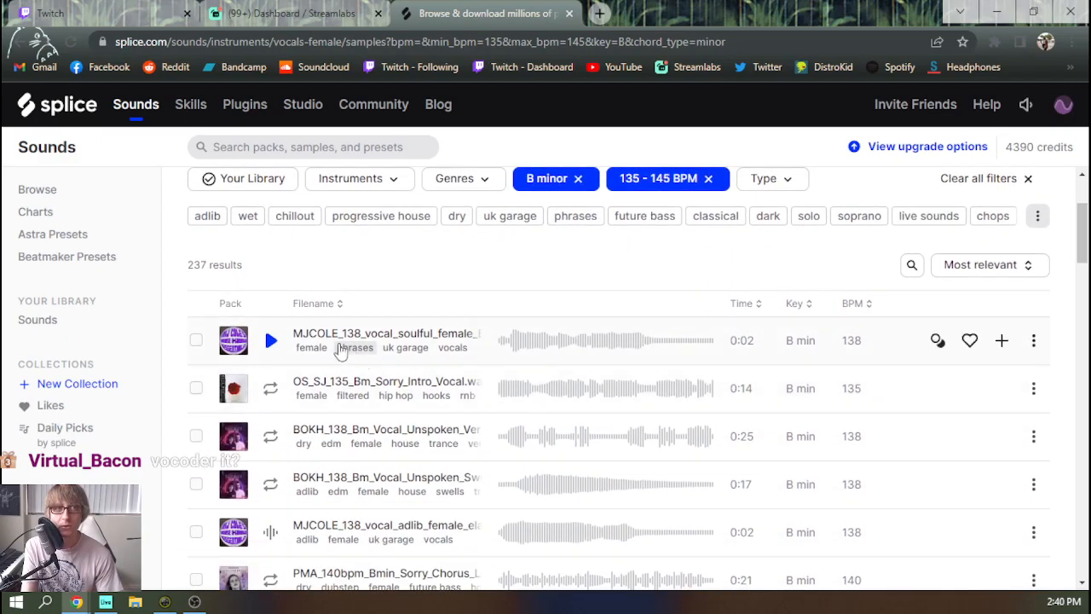
left_click(271, 341)
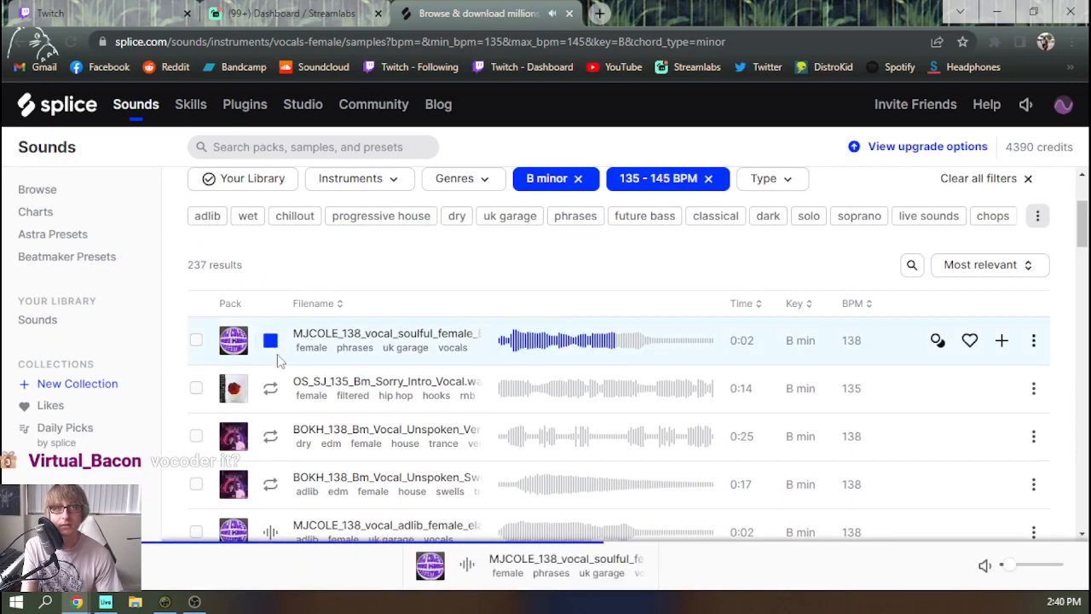
scroll(281, 359, "down", 1)
left_click(271, 308)
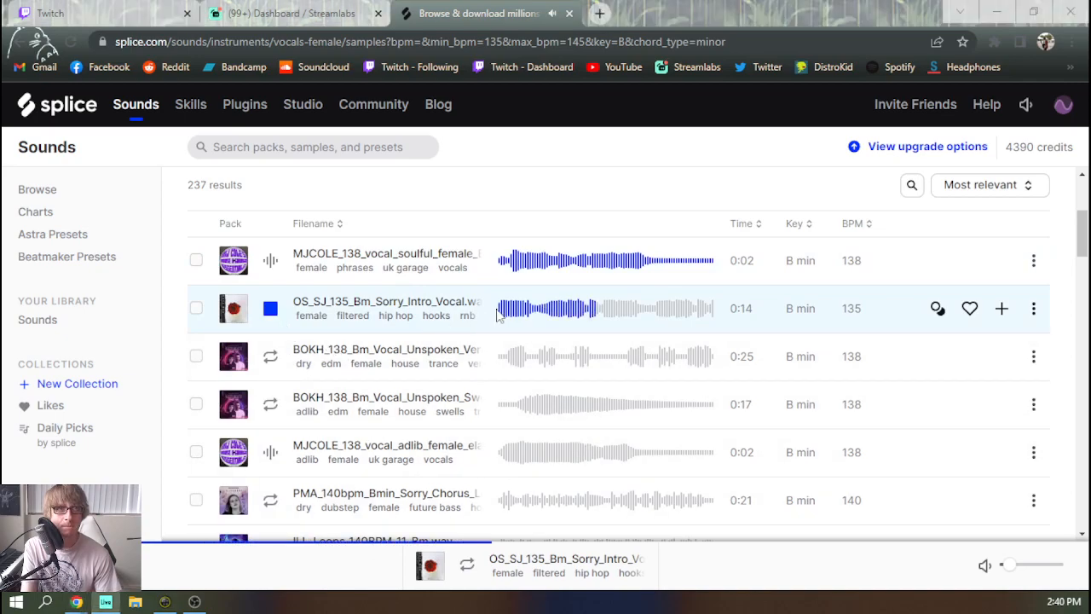
left_click(269, 356)
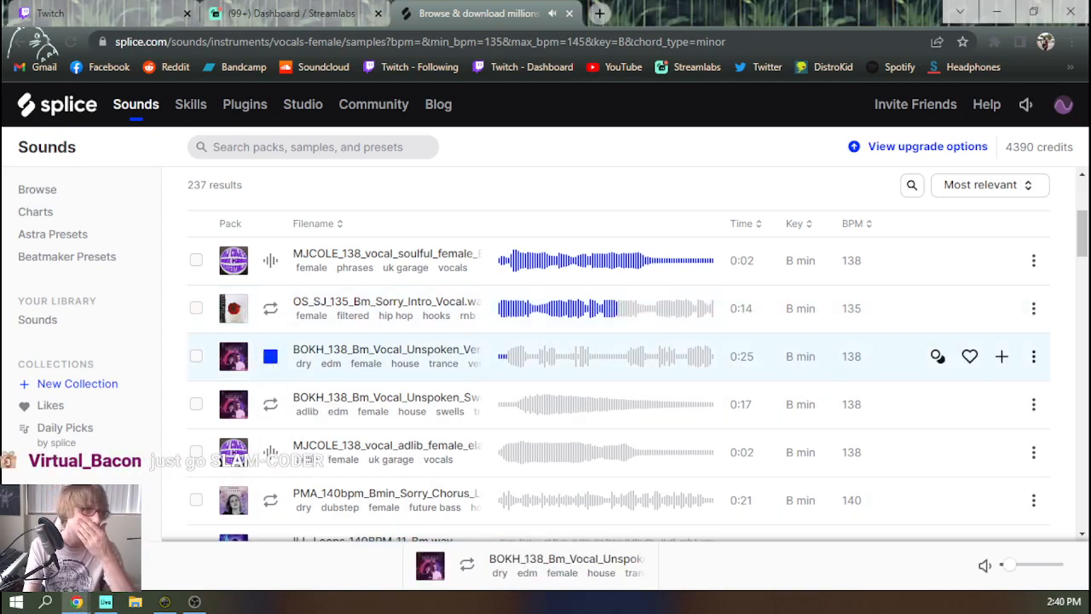
left_click(268, 409)
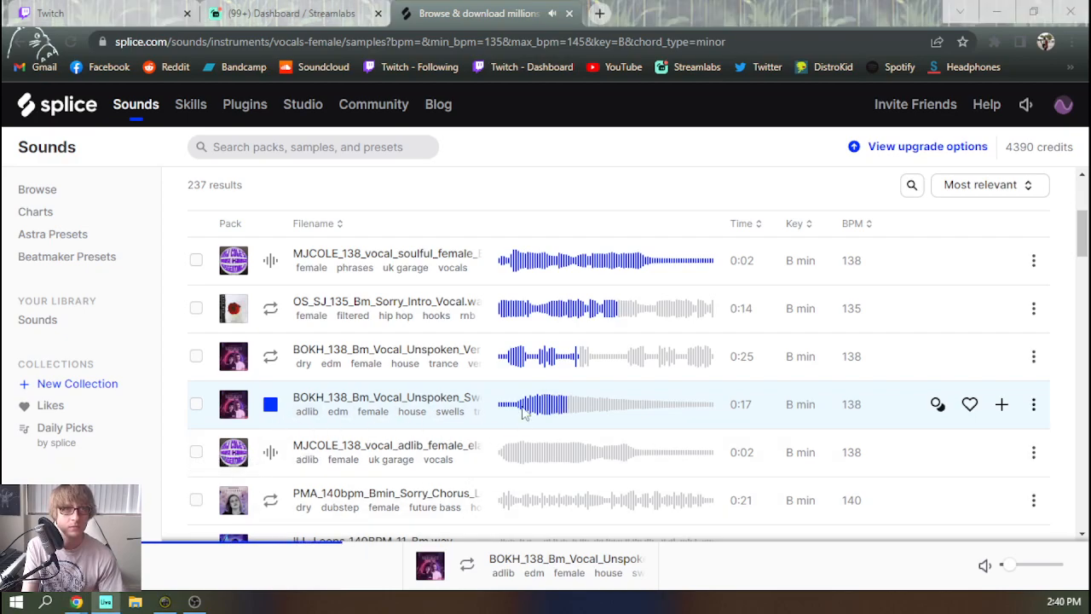
left_click(270, 406)
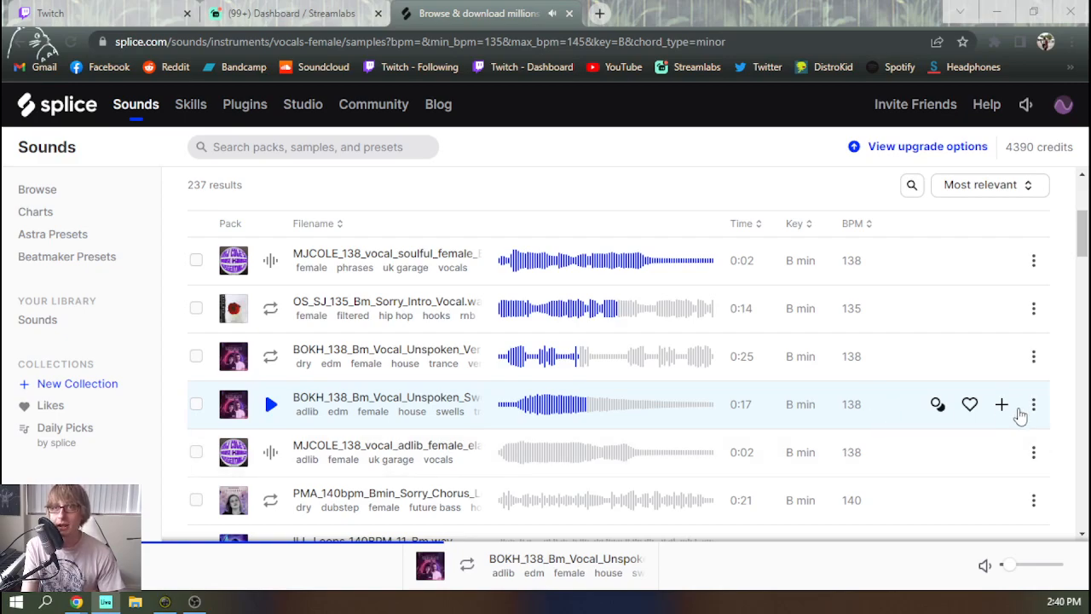
left_click(1002, 404)
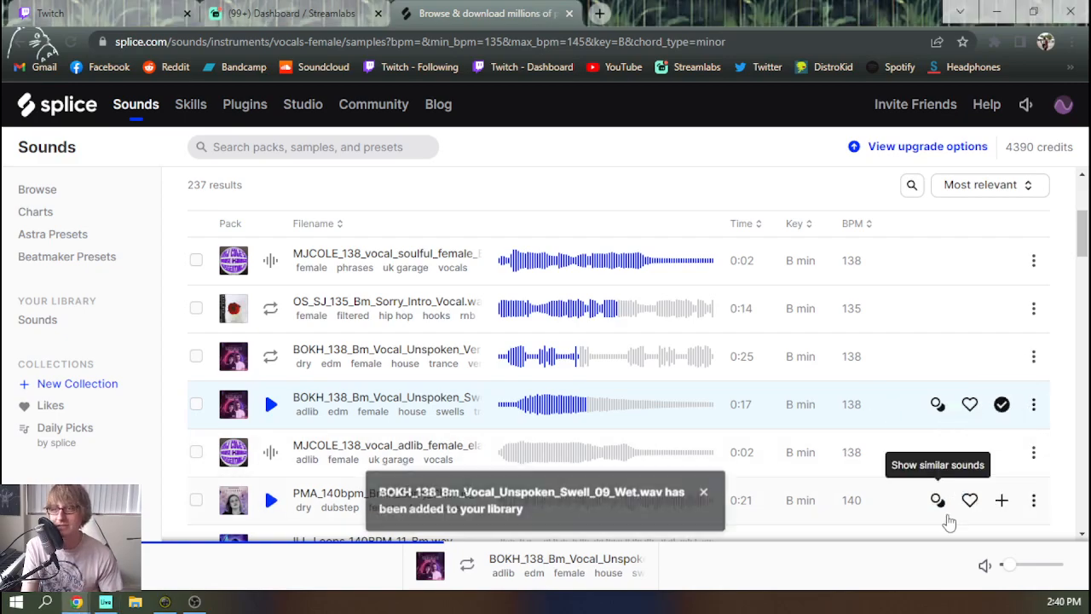
Switch to Ableton Live, open the Splice desktop app and move its window clear of the arrangement's empty drop area
key("alt+Tab")
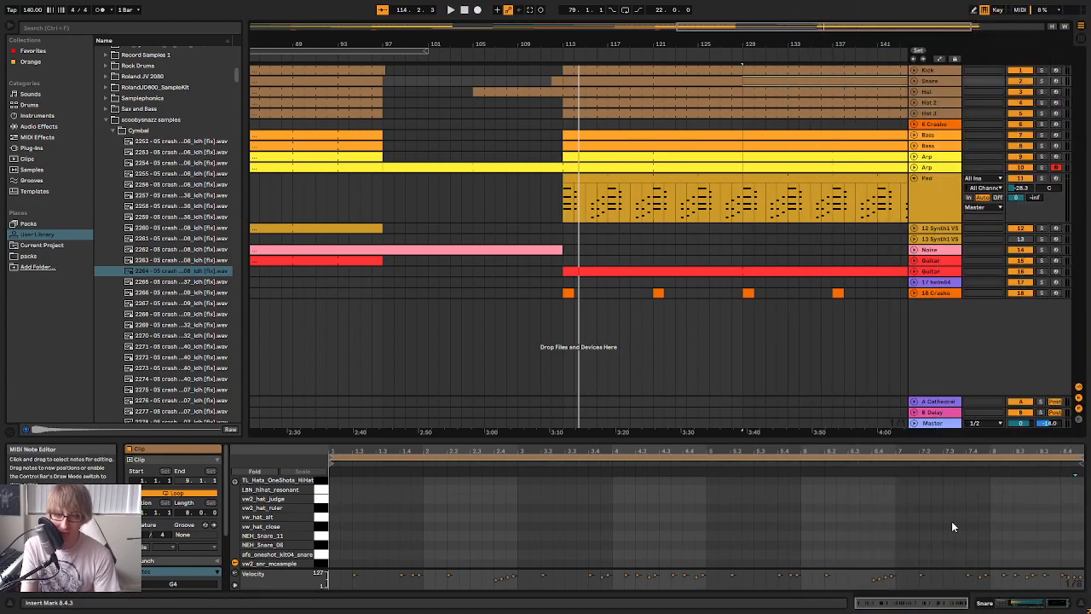
left_click(869, 339)
key("F11")
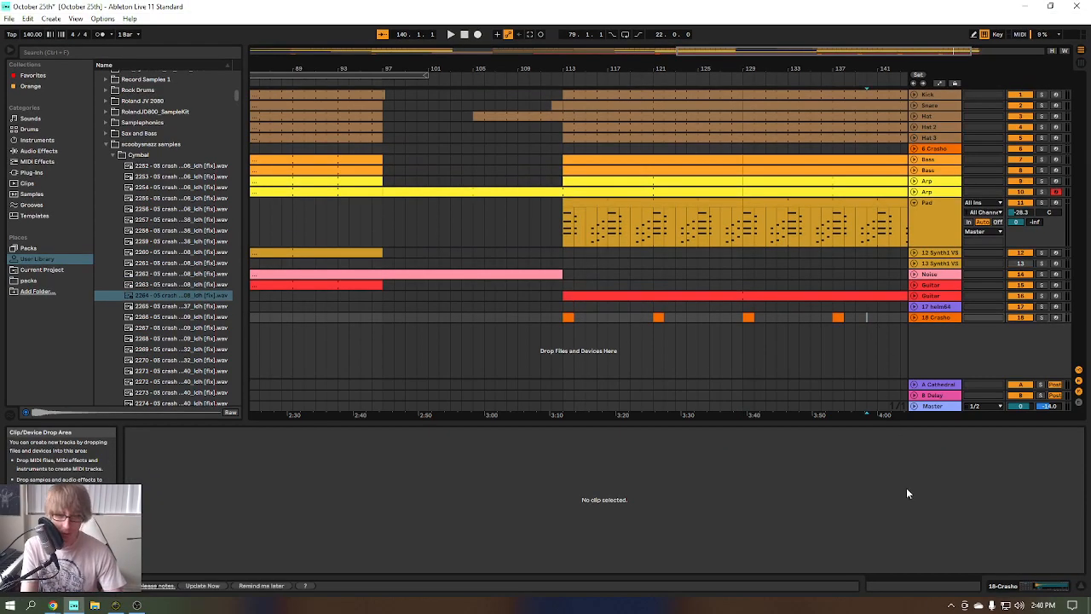
left_click(952, 605)
left_click(940, 585)
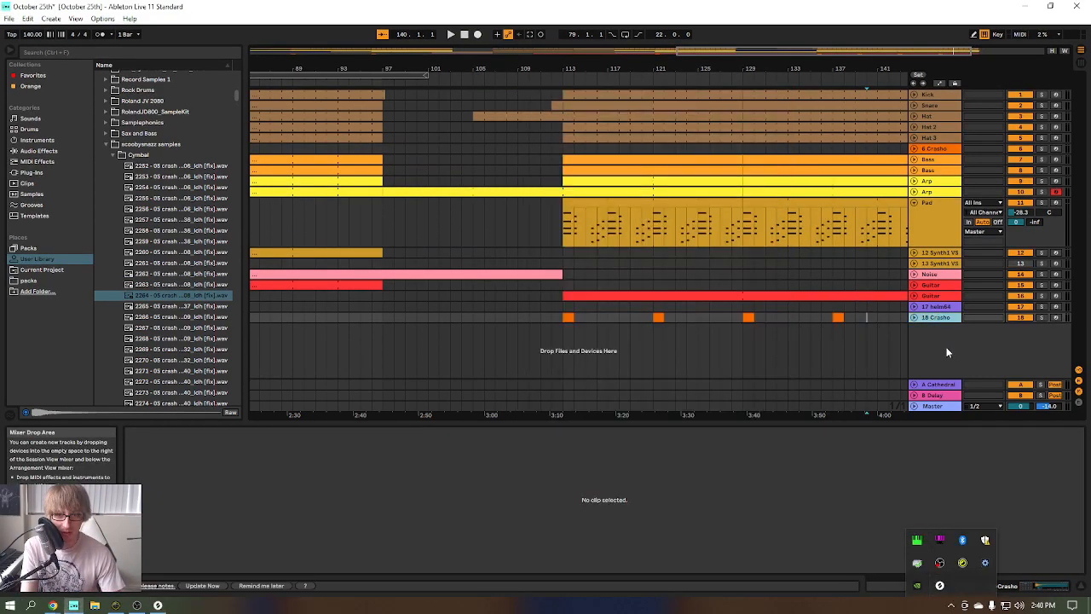
key("F11")
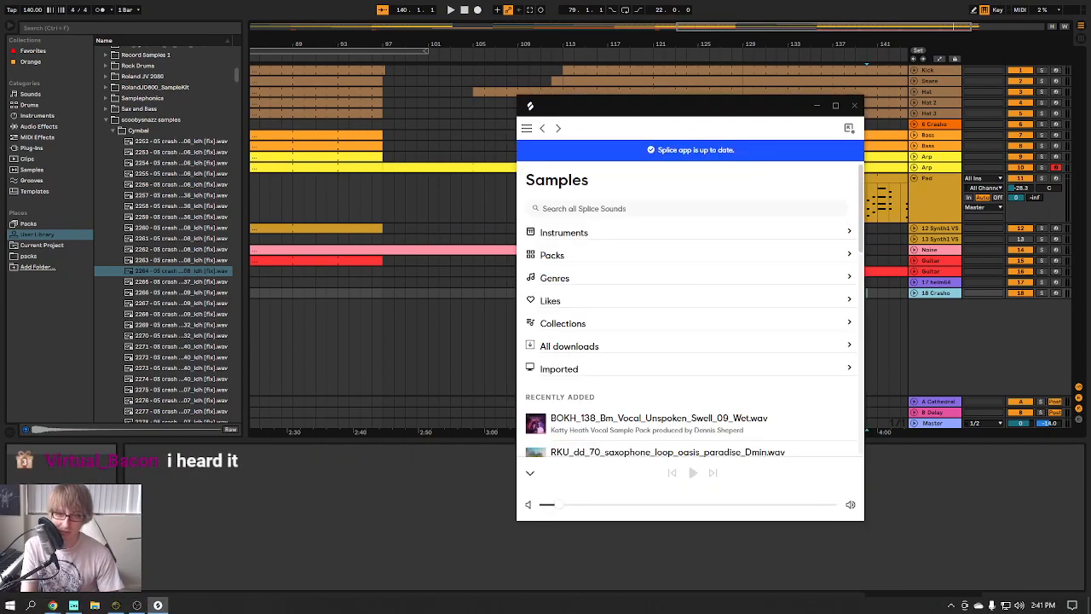
left_click_drag(702, 111, 849, 89)
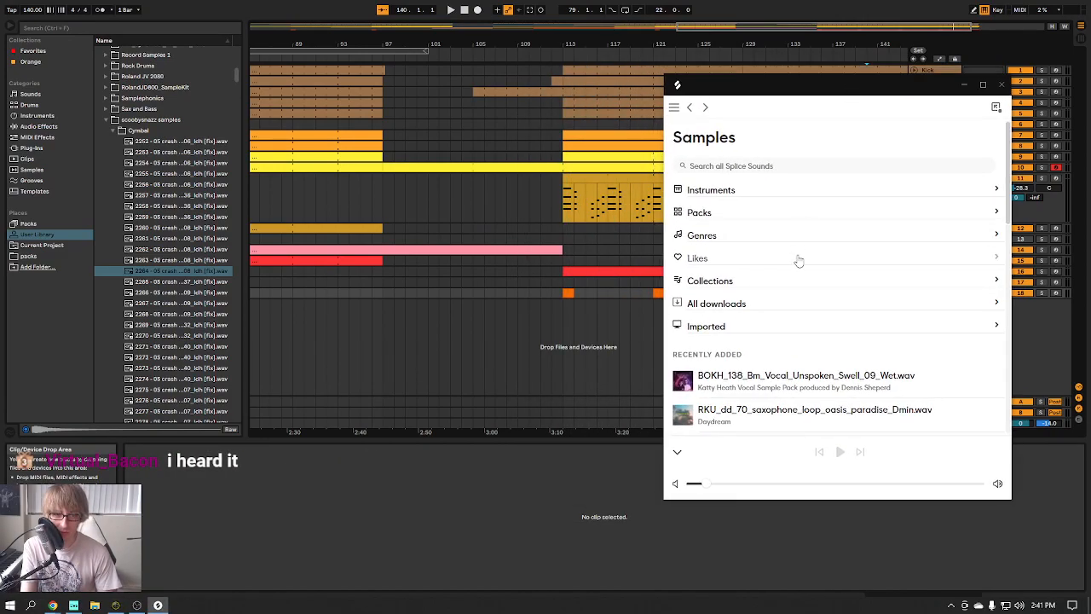
Place BOKH_138_Bm_Vocal_Unspoken_Swell_09_Wet on a new audio track, turn off its warping and move the clip to bar 108
left_click(730, 370)
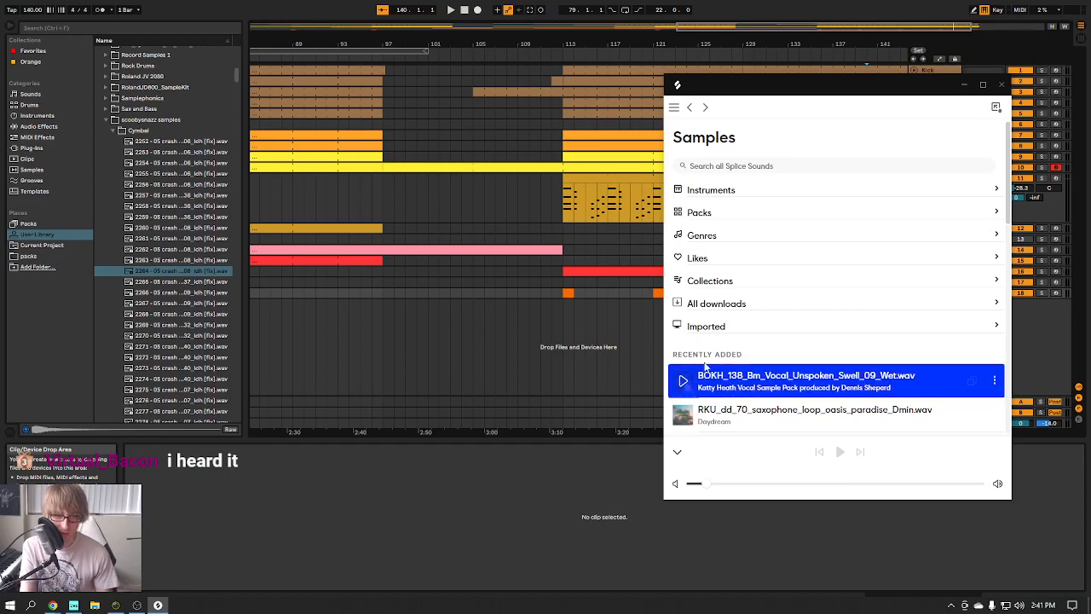
left_click_drag(504, 322, 556, 346)
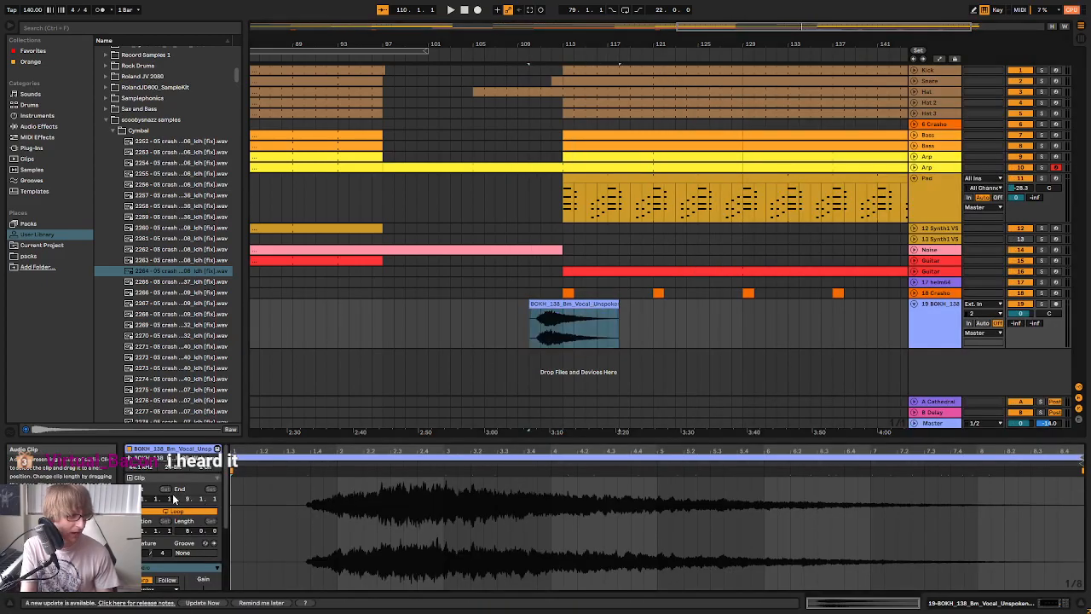
left_click(146, 581)
left_click_drag(560, 304, 537, 305)
Lower the new vocal track's volume in the session mixer and return to the arrangement
left_click(933, 318)
key("Tab")
left_click_drag(634, 432, 793, 429)
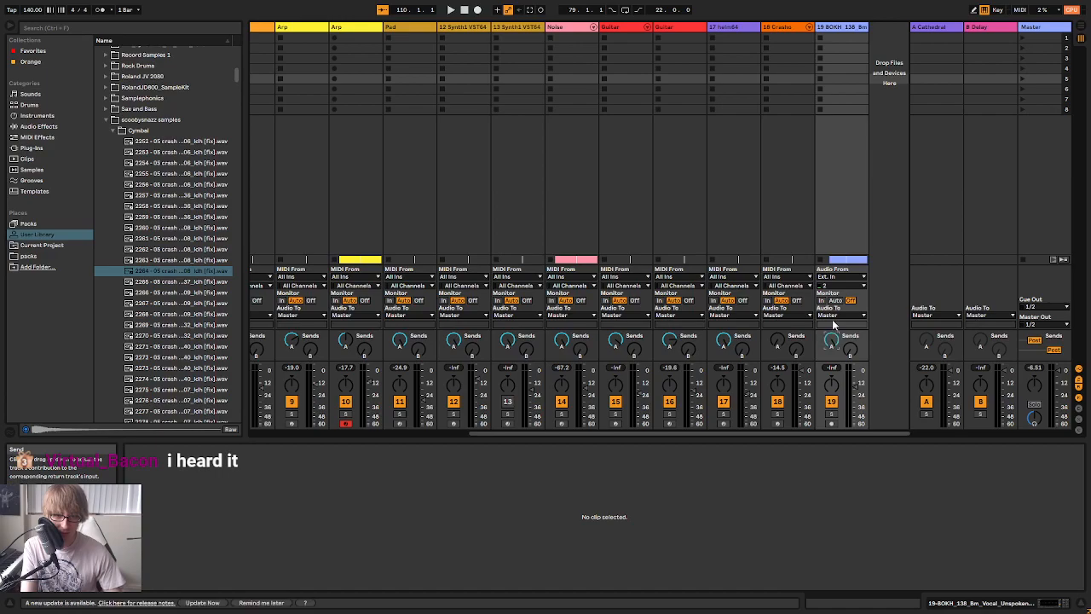
left_click_drag(855, 394, 855, 392)
key("Tab")
During playback, delete the leftover vocal clip fragment and extend the main vocal clip to the sample's full length
key("space")
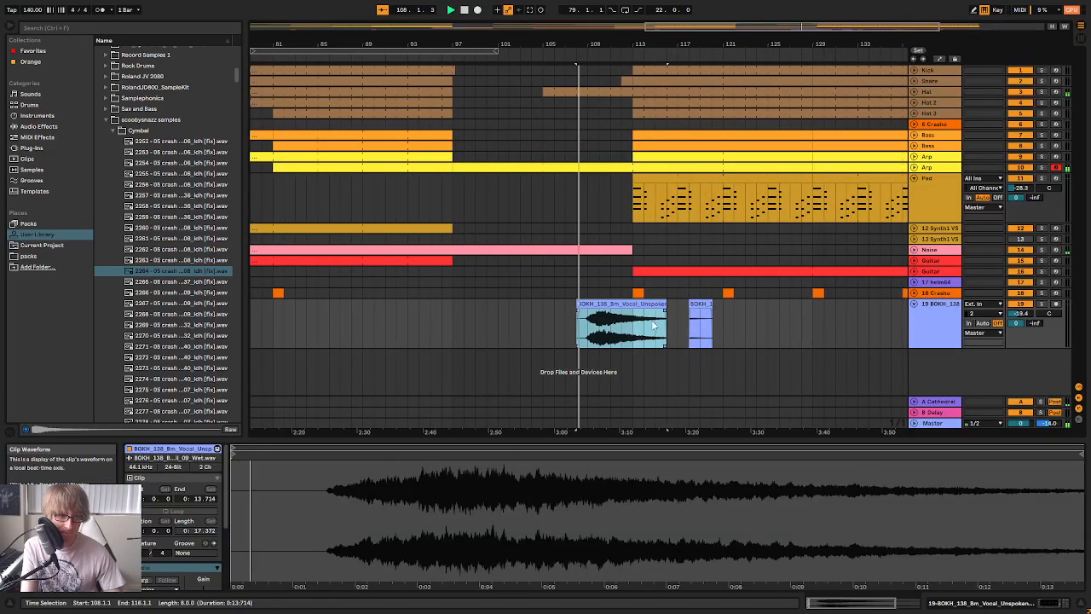
left_click(697, 304)
key("Delete")
left_click_drag(661, 303, 869, 321)
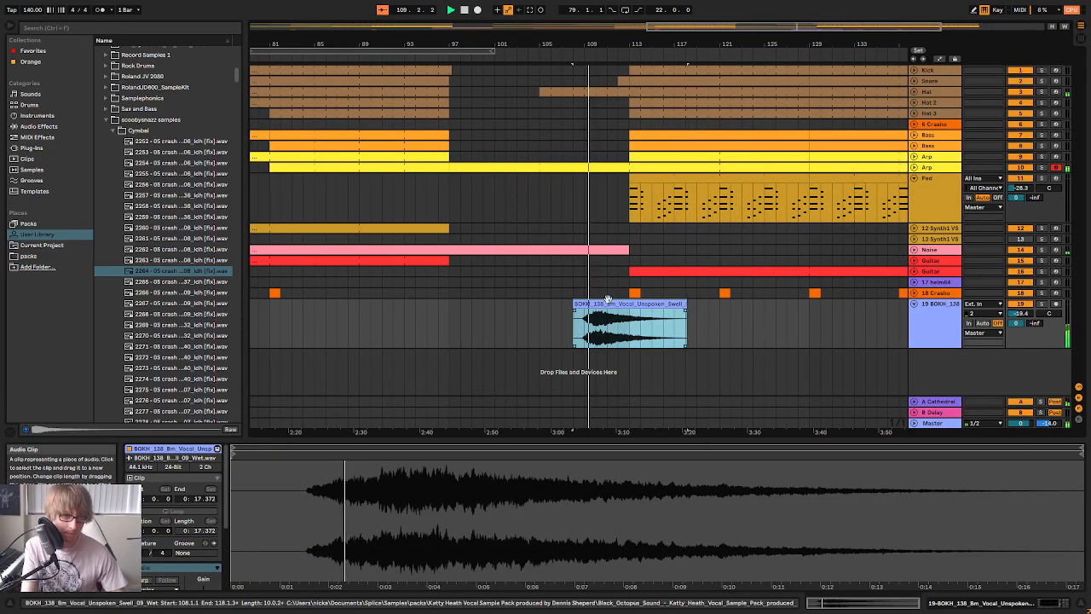
Move the vocal clip to start at bar 111 and raise the vocal track's volume to -12.4 dB
left_click_drag(619, 304, 685, 306)
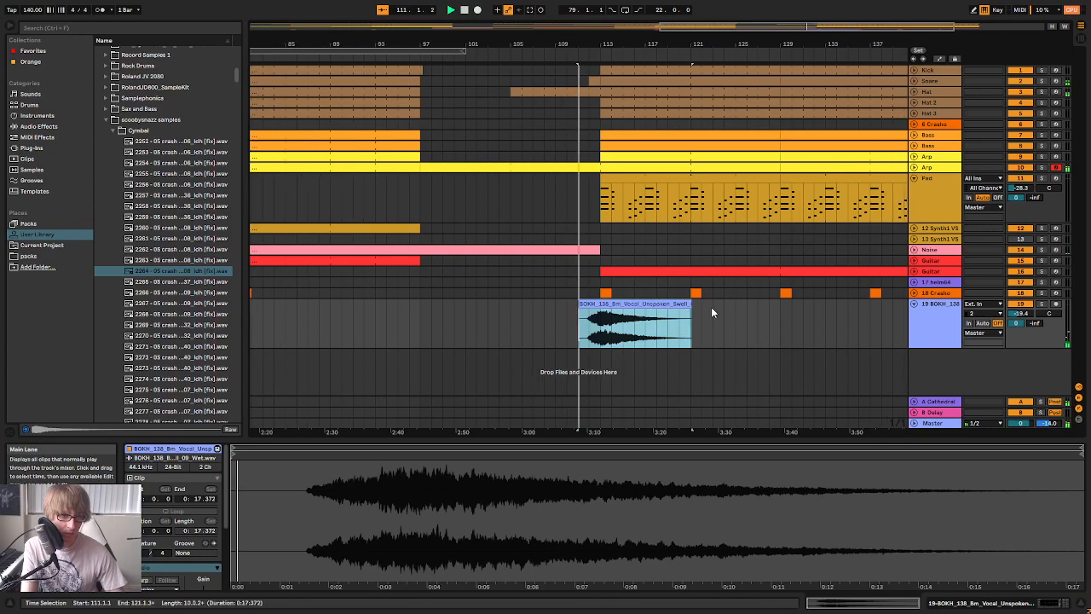
key("Tab")
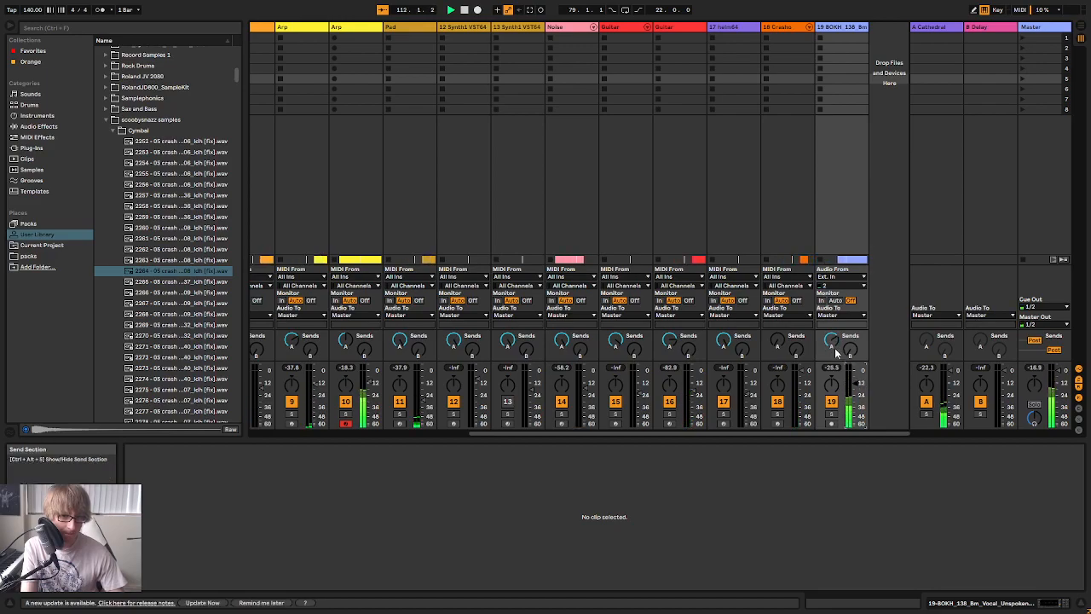
key("Tab")
key("space")
Replay the lead-in to bar 113 from about bar 108 and open the vocal track's effect devices
left_click_drag(563, 45, 625, 288)
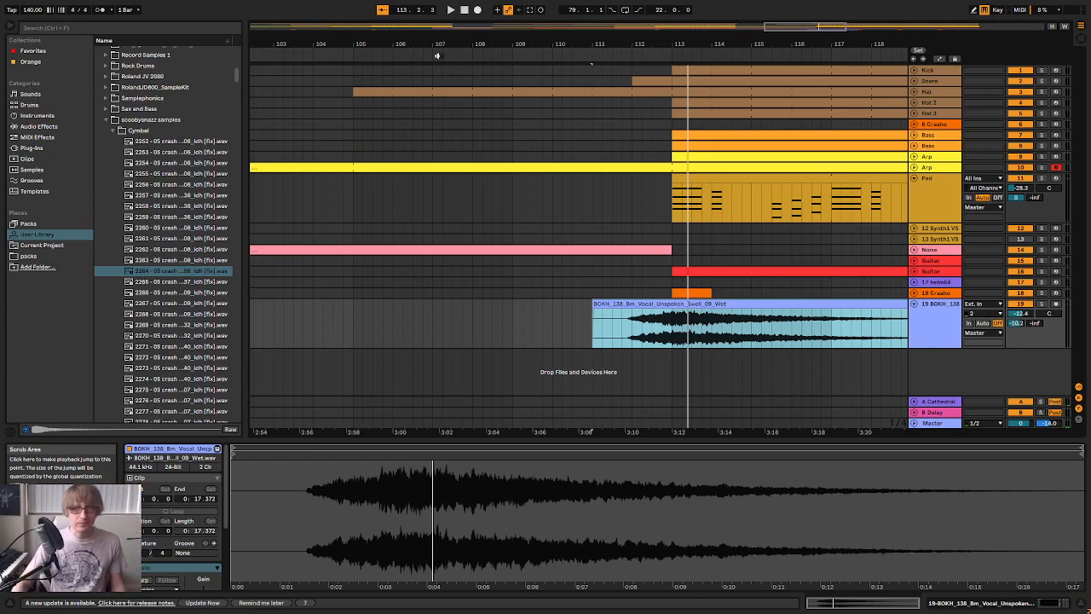
left_click(491, 55)
left_click_drag(611, 44, 684, 45)
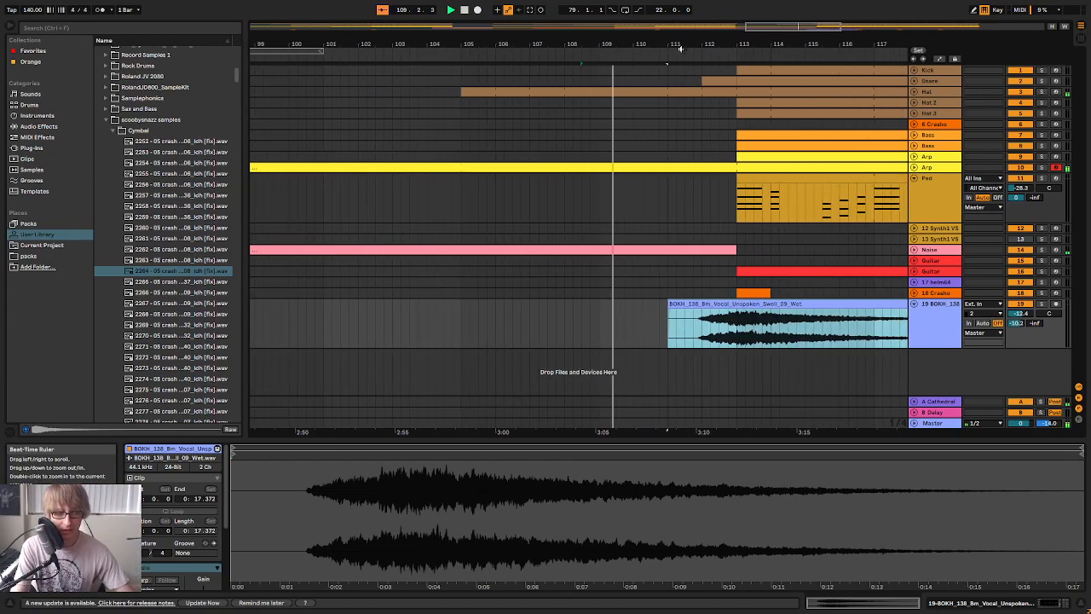
left_click(784, 304)
double_click(933, 321)
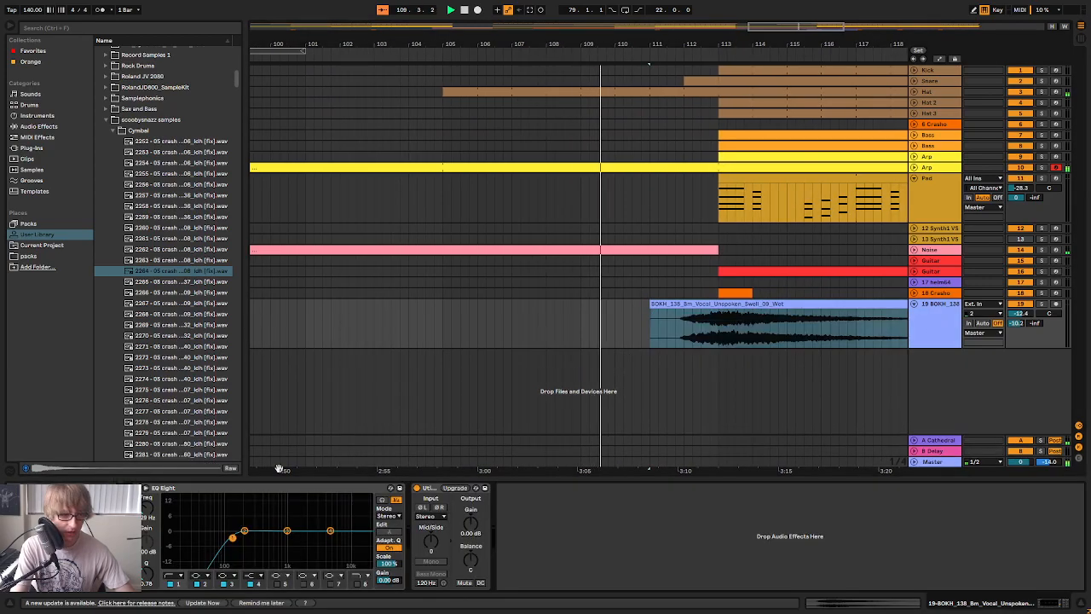
Try boosting the vocal track's Utility gain to about 5.56 dB during playback and reset it to 0 dB
mouse_move(470, 524)
left_mouse_down()
mouse_move(471, 565)
mouse_move(471, 512)
left_mouse_up()
double_click(470, 522)
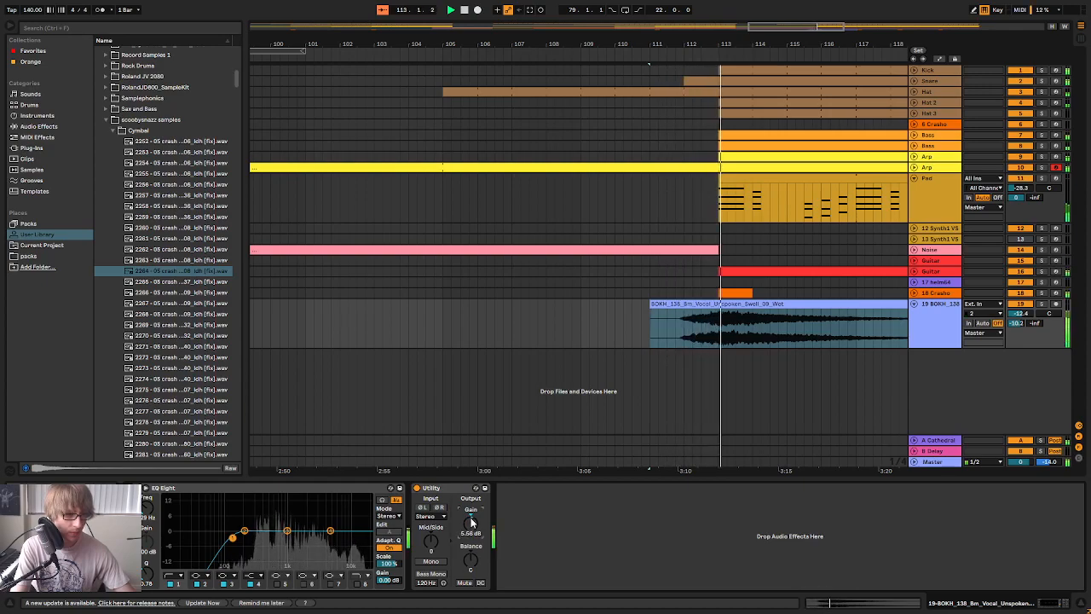
key("space")
Move the vocal clip to start at 110.3.1 and show the arrangement's automation lanes
mouse_move(668, 304)
left_mouse_down()
mouse_move(635, 311)
mouse_move(671, 304)
left_mouse_up()
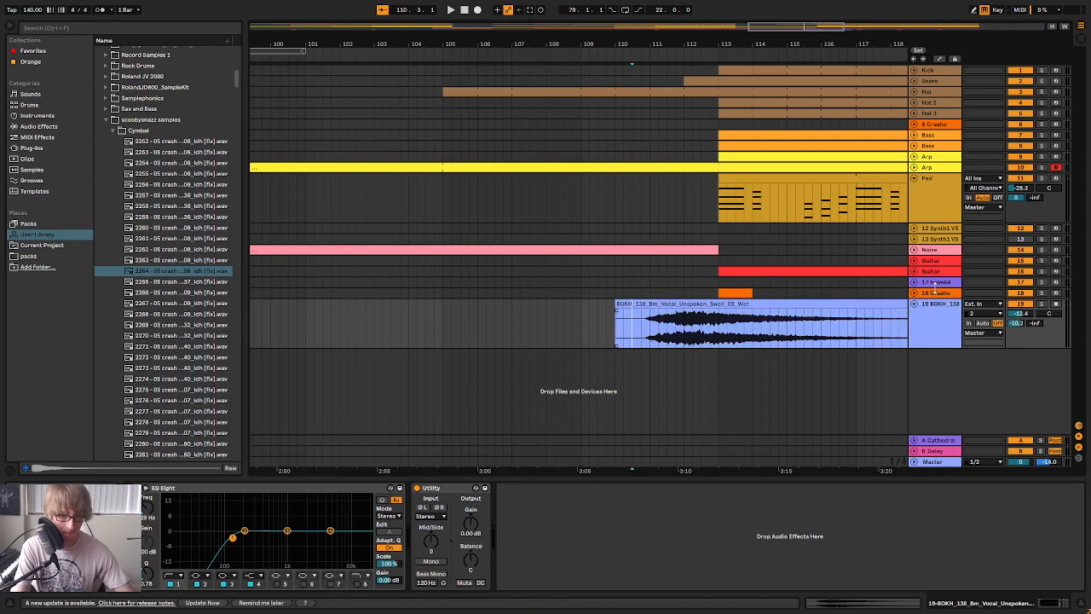
left_click(939, 58)
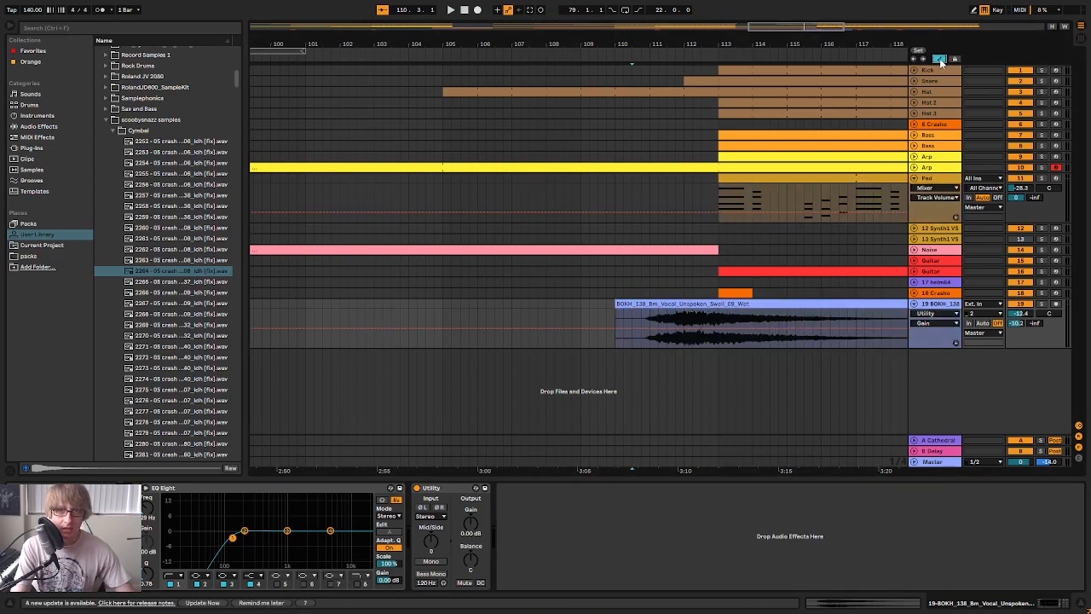
left_click(704, 305)
left_click_drag(704, 305, 721, 307)
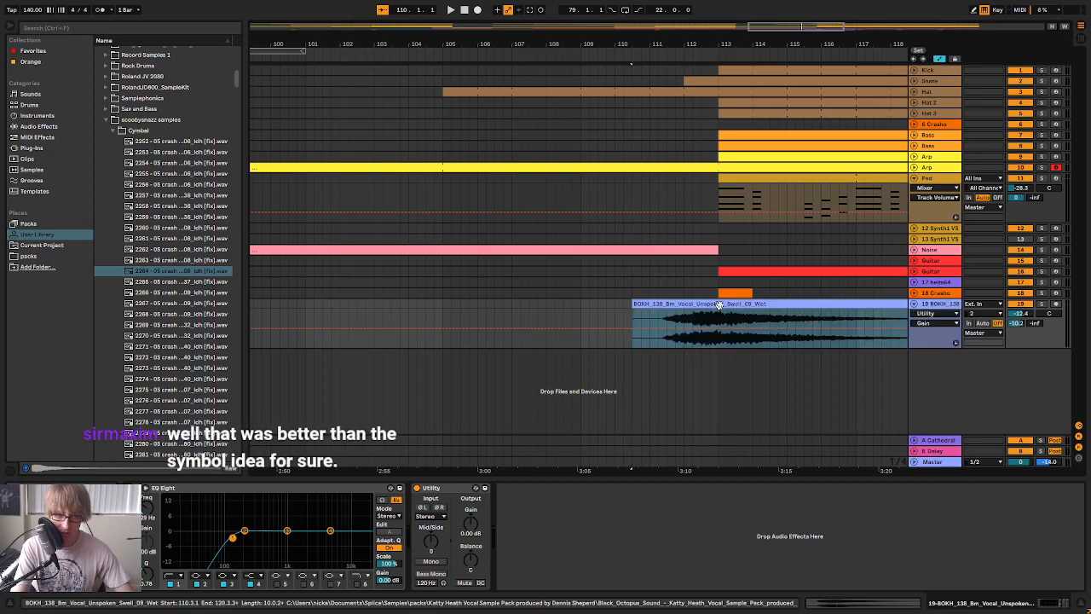
Automate the vocal track's Utility gain to ramp up from -27.4 dB at about bar 111 to bar 113, and replay it
left_click(581, 291)
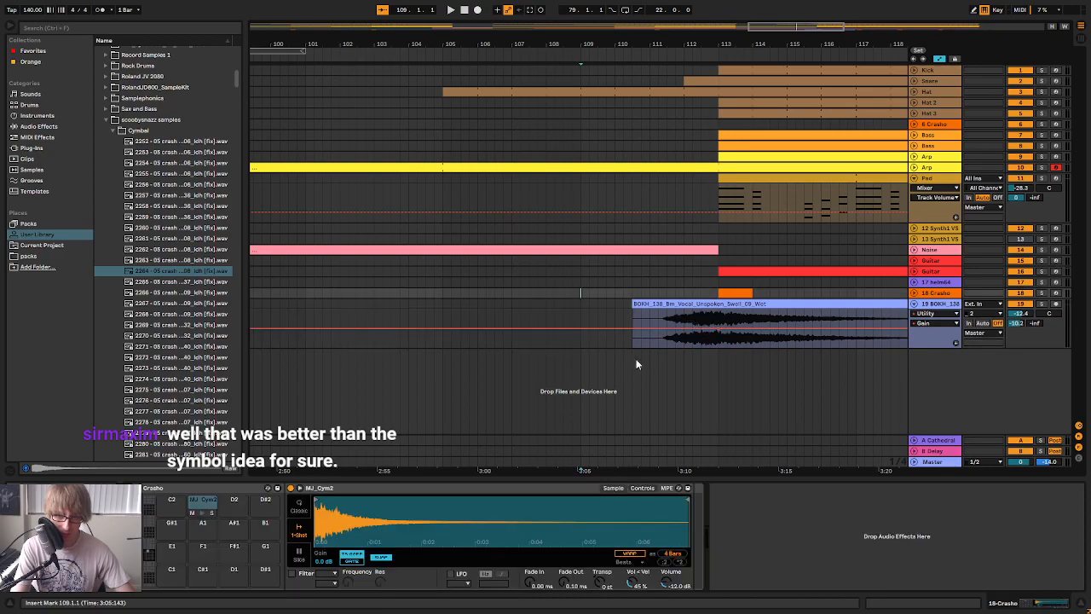
left_click_drag(632, 328, 632, 339)
left_click_drag(625, 48, 628, 43)
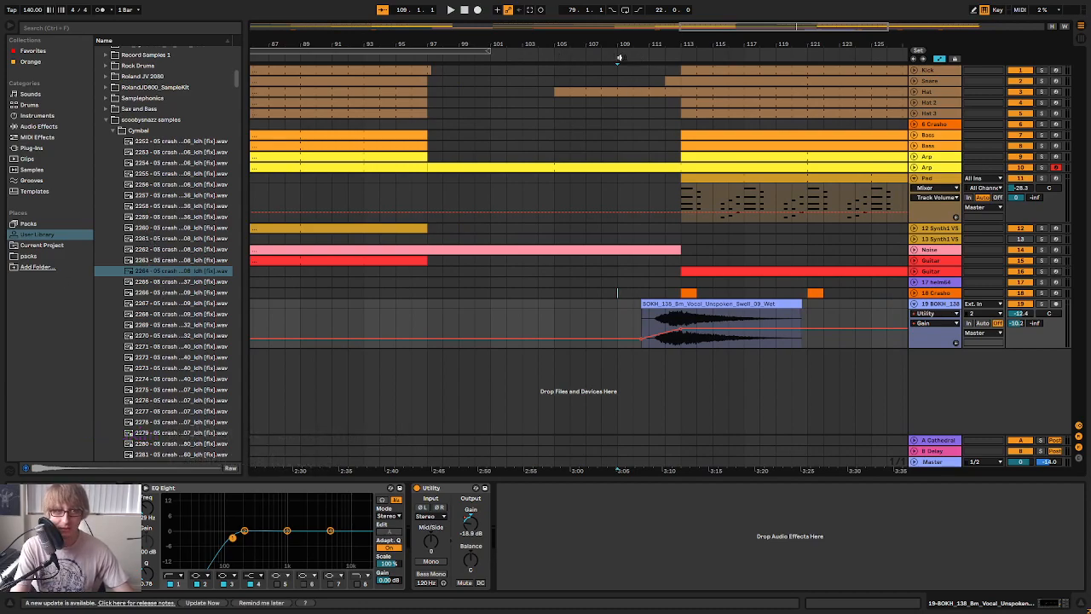
left_click_drag(608, 55, 580, 351)
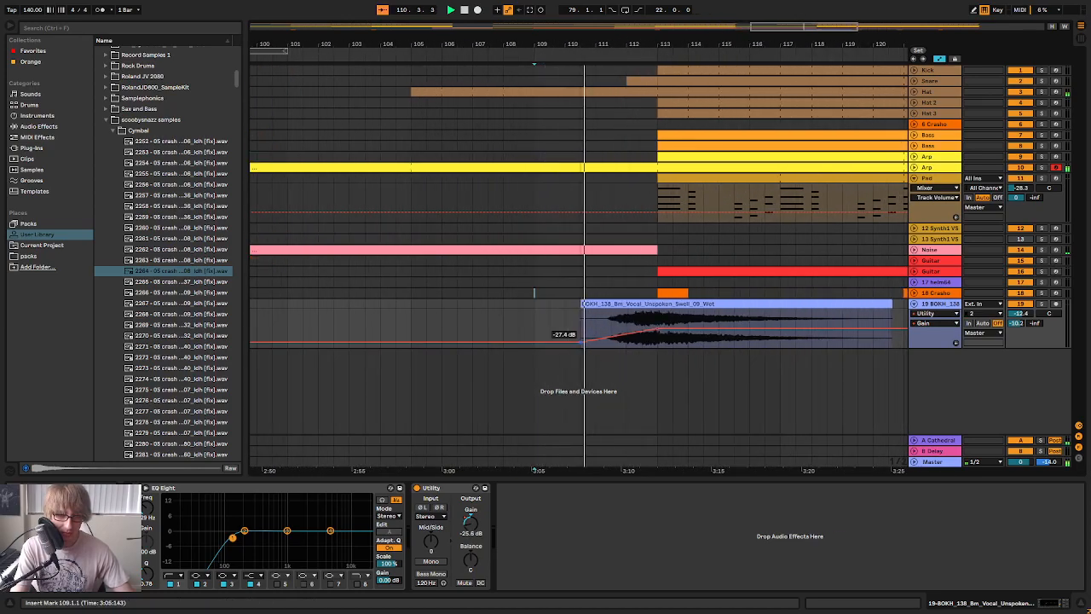
mouse_move(579, 352)
left_mouse_down()
mouse_move(580, 363)
mouse_move(582, 347)
mouse_move(611, 347)
mouse_move(596, 342)
left_mouse_up()
key("space")
key("space")
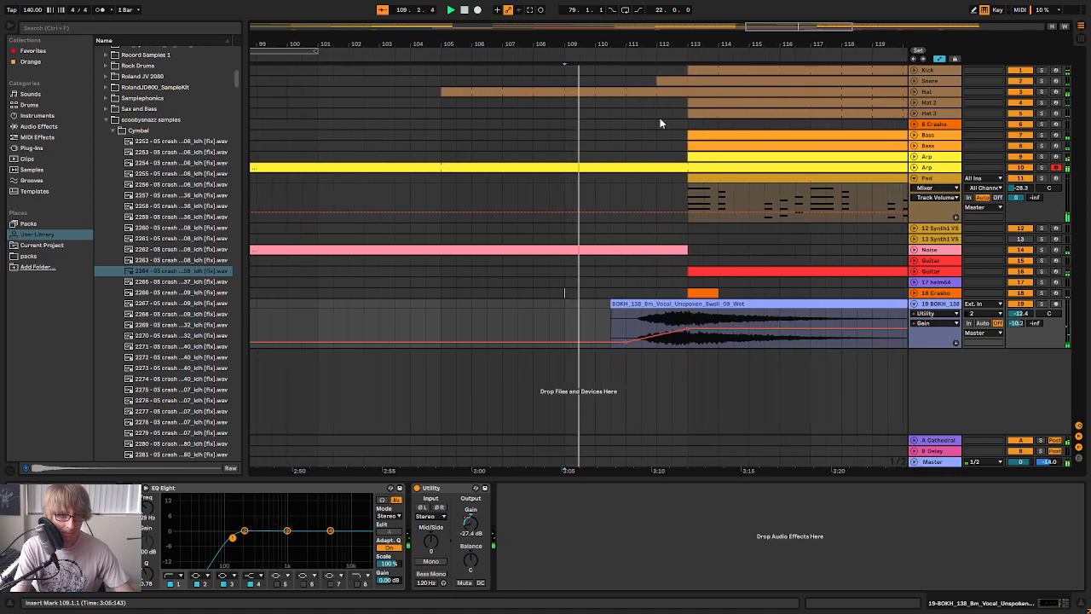
Move the vocal swell clip to start at 111.1.1 and replay the lead-in to bar 113
left_click_drag(658, 45, 645, 61)
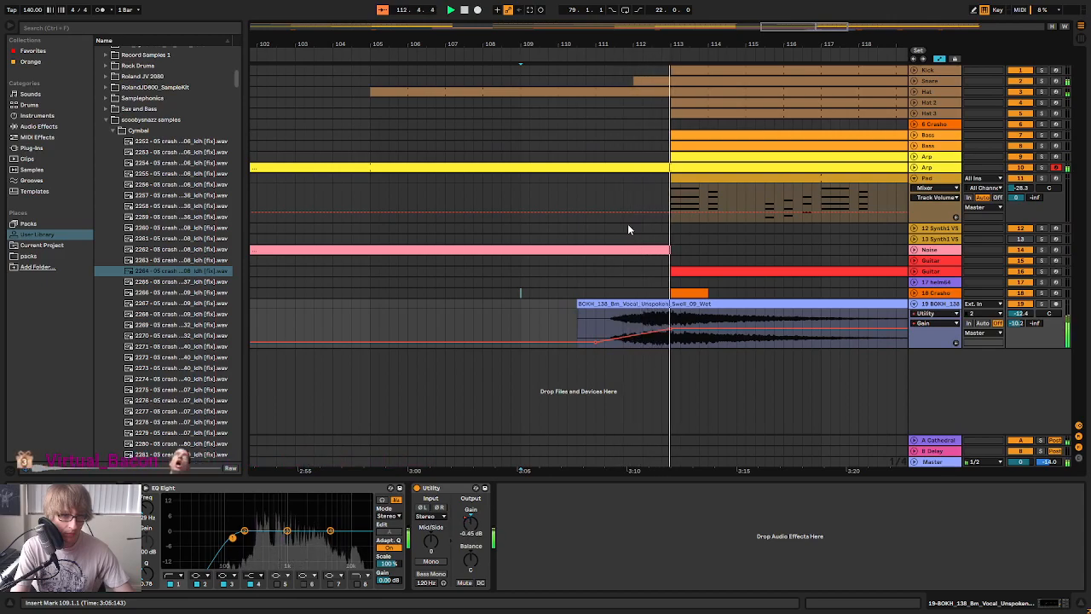
key("Tab")
key("Tab")
key("space")
left_click_drag(652, 304, 677, 305)
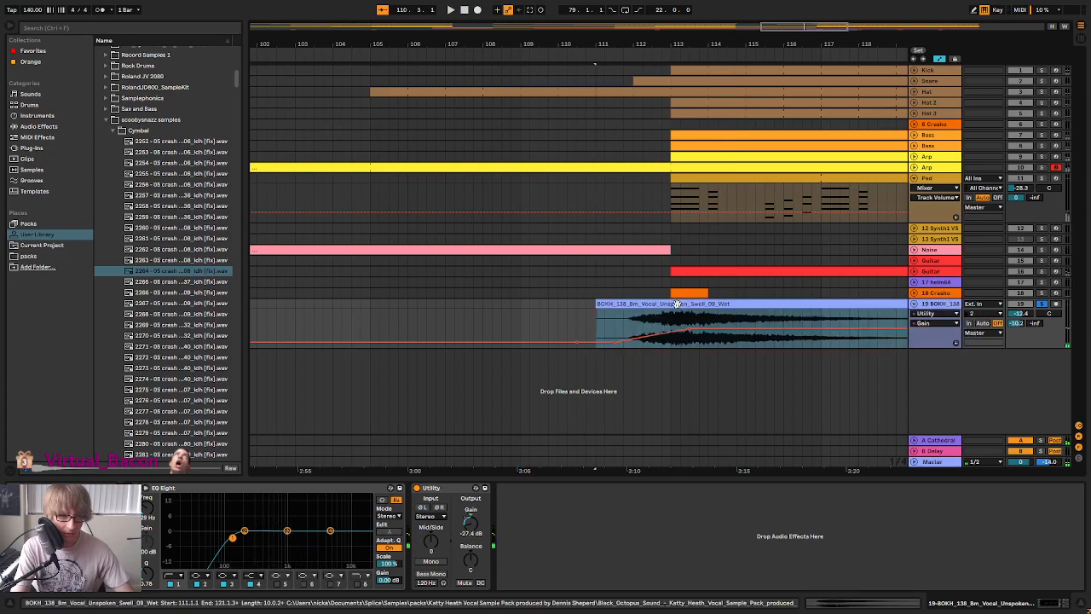
key("space")
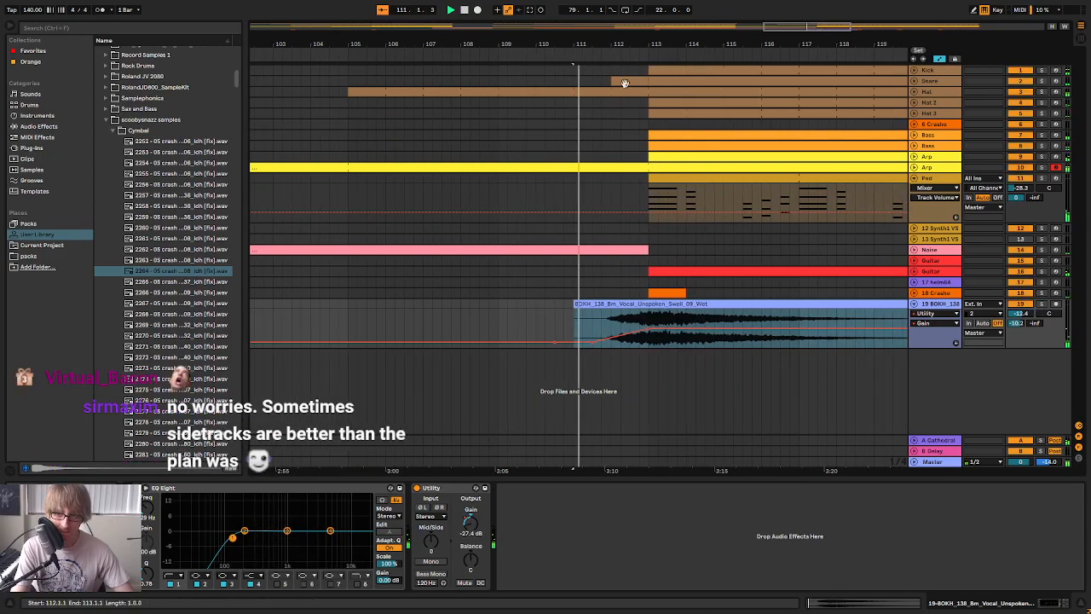
Lower the vocal track's volume to -13.1 dB and replay from about bar 111
key("Tab")
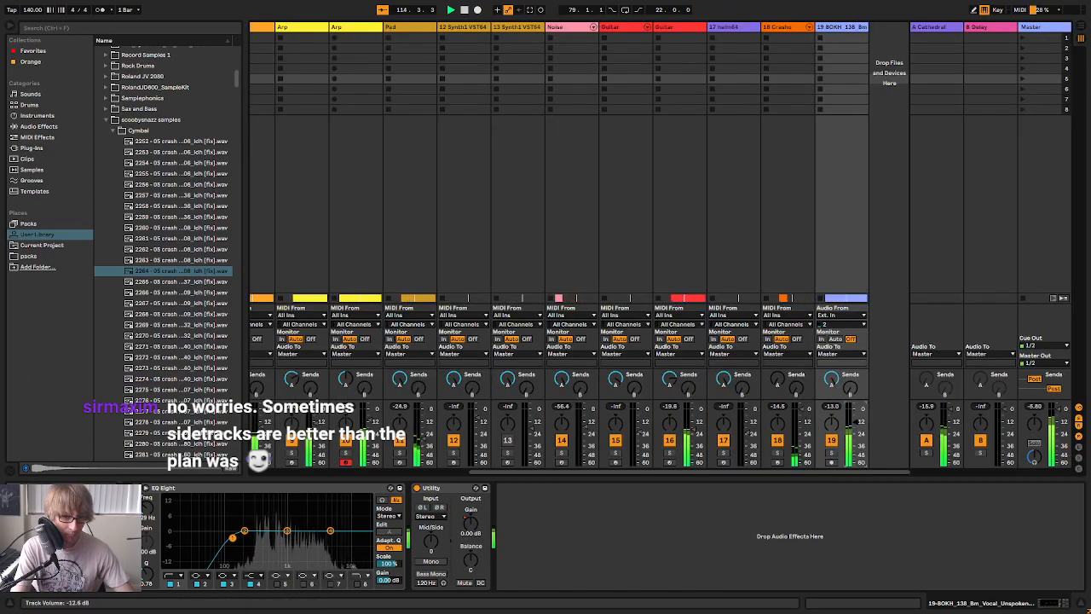
key("Tab")
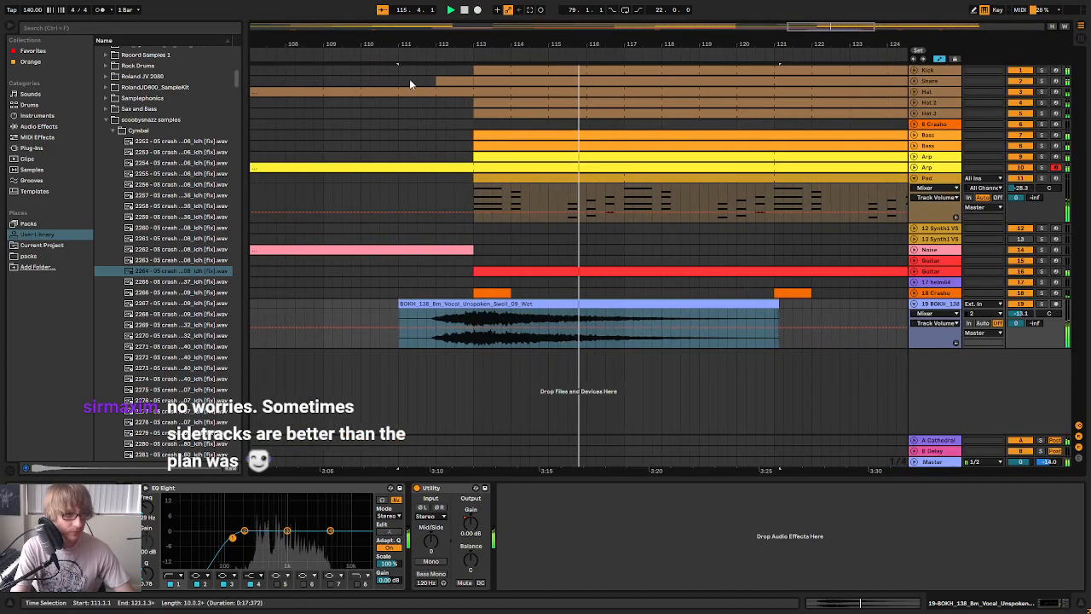
left_click(353, 55)
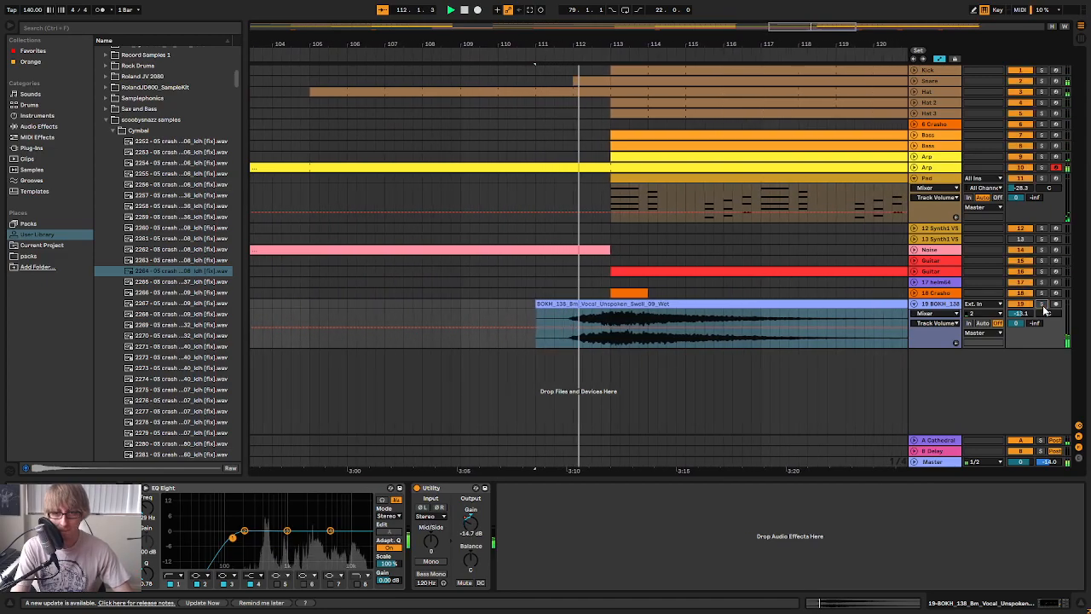
Show the vocal track's Utility gain automation, move the ramp's -27.4 dB start to about bar 112, and replay the lead-in
left_click(936, 314)
left_click(936, 340)
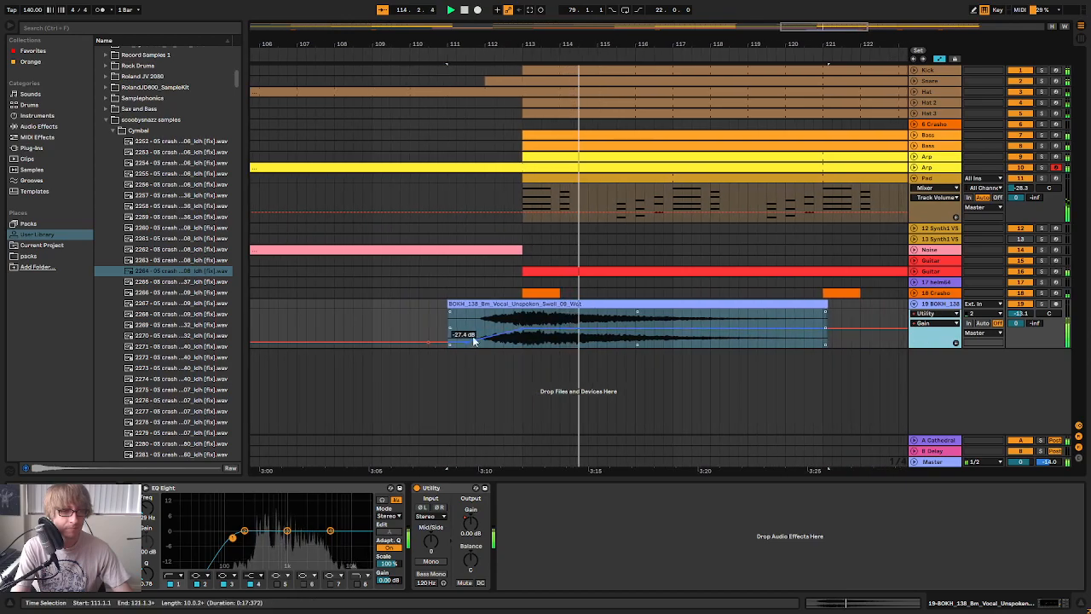
key("space")
left_click_drag(449, 342, 468, 343)
left_click(414, 54)
left_click_drag(619, 42, 632, 46)
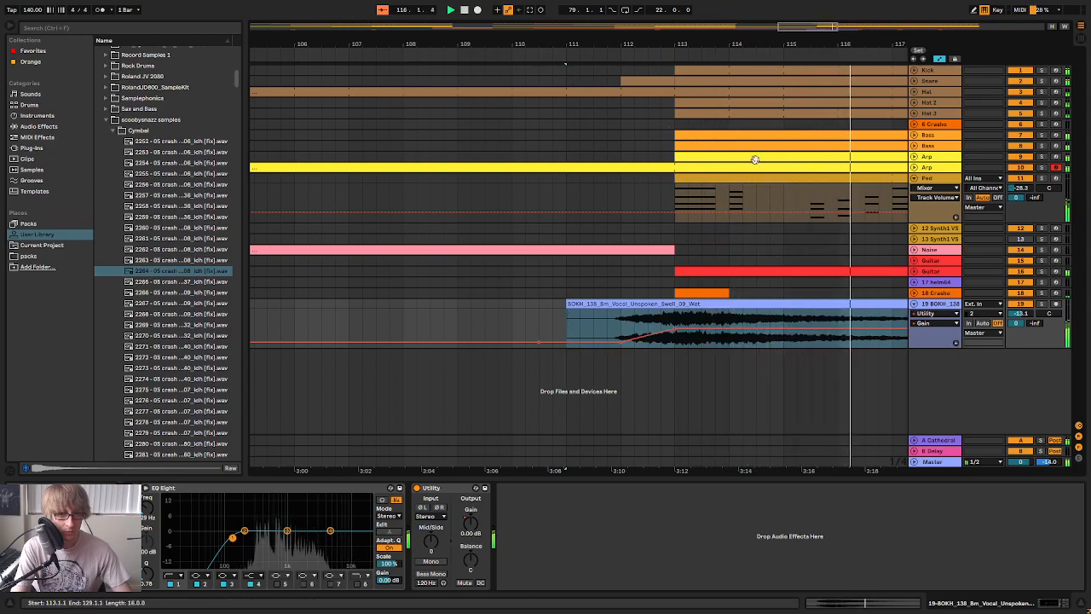
left_click(494, 56)
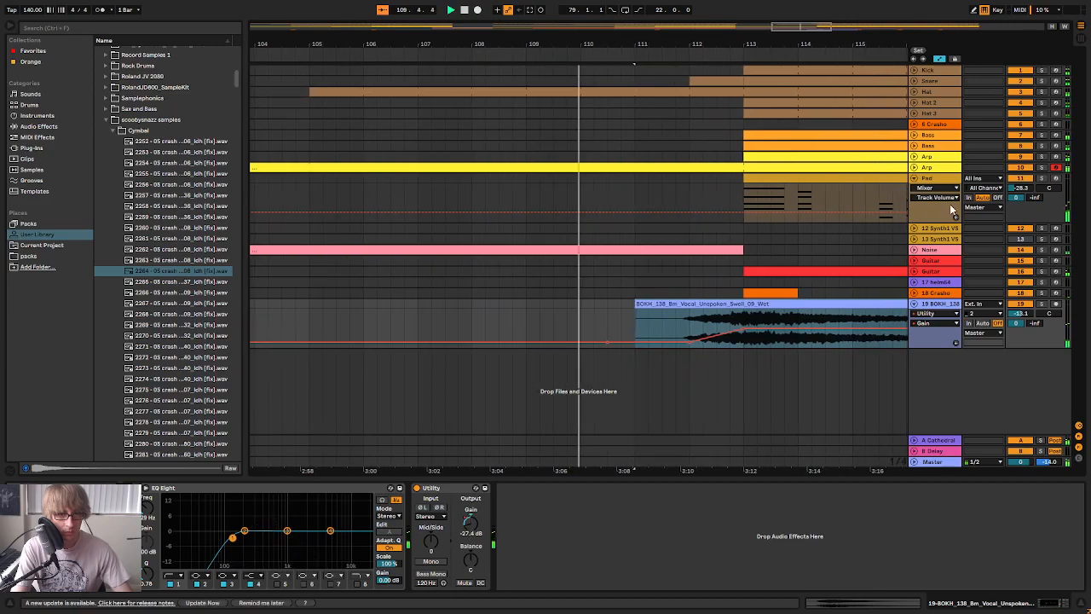
Listen to the vocal track in solo with the Audio Effects list open, and return to the full mix
left_click(1041, 304)
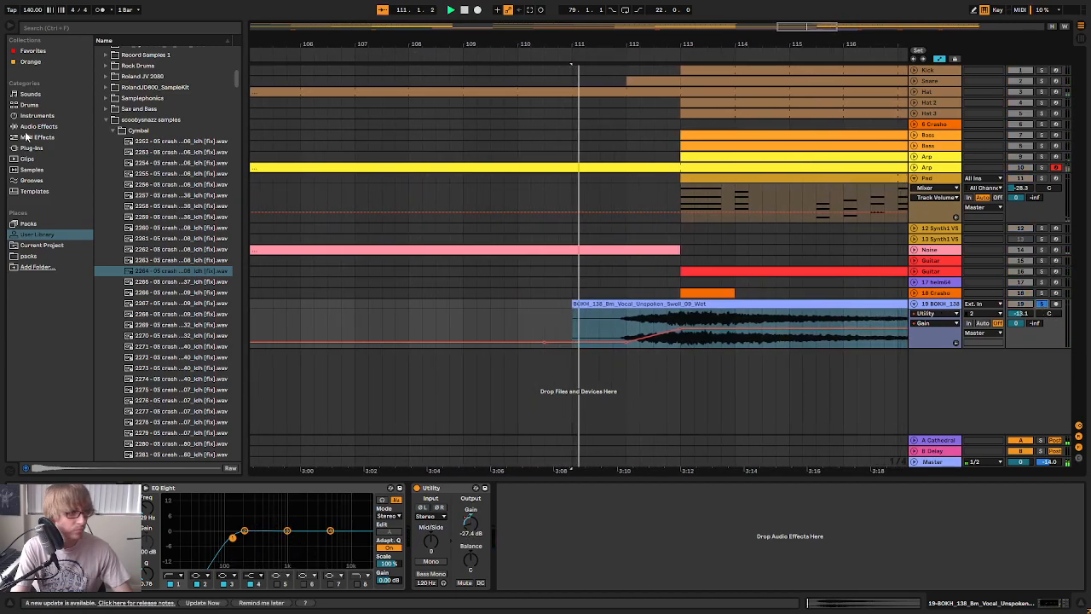
left_click(43, 128)
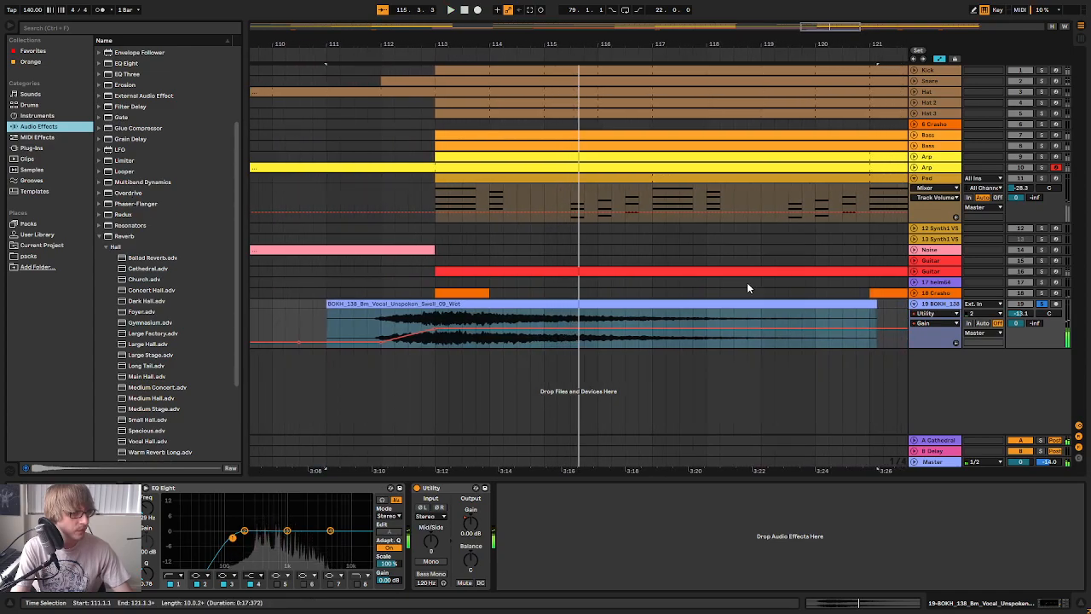
key("space")
key("space")
left_click(1042, 304)
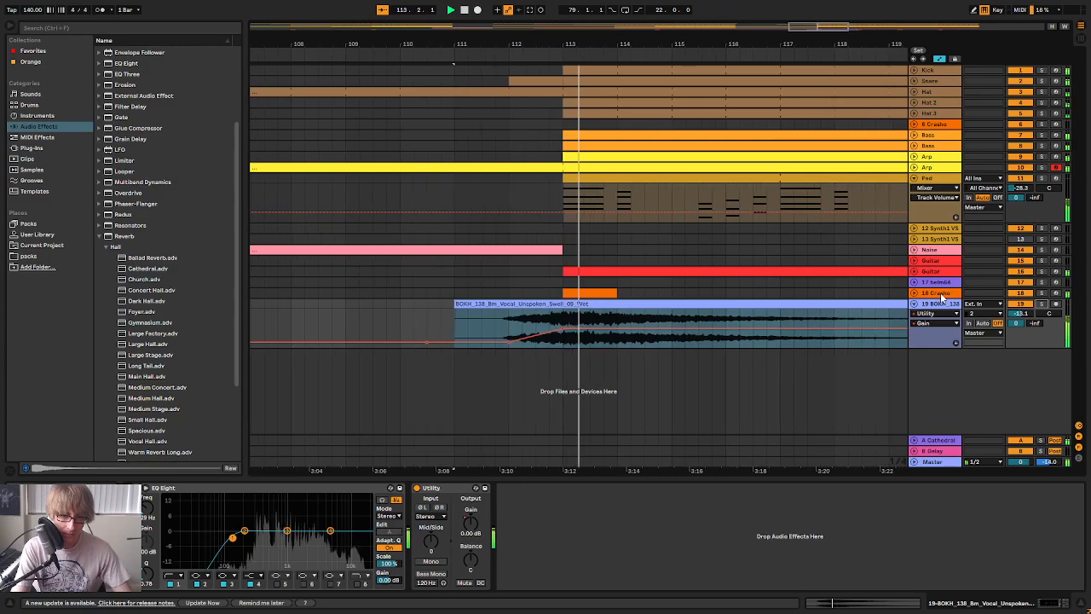
Return to the User Library's Cymbal samples and audition the crashes up to number 2418
left_click_drag(662, 46, 663, 28)
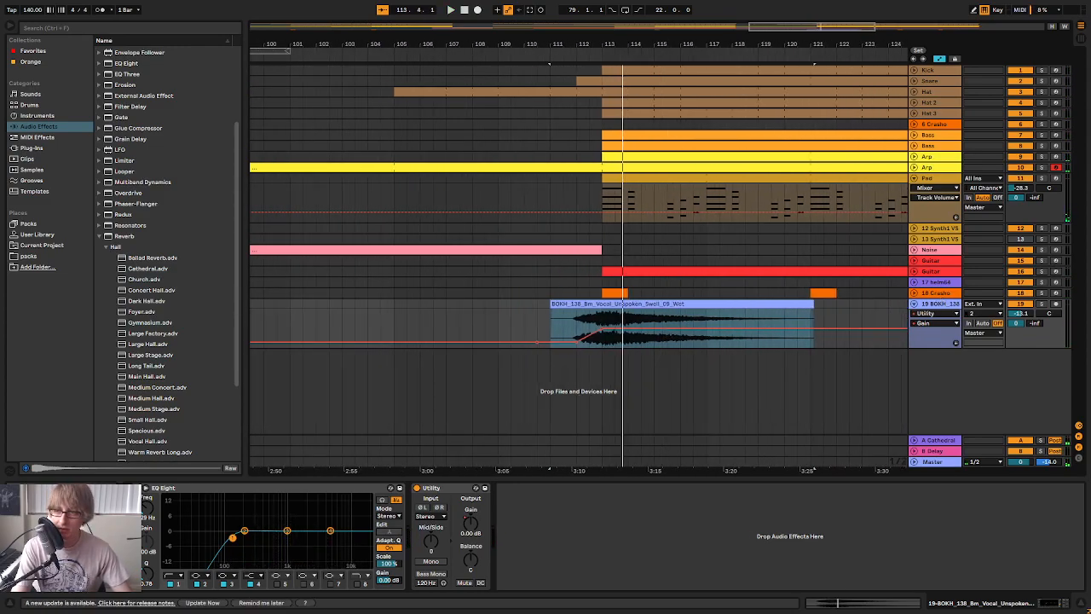
left_click_drag(714, 44, 761, 24)
left_click(38, 234)
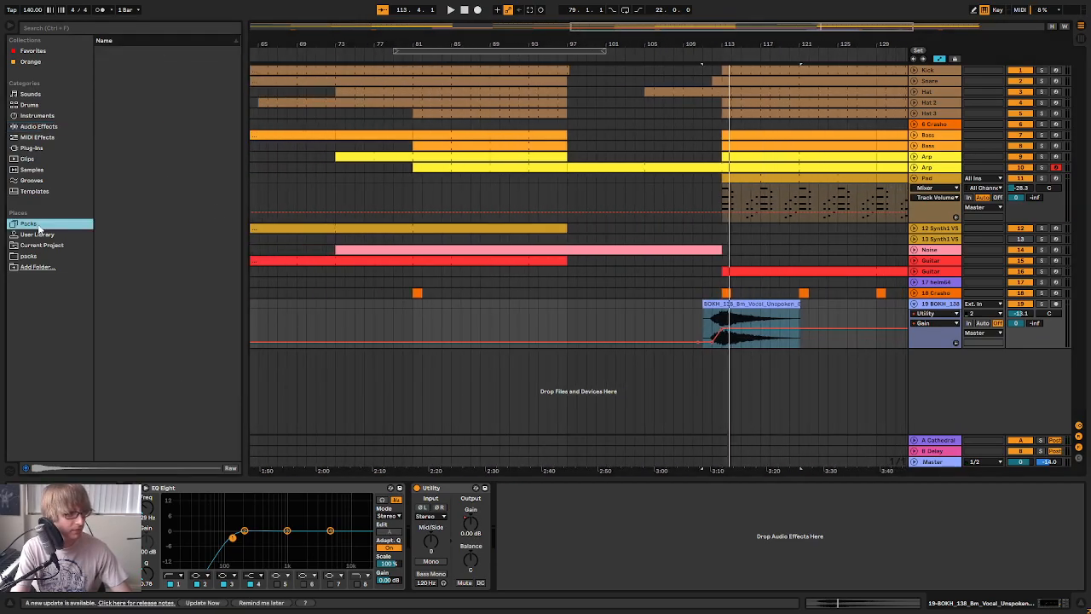
scroll(179, 256, "down", 10)
left_click(199, 210)
left_click(199, 221)
scroll(199, 259, "down", 10)
left_click(200, 280)
key("Down")
scroll(203, 318, "down", 2)
key("Down")
scroll(200, 324, "down", 8)
left_click(198, 323)
scroll(198, 325, "down", 3)
key("Down")
scroll(198, 325, "down", 6)
left_click(198, 319)
scroll(196, 325, "down", 4)
left_click(196, 328)
scroll(196, 329, "down", 3)
left_click(196, 329)
scroll(196, 331, "down", 3)
left_click(196, 328)
key("Down")
key("Down")
scroll(198, 300, "down", 7)
key("Down")
key("Down")
key("Down")
Audition further crash samples in the Cymbal folder, up to number 2466
key("Down")
key("Down")
key("Down")
key("Down")
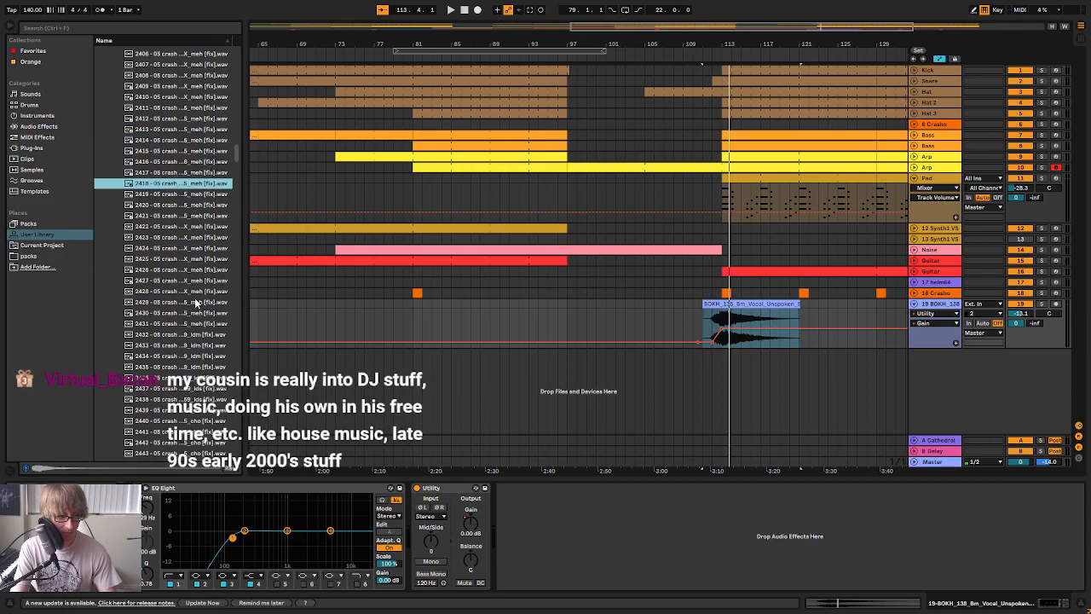
left_click(197, 325)
scroll(198, 333, "down", 2)
key("Down")
key("Down")
key("Down")
key("Down")
scroll(216, 347, "down", 2)
key("Down")
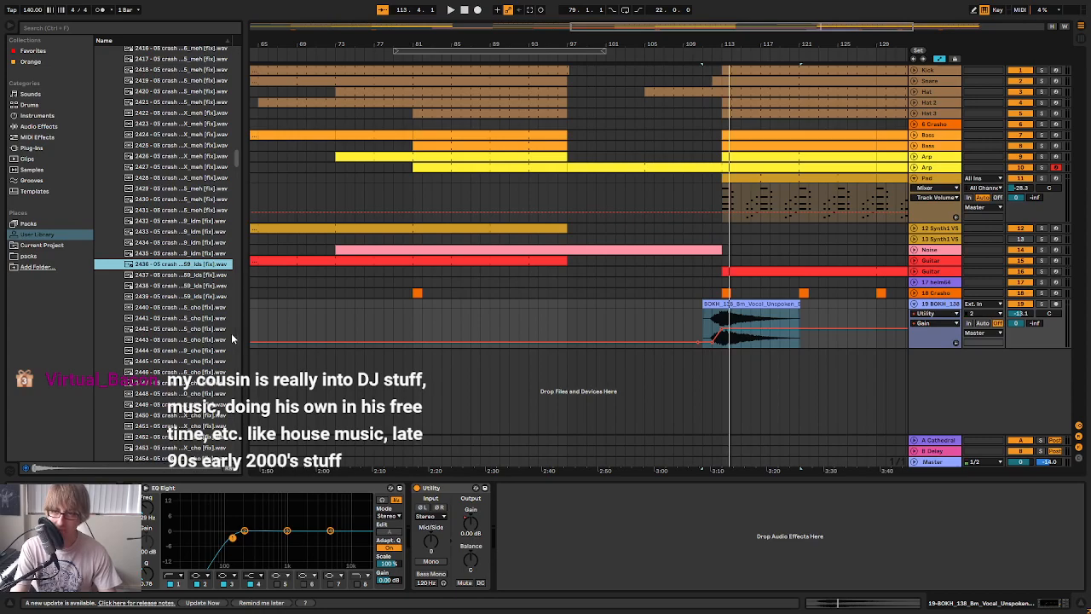
key("Down")
key("Down")
key("Down")
key("Down")
key("Down")
key("Down")
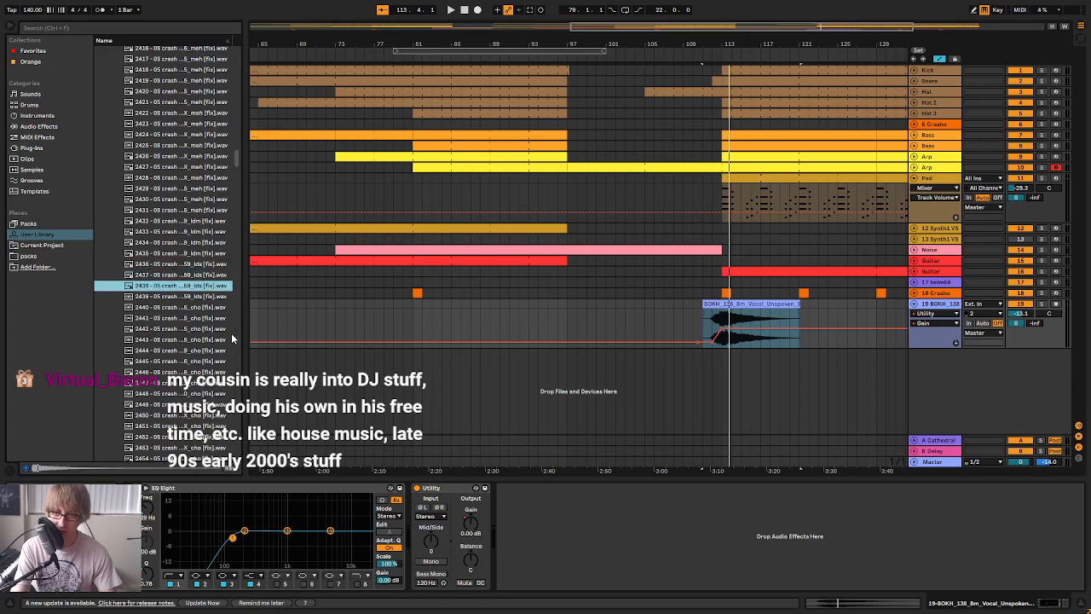
key("Down")
key("Down")
key("Down")
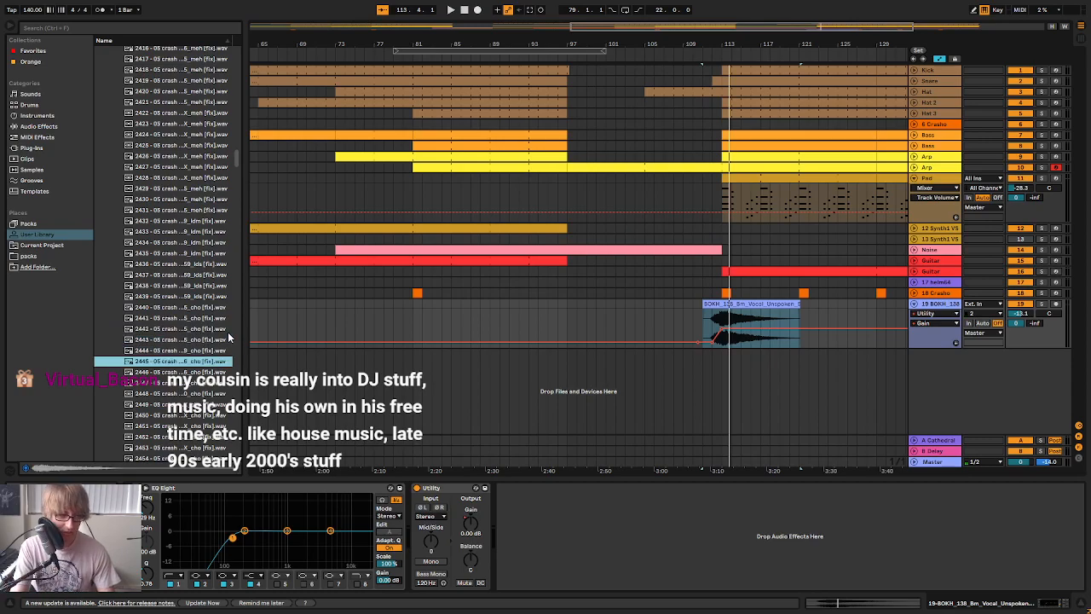
key("Down")
key("Down")
key("Down")
key("Down")
key("Down")
key("Down")
key("Down")
key("Down")
key("Down")
key("Down")
key("Down")
key("Down")
key("Down")
key("Down")
key("Down")
key("Down")
key("Down")
key("Down")
key("Down")
key("Down")
key("Down")
key("Down")
key("Down")
key("Down")
key("Down")
key("Down")
key("Down")
key("Down")
key("Down")
key("Down")
key("Down")
key("Down")
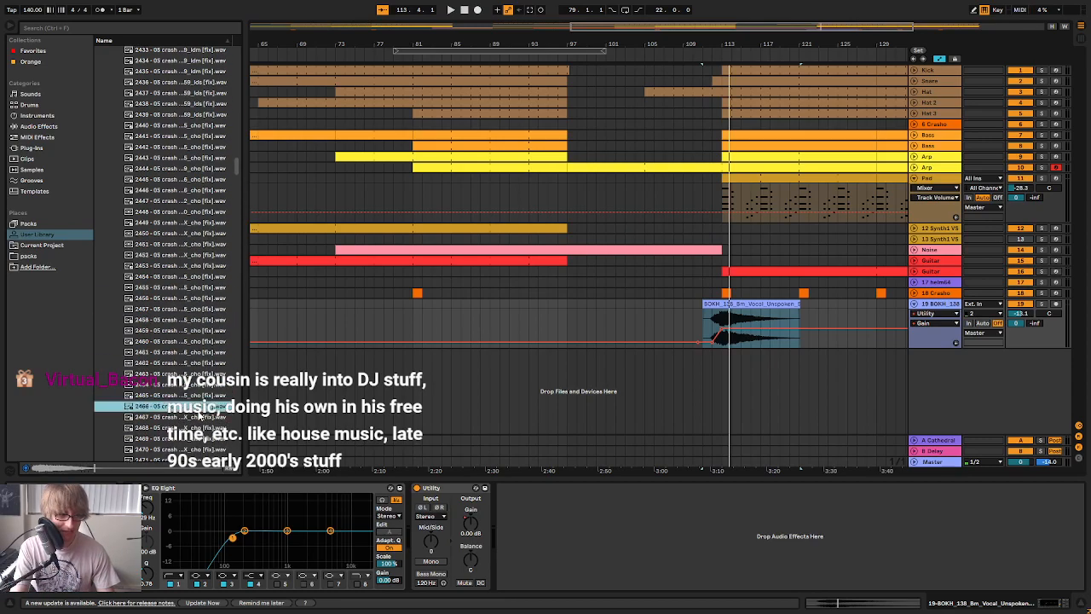
Compare the crash samples past number 2466, including 2487 and its neighbours in the percussion group
left_click(197, 409)
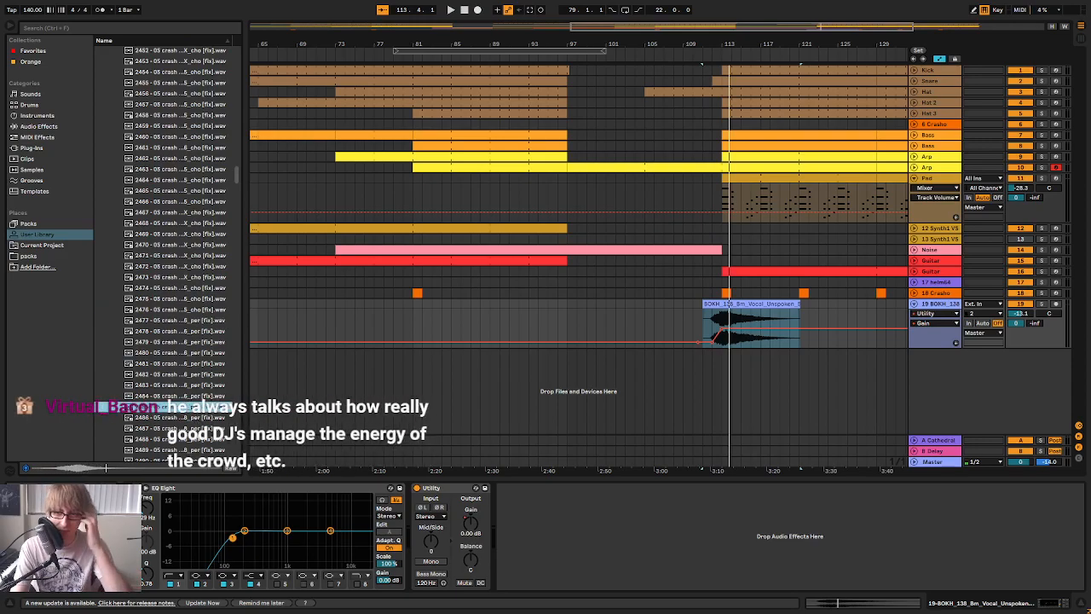
left_click(197, 429)
scroll(210, 401, "down", 6)
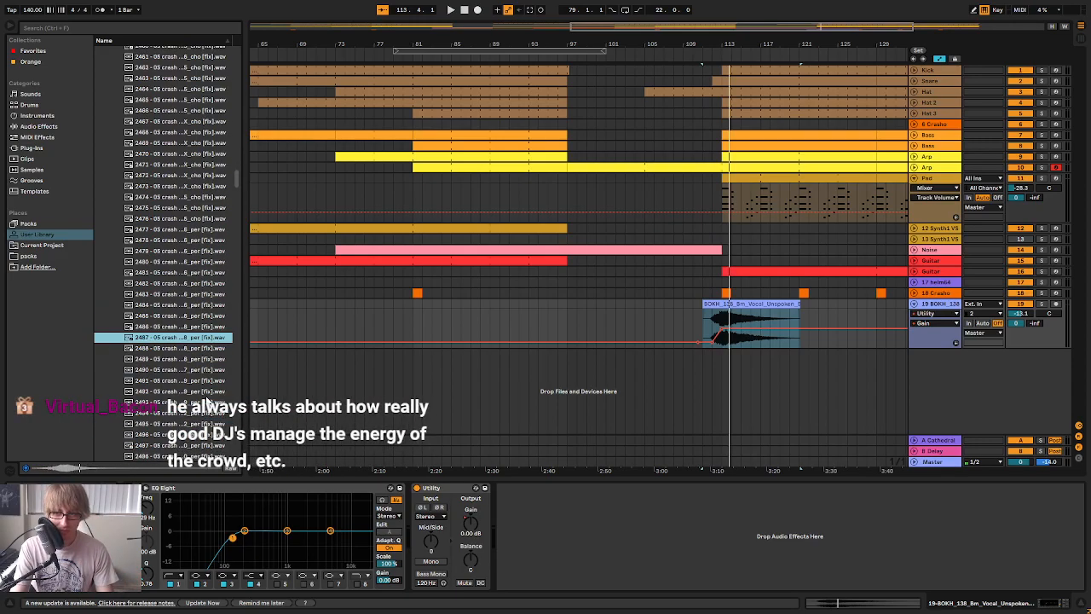
left_click(203, 400)
scroll(201, 373, "down", 3)
left_click(201, 404)
scroll(203, 392, "up", 3)
scroll(201, 213, "up", 5)
left_click(198, 104)
scroll(202, 140, "up", 3)
scroll(192, 151, "up", 3)
left_click(180, 158)
key("Up")
scroll(182, 167, "up", 3)
key("Up")
key("Up")
Sample crashes much further down the Cymbal folder, such as 2715, and go back to 2519
left_click_drag(235, 165, 220, 285)
left_click(205, 286)
left_click(187, 340)
left_click(179, 405)
left_click(183, 308)
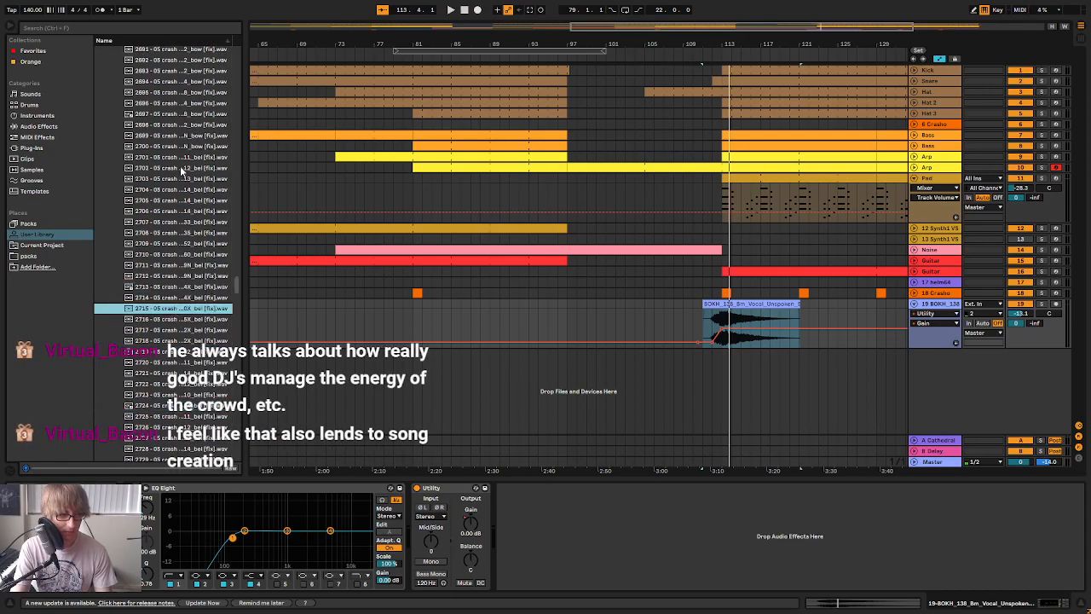
left_click(179, 126)
left_click_drag(235, 284, 237, 256)
left_click(202, 260)
left_click(198, 150)
scroll(203, 157, "up", 2)
scroll(206, 160, "up", 2)
left_click(205, 154)
scroll(204, 170, "up", 20)
left_click(202, 187)
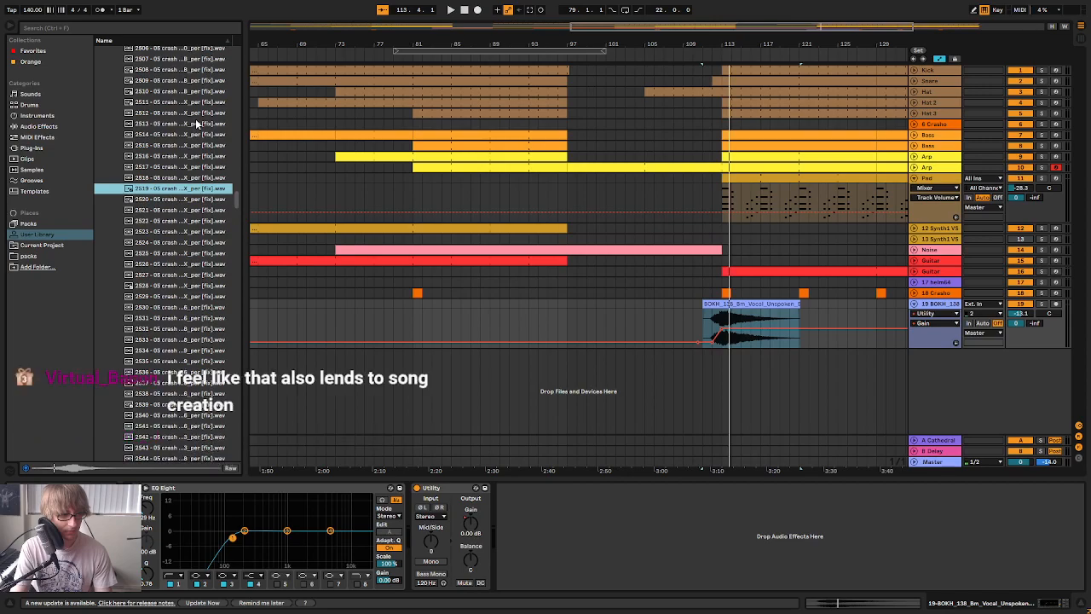
Go back to the earlier crash samples and audition those around 2316 to 2322
scroll(223, 196, "up", 1)
left_click_drag(235, 196, 240, 130)
left_click(206, 157)
scroll(198, 174, "up", 2)
left_click(188, 173)
left_click(220, 143)
scroll(196, 171, "up", 2)
left_click(198, 157)
scroll(205, 183, "up", 1)
scroll(202, 188, "up", 5)
left_click(183, 127)
scroll(194, 200, "up", 4)
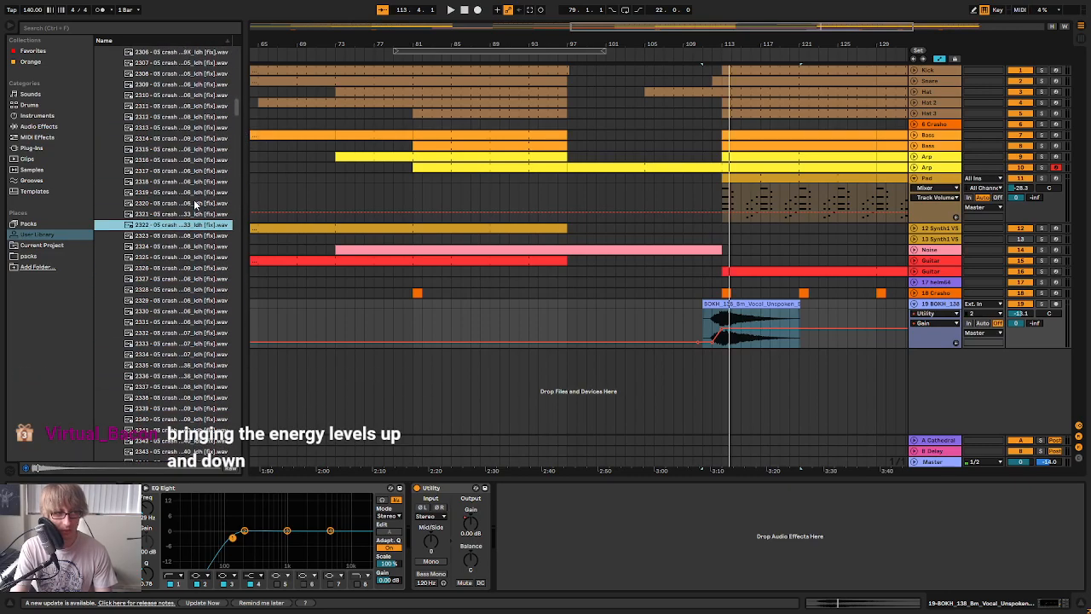
left_click(191, 185)
left_click(185, 241)
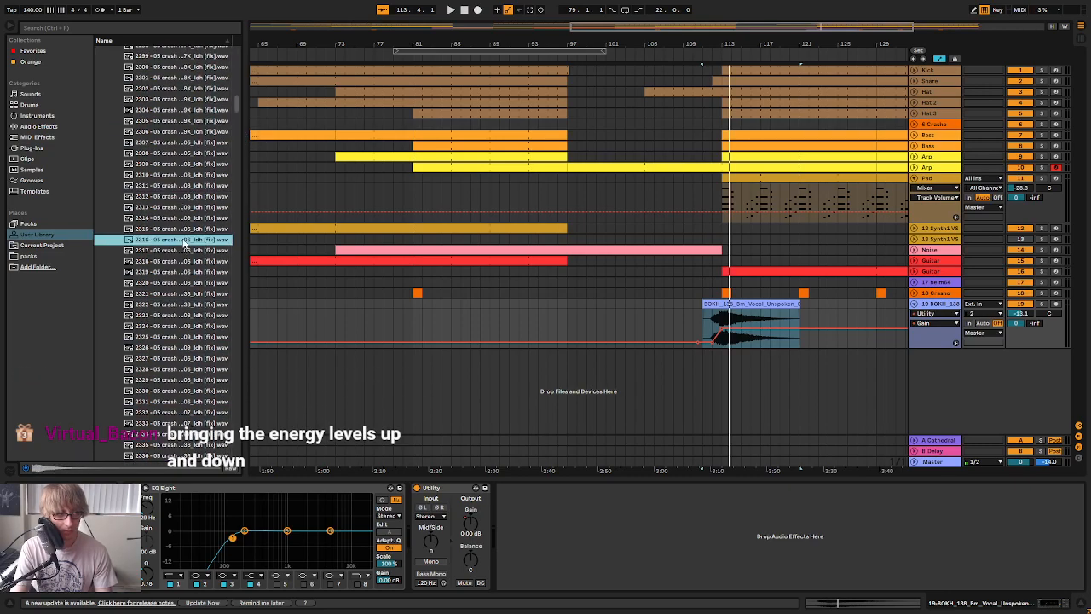
left_click(179, 252)
left_click(179, 304)
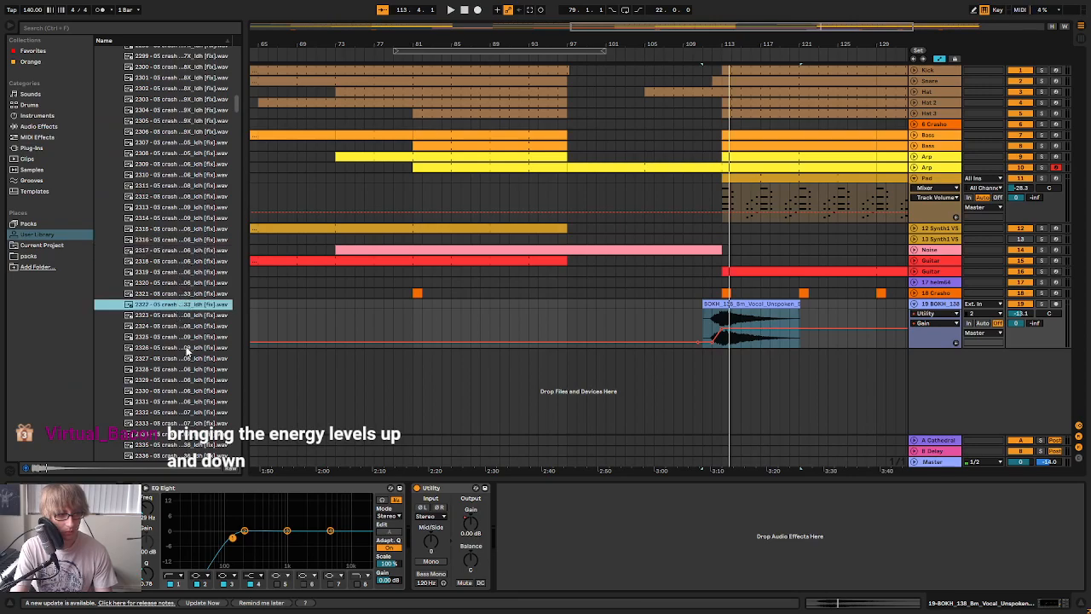
Audition crash sample 2324 and place it on a new audio track starting at 109.1.1
left_click(179, 326)
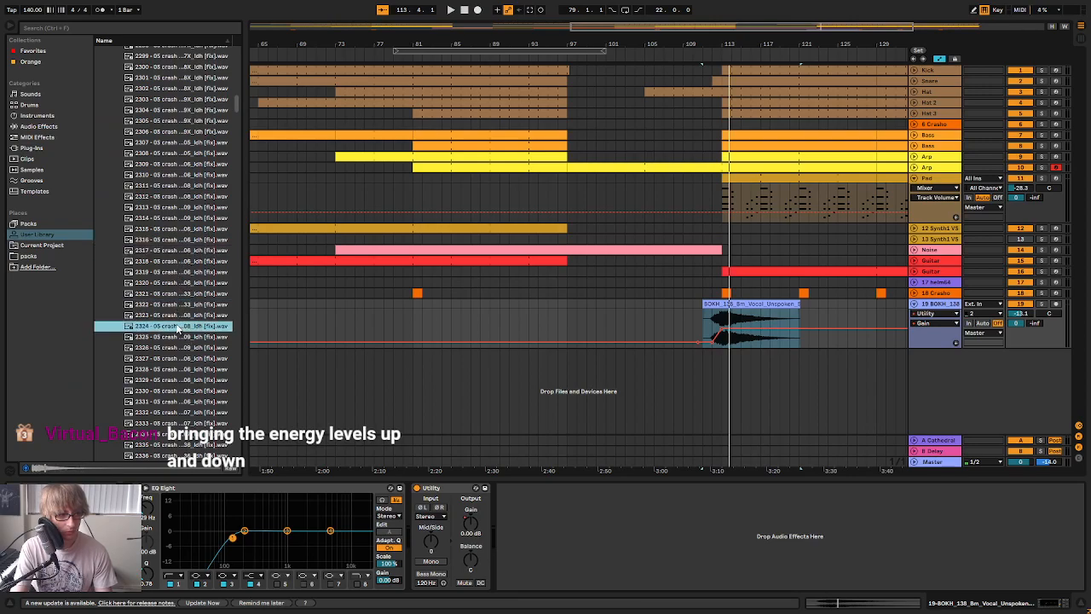
left_click_drag(171, 331, 685, 392)
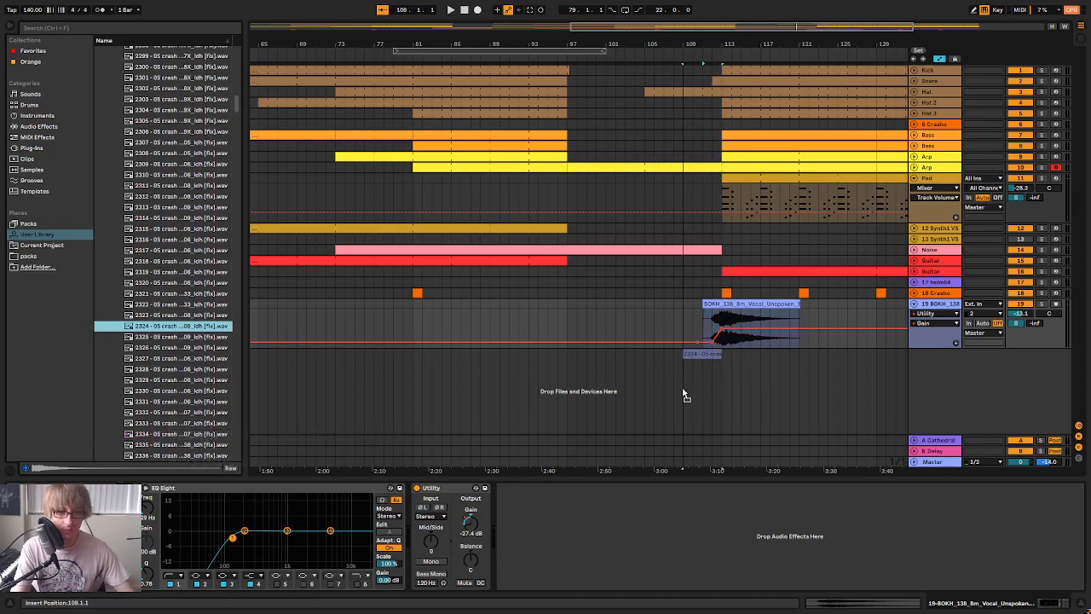
left_click_drag(802, 388, 762, 391)
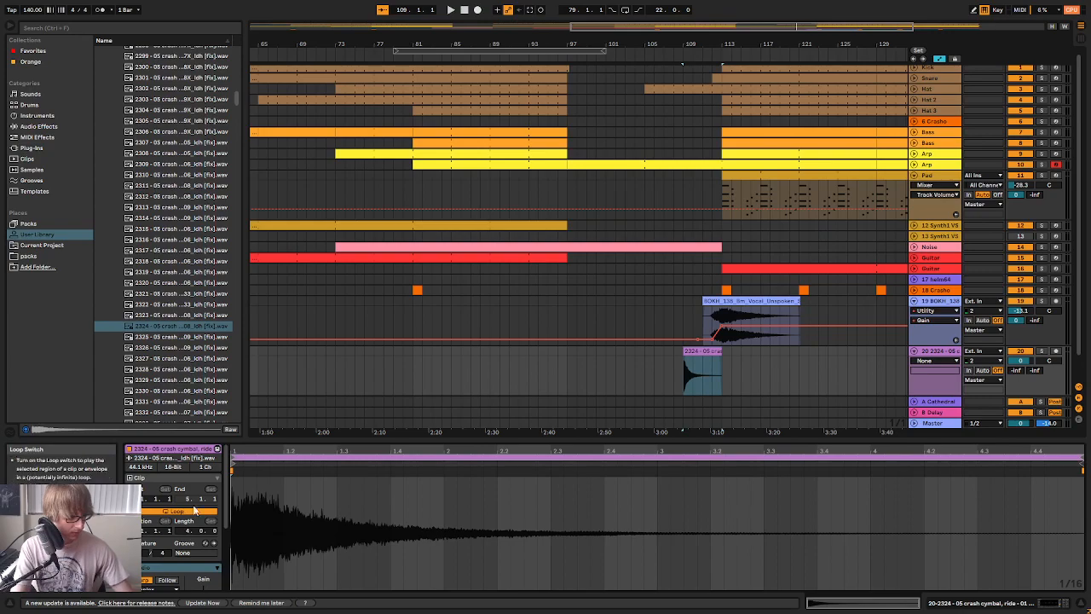
Reverse the crash 2324 clip so that it swells into bar 113, and play it from 109.1.1
scroll(179, 529, "down", 3)
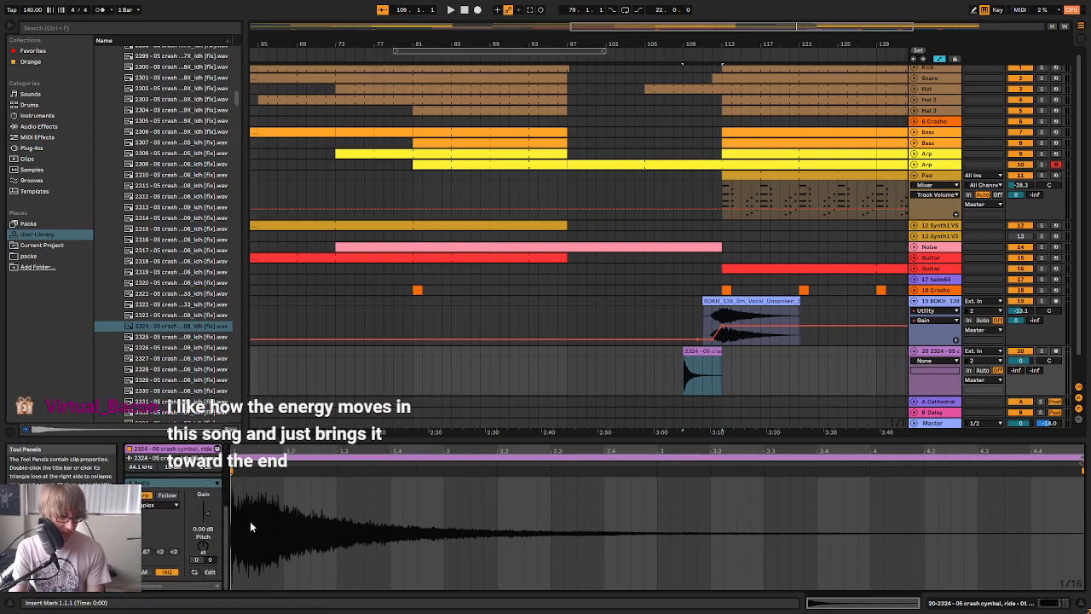
left_click_drag(324, 441, 324, 320)
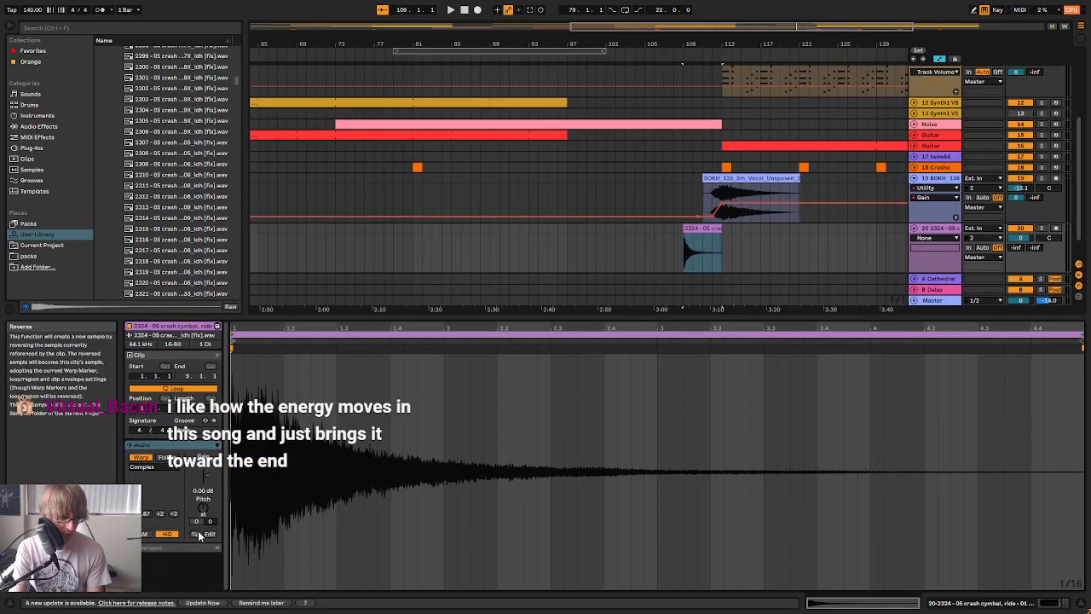
left_click(206, 536)
key("space")
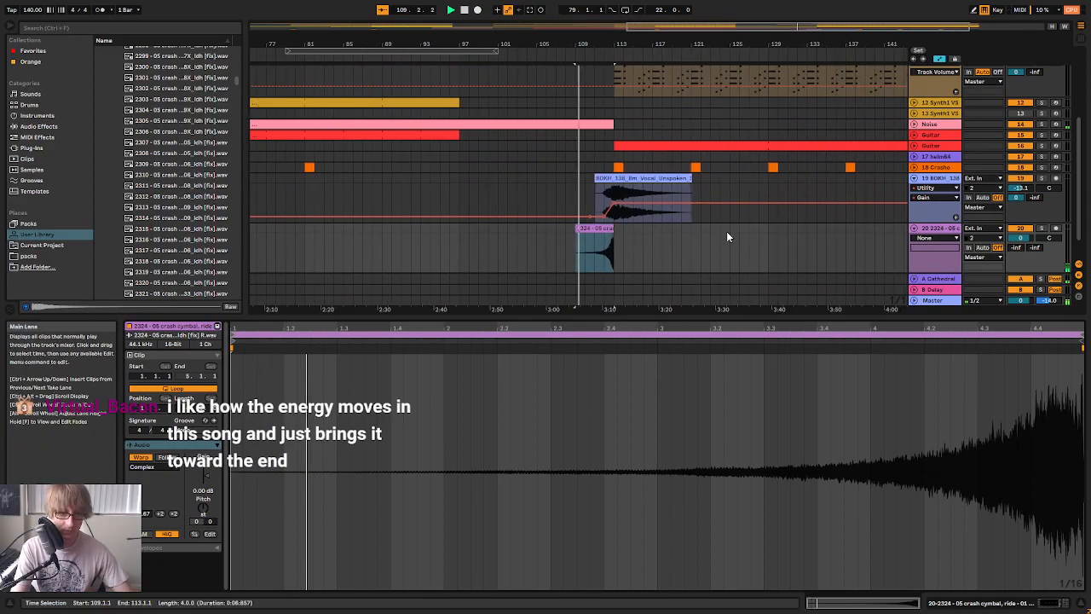
Lower the reversed crash track's volume to -11.3 dB, raise its send to the Cathedral return, and replay from bar 109
key("Tab")
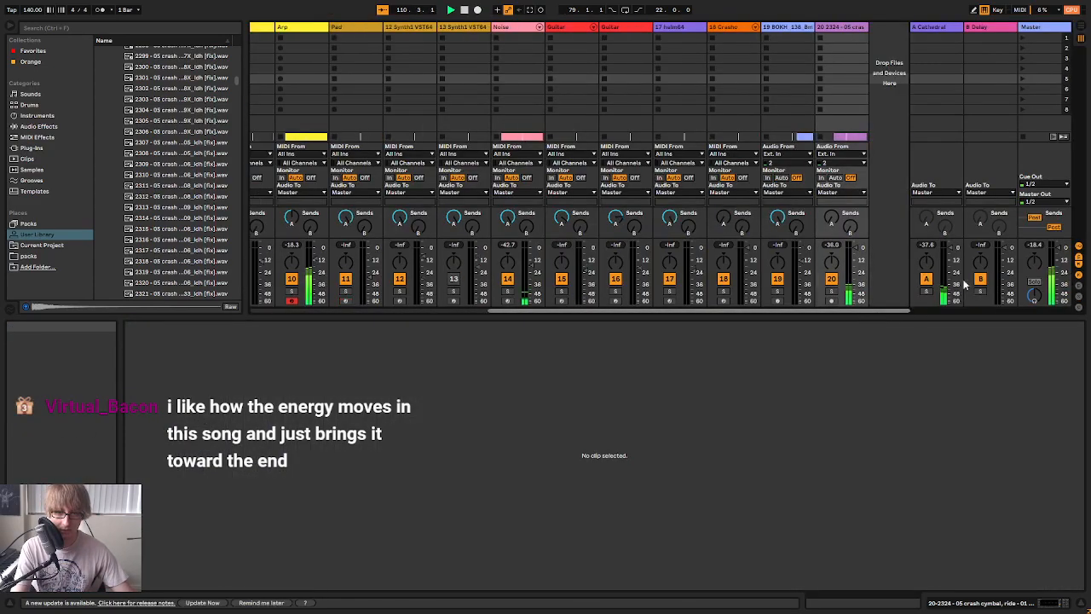
left_click_drag(853, 249, 855, 260)
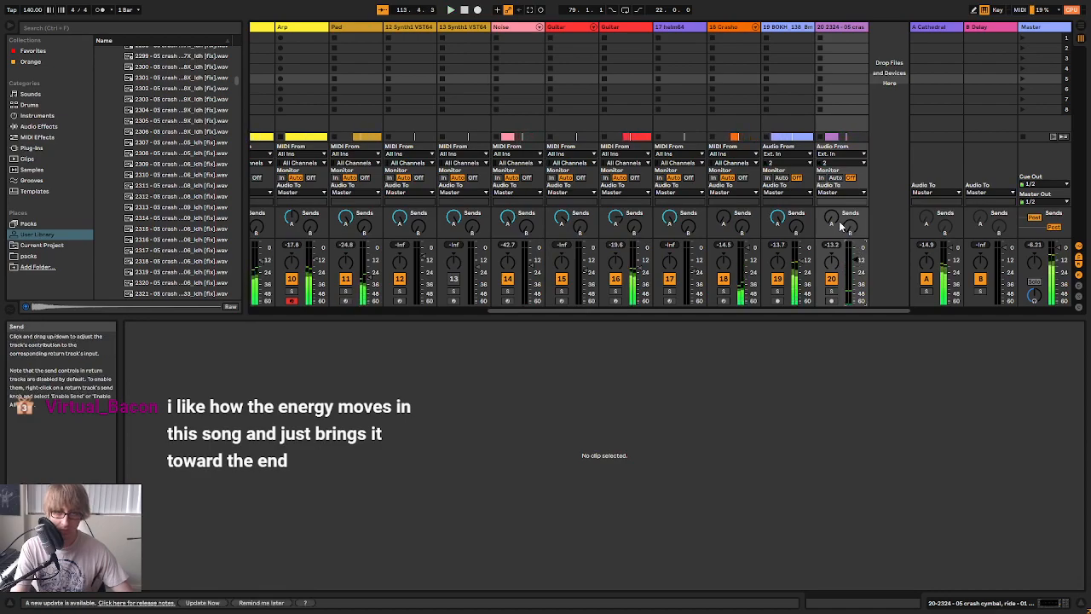
key("Tab")
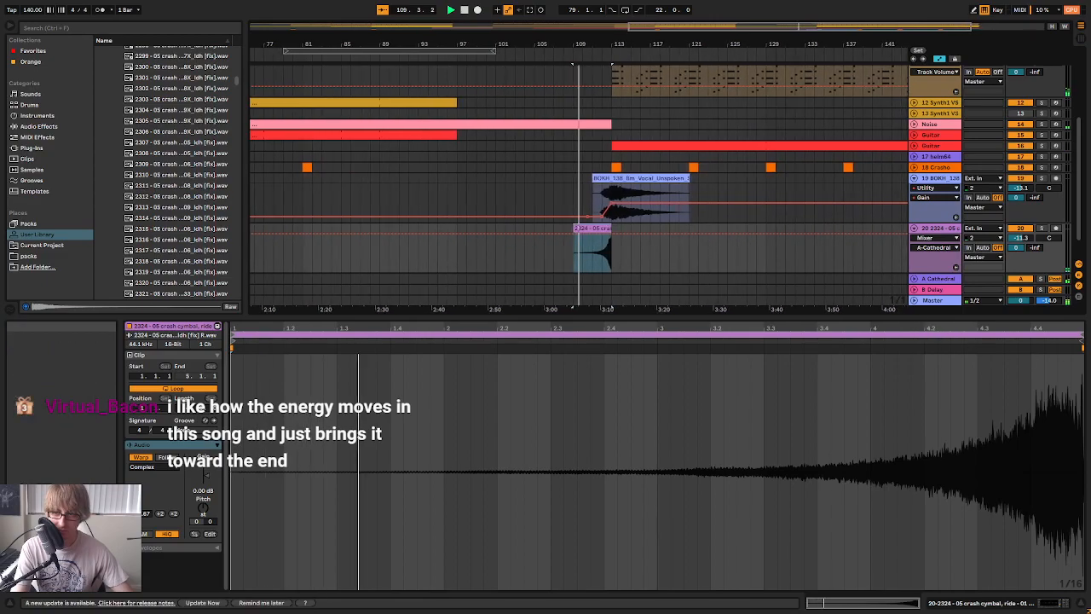
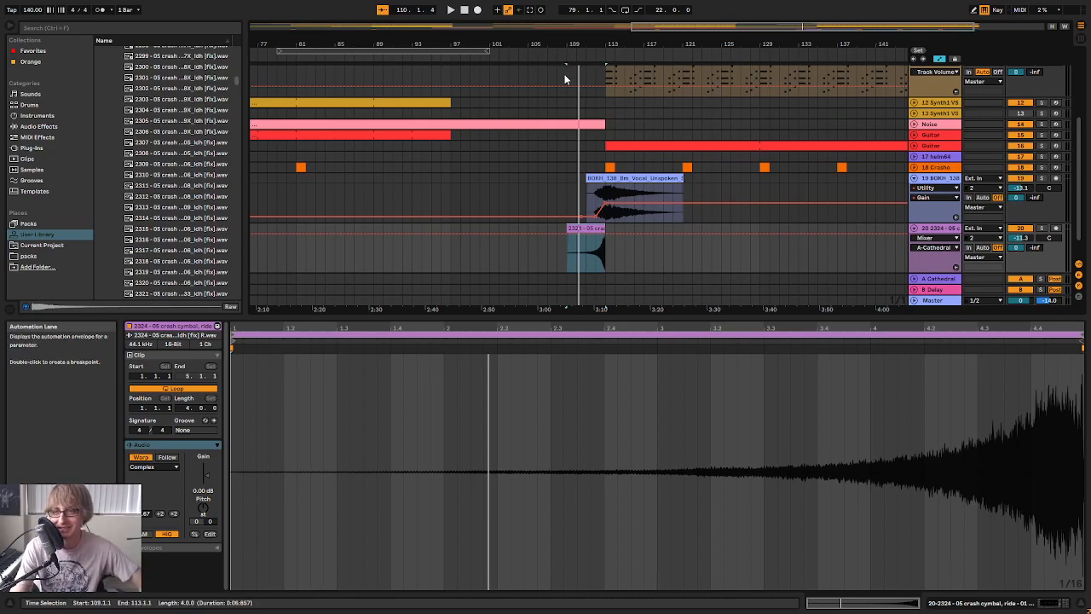
Play the transition before bar 113 and lower the volume of crash cymbal track 20 to -17.1 dB
key("space")
left_click_drag(598, 43, 590, 87)
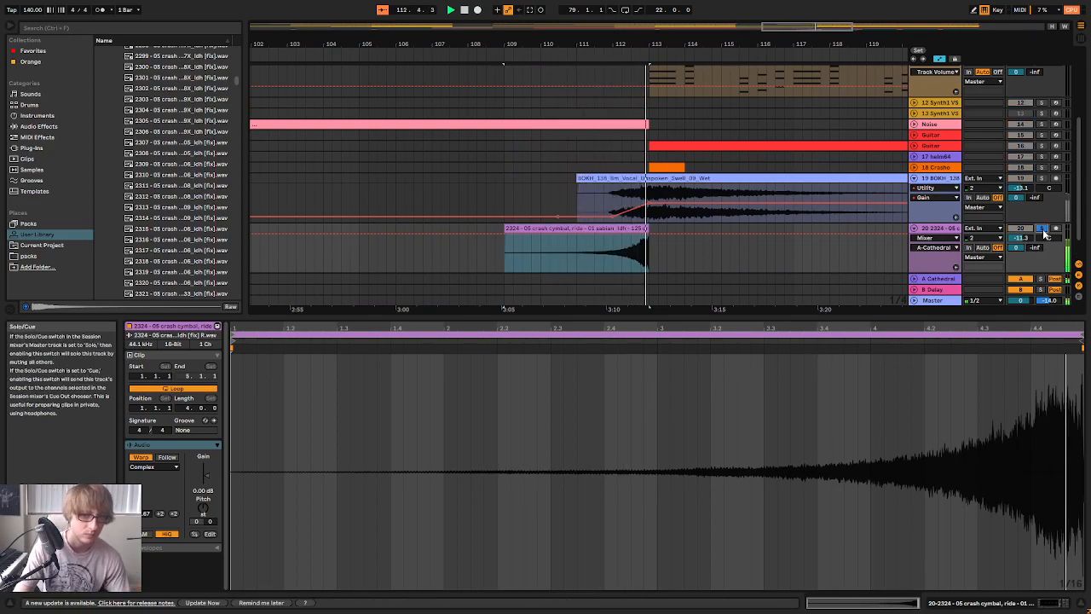
key("Tab")
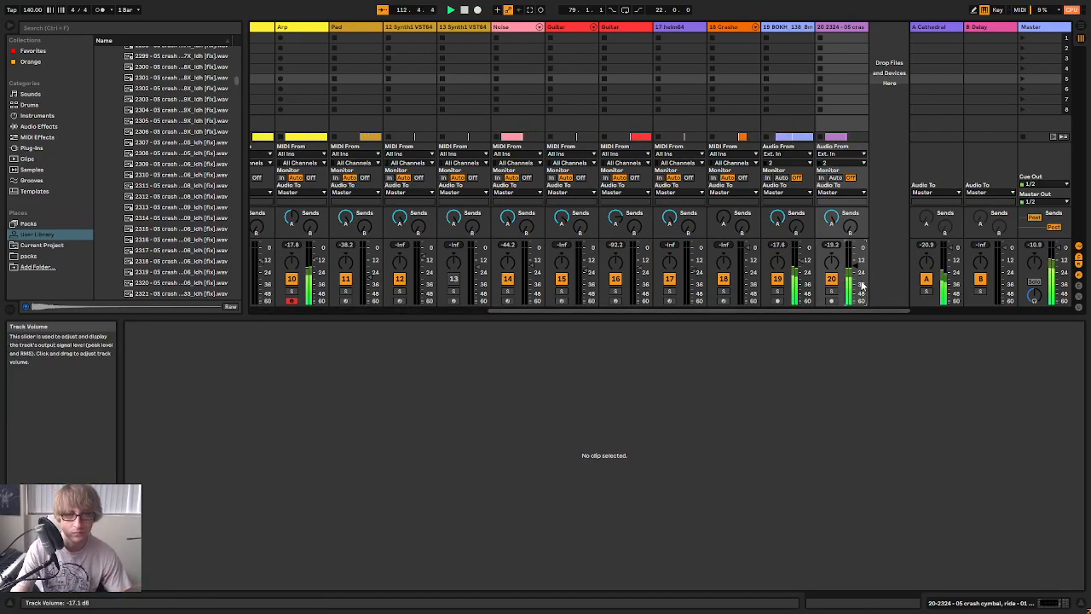
key("Tab")
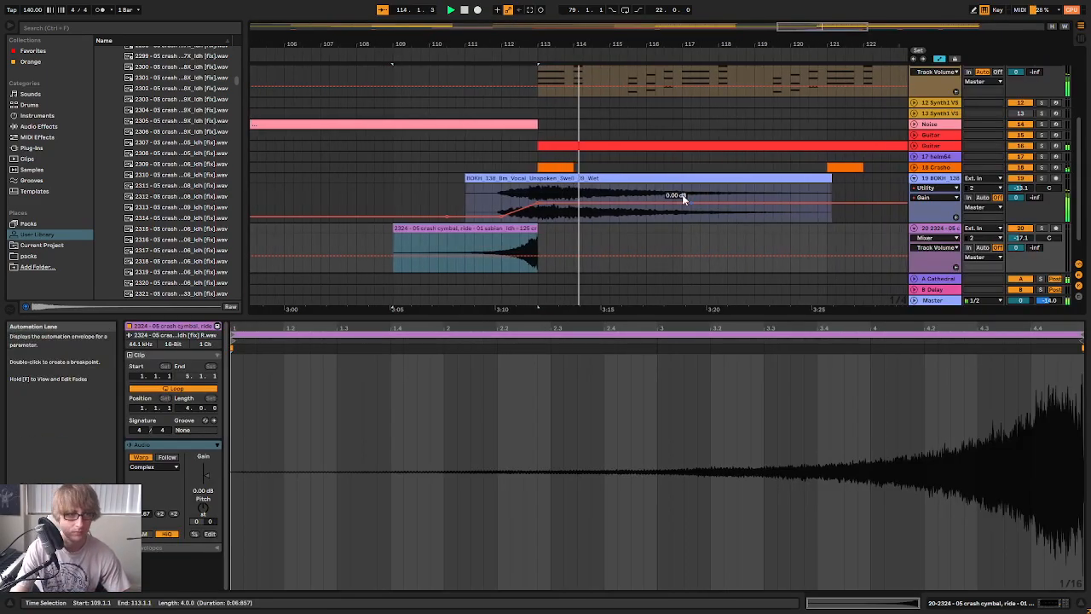
Fold crash cymbal track 20 and the BOKH vocal swell track 19 in the arrangement
left_click_drag(613, 44, 613, 31)
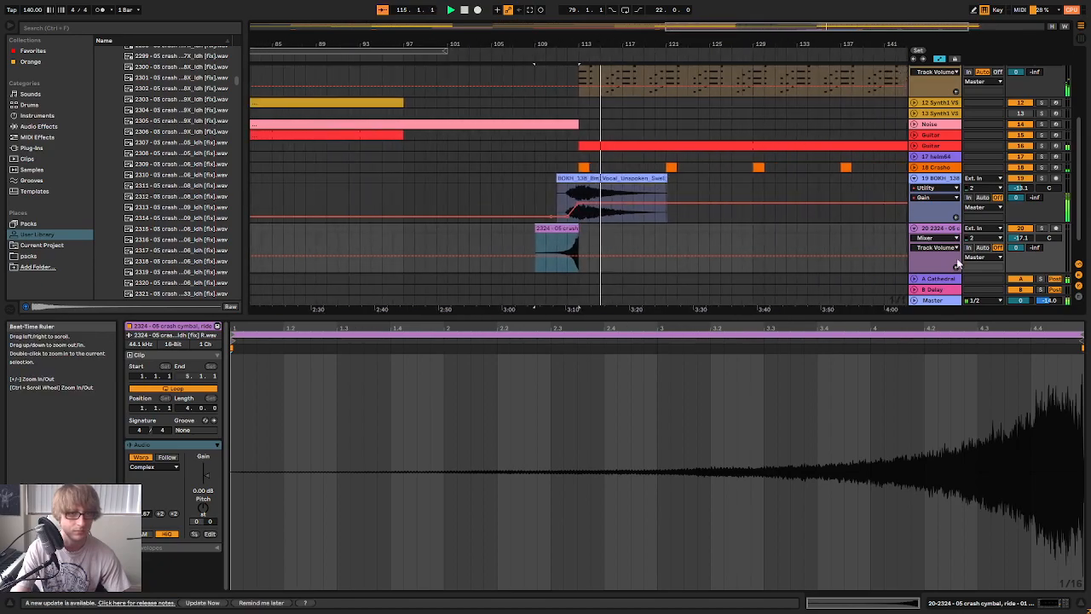
left_click(914, 228)
scroll(842, 220, "up", 3)
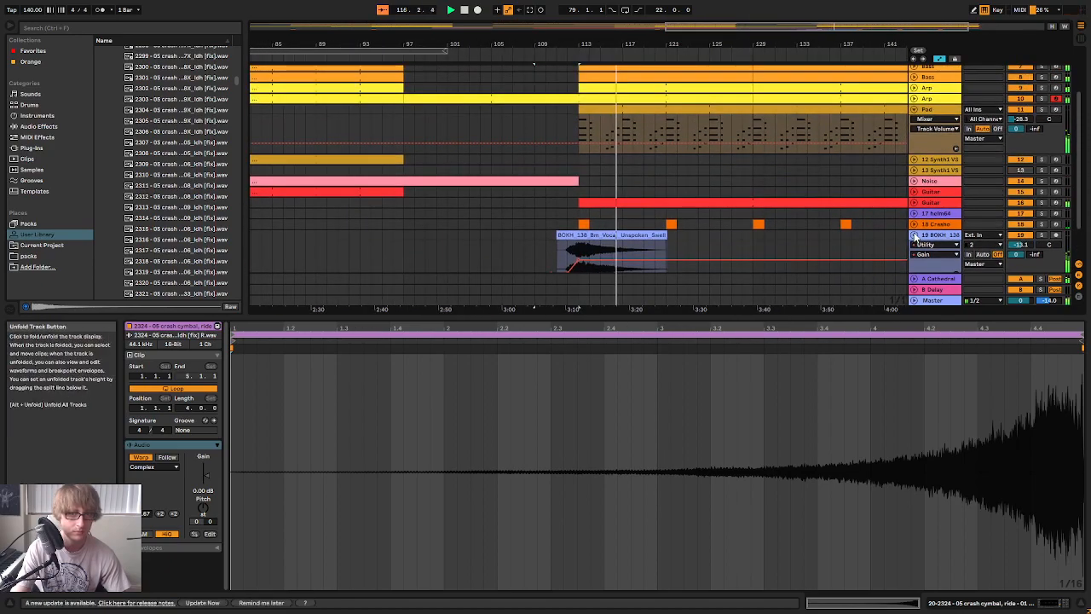
left_click(914, 234)
left_click(915, 181)
left_click(915, 182)
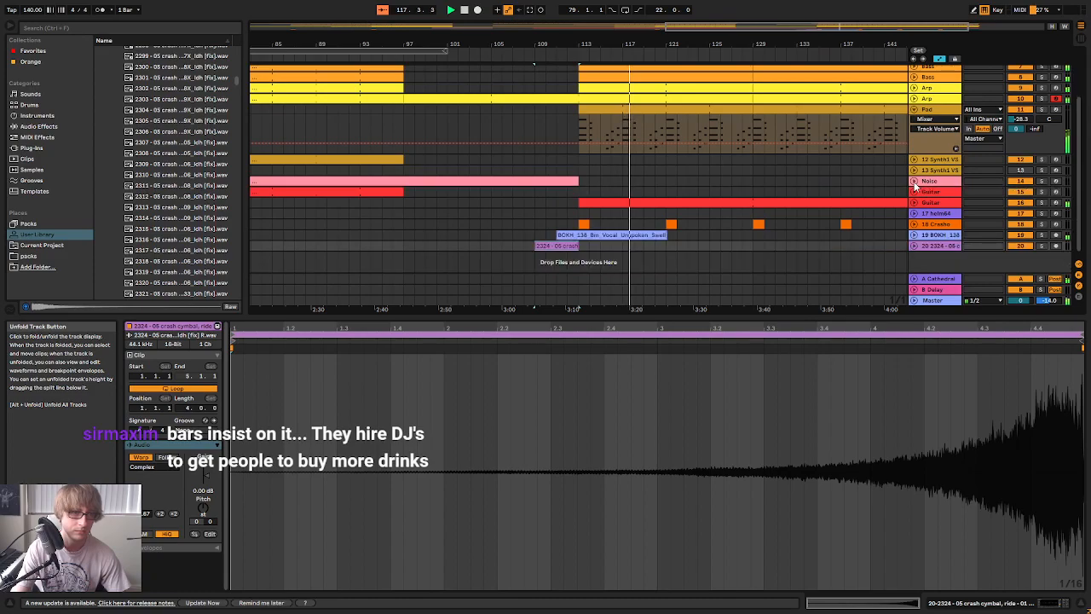
left_click_drag(620, 45, 710, 45)
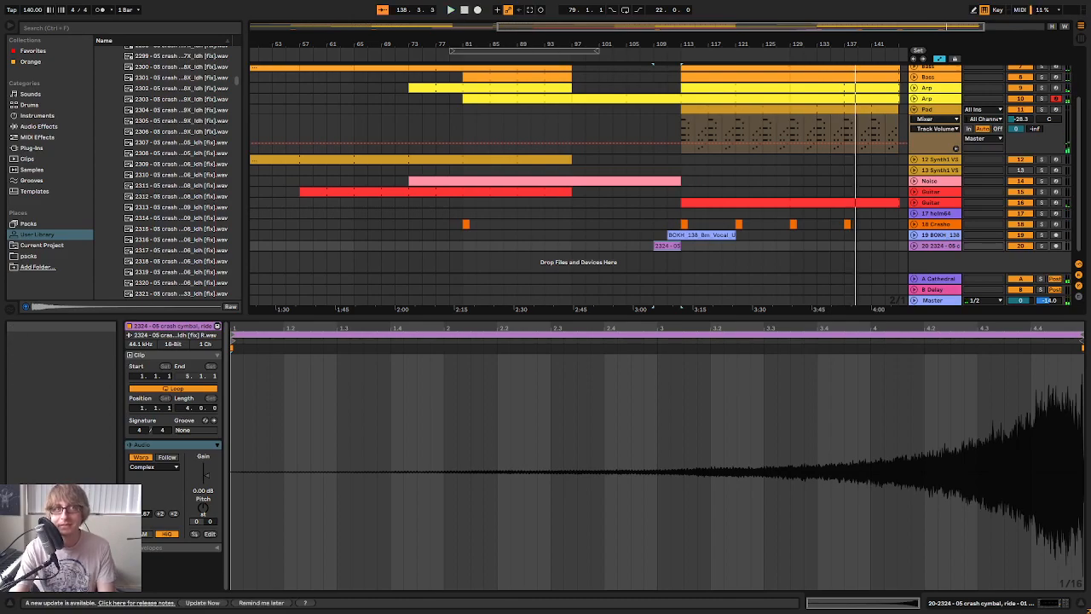
Switch to Splice in the browser and audition the two MJCOLE_138 female adlib samples in the B minor results
key("alt+Tab")
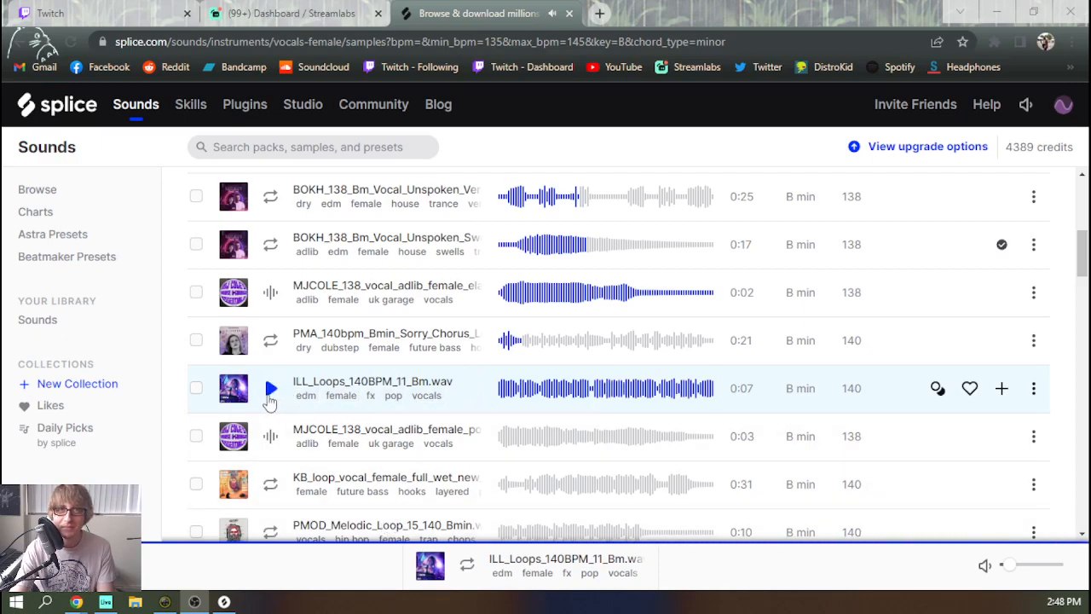
left_click(271, 436)
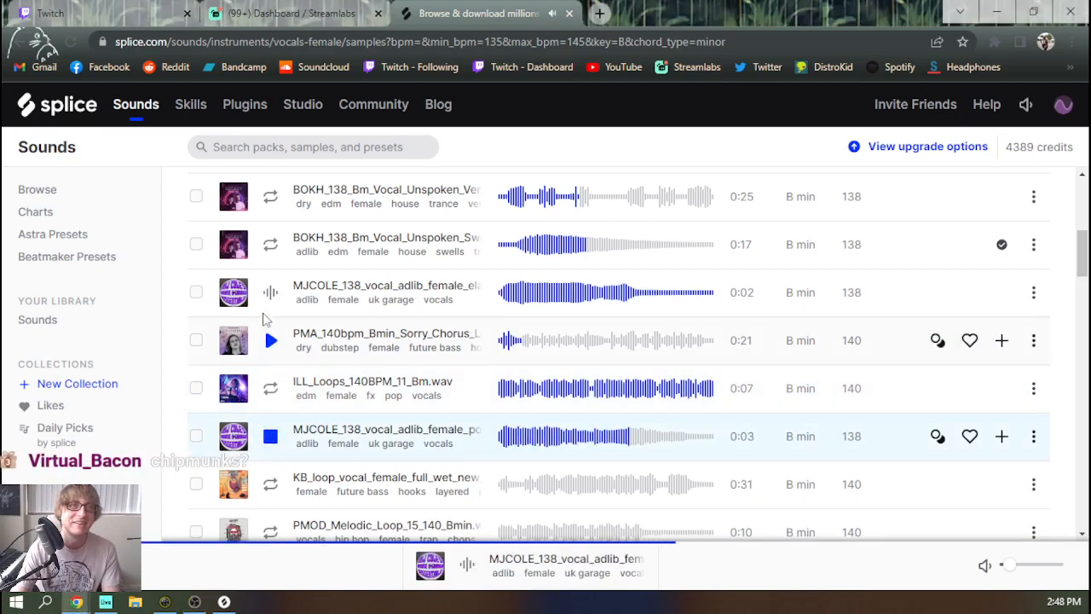
left_click(268, 298)
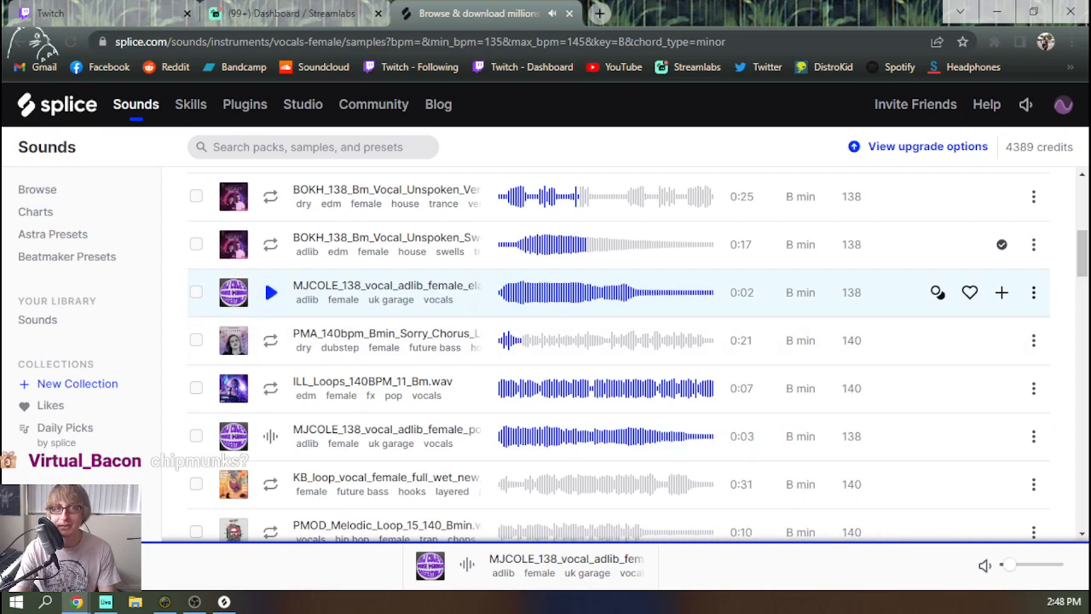
left_click(268, 296)
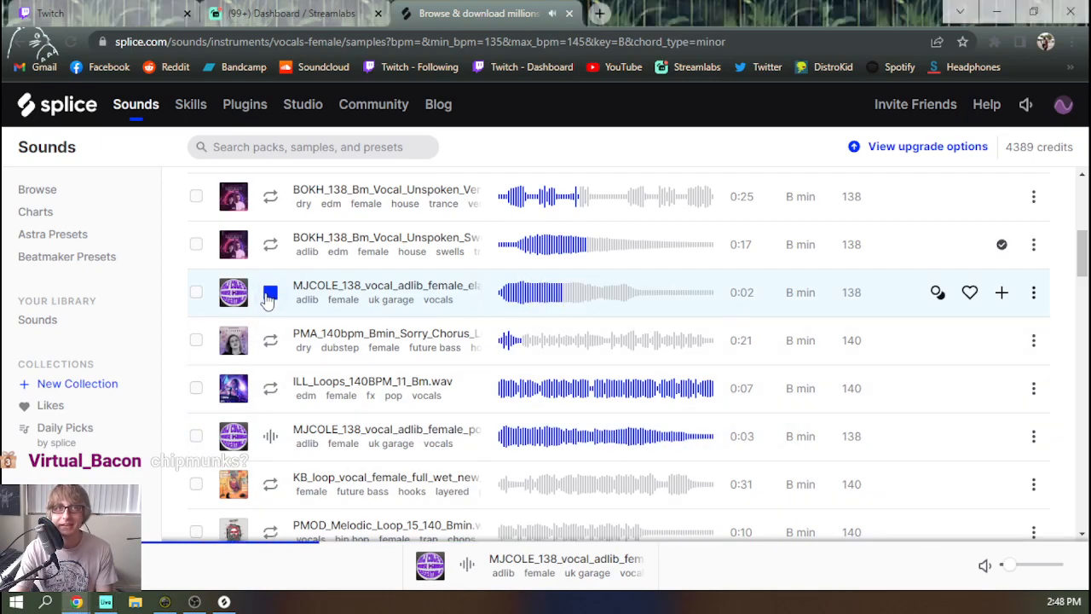
left_click(501, 292)
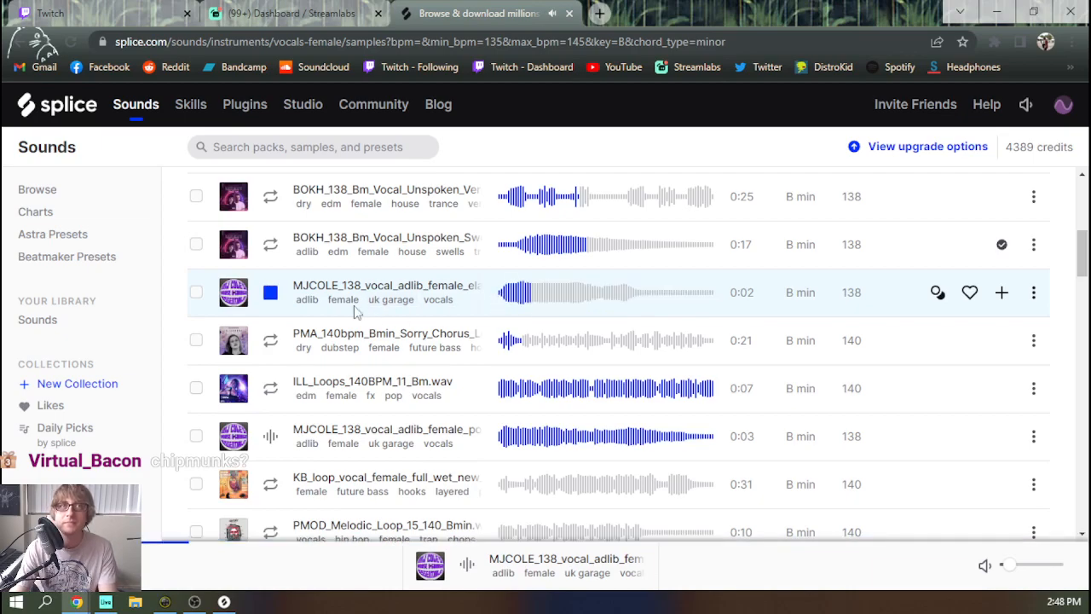
left_click(270, 294)
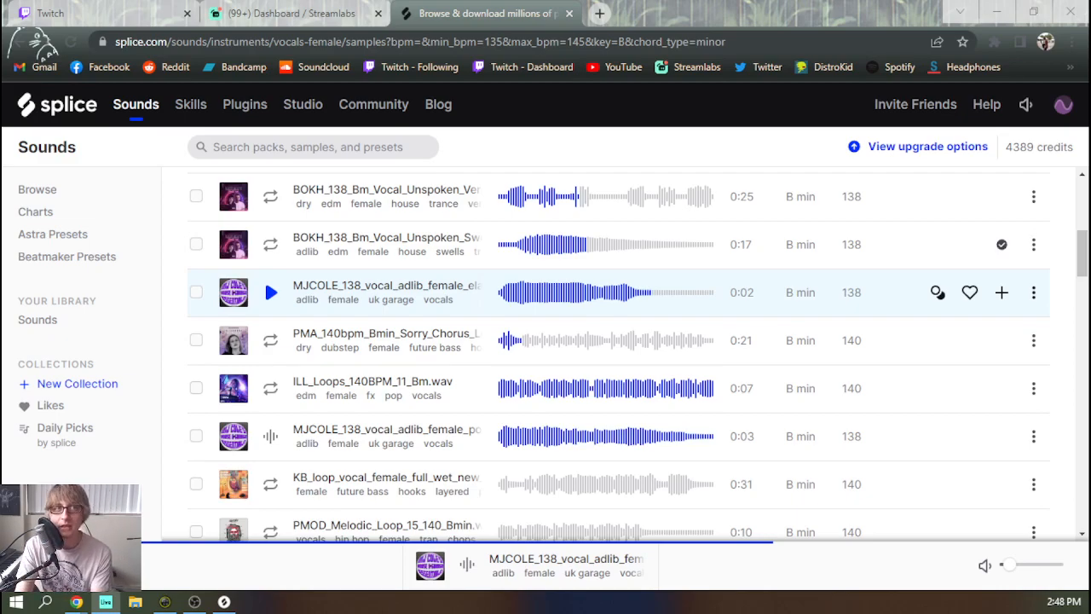
Audition the KB_loop_vocal_female_full_wet sample and check the key and tempo filters above the results
scroll(303, 469, "down", 1)
left_click(267, 409)
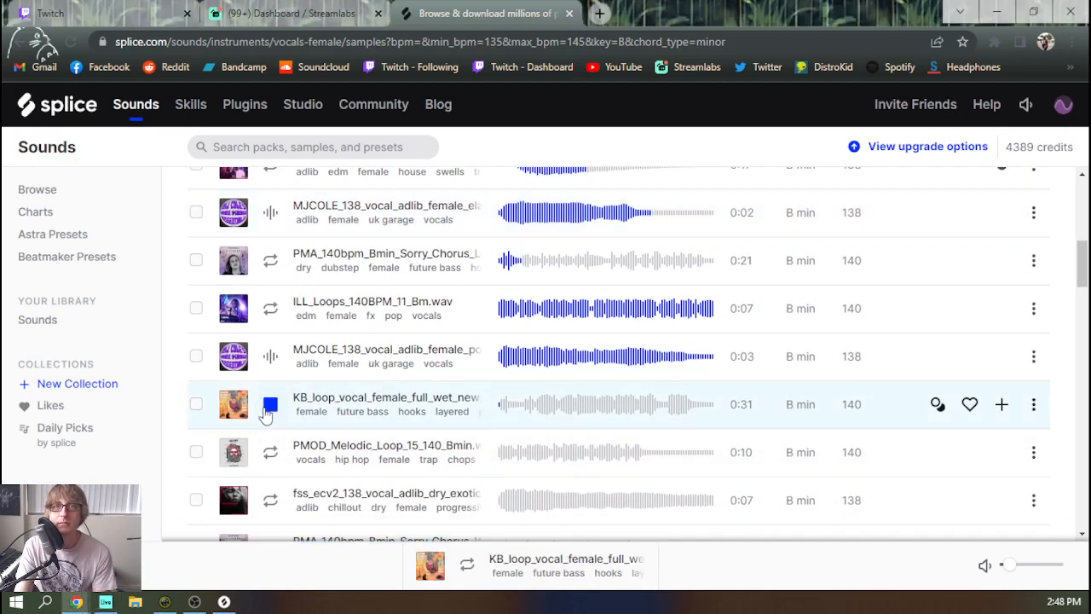
scroll(273, 409, "up", 5)
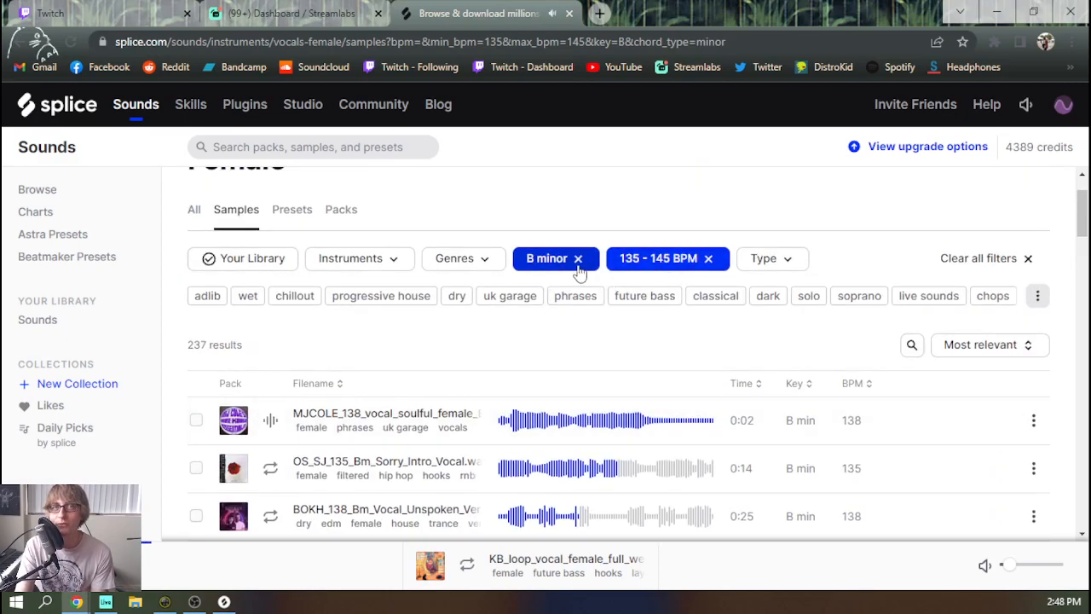
scroll(357, 375, "down", 5)
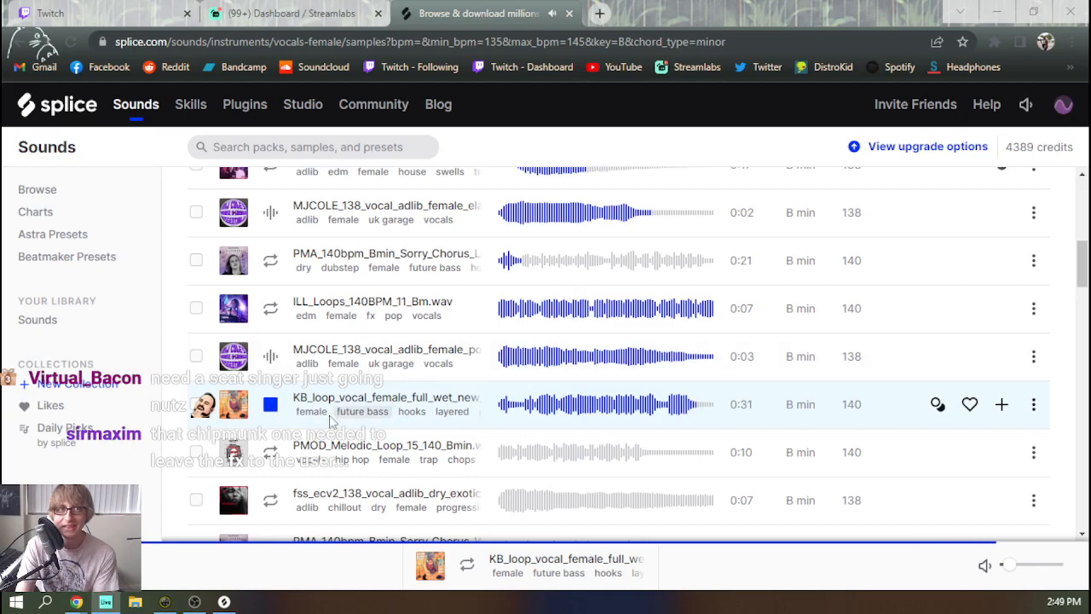
Audition the PMOD melodic loop, fss_ecv2 adlib, PMA Sorry Chorus, MJCOLE loop chop and SI_AG female solo samples
left_click(271, 452)
scroll(273, 443, "down", 2)
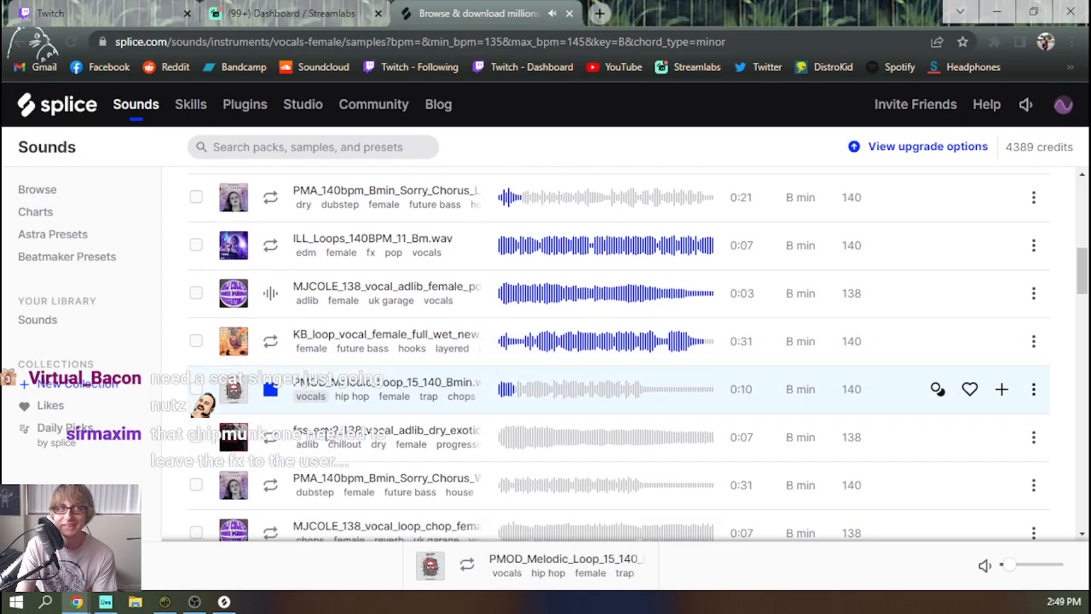
left_click(272, 342)
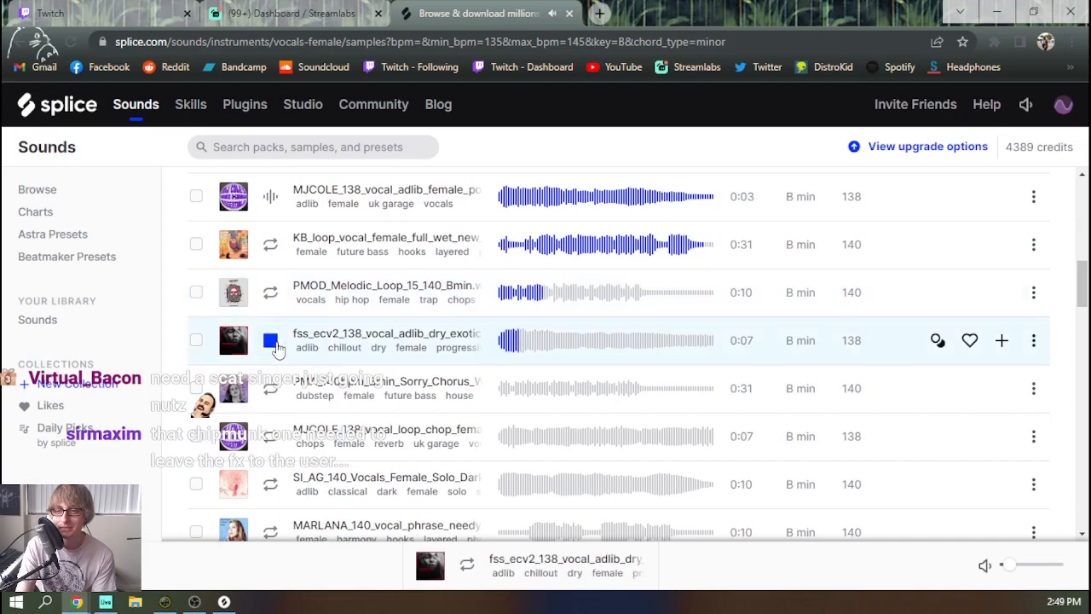
left_click(271, 389)
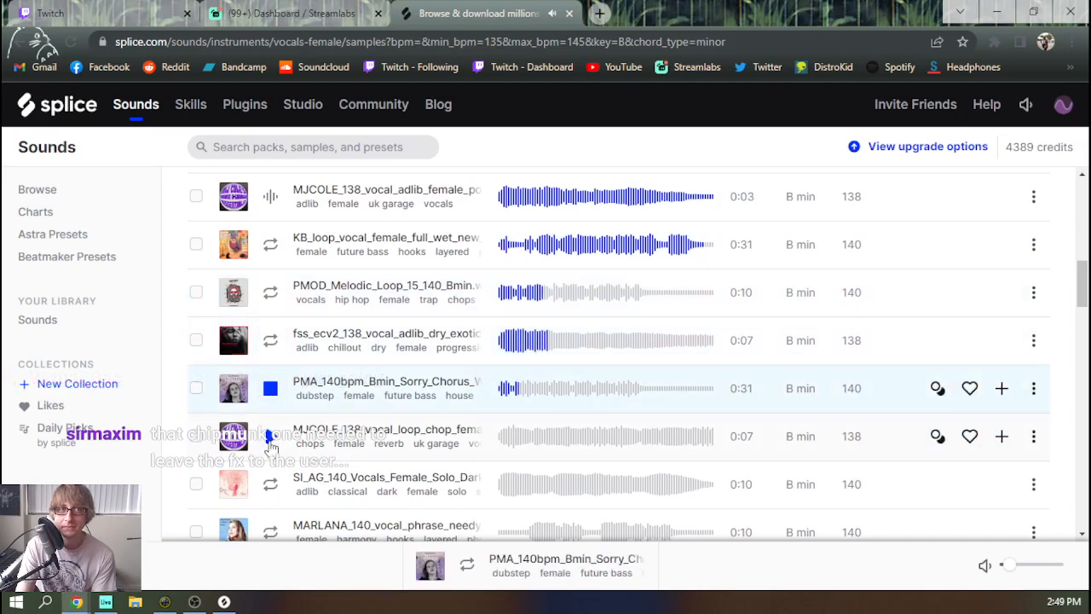
left_click(271, 436)
left_click(269, 484)
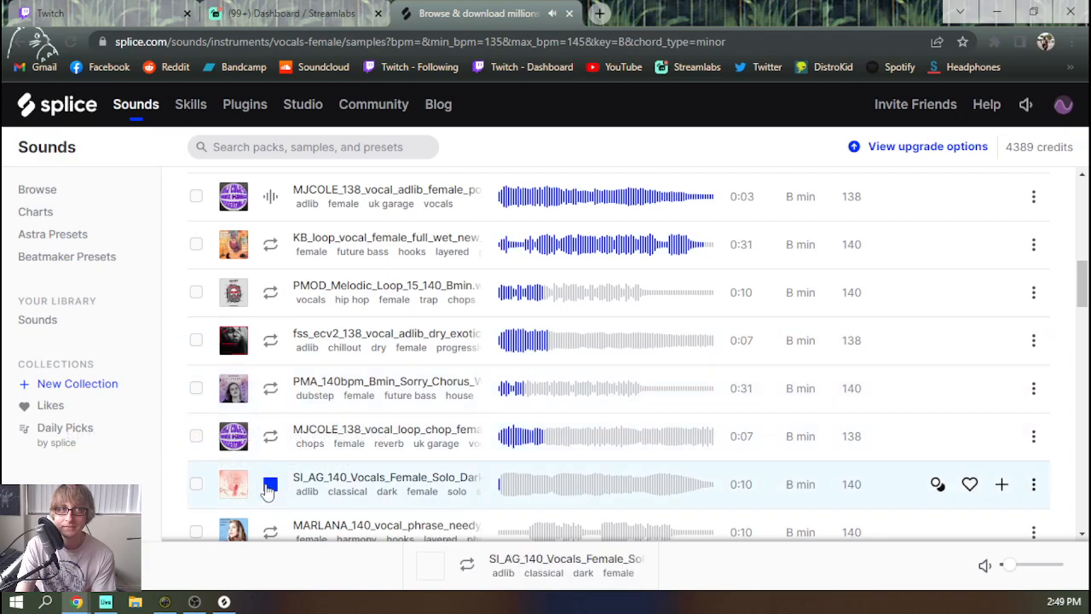
scroll(269, 486, "down", 1)
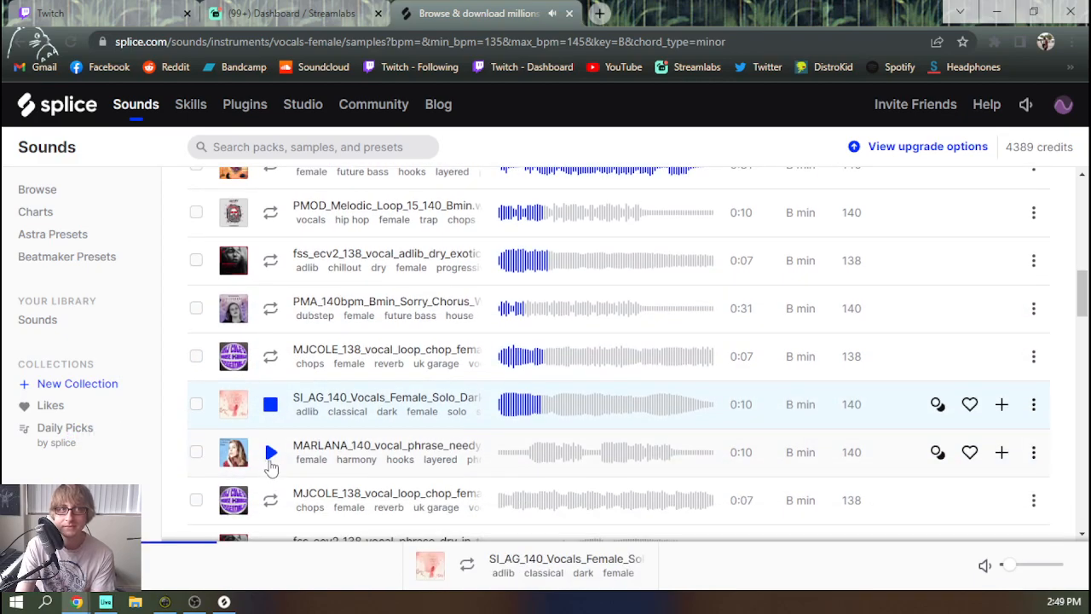
Audition the MARLANA_140_vocal_phrase_needy sample repeatedly, replaying it from where the first phrase begins
left_click(270, 453)
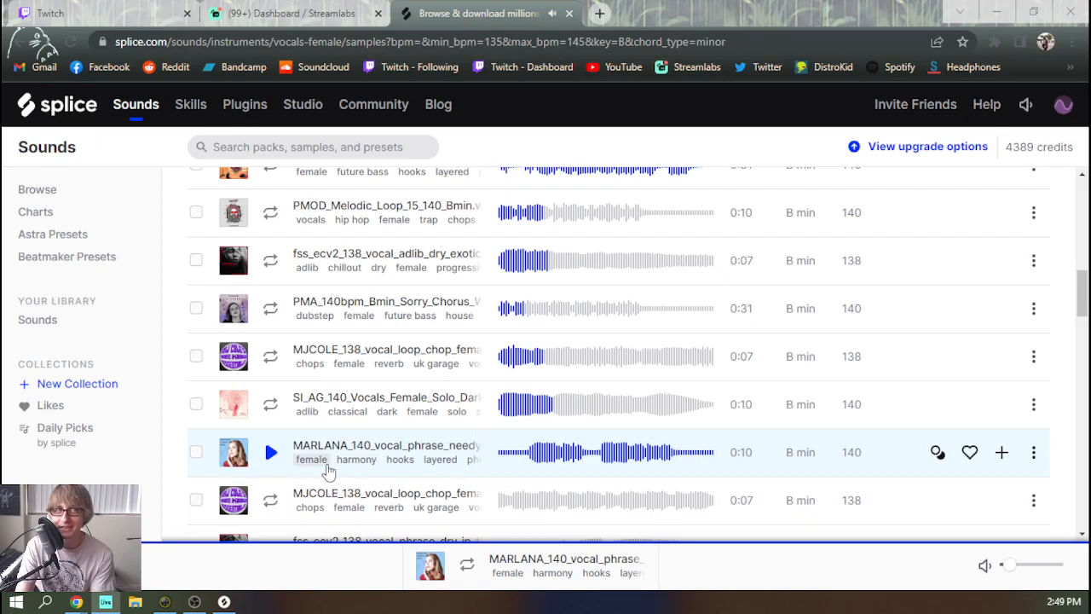
left_click(271, 453)
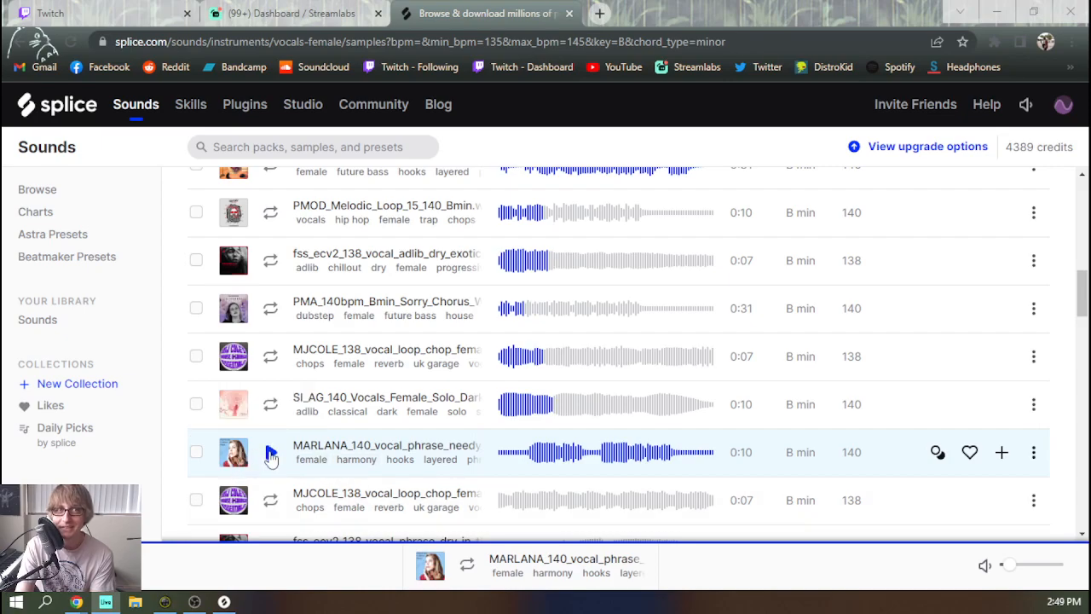
left_click(271, 454)
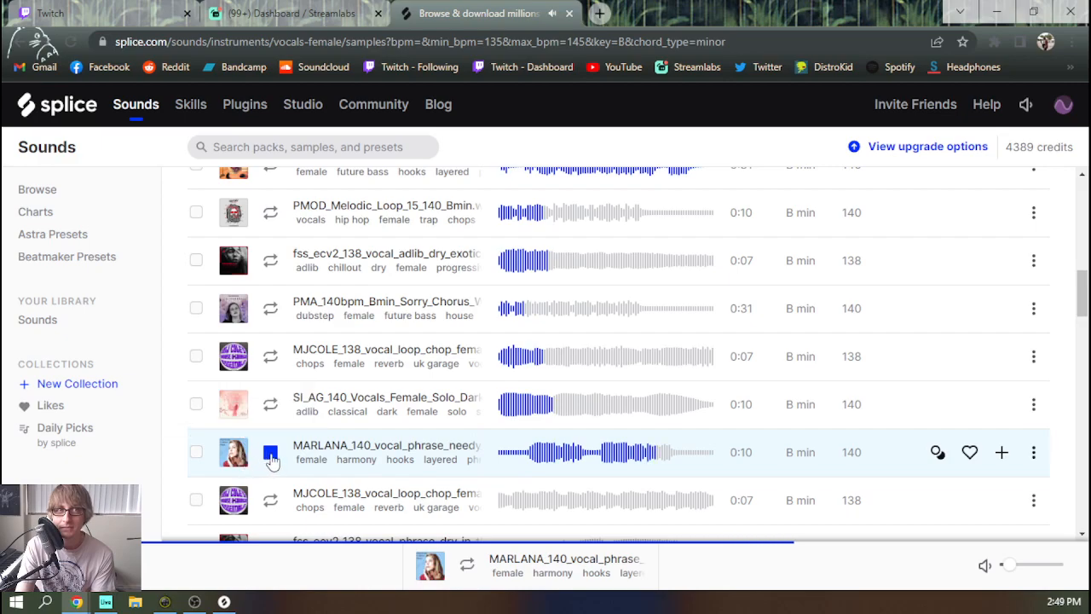
left_click(530, 458)
left_click(273, 458)
left_click(526, 458)
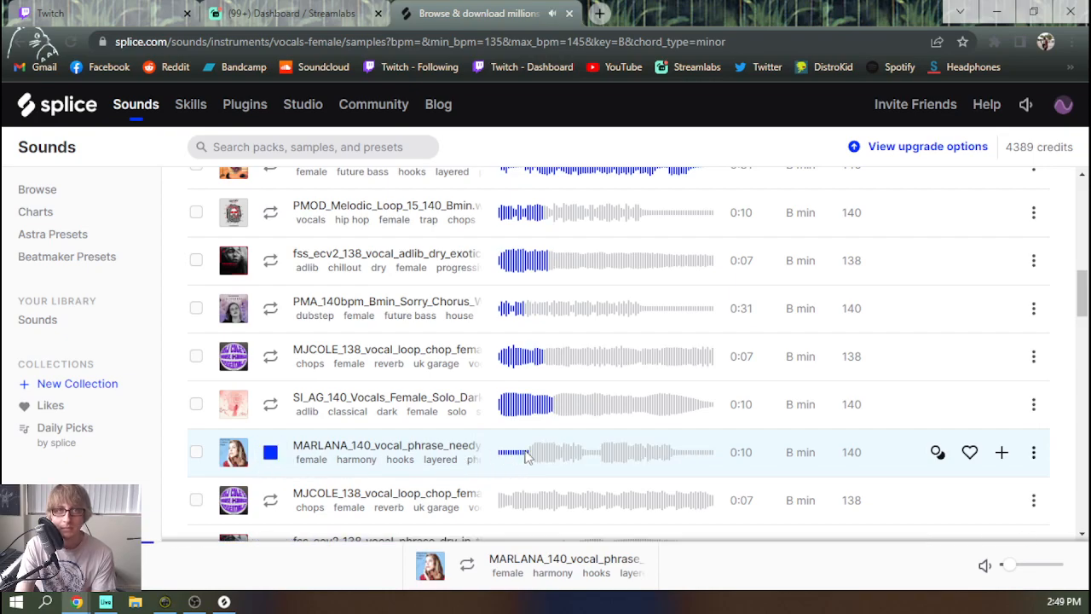
left_click(269, 457)
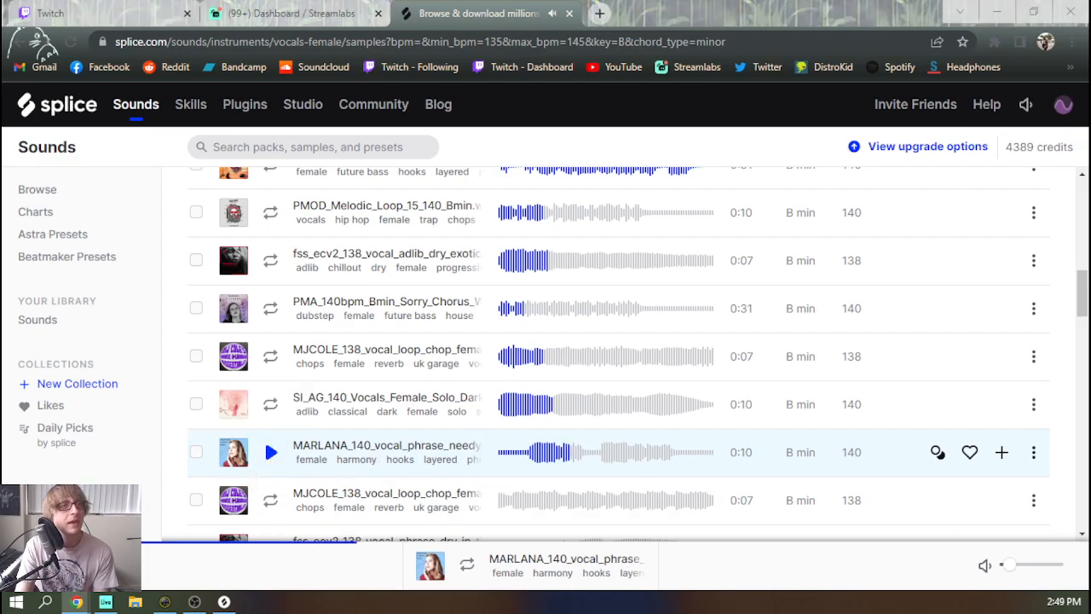
Add MARLANA_140_vocal_phrase_needy_02_Bmin.wav to the Splice library and highlight the remaining credits
left_click(1001, 452)
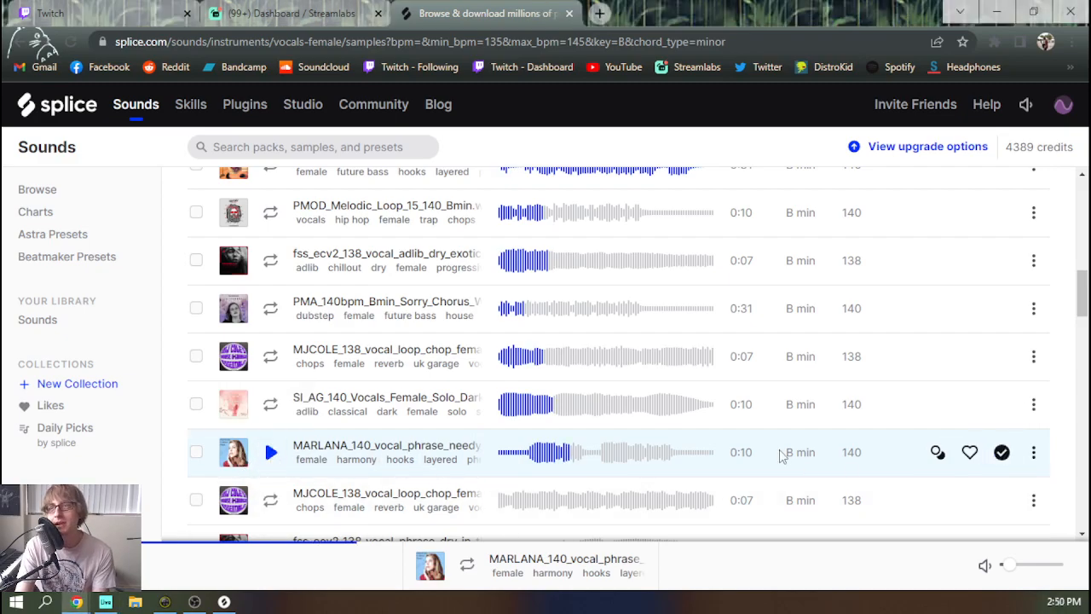
left_click_drag(1004, 146, 1066, 160)
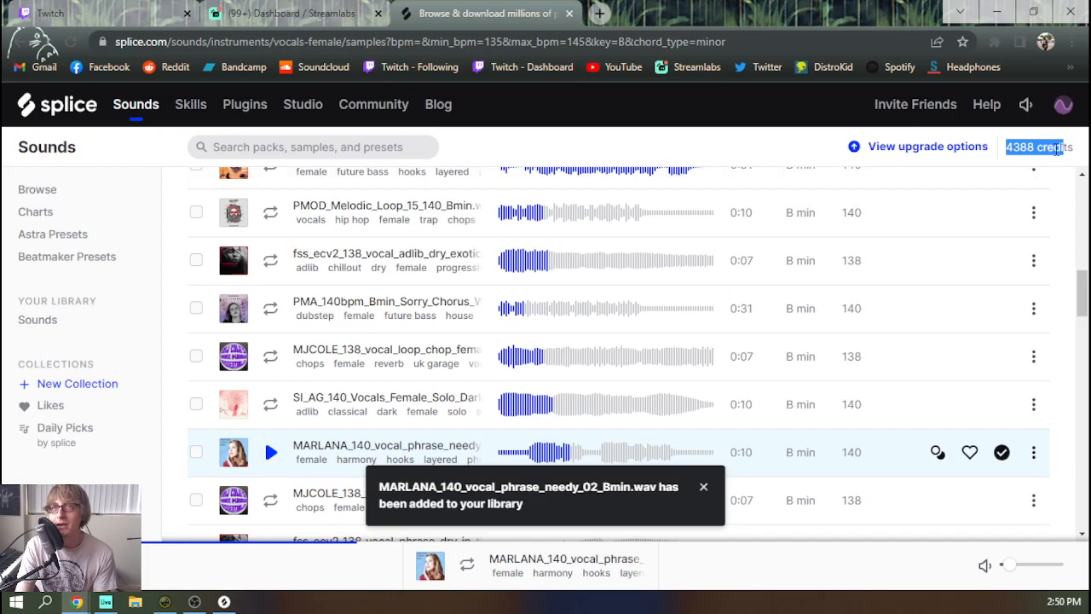
left_click_drag(1012, 147, 1062, 150)
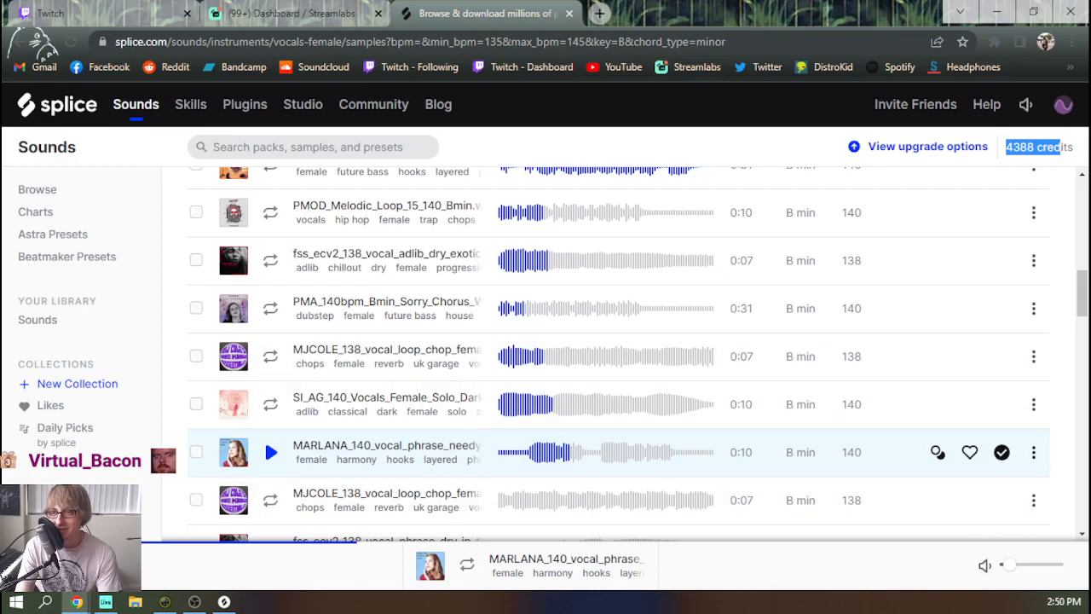
Switch to Ableton Live and place MARLANA_140_vocal_phrase_needy_02_Bmin.wav from the Splice desktop app on a new audio track at bar 129
key("alt+Tab")
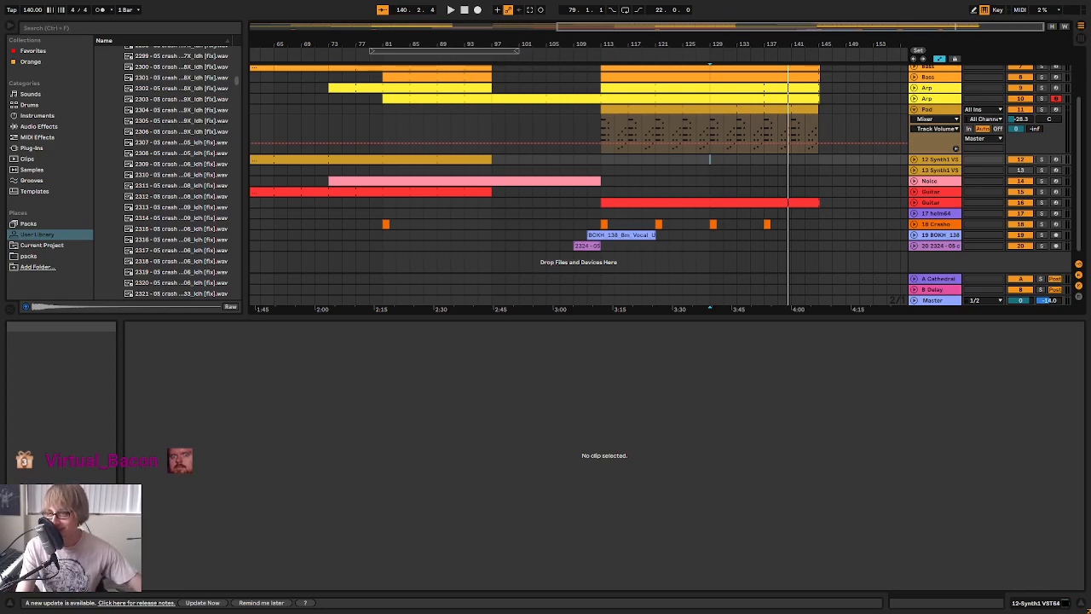
left_click(669, 246)
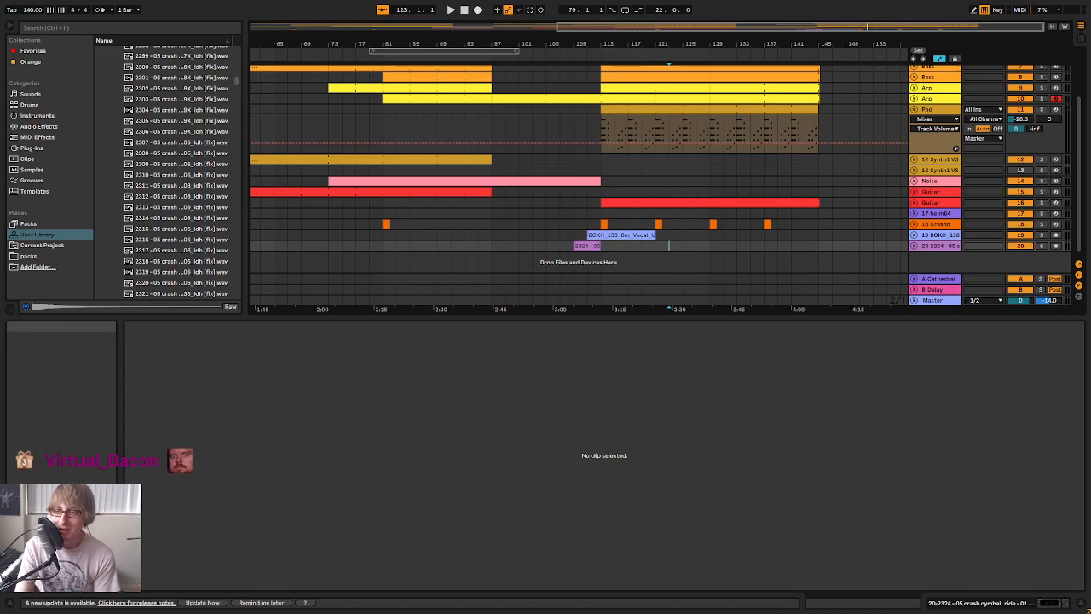
key("alt+Tab")
left_click_drag(854, 92, 944, 220)
left_click_drag(879, 513, 721, 268)
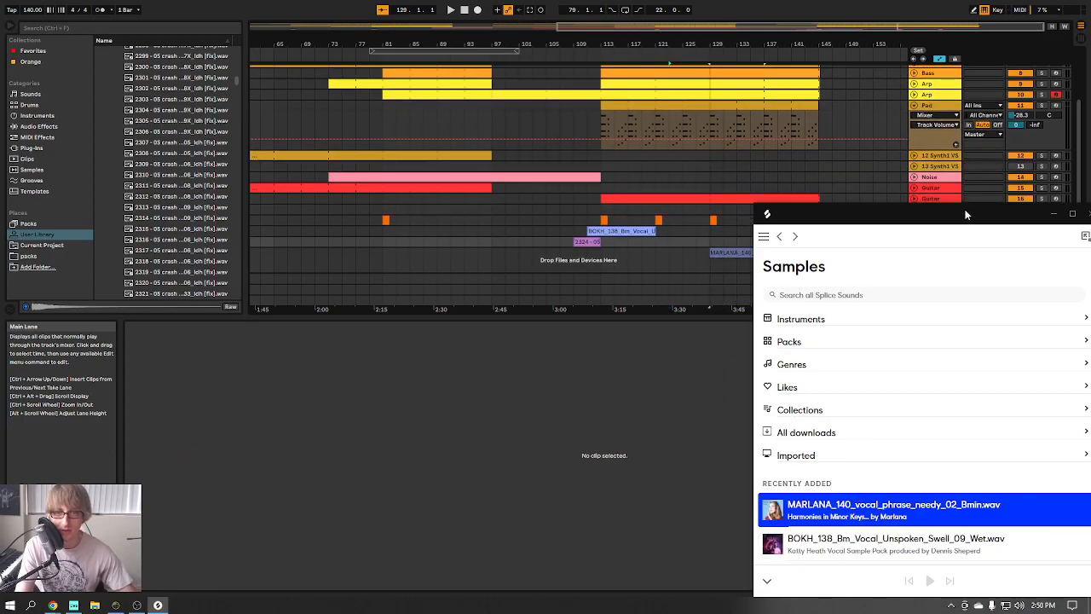
left_click(1057, 217)
left_click(805, 245)
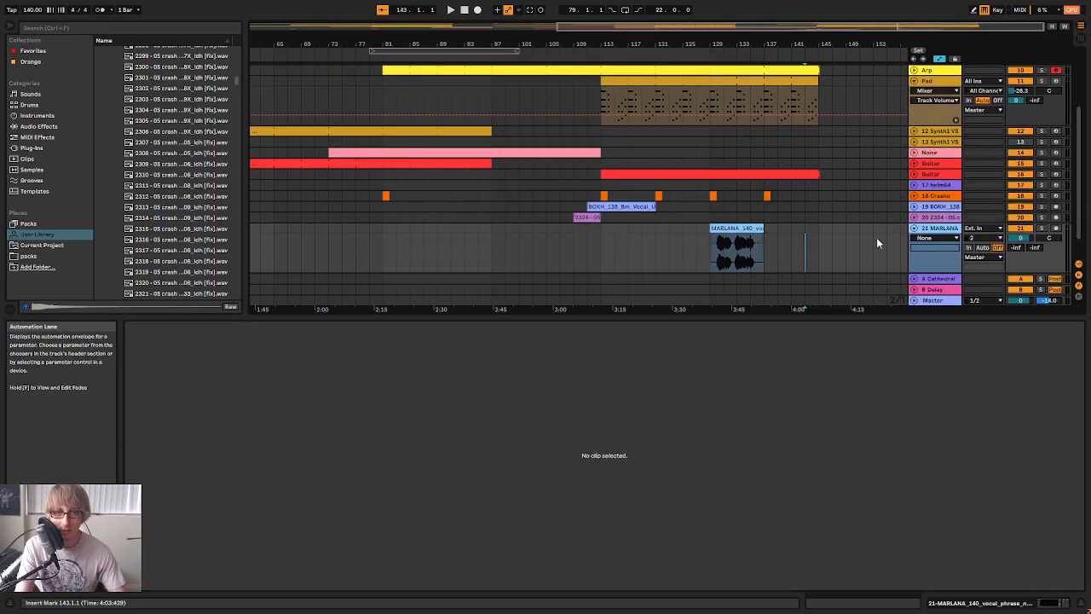
Open the MARLANA vocal clip's settings and turn off Warp
double_click(941, 229)
double_click(744, 325)
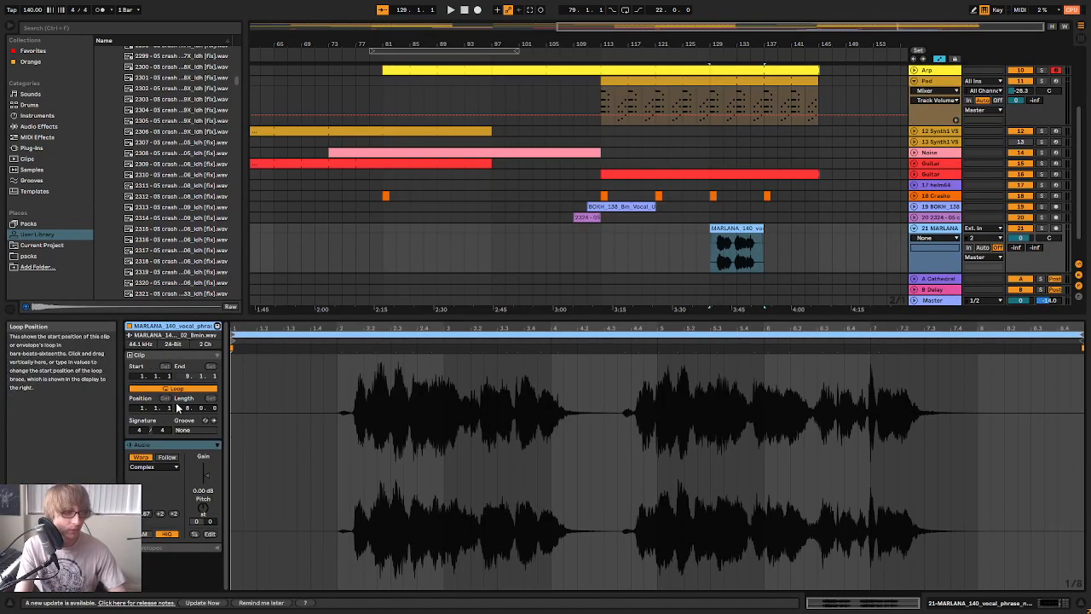
left_click(141, 458)
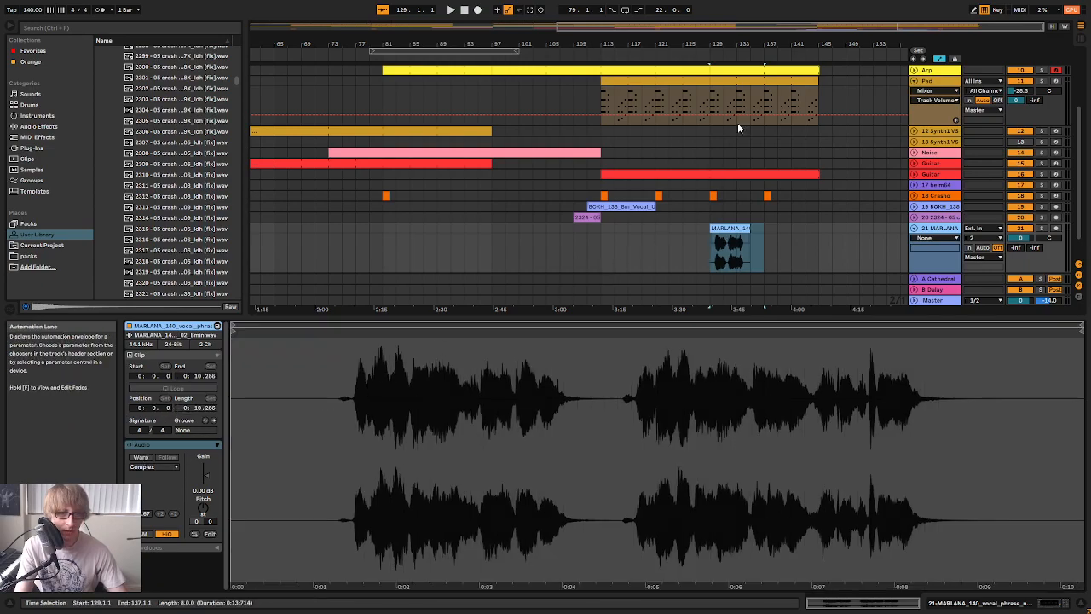
Turn Warp back on for the MARLANA vocal clip and play it from bar 129
left_click_drag(761, 51, 783, 47)
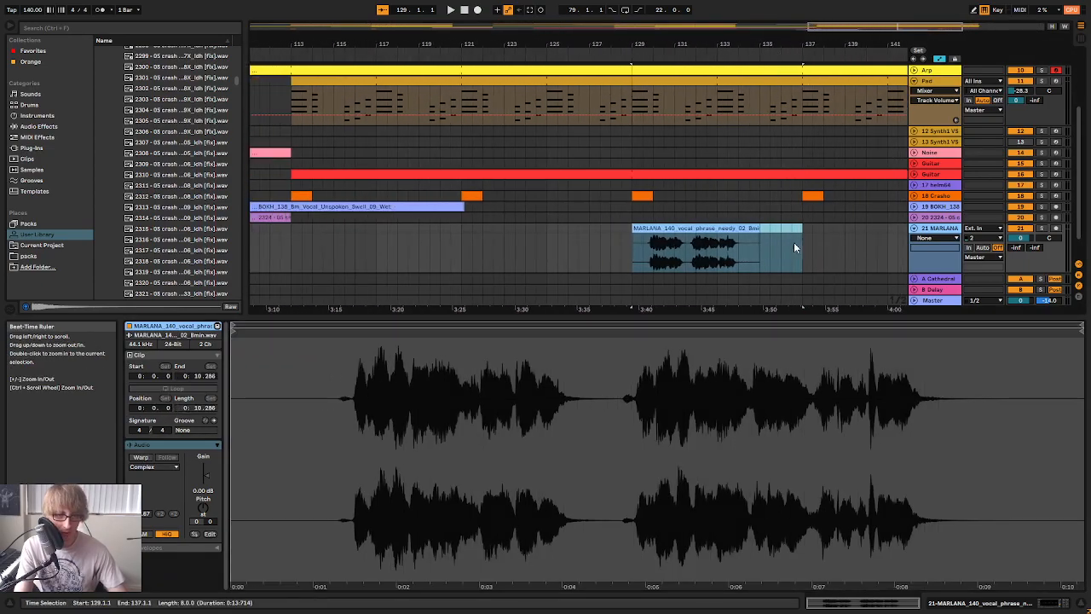
left_click(793, 234)
left_click(739, 227)
left_click_drag(715, 46, 734, 19)
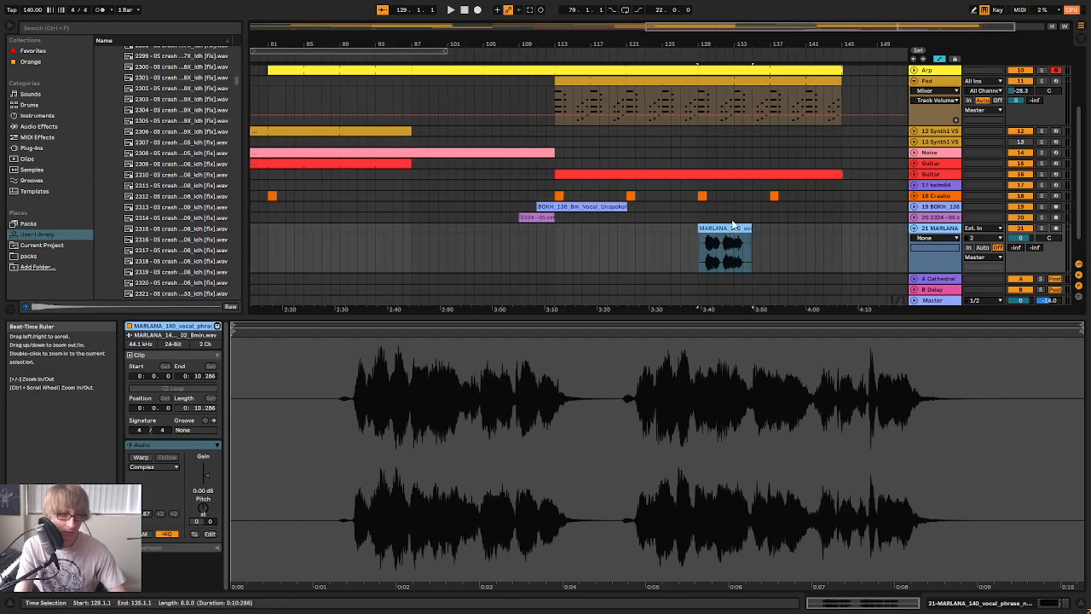
left_click(140, 457)
key("space")
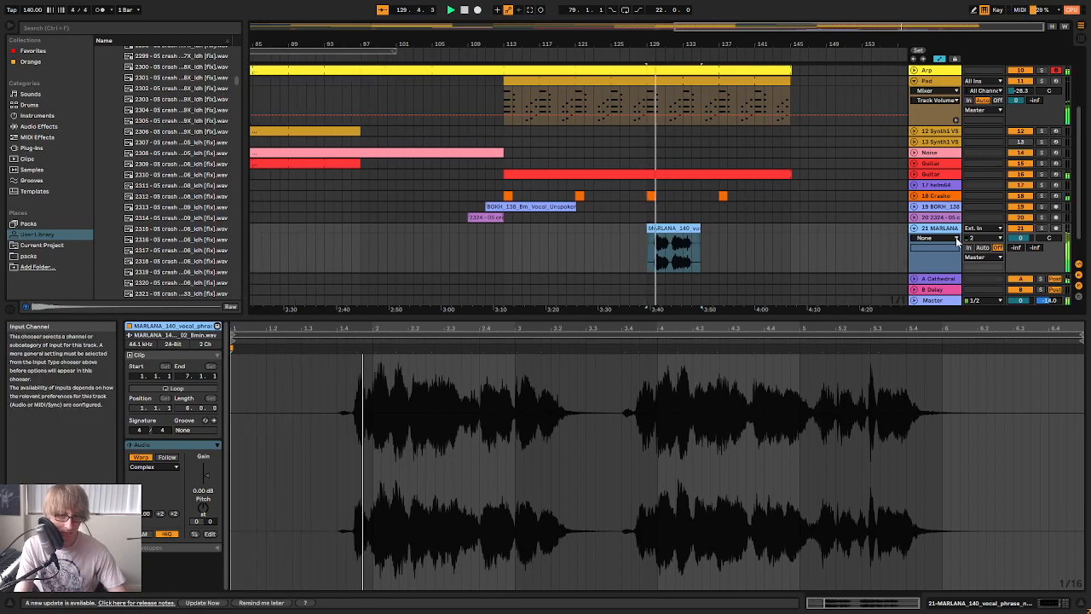
Lower the MARLANA track's volume to about -12 dB in the mixer while the song plays
key("Tab")
scroll(854, 312, "right", 2)
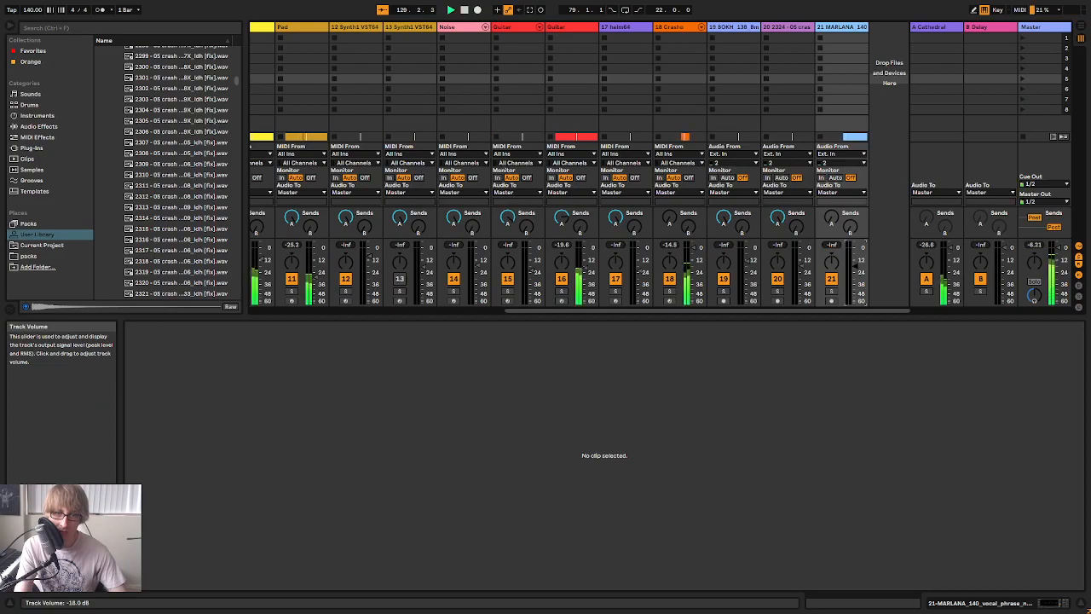
left_click_drag(855, 262, 855, 259)
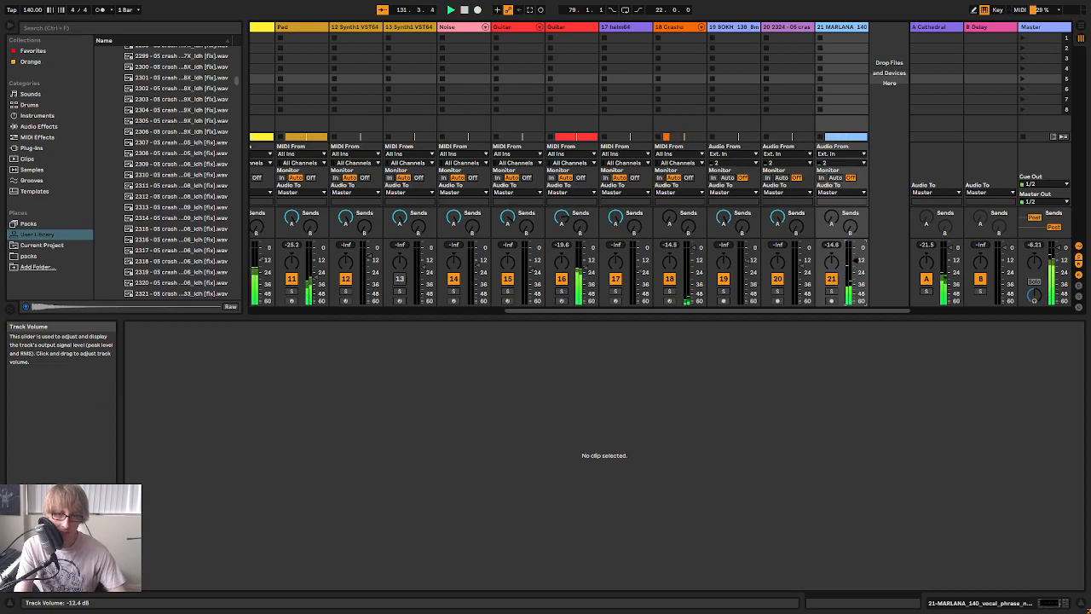
key("Tab")
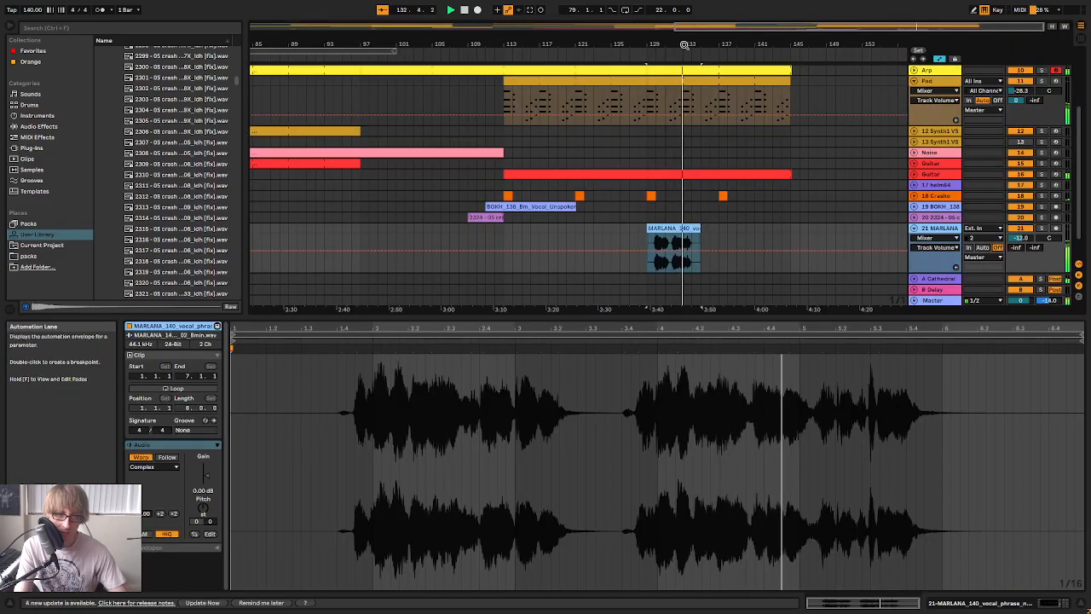
Trim the end of the MARLANA clip to 131.4.1 so that only the first vocal phrase remains
left_click_drag(692, 40, 763, 85)
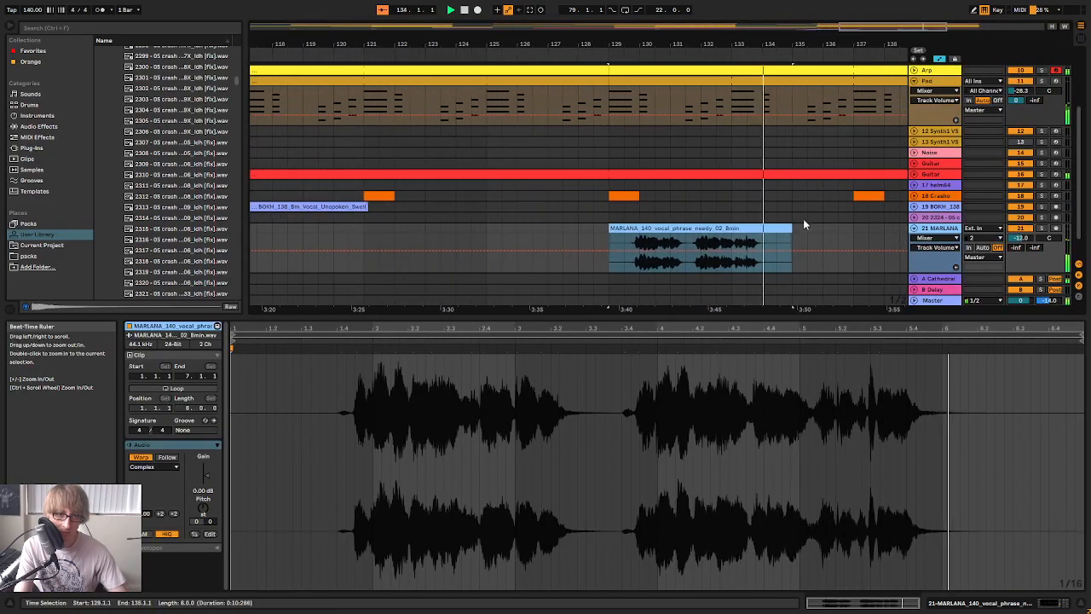
key("space")
left_click_drag(790, 230, 685, 231)
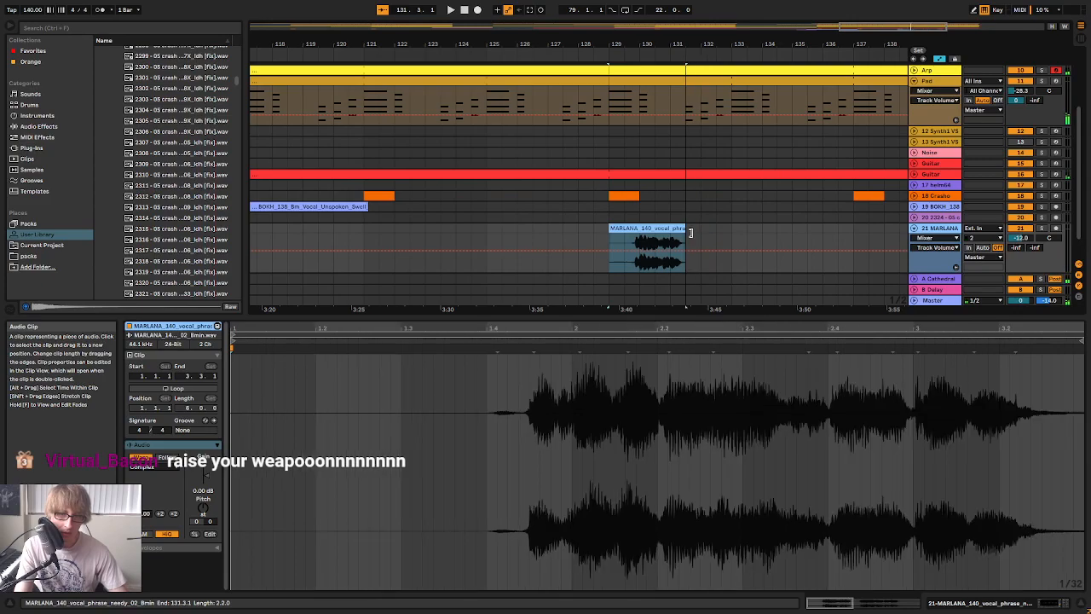
left_click_drag(702, 45, 701, 85)
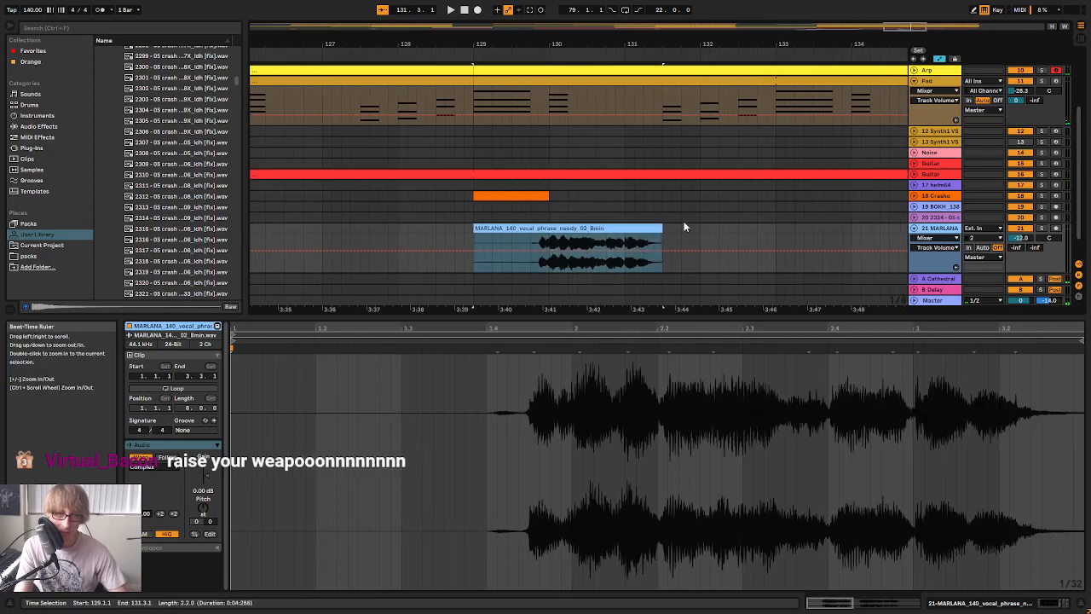
mouse_move(662, 228)
left_mouse_down()
mouse_move(710, 229)
mouse_move(680, 229)
left_mouse_up()
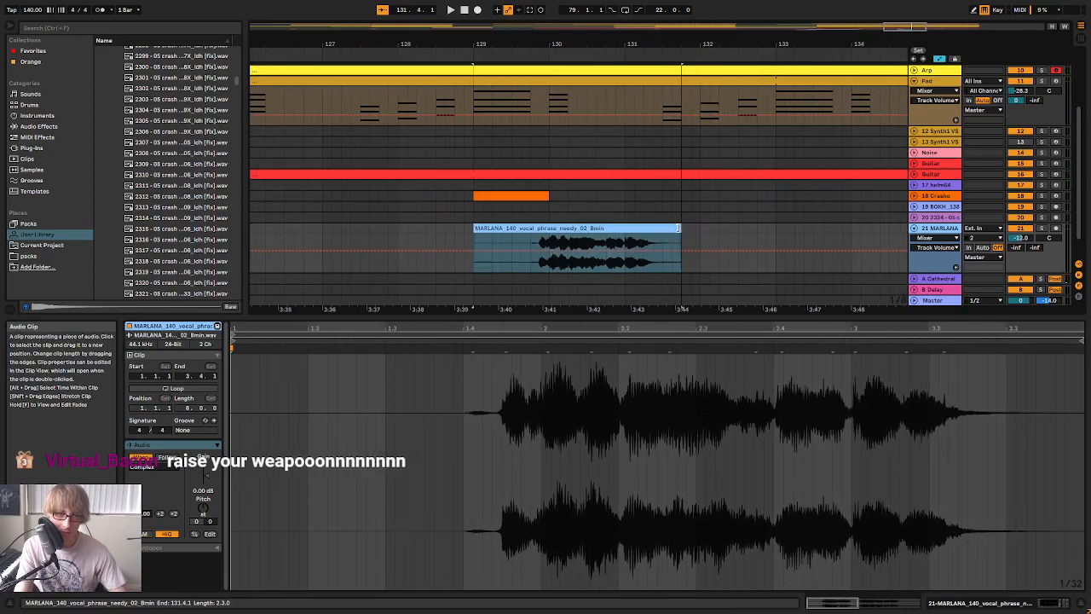
Play the trimmed phrase while raising the MARLANA track's Cathedral reverb send and its track volume
key("space")
key("Tab")
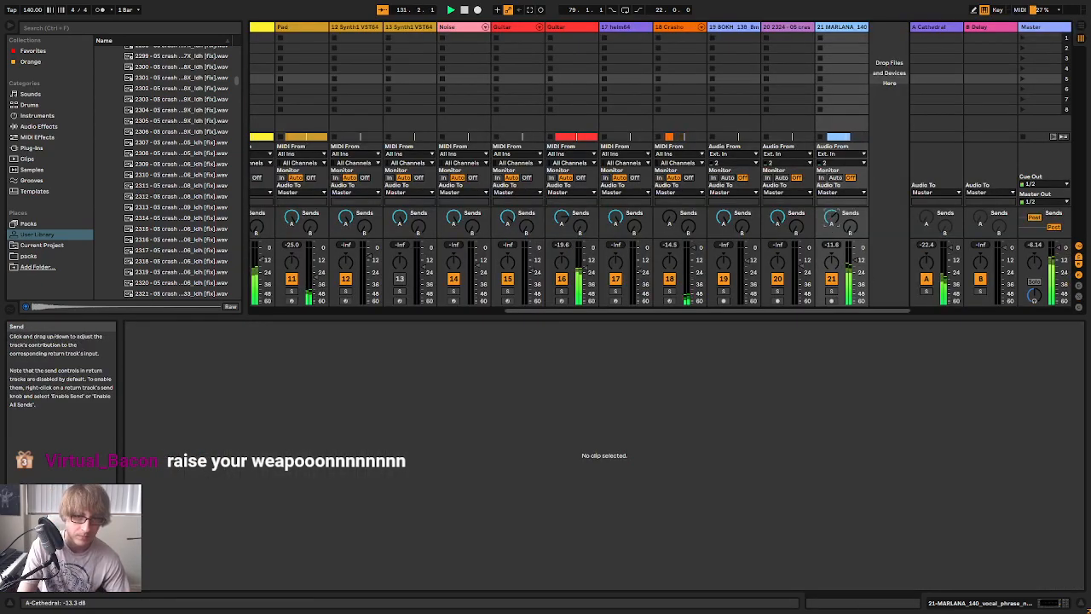
key("Tab")
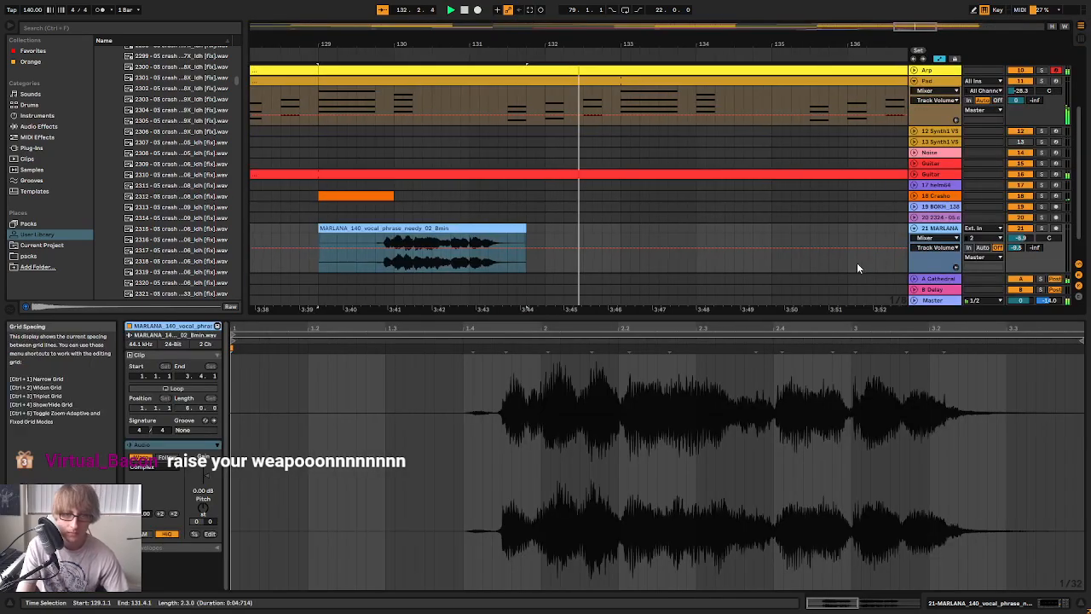
key("Tab")
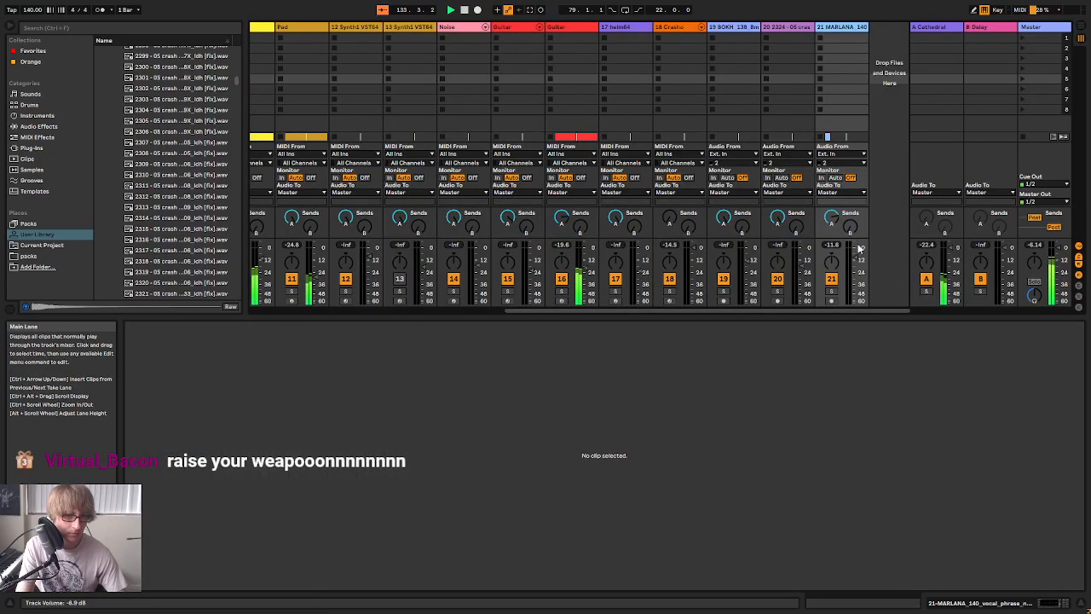
In the MARLANA track's EQ Eight, enable the band 8 high cut and boost band 3 slightly around 1 kHz
key("shift+Tab")
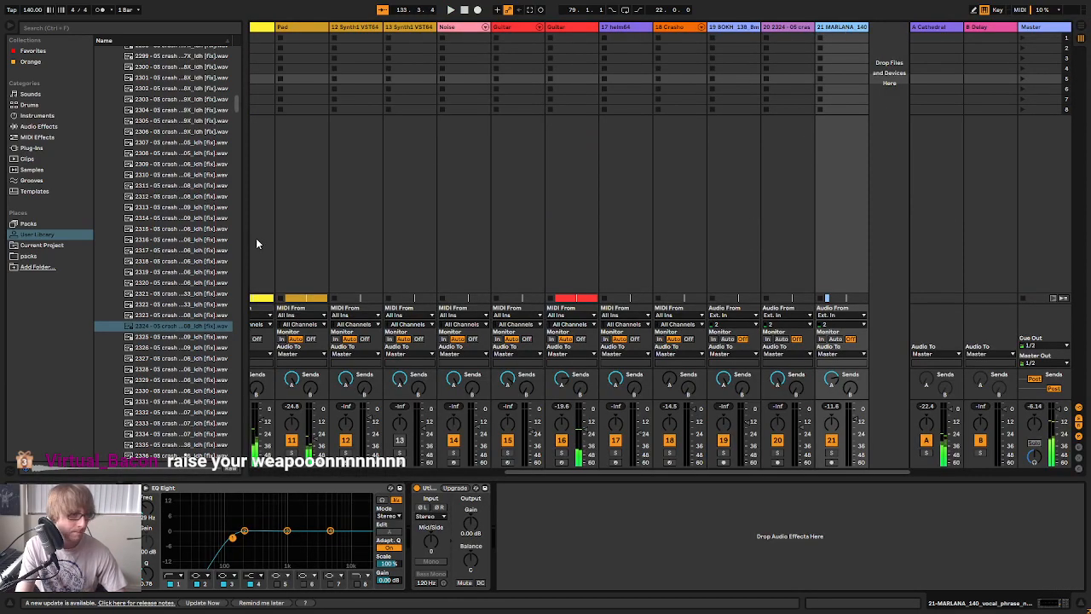
left_click(357, 584)
left_click_drag(331, 530, 287, 524)
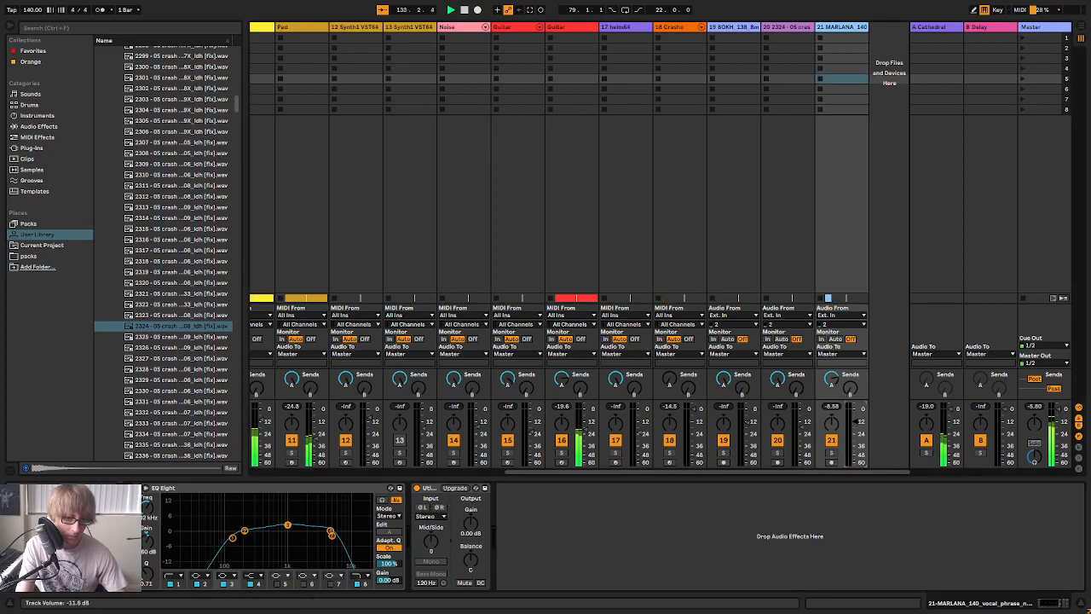
Change EQ Eight band 8 to a steeper high cut, lower its frequency slightly, and raise the band 1 low-cut frequency
left_click(356, 576)
left_click(356, 568)
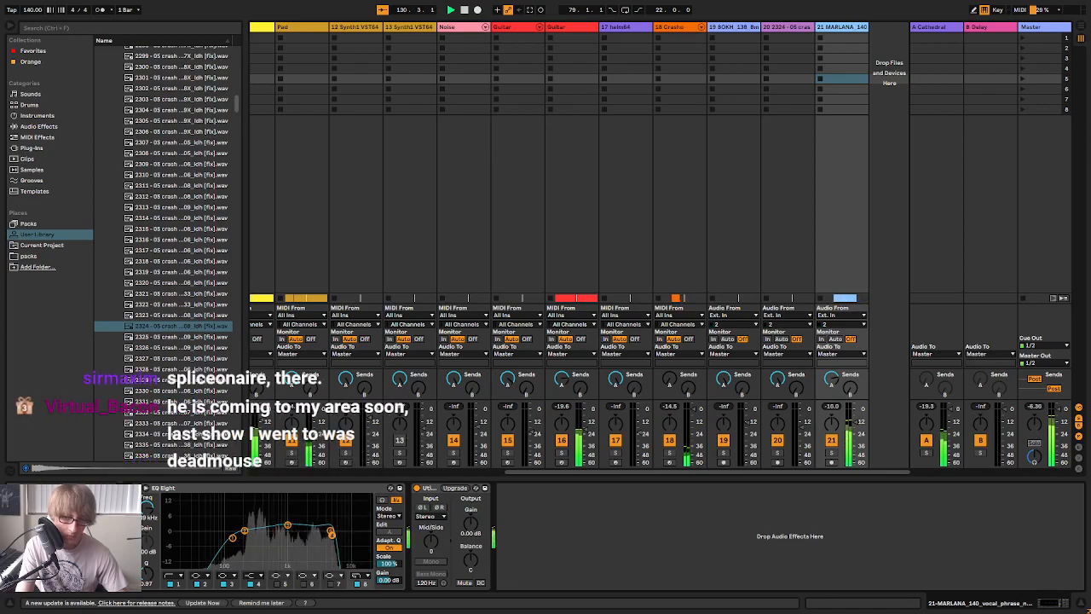
left_click_drag(330, 534, 325, 533)
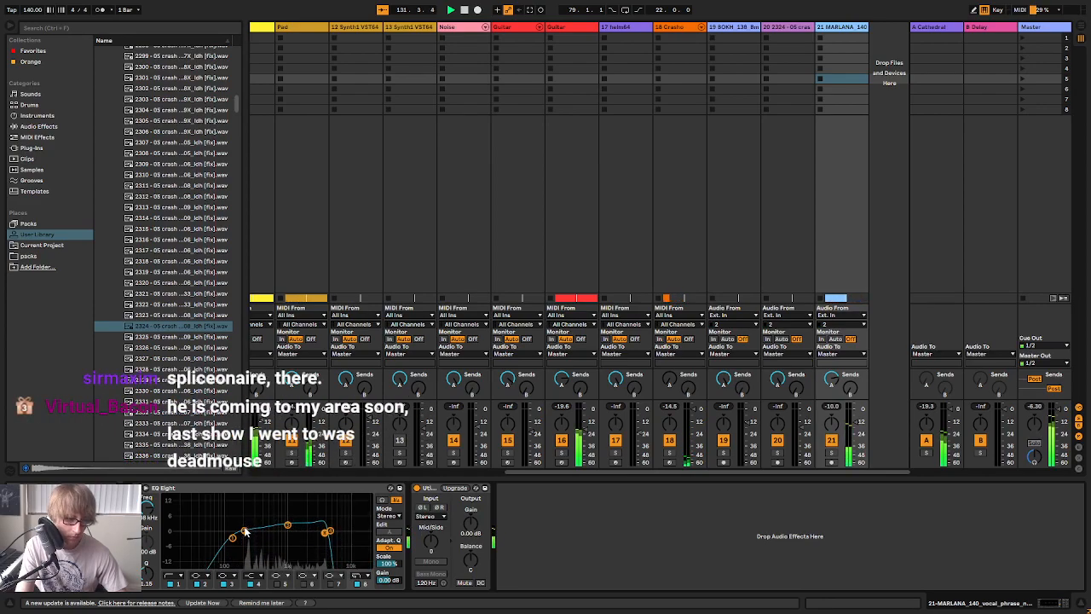
left_click_drag(232, 540, 239, 537)
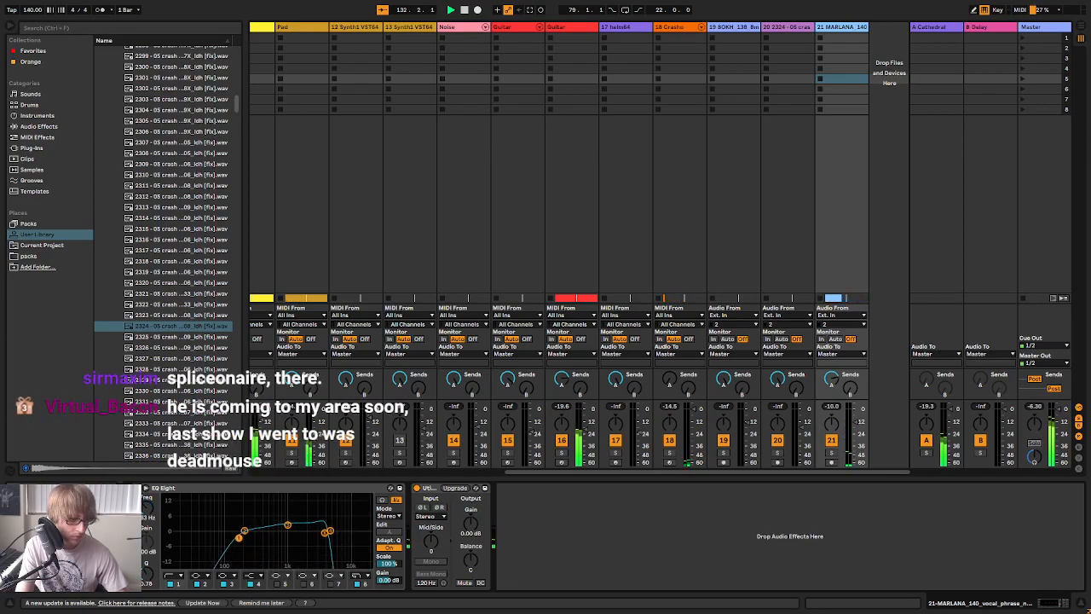
Find Delay among the audio effects and add it after Utility on the MARLANA track
left_click(38, 126)
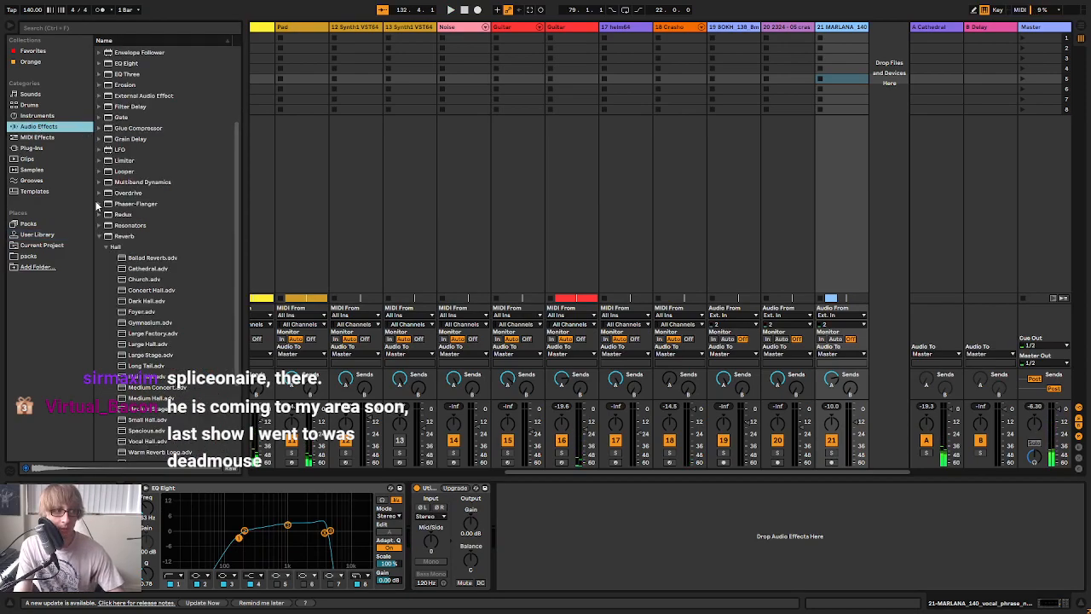
left_click(99, 236)
left_click(117, 139)
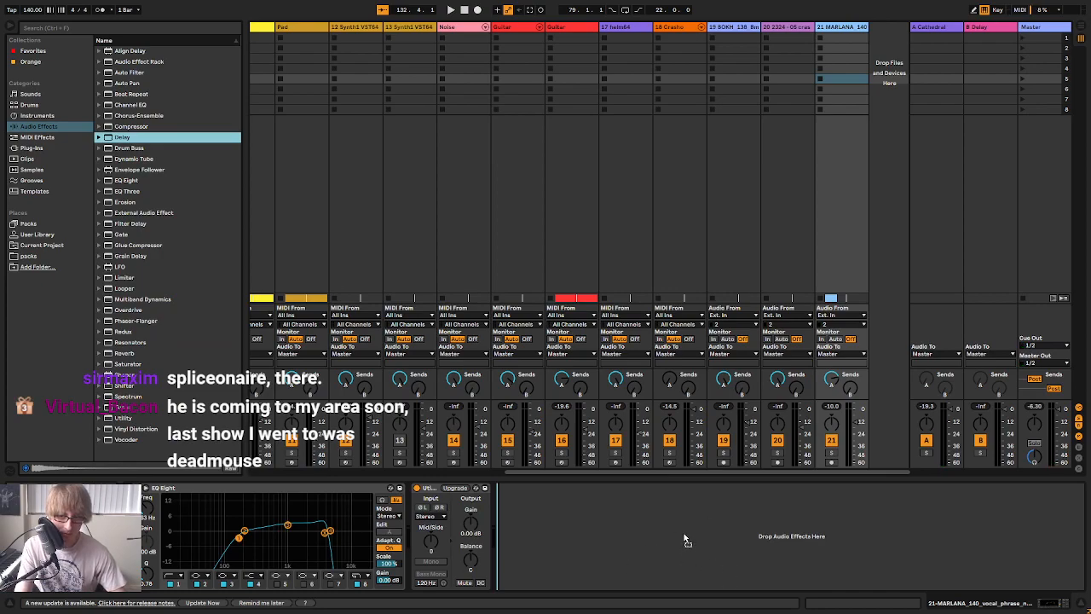
key("Return")
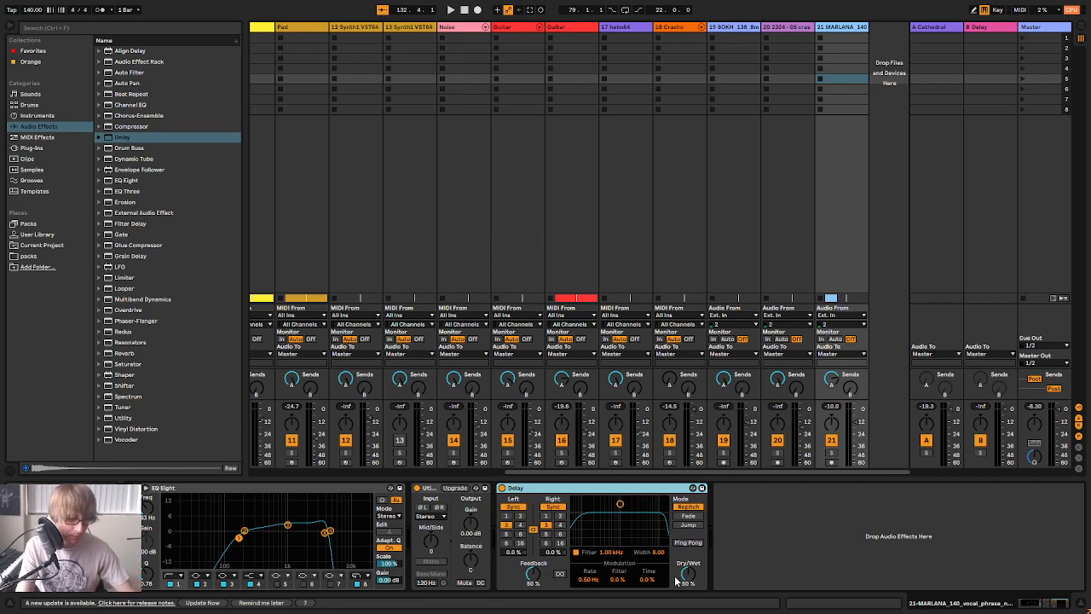
Solo the MARLANA track, set the synced delay to 2 sixteenths, and narrow the delay filter to about 966 Hz, width 4.08
left_click(831, 452)
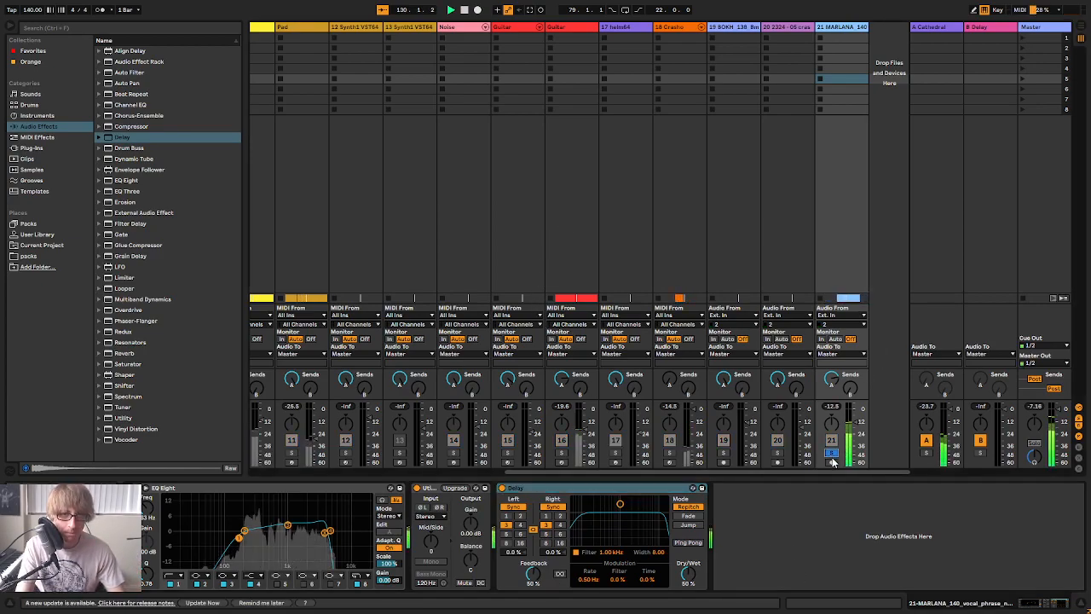
left_click(547, 516)
left_click_drag(620, 503, 620, 523)
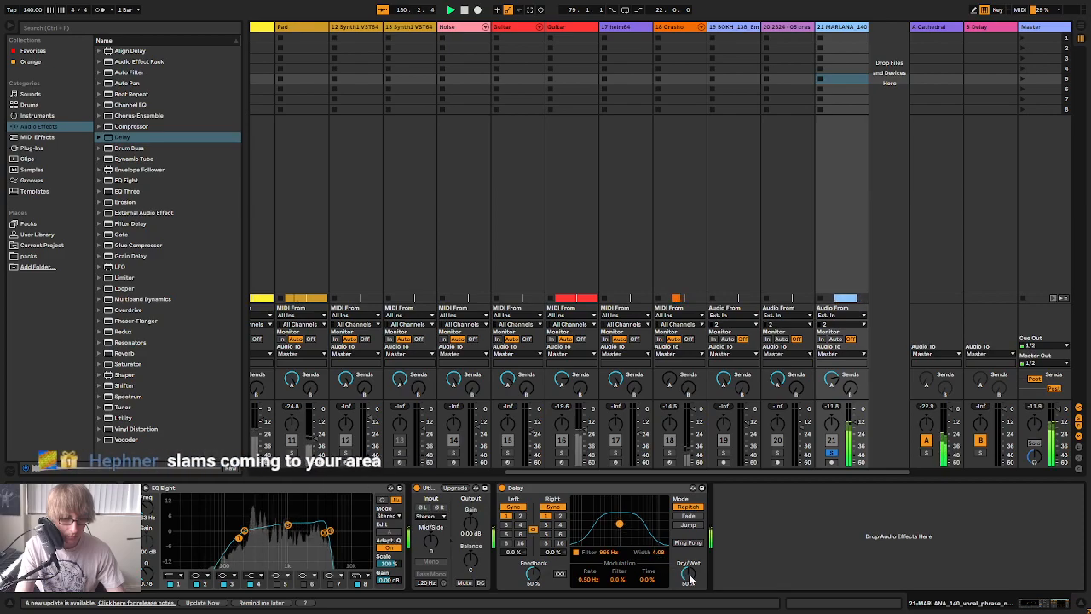
Lower the Delay's Dry/Wet to 35% and switch both channels from synced timing to a free time of 157 ms
left_click_drag(689, 575, 689, 590)
left_click(553, 507)
left_click_drag(554, 527, 553, 531)
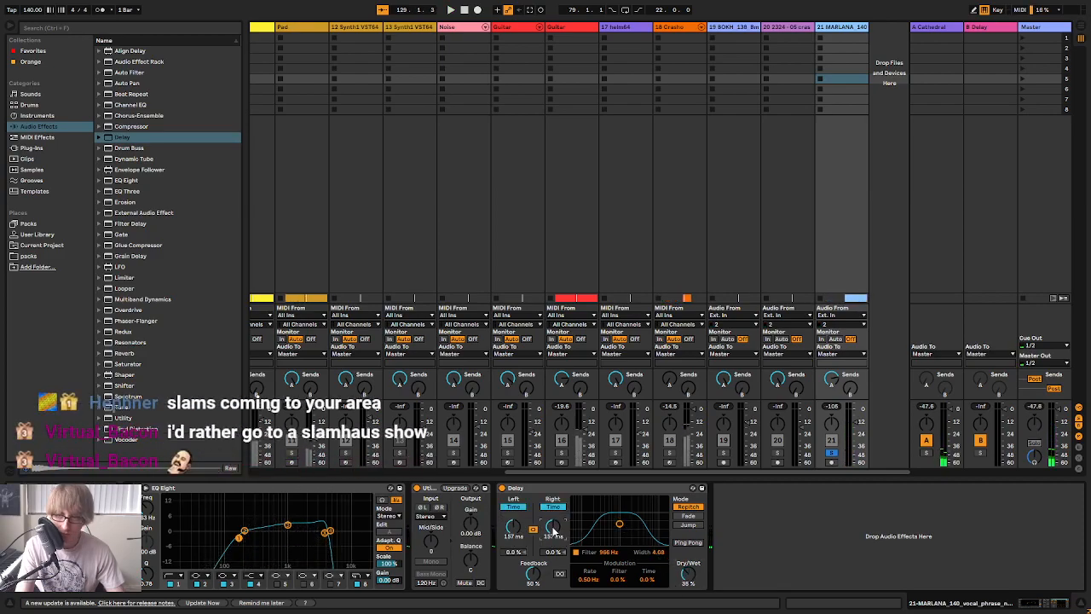
Unsolo the MARLANA track and play its clip at bar 129 with the full mix in the arrangement
key("Tab")
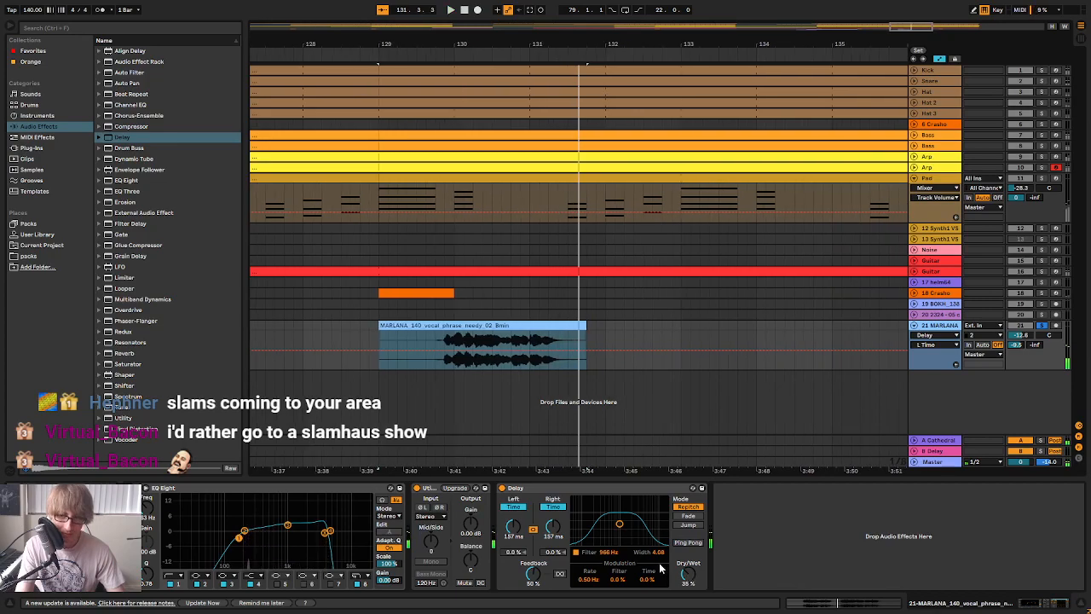
key("Tab")
key("Tab")
left_click_drag(712, 46, 720, 12)
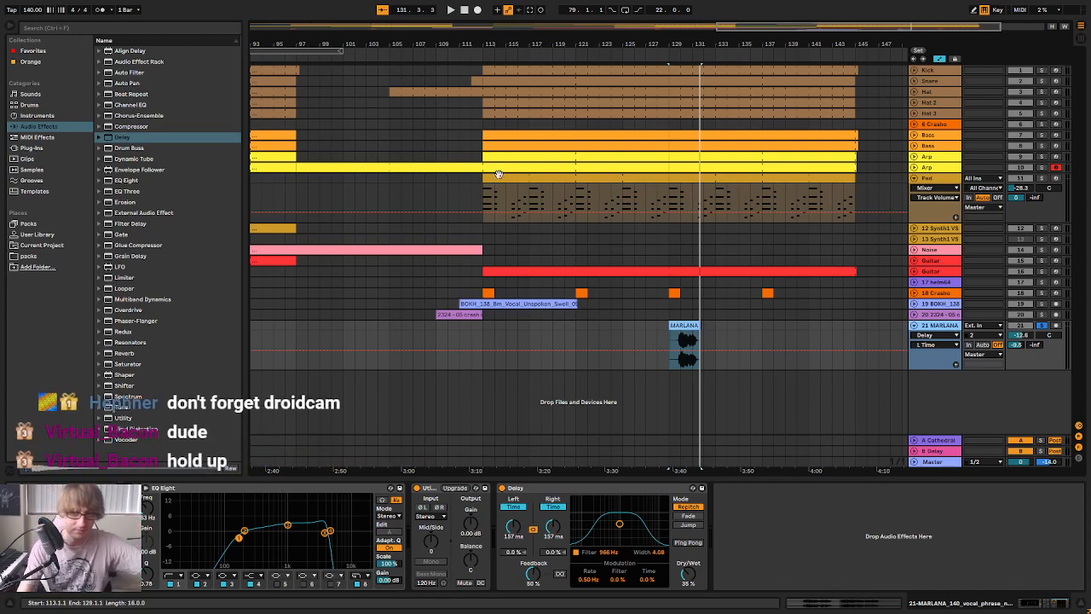
left_click_drag(683, 44, 680, 44)
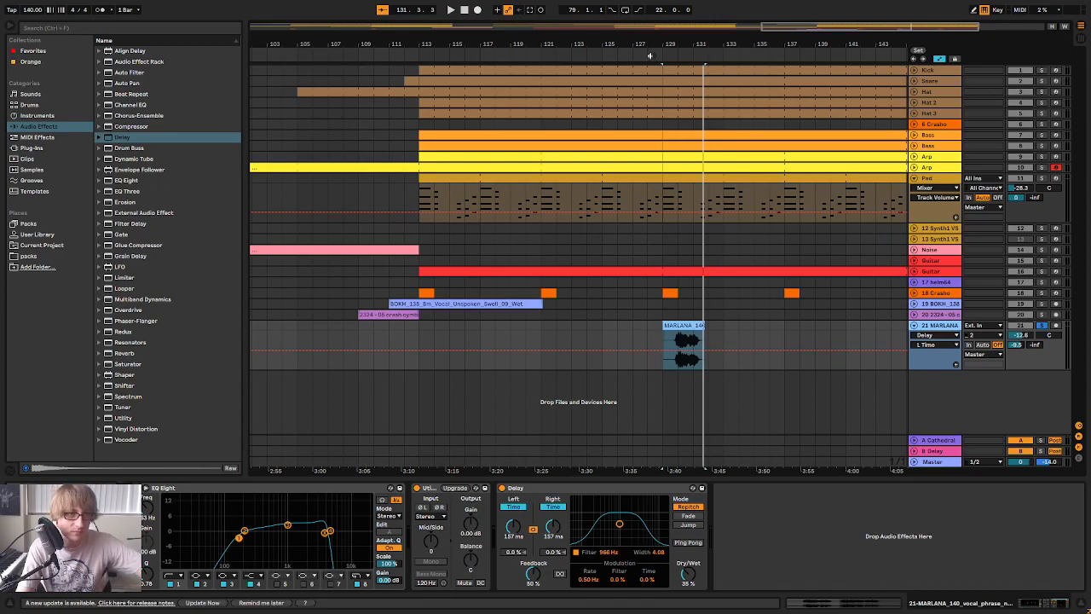
left_click_drag(658, 54, 727, 68)
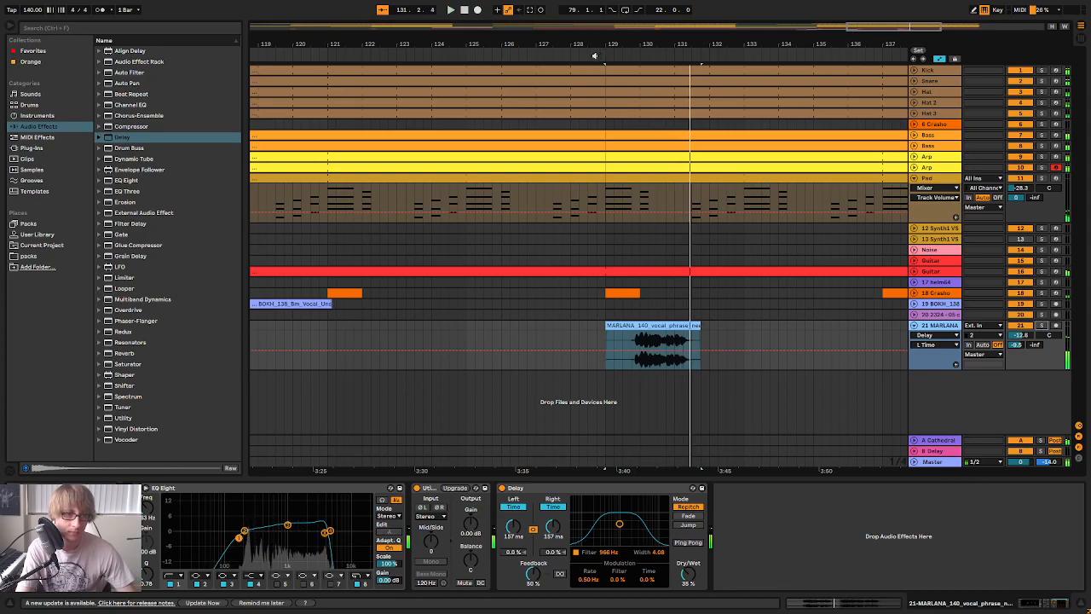
Duplicate the MARLANA vocal clip to bar 133 on the same track
double_click(608, 326)
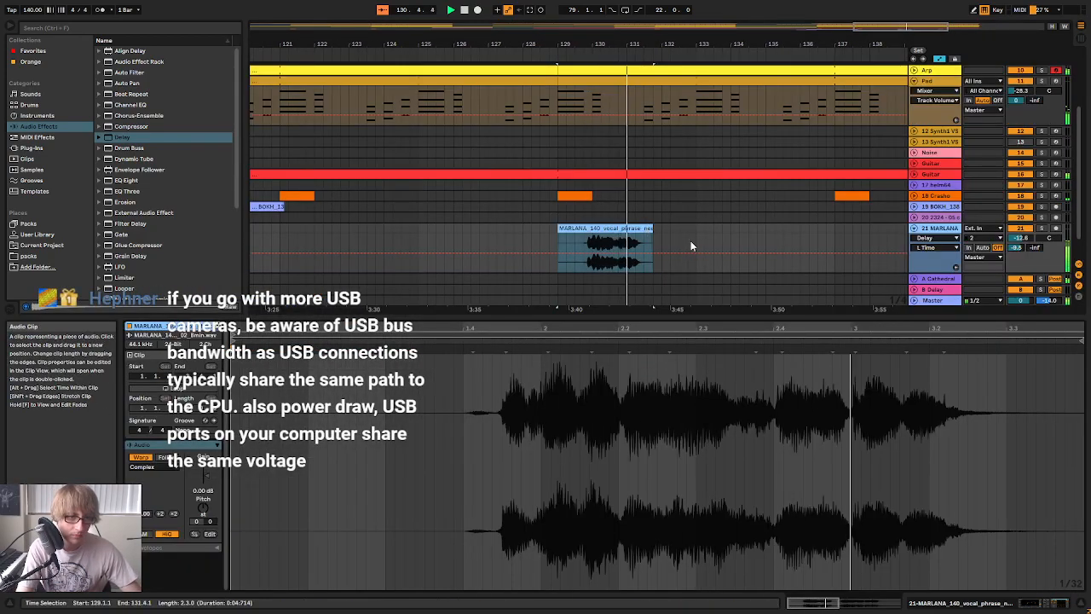
double_click(939, 229)
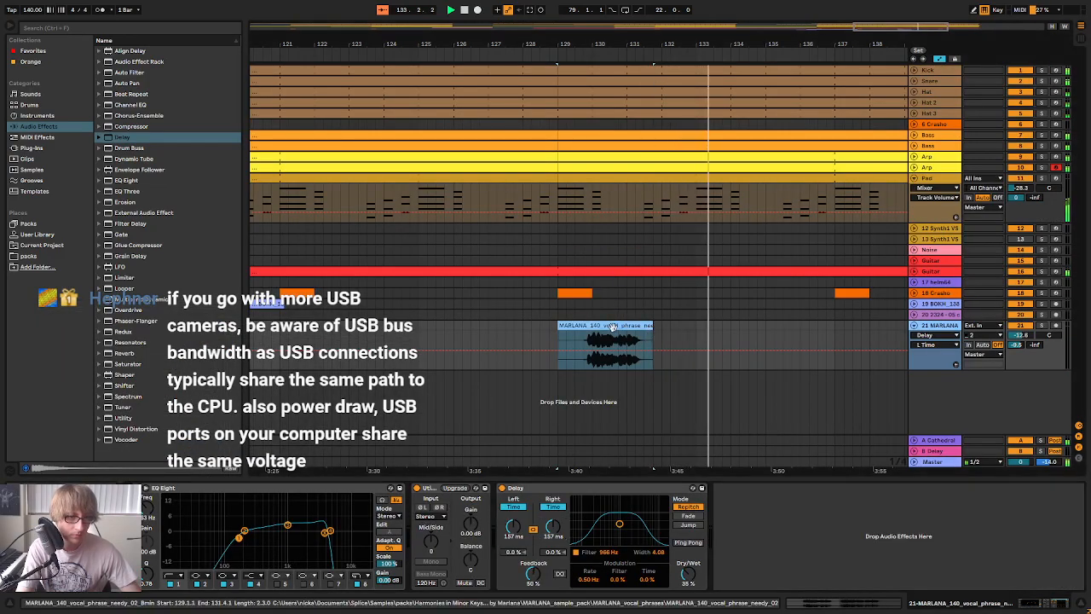
left_click(697, 326)
key("ctrl+v")
Hide the automation lanes, copy the tail of the second MARLANA clip from bar 135, and paste it at 136.1 and 136.3
left_click_drag(847, 43, 692, 36)
left_click_drag(636, 341, 660, 344)
left_click(663, 342)
key("space")
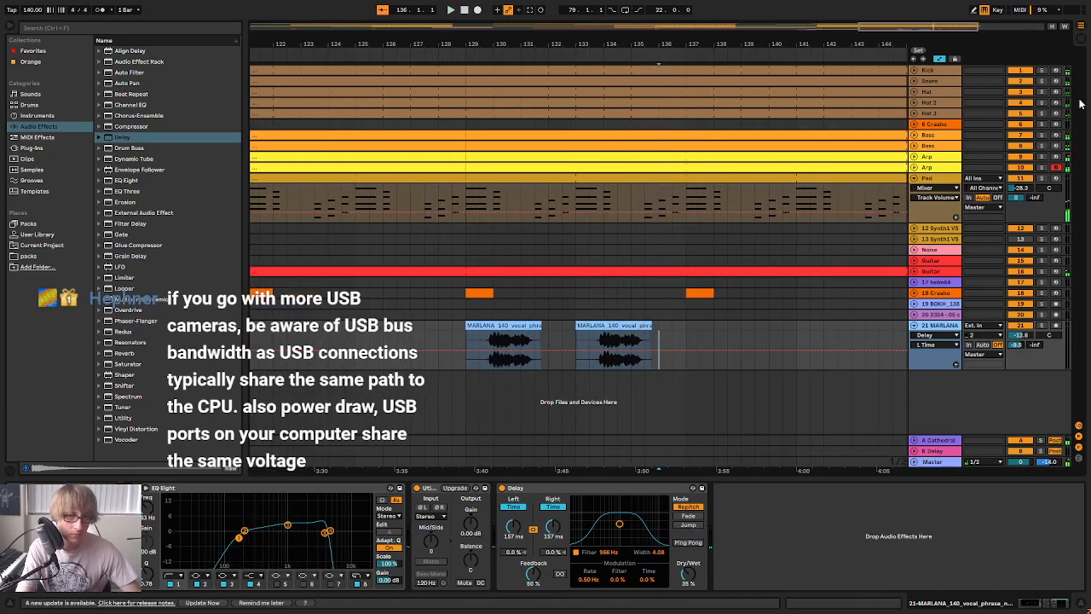
left_click(940, 61)
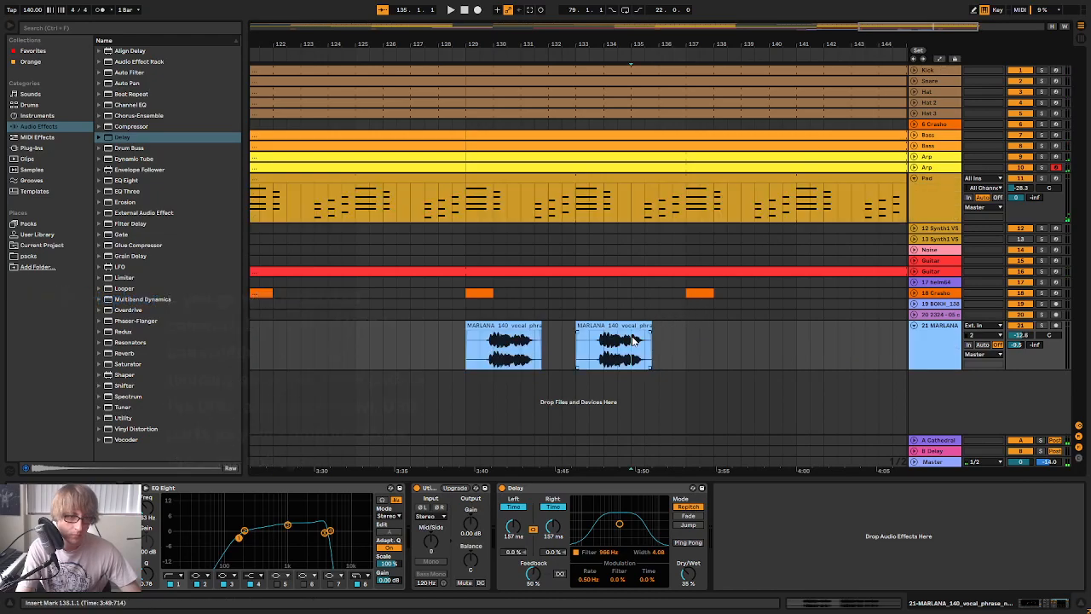
key("ctrl+c")
left_click(663, 335)
key("ctrl+v")
left_click(677, 336)
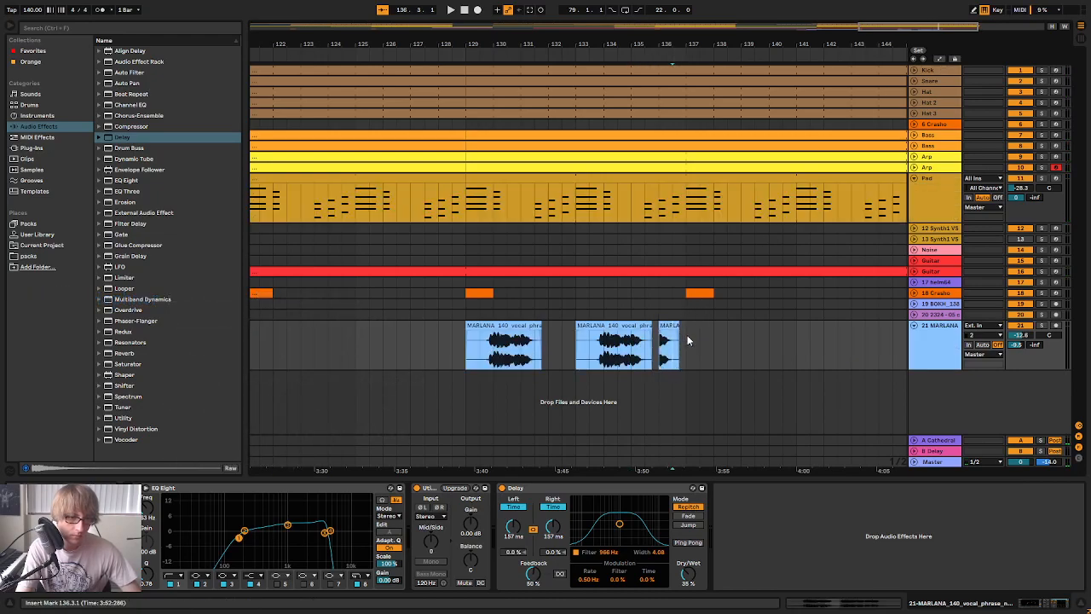
key("ctrl+v")
Play the vocal section and delete all the MARLANA copies after the first clip
key("space")
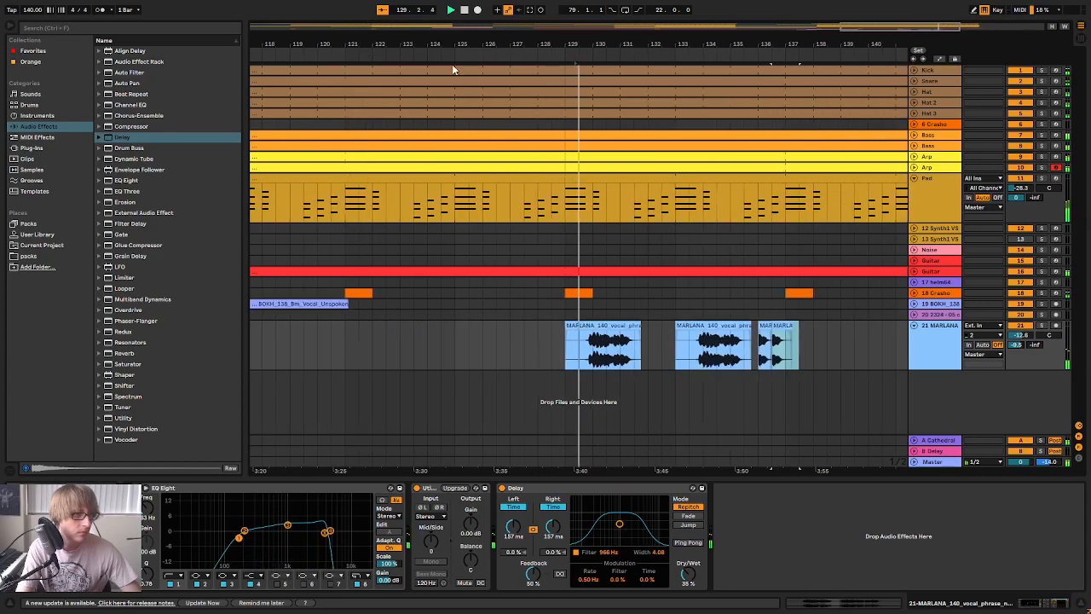
left_click_drag(649, 340, 857, 347)
key("Delete")
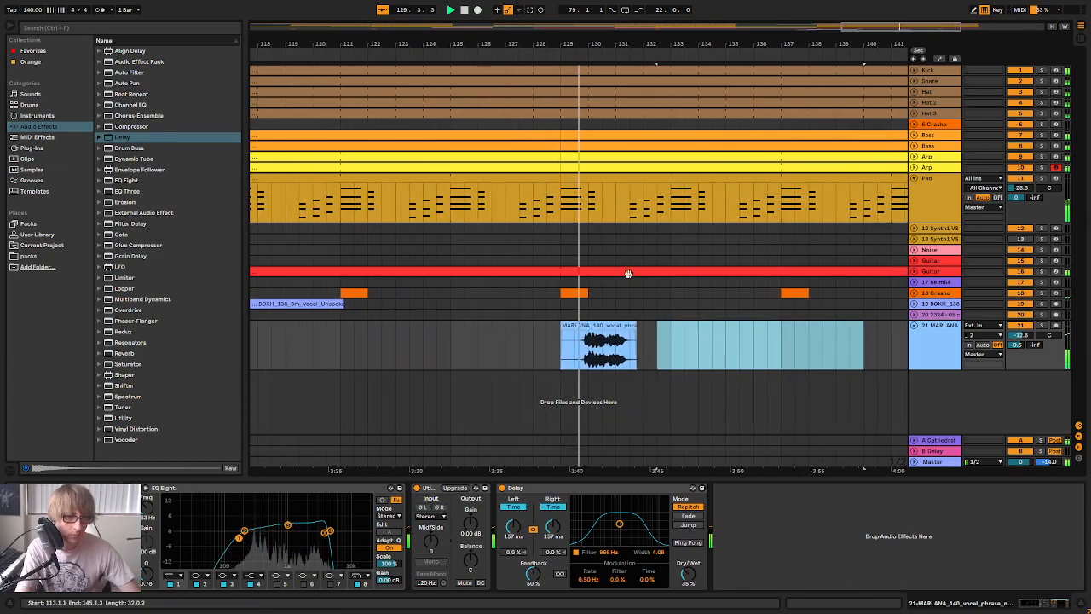
Open the MARLANA clip's waveform and try retiming the phrase with warp markers at bars 2 and 3 of the sample
double_click(587, 325)
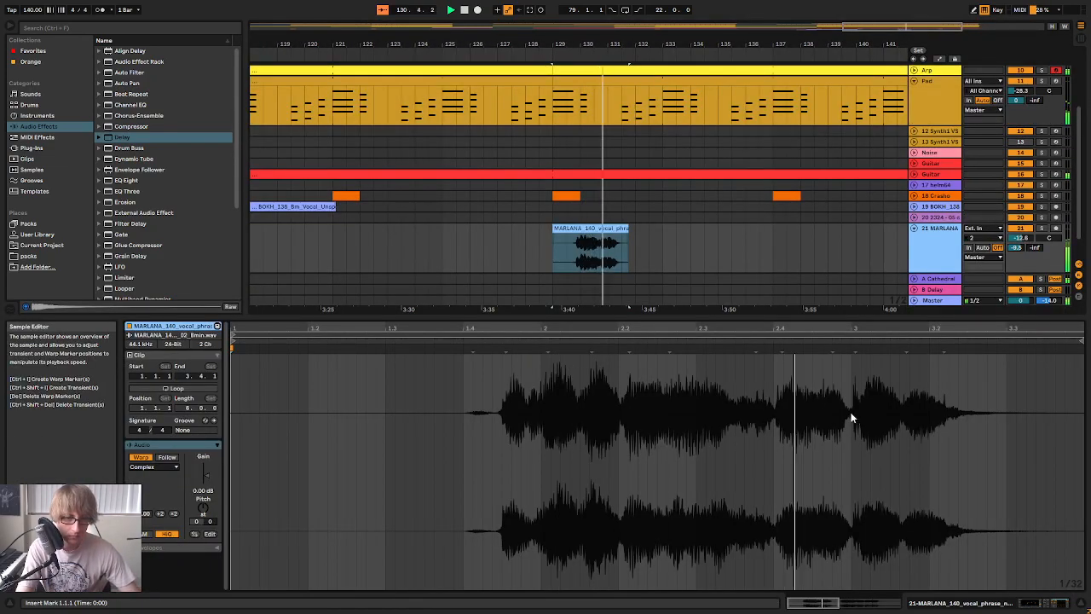
double_click(548, 348)
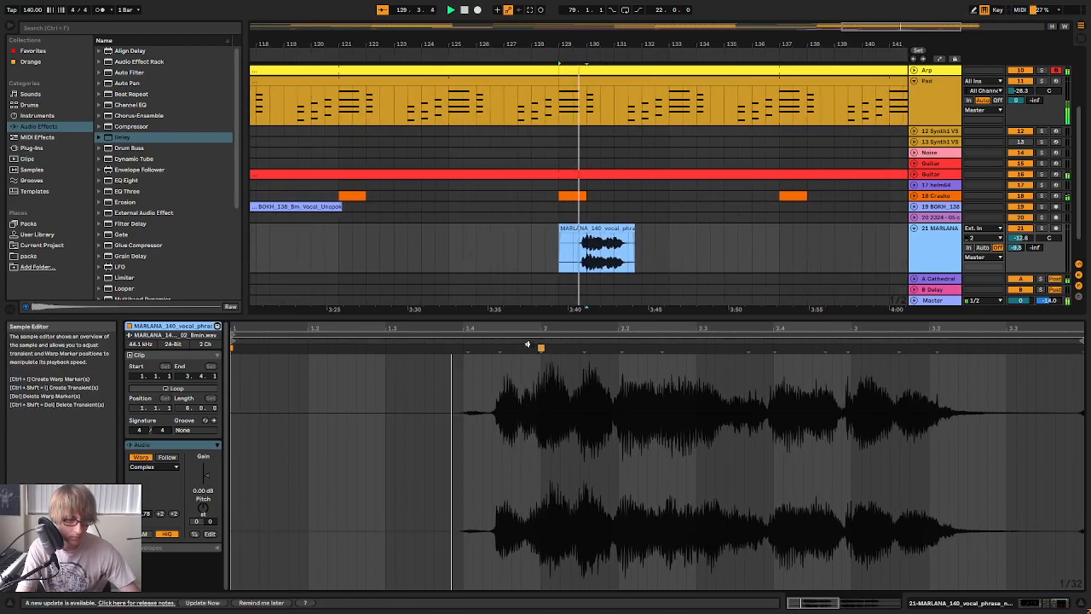
double_click(502, 347)
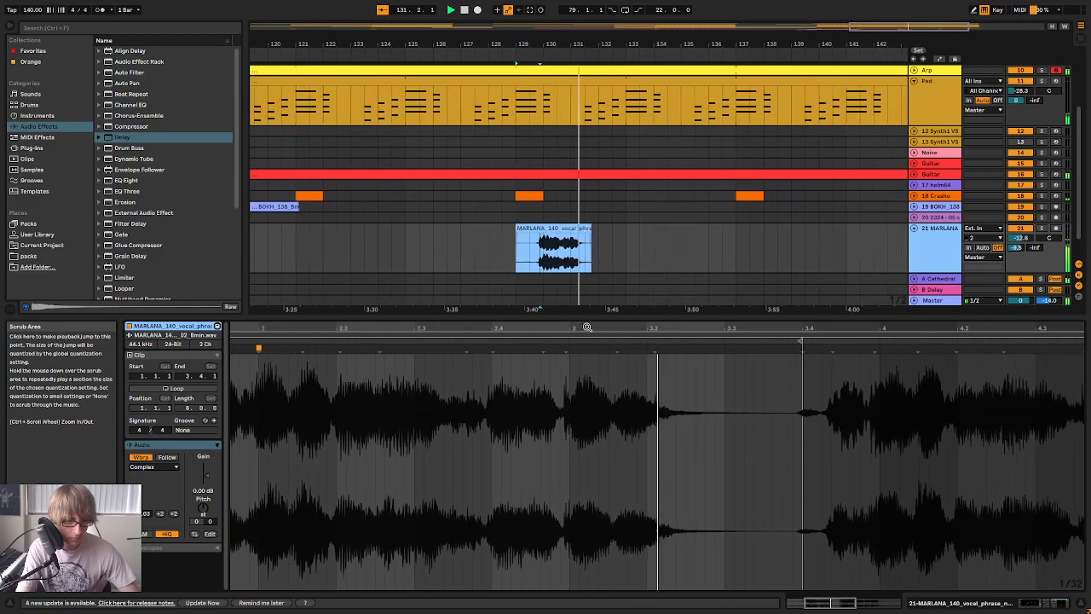
double_click(564, 348)
key("space")
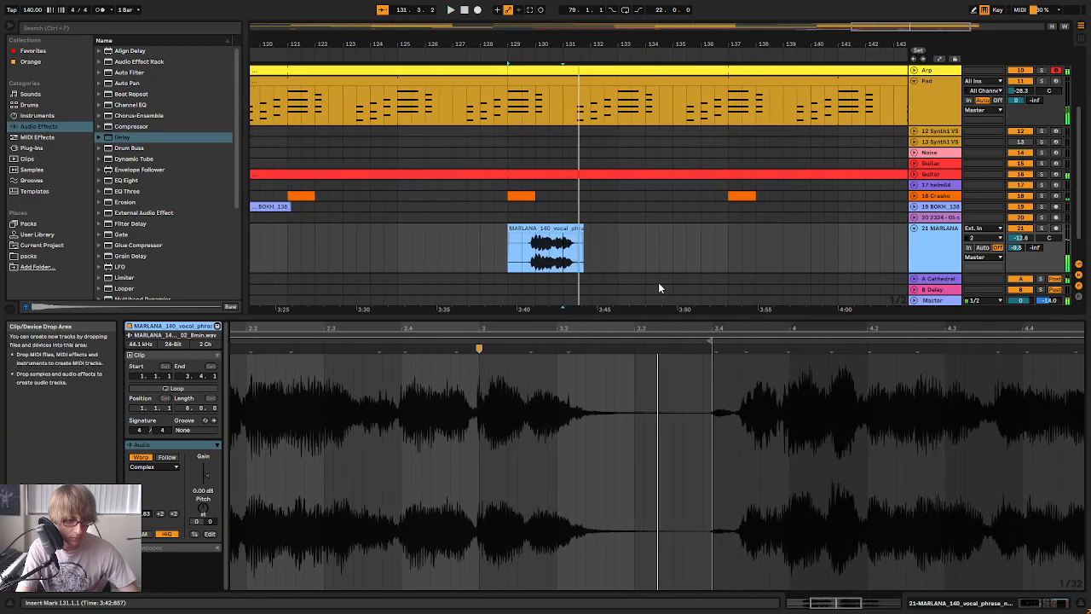
Undo the warp marker edits and delete the restored MARLANA copies after the first clip
key("ctrl+v")
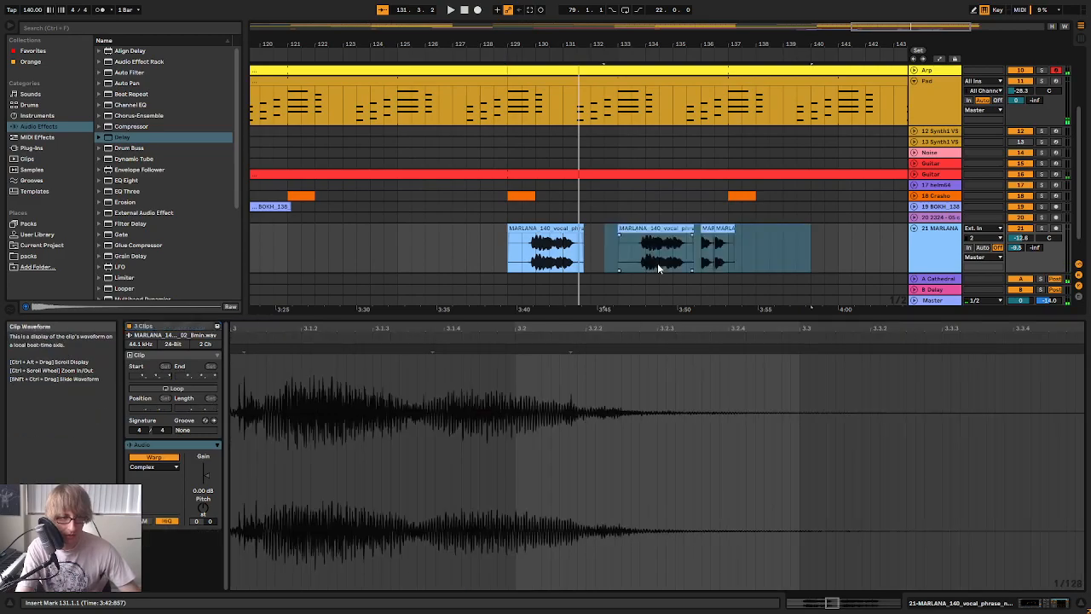
key("Delete")
key("space")
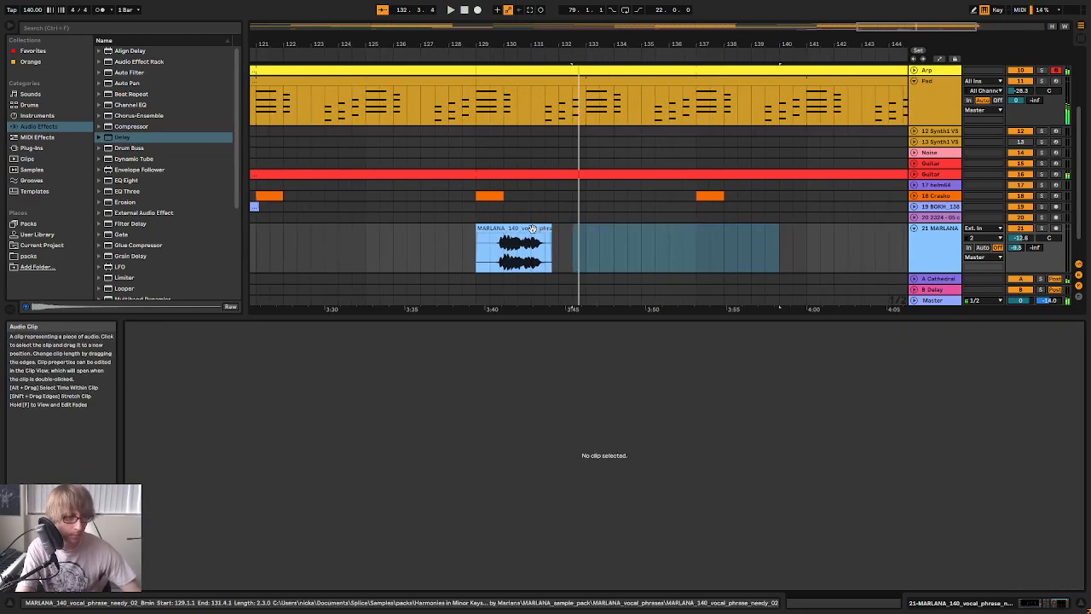
Select the MARLANA clip at bar 129 and play the mix from there
left_click(531, 228)
key("space")
key("space")
left_click(689, 259)
left_click(638, 229)
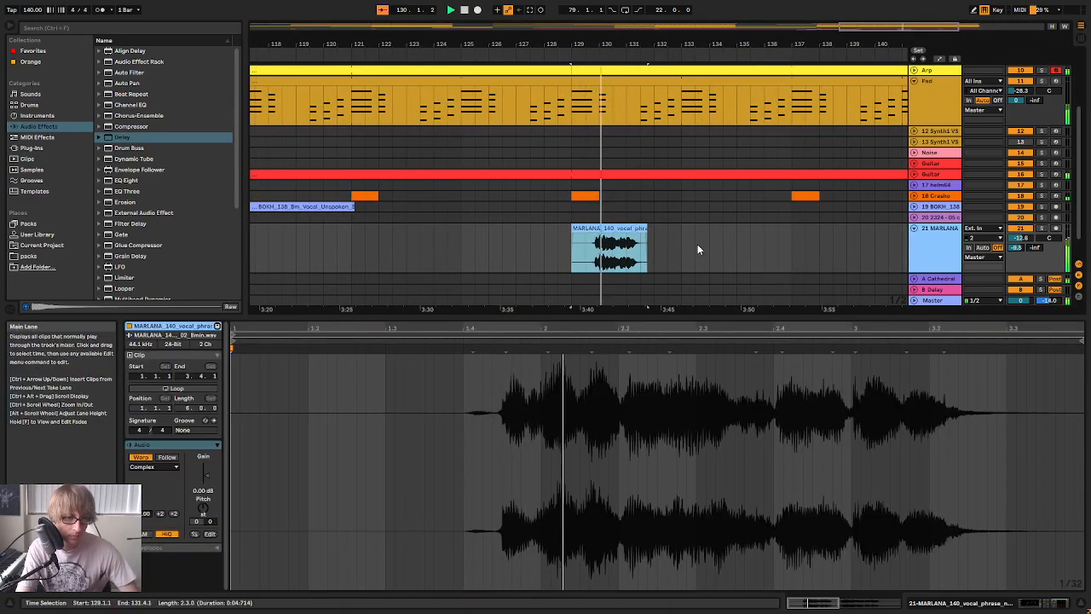
Try pasting the short MARLANA fragment at bar 133 and delete it again
left_click(670, 235)
left_click(612, 230)
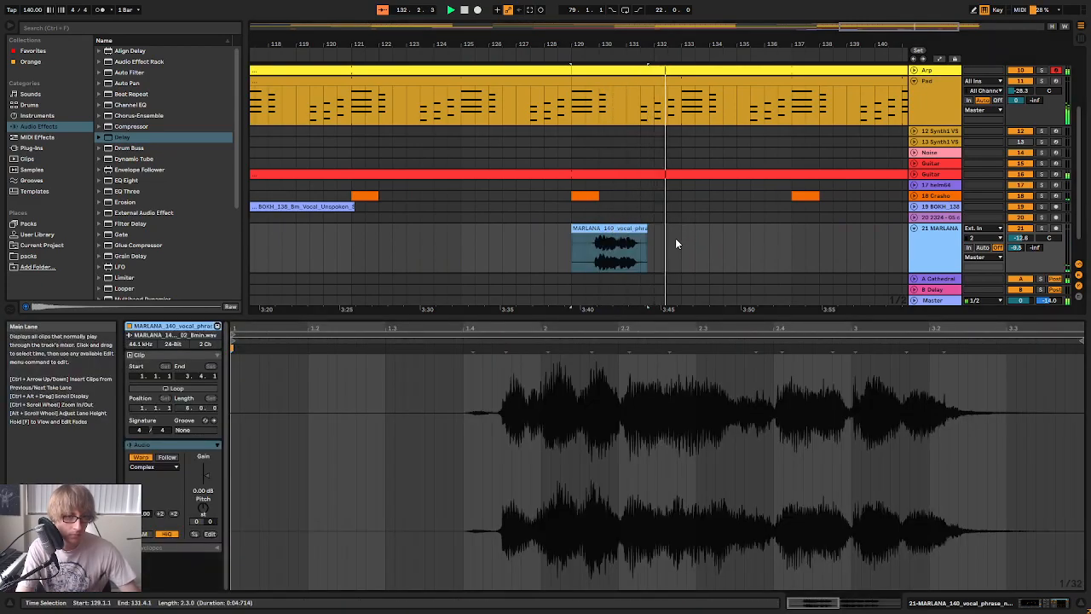
left_click(678, 237)
key("ctrl+v")
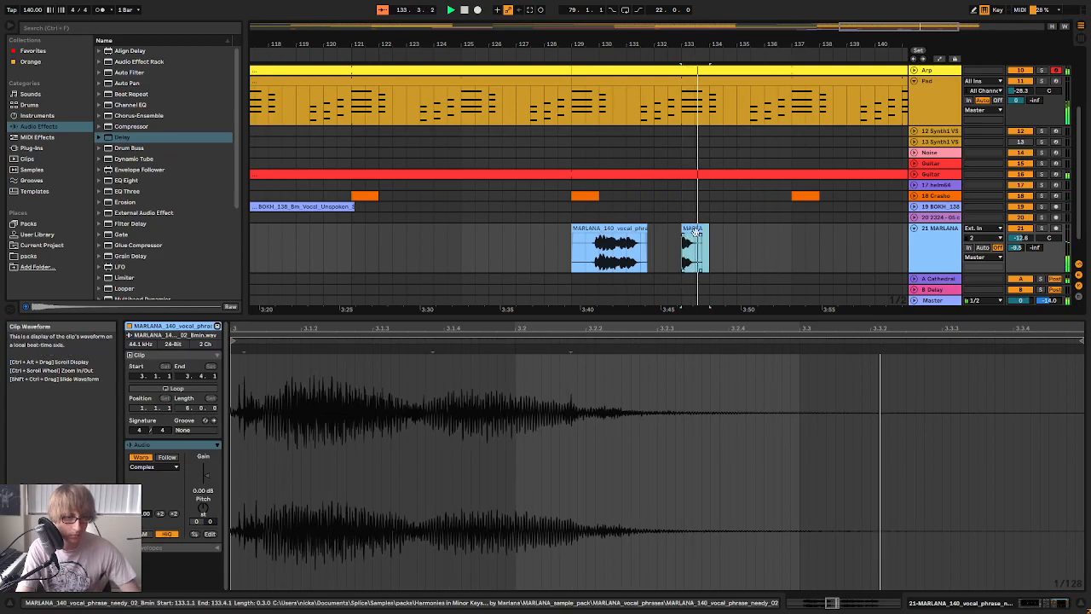
key("Delete")
Copy the full MARLANA clip from bar 129 and paste it at bars 133, 137 and 141
left_click(637, 229)
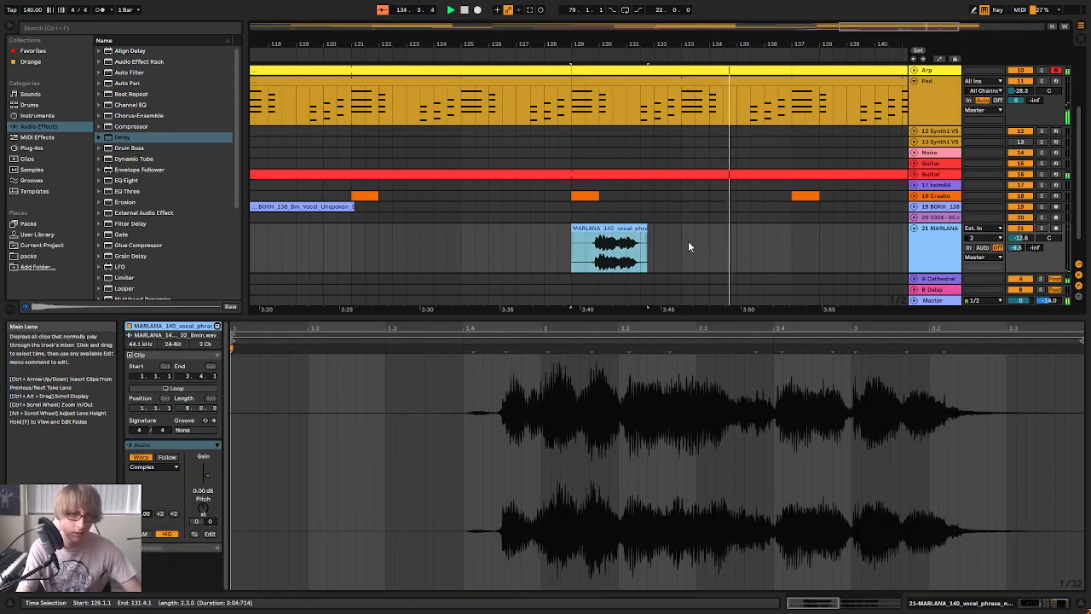
left_click(687, 240)
key("ctrl+v")
left_click(814, 244)
key("ctrl+v")
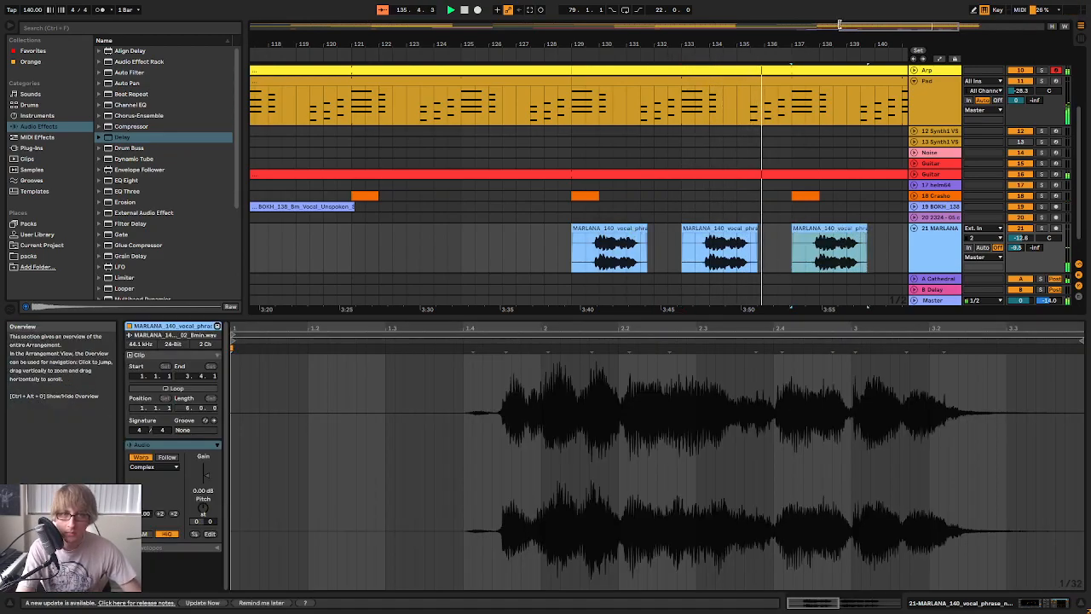
left_click_drag(815, 41, 624, 32)
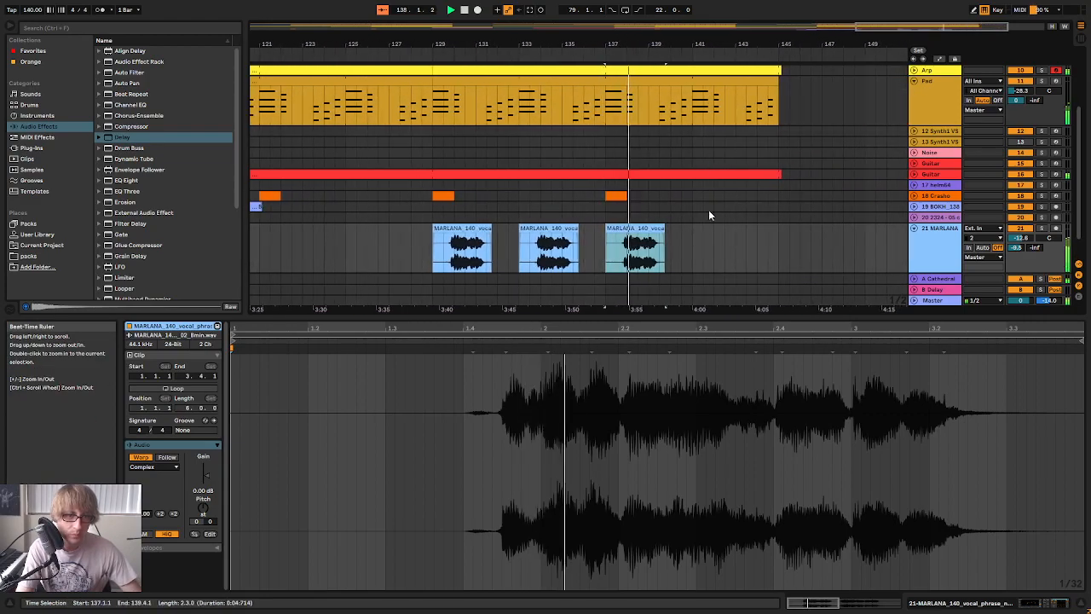
left_click(696, 233)
key("ctrl+v")
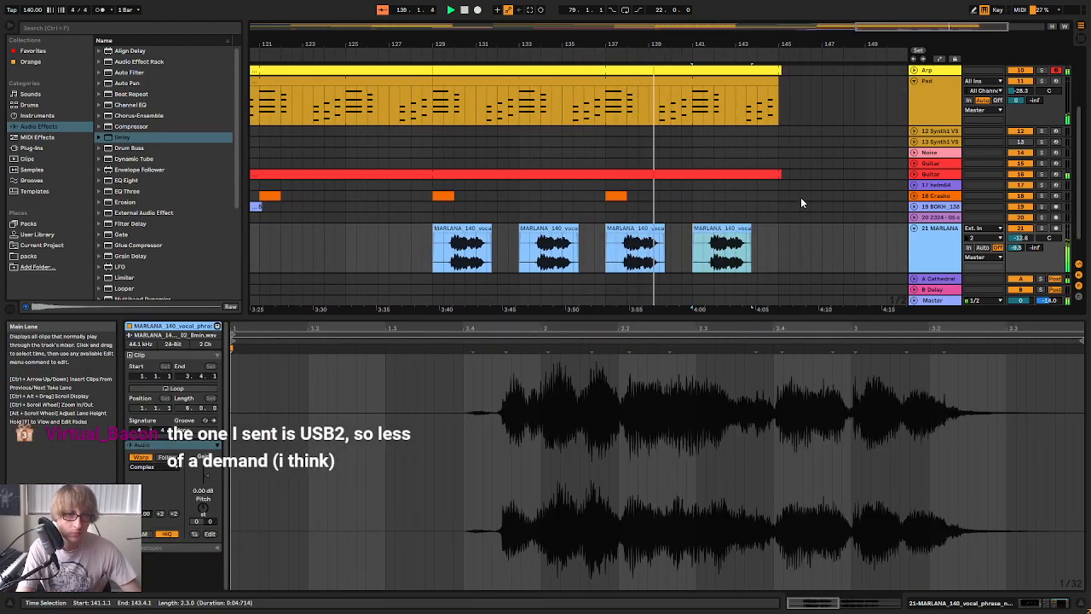
Stop playback and clear the MARLANA track from bar 132 to 145, keeping only the first clip
left_click(820, 240)
key("space")
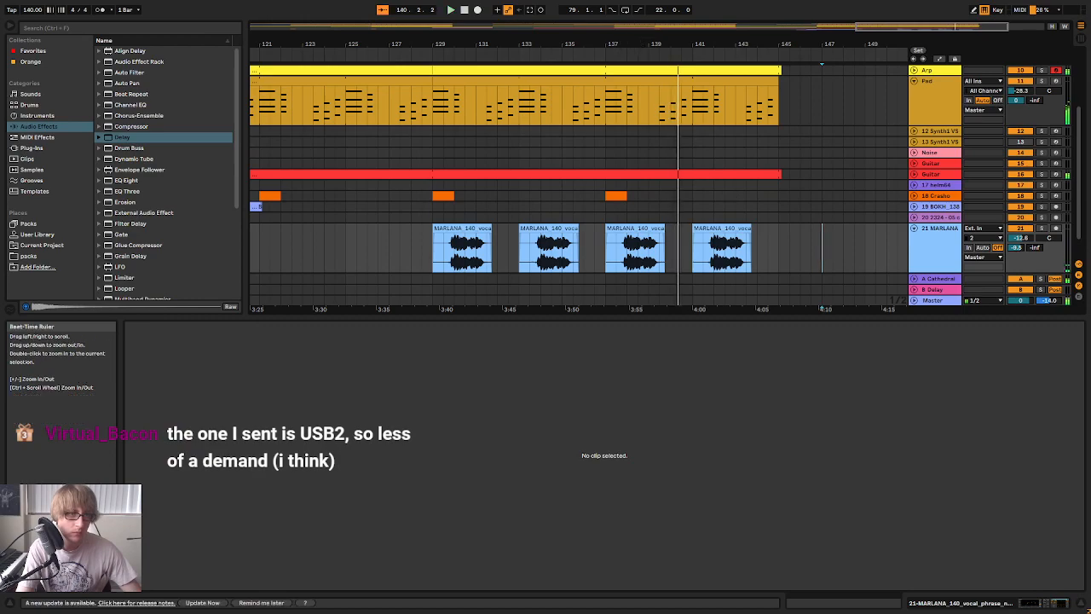
left_click_drag(638, 41, 796, 51)
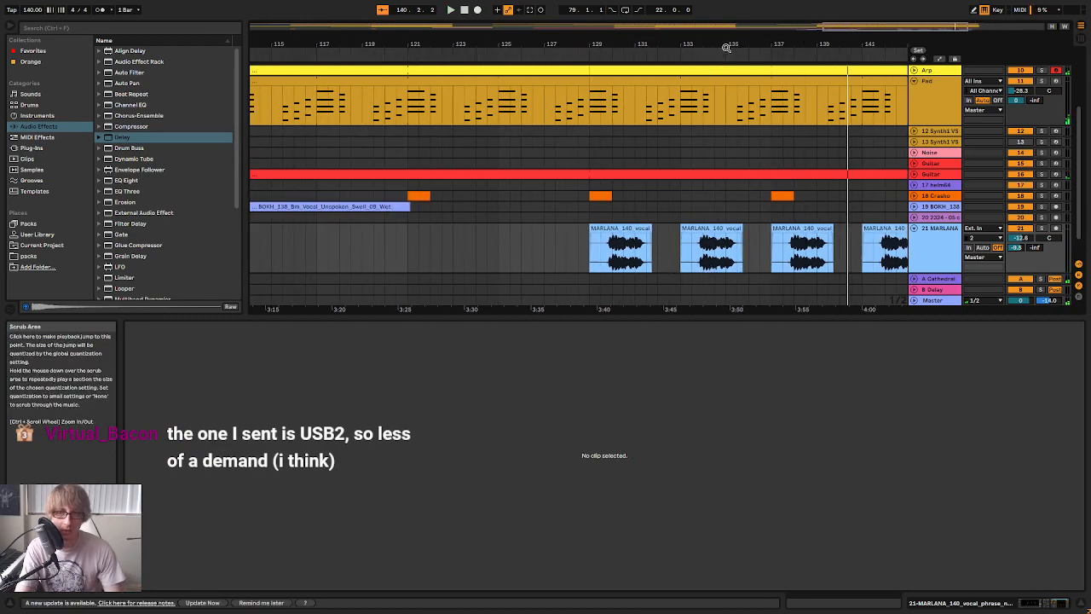
left_click_drag(731, 42, 733, 26)
left_click_drag(792, 271, 634, 258)
key("Delete")
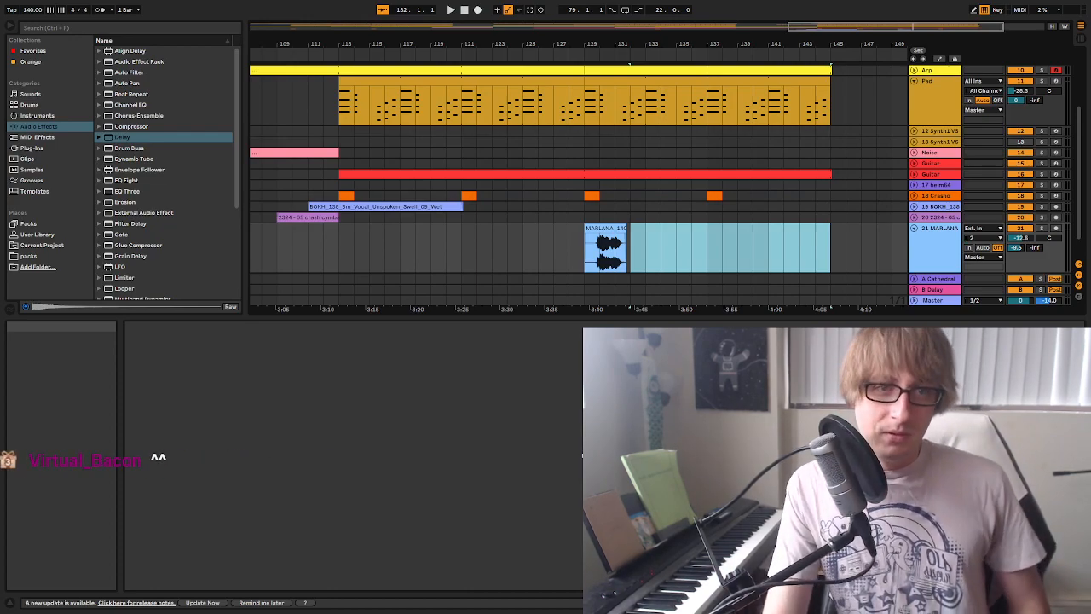
key("Delete")
Audition the arrangement around bars 127 to 129, leading into the MARLANA clip
left_click(662, 196)
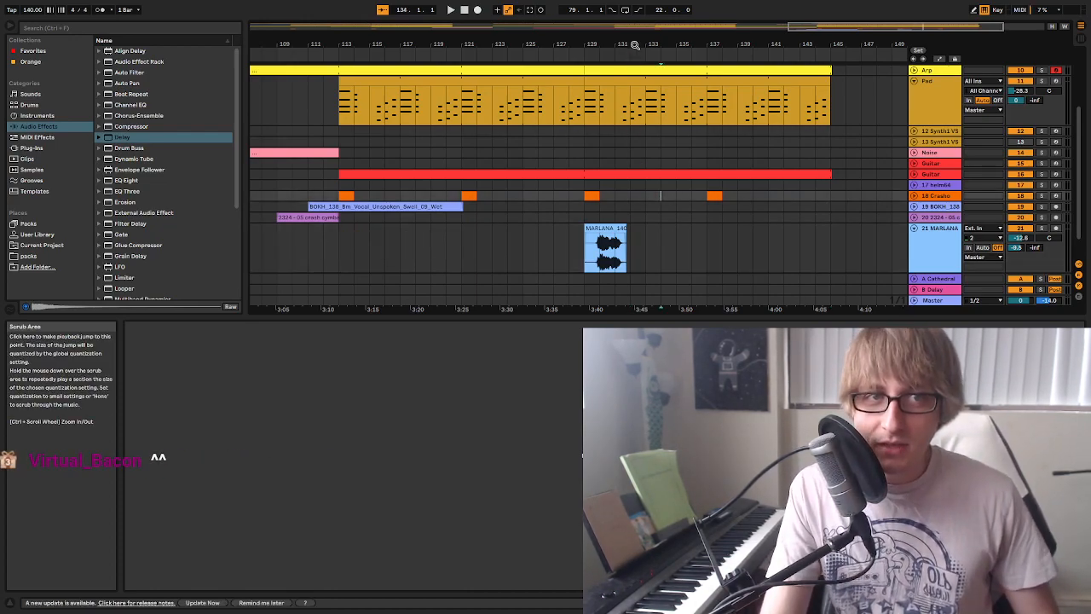
left_click_drag(634, 47, 643, 40)
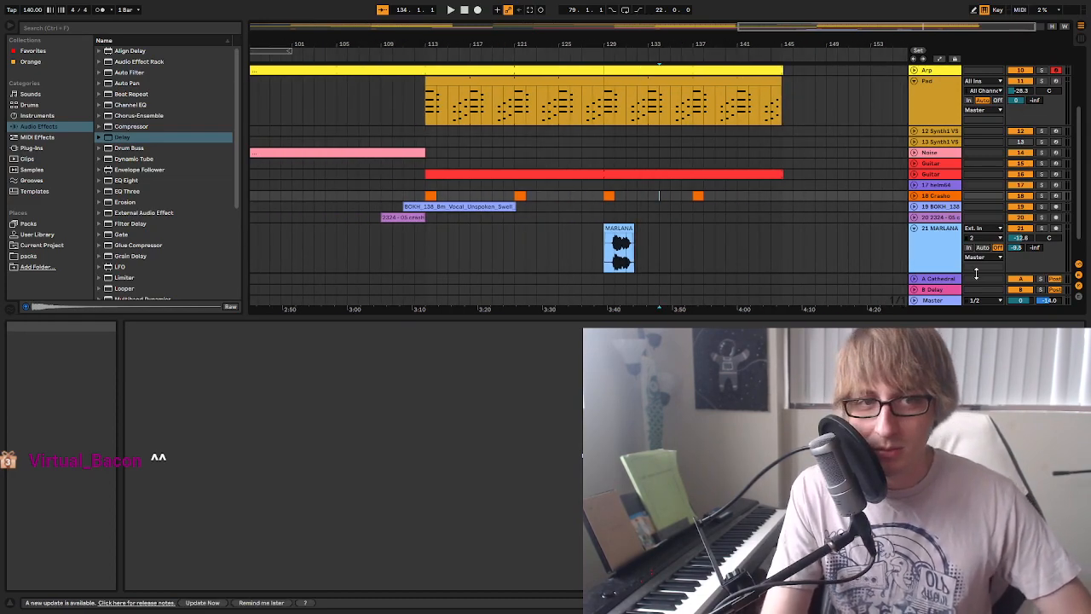
left_click(687, 217)
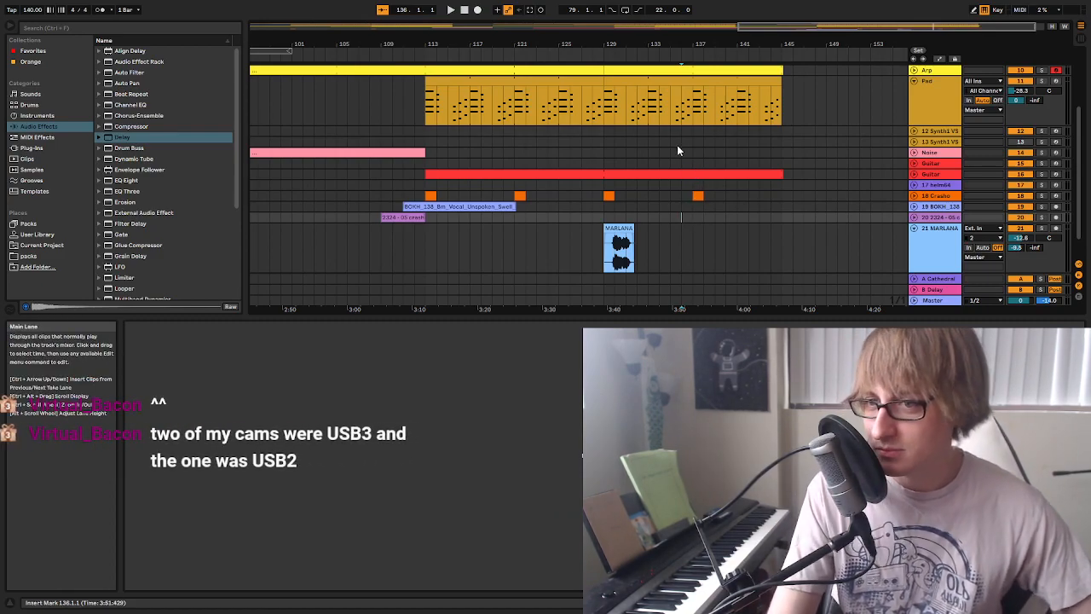
left_click(600, 58)
left_click_drag(611, 47, 707, 56)
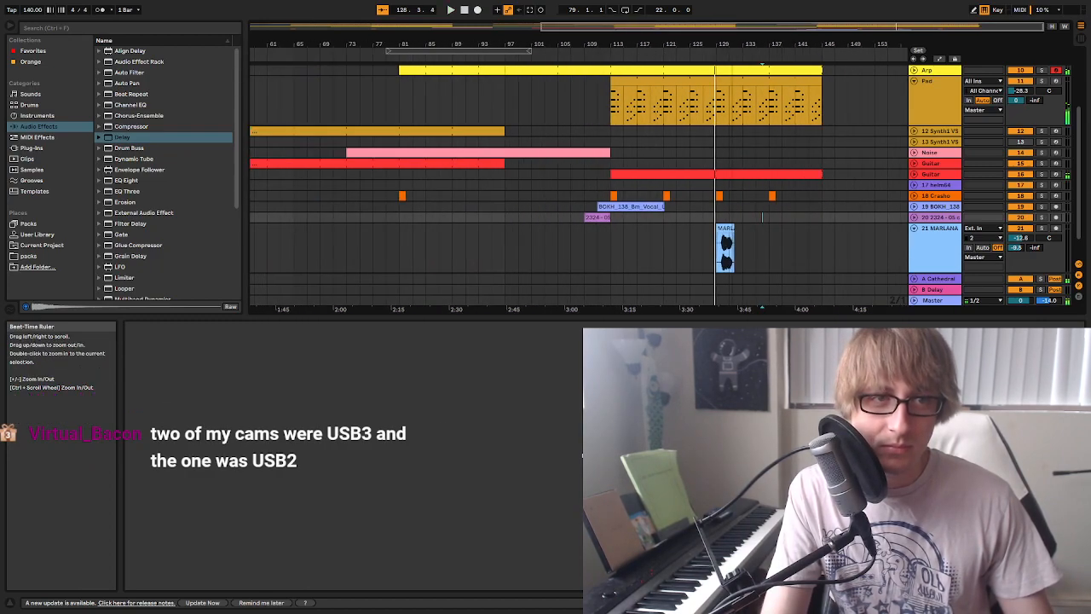
left_click(704, 58)
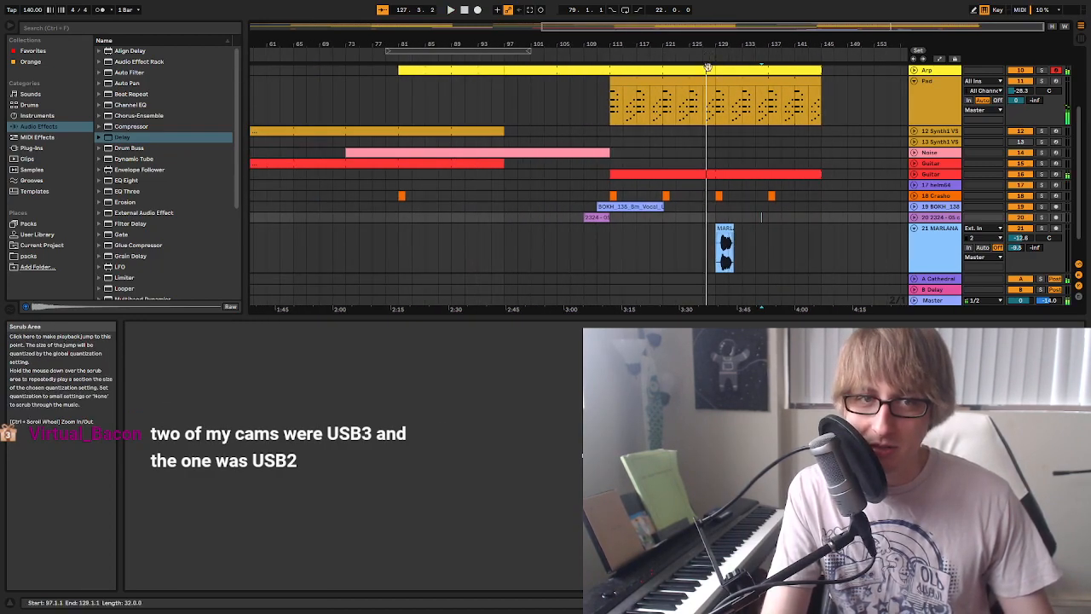
Open the MARLANA clip's waveform, place a warp marker at 3.1.1 on the end of the phrase, and play it
double_click(723, 229)
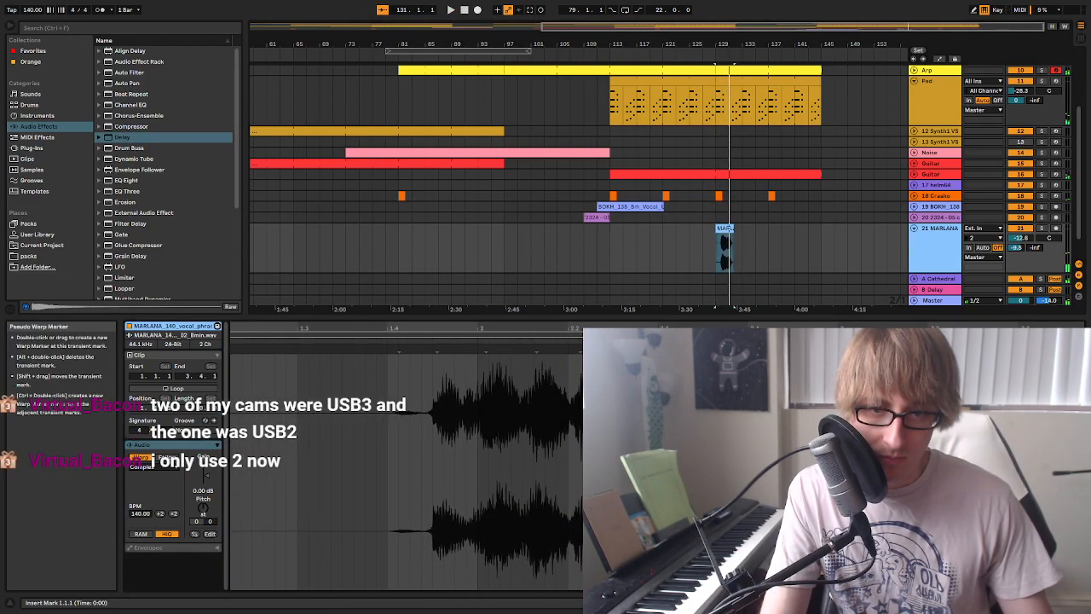
left_click_drag(844, 328, 840, 277)
left_click(836, 352)
key("space")
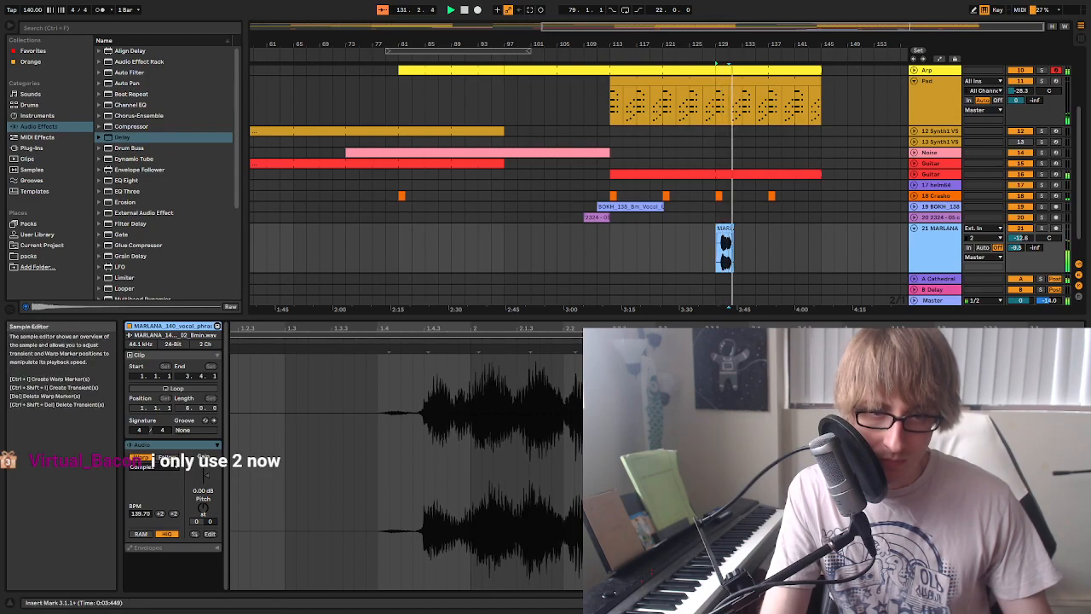
Fine-tune the warp marker just after 3.1.1 in the MARLANA clip, replaying the phrase to check its timing
left_click_drag(907, 353, 889, 352)
key("space")
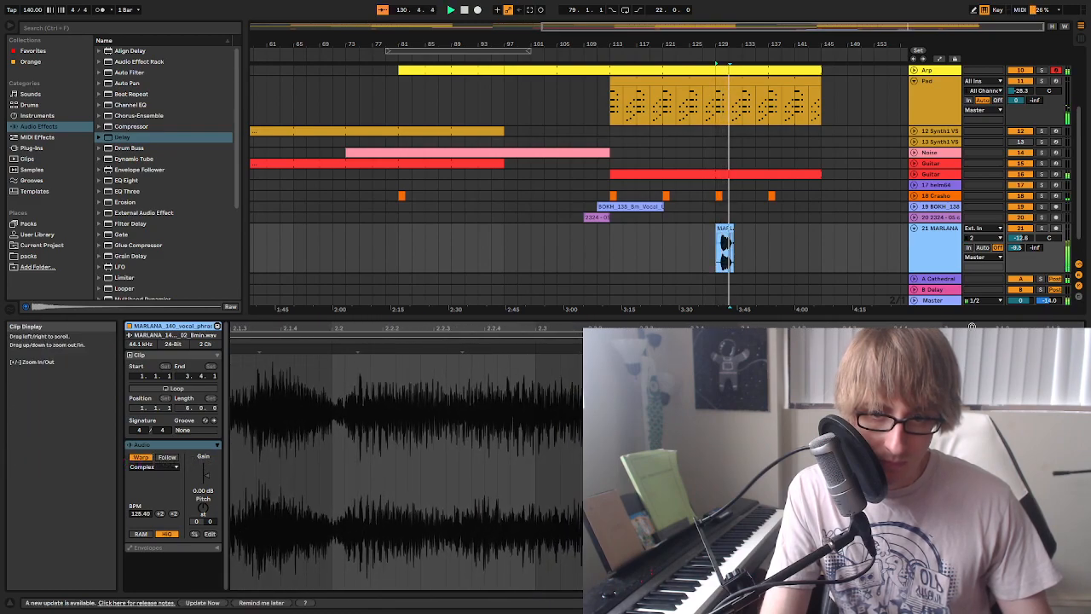
key("space")
left_click_drag(889, 352, 907, 352)
key("space")
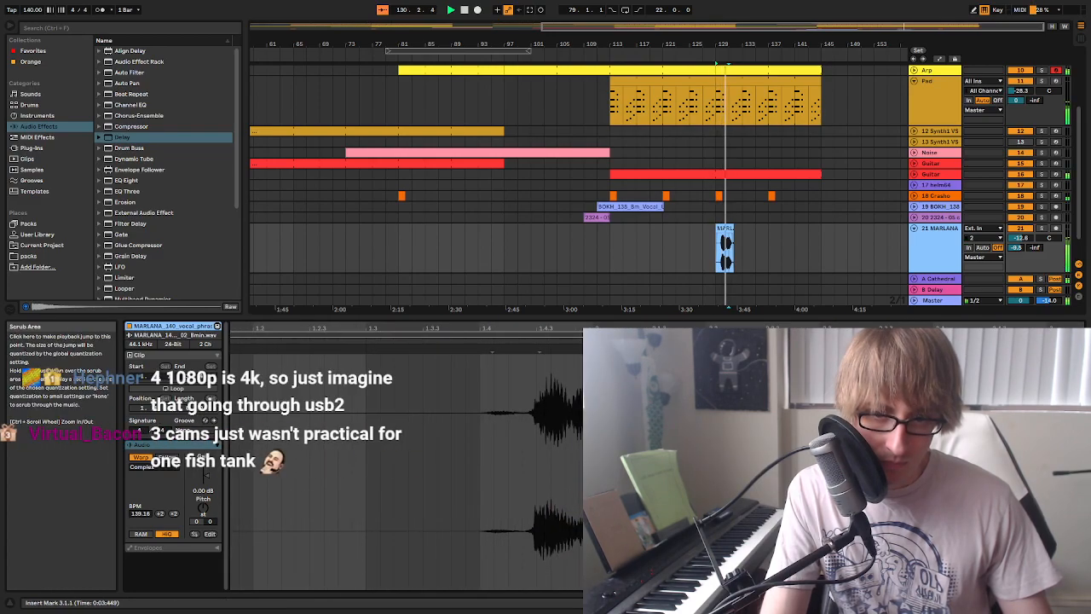
key("space")
key("space")
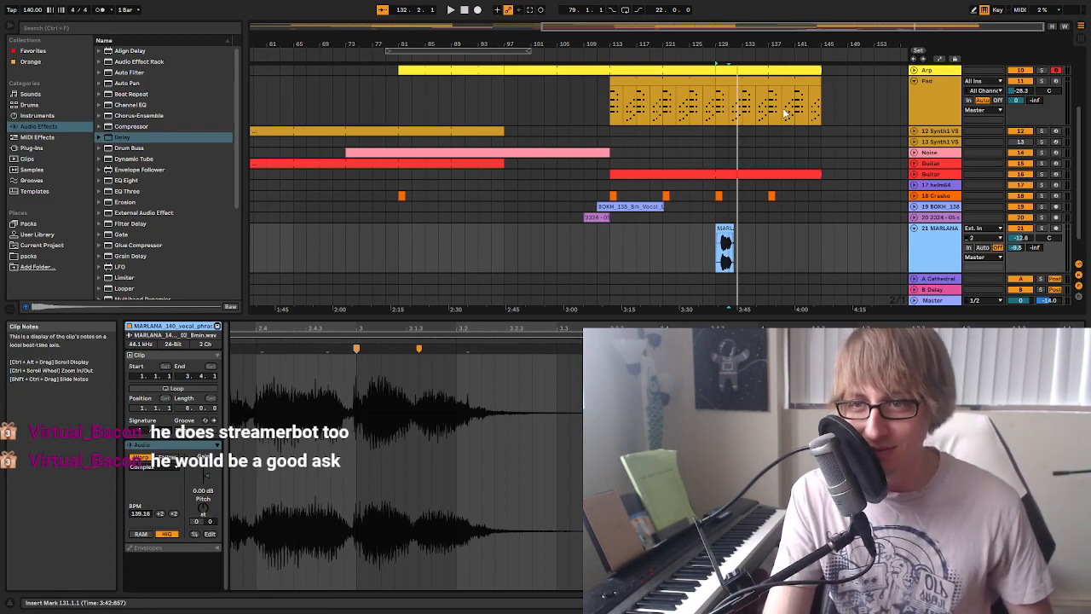
Play the retimed MARLANA clip from bar 129 with the full mix
left_click(721, 227)
key("space")
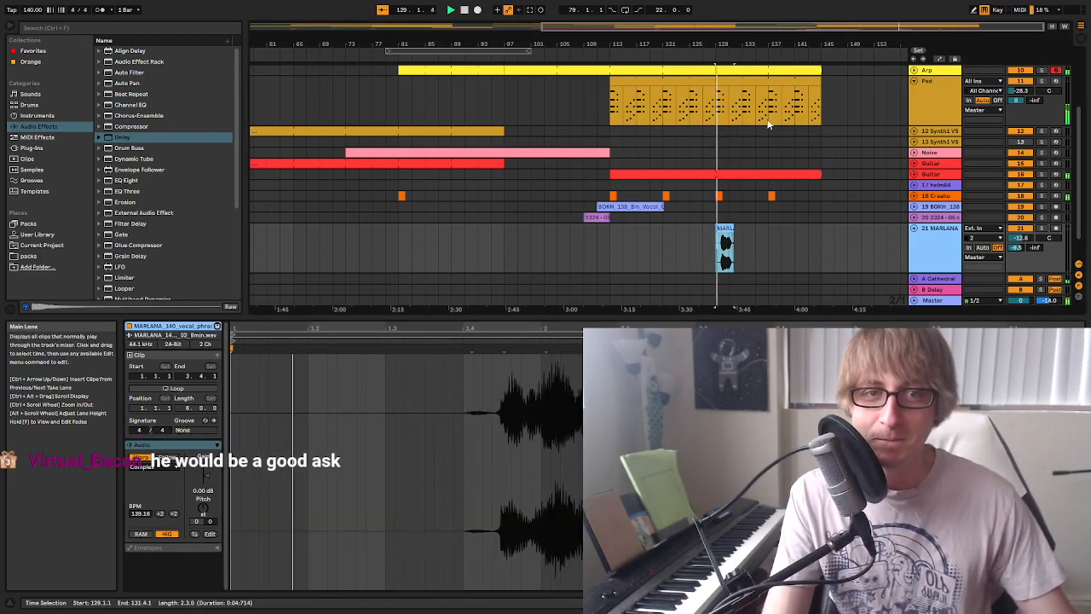
left_click_drag(752, 44, 736, 57)
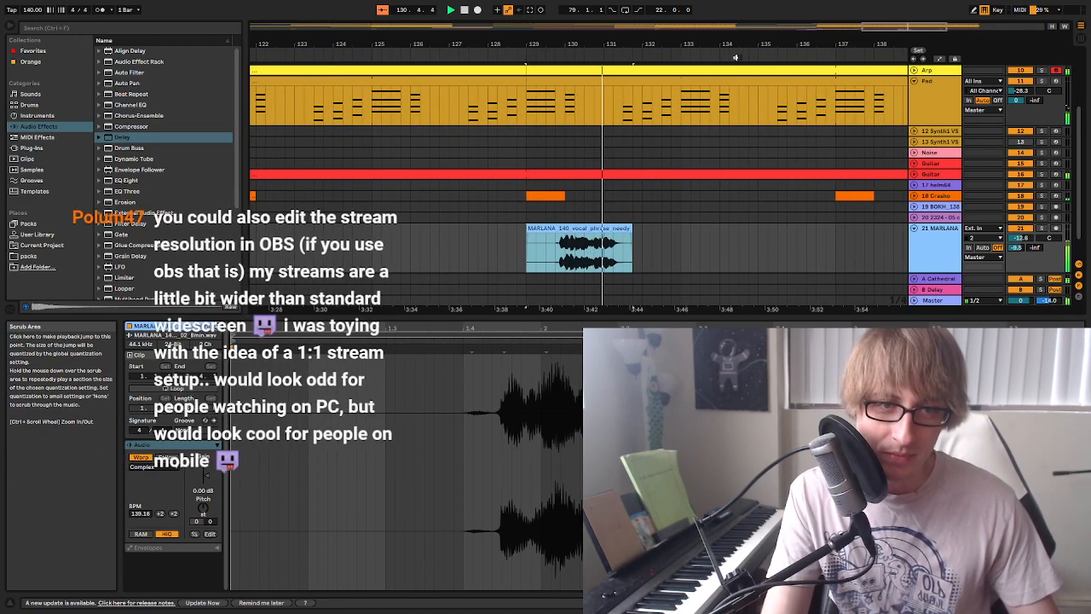
left_click(777, 246)
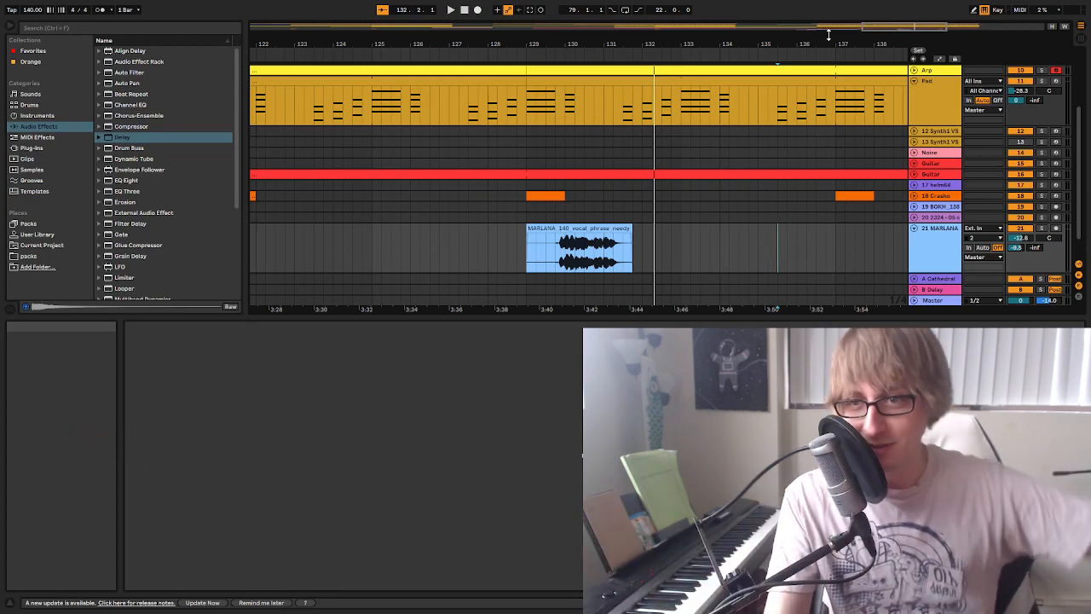
Copy the retimed MARLANA clip and paste it at bar 133 on the same track
mouse_move(601, 44)
left_mouse_down()
mouse_move(600, 15)
mouse_move(599, 52)
left_mouse_up()
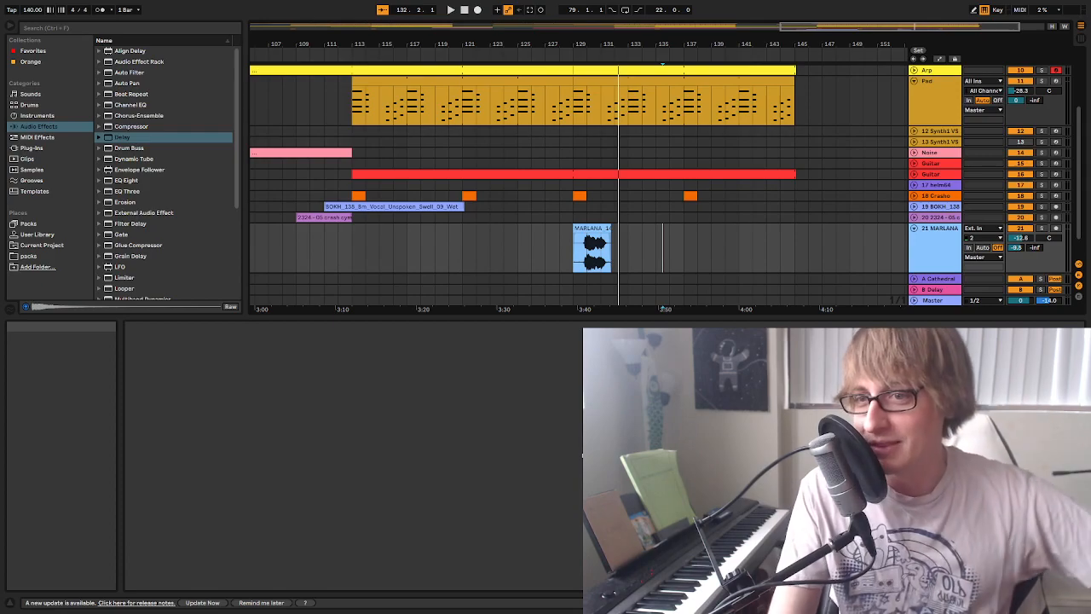
left_click(631, 241)
mouse_move(589, 42)
left_mouse_down()
mouse_move(590, 79)
mouse_move(602, 12)
left_mouse_up()
left_click(596, 230)
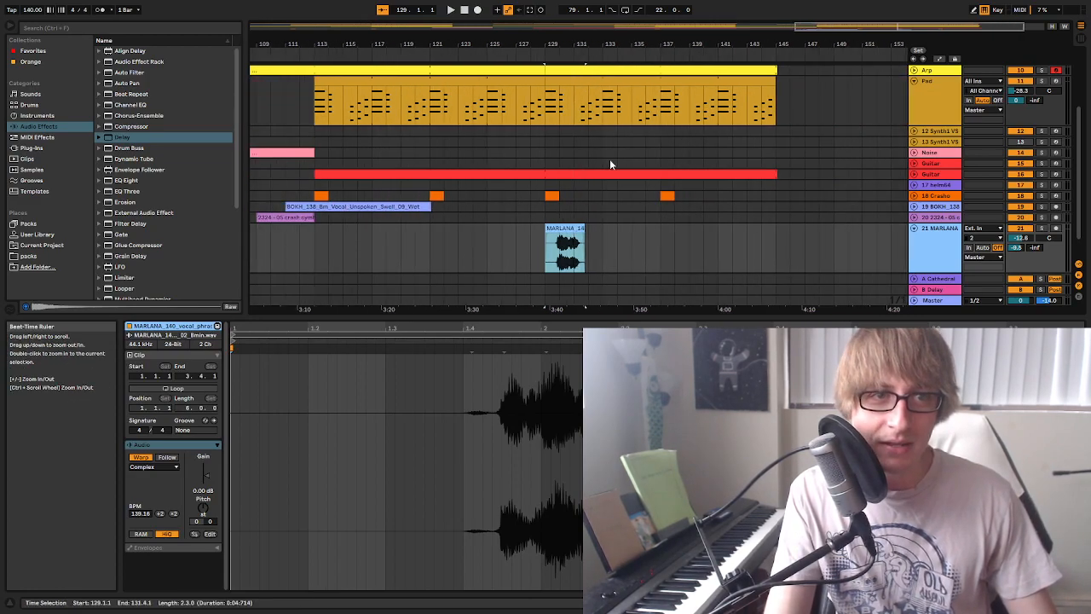
left_click(604, 234)
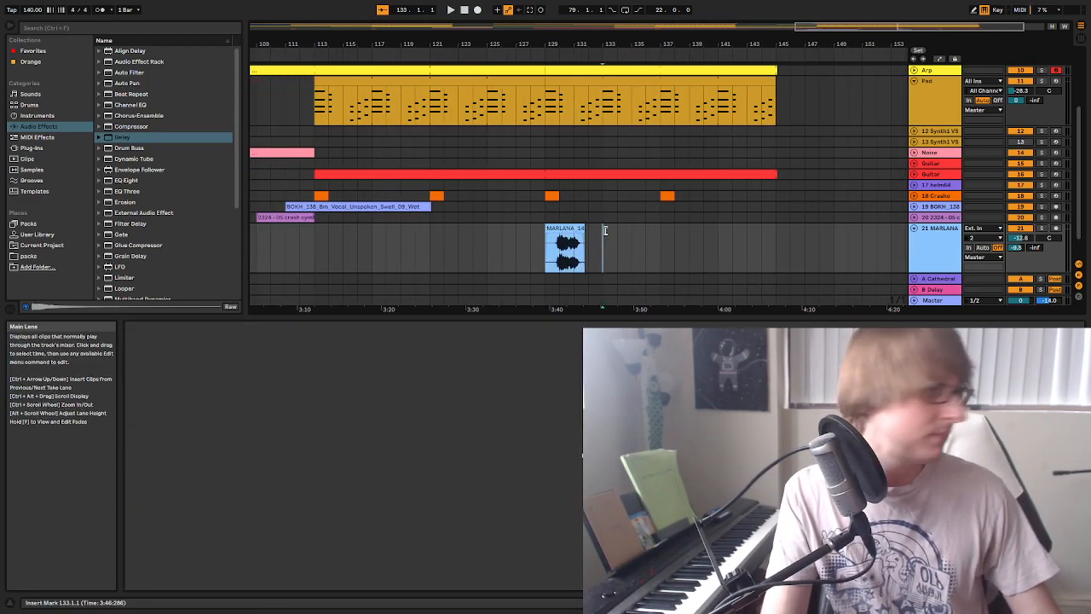
key("ctrl+v")
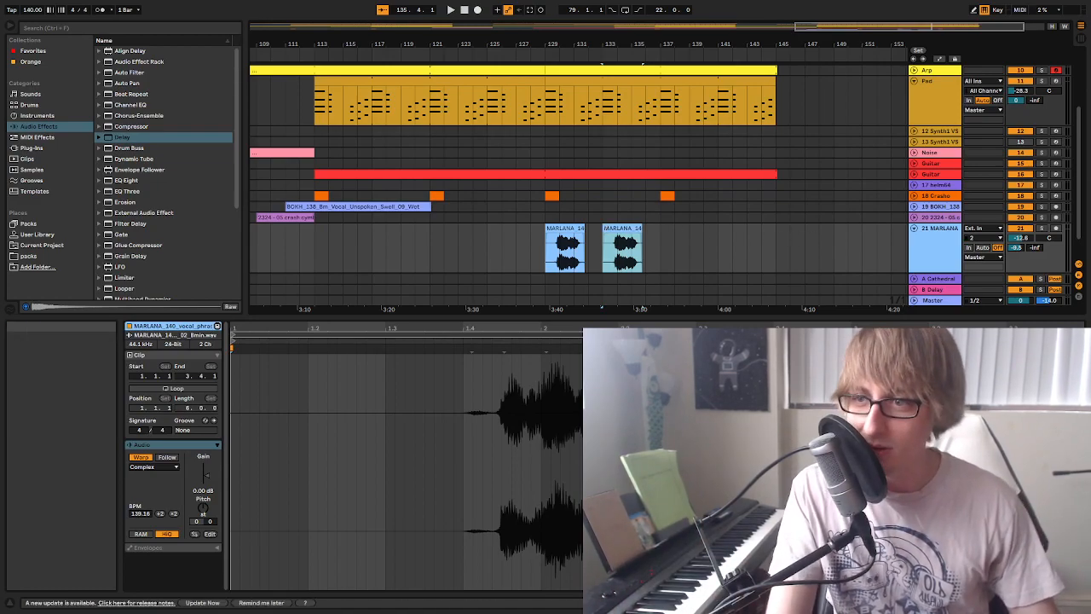
Copy the MARLANA clip at bar 133 and paste it at bars 137 and 141
left_click(732, 246)
left_click(615, 230)
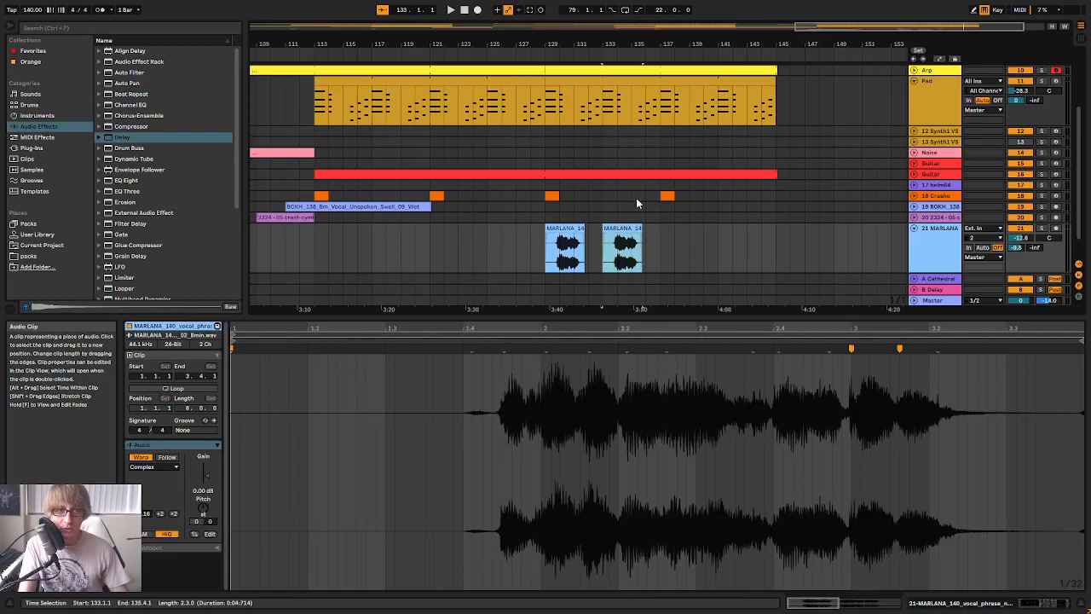
left_click(660, 244)
key("ctrl+v")
left_click(716, 237)
key("ctrl+v")
left_click_drag(748, 48, 823, 28)
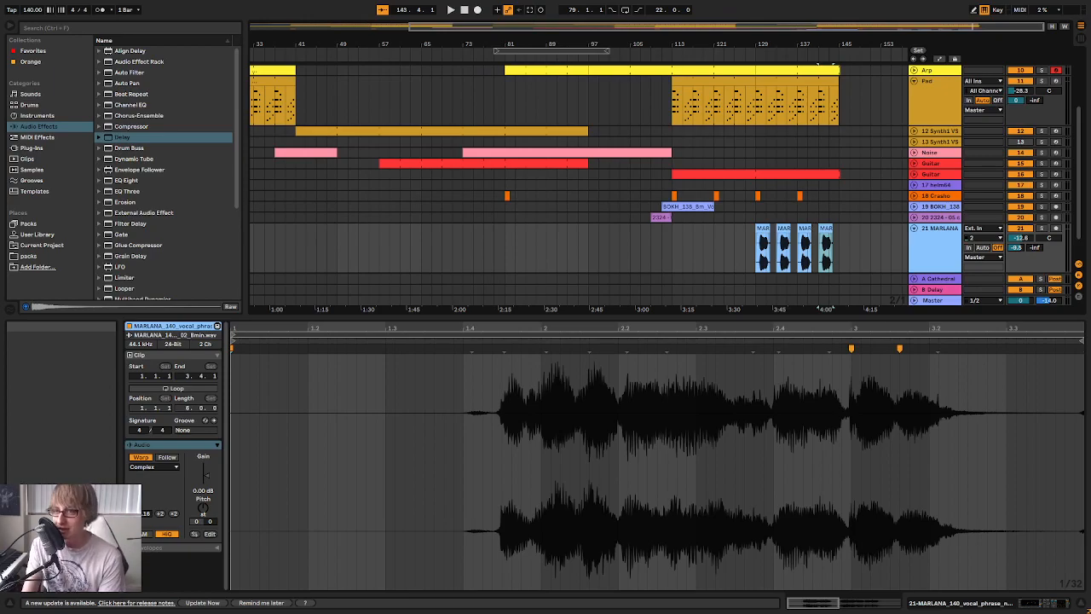
Lower the MARLANA track's volume to -14.2 dB during playback from bar 129, and replay the section with the track unfolded
left_click_drag(763, 38, 578, 43)
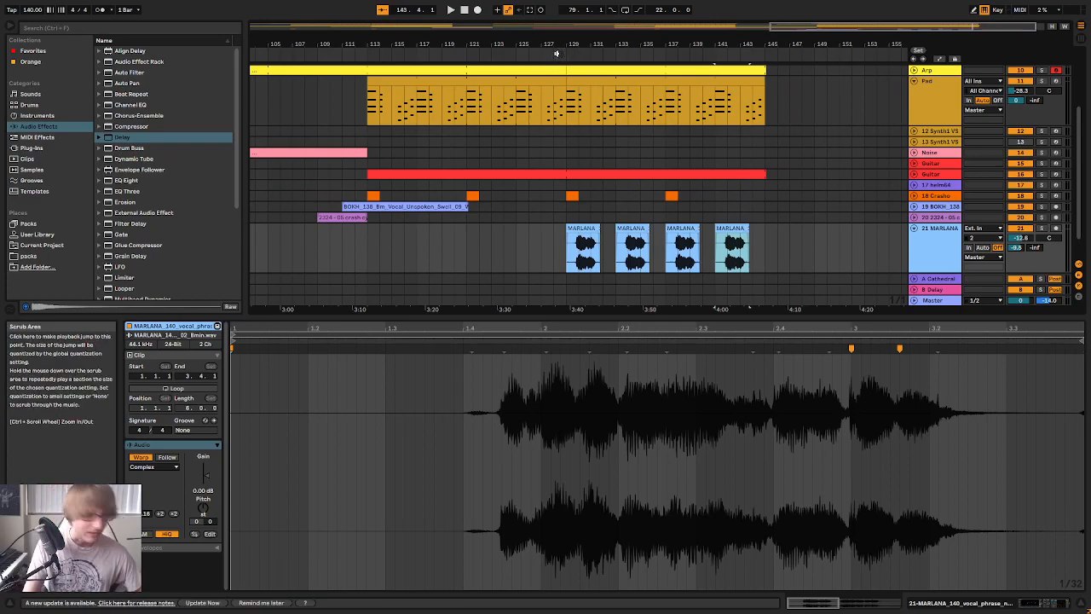
left_click(571, 51)
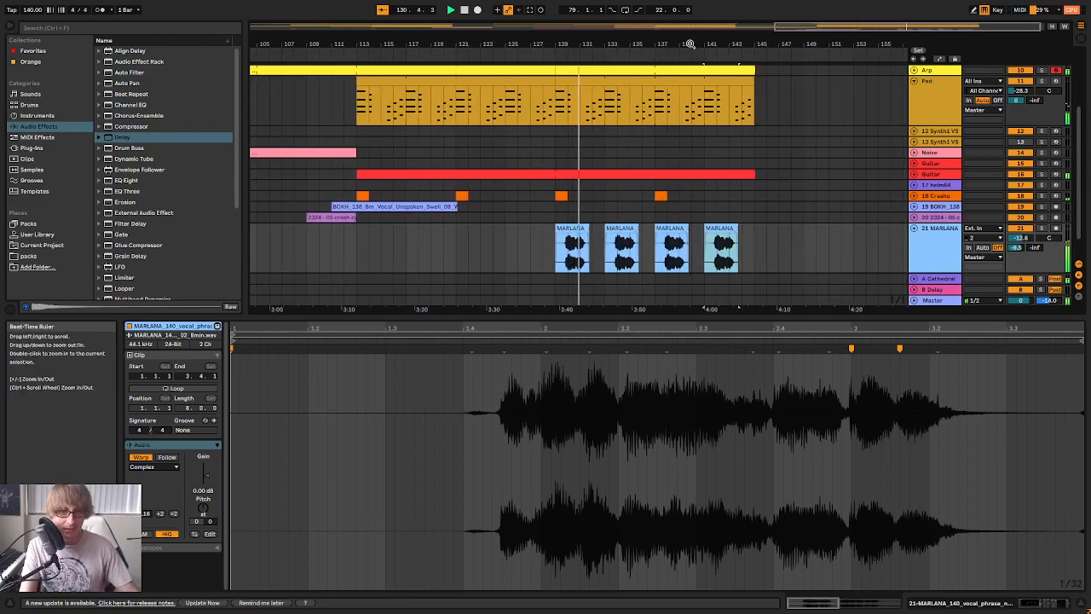
key("Tab")
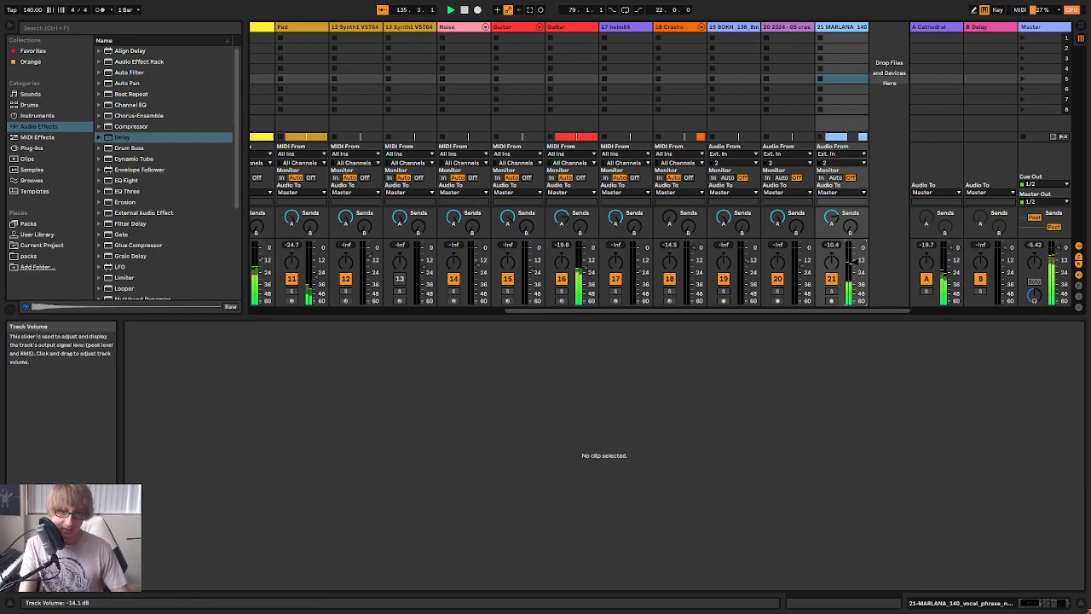
key("Tab")
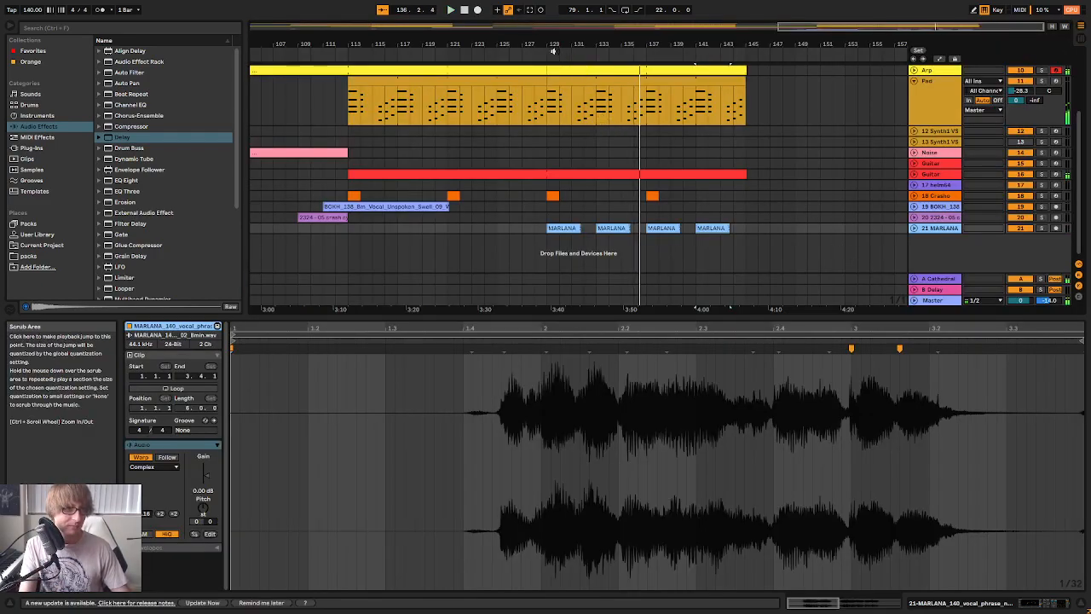
left_click_drag(631, 43, 651, 64)
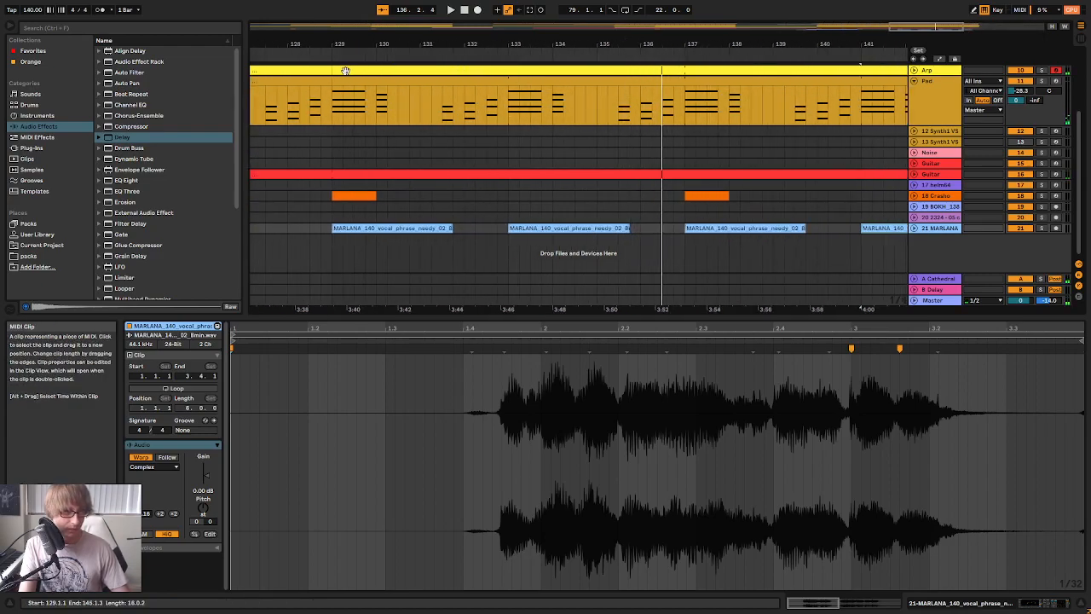
left_click(418, 56)
left_click(914, 228)
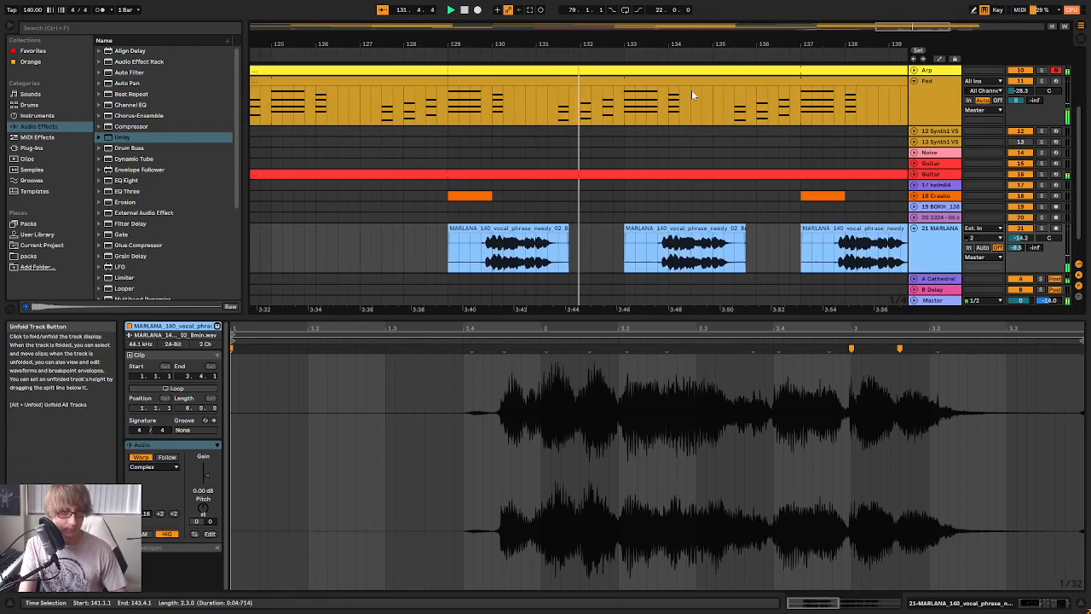
Copy the last part of the MARLANA clip at bar 133, paste it directly behind the phrase at 135.4.1, and play it
left_click_drag(713, 42, 734, 78)
left_click_drag(588, 249, 839, 253)
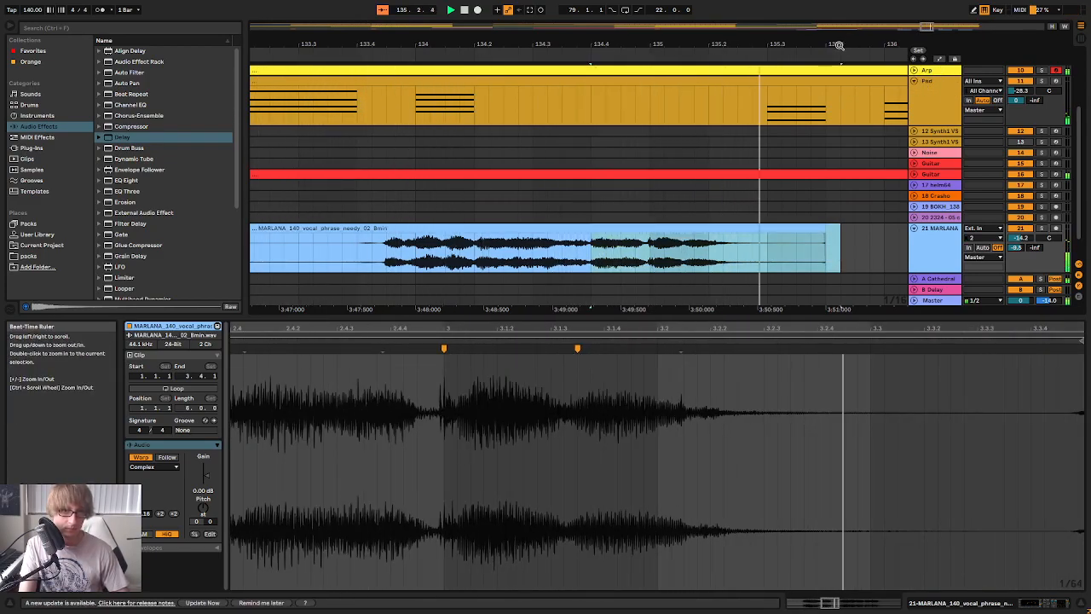
left_click_drag(853, 43, 853, 34)
left_click_drag(676, 44, 674, 36)
key("space")
key("ctrl+c")
left_click(637, 241)
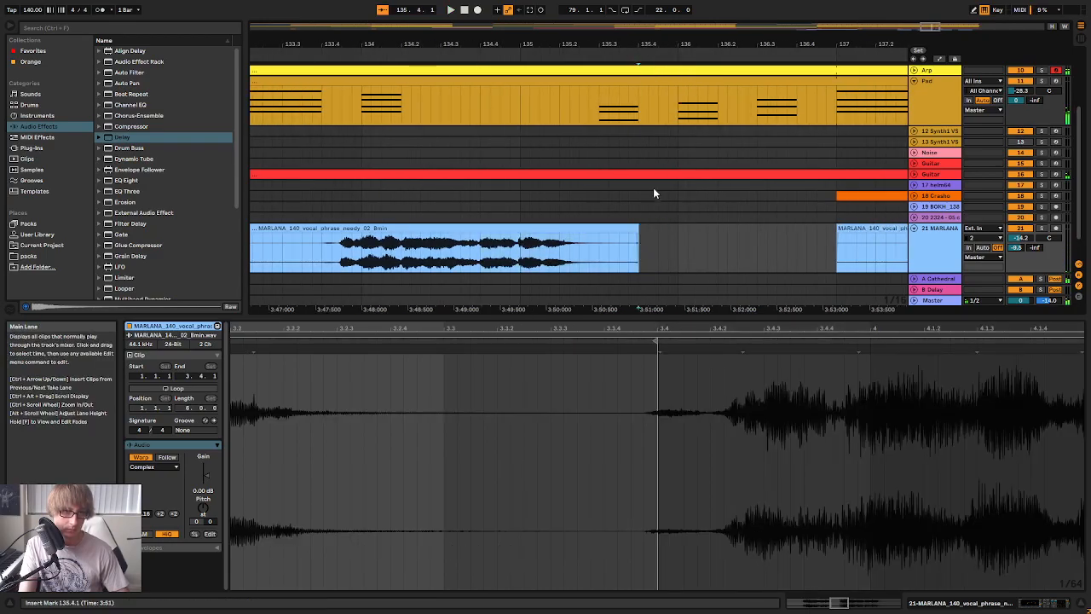
key("ctrl+v")
key("space")
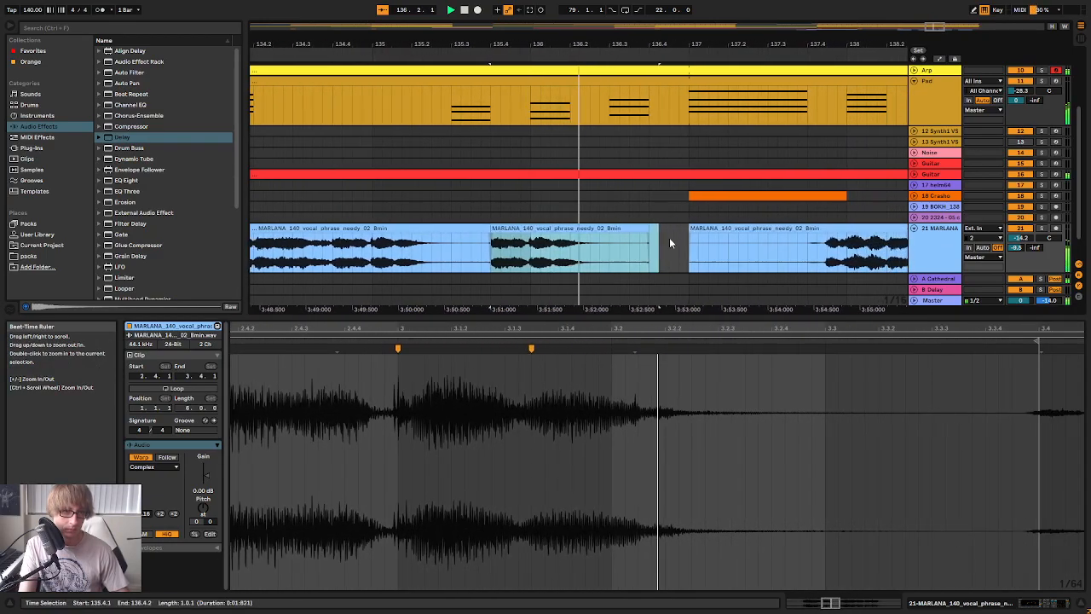
Copy the ending of the repeated MARLANA fragment and paste it at 136.3.1, just before the clip at bar 137
left_click_drag(570, 45, 841, 16)
left_click_drag(534, 37, 645, 31)
left_click(635, 60)
left_click_drag(847, 45, 813, 44)
left_click_drag(708, 253, 754, 253)
left_click(742, 256)
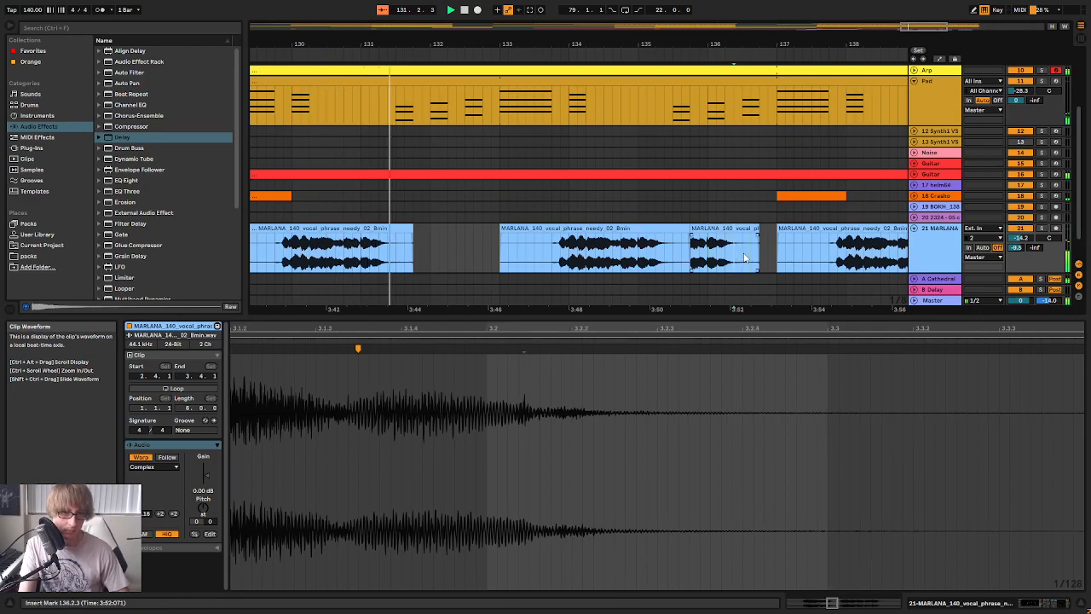
scroll(753, 195, "down", 2)
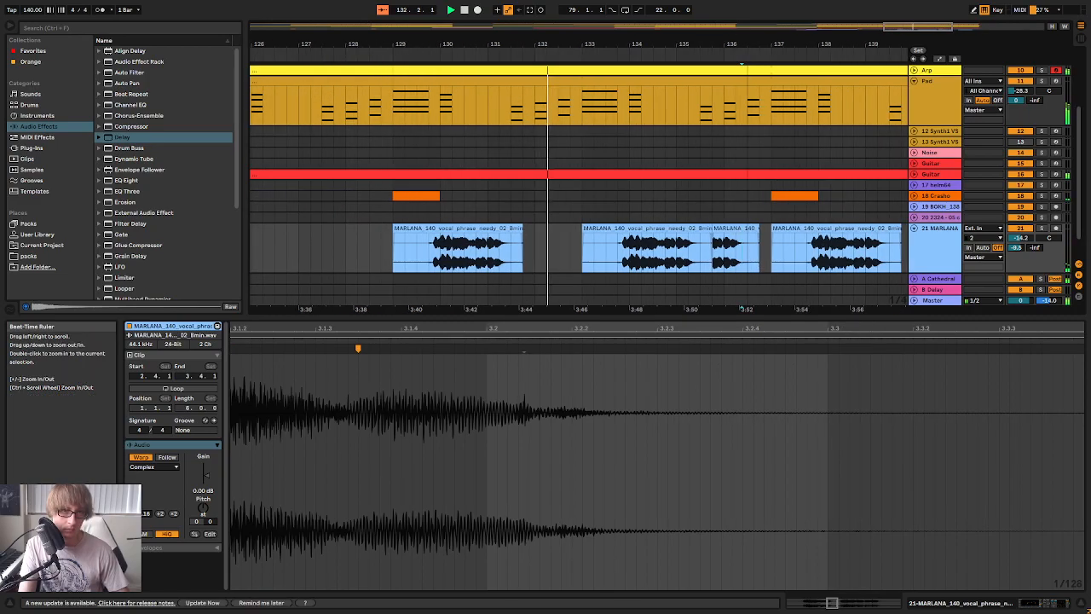
left_click(748, 257)
key("ctrl+v")
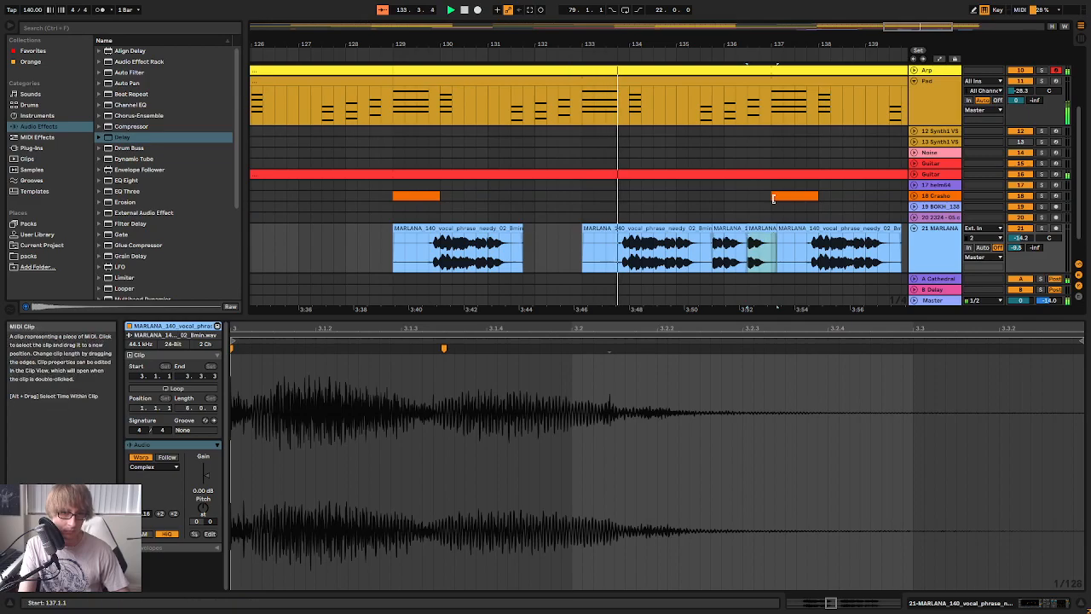
Extend the start of the first repeated MARLANA fragment back to 135.3.4 and play the passage to check the transition
left_click_drag(743, 46, 666, 117)
left_click_drag(774, 40, 747, 14)
key("space")
left_click(672, 66)
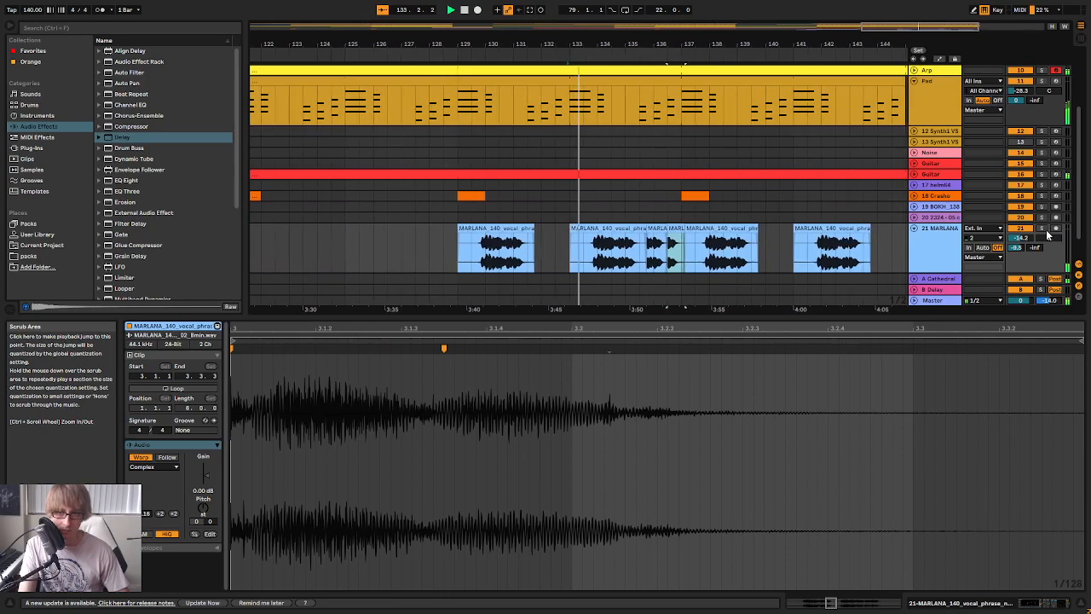
left_click_drag(646, 46, 647, 163)
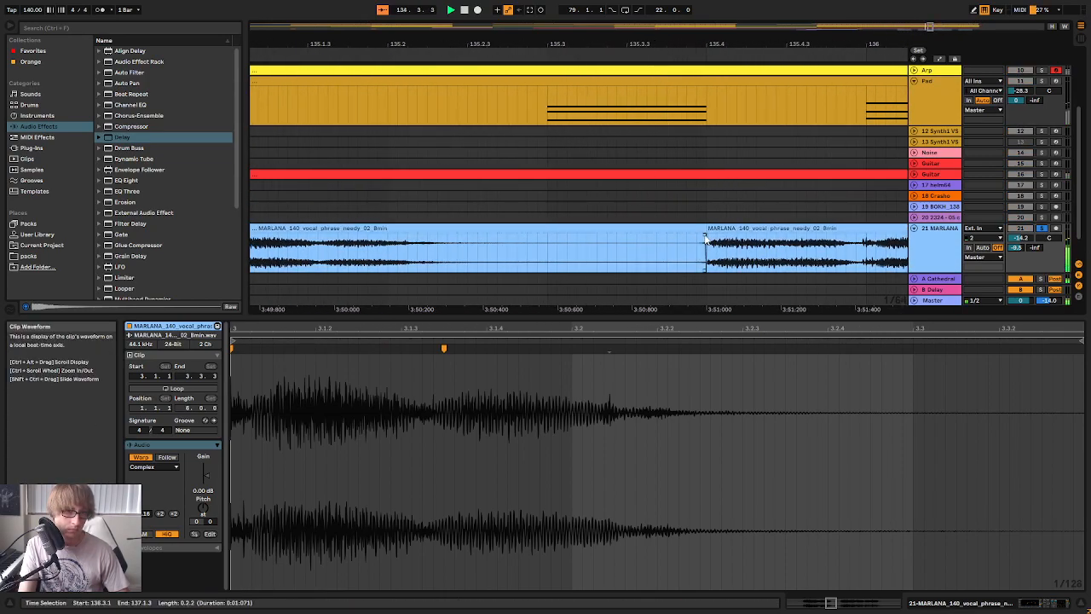
mouse_move(707, 228)
left_mouse_down()
mouse_move(662, 219)
mouse_move(699, 226)
left_mouse_up()
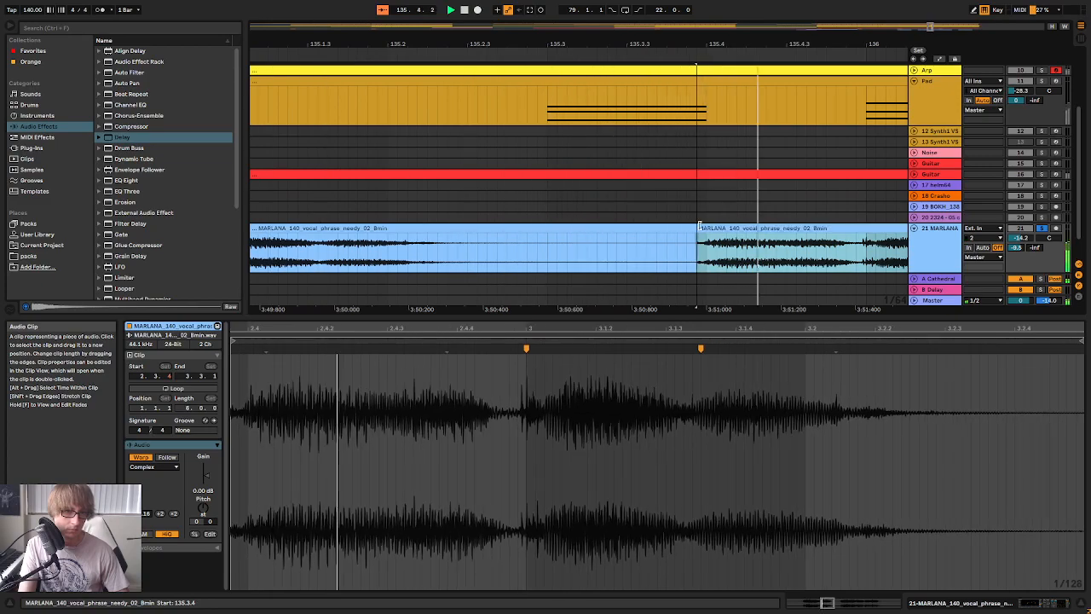
left_click_drag(821, 46, 129, 51)
left_click_drag(542, 44, 652, 7)
left_click(491, 55)
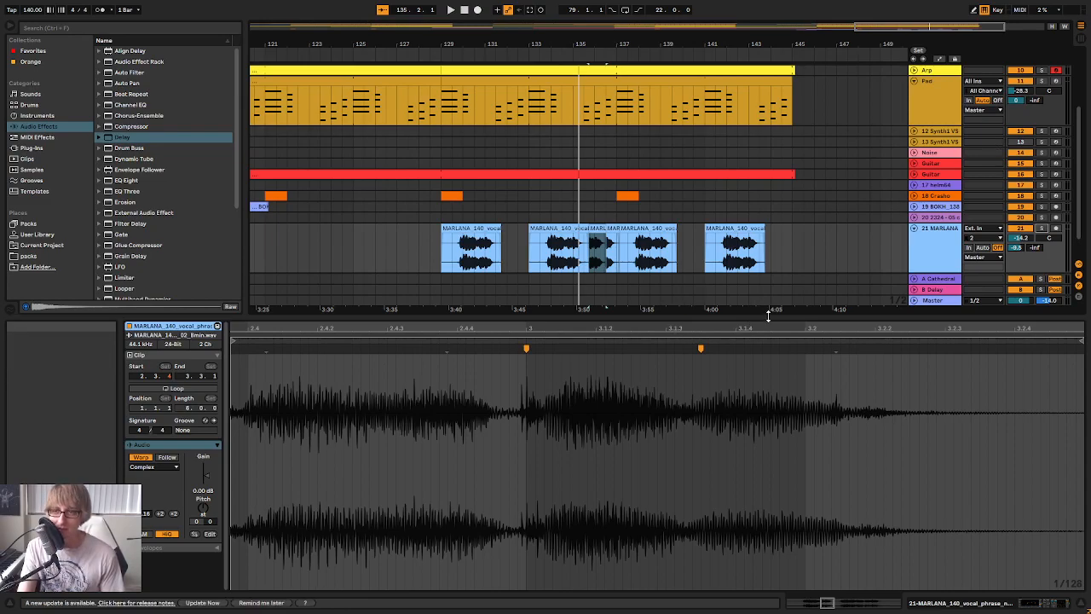
Enlarge the arrangement area and copy the MARLANA phrase with its two repeated fragments from bar 133 to bar 141
left_click_drag(764, 317, 735, 424)
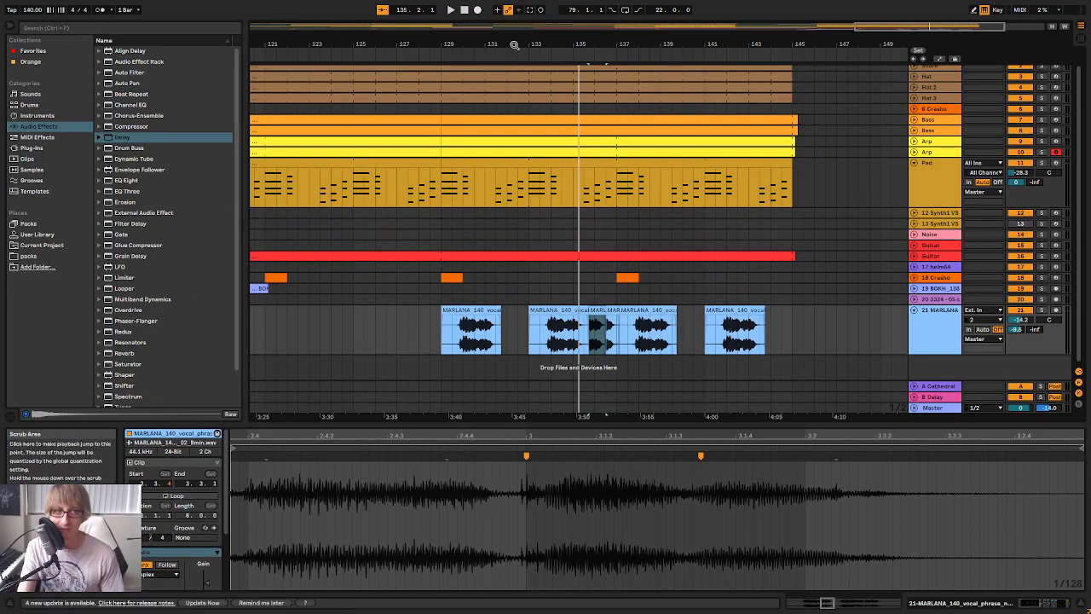
left_click(528, 59)
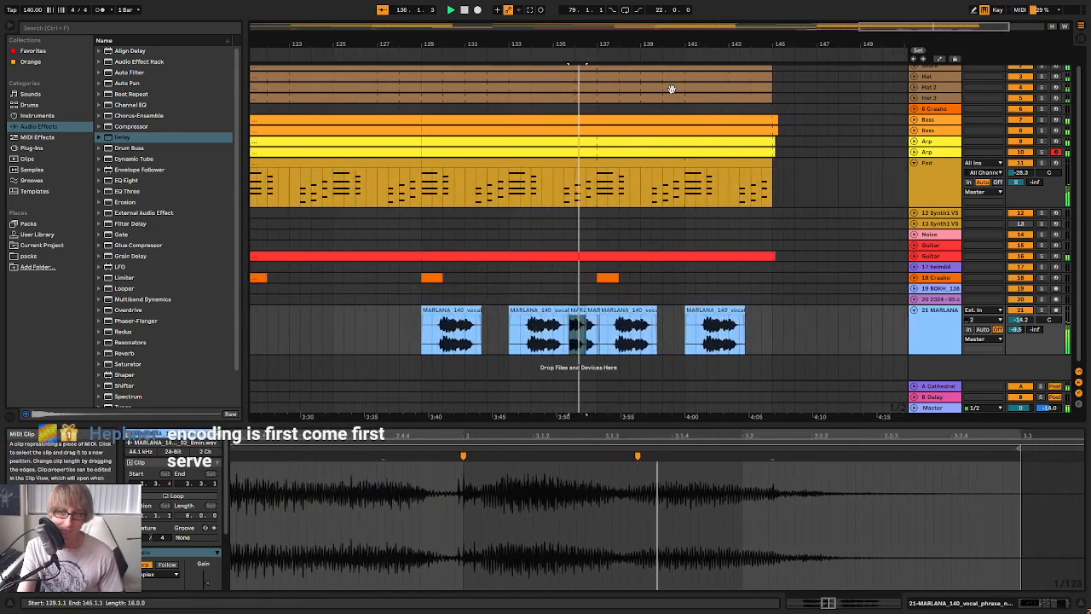
left_click_drag(617, 44, 678, 58)
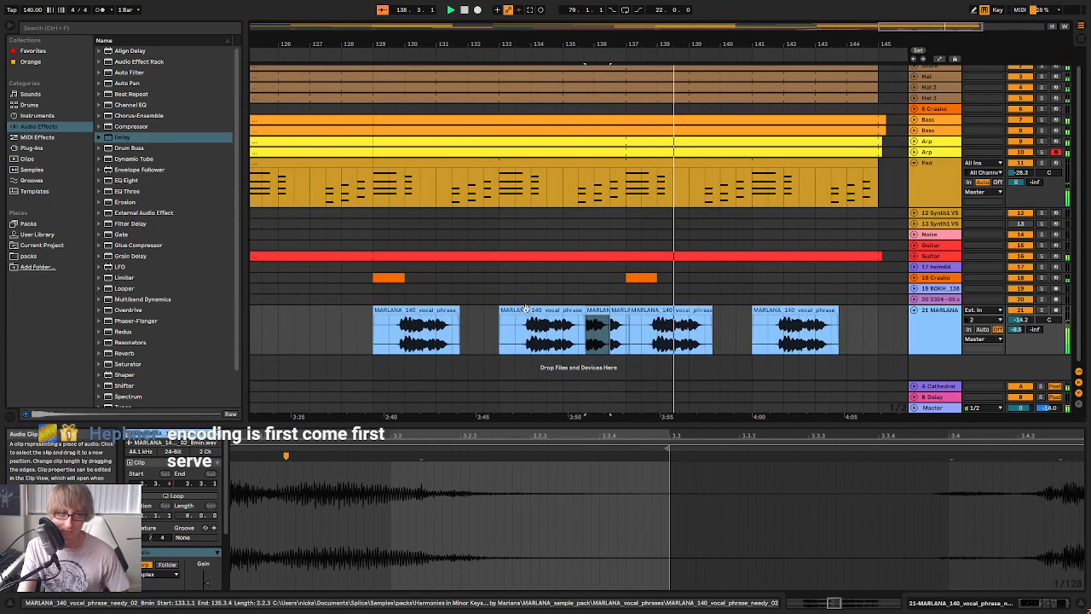
left_click(641, 329)
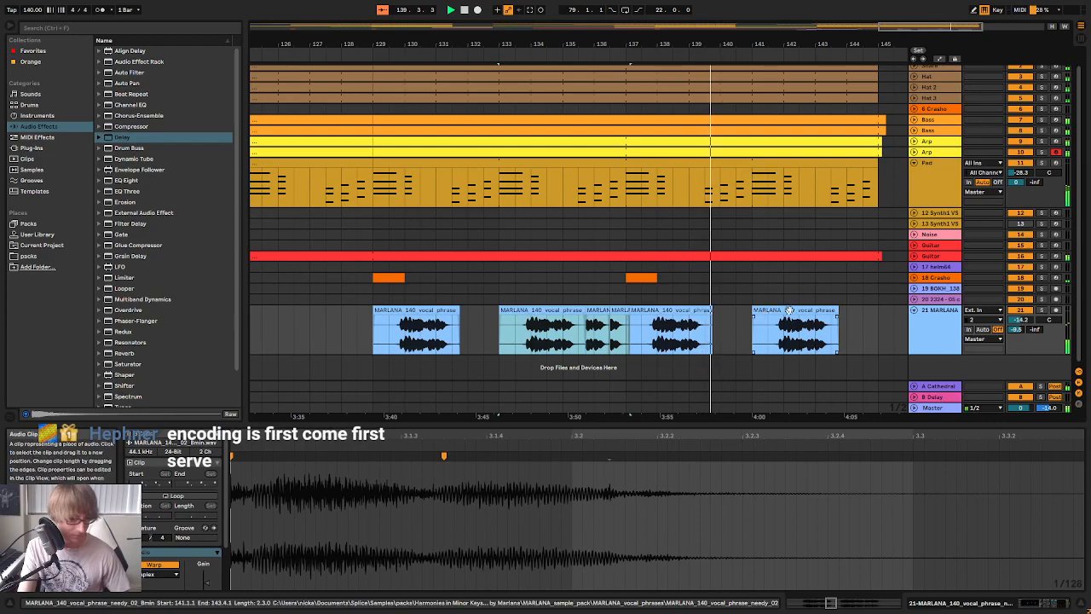
left_click(778, 309)
key("ctrl+d")
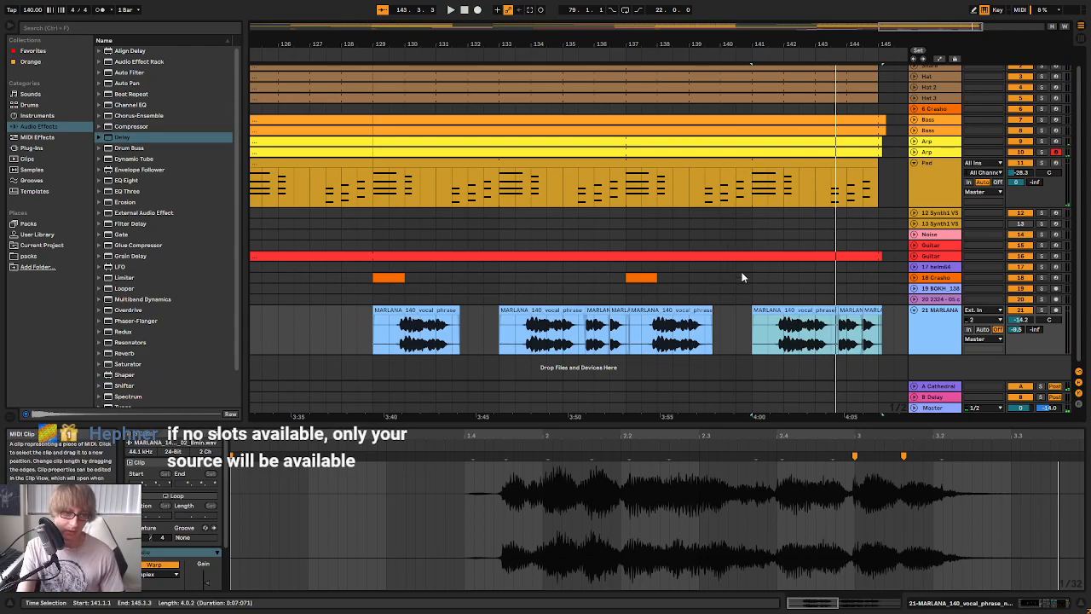
Play the final section from bar 129 and from the copied MARLANA phrase at bar 141
left_click_drag(719, 46, 732, 12)
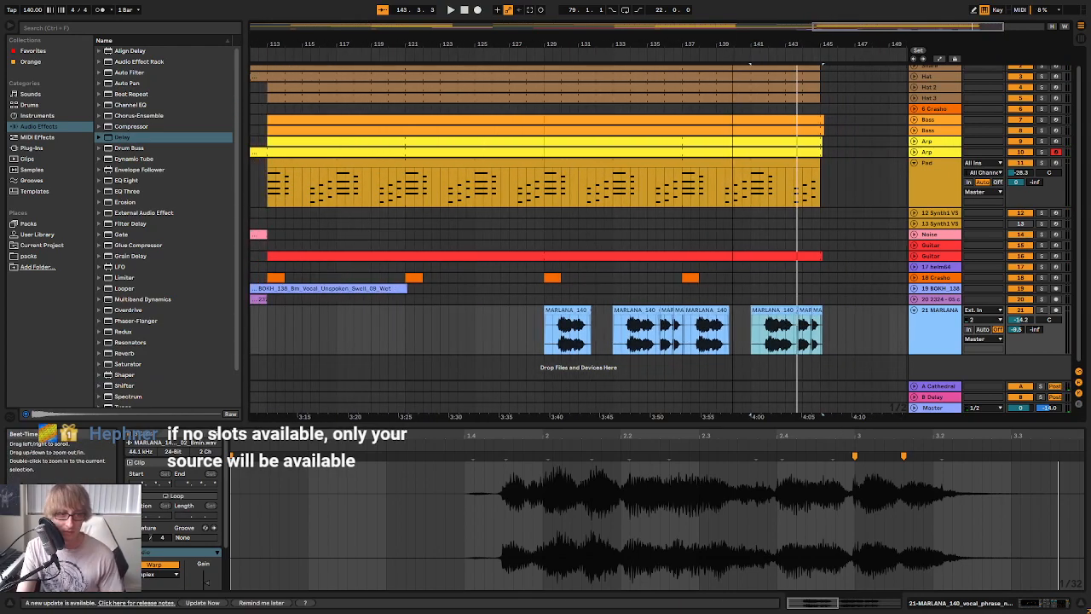
left_click(532, 56)
mouse_move(692, 44)
left_mouse_down()
mouse_move(669, 22)
mouse_move(673, 43)
left_mouse_up()
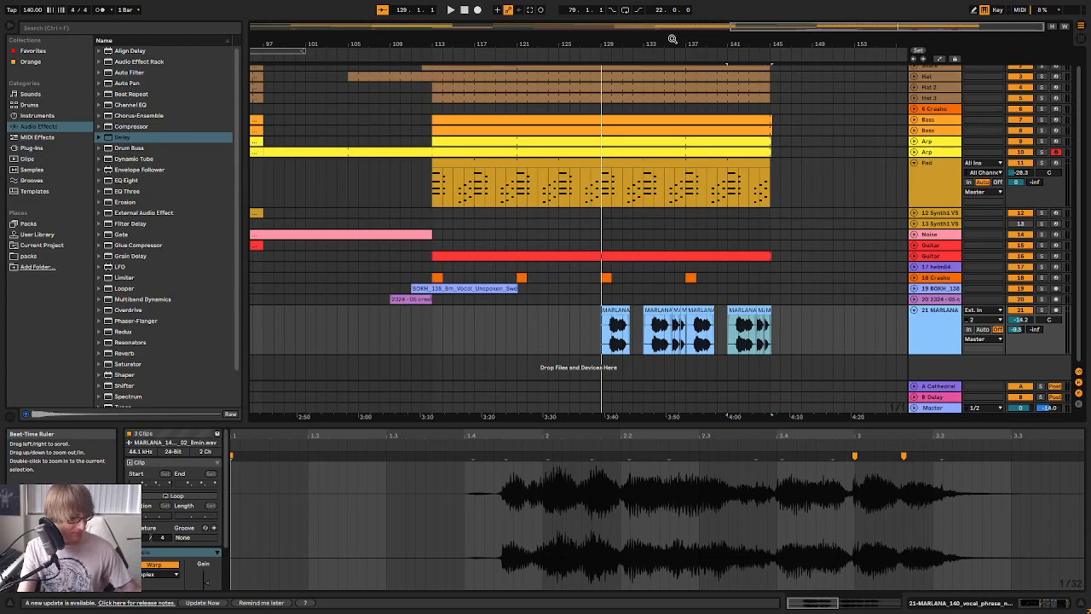
left_click(730, 75)
key("space")
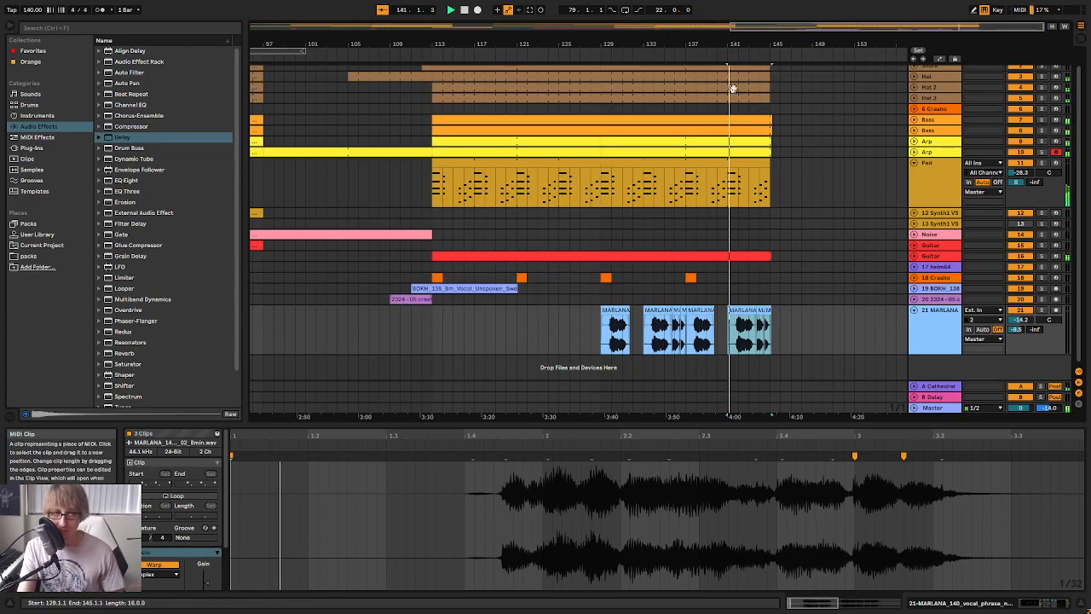
left_click_drag(622, 40, 622, 14)
left_click_drag(672, 43, 674, 26)
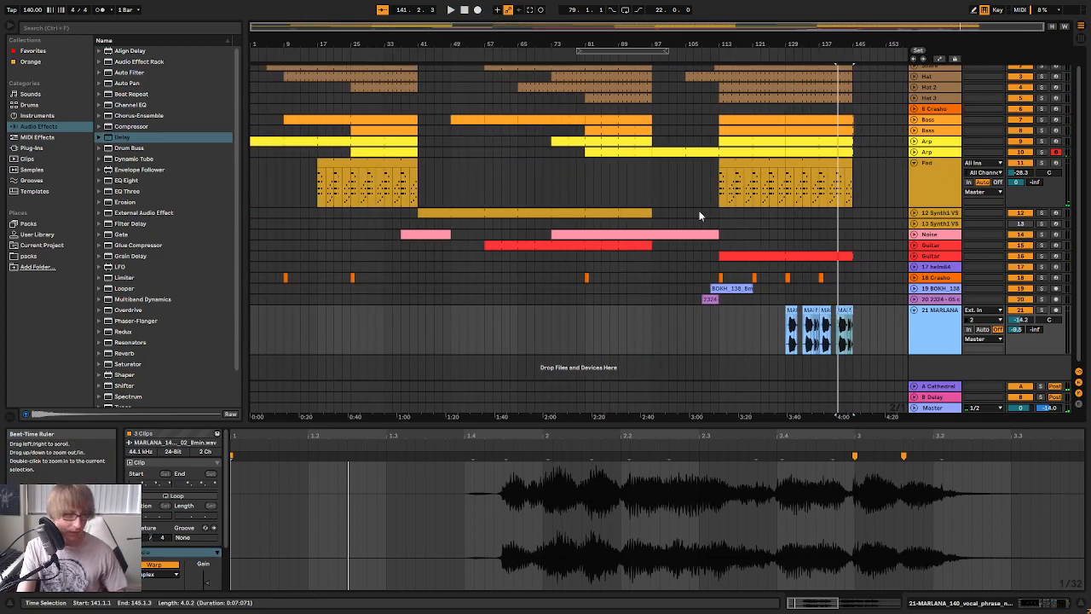
Save the set and play the whole track from 1.1.1
key("ctrl+s")
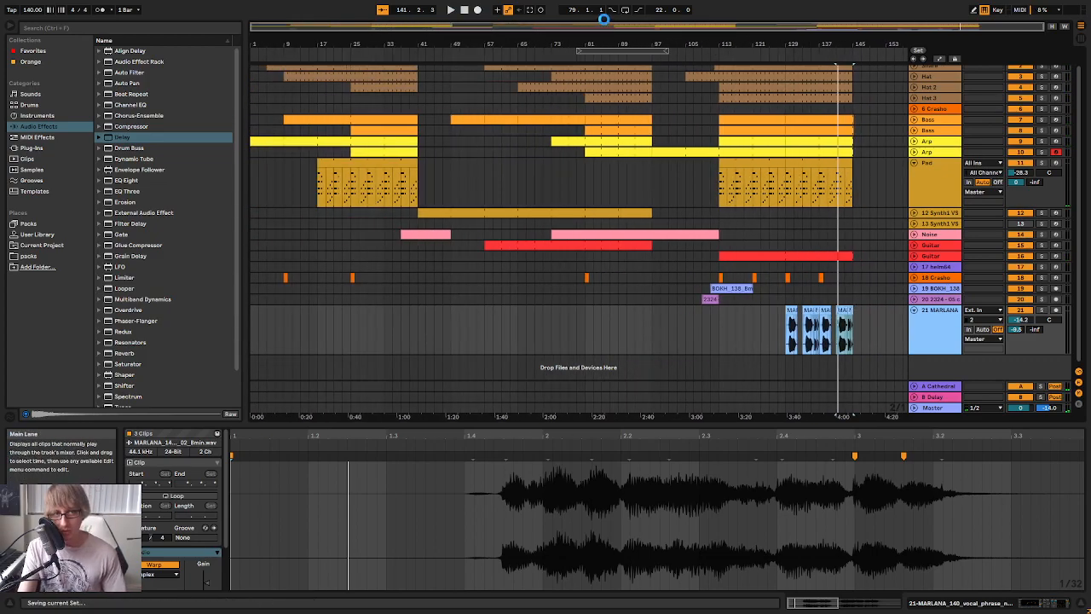
double_click(465, 10)
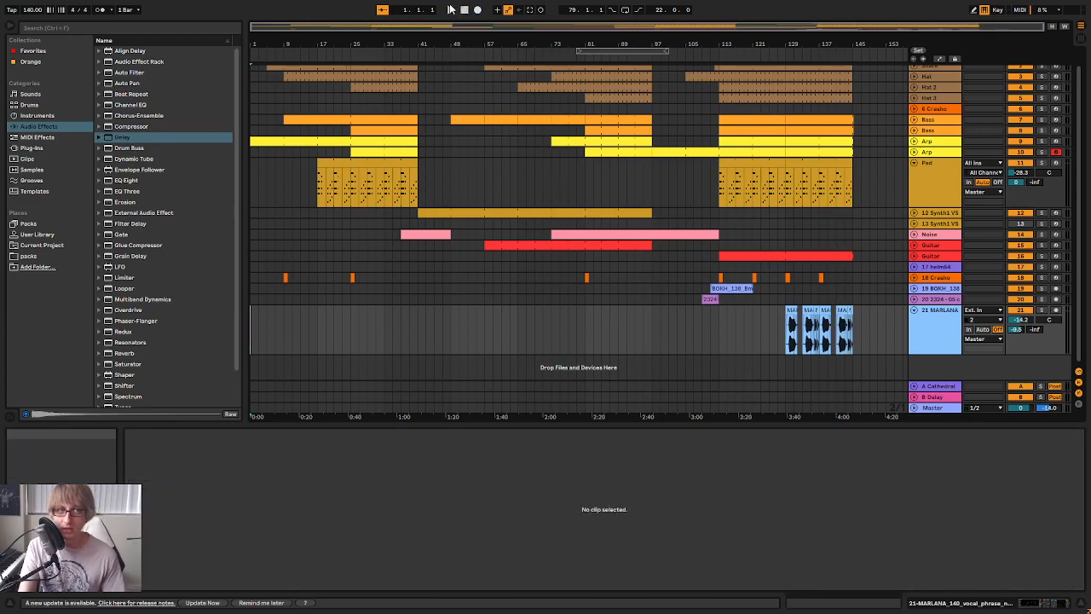
left_click(451, 11)
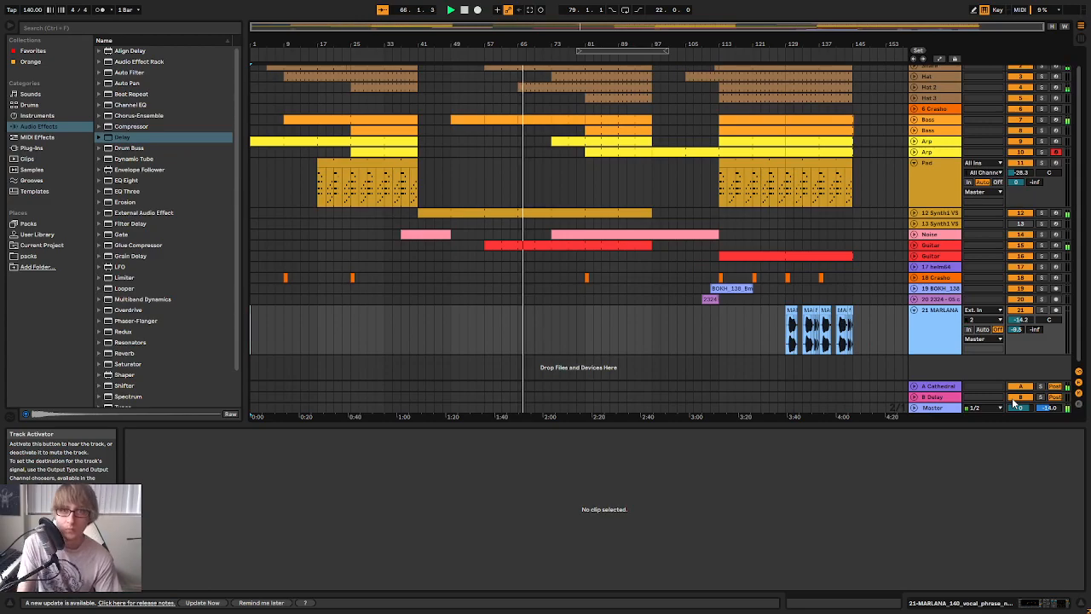
Add the EQ Eight drum preset Cymbal EQ 1 after the MJ_Cym2 sampler on track 18 Crasho
left_click(933, 281)
left_click(940, 124)
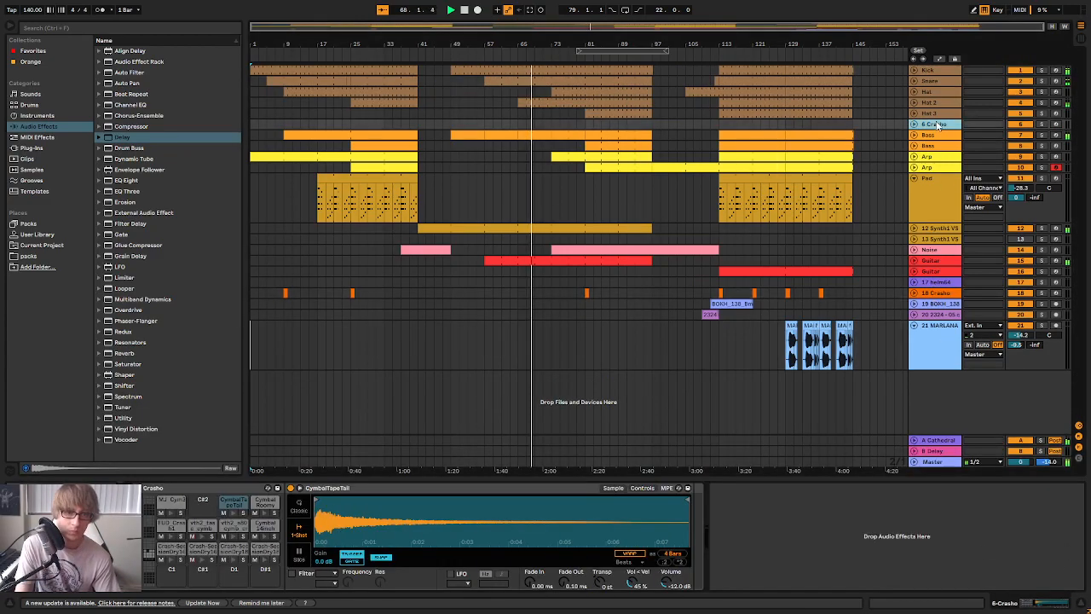
double_click(936, 294)
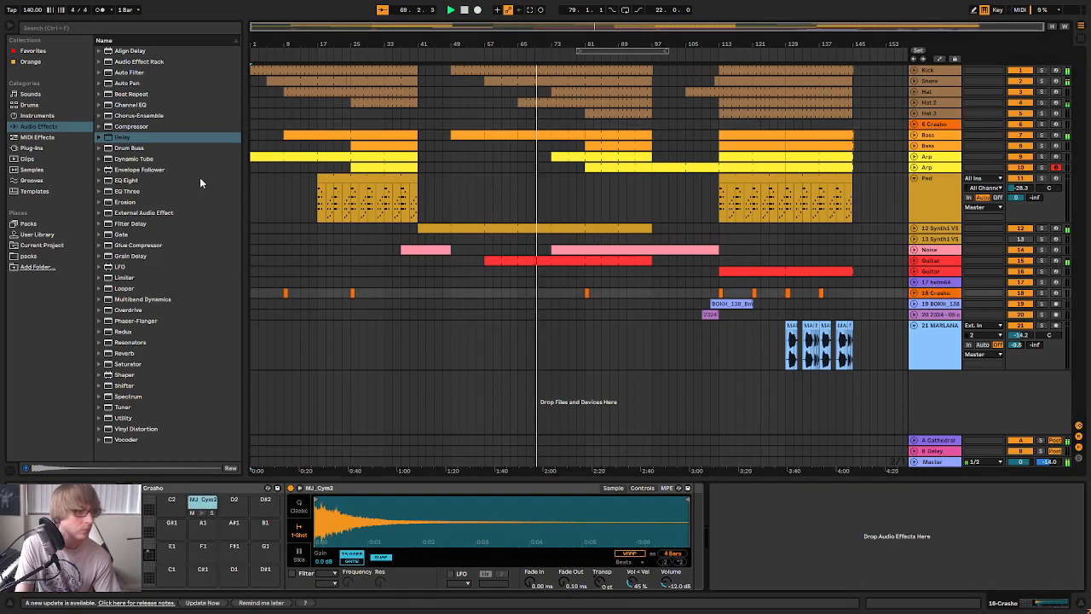
left_click(109, 179)
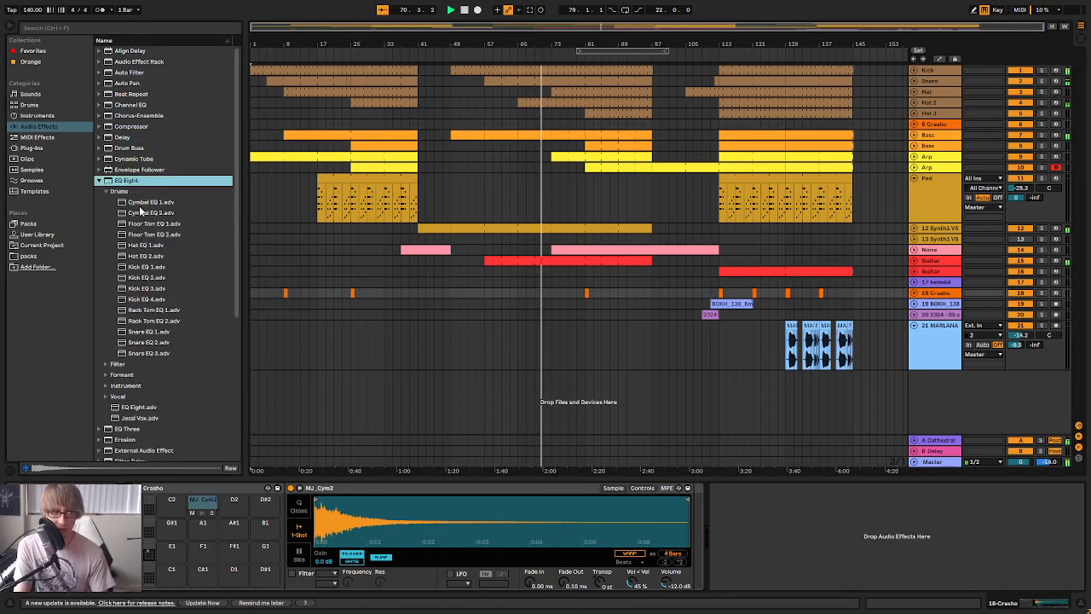
key("Down")
key("Down")
left_click_drag(754, 457, 791, 539)
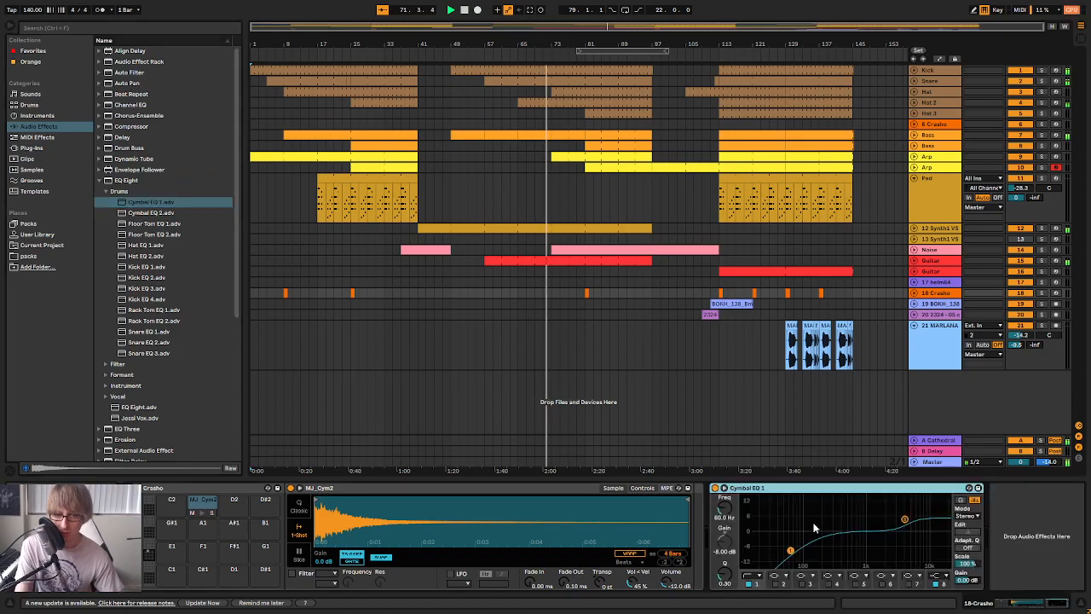
Lower the volume of track 18 Crasho to about -2.3 dB and show the devices of track 6 Crasho
key("Tab")
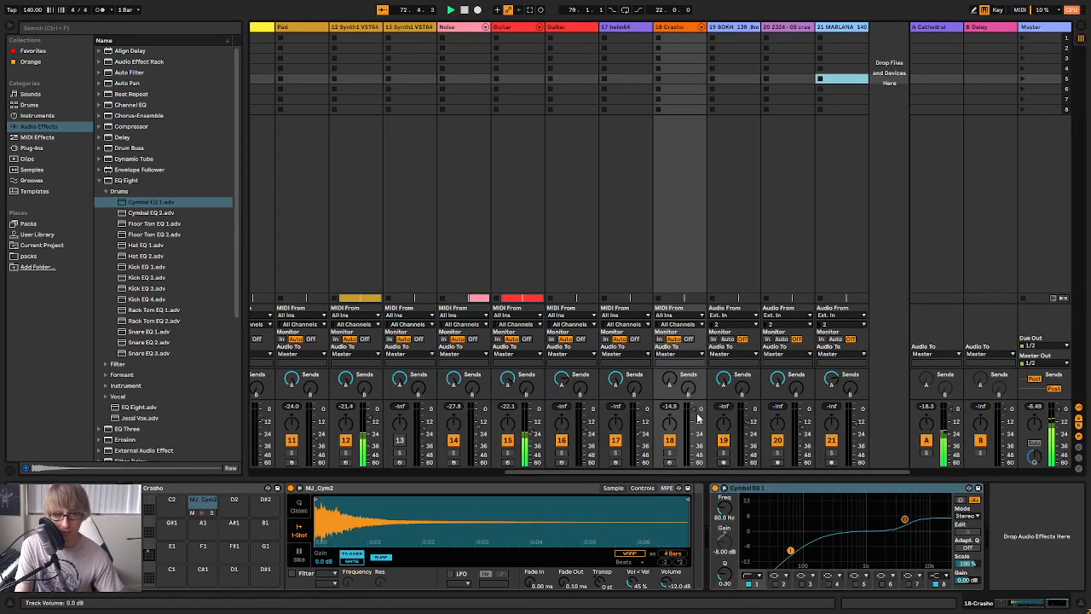
key("Tab")
key("Tab")
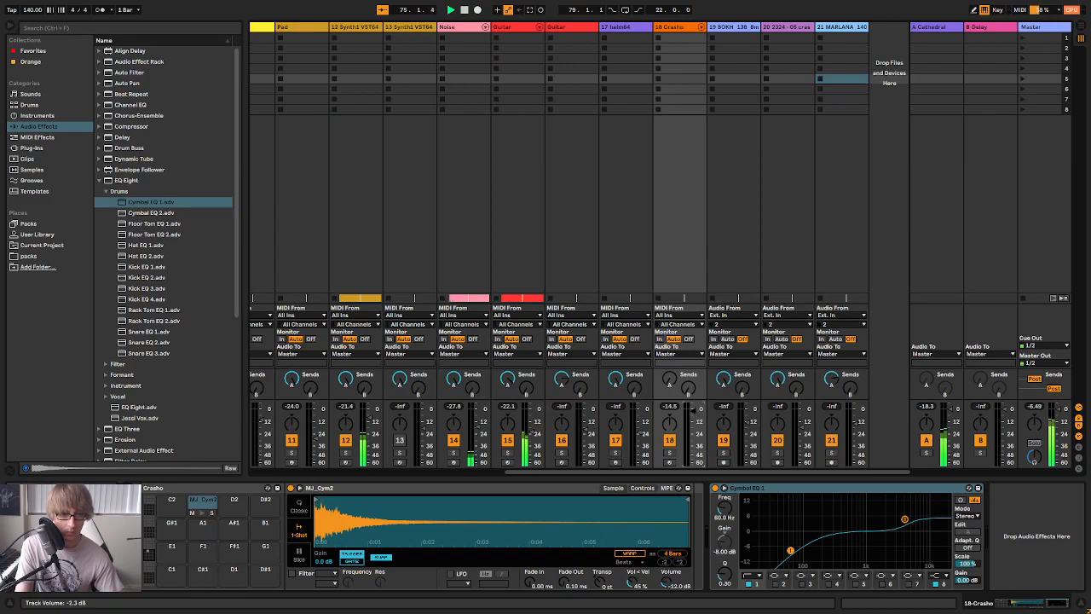
key("Tab")
left_click(936, 125)
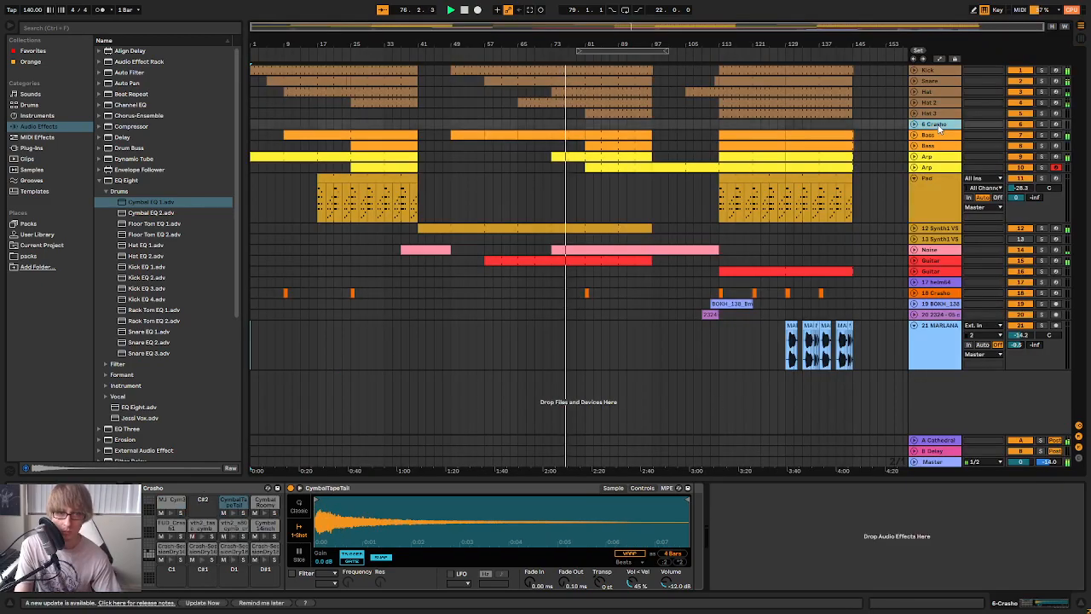
Delete the empty track 6 Crasho, put the other Crasho track directly below Hat 3, and check that its volume is about -2.4 dB
key("Delete")
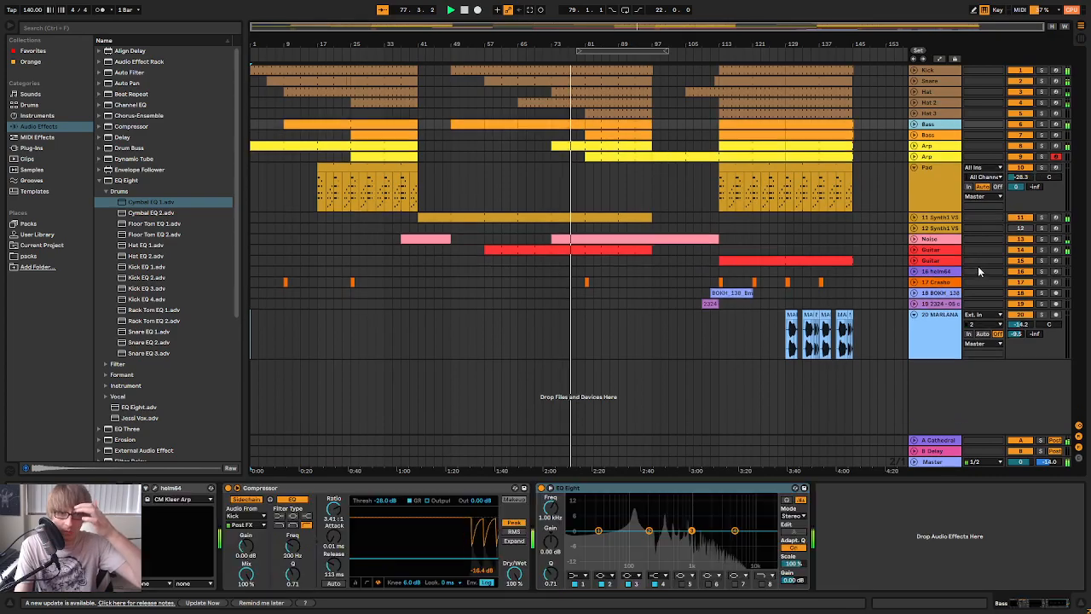
left_click(941, 284)
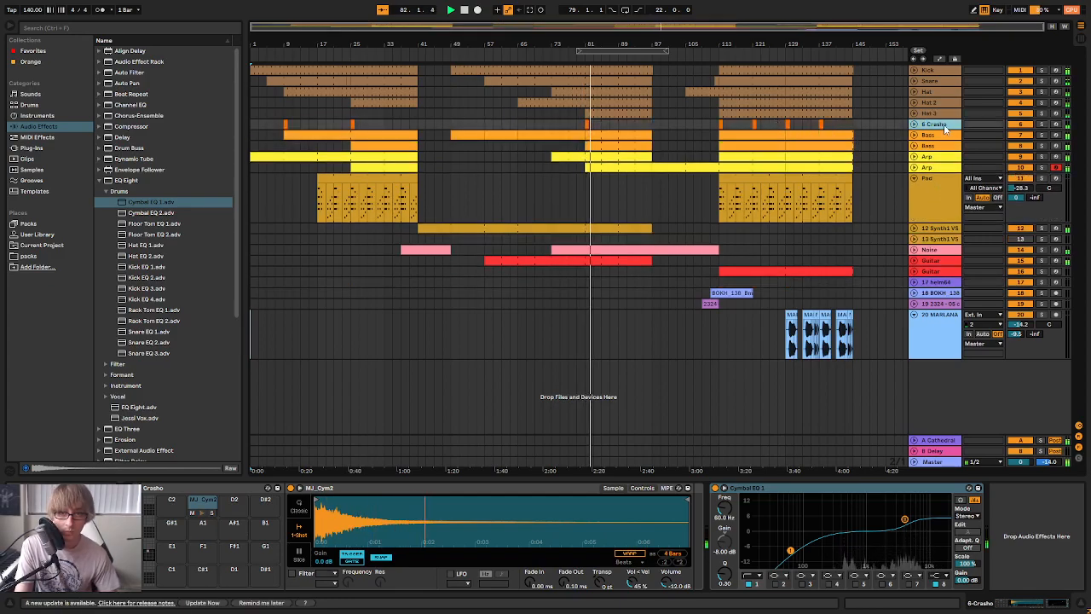
key("Tab")
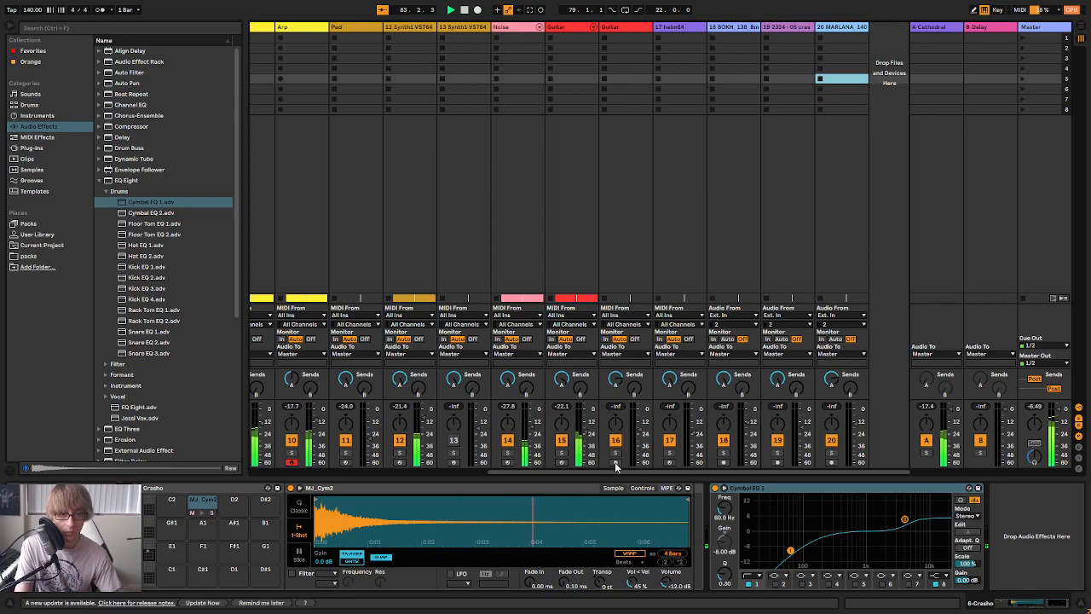
left_click_drag(585, 472, 346, 473)
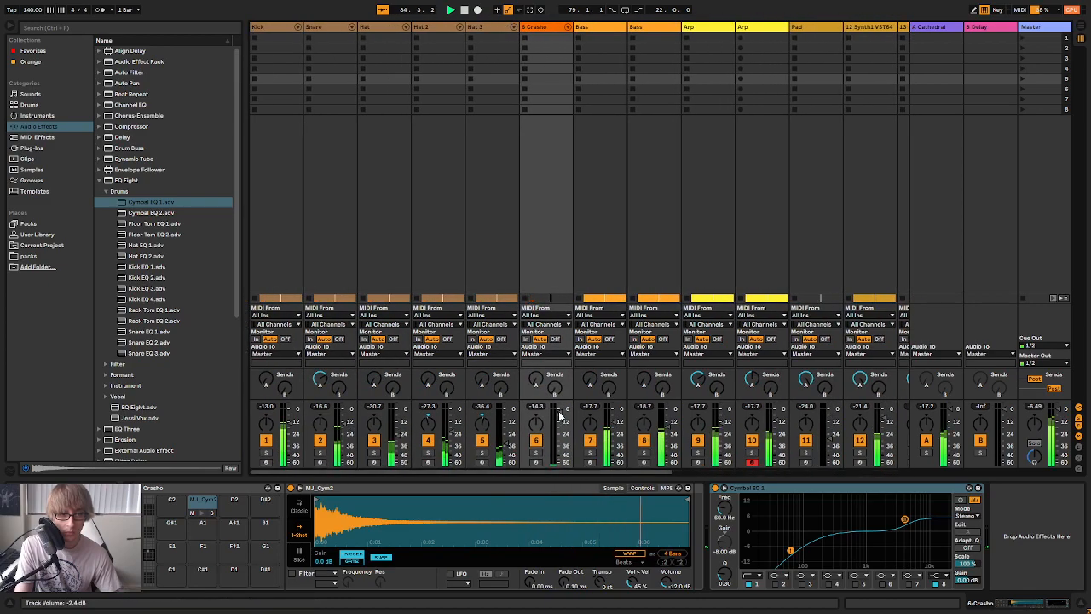
key("Tab")
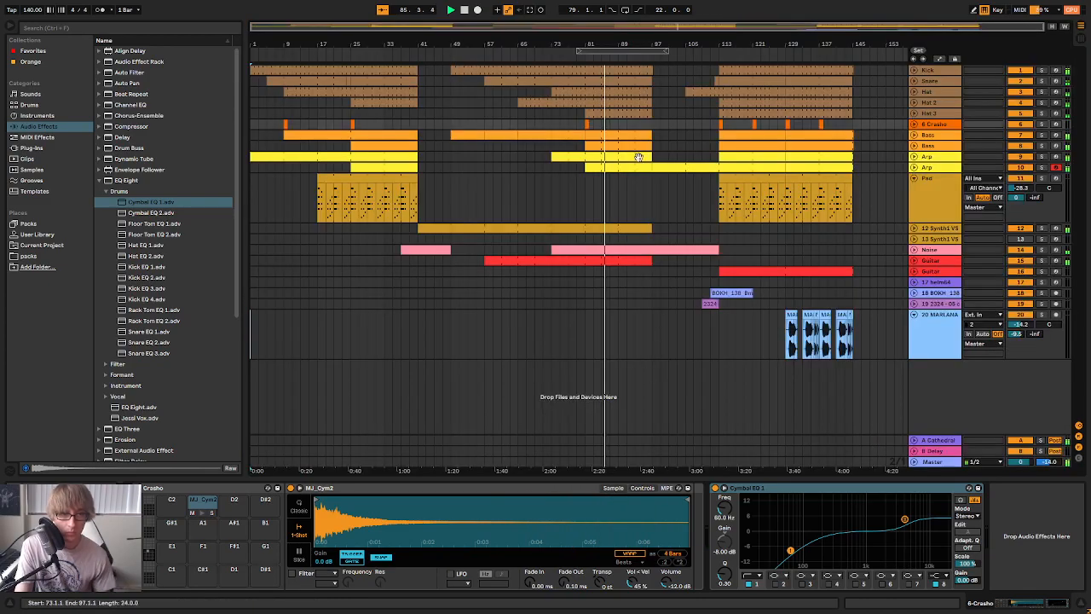
Examine the notes of the second Bass track's clip starting at bar 81 in an enlarged note editor, then close the editor
left_click_drag(602, 43, 602, 95)
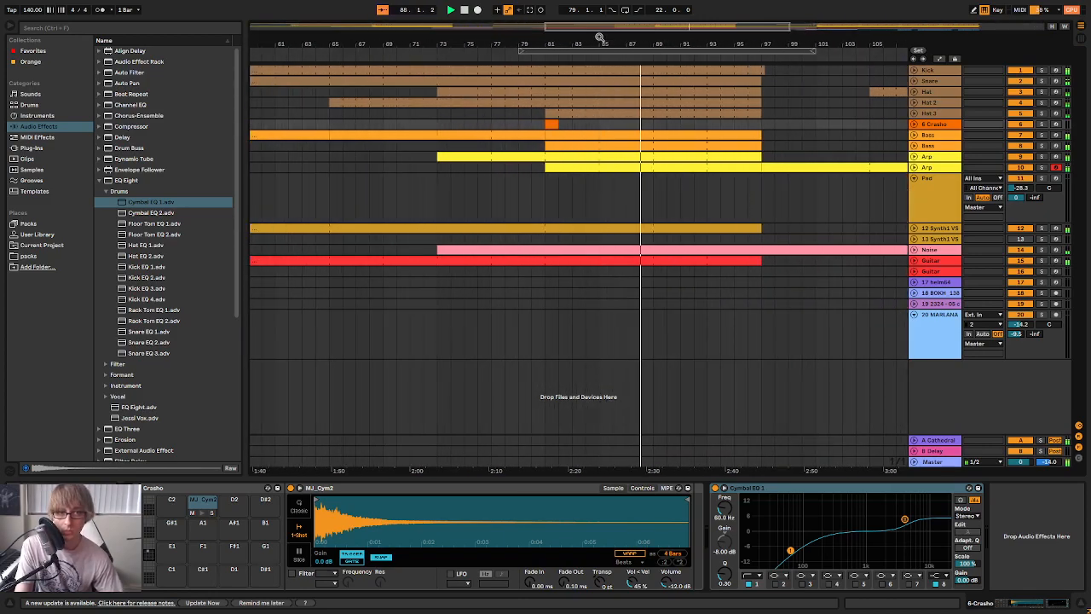
left_click_drag(687, 43, 689, 15)
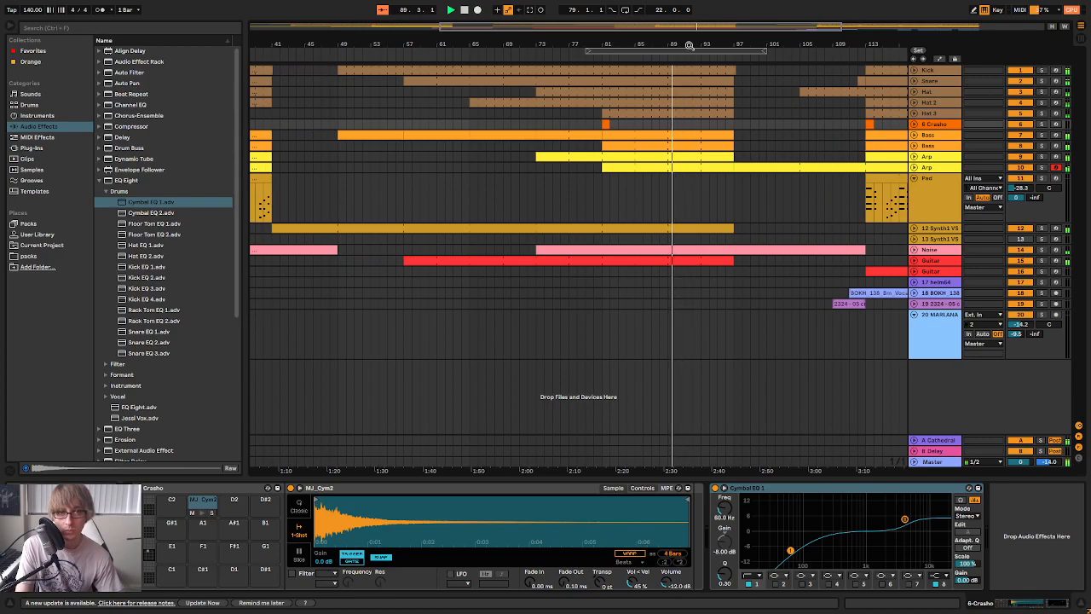
double_click(699, 146)
scroll(628, 527, "down", 5)
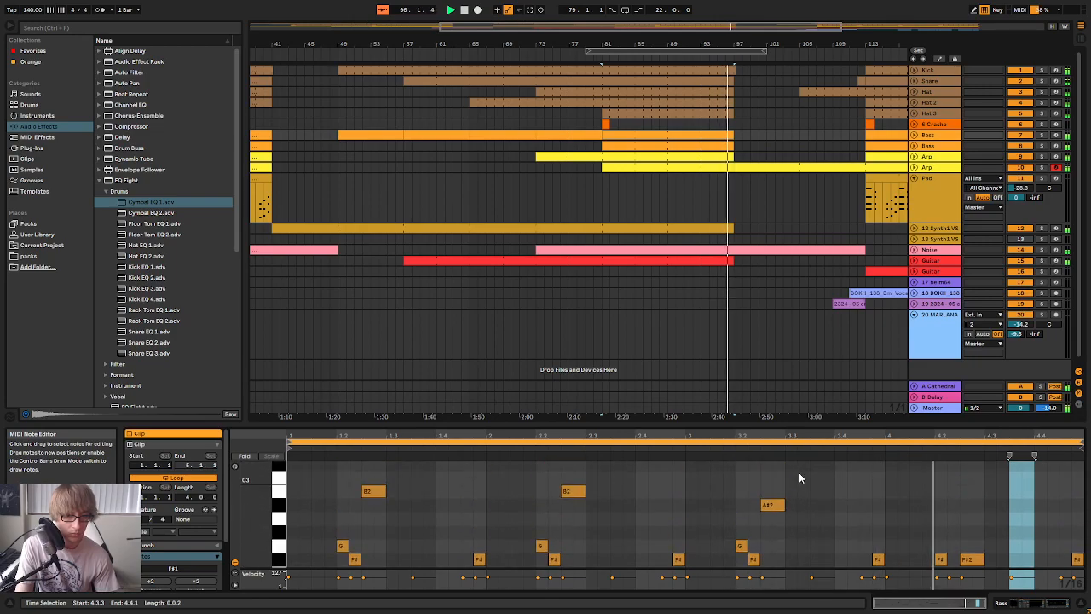
left_click_drag(881, 421, 861, 266)
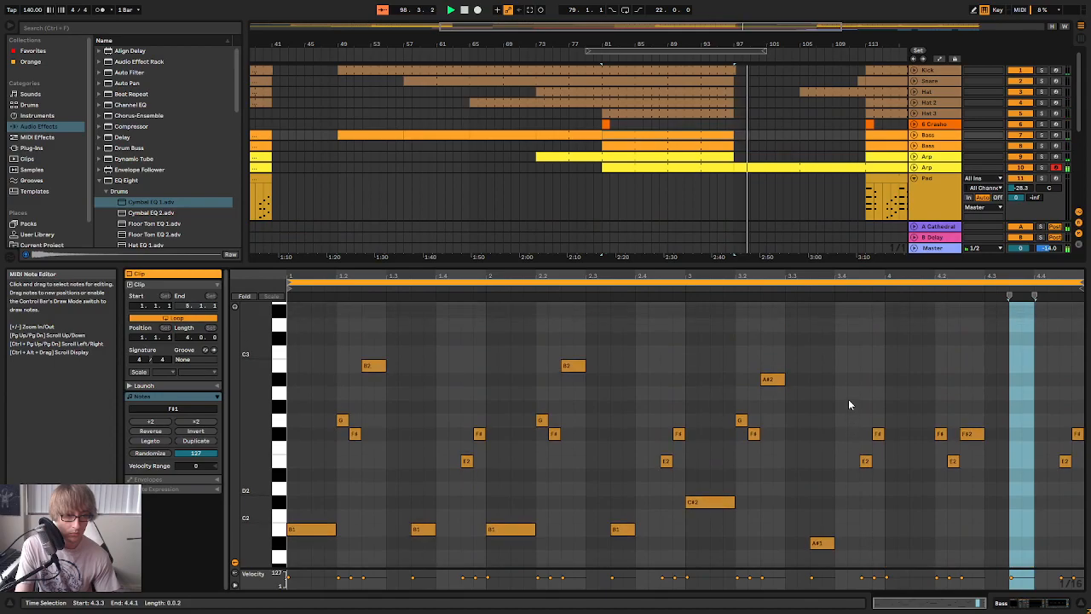
left_click_drag(804, 263, 805, 586)
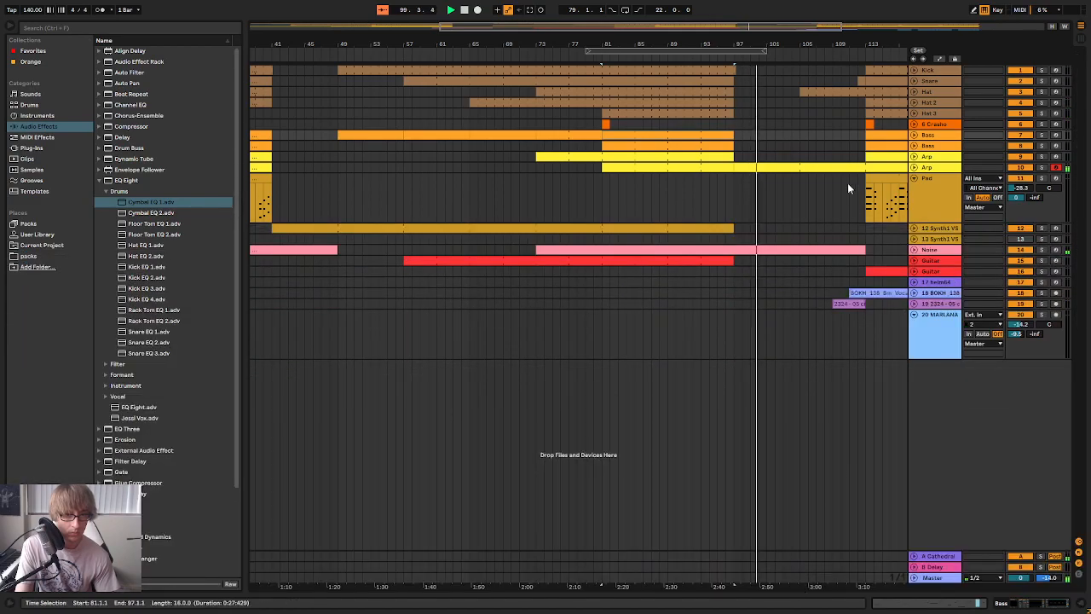
Play the last bars before bar 97 and unfold both Bass tracks to show their notes
left_click_drag(791, 44, 593, 104)
left_click(554, 56)
left_click(914, 146)
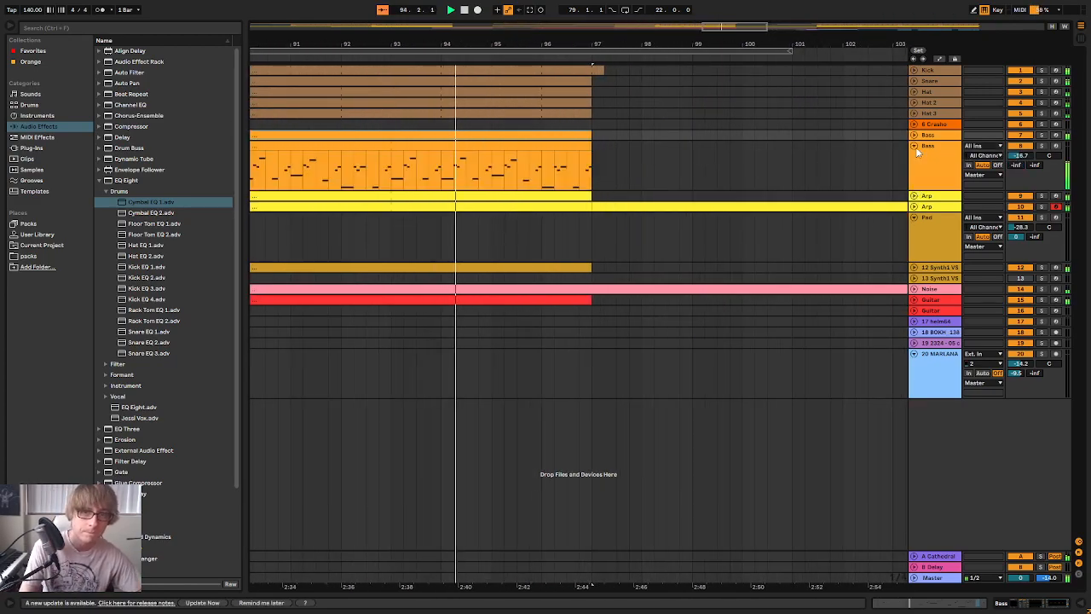
left_click(914, 135)
Try ending both Bass clips at 96.4.2 and play the last bars of the section
left_click_drag(542, 47, 620, 44)
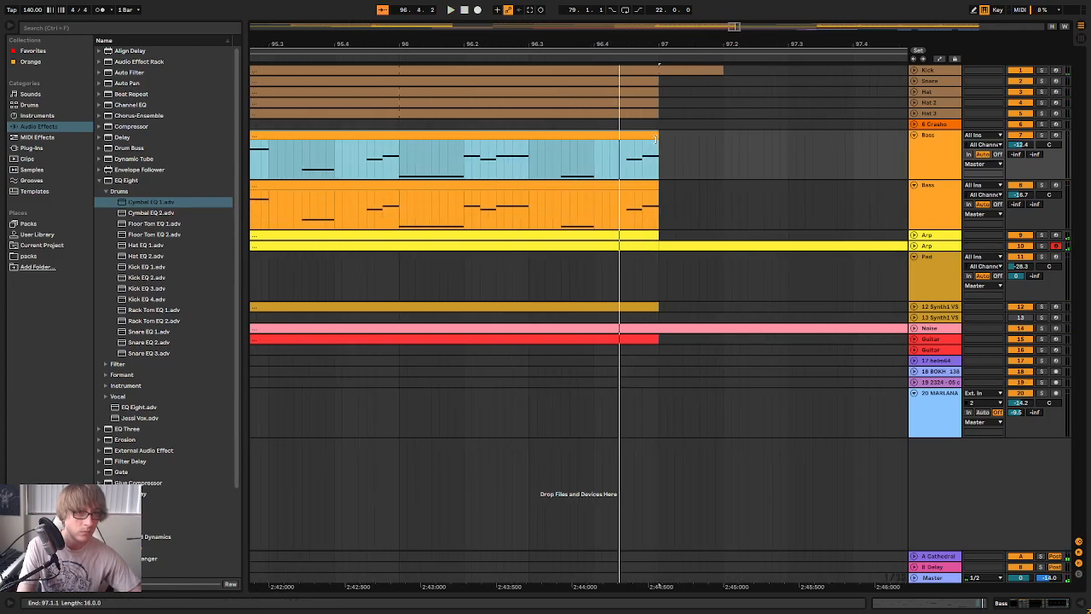
left_click_drag(654, 139, 619, 145)
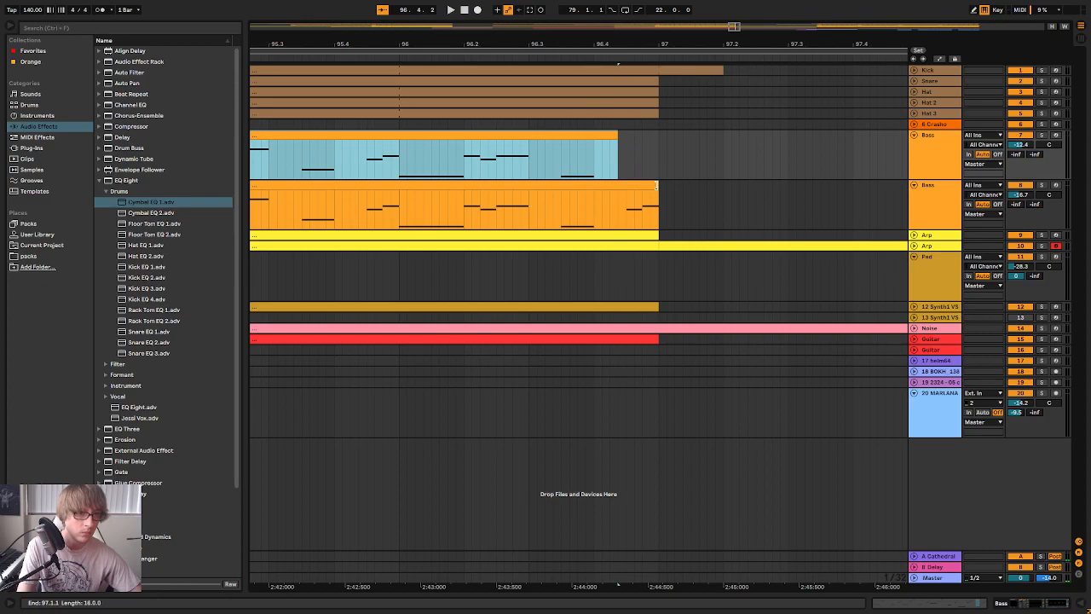
left_click_drag(657, 186, 615, 182)
left_click(391, 58)
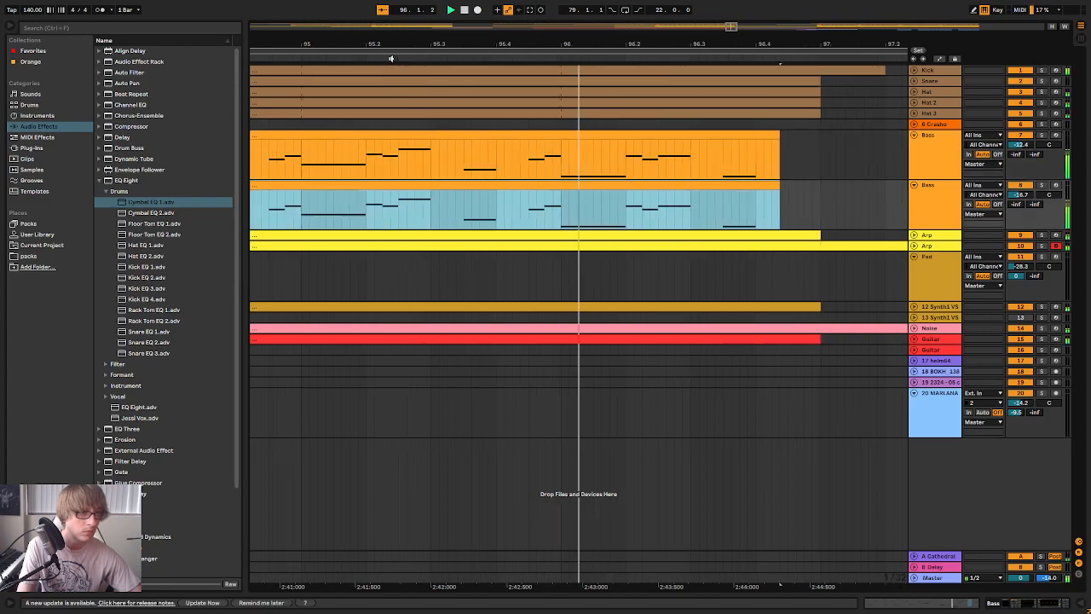
Extend both Bass clips to end at 97.2.1 and play the transition past bar 97
left_click_drag(663, 43, 666, 34)
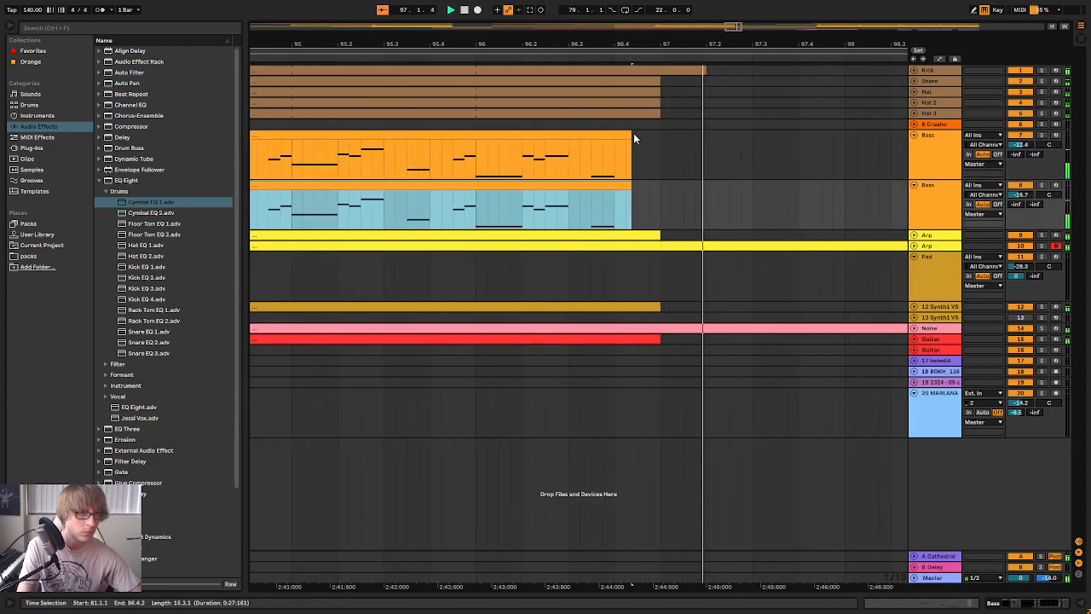
left_click_drag(632, 138, 707, 145)
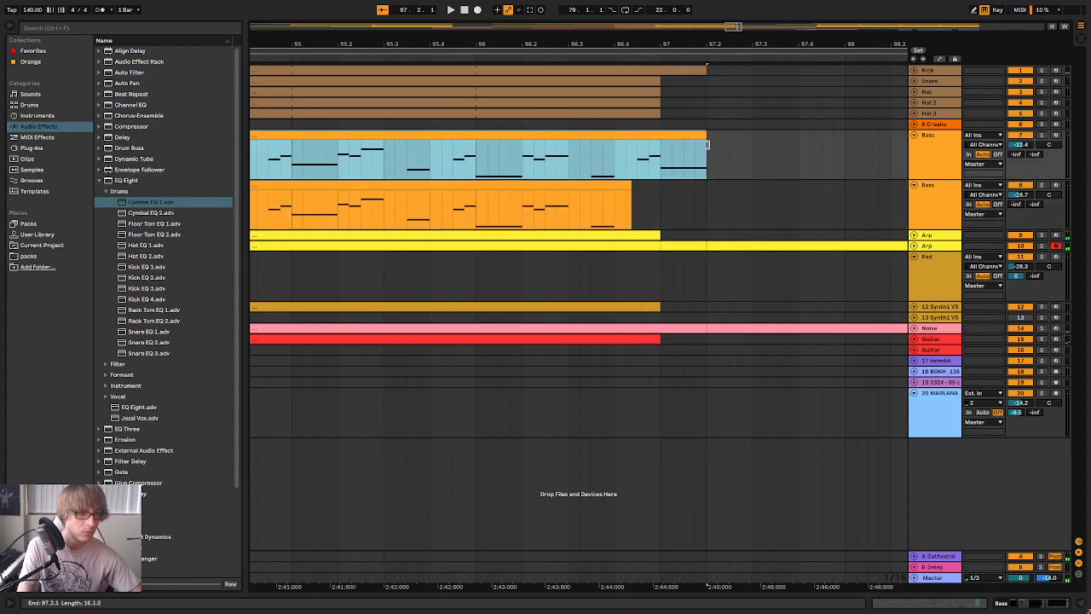
left_click_drag(630, 189, 709, 198)
left_click(553, 59)
mouse_move(596, 42)
left_mouse_down()
mouse_move(612, 39)
mouse_move(611, 51)
left_mouse_up()
left_click(539, 58)
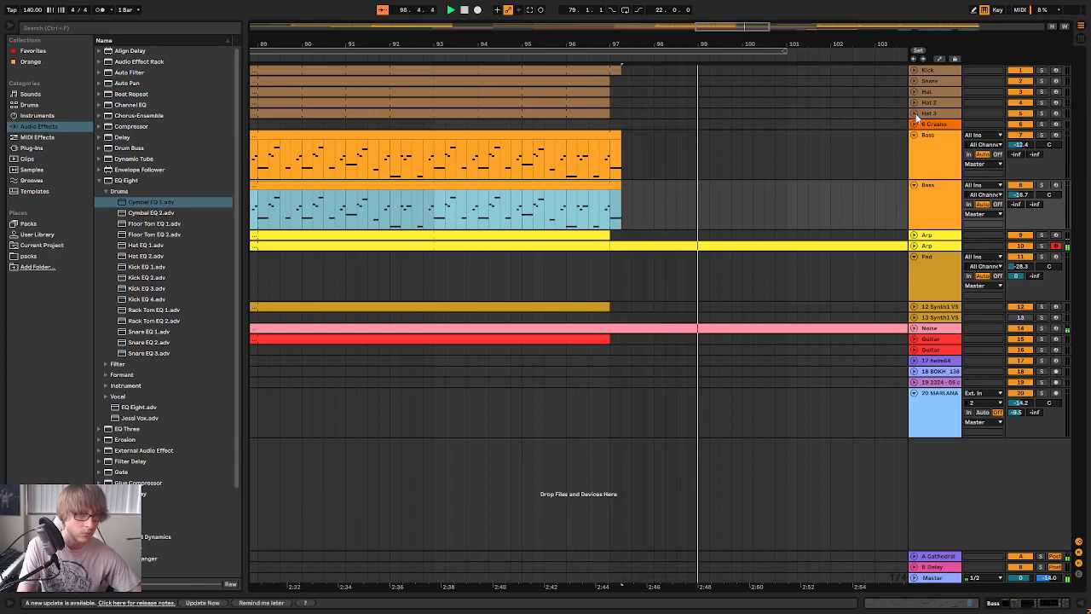
Play from the end of the section through the breakdown into bar 113, looking at the notes of the second Arp track
left_click_drag(628, 44, 629, 25)
key("space")
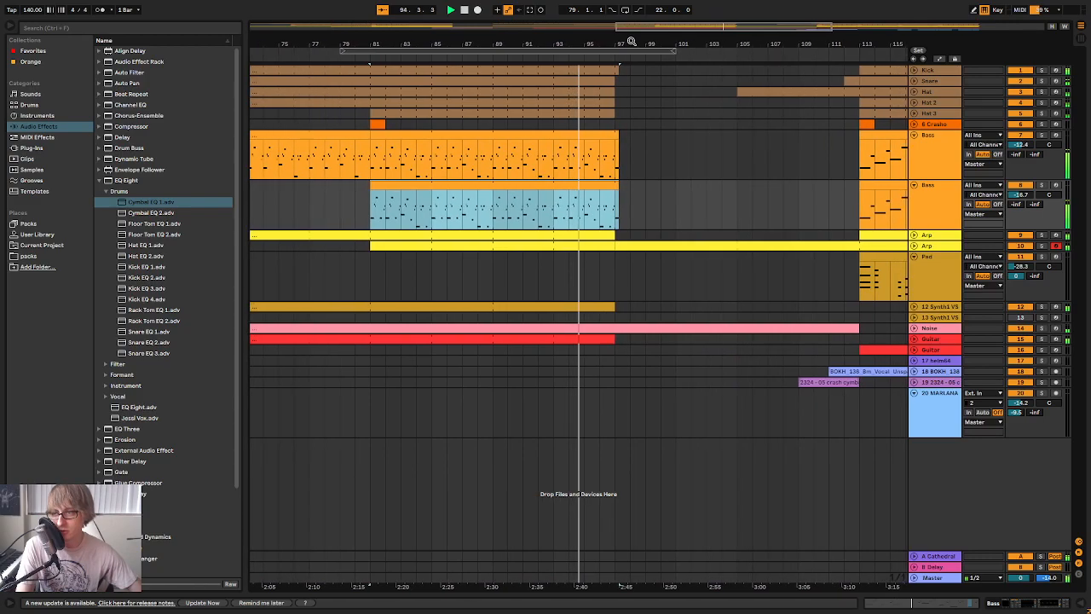
left_click_drag(603, 46, 601, 63)
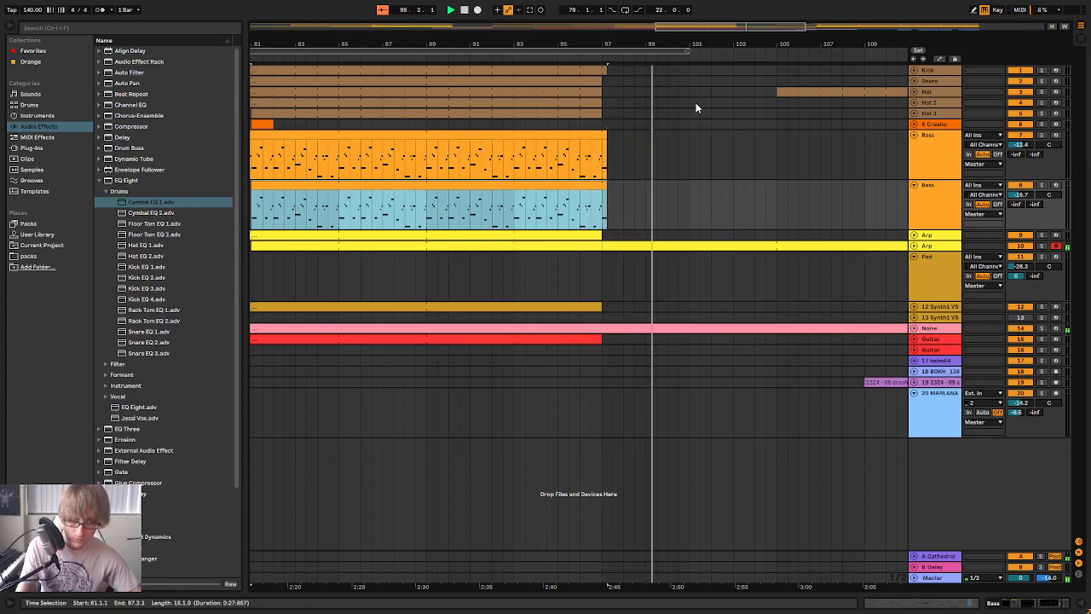
left_click_drag(782, 43, 500, 20)
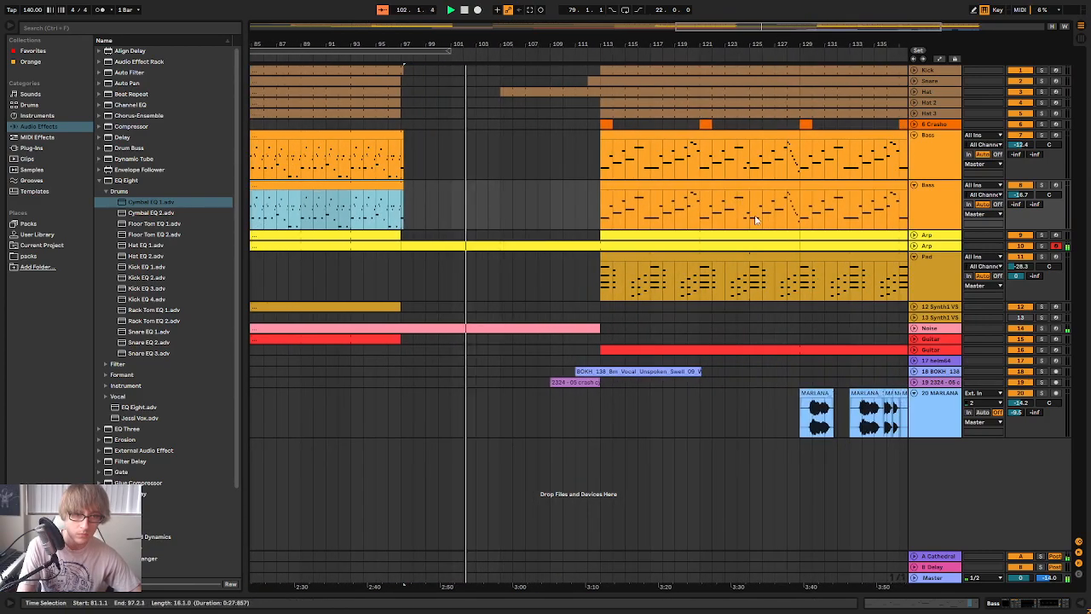
left_click(914, 245)
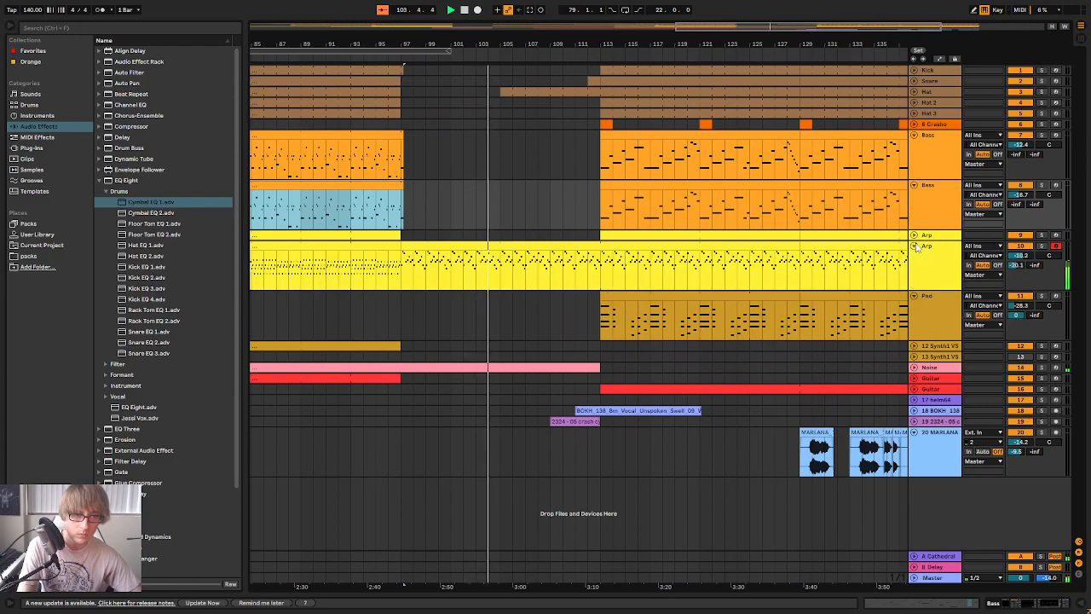
left_click(915, 245)
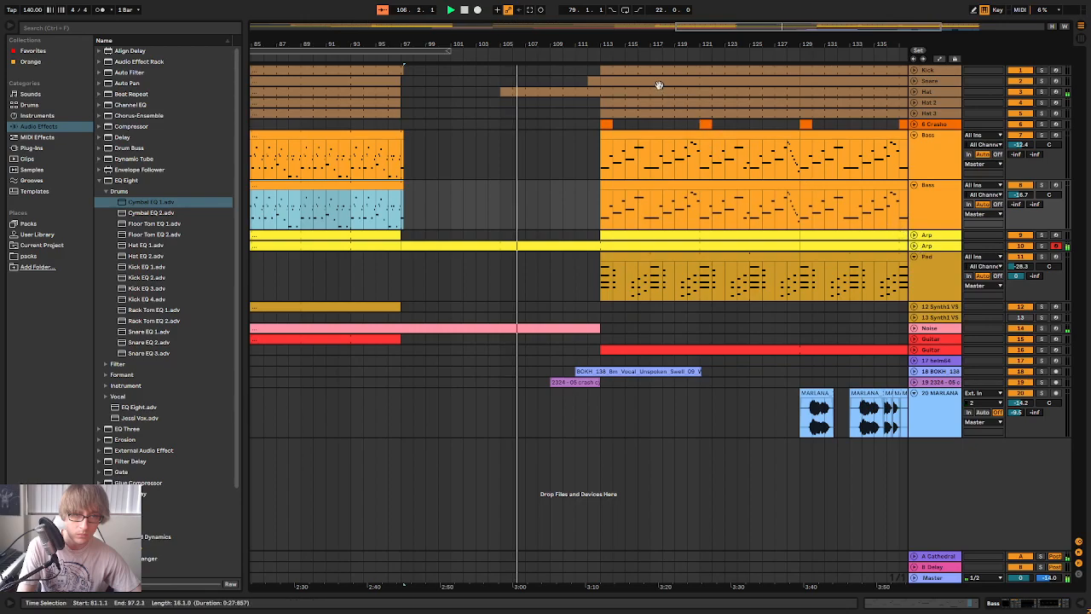
left_click_drag(654, 40, 655, 12)
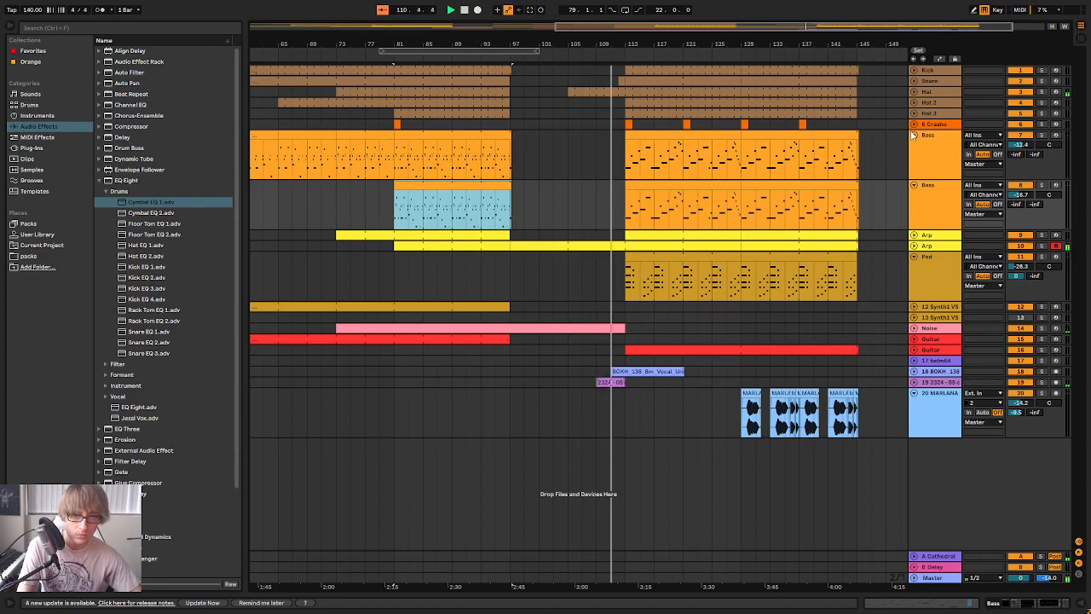
Fold the Pad track and both Bass tracks, and select the Guitar track 16 while the final section plays
left_click(914, 256)
left_click(915, 185)
left_click(915, 136)
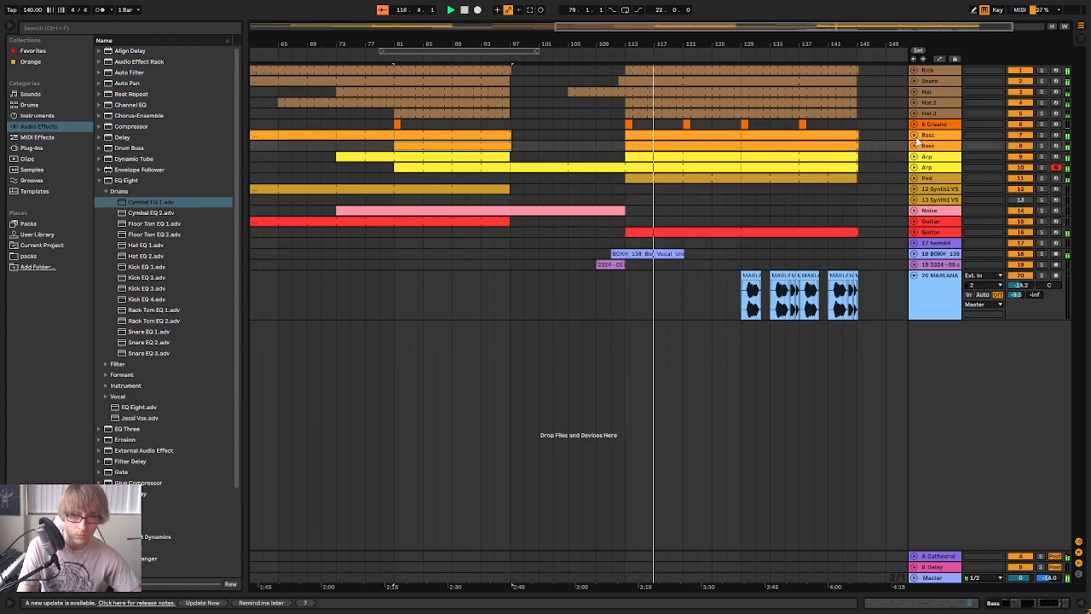
left_click_drag(687, 48, 680, 84)
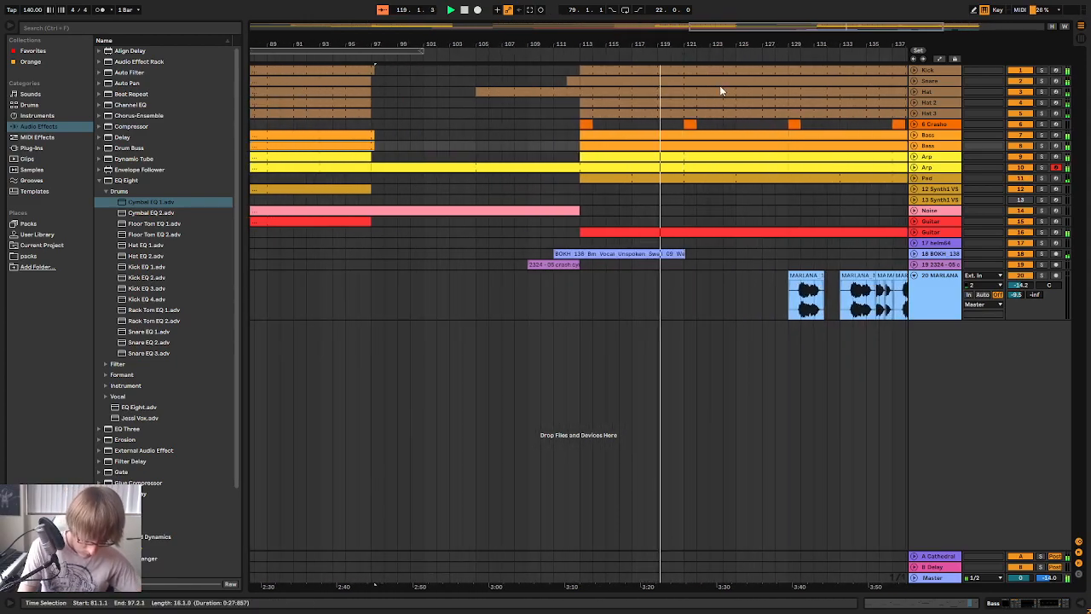
left_click(929, 232)
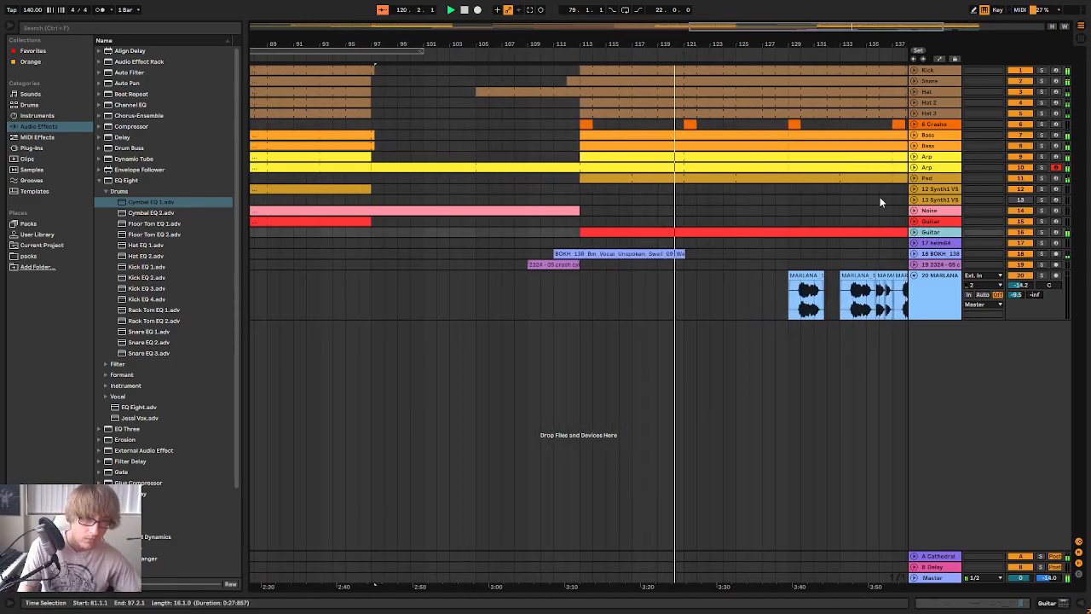
left_click_drag(728, 47, 695, 26)
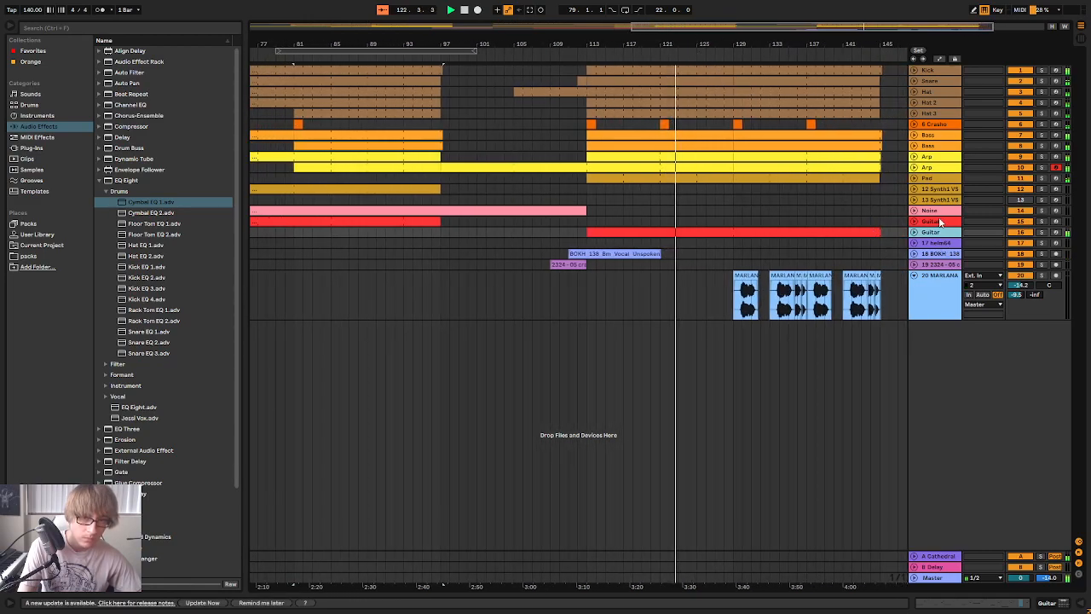
Lower the volume of track 6 Crasho to about -4.8 dB in the mixer
left_click(851, 211)
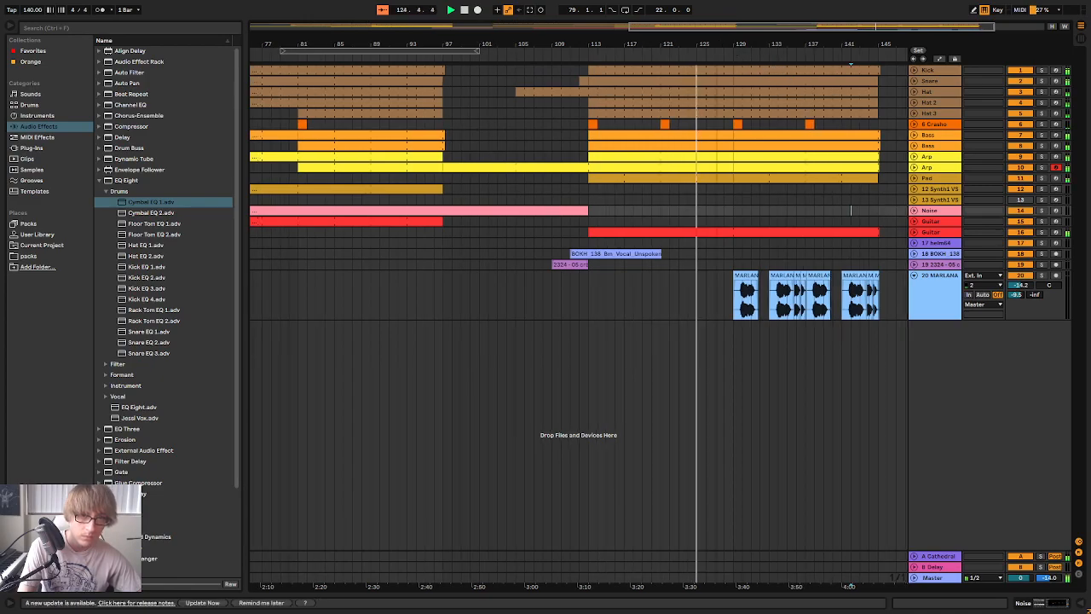
key("Tab")
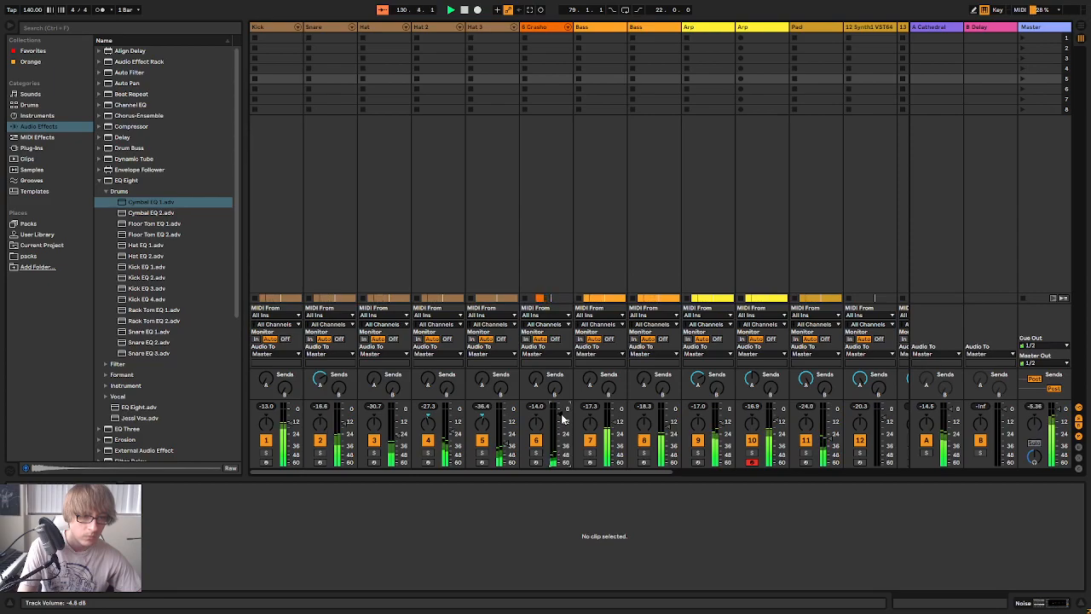
key("Tab")
key("Tab")
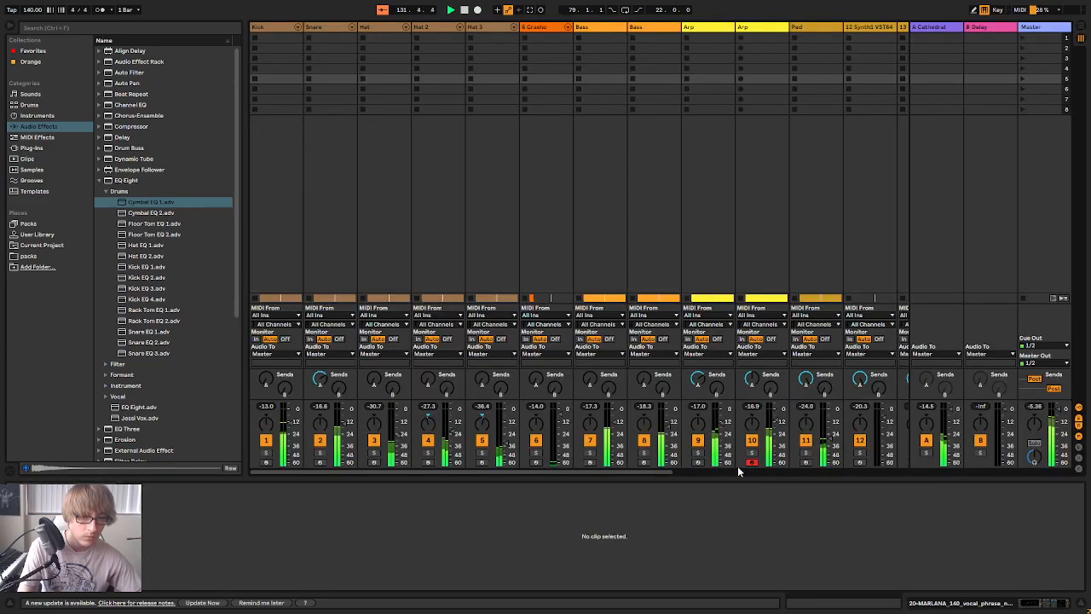
Shift the first EQ Eight band of the MARLANA vocal track slightly higher in frequency and set the track's volume to about -13.9 dB
left_click_drag(747, 470, 938, 482)
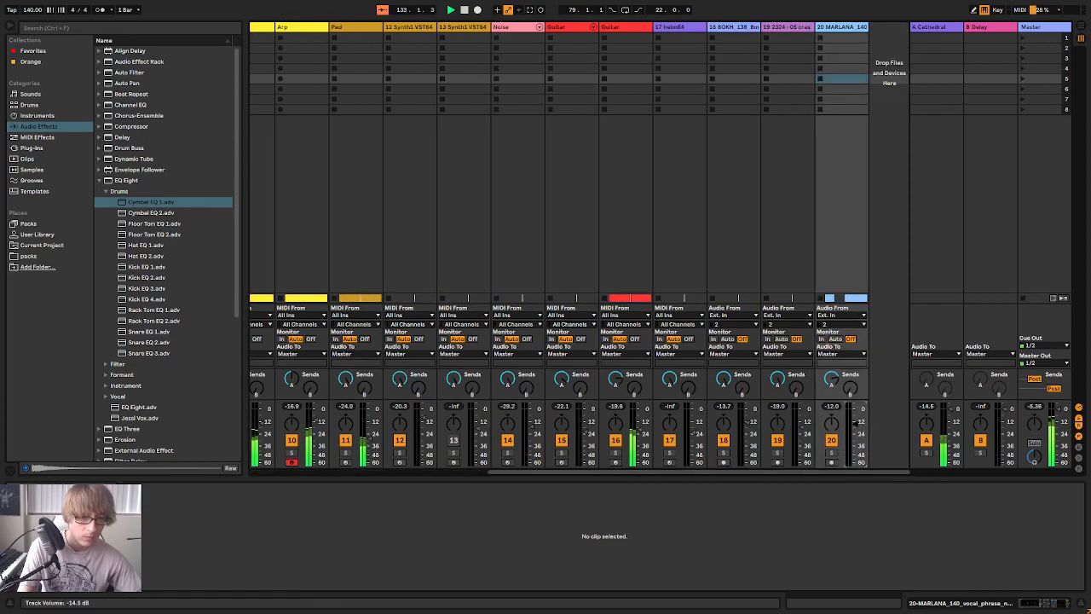
left_click(844, 33)
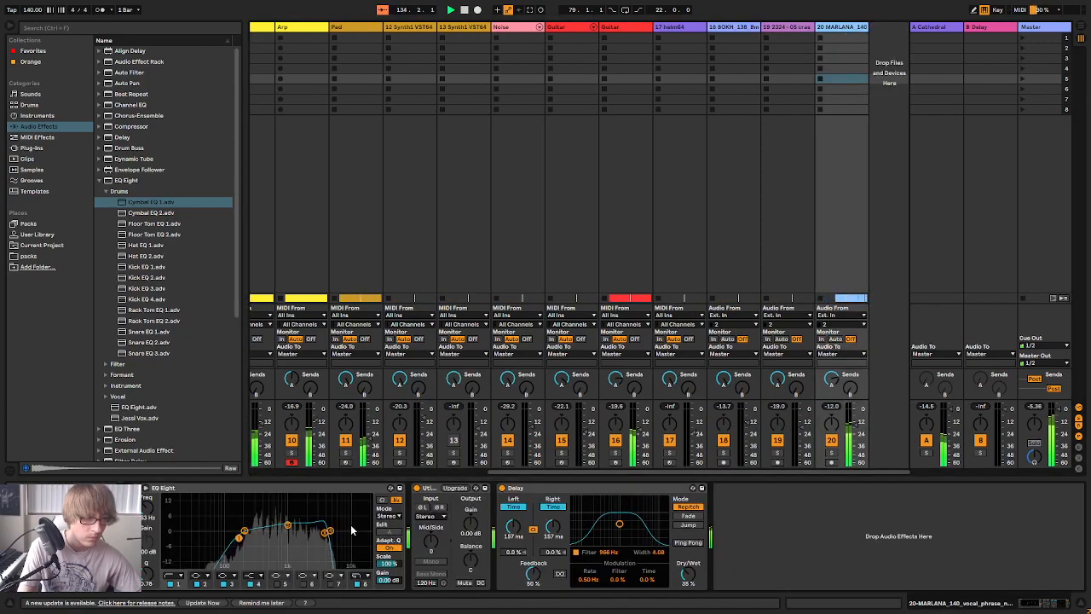
mouse_move(245, 542)
left_mouse_down()
mouse_move(251, 523)
mouse_move(246, 531)
left_mouse_up()
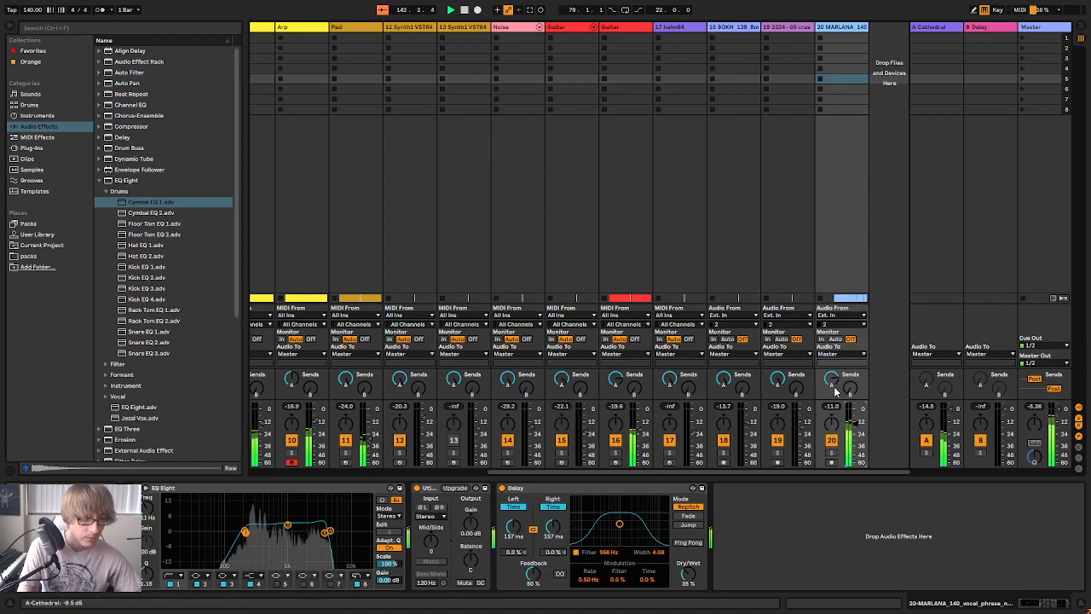
key("Tab")
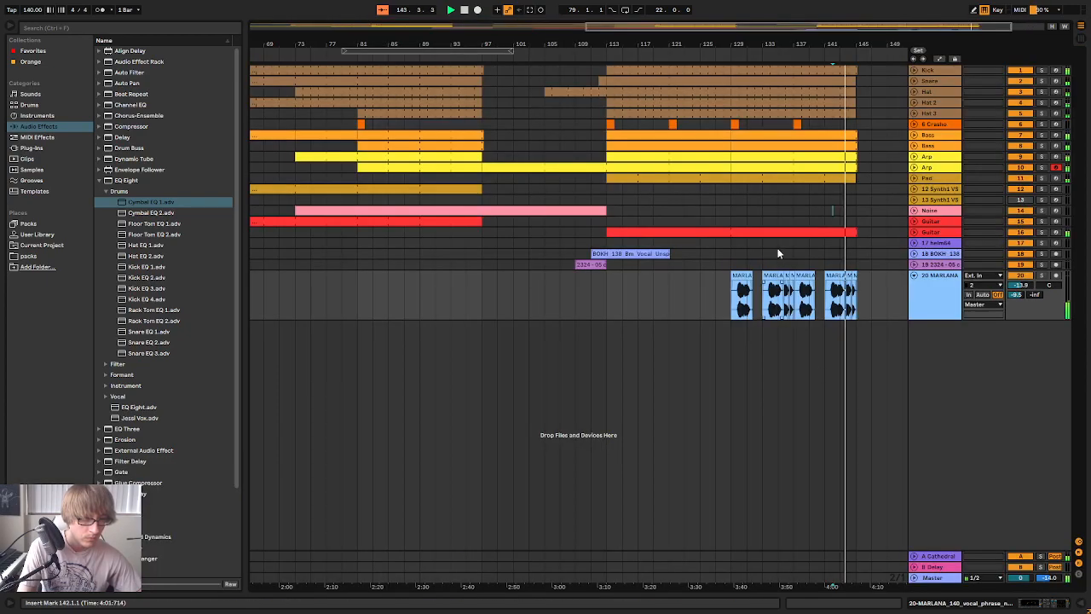
mouse_move(869, 45)
left_mouse_down()
mouse_move(869, 190)
mouse_move(869, 44)
left_mouse_up()
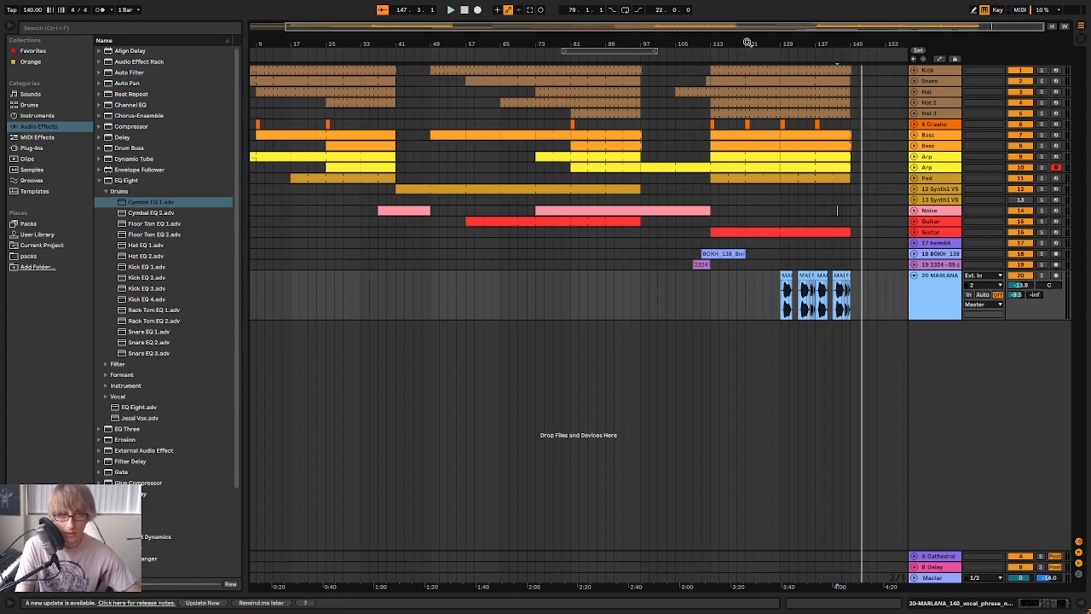
Play the breakdown from around bar 110, and again from around bar 97, to review the lead-in to the final section
left_click_drag(746, 44, 753, 43)
left_click(702, 50)
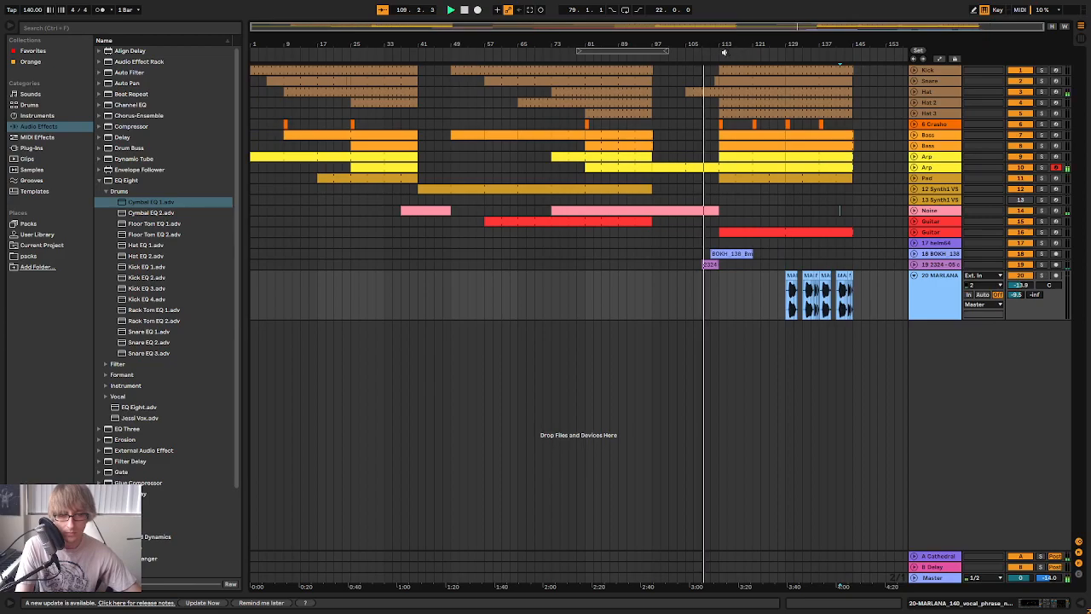
left_click(652, 58)
left_click_drag(691, 41, 702, 72)
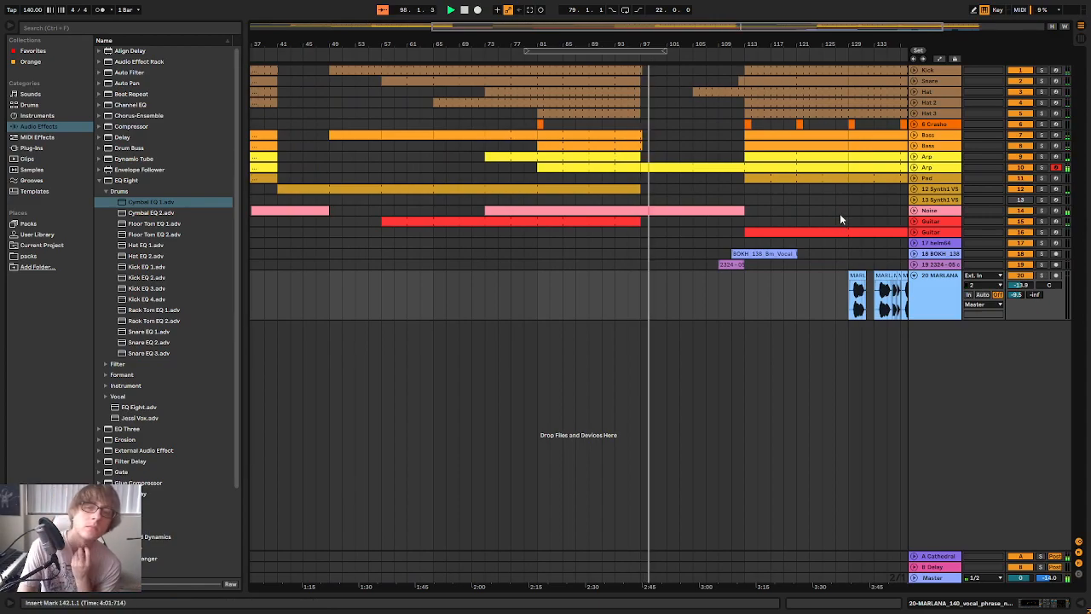
left_click_drag(749, 47, 722, 45)
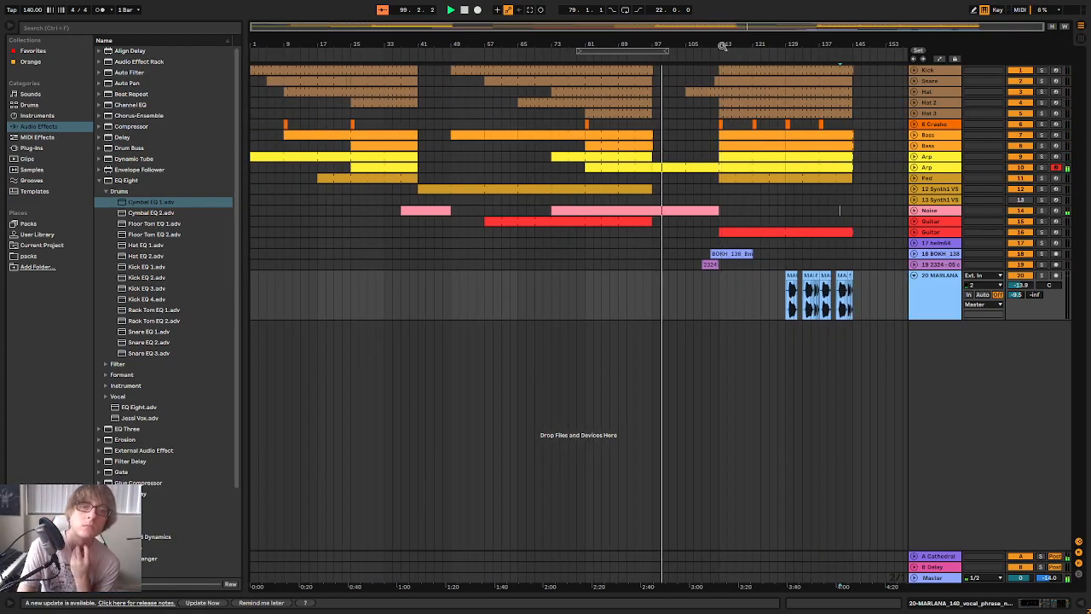
Delete the empty 17 helm64 track and rename the BOKH vocal track Vox Trans
left_click(943, 245)
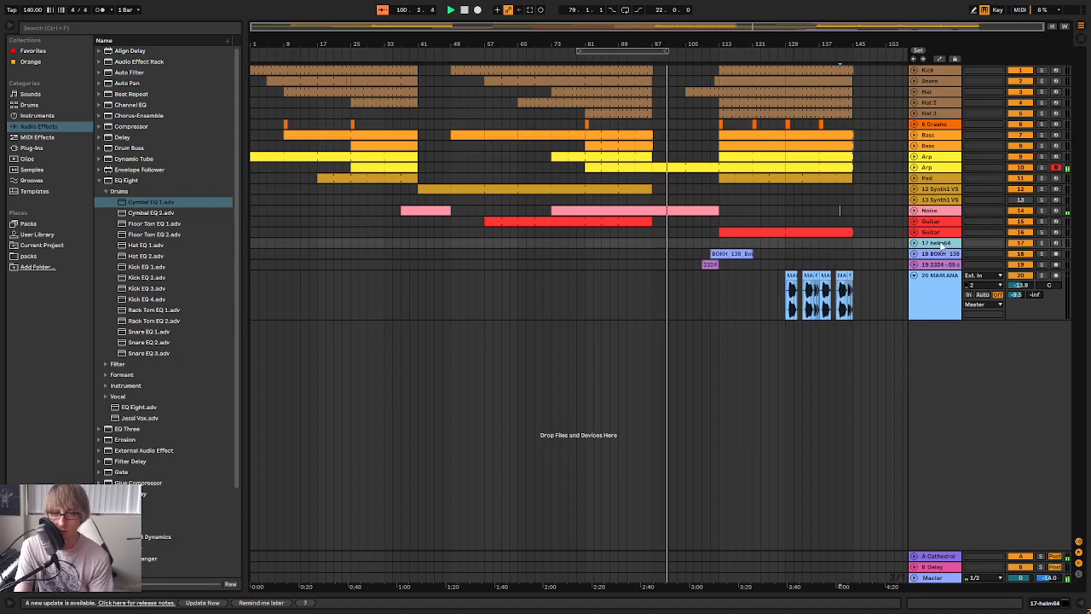
key("Delete")
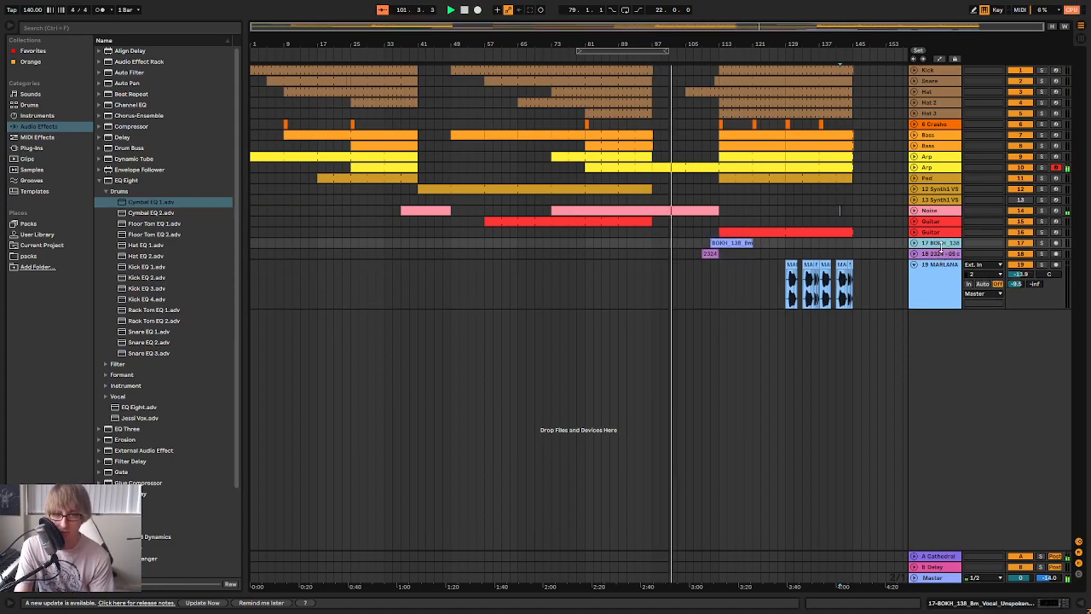
right_click(941, 245)
left_click(976, 291)
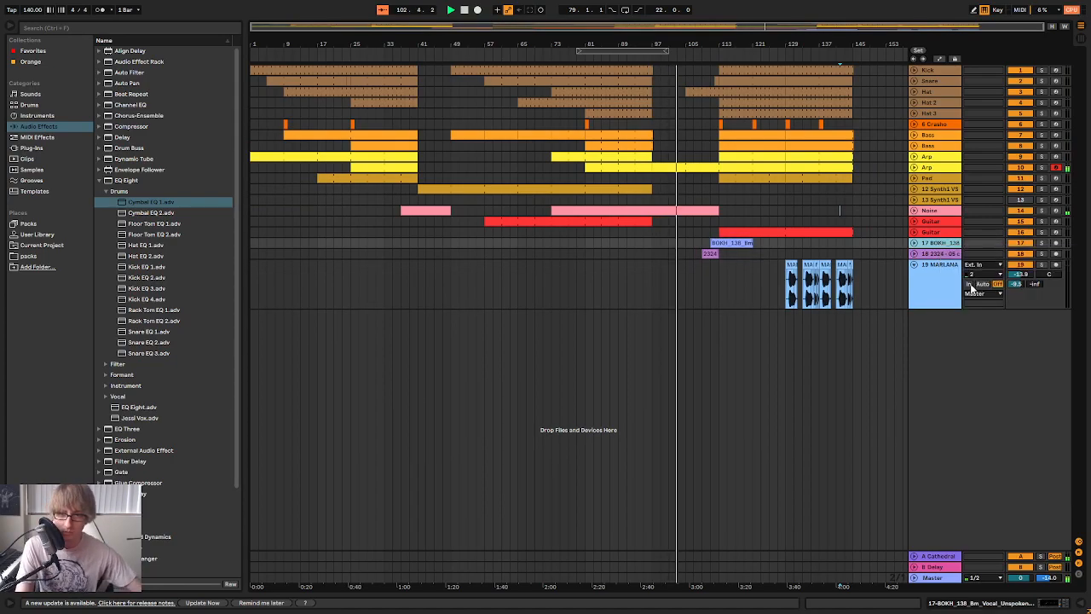
right_click(937, 244)
left_click(974, 292)
type("Vox Trans")
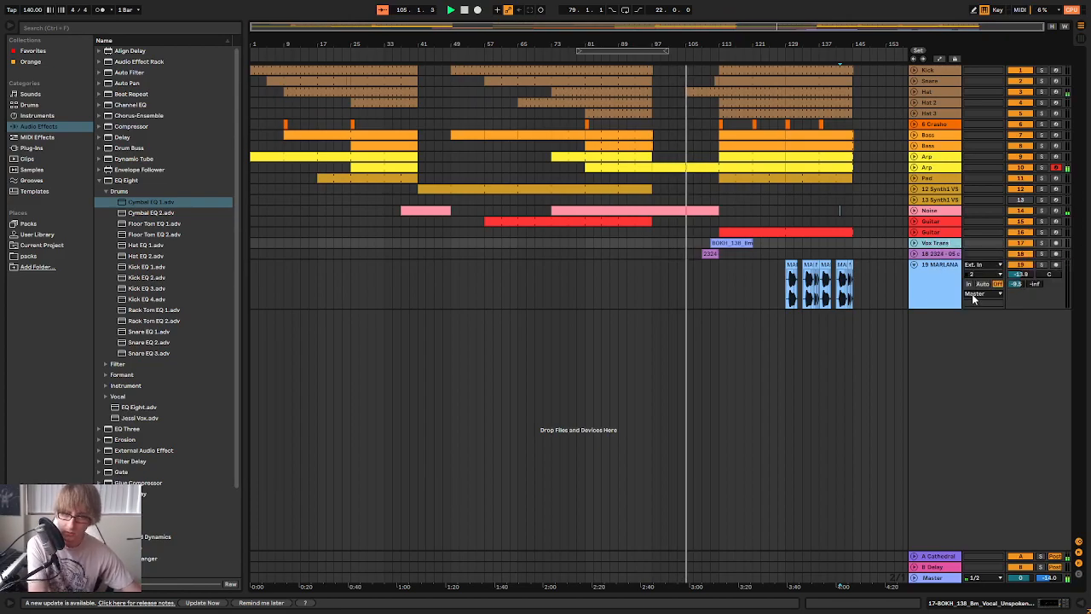
Rename the 2324 crash cymbal sample track Rev. Cym and track 6 Crash
right_click(941, 253)
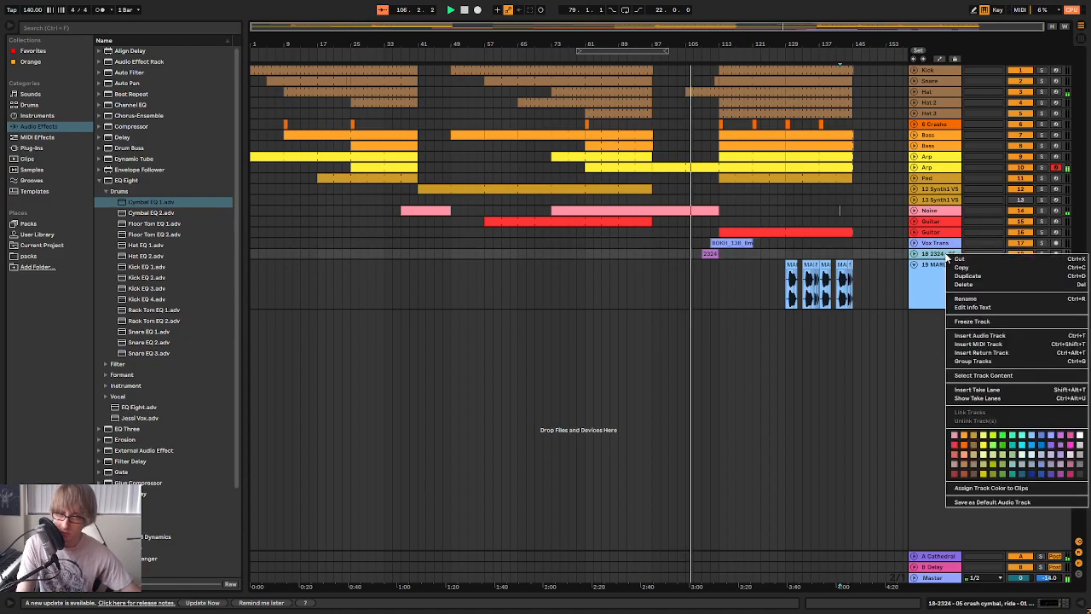
left_click(971, 299)
type("Rev. Cym")
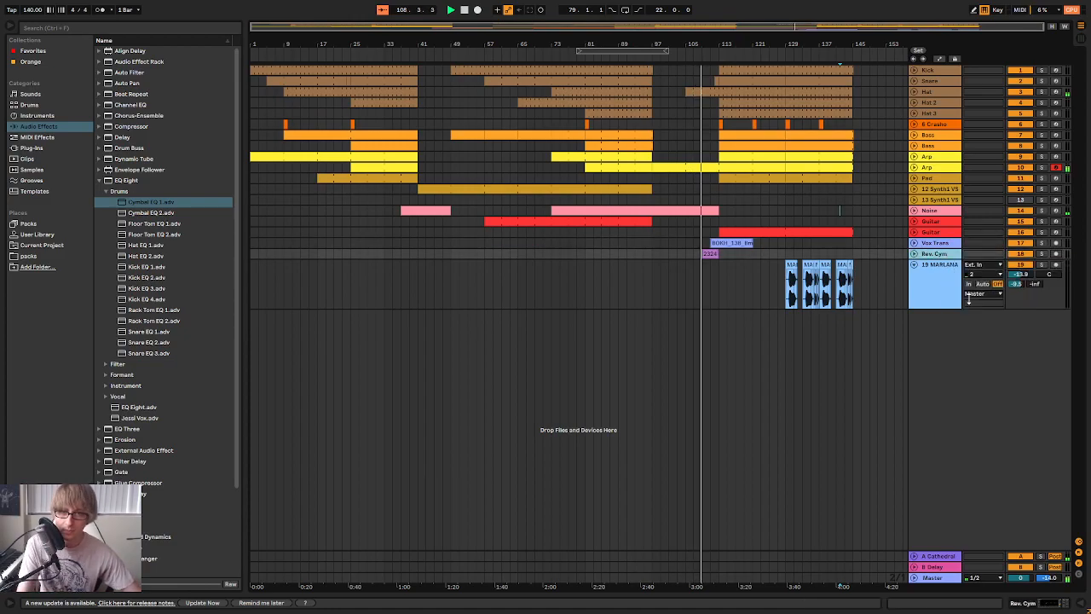
right_click(937, 124)
left_click(965, 173)
type("Ciash")
key("Return")
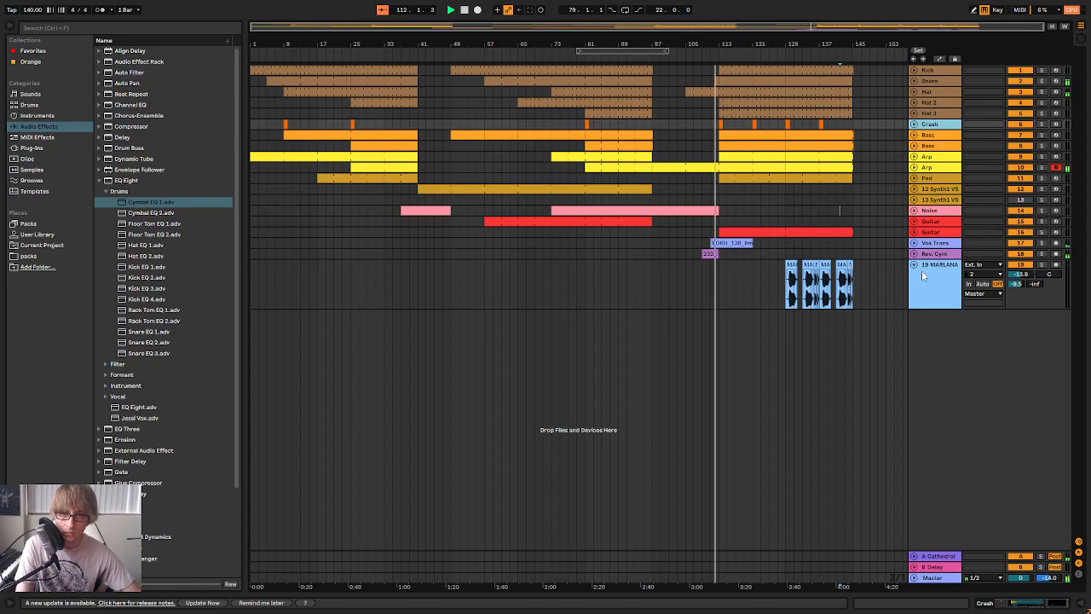
Rename the MARLANA vocal track Vox
right_click(947, 279)
left_click(979, 326)
type("Vox")
key("Return")
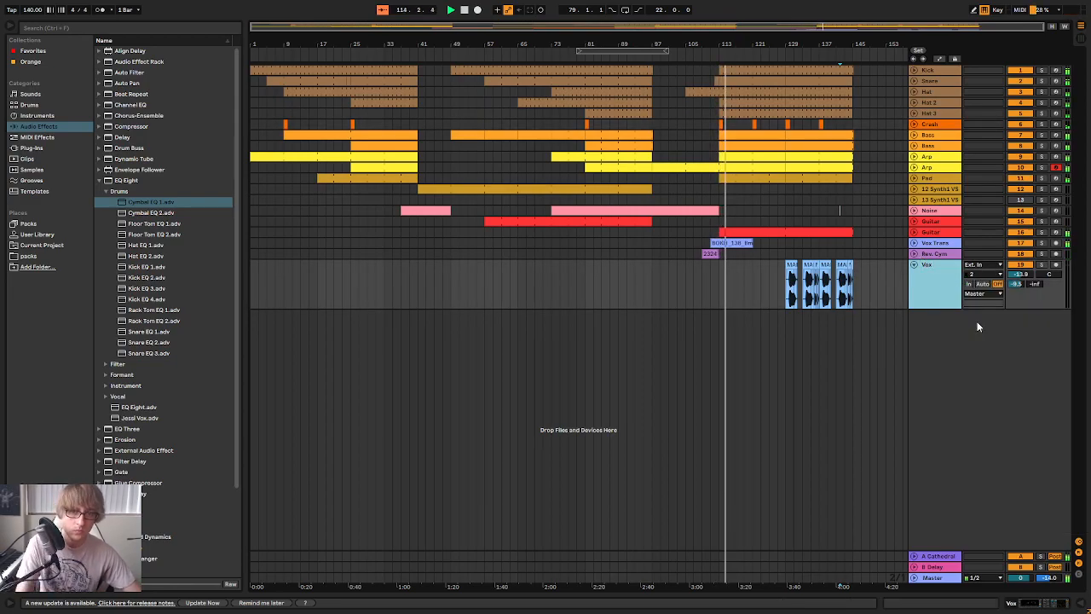
Copy the Vox clips that start at bar 129 to bar 113 and play from there
left_click(856, 280)
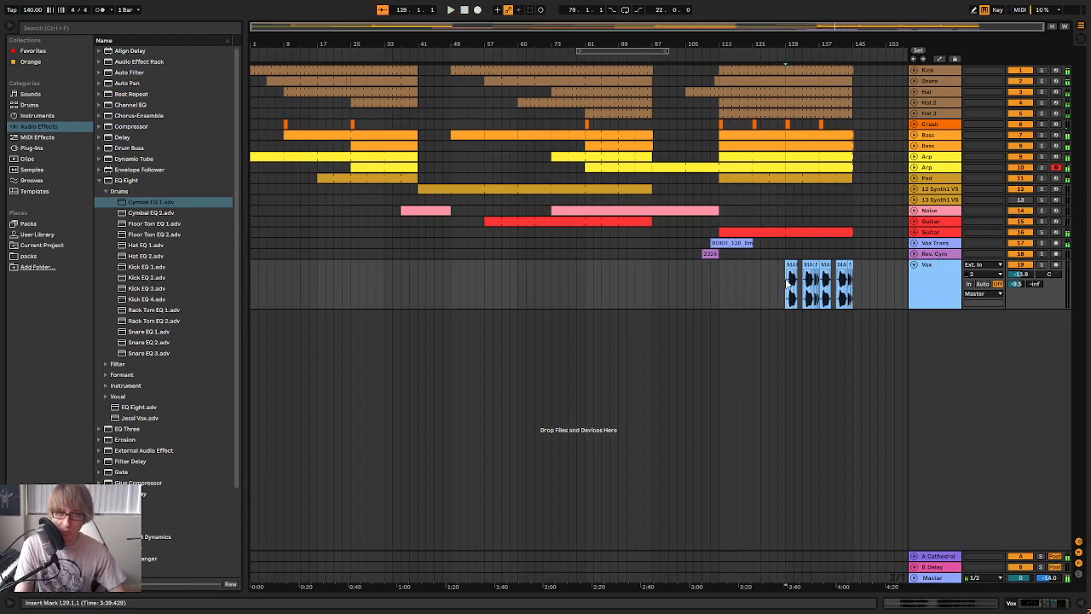
left_click_drag(787, 284, 859, 290)
left_click(720, 278)
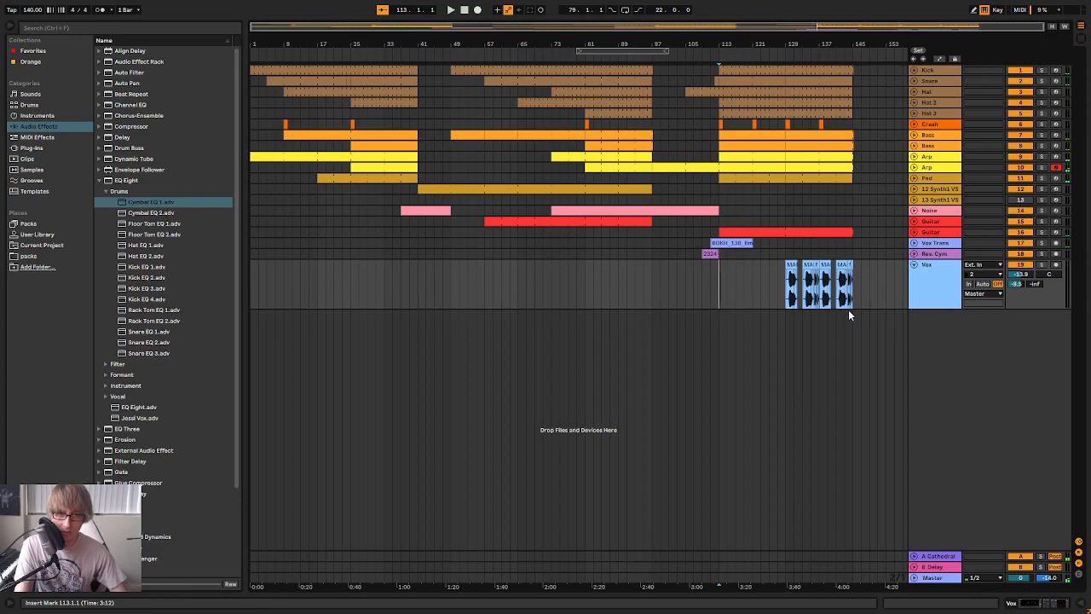
key("ctrl+v")
key("space")
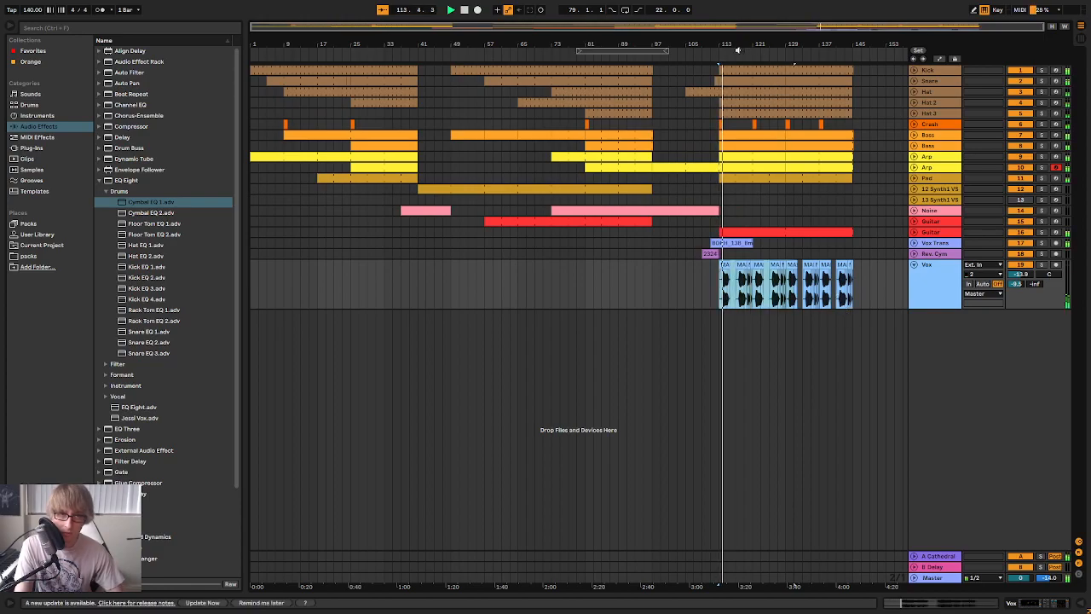
On the Vox track's EQ Eight, fine-tune the high-frequency cutoff during playback and switch off band 4
scroll(778, 136, "up", 5, "ctrl")
scroll(908, 273, "down", 3, "ctrl")
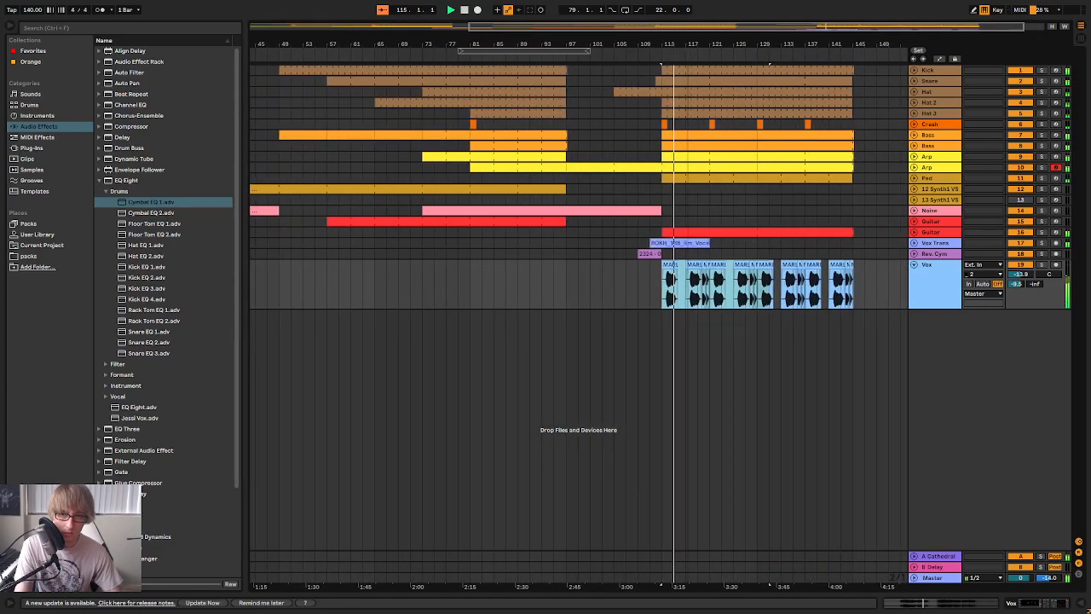
double_click(943, 290)
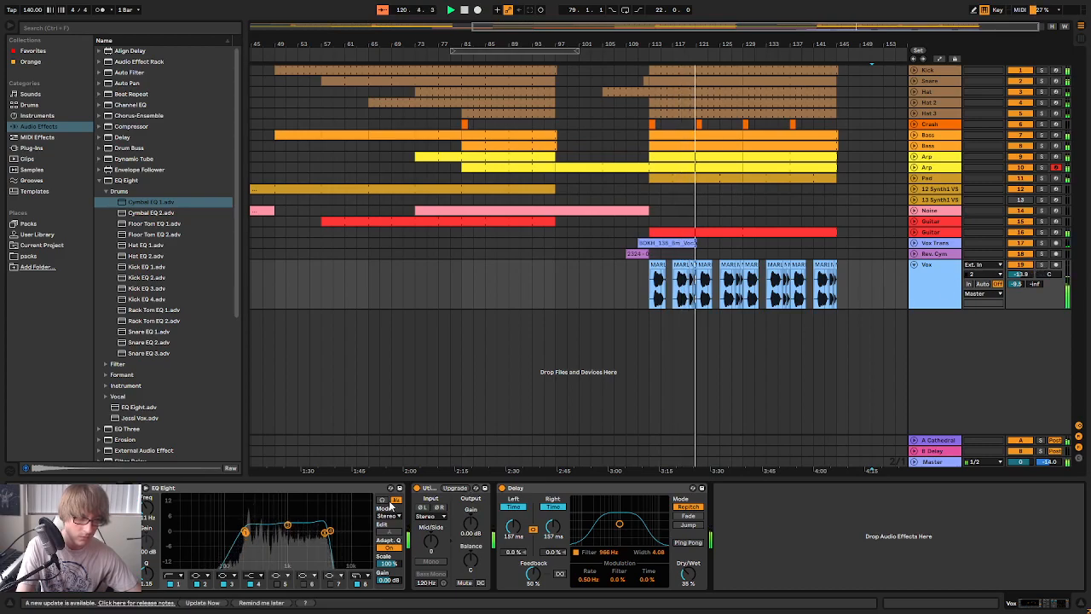
left_click_drag(324, 535, 309, 533)
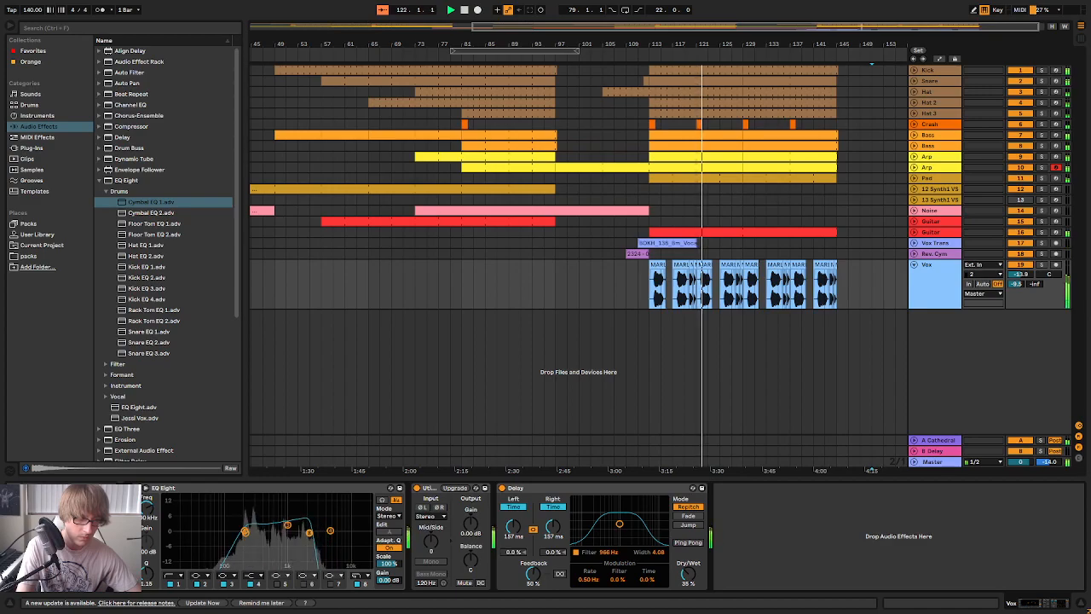
left_click_drag(309, 532, 332, 530)
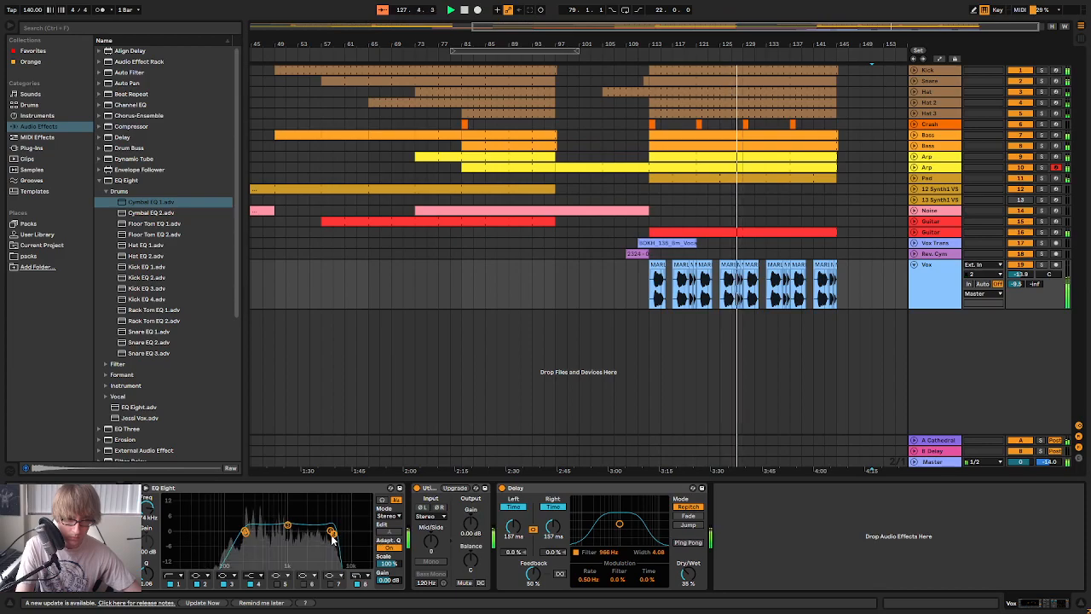
left_click_drag(330, 531, 328, 531)
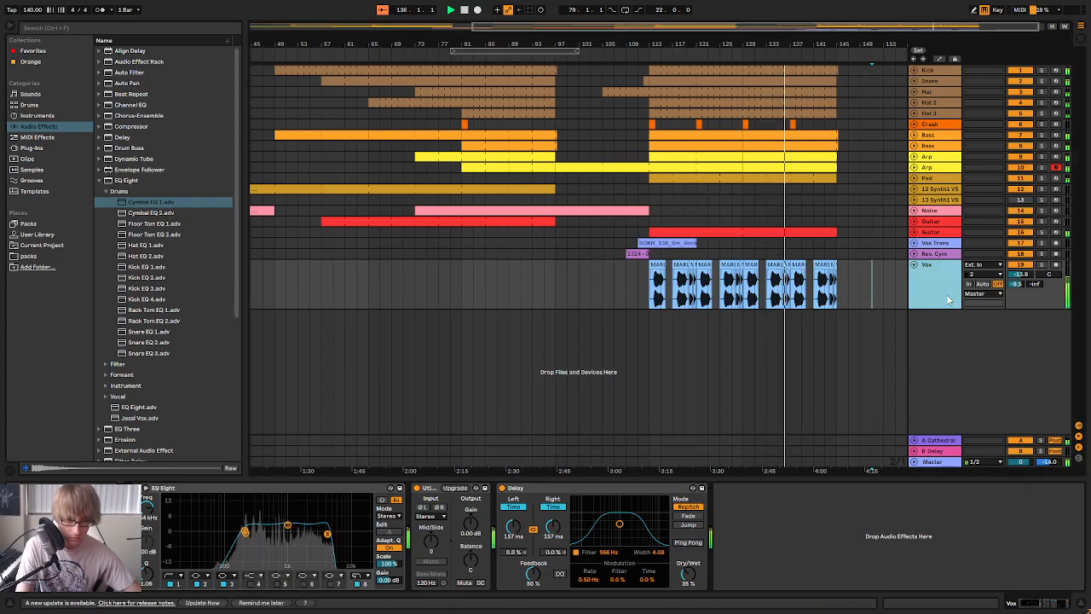
Fold the Vox track and play the final section through to its end just past bar 145
left_click(915, 265)
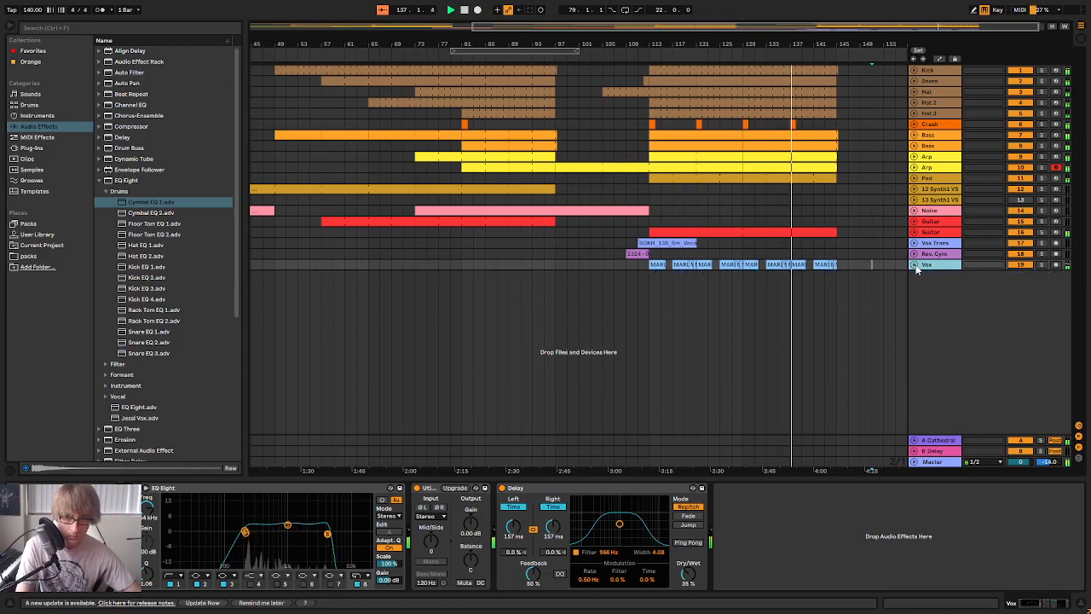
left_click(743, 254)
left_click_drag(765, 45, 770, 60)
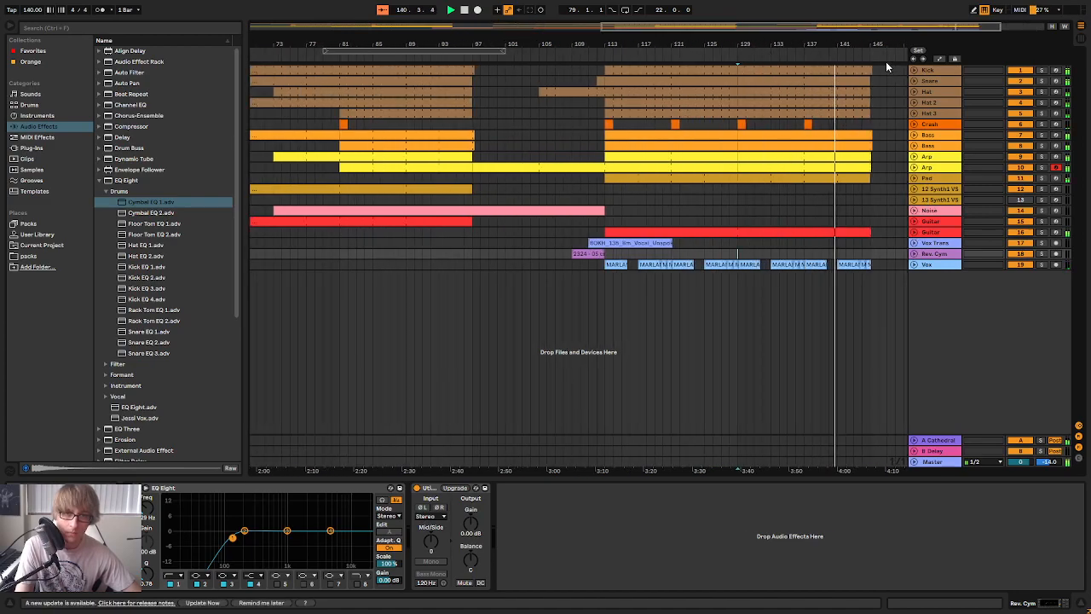
left_click_drag(865, 42, 857, 65)
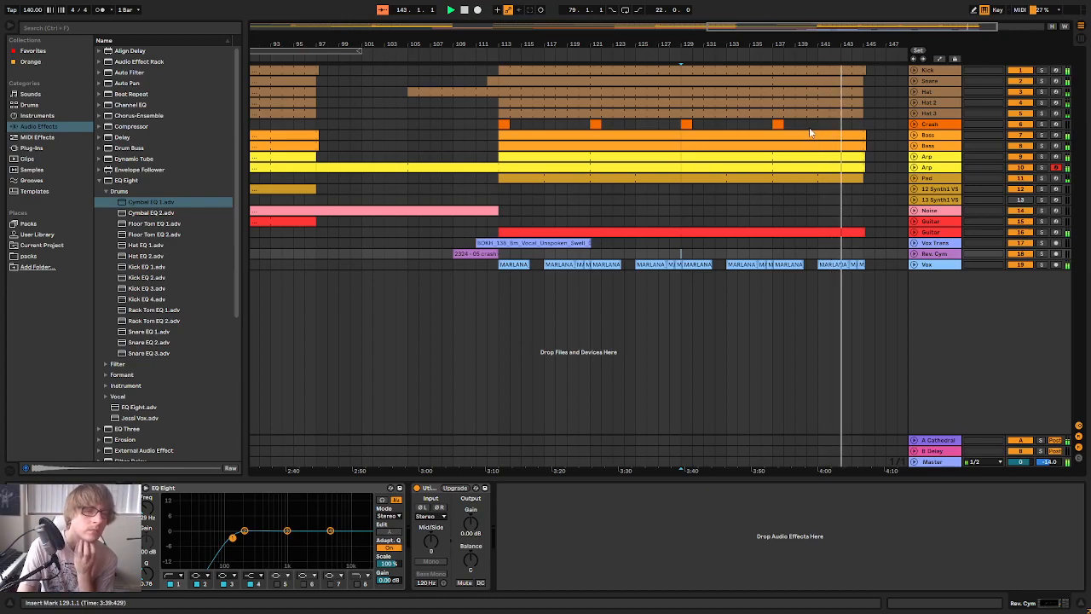
left_click_drag(842, 44, 741, 17)
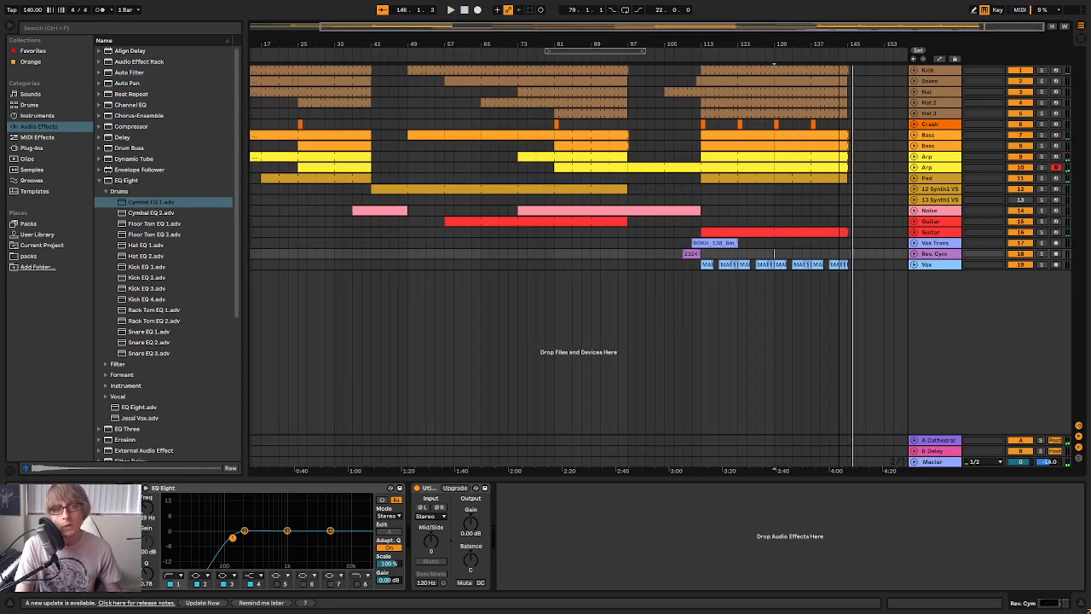
Examine the arrangement across all tracks, marking out bars 97 to 113, 113 to 149 and 129 to 151
left_click_drag(857, 44, 851, 55)
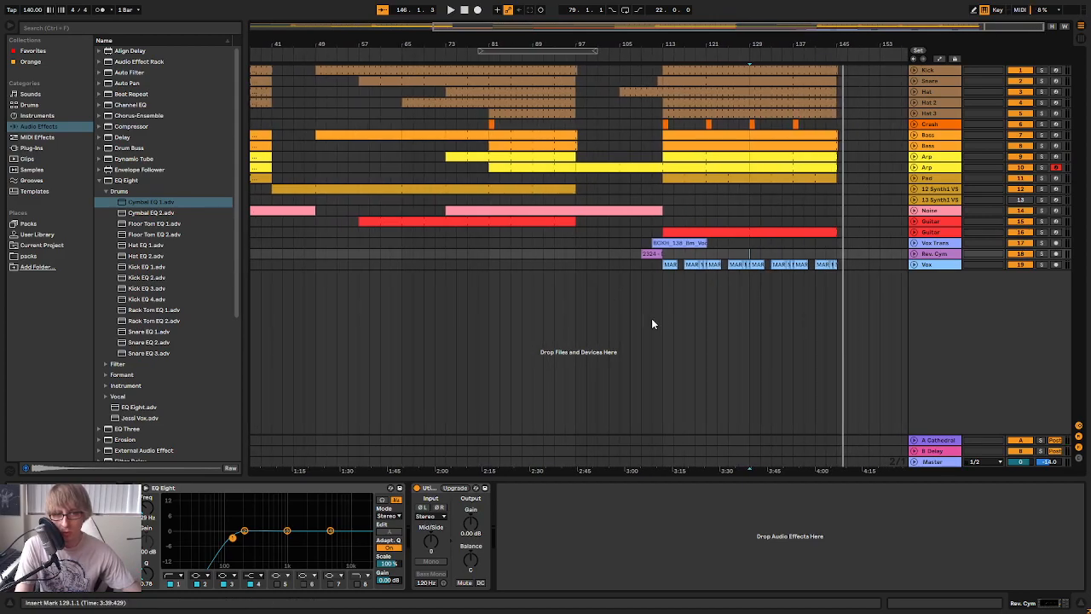
left_click_drag(653, 260, 784, 96)
left_click_drag(583, 261, 660, 70)
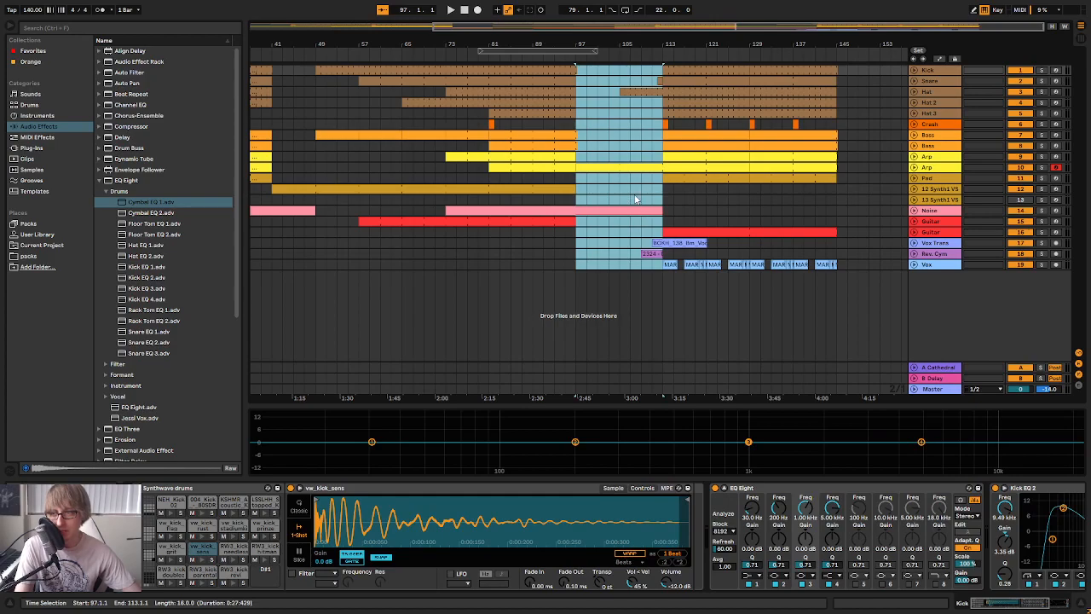
left_click(783, 205)
left_click_drag(664, 269, 859, 68)
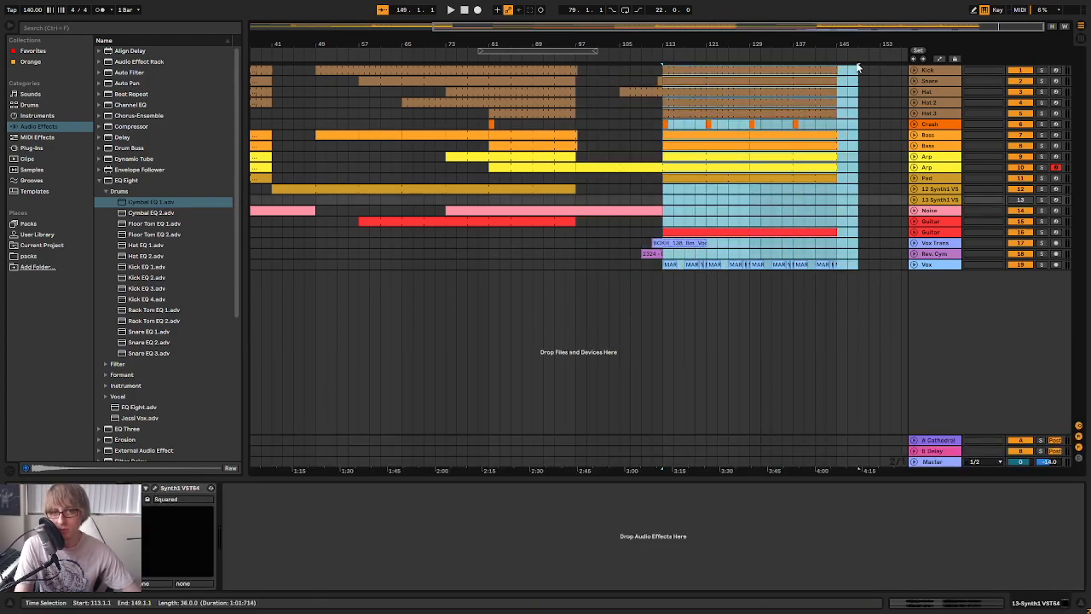
left_click(863, 109)
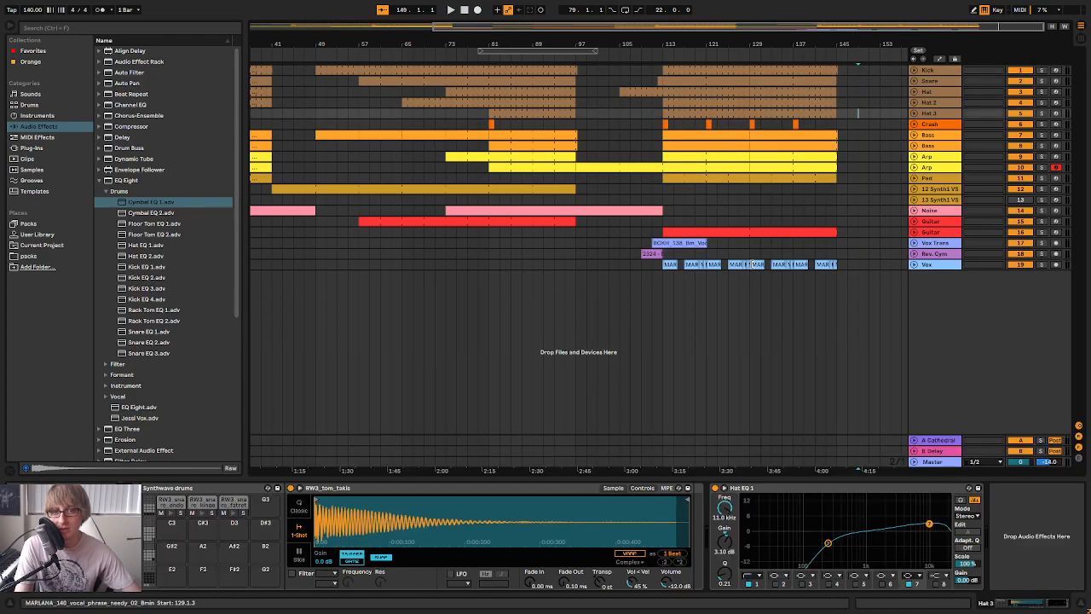
left_click_drag(750, 260, 861, 77)
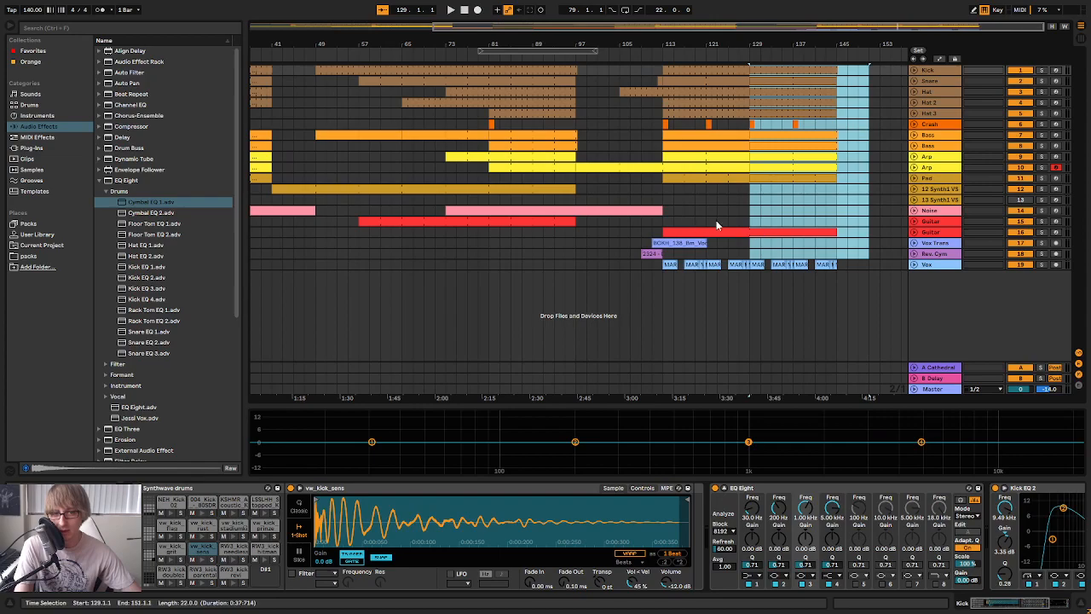
mouse_move(757, 45)
left_mouse_down()
mouse_move(738, 58)
mouse_move(756, 52)
left_mouse_up()
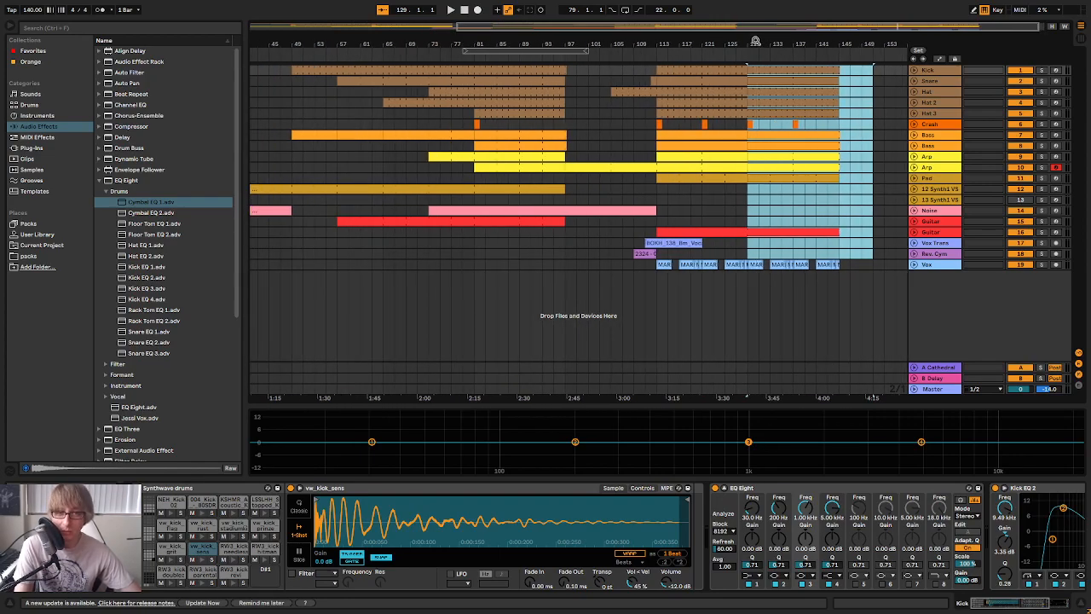
Trim the start of Hat 3's final clip to bar 129 and play the final section from around bar 113
left_click(634, 113)
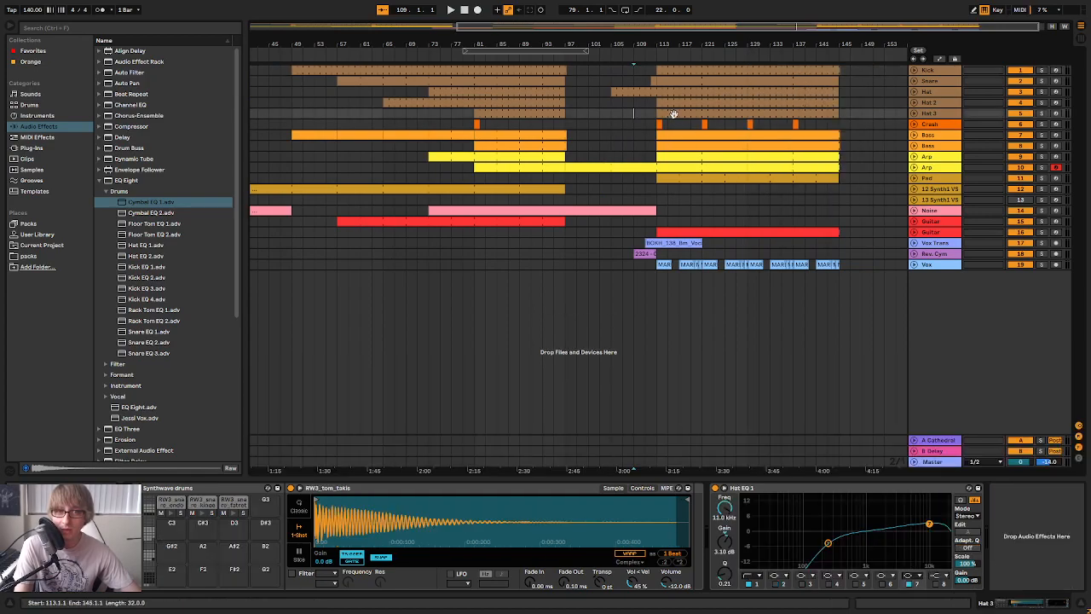
left_click_drag(659, 113, 713, 114)
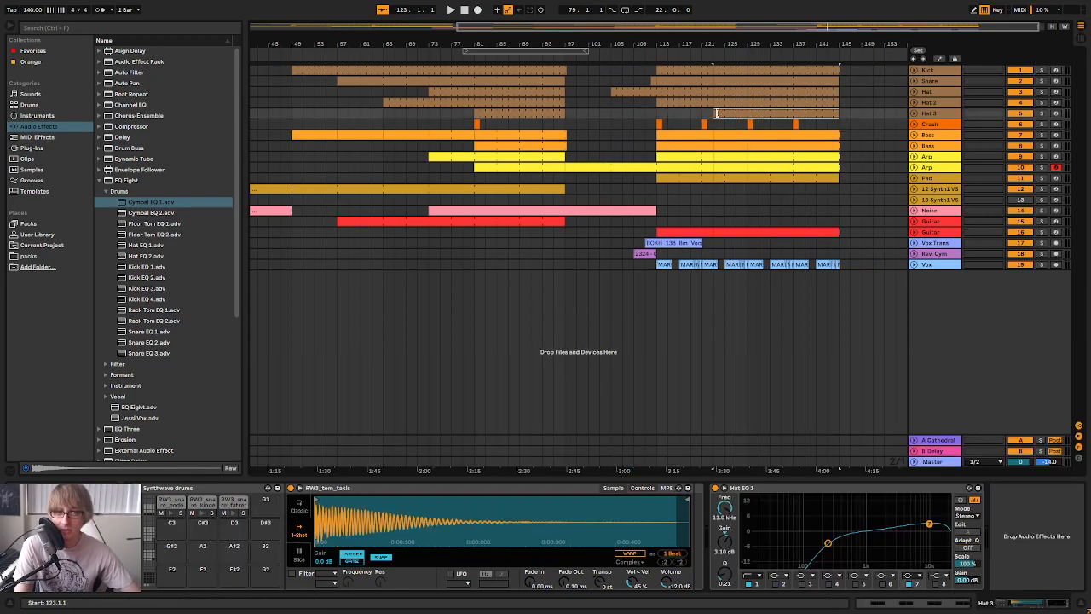
left_click(700, 113)
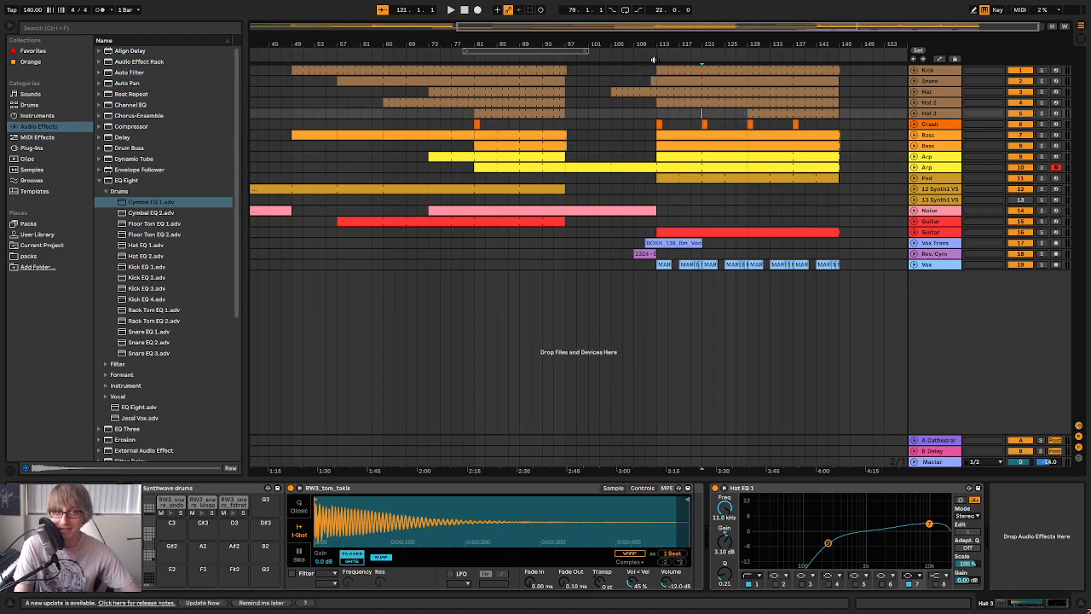
mouse_move(654, 46)
left_mouse_down()
mouse_move(679, 62)
mouse_move(674, 75)
mouse_move(674, 42)
left_mouse_up()
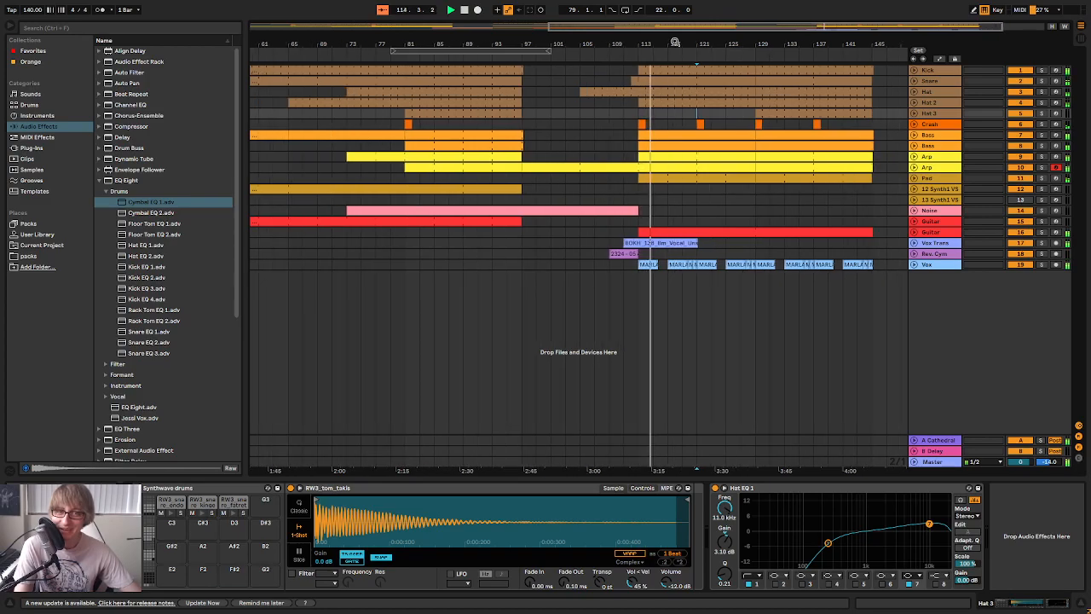
Stop playback, open the Snare clip at bars 113 to 129, and enlarge its note editor
left_click(728, 83)
key("space")
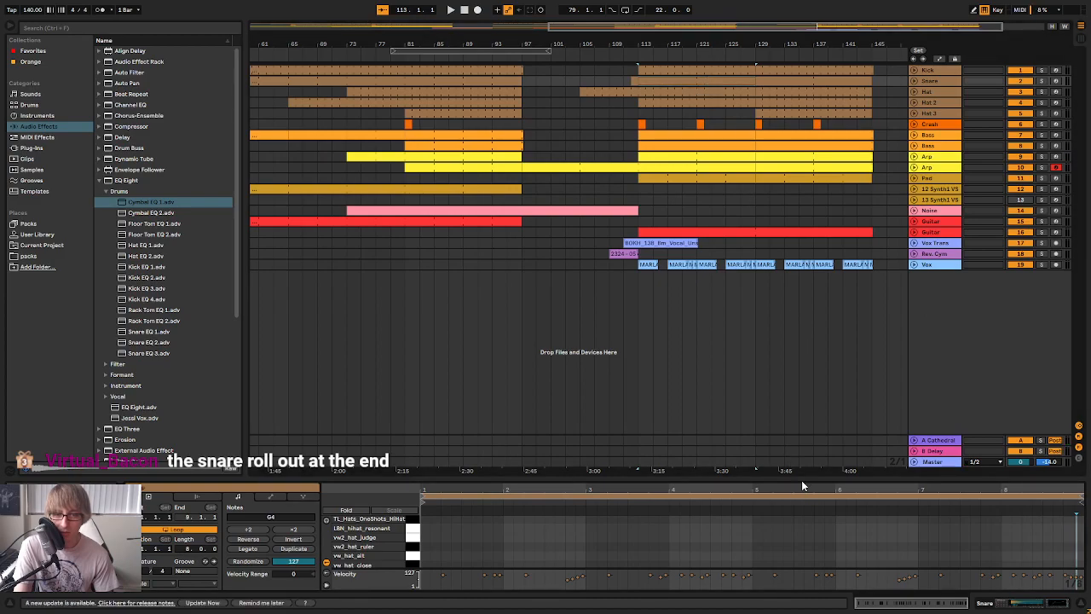
left_click_drag(801, 479, 823, 179)
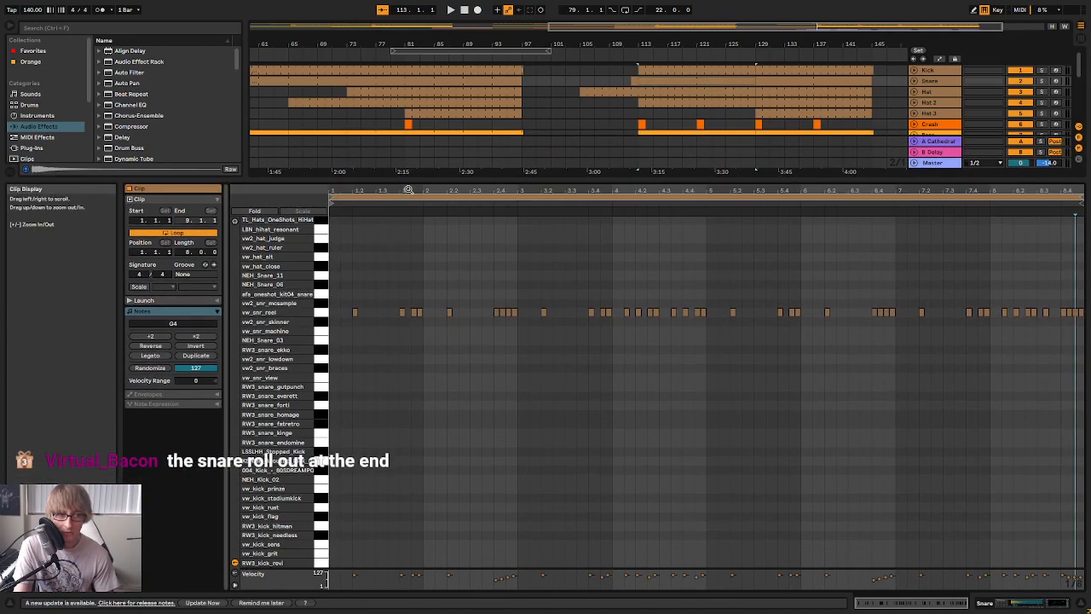
Audition the Snare clip from bar 113 and remove the extra vw_snr_reel hits at 4.1.3 and just after 4.2 in the clip
scroll(470, 341, "up", 2)
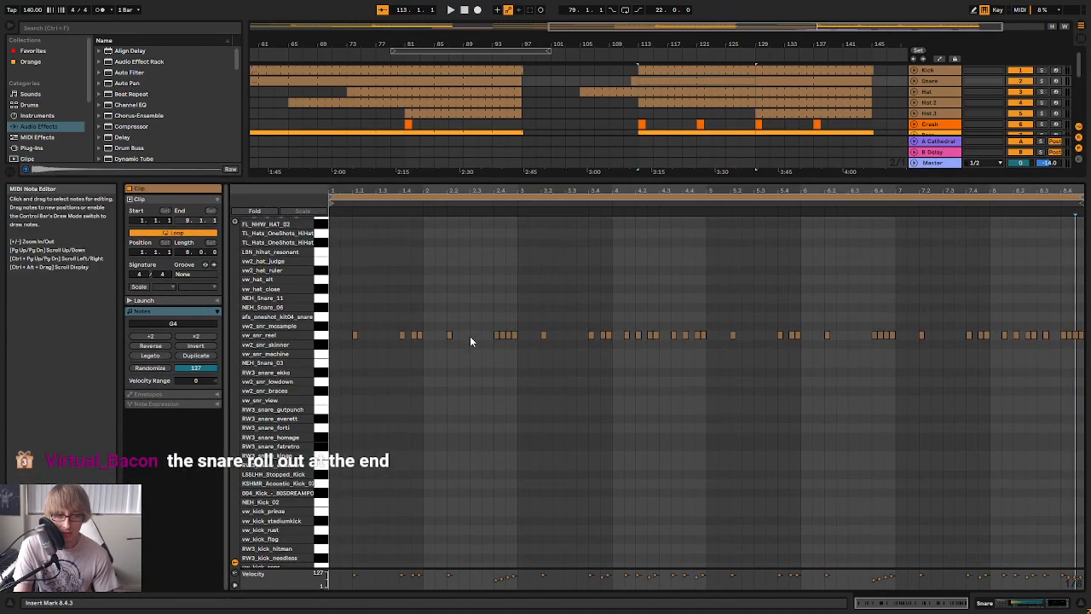
key("space")
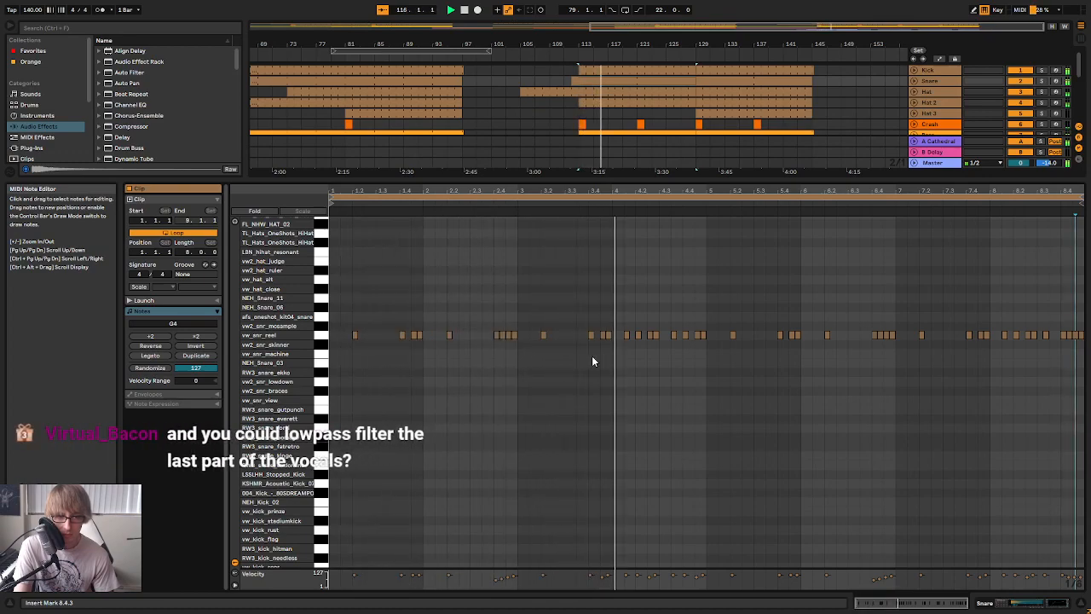
key("space")
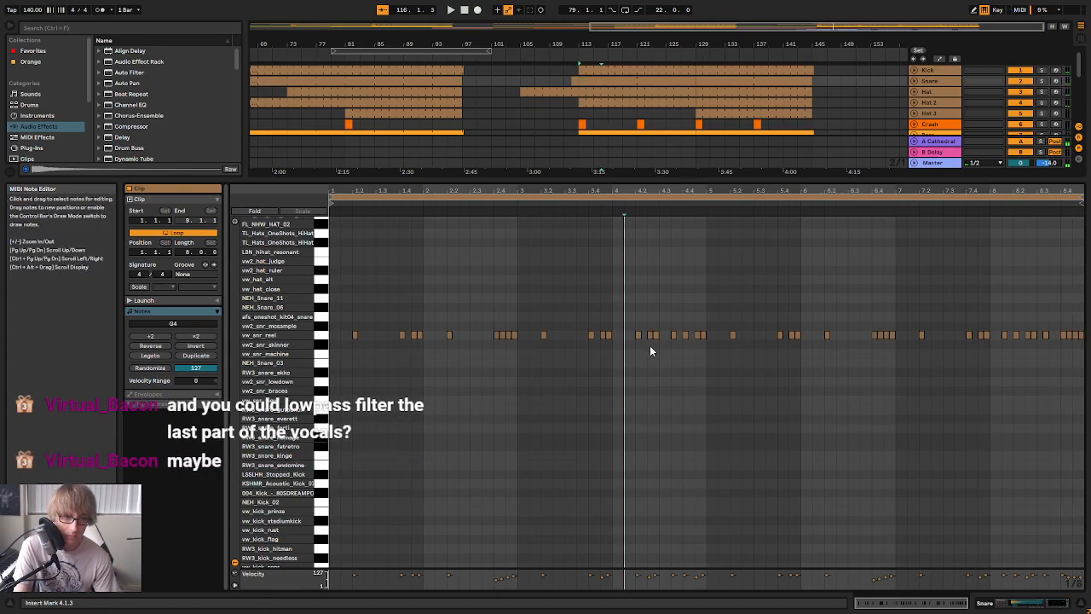
left_click_drag(653, 349, 664, 324)
left_click(664, 326)
key("space")
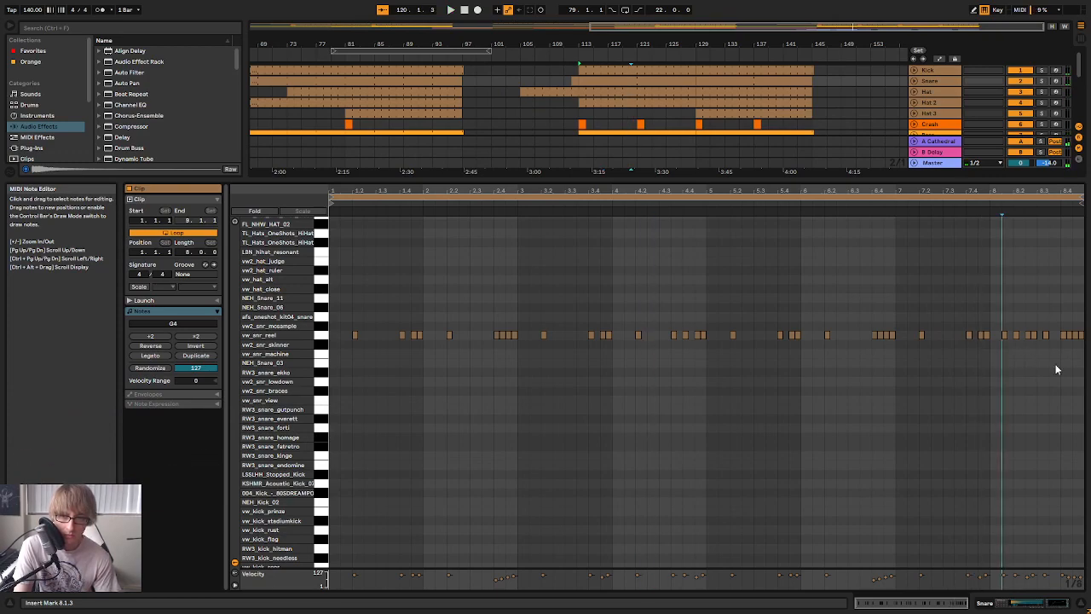
Delete the vw_snr_reel hits at 8.1.3 and from 8.2.3 into beat 8.3, checking the thinned pattern in playback
left_click(1035, 347)
key("Delete")
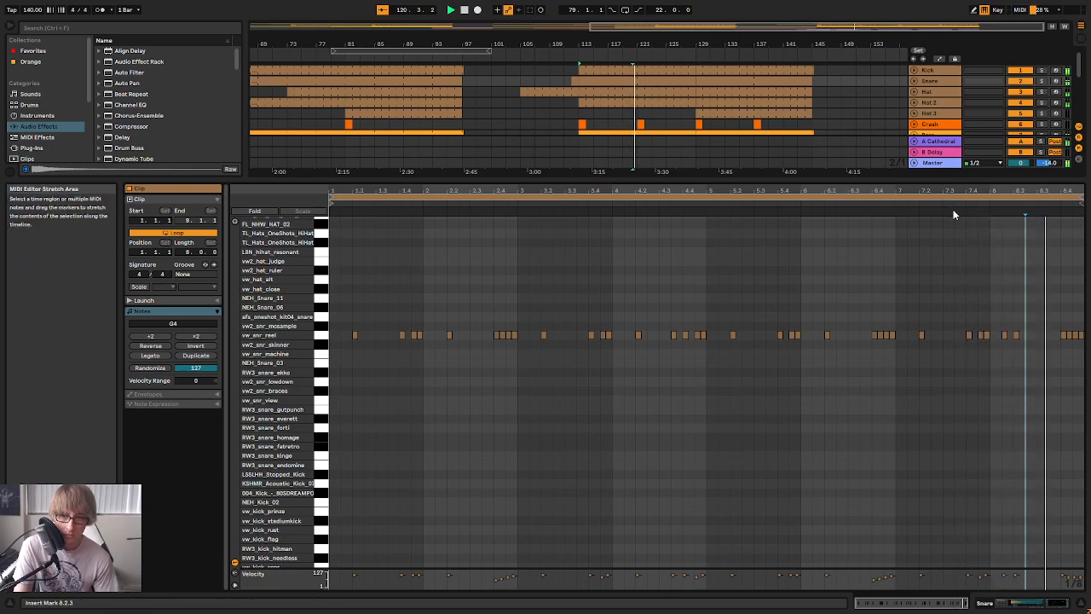
left_click(1002, 333)
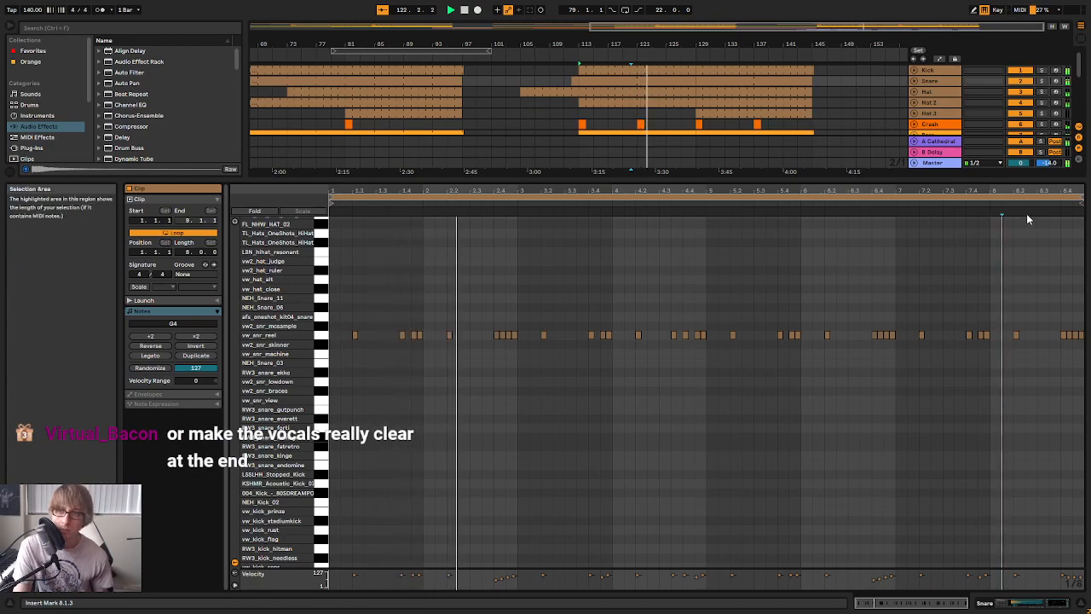
key("space")
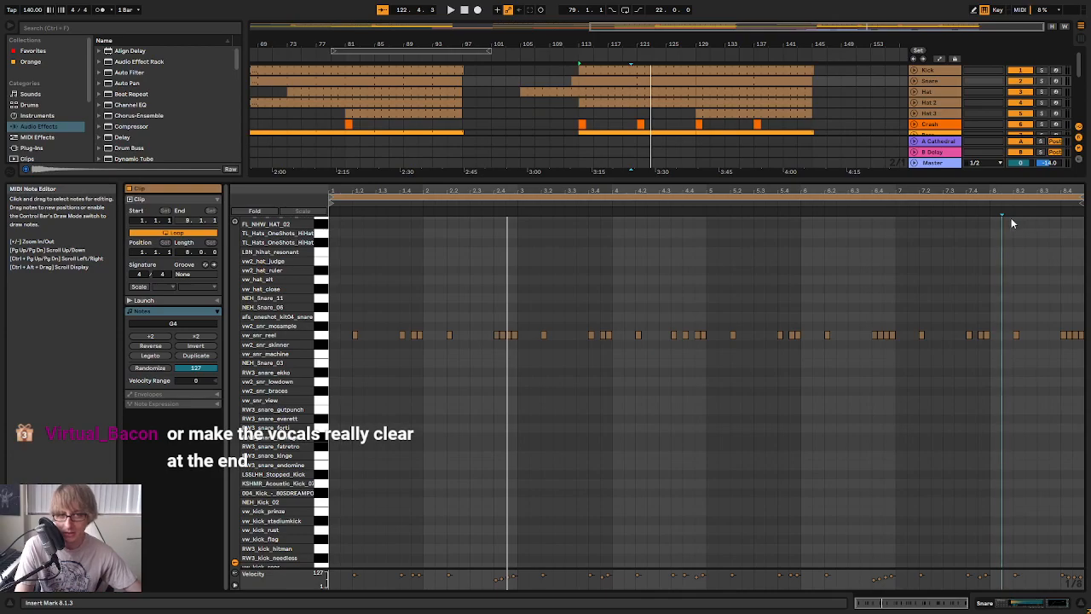
Shrink the note editor, play the final section from bar 113, and show the Vox track's device chain
left_click_drag(840, 176, 827, 307)
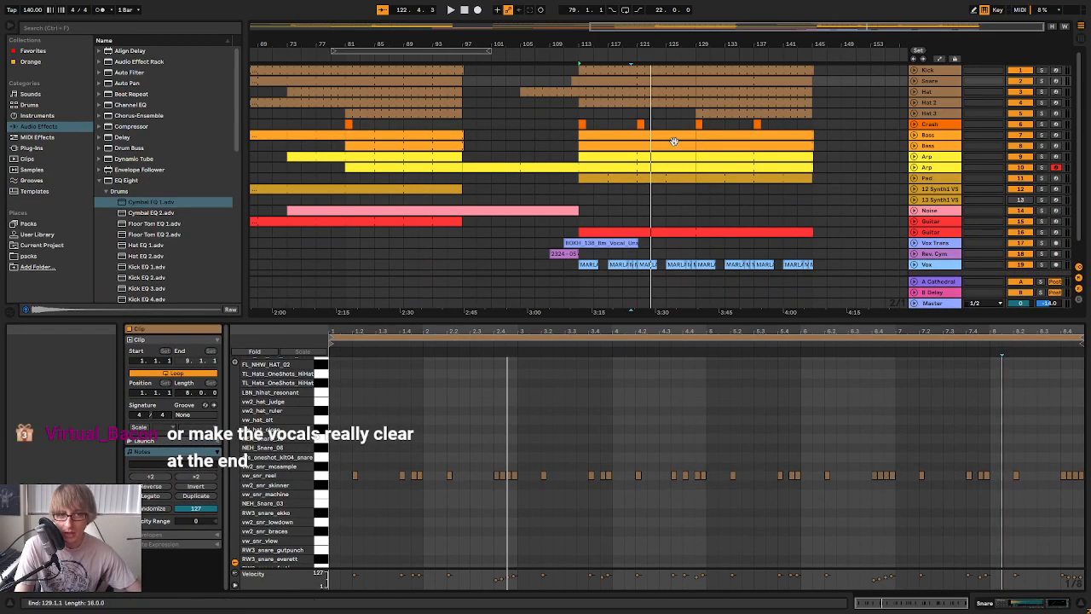
left_click(579, 53)
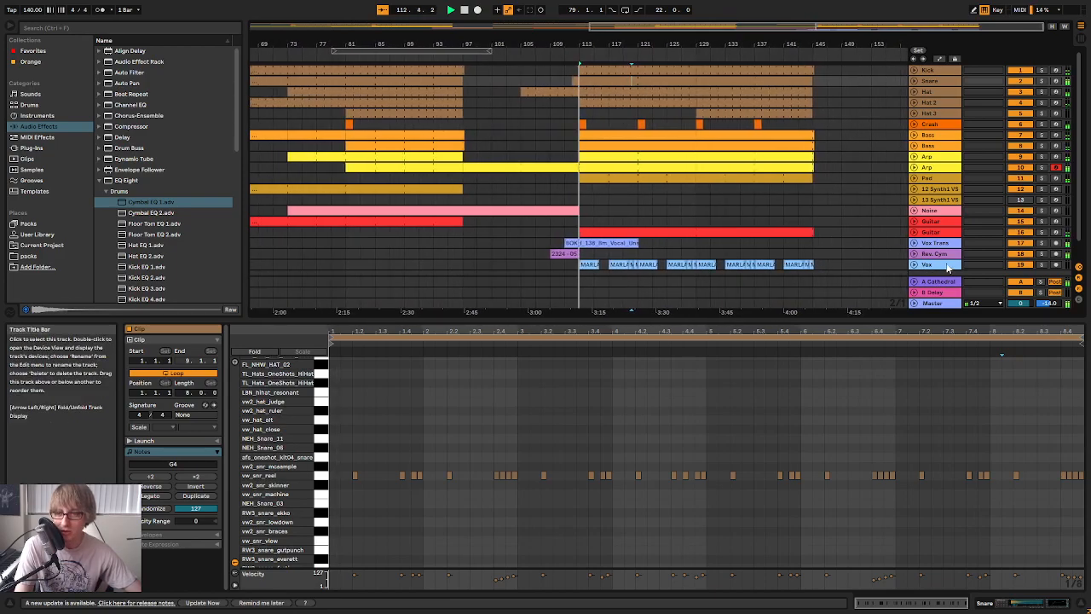
double_click(948, 266)
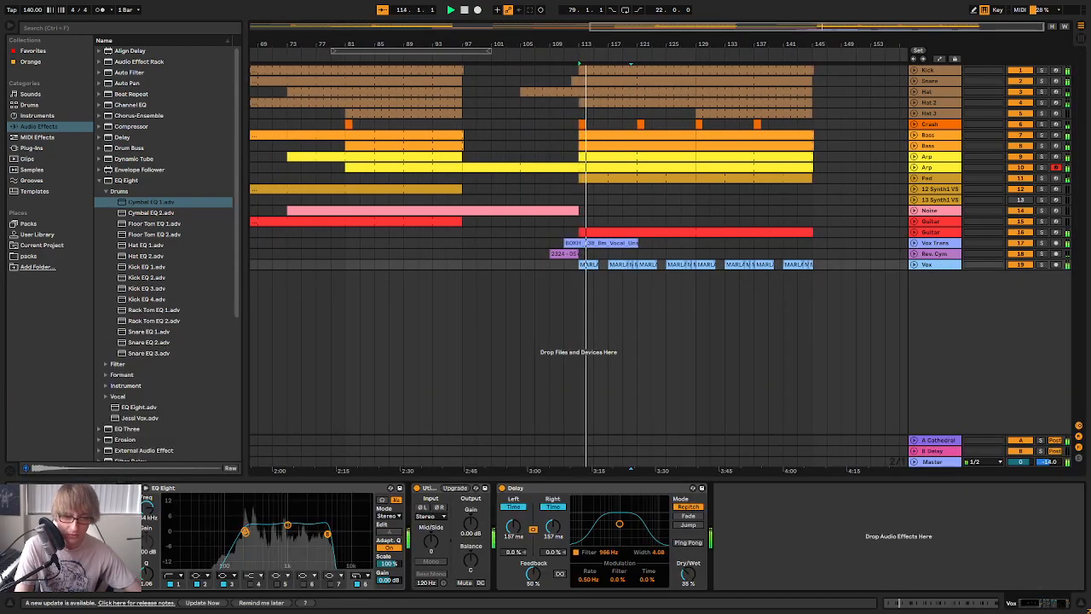
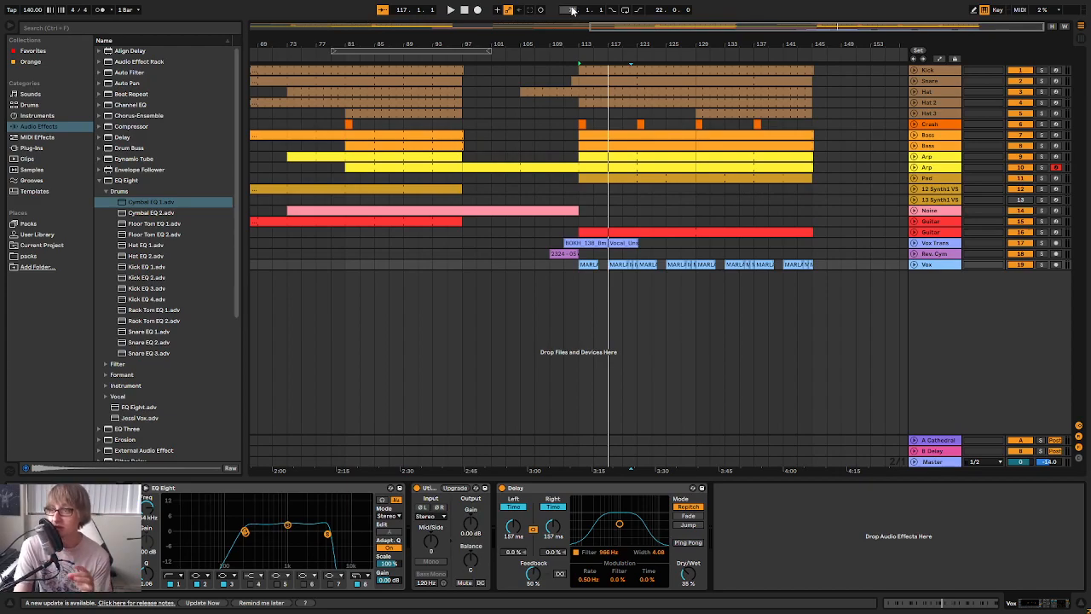
Play the final section from bar 113 and listen to how the vocal phrases sit up to bar 119
left_click(571, 59)
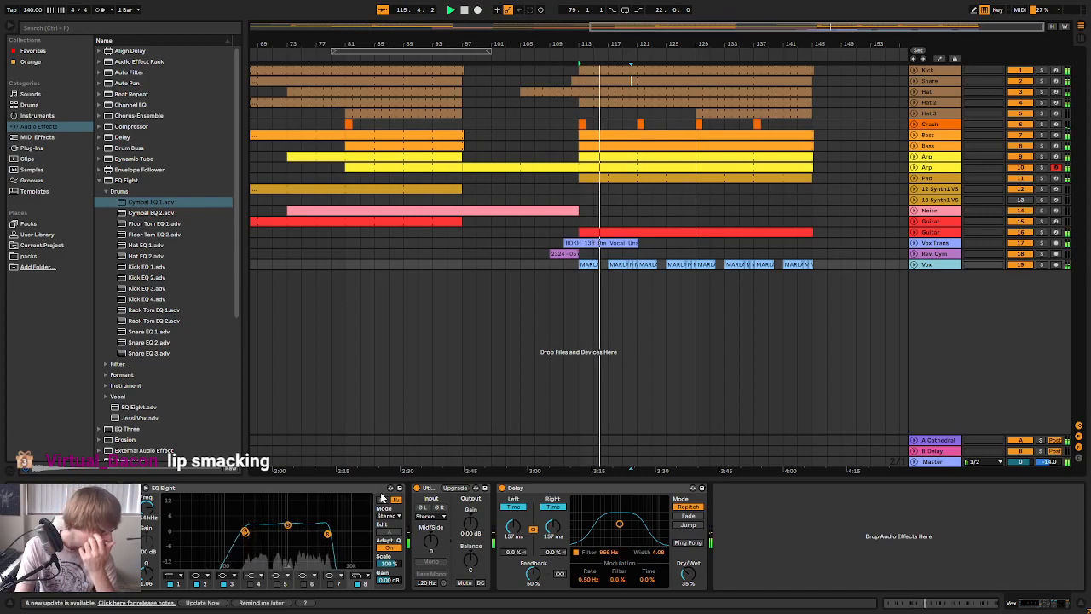
key("space")
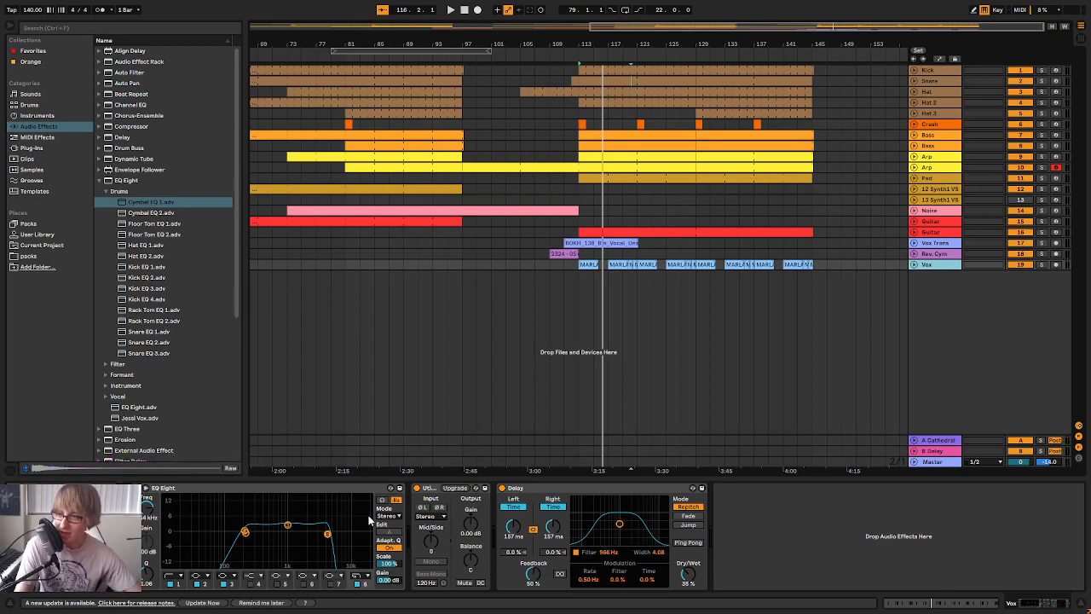
left_click(584, 60)
left_click_drag(611, 41, 611, 75)
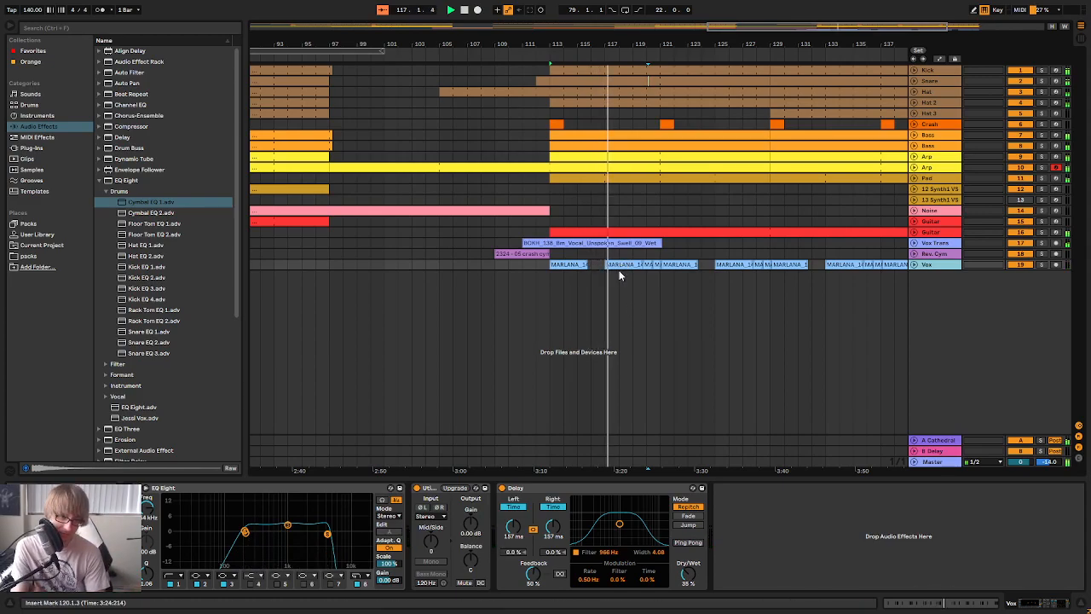
left_click_drag(684, 38, 606, 44)
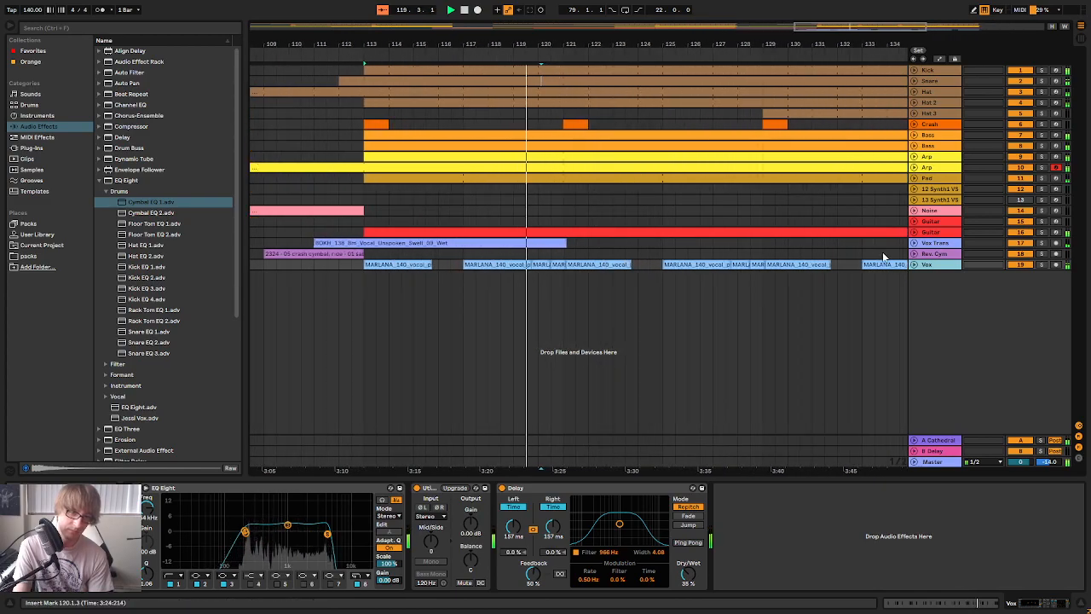
Unfold the Vox track and delete the short vocal clips just before bars 121 and 129, checking the gaps in playback
left_click(915, 265)
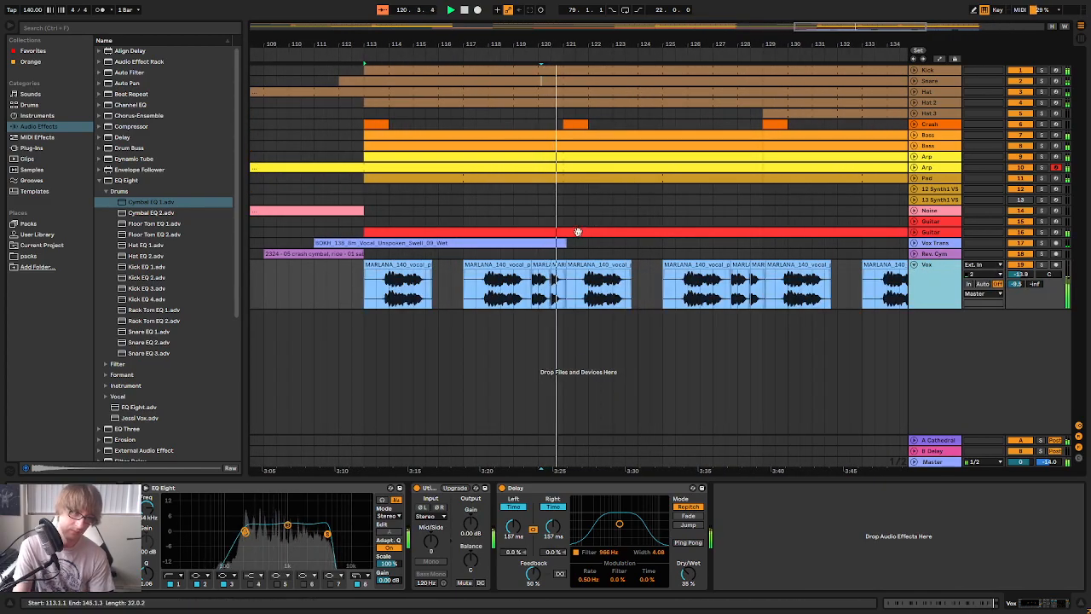
left_click(559, 266)
key("Delete")
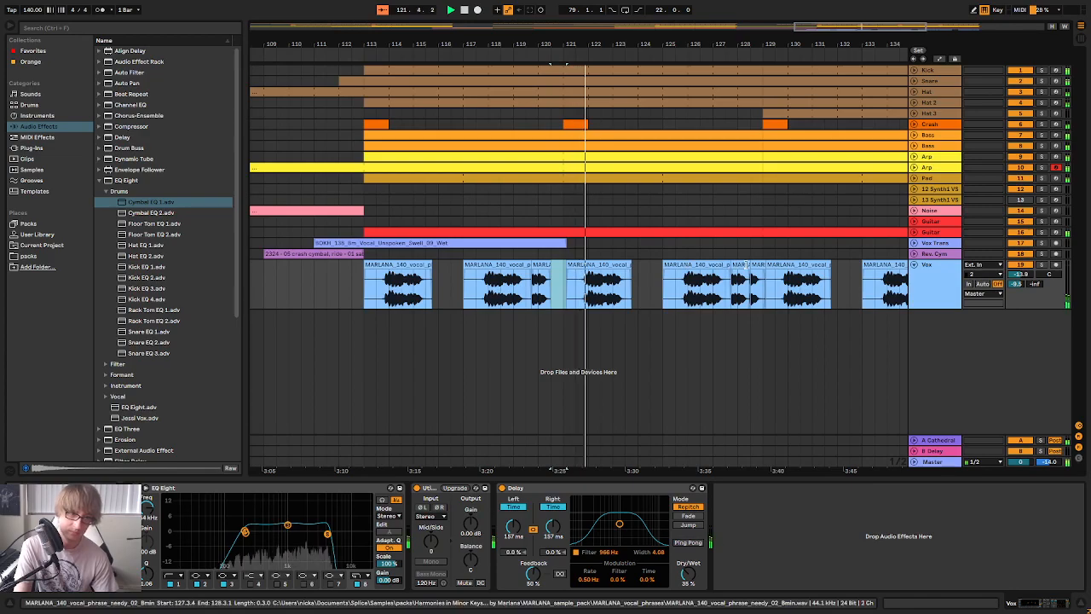
left_click(761, 266)
left_click_drag(782, 40, 608, 15)
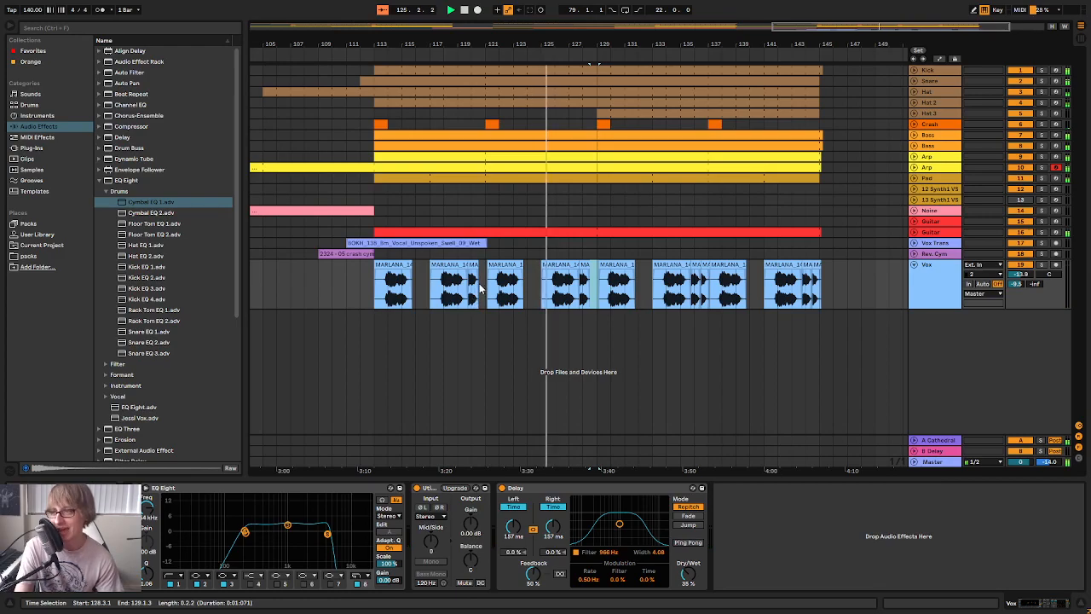
left_click(607, 88)
left_click_drag(607, 43, 638, 43)
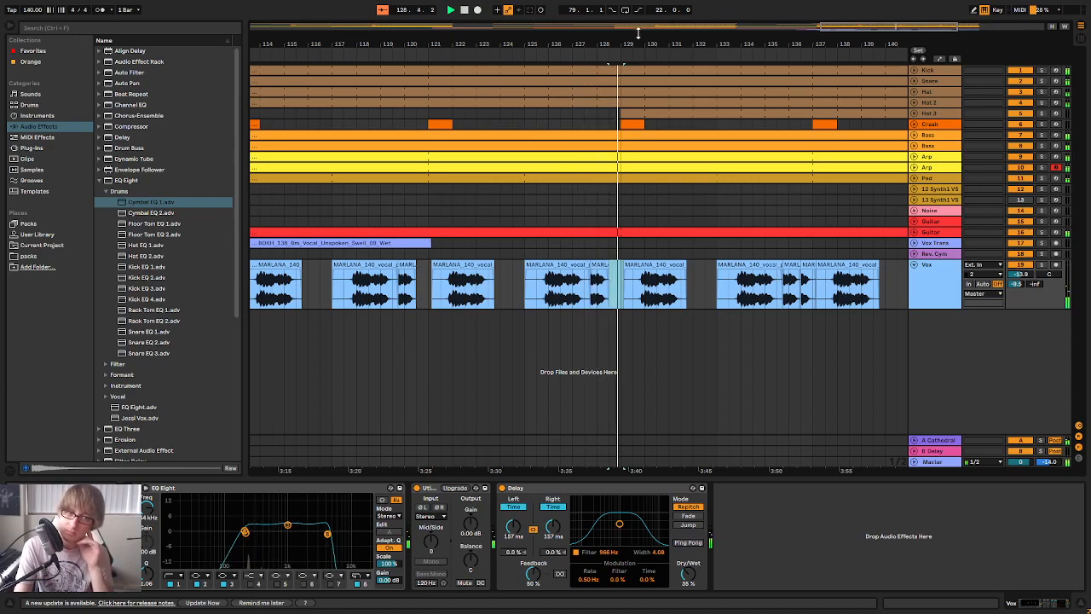
mouse_move(644, 39)
left_mouse_down()
mouse_move(650, 26)
mouse_move(727, 31)
mouse_move(649, 44)
left_mouse_up()
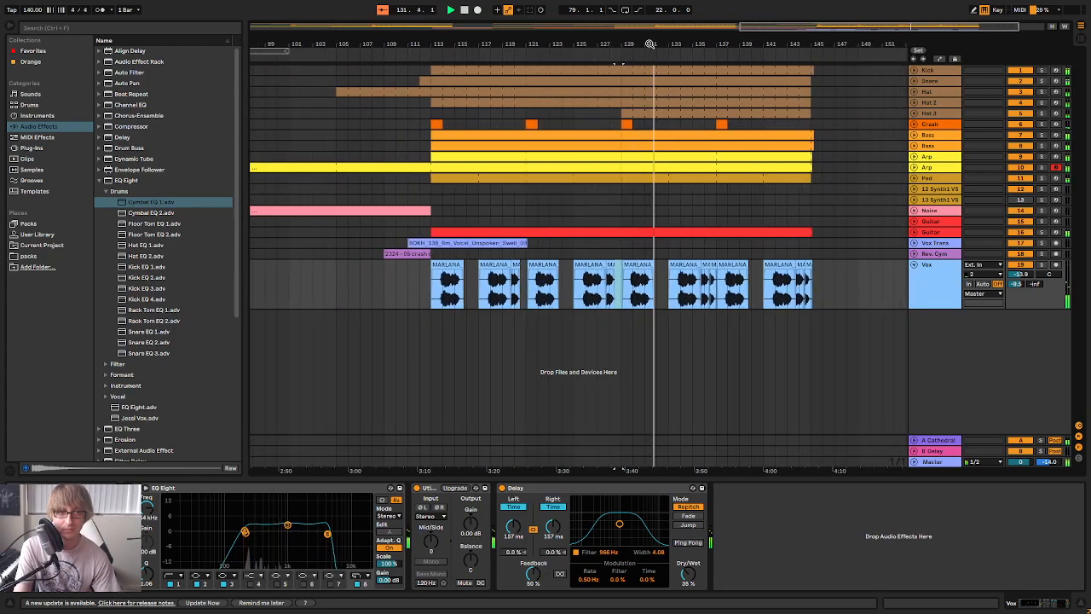
Unfold the Snare track and compare the note patterns of its clips starting at bars 57, 113 and 129
left_click(842, 115)
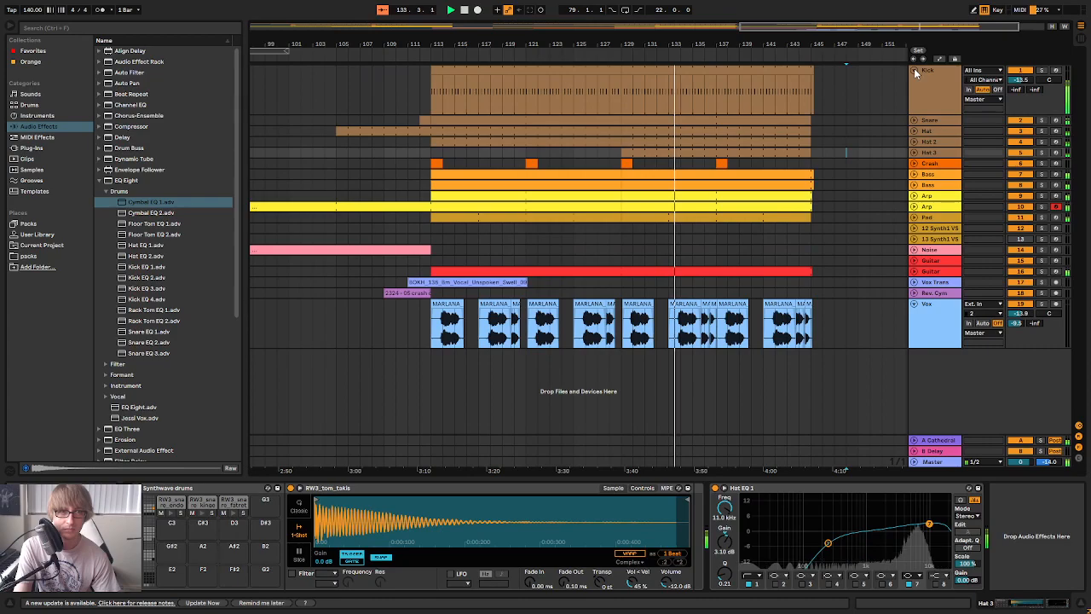
left_click(915, 79)
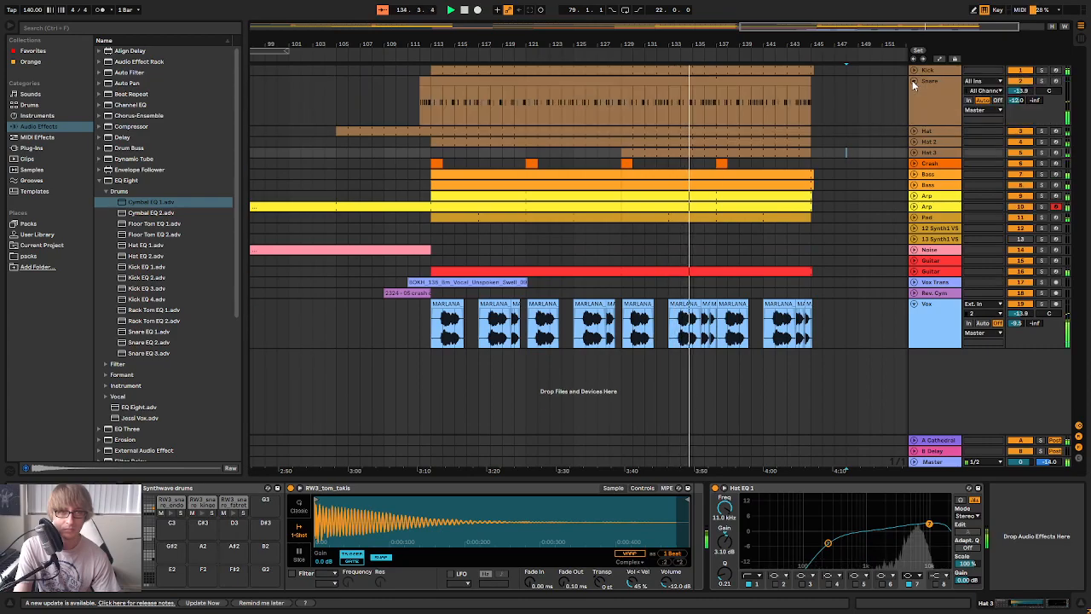
double_click(555, 86)
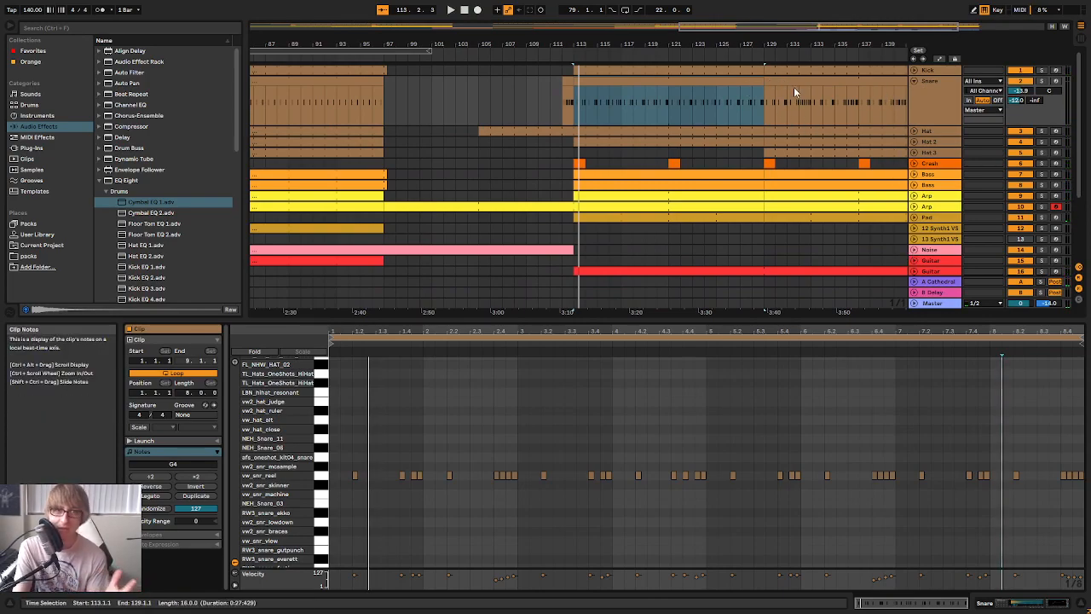
left_click(714, 83)
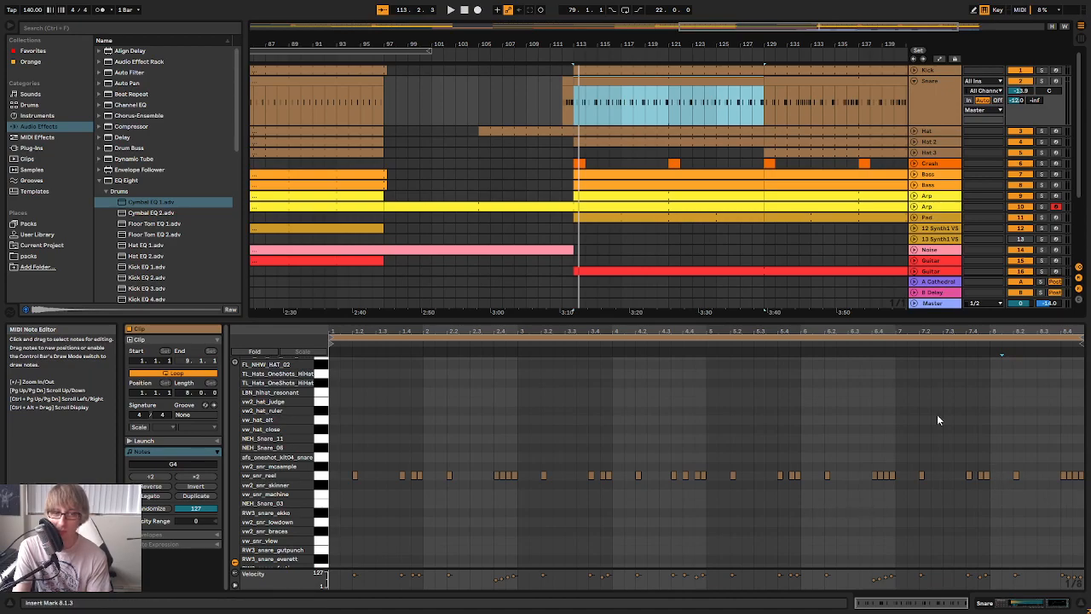
left_click(362, 83)
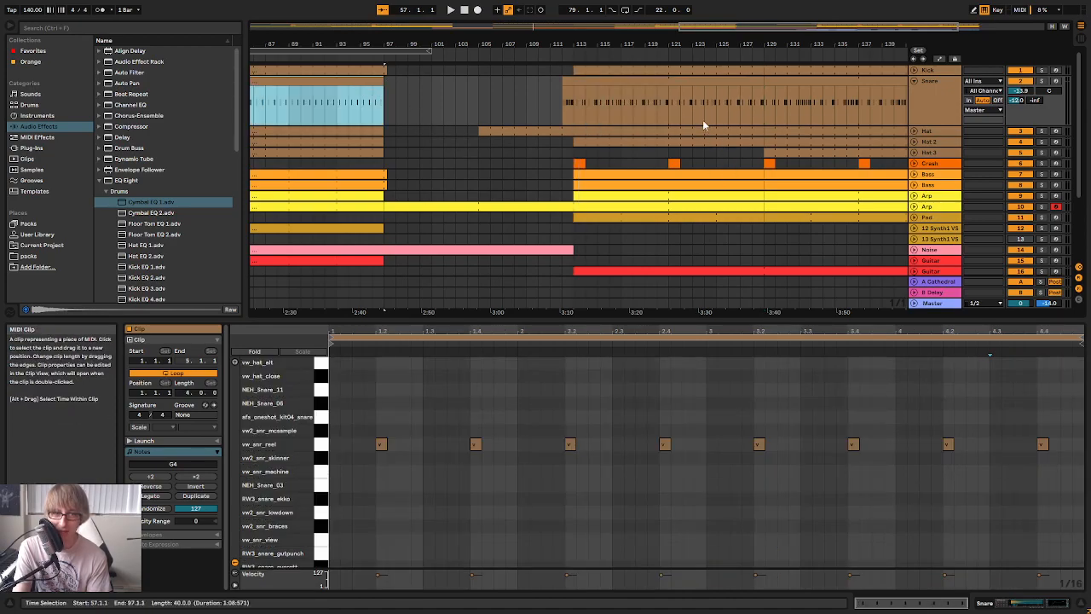
left_click(716, 79)
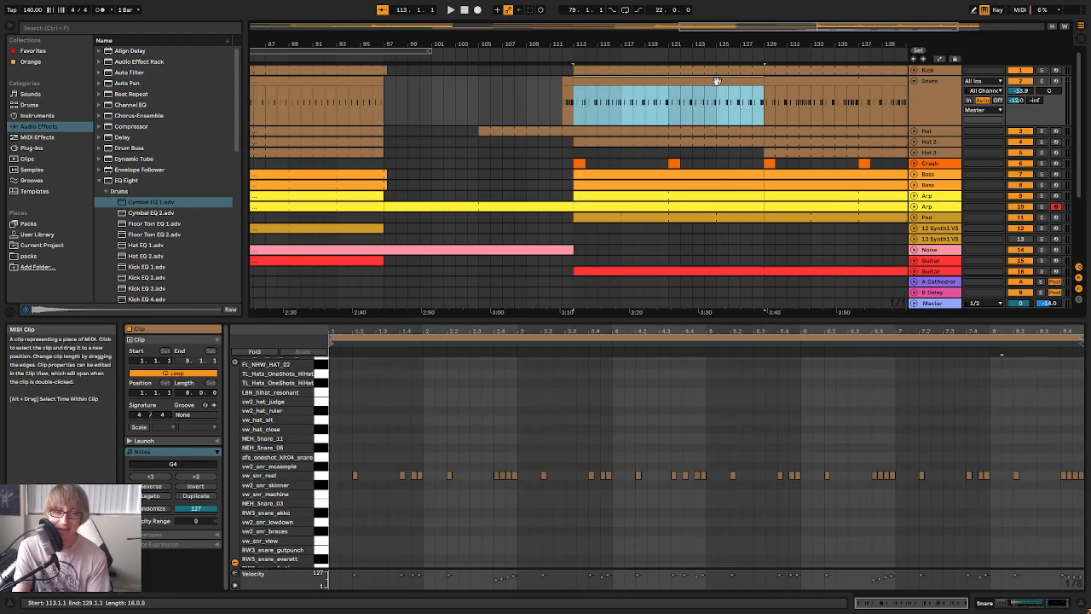
left_click(808, 81)
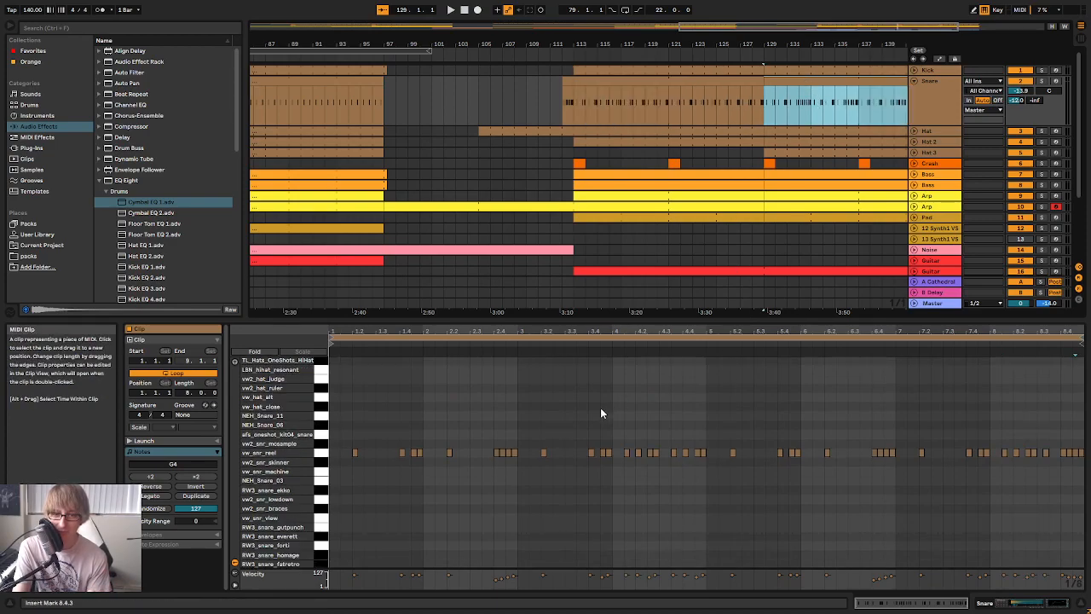
left_click_drag(740, 45, 576, 39)
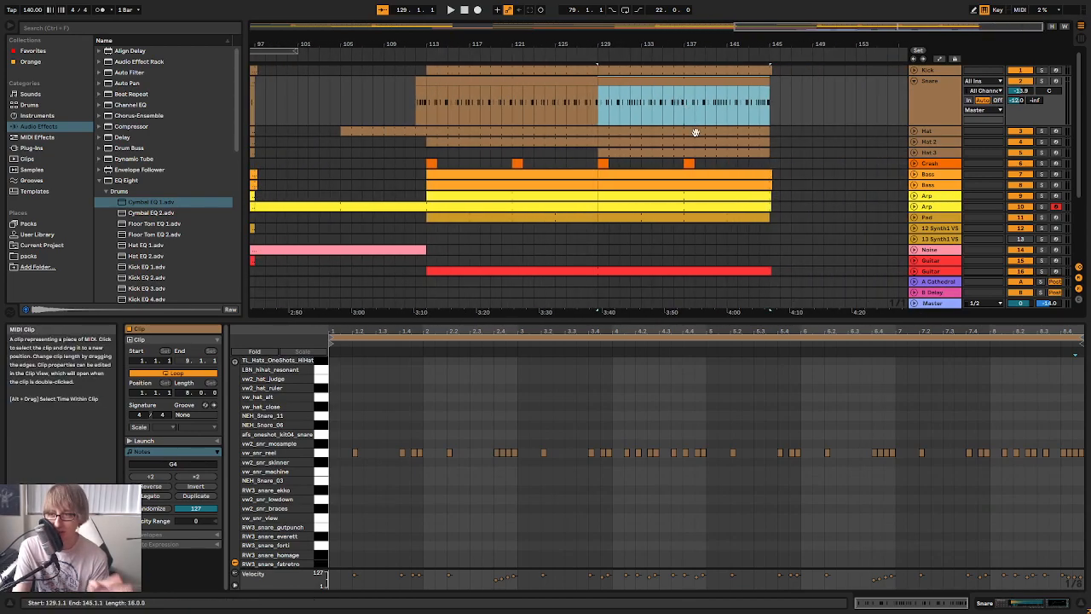
scroll(649, 171, "down", 3)
scroll(638, 181, "up", 3)
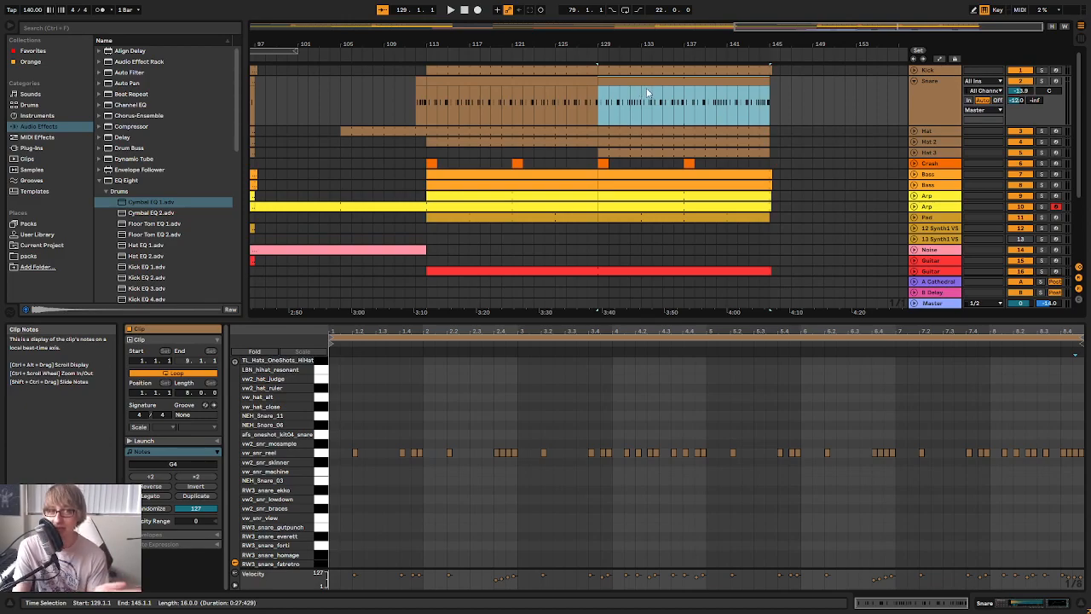
Open the Snare clip at bars 113 to 129 and audition the final section from bar 113 together with the vocals
left_click(554, 80)
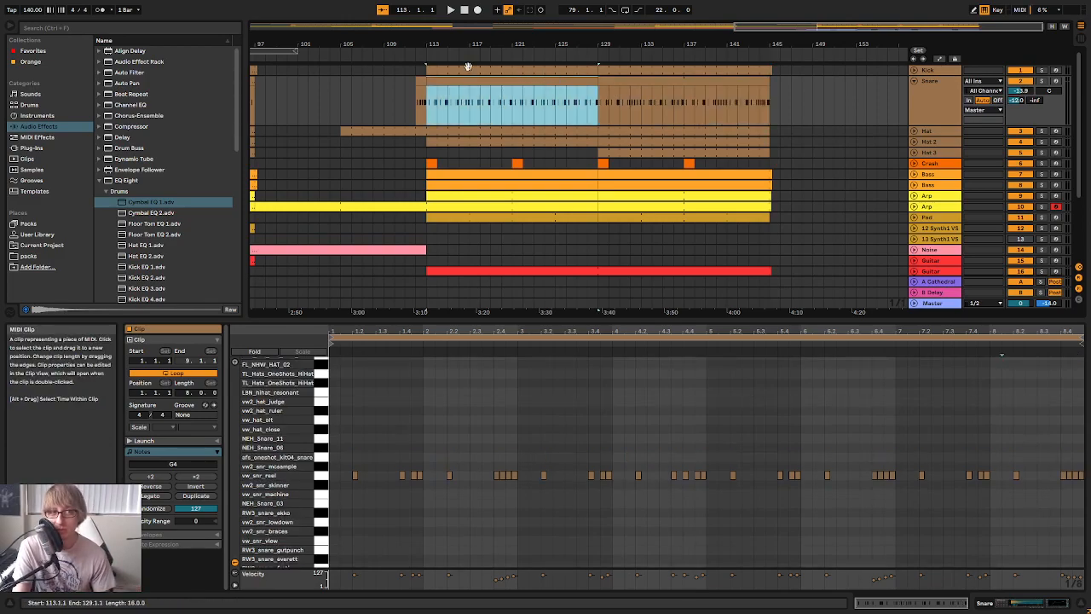
key("space")
scroll(648, 148, "down", 3)
scroll(642, 175, "up", 2)
scroll(642, 179, "down", 3)
scroll(644, 184, "up", 1)
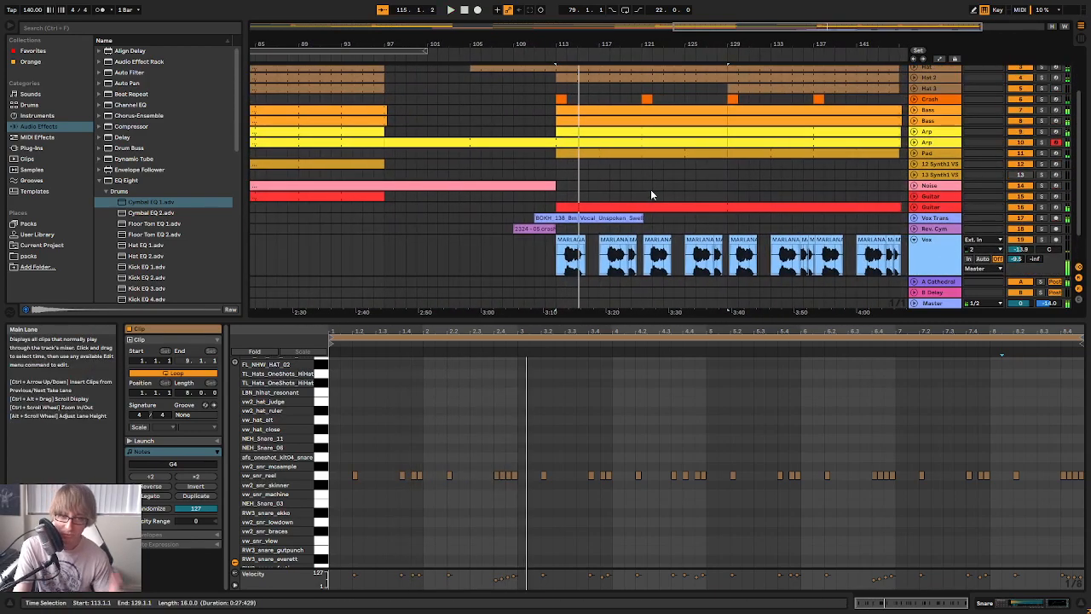
scroll(650, 194, "down", 1)
left_click_drag(819, 43, 760, 26)
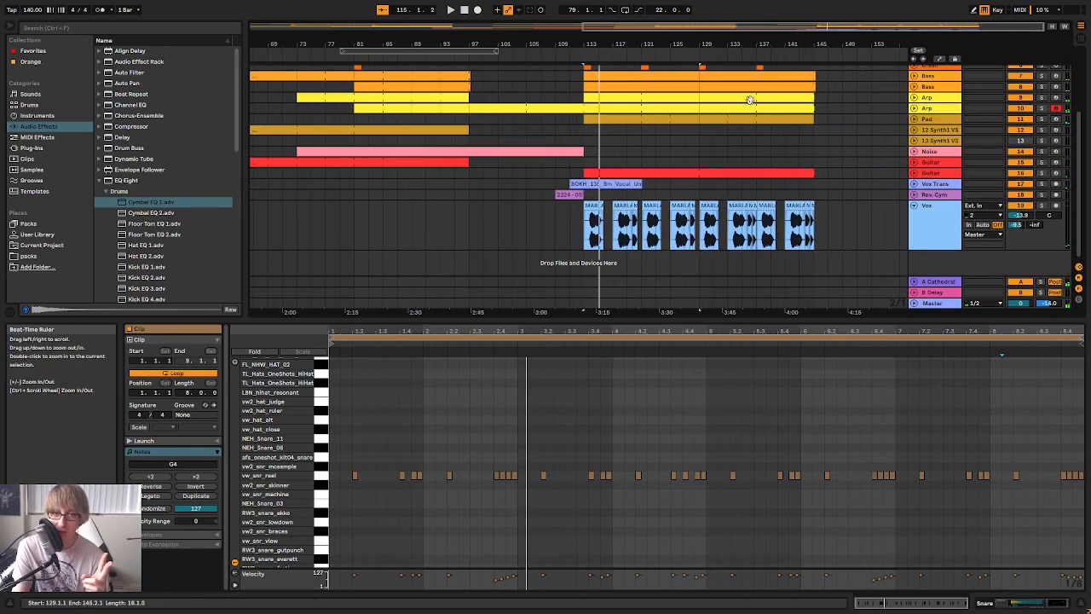
Examine the Hat 3 clip at bars 129 to 145 against the other tracks, and fold the Vox track
left_click(755, 228)
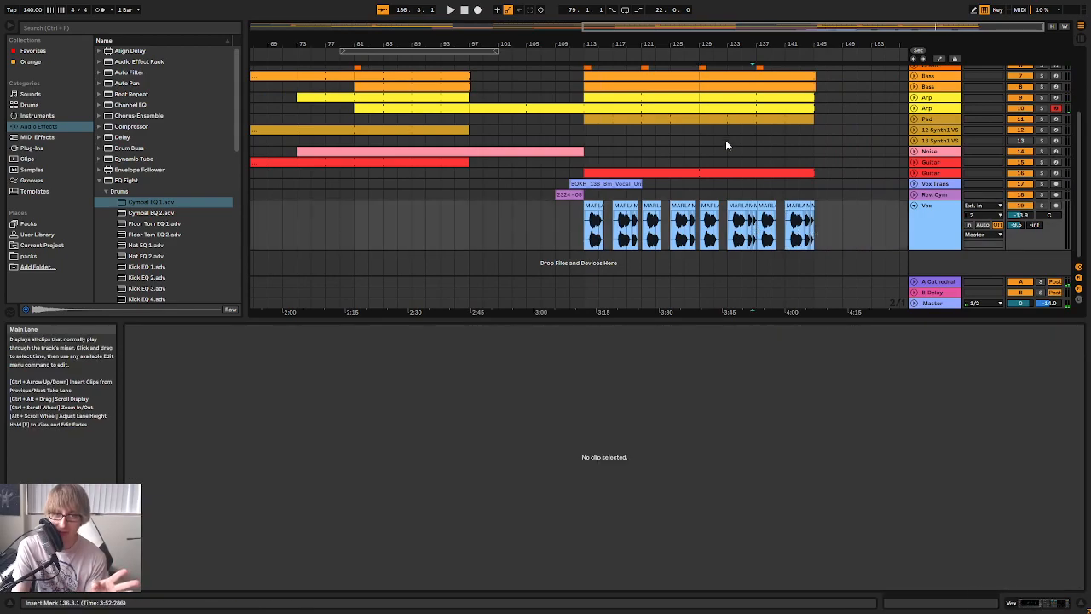
scroll(711, 146, "up", 1)
left_click_drag(721, 47, 716, 69)
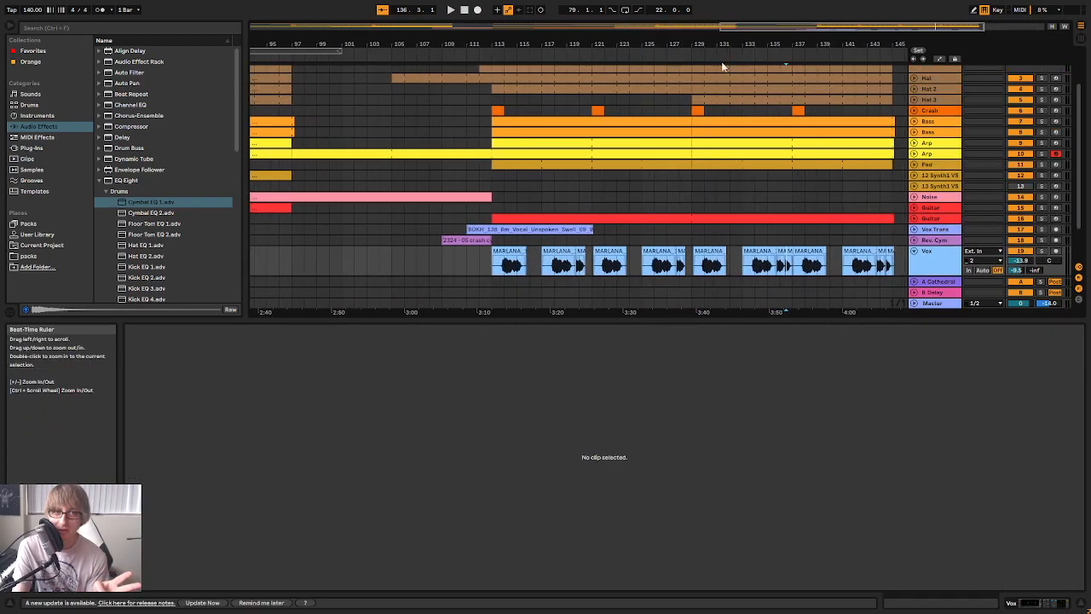
left_click(691, 103)
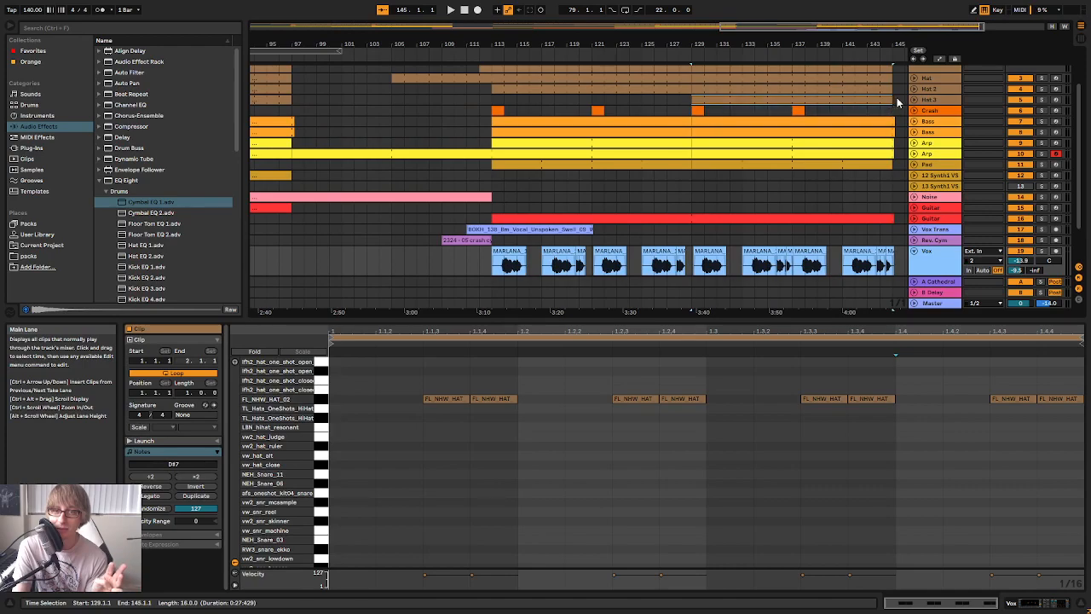
left_click(898, 100)
left_click_drag(797, 43, 795, 26)
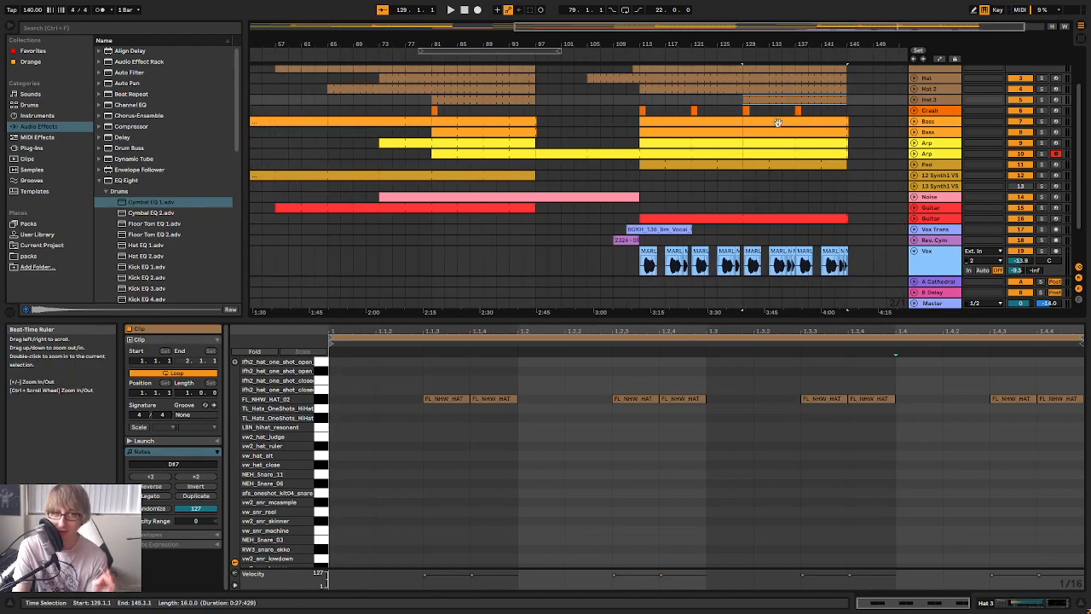
left_click(772, 193)
scroll(773, 195, "down", 2)
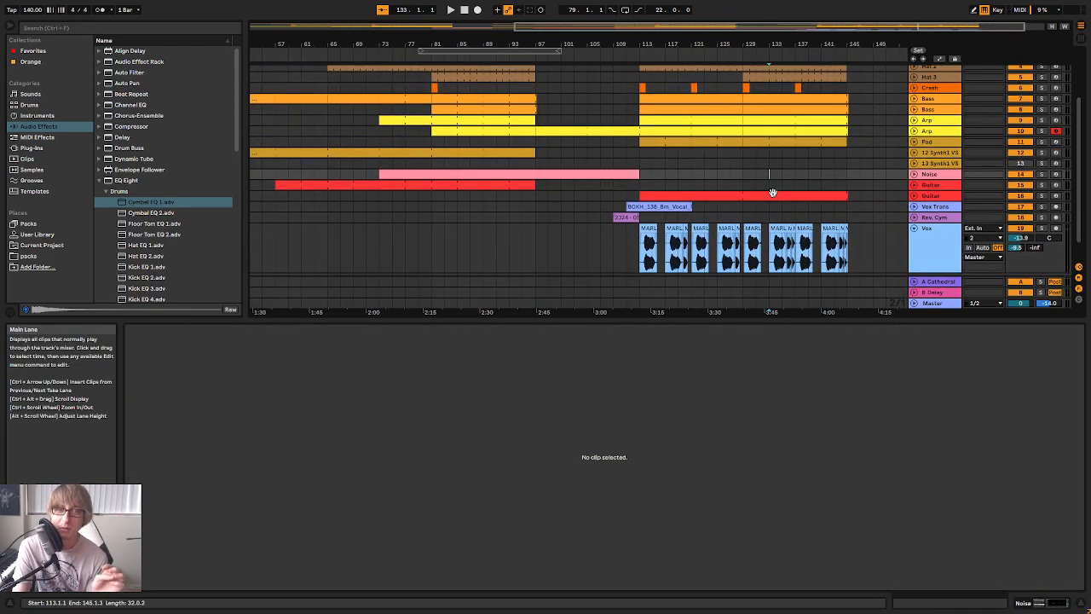
scroll(733, 141, "down", 2)
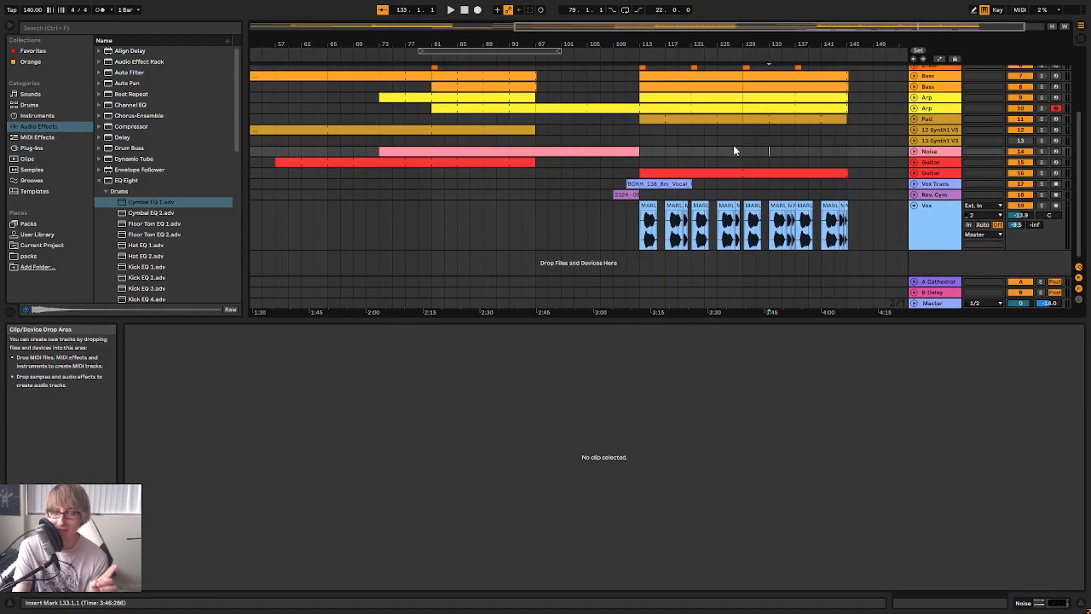
left_click(913, 206)
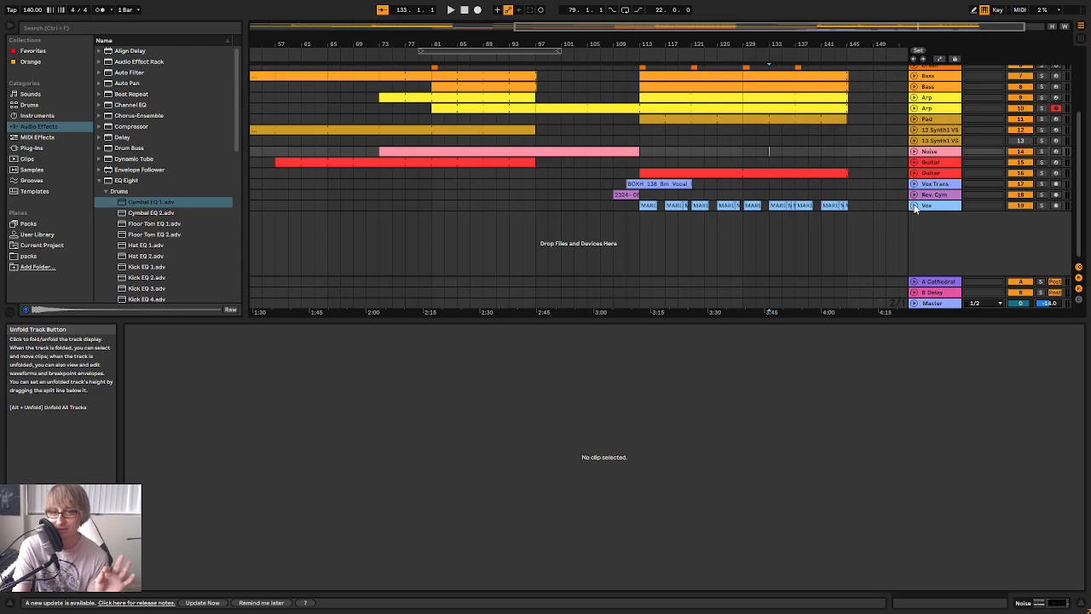
scroll(833, 158, "up", 9)
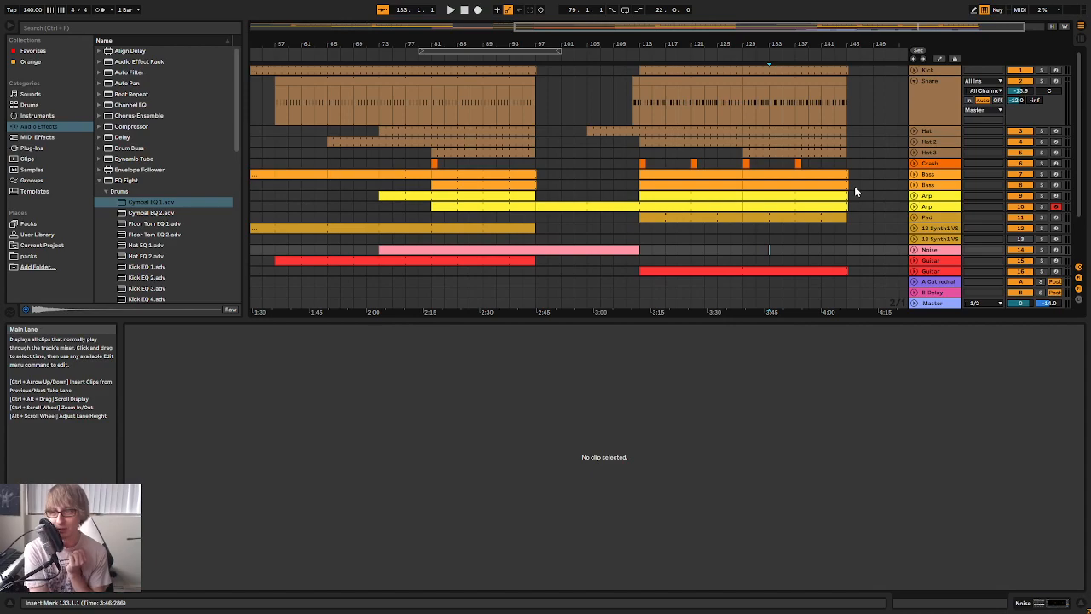
Audition the final section from bar 121 and unfold the second Bass track to view its notes
left_click(692, 55)
left_click_drag(731, 44, 723, 40)
left_click(914, 185)
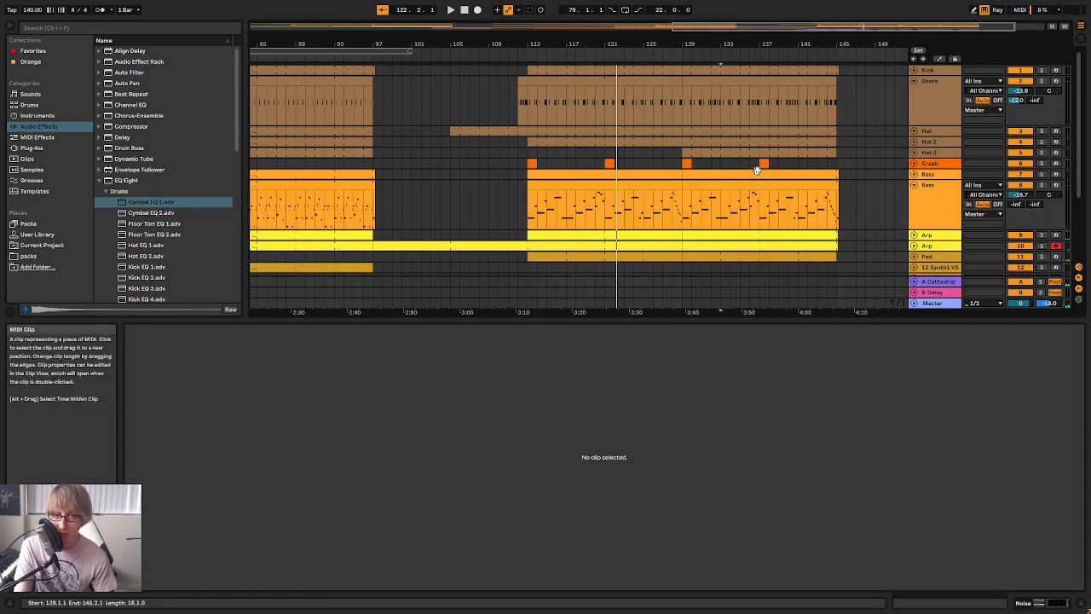
scroll(714, 181, "down", 2)
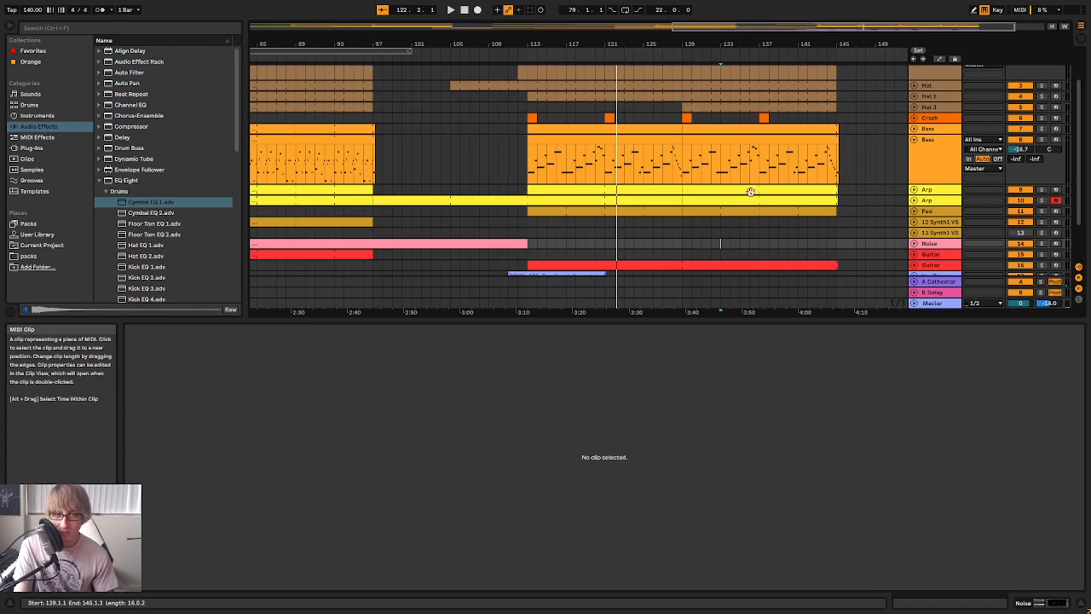
scroll(750, 197, "down", 1)
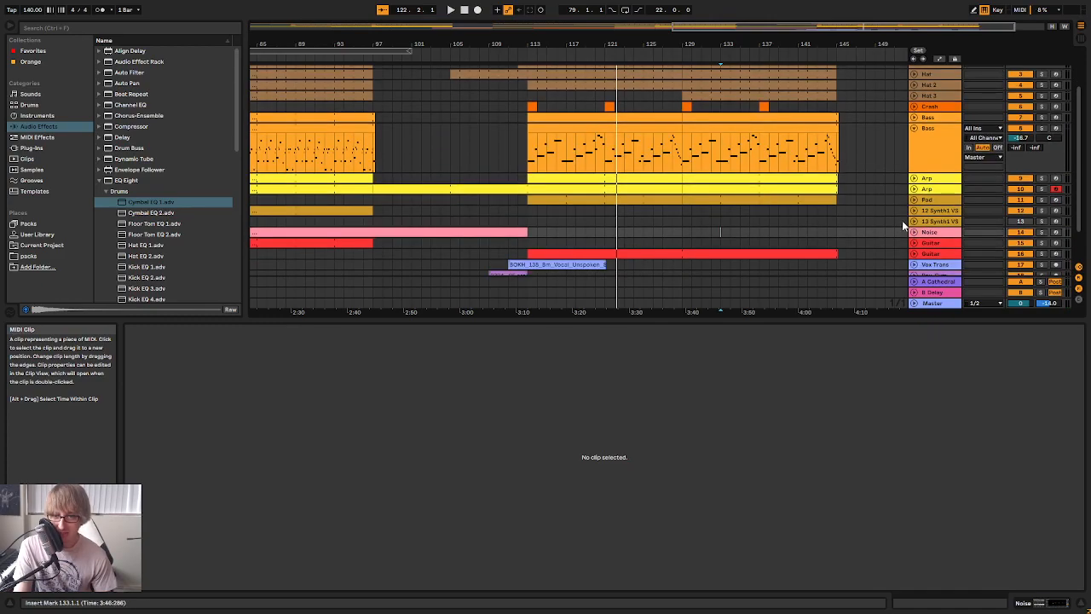
Open the final section's Pad clip, the Guitar clip from bar 113 and the second Bass clip at bar 129 to review their notes
left_click(810, 200)
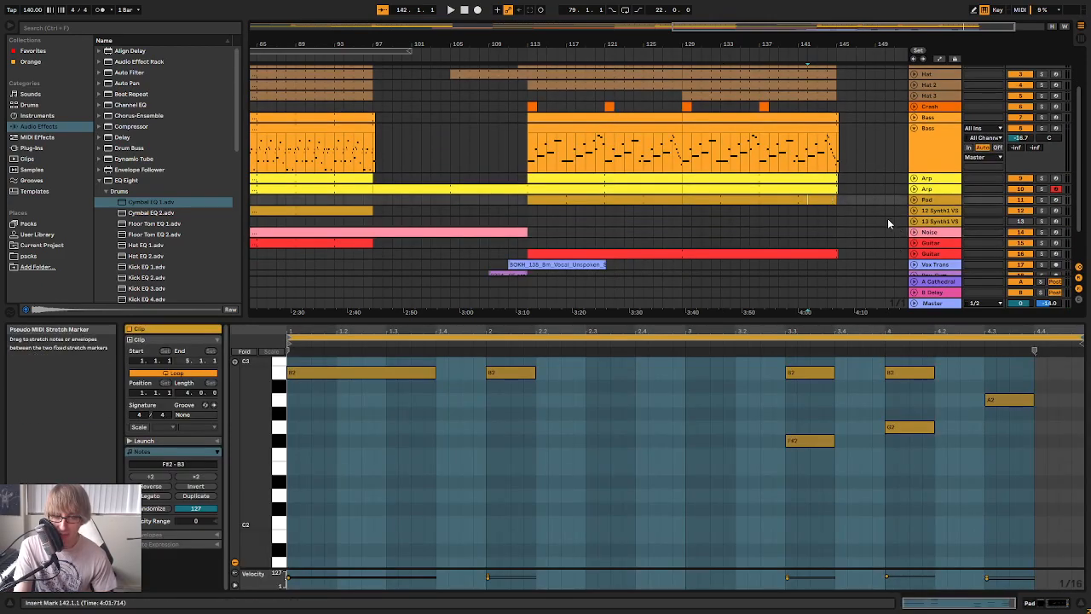
scroll(883, 229, "down", 2)
left_click(778, 214)
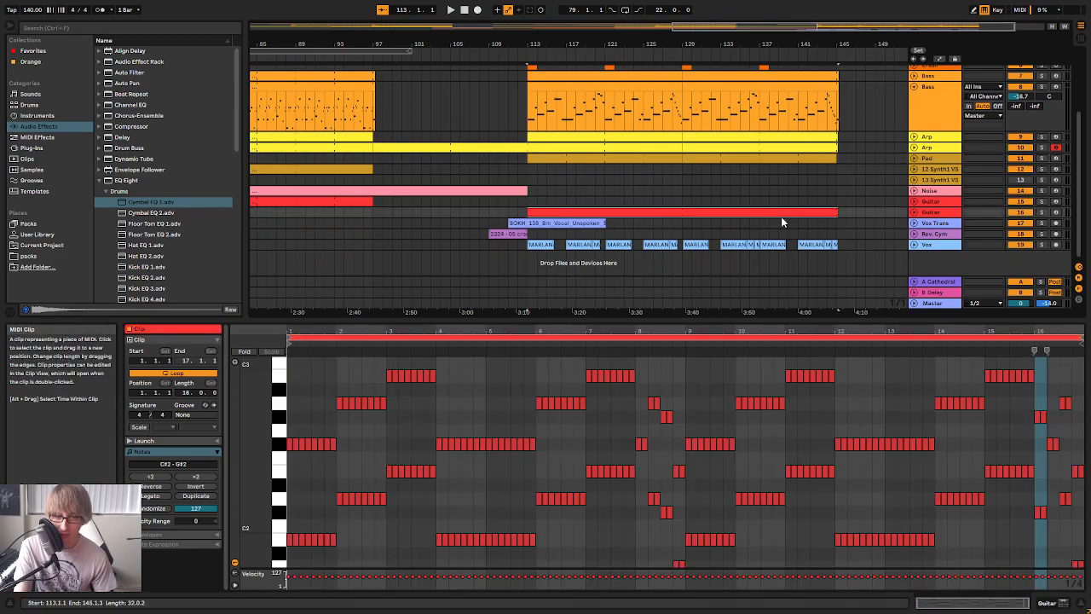
scroll(779, 214, "up", 3)
left_click(725, 166)
left_click(722, 155)
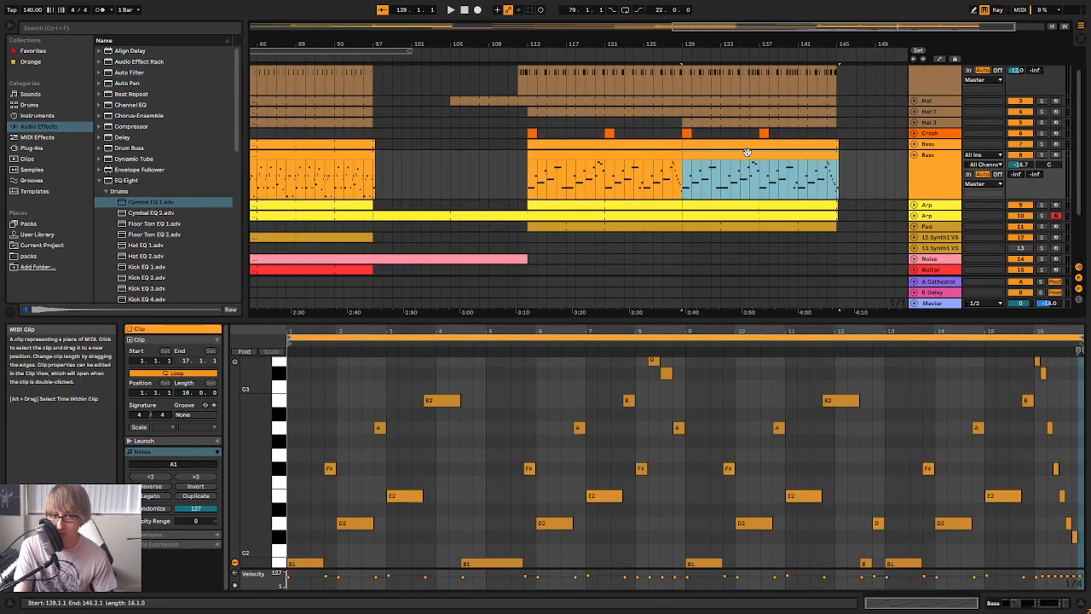
Unfold the first Bass track and compare its notes from bar 129 with those of the second Bass track
left_click(671, 53)
left_click_drag(675, 43, 677, 120)
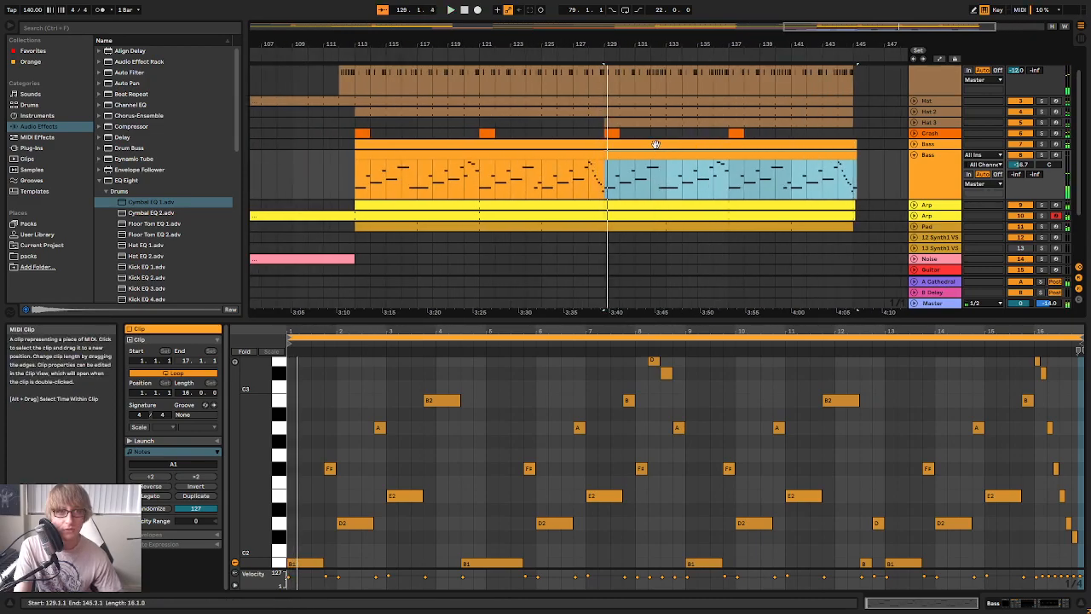
left_click(655, 143)
left_click(915, 145)
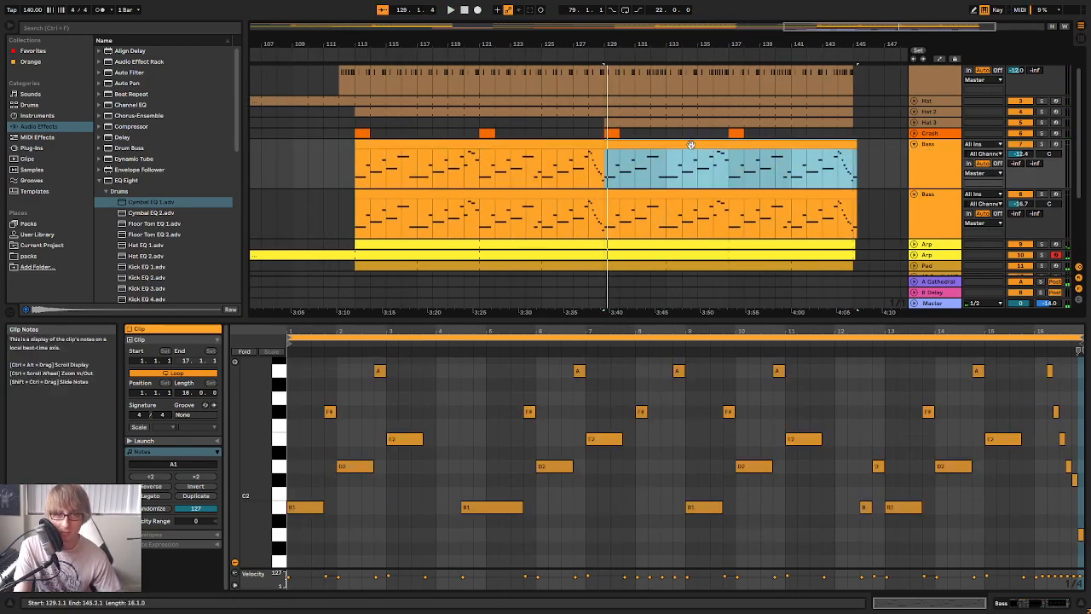
left_click(625, 196)
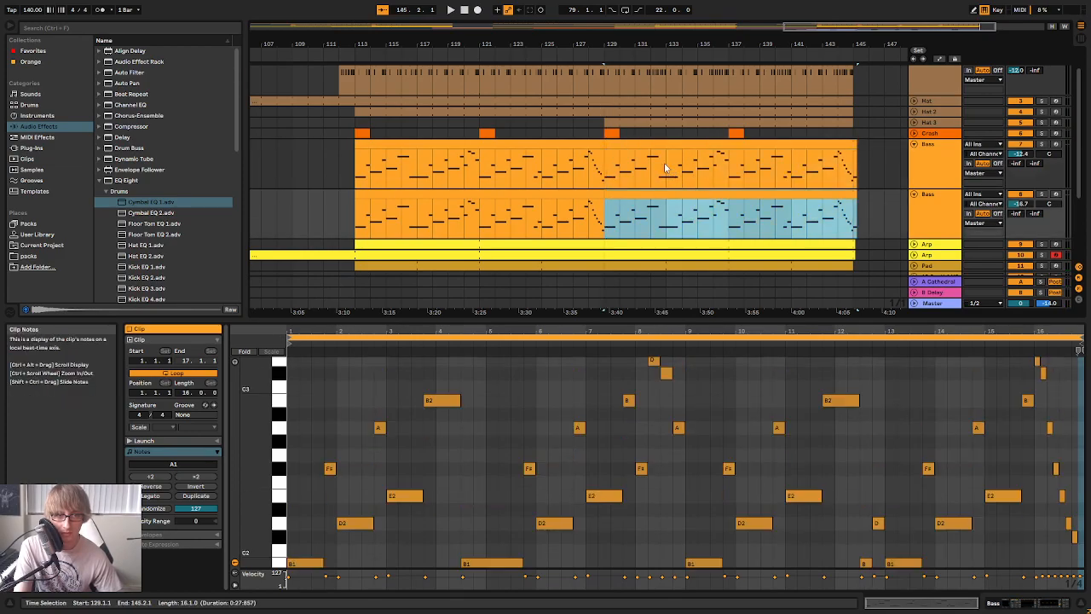
left_click(694, 180)
Solo the first Bass track together with Kick, Snare and the three Hat tracks, and play from bar 129
left_click(1021, 195)
key("space")
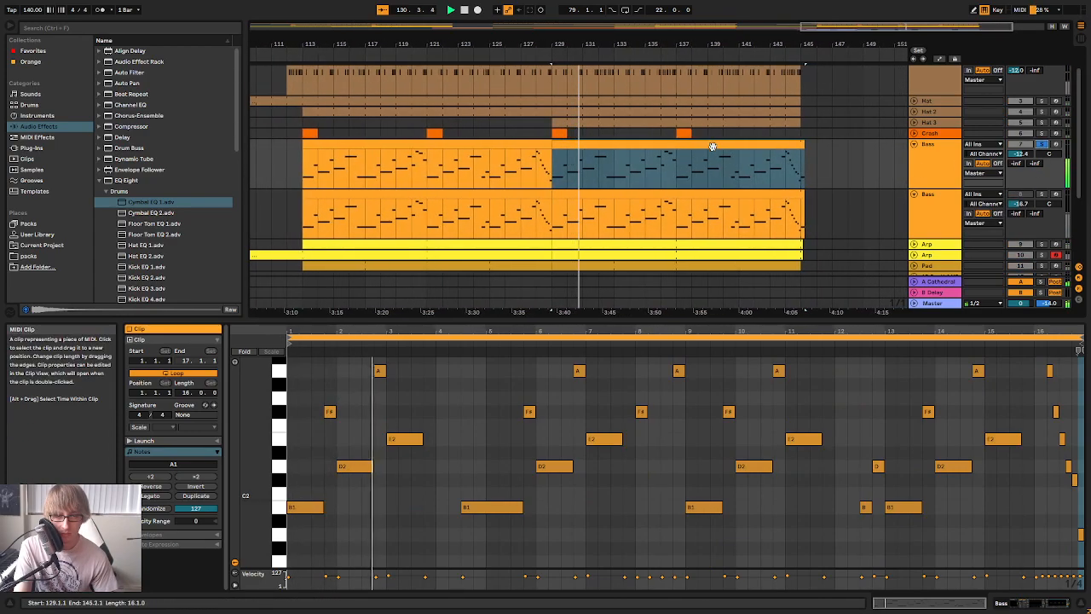
scroll(893, 142, "up", 1)
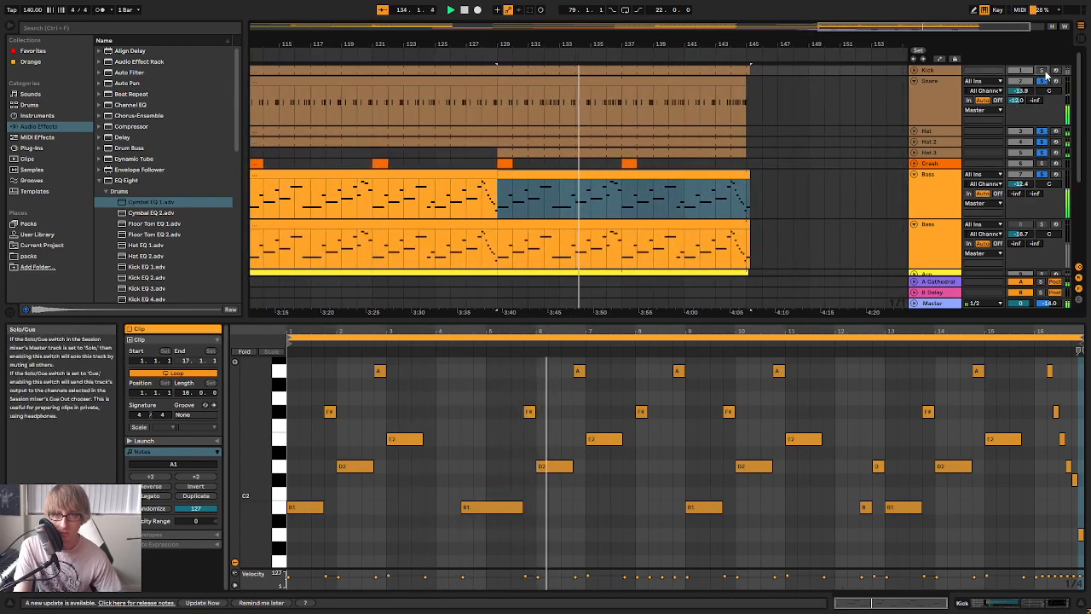
left_click(487, 56)
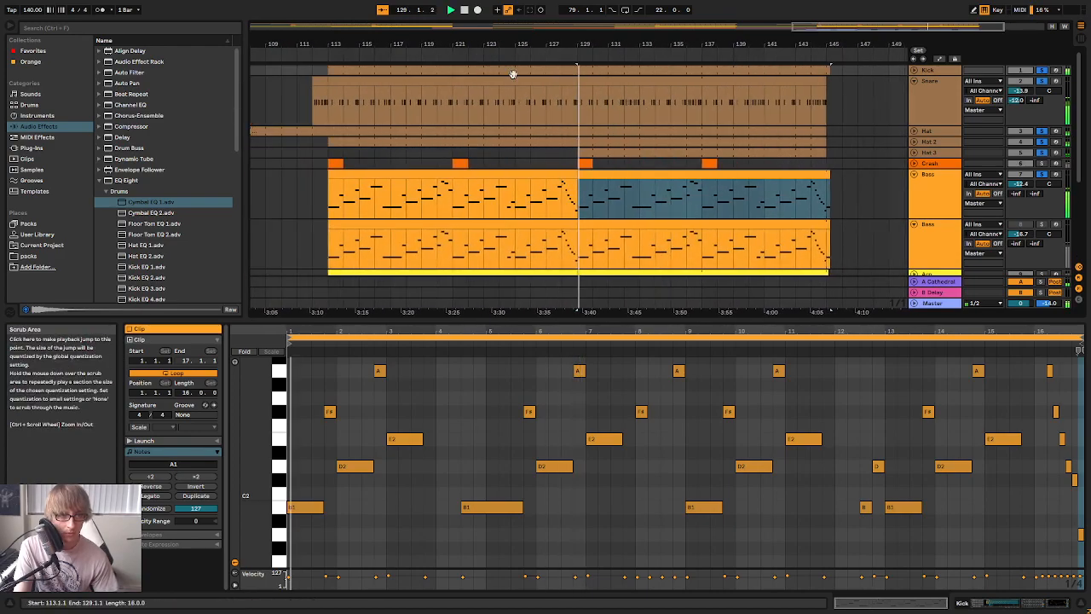
Enlarge the clip editor and audition the first Bass clip's notes to find places for variation
left_click_drag(569, 328, 569, 260)
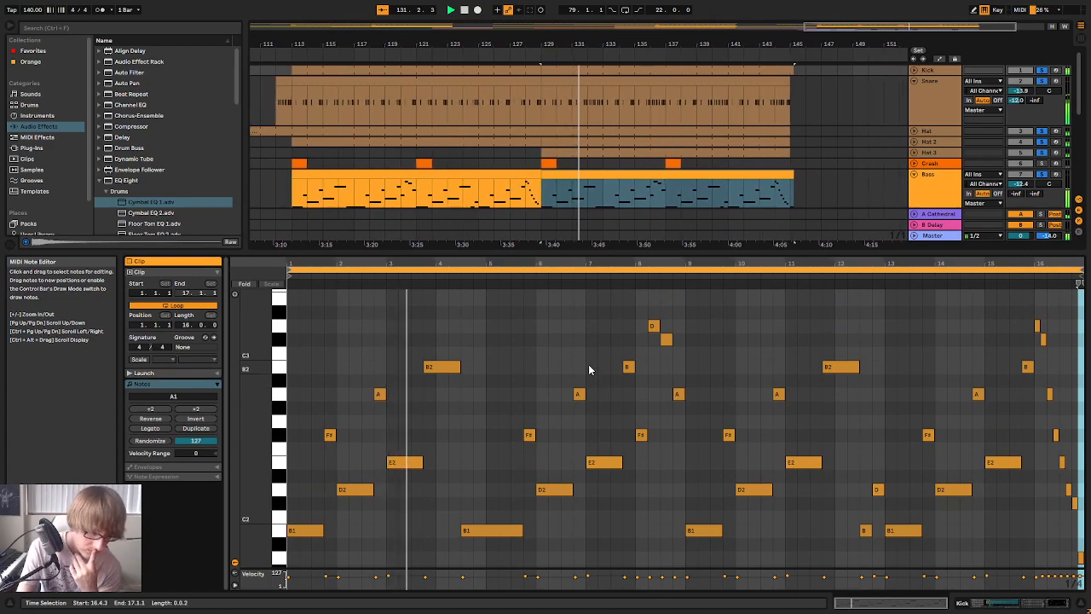
scroll(589, 372, "down", 1)
scroll(583, 382, "up", 1)
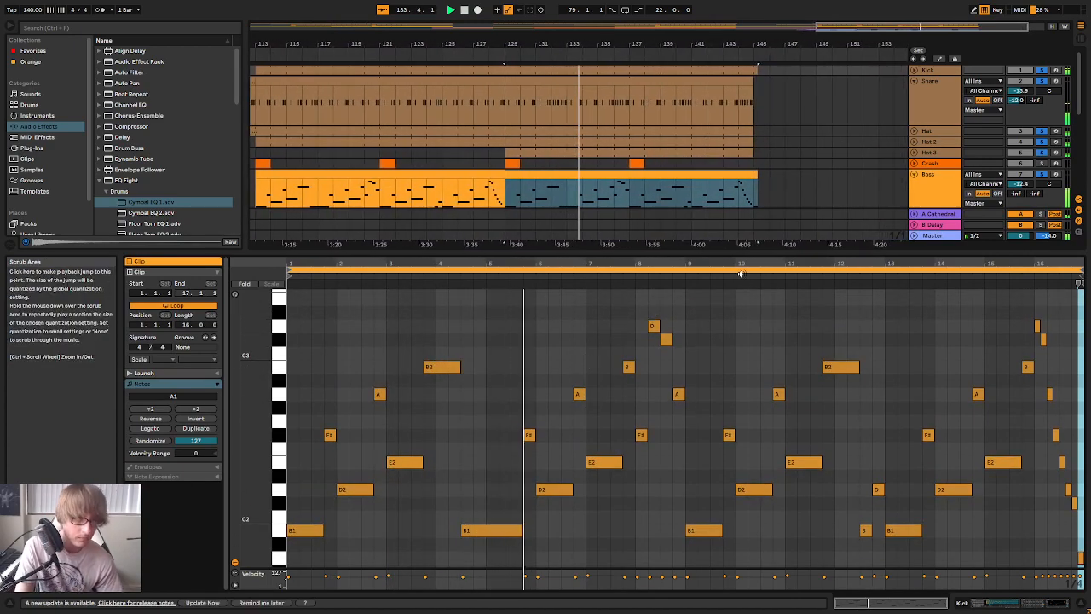
left_click_drag(681, 260, 688, 271)
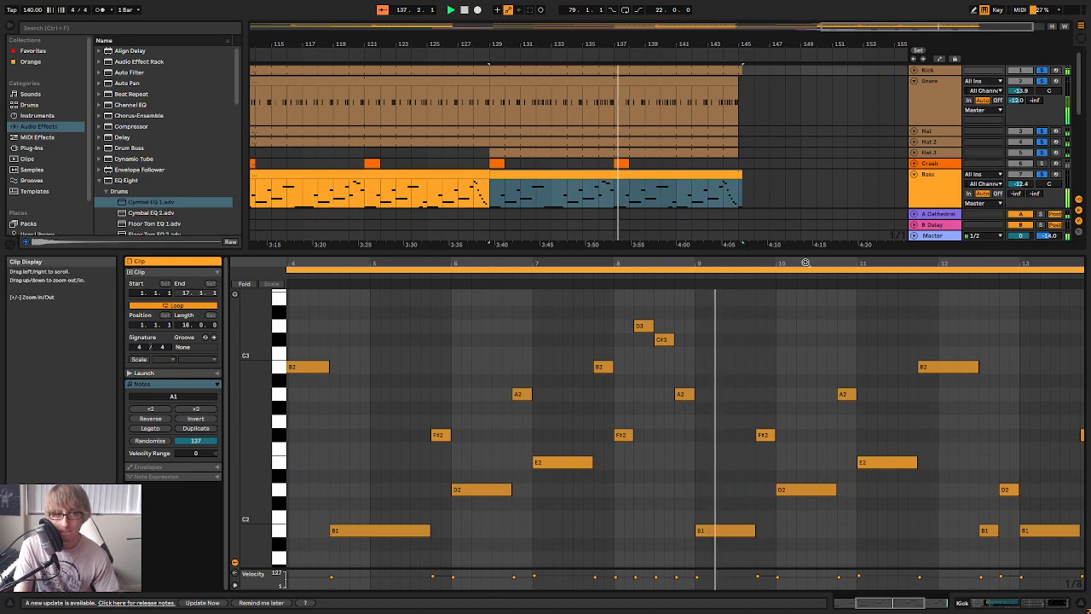
left_click_drag(805, 262, 839, 251)
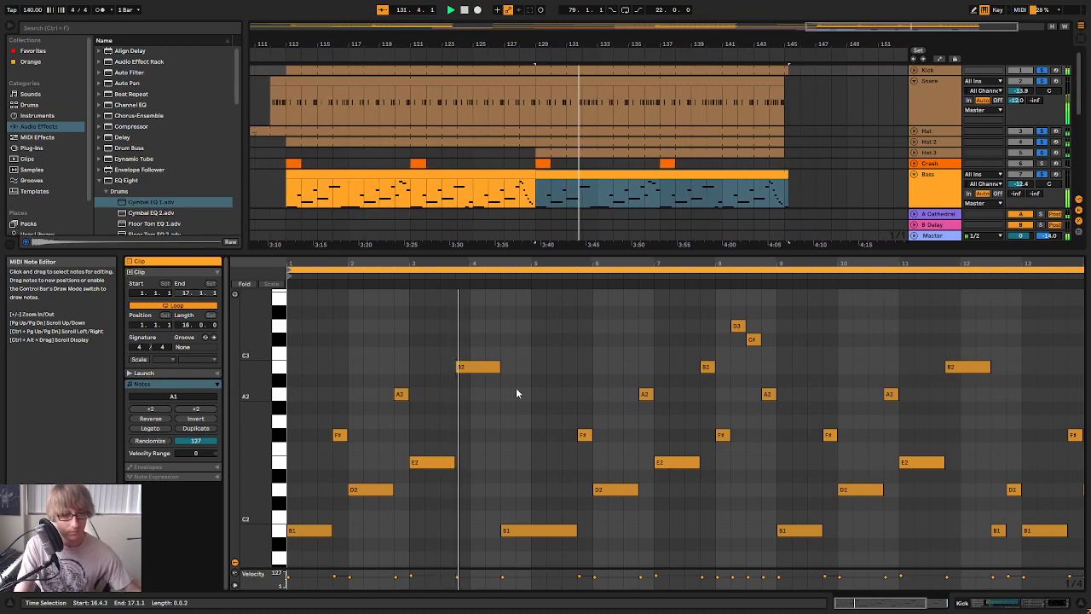
left_click(440, 271)
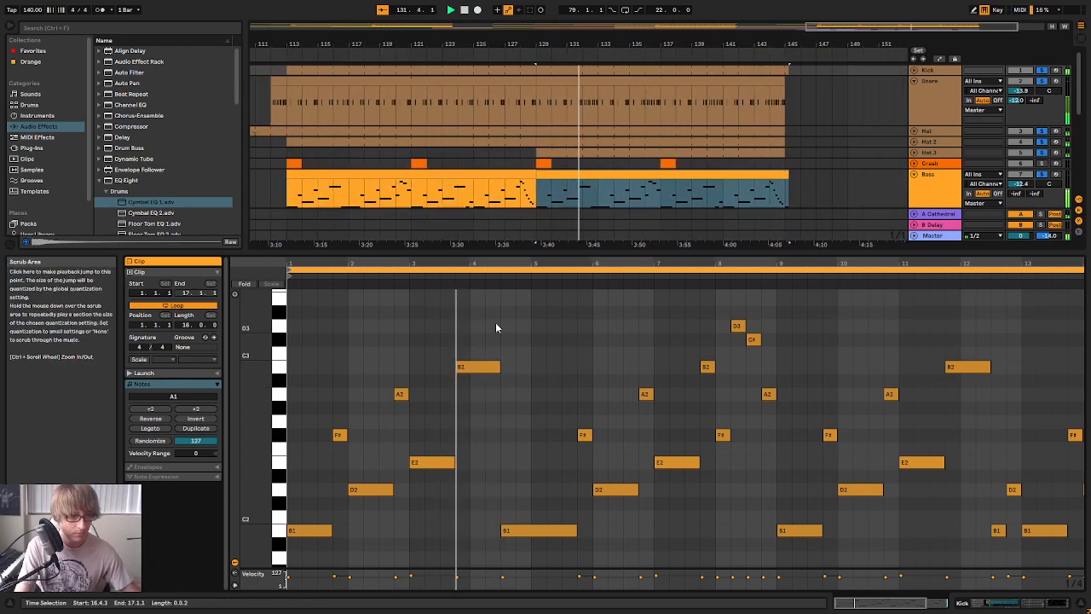
Shorten the B2 ending in bar 4, add a B1 at 4.2.1, and trim the long B1 to start at 5.1.1
double_click(492, 530)
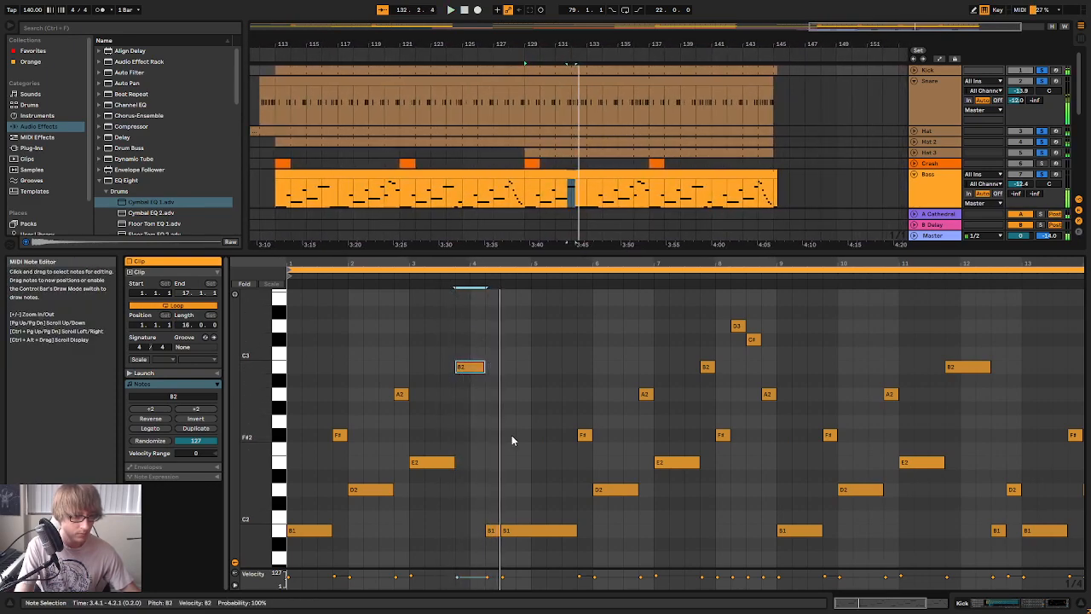
key("space")
left_click_drag(504, 530, 532, 531)
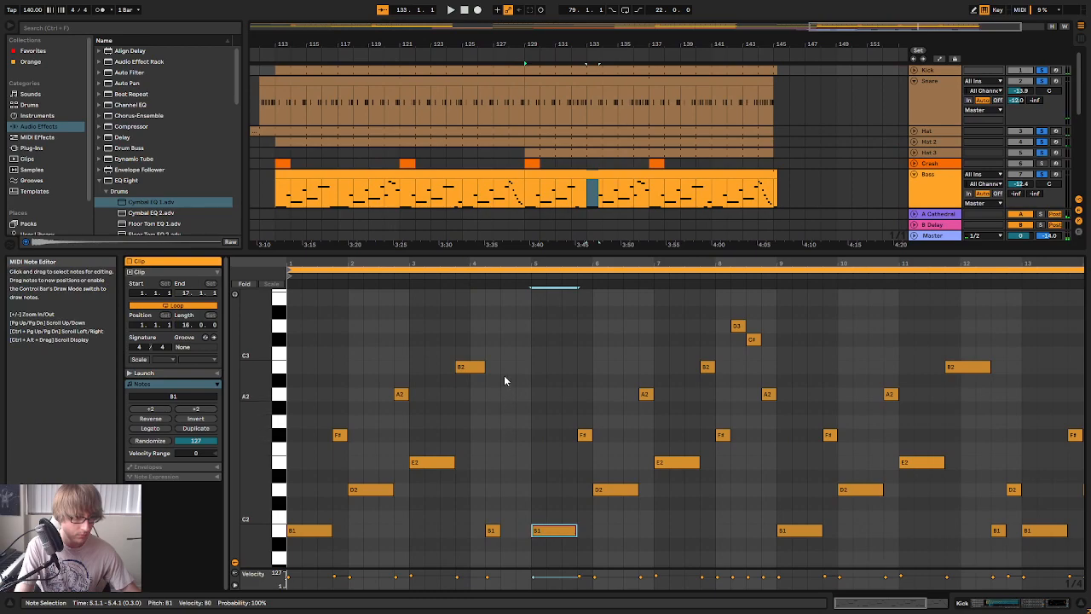
Add a run of eighth notes D3, C#3, A2 and F#2 from 4.3.1 to the end of bar 4
left_click_drag(510, 263, 520, 321)
double_click(511, 367)
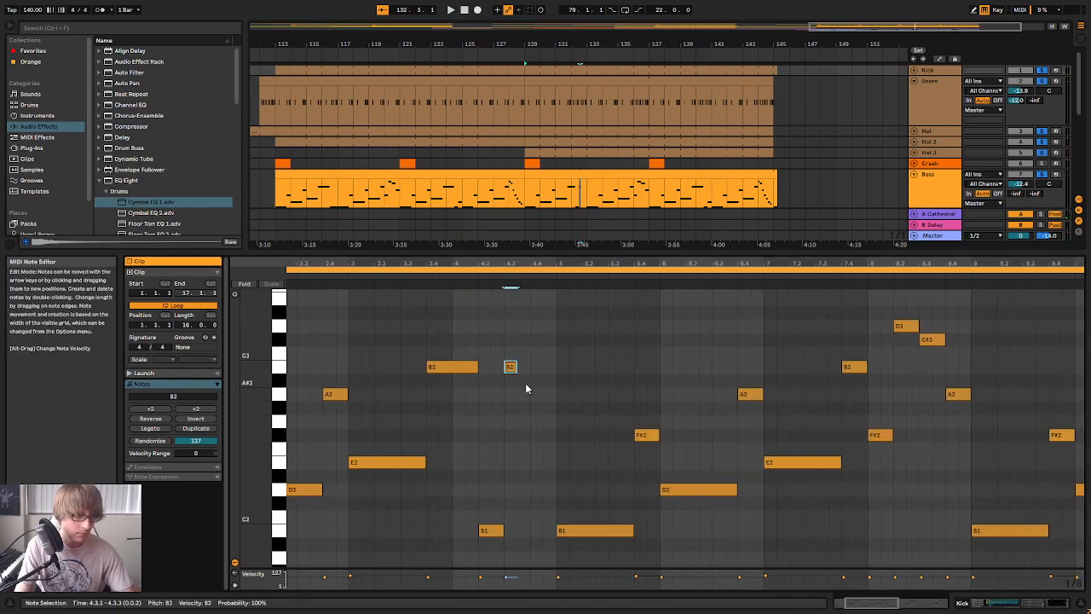
key("Up")
key("Up")
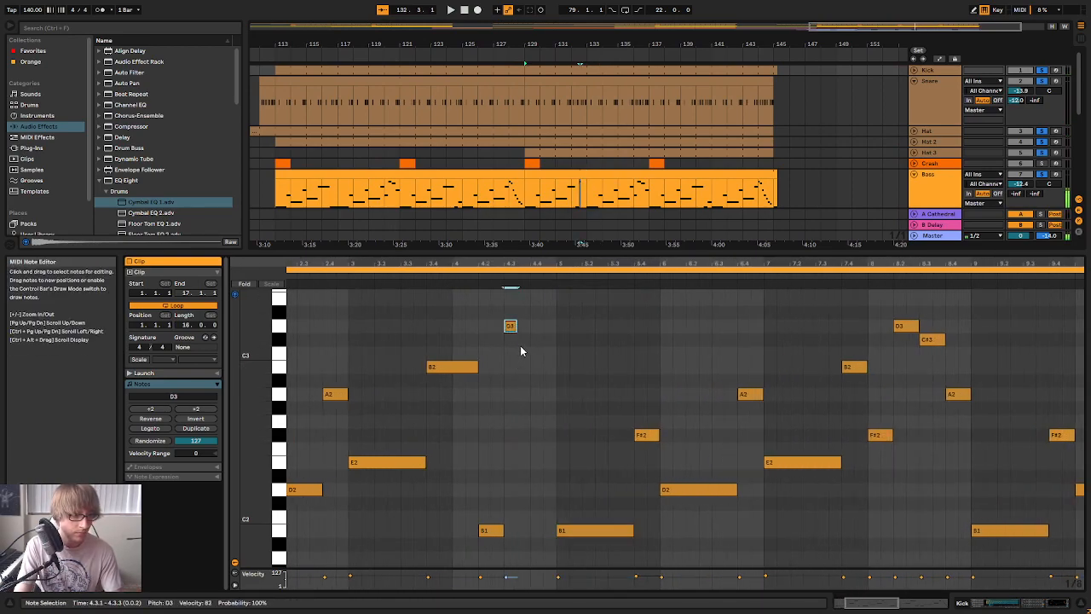
double_click(525, 339)
double_click(536, 394)
double_click(549, 435)
Audition the new bar 4 fill in the Bass clip and continue listening through the notes of bar 8
left_click(404, 275)
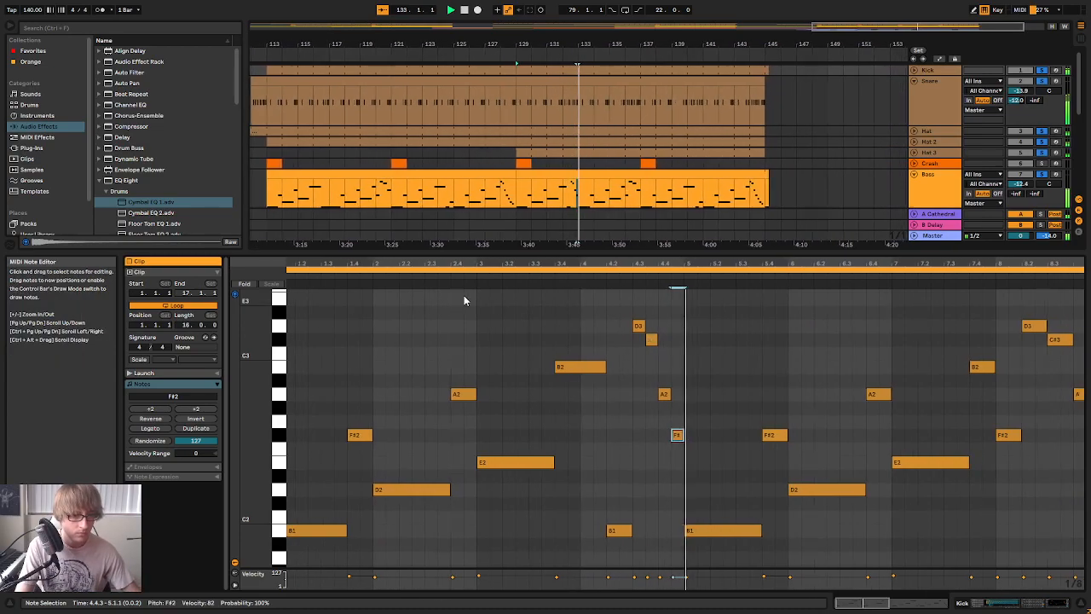
key("space")
key("space")
left_click_drag(507, 263, 507, 226)
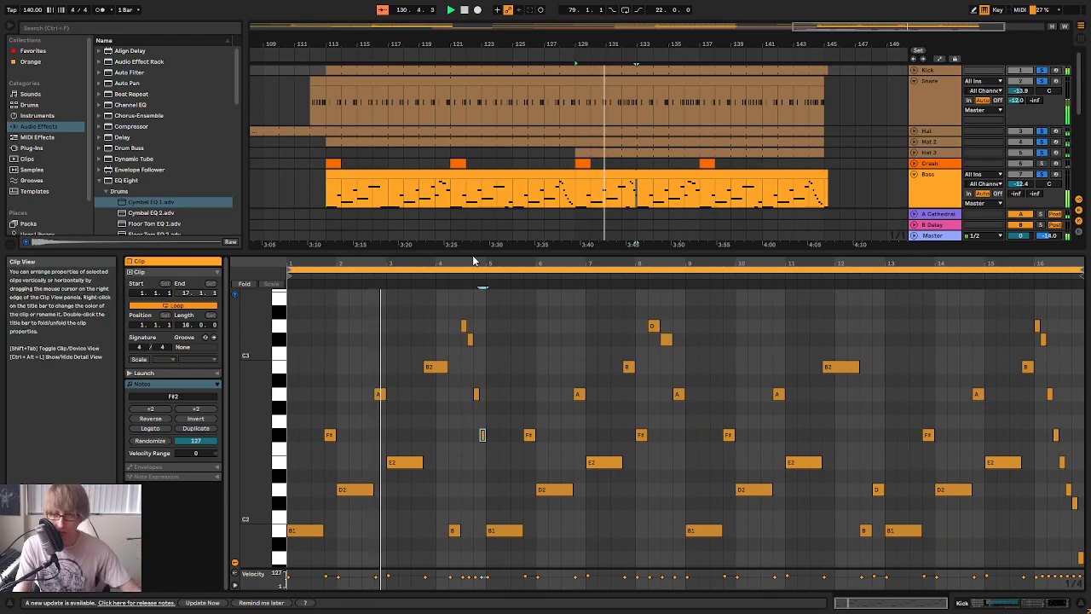
left_click_drag(479, 287, 437, 288)
left_click_drag(556, 259, 542, 258)
left_click_drag(627, 259, 571, 266)
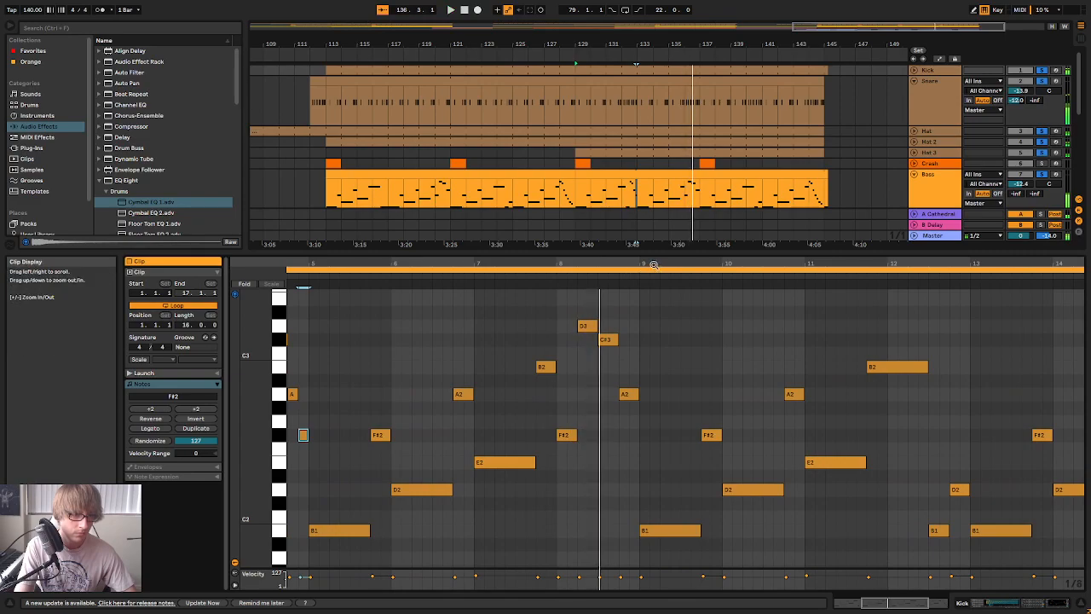
left_click(596, 275)
mouse_move(740, 263)
left_mouse_down()
mouse_move(709, 284)
mouse_move(724, 264)
left_mouse_up()
left_click(621, 290)
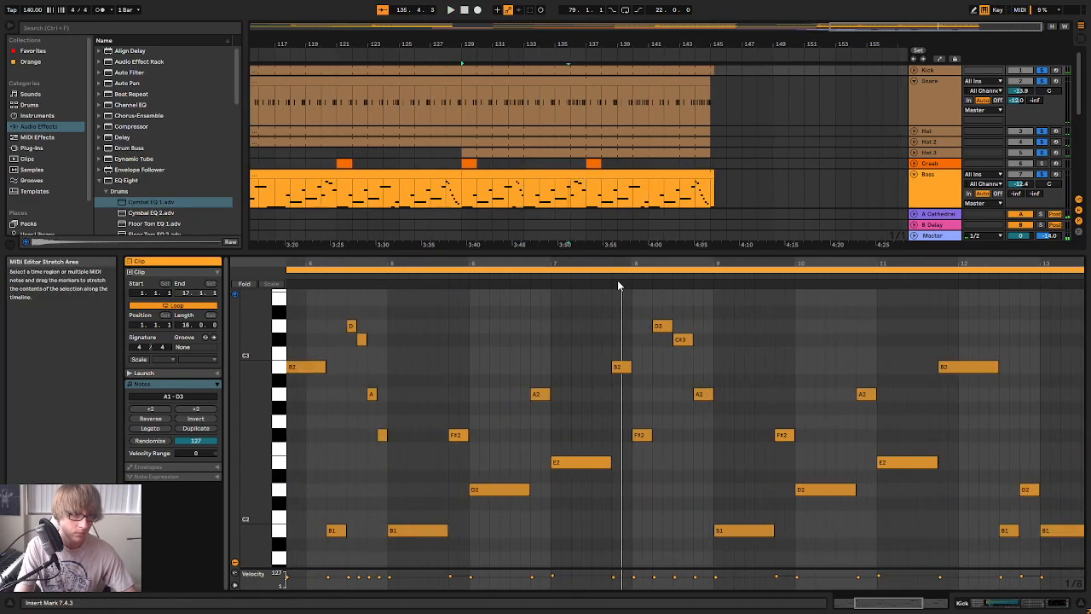
key("space")
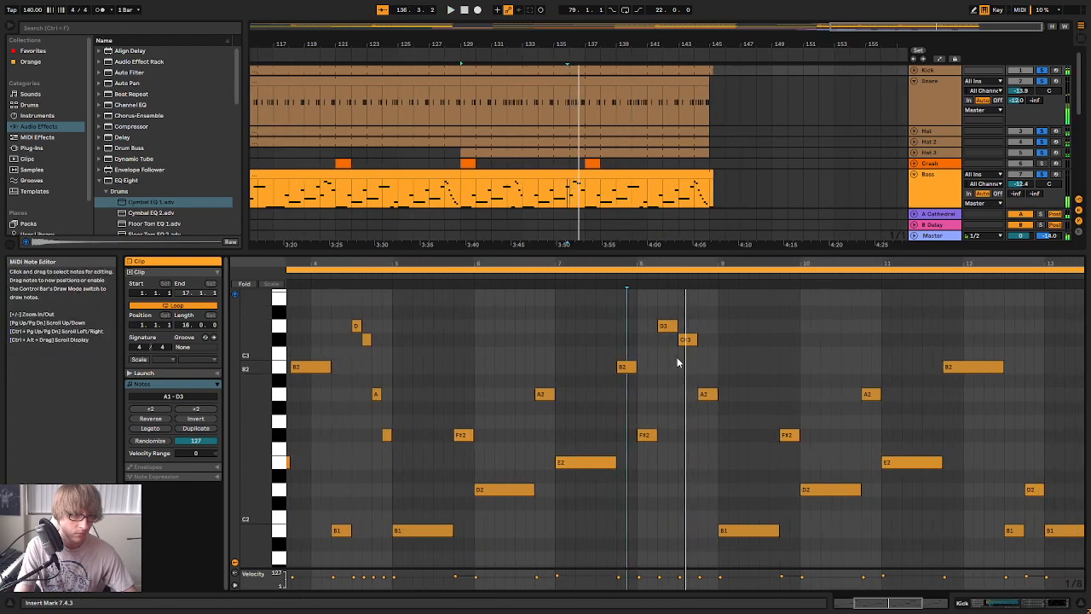
Shorten the C#3 at 8.3.1 to an eighth note and continue the bar 8 fill with A2 and F#2
left_click(695, 339)
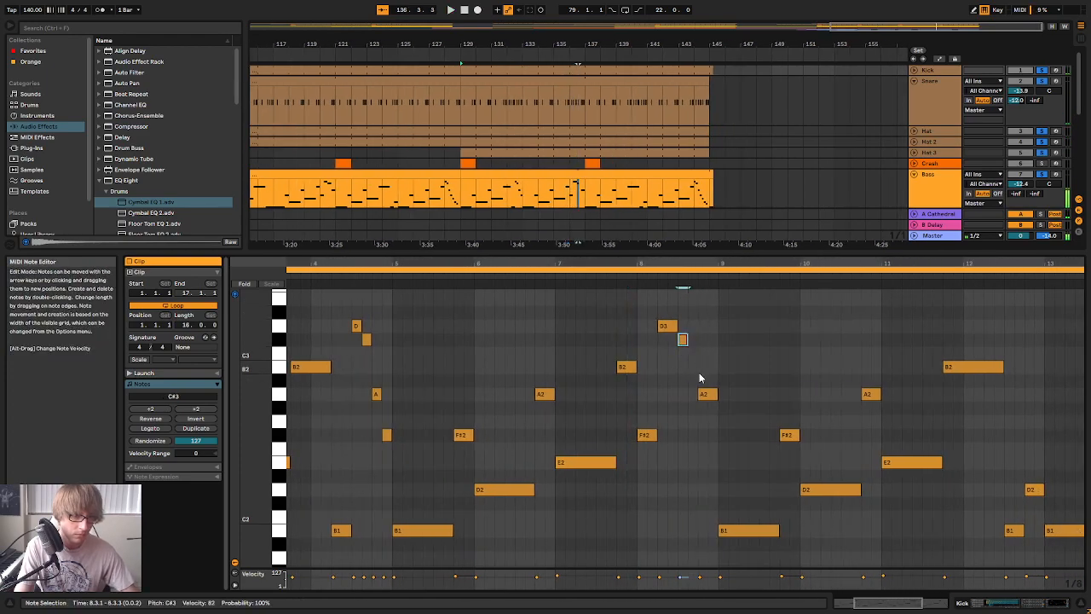
left_click(690, 372)
double_click(687, 367)
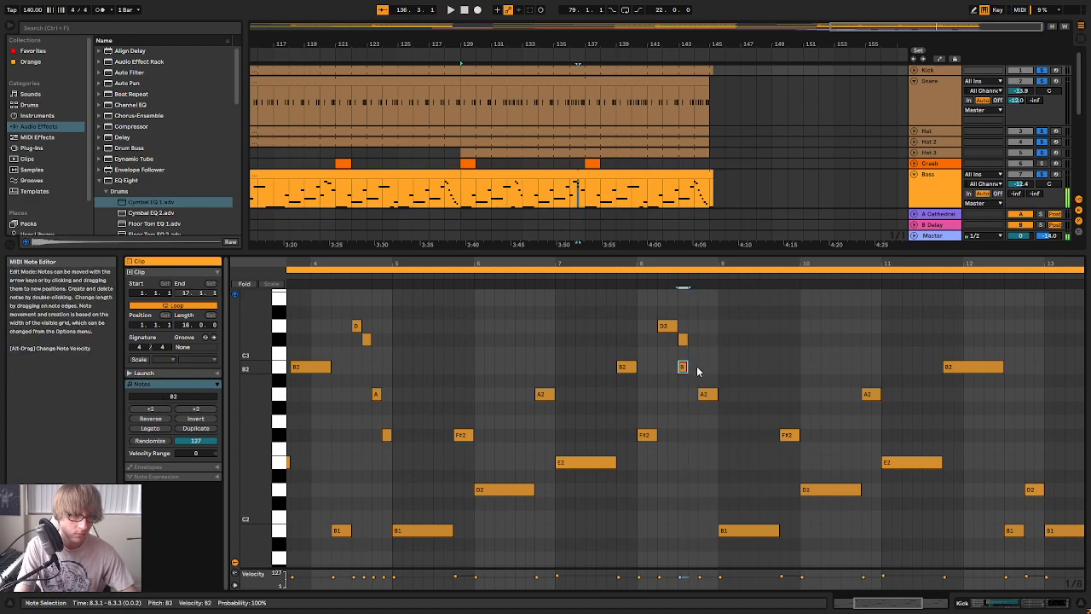
left_click_drag(710, 395, 711, 436)
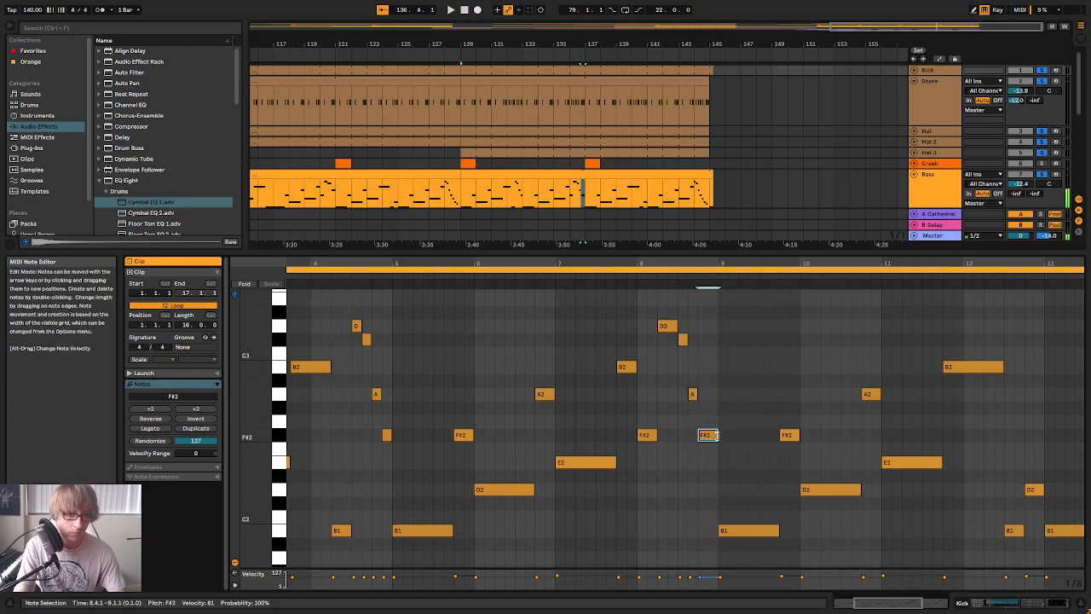
Add an eighth note at 8.4.3 and raise it to C#3 to end the bar 8 fill
left_click(713, 399)
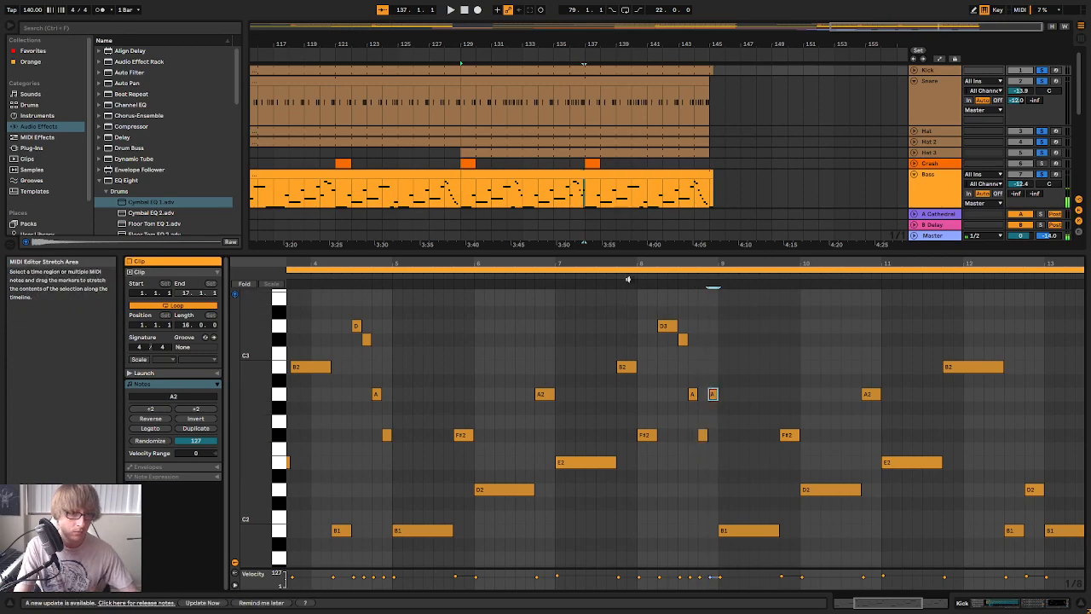
key("Up")
key("Up")
key("Up")
key("Up")
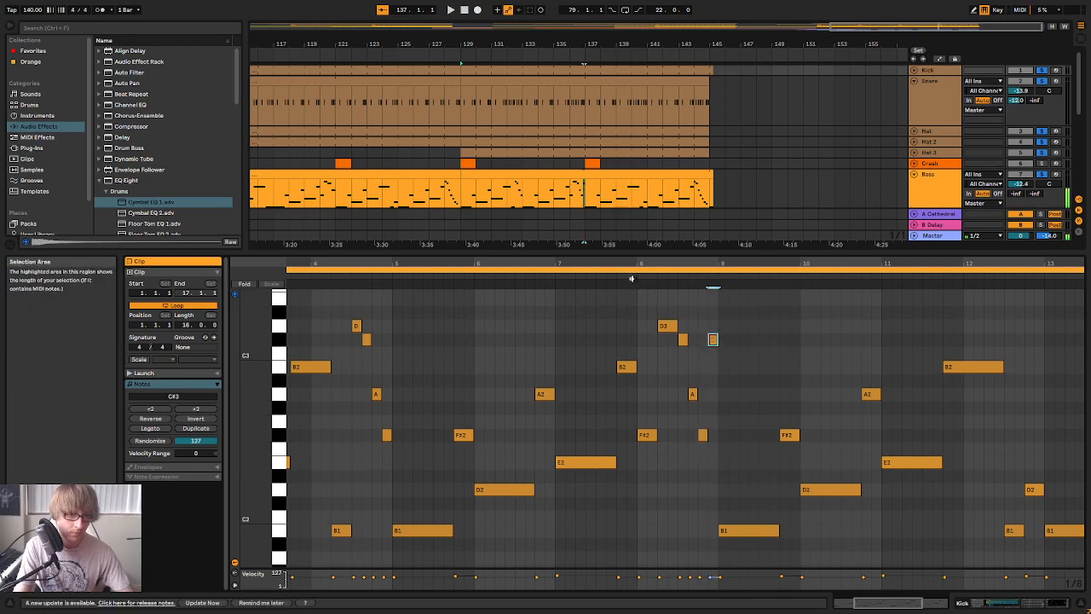
Audition the Bass clip from its start through the reworked bar 8 fill
left_click(626, 276)
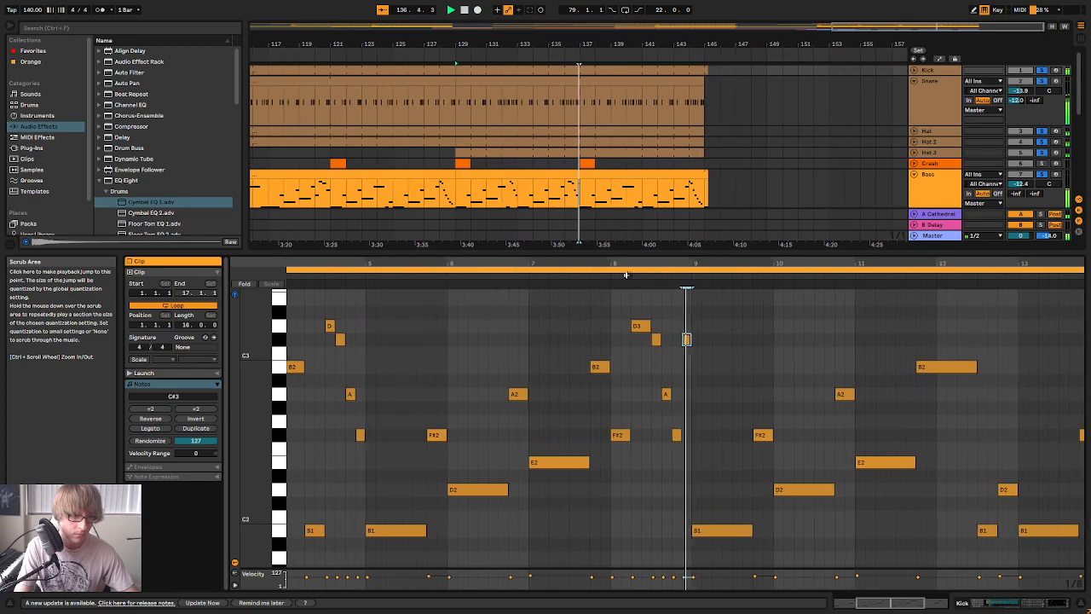
left_click_drag(626, 264, 653, 262)
key("space")
key("space")
scroll(679, 334, "down", 1)
scroll(678, 339, "down", 1)
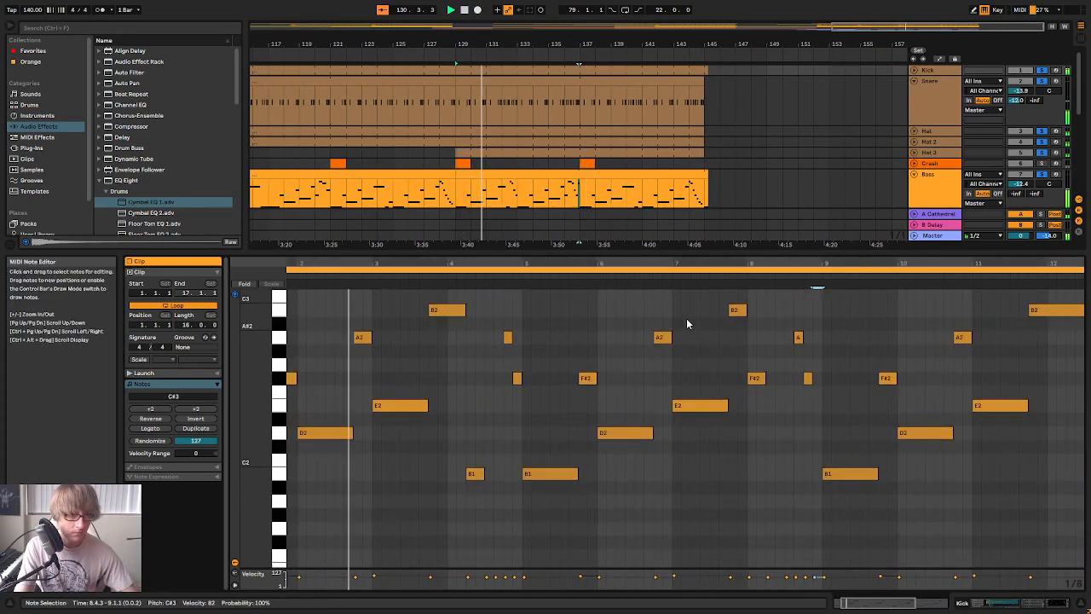
scroll(782, 164, "down", 1)
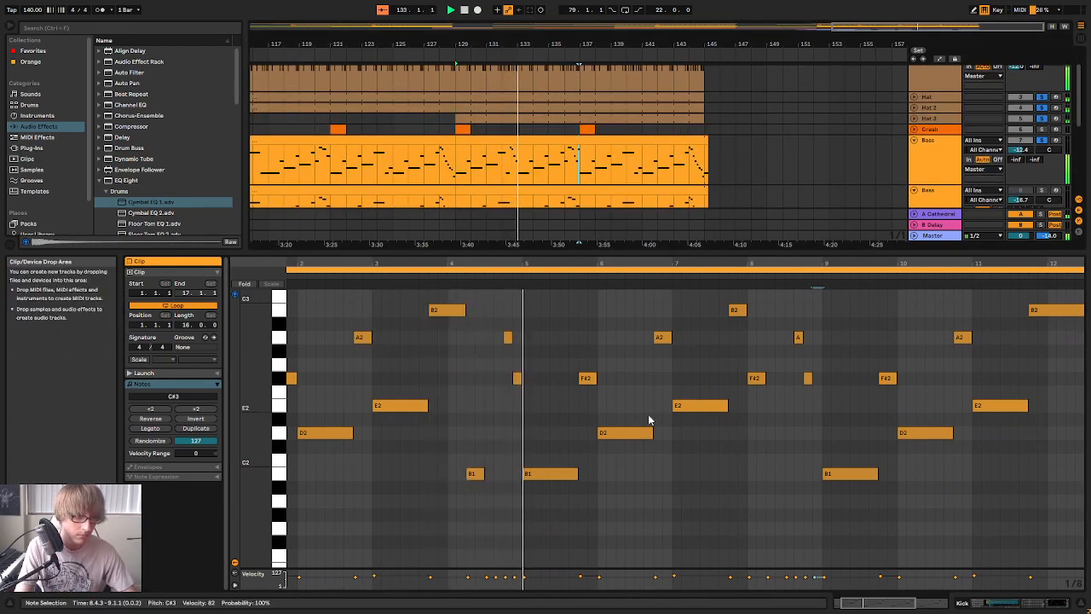
scroll(818, 367, "up", 1)
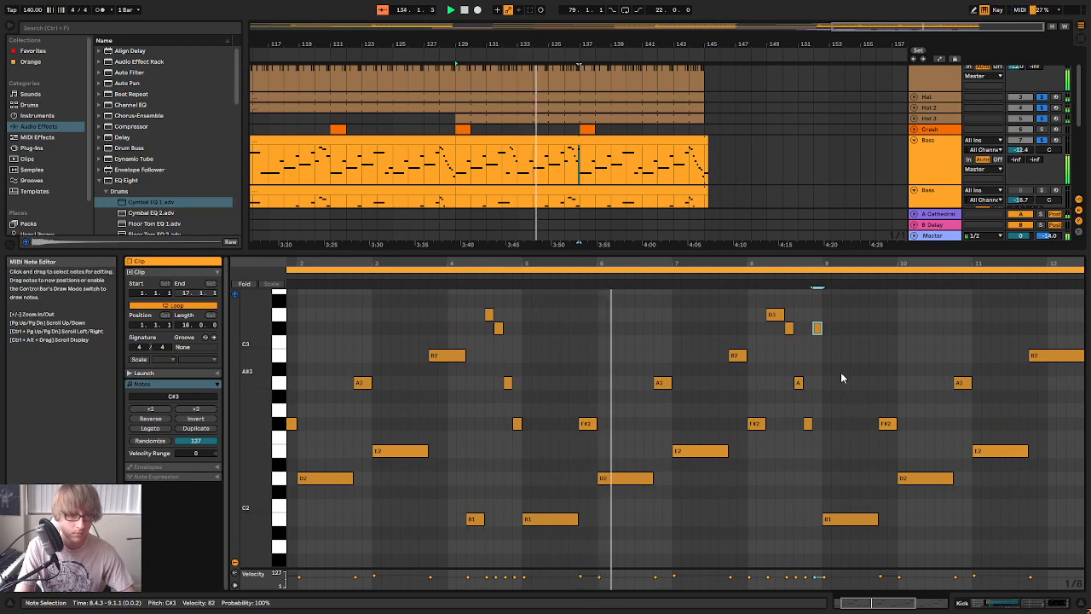
left_click_drag(801, 264, 675, 298)
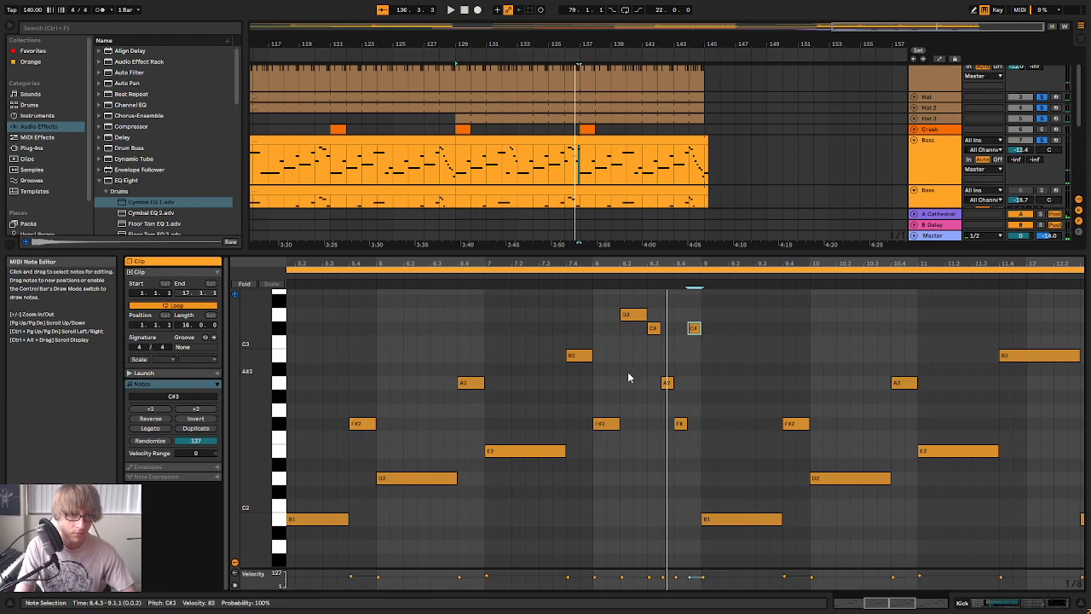
Move the D3, C#3, A2 and F#2 run to start at 8.1.1 as eighth notes, replacing the original F#2 there
left_click(631, 318)
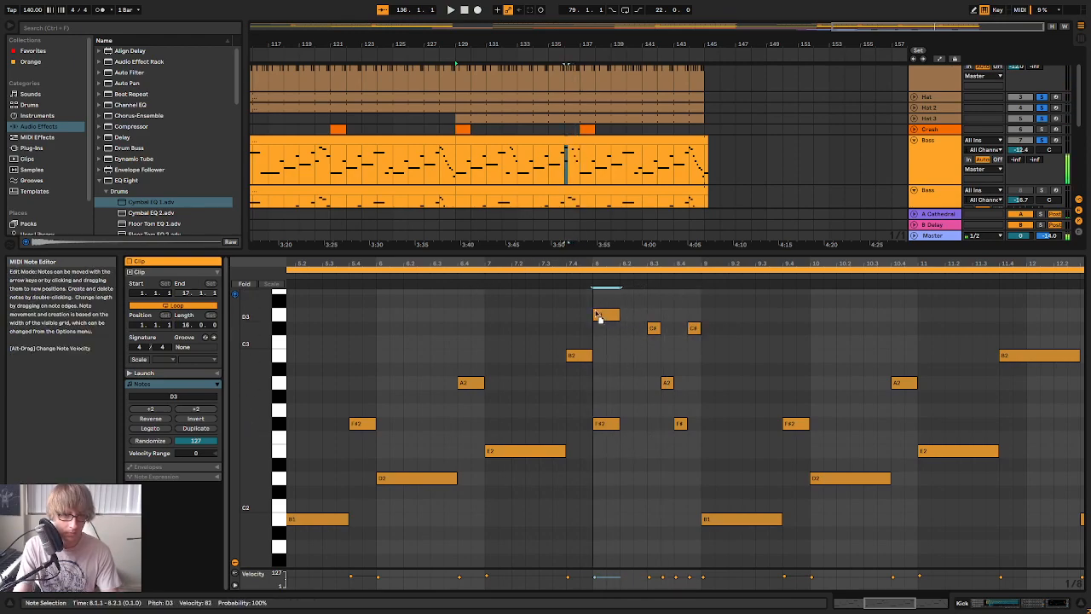
left_click_drag(654, 328, 612, 328)
left_click(667, 383)
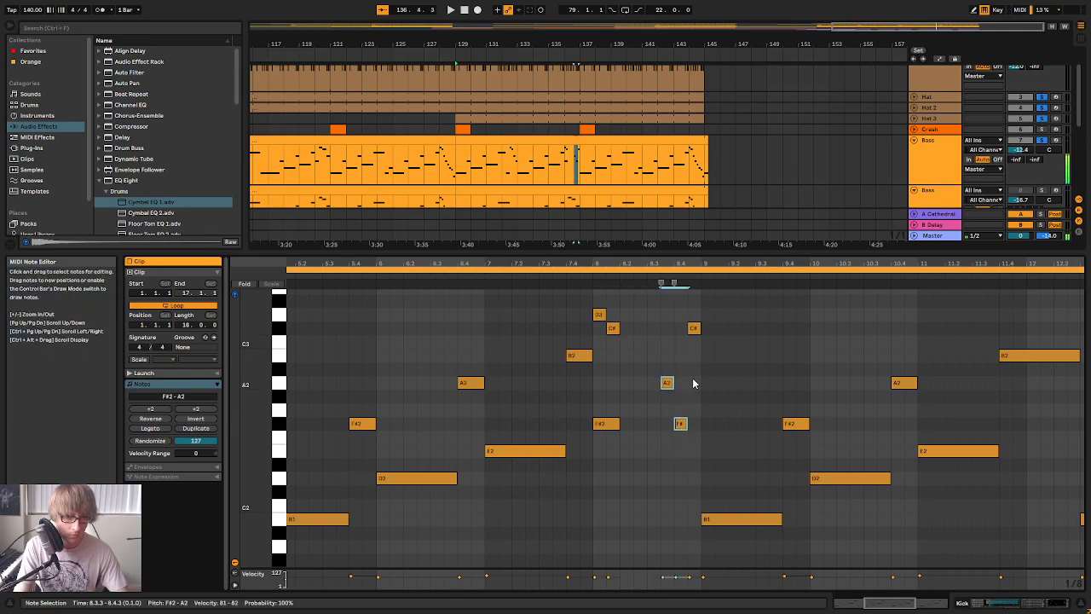
key("Left")
left_click(603, 425)
key("Delete")
Copy the four-note run from 8.1.1 to 8.3.1, replacing the leftover C#3 at the end of bar 8
left_click(699, 329)
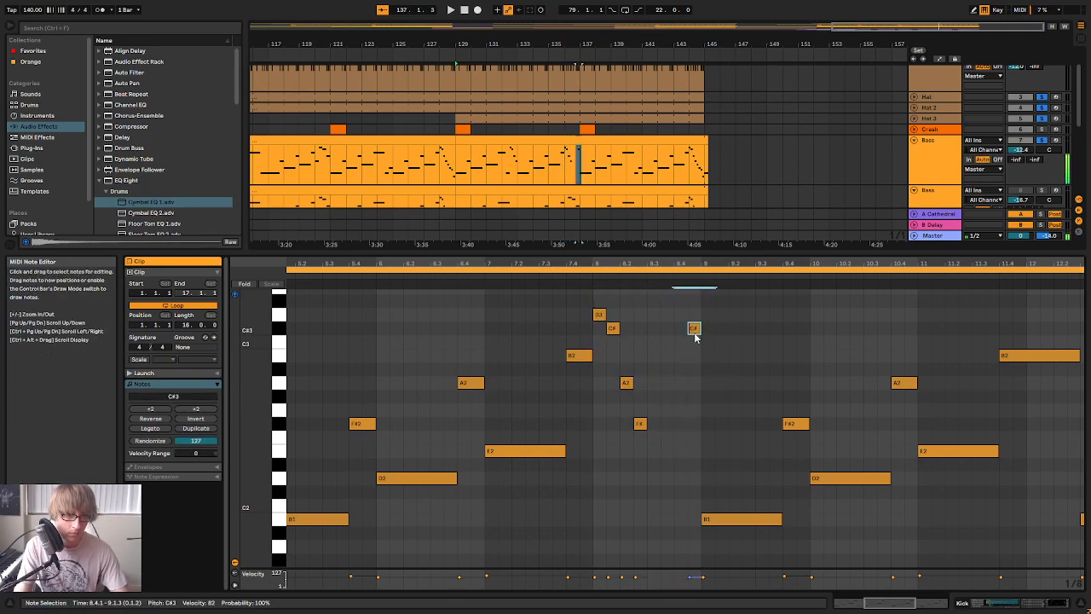
key("ctrl+c")
left_click(647, 317)
key("ctrl+v")
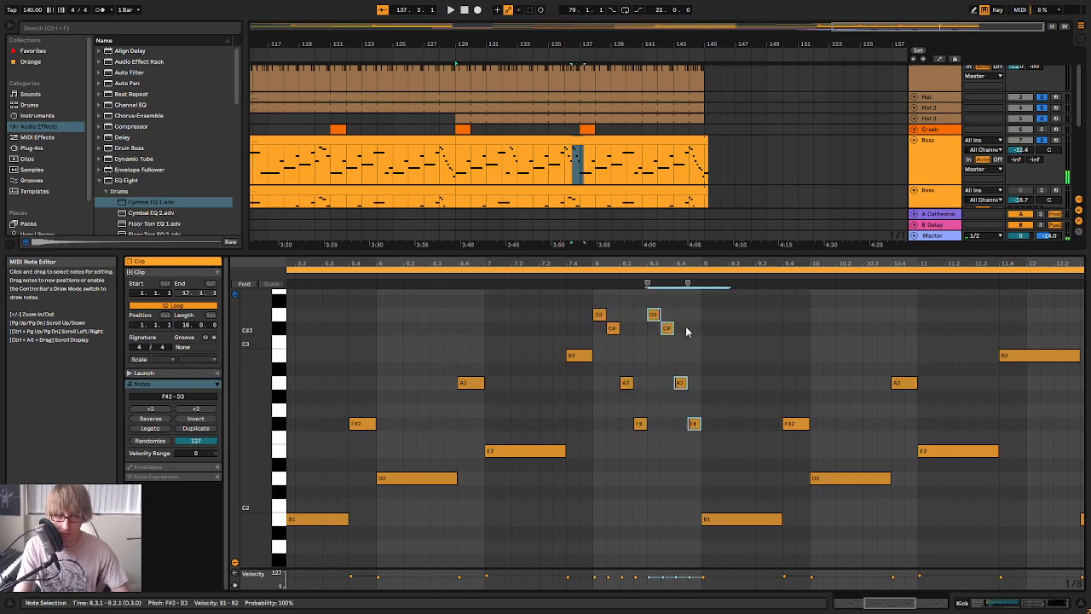
Audition the Bass clip with the repeated run in bar 8
key("space")
left_click_drag(690, 264, 690, 234)
left_click_drag(606, 264, 539, 264)
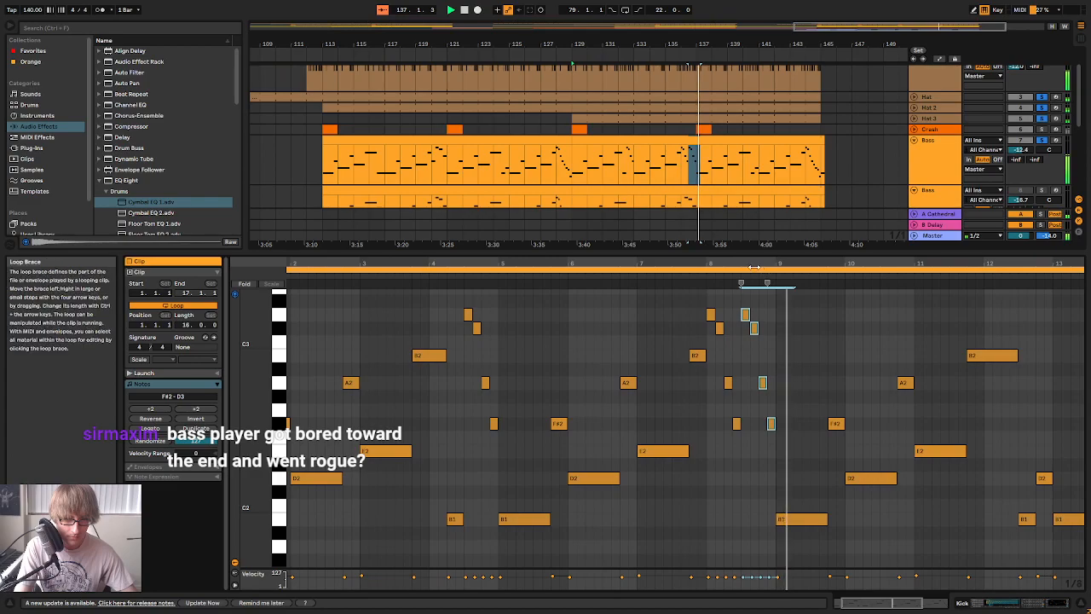
Lower the D3 at 8.3.1 to A2 and the C#3 at 8.3.3 to F#2 in the repeated bass run
left_click(696, 278)
left_click_drag(753, 264, 685, 297)
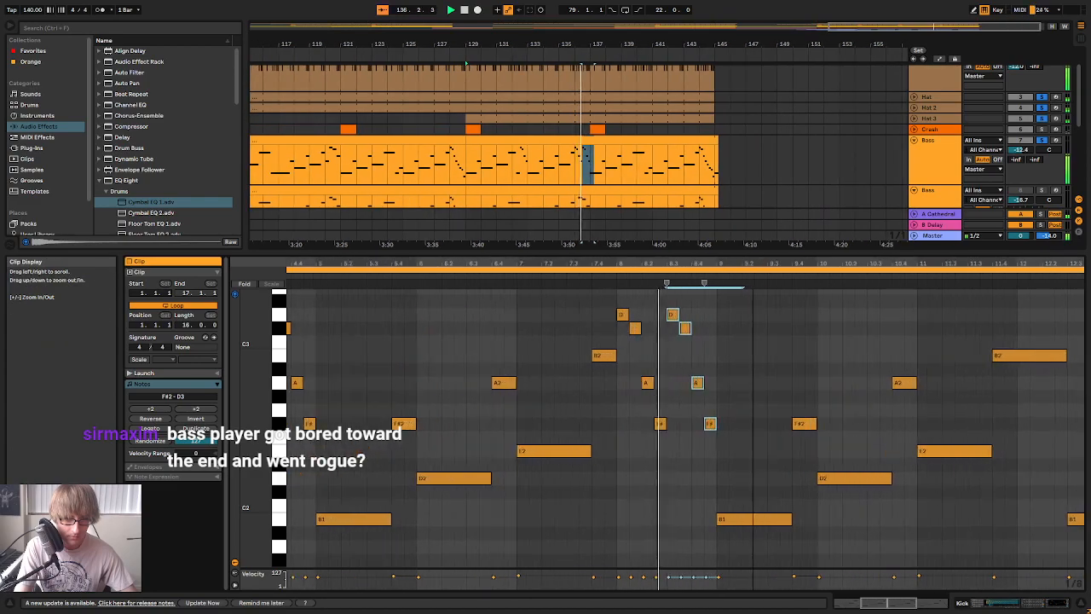
left_click(646, 383)
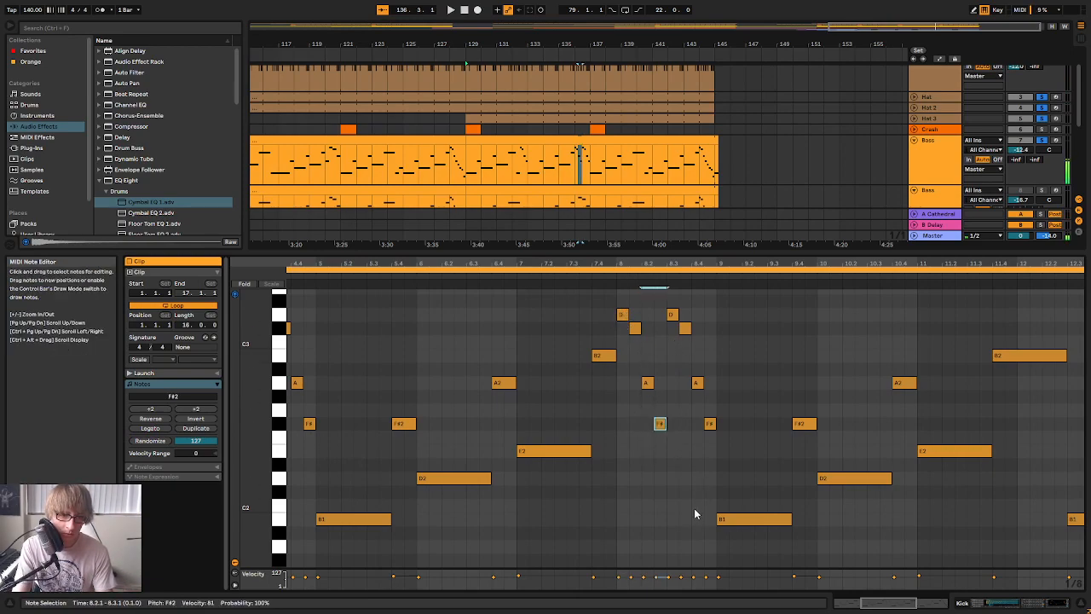
left_click_drag(668, 352, 681, 315)
left_click(686, 397)
key("Down")
key("Down")
left_click(673, 383)
left_click(686, 423)
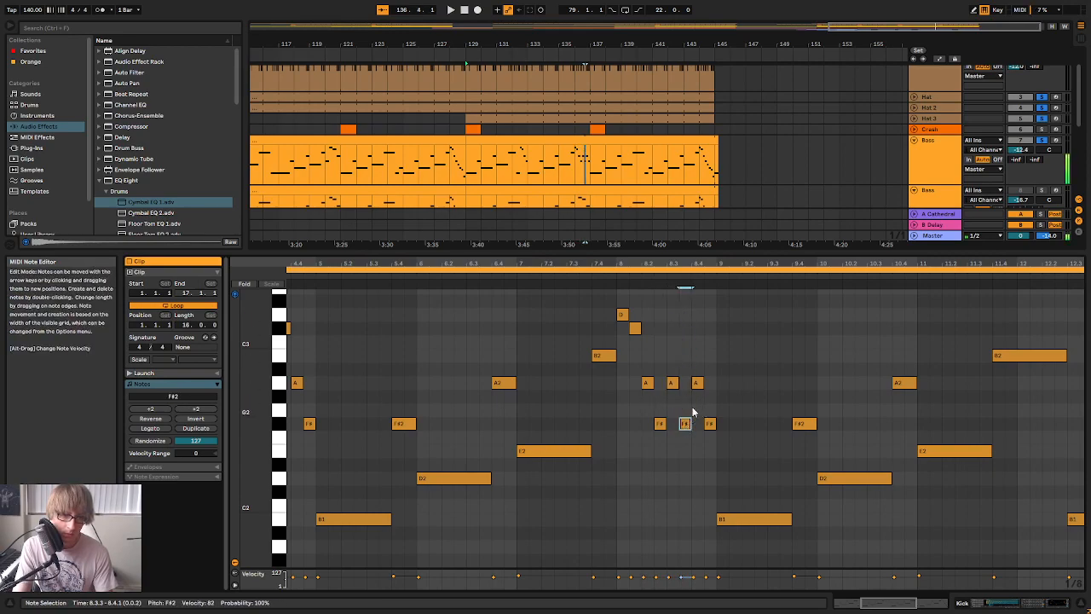
Lower the last two eighth notes of bar 8, at 8.4.1 and 8.4.3, to E2 and D2
left_click_drag(703, 449, 745, 346)
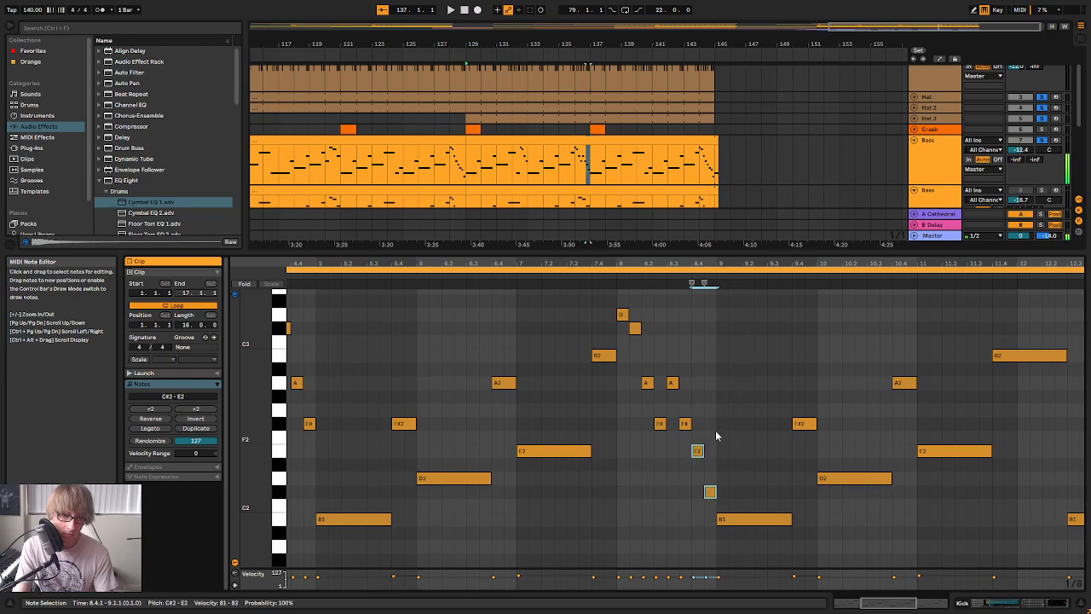
left_click(690, 423)
left_click_drag(698, 469, 700, 455)
left_click(712, 492)
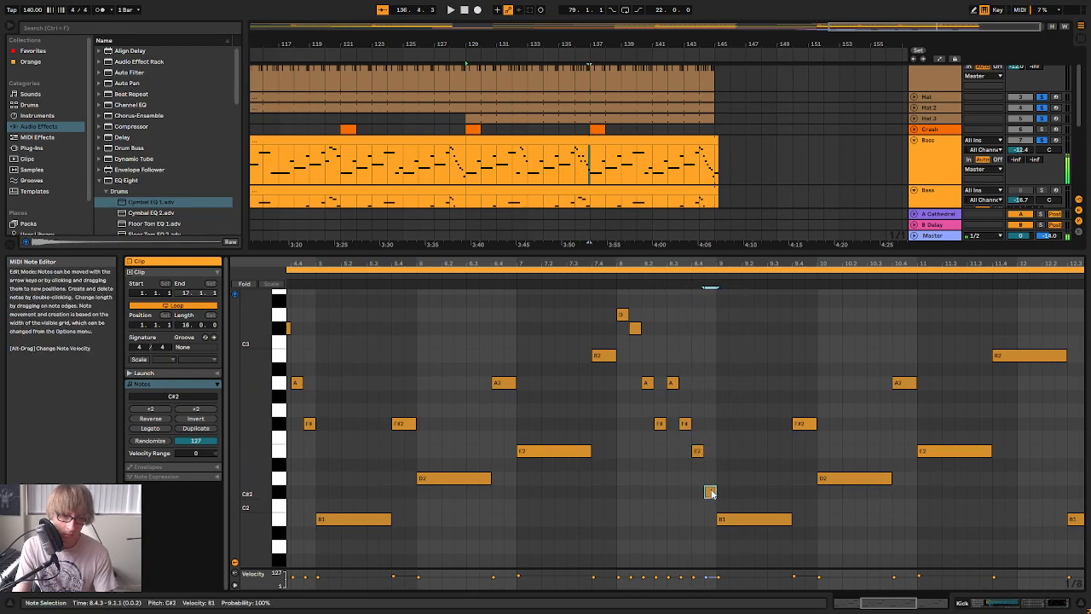
key("Up")
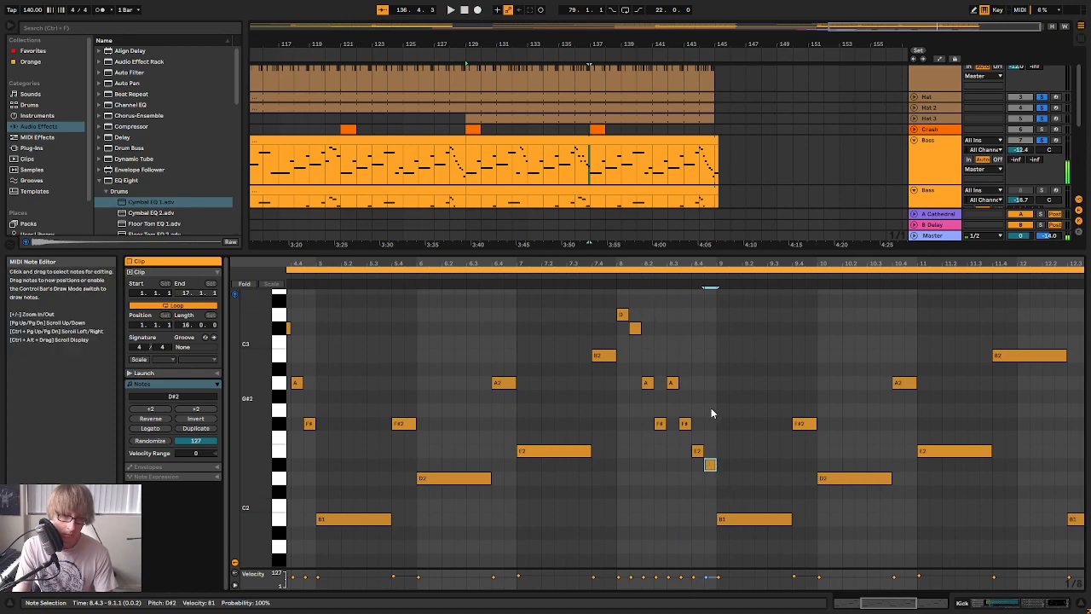
left_click(674, 384)
double_click(711, 493)
left_click_drag(710, 492, 707, 478)
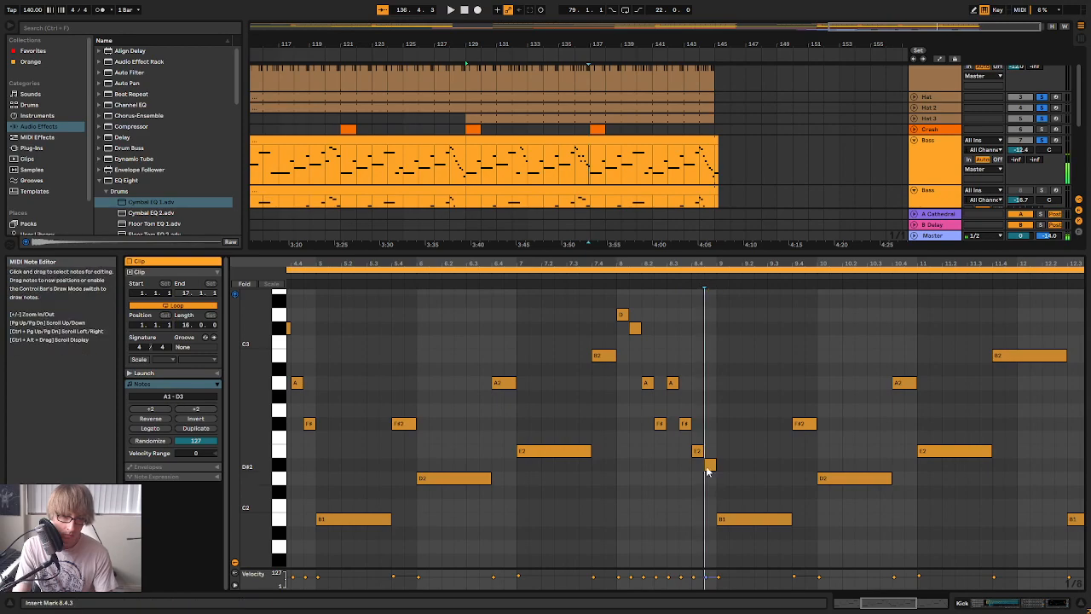
Audition the reworked descending fill in bar 8 of the Bass clip
left_click(607, 271)
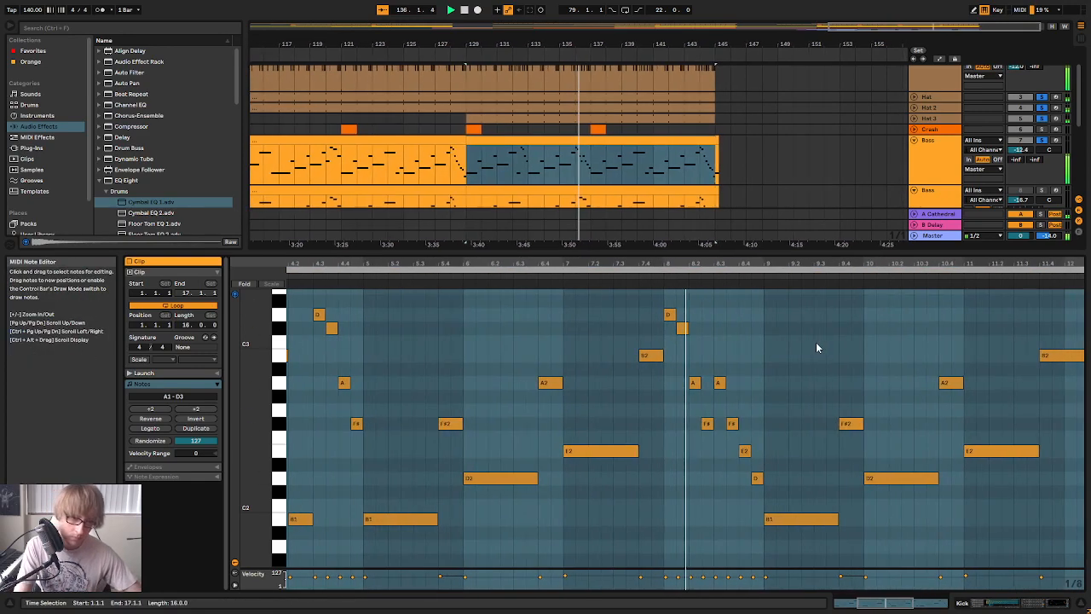
key("ctrl+a")
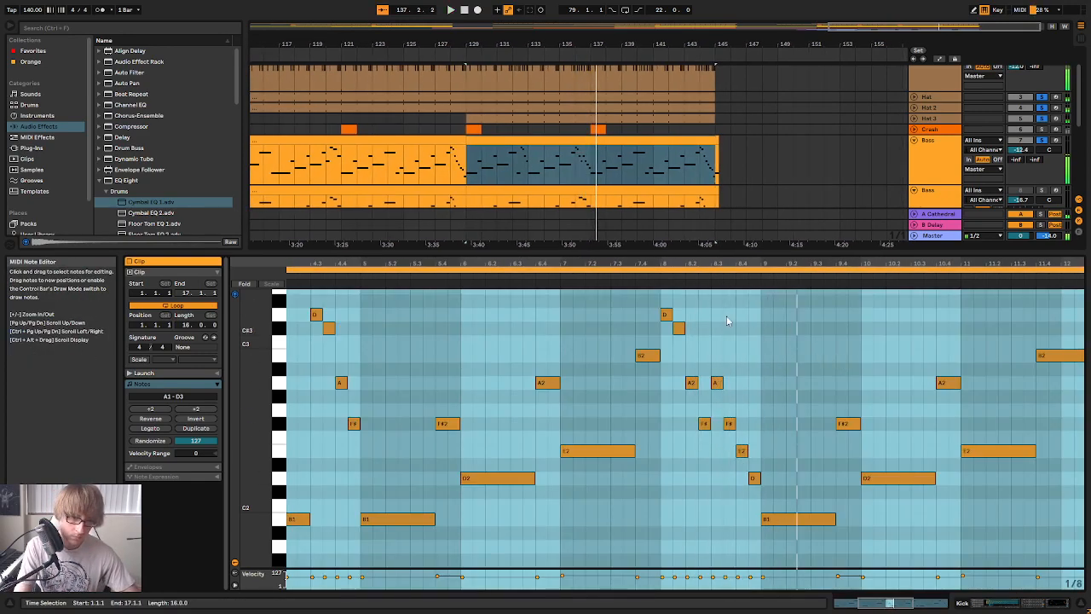
left_click(852, 347)
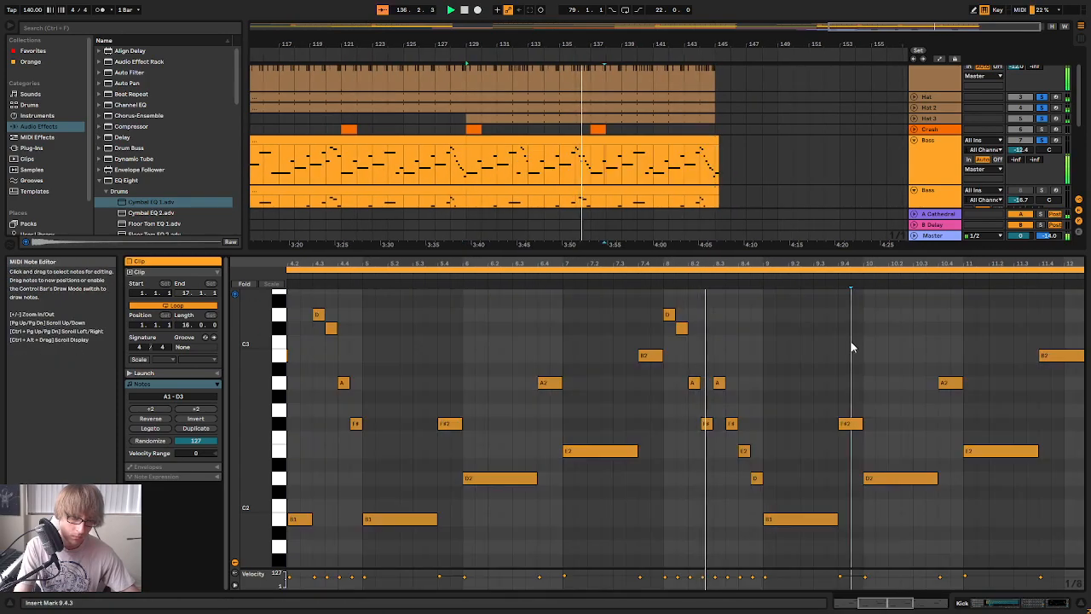
key("space")
Raise the eighth note at 8.3.1 to B2 and the one at 8.3.3 to A2
left_click(724, 383)
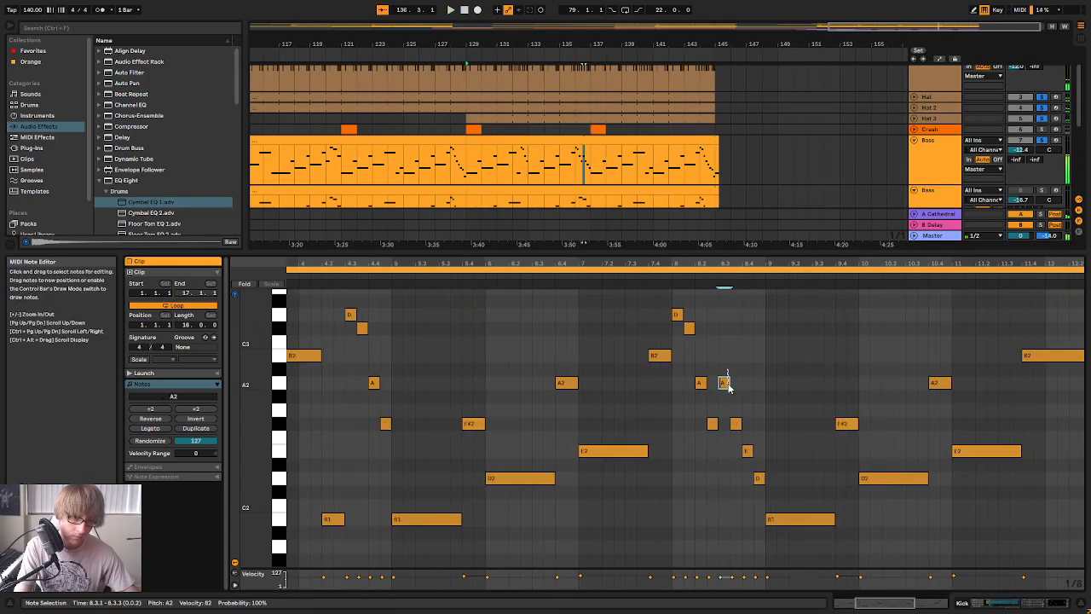
left_click(670, 277)
key("space")
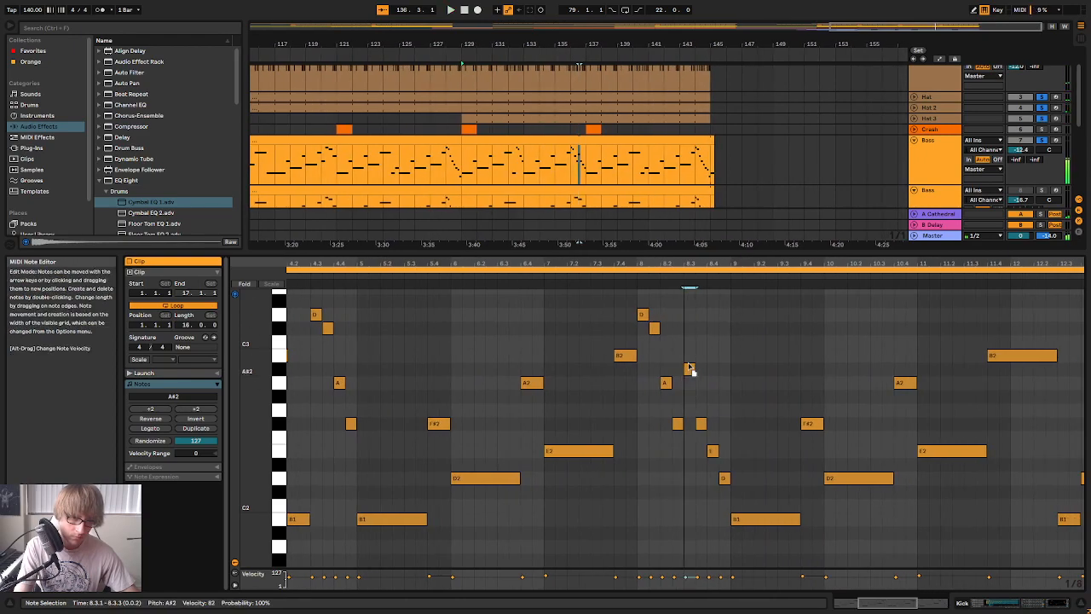
key("space")
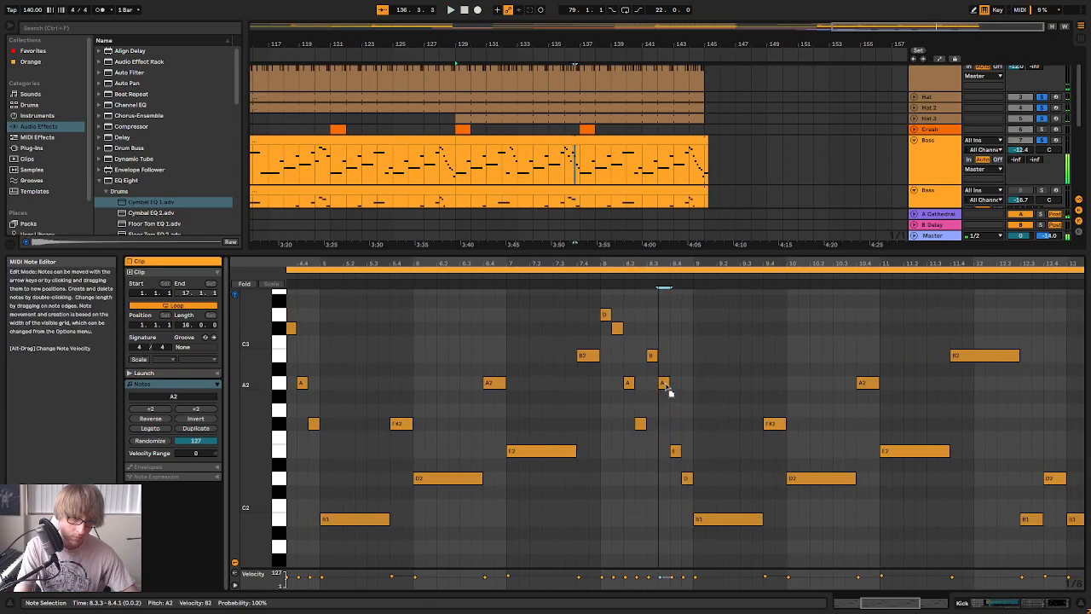
Audition the revised bar 8 fill, including a playthrough from the start of the Bass clip into bar 9
key("space")
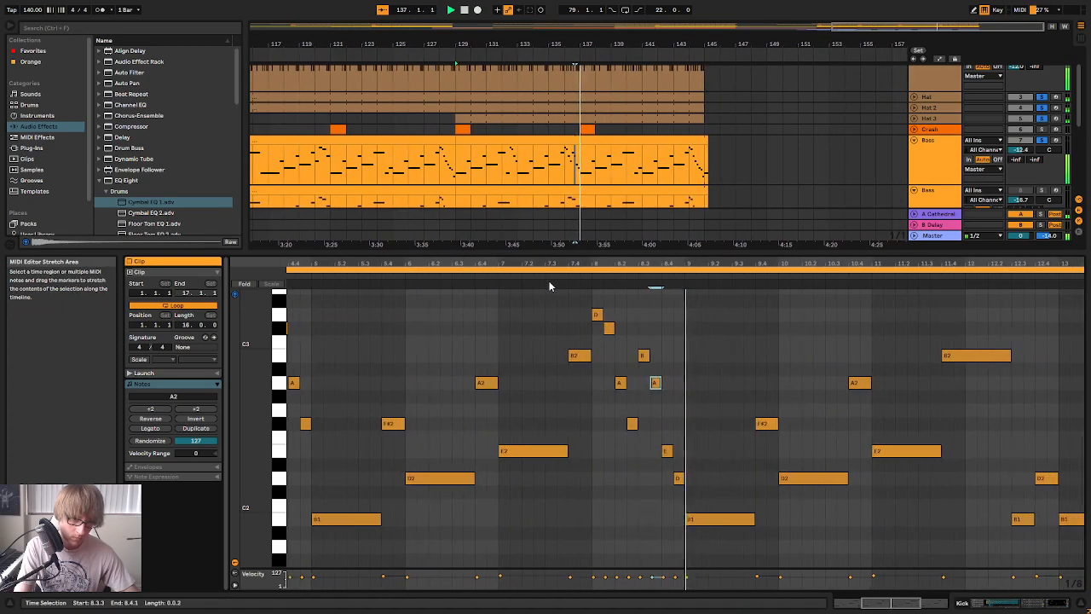
mouse_move(691, 259)
left_mouse_down()
mouse_move(692, 232)
mouse_move(668, 278)
mouse_move(684, 292)
mouse_move(719, 275)
mouse_move(823, 277)
mouse_move(673, 269)
left_mouse_up()
left_click(628, 275)
key("space")
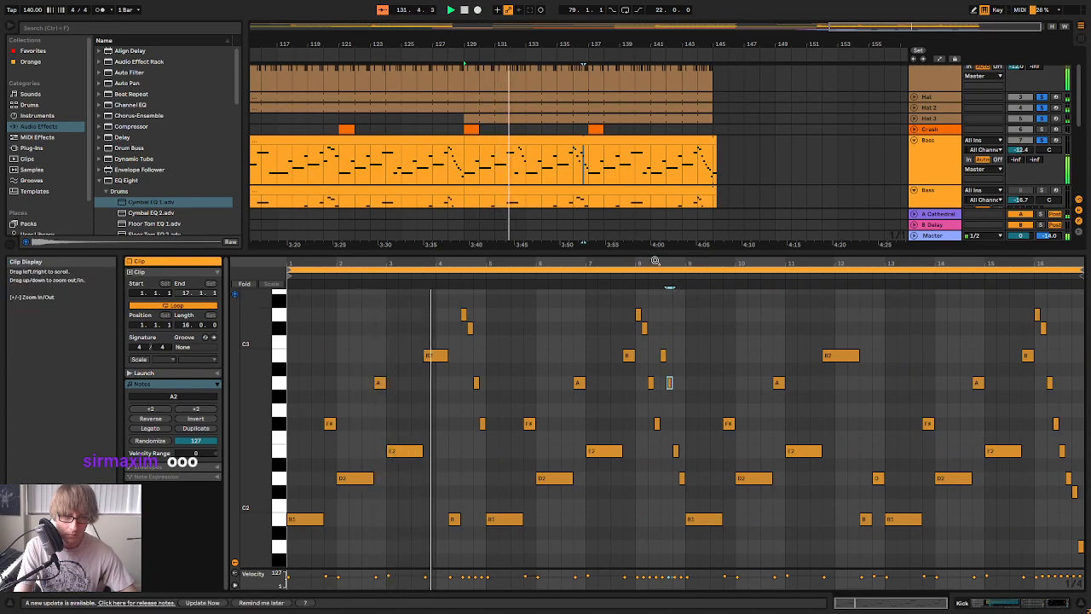
left_click_drag(679, 254, 686, 271)
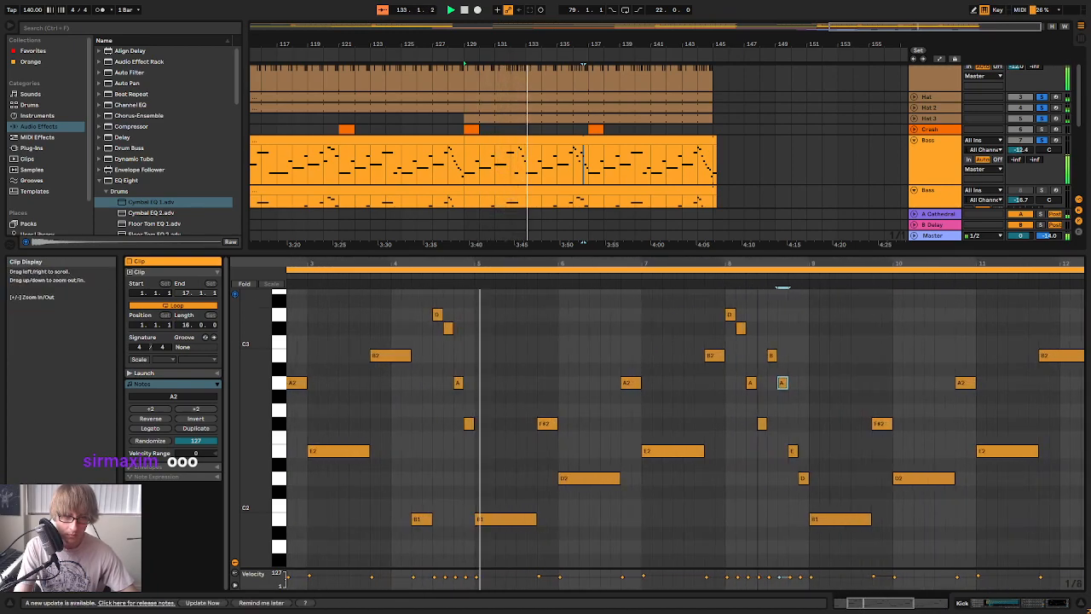
left_click_drag(812, 259, 687, 260)
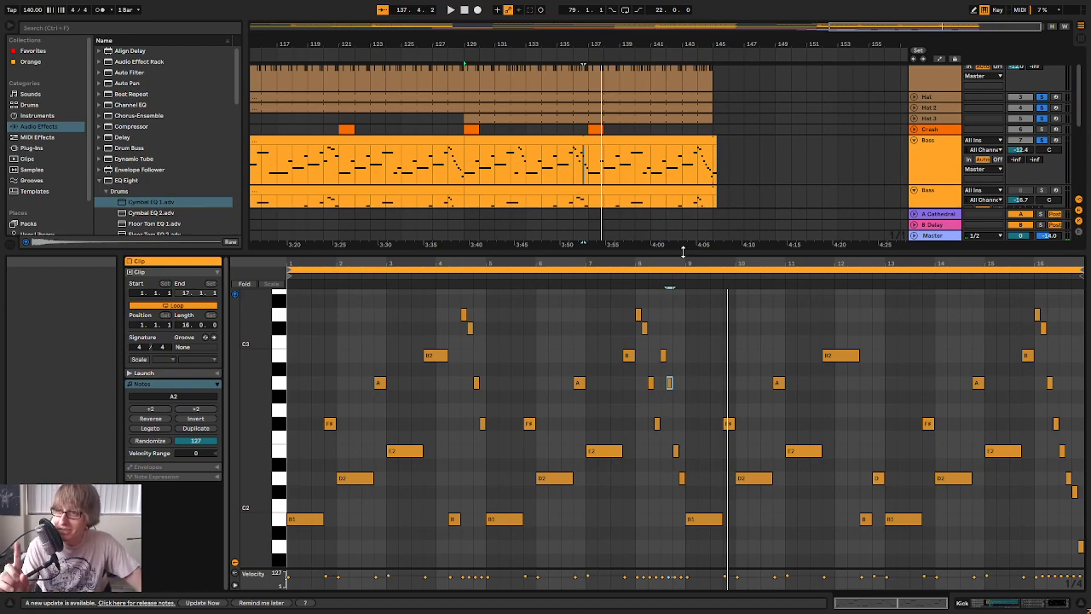
Play the Bass clip from bar 5 into bar 12 to examine the fill in context and the following bars
left_click_drag(620, 45, 780, 38)
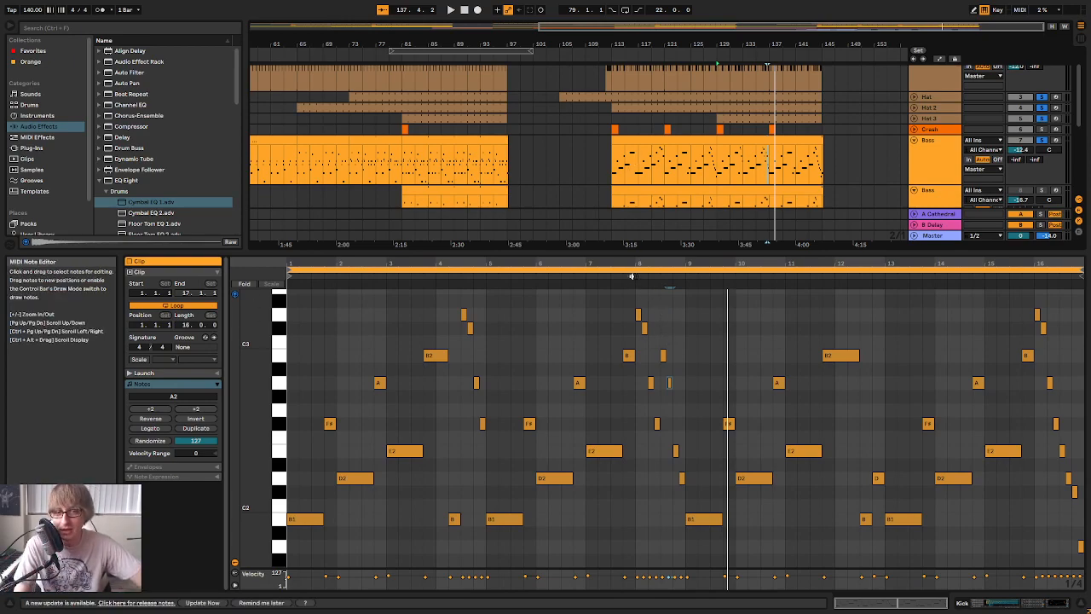
left_click(482, 277)
left_click_drag(520, 264, 380, 288)
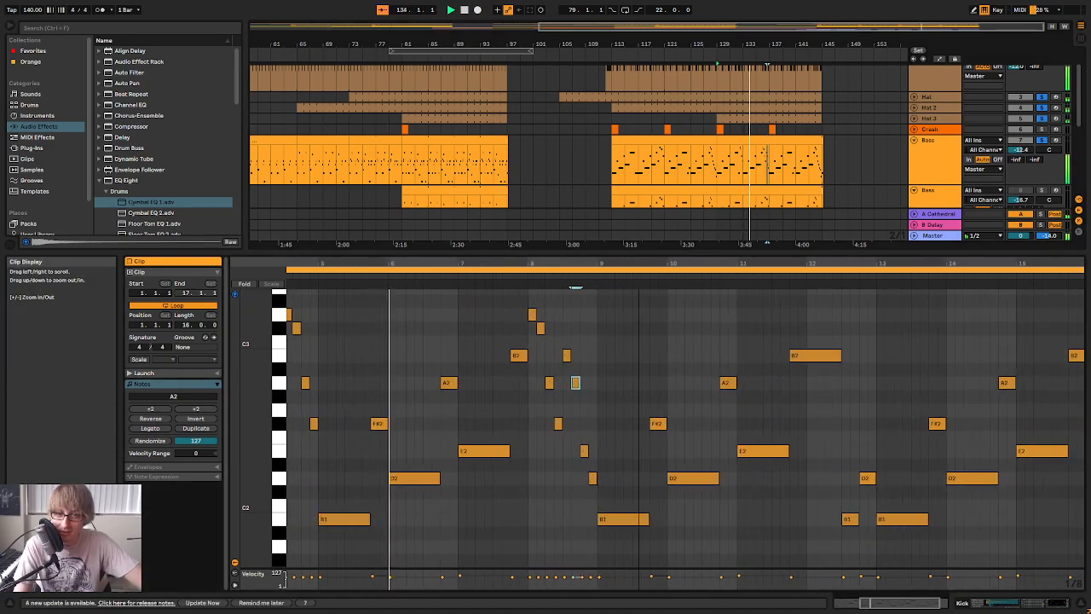
left_click_drag(640, 266, 666, 262)
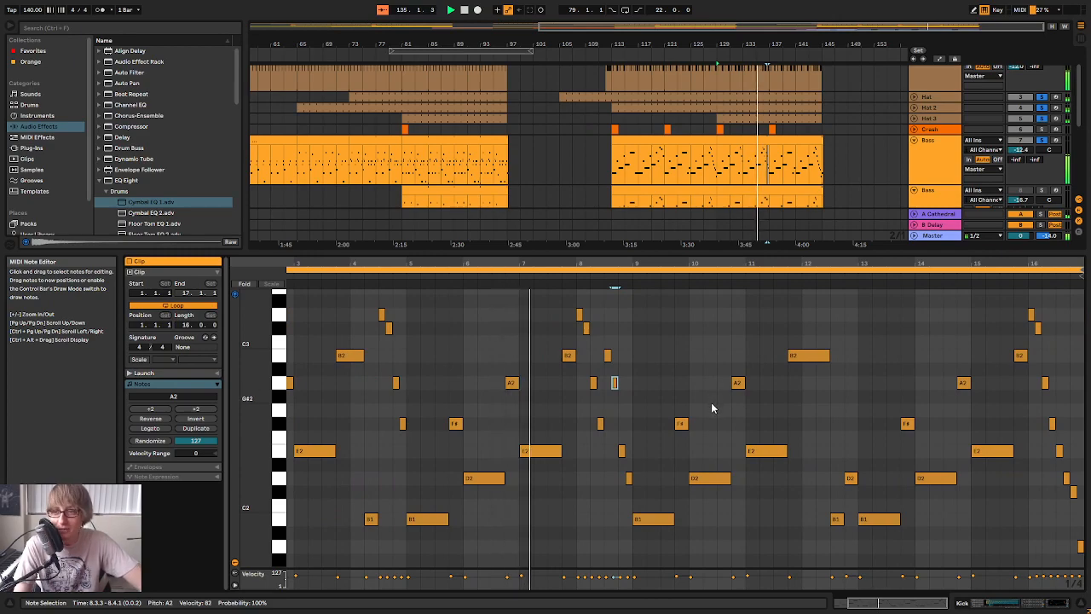
scroll(716, 404, "down", 2)
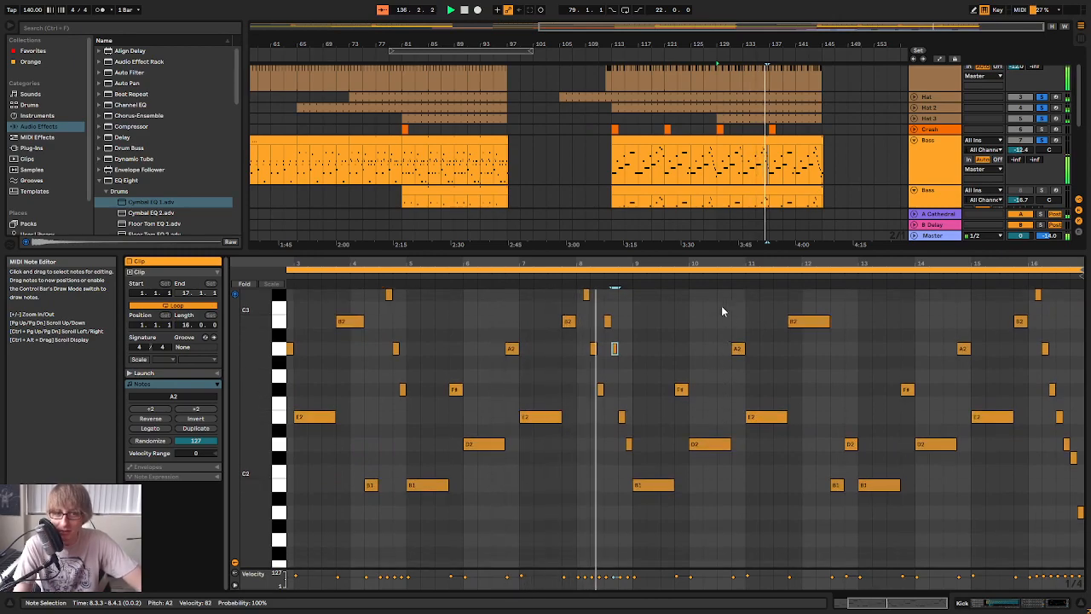
left_click_drag(697, 263, 647, 287)
left_click_drag(497, 287, 670, 287)
left_click_drag(930, 263, 878, 285)
scroll(906, 303, "up", 1)
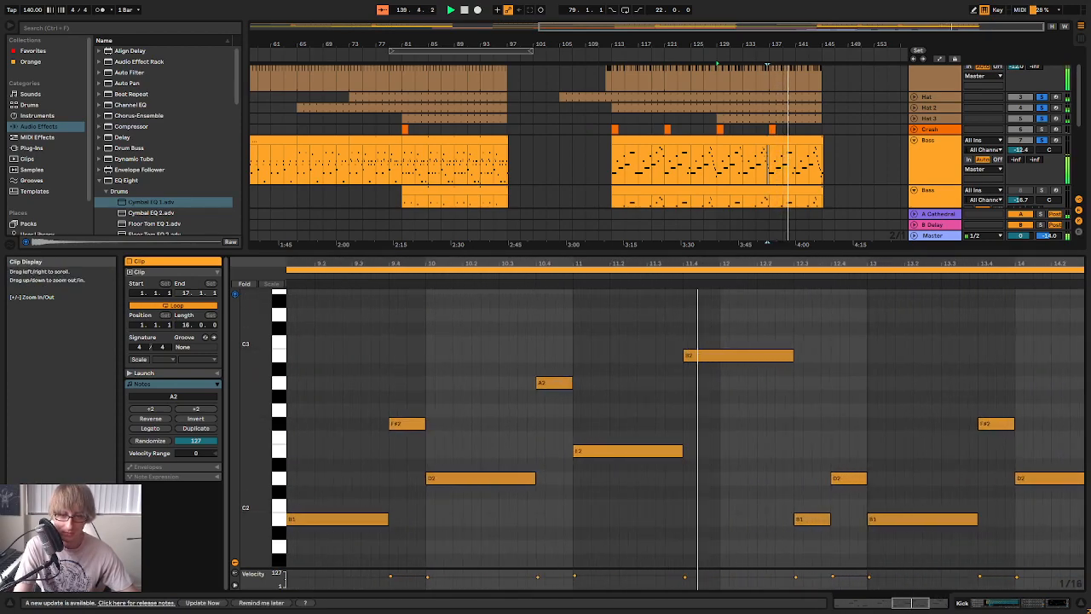
Shorten the B2 note starting at 11.4.1 so that it ends at 12.2.1
left_click(792, 366)
left_click_drag(792, 266, 792, 248)
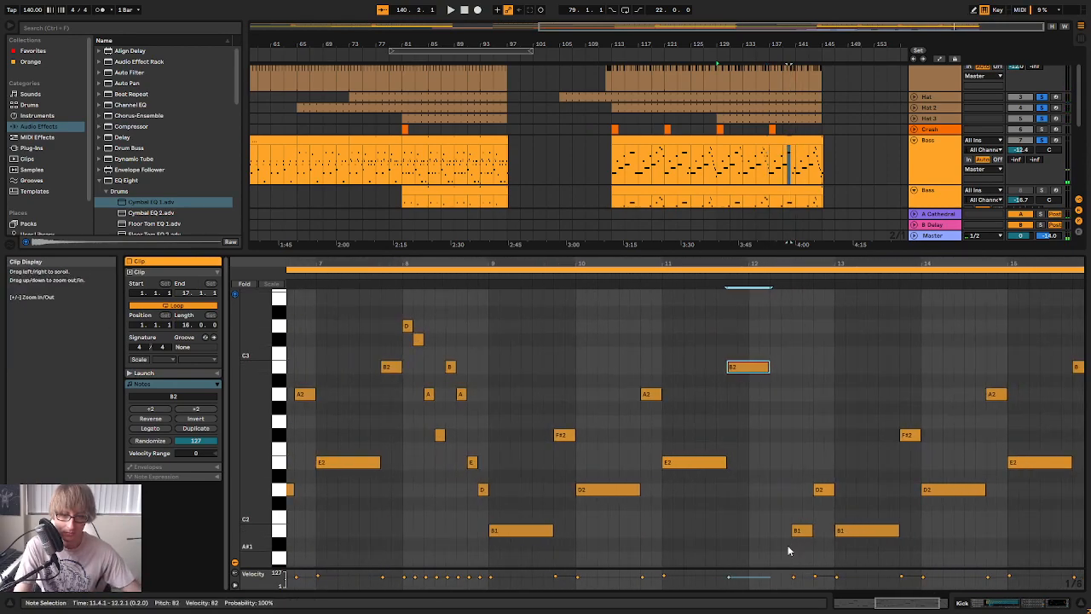
left_click_drag(790, 543, 805, 527)
key("ctrl+c")
left_click(767, 502)
key("ctrl+v")
key("ctrl+z")
Copy the B1 note at 12.3.1 to 12.2.1 to fill the gap after the shortened B2
left_click(797, 532)
key("ctrl+c")
left_click(767, 525)
key("ctrl+v")
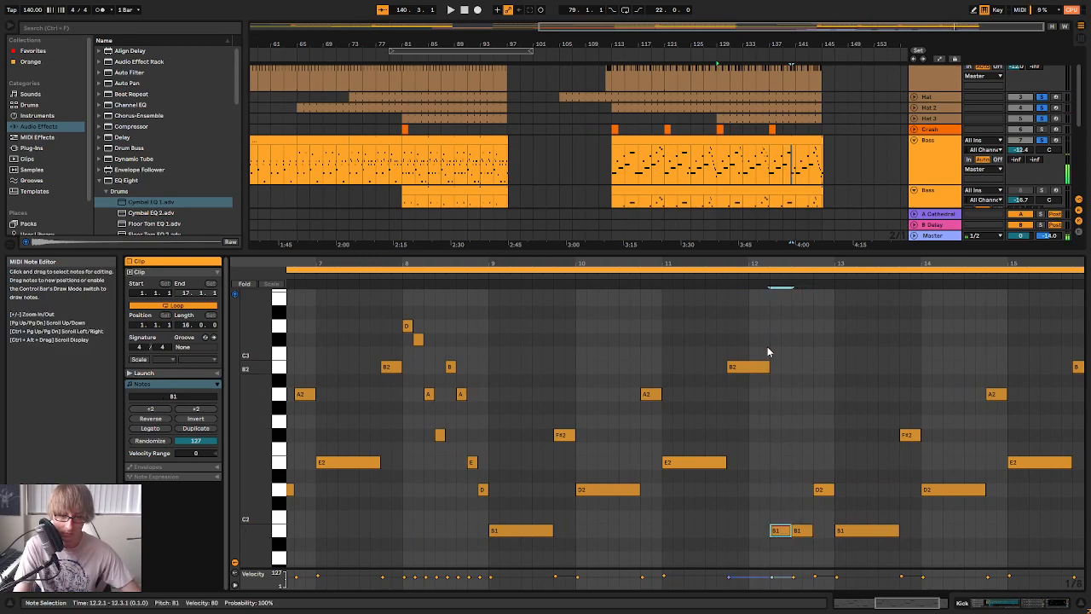
left_click(738, 286)
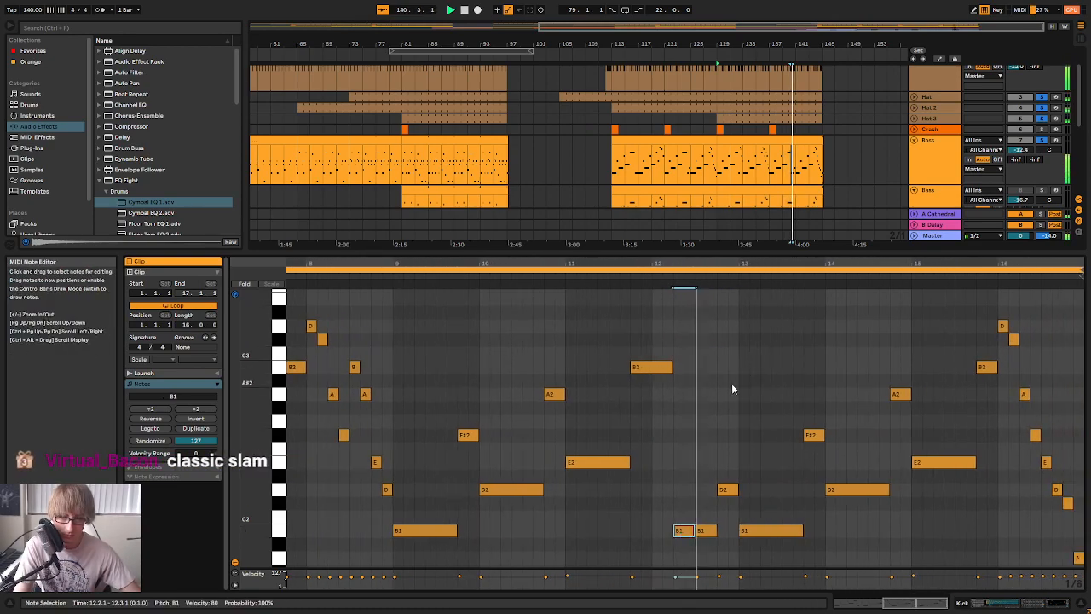
Raise the B1 at 12.3.1 to E2 and audition the change in bar 12
left_click(705, 531)
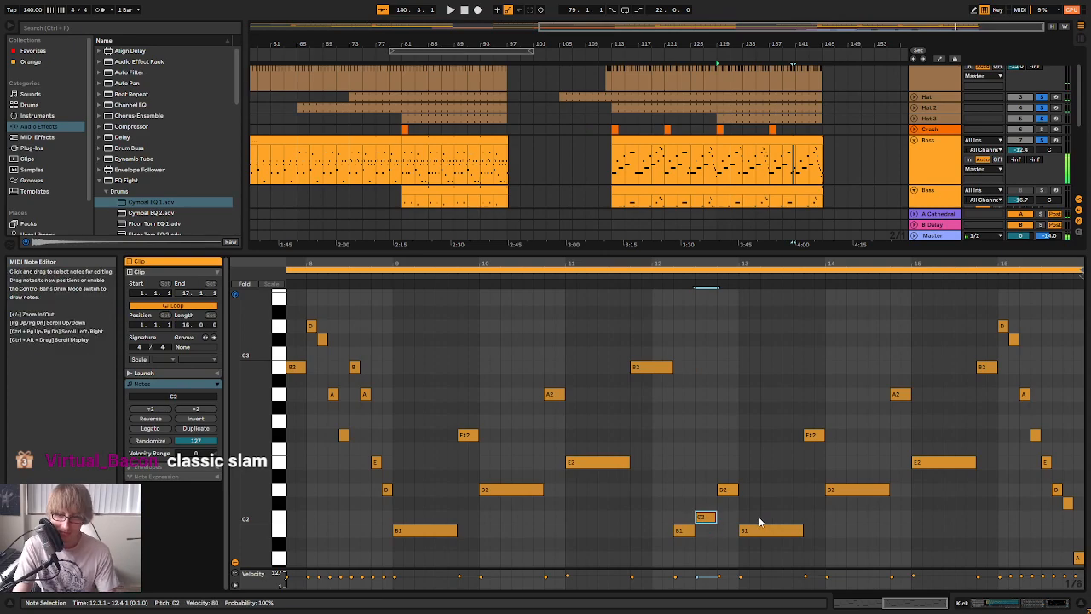
key("Up")
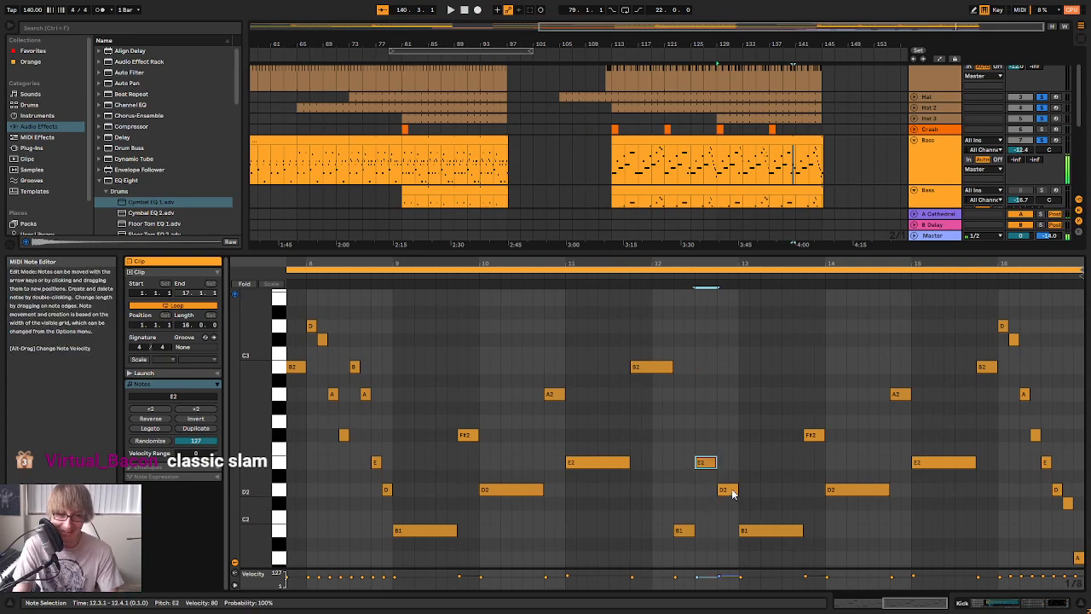
left_click(625, 290)
key("space")
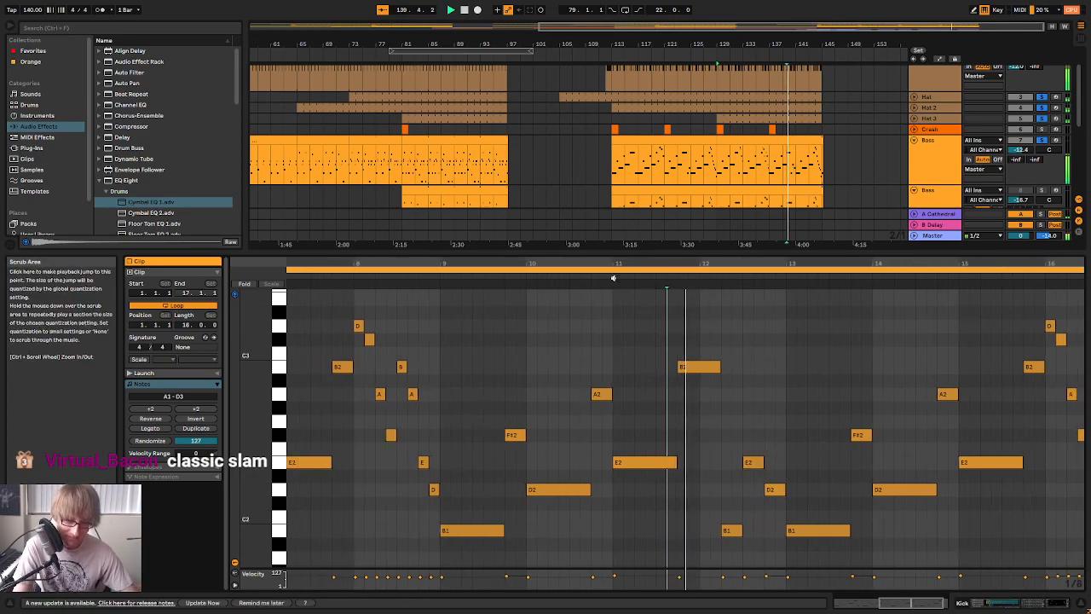
Make the note at 12.3.1 an F#2 eighth note and add an E2 eighth note at 12.3.3
left_click(707, 465)
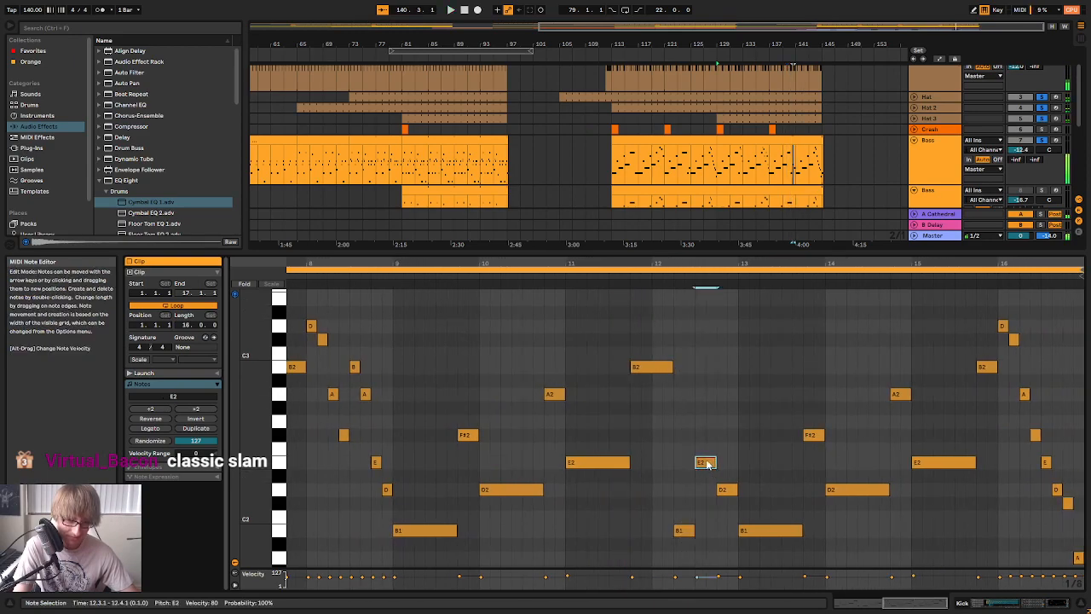
left_click_drag(716, 436, 711, 436)
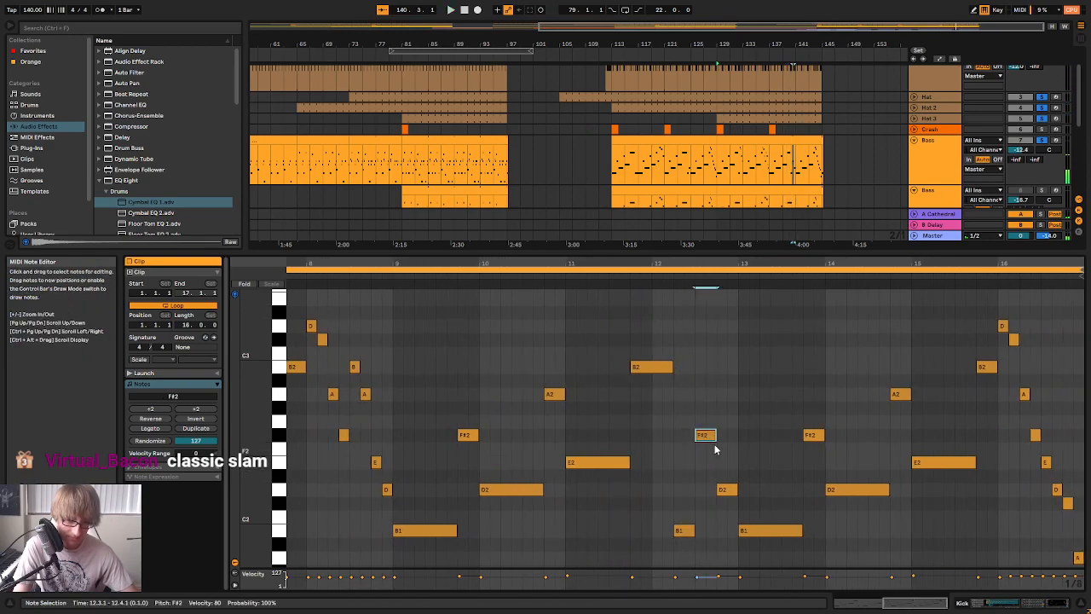
left_click(711, 467)
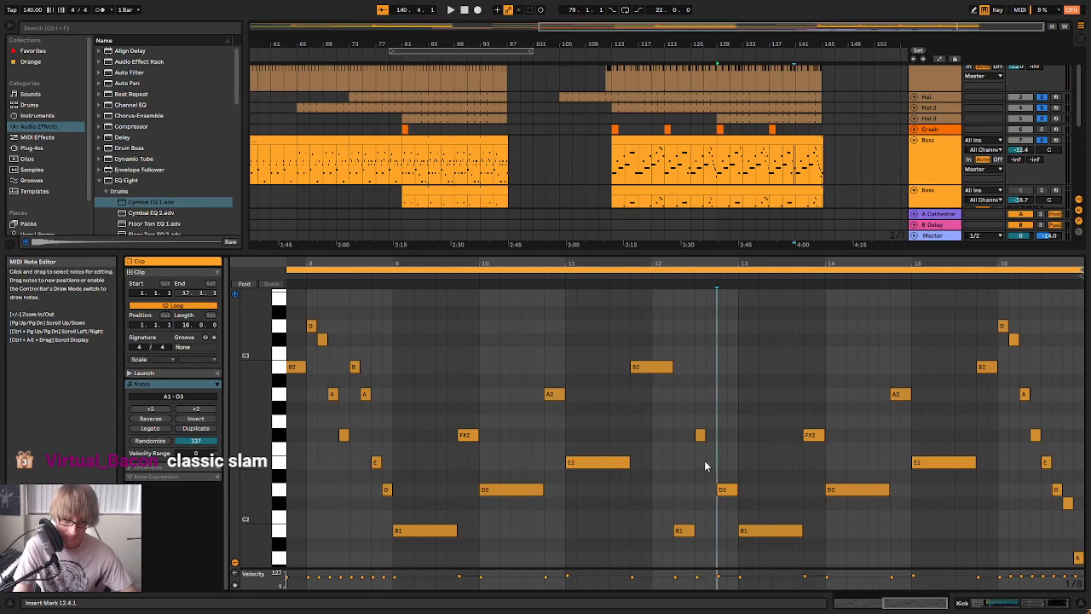
double_click(712, 476)
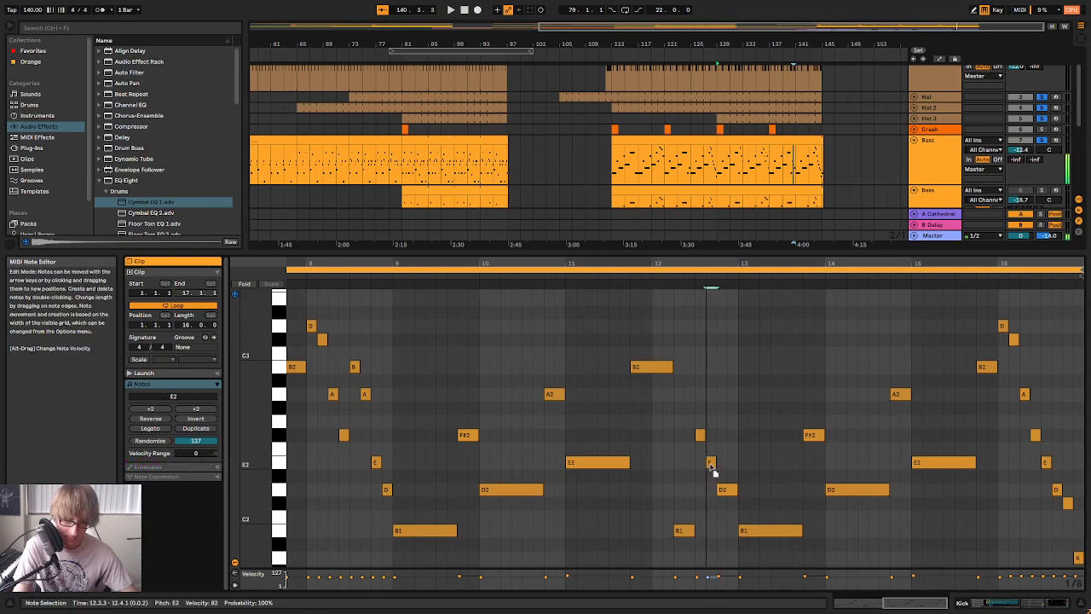
Audition bar 12 and lower the eighth note at 12.3.3 to B1
left_click(654, 277)
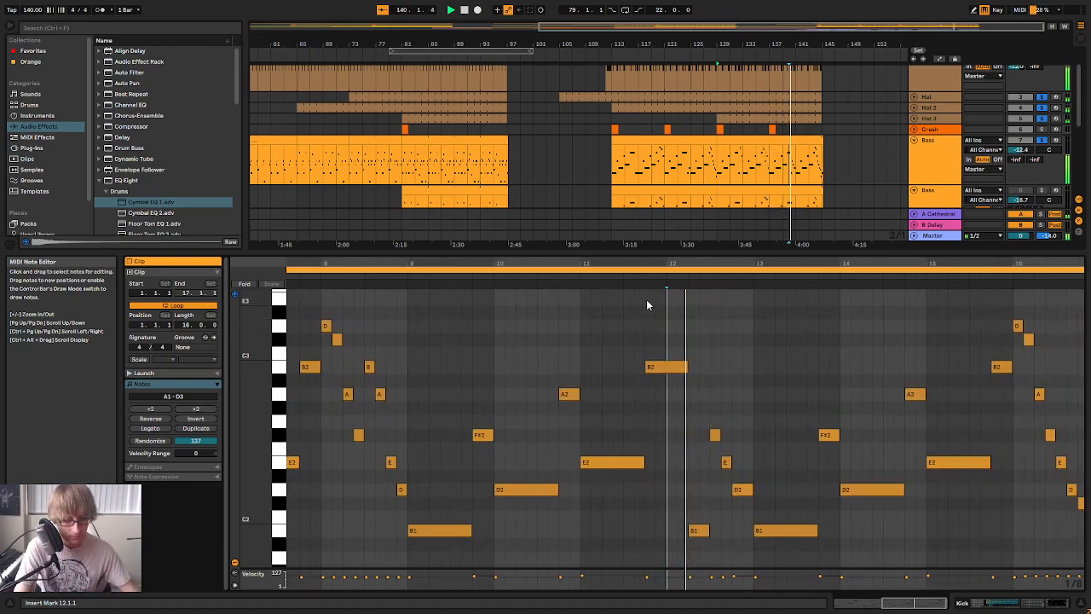
key("space")
left_click(711, 462)
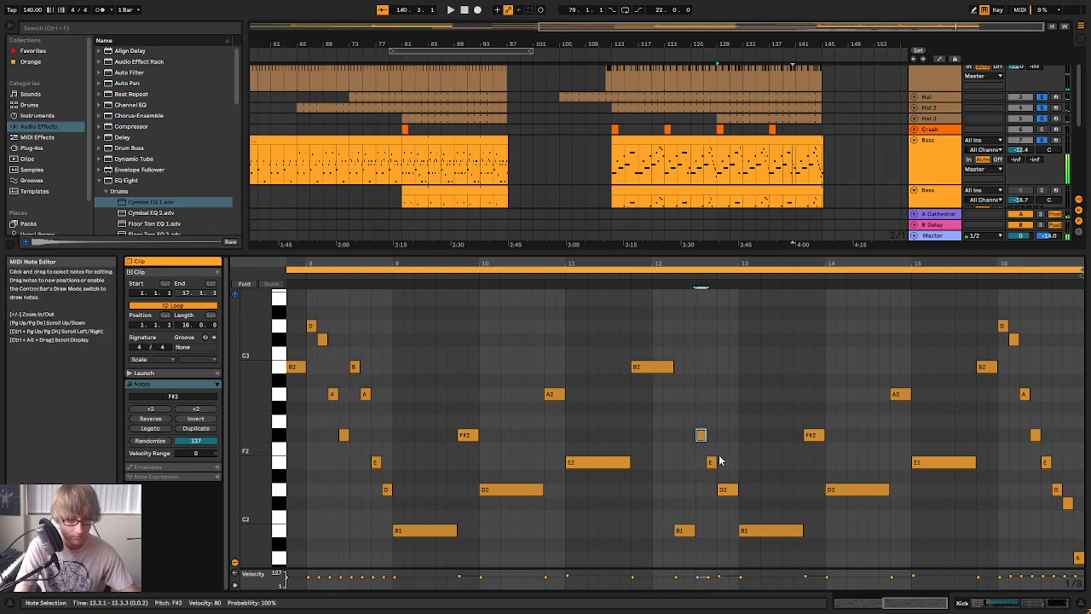
left_click_drag(708, 467, 716, 478)
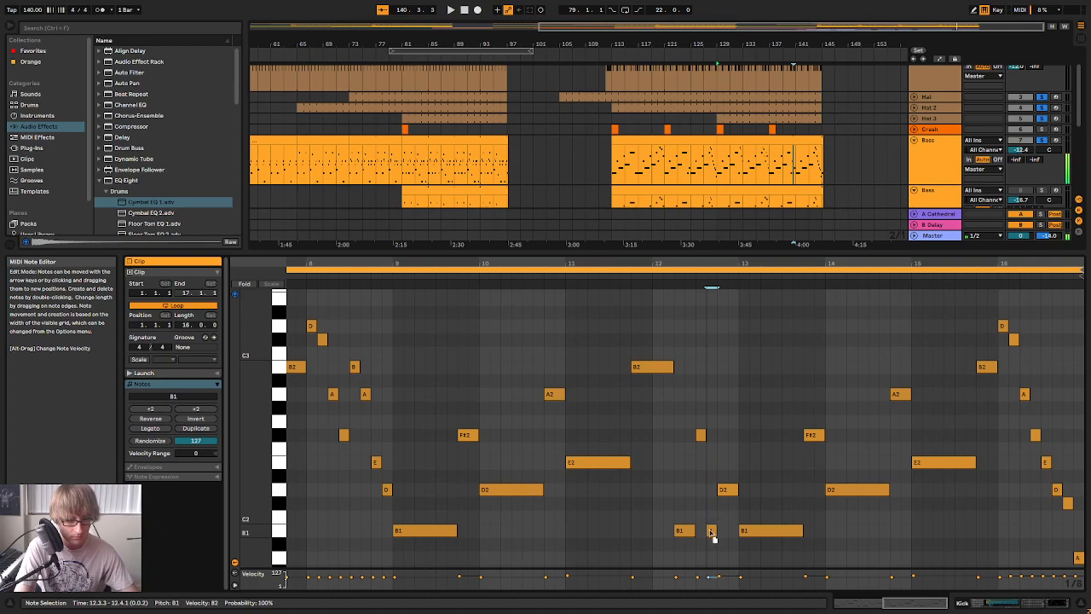
Shorten the D2 at 12.4.1 to an eighth note, add an E2 eighth note at 12.4.3, and audition bar 12
left_click(654, 278)
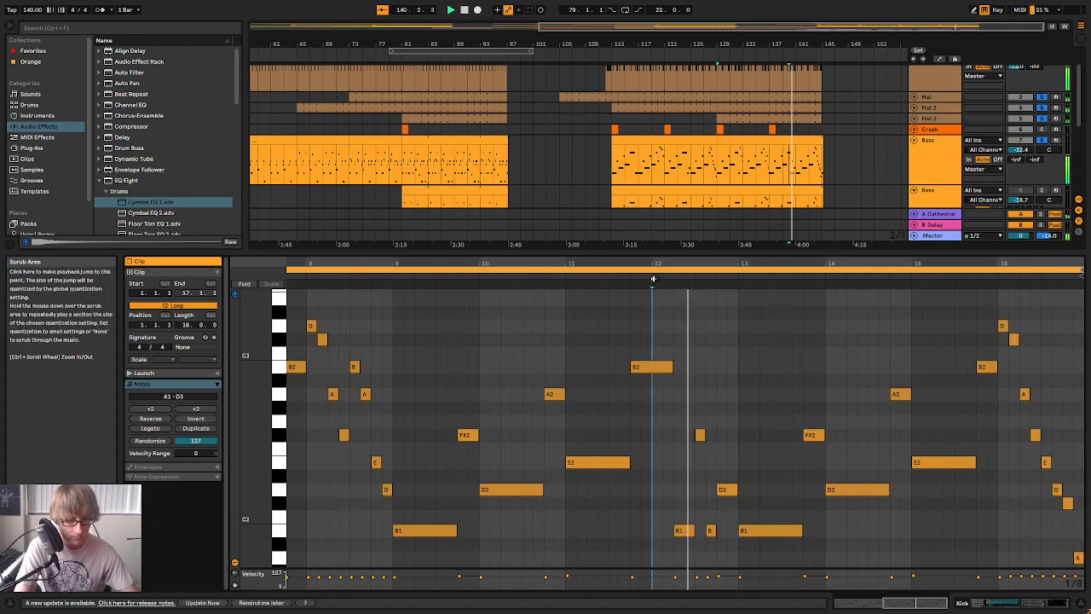
left_click_drag(738, 491, 726, 492)
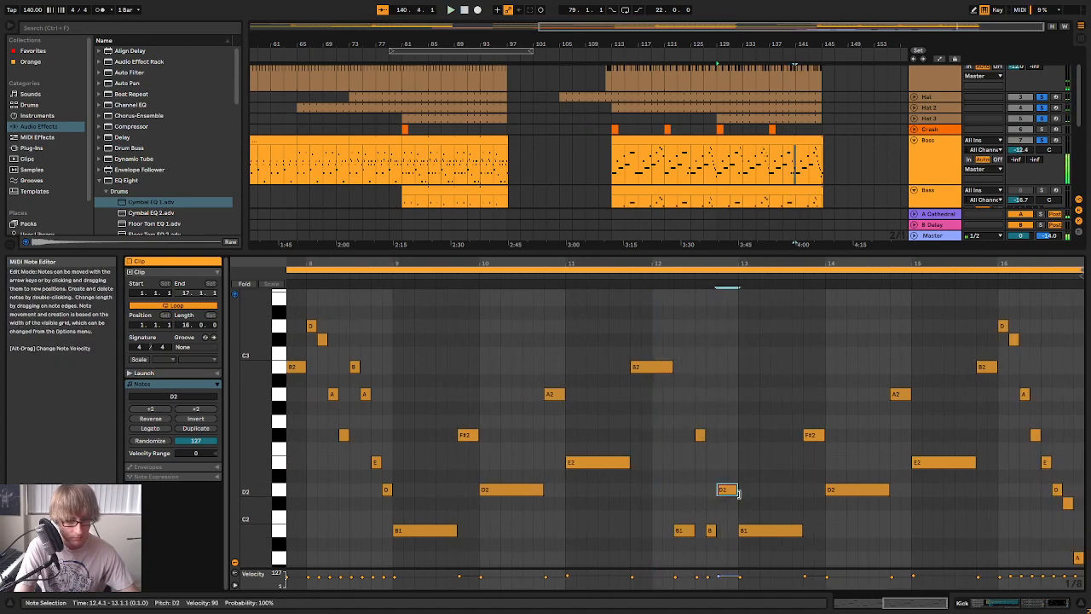
double_click(730, 464)
left_click(664, 274)
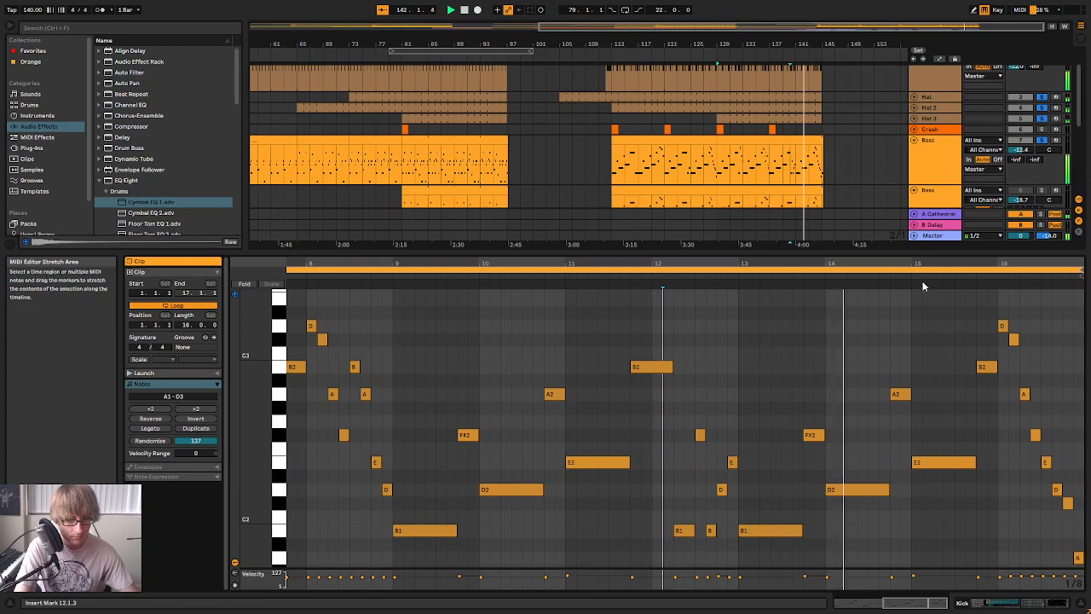
Audition the bass clip's closing bars, checking the descending run in clip bar 16
left_click_drag(923, 283, 888, 267)
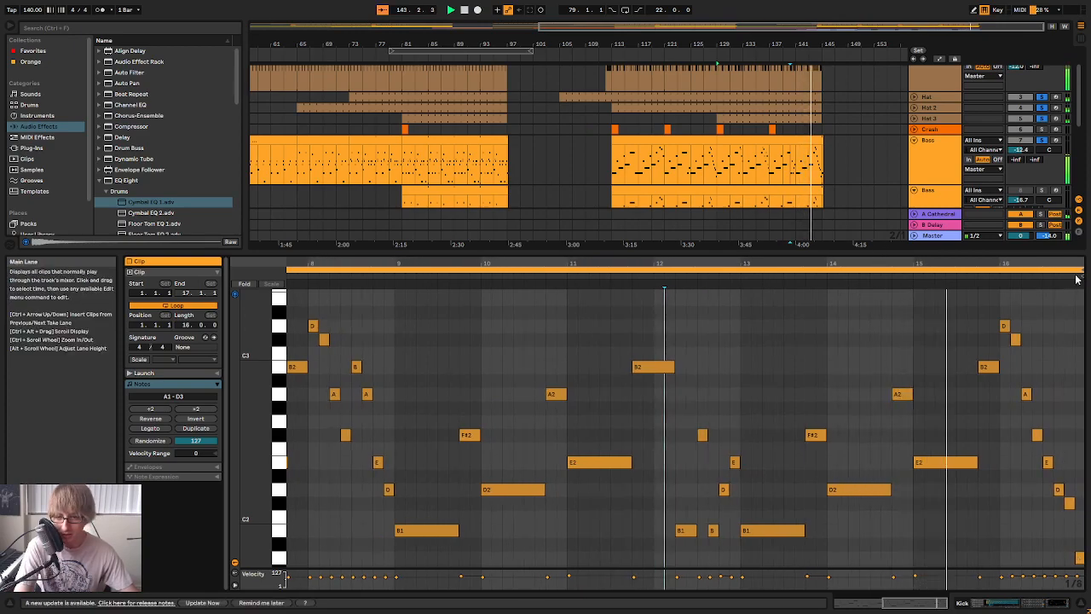
left_click_drag(1071, 265, 1071, 283)
left_click_drag(956, 271, 956, 264)
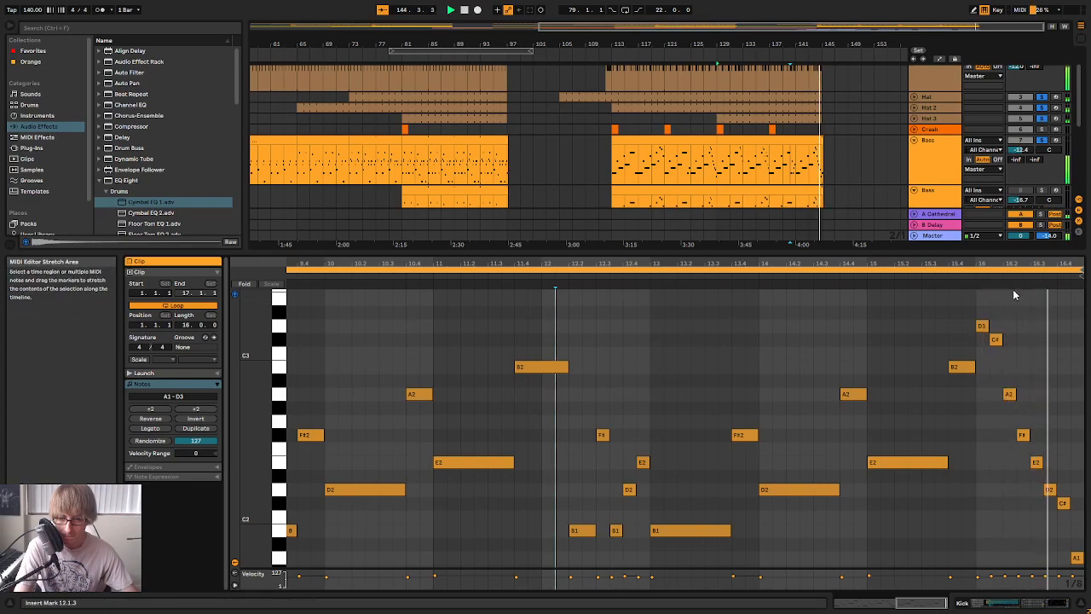
left_click(1050, 492)
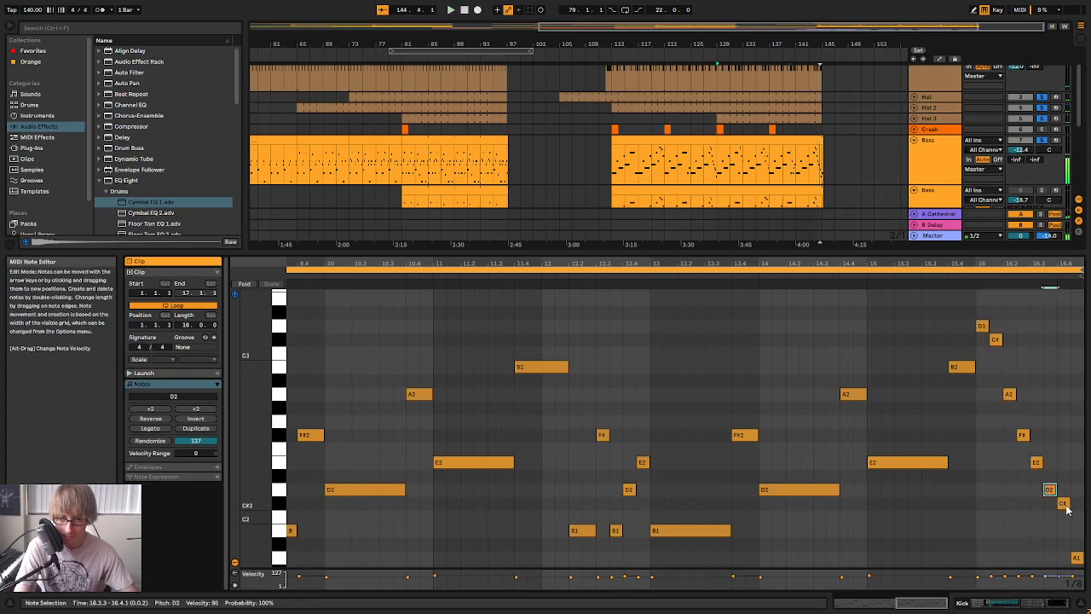
left_click(800, 58)
mouse_move(820, 44)
left_mouse_down()
mouse_move(808, 85)
mouse_move(768, 101)
mouse_move(769, 75)
mouse_move(800, 44)
left_mouse_up()
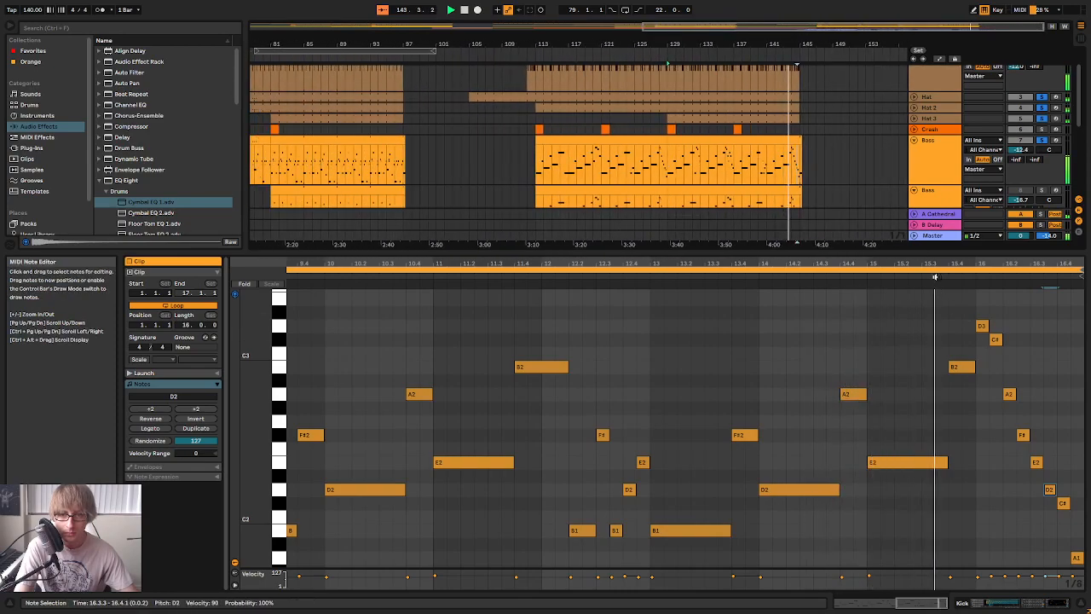
Close the note editor and copy the edited bass clip at bar 129 onto the second Bass track at the same position
left_click_drag(791, 249, 766, 588)
key("space")
left_click(839, 229)
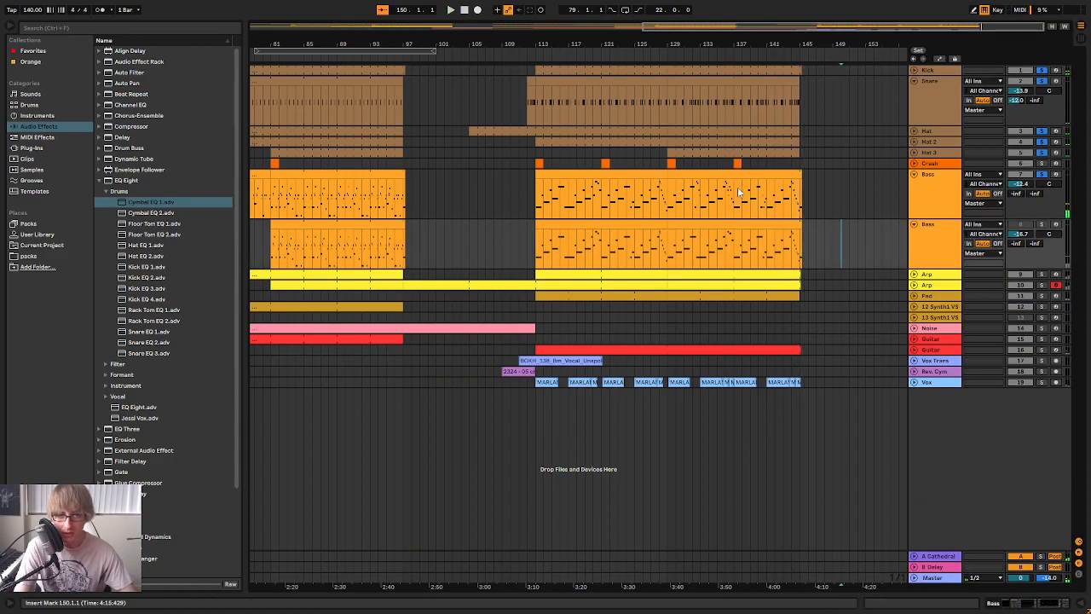
left_click(719, 173)
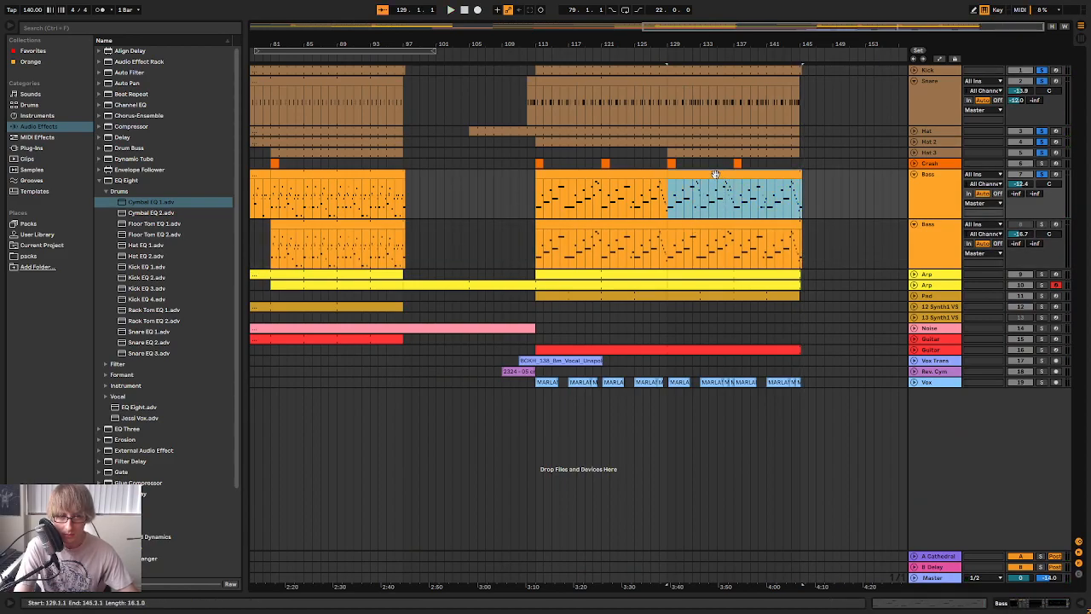
key("Down")
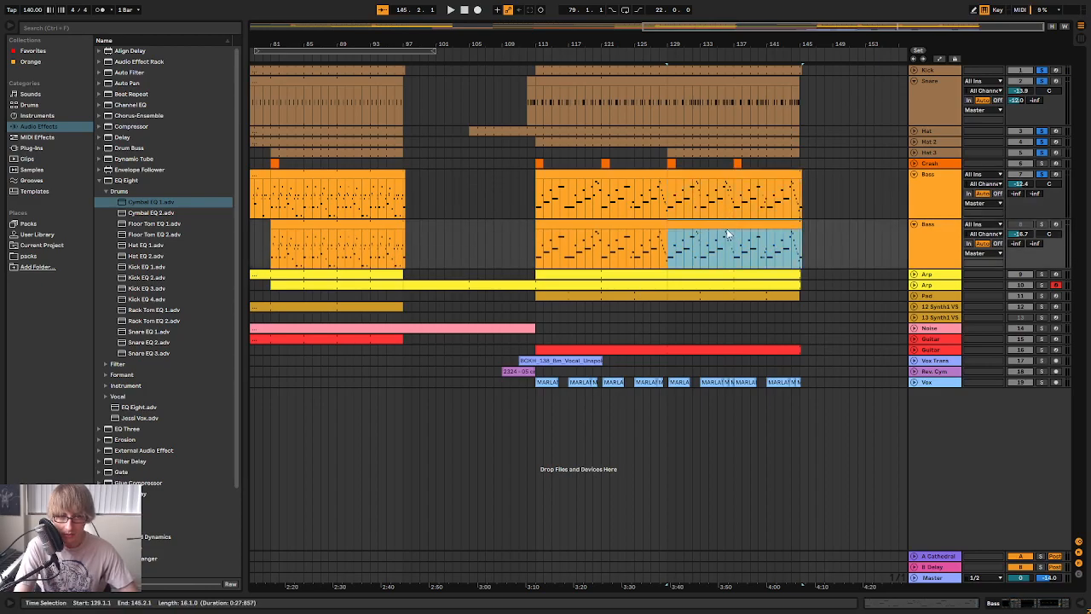
Unsolo the tracks, play the final section with the full mix from about bar 110, and expand the Vox track
left_click(1042, 174)
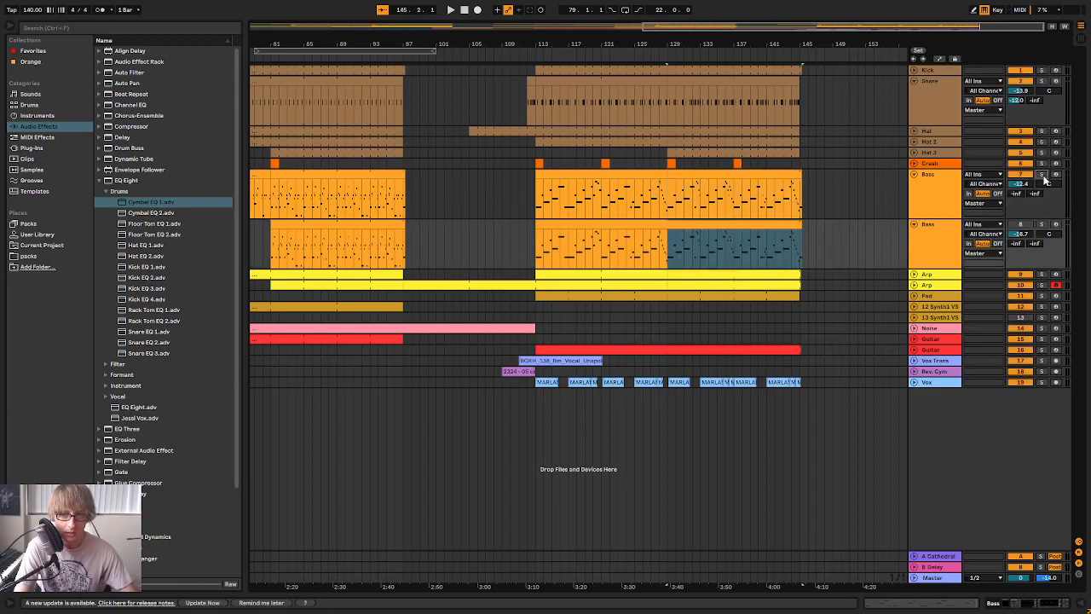
left_click(518, 56)
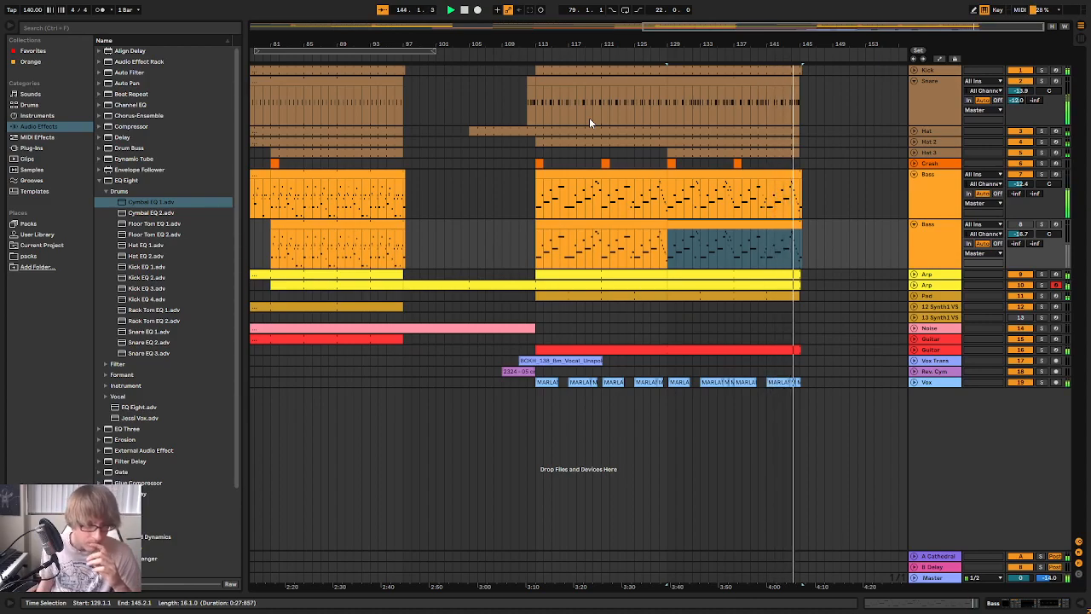
left_click(914, 382)
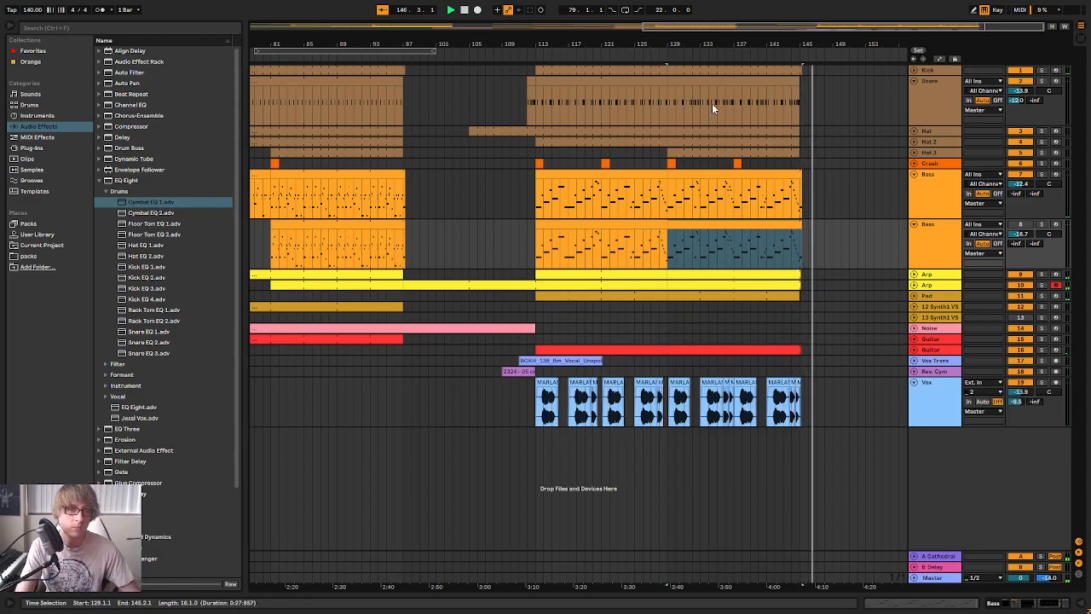
Replay part of the final vocal section and save the set
left_click(707, 56)
left_click_drag(714, 45, 873, 43)
left_click(700, 53)
left_click(666, 325)
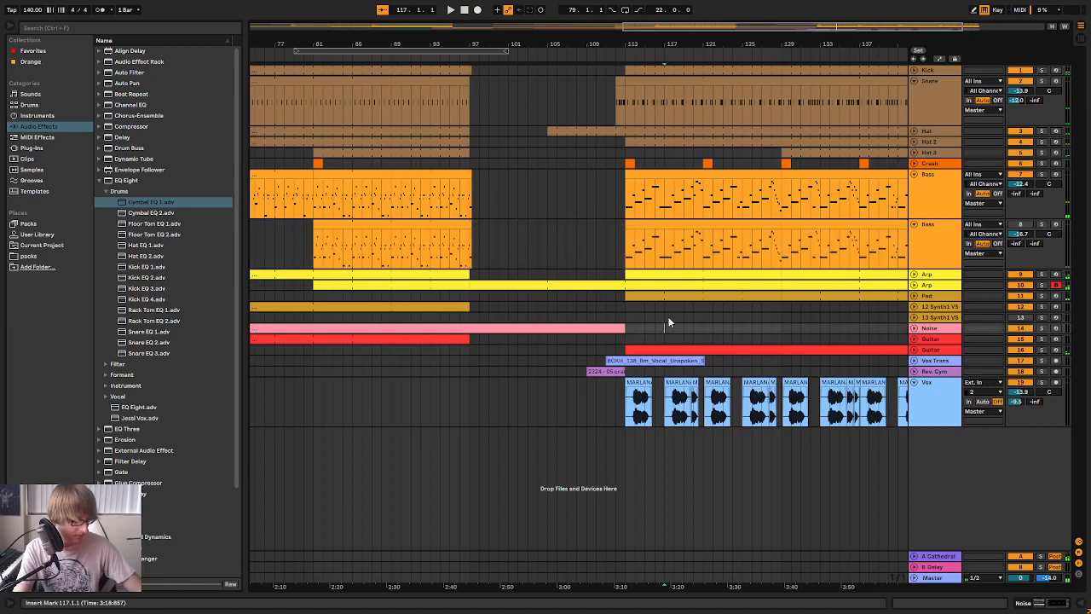
Play the end of the arrangement from about bar 144, and the transition into the breakdown from about bar 95
left_click_drag(763, 43, 627, 42)
left_click(777, 57)
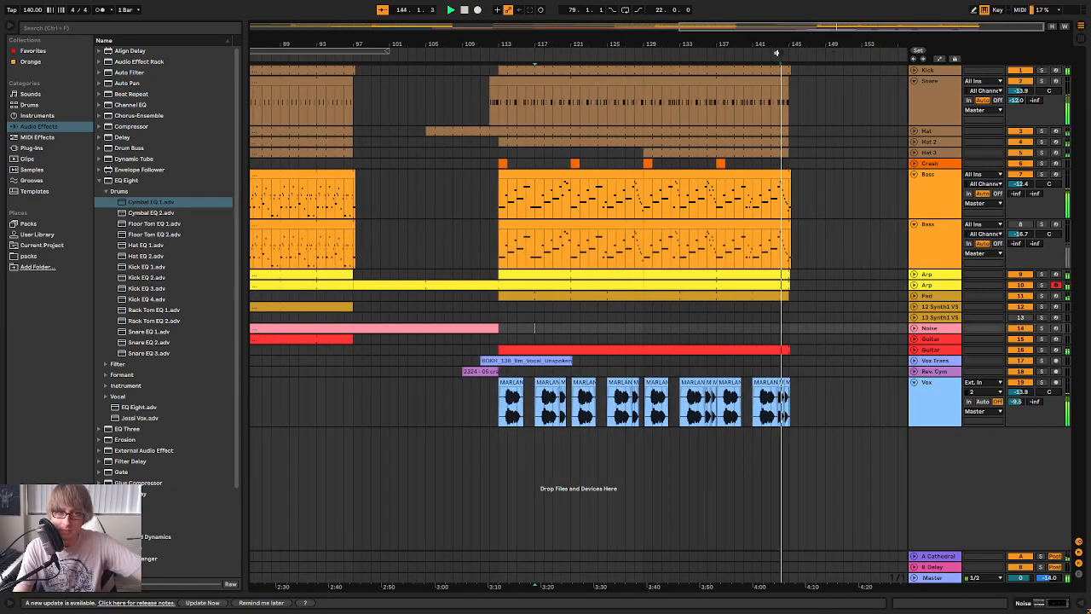
left_click_drag(463, 42, 723, 42)
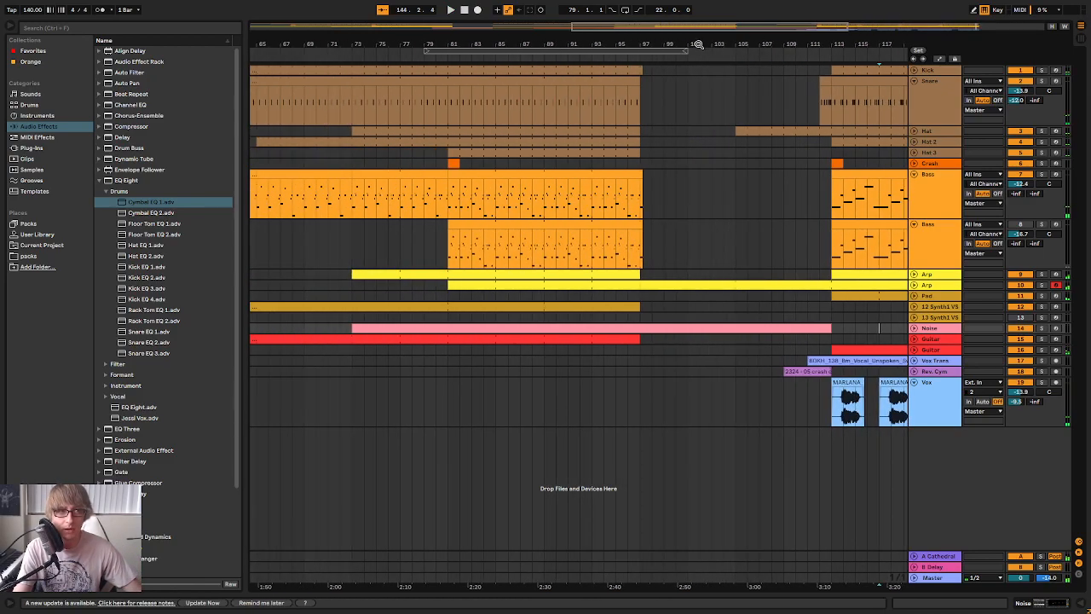
left_click(617, 57)
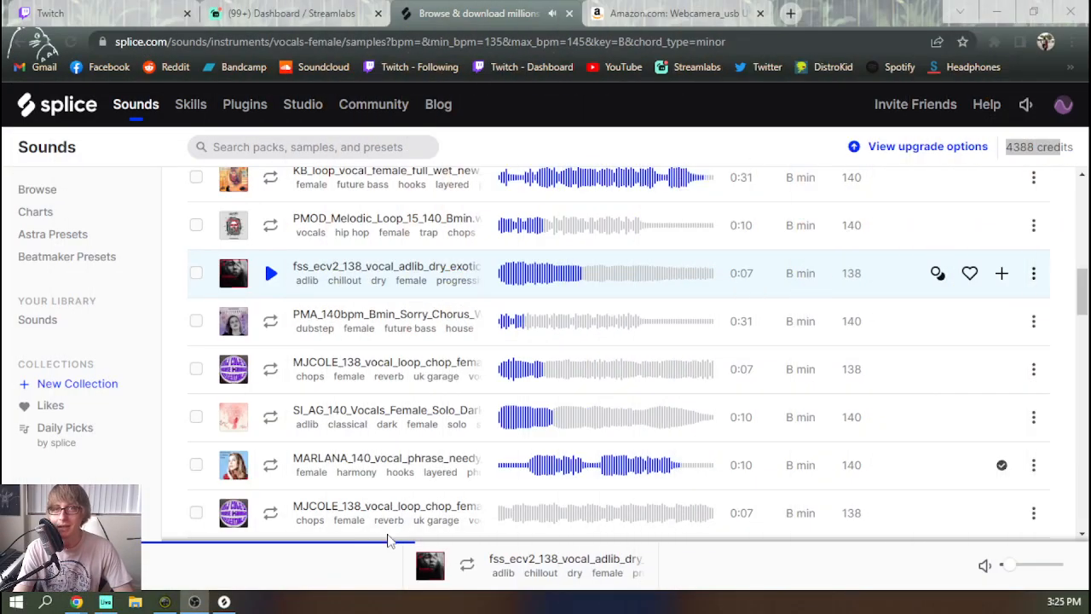
Switch to Splice in the browser and preview the fss_ecv2_138, MJCOLE_138 and BOKH_138 Unspoken female vocal samples
scroll(275, 386, "down", 3)
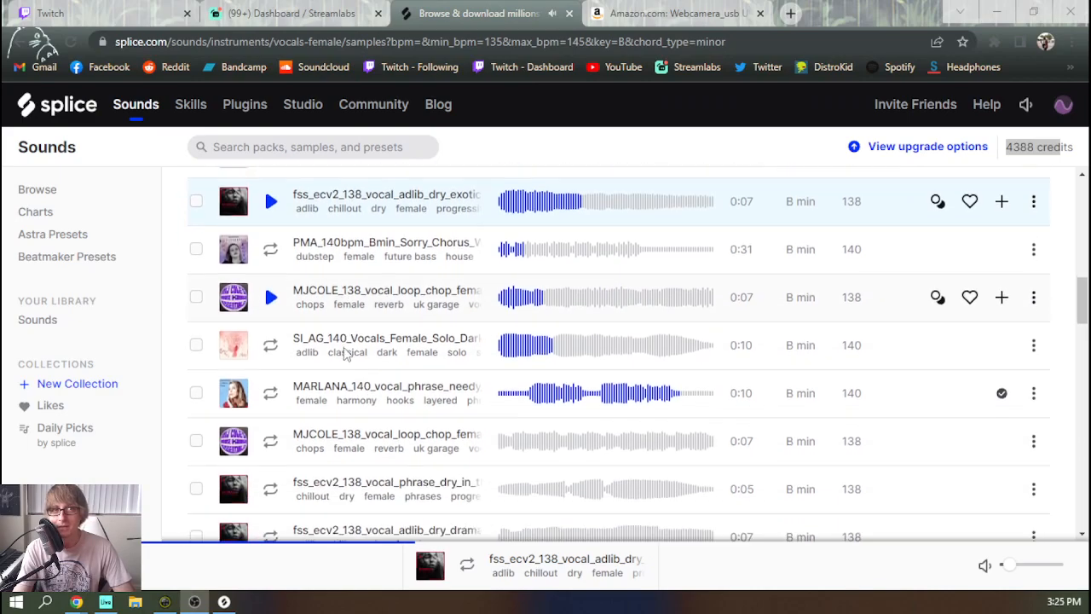
left_click(271, 402)
scroll(270, 409, "down", 1)
left_click(268, 414)
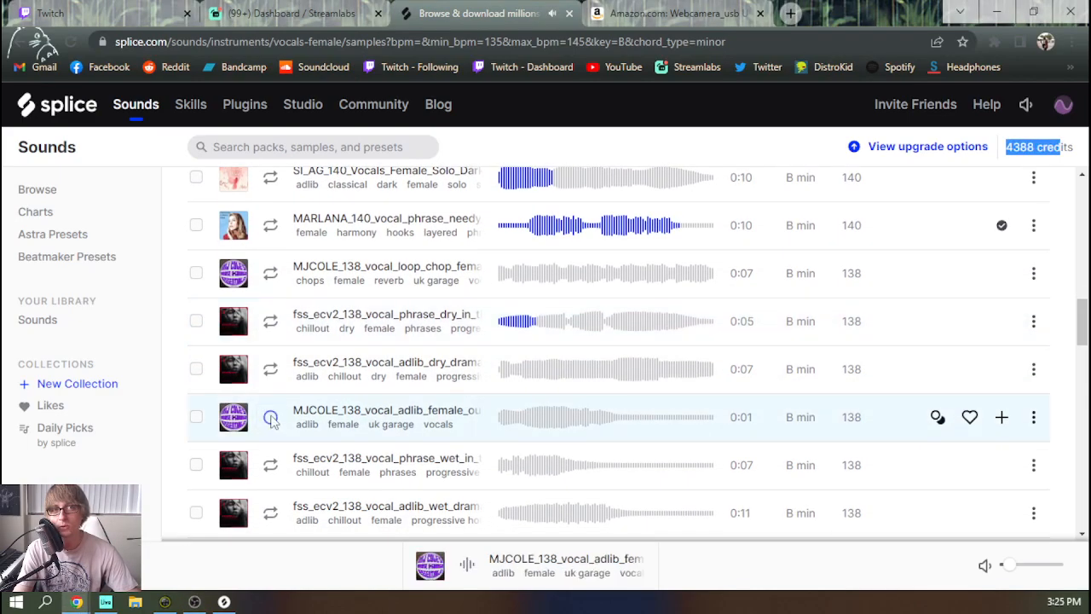
scroll(277, 422, "down", 1)
left_click(270, 480)
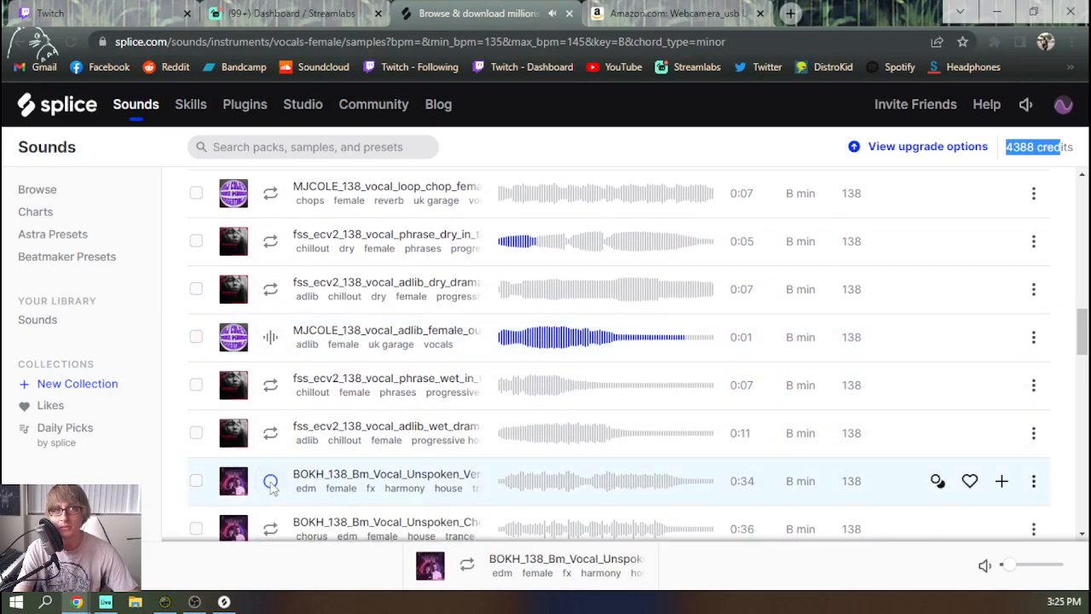
scroll(270, 489, "down", 1)
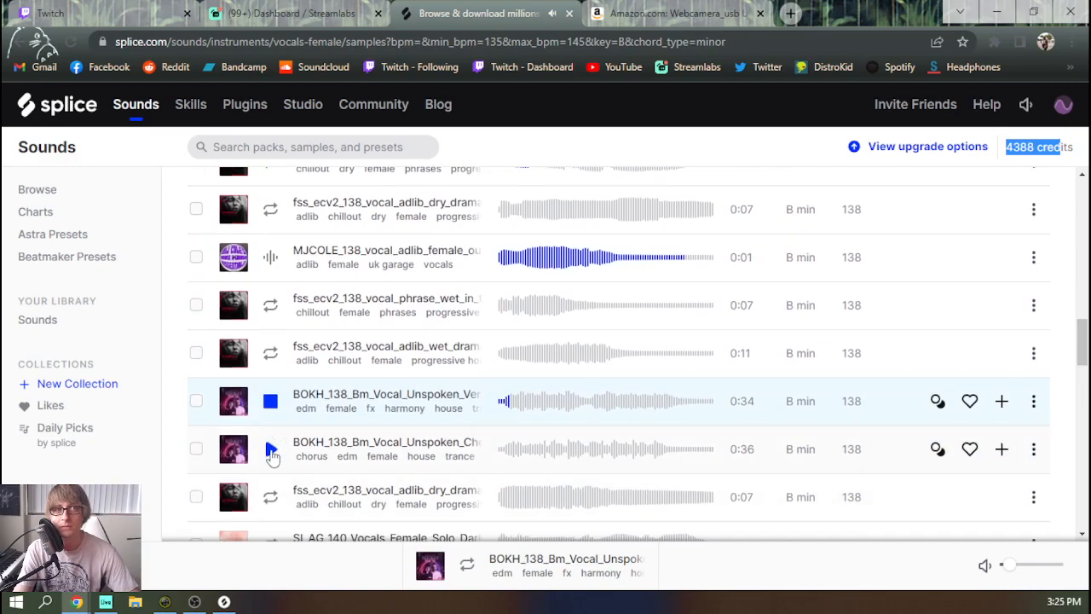
left_click(271, 457)
scroll(271, 457, "down", 3)
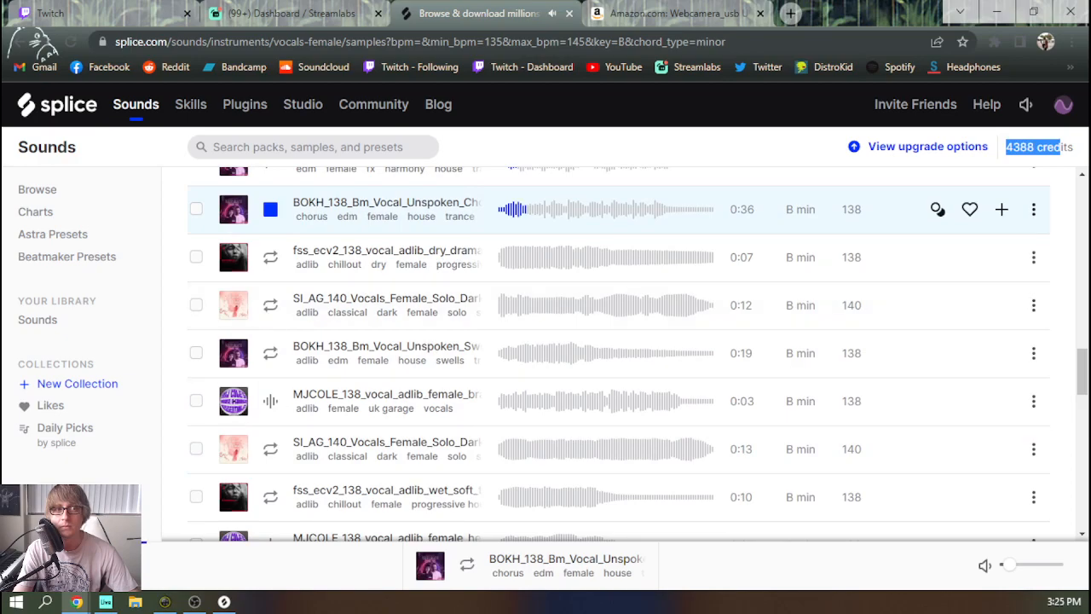
Audition the BOKH_138_Bm_Vocal_Unspoken chorus sample against the track playing in Ableton Live
key("alt+Tab")
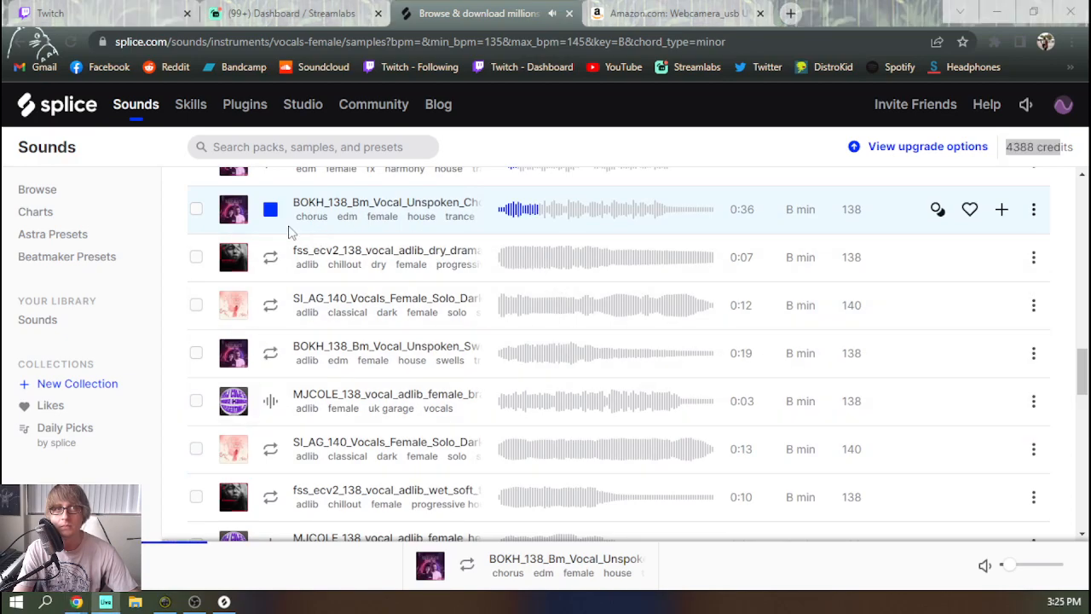
left_click(507, 224)
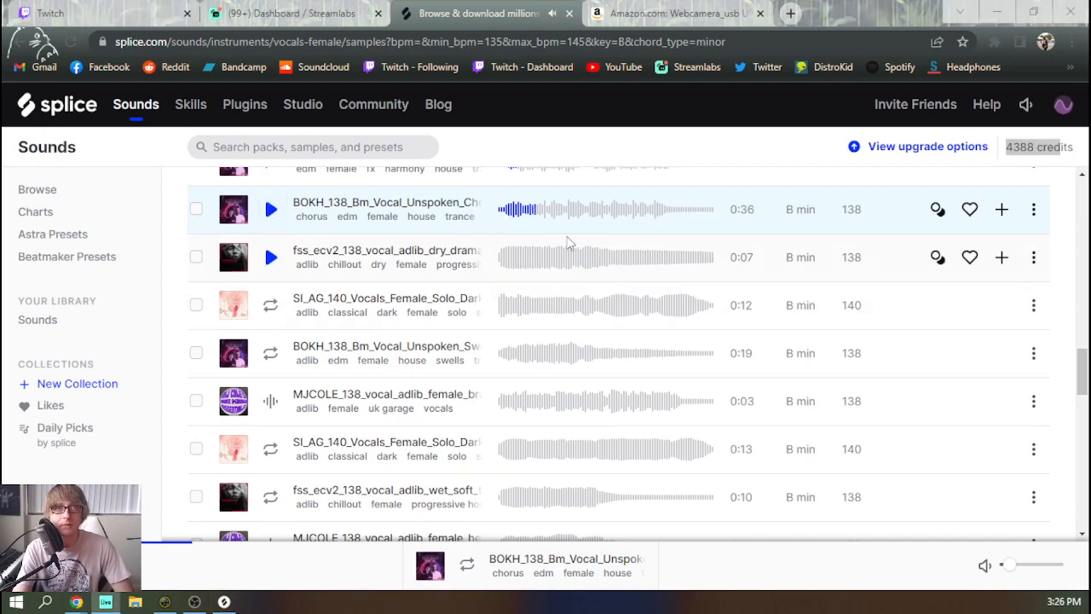
left_click(507, 214)
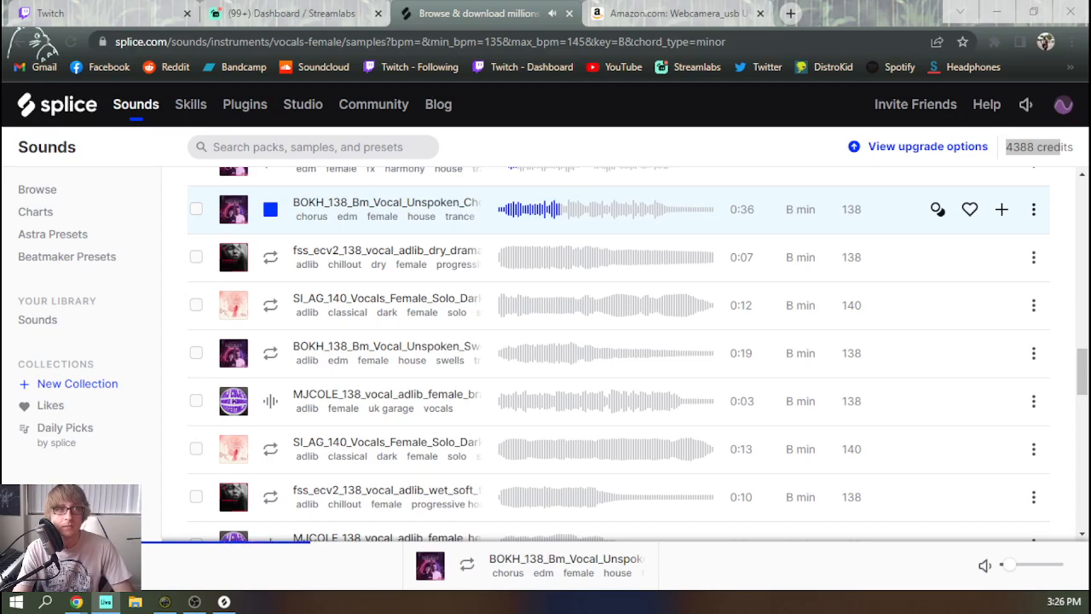
left_click(269, 218)
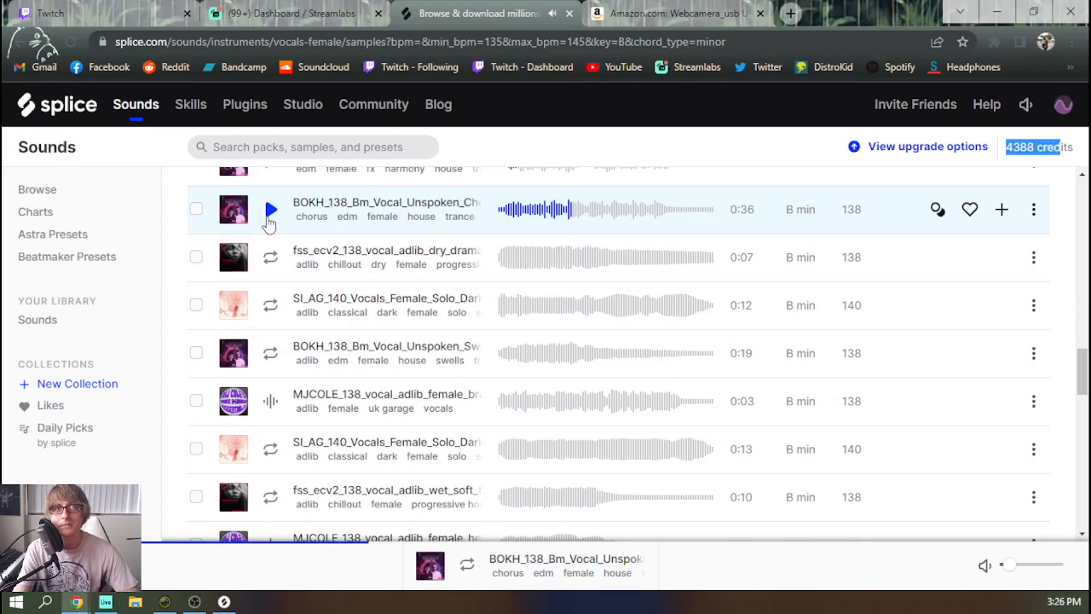
Preview the SI_AG_140 female solo vocal and the BOKH_138_Bm_Vocal_Unspoken swell, and return to Ableton Live
left_click(270, 307)
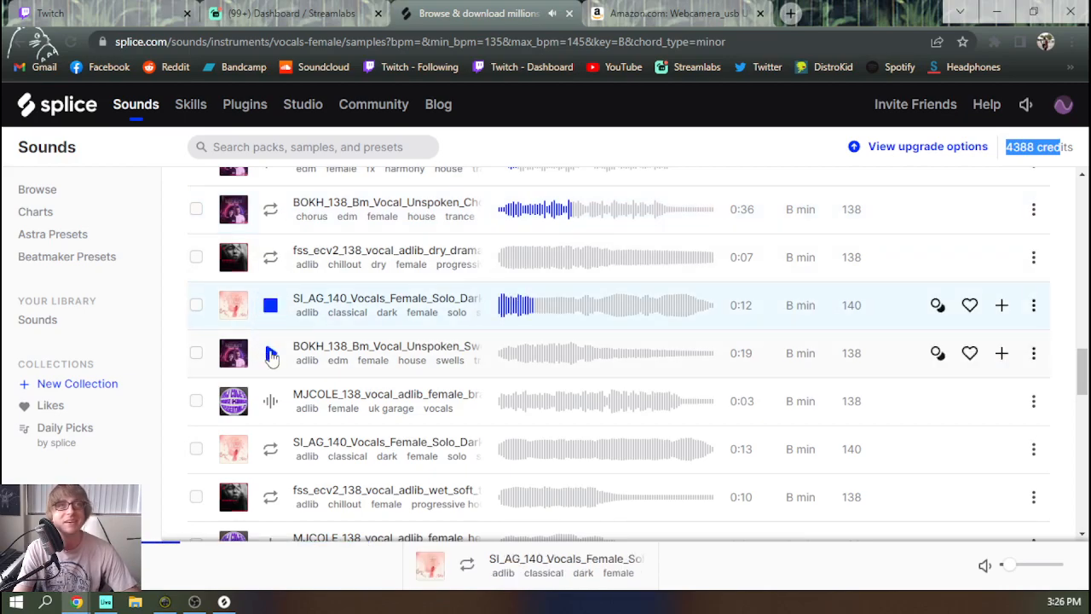
left_click(270, 355)
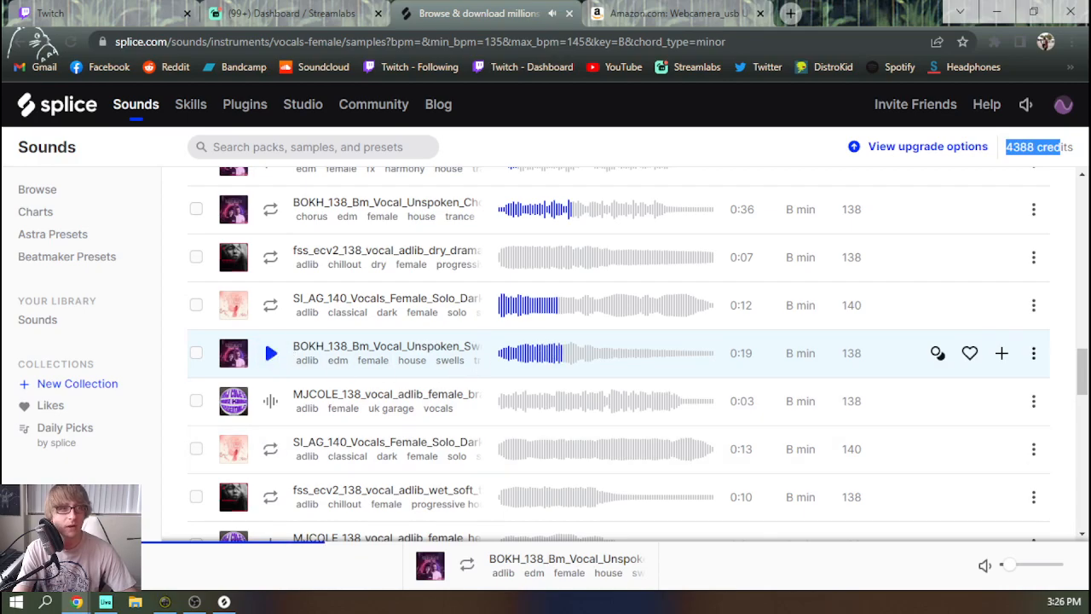
key("alt+Tab")
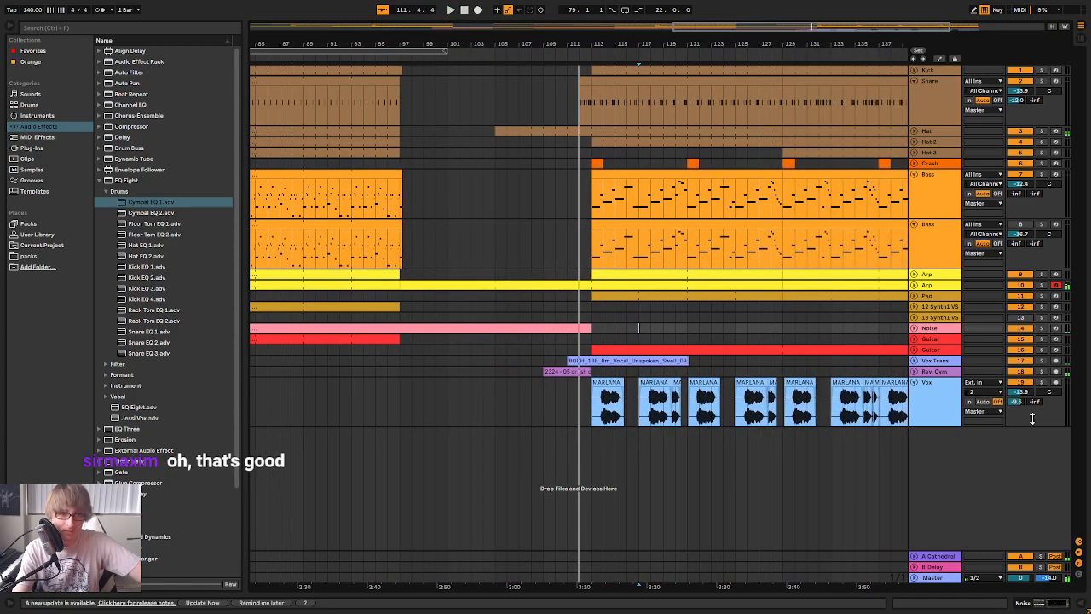
Bring BOKH_138_Bm_Vocal_Unspoken_Swell_13_Wet.wav from the Splice app into Ableton Live on a new audio track at bar 99
key("alt+Tab")
left_click_drag(891, 512, 450, 457)
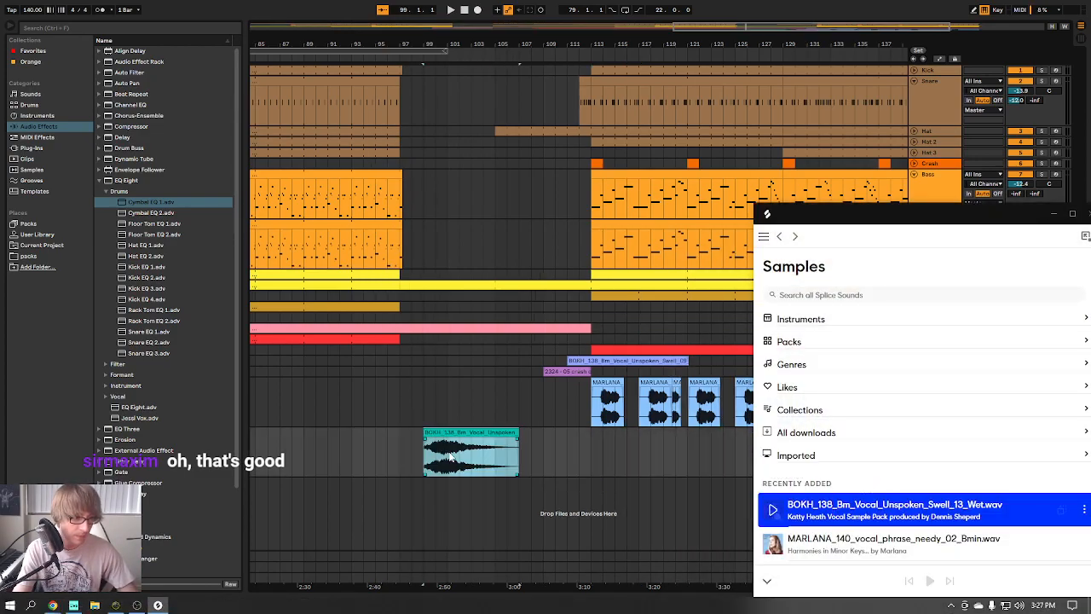
Turn off warping for the vocal swell clip and move it to start at 104.1.1
left_click(468, 443)
double_click(484, 437)
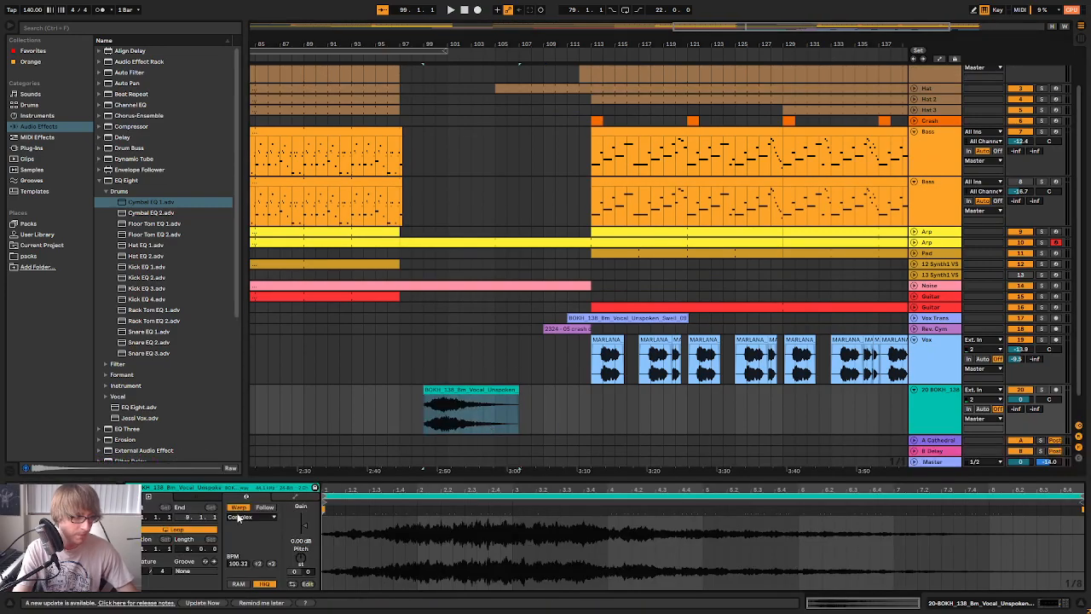
left_click(242, 508)
left_click(638, 420)
left_click_drag(465, 389, 529, 400)
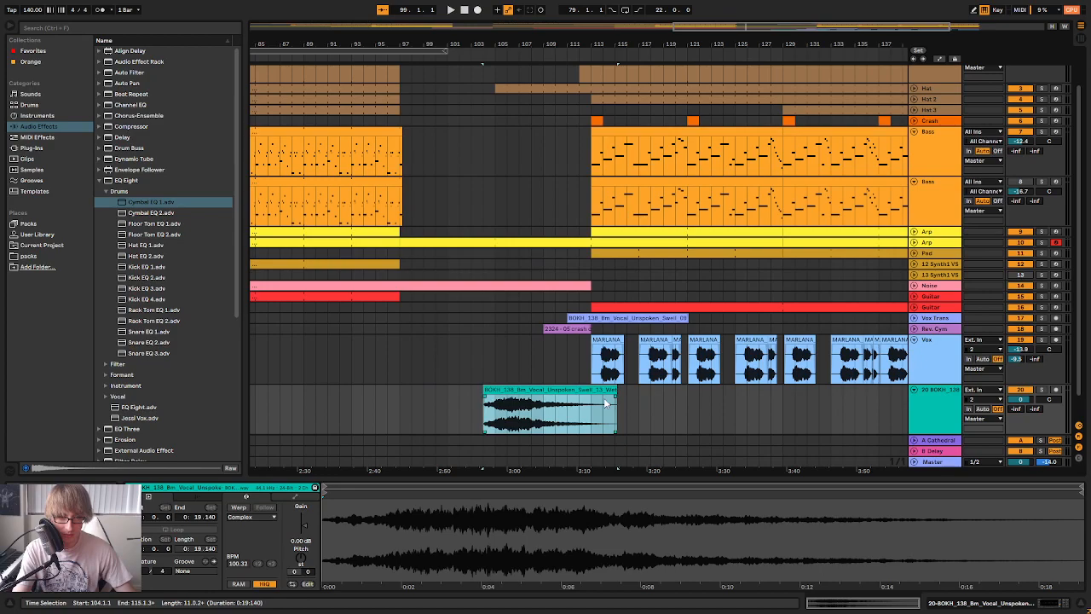
left_click_drag(614, 390, 654, 406)
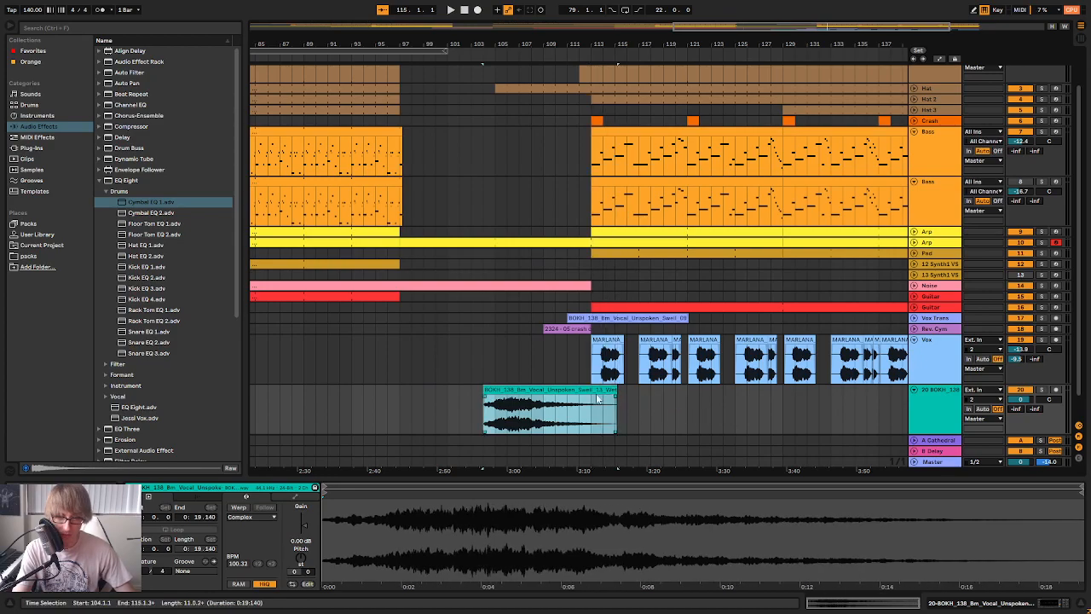
Send the new vocal swell track to the A Cathedral return and rename the track Oooo
left_click(925, 398)
key("Tab")
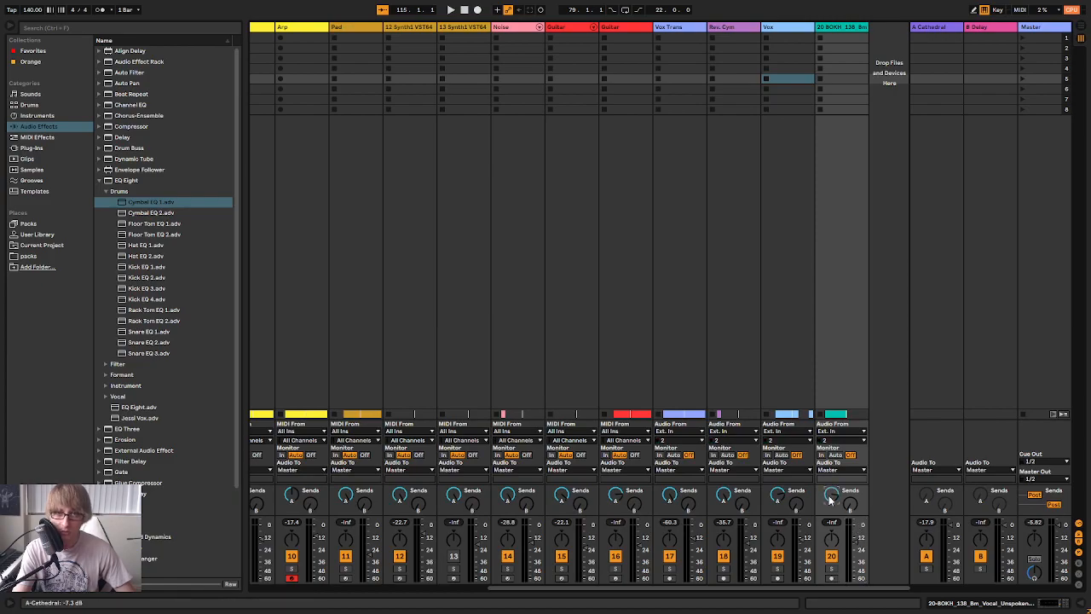
right_click(844, 34)
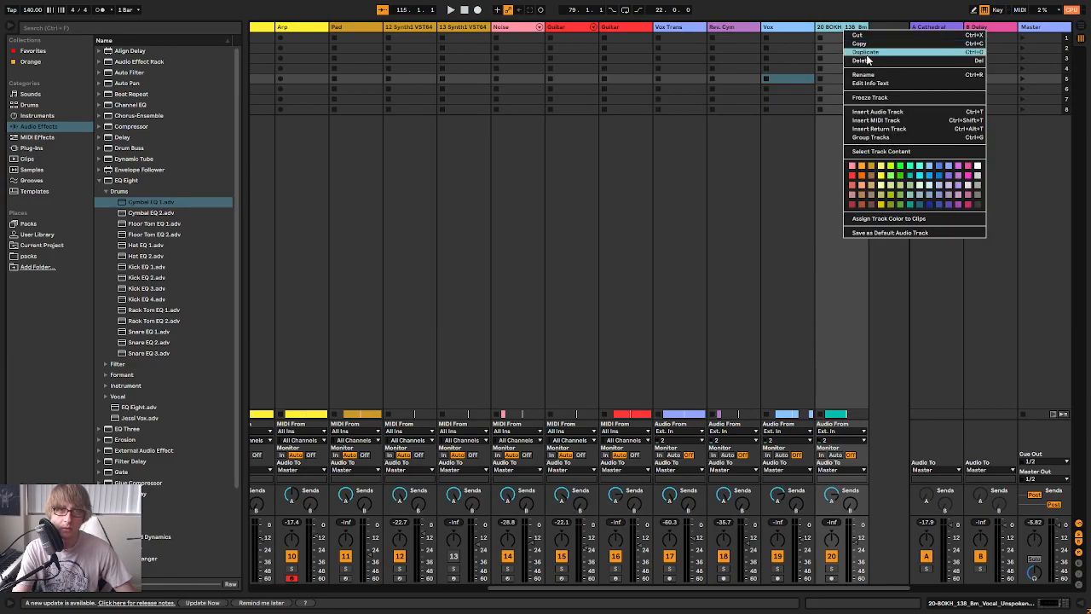
left_click(875, 74)
right_click(850, 30)
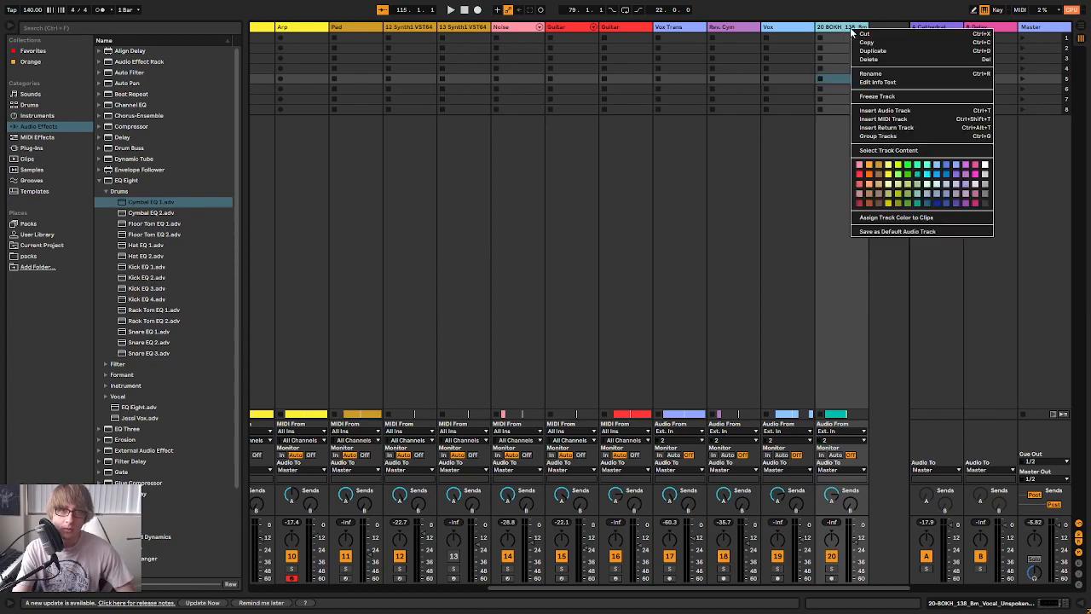
left_click(879, 74)
type("Ooo")
key("Return")
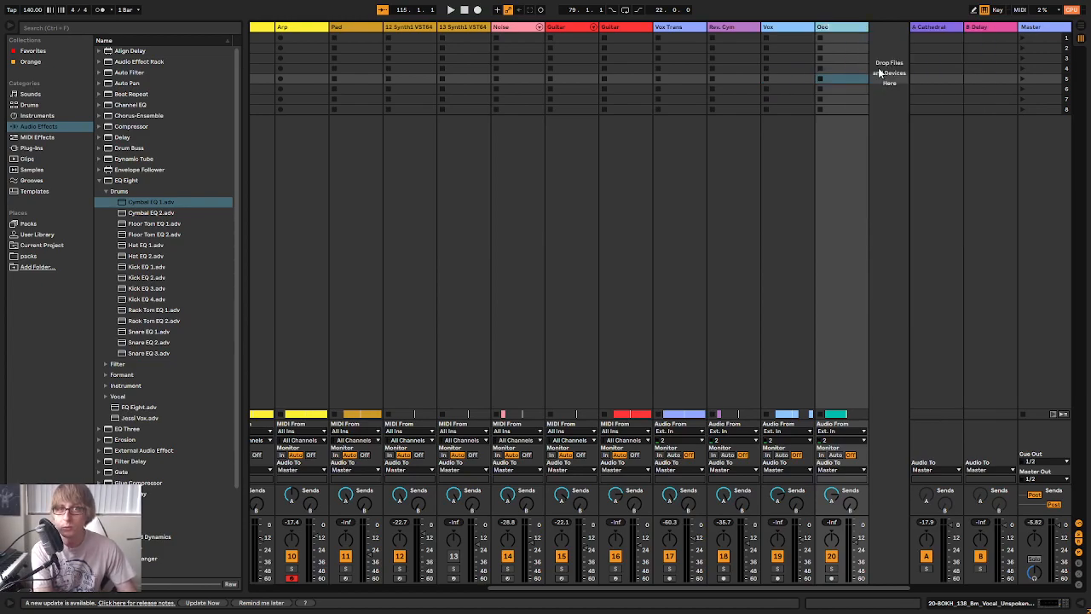
During playback from bar 97, move the vocal swell clip to start at 103.1.1 and set the Oooo track's volume to -12.2 dB
key("Tab")
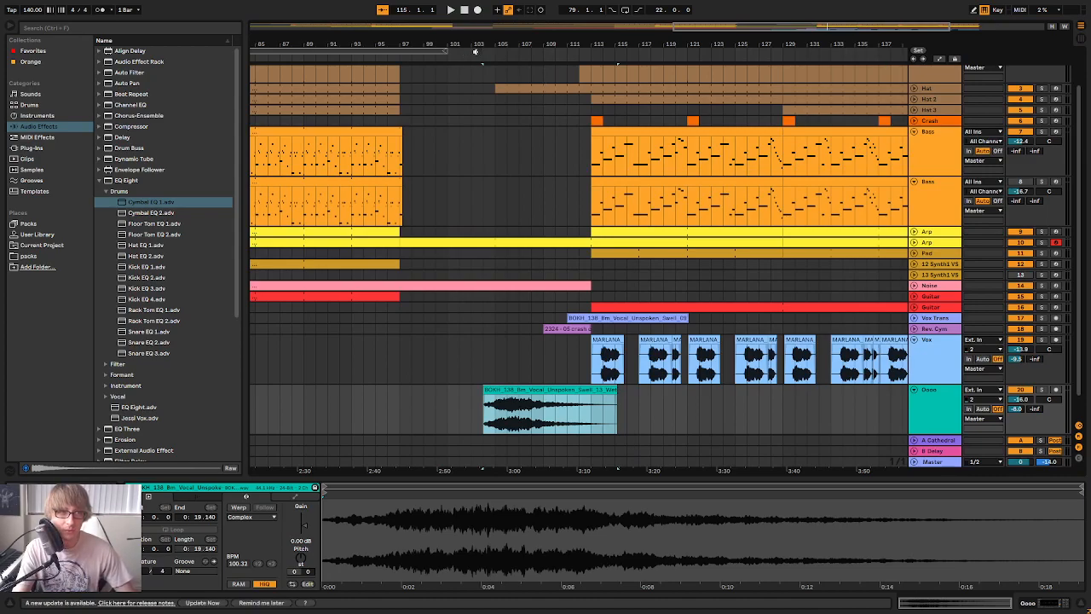
left_click(398, 59)
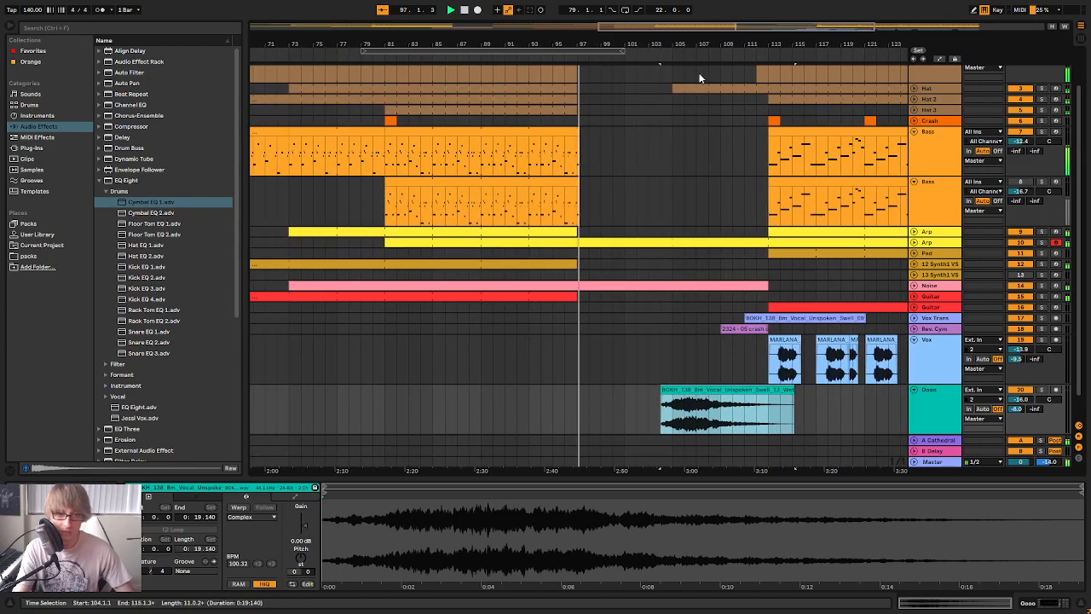
left_click_drag(669, 44, 669, 81)
key("Tab")
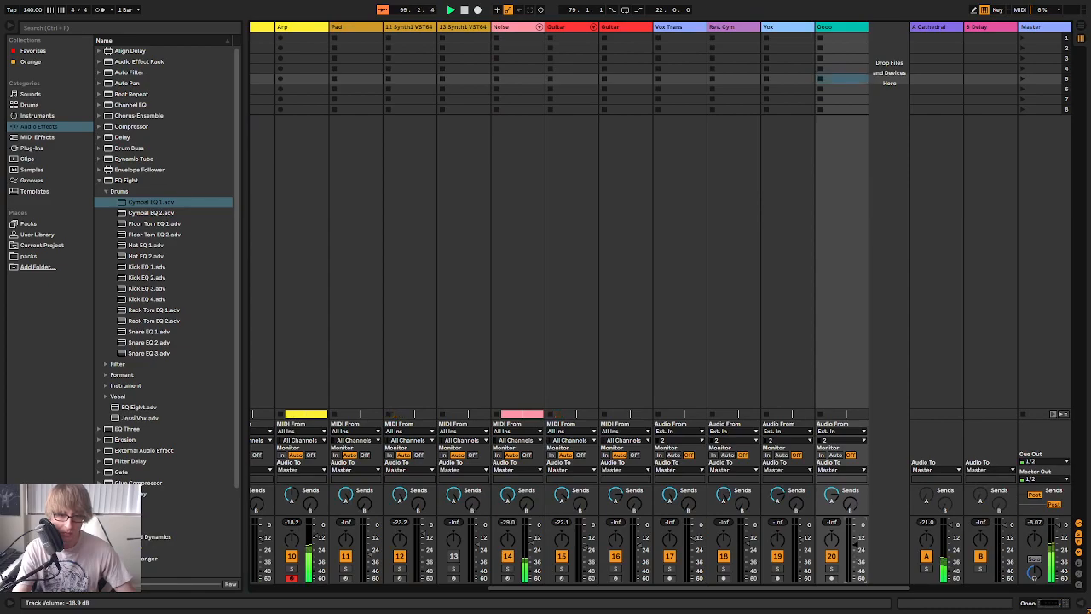
key("Tab")
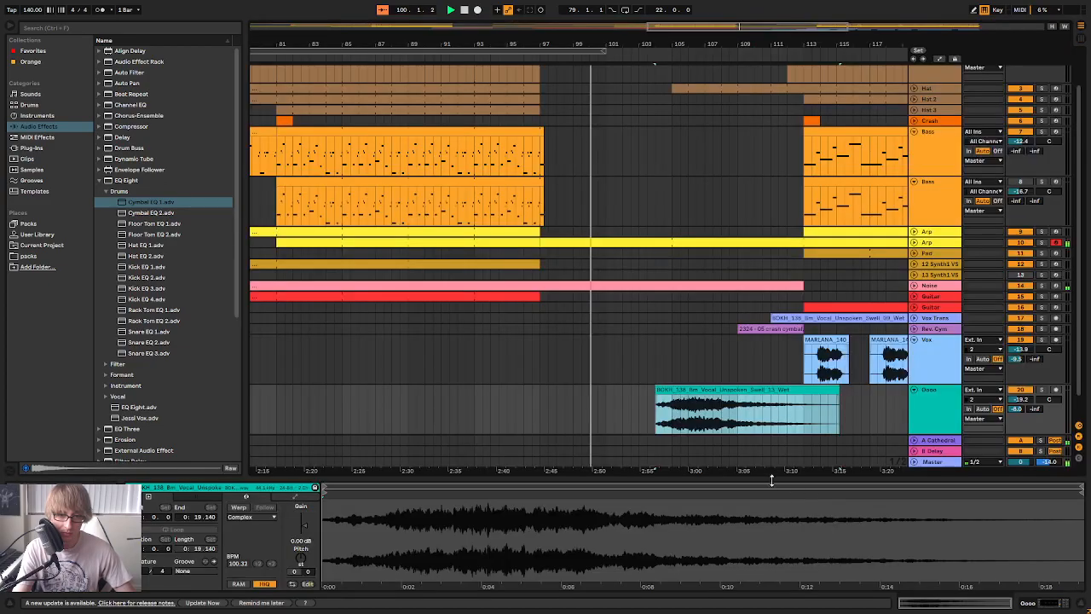
left_click(668, 397)
left_click_drag(663, 396, 658, 393)
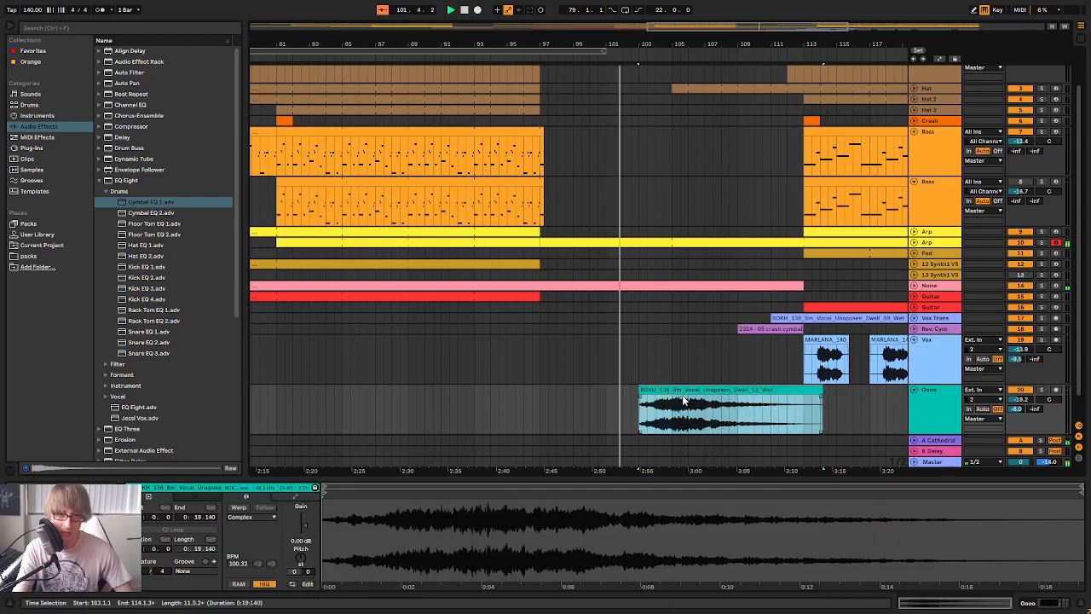
key("Tab")
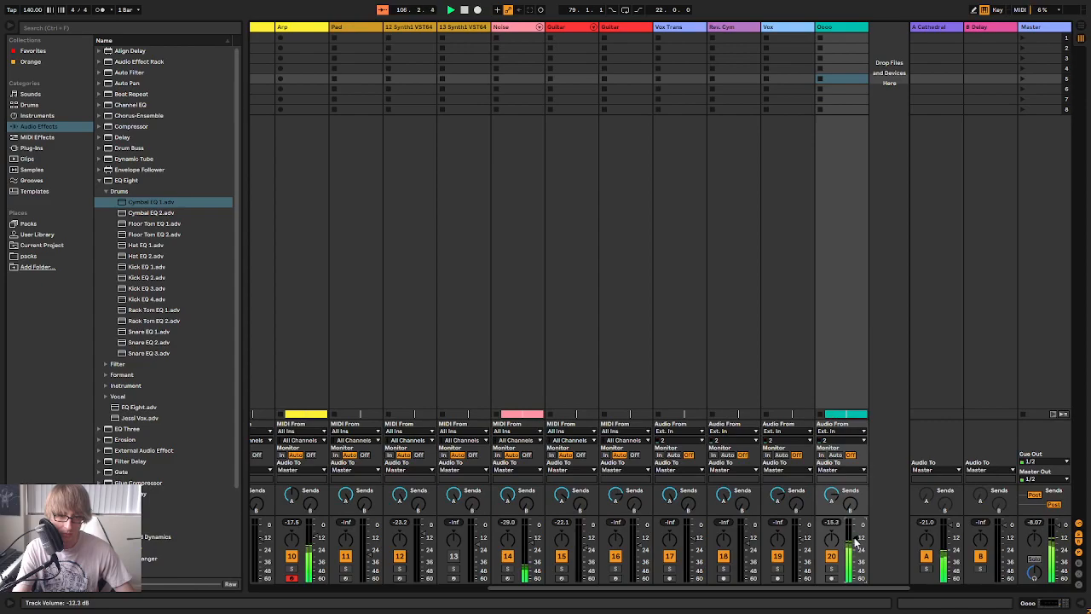
key("Tab")
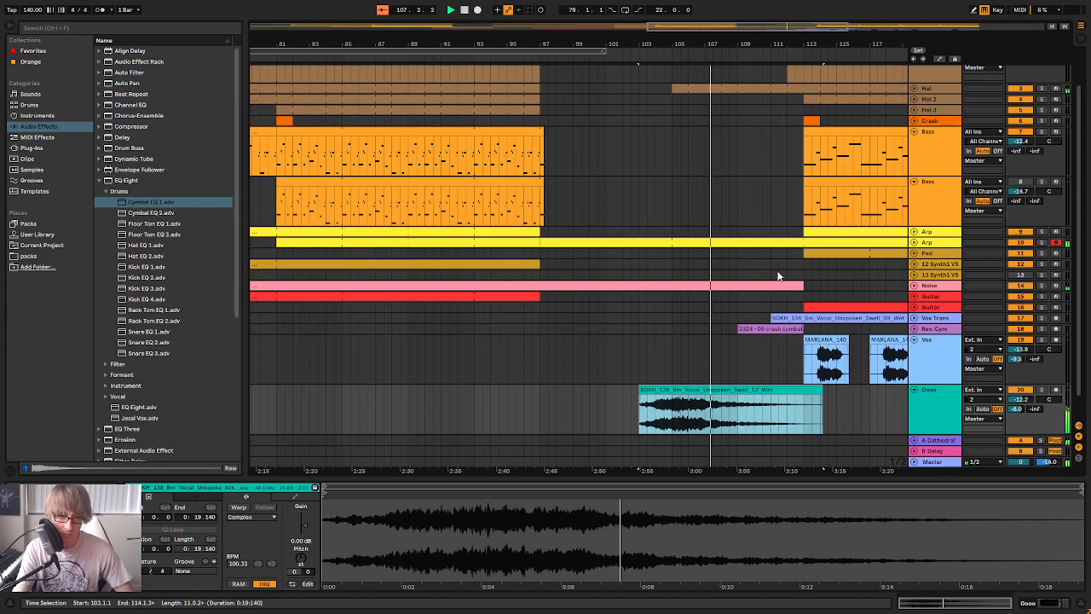
Try starting the vocal swell clip at 104.3.1 and 105.1.1 during playback, and return it to 103.1.1
left_click(687, 392)
left_click_drag(703, 390, 703, 389)
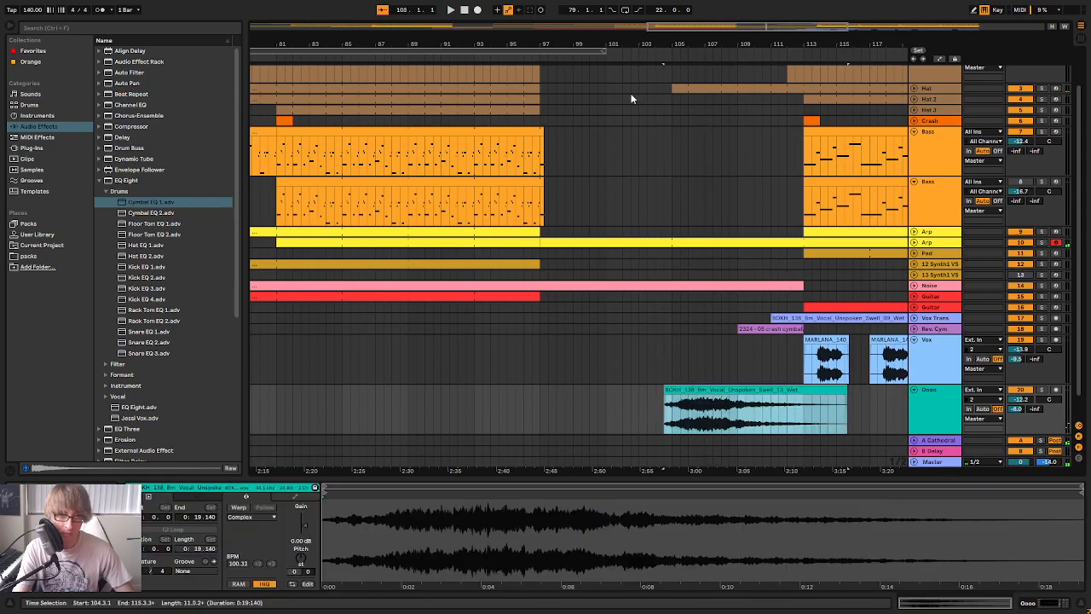
left_click(536, 60)
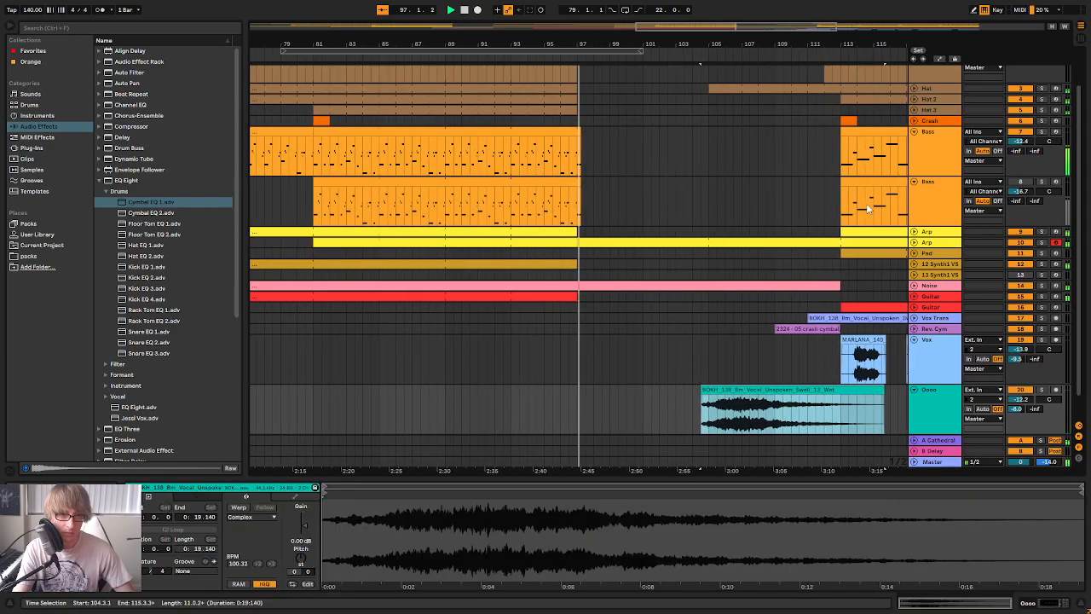
left_click(824, 417)
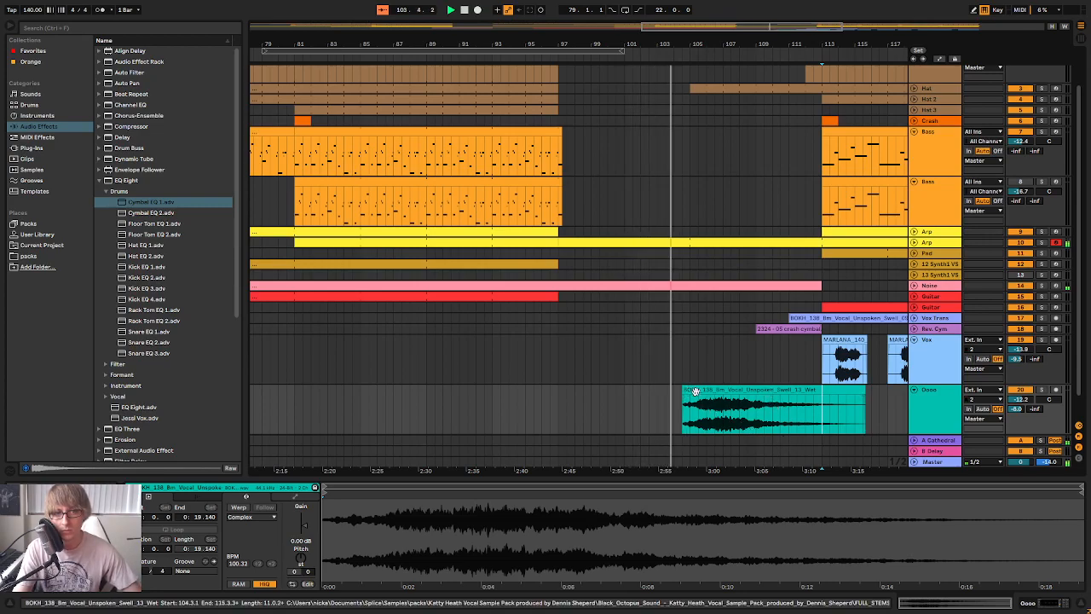
left_click_drag(700, 390, 711, 388)
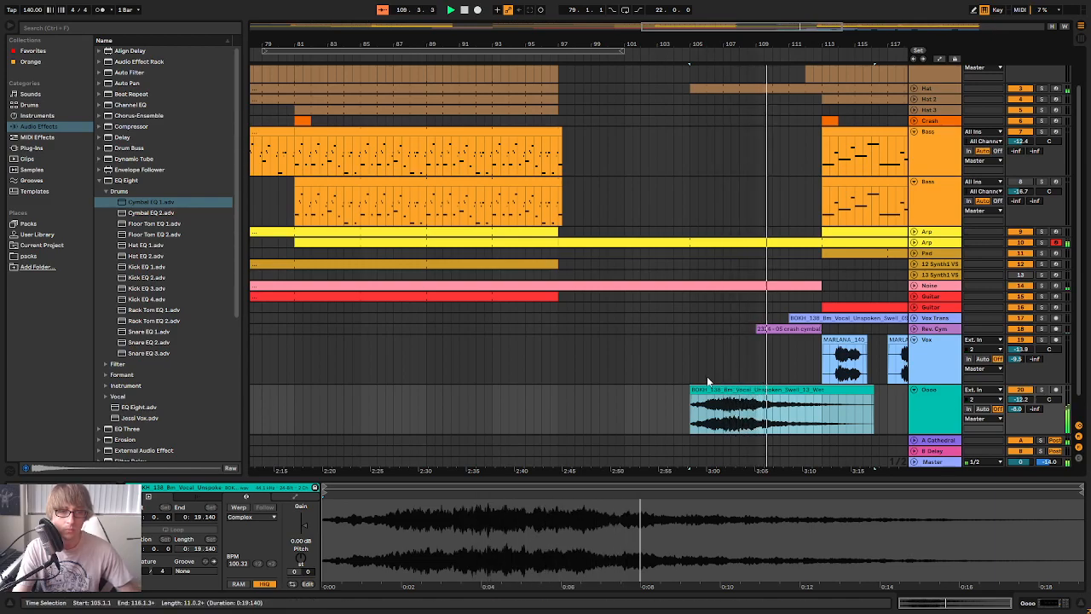
left_click_drag(727, 390, 694, 389)
left_click(555, 61)
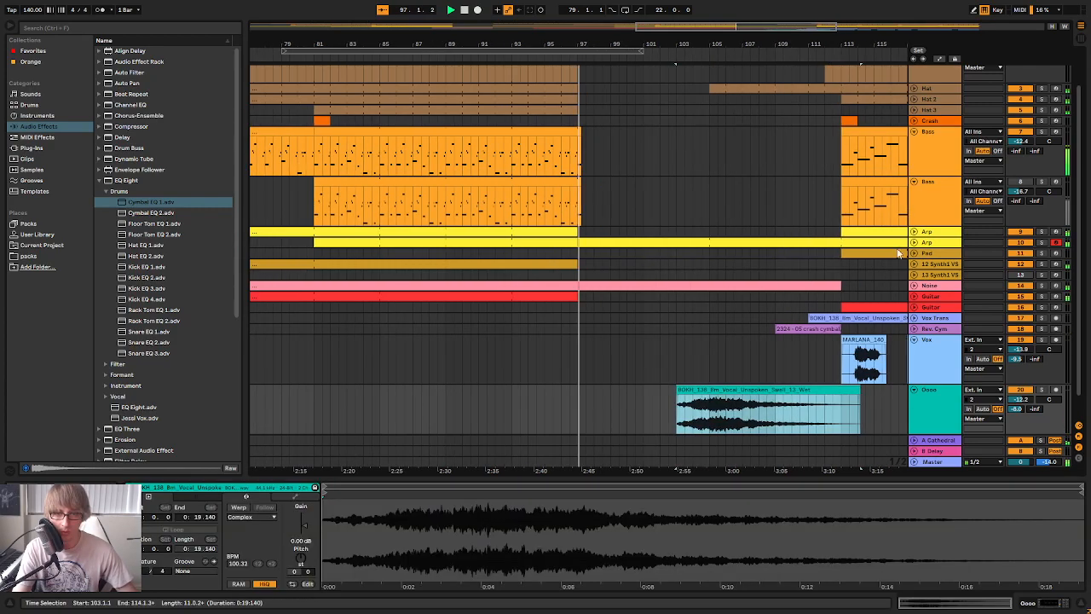
Automate the Oooo track's Utility gain with a curved fade-in from about -21.3 dB at 103.1.1 to 0 dB near bar 105, and replay from bar 97
double_click(930, 395)
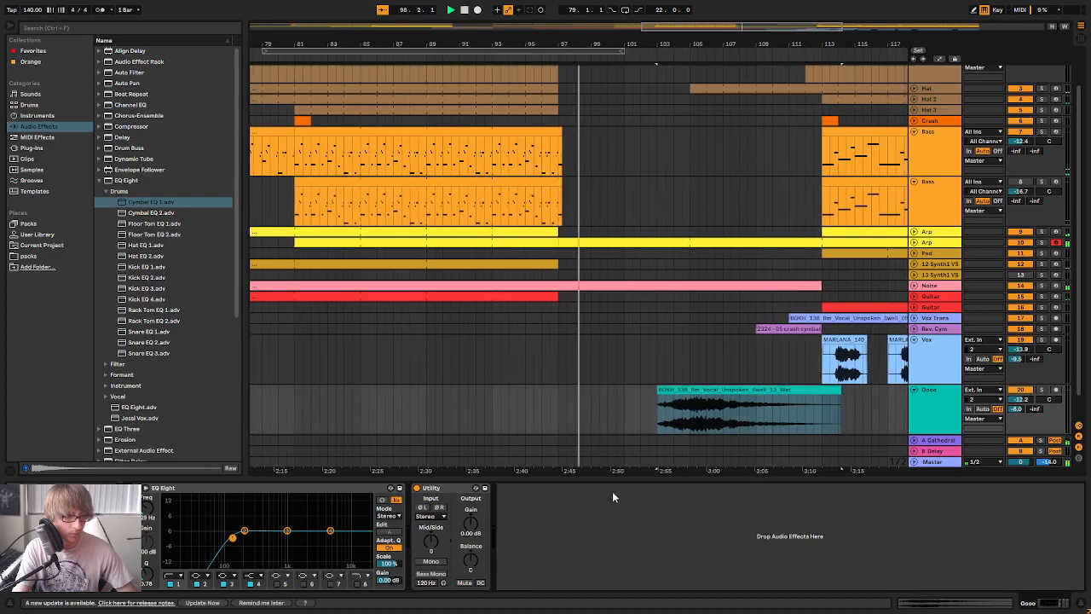
left_click(944, 58)
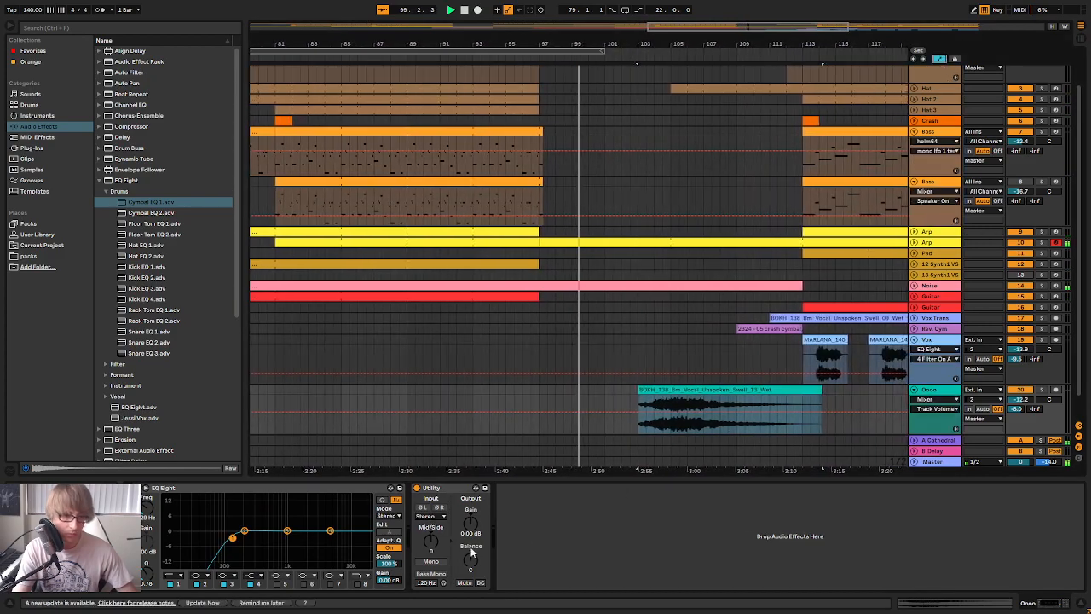
left_click(471, 524)
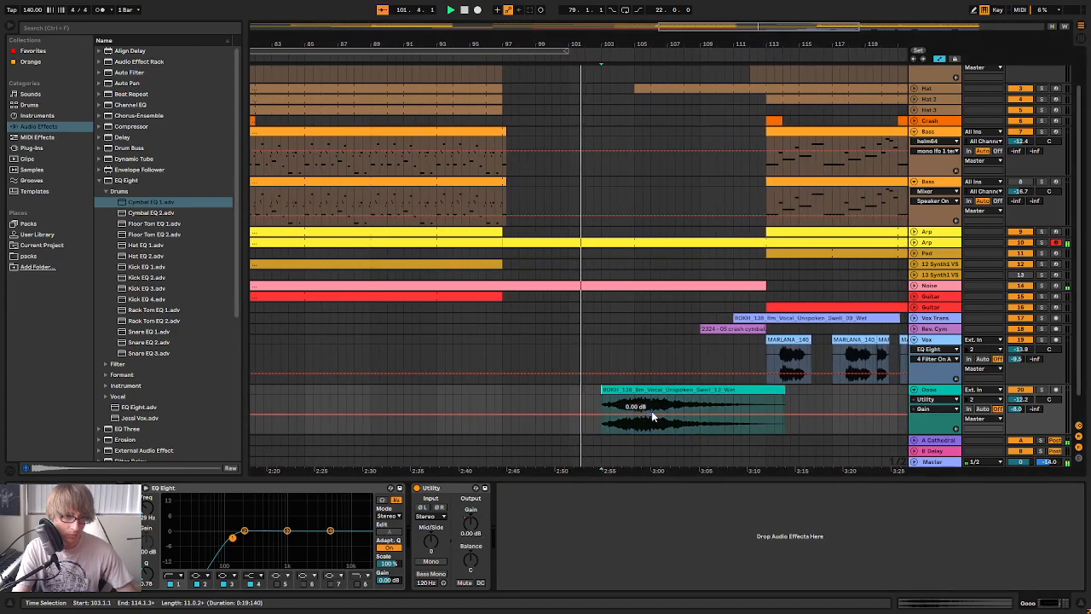
left_click(602, 422)
left_click_drag(601, 423, 601, 432)
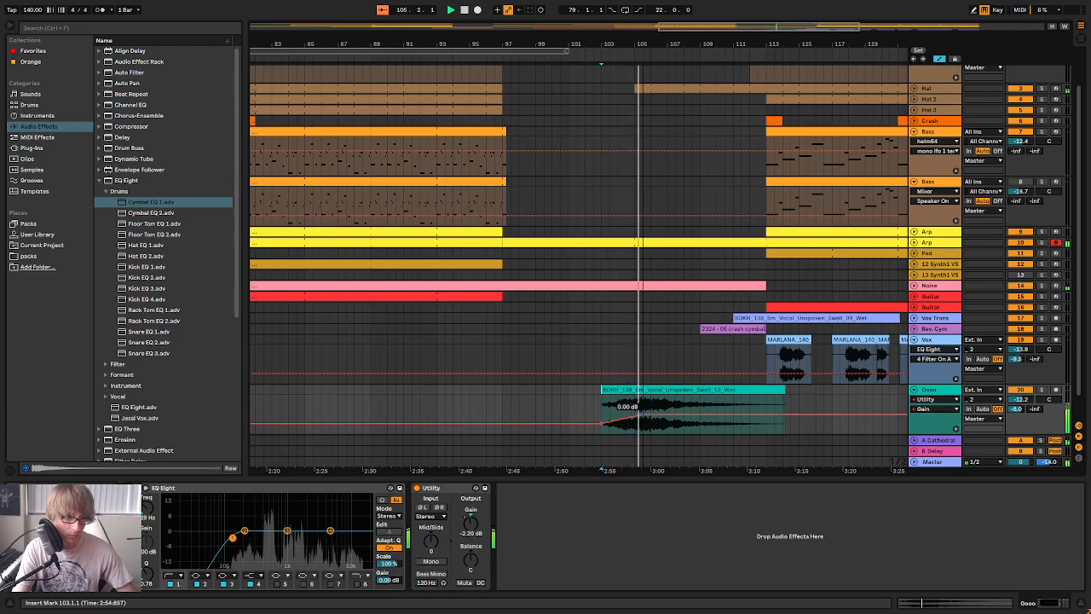
left_click_drag(644, 414, 601, 425)
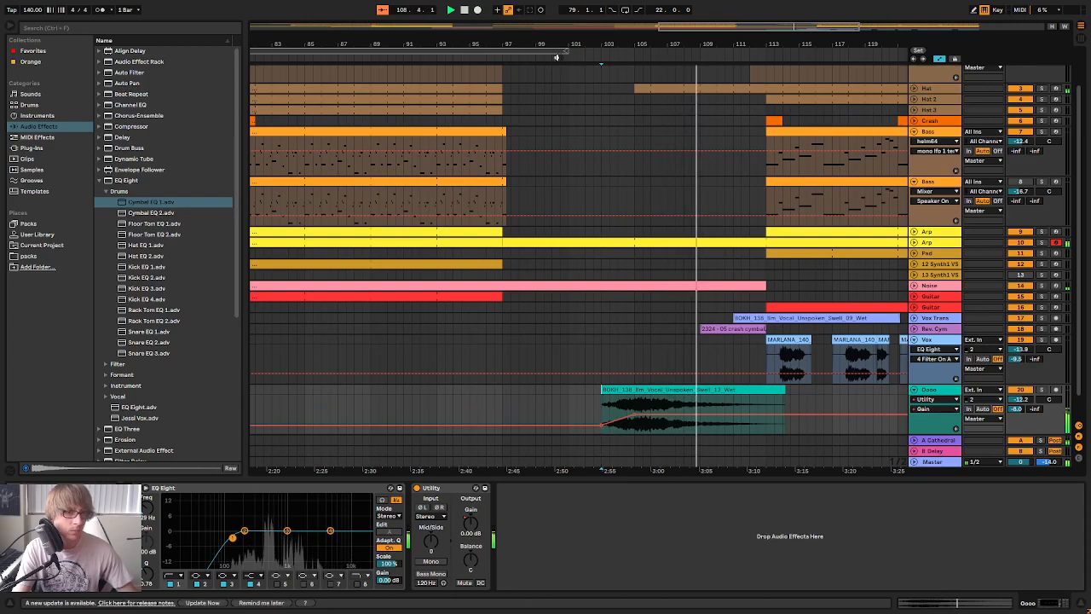
left_click(495, 57)
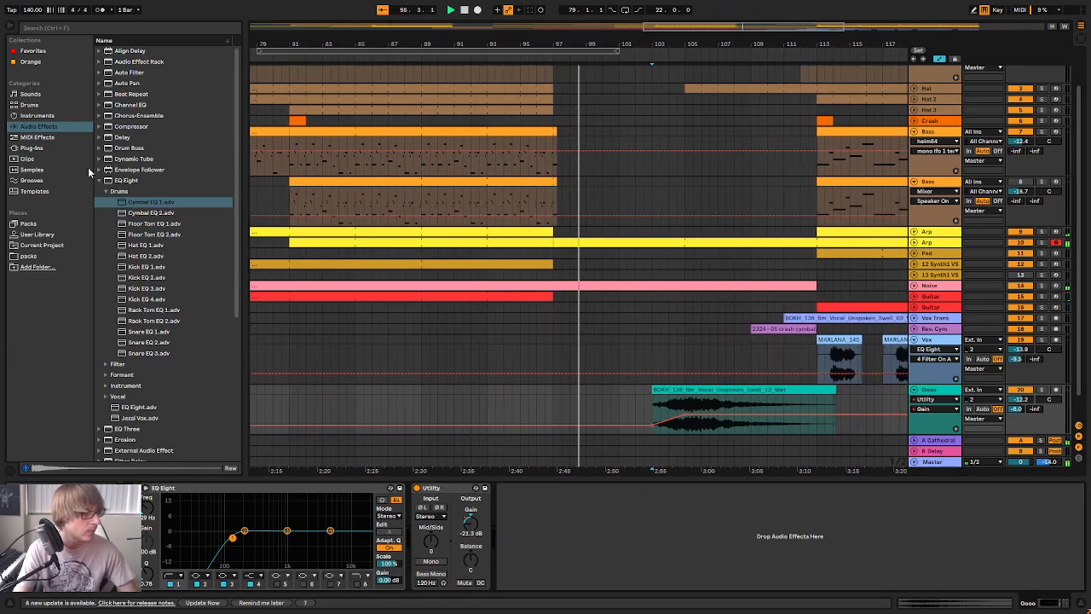
Add a Delay after Utility on the Oooo track with both times at 4 sixteenths, filter 1.18 kHz, width 6.54 and Ping Pong on
left_click_drag(122, 138, 616, 538)
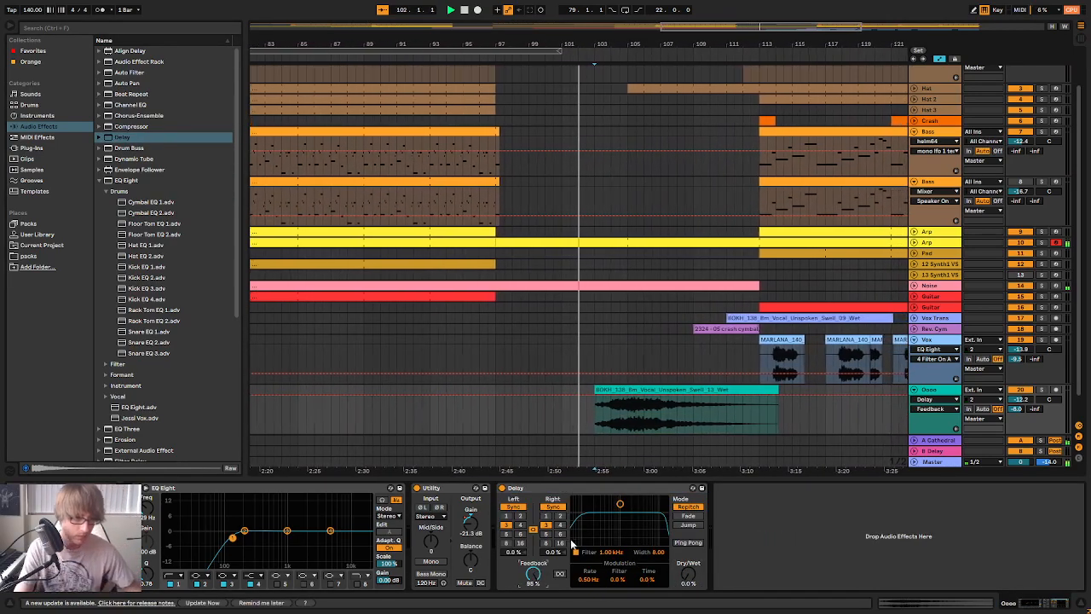
left_click(560, 525)
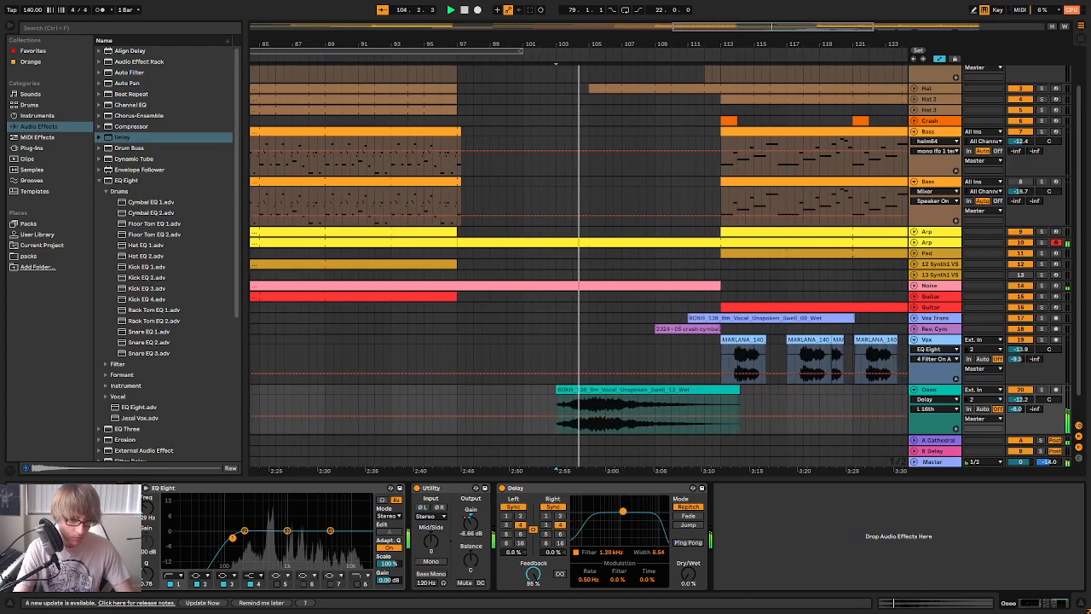
left_click(688, 542)
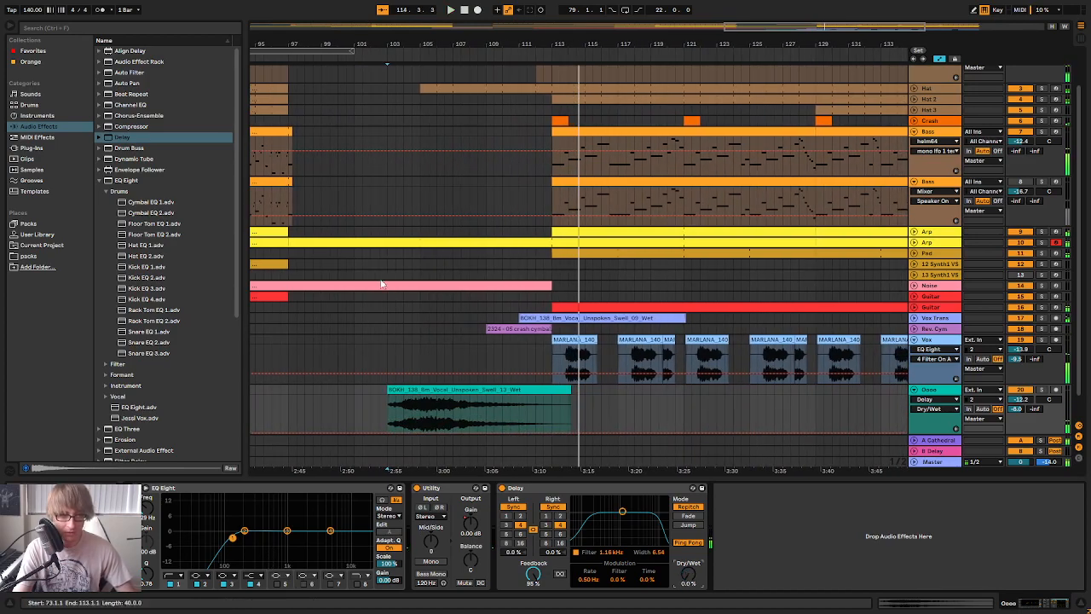
Automate the Delay's Dry/Wet on the Oooo track as a curved rise from 0% near bar 107 to 100% at about bar 113
left_click(337, 58)
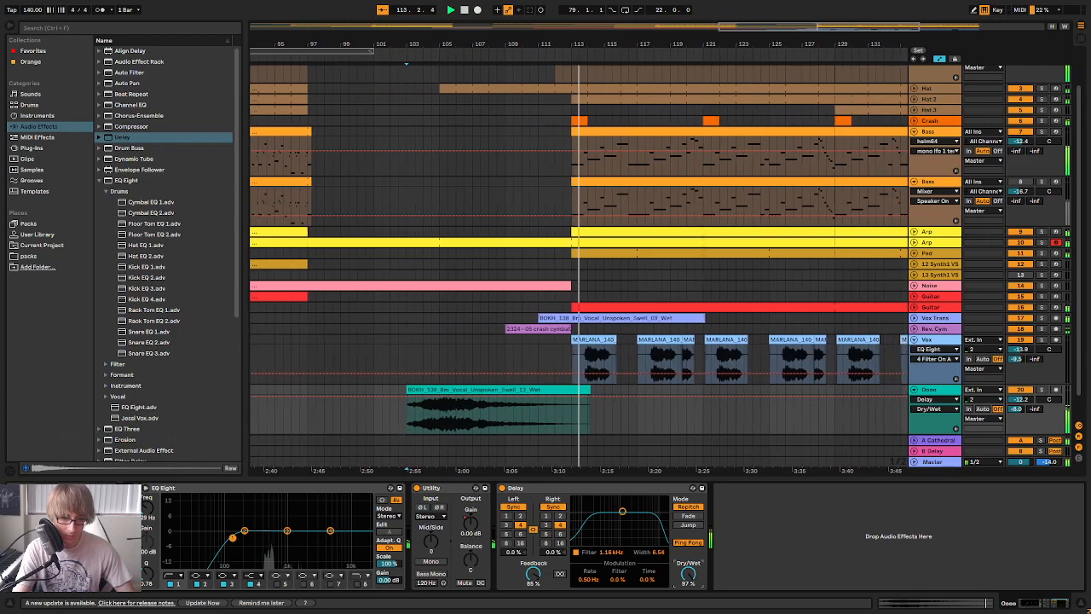
left_click(404, 432)
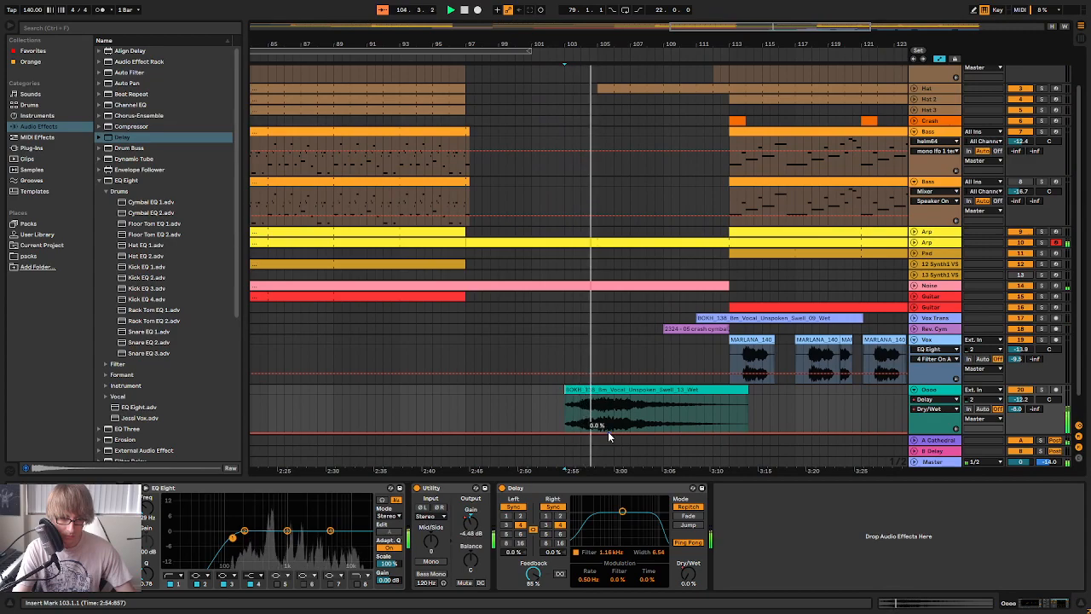
left_click_drag(746, 431, 708, 412)
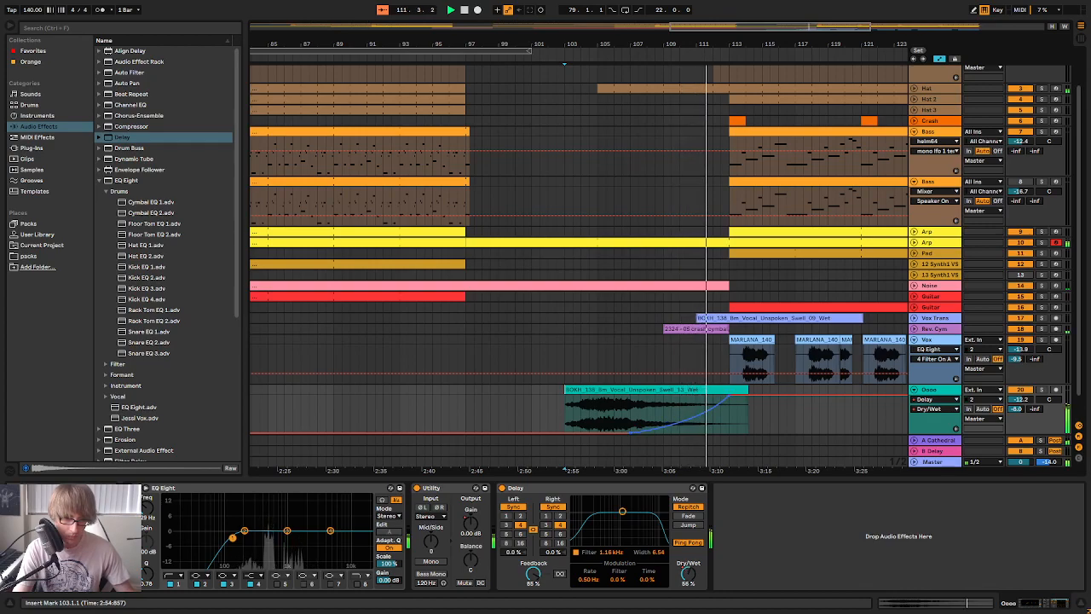
left_click(706, 416)
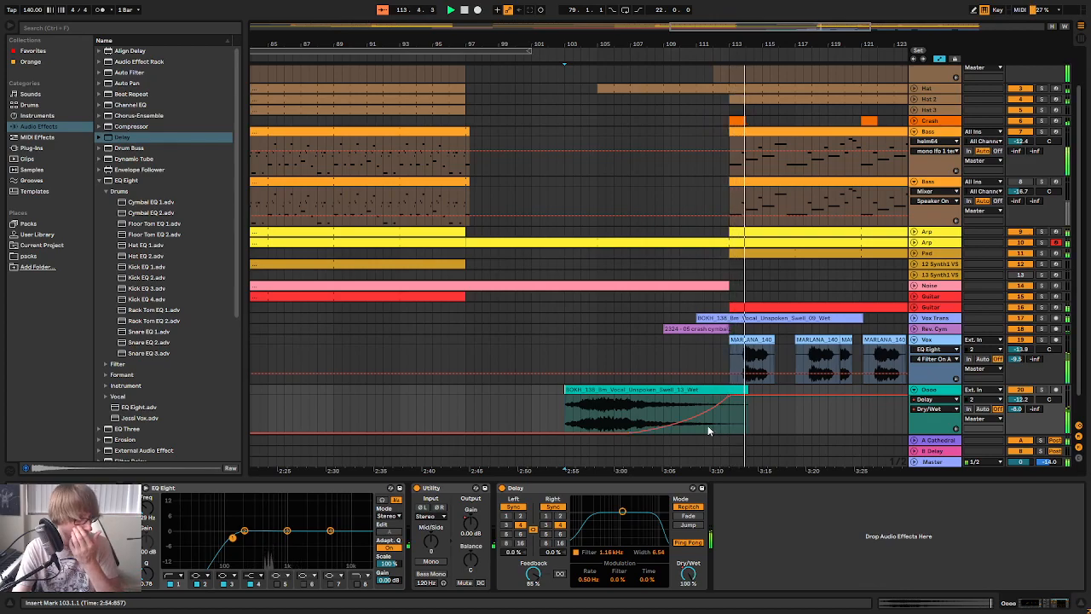
Collapse the Oooo track in the arrangement and play the breakdown from bar 97
left_click_drag(720, 40, 652, 8)
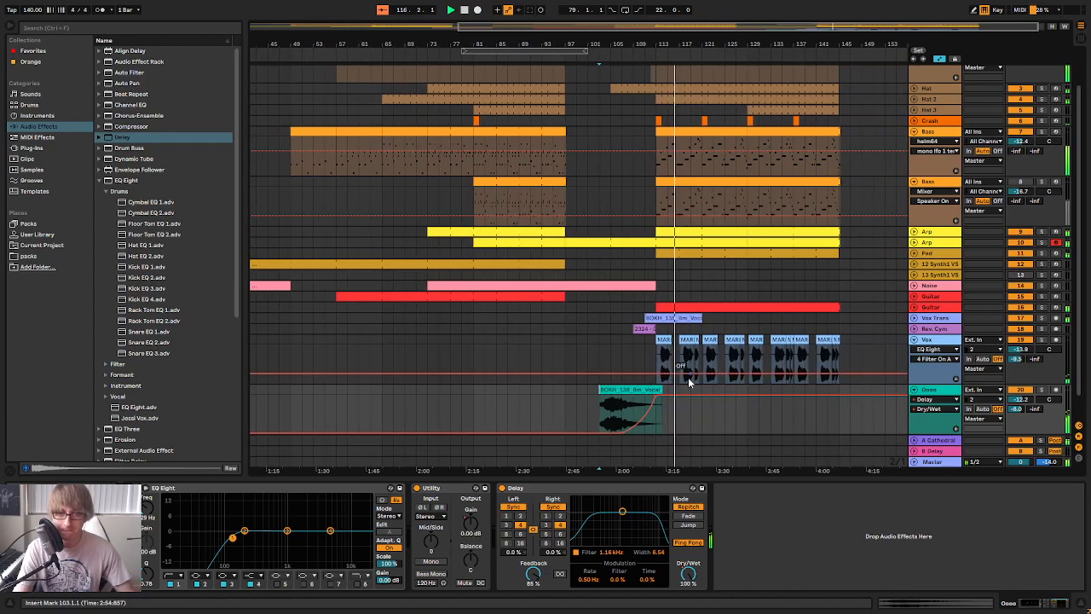
left_click(915, 390)
left_click(561, 59)
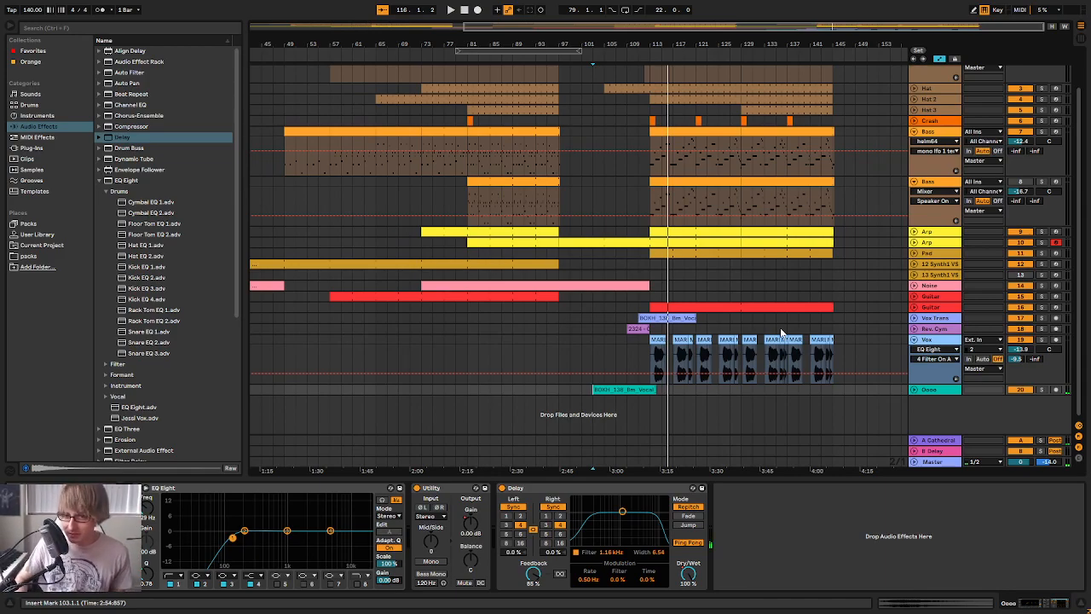
Replay the breakdown from about bar 103 and check the track levels in the session mixer
left_click_drag(641, 35, 684, 36)
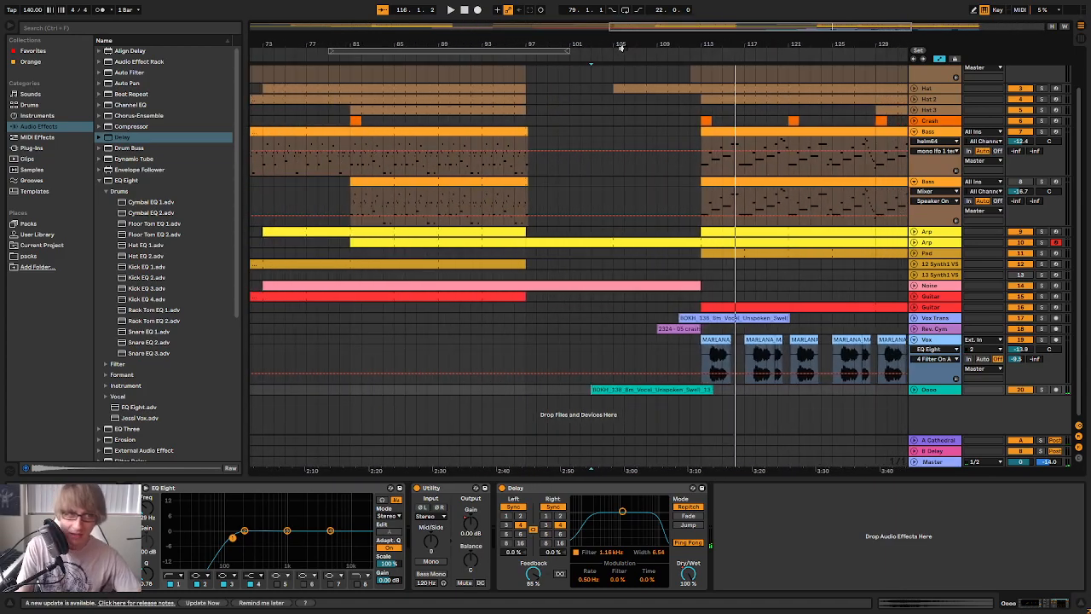
left_click(579, 53)
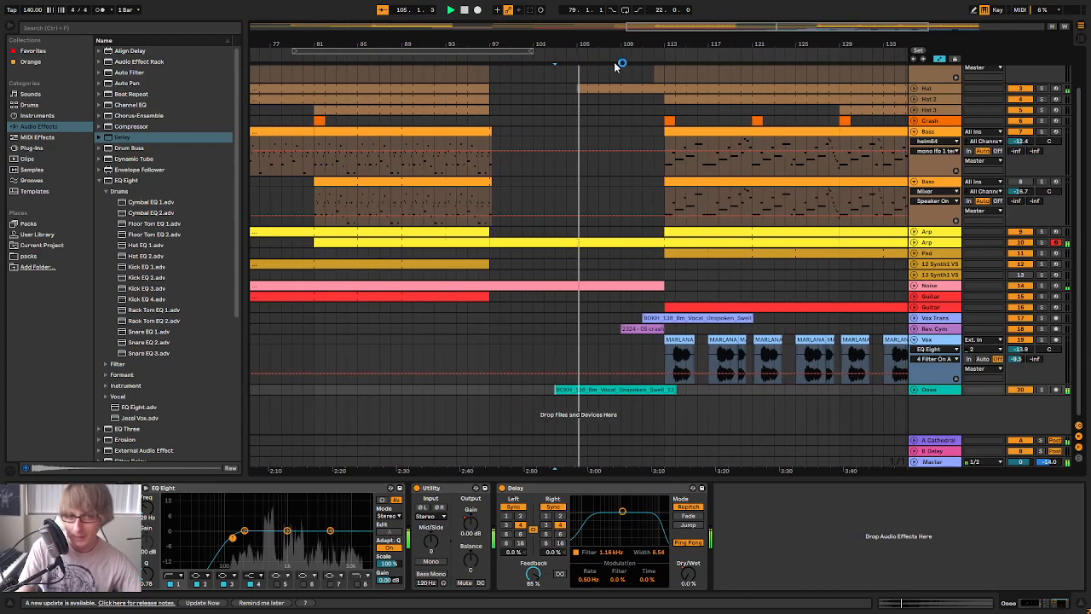
left_click_drag(623, 43, 608, 19)
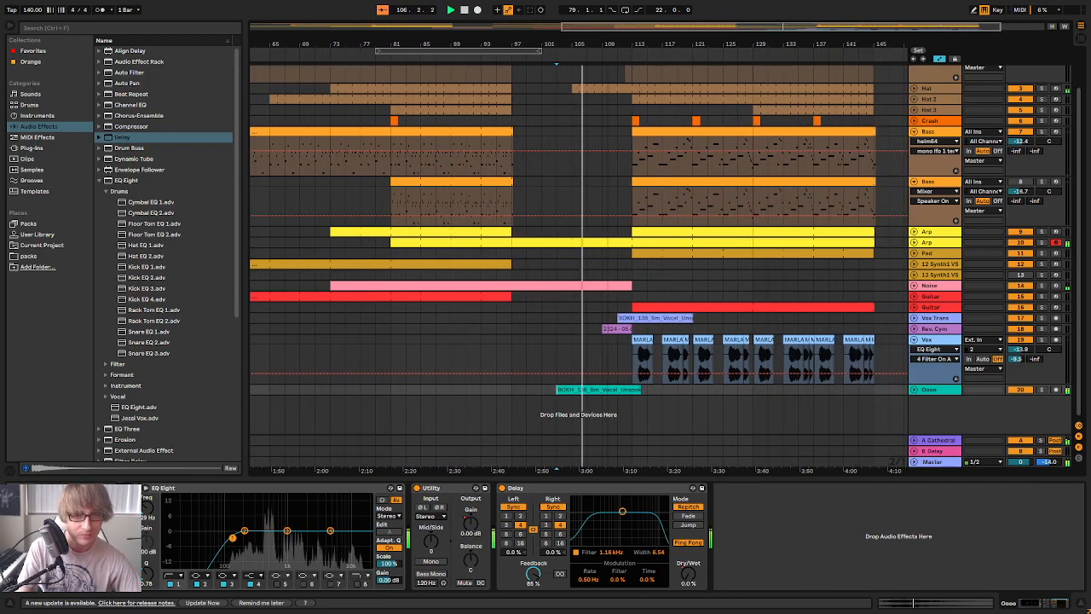
key("Tab")
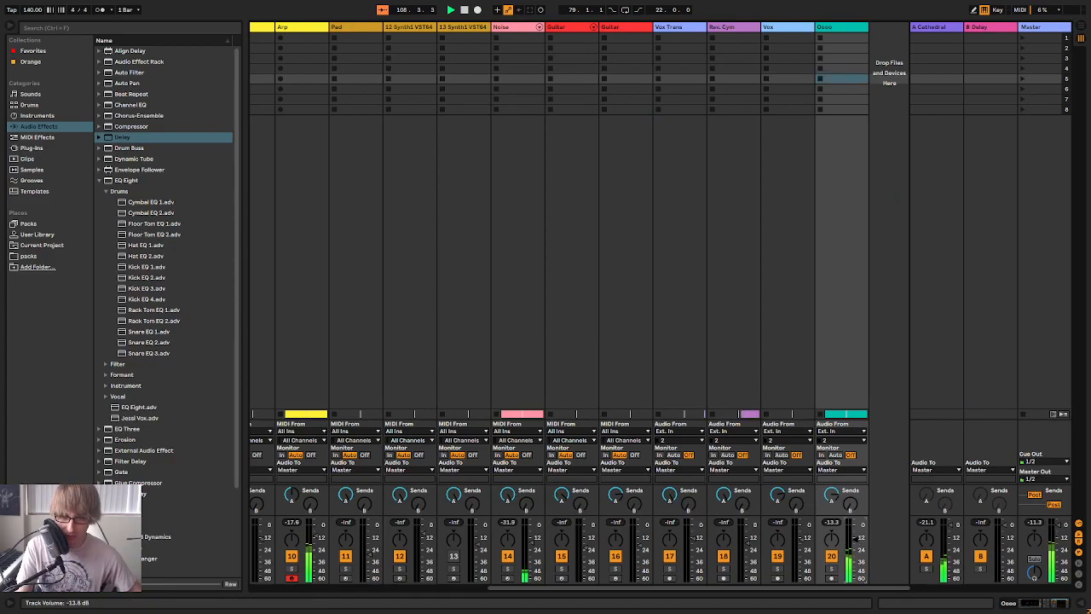
key("Tab")
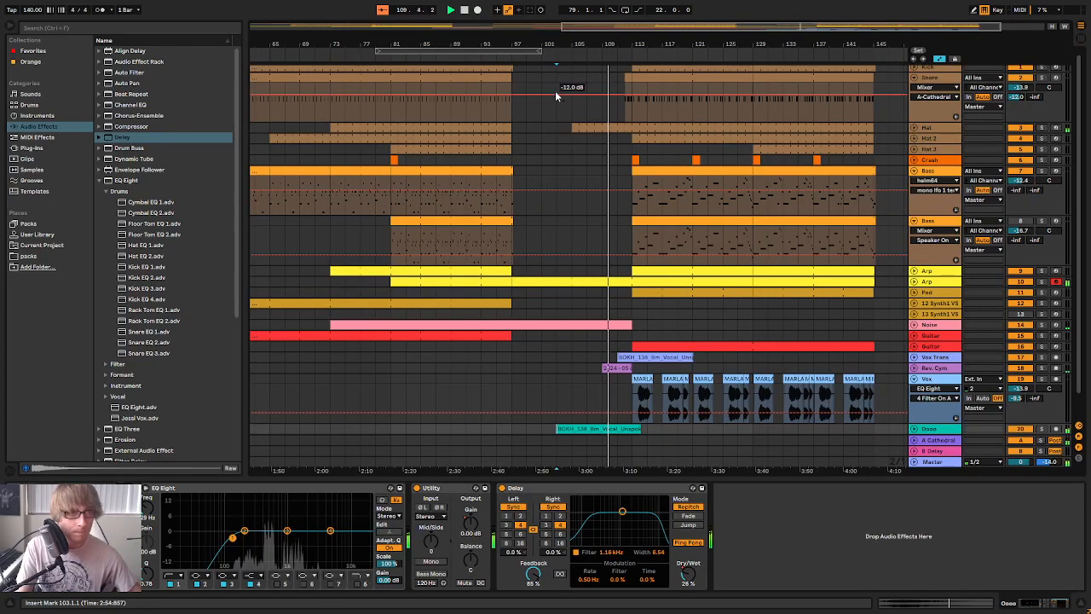
left_click(551, 54)
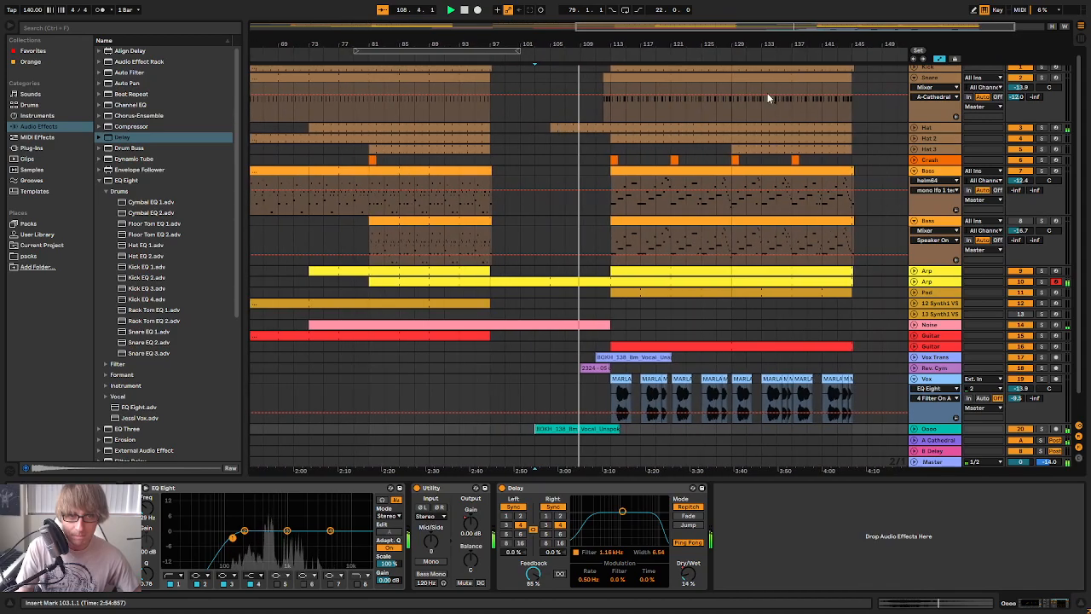
Collapse the Snare track and both Bass tracks in the arrangement
left_click_drag(607, 40, 699, 21)
left_click_drag(836, 82, 832, 66)
left_click(915, 79)
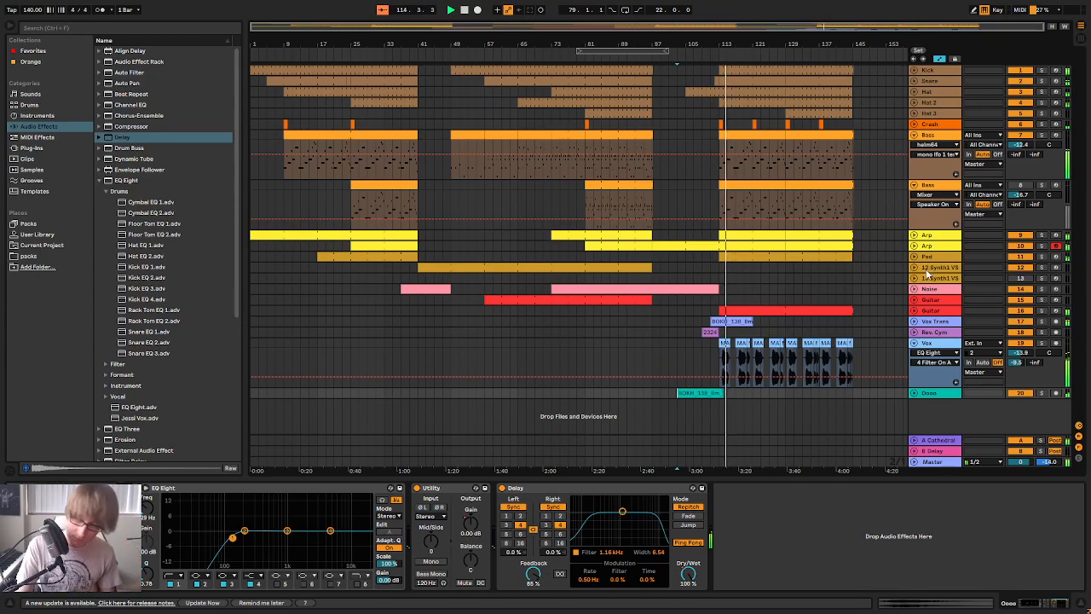
left_click(915, 185)
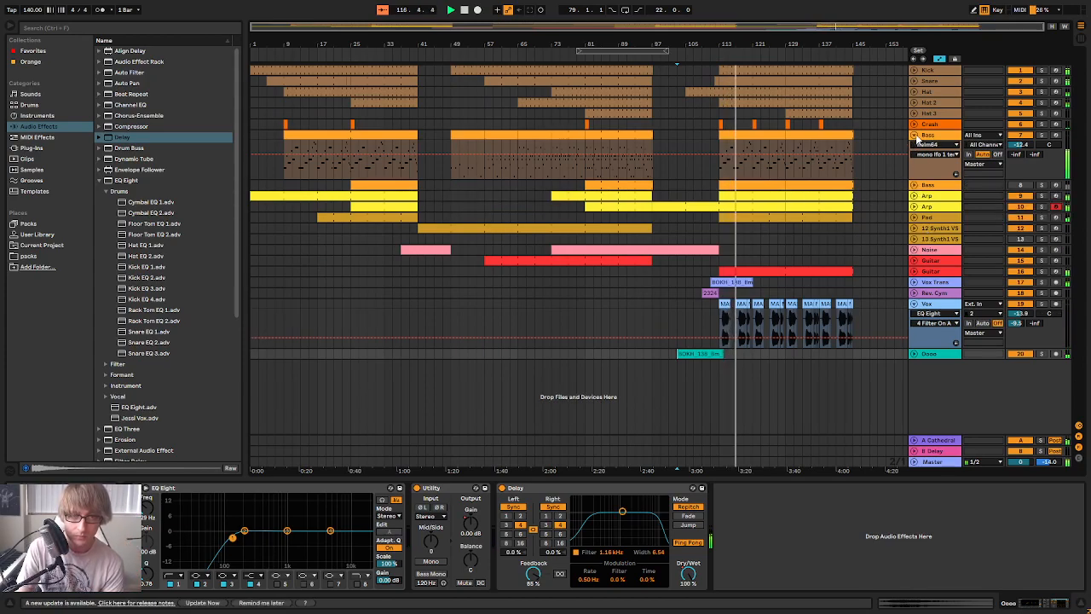
left_click(914, 135)
left_click_drag(793, 45, 788, 103)
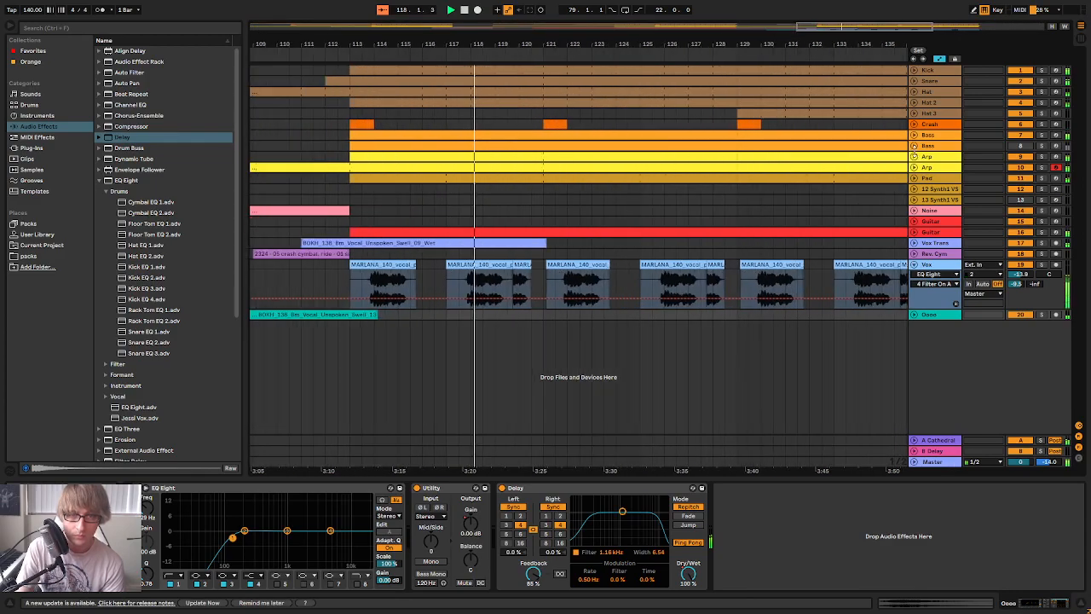
Unfold both Bass tracks again, and briefly unfold and refold the Crash track
left_click(915, 145)
left_click(915, 135)
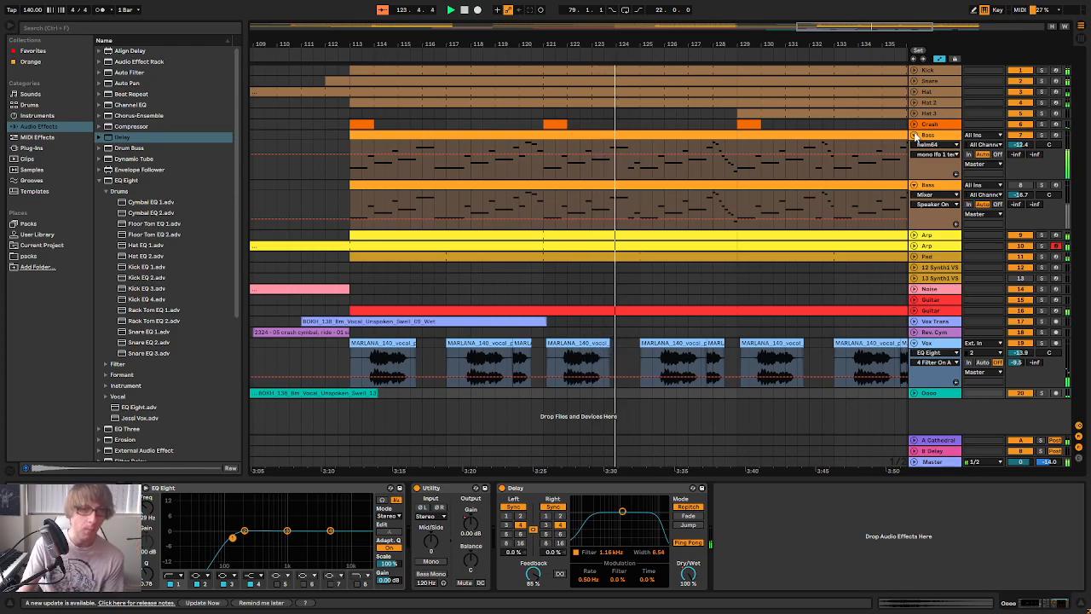
left_click(915, 124)
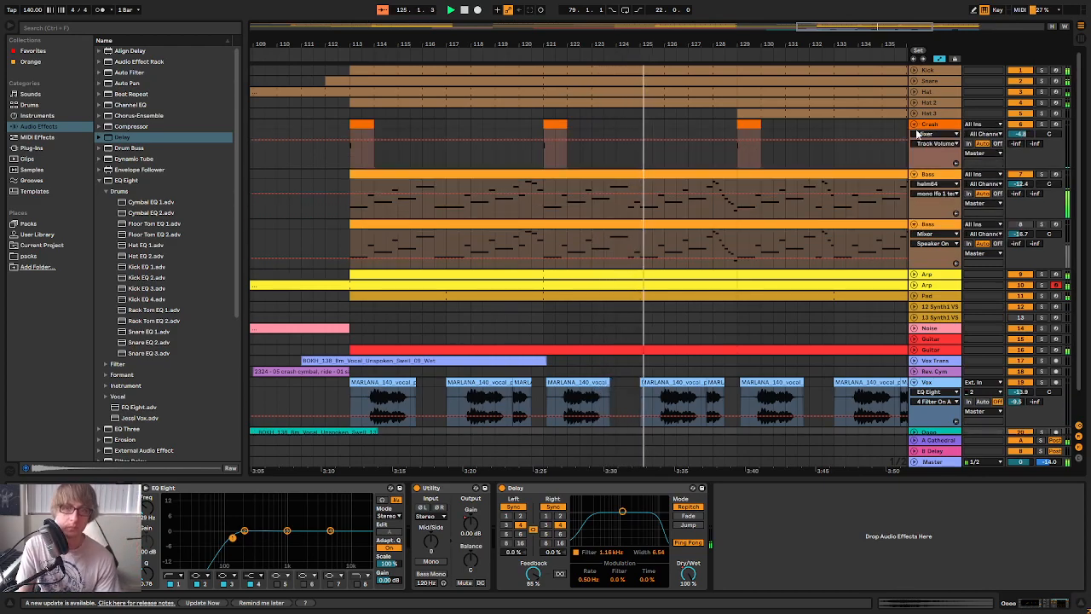
left_click(914, 125)
key("minus")
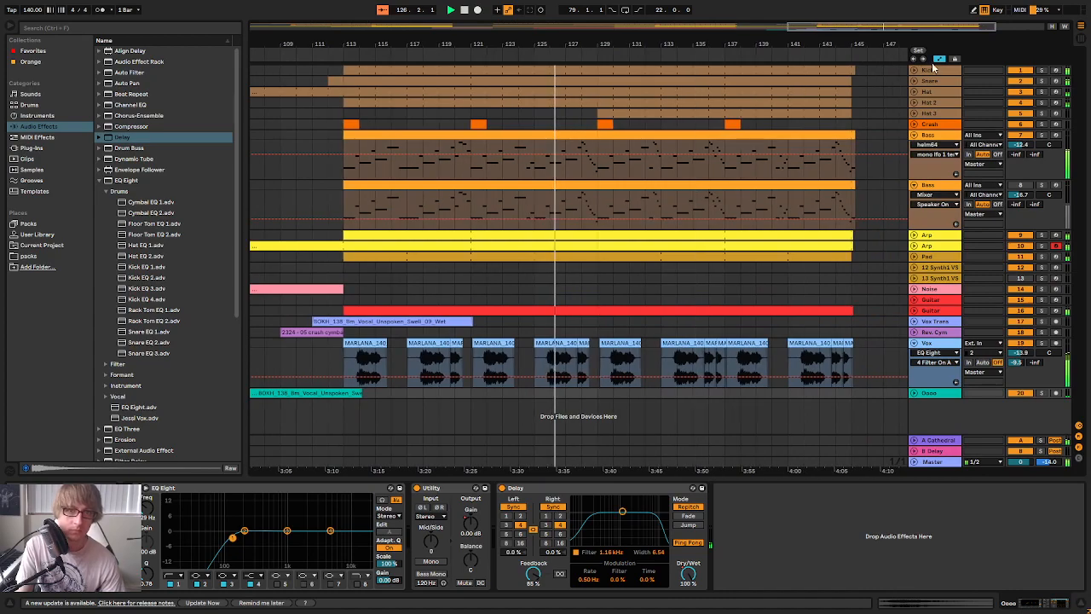
Hide the automation lanes in the arrangement and unfold the Snare track
left_click(940, 59)
left_click_drag(708, 46, 737, 39)
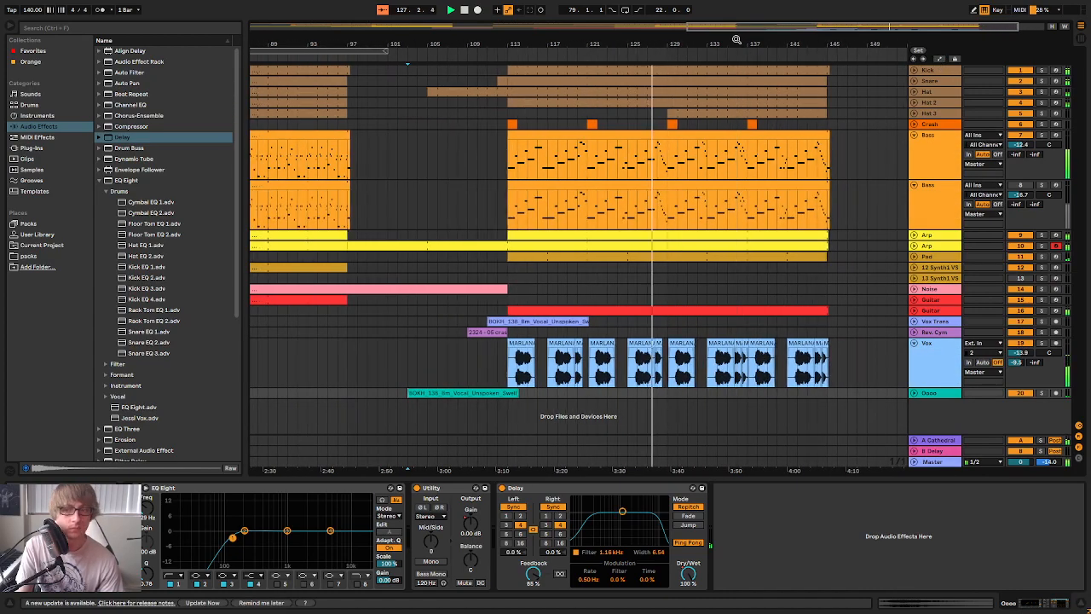
left_click(844, 100)
left_click(915, 82)
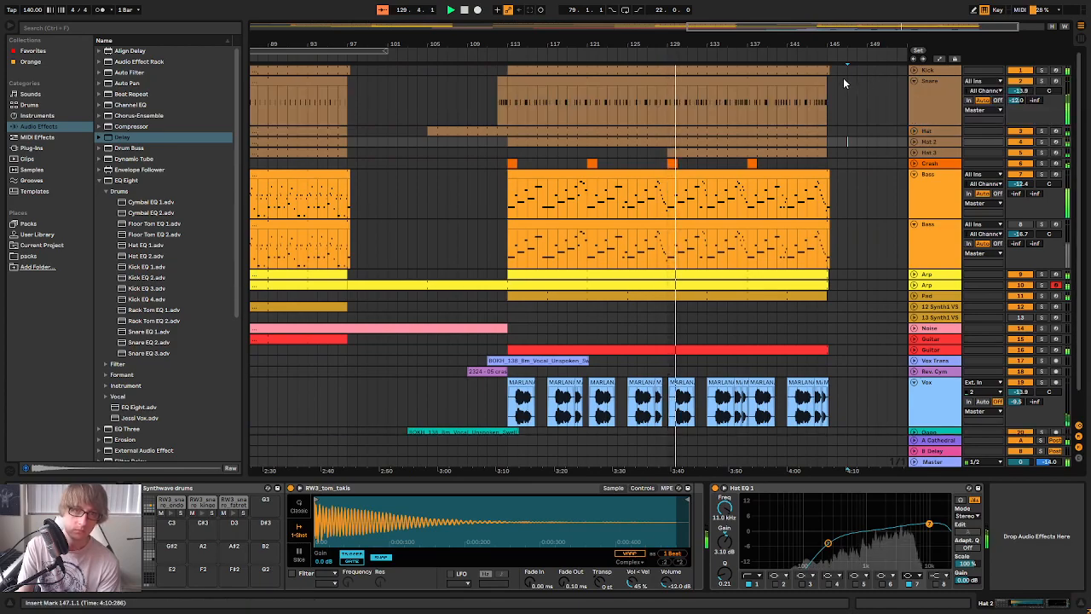
mouse_move(816, 46)
left_mouse_down()
mouse_move(809, 94)
mouse_move(833, 37)
left_mouse_up()
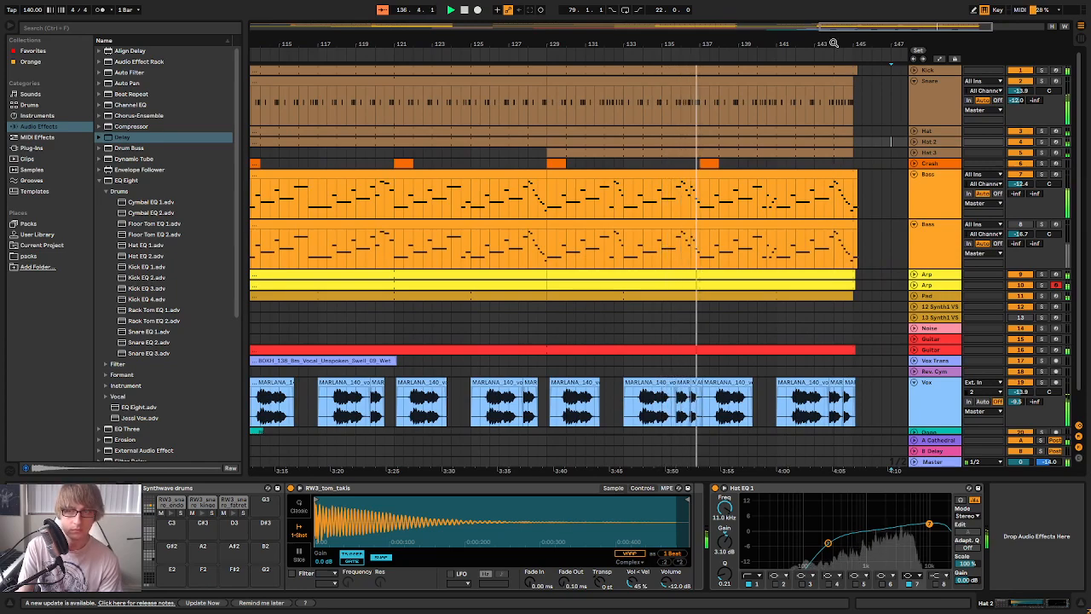
Open the Snare clip ending at bar 145 in the note editor and enlarge the editor to examine its notes
left_click_drag(815, 42, 730, 39)
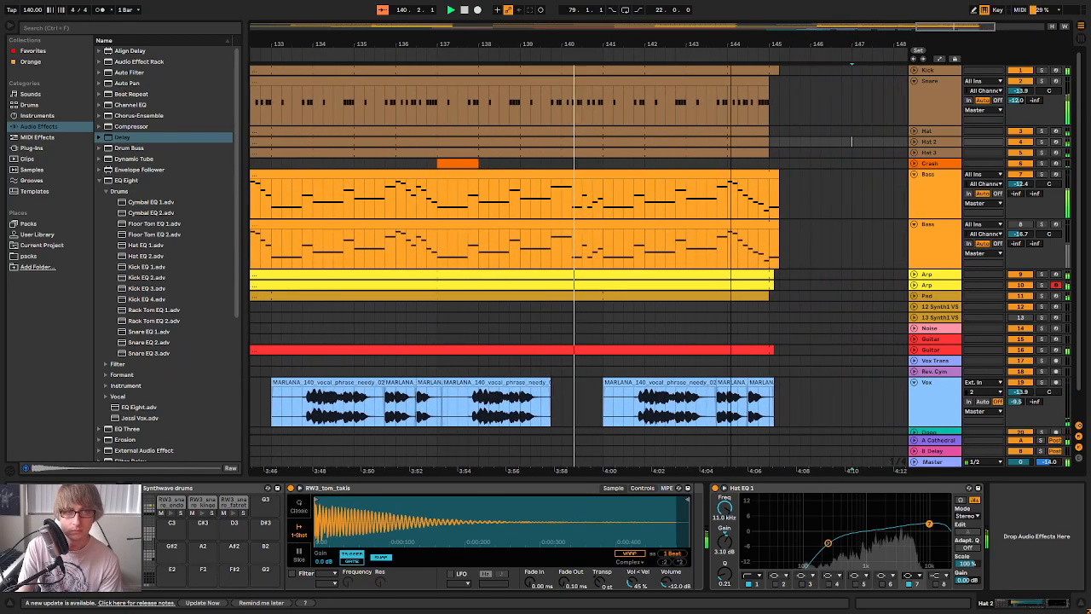
left_click(750, 77)
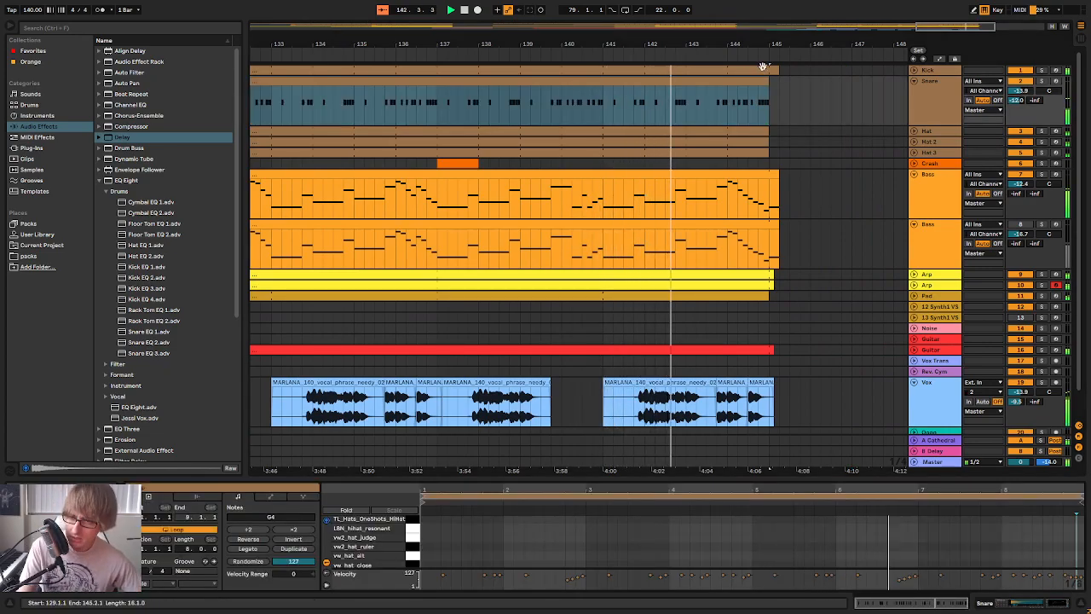
left_click_drag(927, 477, 928, 318)
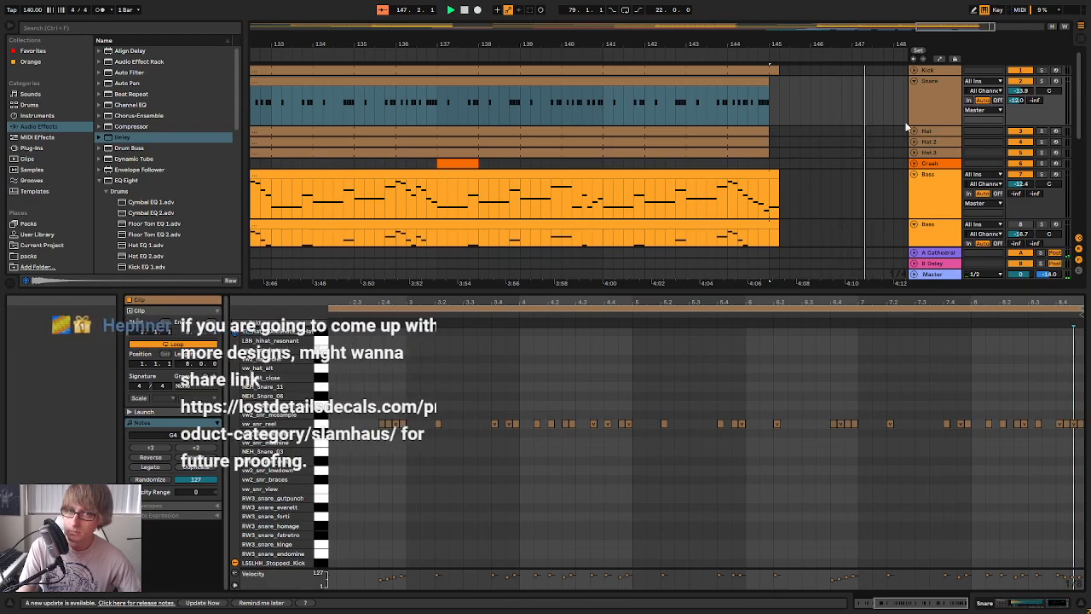
Replay the last bars leading up to bar 145 to check how the section ends, and stop playback
left_click(723, 59)
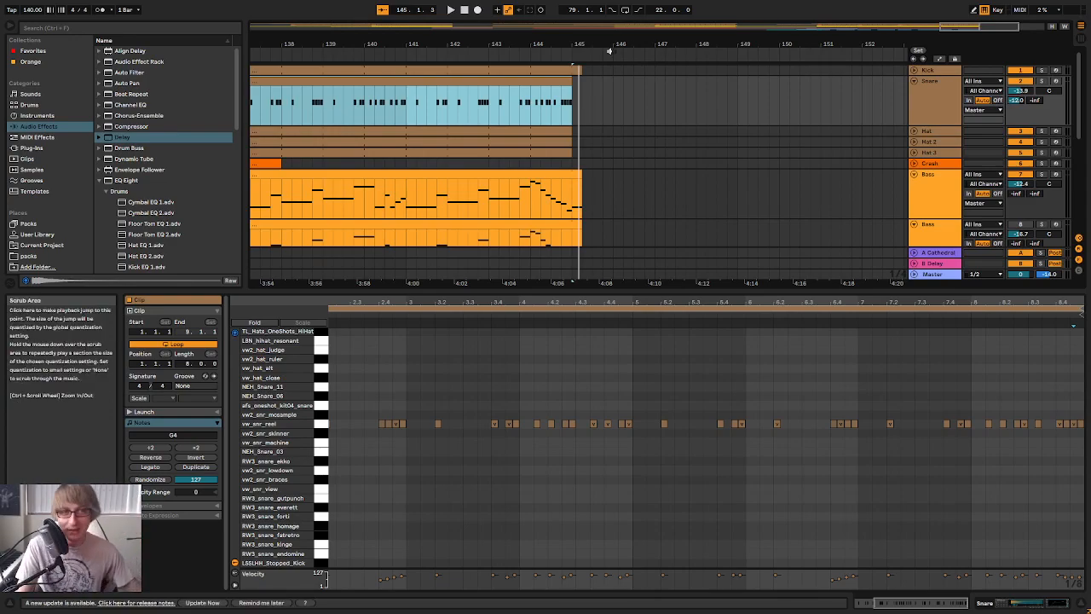
scroll(643, 108, "down", 3)
left_click_drag(638, 43, 706, 91)
left_click(636, 53)
scroll(725, 126, "down", 2)
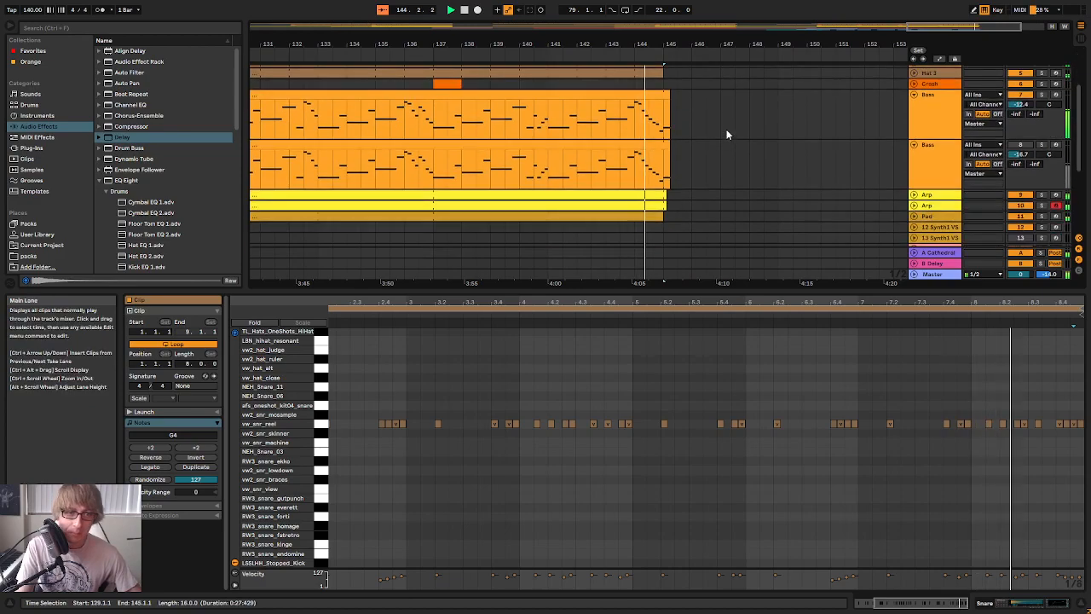
scroll(727, 121, "up", 2)
left_click_drag(679, 41, 682, 4)
key("space")
Collapse both Bass tracks and the Vox track, and shrink the clip editor so the whole arrangement fits
left_click(915, 163)
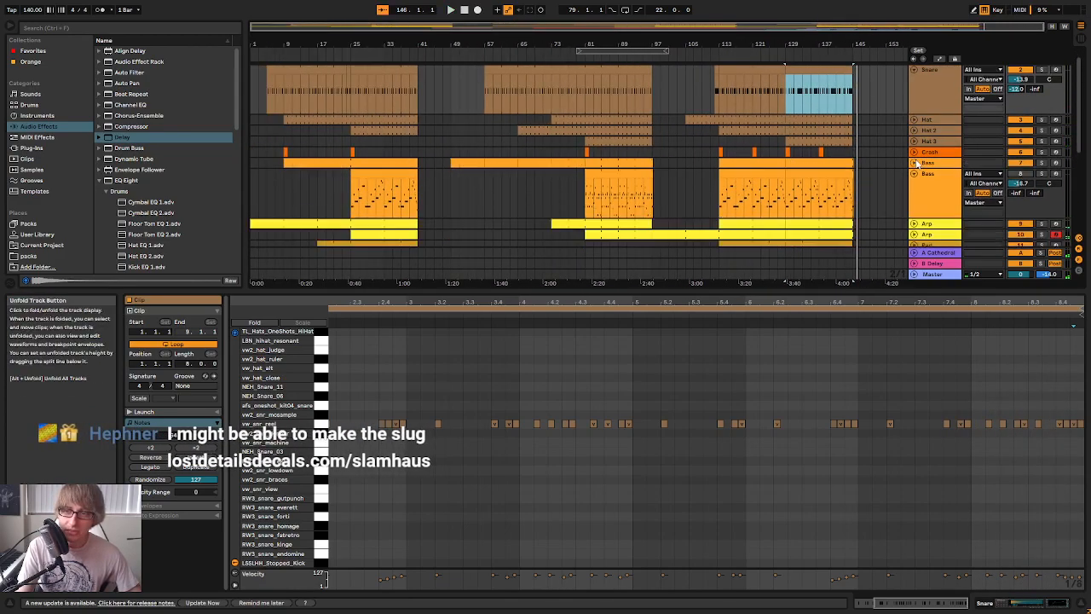
left_click(915, 173)
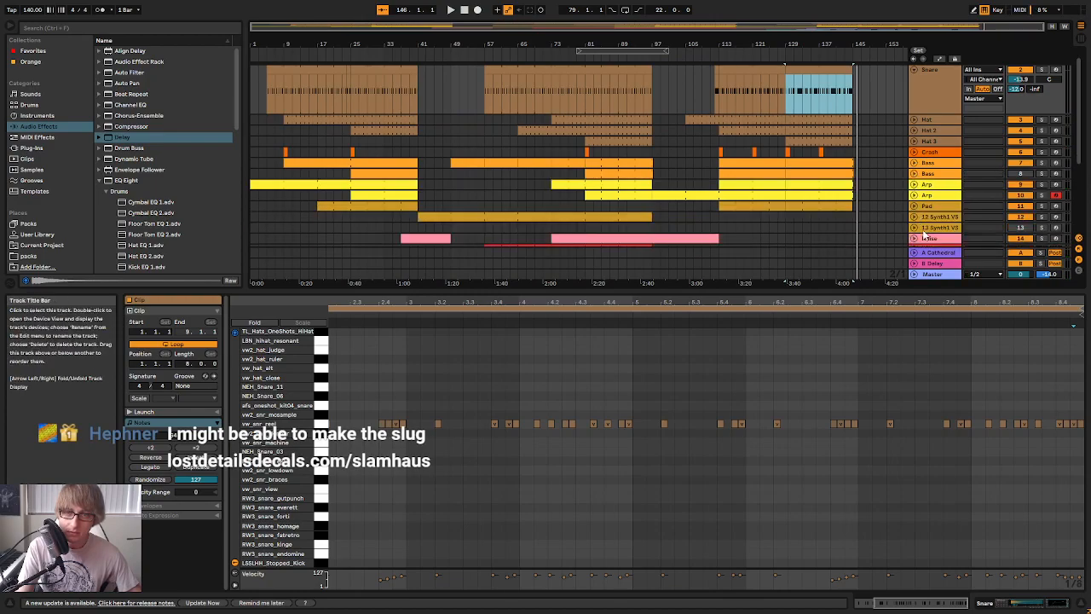
scroll(914, 162, "down", 6)
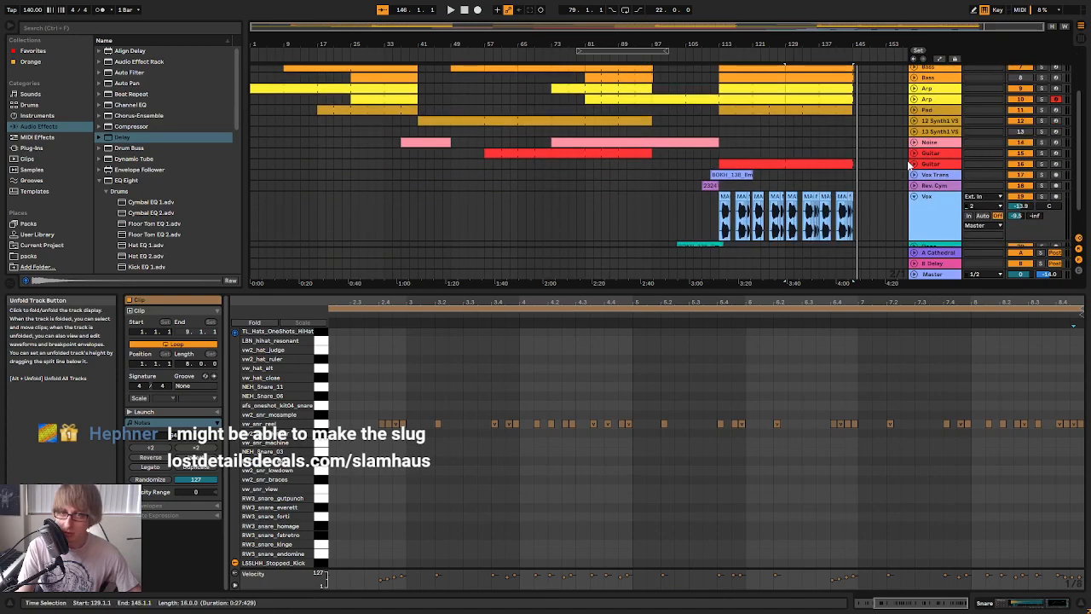
left_click(914, 166)
left_click(899, 144)
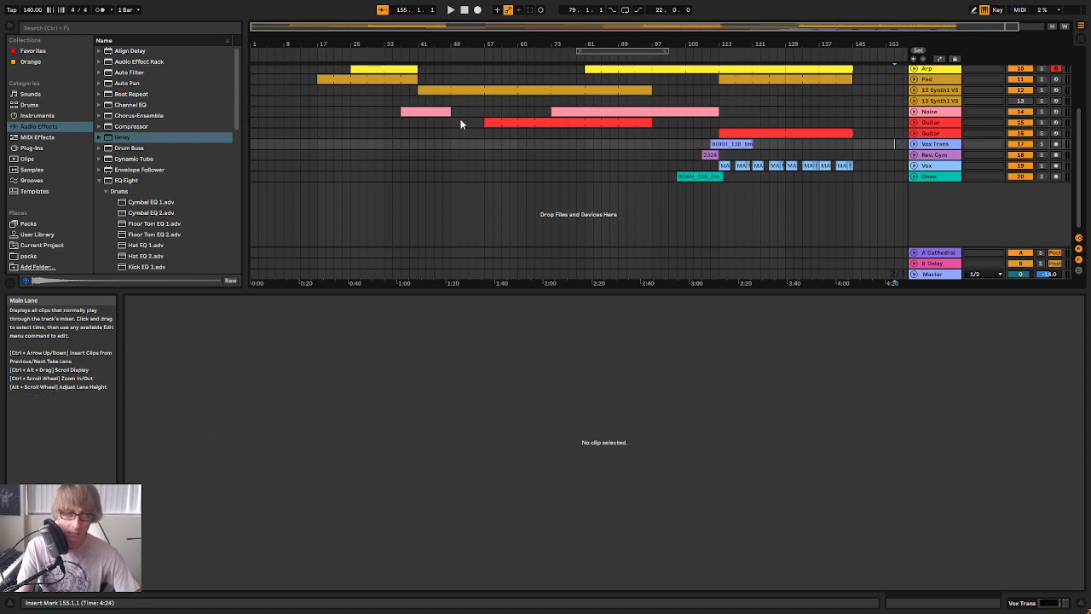
scroll(528, 117, "up", 3)
left_click_drag(714, 290, 665, 476)
left_click_drag(660, 44, 596, 18)
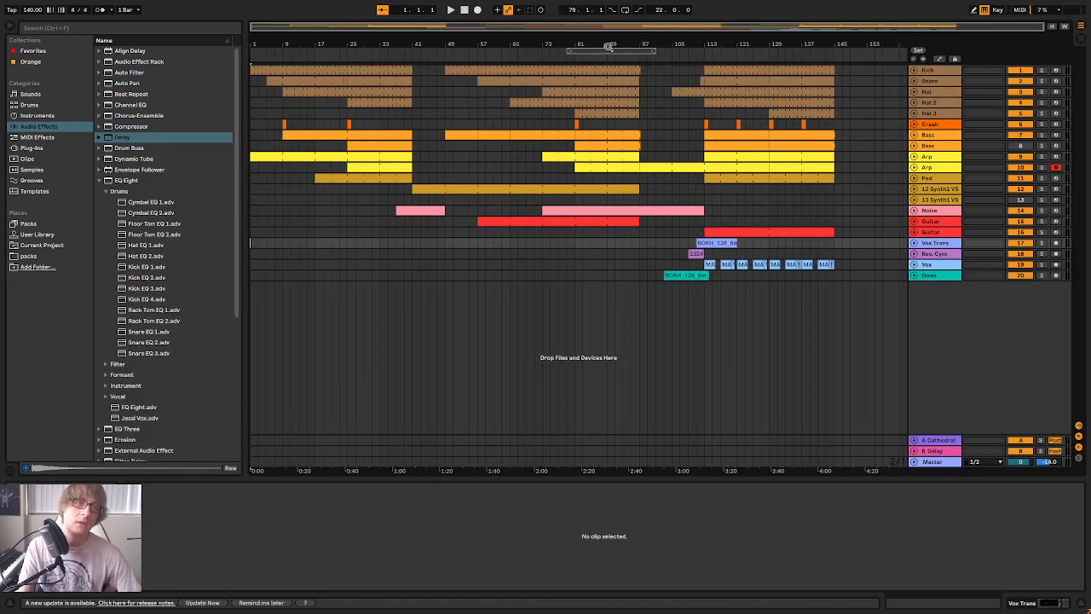
Play the arrangement from bar 1 with the opening section in view
left_click(451, 11)
left_click(465, 11)
left_click_drag(265, 39, 266, 81)
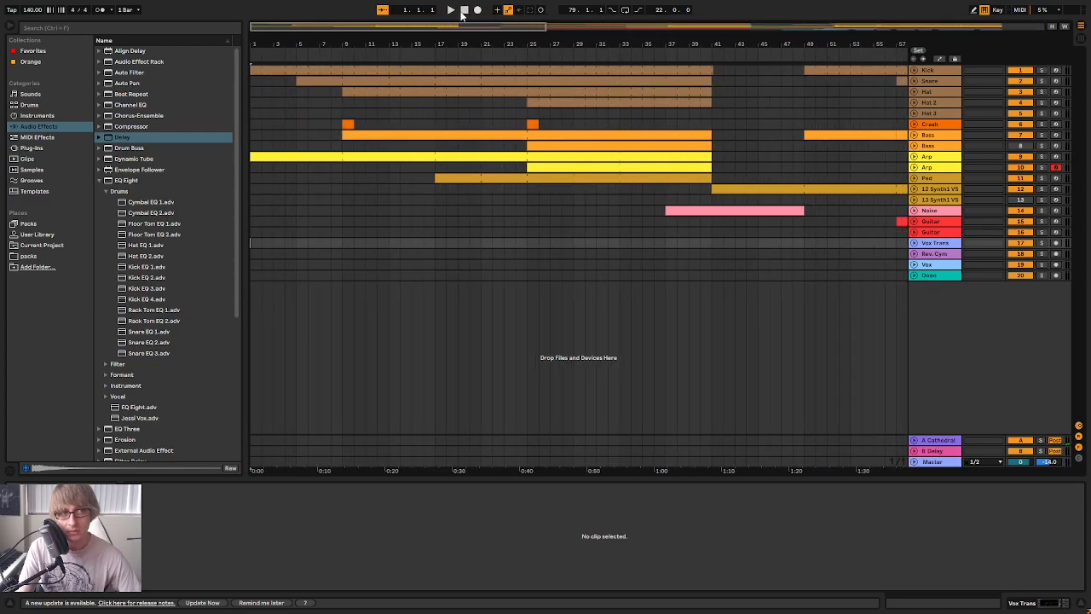
left_click_drag(534, 43, 534, 29)
key("space")
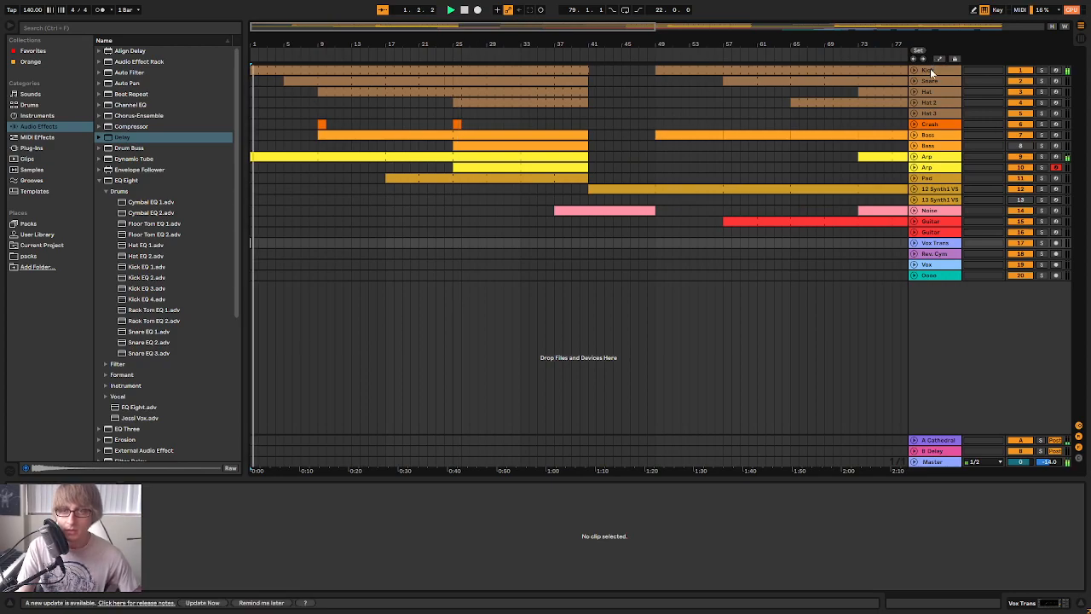
Replay from the start while examining the device chains of both Bass tracks and the second Arp track
left_click(945, 125)
left_click(938, 136)
left_click(929, 145)
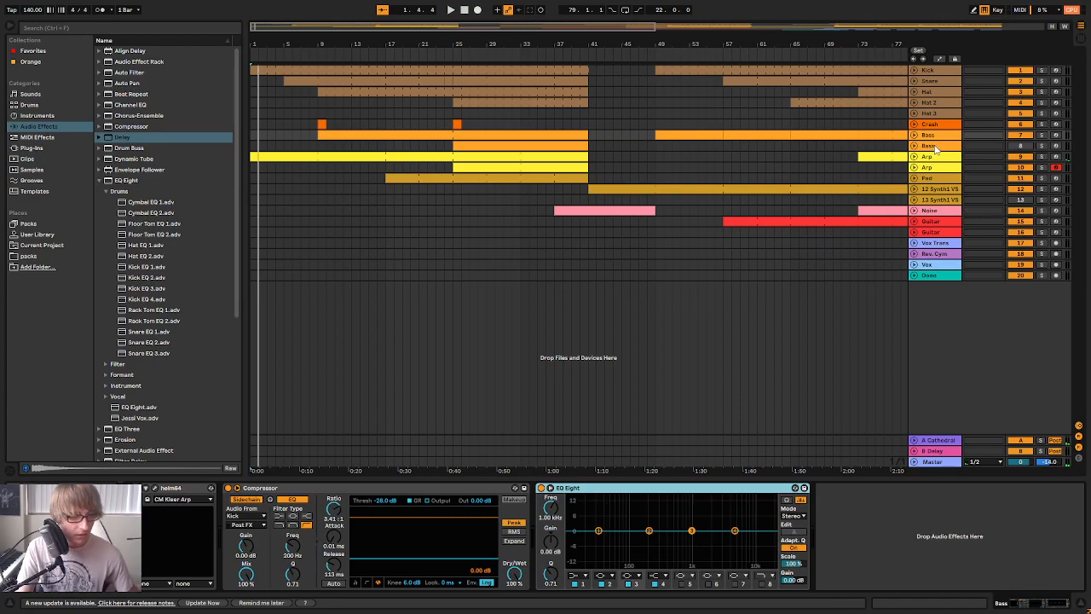
key("space")
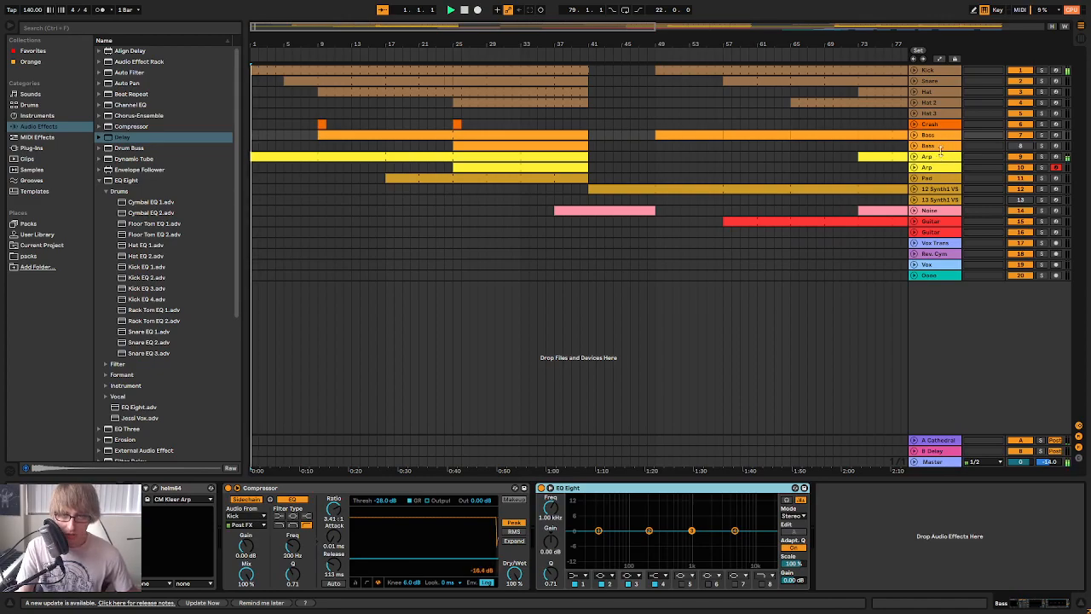
left_click(940, 148)
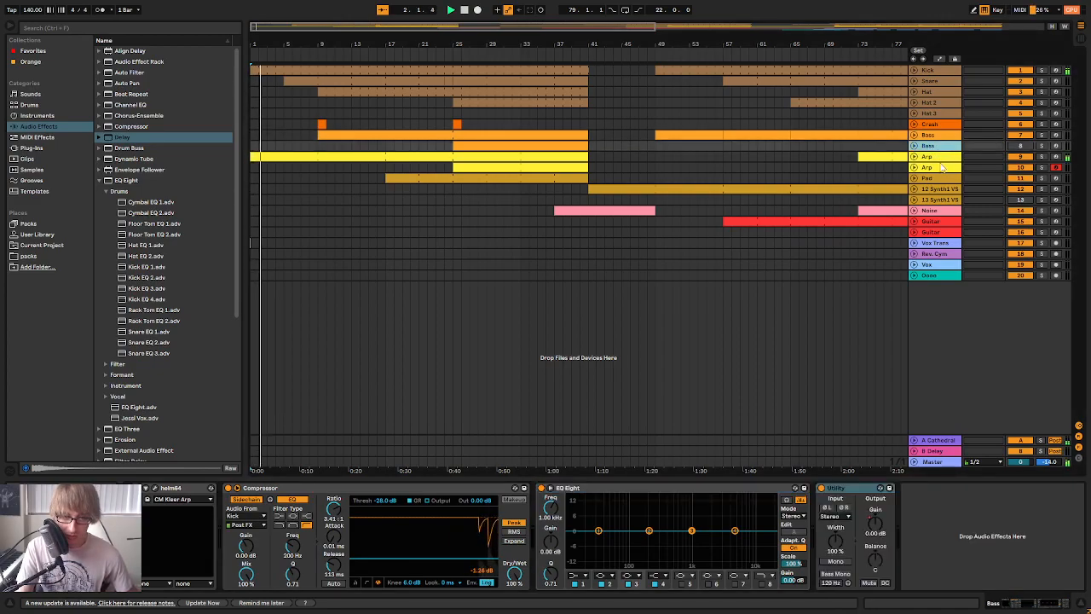
left_click(943, 168)
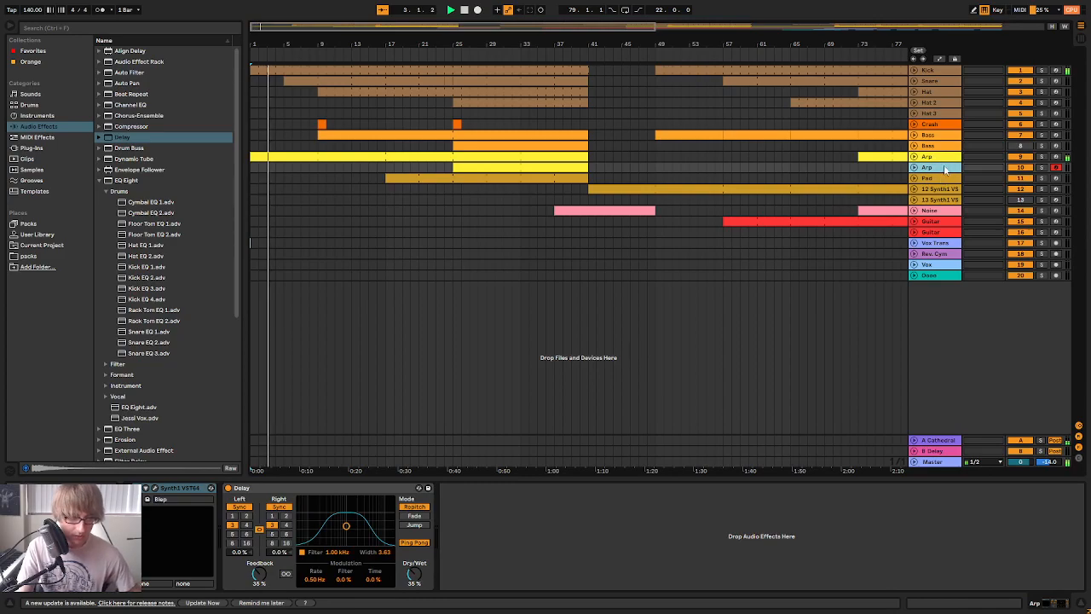
Add an EQ Eight before the Delay on the first Arp track, set band 1 as a steep low cut at 108 Hz, and replay from bar 1
left_click(943, 157)
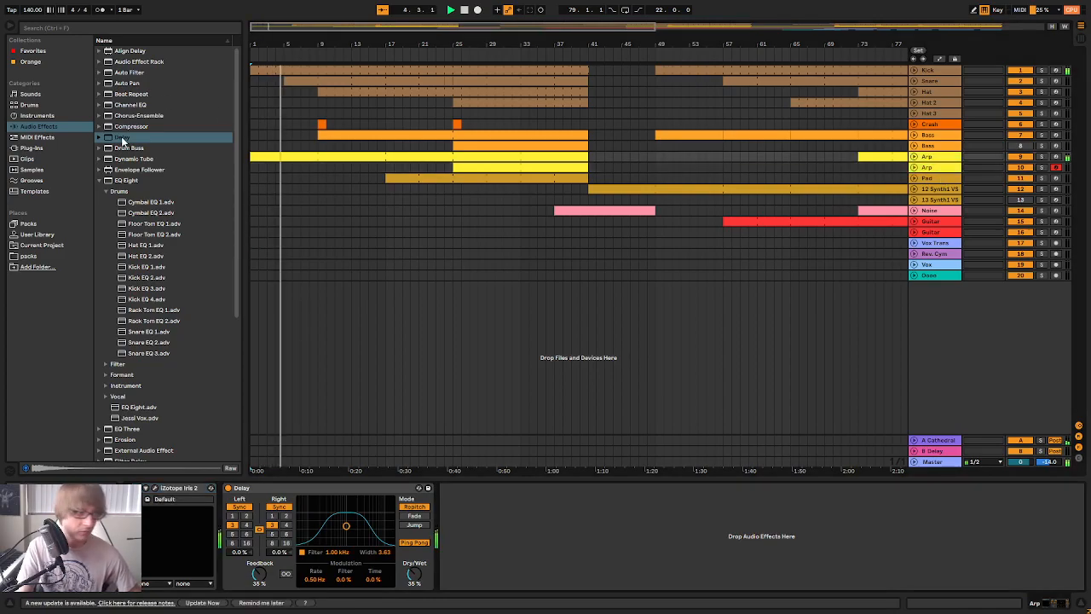
left_click(120, 180)
mouse_move(127, 181)
left_mouse_down()
mouse_move(285, 384)
mouse_move(221, 519)
mouse_move(222, 479)
left_mouse_up()
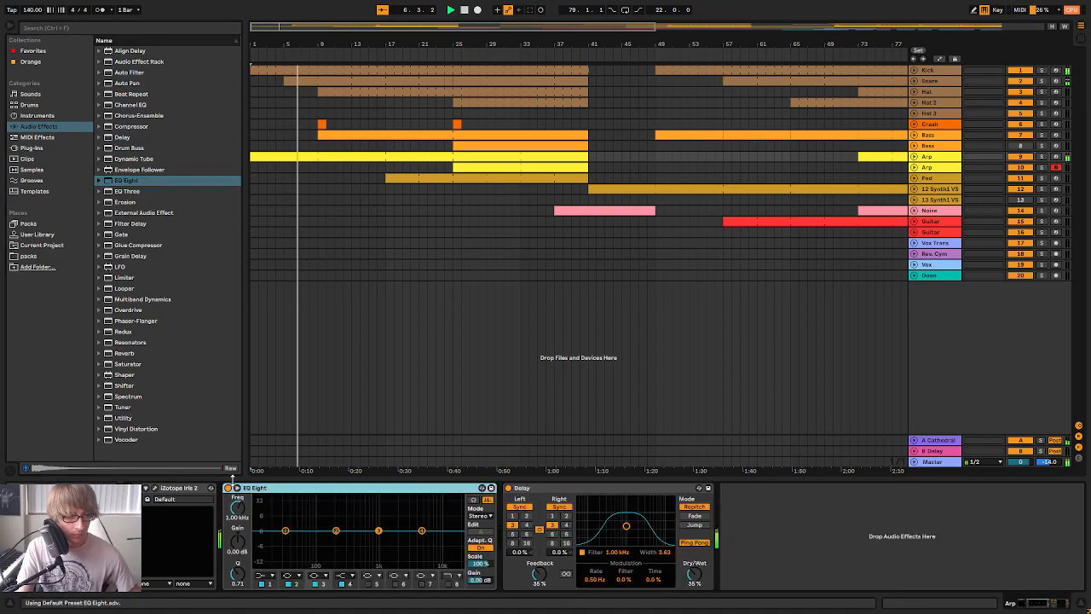
left_click(269, 577)
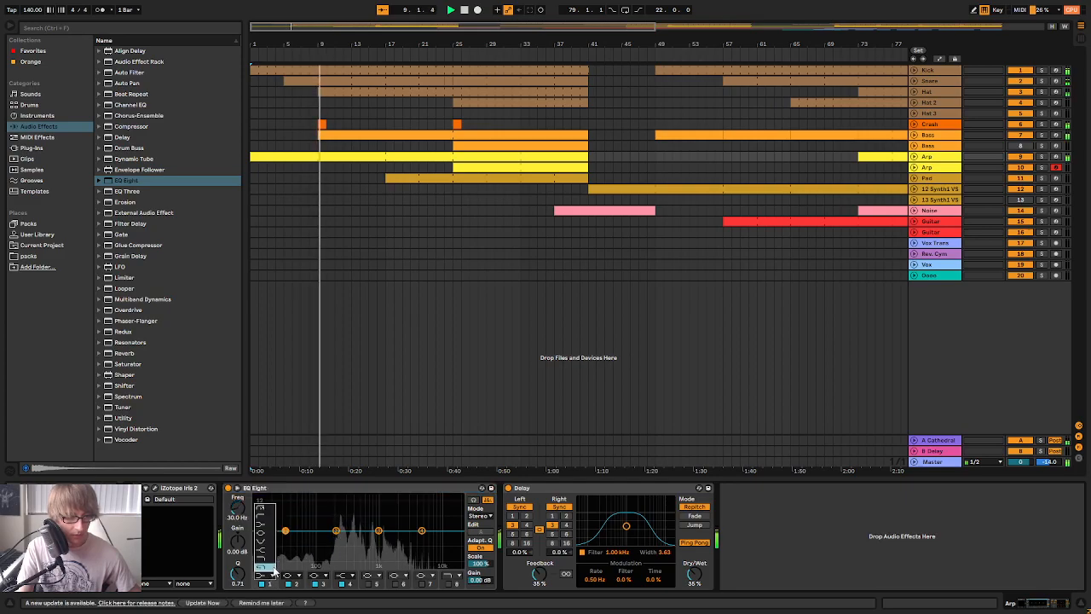
left_click_drag(238, 508, 238, 488)
key("space")
key("space")
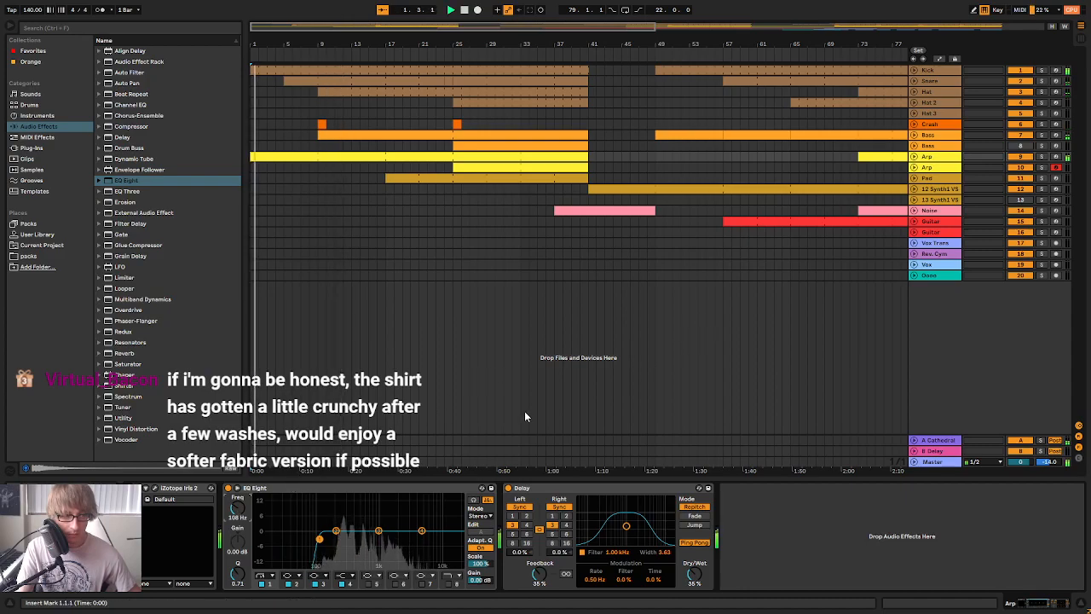
Set the first Arp's EQ low cut to 115 Hz and copy that EQ Eight before the Delay on the second Arp track
left_click_drag(235, 512, 235, 510)
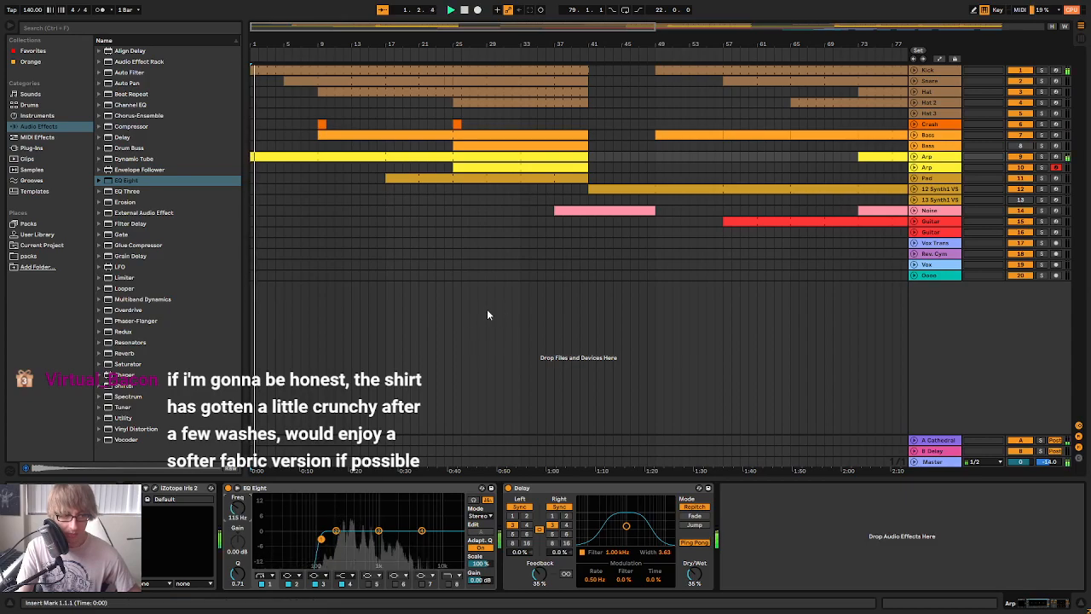
left_click(334, 488)
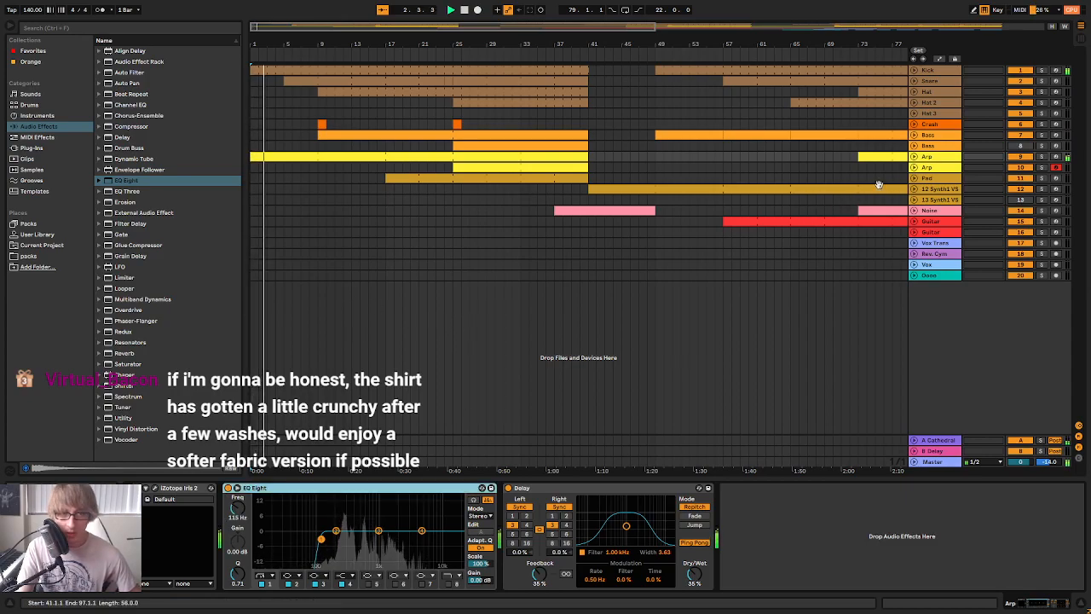
left_click(927, 168)
left_click(341, 501)
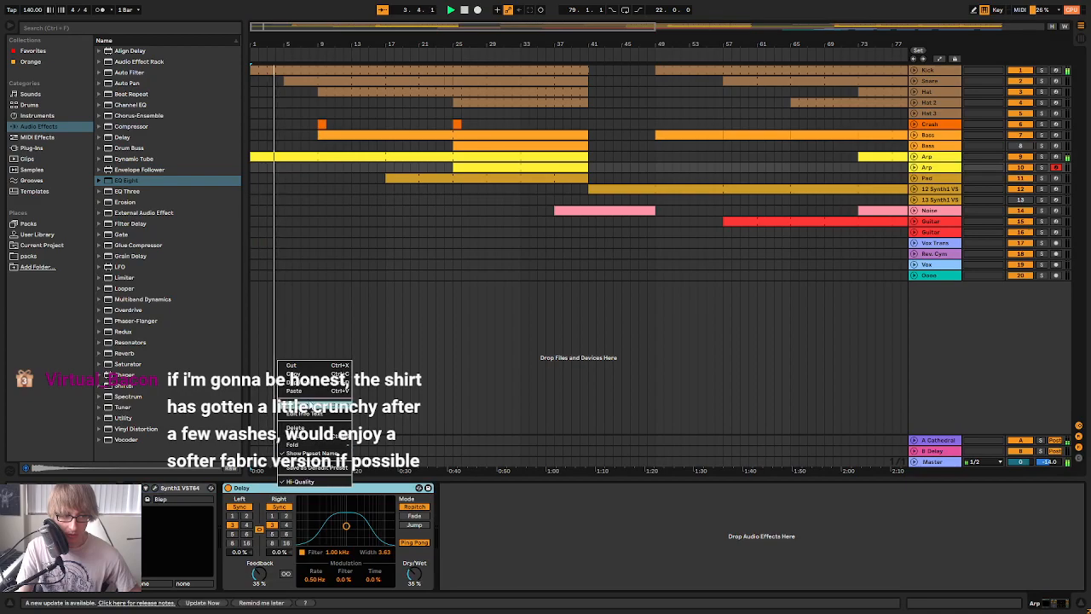
key("ctrl+v")
Play from the second Arp clip at bar 25, set its EQ low cut to 122 Hz, and replay the section
left_click(461, 168)
key("space")
key("space")
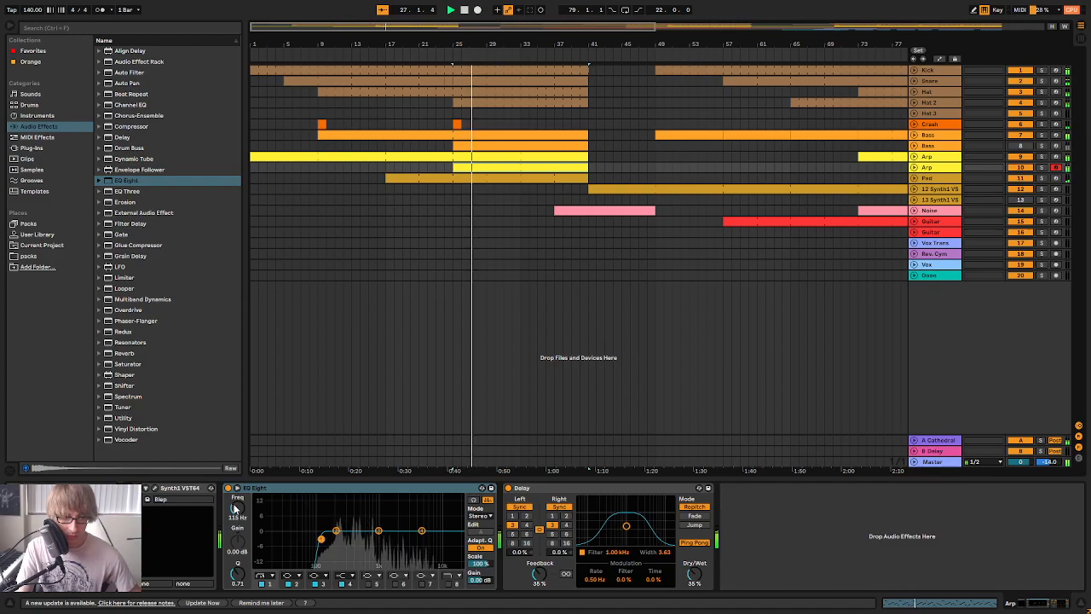
mouse_move(321, 540)
left_mouse_down()
mouse_move(286, 539)
mouse_move(322, 539)
left_mouse_up()
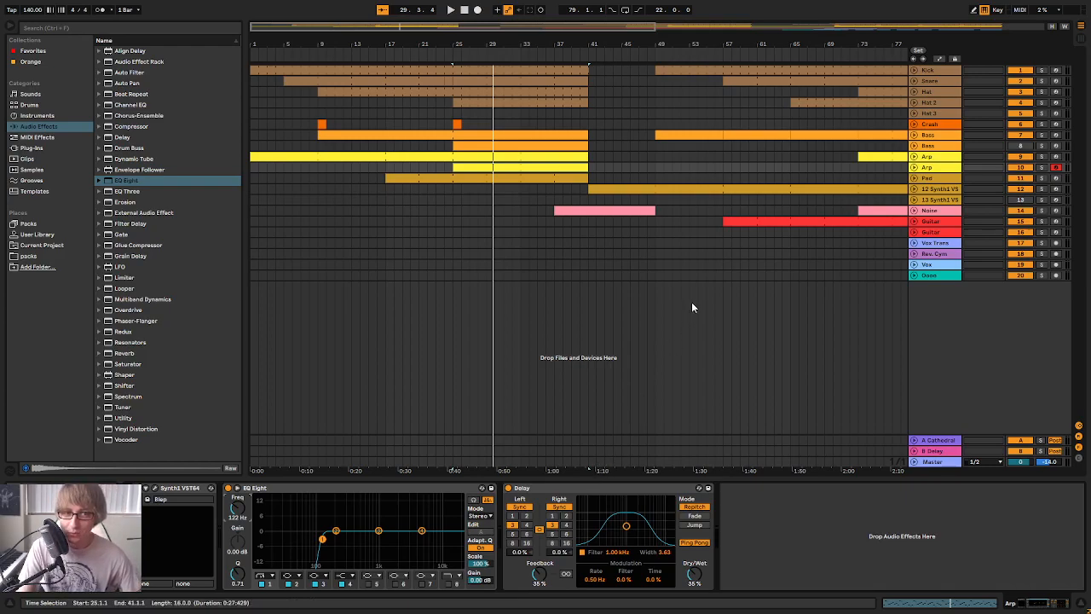
key("space")
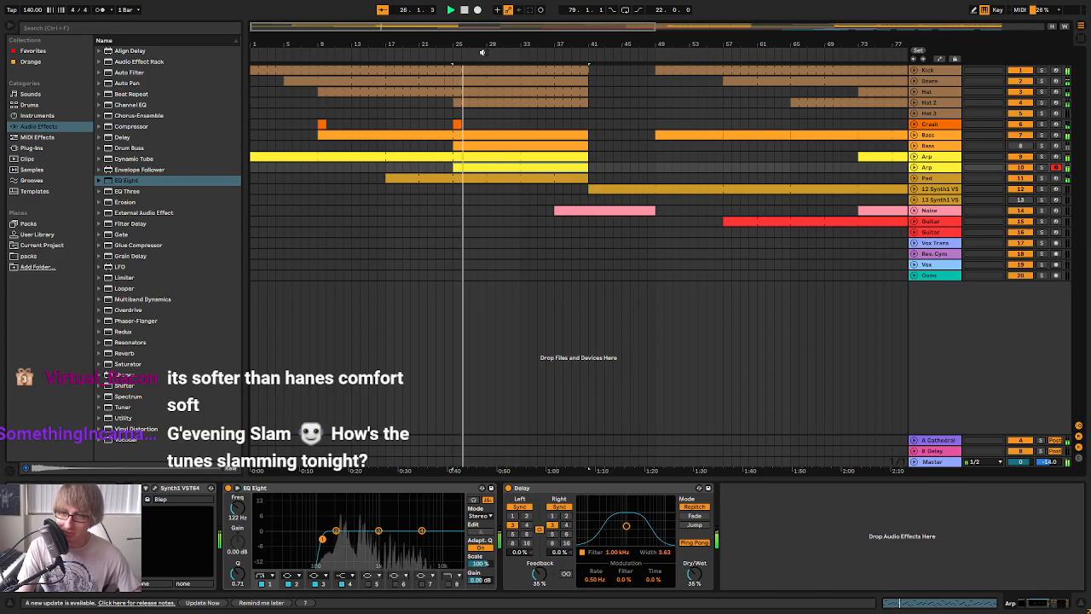
key("space")
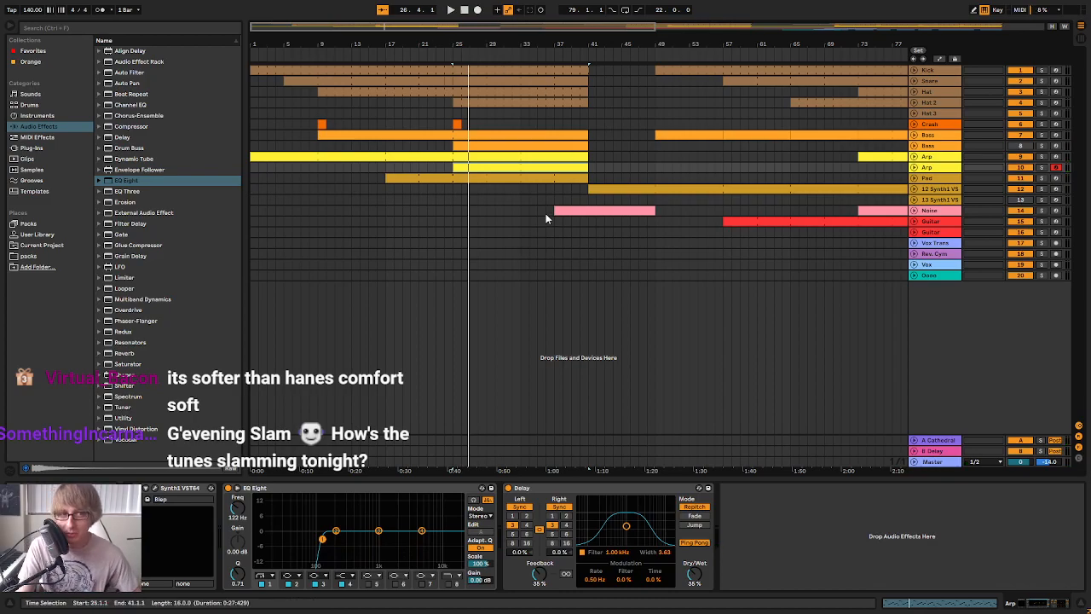
Examine the Pad track's existing EQ and play its clip from bar 17
left_click(521, 275)
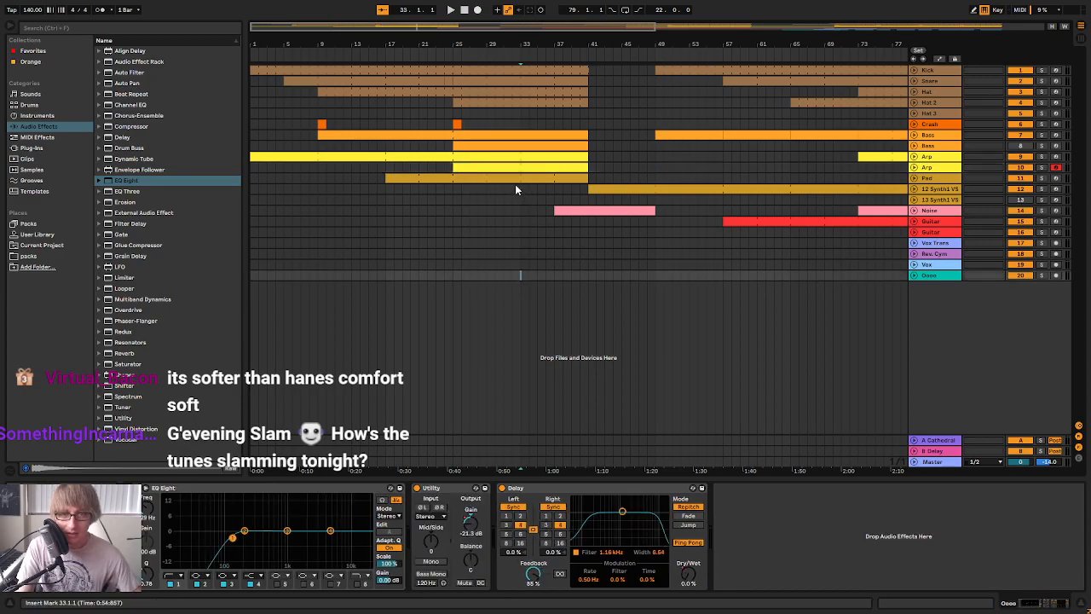
left_click(477, 167)
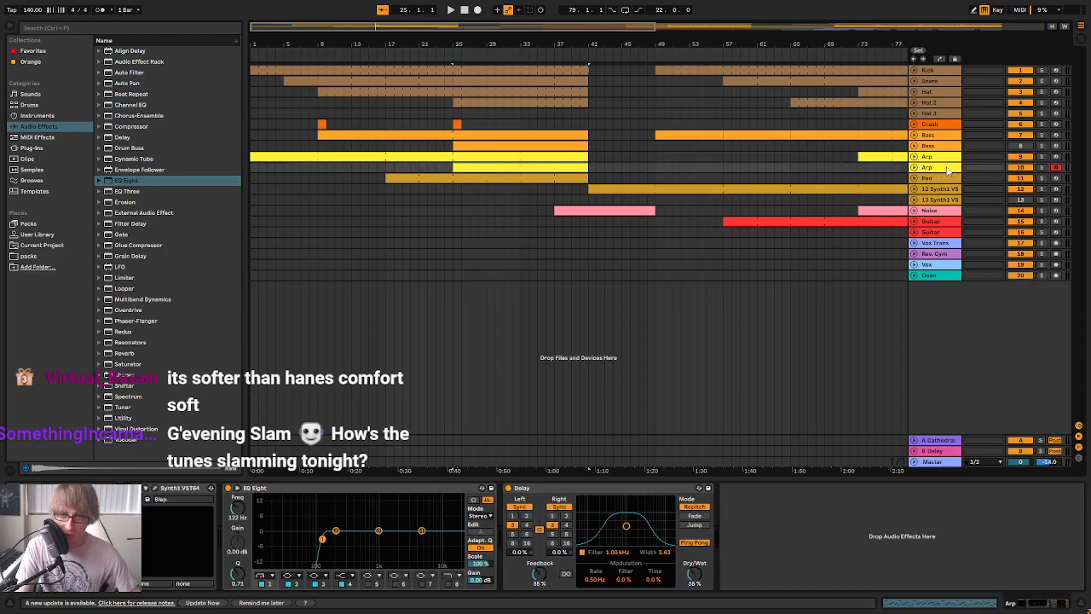
left_click(942, 179)
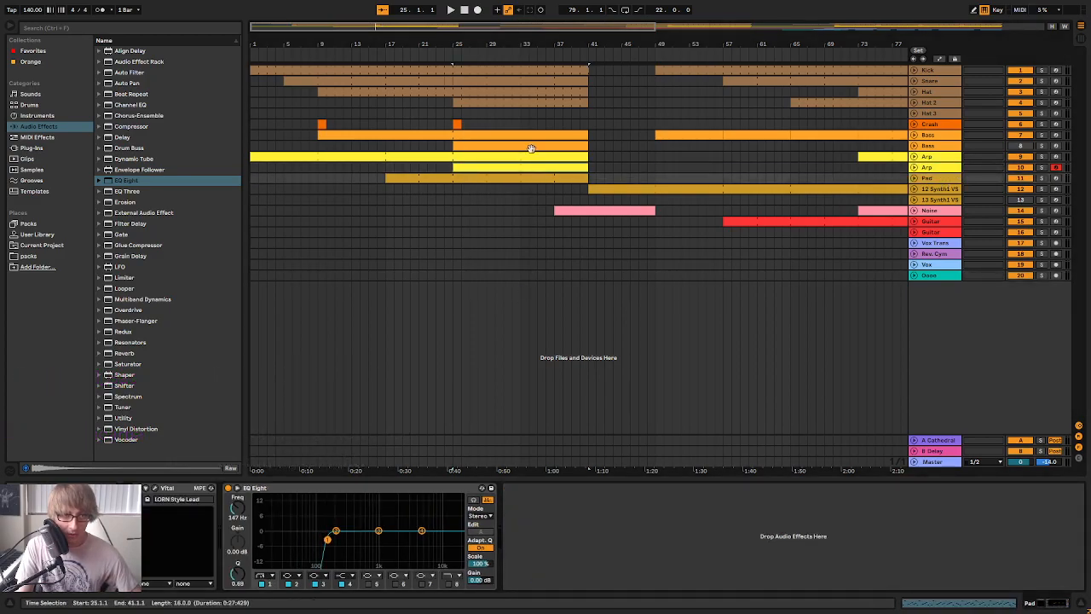
left_click(426, 177)
key("space")
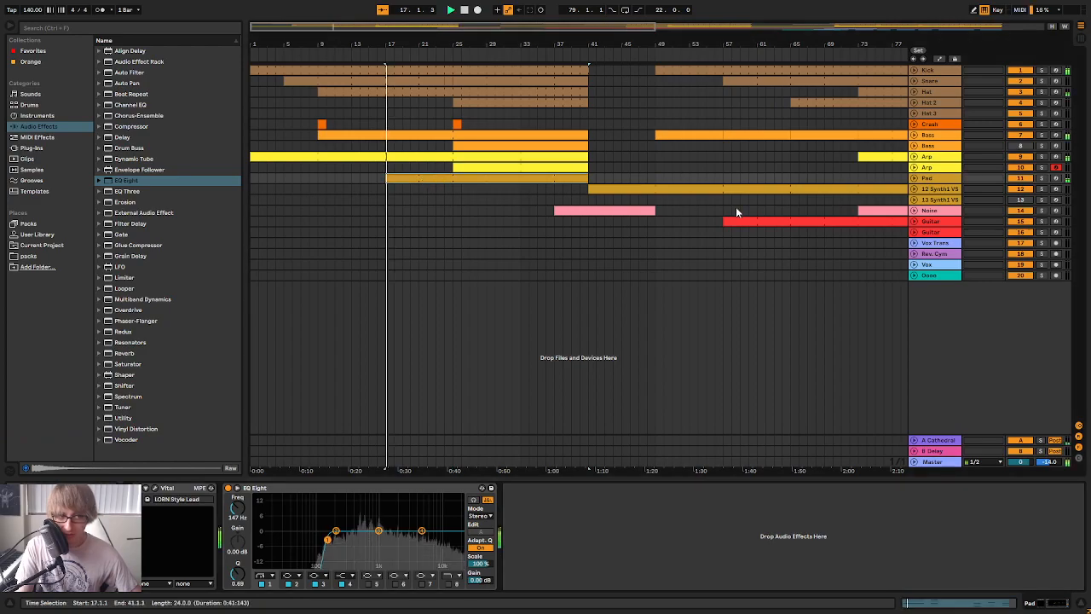
Add an EQ Eight to the 12-Synth1 track and set band 1 as a steep low cut at 108 Hz while playing from bar 41
left_click(946, 190)
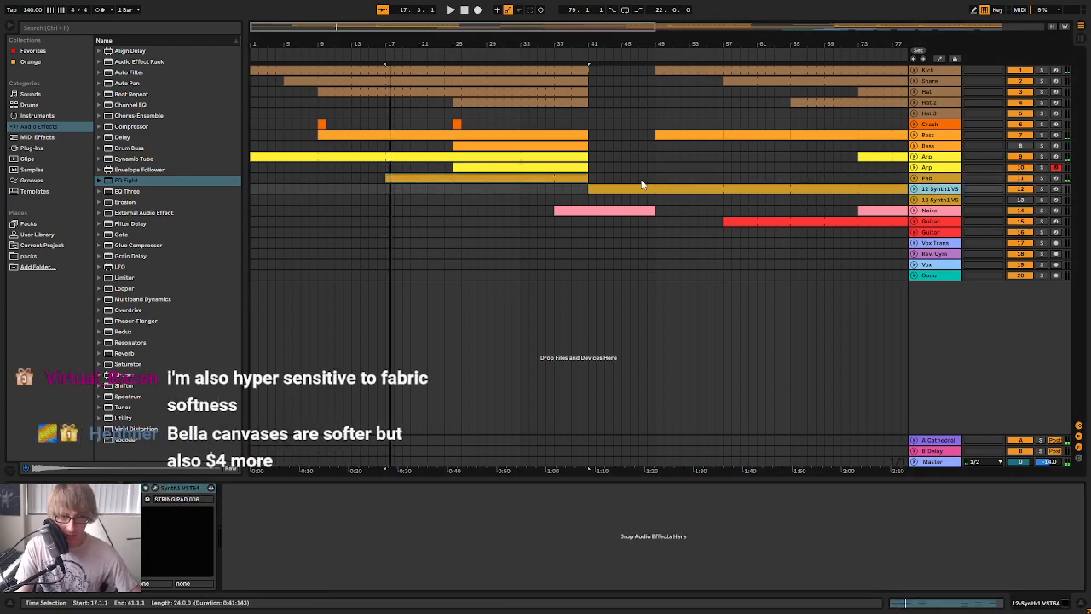
left_click(612, 188)
left_click_drag(130, 181, 310, 521)
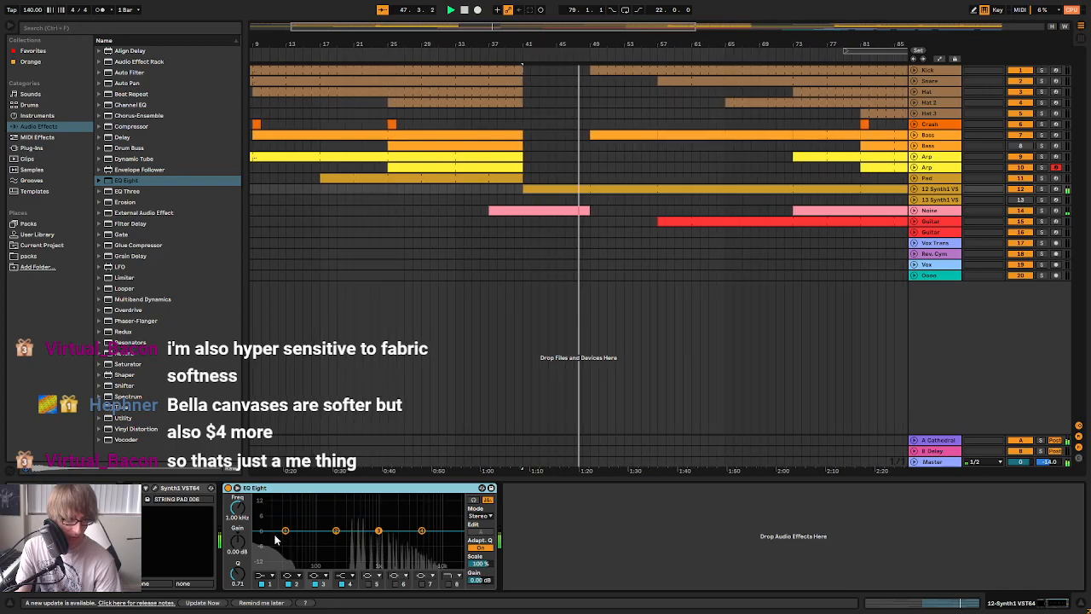
left_click(266, 576)
left_click(266, 508)
left_click_drag(250, 512, 242, 514)
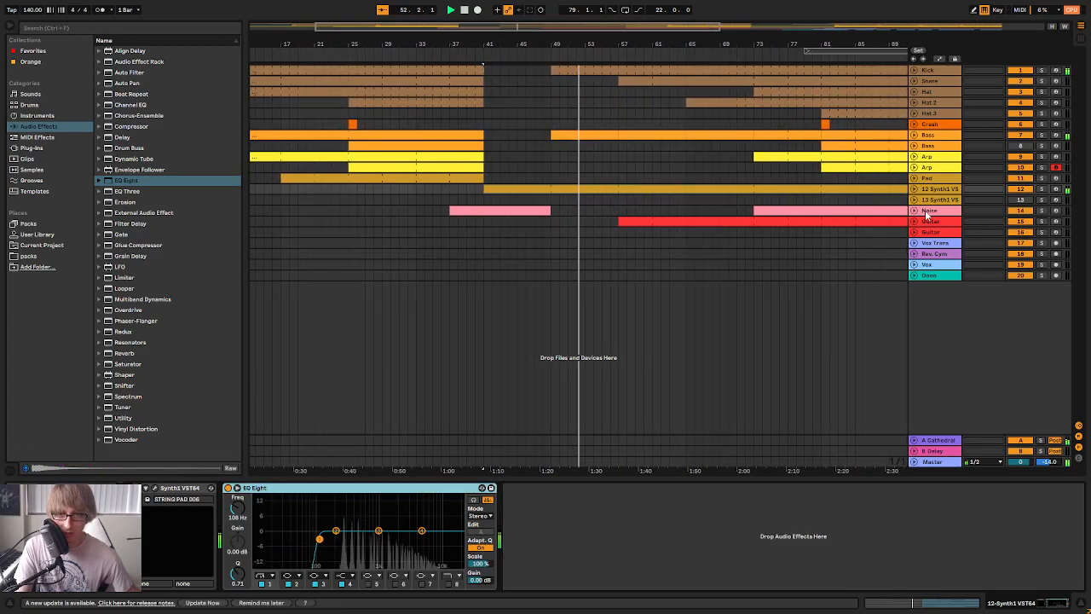
left_click(935, 212)
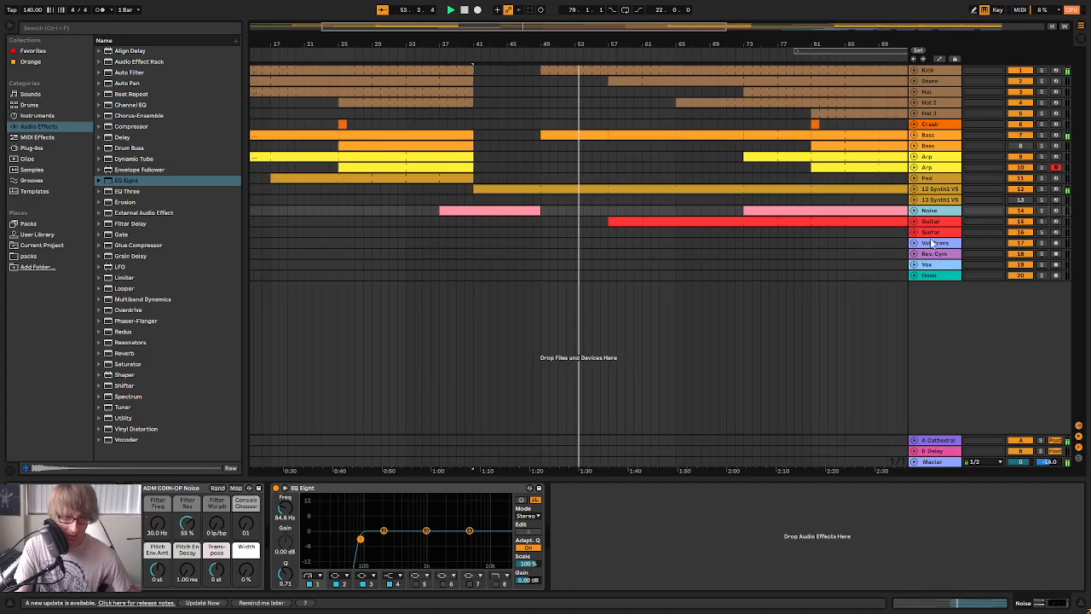
left_click(924, 221)
left_click(480, 522)
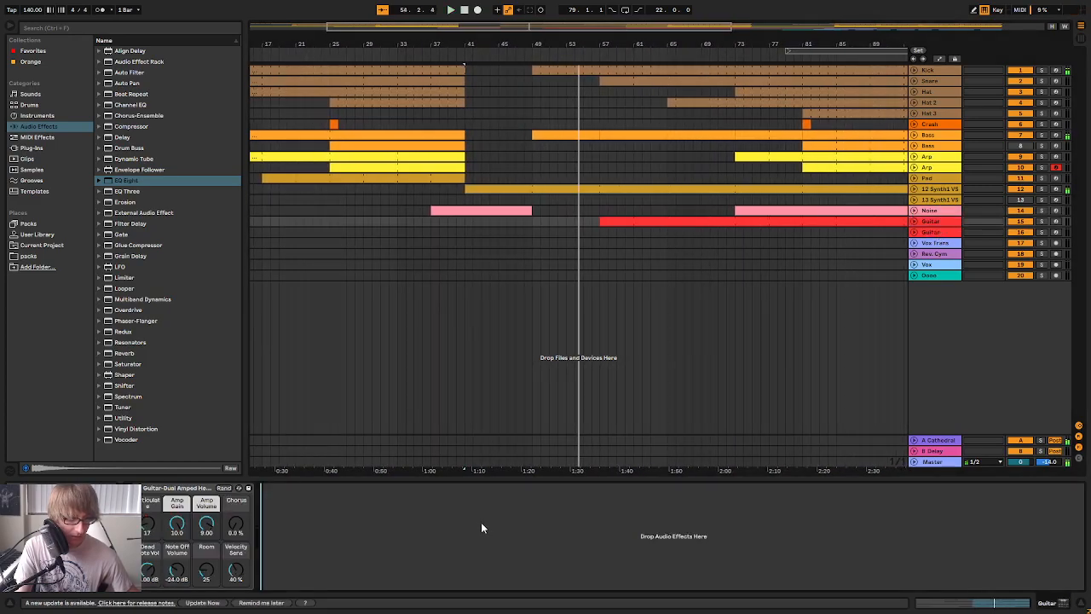
key("ctrl+v")
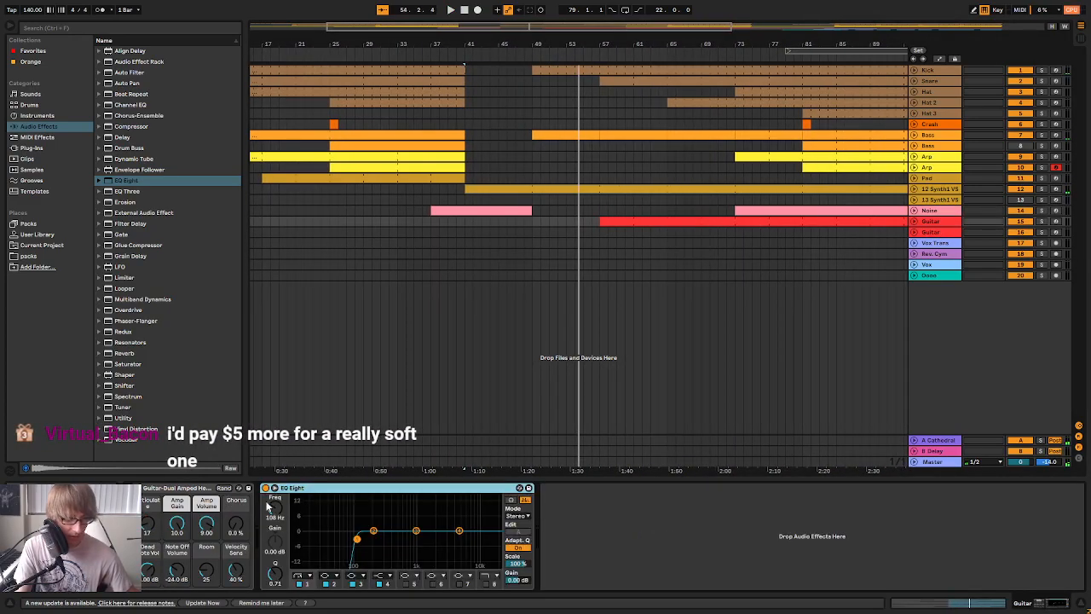
left_click(266, 490)
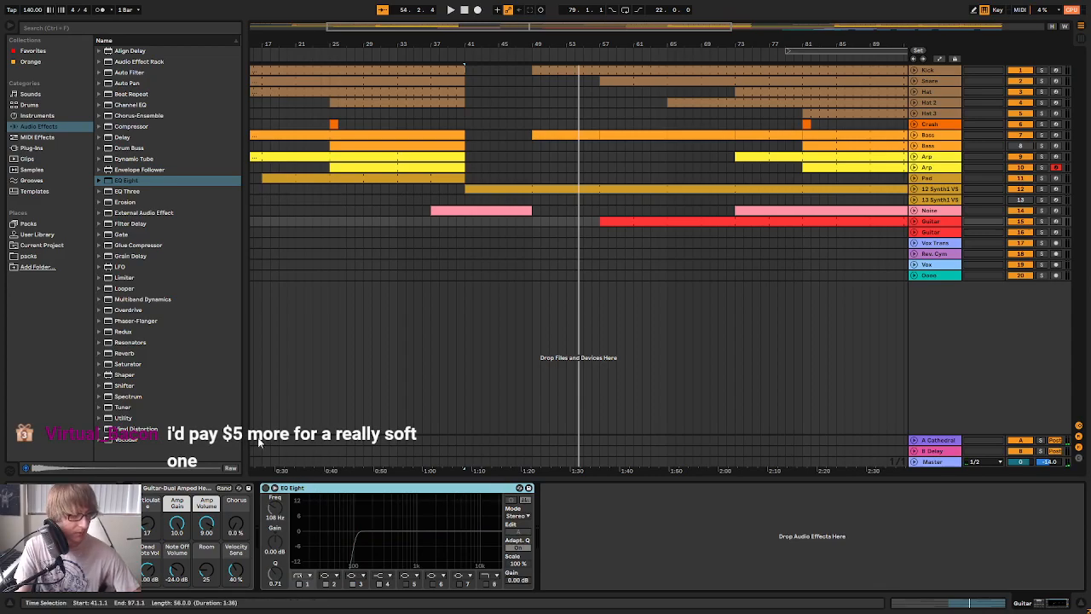
key("Delete")
Add a default EQ Eight to the first Guitar track and make band 1 a steep 30 Hz low cut, soloing the track from bar 57 meanwhile
left_click(126, 181)
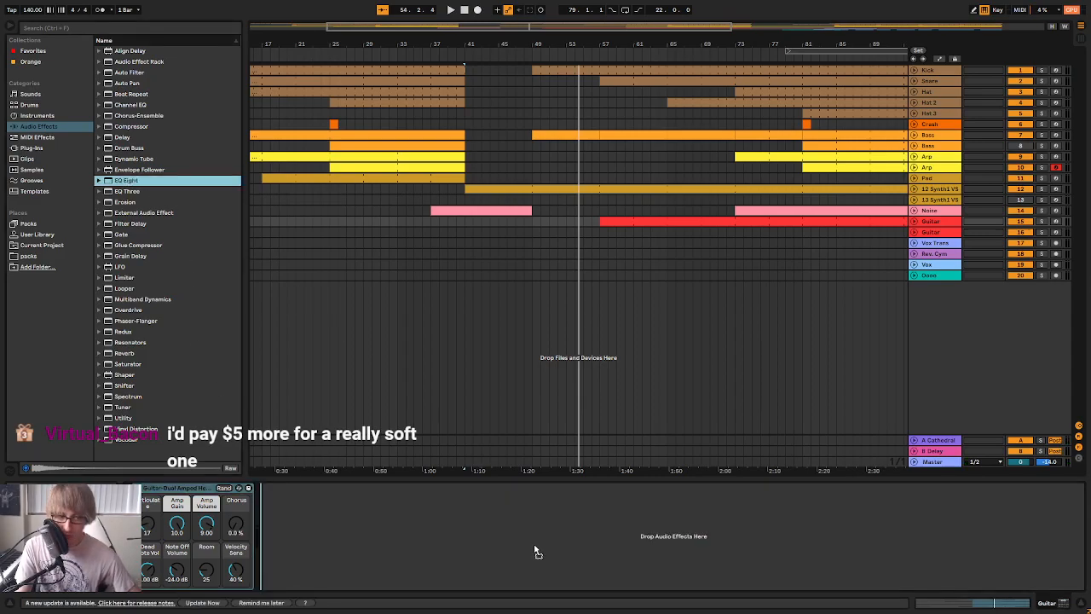
key("space")
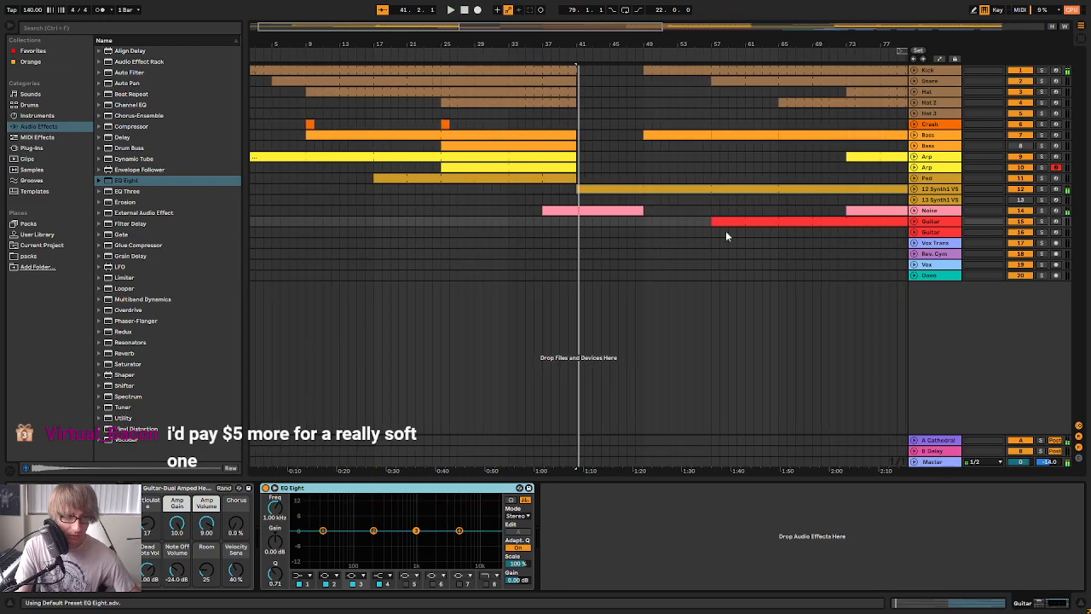
key("space")
left_click(739, 220)
key("space")
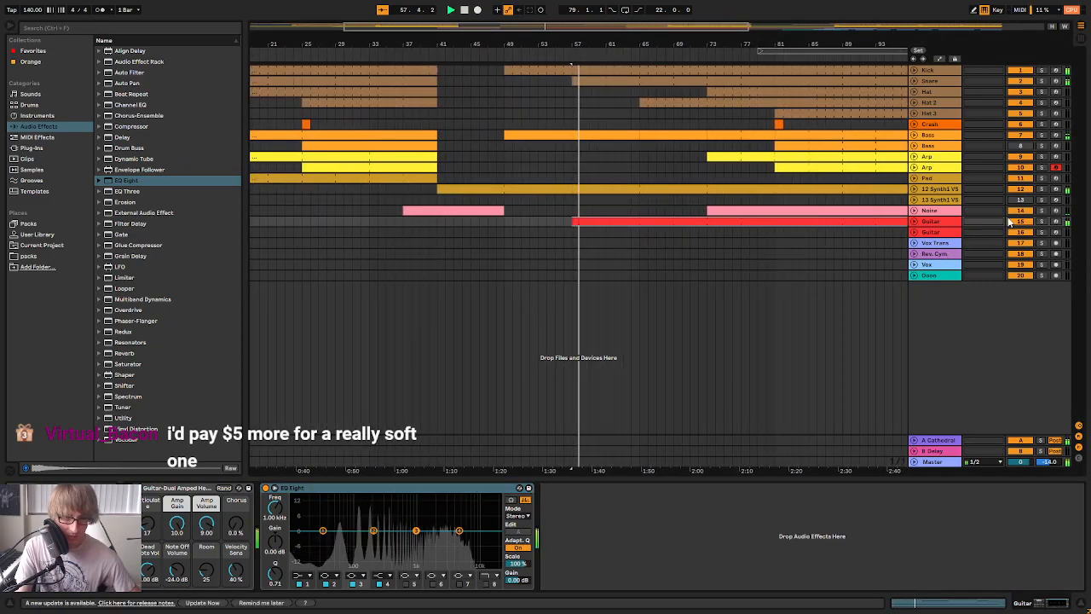
left_click(1042, 220)
left_click(296, 575)
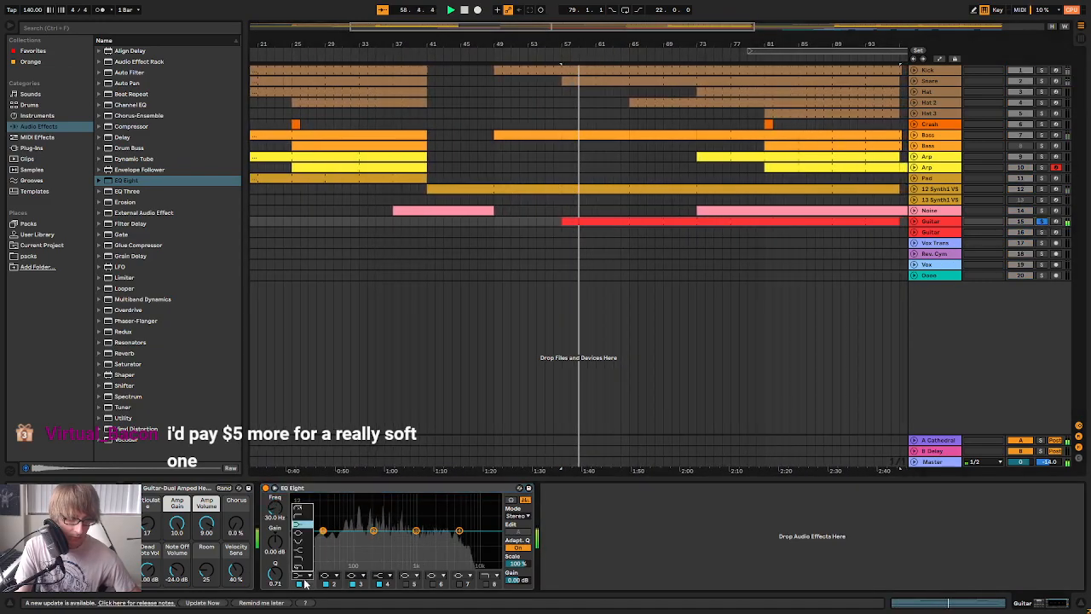
left_click(303, 518)
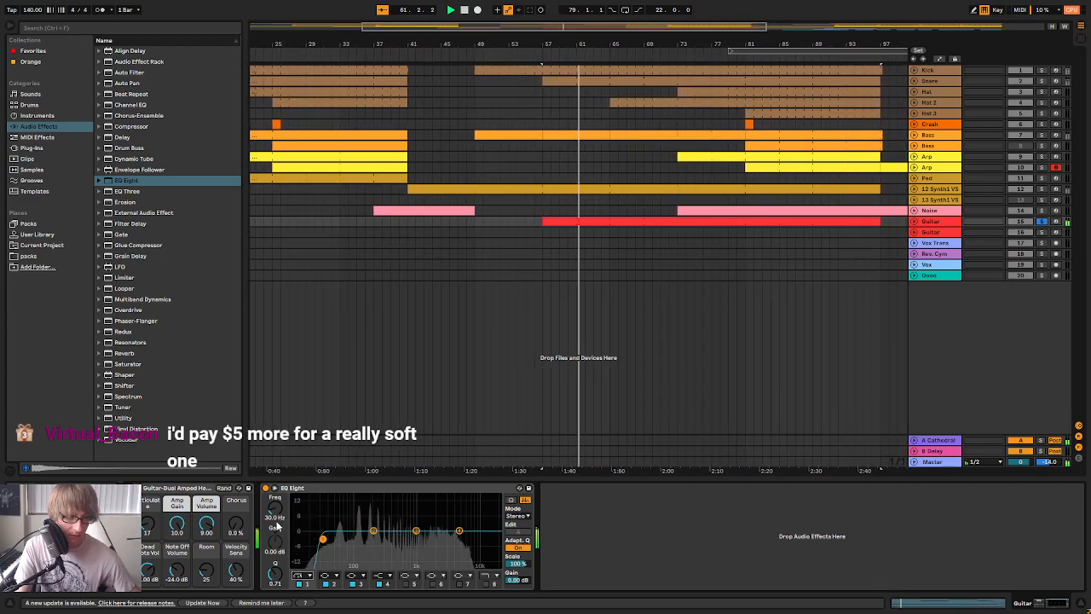
left_click(1041, 221)
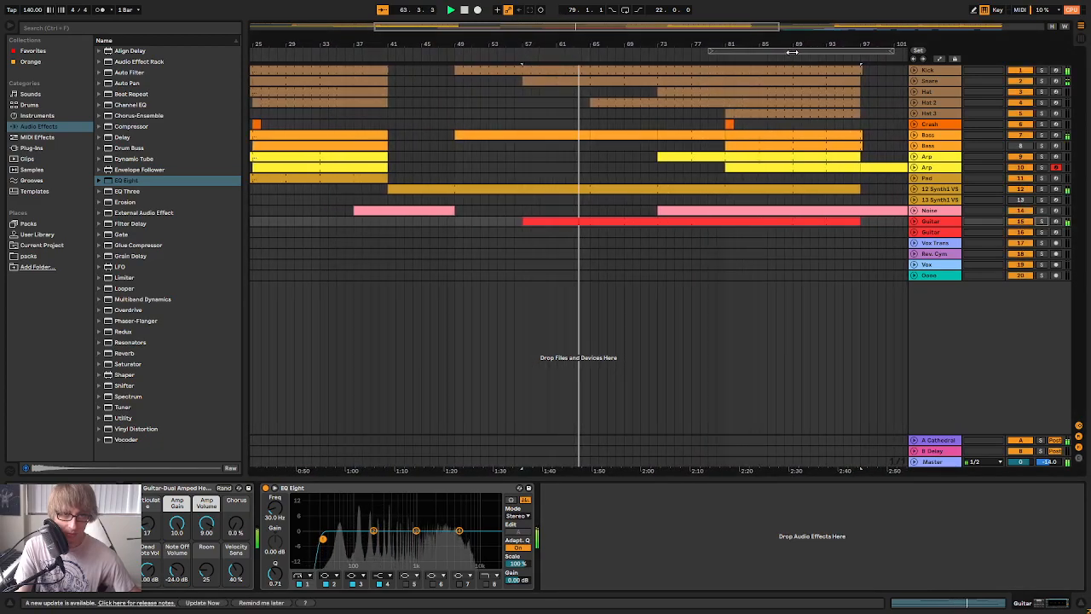
Move the 22-bar loop region to start at bar 77 and play the arrangement from there
left_click_drag(782, 44, 669, 44)
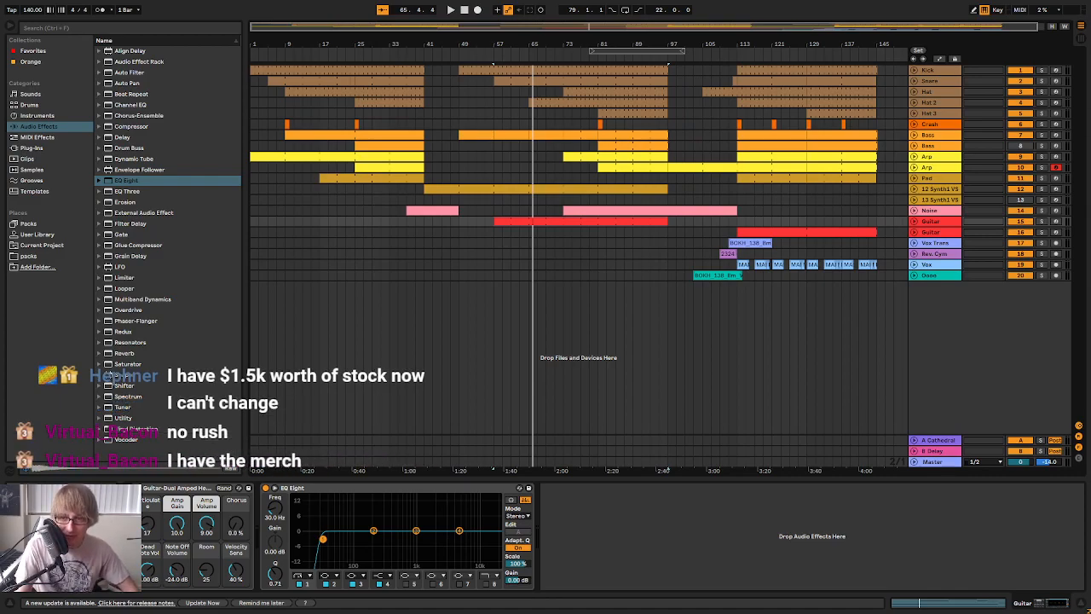
left_click(597, 243)
left_click(619, 51)
left_click_drag(619, 51, 611, 51)
key("space")
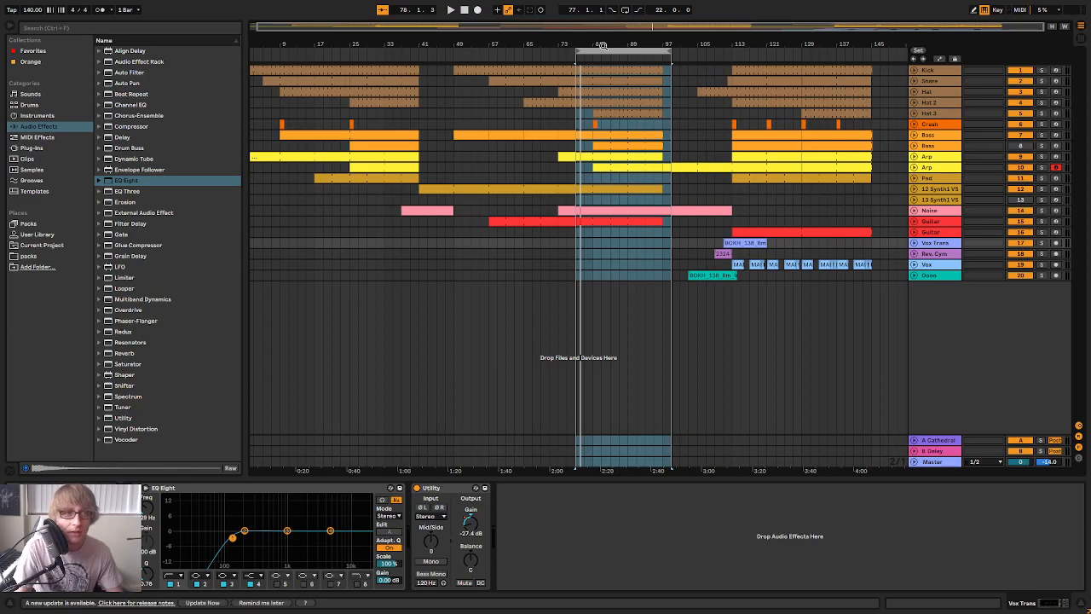
scroll(608, 46, "up", 2)
key("space")
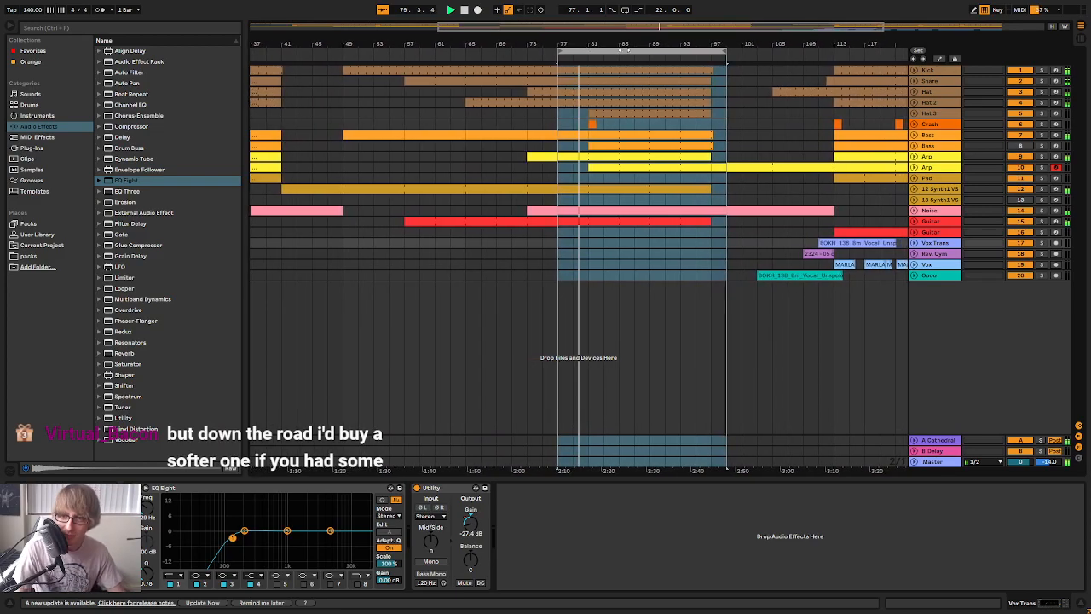
scroll(585, 42, "up", 2)
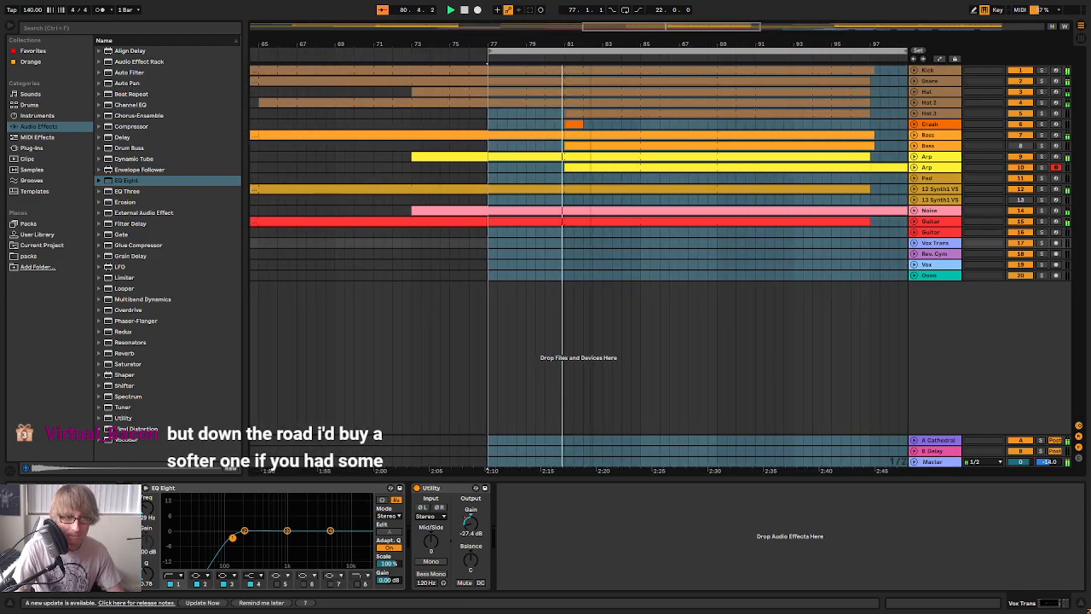
mouse_move(587, 42)
left_mouse_down()
mouse_move(587, 17)
mouse_move(566, 14)
left_mouse_up()
Examine the device chains of the Rev. Cym, Vox Trans and Vox tracks during playback
left_click(614, 256)
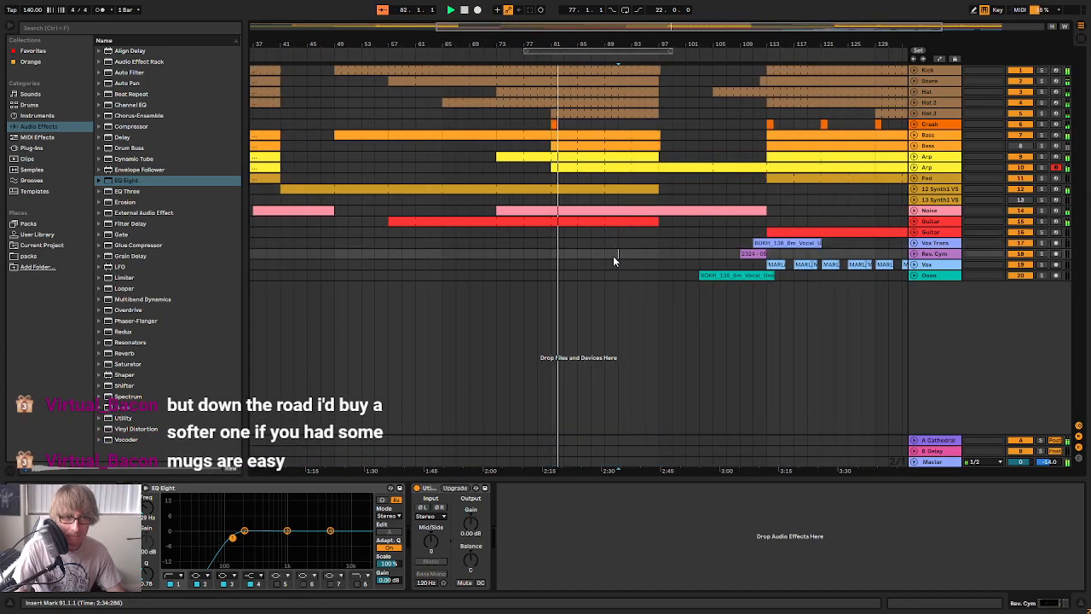
left_click(935, 244)
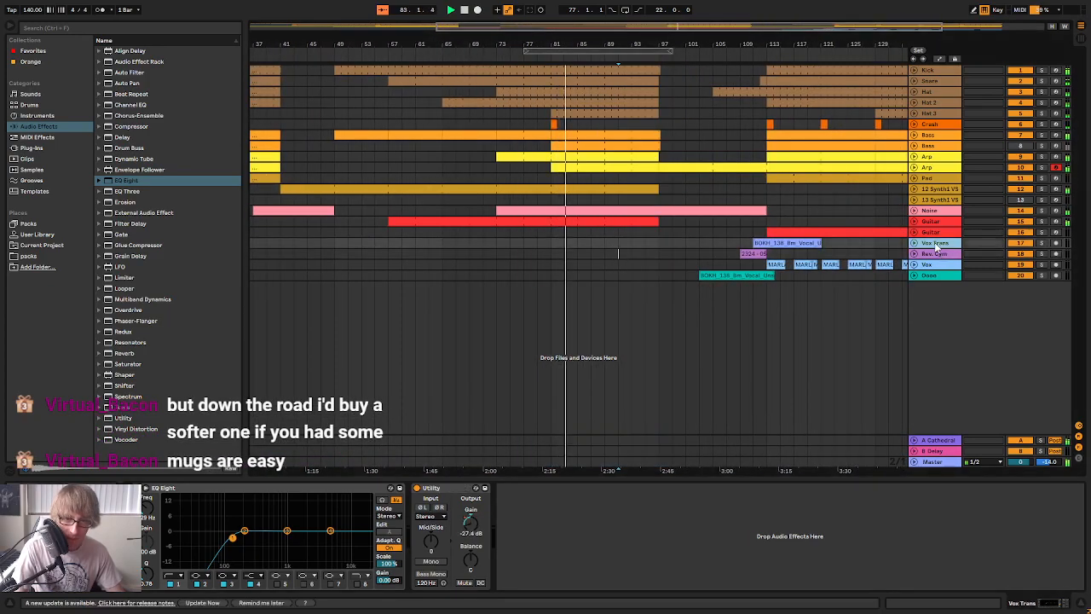
left_click(942, 266)
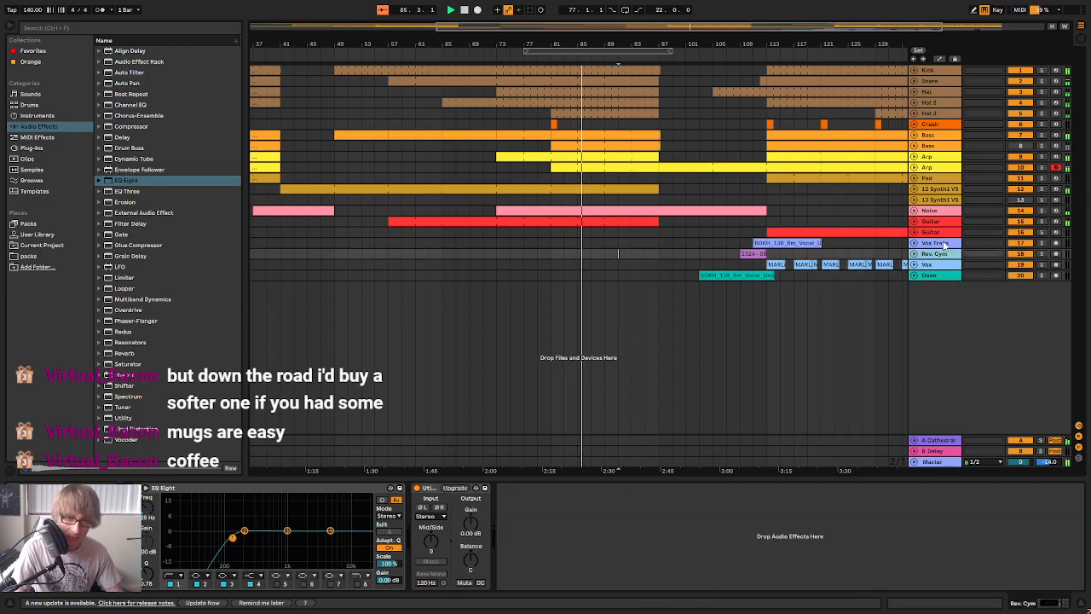
Copy the EQ Eight from the first Guitar track onto the second Guitar track and hide the device view
left_click(941, 221)
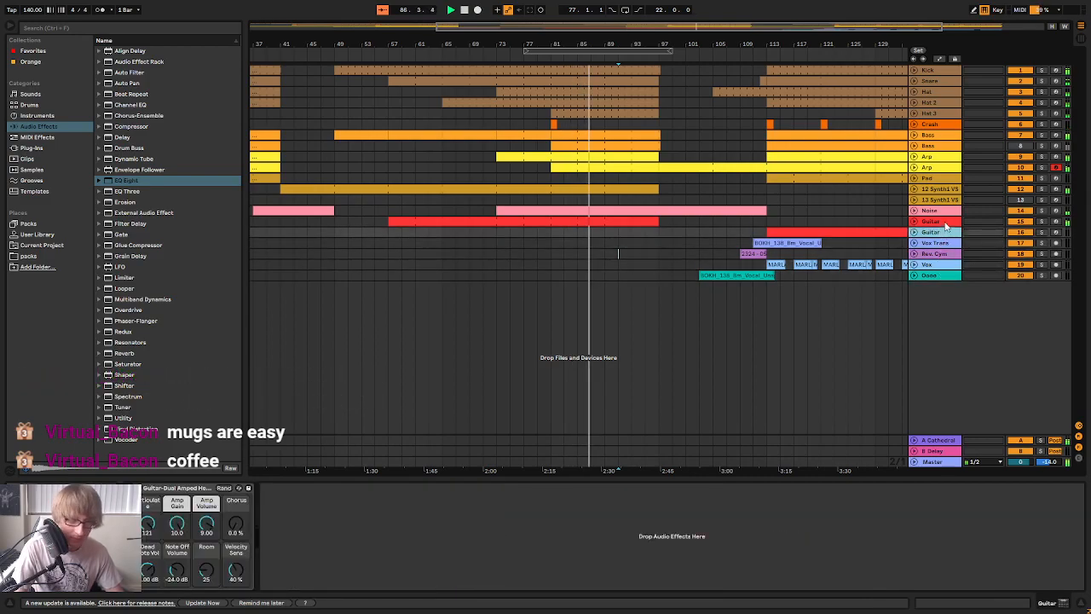
left_click(937, 232)
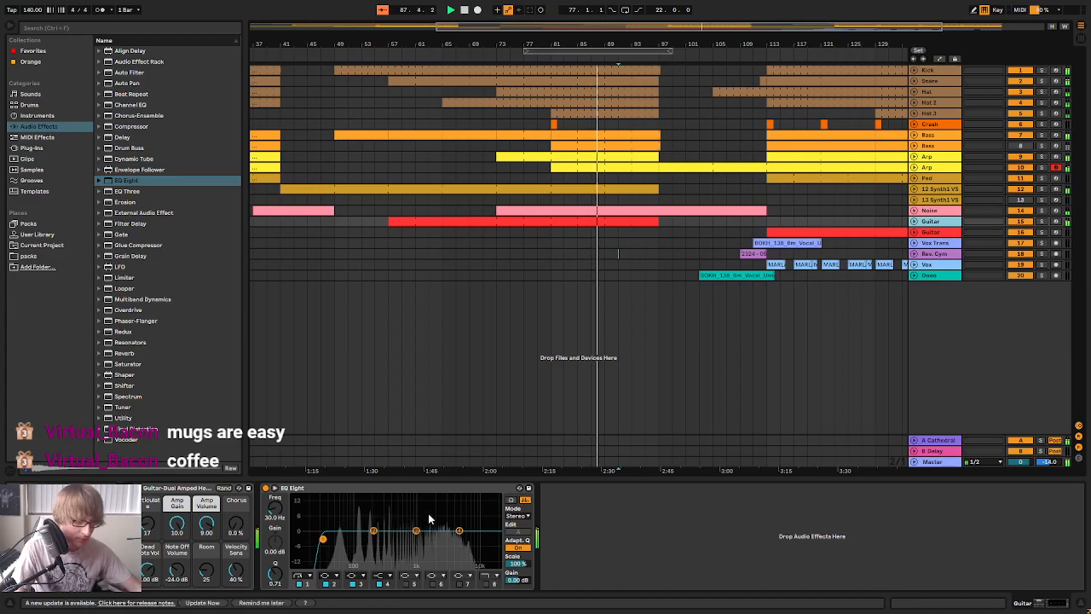
left_click(441, 489)
key("Delete")
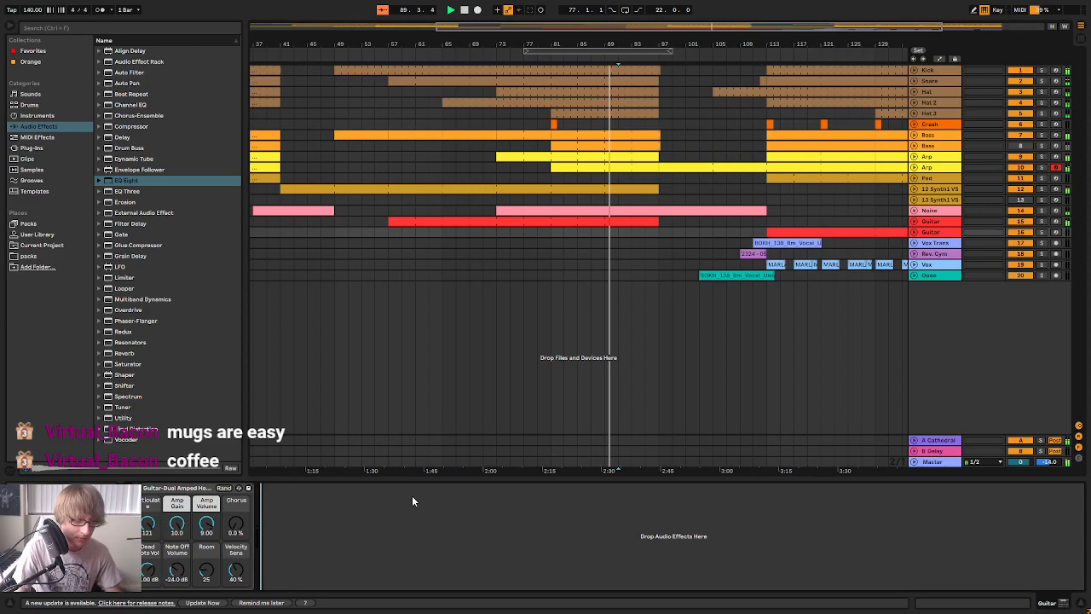
key("ctrl+z")
left_click(670, 414)
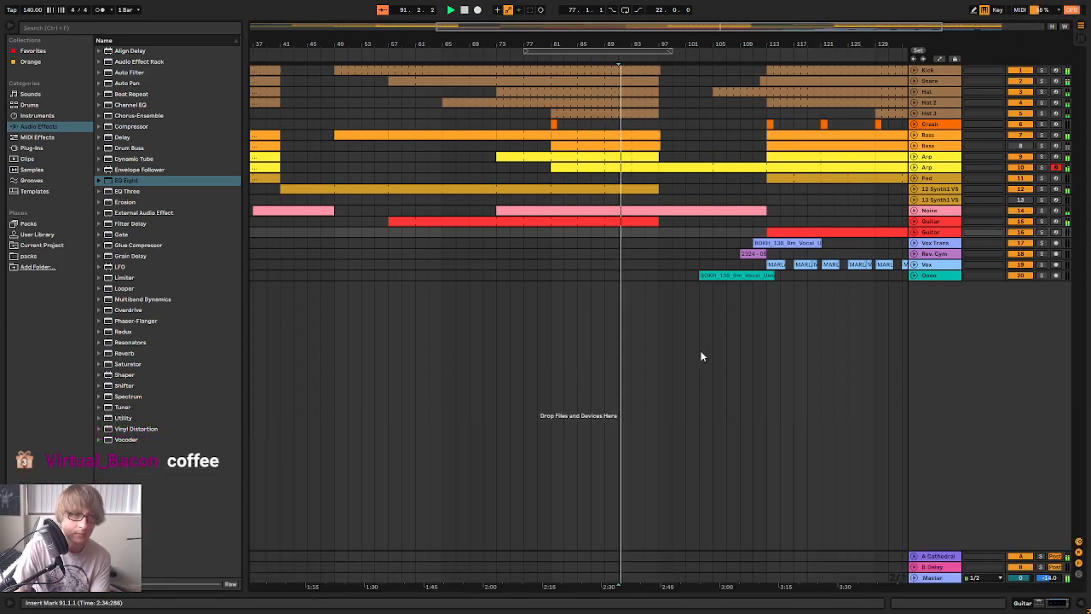
Collapse the enlarged EQ Eight display on the Kick track and delete that EQ Eight, keeping Kick EQ 2
left_click(935, 73)
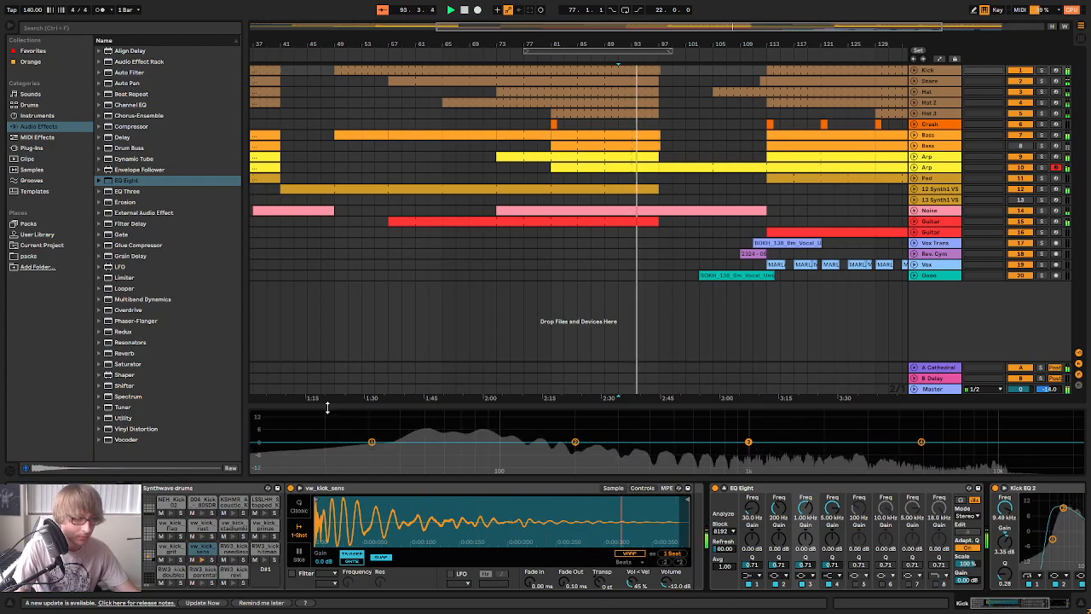
left_click(725, 488)
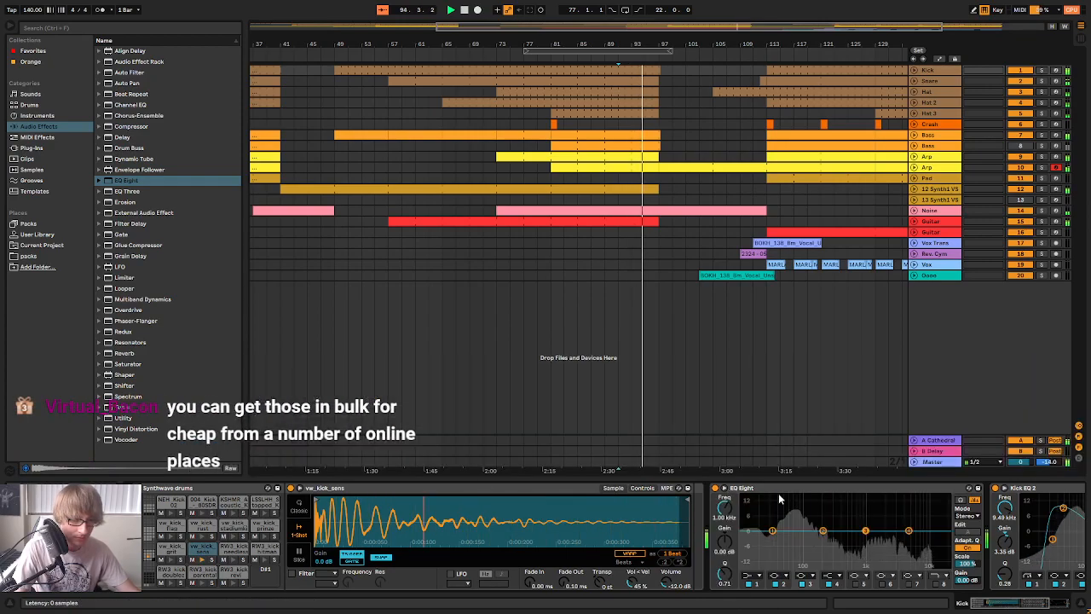
left_click(846, 488)
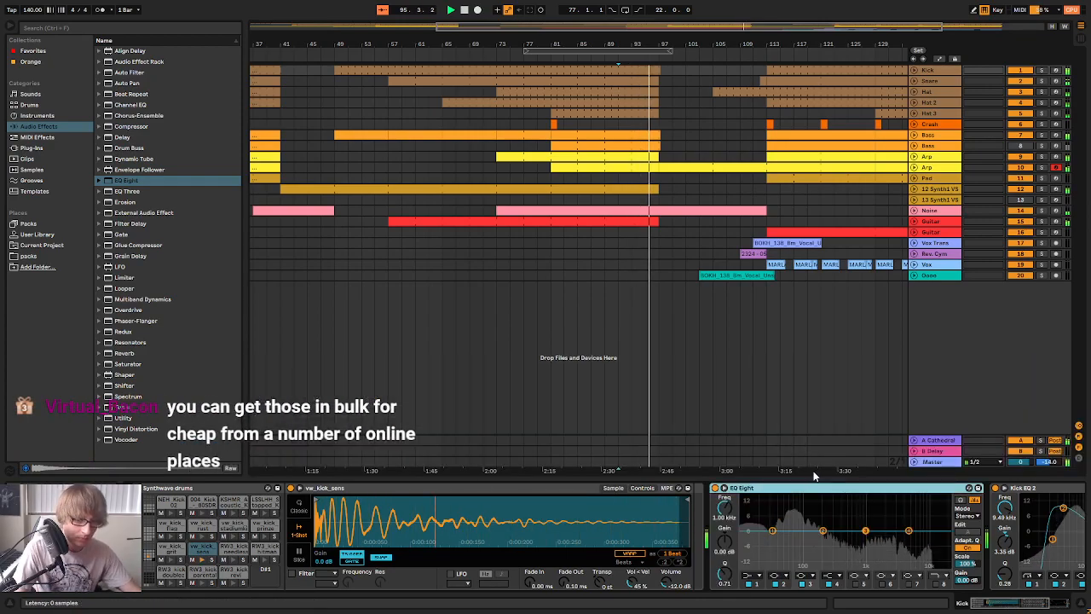
key("Delete")
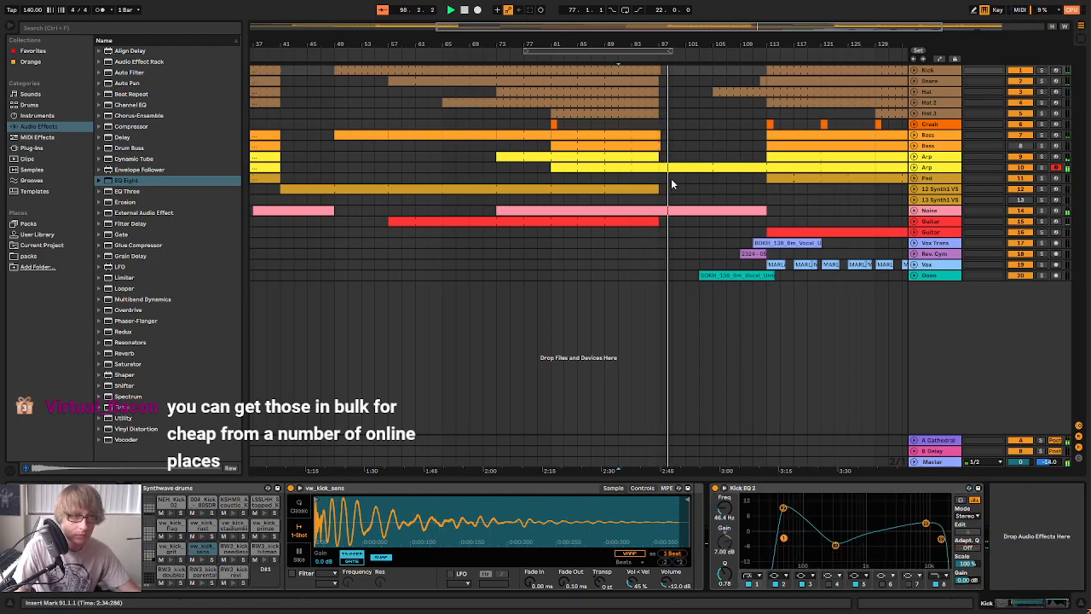
left_click(936, 71)
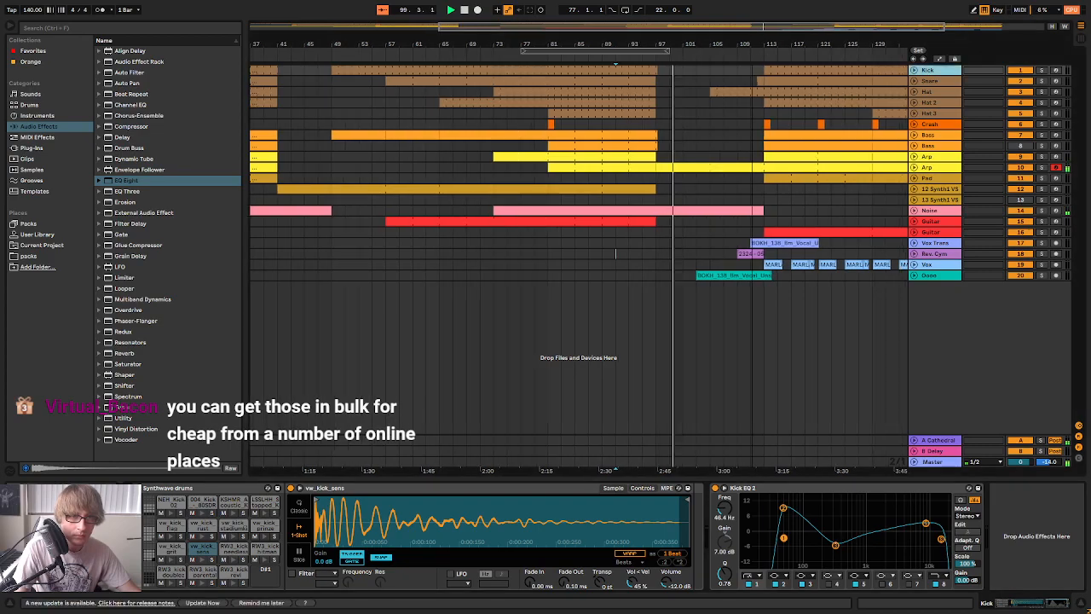
Insert an empty one-bar MIDI clip on the first Arp track at bar 149, past the end of the arrangement
left_click_drag(755, 44, 657, 49)
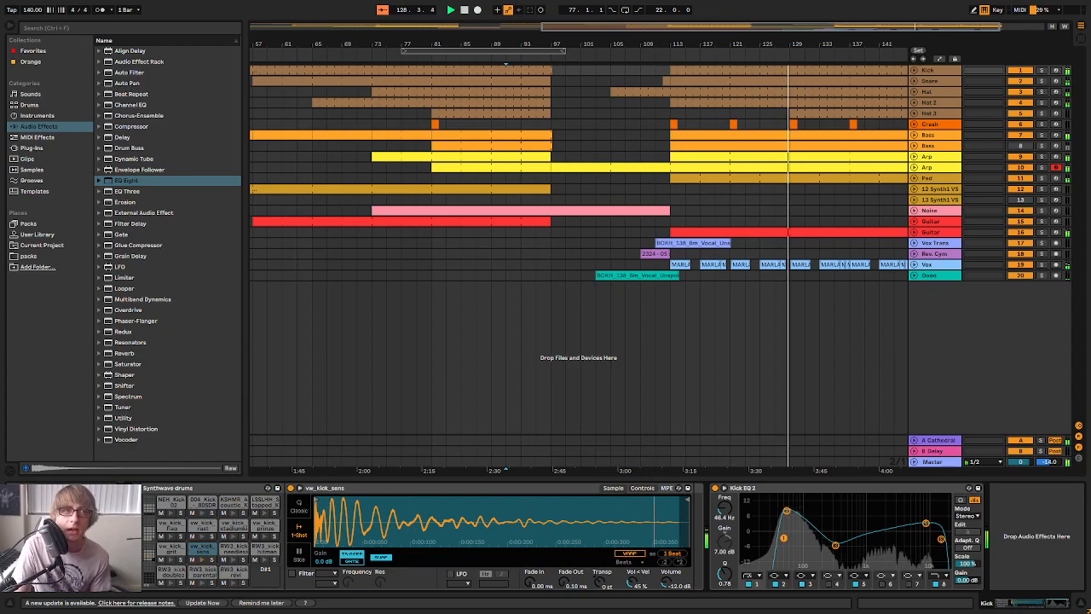
left_click_drag(774, 45, 774, 40)
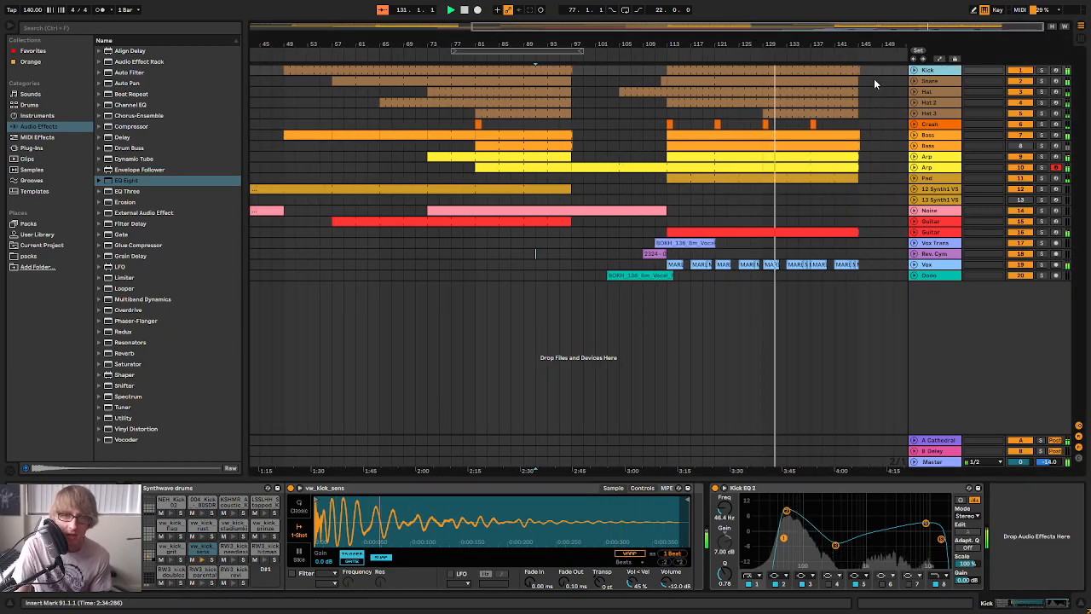
left_click_drag(881, 44, 806, 57)
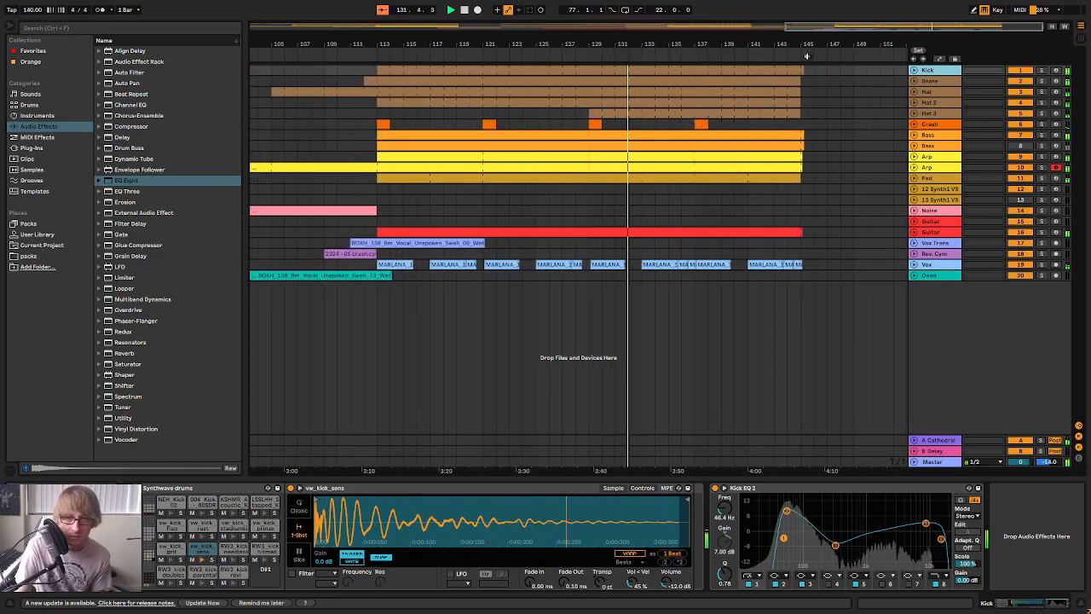
double_click(860, 159)
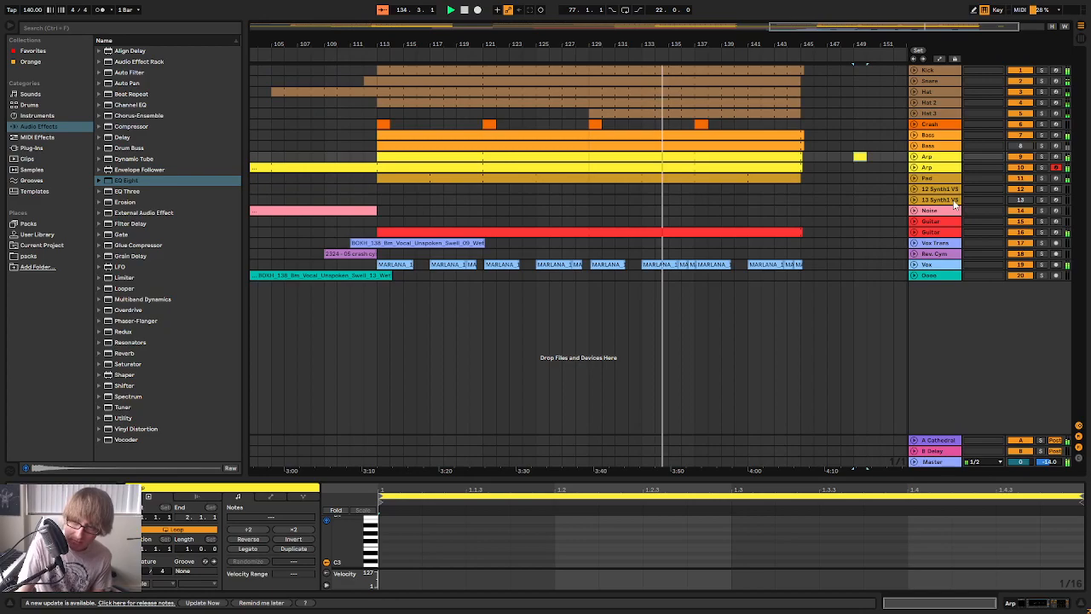
left_click(842, 179)
left_click_drag(826, 25, 618, 4)
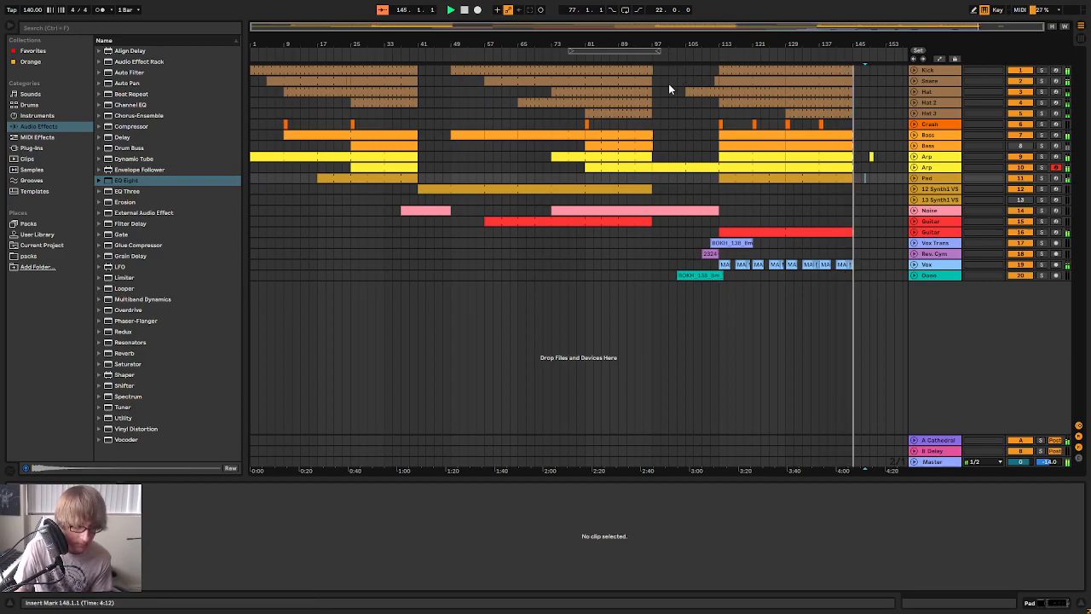
Stop playback, place the insert marker at bar 75 on the Vox track and save the set
left_click(464, 10)
left_click(556, 263)
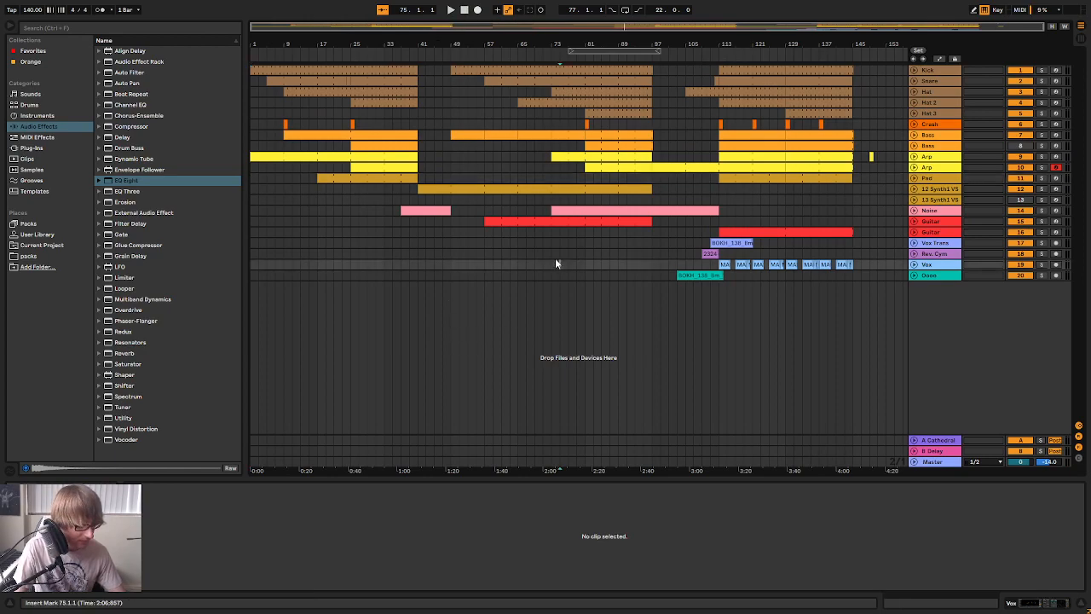
key("ctrl+s")
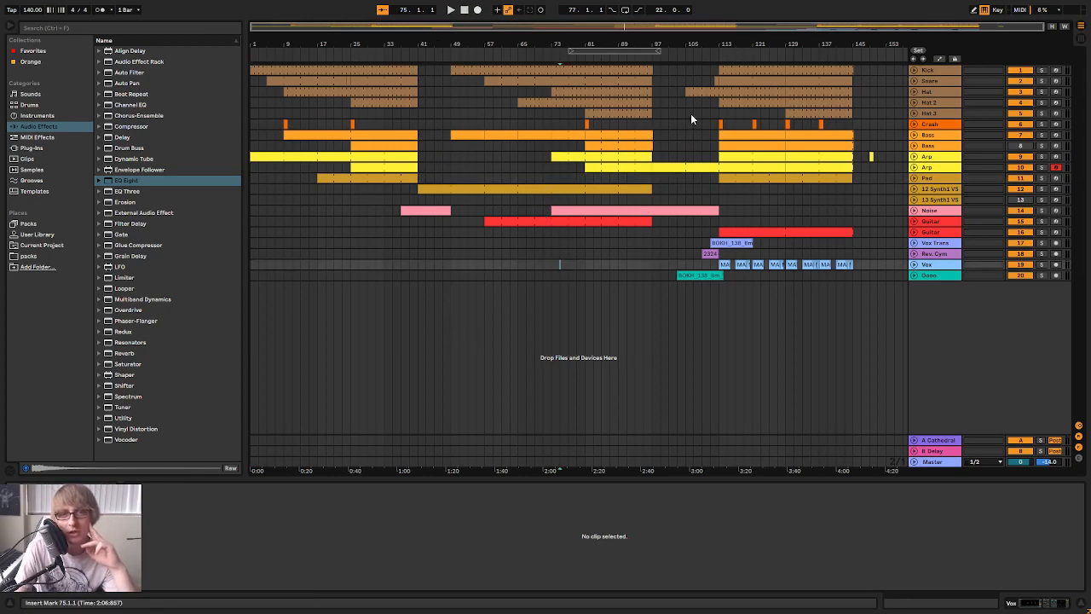
Compare the device chains of the two Bass tracks
left_click(943, 136)
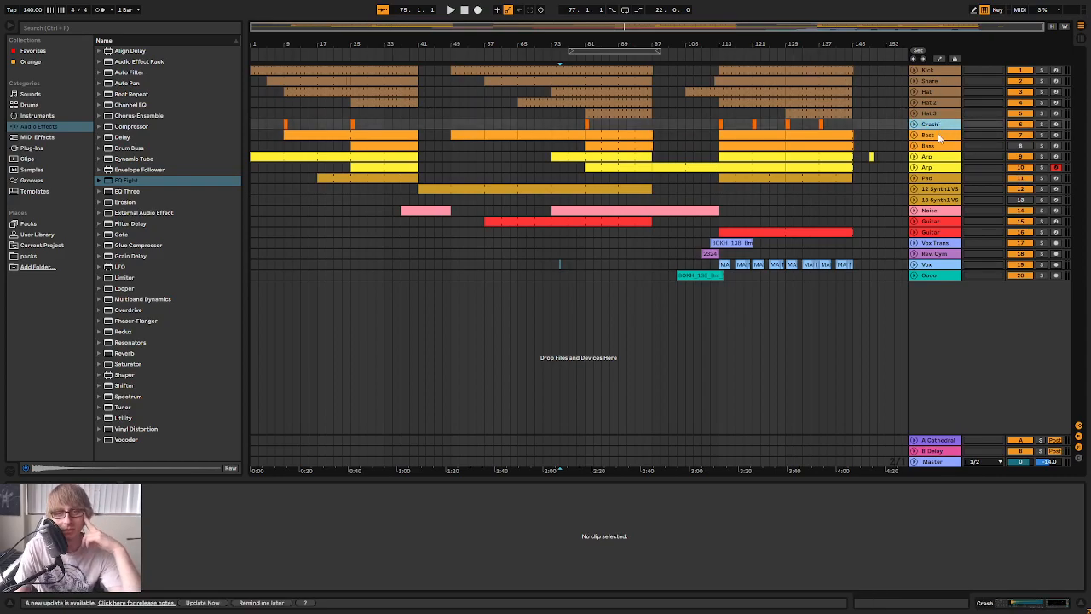
left_click(939, 135)
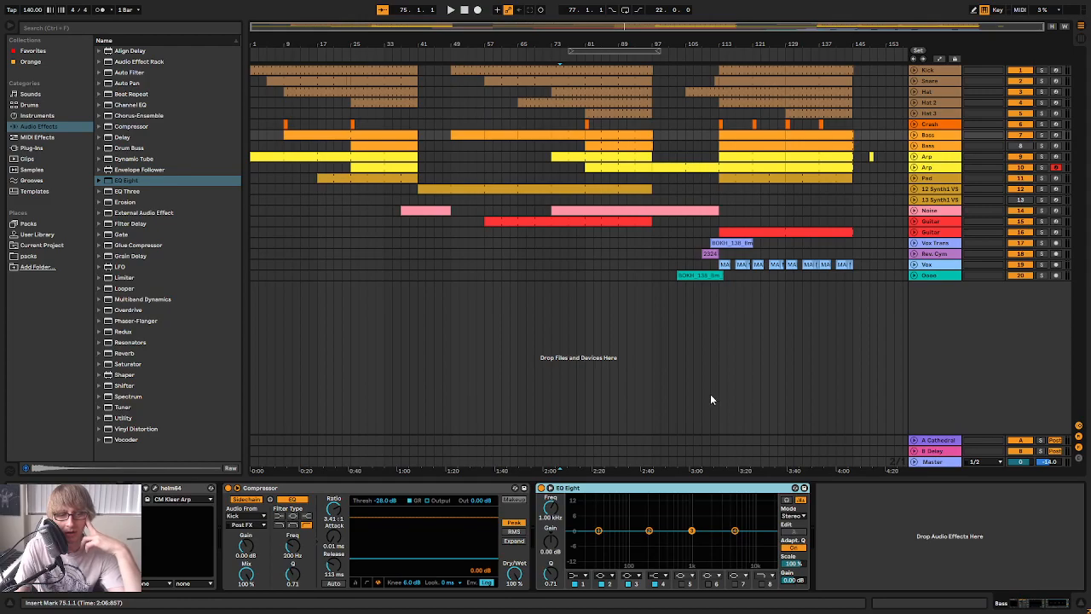
left_click(943, 136)
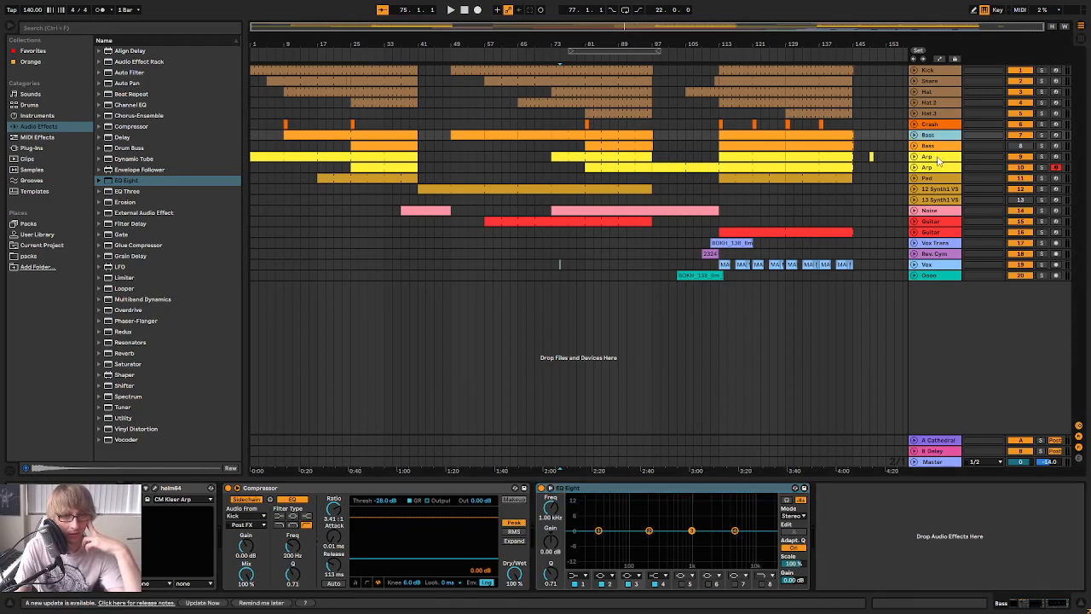
left_click(941, 146)
left_click(942, 136)
left_click(939, 147)
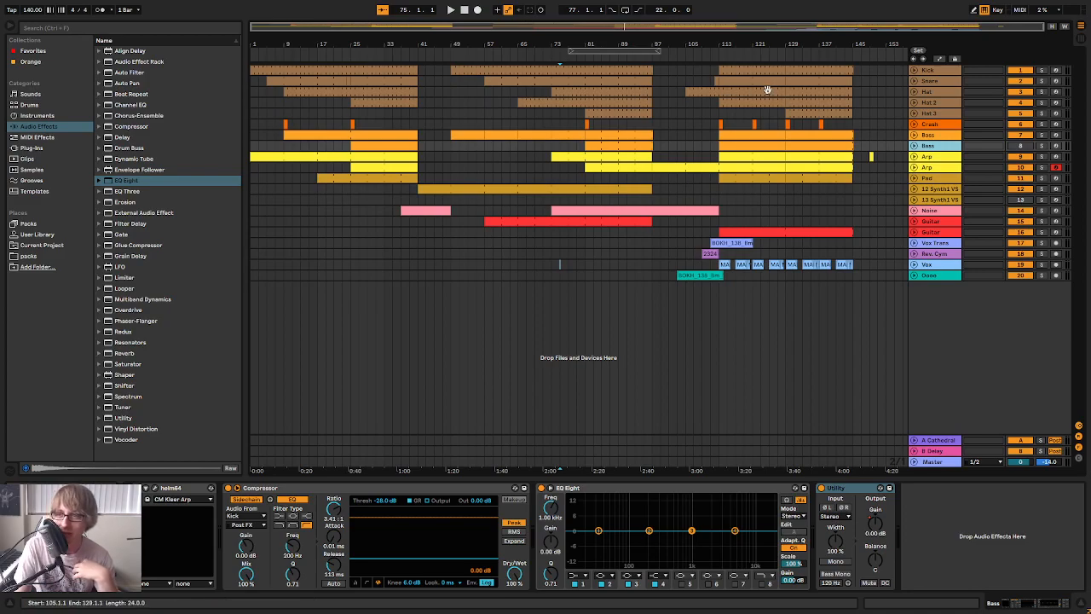
Switch to the browser and view the enlarged artwork of the album I'm Trying on SoundCloud, then close it
key("alt+Tab")
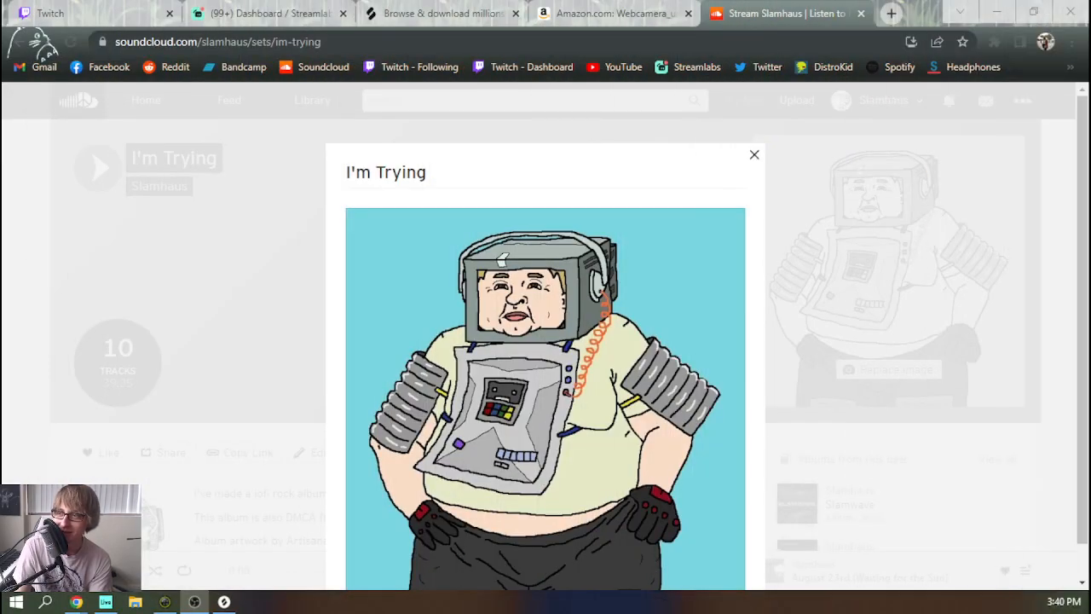
scroll(884, 287, "down", 1)
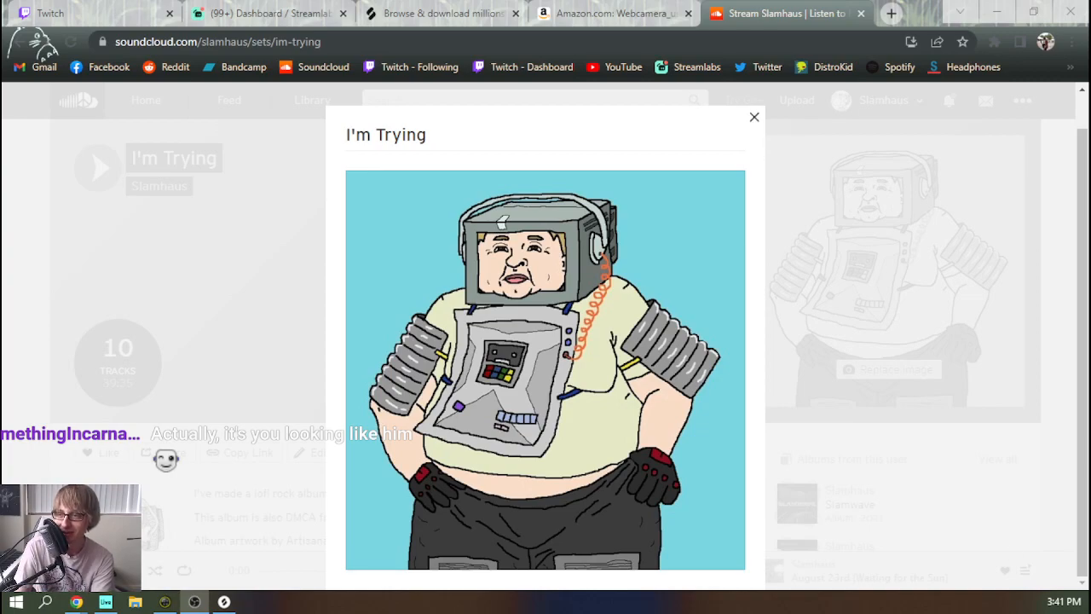
key("alt+Tab")
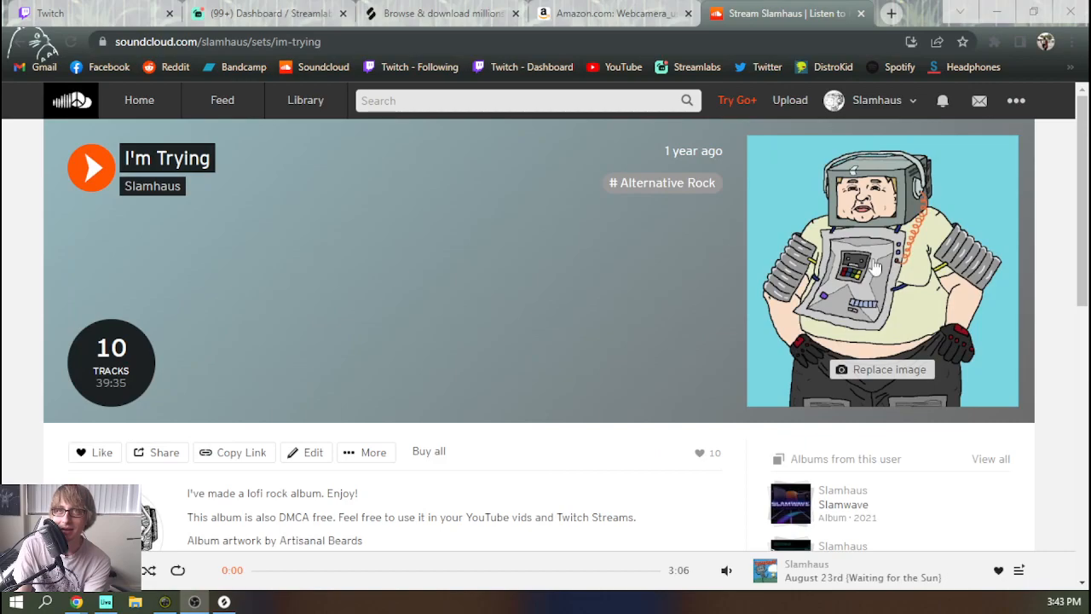
left_click(875, 265)
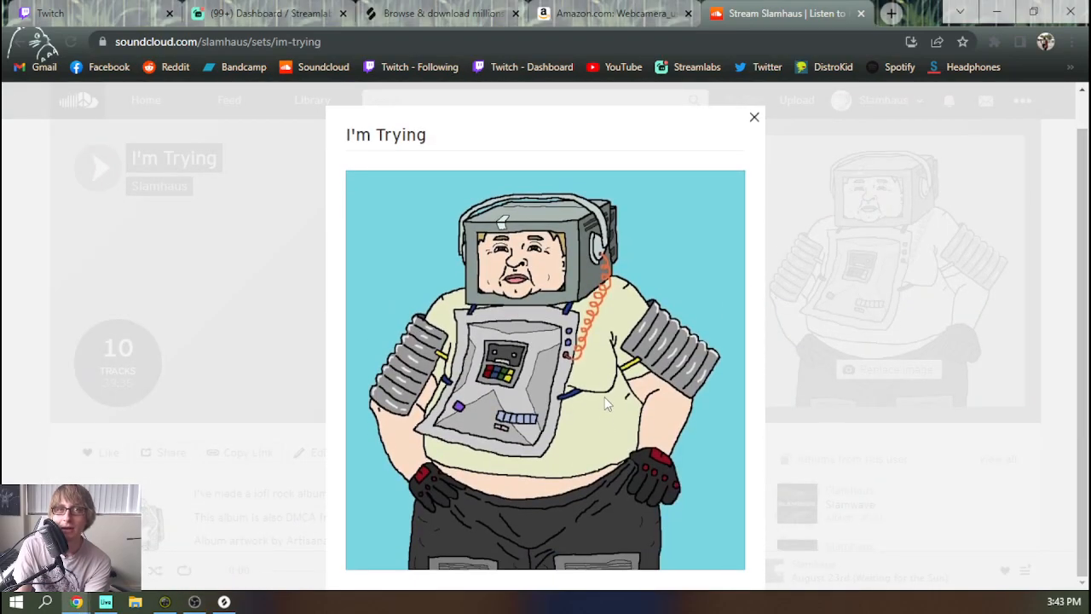
left_click(755, 121)
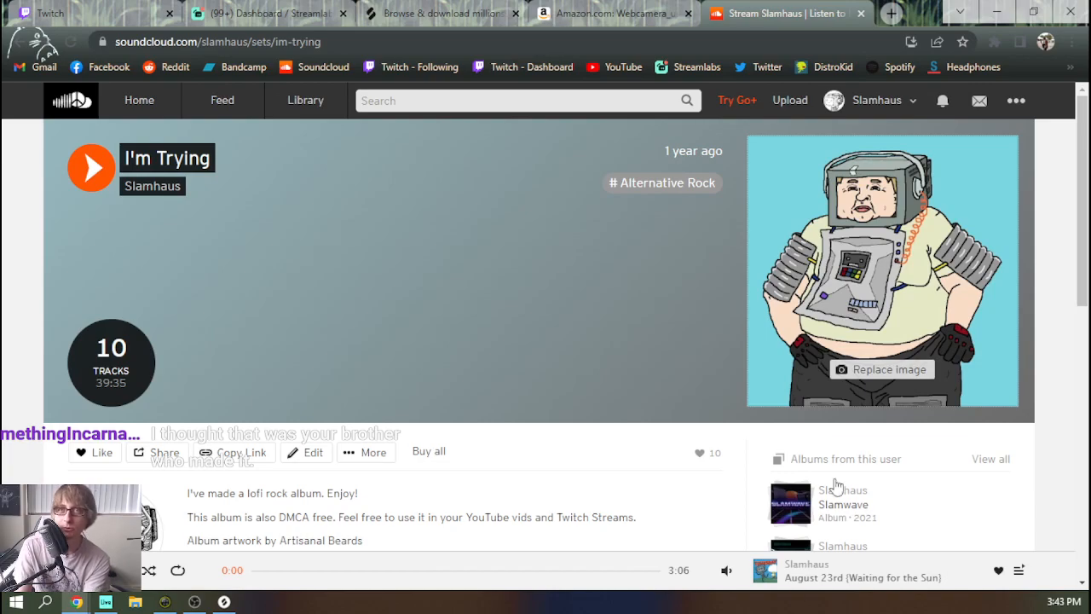
Open the Slamhaus SoundCloud profile and look through its albums and tracks
left_click(883, 98)
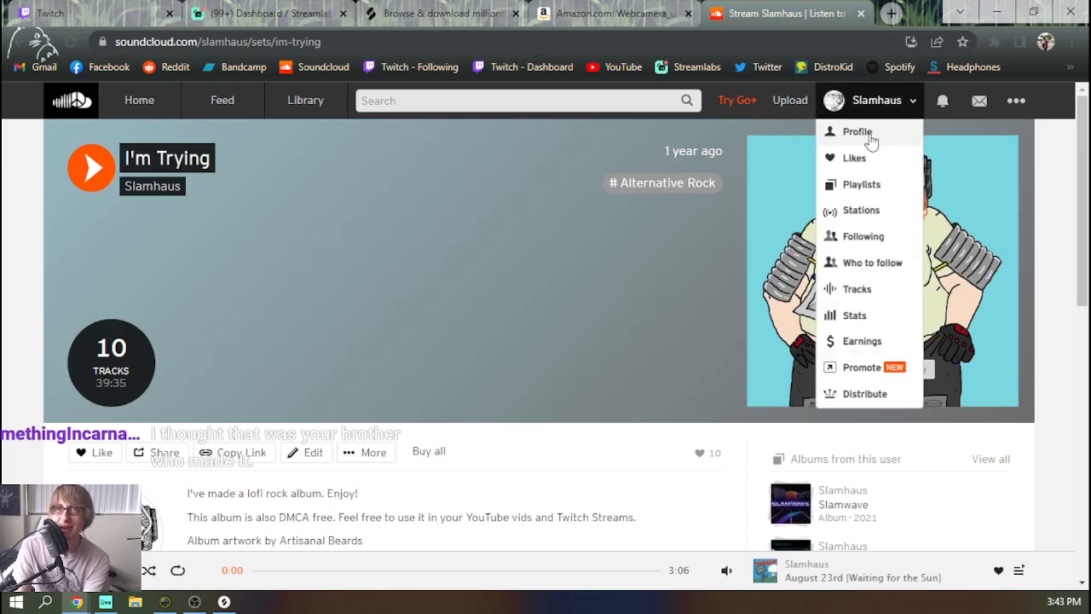
left_click(871, 136)
scroll(470, 281, "down", 7)
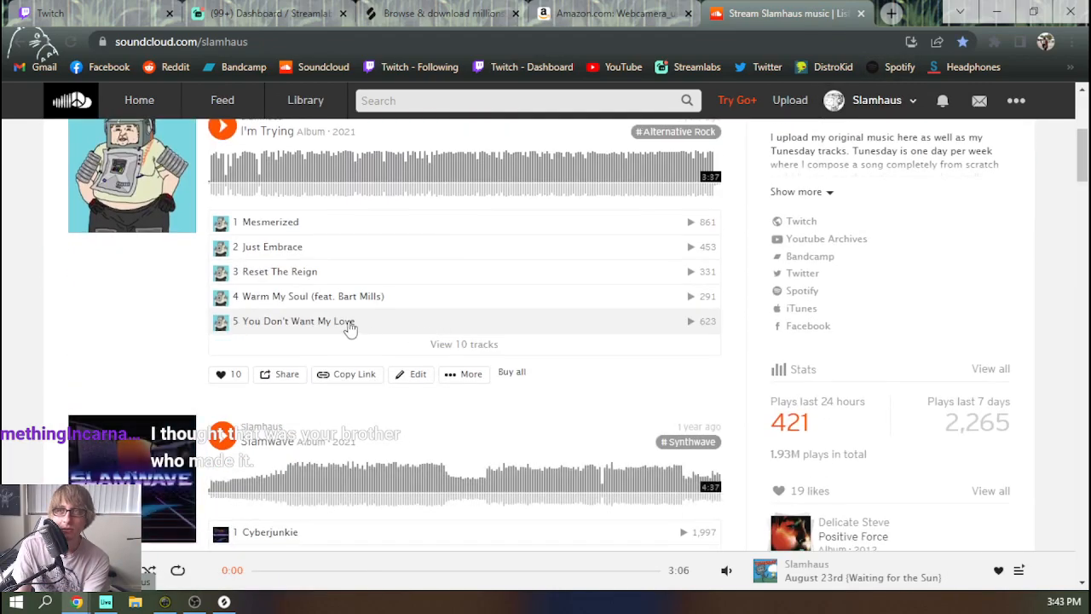
scroll(124, 294, "down", 10)
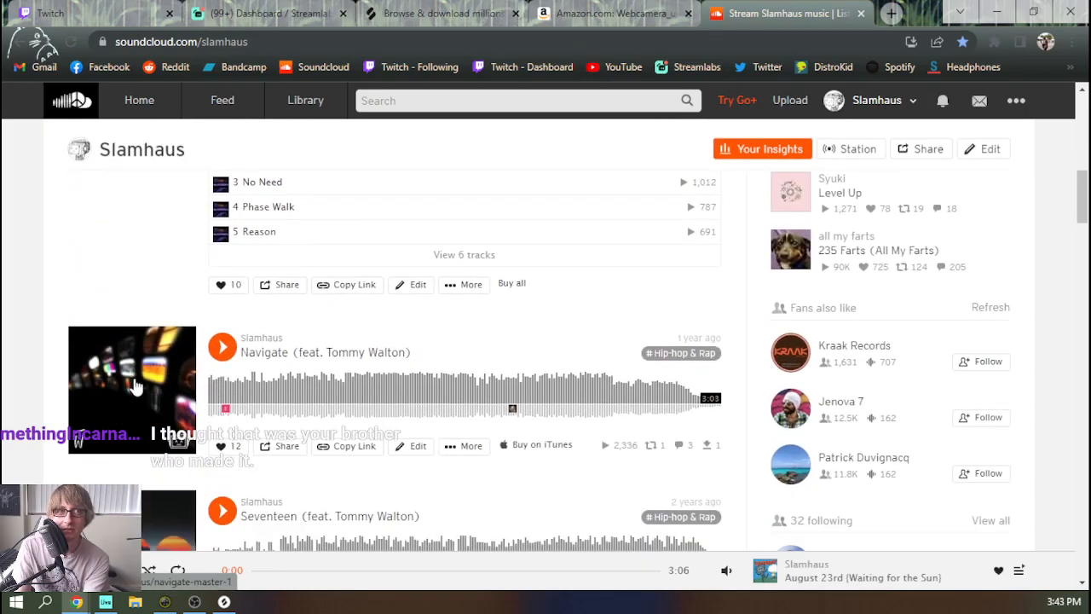
scroll(132, 309, "down", 10)
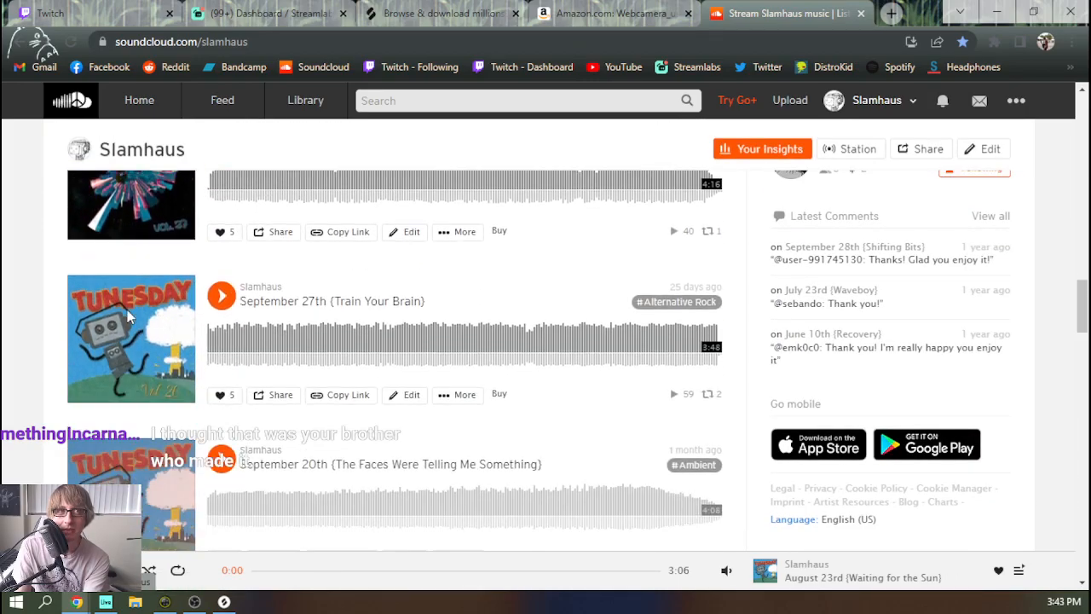
scroll(143, 371, "up", 20)
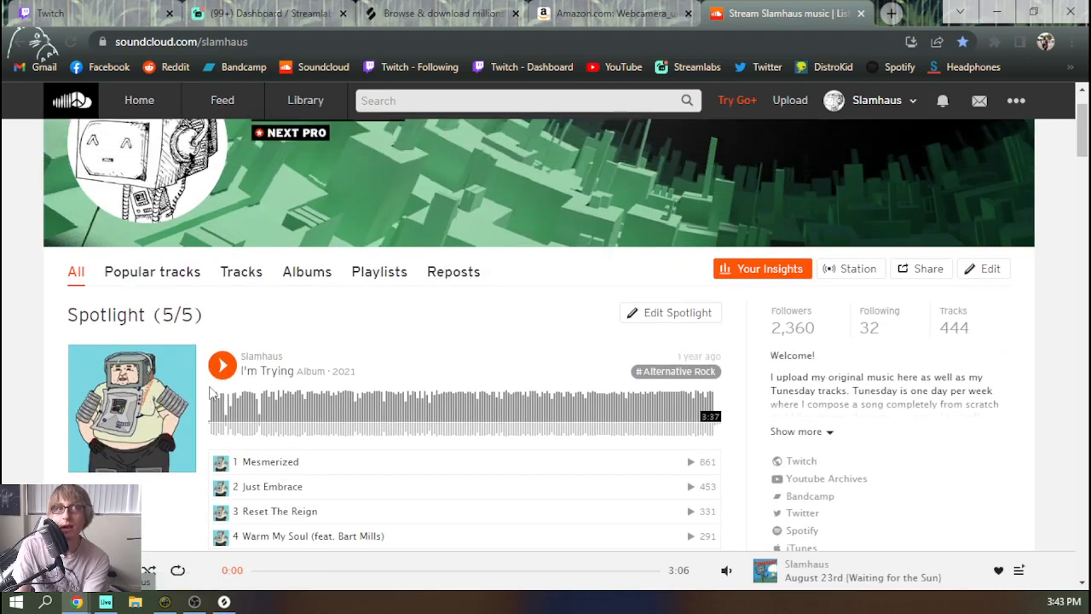
Open the I'm Trying album page from the profile's Spotlight section and read its description
left_click(269, 375)
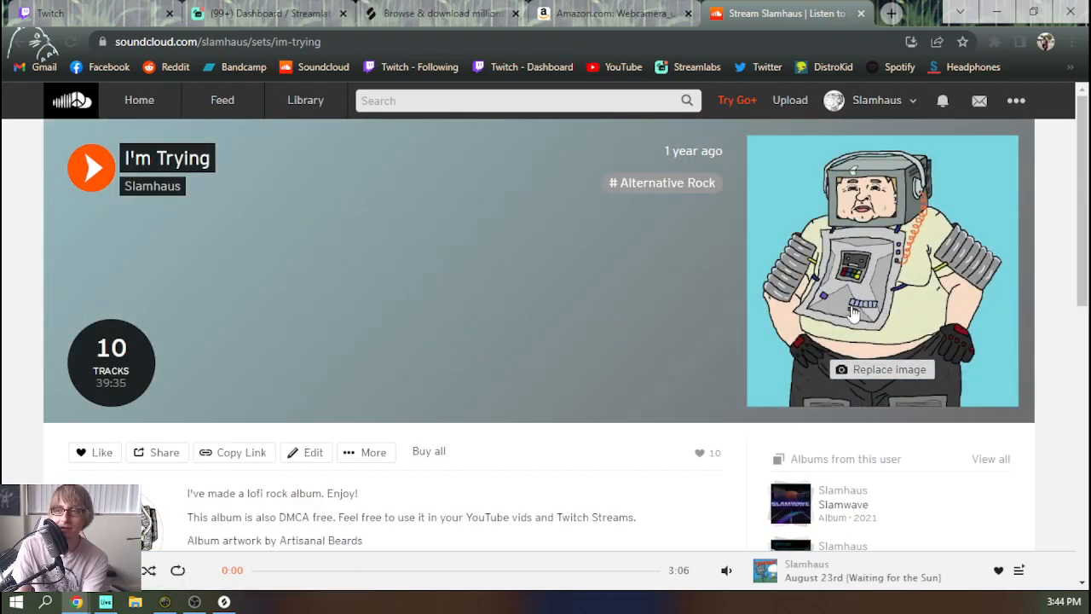
scroll(473, 397, "down", 2)
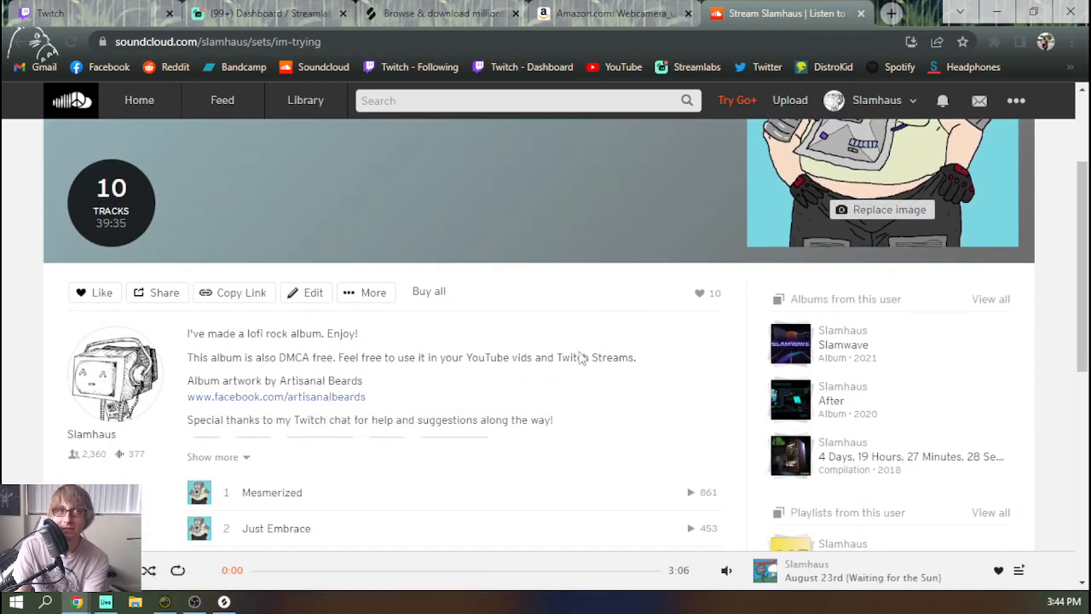
scroll(599, 244, "up", 2)
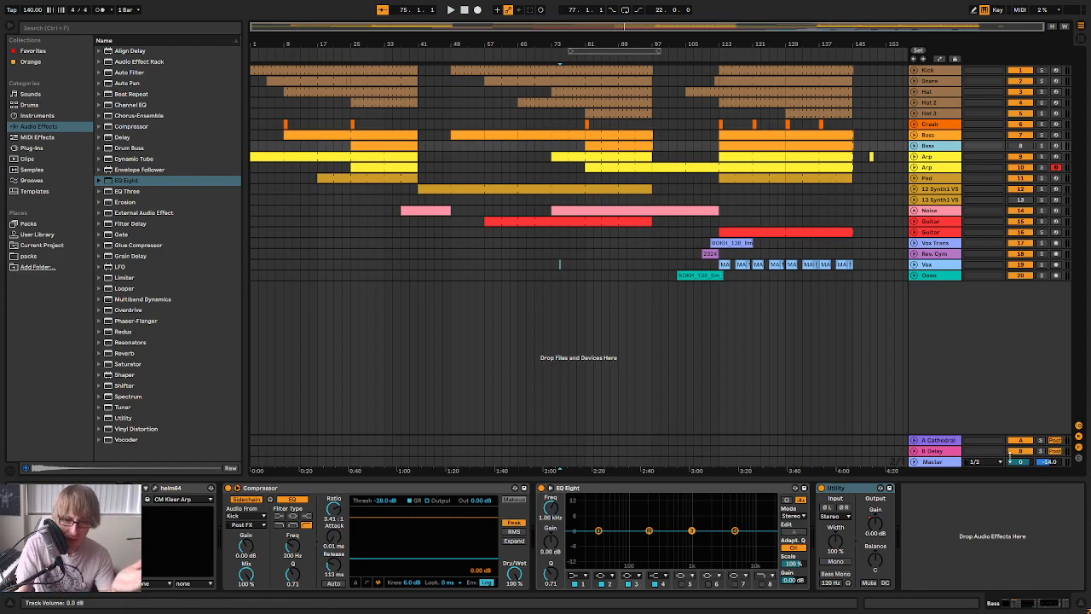
Select the Oooo track at bar 85 and reset the playback position to bar 1
mouse_move(861, 43)
left_mouse_down()
mouse_move(822, 120)
mouse_move(842, 56)
mouse_move(861, 43)
left_mouse_up()
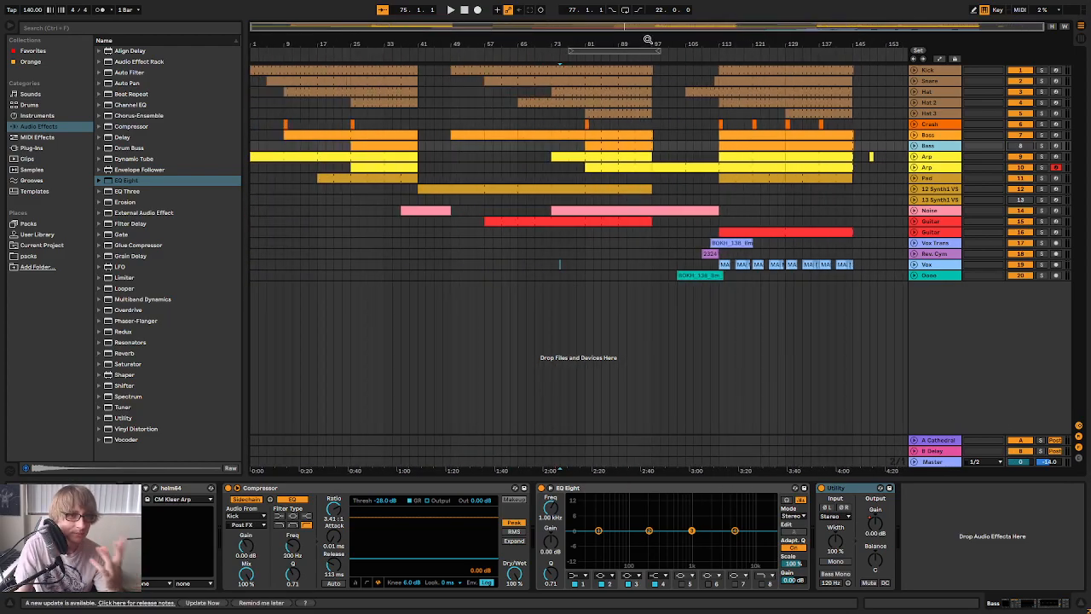
left_click(602, 275)
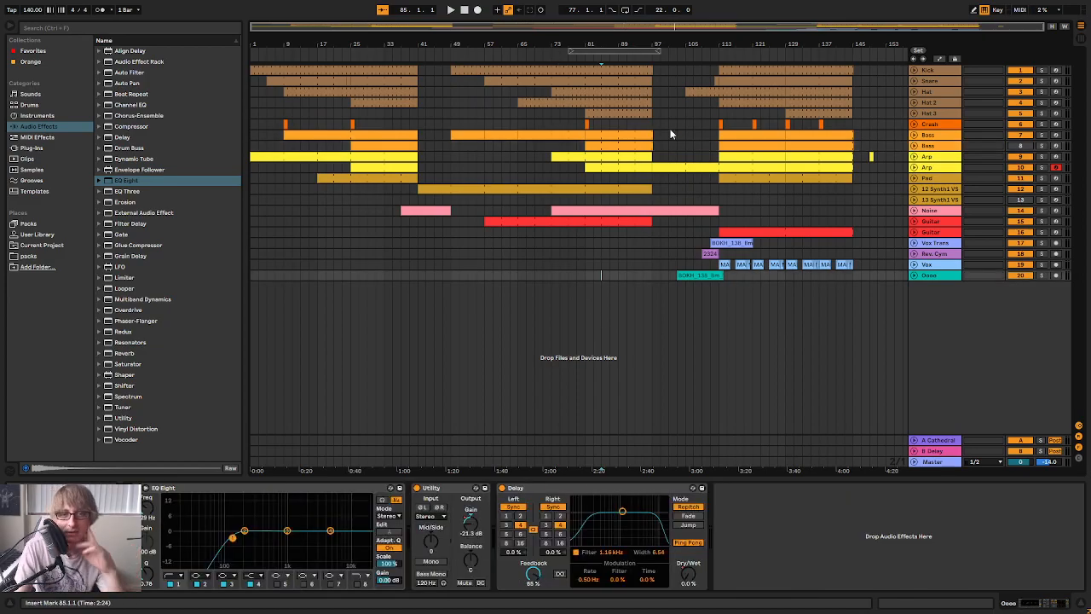
left_click(464, 9)
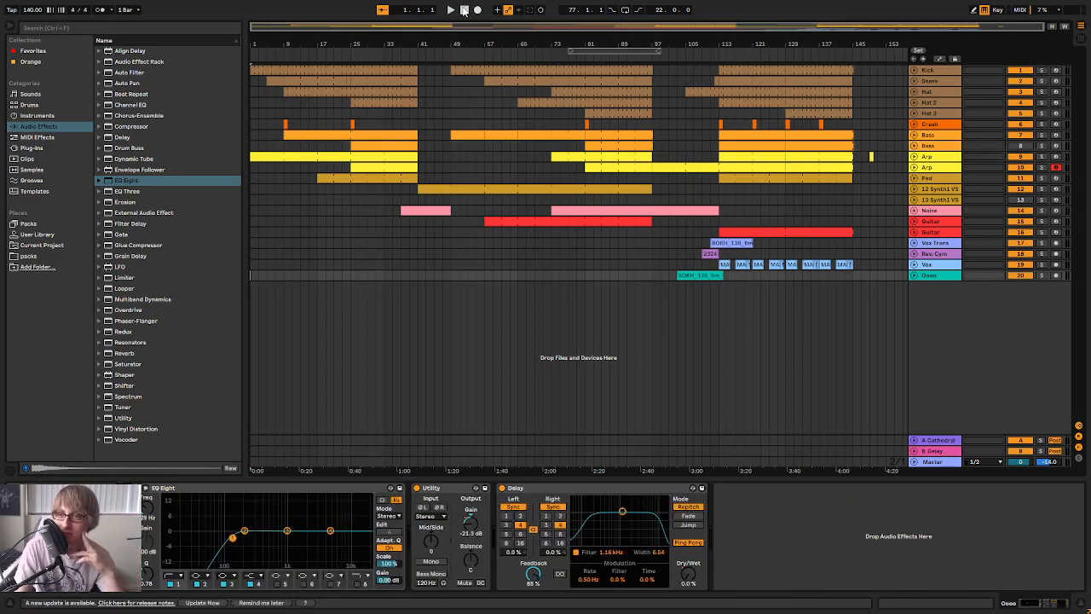